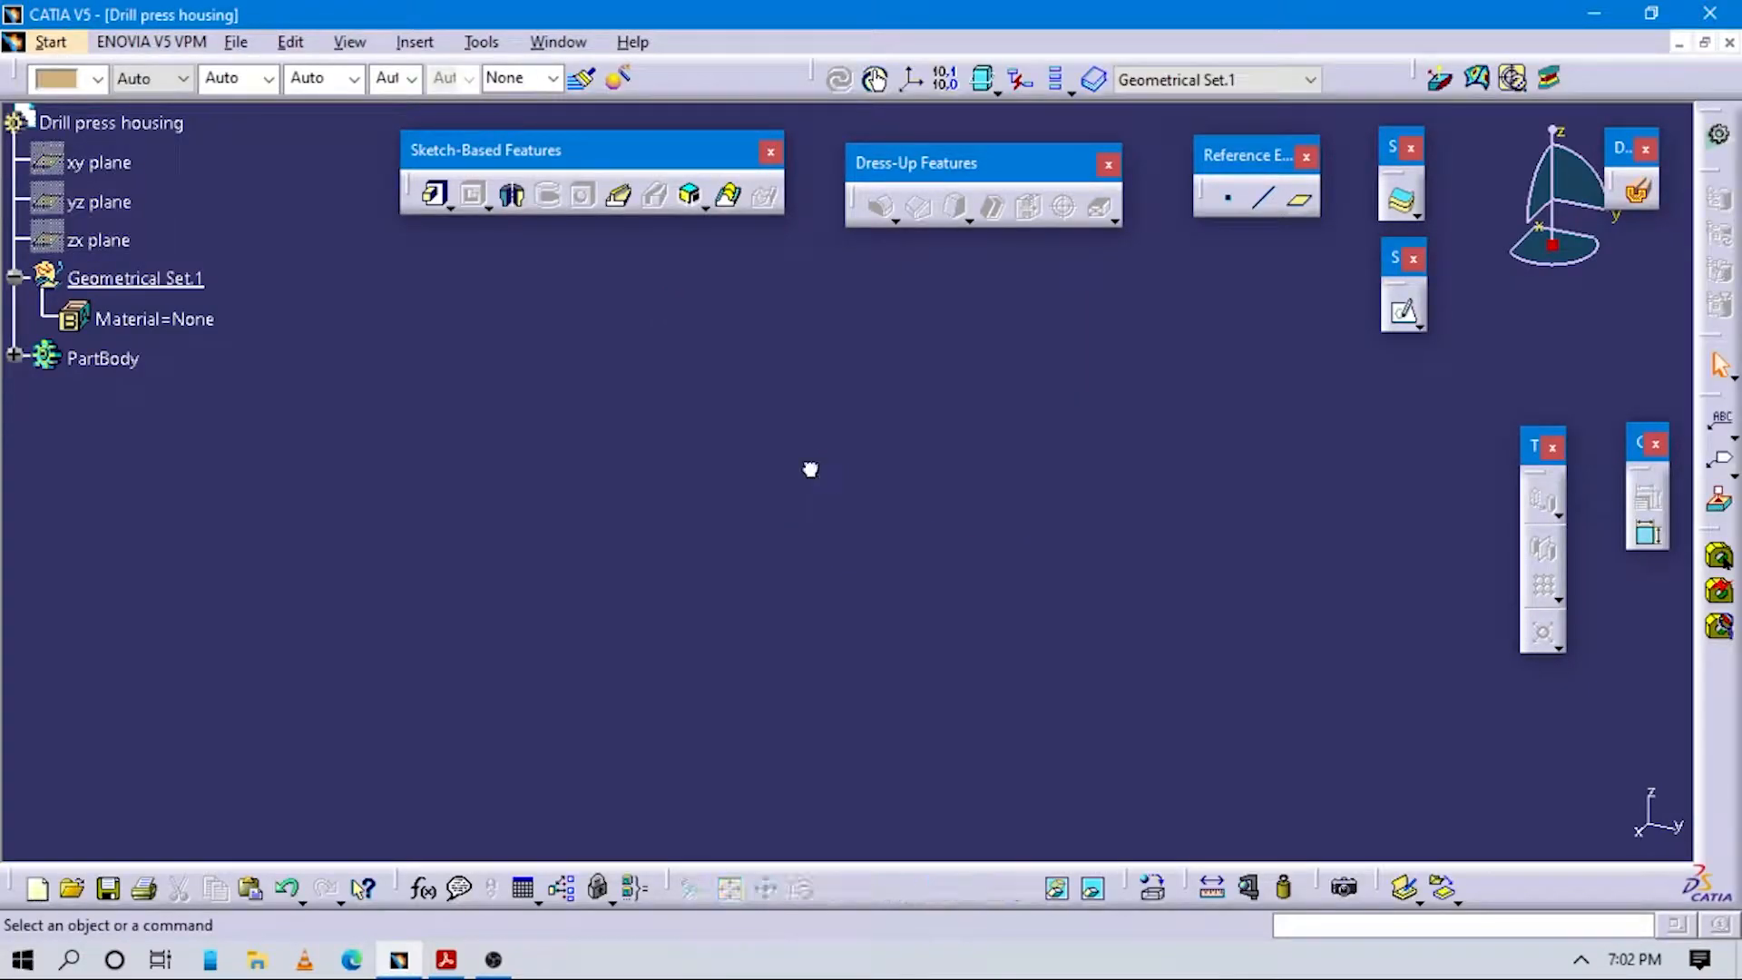
Create a reference point at the origin (0, 0, 0 mm) and a standard axis system with that point as its origin.
left_click(1227, 198)
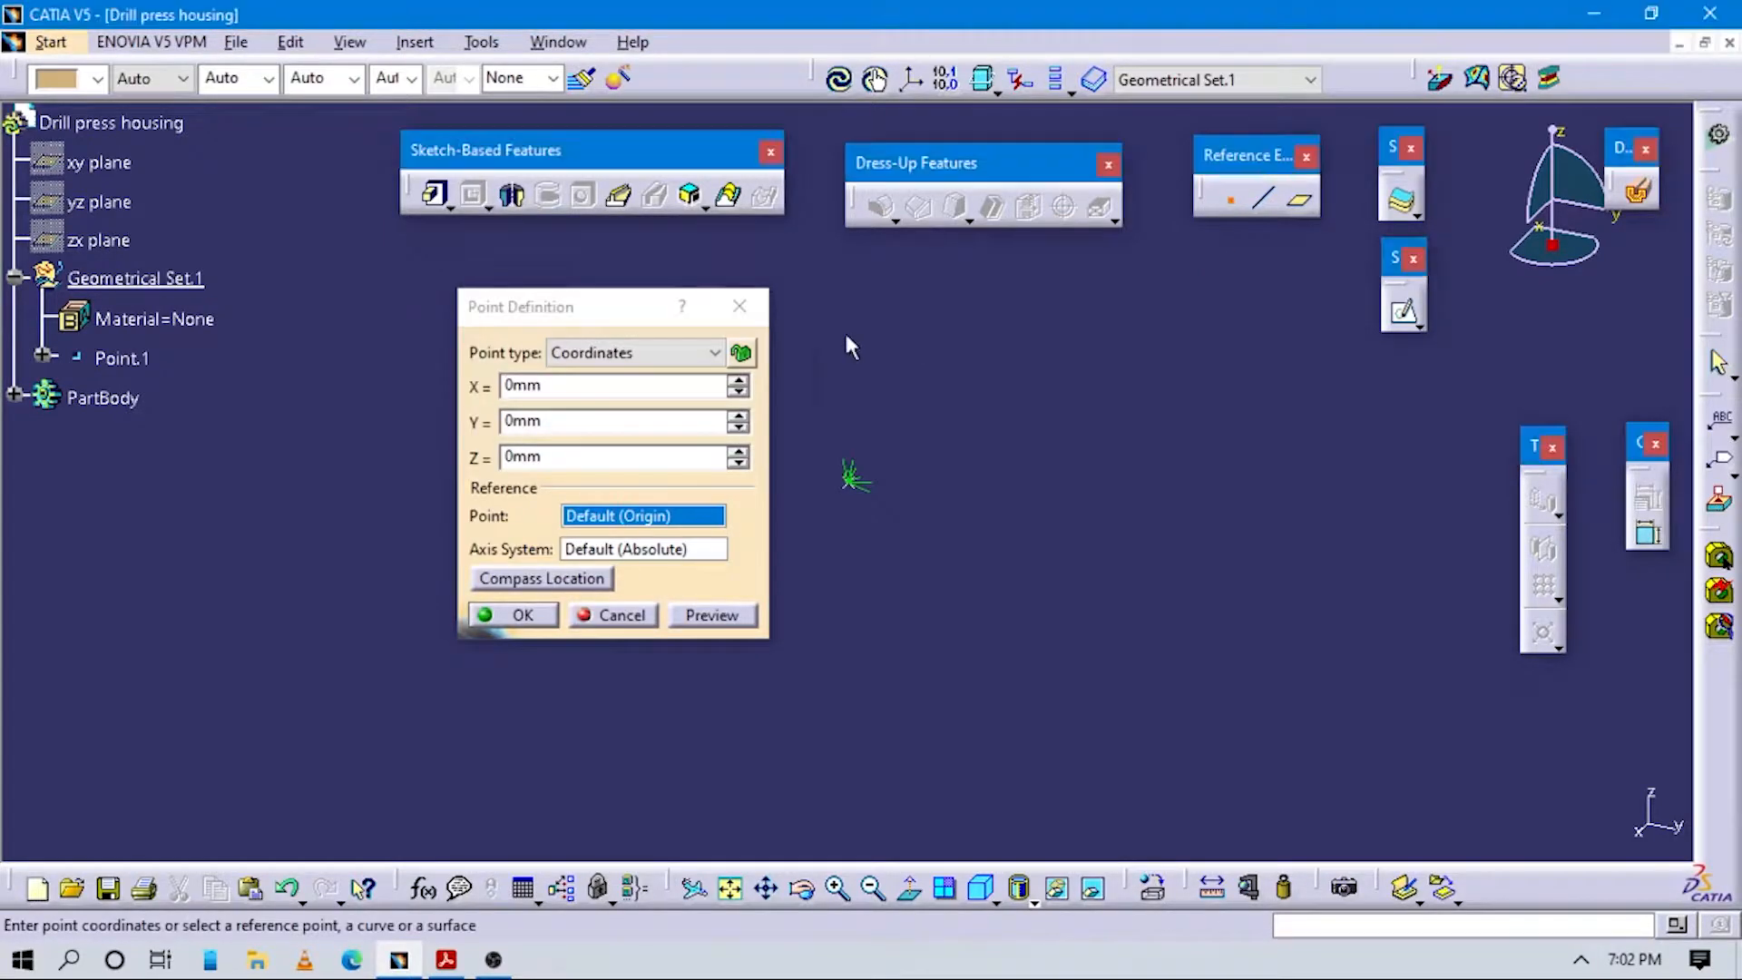
left_click(515, 623)
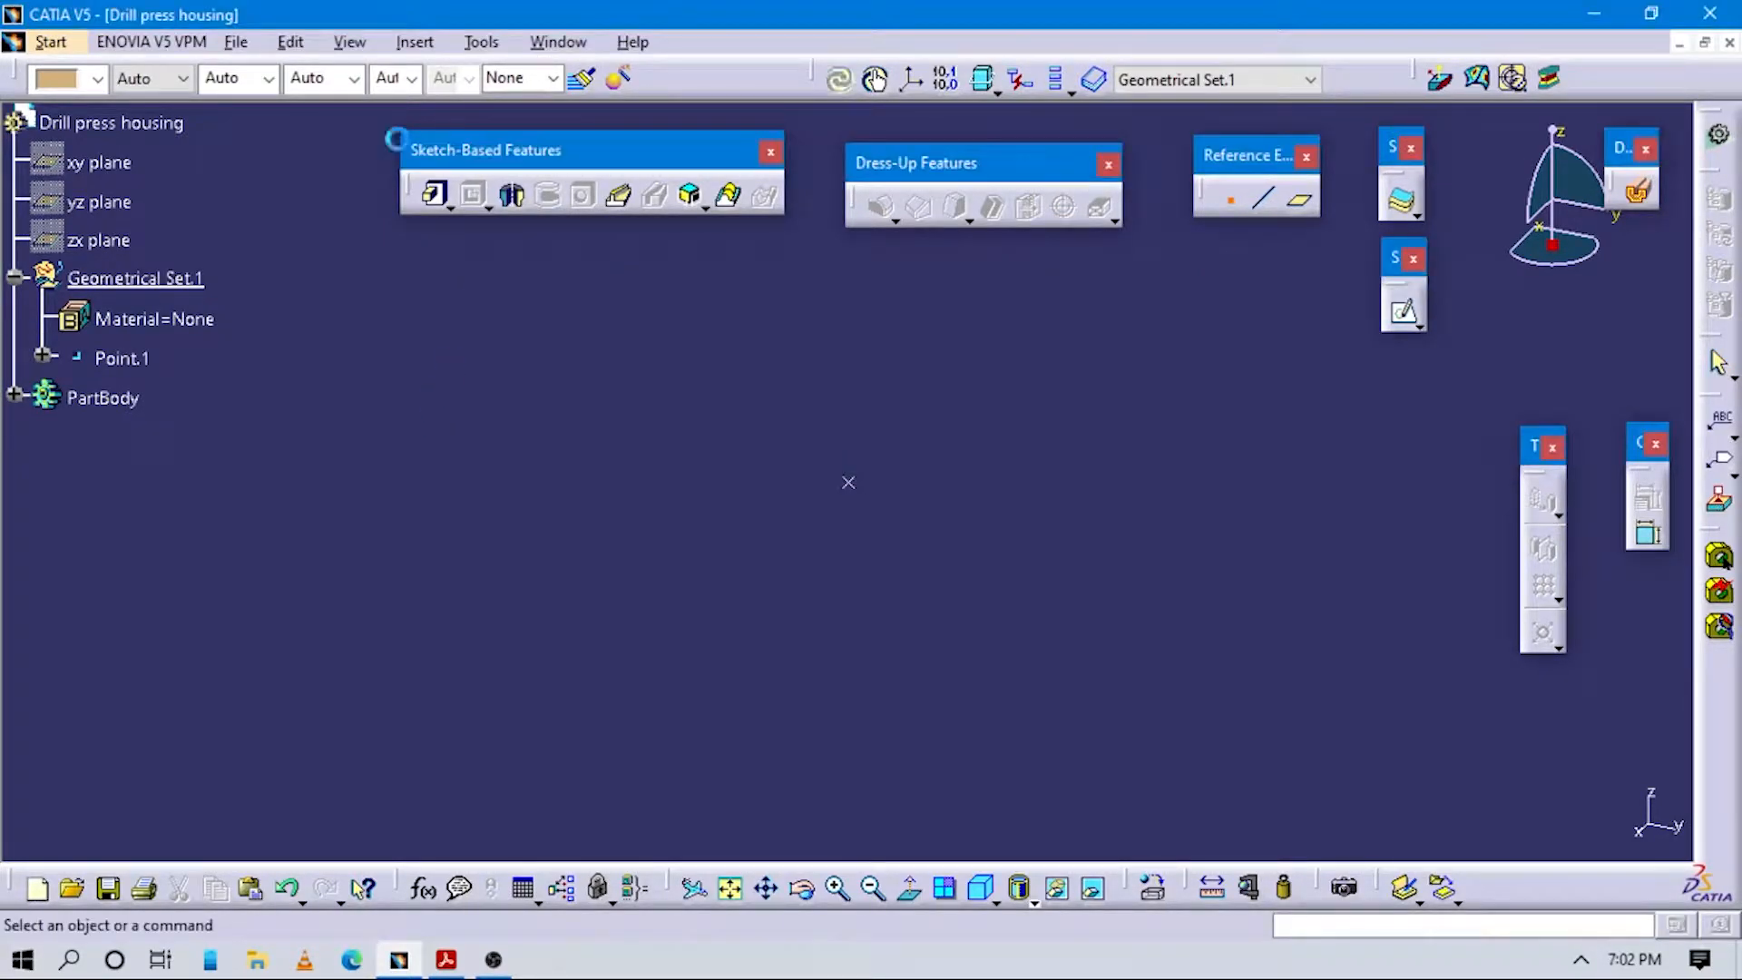
left_click(406, 41)
left_click(436, 338)
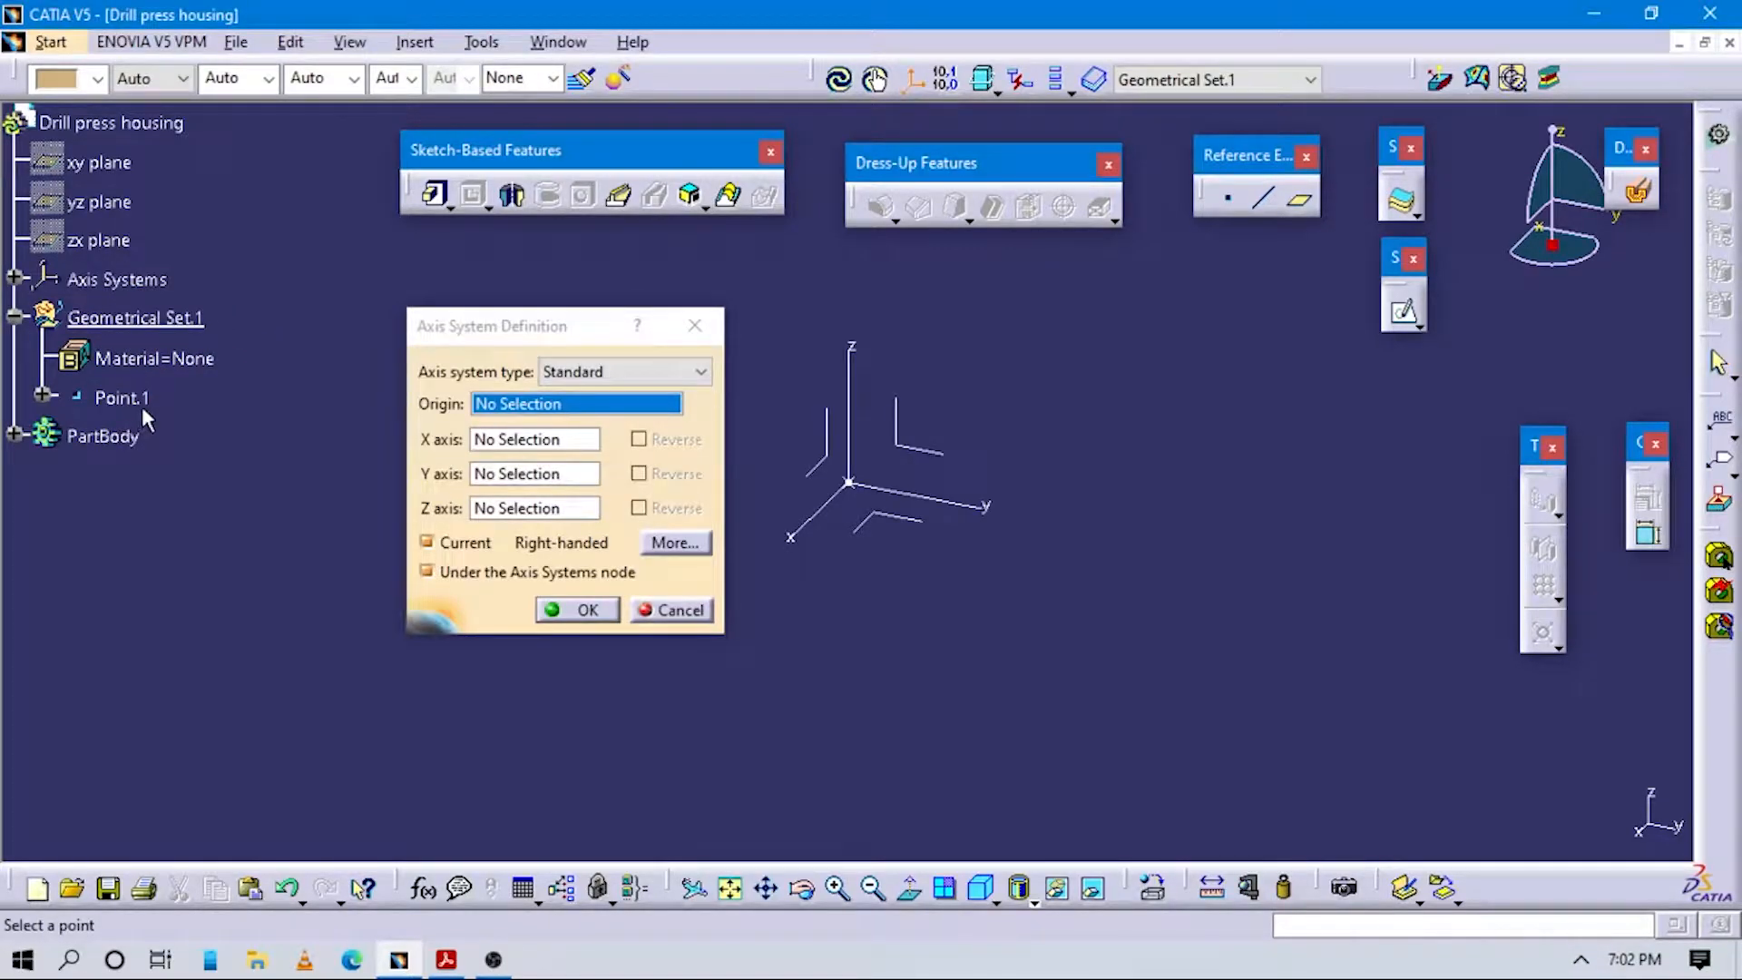
left_click(150, 401)
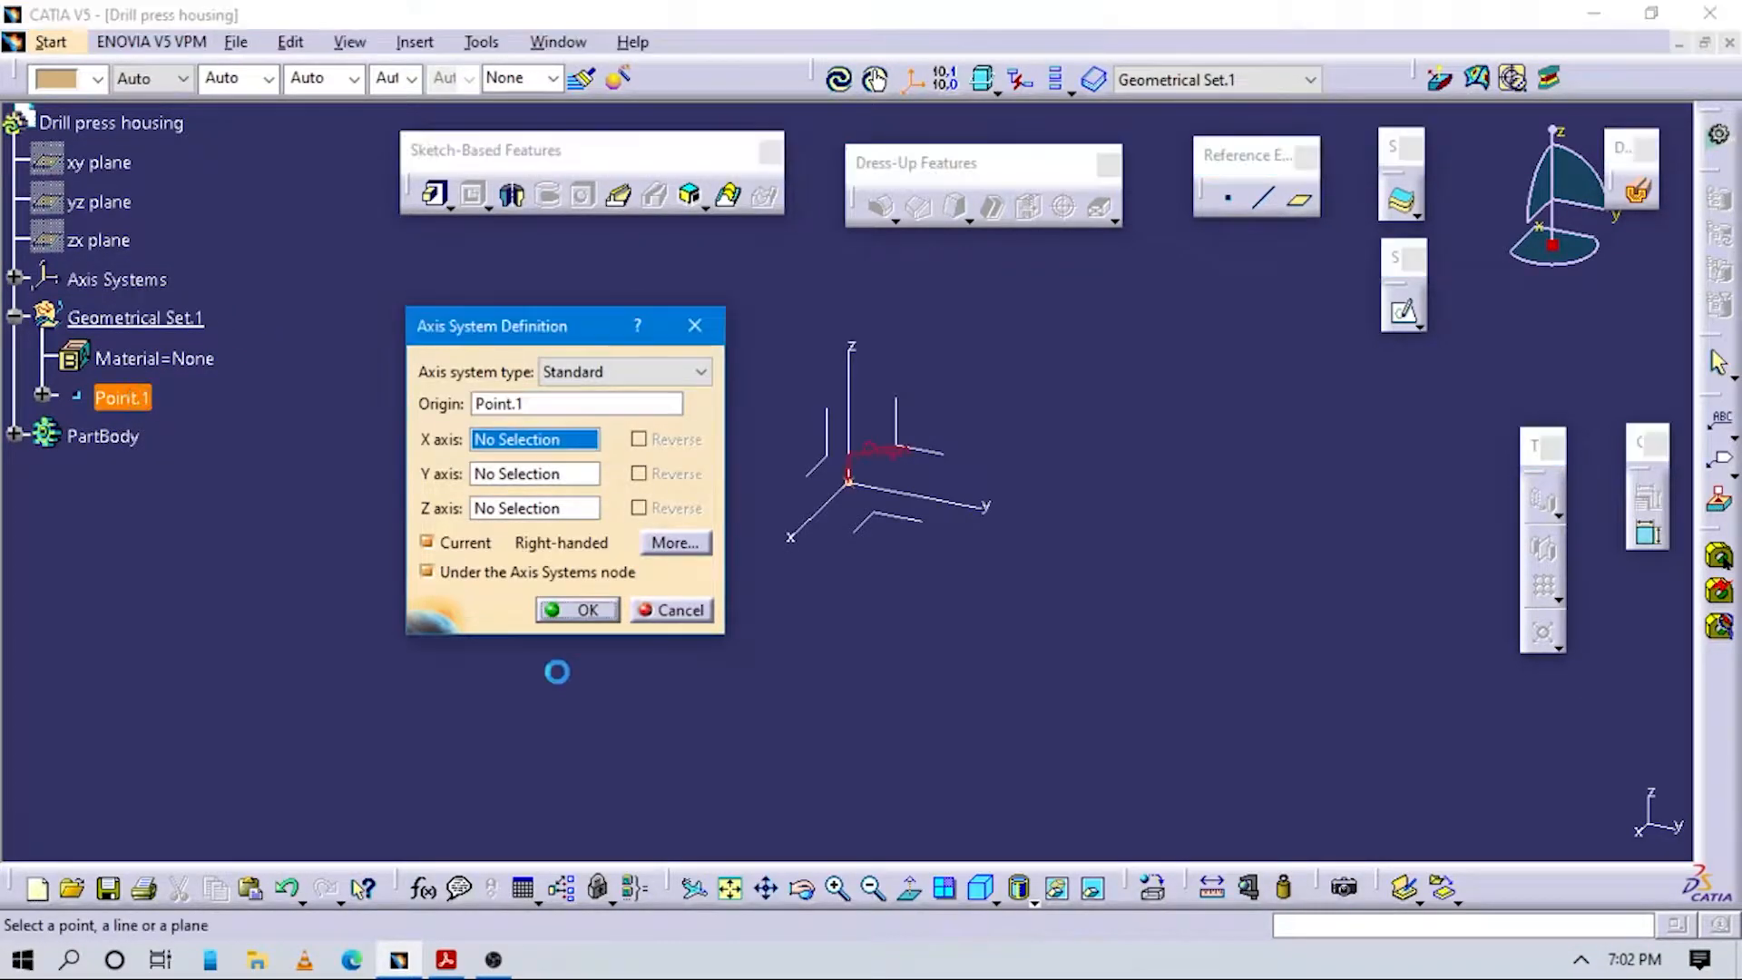
left_click(580, 610)
Switch to 15. Final.pdf in Adobe Acrobat Reader and go from the Drill Press Housing brief to page 17.
left_click(445, 959)
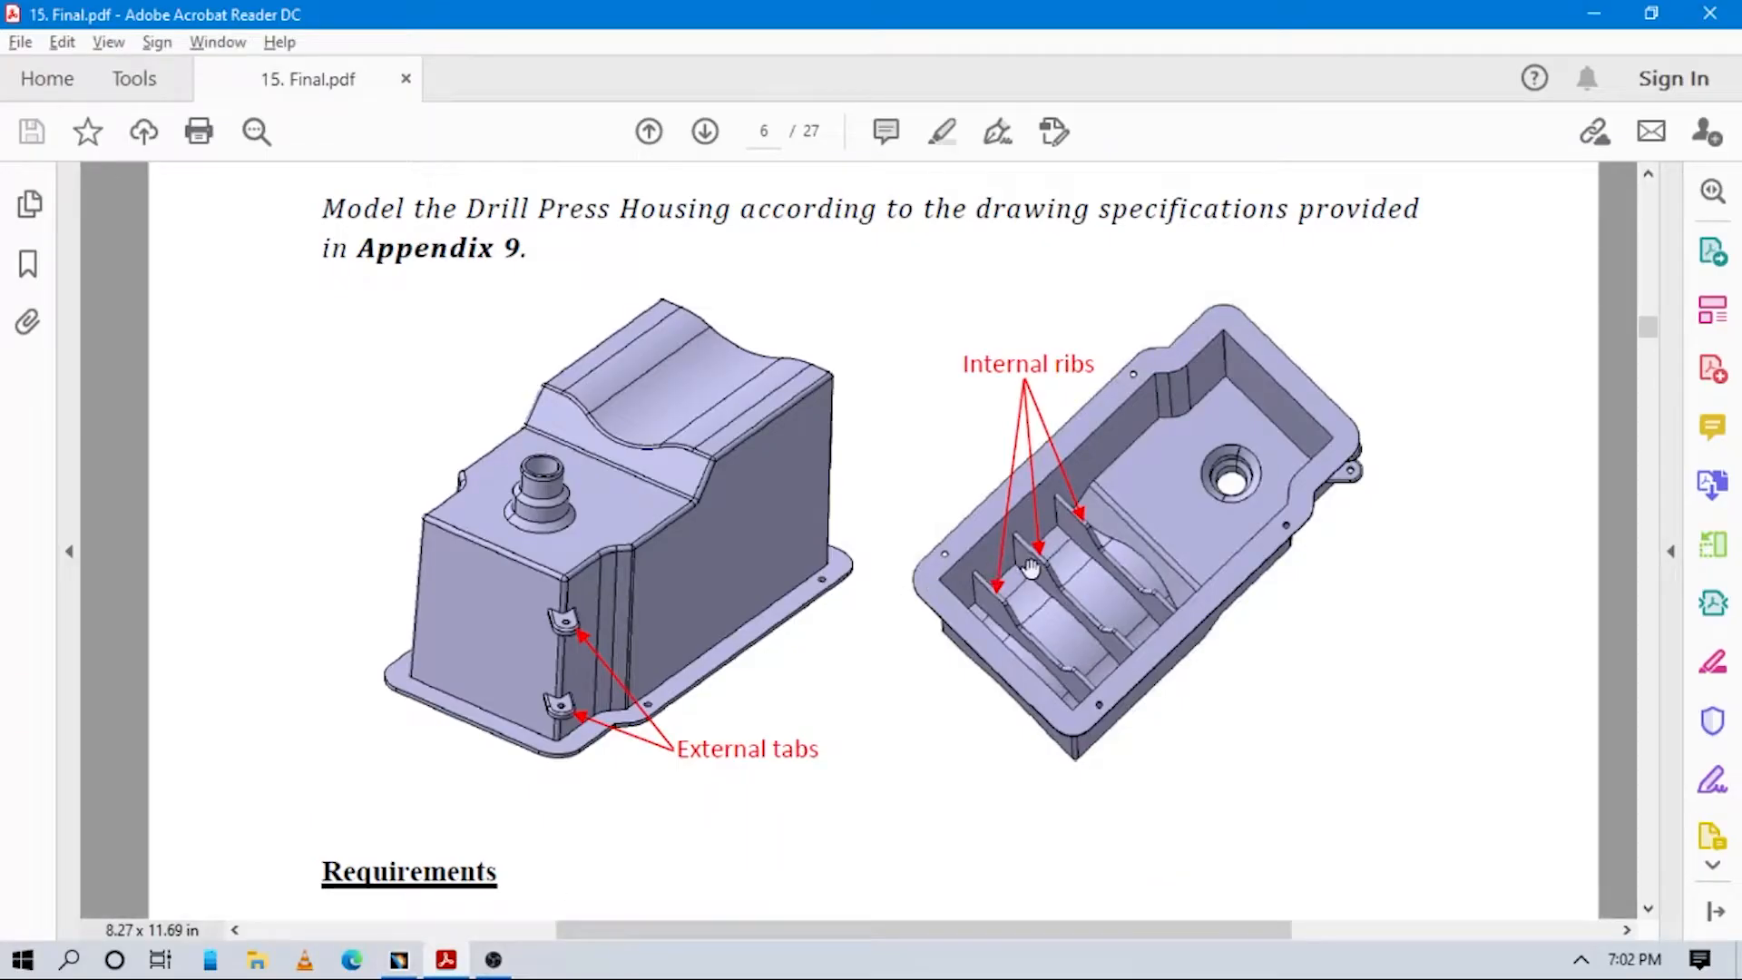
scroll(1079, 560, "up", 1)
scroll(1079, 560, "down", 2)
scroll(900, 505, "up", 2)
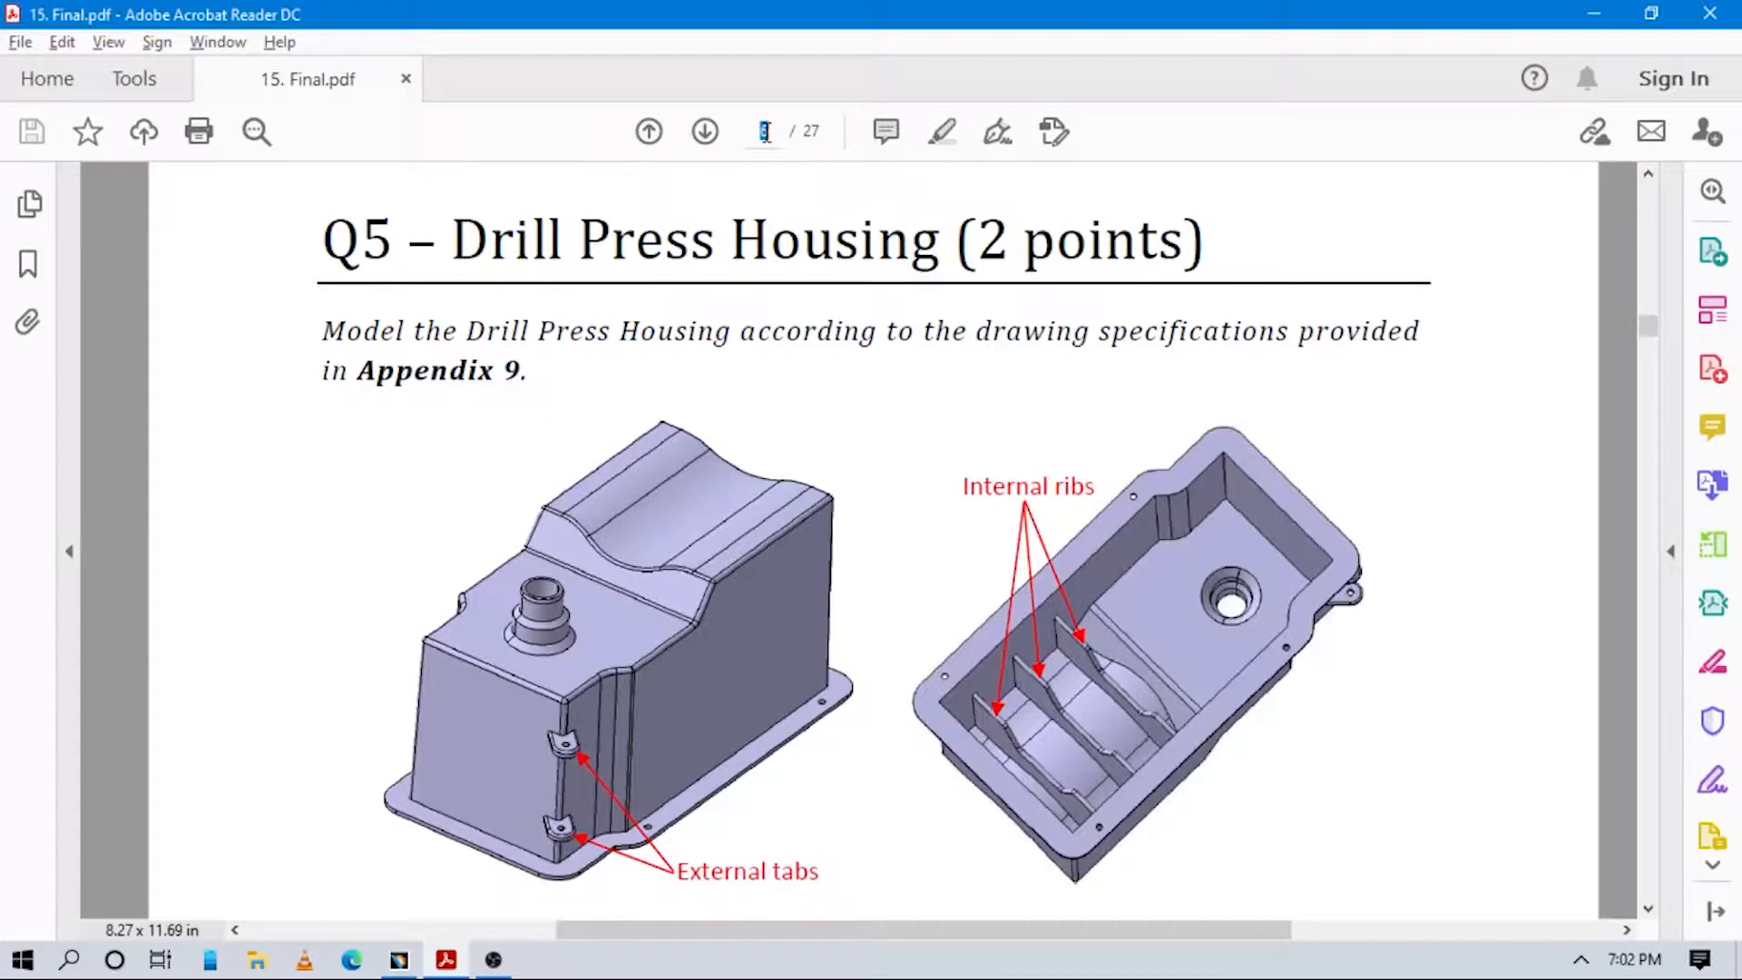
type("17")
key("Return")
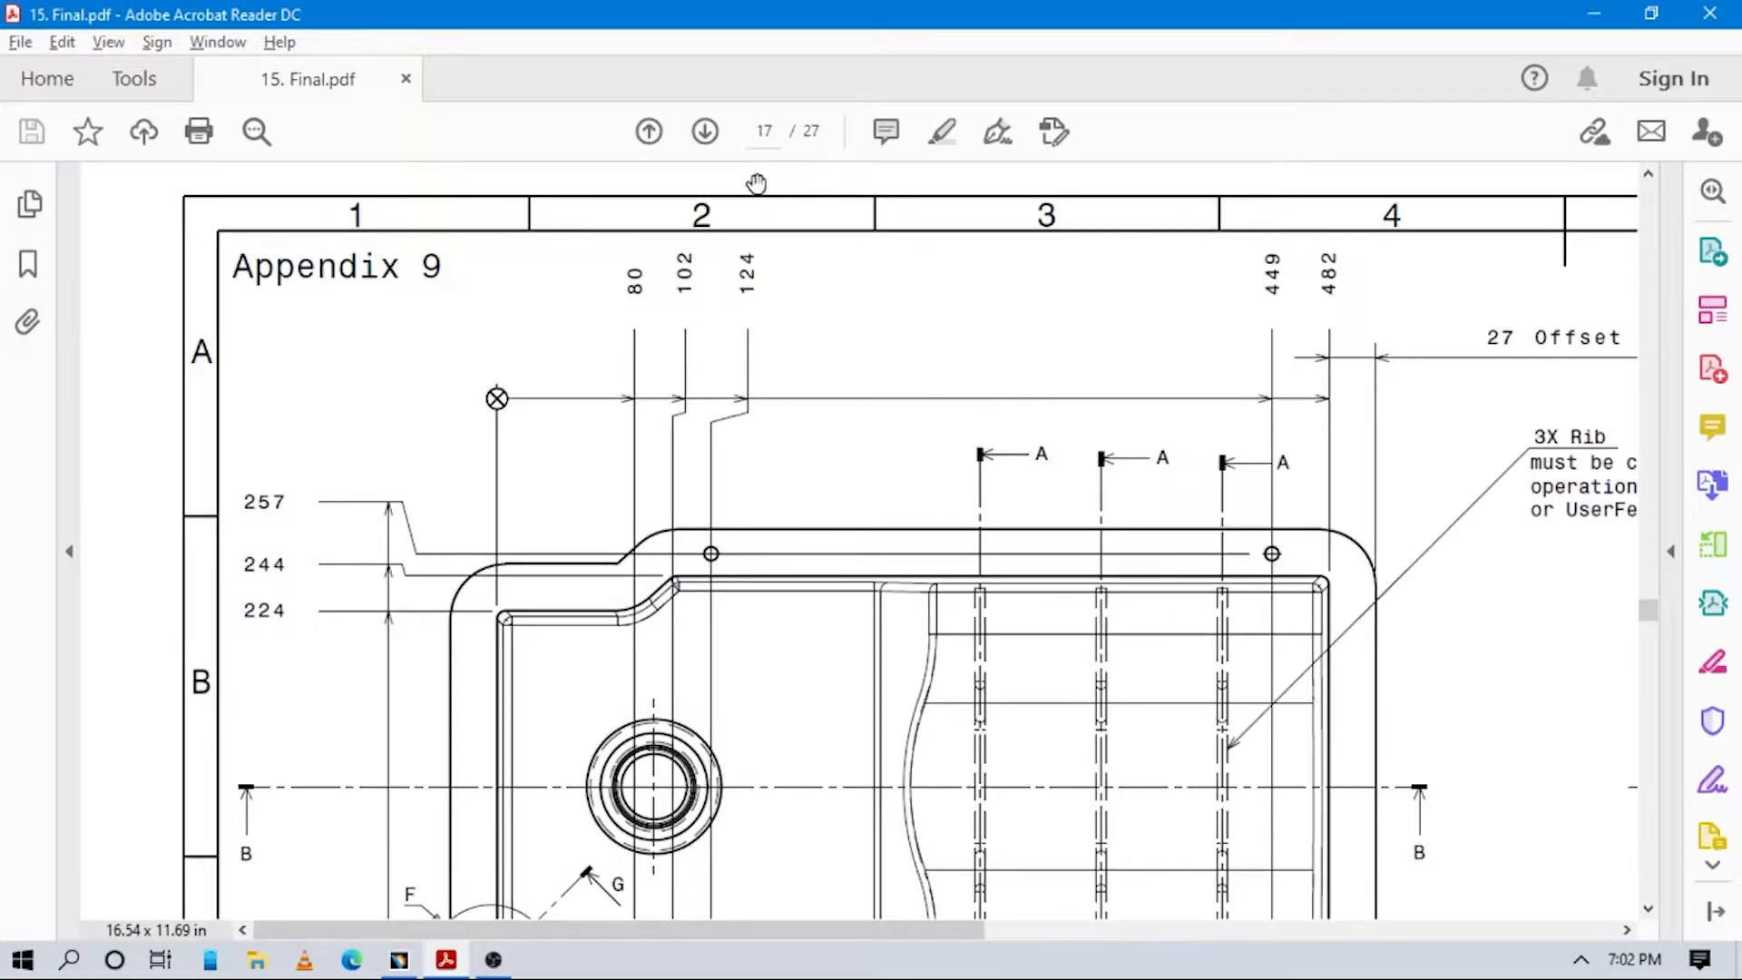
Examine the Appendix 9 drawing, especially the housing profile in section view B-B, and return to CATIA.
scroll(989, 526, "down", 2, "ctrl")
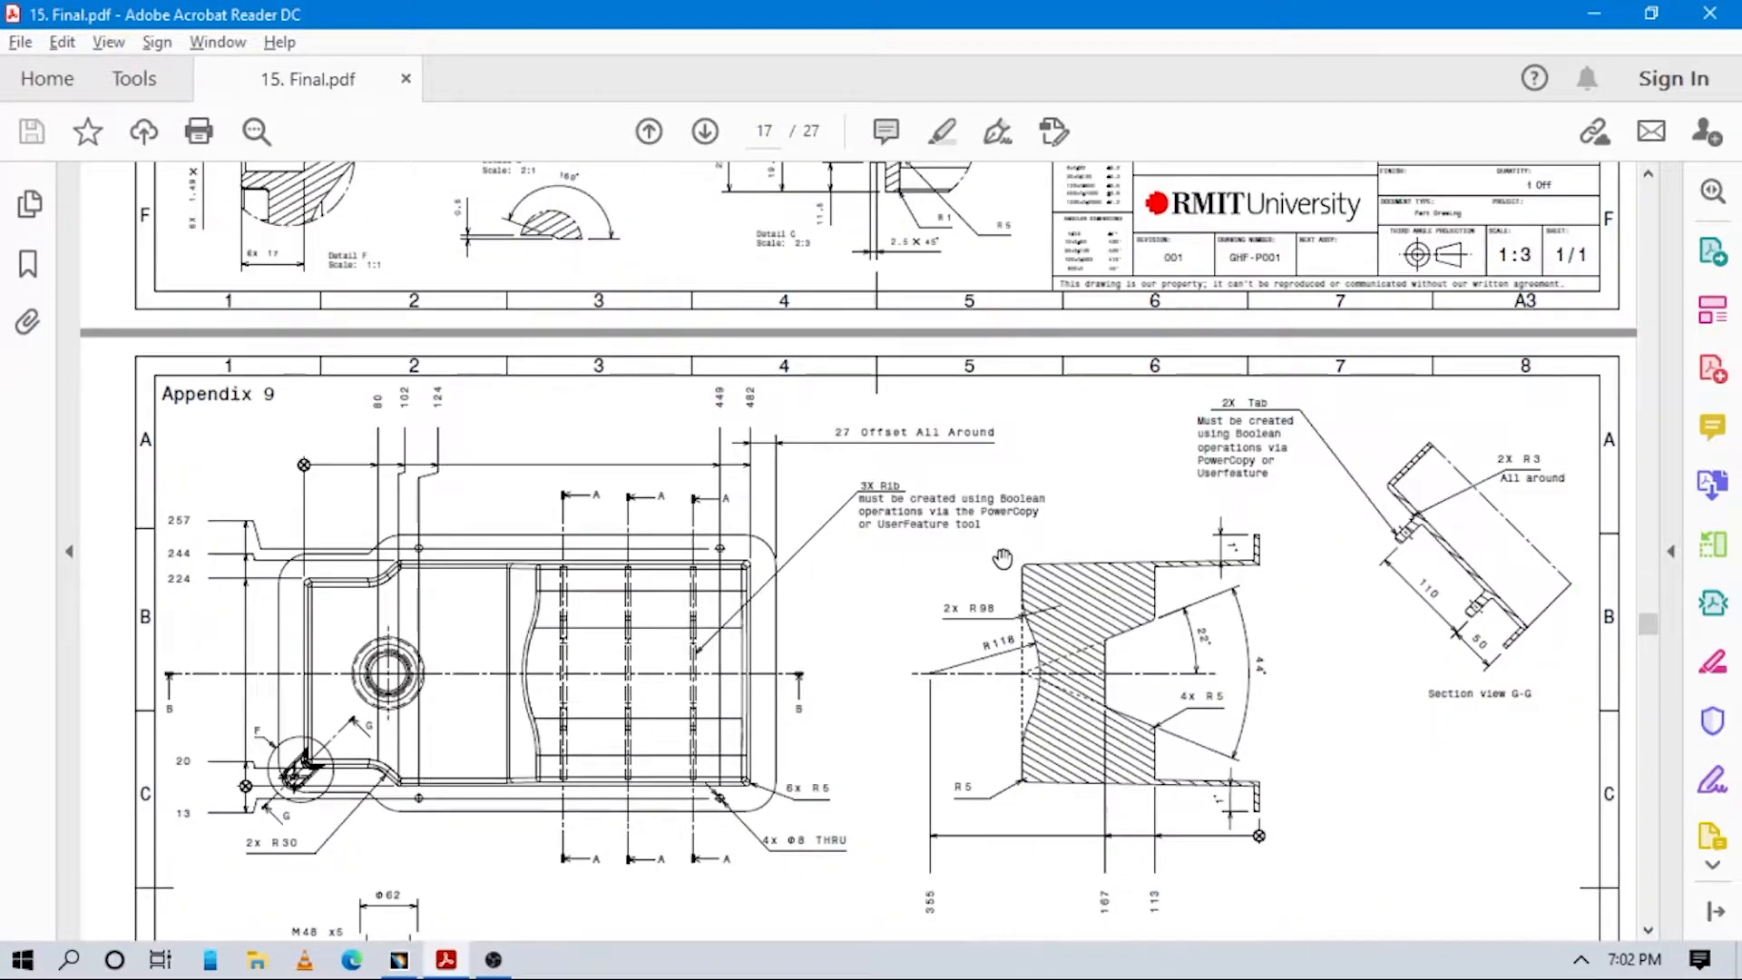
scroll(816, 562, "down", 3)
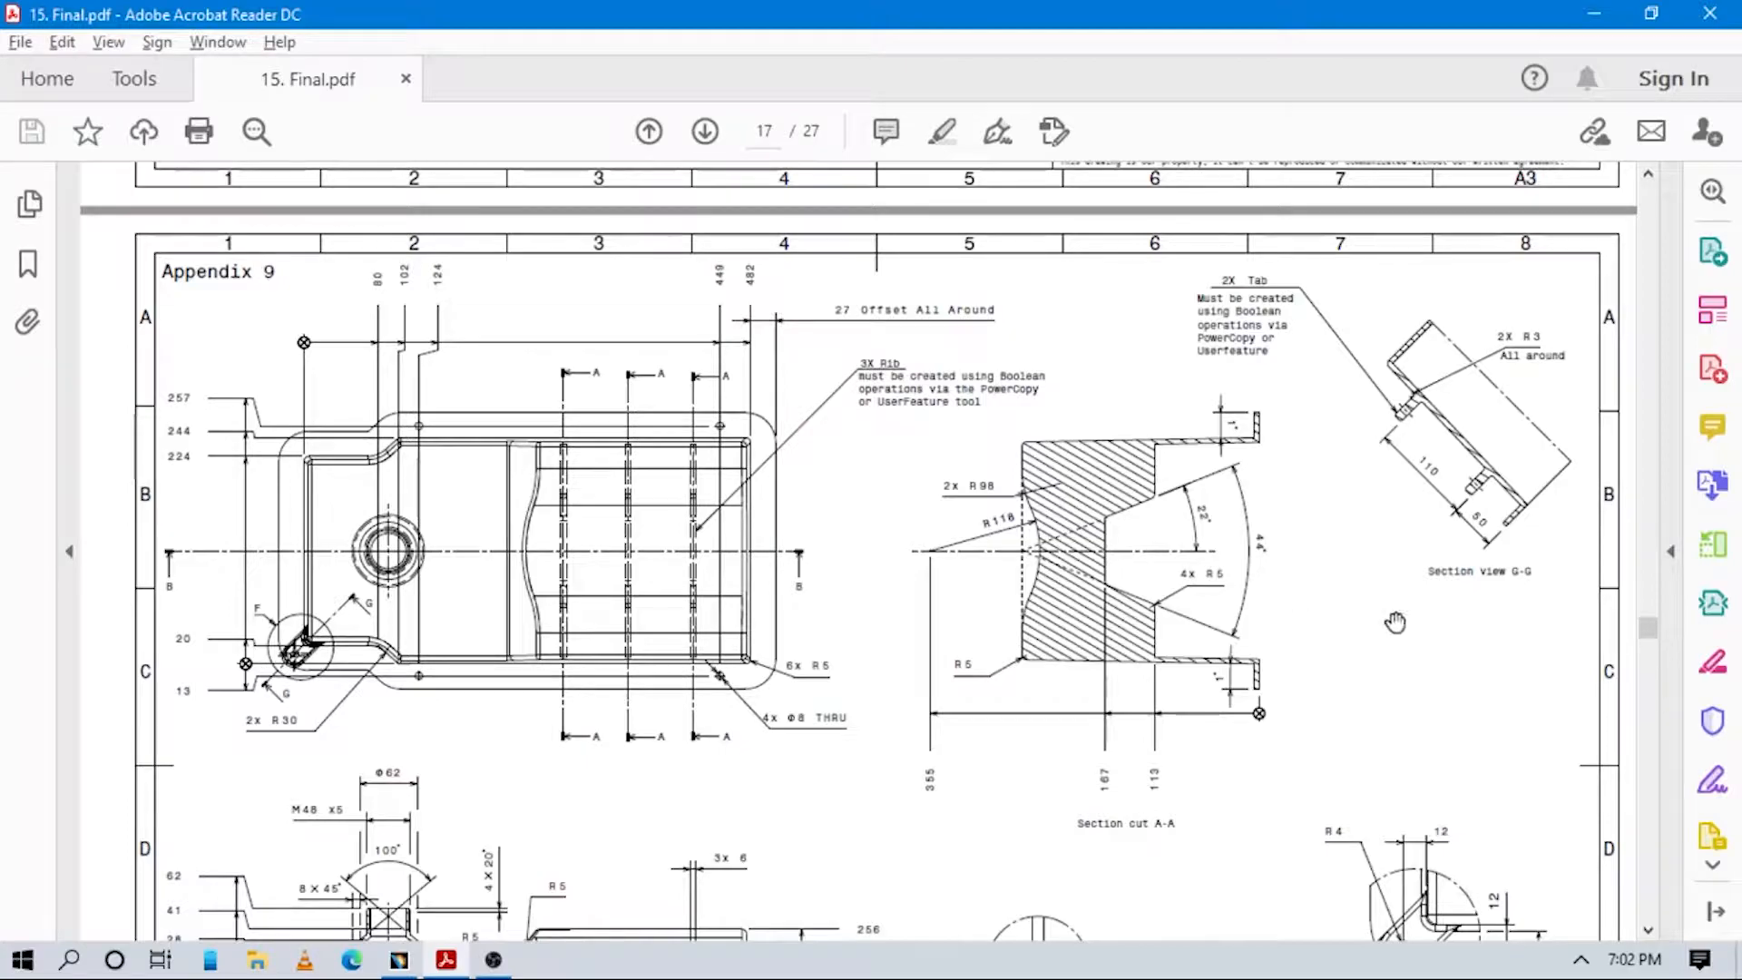
scroll(1638, 618, "down", 5)
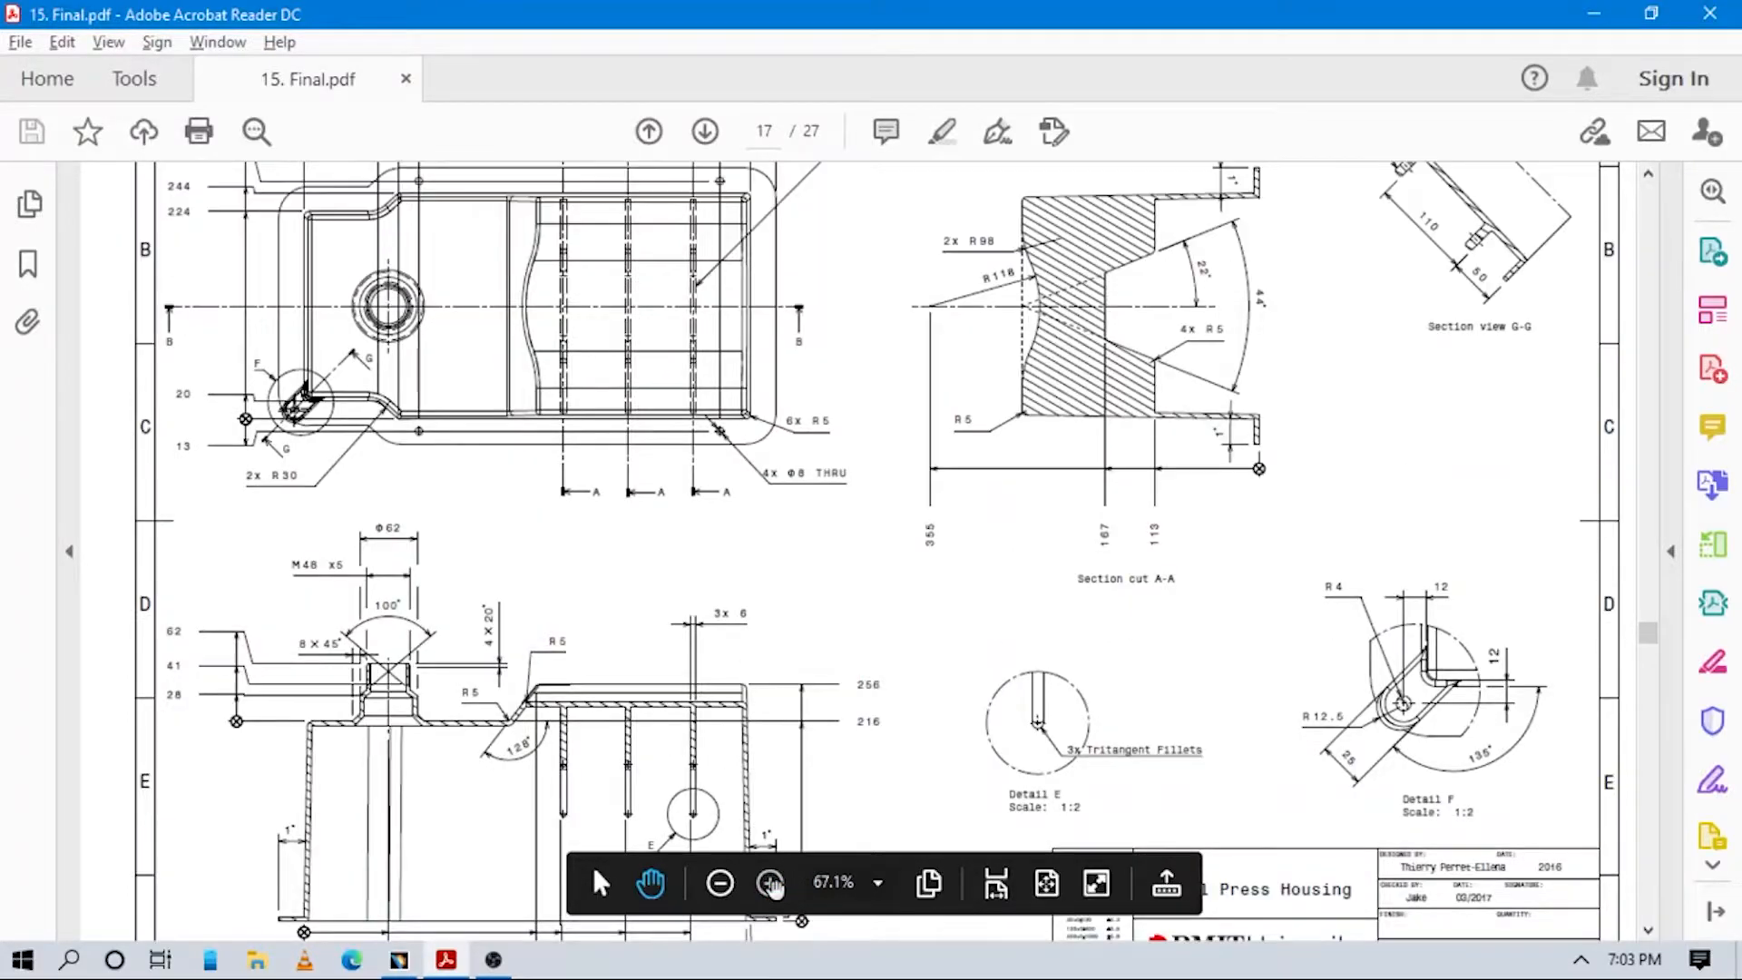
left_click_drag(686, 697, 737, 544)
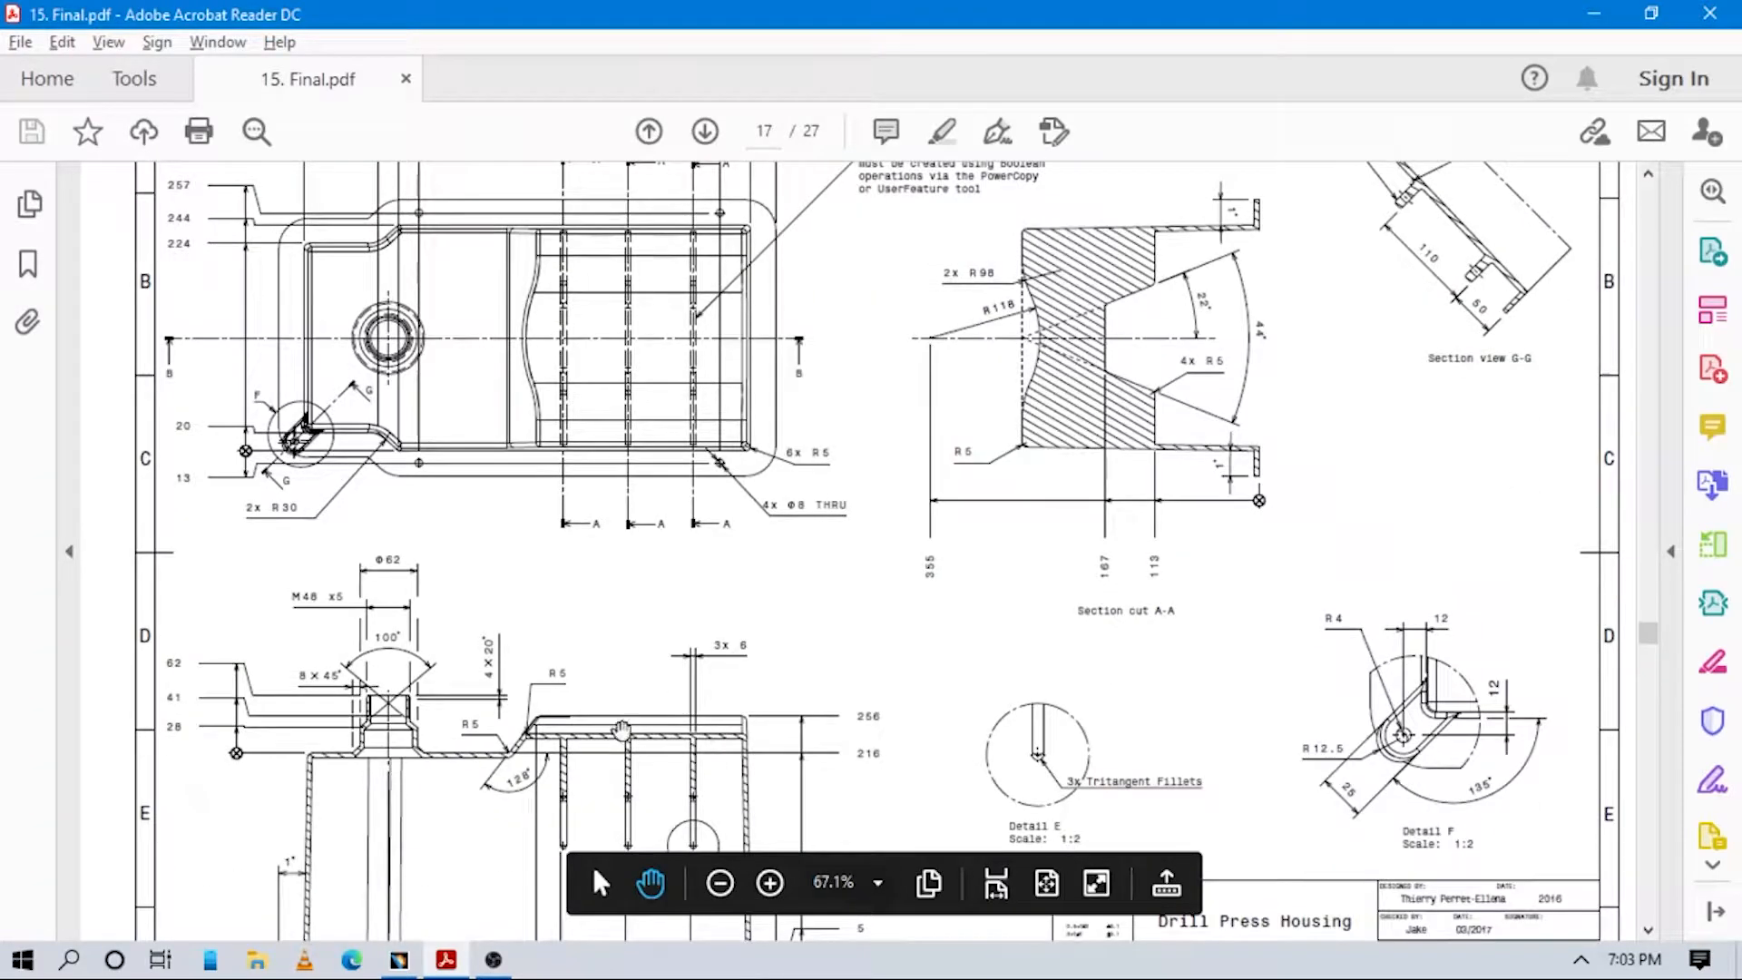
scroll(591, 755, "up", 1, "ctrl")
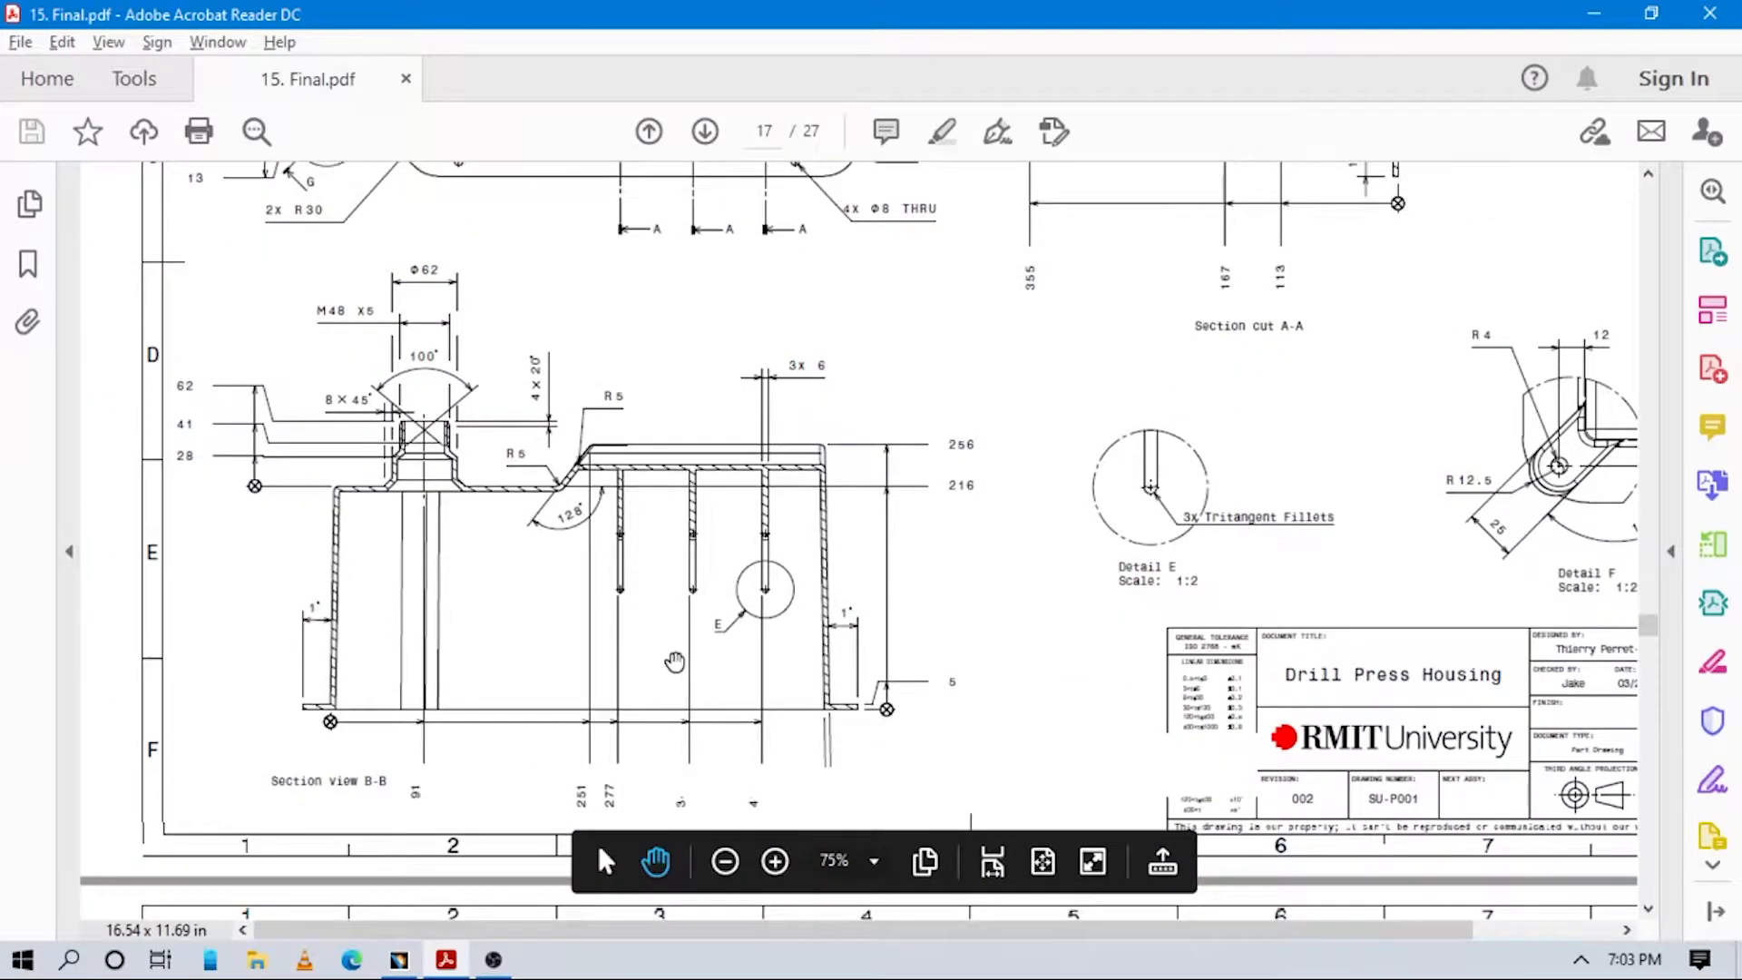
scroll(614, 661, "up", 2, "ctrl")
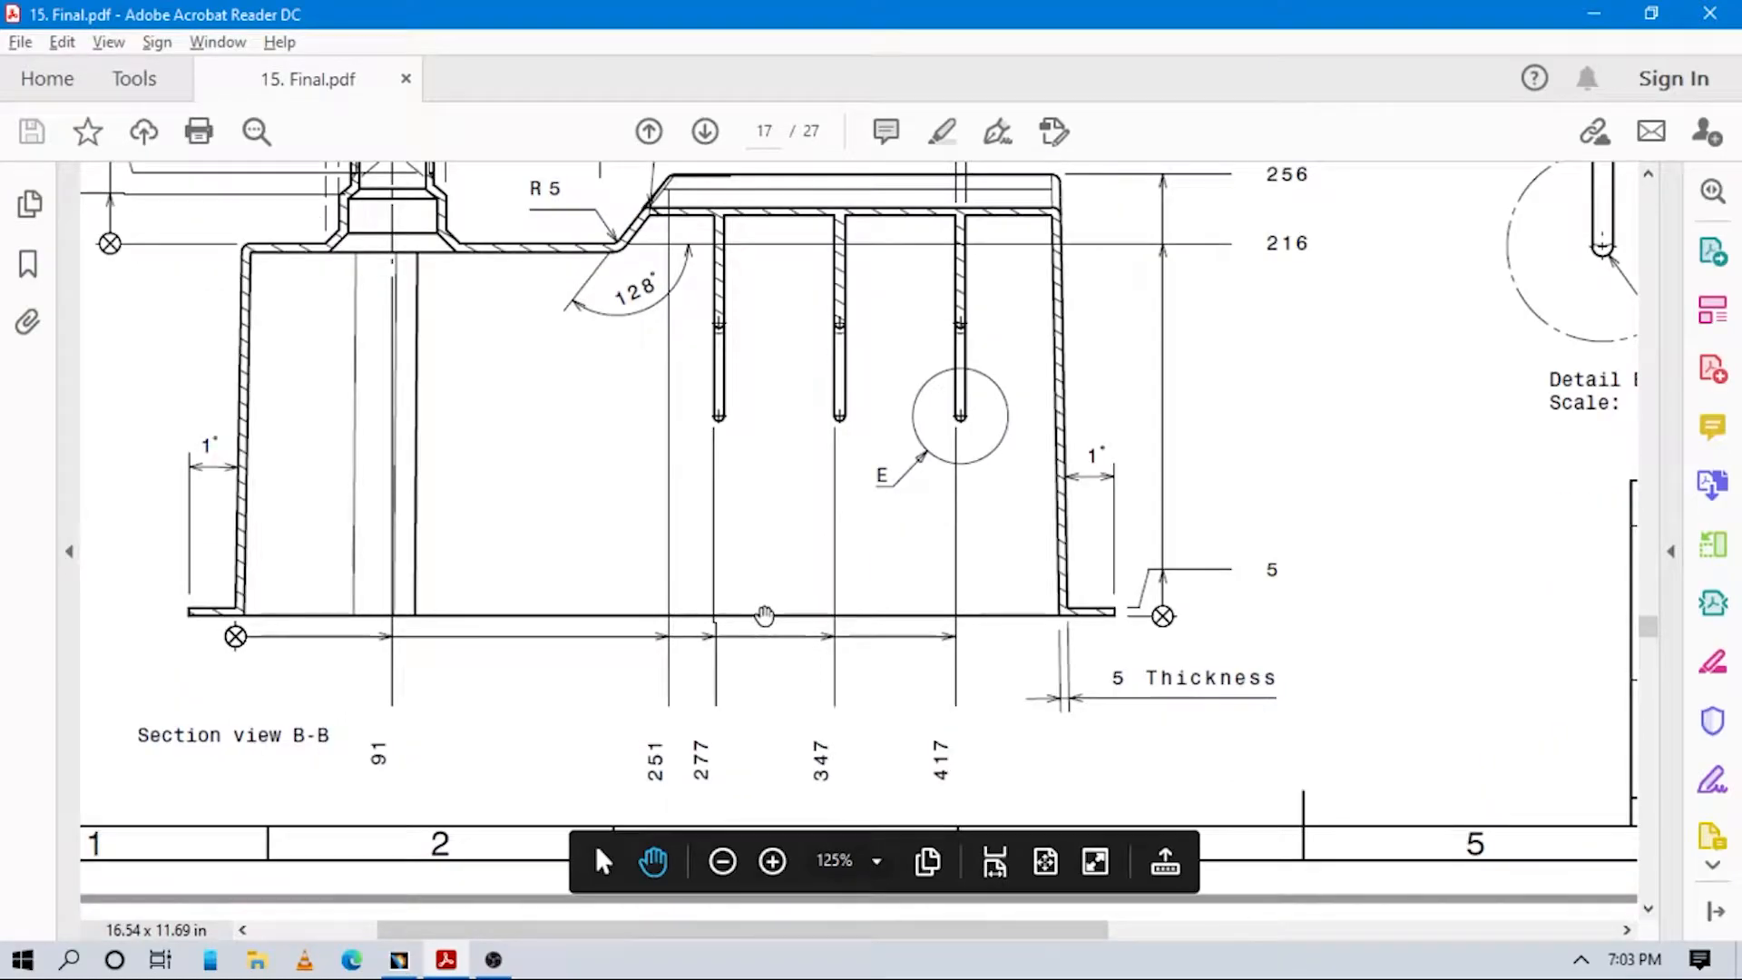
scroll(766, 614, "up", 1)
left_click_drag(783, 550, 966, 607)
key("alt+Tab")
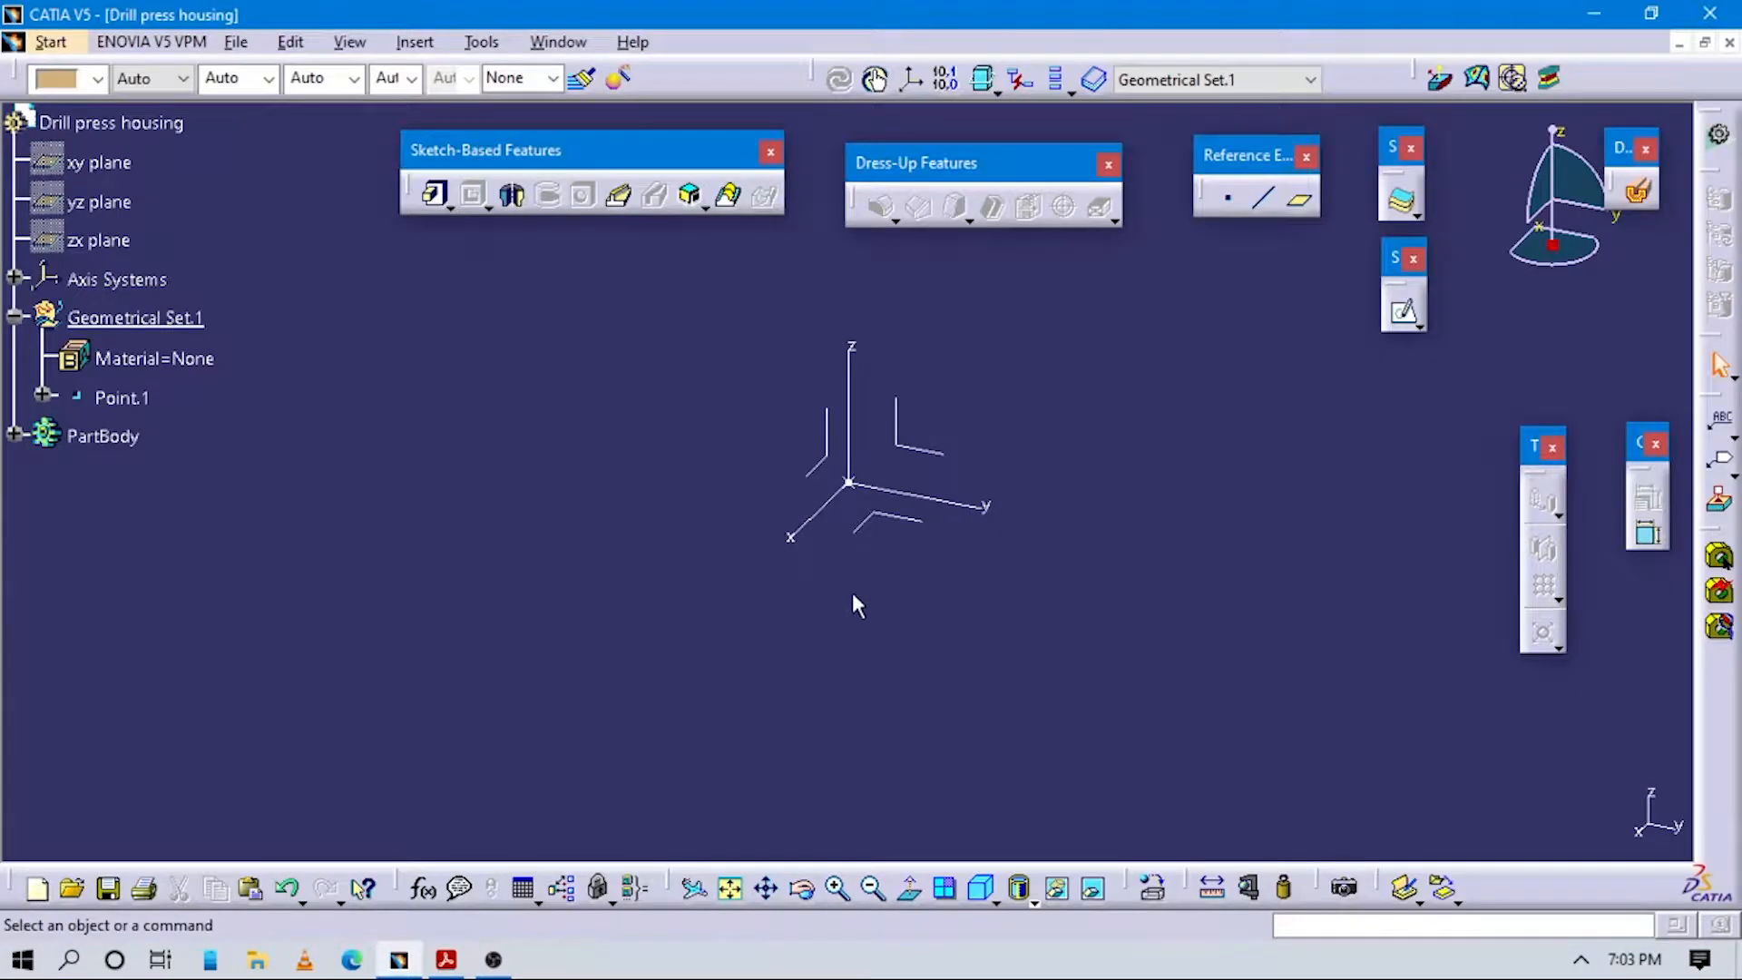
left_click(1420, 324)
left_click(1495, 352)
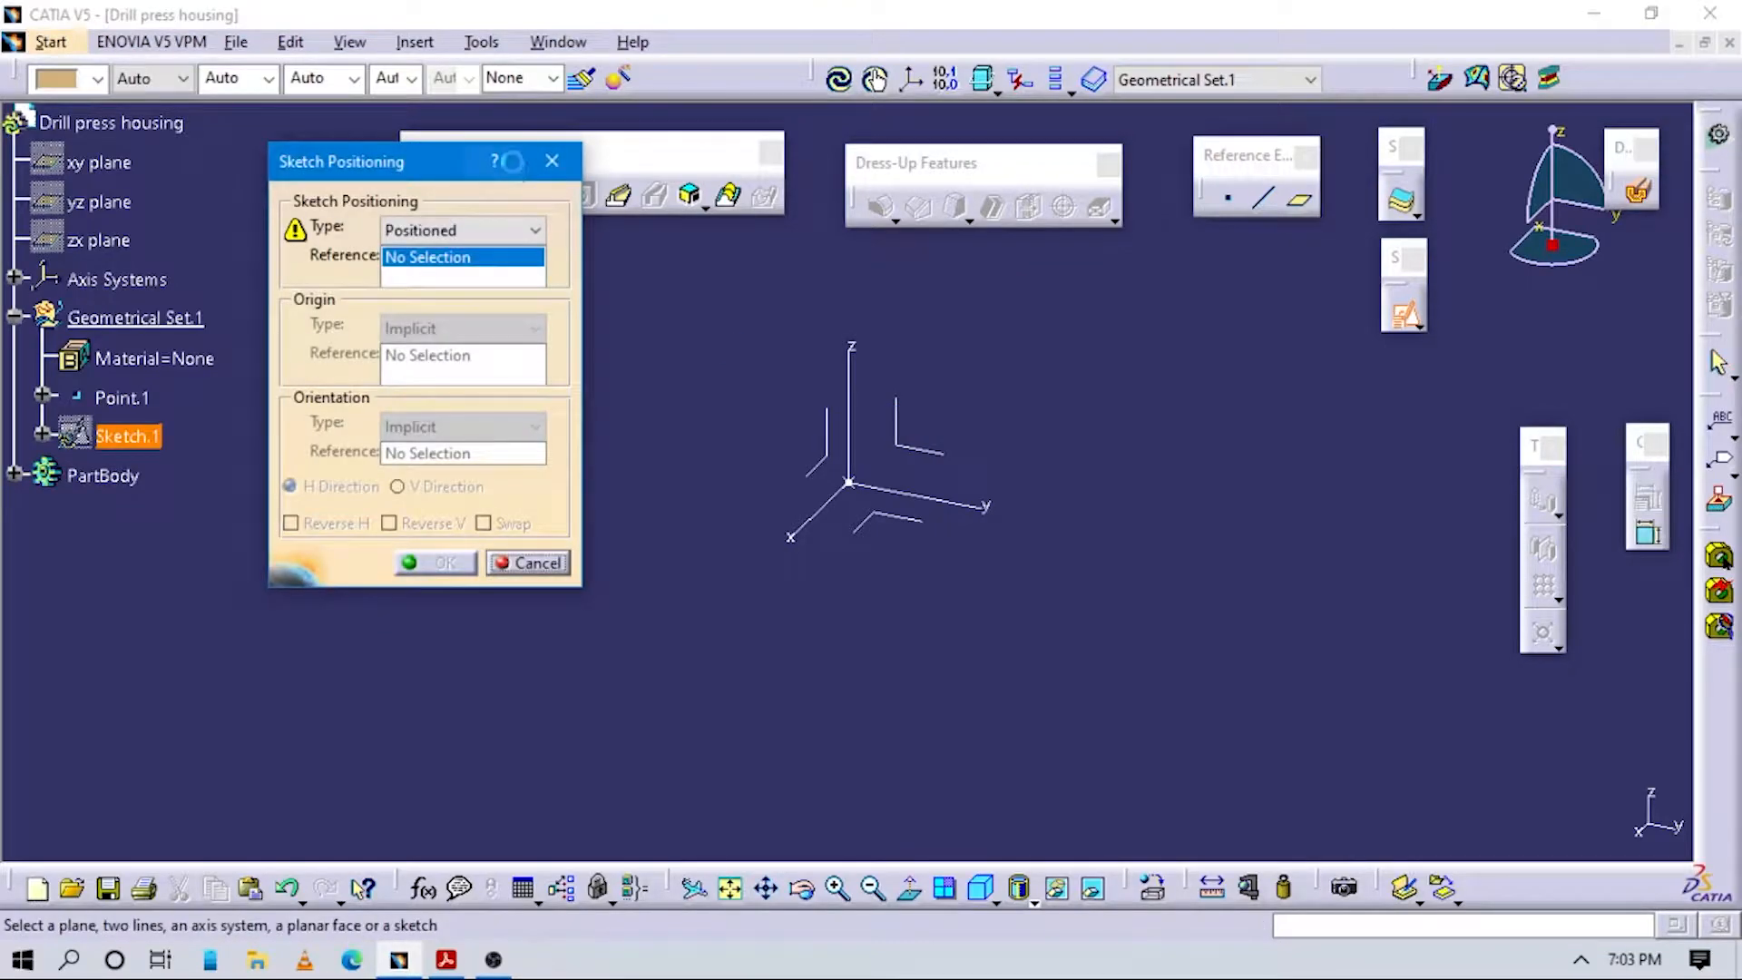
left_click(551, 161)
Make PartBody the in-work object and set up a positioned sketch on the axis system's YZ plane, with Point.1 as its projection-point origin.
right_click(104, 427)
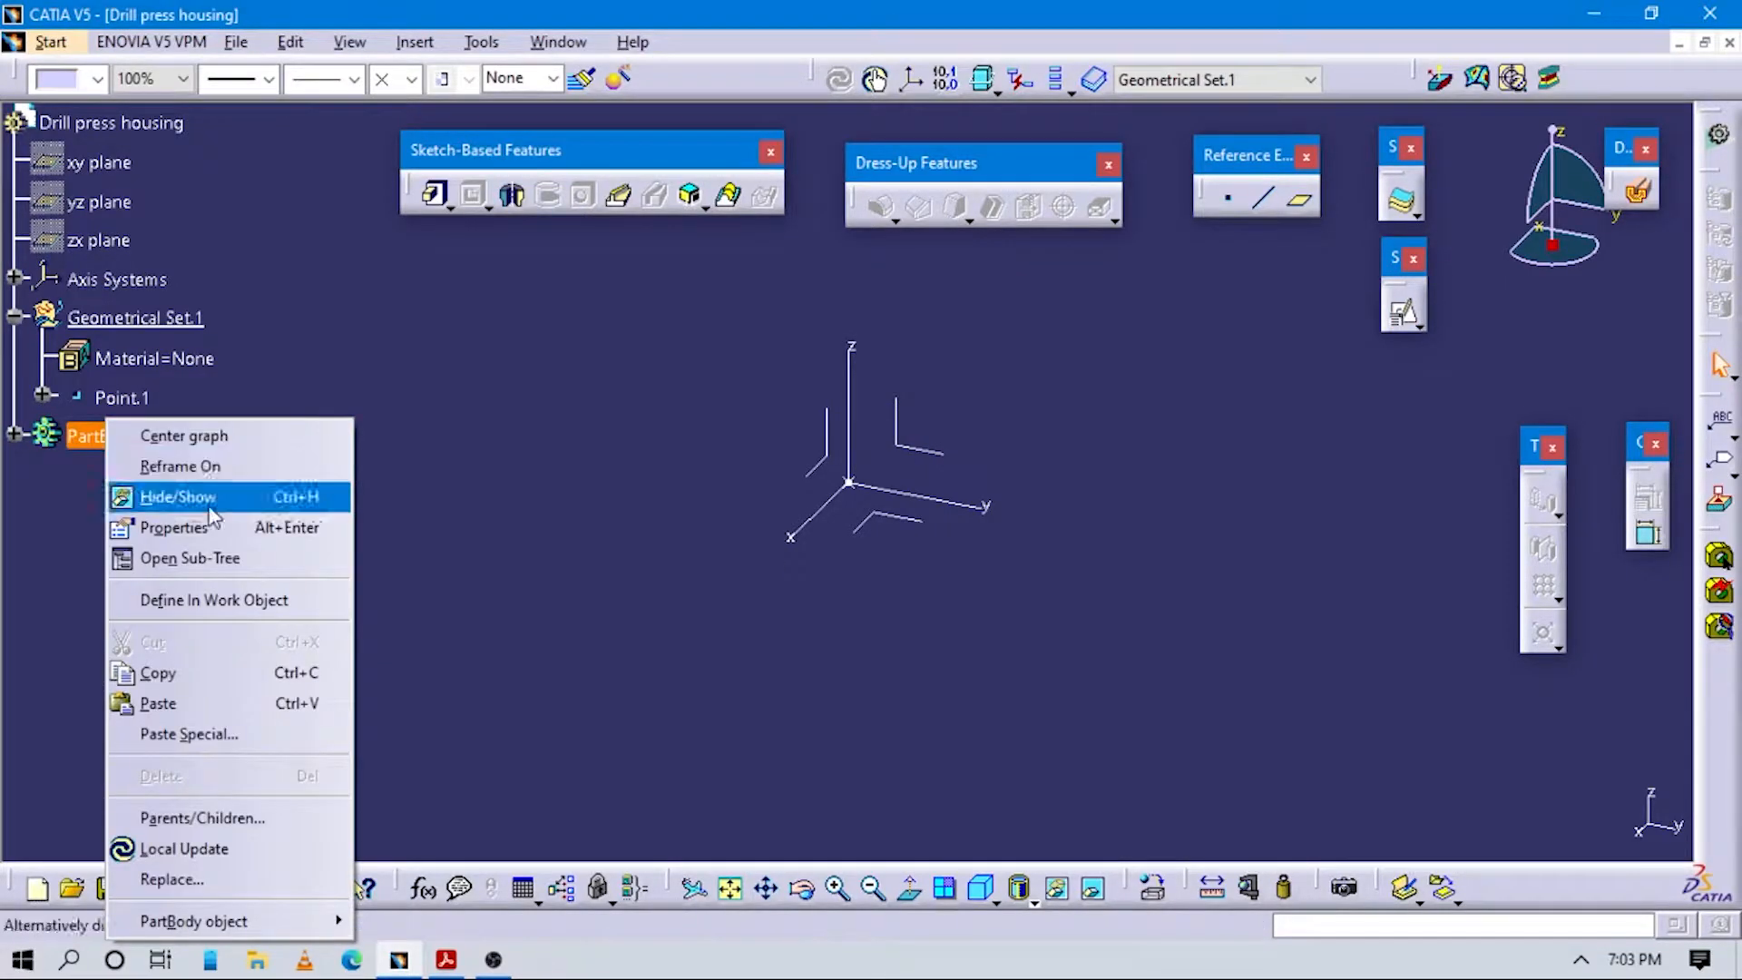
left_click(263, 599)
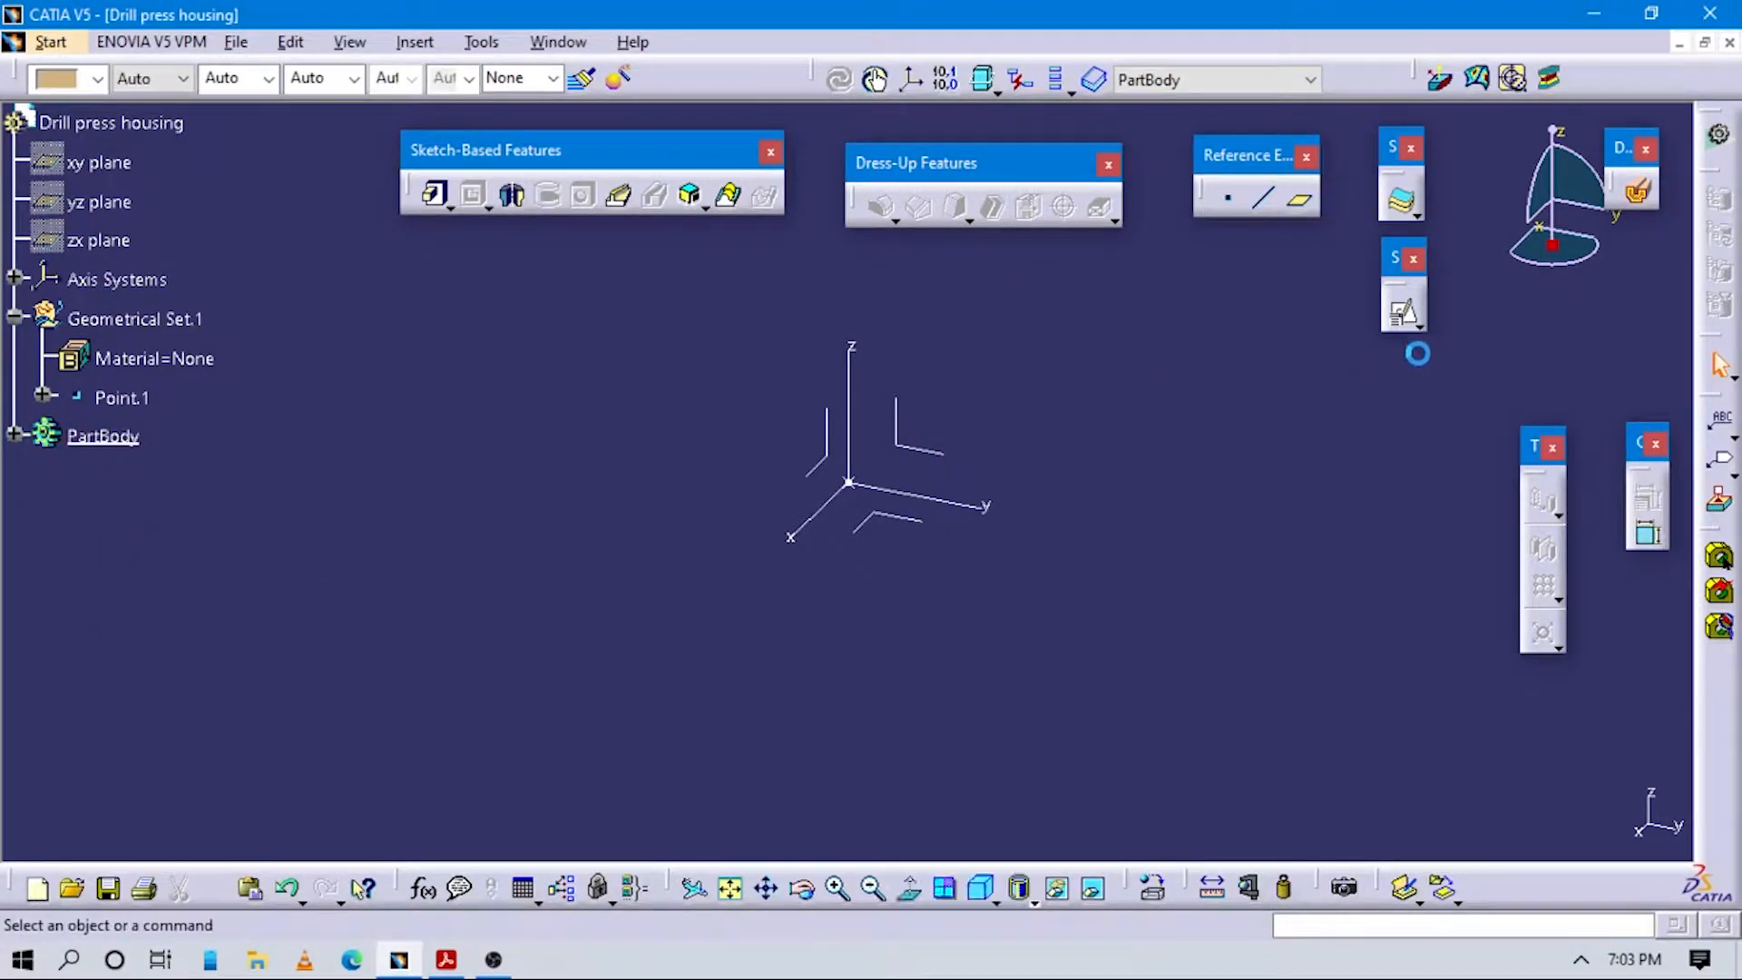
left_click(1402, 313)
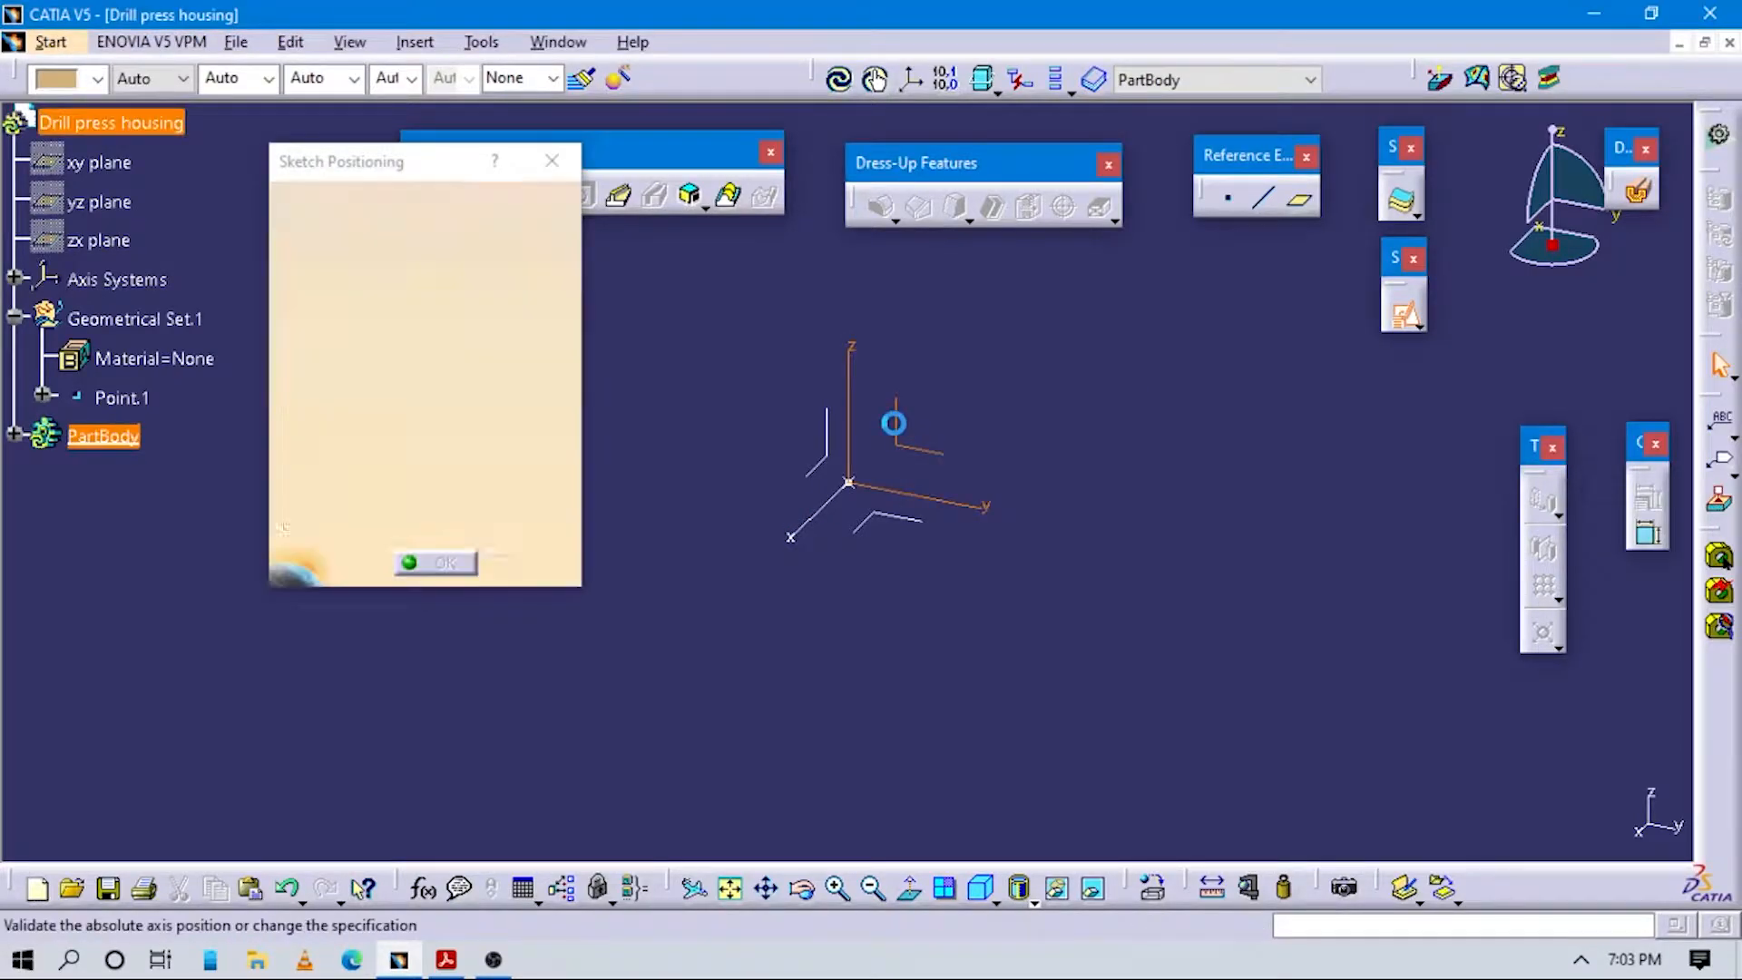
left_click(426, 329)
left_click(438, 392)
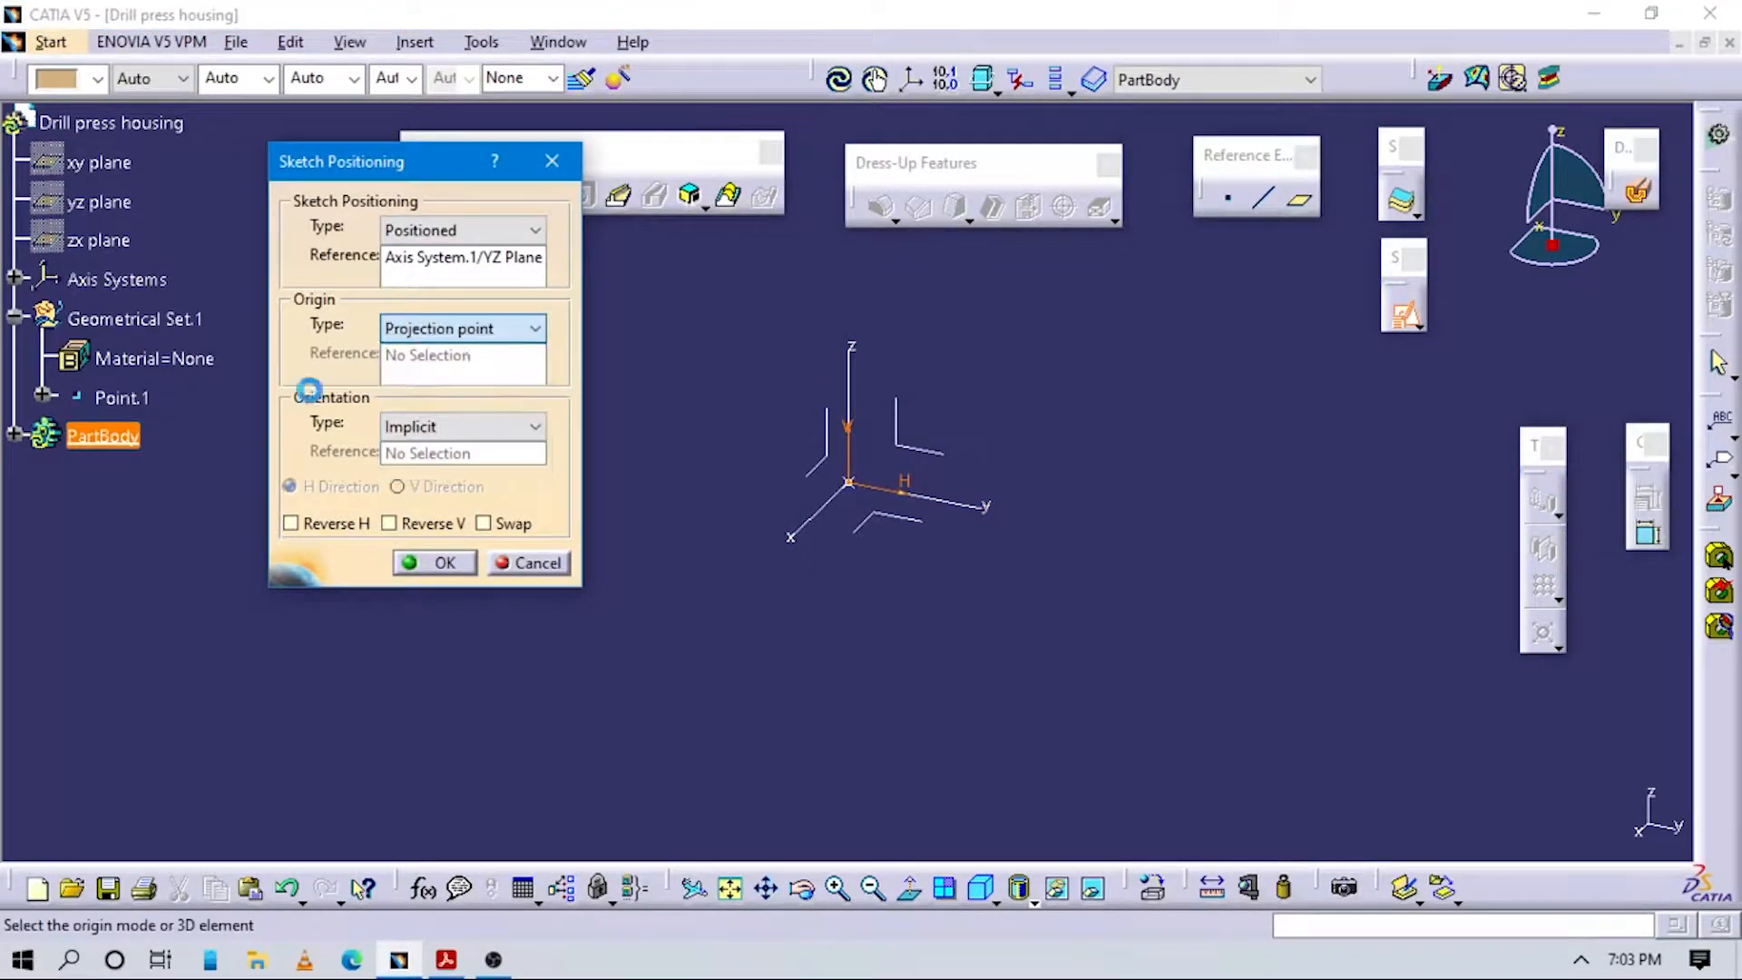
left_click(120, 397)
Orient the positioned sketch parallel to the axis system's y-axis line and enter the sketch.
left_click(458, 427)
left_click(444, 586)
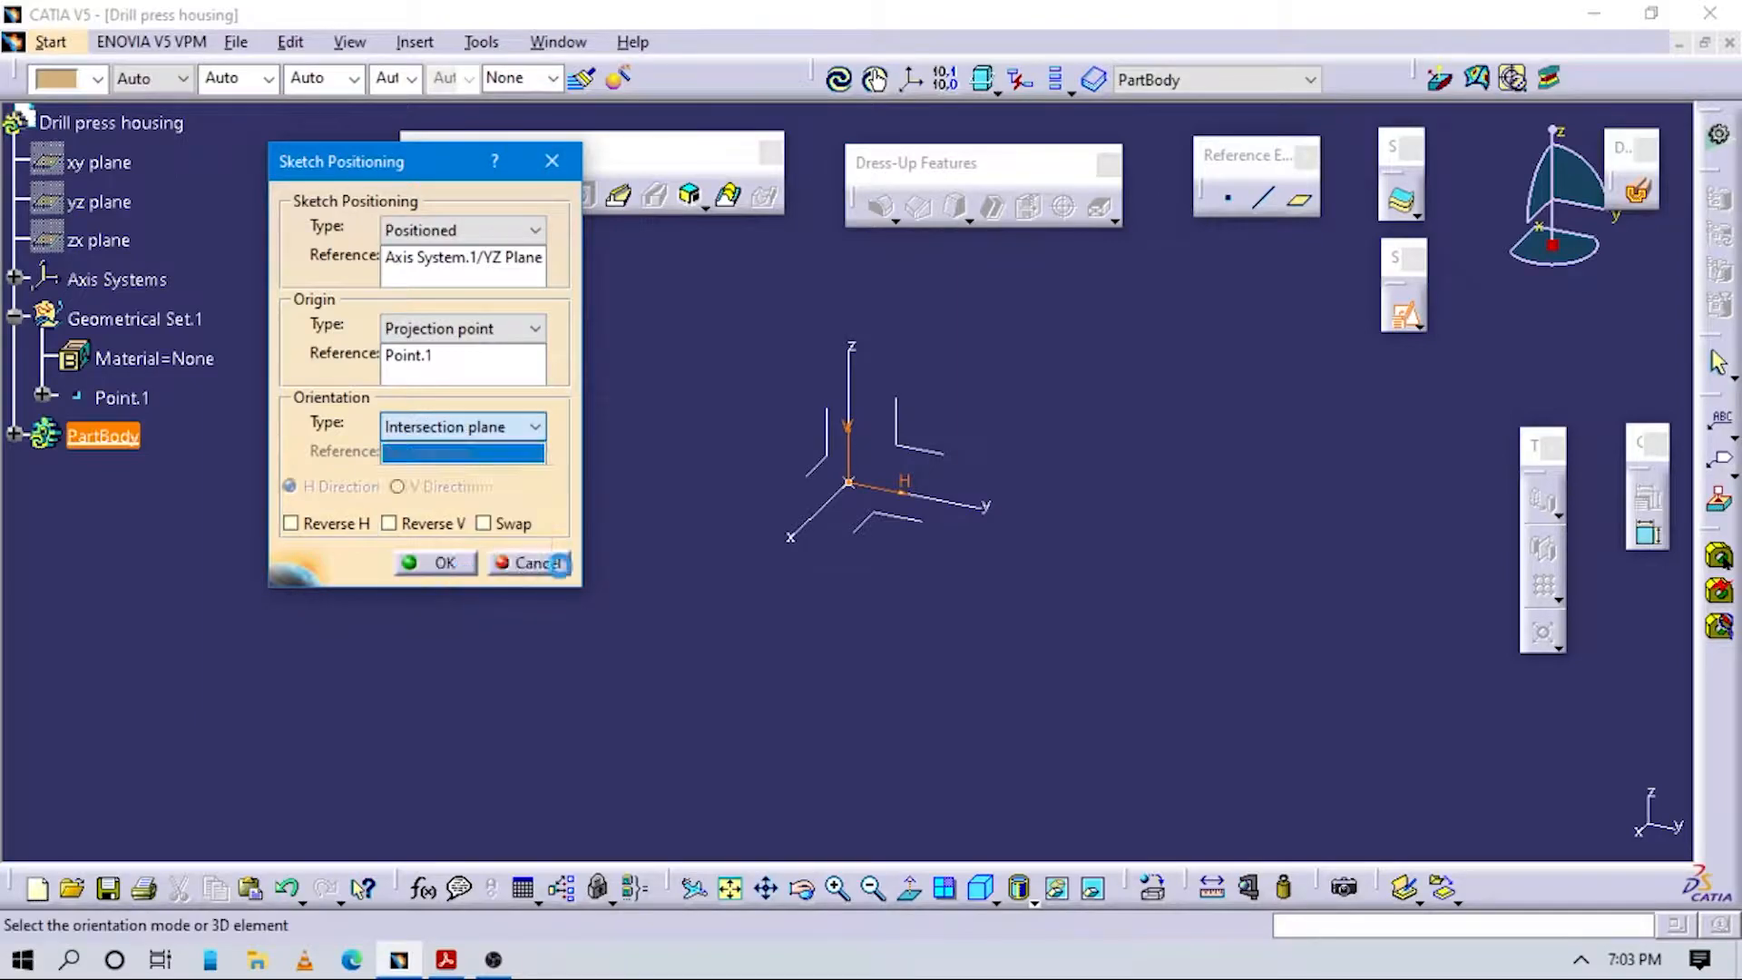
left_click(459, 426)
left_click(432, 567)
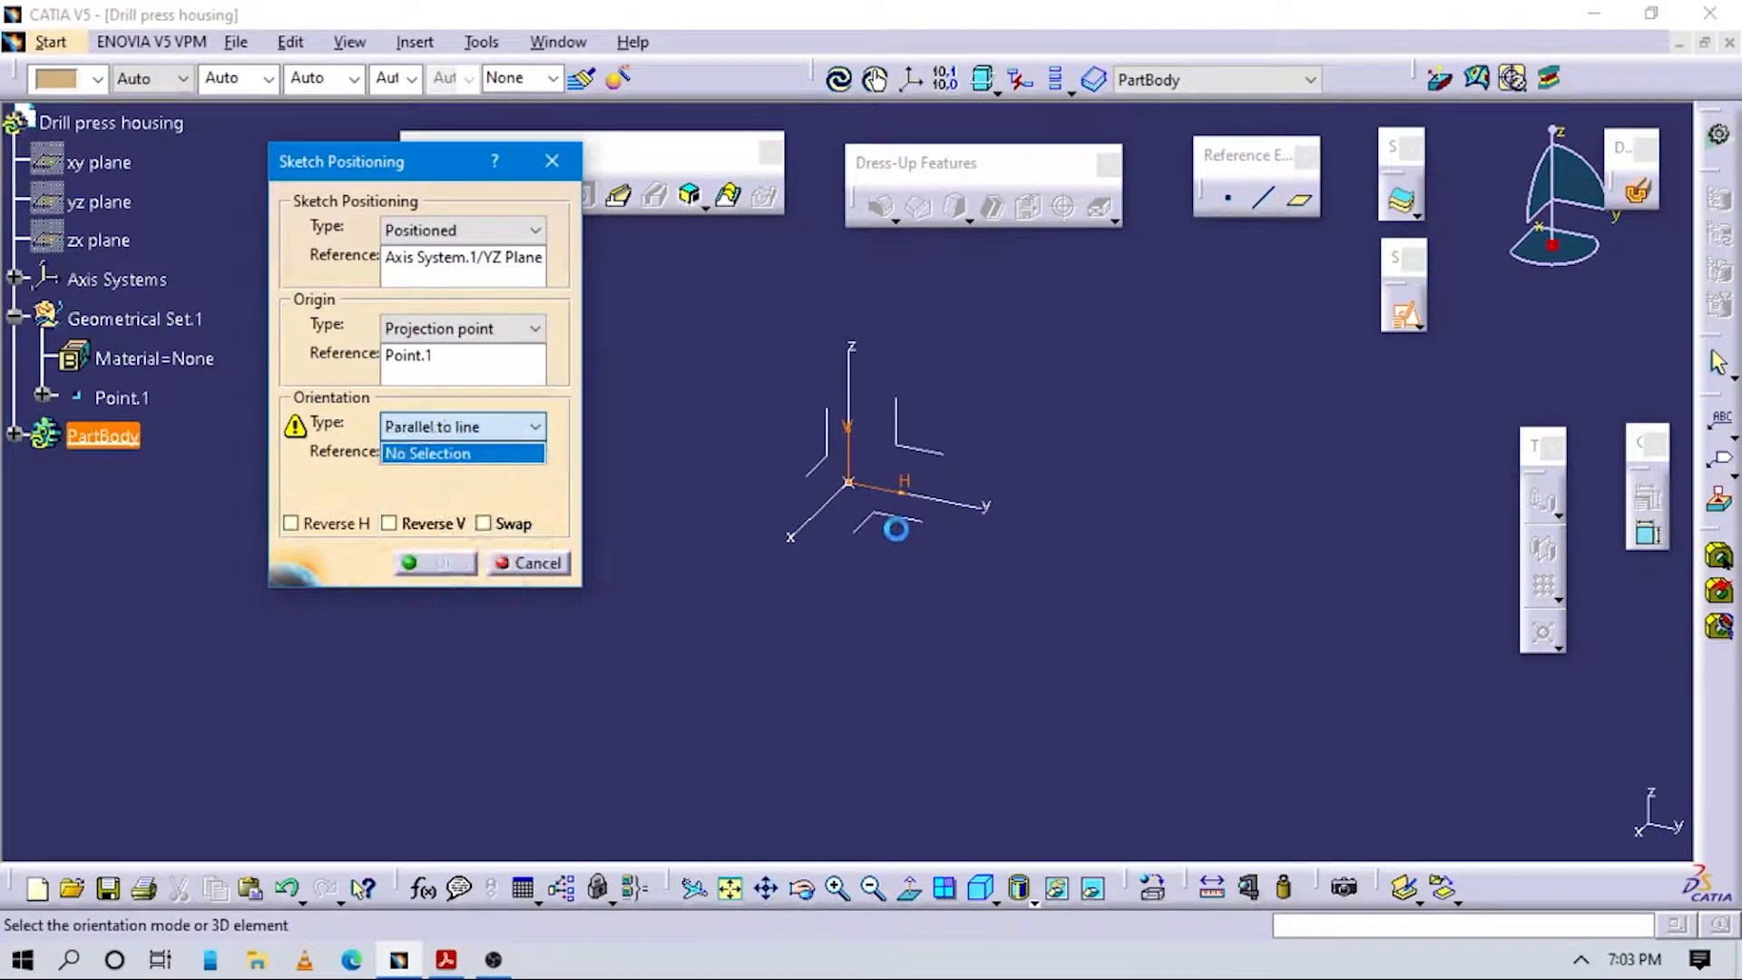
left_click(961, 502)
key("Return")
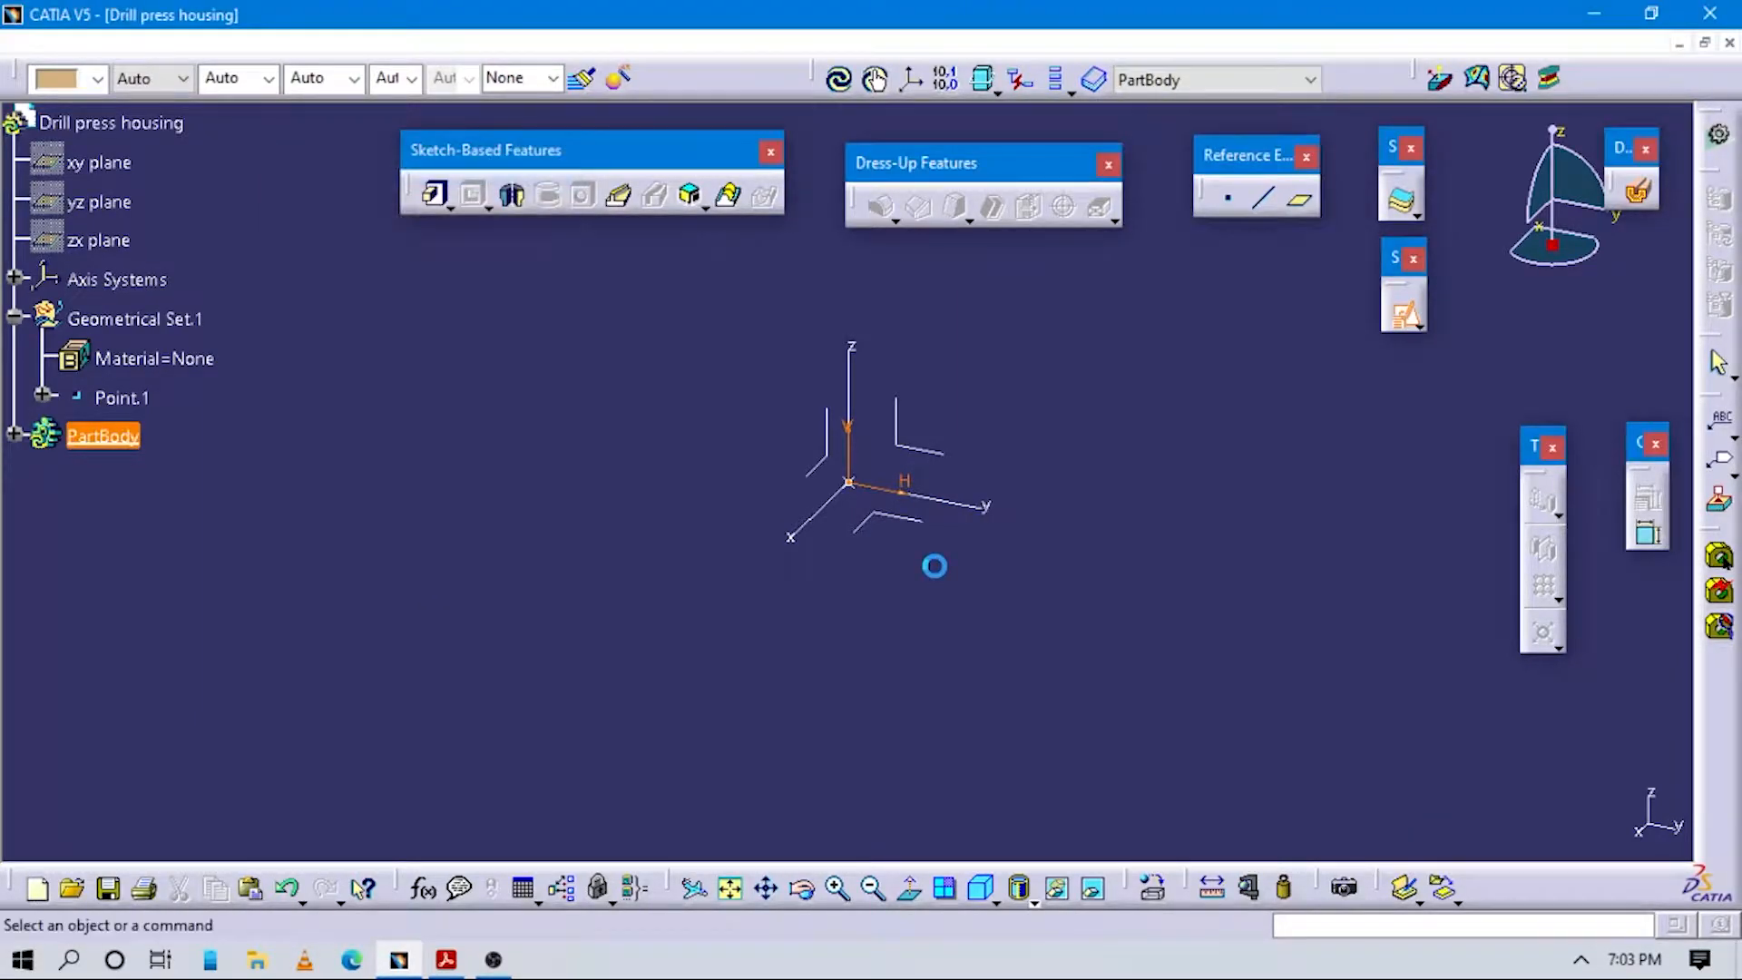
Check the housing outline in section view B-B of the PDF drawing and return to the CATIA sketch.
key("alt+Tab")
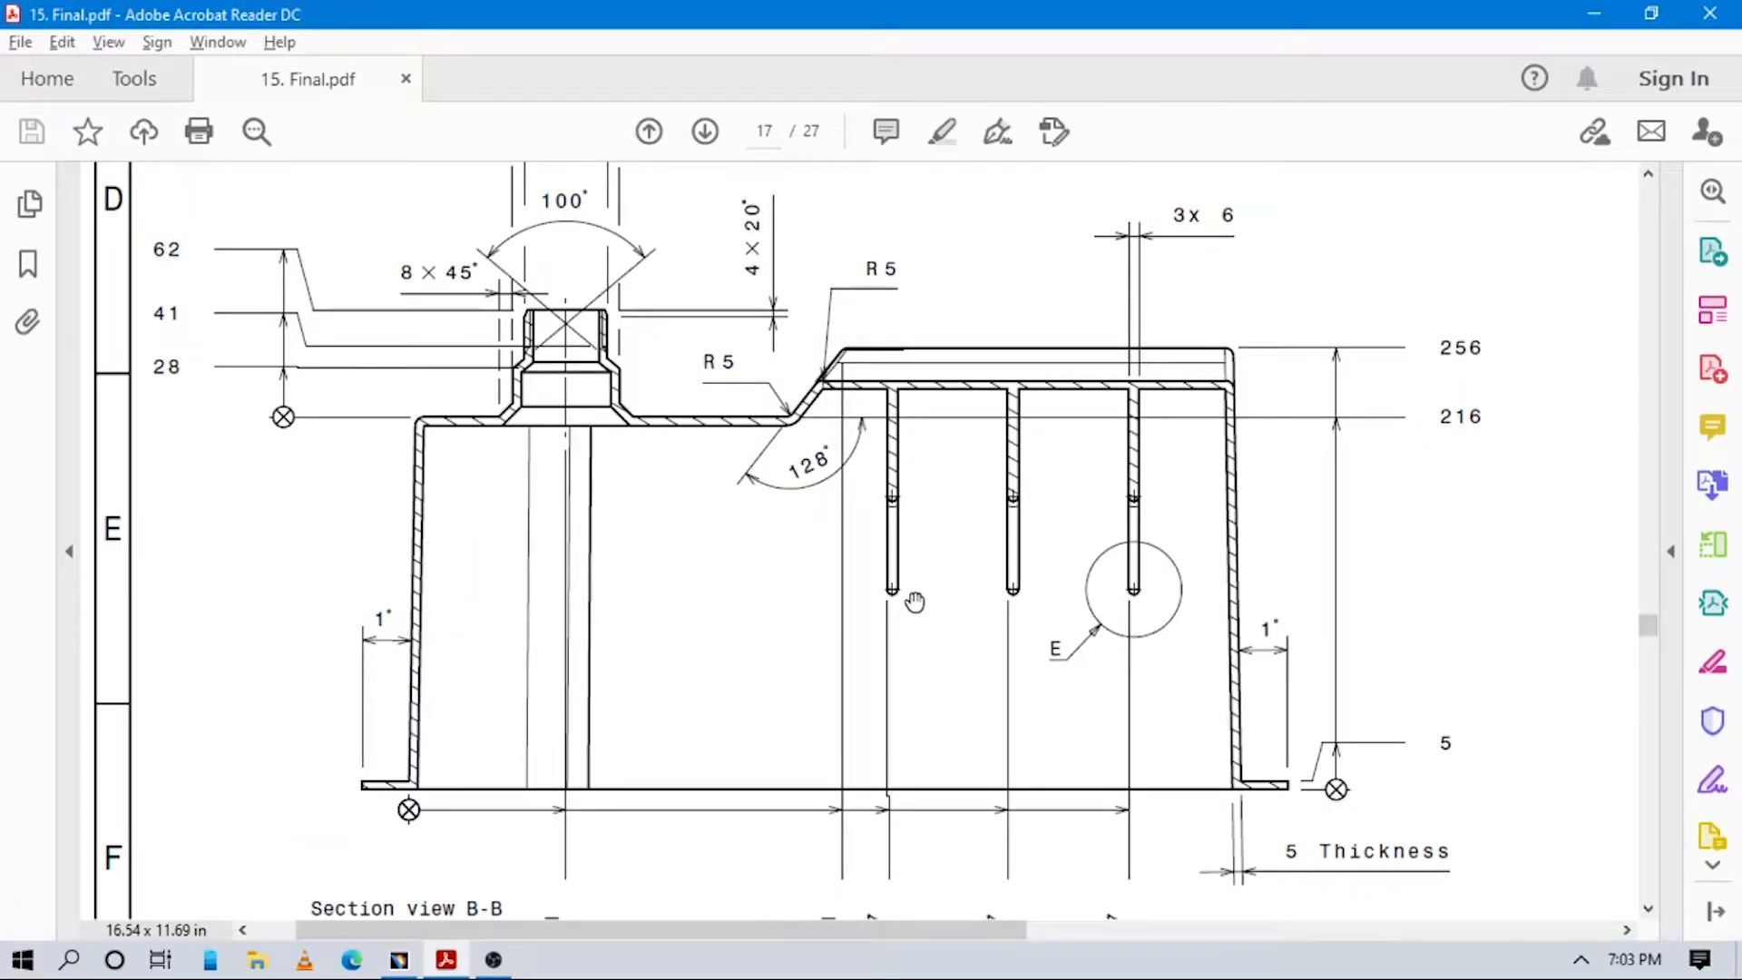
key("alt+Tab")
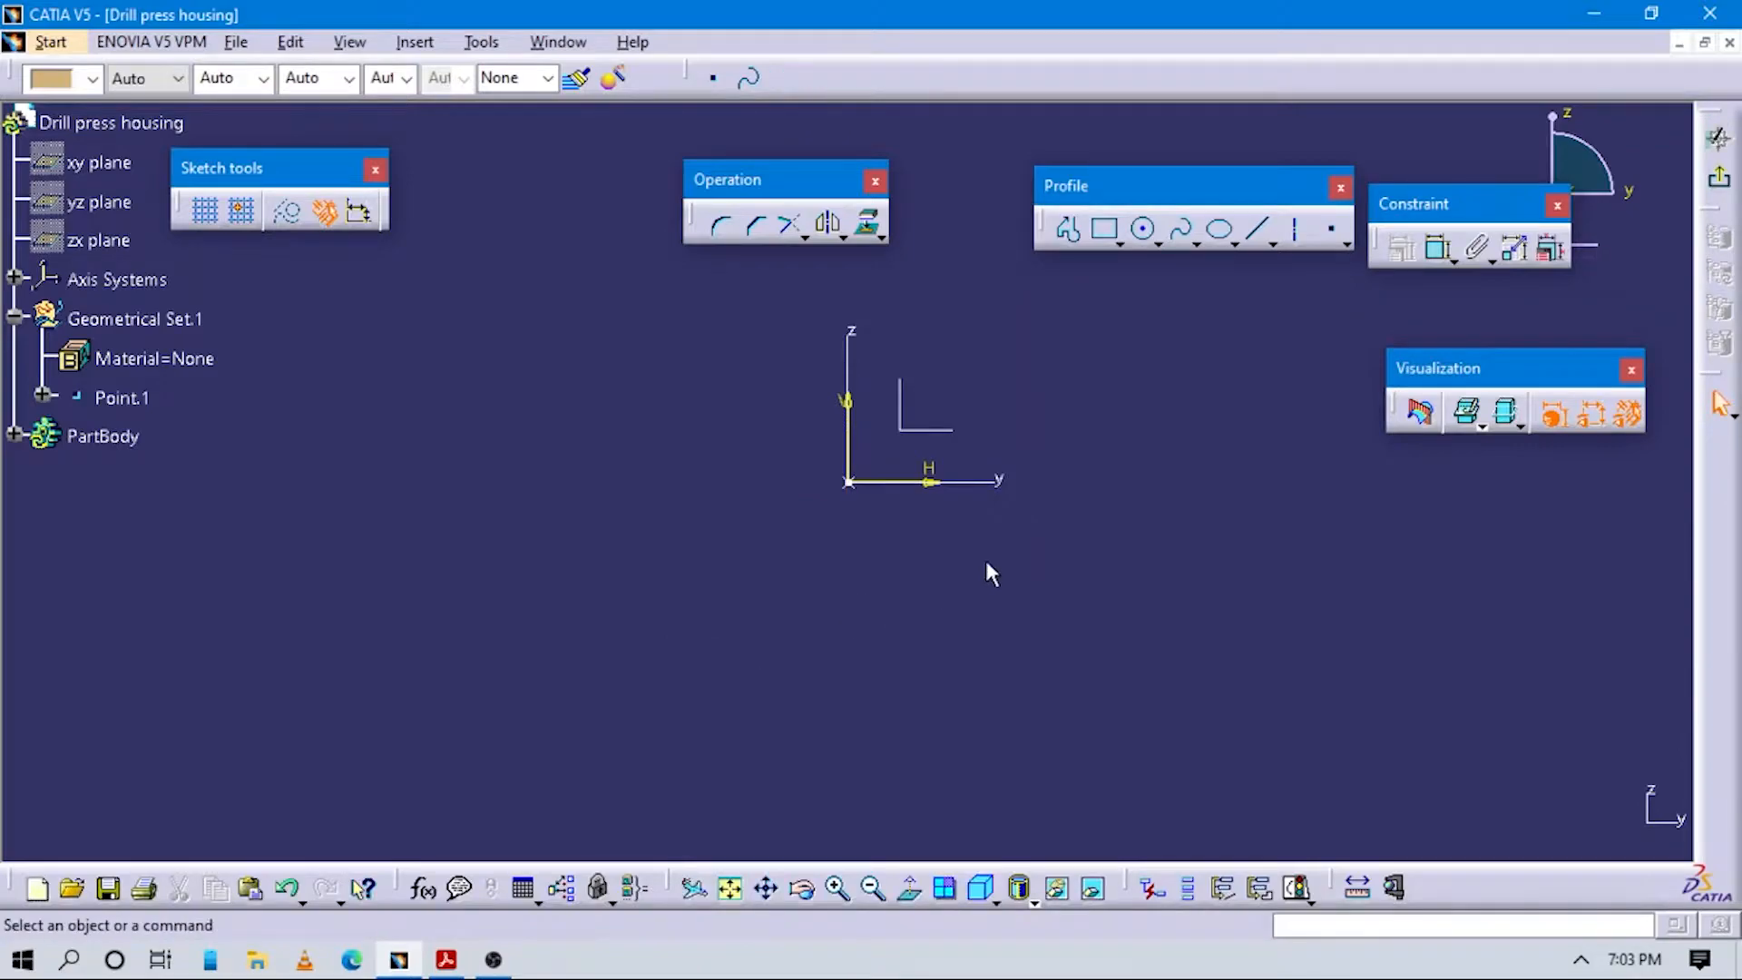
middle_click_drag(983, 566, 979, 620)
key("alt+Tab")
key("alt+Tab")
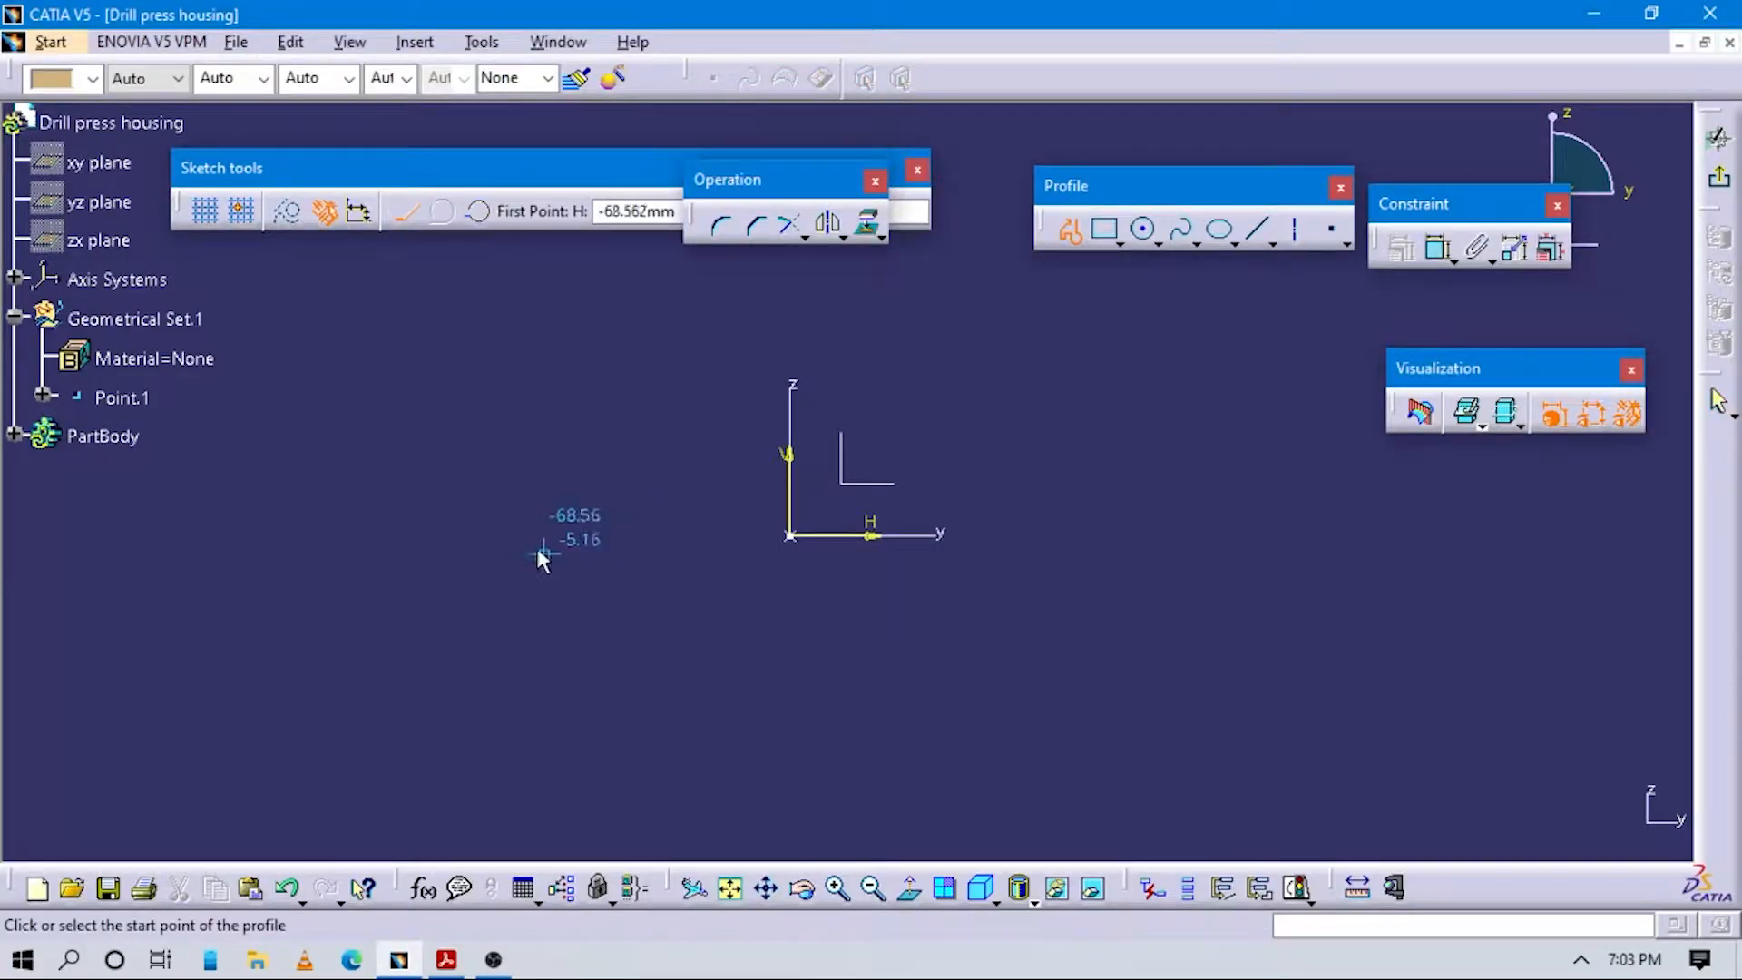
left_click(533, 535)
middle_click_drag(540, 349, 544, 463)
left_click(536, 442)
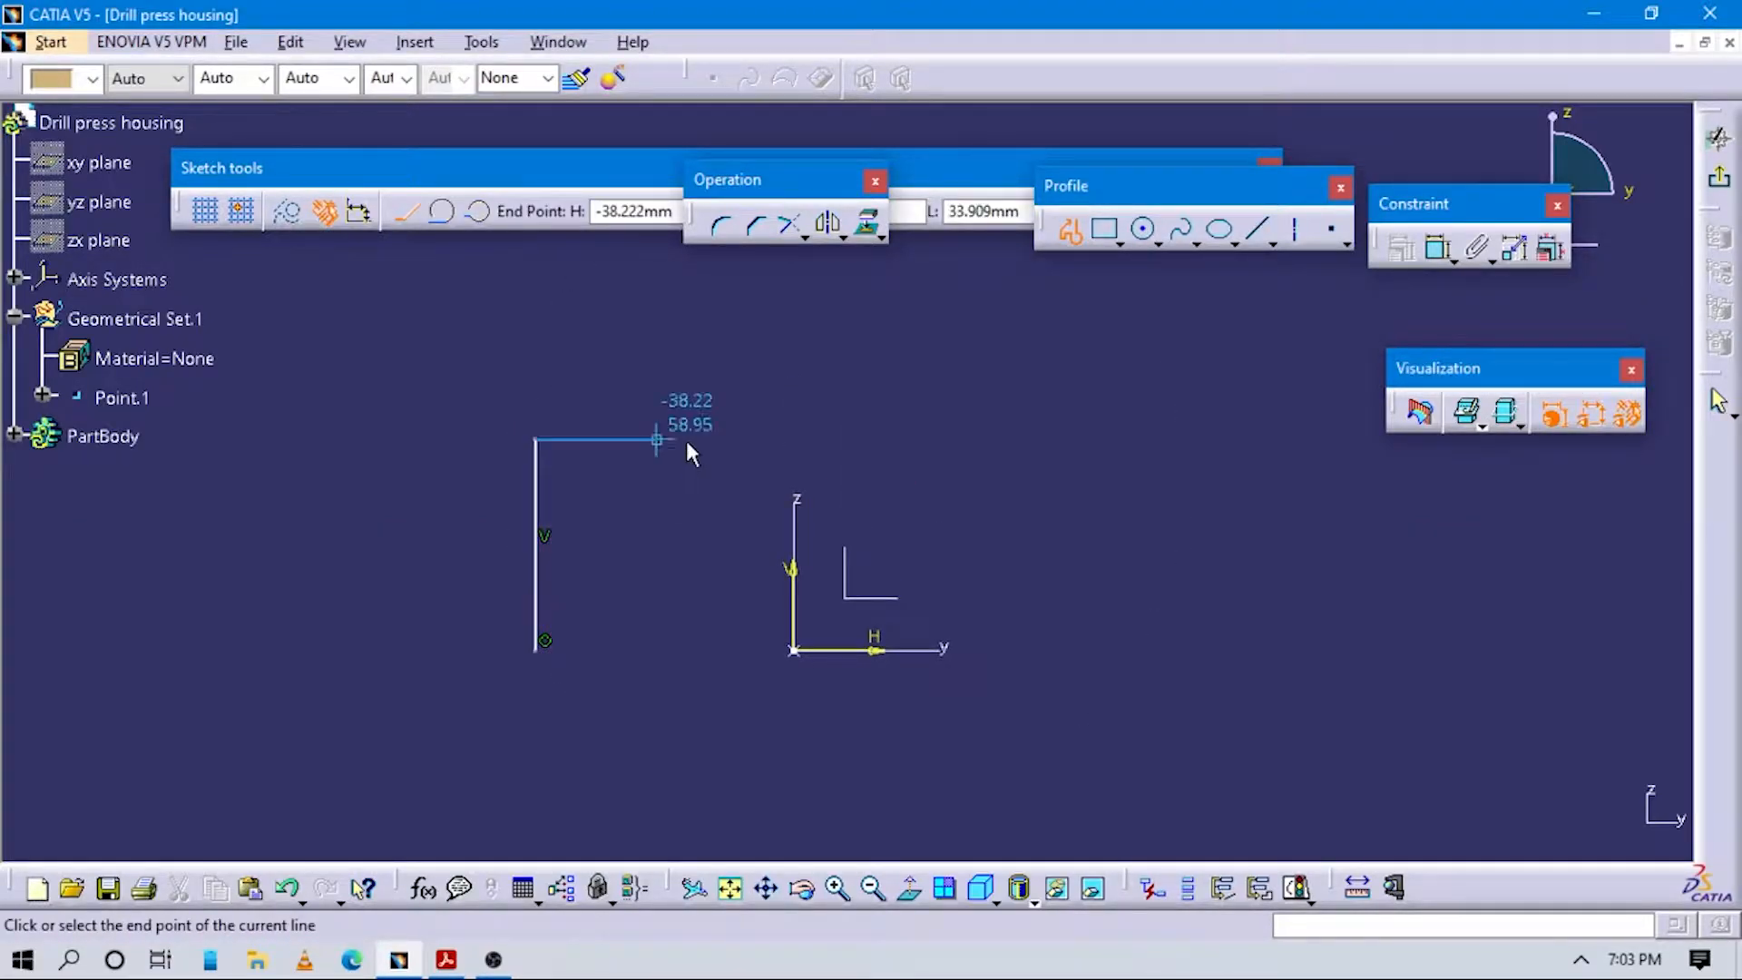
left_click(722, 439)
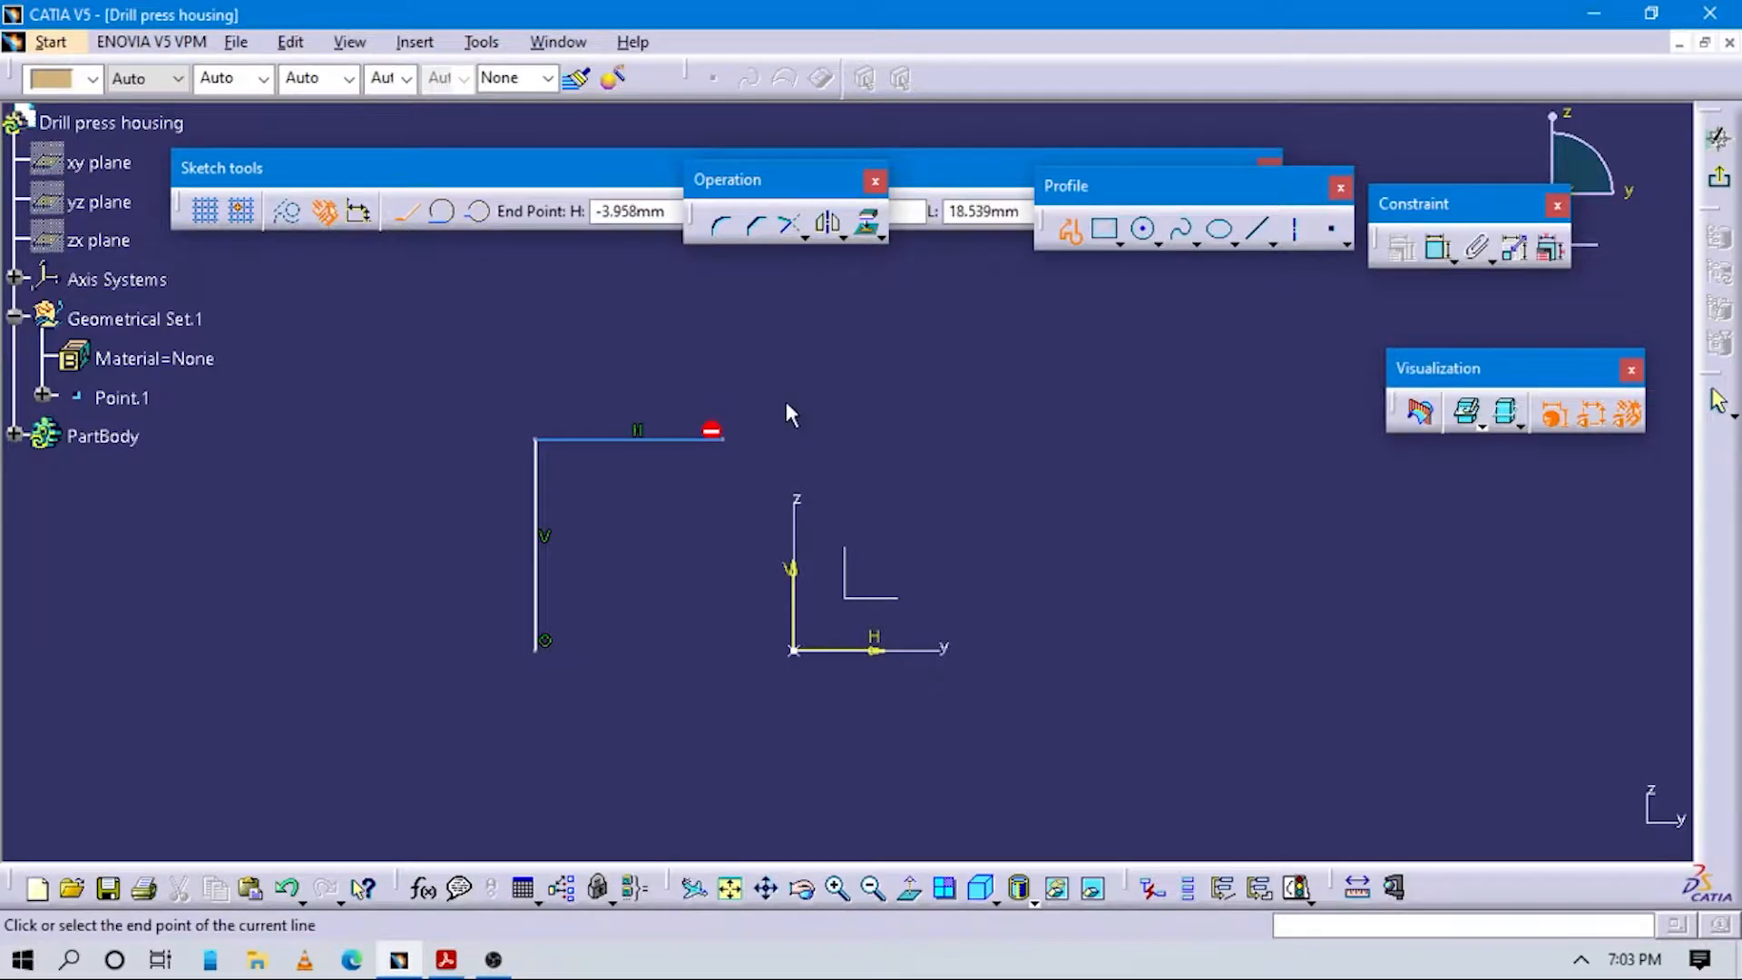
type("`")
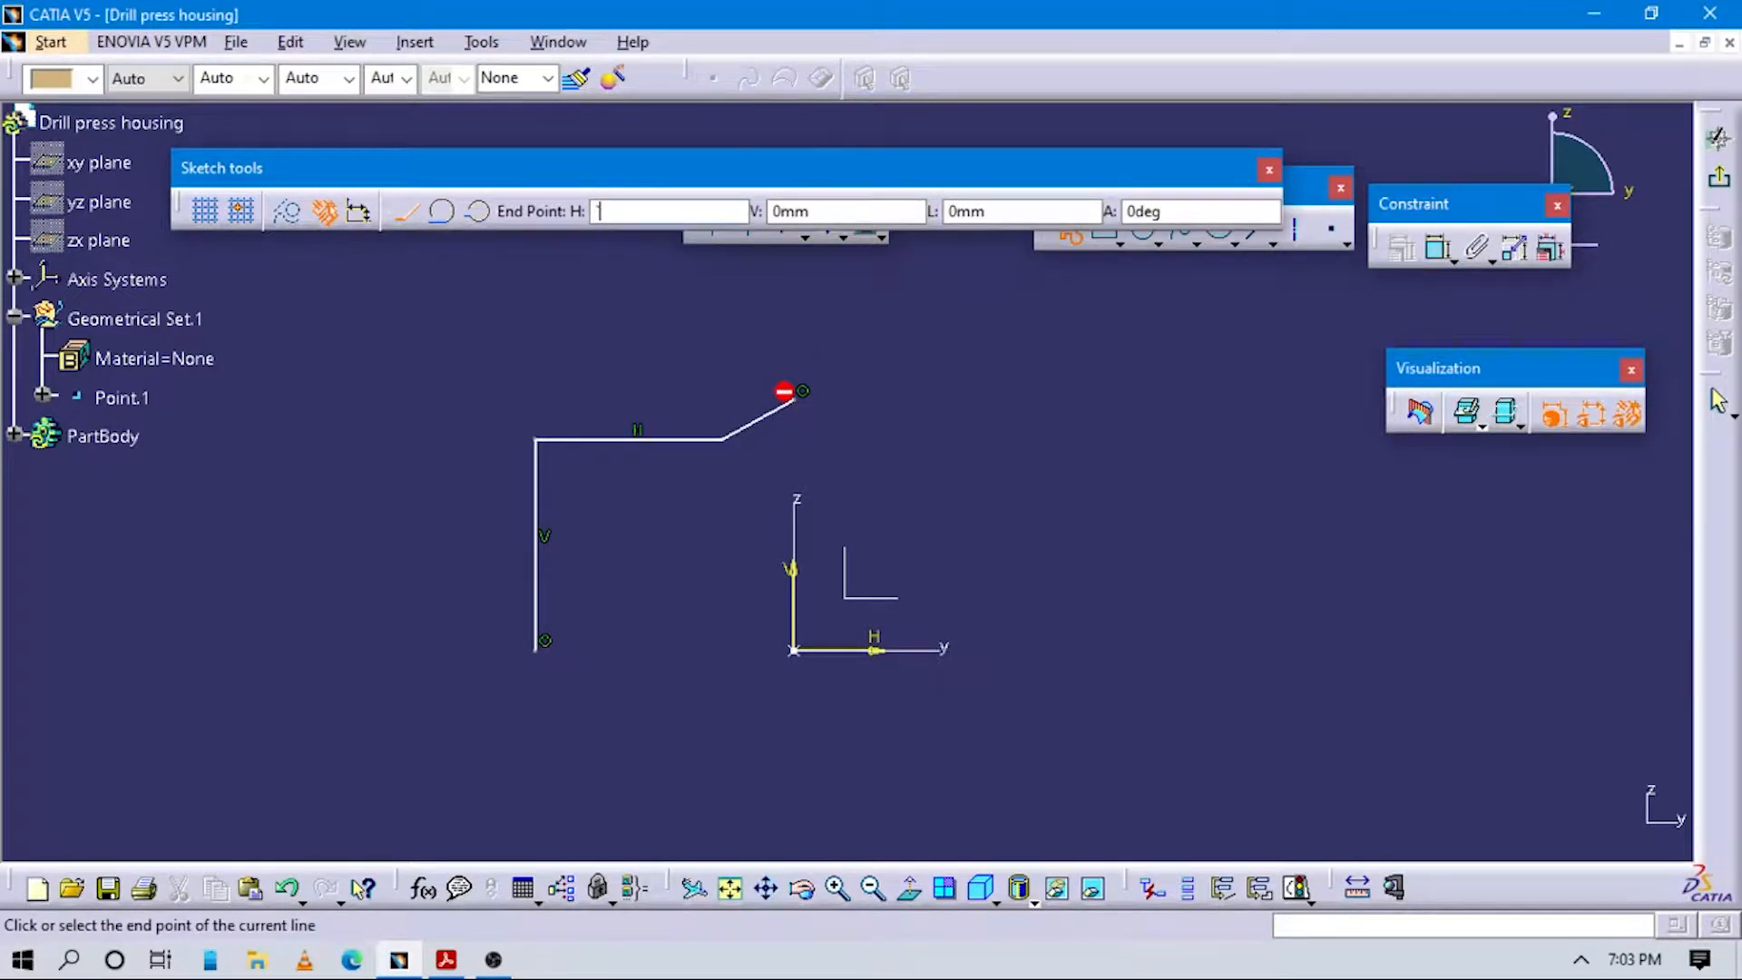
key("Escape")
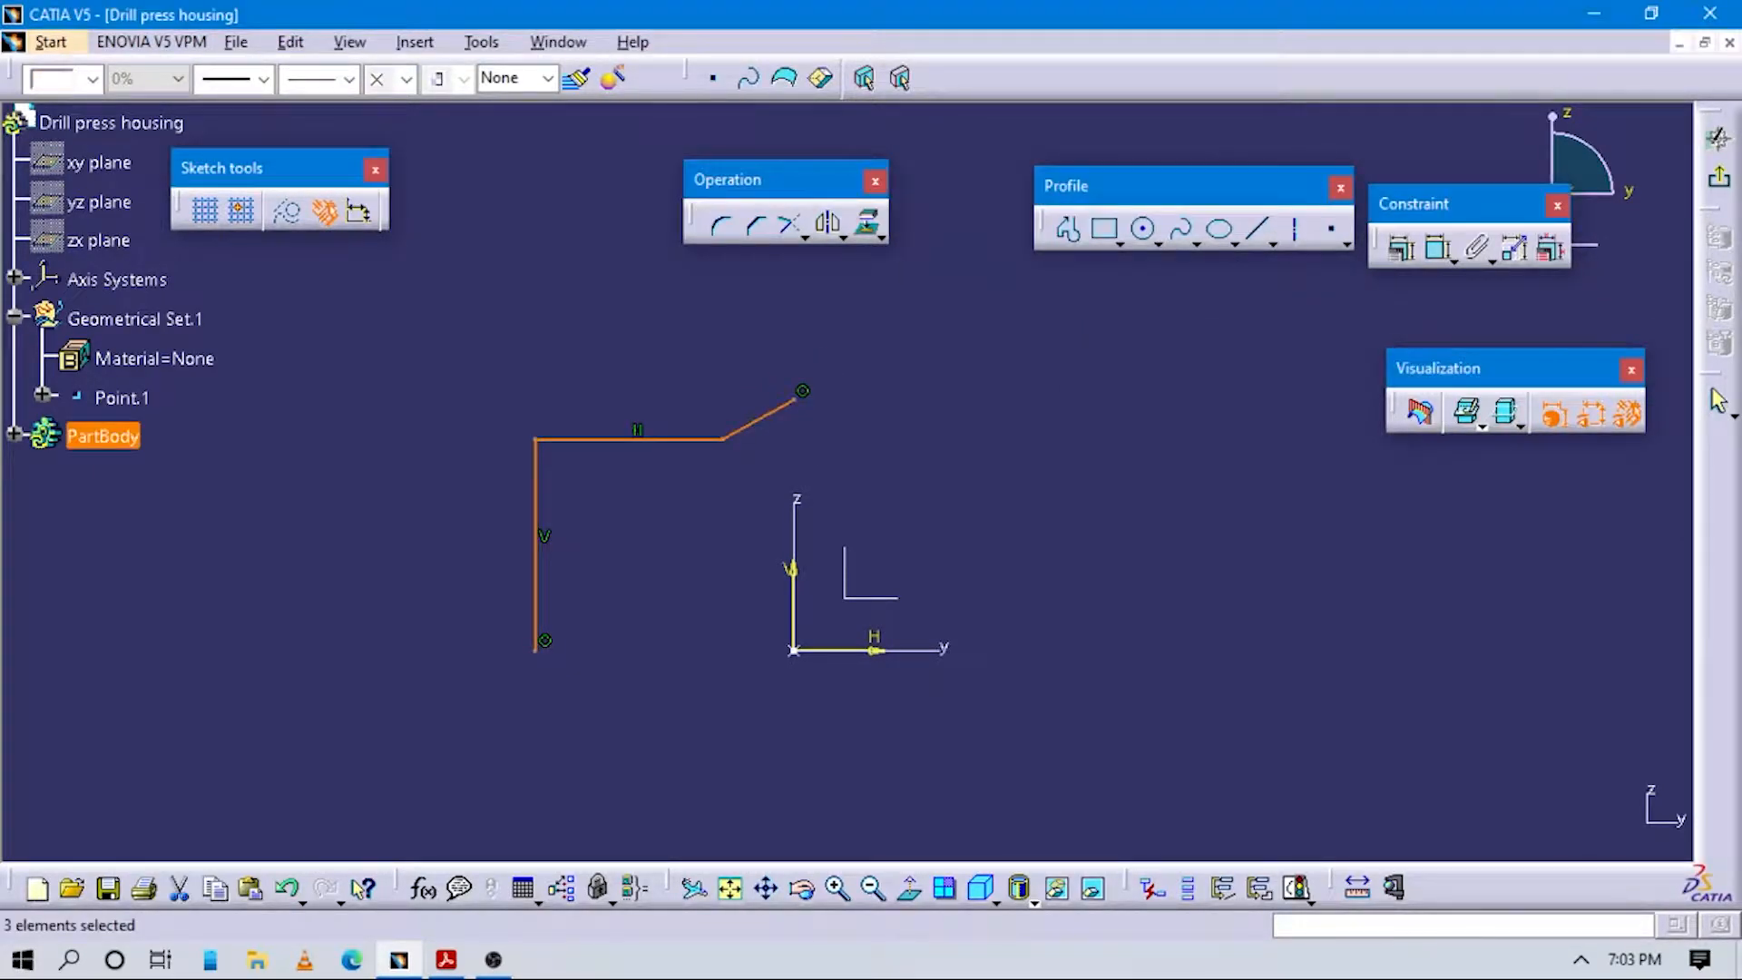
left_click_drag(461, 381, 871, 661)
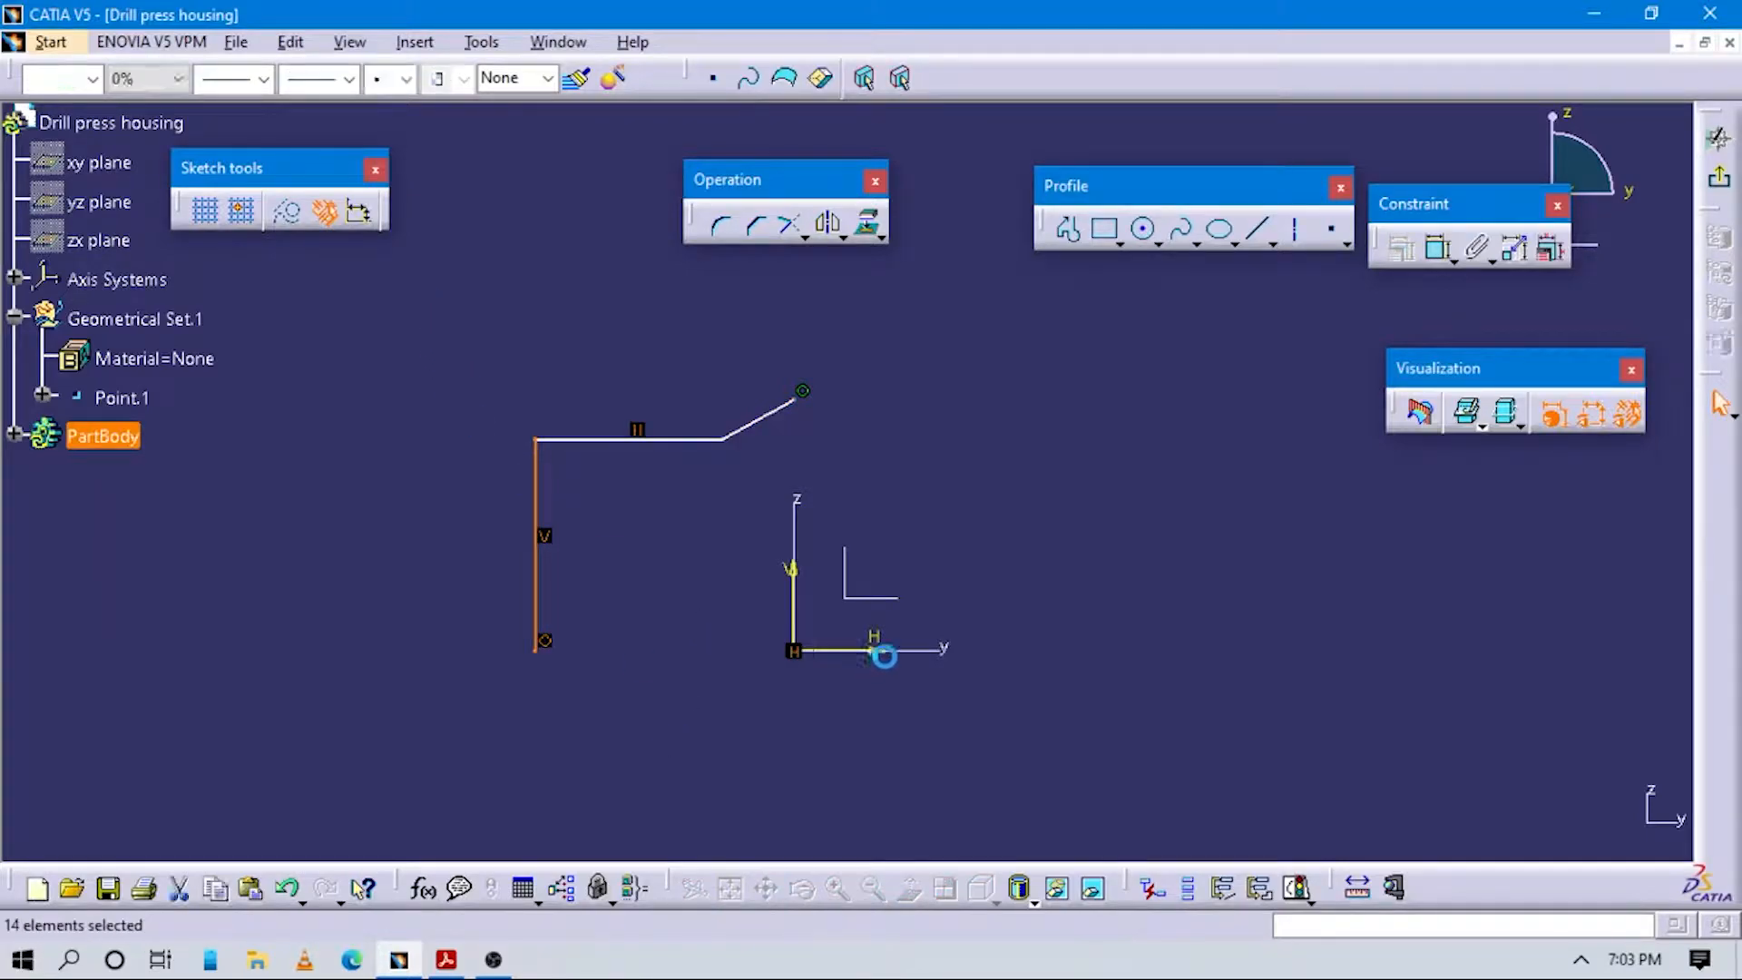
left_click_drag(428, 301, 960, 723)
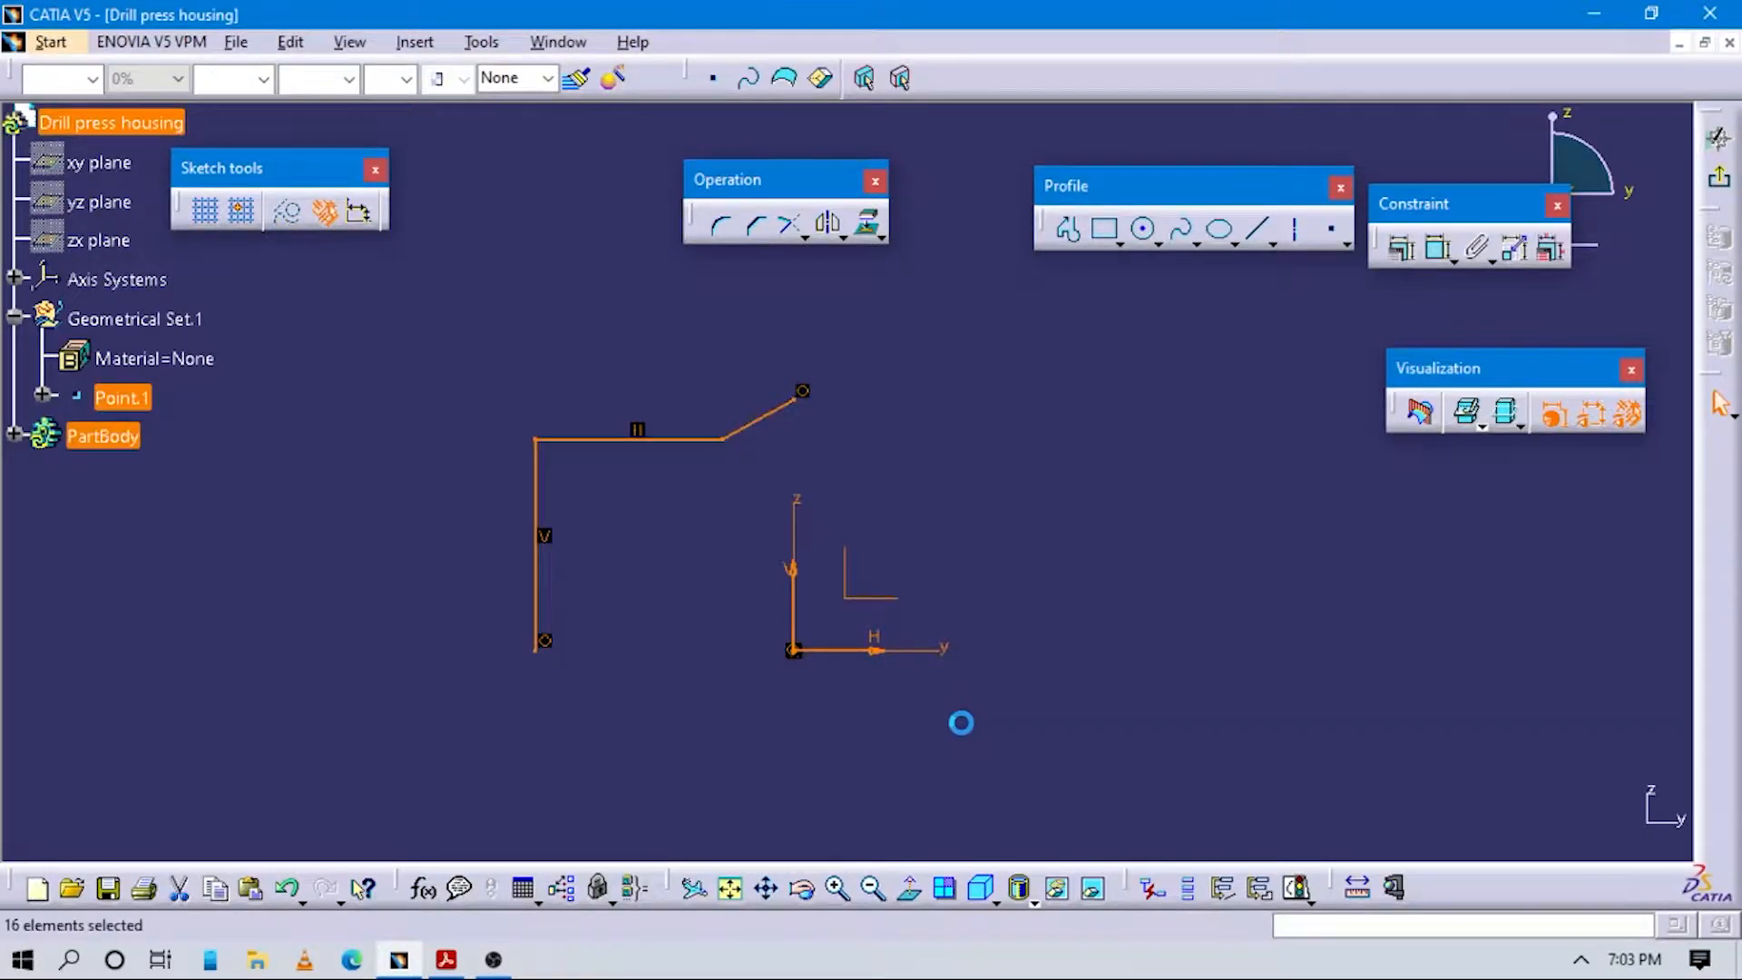
key("Delete")
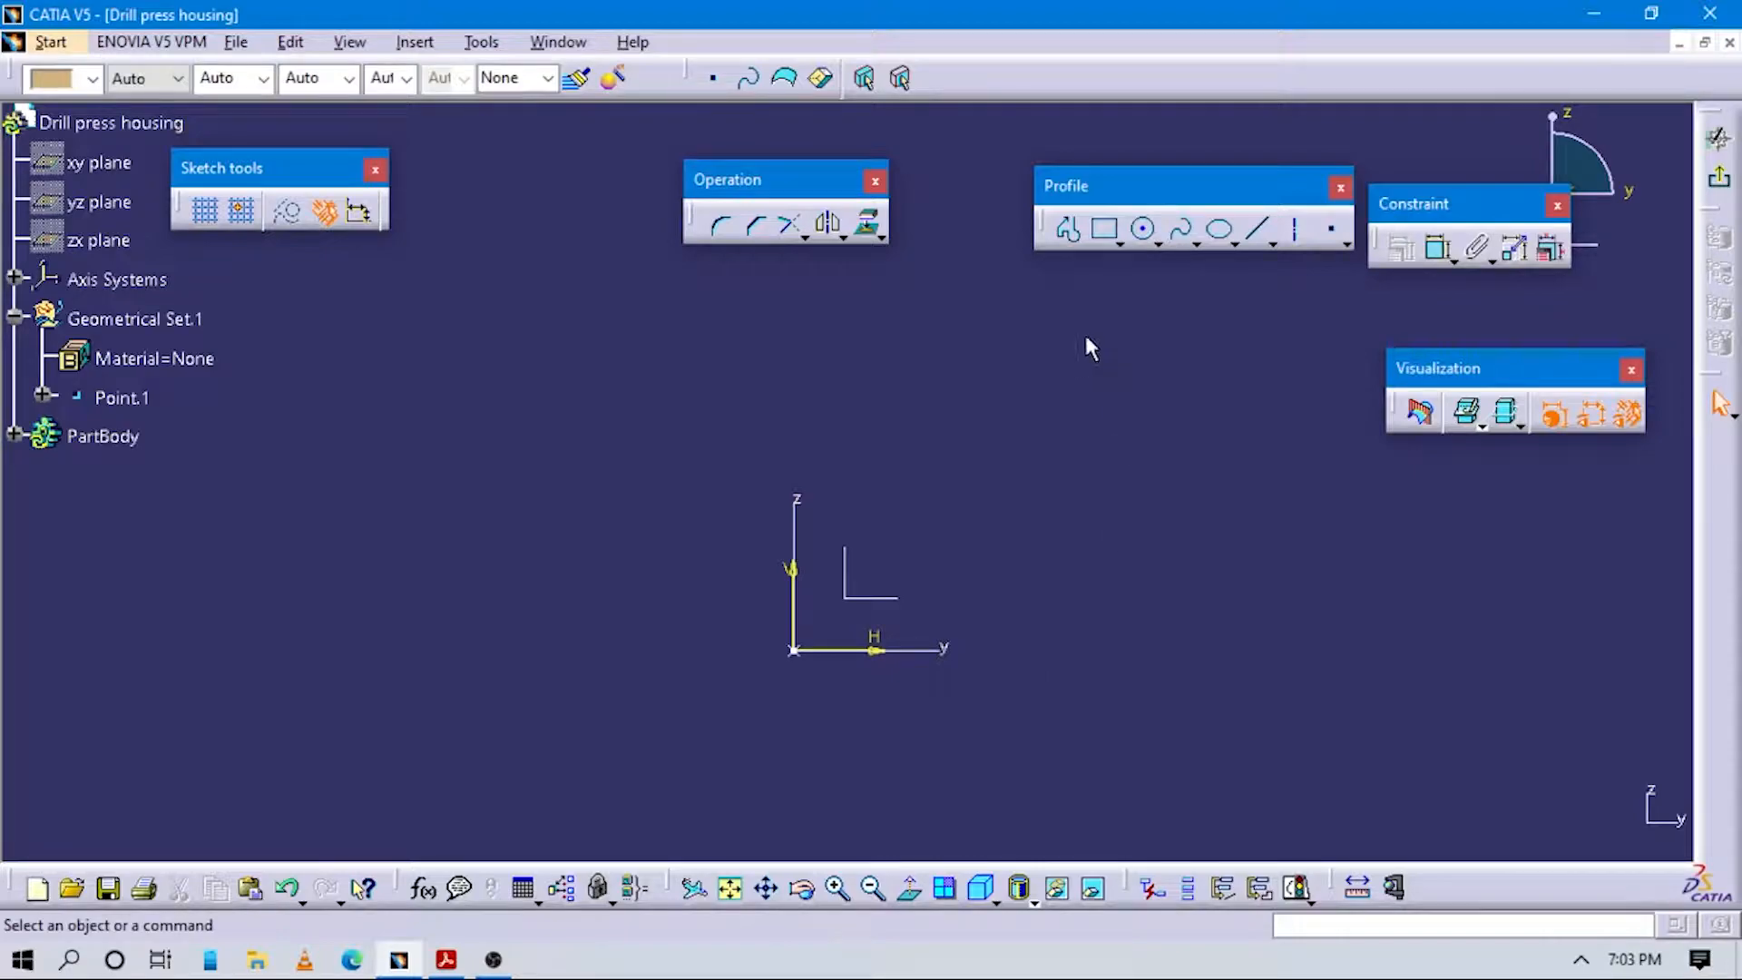
Sketch a closed stepped housing profile on the horizontal axis, about 208 mm wide, about 50 mm high at left and 68 mm at right, with a sloped transition.
left_click(1069, 228)
left_click(400, 654)
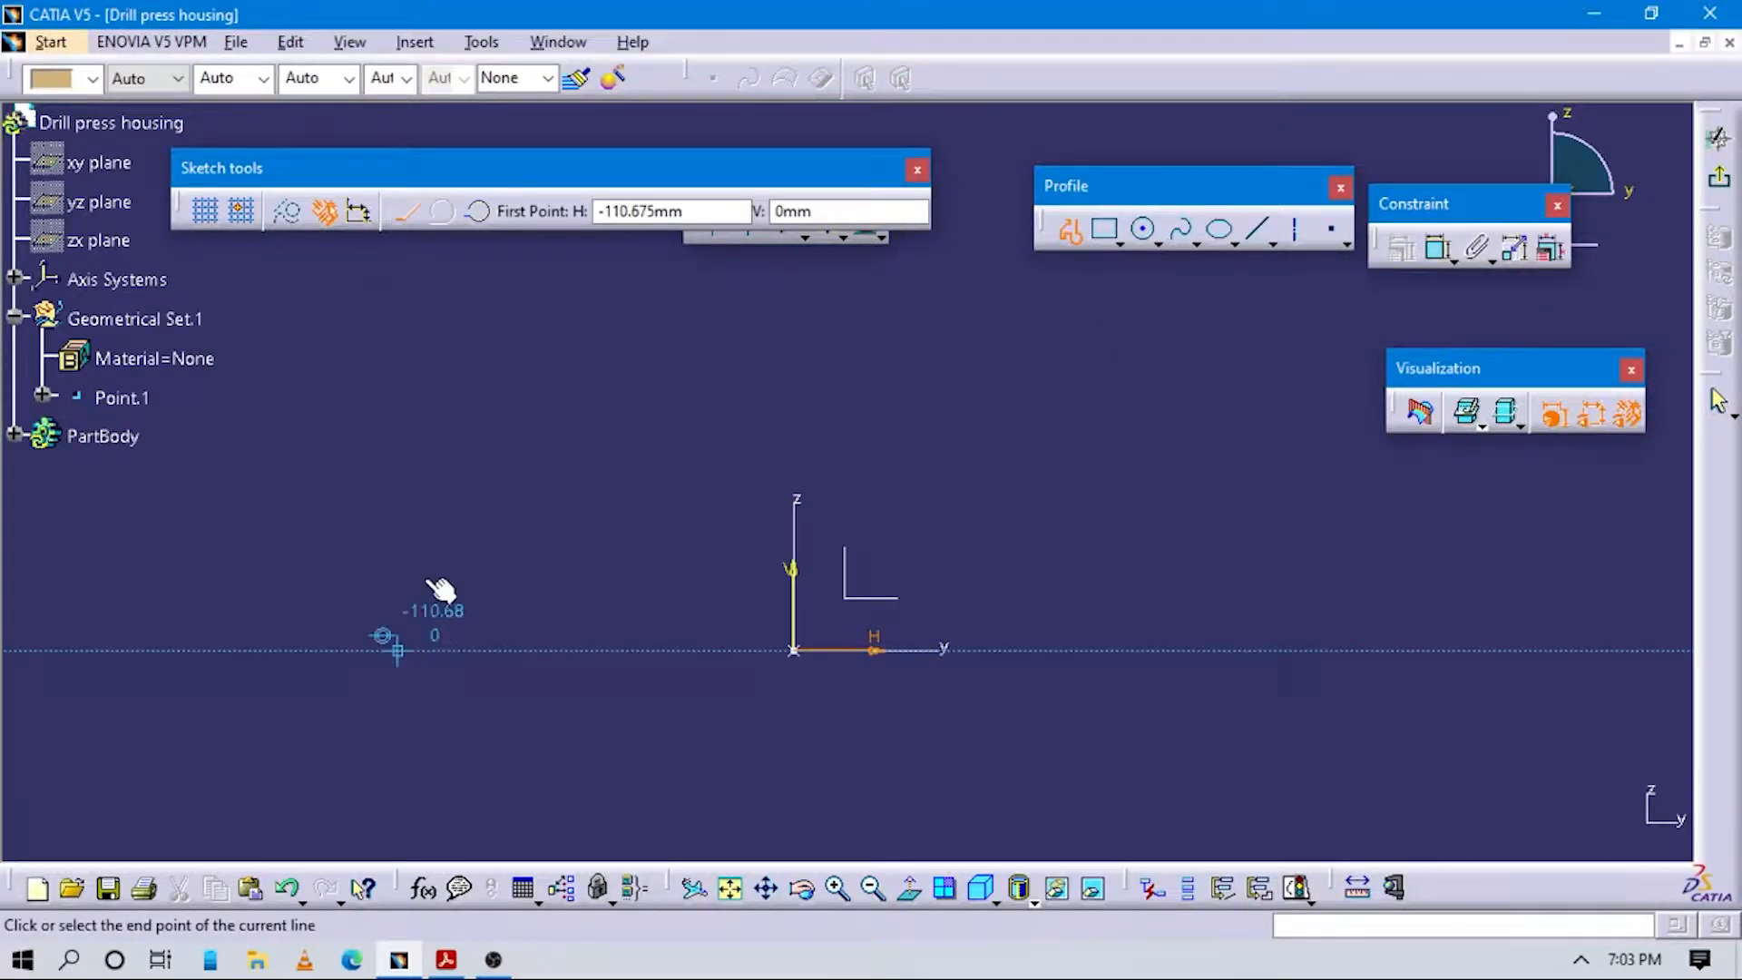
left_click(400, 469)
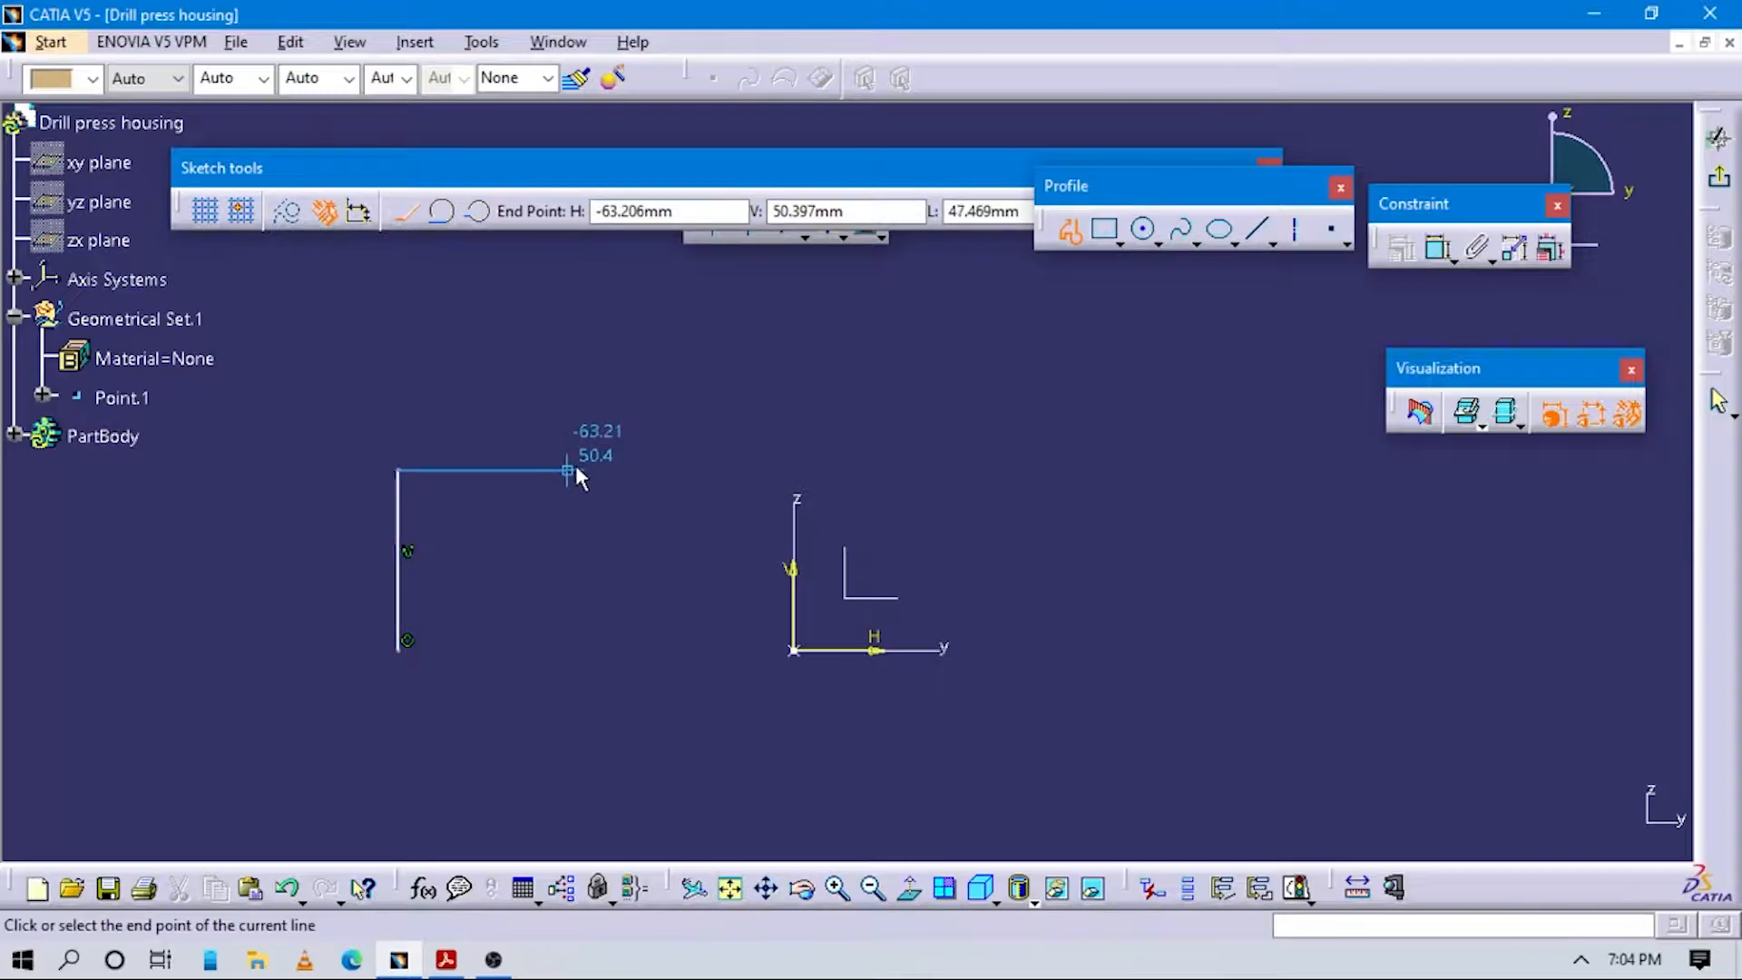
left_click(572, 469)
left_click(660, 406)
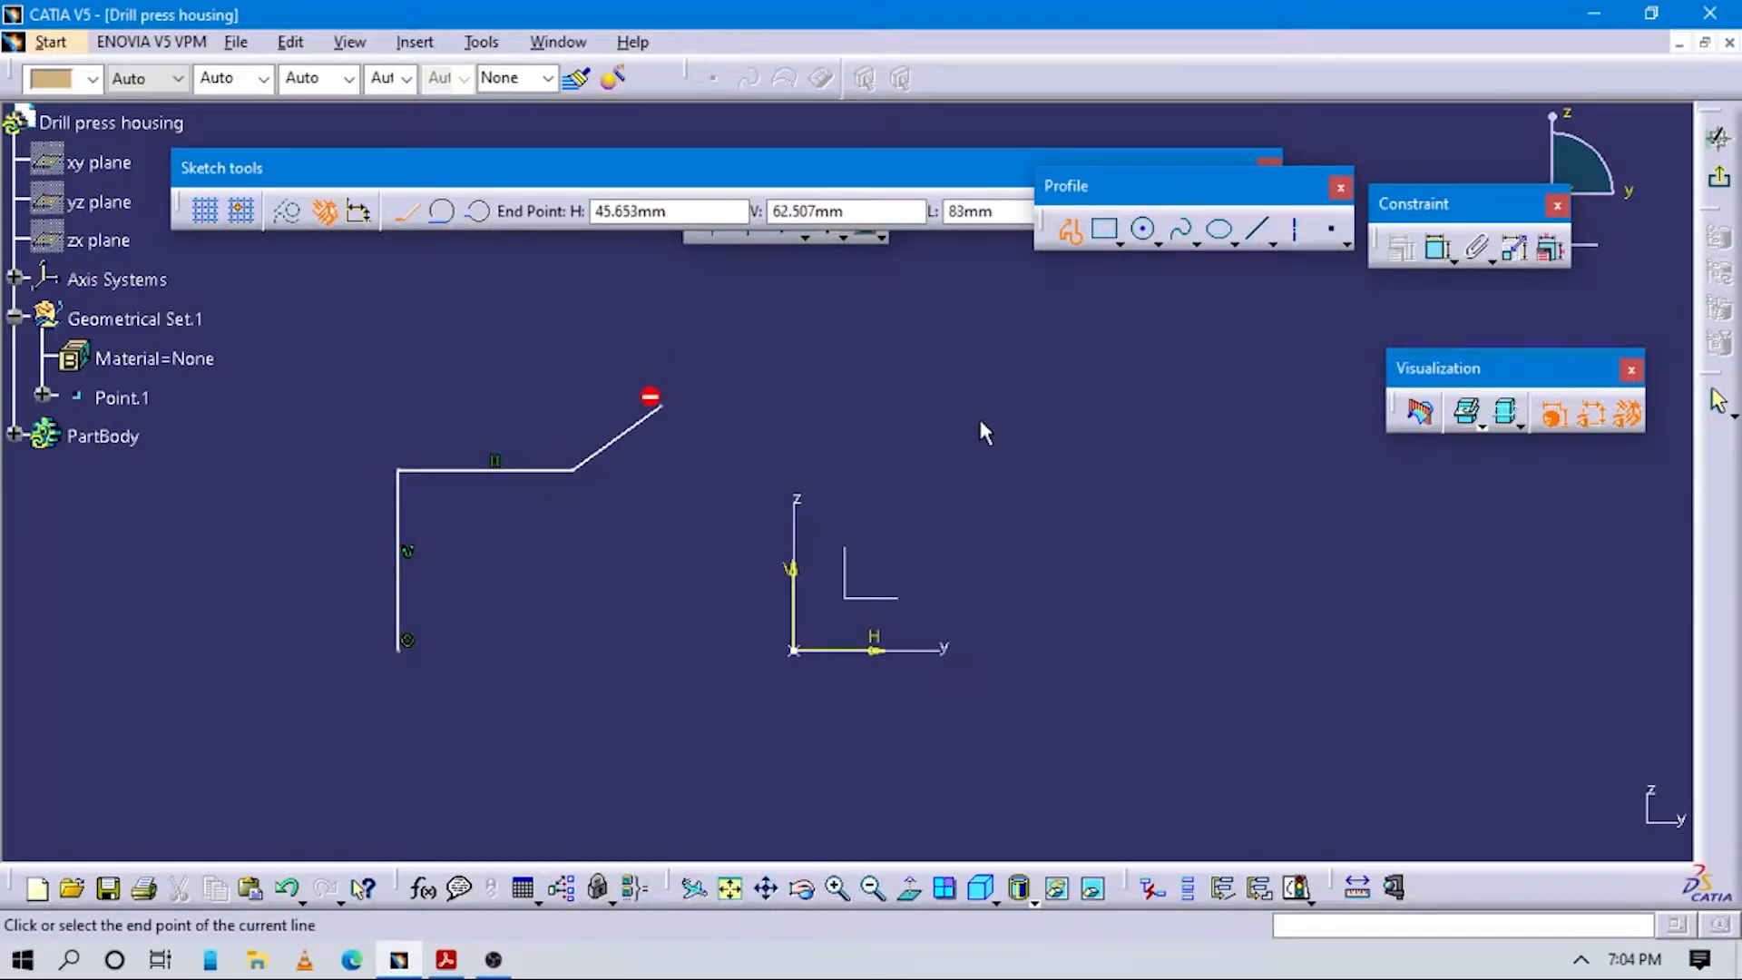
left_click(1140, 406)
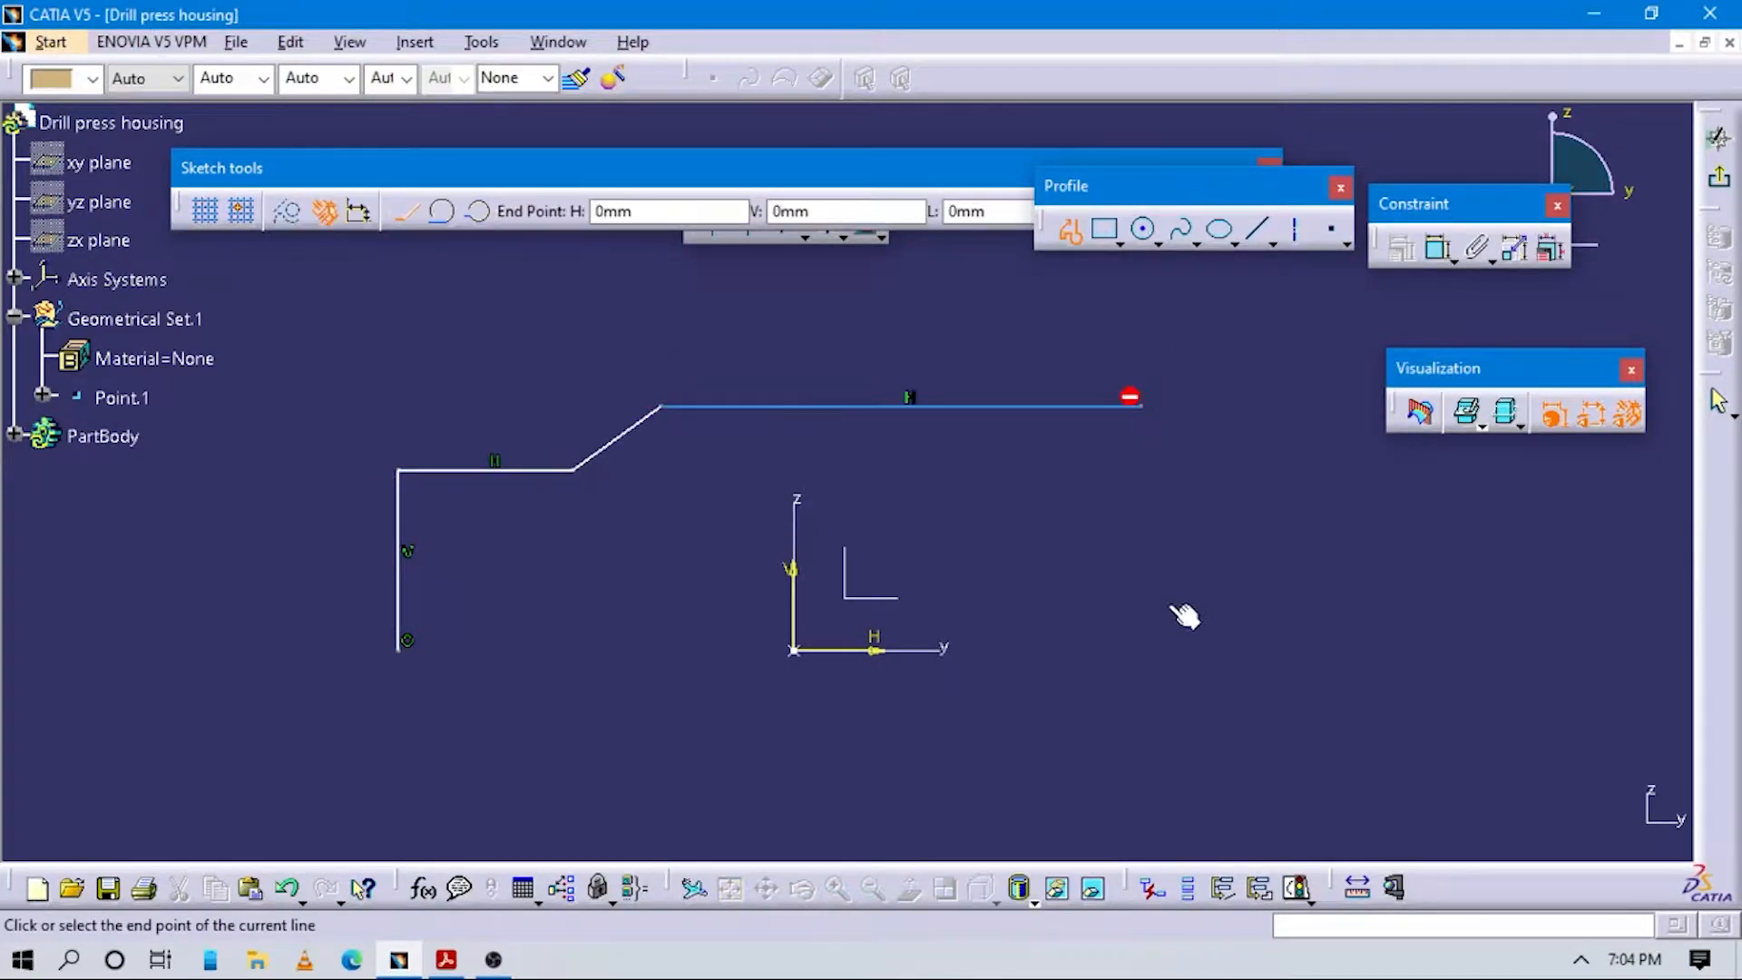
left_click(1145, 649)
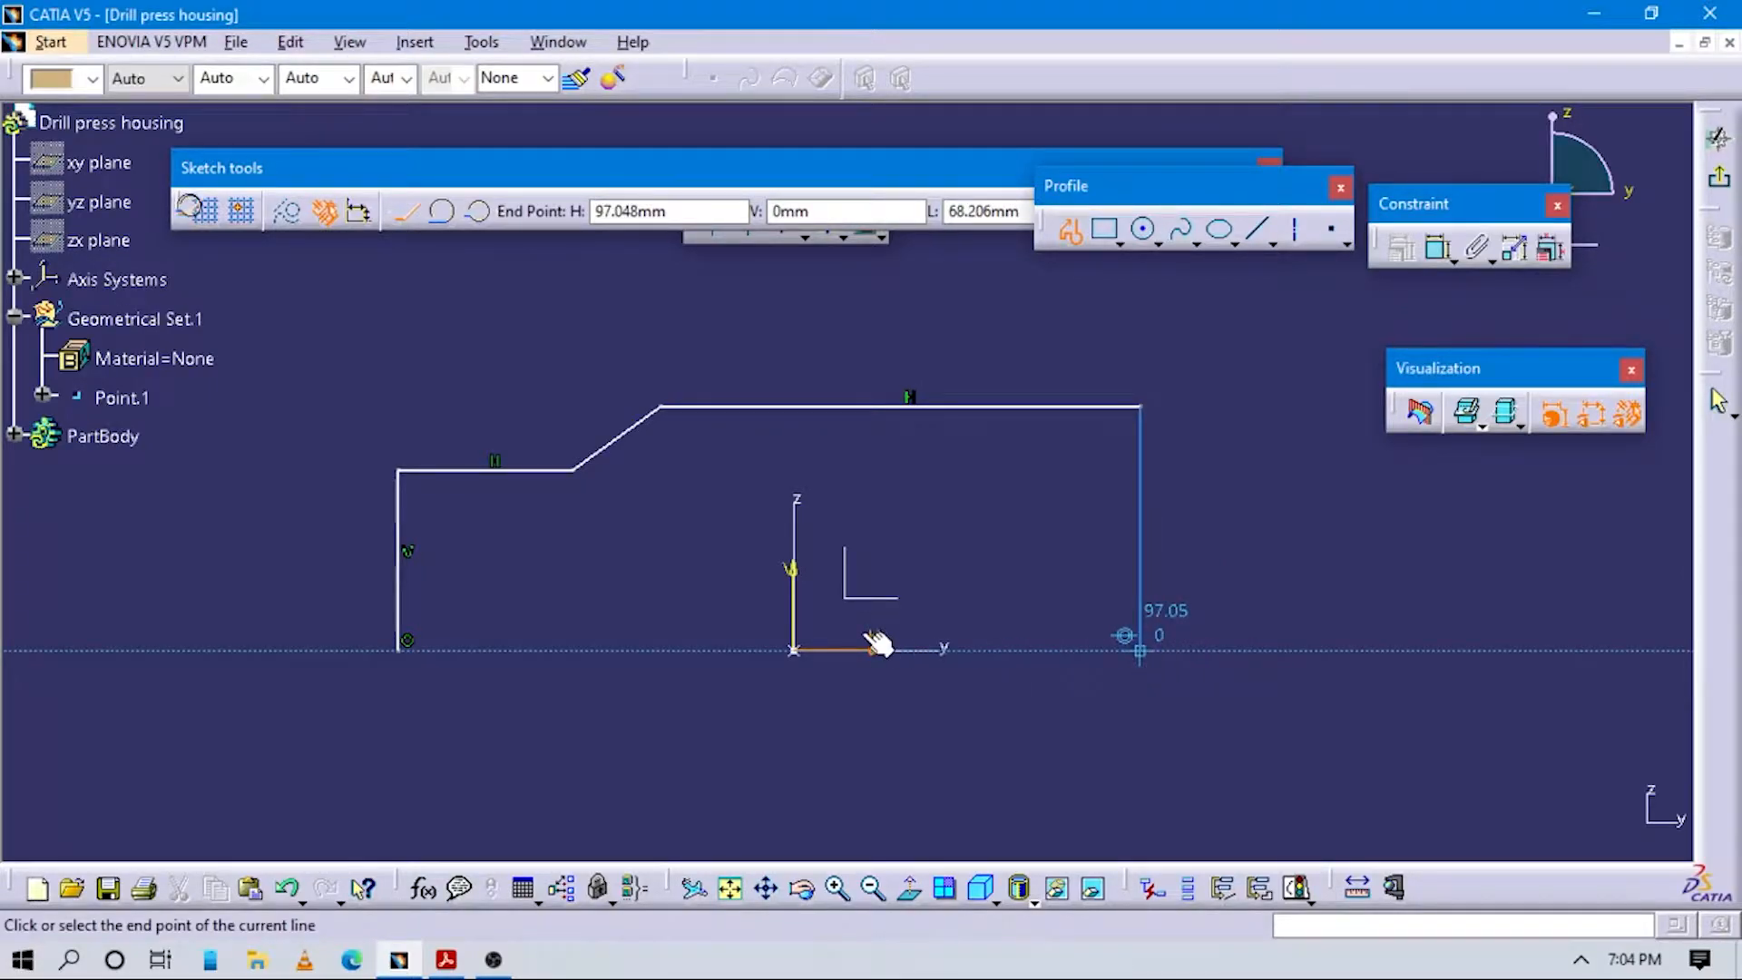
left_click(396, 650)
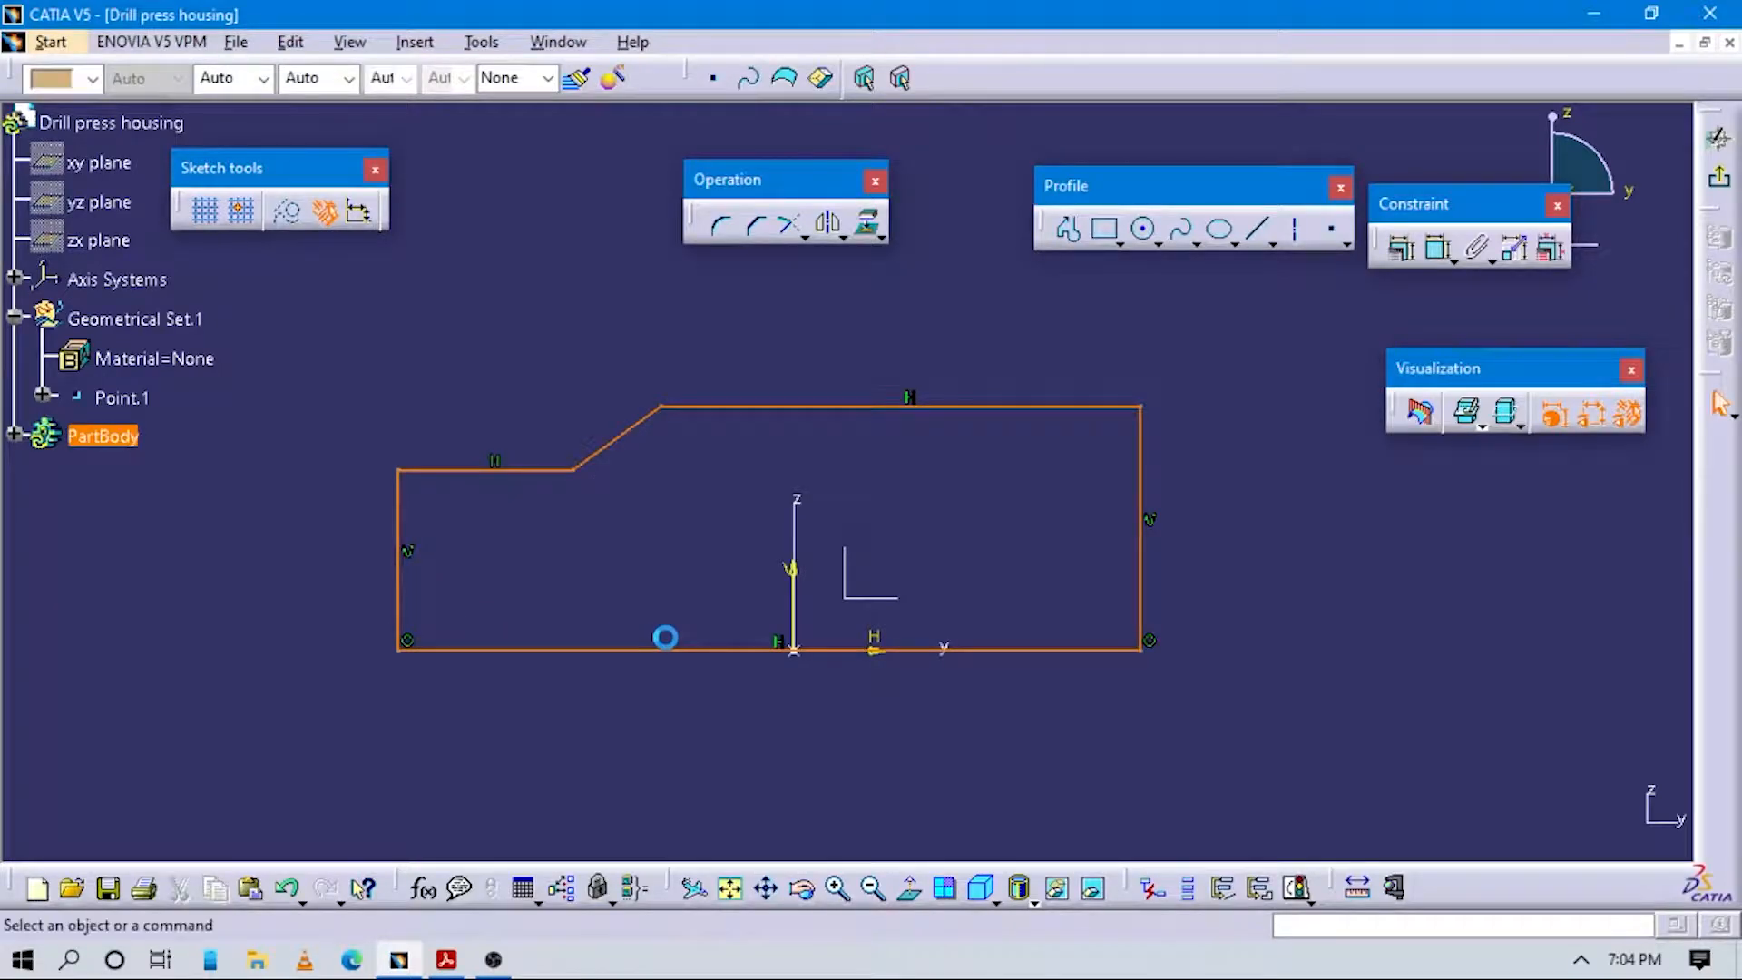
Dimension the height from the base line to the lower top edge and set it to 216 mm, following section view B-B.
key("alt+Tab")
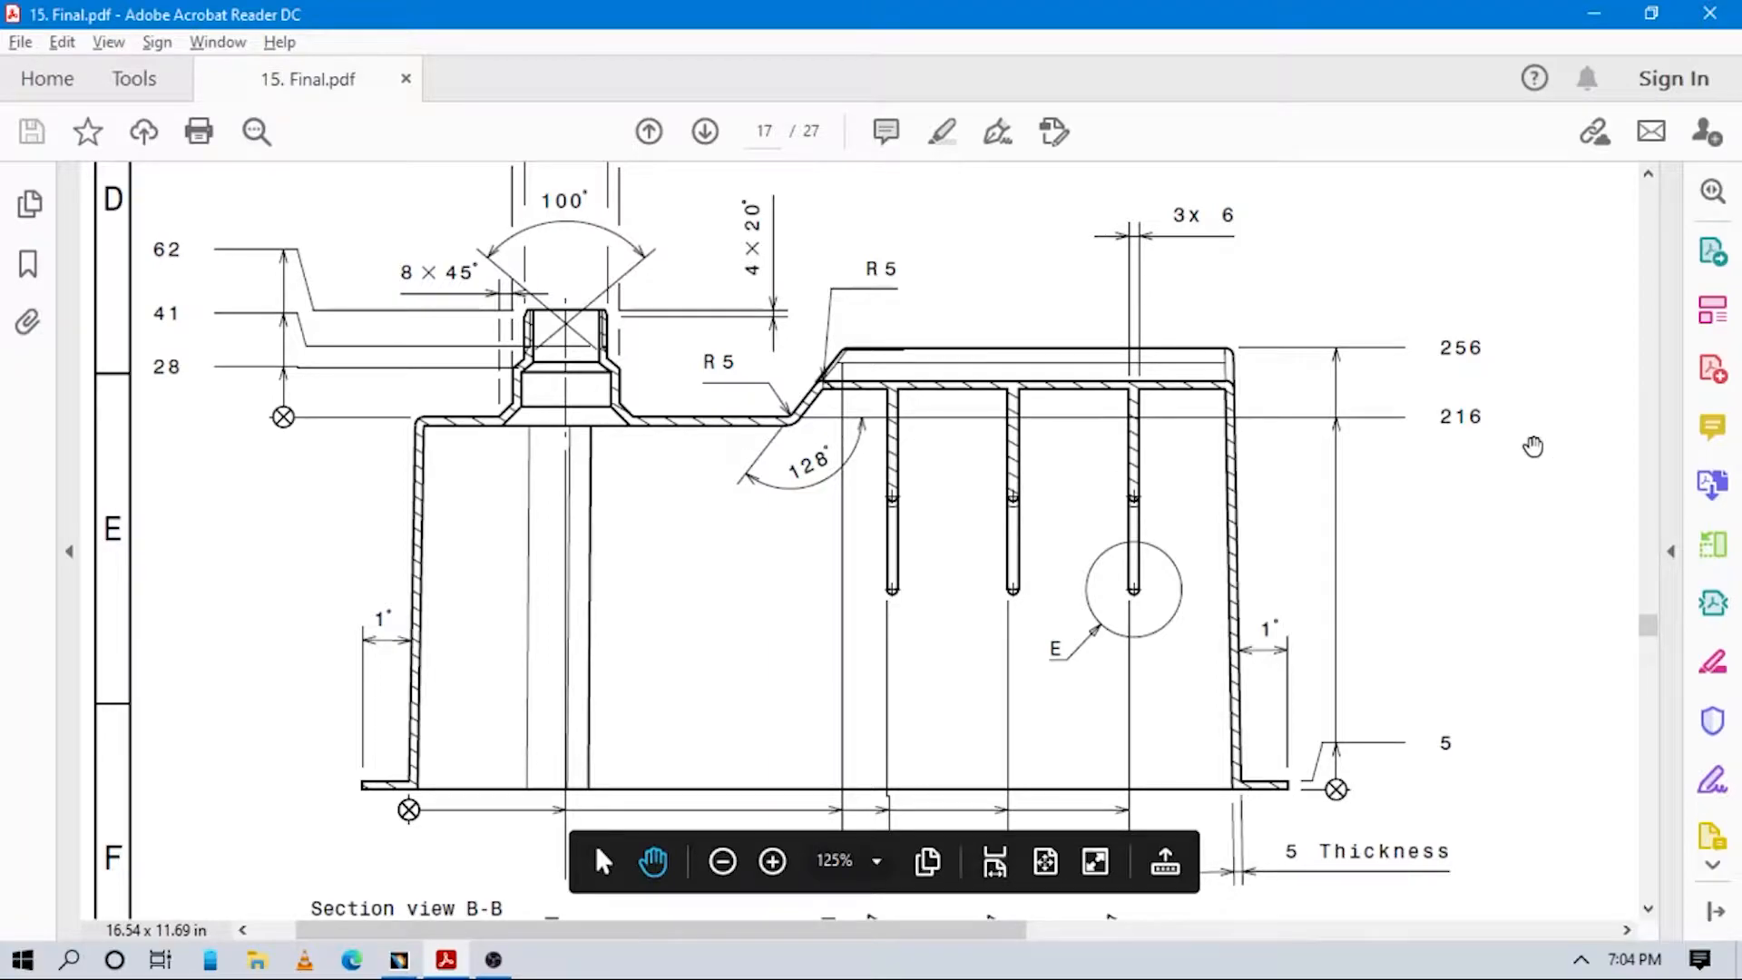
key("alt+Tab")
left_click(1435, 253)
left_click(566, 471)
left_click(632, 659)
left_click(1238, 548)
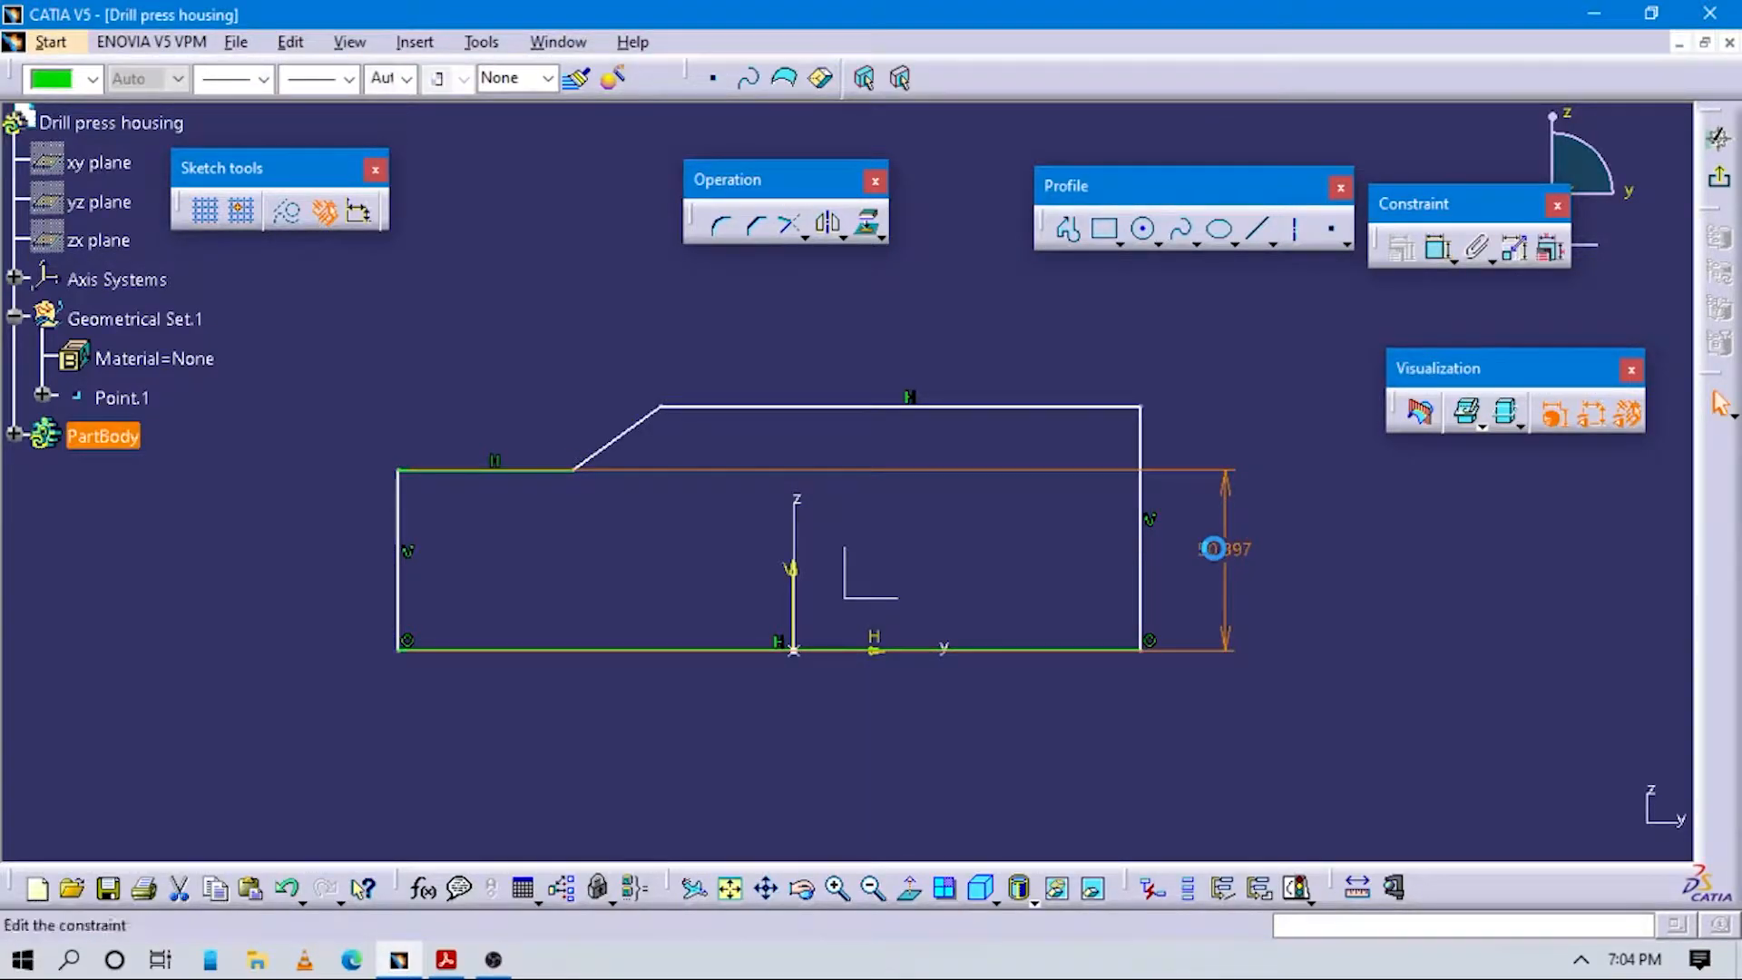
double_click(1214, 548)
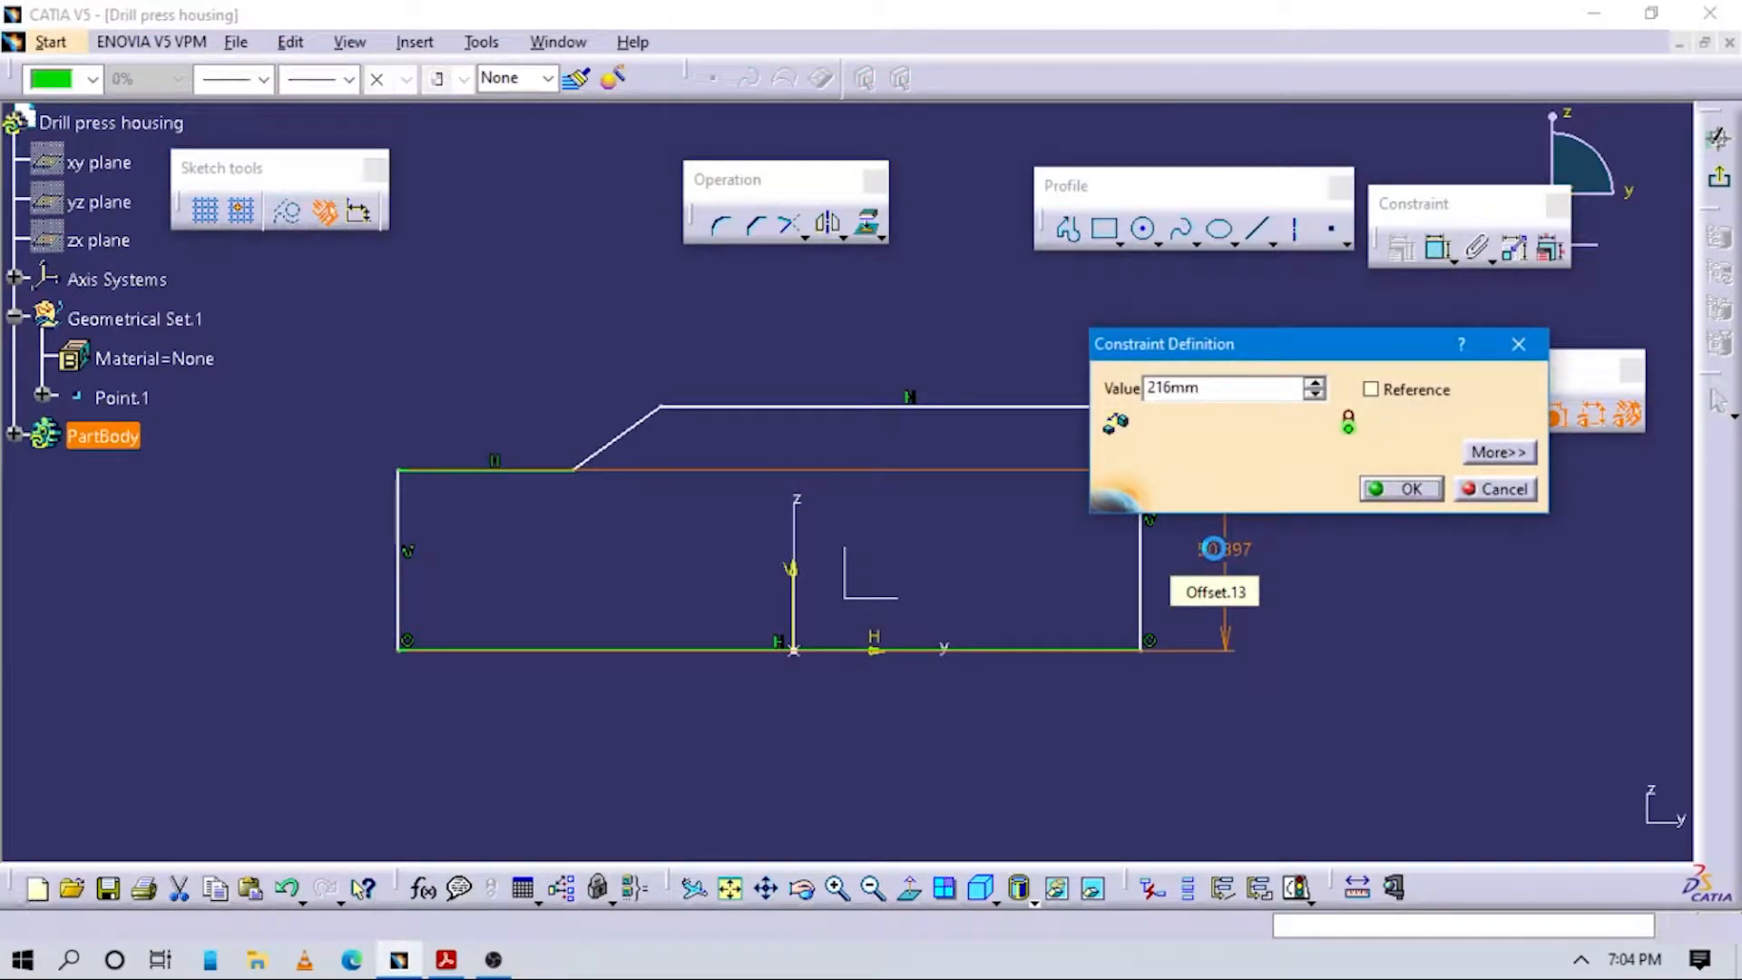
key("alt+Tab")
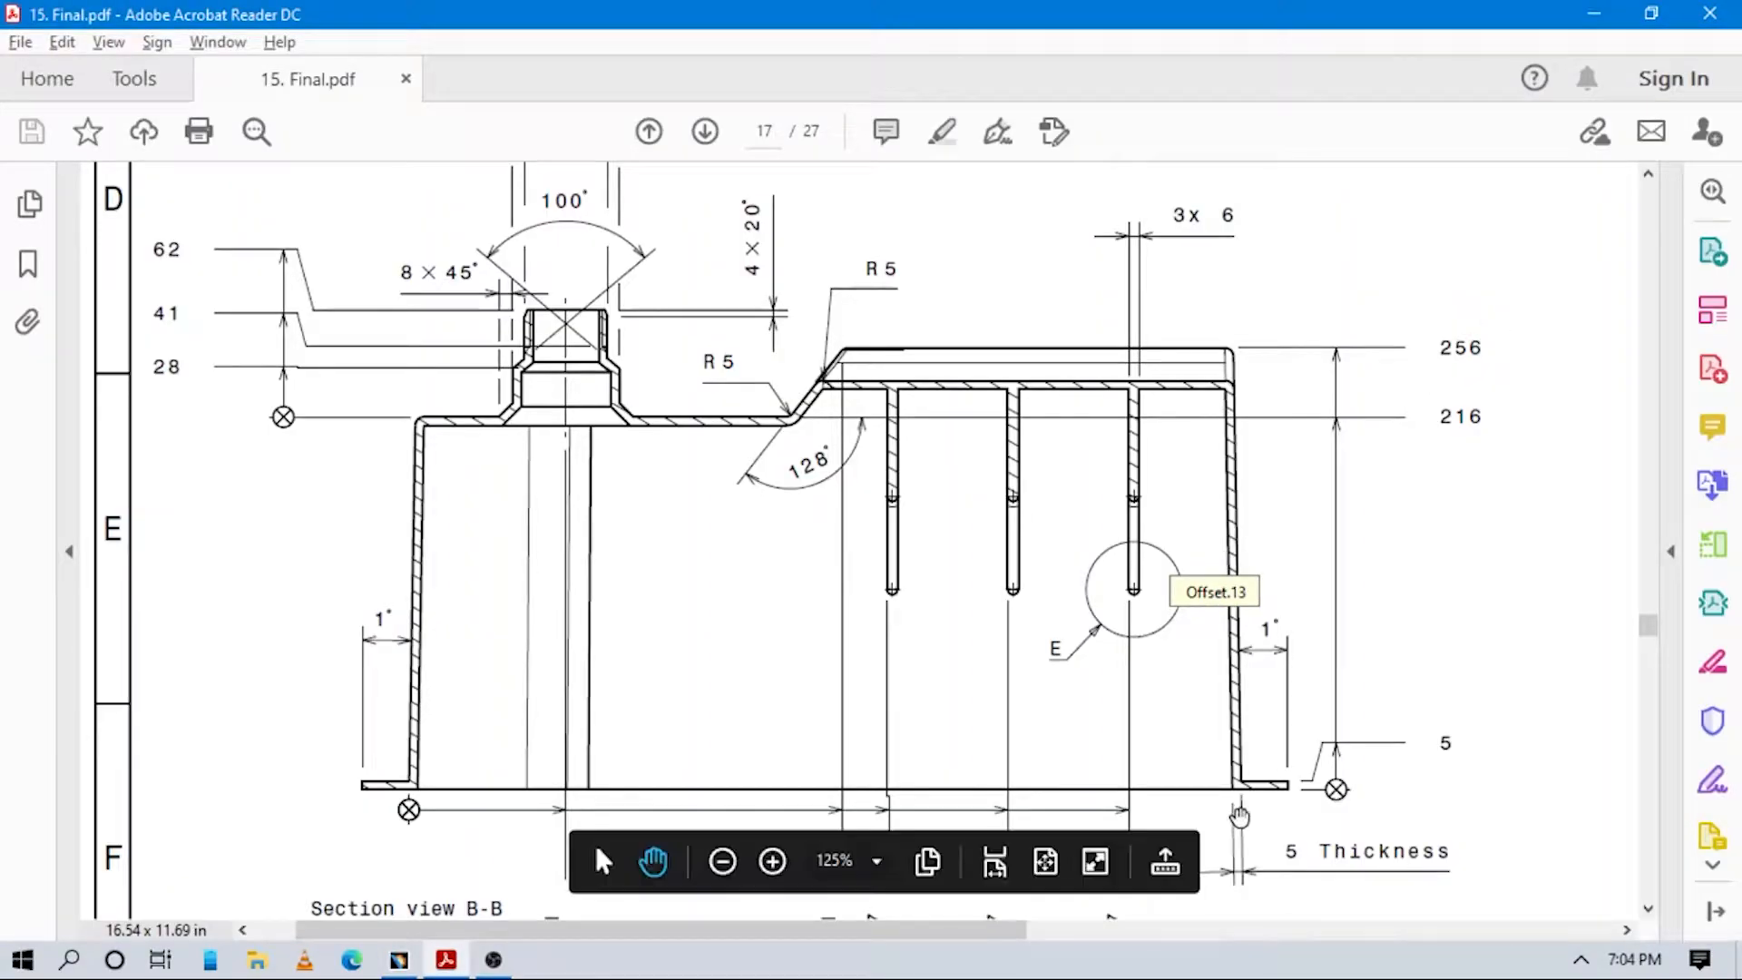
key("alt+Tab")
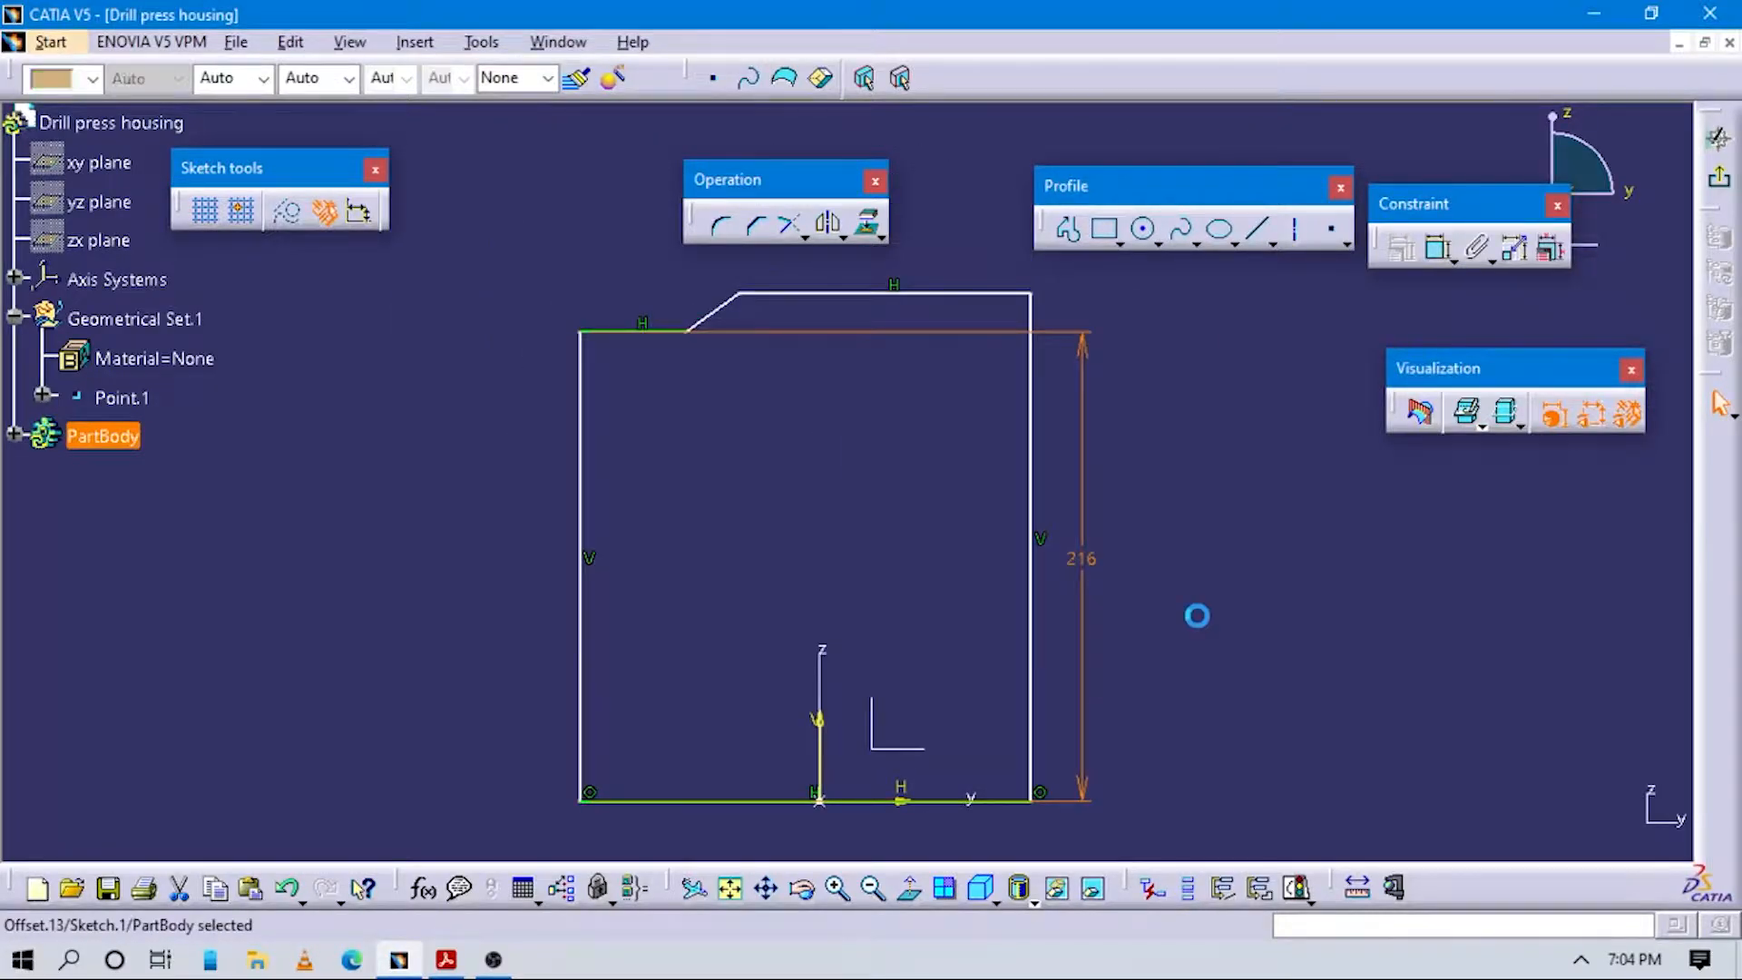
Dimension the height from the base line to the upper top edge and set it to 256 mm.
left_click(1438, 247)
left_click(922, 289)
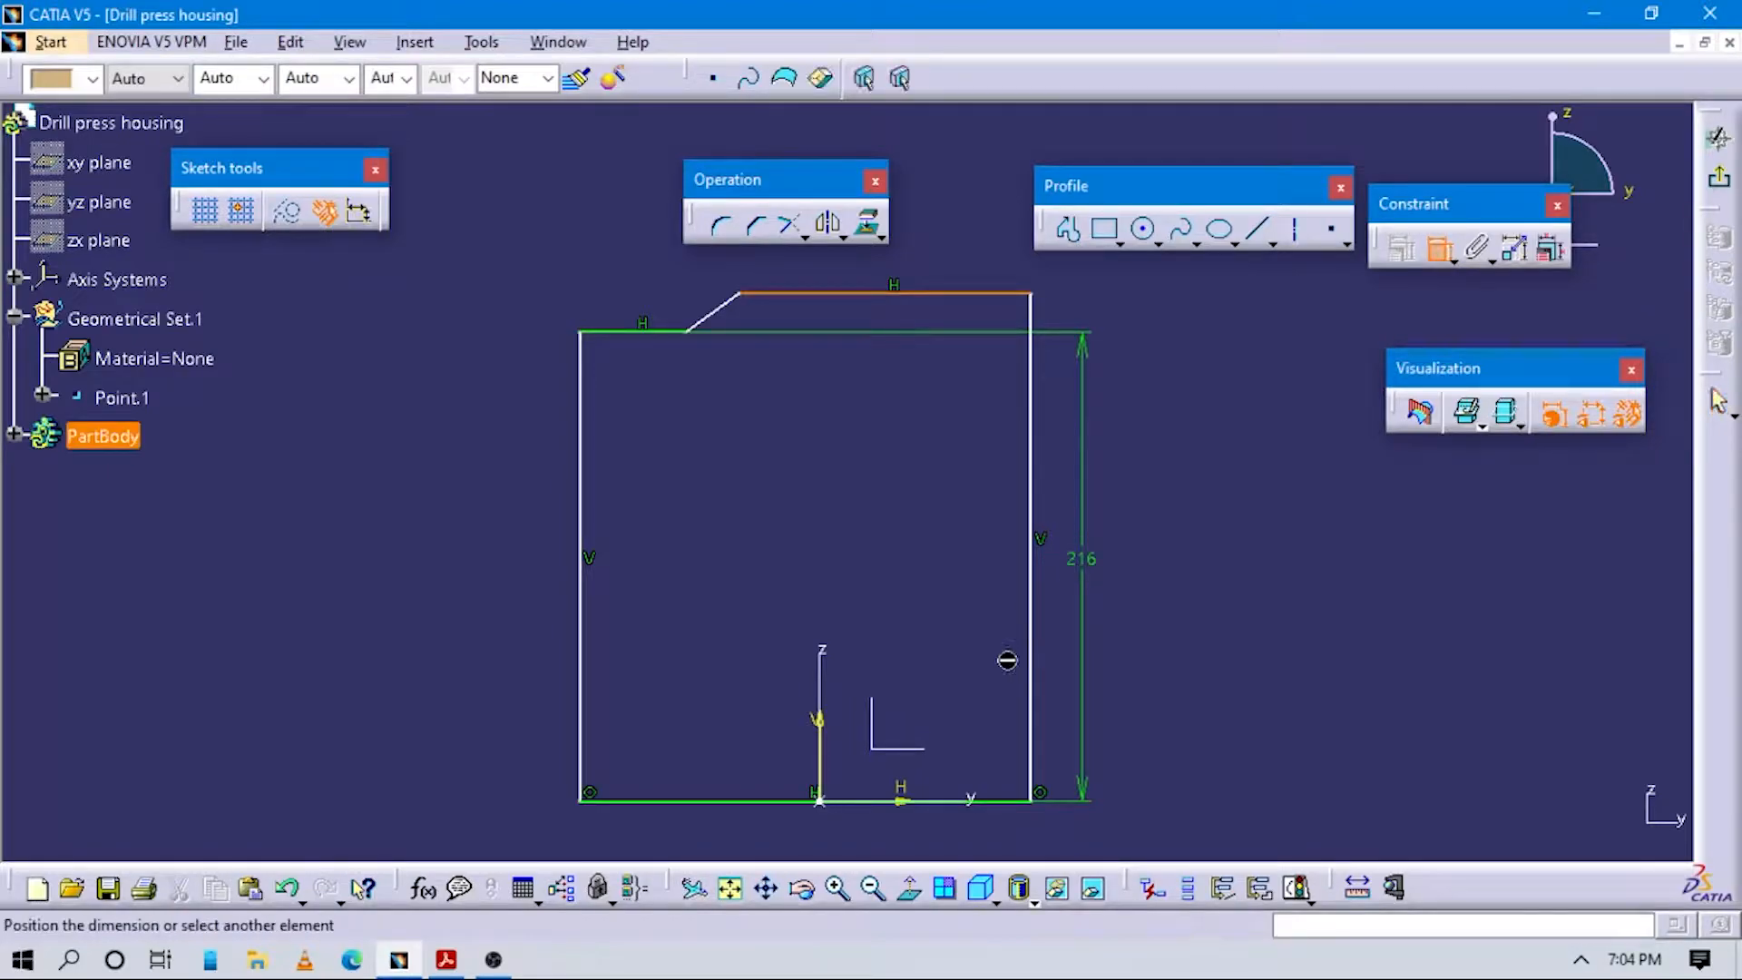
left_click(1012, 800)
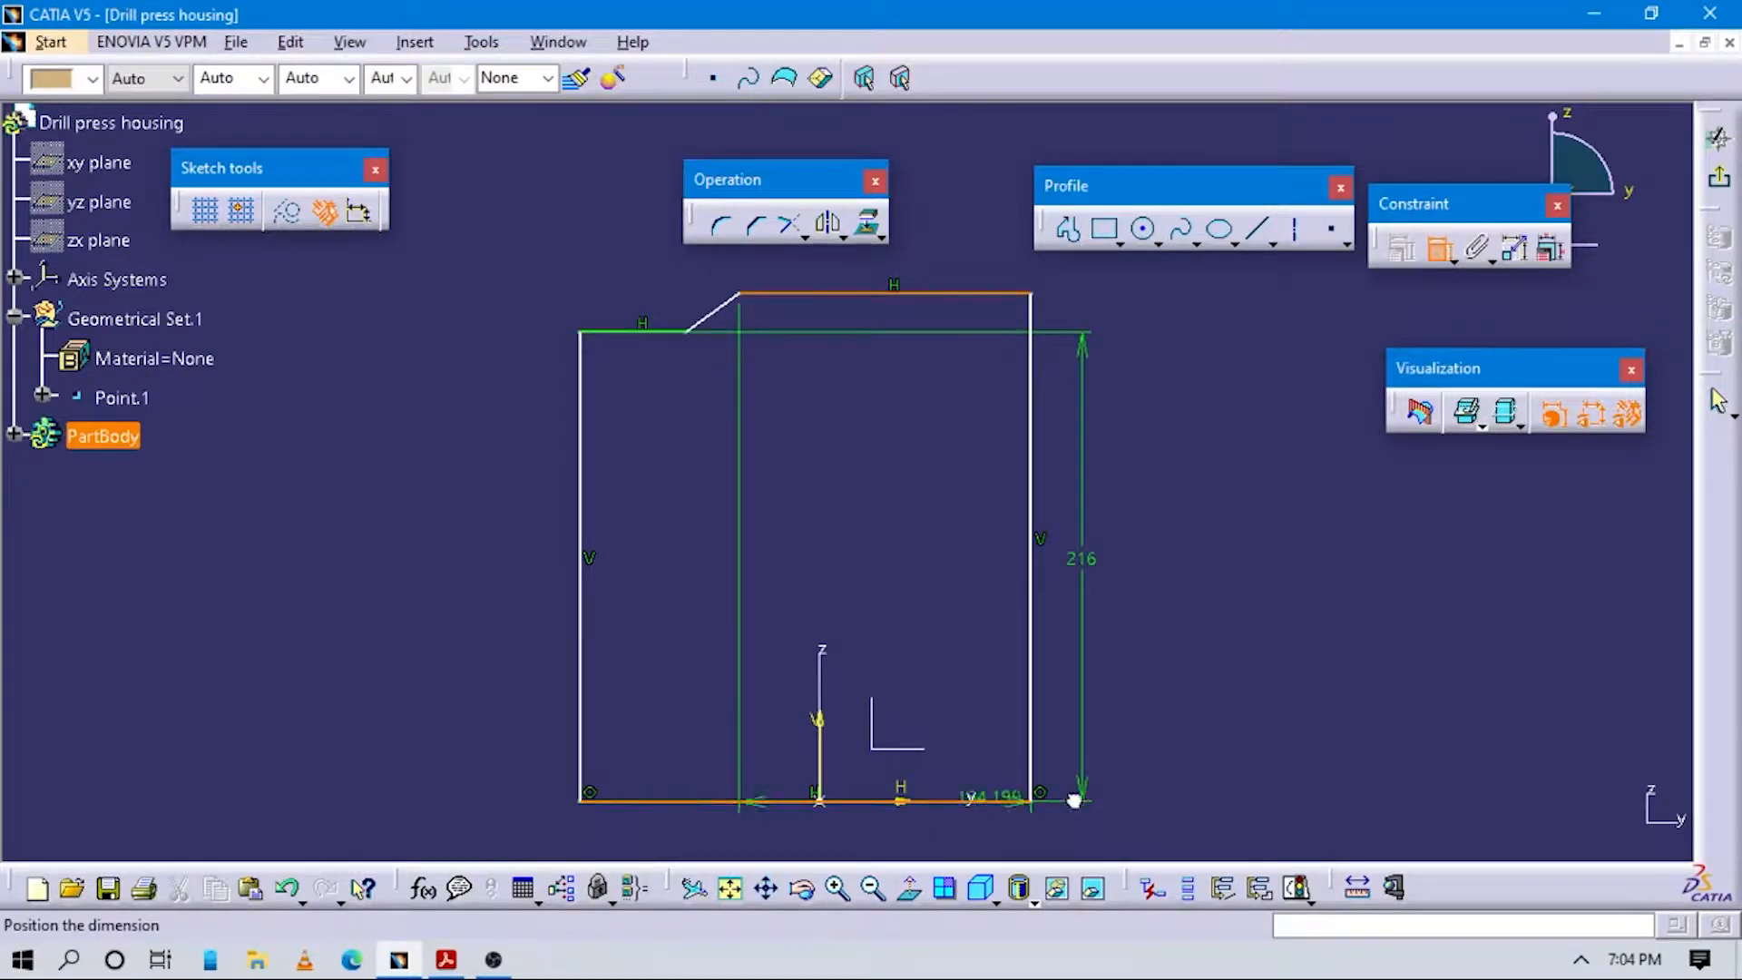
left_click(1202, 646)
double_click(1224, 646)
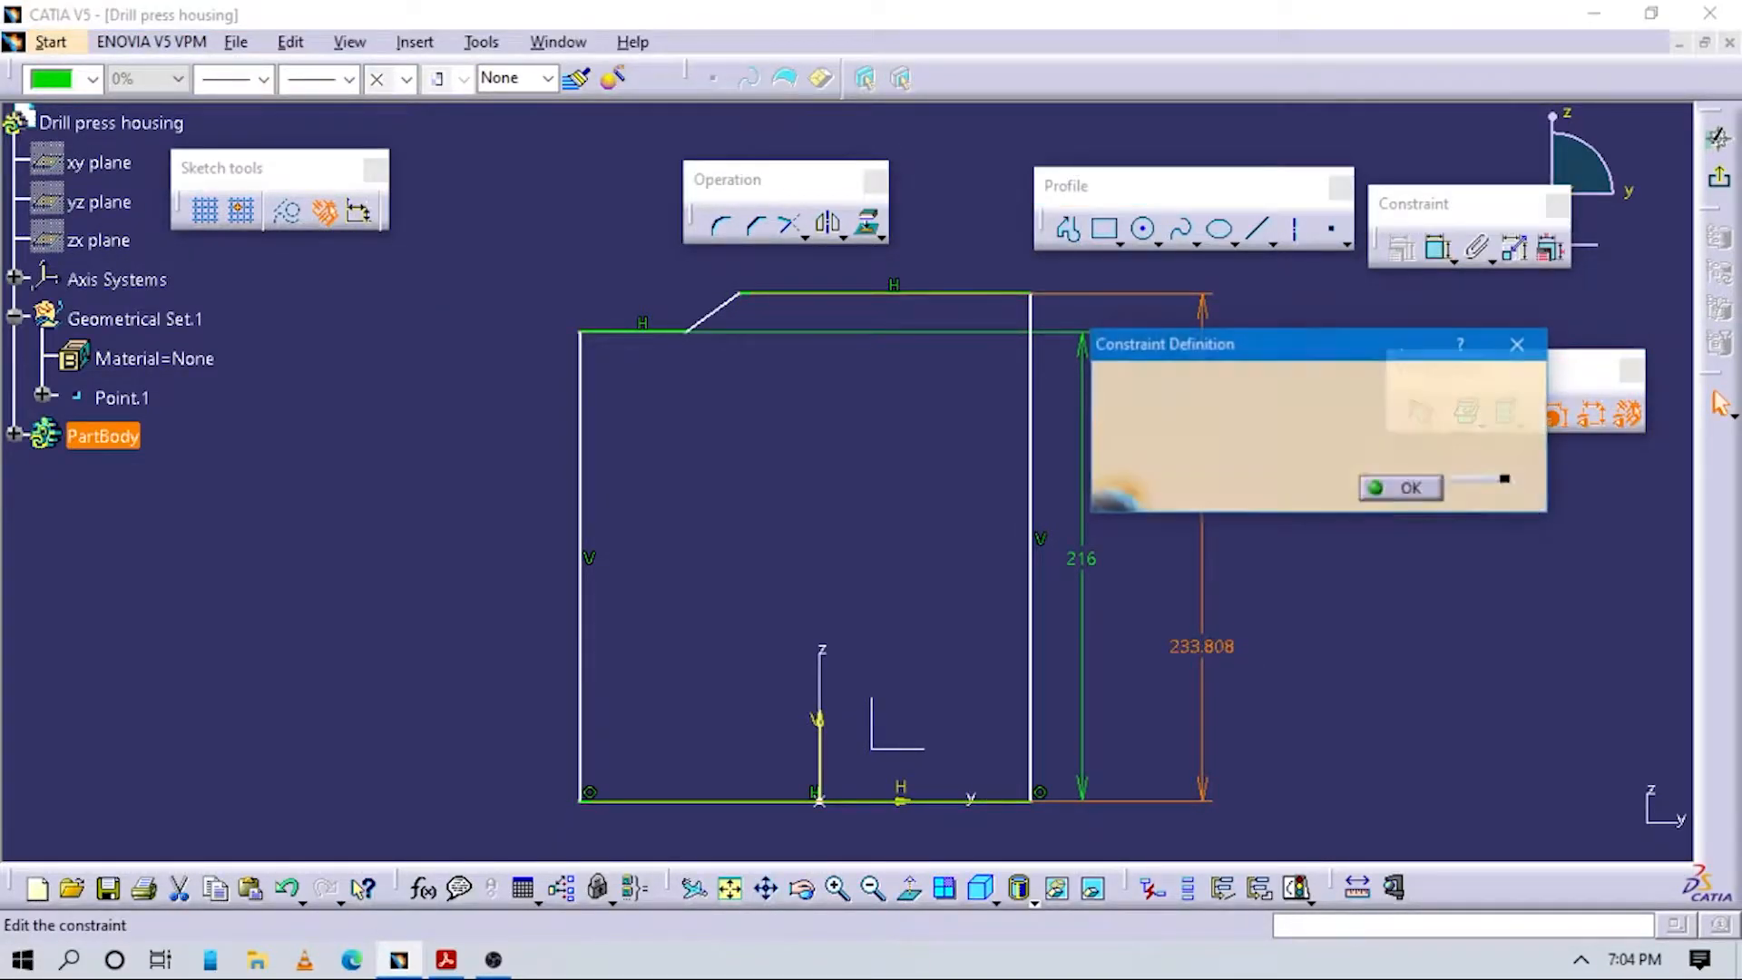
Check the horizontal dimensions along the base of section view B-B in the PDF drawing and return to the CATIA sketch.
key("alt+Tab")
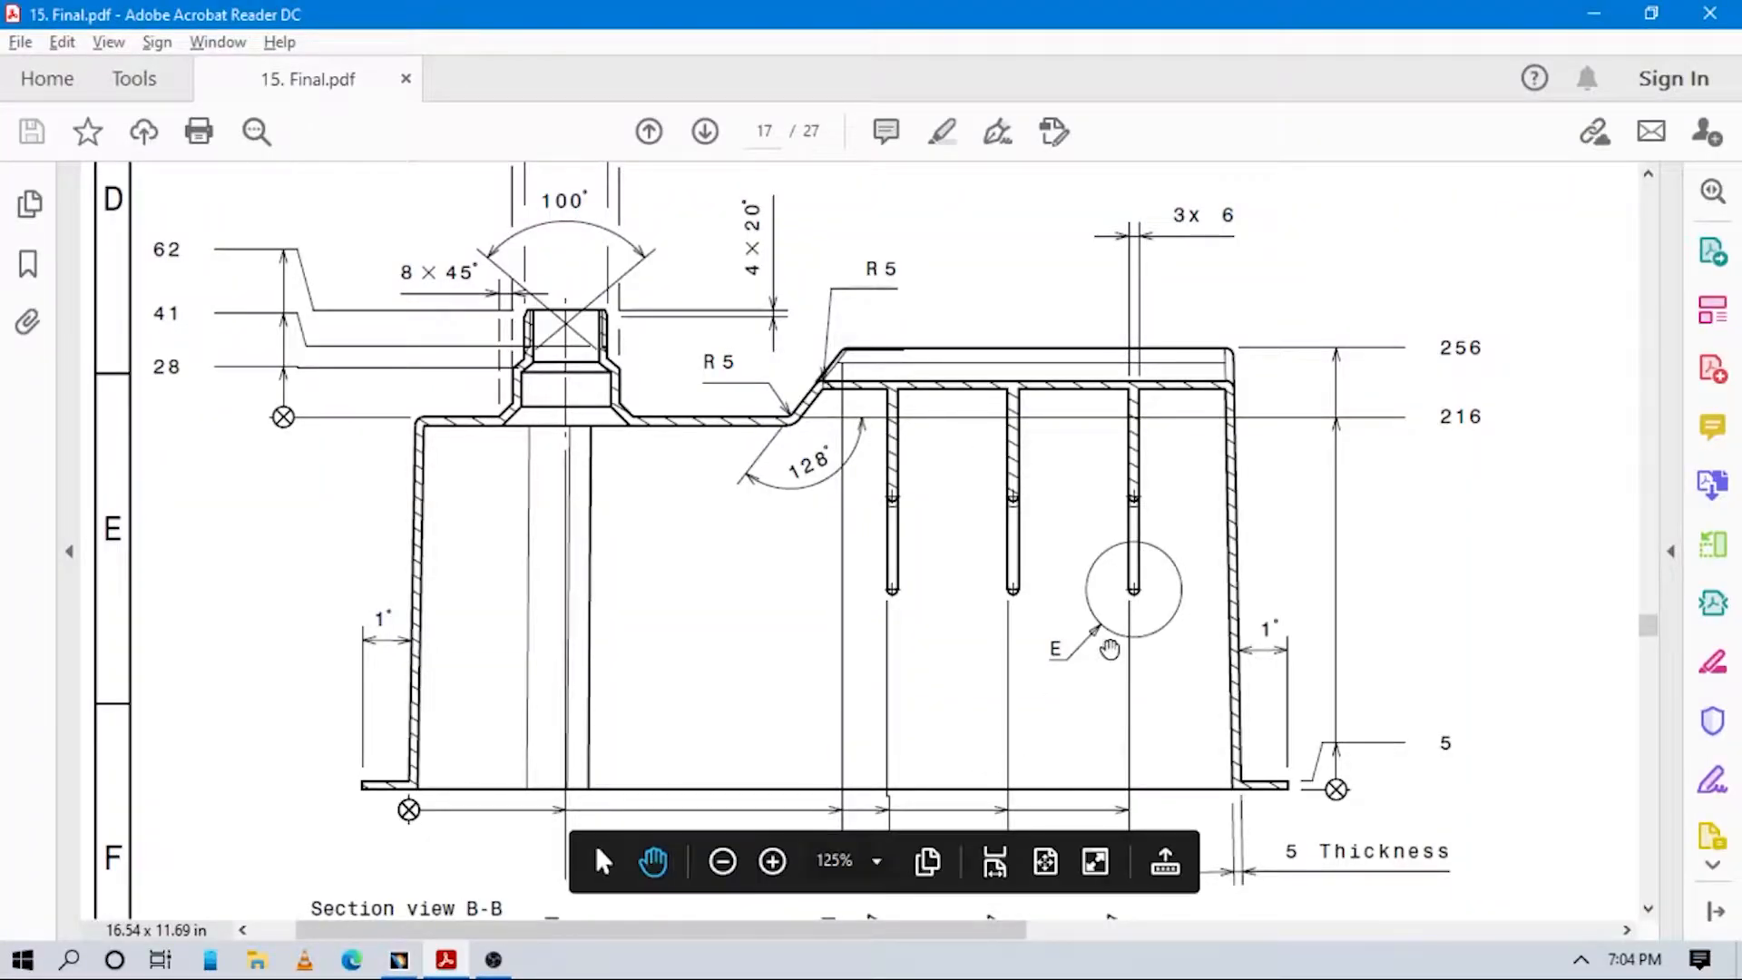
scroll(1102, 626, "down", 3)
scroll(1072, 612, "up", 2)
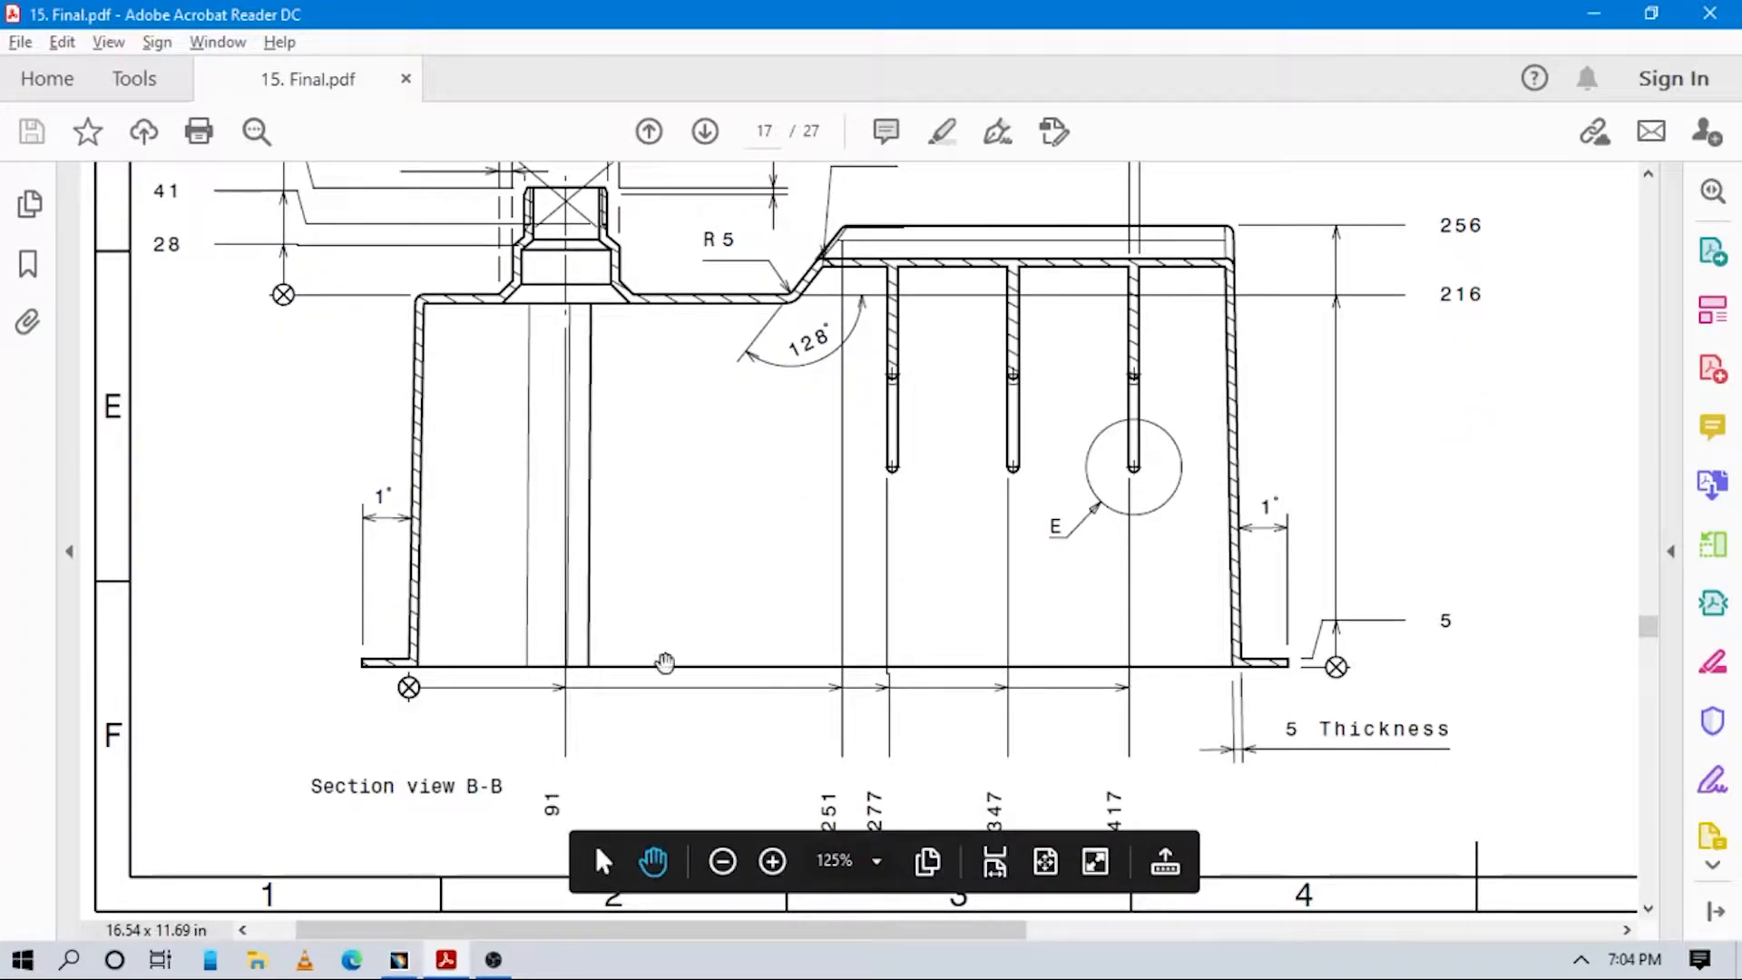
scroll(820, 602, "down", 3)
scroll(837, 425, "up", 3)
scroll(839, 381, "down", 3)
key("alt+Tab")
Dimension the distance from the left vertical edge to the upper corner of the sloped line and set it to 251 mm.
left_click(1438, 246)
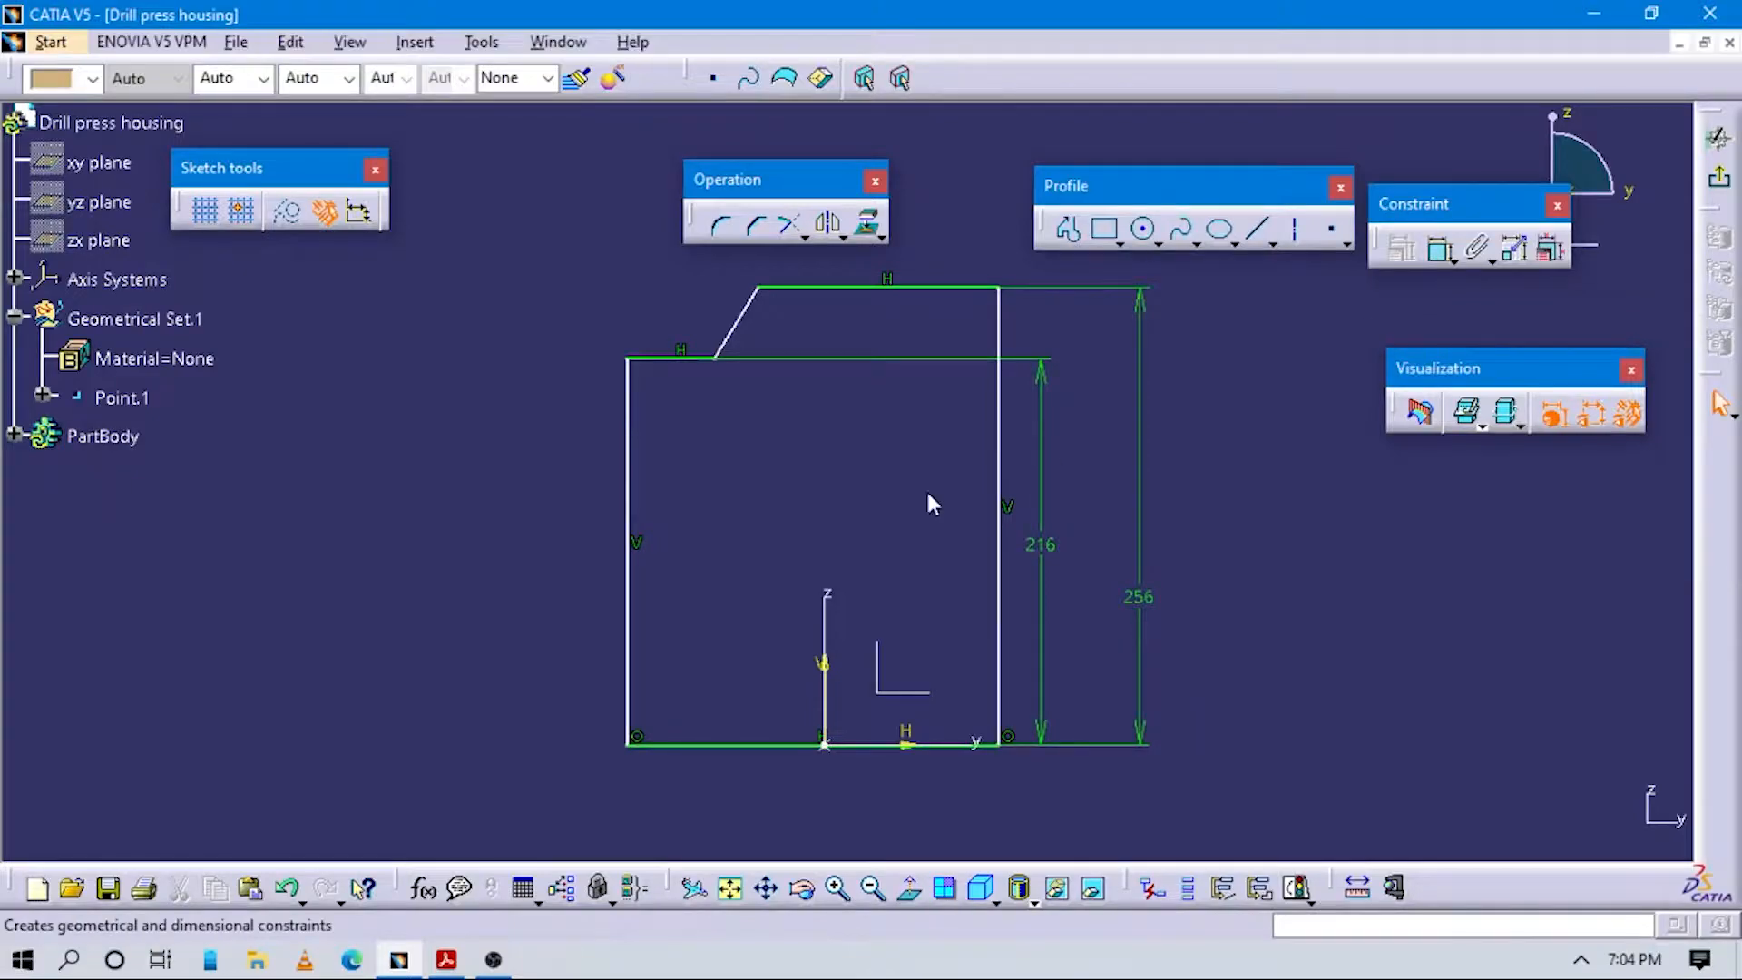
left_click(634, 536)
left_click(761, 288)
left_click(766, 486)
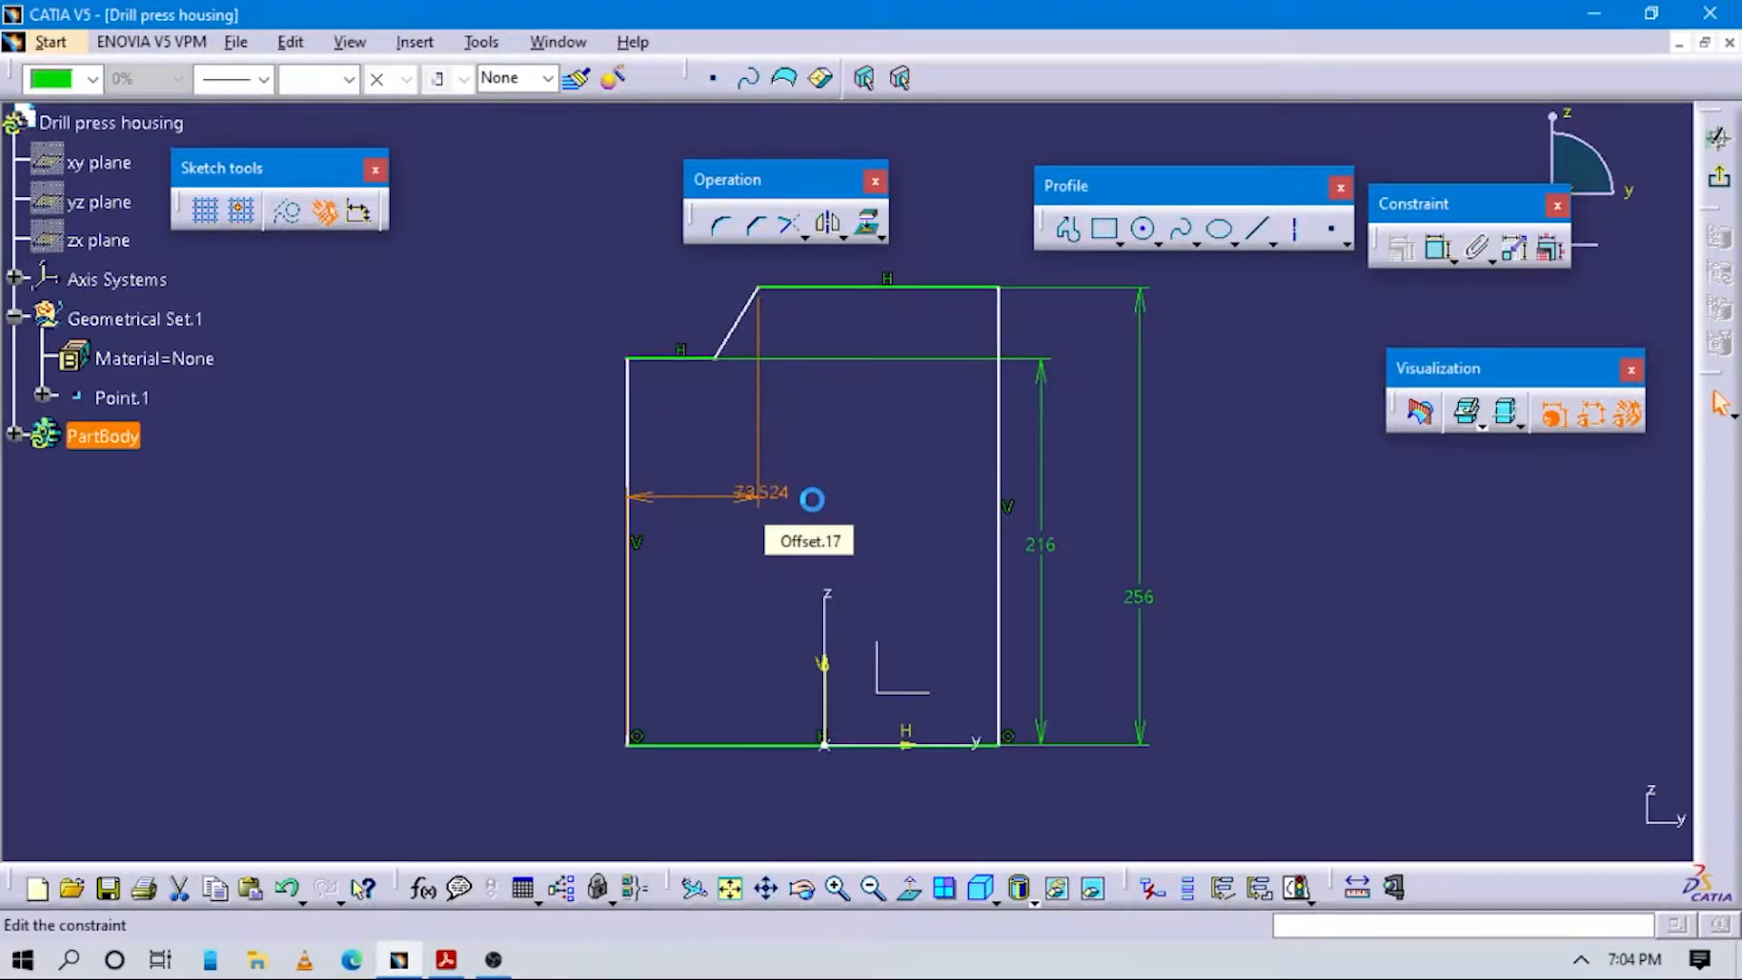
double_click(812, 497)
type("251")
key("Return")
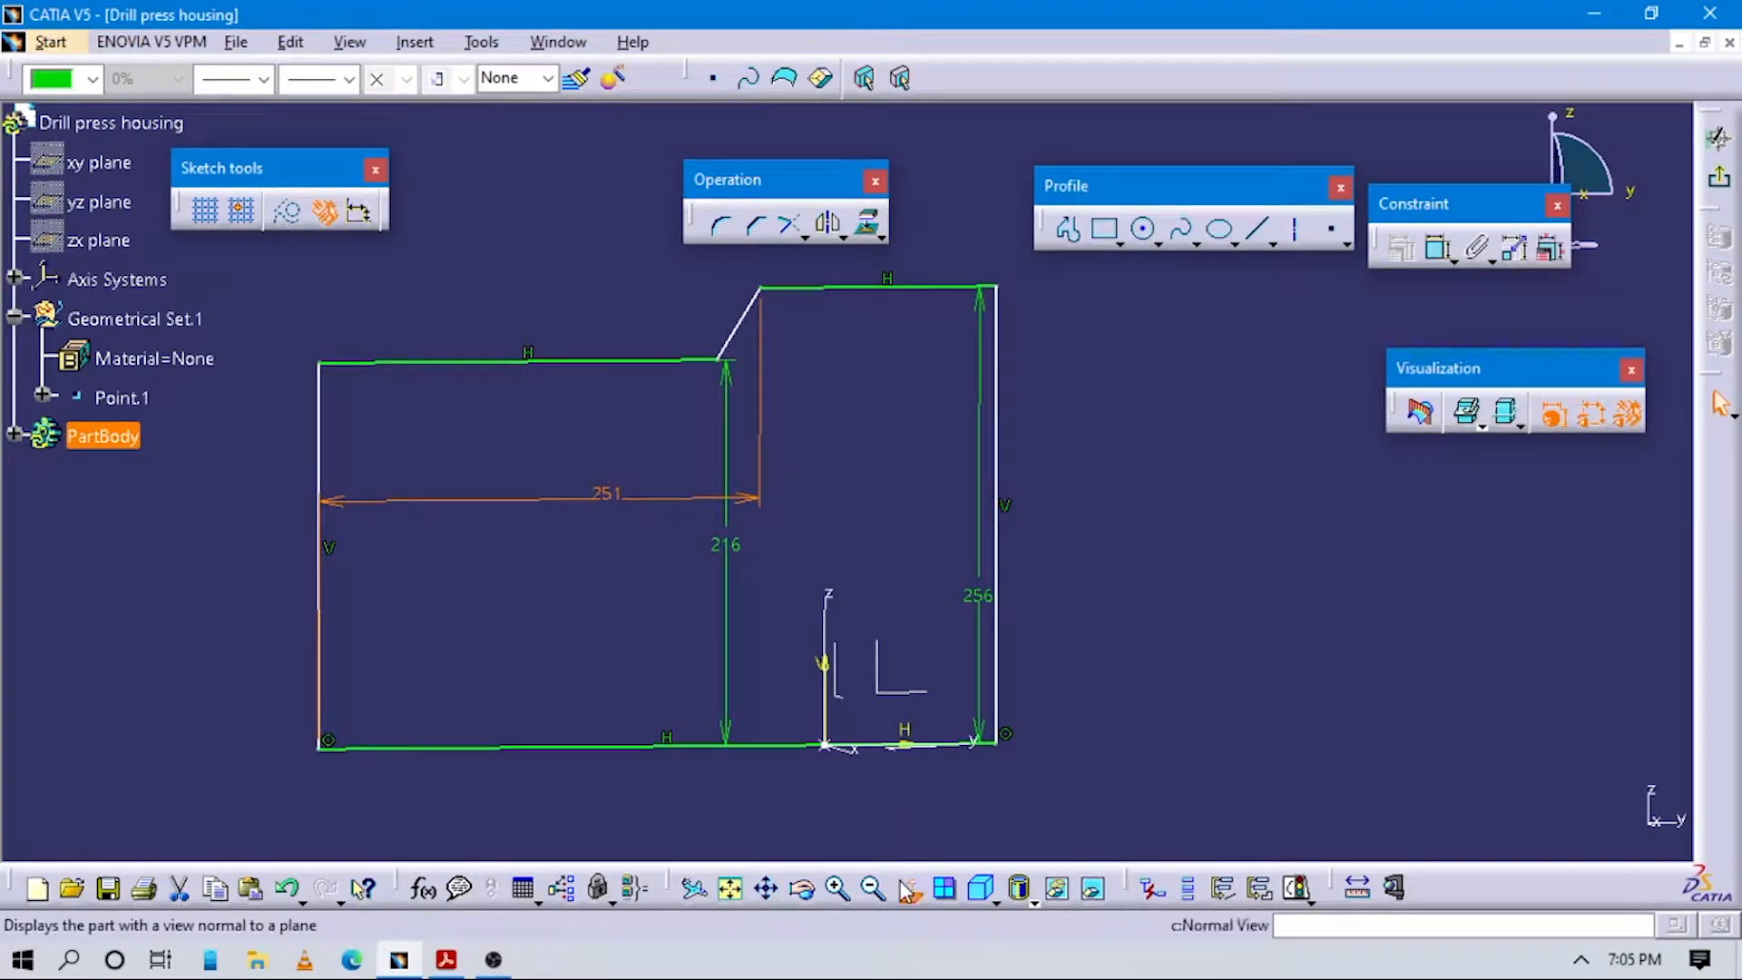
Add an angle constraint of 128° between the sloped line and the upper top edge, following section view B-B.
left_click(844, 583)
middle_click_drag(906, 544, 951, 616)
key("alt+Tab")
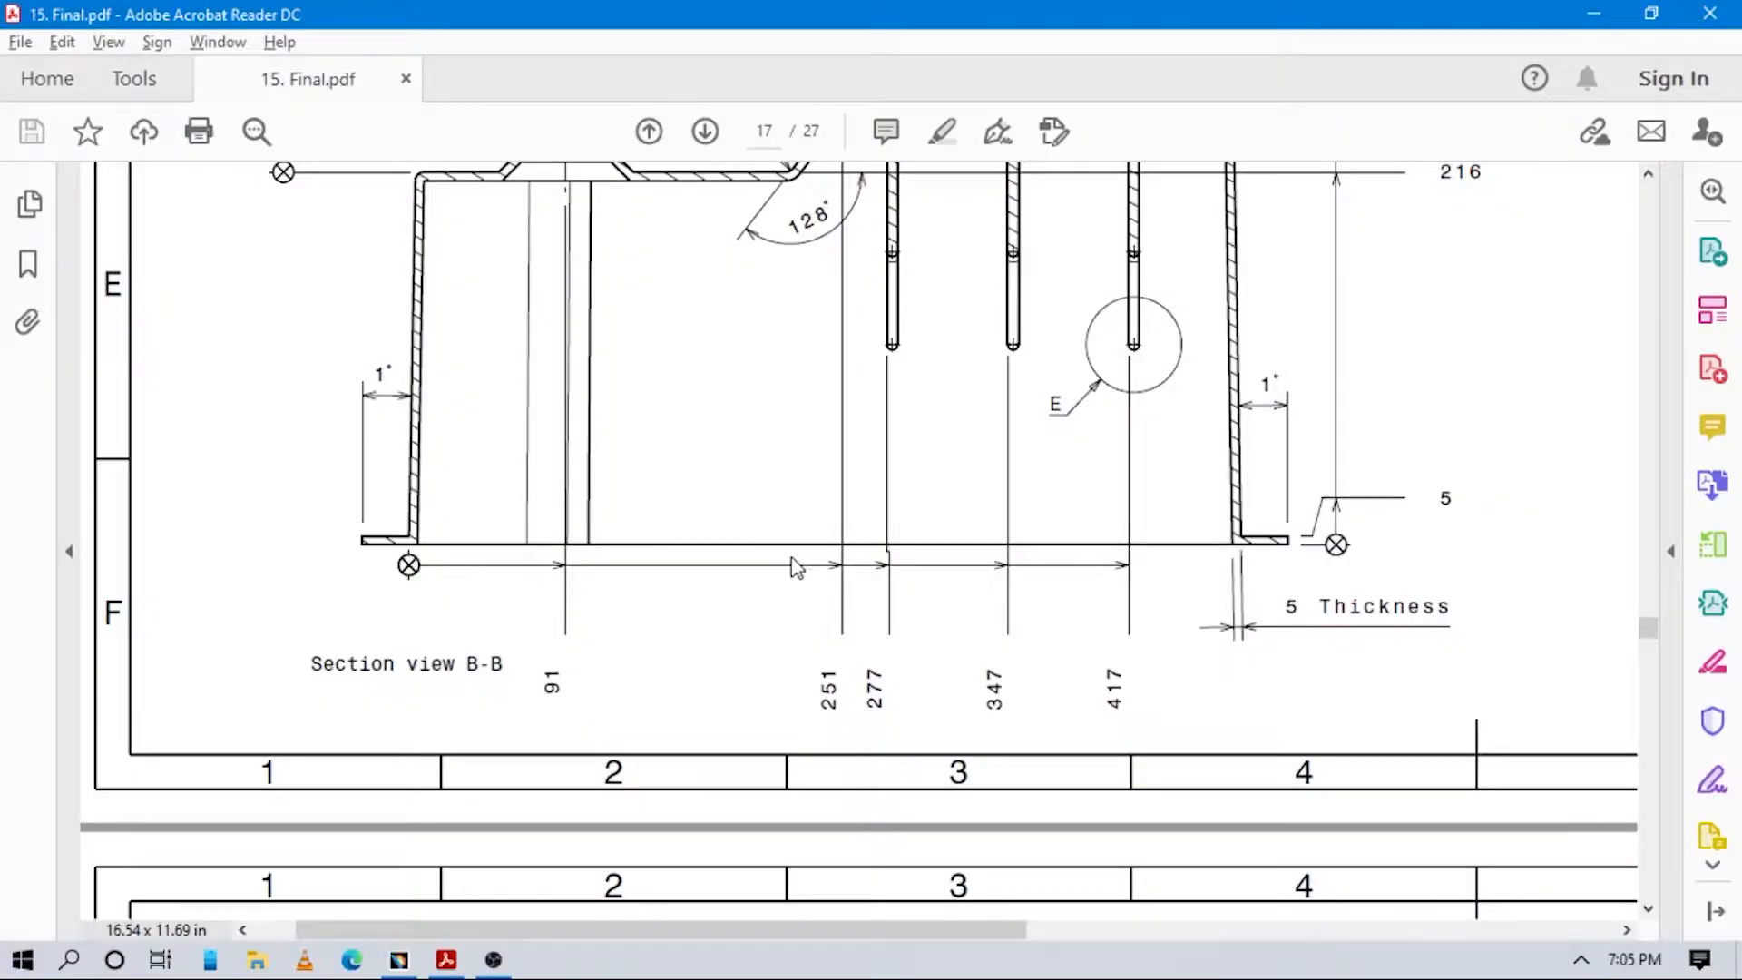
scroll(894, 431, "up", 4)
key("alt+Tab")
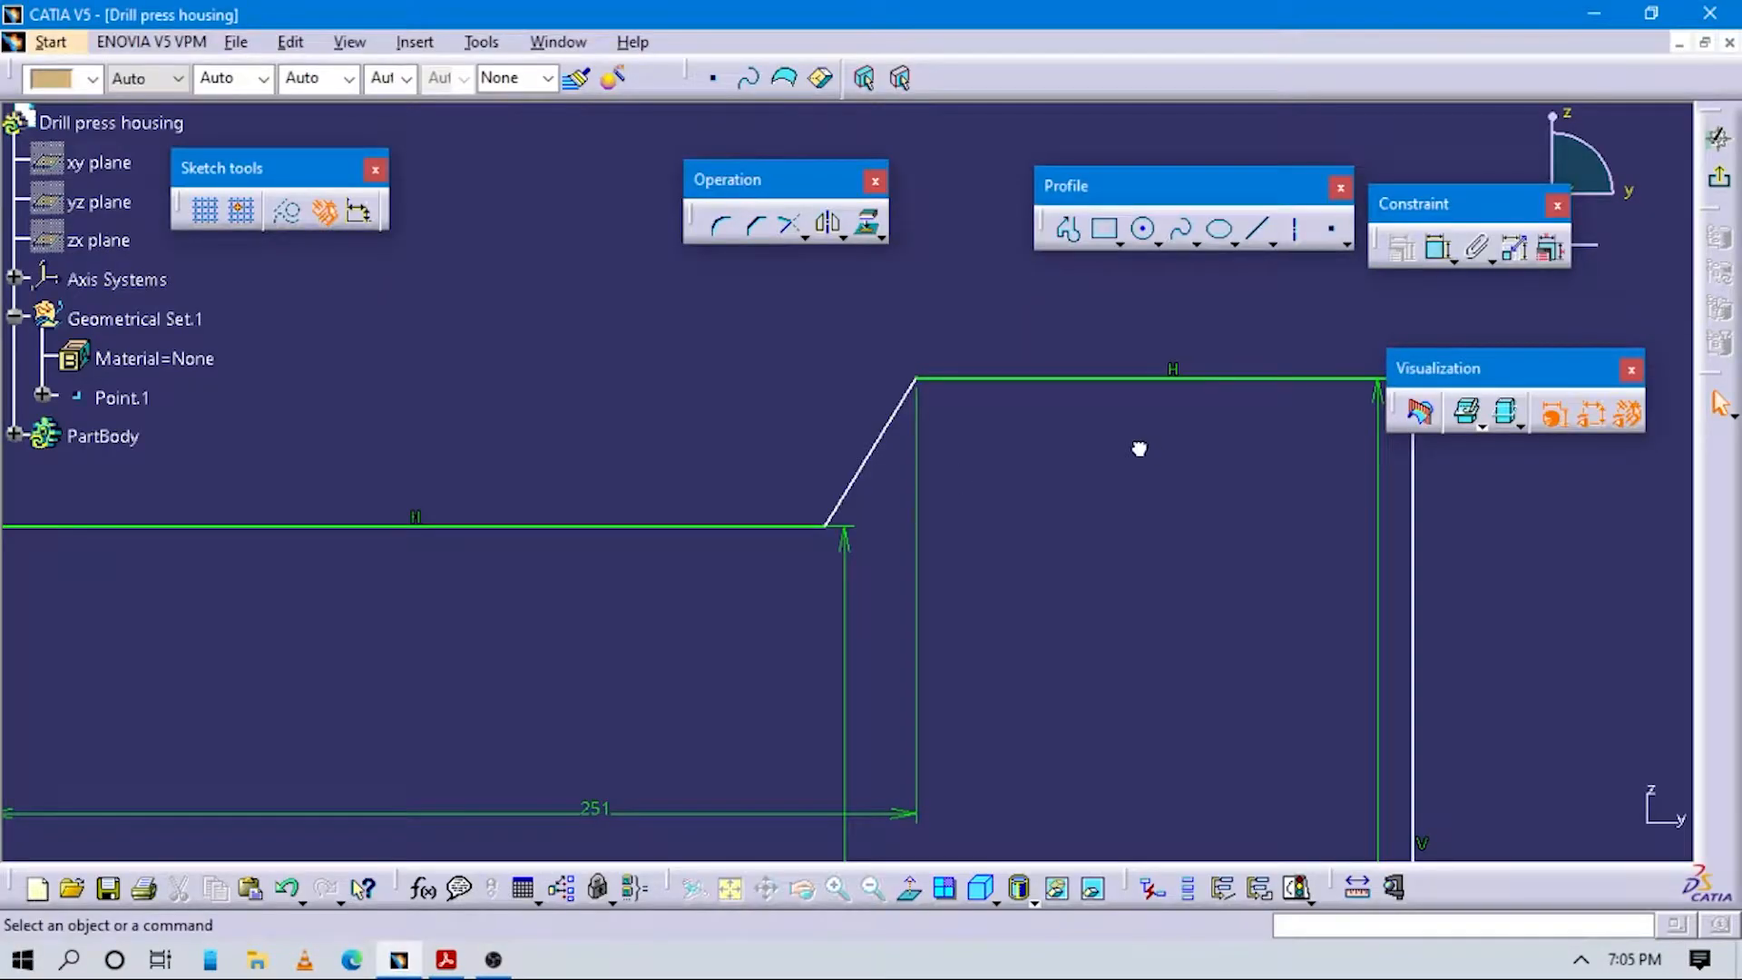
left_click(1439, 248)
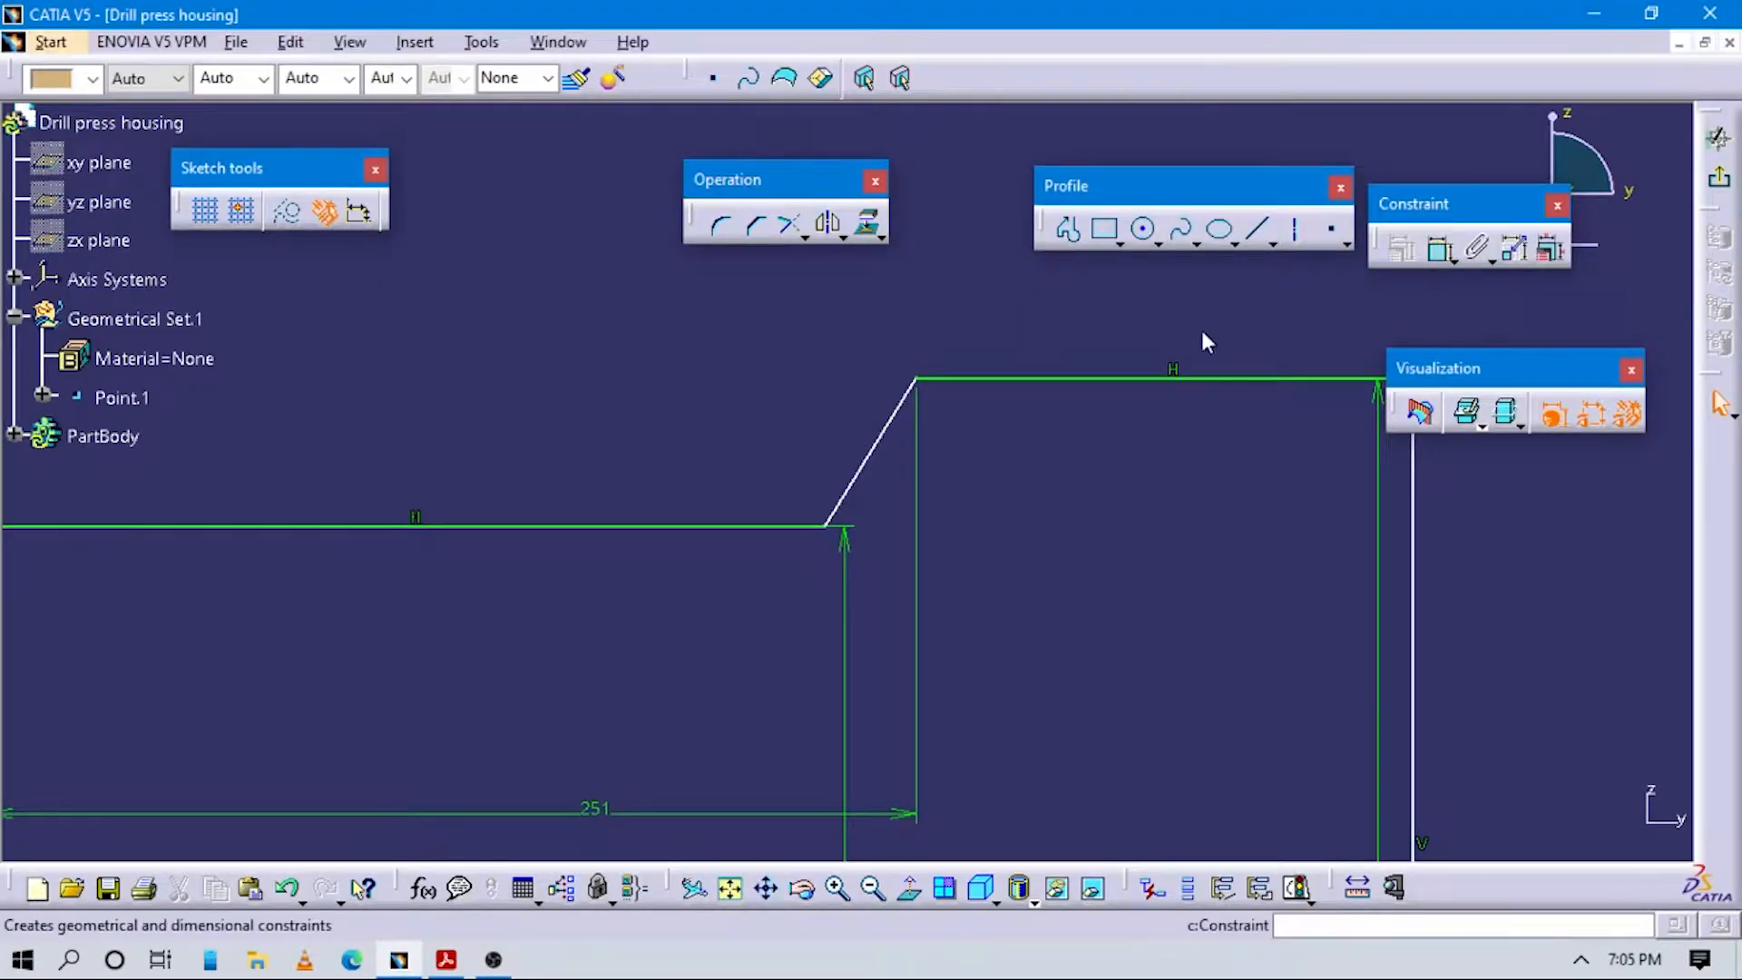
left_click(898, 426)
left_click(989, 379)
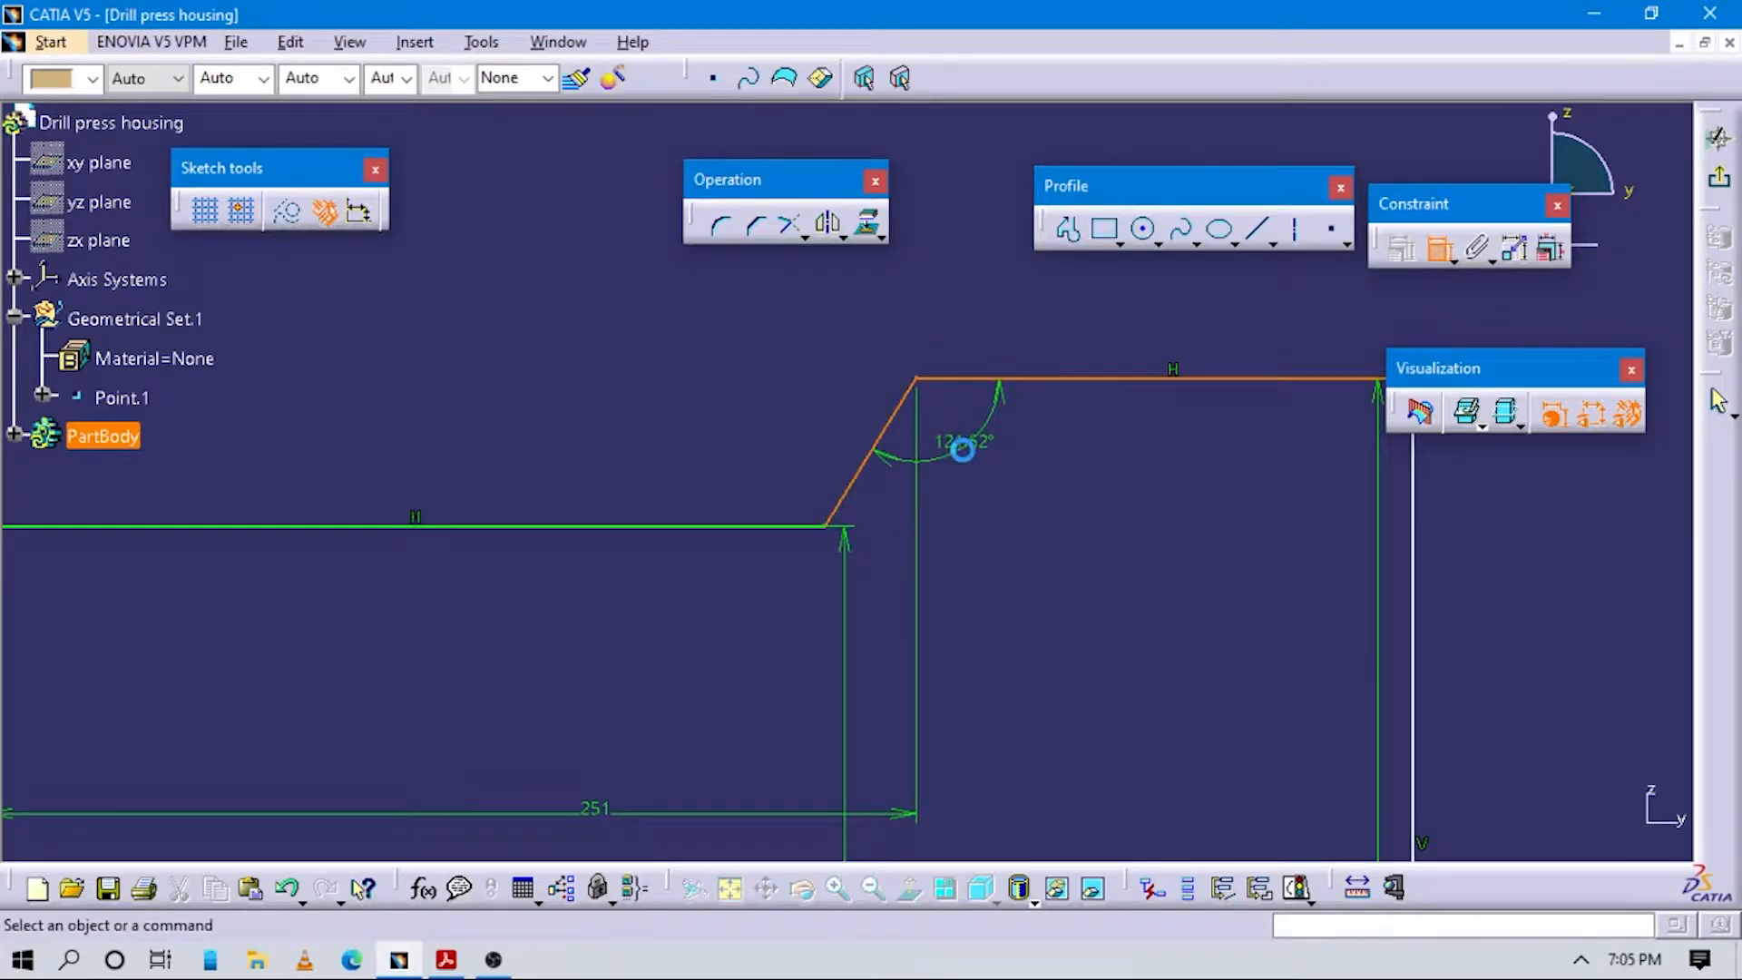
left_click(970, 441)
double_click(981, 431)
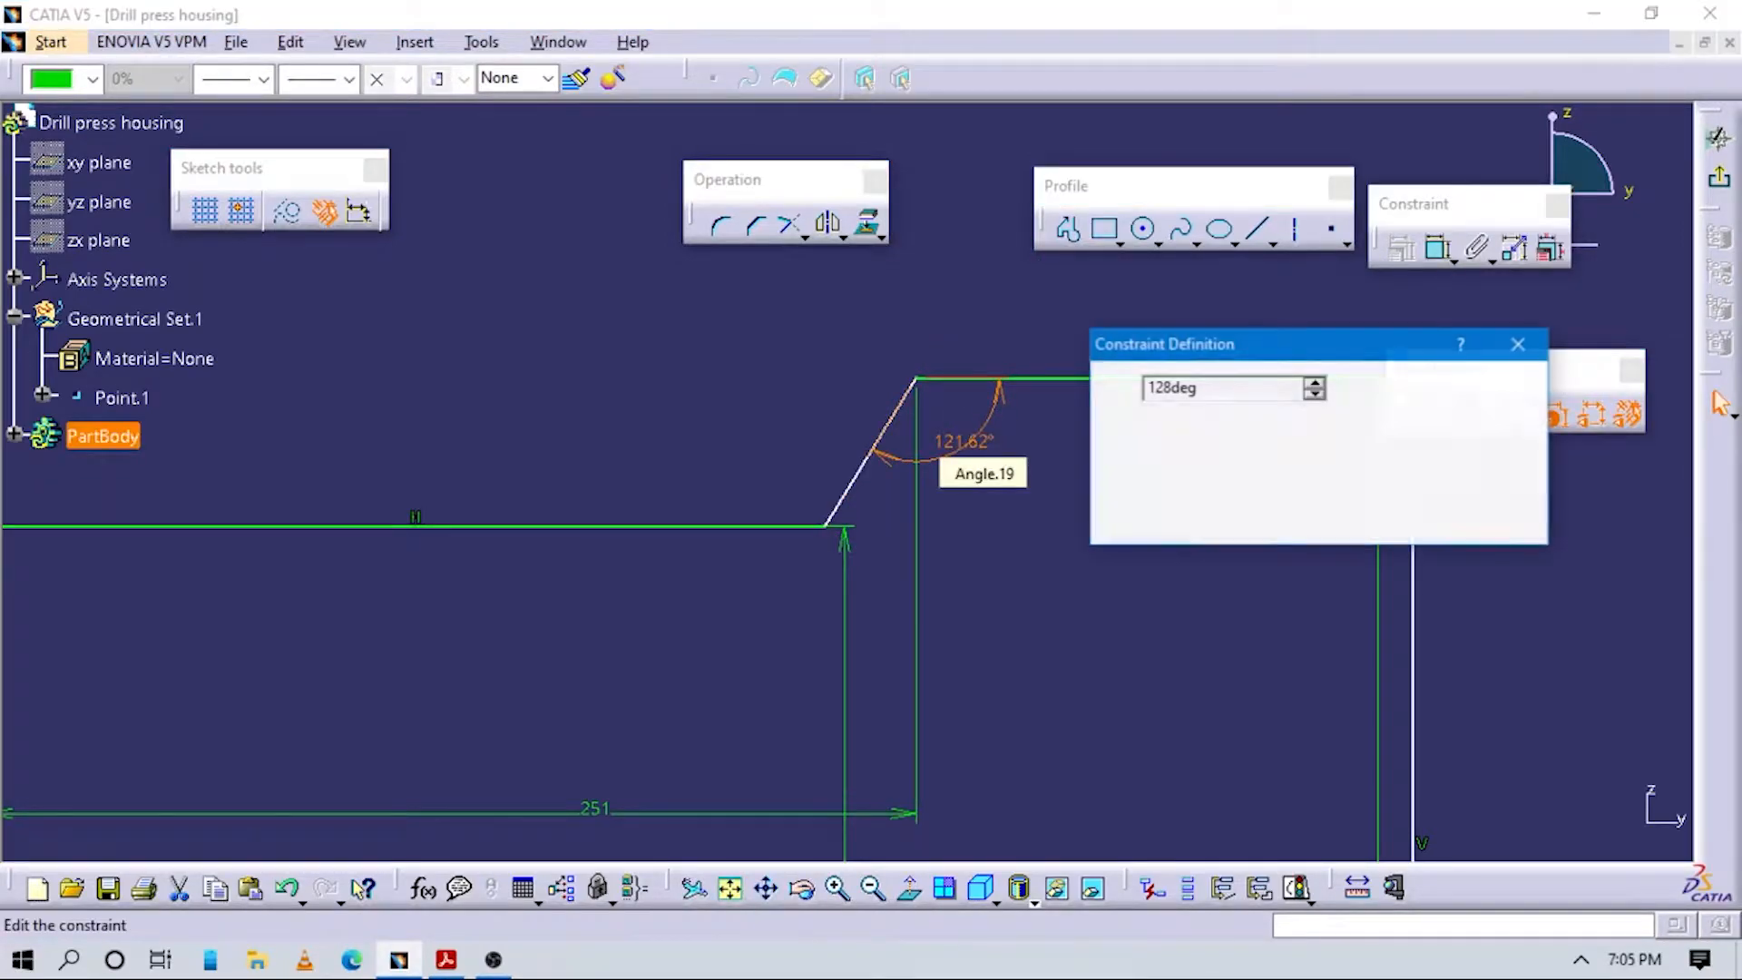
key("Escape")
Examine the top view of the Appendix 9 drawing for the housing's overall length and return to the CATIA sketch.
key("alt+Tab")
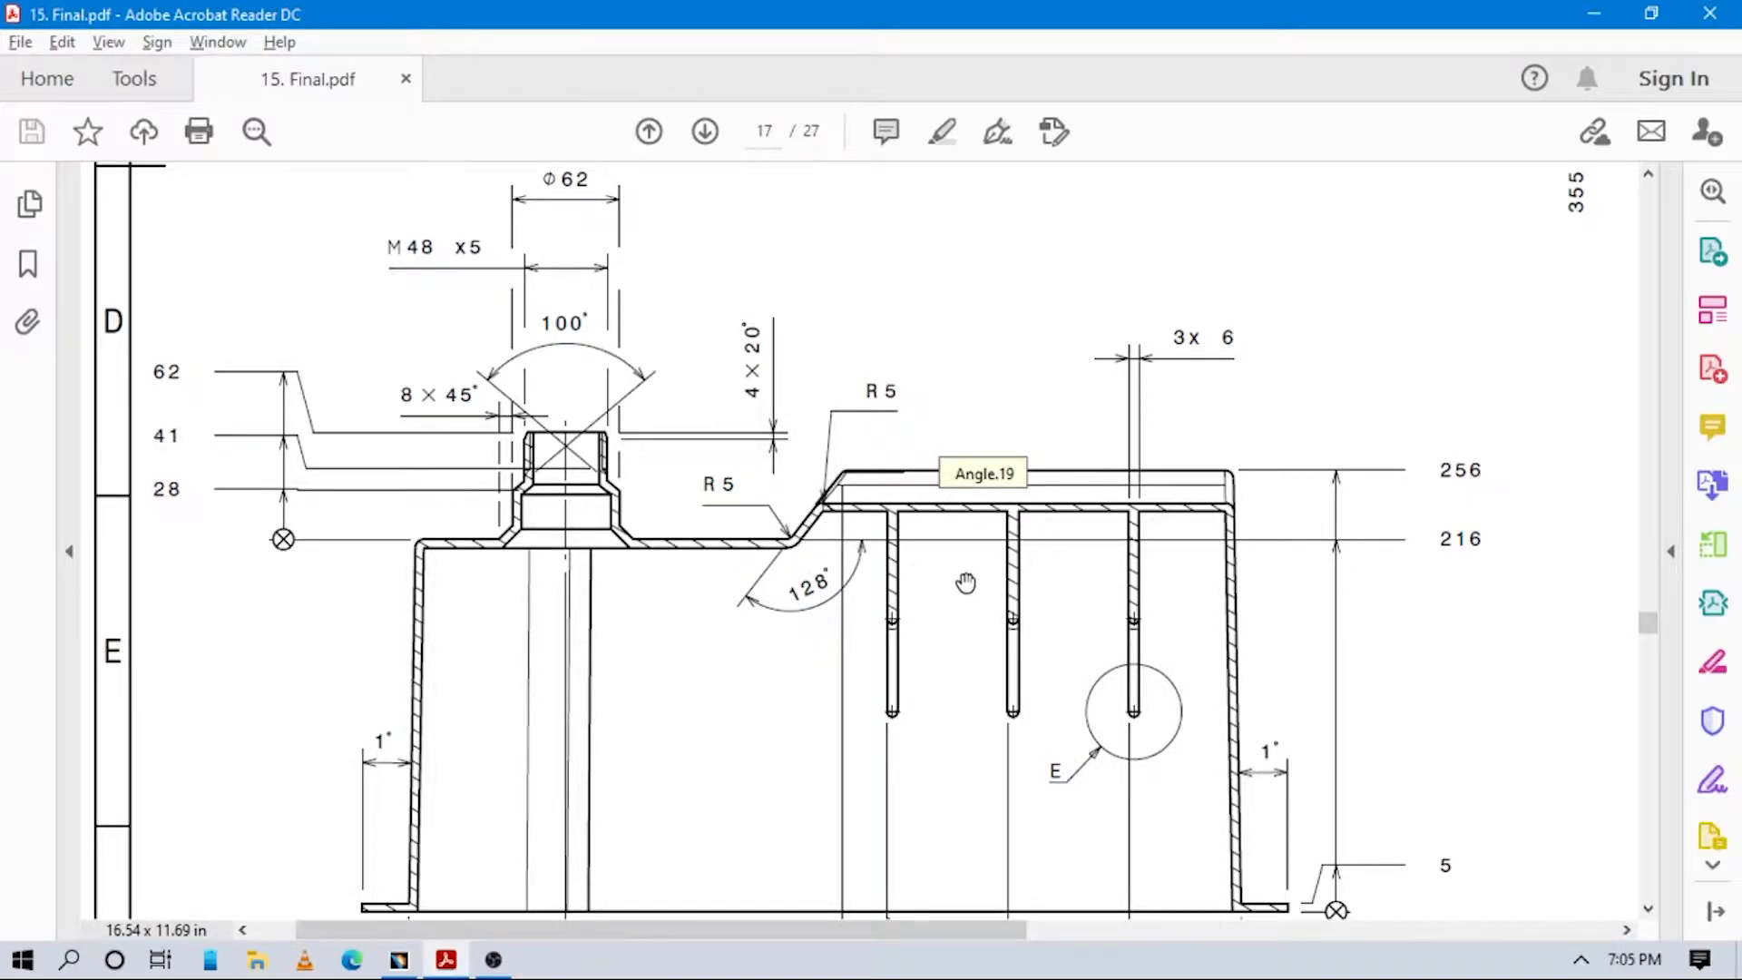
scroll(965, 583, "down", 3, "ctrl")
scroll(710, 406, "up", 5)
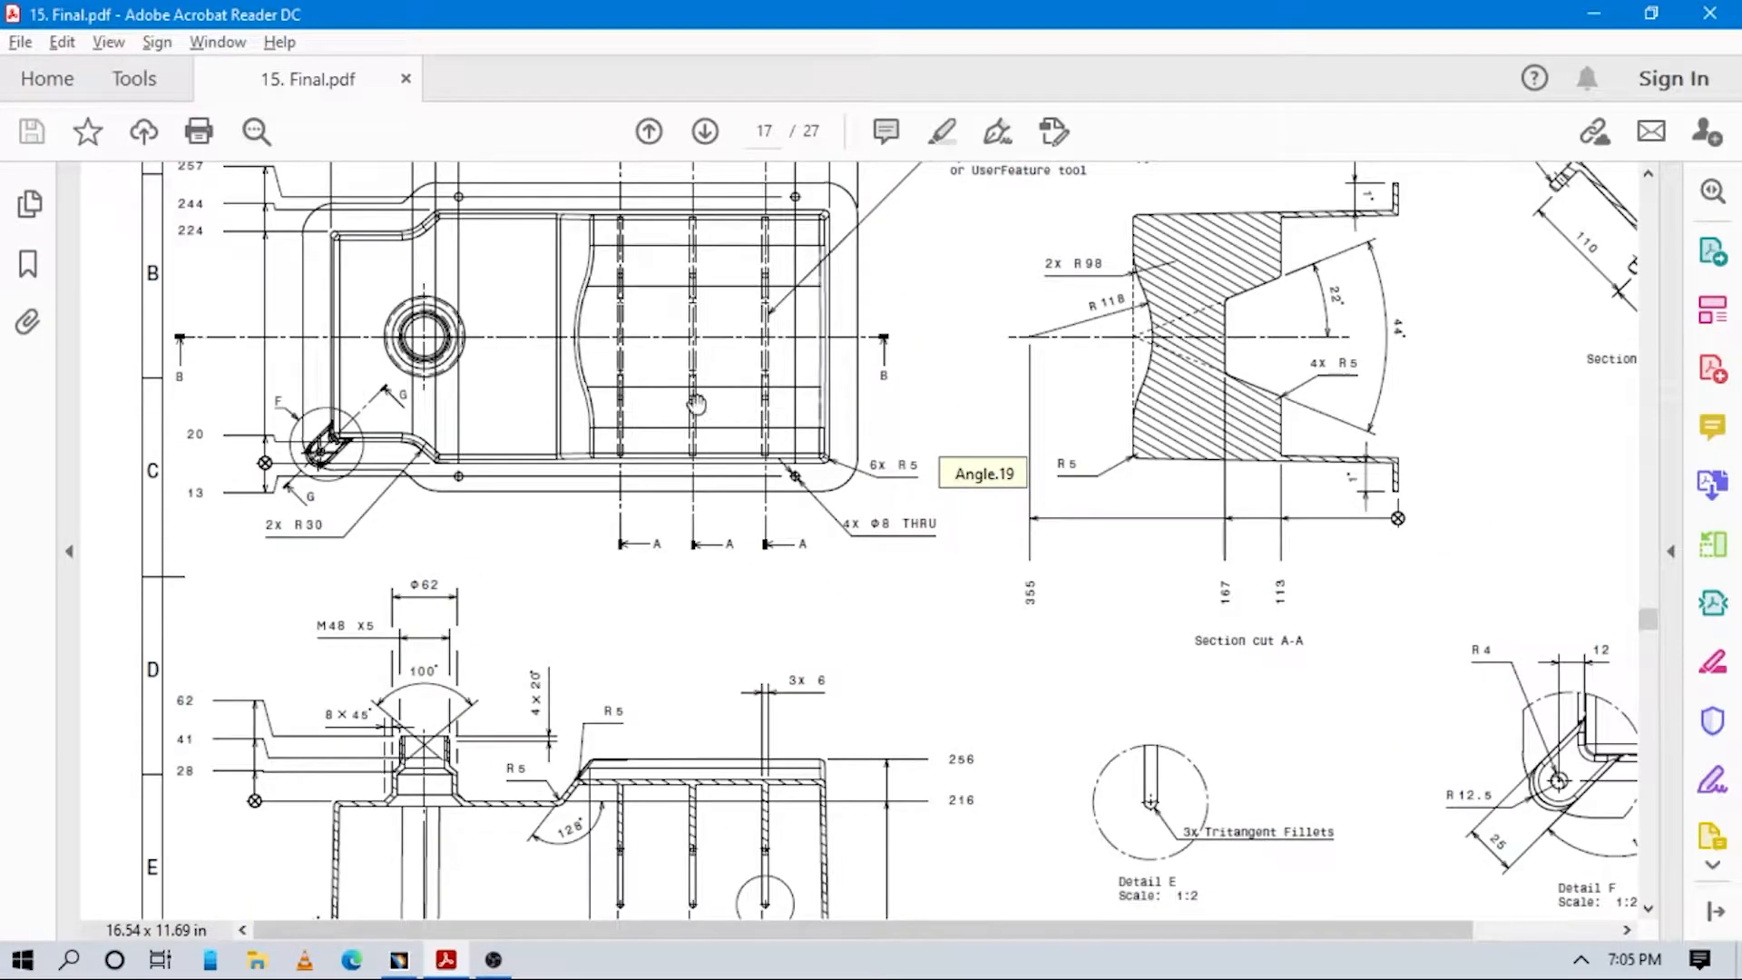
scroll(671, 406, "up", 3)
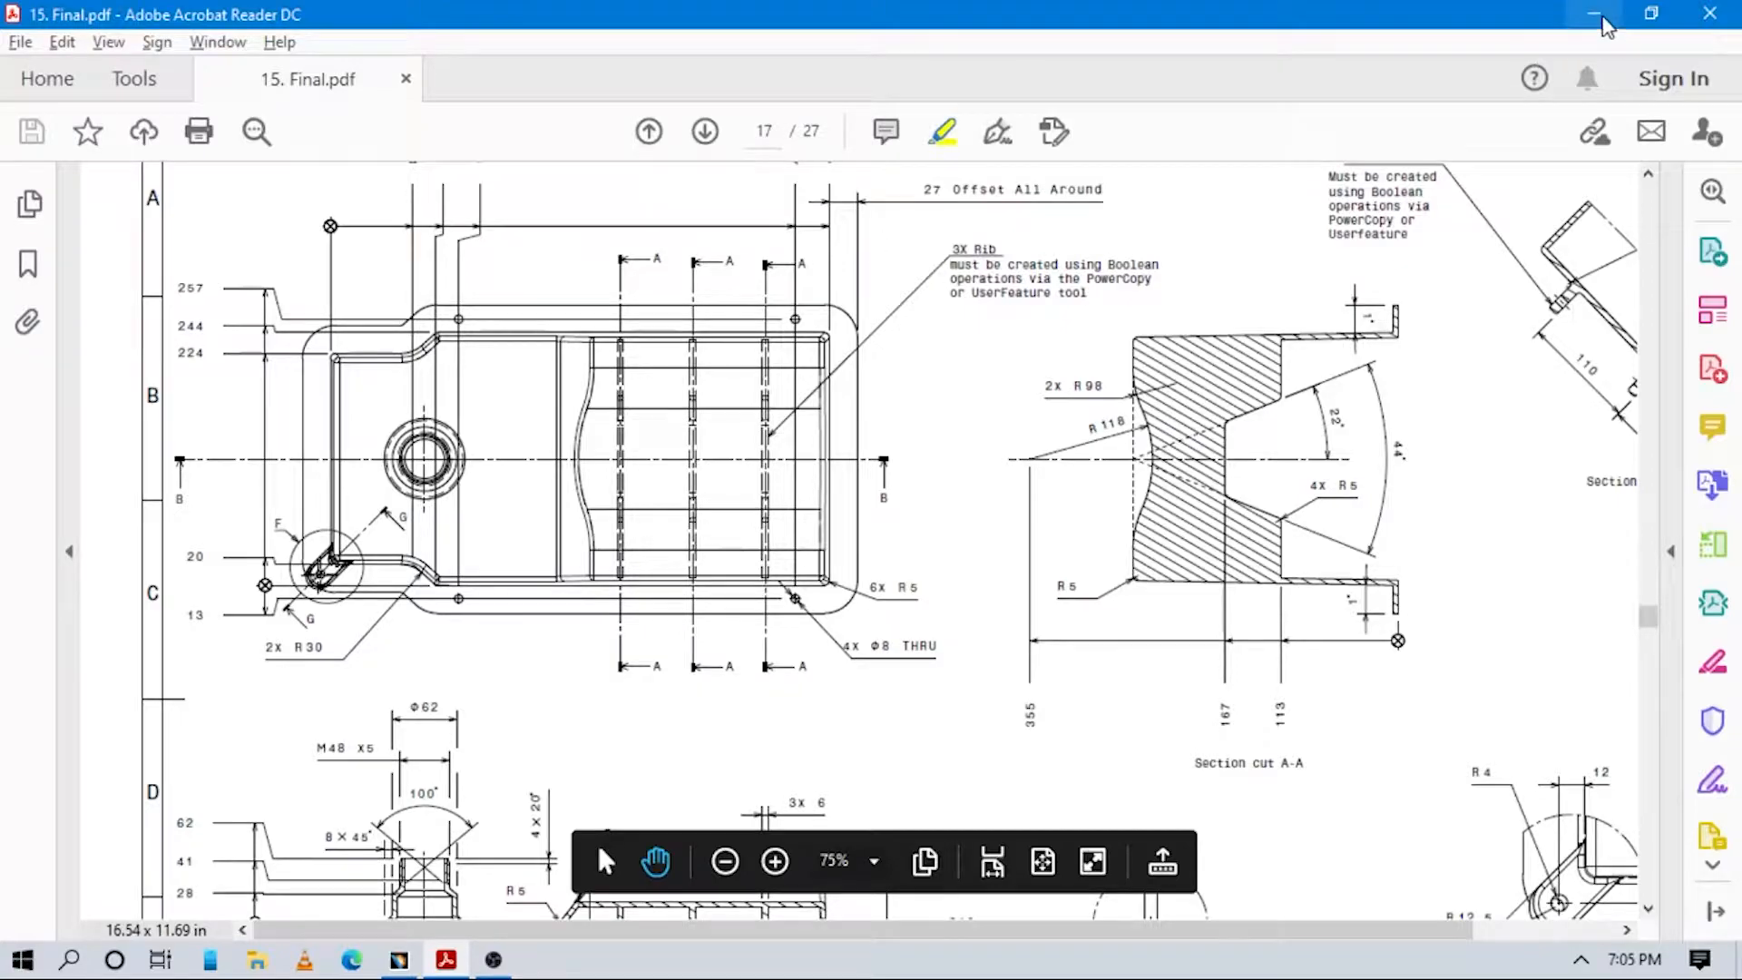
left_click(446, 963)
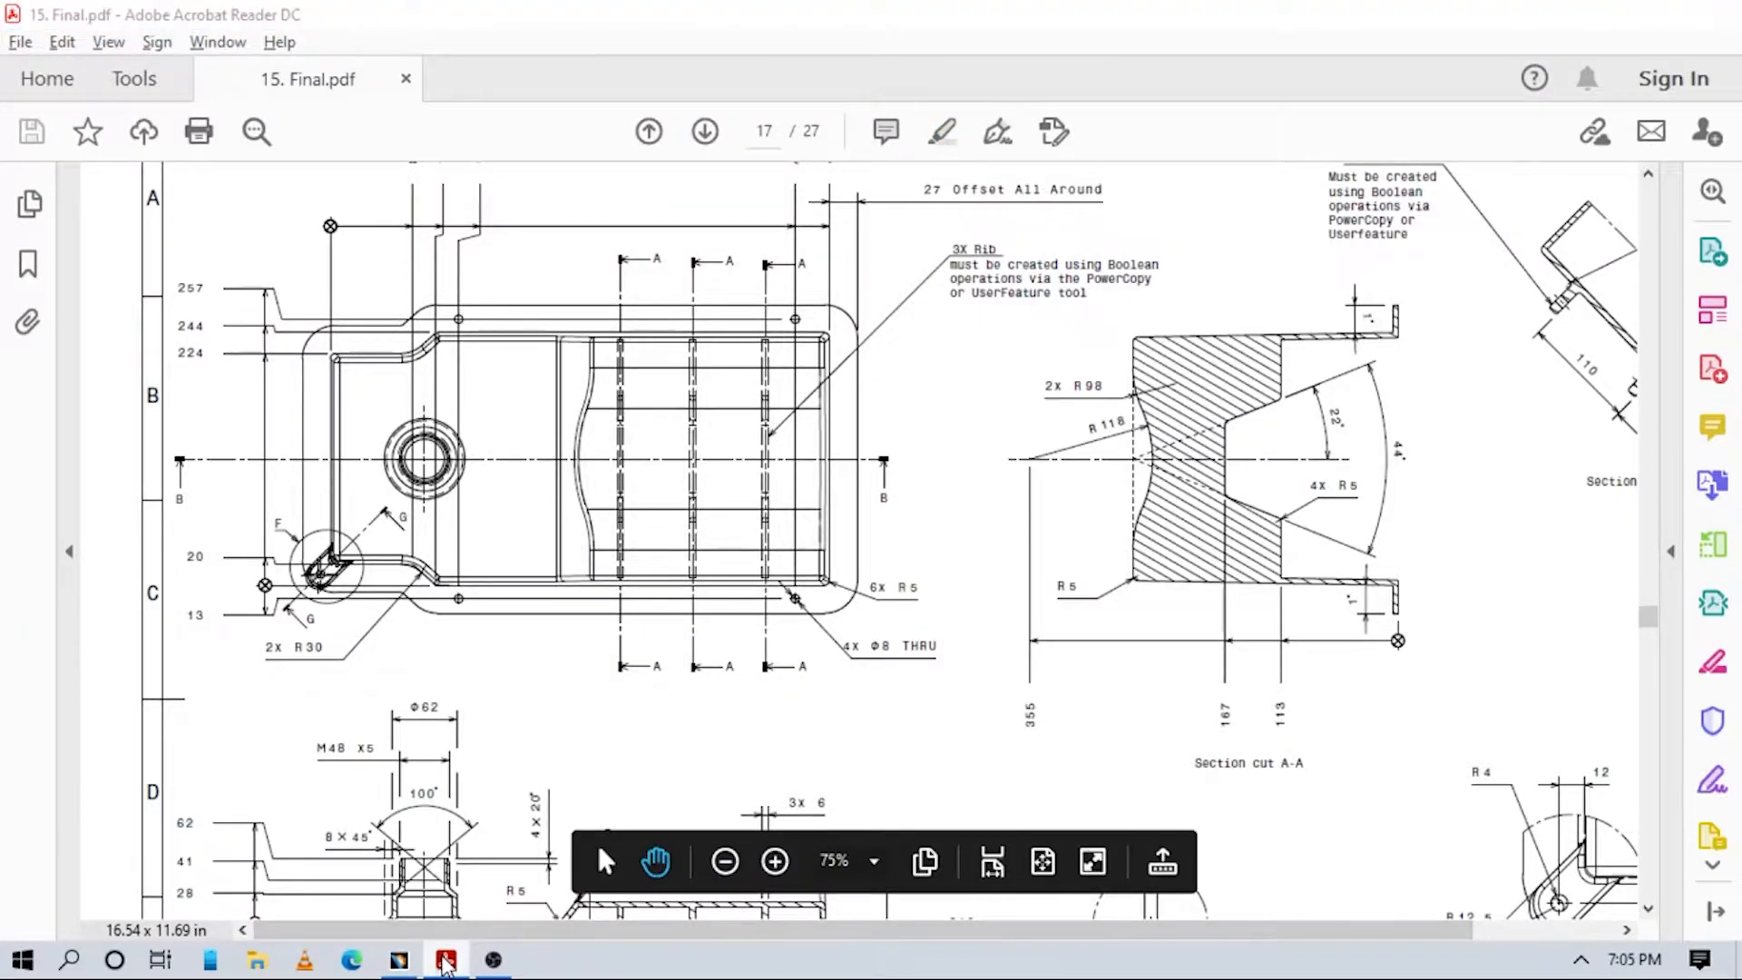
left_click(445, 963)
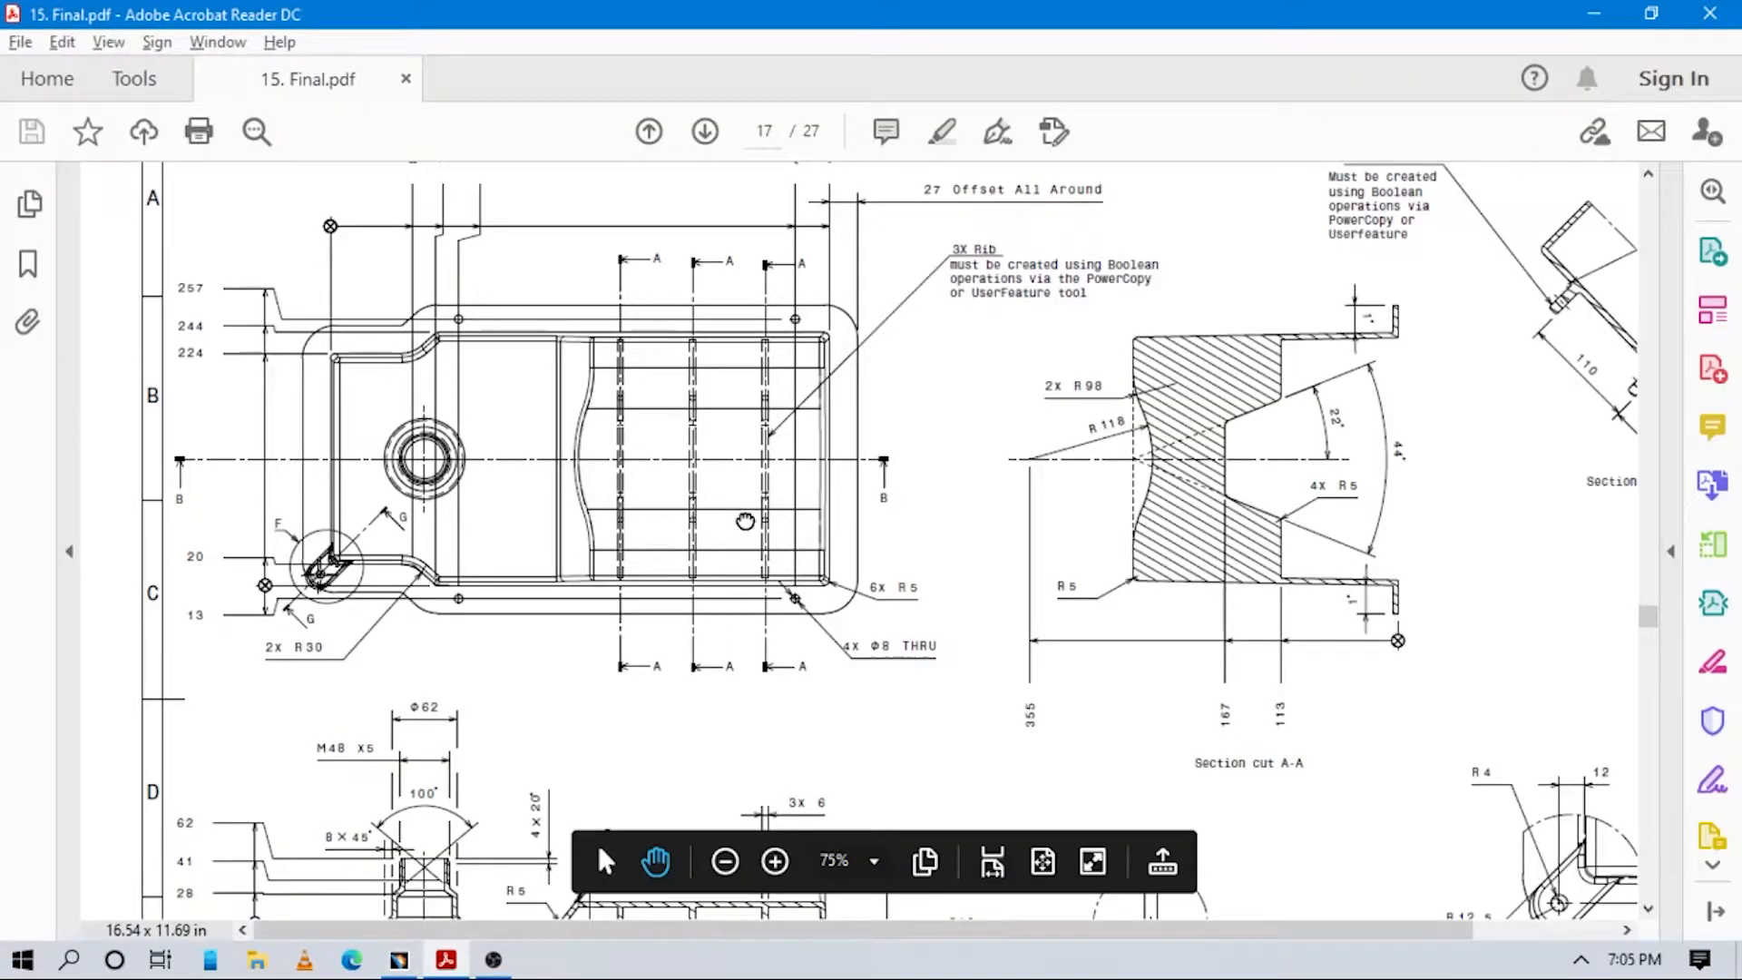
scroll(762, 572, "up", 3)
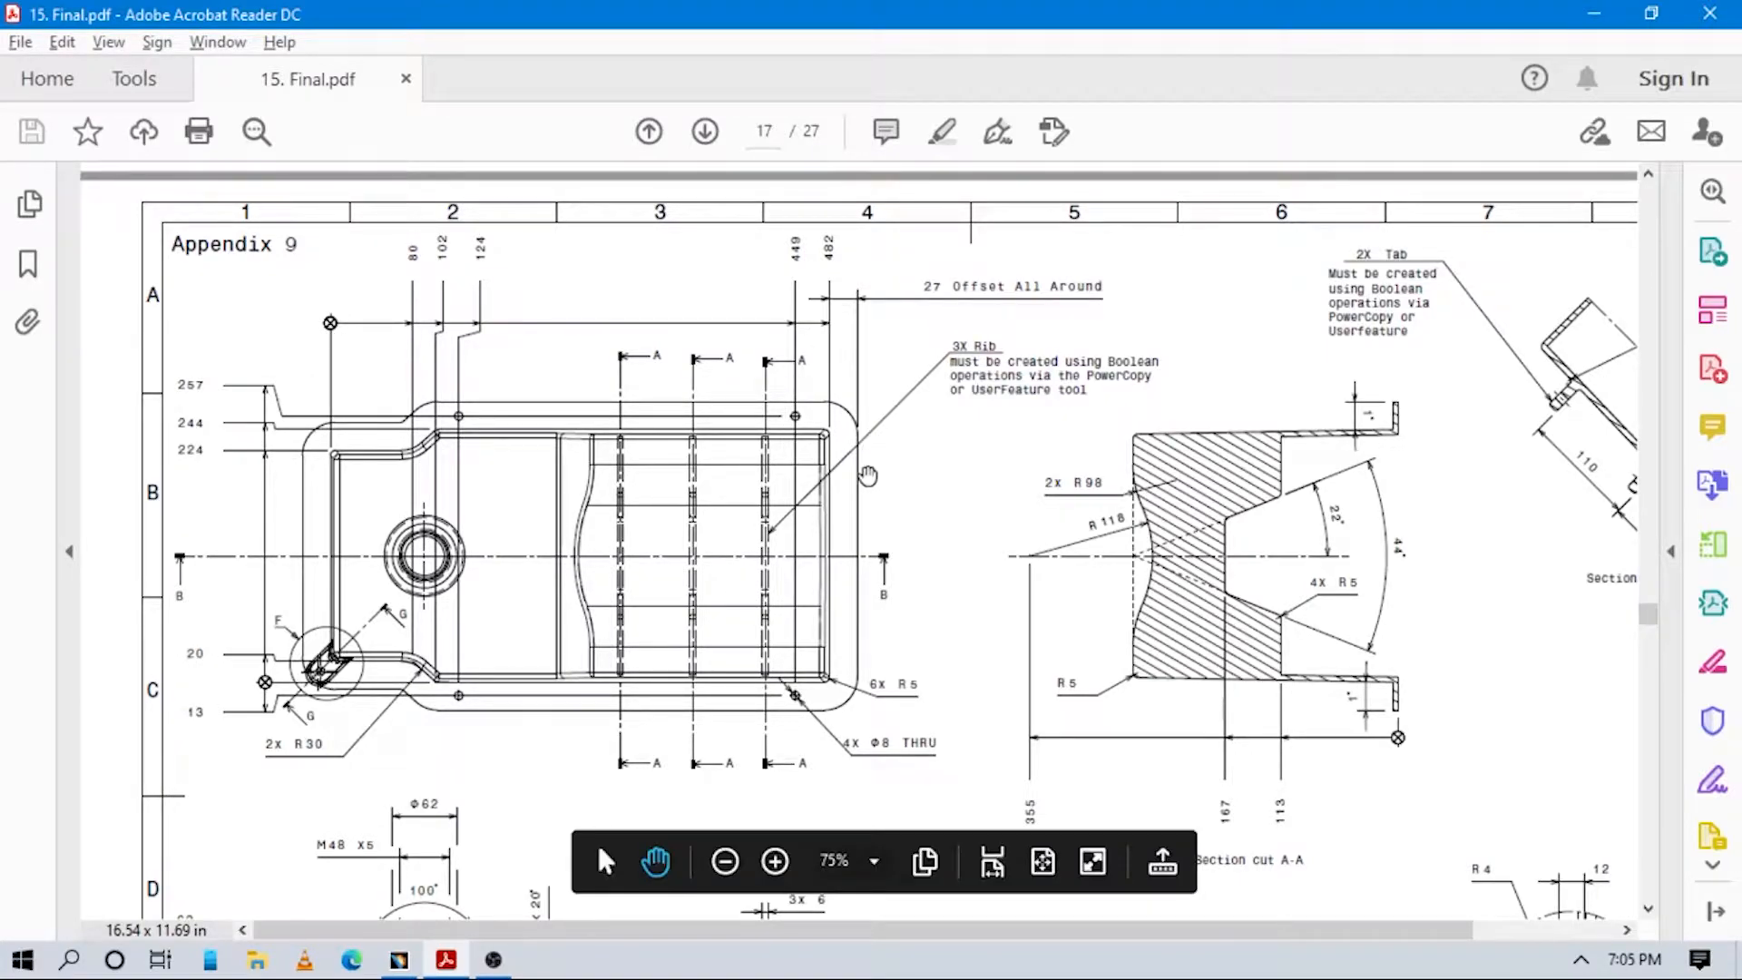
key("alt+Tab")
Dimension the overall width between the profile's two outer vertical edges and set it to 482 mm.
left_click(1197, 548)
mouse_move(1245, 762)
middle_mouse_down()
mouse_move(1146, 657)
mouse_move(1179, 649)
middle_mouse_up()
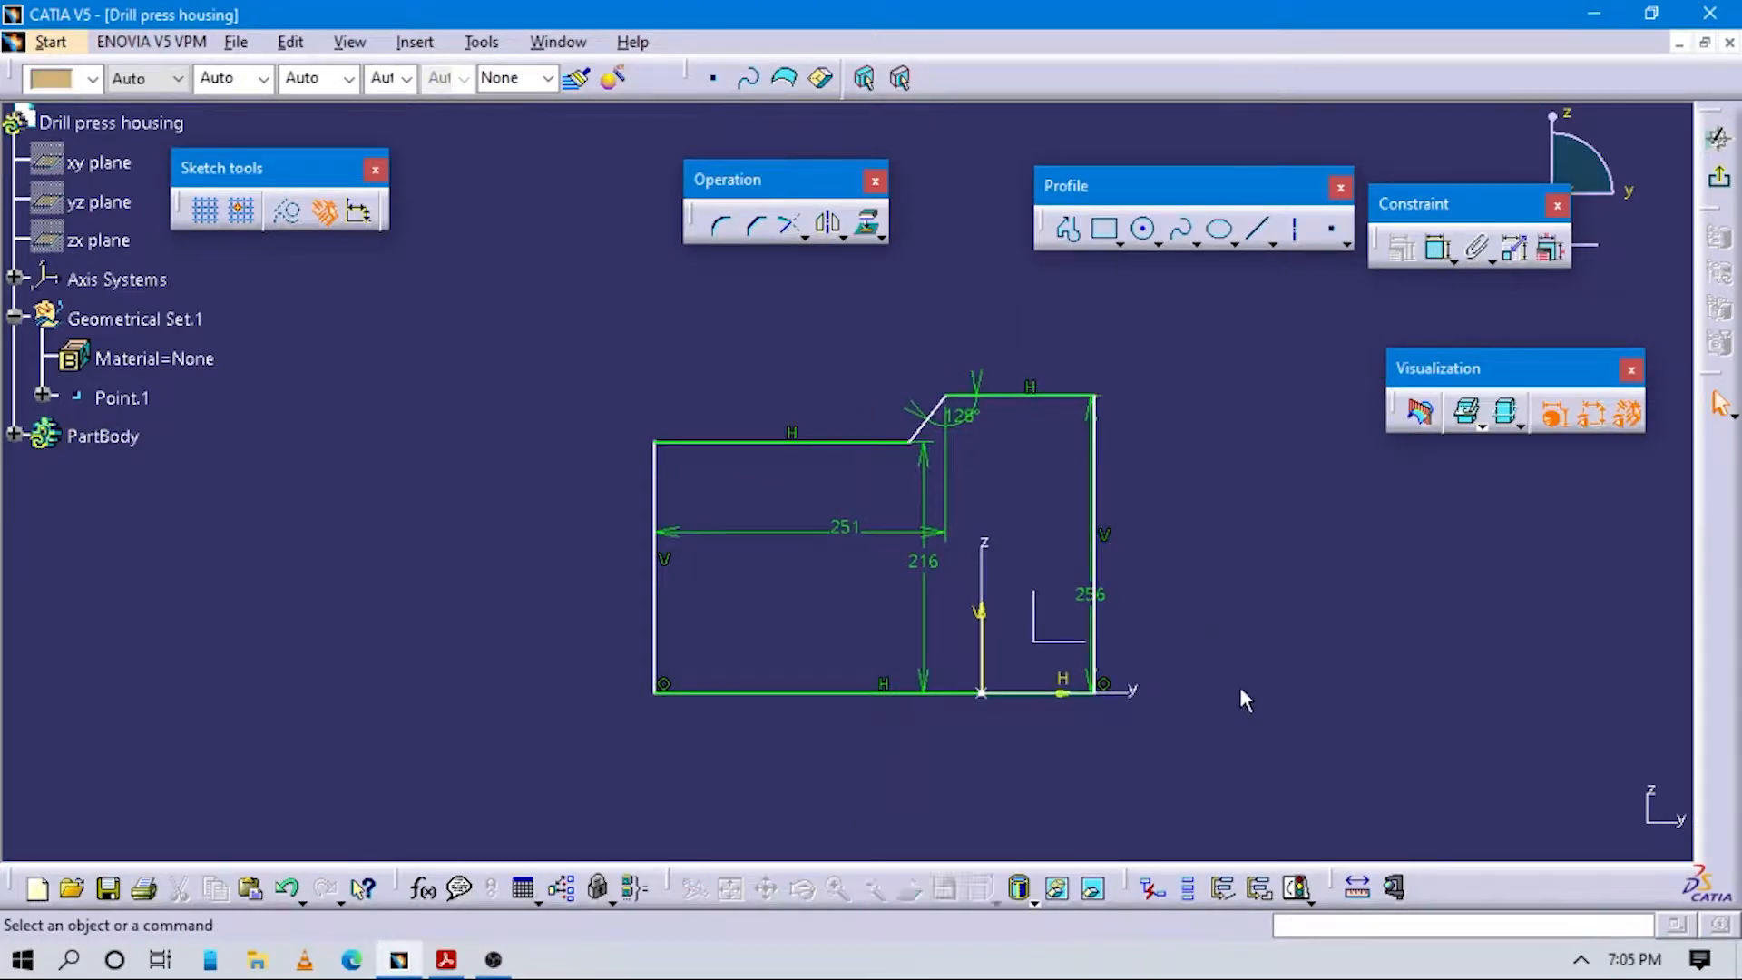
left_click(1439, 249)
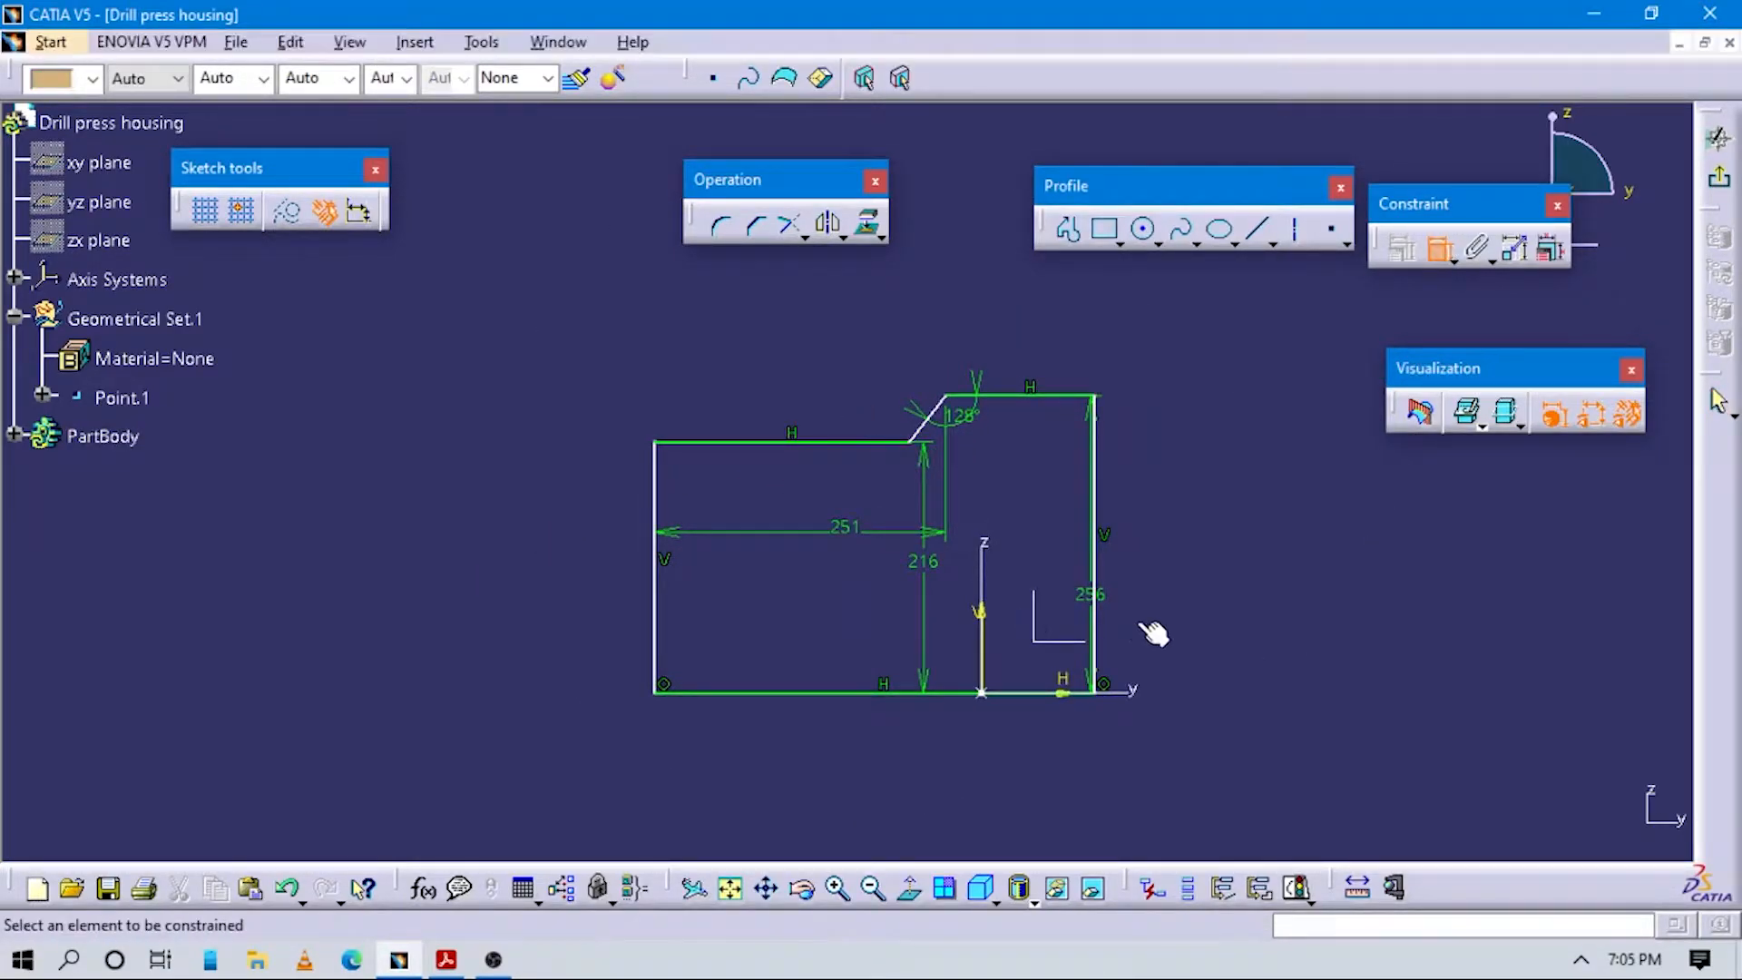
left_click(654, 590)
left_click(1095, 472)
left_click(1006, 286)
double_click(1010, 285)
type("402")
key("Return")
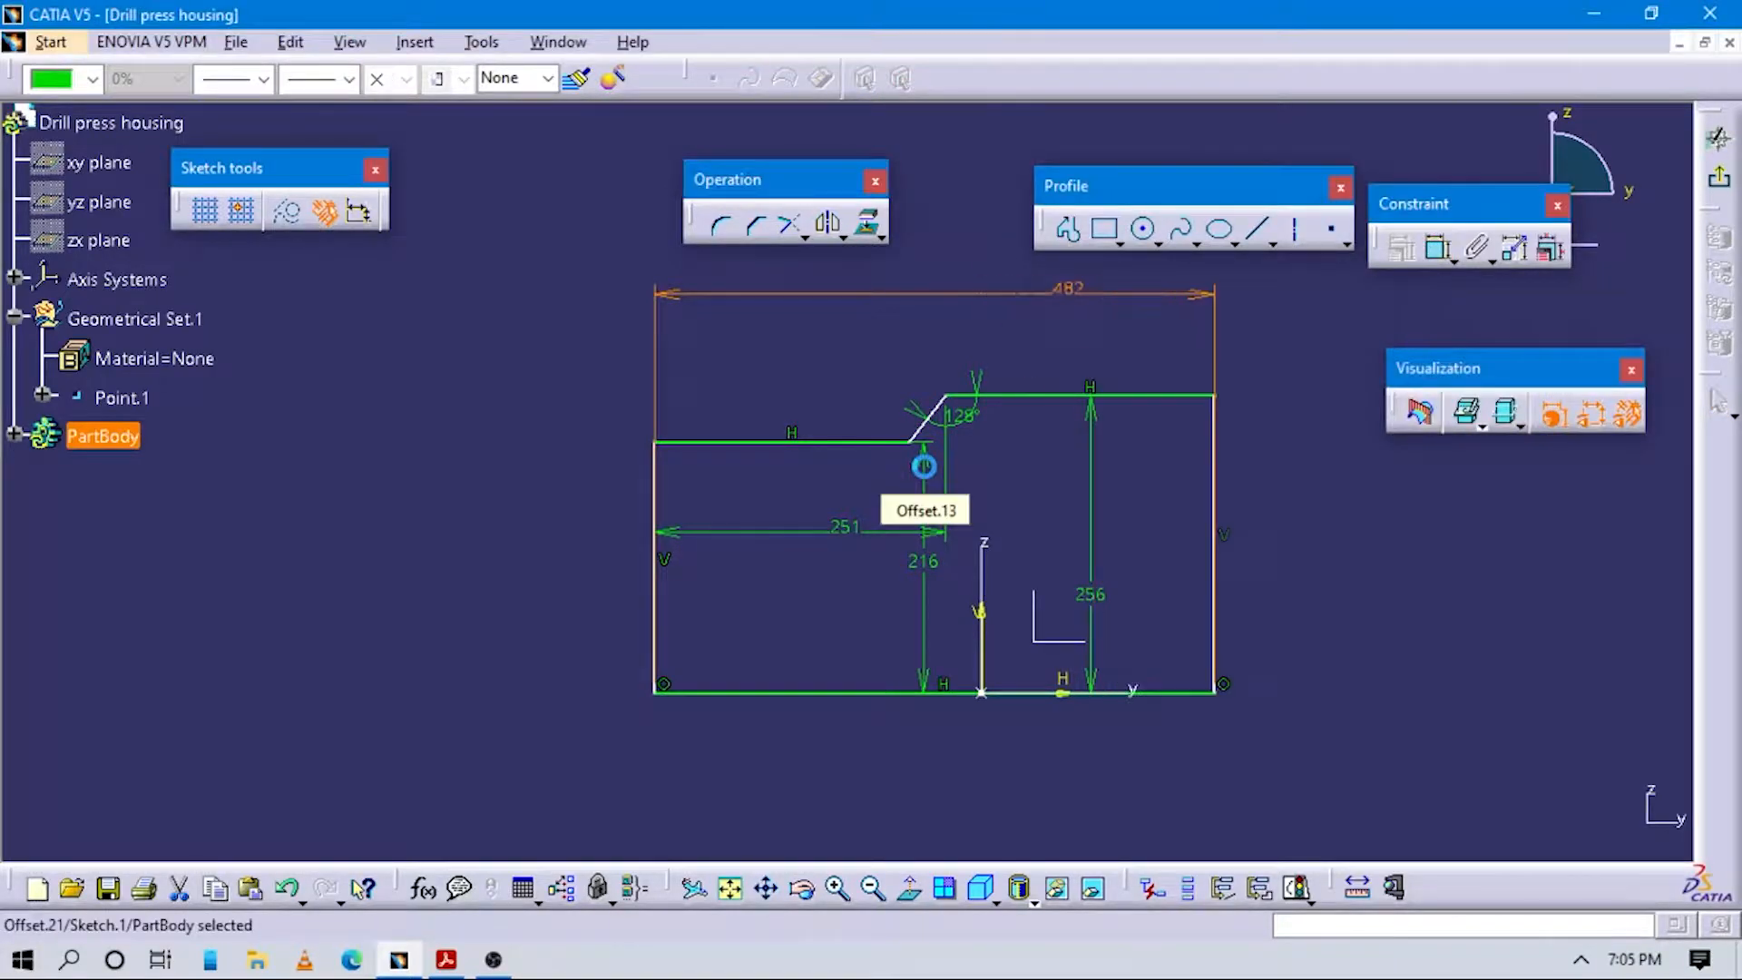
Constrain the profile's two outer vertical edges to be symmetric about the sketch's vertical axis.
left_click(1452, 250)
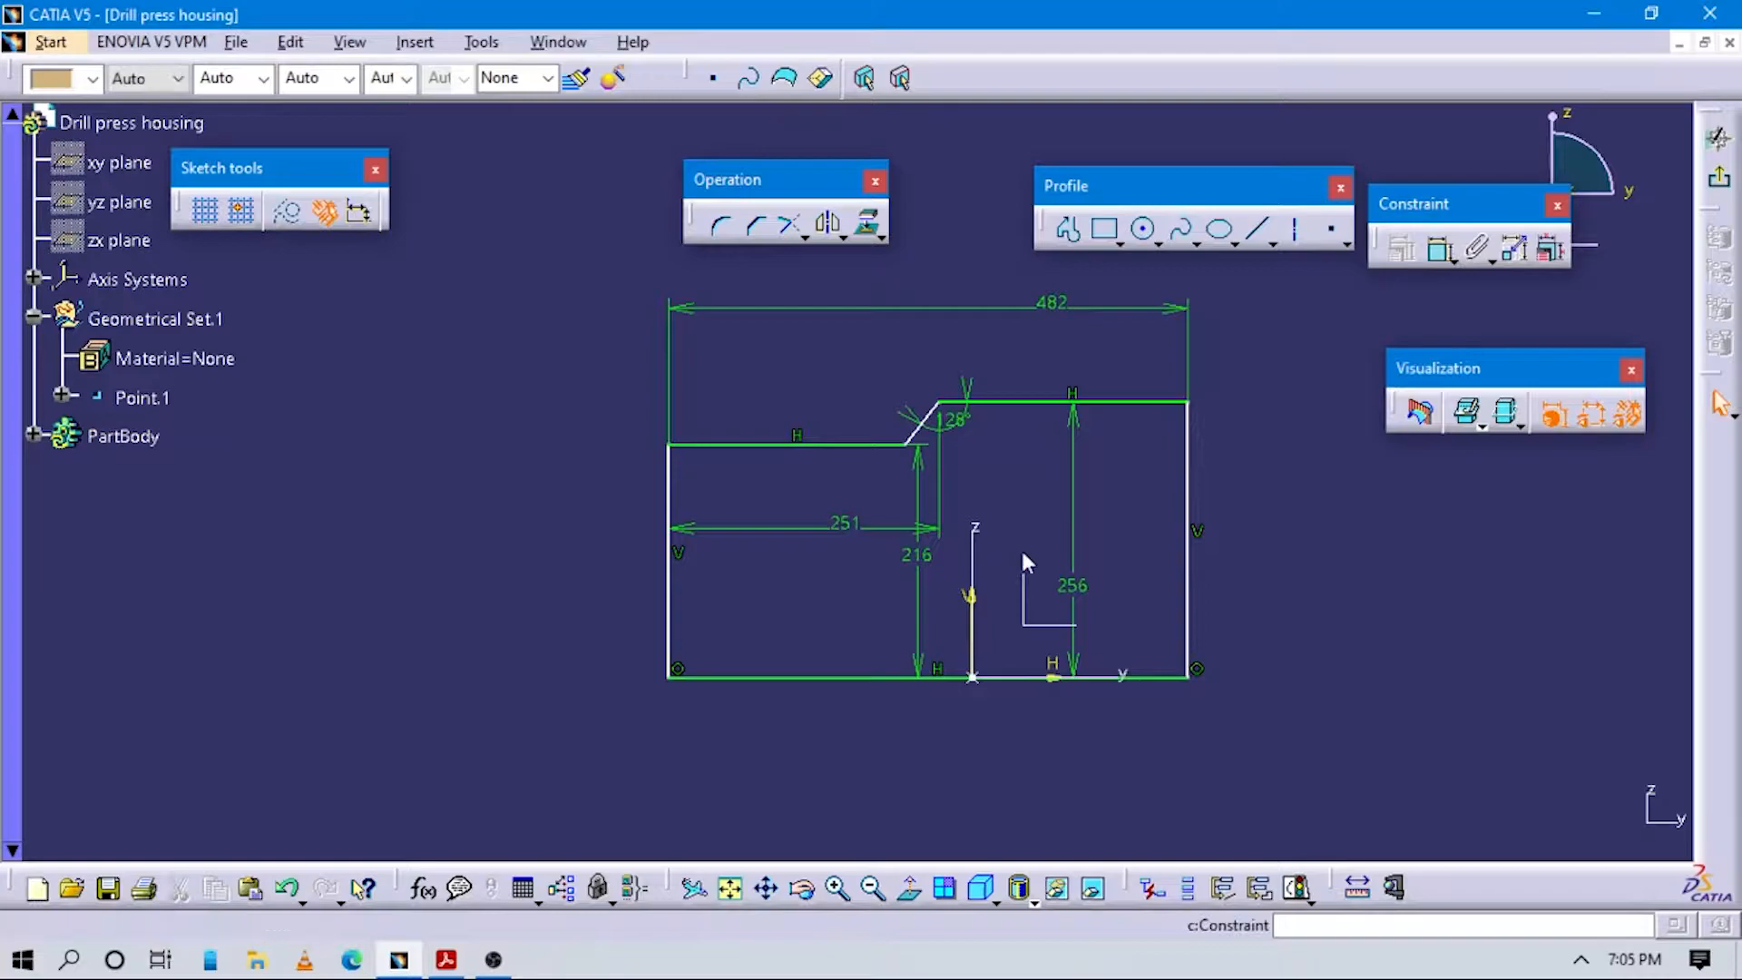
left_click(668, 513)
right_click(772, 503)
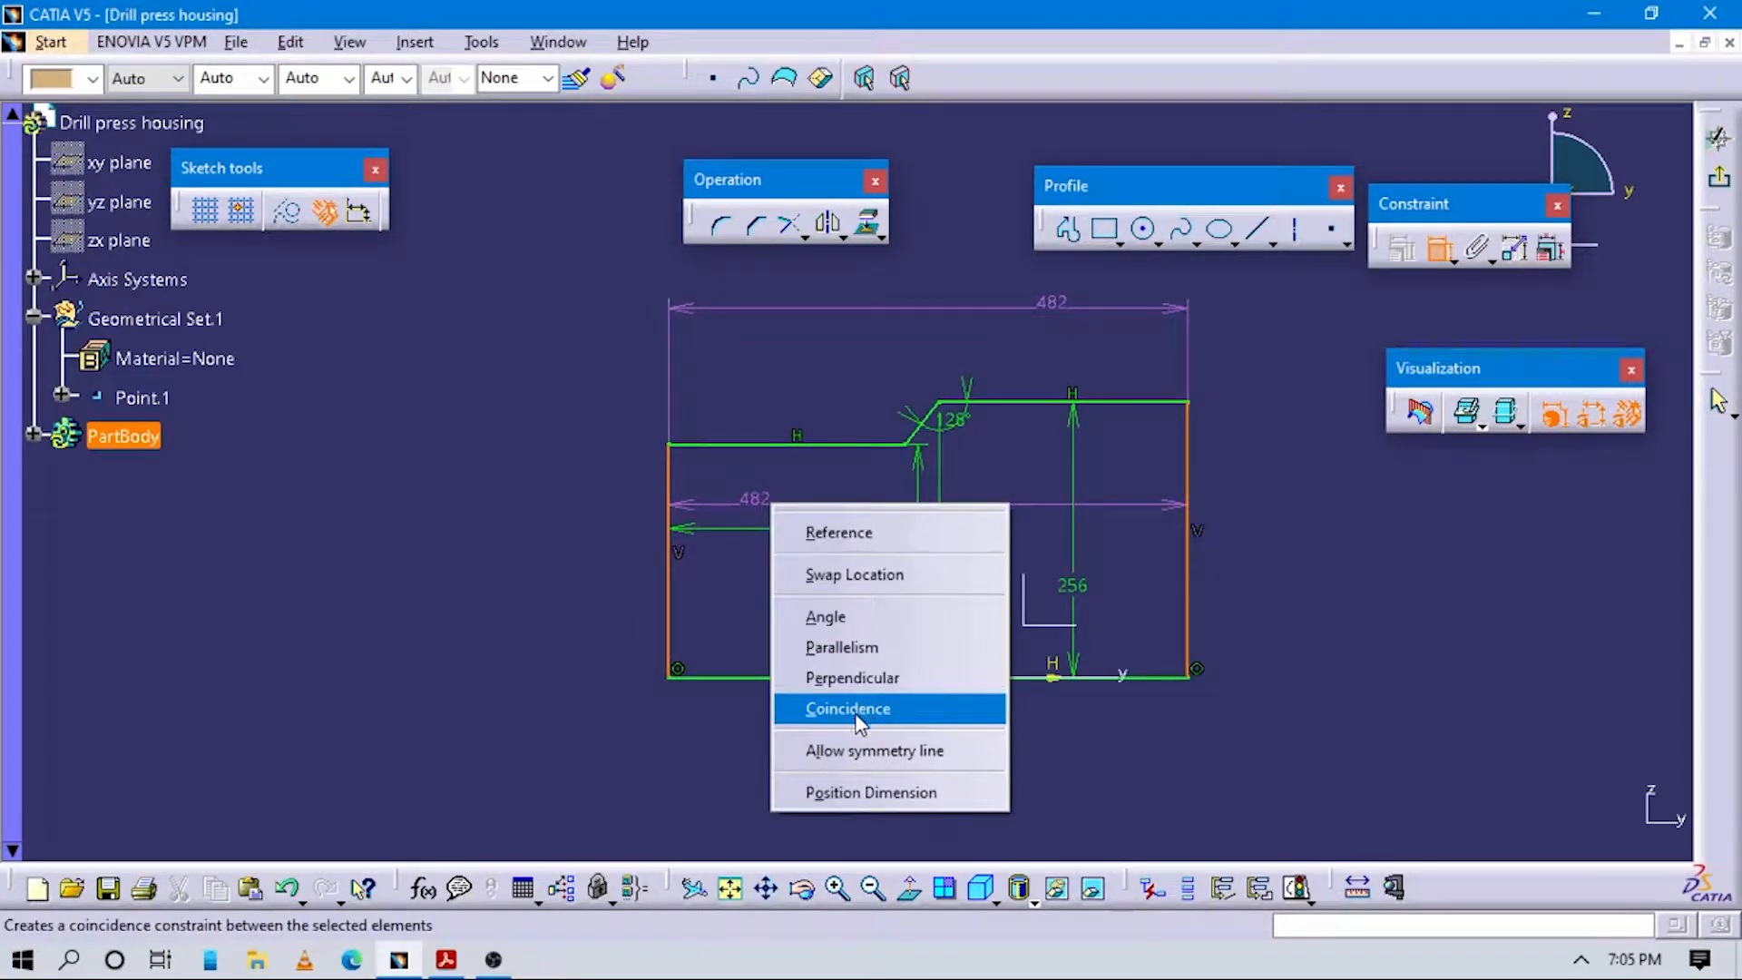
left_click(876, 751)
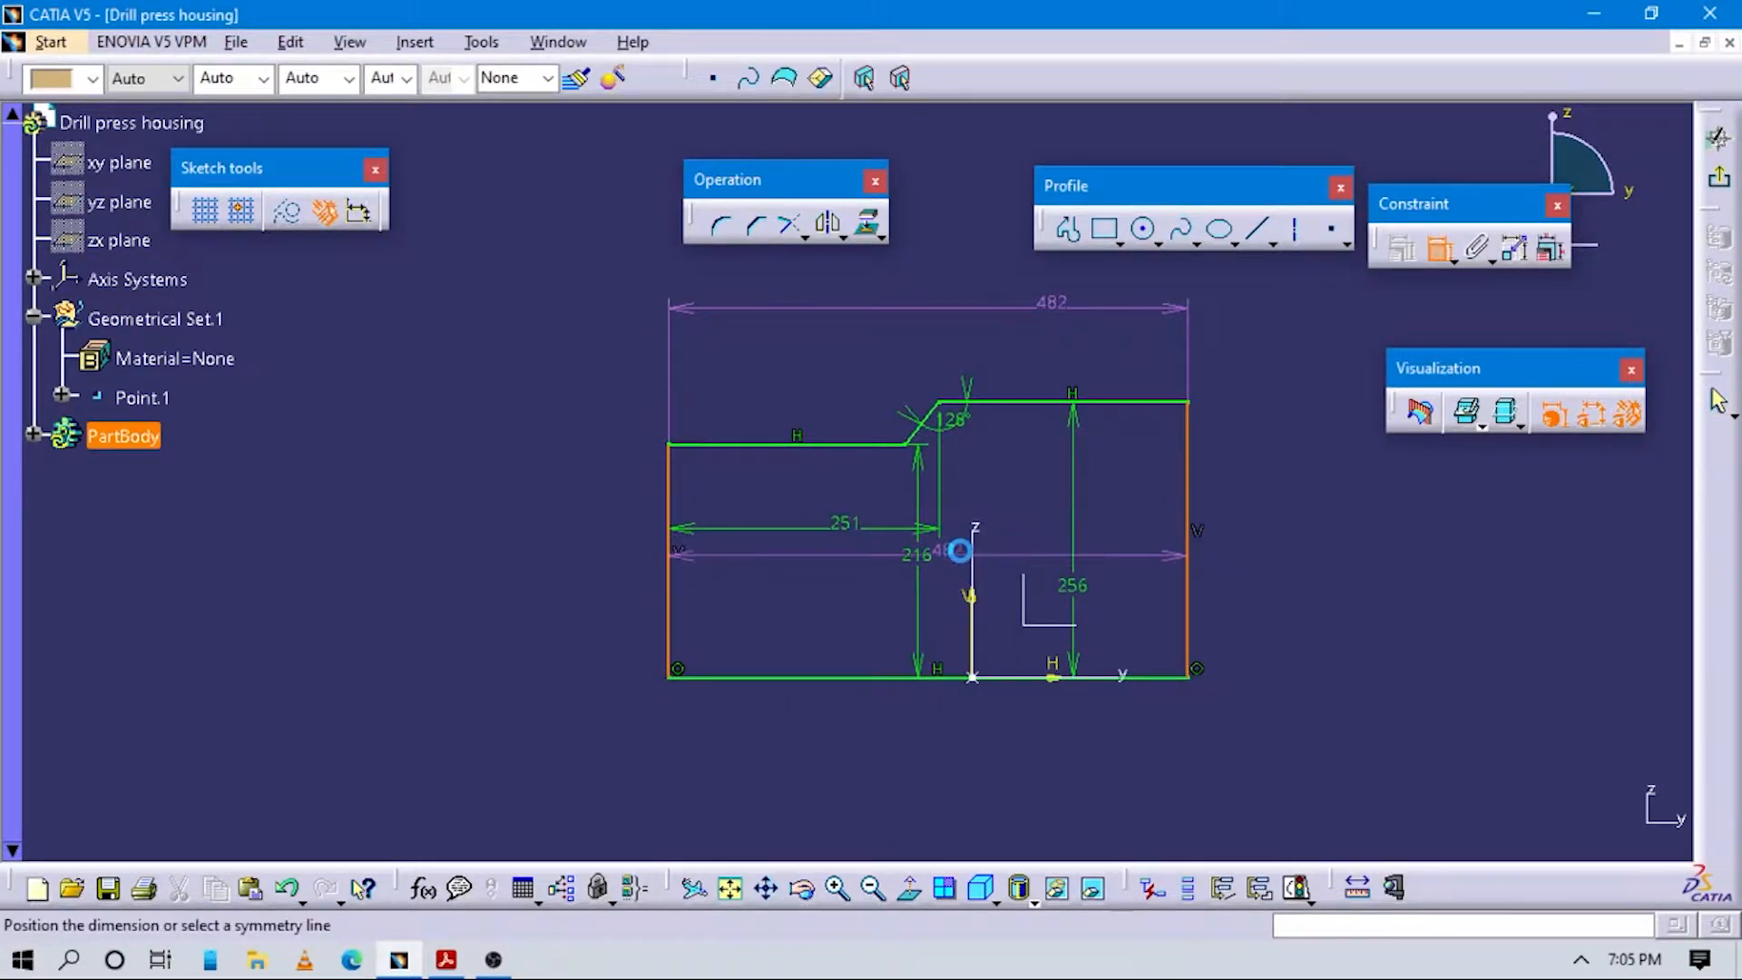
left_click(973, 609)
mouse_move(1022, 536)
middle_mouse_down()
mouse_move(1019, 607)
mouse_move(955, 564)
middle_mouse_up()
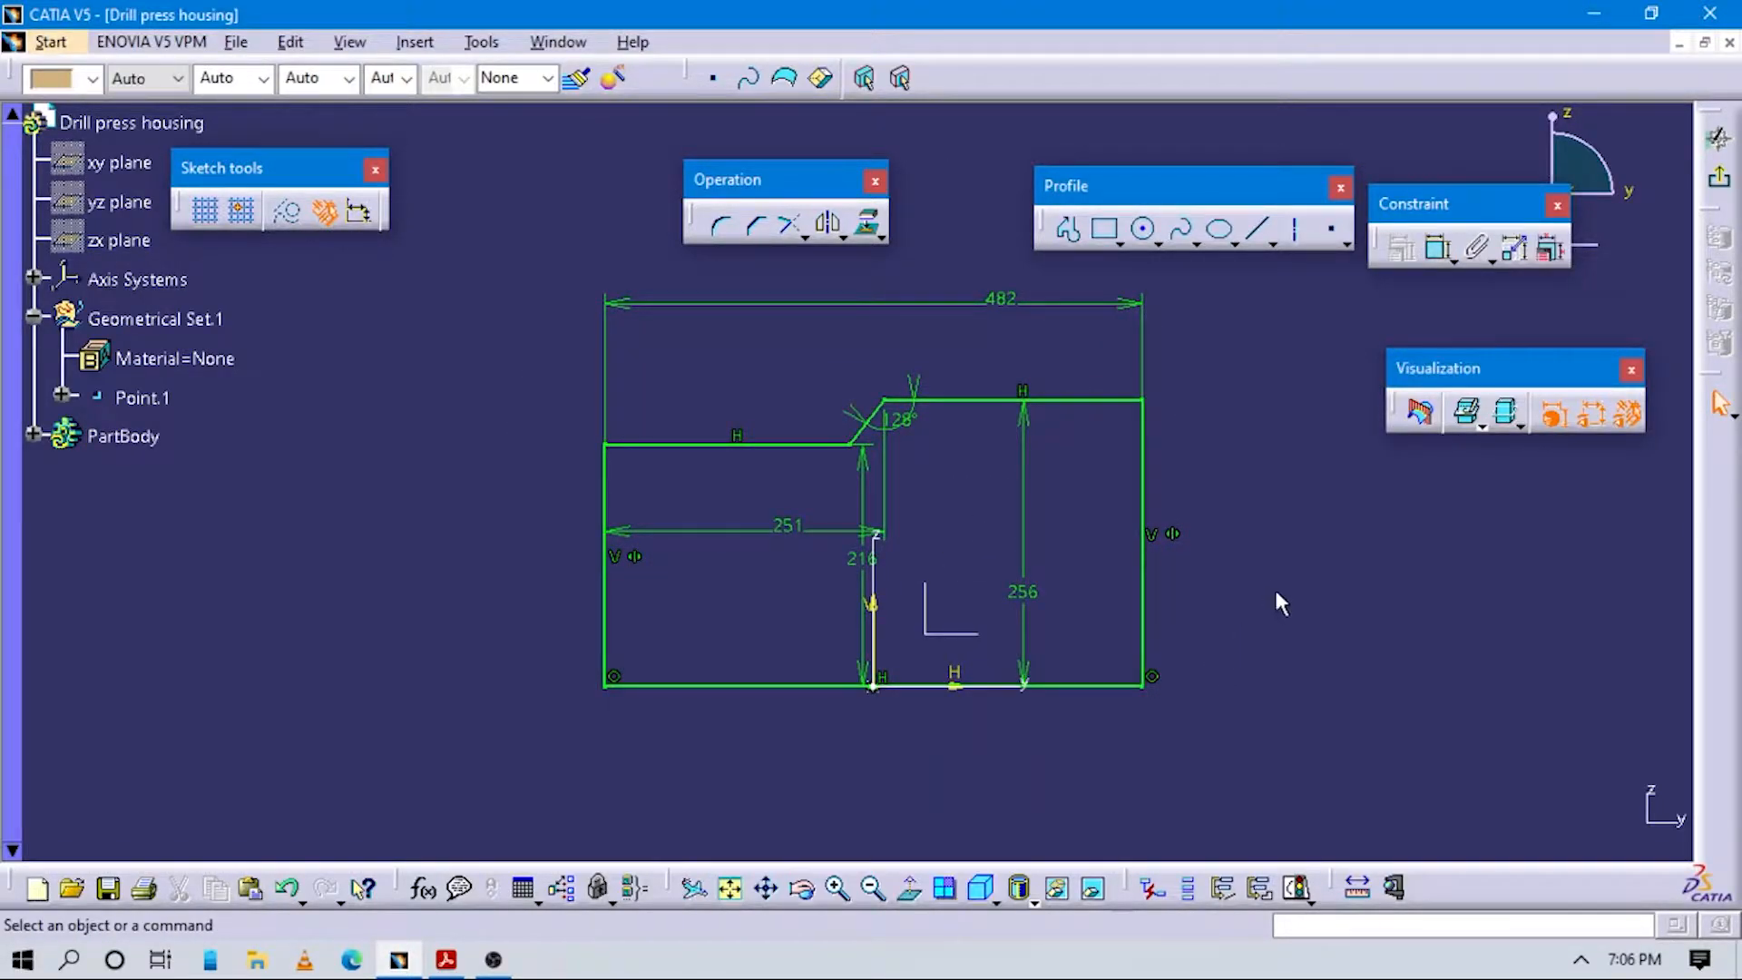
Check the profile against section view B-B in the drawing and exit the finished side-profile sketch.
left_click(446, 963)
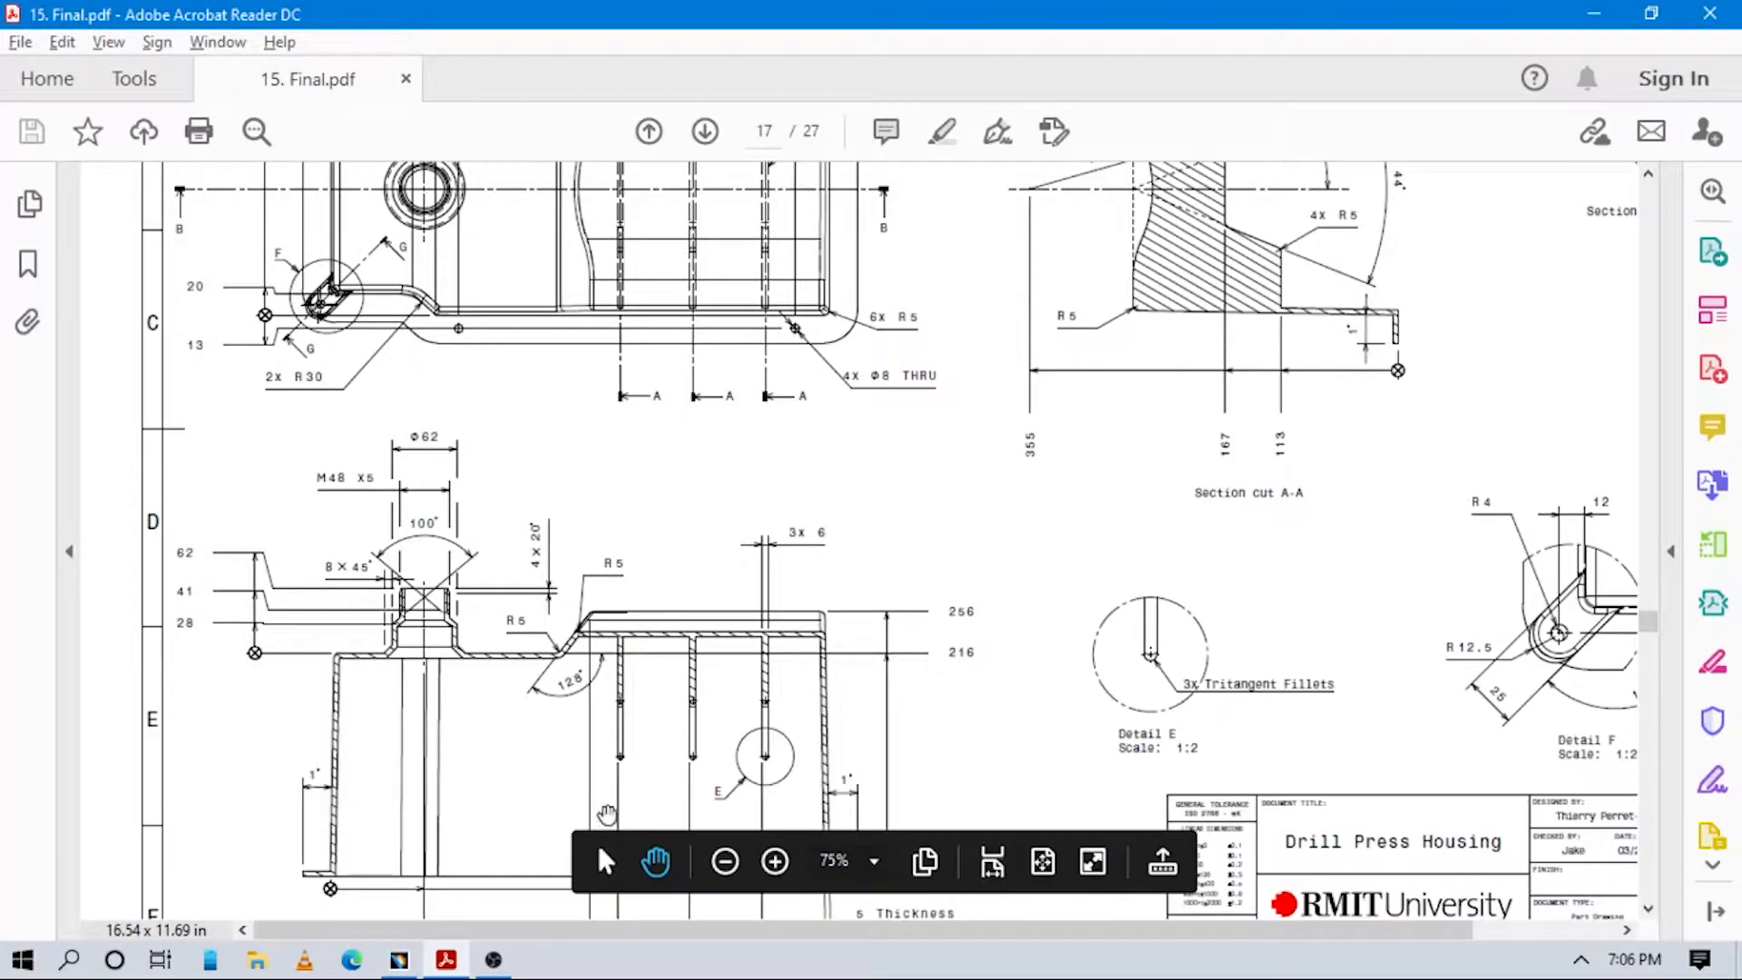
left_click(399, 959)
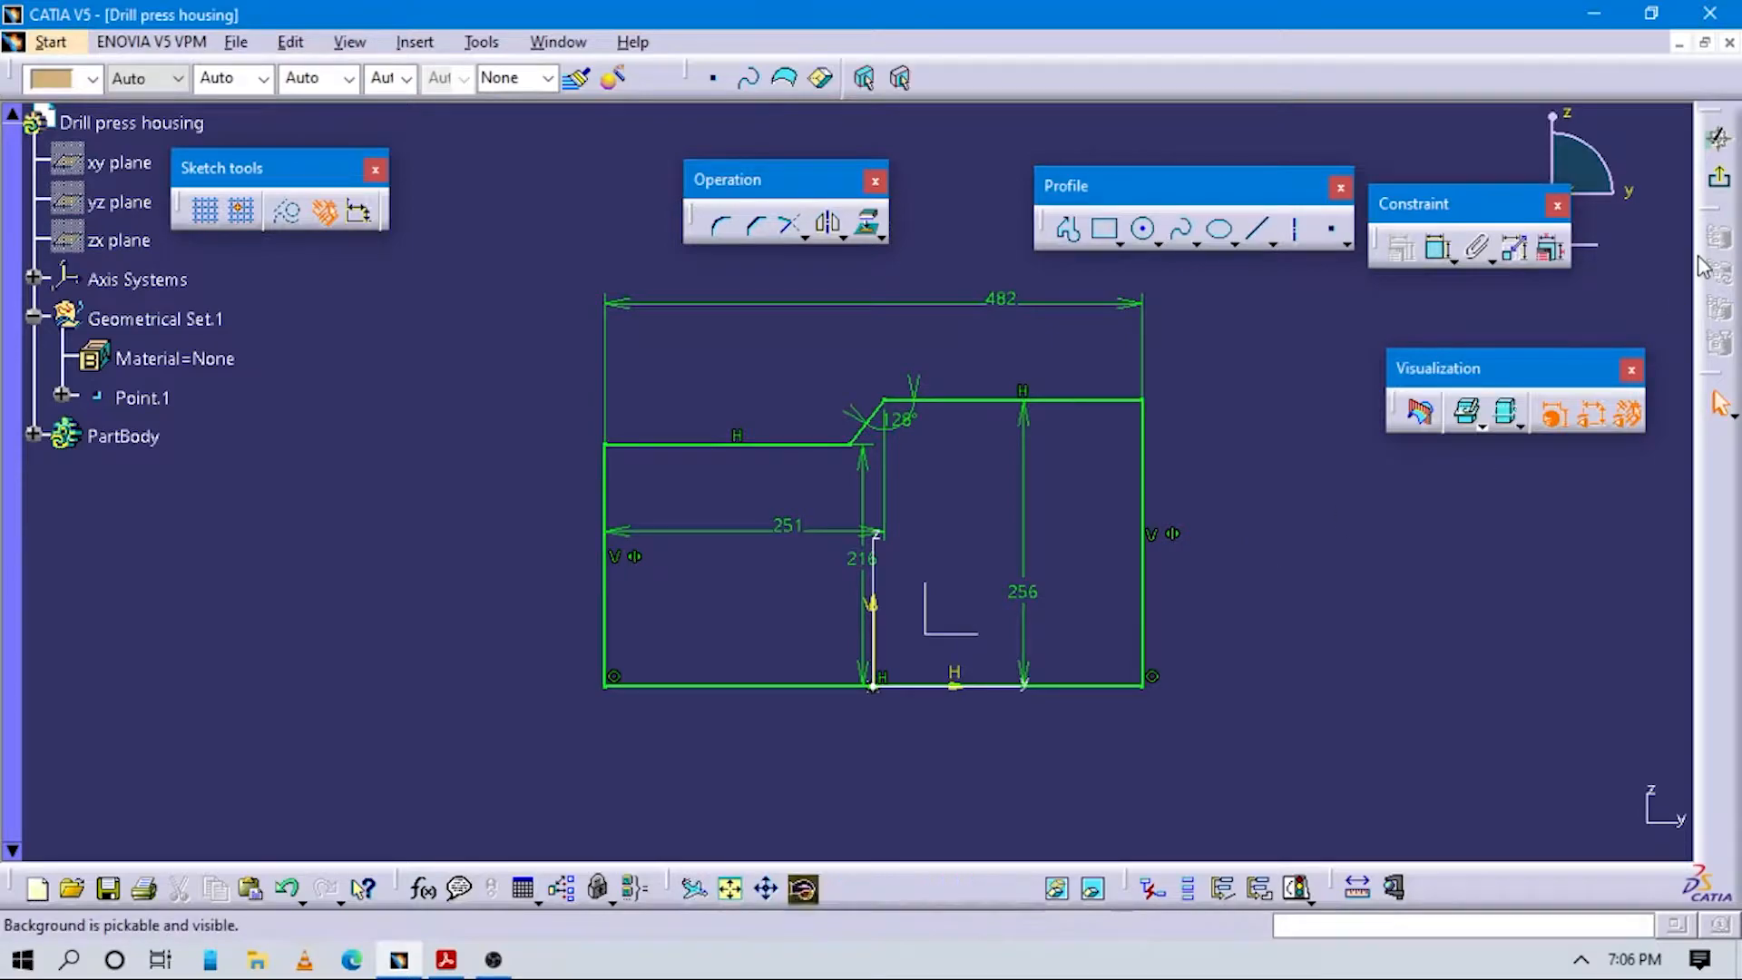
left_click(1717, 177)
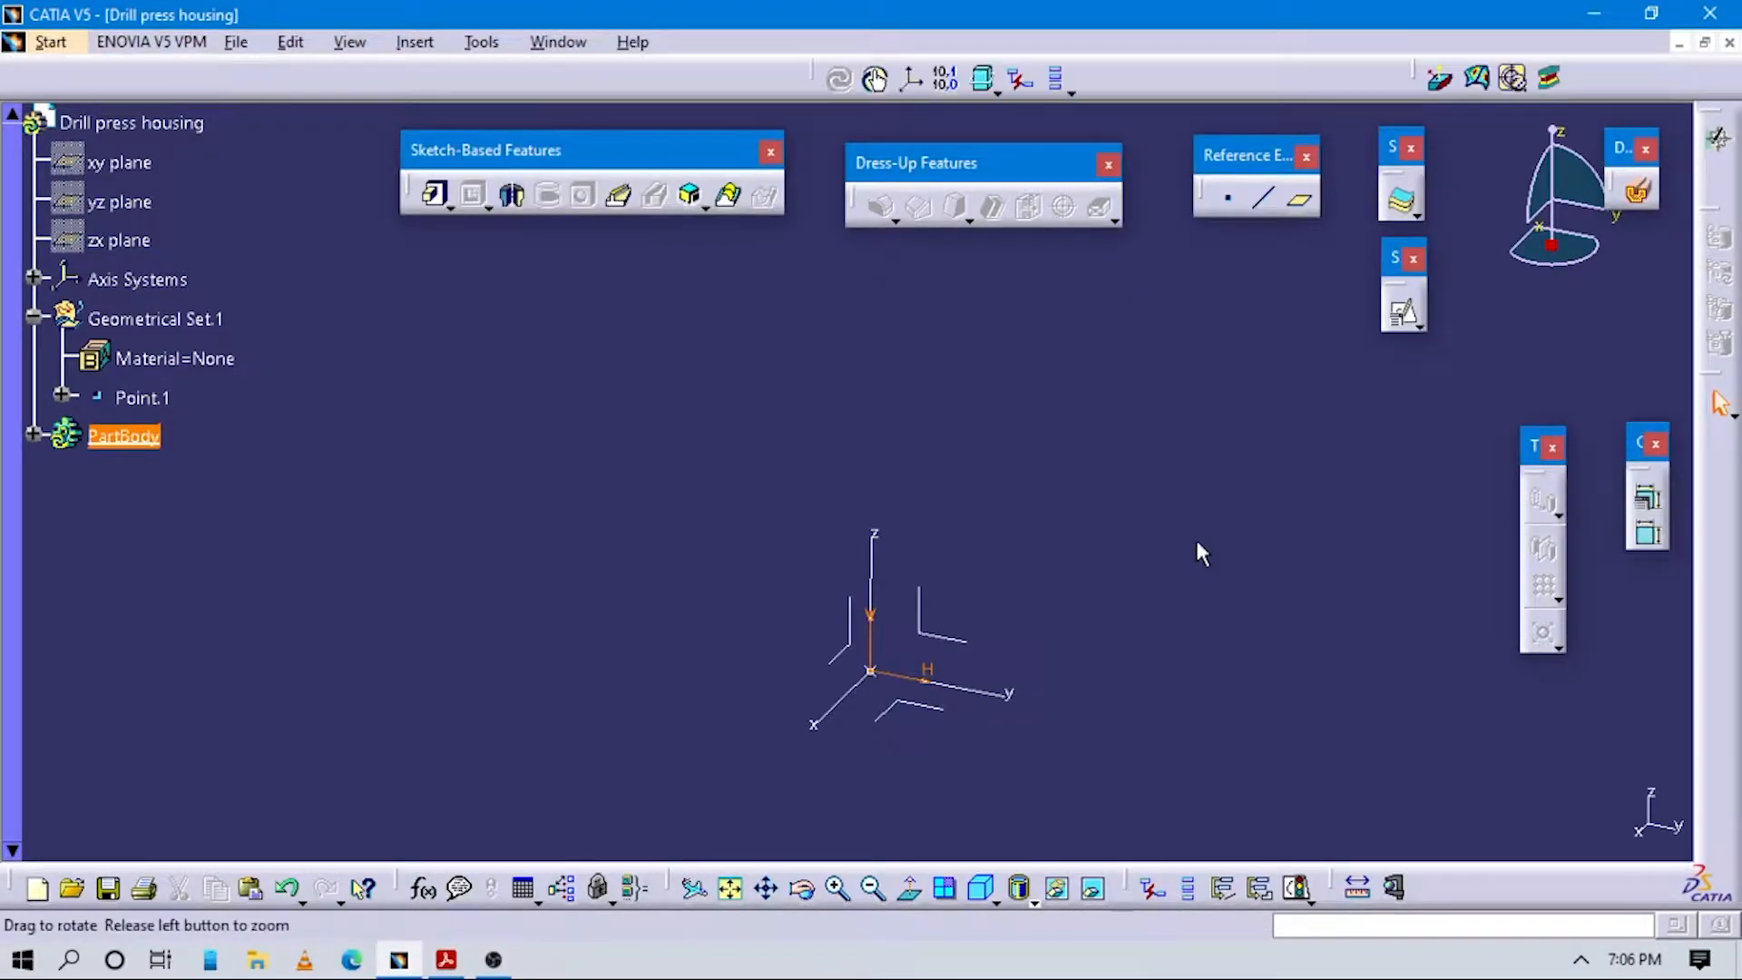
middle_click_drag(1199, 635, 1200, 643)
left_click(1150, 626)
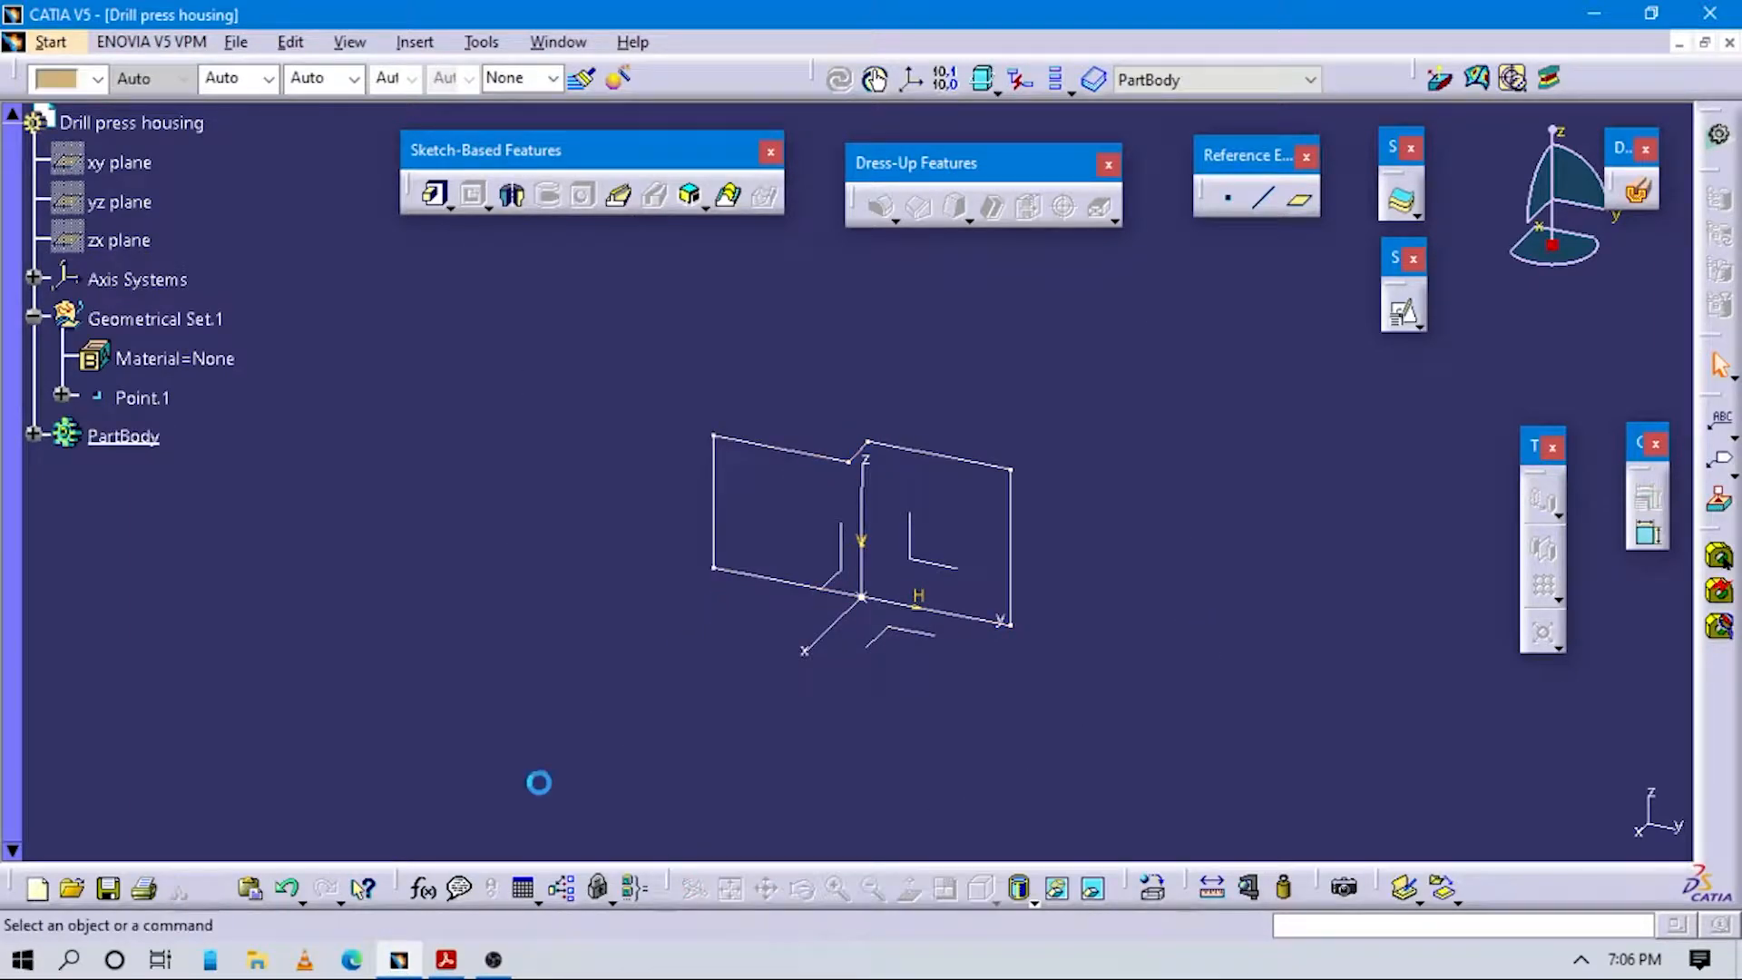
Consult the drawing's top view and start a positioned sketch on the XY plane with its origin projected from Point.1.
left_click(446, 961)
scroll(765, 603, "up", 5)
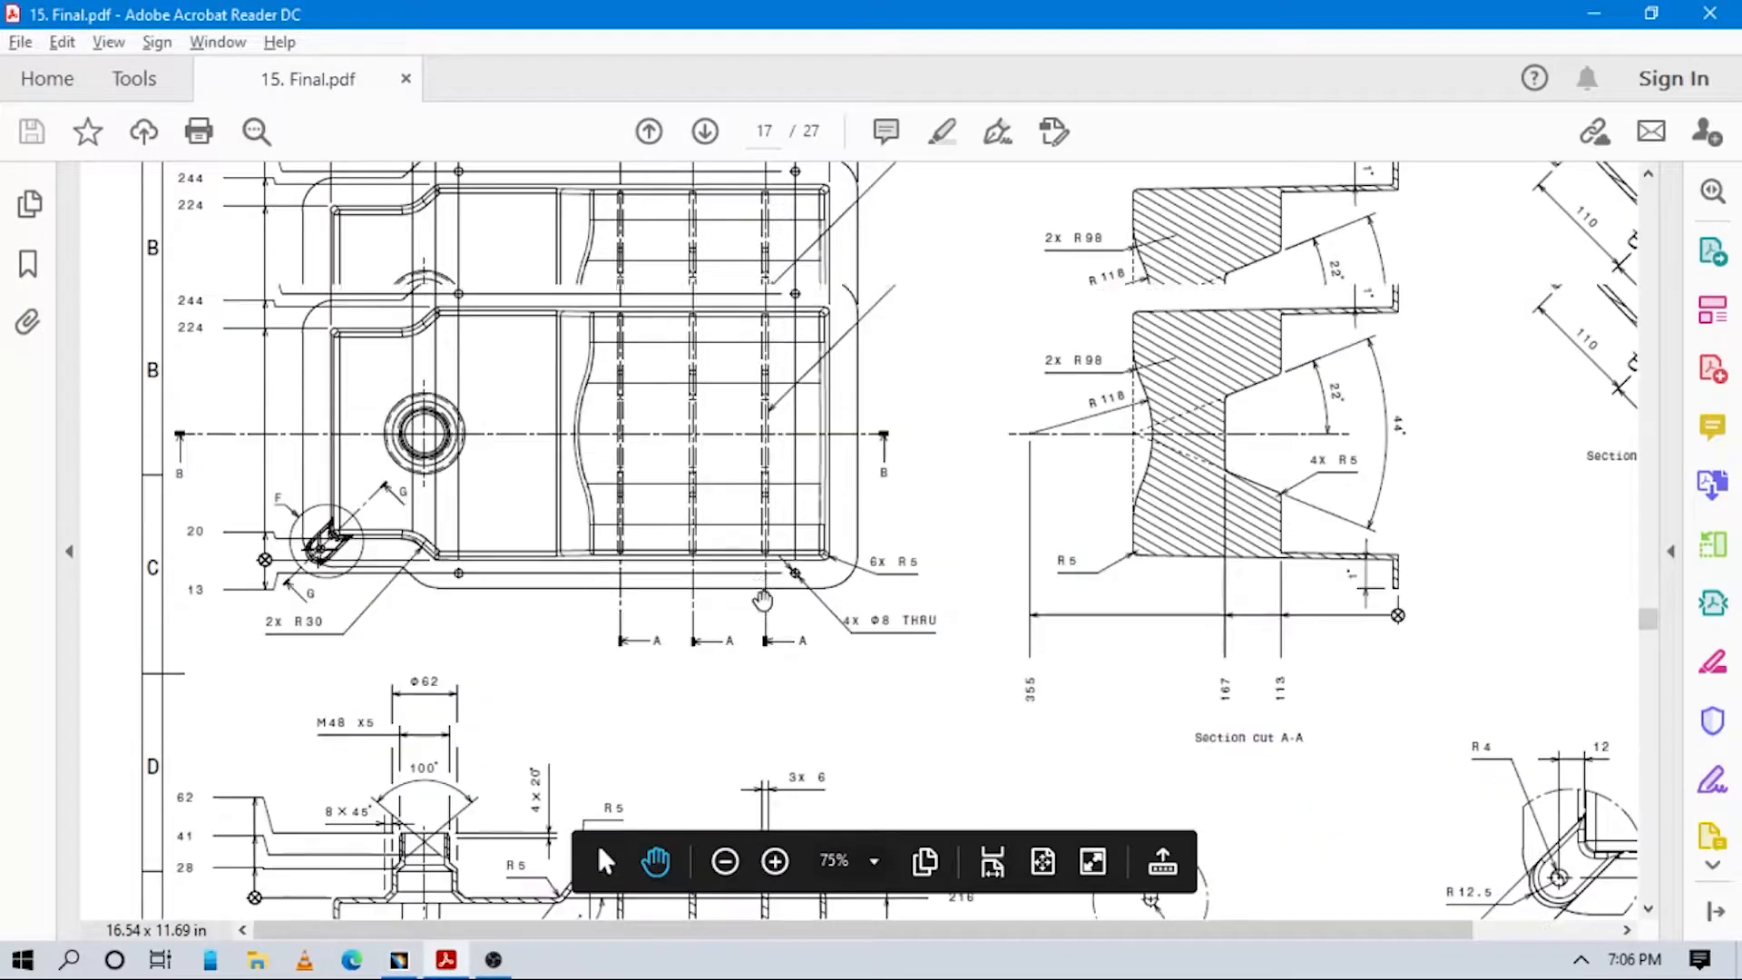
left_click(400, 960)
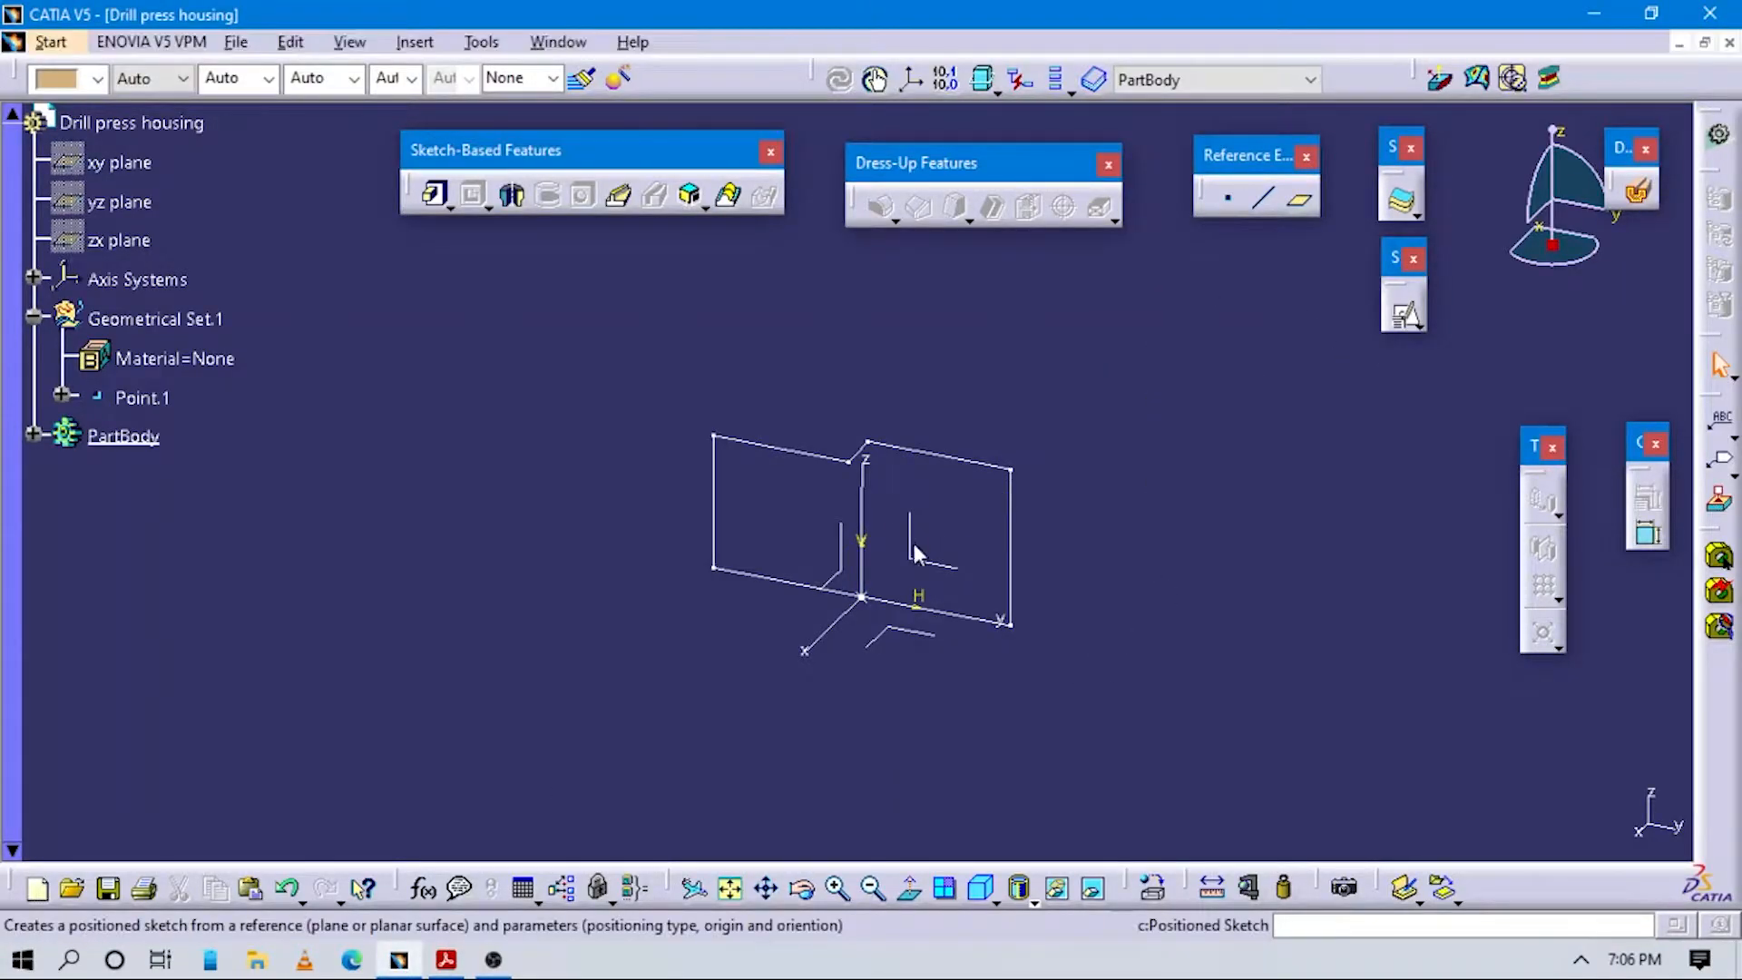
left_click(894, 627)
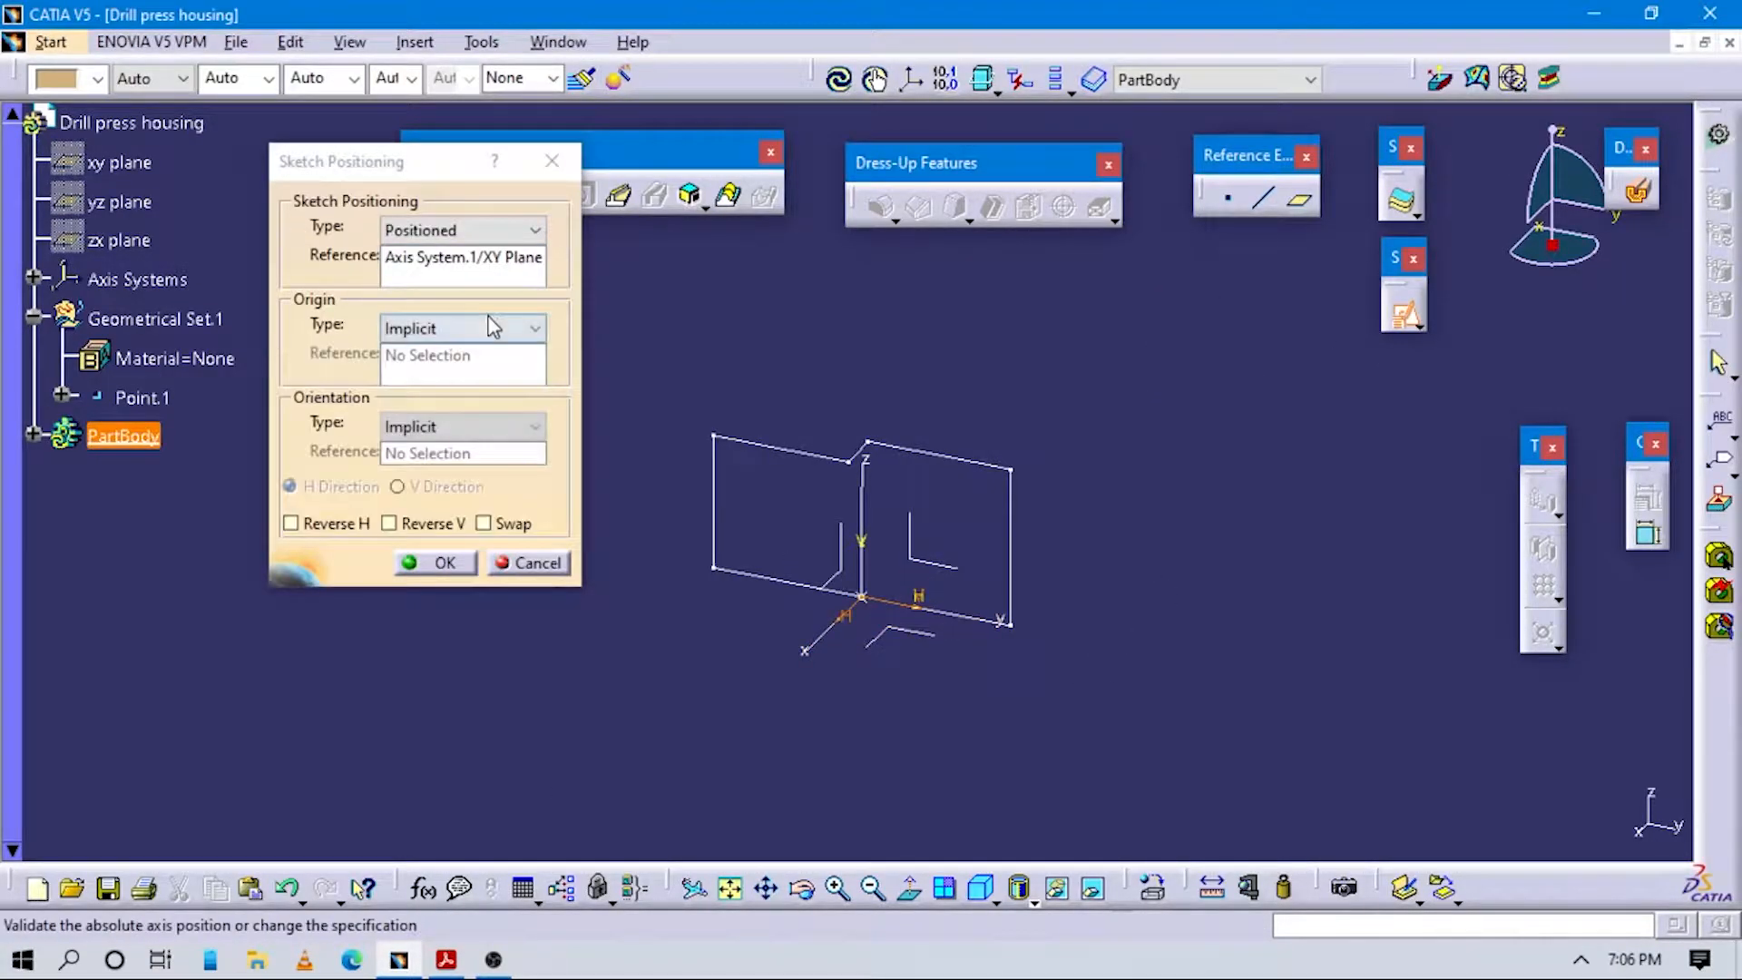
left_click(493, 327)
left_click(463, 389)
left_click(168, 406)
Orient the positioned sketch parallel to the X axis, reverse both its H and V directions, and open it.
left_click(464, 428)
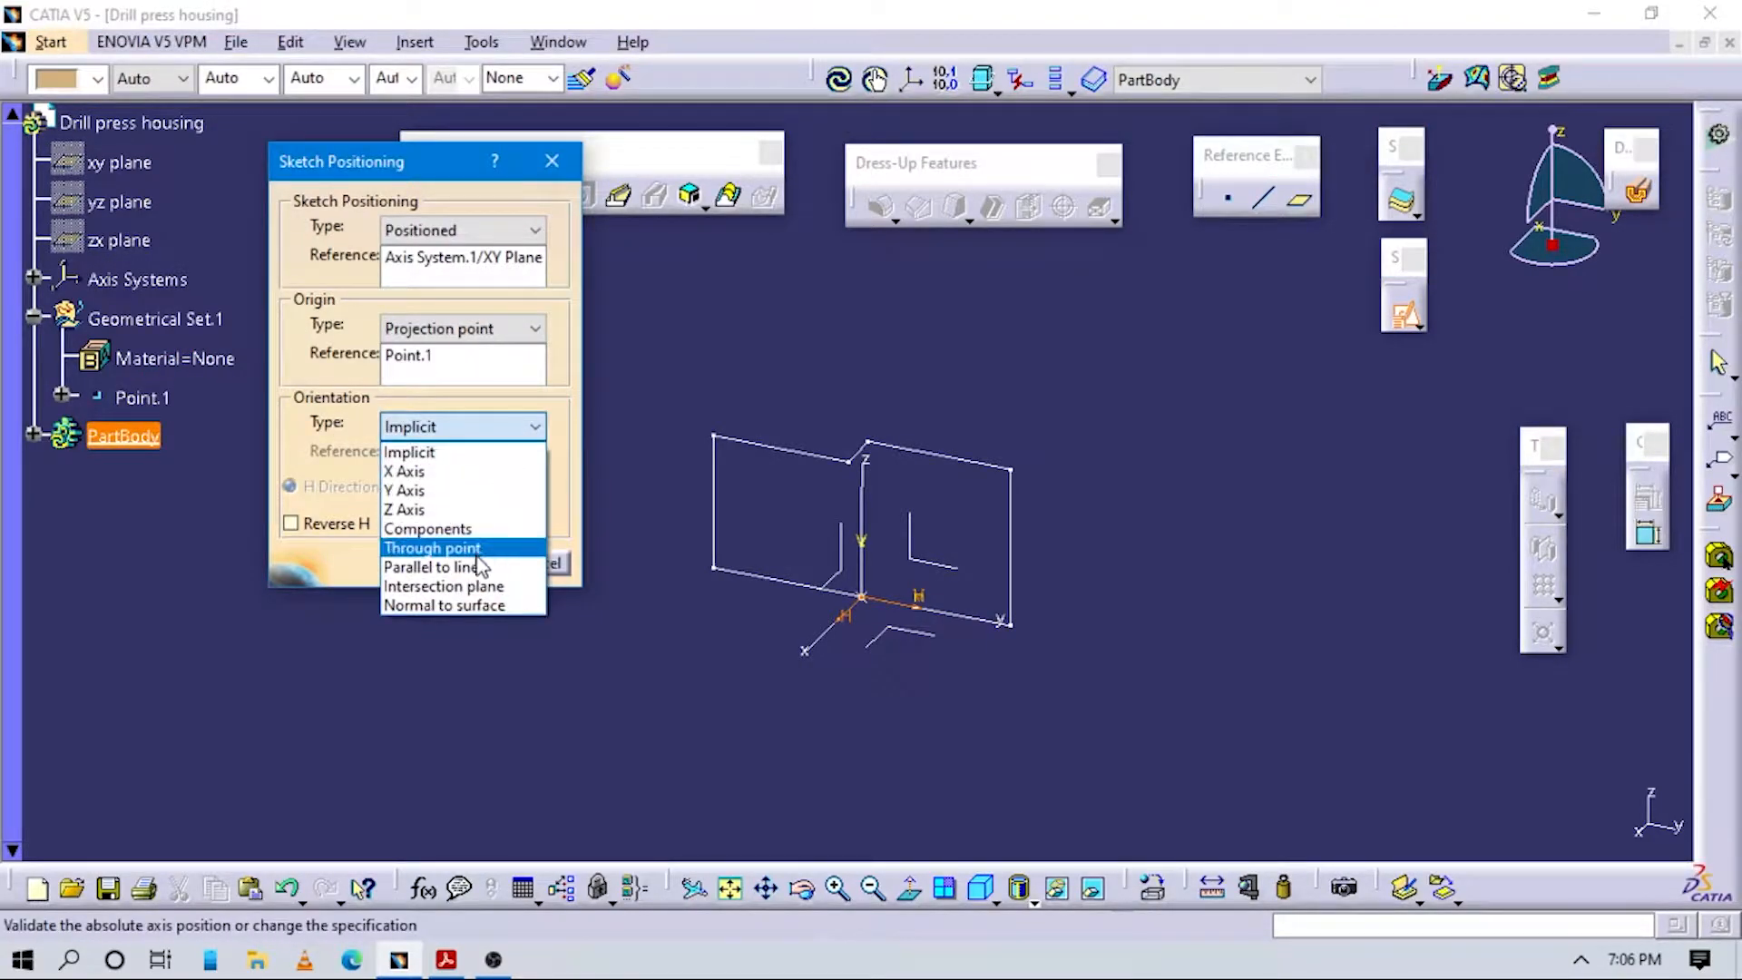
left_click(458, 567)
left_click(828, 626)
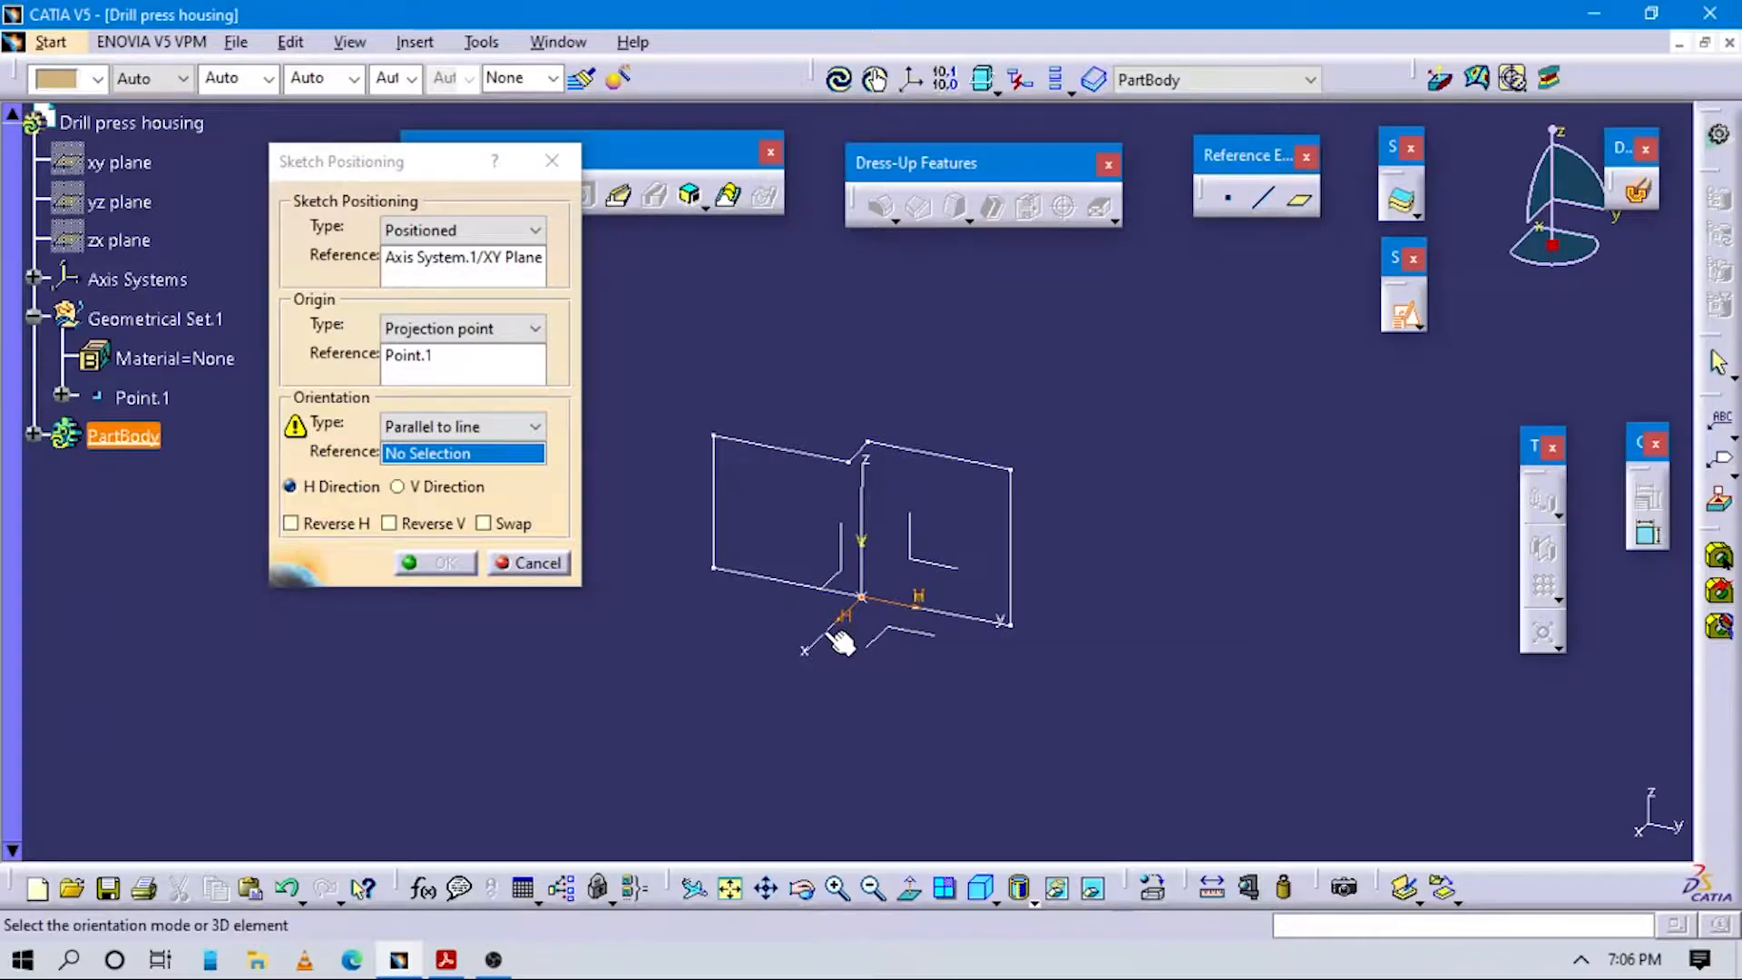
left_click(426, 533)
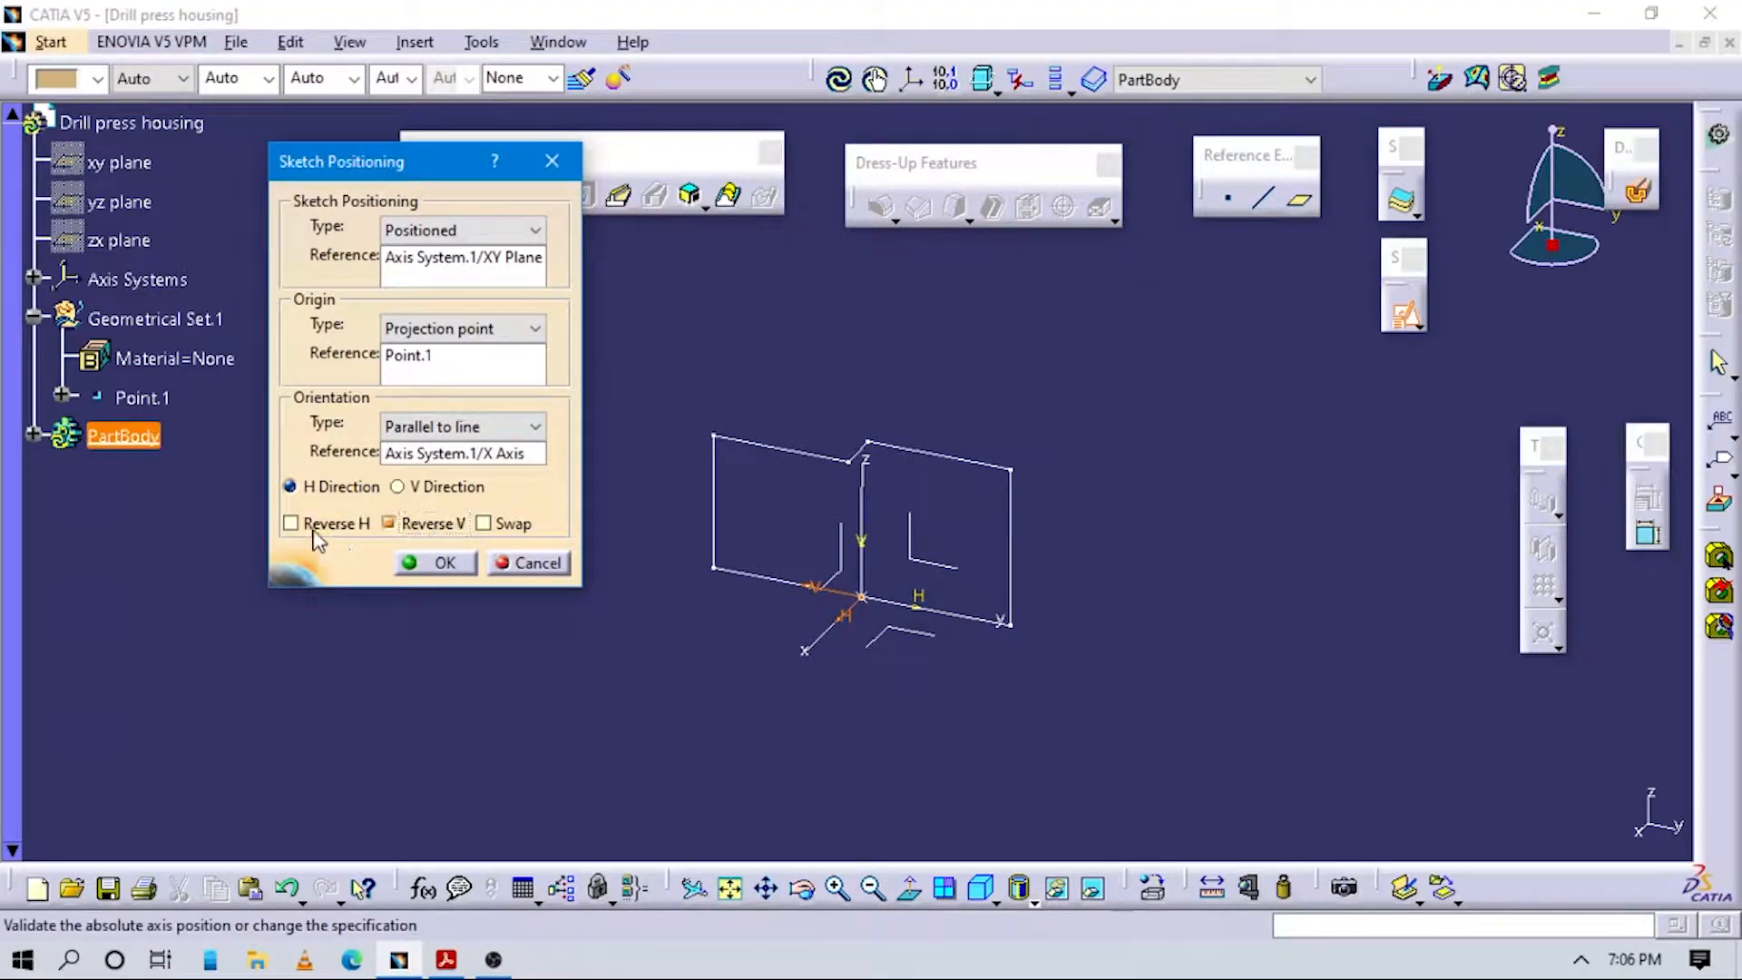
left_click(445, 561)
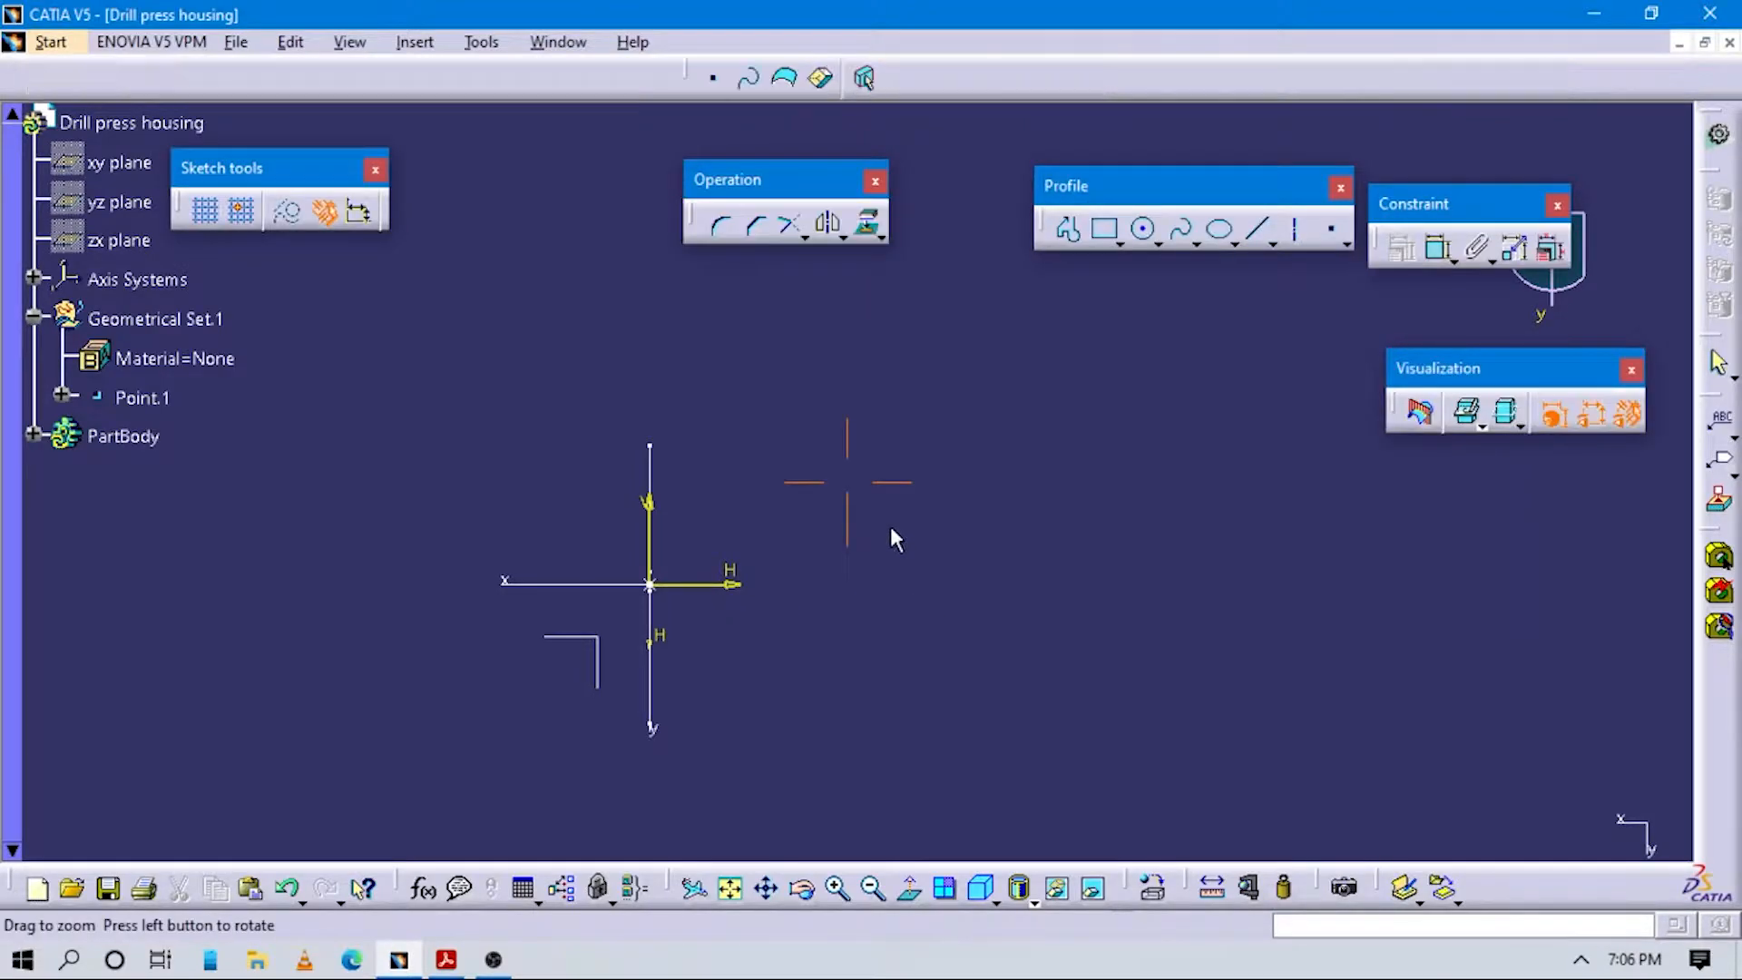
Sketch a rectangle about 550 by 504 mm around the origin and compare it with the drawing's top view.
left_click(1104, 229)
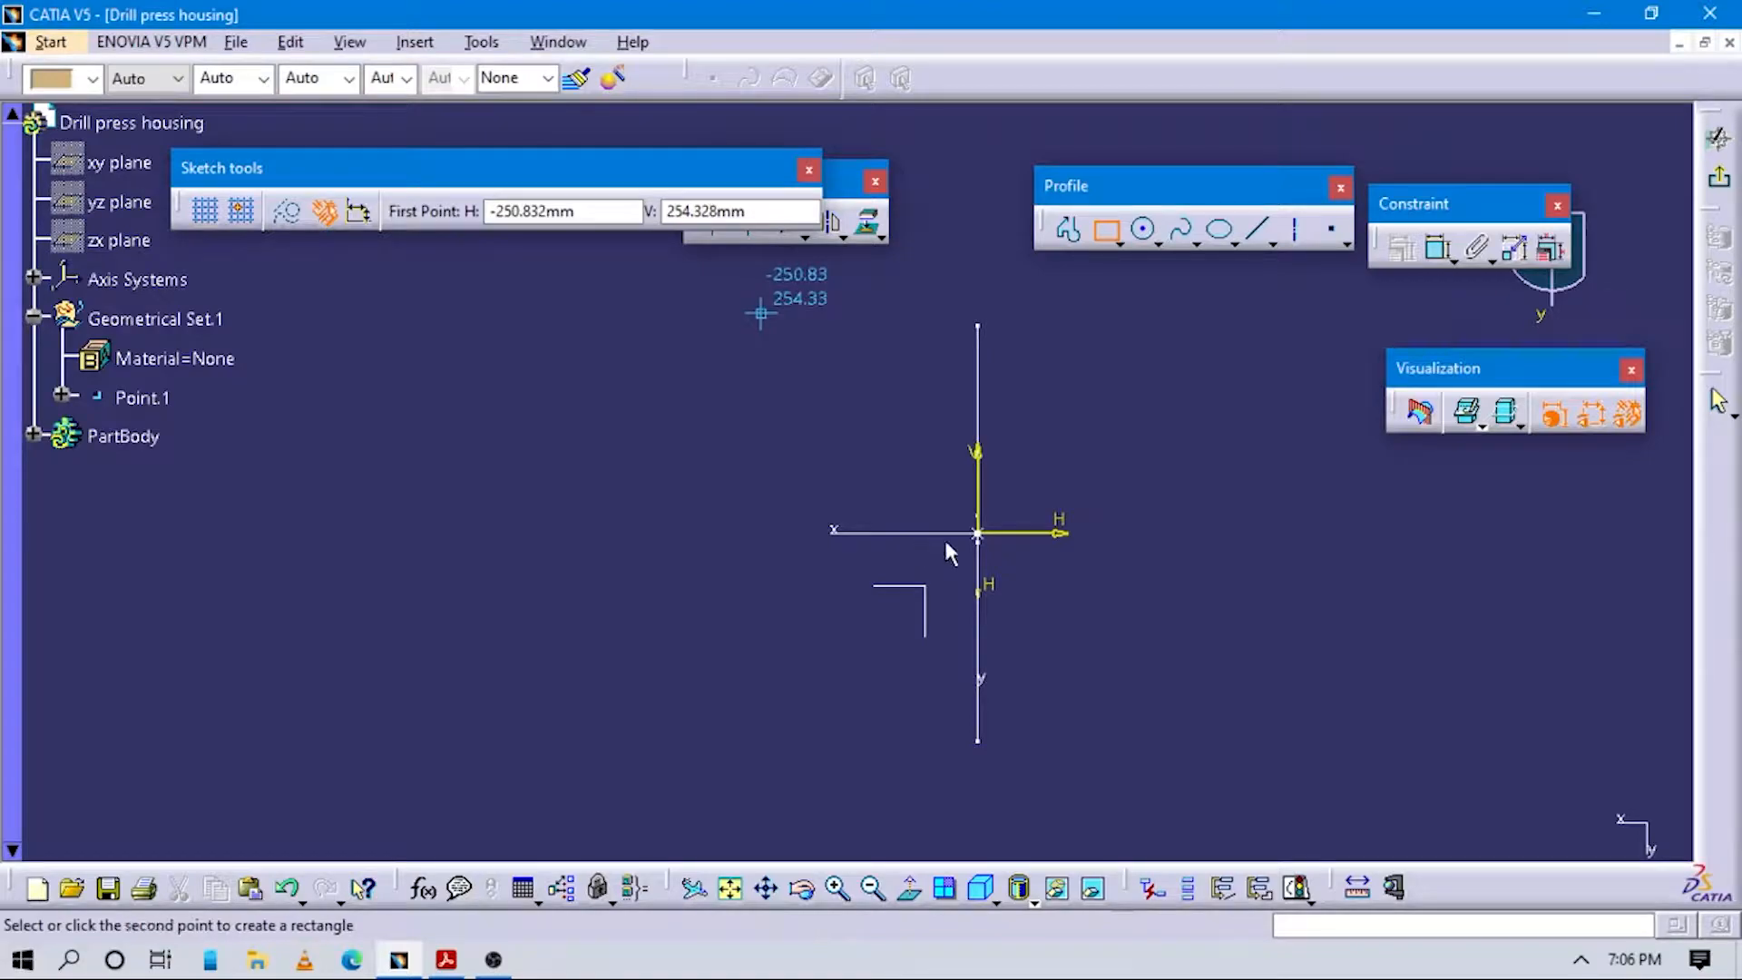
left_click(1235, 748)
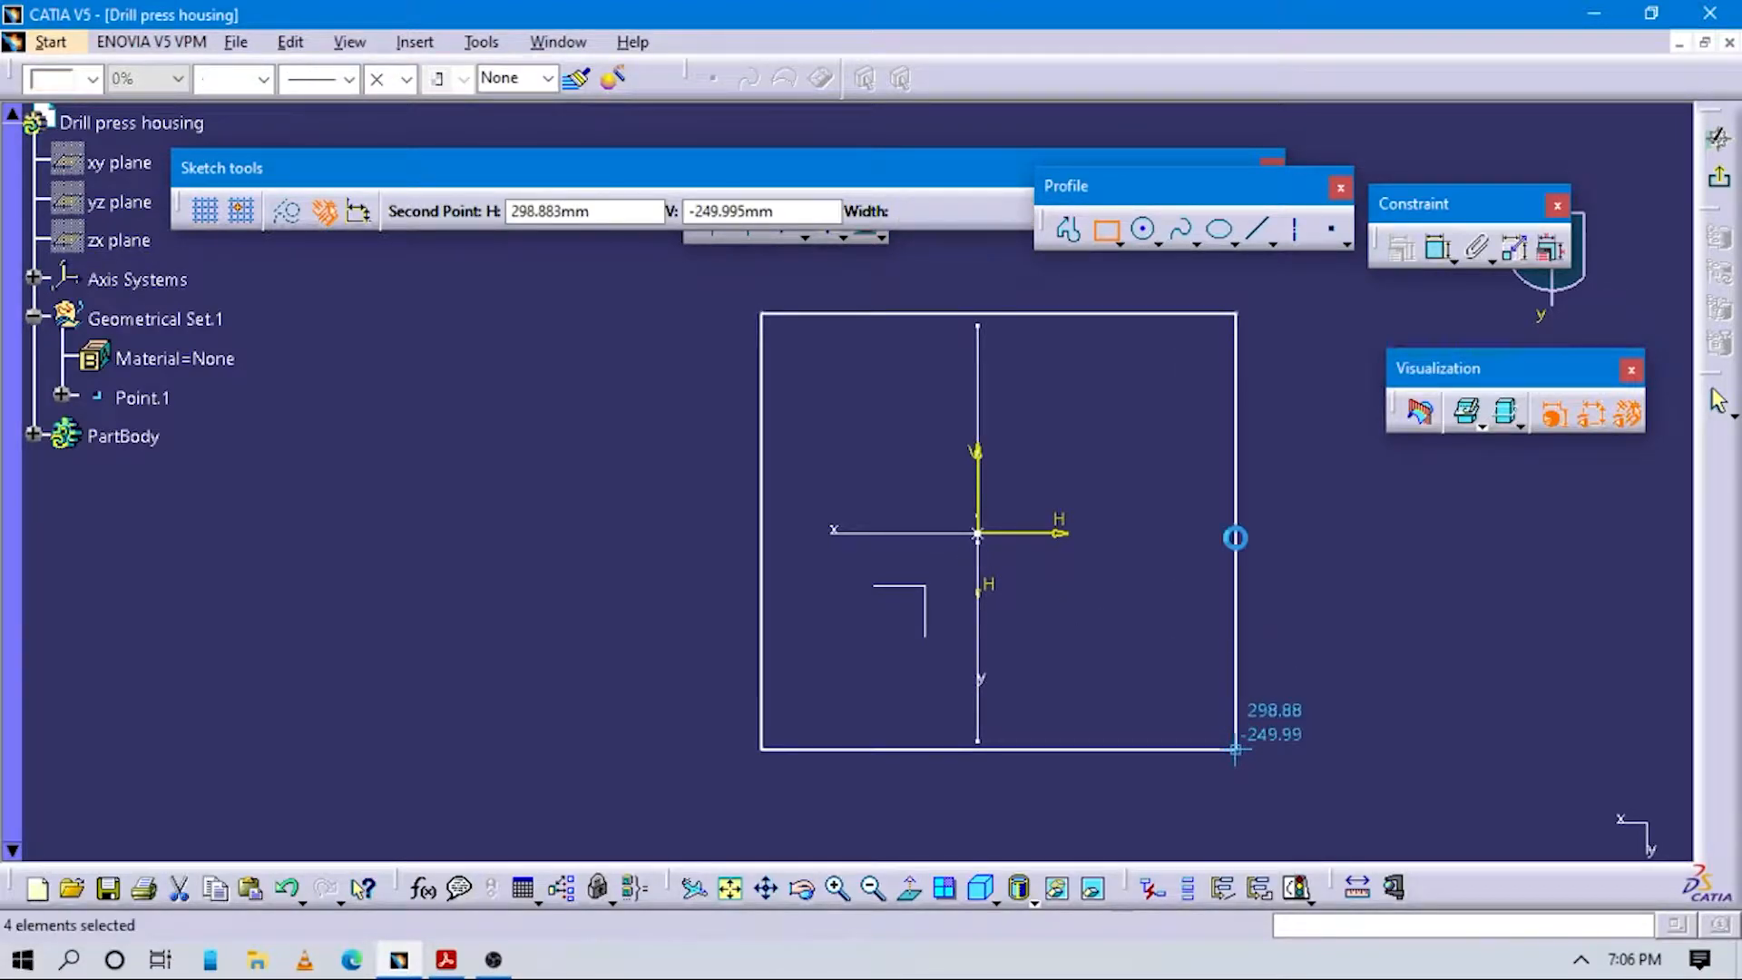
key("alt+Tab")
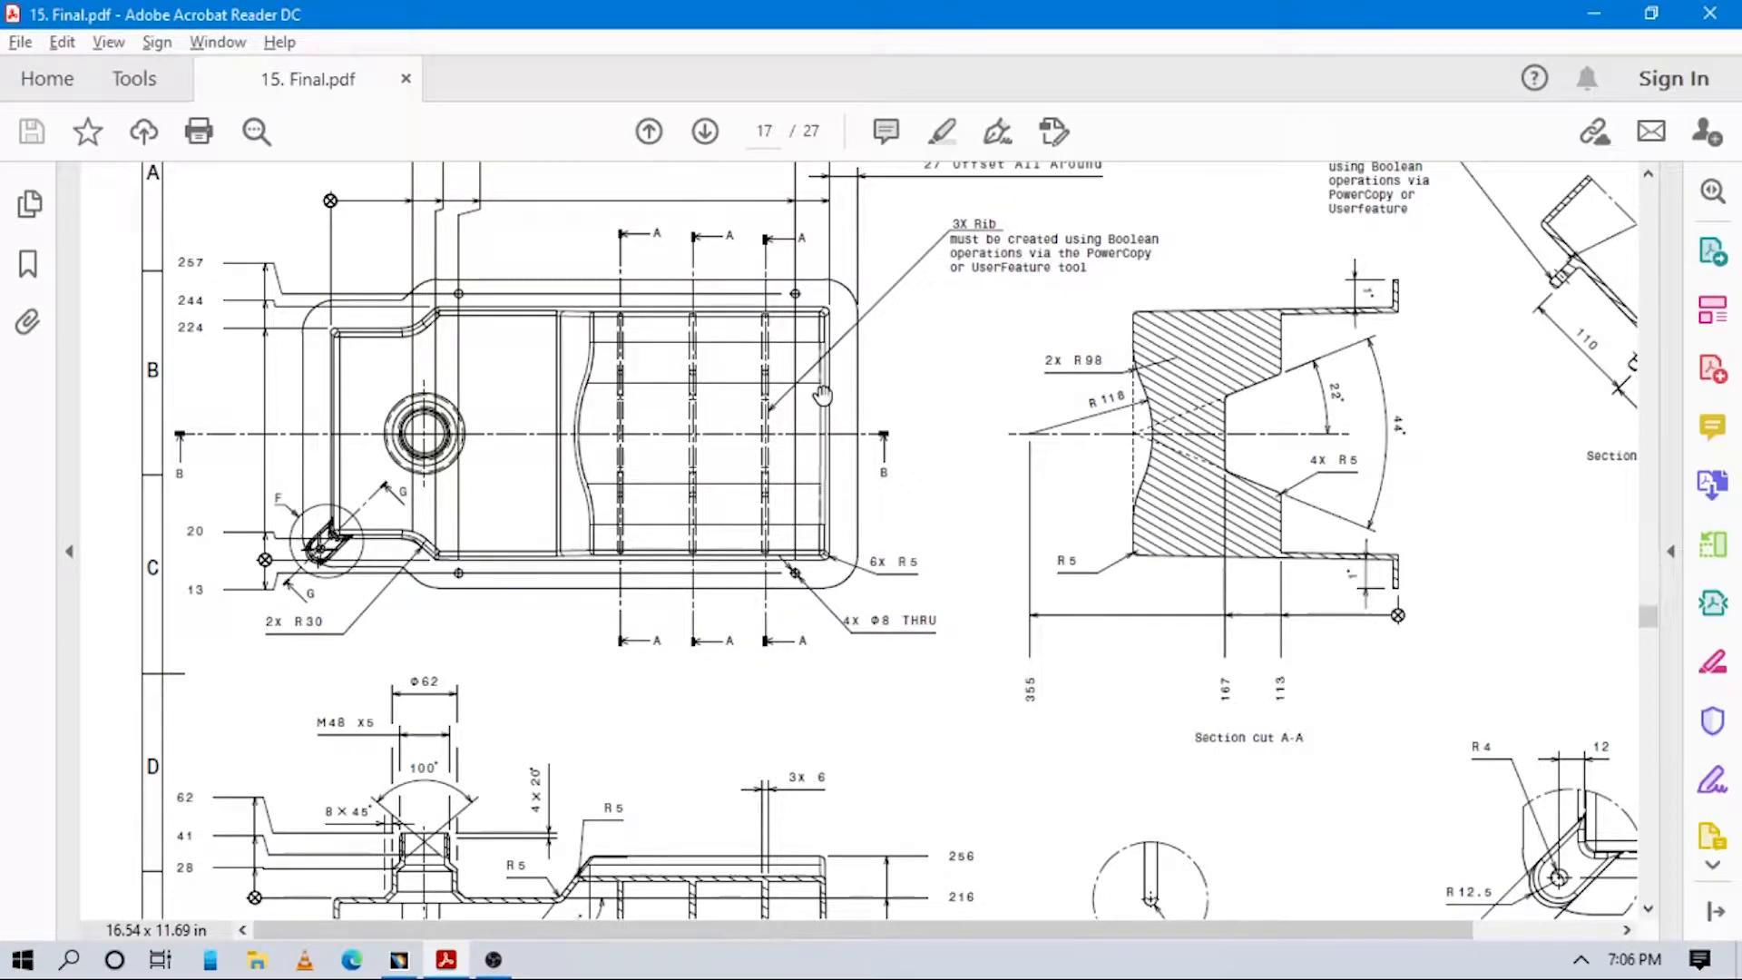
key("alt+Tab")
Make the rectangle's upper edge coincident with the corresponding end corner of the side-profile sketch.
mouse_move(1015, 481)
middle_mouse_down()
mouse_move(980, 521)
mouse_move(1096, 509)
mouse_move(1137, 483)
mouse_move(1205, 498)
middle_mouse_up()
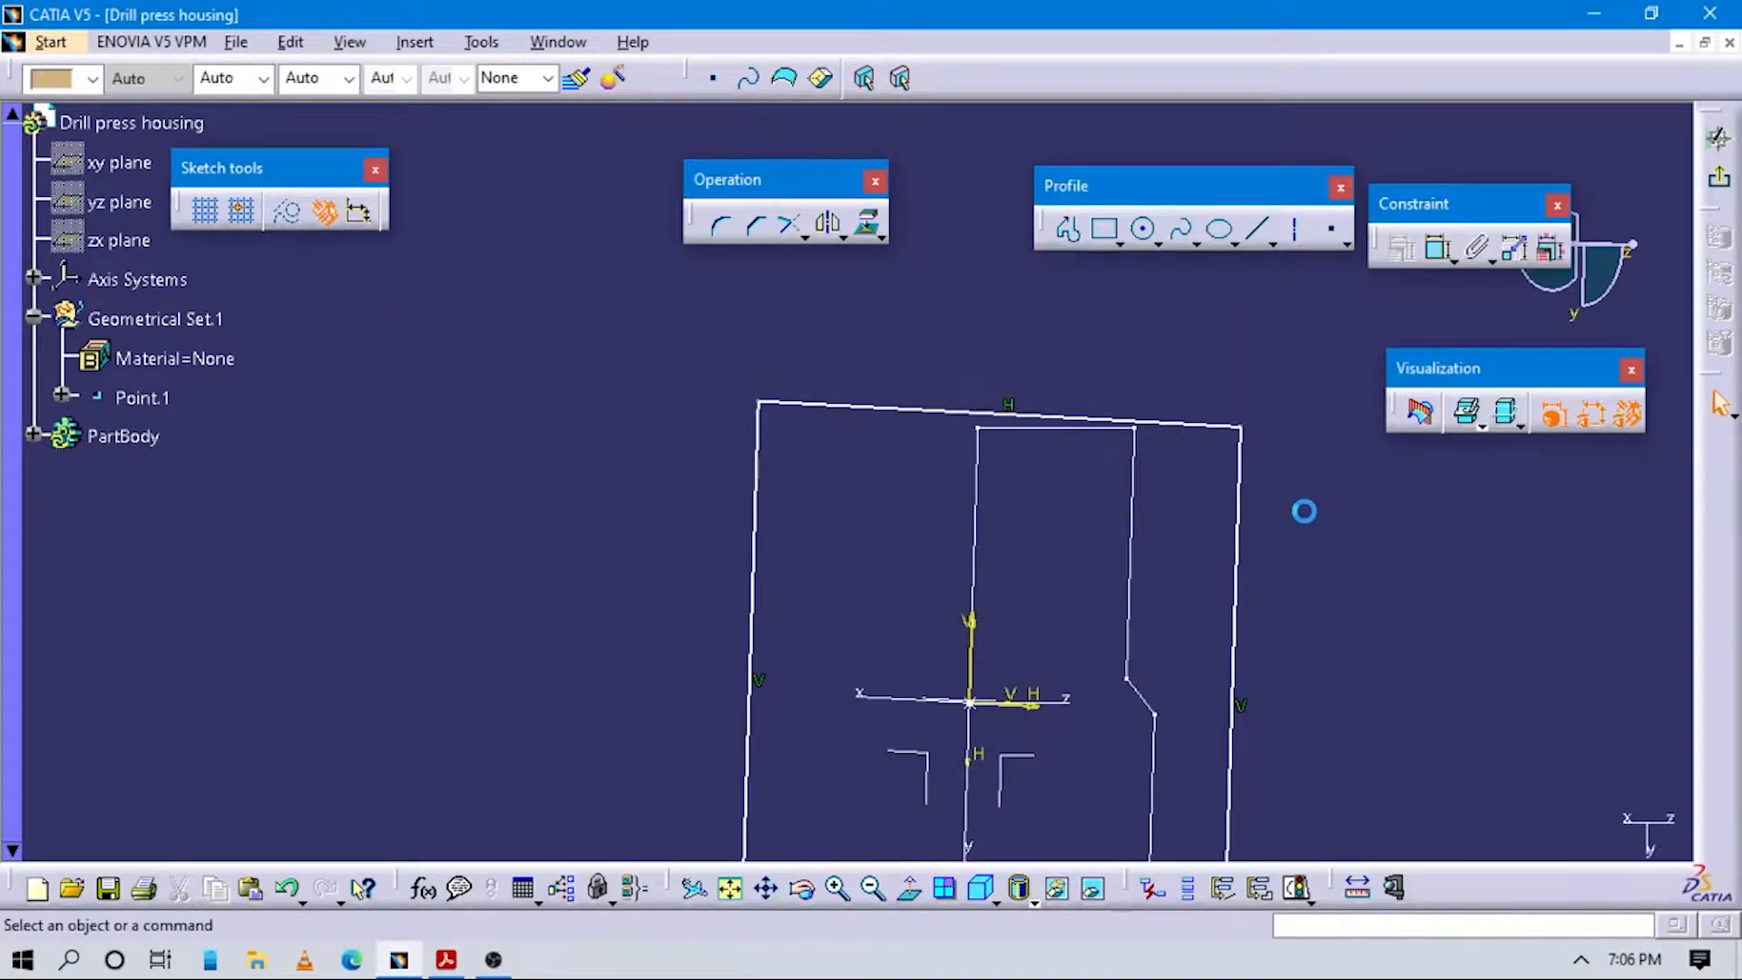
left_click(1437, 248)
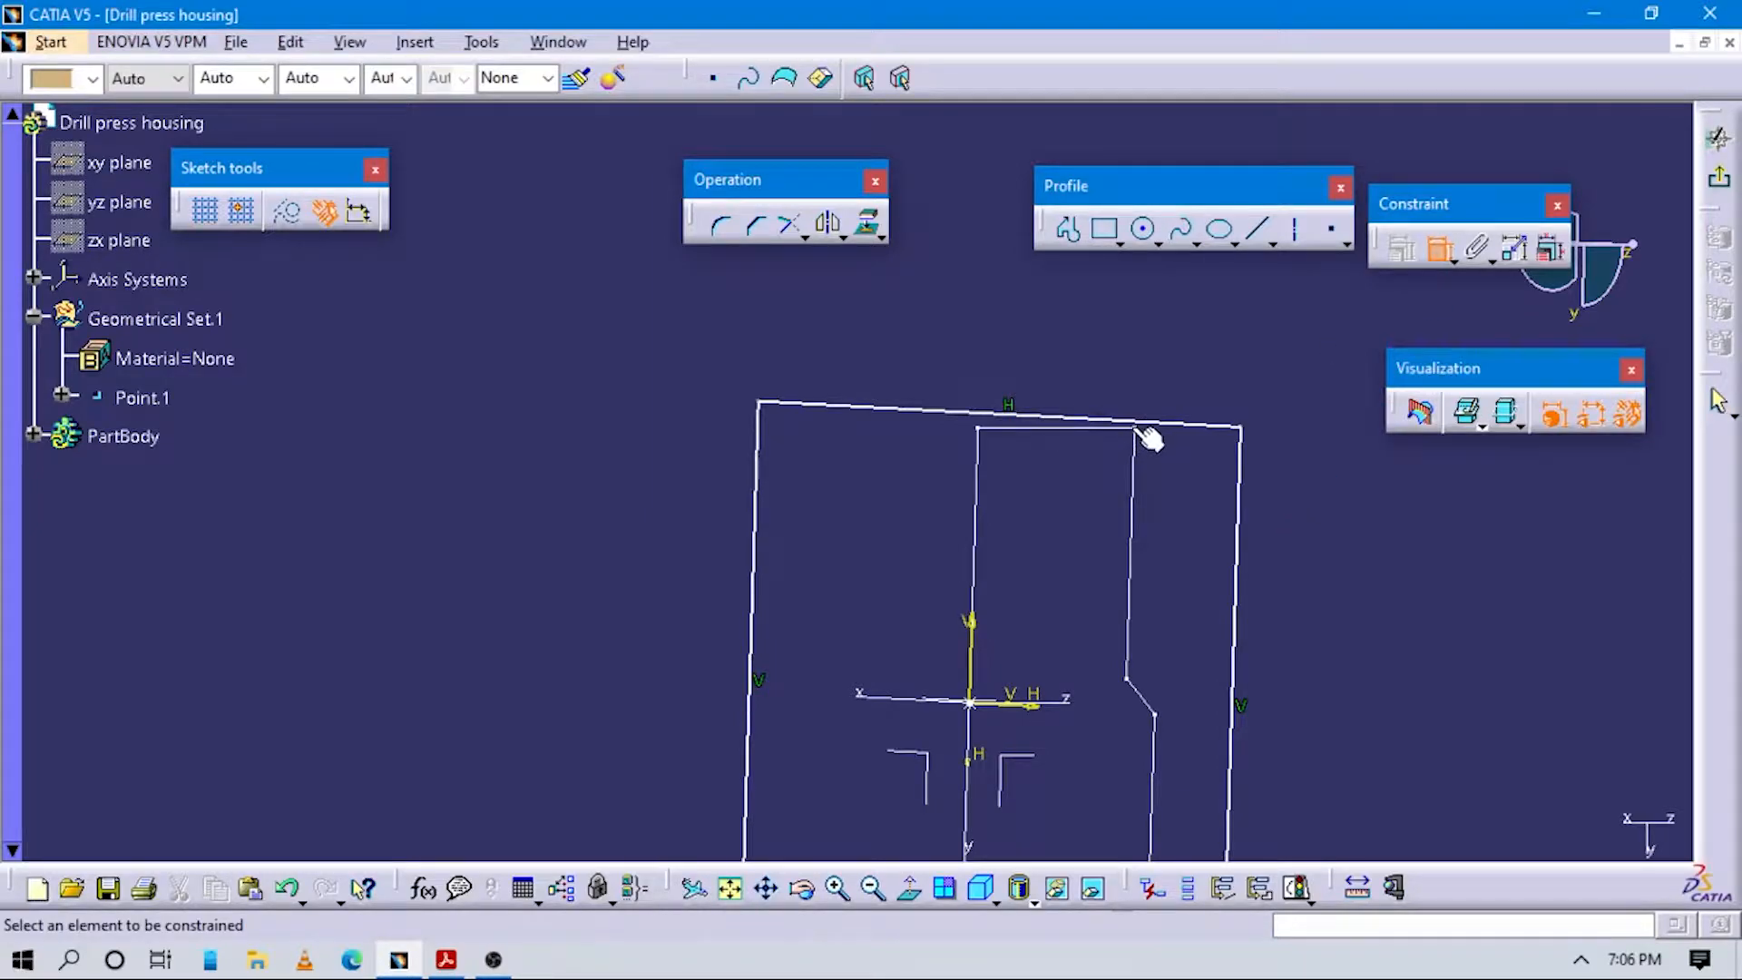
left_click(1078, 421)
right_click(1092, 343)
left_click(1161, 482)
mouse_move(1161, 481)
middle_mouse_down()
mouse_move(1177, 478)
mouse_move(1112, 479)
mouse_move(1244, 513)
mouse_move(1018, 486)
mouse_move(995, 568)
mouse_move(998, 511)
middle_mouse_up()
Make the rectangle's lower edge coincident with the opposite end corner of the side profile and restore the normal sketch view.
left_click(1437, 247)
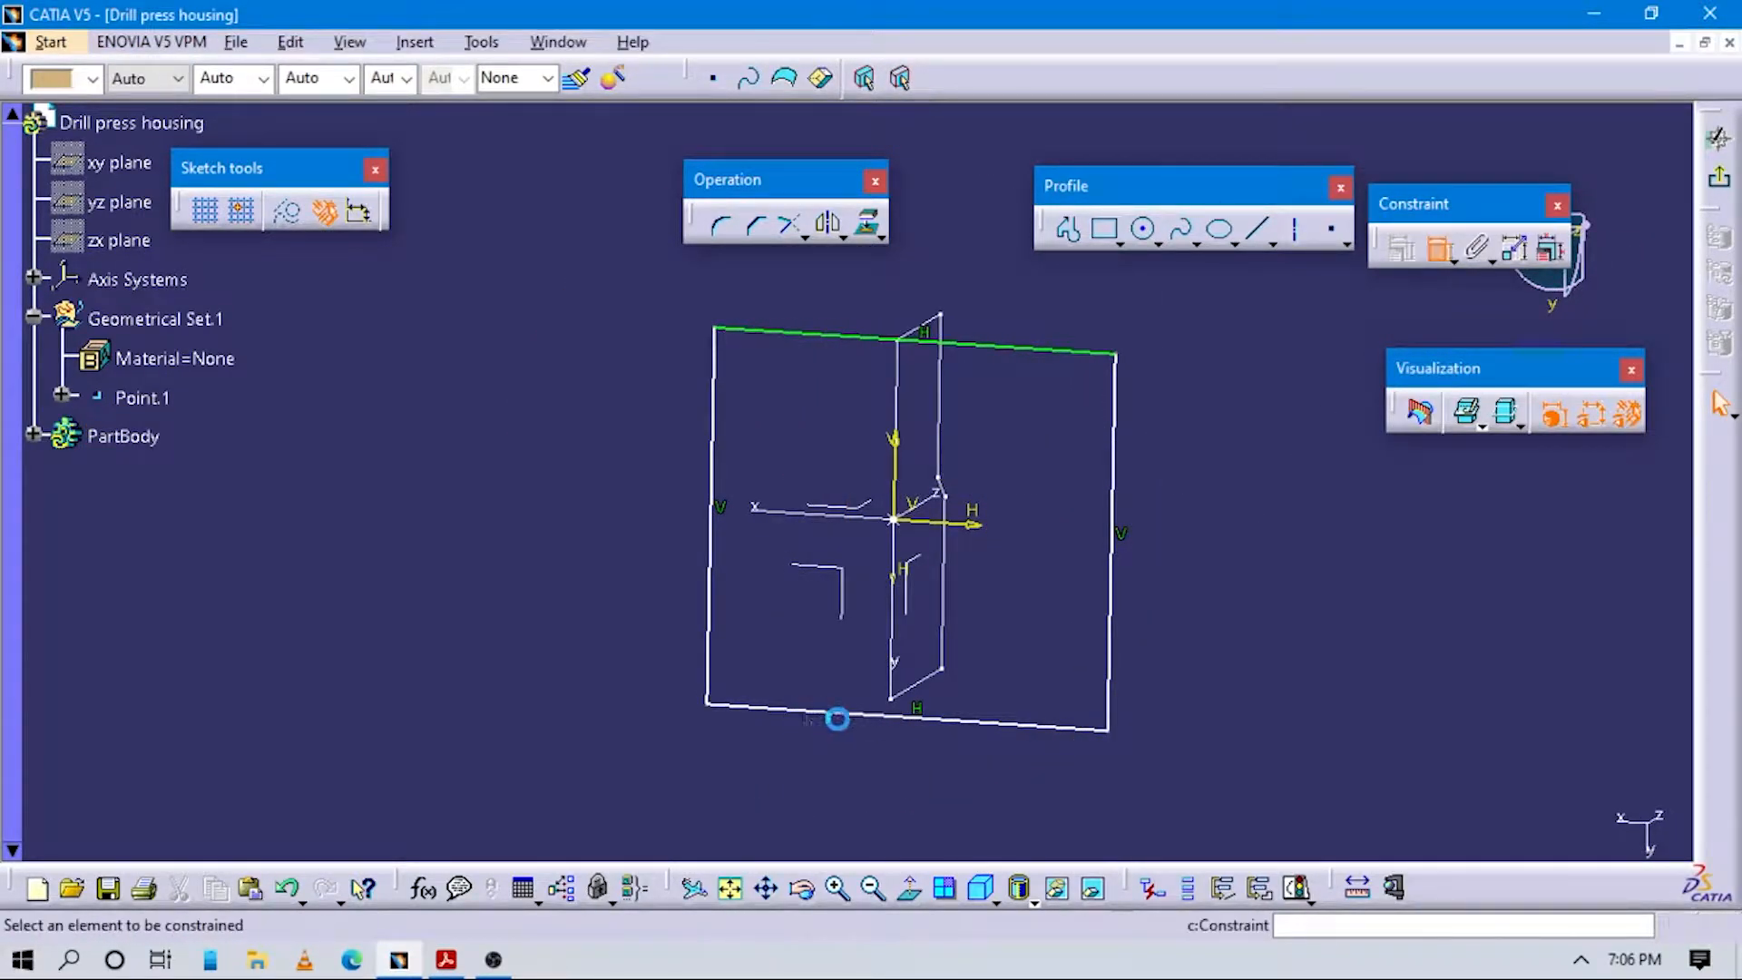
left_click(906, 722)
right_click(1037, 668)
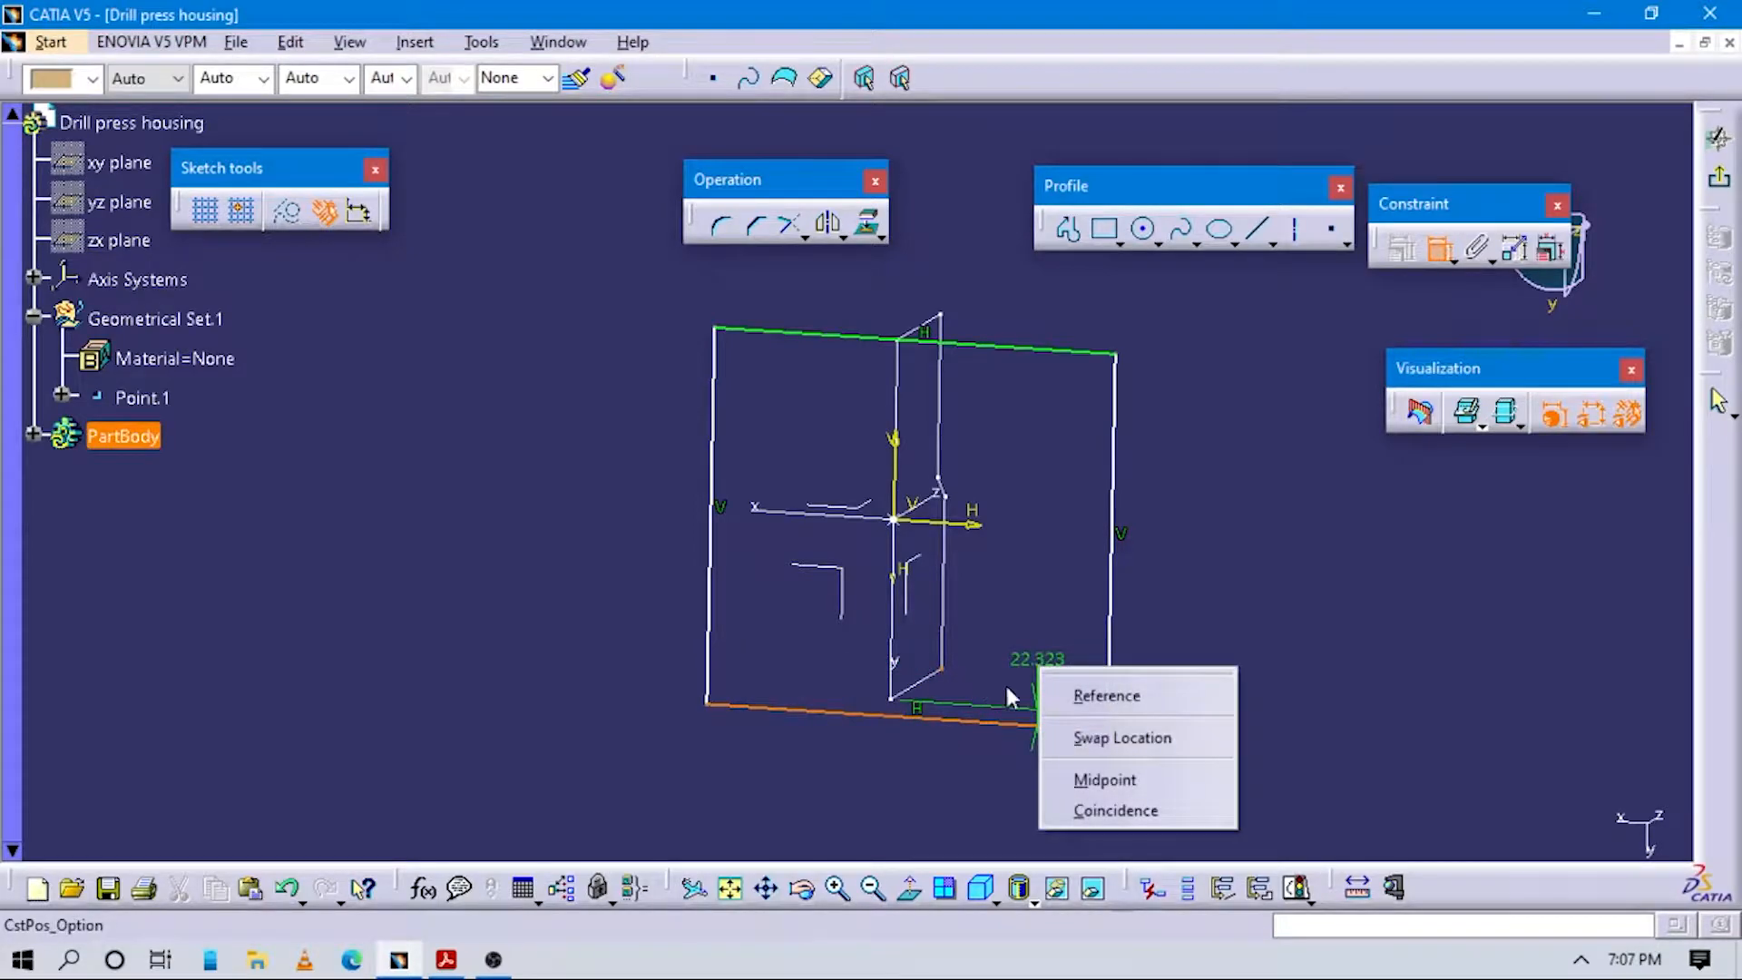
left_click(1116, 809)
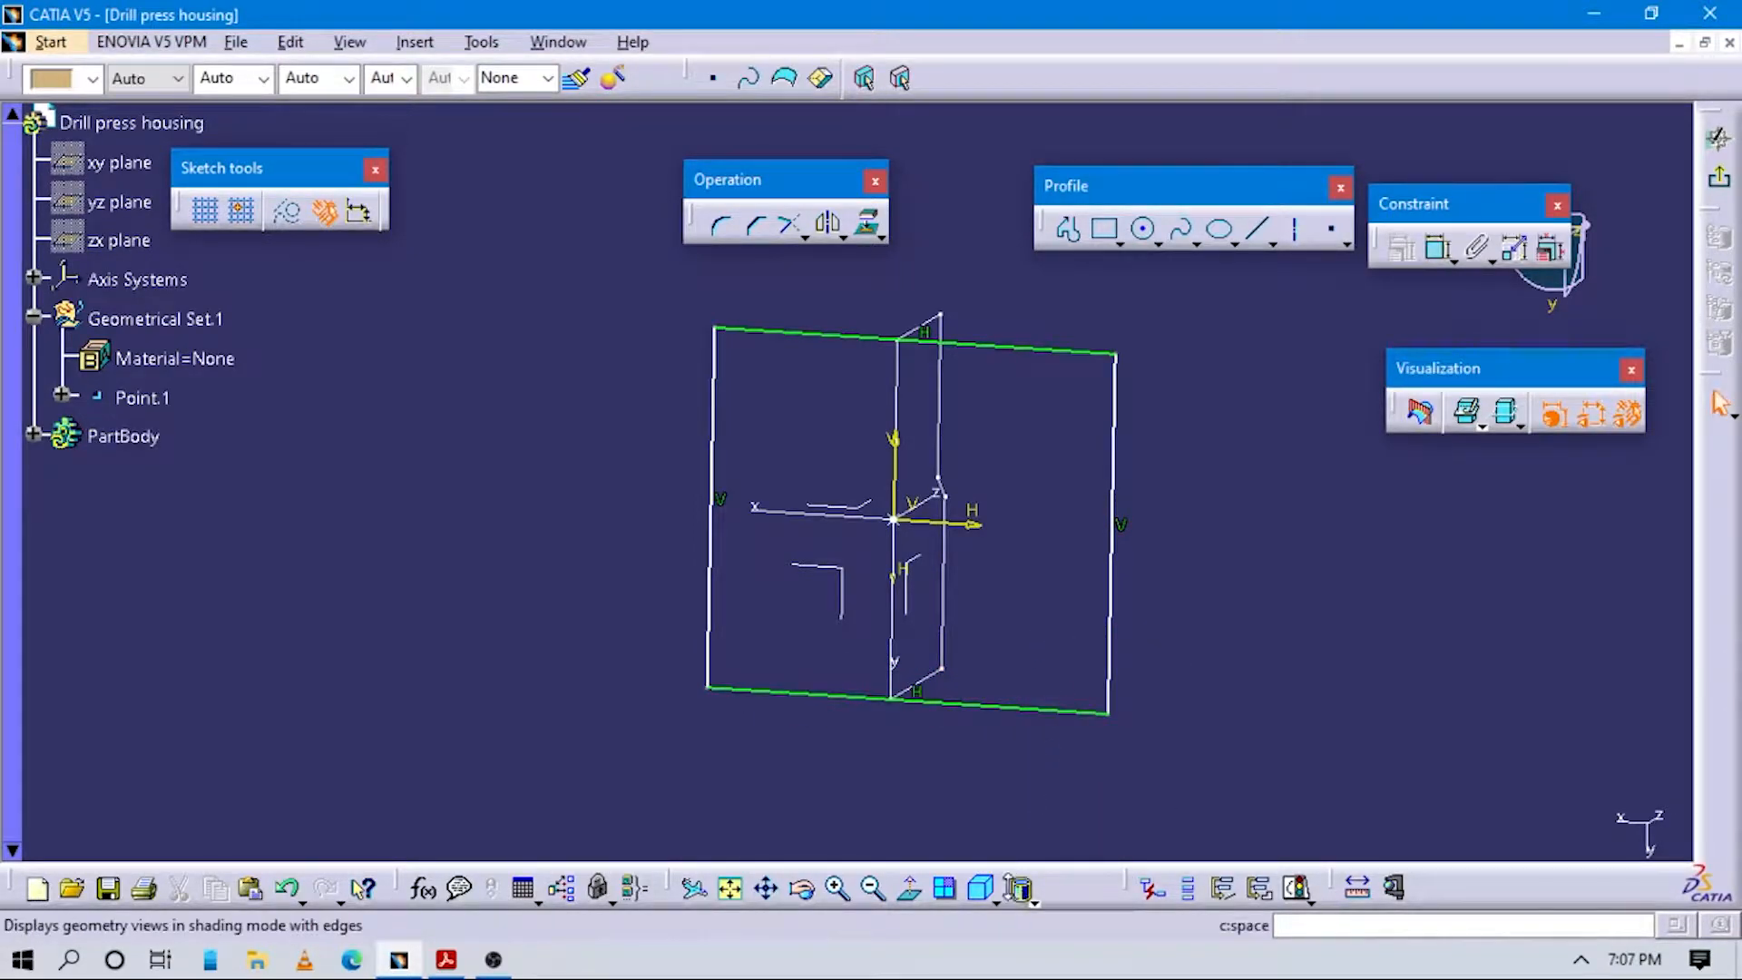
left_click(909, 888)
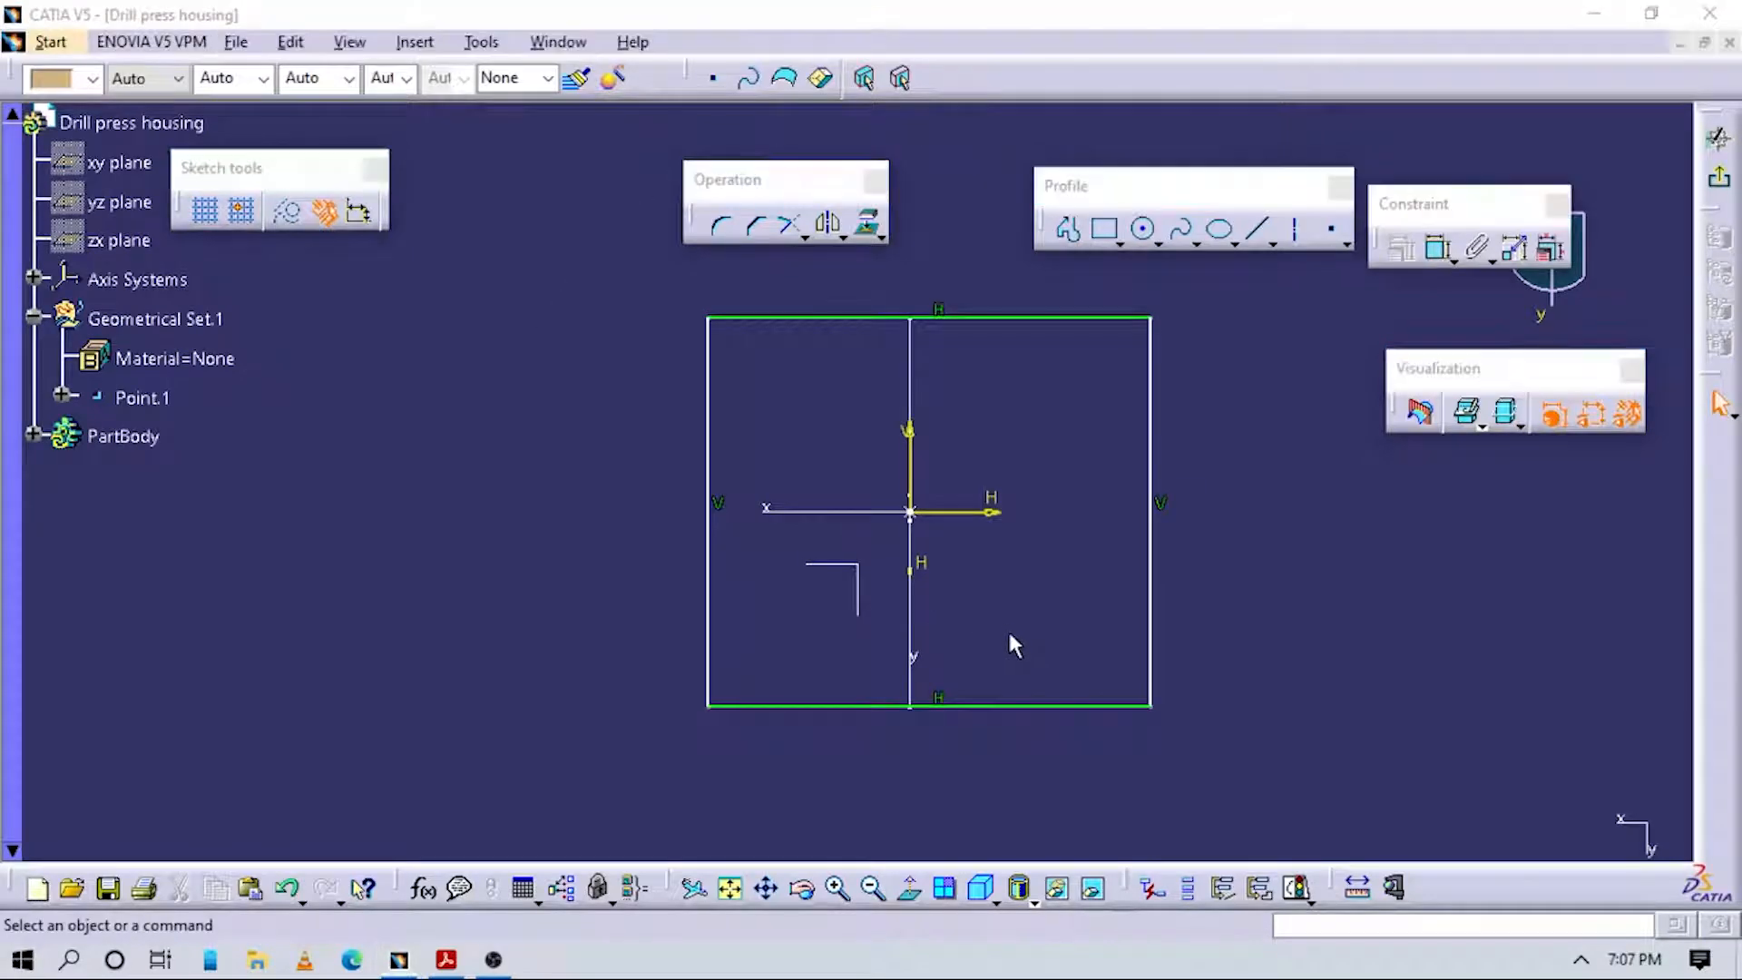
Dimension the length of the rectangle's upper edge and set it to 224 mm, following the drawing.
key("alt+Tab")
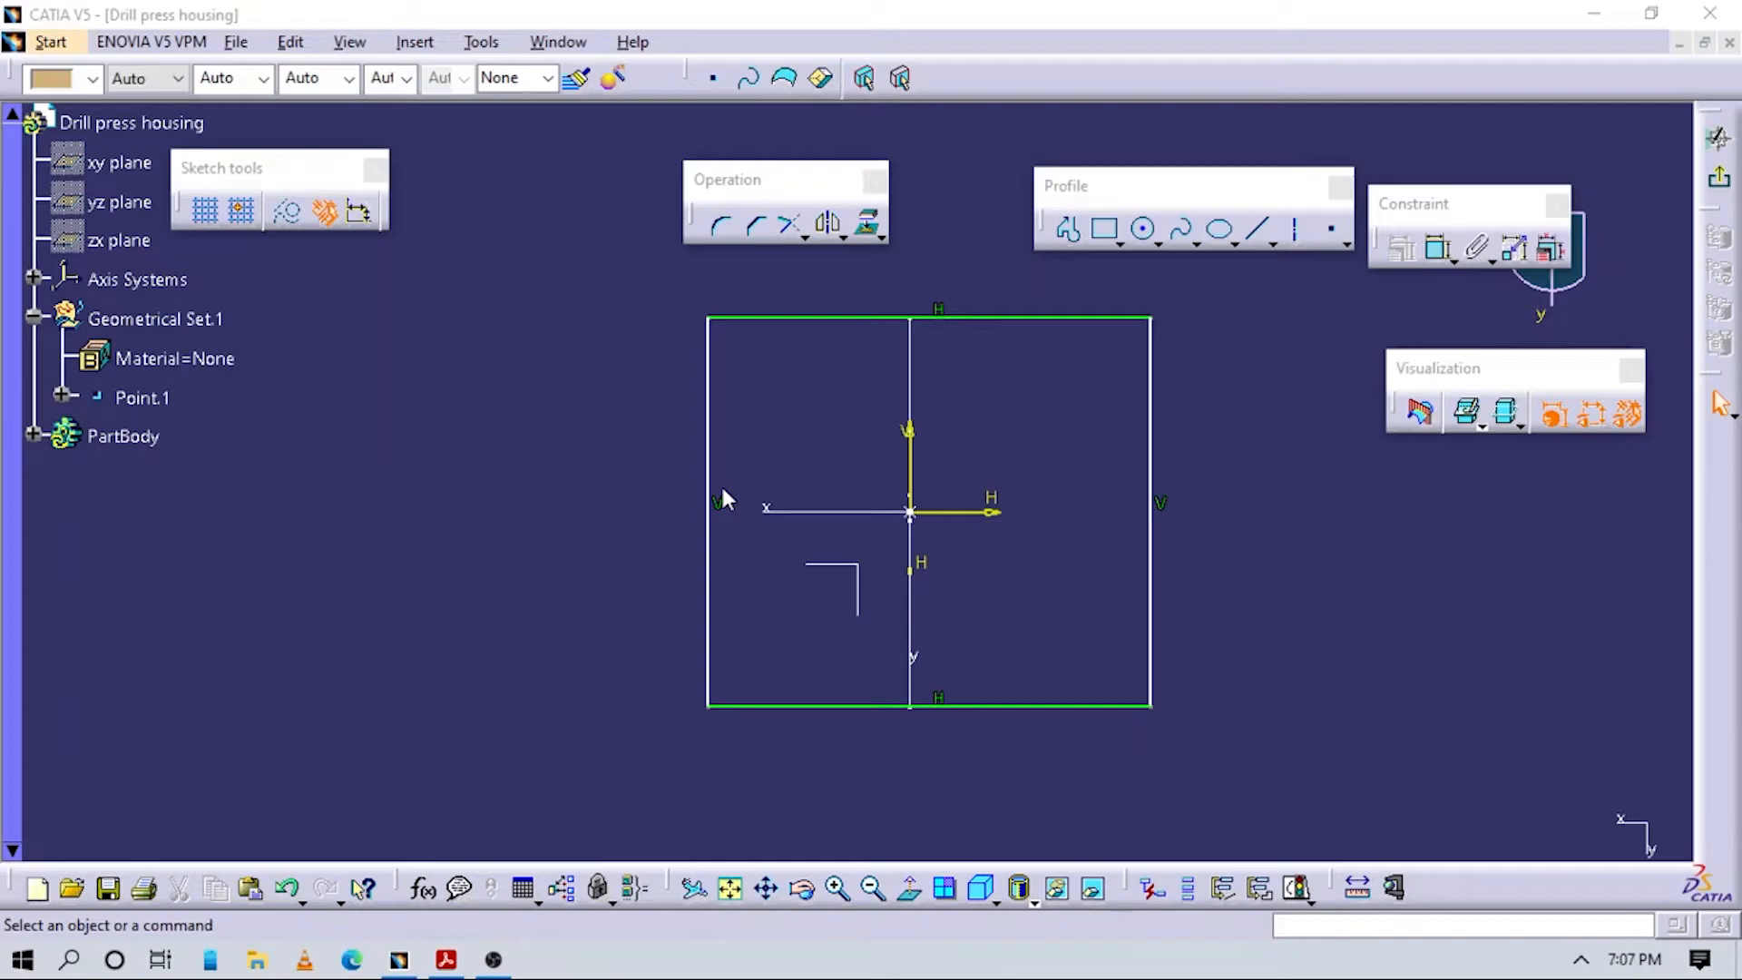
mouse_move(723, 497)
middle_mouse_down()
mouse_move(855, 556)
mouse_move(870, 599)
middle_mouse_up()
left_click(1438, 248)
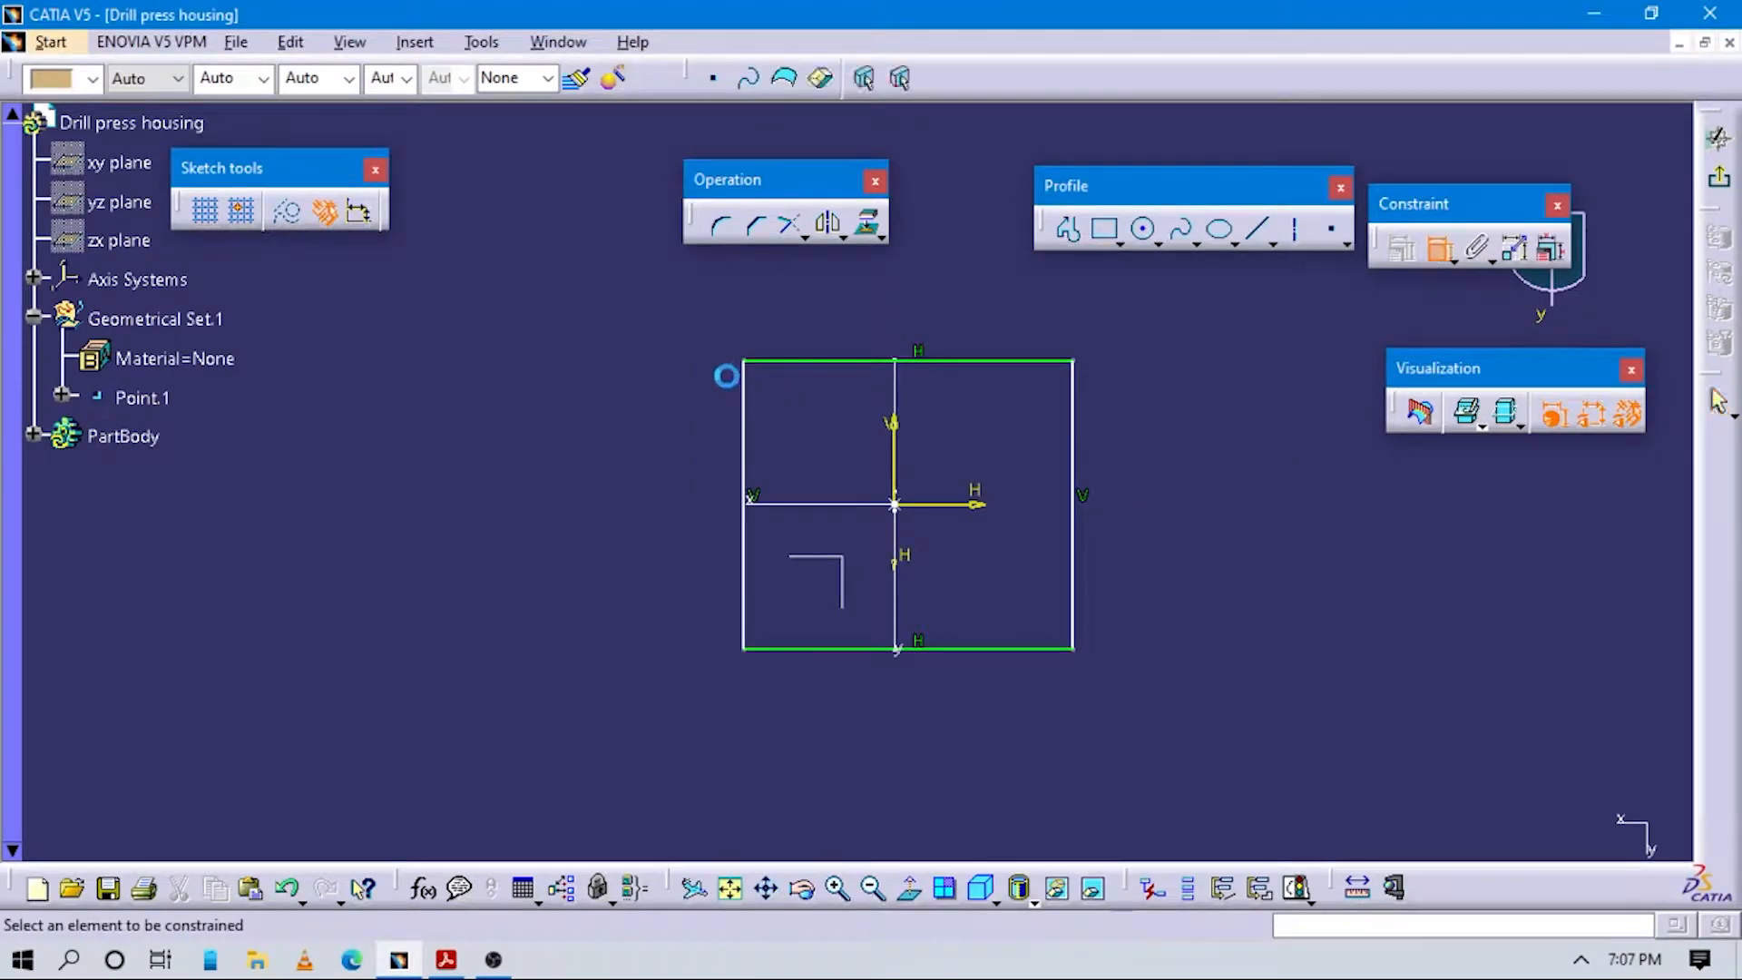
left_click(796, 363)
left_click(887, 292)
double_click(904, 316)
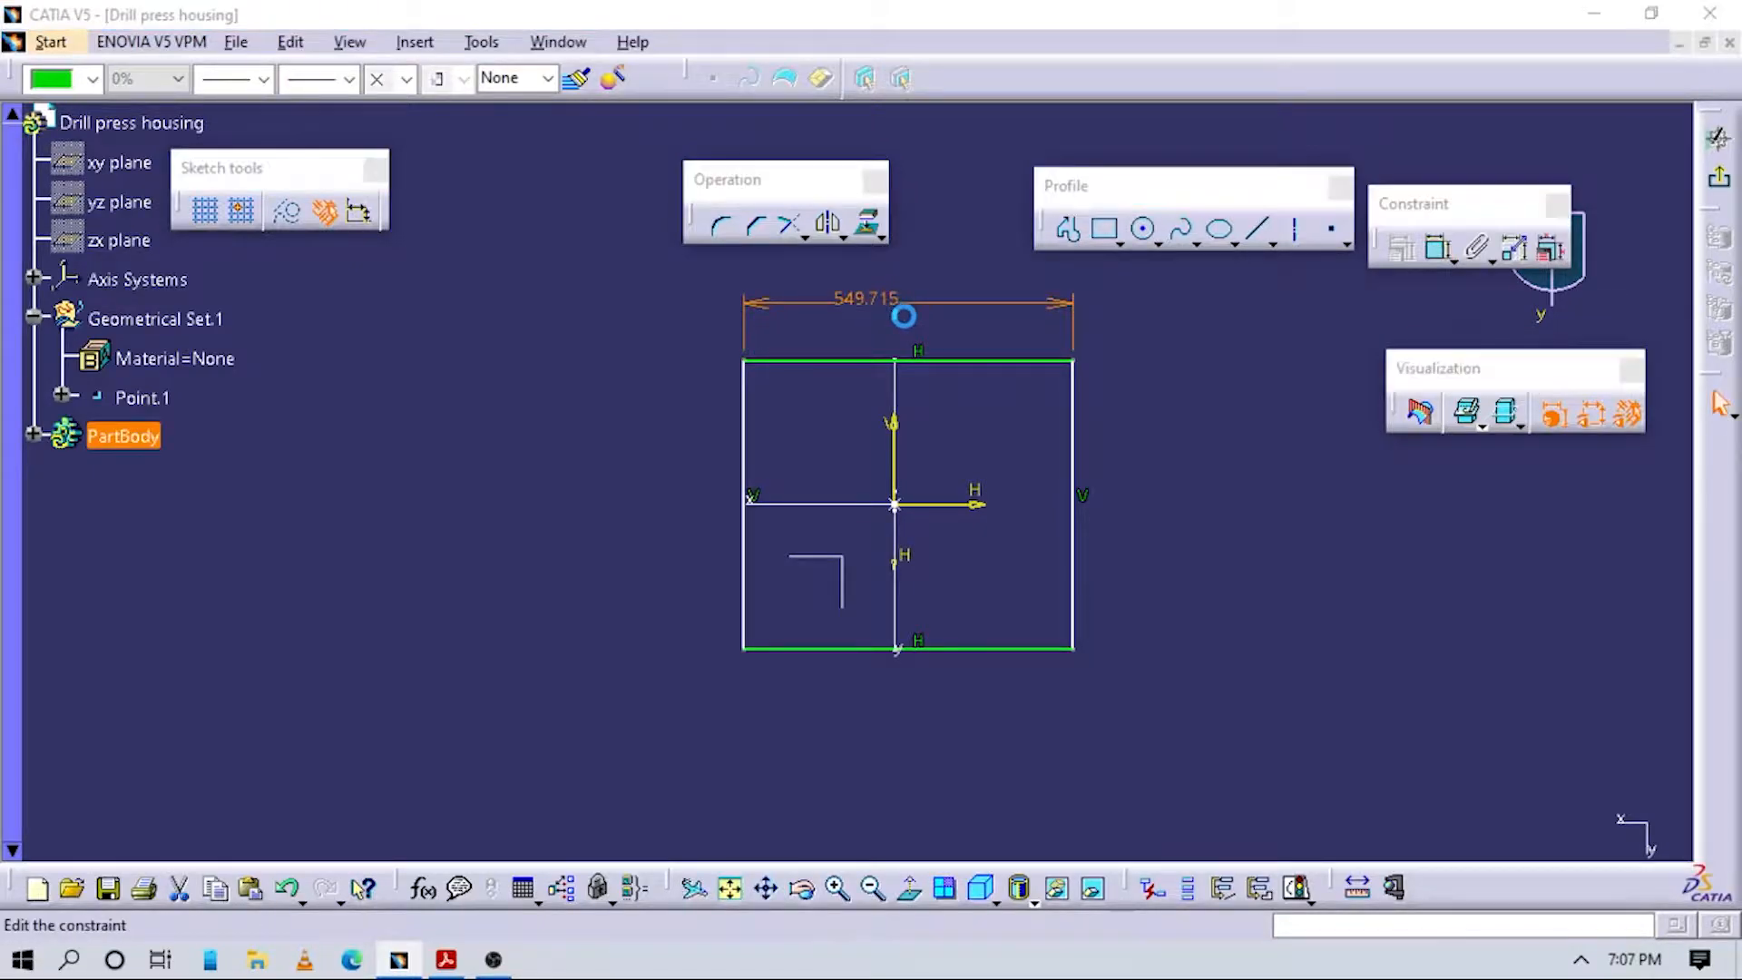
type("224mm")
key("Return")
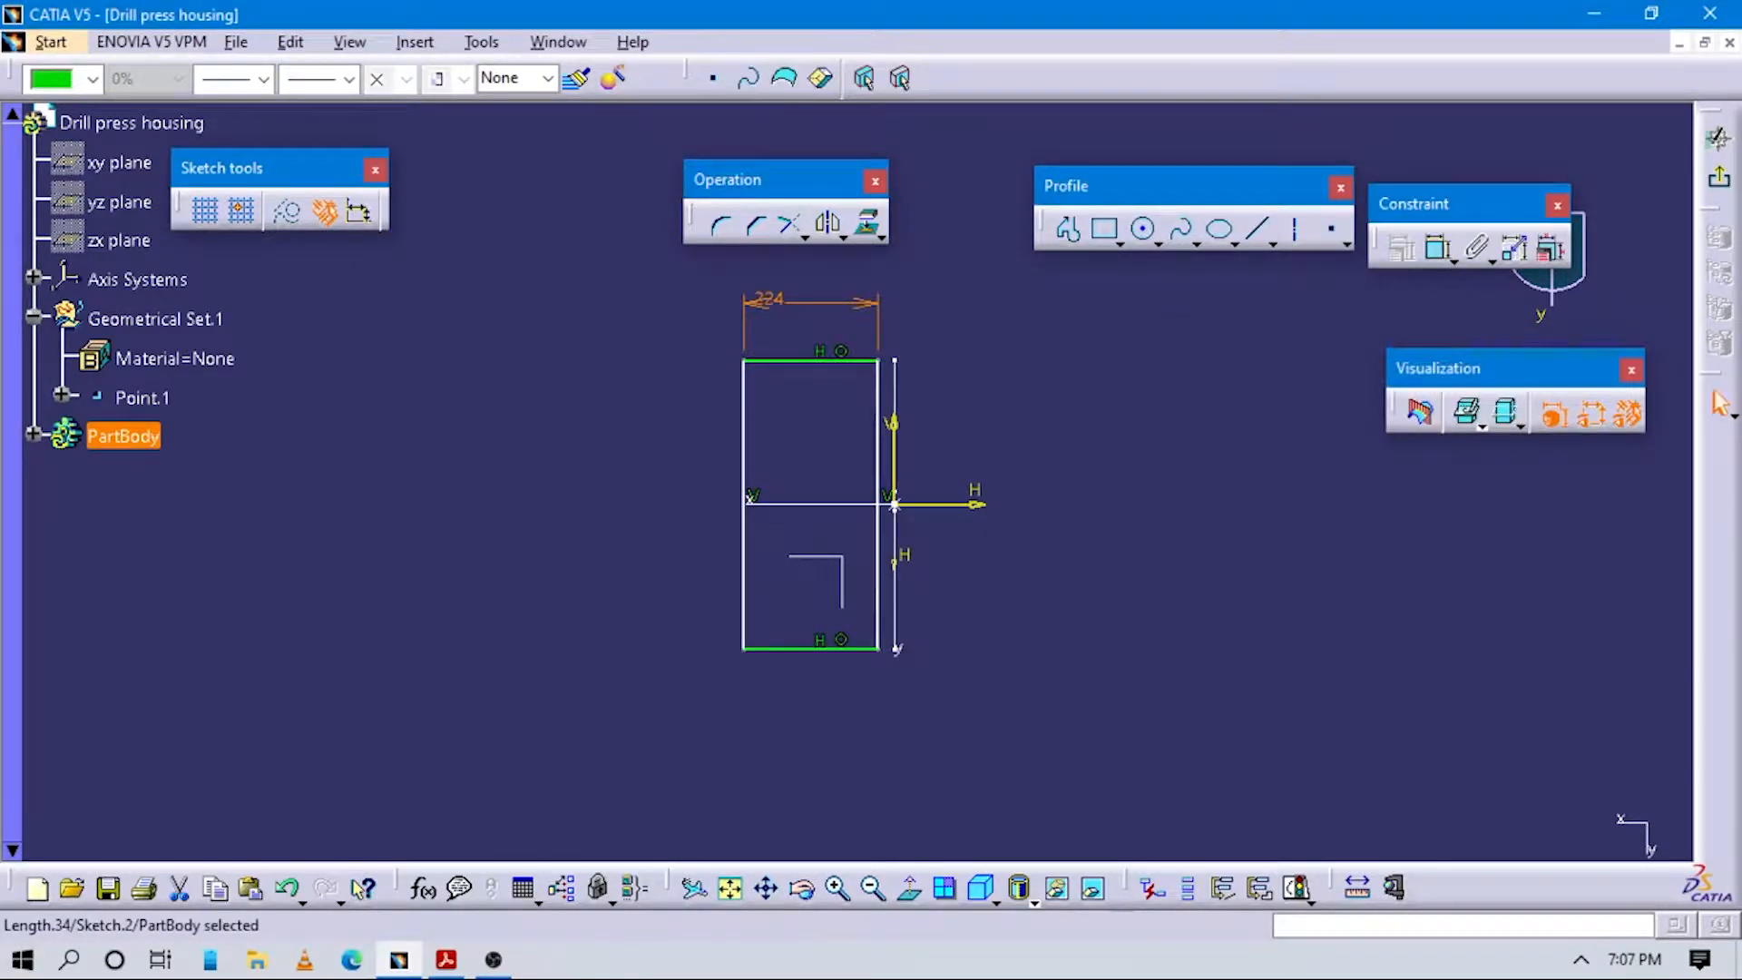
Delete the rectangle's two vertical edges, keeping only the upper and lower horizontal lines.
left_click(743, 454)
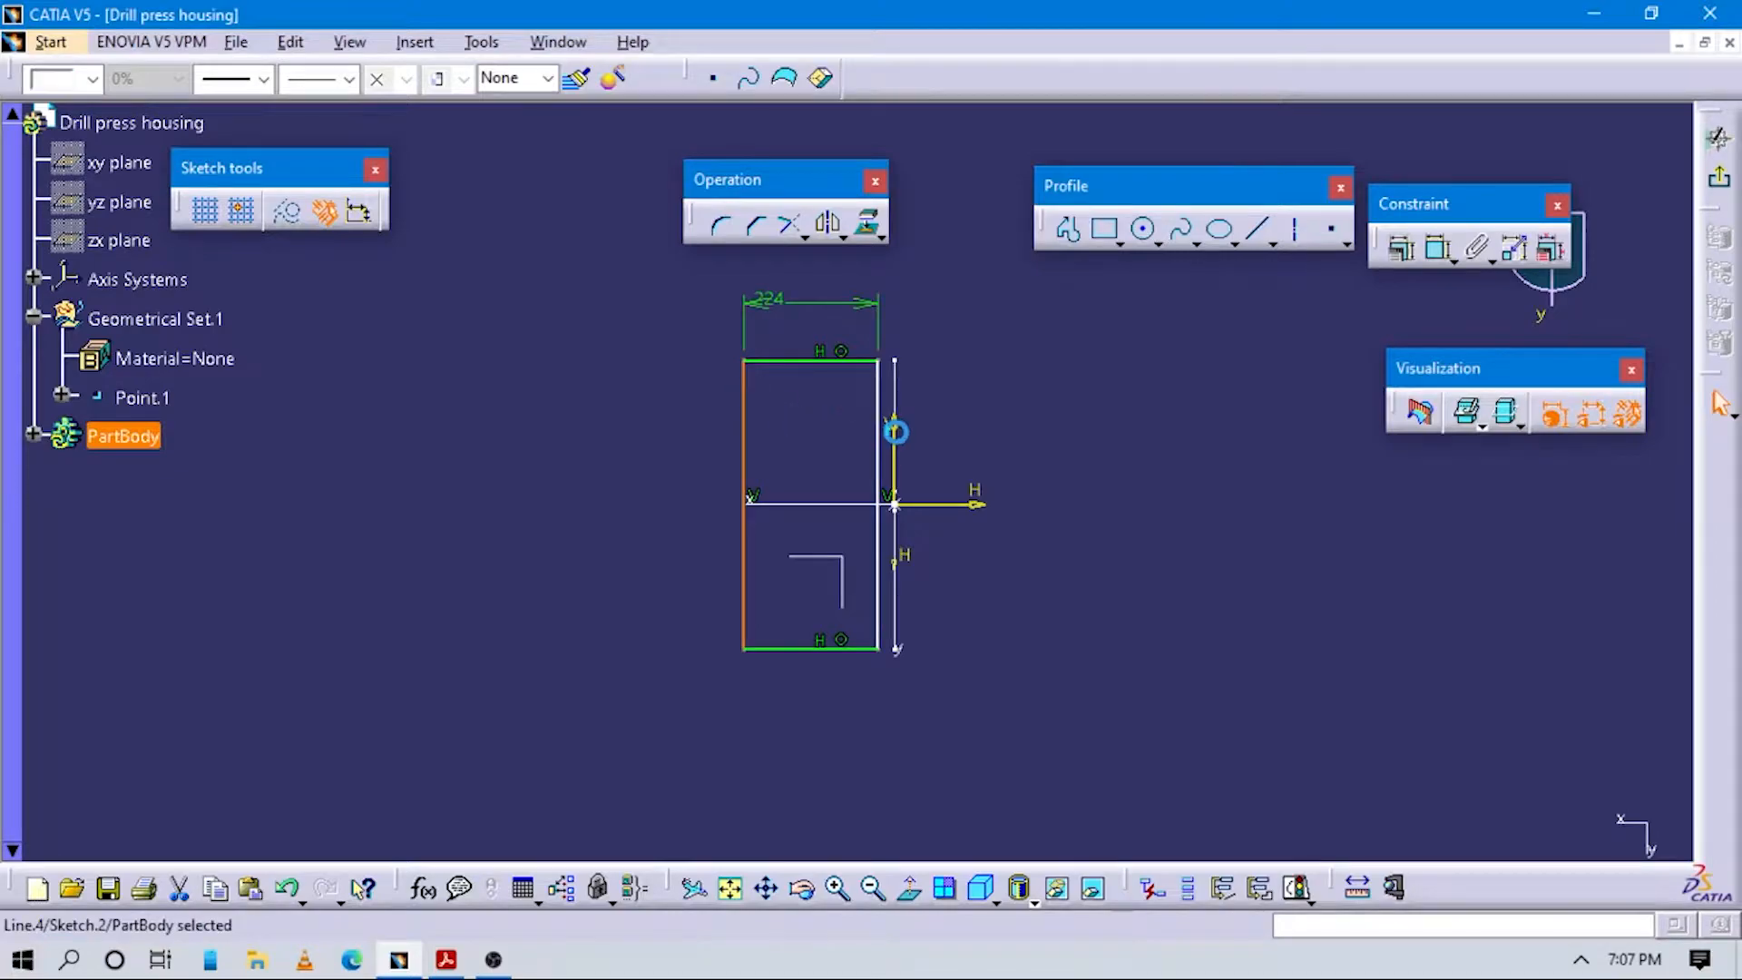
key("Delete")
left_click(879, 413)
key("Delete")
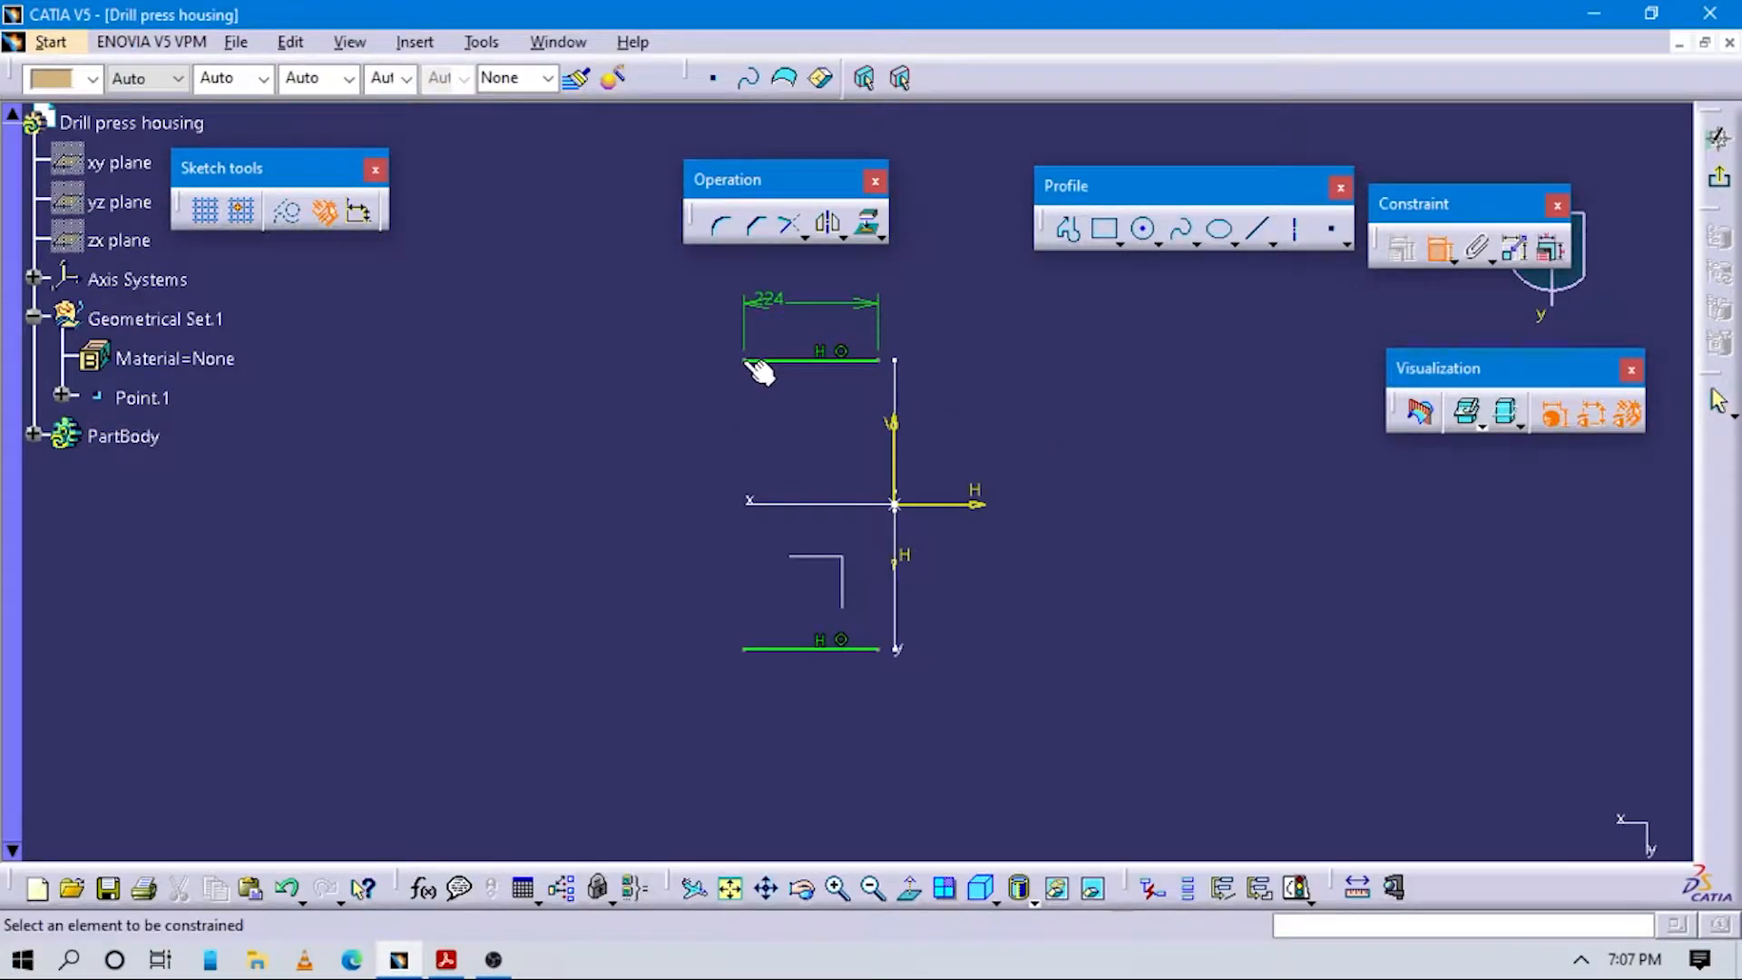
Constrain the upper horizontal line's two endpoints to be symmetric about the sketch's vertical axis.
left_click(891, 363)
right_click(932, 275)
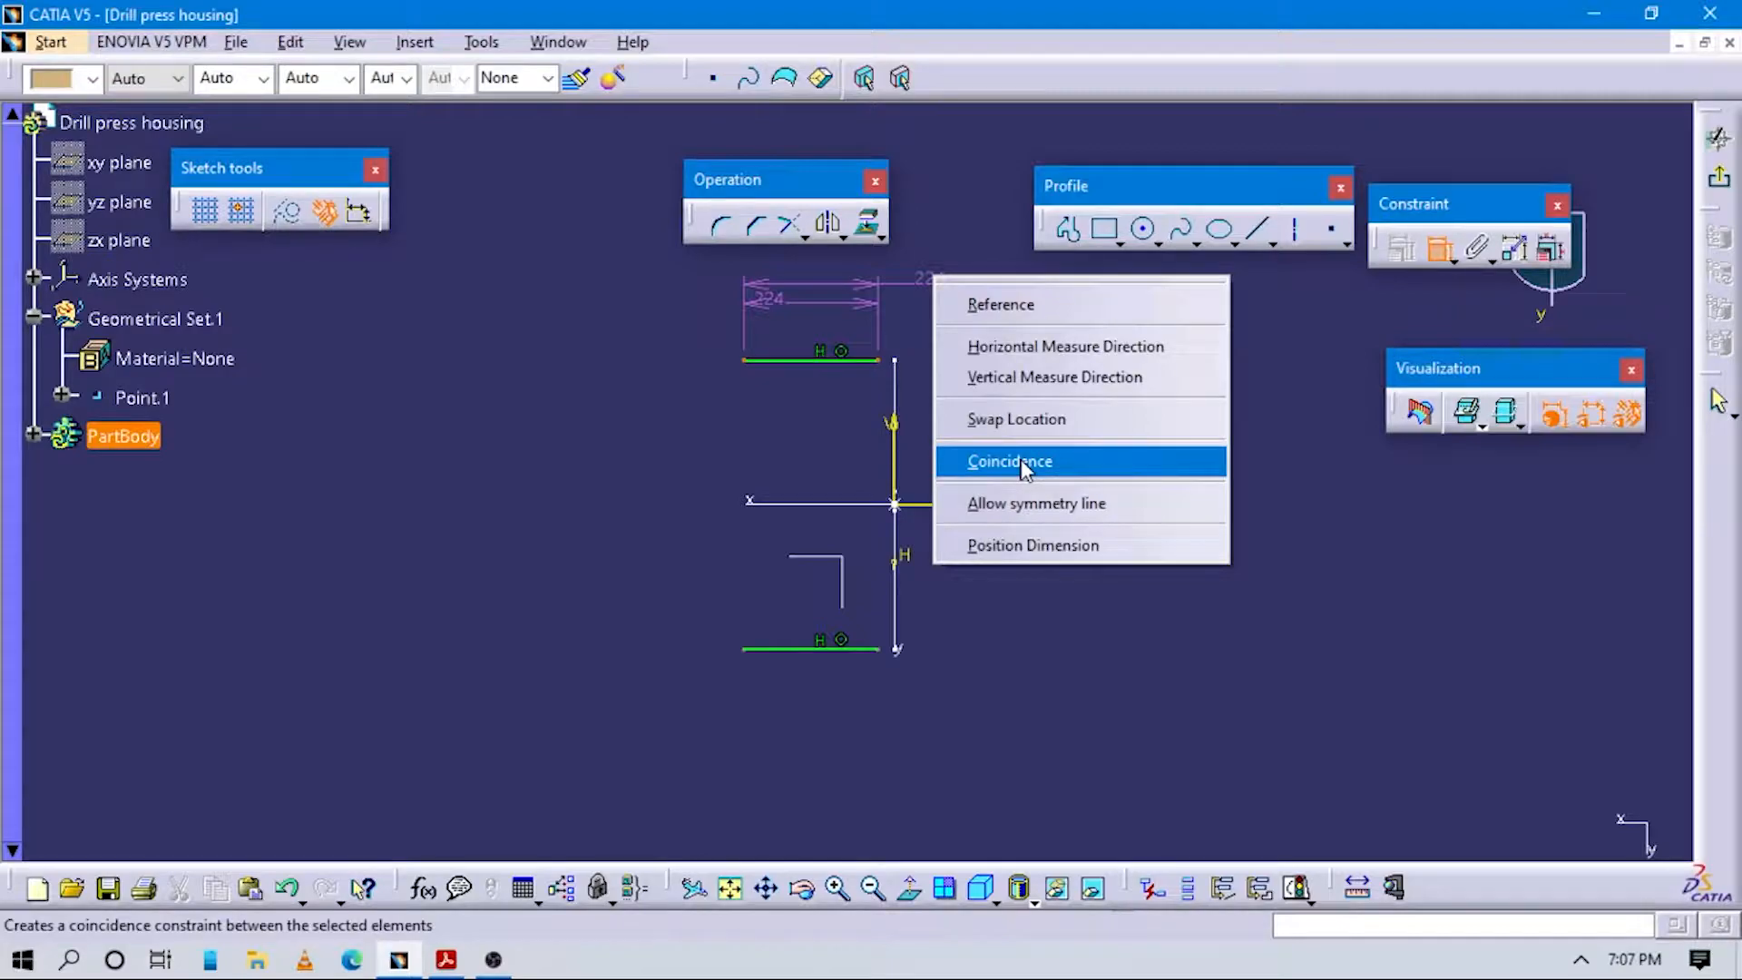
left_click(1036, 502)
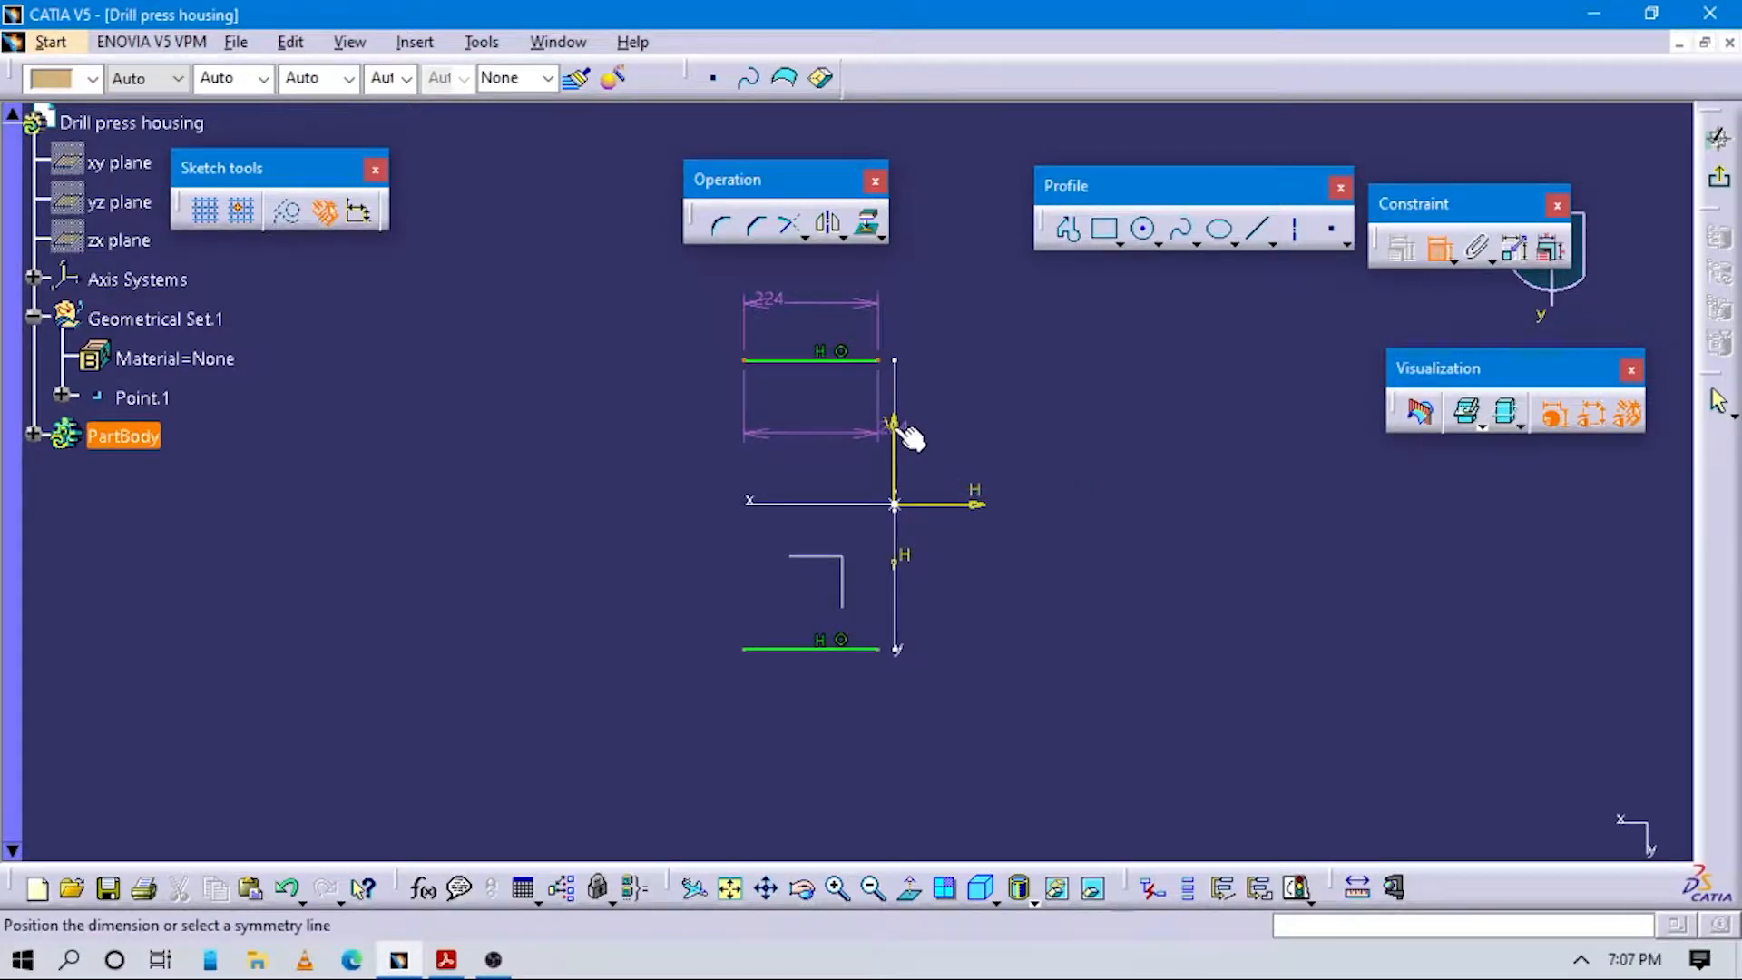
left_click(897, 428)
middle_click_drag(1040, 531, 1032, 509)
Dimension the length of the lower horizontal line and set it to 244 mm, following the drawing.
key("alt+Tab")
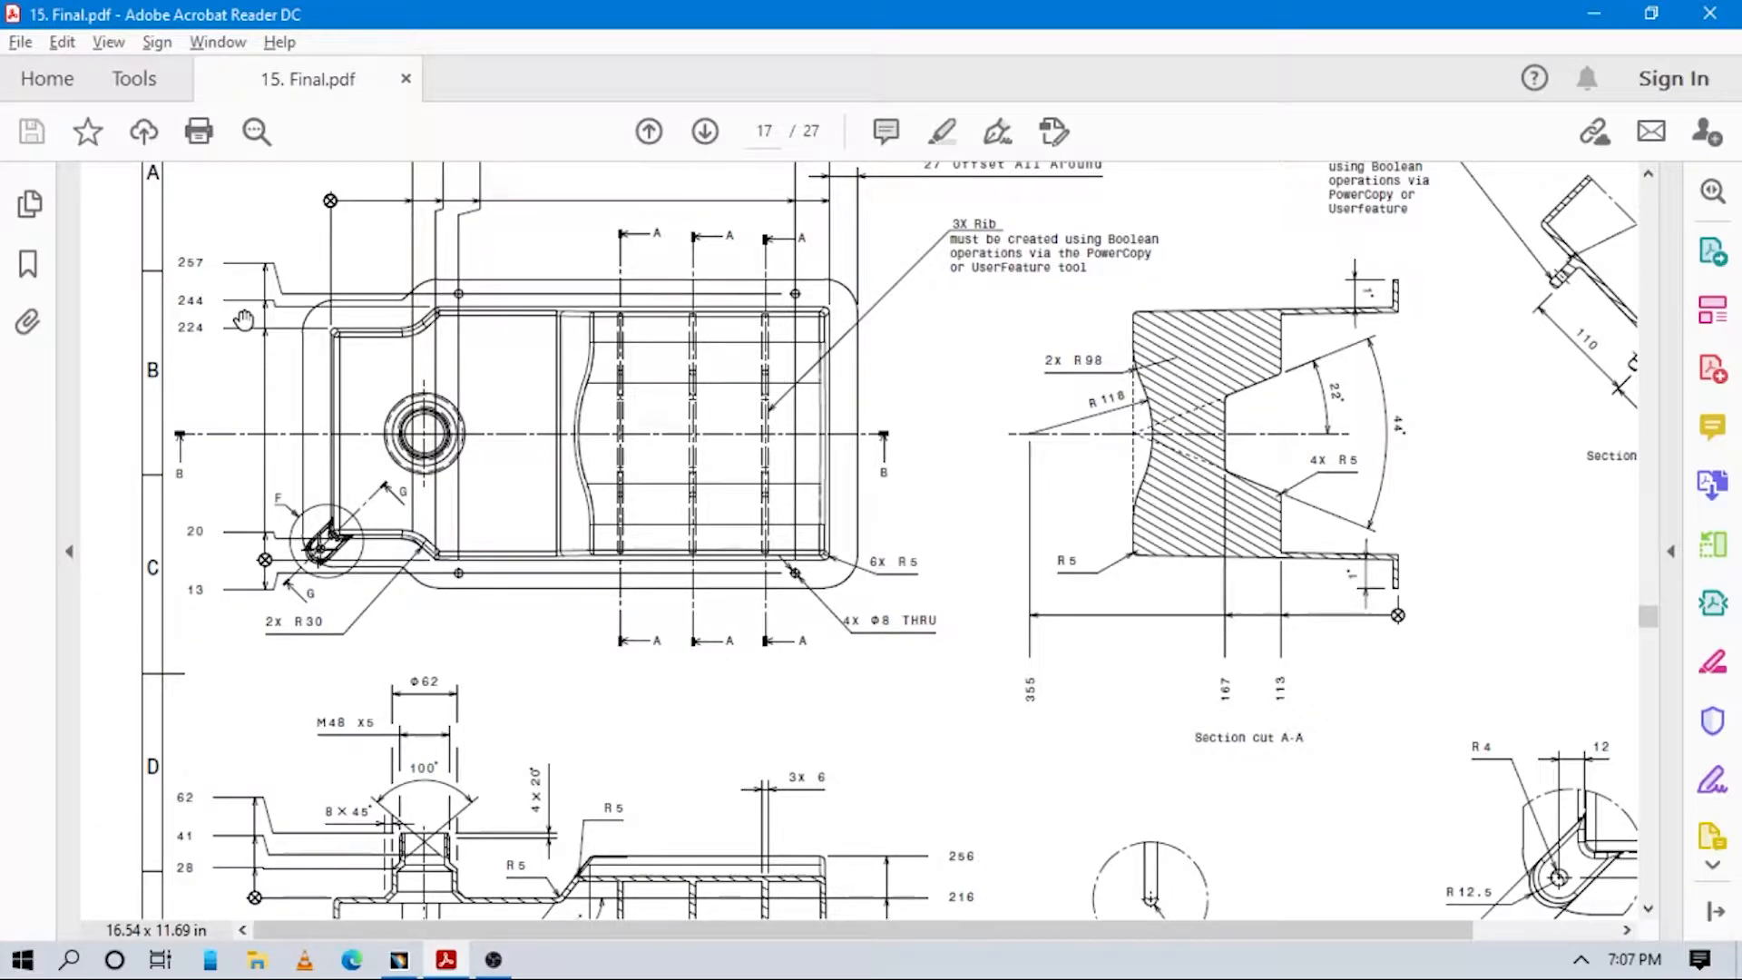
key("alt+Tab")
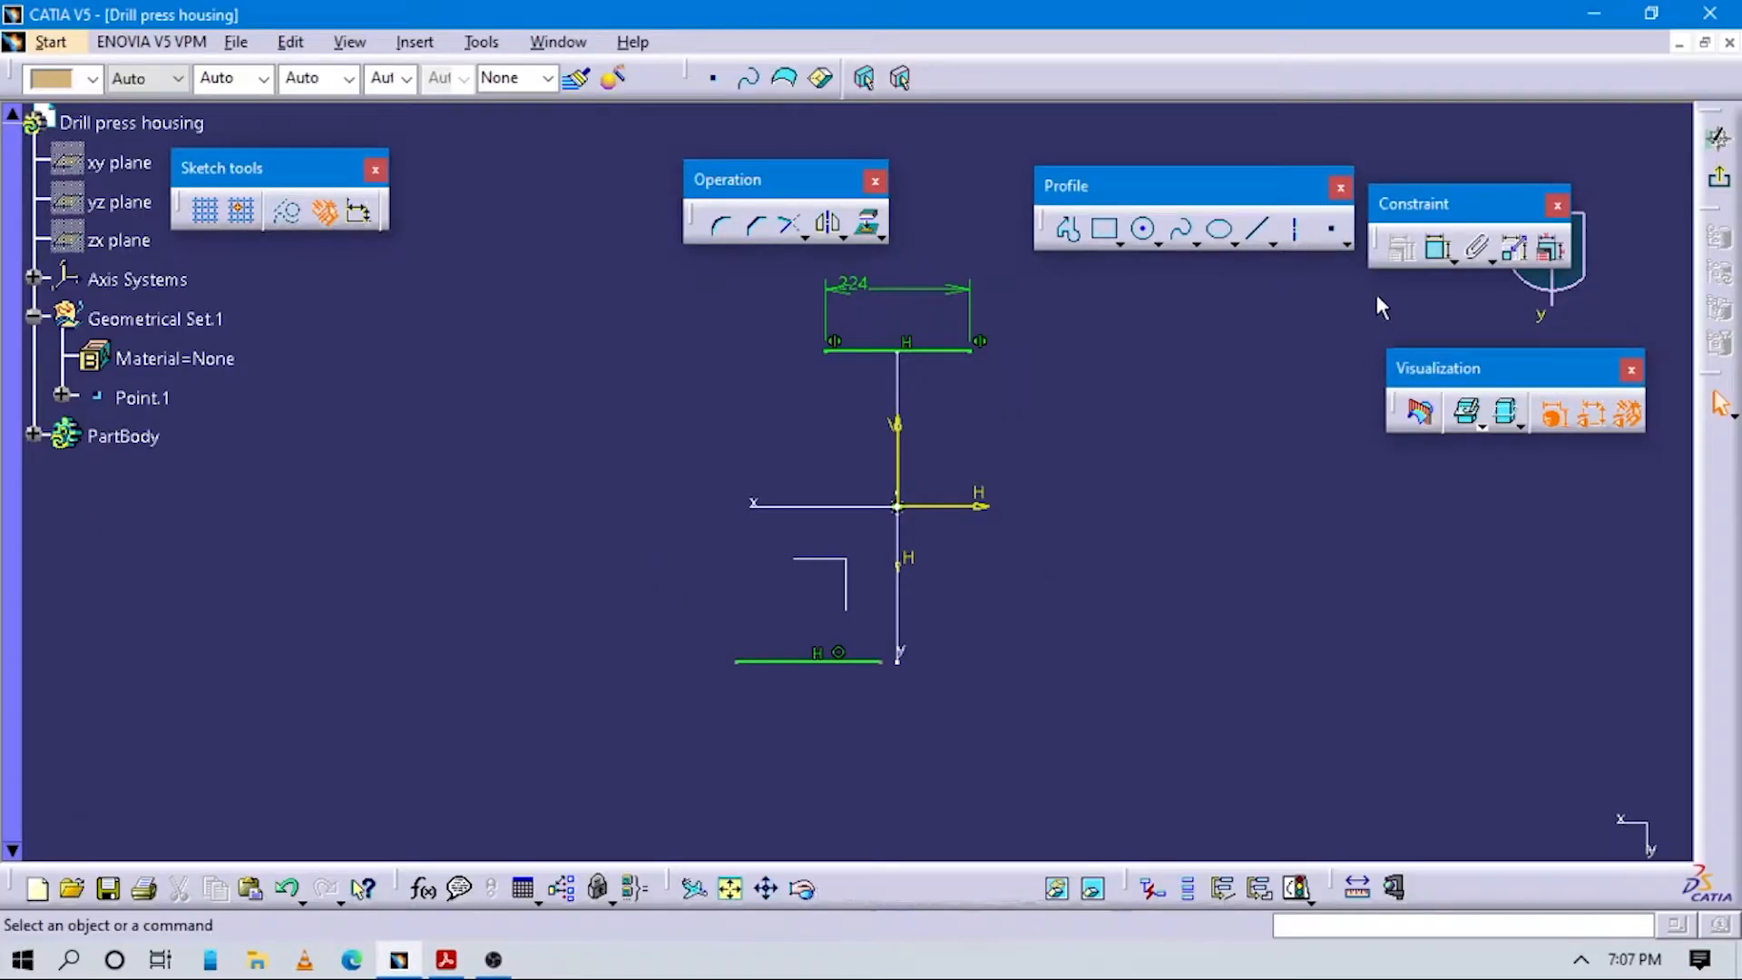
left_click(796, 660)
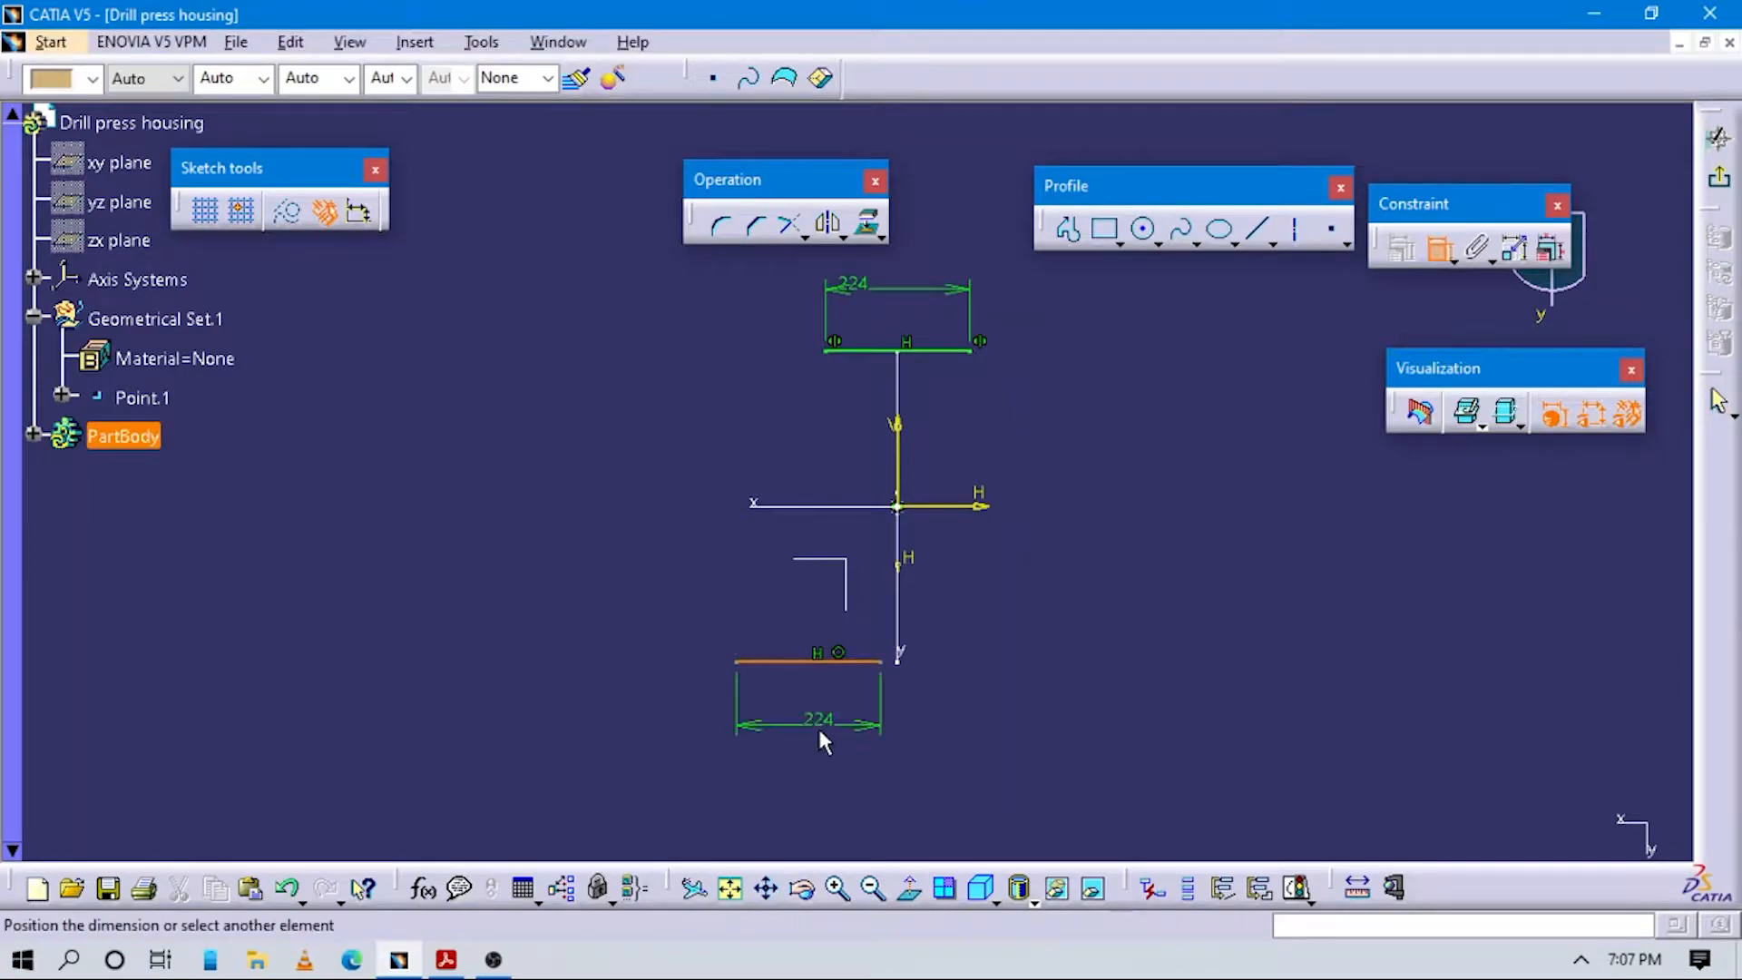
left_click(822, 723)
double_click(826, 718)
type("244mm")
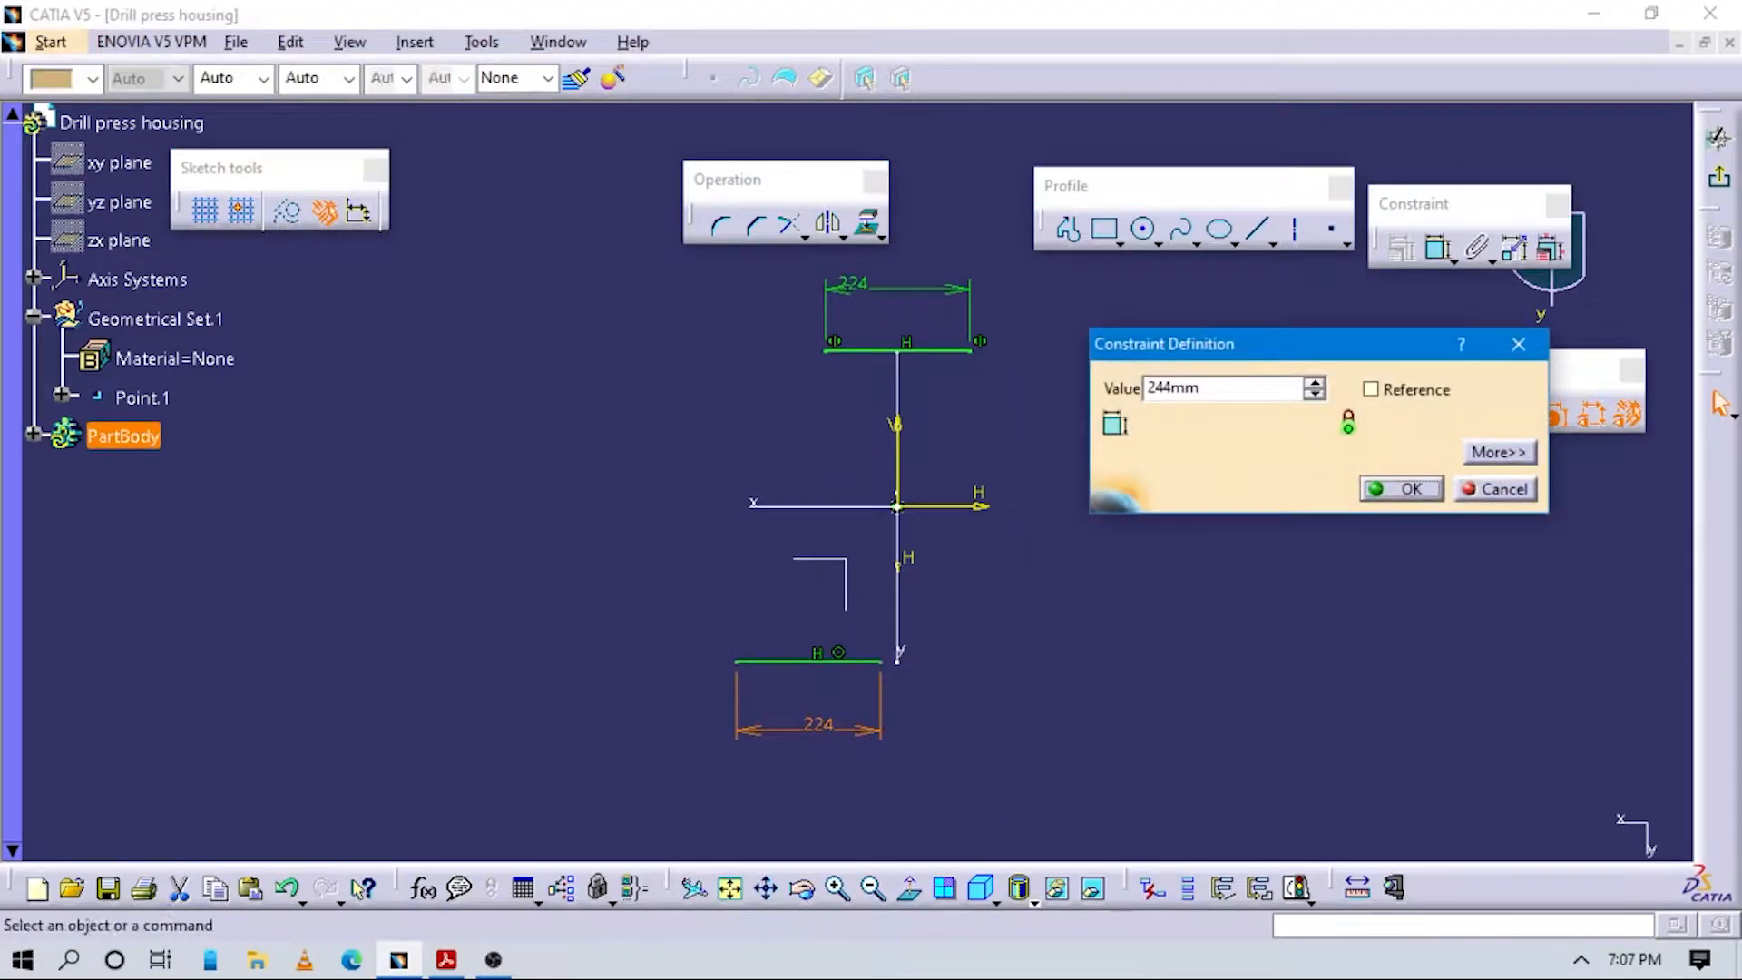
key("Return")
left_click(1320, 599)
Constrain the lower horizontal line's two endpoints to be symmetric about the sketch's vertical axis.
left_click(1438, 247)
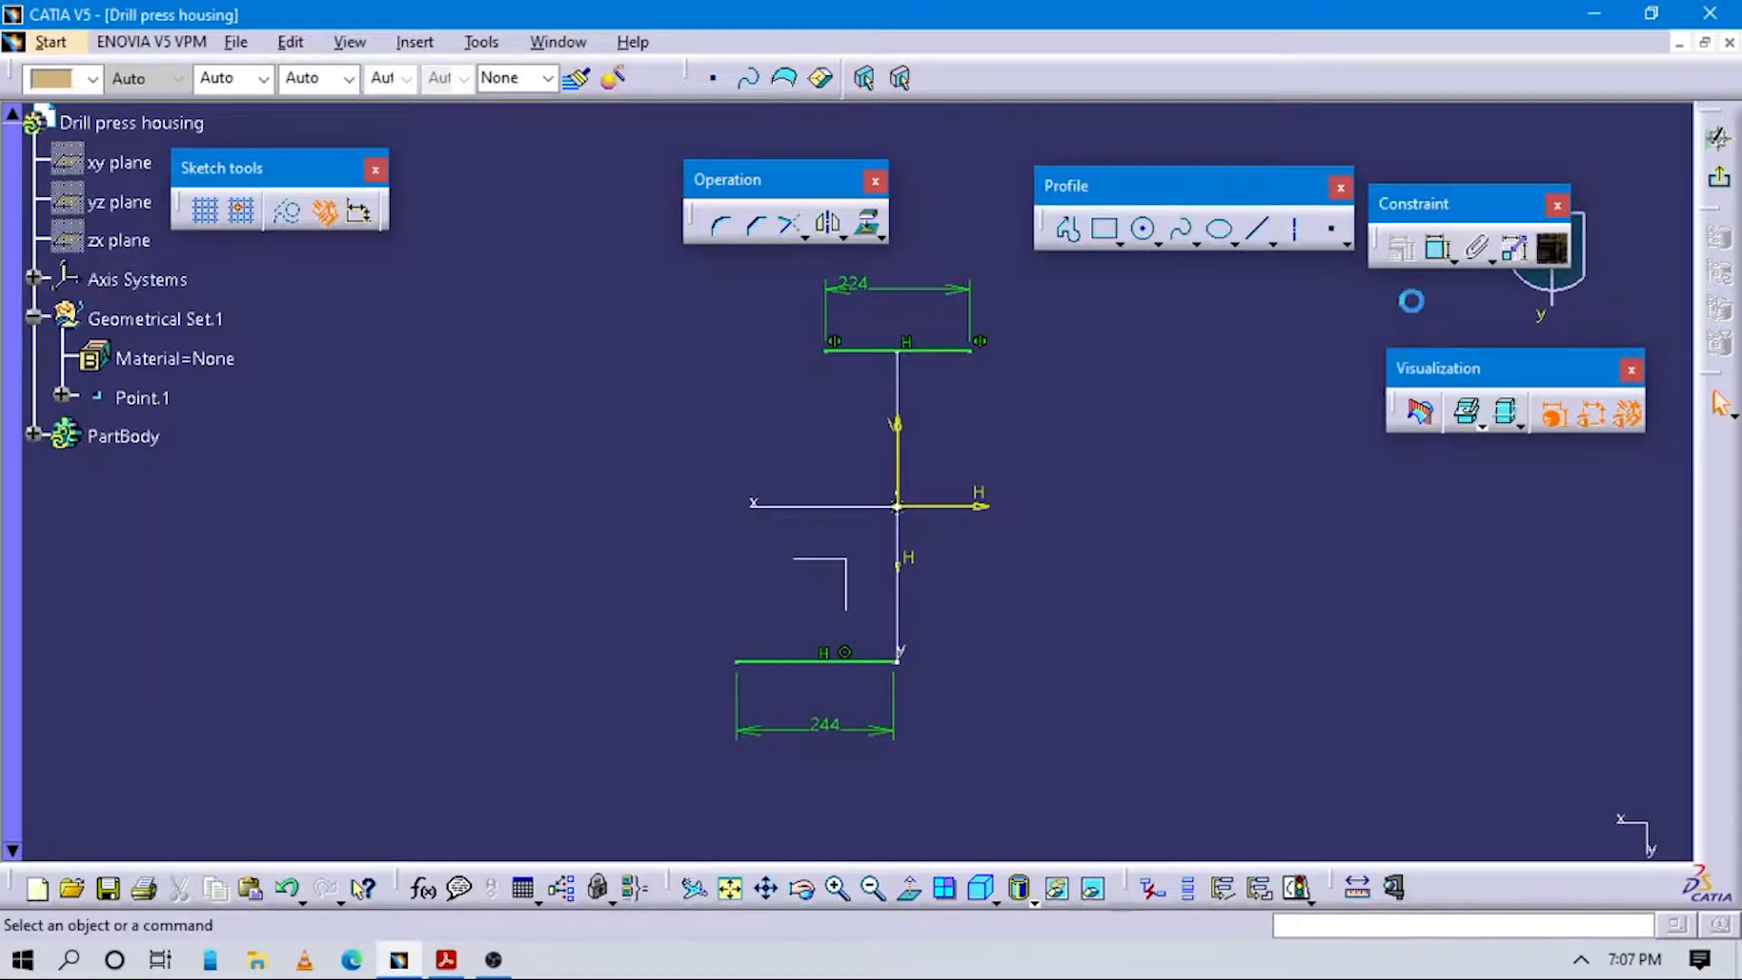
left_click(739, 663)
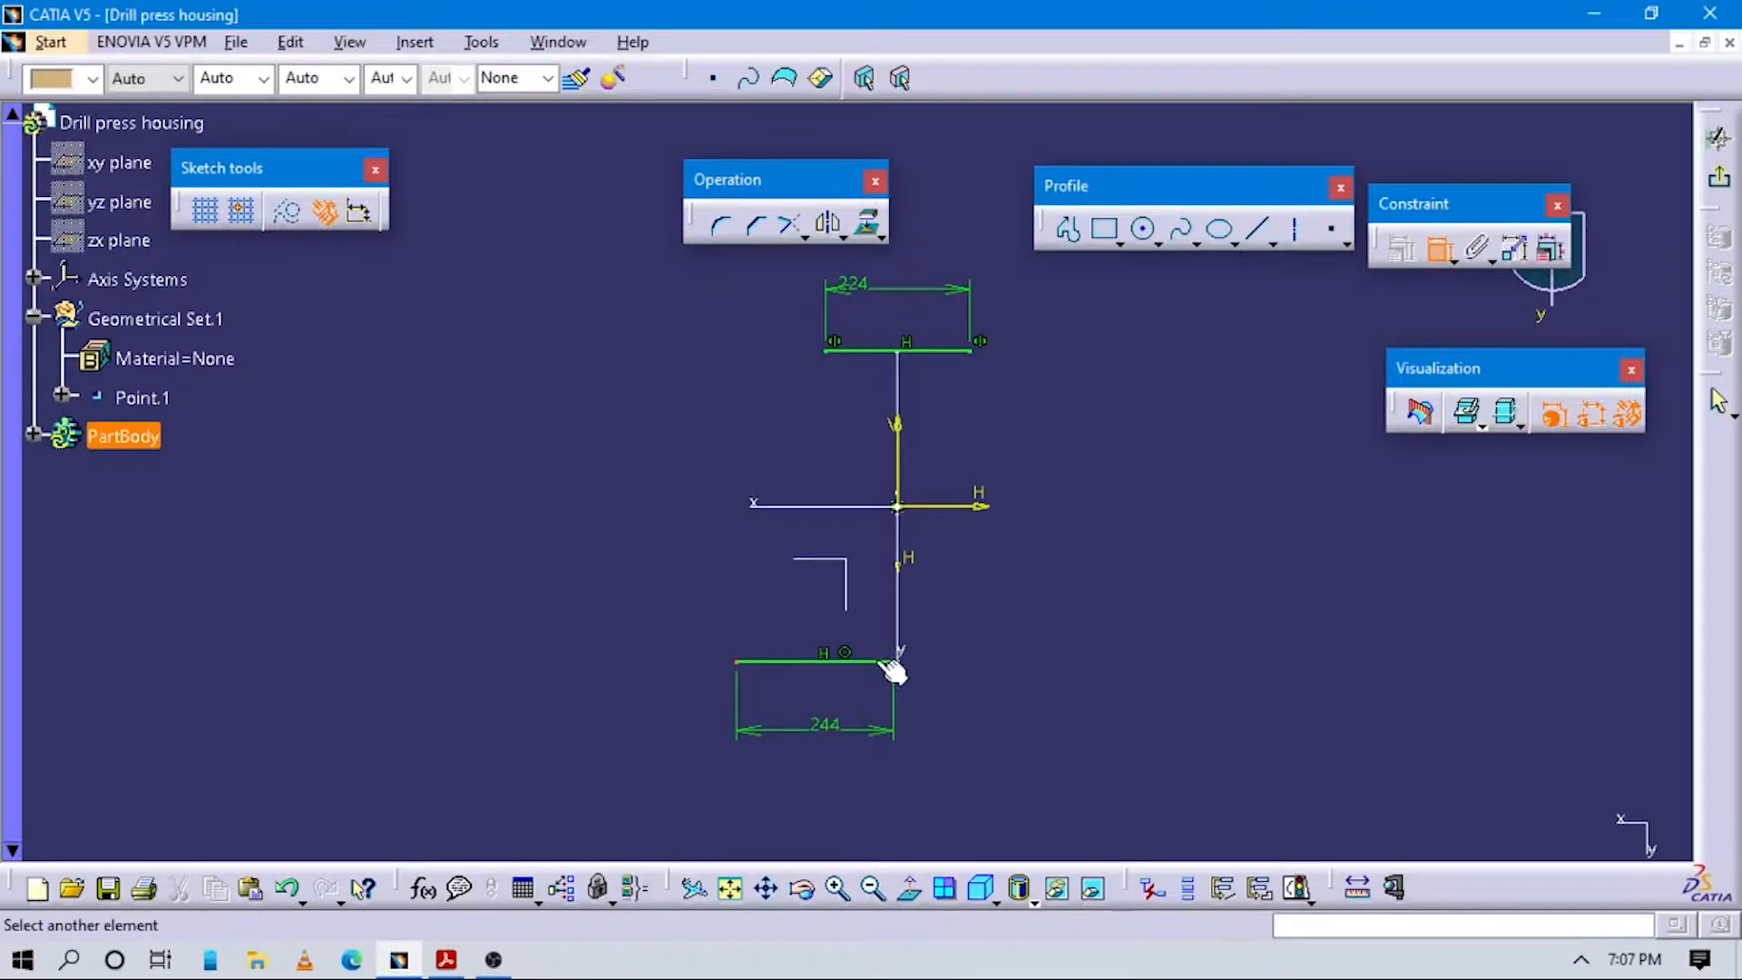
right_click(1010, 633)
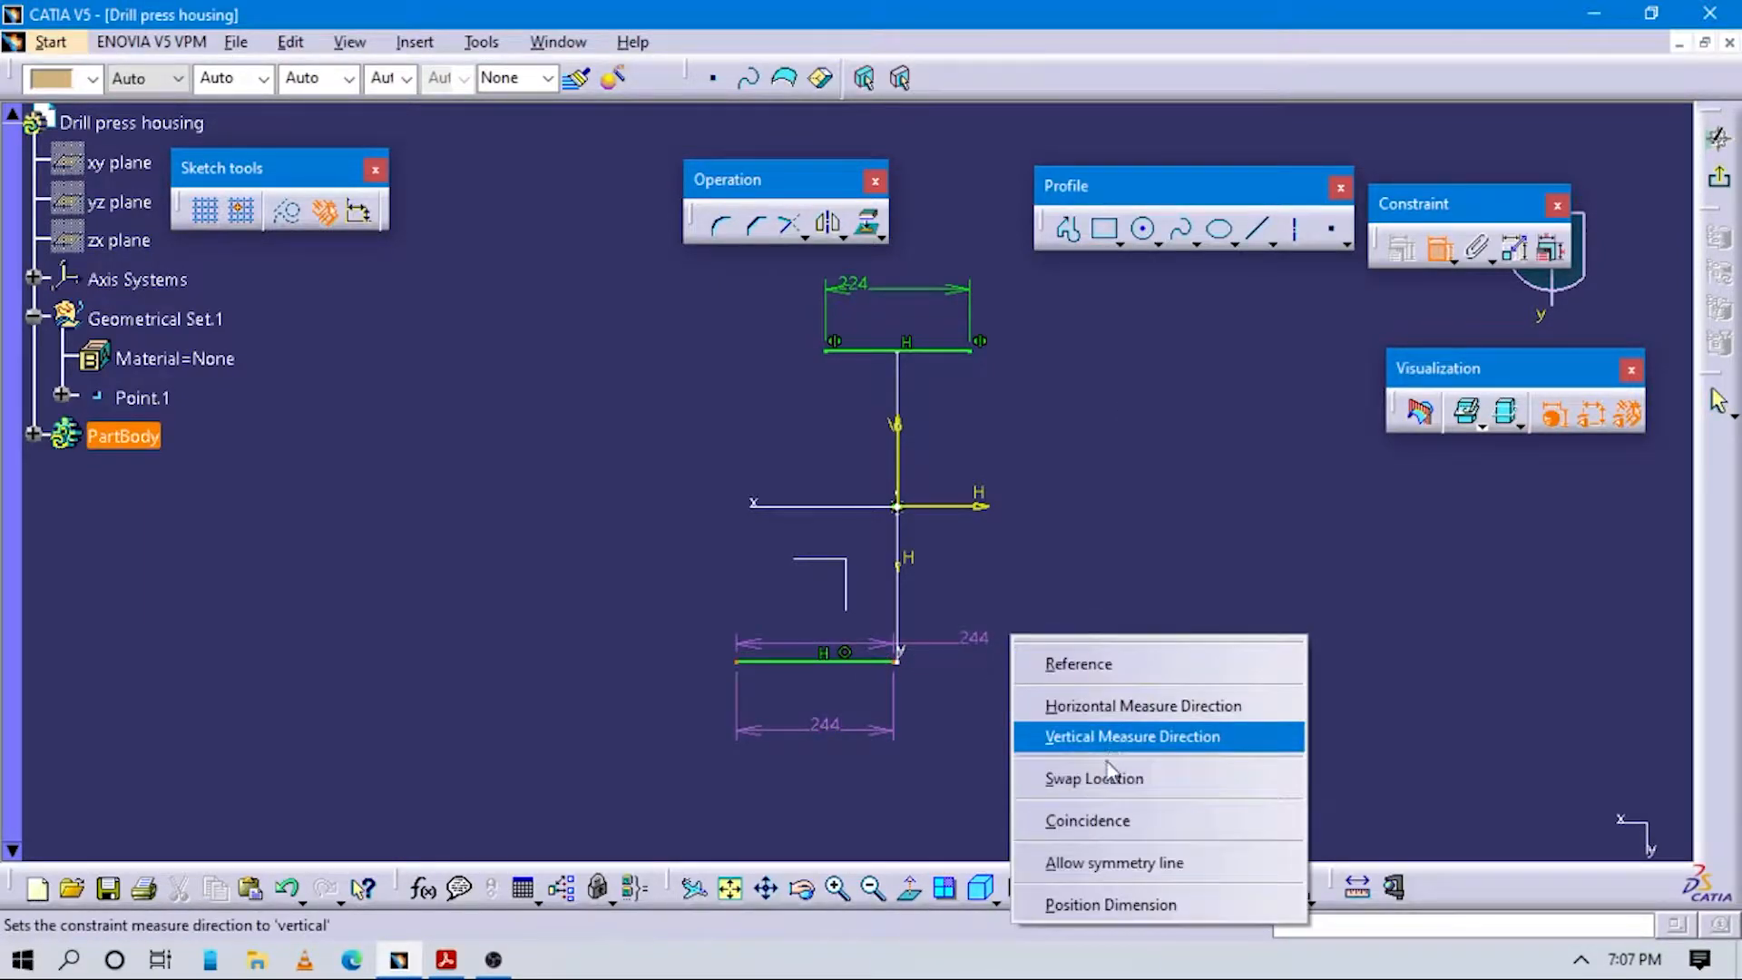
left_click(1060, 864)
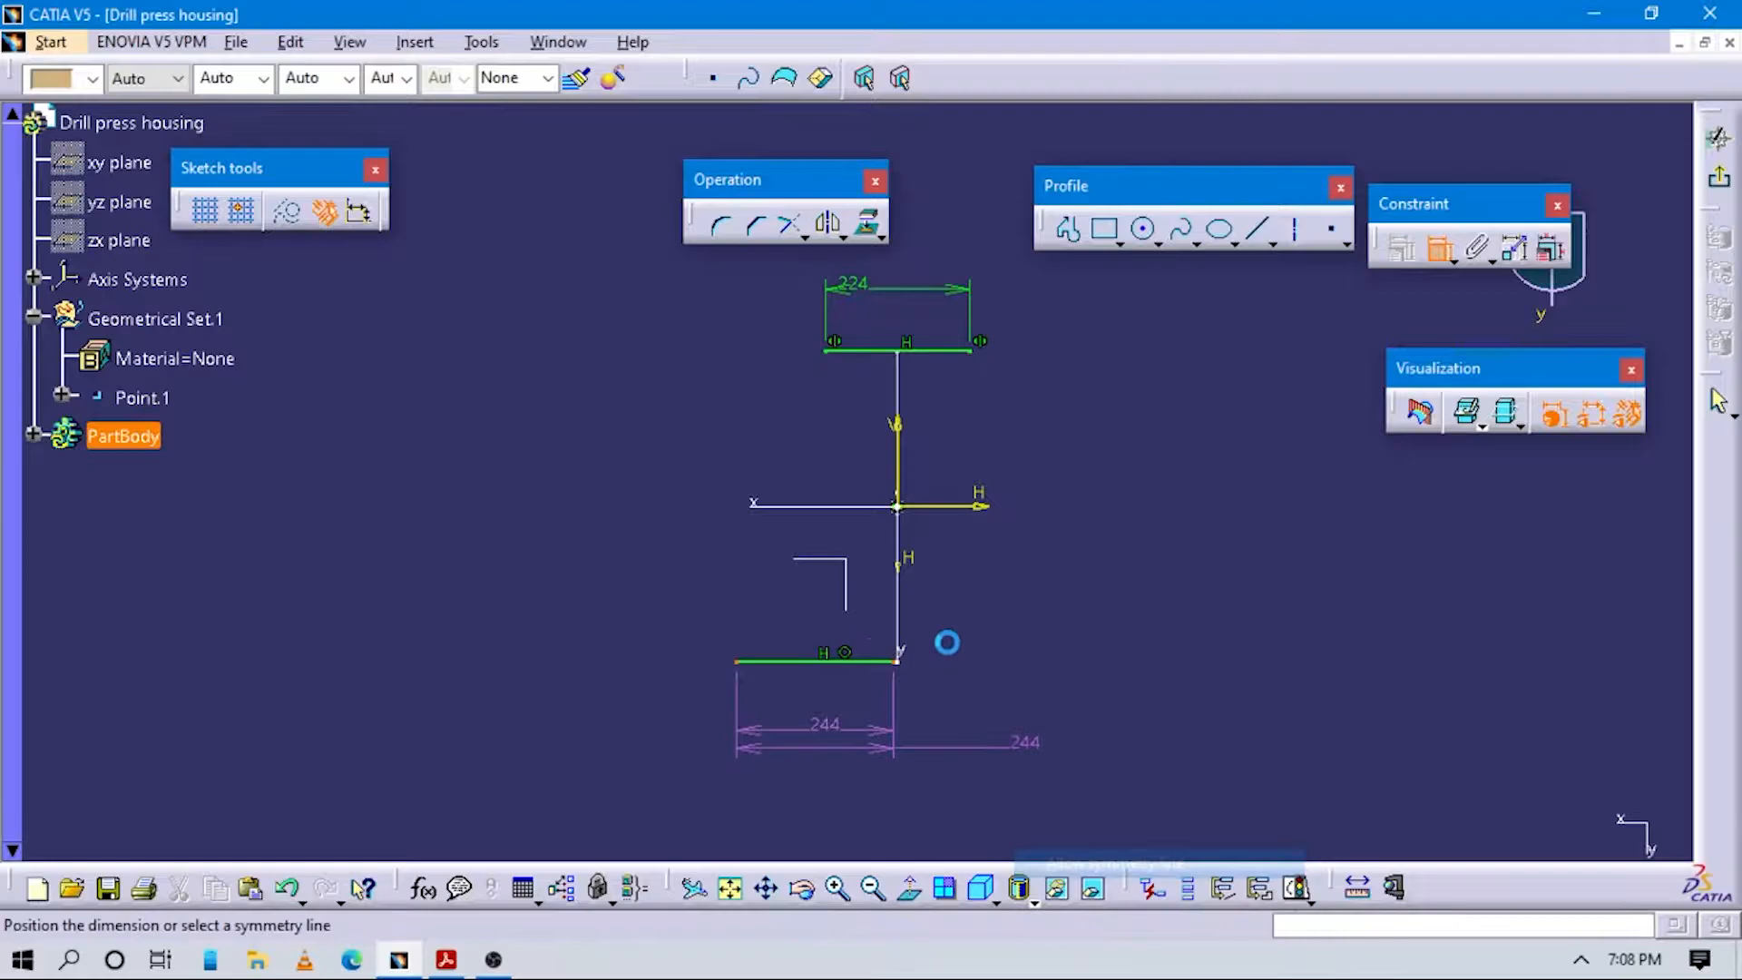
left_click(902, 453)
middle_click_drag(917, 475, 1042, 568)
Following the drawing, sketch a vertical line about 310 mm long upward from the lower line's right endpoint, stopping short of the upper line.
key("alt+Tab")
scroll(626, 483, "up", 3)
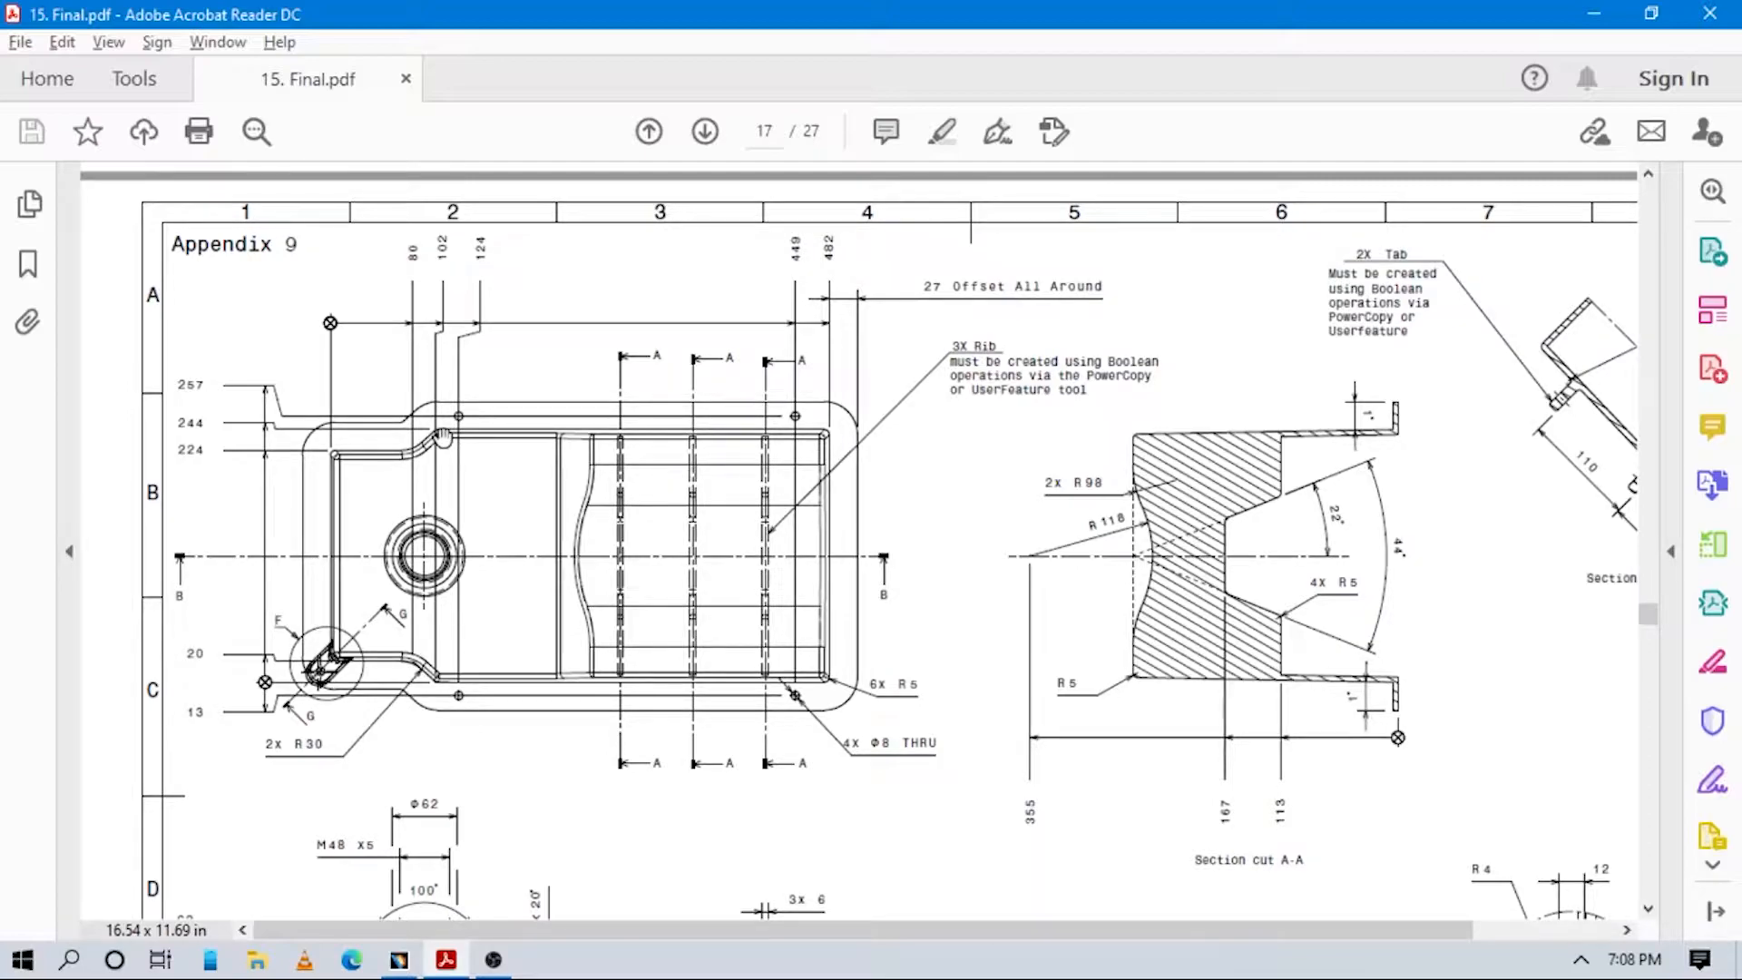
key("alt+Tab")
middle_click_drag(987, 591, 1093, 612)
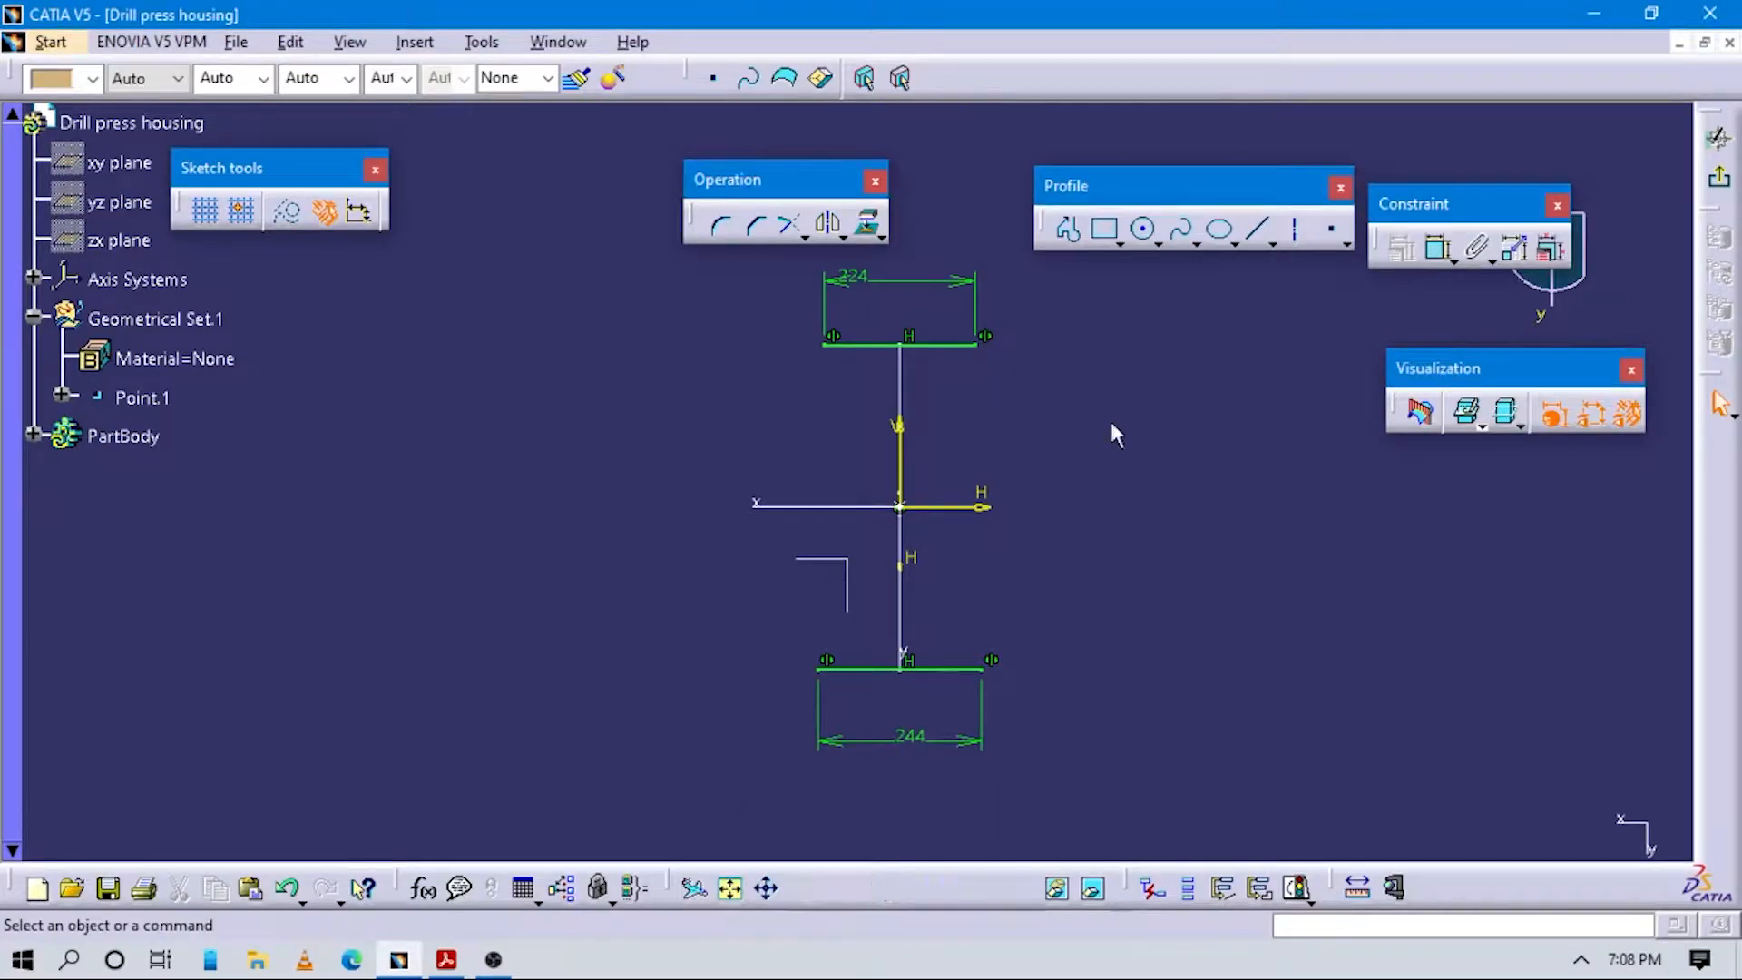
left_click(1067, 238)
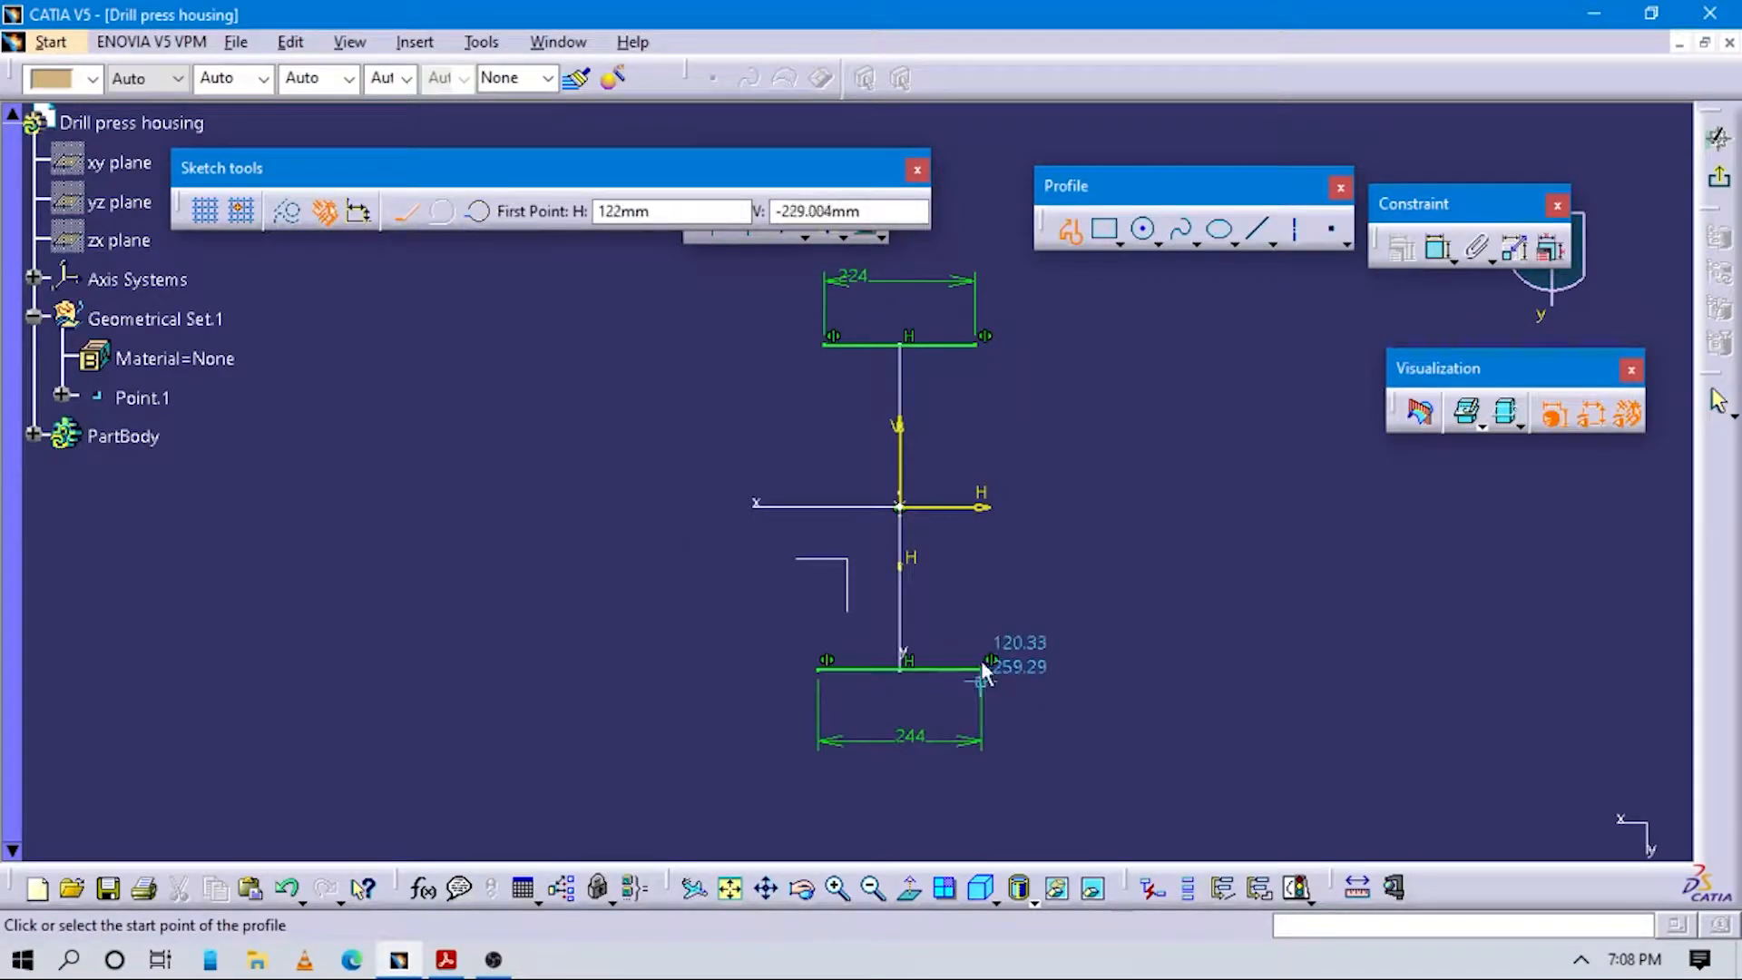
left_click(983, 667)
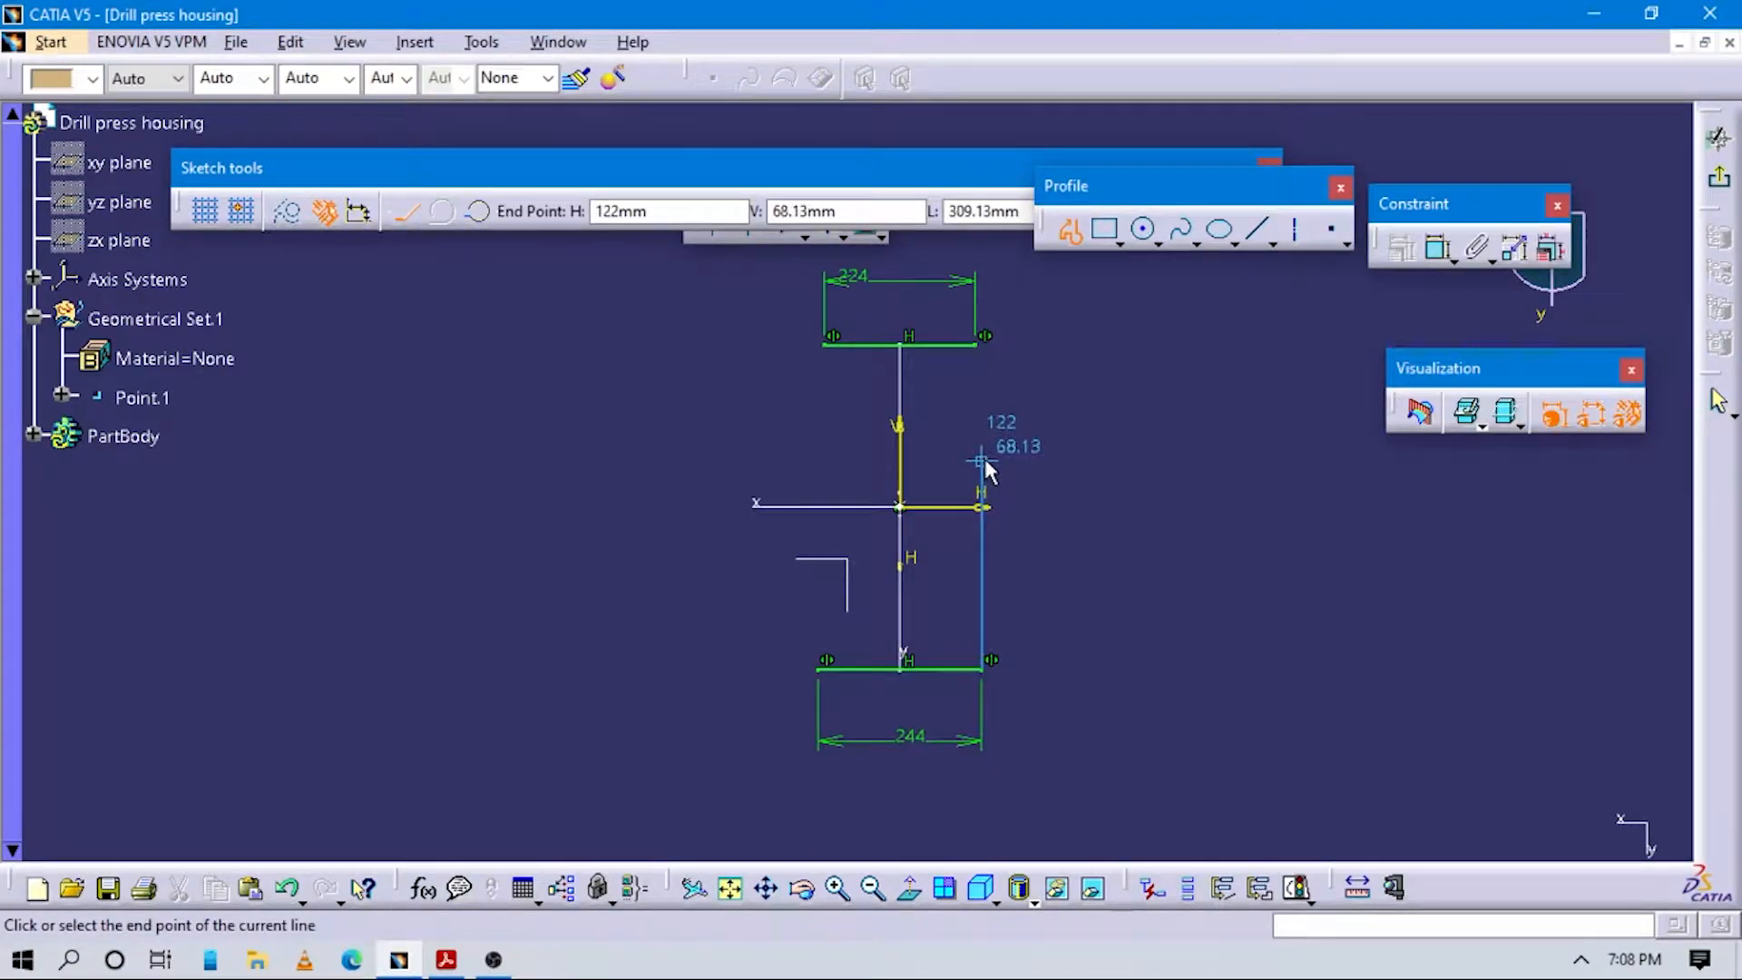
double_click(984, 455)
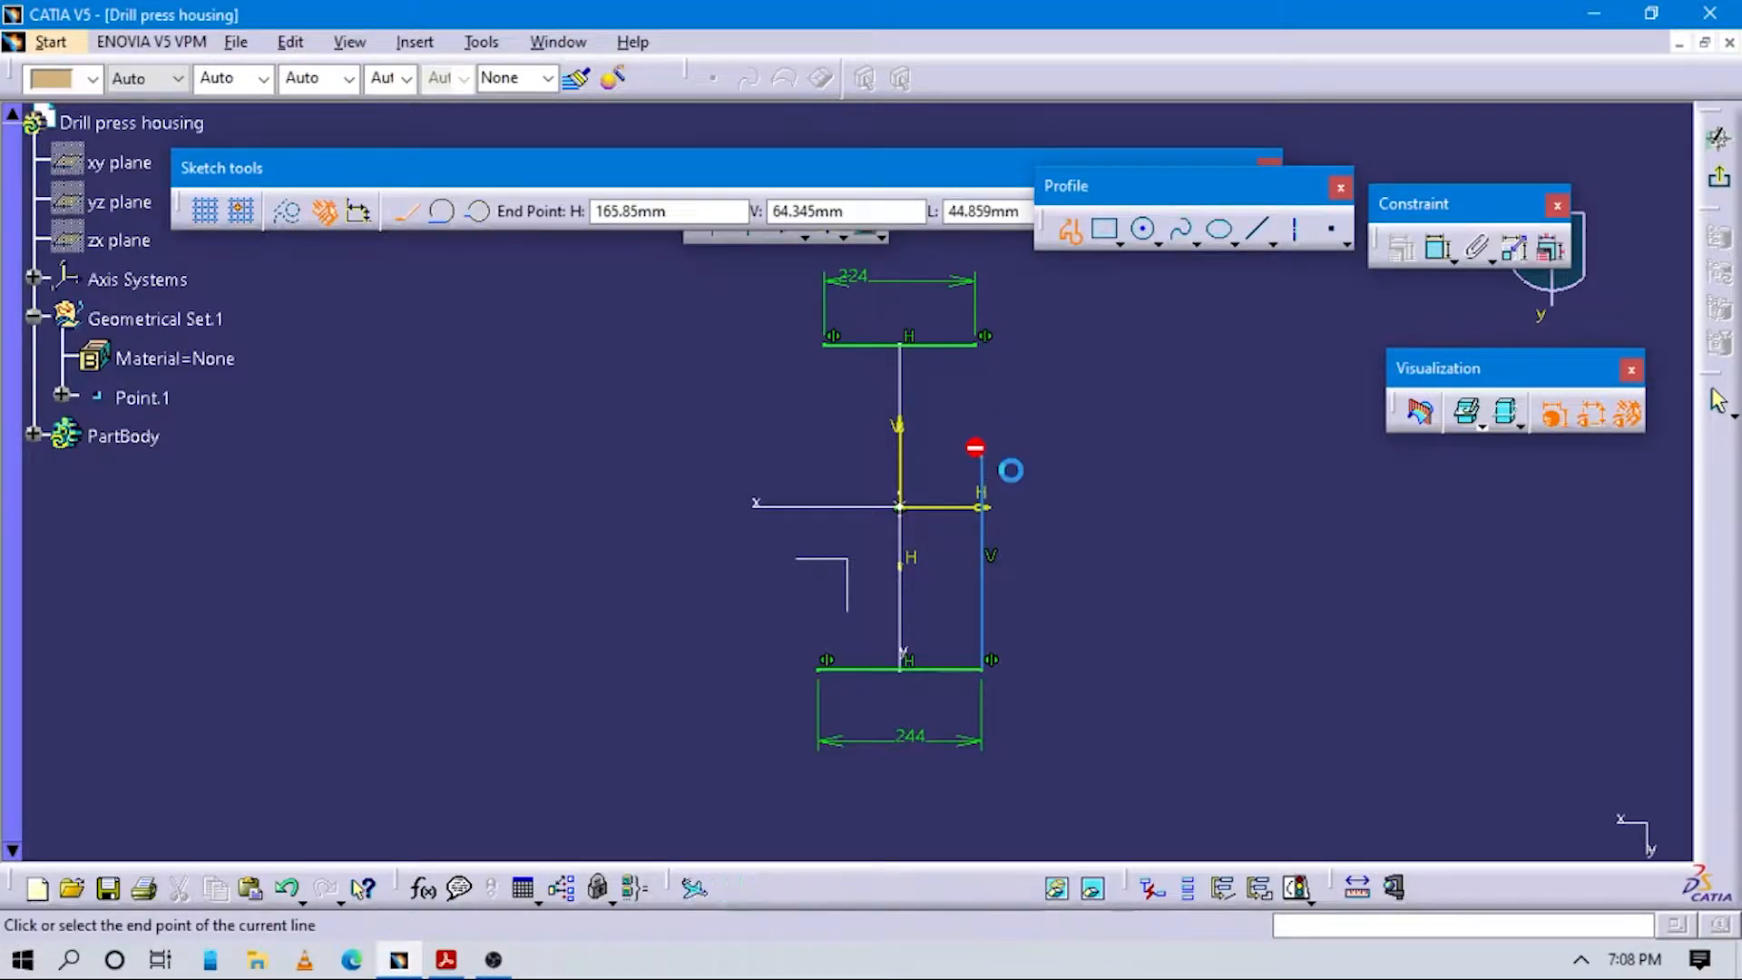
Dimension the vertical distance from the upper line to the vertical line's free end and set it to 102 mm, following the drawing.
key("alt+Tab")
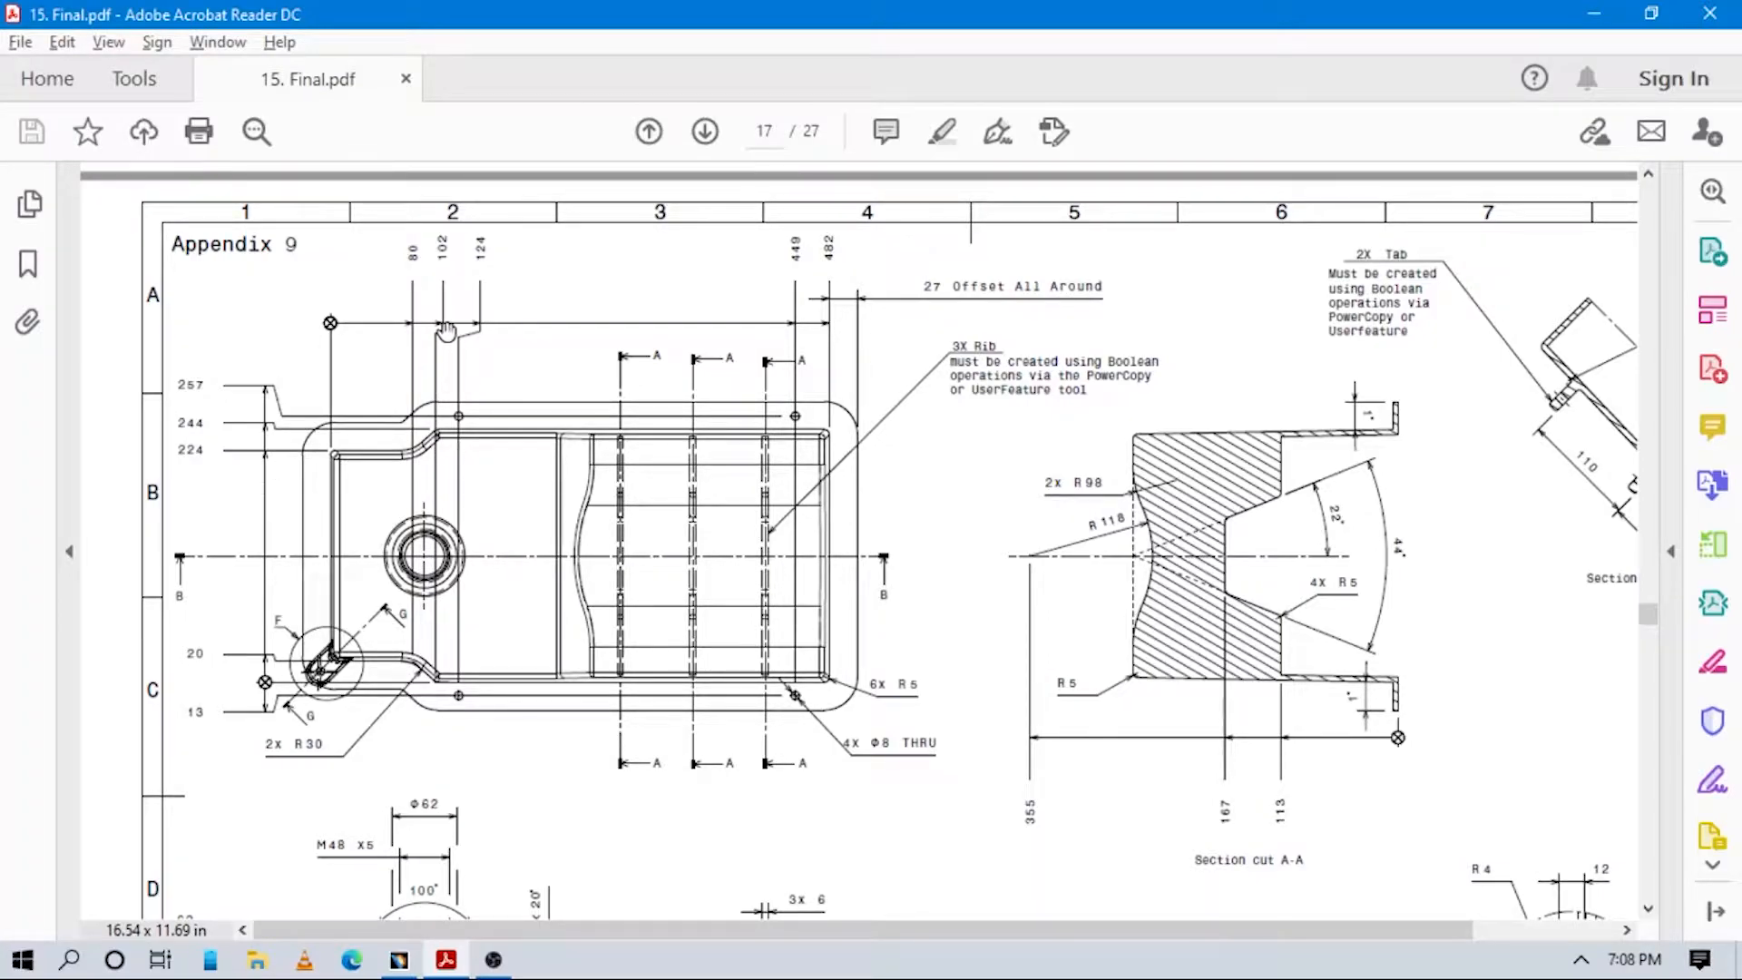
key("alt+Tab")
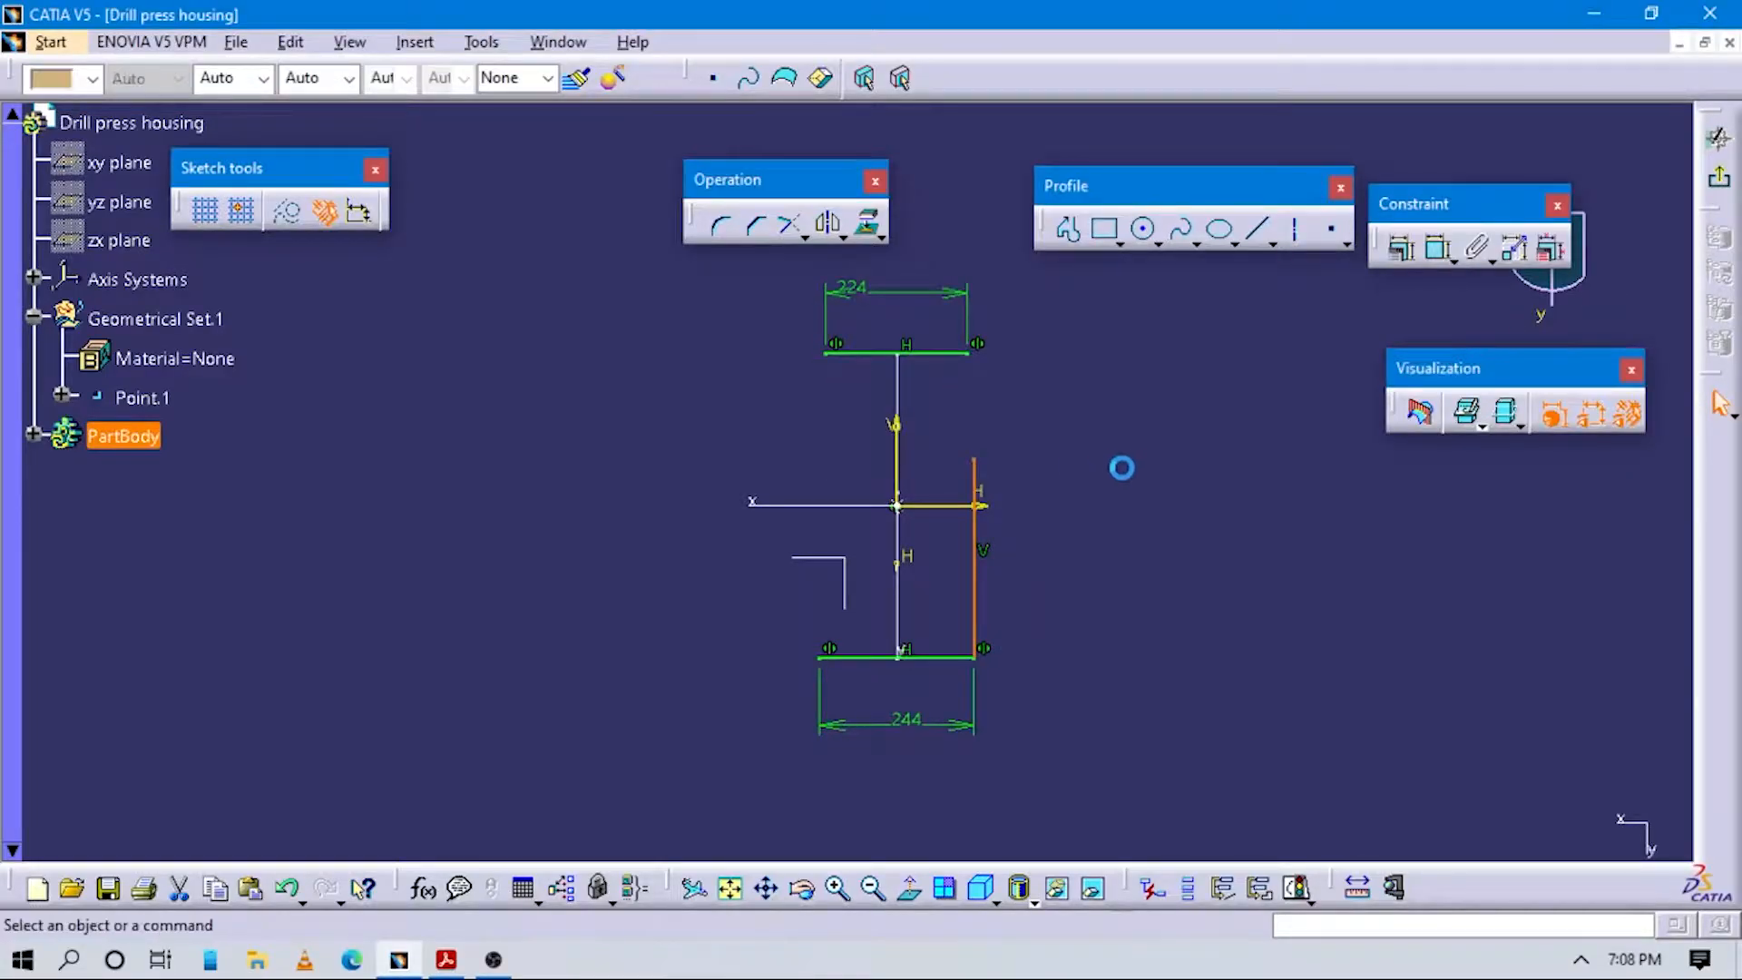
left_click(952, 353)
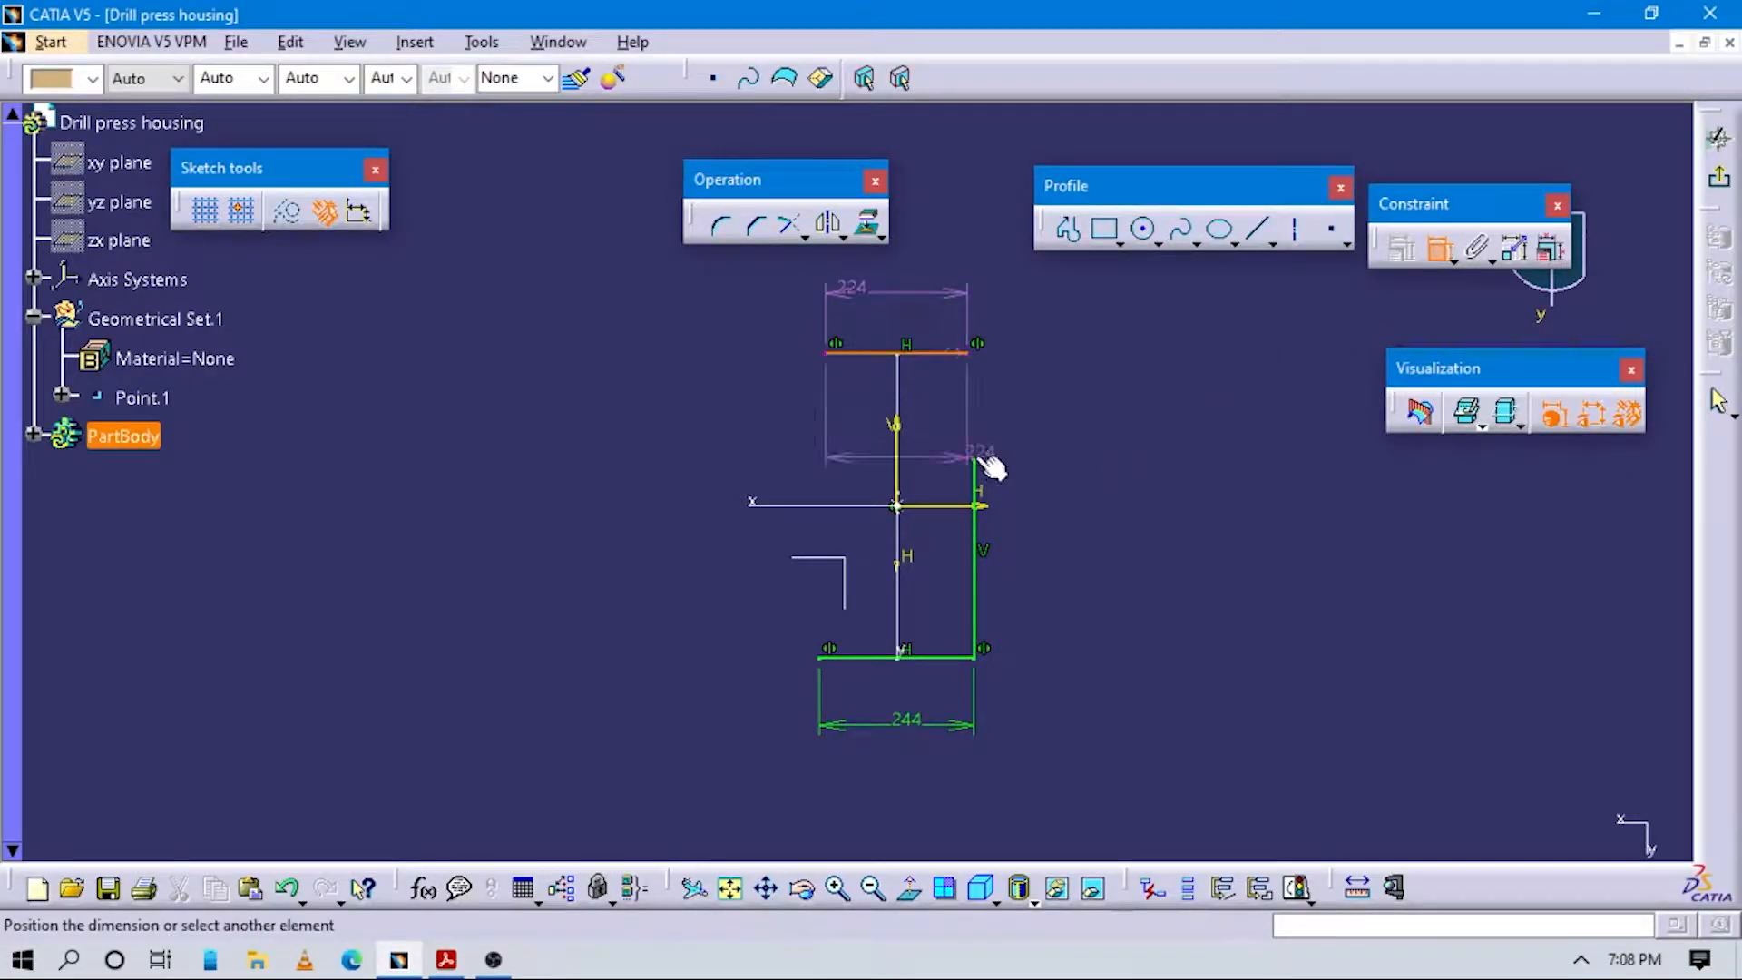
left_click(984, 460)
left_click(1073, 413)
double_click(1084, 444)
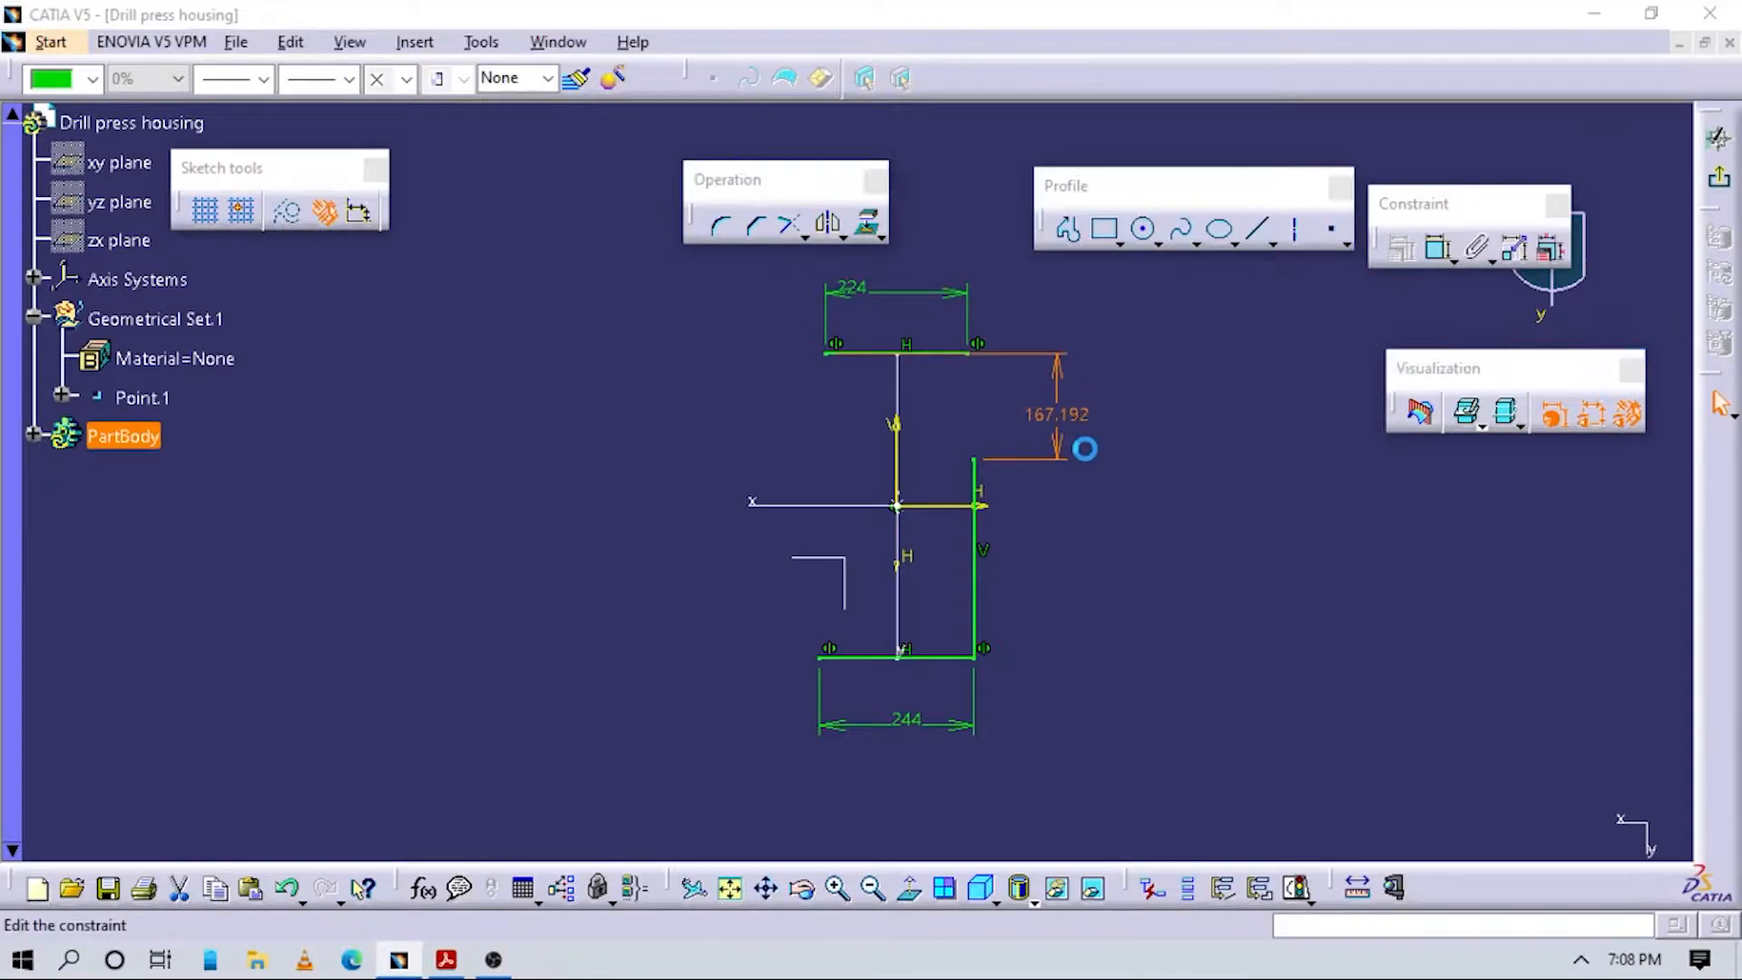
key("alt+Tab")
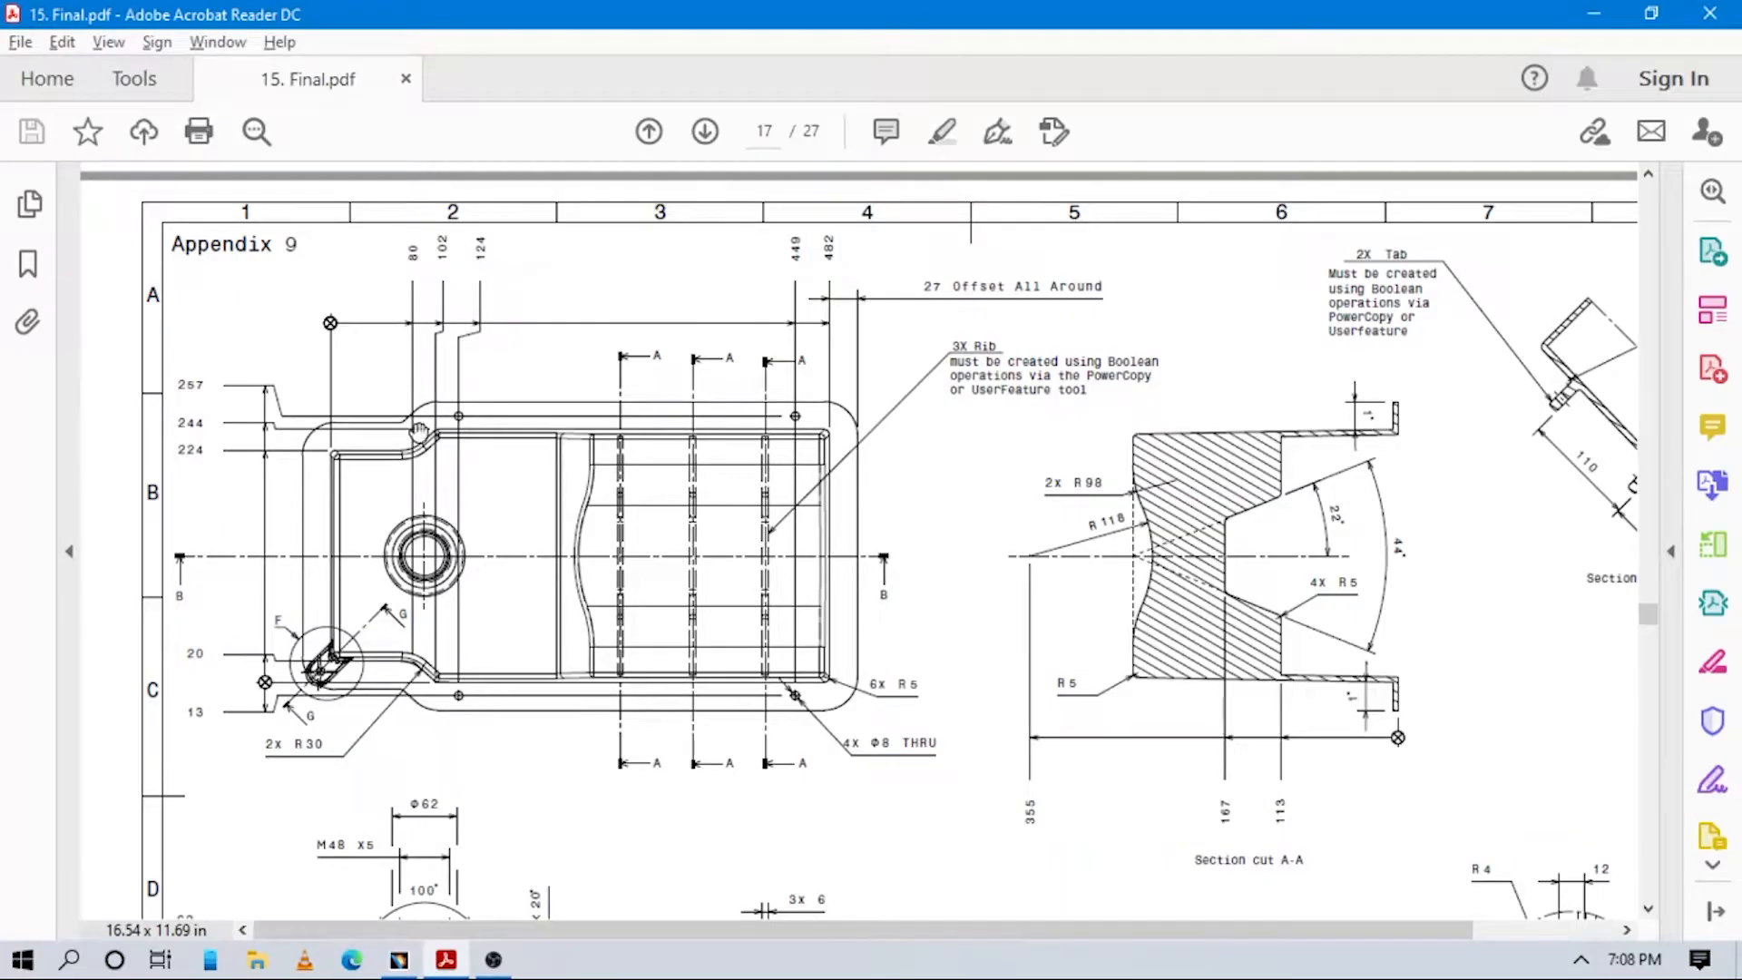
key("alt+Tab")
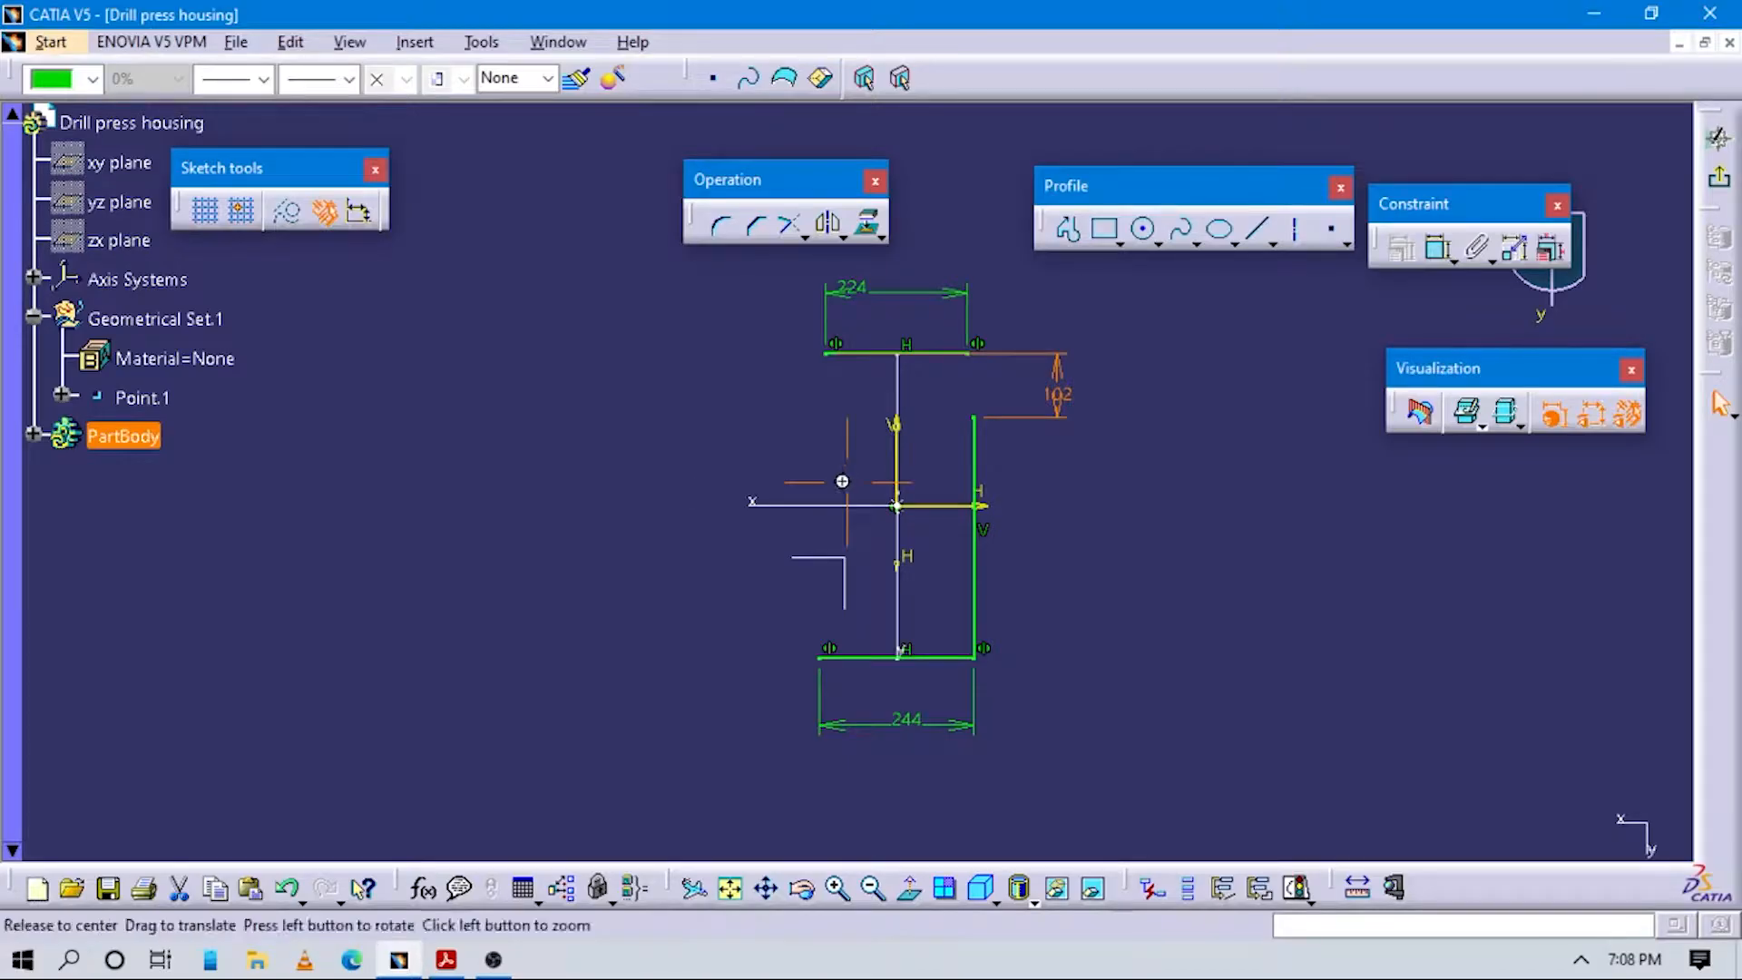
Sketch a short vertical line down from the upper line's right endpoint and dimension its length to 80 mm.
left_click(1069, 230)
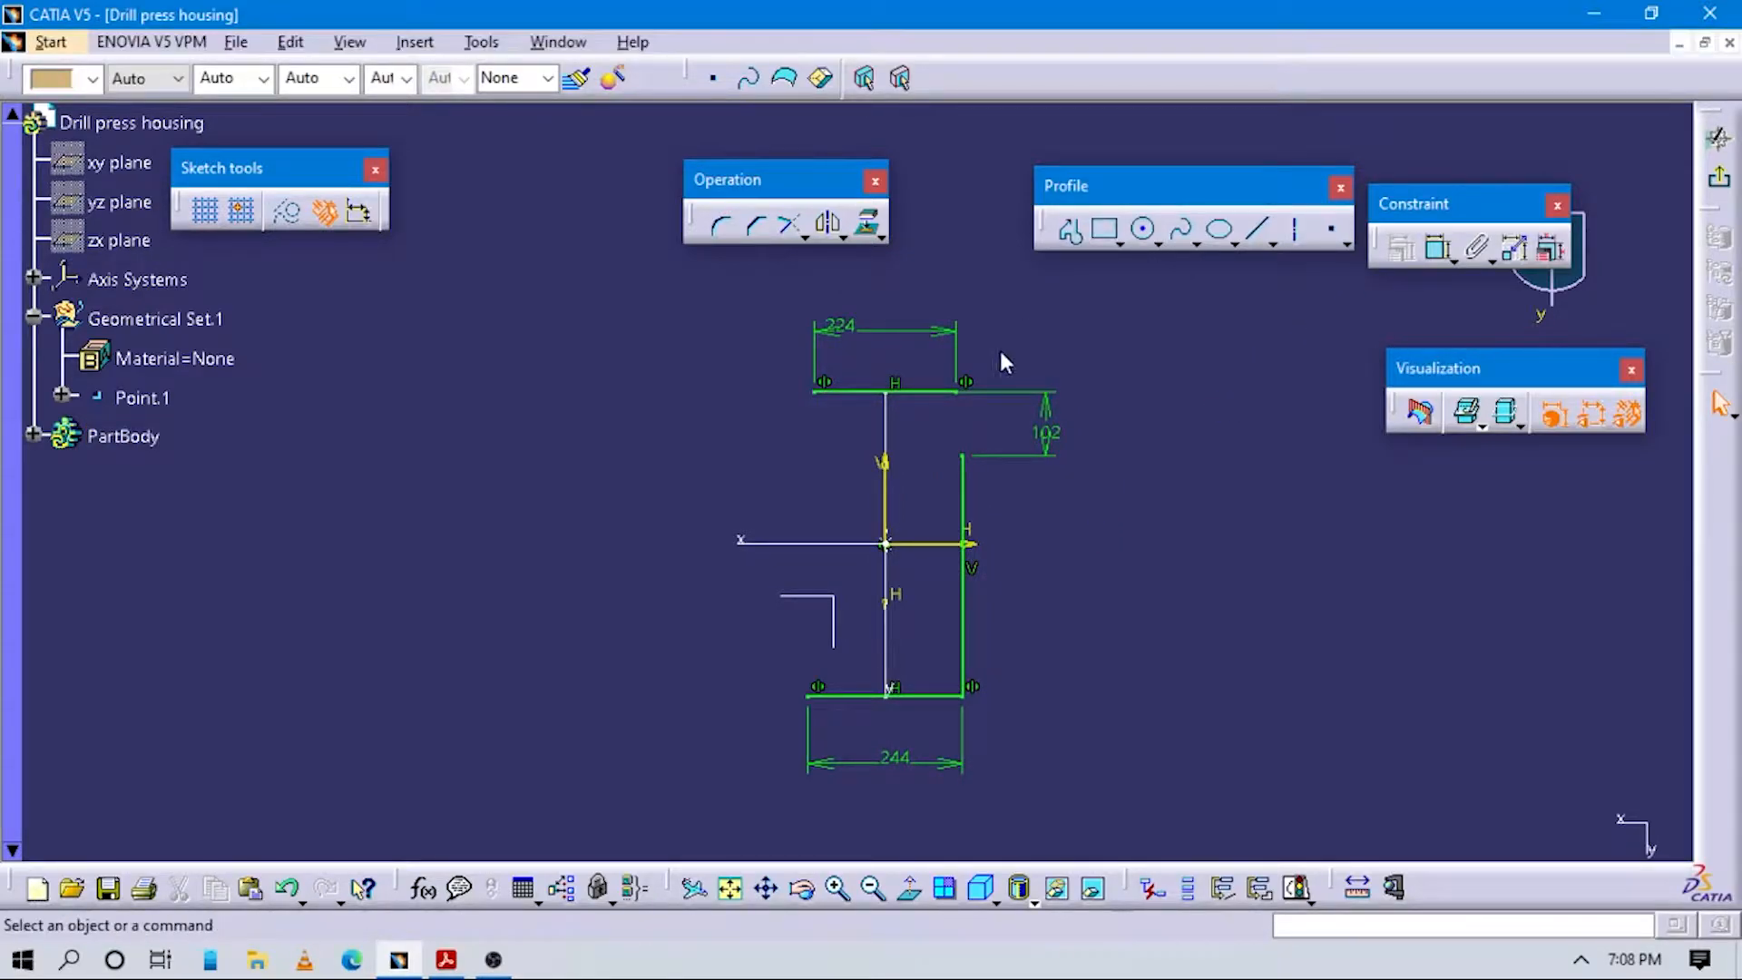
left_click(957, 393)
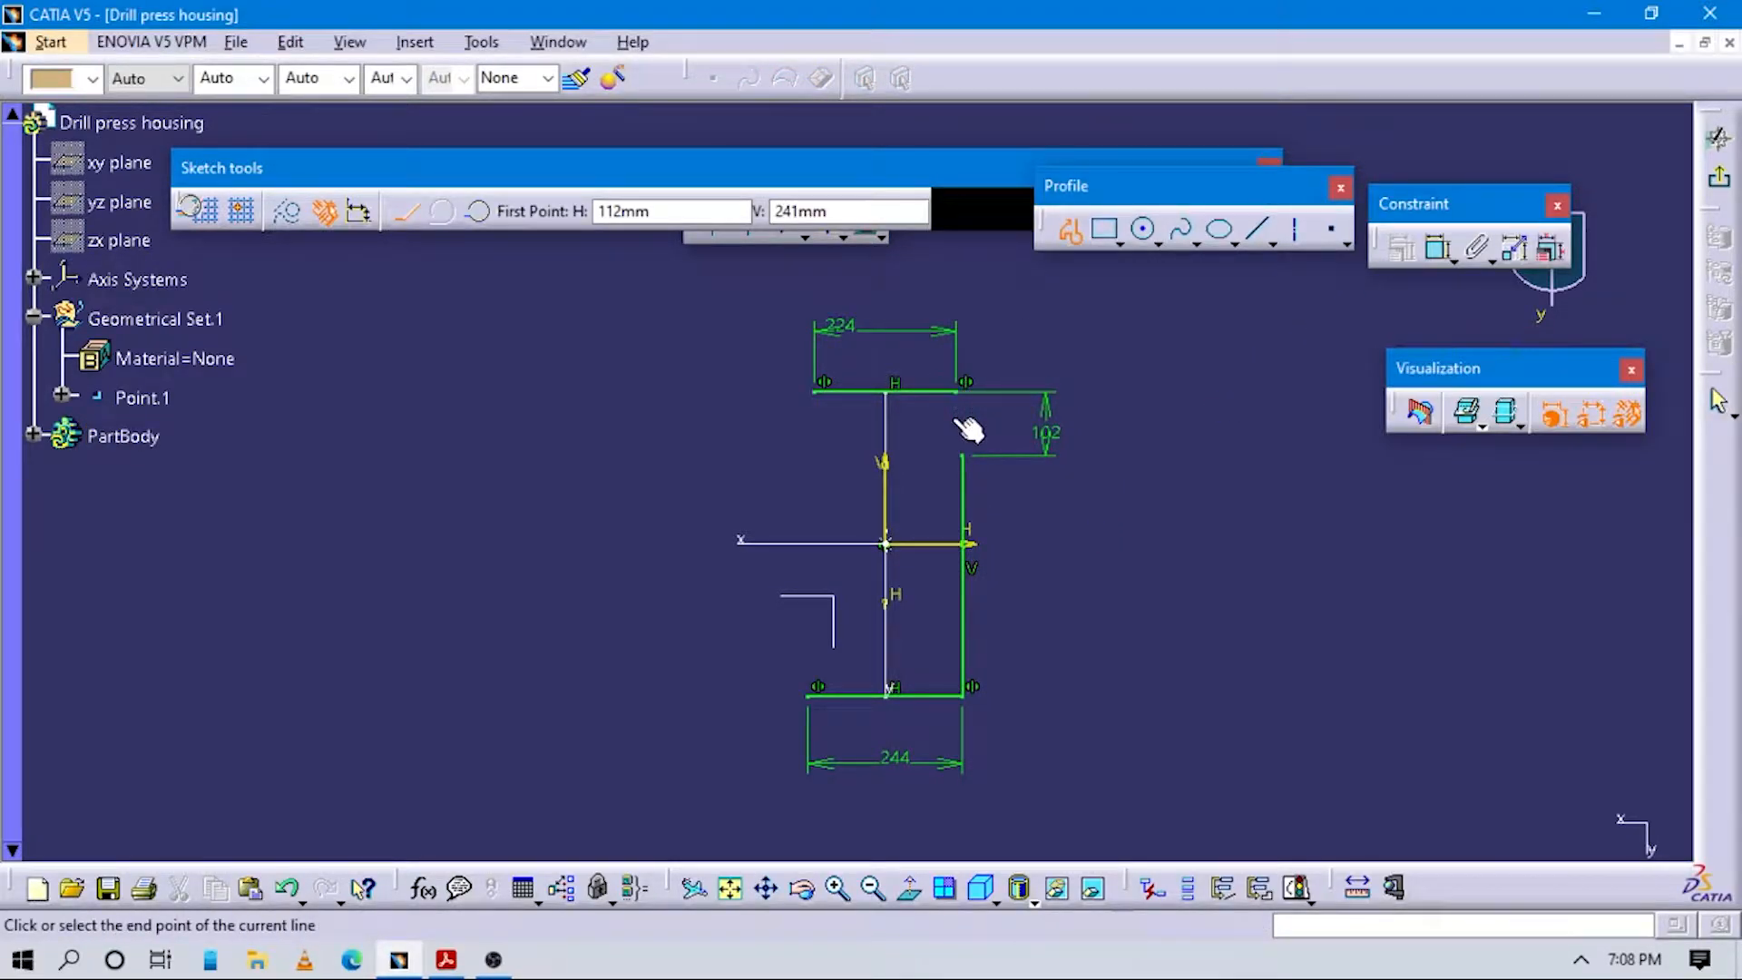
mouse_move(1108, 535)
middle_mouse_down()
mouse_move(1040, 433)
mouse_move(1162, 381)
middle_mouse_up()
double_click(916, 431)
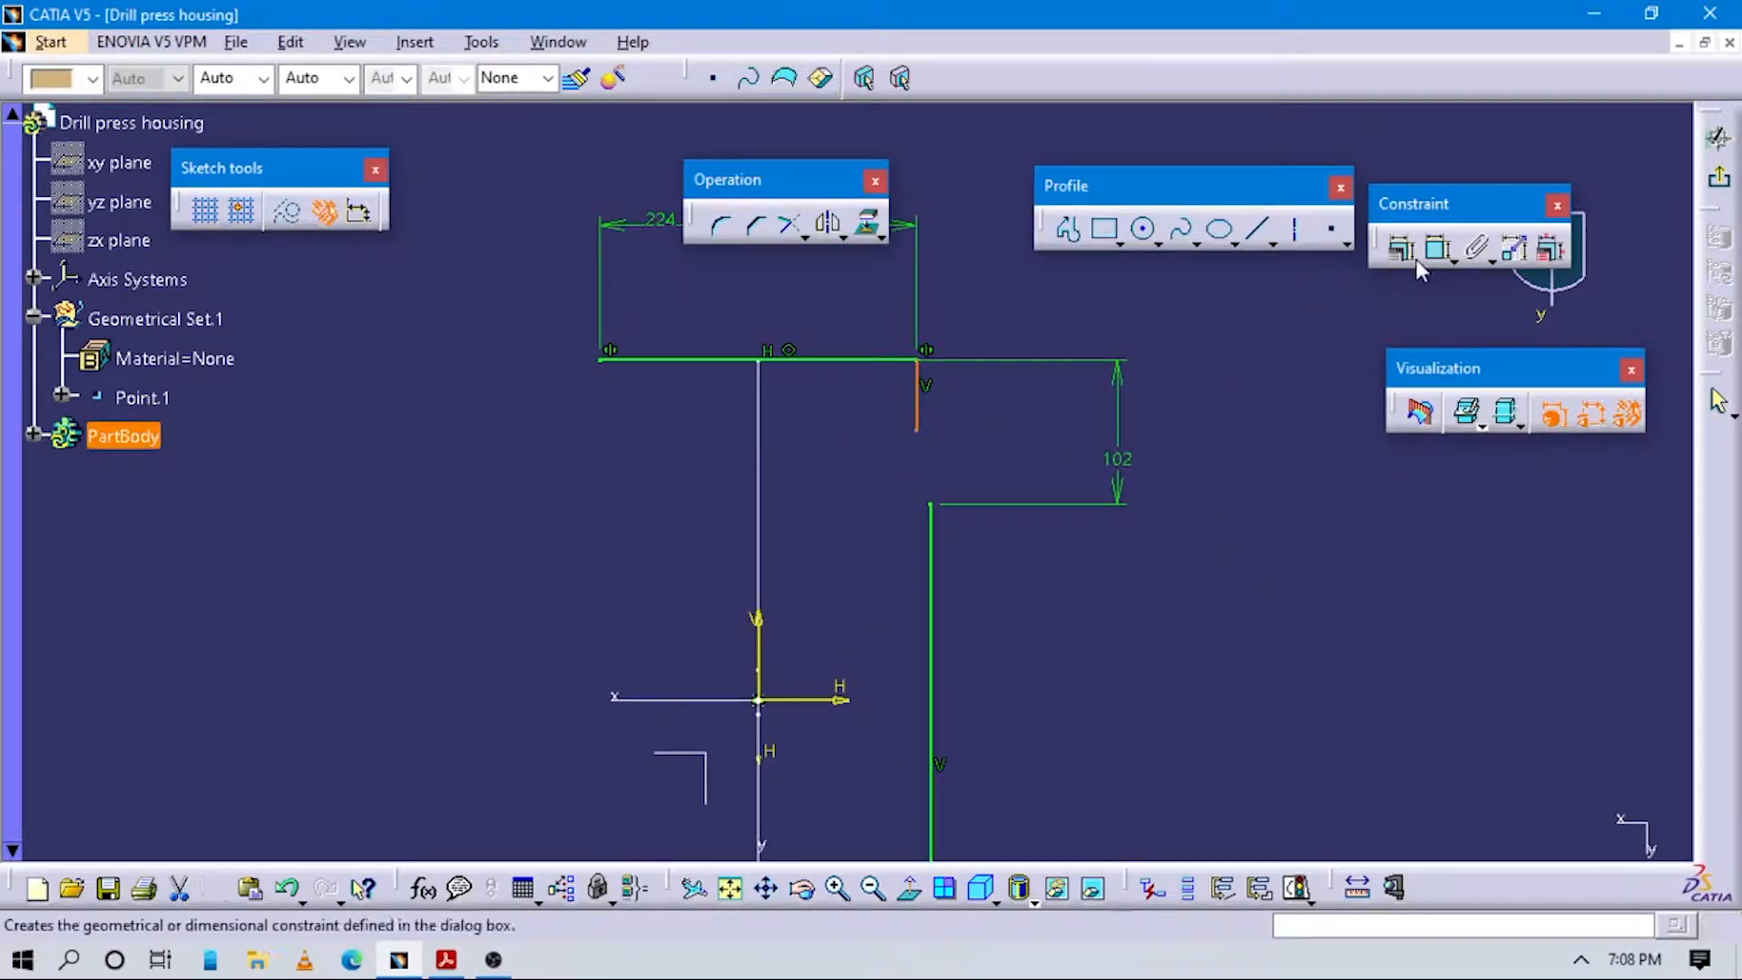
left_click(919, 408)
left_click(1009, 400)
key("Return")
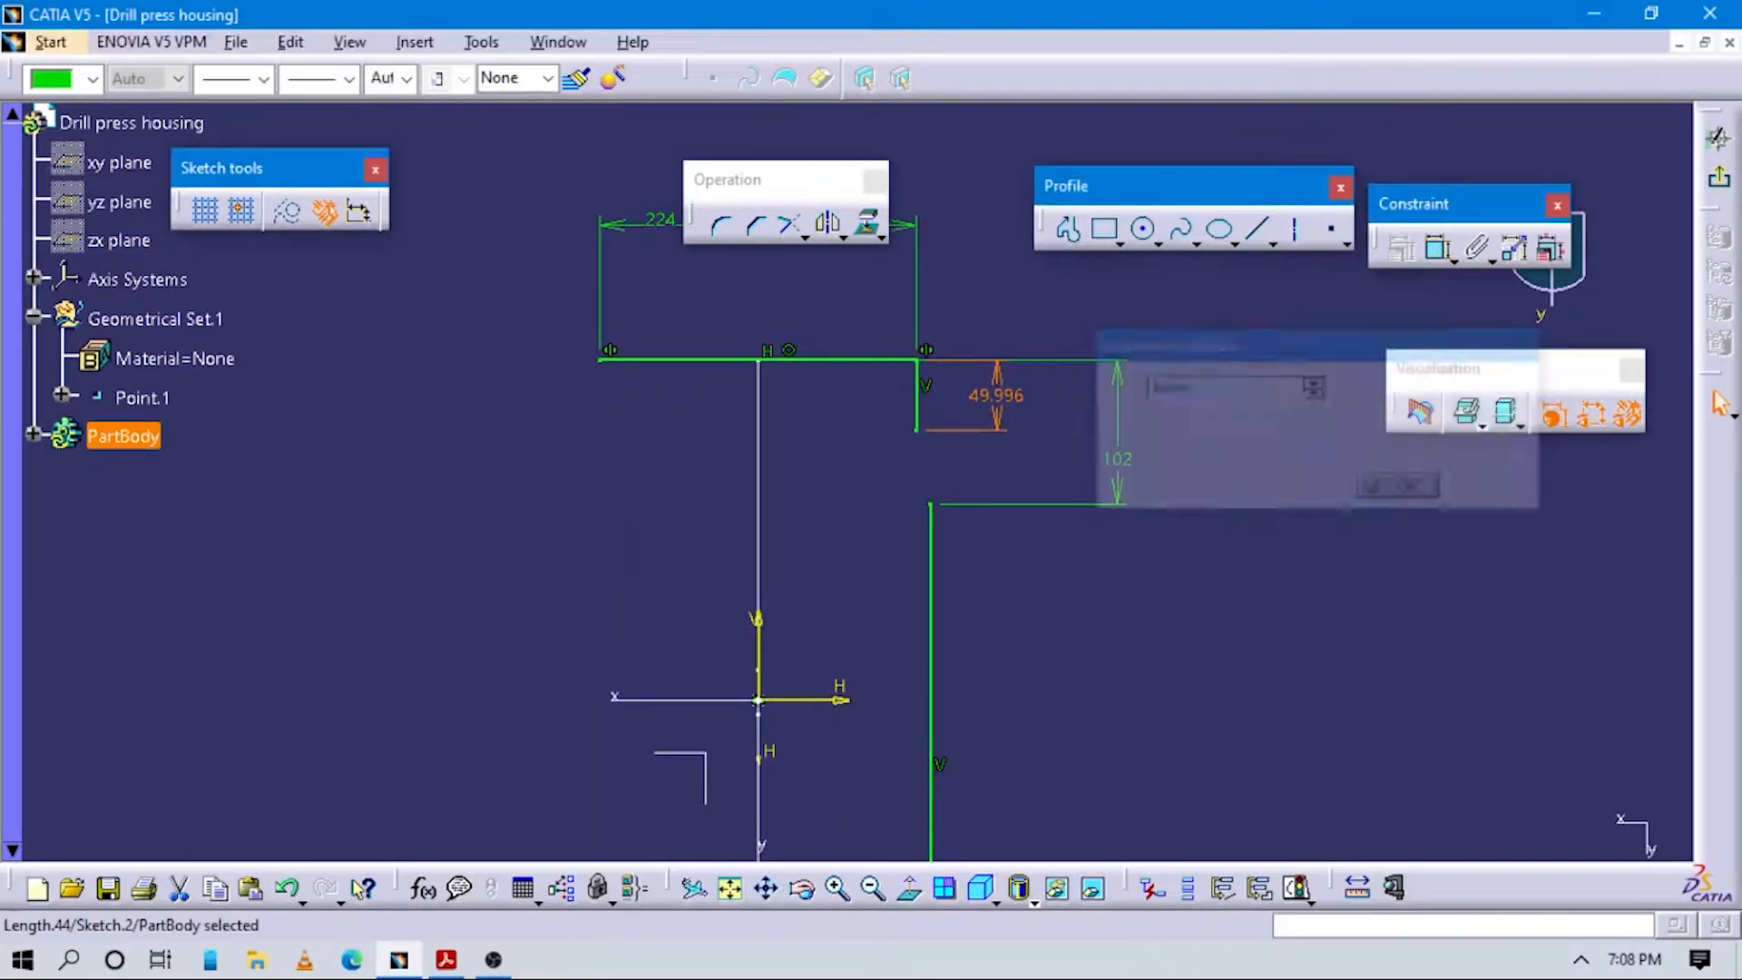
Join the lower end of the short vertical line to the top of the long vertical line with a sloped line.
mouse_move(964, 463)
middle_mouse_down()
mouse_move(792, 498)
mouse_move(1115, 603)
middle_mouse_up()
left_click(1068, 229)
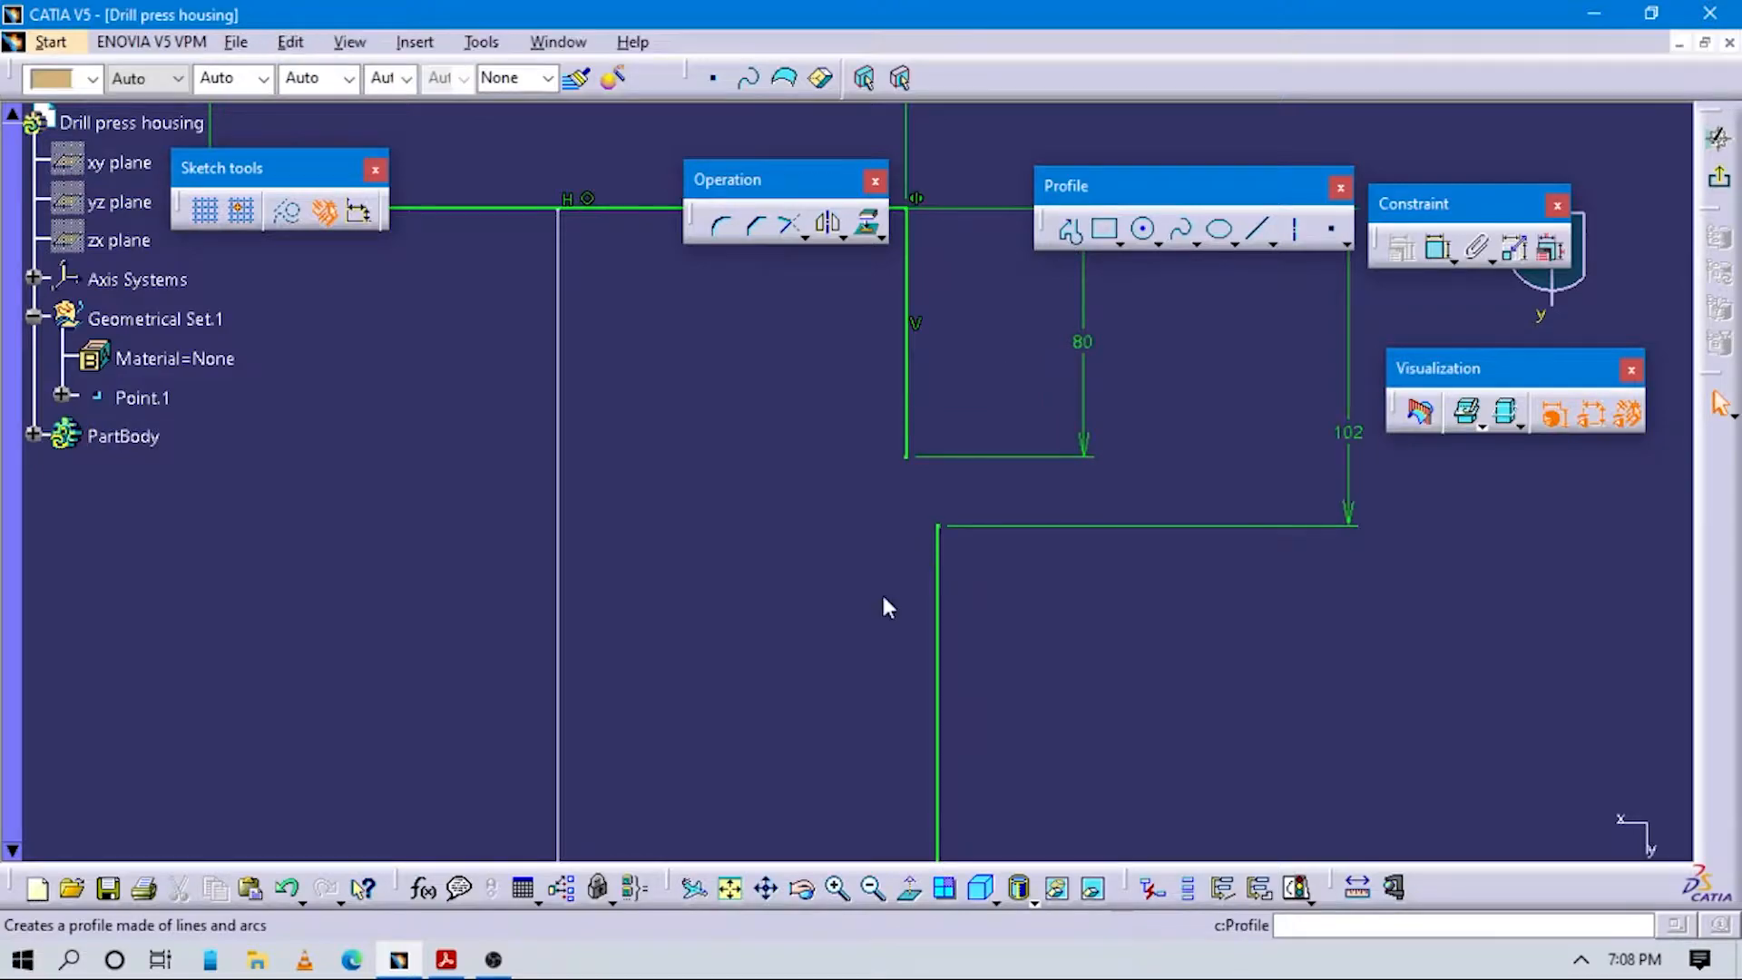
left_click(905, 457)
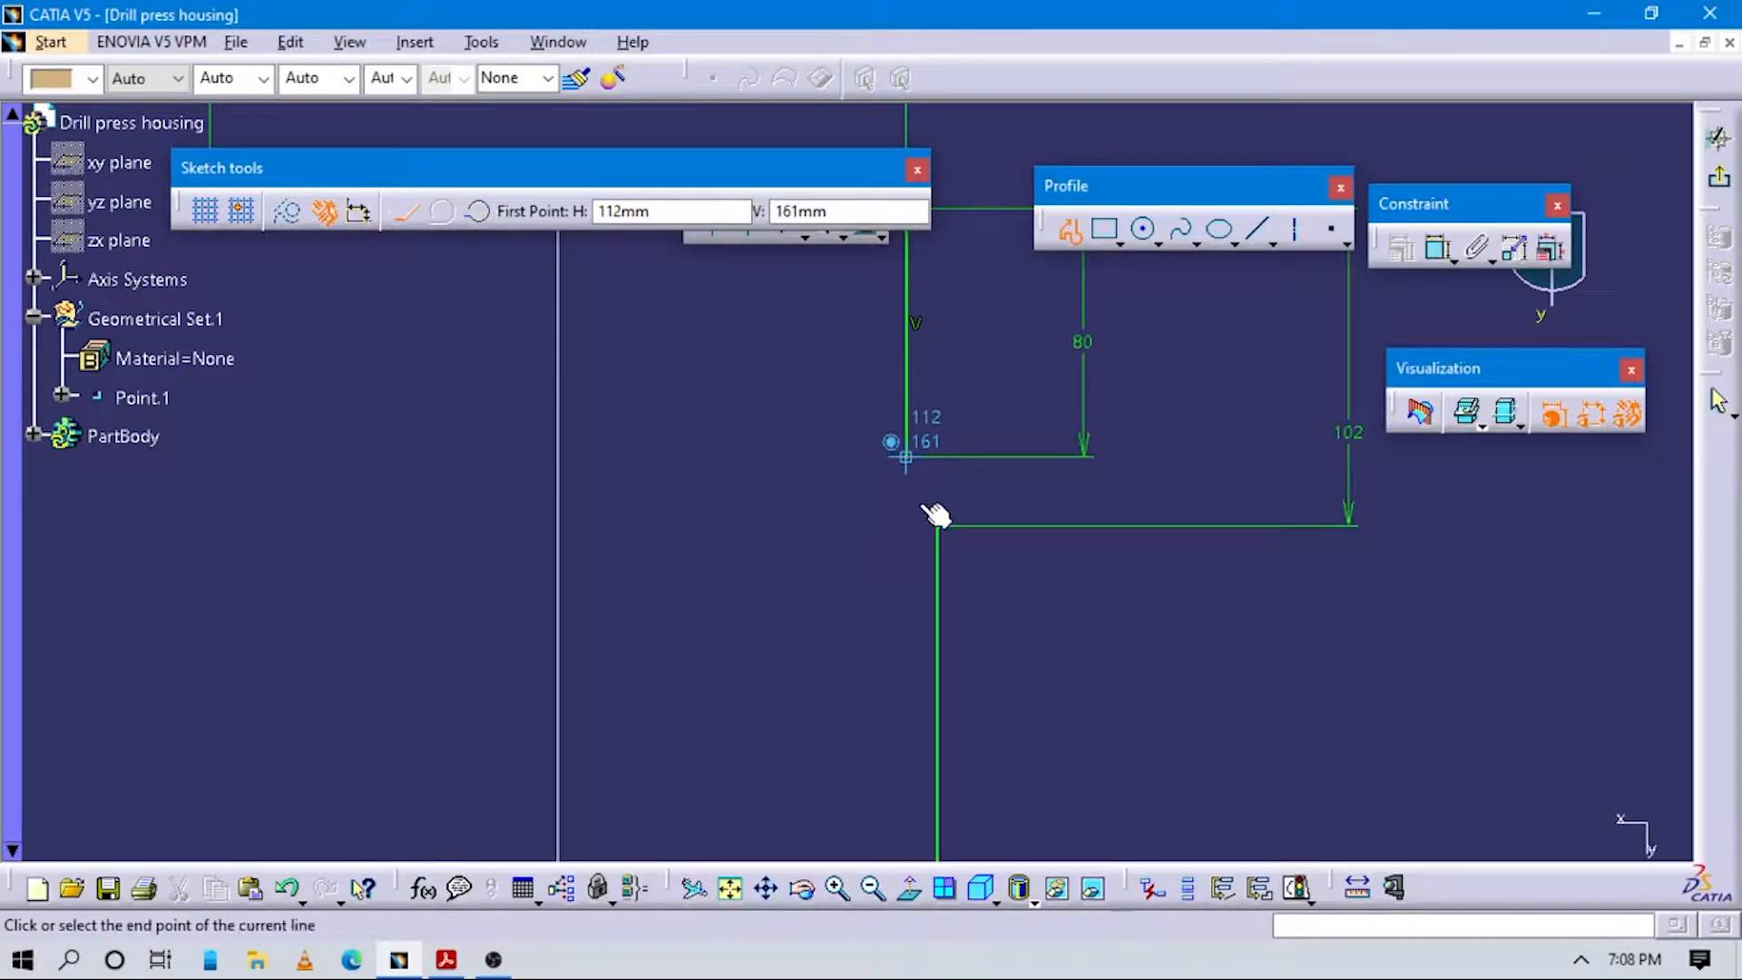
left_click(938, 526)
middle_click_drag(800, 635, 1067, 733)
key("Escape")
Mirror the two vertical lines and the sloped line about the sketch's vertical axis to close the outline.
left_click(1058, 662)
middle_click_drag(1058, 661, 1009, 630)
left_click_drag(920, 284, 964, 646)
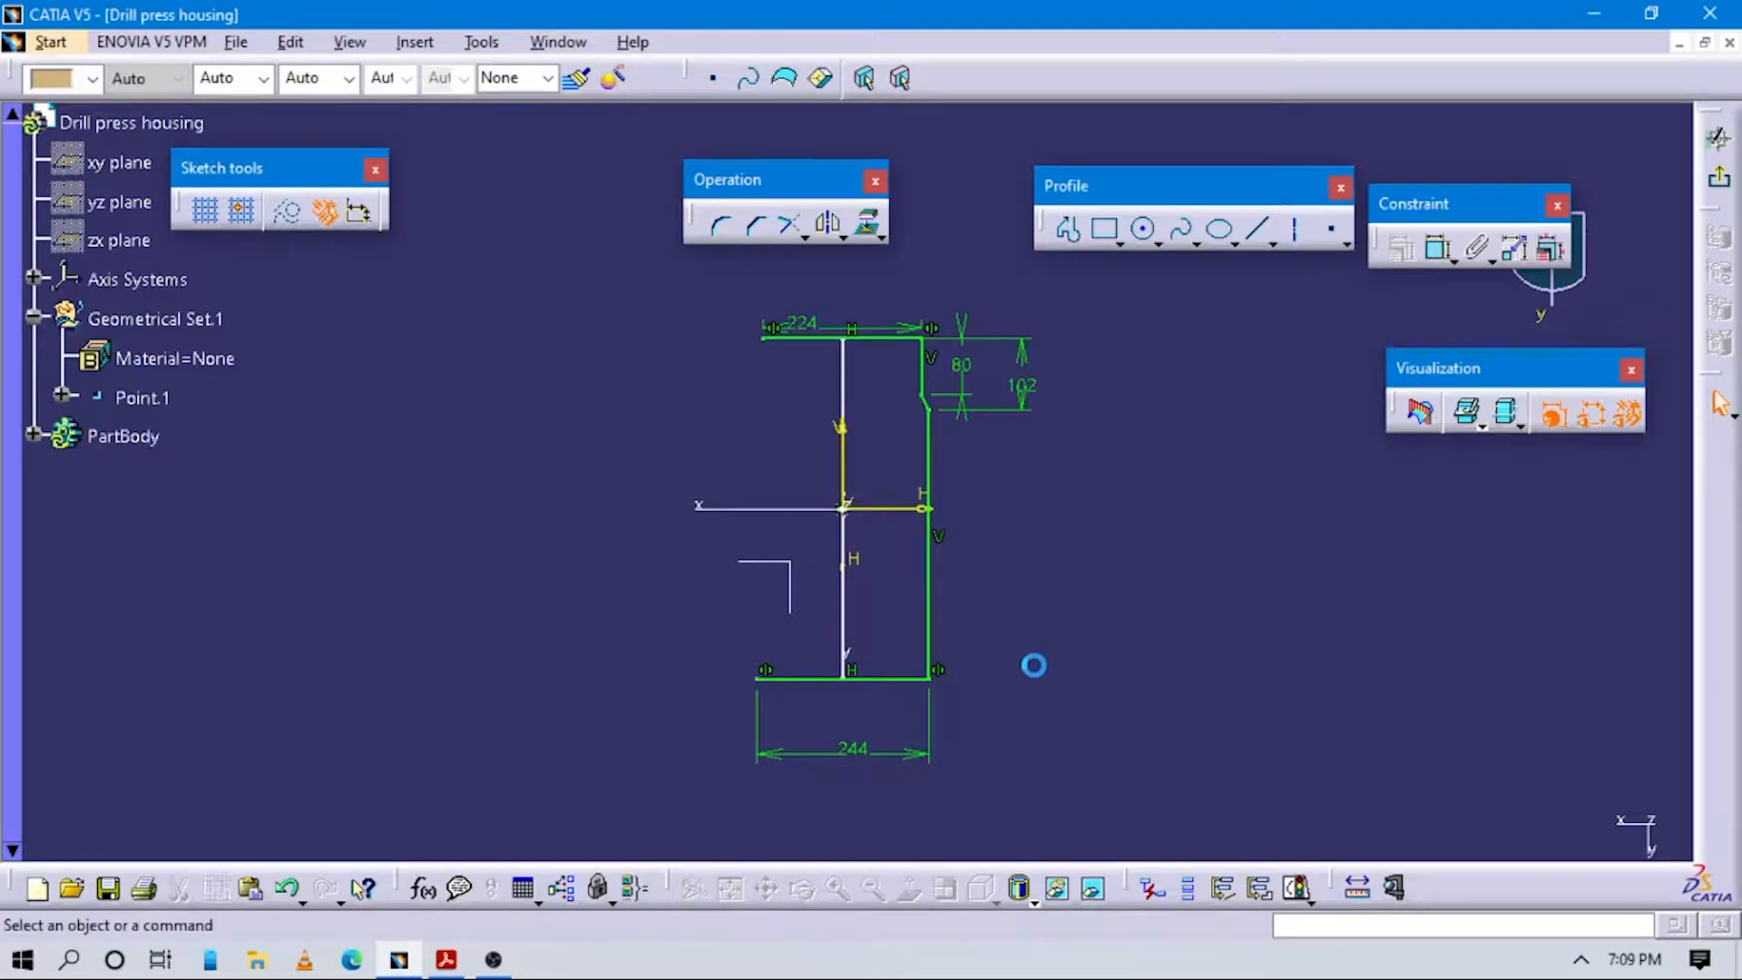
mouse_move(1032, 709)
left_mouse_down()
mouse_move(917, 572)
mouse_move(883, 303)
left_mouse_up()
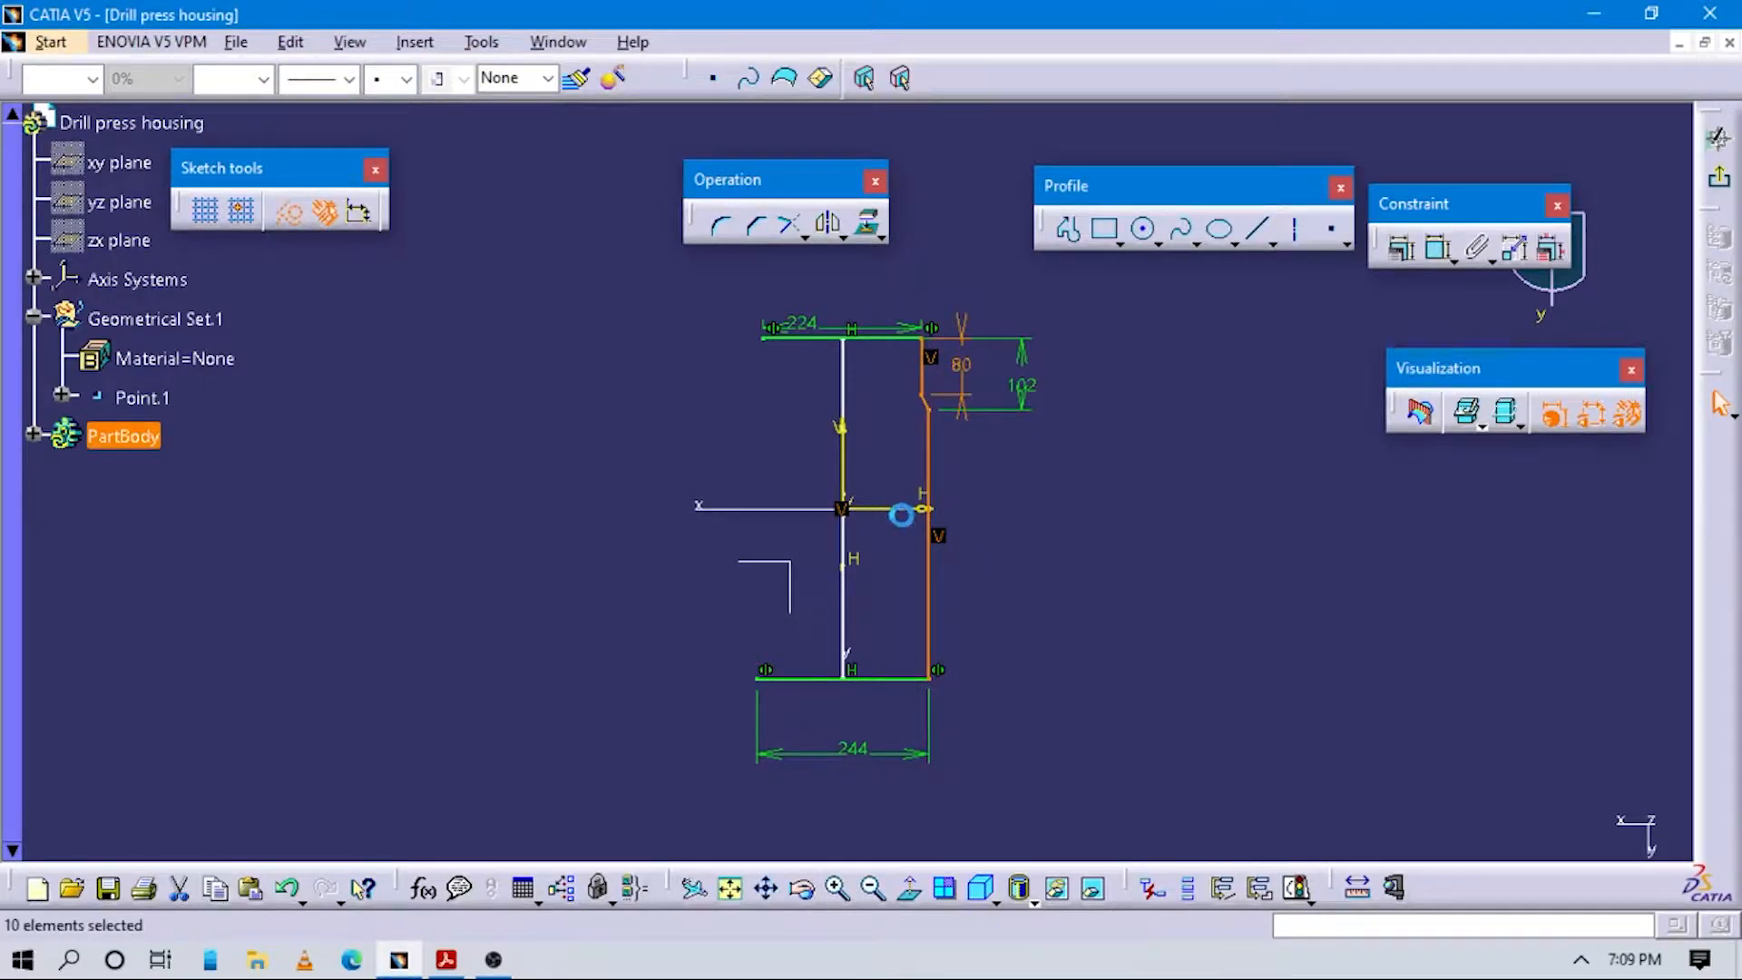
left_click(867, 222)
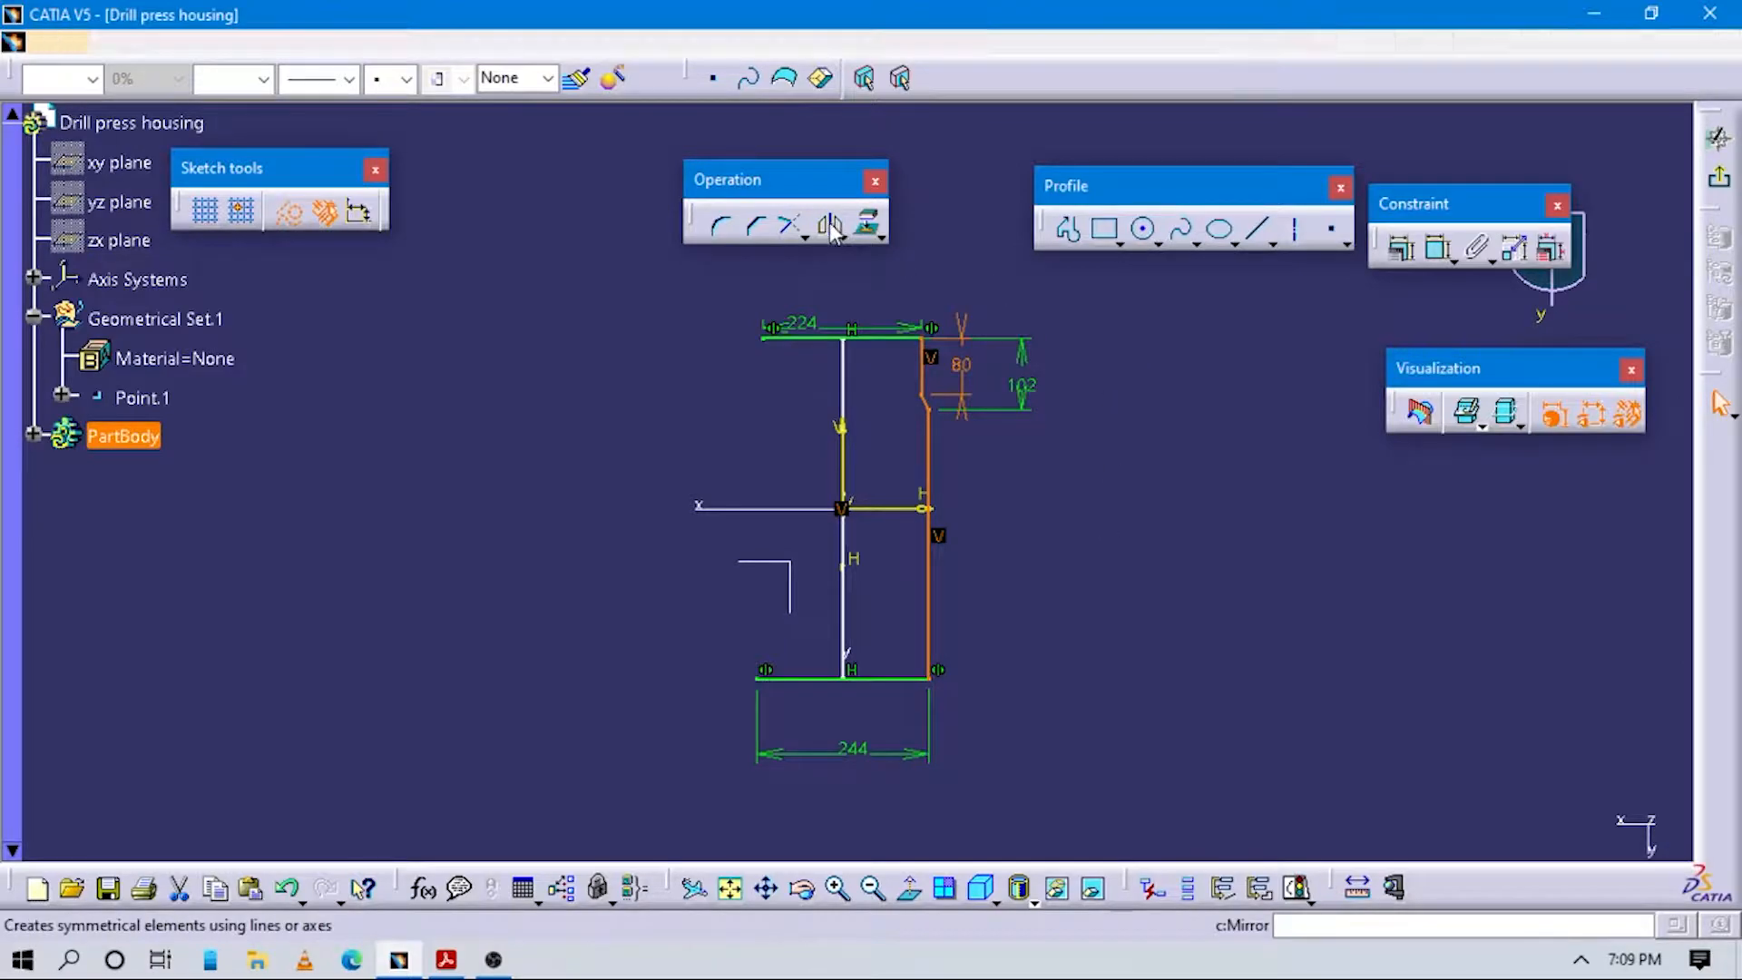
left_click(842, 439)
middle_click_drag(1064, 543, 1054, 526)
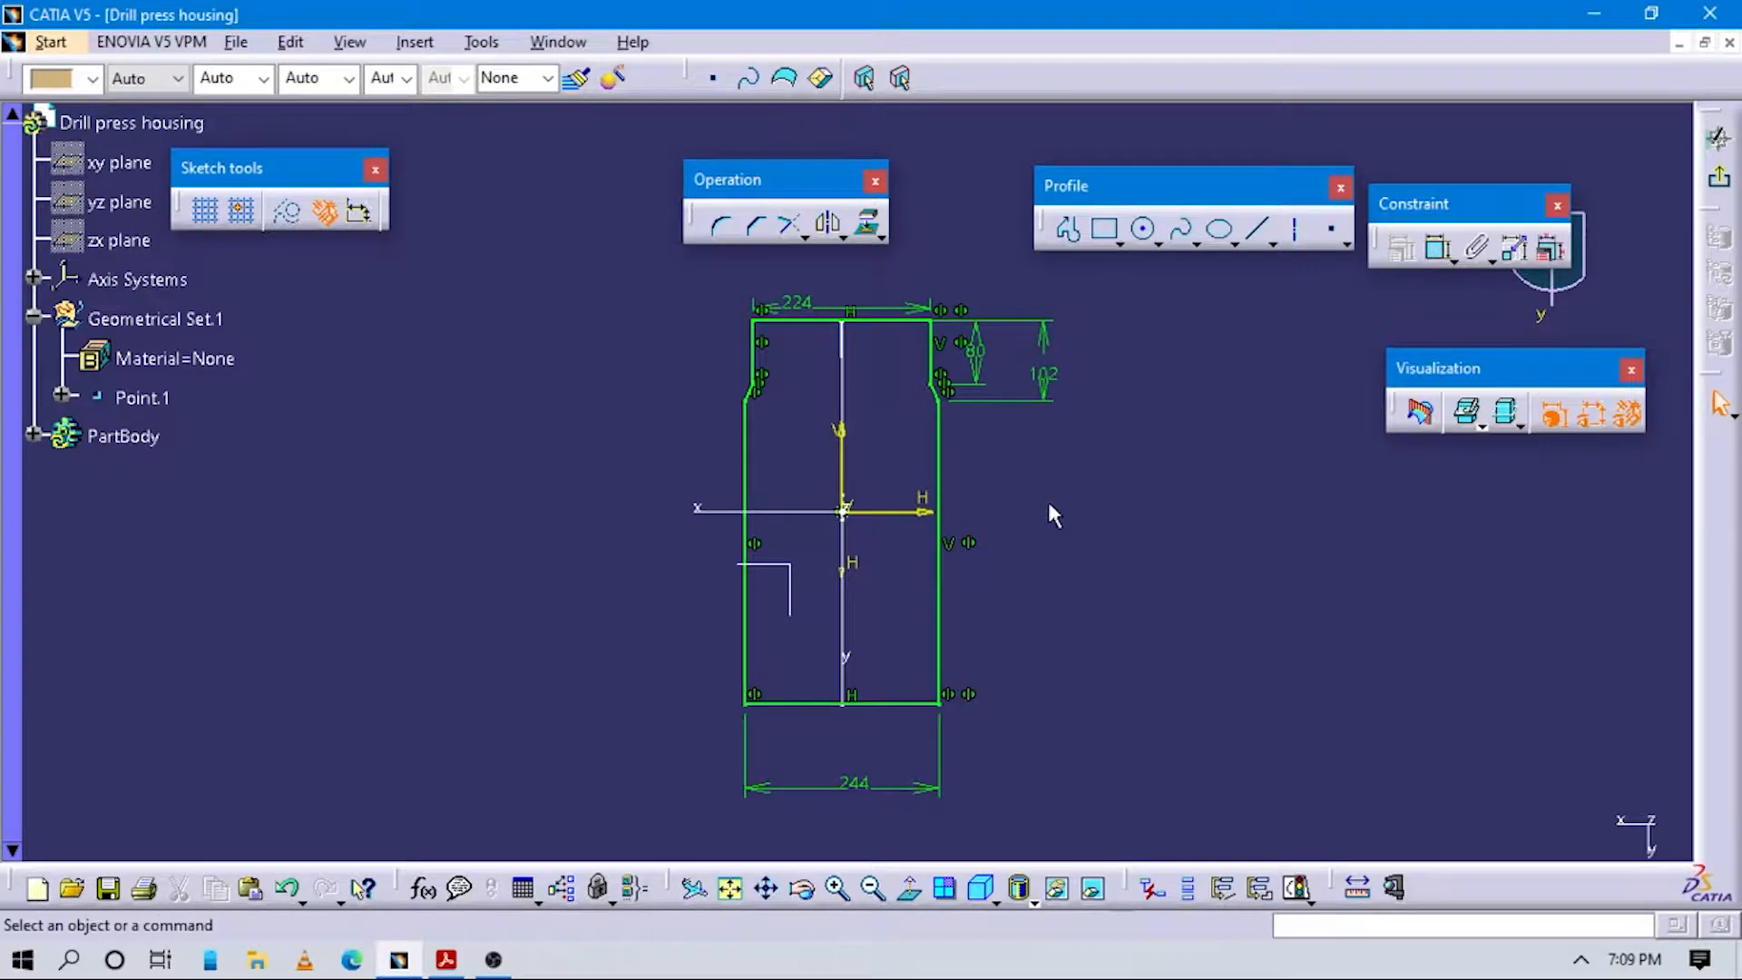
Check the outline against the drawing, exit the sketch and define PartBody as the in-work object.
key("alt+Tab")
key("alt+Tab")
left_click(1718, 138)
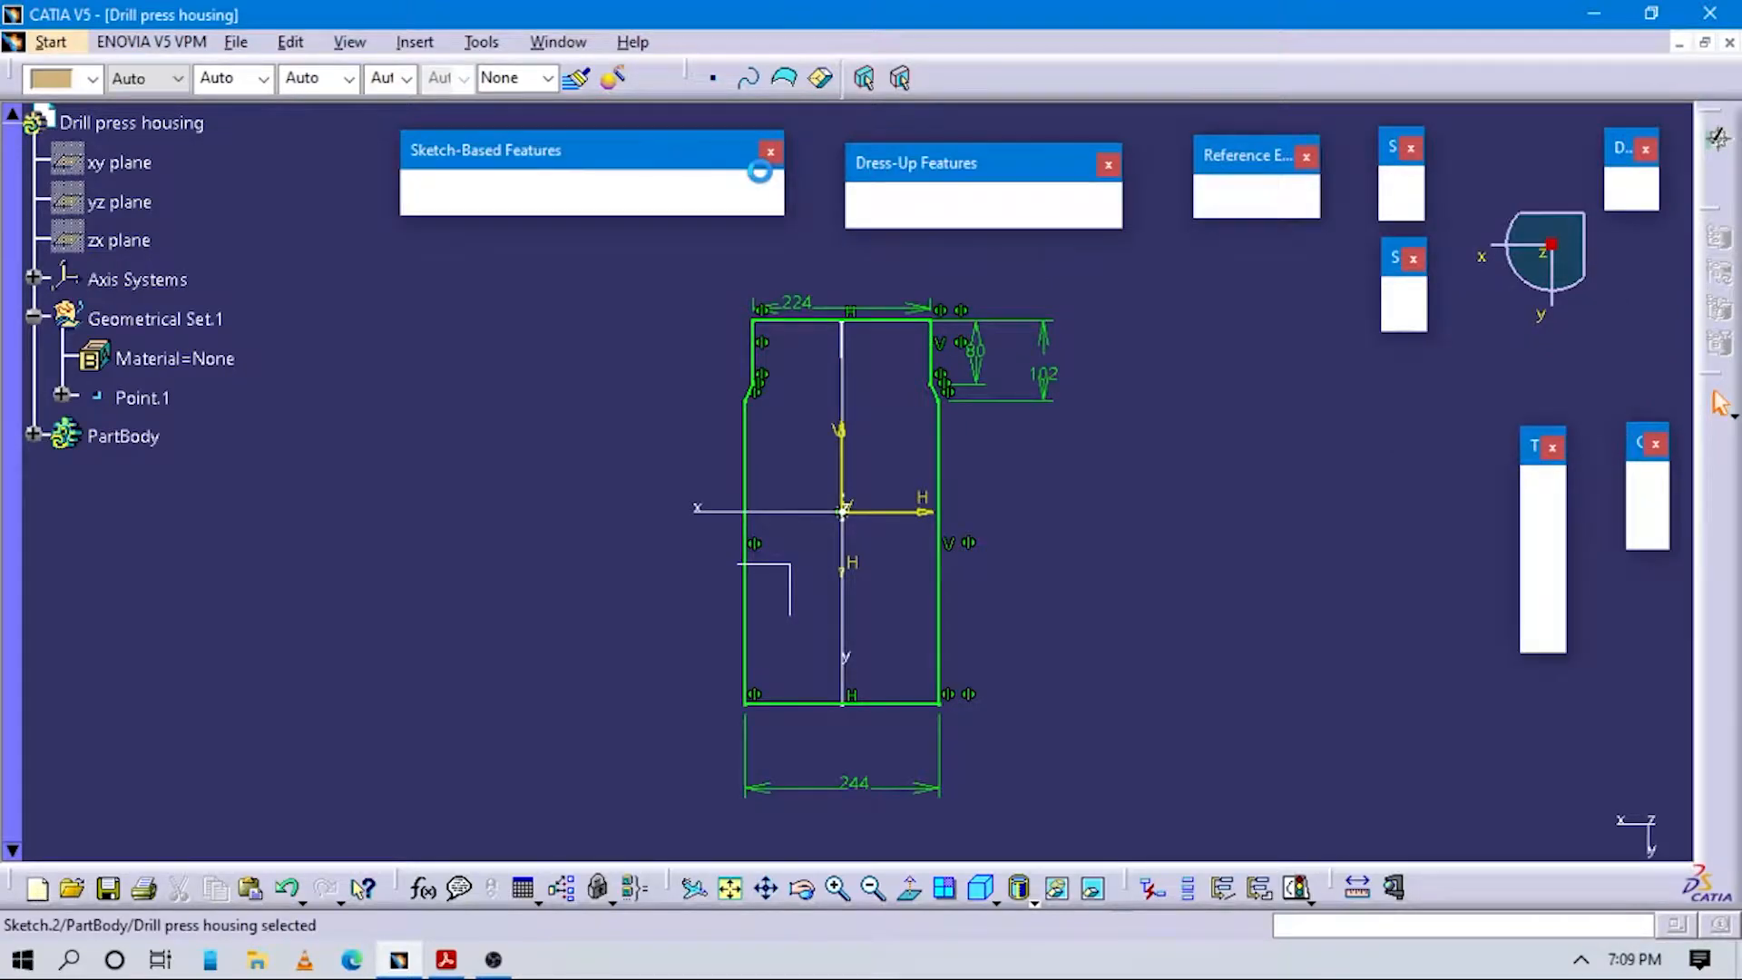
middle_click_drag(961, 376, 984, 317)
middle_click_drag(1056, 363, 1074, 538)
left_click(1344, 471)
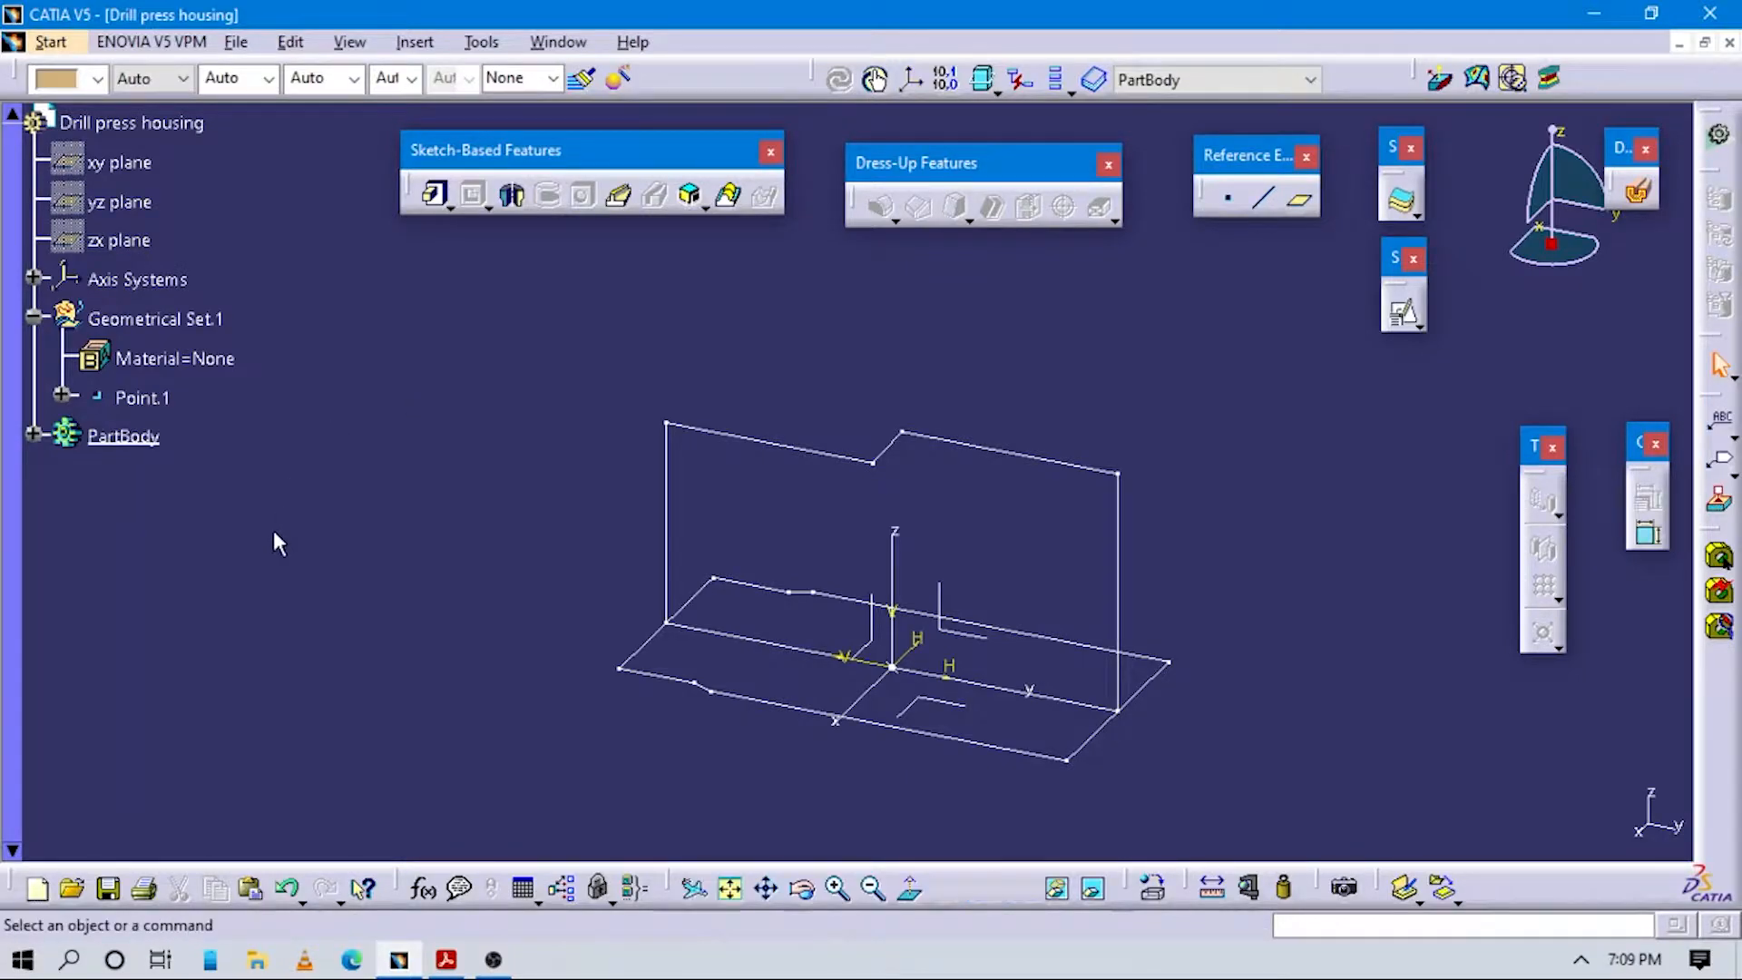
right_click(145, 440)
left_click(233, 594)
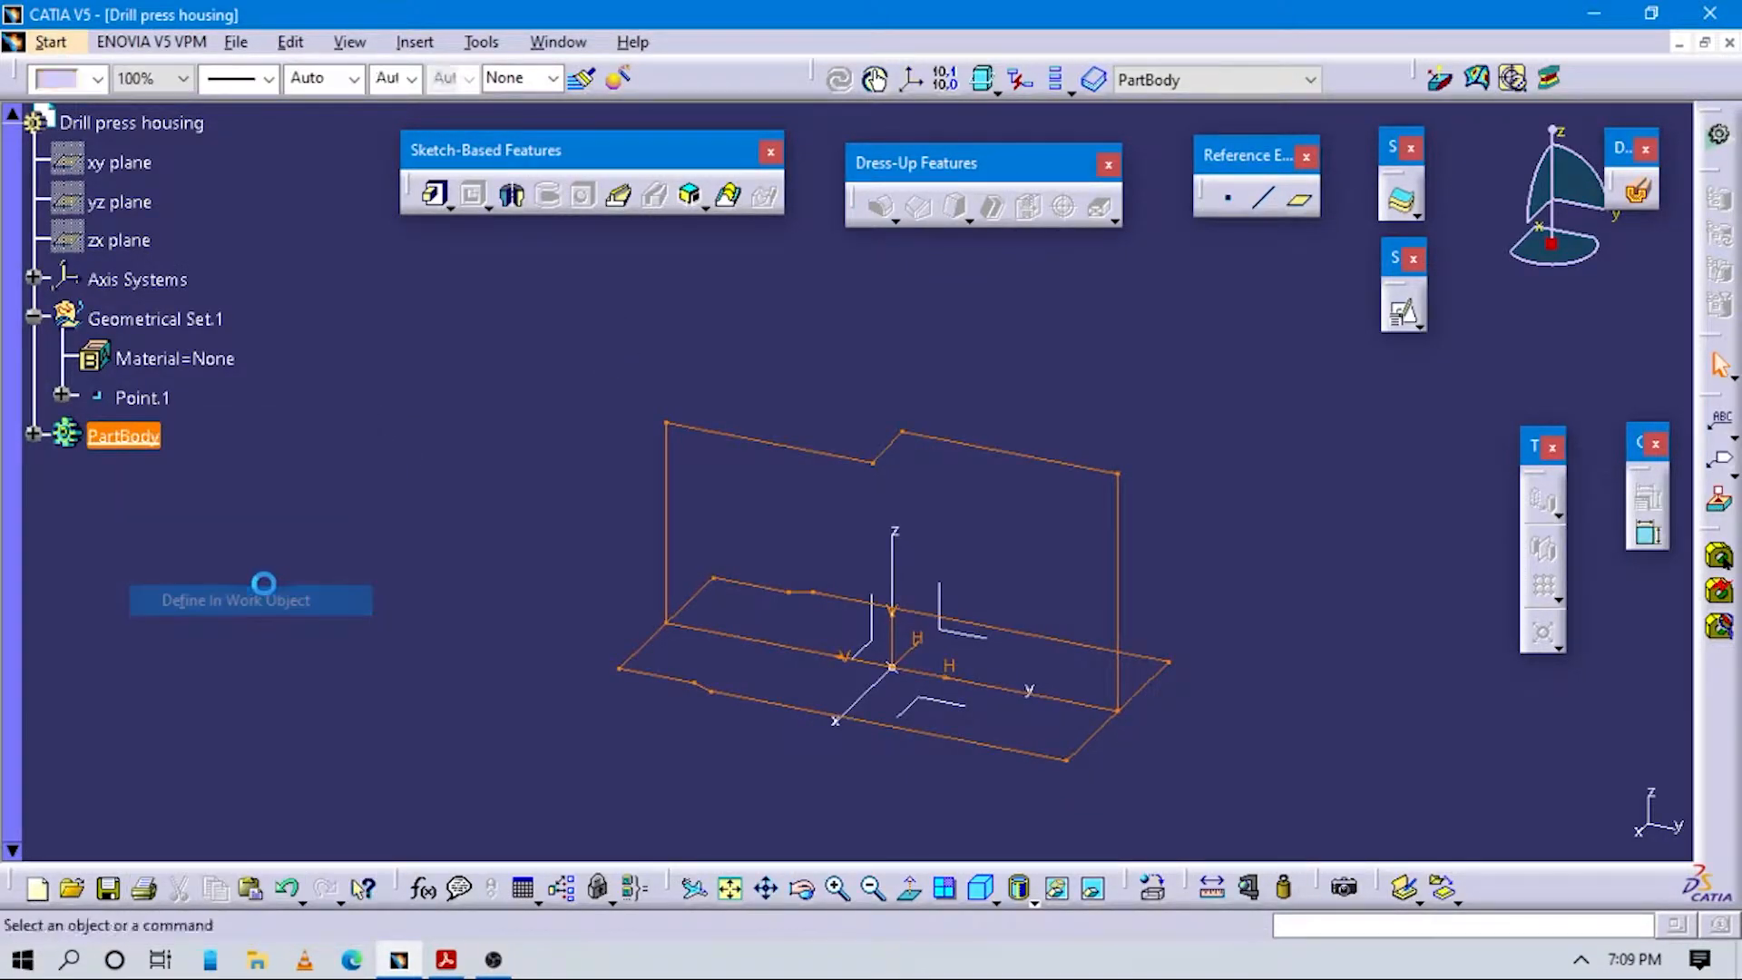
Combine the top-view and side-profile sketches into a solid, both normal to their profiles, and consult section view B-B in the drawing.
left_click(689, 194)
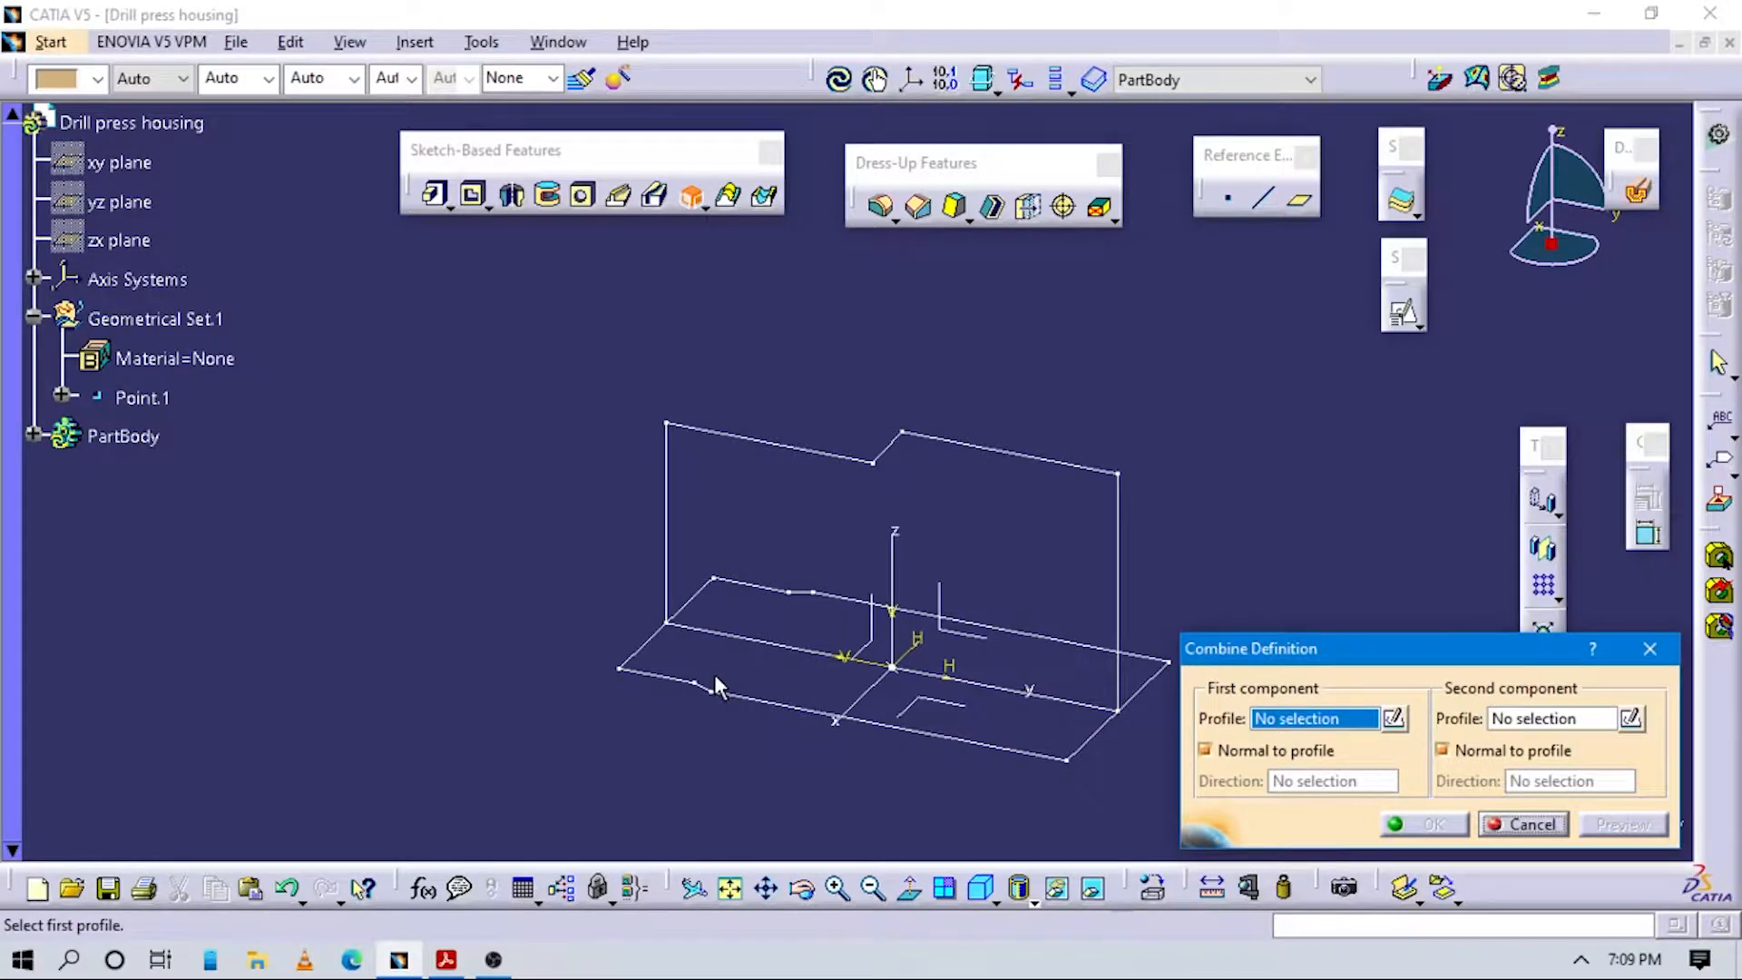
left_click(758, 698)
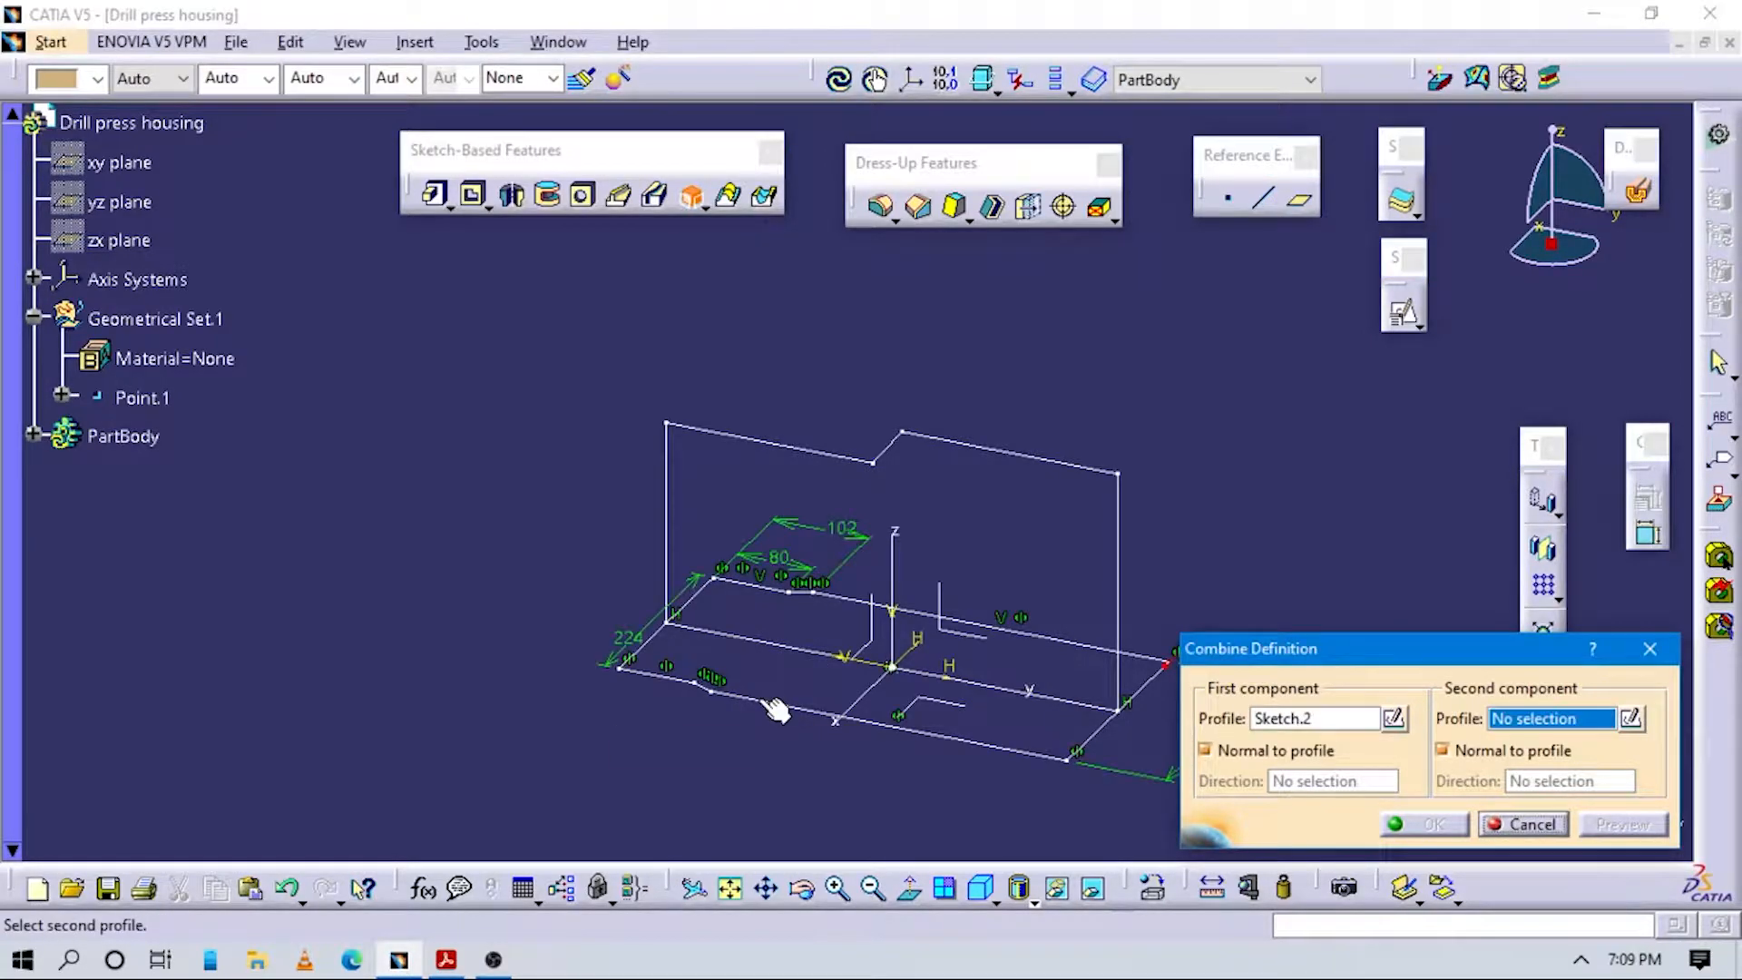
left_click(816, 452)
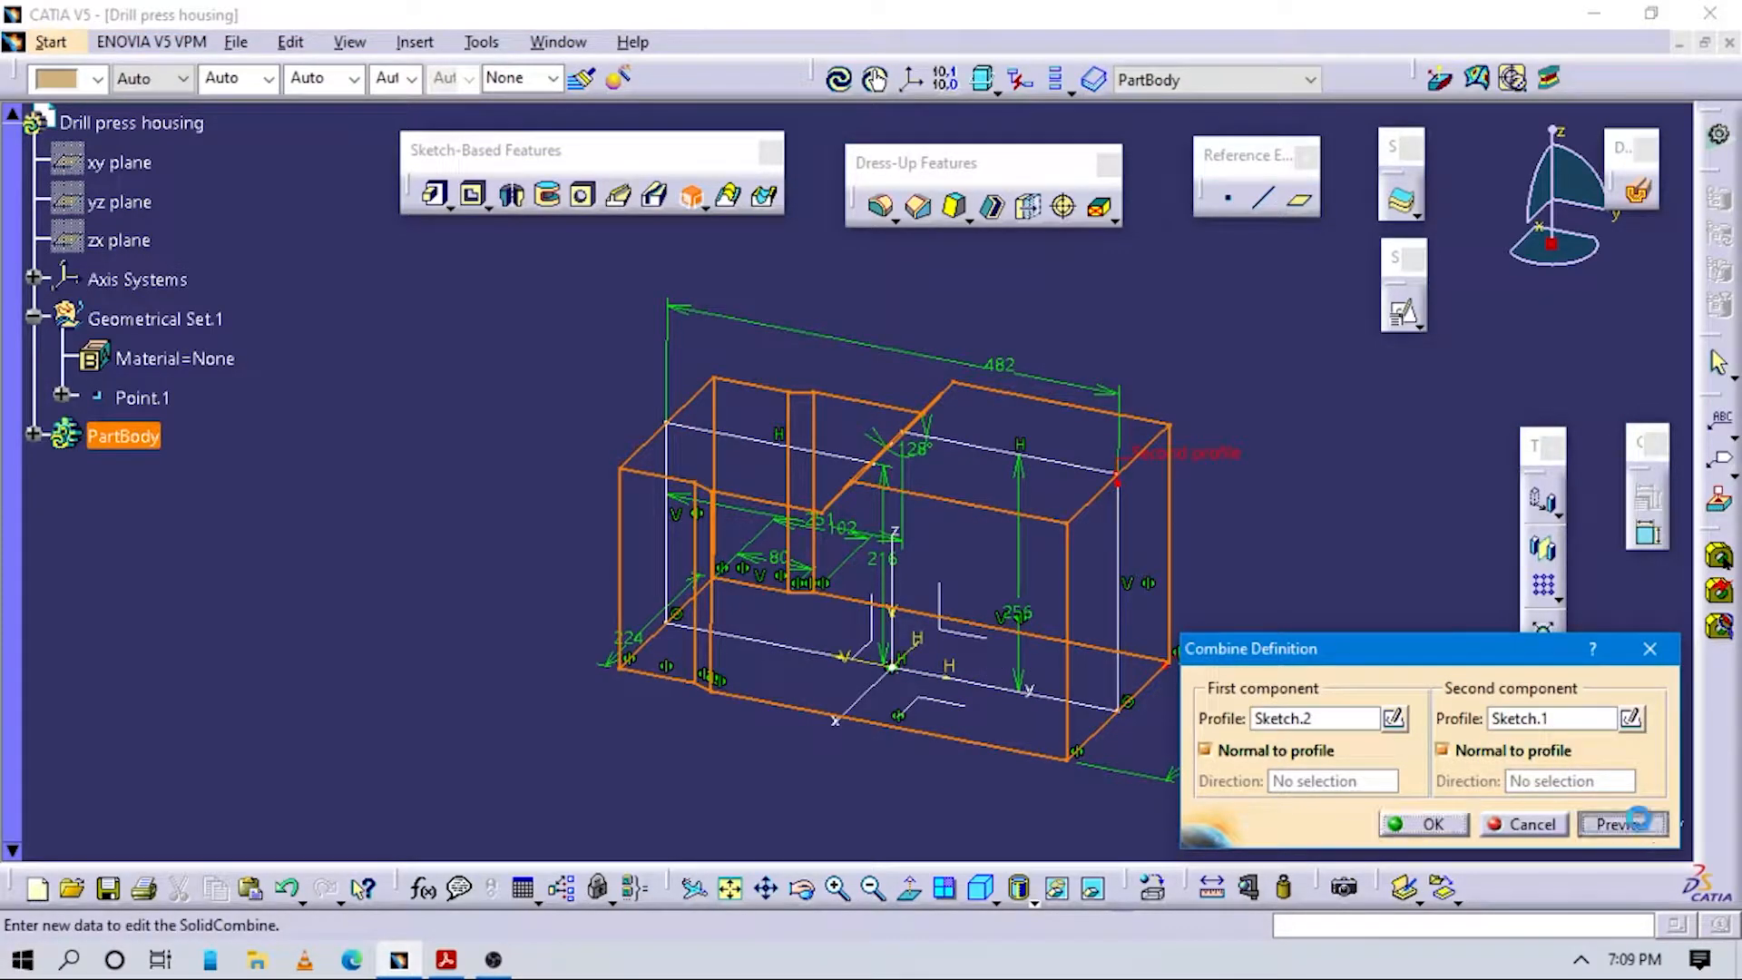
left_click(1429, 824)
middle_click_drag(824, 576, 994, 737)
middle_click_drag(918, 577, 894, 517)
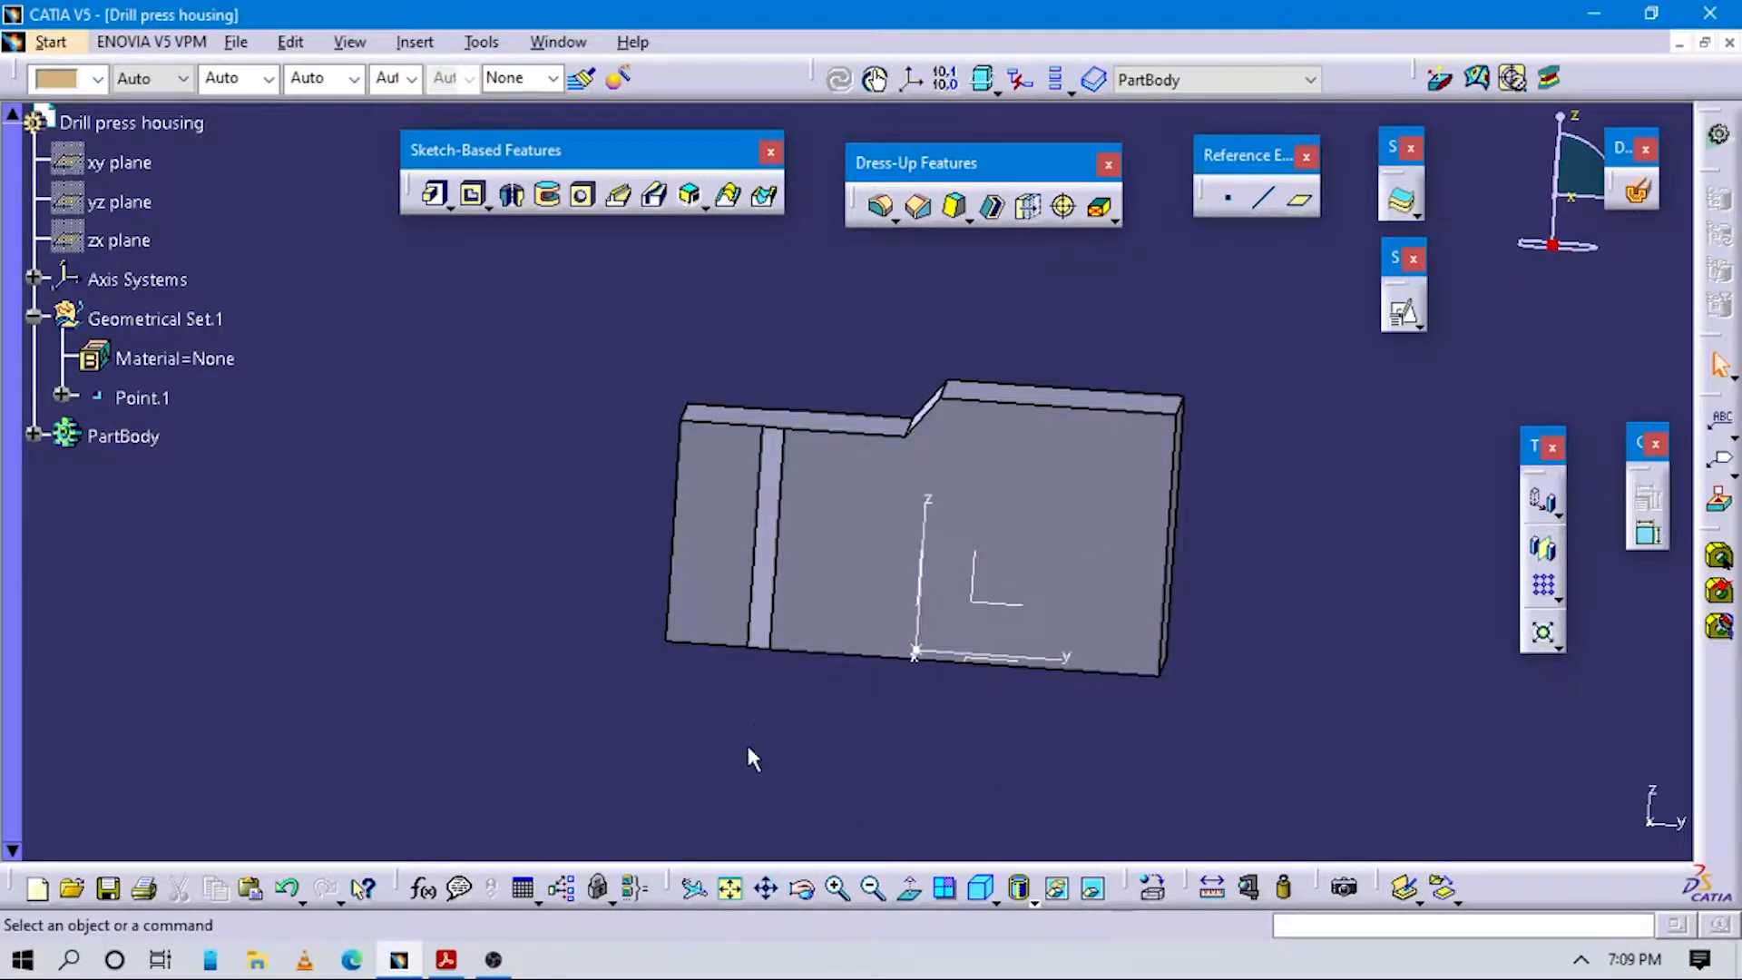
left_click(445, 960)
scroll(509, 475, "down", 6)
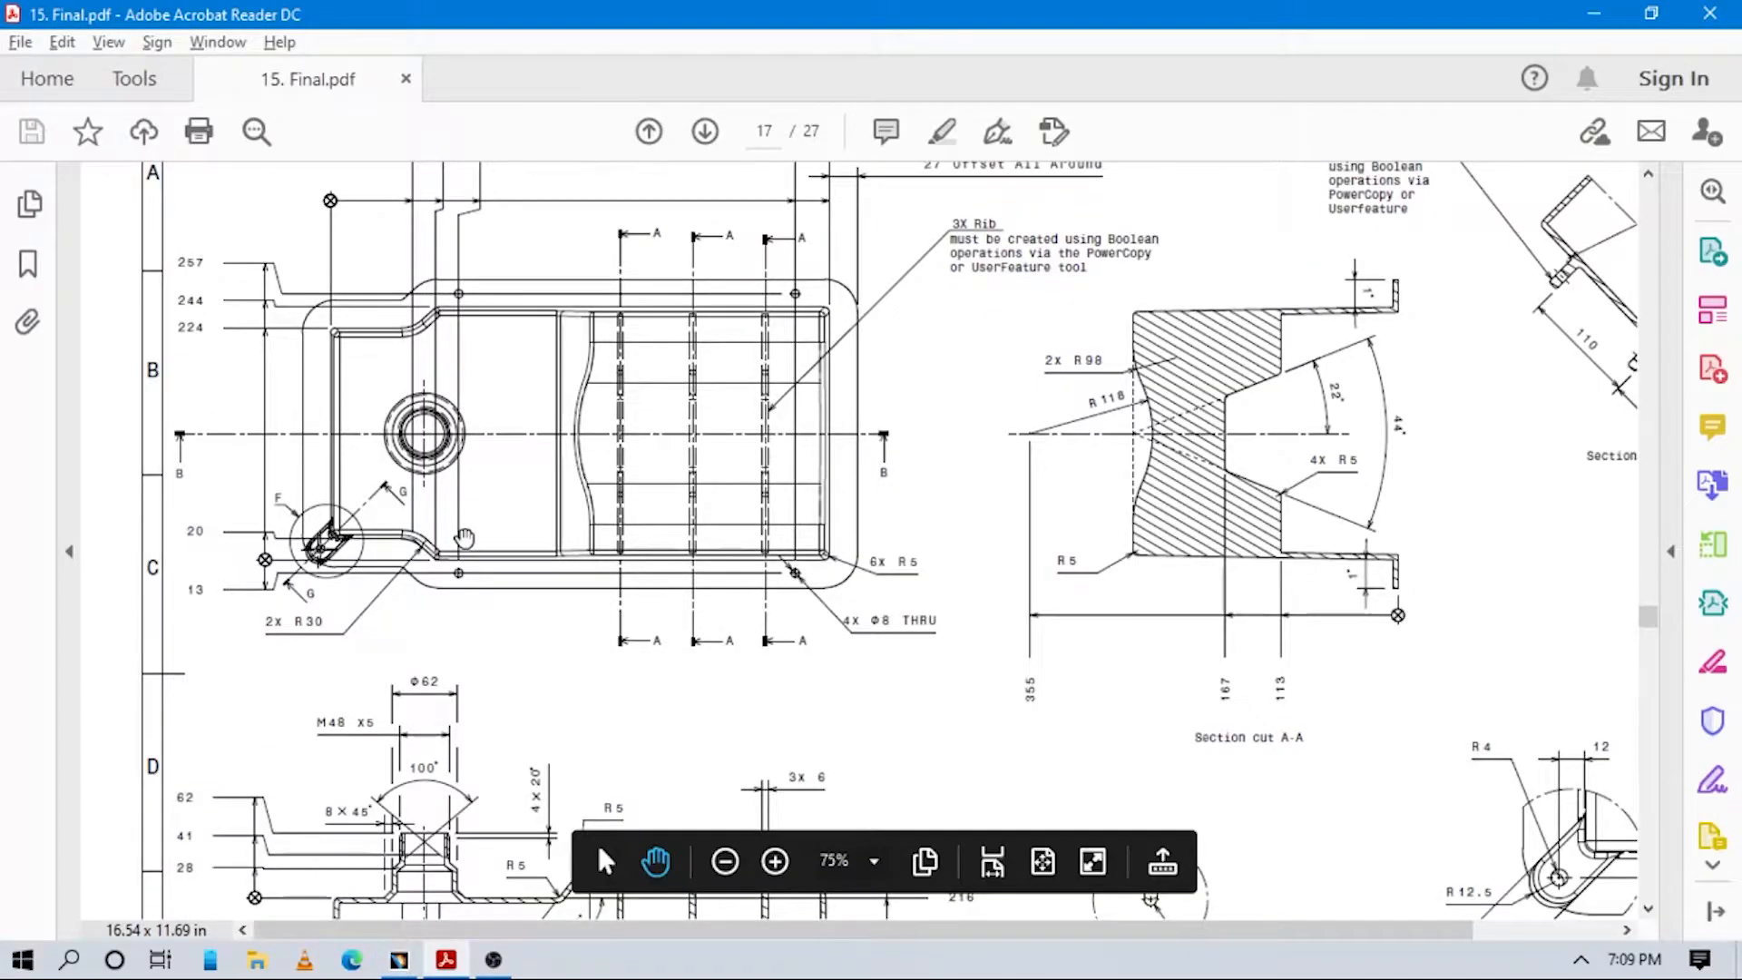
scroll(426, 455, "up", 1)
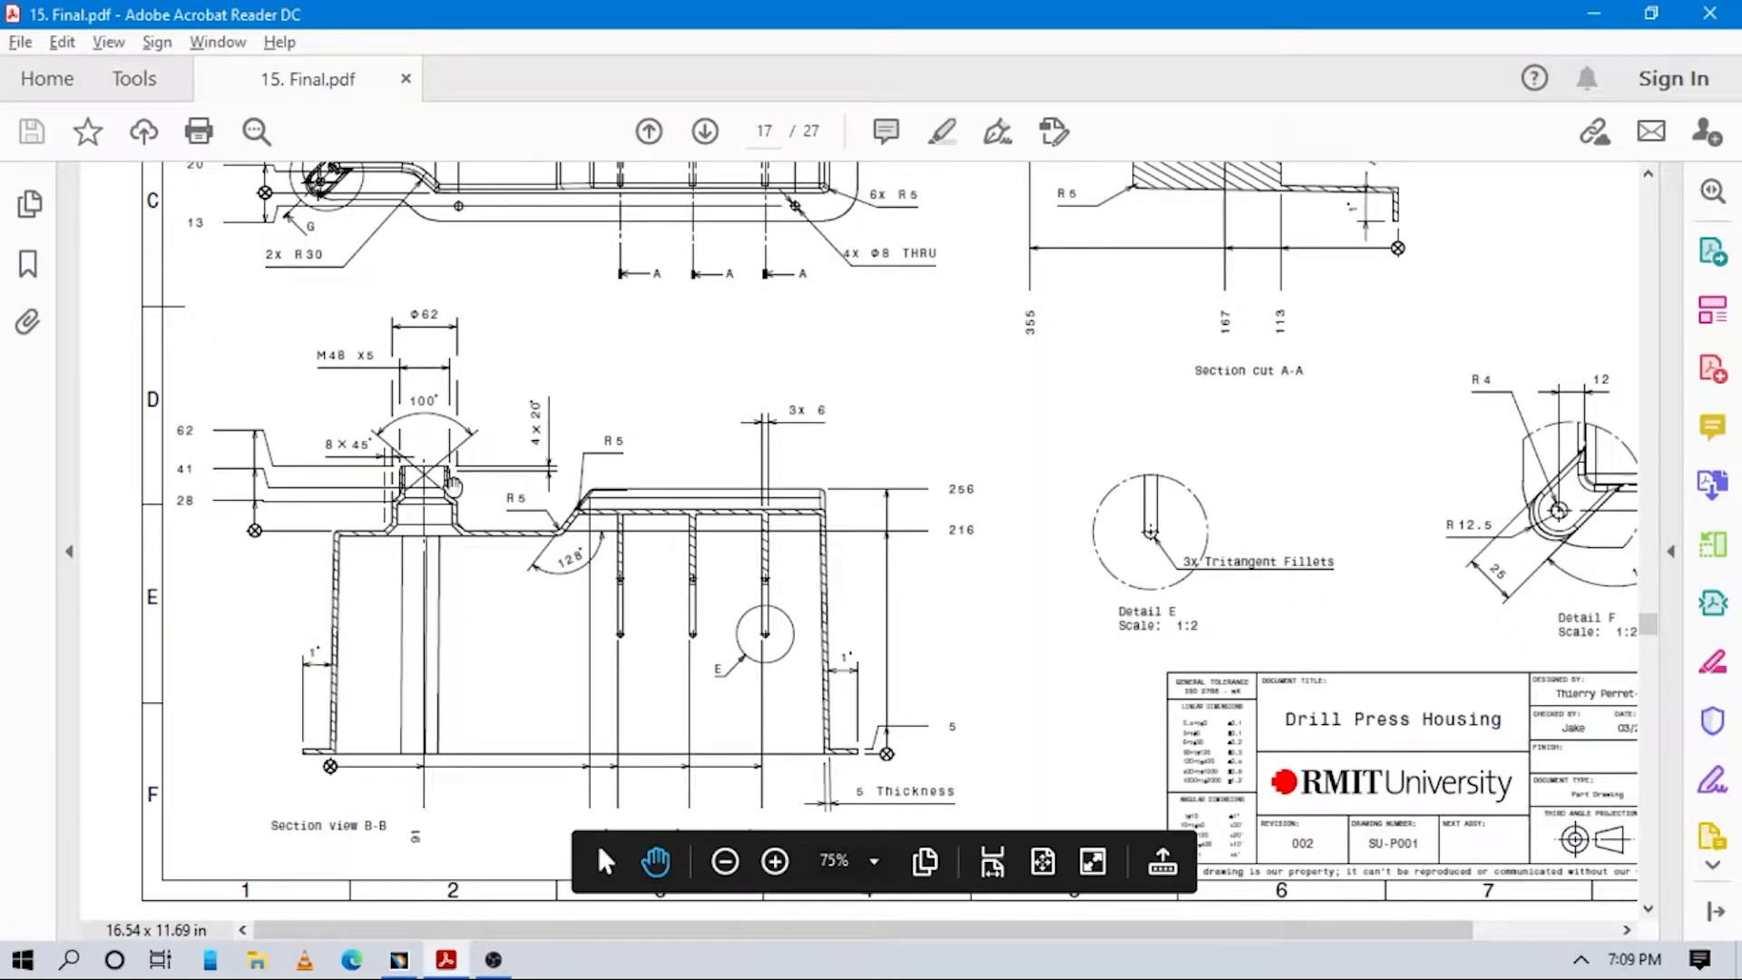
key("alt+Tab")
Create a positioned sketch on the axis system's YZ plane, with Point.1 as projected origin and H direction parallel to the Y axis.
middle_click_drag(750, 533, 968, 432)
middle_click_drag(1175, 320, 1399, 422)
left_click(1394, 315)
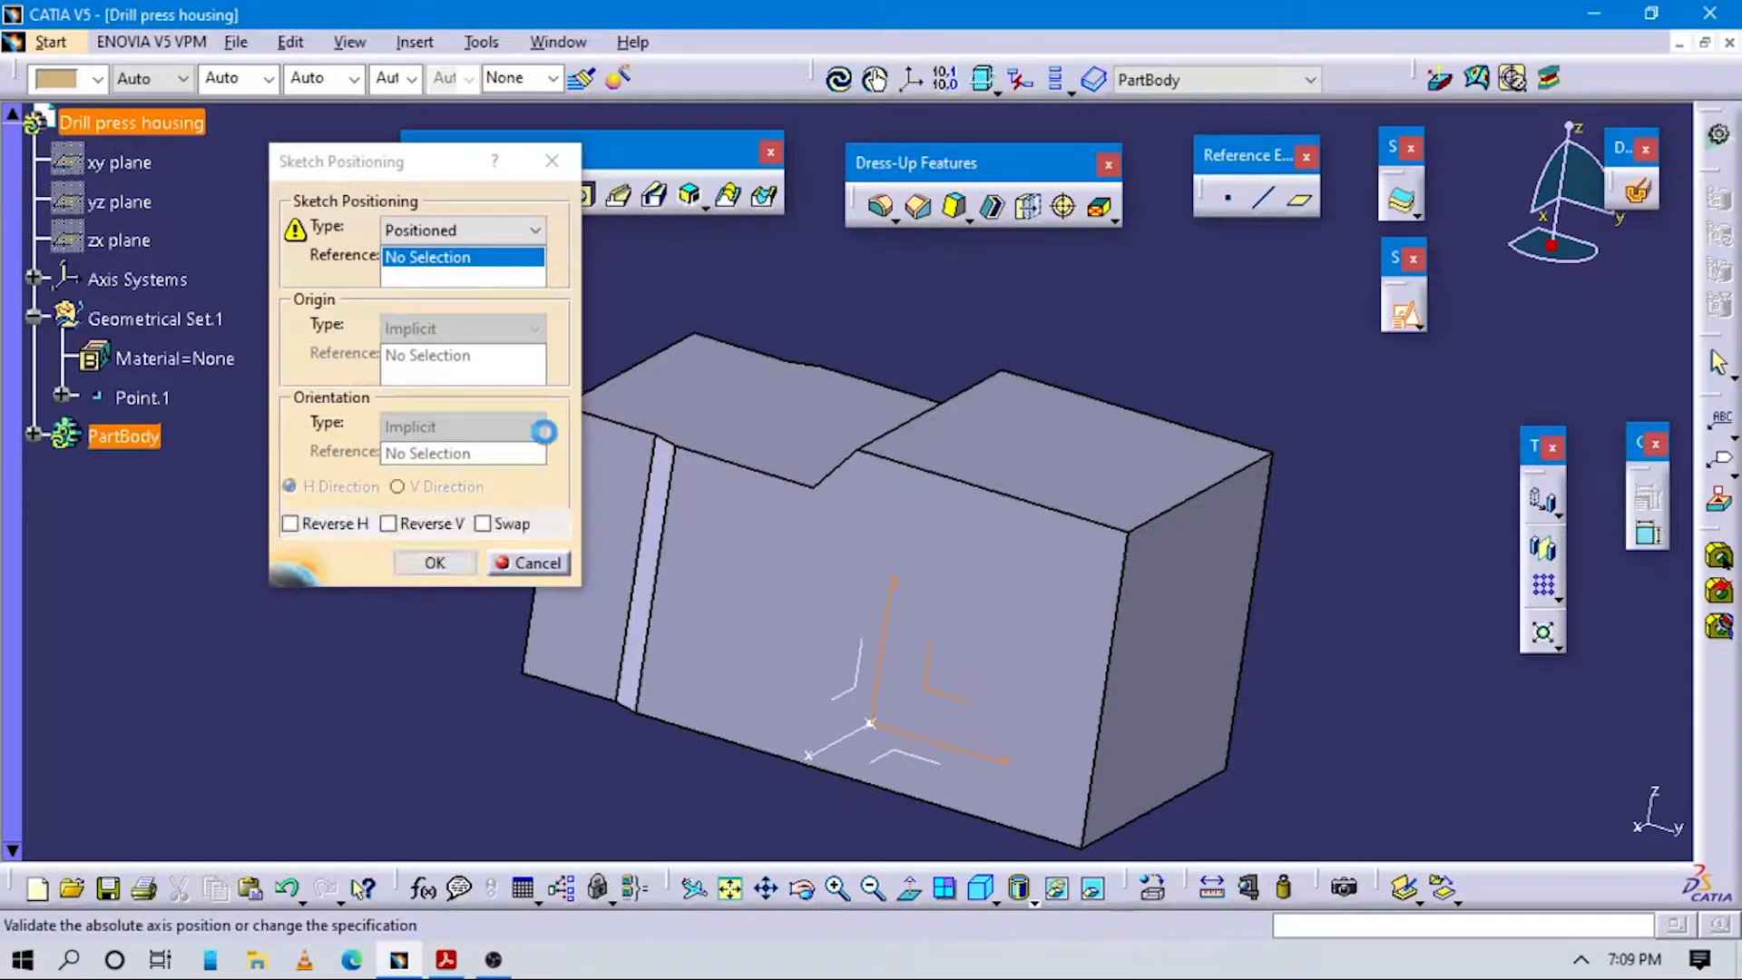
left_click(458, 328)
left_click(435, 393)
left_click(140, 400)
left_click(458, 426)
left_click(435, 566)
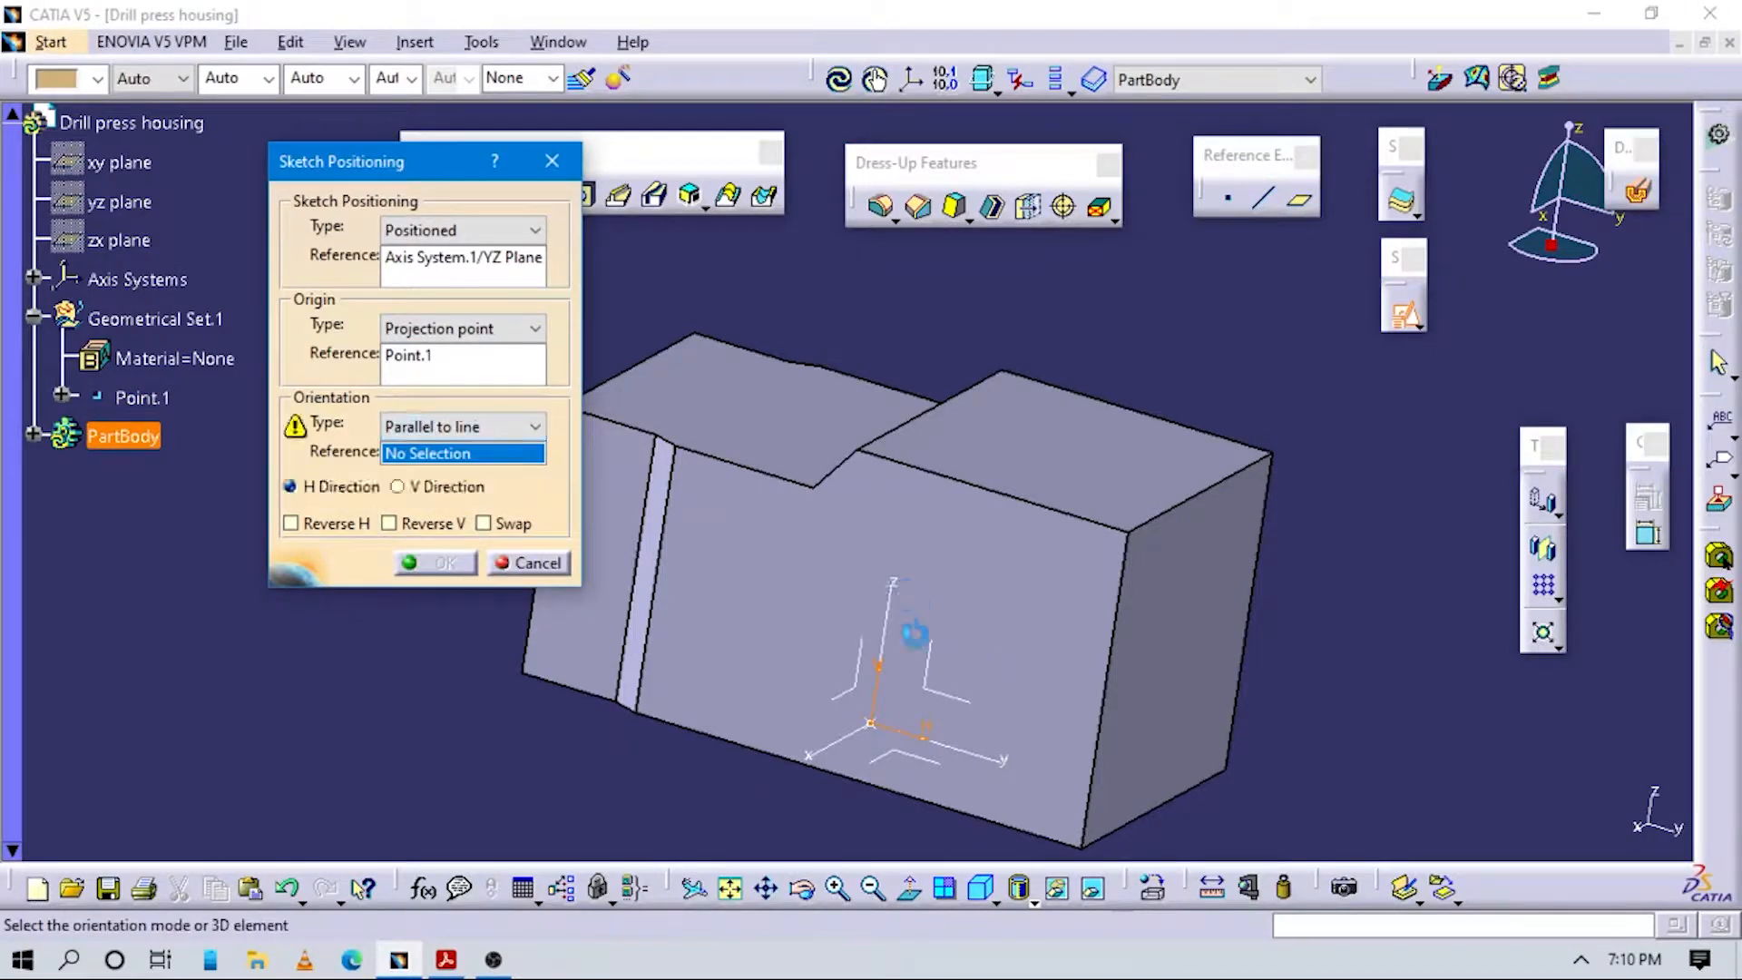
left_click(948, 749)
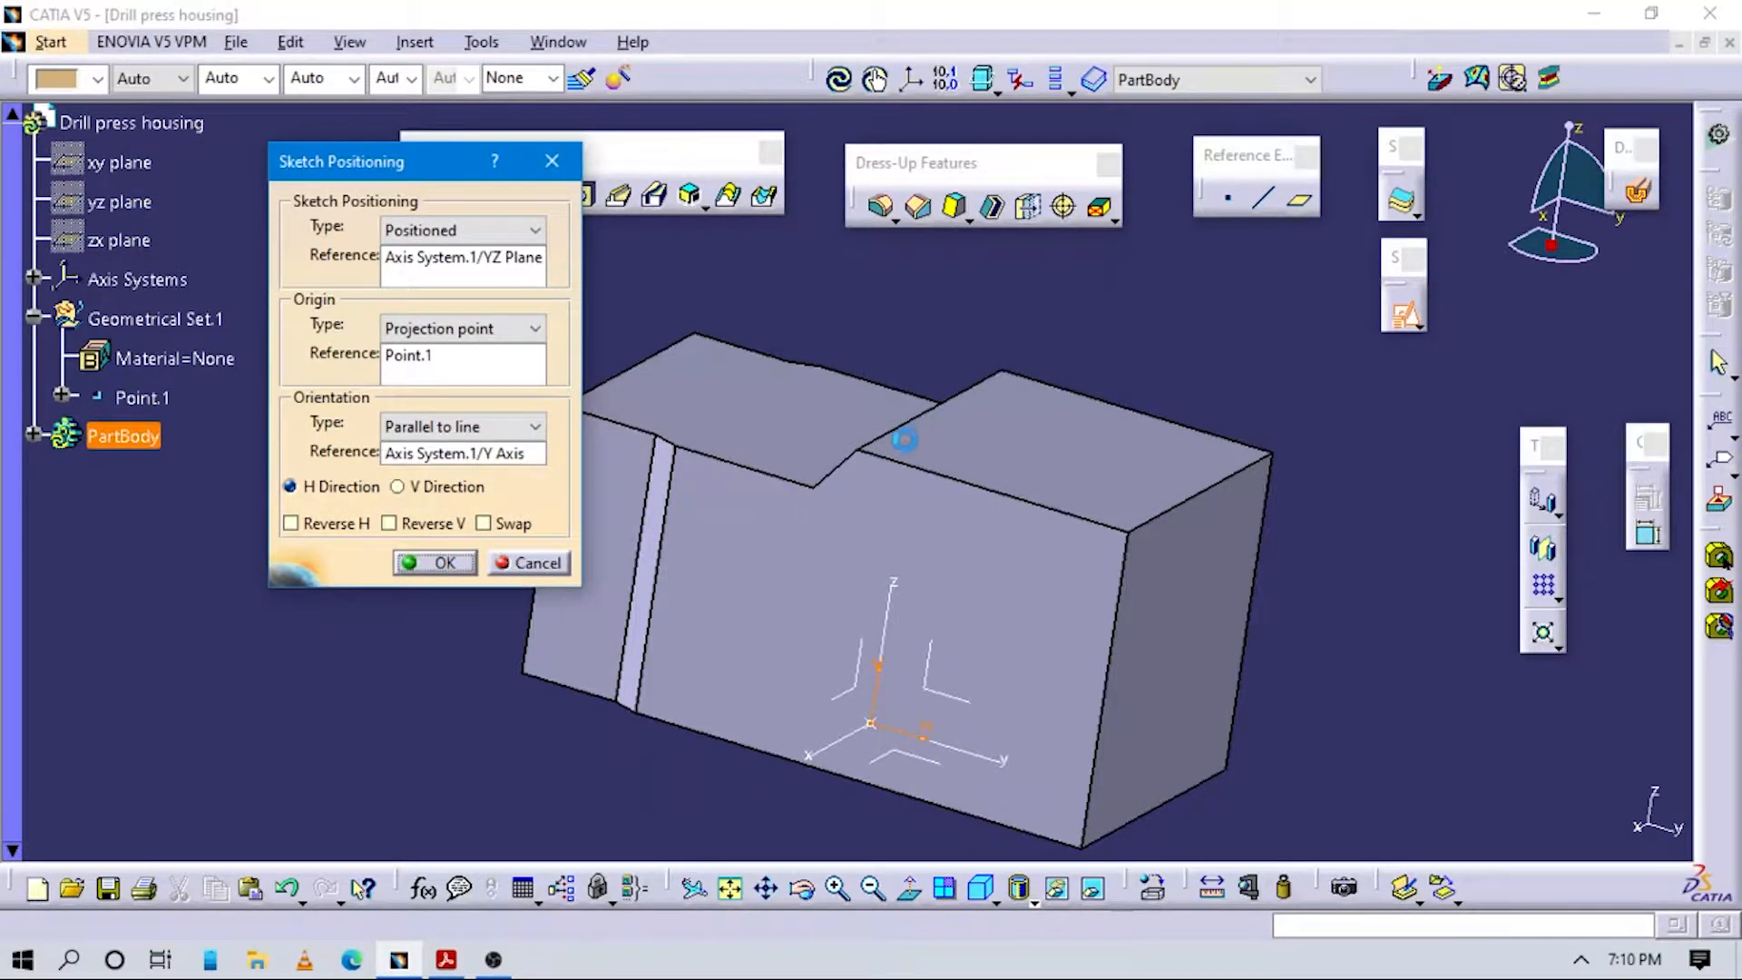
left_click(436, 562)
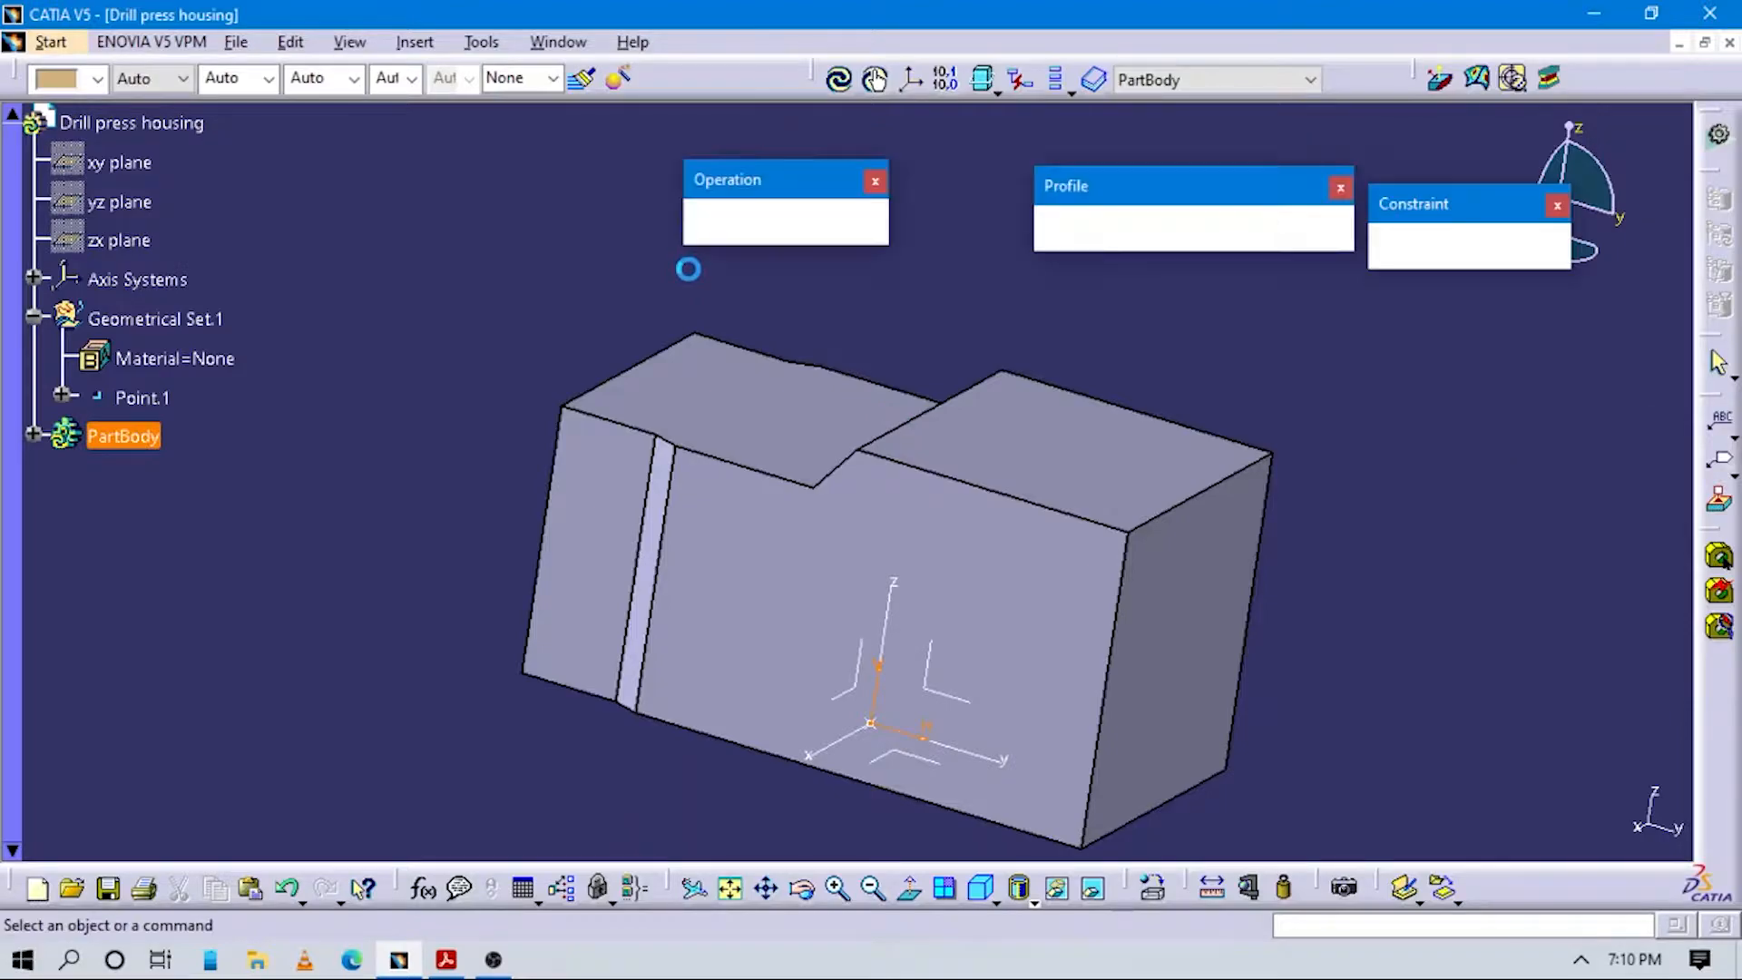
View the sketch plane head-on and cut the part by the sketch plane.
middle_click_drag(771, 465, 855, 493)
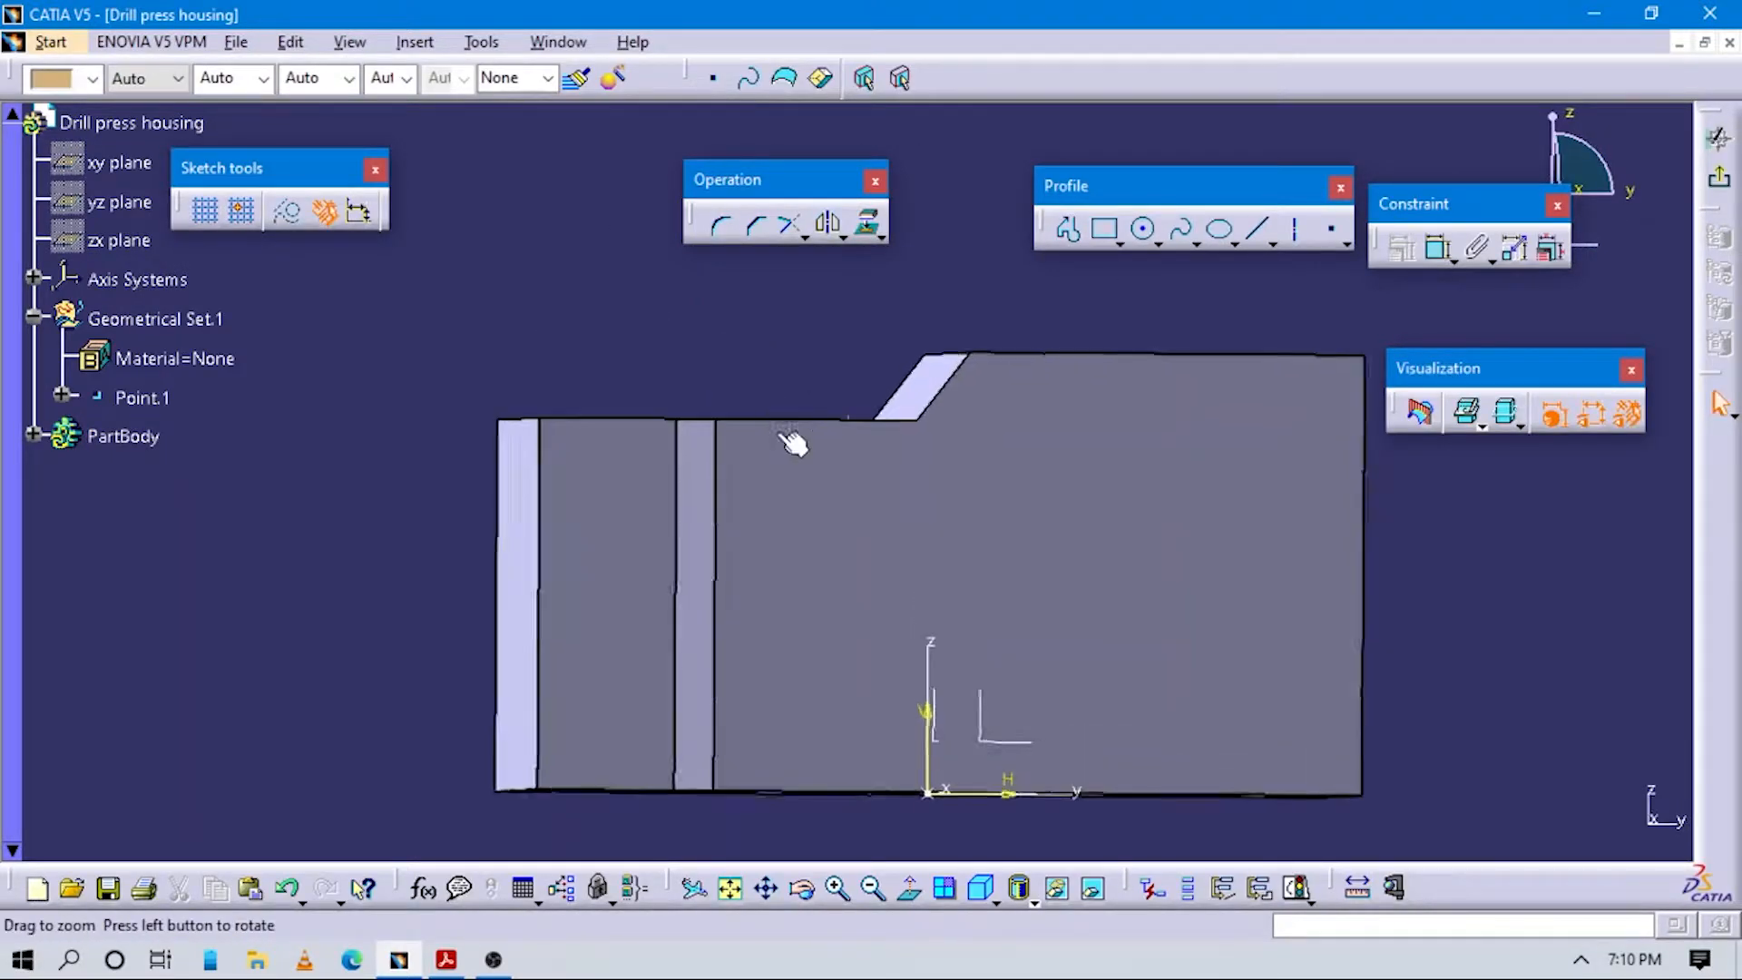
left_click(946, 886)
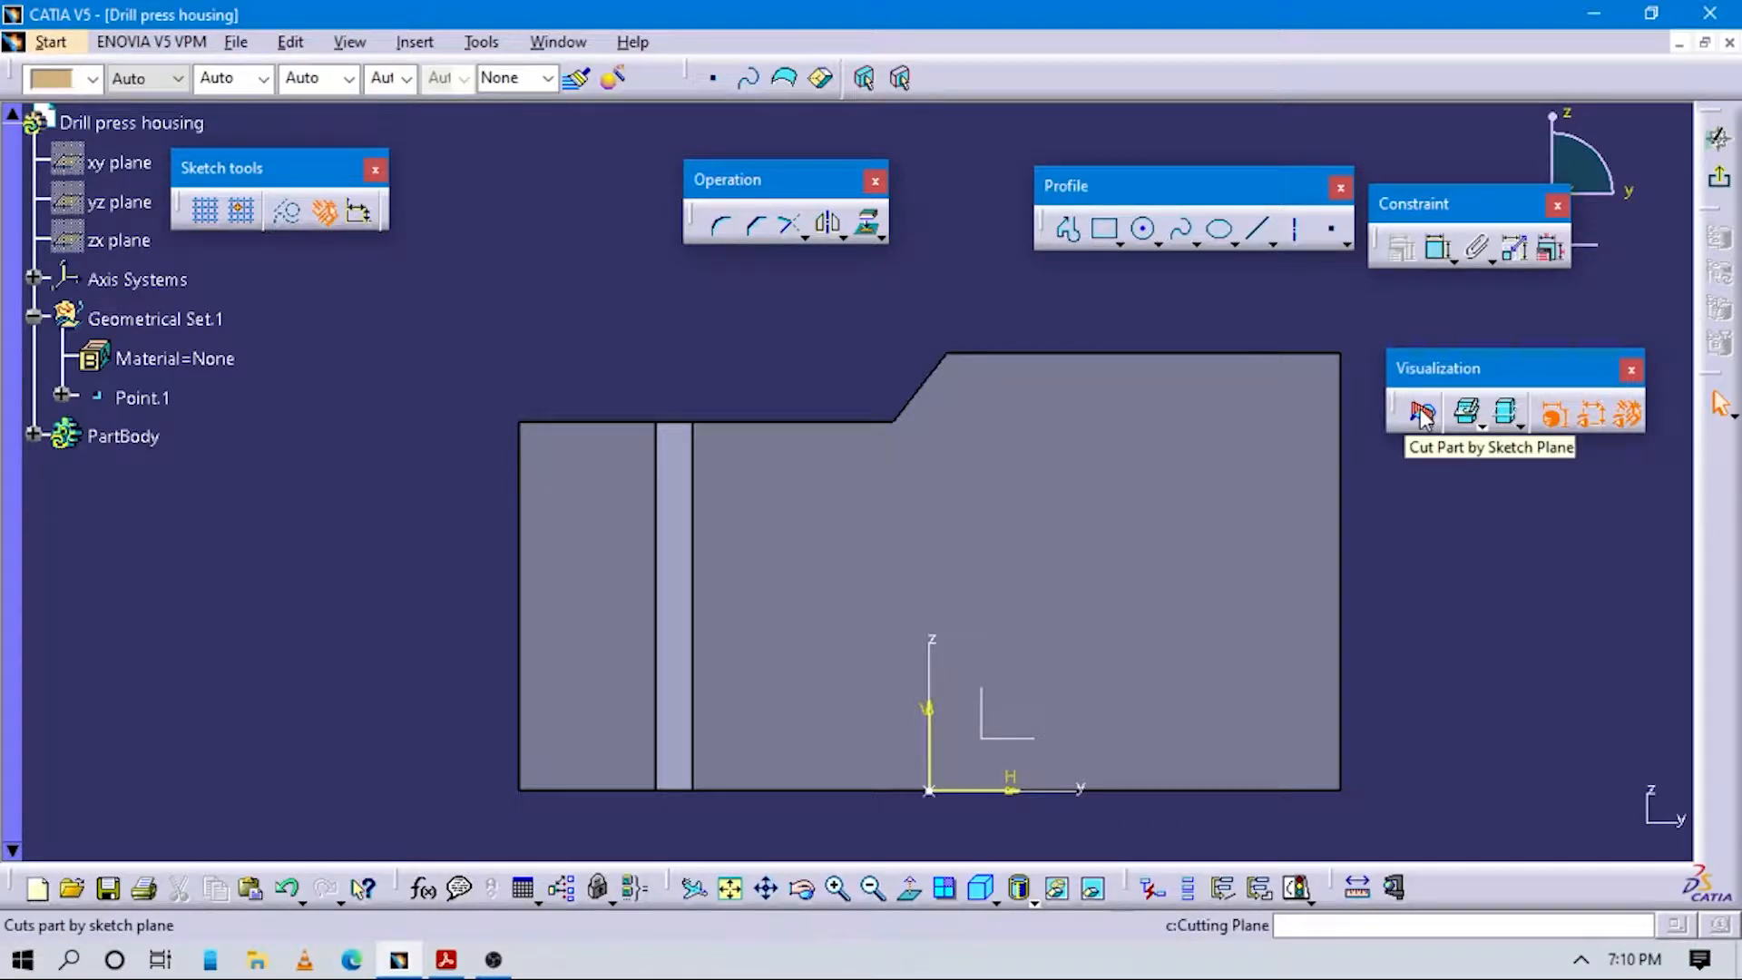
left_click(1452, 406)
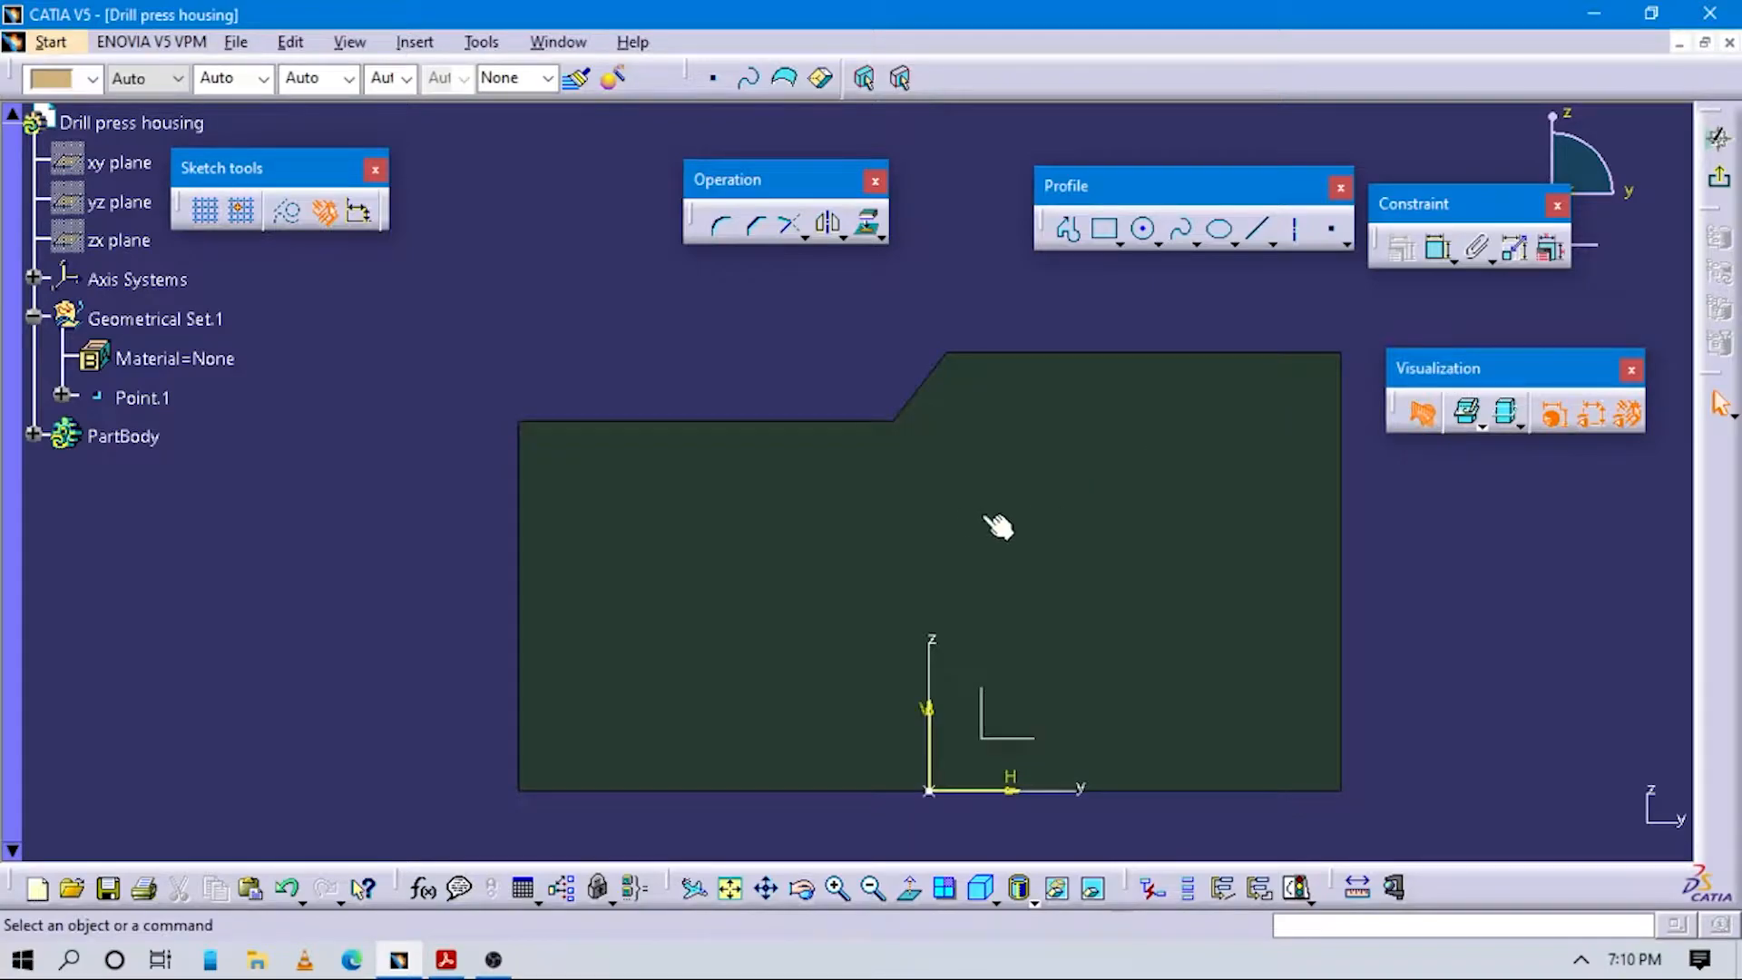
scroll(1068, 544, "up", 2)
middle_click_drag(962, 463, 1012, 467)
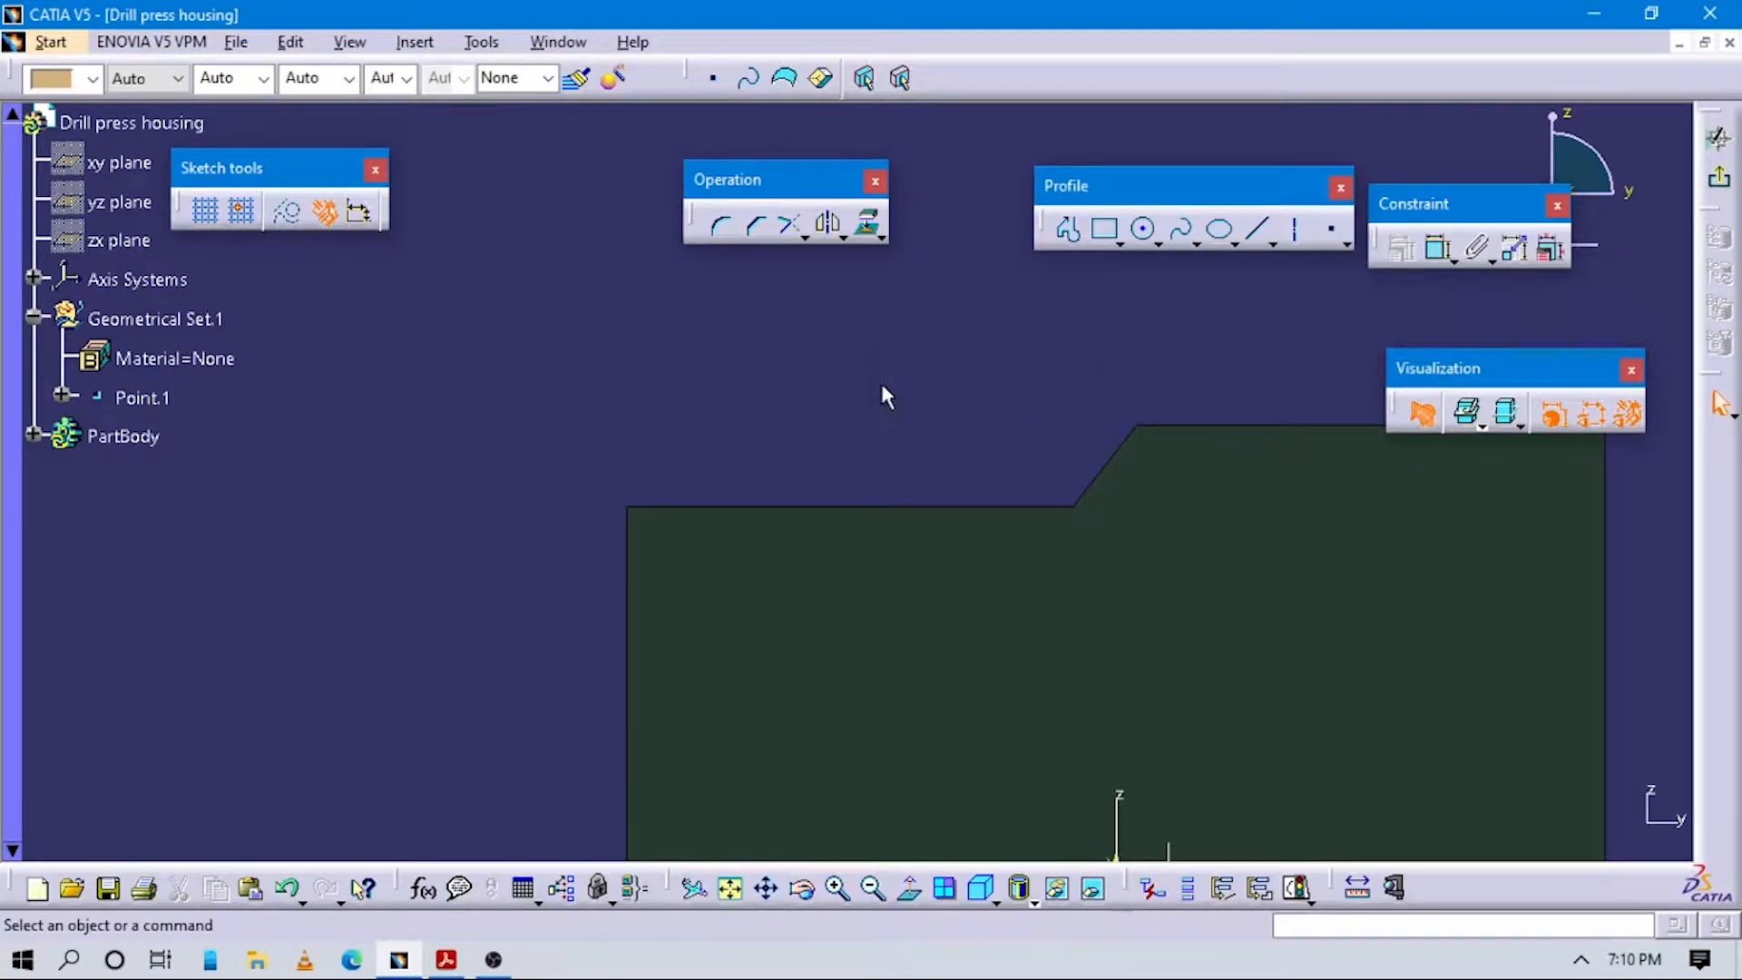
scroll(859, 459, "up", 2)
Consult section view B-B and draw a vertical axis across the body's lower section, about 105 mm from its left edge.
key("alt+Tab")
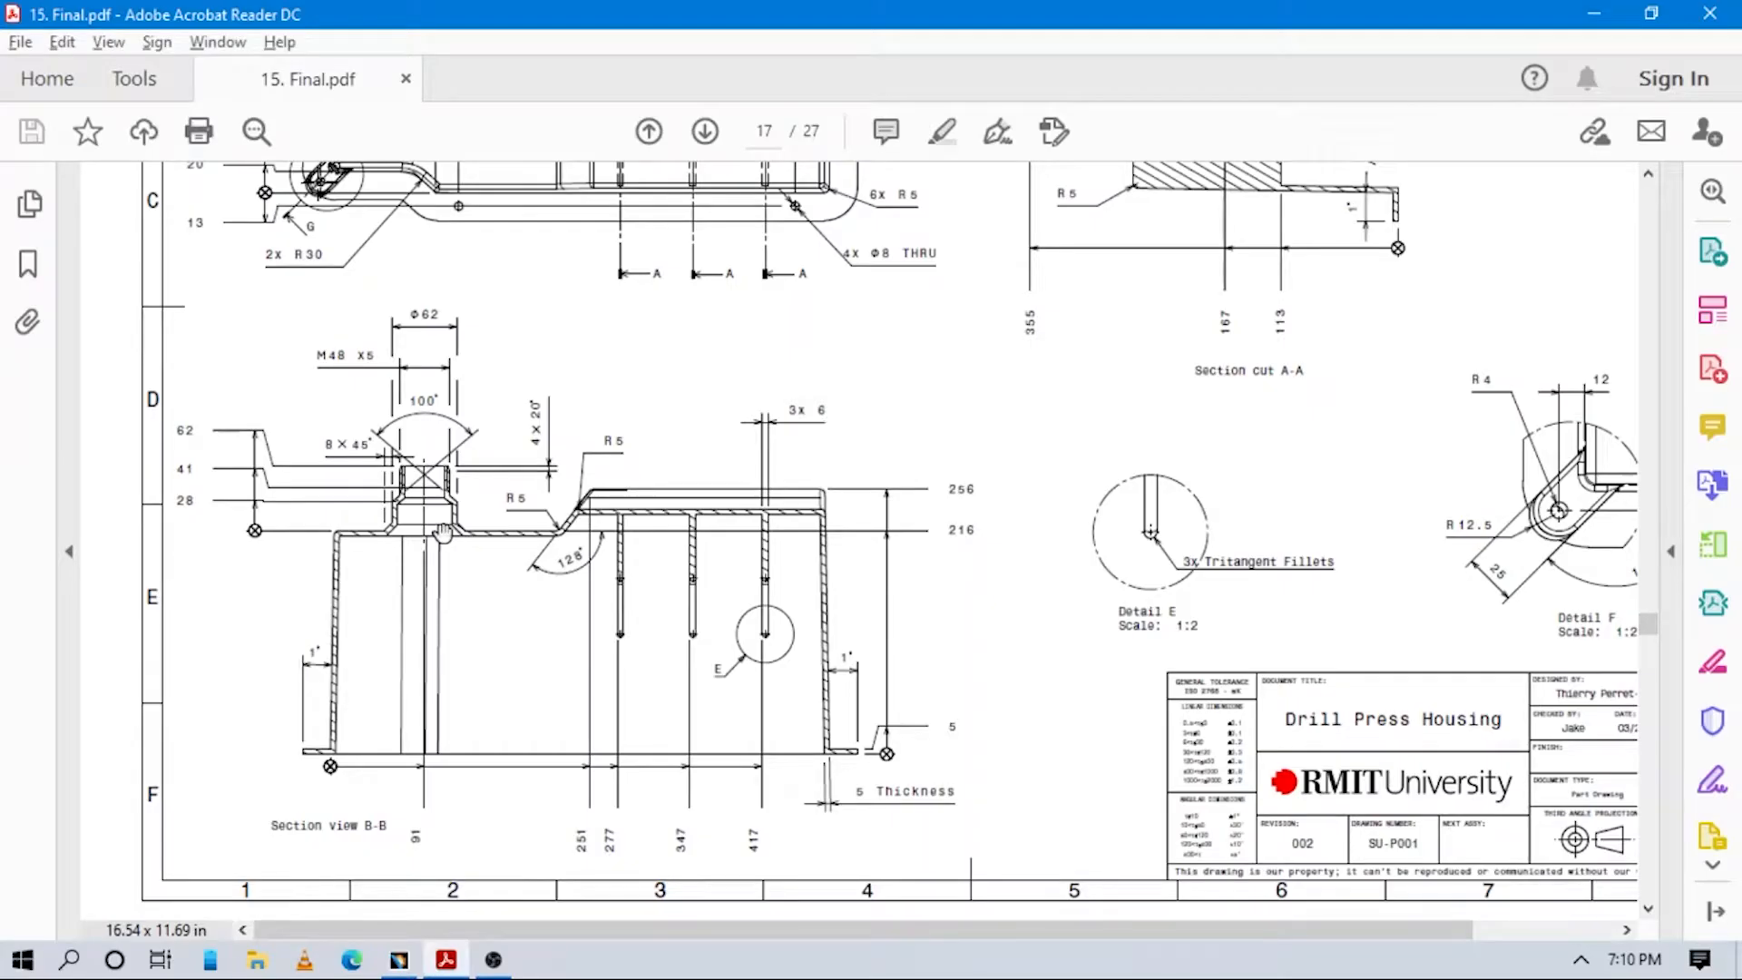
key("alt+Tab")
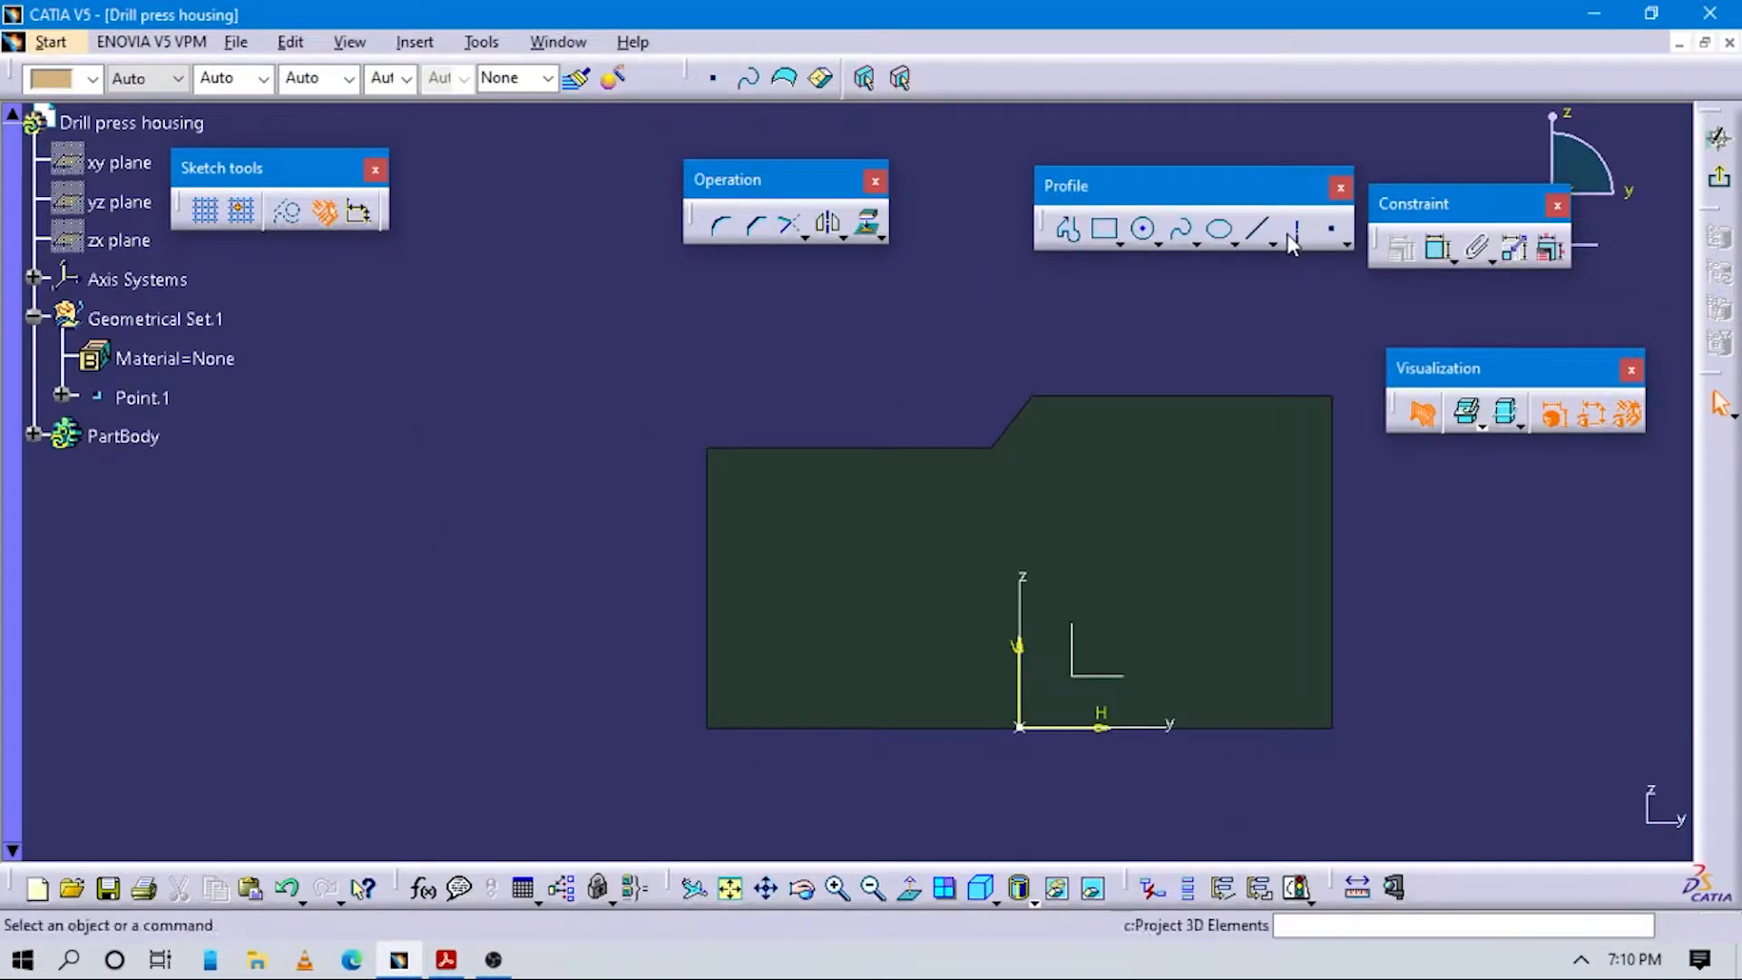
left_click(844, 305)
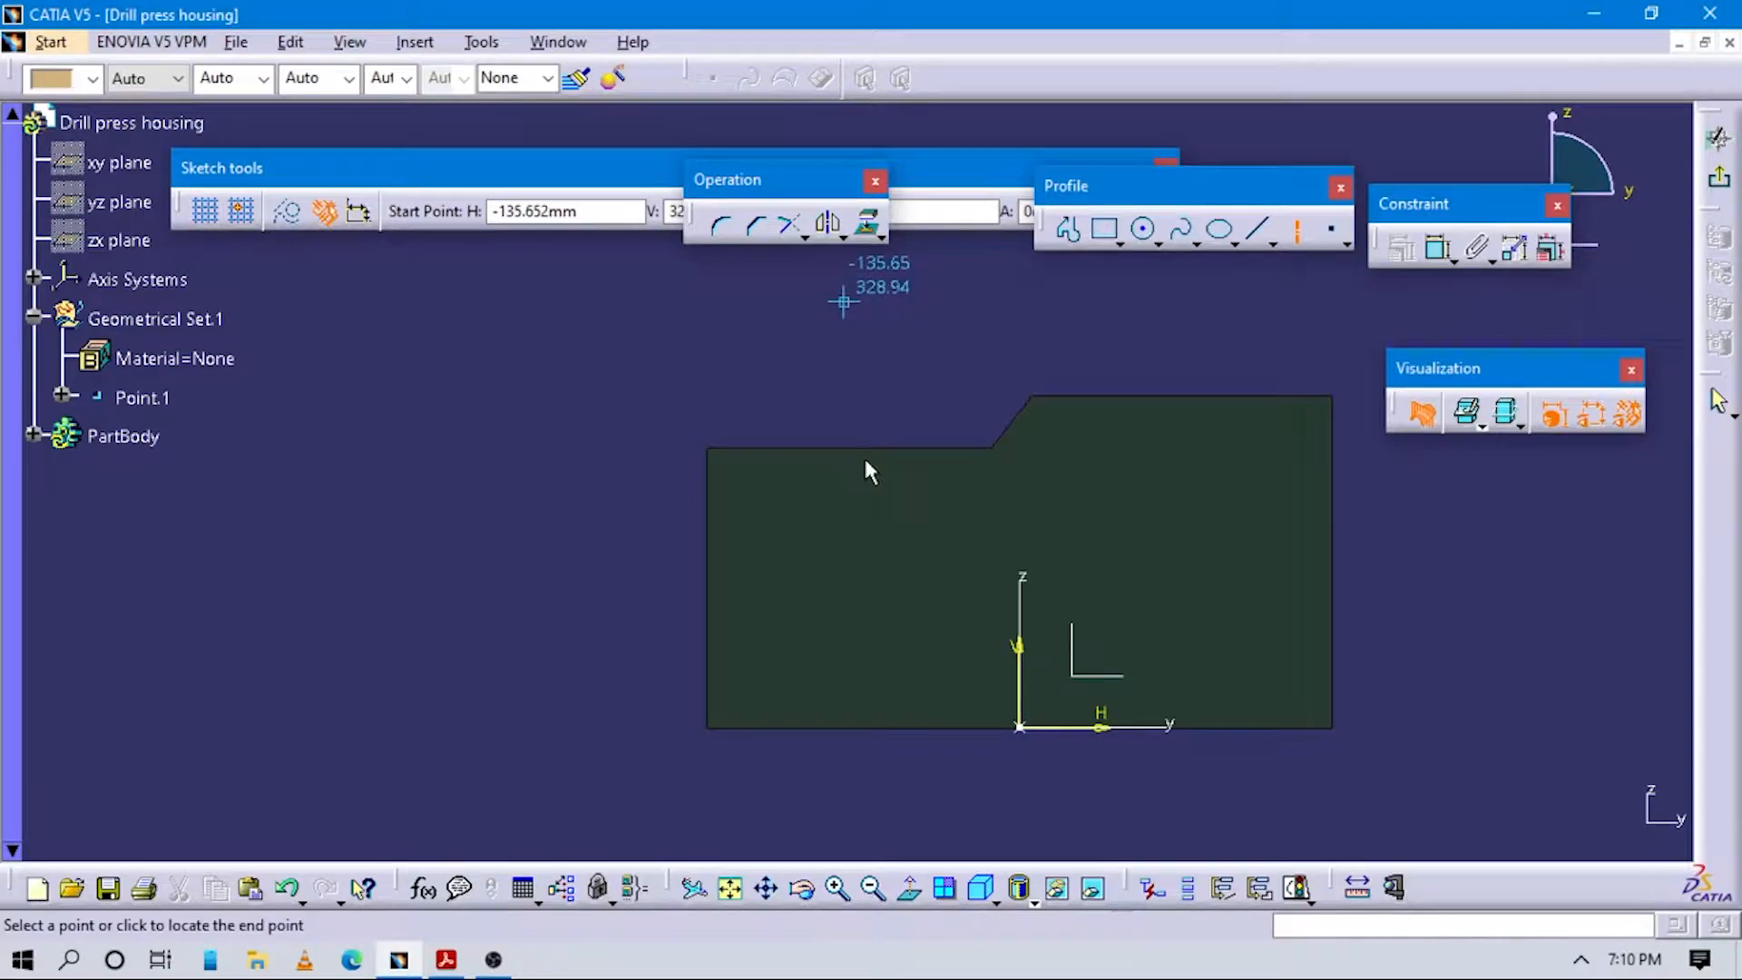
left_click(844, 634)
middle_click_drag(944, 511, 948, 550)
Dimension the distance from the body's left edge to the vertical axis and set it to 91 mm.
left_click(446, 959)
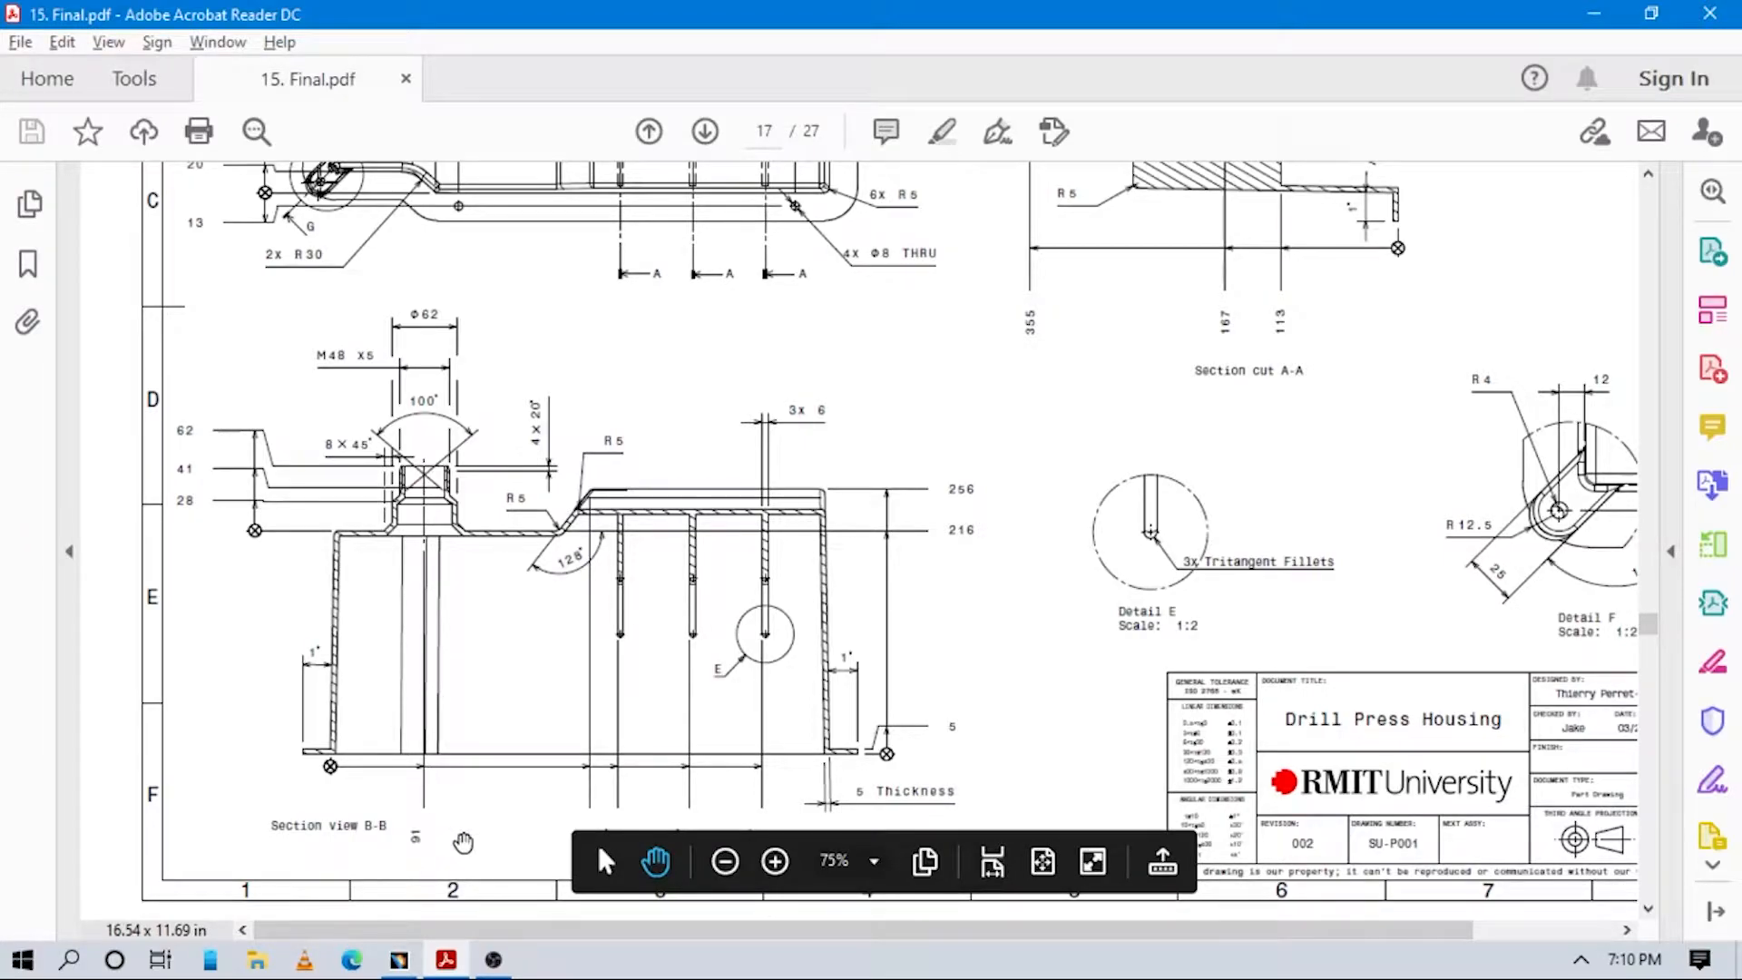
scroll(457, 827, "down", 2)
key("alt+Tab")
left_click(979, 487)
middle_click_drag(989, 522, 994, 555)
left_click(1434, 250)
left_click(738, 546)
left_click(867, 481)
left_click(799, 434)
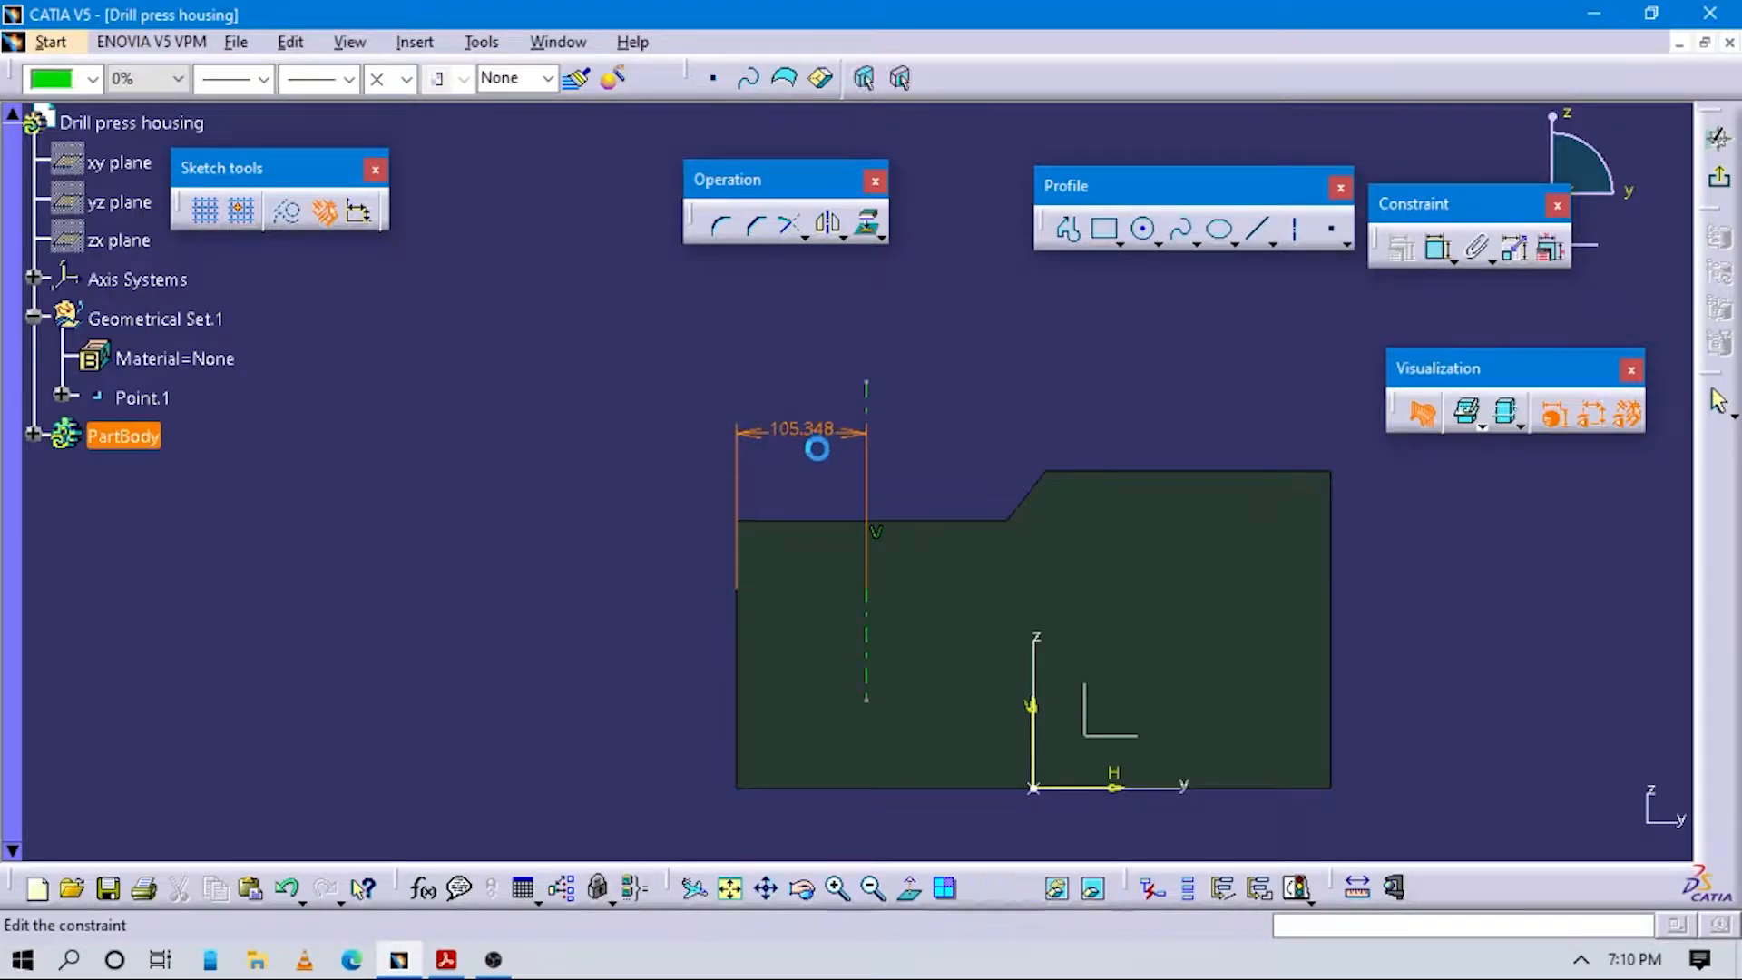
double_click(816, 448)
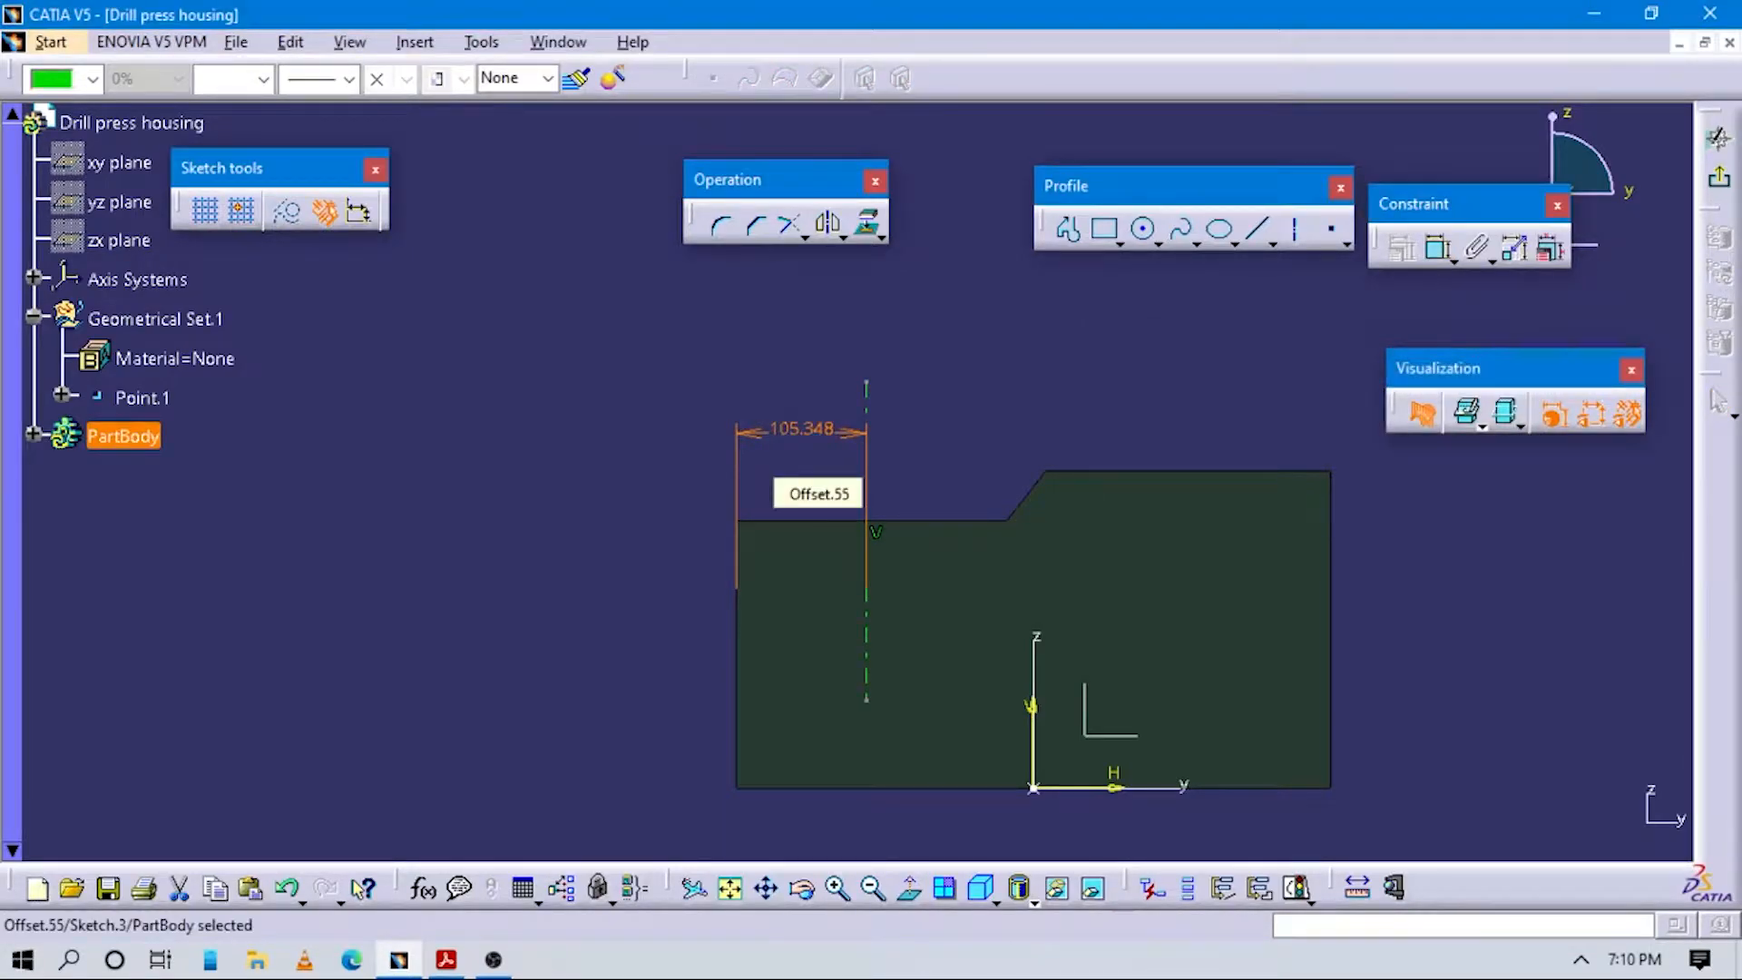
middle_click_drag(798, 635, 789, 569)
Following section B-B, sketch a stepped profile from the lower top face: slope, vertical, slope, vertical, and an about 16 mm horizontal line to the axis.
key("alt+Tab")
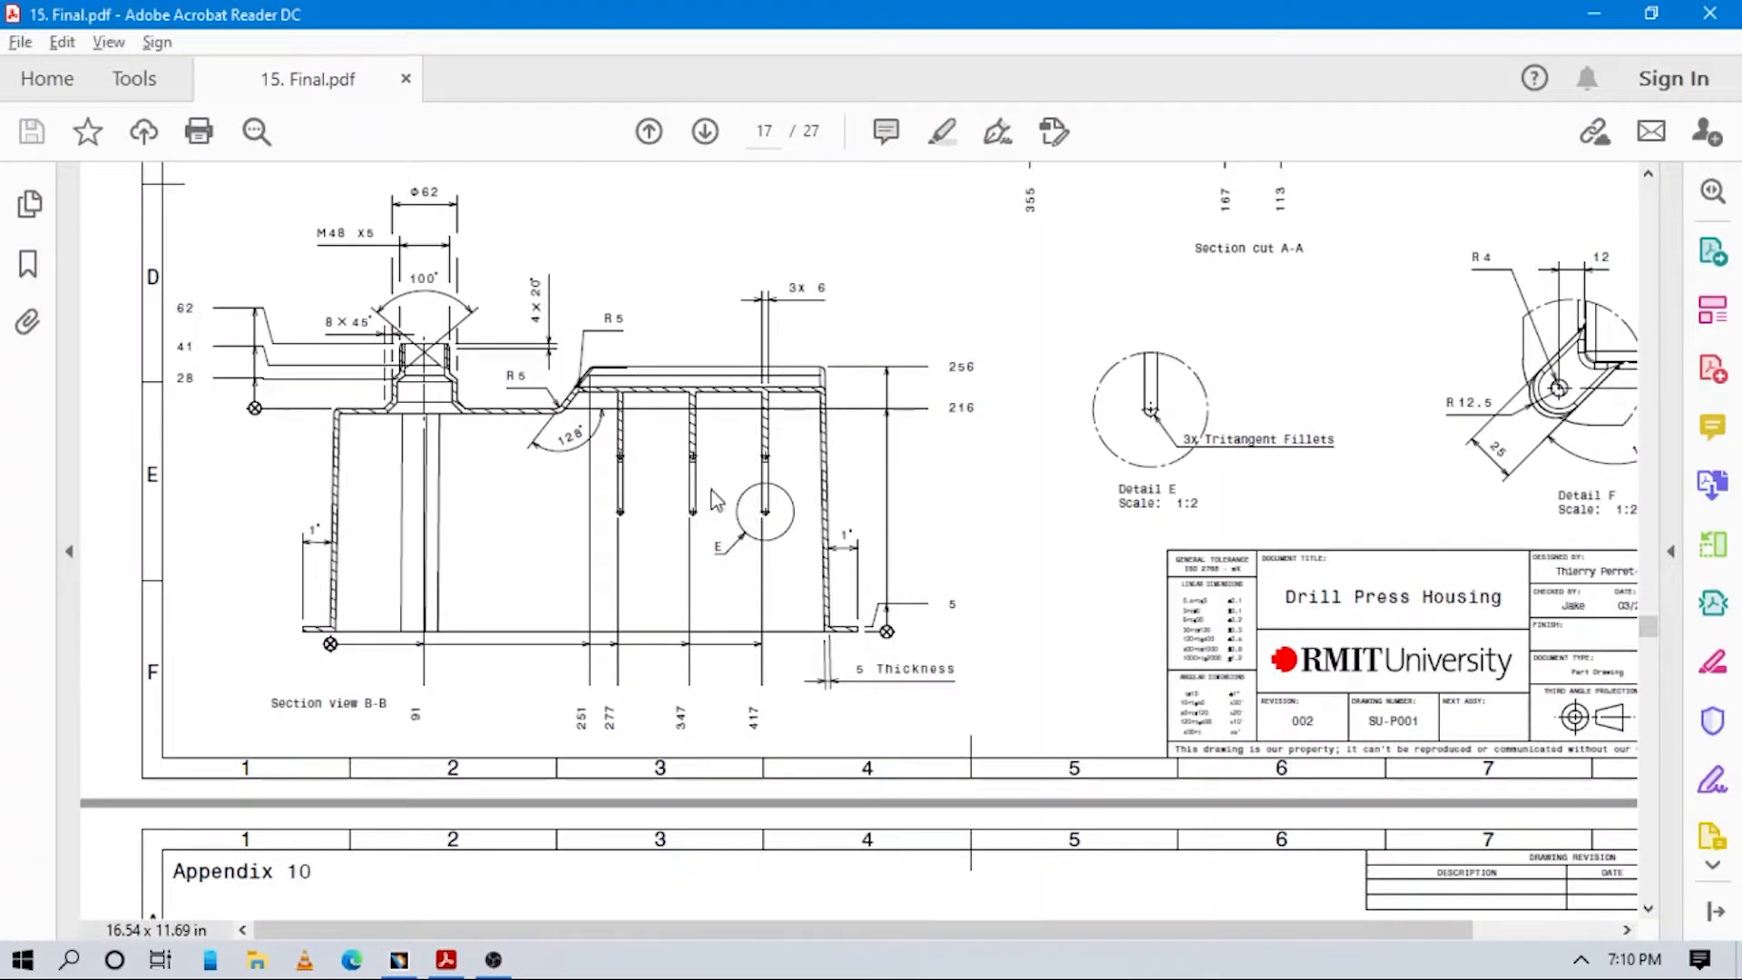
key("alt+Tab")
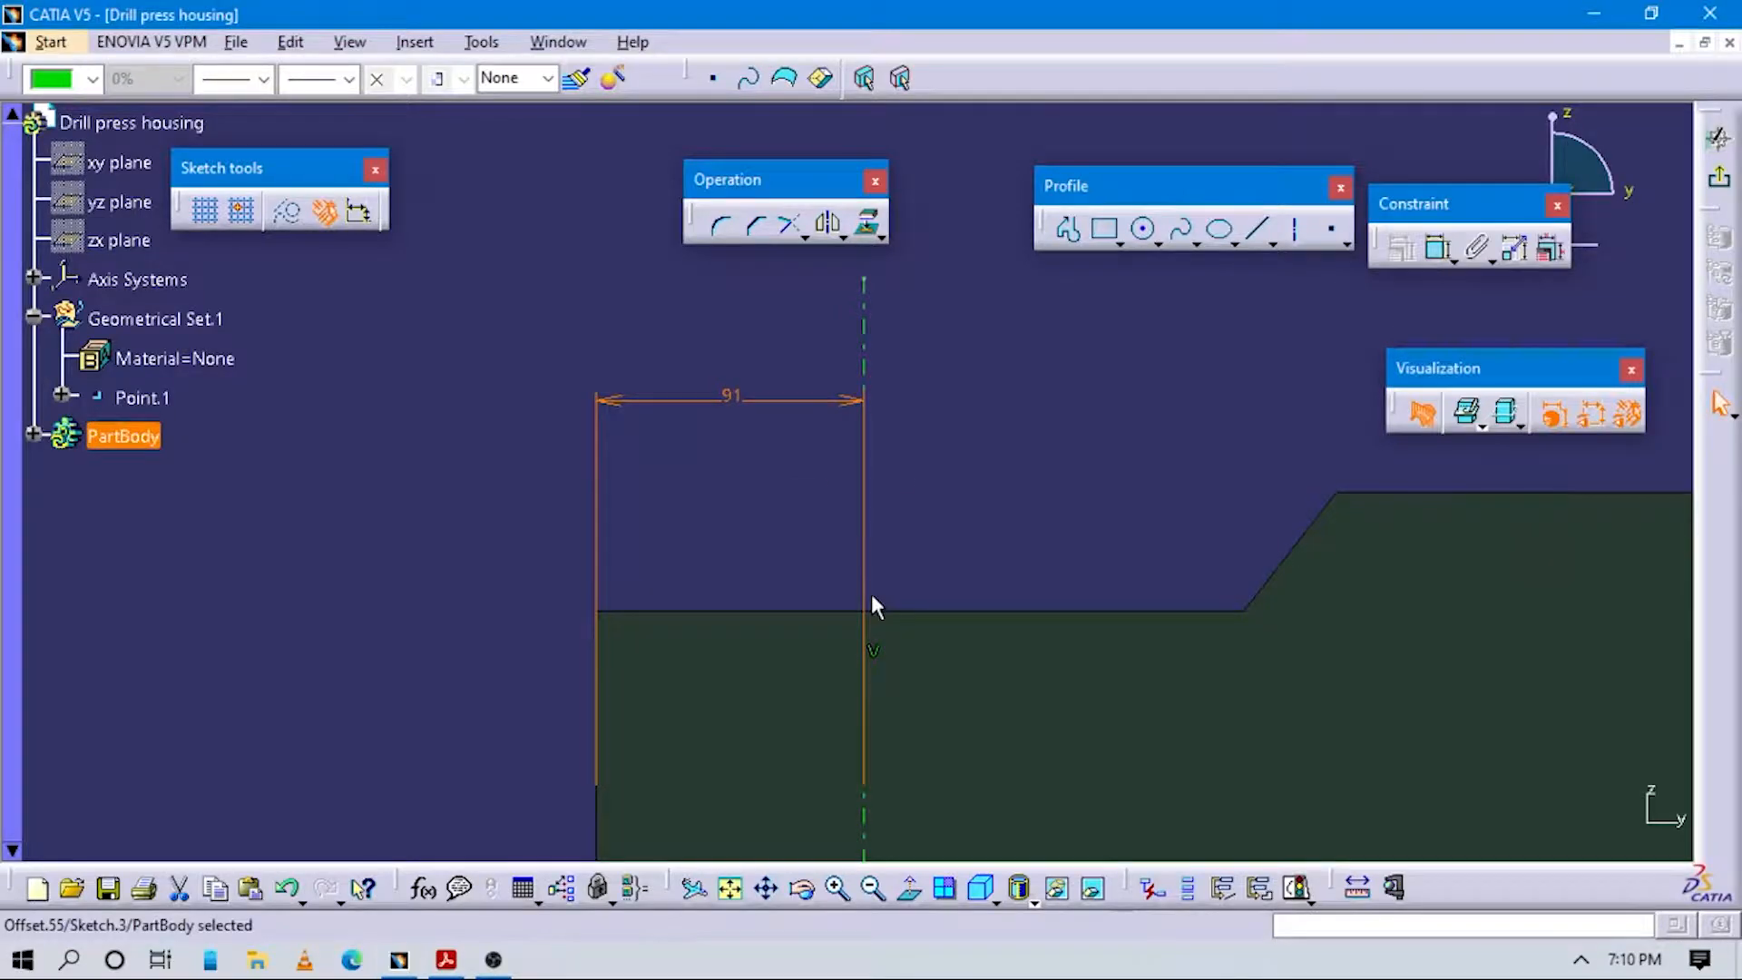
left_click(1070, 238)
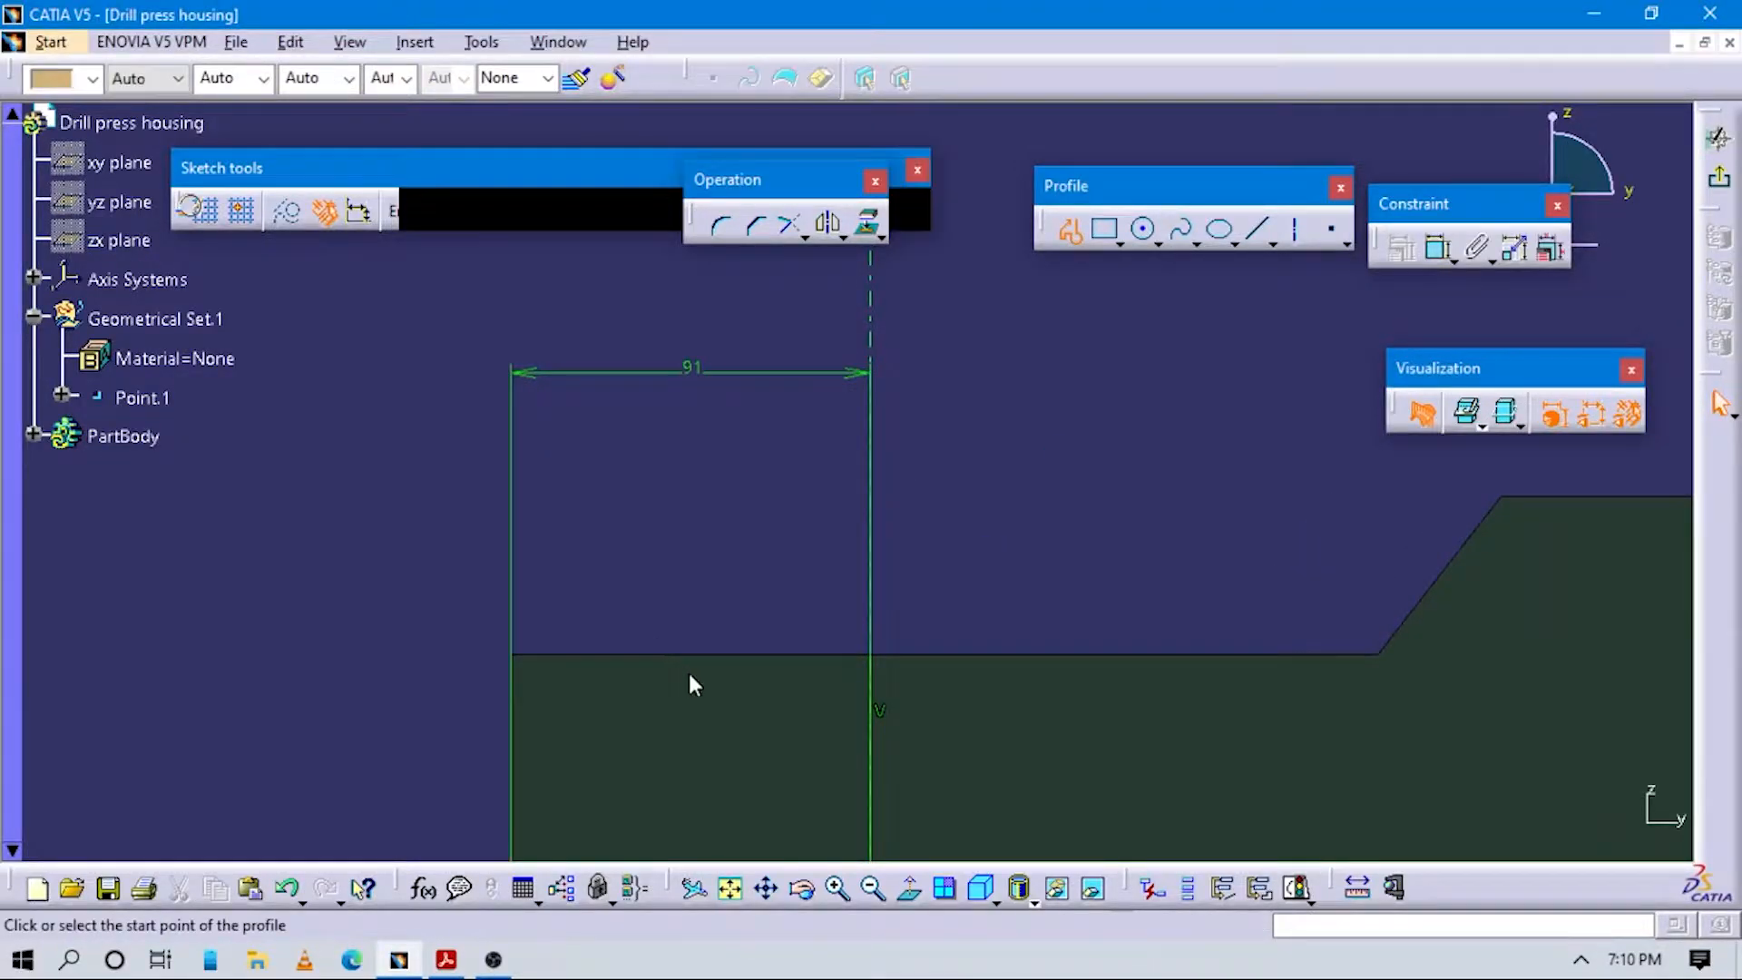
left_click(730, 654)
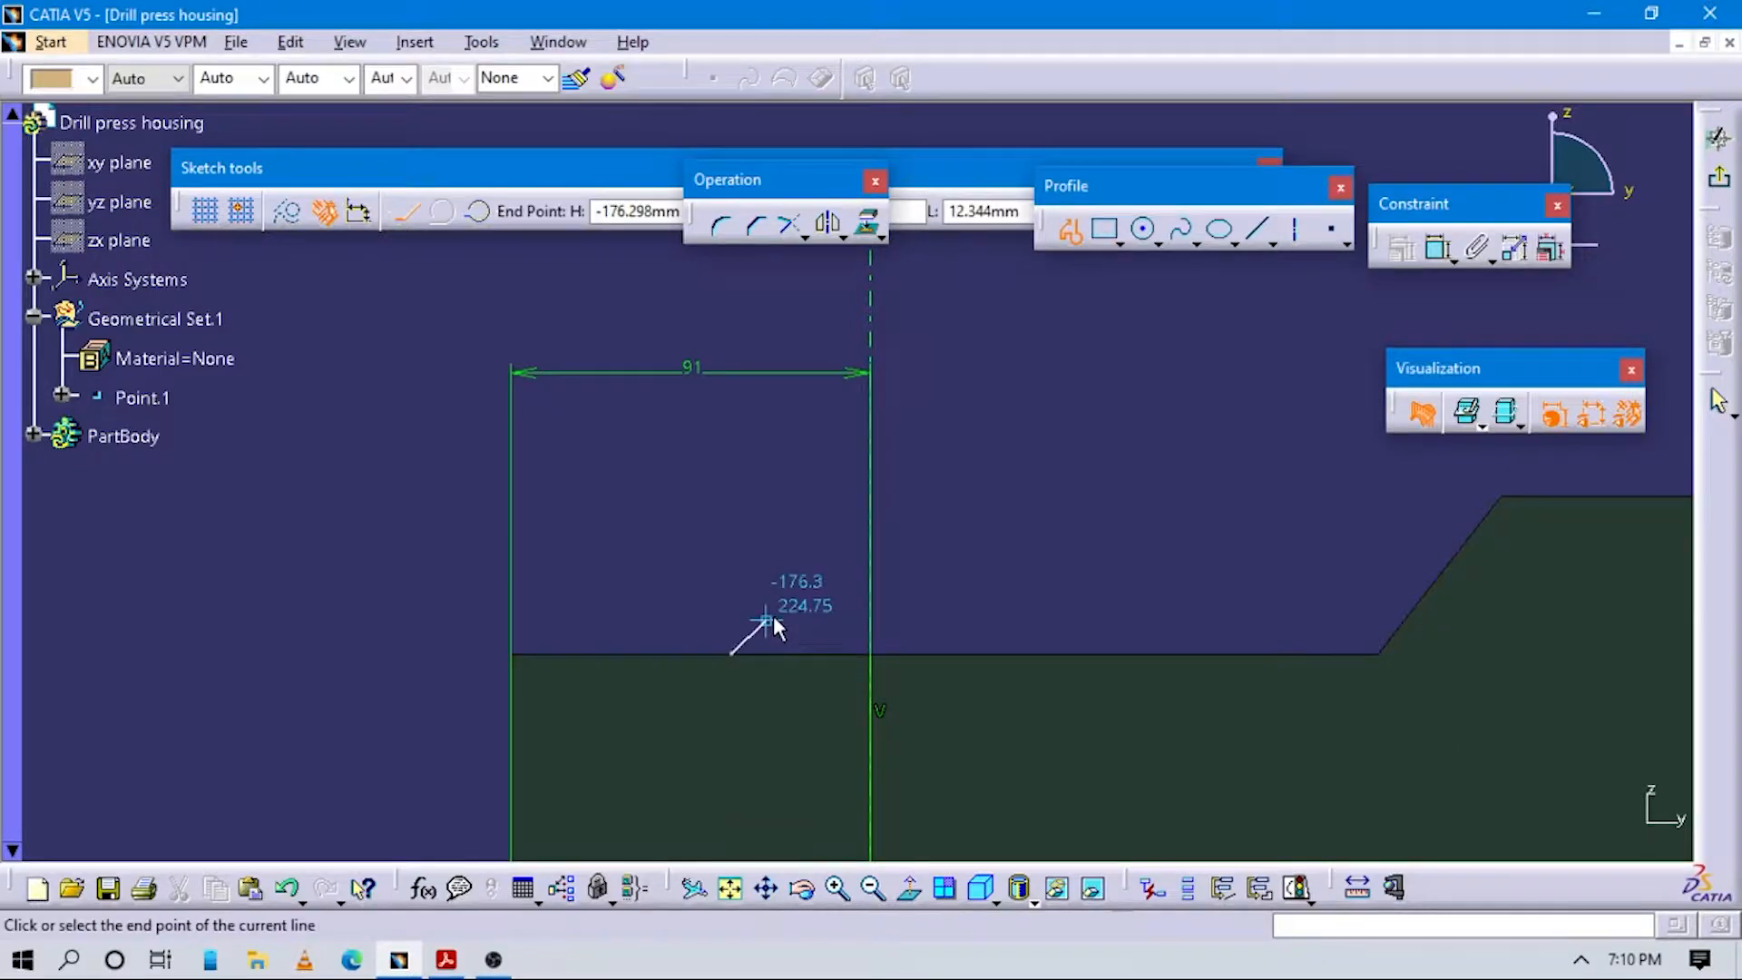
key("alt+Tab")
key("alt+Tab")
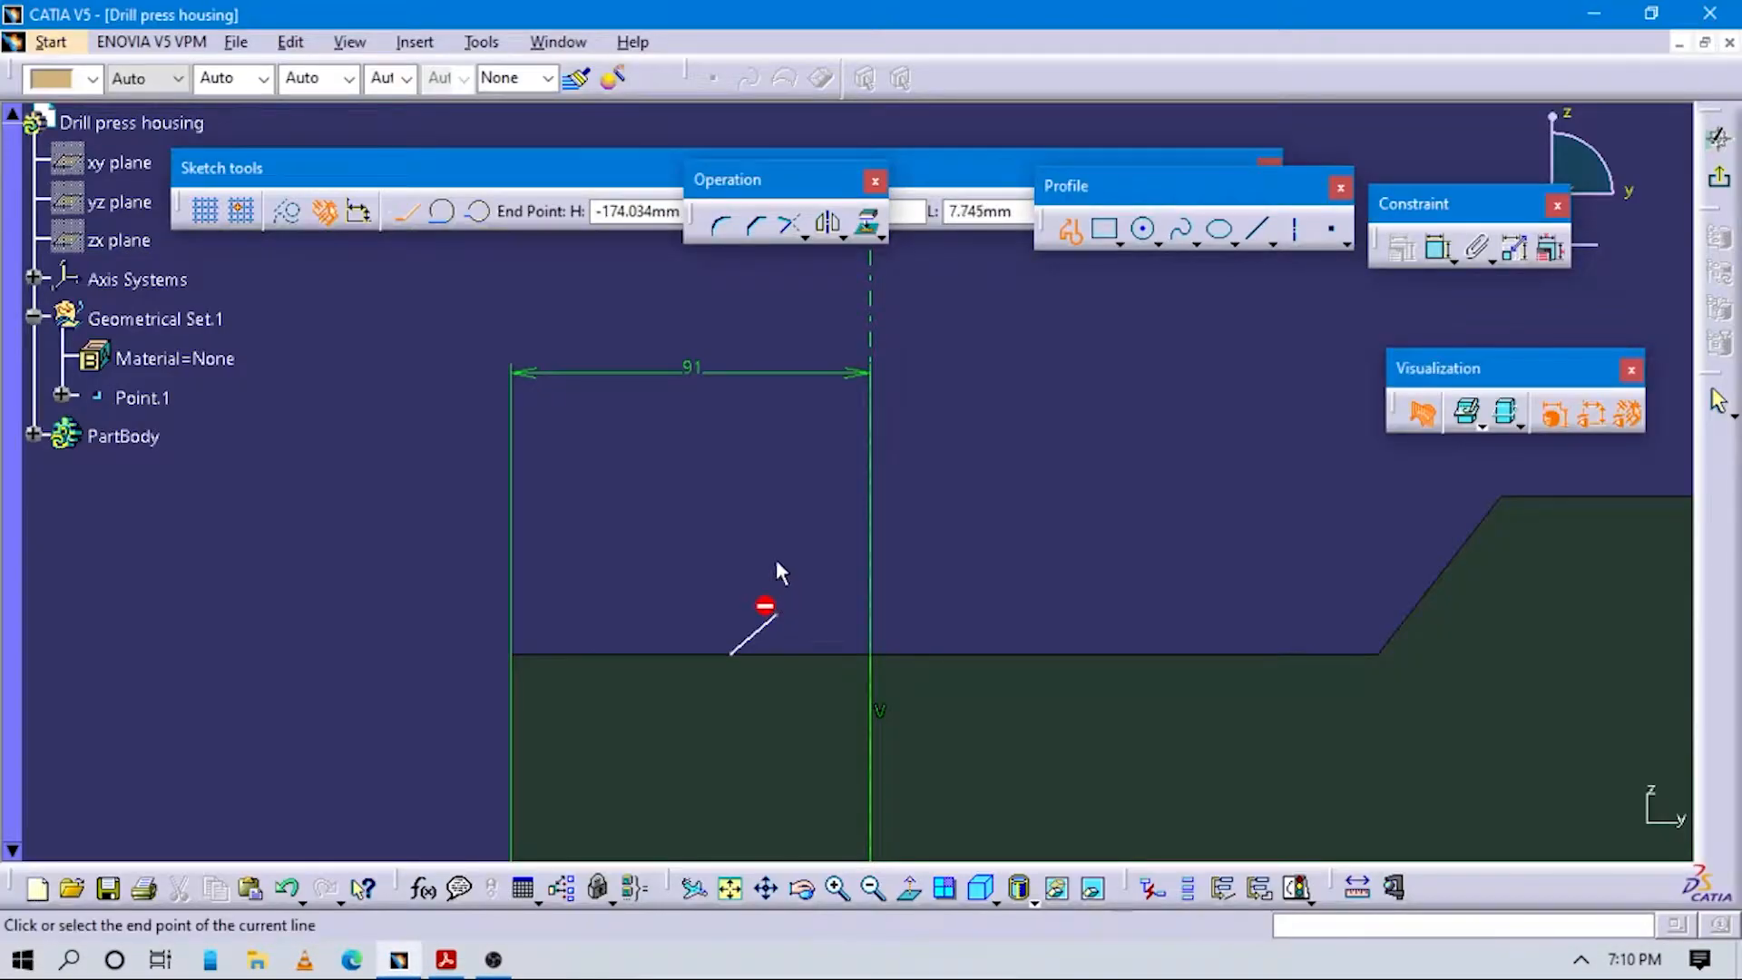
left_click(780, 538)
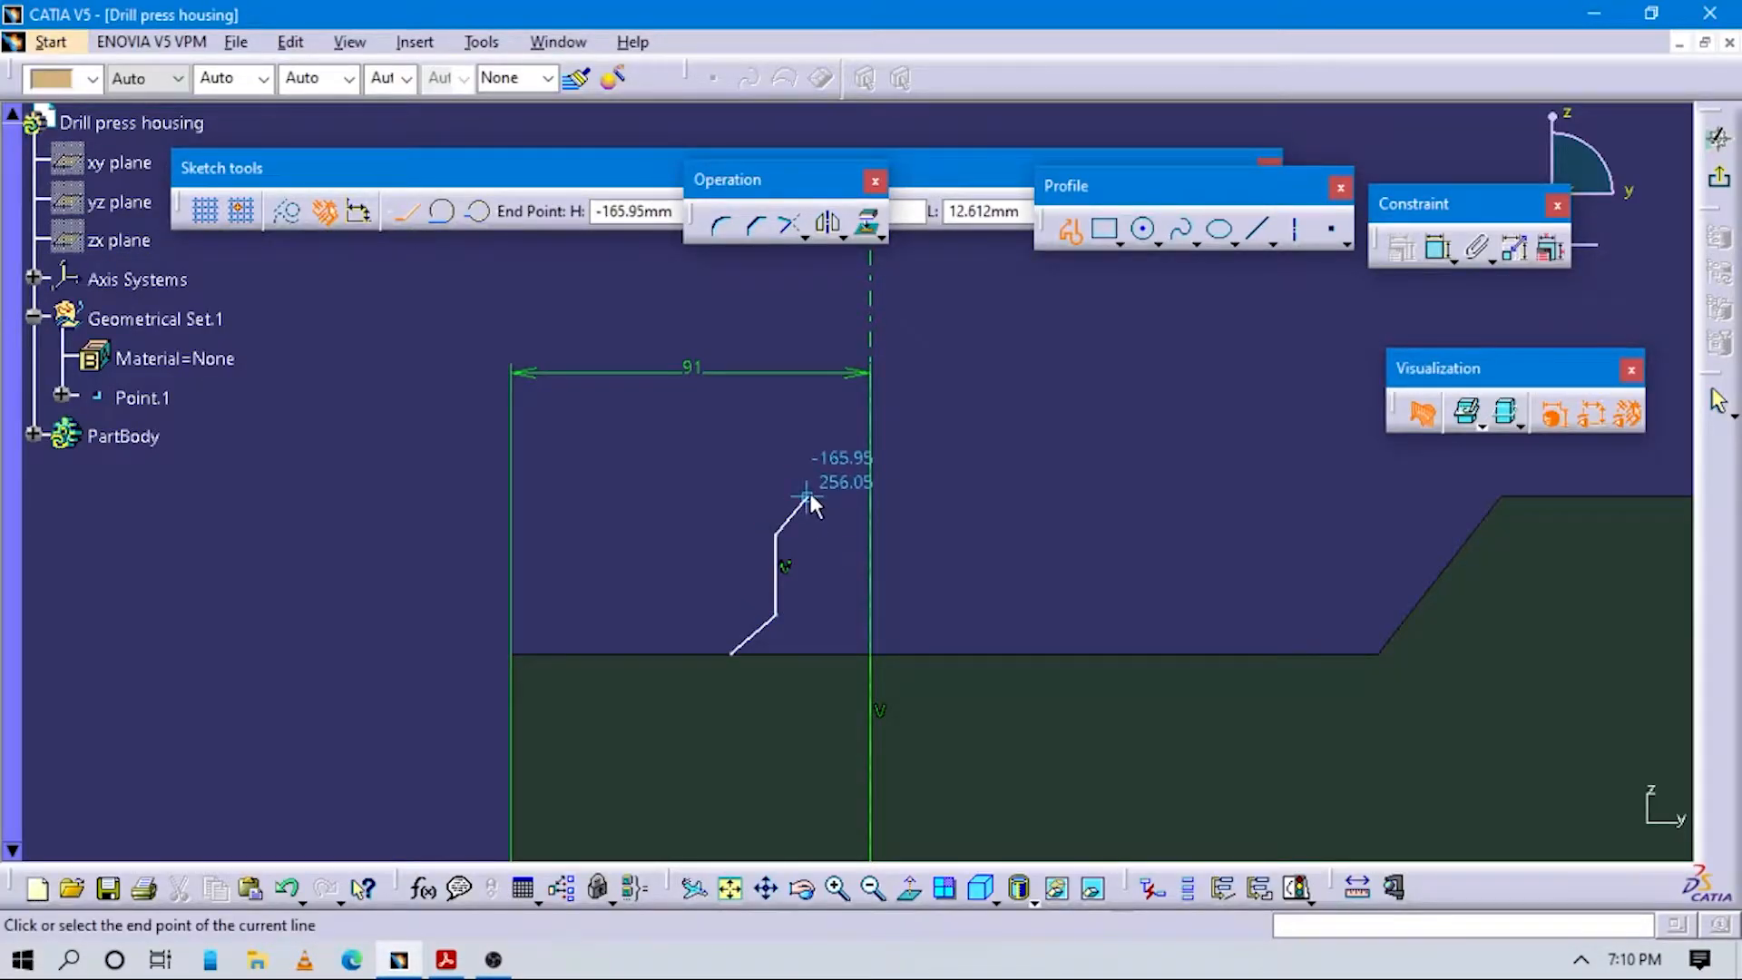
key("alt+Tab")
key("alt+Tab")
left_click(807, 496)
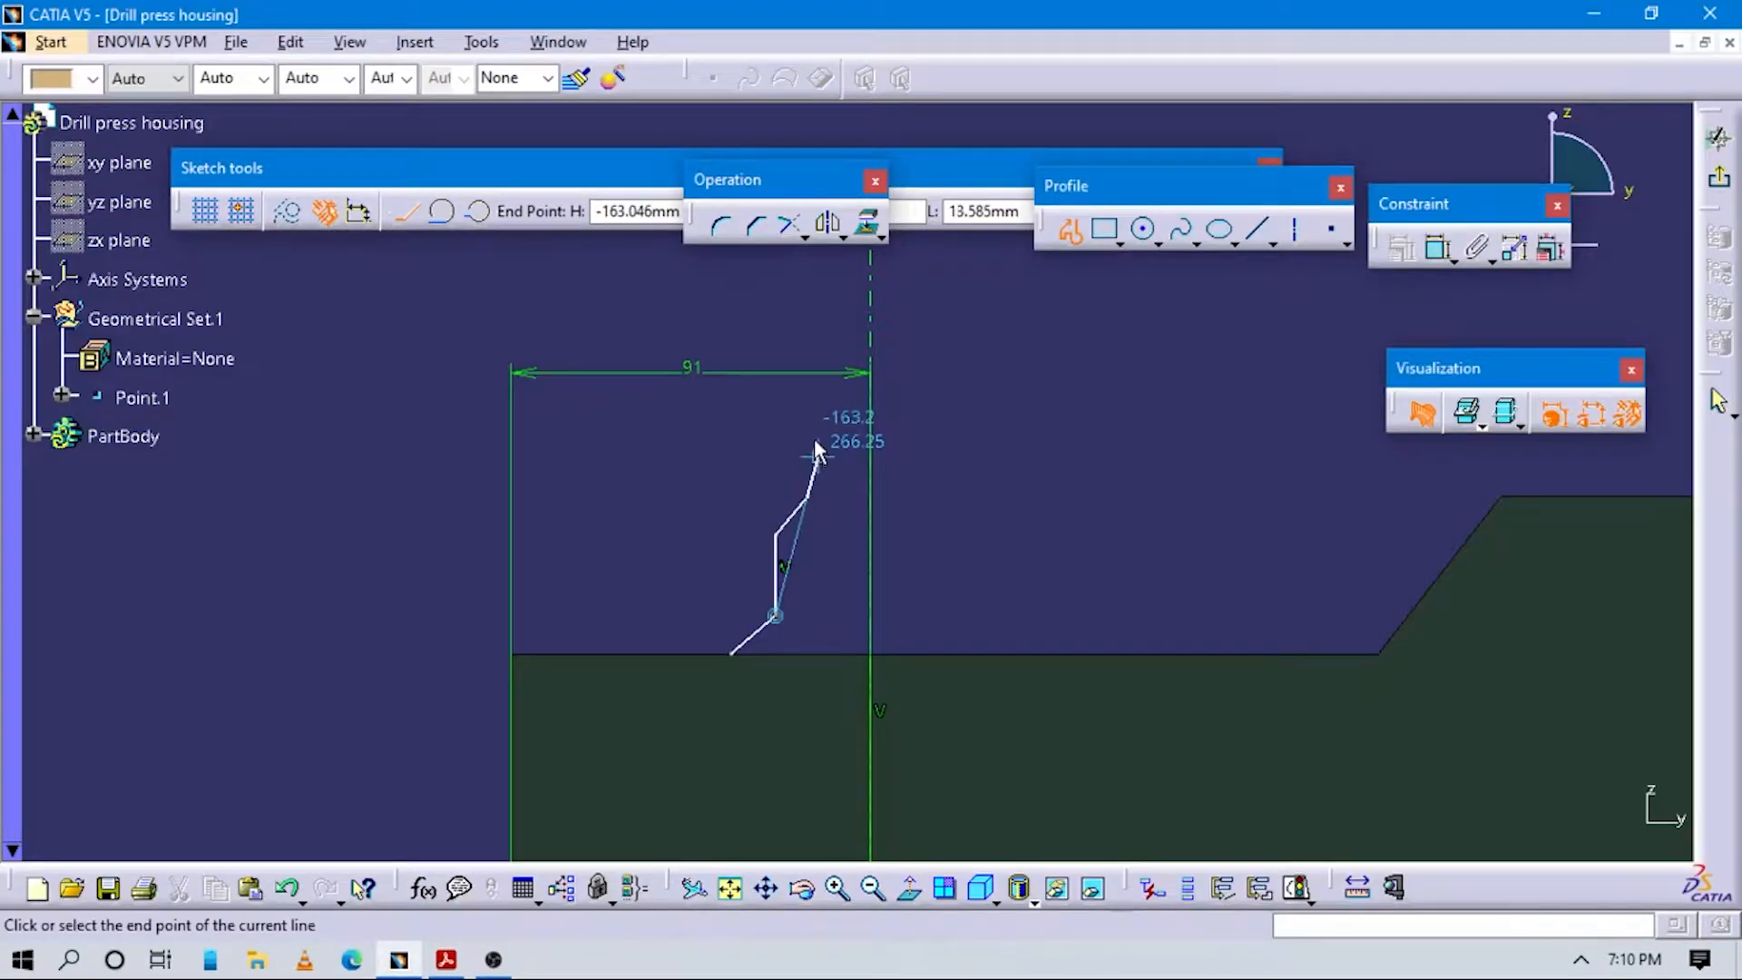
left_click(807, 411)
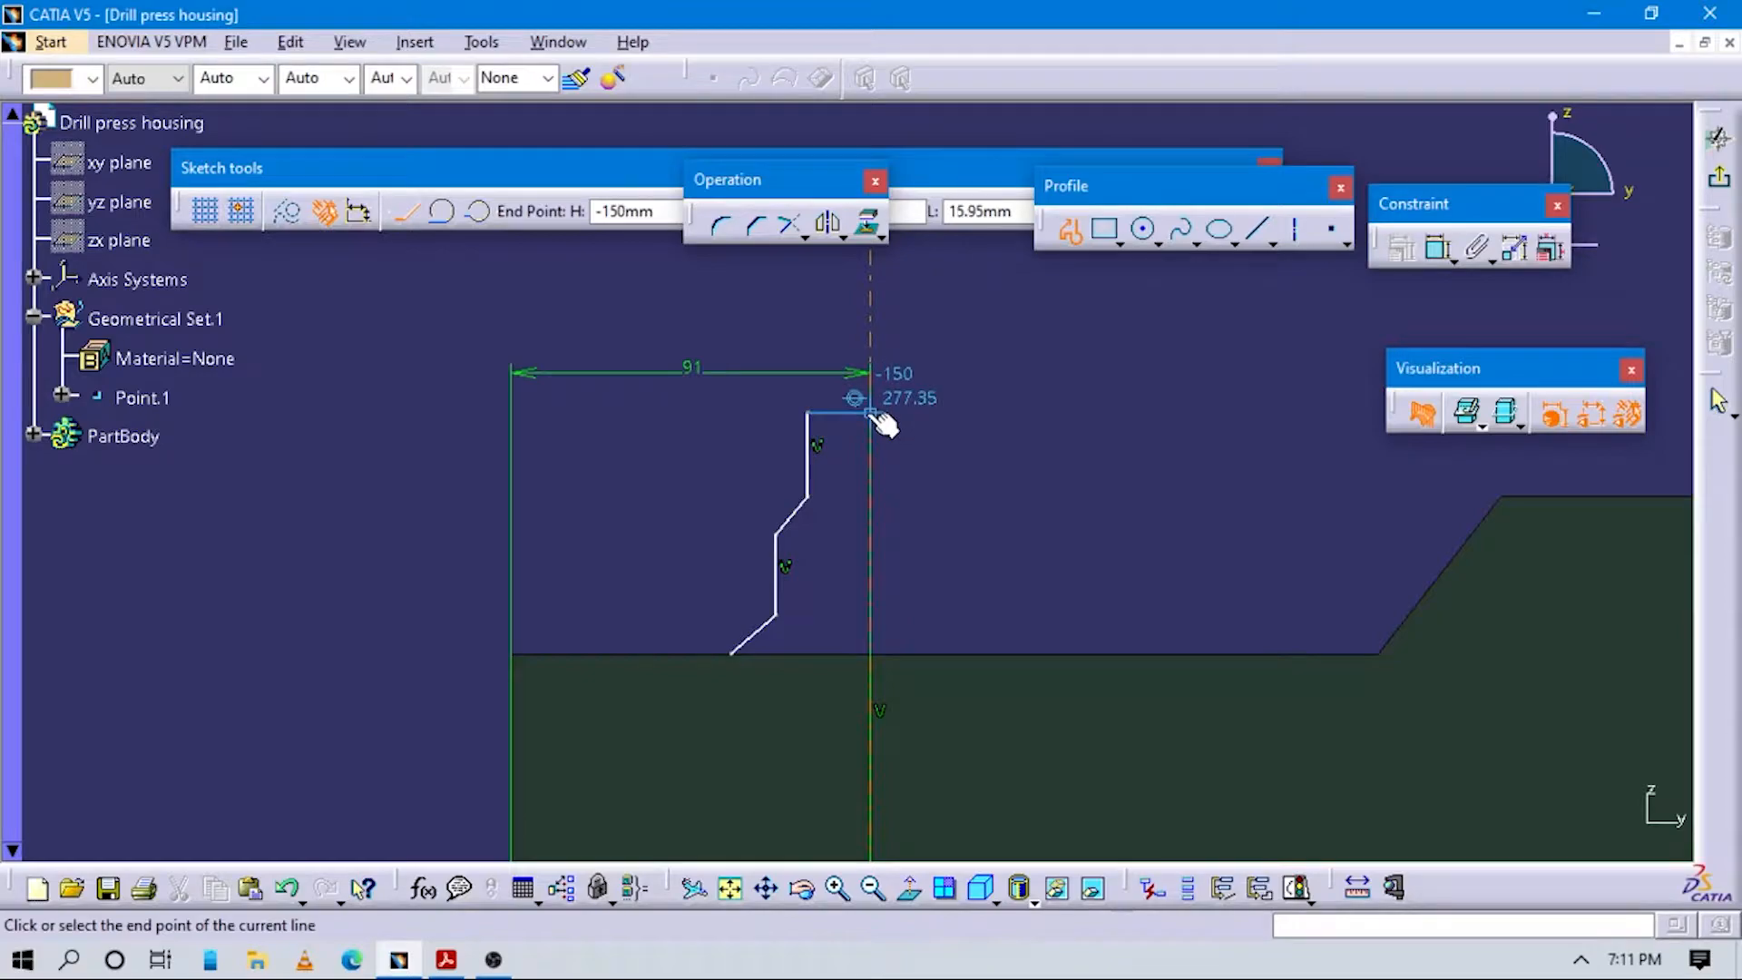
double_click(958, 415)
key("alt+Tab")
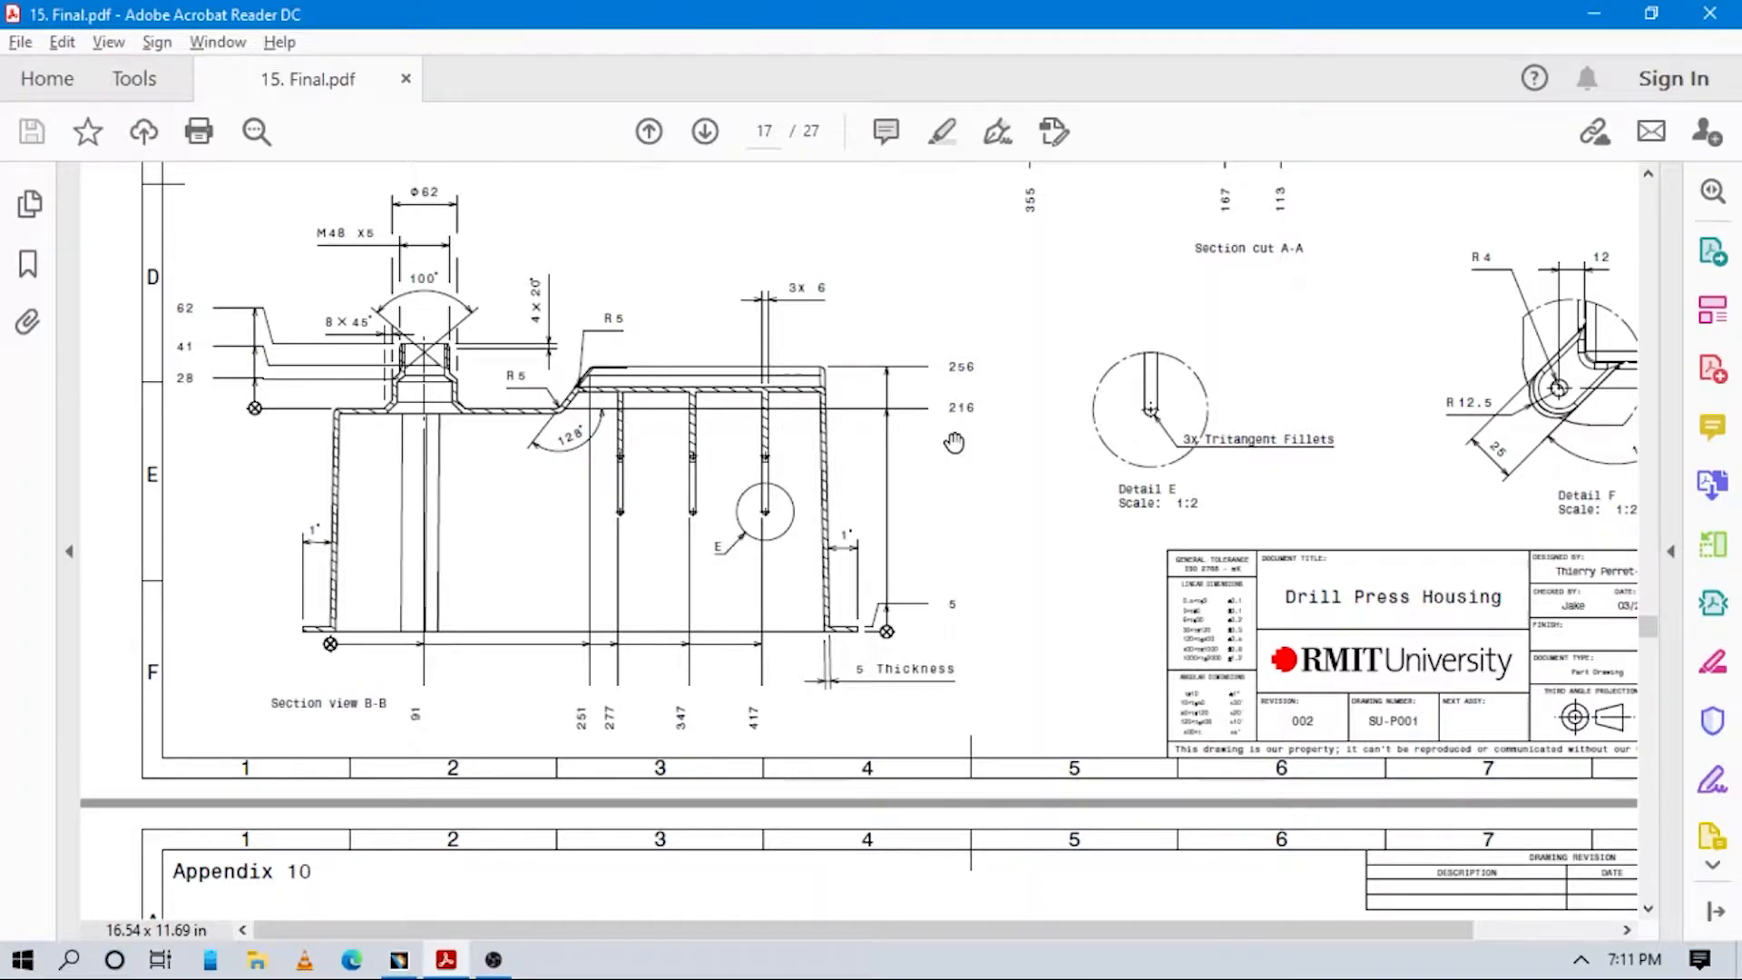
key("alt+Tab")
left_click(1446, 254)
left_click(853, 413)
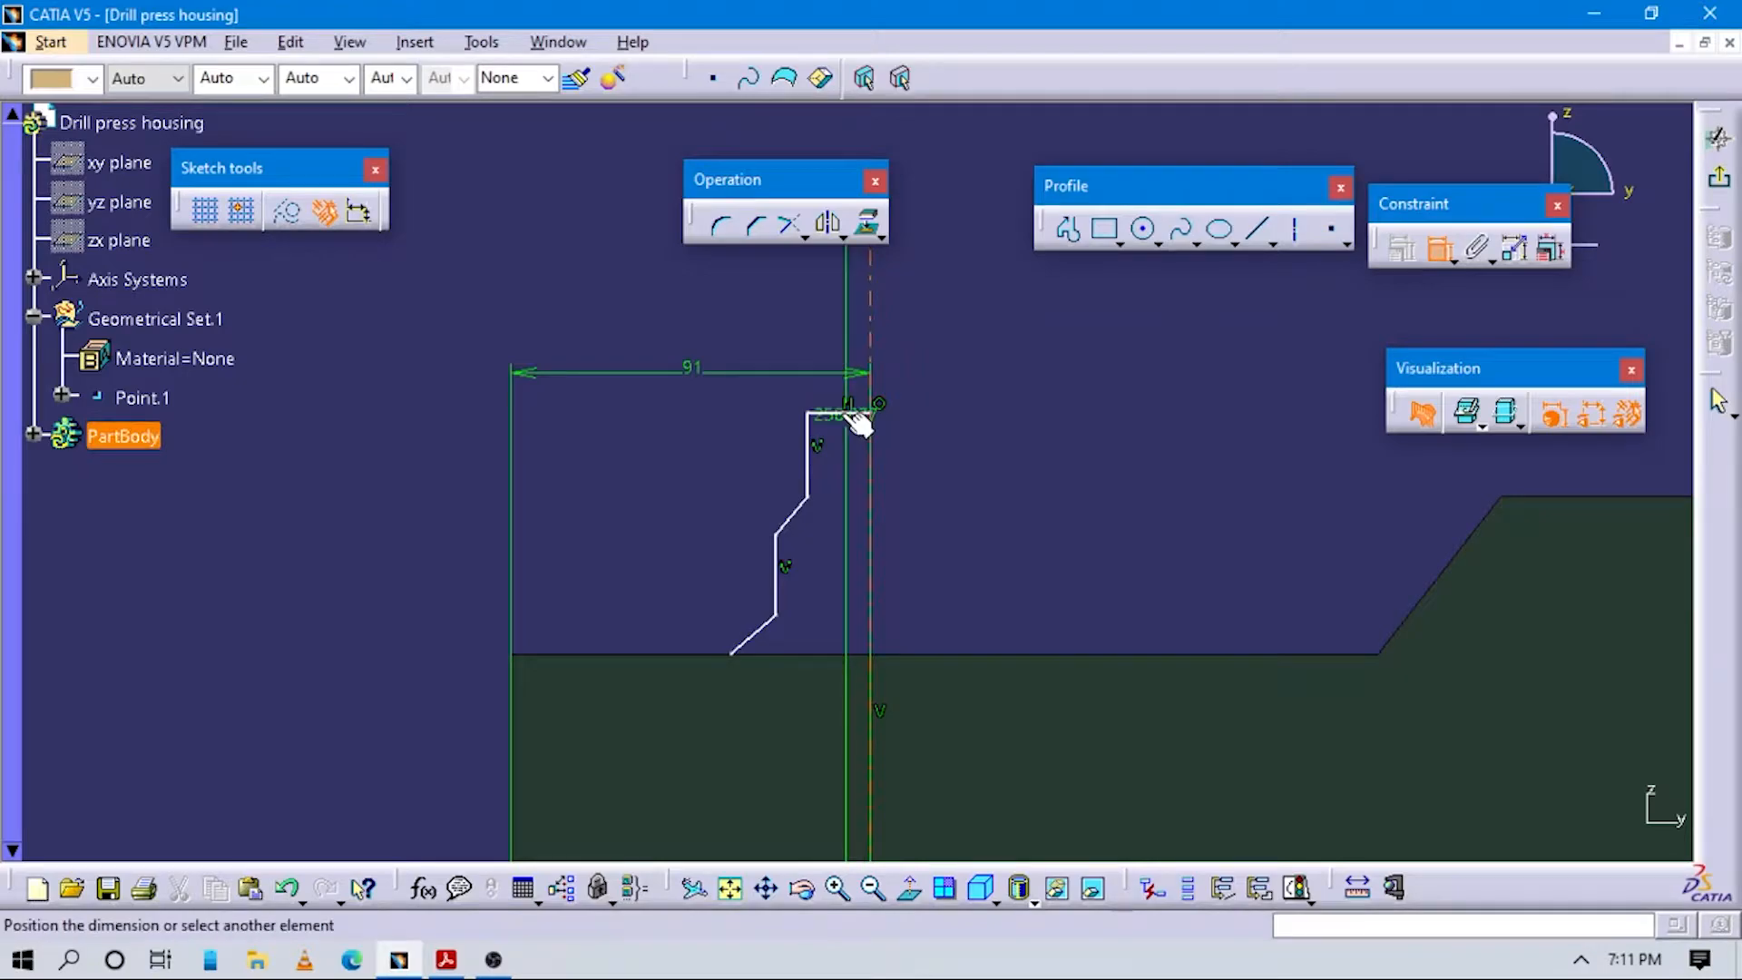
left_click(869, 367)
key("Escape")
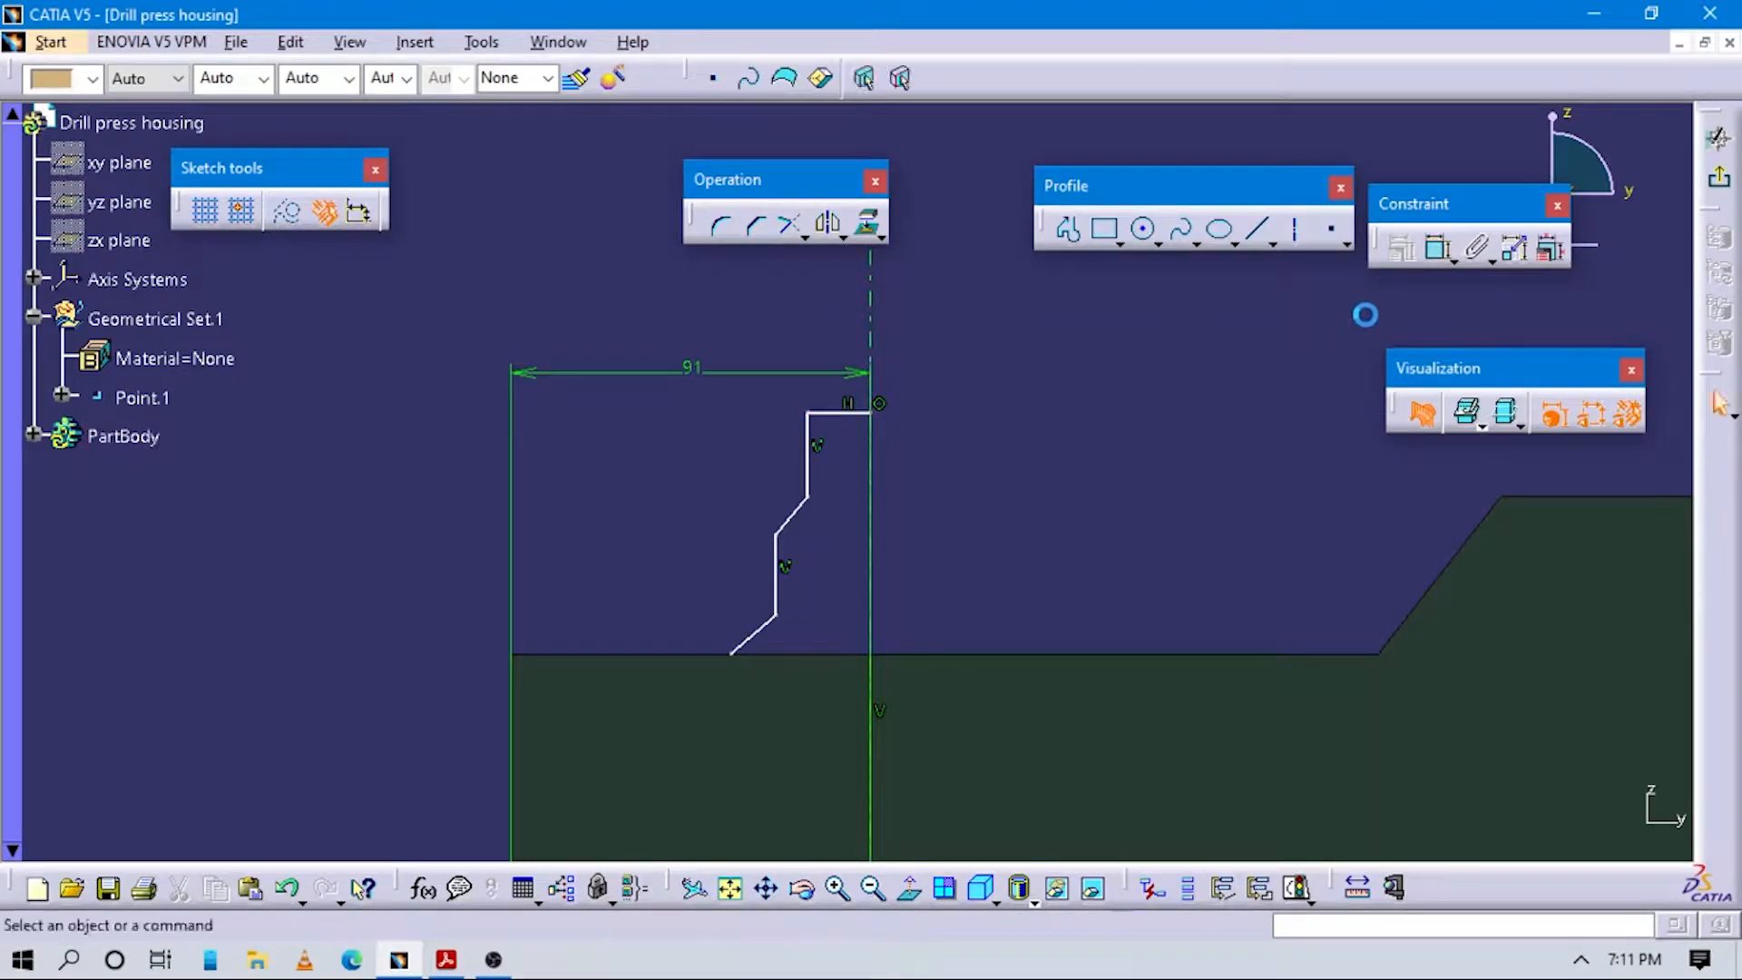
Dimension the length of the profile's top horizontal line, set it to 48/2 mm and consult the drawing.
left_click(839, 414)
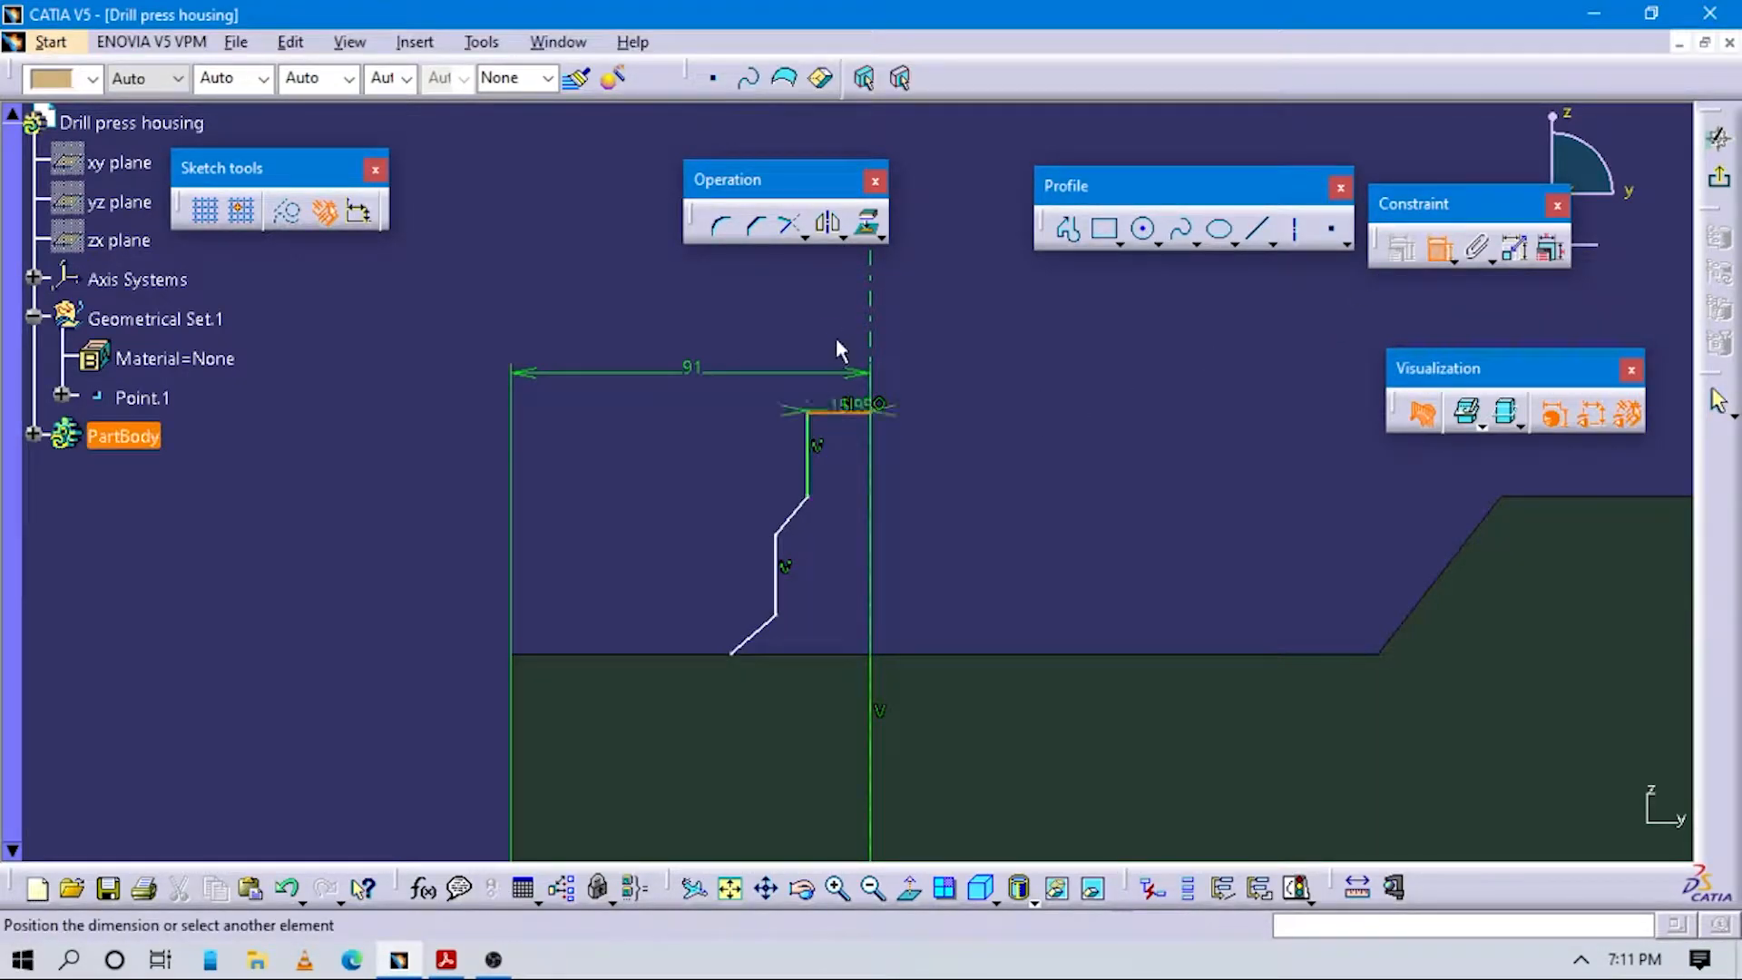
left_click(842, 320)
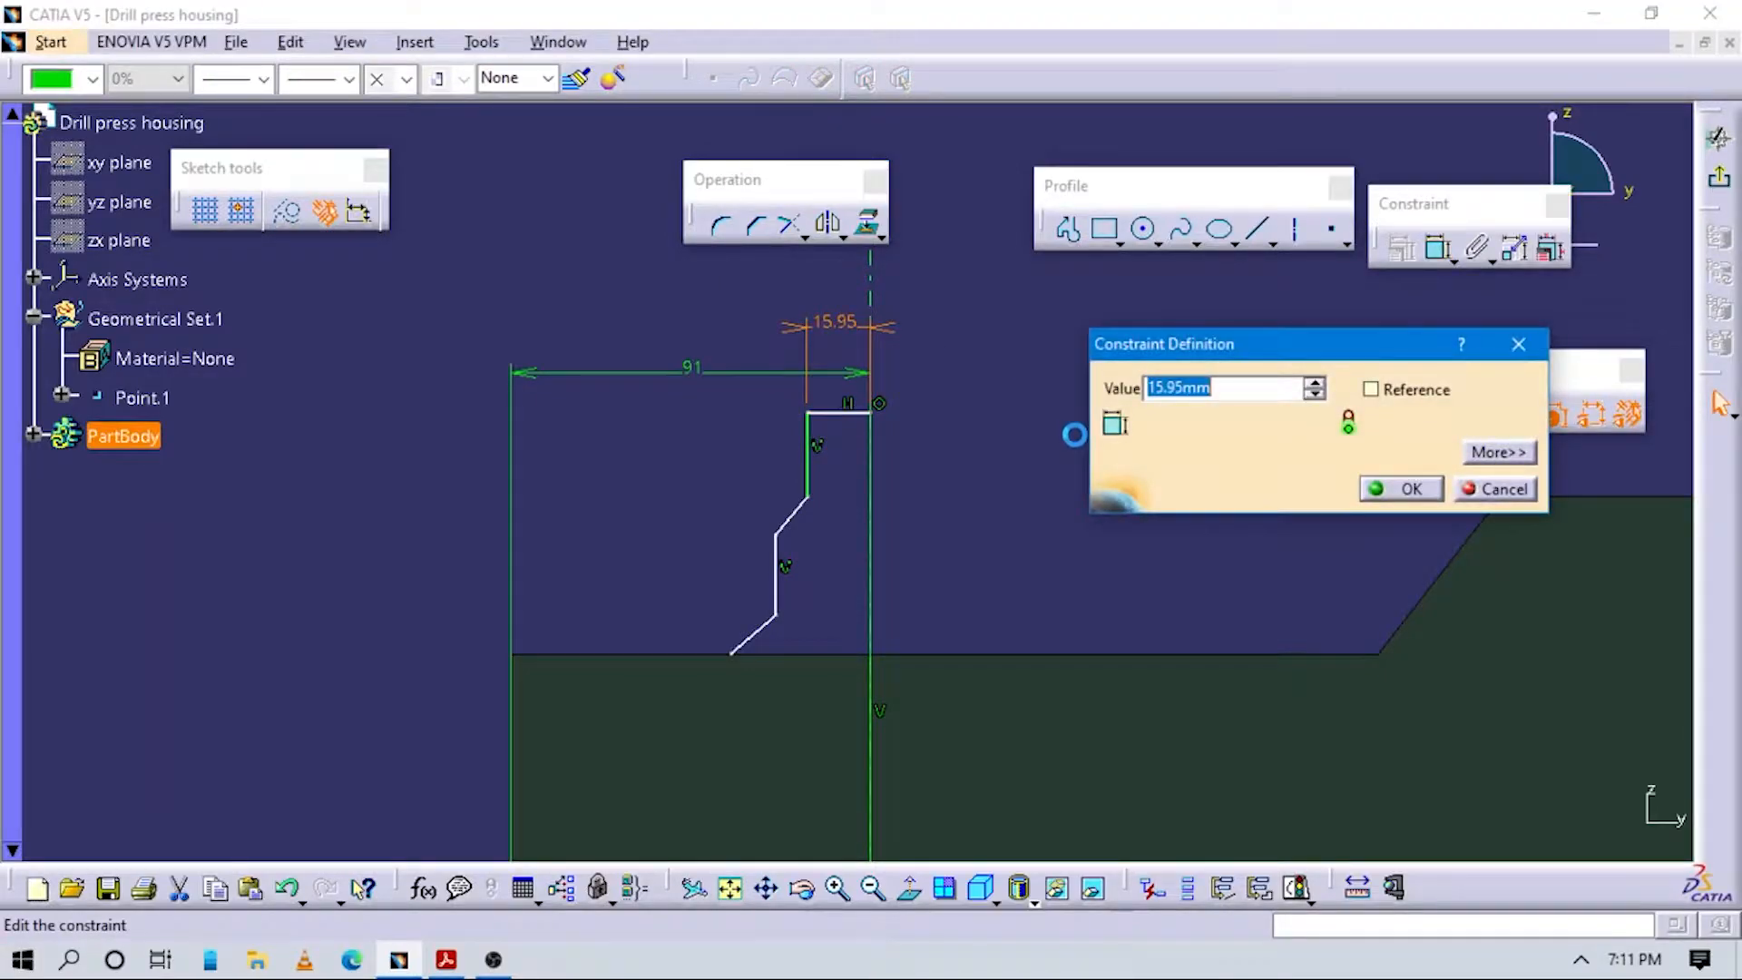
type("48/2")
key("Return")
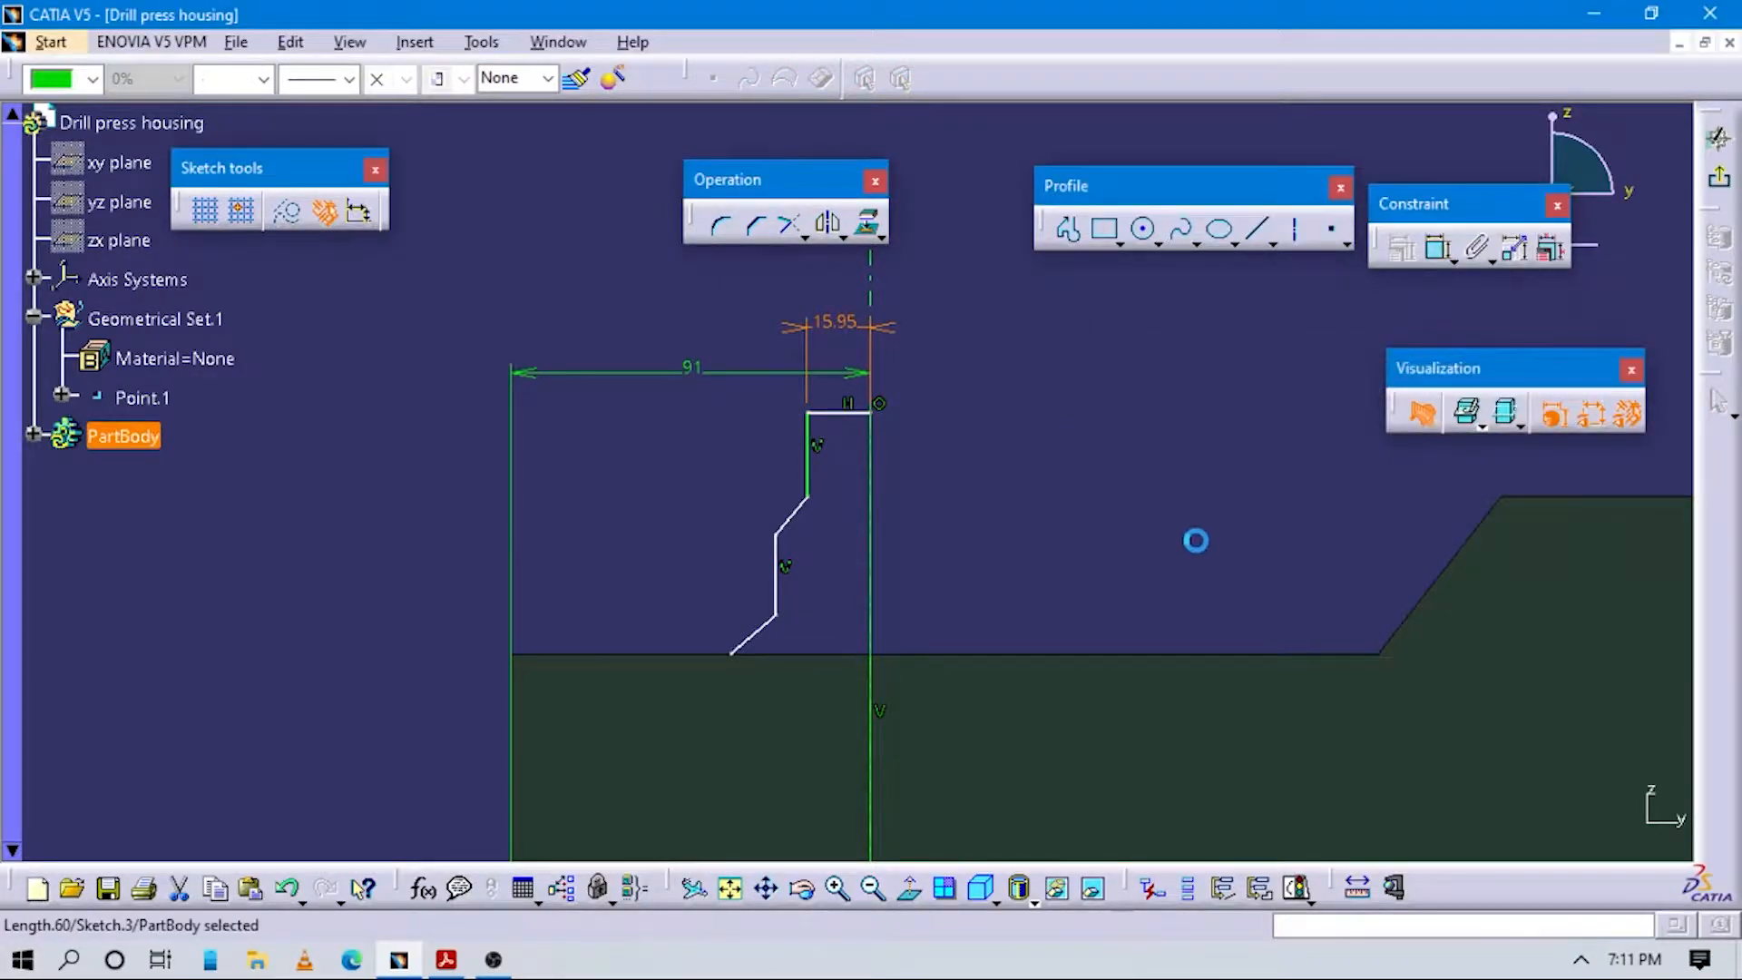
key("alt+Tab")
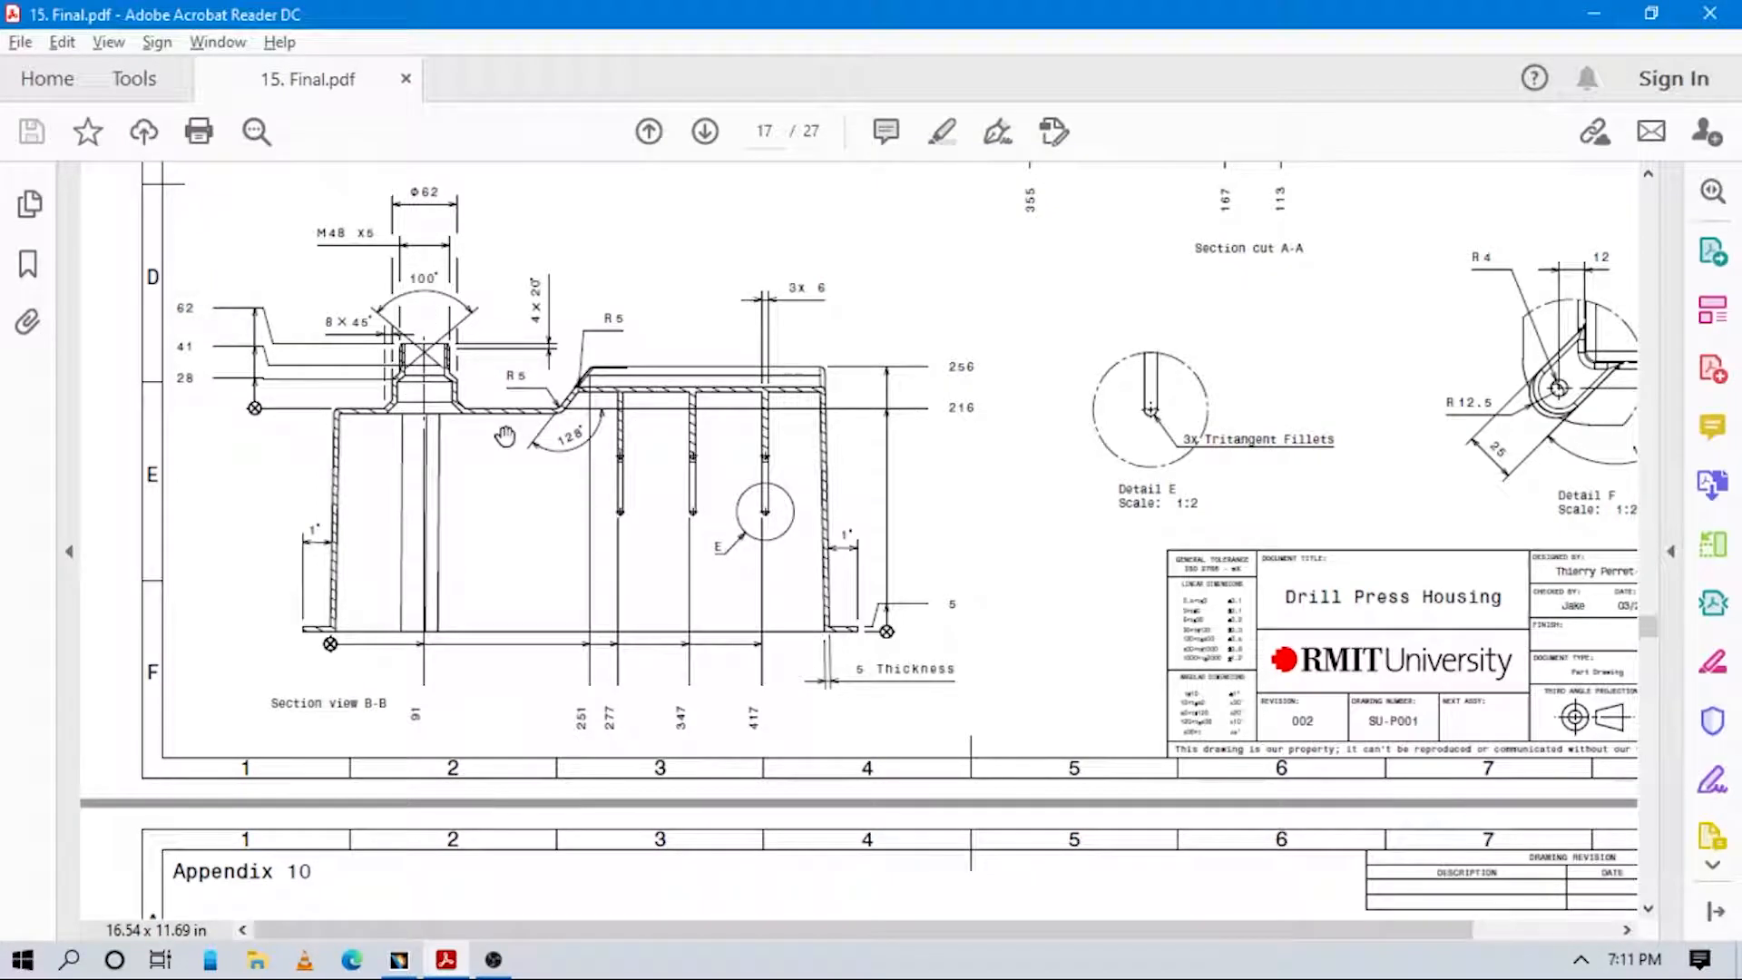
Dimension the distance from the boss profile's lower vertical line to the axis, check the drawing, and set it to 31 mm.
key("alt+Tab")
left_click(1440, 248)
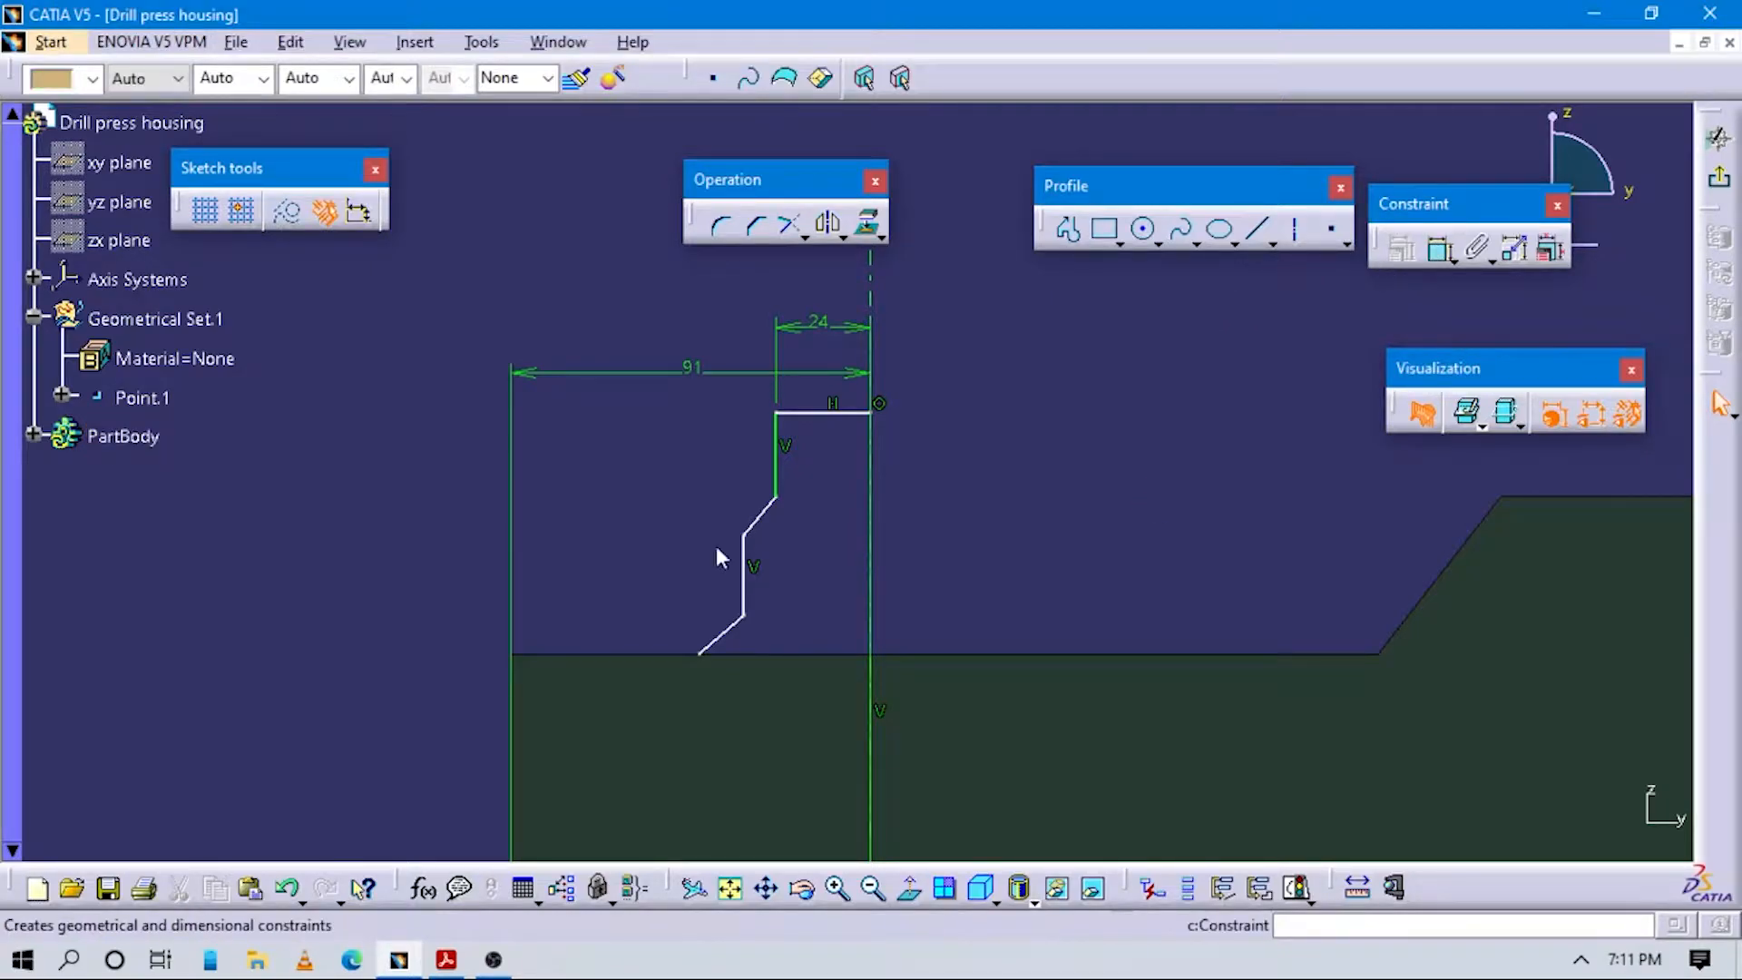
left_click(746, 563)
left_click(865, 470)
left_click(830, 508)
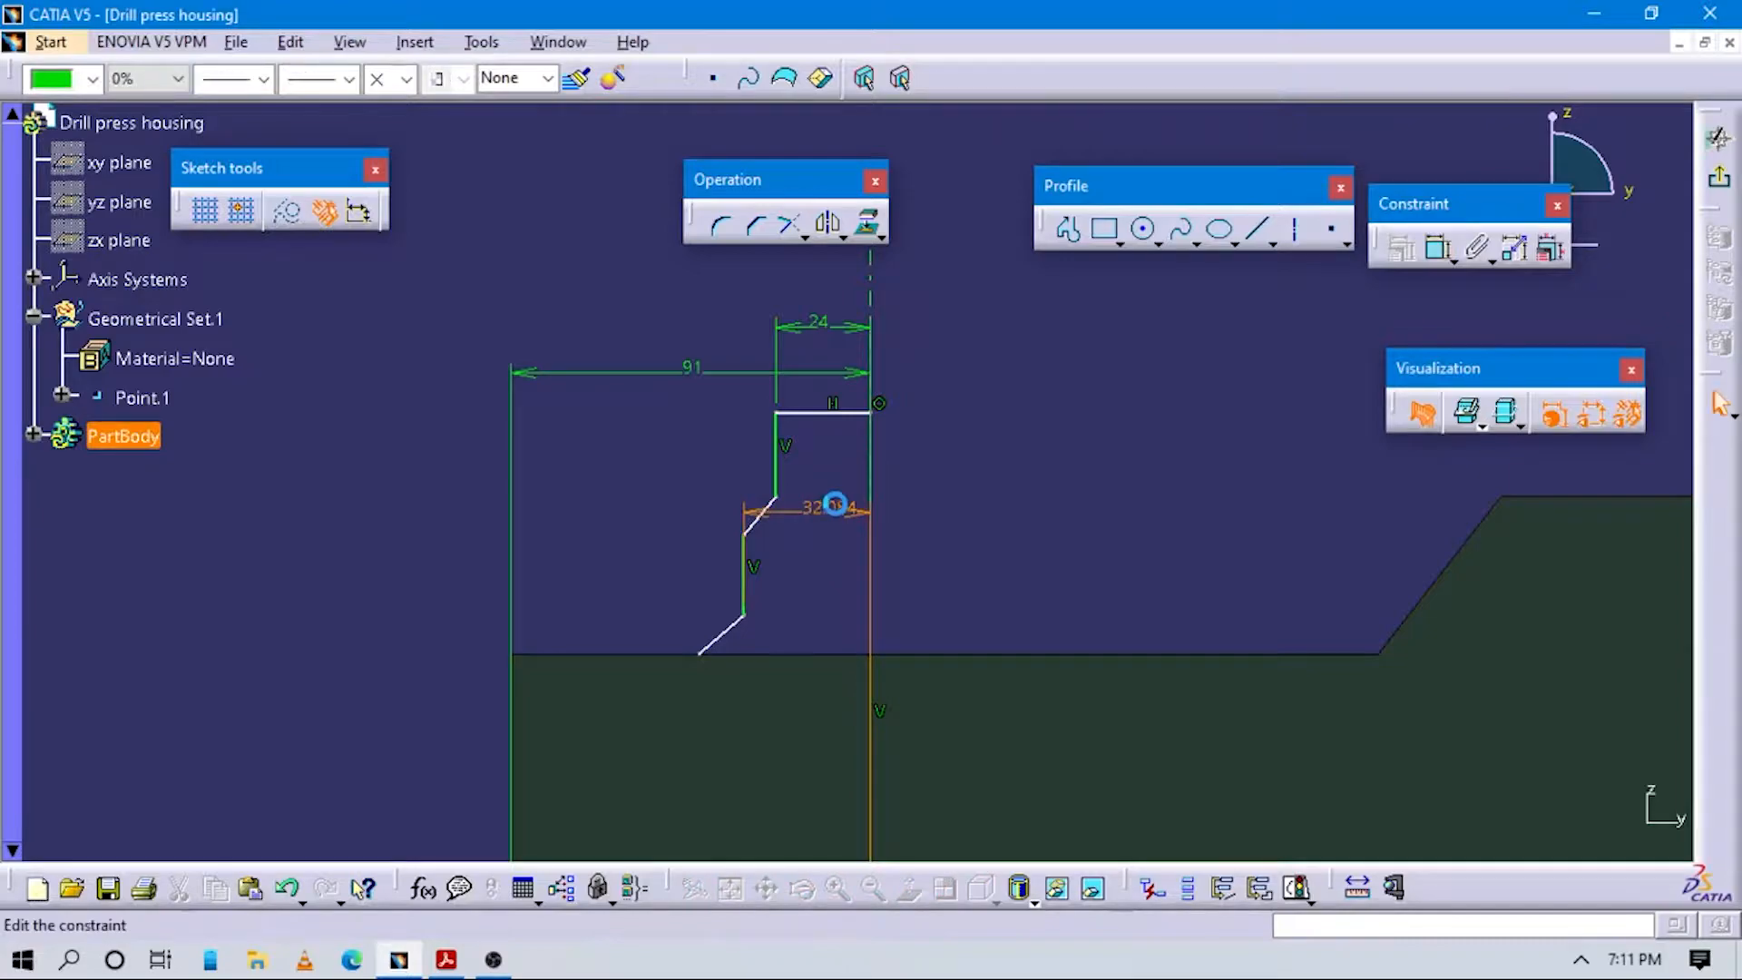
double_click(834, 505)
key("alt+Tab")
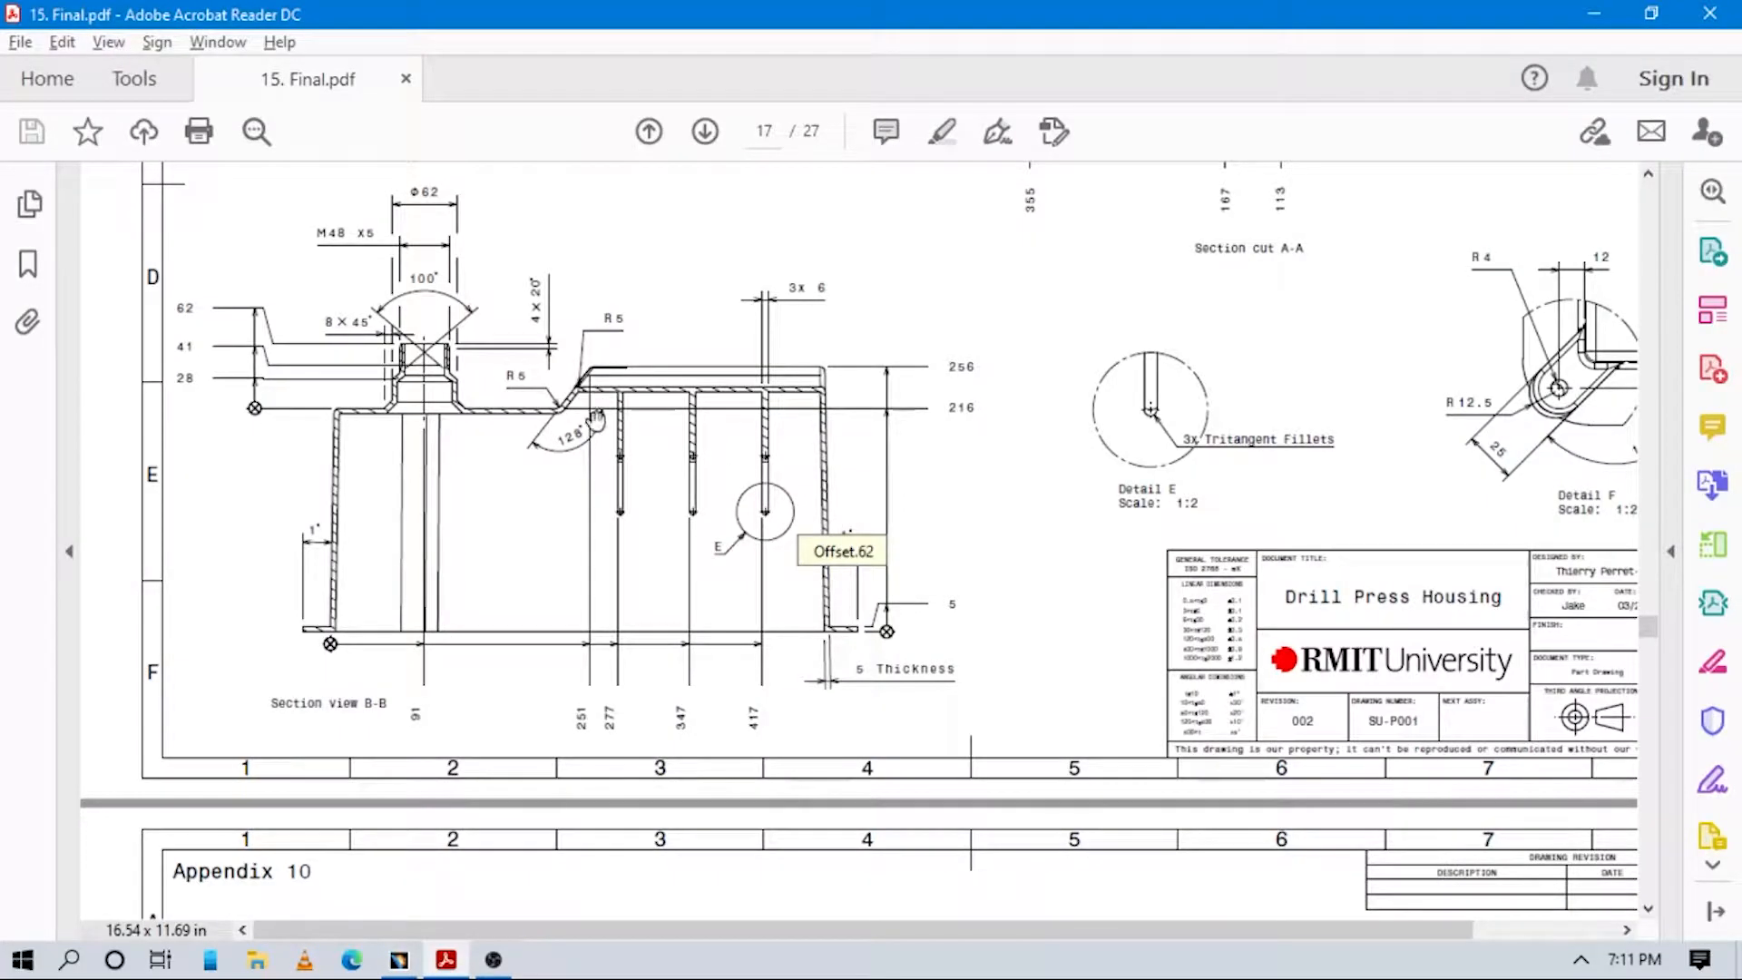
key("alt+Tab")
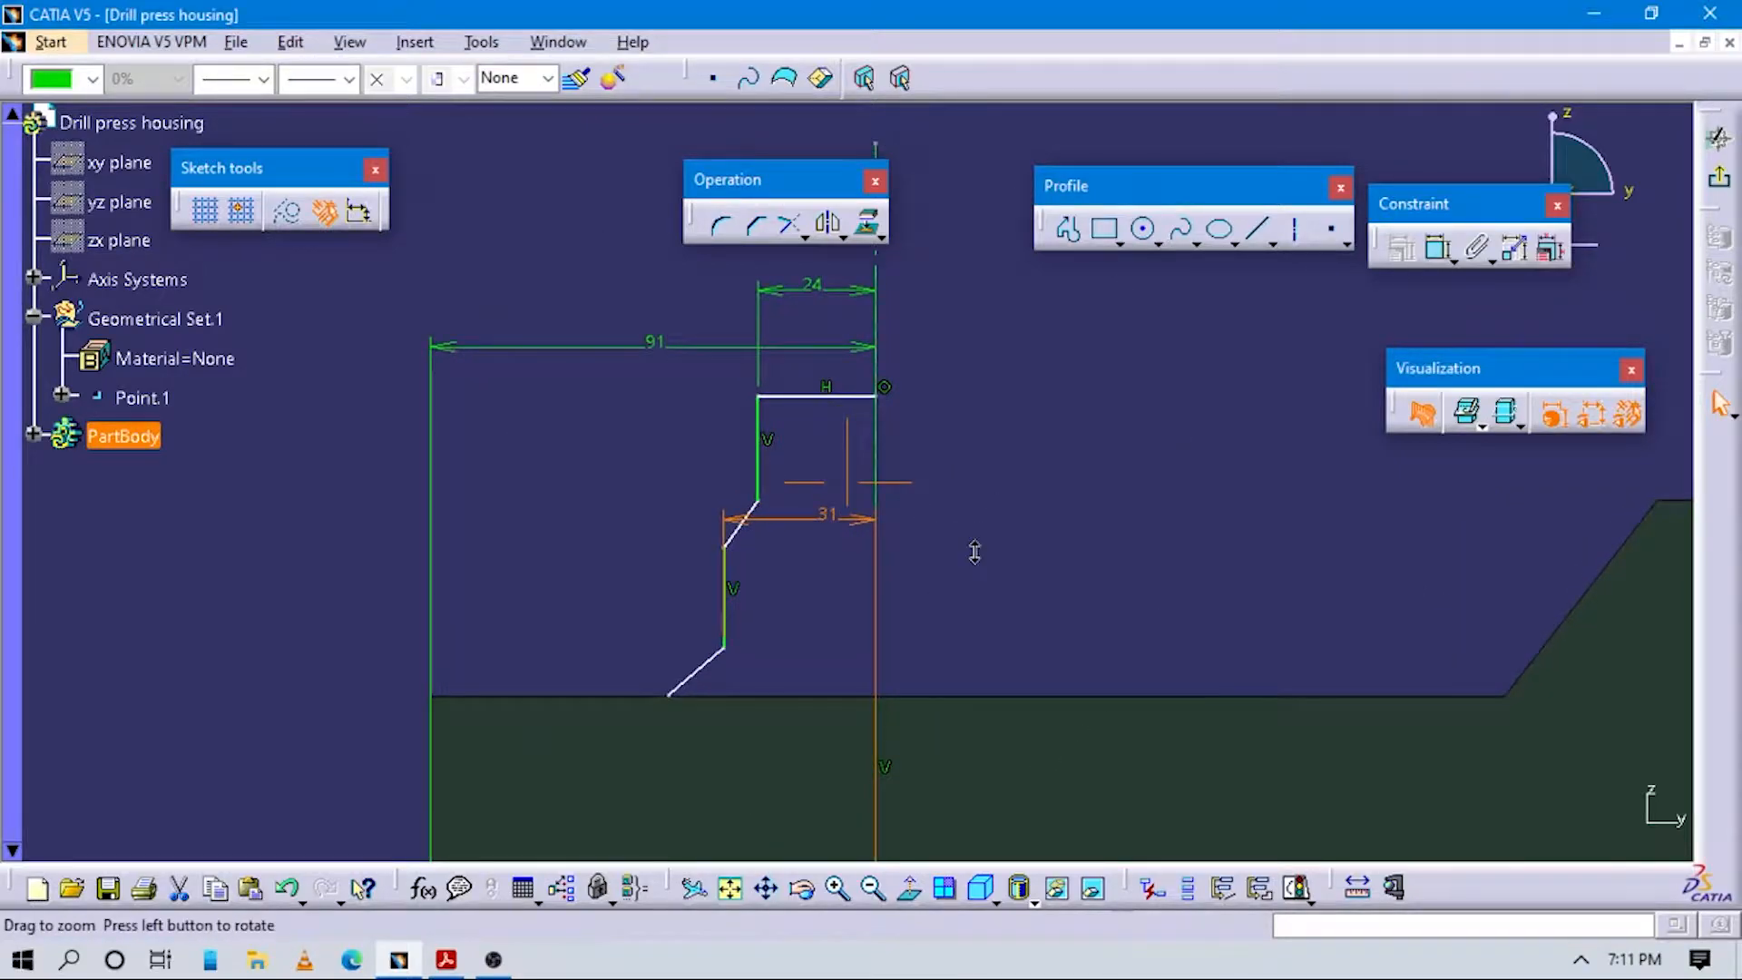
Following section view B-B, dimension the angle between the upper slope and the upper vertical line and set it to 50°.
key("alt+Tab")
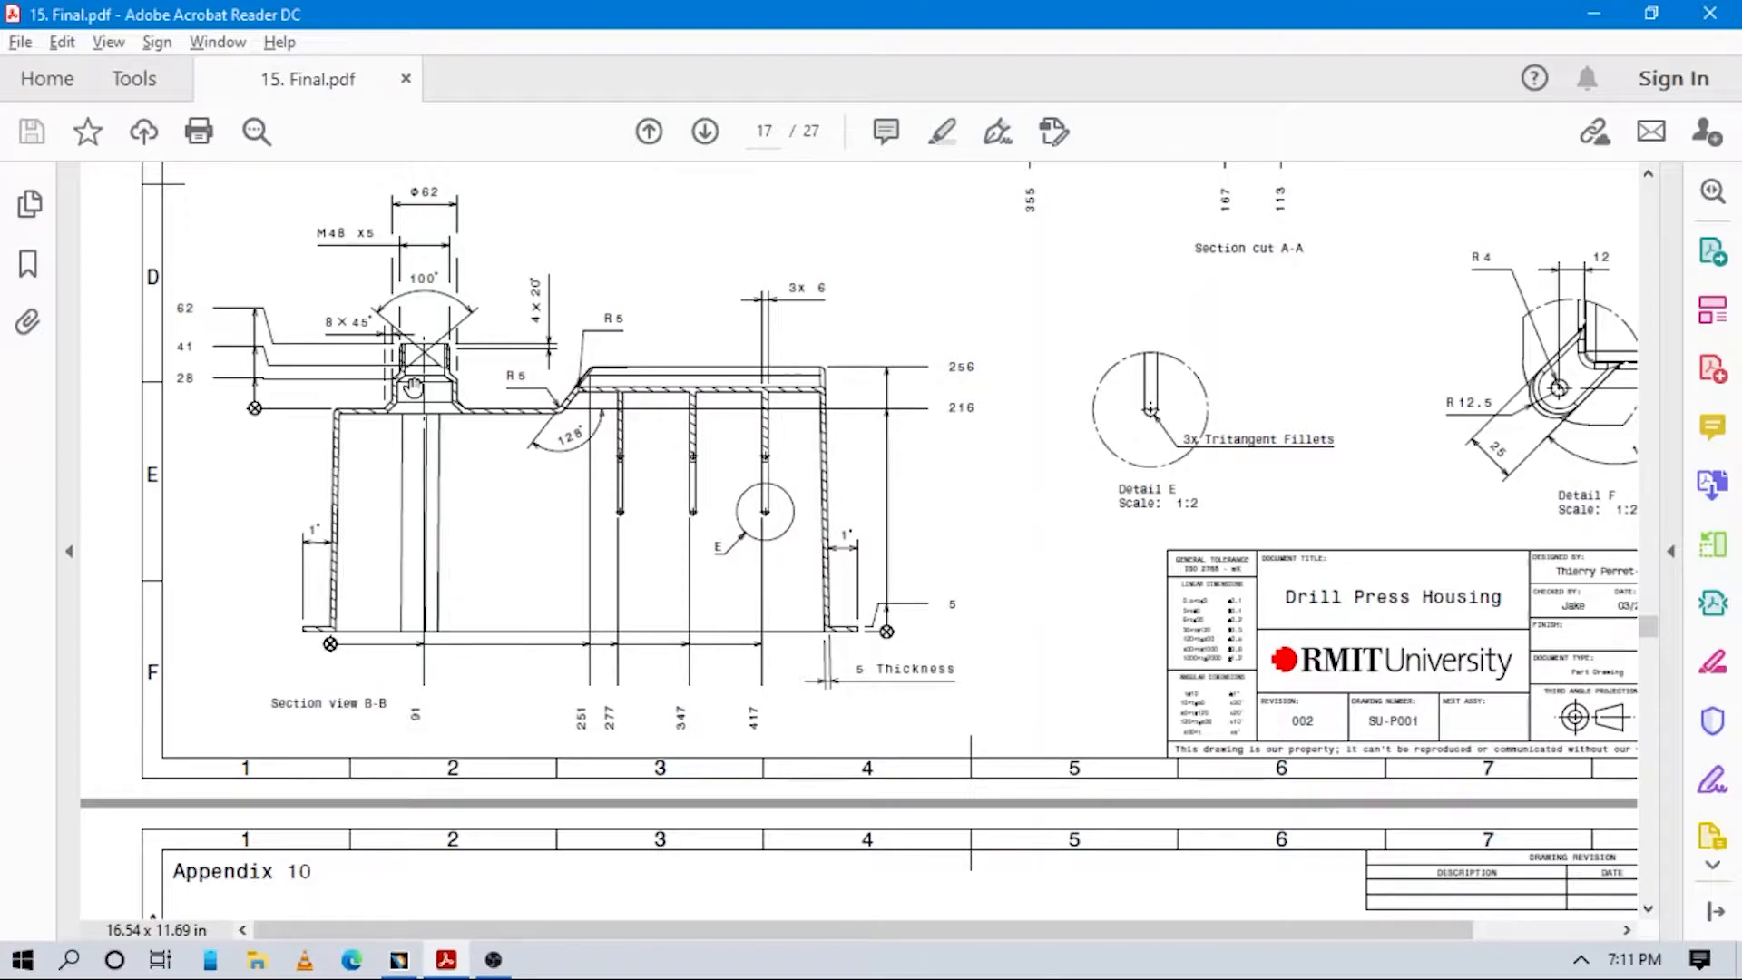
key("alt+Tab")
left_click(1440, 247)
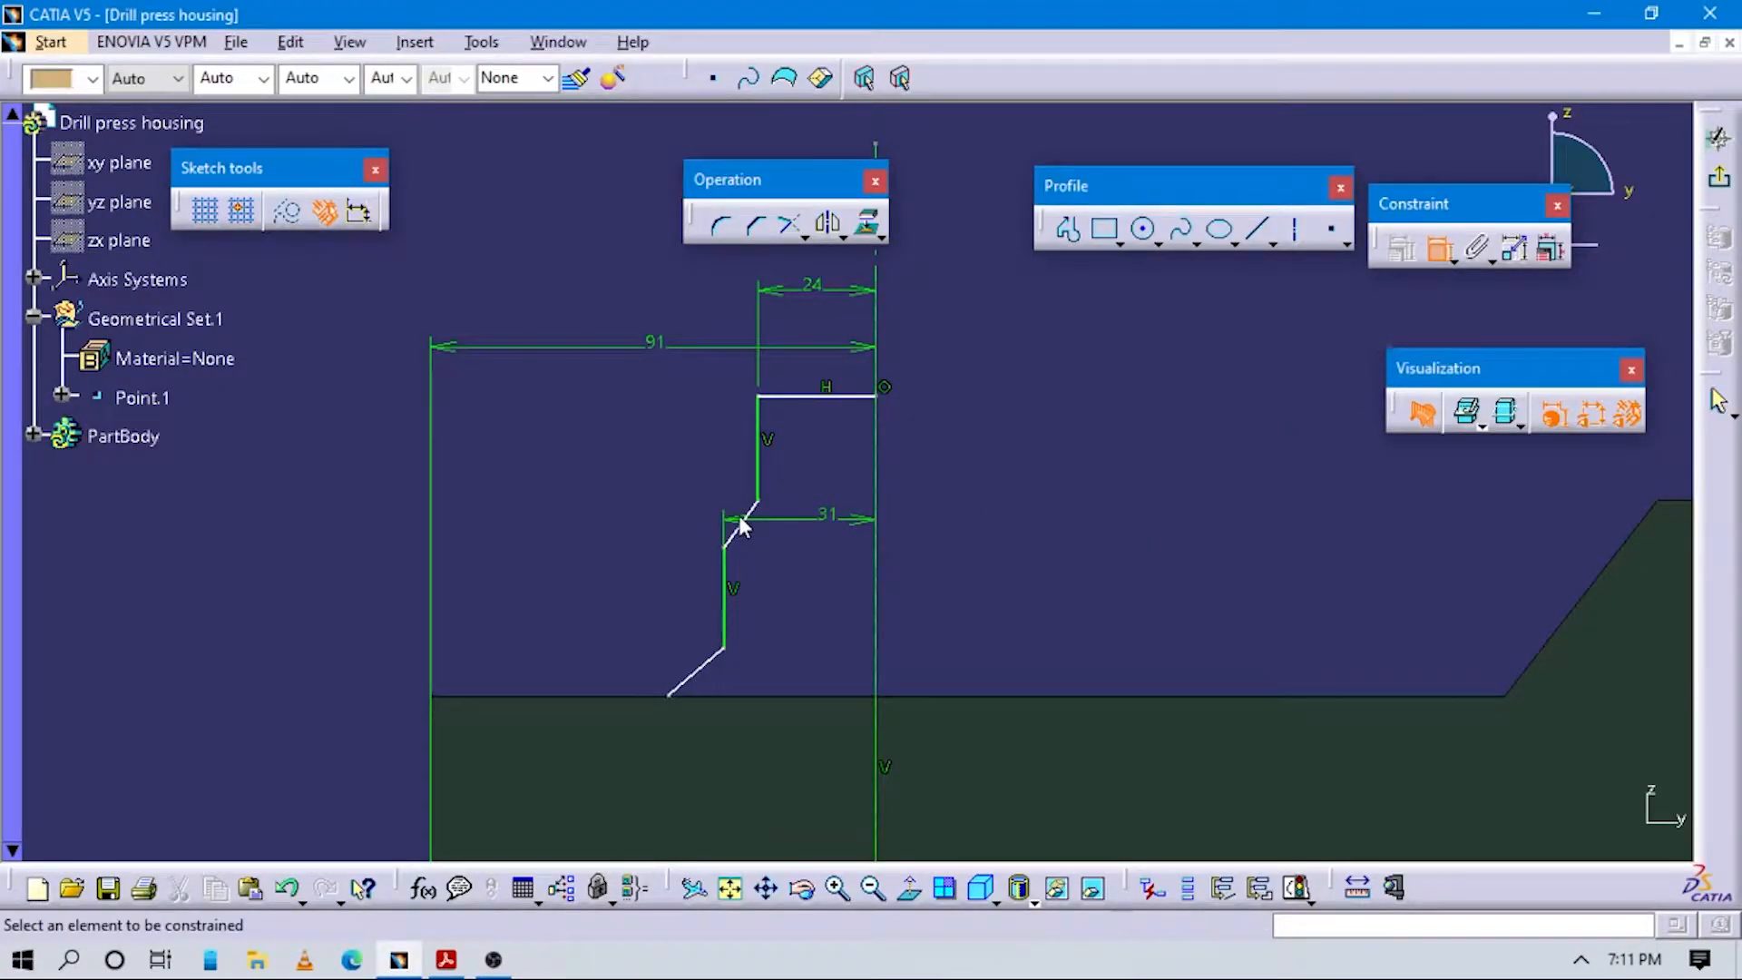
left_click(765, 495)
left_click(759, 463)
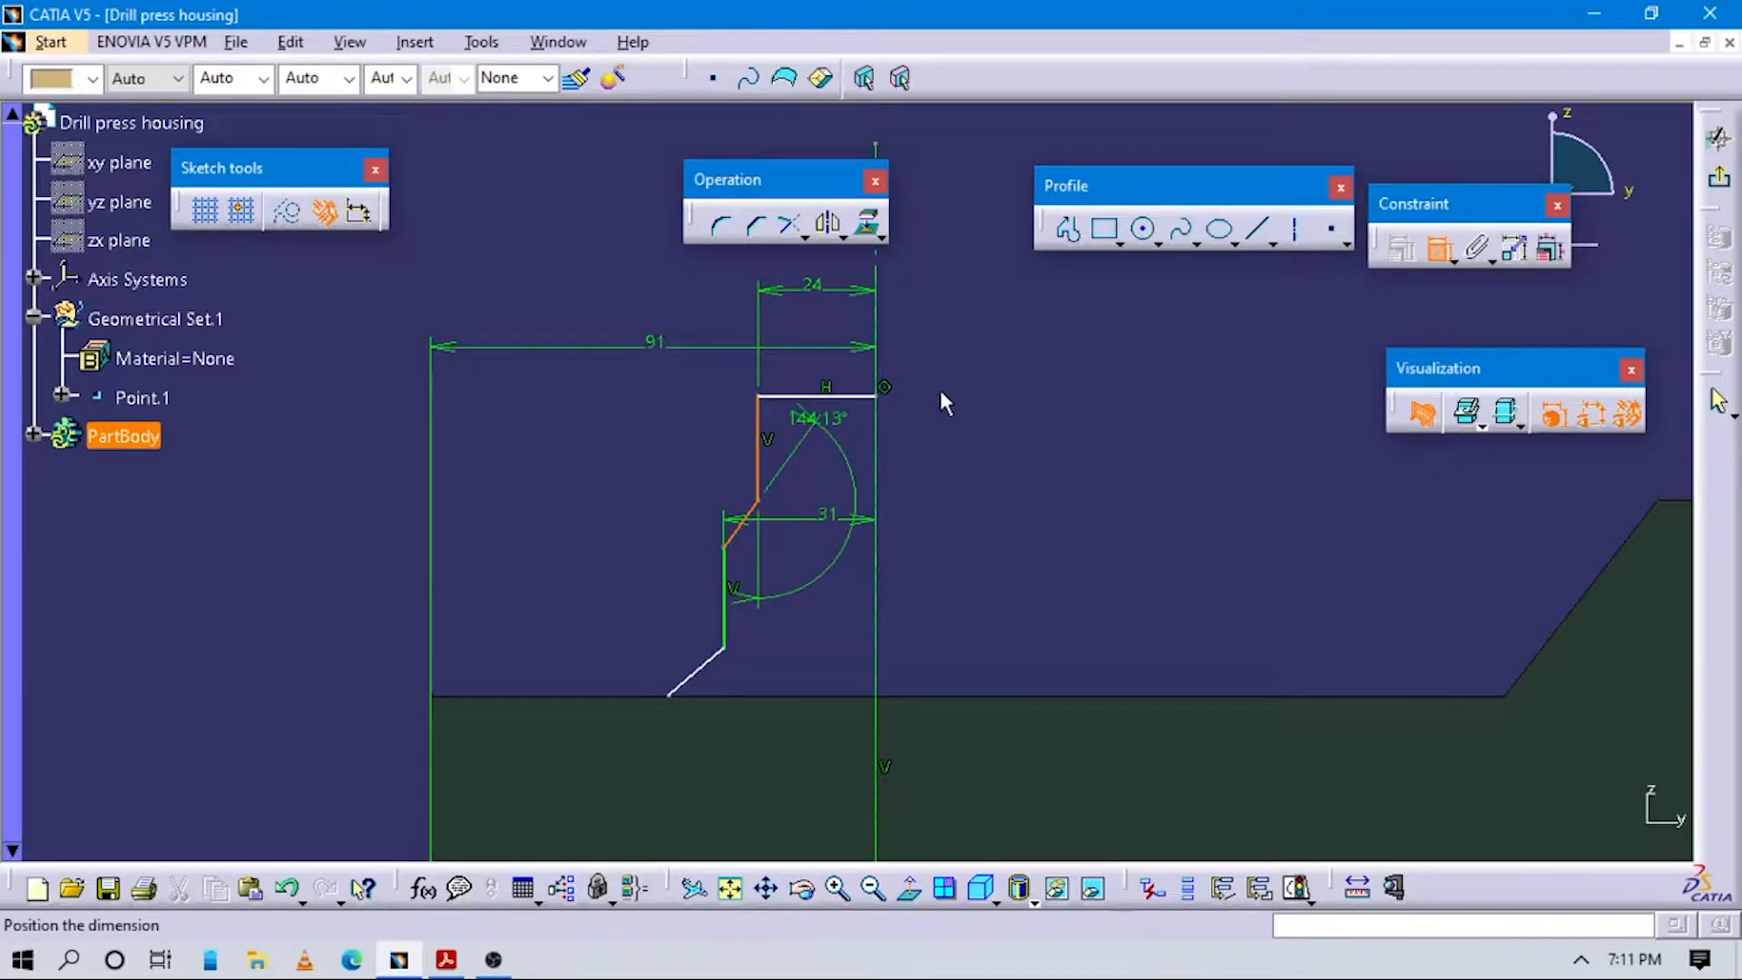
left_click(907, 277)
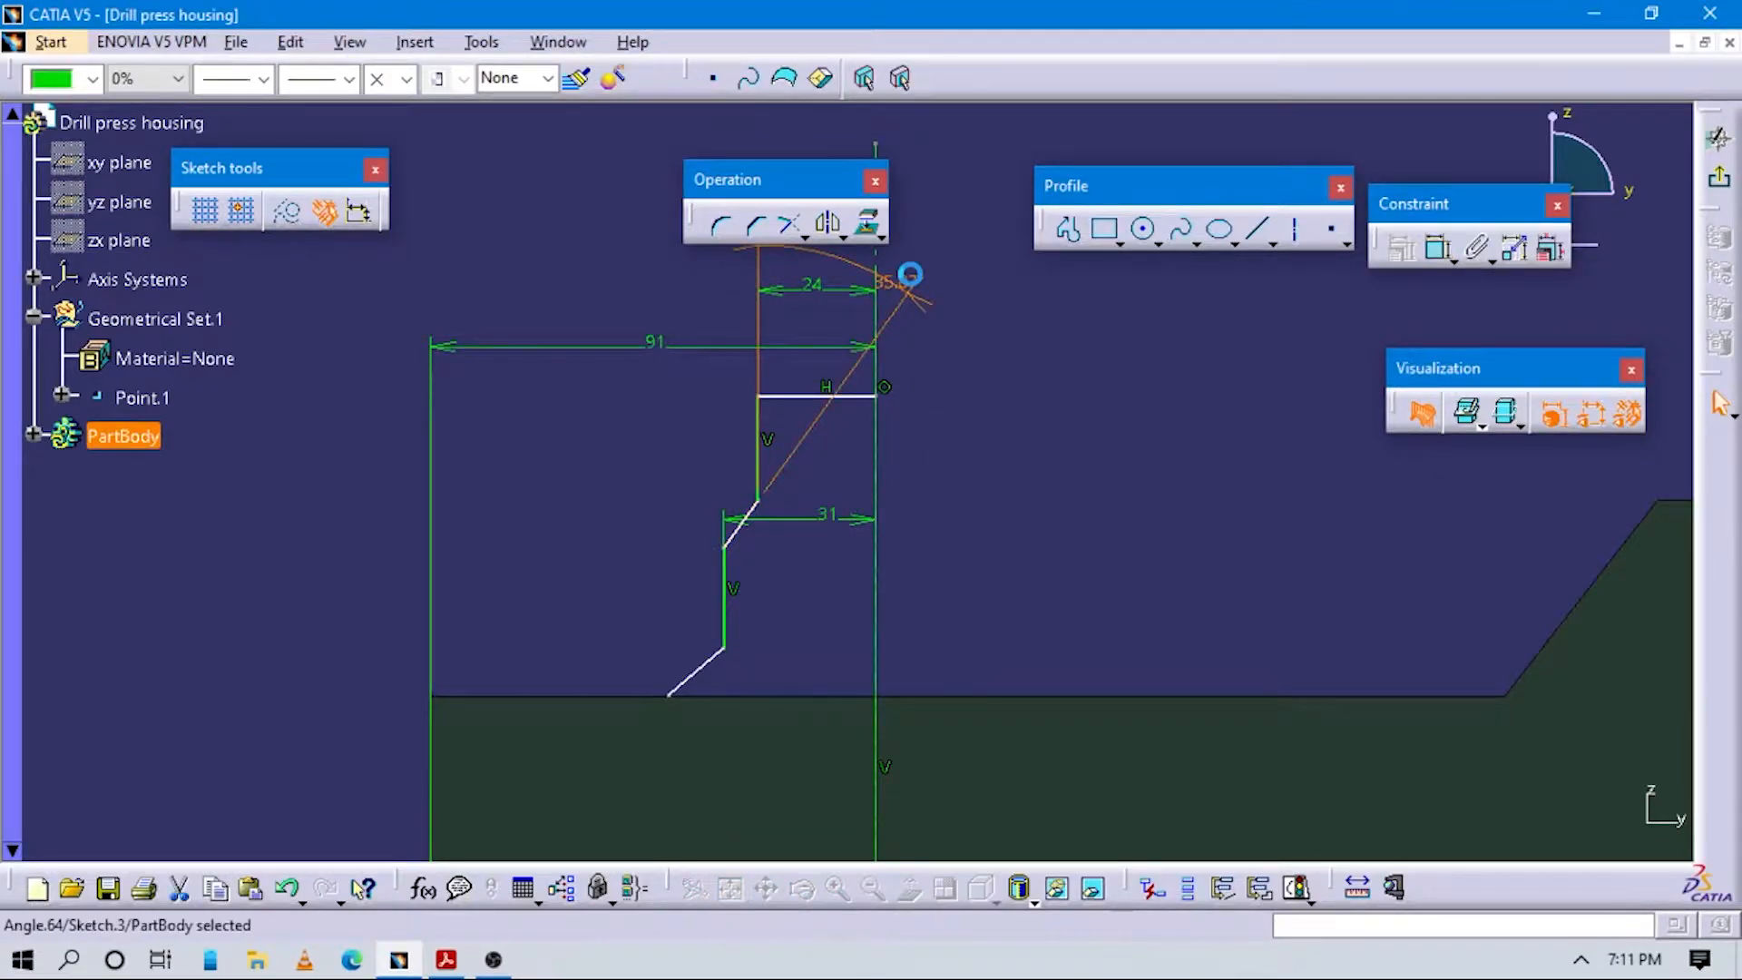
key("alt+Tab")
key("alt+Tab")
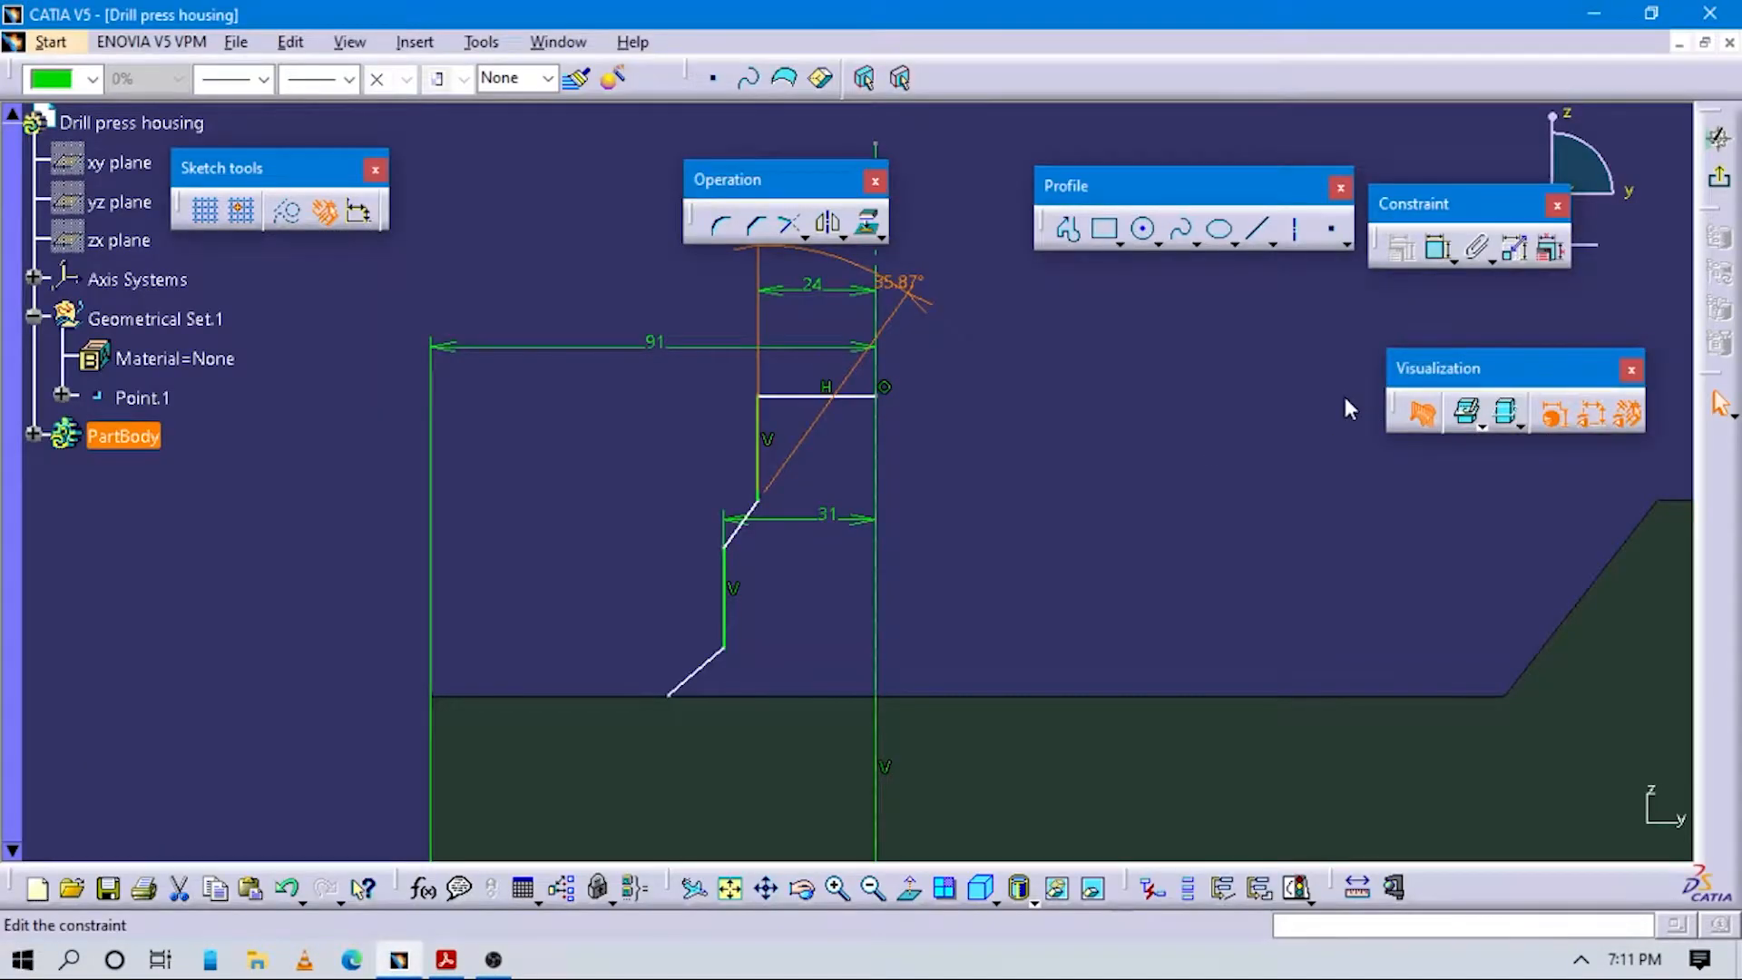
double_click(898, 282)
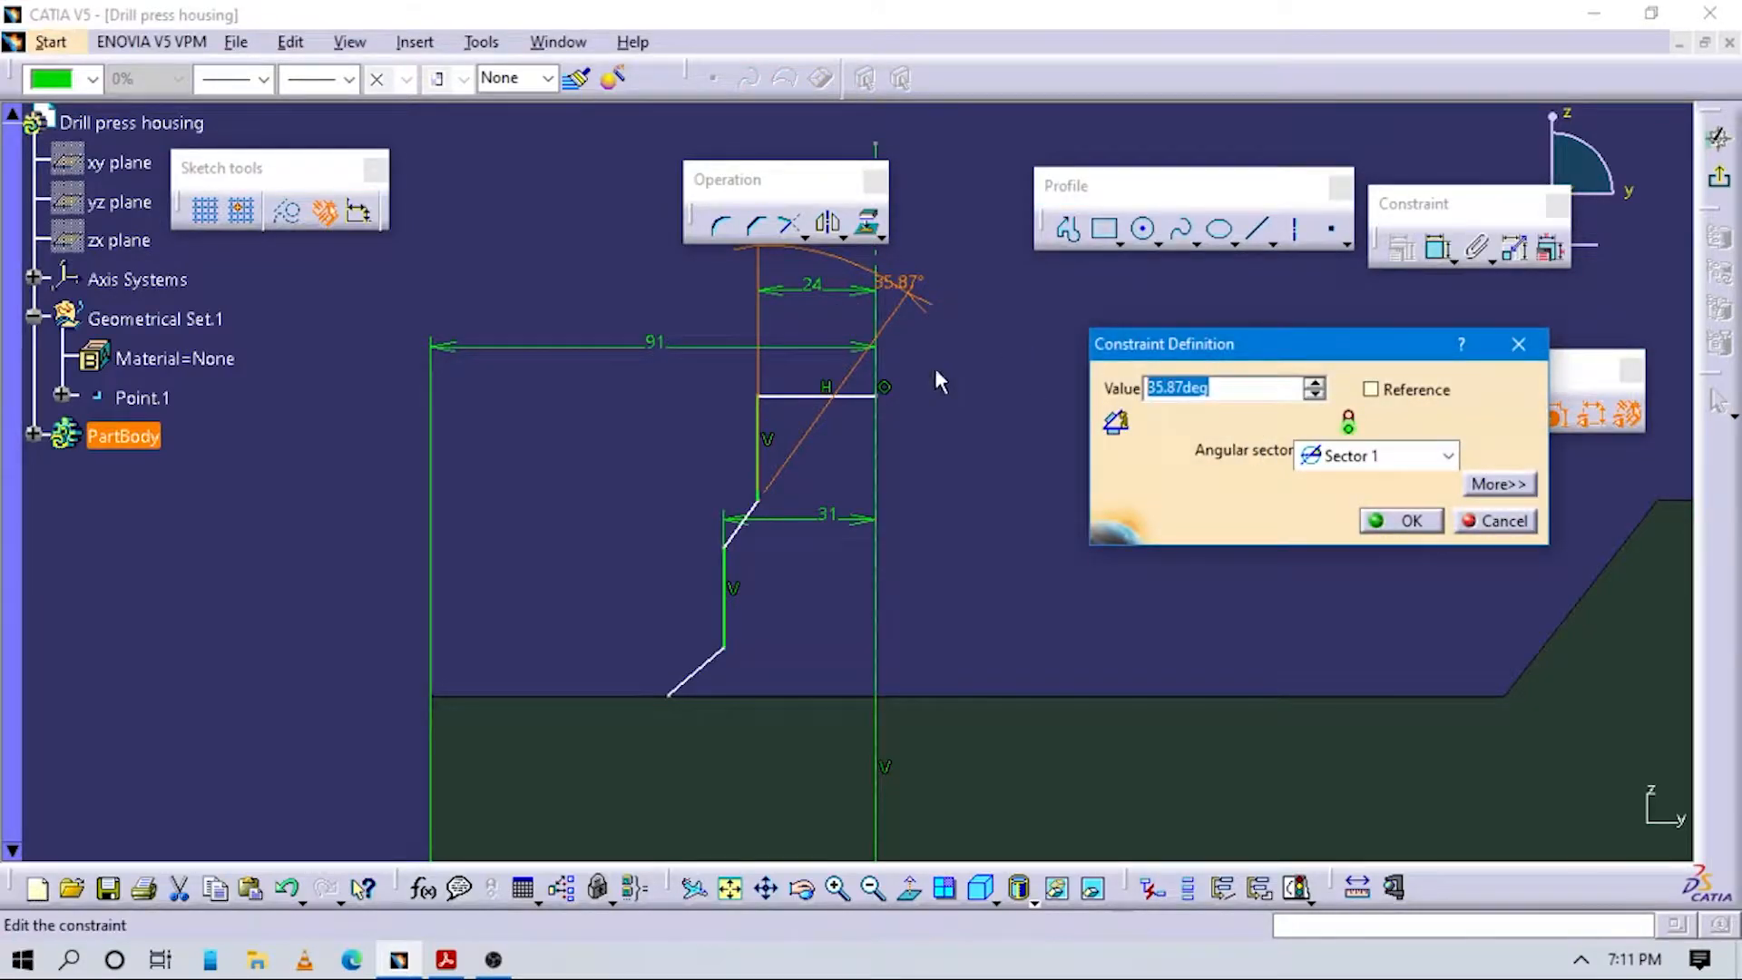
type("50")
key("Return")
Examine the boss's chamfer and height dimensions in section view B-B of the drawing.
key("alt+Tab")
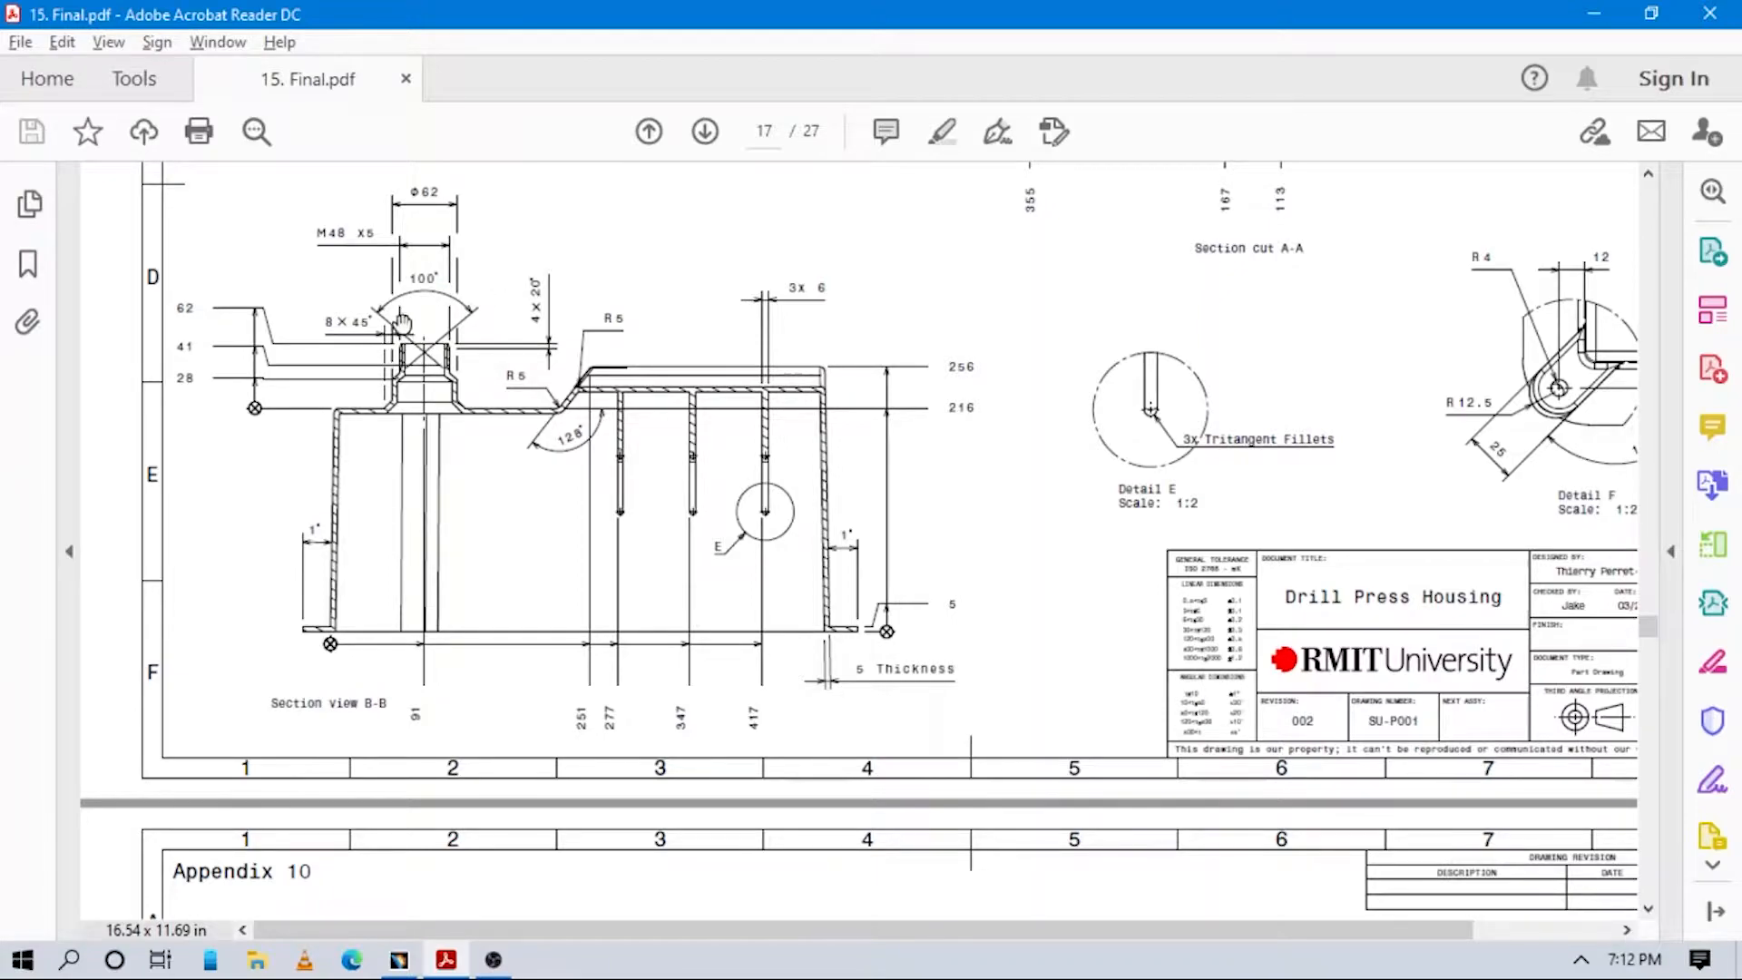
scroll(405, 325, "up", 2, "ctrl")
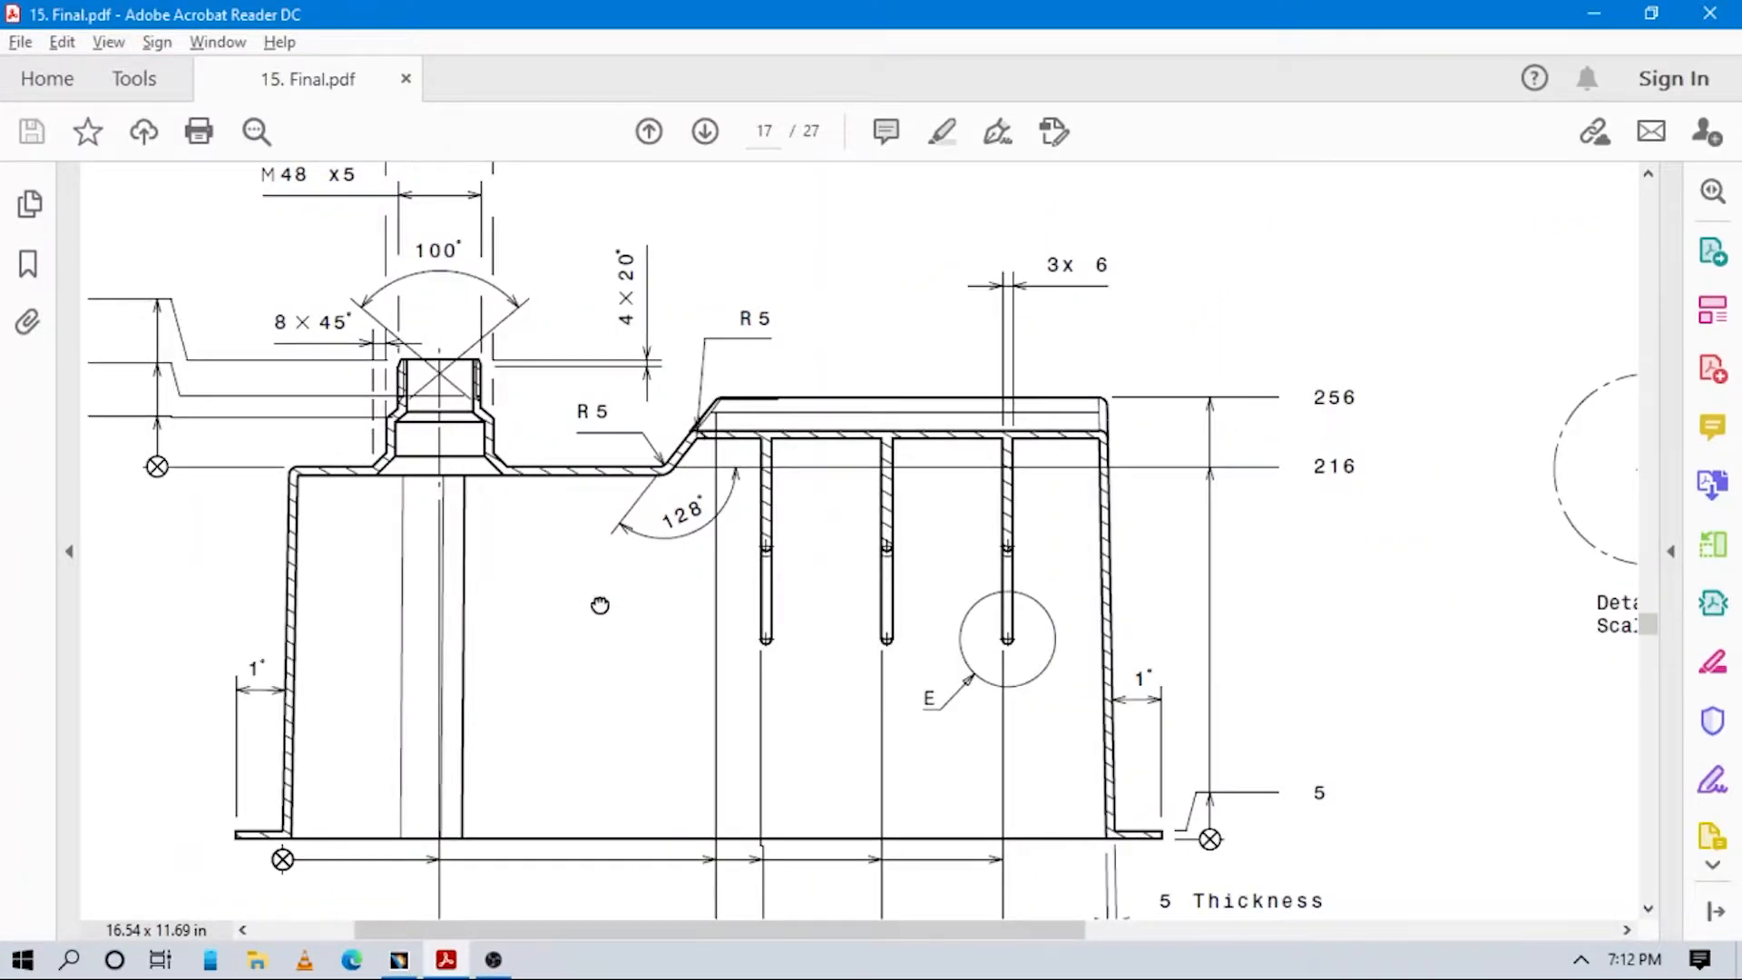
scroll(590, 595, "left", 3)
scroll(635, 581, "up", 3)
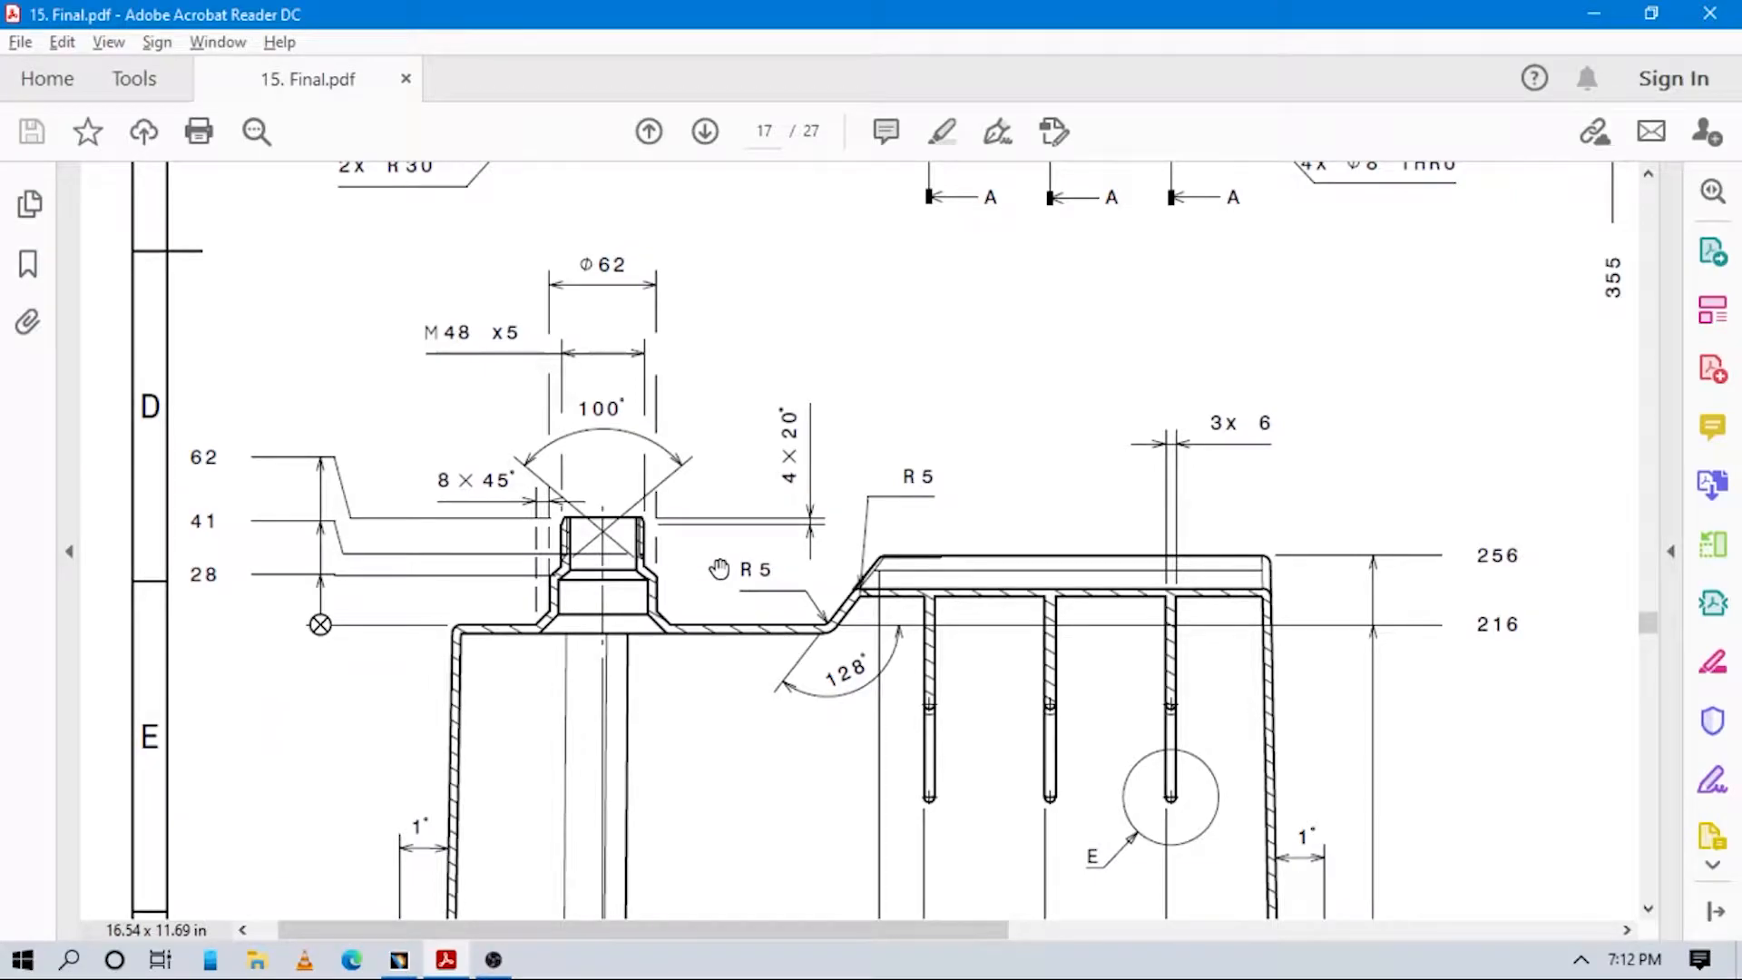
key("alt+Tab")
left_click(1054, 557)
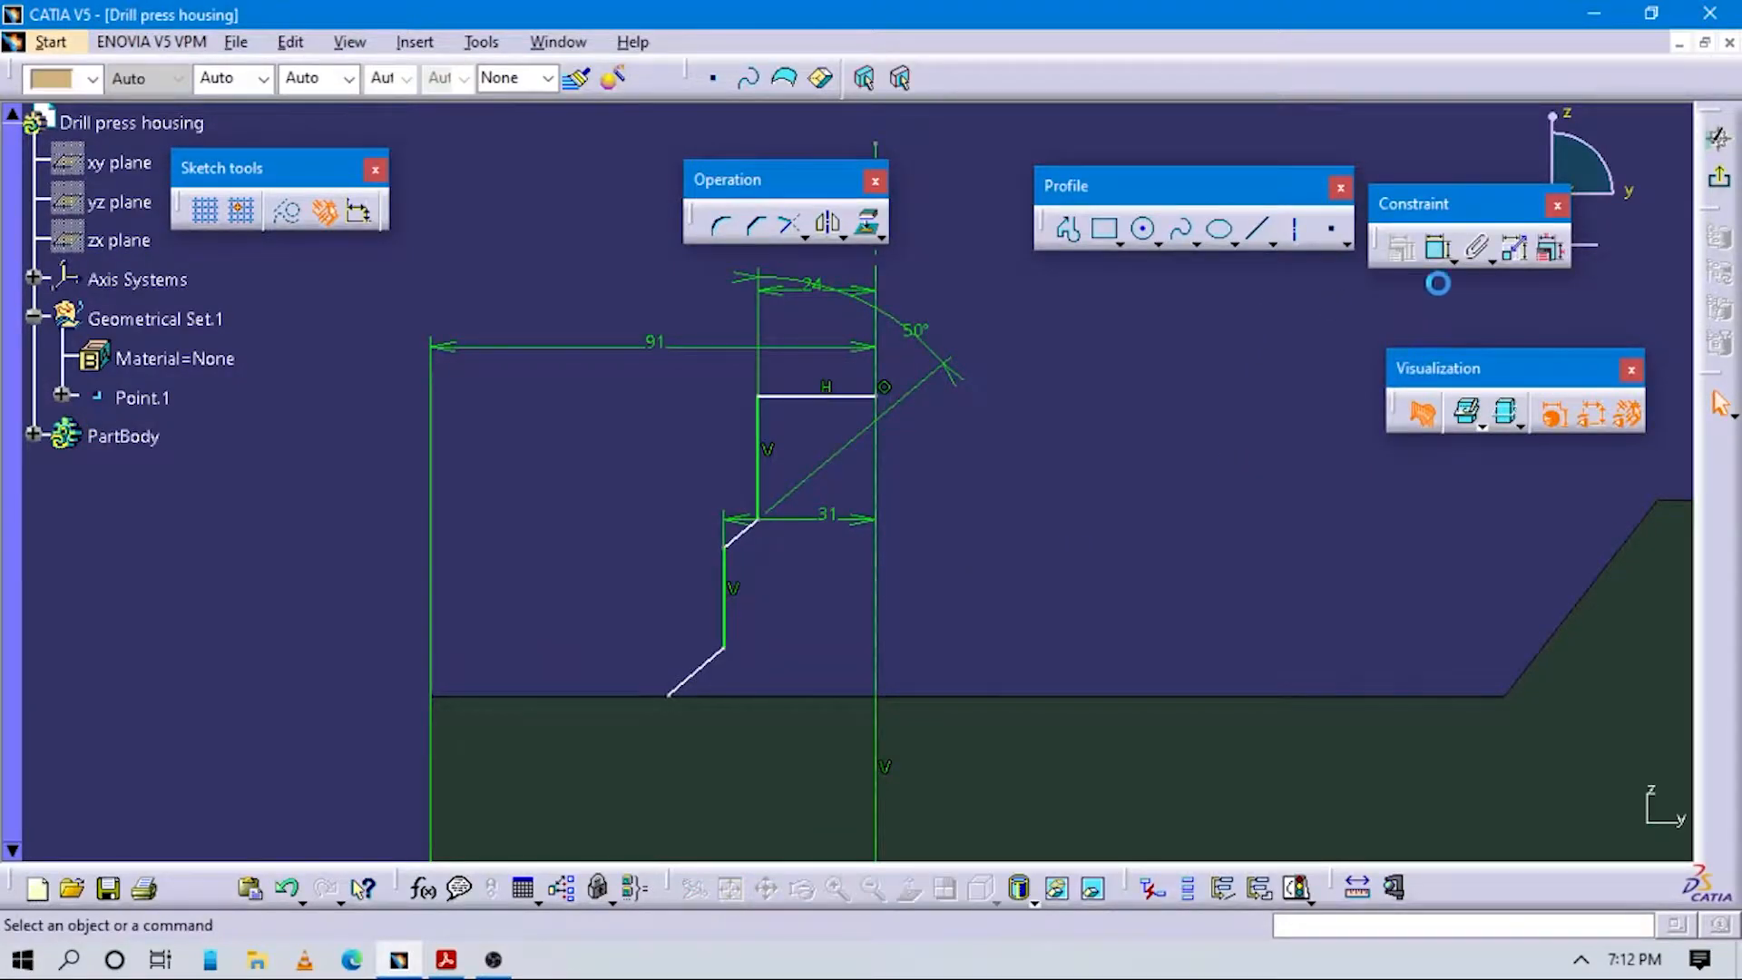
left_click(1438, 248)
left_click(682, 693)
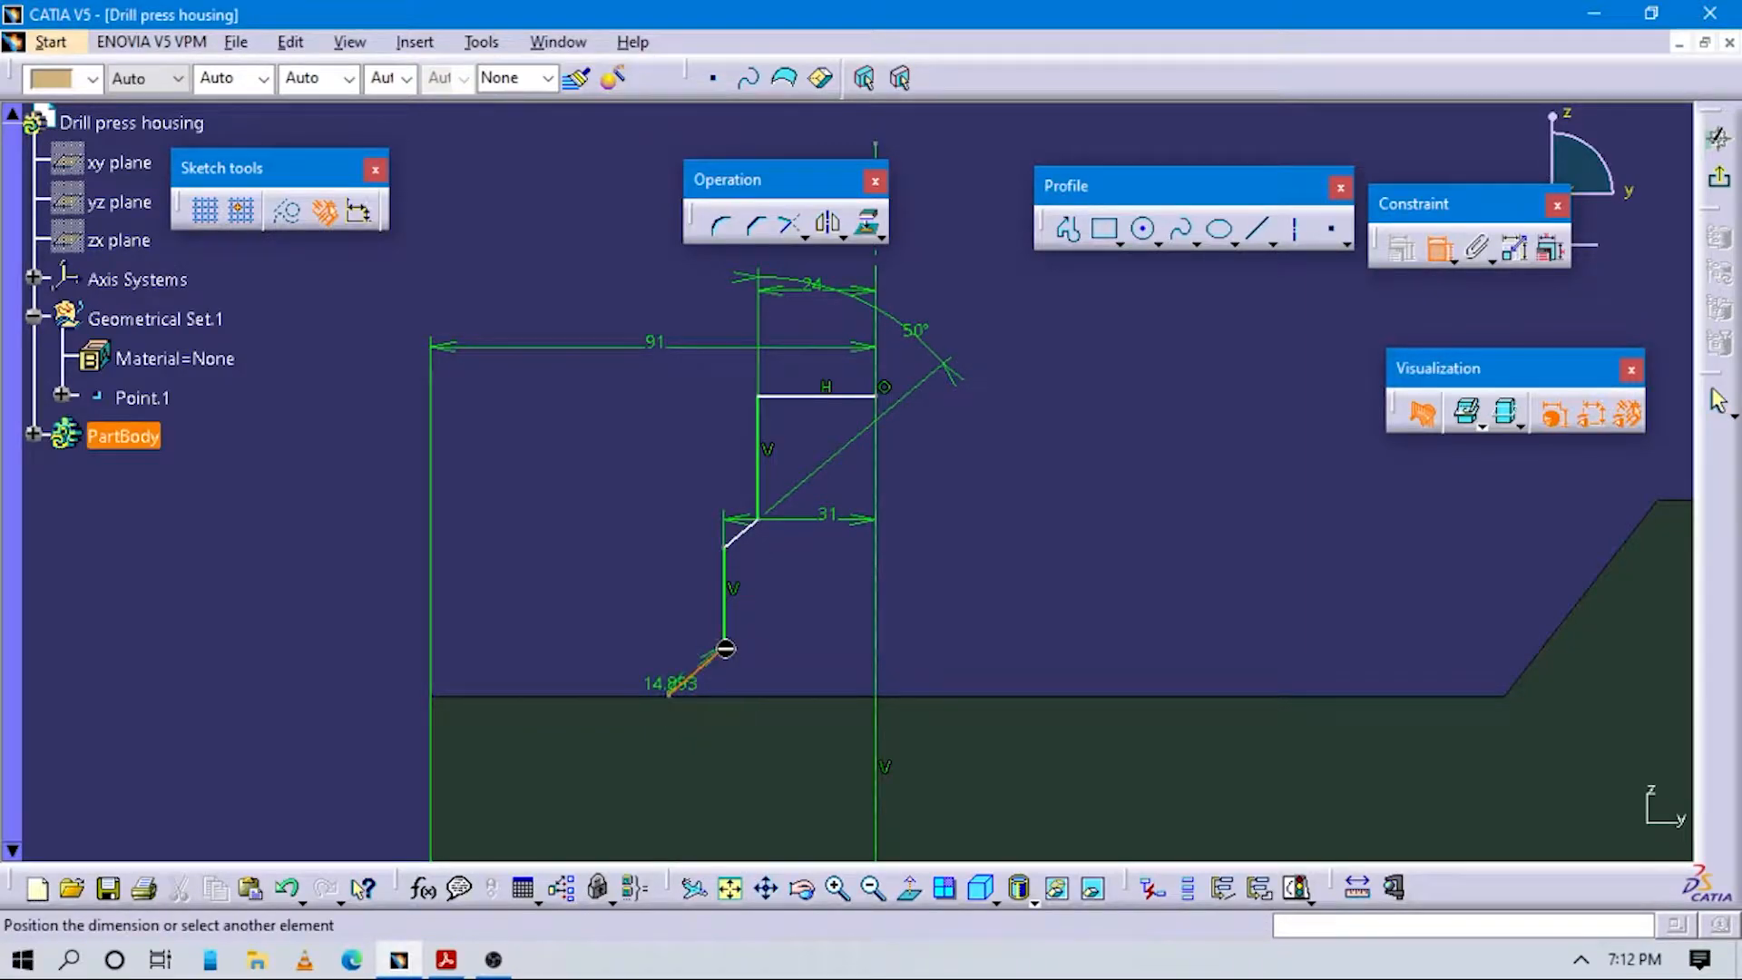
key("Escape")
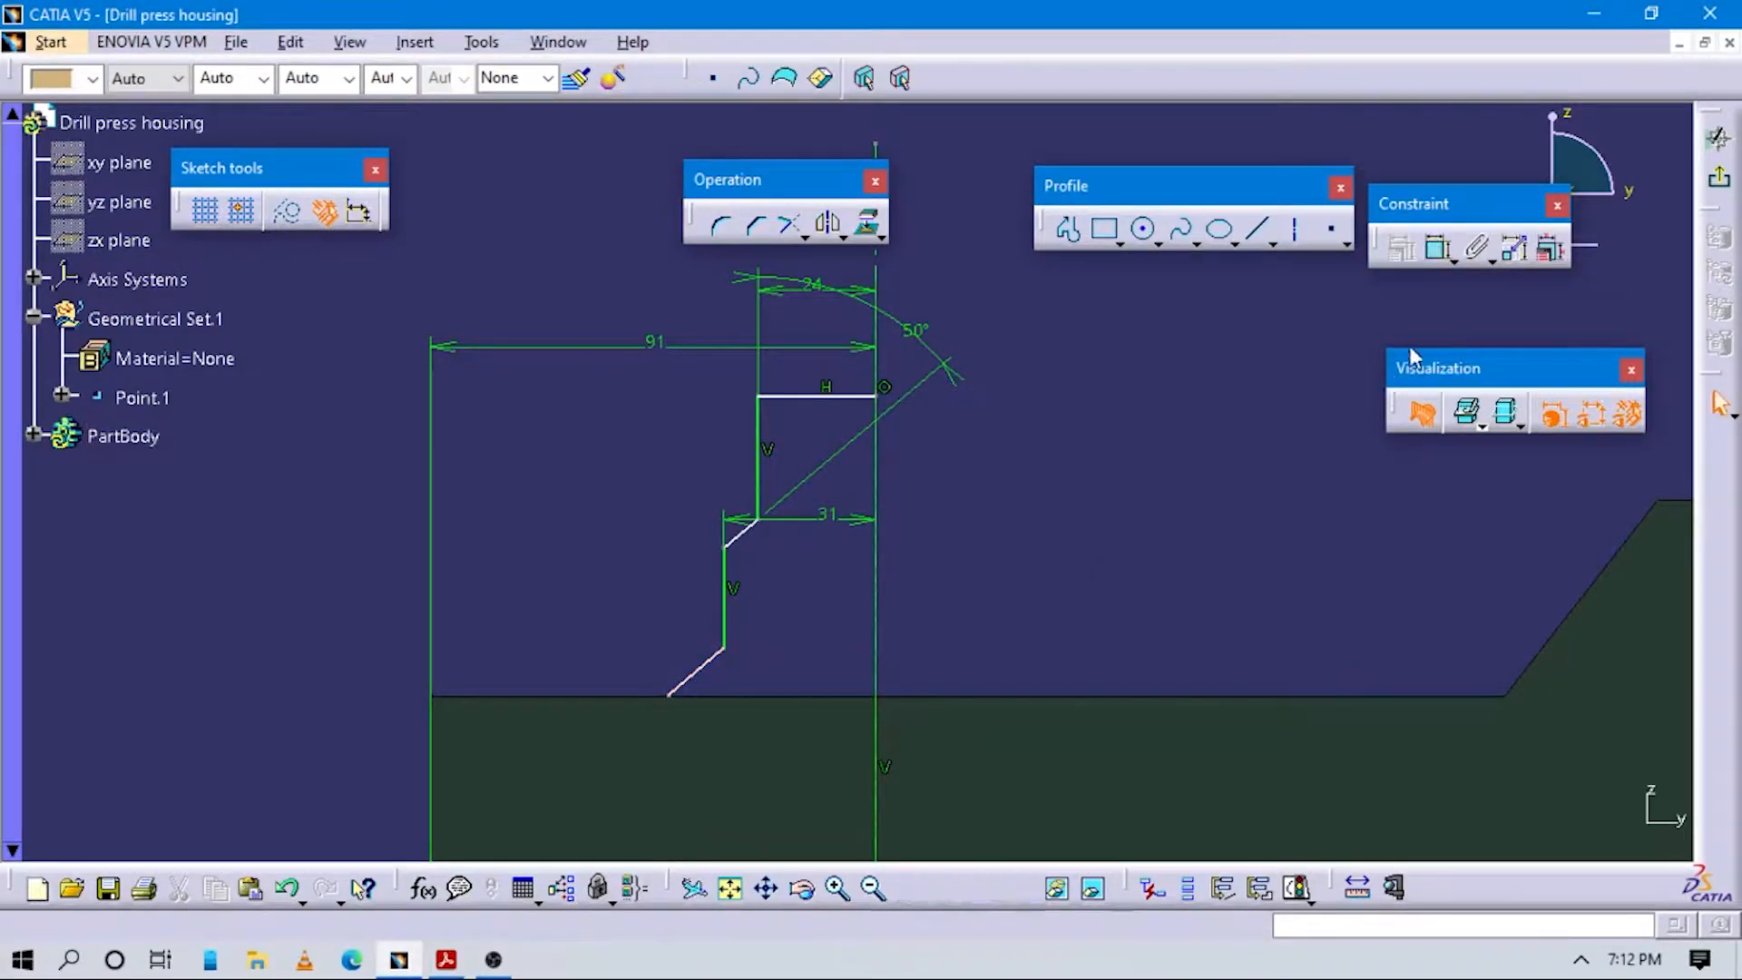
Dimension the horizontal distance between the lower slope's bottom endpoint and the lower vertical line, and set it to 8 mm.
left_click(1438, 250)
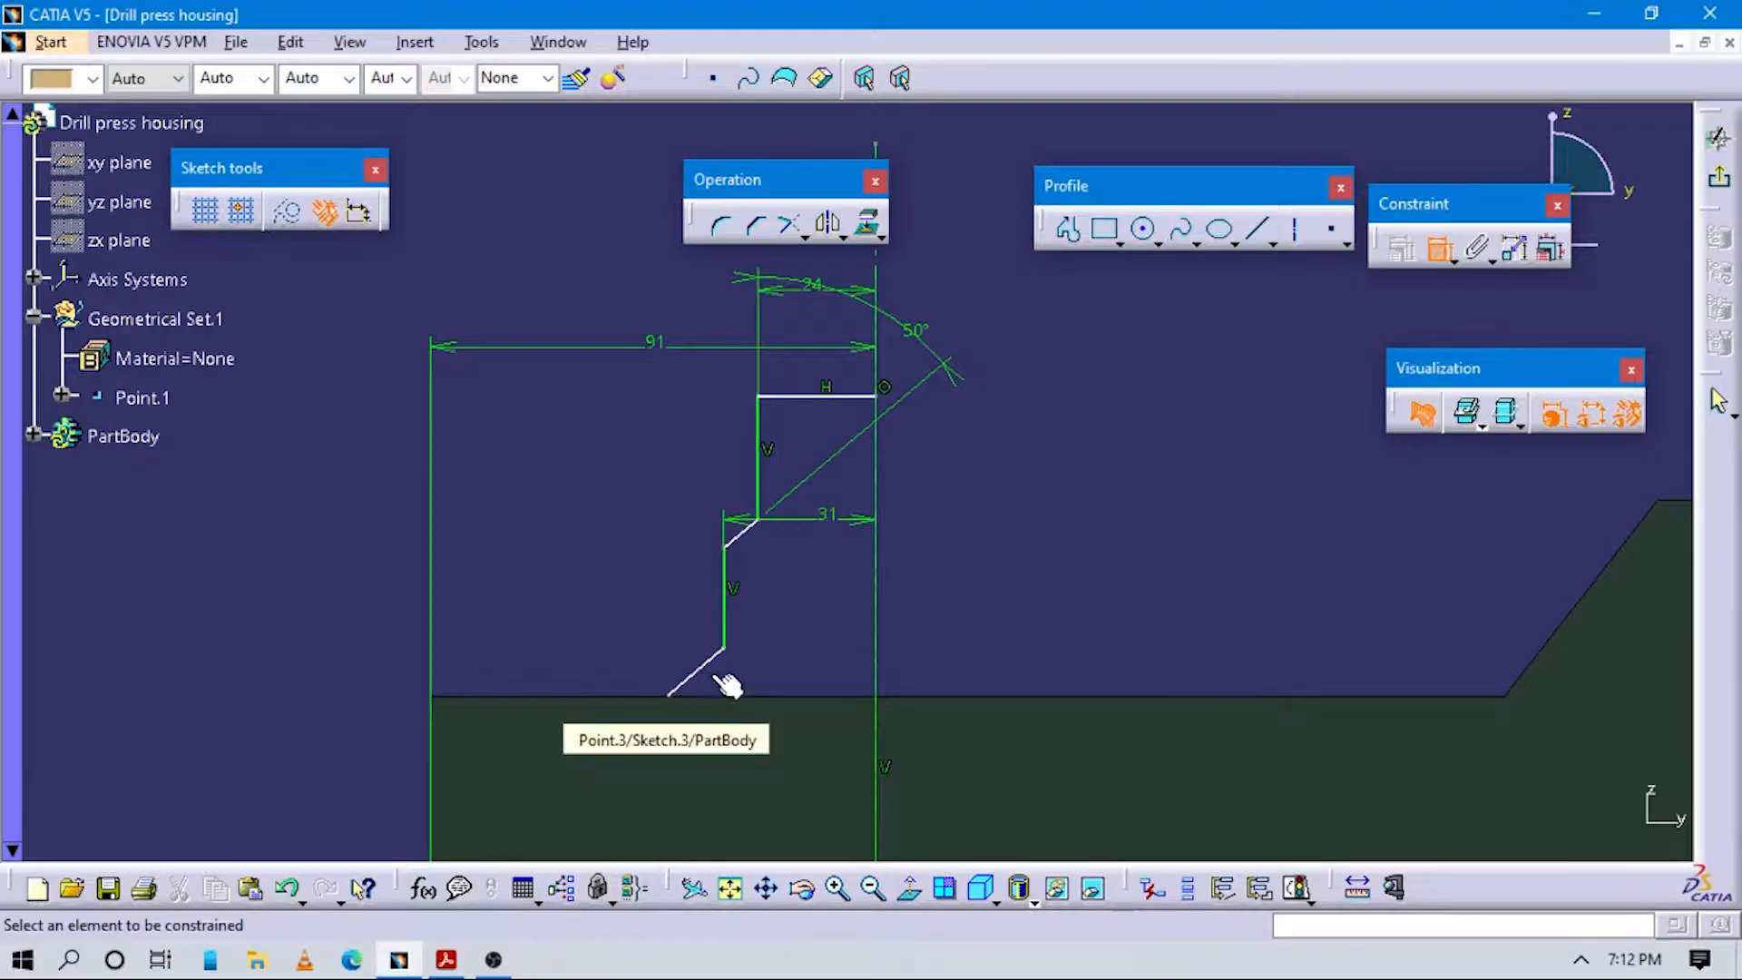
left_click(671, 696)
right_click(644, 578)
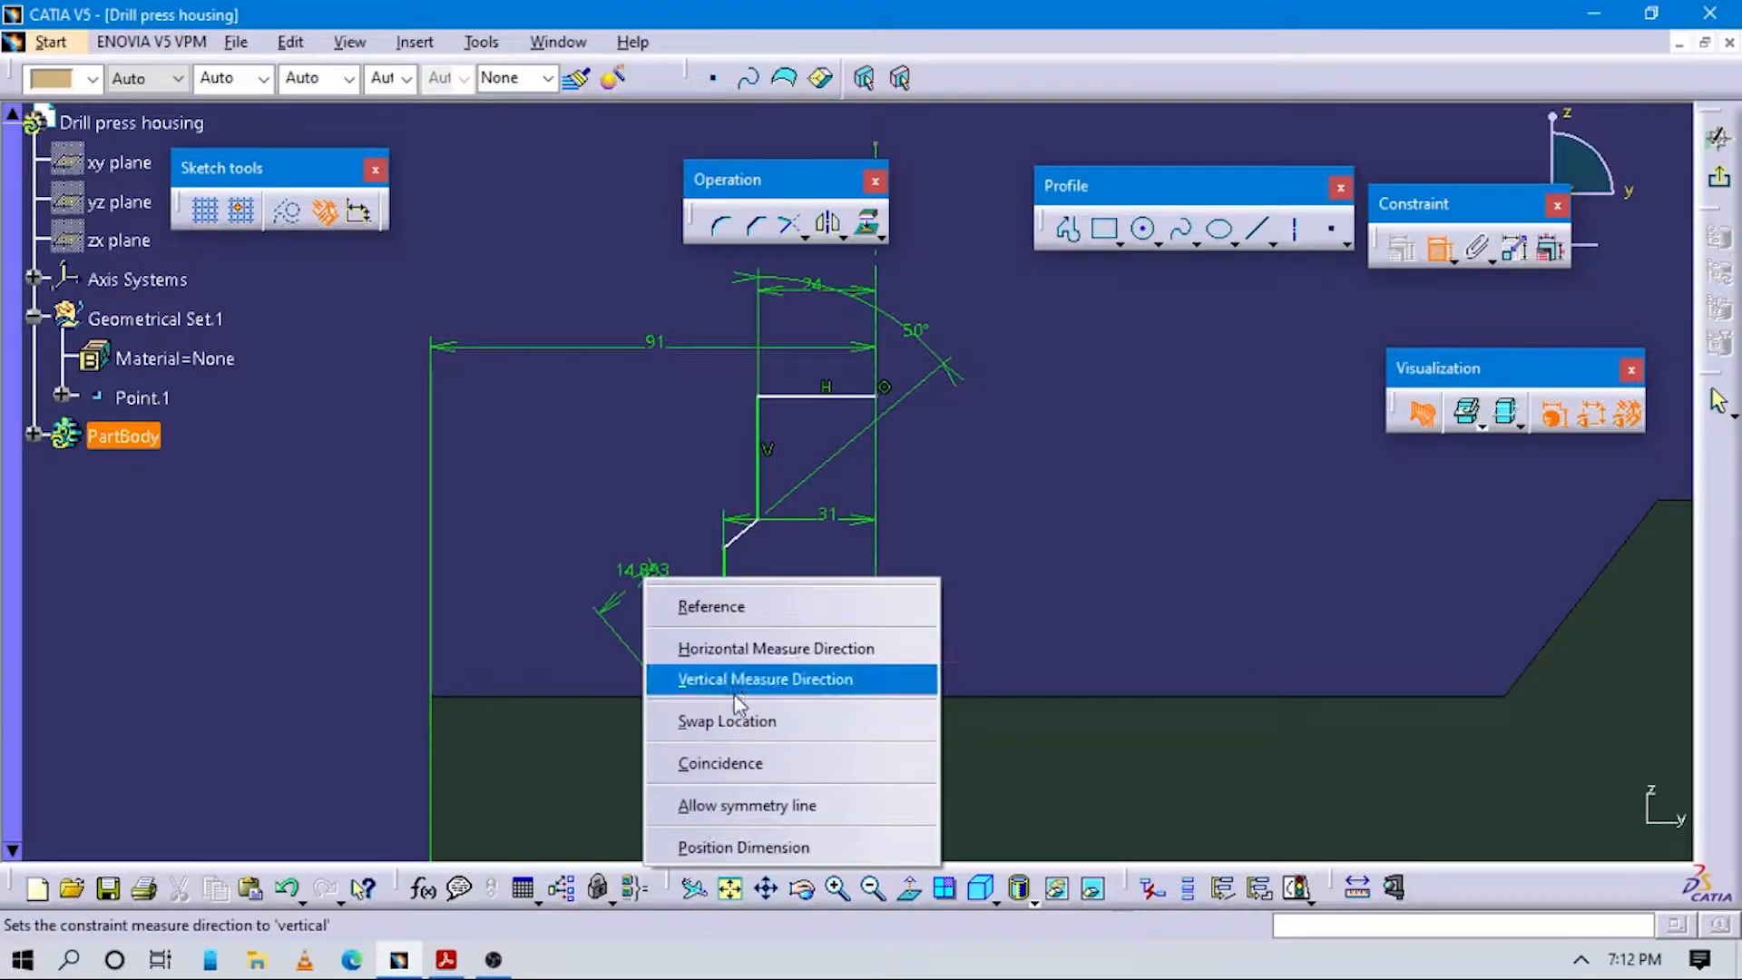
left_click(719, 677)
left_click(687, 626)
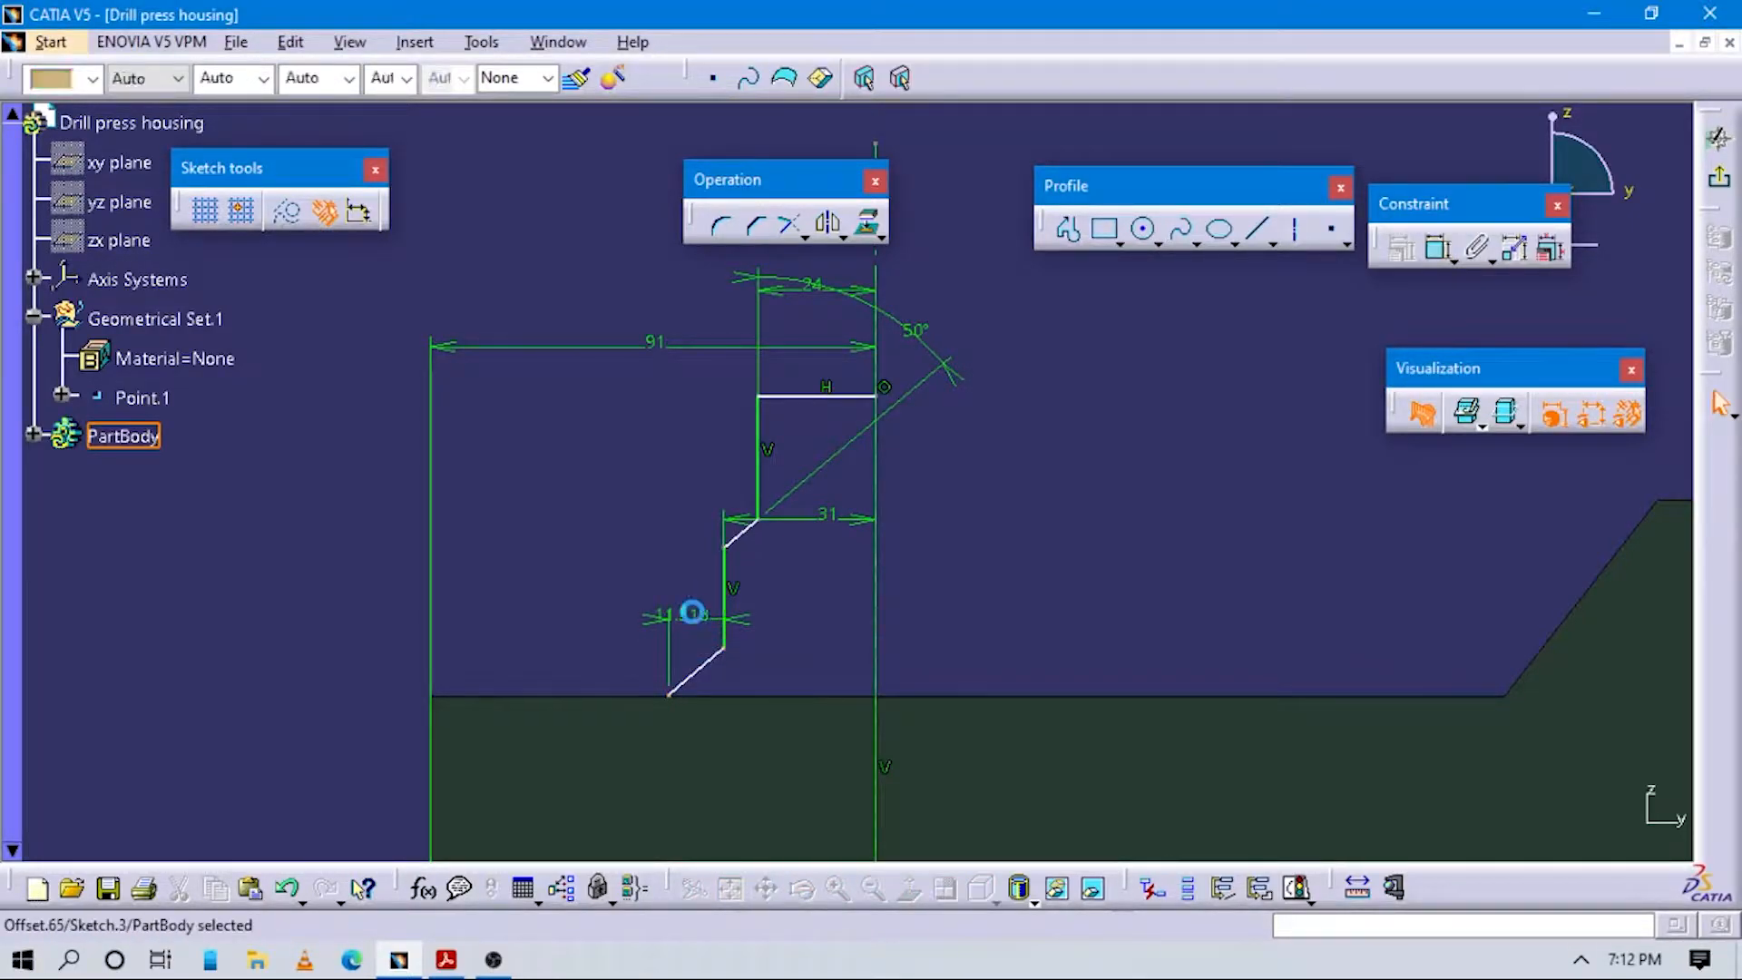
double_click(754, 620)
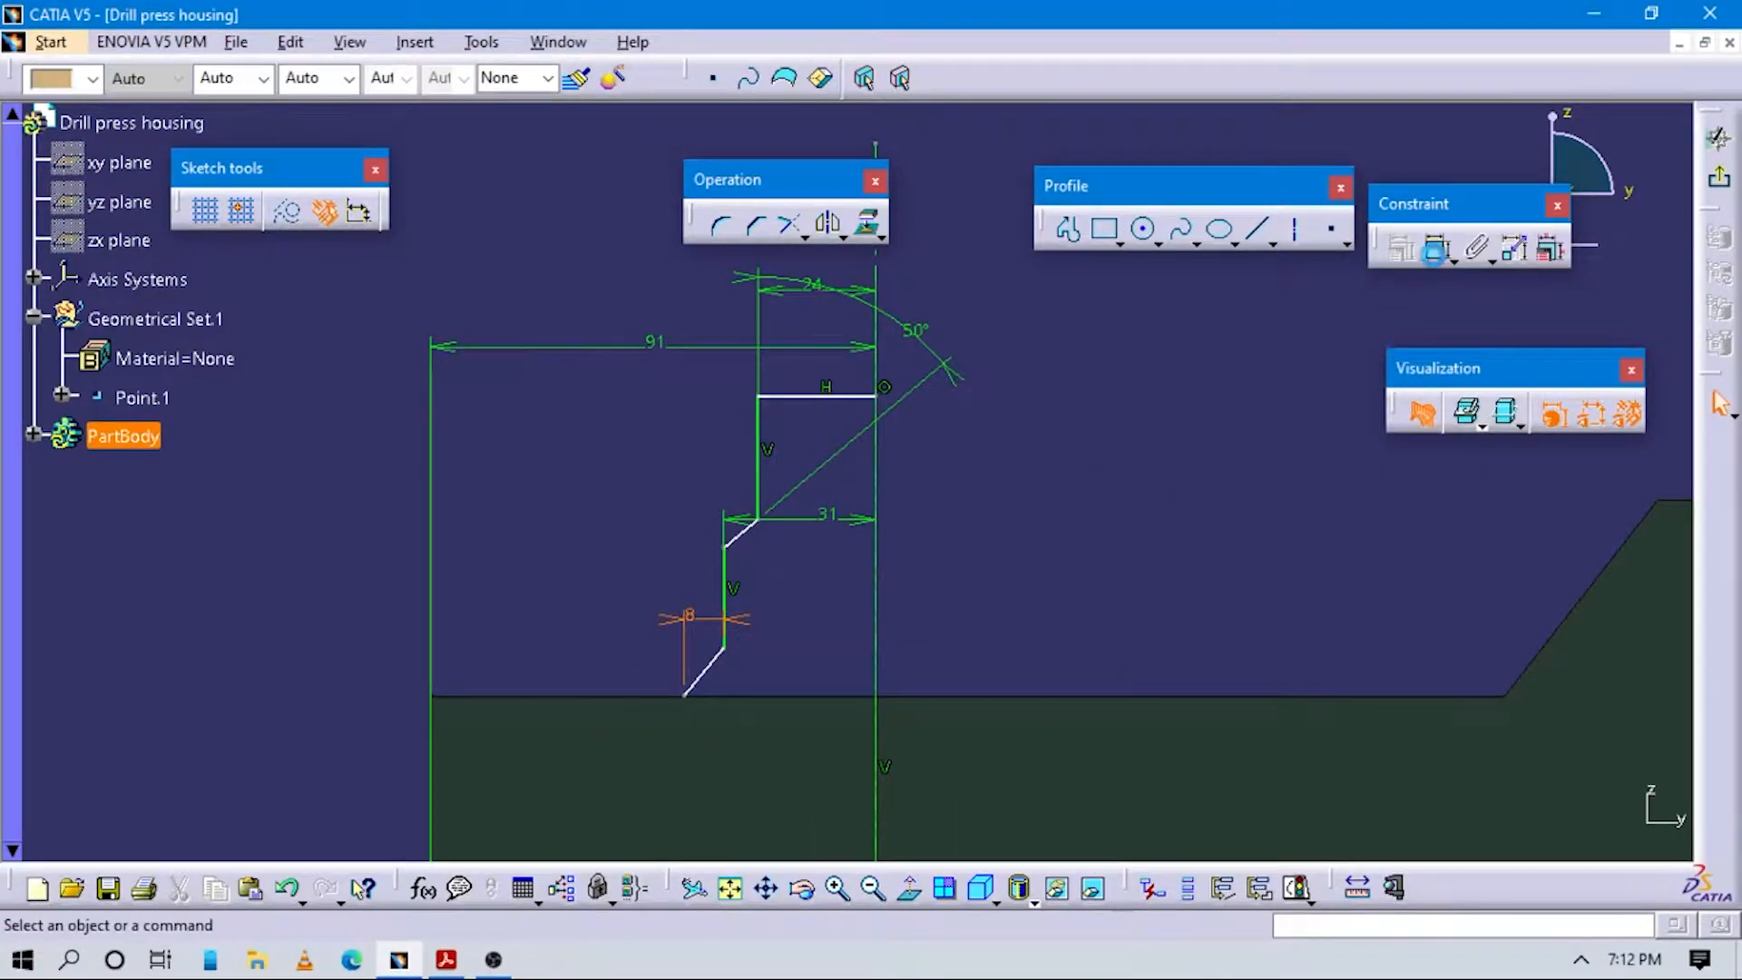
Dimension the angle between the lower slope and the lower vertical line and set it to 45°.
left_click(1437, 247)
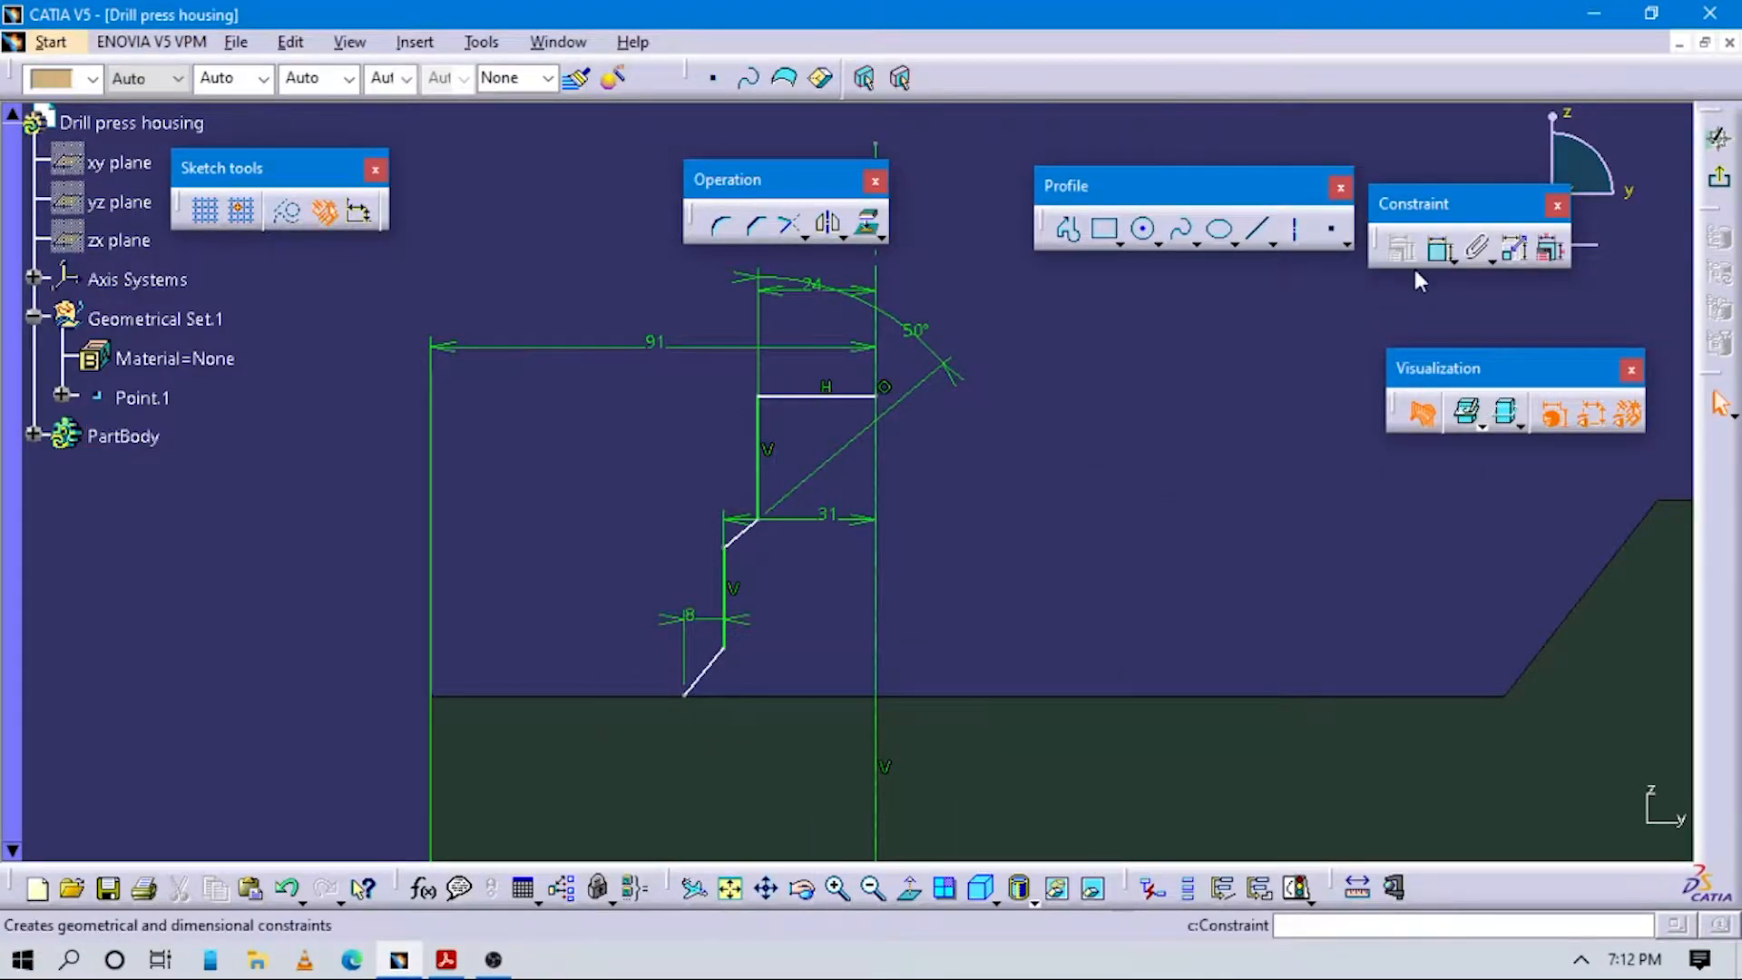
left_click(726, 651)
left_click(725, 623)
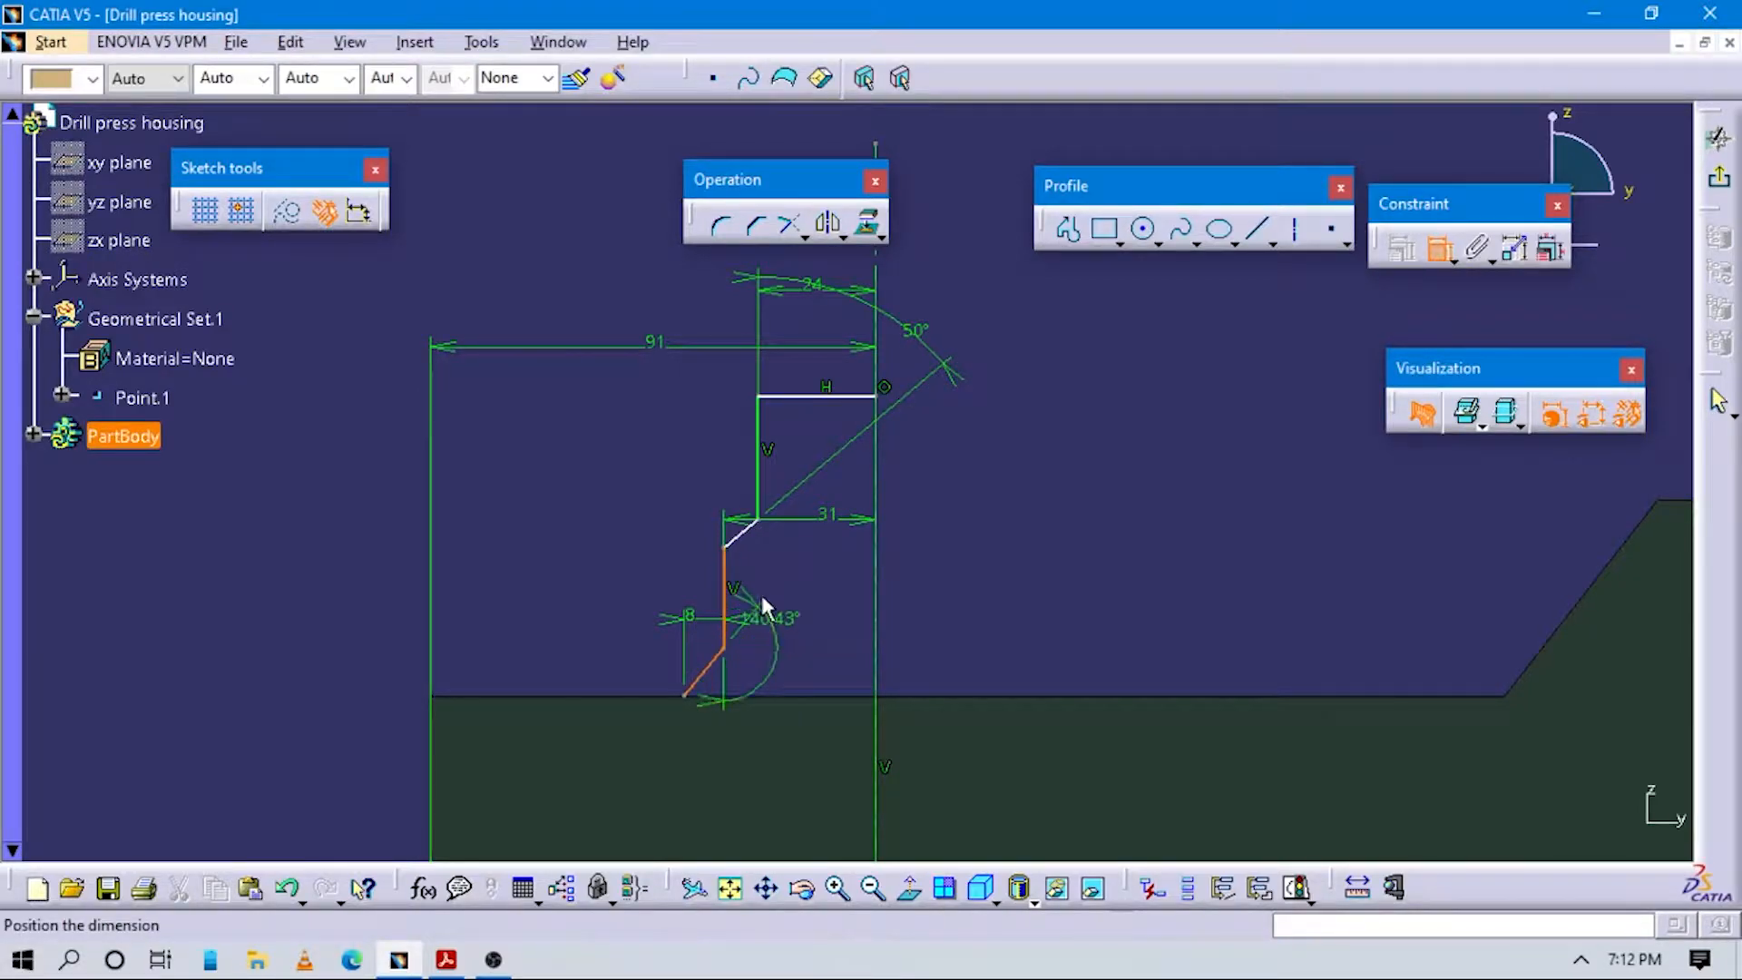
left_click(753, 573)
double_click(760, 568)
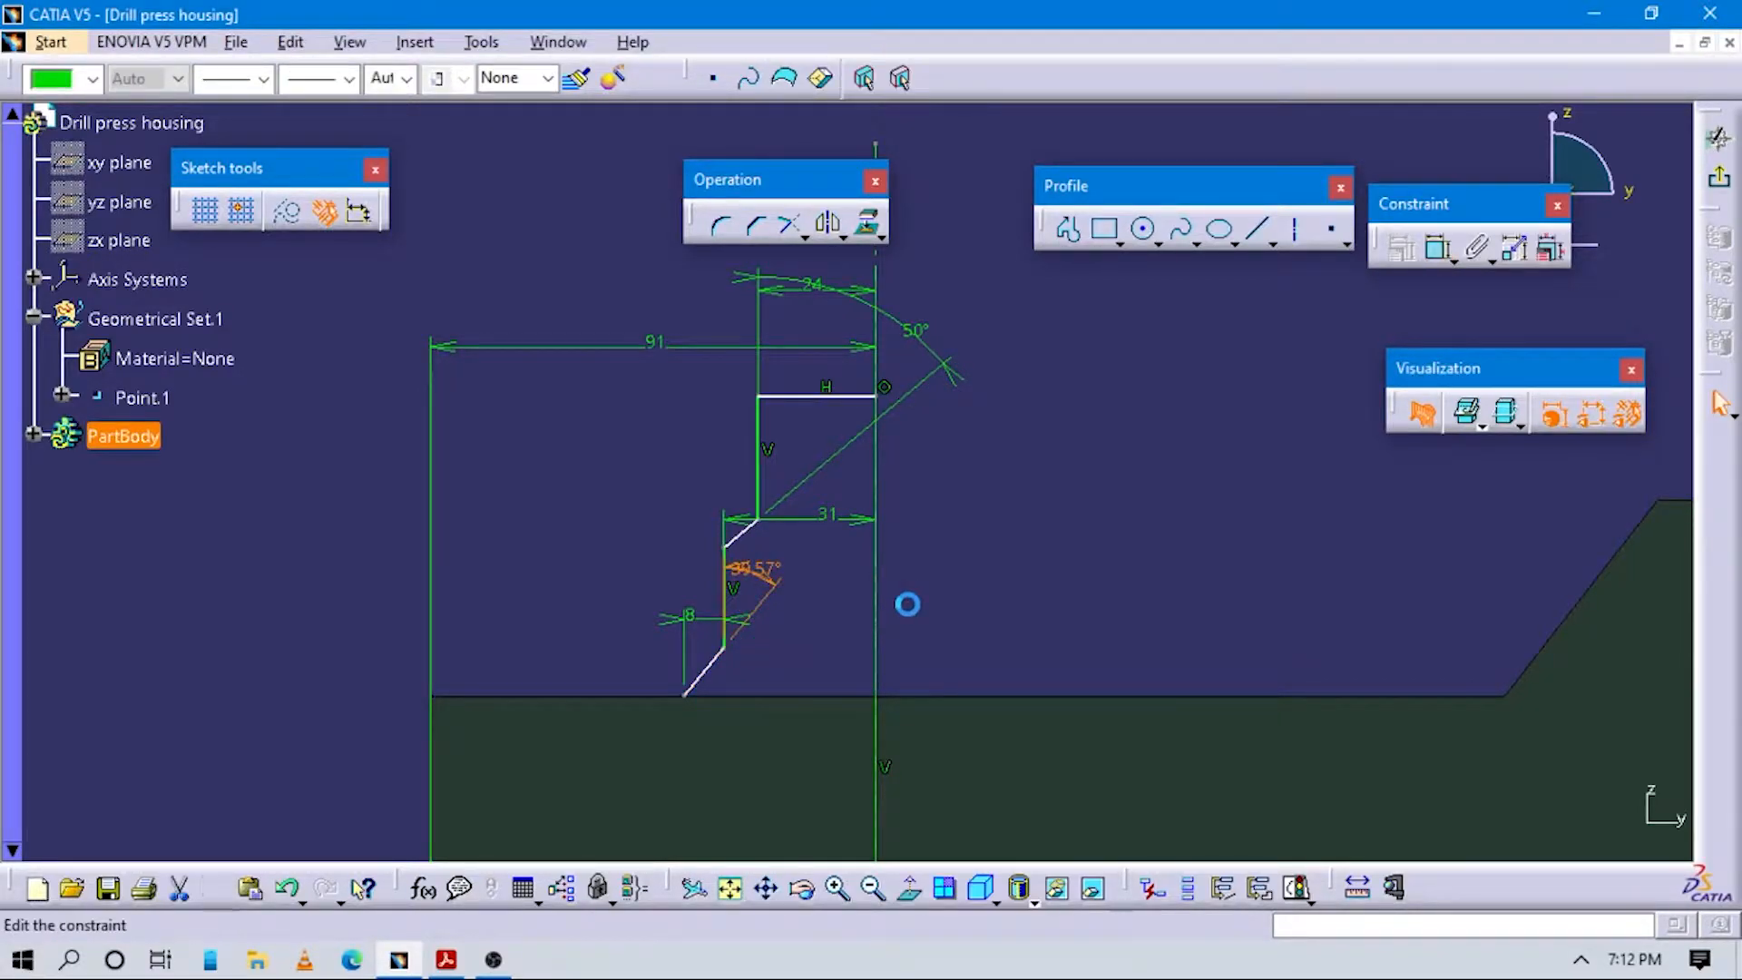
type("45")
key("Return")
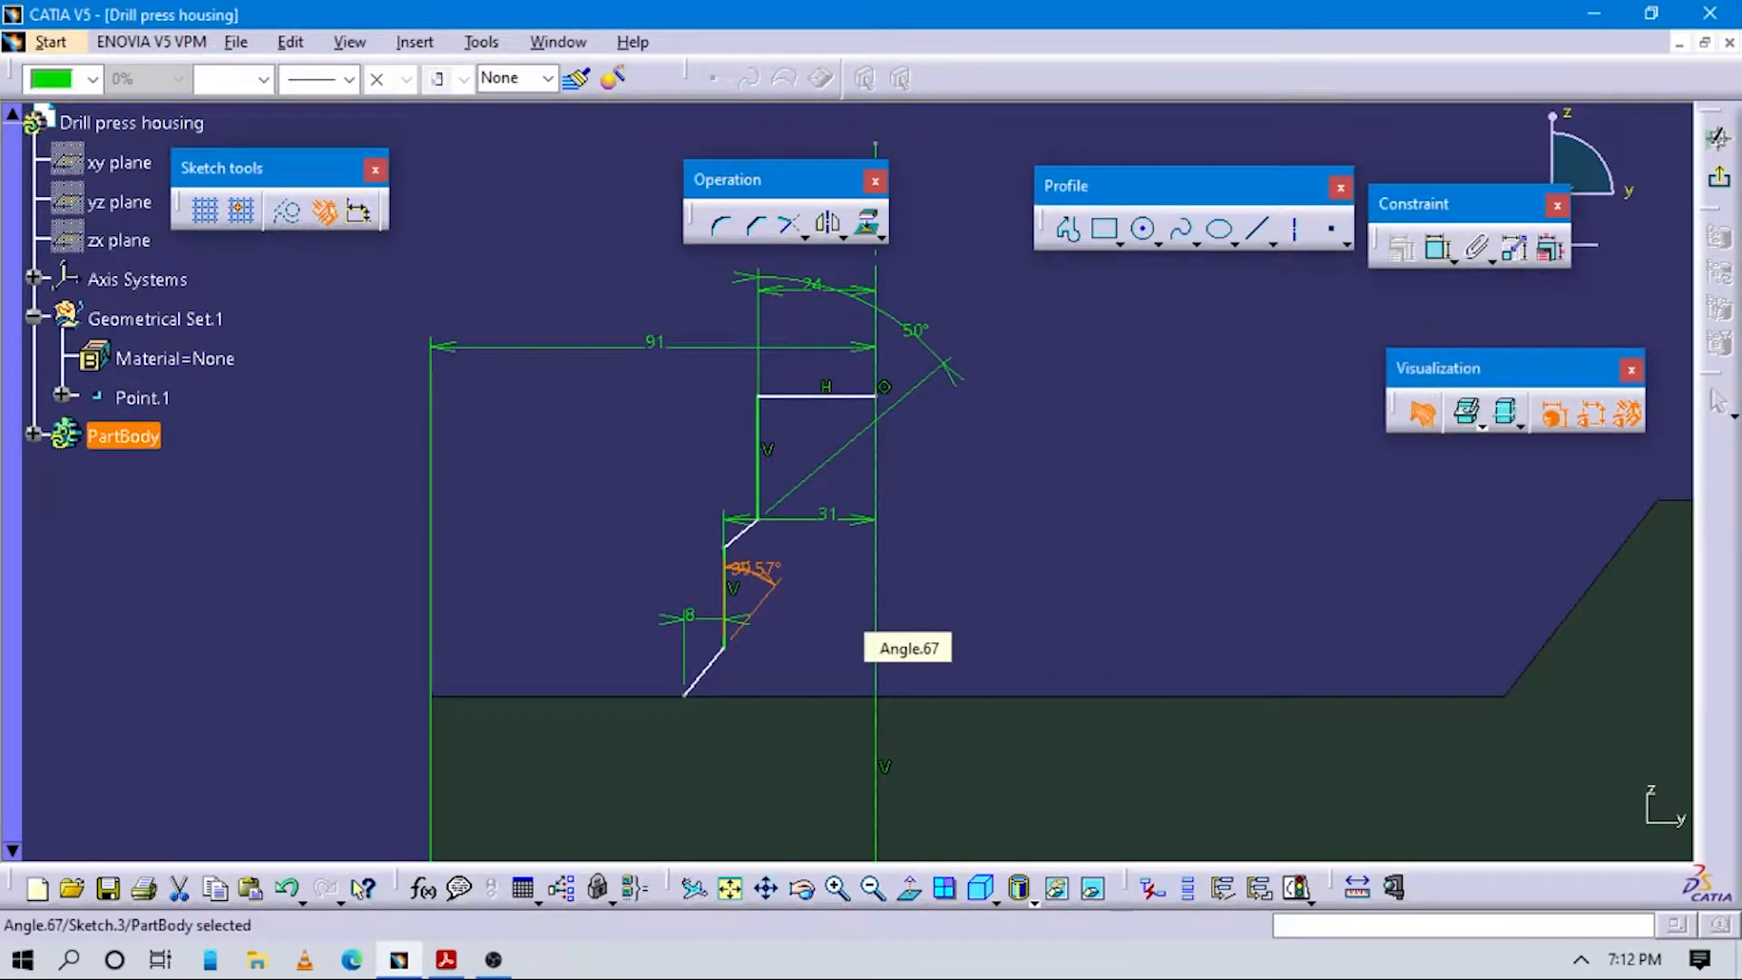
middle_click(730, 694)
mouse_move(729, 694)
middle_mouse_down()
mouse_move(778, 638)
mouse_move(770, 499)
middle_mouse_up()
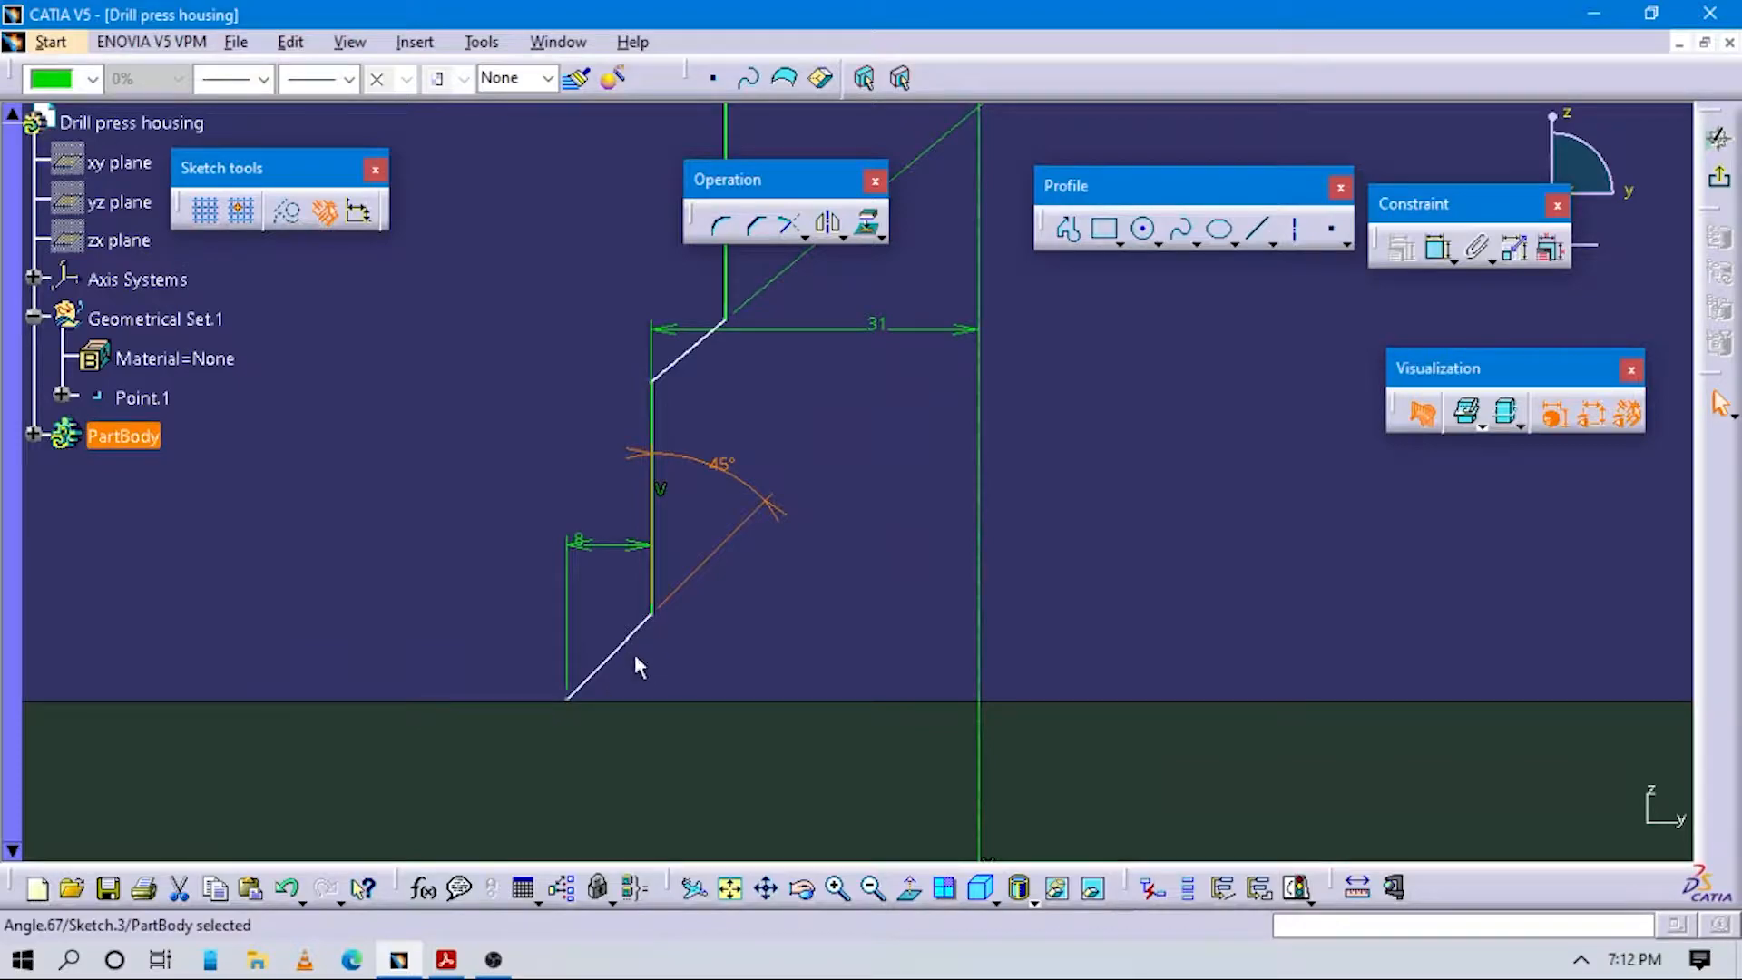
Consult section view B-B and draw a chamfer line across the boss profile's upper corner, from the vertical line to the top horizontal line.
key("alt+Tab")
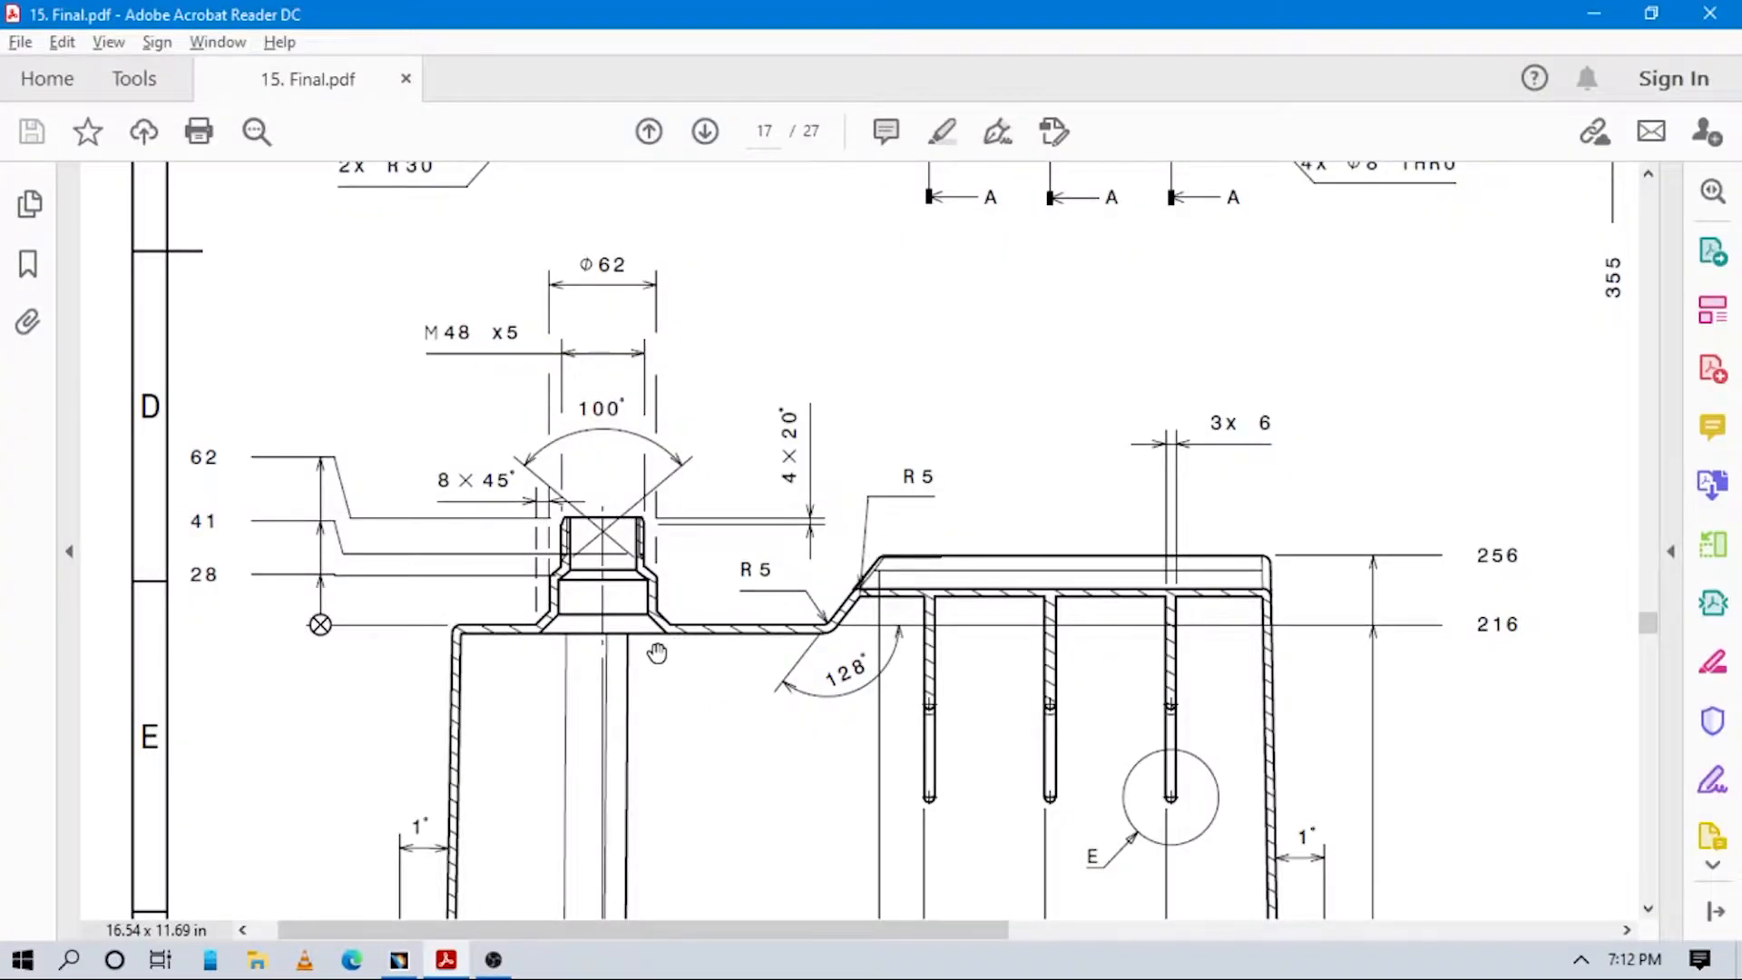
key("alt+Tab")
key("alt+Tab")
key("alt+Tab")
mouse_move(762, 505)
middle_mouse_down()
mouse_move(835, 645)
mouse_move(913, 595)
mouse_move(857, 552)
middle_mouse_up()
key("Delete")
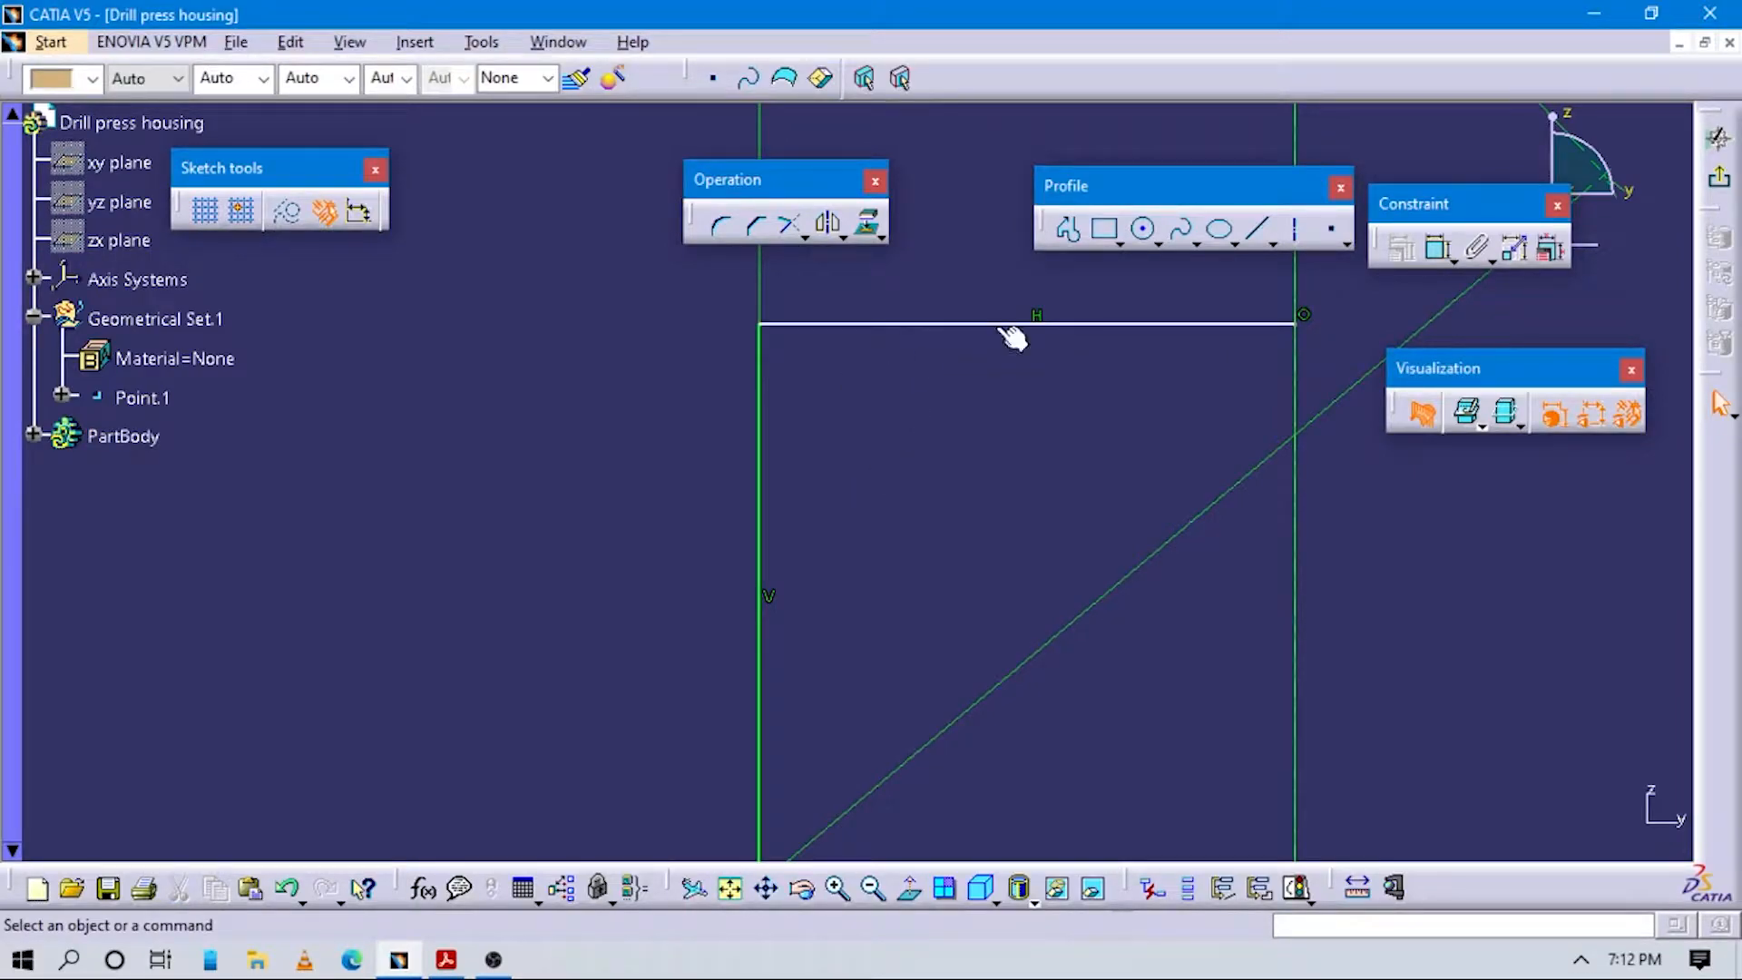
left_click(1069, 228)
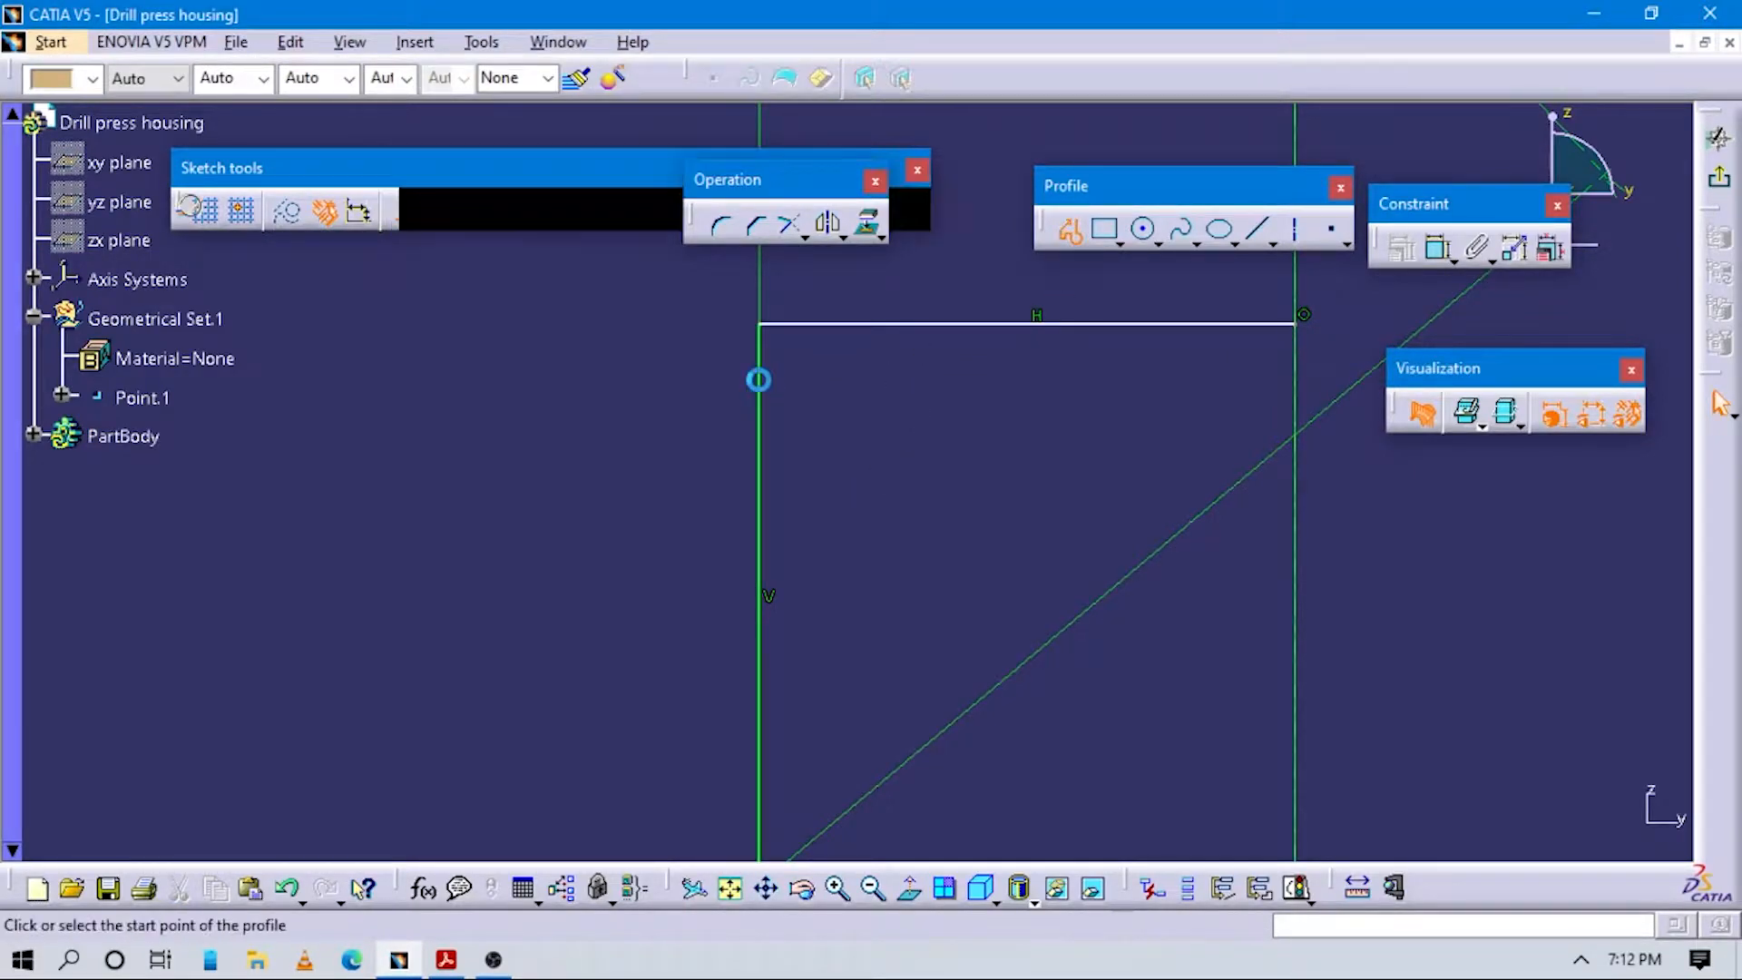
left_click(767, 364)
left_click(803, 328)
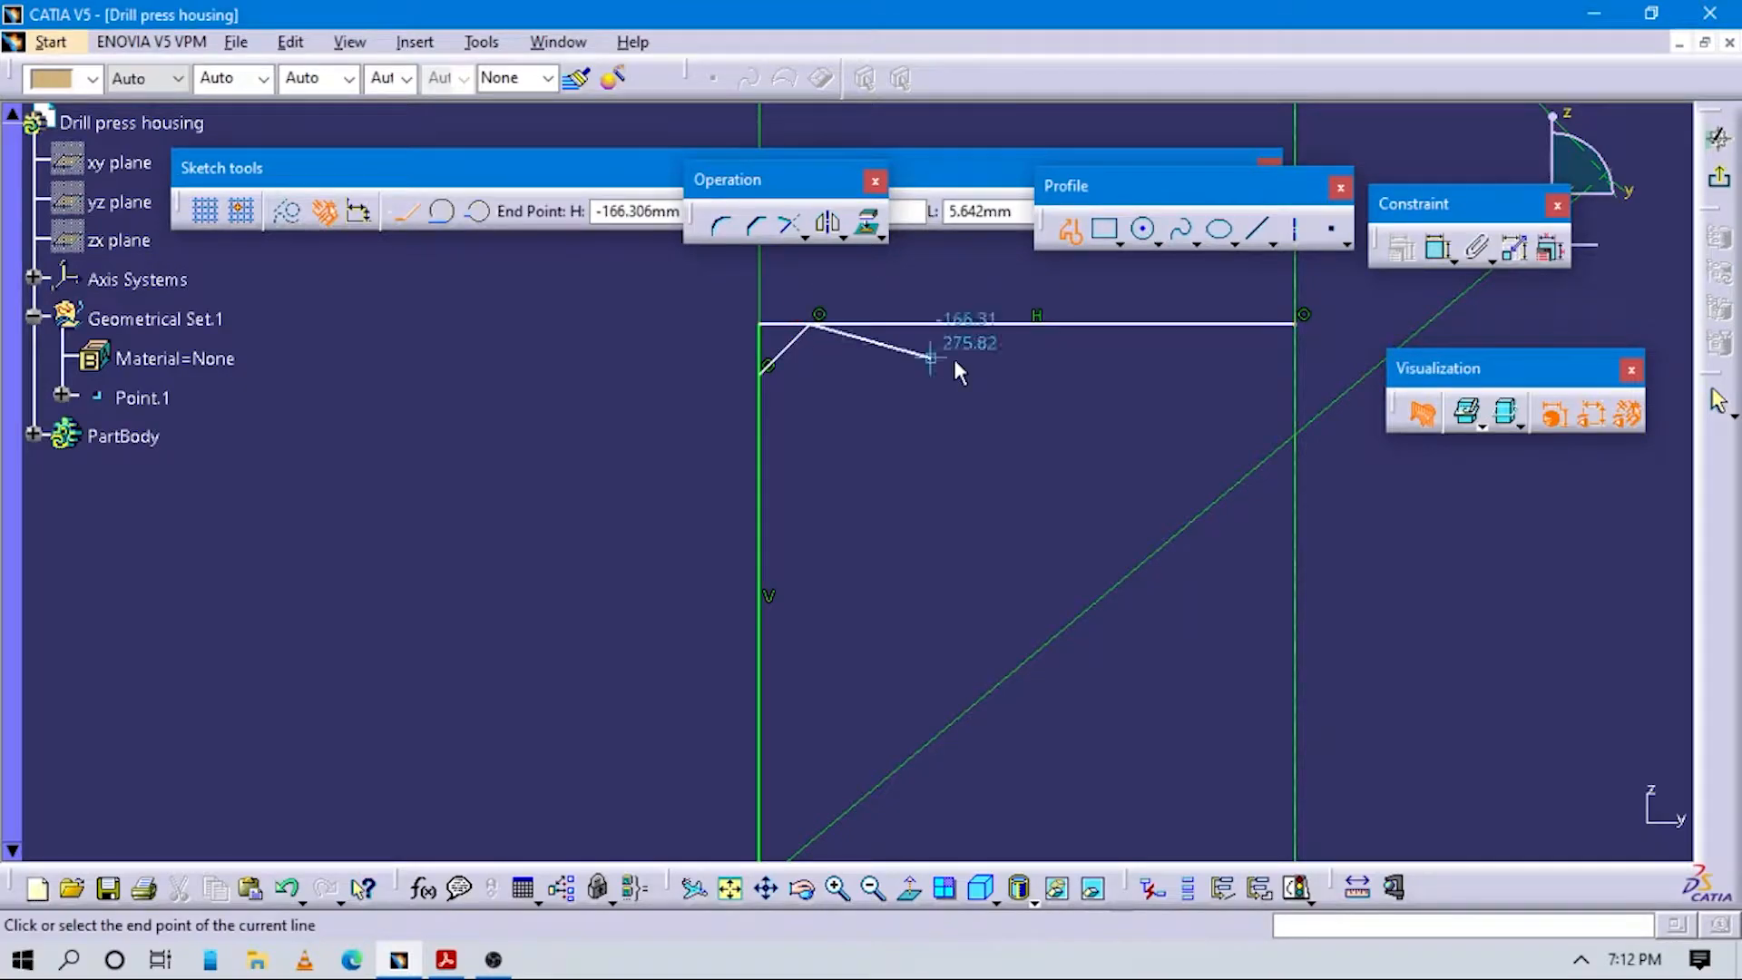
key("Escape")
Quick Trim the corner segments outside the chamfer line, converting the top line's length constraint into a distance.
mouse_move(1058, 416)
middle_mouse_down()
mouse_move(999, 471)
mouse_move(1007, 454)
middle_mouse_up()
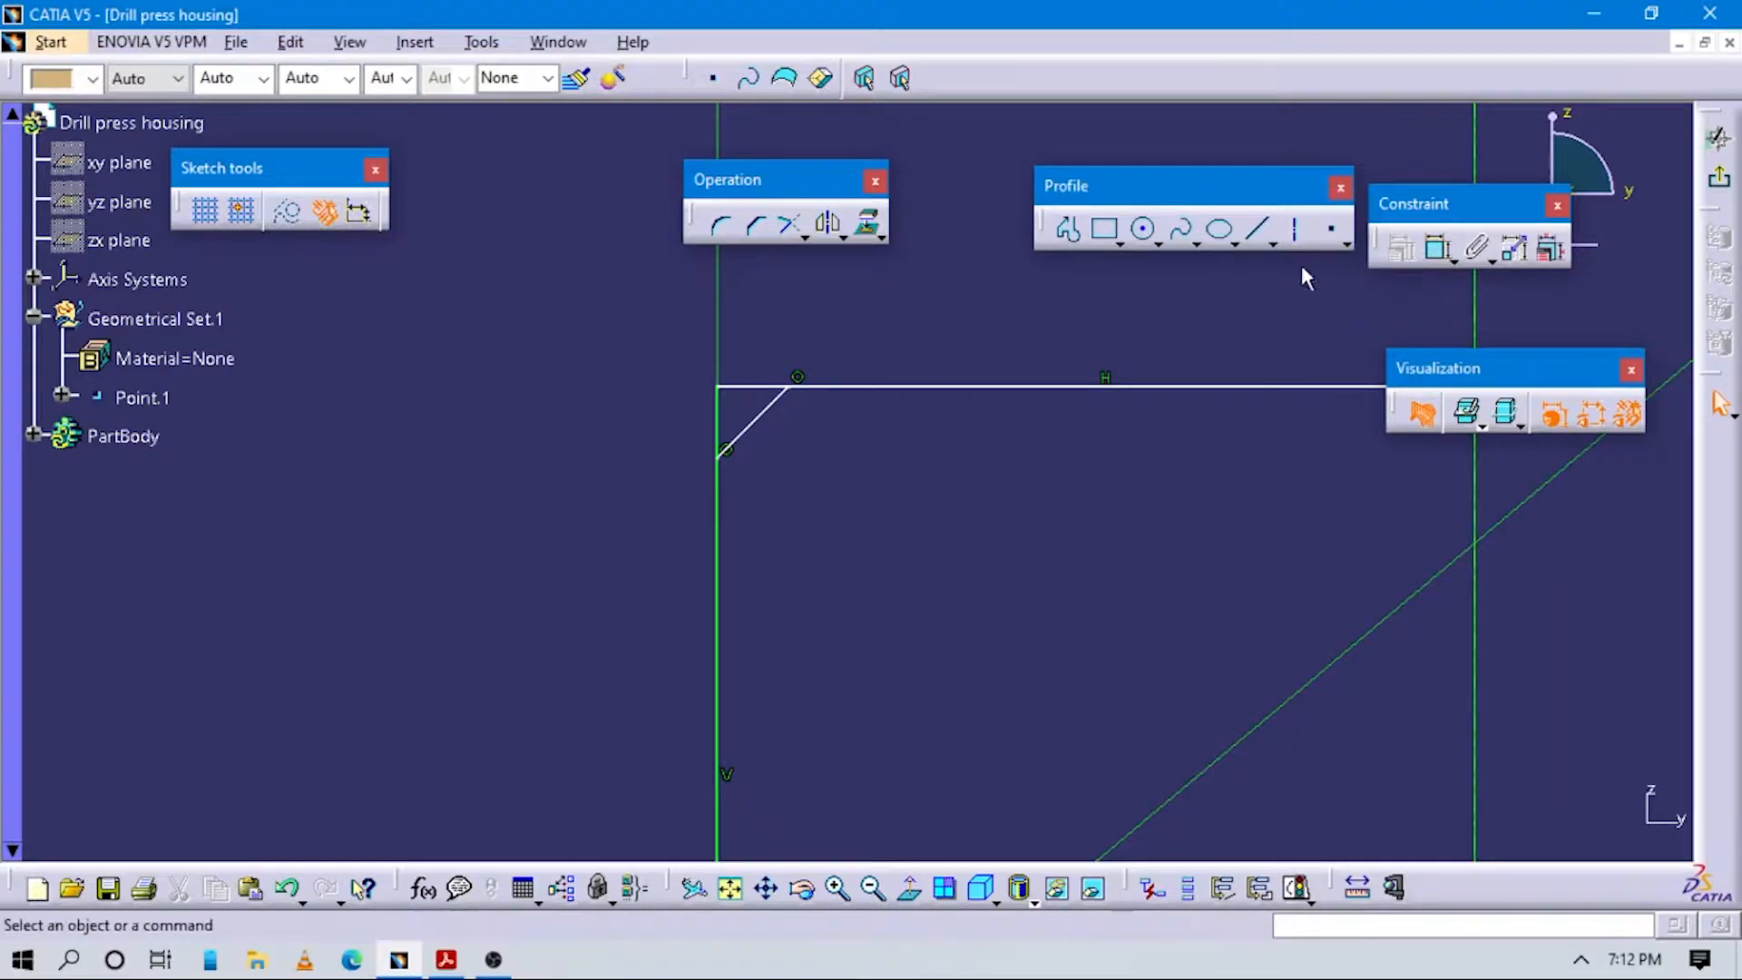
left_click(805, 238)
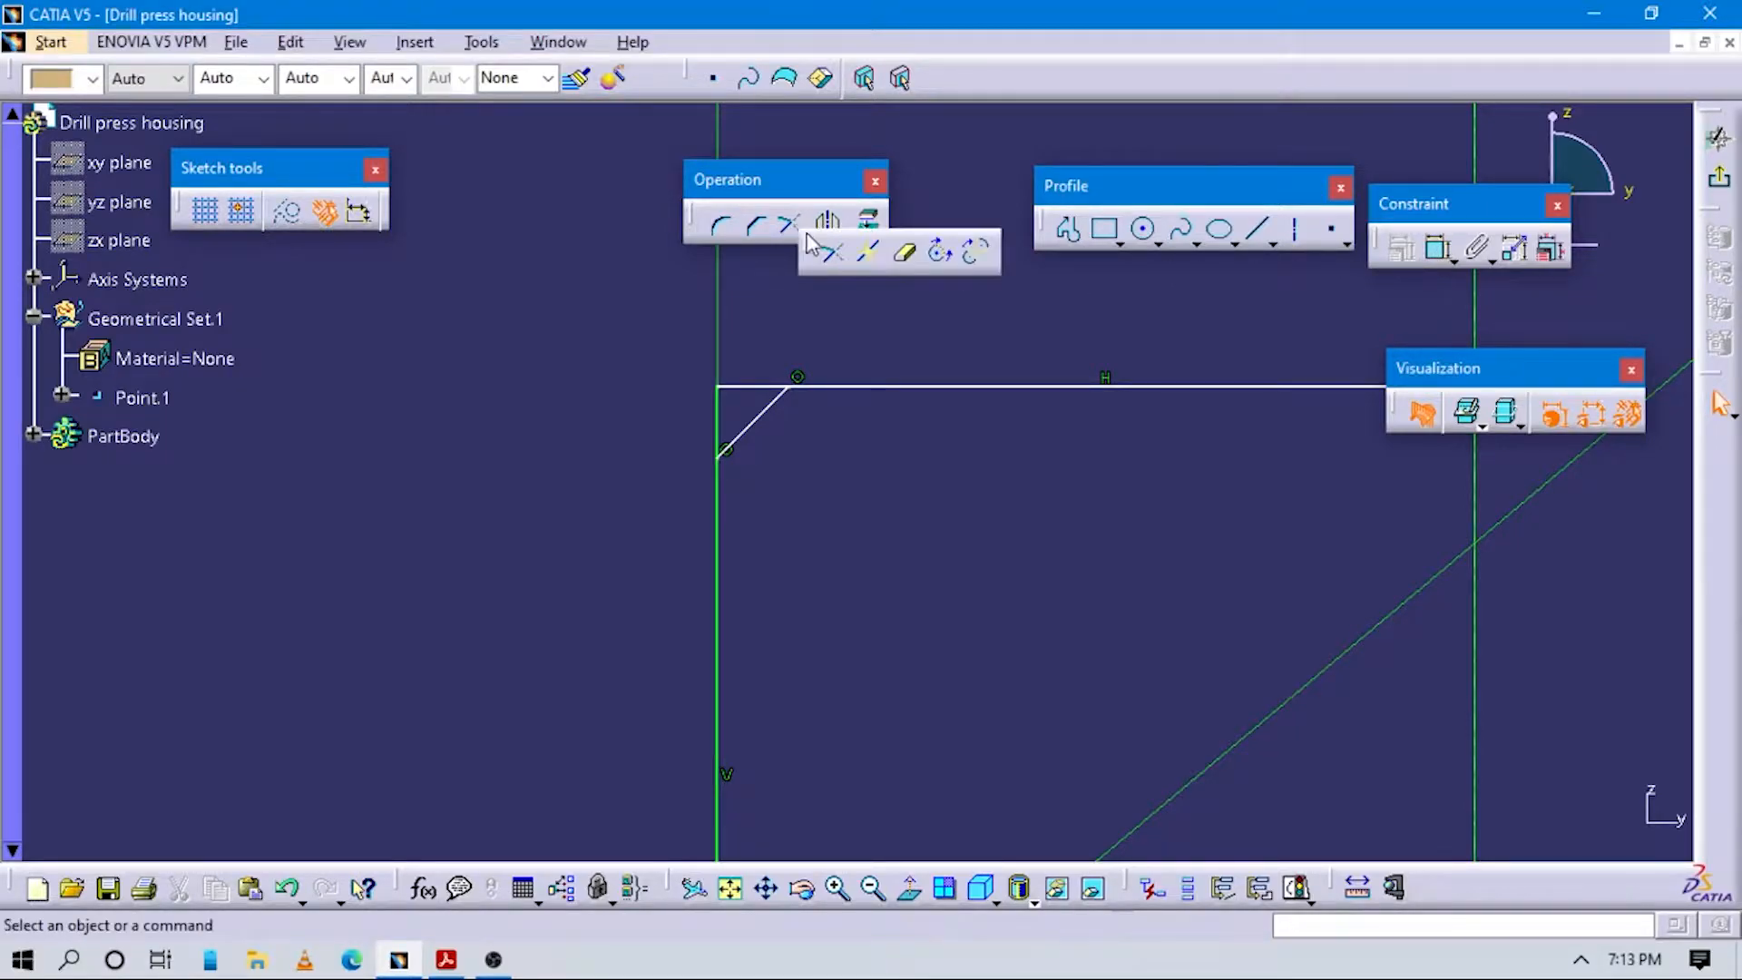
left_click(904, 252)
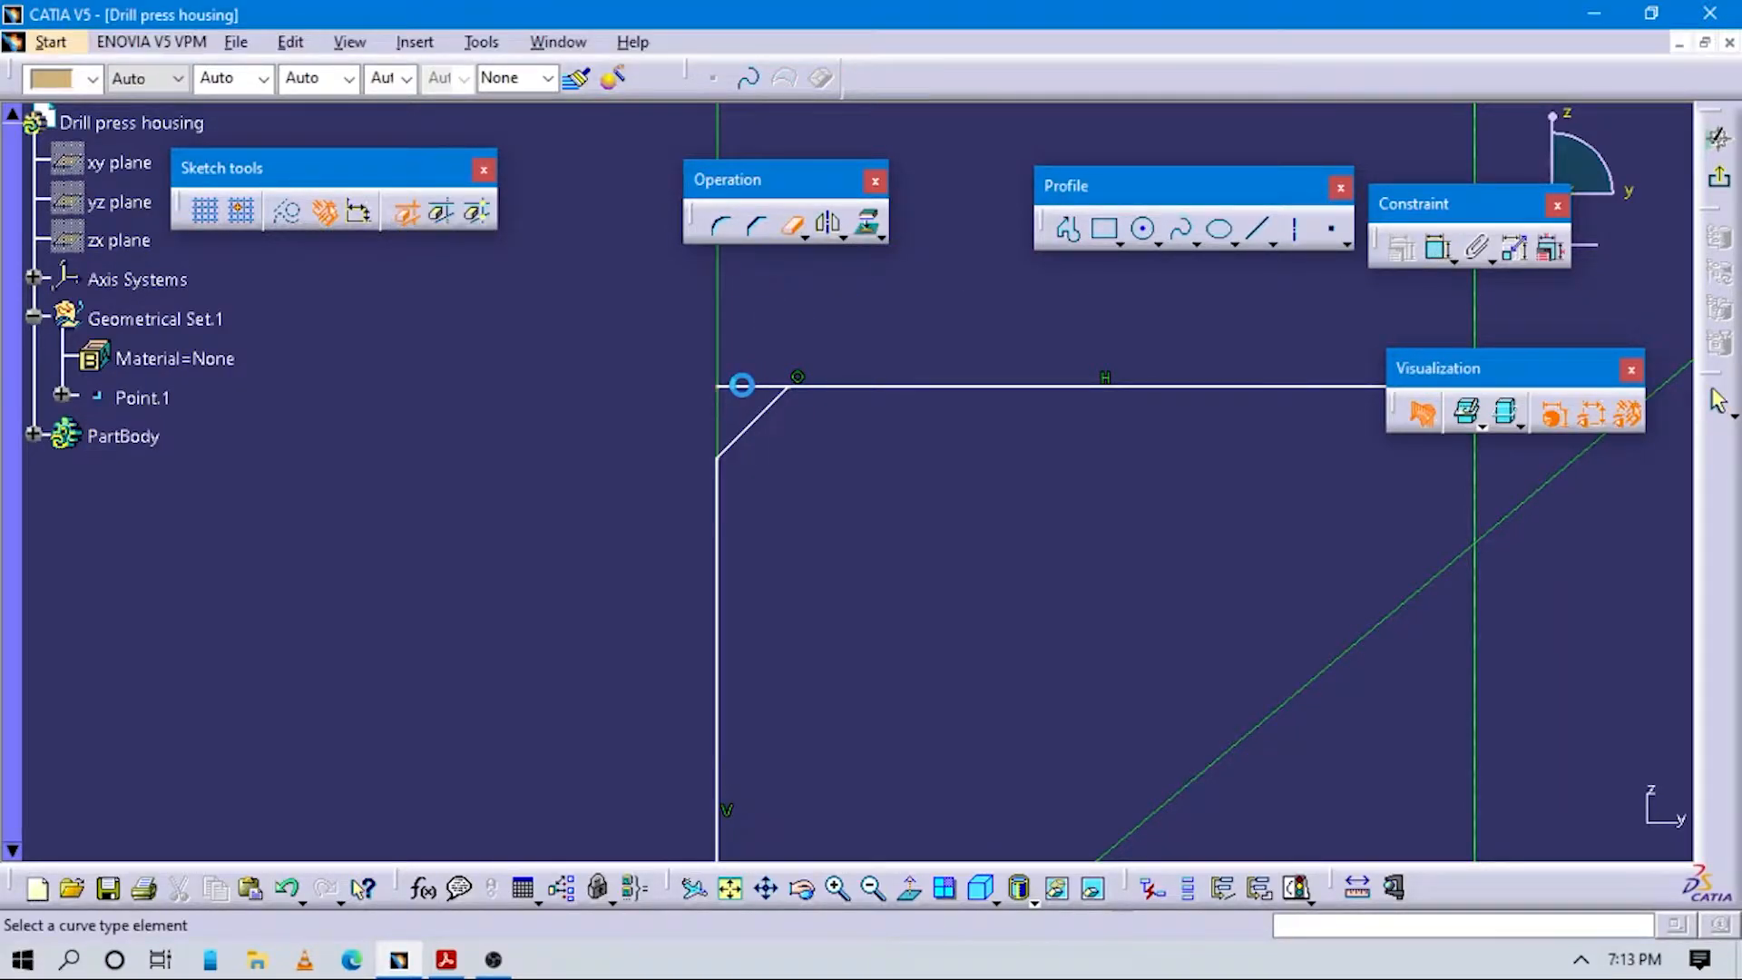
left_click(757, 425)
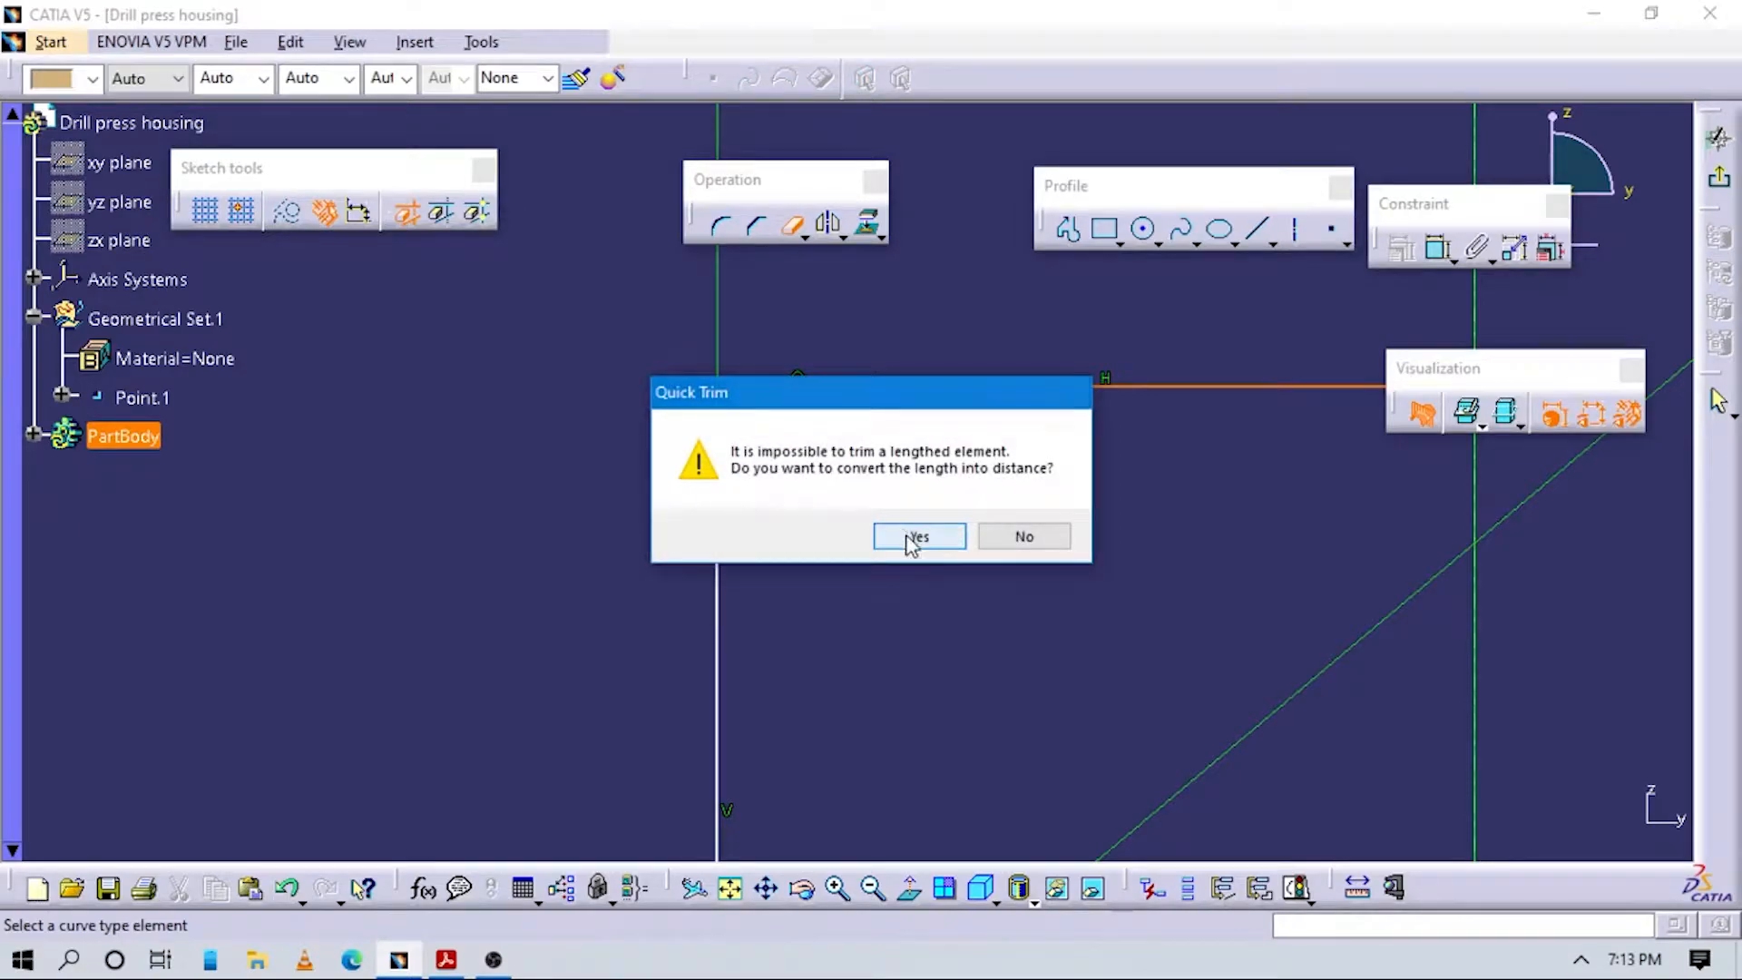
left_click(908, 545)
Dimension the distance between the boss profile's upper vertical line and the axis, and delete the older 24 mm dimension above the profile.
middle_click_drag(964, 470, 1170, 560)
middle_click_drag(965, 517, 949, 556)
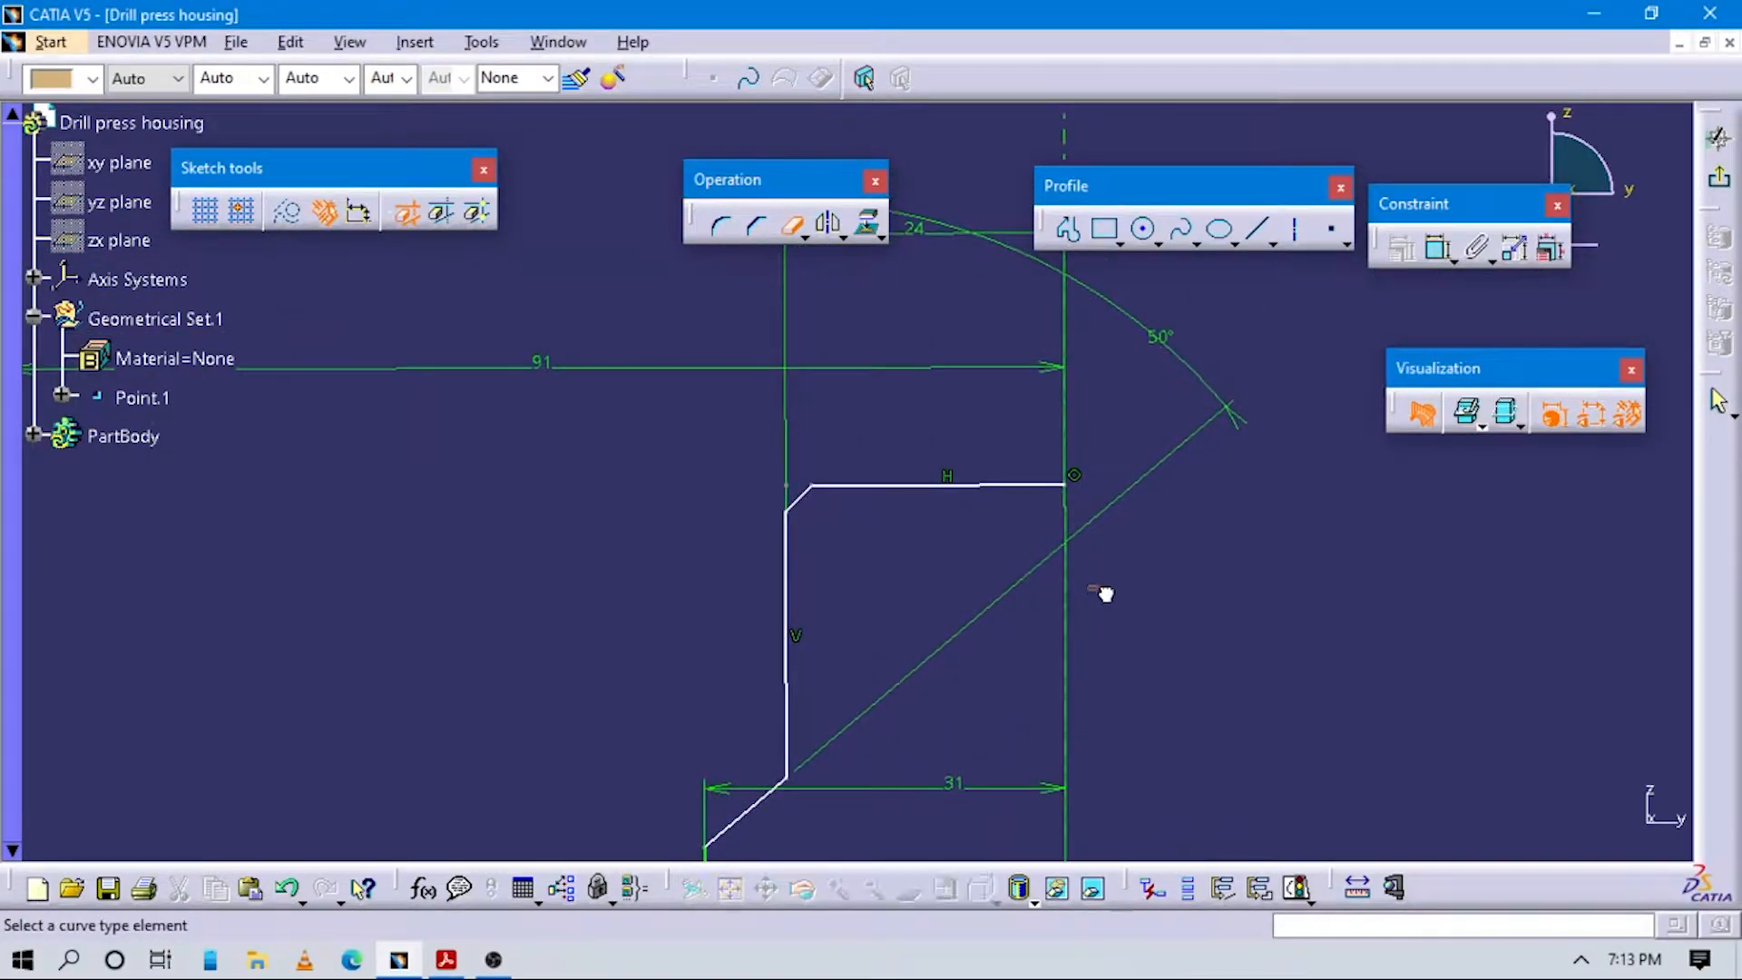
left_click(1439, 246)
left_click(785, 563)
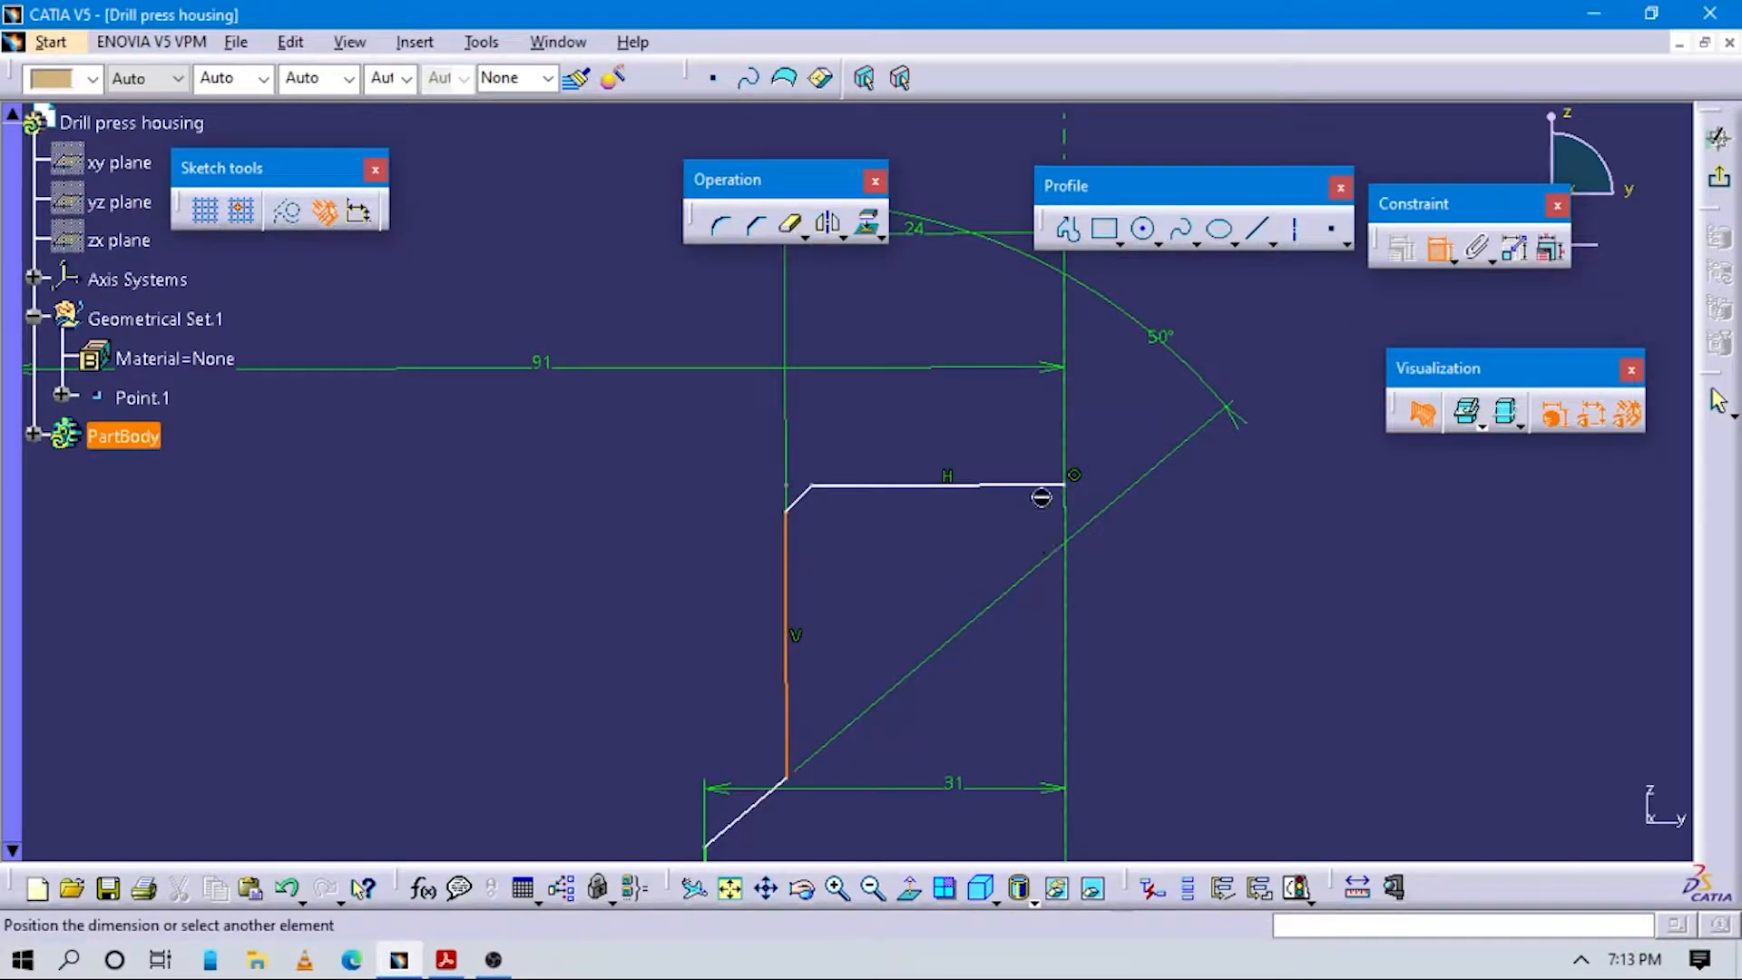
left_click(1065, 428)
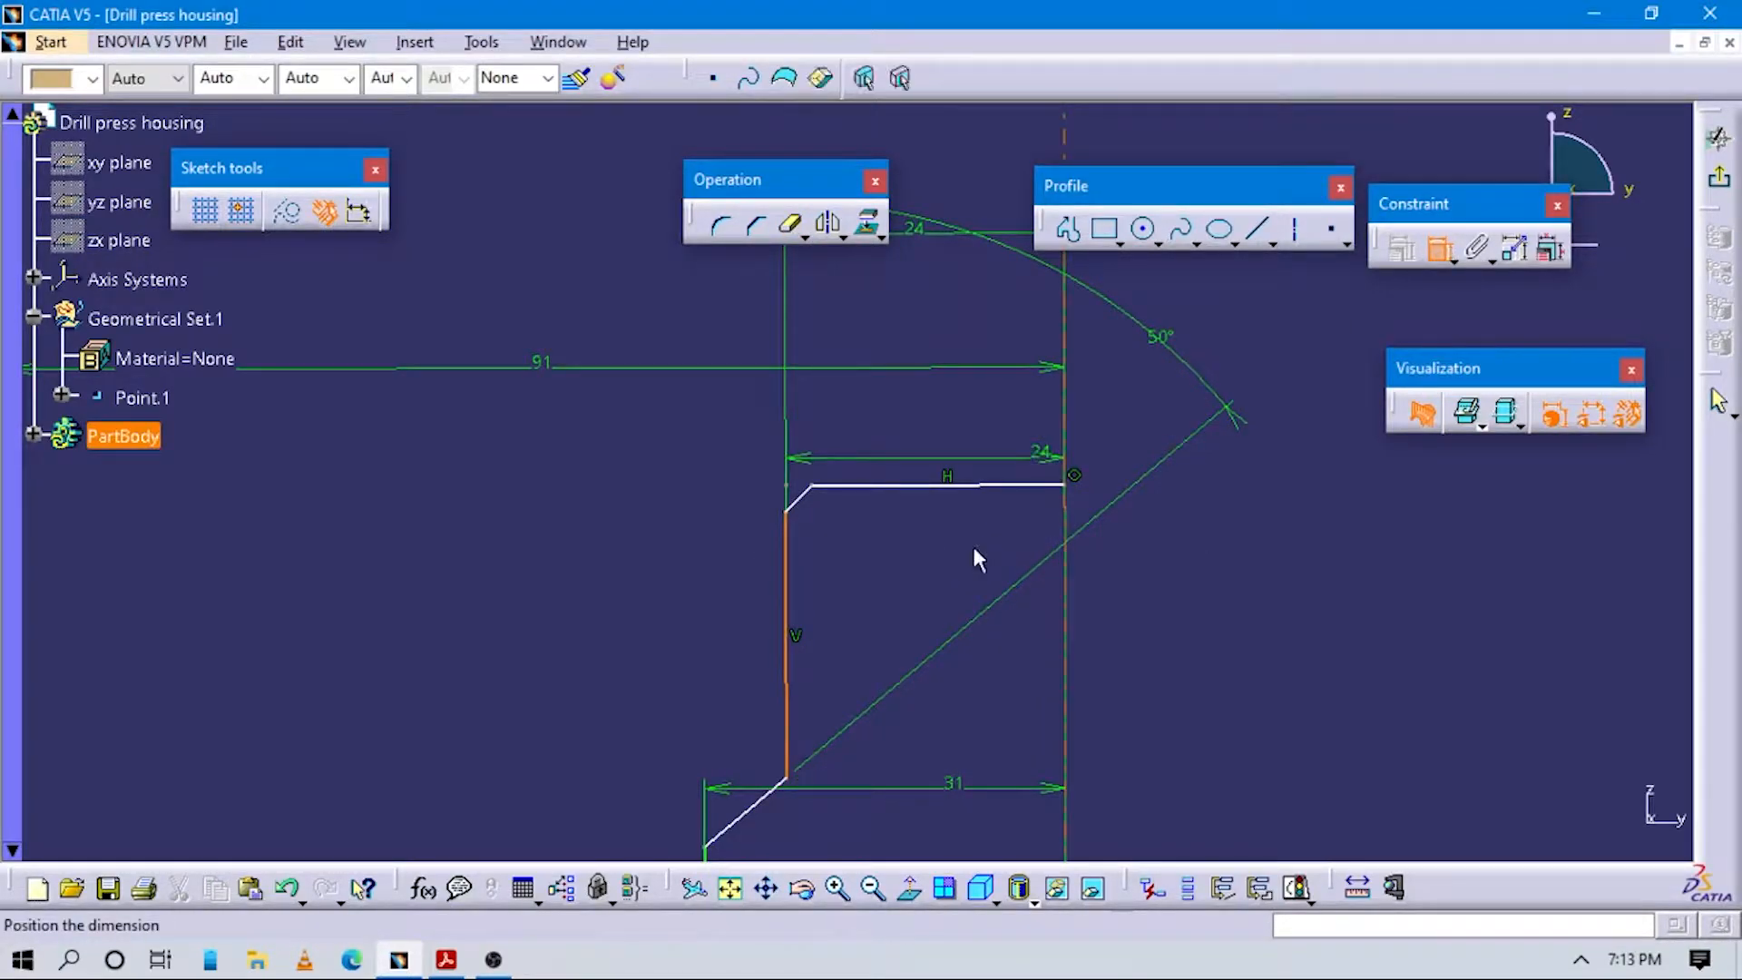
left_click(1009, 548)
left_click(929, 232)
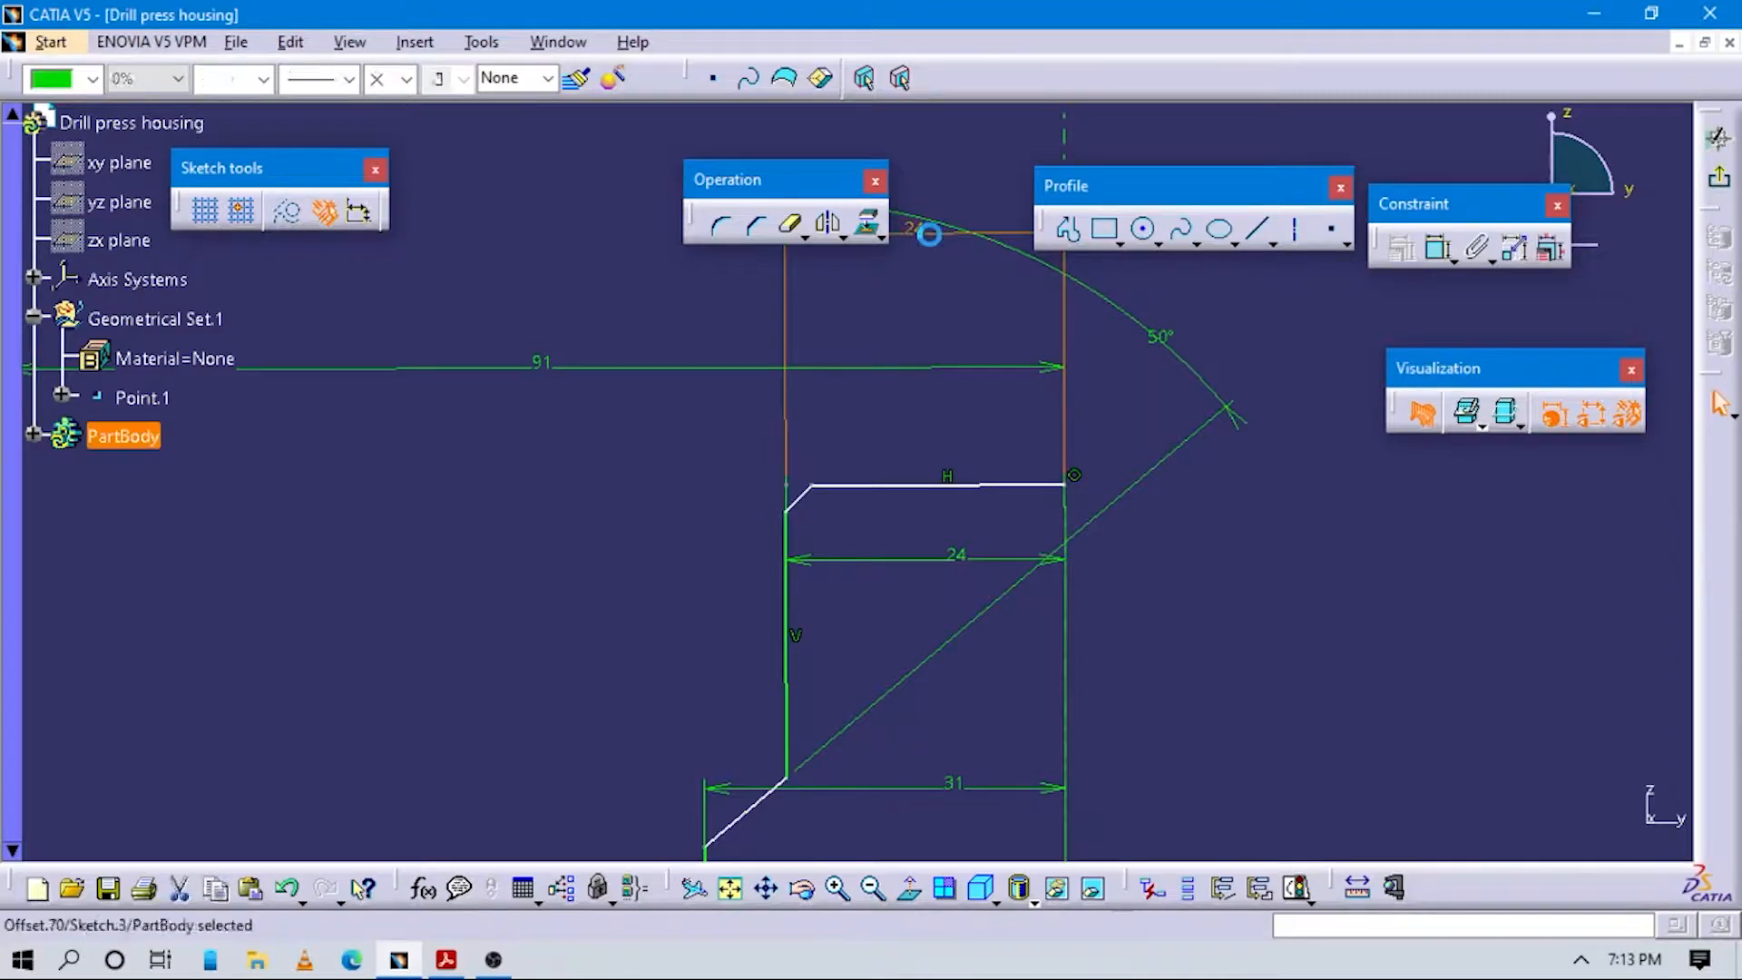
left_click(882, 348)
Consult the 4 × 20° chamfer callout in the drawing, dimension the chamfer line's vertical height and set it to 4 mm.
key("alt+Tab")
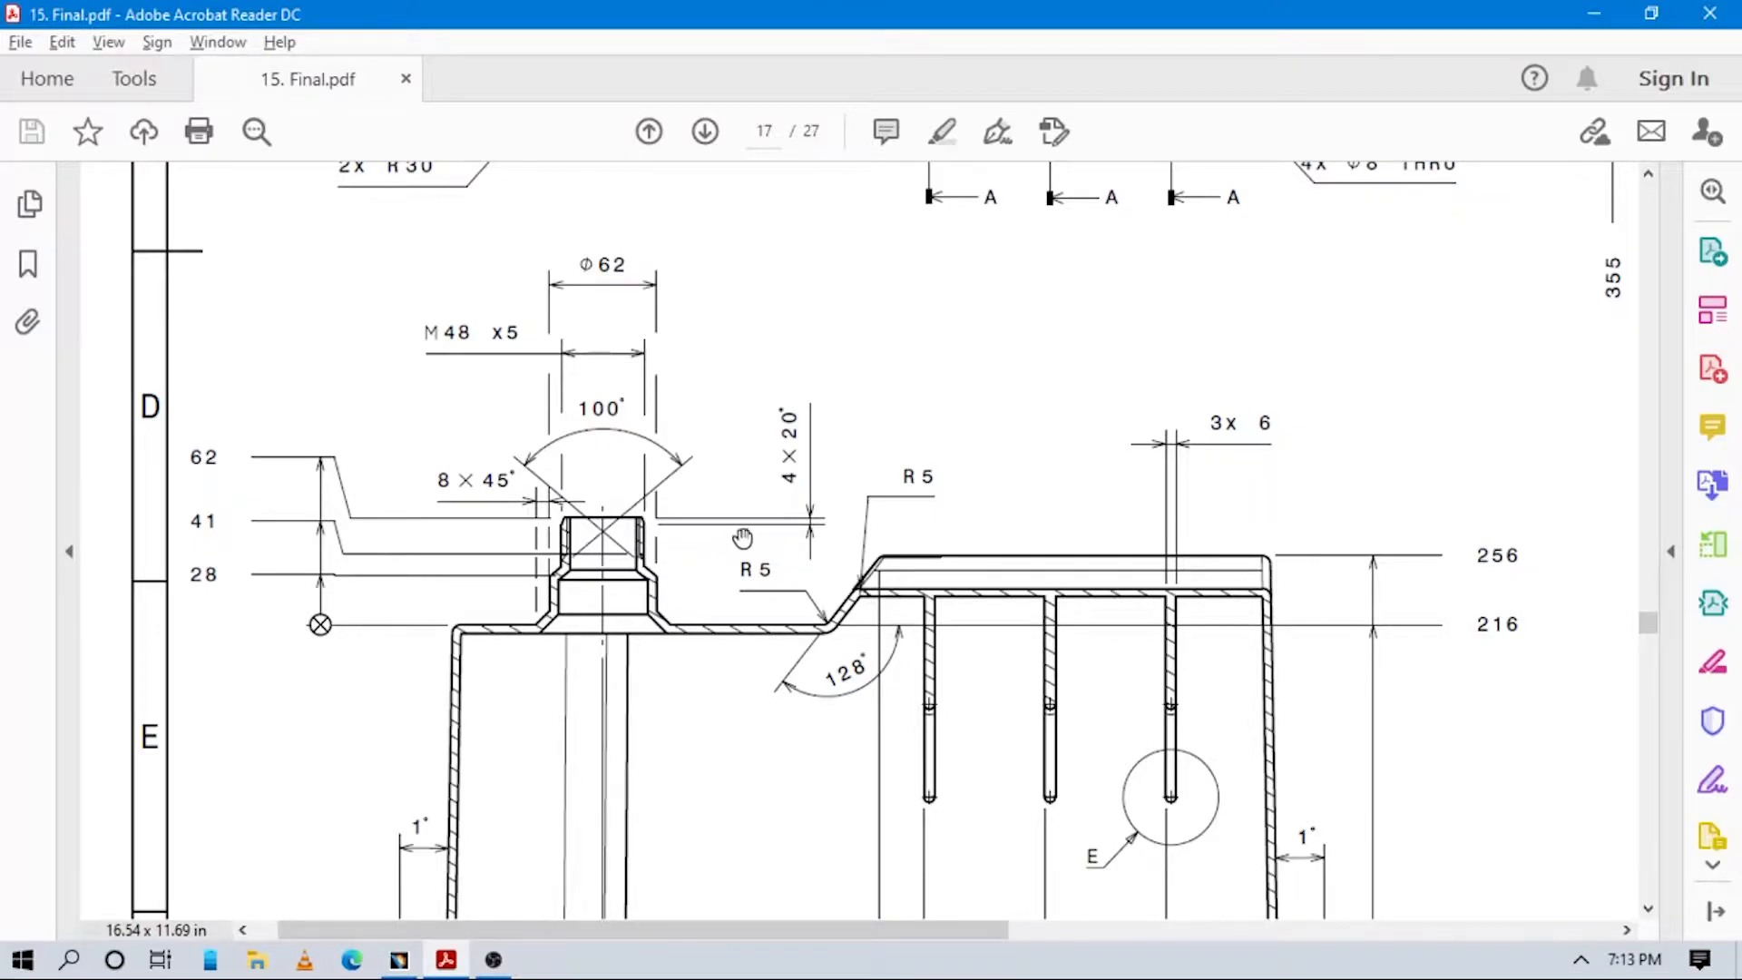
key("alt+Tab")
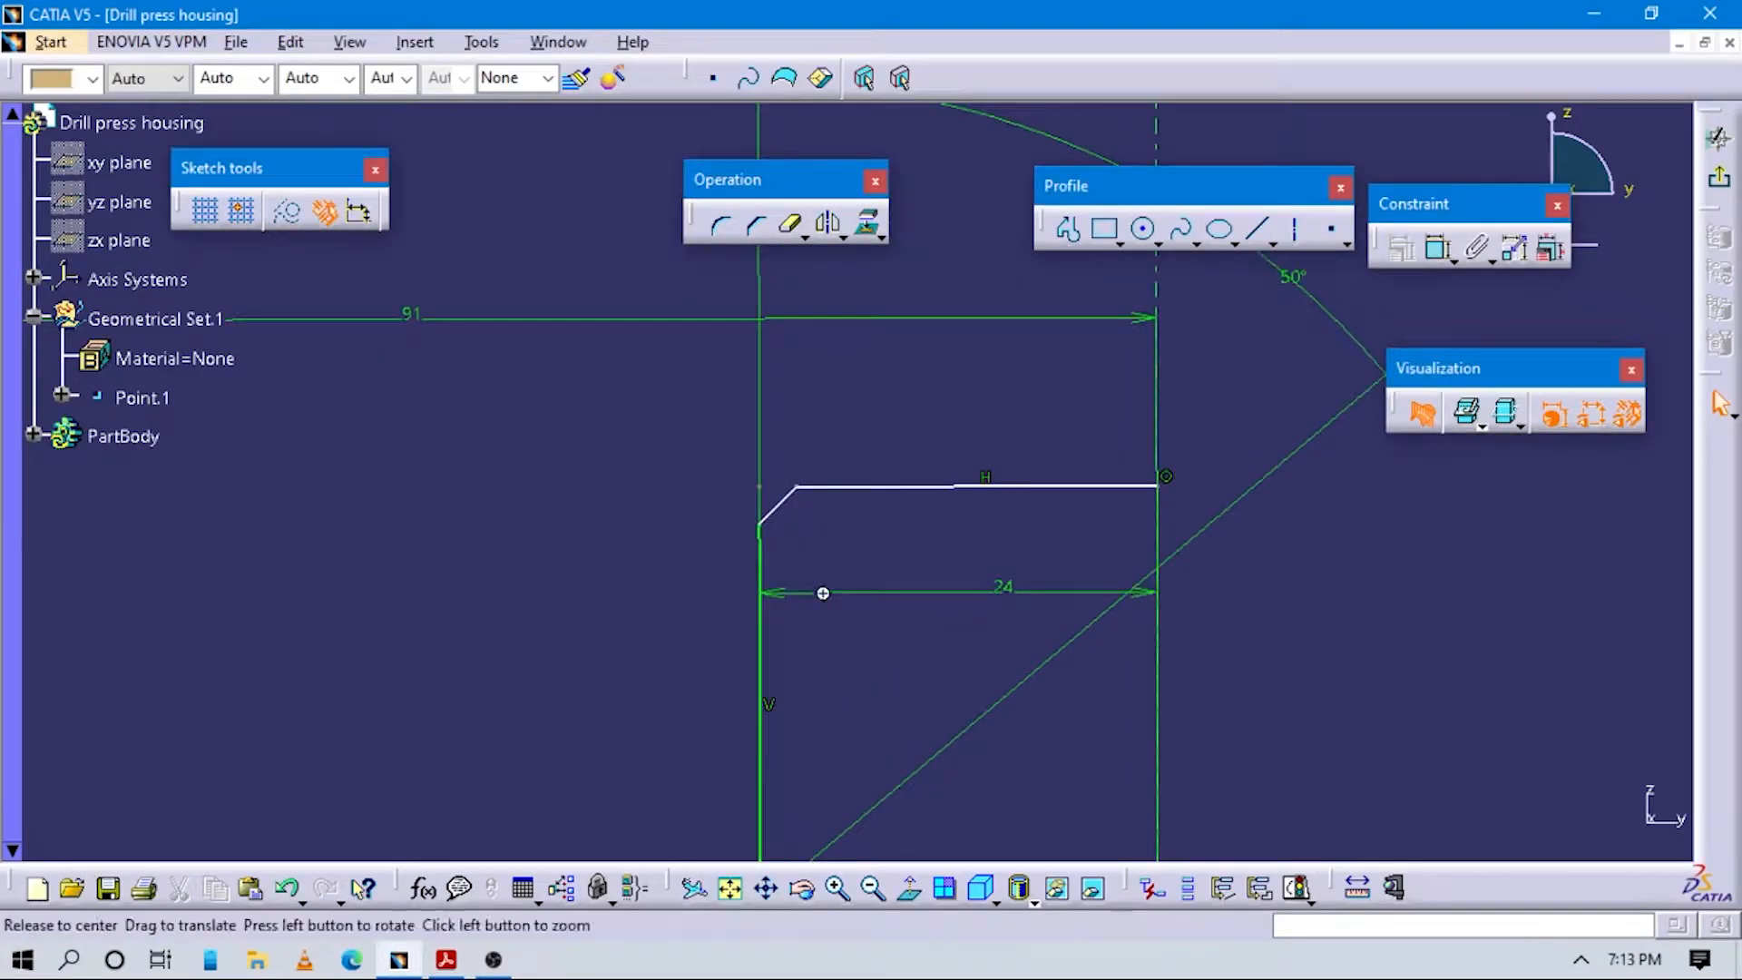
left_click(1438, 247)
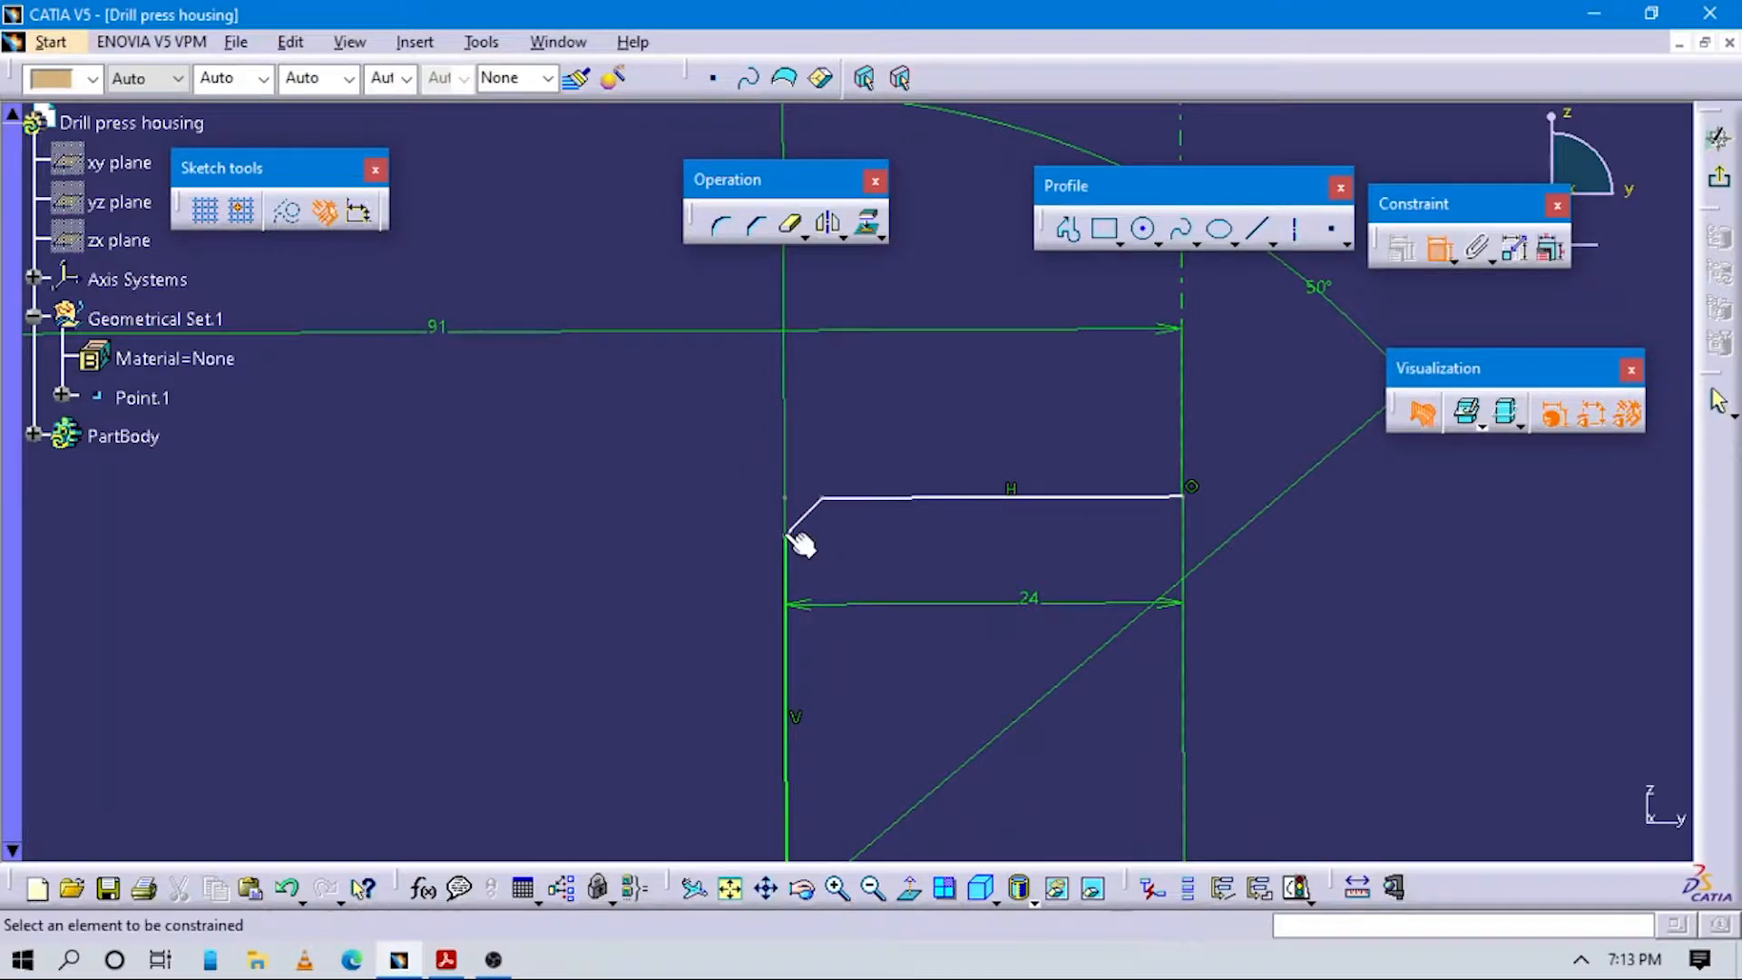
left_click(824, 520)
right_click(684, 517)
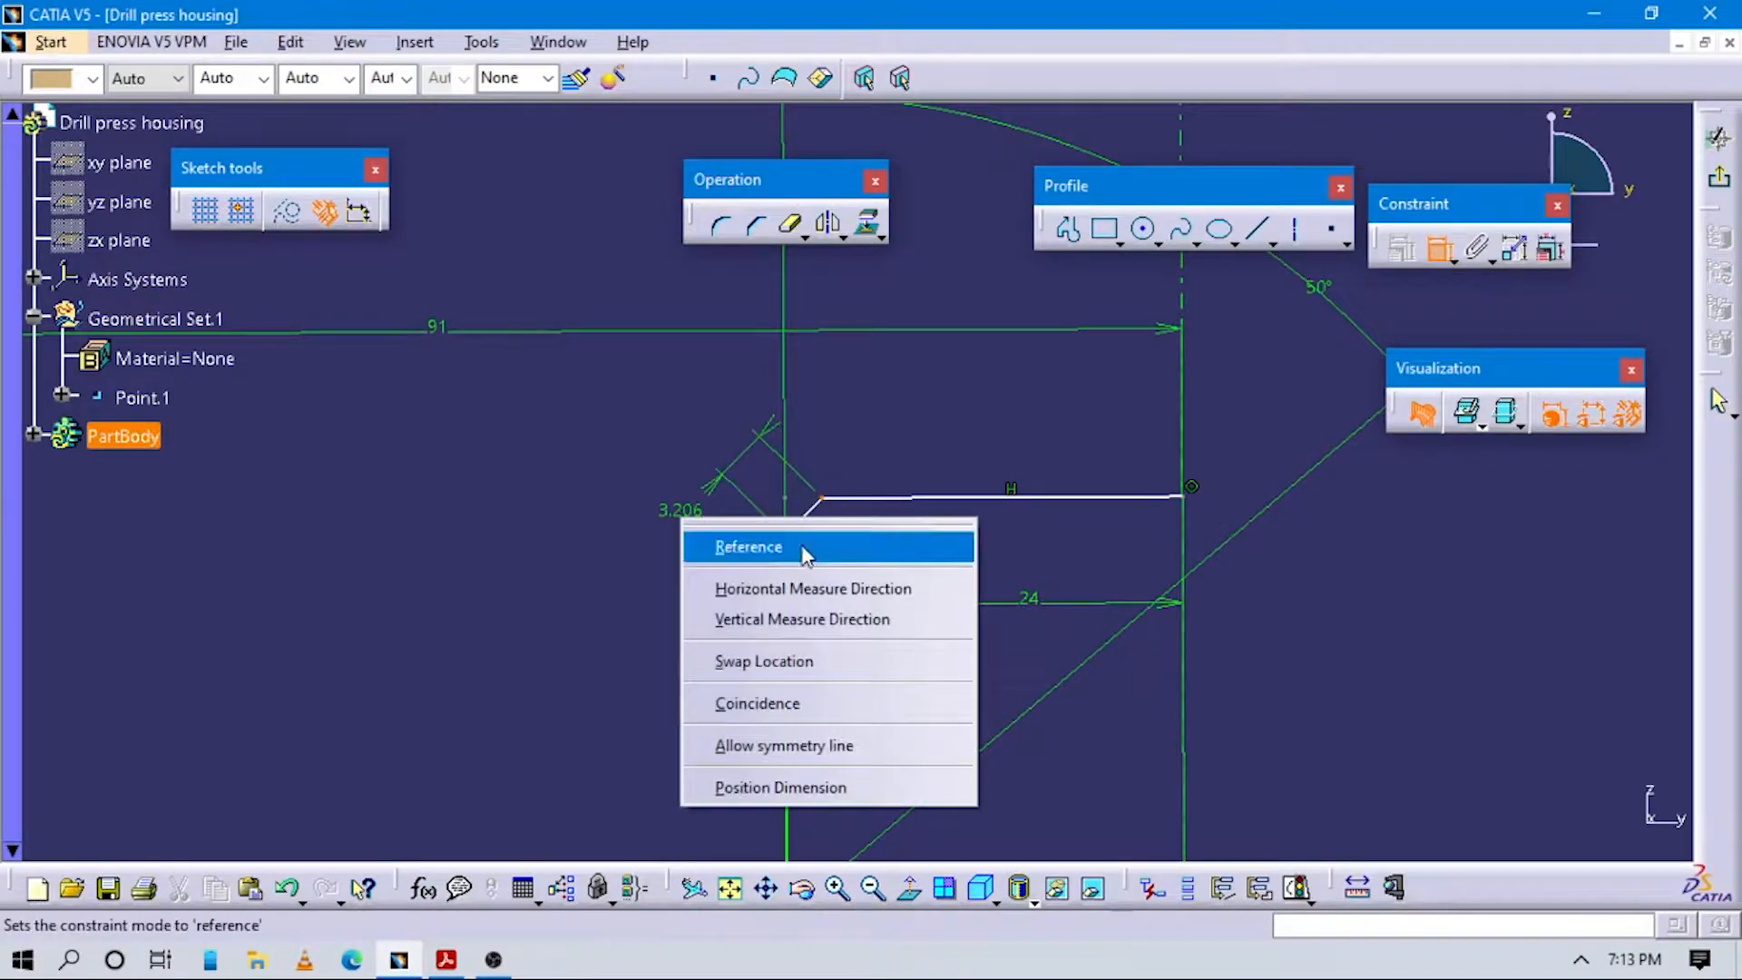
left_click(764, 618)
left_click(658, 555)
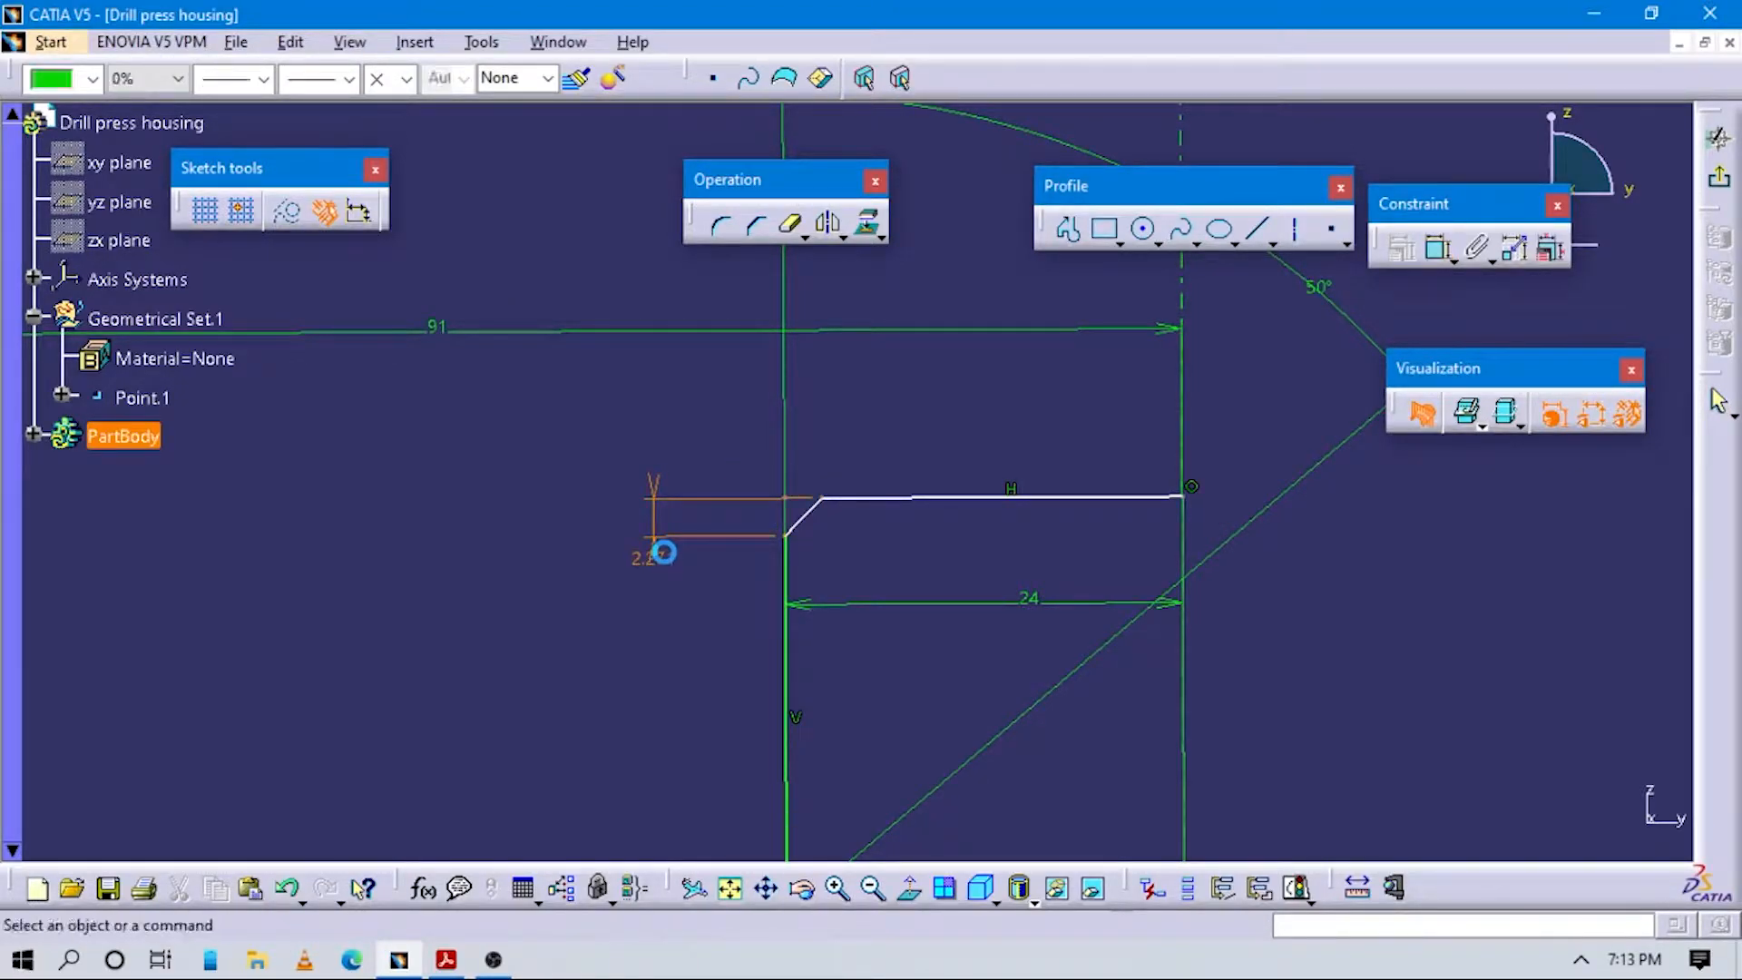
double_click(668, 553)
type("4")
key("Return")
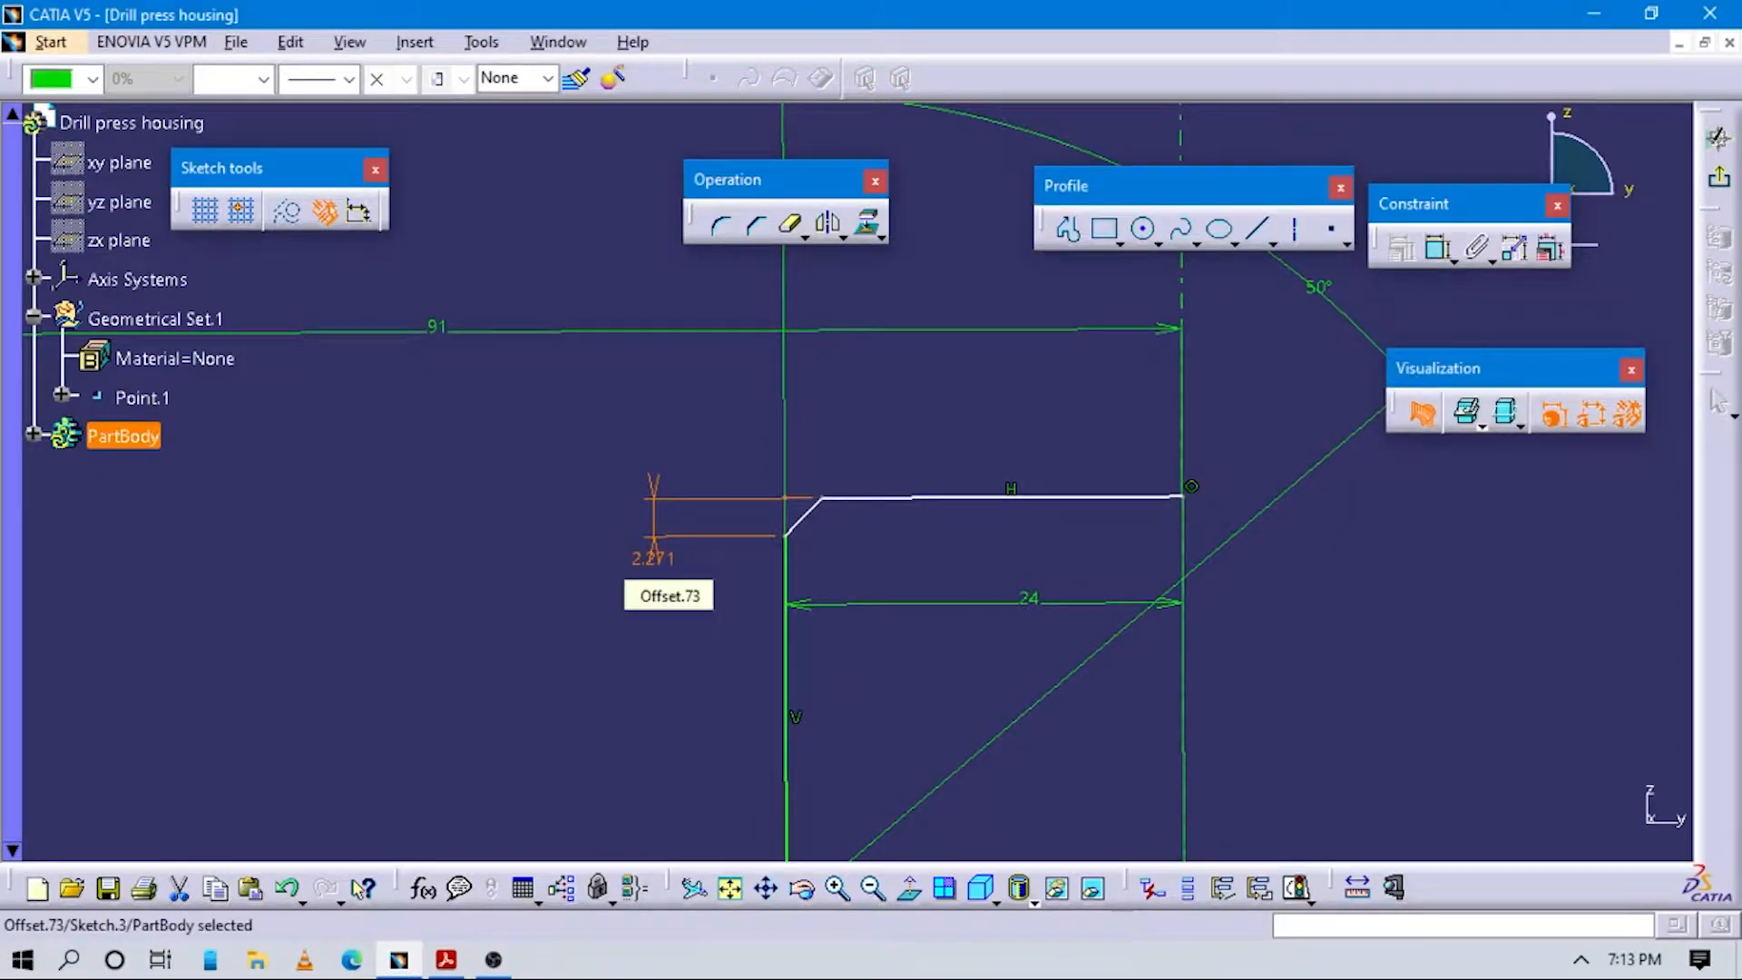
Dimension the acute angle between the chamfer line and the upper vertical line, and set it to 20° per the drawing.
middle_click_drag(910, 576, 880, 498)
left_click(944, 513)
left_click(1439, 249)
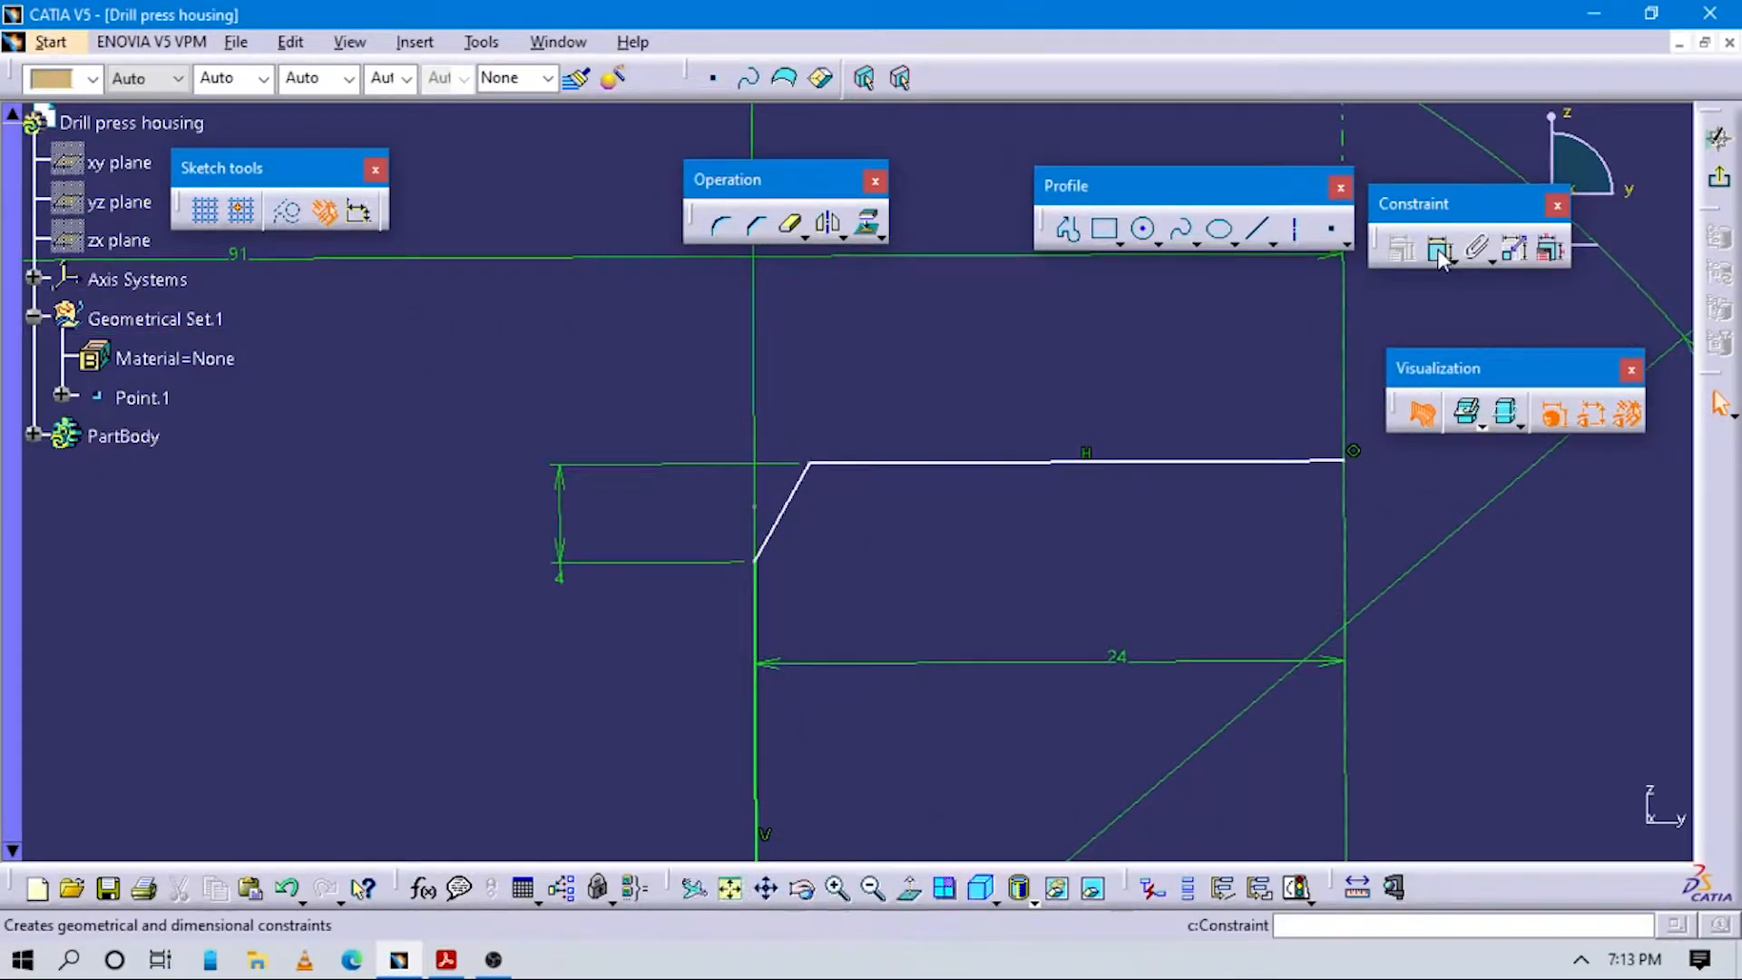
left_click(757, 585)
left_click(776, 528)
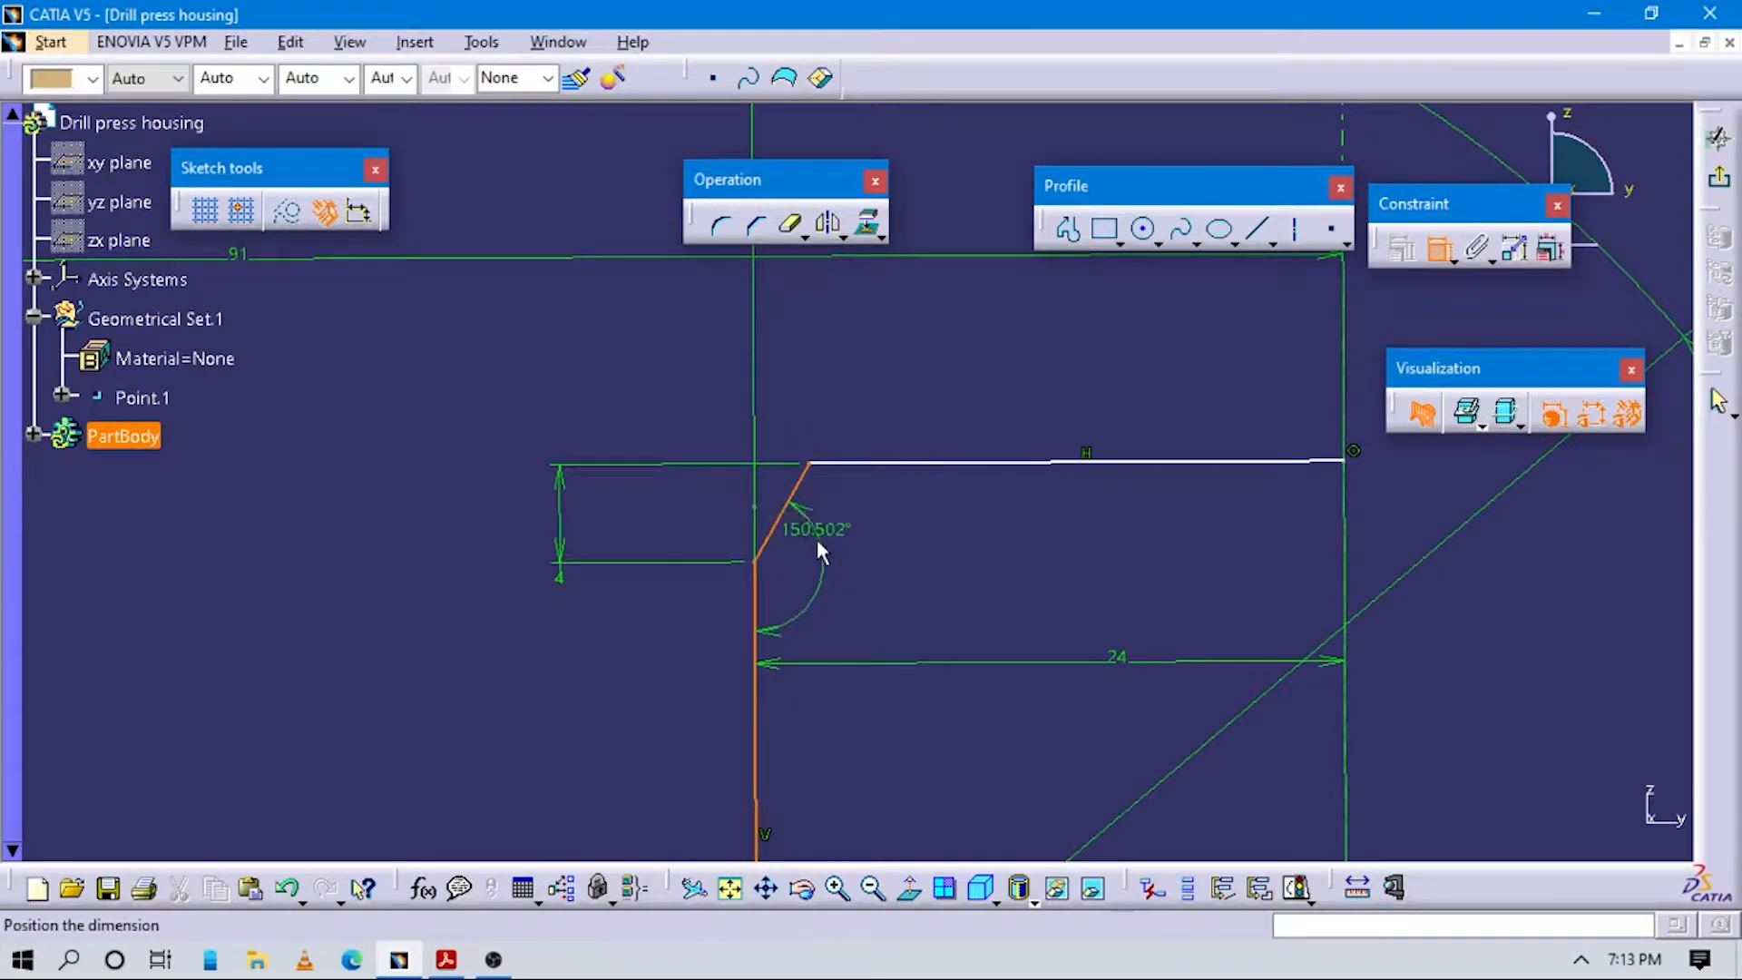
key("alt+Tab")
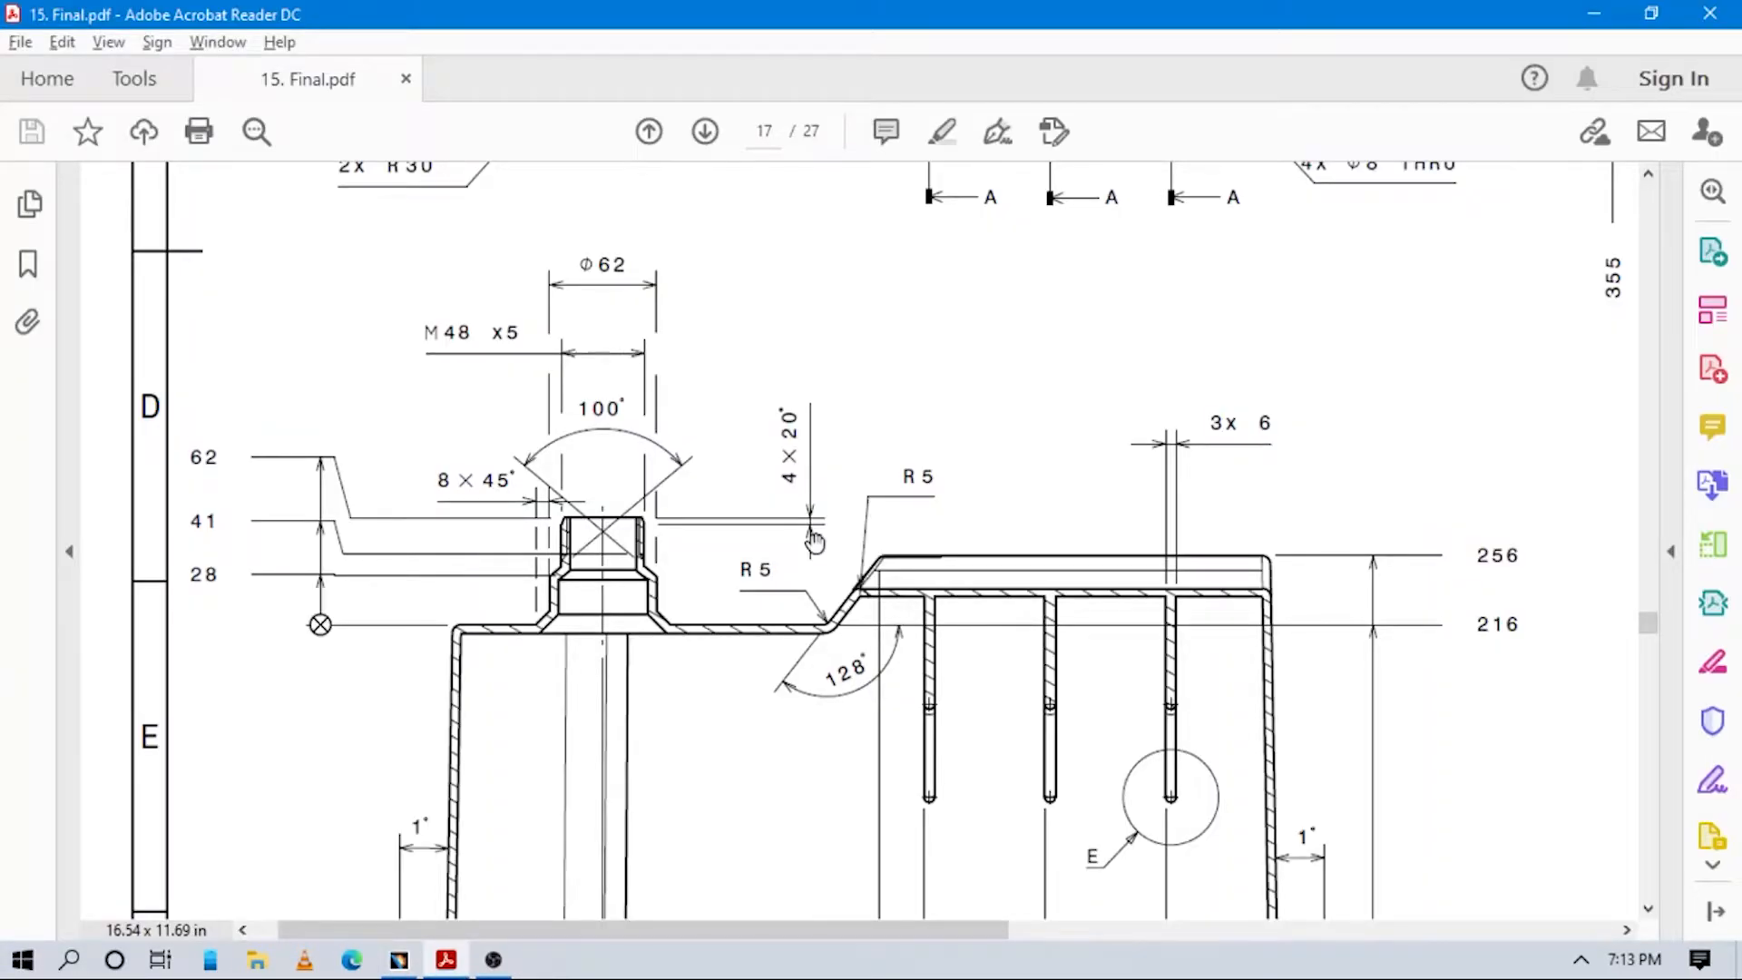
key("alt+Tab")
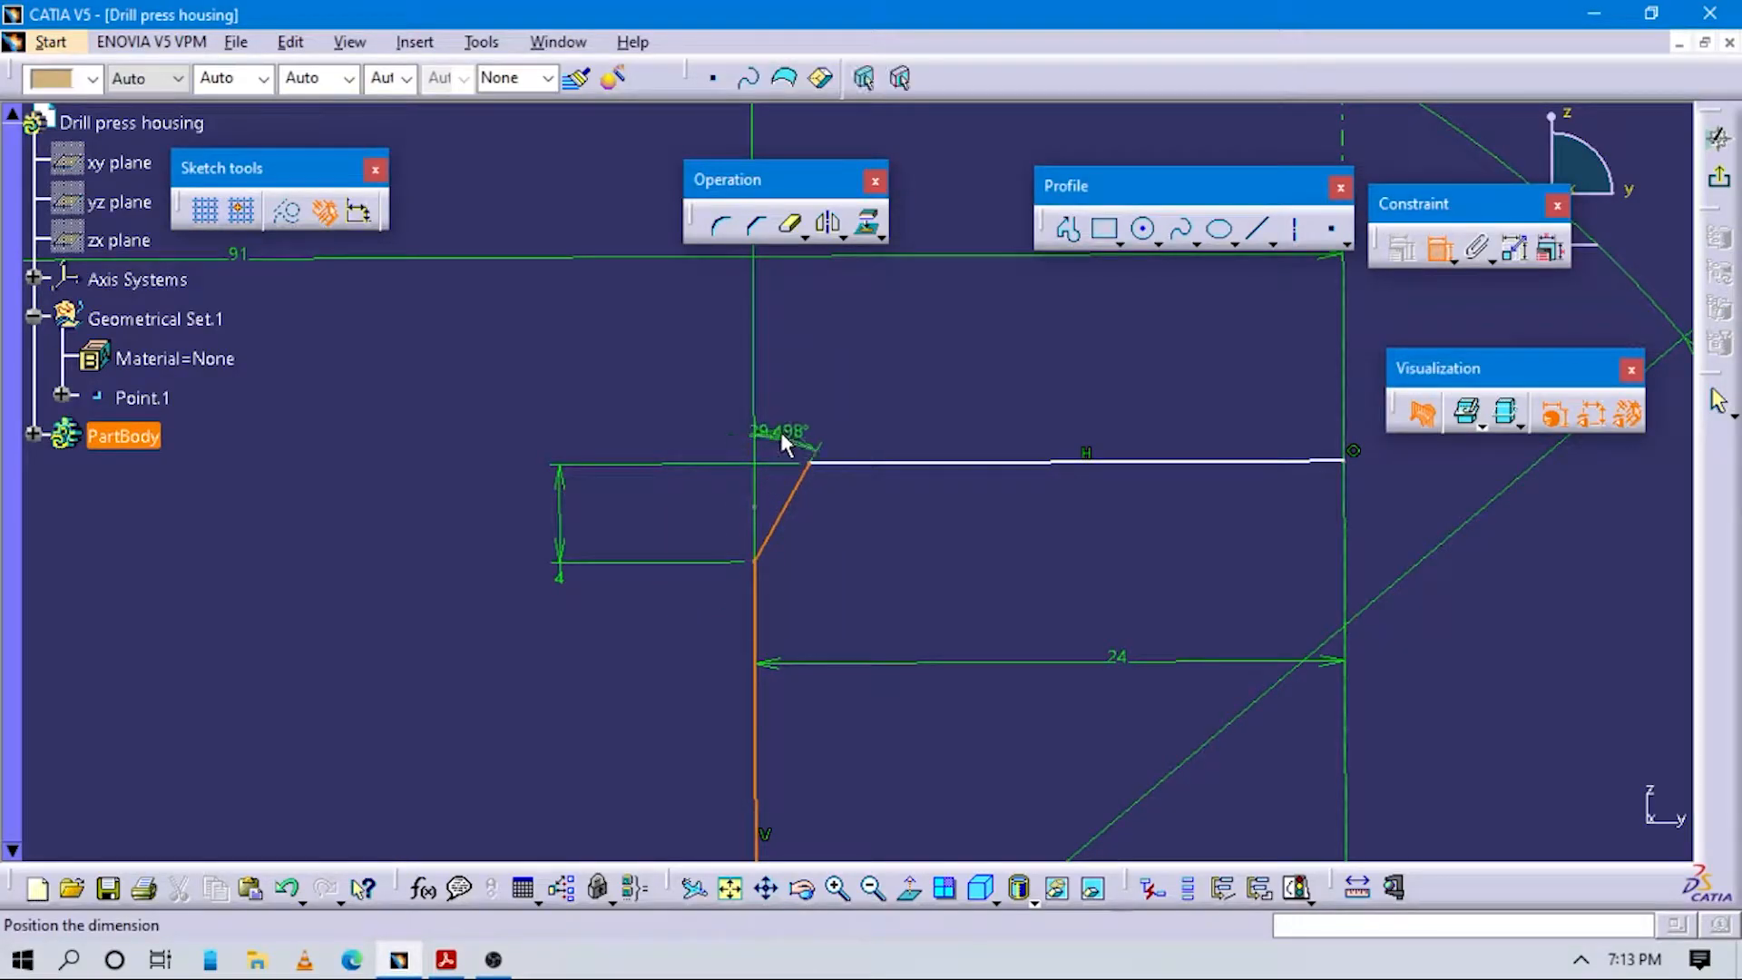
left_click(781, 432)
double_click(789, 442)
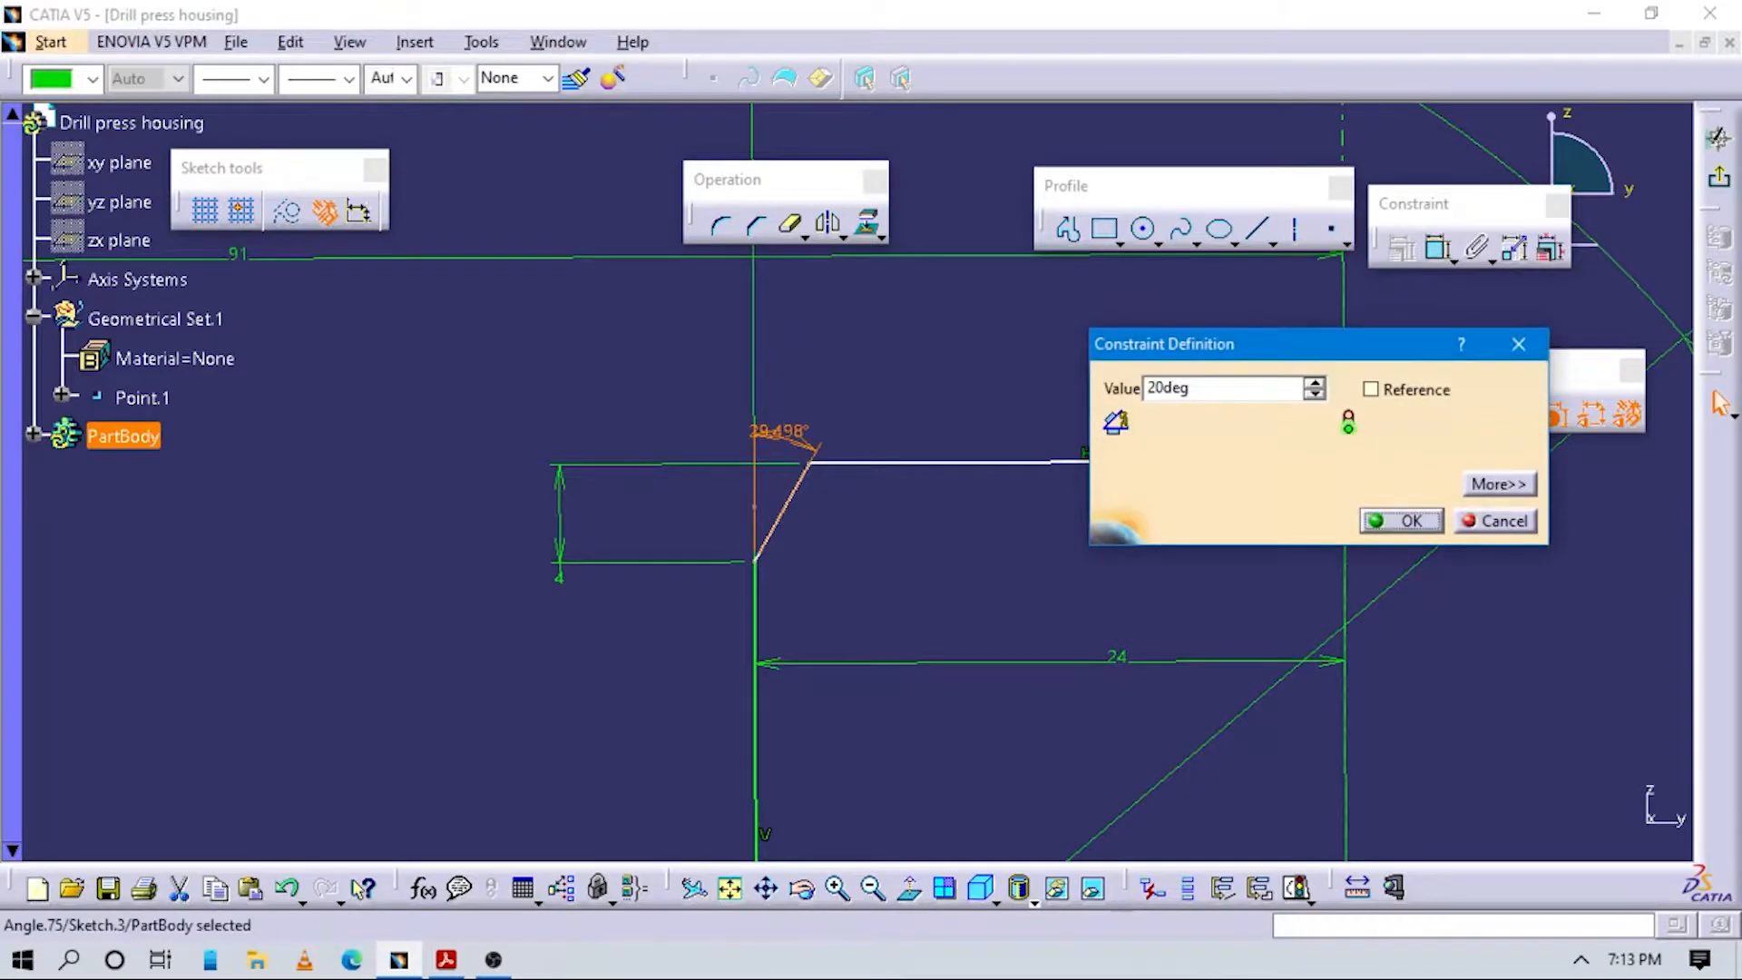
type("20")
key("Return")
Draw the profile's lower closure inside the base solid, from the axis horizontally outward and up to the lower slope's bottom endpoint.
mouse_move(606, 518)
middle_mouse_down()
mouse_move(719, 661)
mouse_move(762, 575)
mouse_move(832, 610)
mouse_move(855, 743)
middle_mouse_up()
left_click(1071, 232)
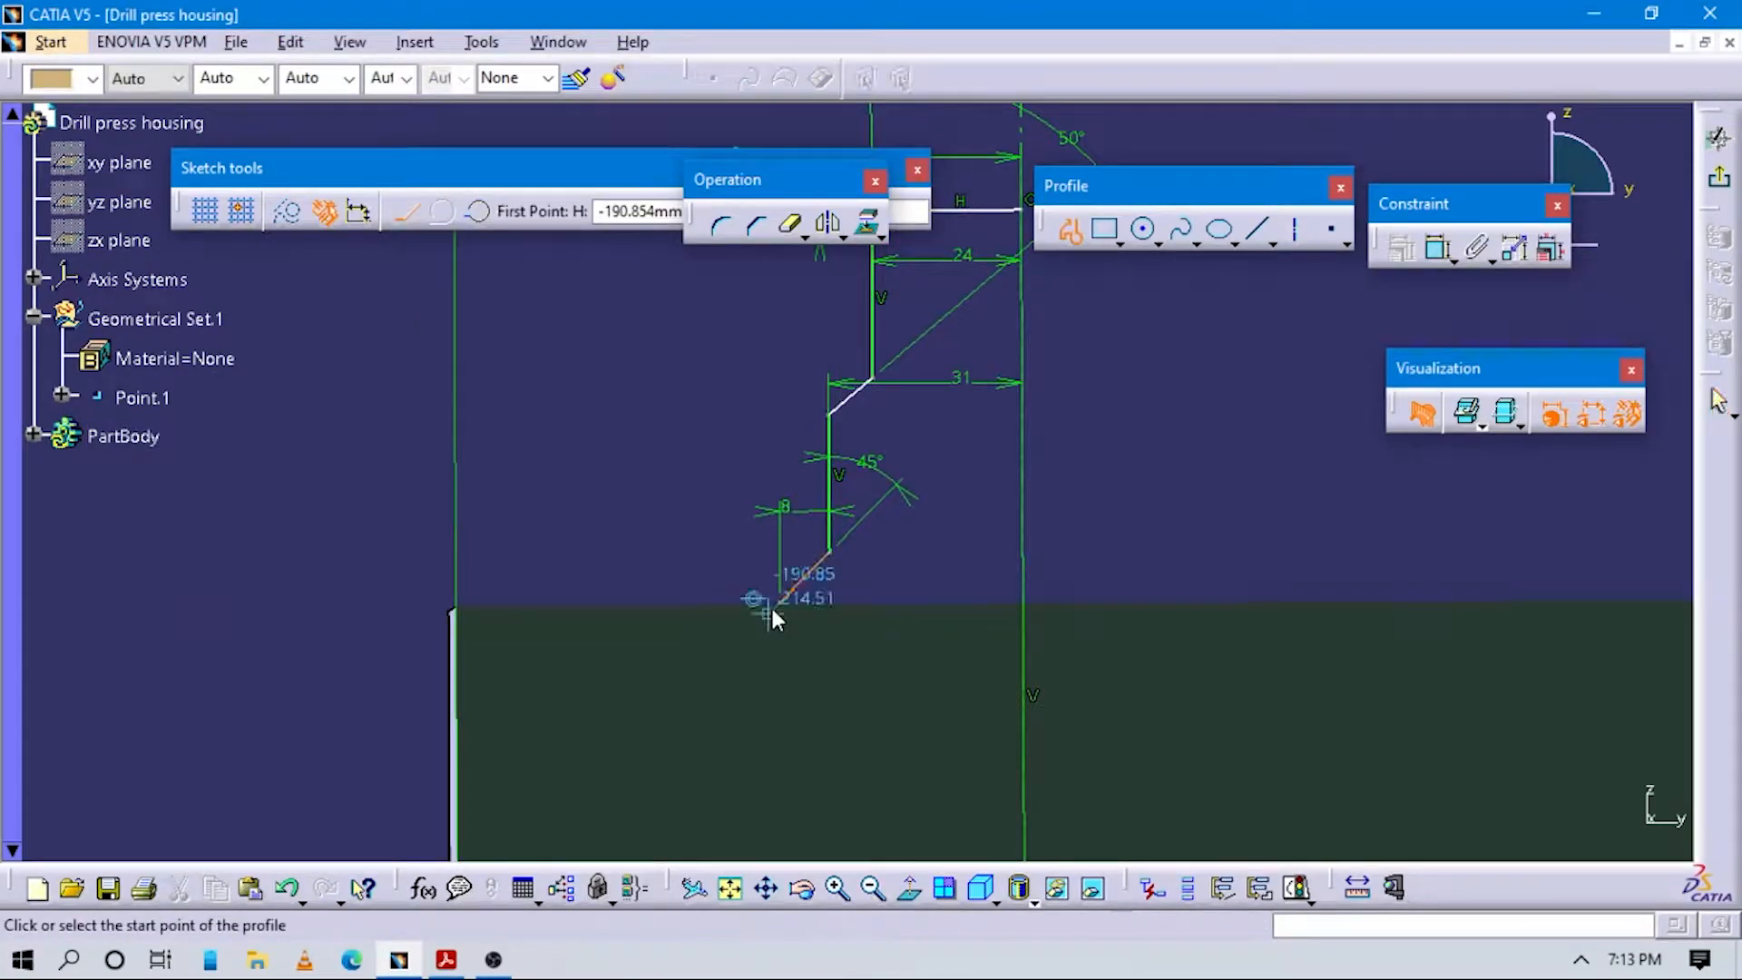
left_click(1025, 681)
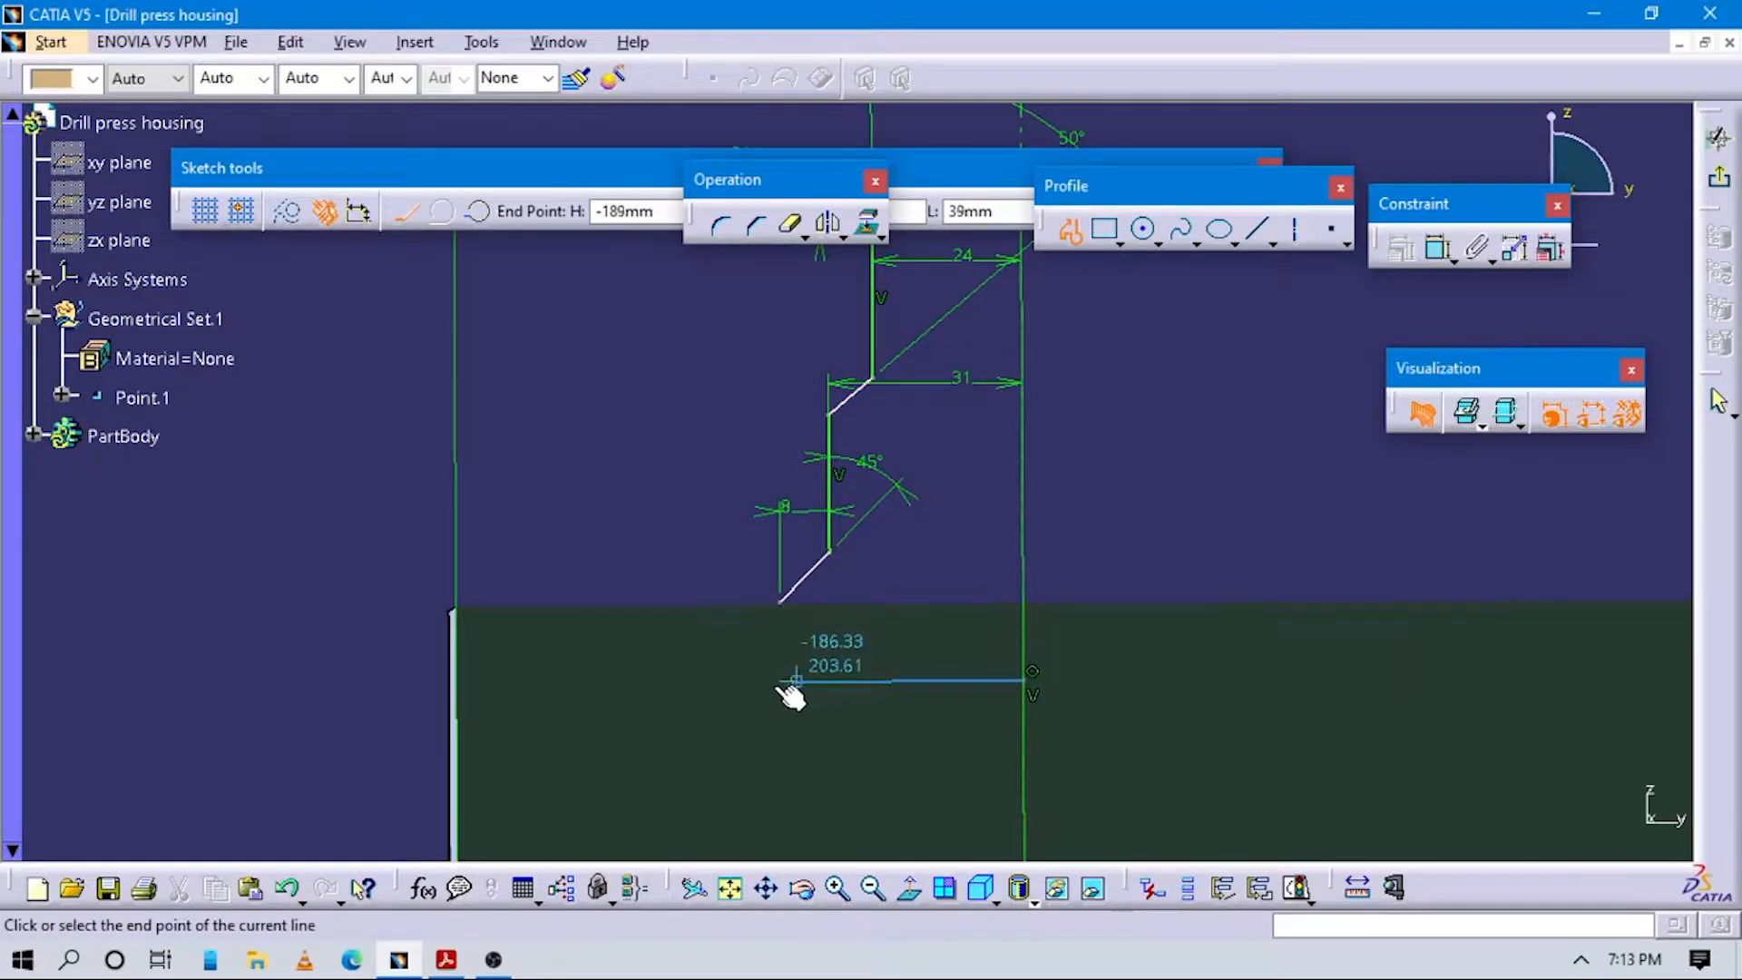
left_click(779, 676)
left_click(779, 601)
key("Escape")
key("Escape")
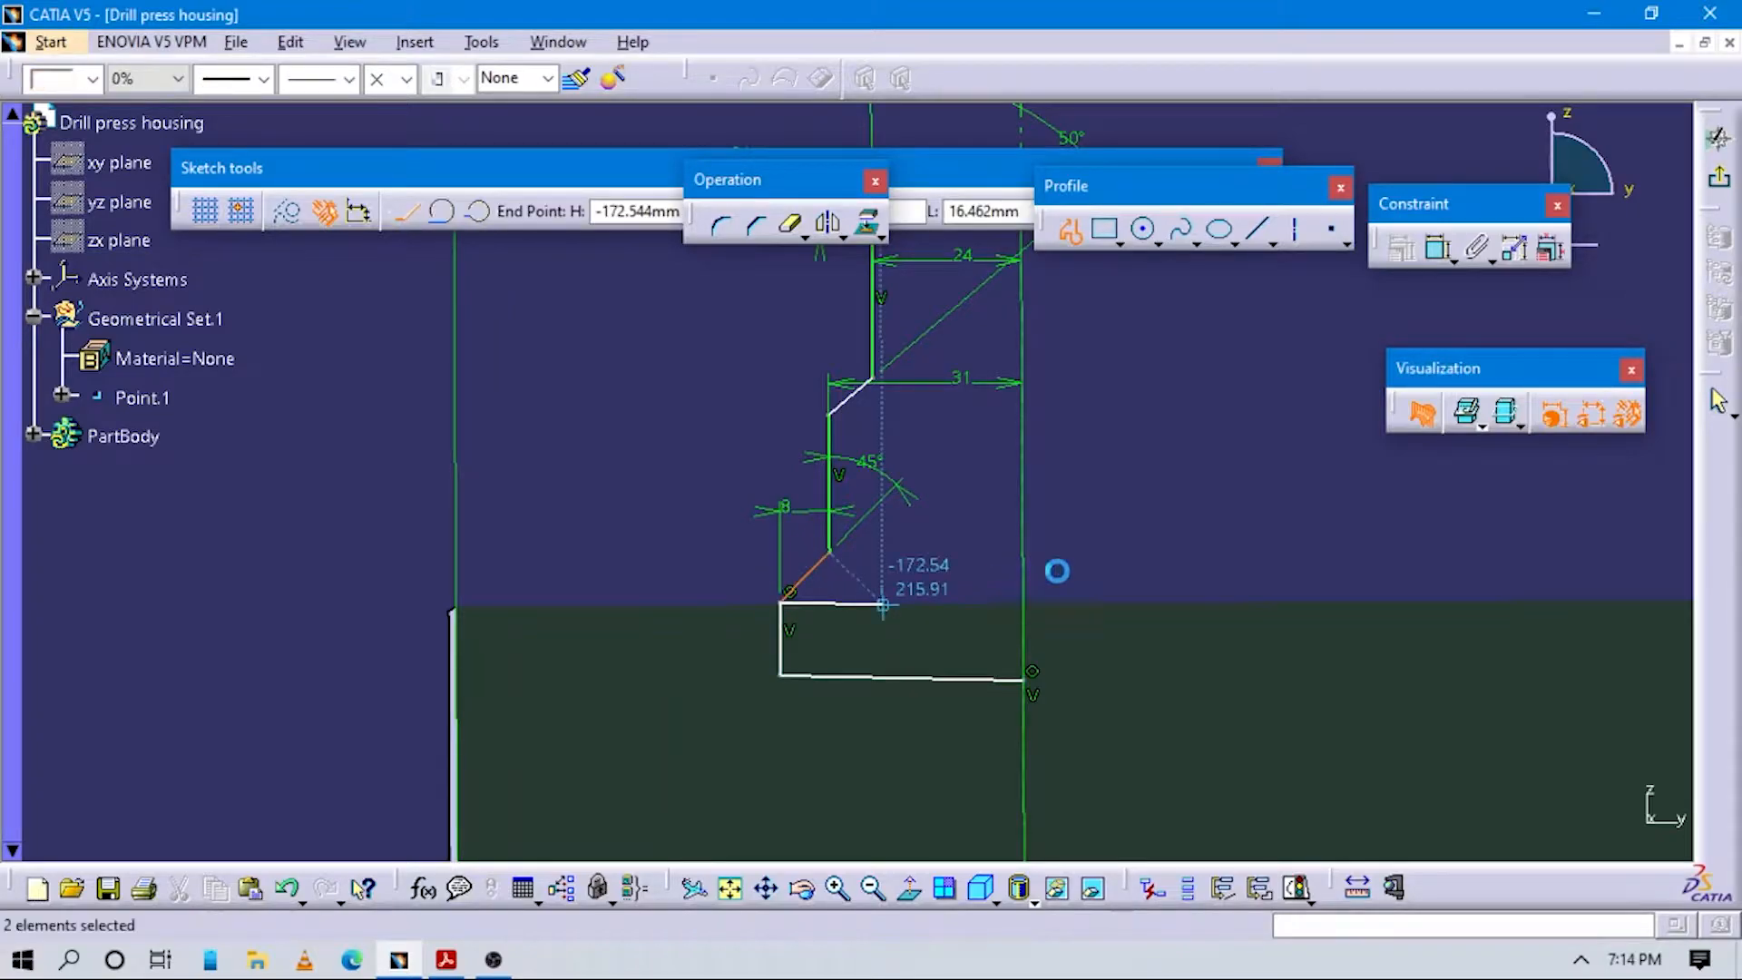
Apply a Fix constraint to the horizontal line closing the bottom of the boss profile.
left_click(968, 676)
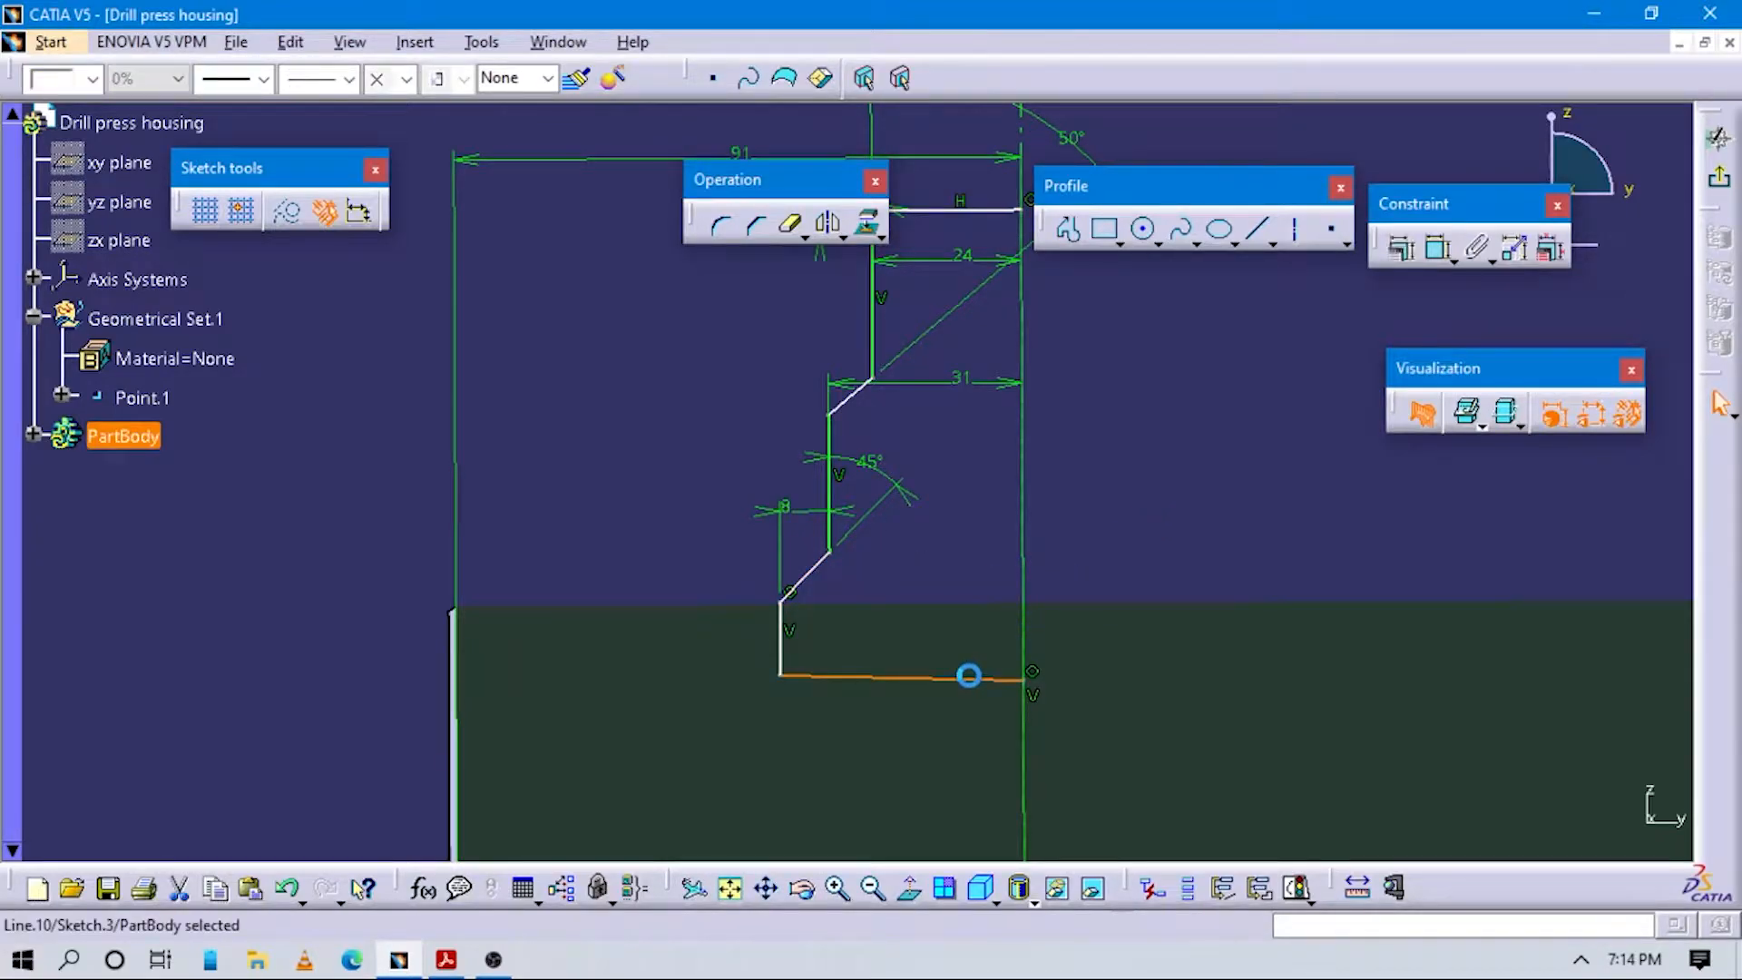
right_click(969, 676)
mouse_move(1026, 667)
left_click(1271, 718)
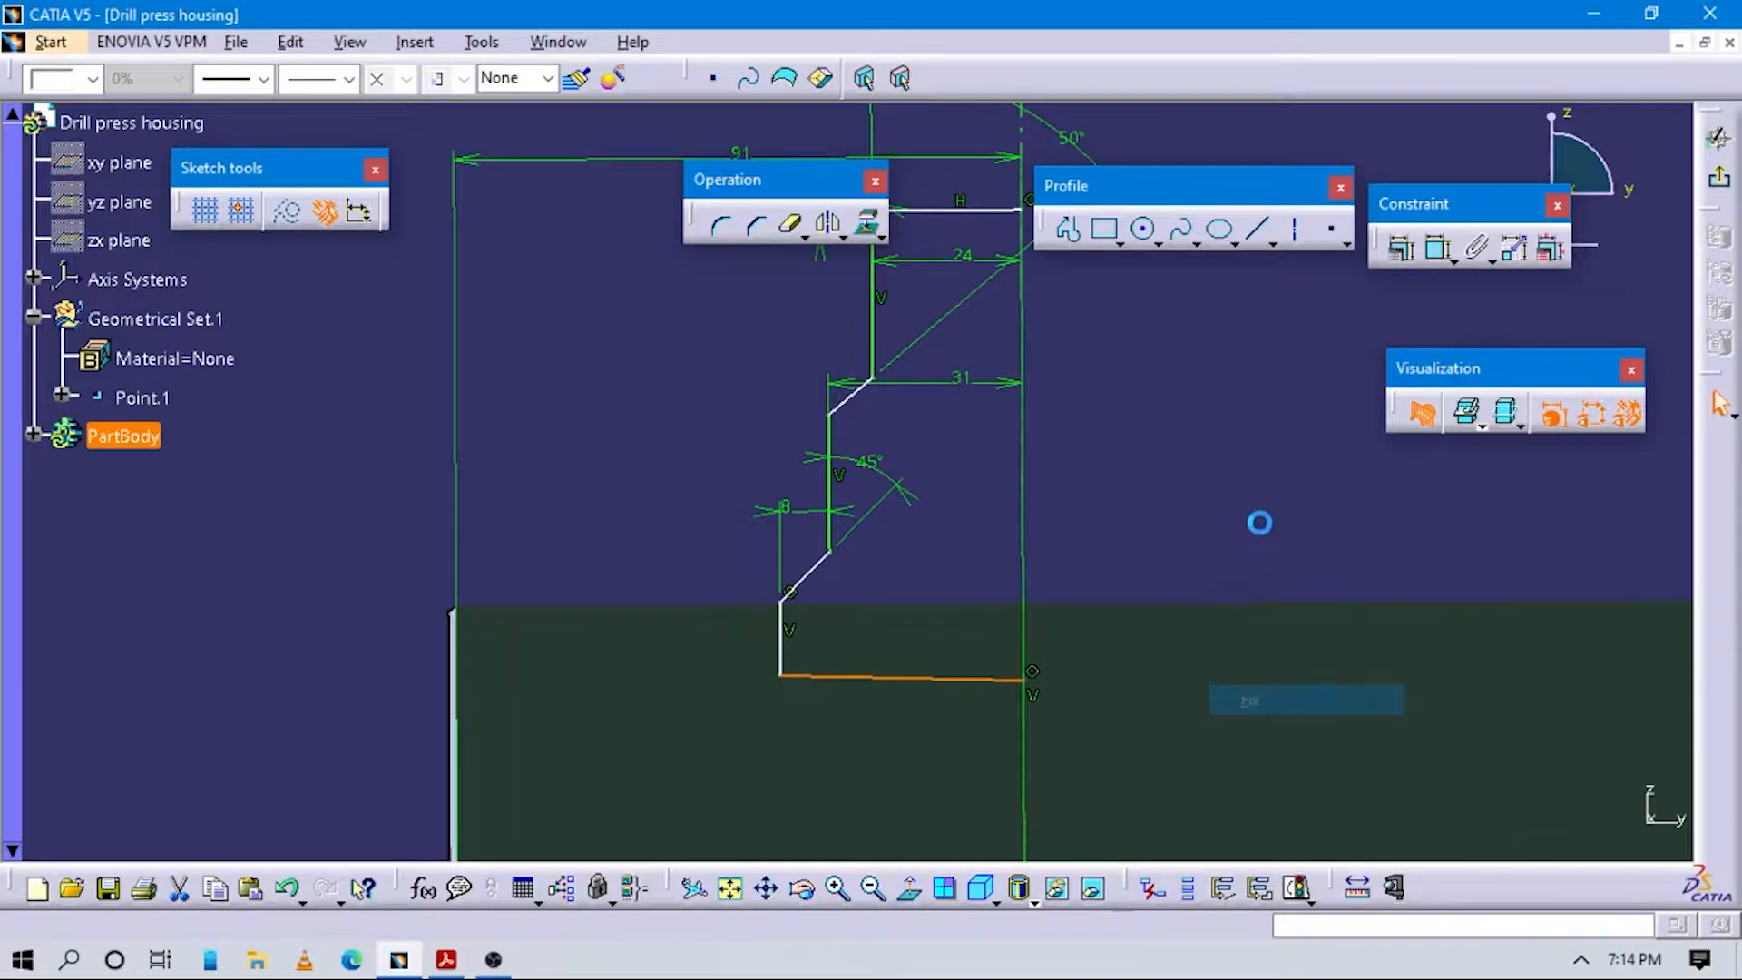
left_click(1179, 583)
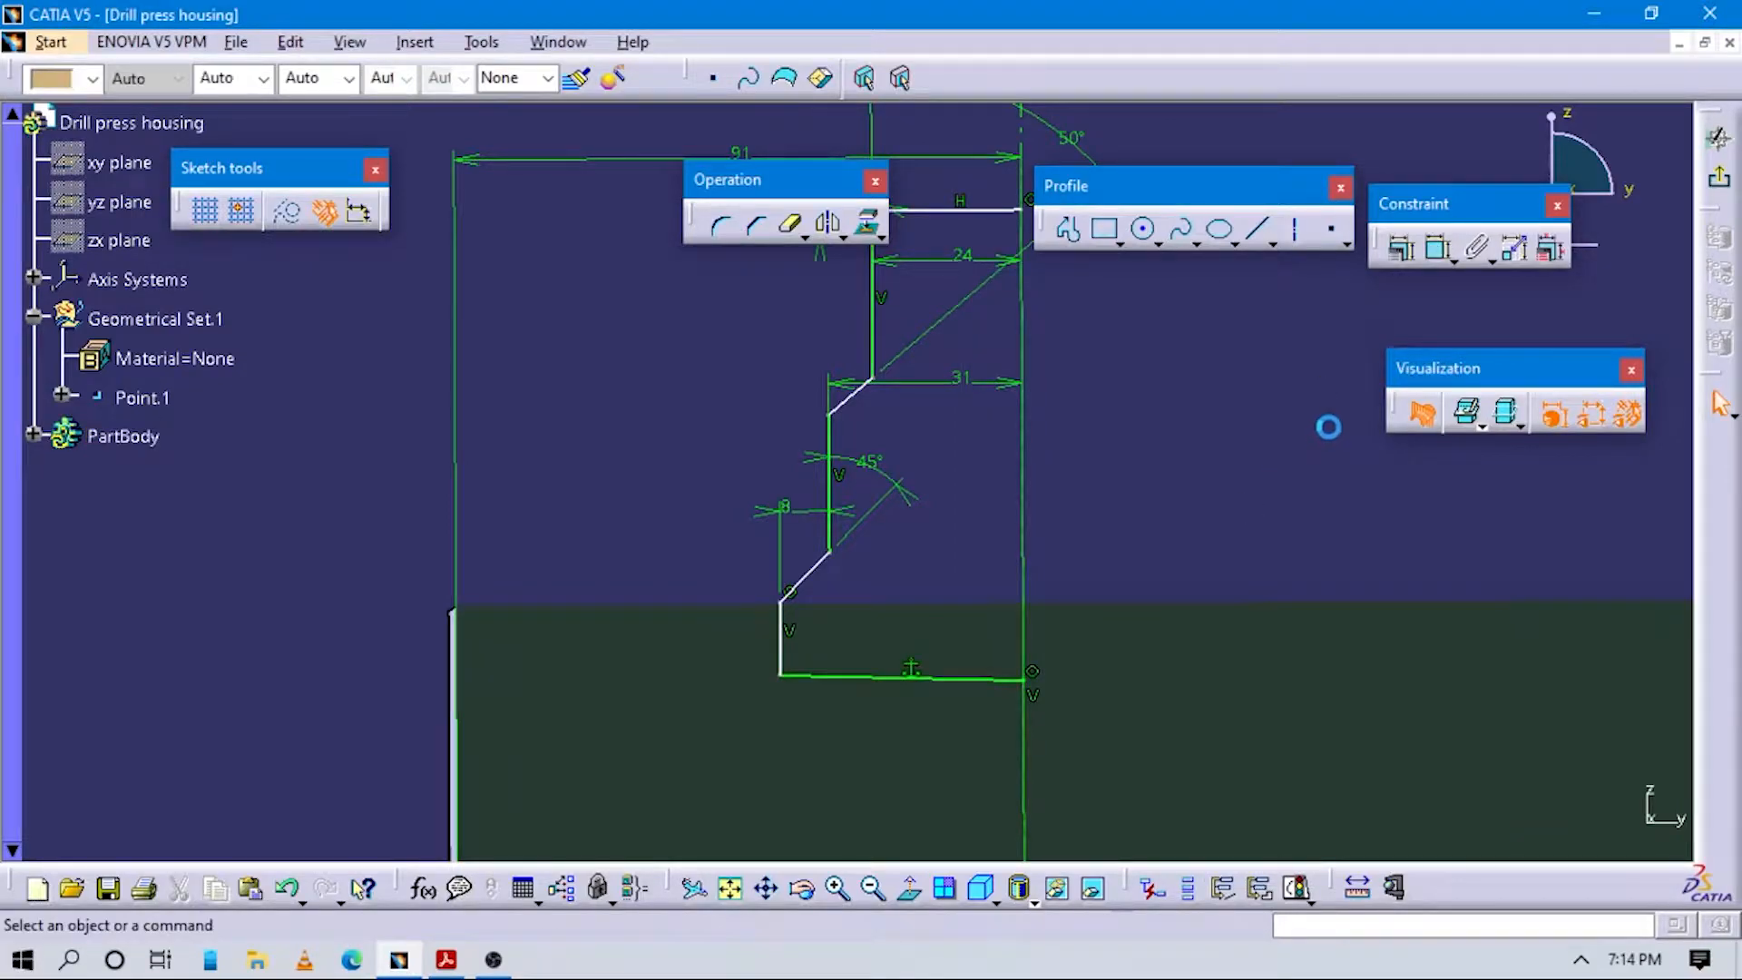
Make the lower slope's bottom endpoint coincident with the base solid's top edge.
left_click(1438, 248)
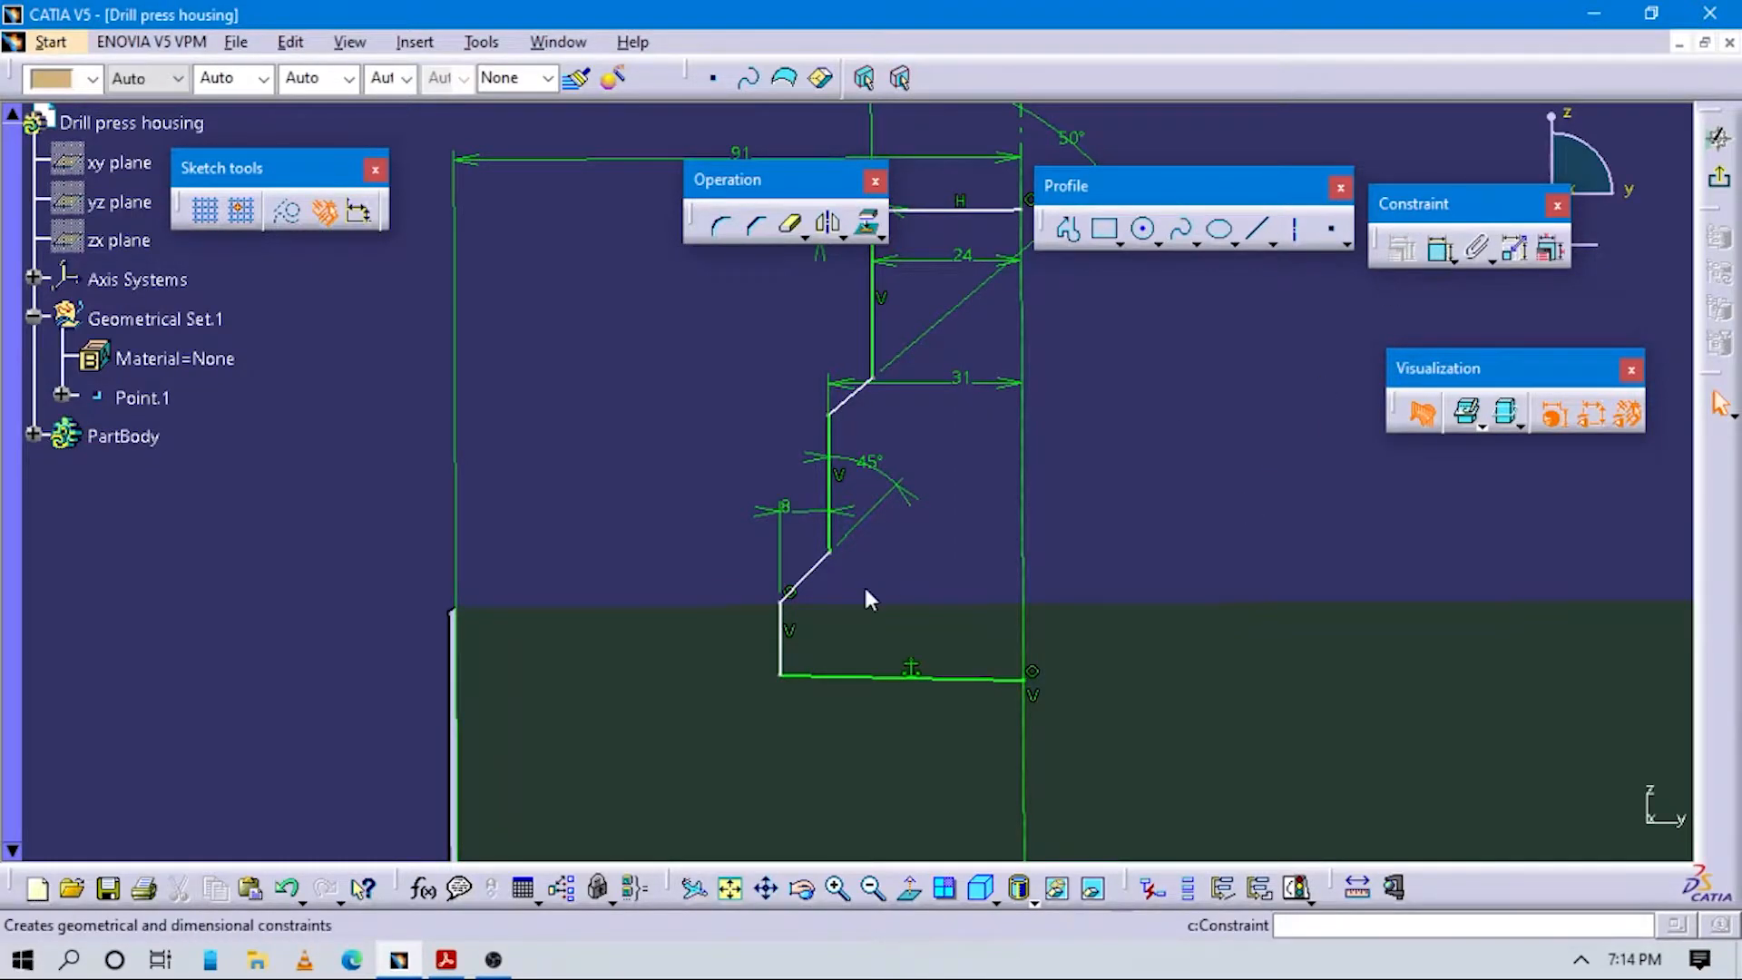
left_click(704, 611)
left_click(711, 600)
right_click(703, 536)
left_click(763, 651)
mouse_move(944, 576)
middle_mouse_down()
mouse_move(922, 517)
mouse_move(879, 595)
mouse_move(933, 599)
middle_mouse_up()
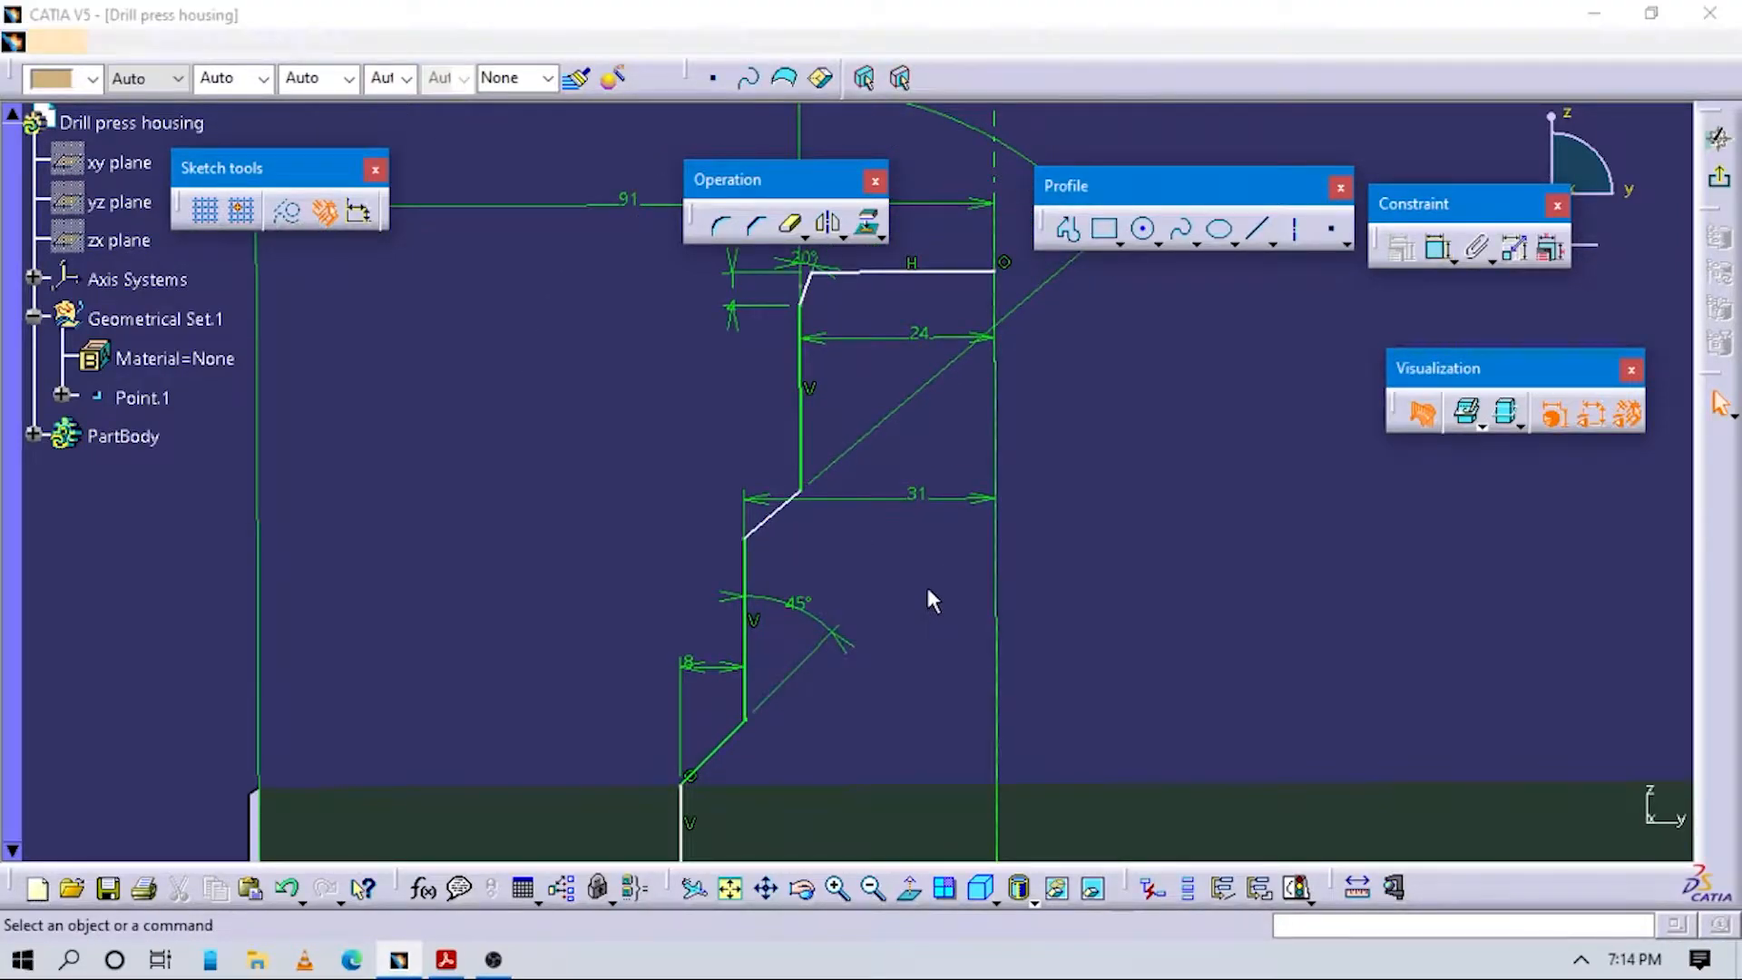
Consult the drawing's boss heights, then dimension from the base's top edge to the lower vertical line's top endpoint and set it to 28 mm.
key("alt+Tab")
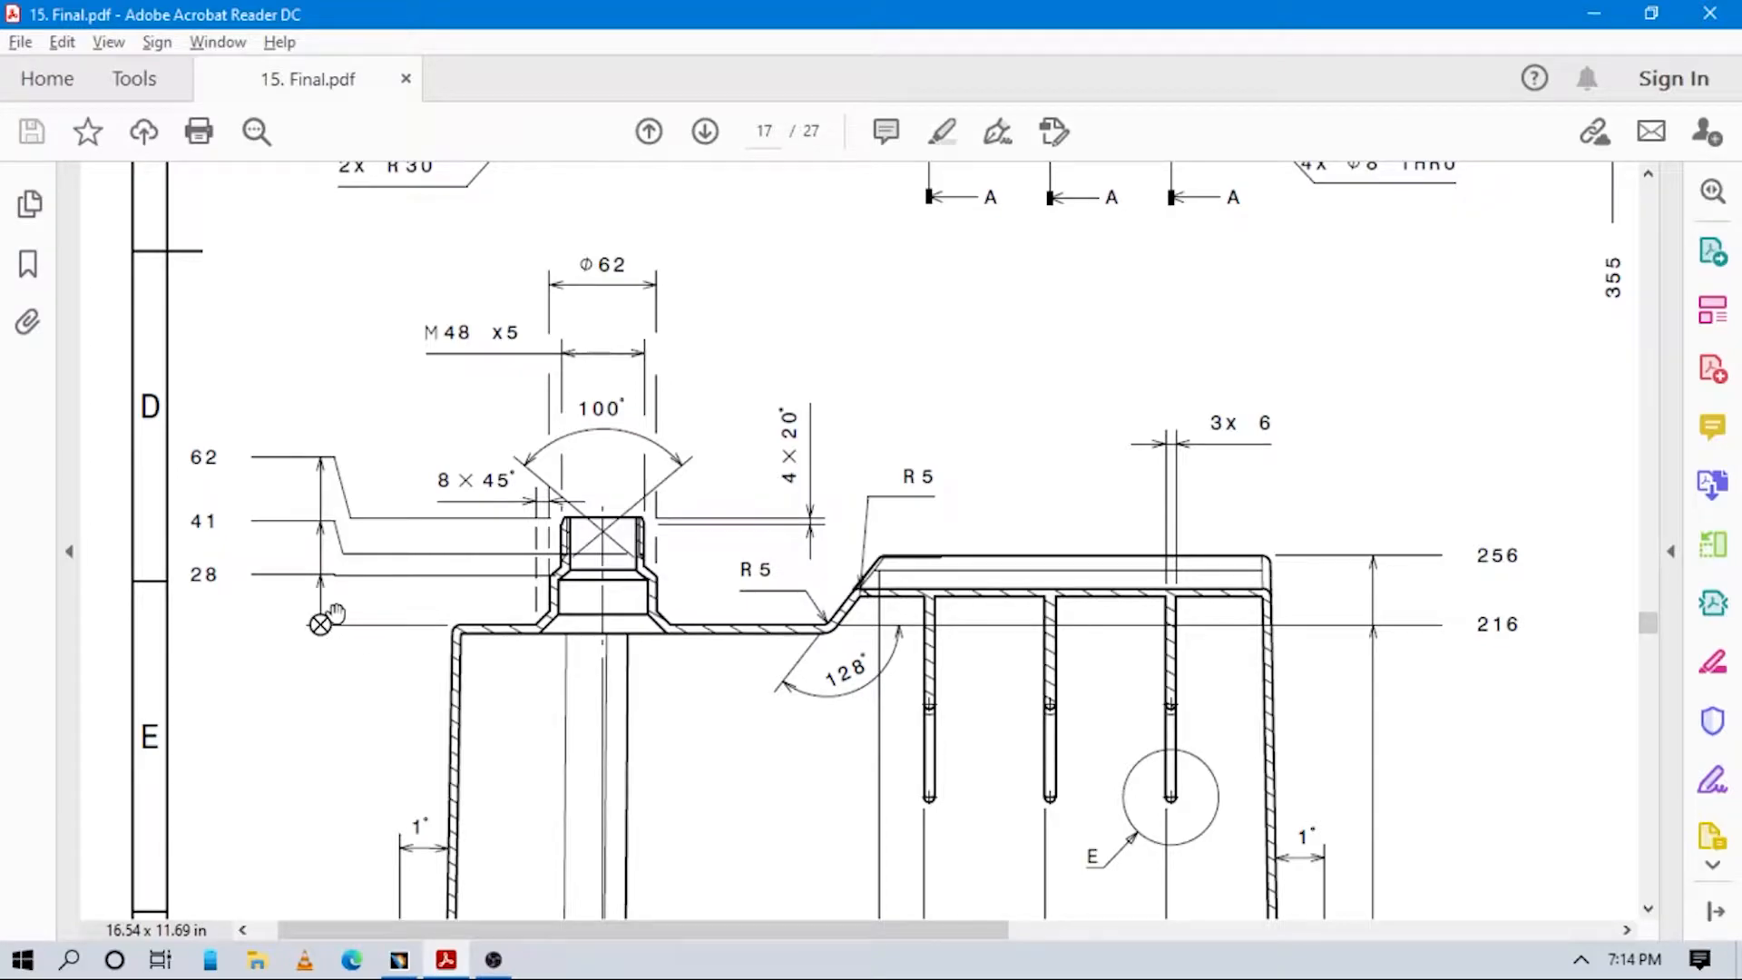
key("alt+Tab")
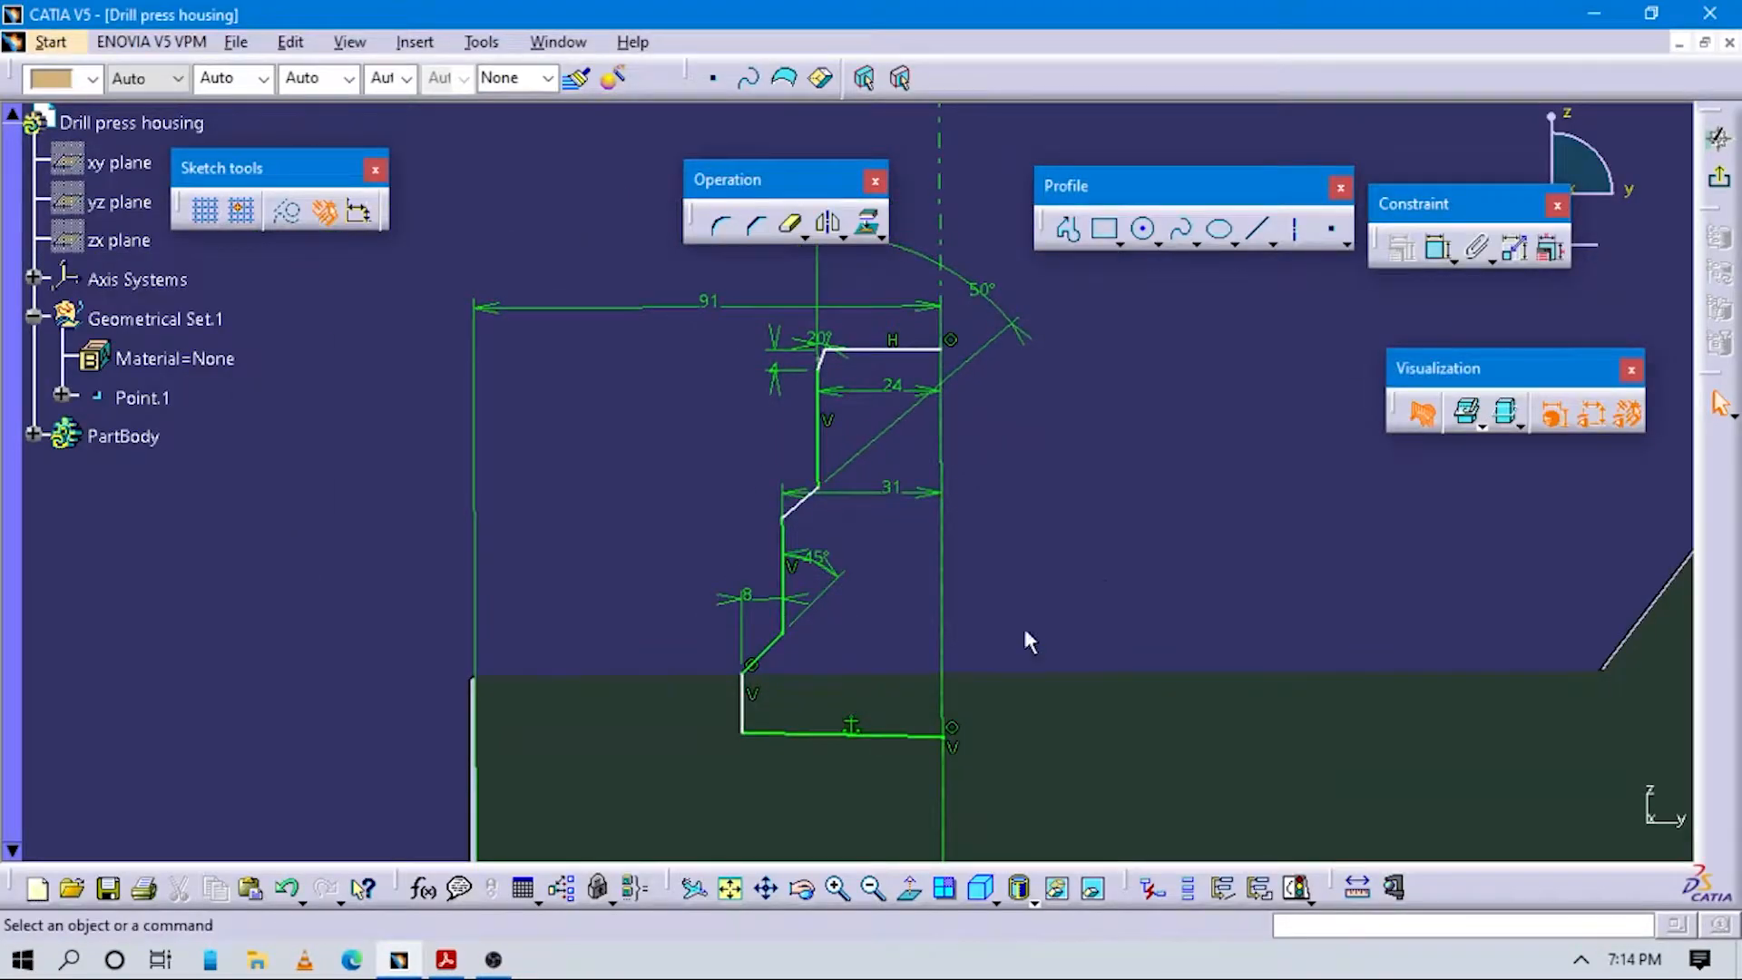
key("alt+Tab")
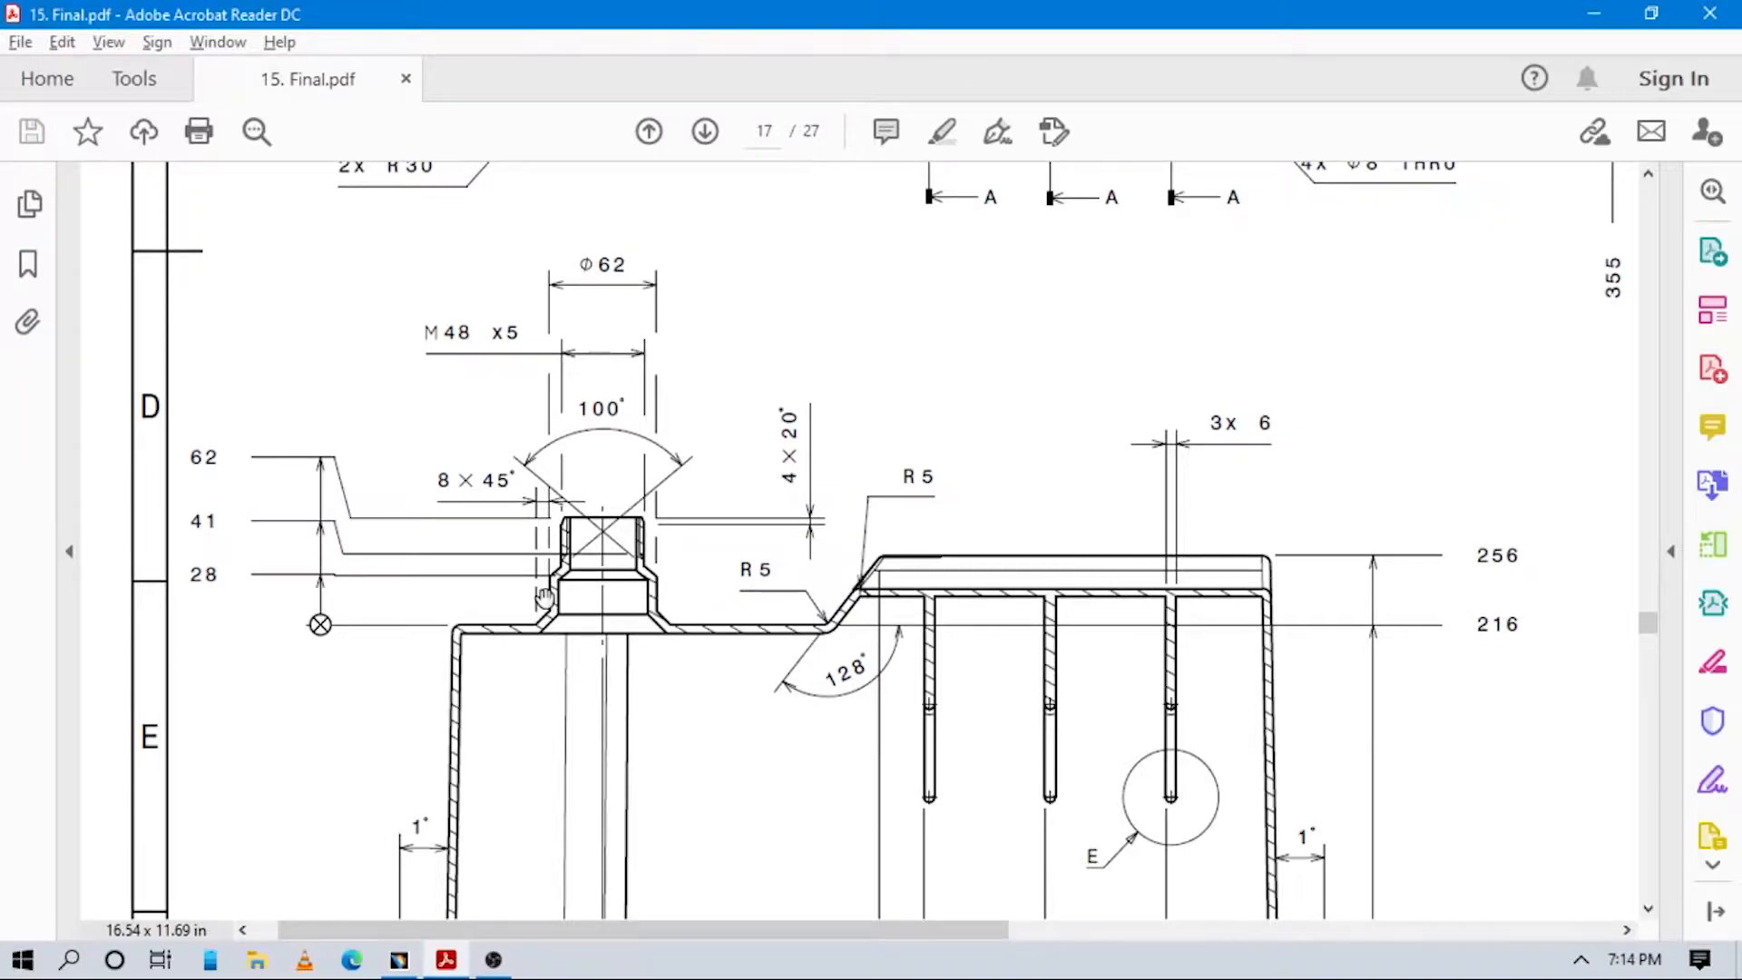
key("alt+Tab")
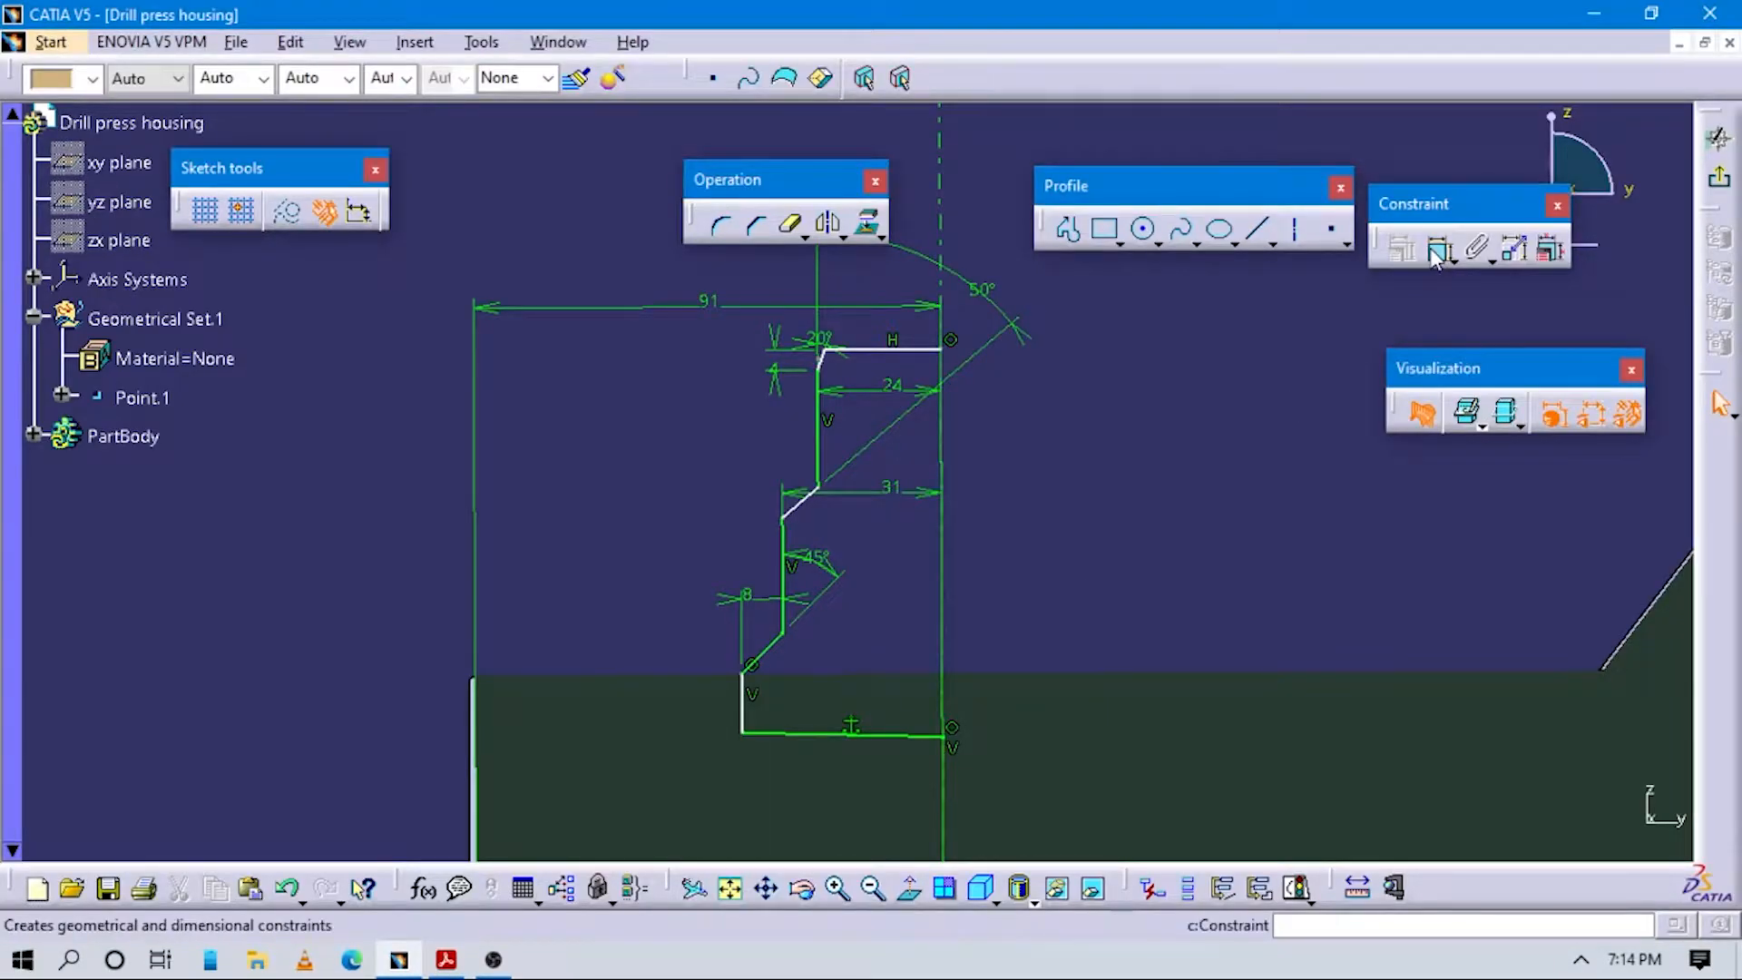
left_click(691, 674)
left_click(786, 520)
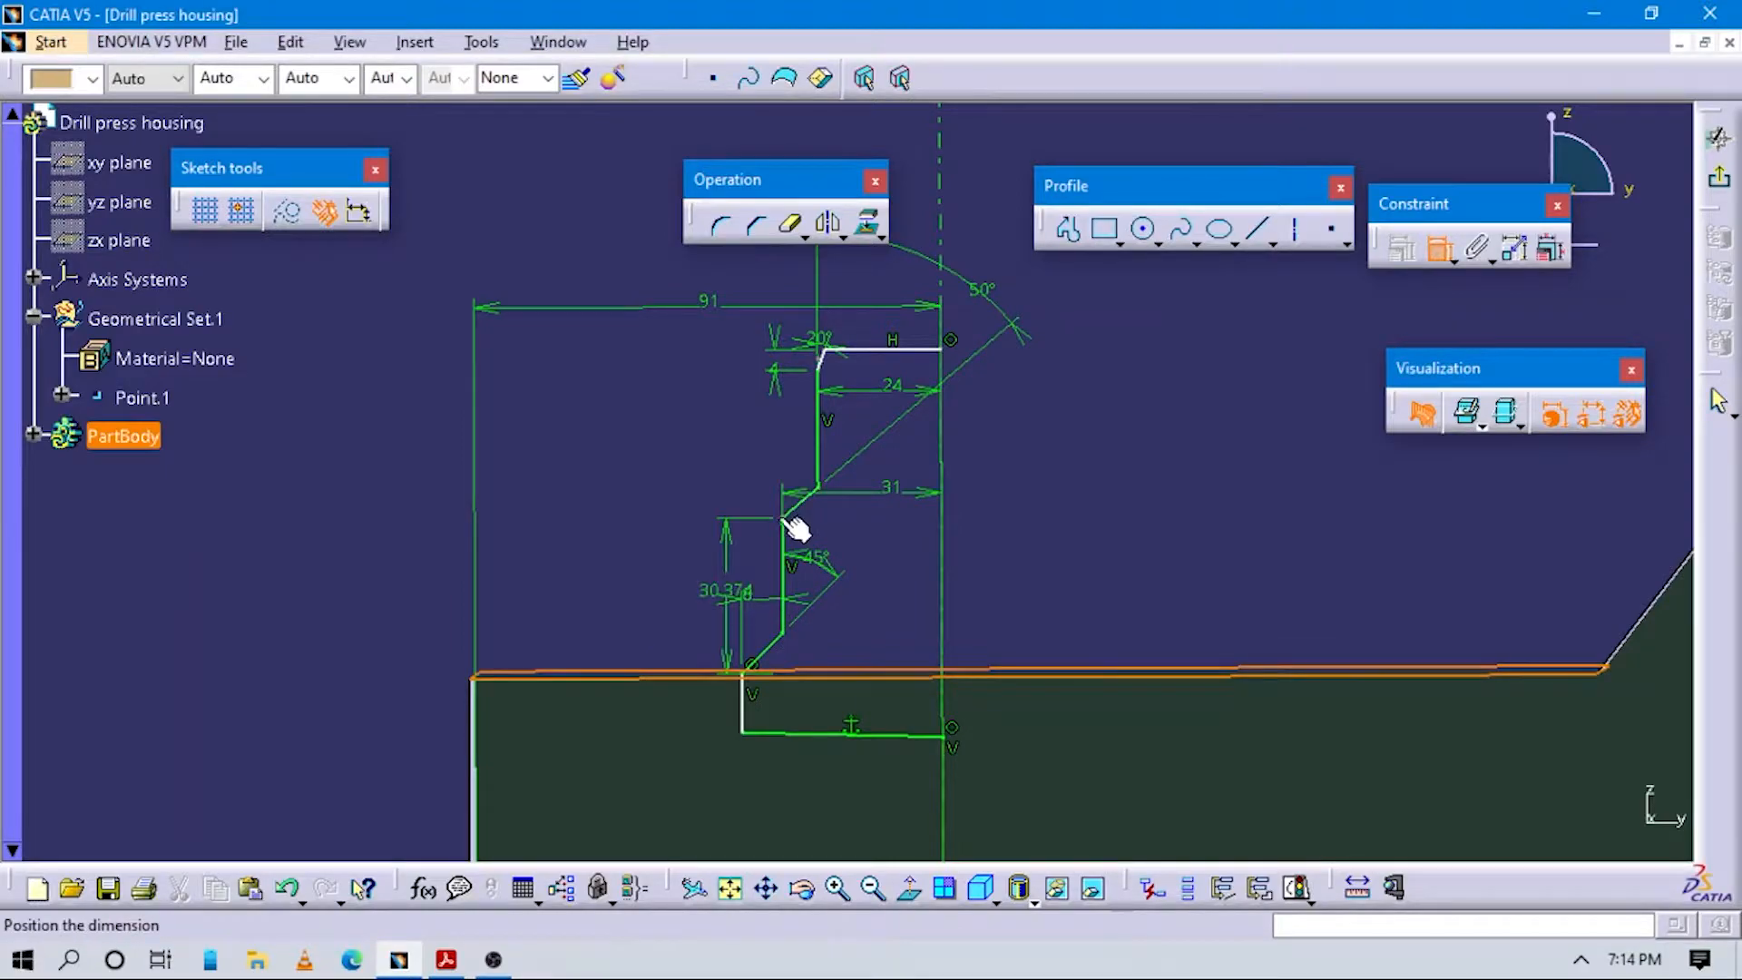
left_click(690, 544)
double_click(689, 544)
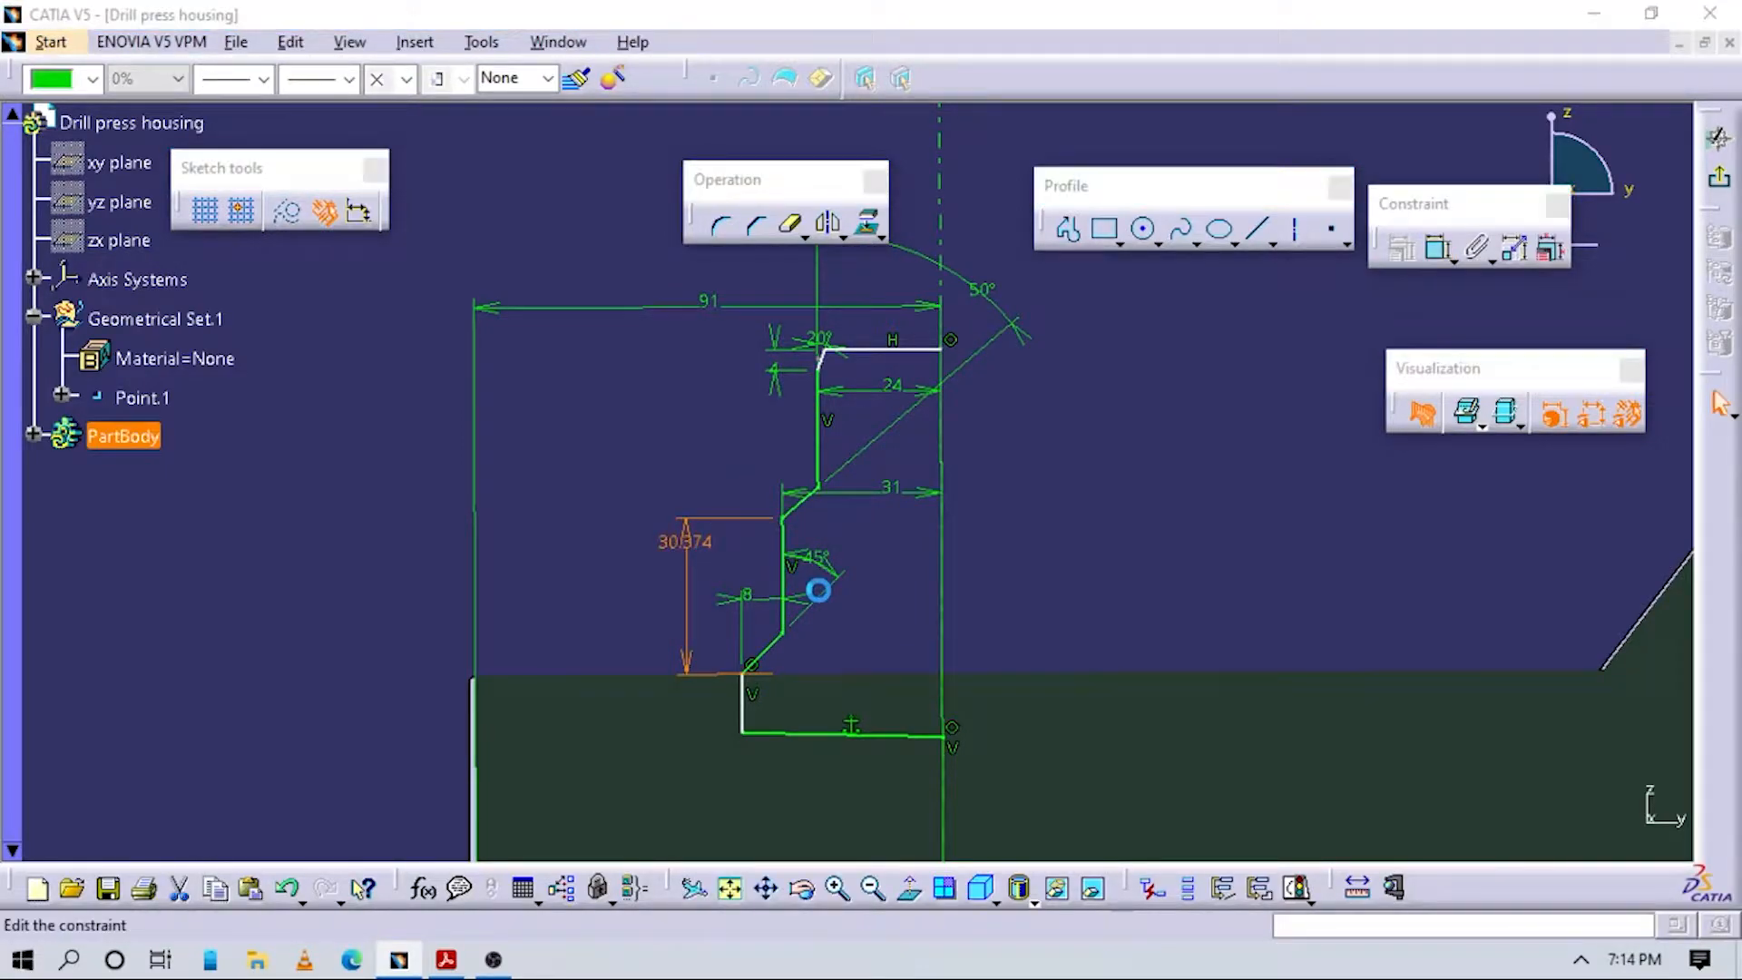
Consult the drawing's boss heights, then dimension from the base's top edge to the profile's top horizontal line and set it to 62 mm.
key("alt+Tab")
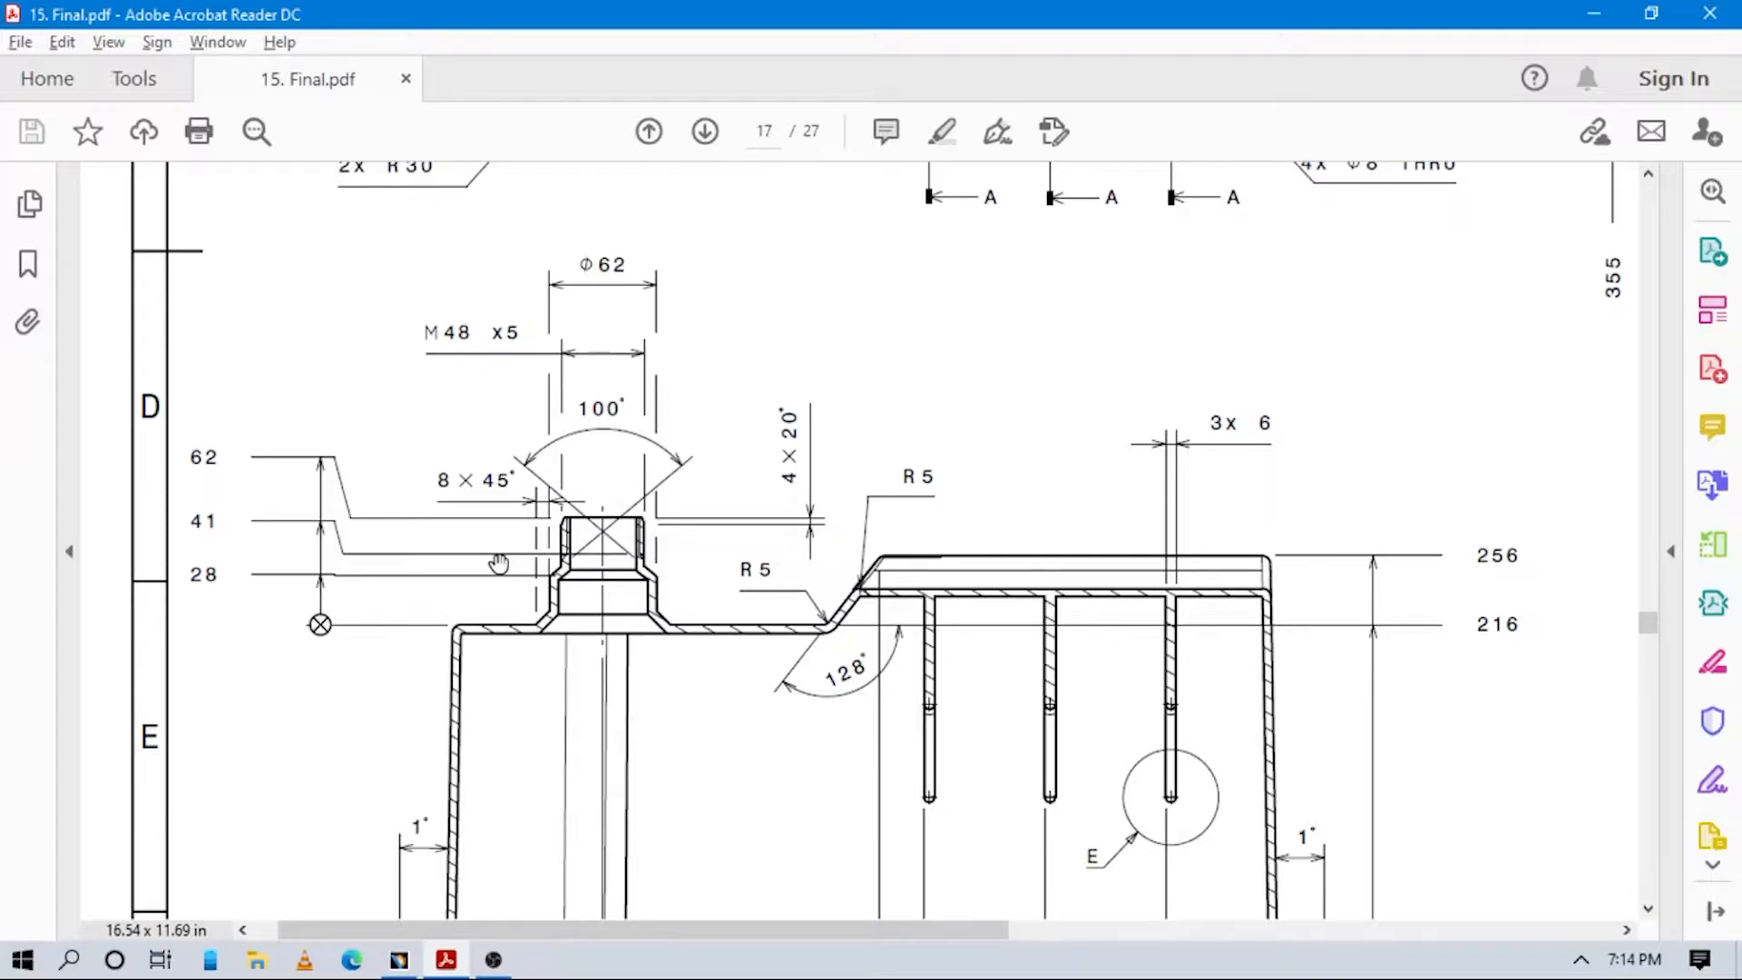
scroll(661, 611, "up", 5, "ctrl")
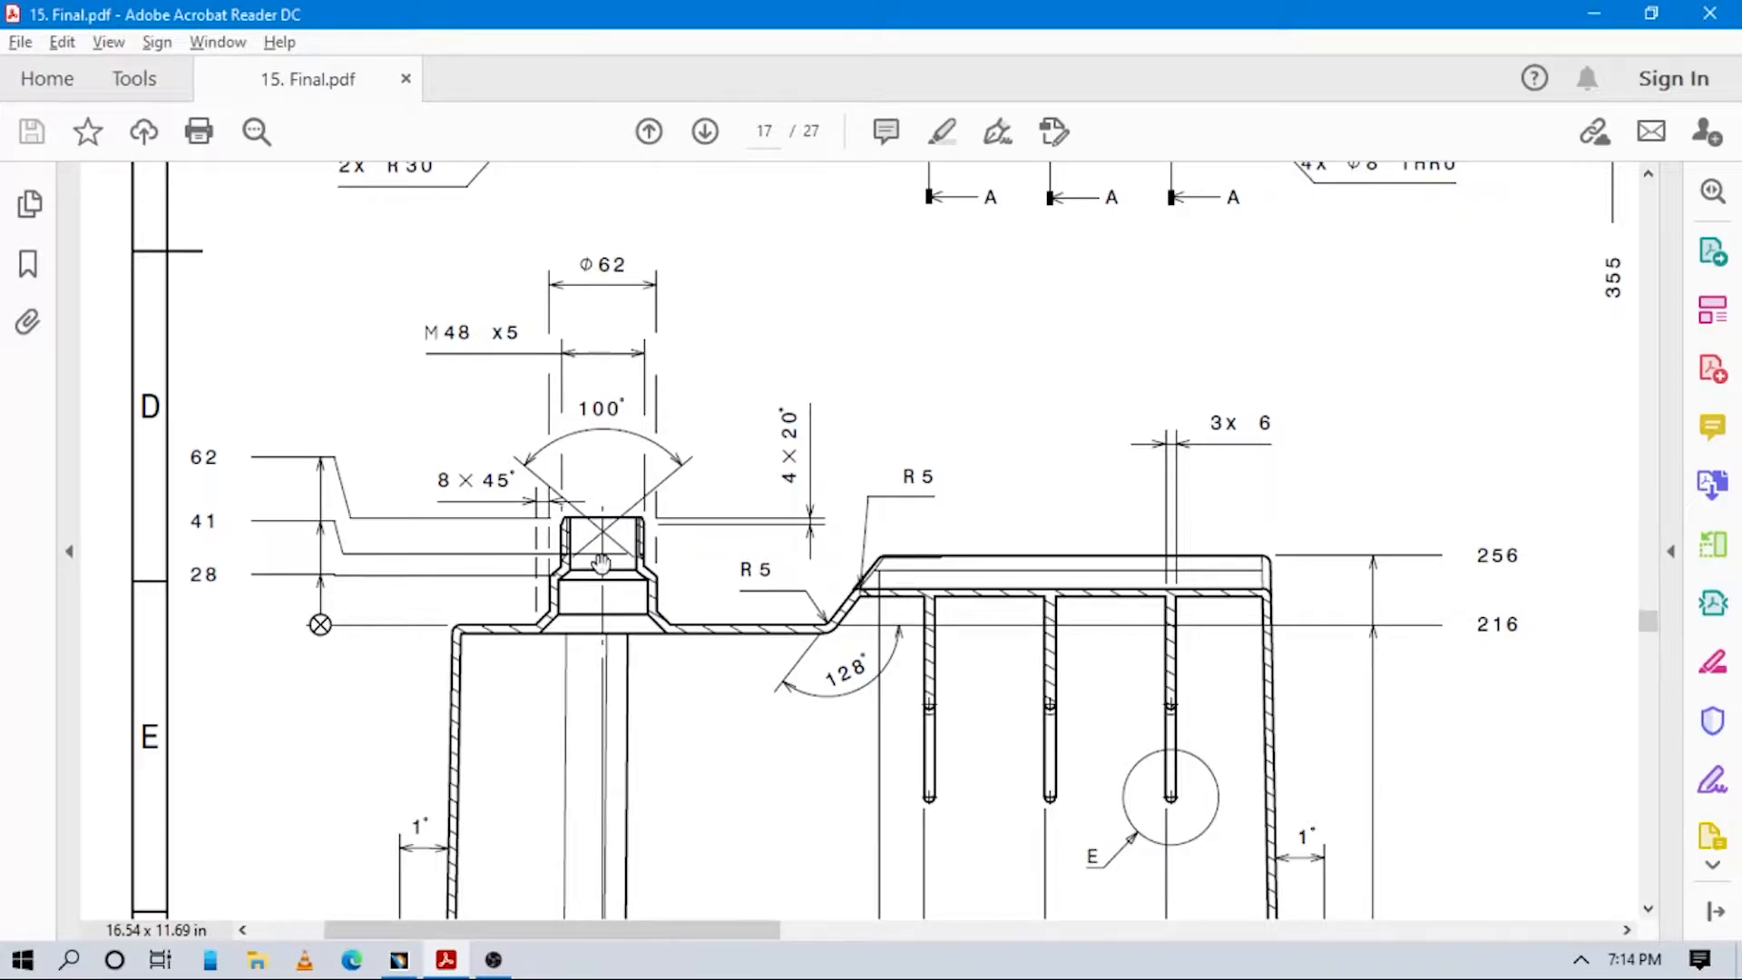
scroll(682, 569, "down", 3, "ctrl")
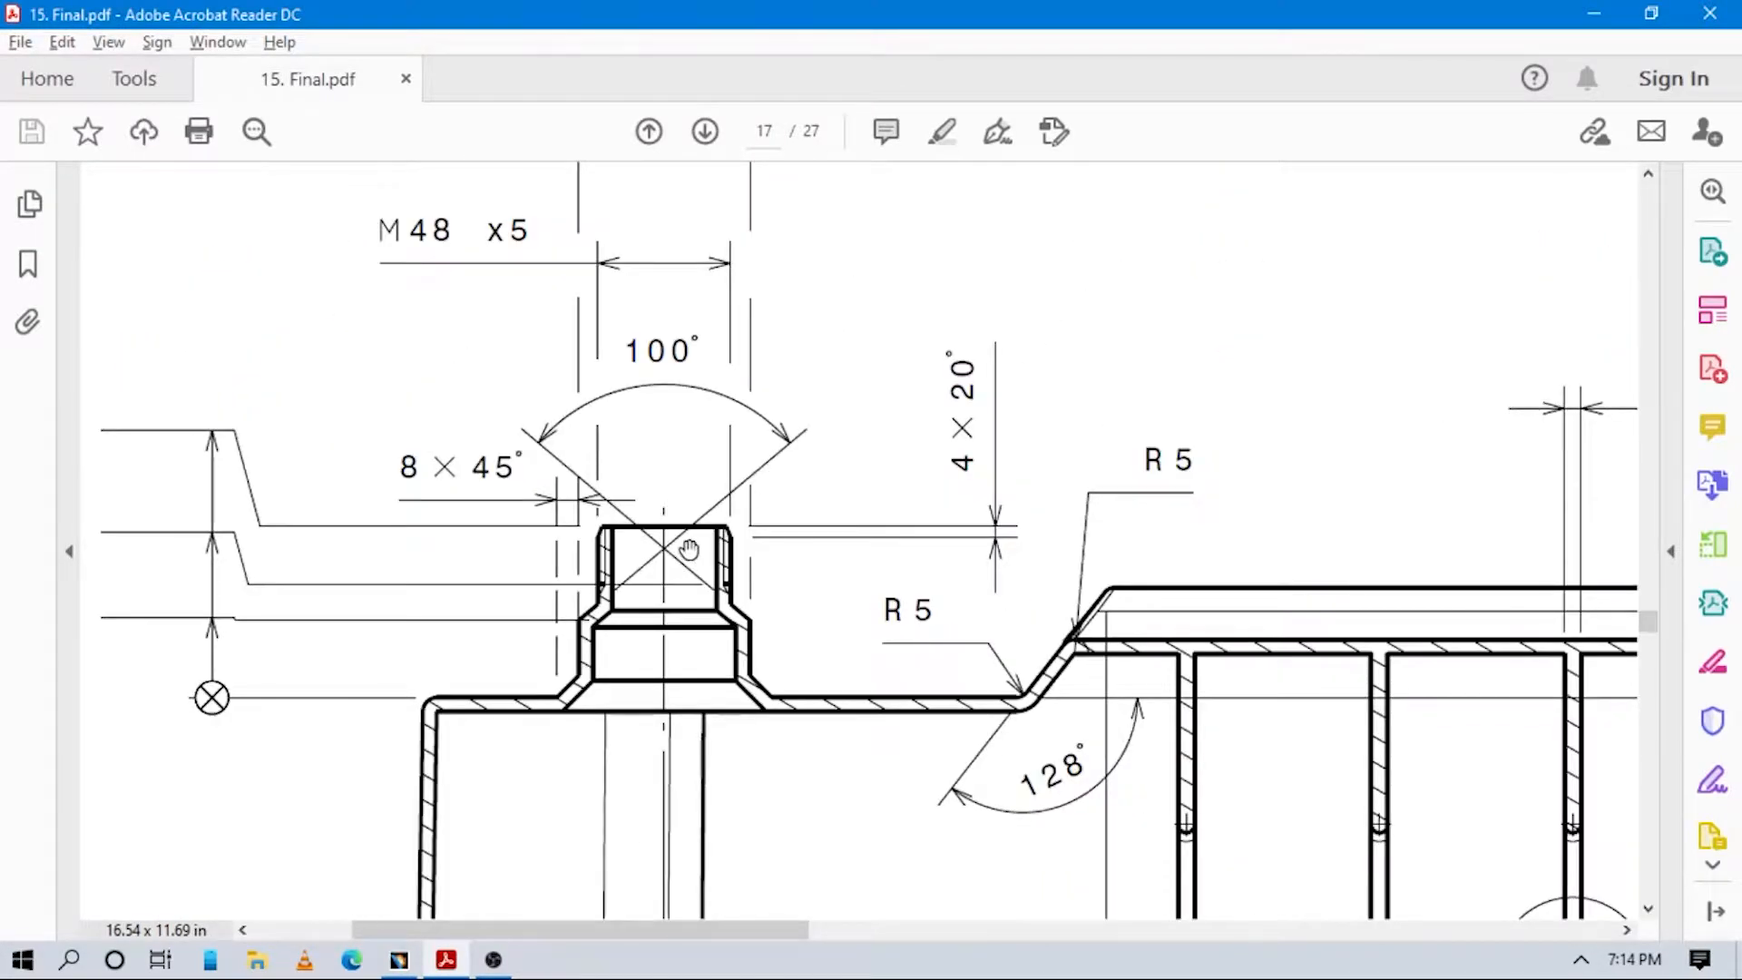
mouse_move(678, 547)
left_mouse_down()
mouse_move(709, 588)
mouse_move(790, 617)
left_mouse_up()
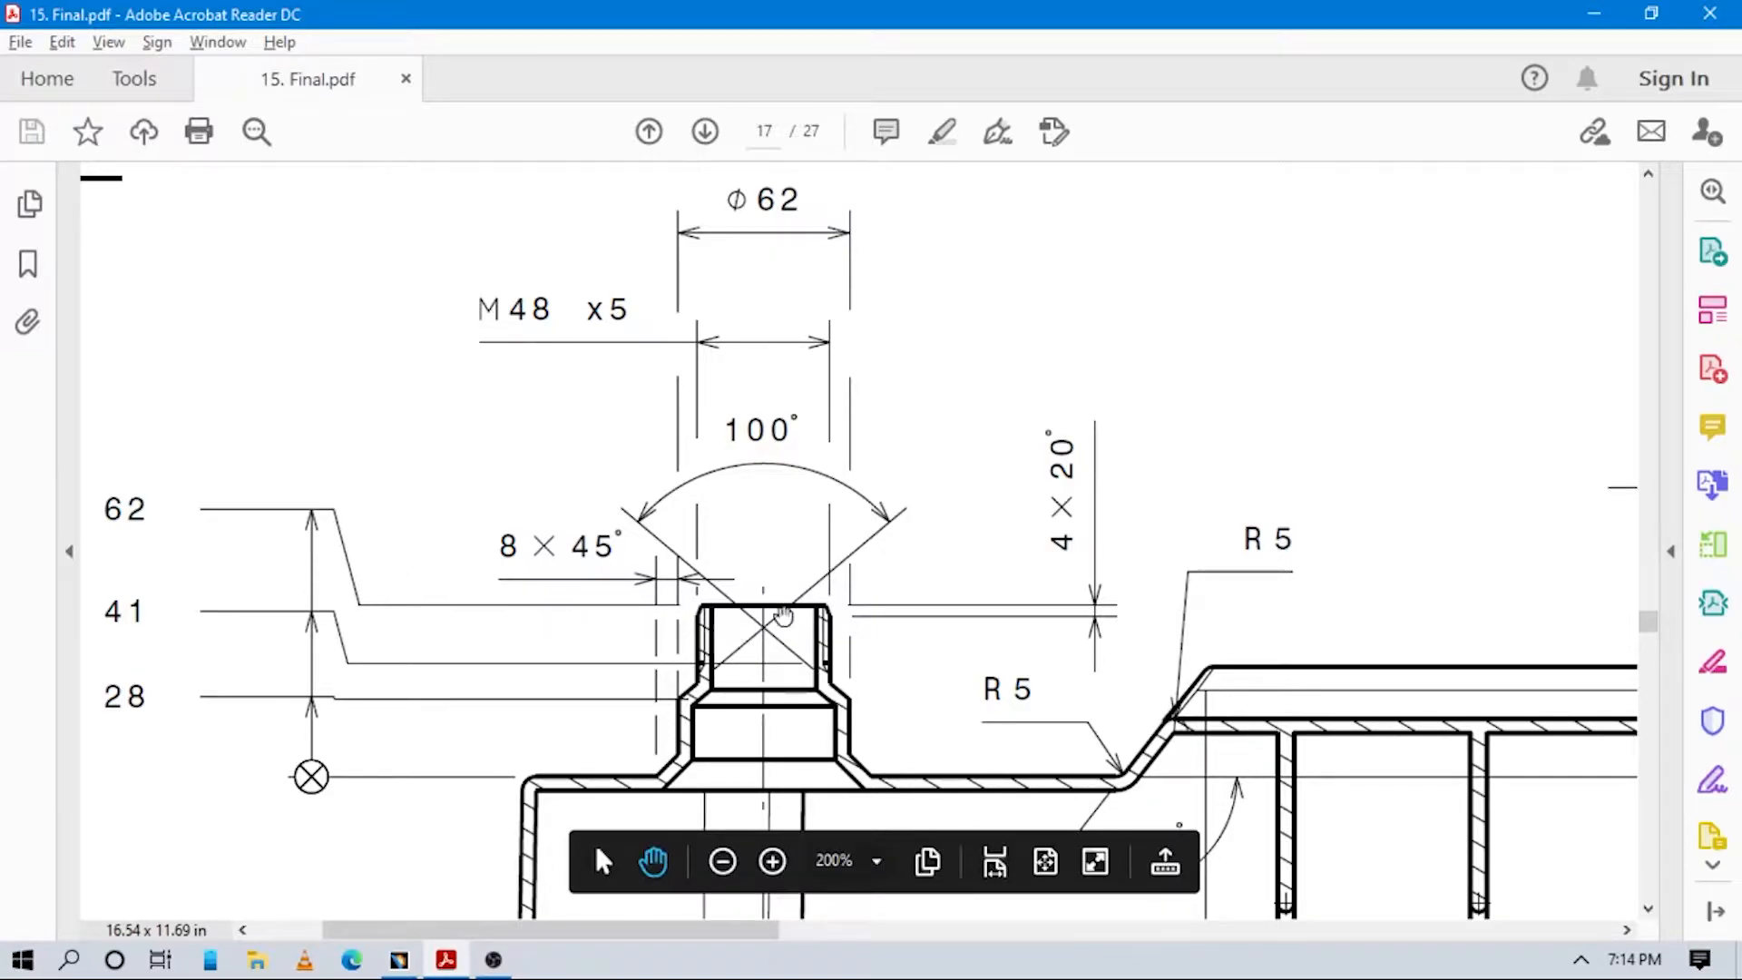
key("alt+Tab")
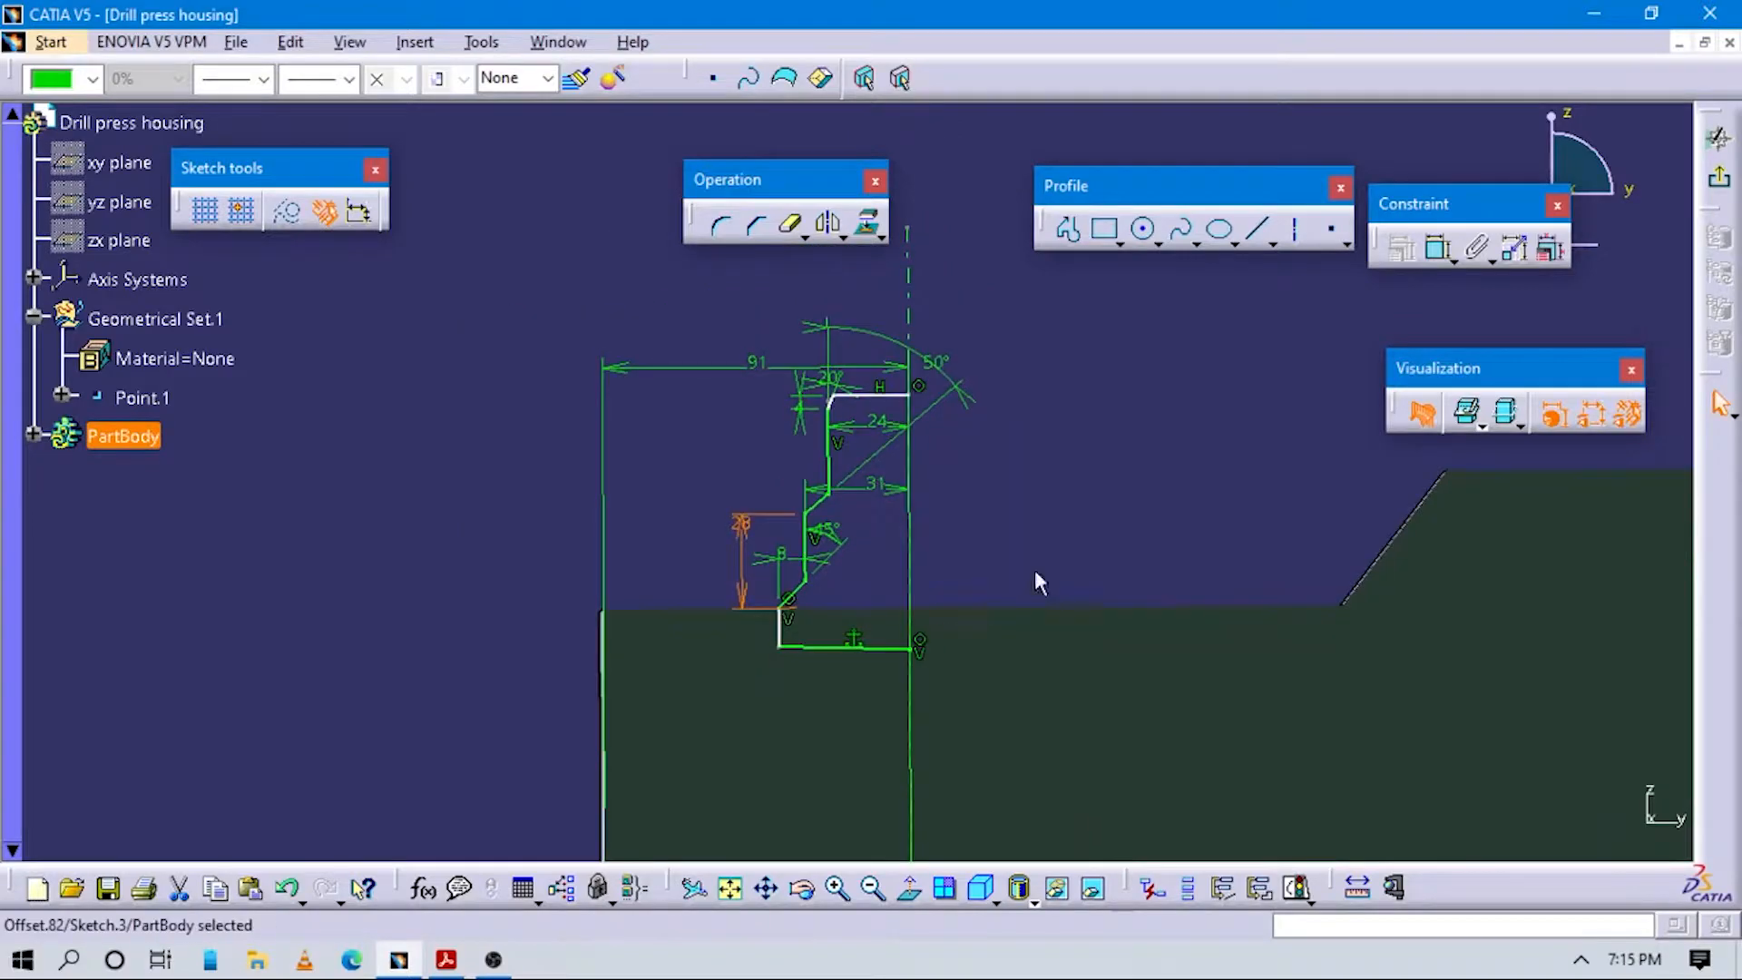
left_click(1438, 252)
left_click(980, 609)
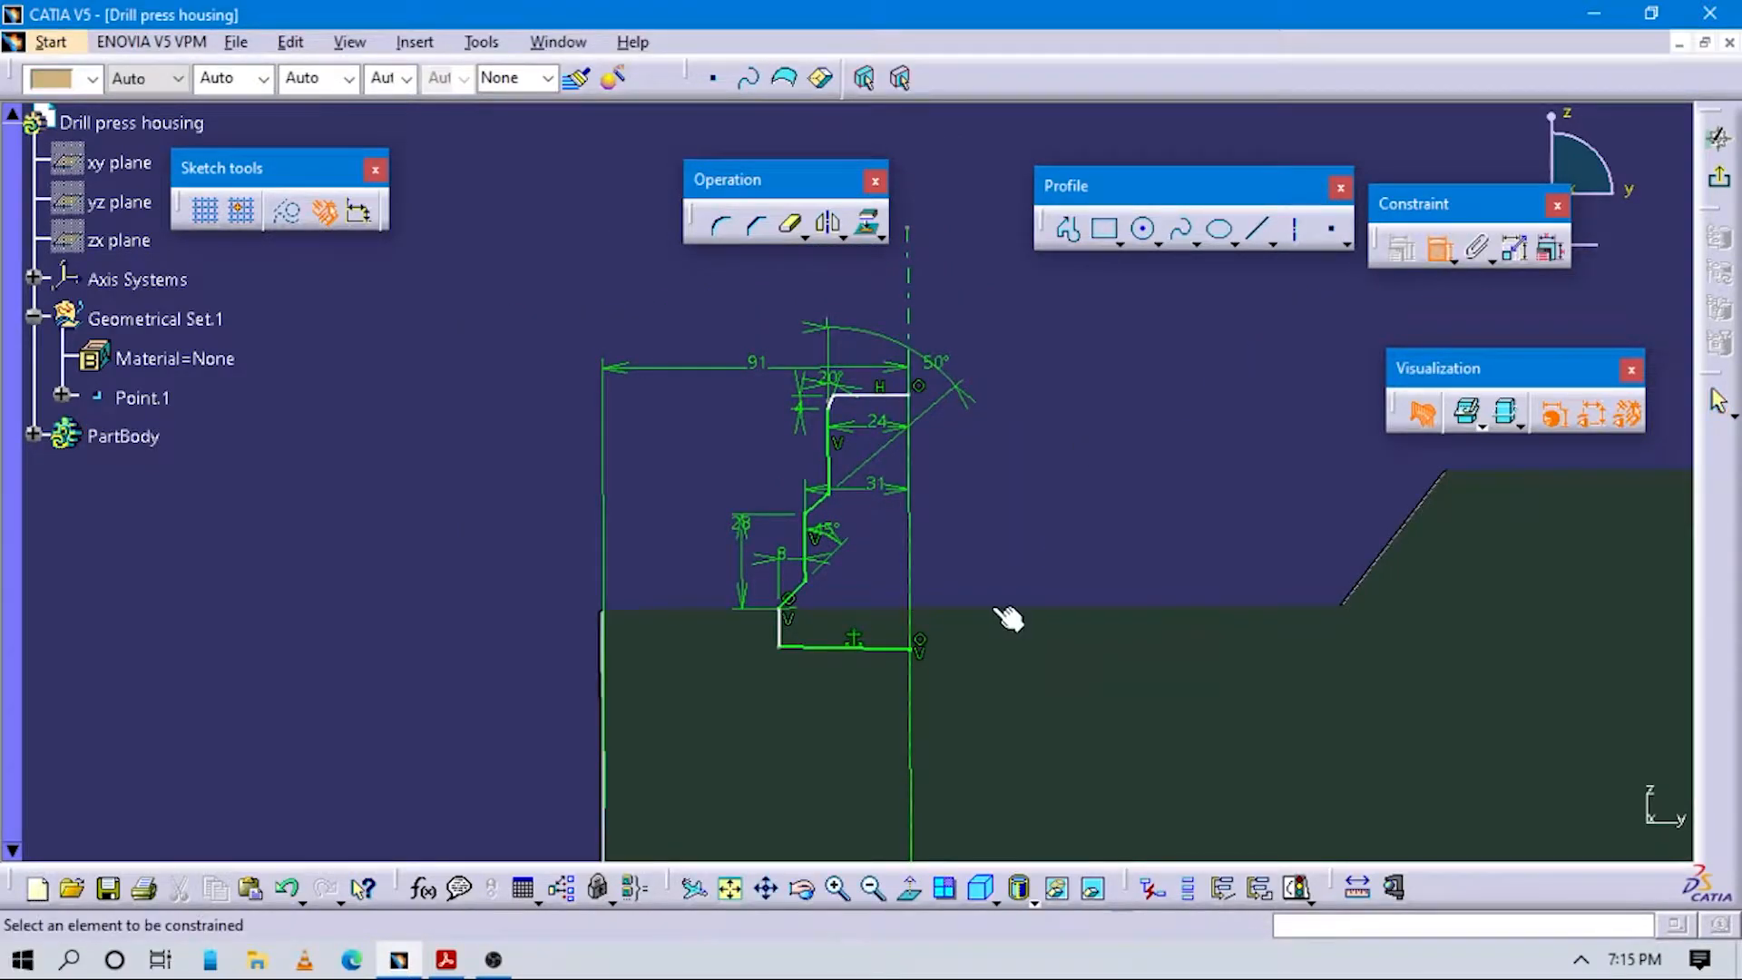
left_click(894, 406)
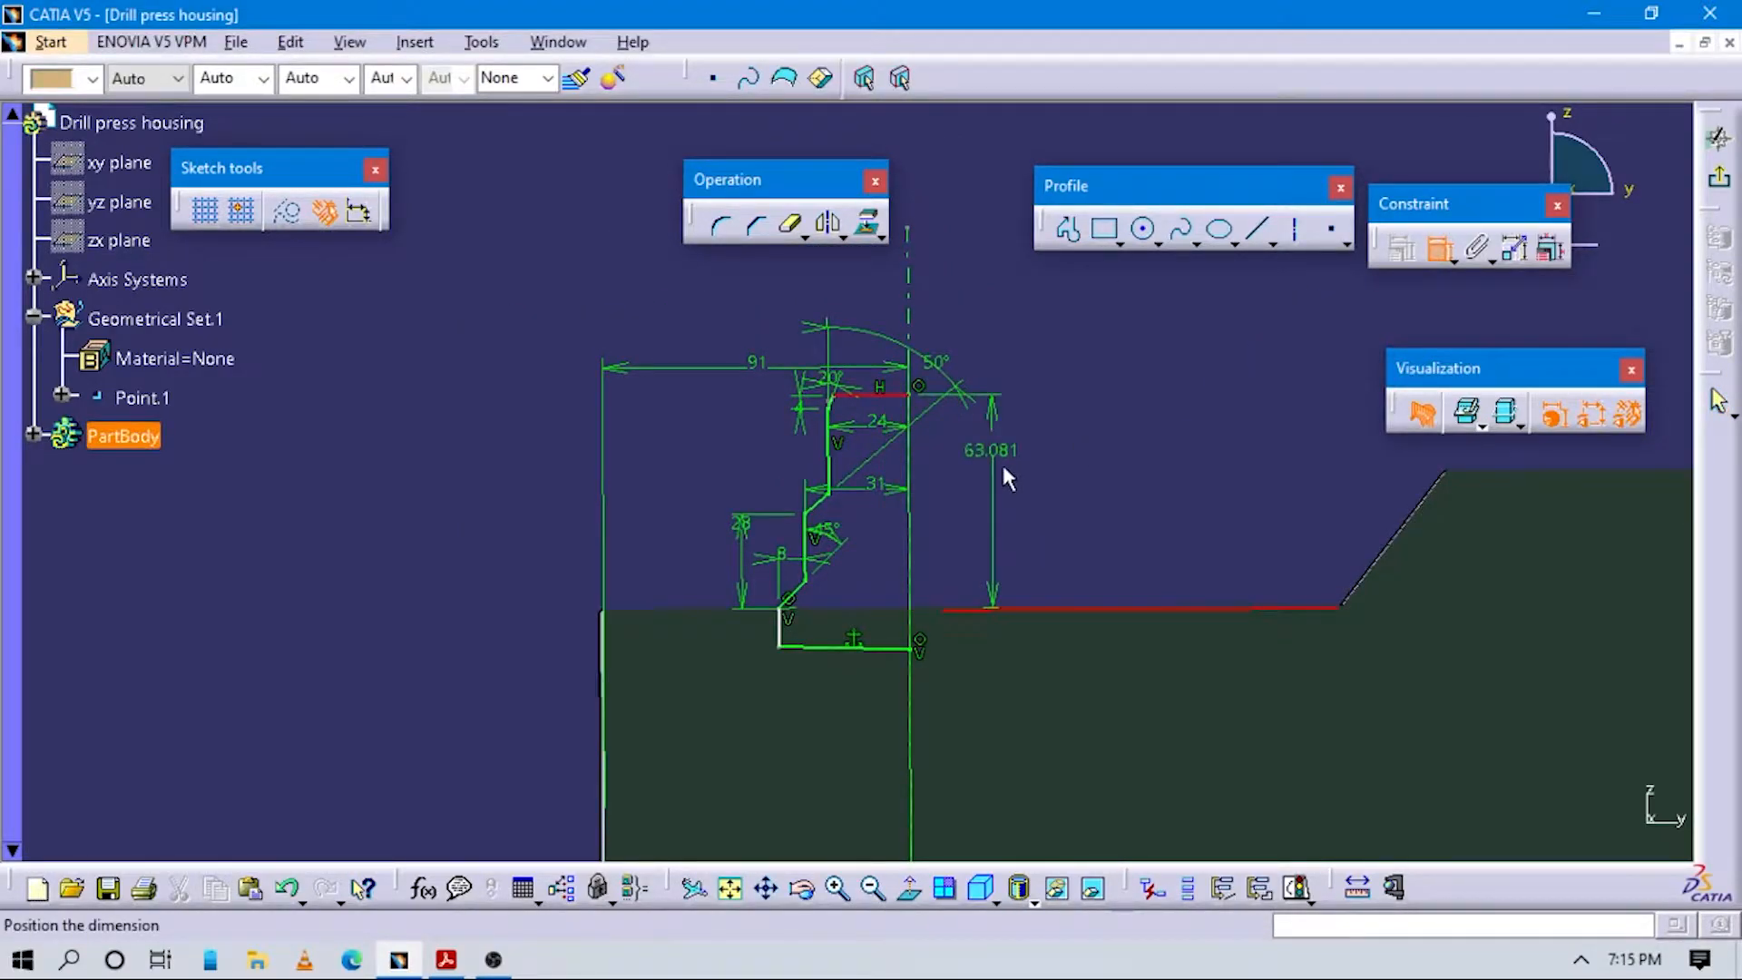
left_click(1010, 454)
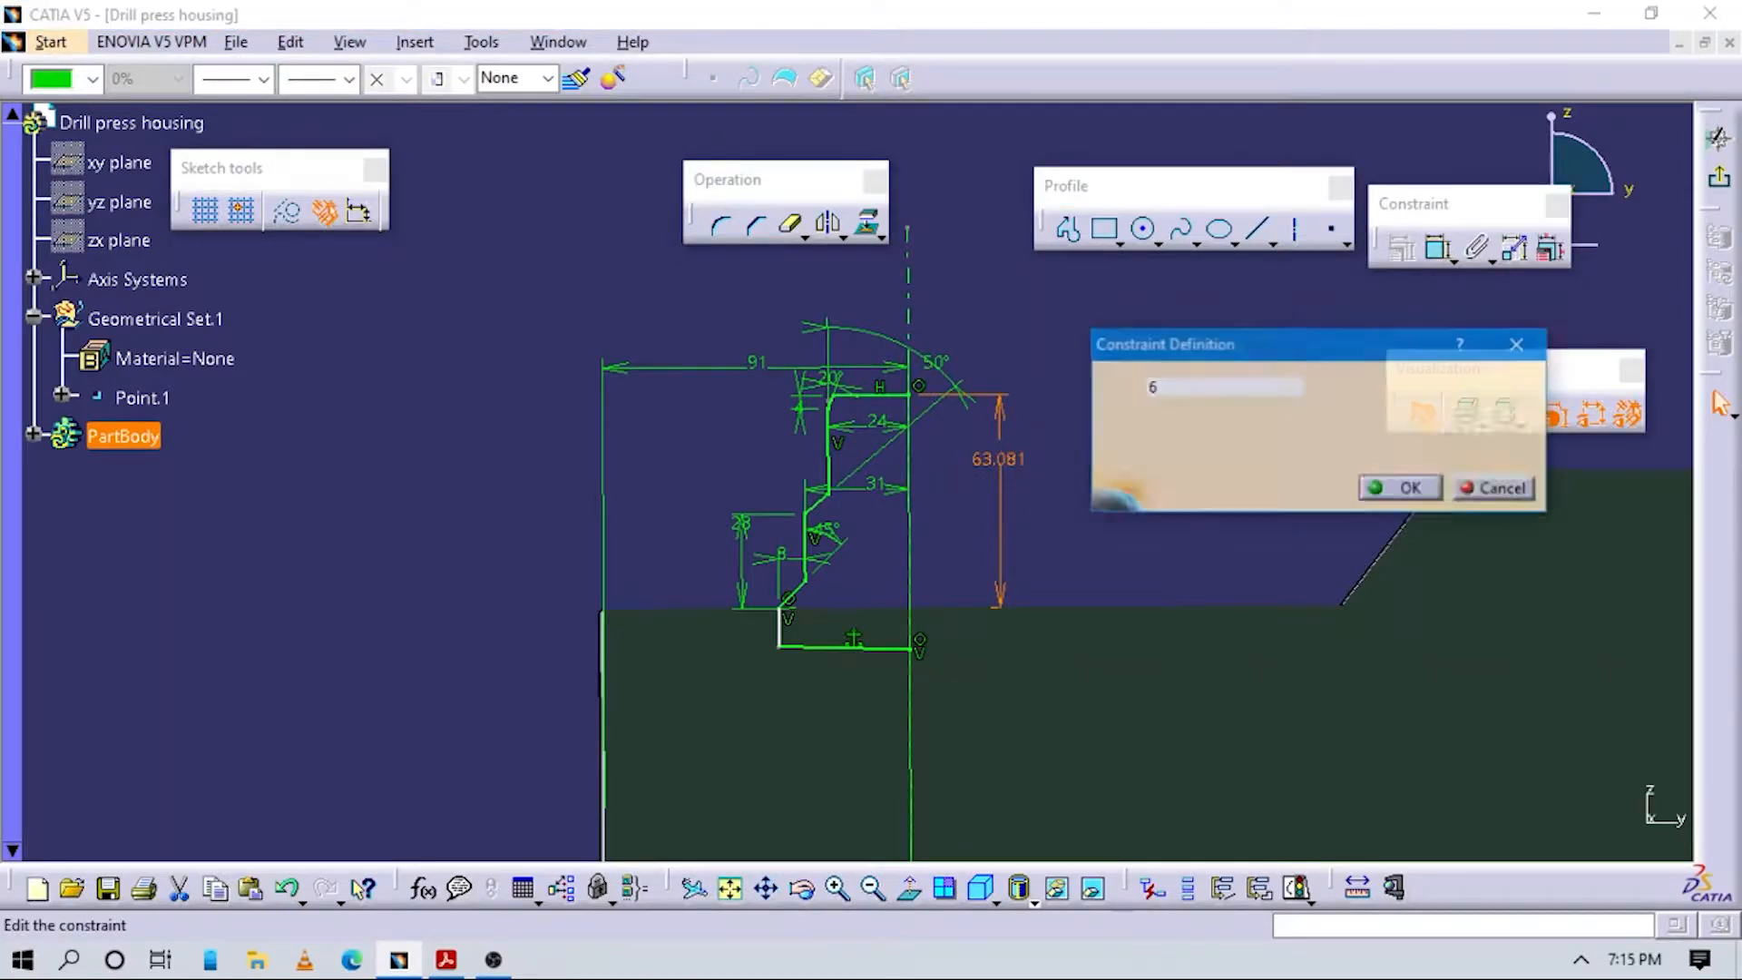
key("Return")
left_click(980, 634)
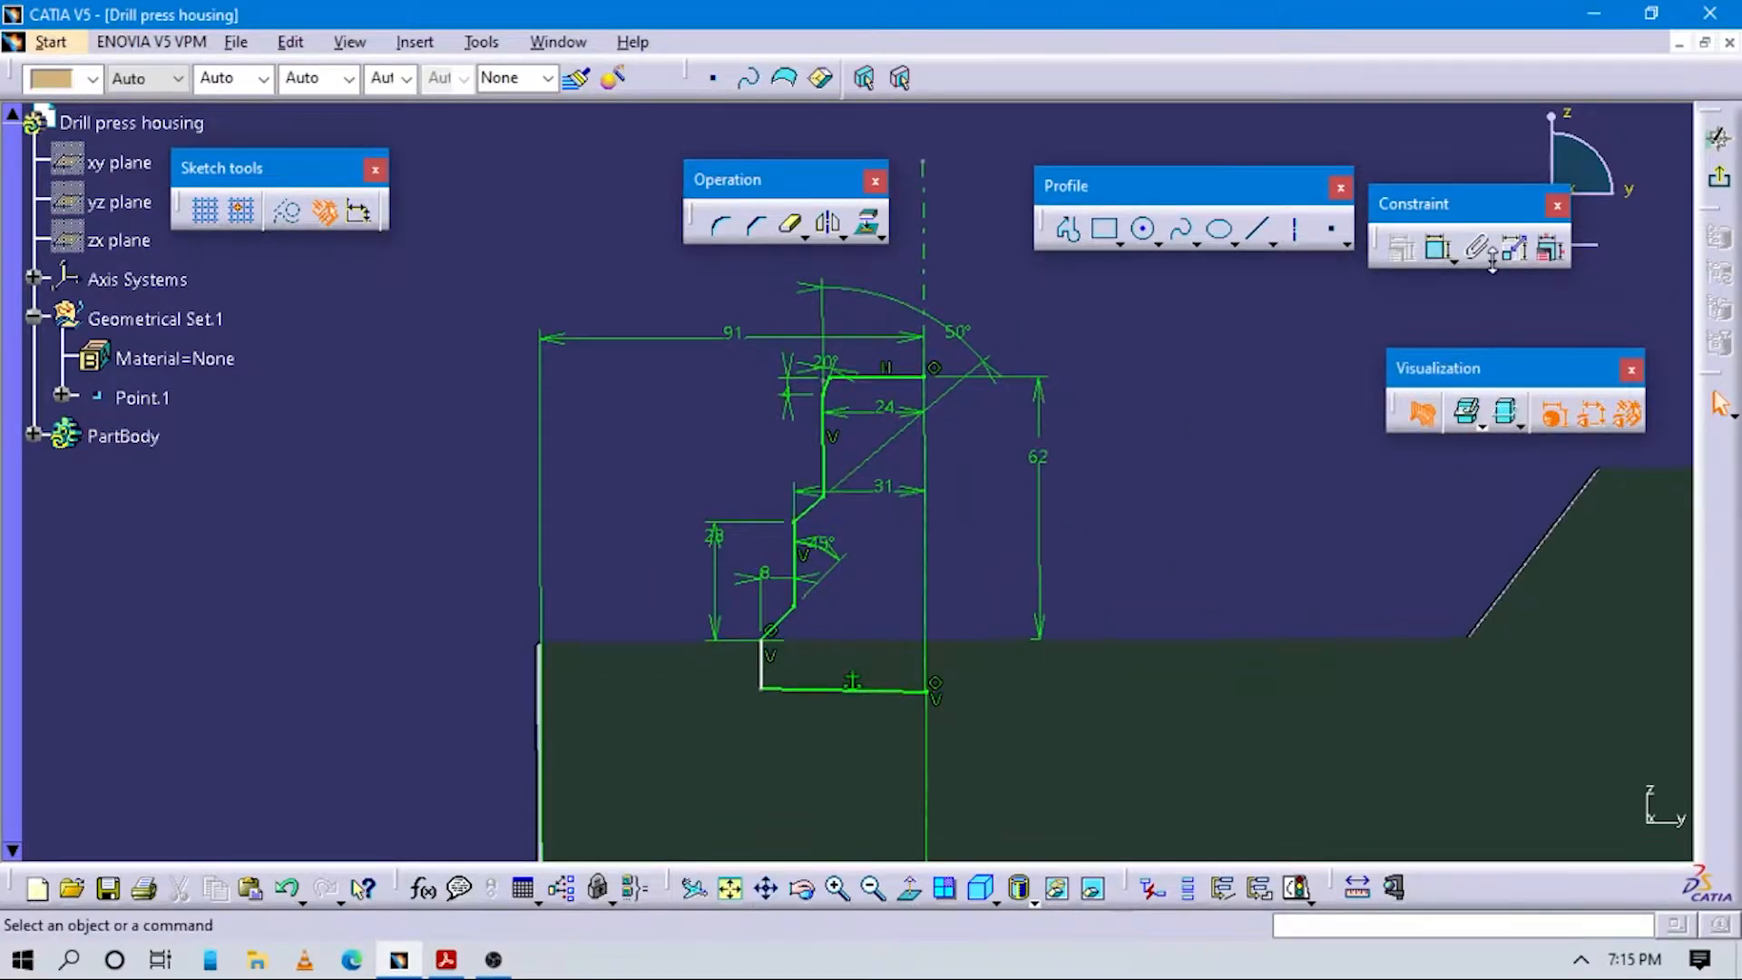
Dimension the length of the short vertical line at the bottom of the boss profile, inside the base solid.
left_click(1438, 248)
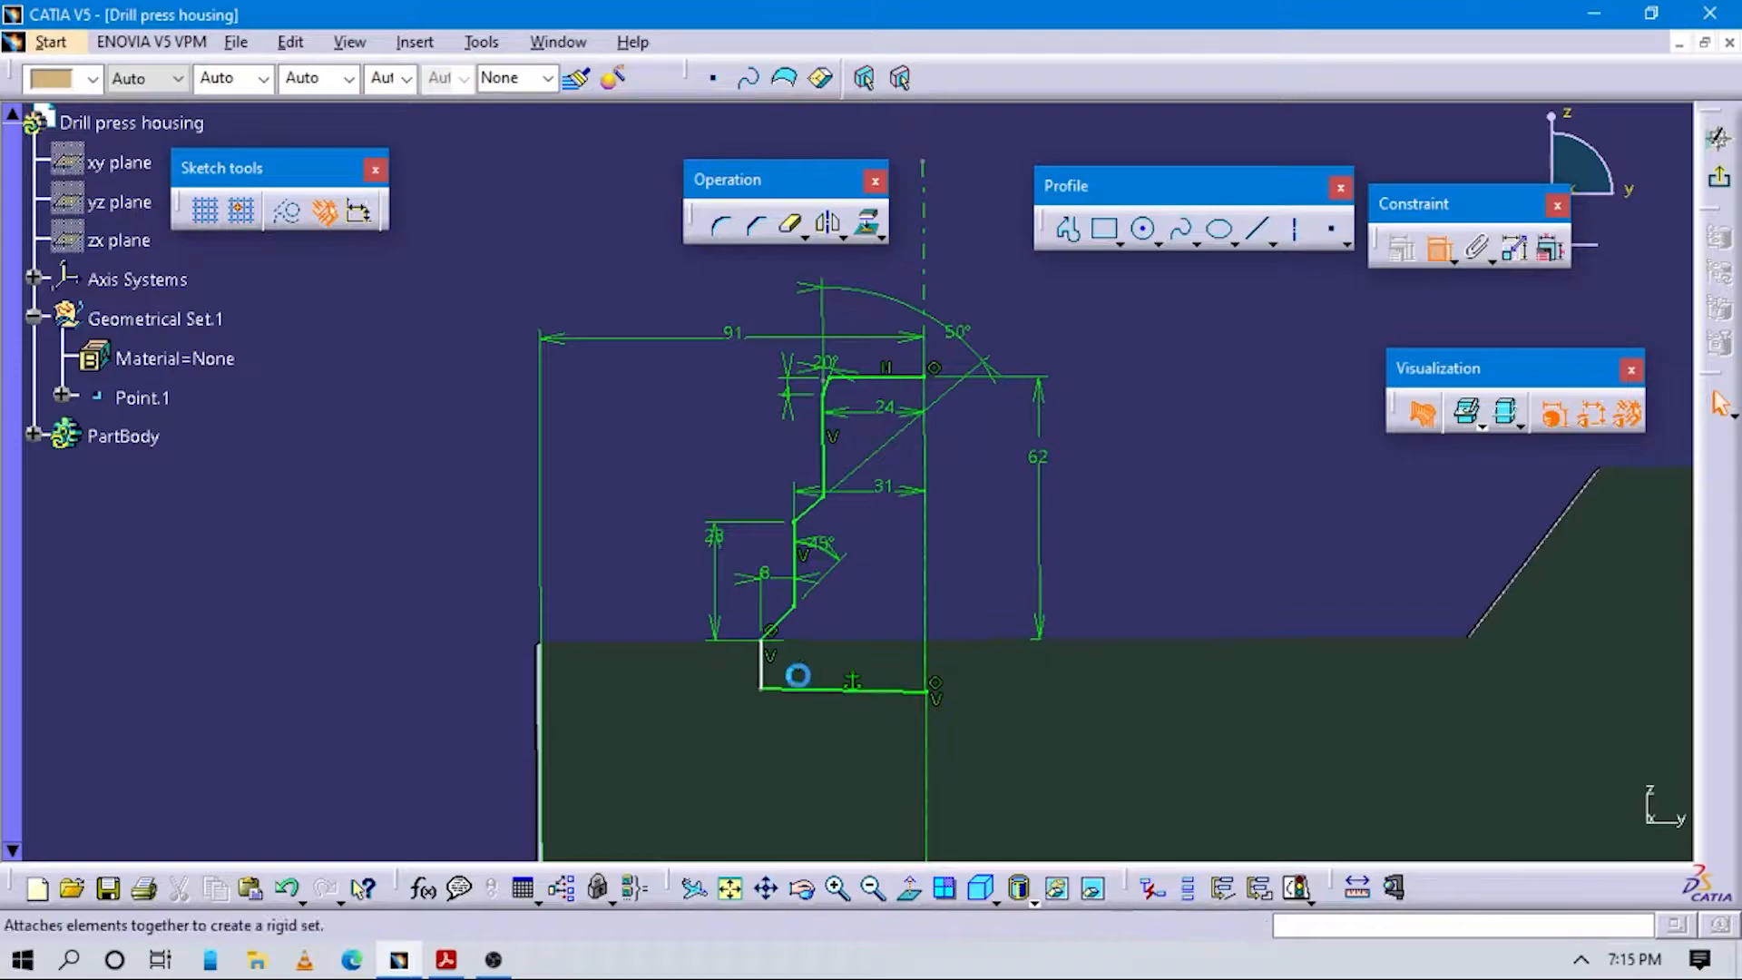
left_click(762, 667)
left_click(704, 667)
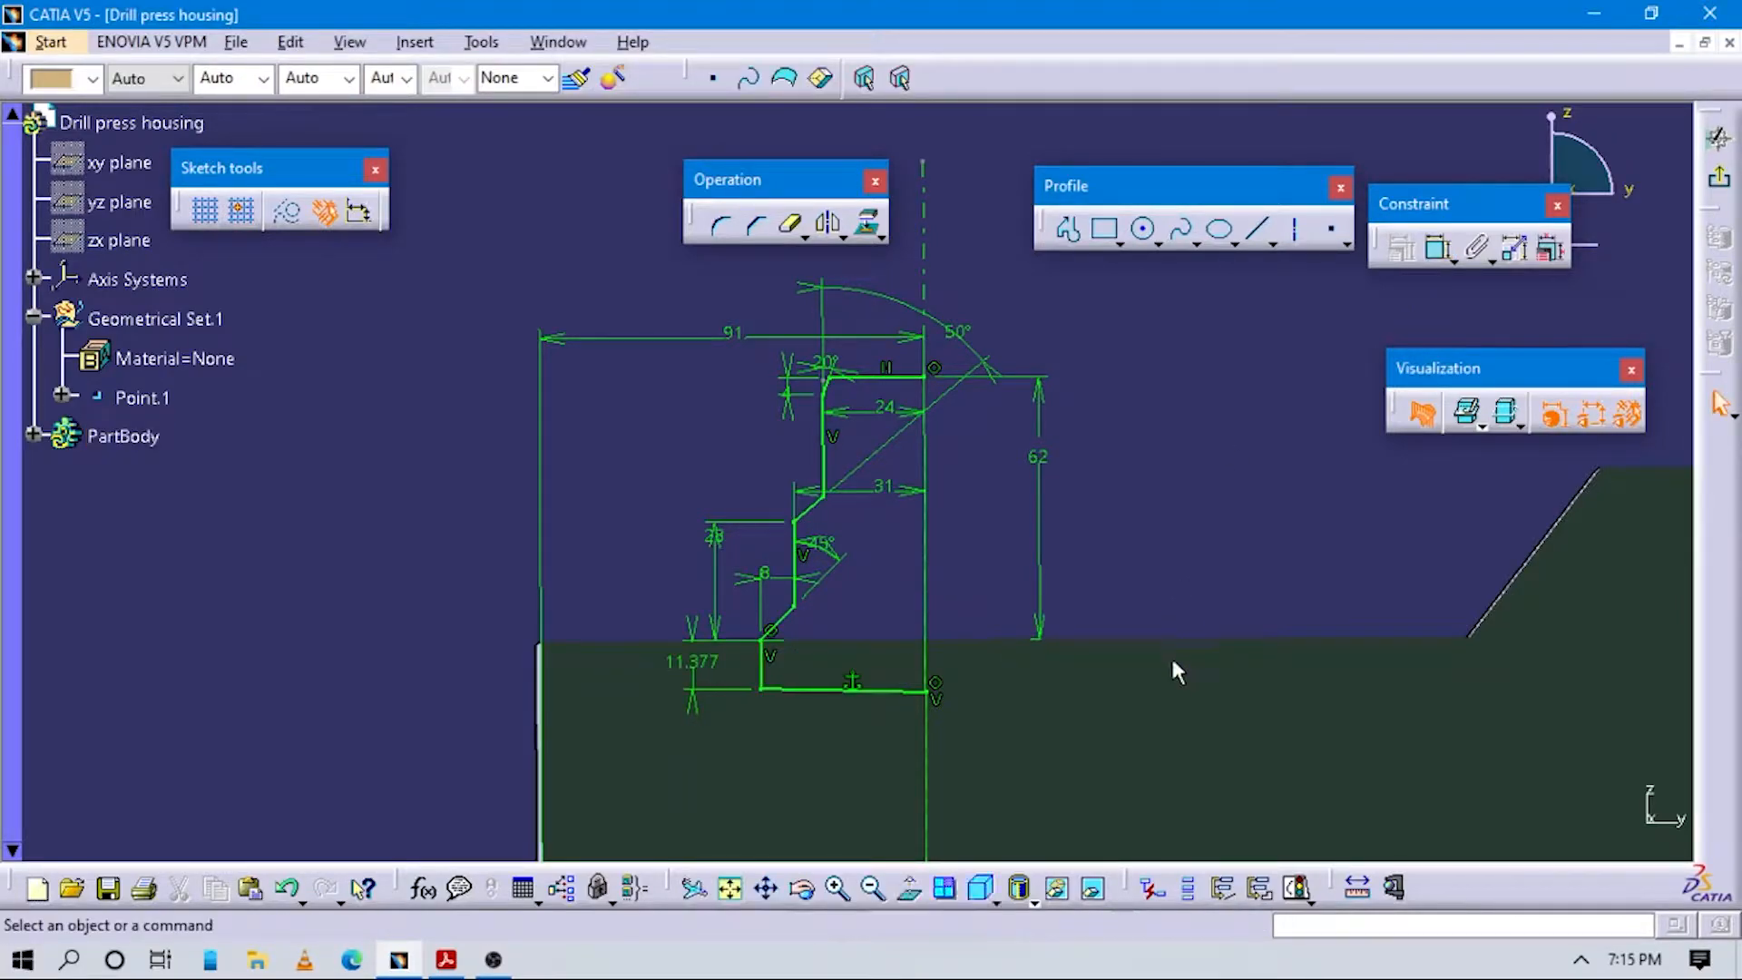
Close the boss profile with a vertical line on the axis, from the top line's endpoint to the bottom line's endpoint.
left_click(1068, 228)
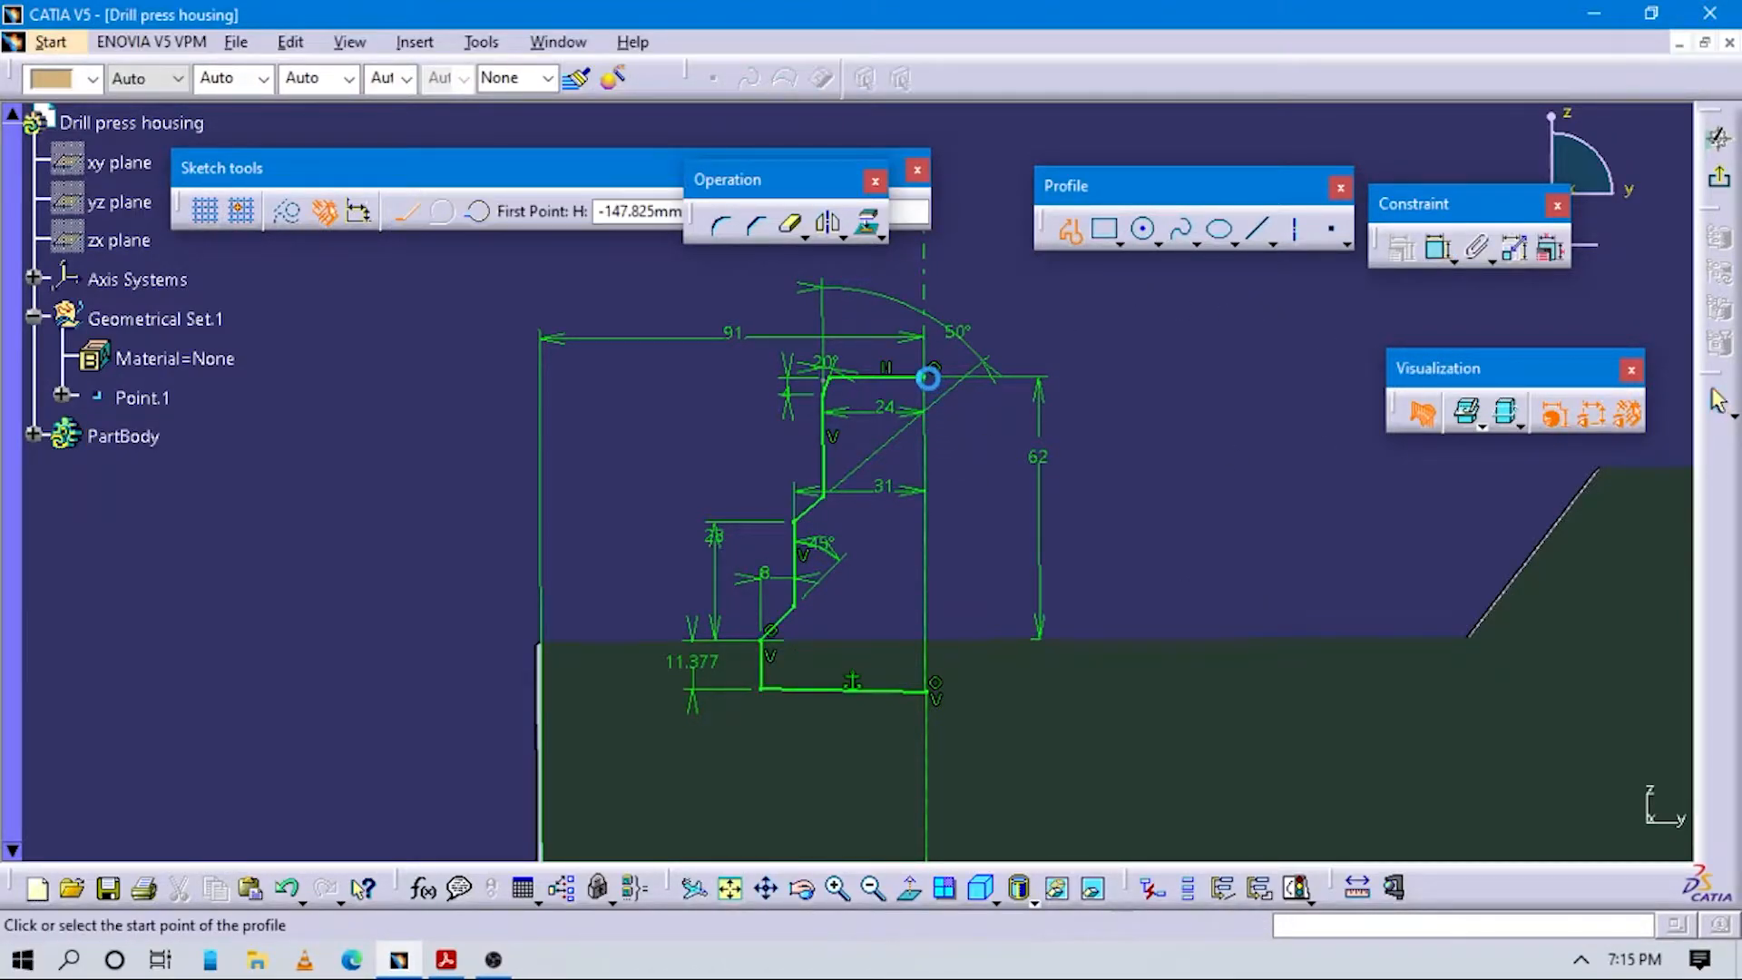
left_click(924, 374)
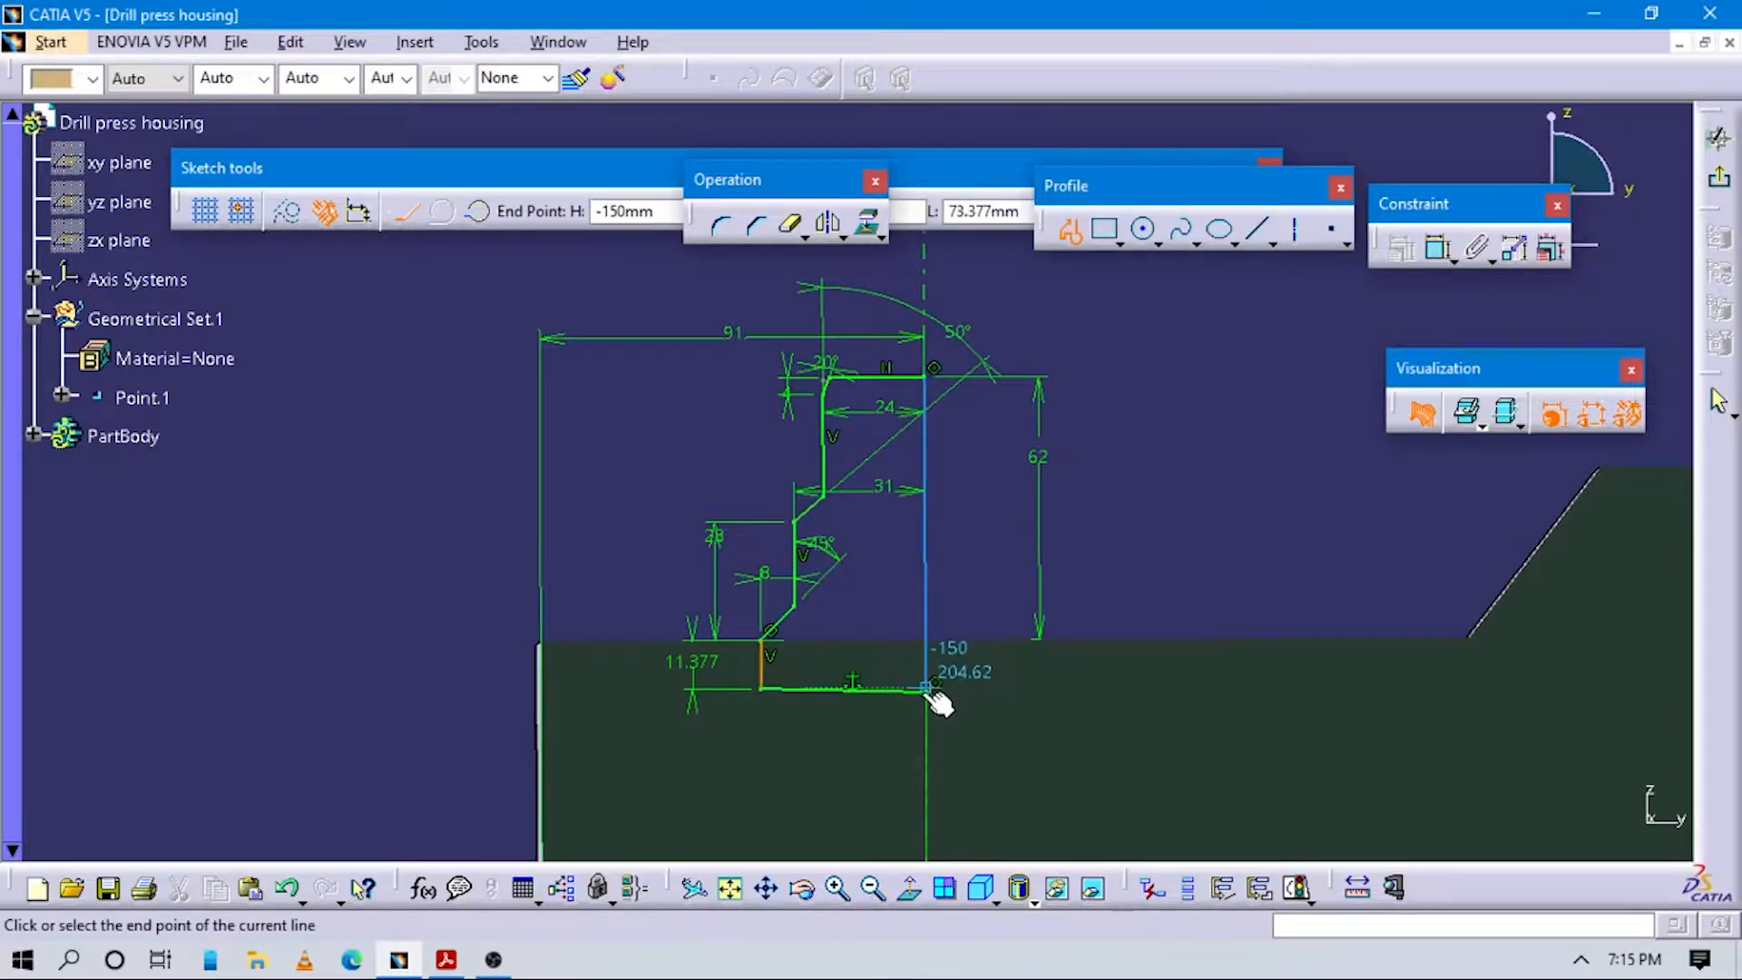
left_click(927, 695)
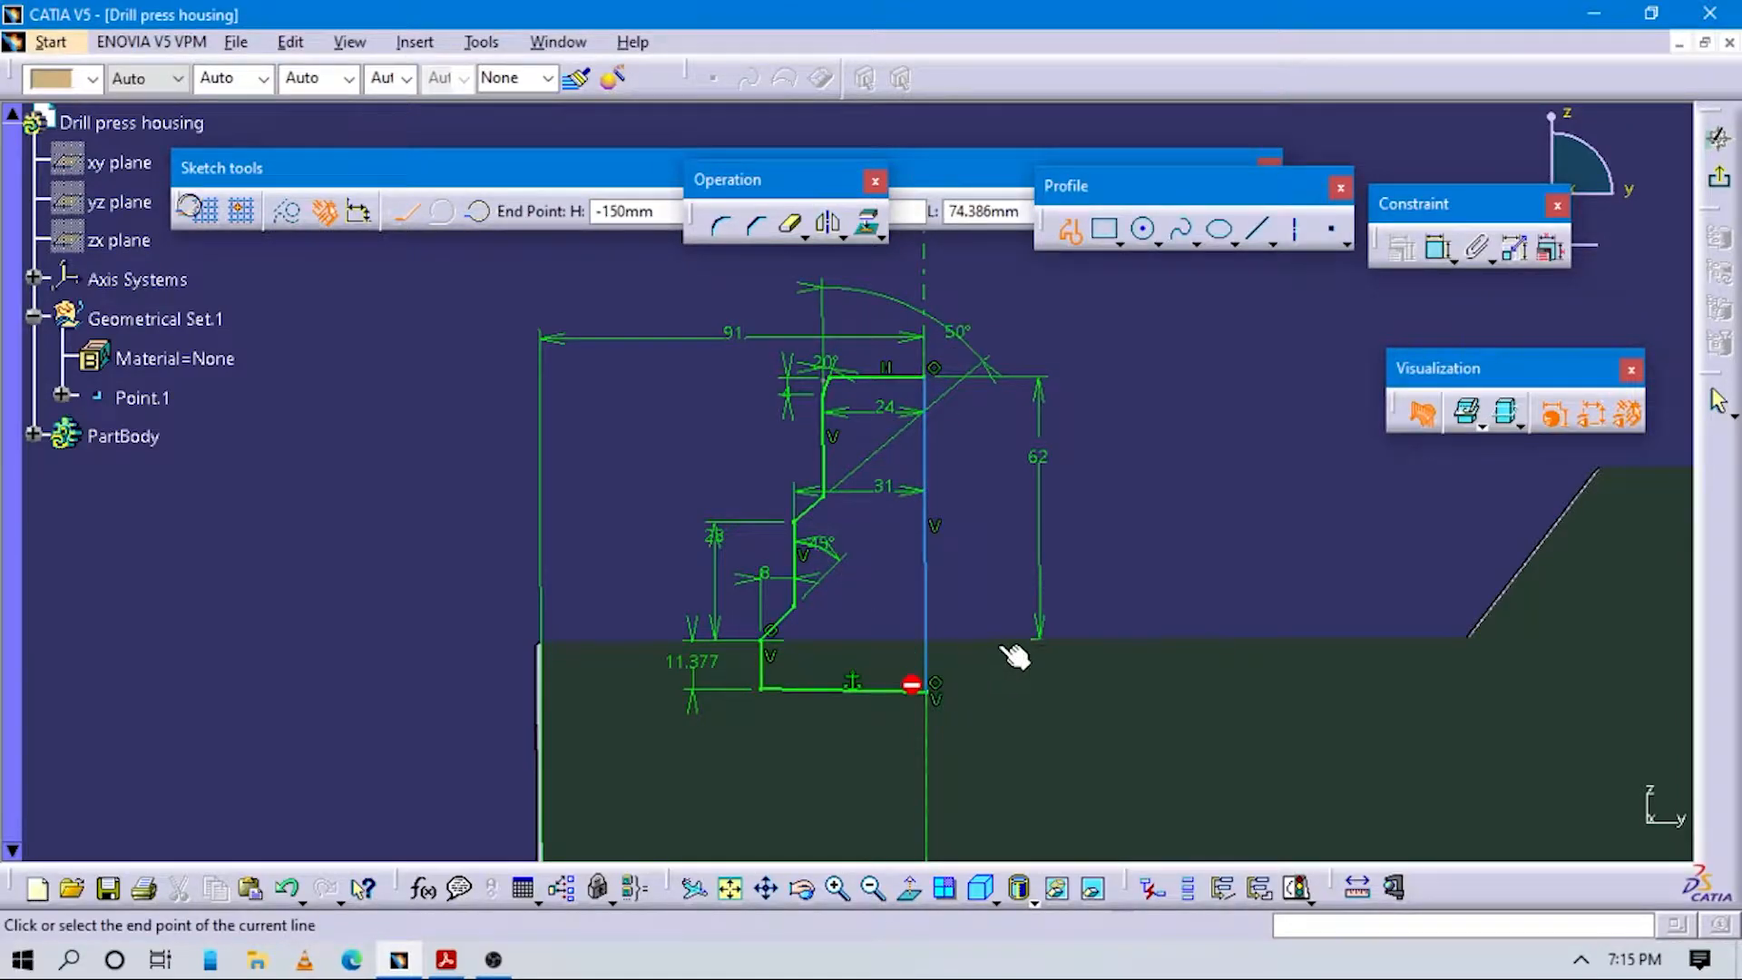
key("Escape")
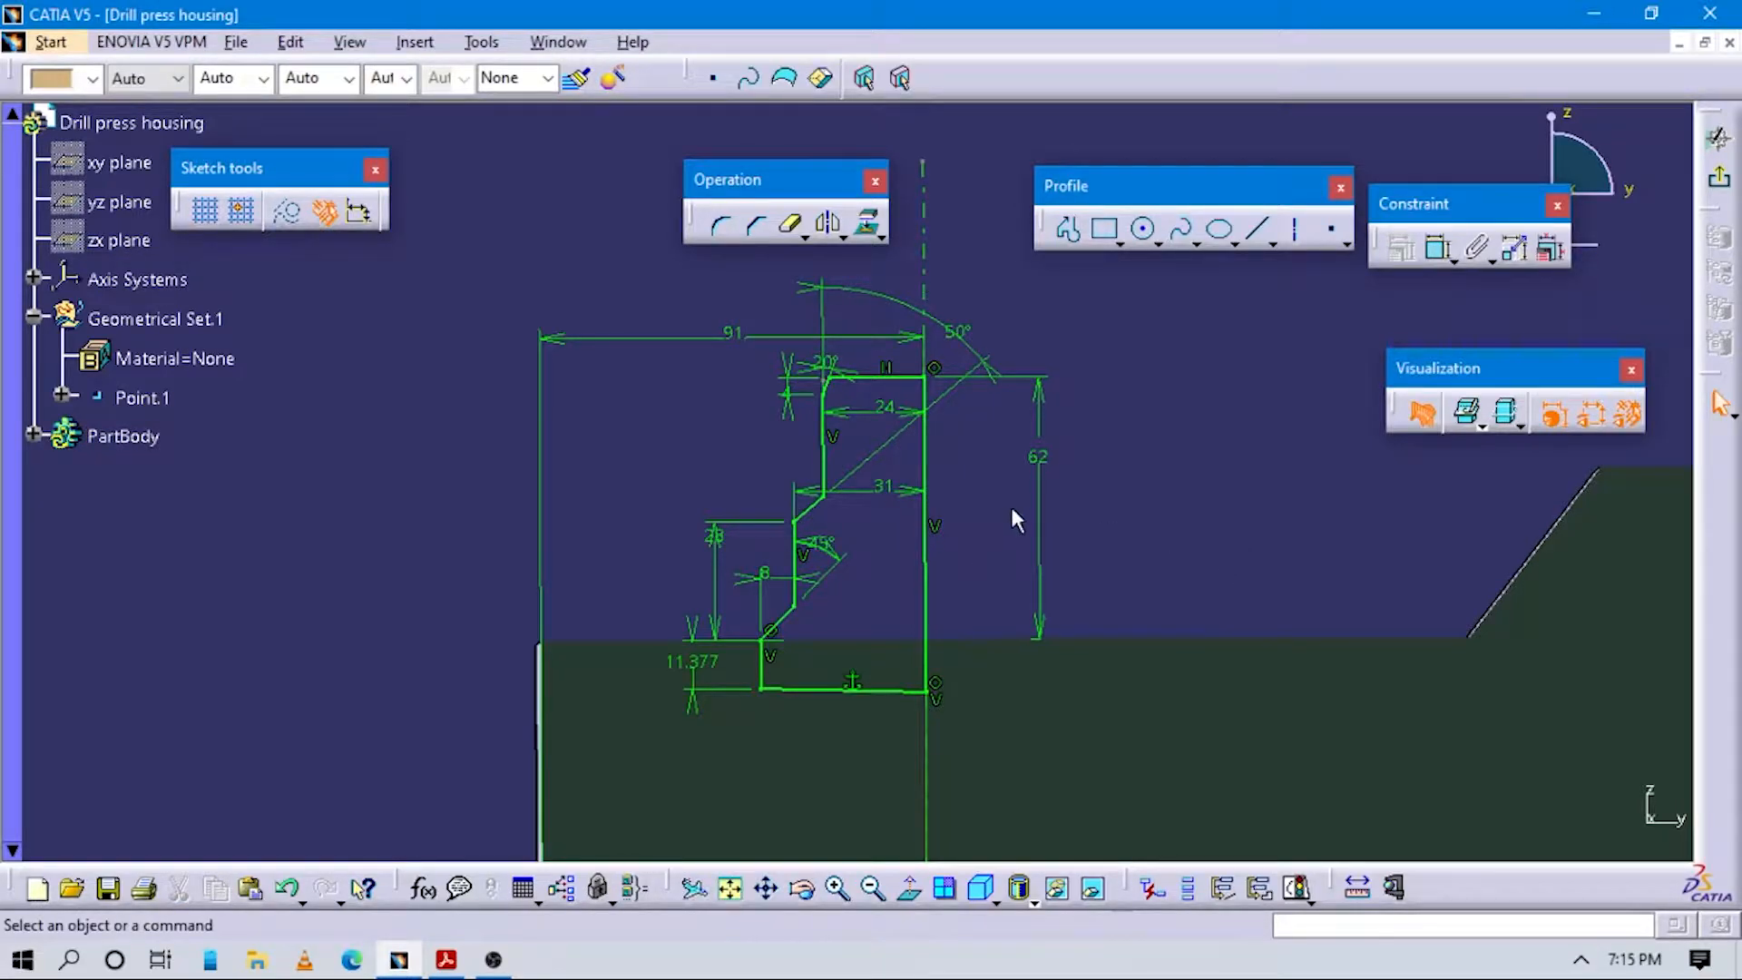
Exit the sketch and revolve the boss profile as a Shaft through 360deg about the sketch axis.
mouse_move(1054, 496)
middle_mouse_down()
mouse_move(1049, 595)
mouse_move(1119, 522)
middle_mouse_up()
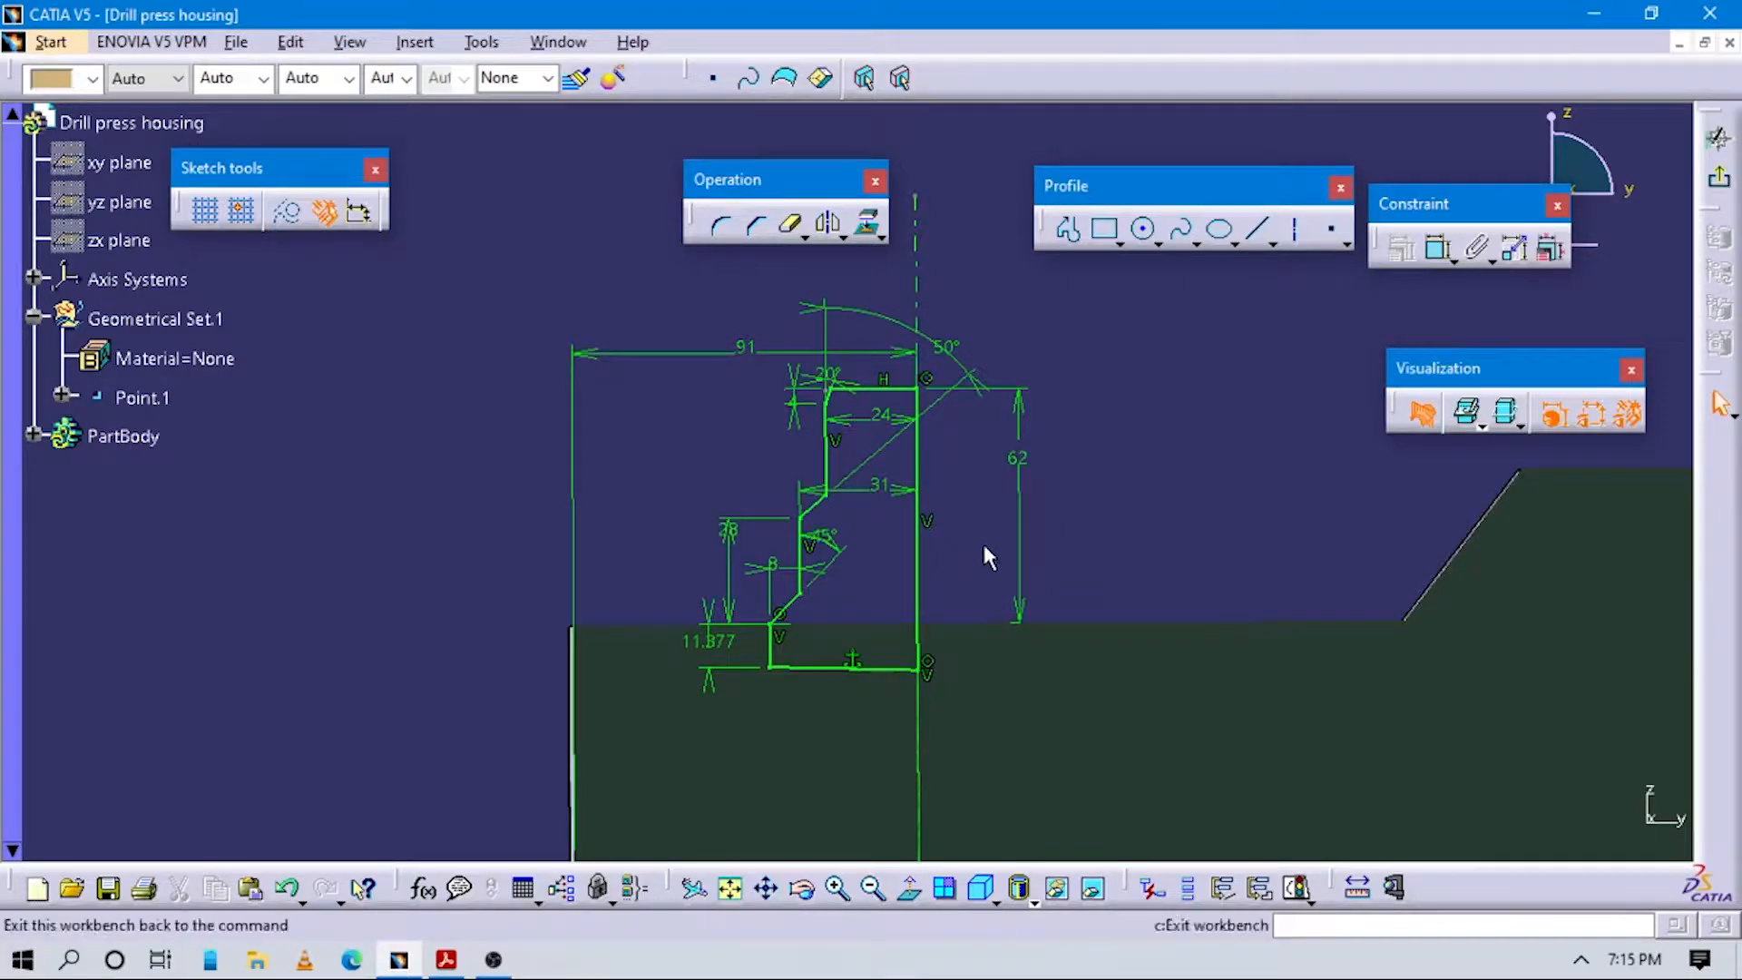
mouse_move(996, 602)
middle_mouse_down()
mouse_move(971, 611)
mouse_move(1061, 599)
middle_mouse_up()
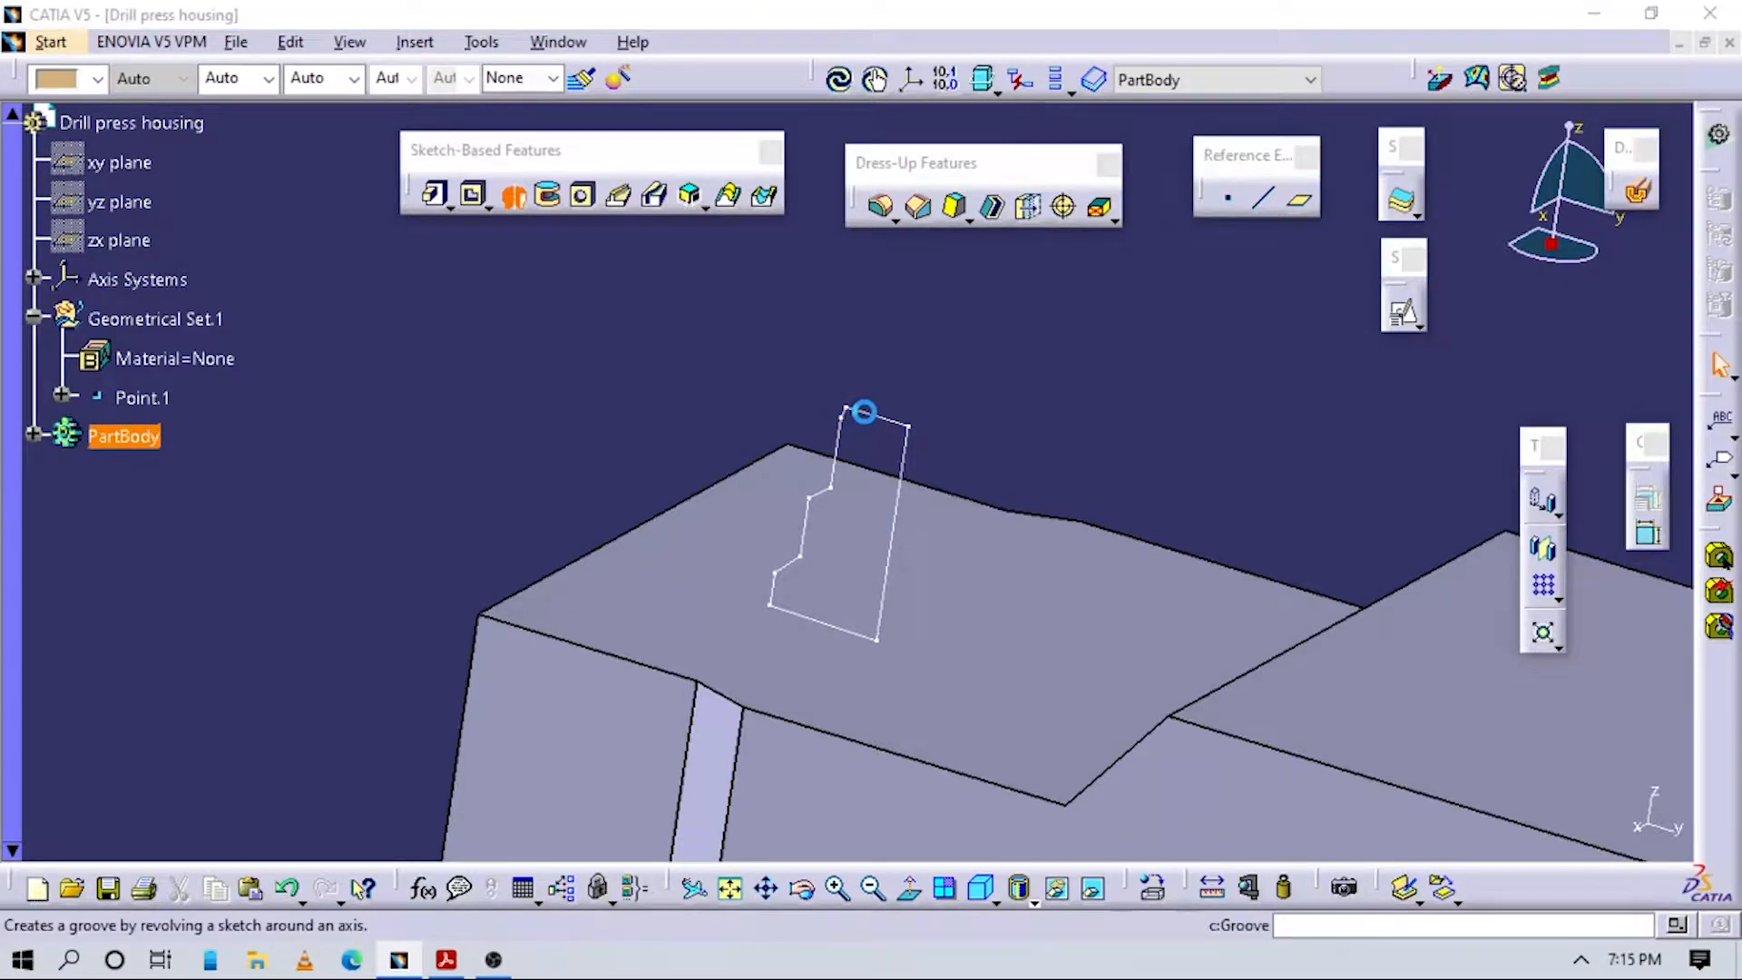
middle_click_drag(1013, 551, 1008, 480)
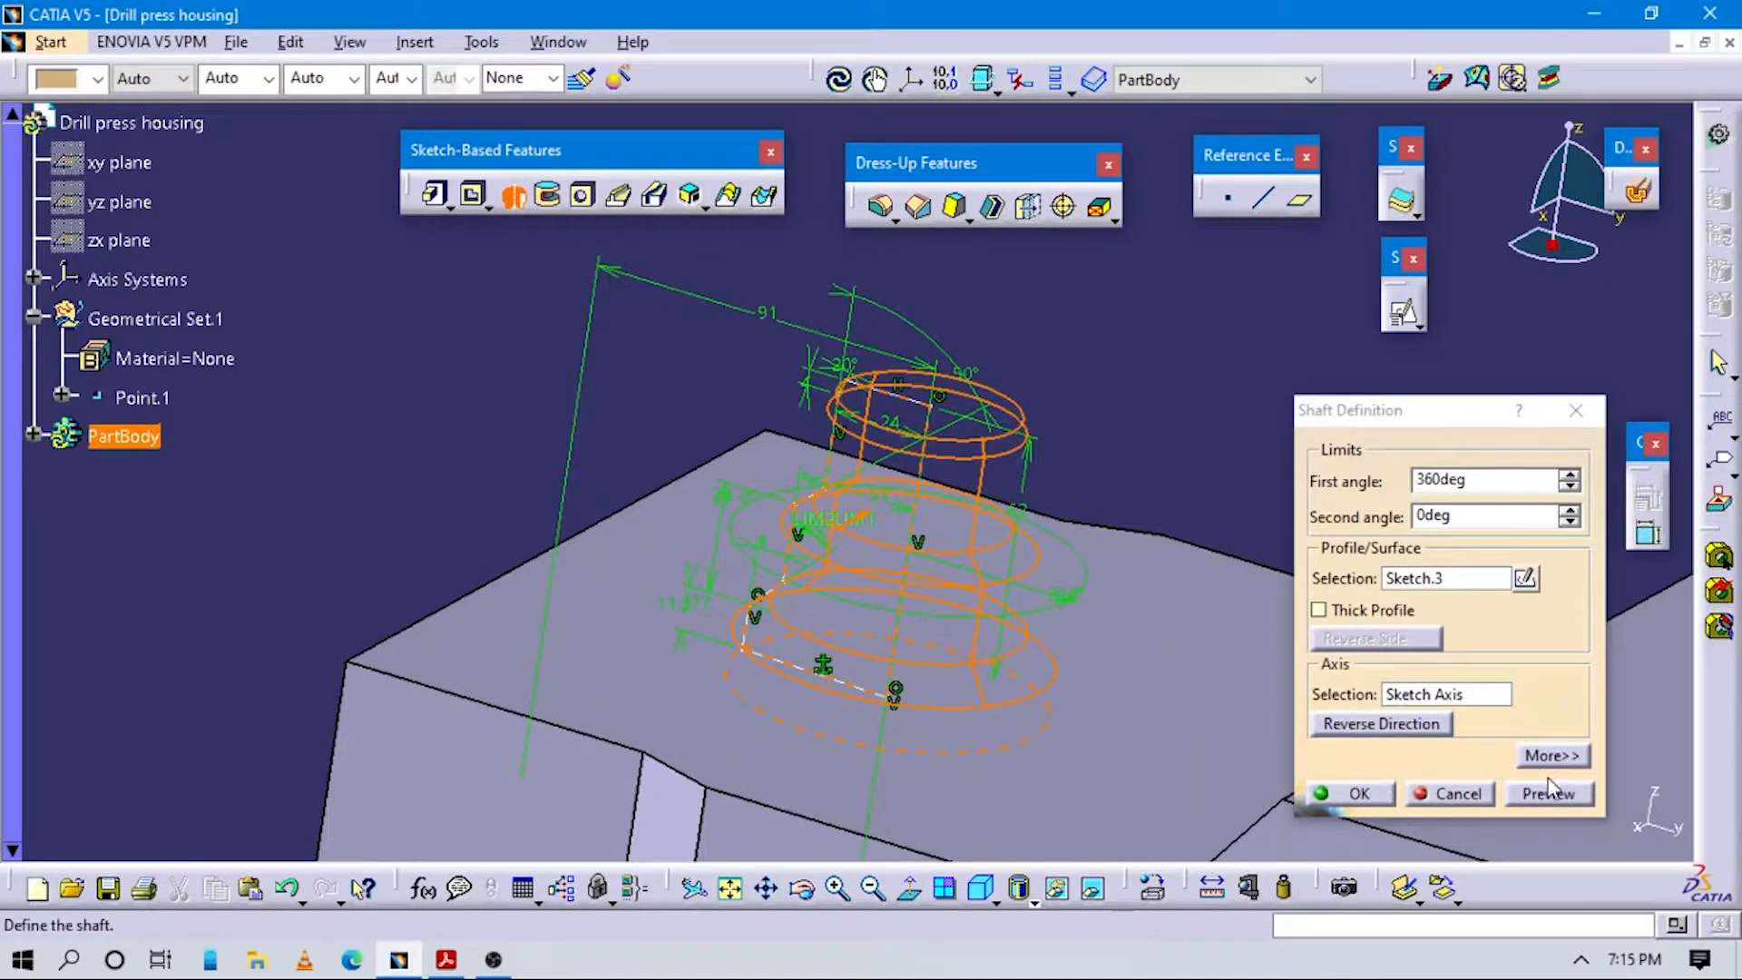
left_click(1352, 794)
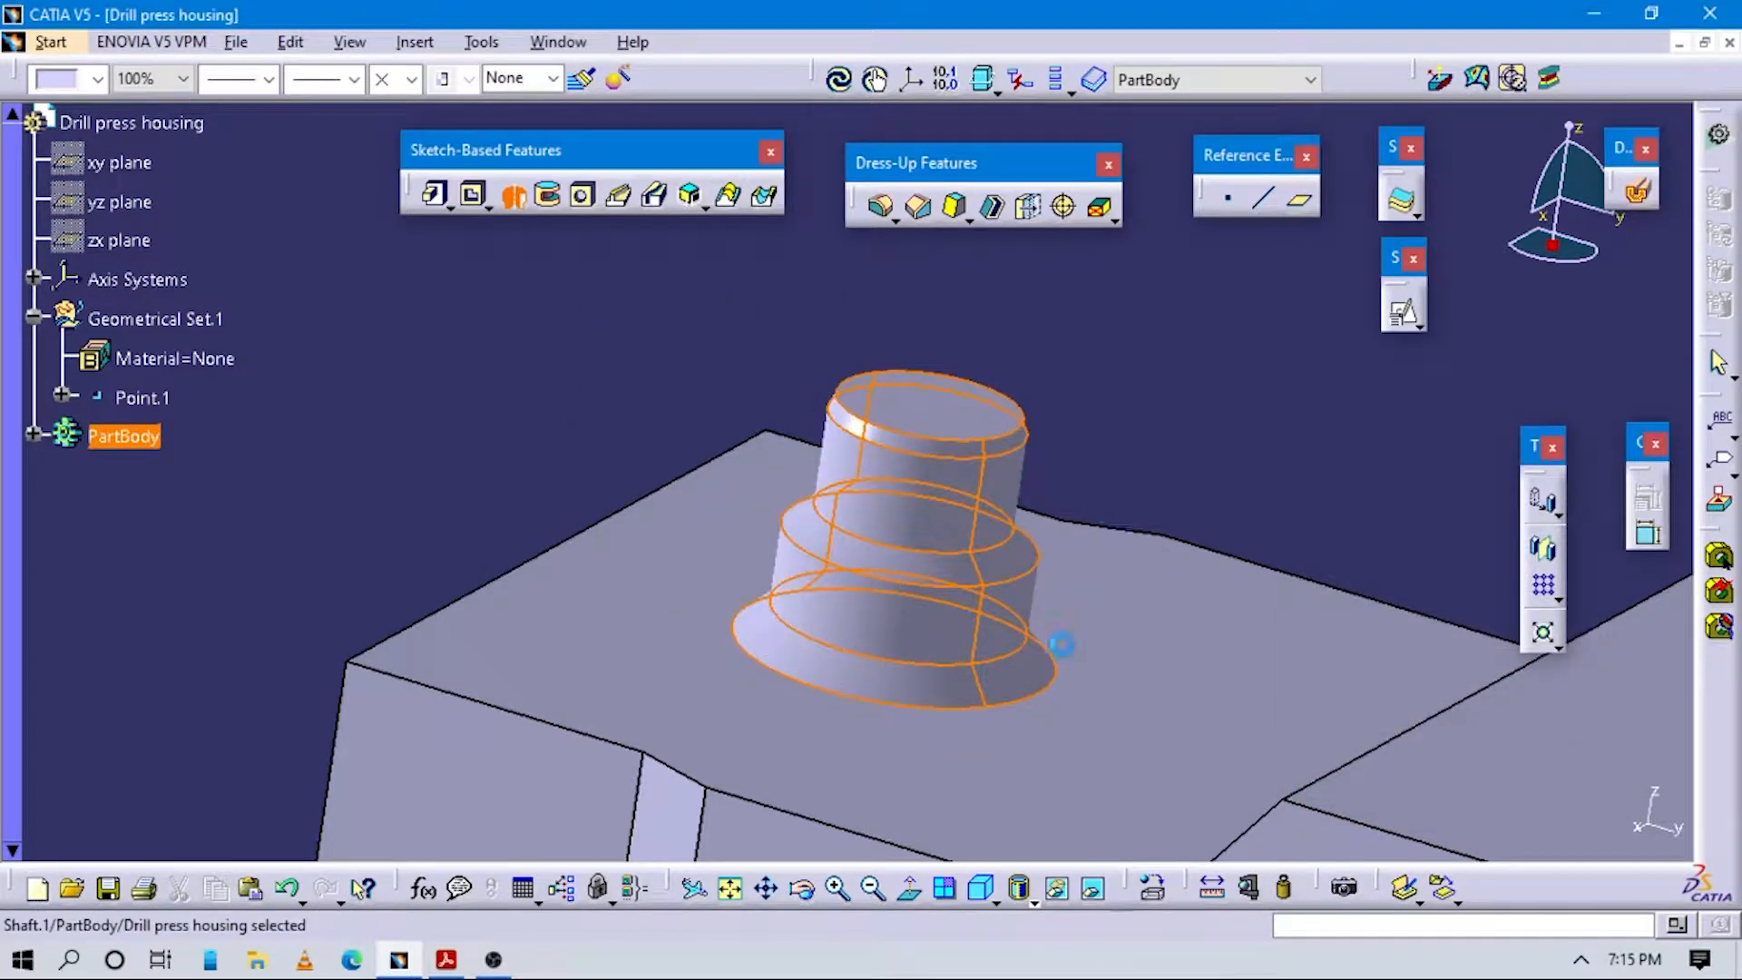
Examine the new boss, then study the drawing's Section view B-B and the curved top profile in Section cut A-A.
middle_click_drag(1043, 599, 1088, 331)
mouse_move(1024, 378)
middle_mouse_down()
mouse_move(887, 615)
mouse_move(472, 632)
mouse_move(221, 693)
mouse_move(590, 662)
mouse_move(1216, 412)
mouse_move(1107, 633)
mouse_move(887, 493)
mouse_move(862, 661)
mouse_move(1019, 587)
mouse_move(573, 718)
mouse_move(798, 602)
mouse_move(847, 762)
middle_mouse_up()
left_click(446, 959)
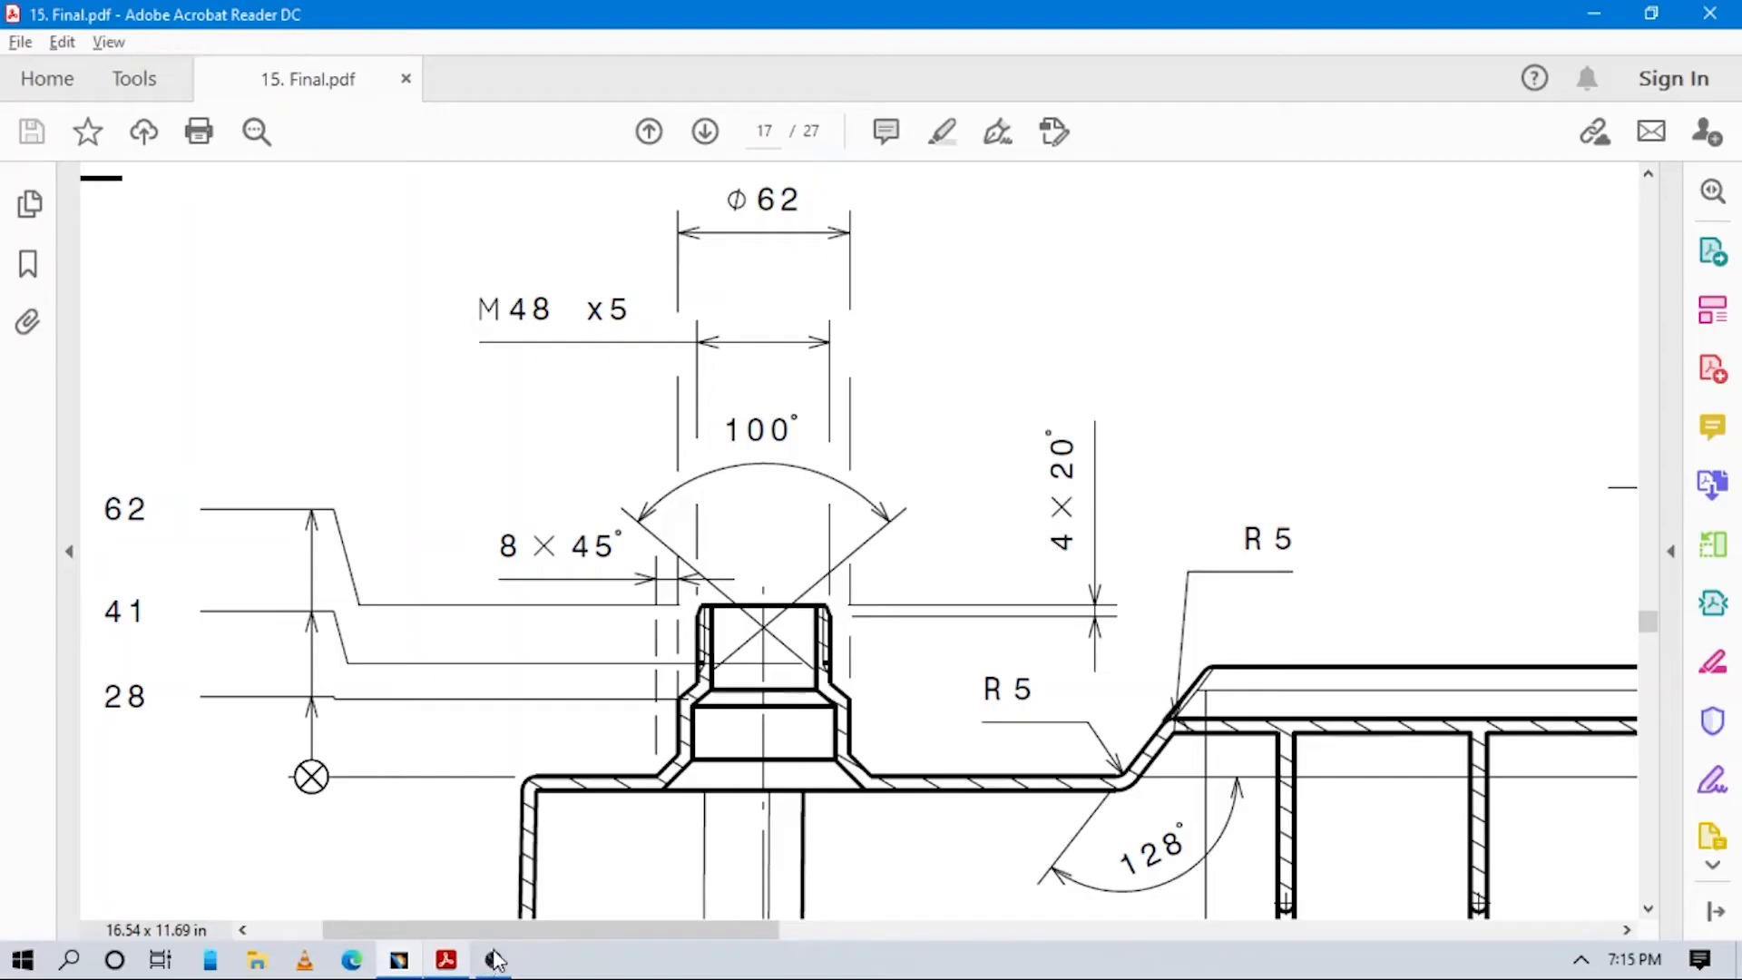
scroll(913, 591, "down", 3)
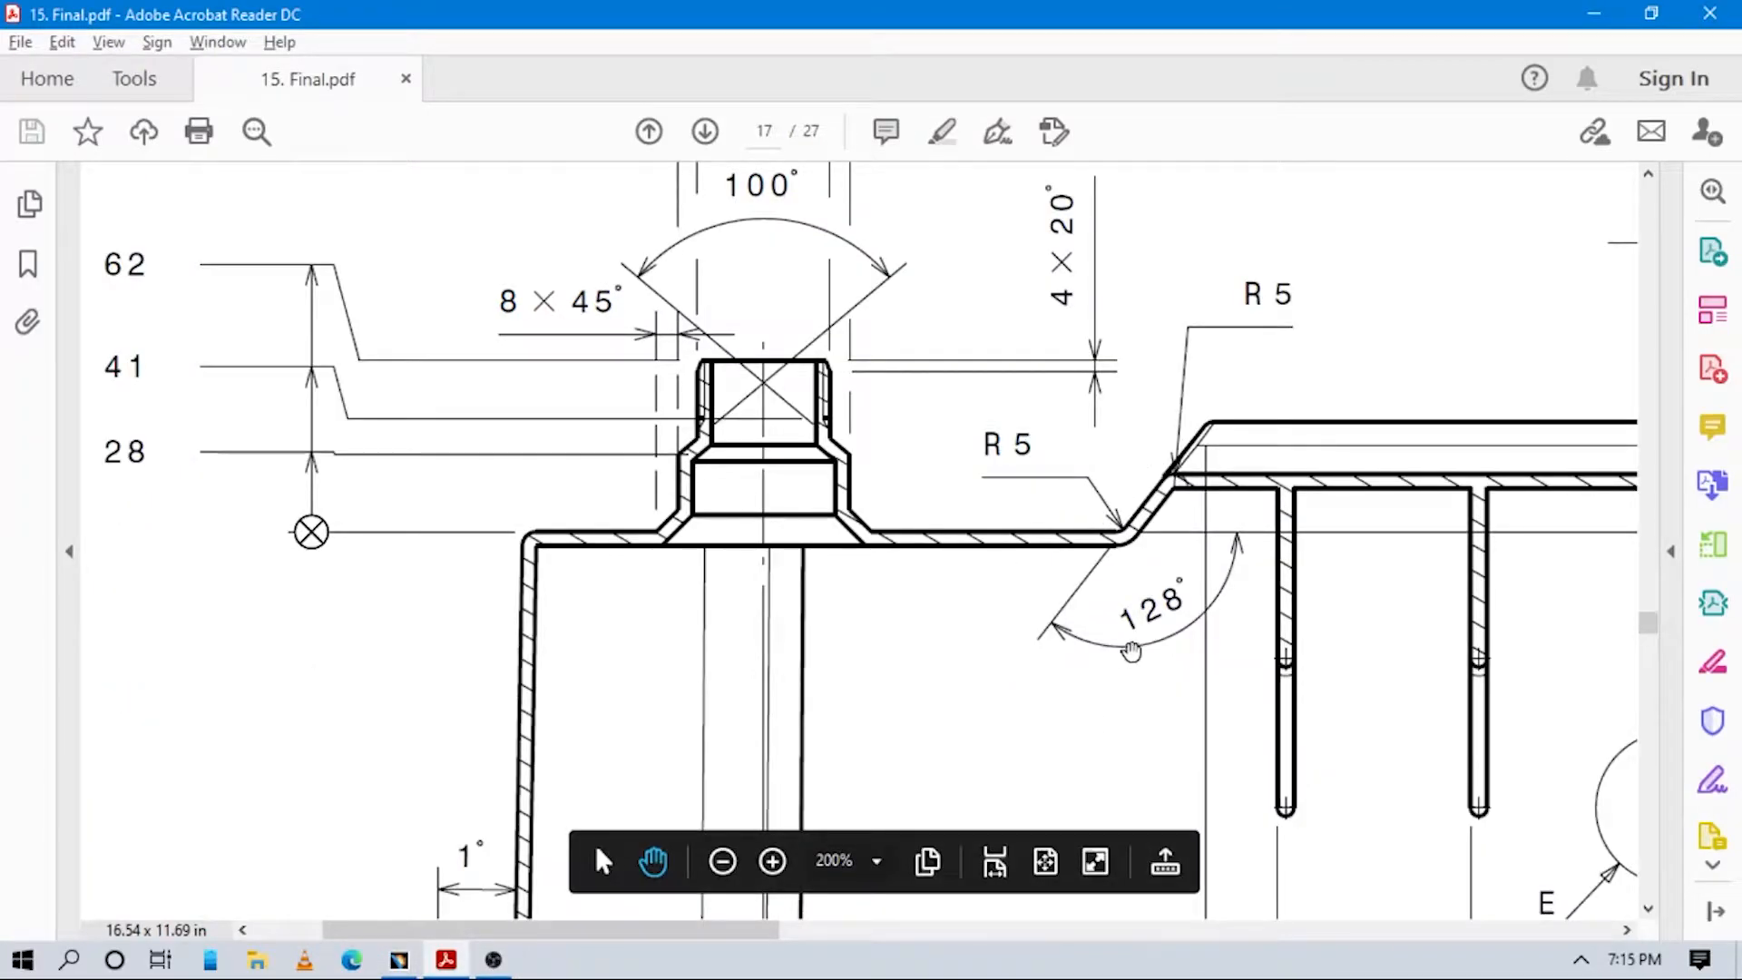
scroll(1141, 608, "down", 3, "ctrl")
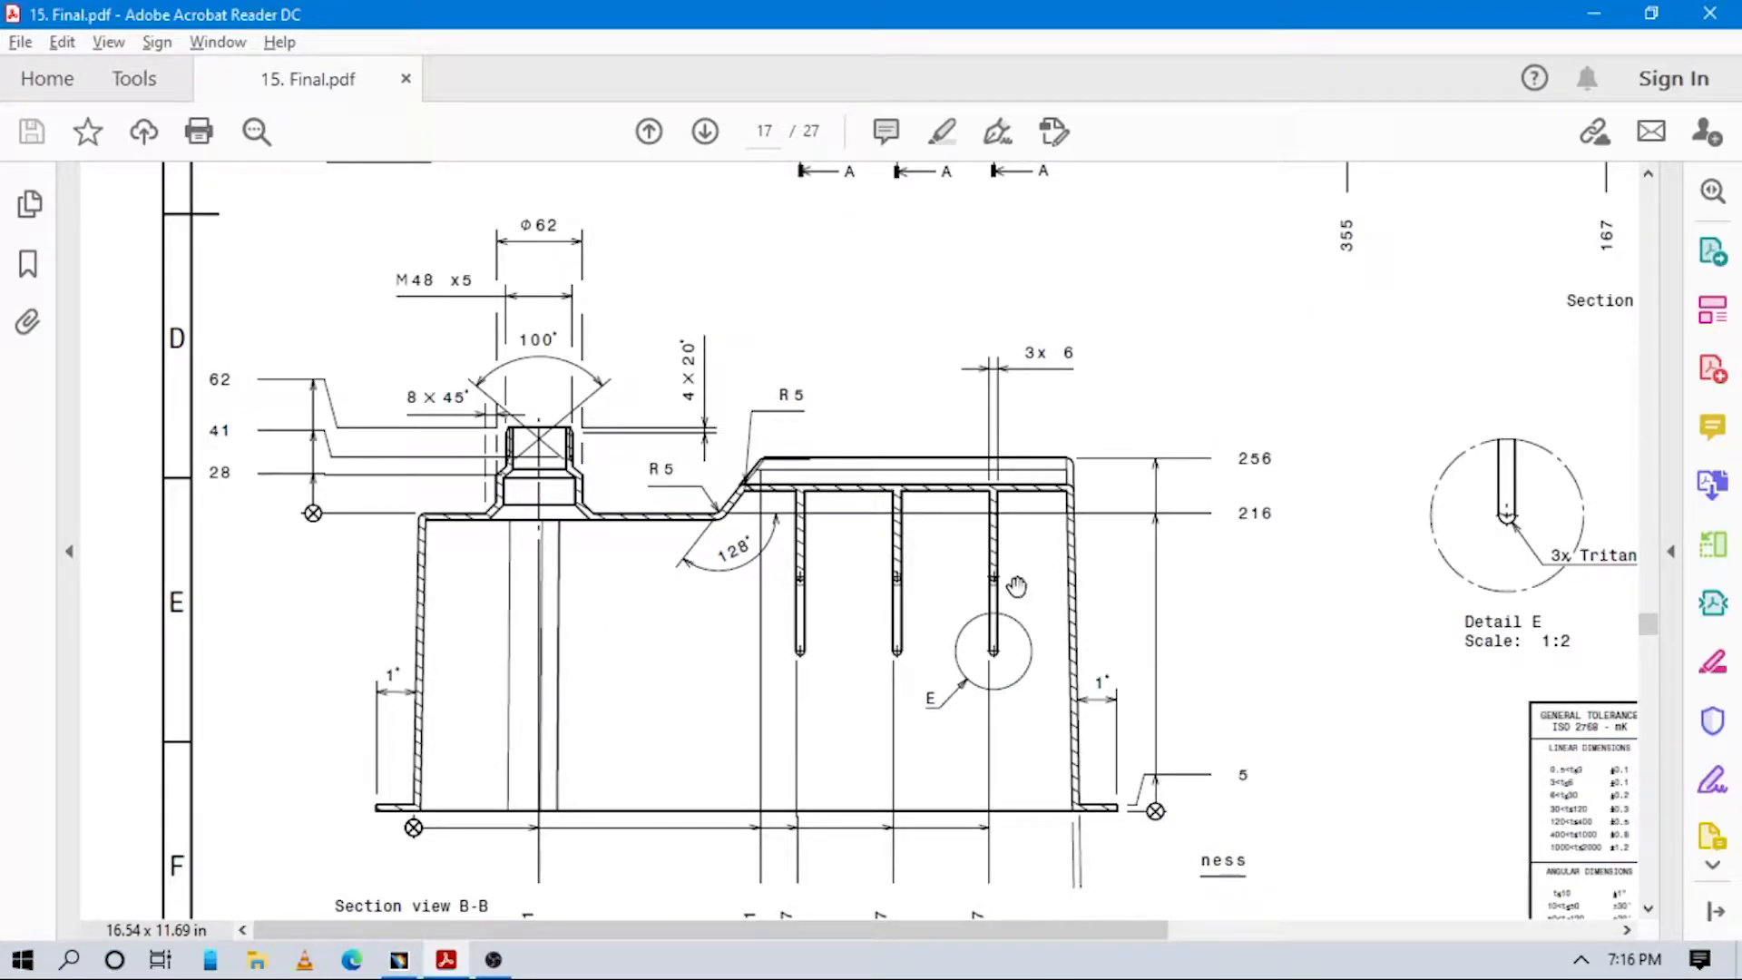
left_click_drag(1266, 486, 1017, 672)
left_click_drag(1186, 478, 960, 734)
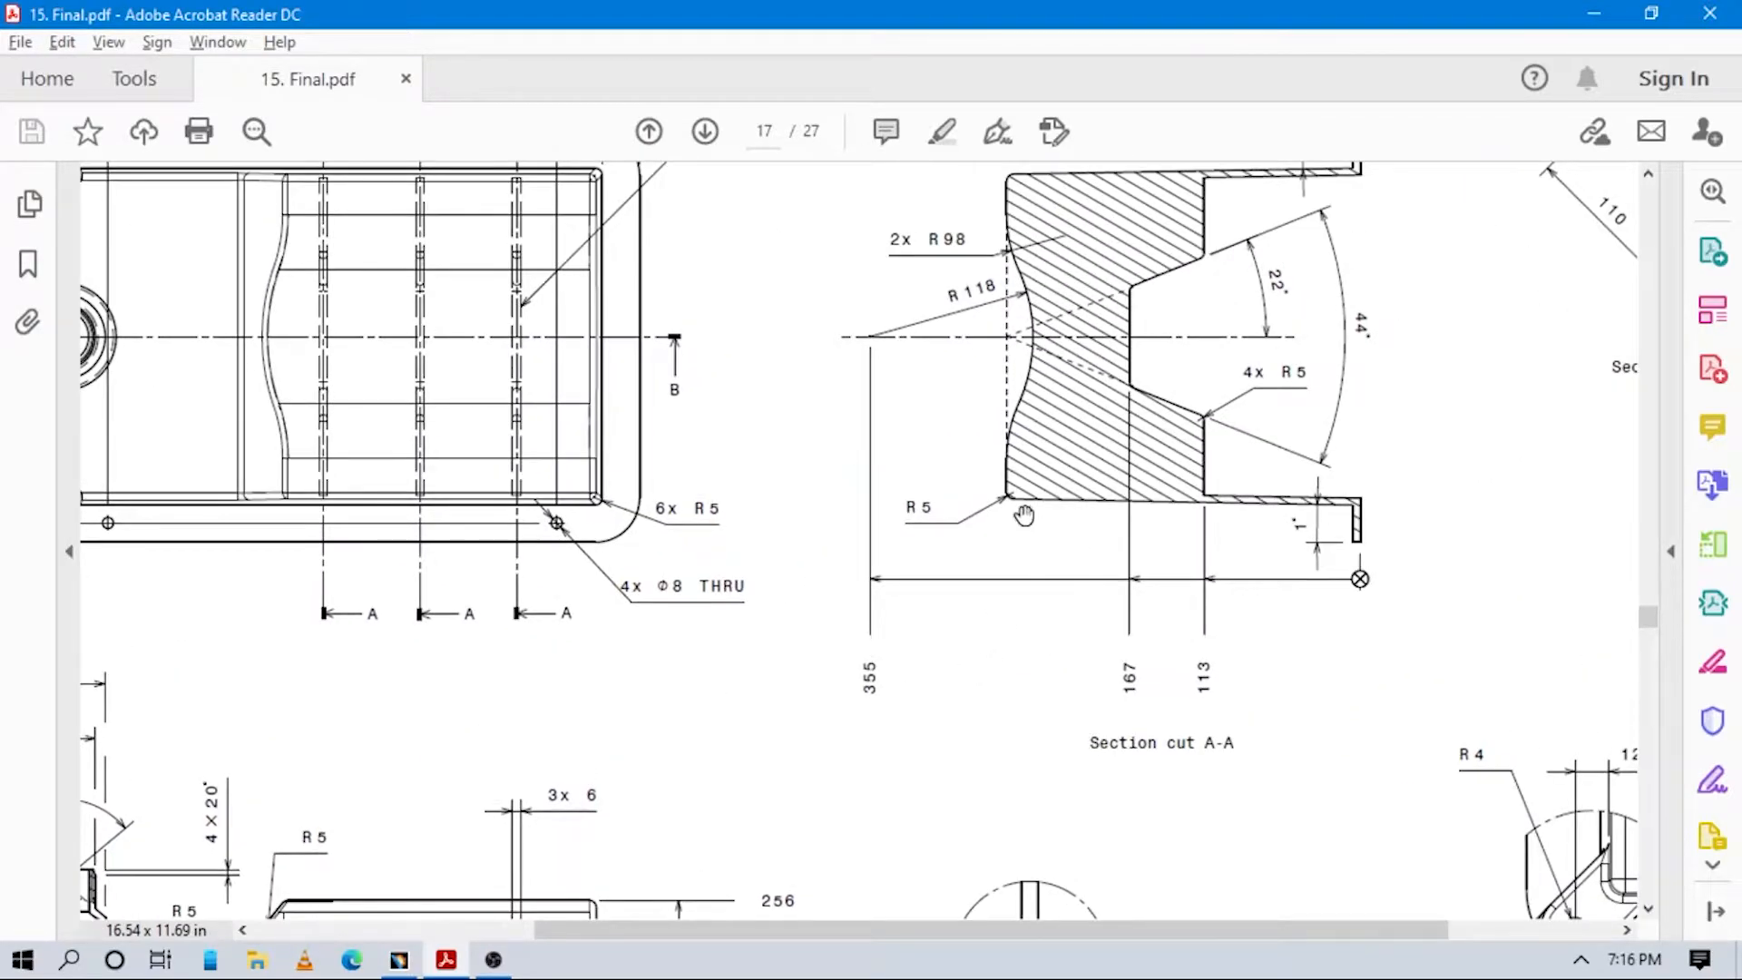
left_click_drag(1026, 533, 1119, 666)
key("alt+Tab")
Create a positioned sketch on the end face of the base solid's raised block, with implicit origin and orientation.
middle_click_drag(1088, 472, 1039, 798)
left_click(980, 888)
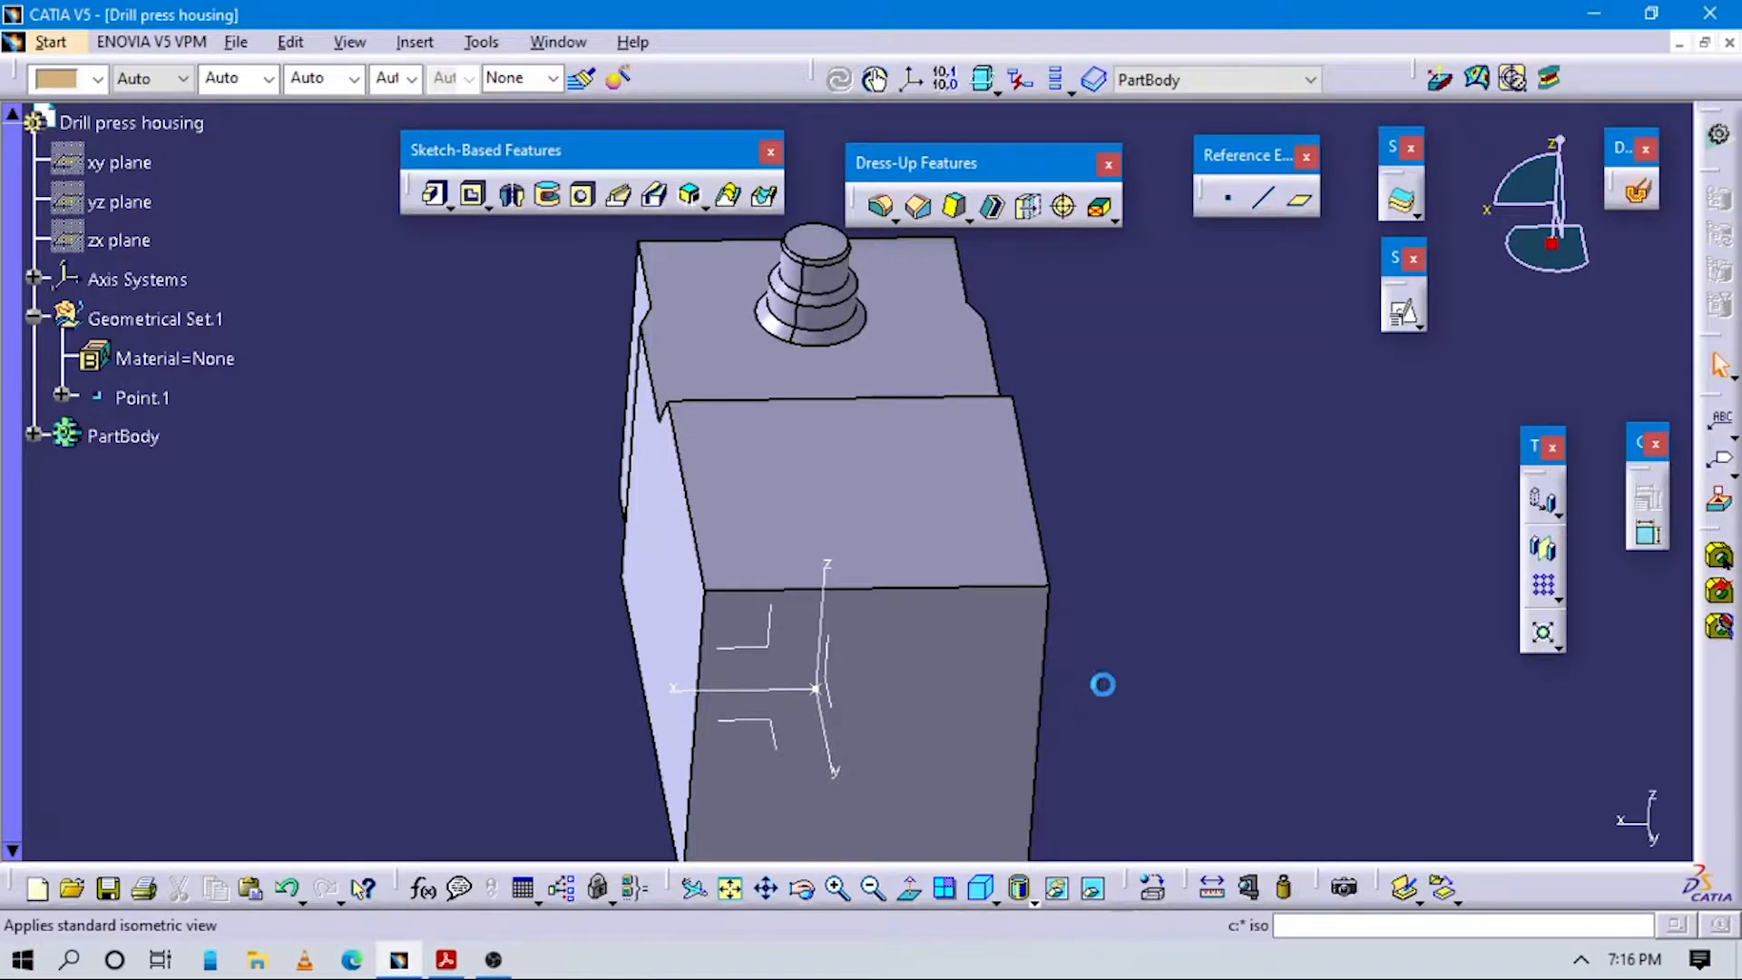
middle_click_drag(1120, 690, 966, 674)
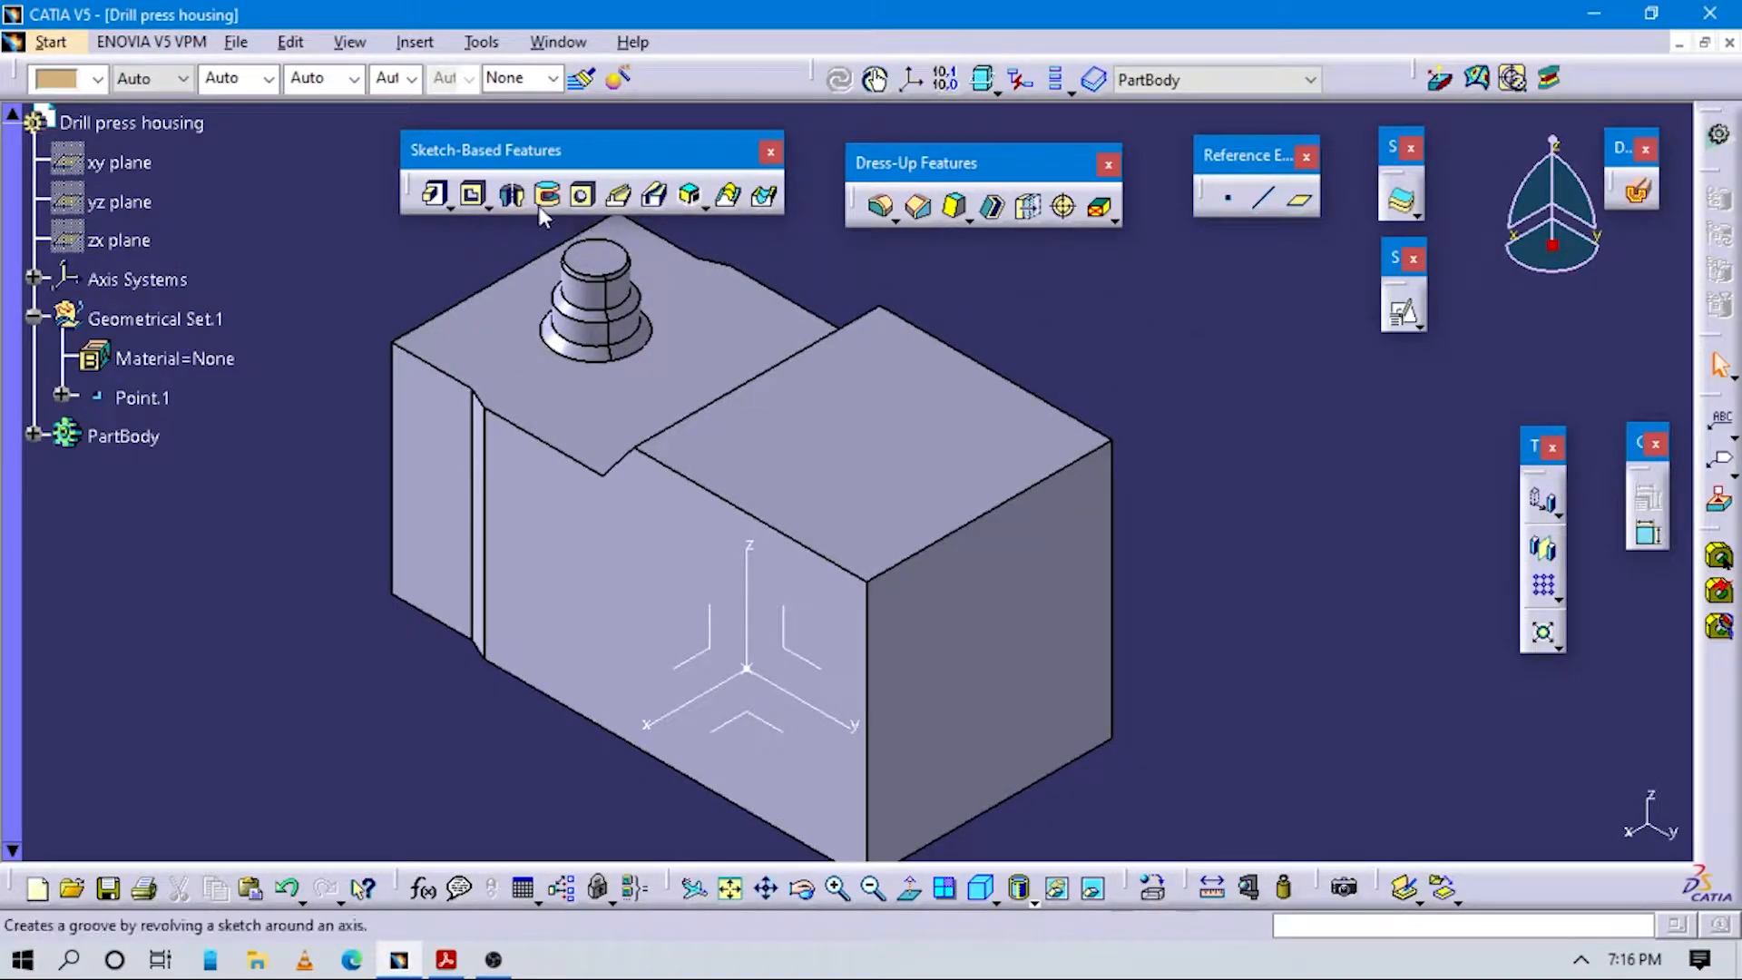
left_click(1402, 313)
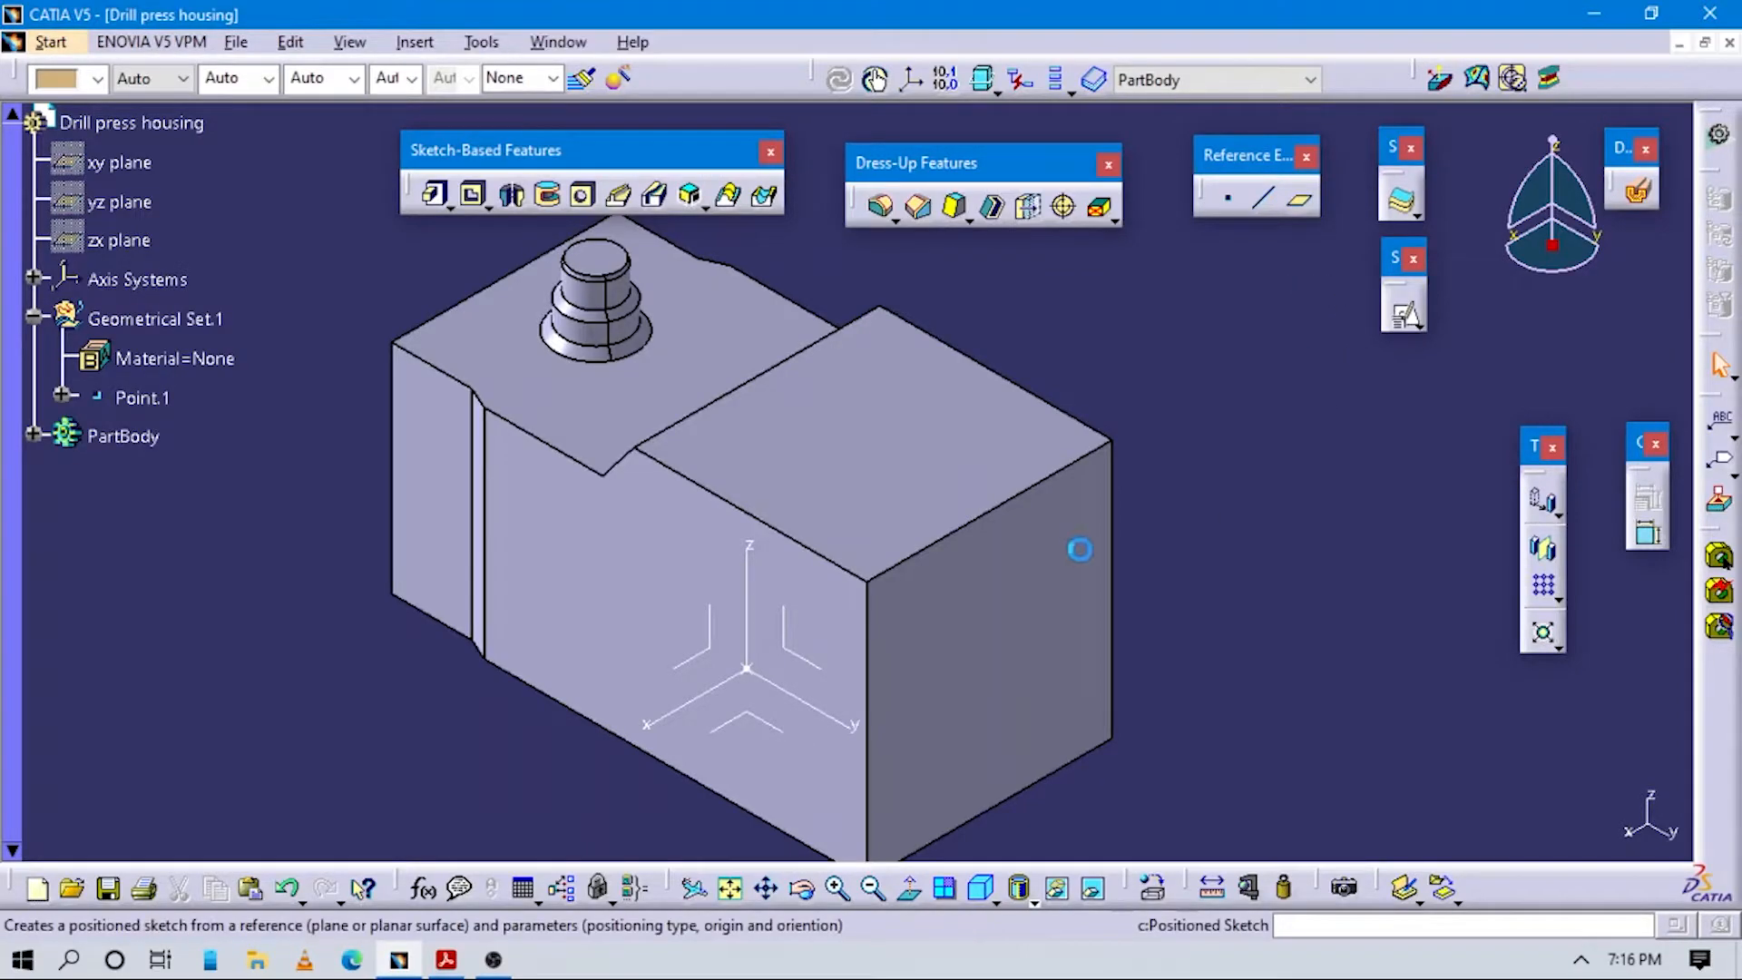
left_click(1016, 567)
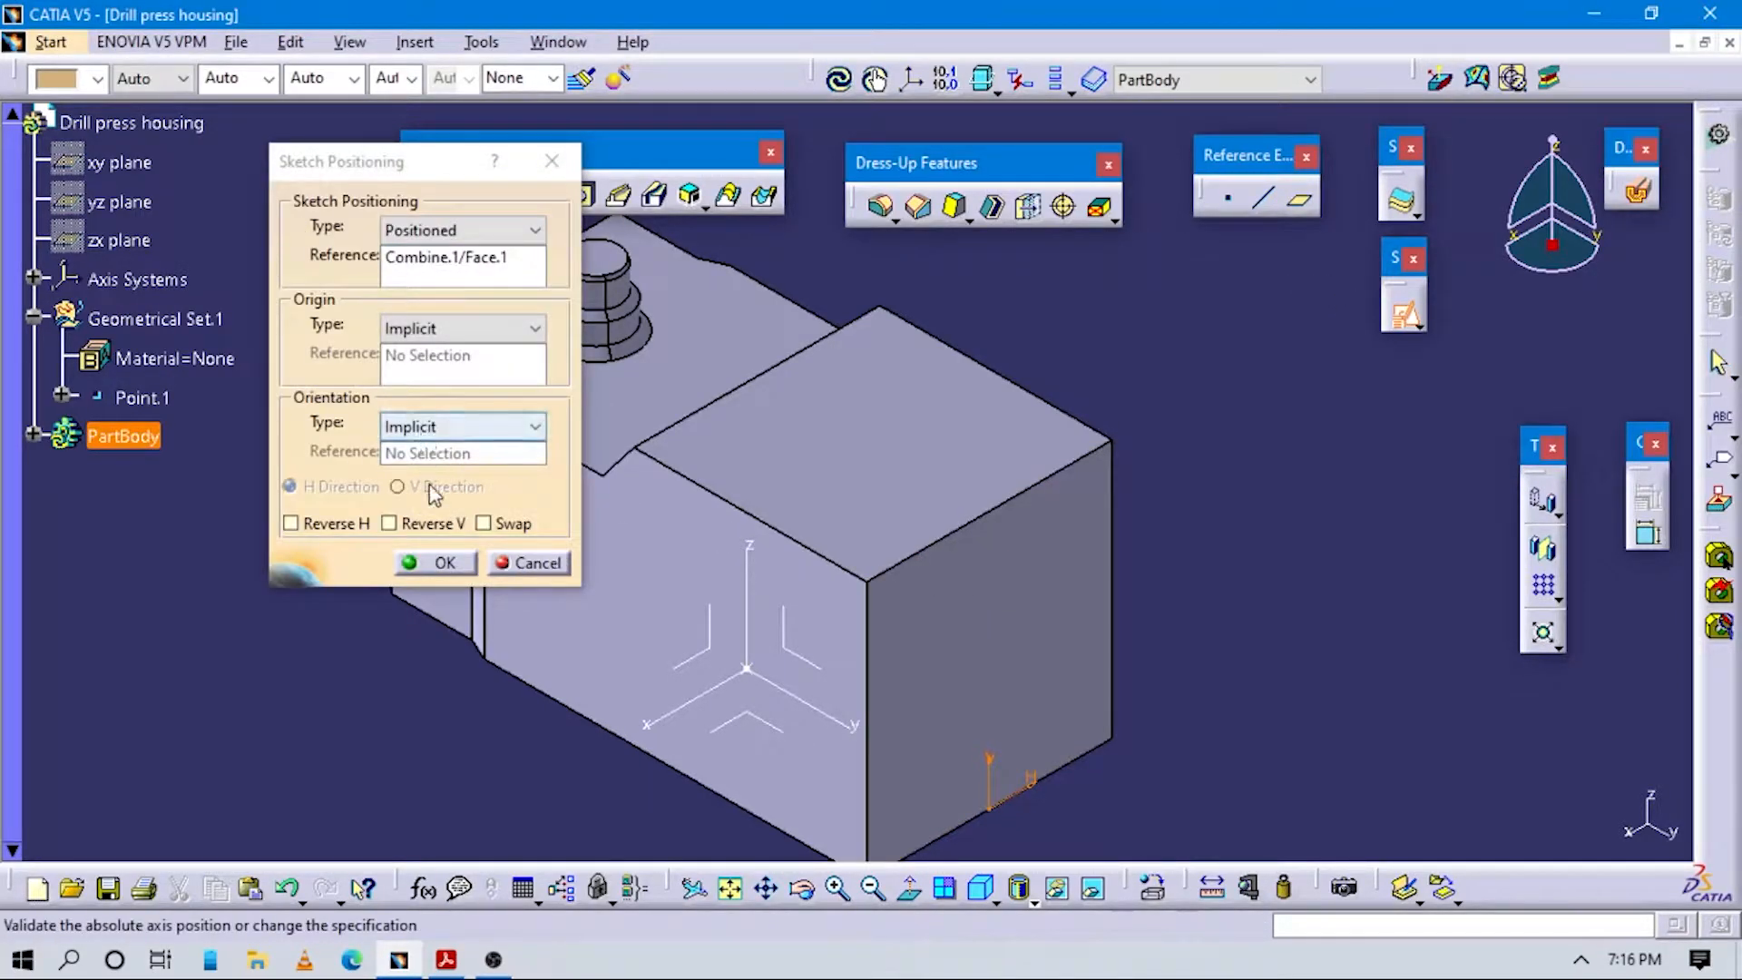
left_click(426, 562)
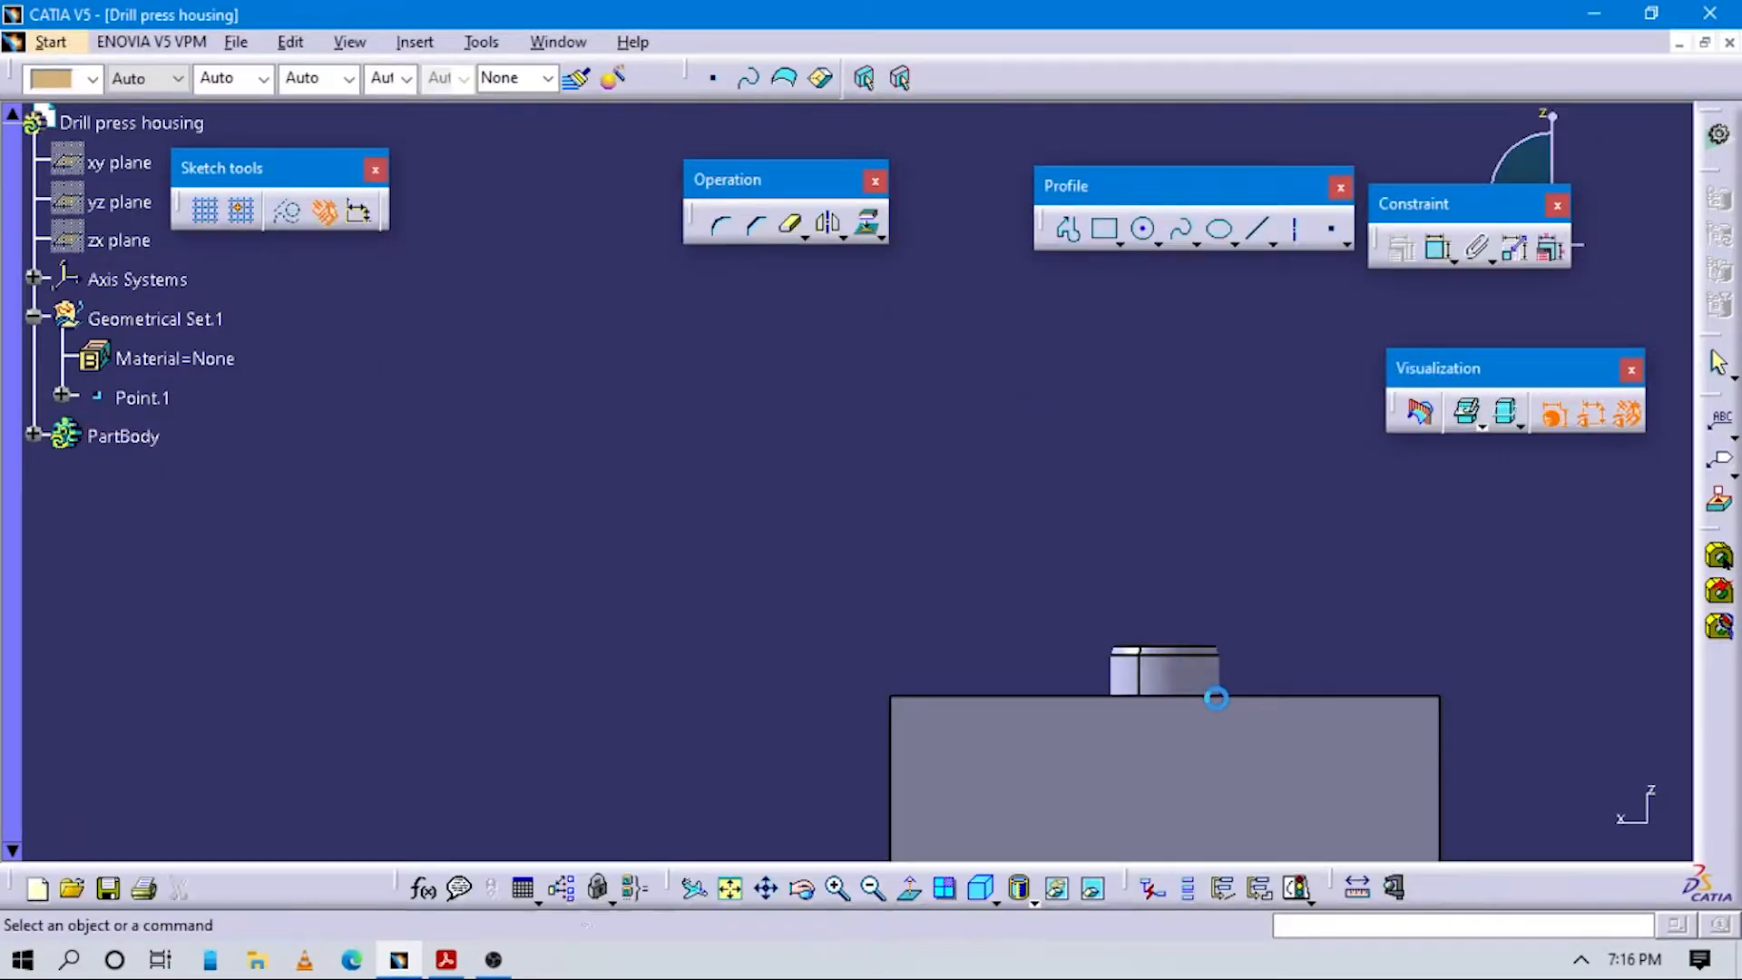
middle_click_drag(876, 476, 777, 401)
middle_click_drag(849, 641, 934, 617)
left_click(906, 688)
Consult the arcs in Section cut A-A, then draw a circle about 224 mm in diameter above the solid, centred on the vertical axis.
key("alt+Tab")
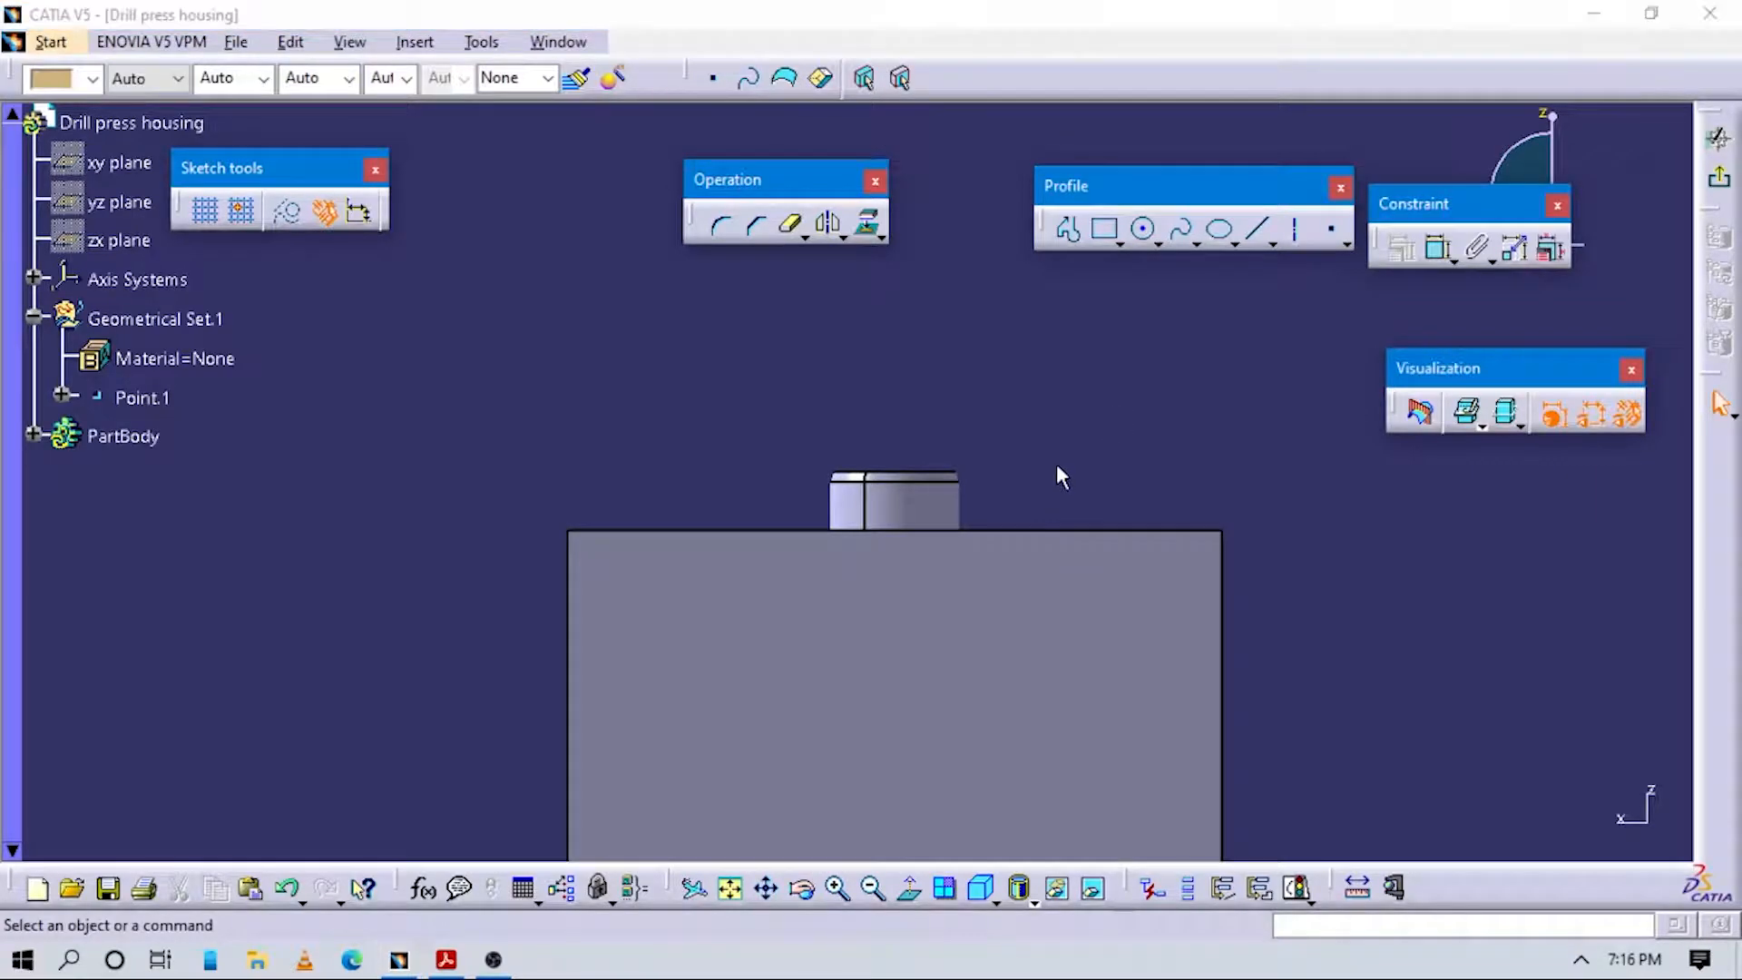
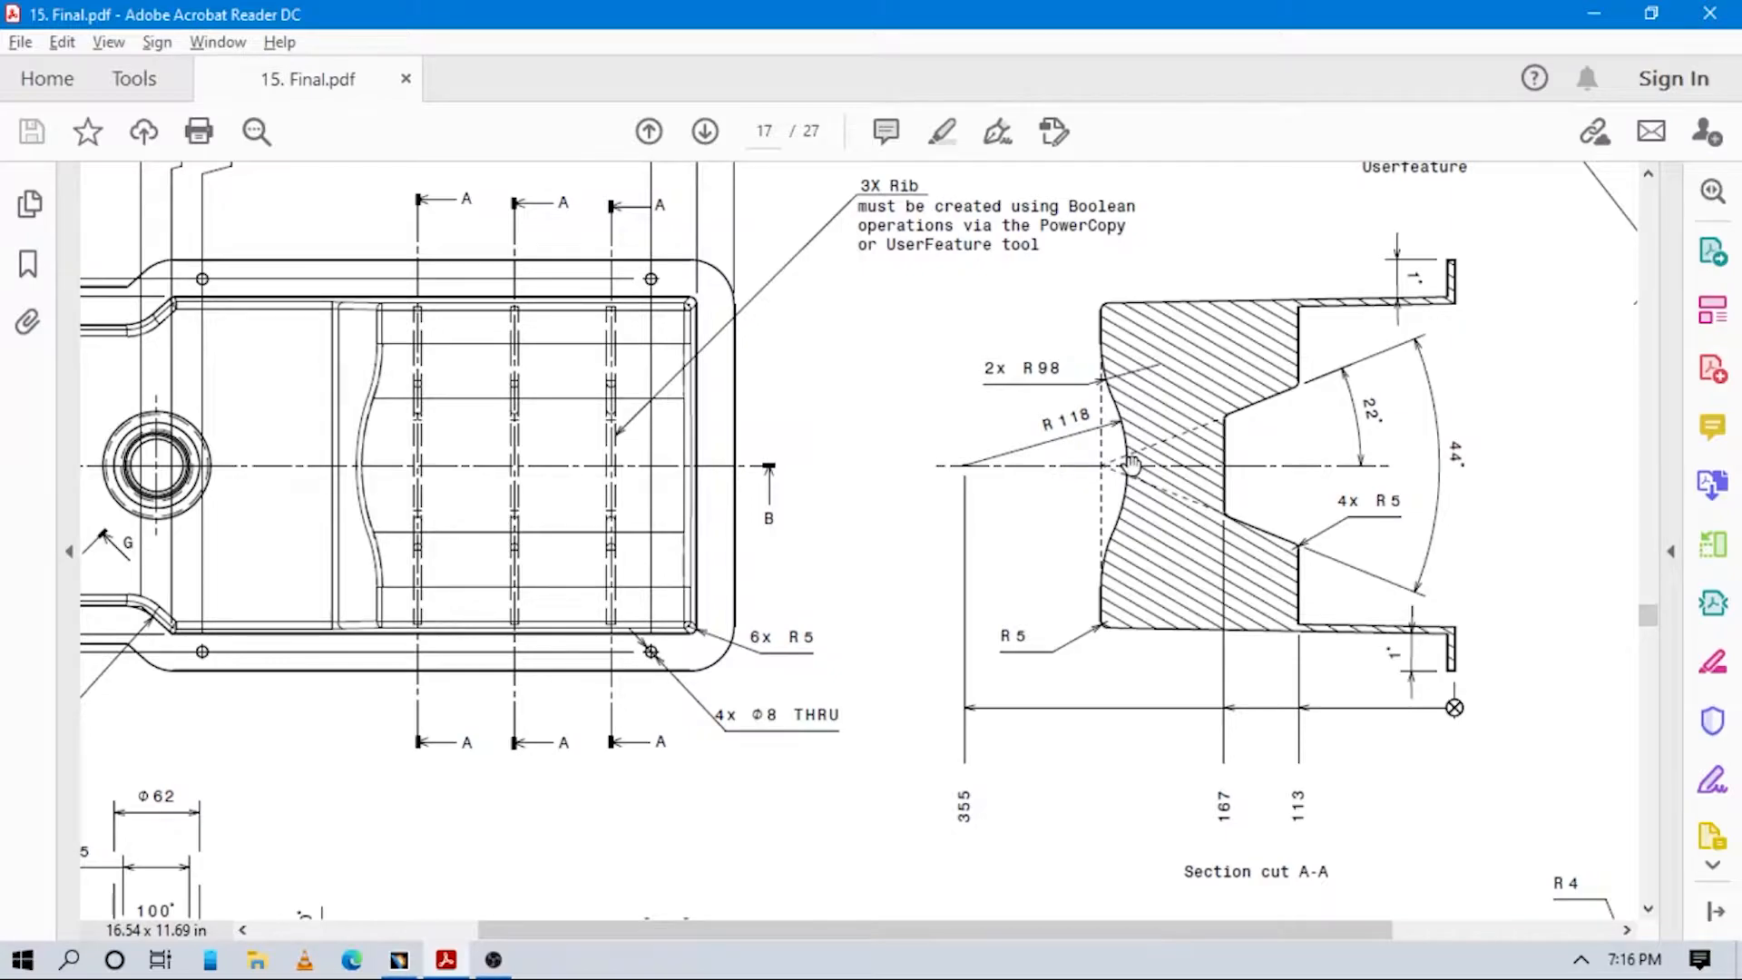
key("alt+Tab")
middle_click_drag(1050, 504, 1112, 548)
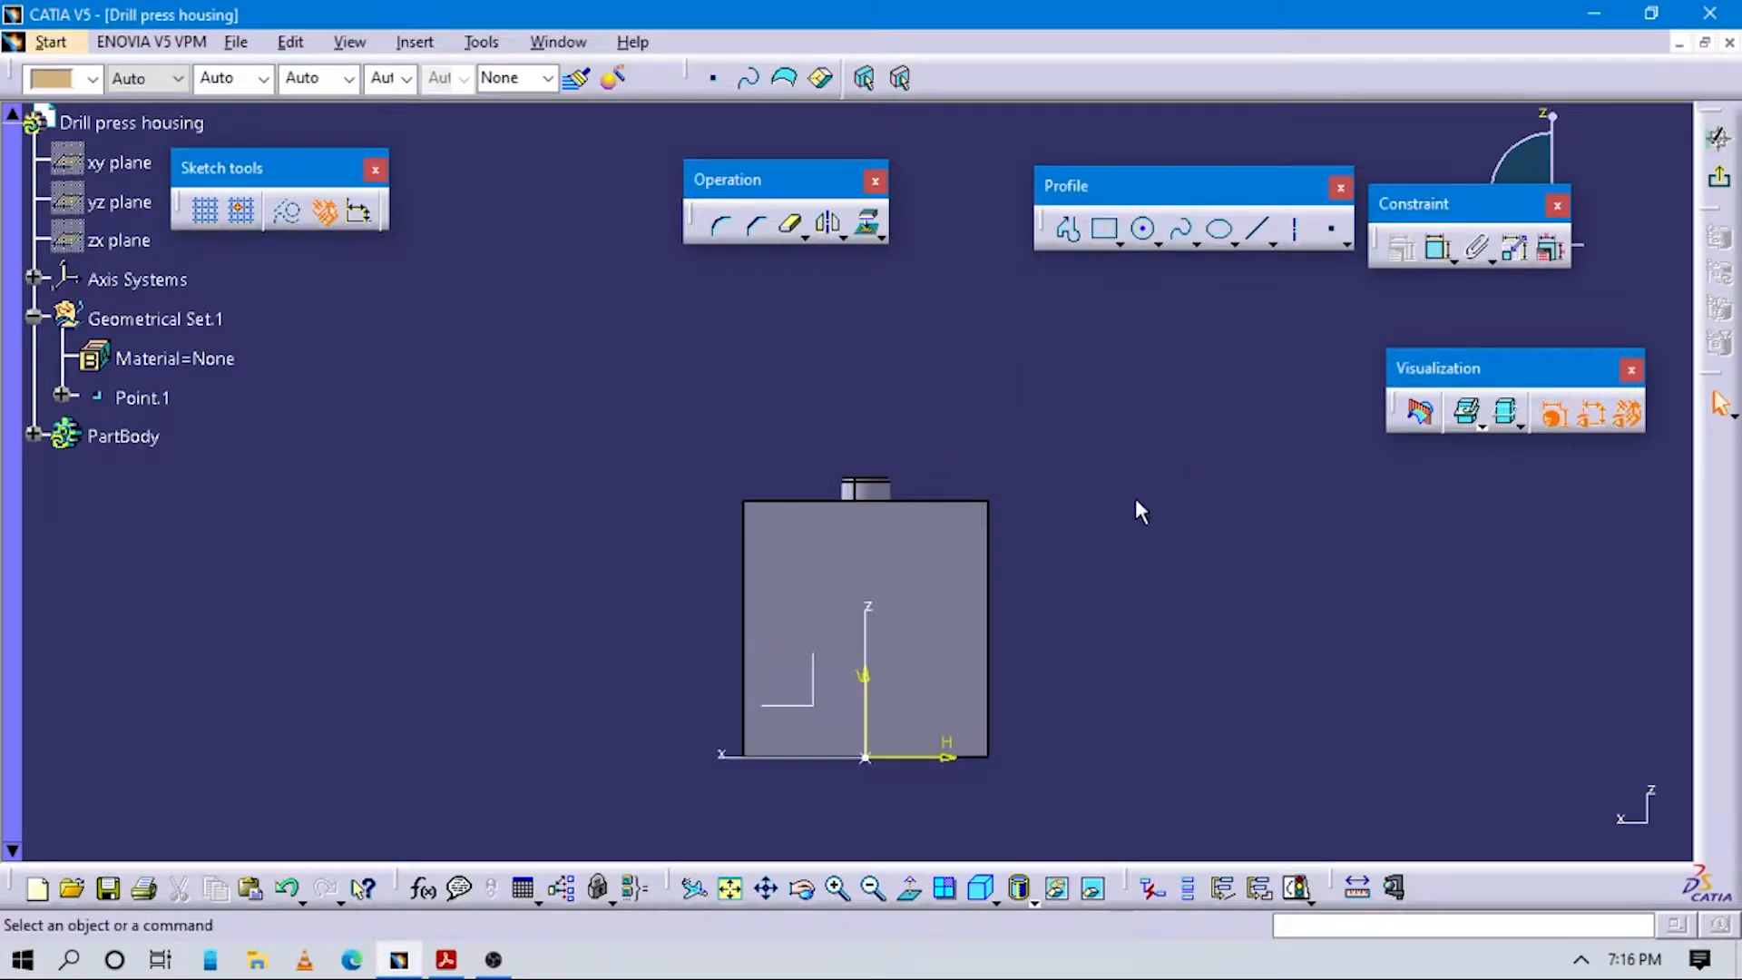
left_click(1142, 228)
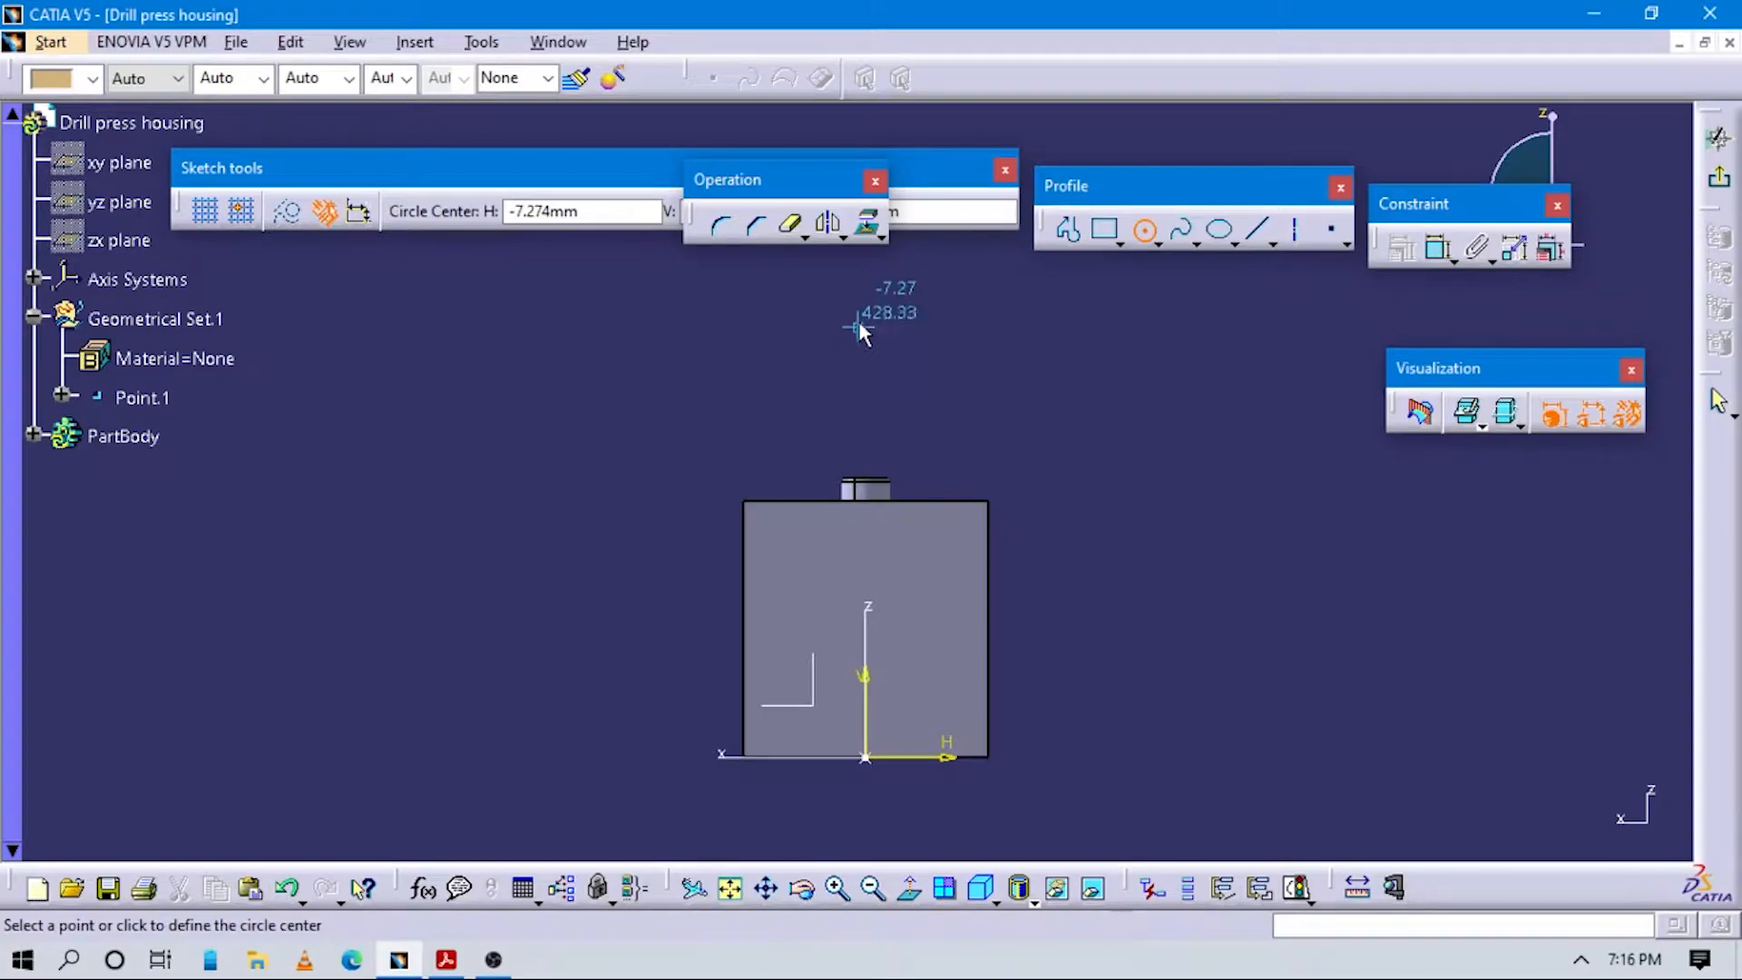
left_click(863, 308)
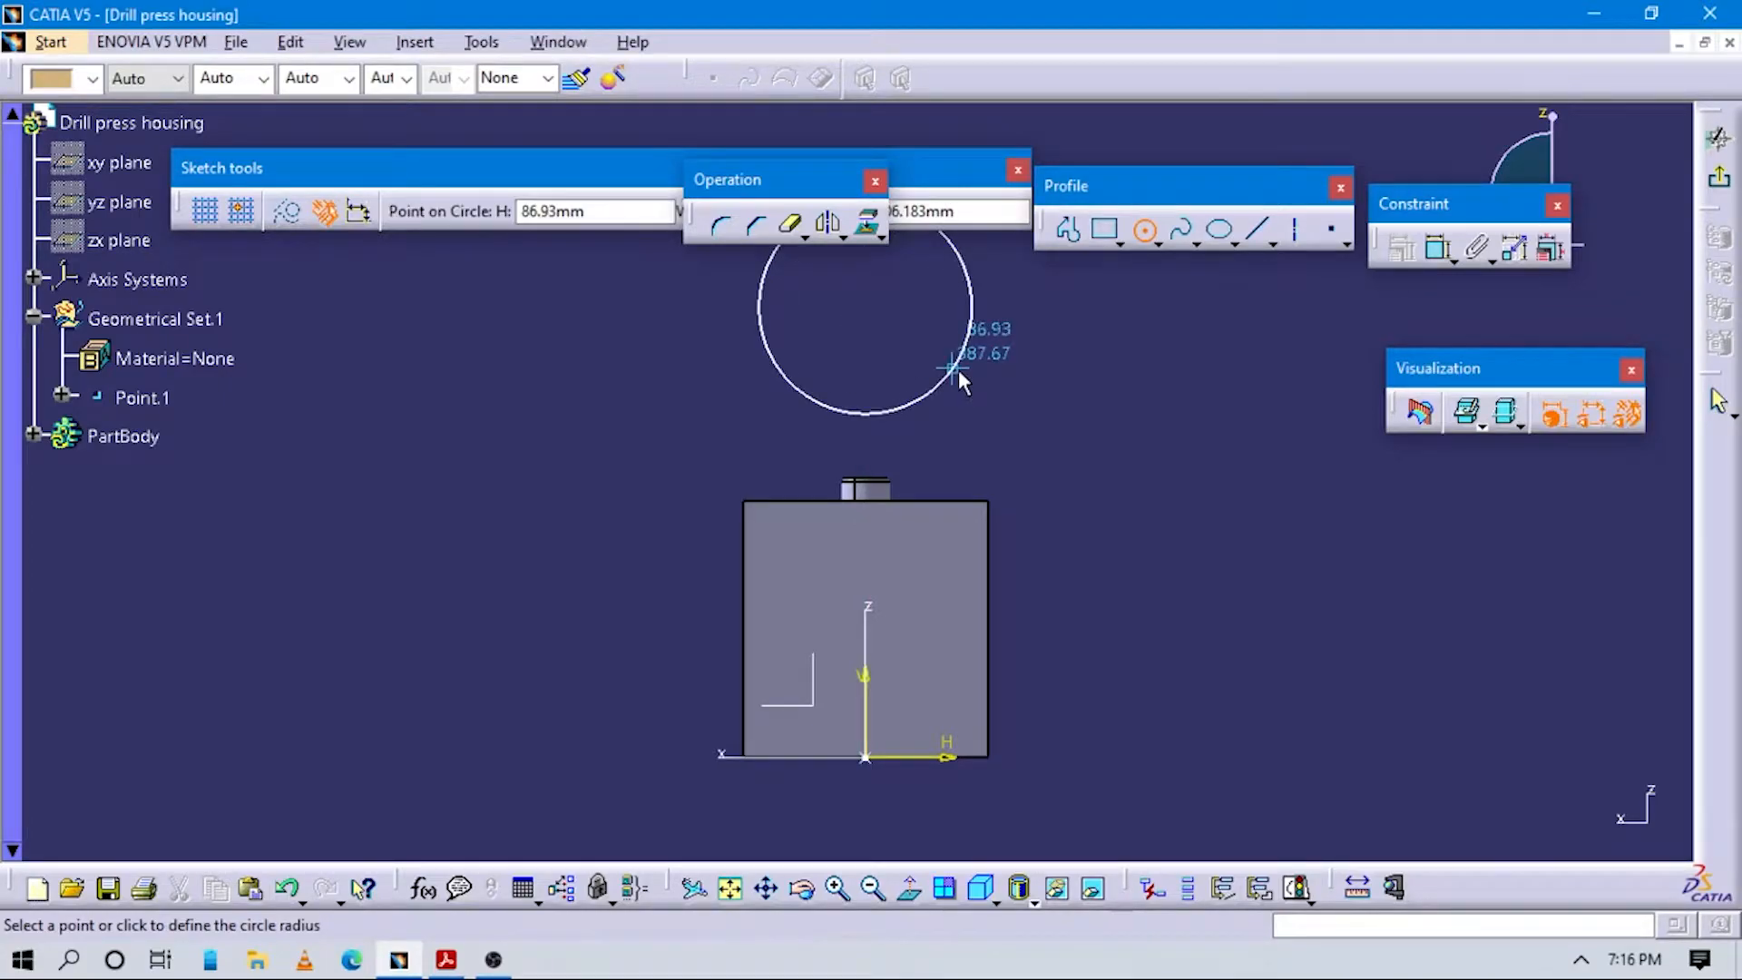
key("alt+Tab")
key("alt+Tab")
left_click(1186, 463)
Constrain the circle above the solid with a radius dimension and set it to 118 mm.
left_click(1402, 237)
left_click(989, 305)
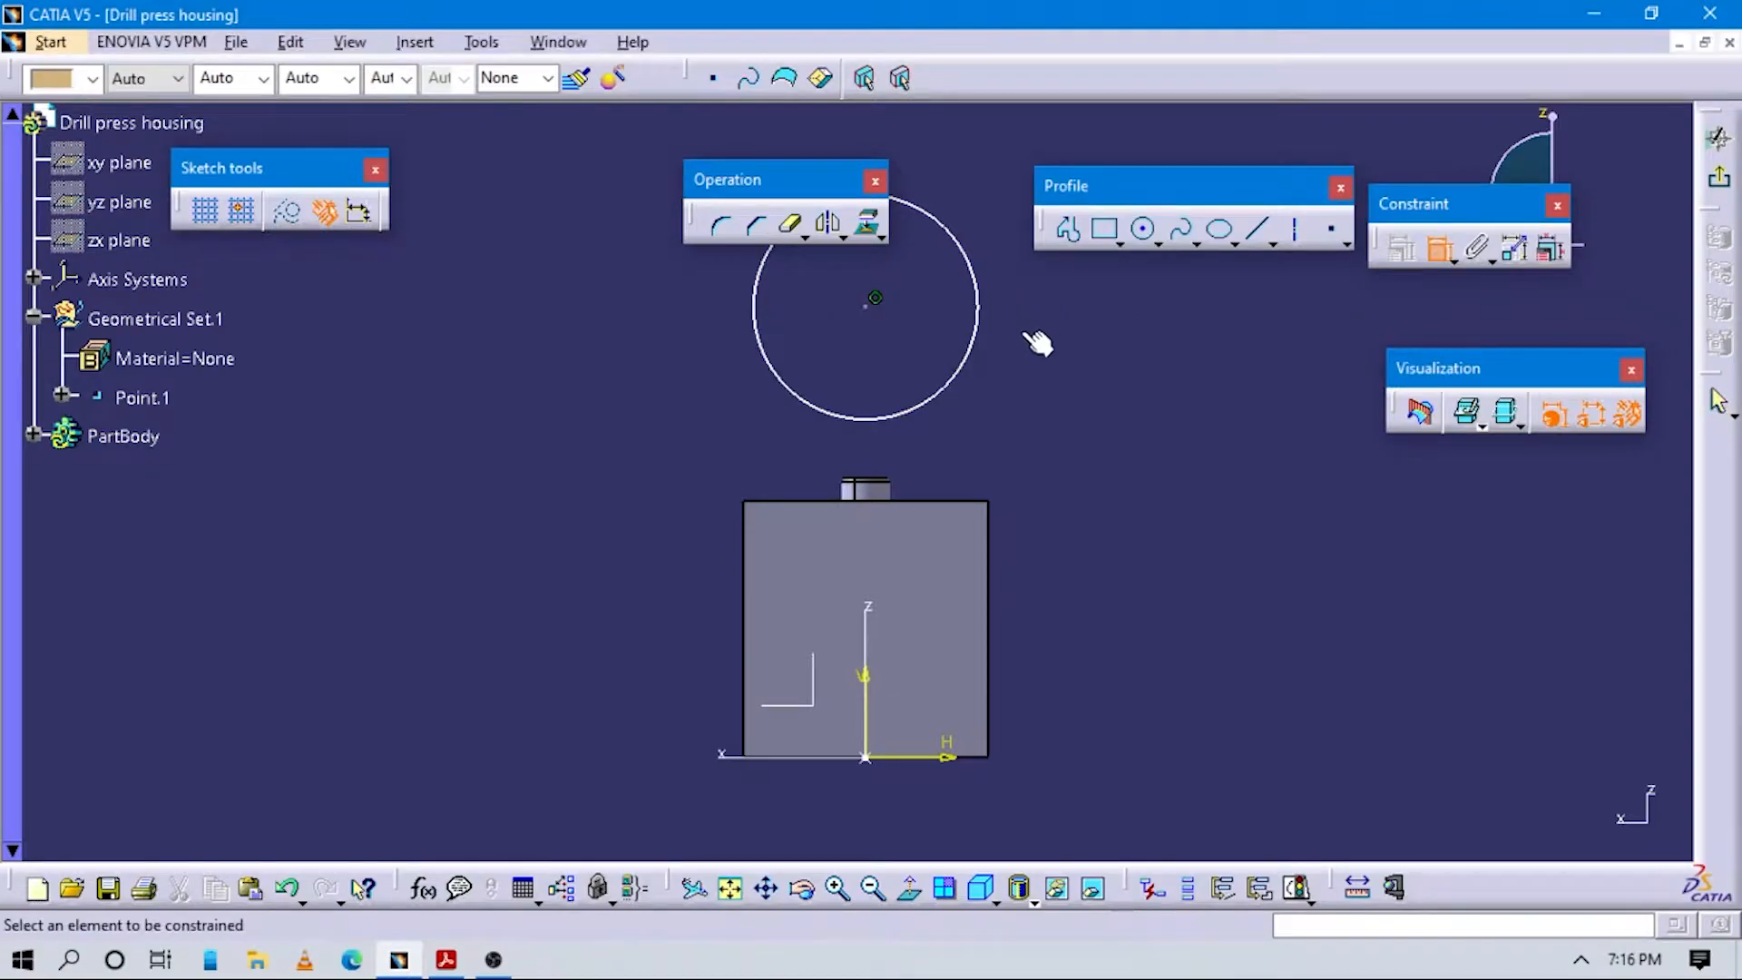
left_click(1069, 359)
double_click(1073, 354)
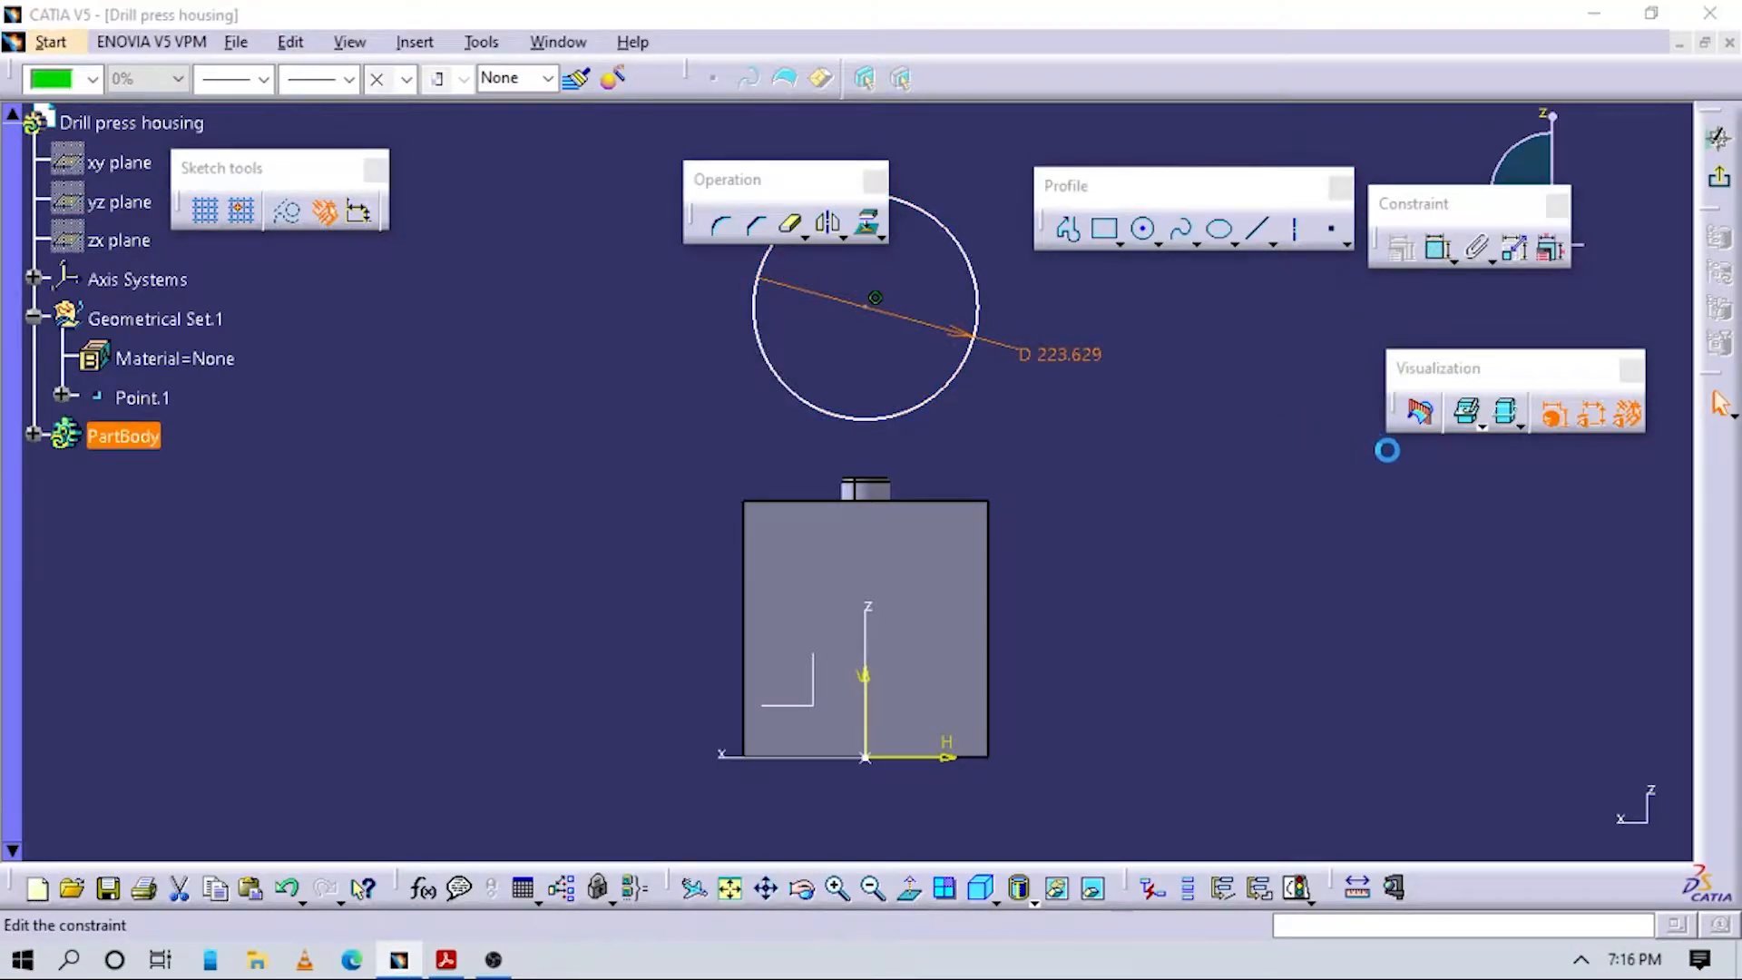
left_click(1306, 451)
left_click(1206, 470)
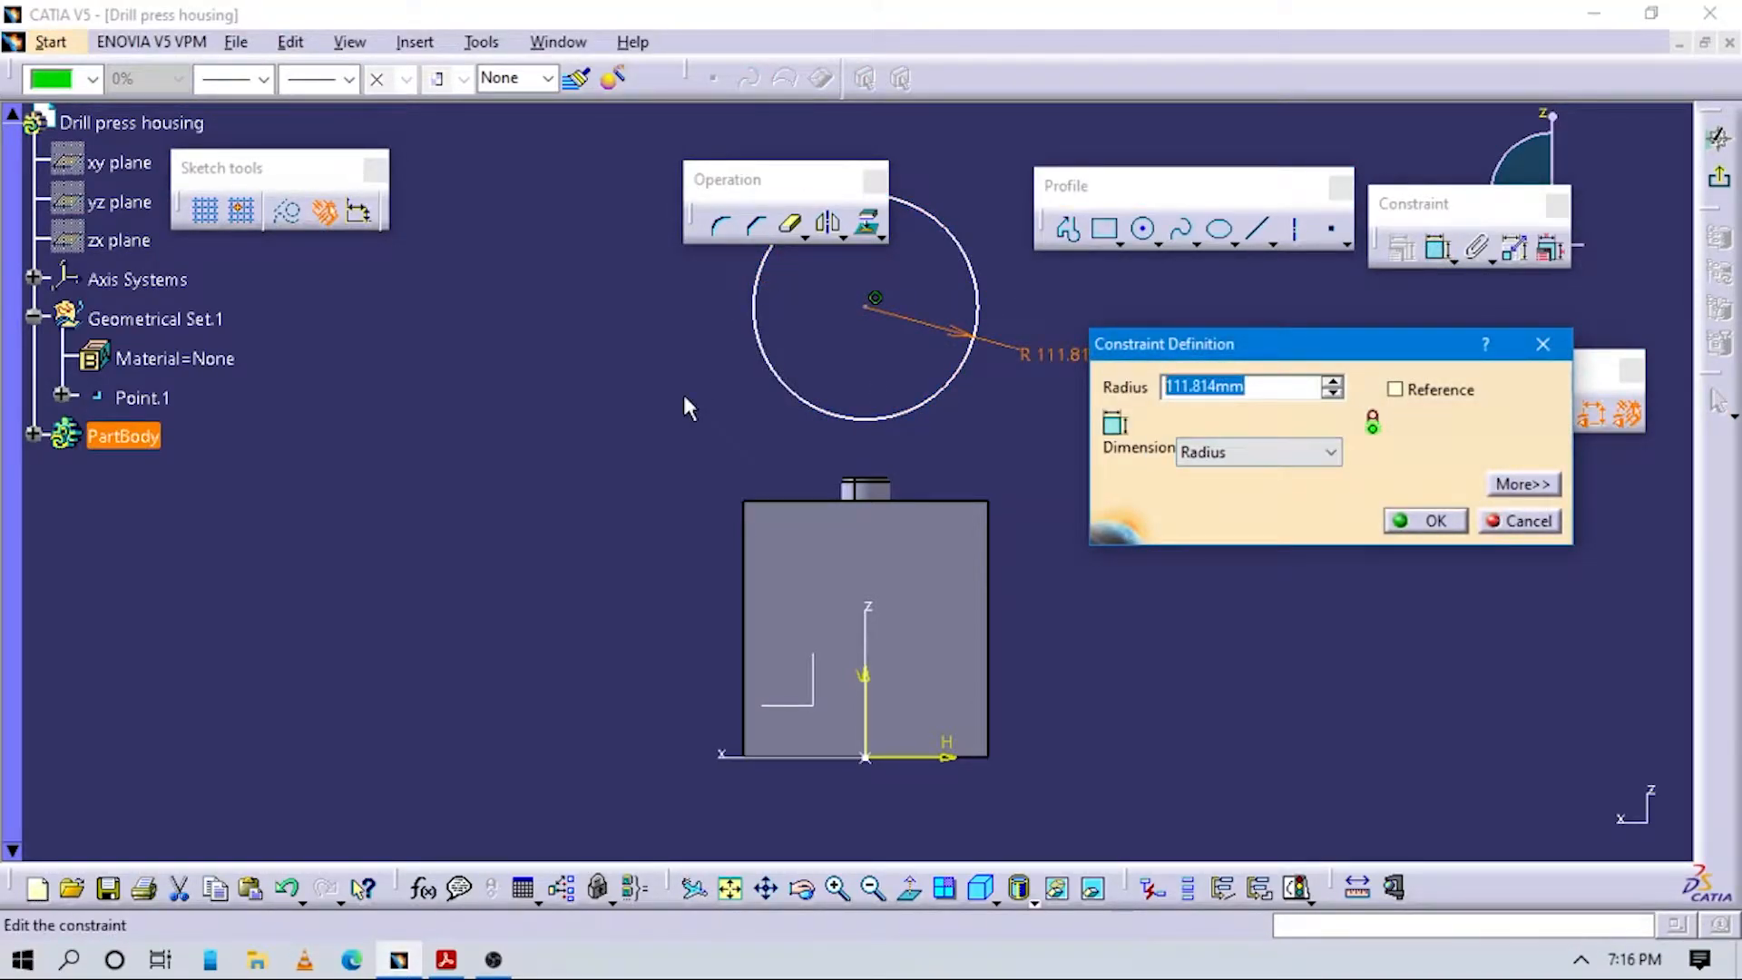
type("110")
key("Return")
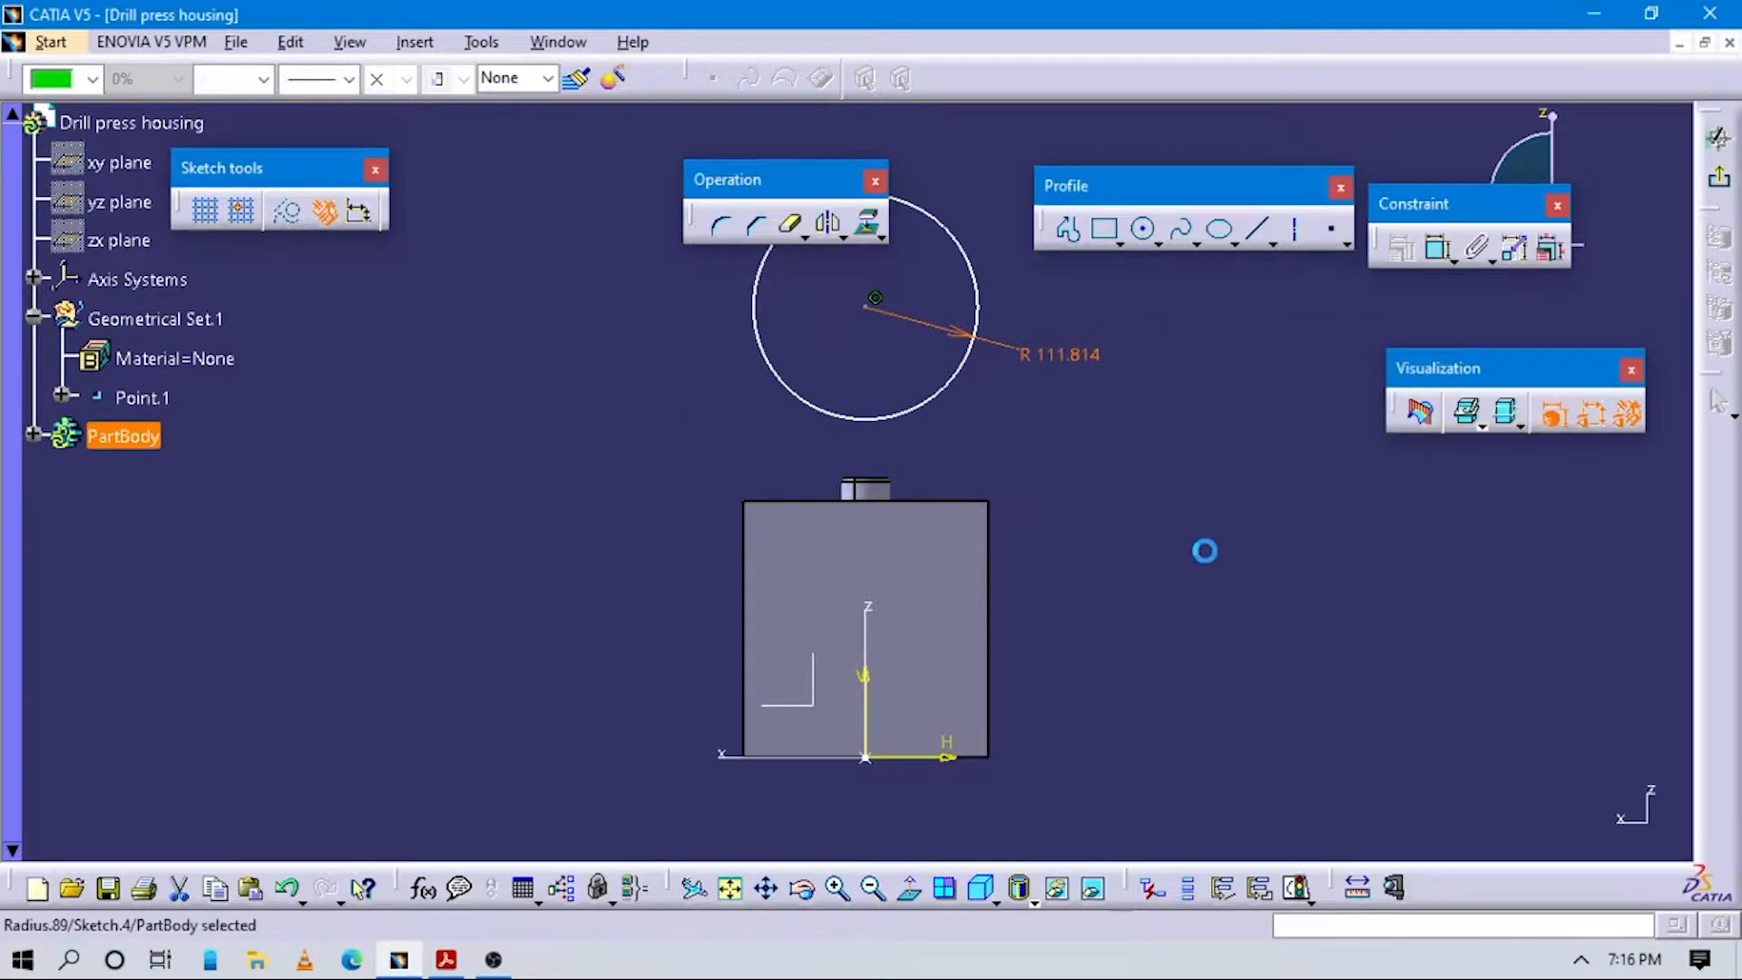
Check Section cut A-A, then dimension the circle's centre from the horizontal axis and set the distance to 355 mm.
key("alt+Tab")
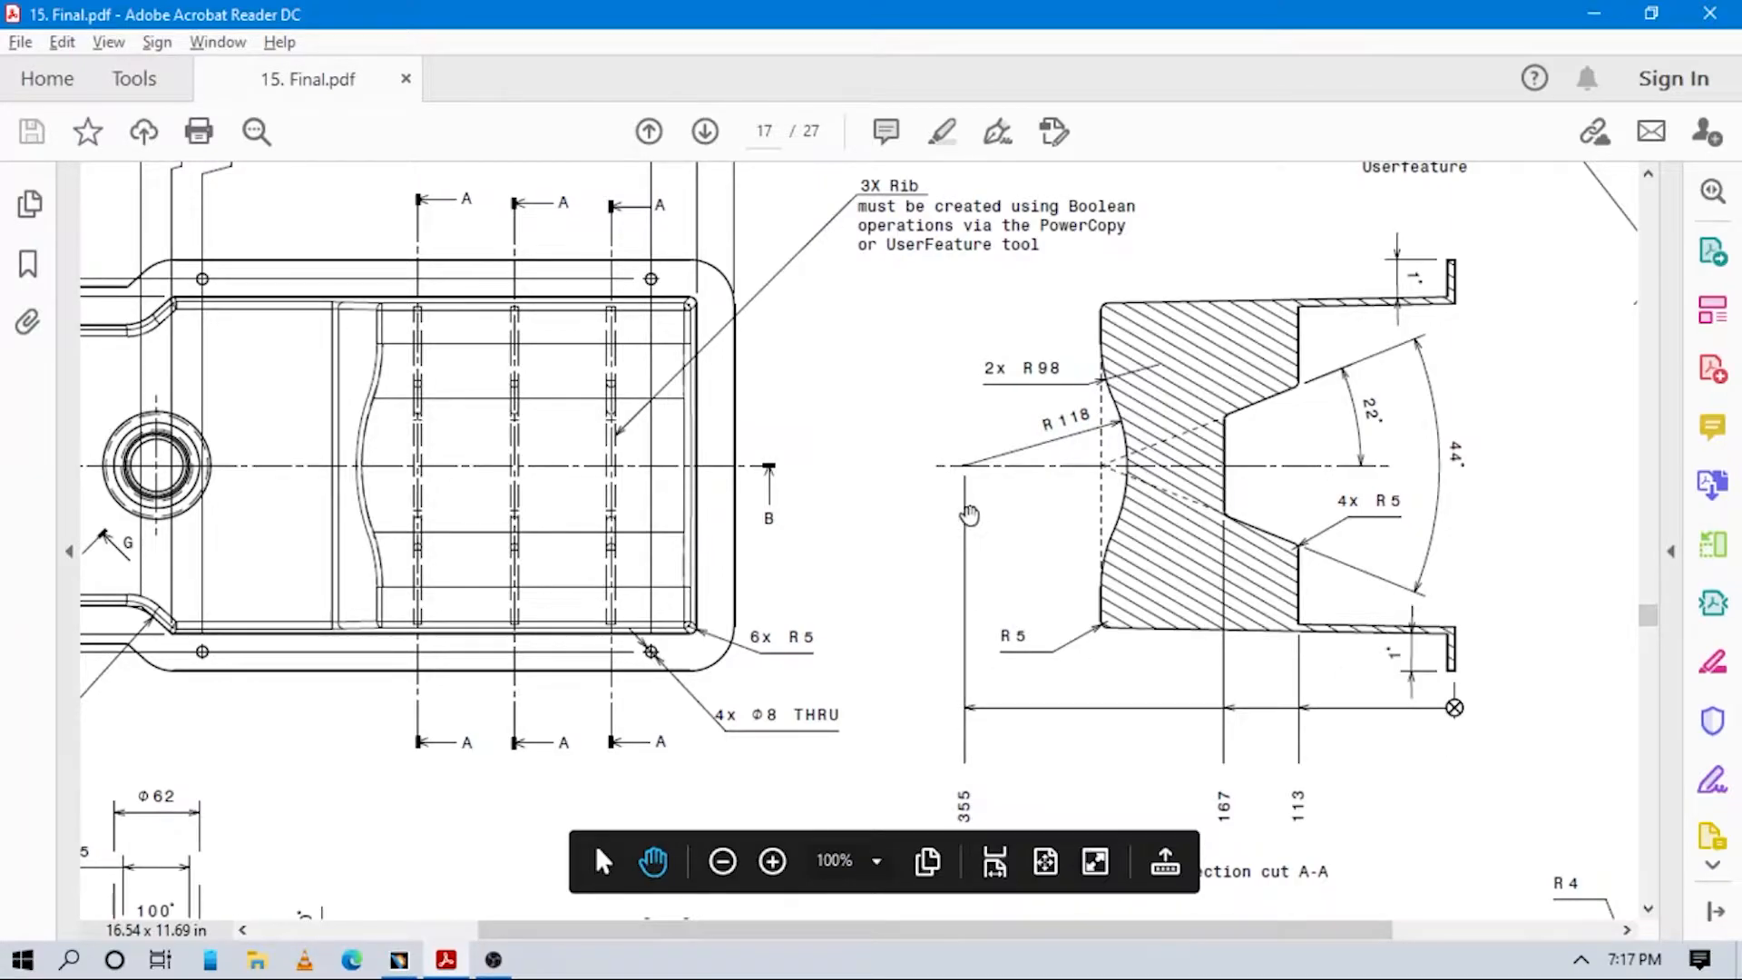
key("alt+Tab")
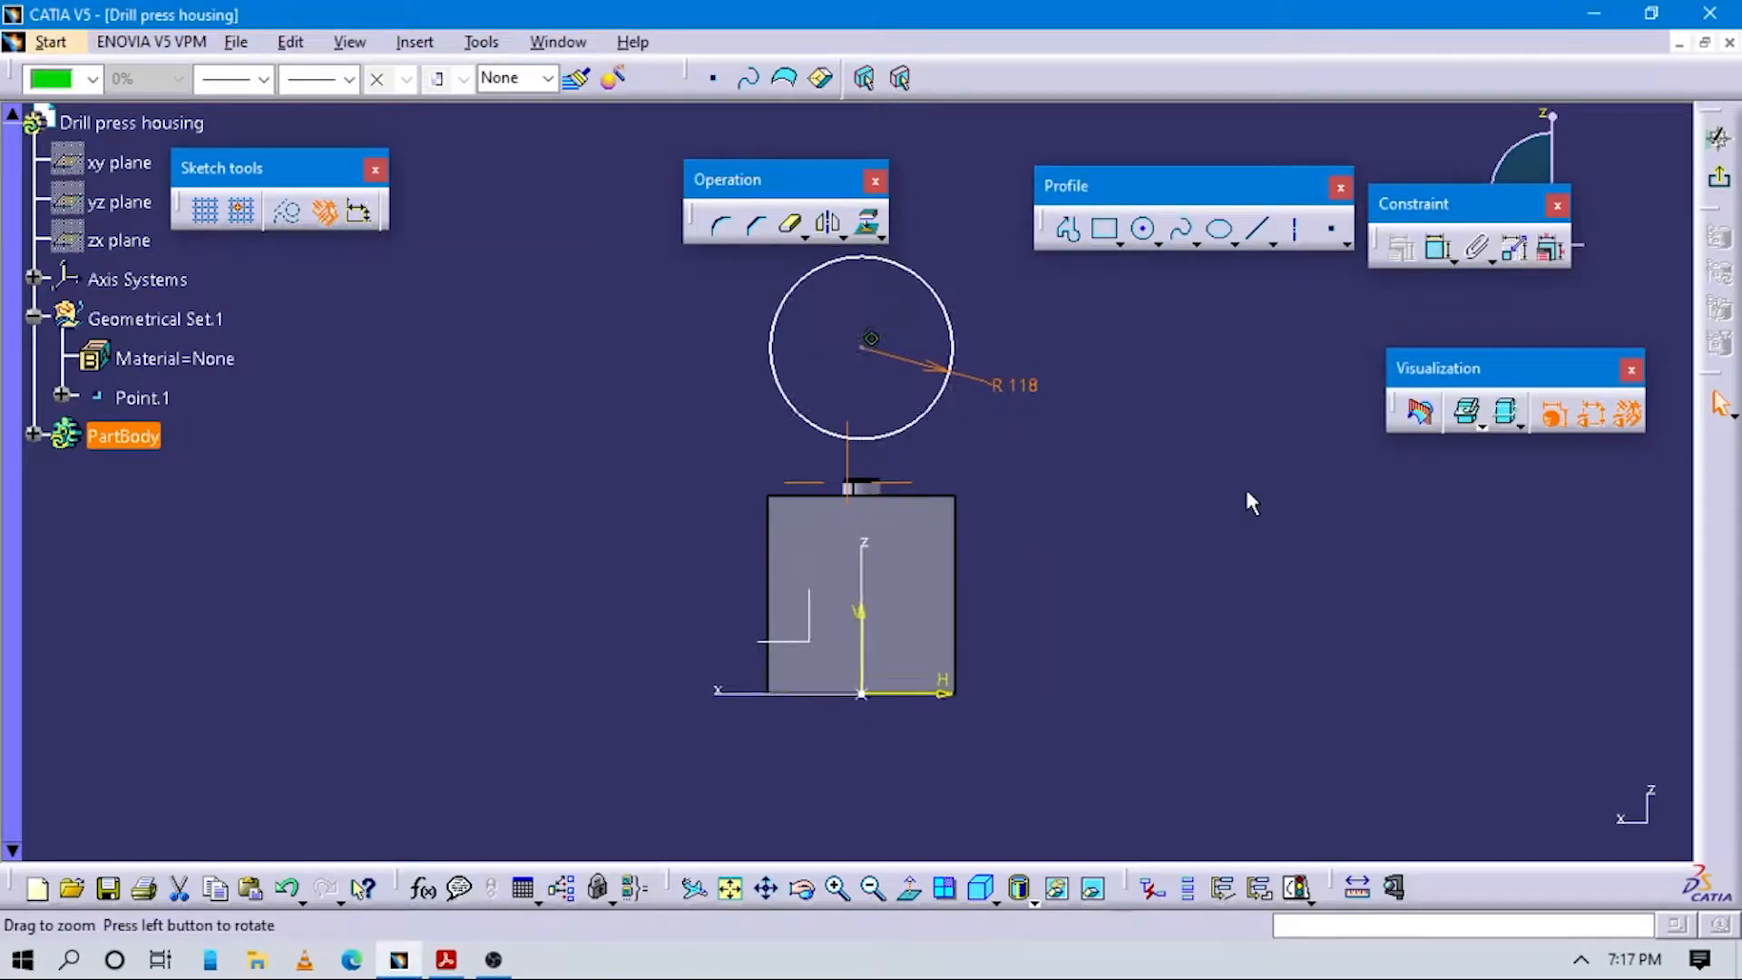
left_click(1439, 250)
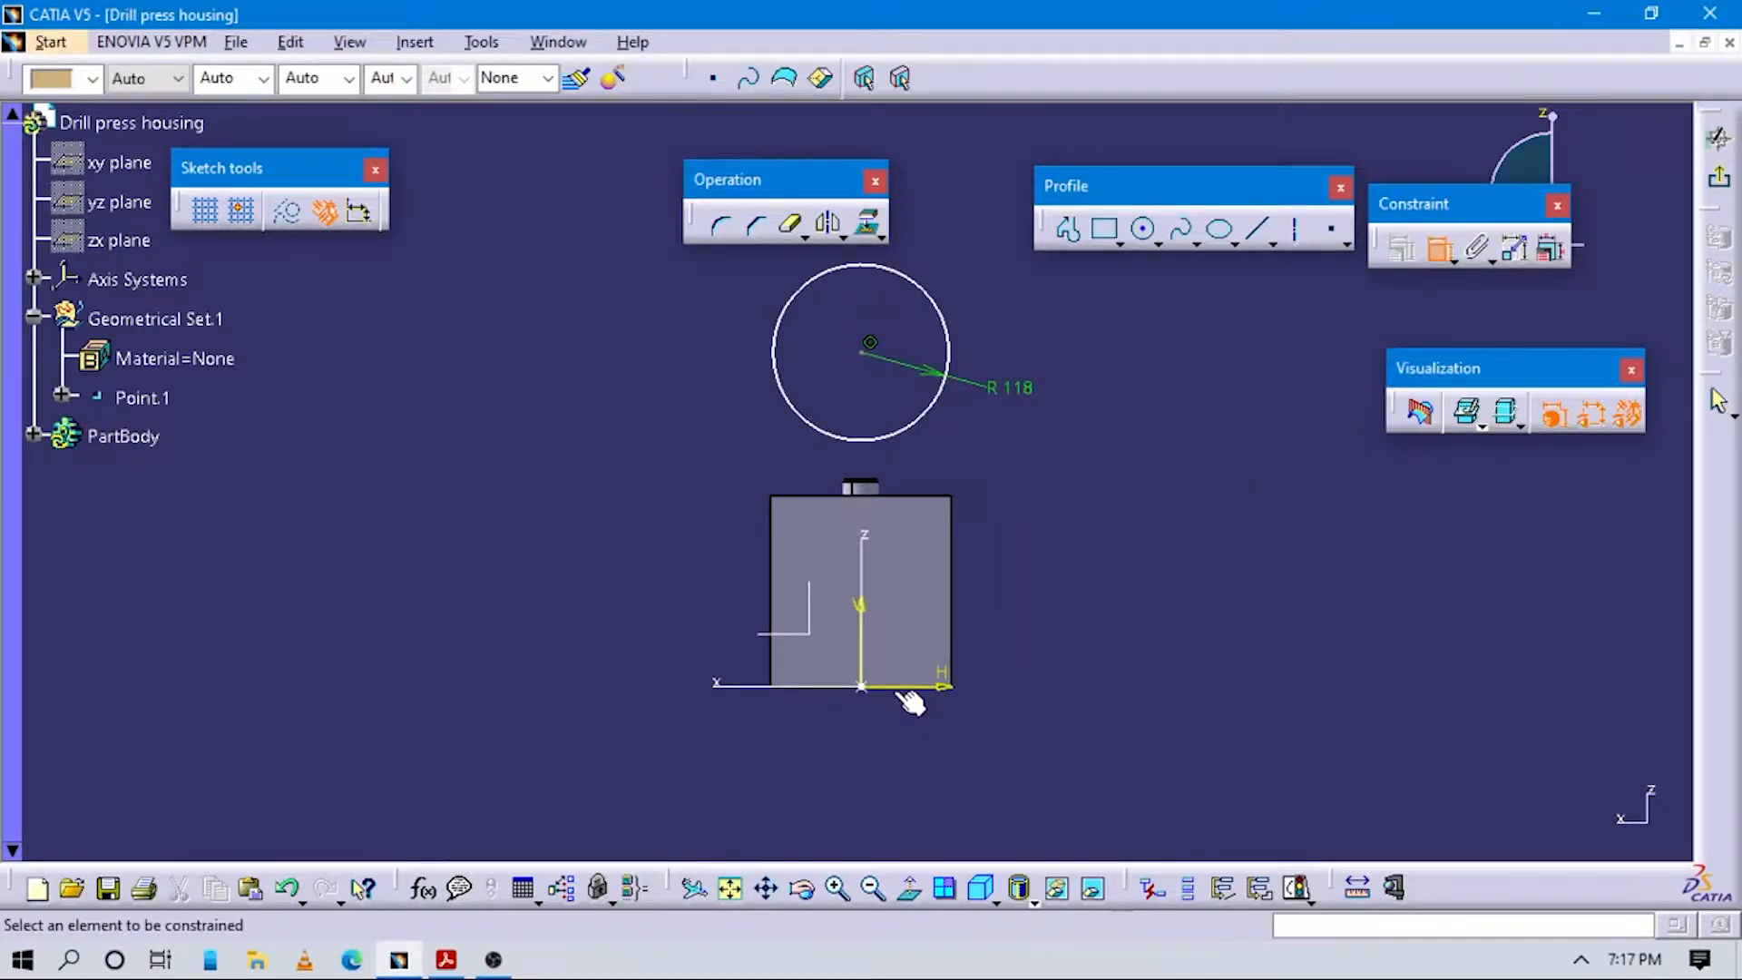
left_click(908, 687)
left_click(874, 359)
left_click(1061, 504)
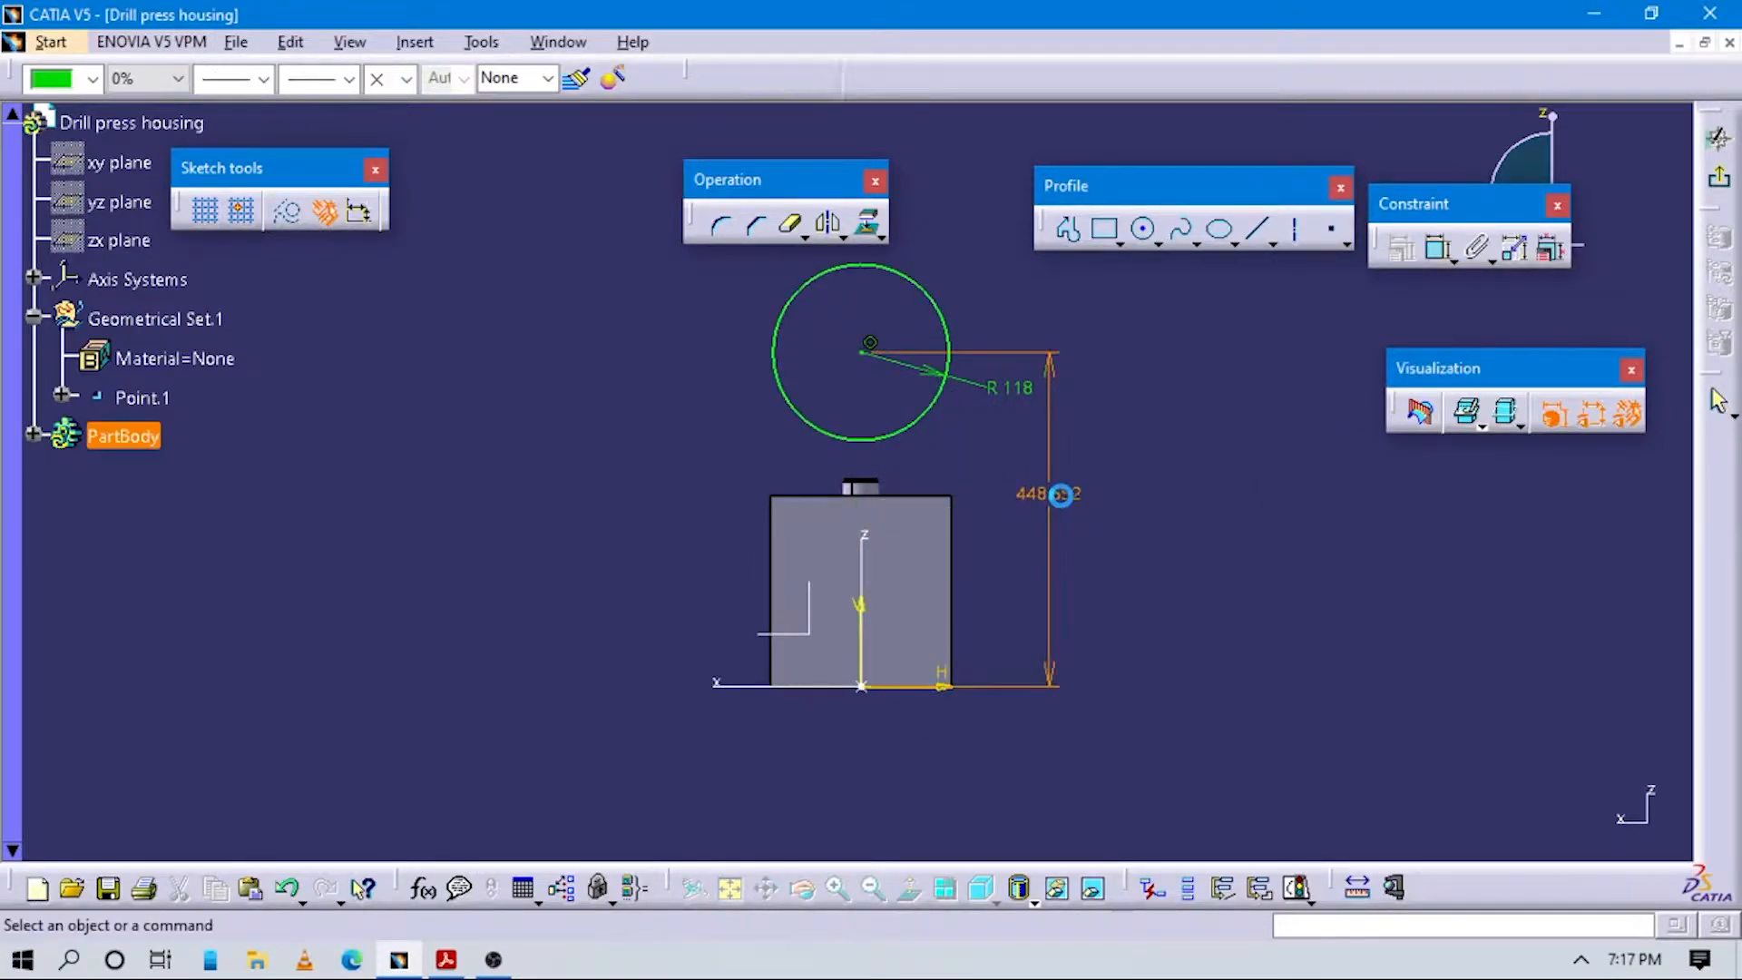
double_click(1069, 506)
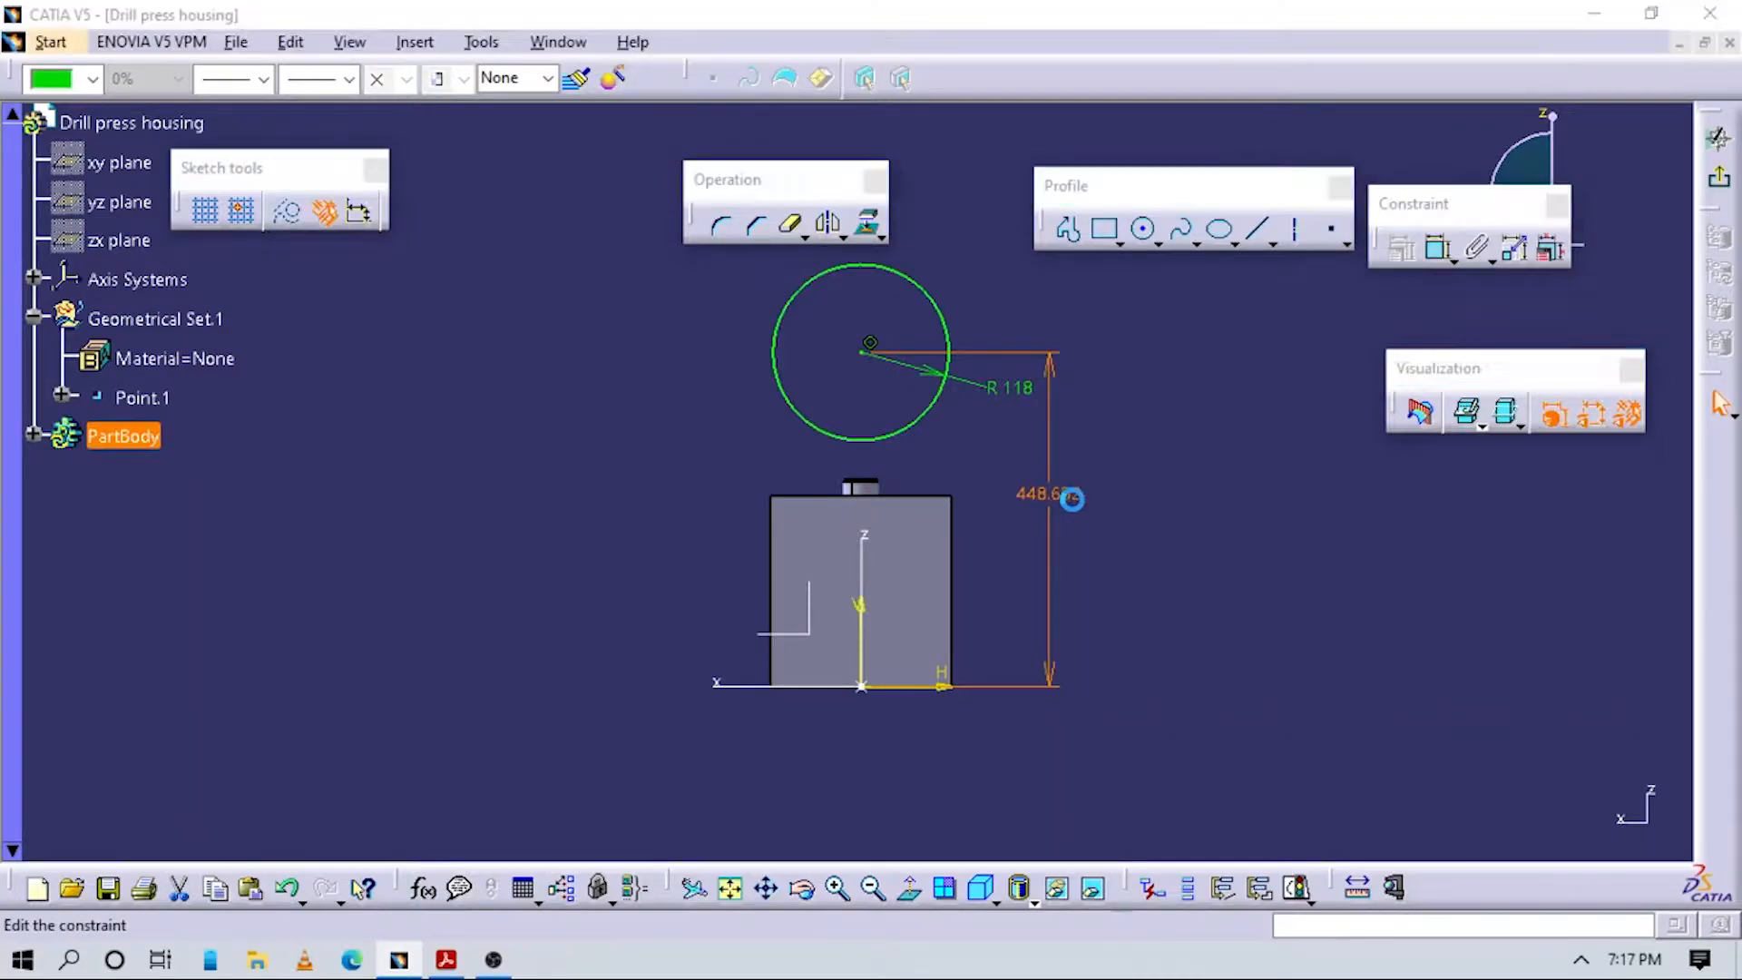
key("alt+Tab")
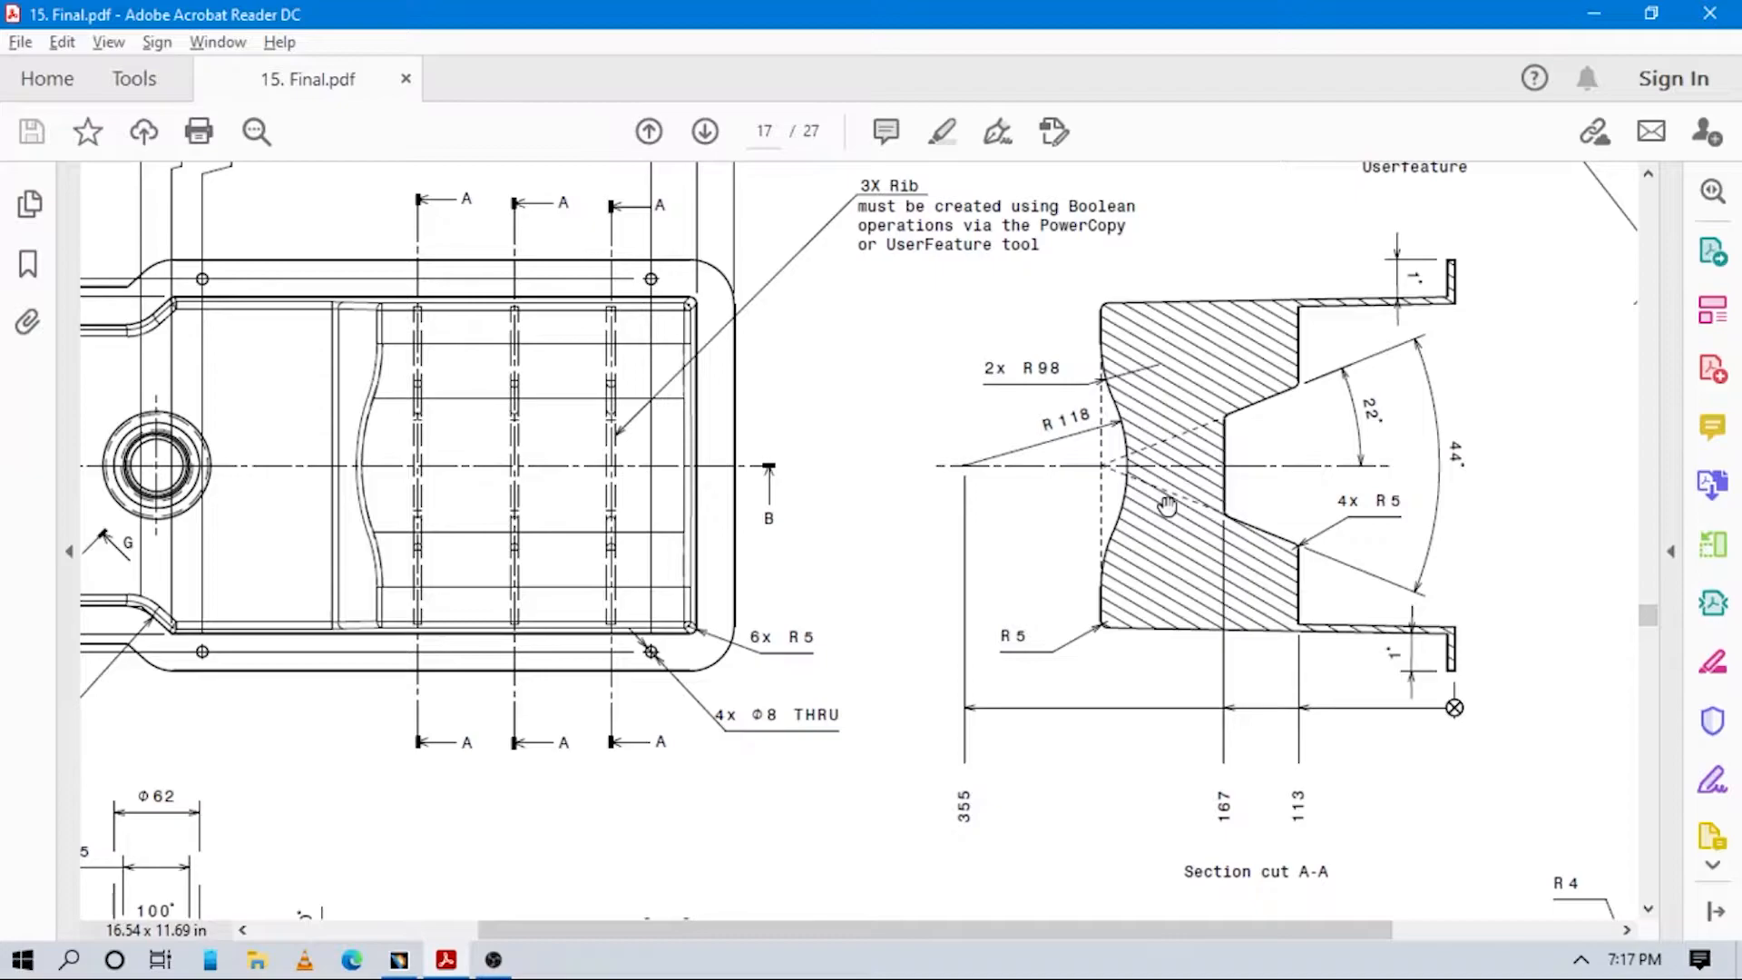
key("alt+Tab")
left_click(980, 537)
mouse_move(942, 598)
middle_mouse_down()
mouse_move(980, 537)
mouse_move(916, 386)
mouse_move(1073, 509)
mouse_move(1043, 653)
middle_mouse_up()
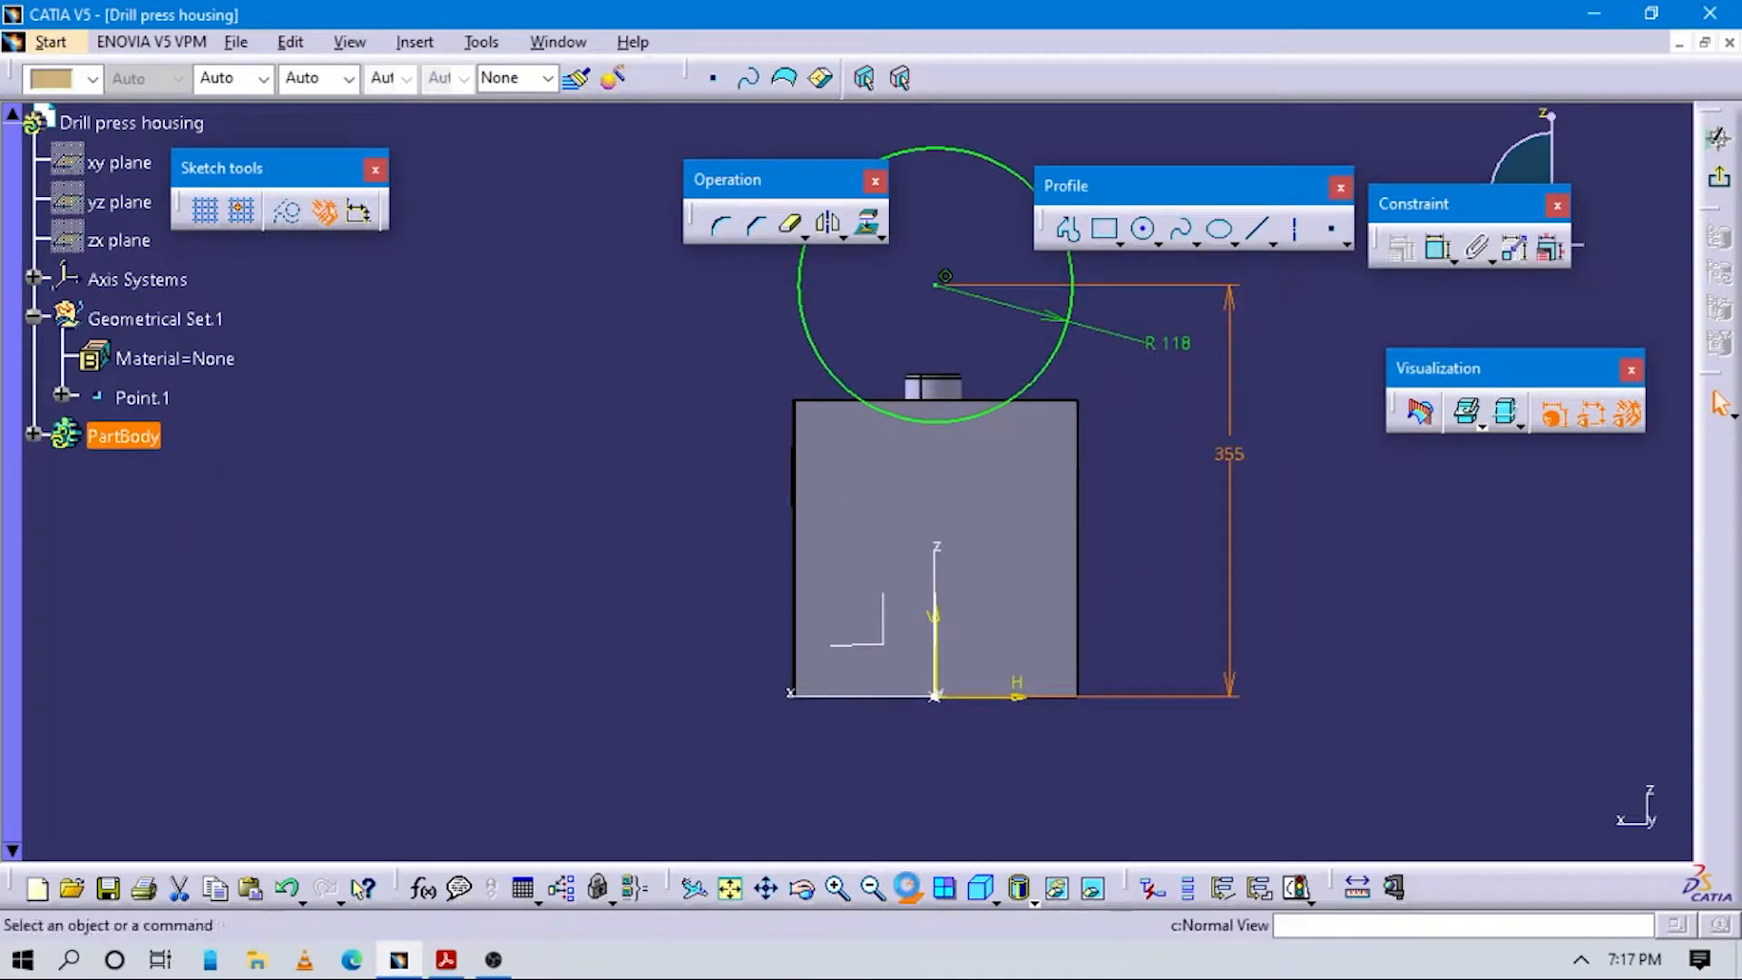
Project the block's upper horizontal edge onto the sketch plane.
mouse_move(1116, 579)
middle_mouse_down()
mouse_move(1043, 423)
mouse_move(1028, 631)
mouse_move(1070, 719)
mouse_move(983, 572)
middle_mouse_up()
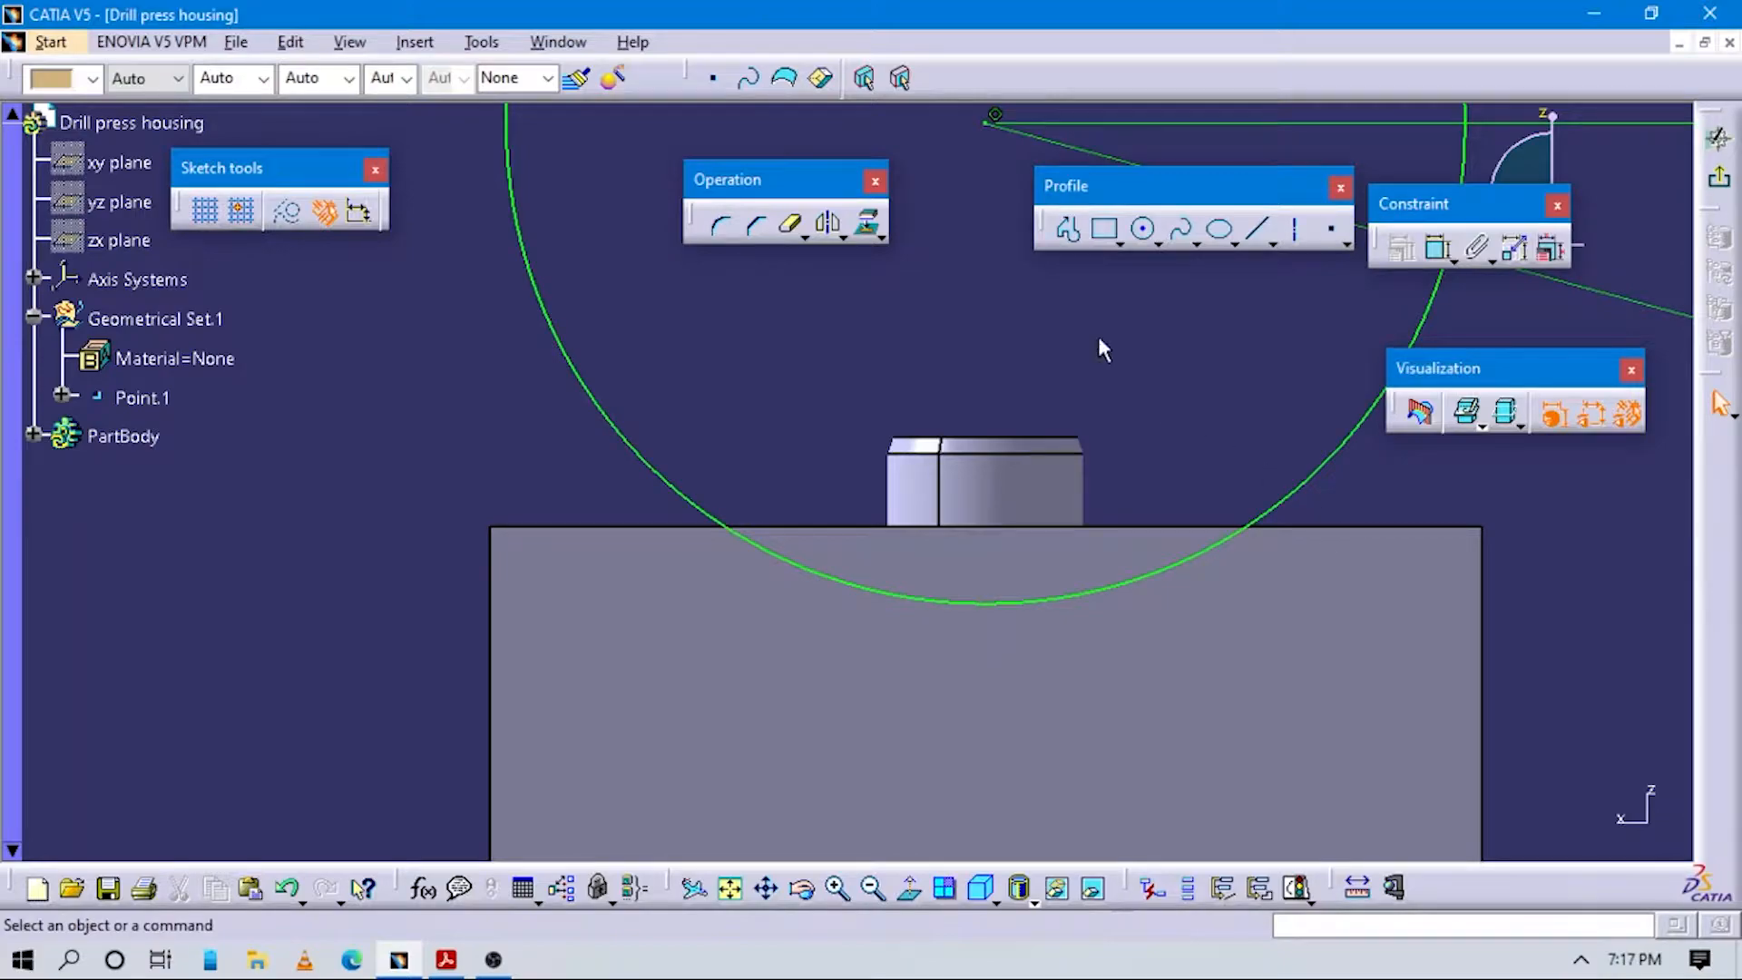
left_click(719, 224)
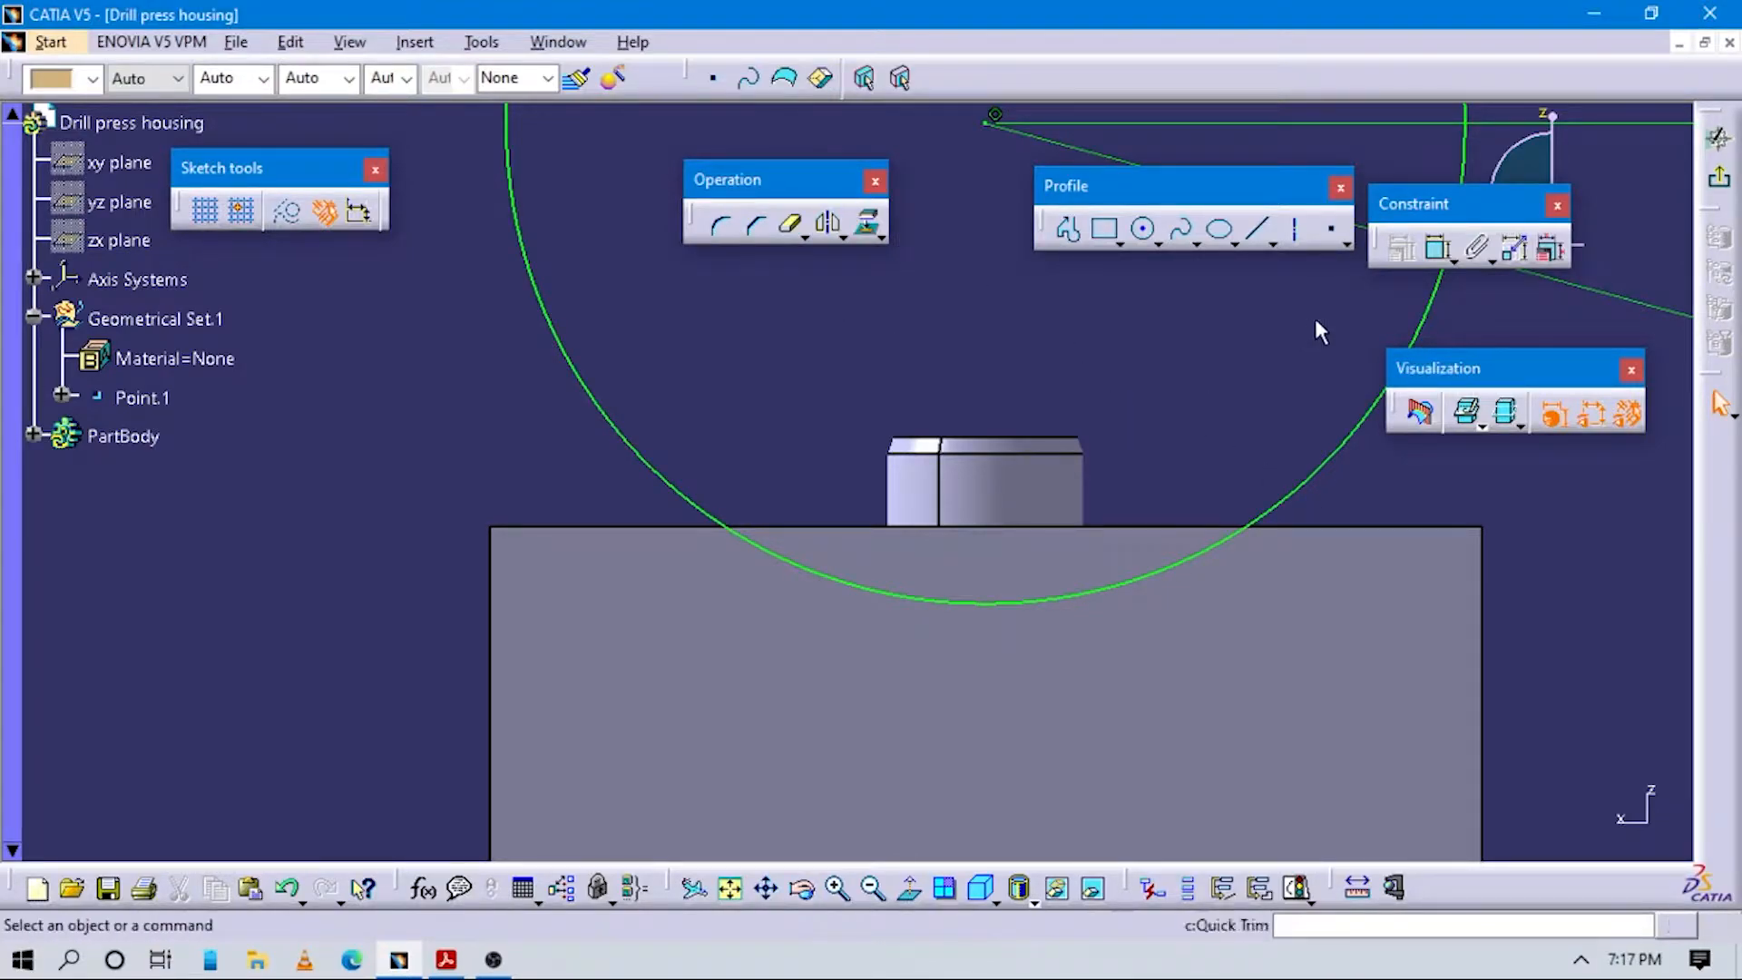
left_click(868, 223)
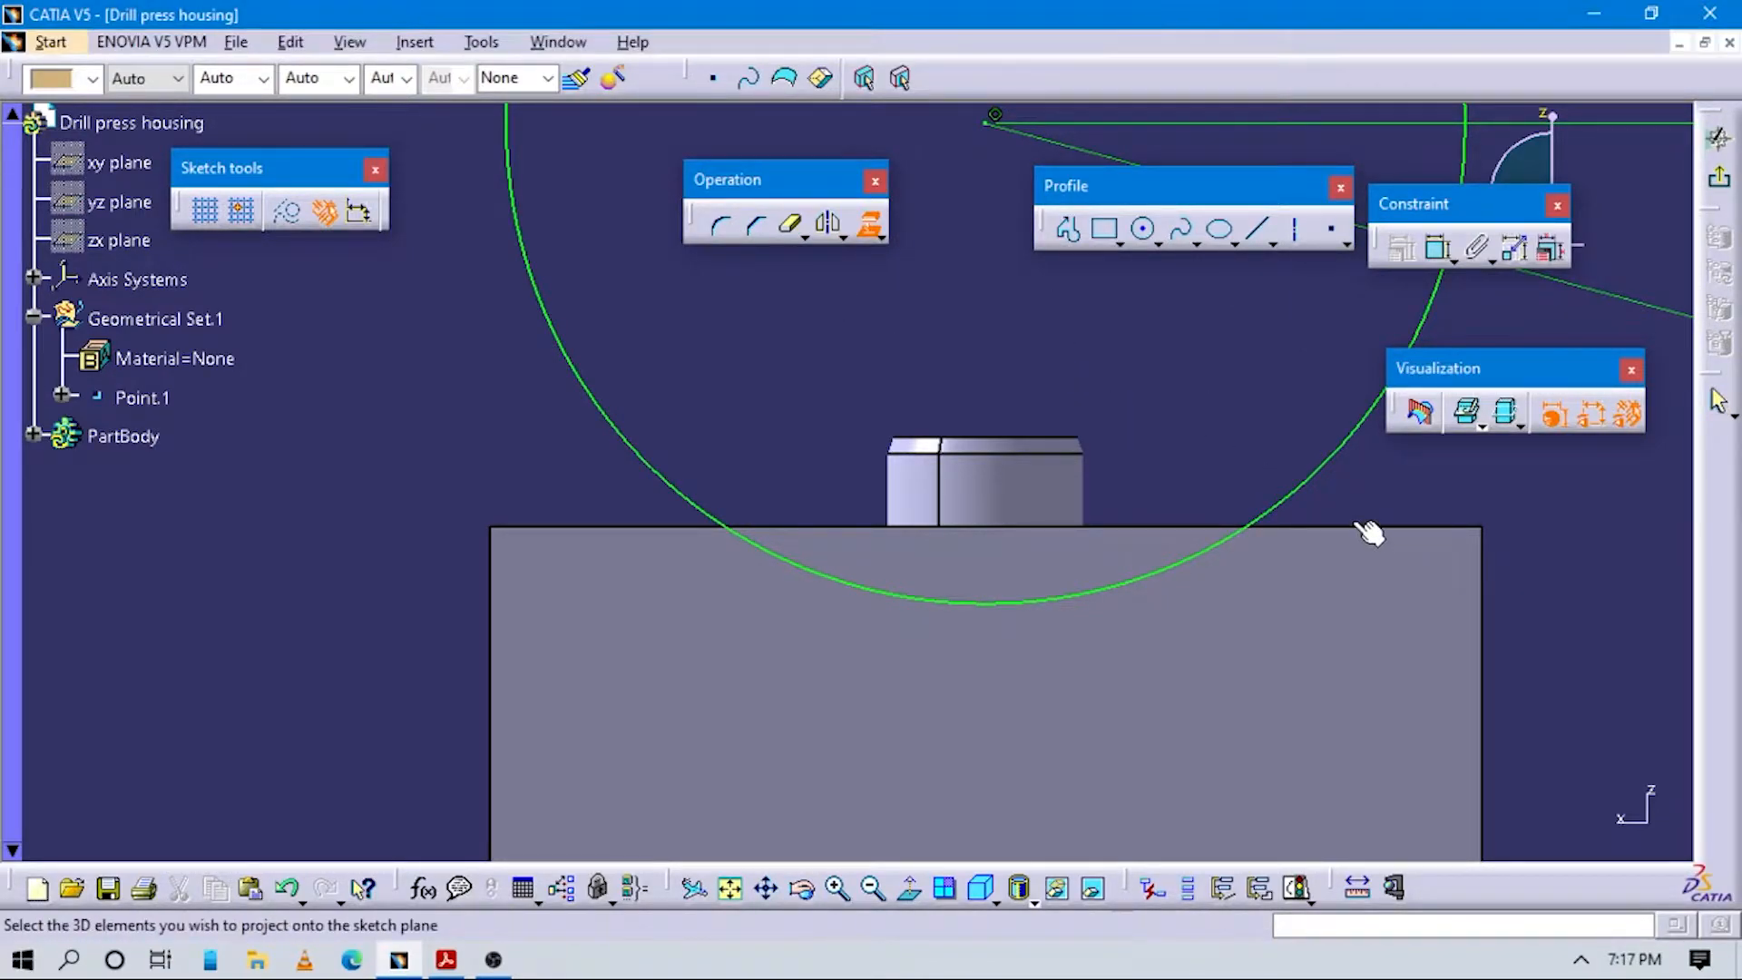
middle_click_drag(1026, 661, 1032, 631)
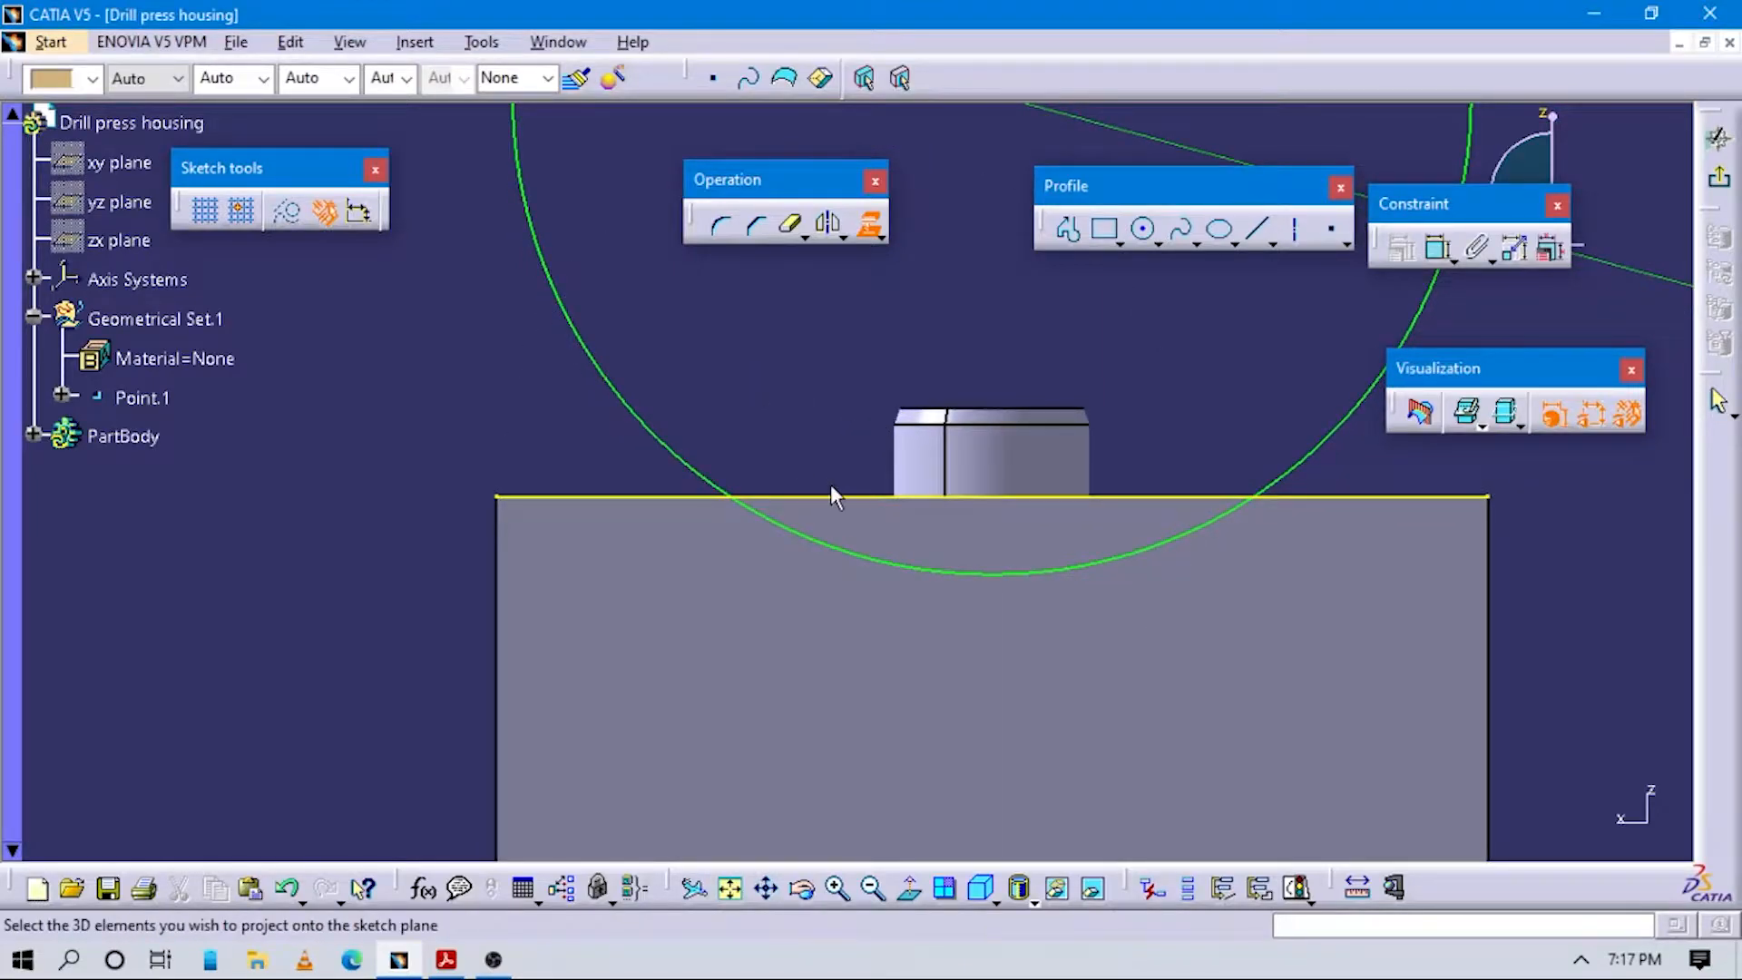
Check the side arcs in Section cut A-A, then draw a circle about 14.6 mm in radius just below the projected edge, left of the vertical axis.
key("alt+Tab")
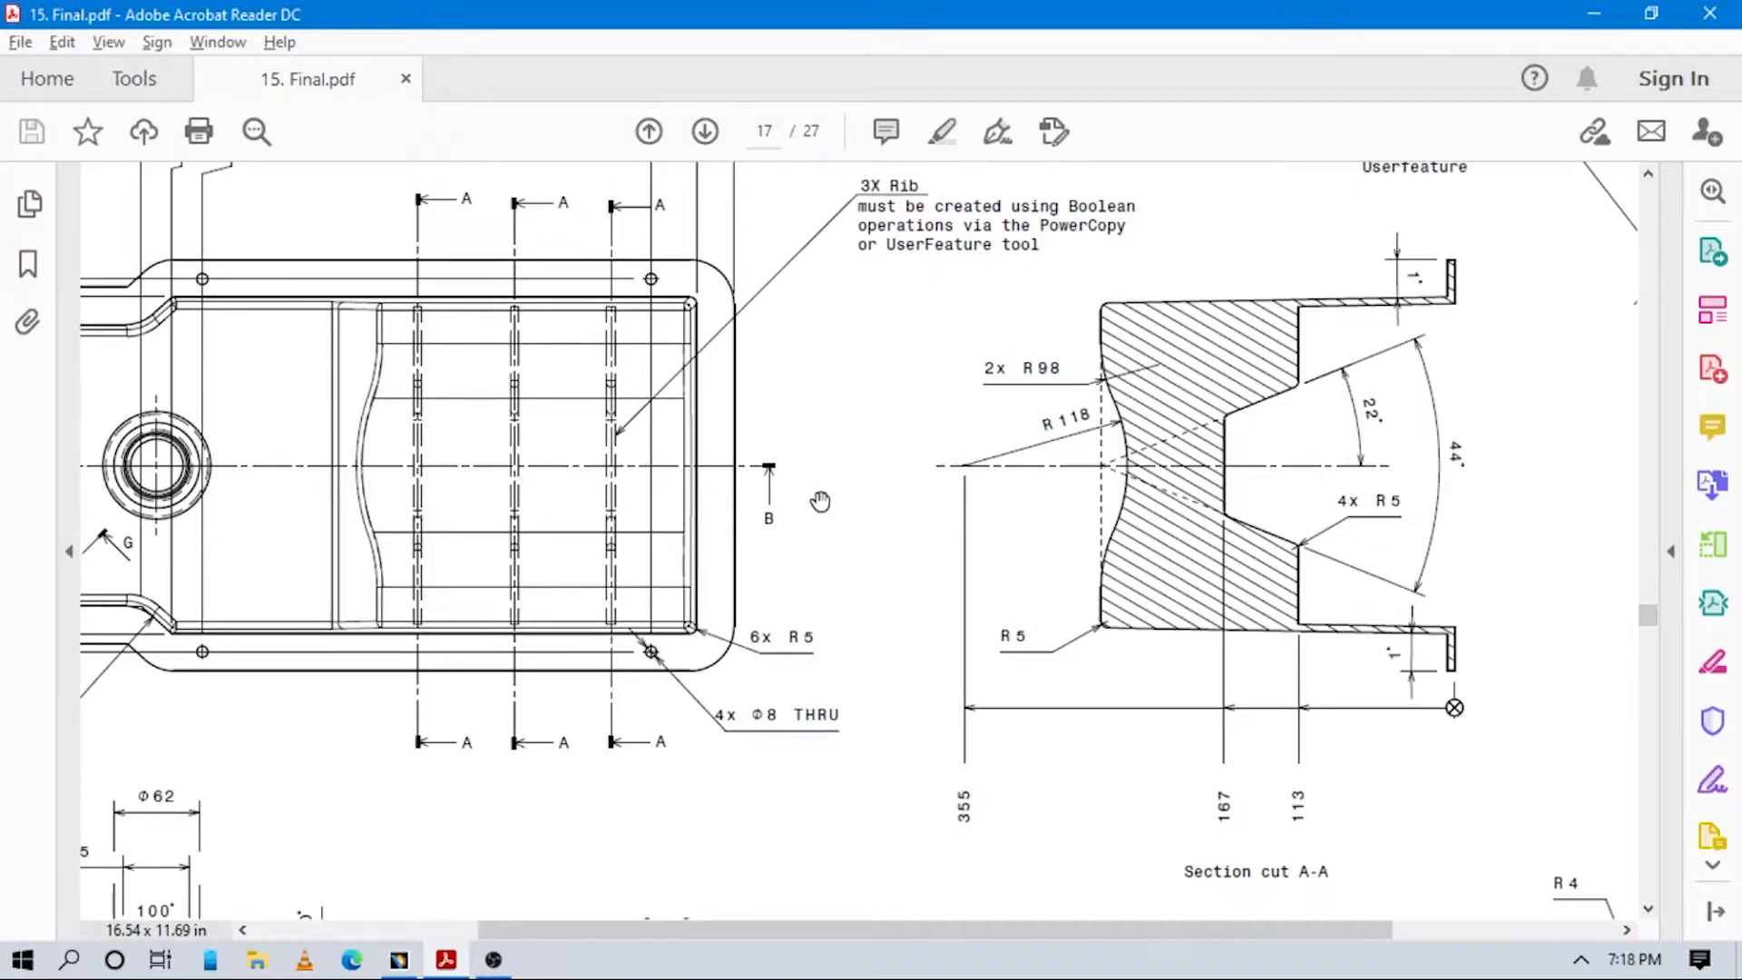
key("alt+Tab")
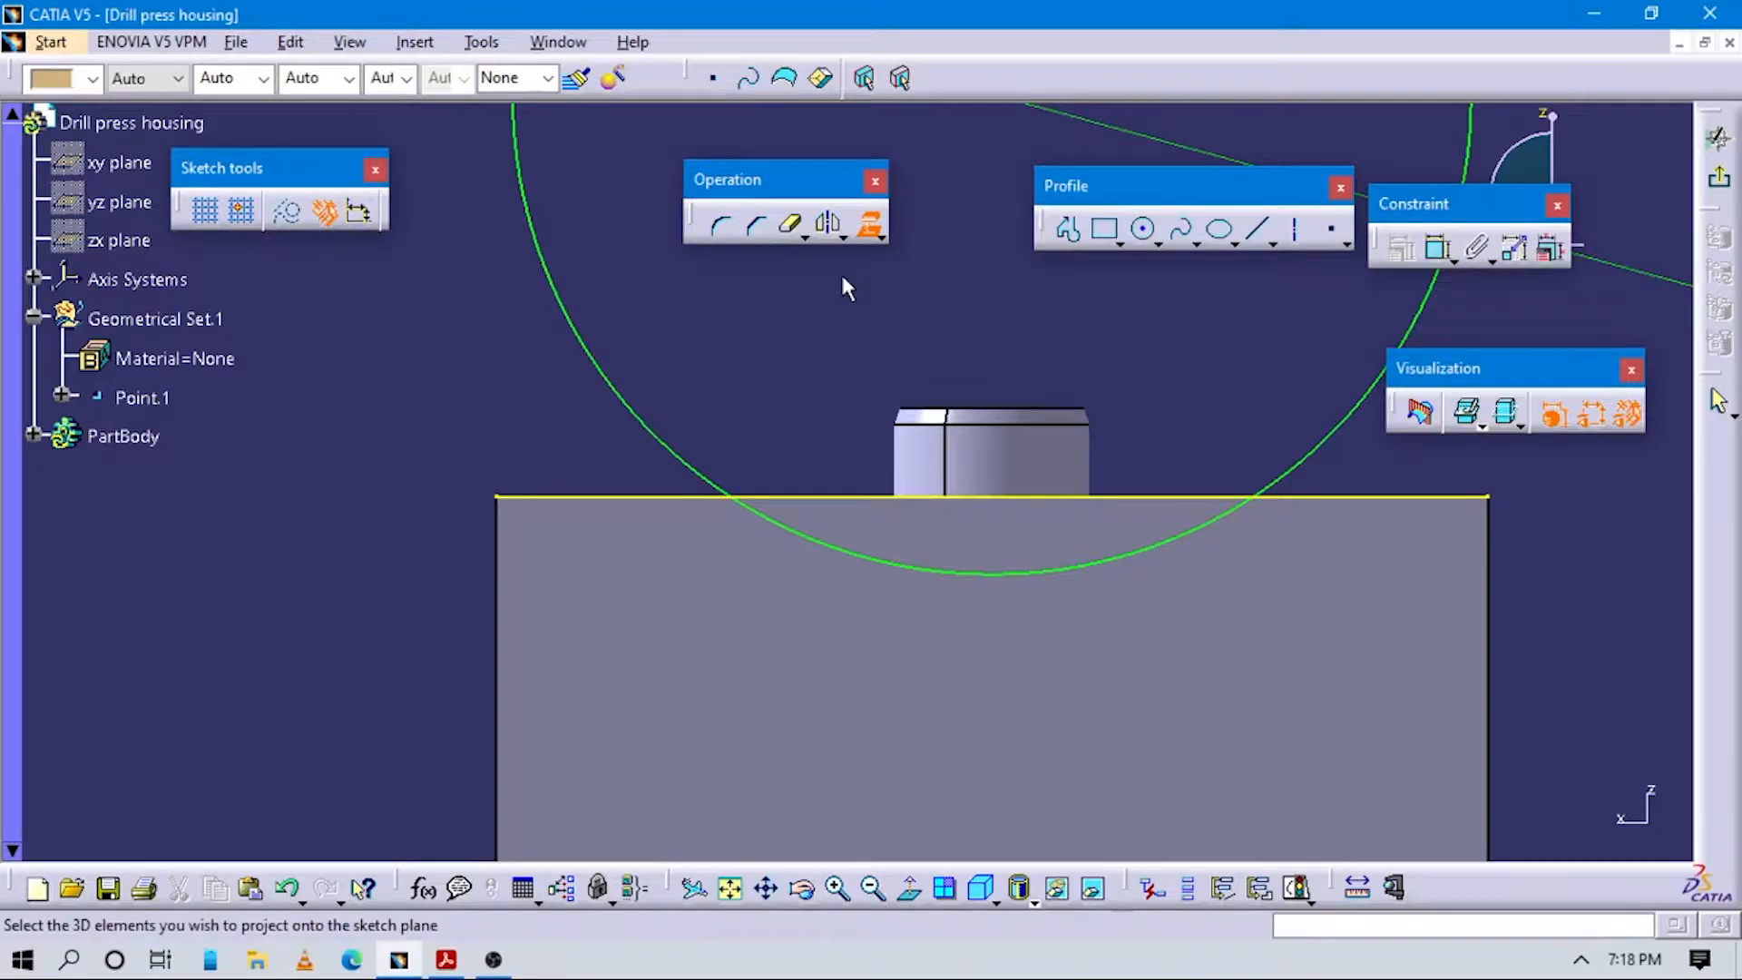
left_click(1142, 229)
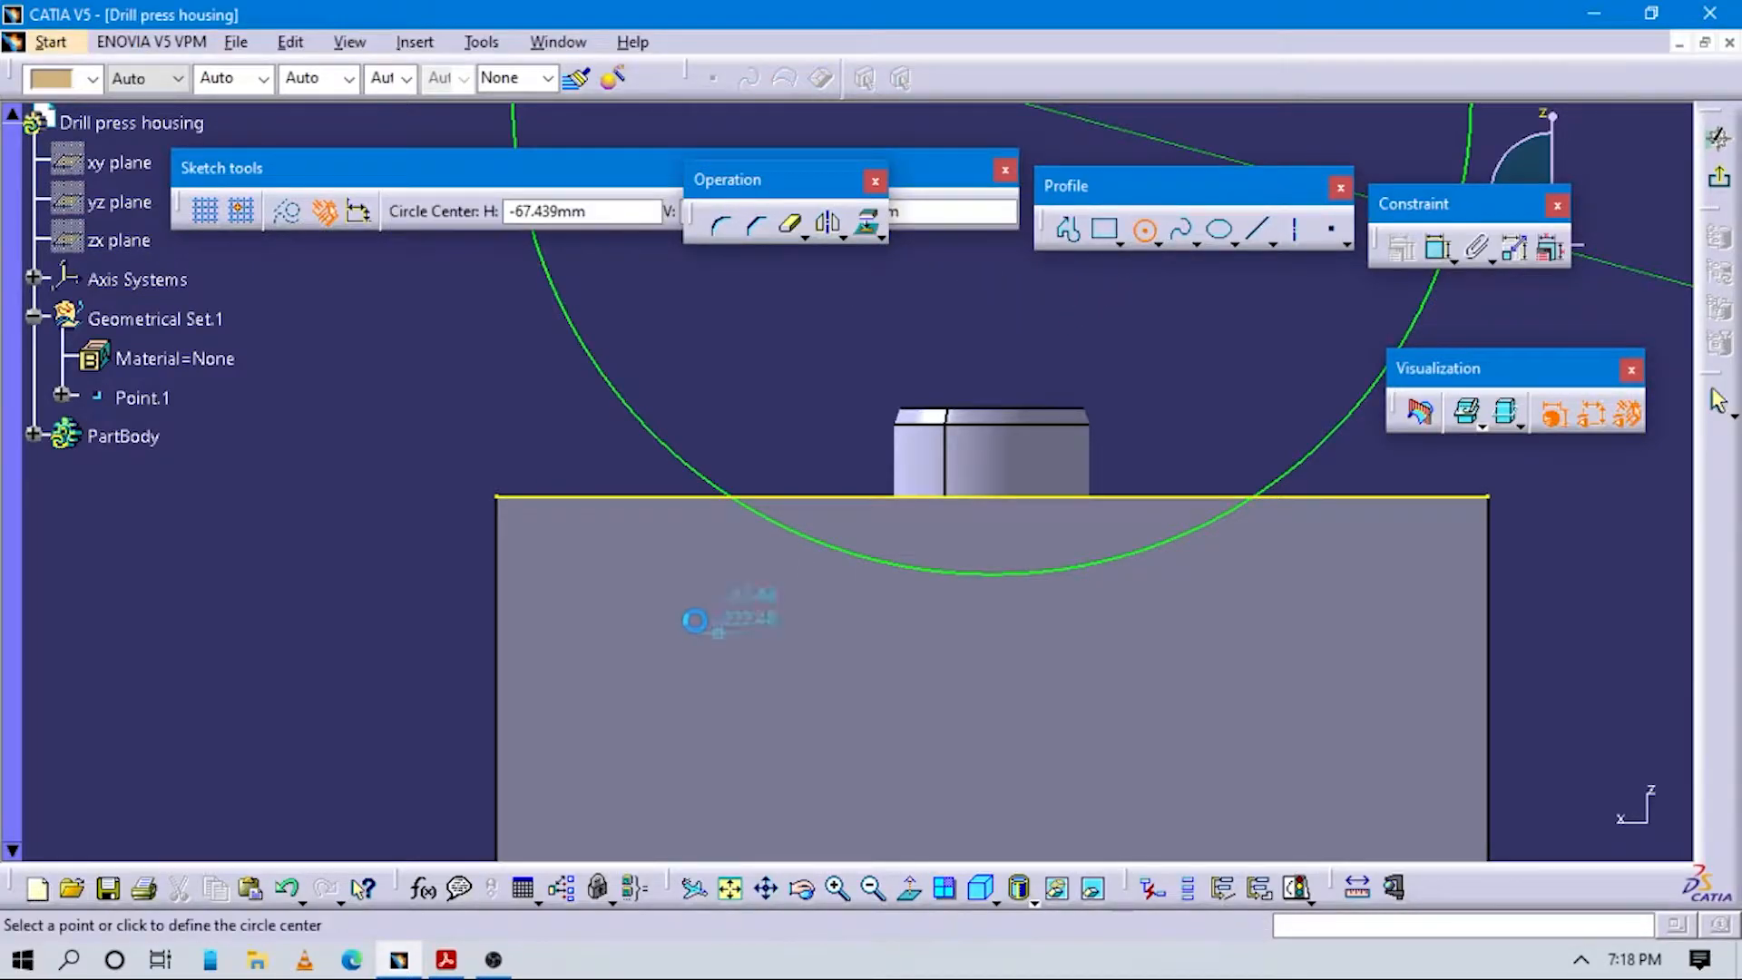
left_click(680, 583)
left_click(733, 551)
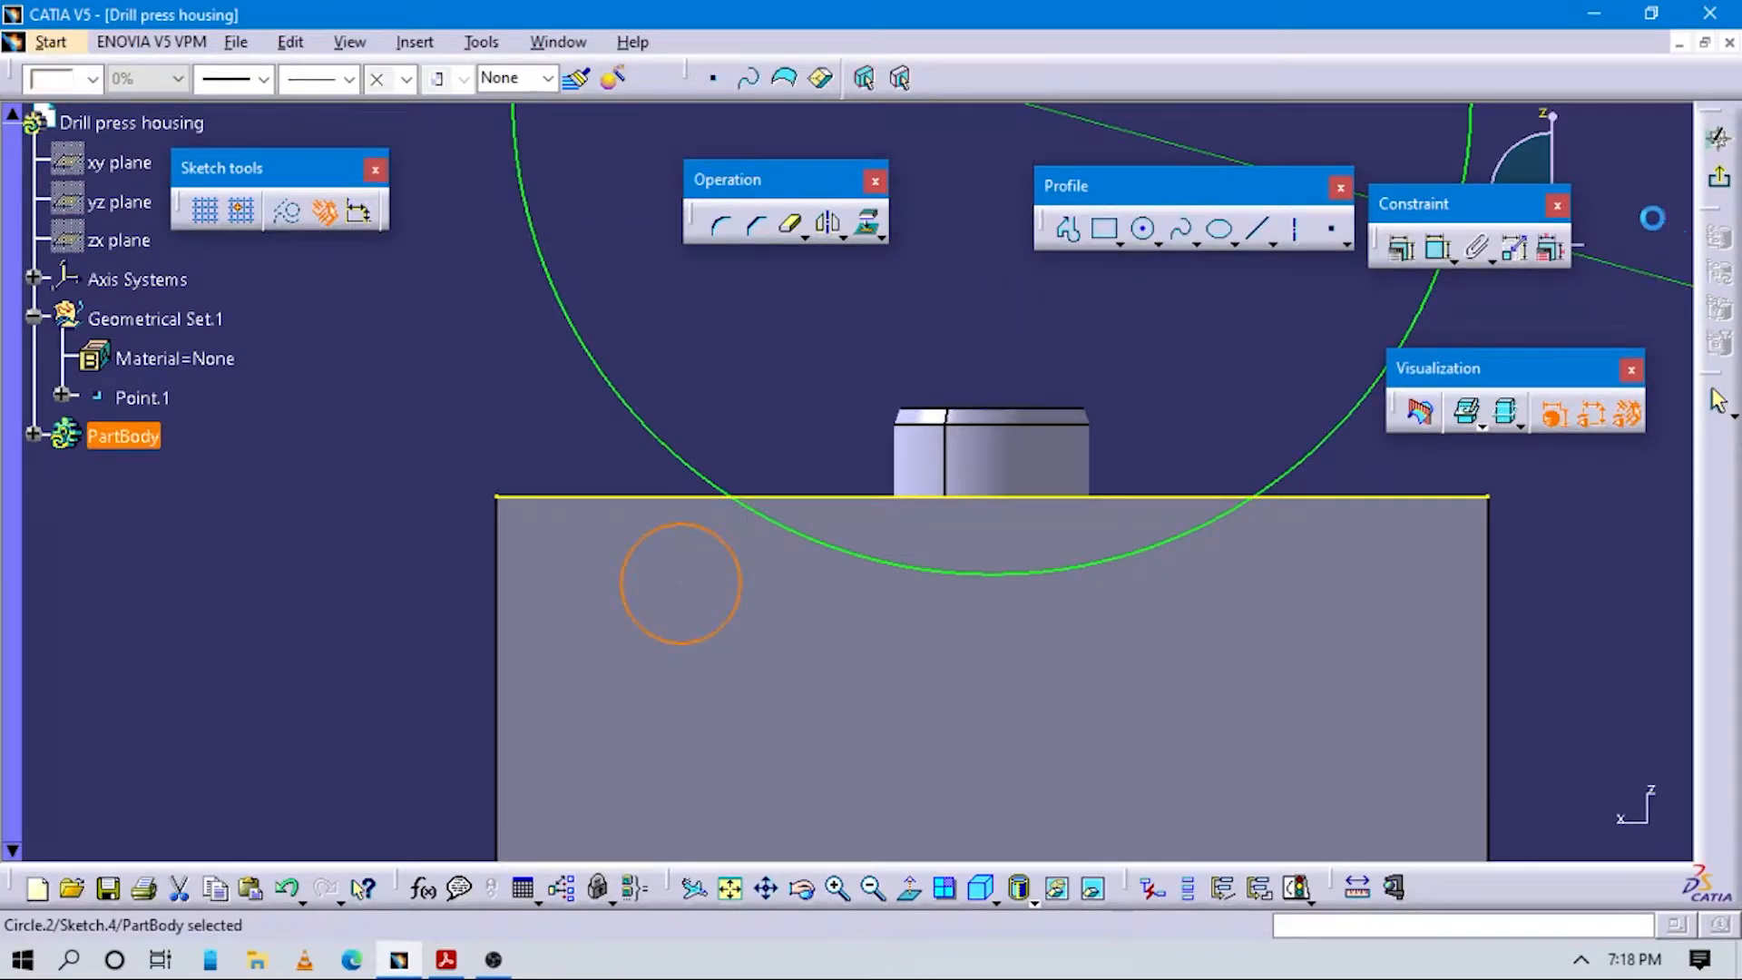
Dimension the new lower-left circle's radius and set it to 98 mm.
left_click(1438, 250)
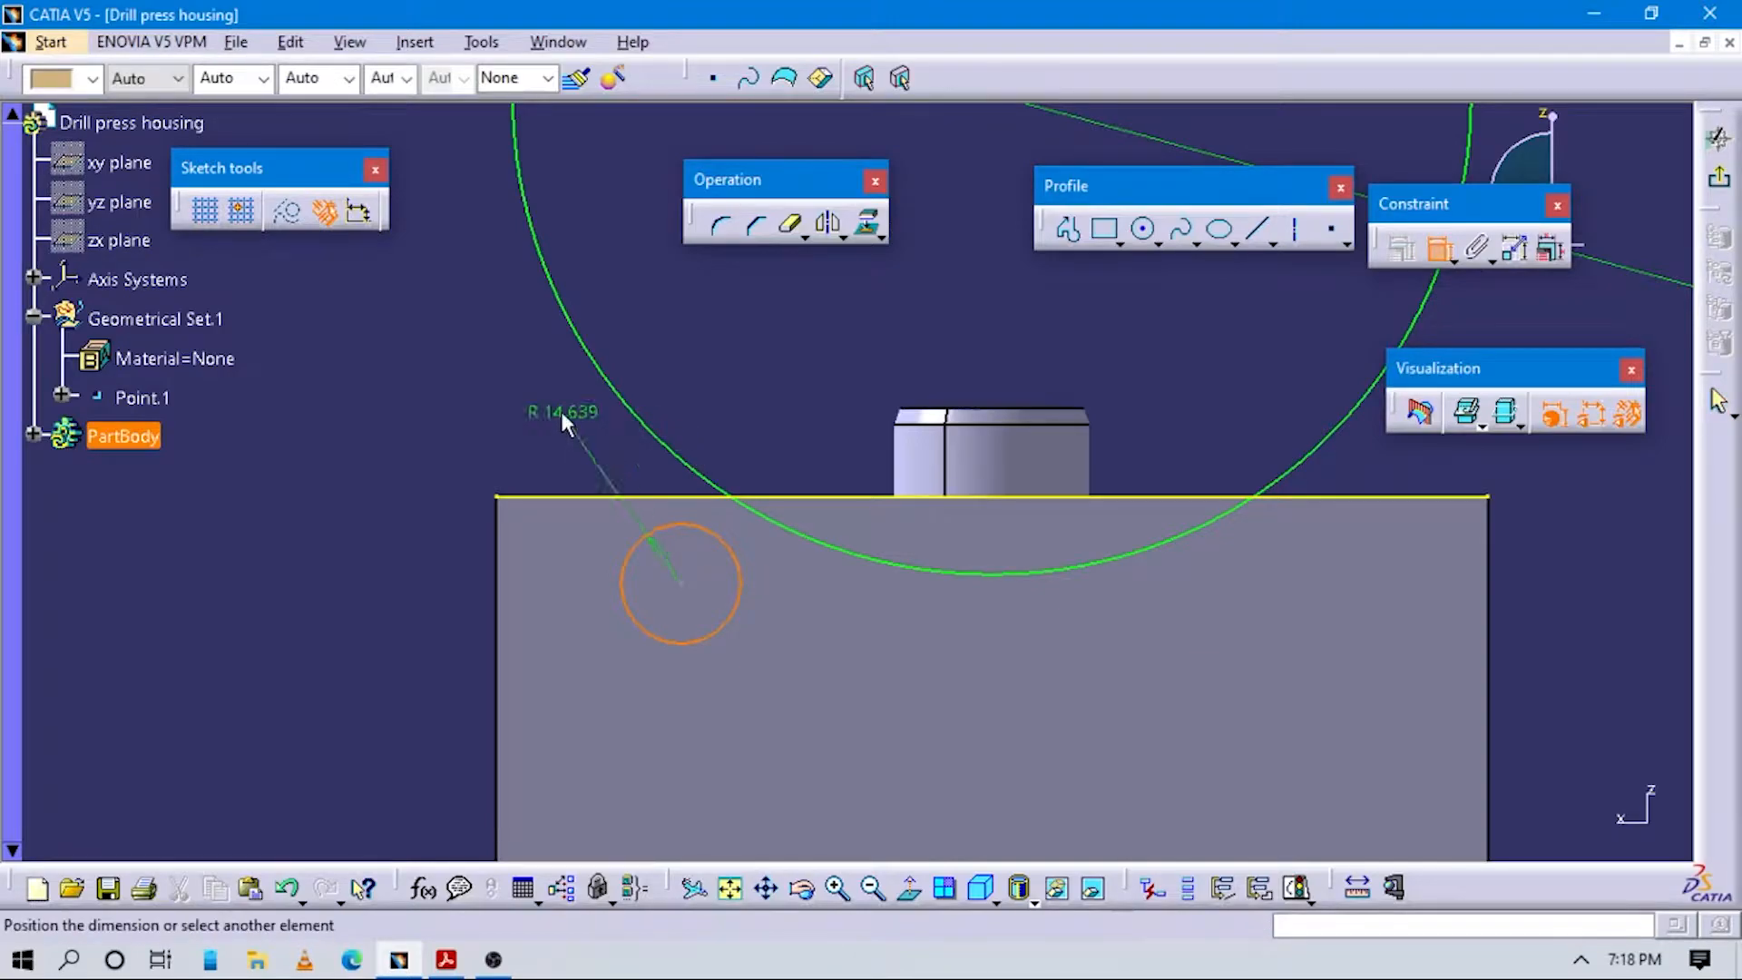
double_click(569, 408)
type("98mm")
key("Return")
Compare with Section cut A-A, then move the R 98 circle so its crest lies just below the projected edge.
key("alt+Tab")
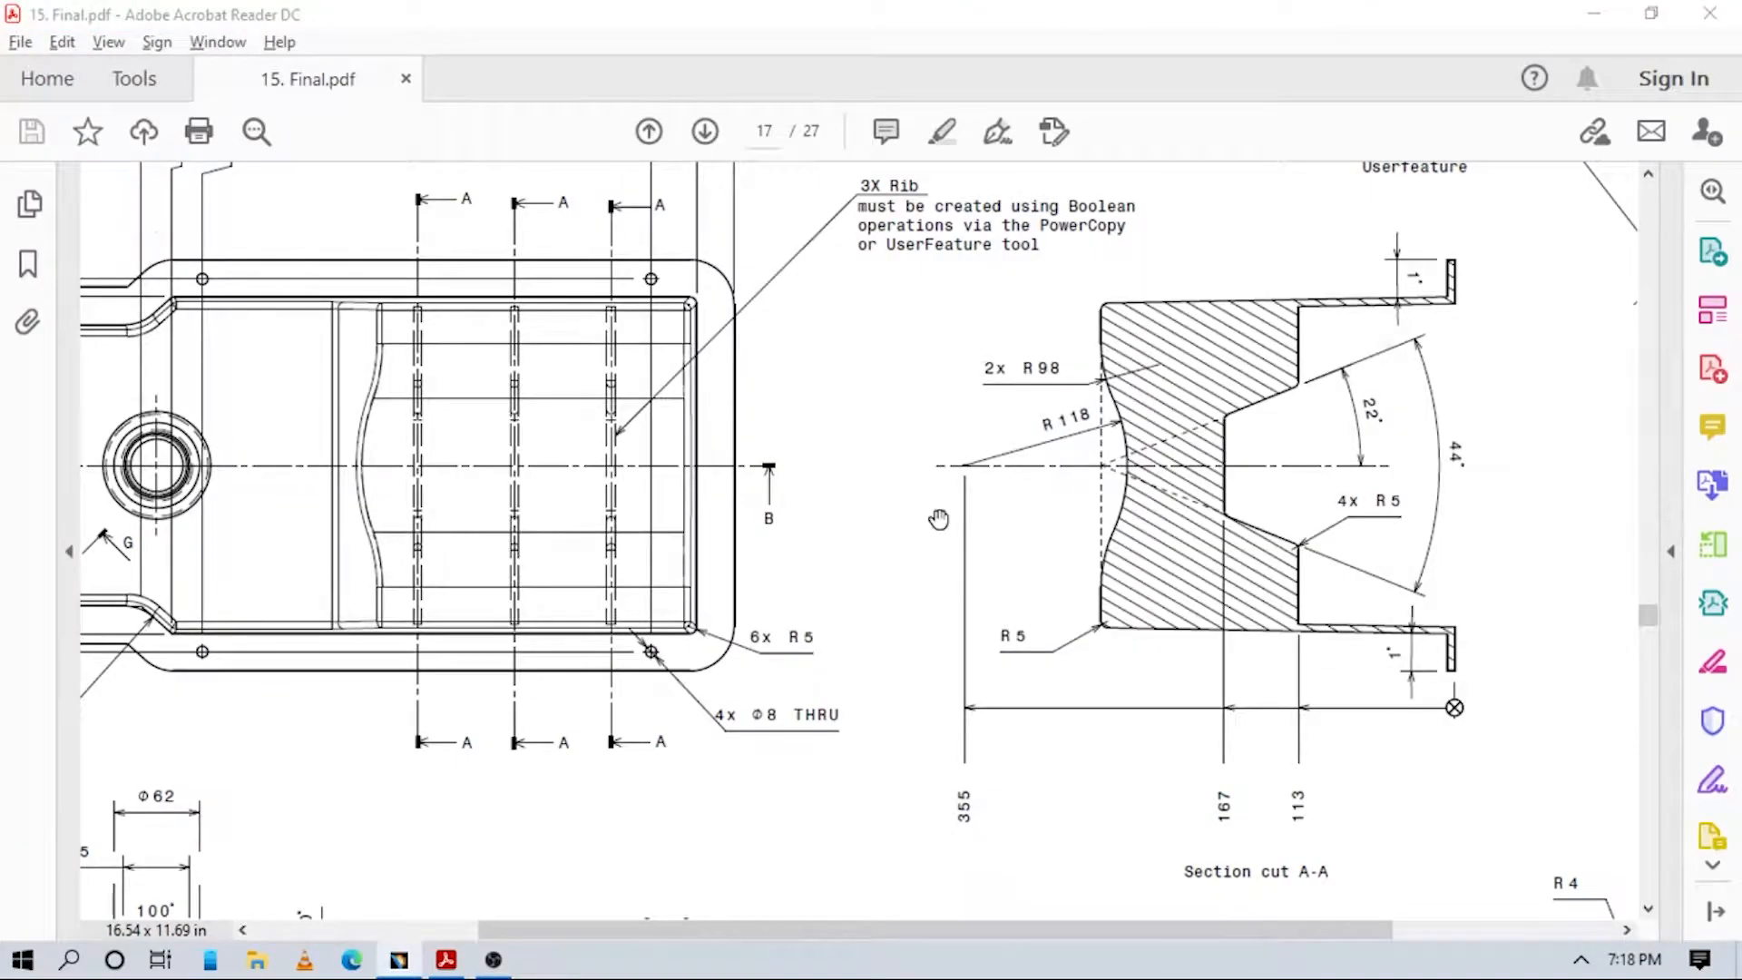
key("alt+Tab")
mouse_move(954, 550)
middle_mouse_down()
mouse_move(926, 615)
mouse_move(968, 689)
middle_mouse_up()
key("alt+Tab")
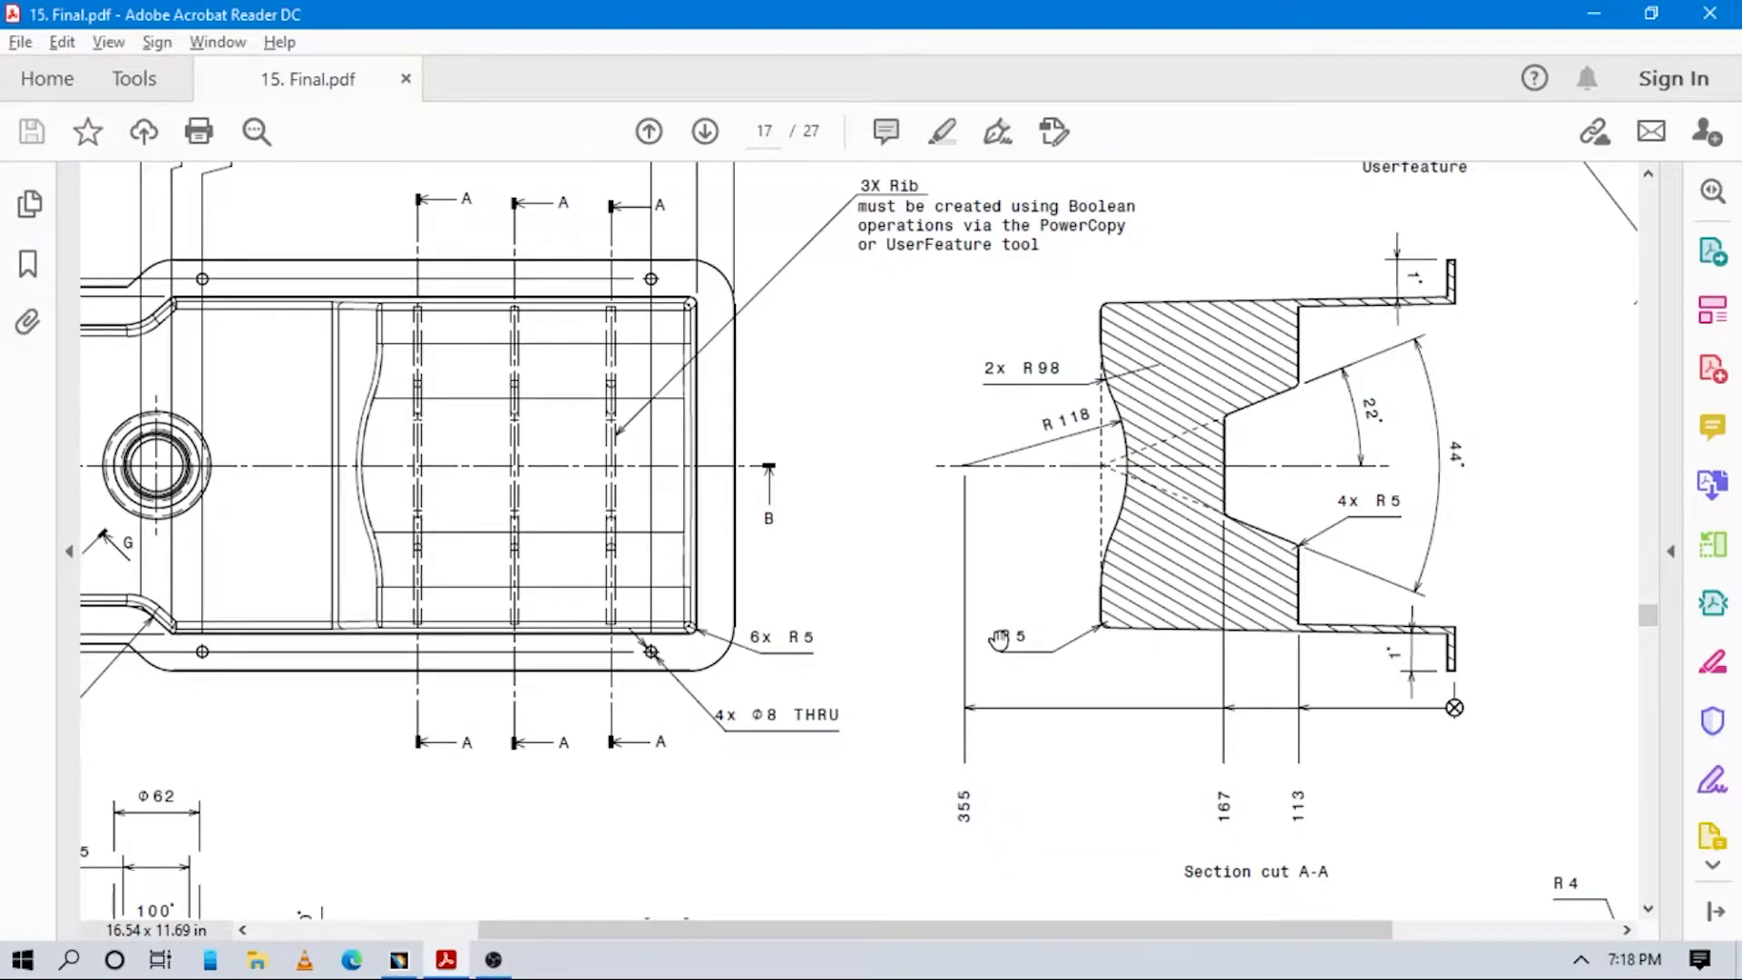
key("alt+Tab")
mouse_move(850, 322)
left_mouse_down()
mouse_move(742, 539)
mouse_move(719, 517)
mouse_move(820, 521)
left_mouse_up()
middle_click_drag(821, 520, 841, 619)
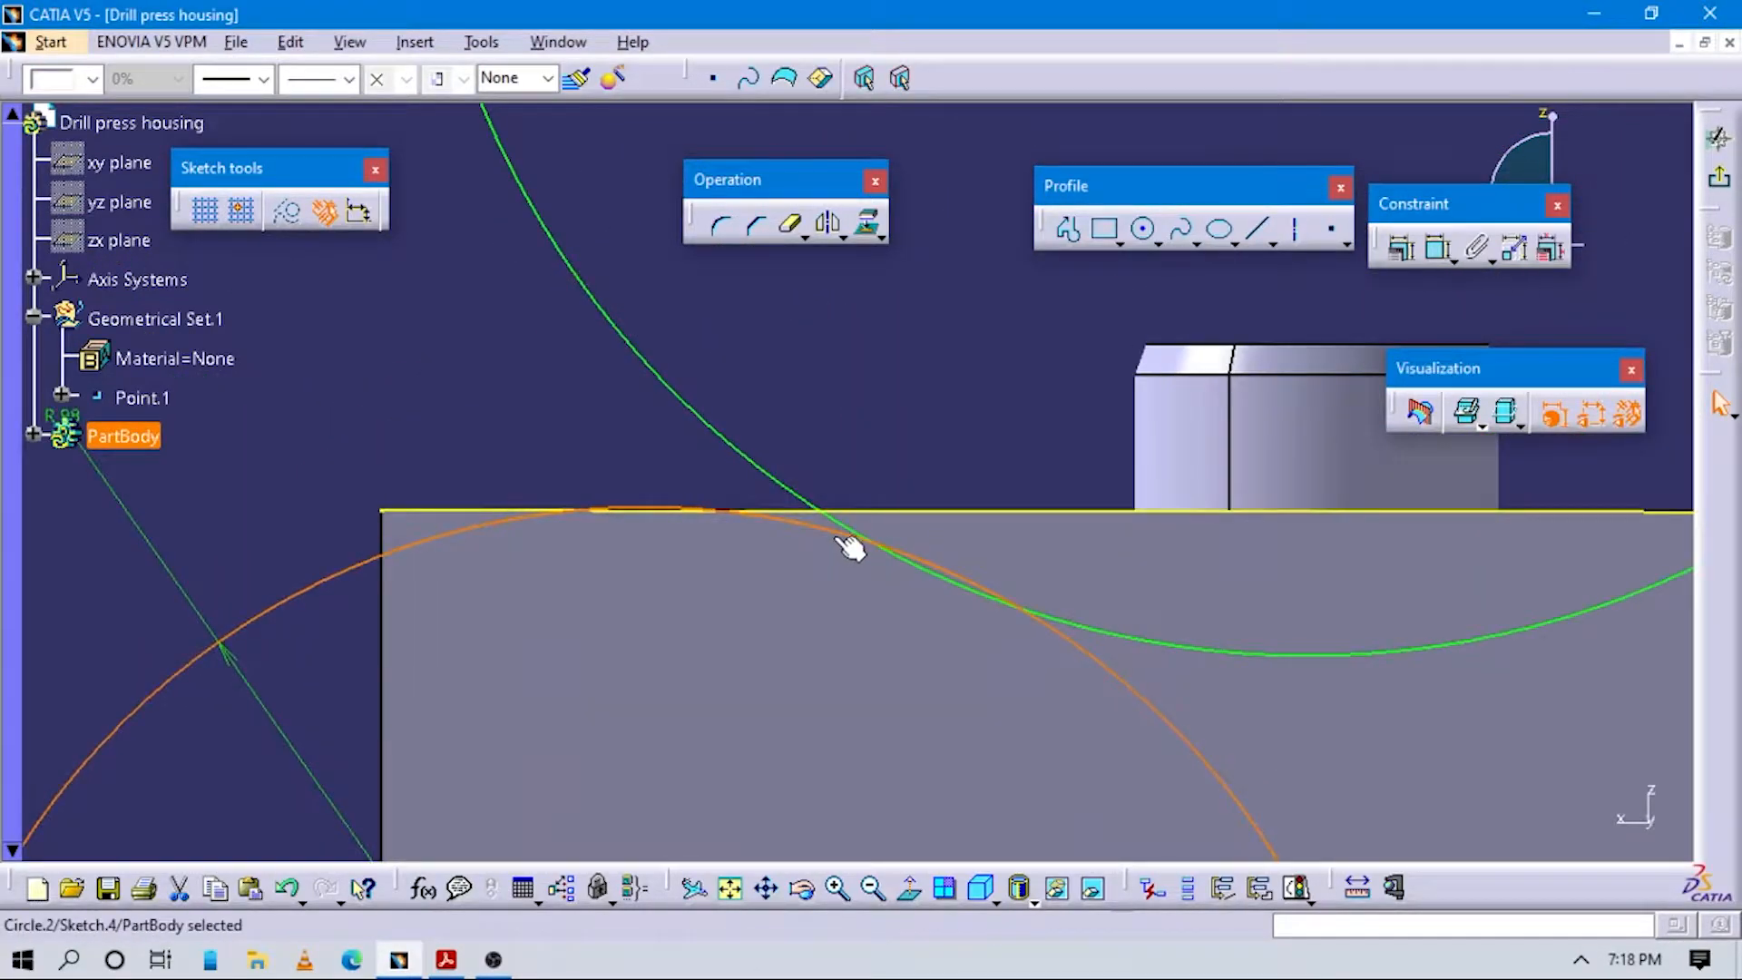
left_click_drag(806, 525, 782, 560)
left_click(933, 418)
Constrain the R 98 circle to be tangent to the projected upper edge.
left_click(1438, 248)
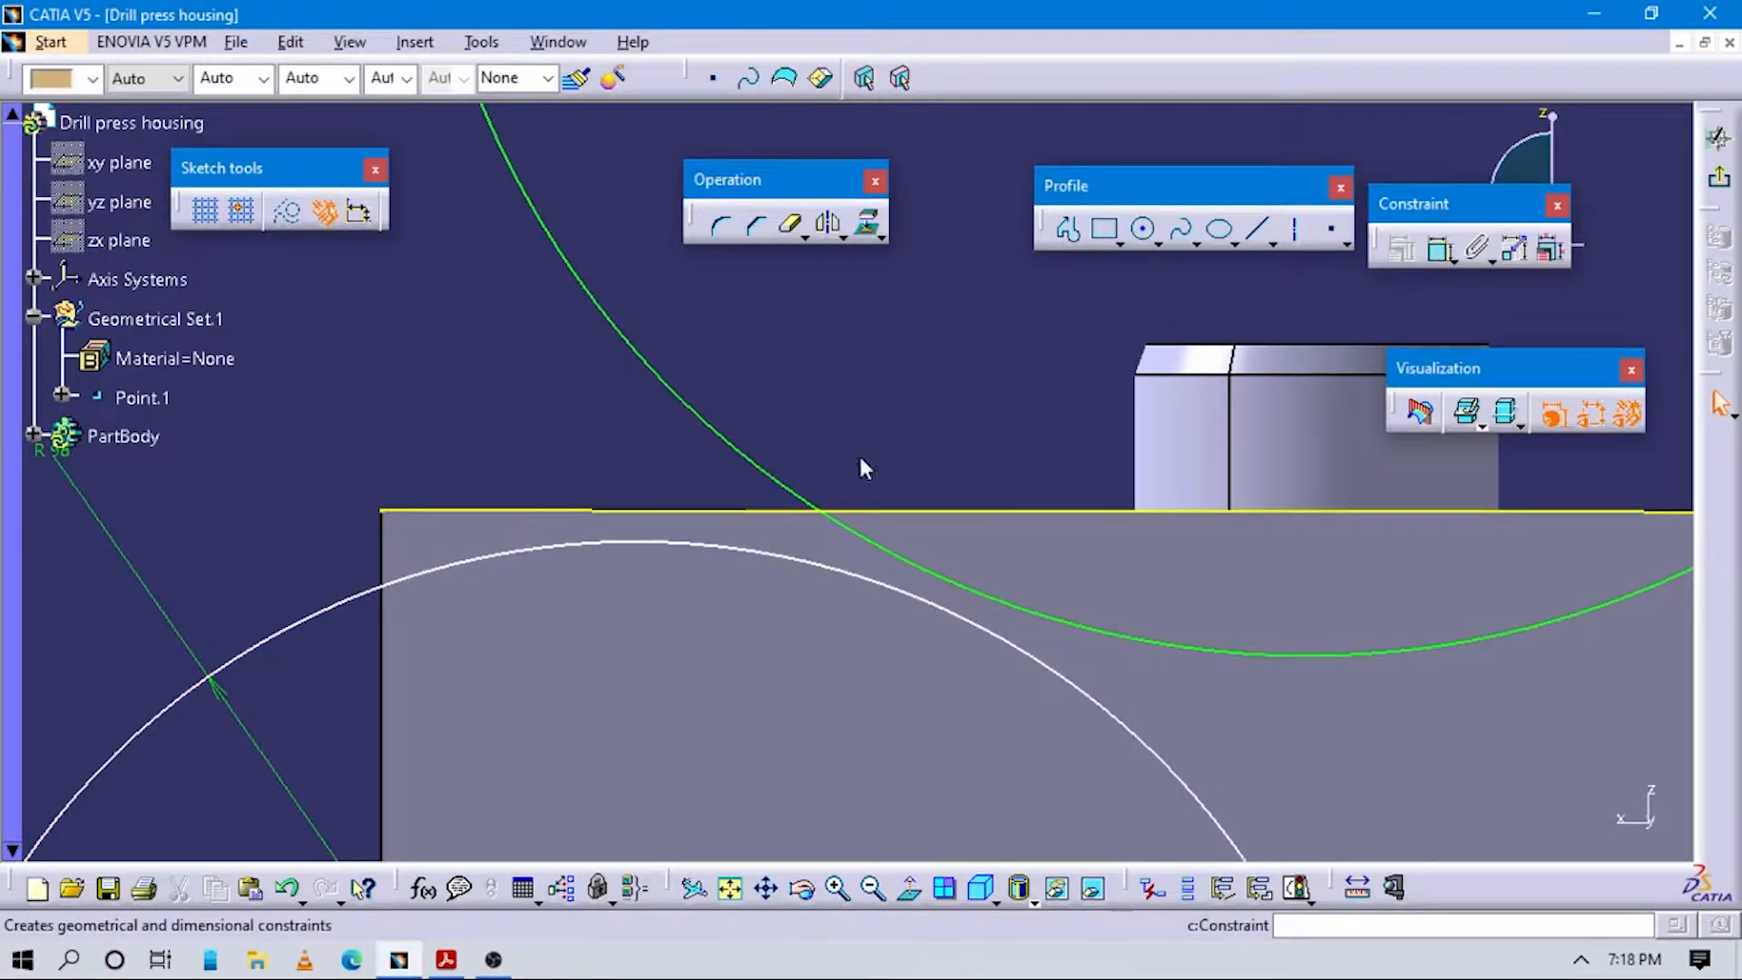
left_click(658, 537)
right_click(622, 464)
left_click(694, 556)
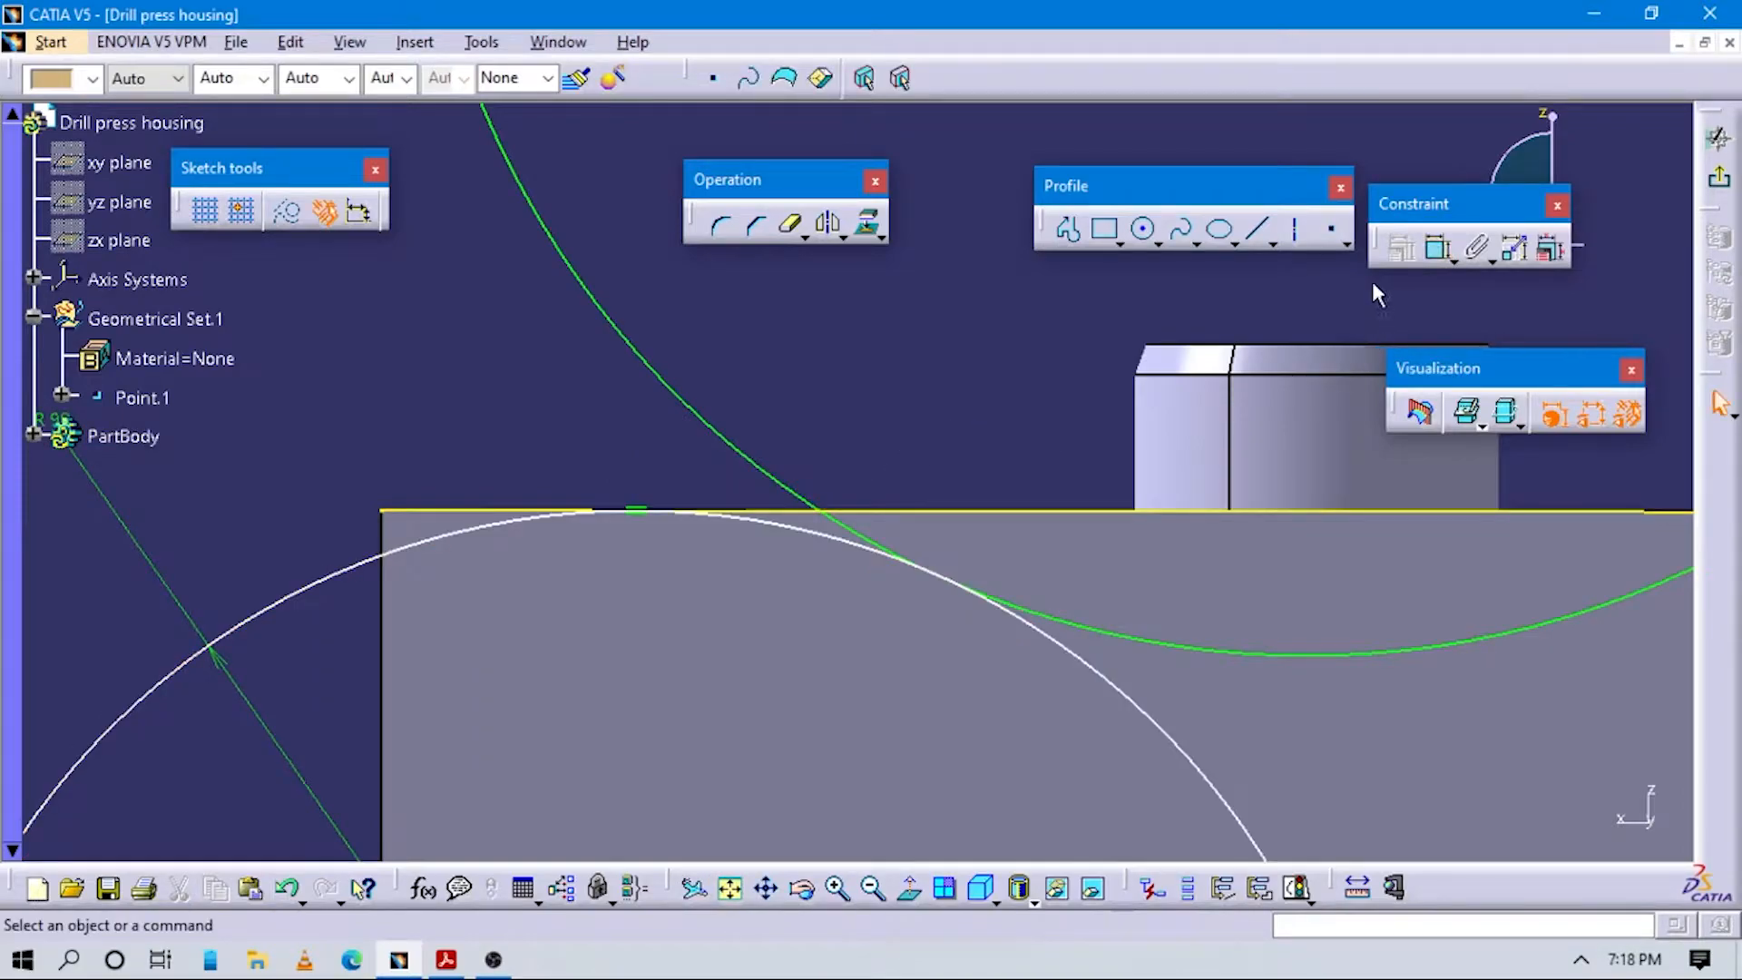
Add a Tangency constraint between the R 98 circle and the R 118 circle.
left_click(1438, 248)
left_click(860, 543)
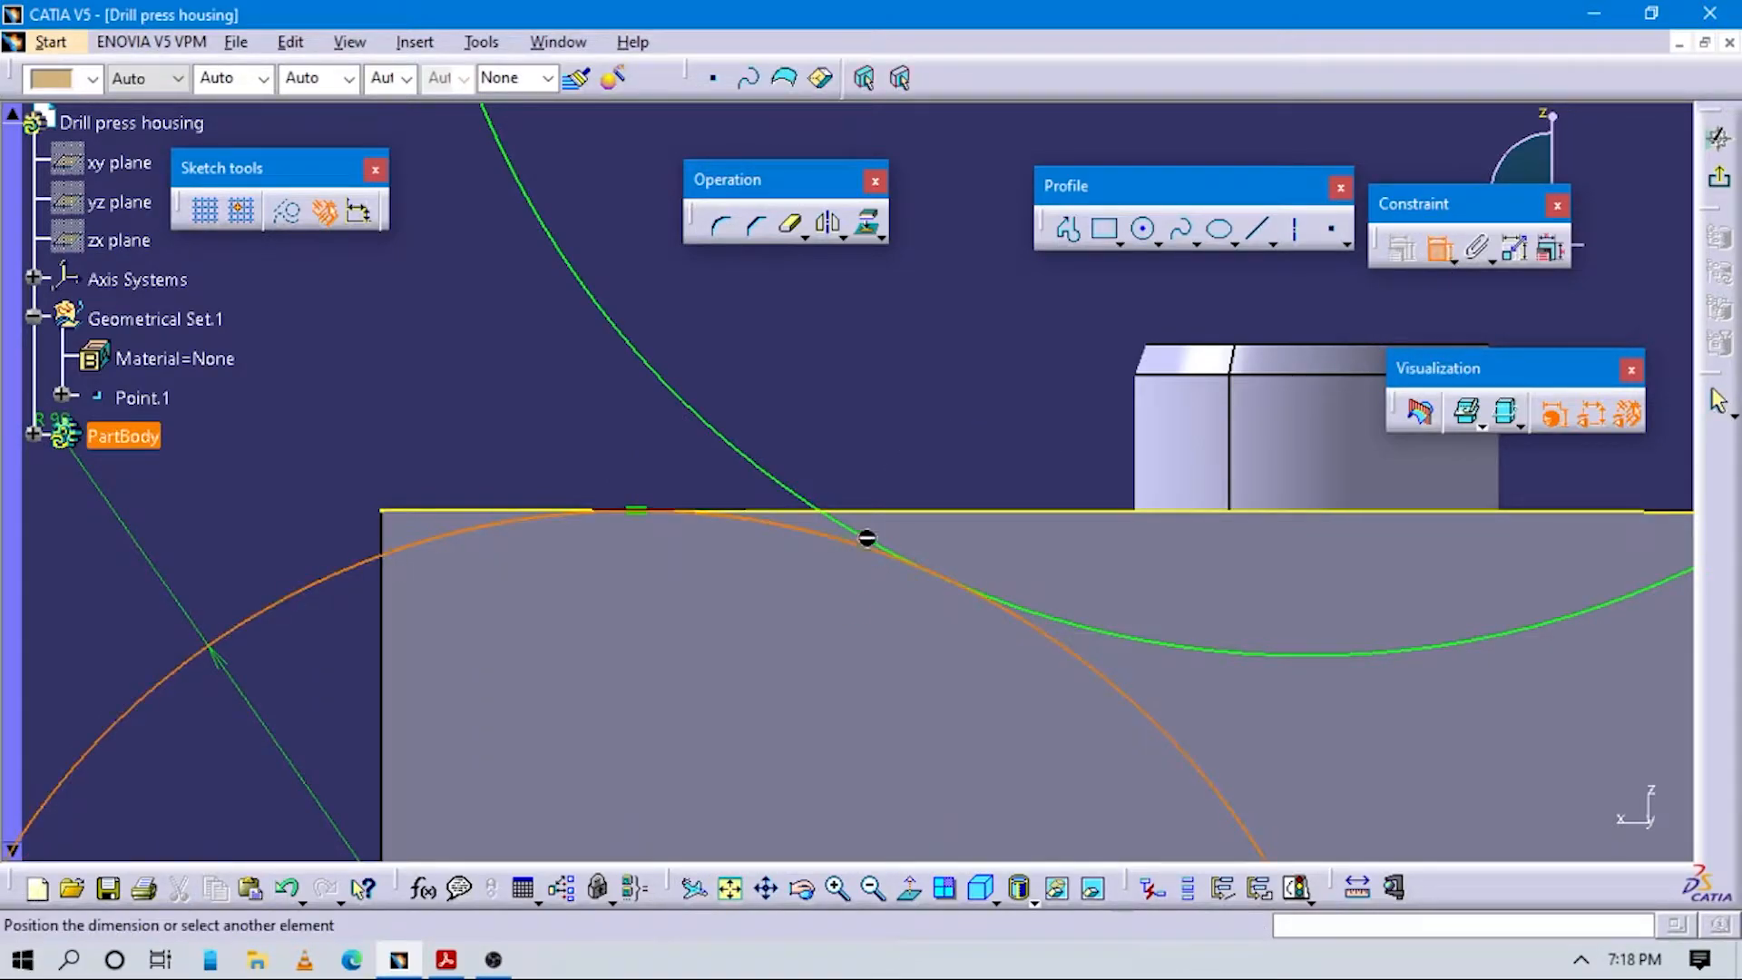
left_click(876, 541)
right_click(907, 418)
left_click(998, 624)
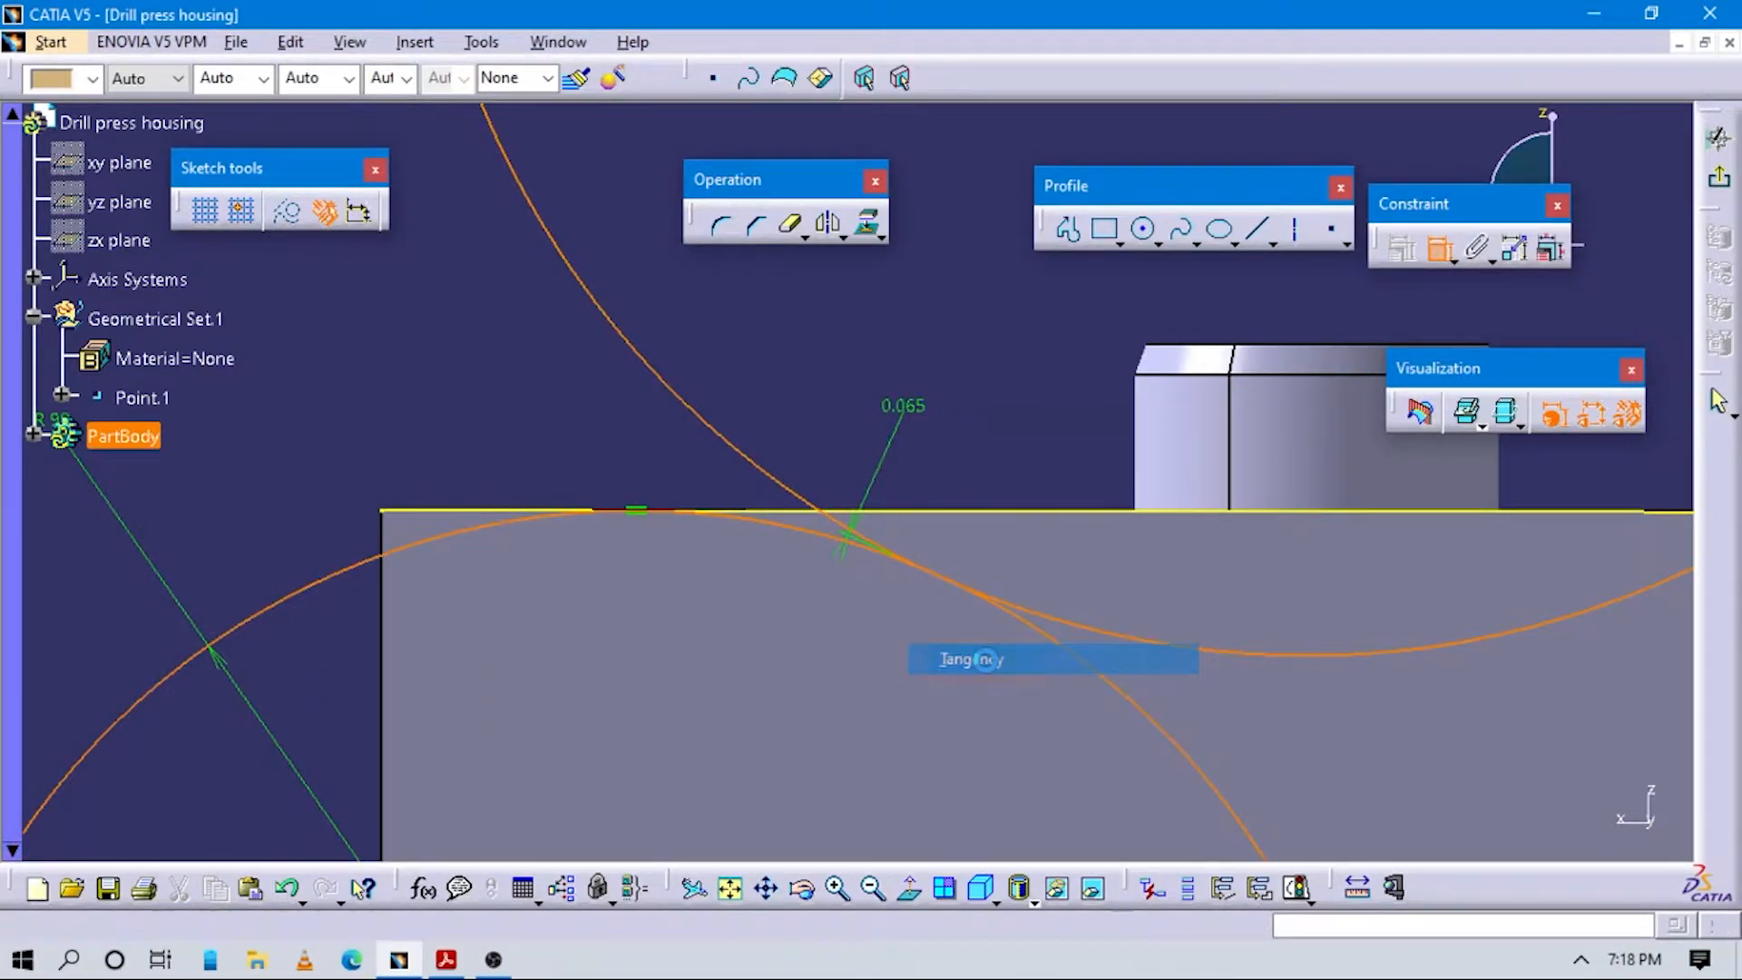
Mirror the R 98 circle about the vertical axis to the other side of the block.
mouse_move(949, 669)
middle_mouse_down()
mouse_move(964, 793)
mouse_move(879, 505)
mouse_move(1016, 438)
mouse_move(1057, 583)
middle_mouse_up()
left_click(1007, 582)
mouse_move(1103, 441)
middle_mouse_down()
mouse_move(1127, 617)
mouse_move(1099, 648)
middle_mouse_up()
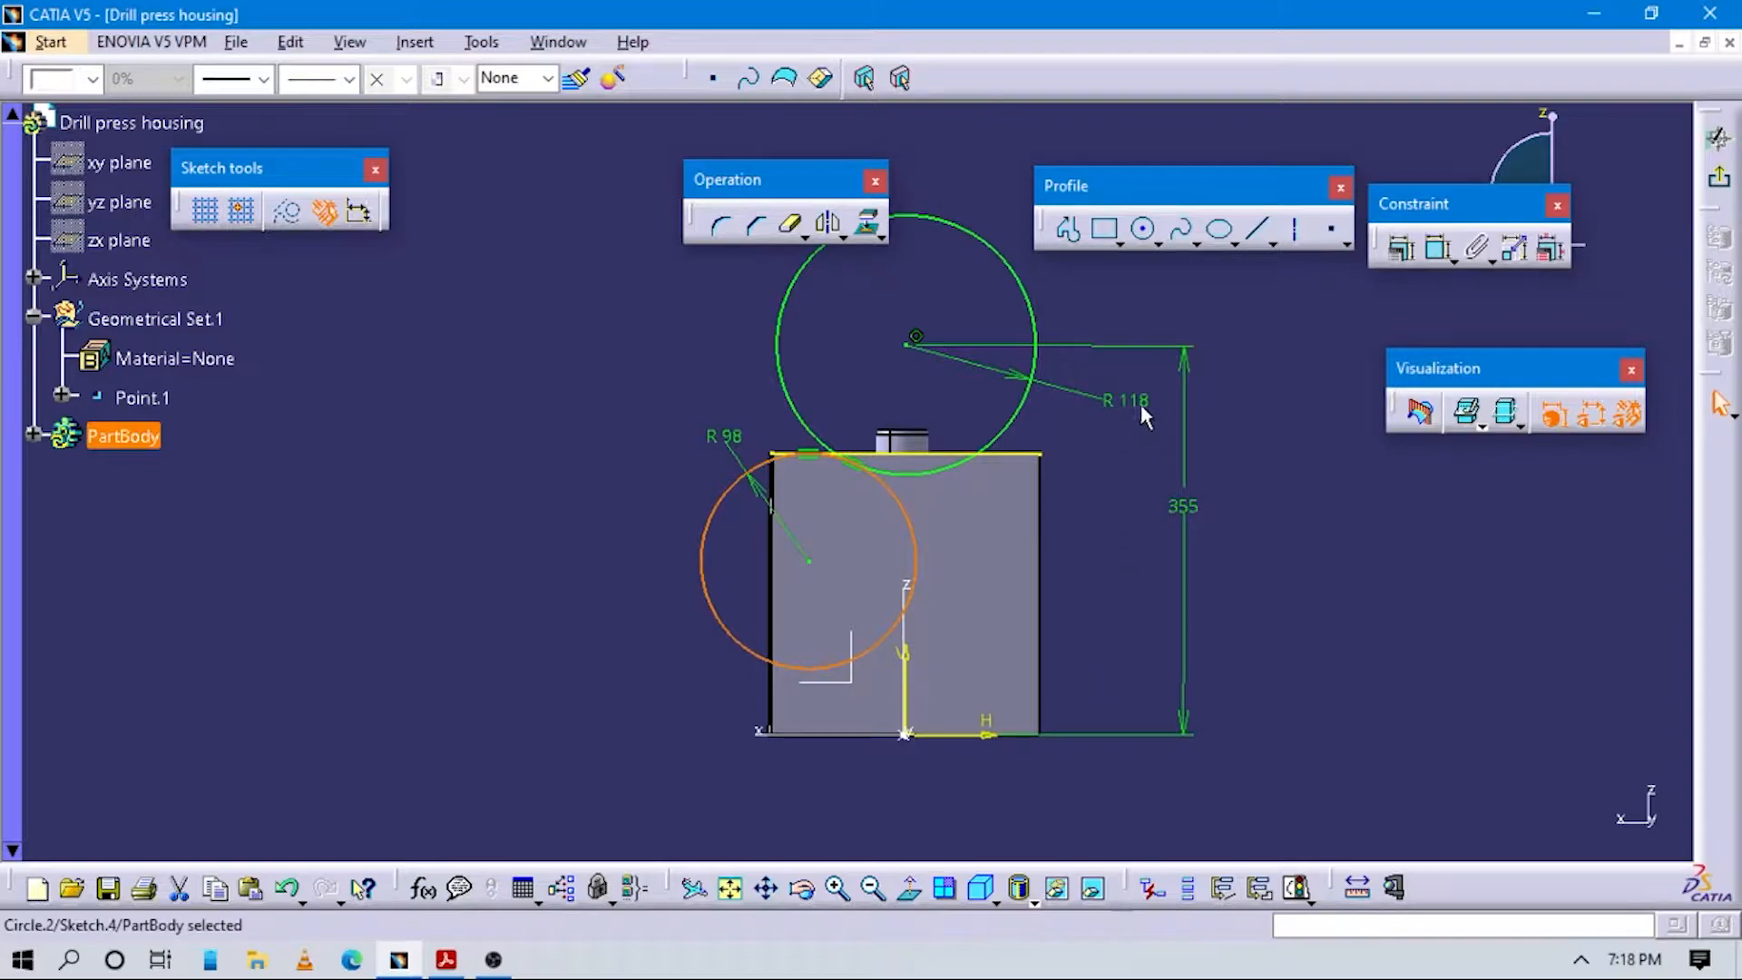
left_click(827, 223)
left_click(901, 669)
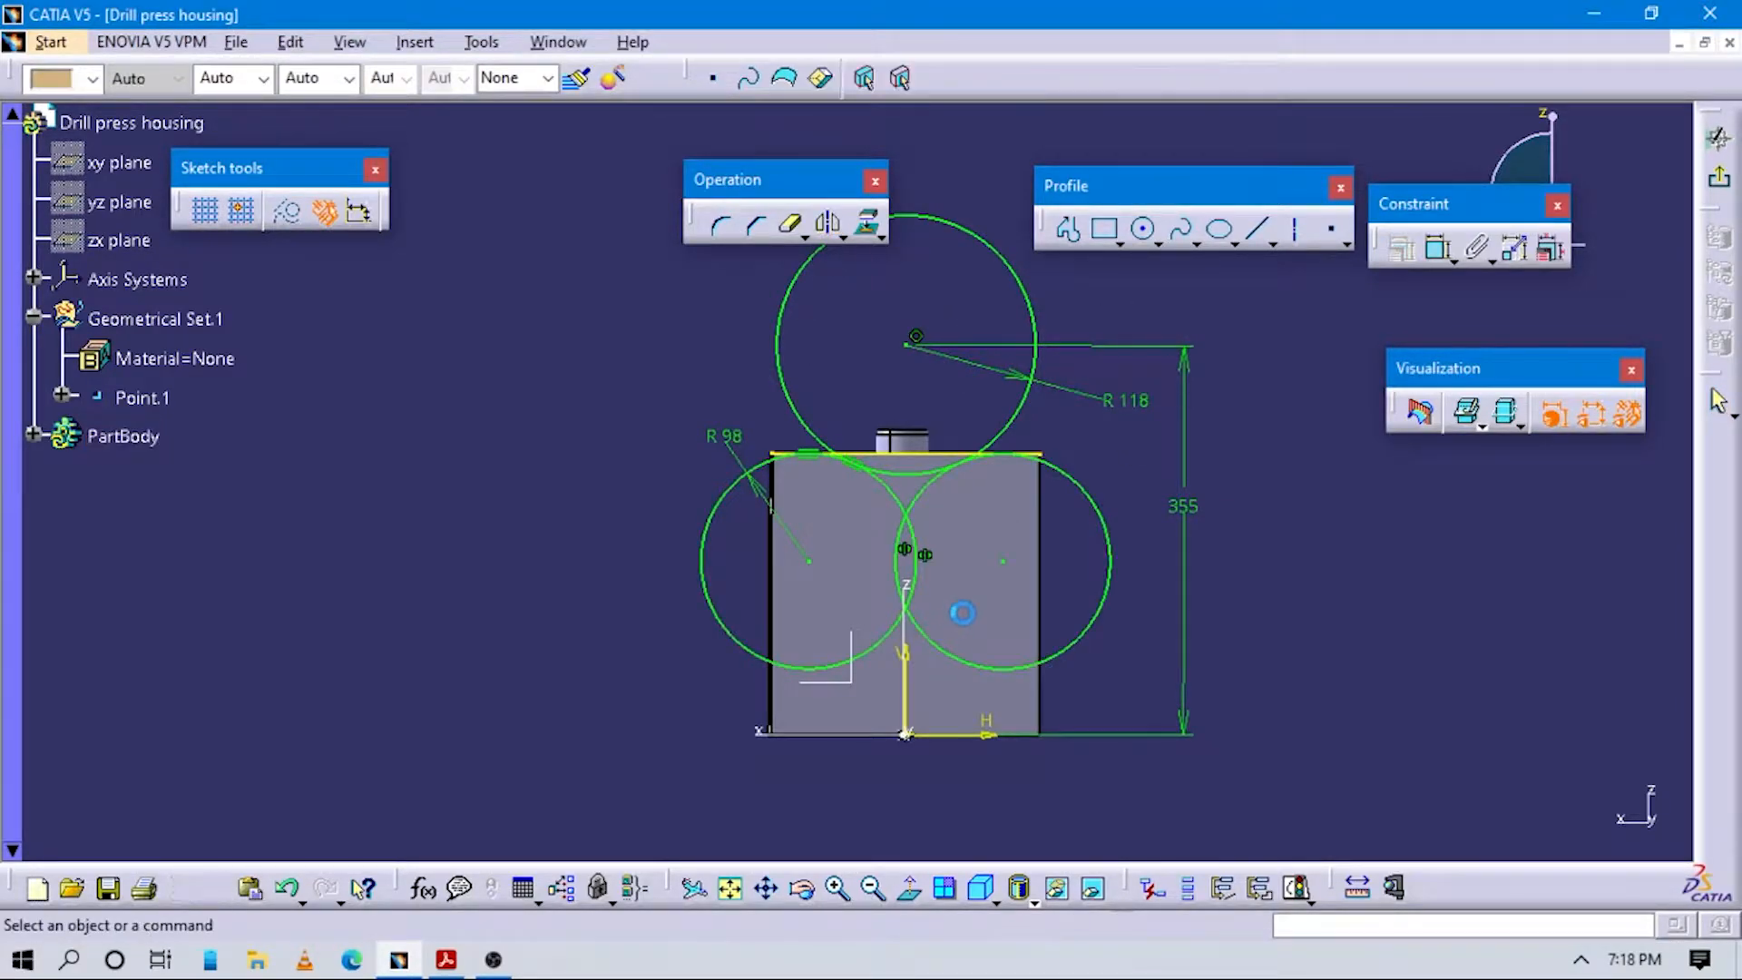
Quick Trim the middle of the projected upper edge and the portion of the R 118 circle above it.
mouse_move(913, 554)
middle_mouse_down()
mouse_move(1058, 530)
mouse_move(814, 635)
middle_mouse_up()
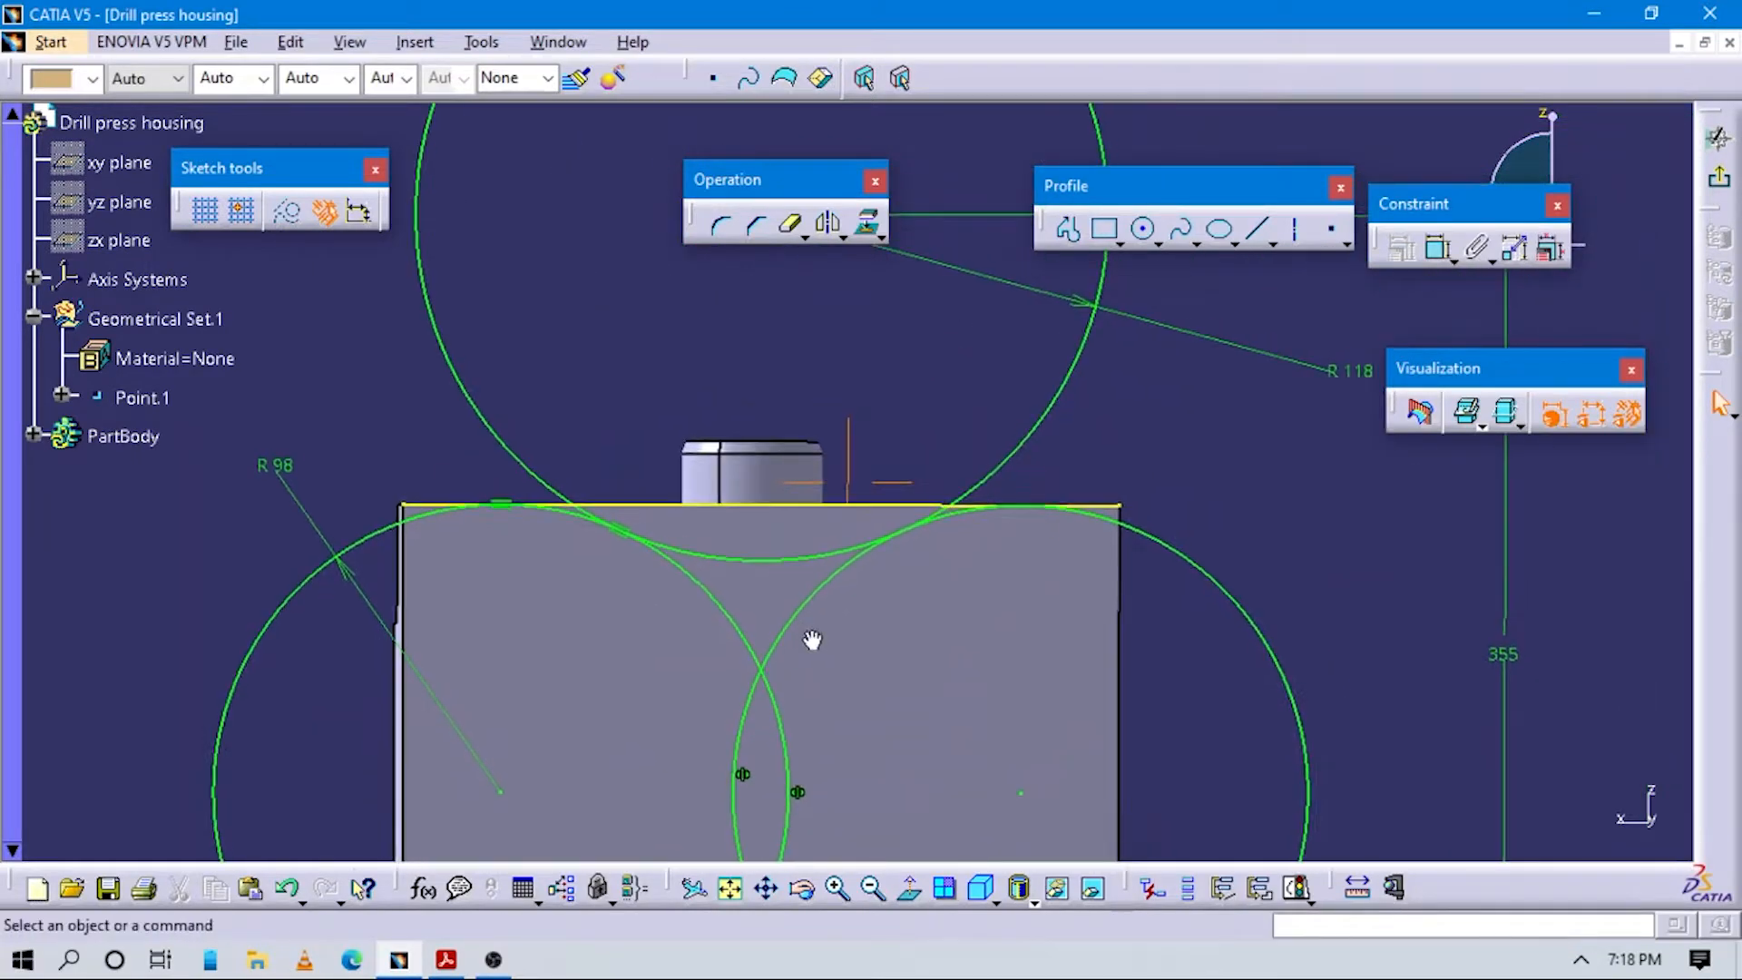
left_click(909, 887)
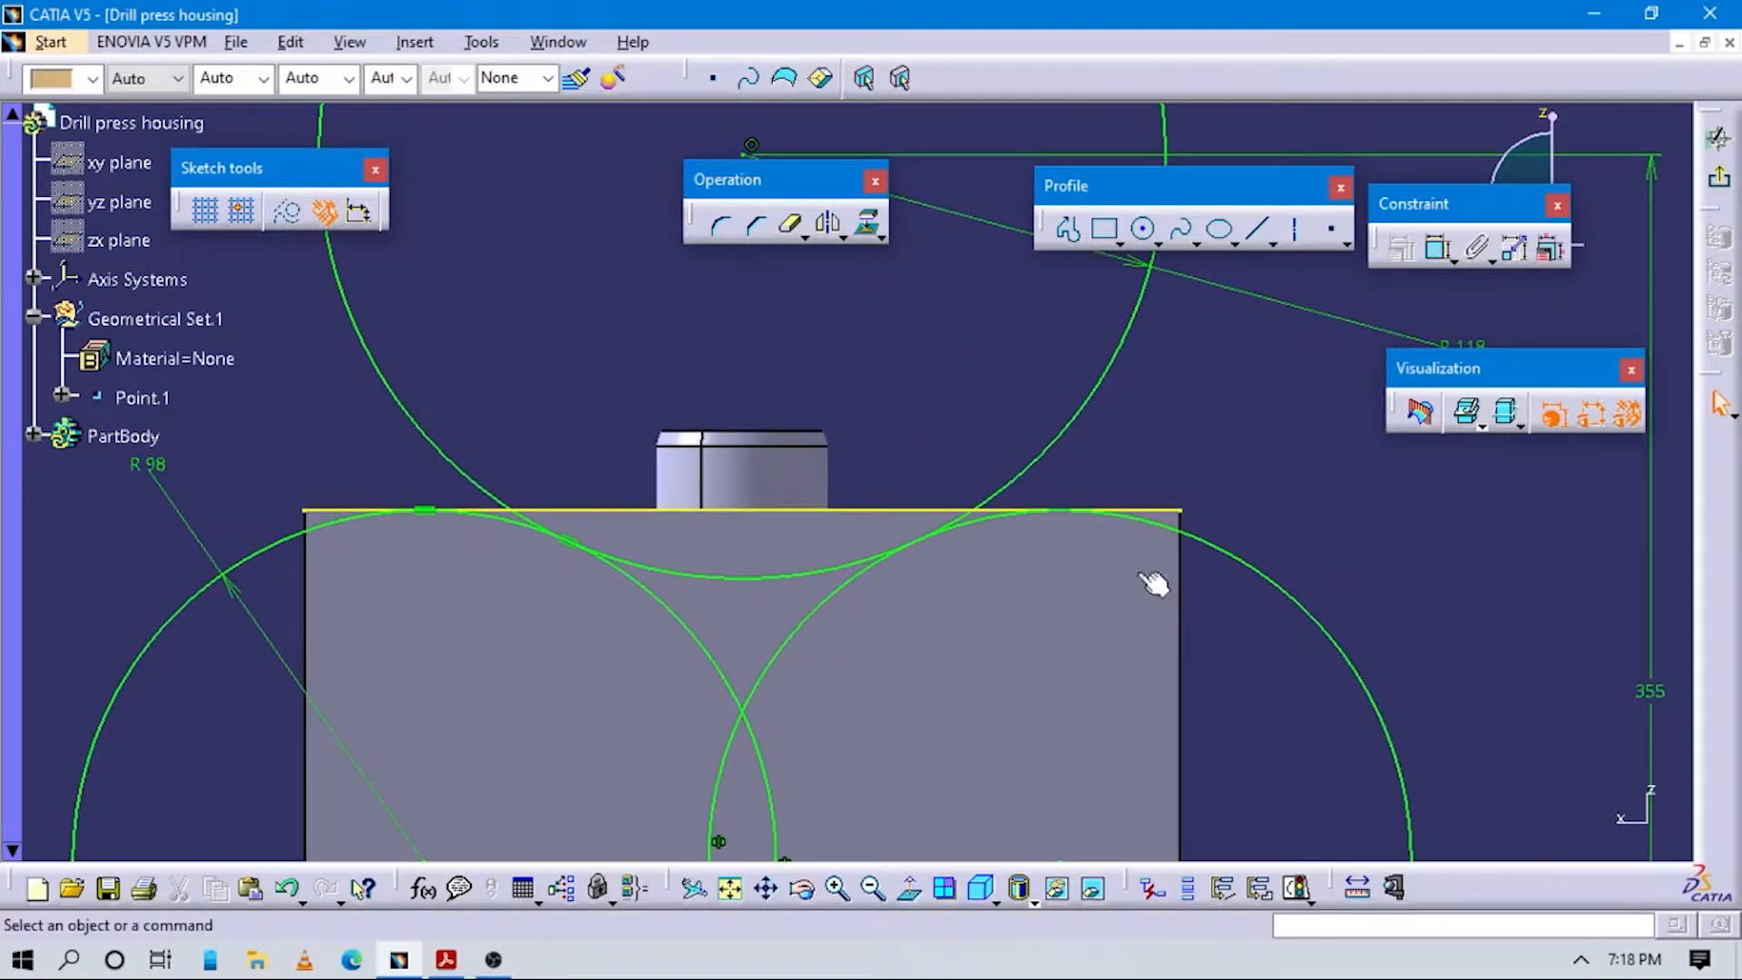
mouse_move(552, 695)
middle_mouse_down()
mouse_move(702, 696)
mouse_move(762, 804)
middle_mouse_up()
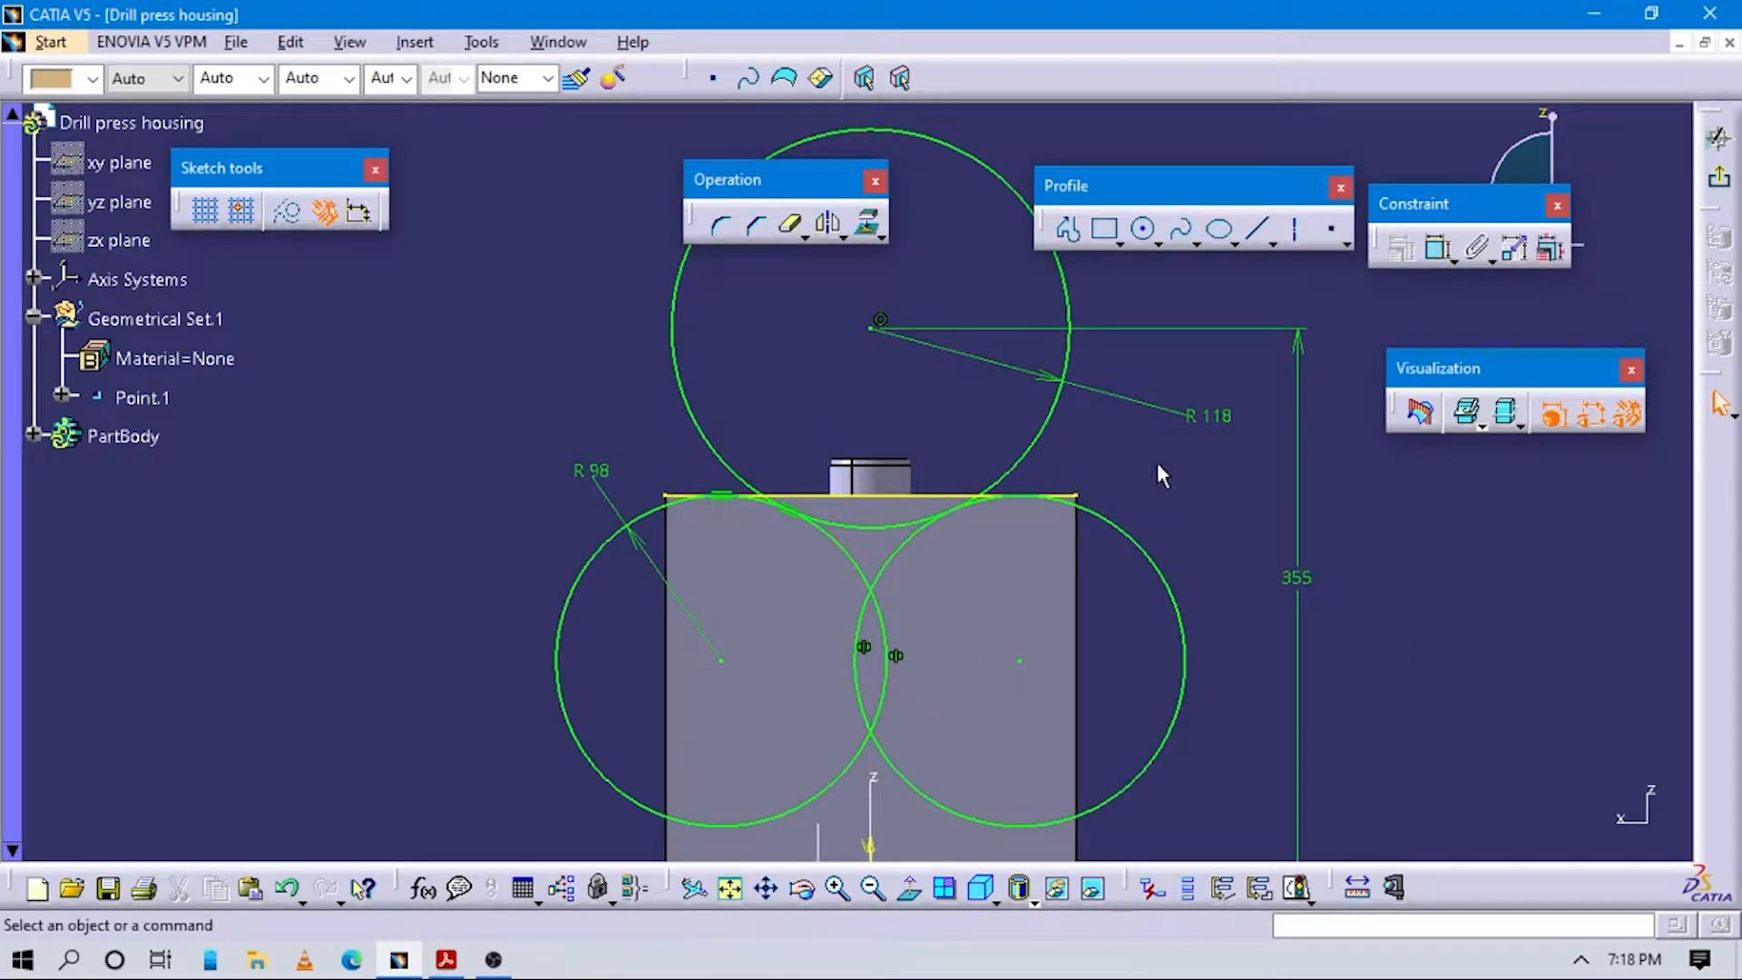
middle_click_drag(765, 535, 724, 418)
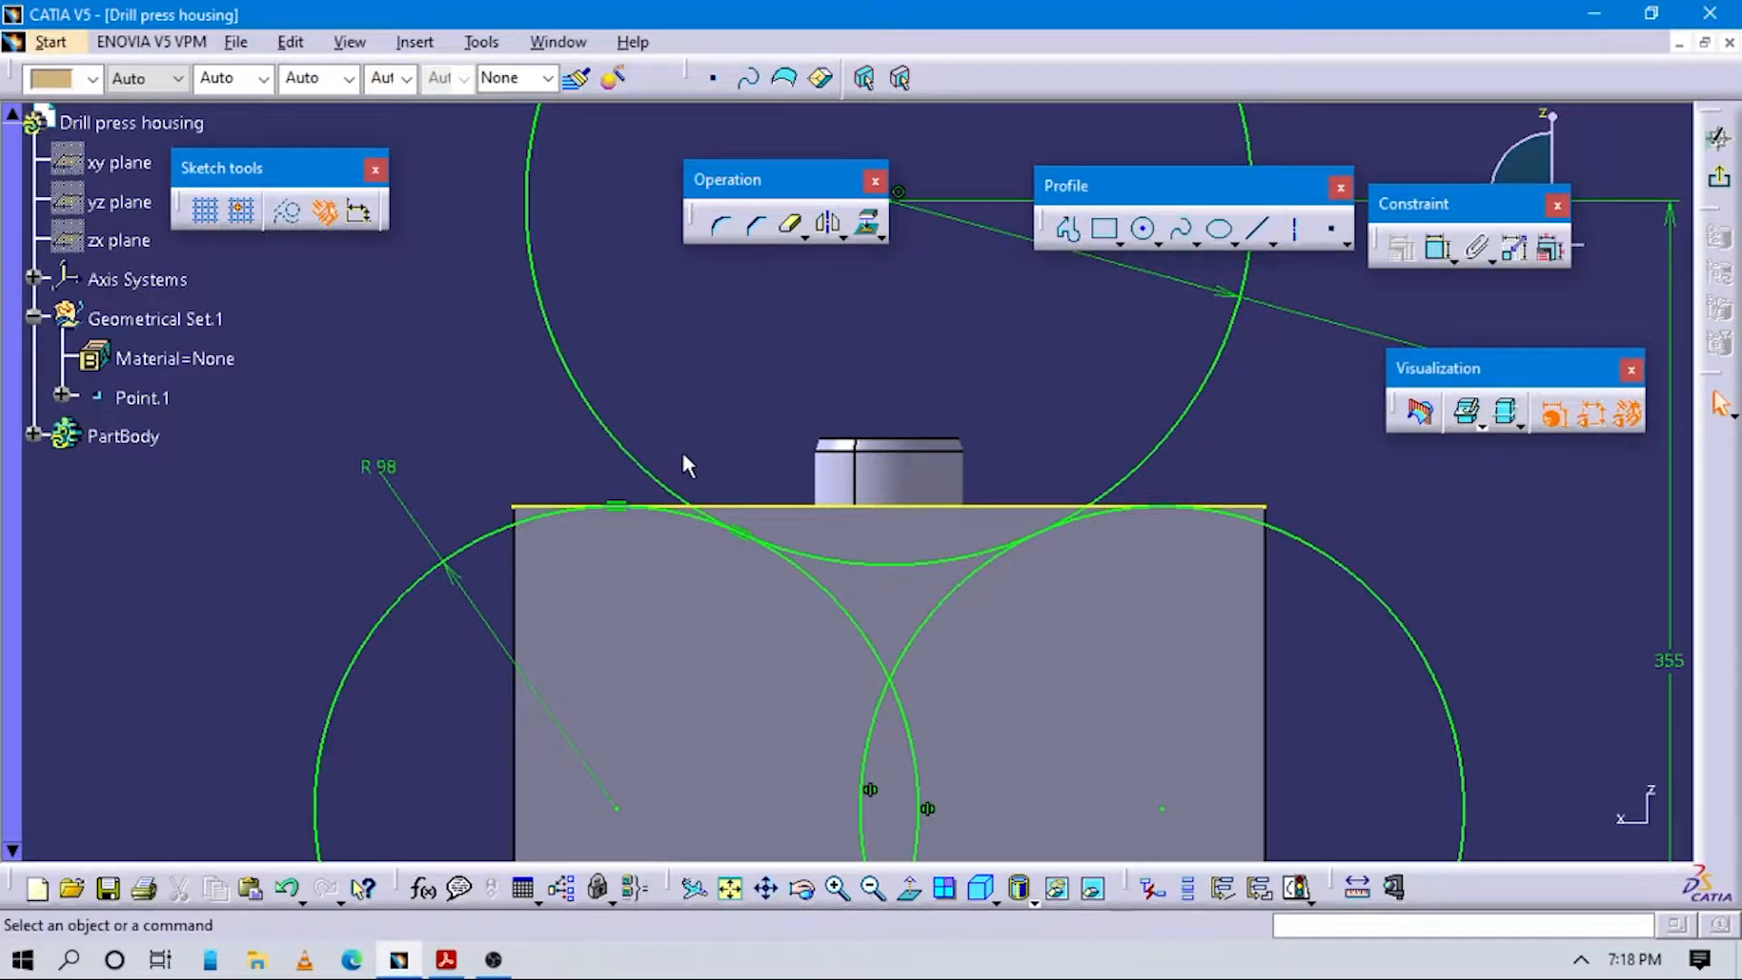
middle_click_drag(803, 723, 771, 649)
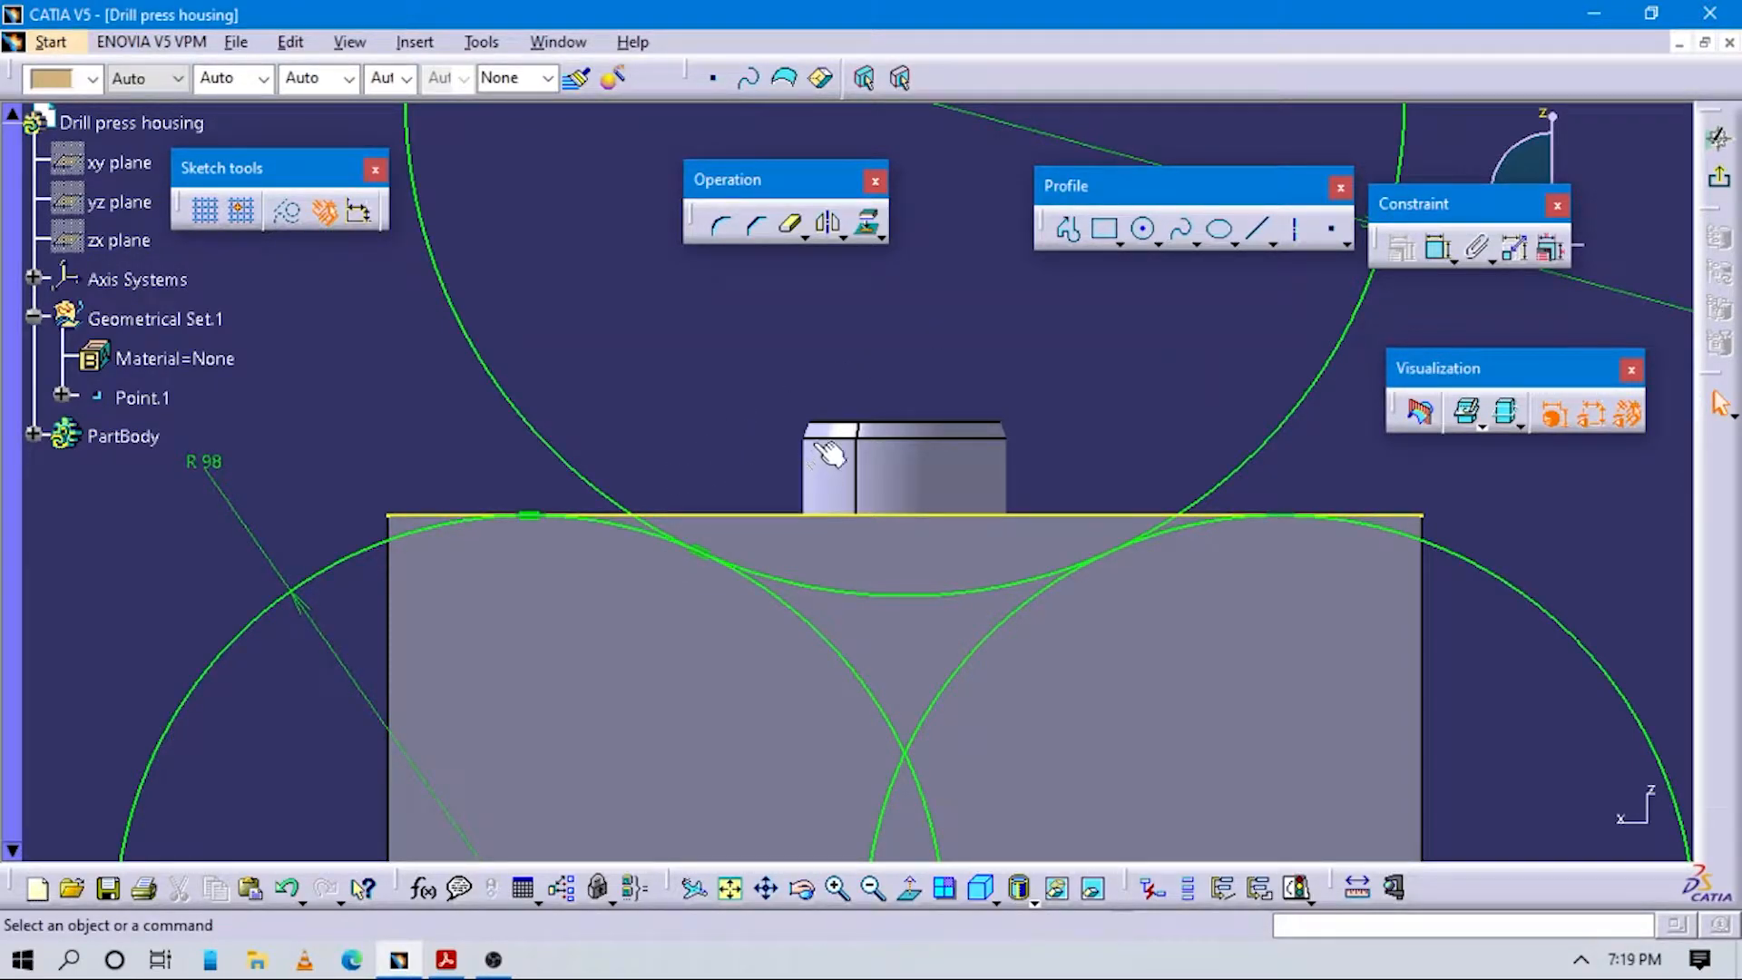
left_click(794, 234)
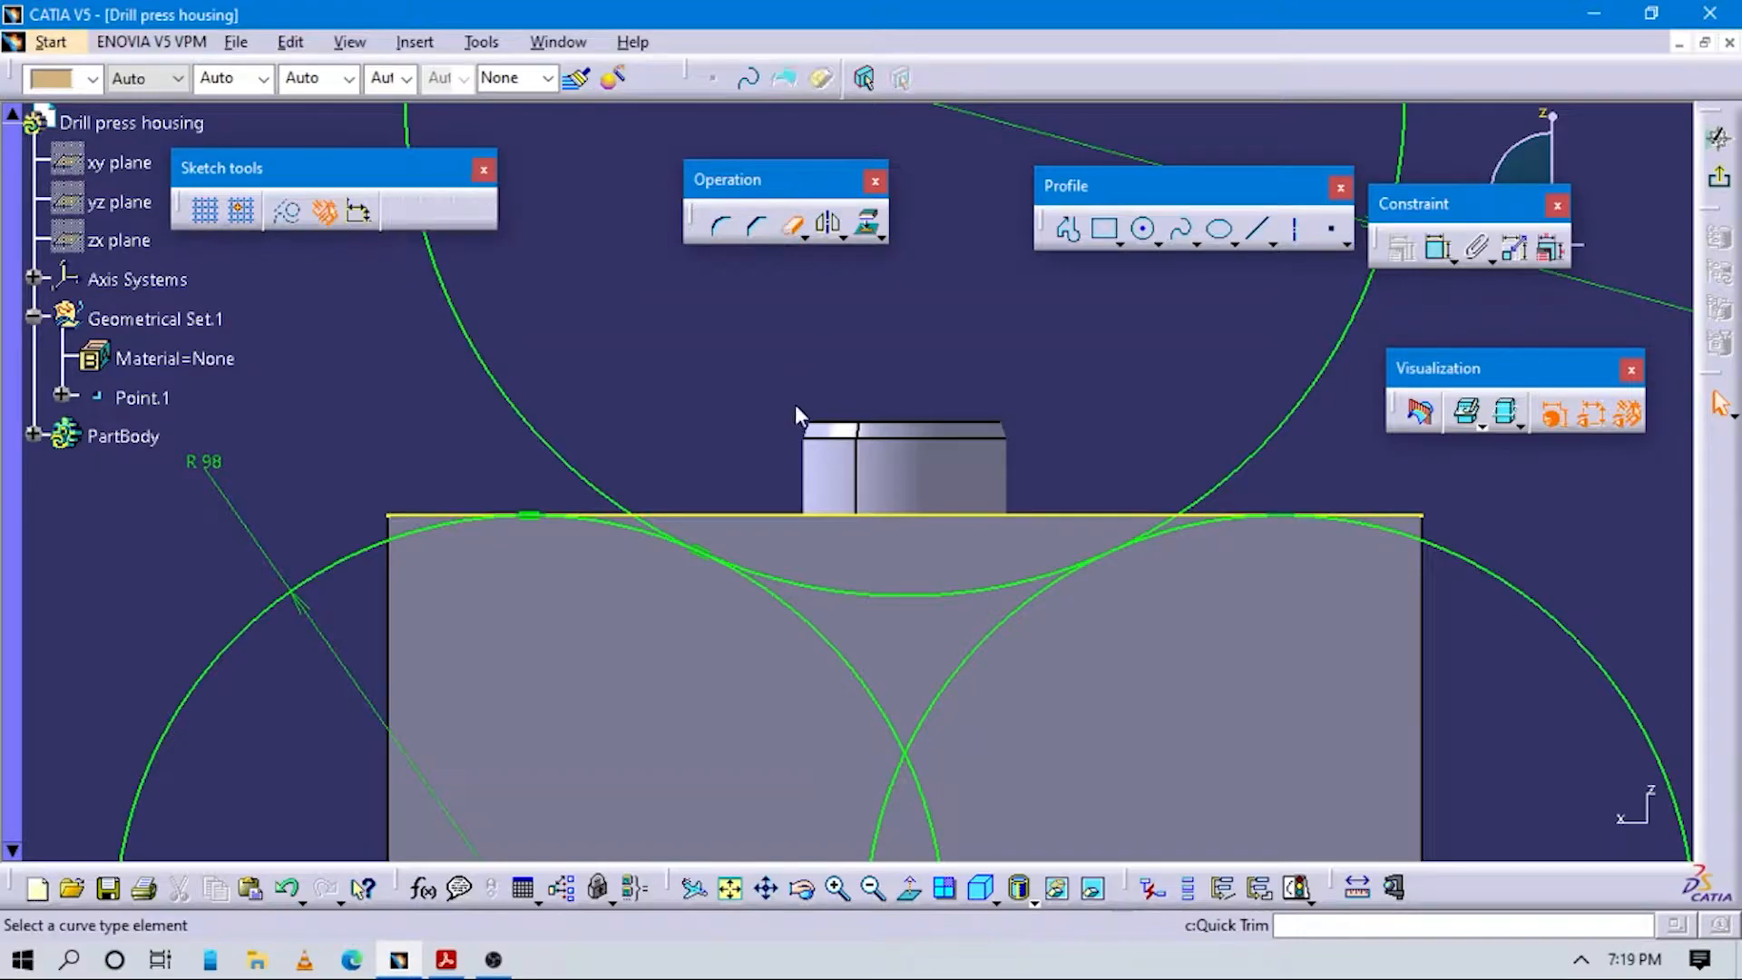
left_click(758, 516)
middle_click_drag(819, 548, 1001, 515)
left_click(665, 449)
Trim the leftover ends of the R 118 arc beyond its tangency points with both R 98 circles.
mouse_move(1152, 544)
middle_mouse_down()
mouse_move(649, 603)
mouse_move(483, 643)
mouse_move(980, 548)
mouse_move(743, 669)
mouse_move(725, 633)
middle_mouse_up()
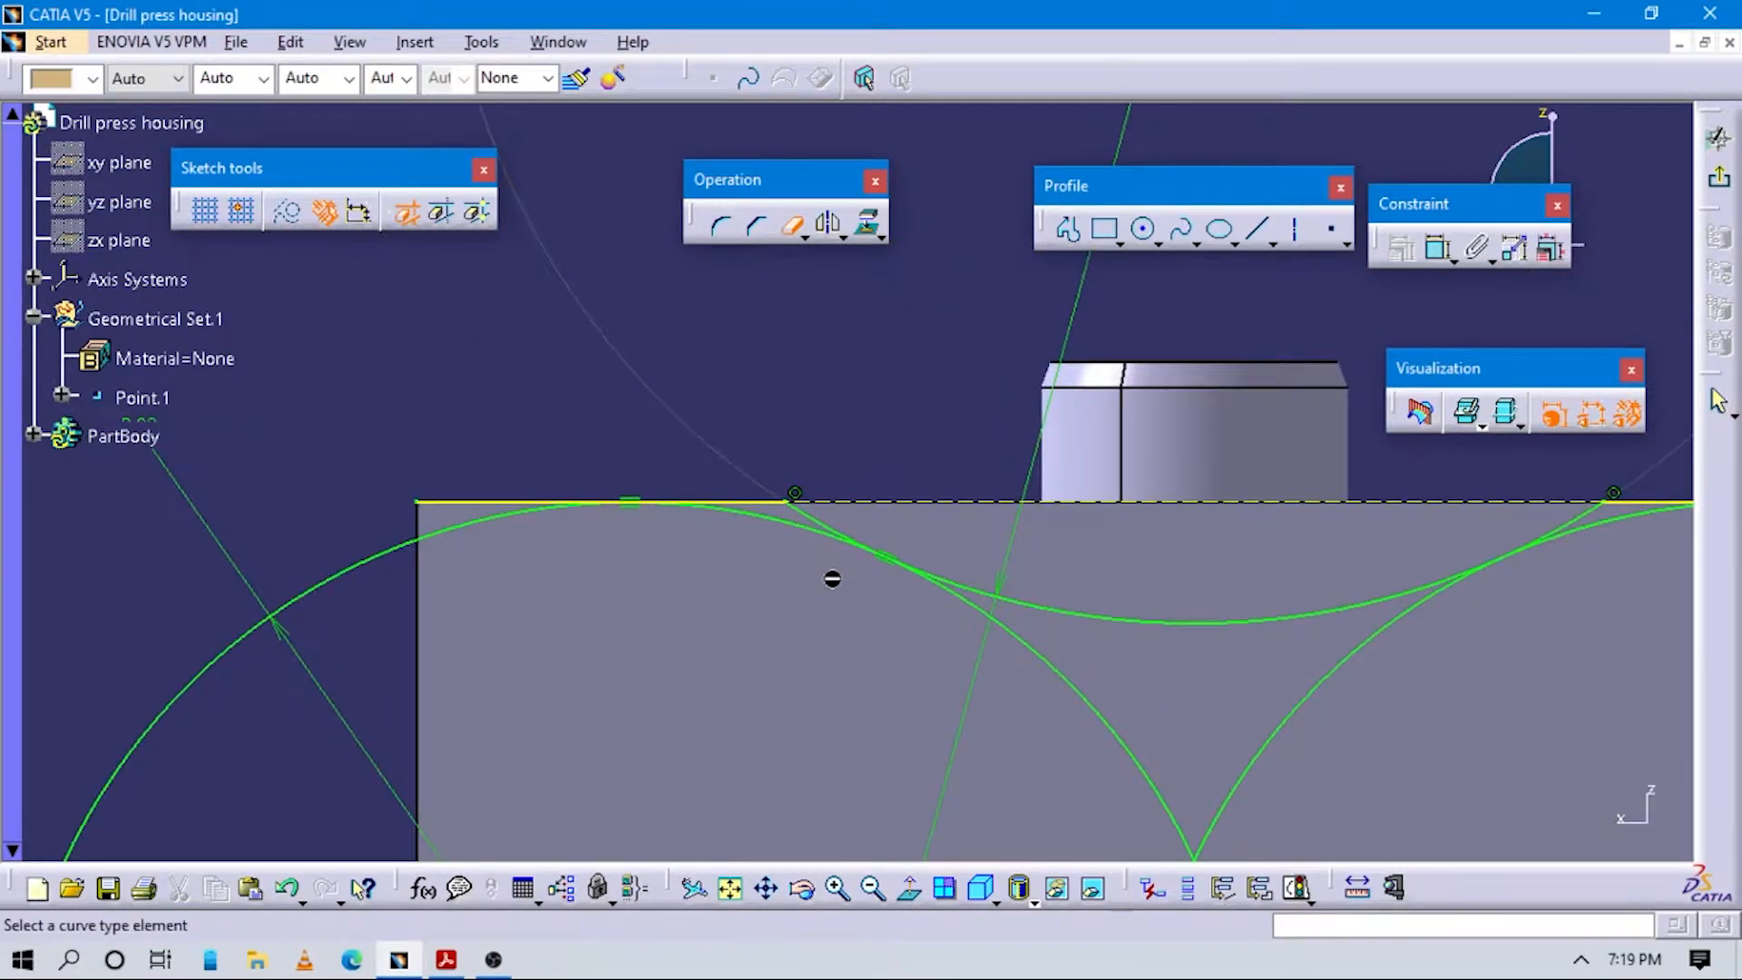
middle_click_drag(832, 579, 839, 544, "ctrl")
middle_click_drag(1107, 681, 937, 628)
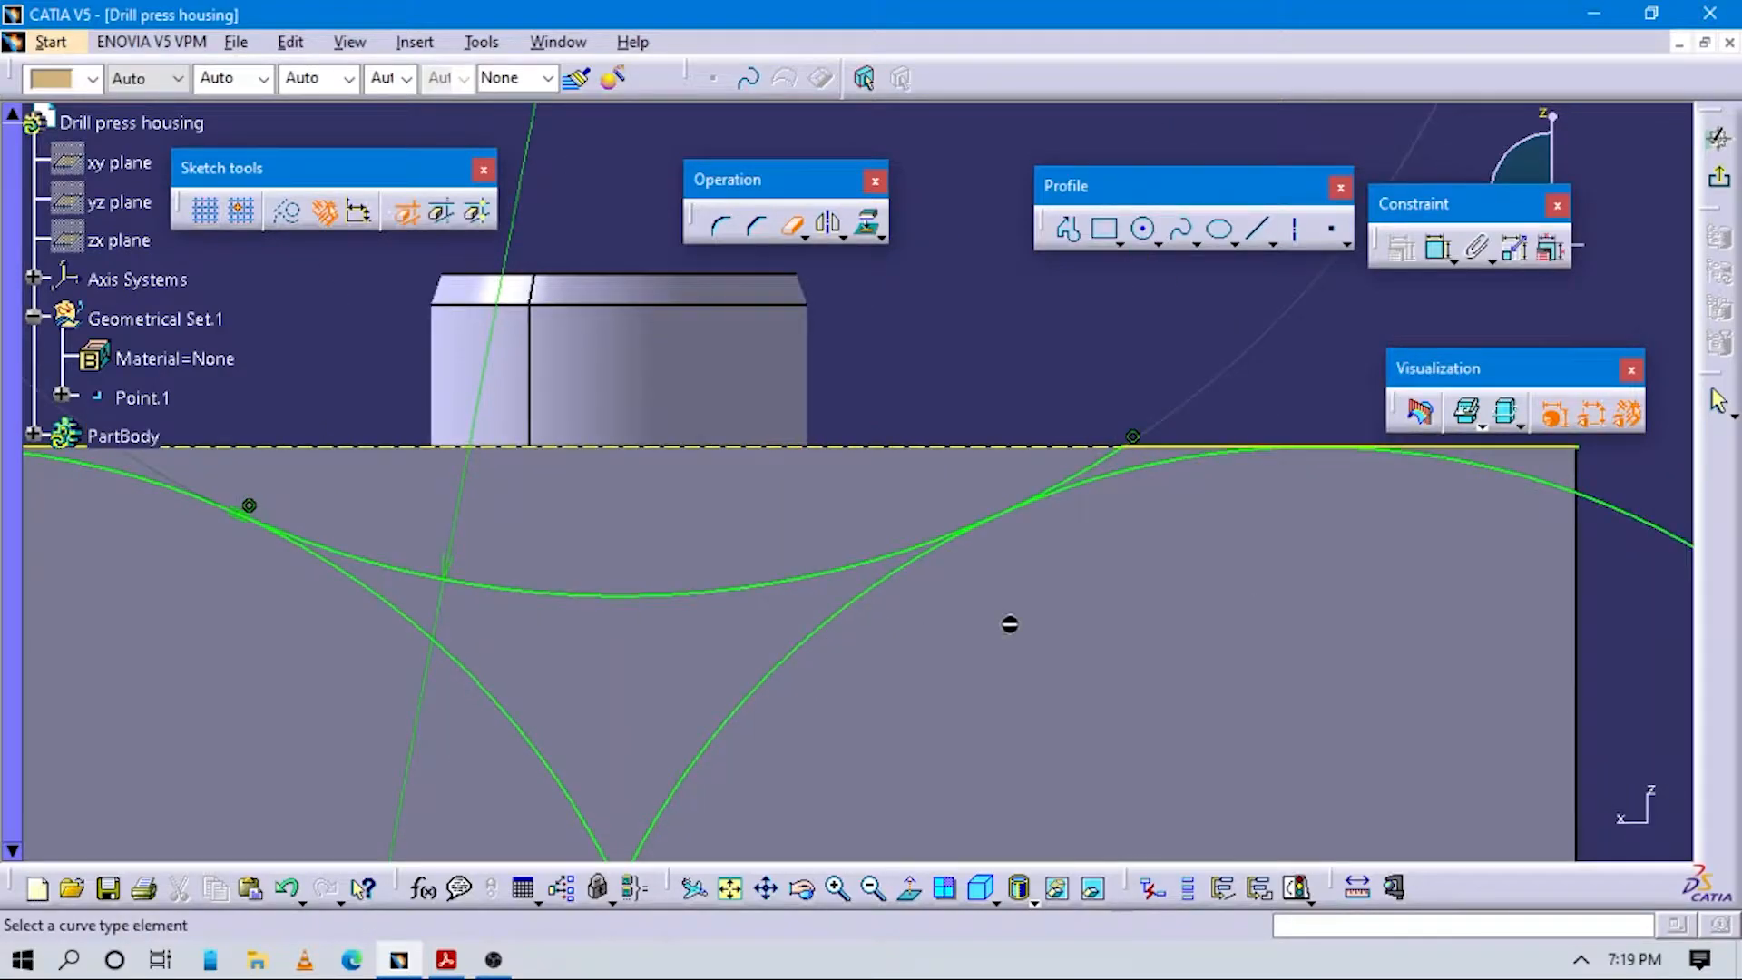
left_click(1085, 468)
middle_click_drag(583, 688, 864, 671)
Trim both R 98 circles to short arcs joining the upper edge and R 118 arc, and remove the overlapping edge pieces.
left_click(866, 614)
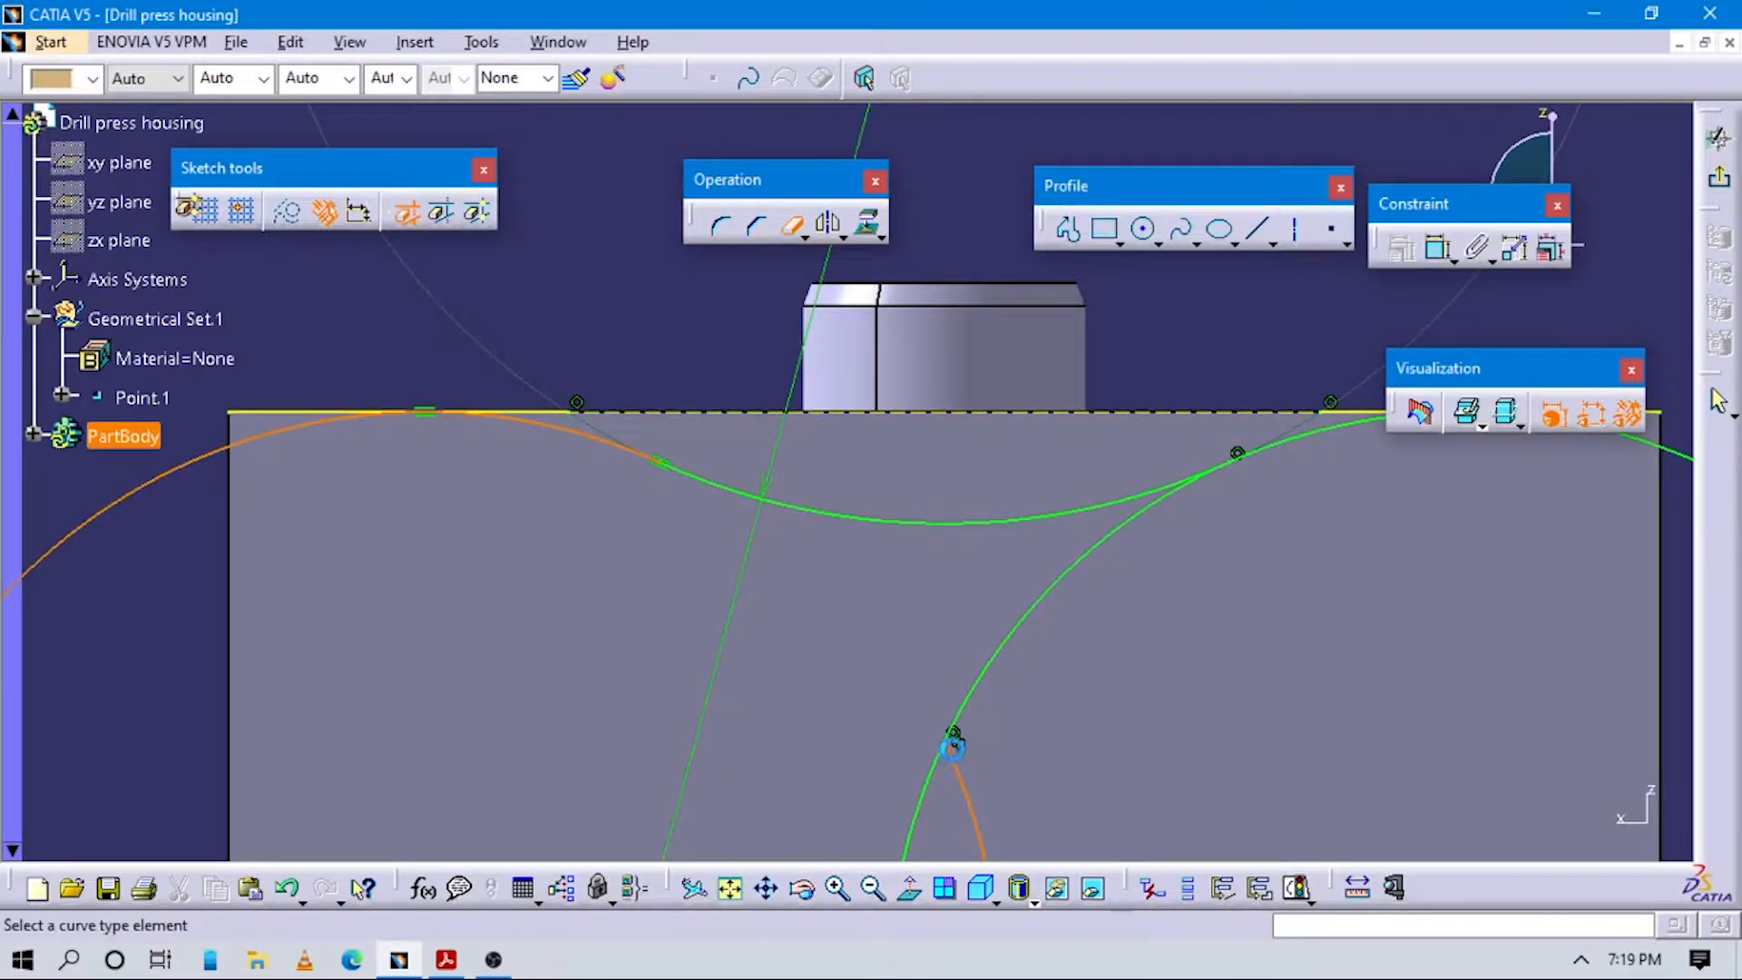
left_click(979, 700)
mouse_move(926, 629)
middle_mouse_down("ctrl")
mouse_move(952, 747)
mouse_move(941, 677)
mouse_move(988, 778)
mouse_move(902, 692)
mouse_move(959, 565)
mouse_move(942, 671)
mouse_move(889, 580)
mouse_move(816, 574)
middle_mouse_up("ctrl")
left_click(890, 752)
left_click(923, 715)
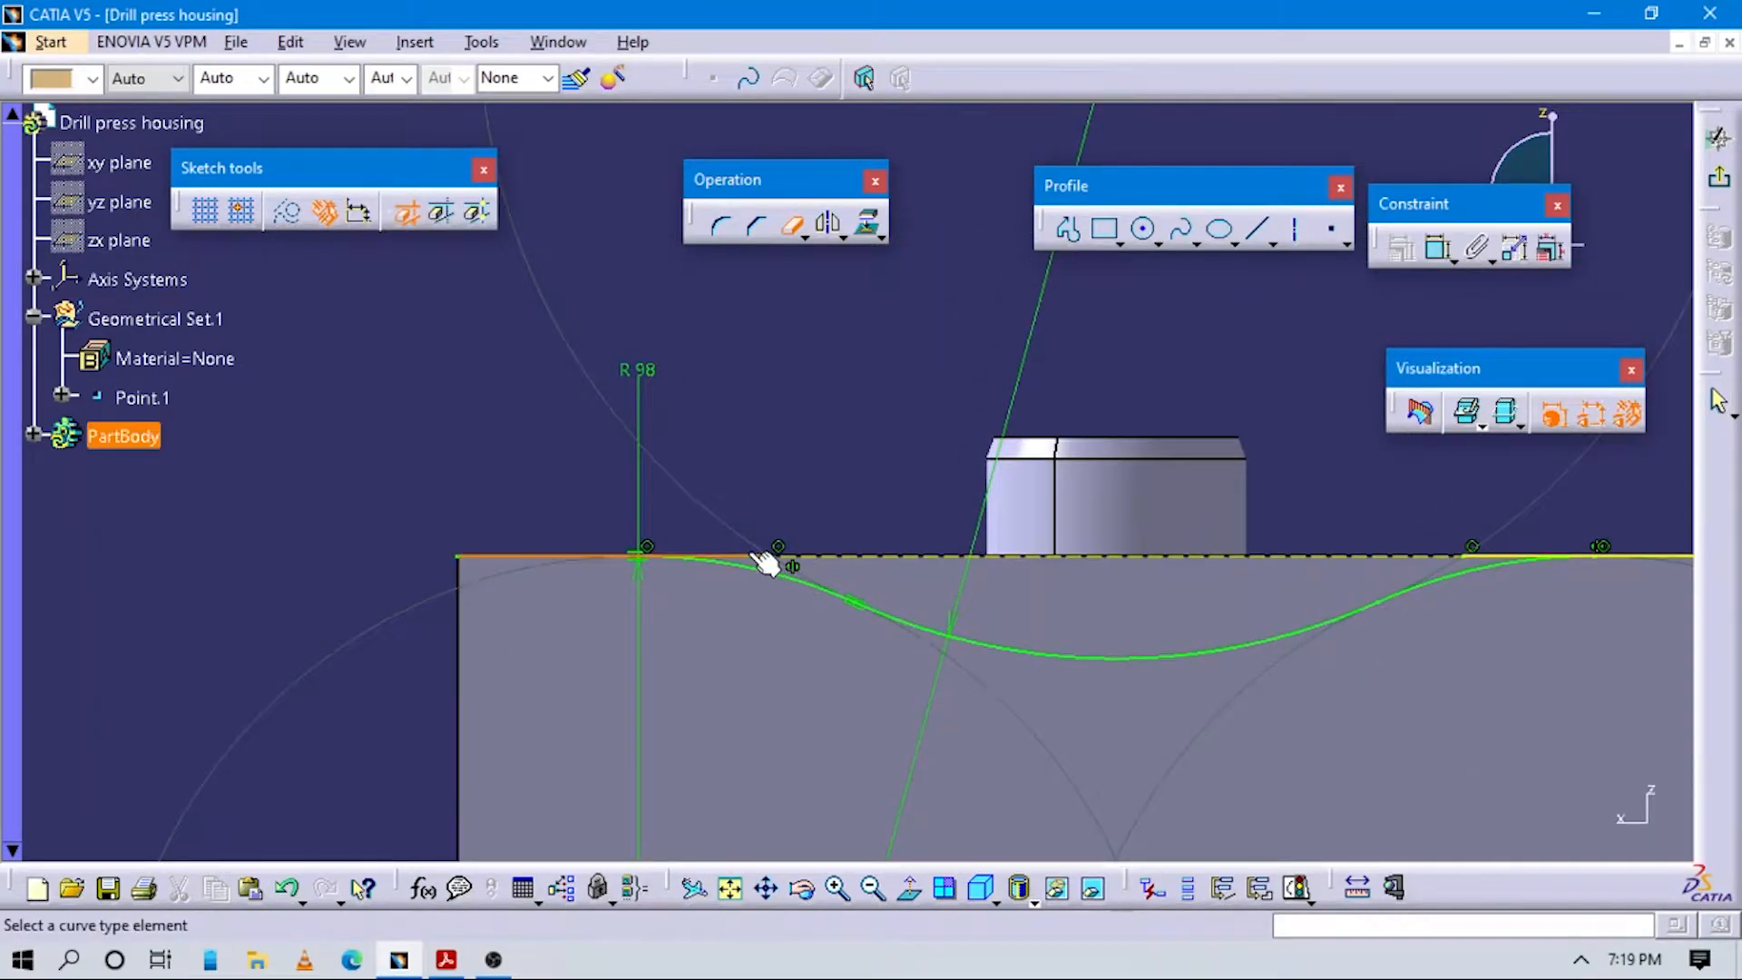
middle_click_drag(1011, 632, 1013, 657)
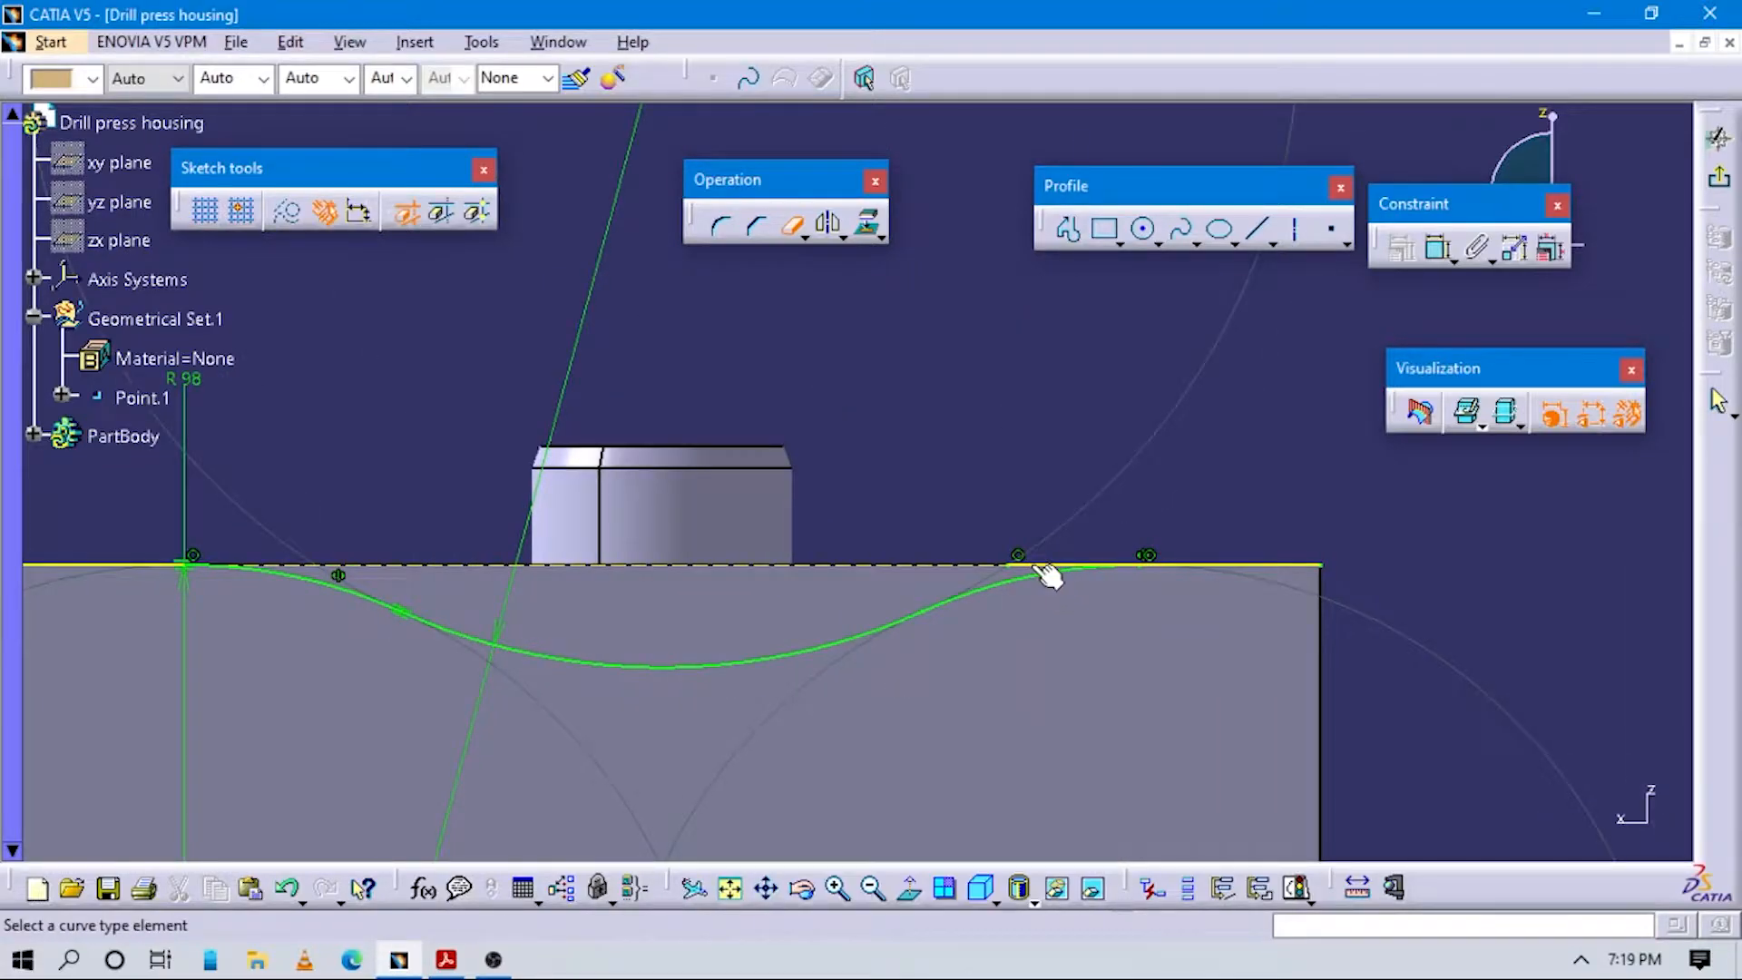
mouse_move(916, 595)
middle_mouse_down("ctrl")
mouse_move(801, 688)
mouse_move(878, 646)
middle_mouse_up("ctrl")
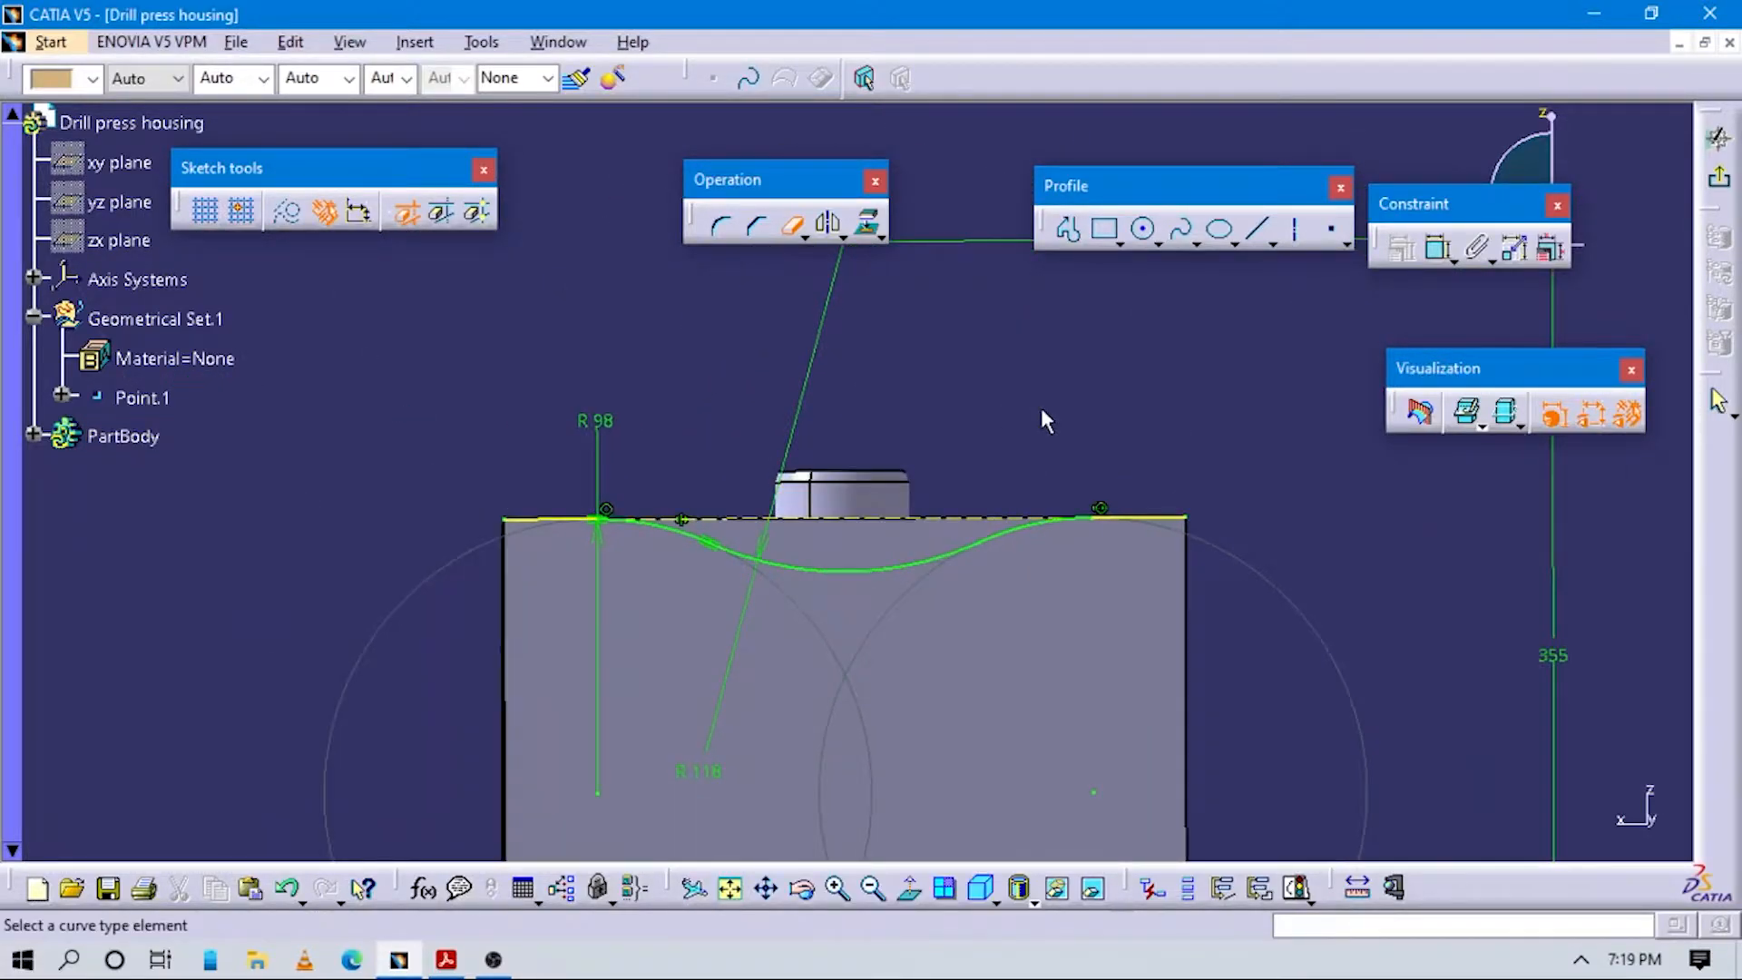
left_click(792, 225)
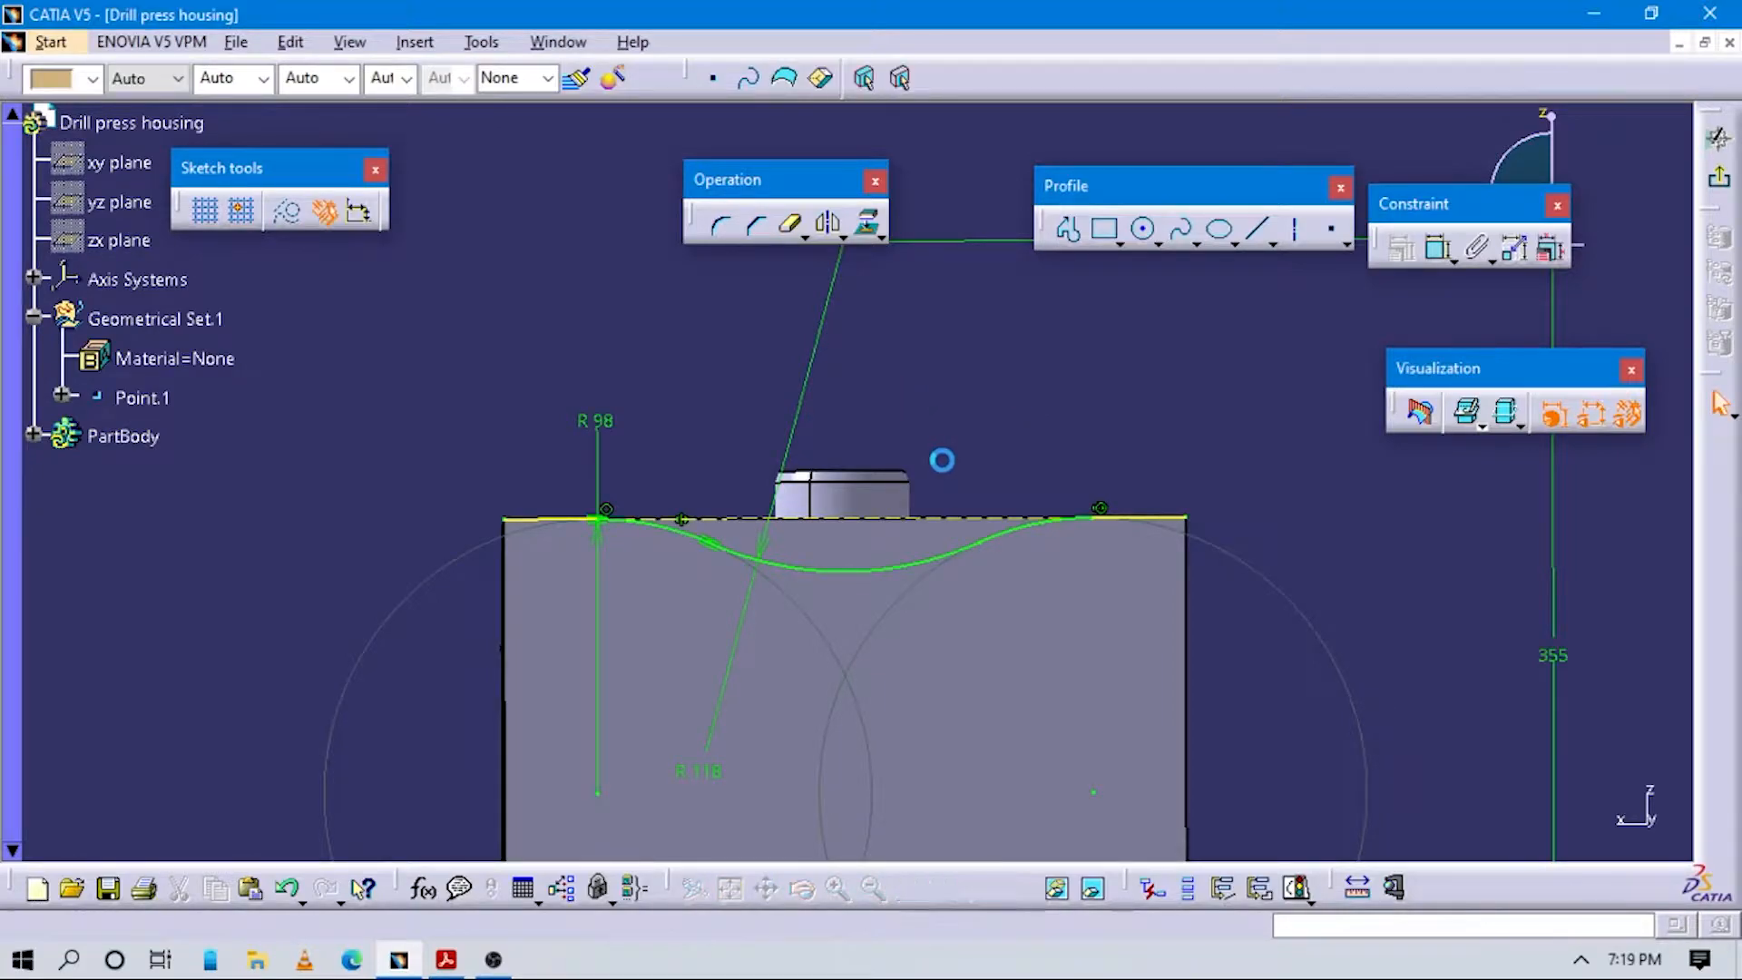
Close the profile above the block with vertical lines about 64 mm high at both edge ends, joined by a horizontal line.
left_click(503, 519)
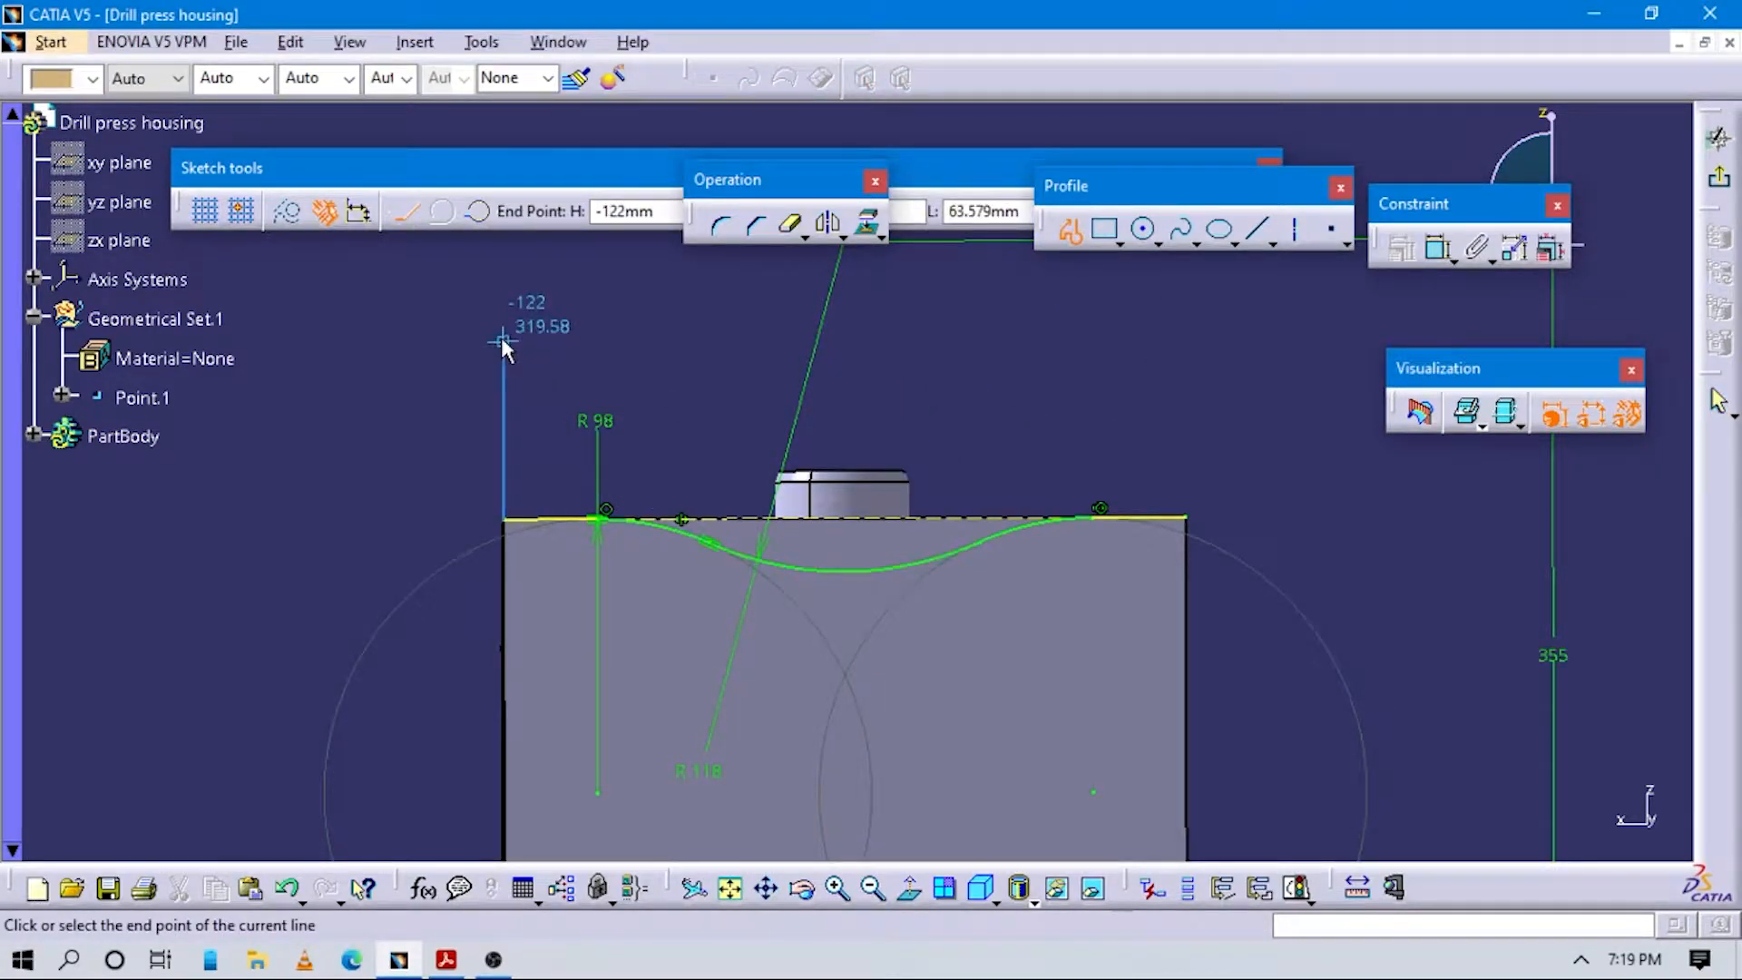
left_click(1184, 340)
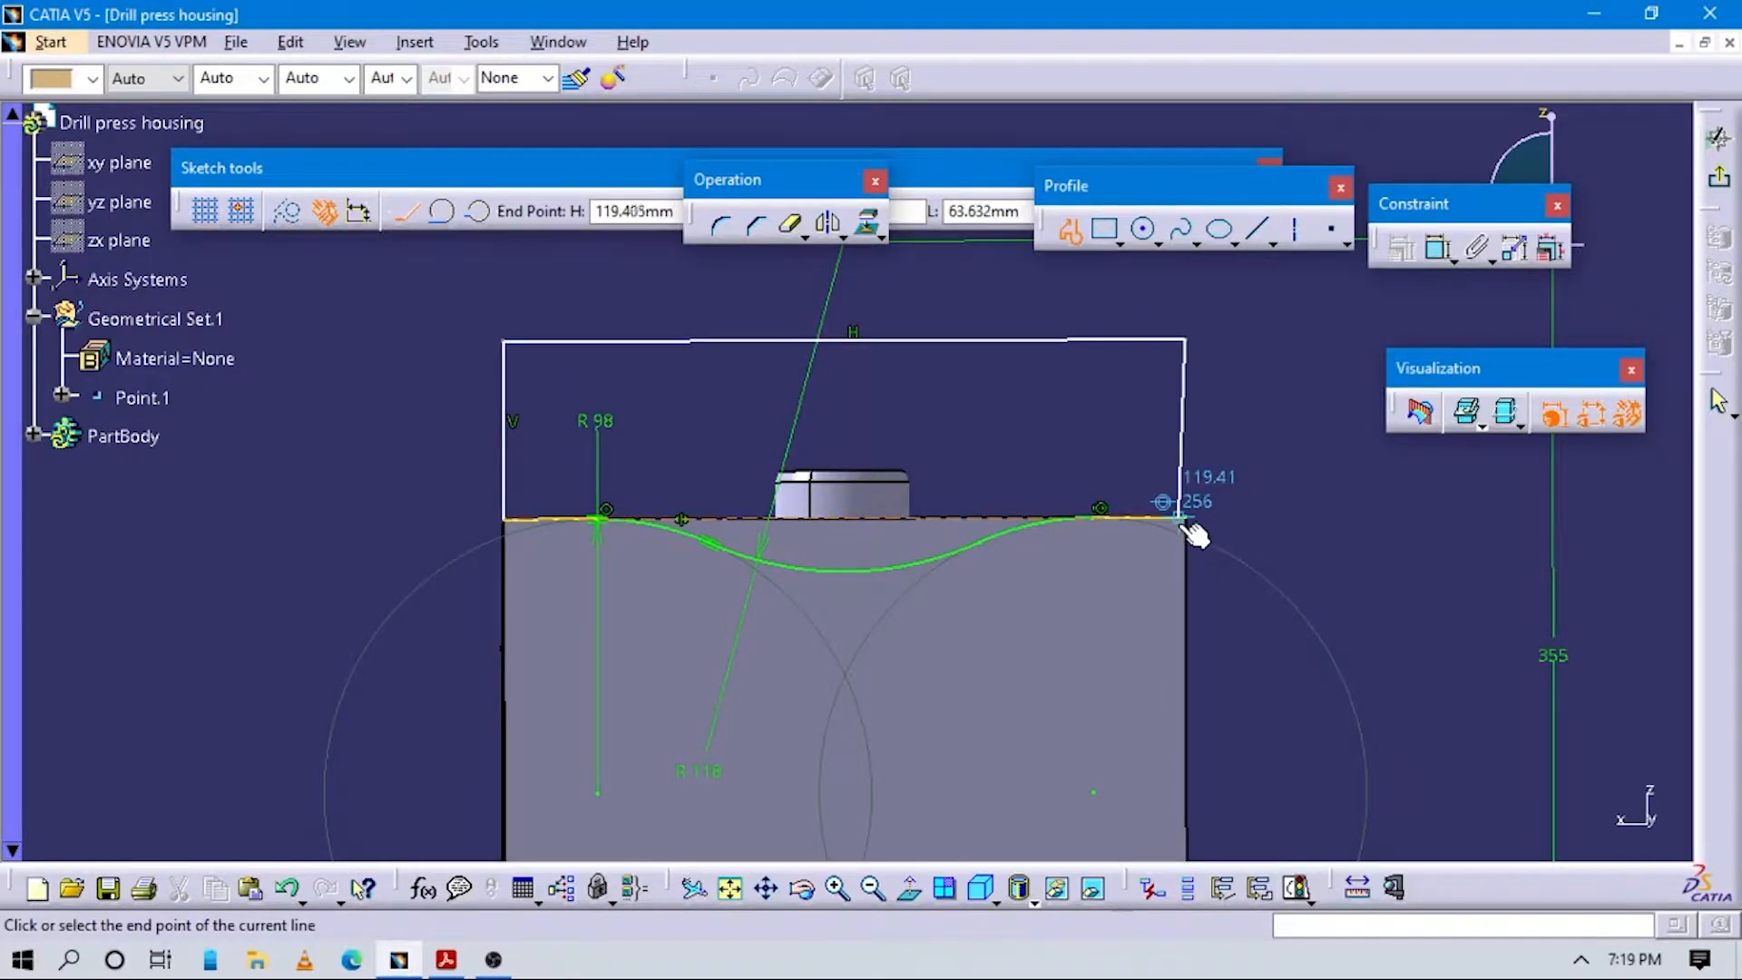
left_click(1184, 519)
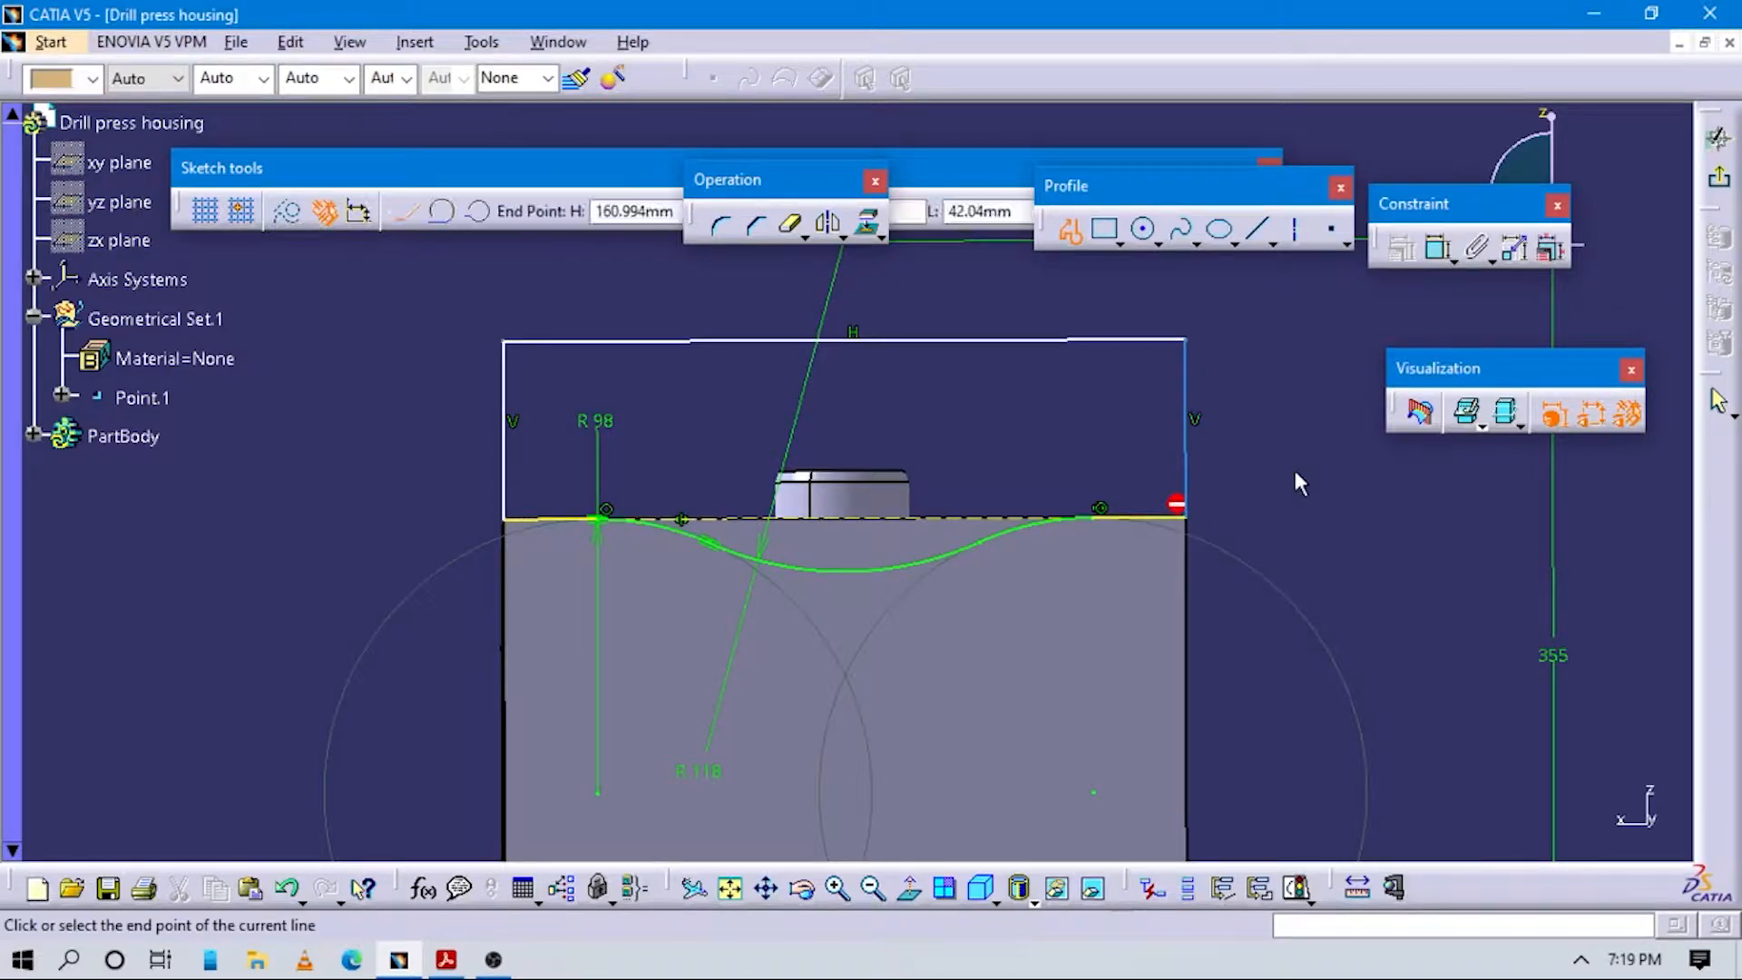
key("Escape")
Try to dimension the length of the closing profile's horizontal top line, and remove that dimension.
left_click(1437, 247)
left_click(1009, 341)
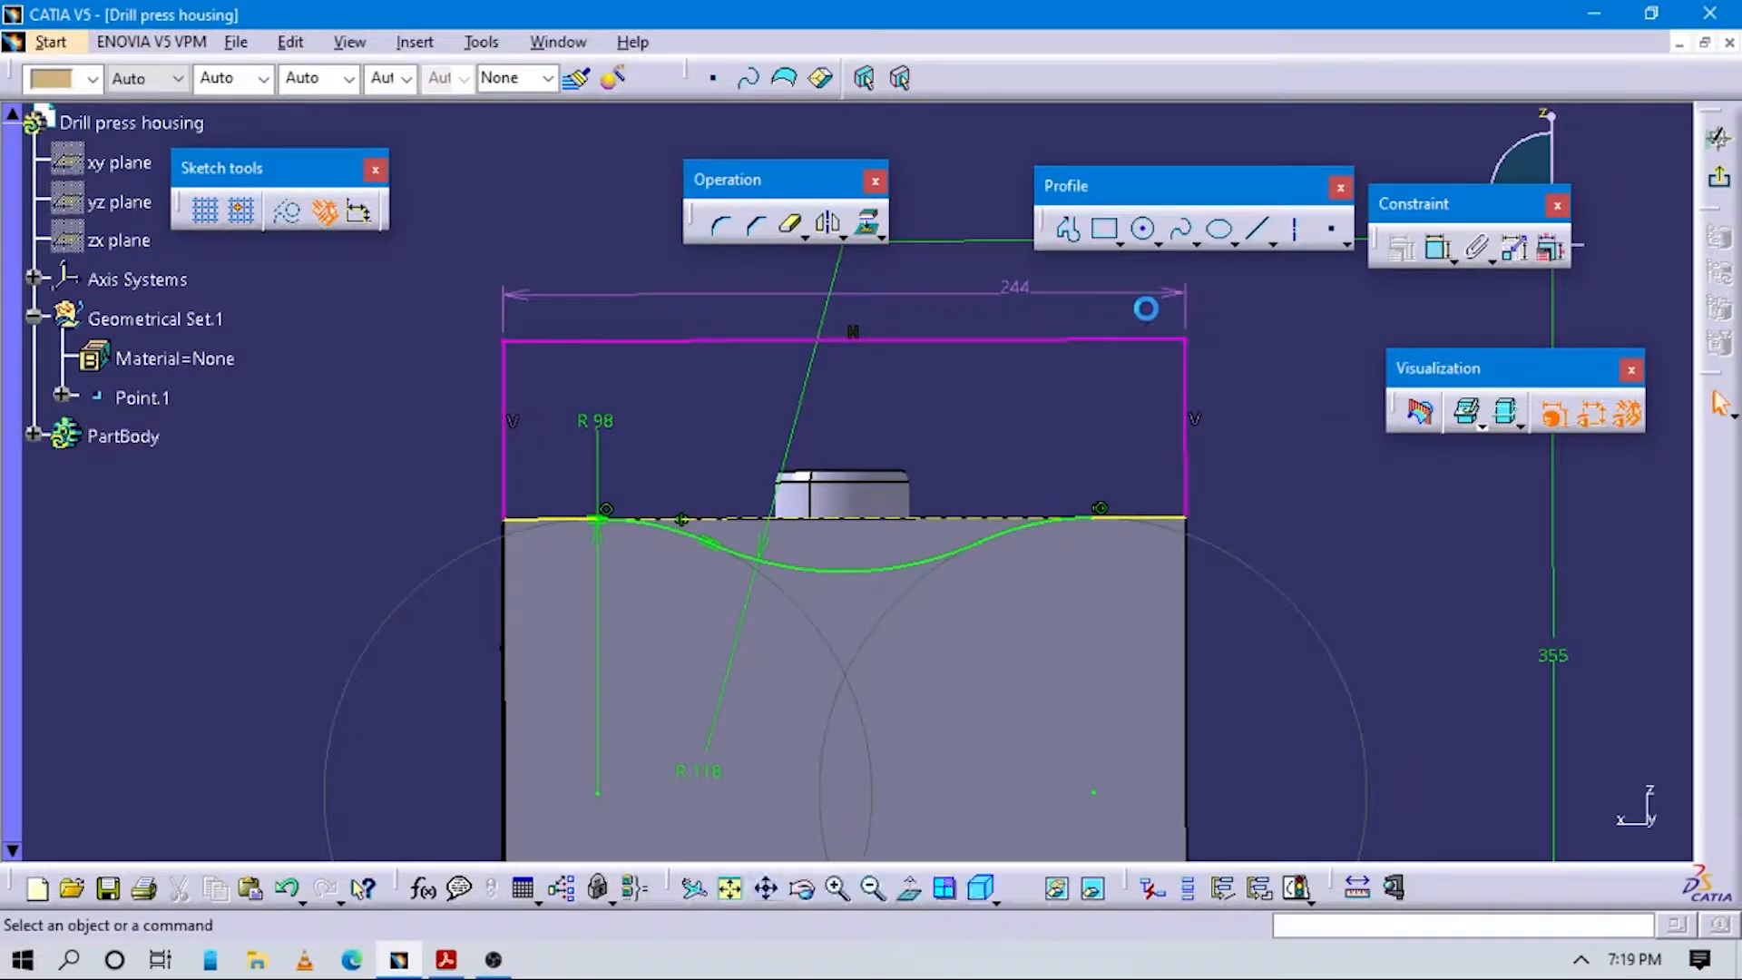
left_click(1018, 290)
right_click(1014, 288)
key("Escape")
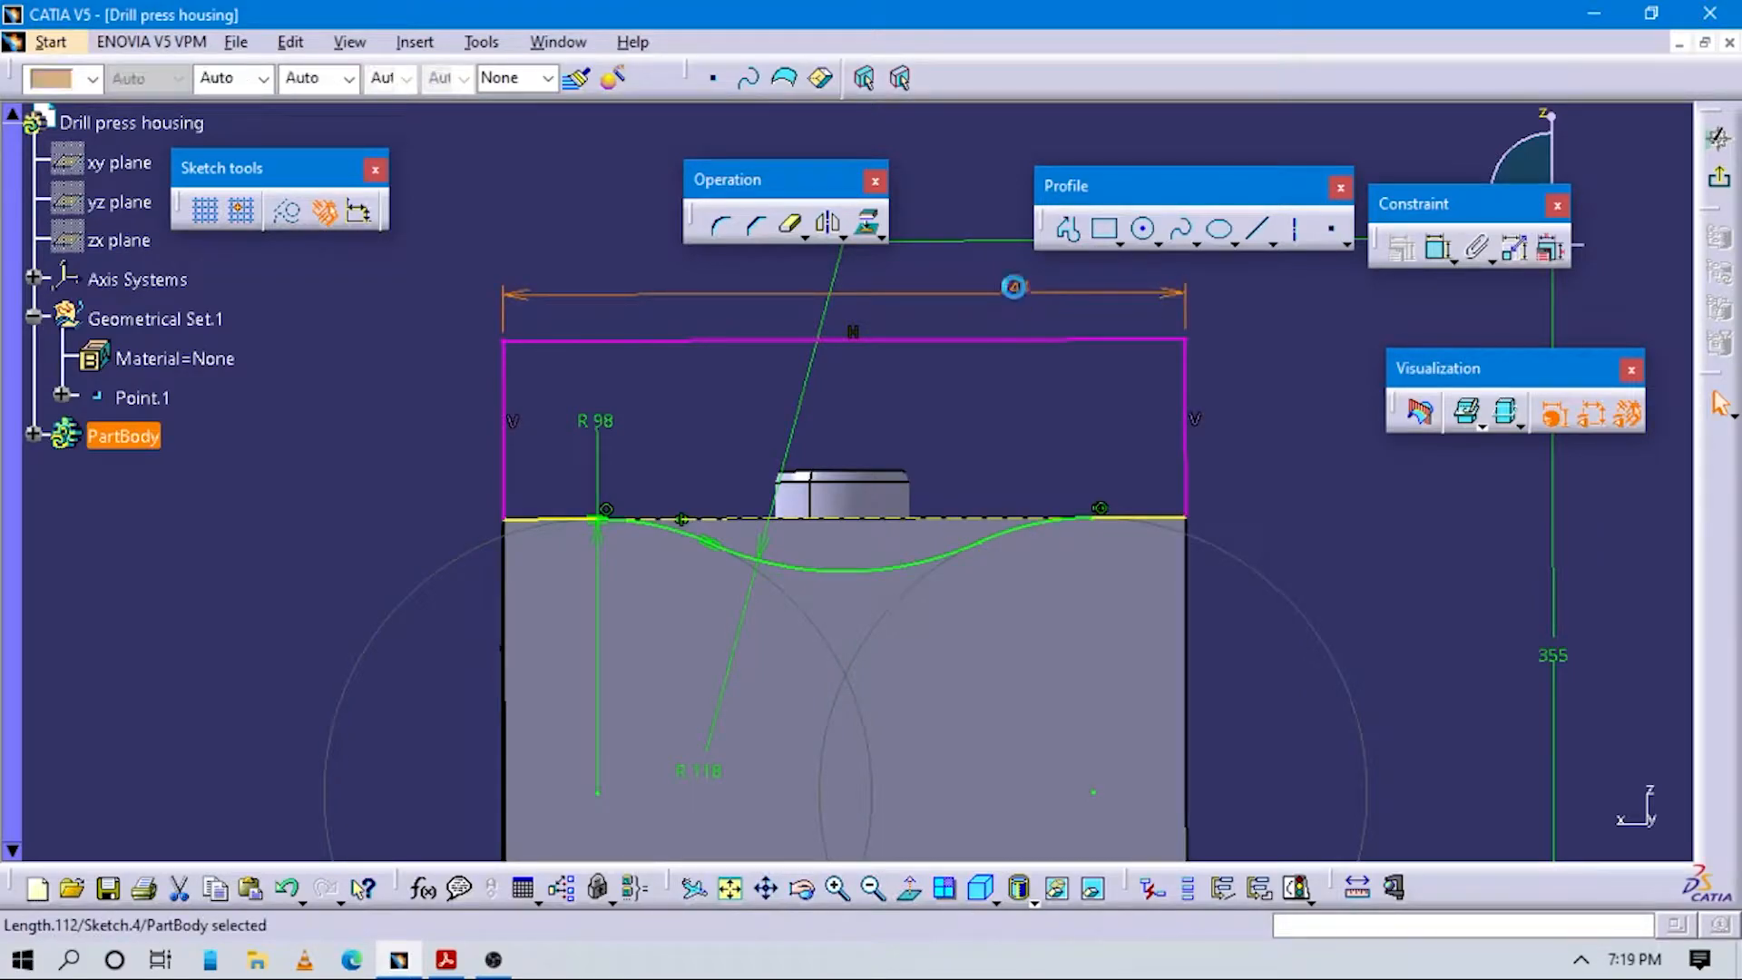
key("Escape")
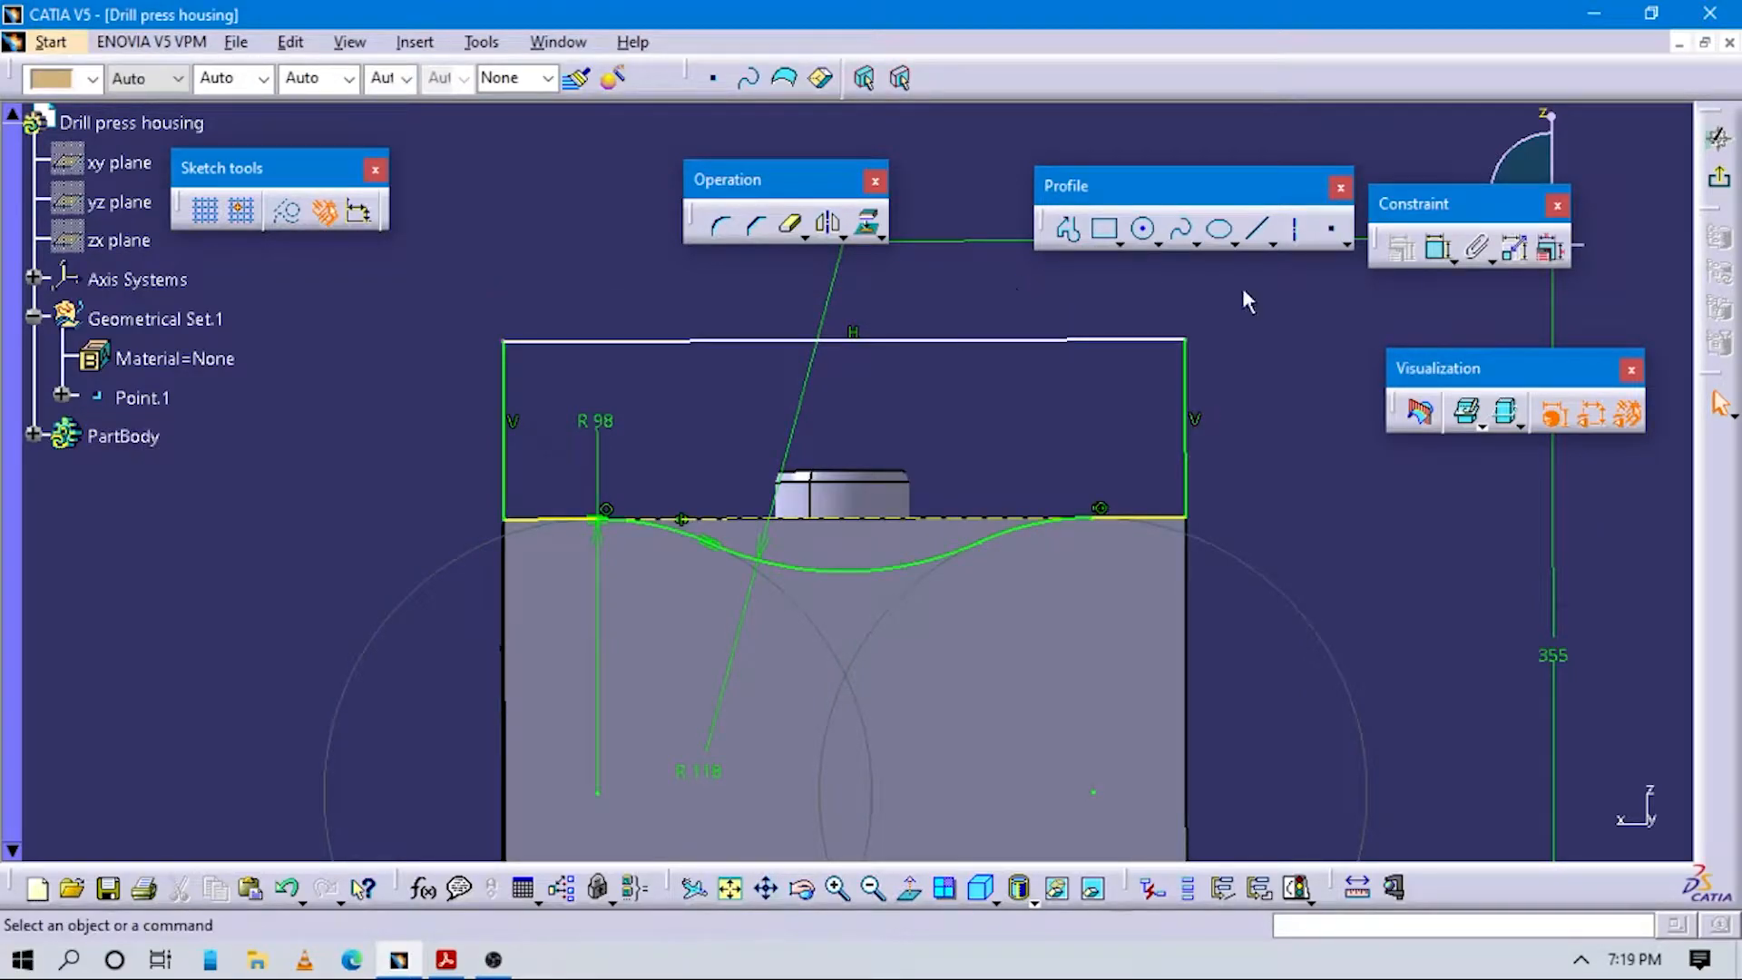
Dimension the closing profile's height above the projected edge, and exit the sketch to start a pocket with it.
left_click(1142, 519)
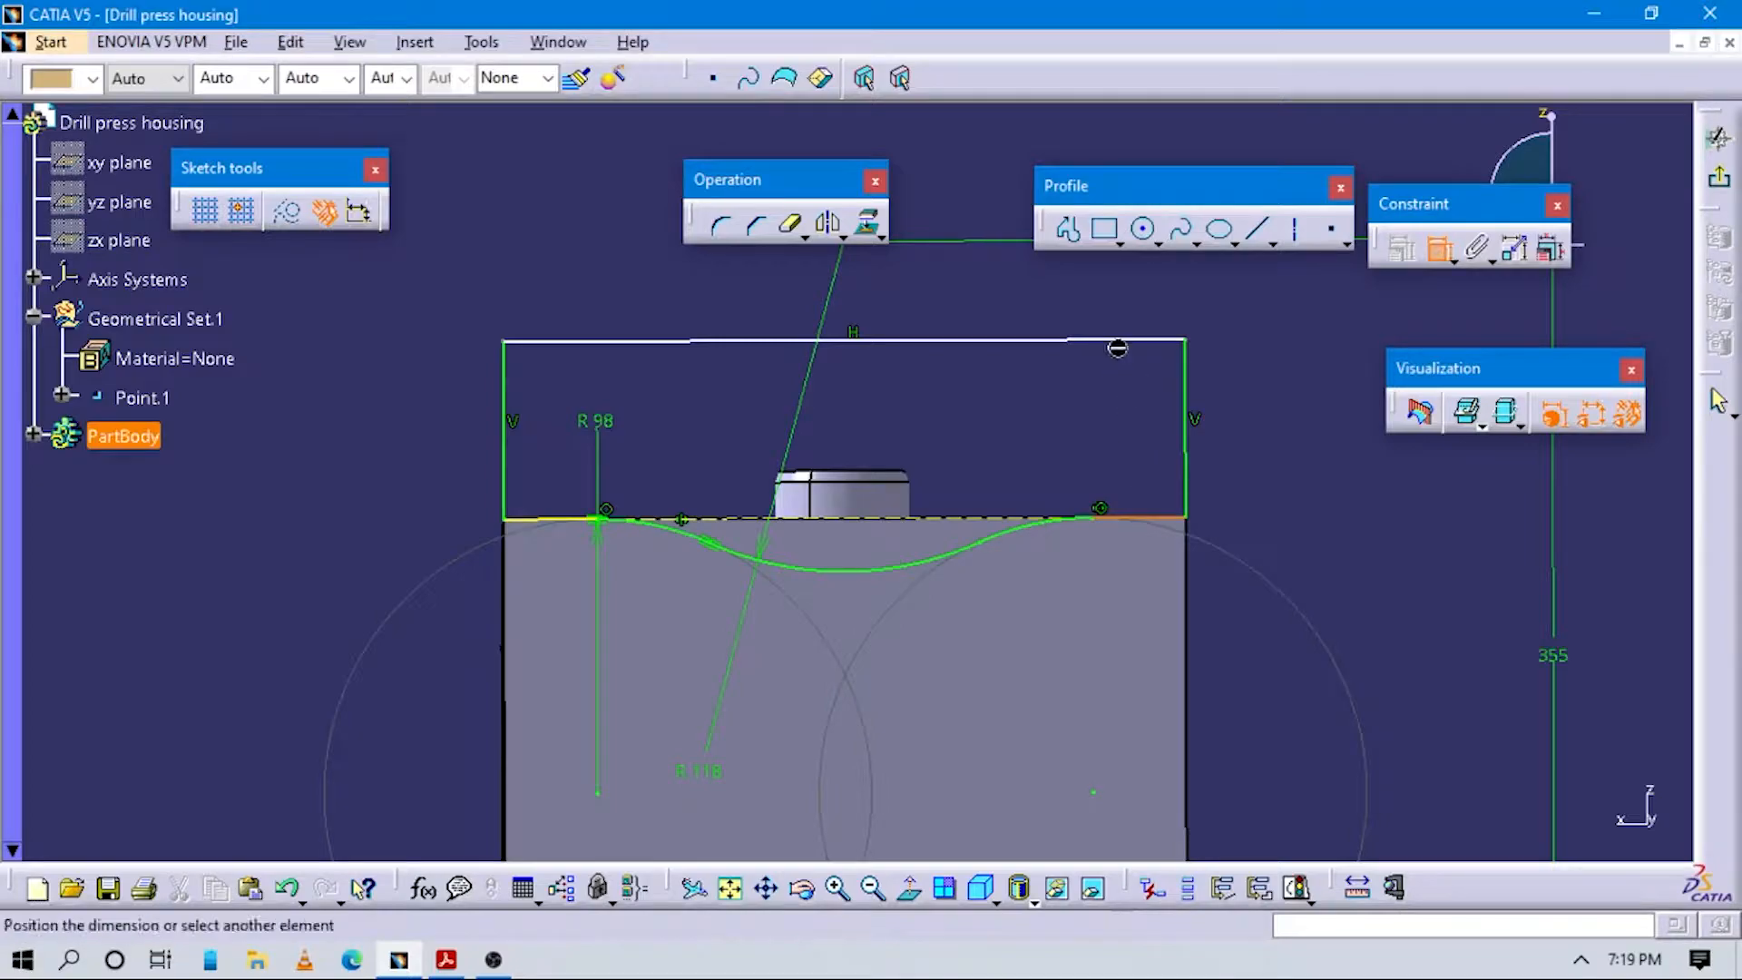
left_click(1138, 341)
left_click(1209, 416)
mouse_move(1357, 478)
middle_mouse_down()
mouse_move(1357, 517)
mouse_move(1069, 622)
mouse_move(1015, 852)
middle_mouse_up()
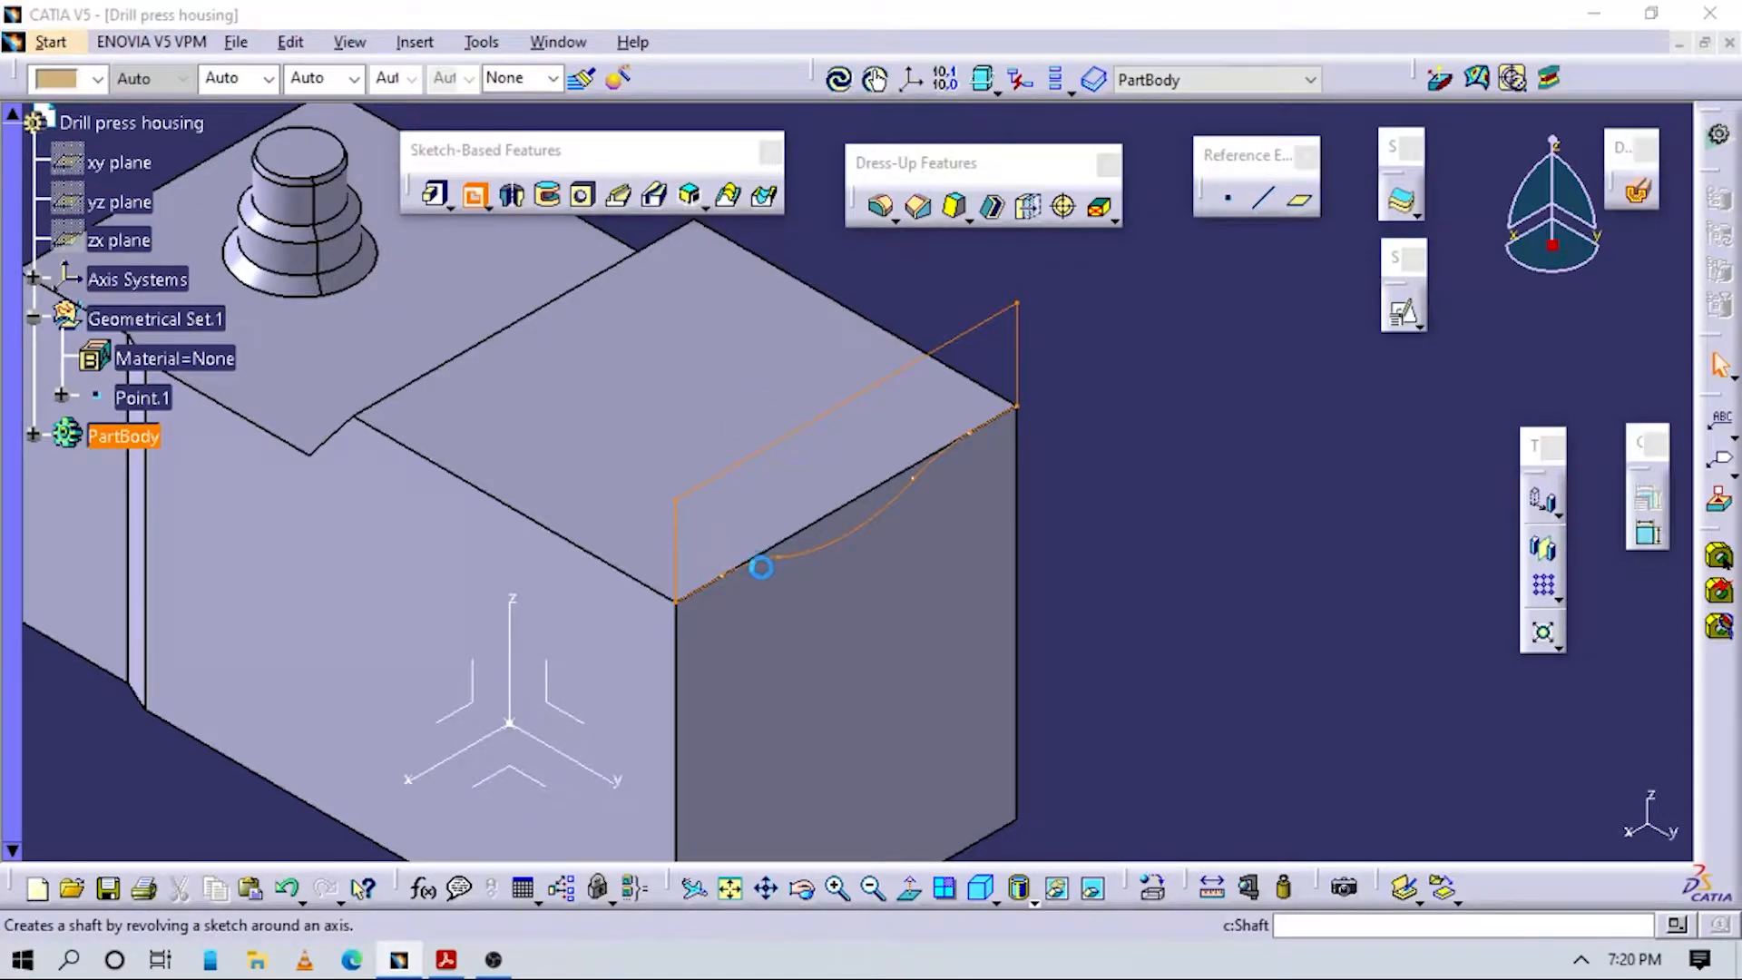
Try Up to last and Up to next as the first limit of the pocket along the block.
middle_click_drag(757, 599, 1066, 577)
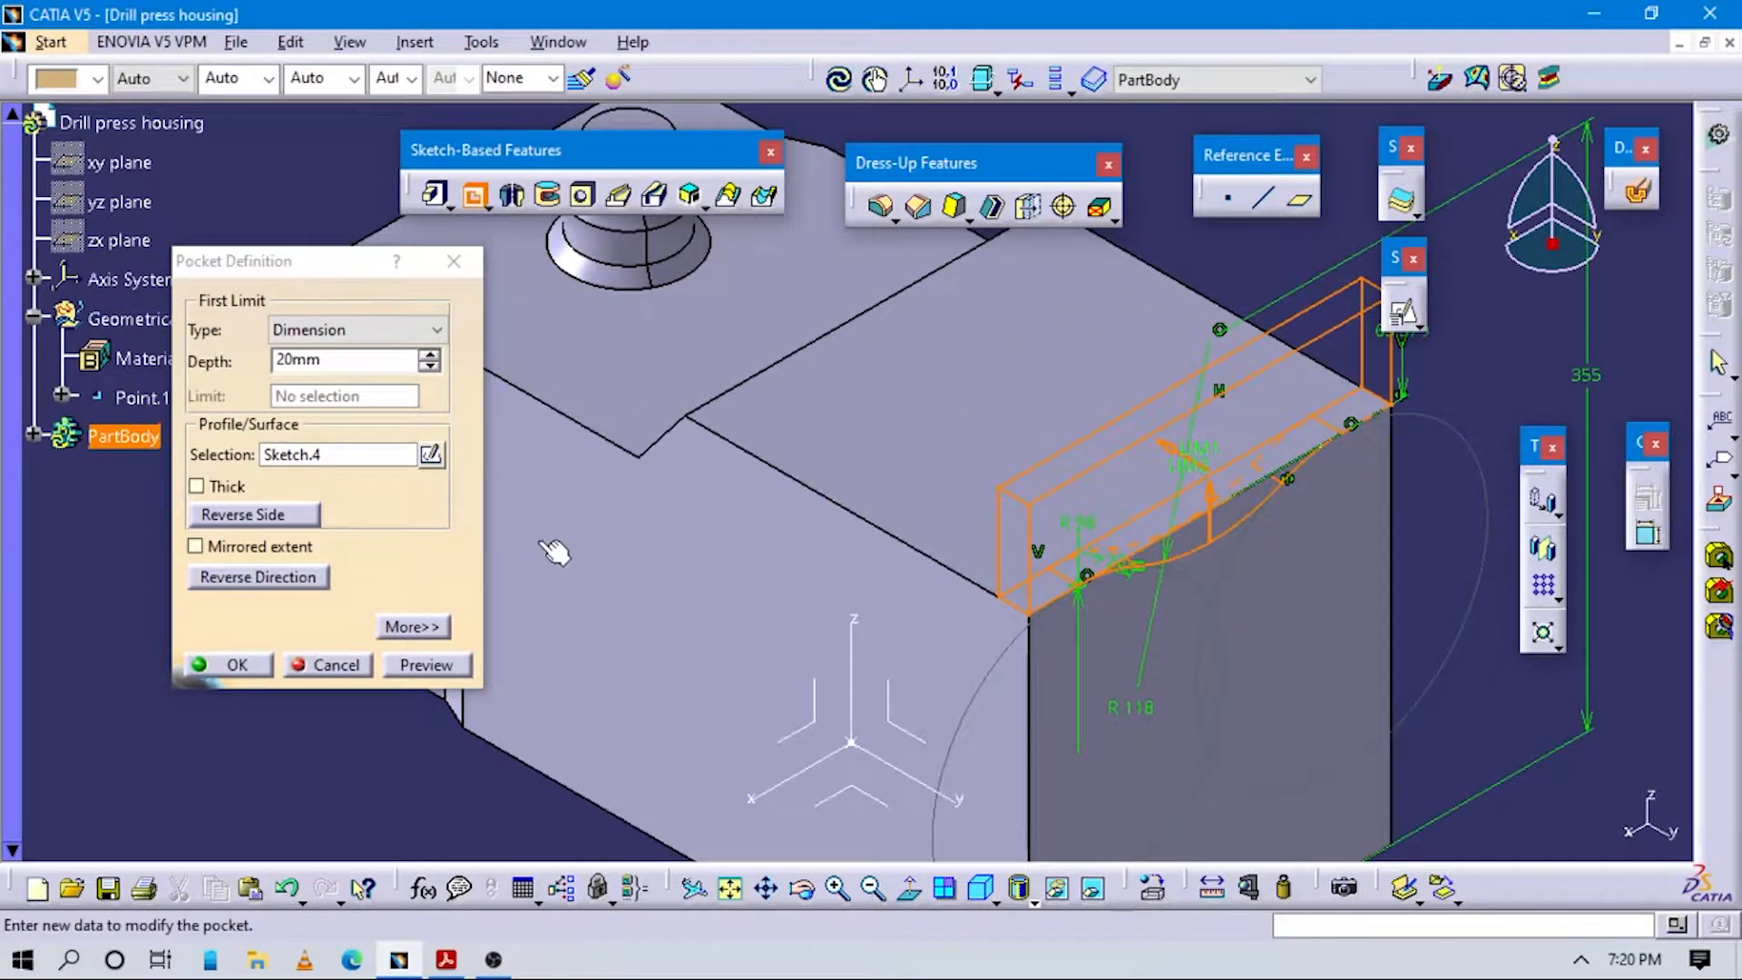
left_click(312, 359)
left_click(436, 330)
left_click(336, 394)
left_click(338, 332)
left_click(336, 374)
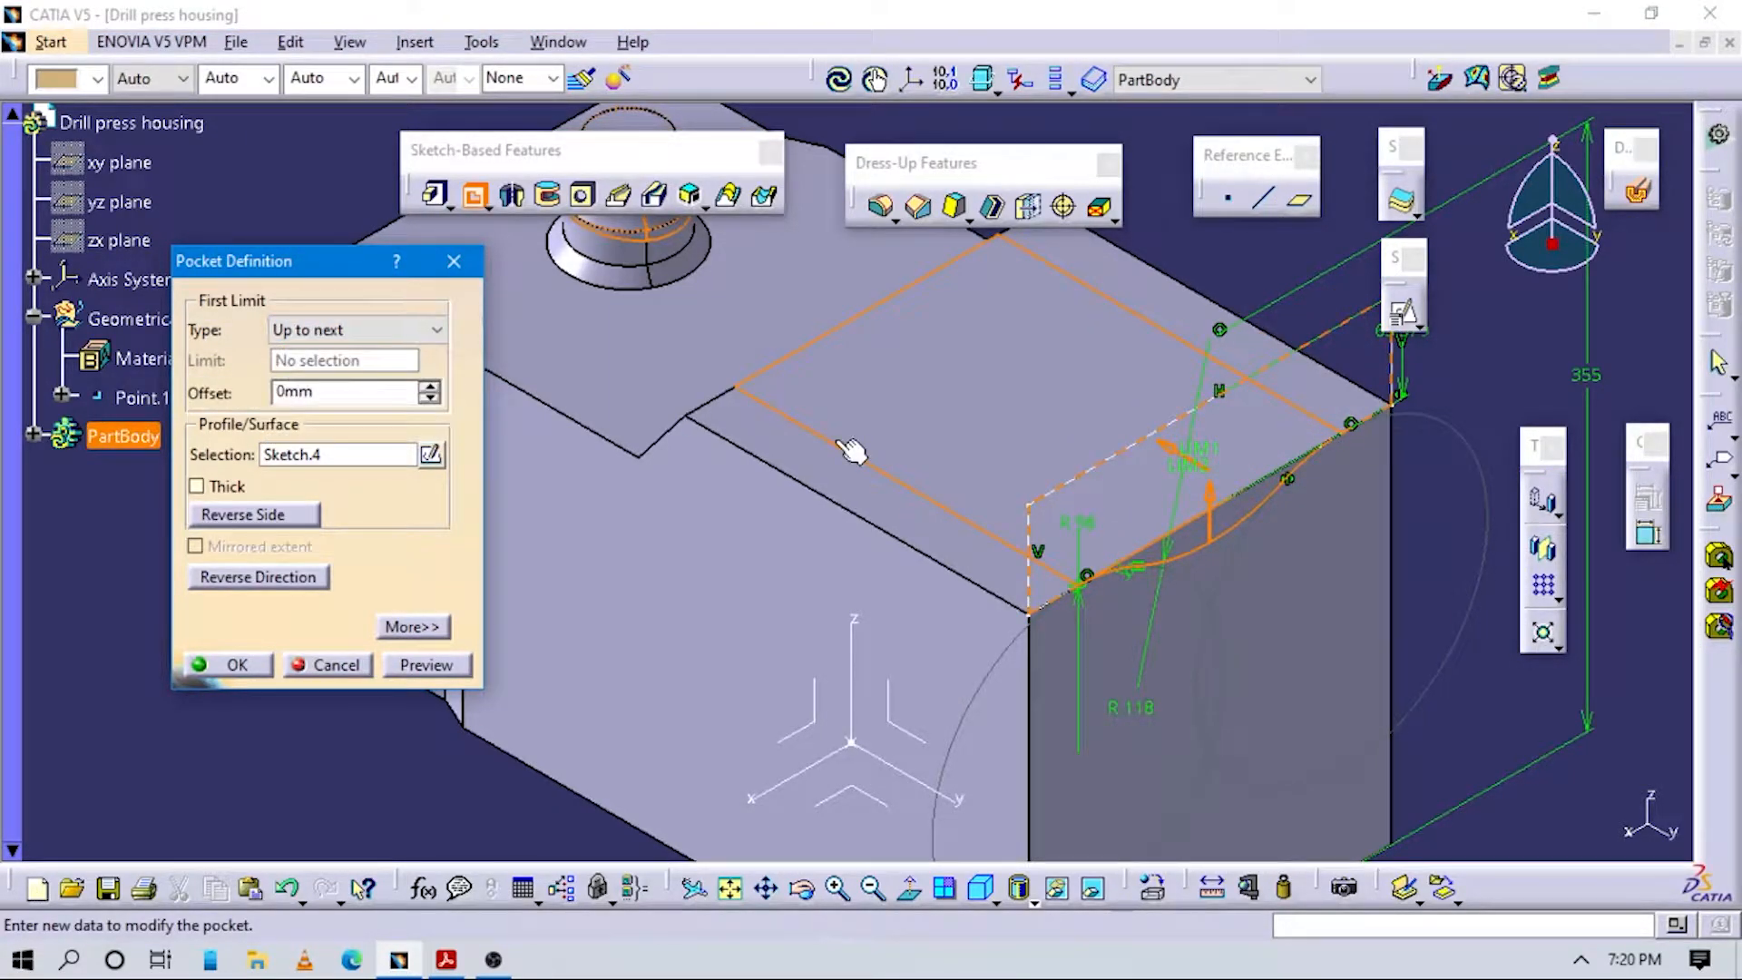
middle_click_drag(633, 489, 780, 472)
Try limiting the pocket with Up to plane at the block's sloped step face, and with Up to surface.
left_click(374, 328)
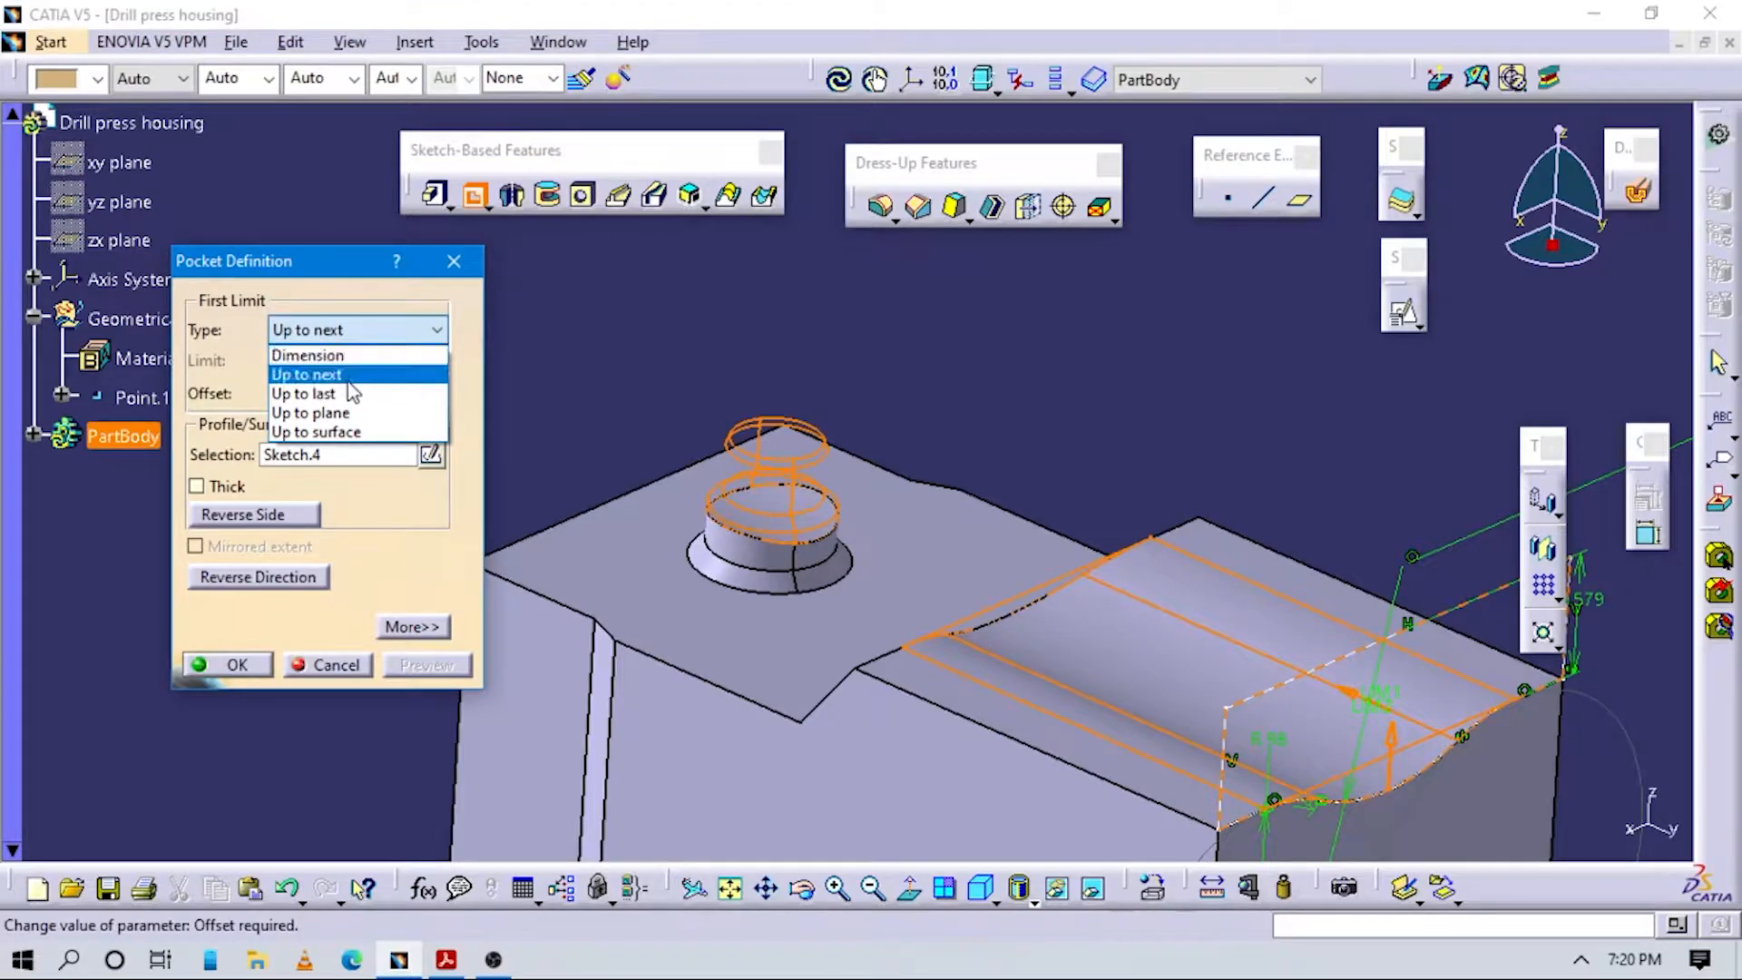
left_click(313, 412)
mouse_move(894, 564)
middle_mouse_down()
mouse_move(707, 533)
mouse_move(744, 508)
mouse_move(571, 389)
mouse_move(688, 536)
mouse_move(608, 603)
middle_mouse_up()
left_click(756, 514)
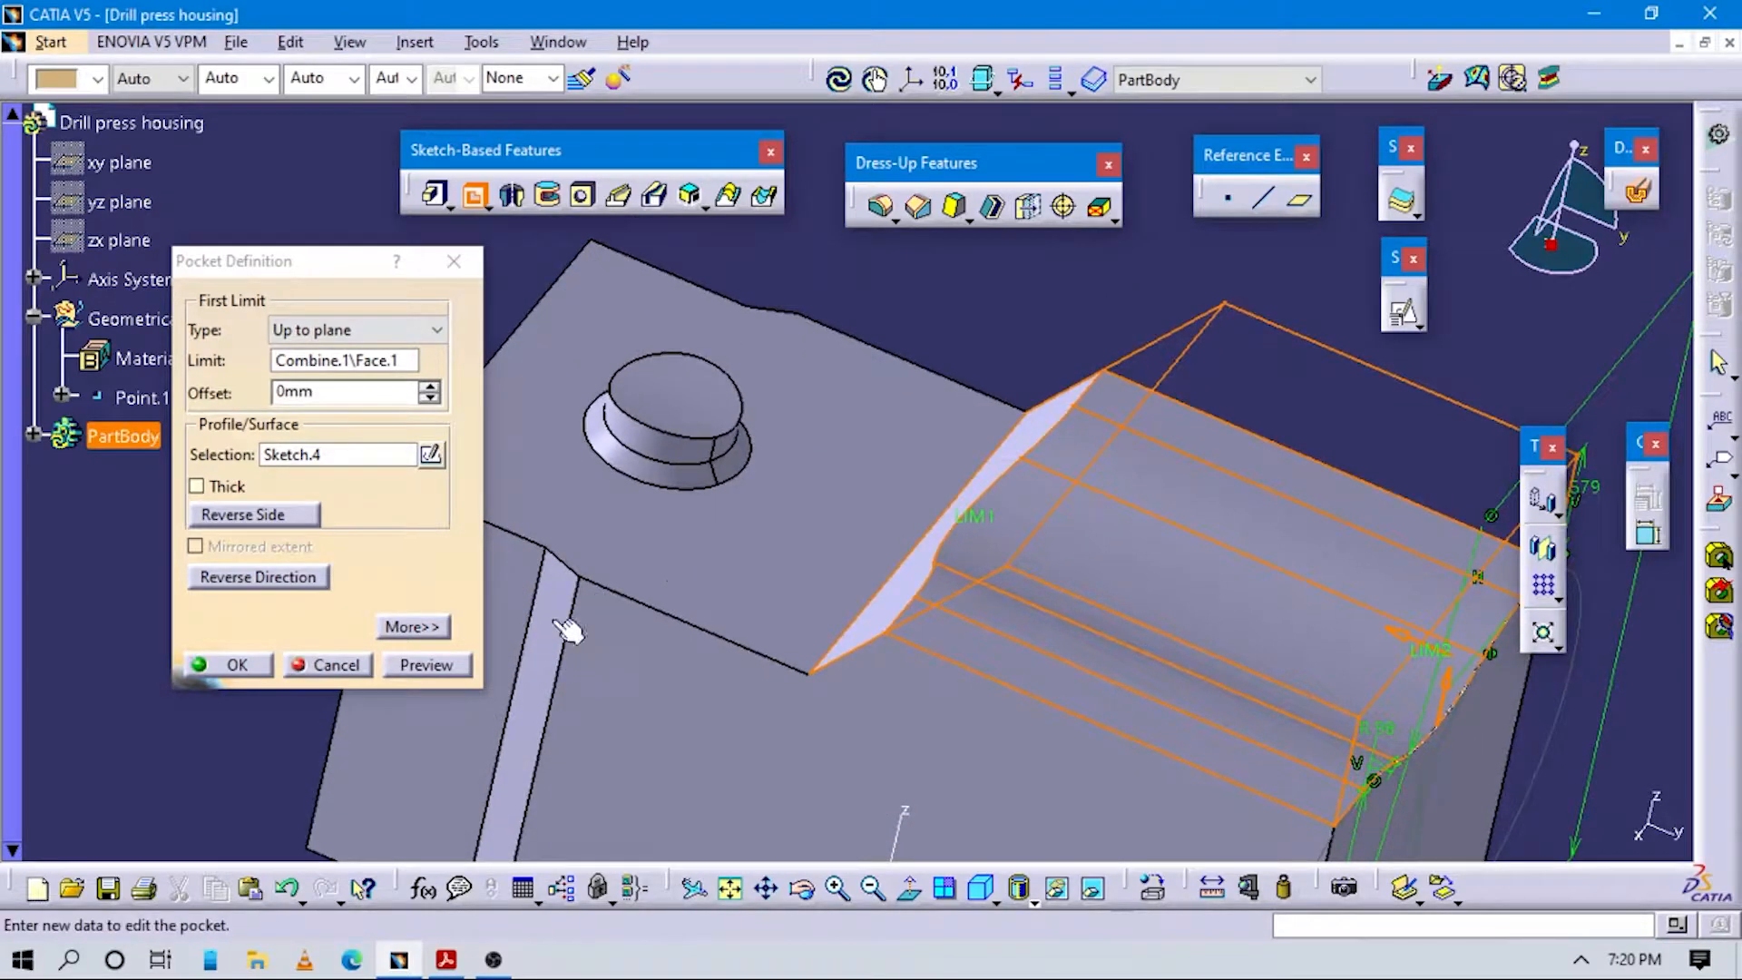
left_click(437, 676)
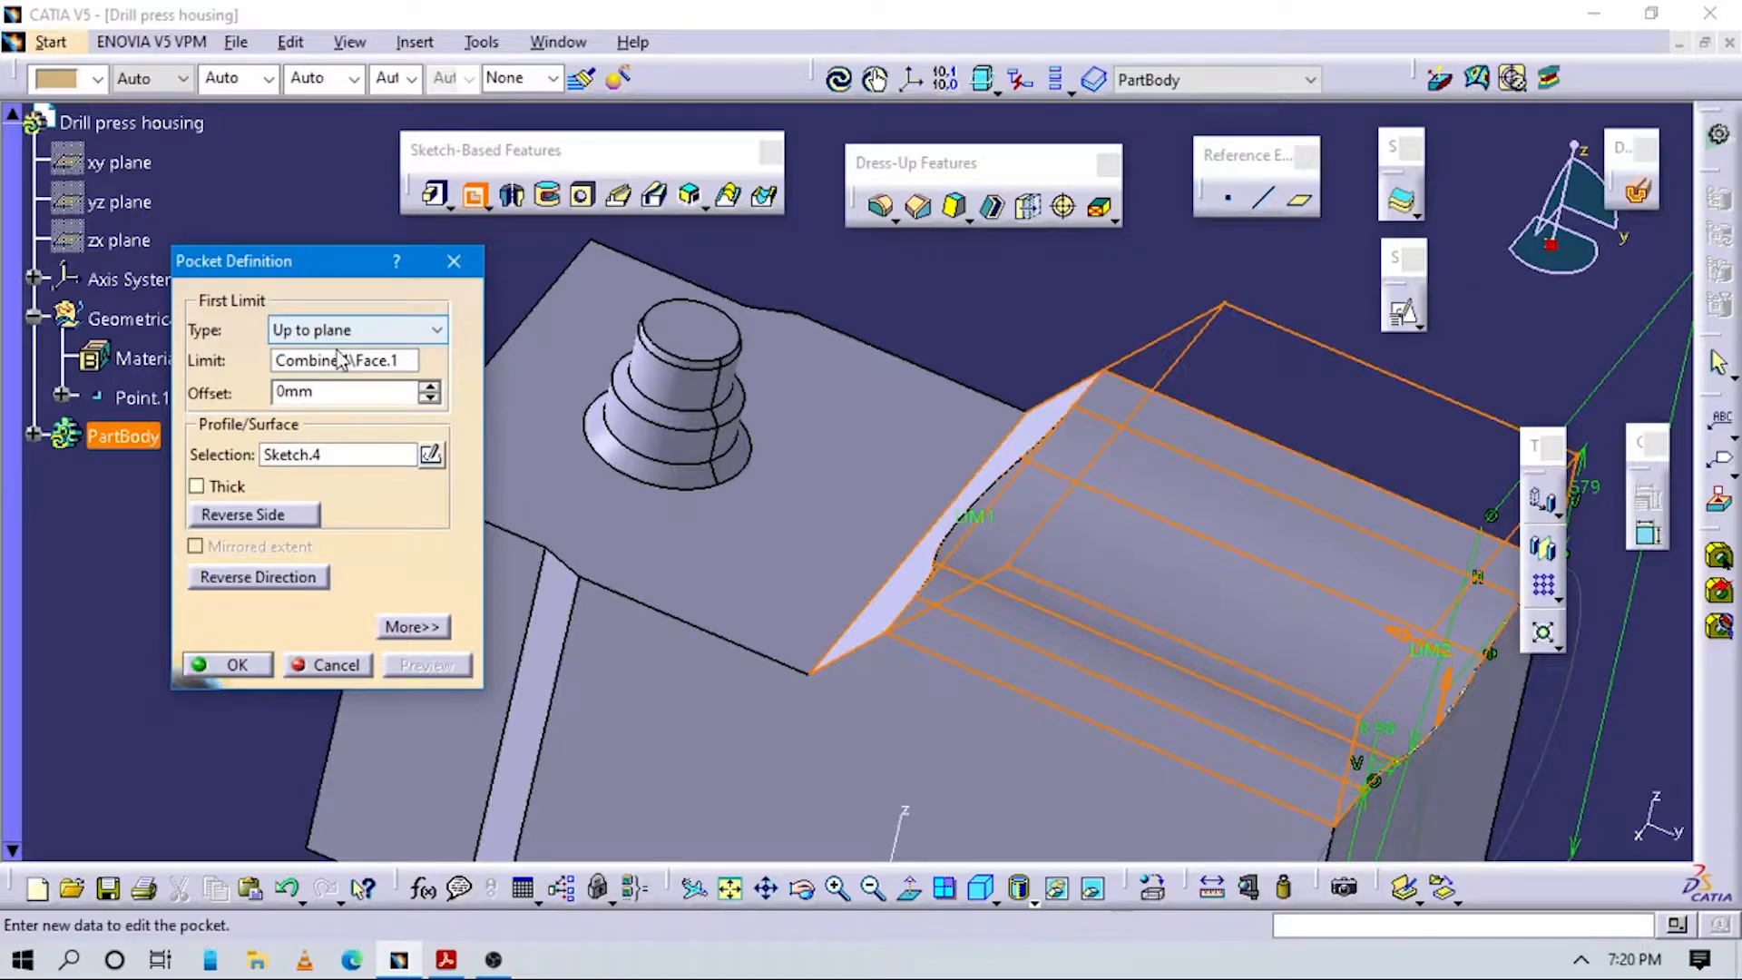
left_click(340, 331)
left_click(327, 433)
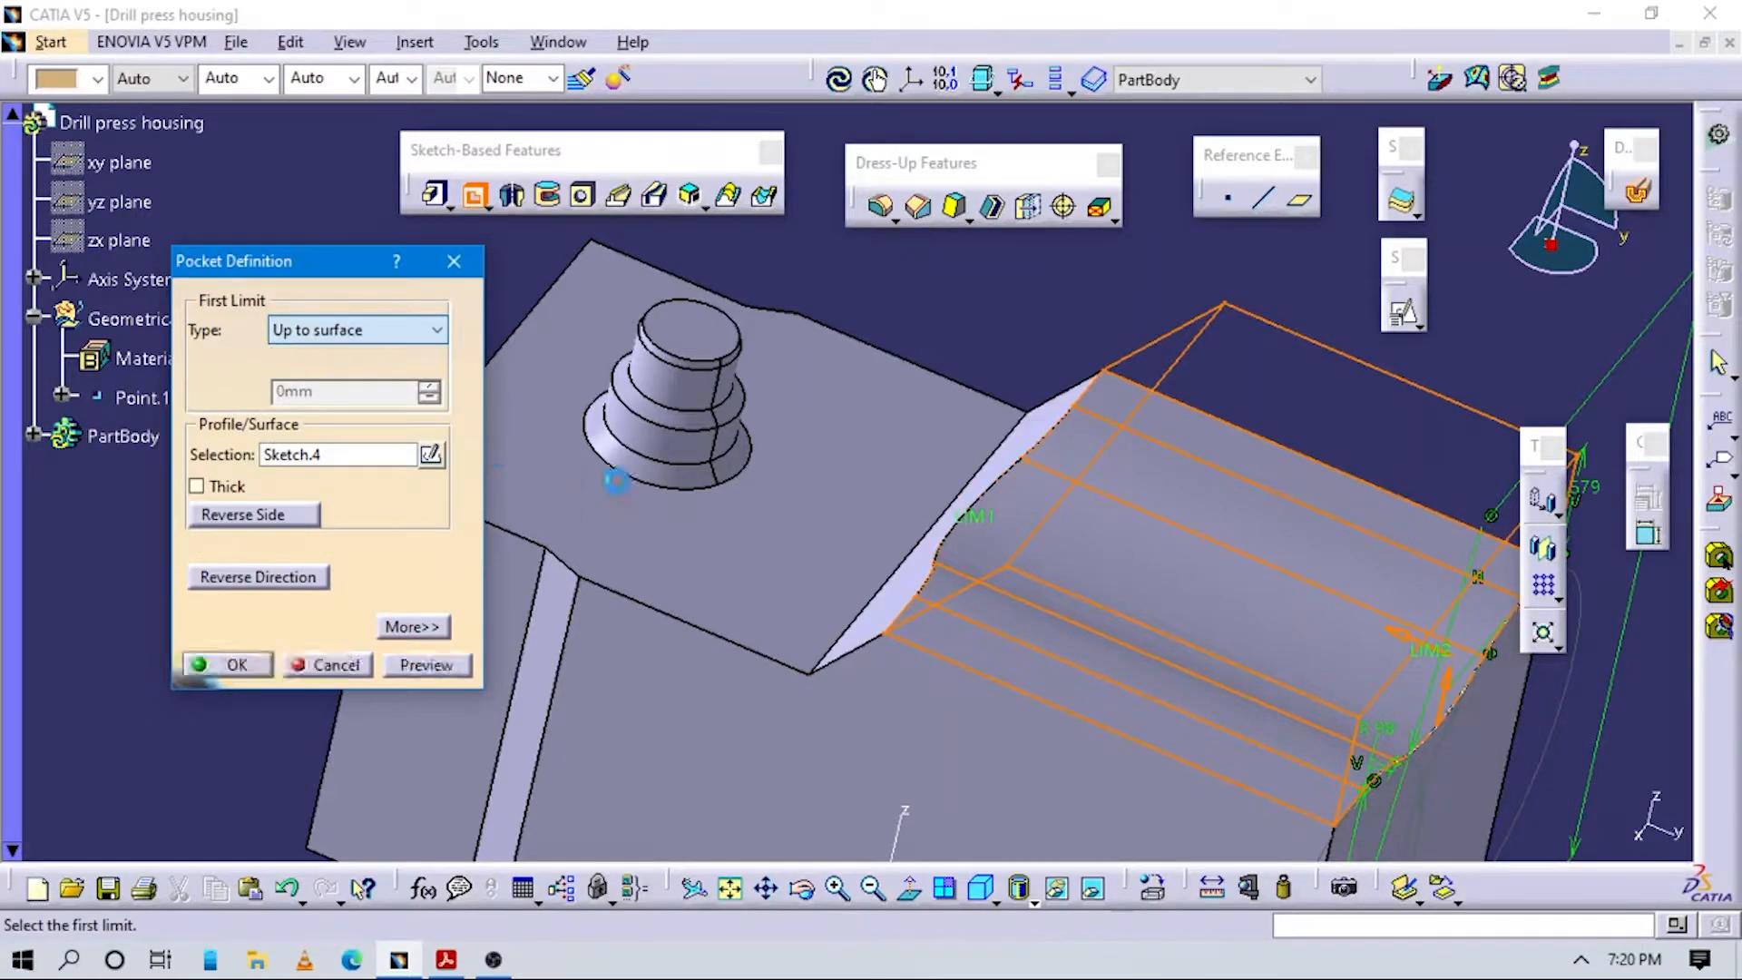
Cut the pocket through the raised part of the block with a Dimension limit and a depth of 250 mm.
left_click(412, 327)
left_click(426, 346)
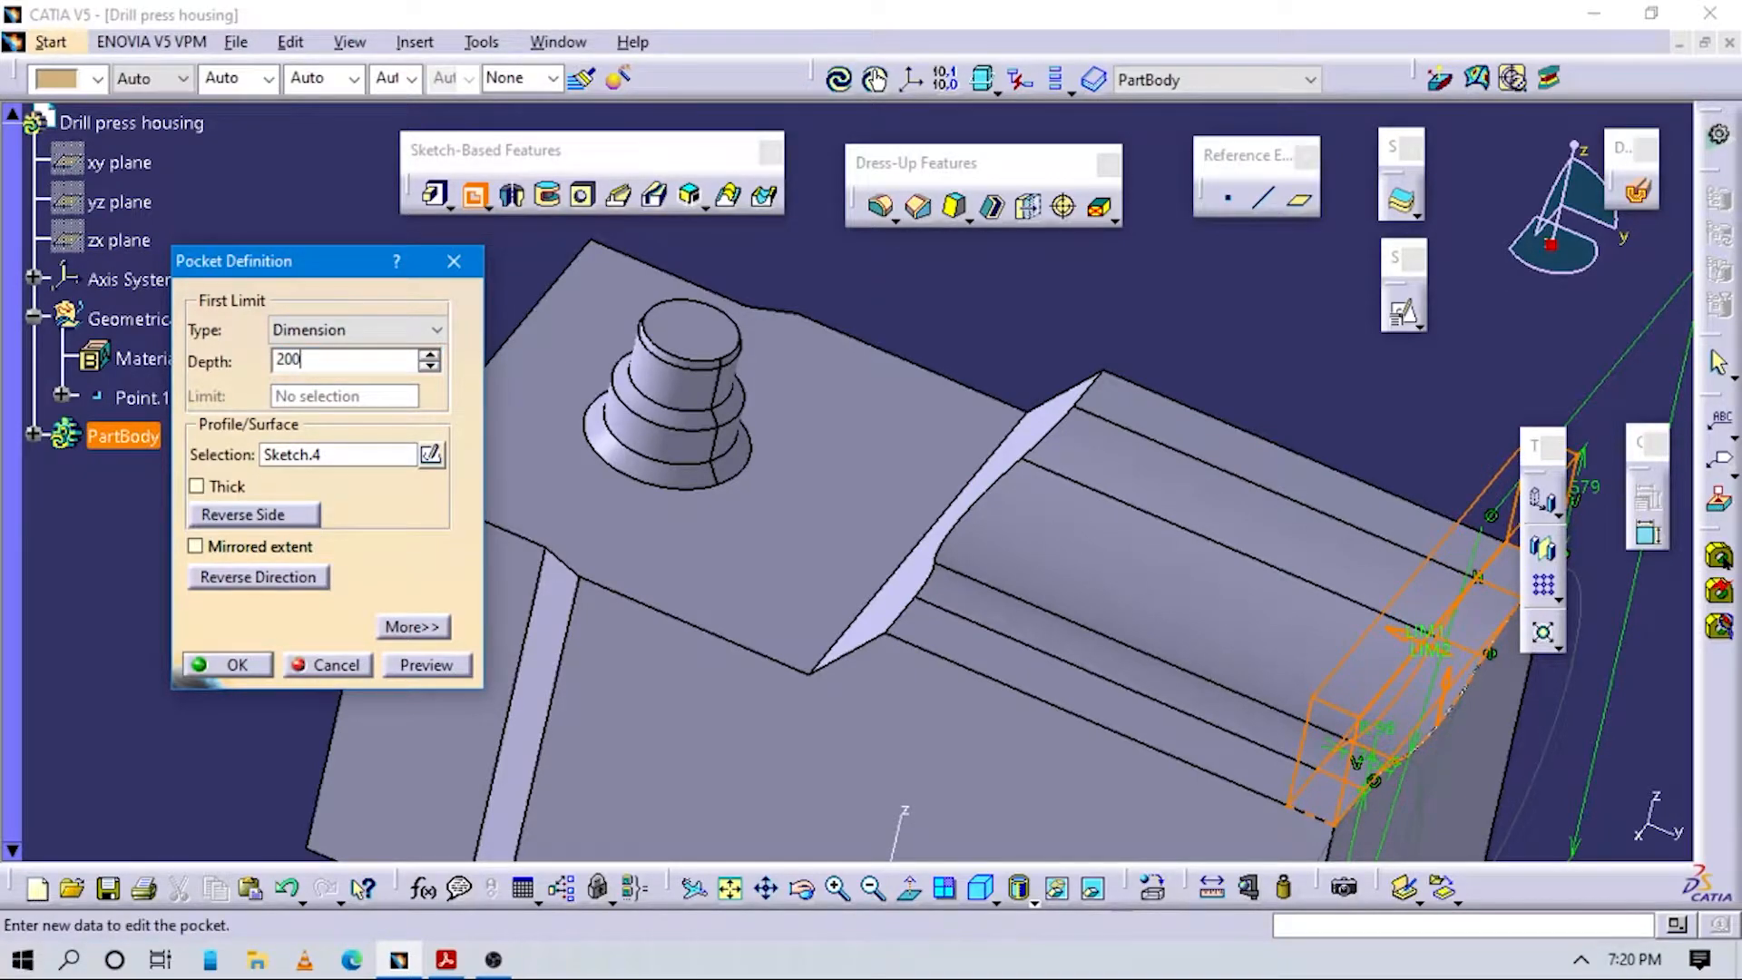
left_click(901, 319)
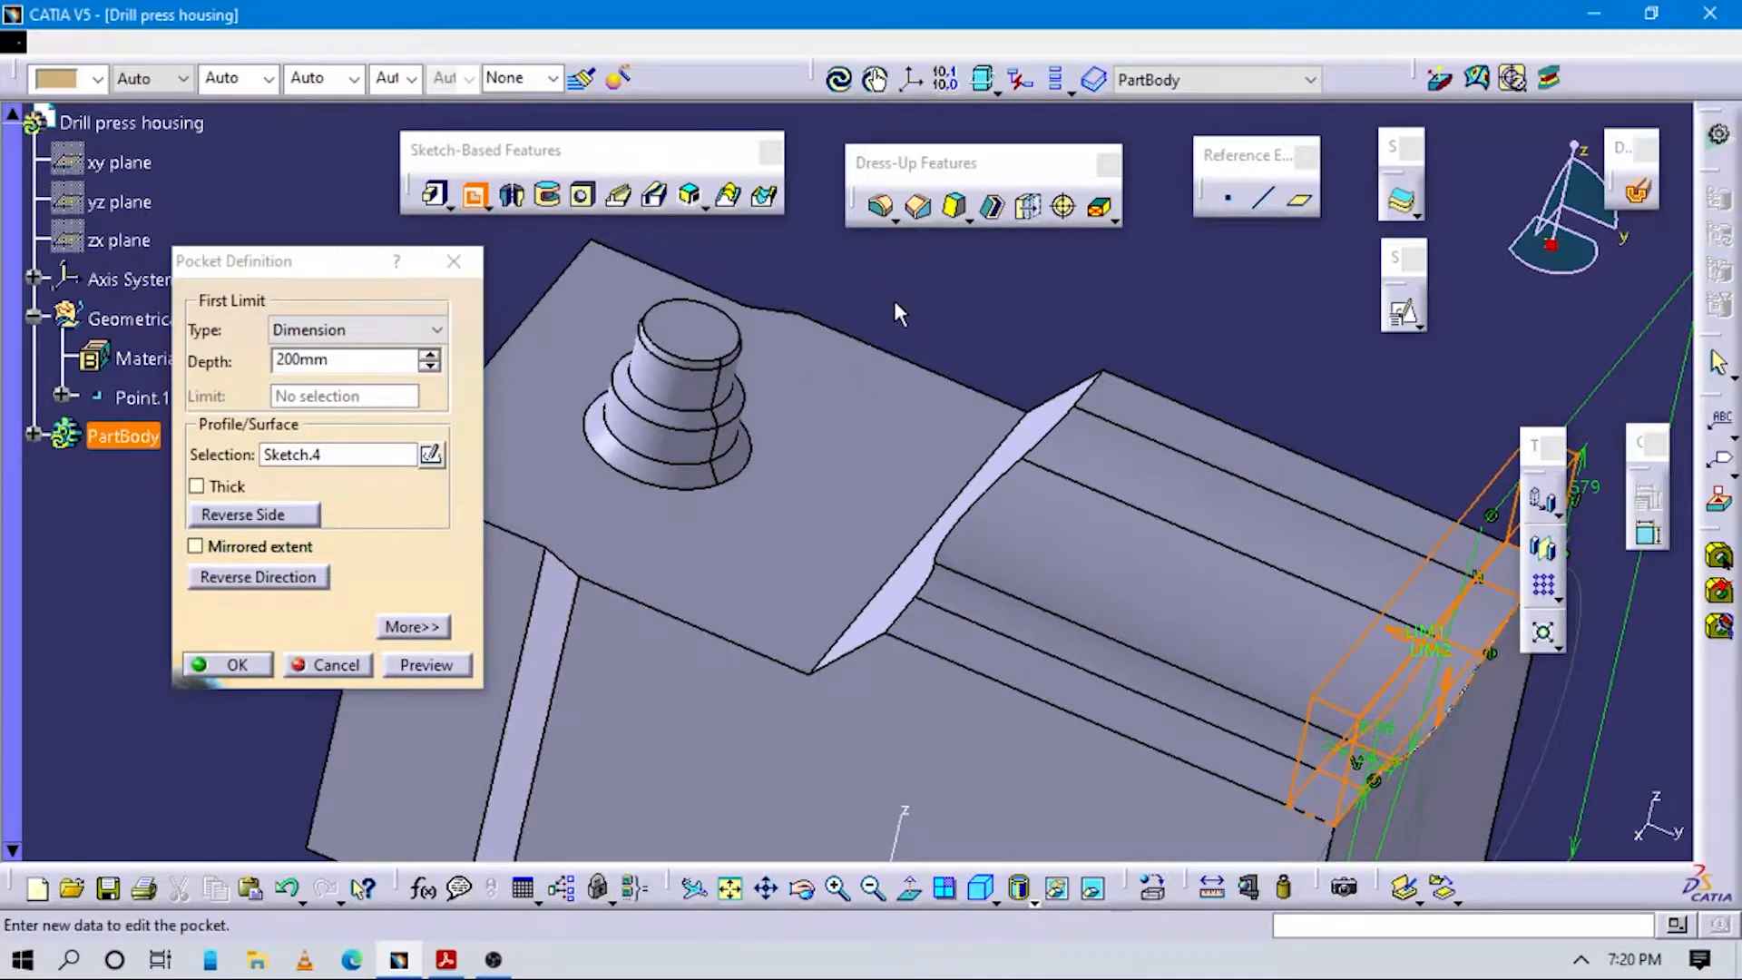
left_click(445, 411)
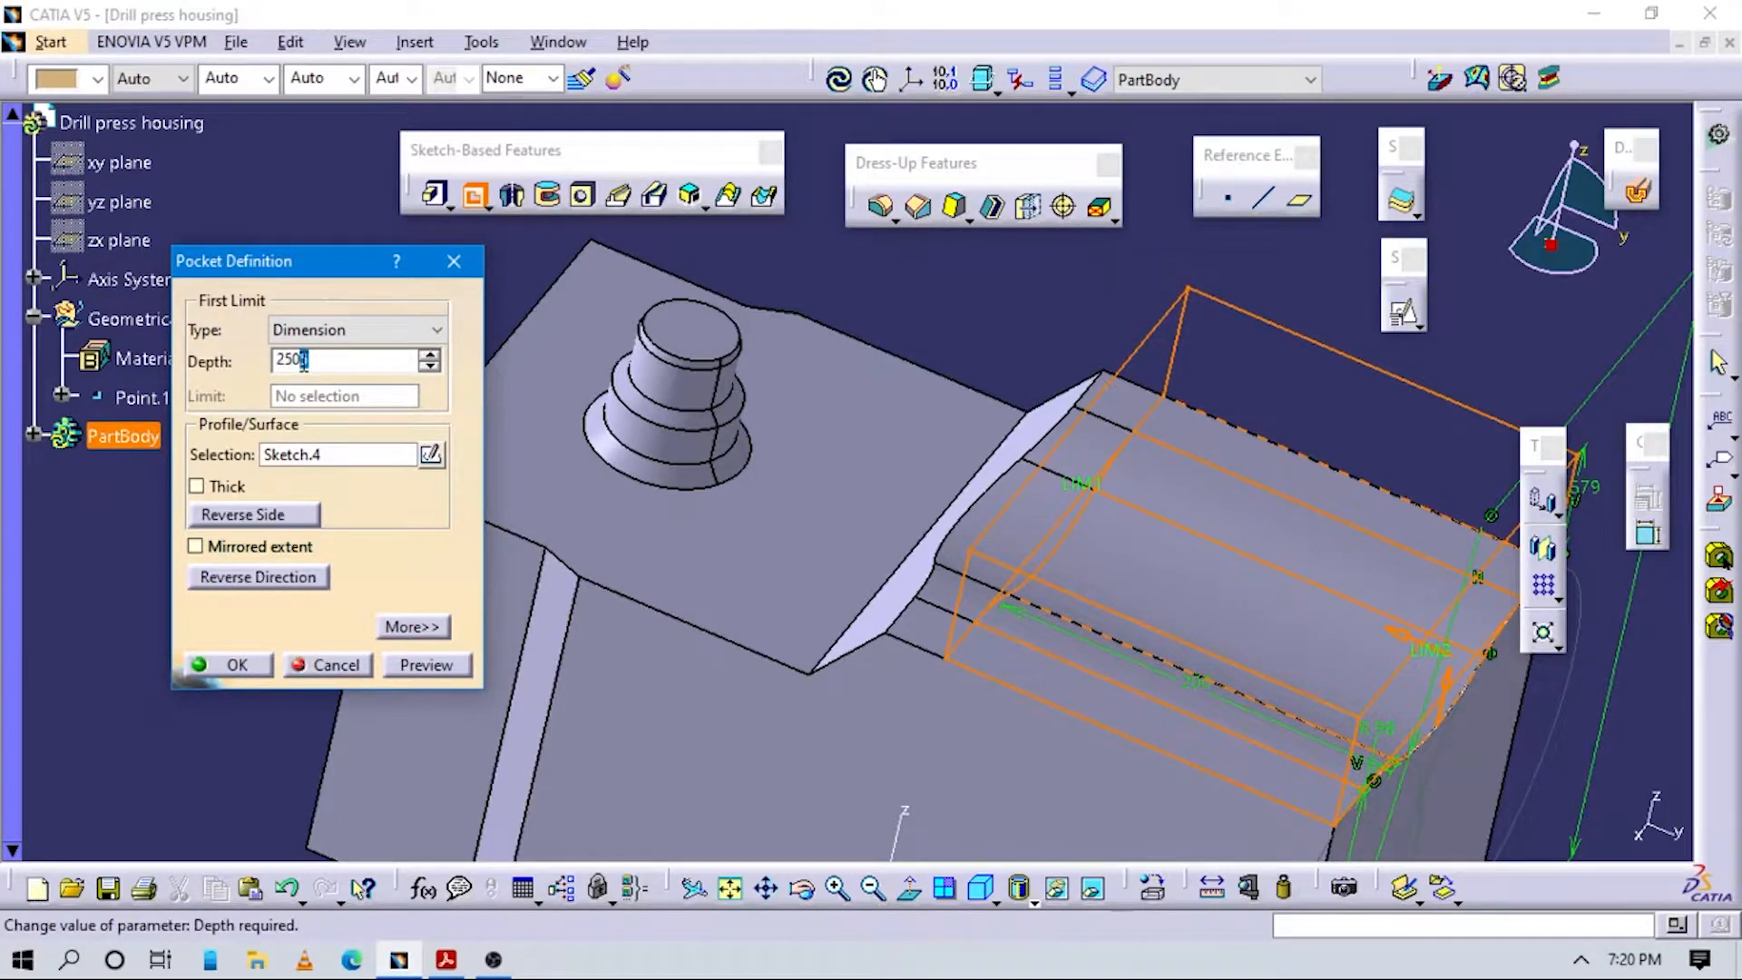
left_click(960, 336)
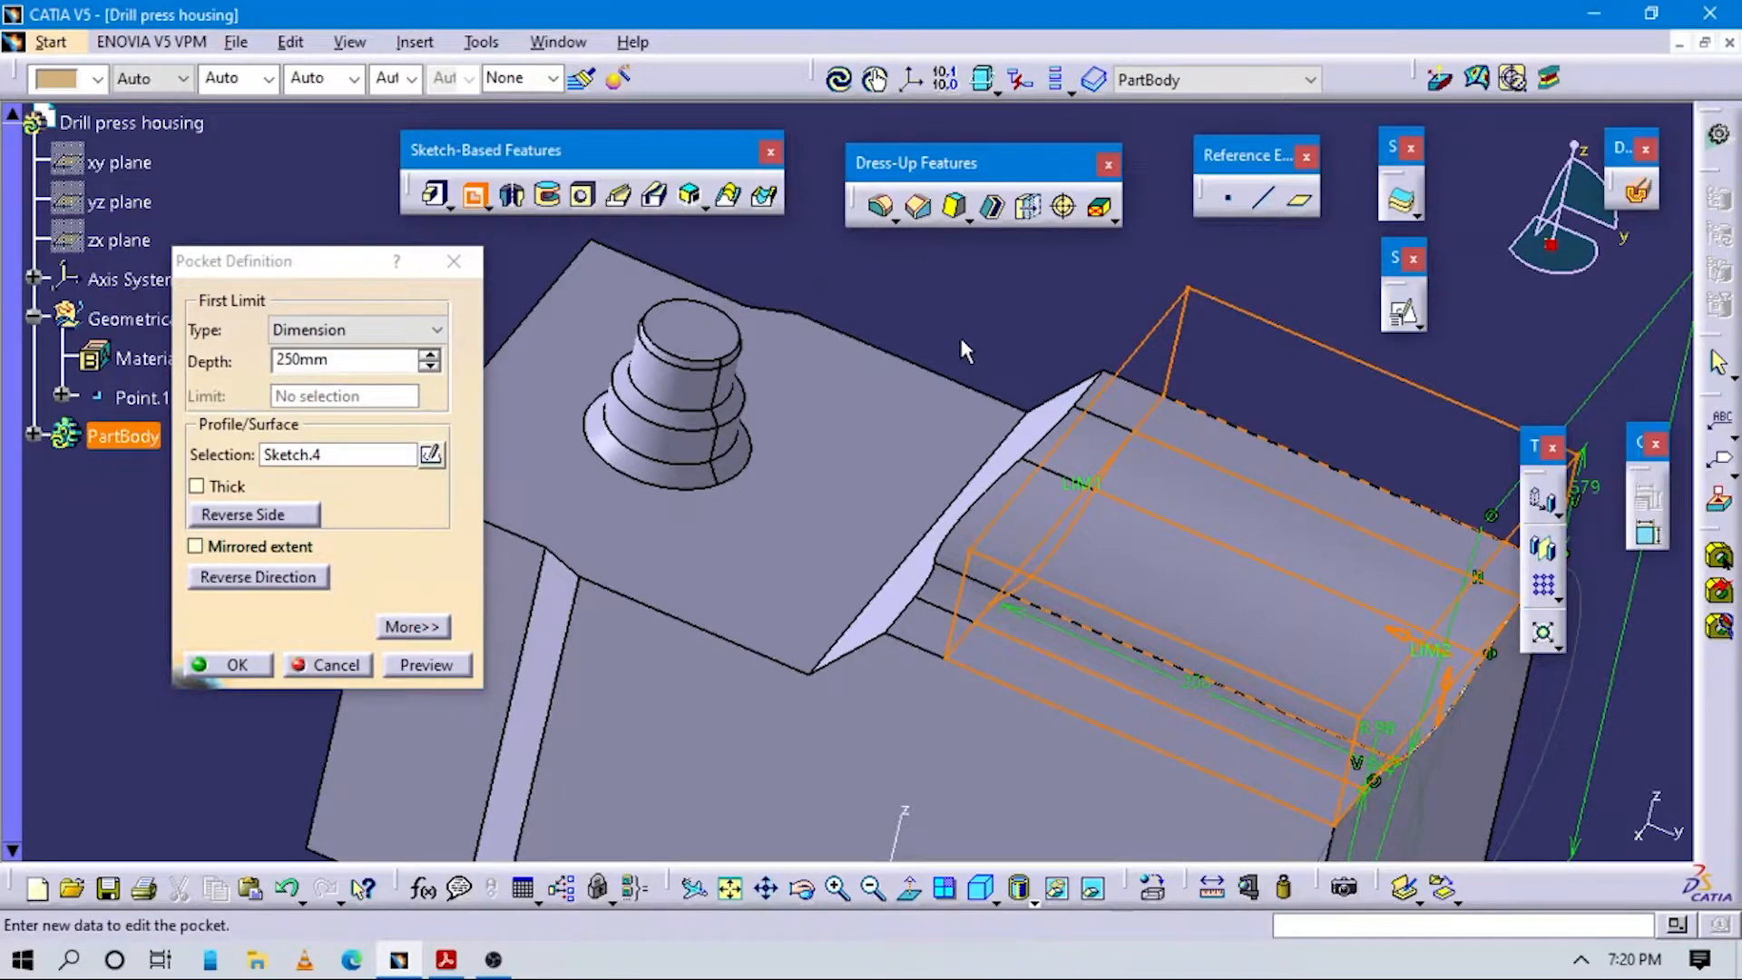
middle_click_drag(931, 504, 598, 581)
left_click(426, 664)
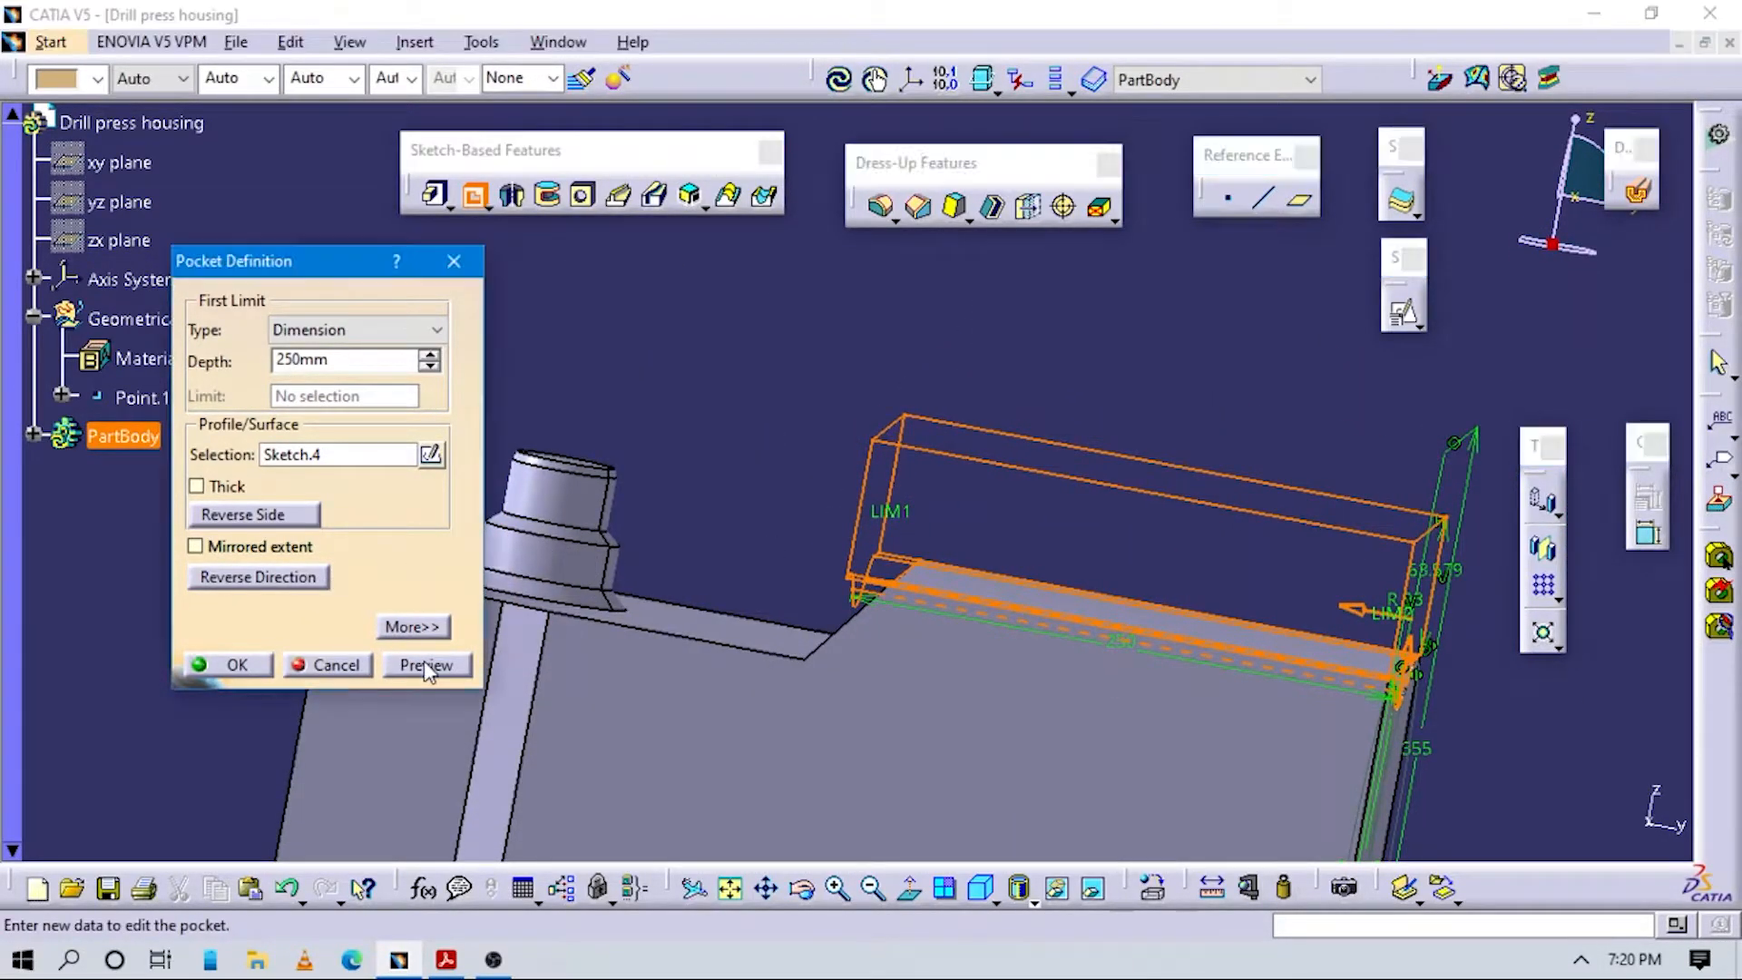
mouse_move(863, 548)
middle_mouse_down()
mouse_move(989, 603)
mouse_move(1007, 580)
middle_mouse_up()
left_click(229, 664)
middle_click_drag(1248, 642, 898, 583)
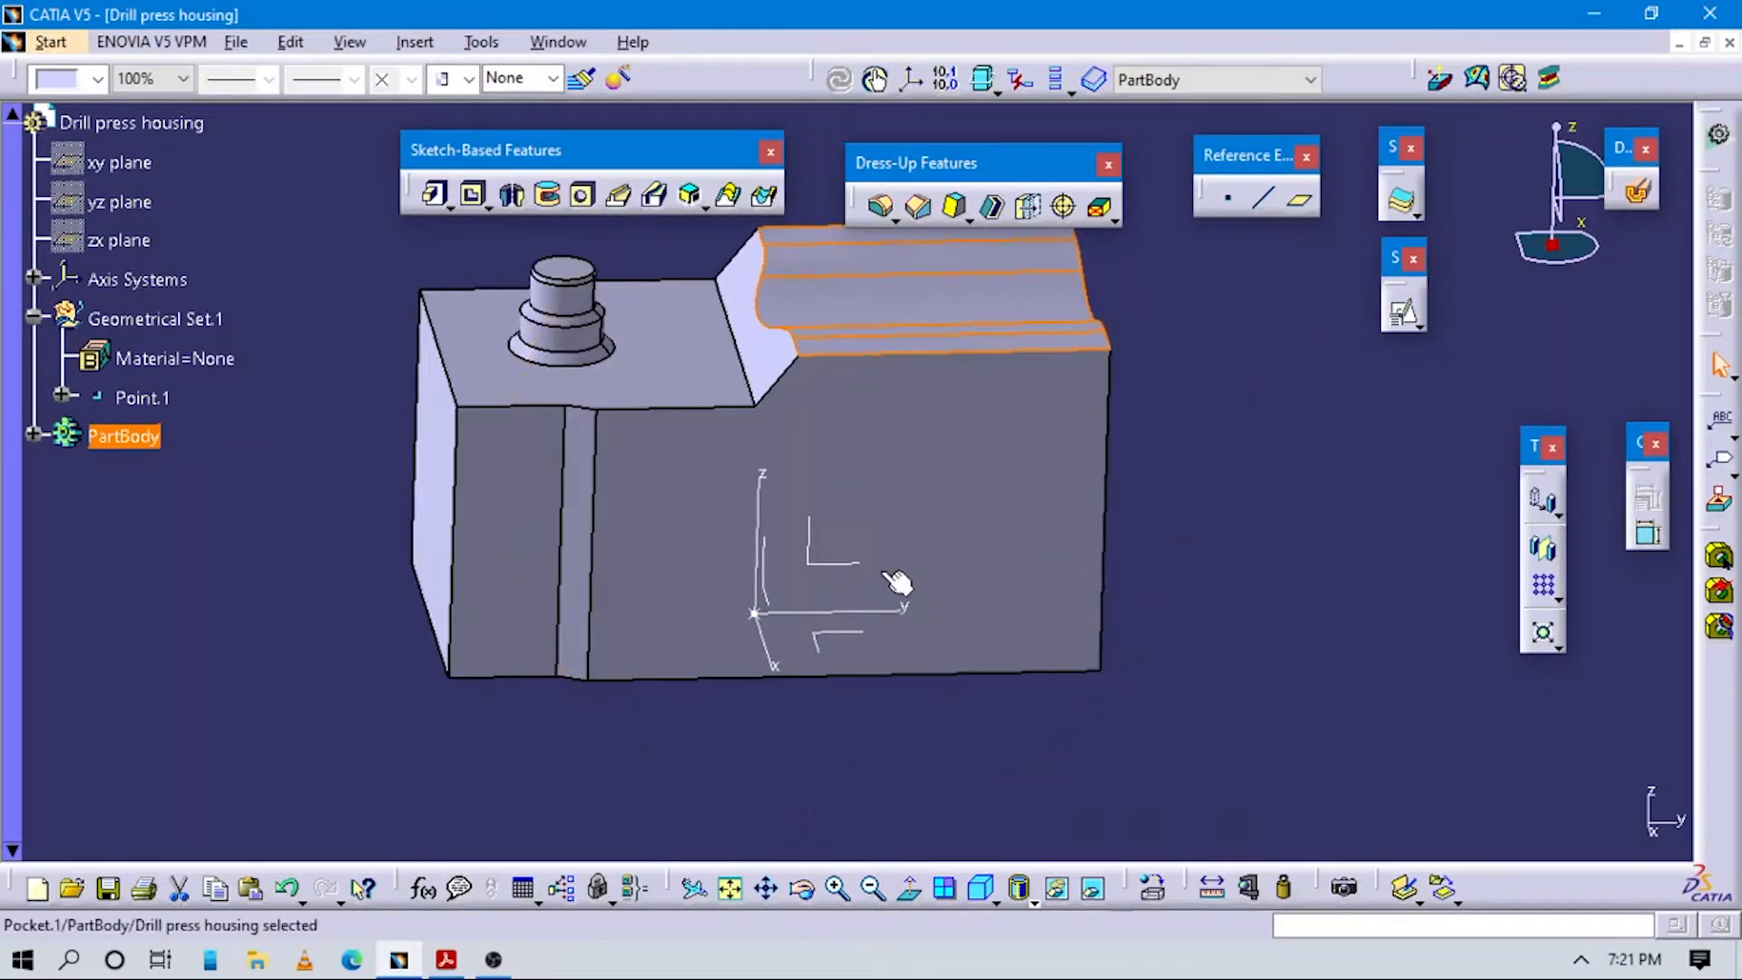
left_click(778, 691)
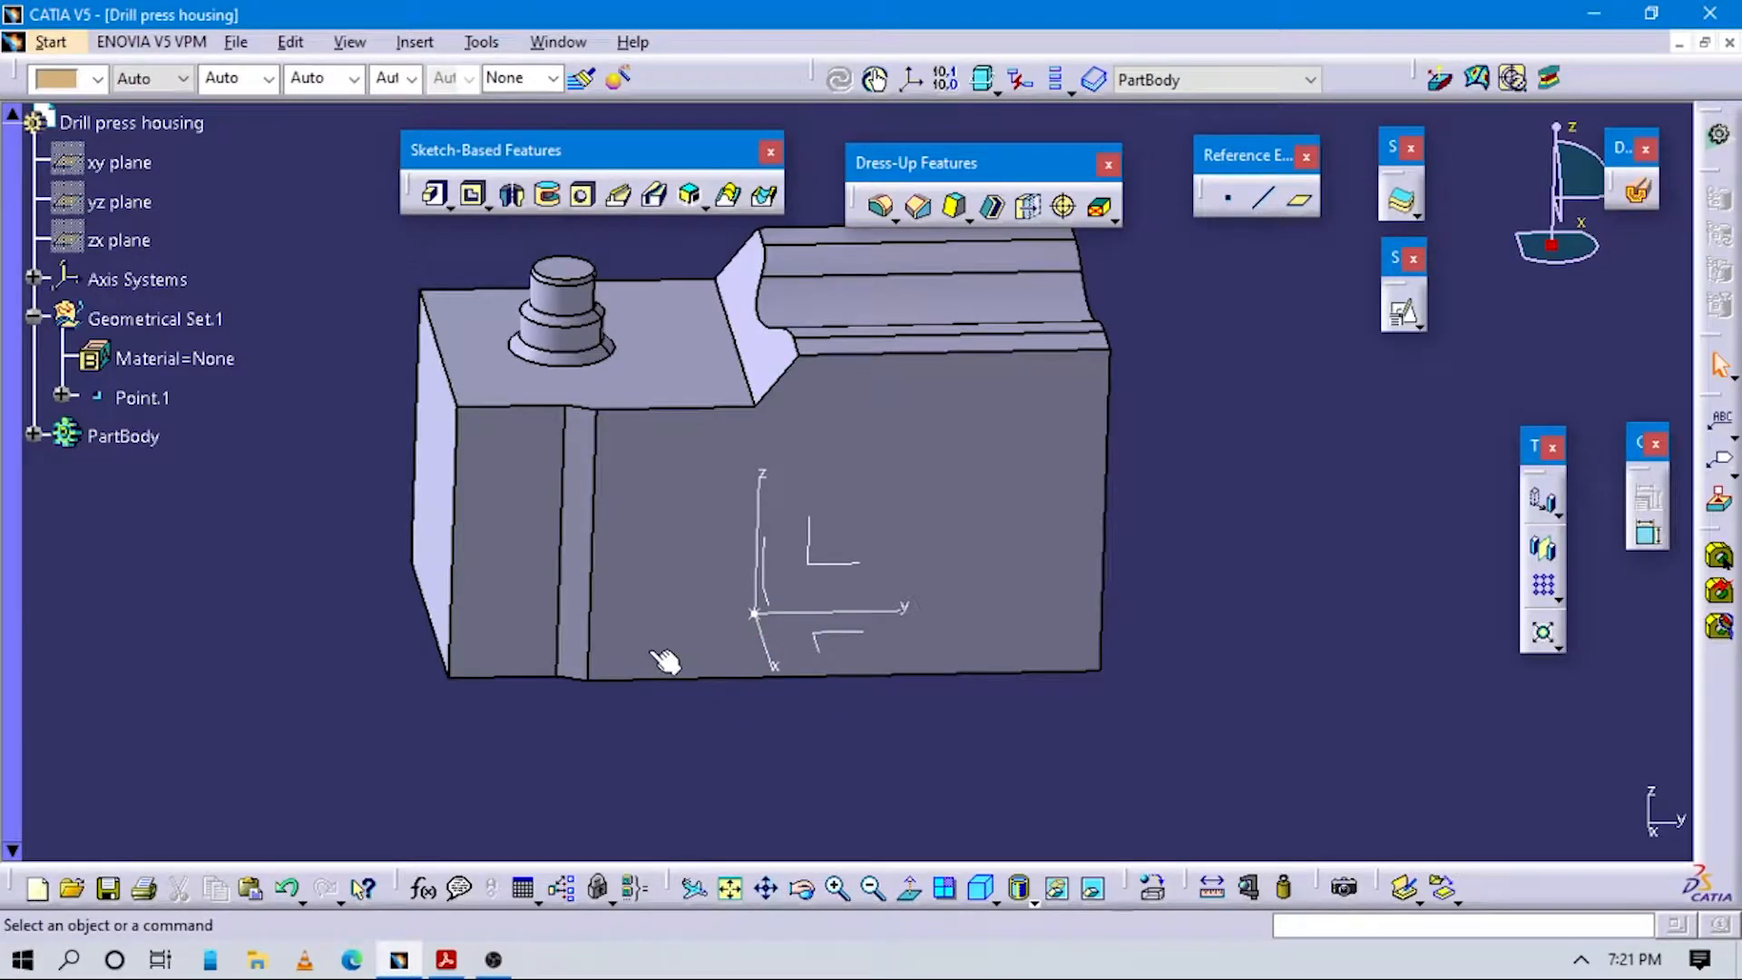
Switch to the drawing in Adobe Acrobat Reader and examine the rib and wall dimensions in section B-B.
middle_click_drag(1007, 687, 696, 576)
left_click(446, 958)
scroll(821, 599, "down", 3)
scroll(821, 599, "down", 8)
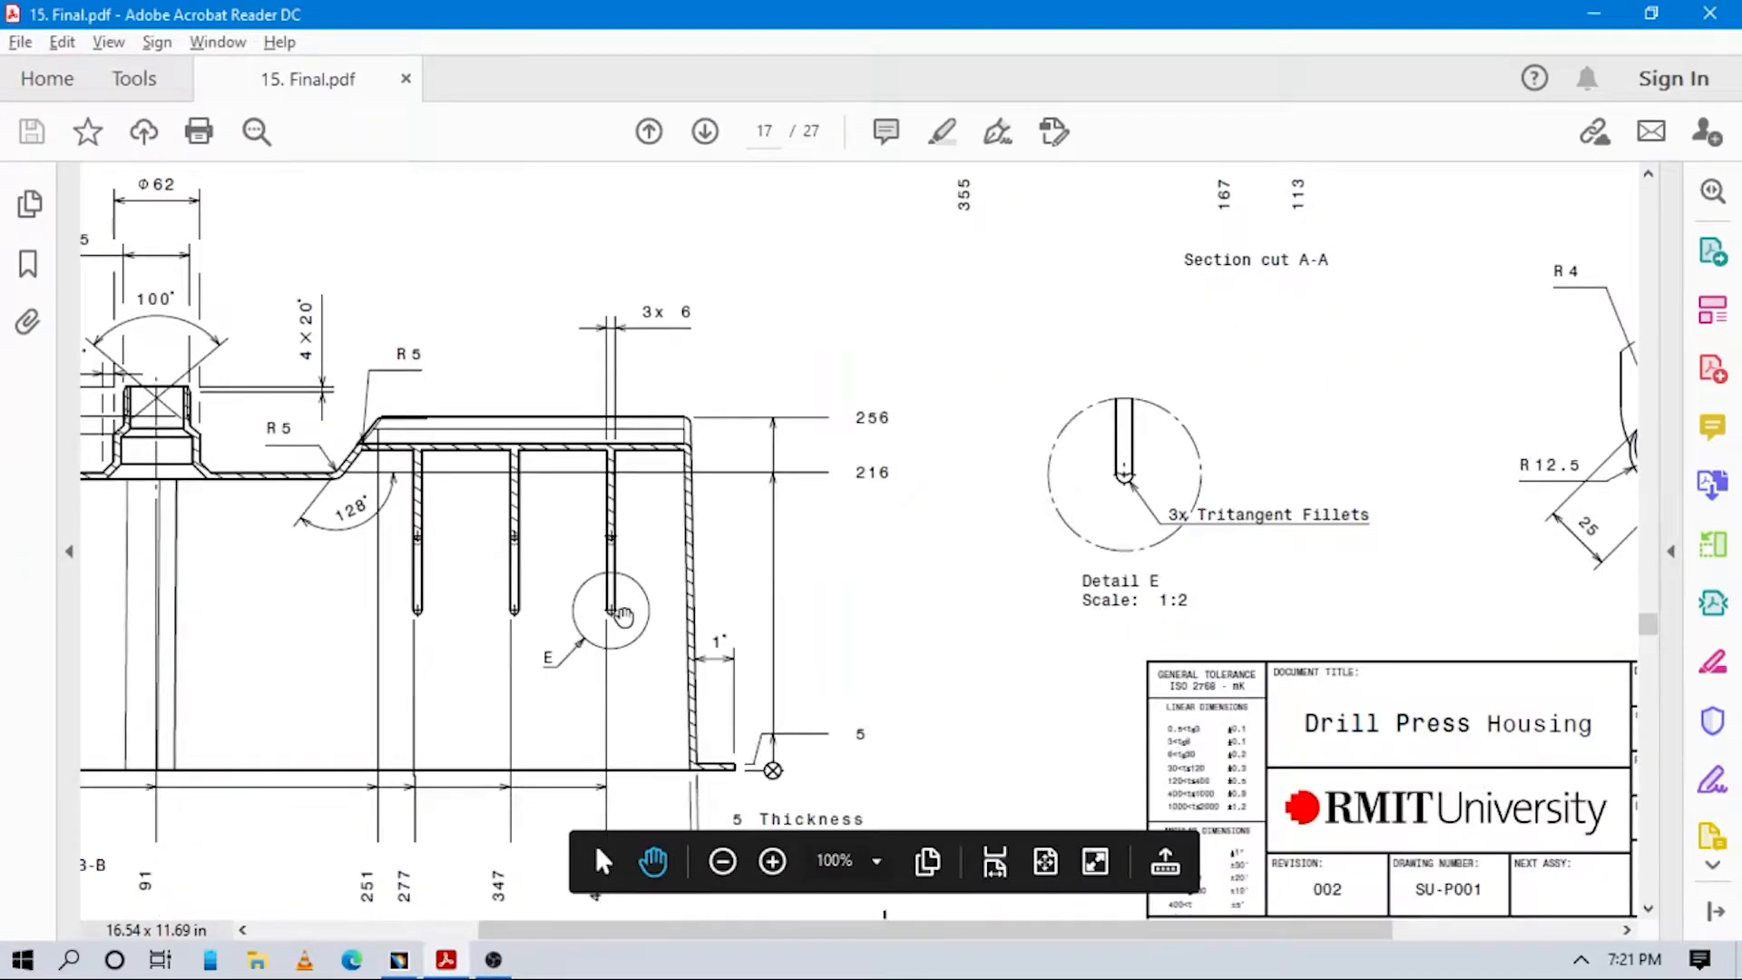
Examine the wall draft angle callouts in section view B-B and section cut A-A of the drawing.
scroll(890, 626, "left", 2)
scroll(890, 626, "left", 3)
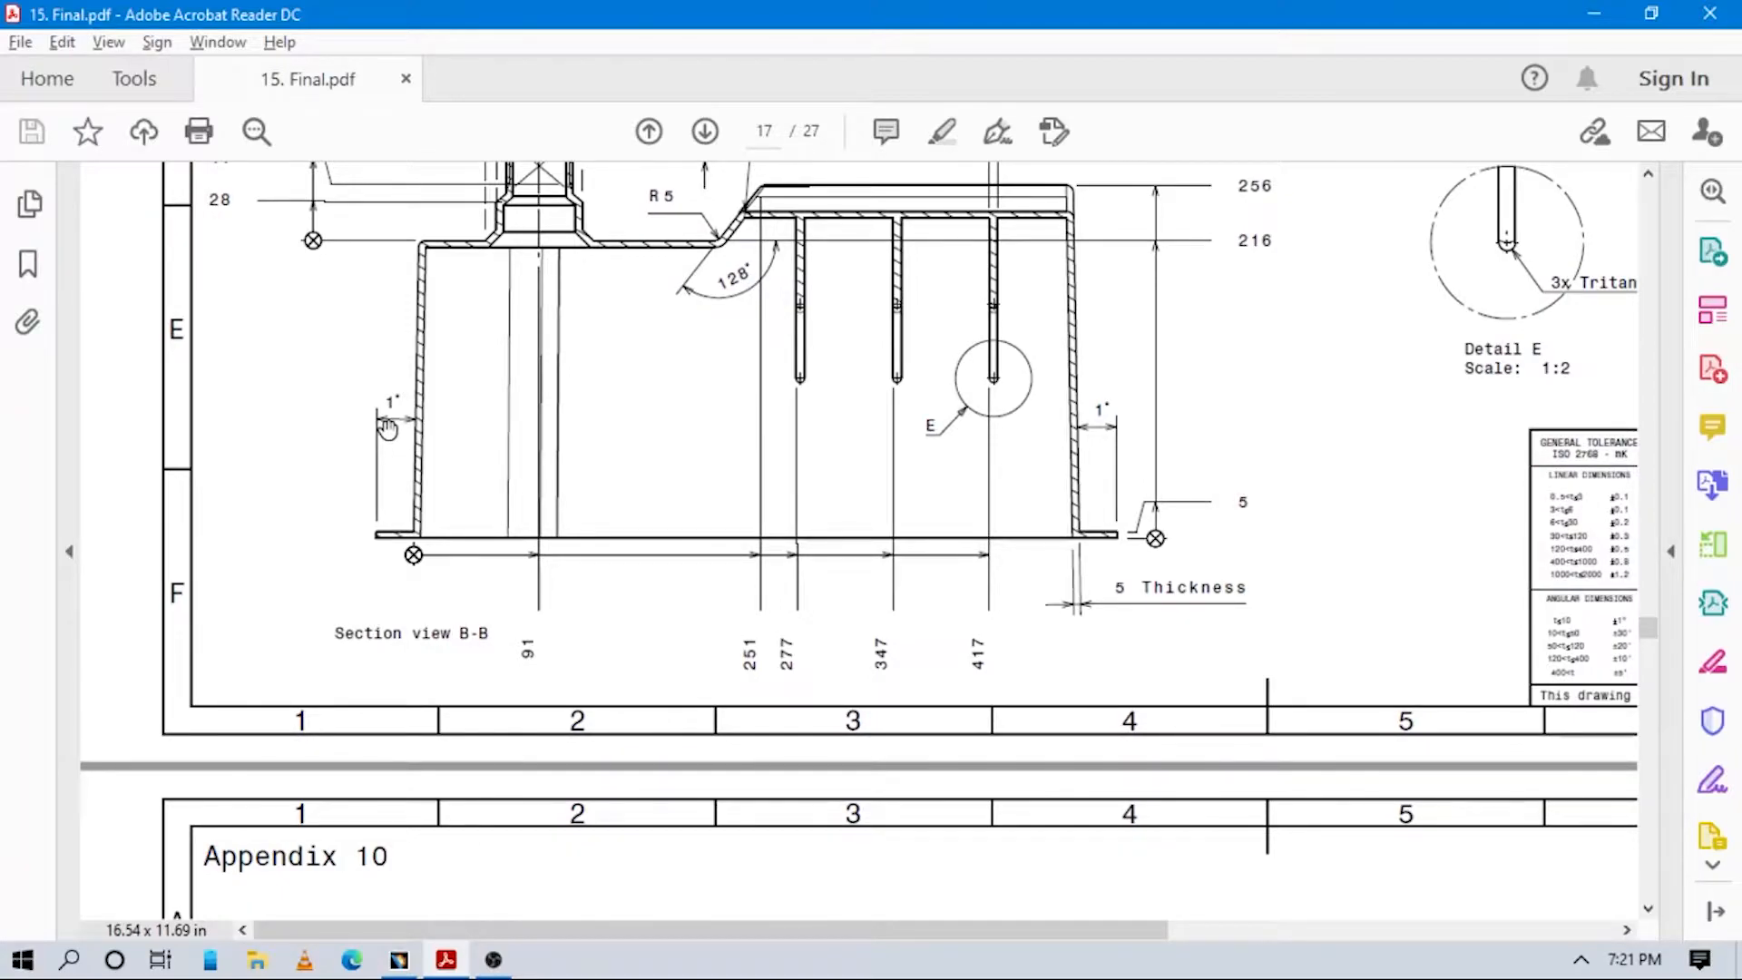
left_click_drag(1069, 471, 986, 546)
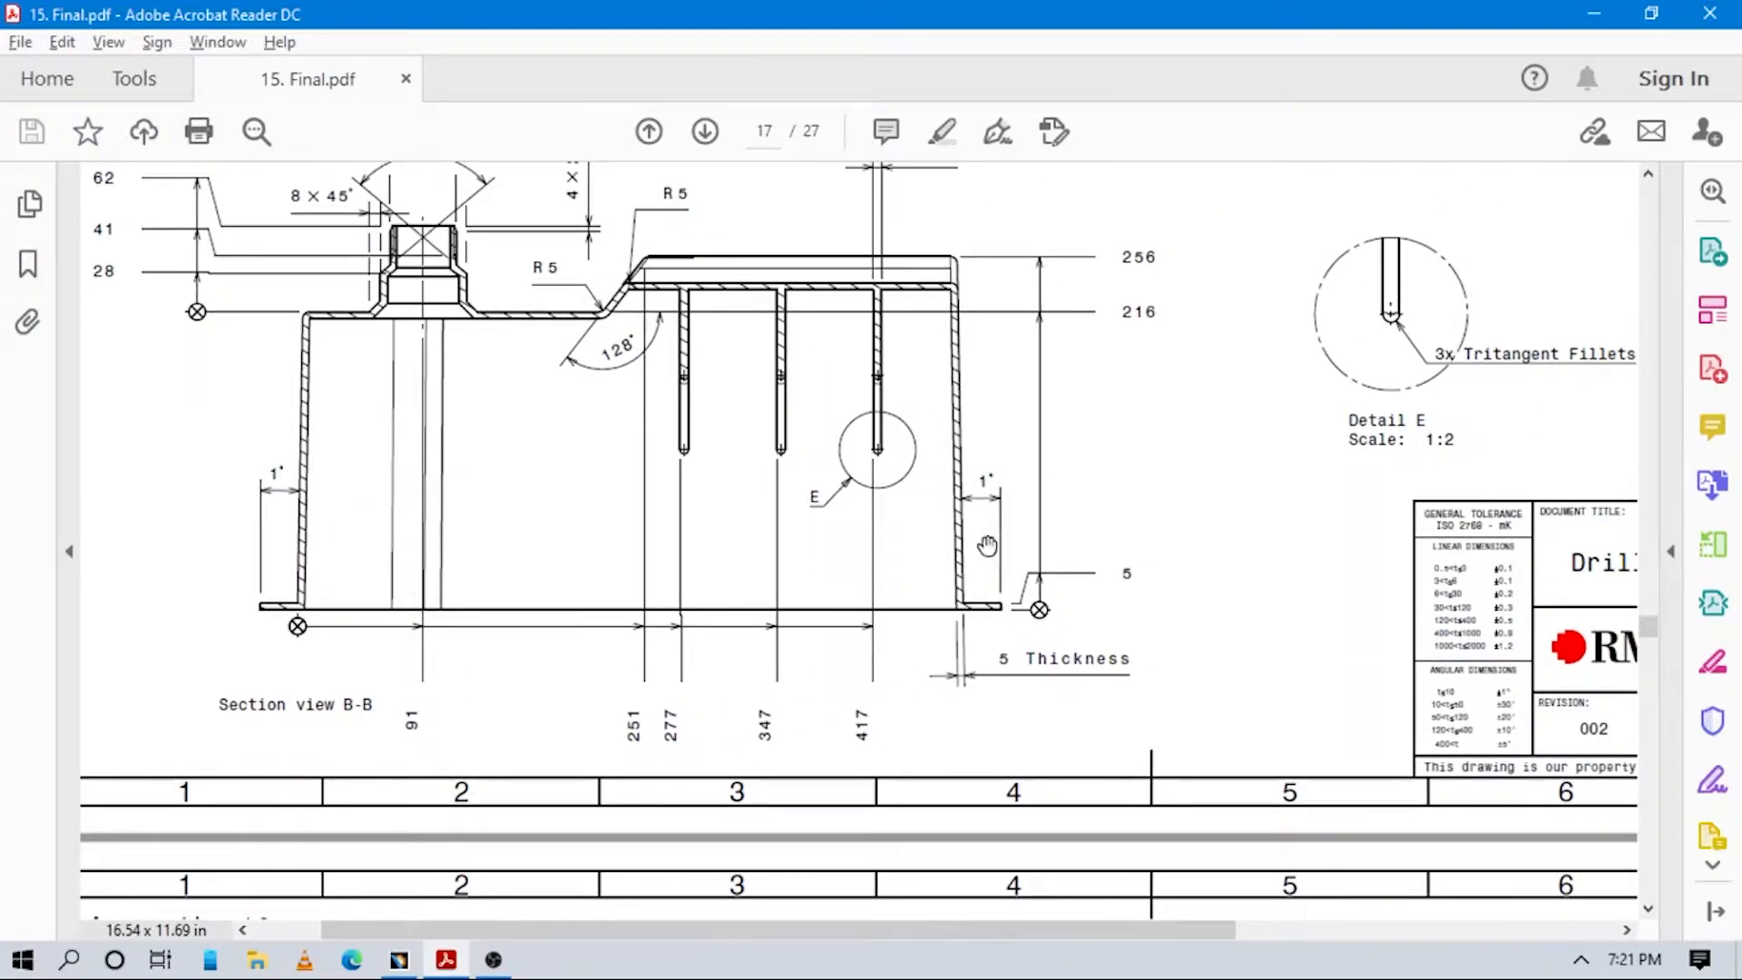
left_click_drag(1197, 410, 1026, 637)
left_click_drag(1109, 415, 1009, 506)
left_click_drag(777, 792, 1036, 535)
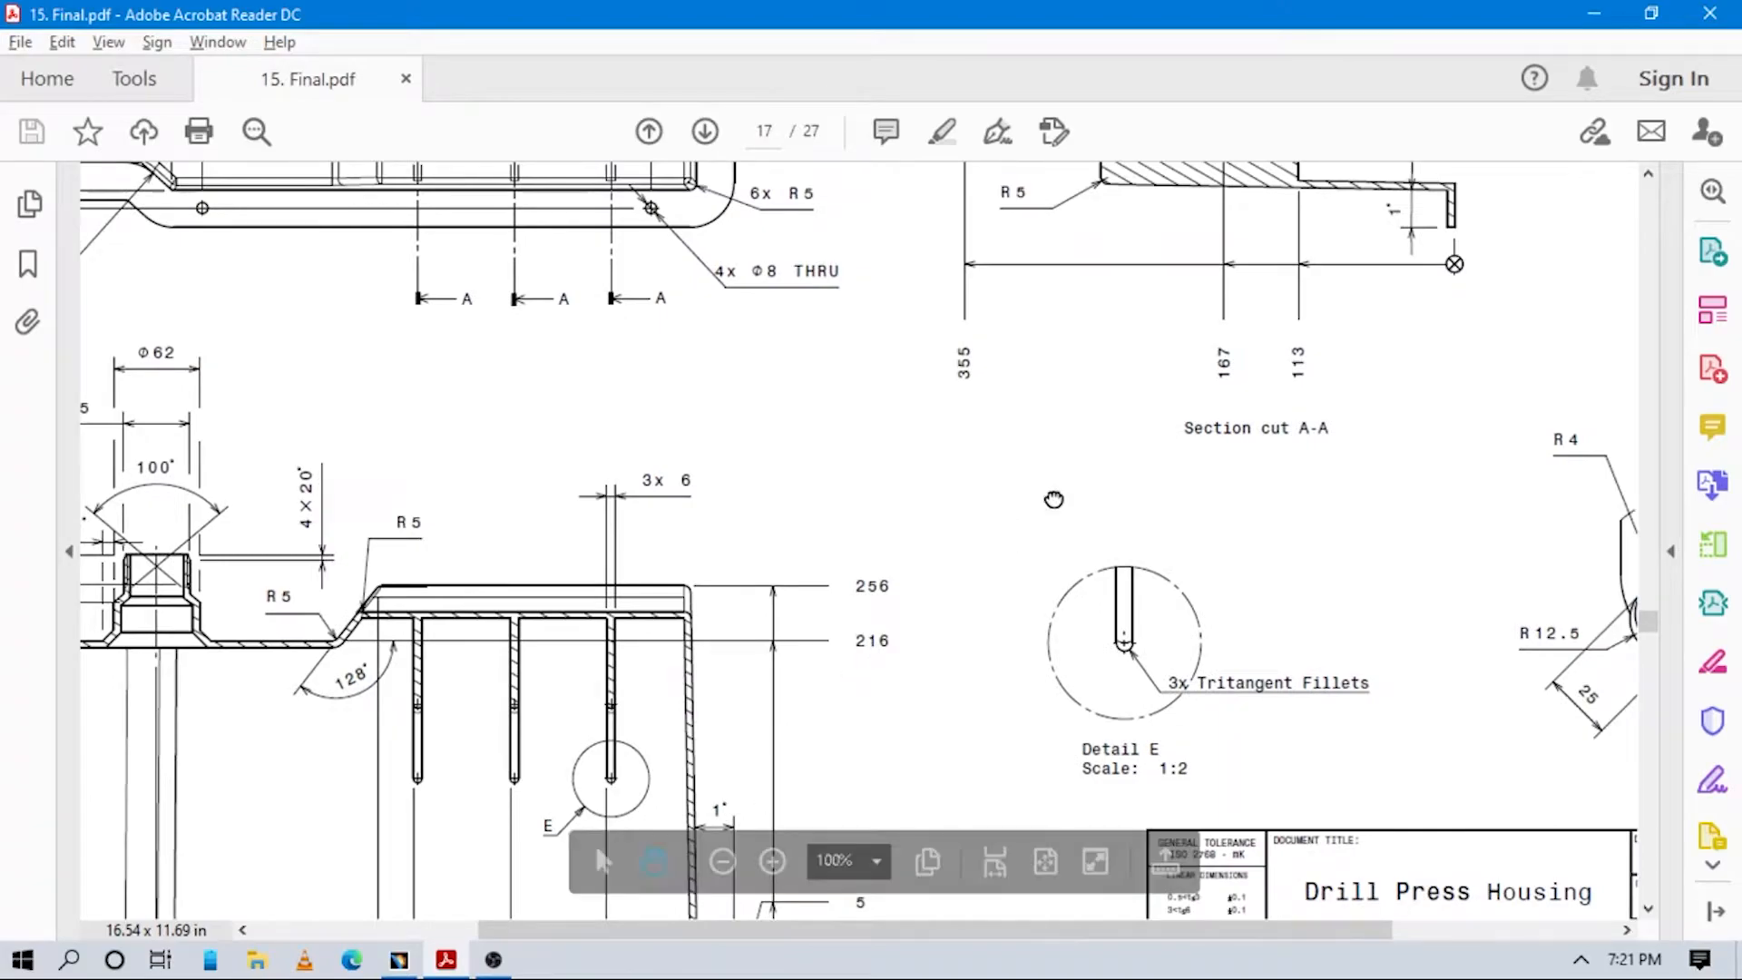
mouse_move(1131, 413)
left_mouse_down()
mouse_move(859, 714)
mouse_move(1026, 560)
mouse_move(920, 715)
left_mouse_up()
left_click_drag(1166, 284, 1084, 288)
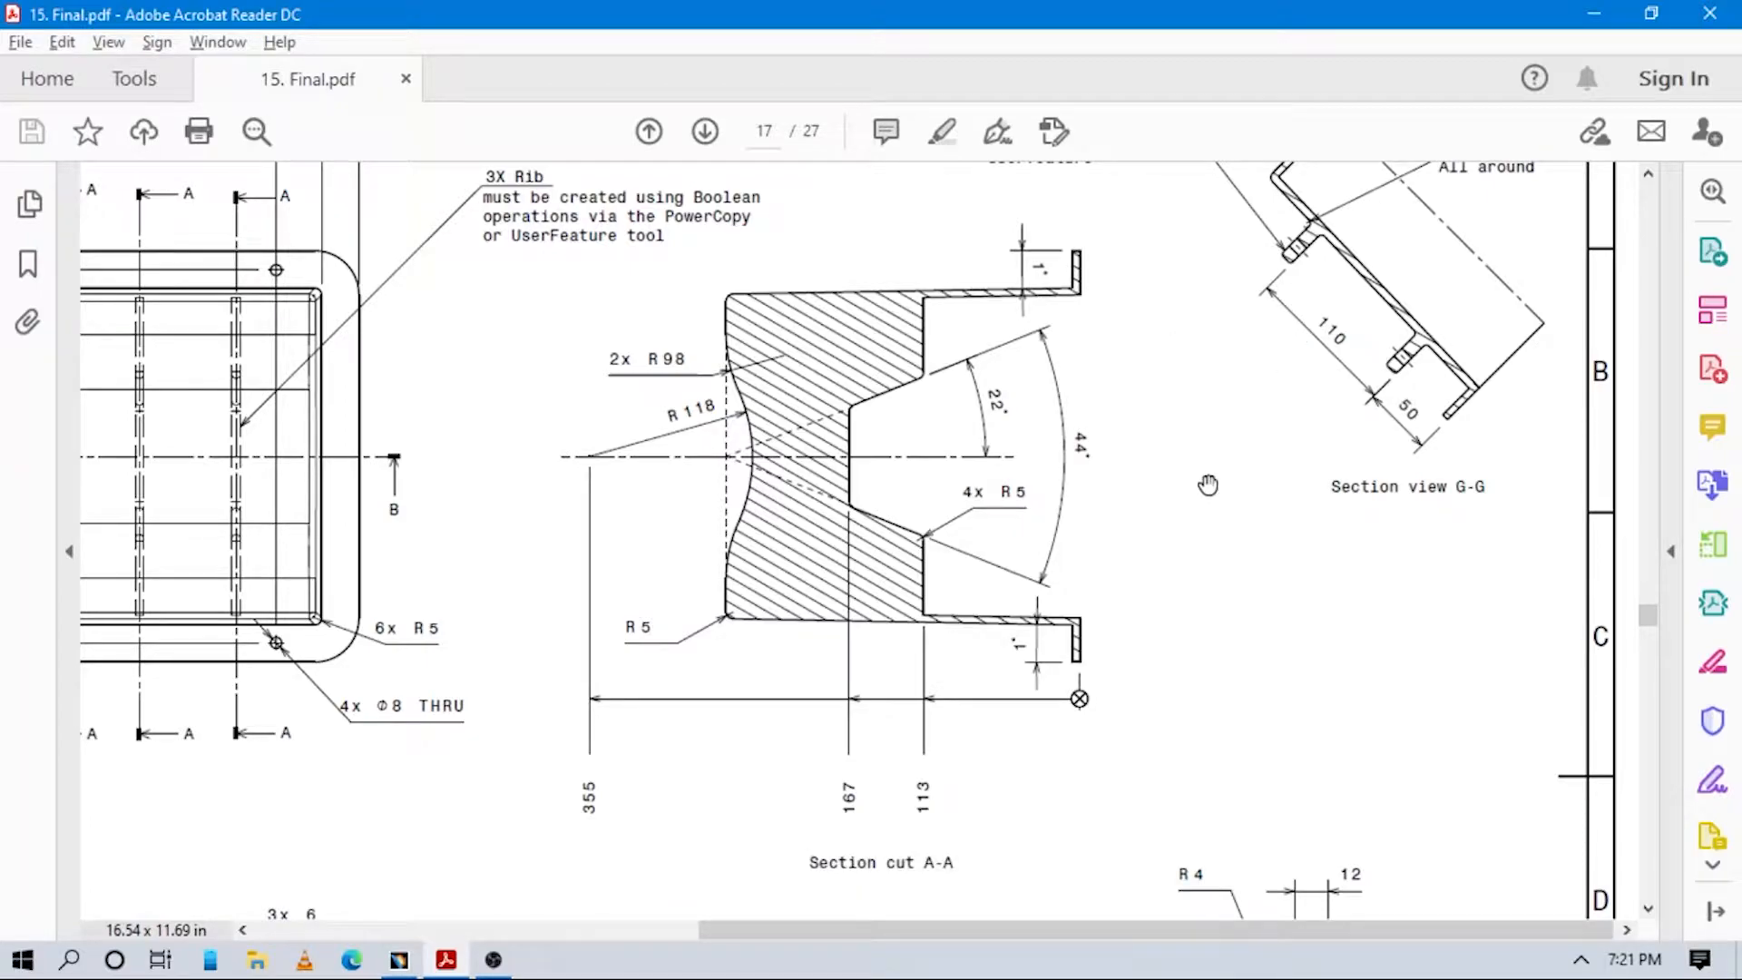
Switch to CATIA, start a Draft and select all eight upright side faces around the block as the faces to draft.
key("alt+Tab")
middle_click_drag(673, 606, 1009, 840)
left_click(986, 888)
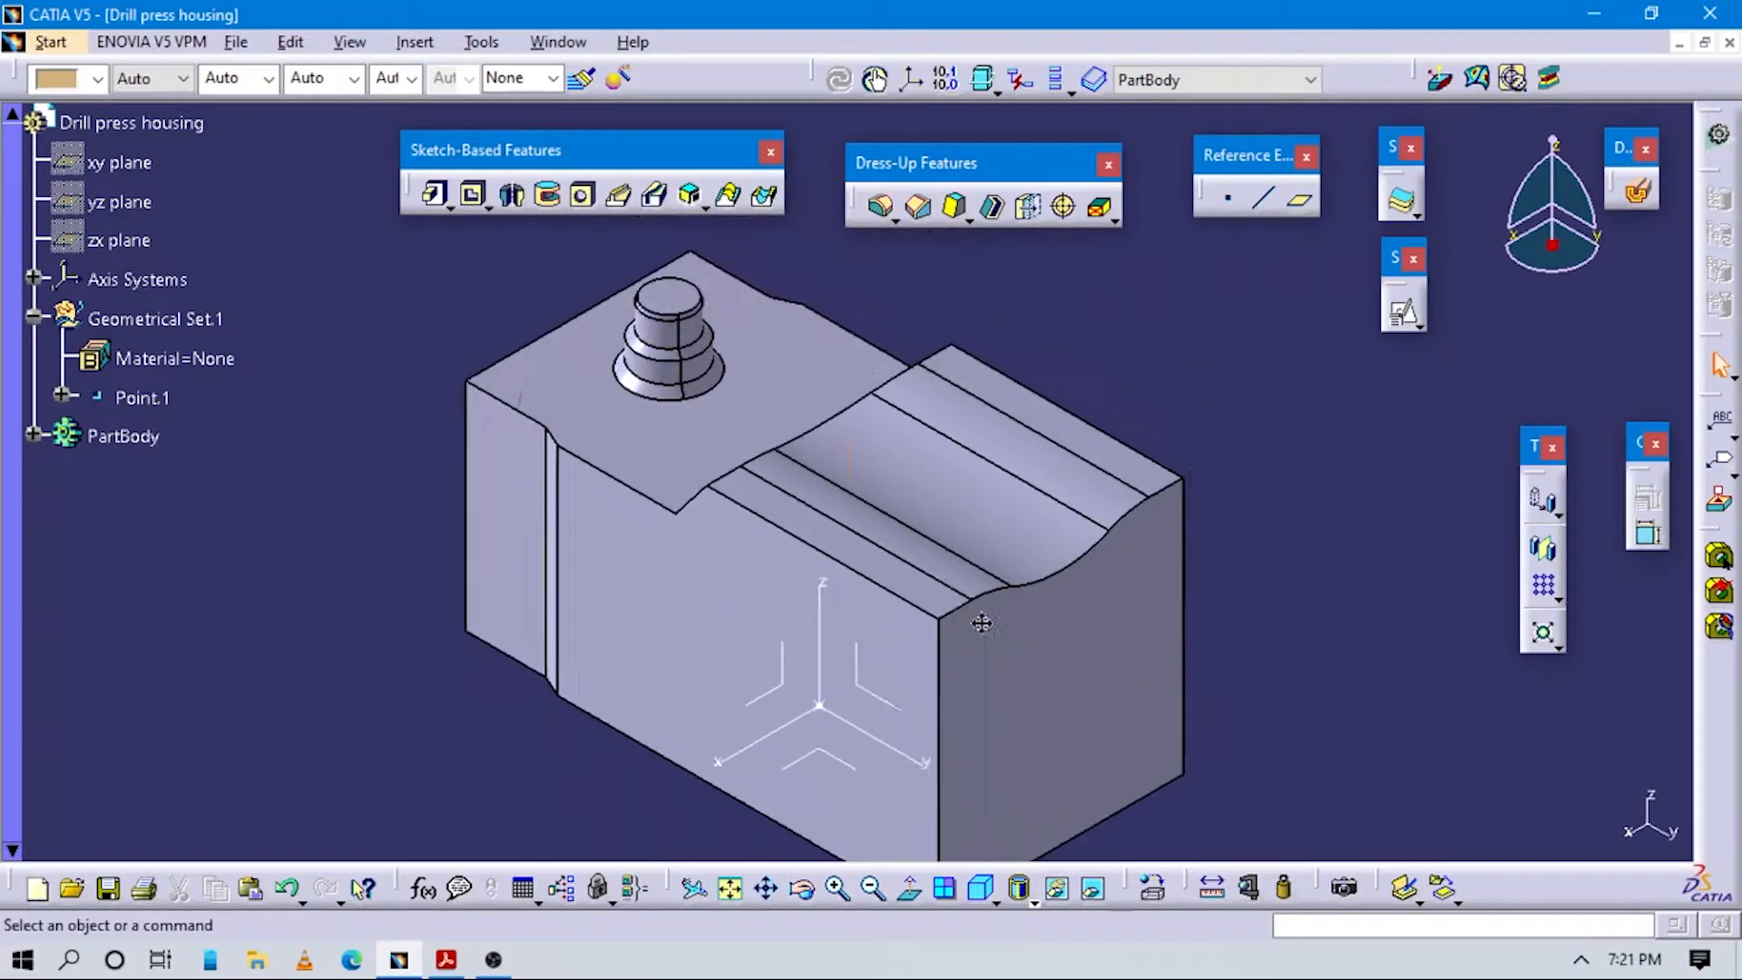
left_click(954, 212)
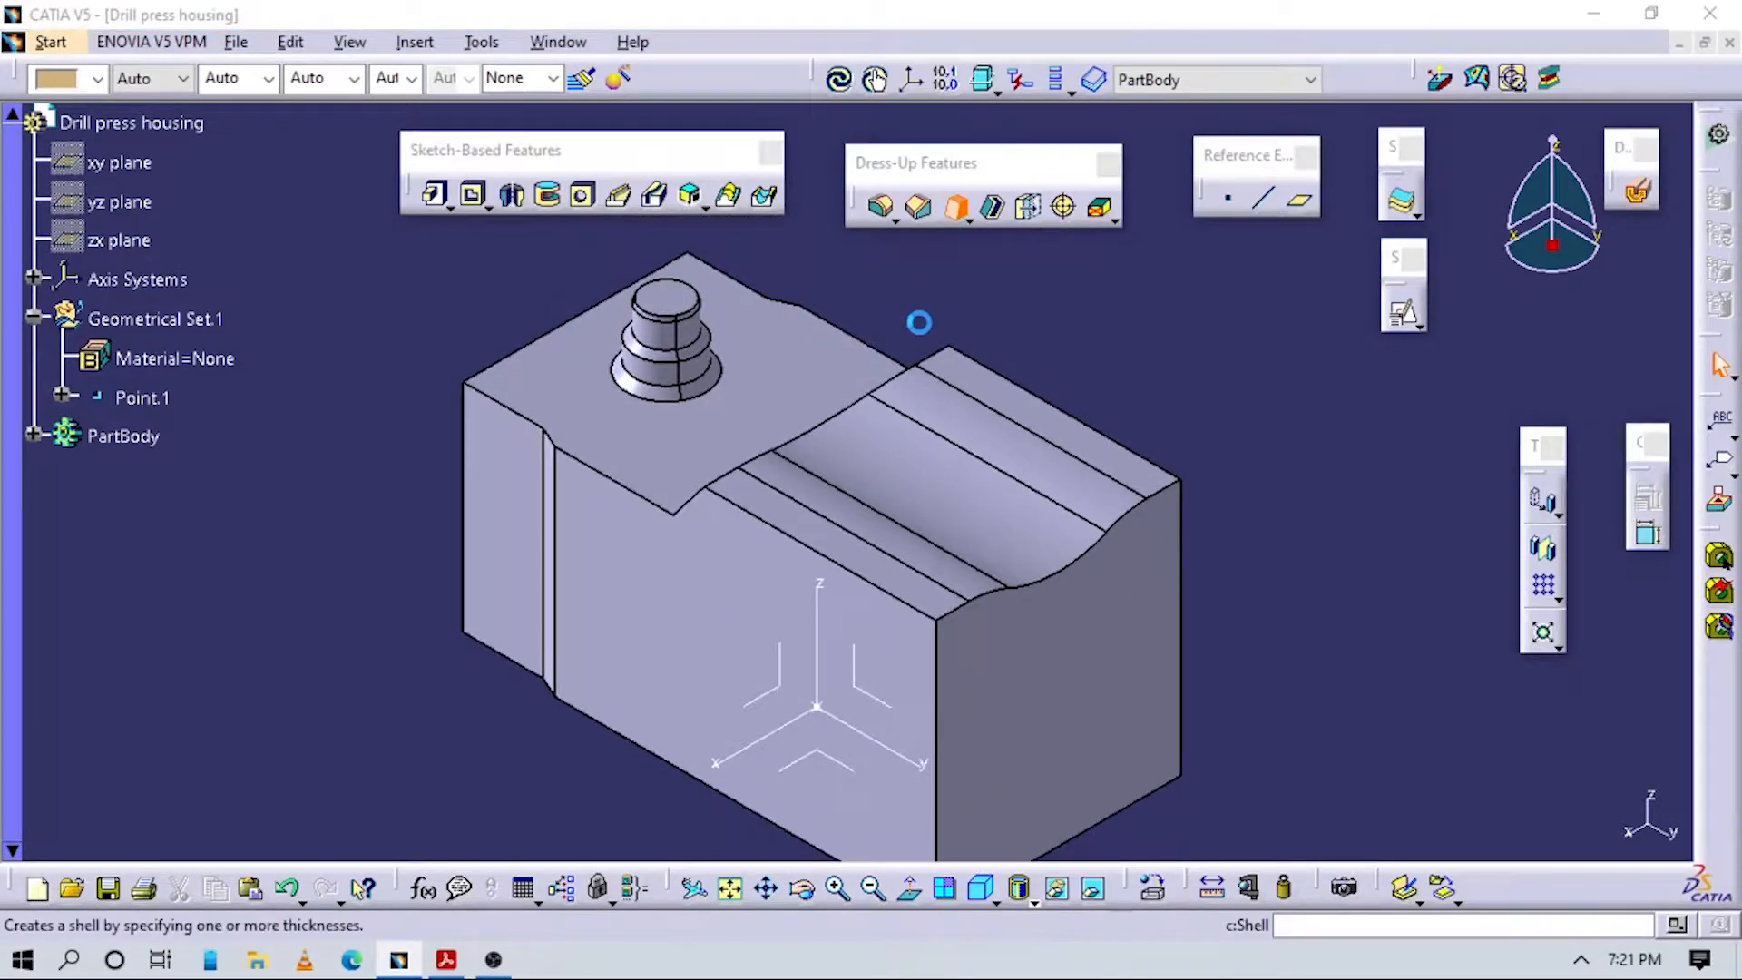
middle_click_drag(670, 635, 1220, 522)
left_click(959, 624)
left_click(1080, 474)
left_click(1159, 487)
middle_click_drag(1067, 471, 1038, 610)
left_click(1177, 516)
middle_click_drag(1176, 516, 989, 853)
left_click(1303, 475)
left_click(1342, 526)
left_click(1222, 595)
left_click(980, 888)
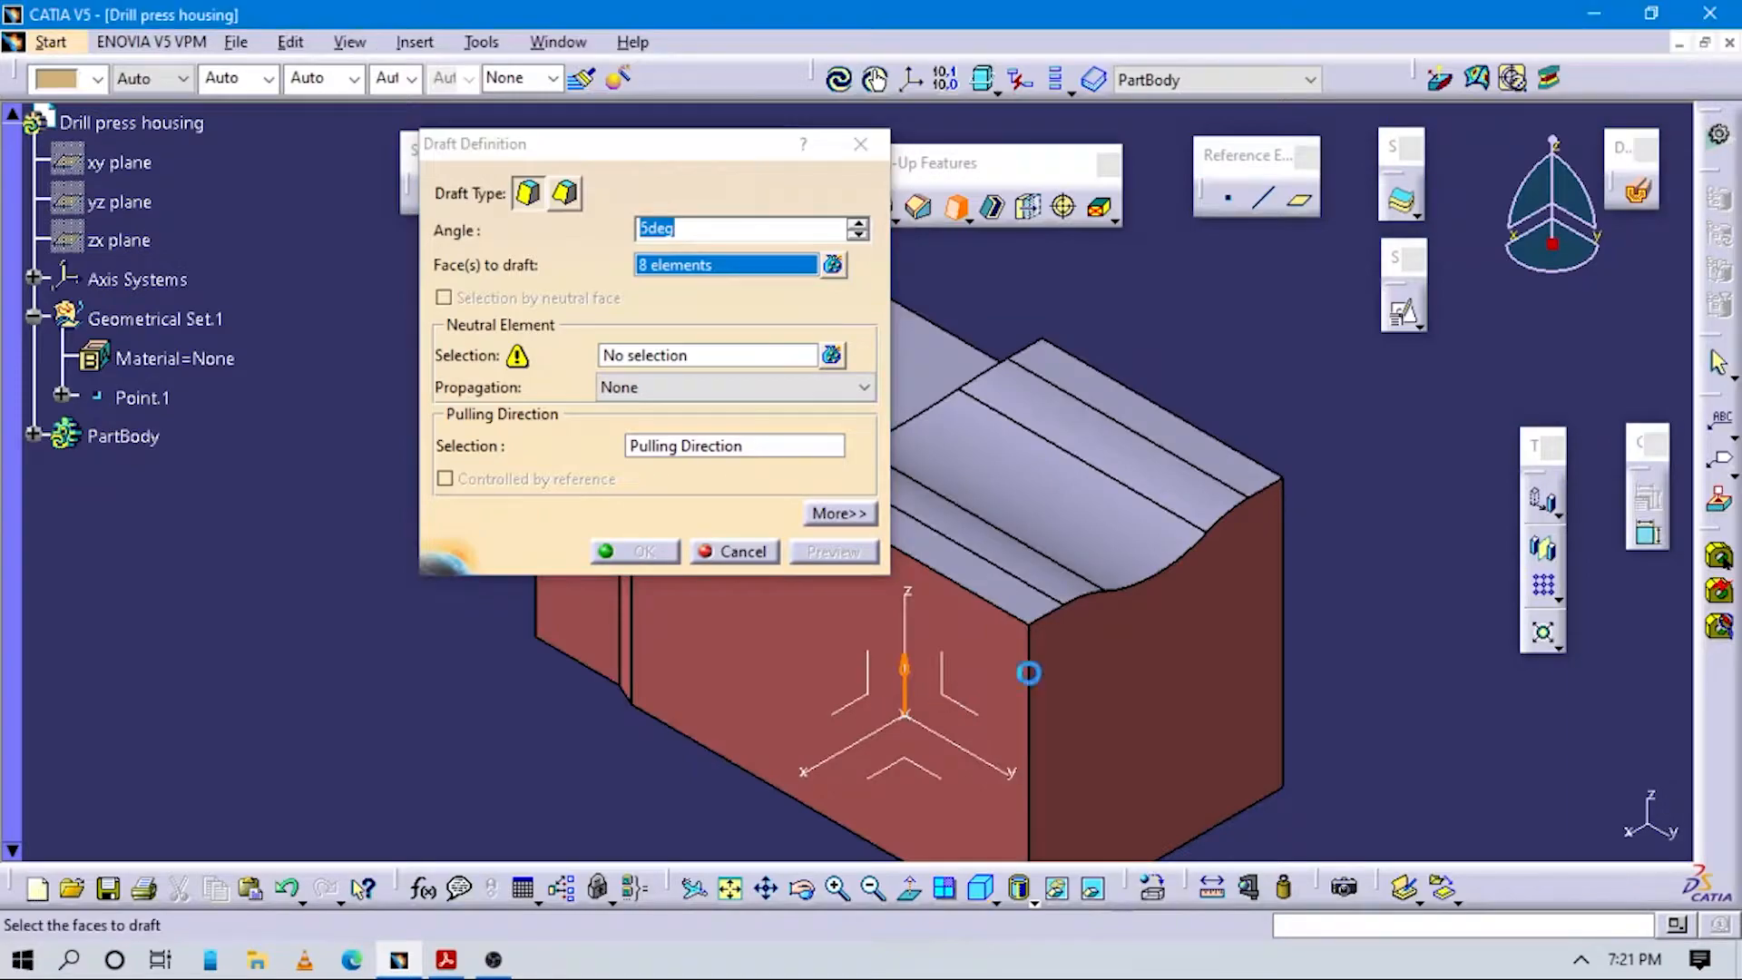
Use the block's underside as the draft's neutral element, reverse the pulling direction to point upward, and apply the draft.
middle_click_drag(1261, 431, 876, 413)
left_click(704, 354)
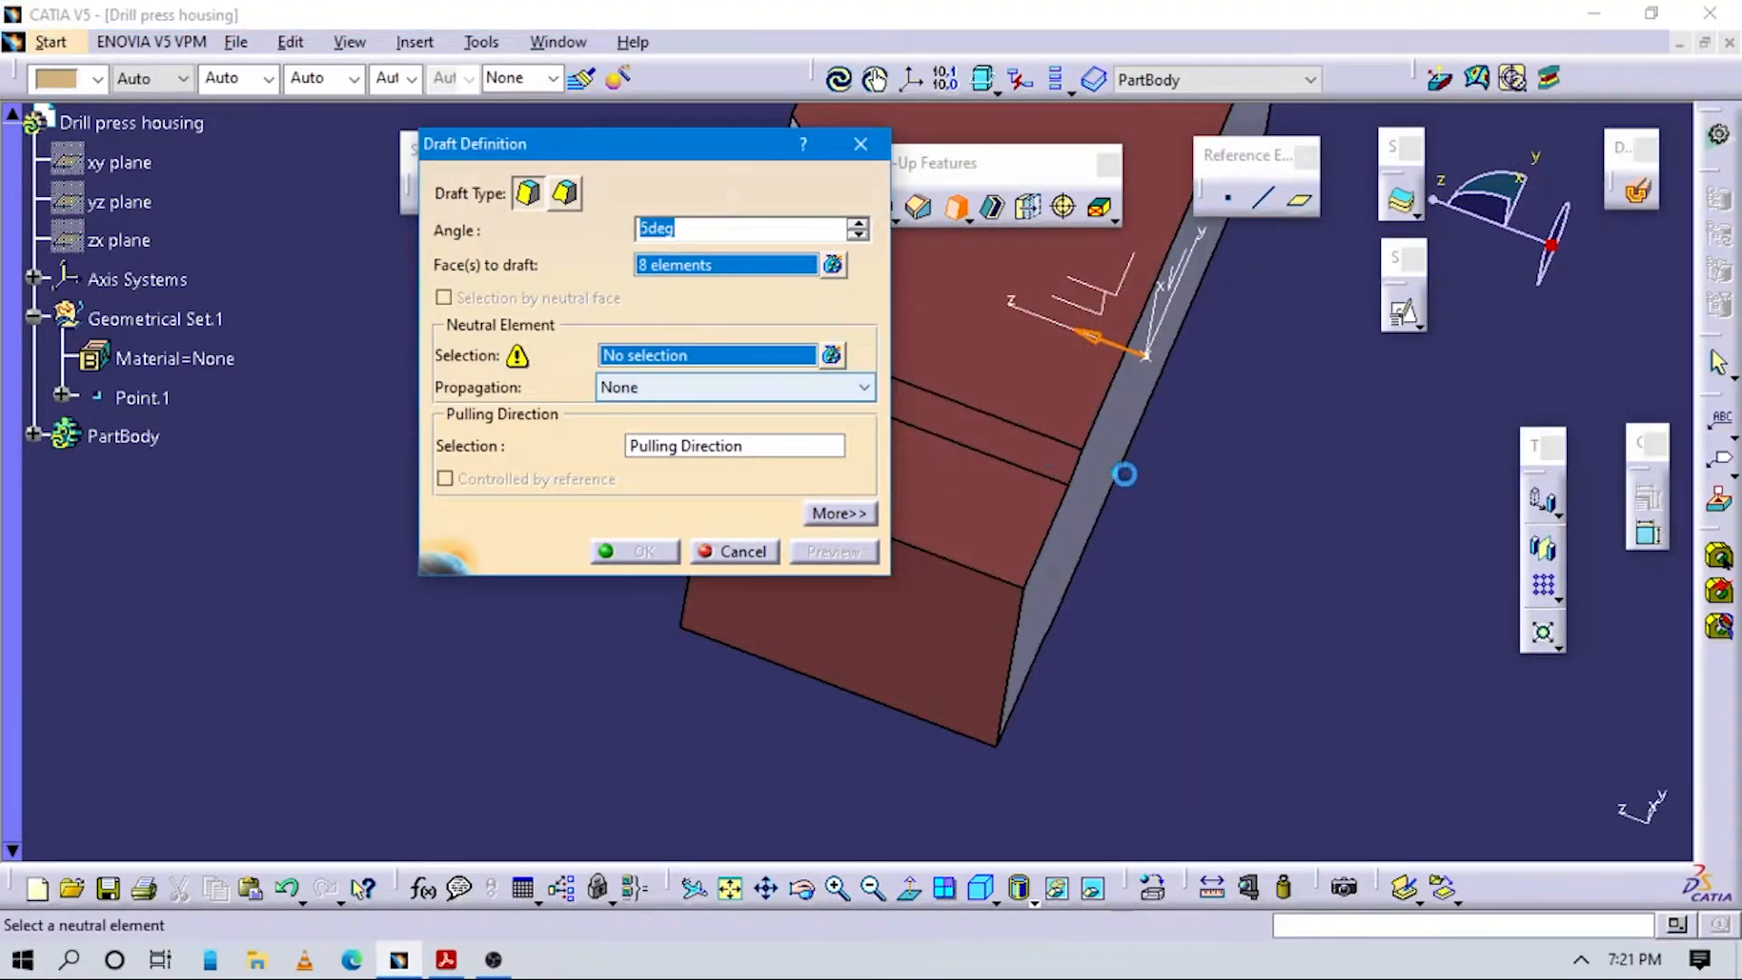
left_click(1099, 461)
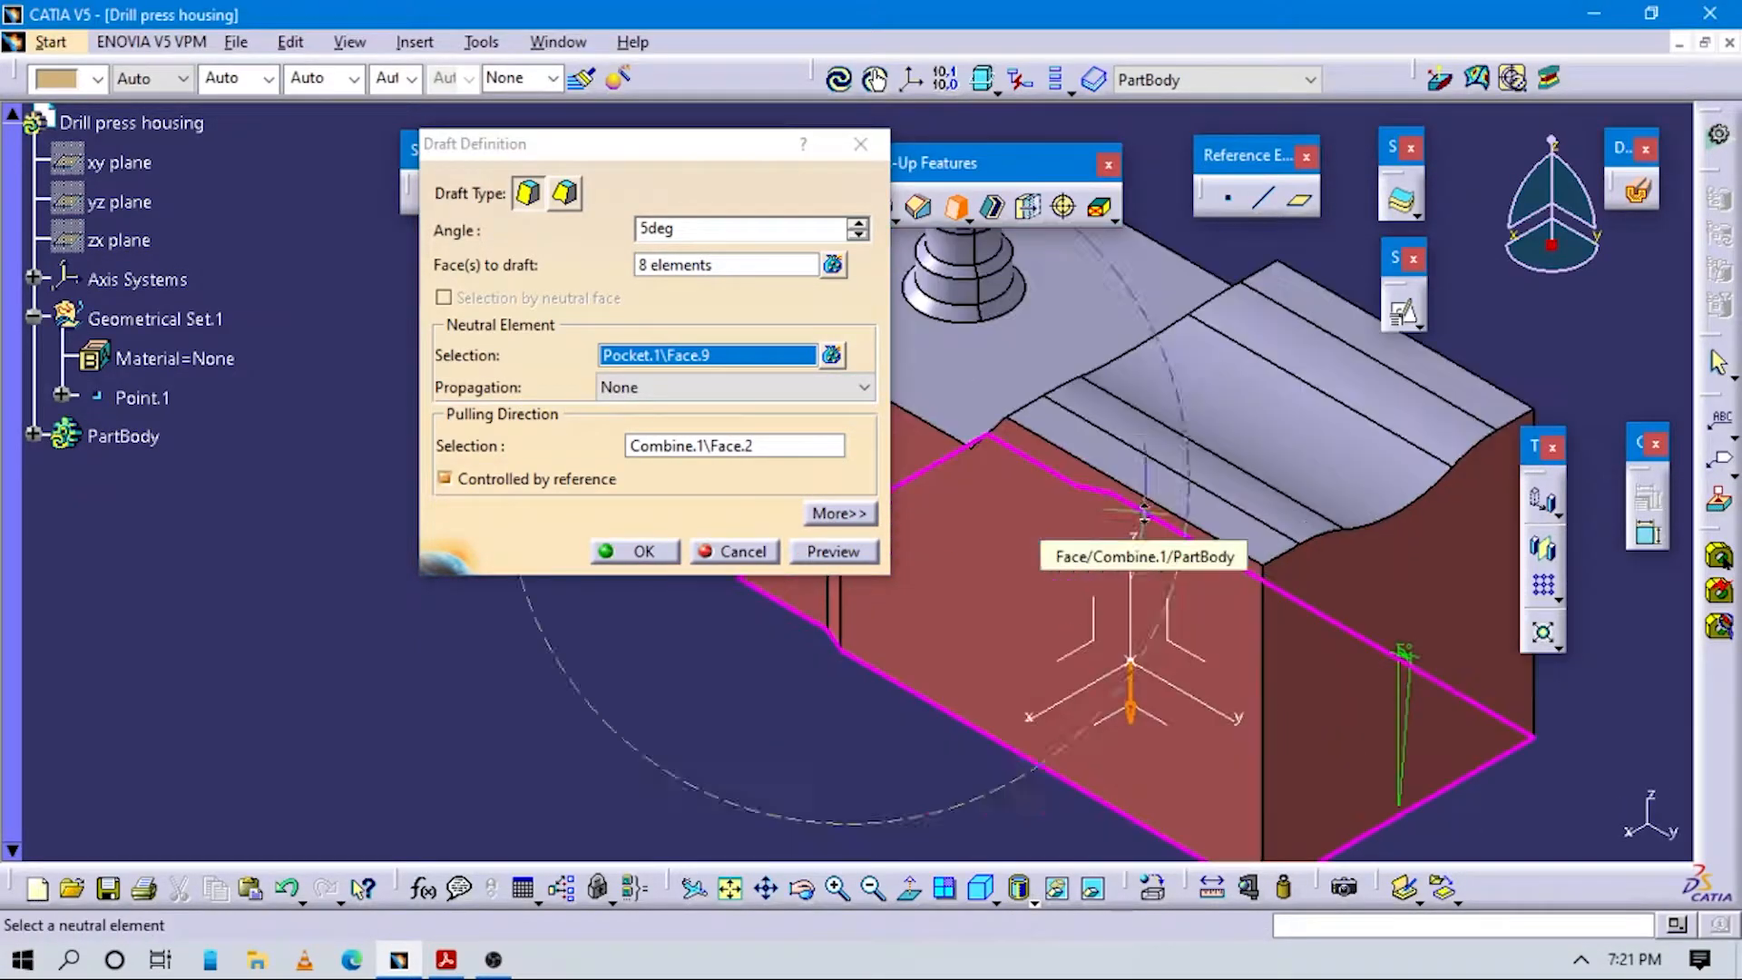
left_click(837, 555)
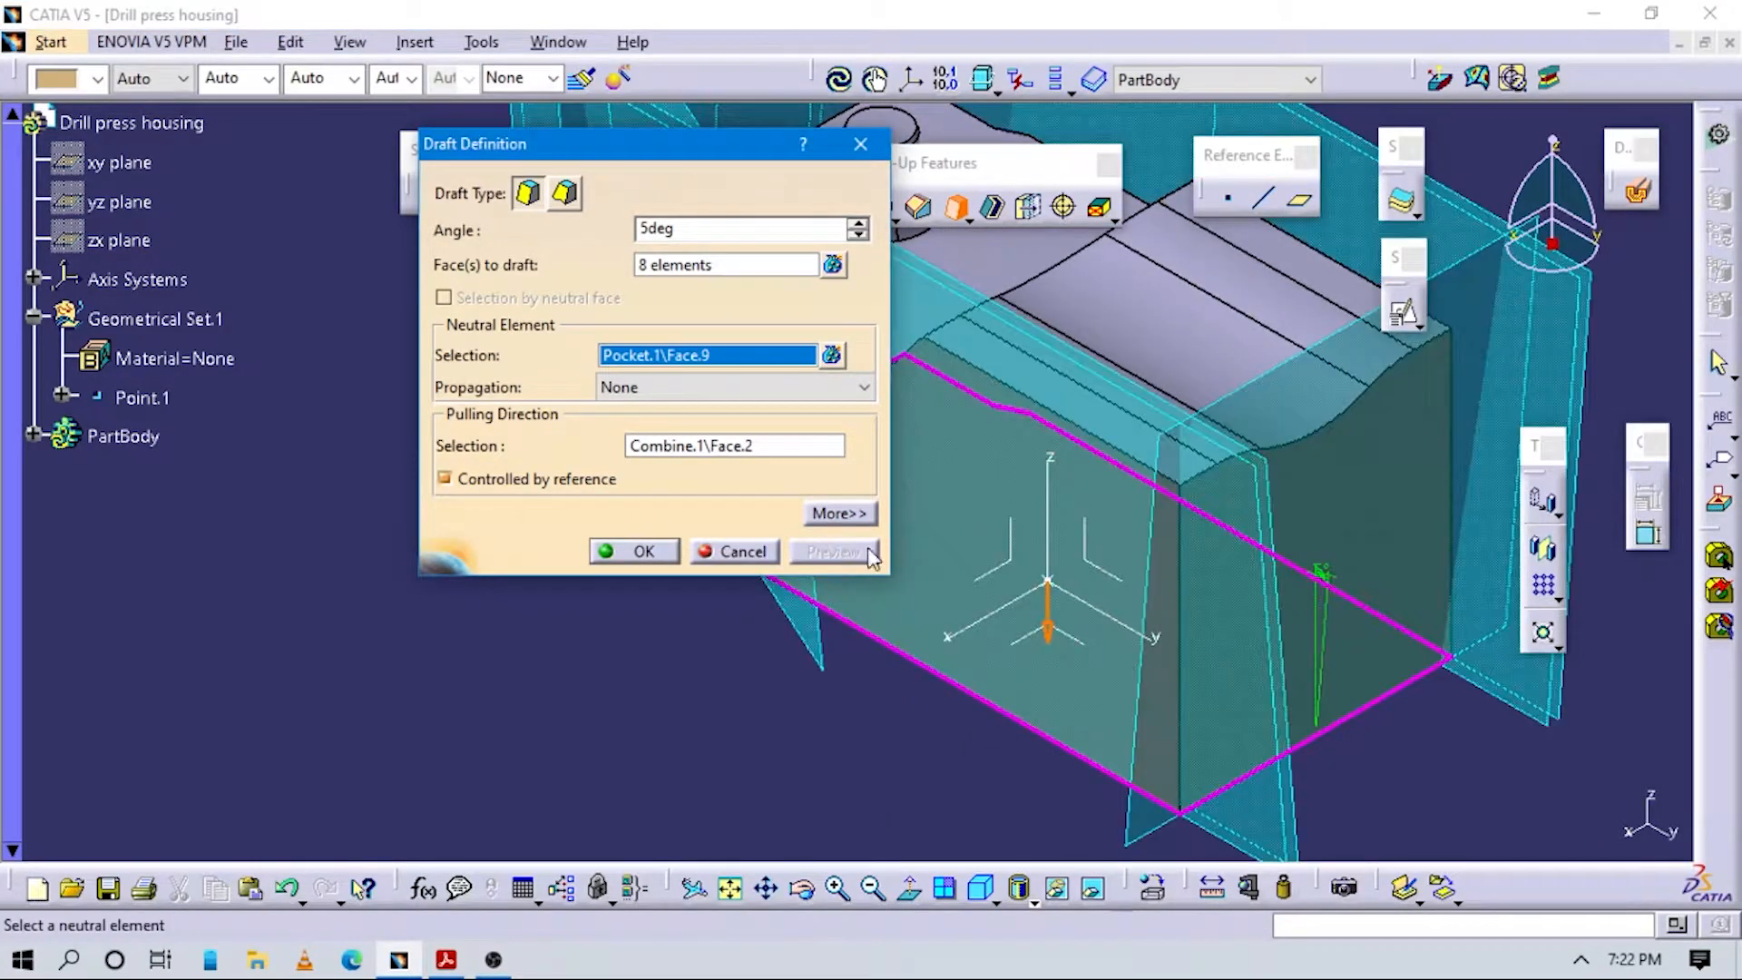
middle_click_drag(1042, 545, 920, 532)
middle_click_drag(1169, 564, 1039, 544)
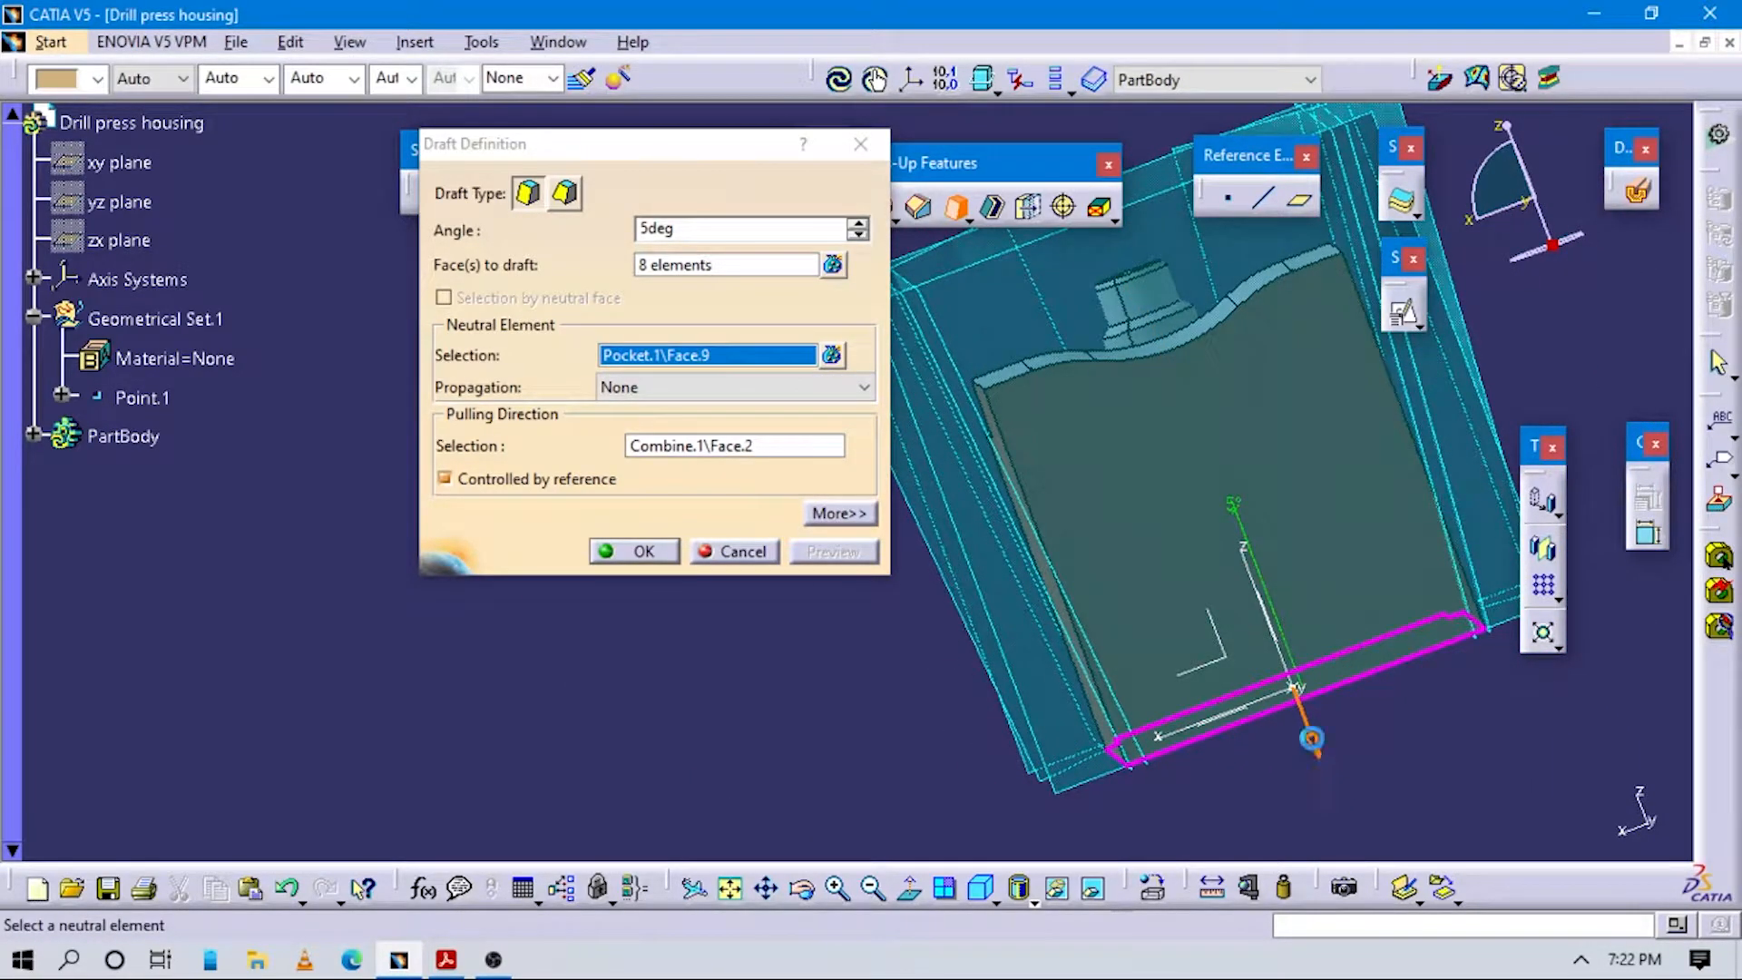
left_click(1314, 747)
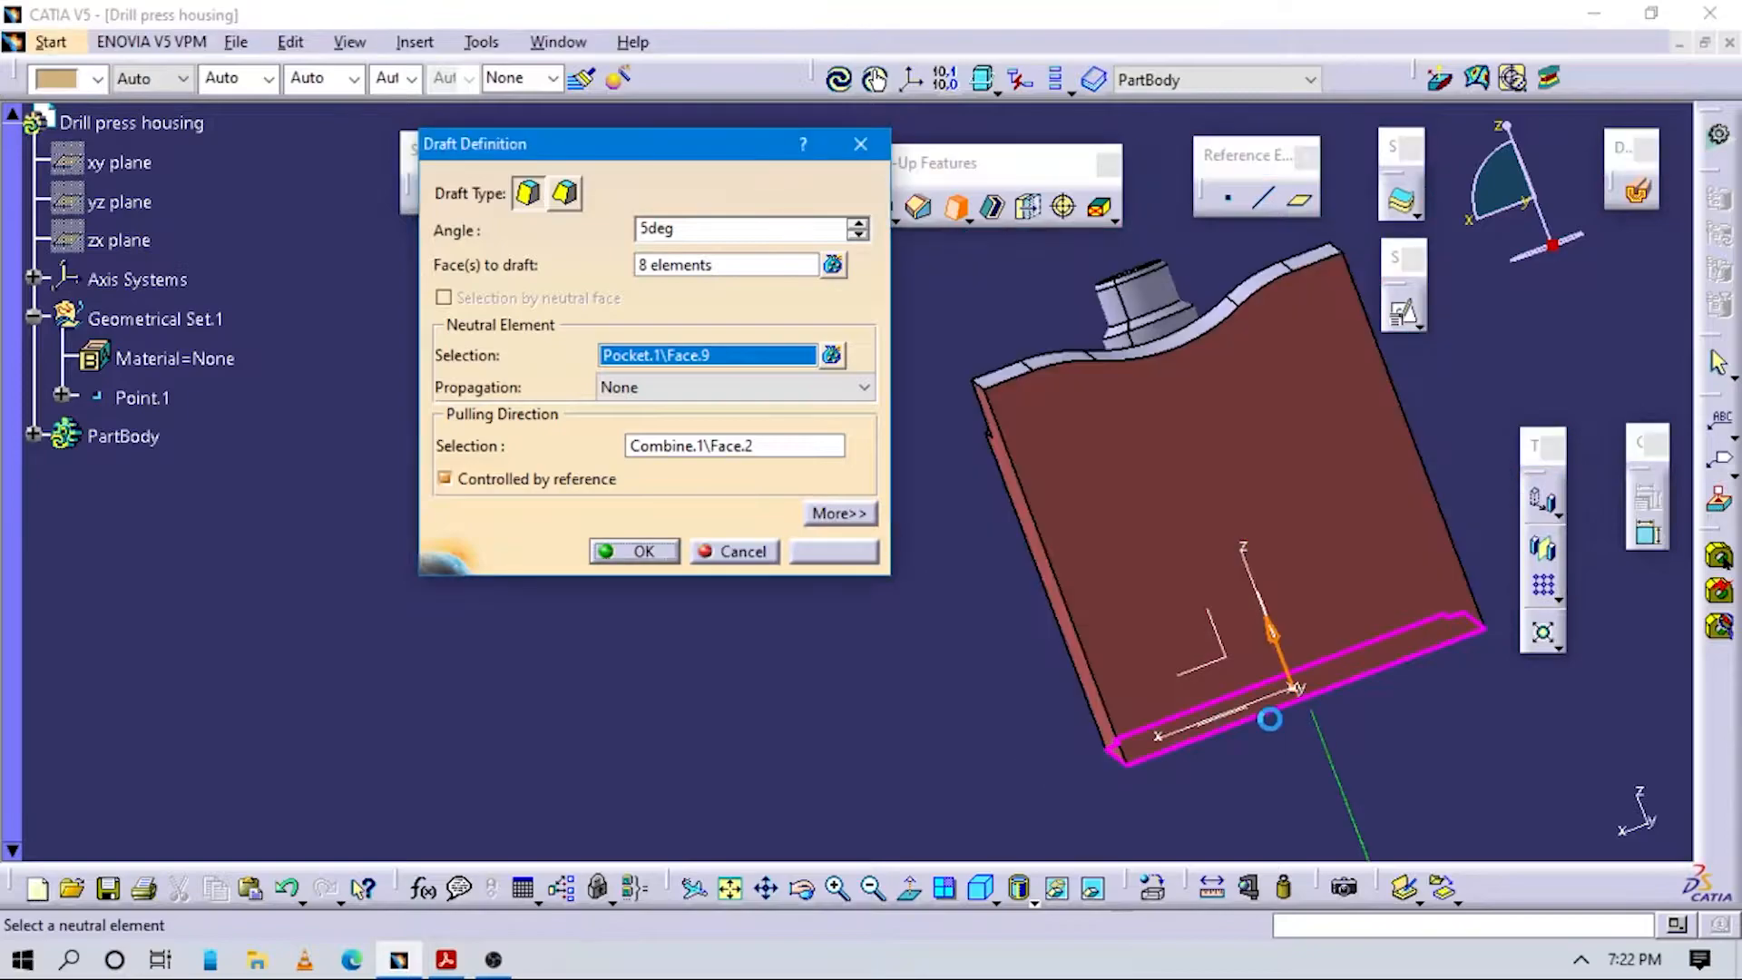
left_click(829, 552)
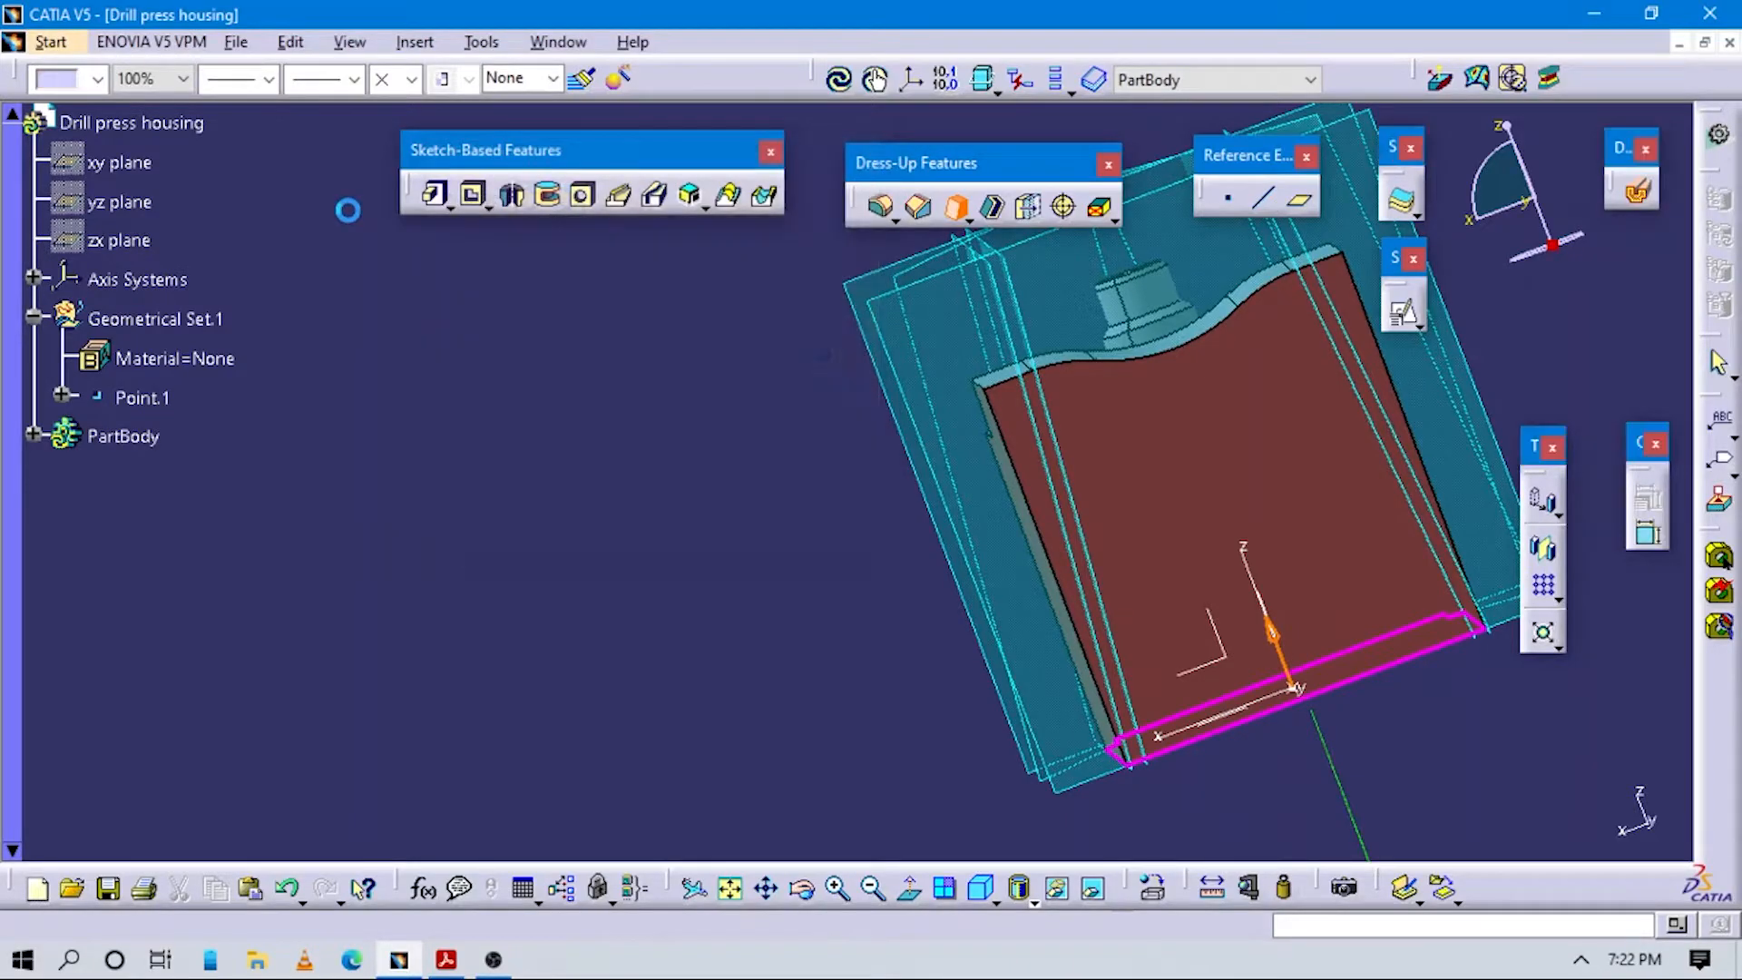
middle_click_drag(1185, 521, 886, 448)
middle_click_drag(1140, 487, 907, 587)
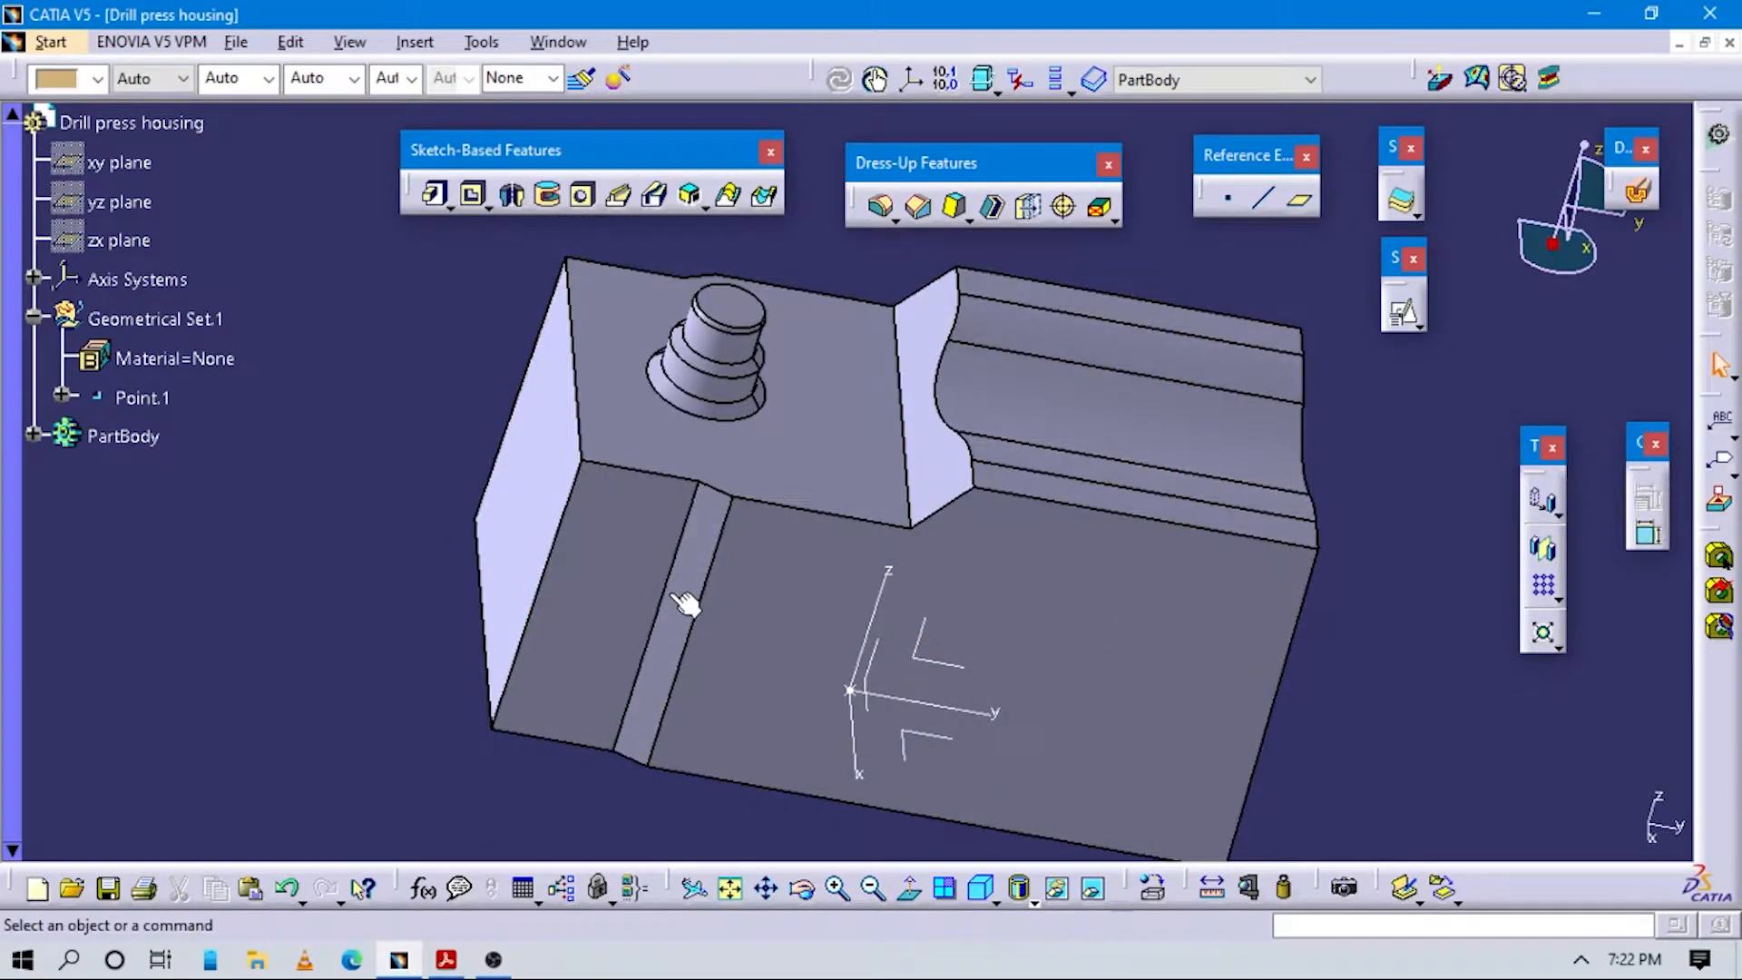
Switch to the drawing in Acrobat Reader and examine the radius callouts at the sloped step in section view B-B.
mouse_move(456, 970)
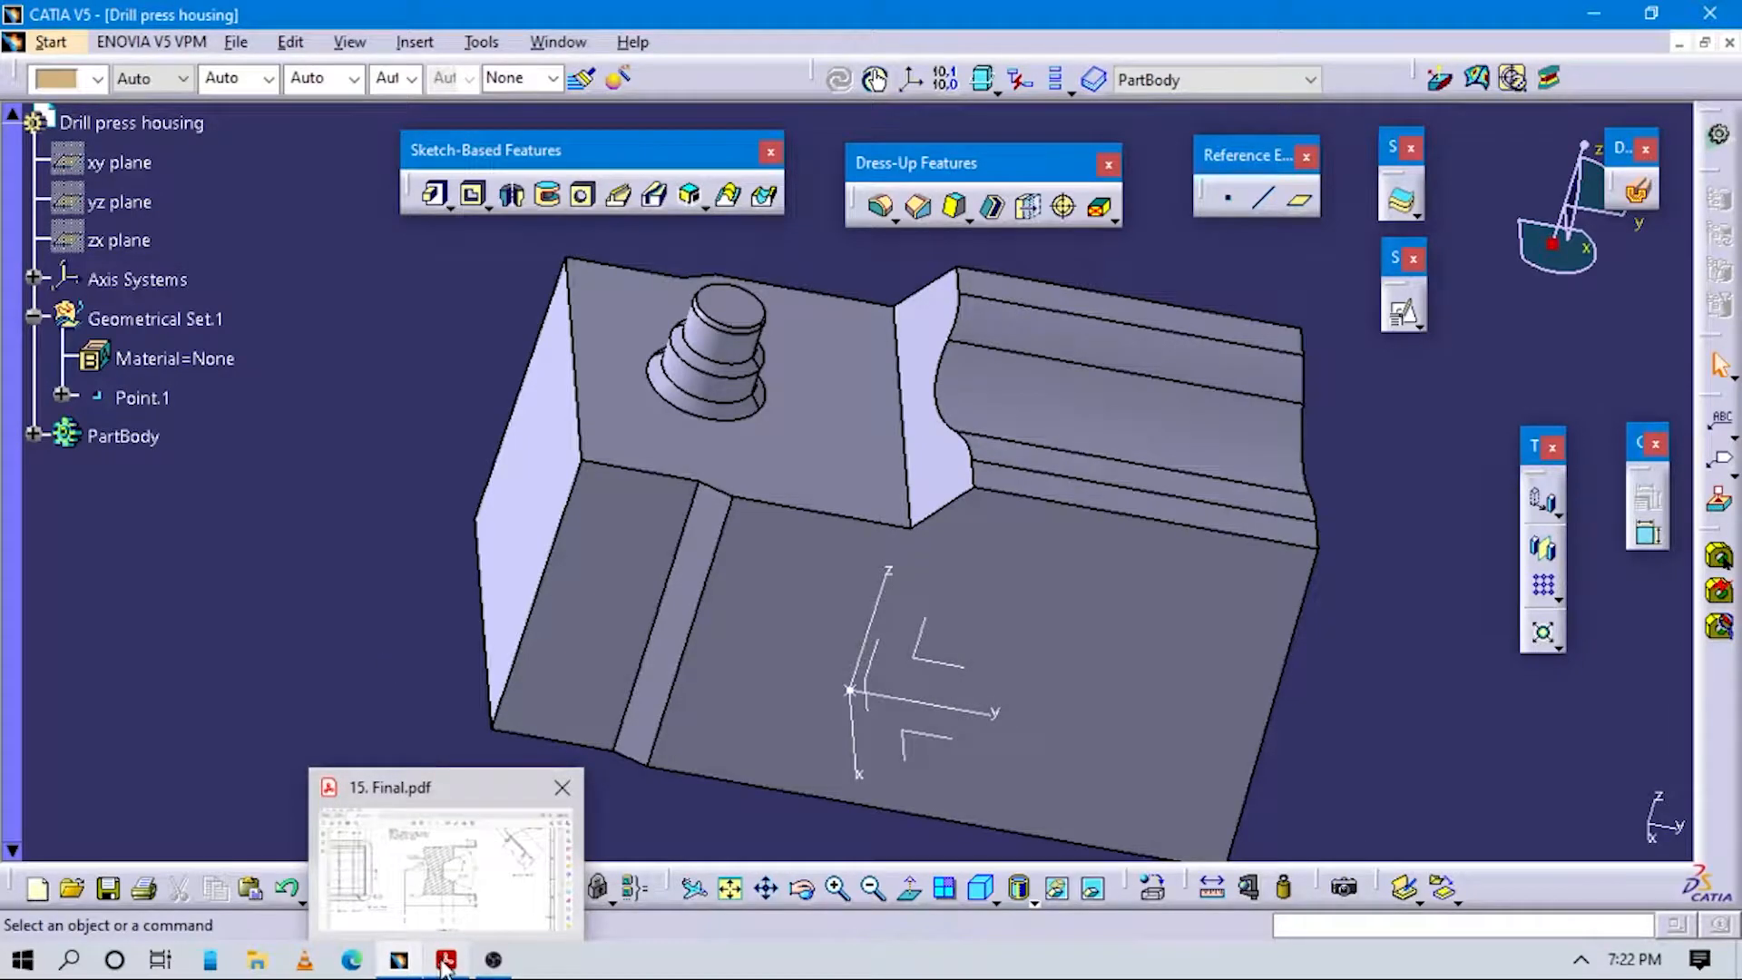
left_click(444, 964)
scroll(653, 602, "down", 2)
scroll(690, 725, "up", 2)
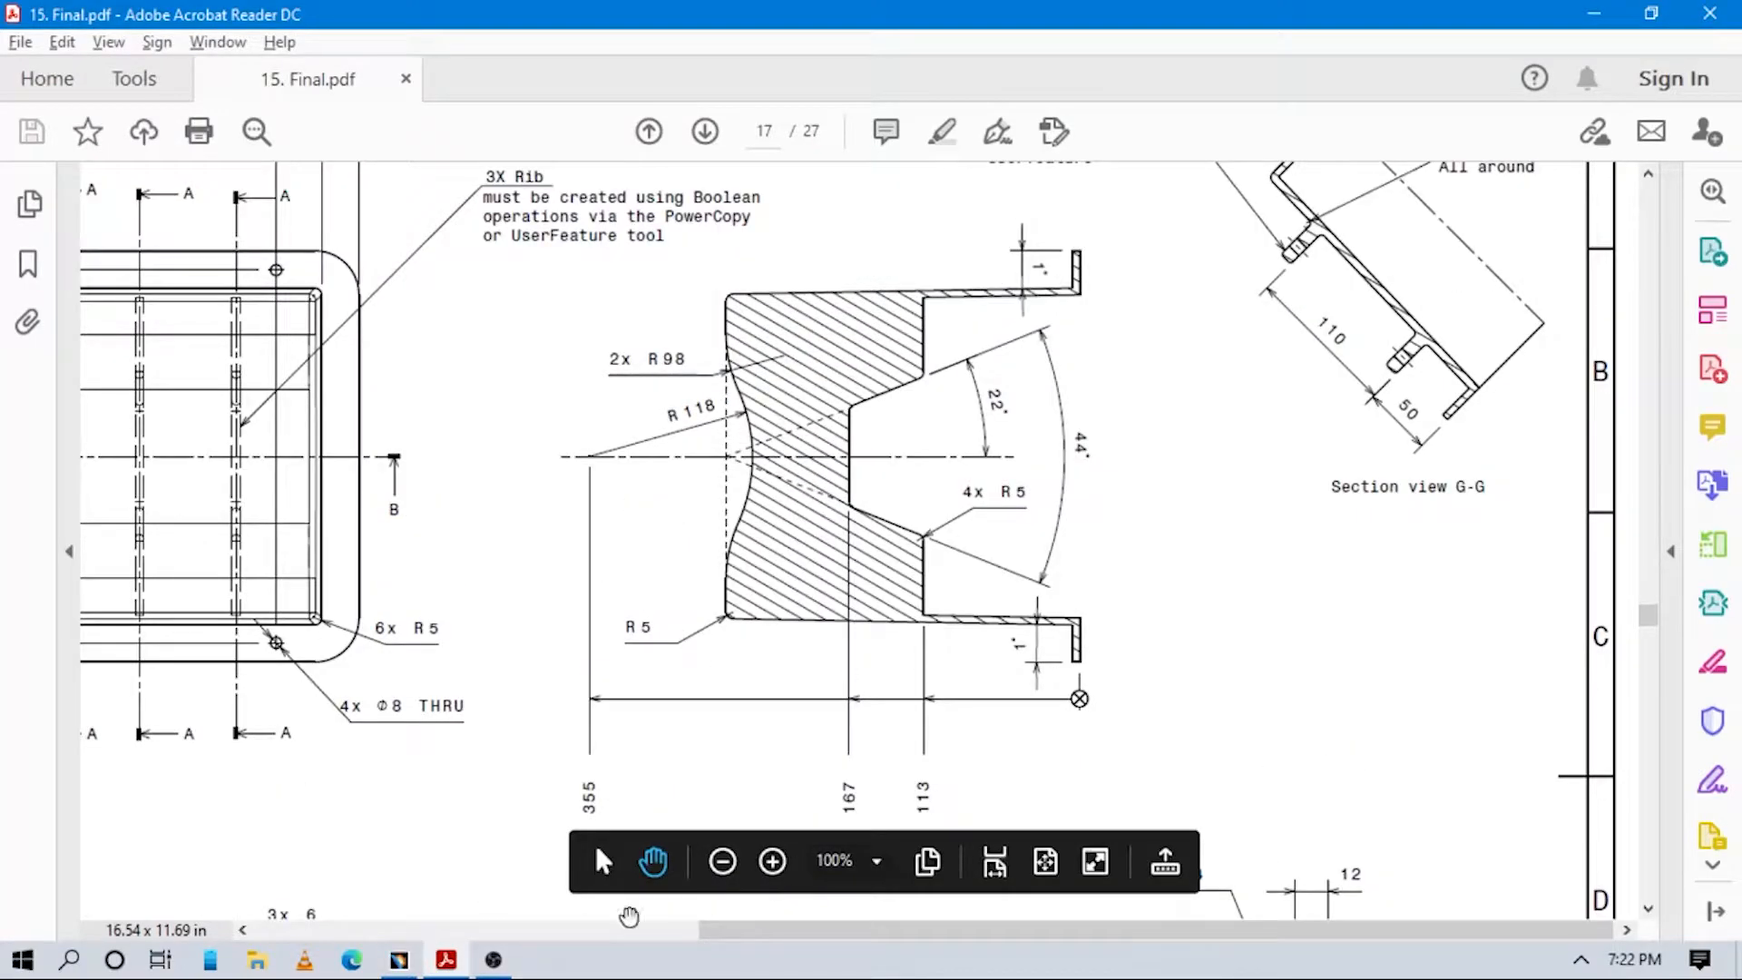
left_click_drag(705, 932, 245, 894)
scroll(717, 563, "down", 3)
scroll(726, 555, "down", 3)
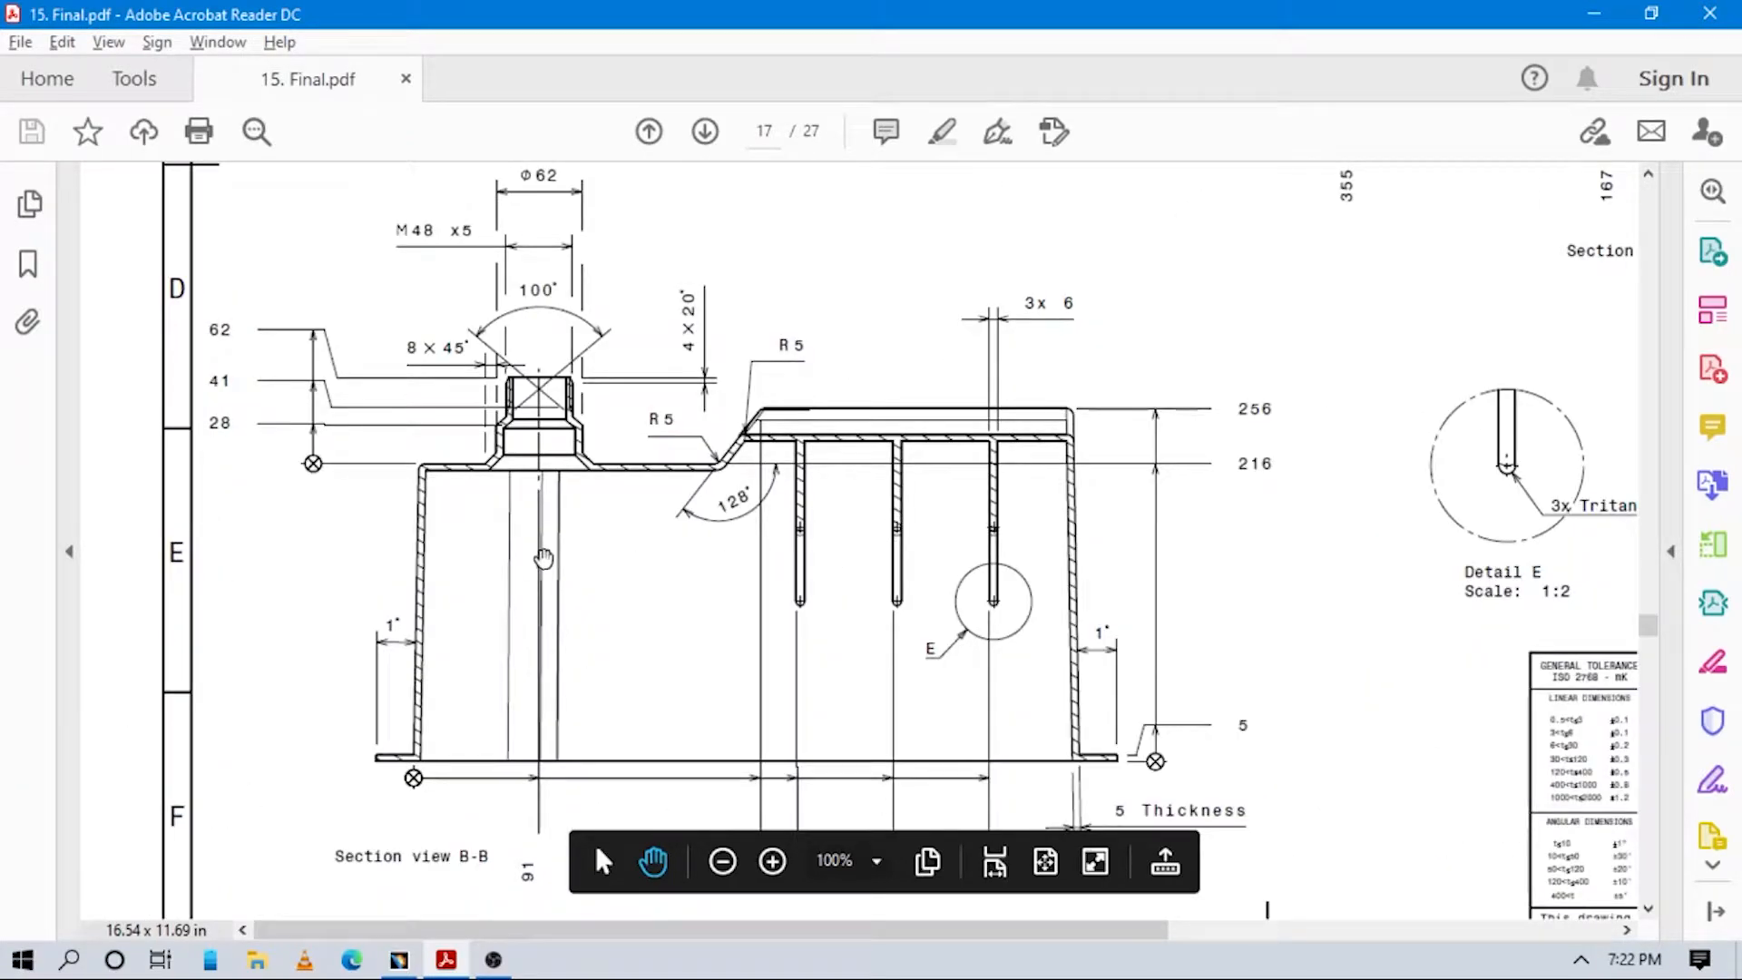
key("alt+Tab")
key("alt+Tab")
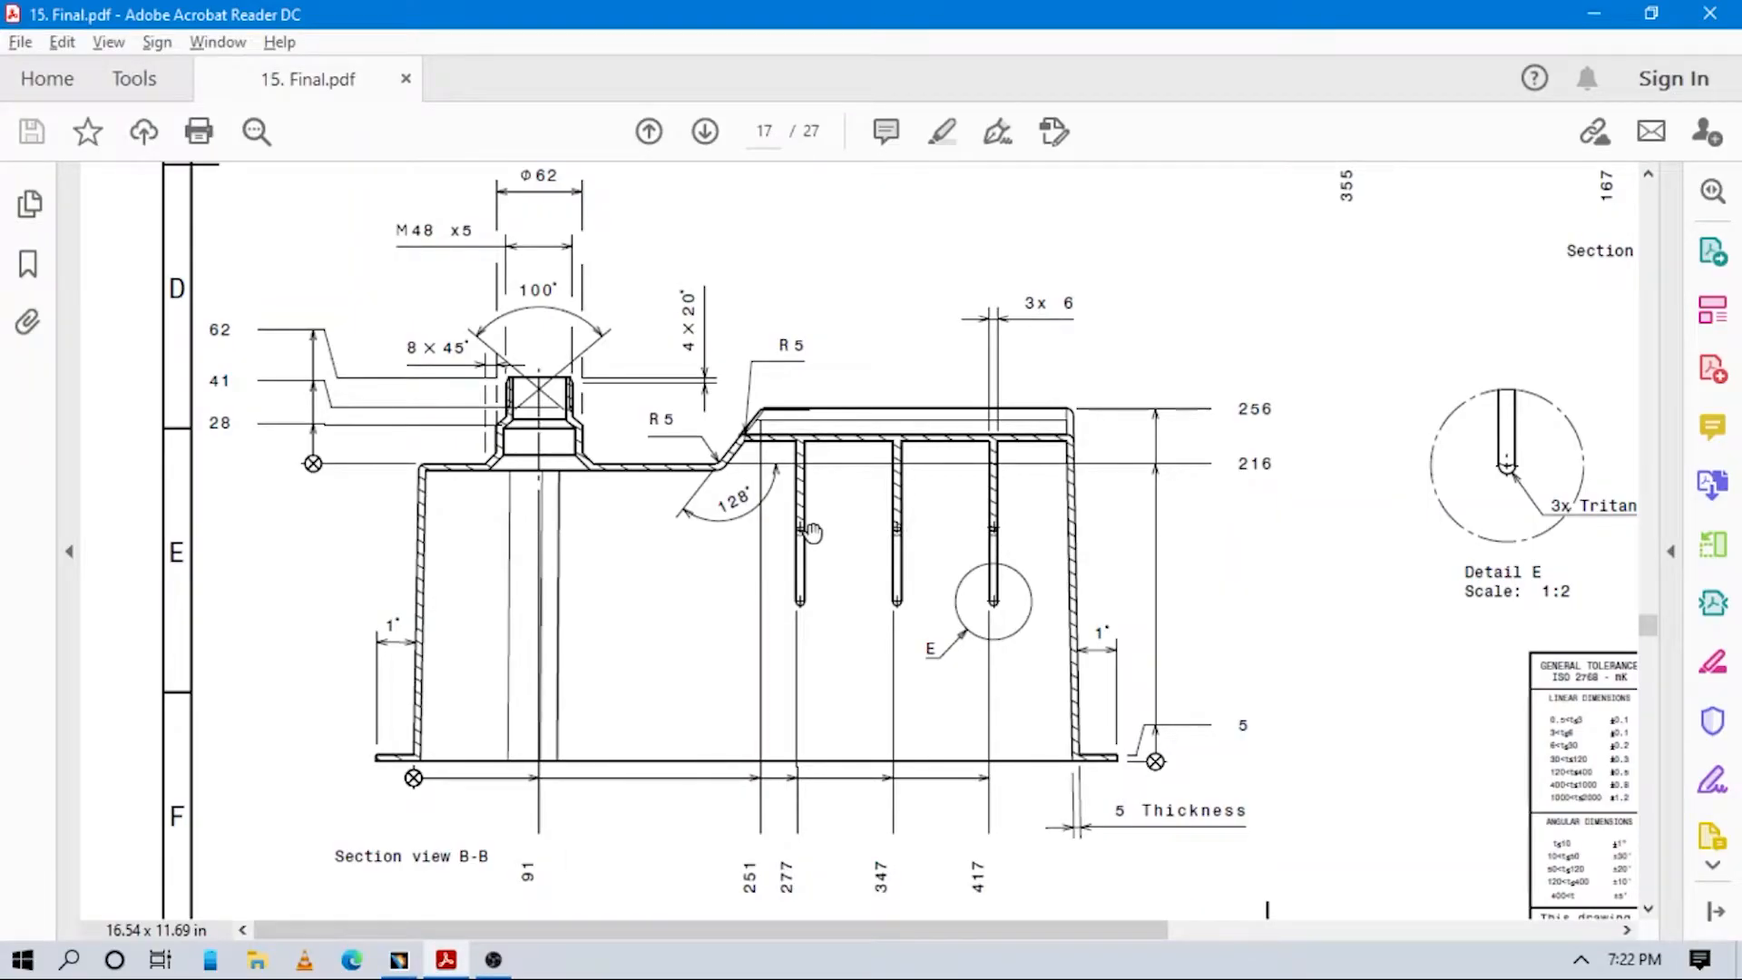
scroll(753, 440, "up", 5, "ctrl")
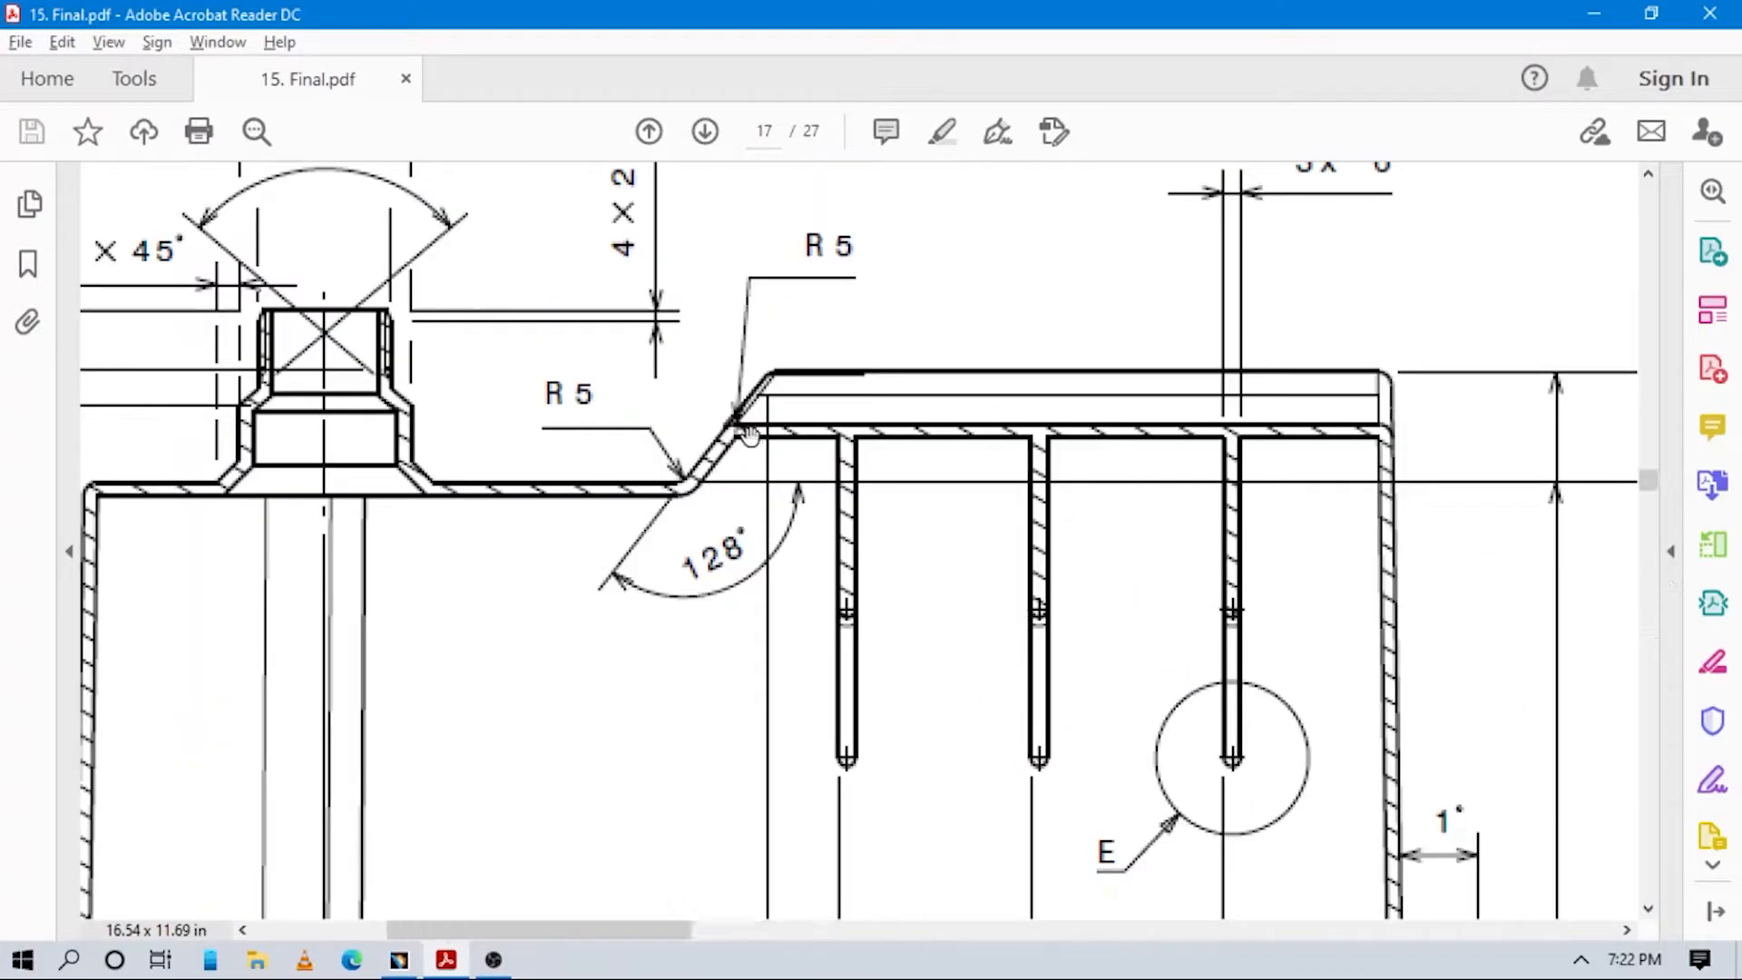
scroll(842, 417, "down", 2, "ctrl")
scroll(843, 417, "down", 3, "ctrl")
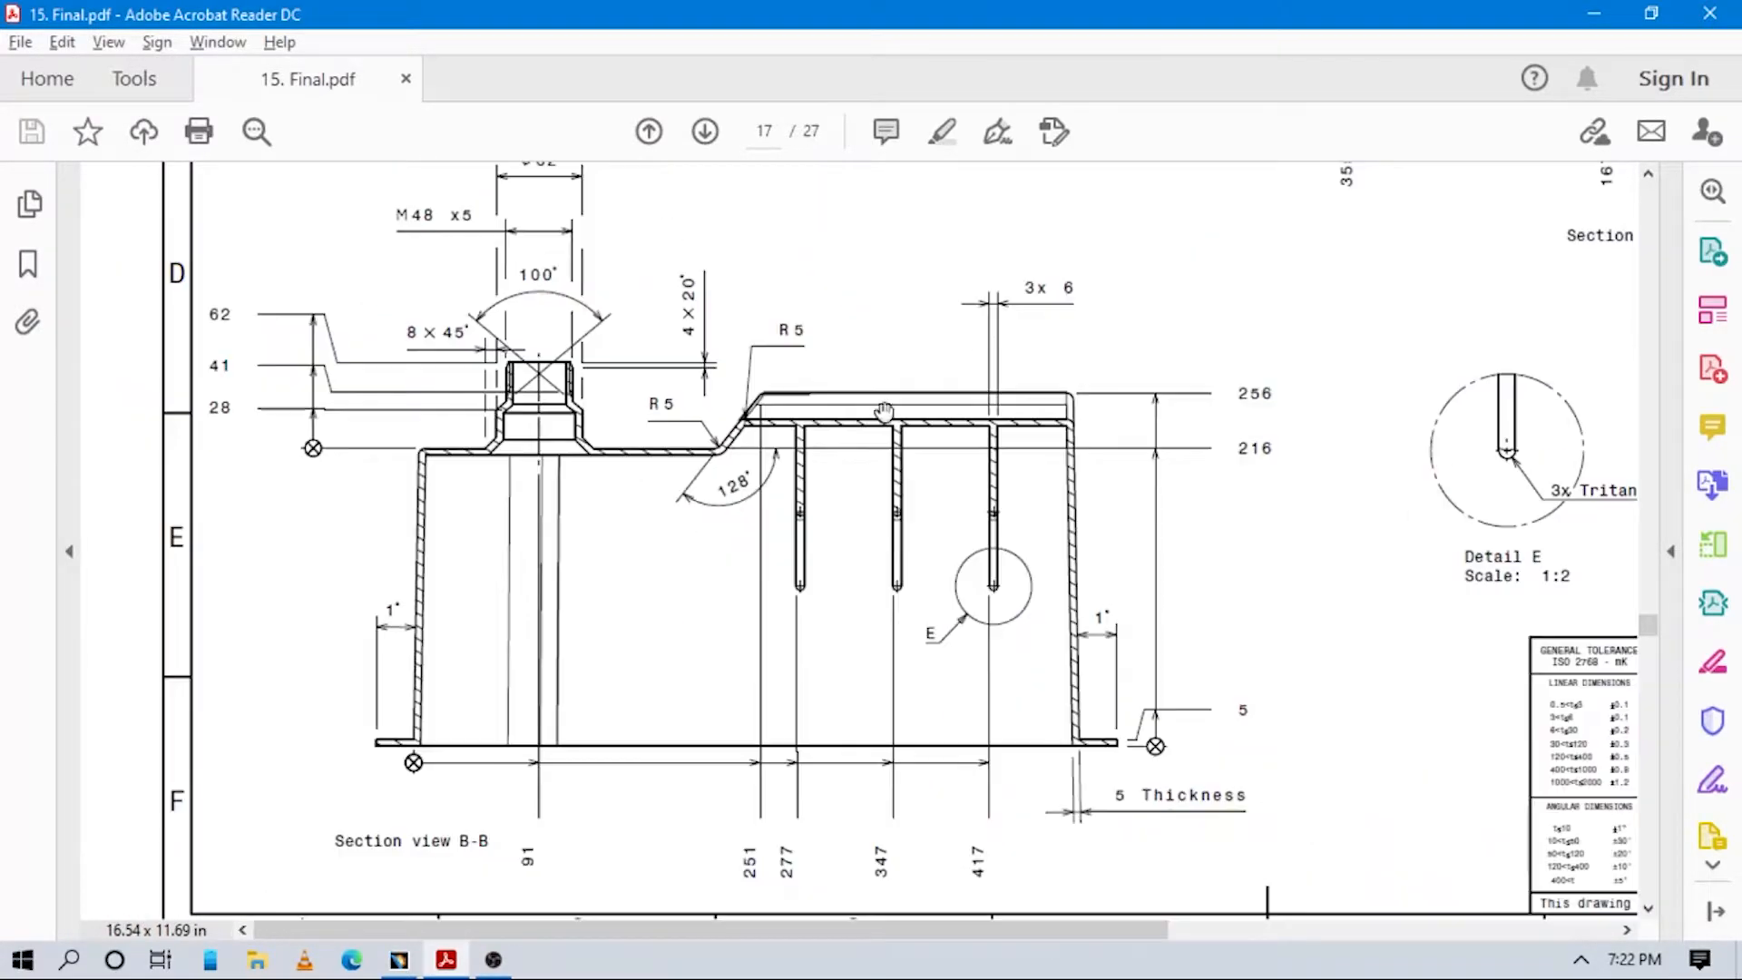
Switch to CATIA and fillet the lower and upper edges of the sloped step face with a 5 mm radius.
key("alt+Tab")
middle_click_drag(876, 417, 912, 367)
middle_click_drag(959, 475, 934, 590)
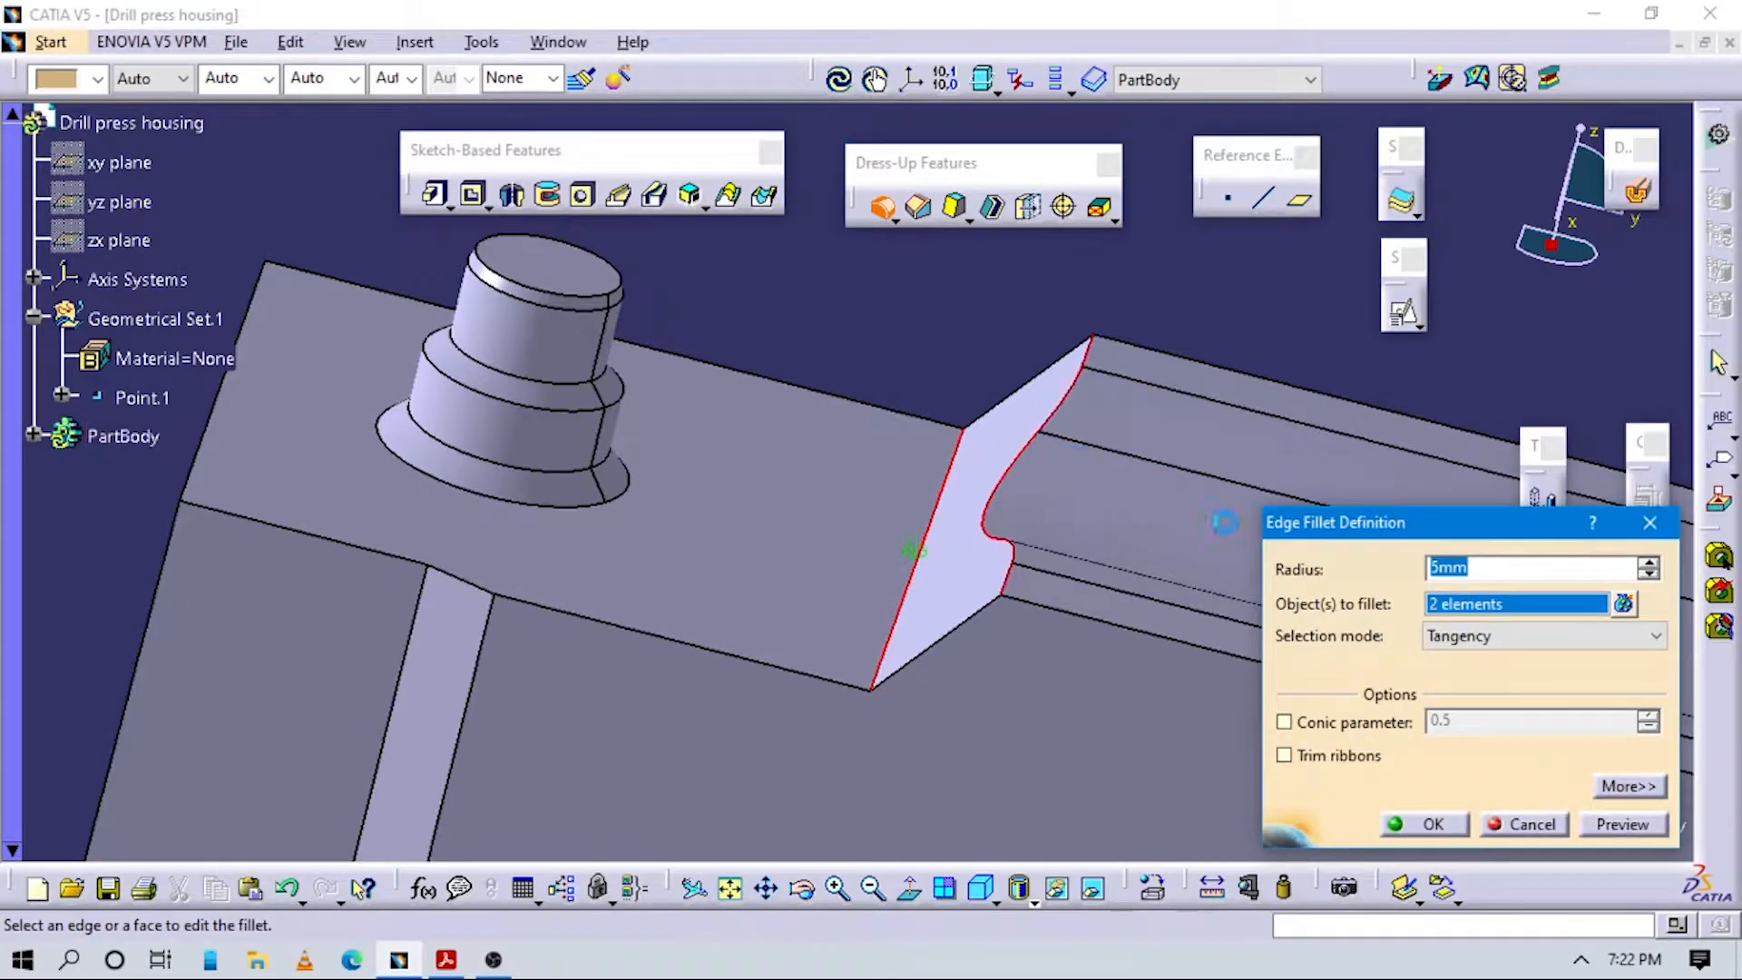
left_click(1617, 826)
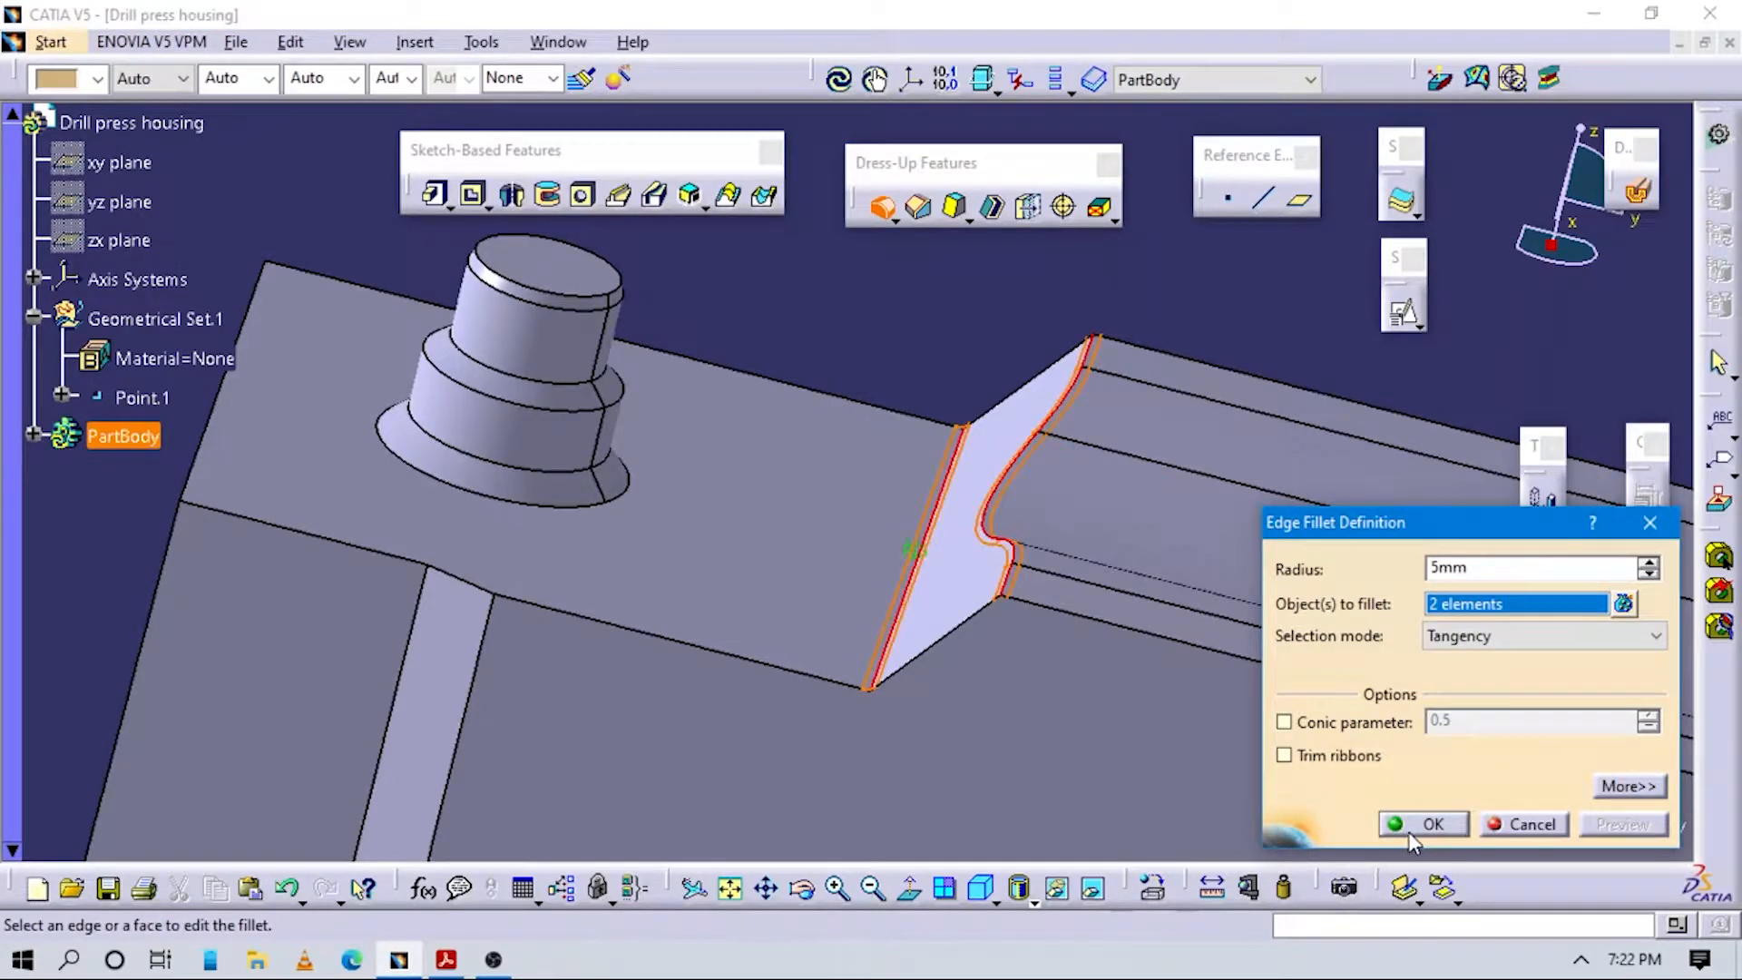
left_click(1419, 824)
Check the R 5 corner callouts in the drawing's plan view and section cut A-A, and return to the CATIA model.
key("alt+Tab")
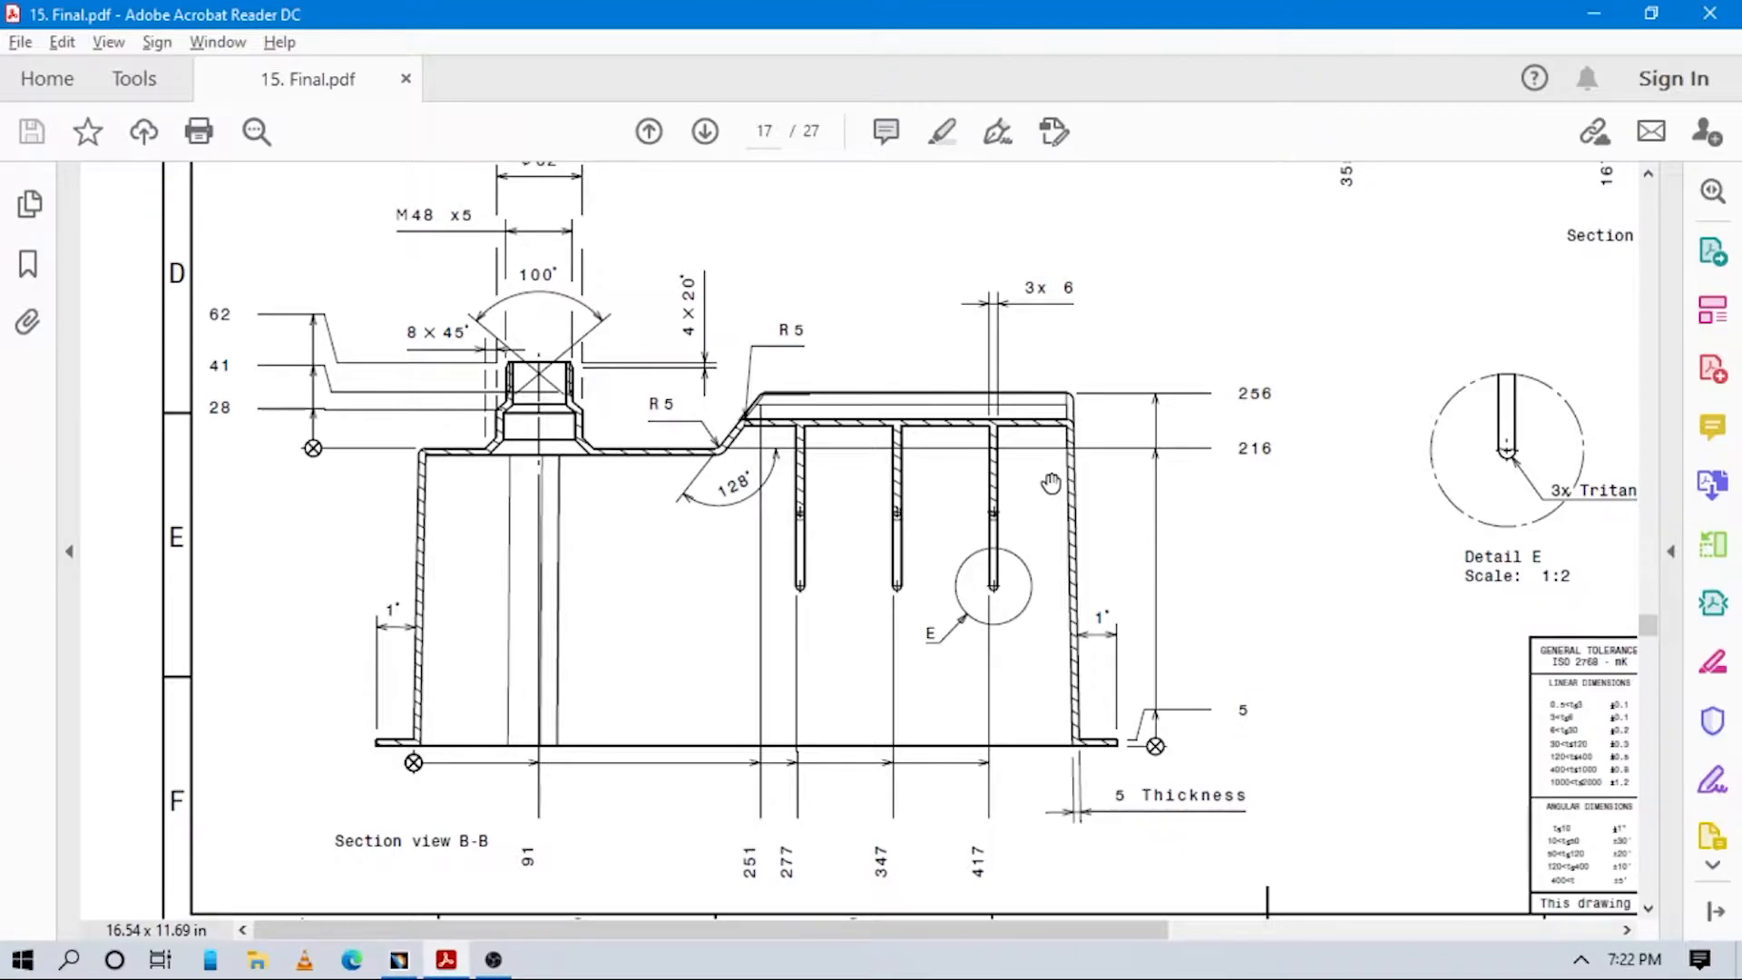
left_click_drag(1260, 622, 907, 644)
left_click_drag(1248, 494, 1076, 609)
left_click_drag(1030, 509, 1080, 786)
left_click_drag(1034, 724, 1019, 664)
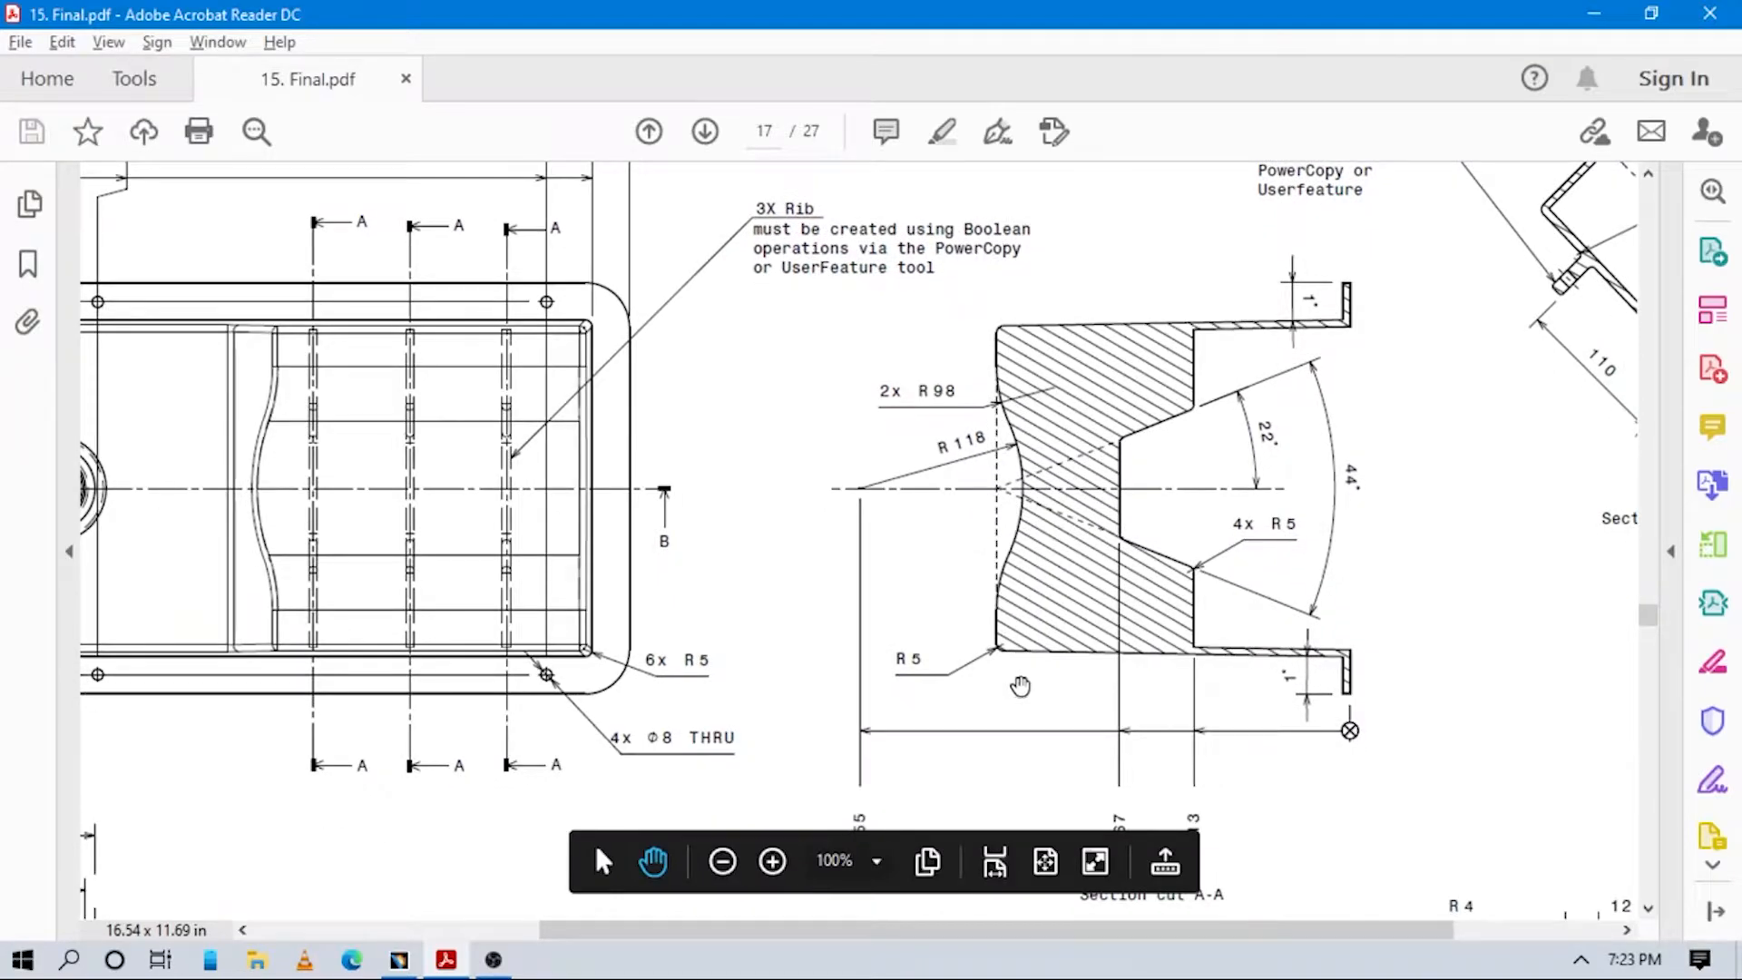
key("alt+Tab")
middle_click_drag(983, 595, 1043, 696)
left_click(889, 308)
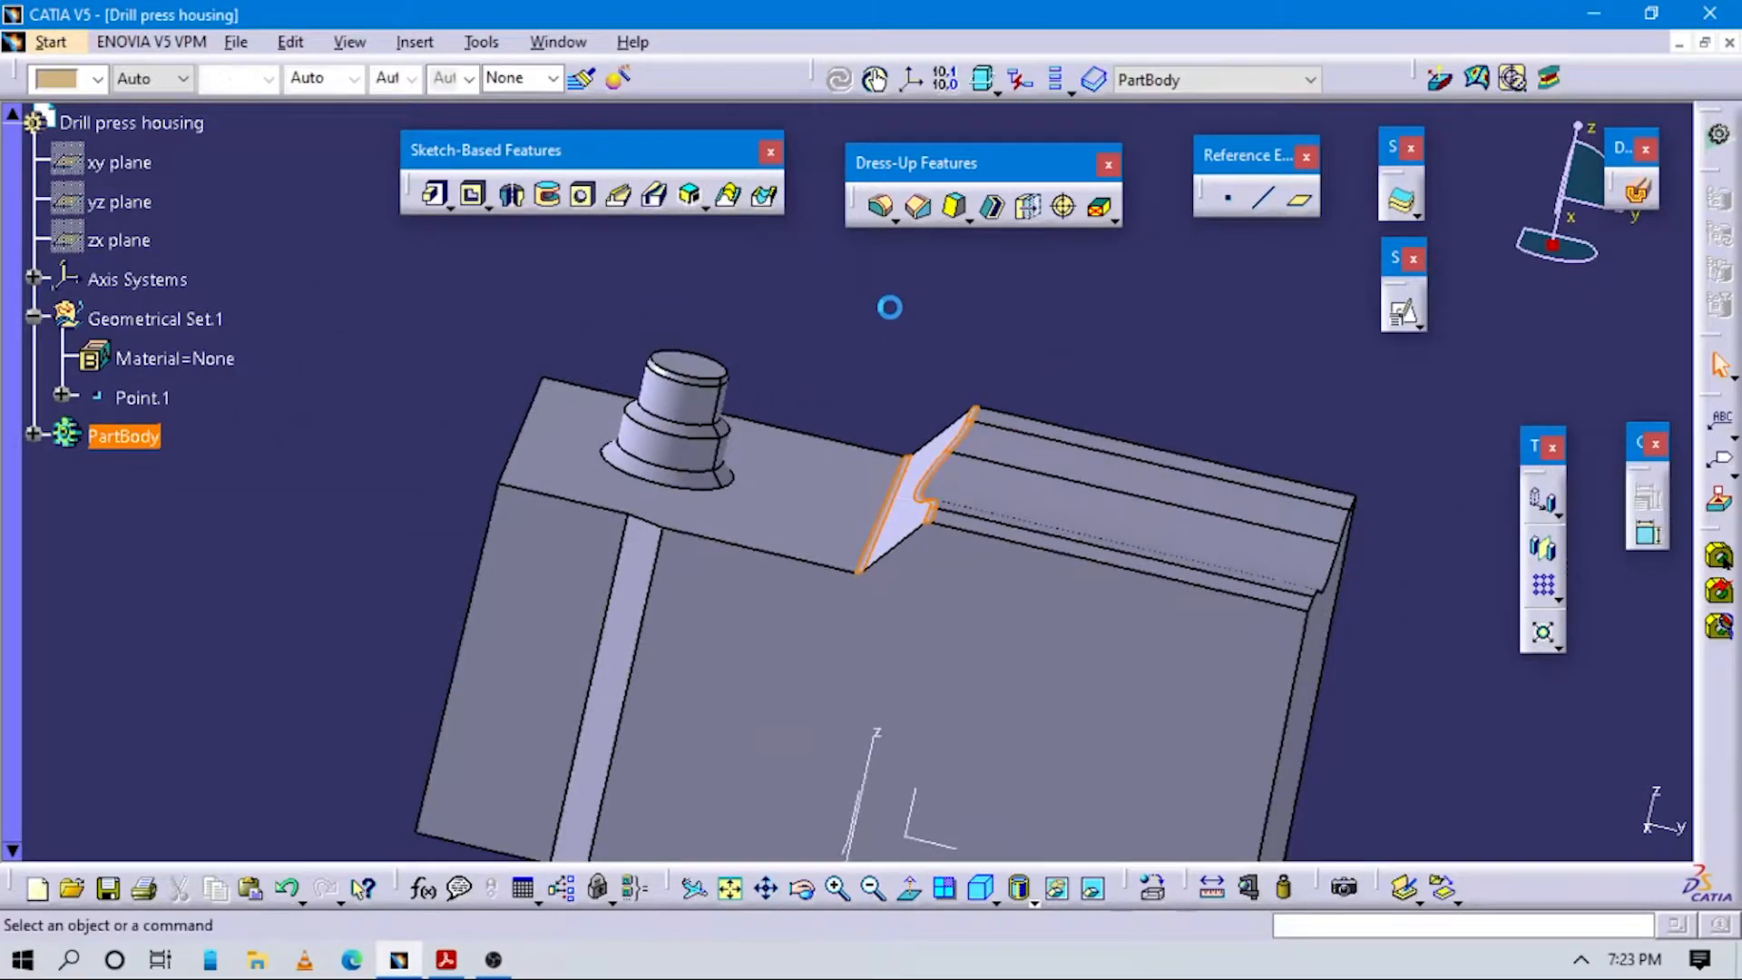
Reopen the existing 5 mm edge fillet and add the step's side edge and the upper edges along one long side.
left_click(37, 434)
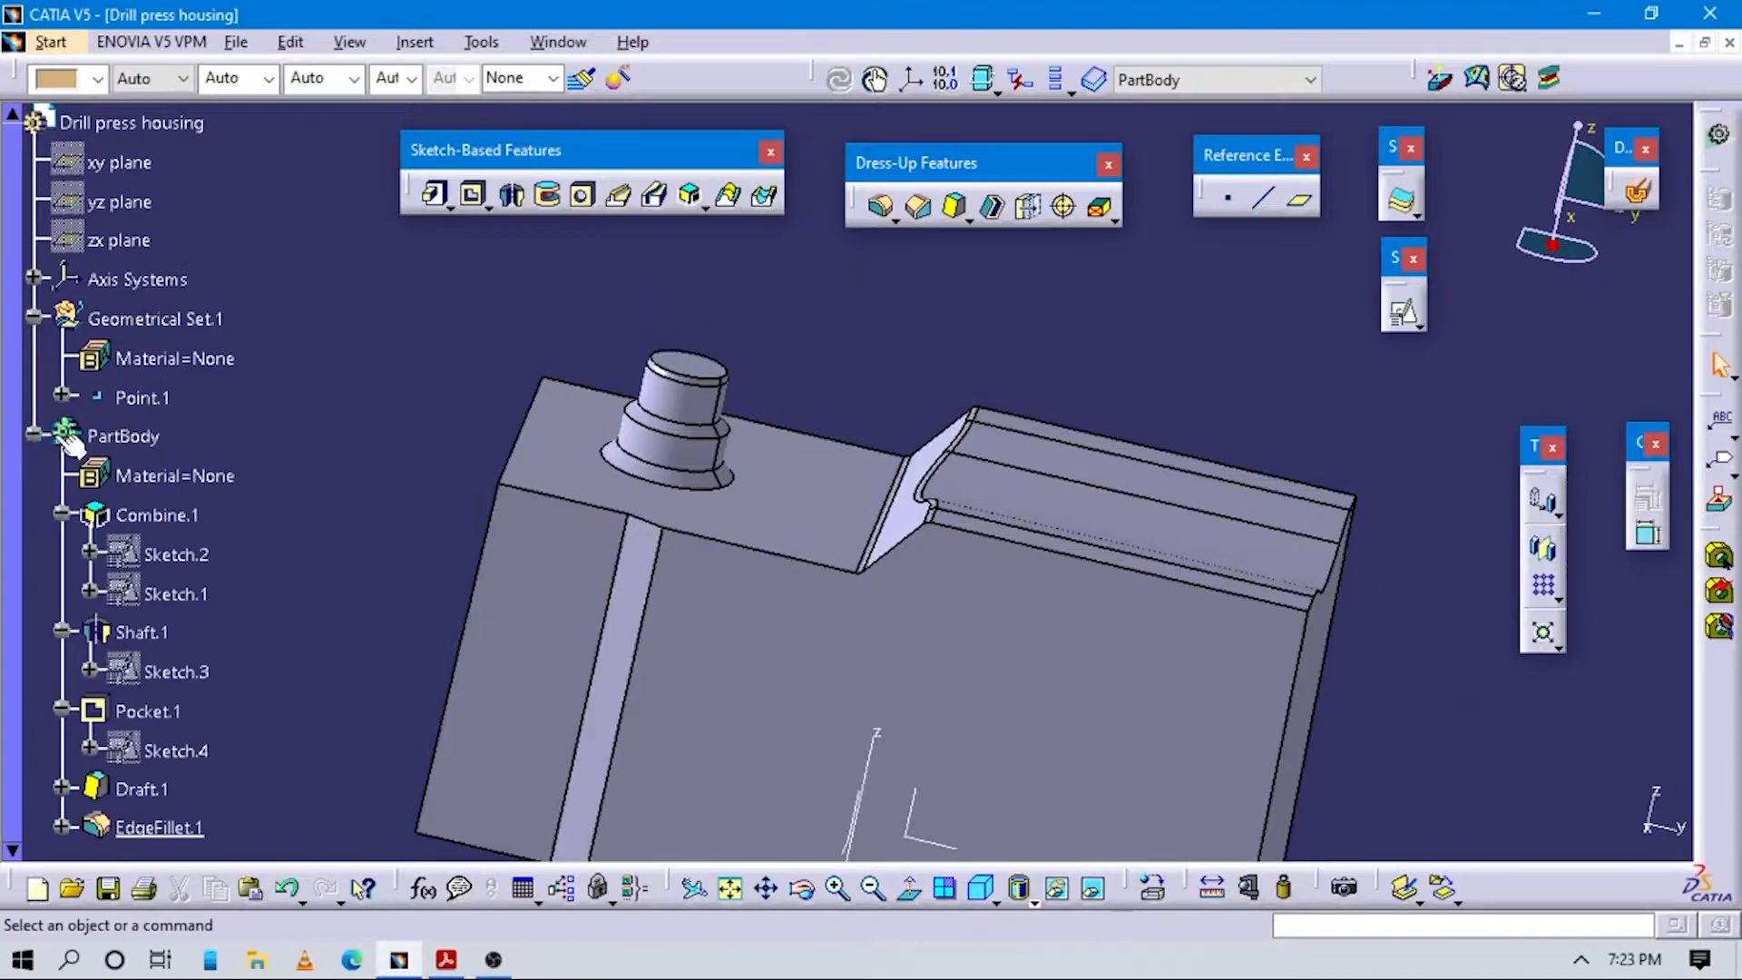
scroll(139, 562, "down", 3)
left_click(154, 523)
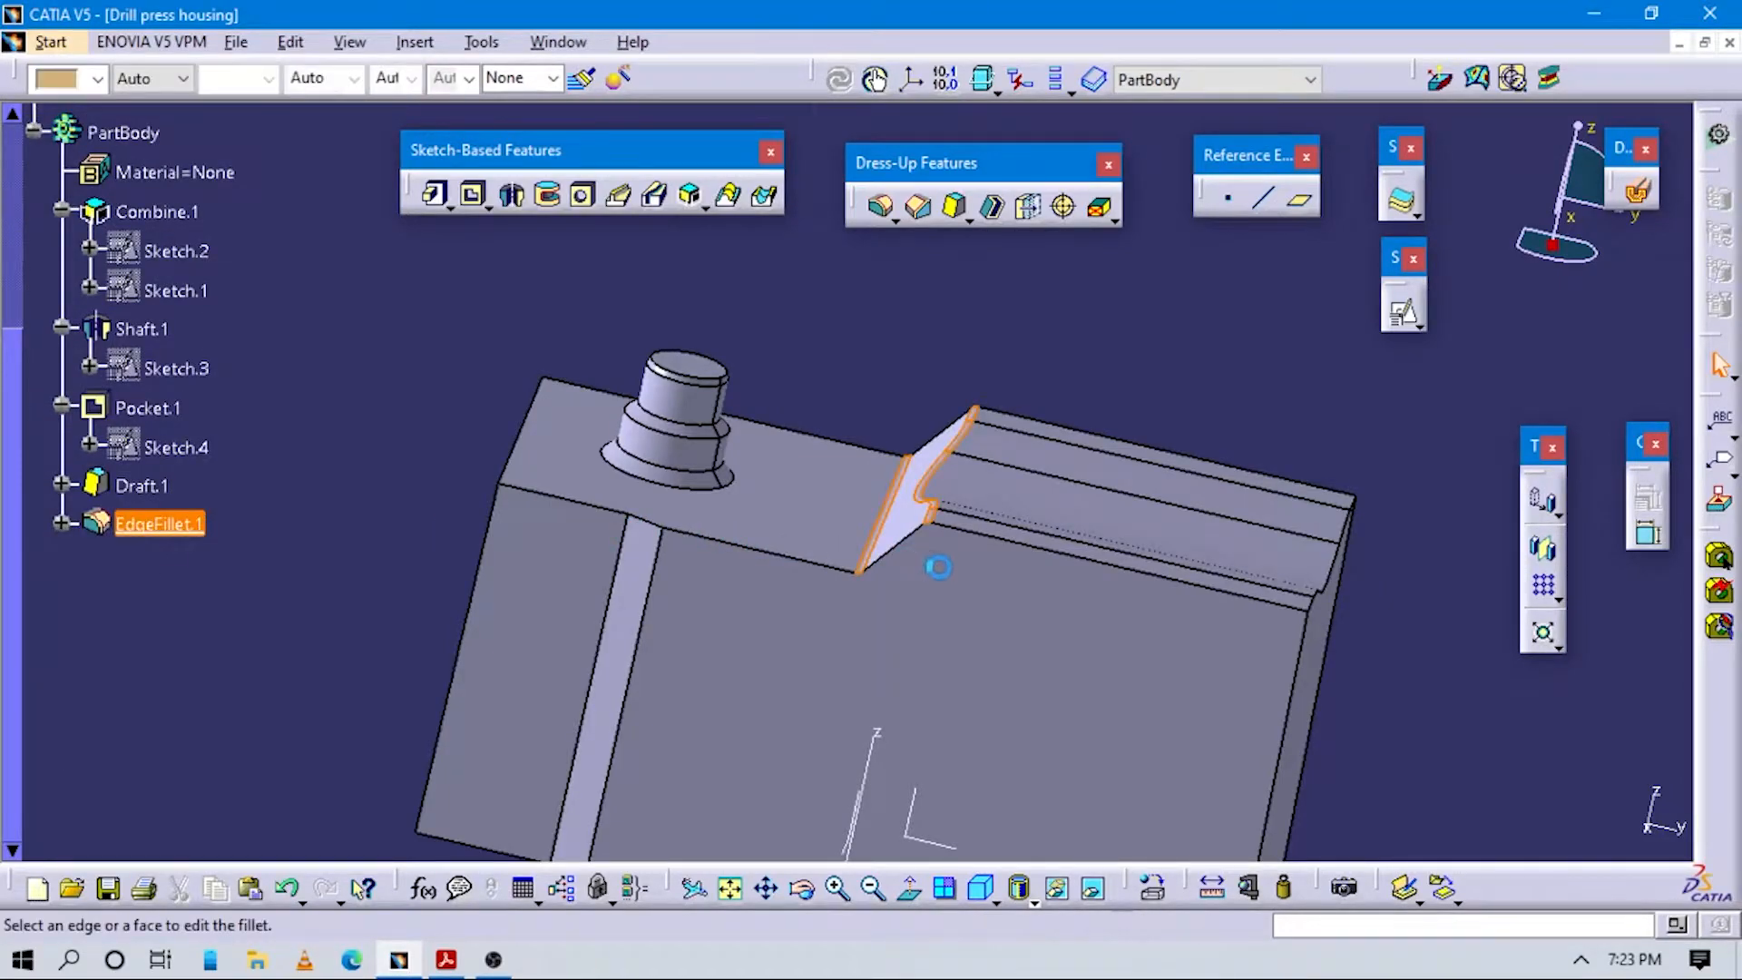
middle_click_drag(755, 608, 793, 679)
left_click(710, 752)
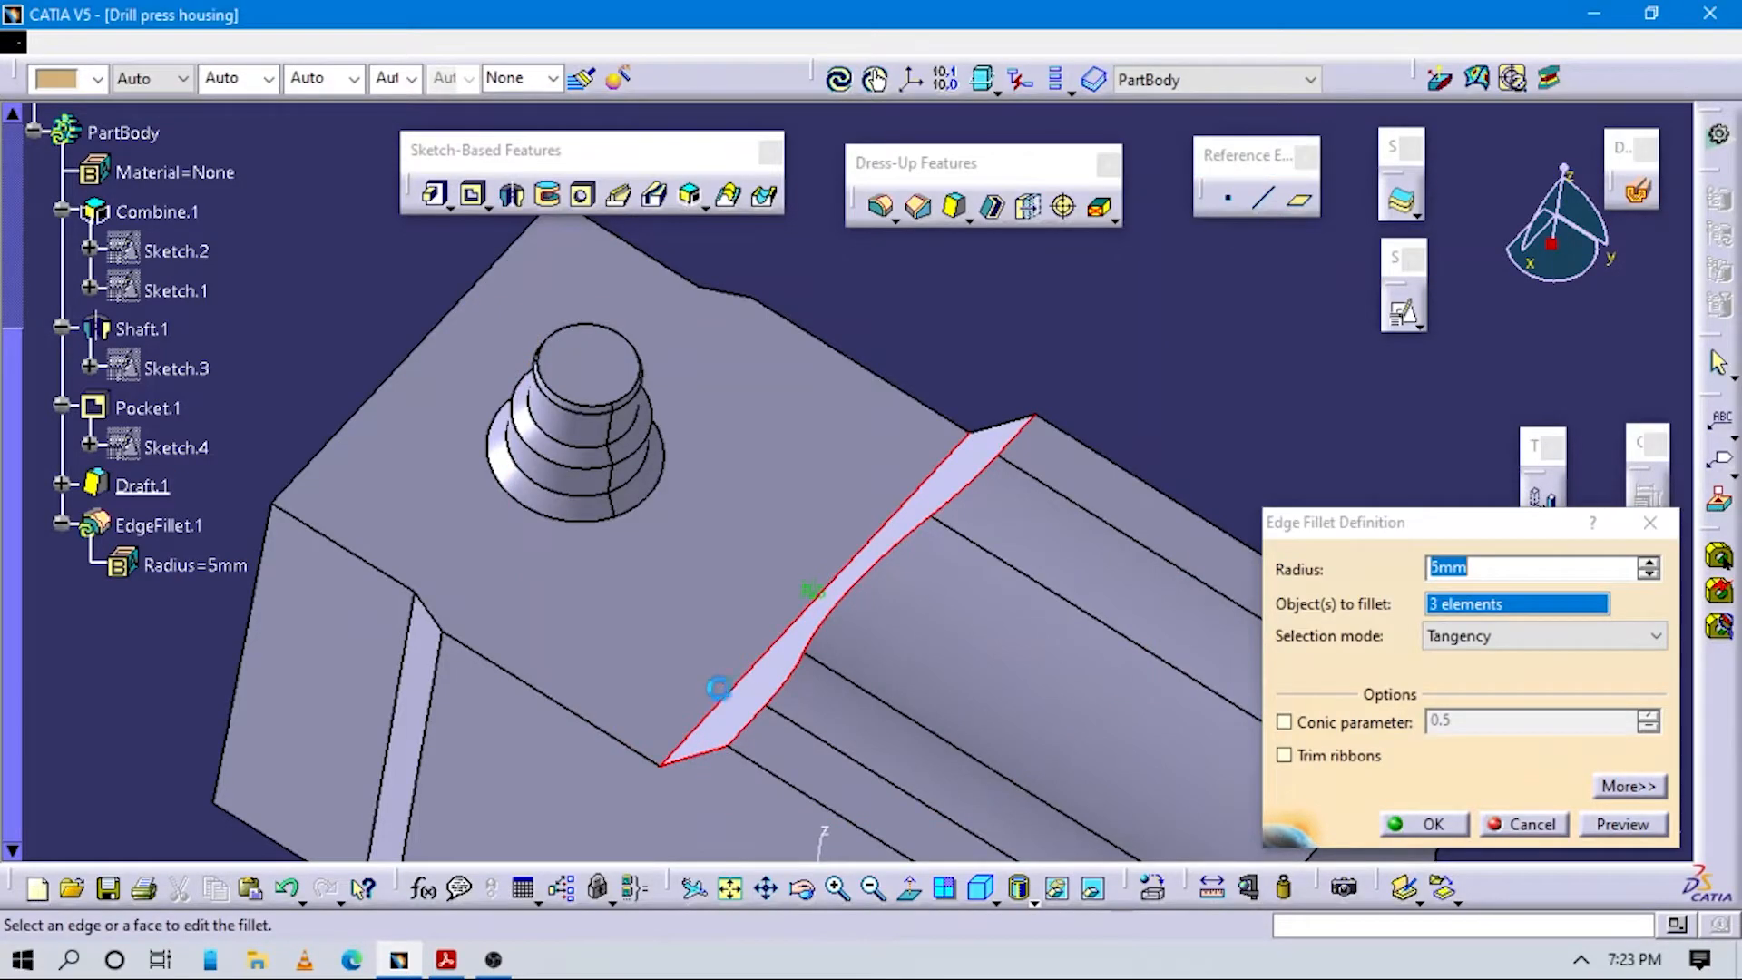
middle_click_drag(754, 803, 759, 663)
left_click(780, 637)
left_click(521, 530)
left_click(440, 481)
Add the upper edges along the opposite long side to the 5 mm edge fillet and apply it.
middle_click_drag(771, 374, 792, 490)
left_click(878, 451)
middle_click_drag(784, 284, 923, 596)
left_click(844, 431)
left_click(813, 409)
left_click(910, 546)
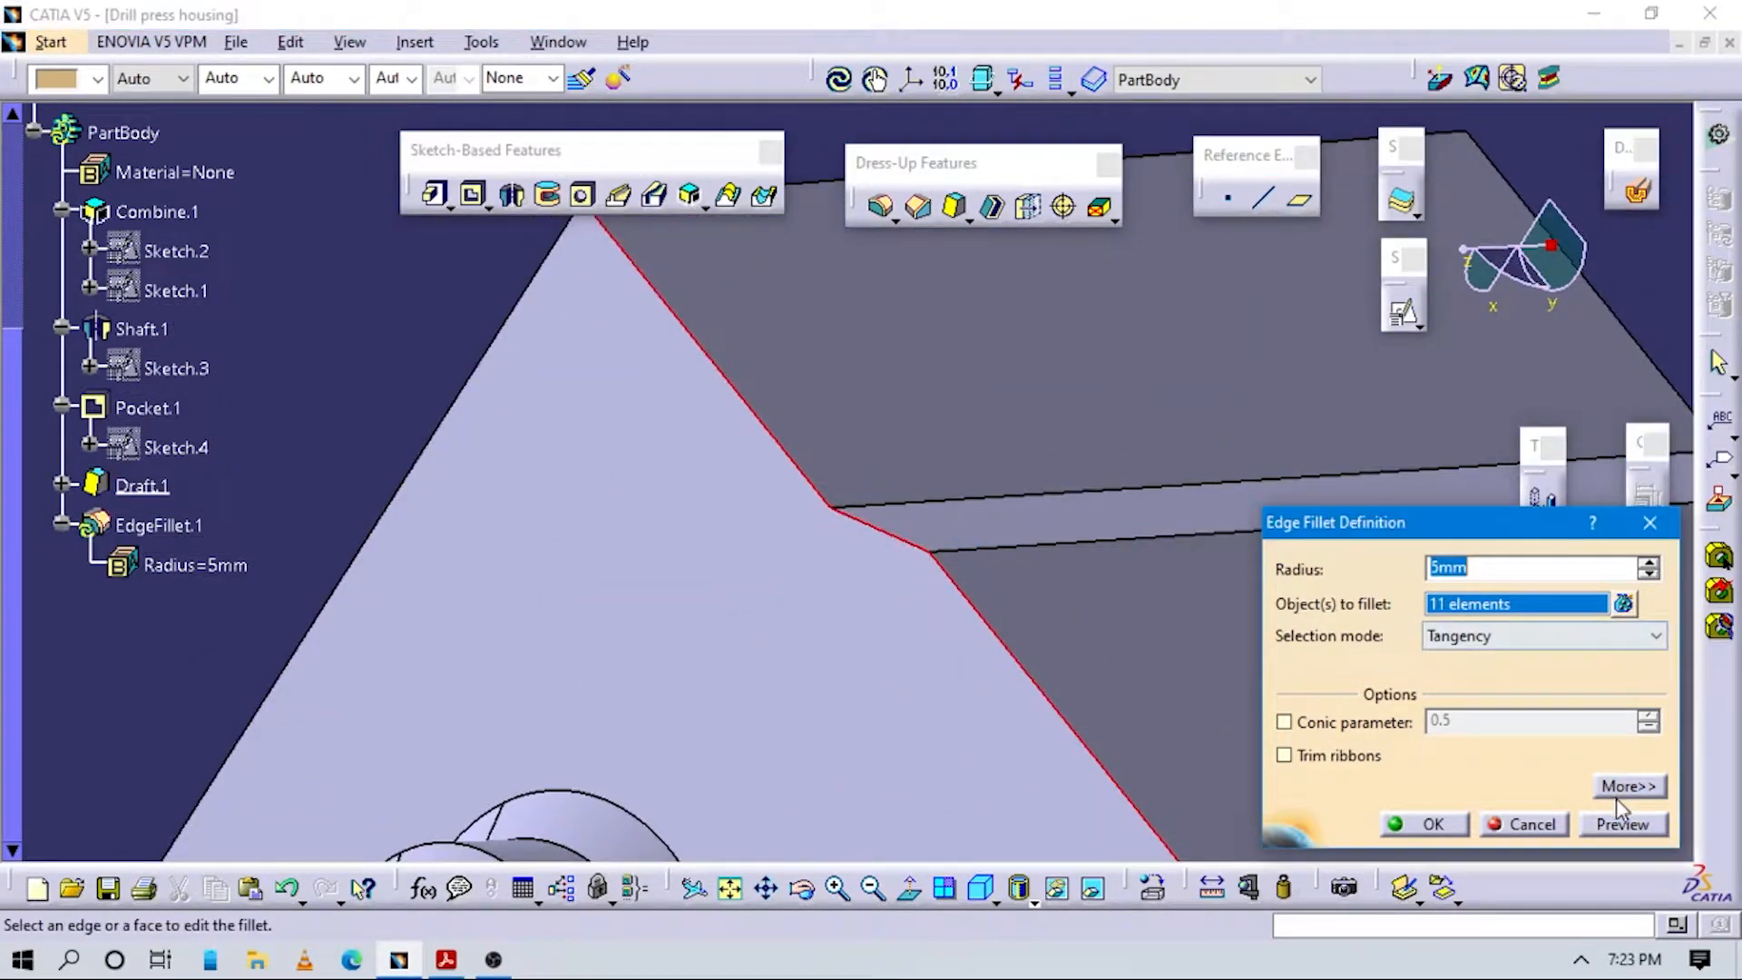
left_click(1402, 821)
Switch to the drawing in Acrobat Reader and examine the plan view and section view B-B for remaining fillets.
key("alt+Tab")
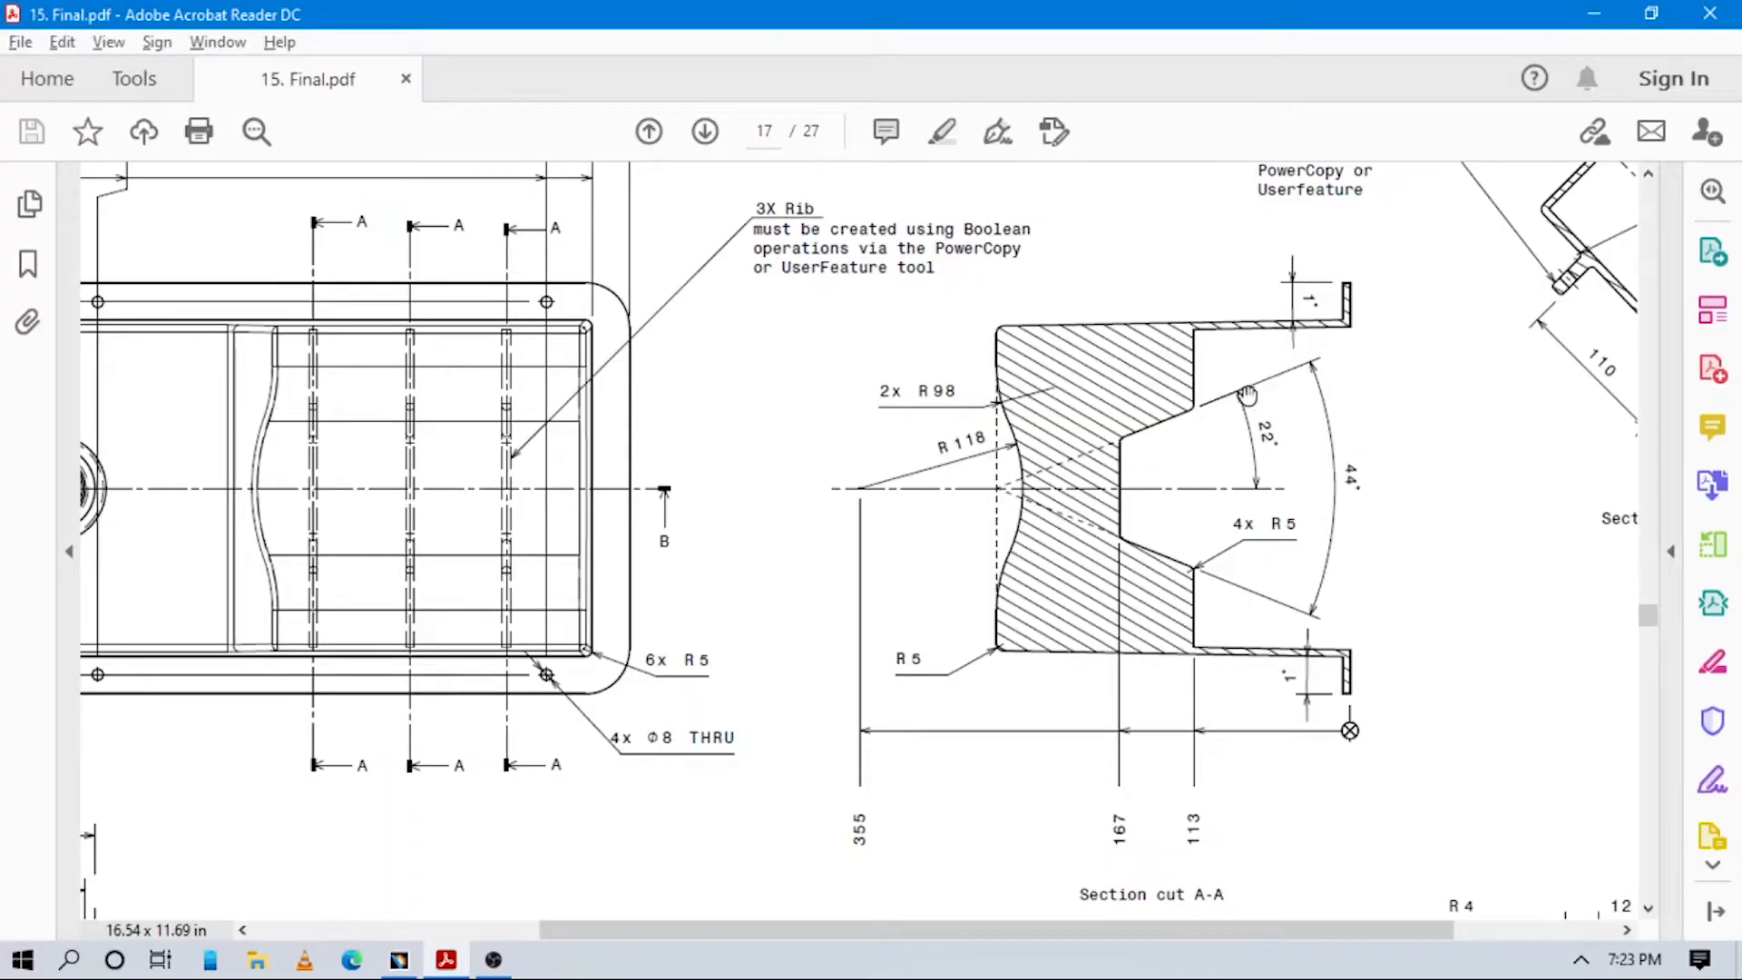
left_click_drag(827, 657, 1042, 729)
left_click_drag(755, 639, 1029, 592)
mouse_move(898, 613)
left_mouse_down()
mouse_move(894, 473)
mouse_move(914, 662)
mouse_move(914, 465)
left_mouse_up()
scroll(853, 526, "down", 3)
scroll(894, 470, "down", 3)
left_click_drag(921, 557, 880, 414)
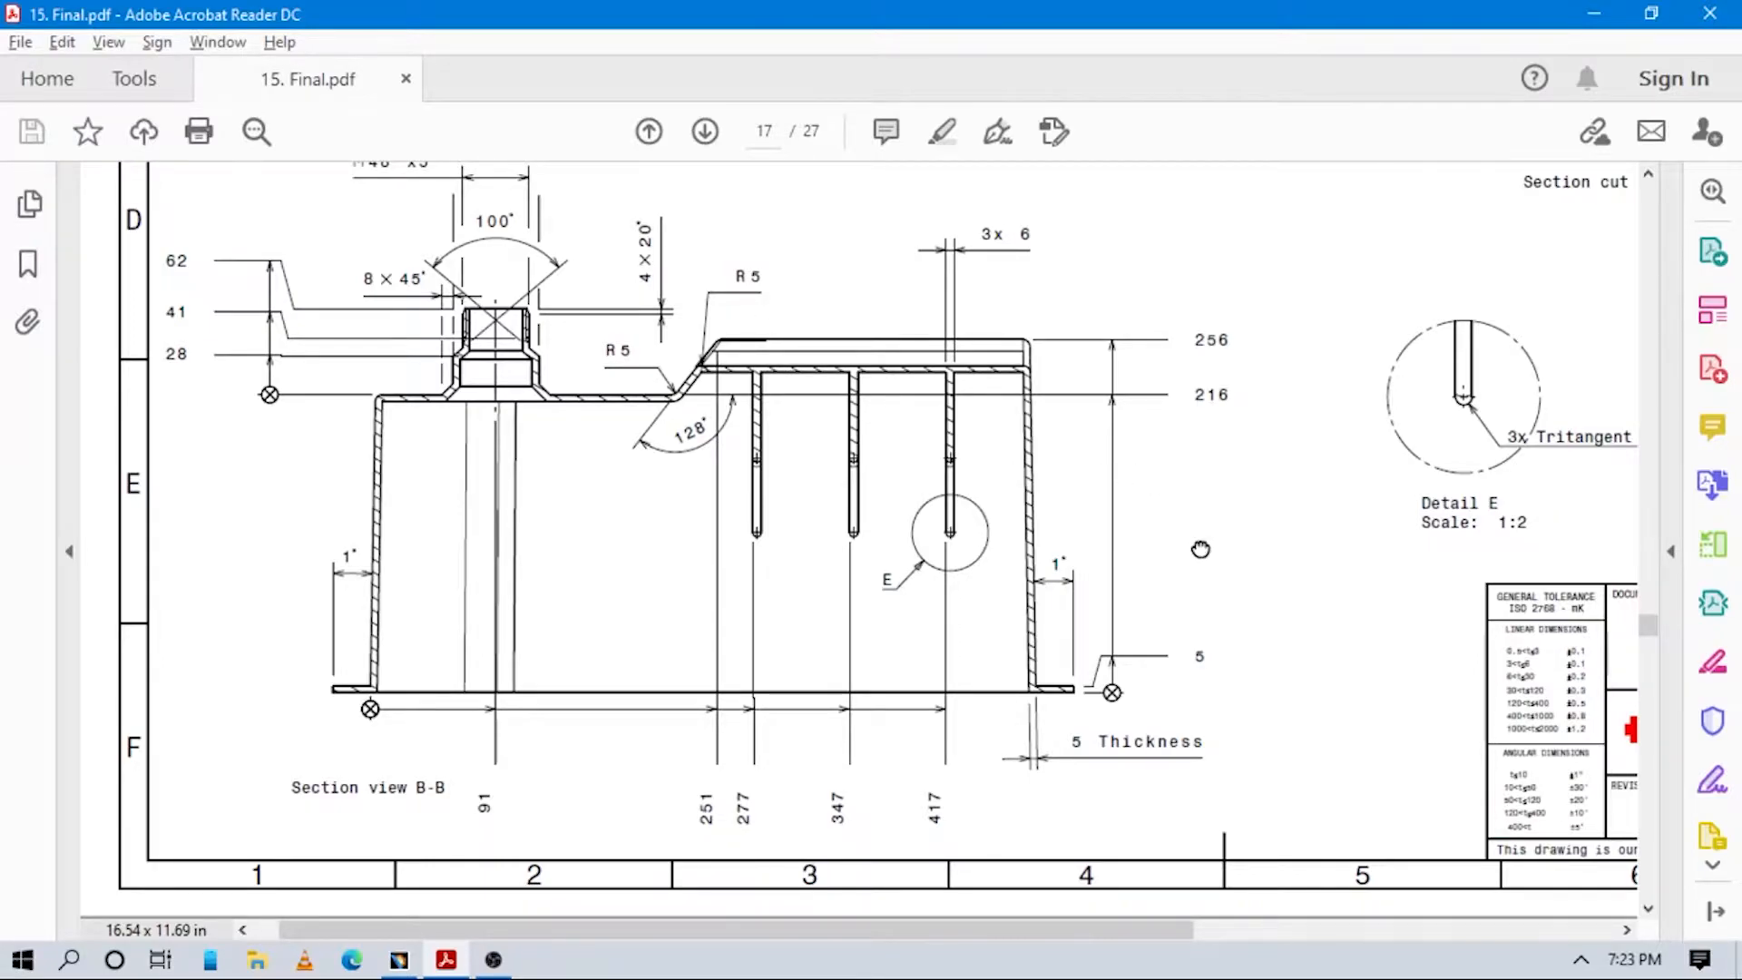
Examine section cut A-A, the rib and tab notes, and the 6x R 5 callout in the plan view.
left_click_drag(1237, 558, 925, 555)
left_click_drag(1303, 470, 769, 704)
mouse_move(855, 485)
left_mouse_down()
mouse_move(936, 551)
mouse_move(1116, 586)
left_mouse_up()
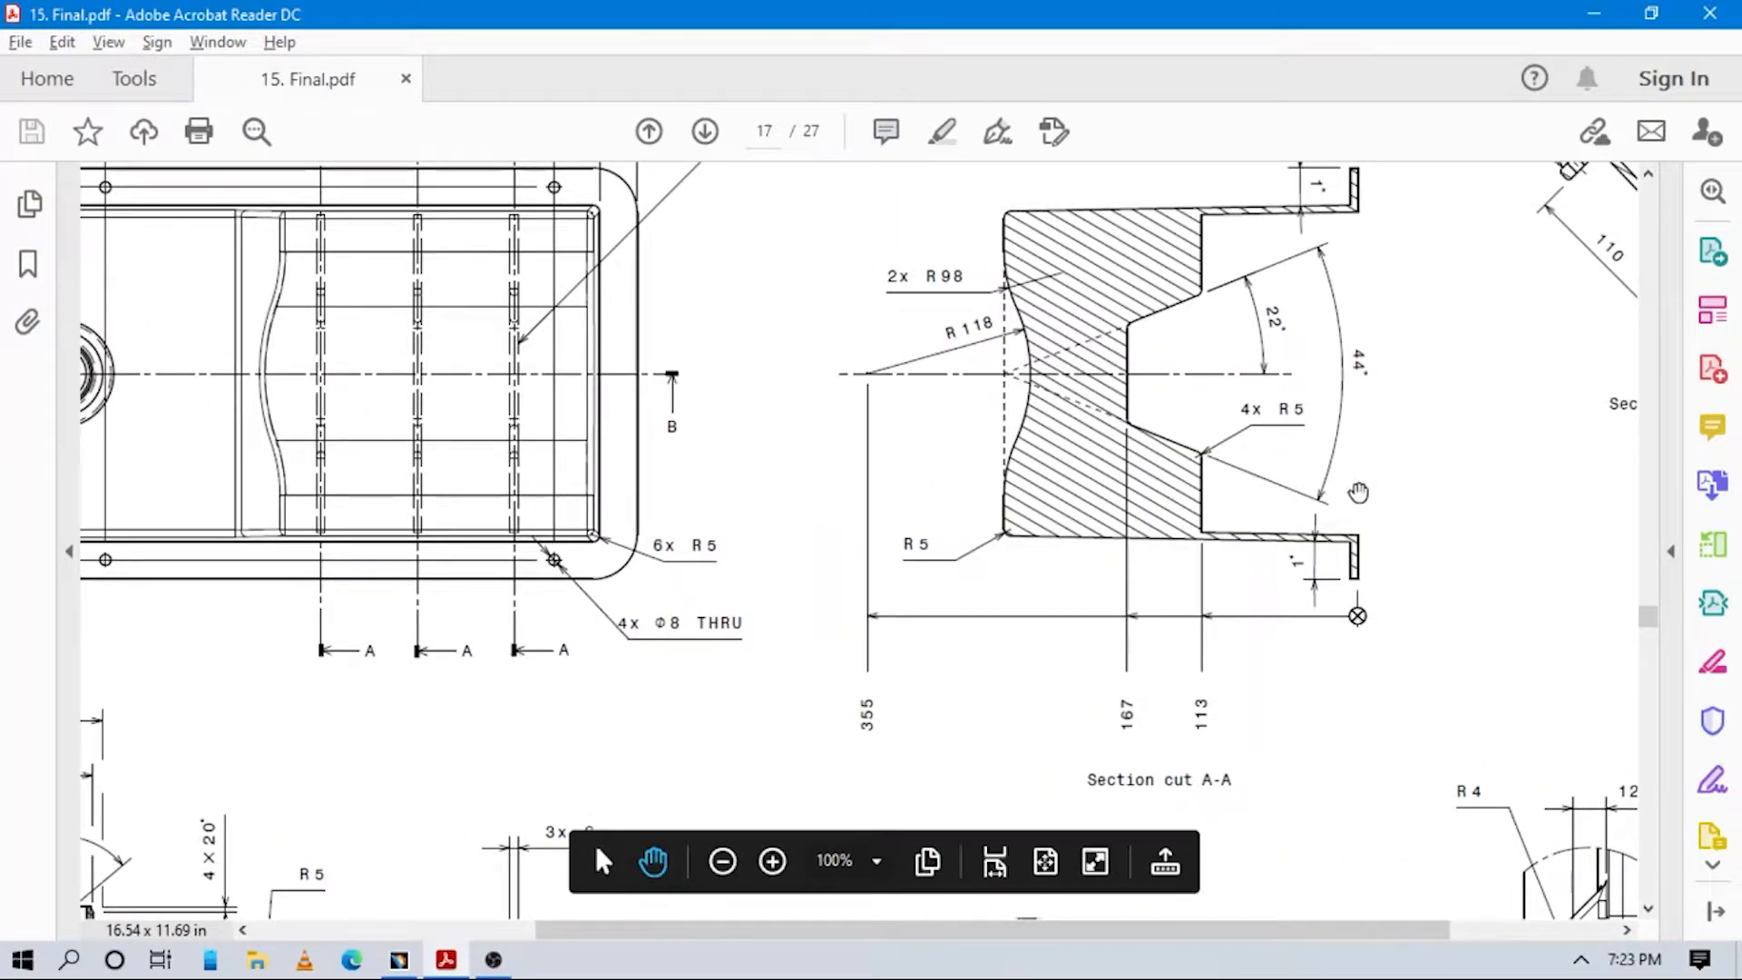
mouse_move(1235, 461)
left_mouse_down()
mouse_move(952, 608)
mouse_move(1059, 549)
left_mouse_up()
left_click_drag(1037, 401, 984, 567)
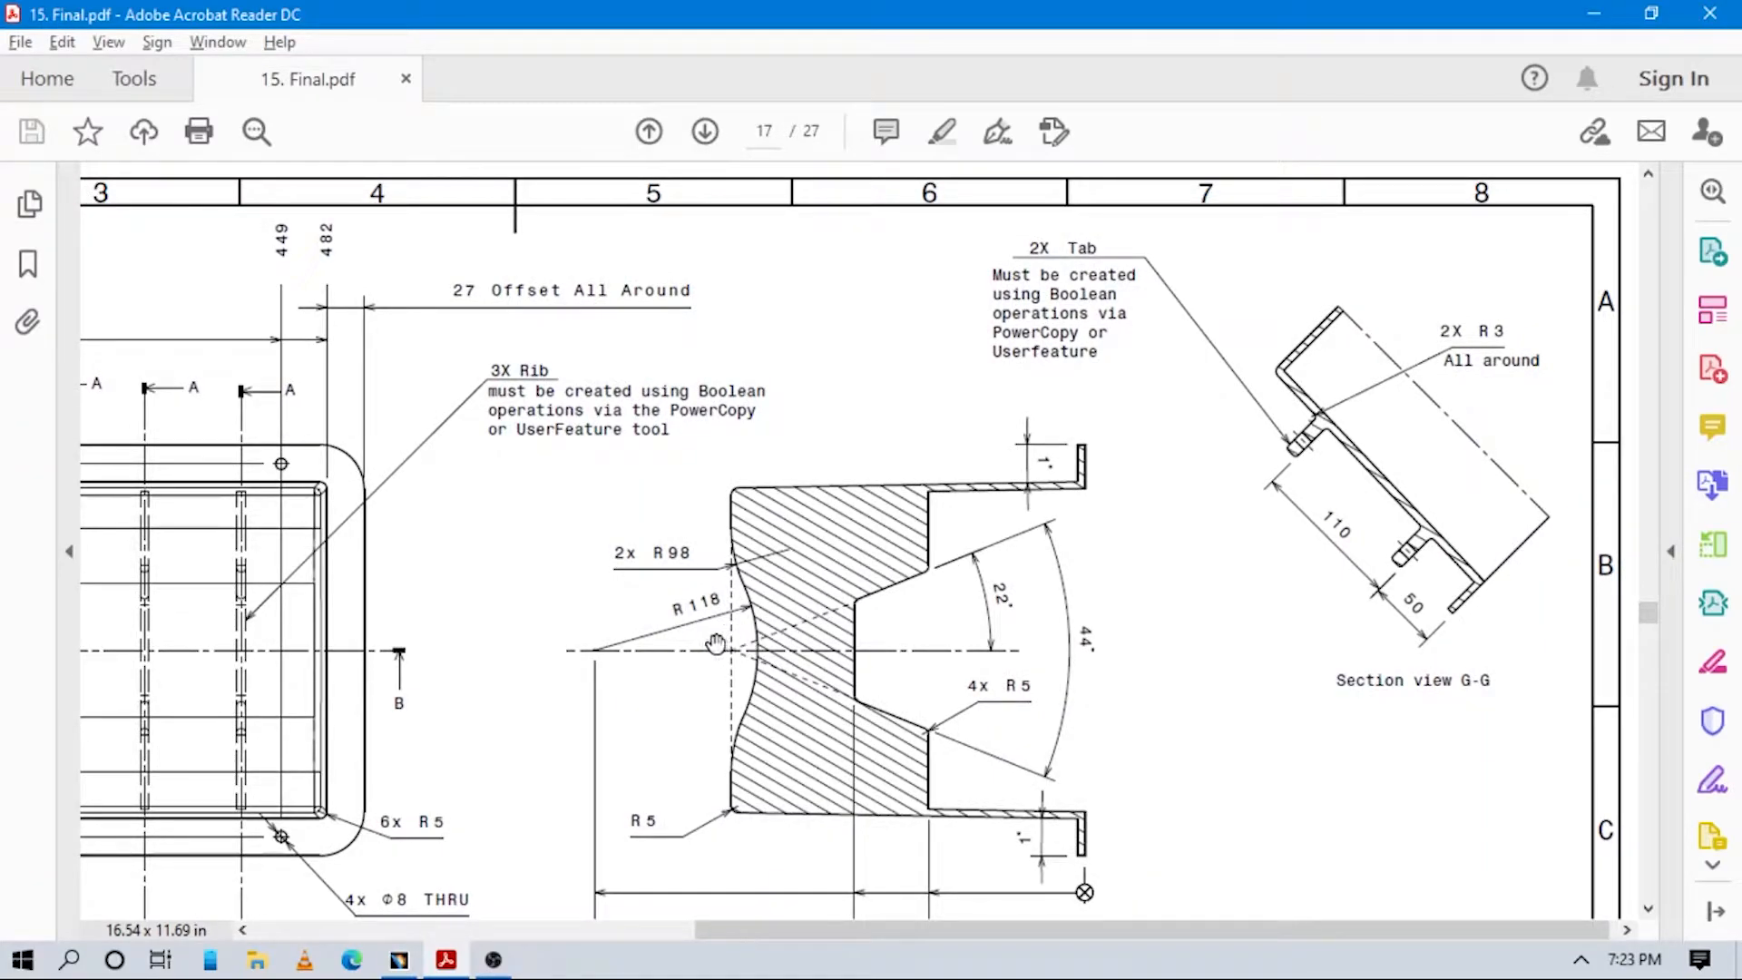
left_click_drag(624, 653, 957, 518)
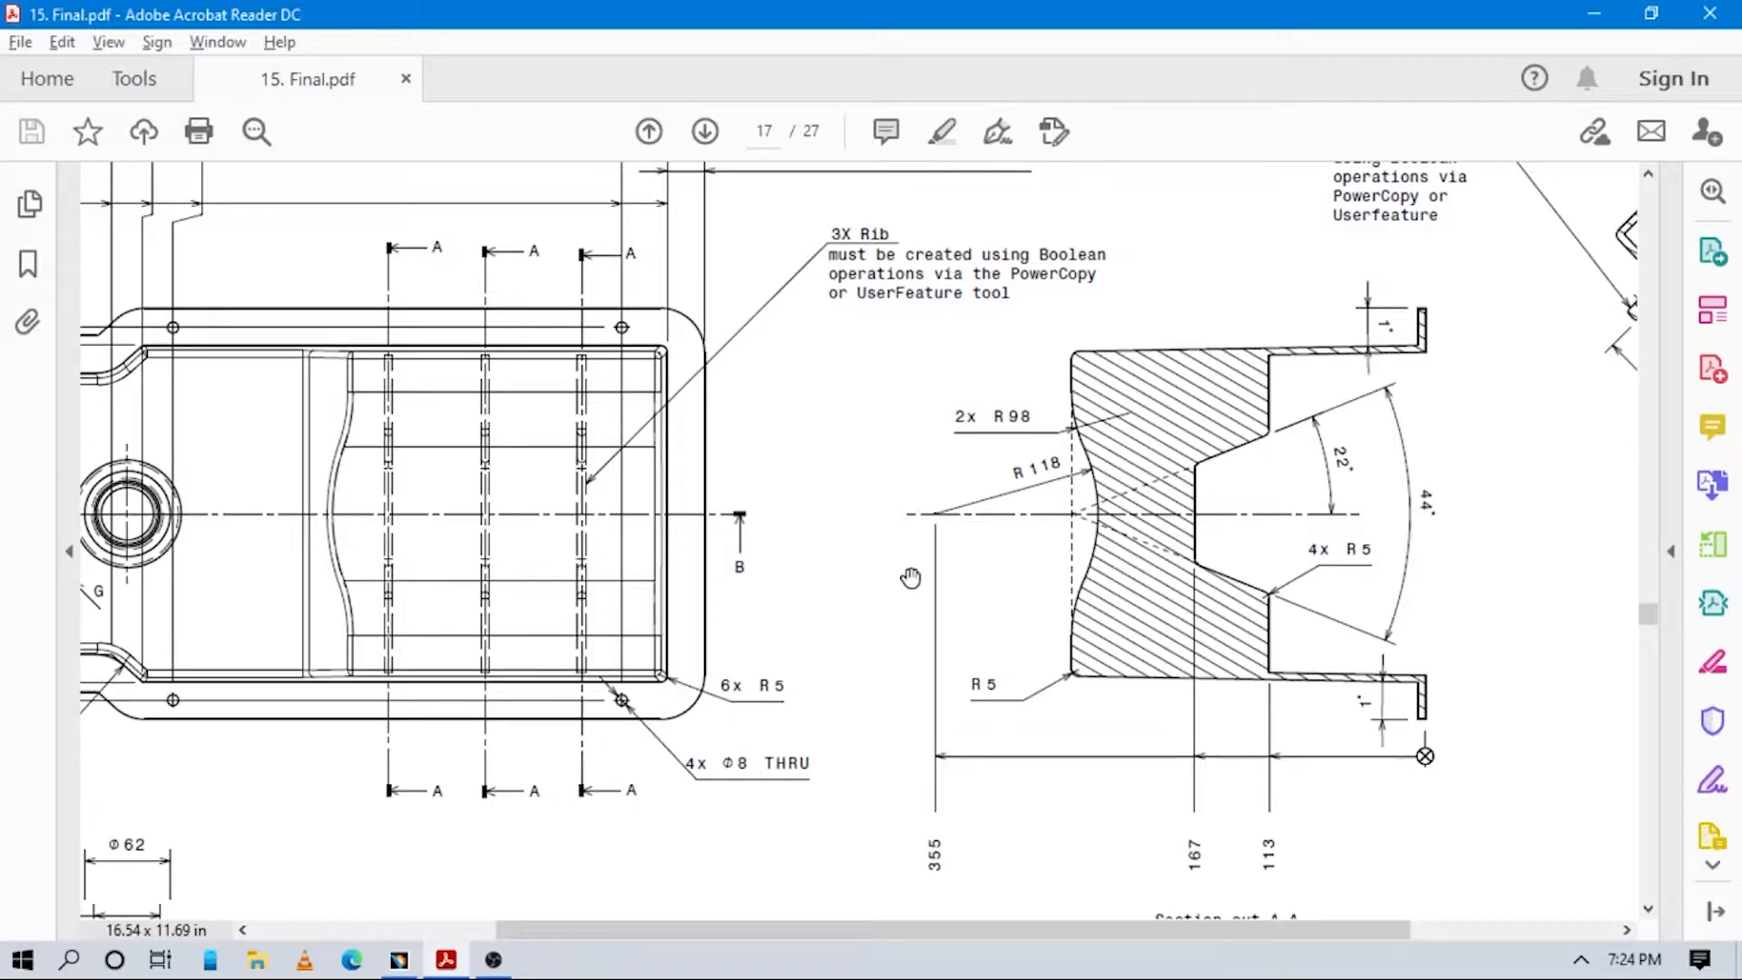
left_click_drag(685, 623, 895, 572)
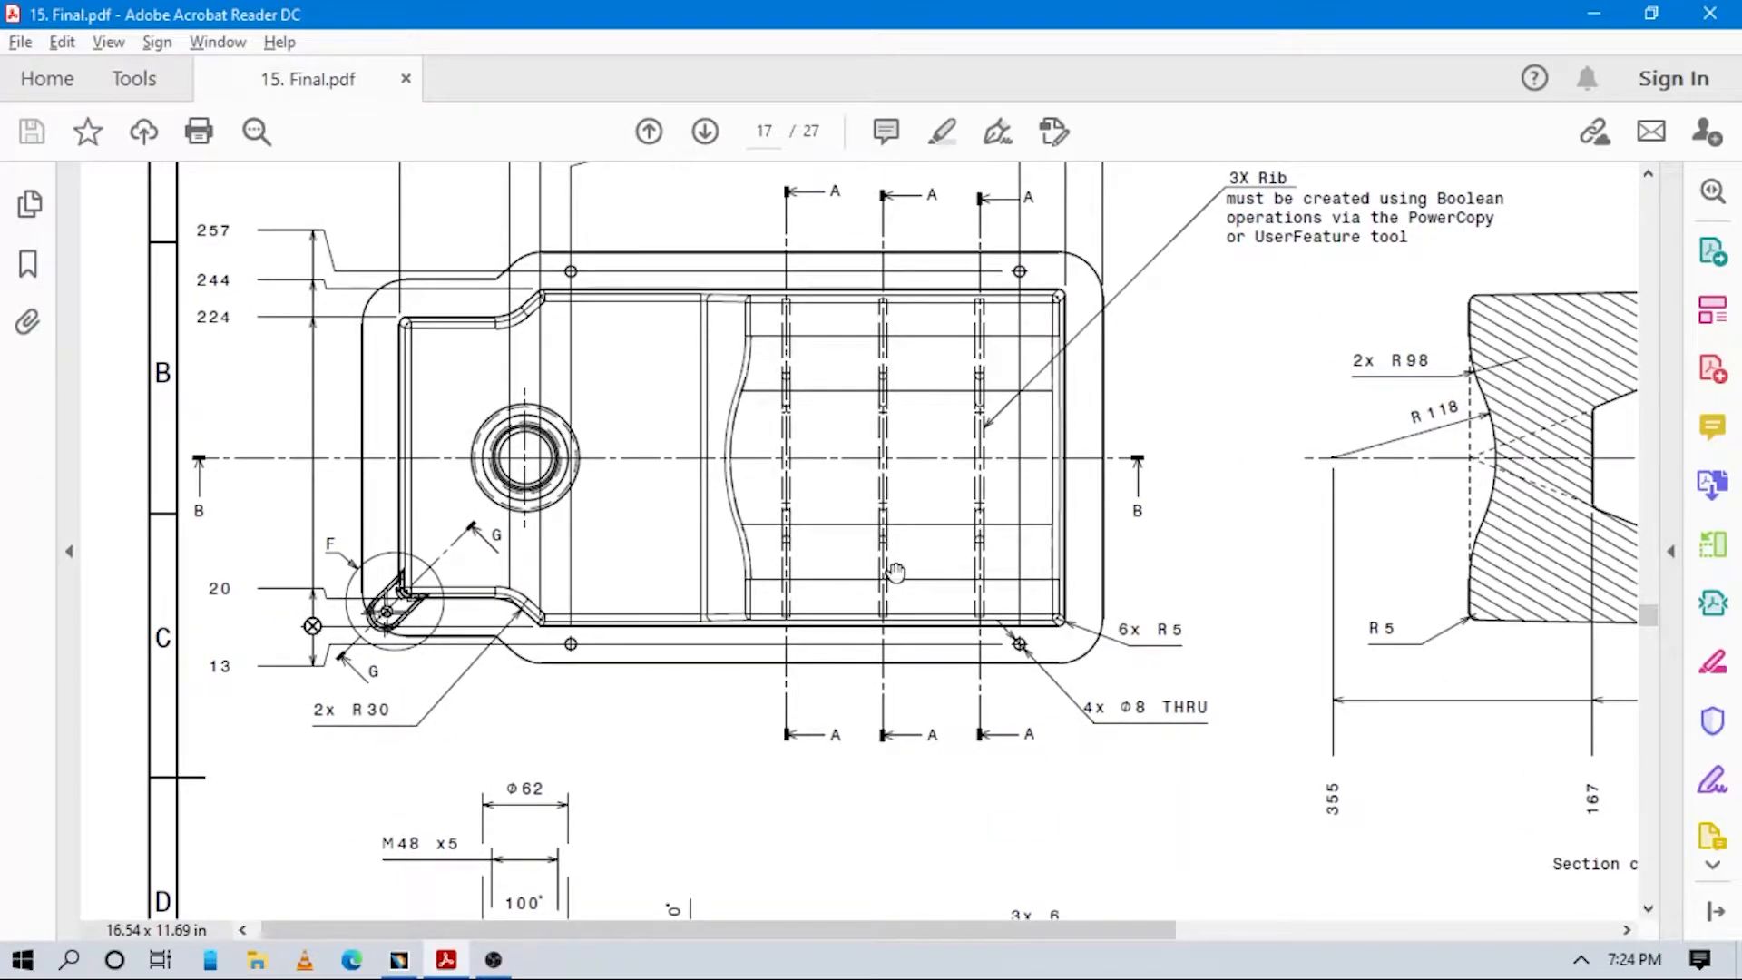
Compare the filleted CATIA model with the drawing's plan view and the sloped step in section view B-B.
key("alt+Tab")
middle_click_drag(994, 401, 1013, 800)
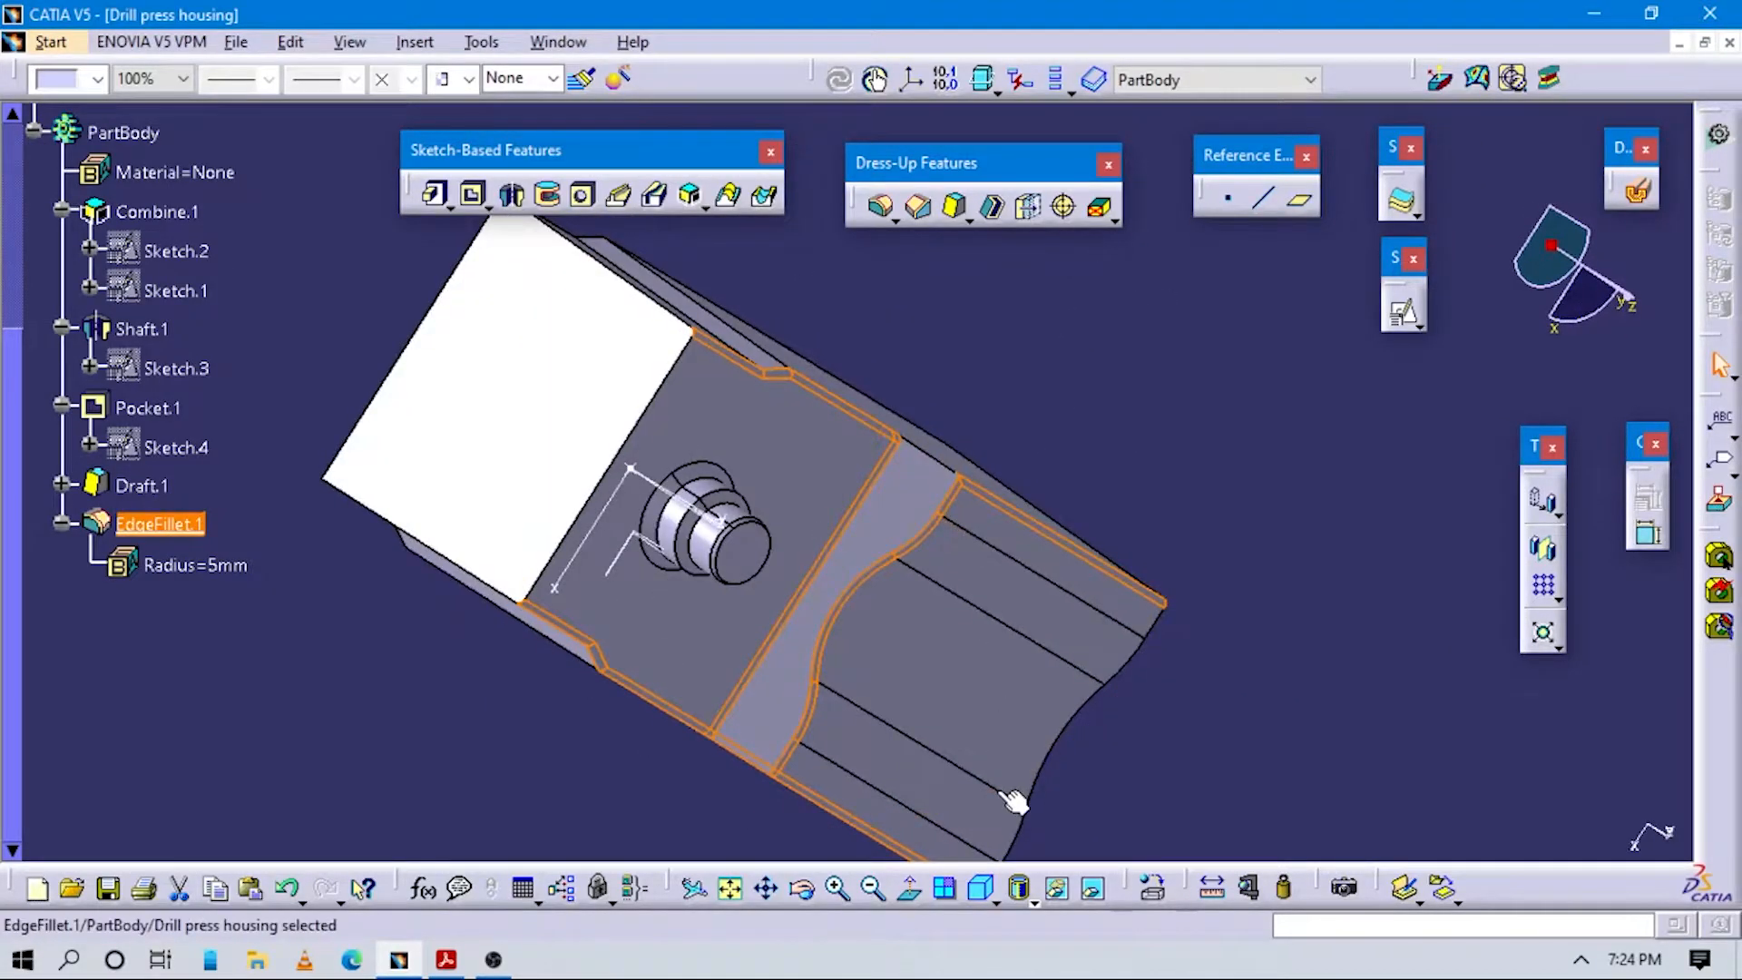
left_click(983, 893)
middle_click_drag(1057, 607, 1020, 554)
key("alt+Tab")
mouse_move(614, 529)
left_mouse_down()
mouse_move(649, 525)
mouse_move(789, 396)
left_mouse_up()
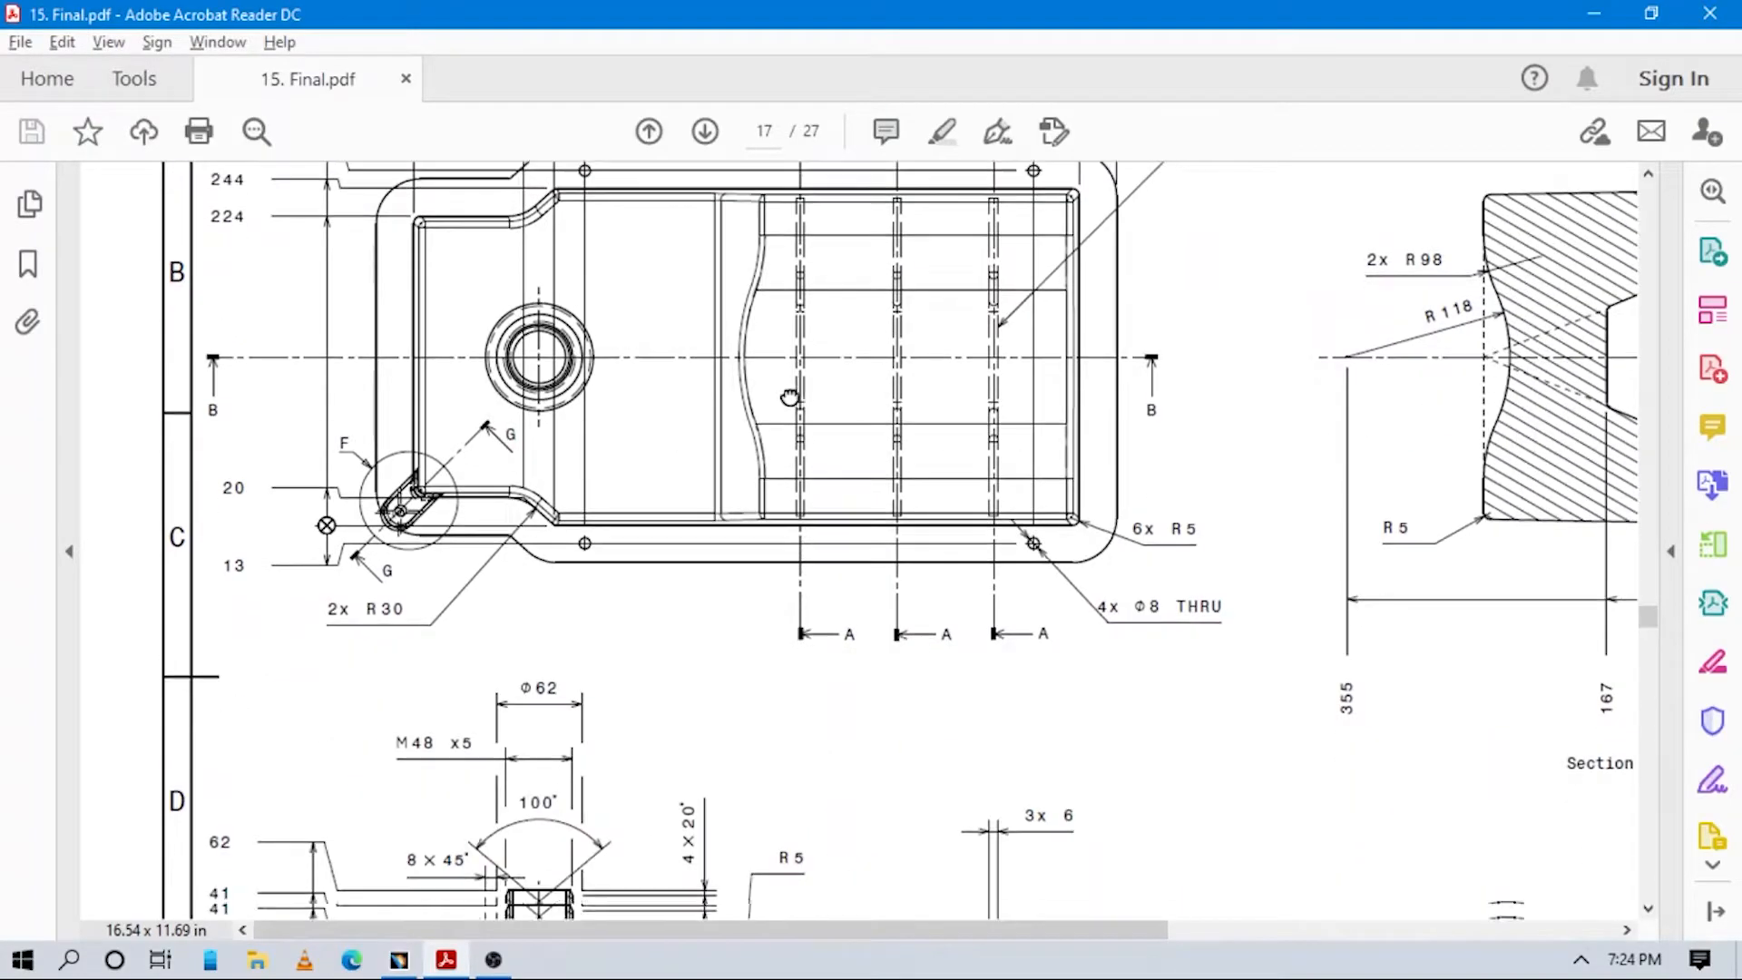
left_click_drag(788, 608, 787, 435)
scroll(736, 626, "down", 4)
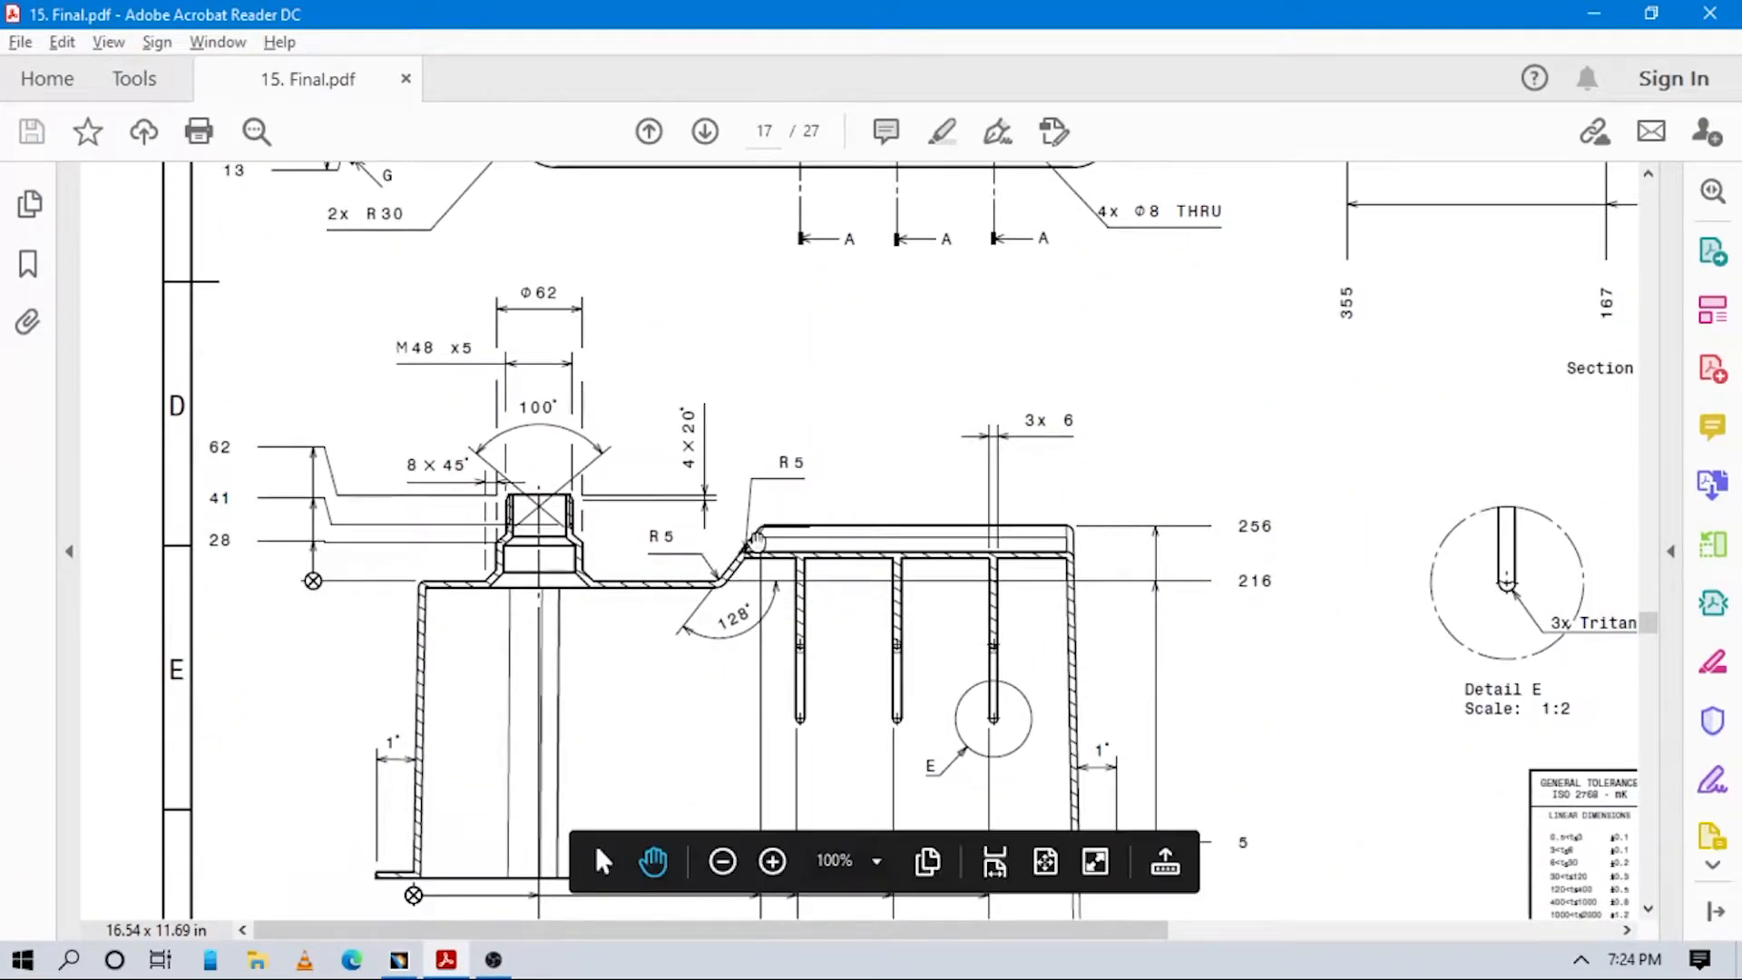
scroll(735, 626, "down", 1)
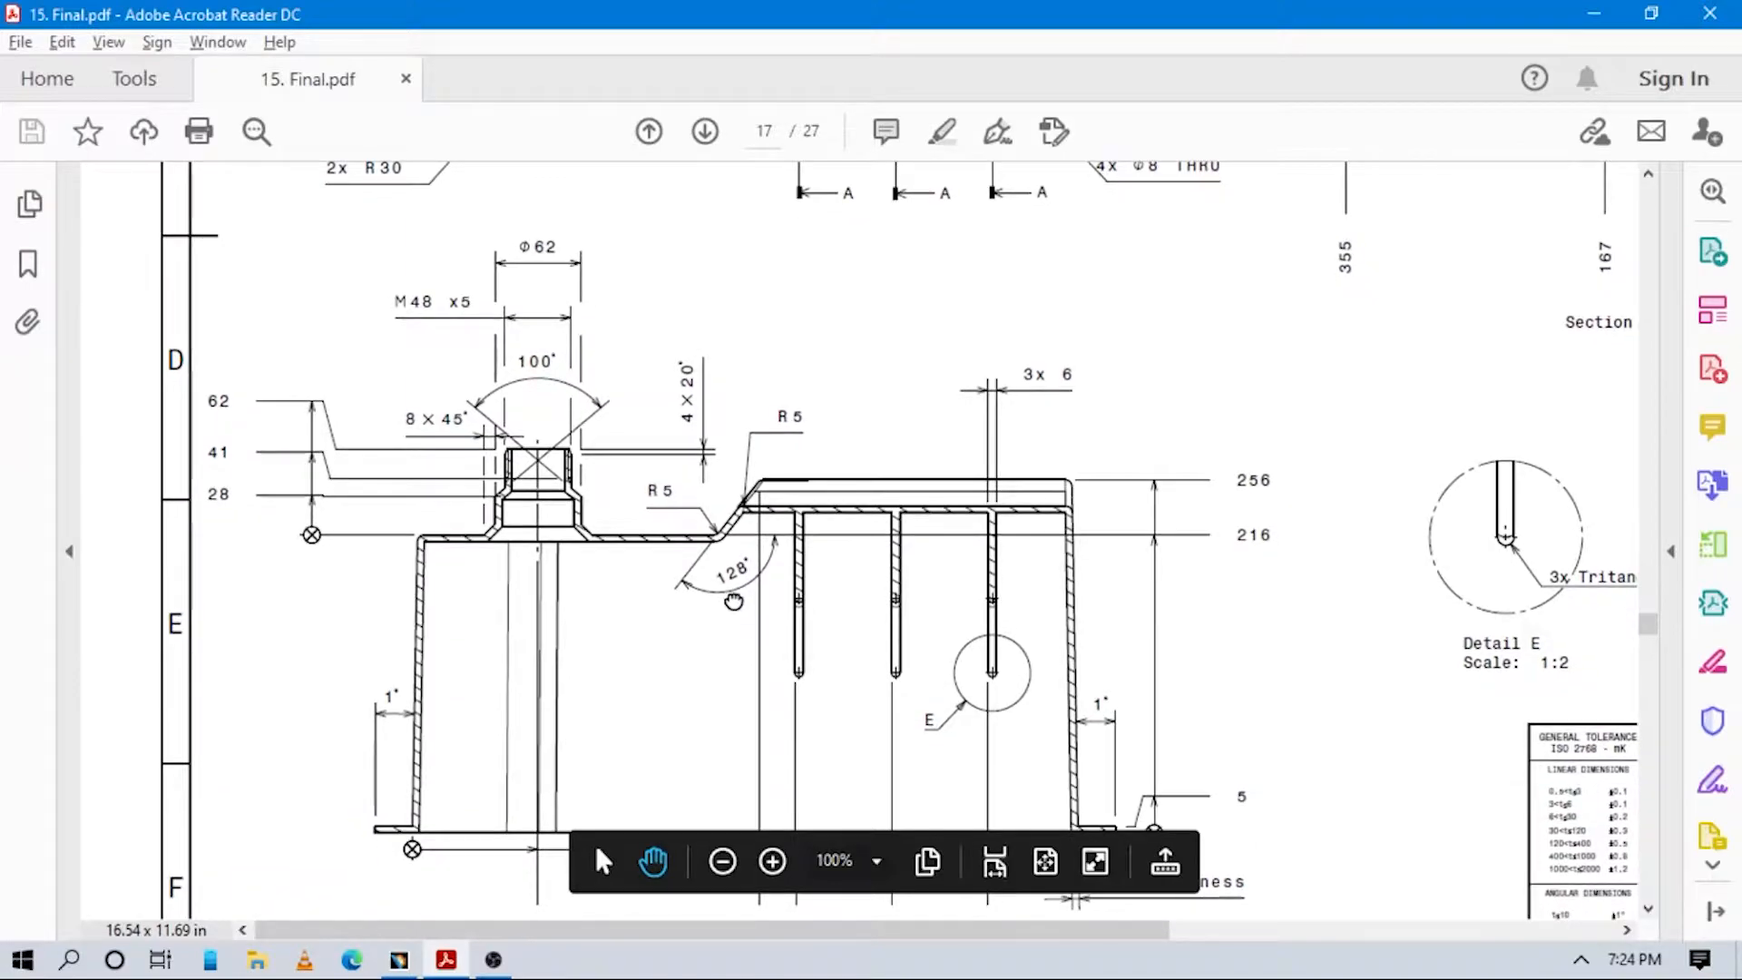
mouse_move(733, 600)
left_mouse_down()
mouse_move(584, 465)
mouse_move(764, 472)
left_mouse_up()
scroll(764, 440, "up", 6)
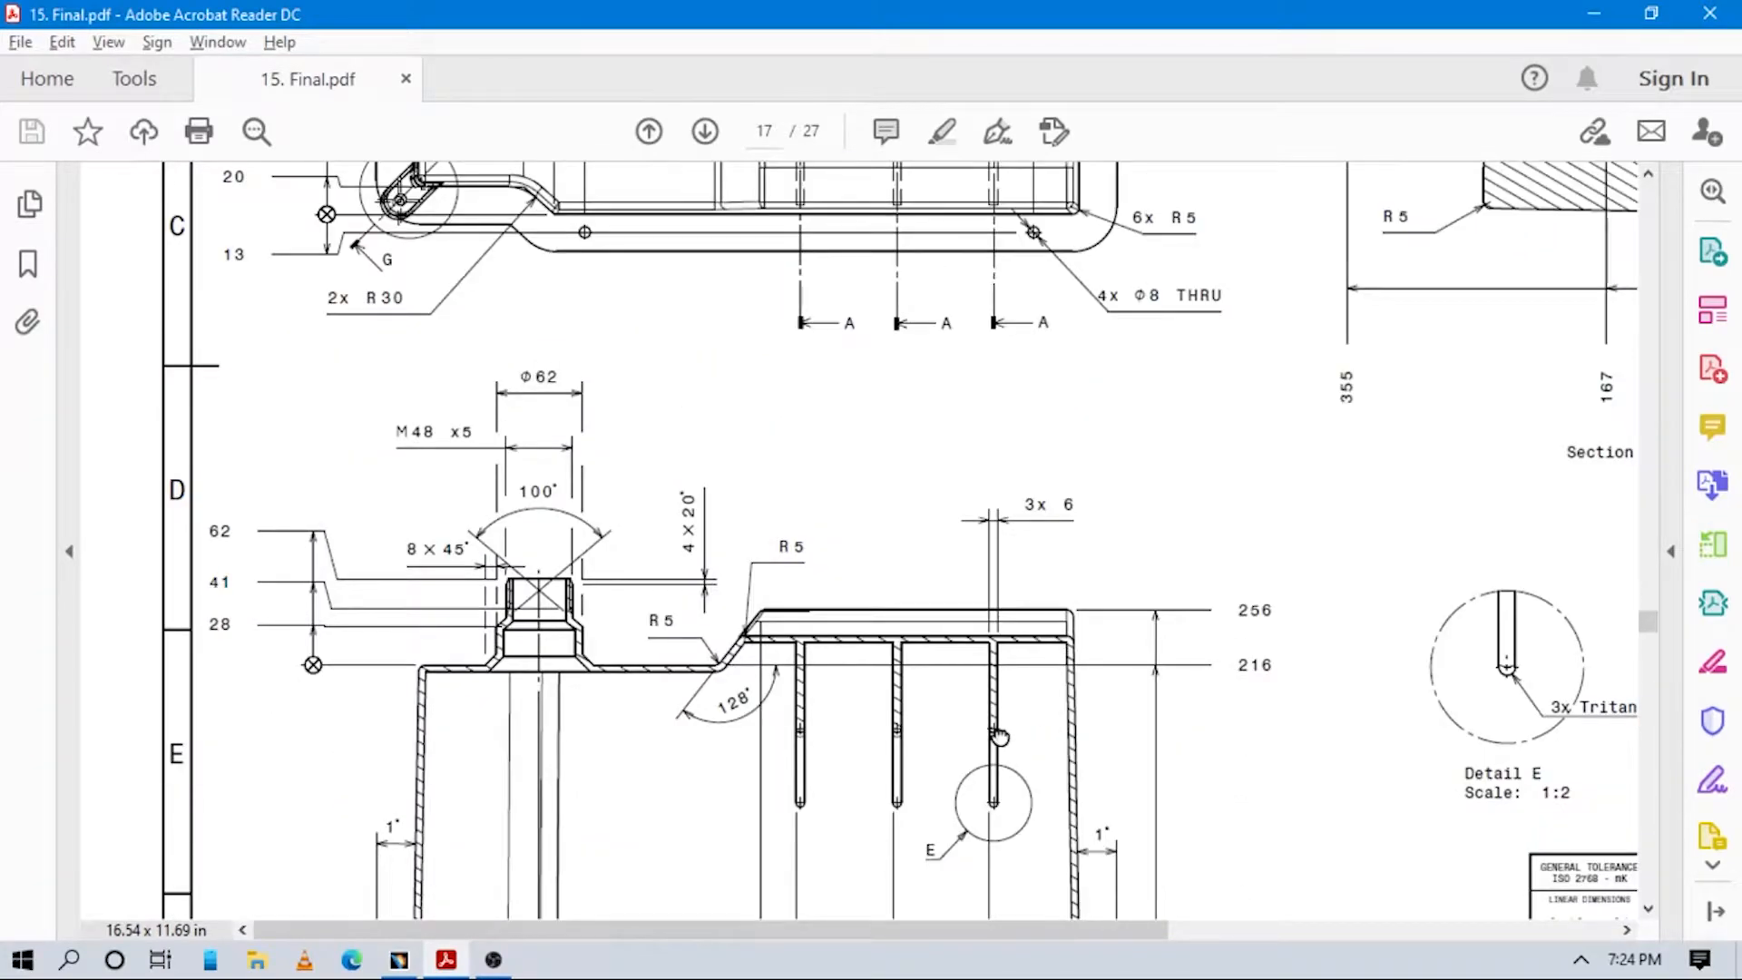
Edit the 5 mm edge fillet to include the housing's four vertical corner edges and the top edge of the spout-side end face.
scroll(925, 629, "up", 7)
mouse_move(933, 704)
left_mouse_down()
mouse_move(766, 575)
mouse_move(889, 556)
left_mouse_up()
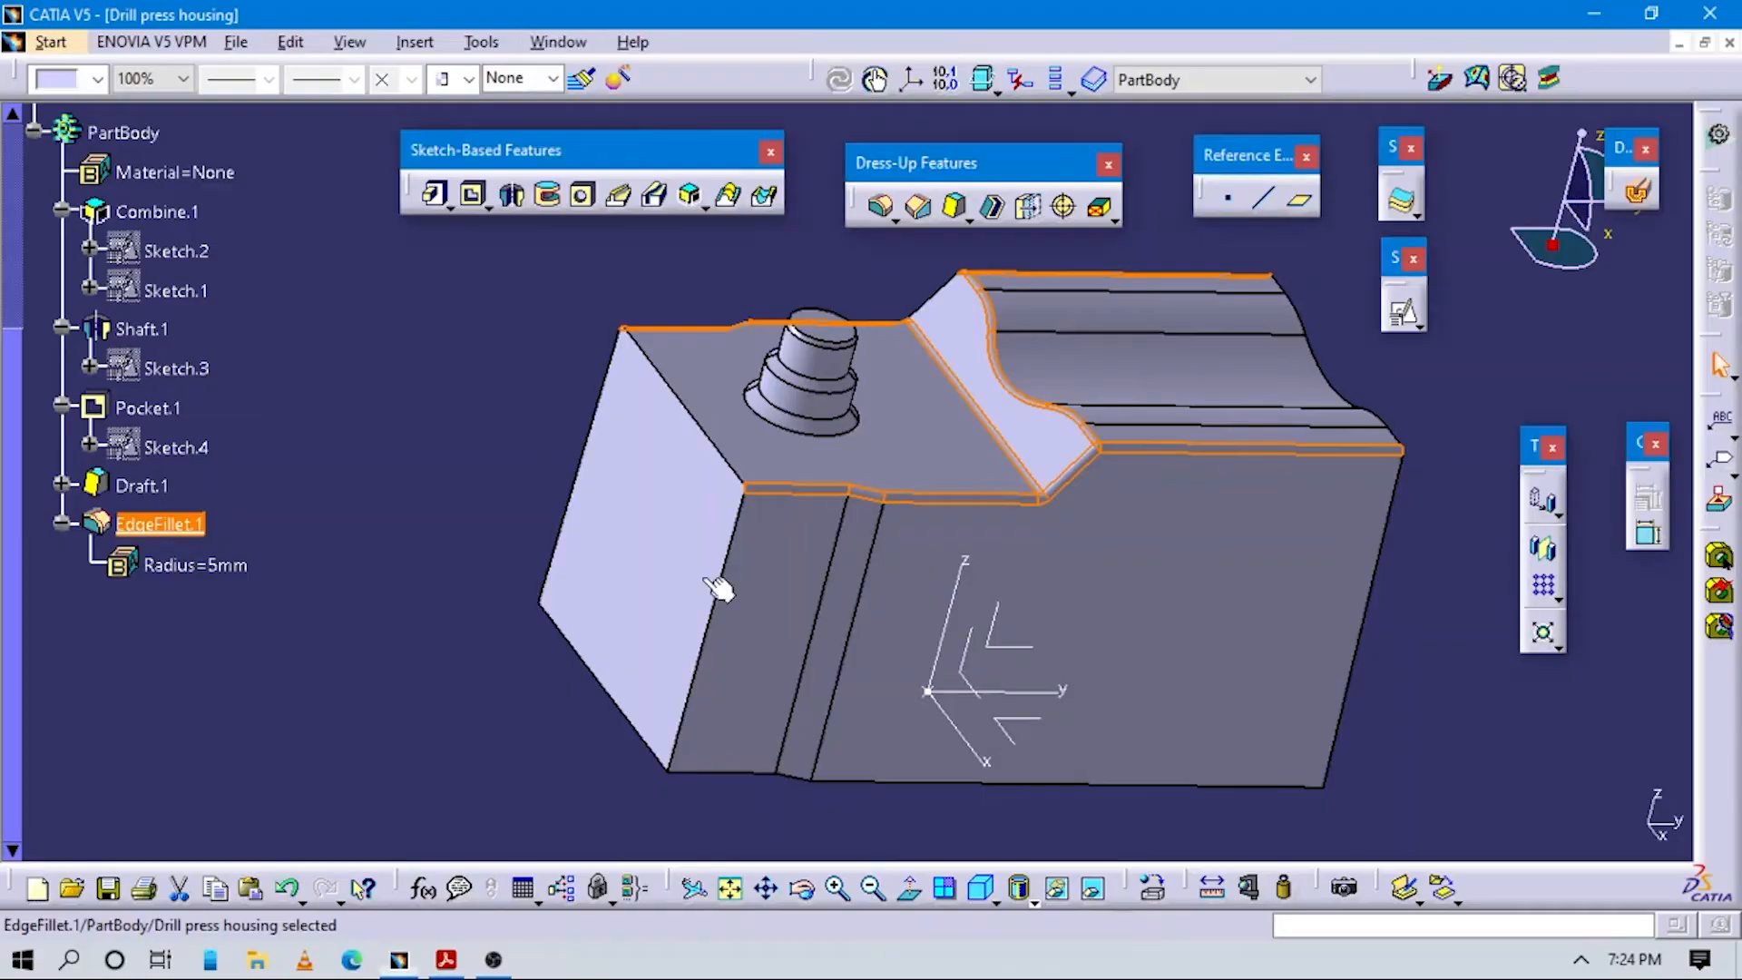
double_click(164, 529)
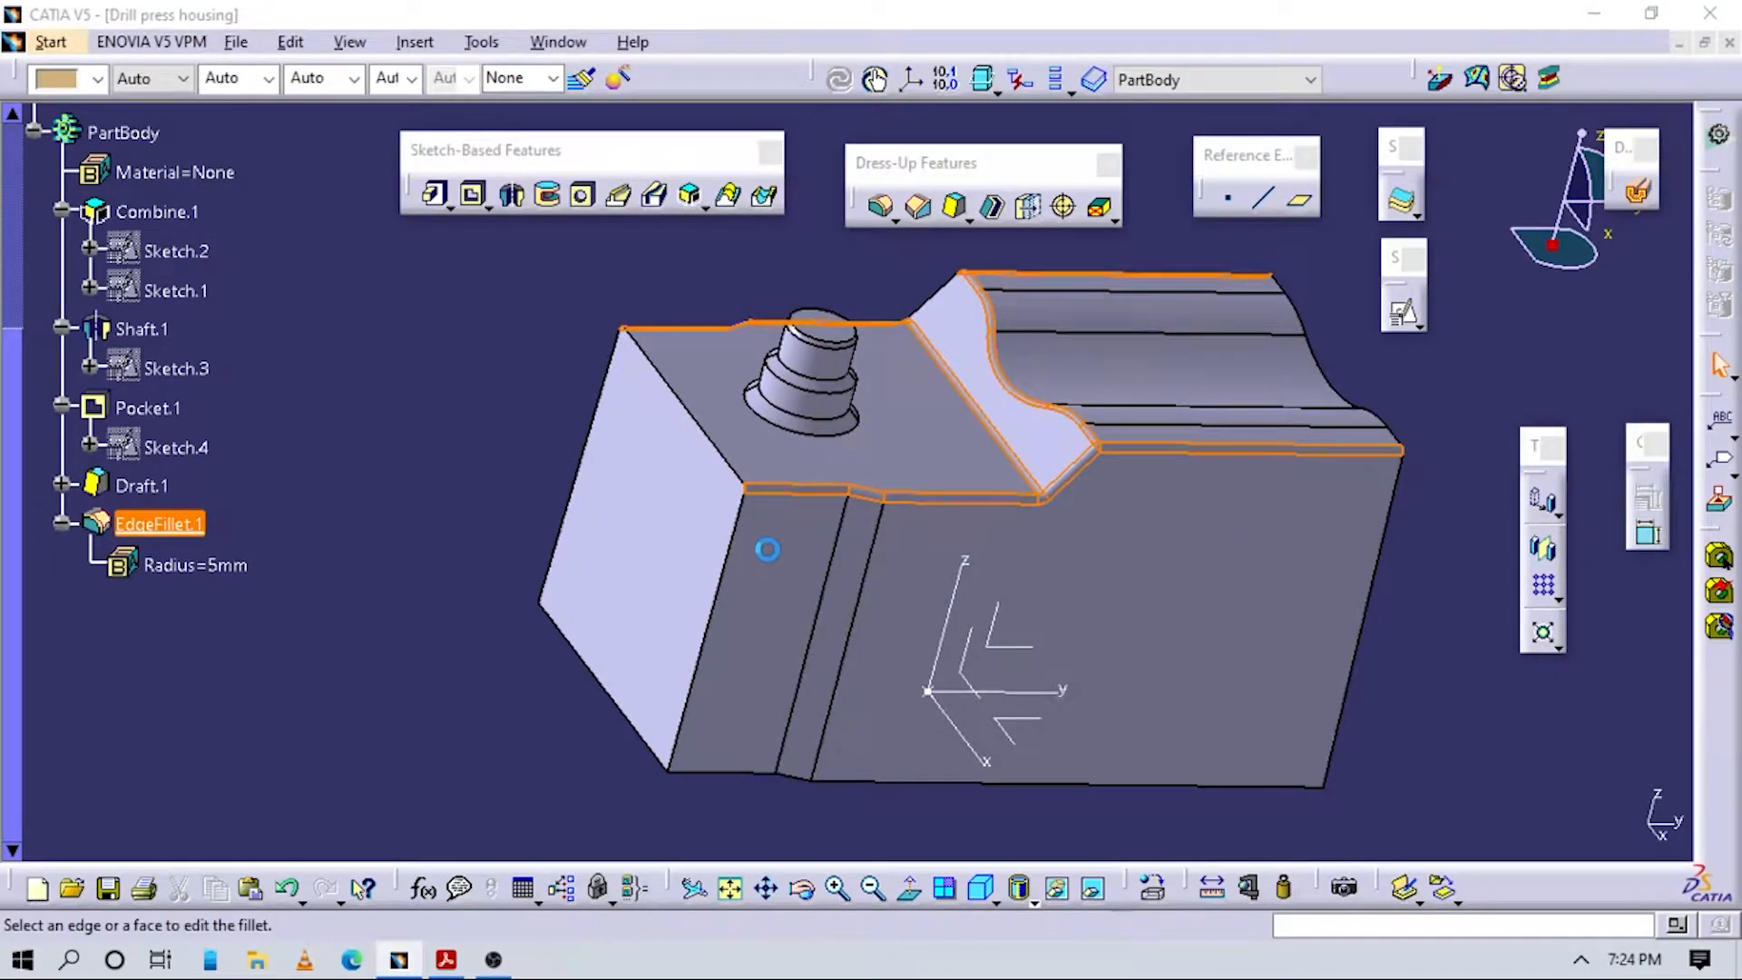
middle_click_drag(766, 569, 624, 568, "ctrl")
left_click(668, 442)
left_click(703, 524)
left_click(539, 493)
middle_click_drag(660, 455, 765, 612)
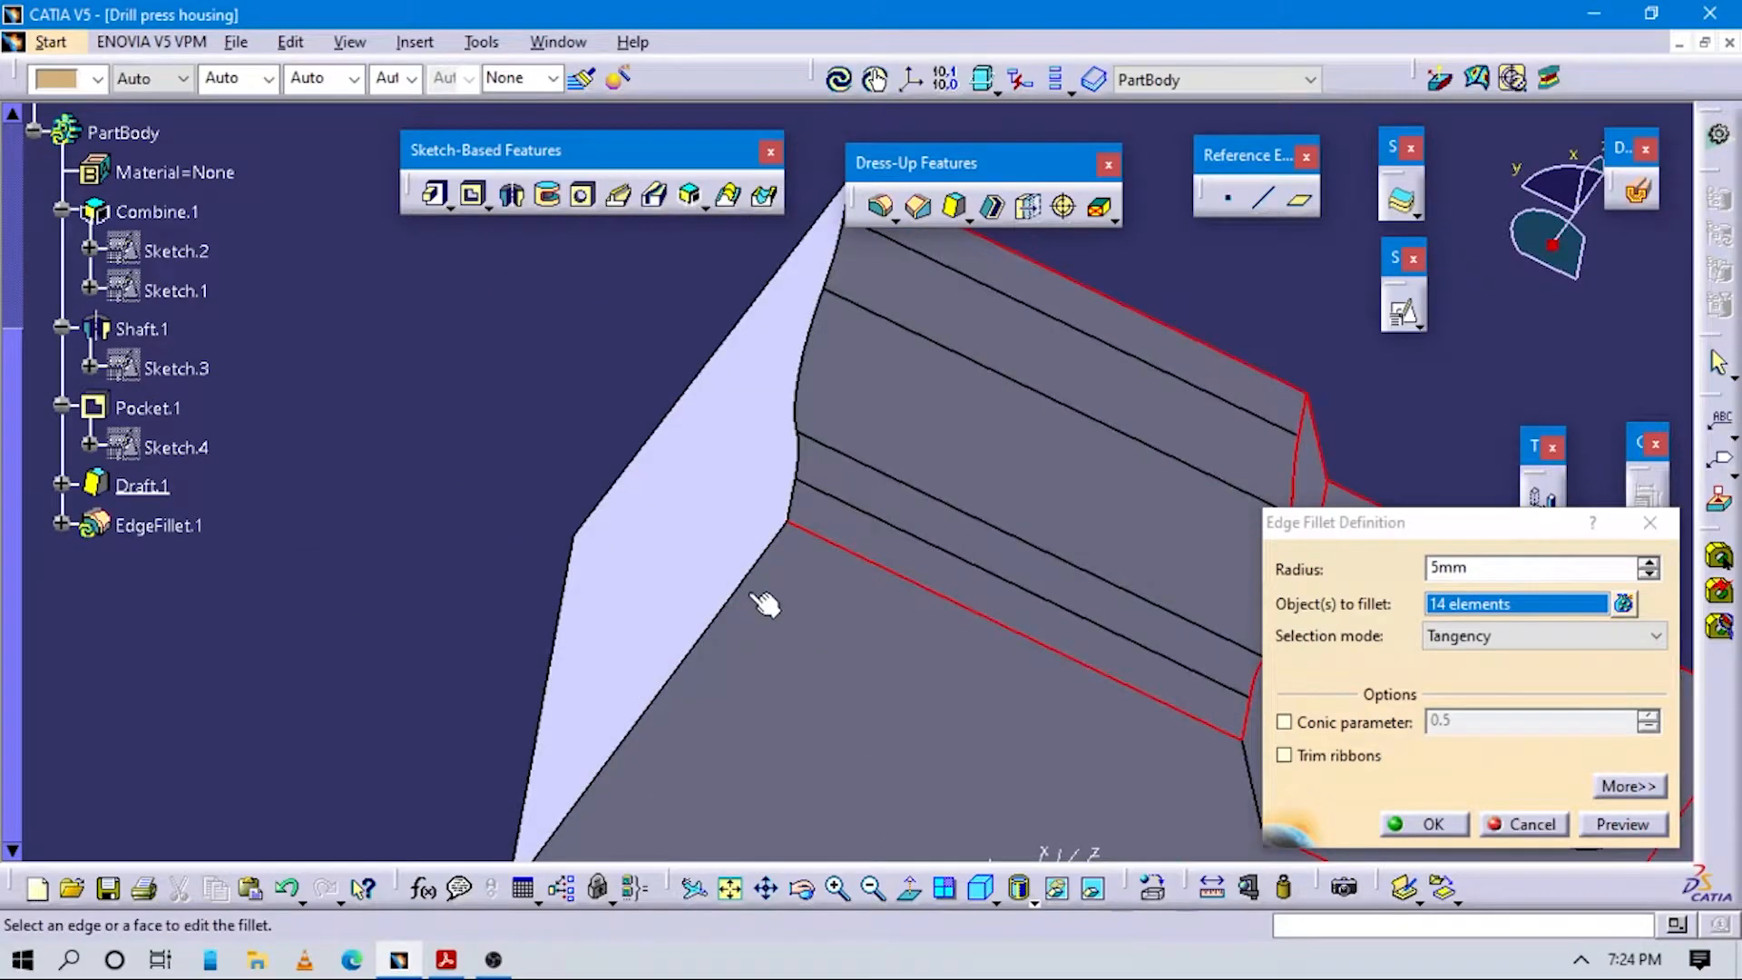
left_click(742, 576)
middle_click_drag(762, 405, 813, 427)
left_click(813, 425)
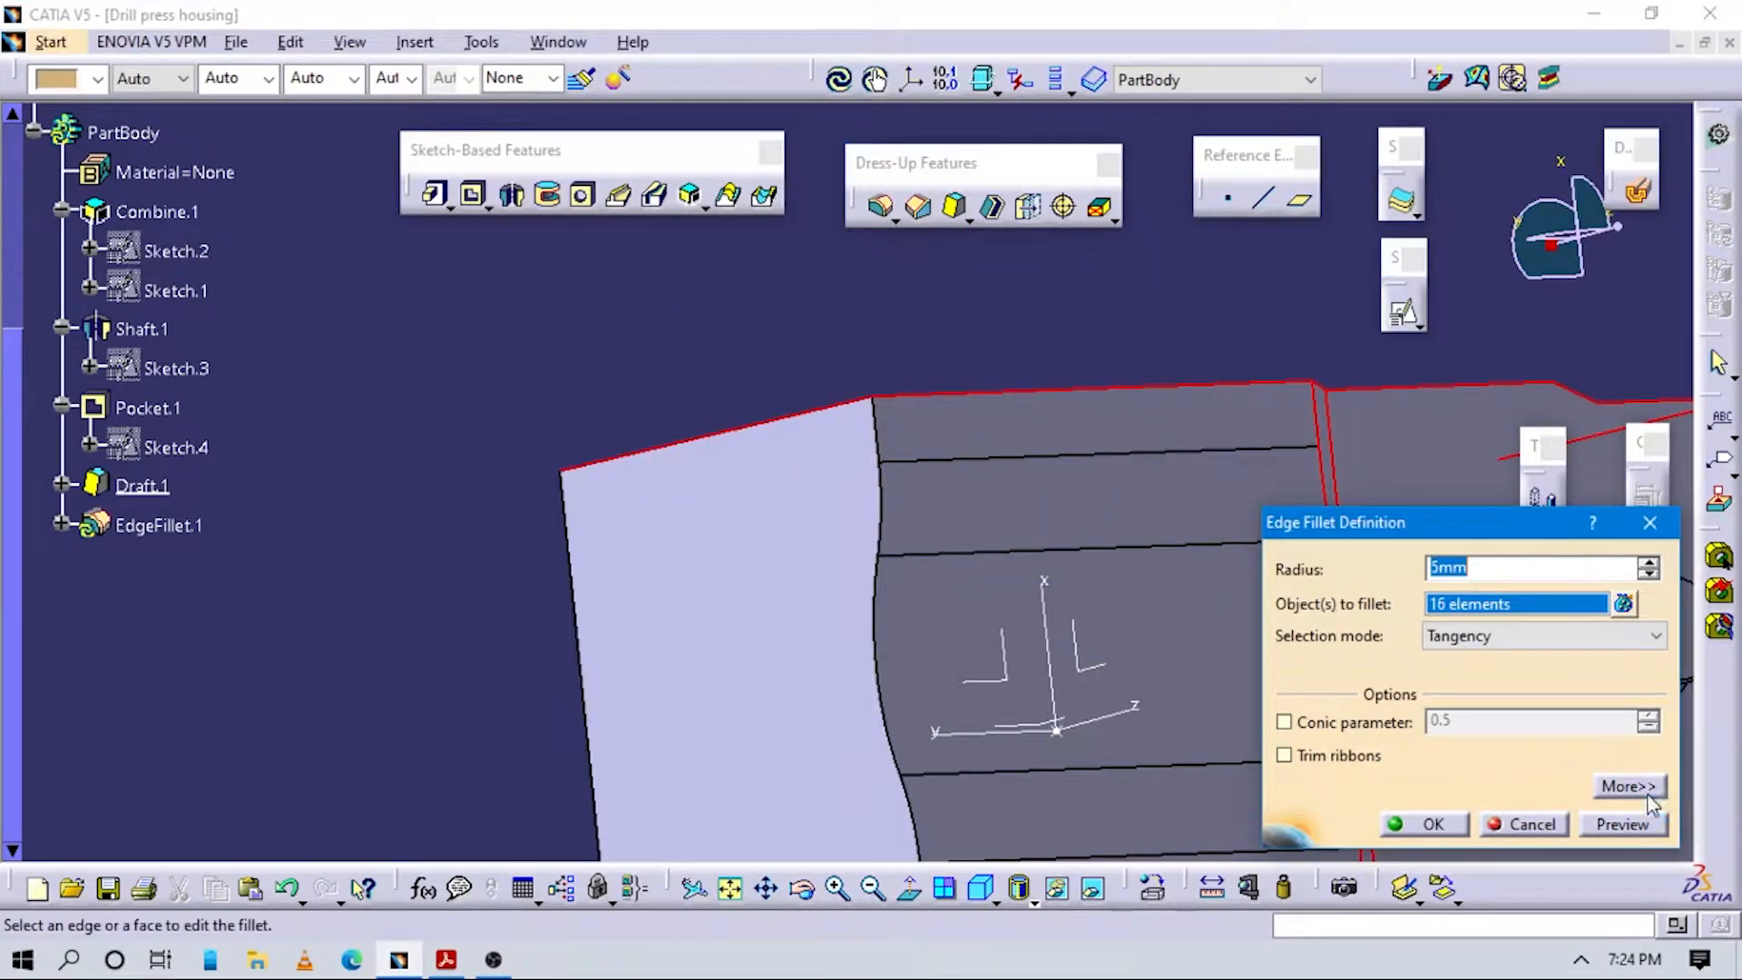
left_click(1419, 824)
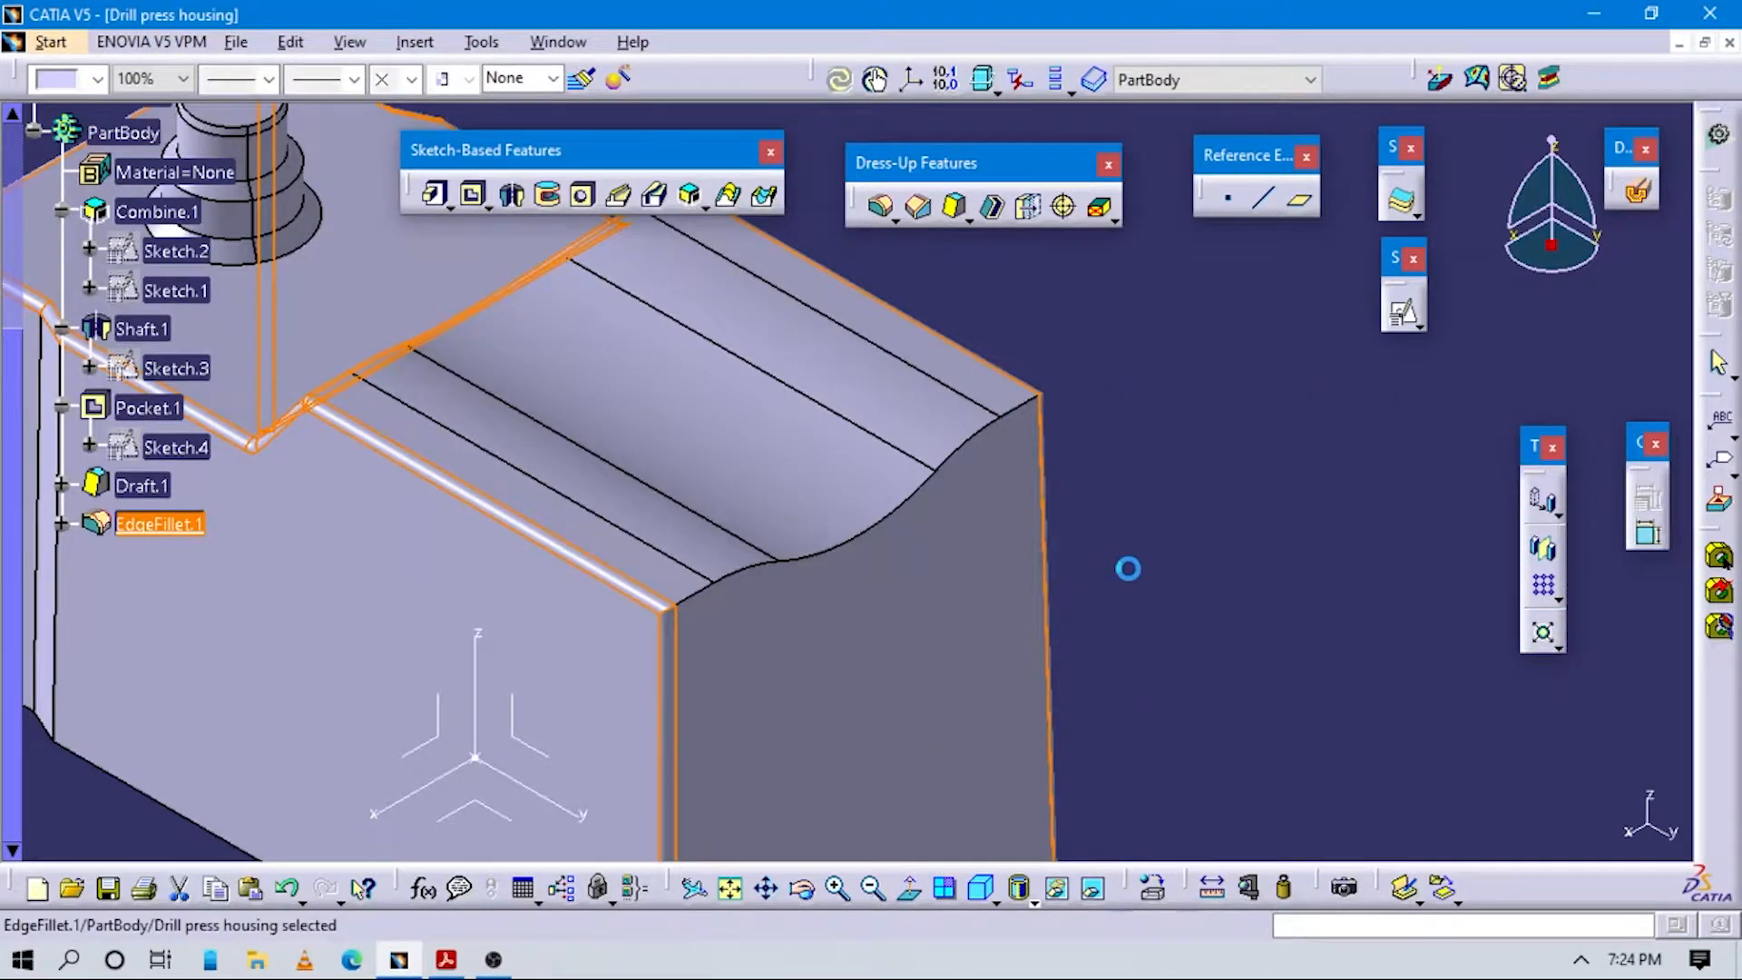
Add the curved top edge of the saddle-side end face to the 5 mm edge fillet.
middle_click_drag(821, 570, 632, 565)
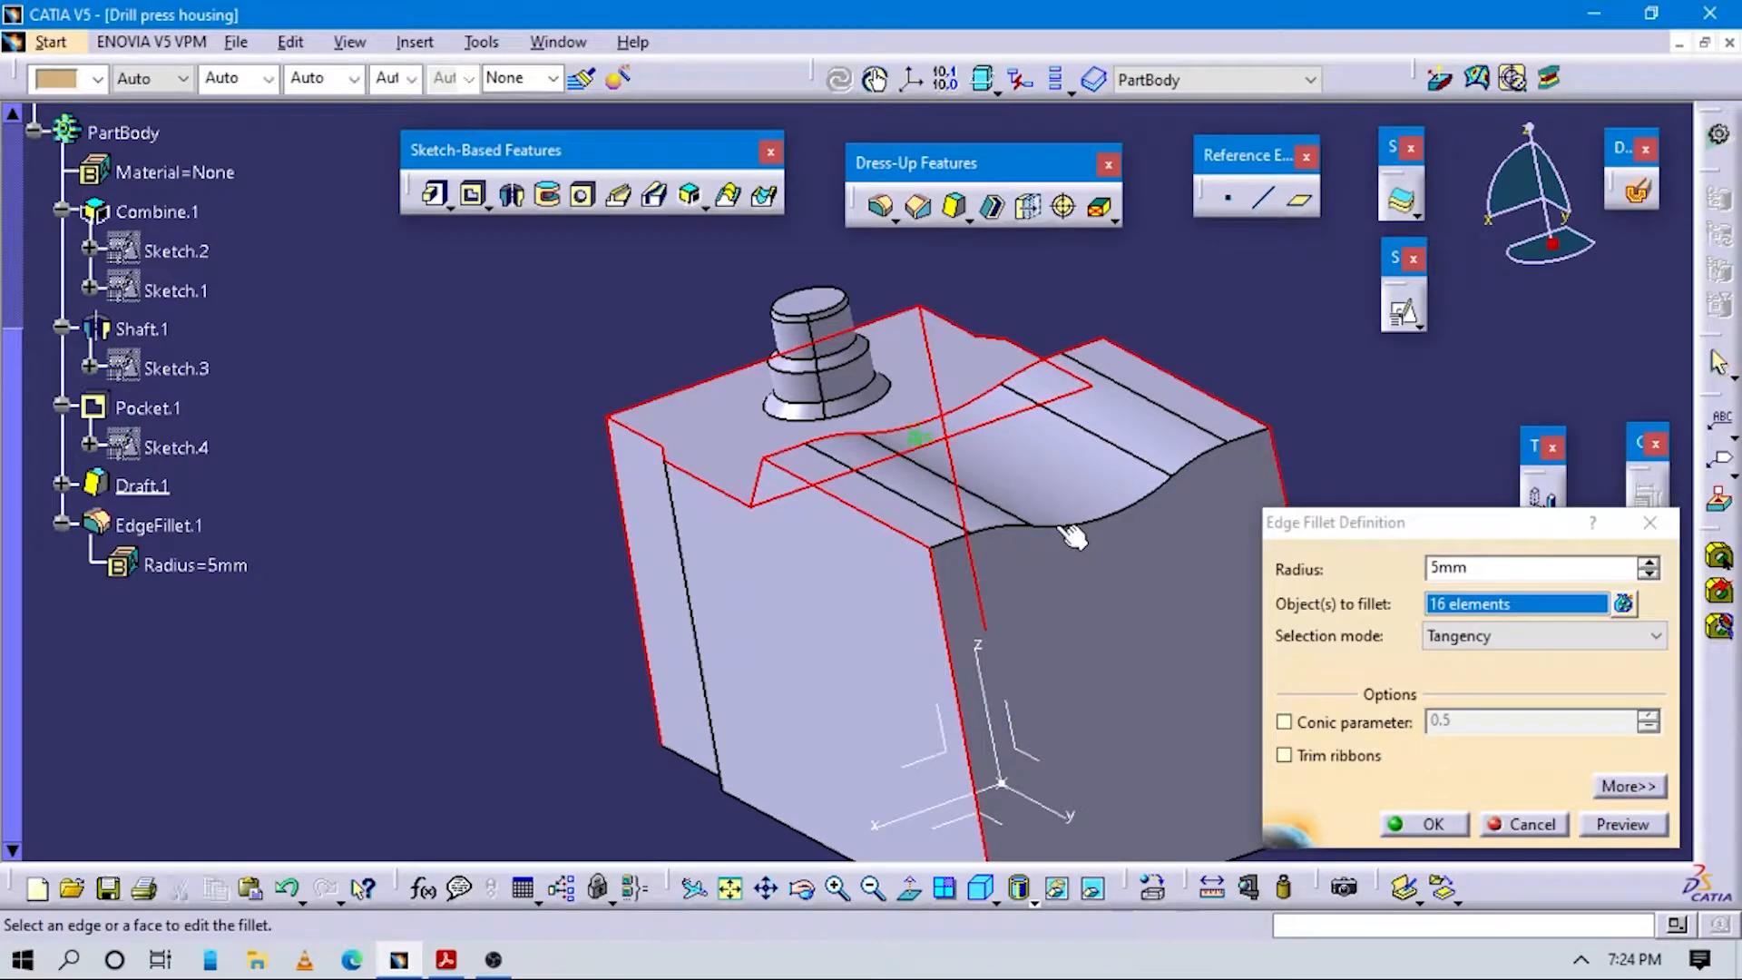
left_click(1063, 524)
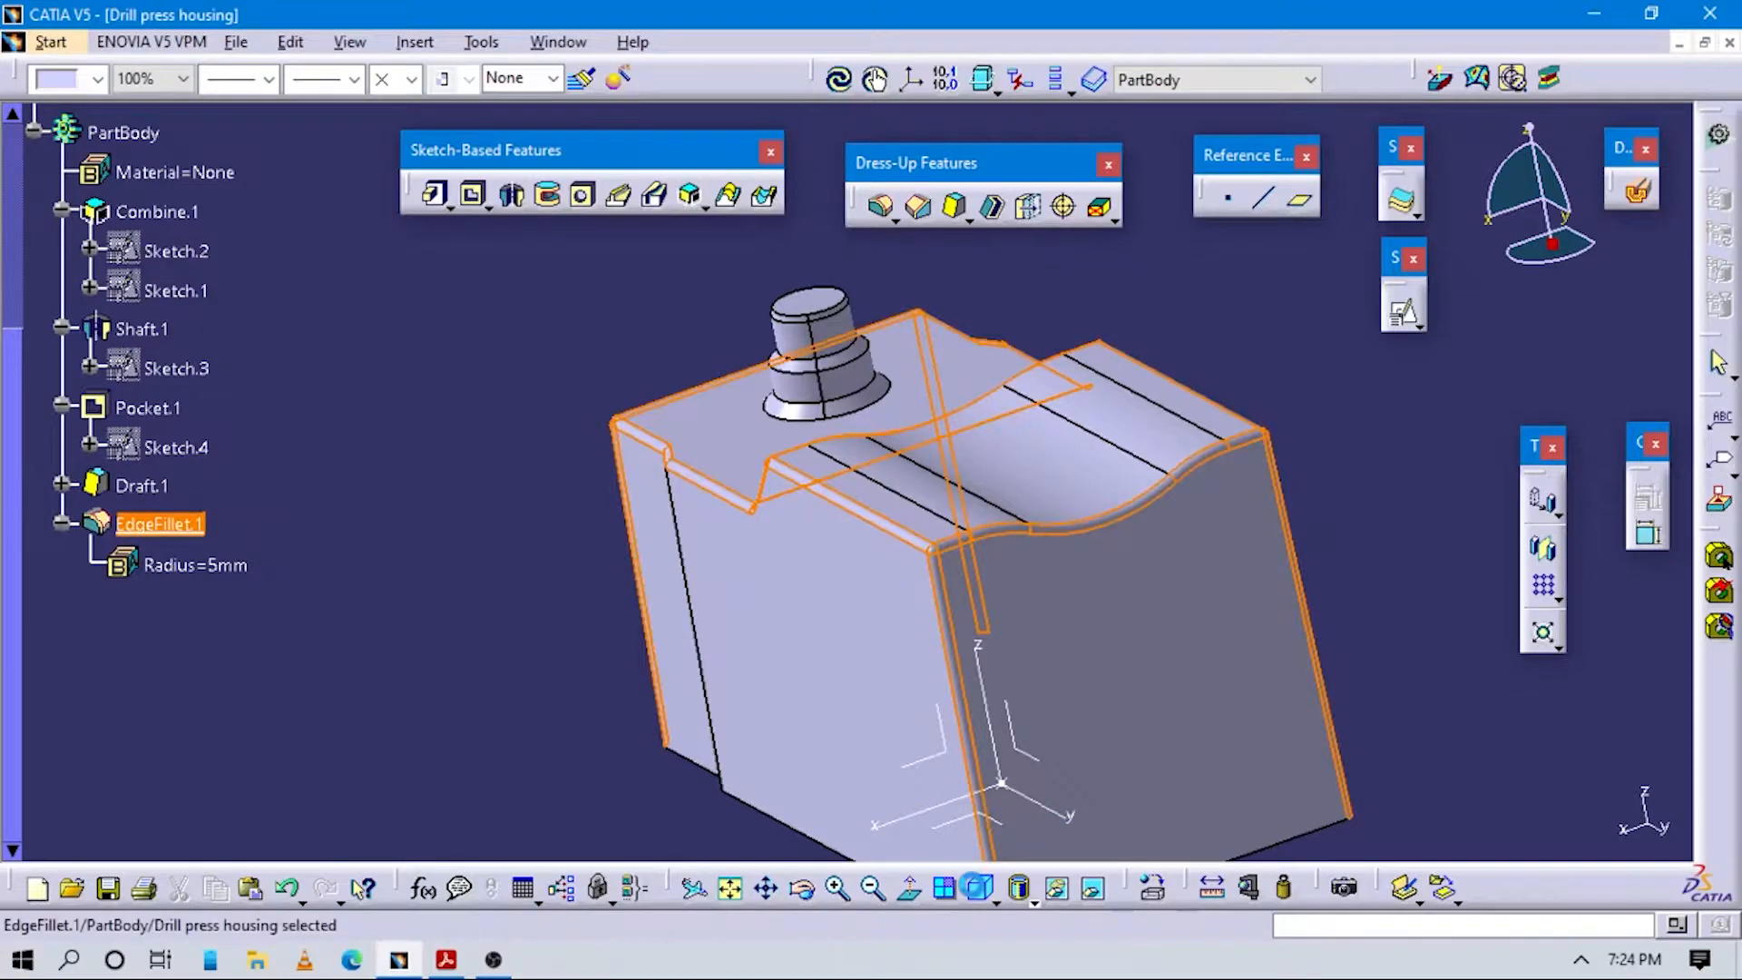
left_click(979, 887)
middle_click_drag(891, 689, 1141, 686)
Check the wall thickness in the PDF drawing, and shell the housing 5 mm inward, removing the bottom face and the spout's top face.
key("alt+Tab")
scroll(980, 635, "down", 5)
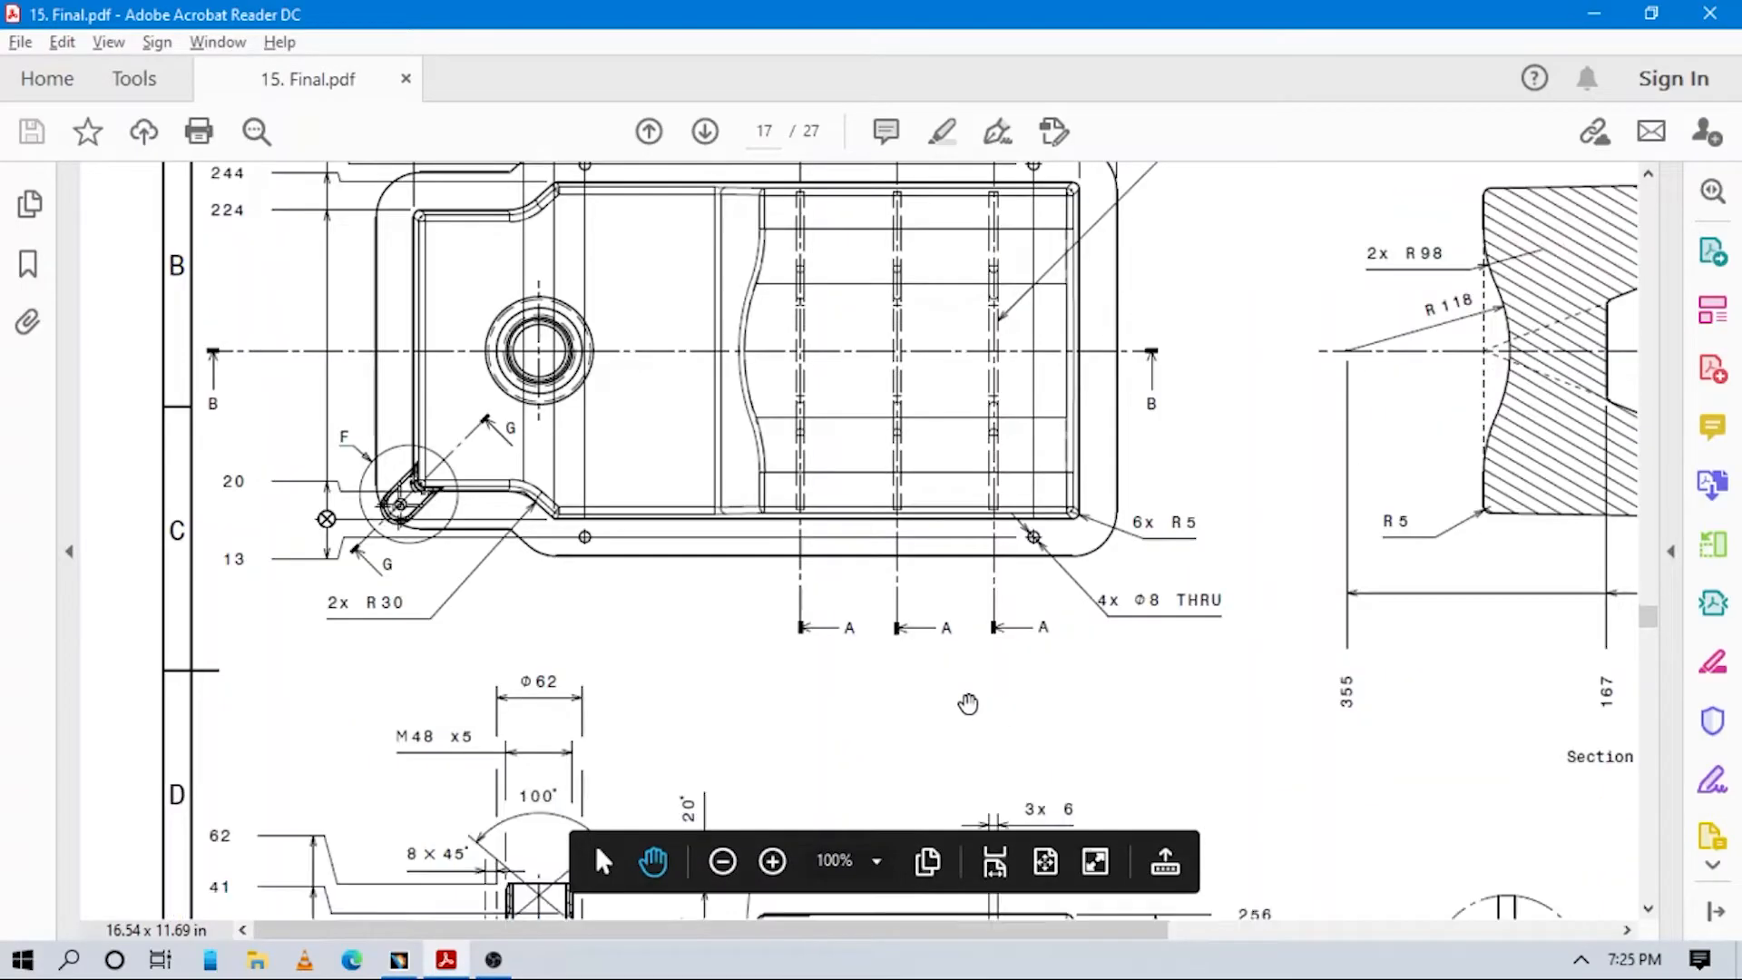
scroll(975, 489, "down", 4)
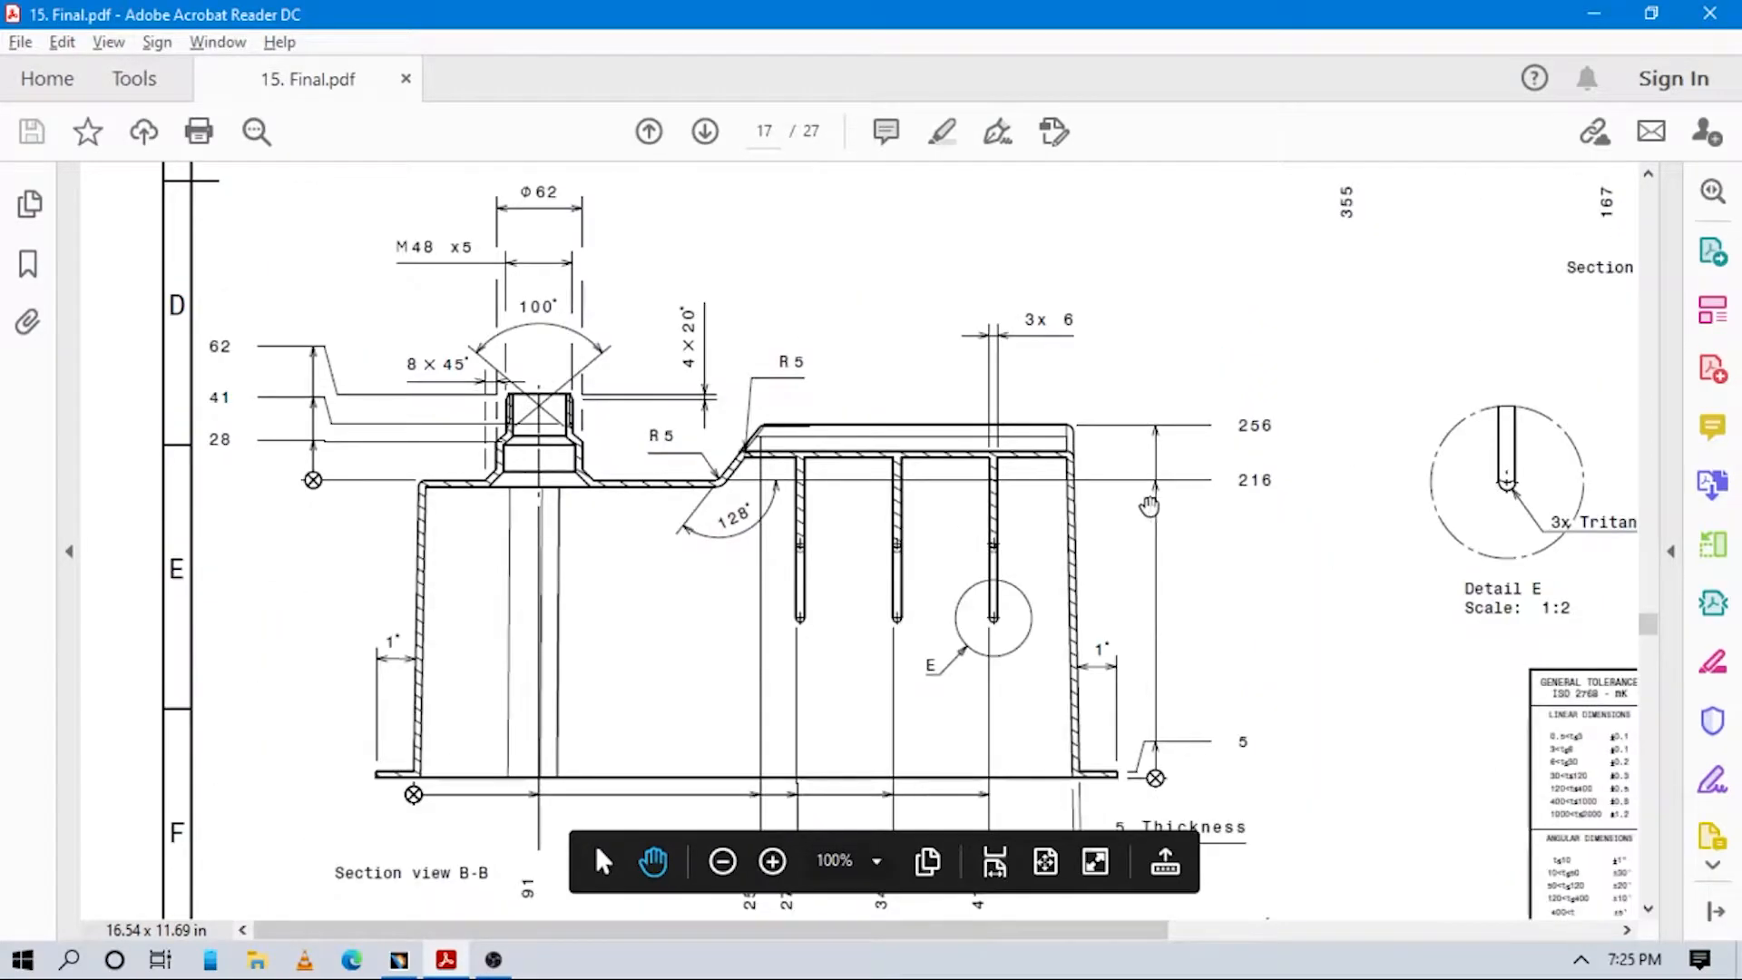
scroll(1081, 502, "down", 3)
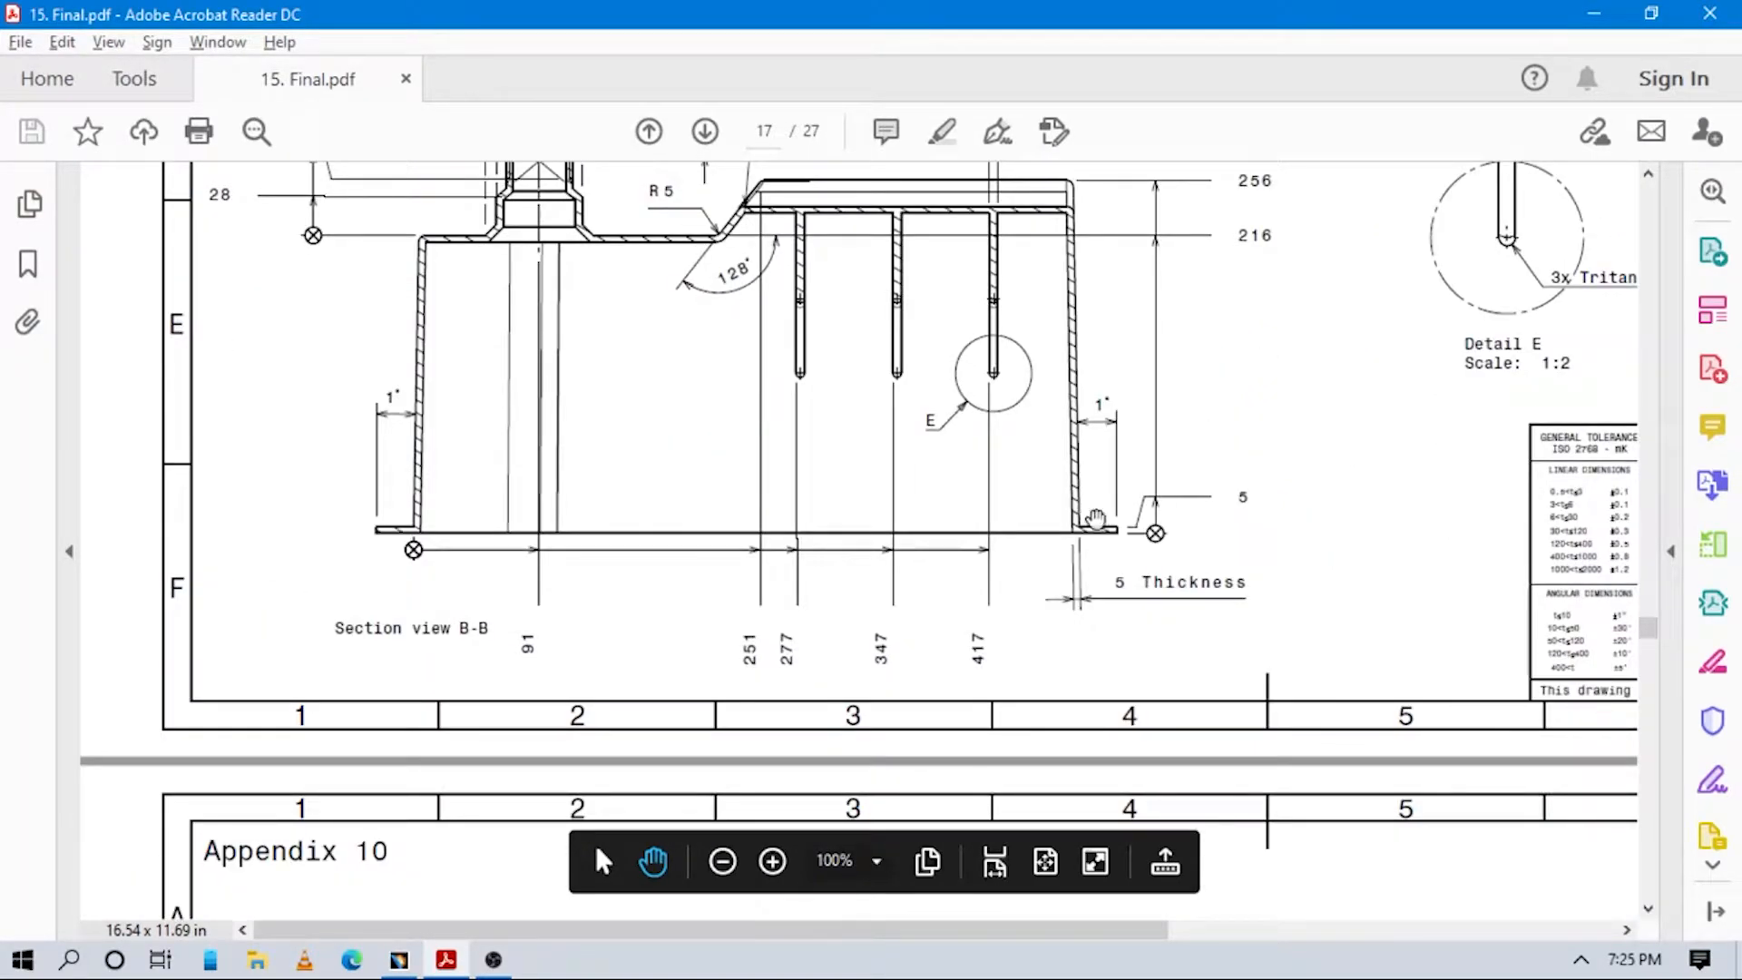
key("alt+Tab")
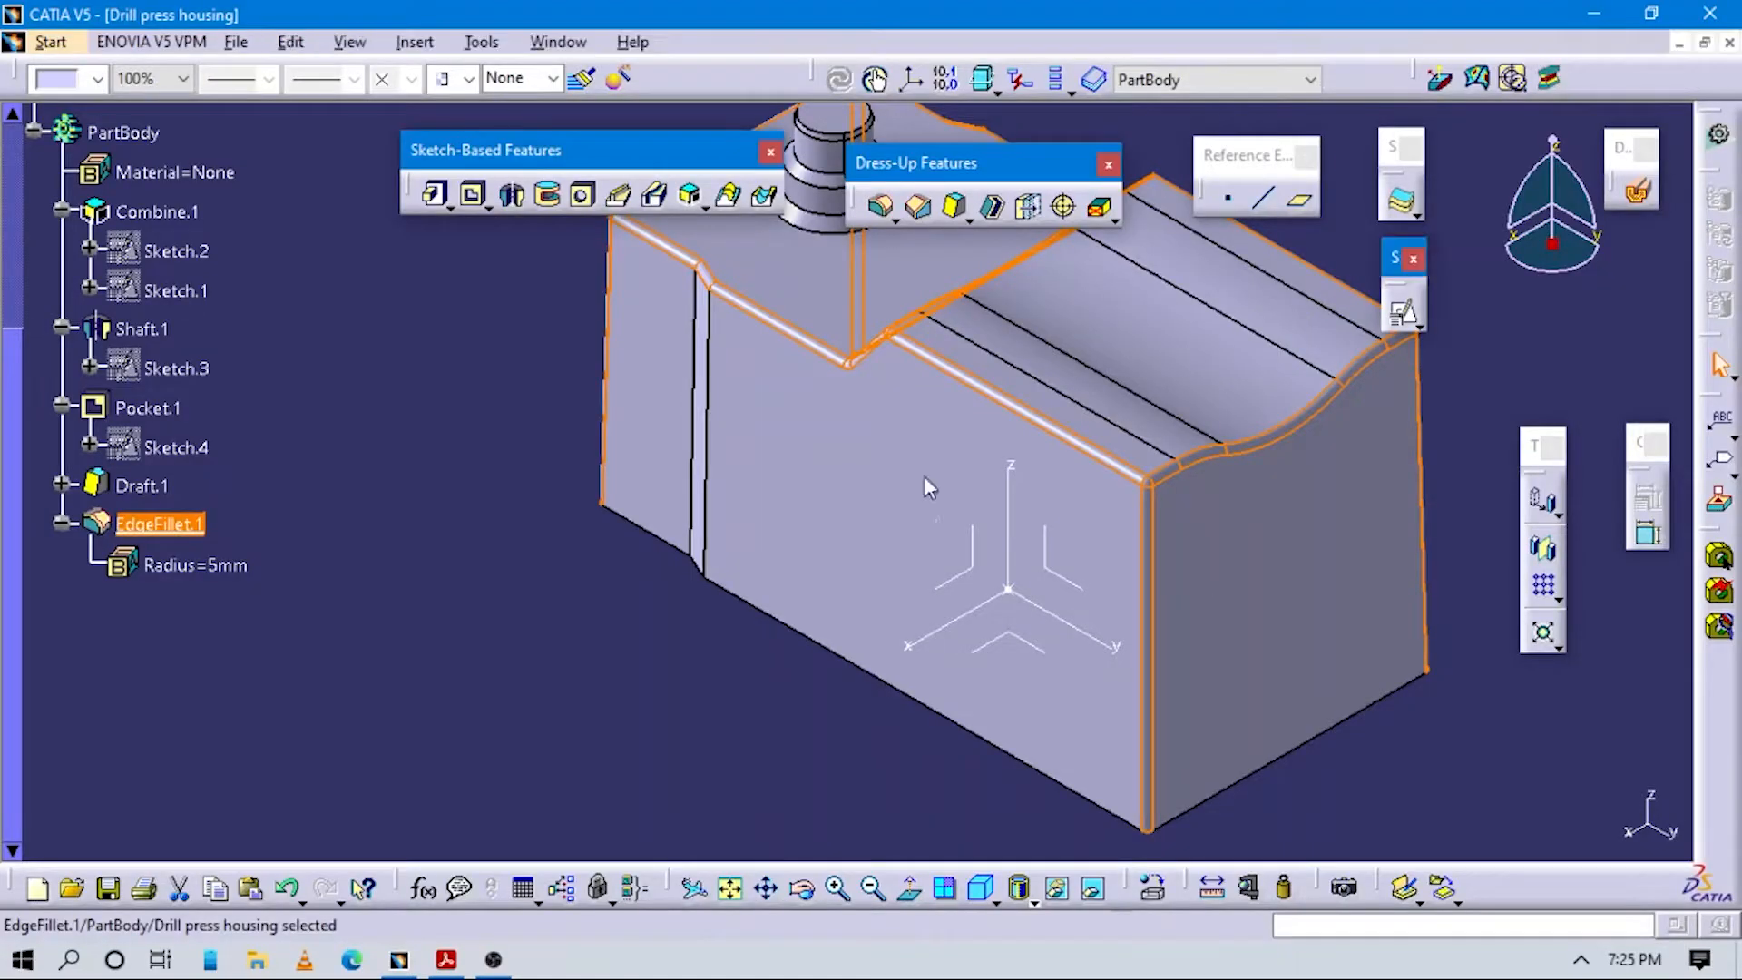
middle_click_drag(848, 471, 1298, 694)
left_click(1385, 669)
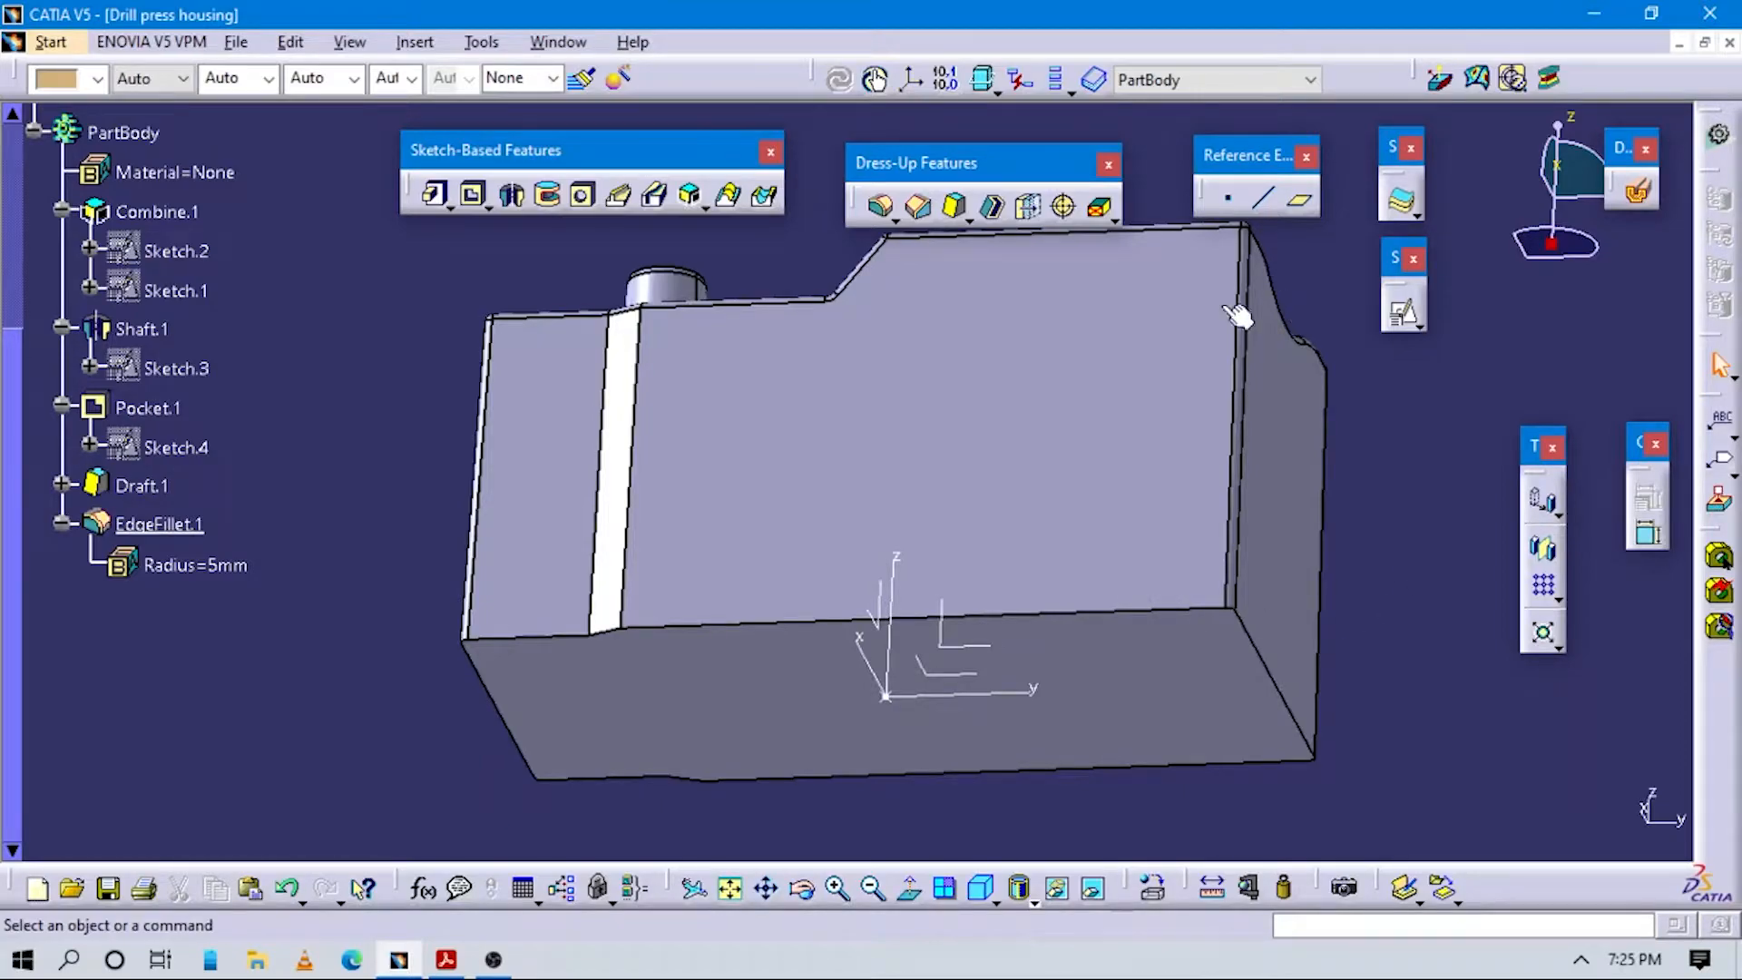
left_click(992, 207)
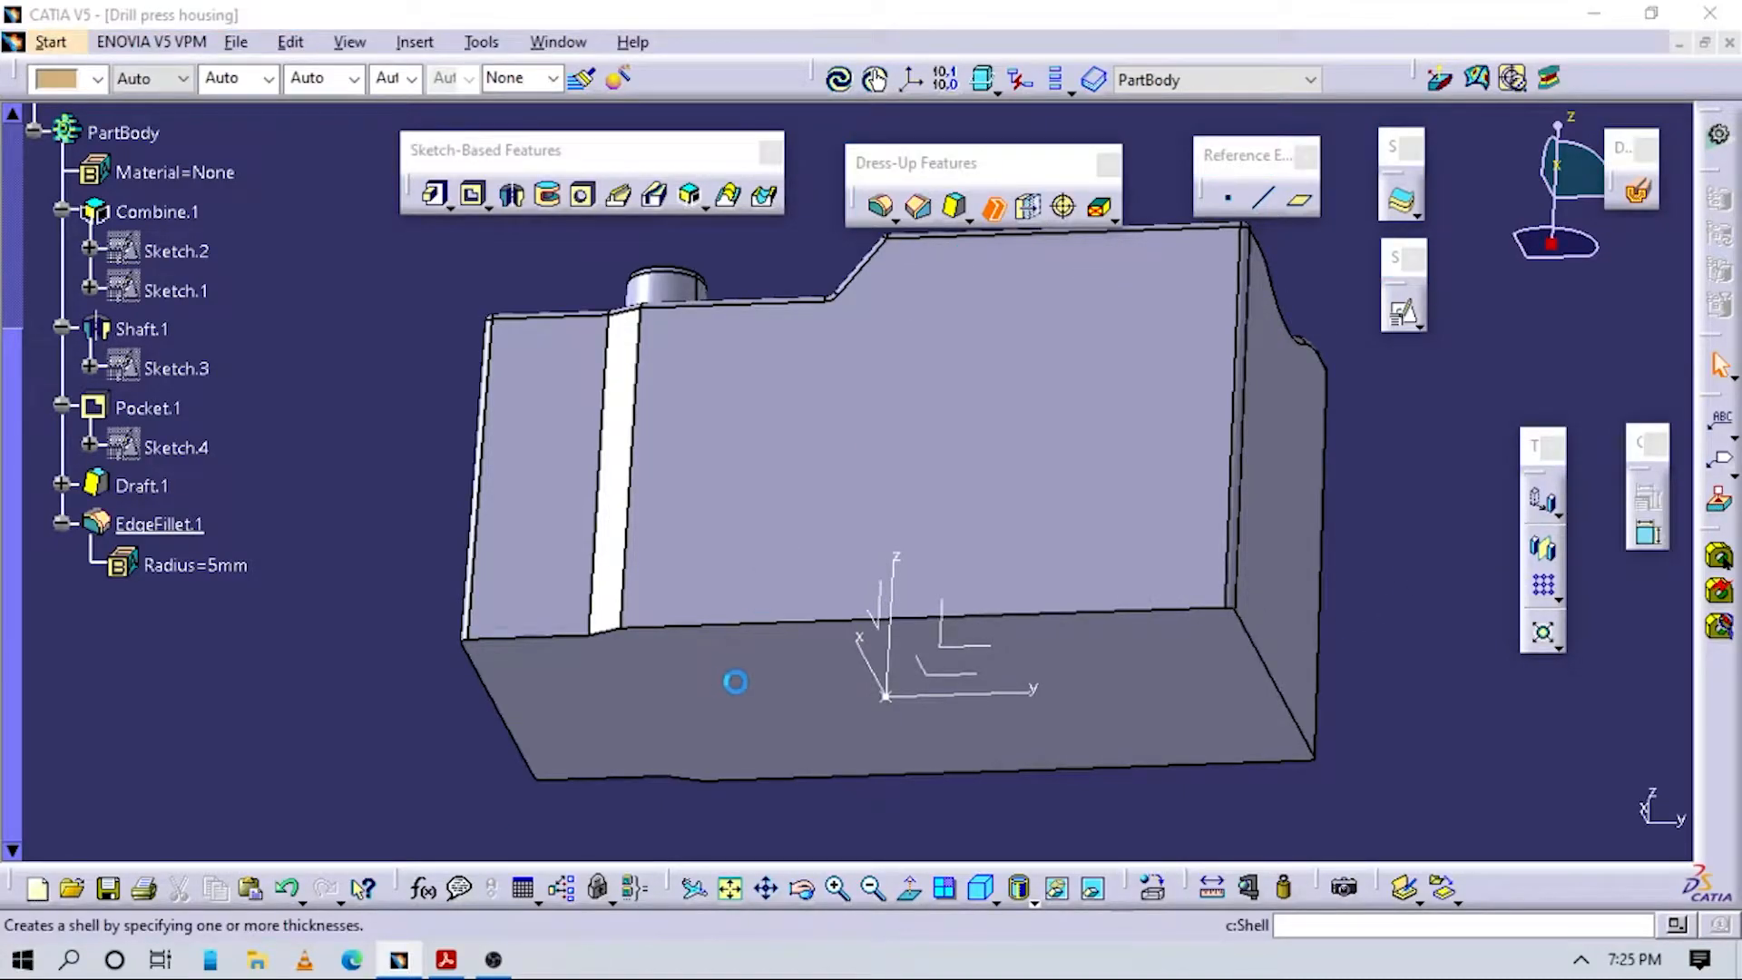
left_click(738, 676)
middle_click_drag(878, 577, 744, 327)
left_click(745, 323)
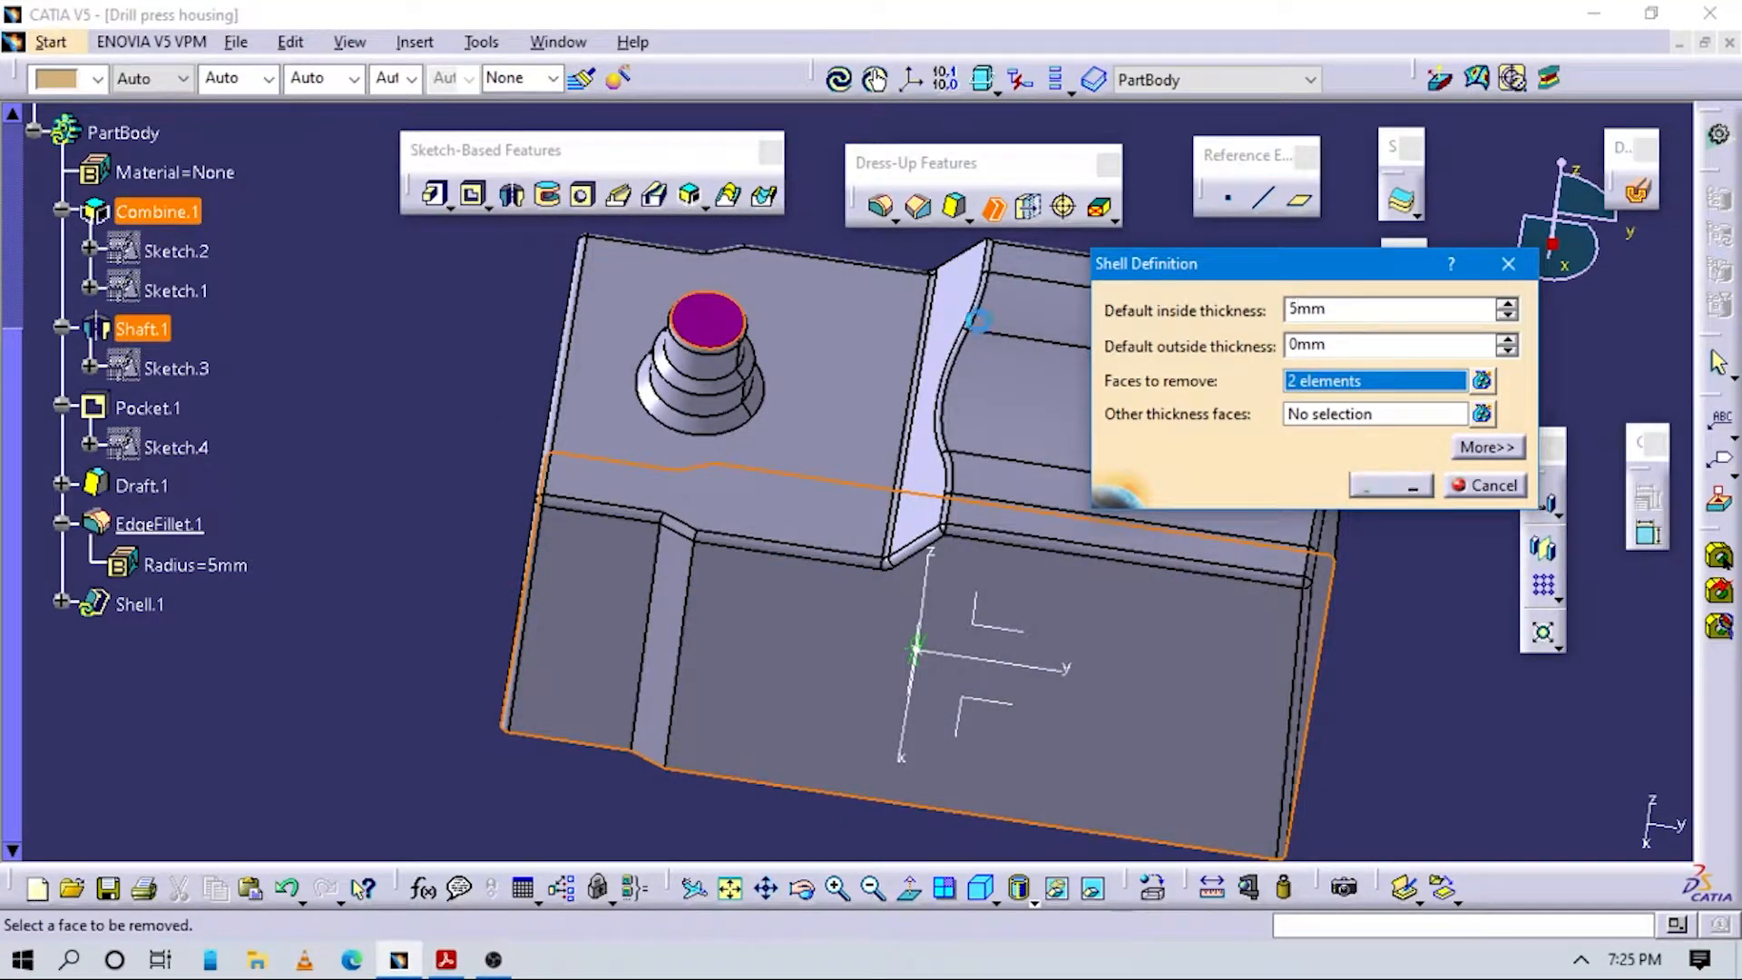
left_click(830, 499)
left_click(1388, 502)
Examine the wall and spout interior of the shelled housing with a temporary section cut.
middle_click_drag(932, 585, 1002, 867)
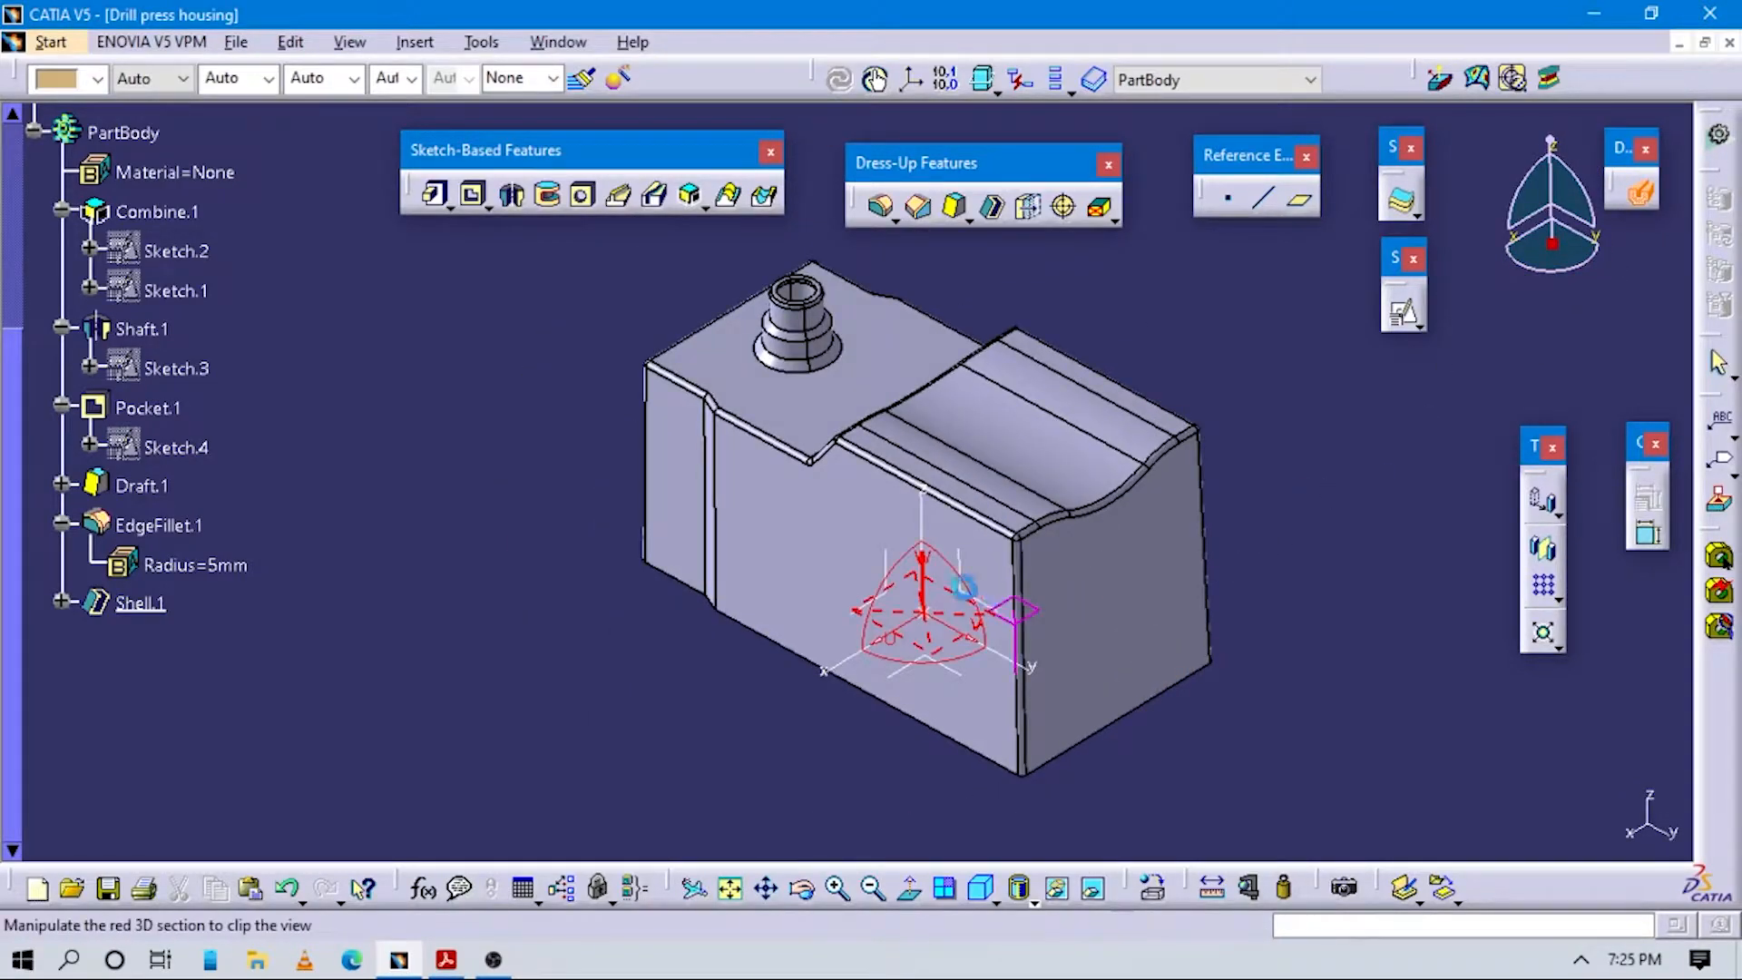
middle_click_drag(898, 567, 1043, 374)
middle_click_drag(966, 671, 895, 495)
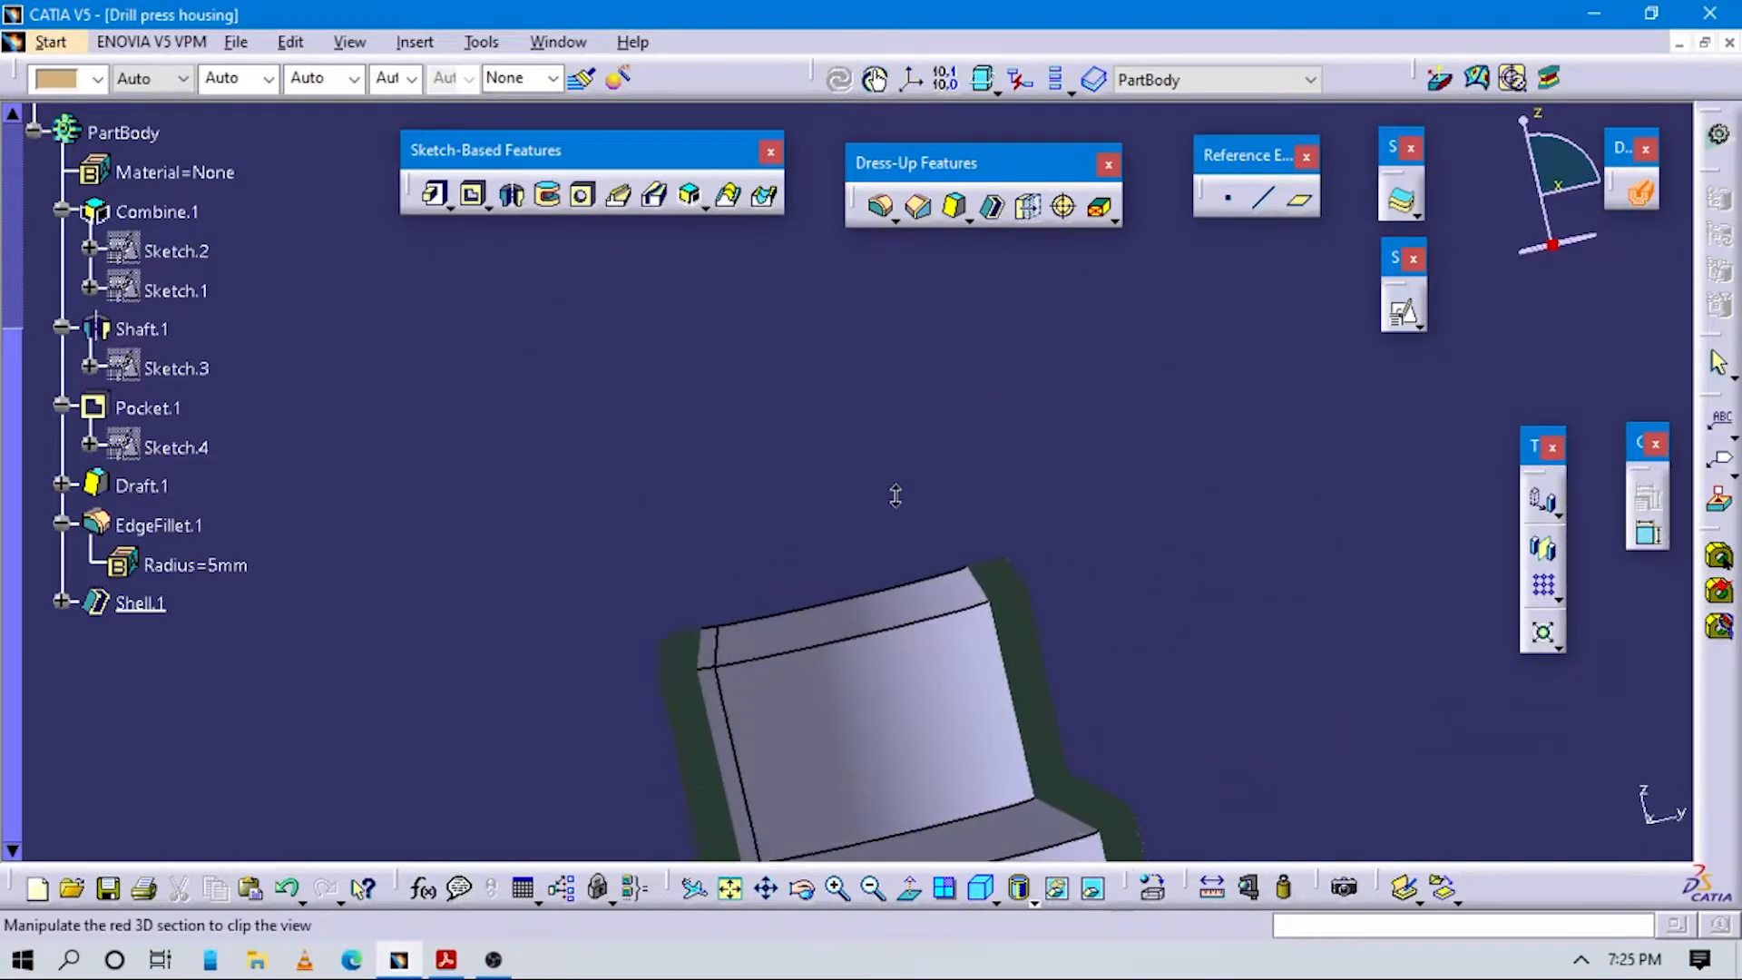
middle_click_drag(1012, 630, 1053, 656)
key("Escape")
middle_click_drag(1155, 536, 1383, 423)
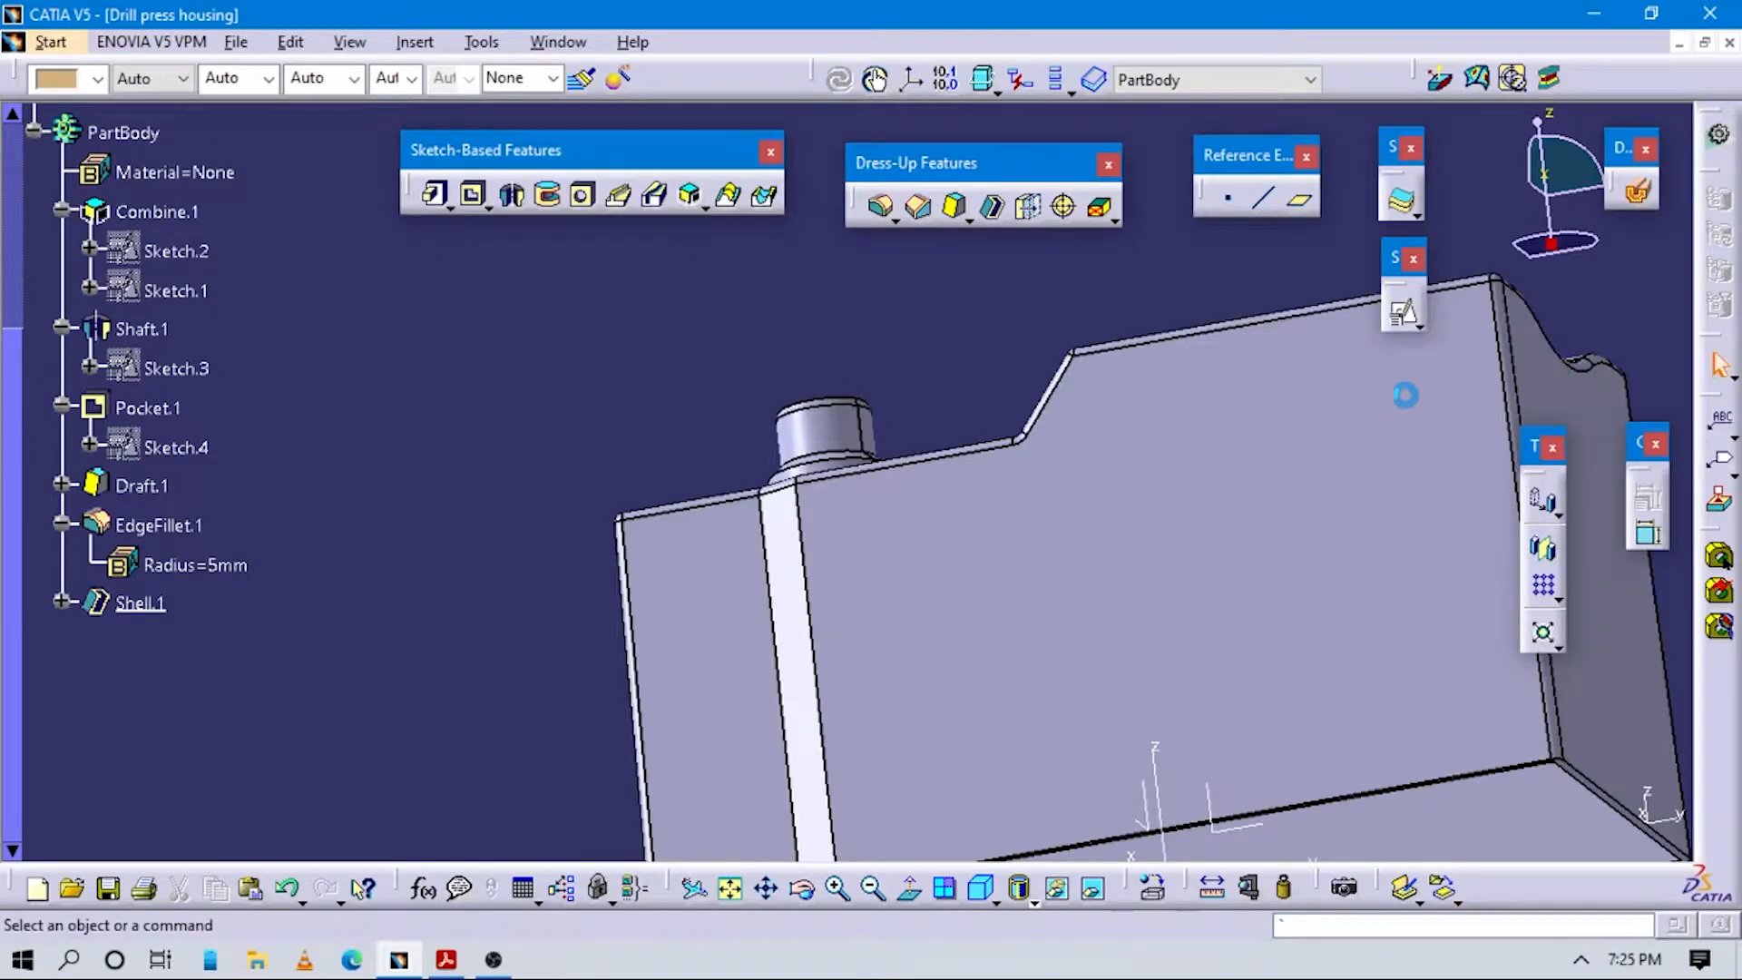
left_click(977, 882)
middle_click_drag(1021, 546, 1040, 418)
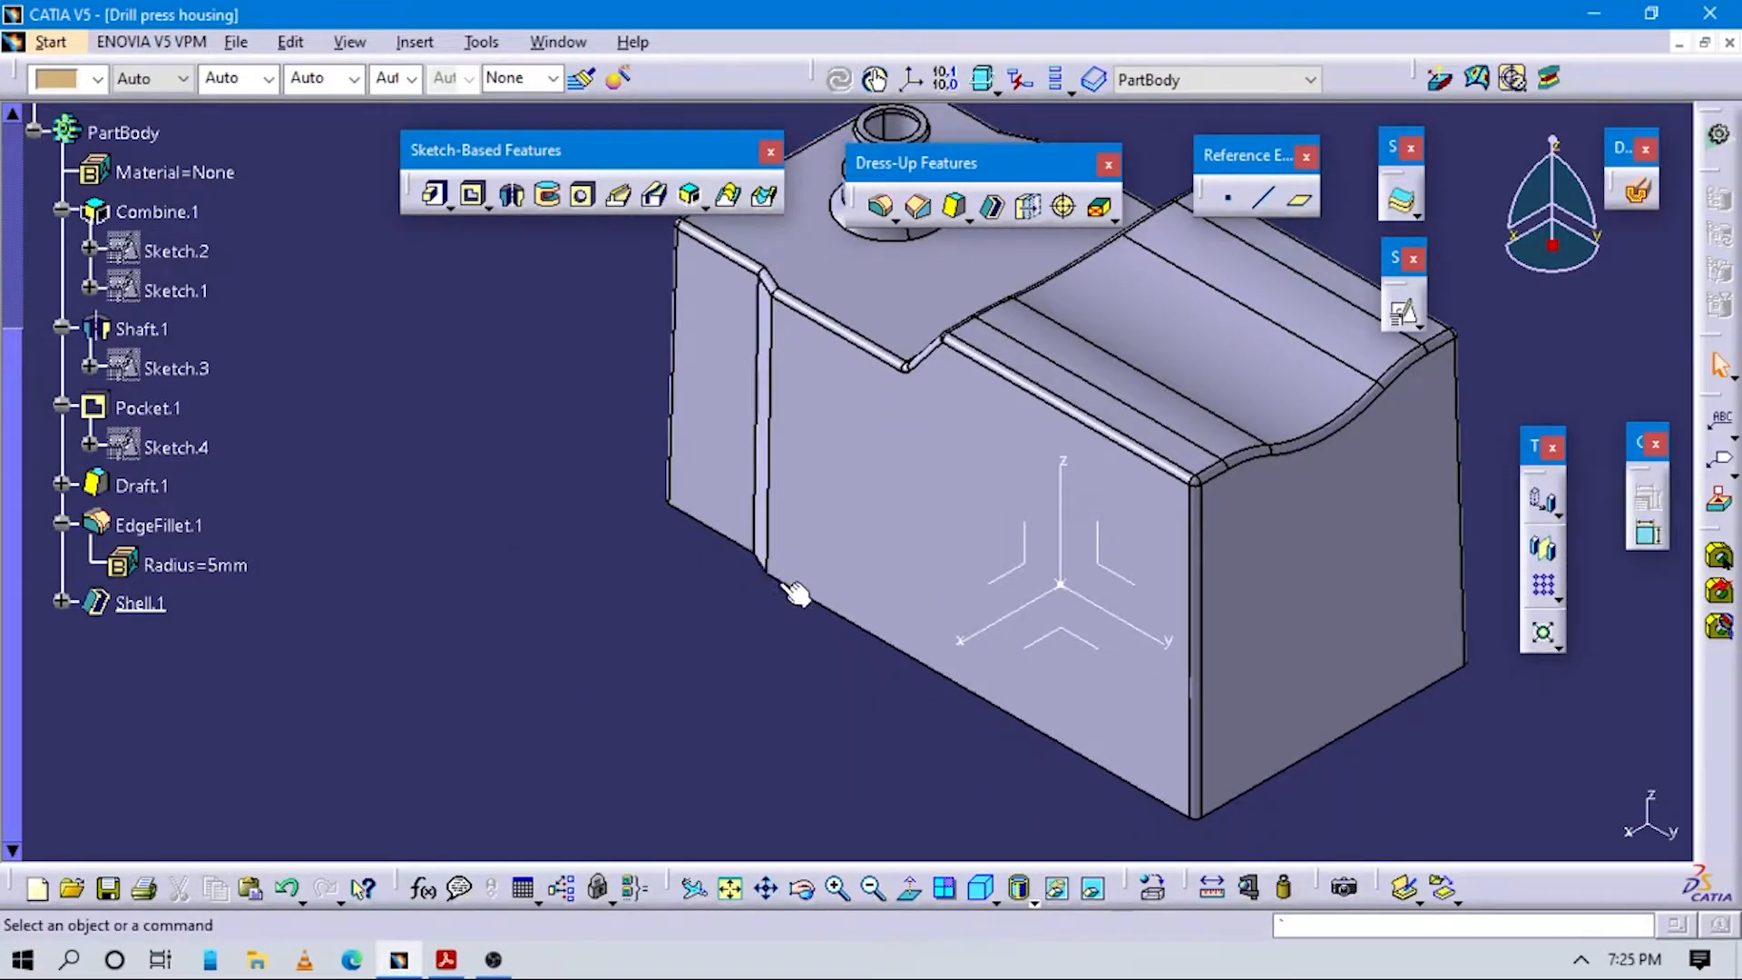
middle_click_drag(1017, 672, 841, 435)
right_click(880, 580)
key("Escape")
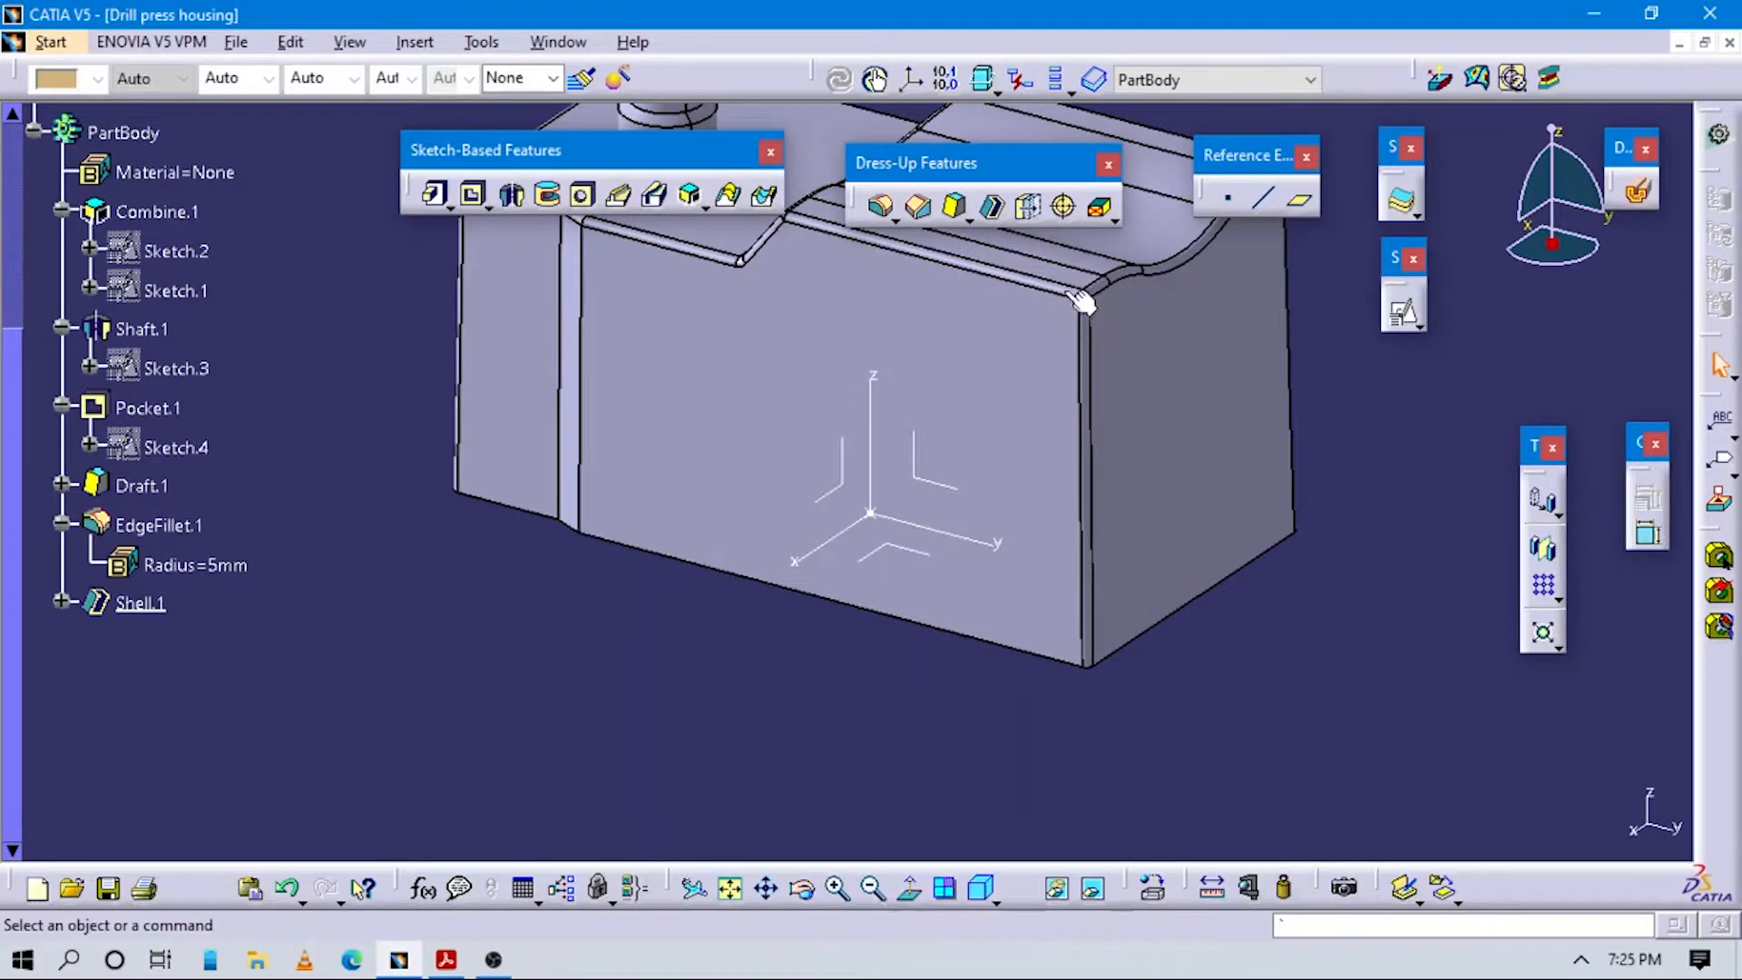
Start a positioned sketch on the axis system's XY plane with its origin set as a projection of Point.1.
left_click(1417, 324)
left_click(889, 547)
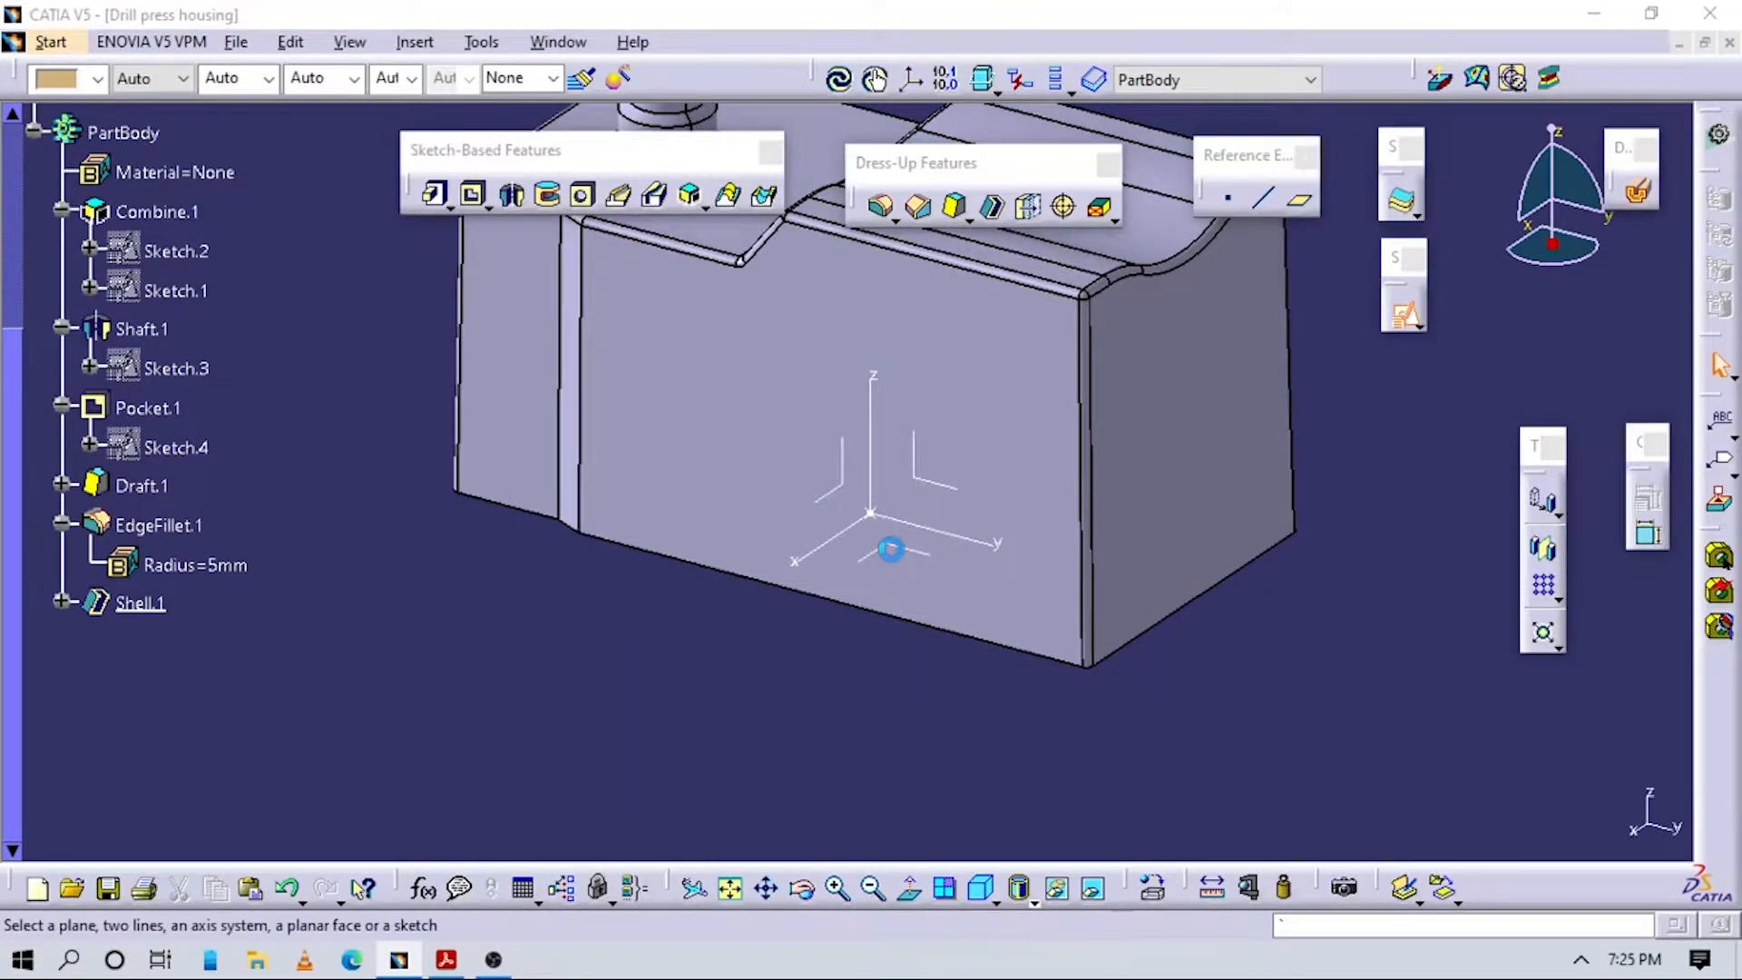
middle_click_drag(703, 628, 874, 462)
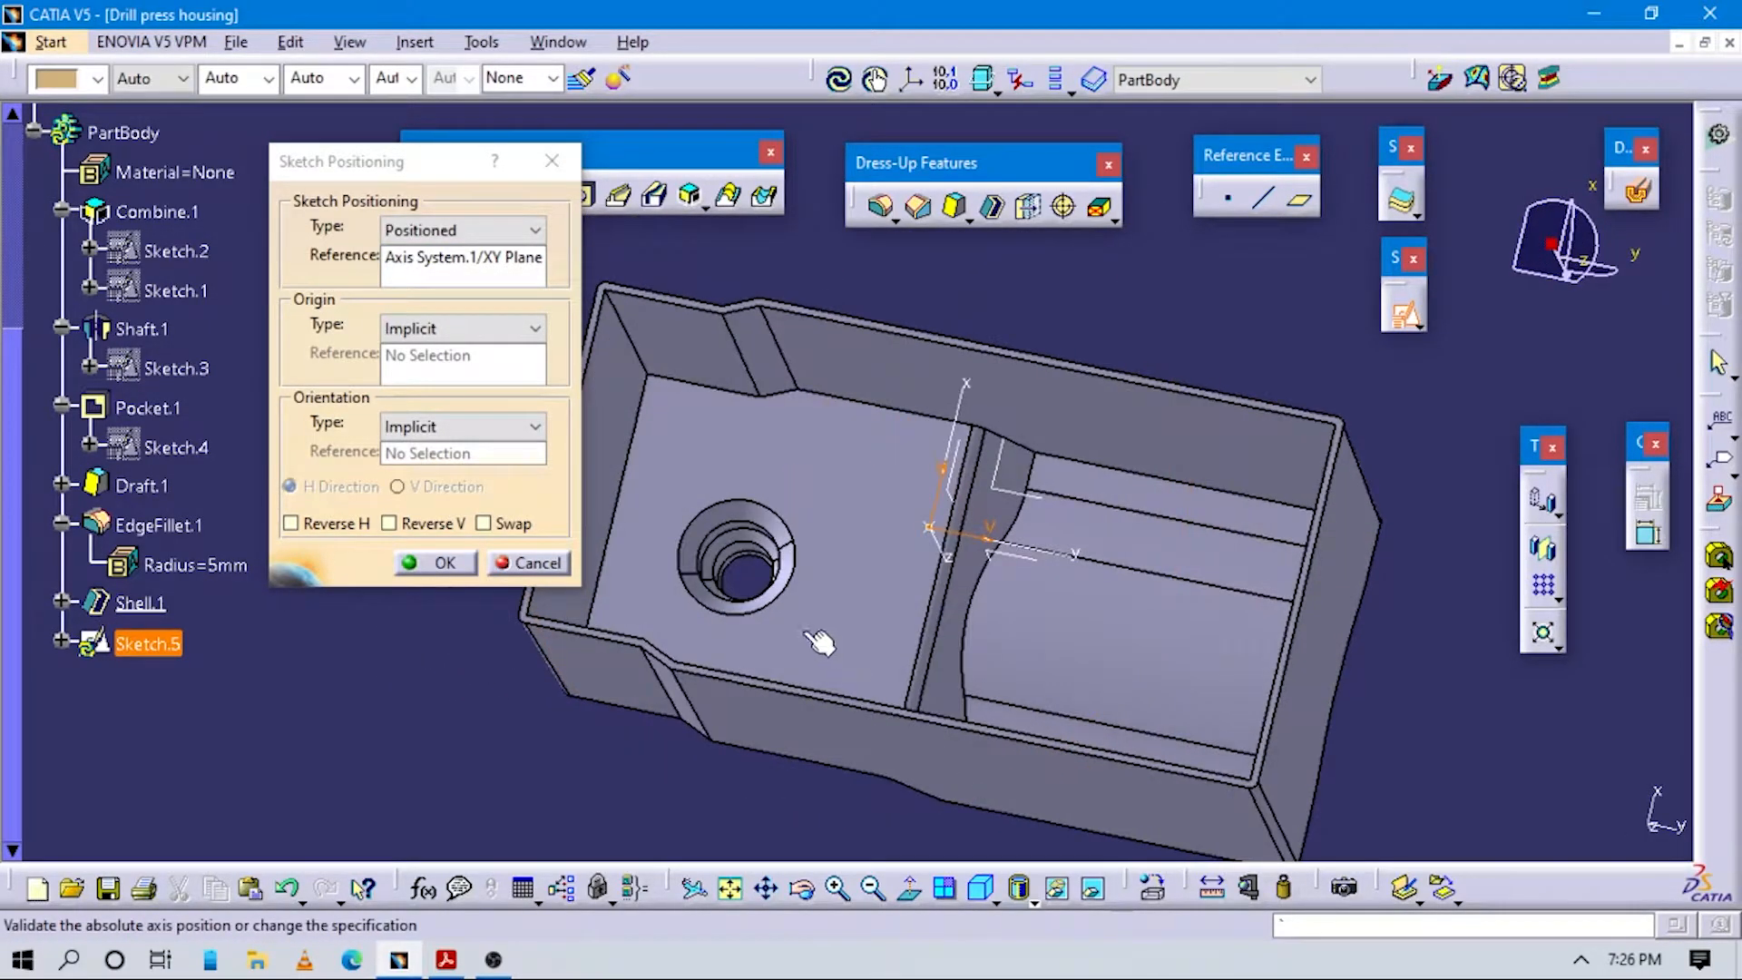
middle_click_drag(785, 646, 805, 622)
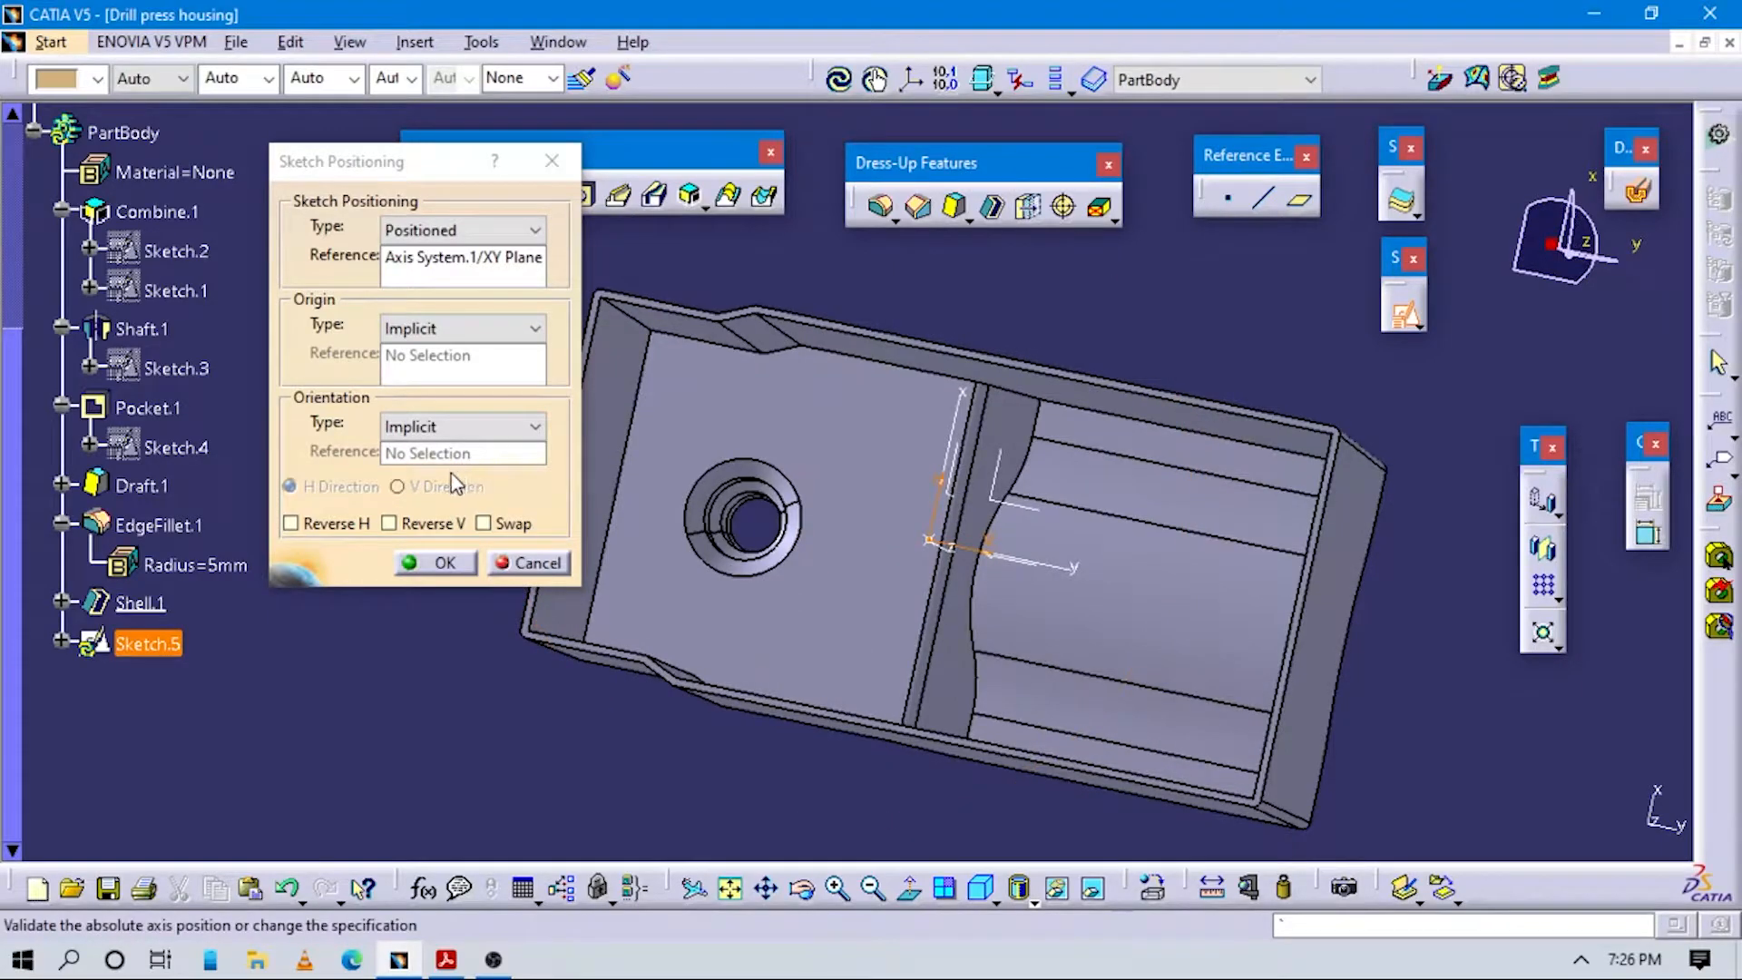
left_click(458, 328)
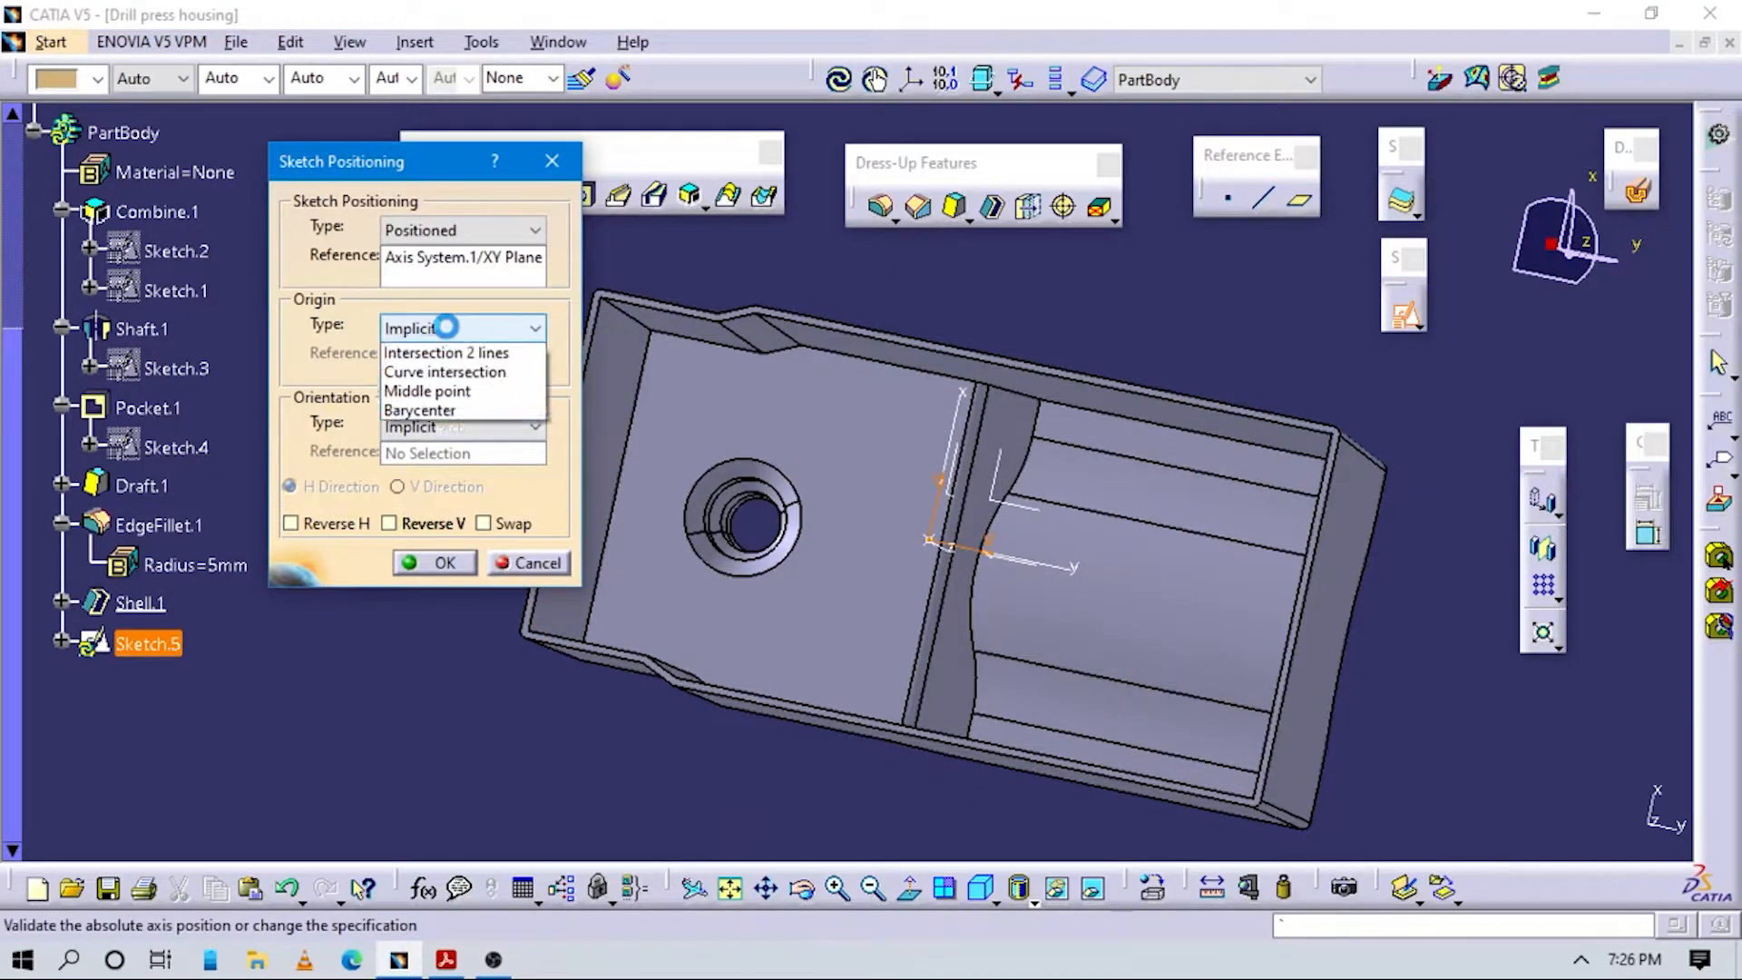
left_click(440, 392)
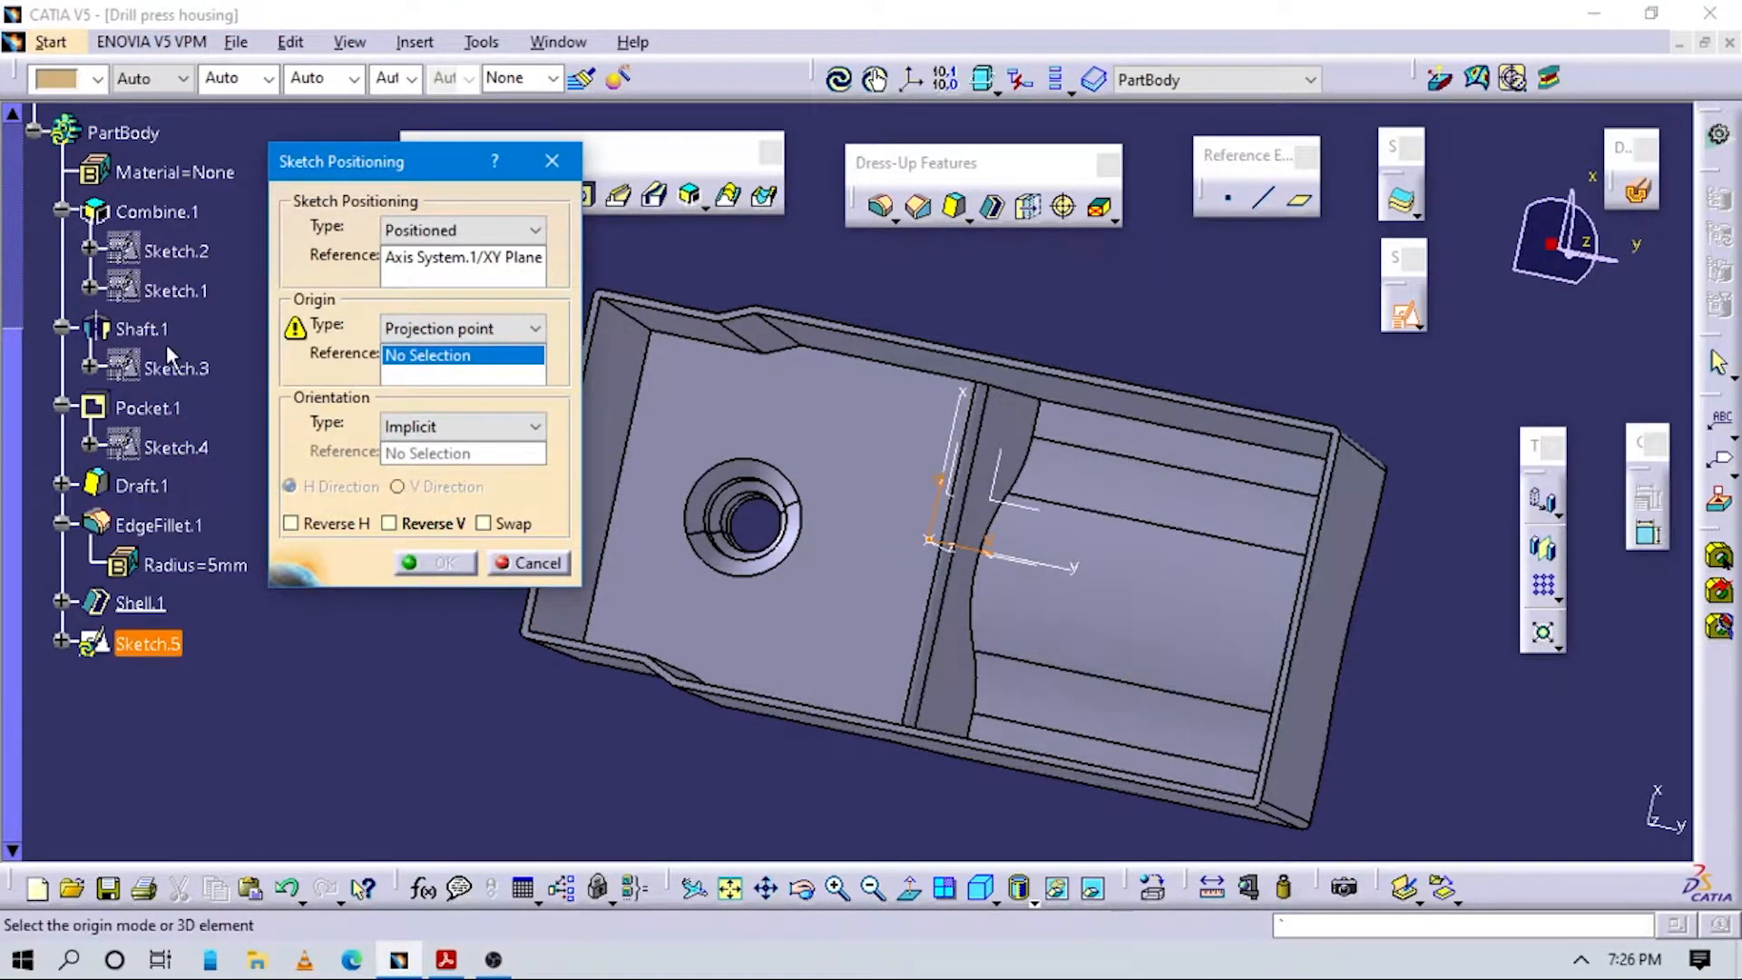
scroll(163, 341, "up", 3)
left_click(145, 250)
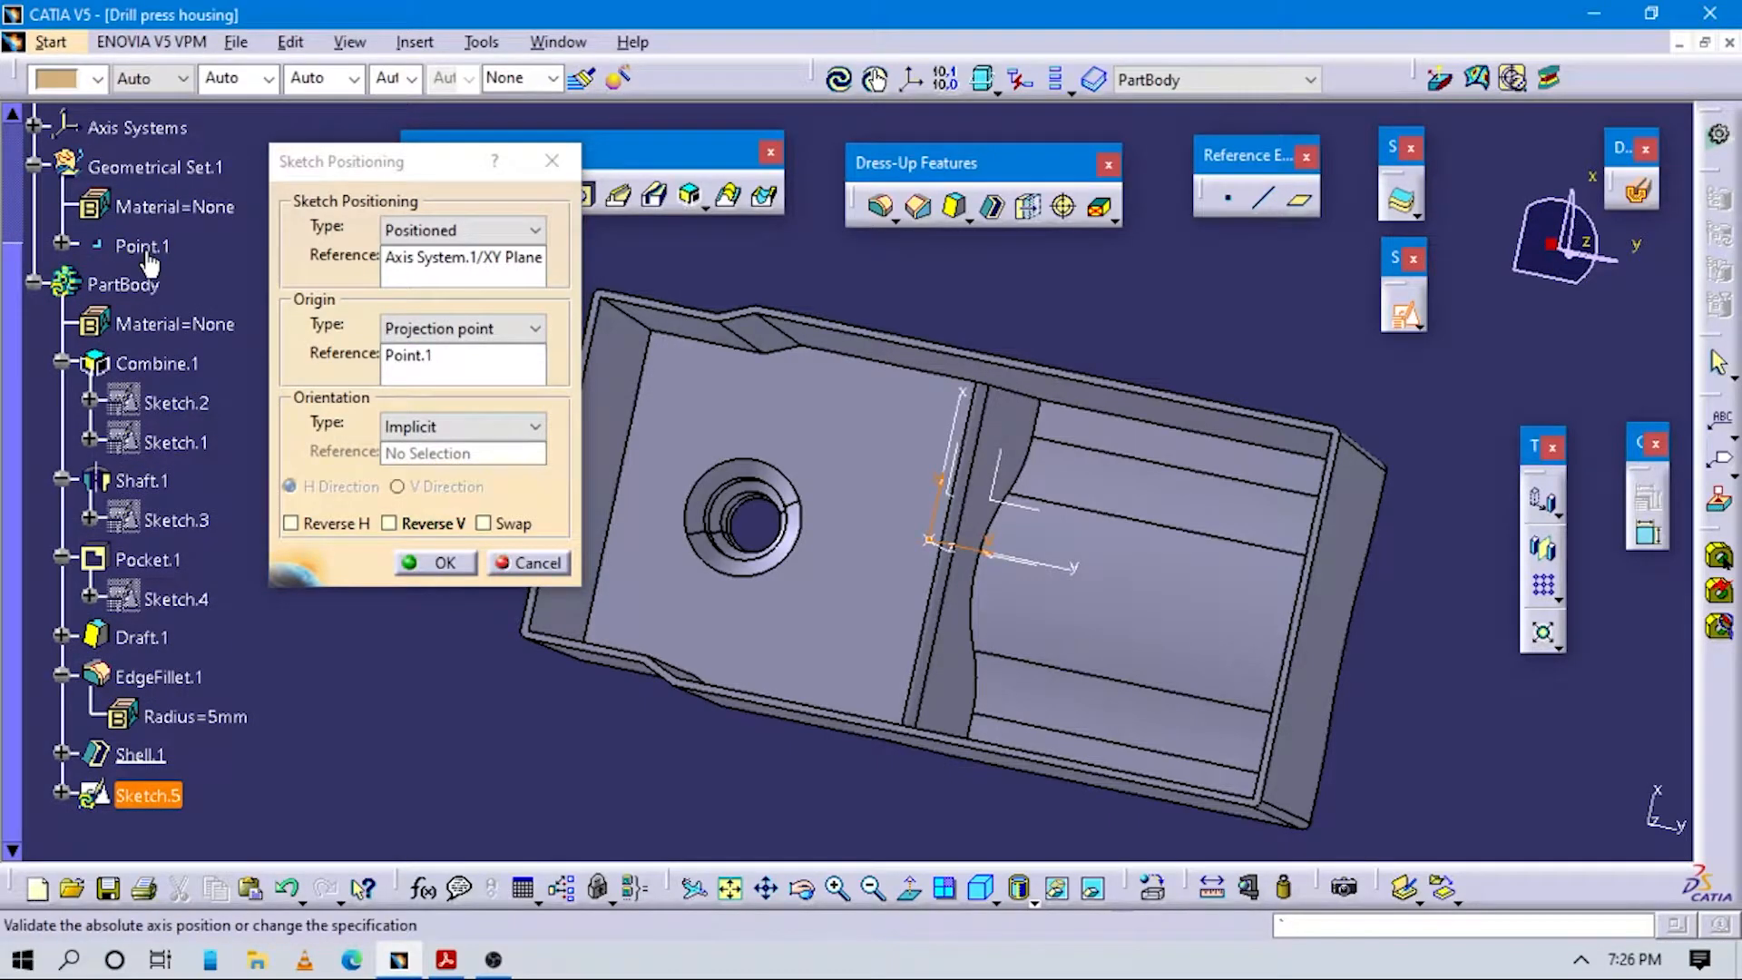
Orient the sketch's H direction parallel to the axis system's Y axis, reverse V, and enter the sketch.
left_click(458, 426)
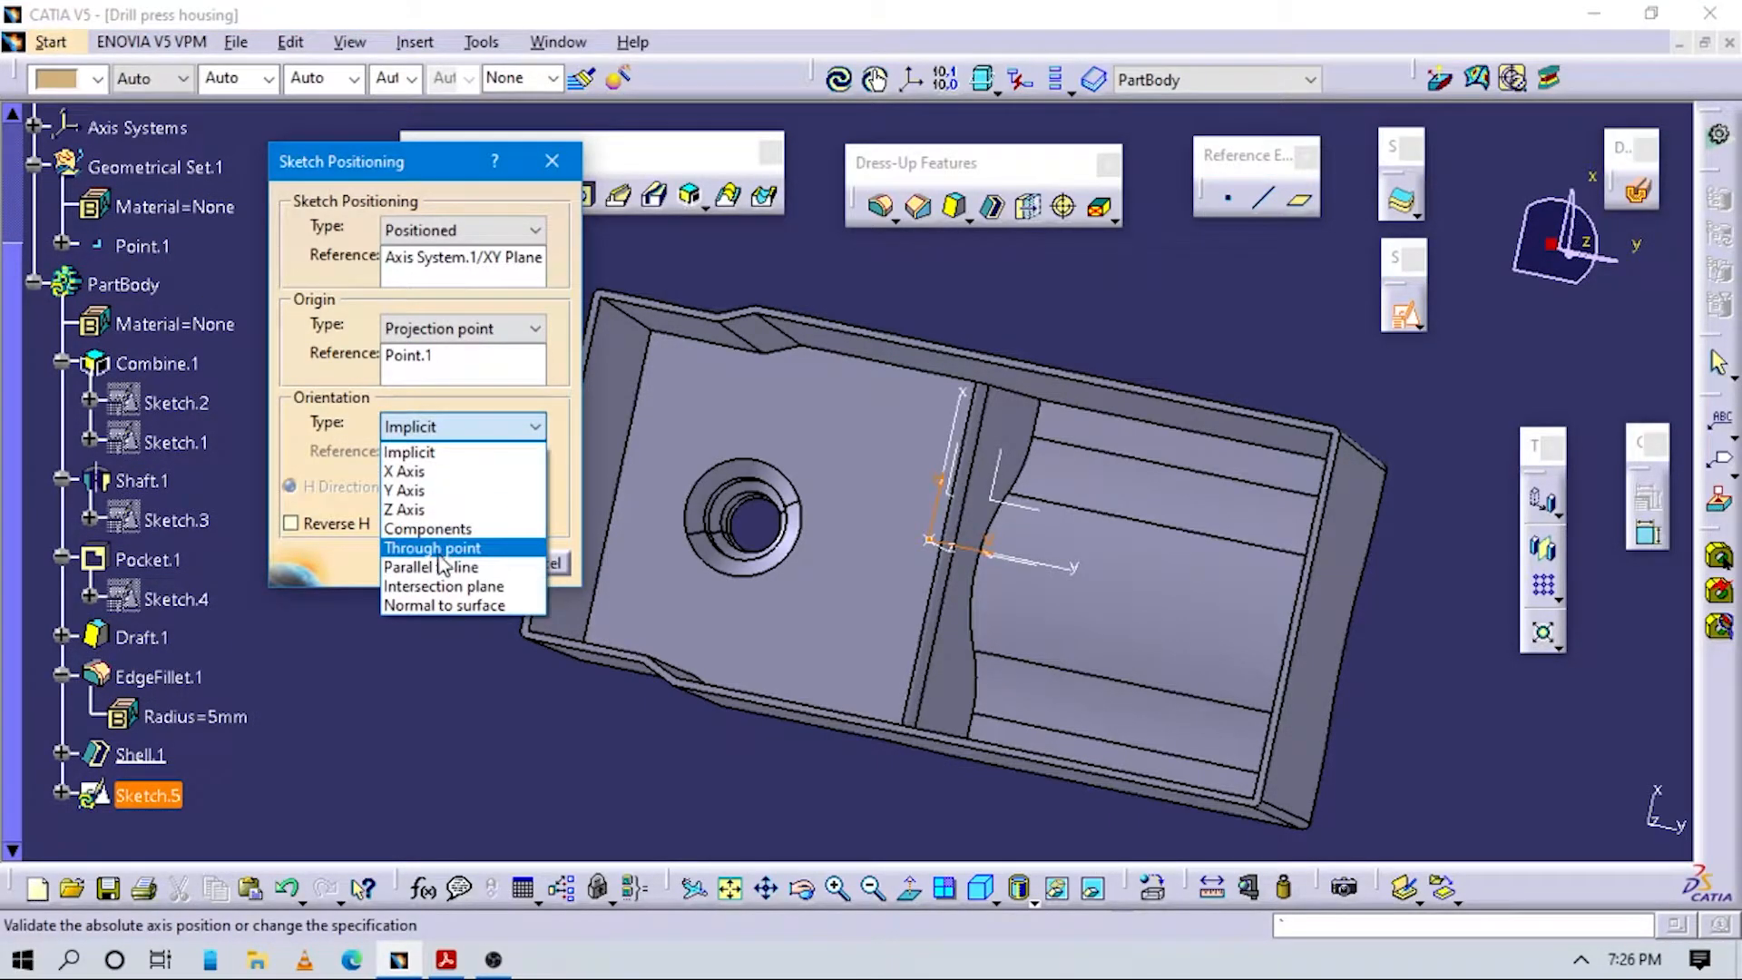
left_click(434, 569)
left_click(1068, 571)
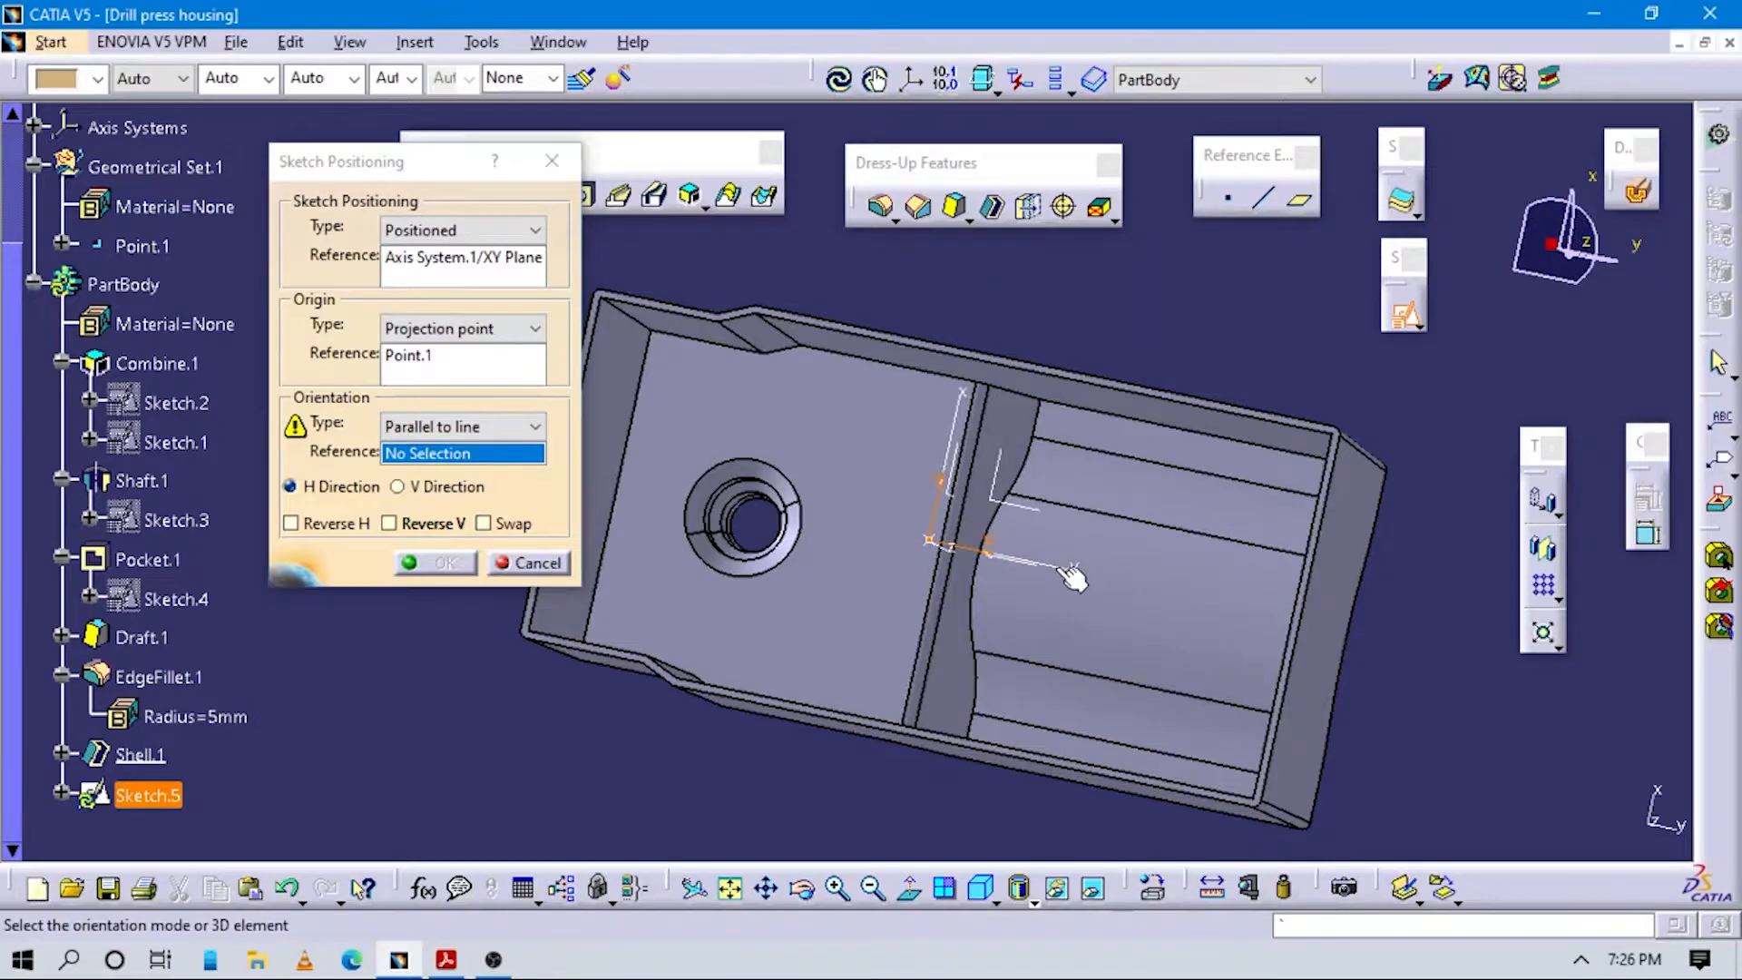
left_click(403, 526)
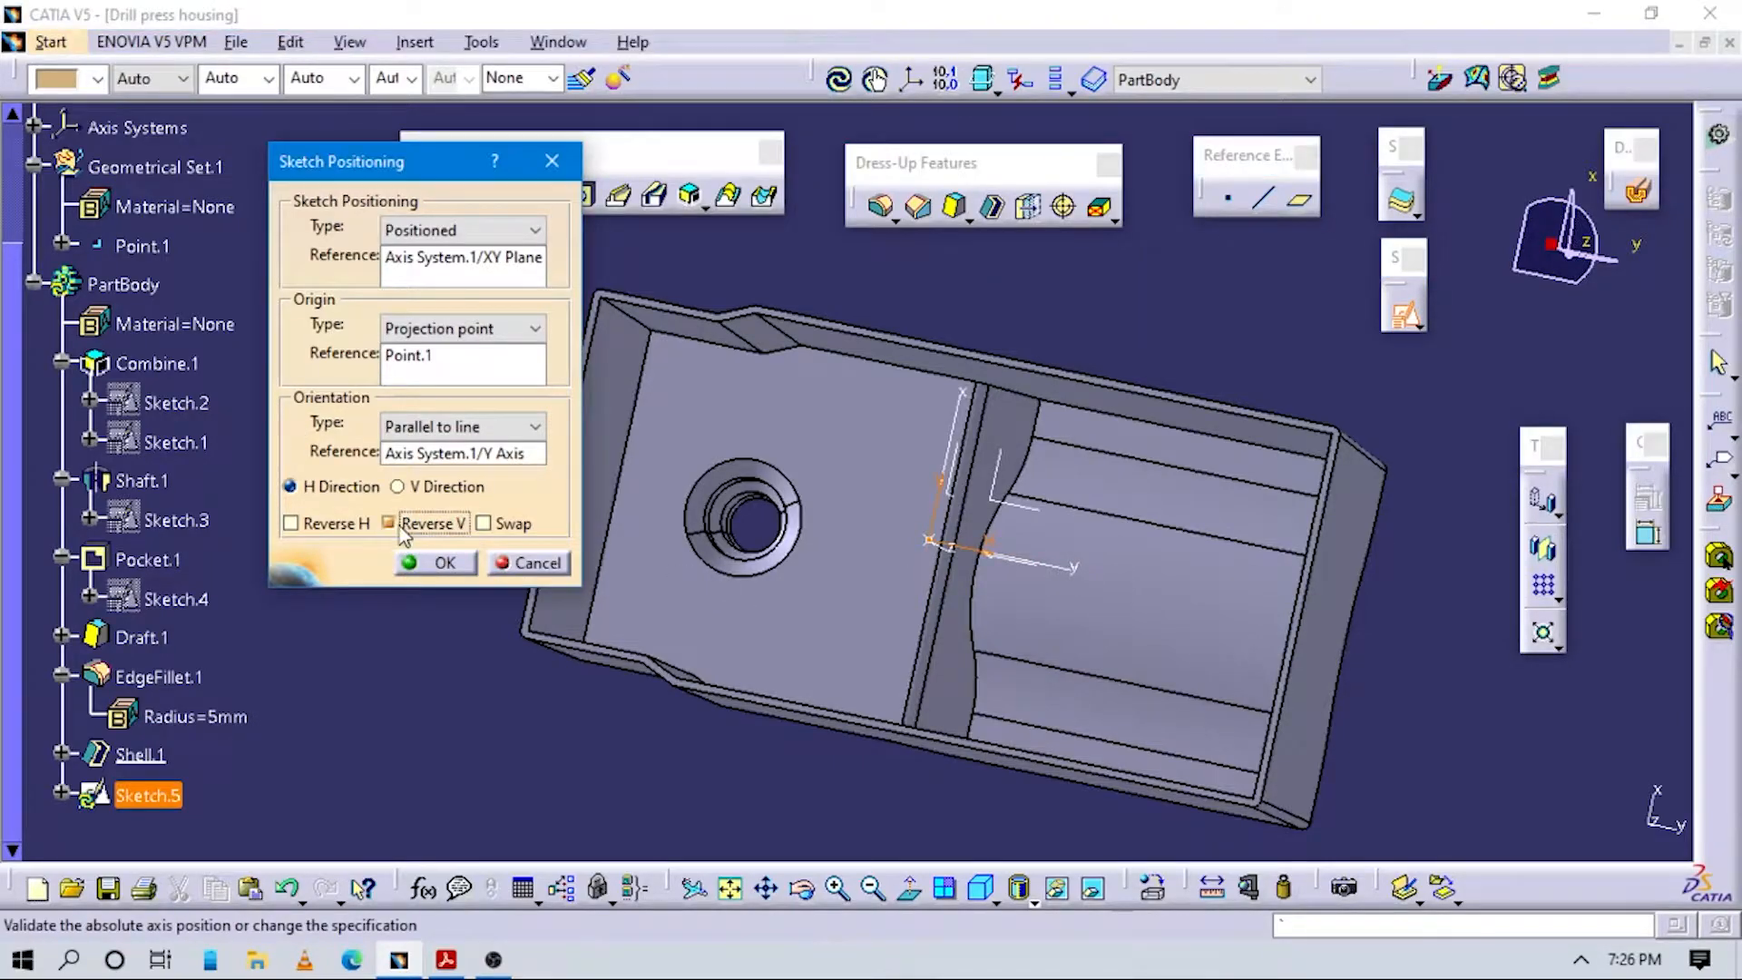
left_click(418, 568)
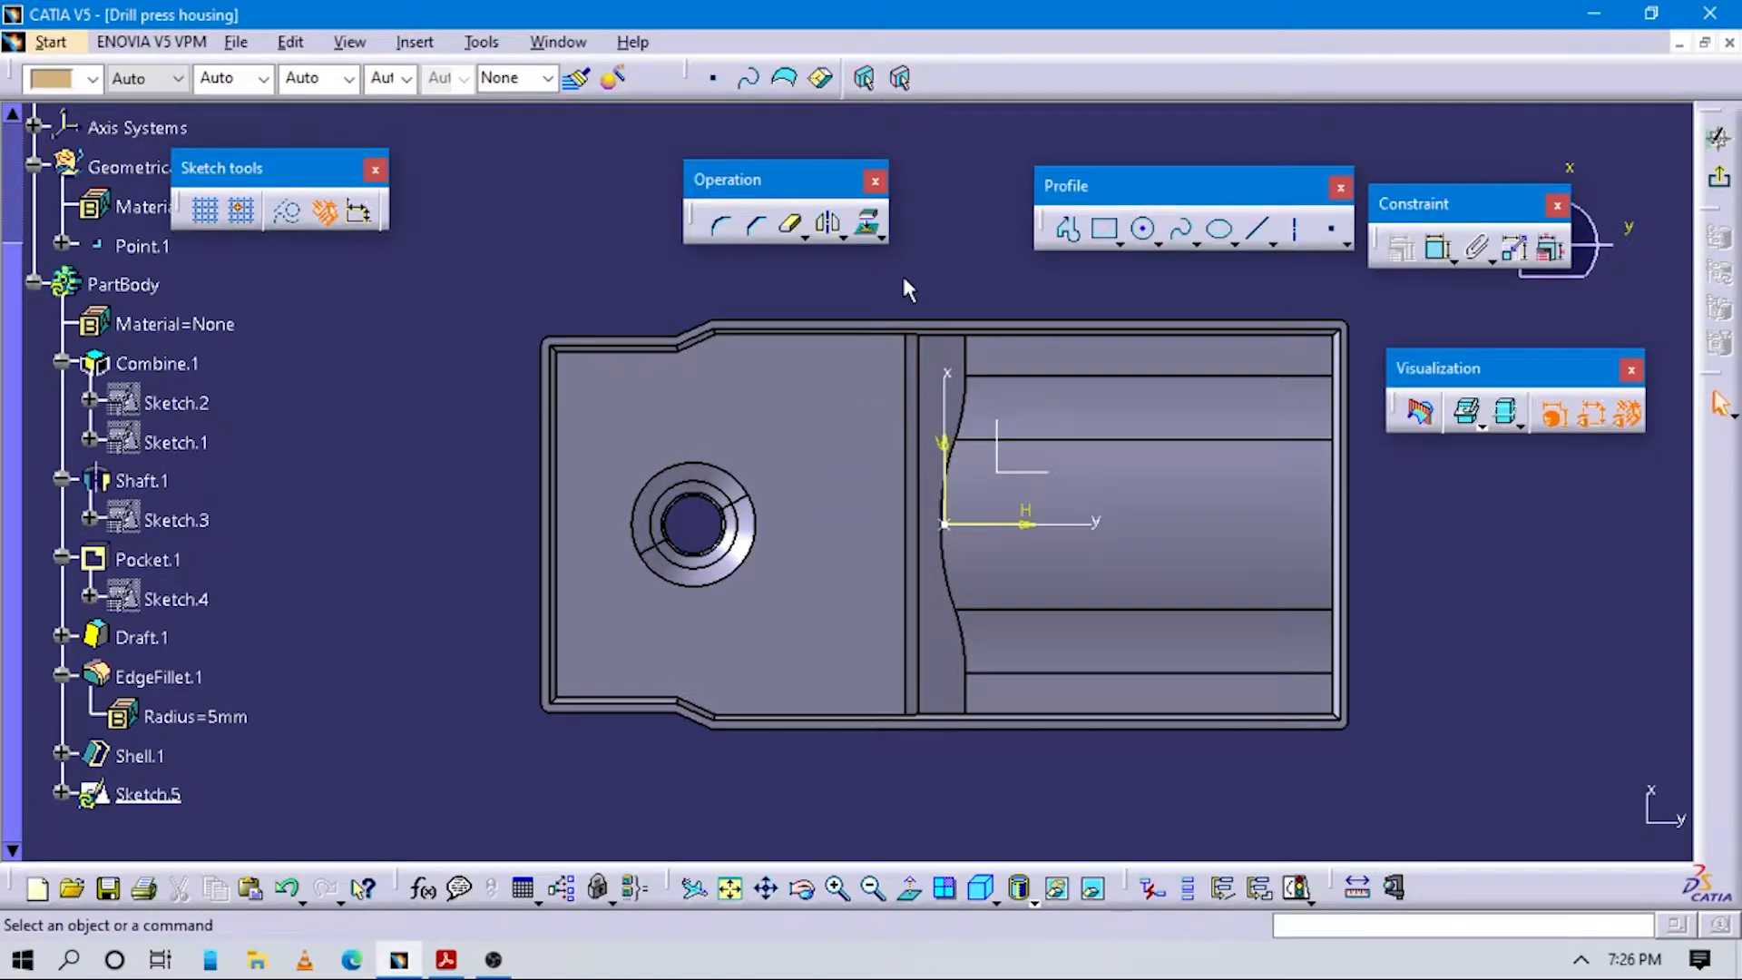
Check the flange outline in the PDF drawing, and project the outer bottom edges of the housing's stepped side onto the sketch plane.
key("alt+Tab")
scroll(754, 600, "down", 3)
scroll(720, 352, "up", 15)
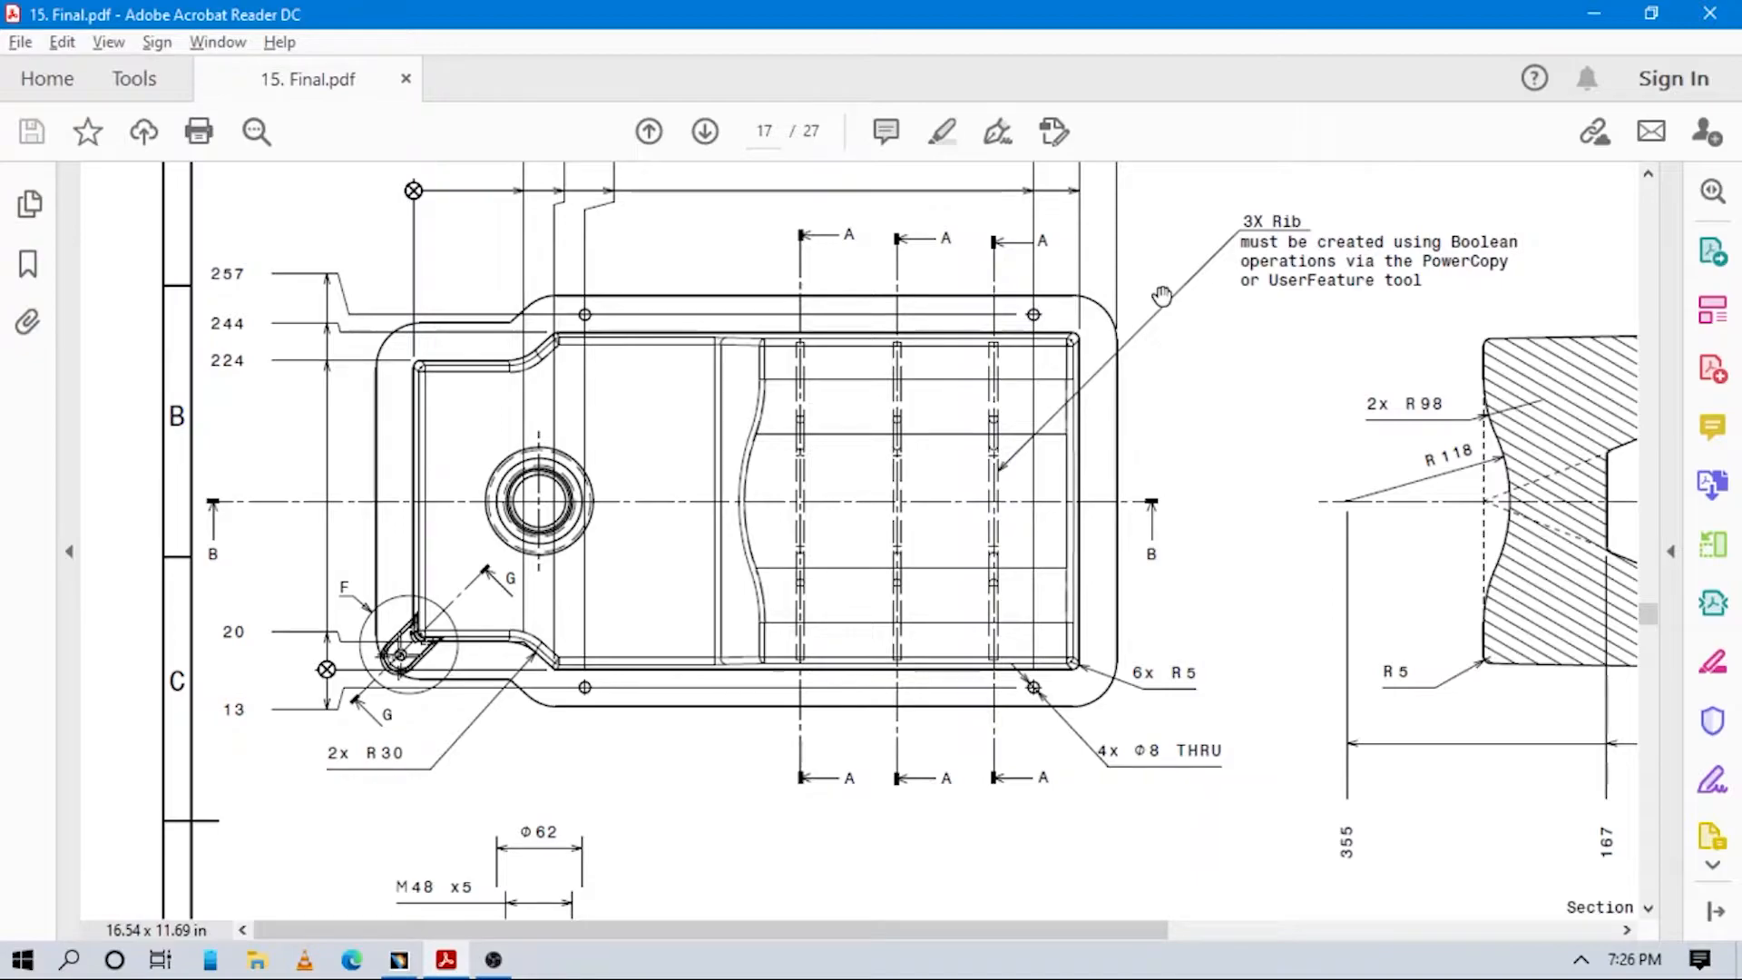
key("alt+Tab")
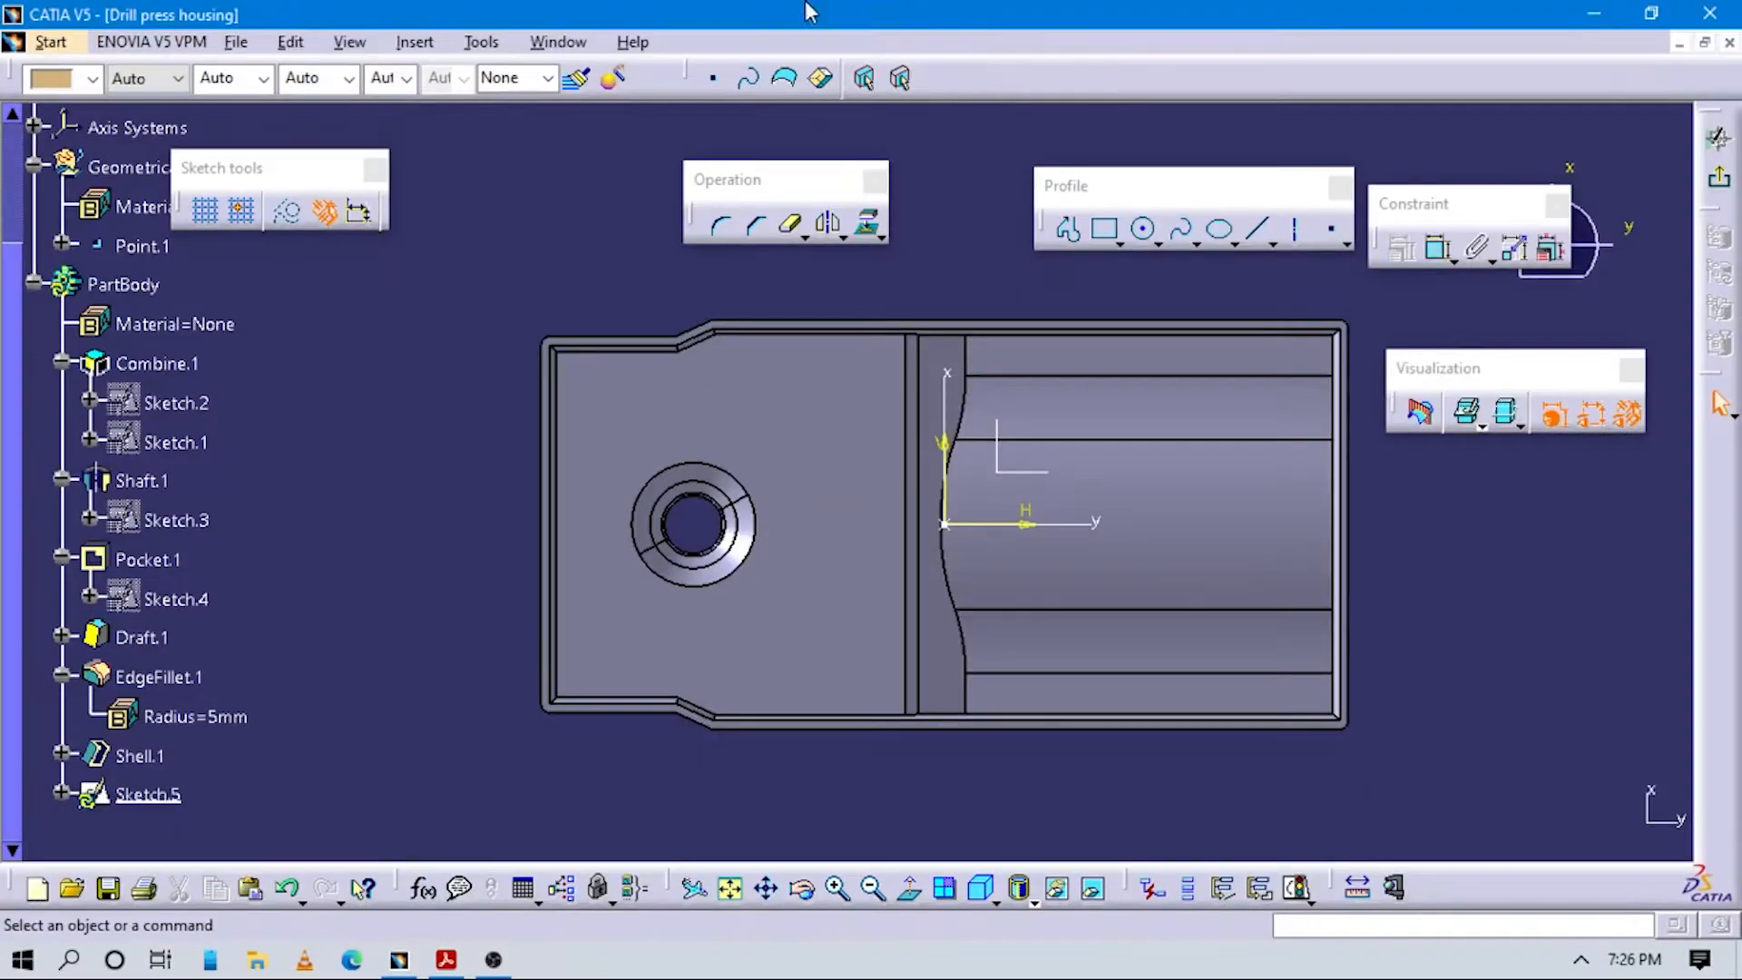
middle_click_drag(789, 443, 886, 358)
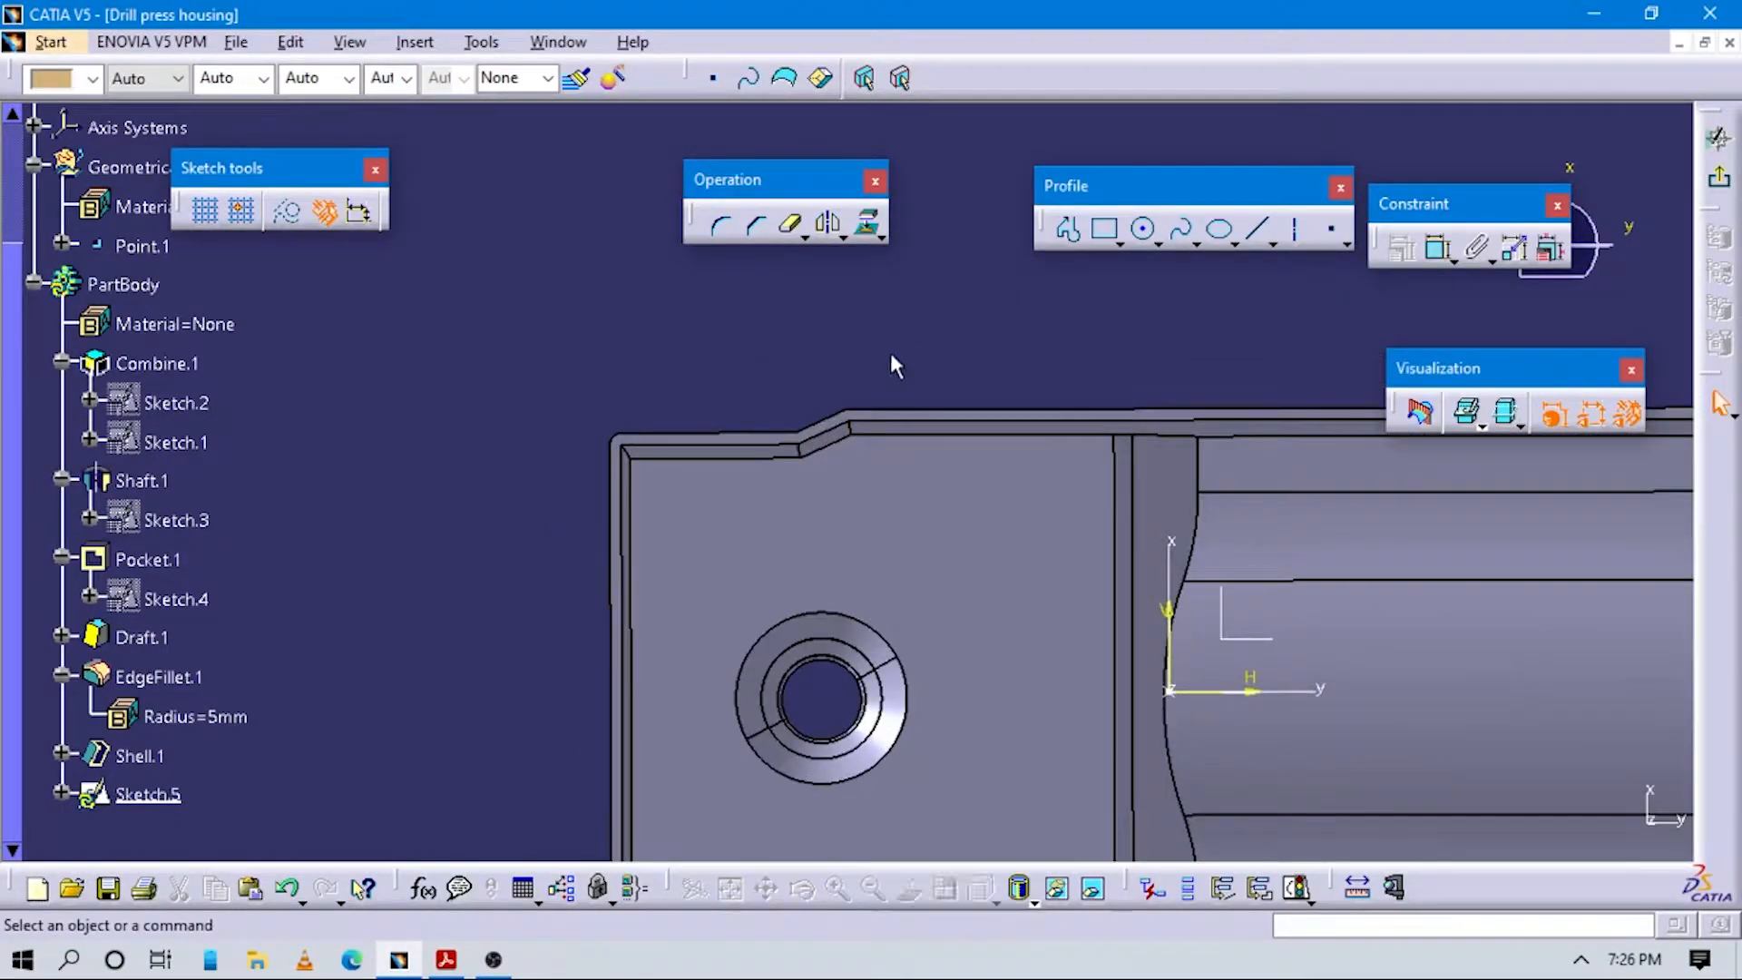
left_click(873, 227)
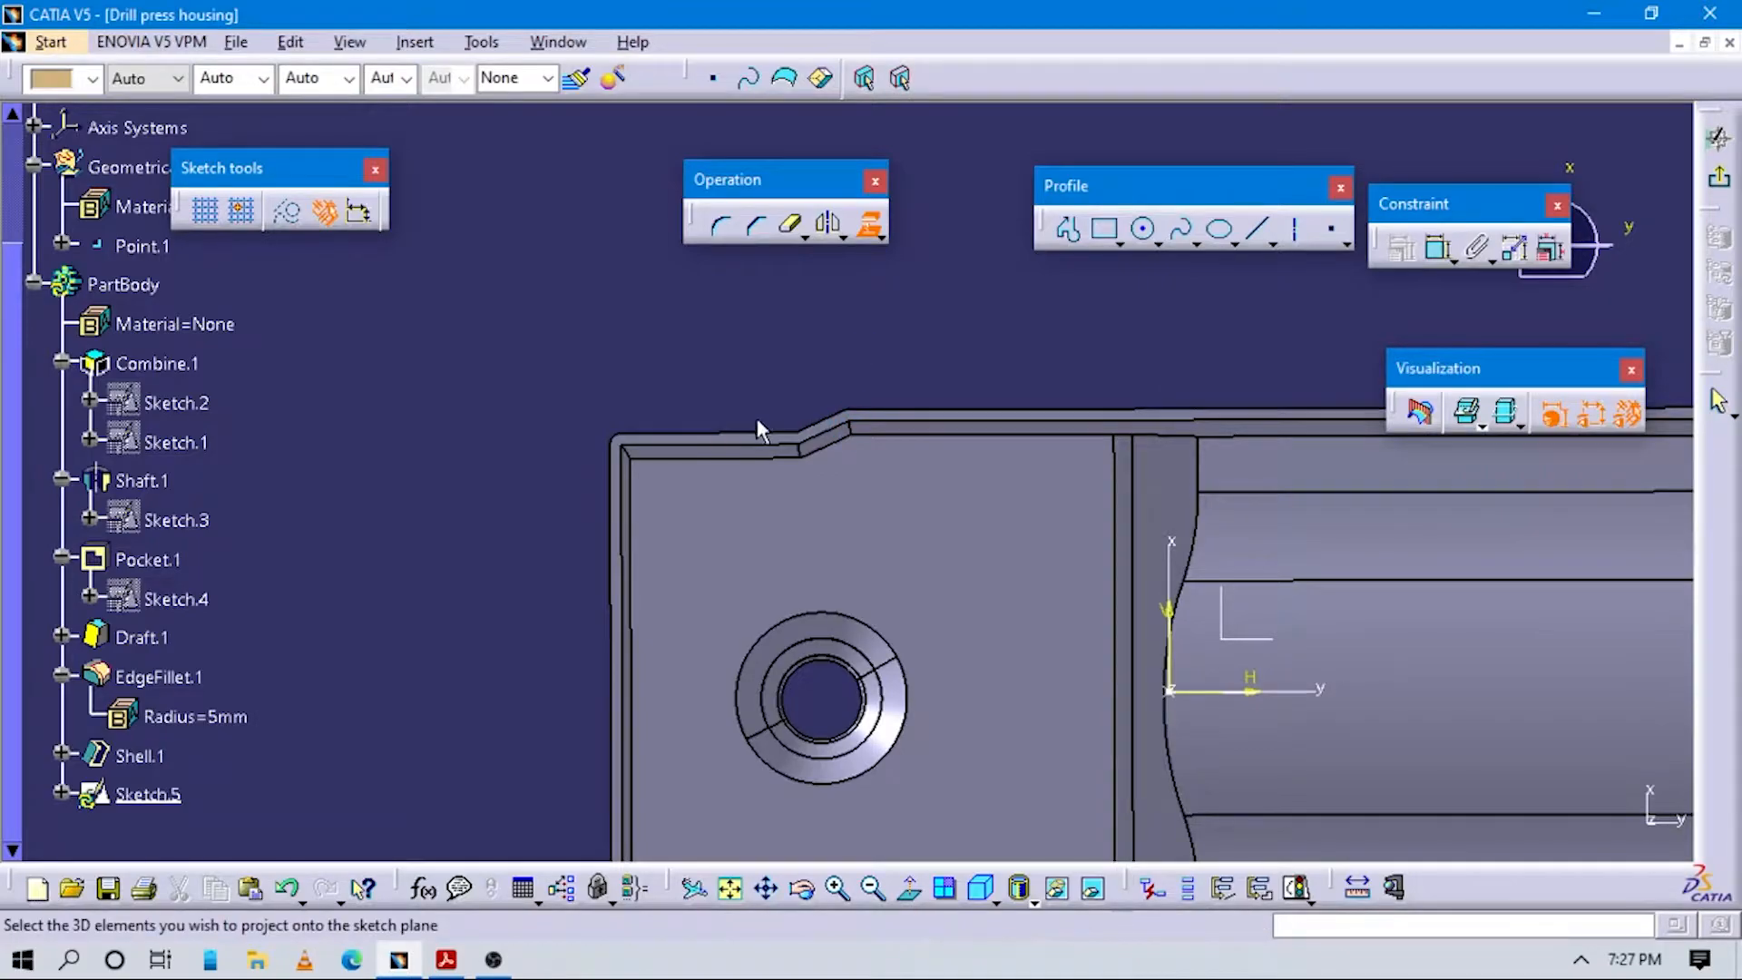
mouse_move(848, 481)
middle_mouse_down()
mouse_move(886, 622)
mouse_move(778, 494)
mouse_move(843, 677)
mouse_move(711, 489)
middle_mouse_up()
left_click(726, 457)
left_click(1012, 399)
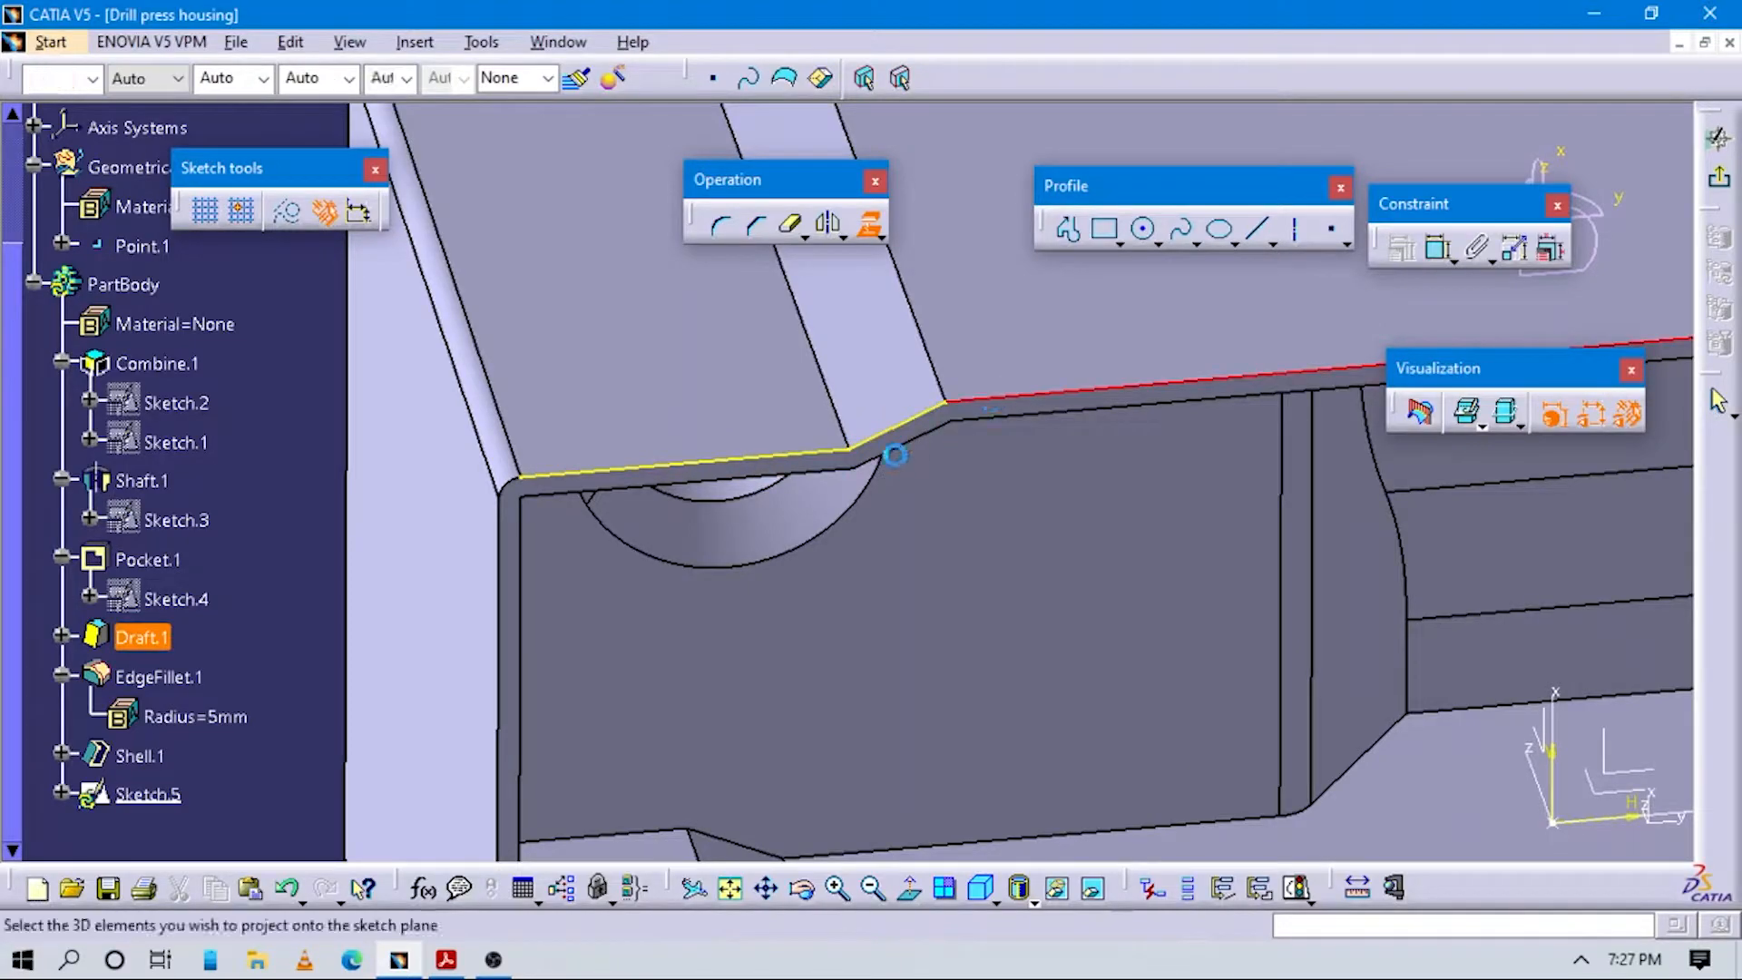
Try to project the housing's interior face around the spout onto the sketch plane.
mouse_move(753, 578)
middle_mouse_down()
mouse_move(889, 567)
mouse_move(883, 485)
middle_mouse_up()
left_click(844, 420)
left_click(844, 555)
middle_click_drag(844, 554, 896, 501)
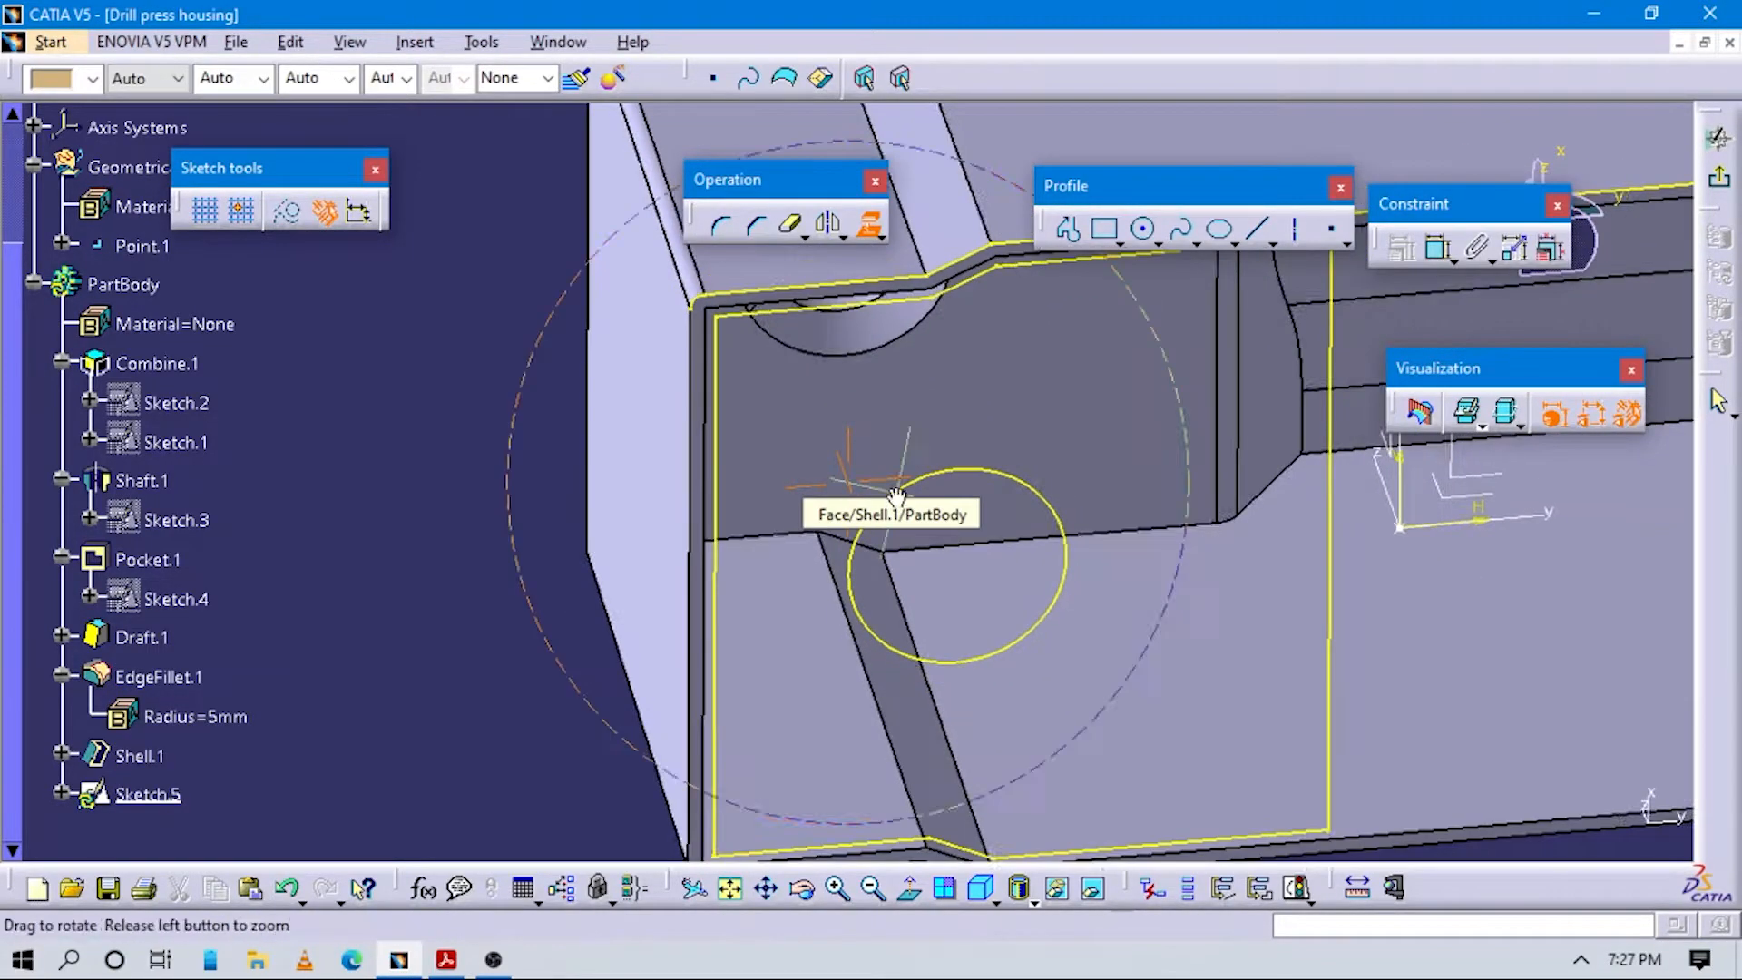
scroll(897, 502, "down", 5)
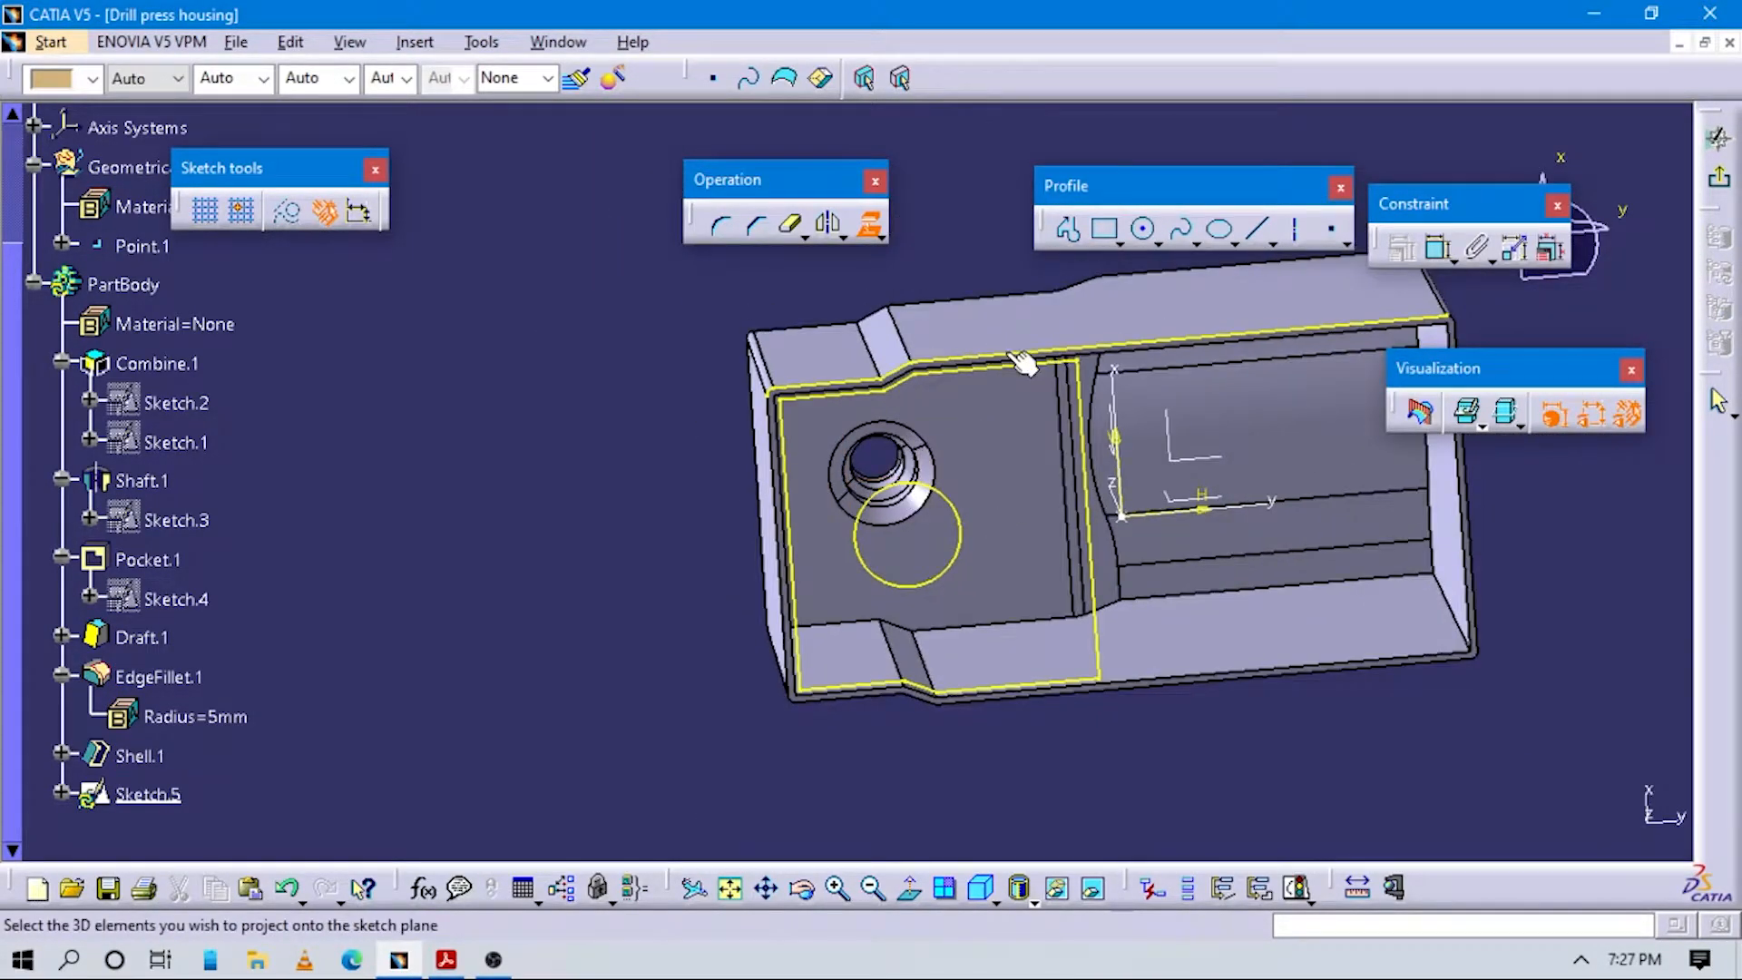
middle_click_drag(1023, 363, 1065, 299)
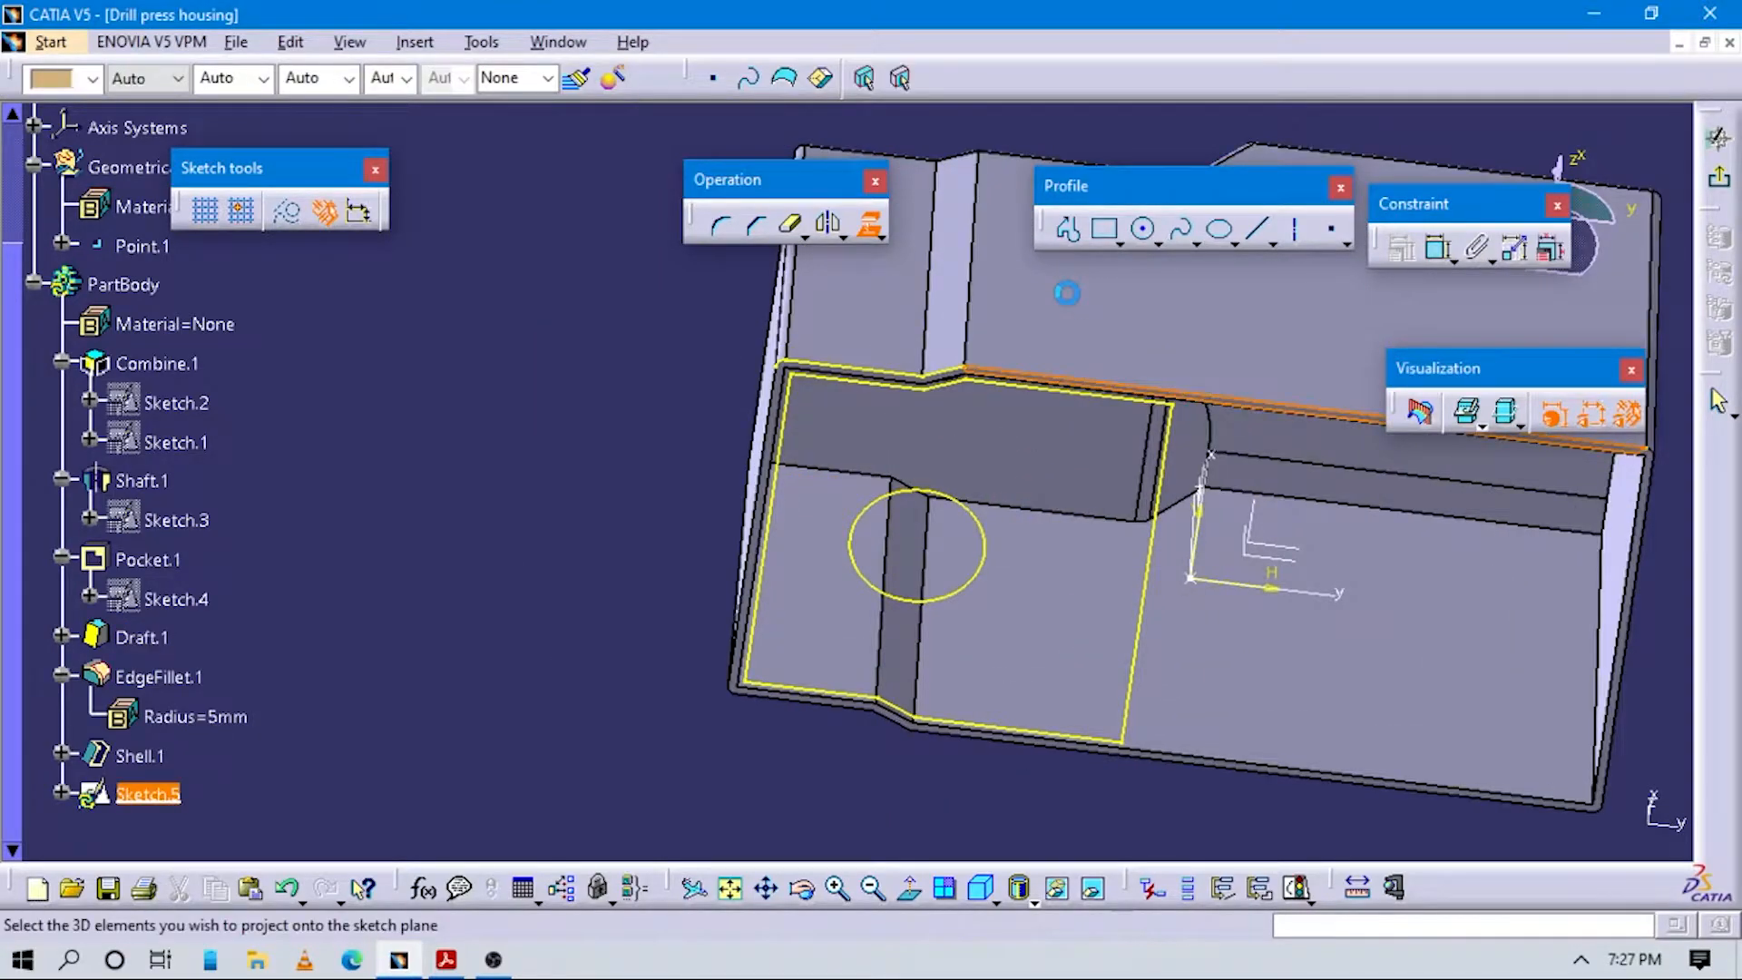
scroll(971, 505, "up", 3)
Leave the projection command and undo all the projections made so far in the flange sketch.
key("Escape")
middle_click_drag(626, 603, 670, 670)
key("ctrl+z")
key("ctrl+z")
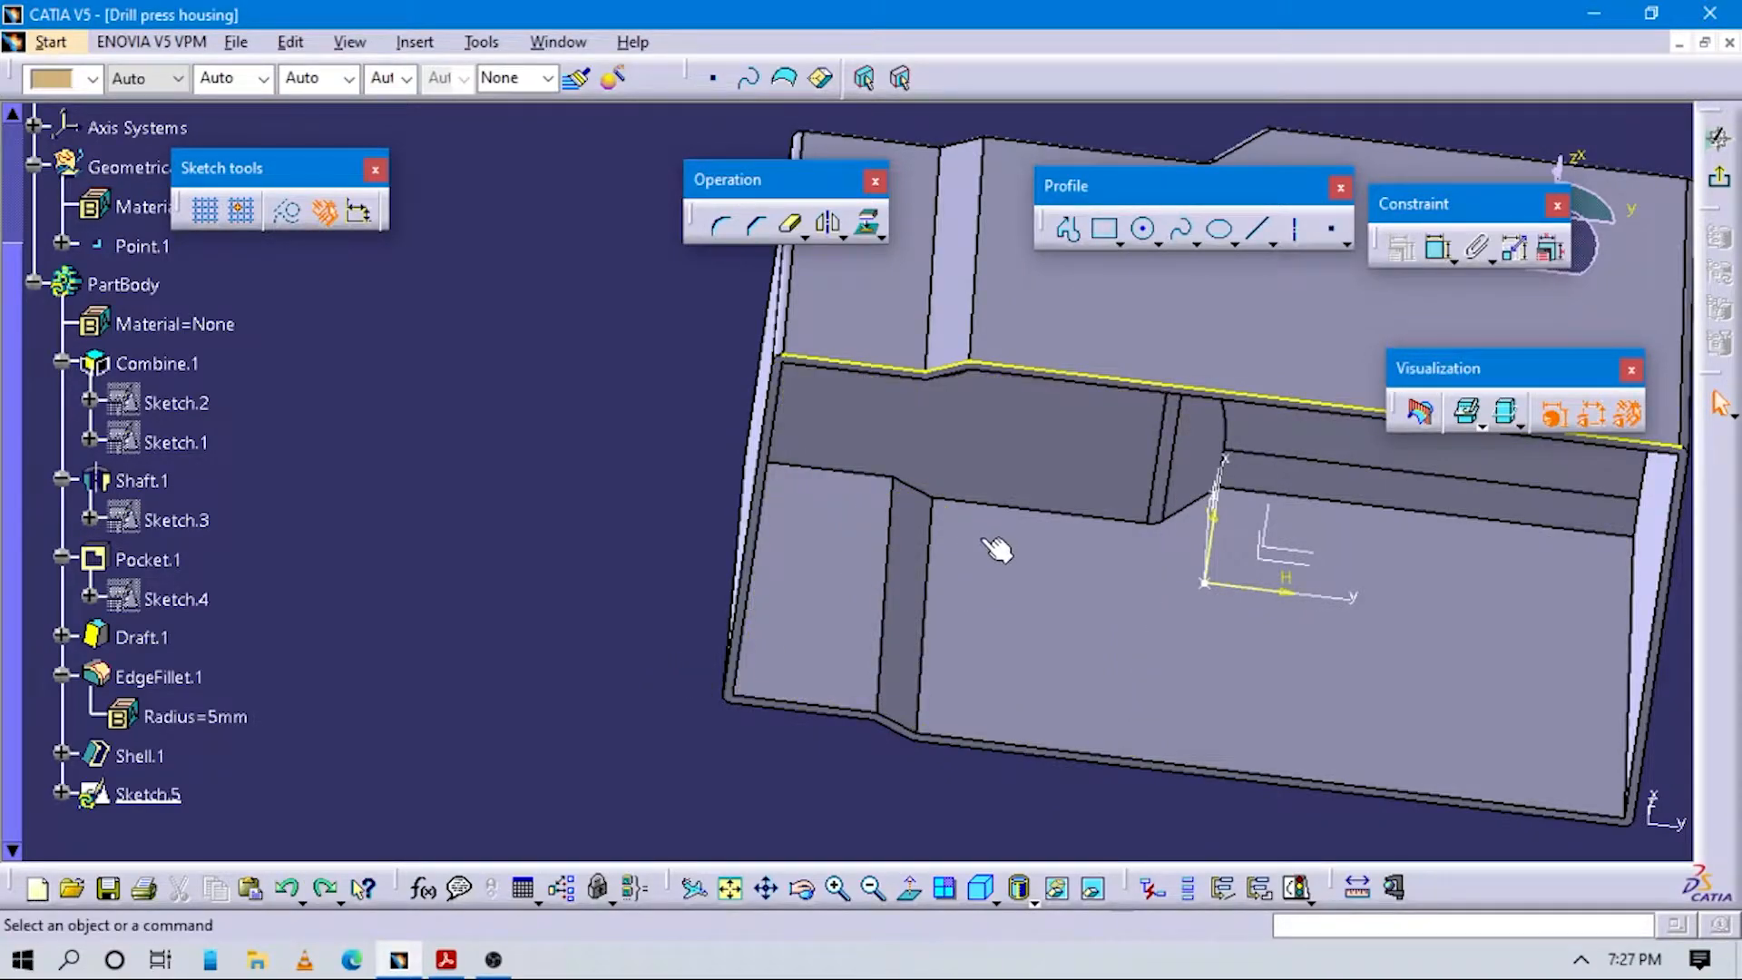
key("ctrl+z")
key("ctrl+z")
Project the outer bottom edges of the housing's stepped side onto the sketch plane, one edge at a time.
middle_click_drag(980, 541, 962, 409)
left_click(869, 232)
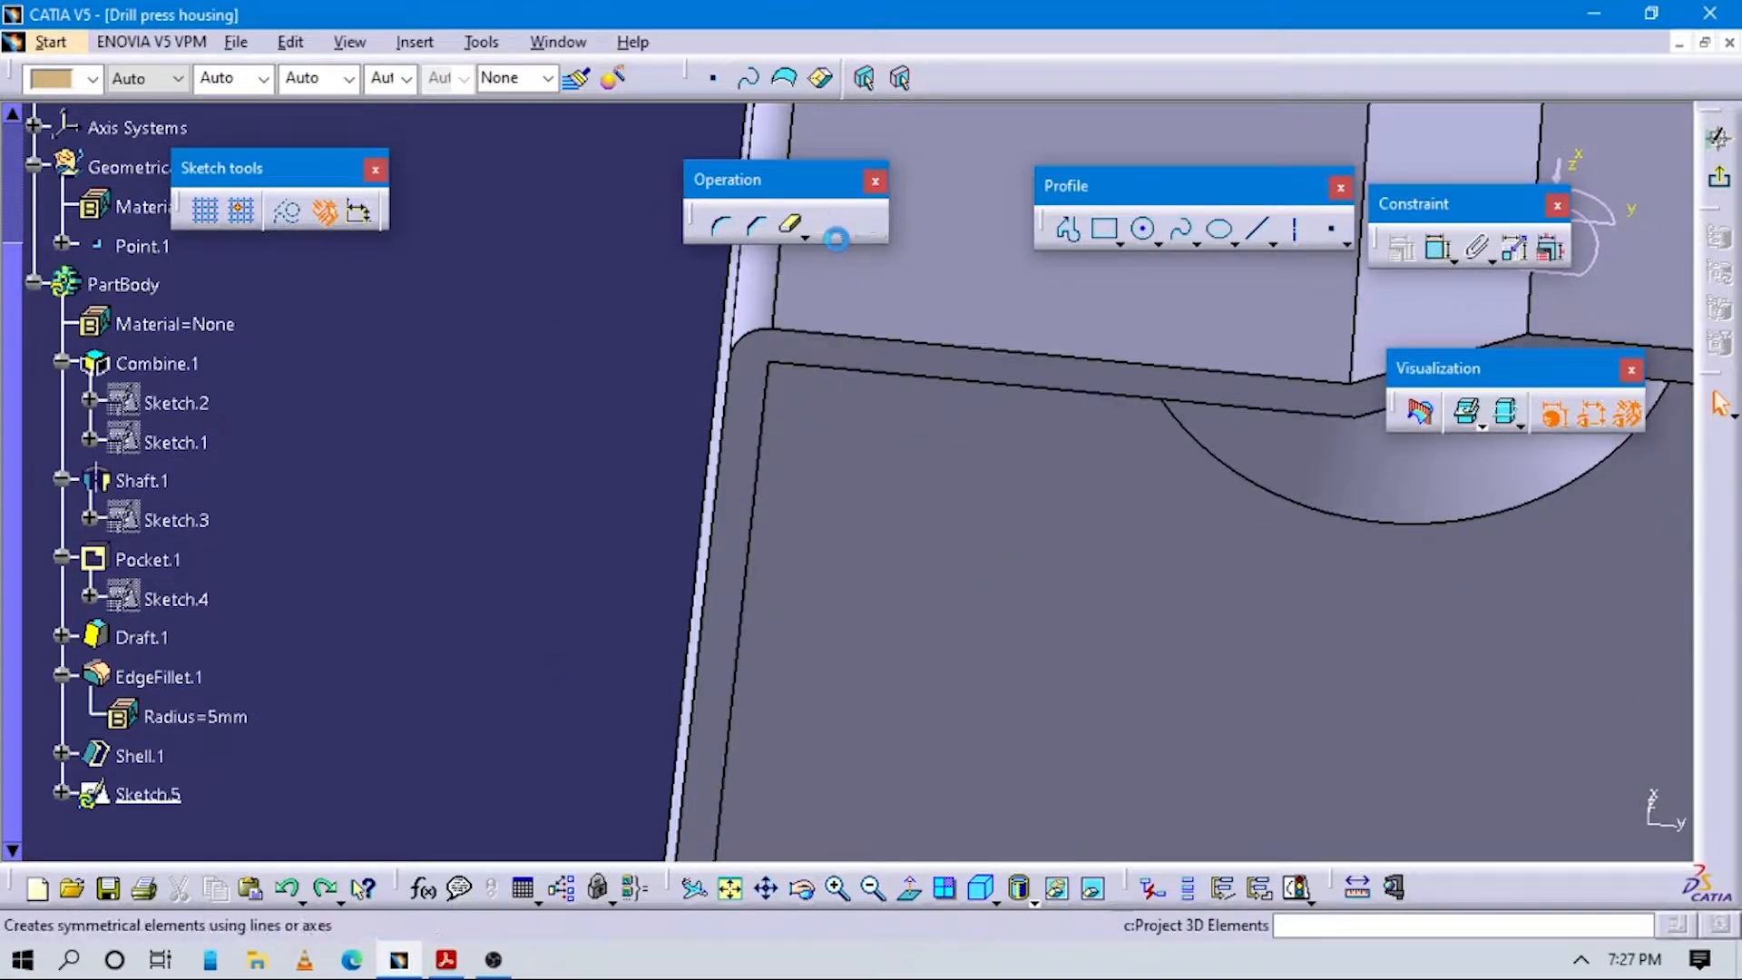
left_click(894, 342)
middle_click(1286, 425)
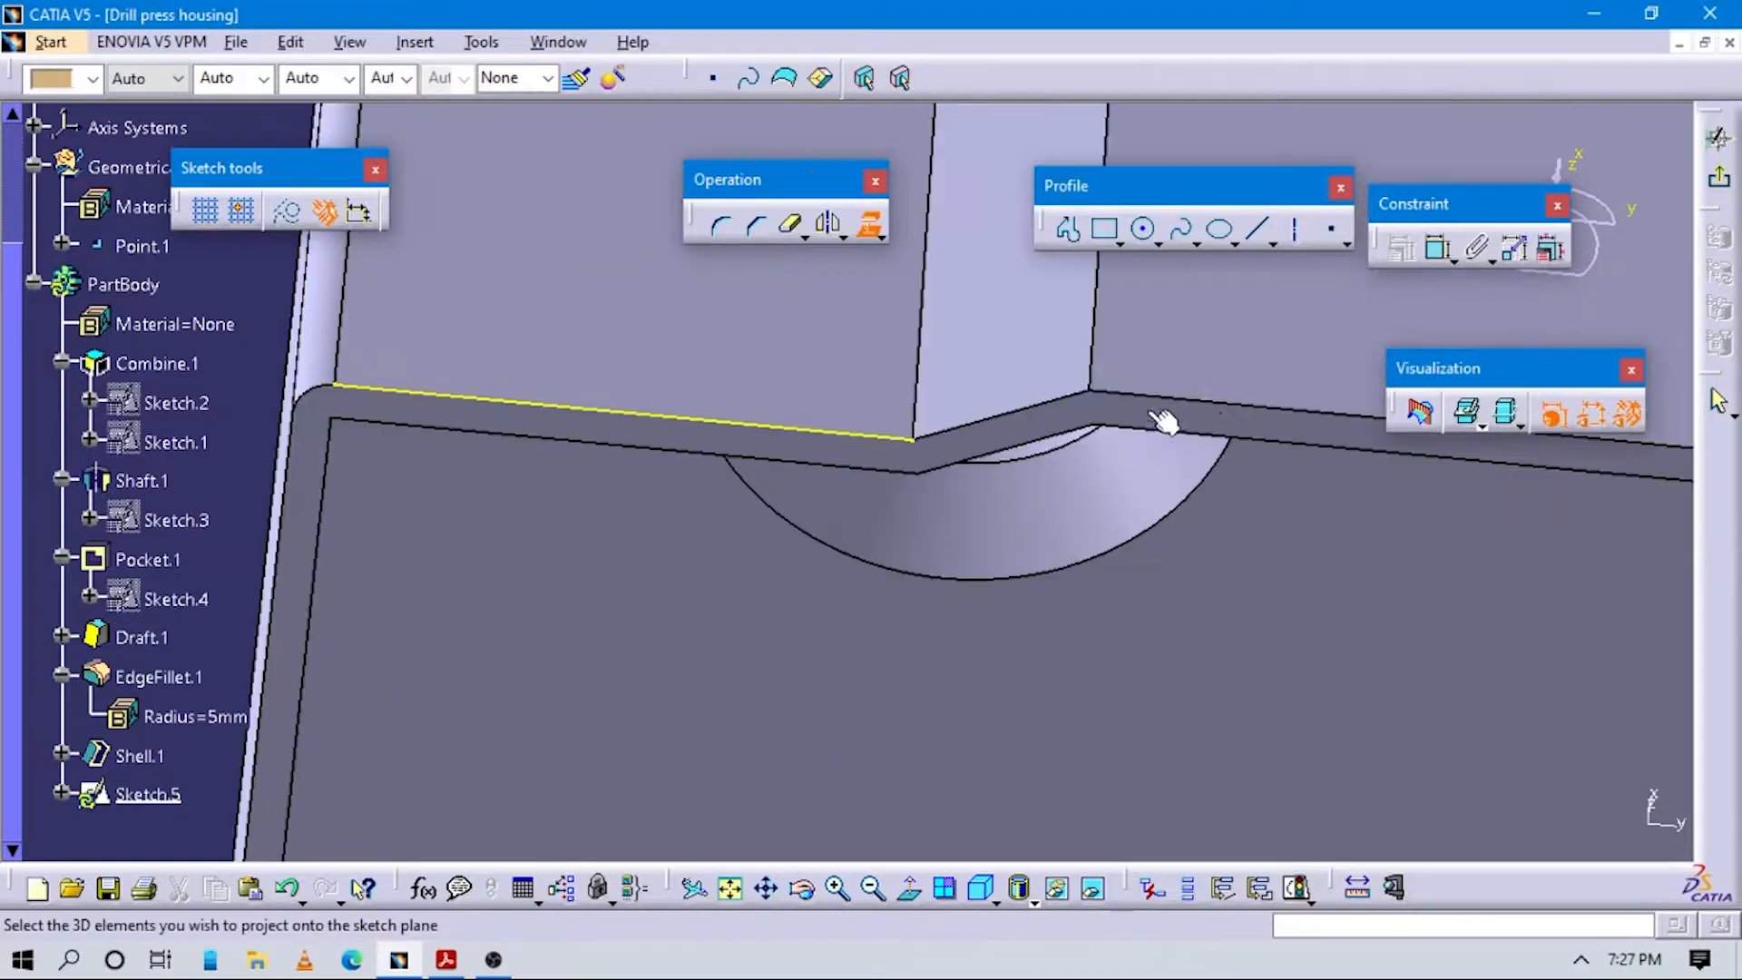
left_click(1030, 406)
left_click(1128, 396)
Project the outer rounded corner edge at the far end of the long side.
middle_click(626, 537)
middle_click_drag(1239, 493, 622, 572)
middle_click_drag(1070, 404, 416, 396)
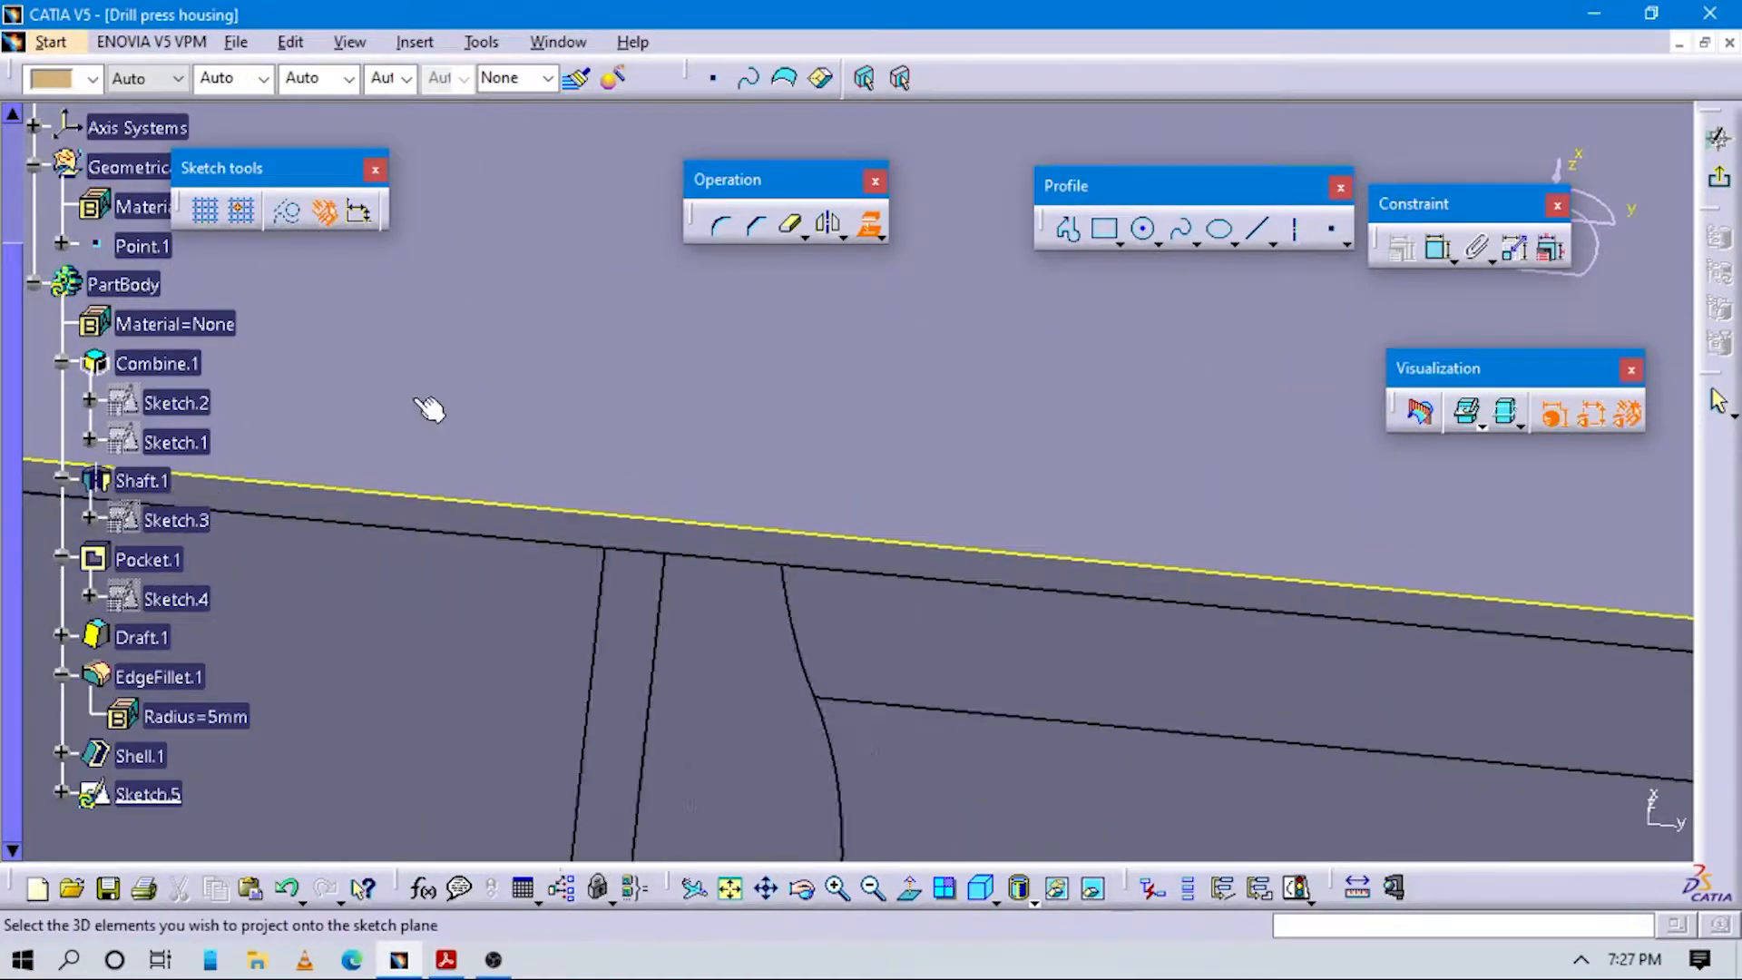
middle_click_drag(1154, 585, 509, 357)
middle_click_drag(1669, 595, 782, 435)
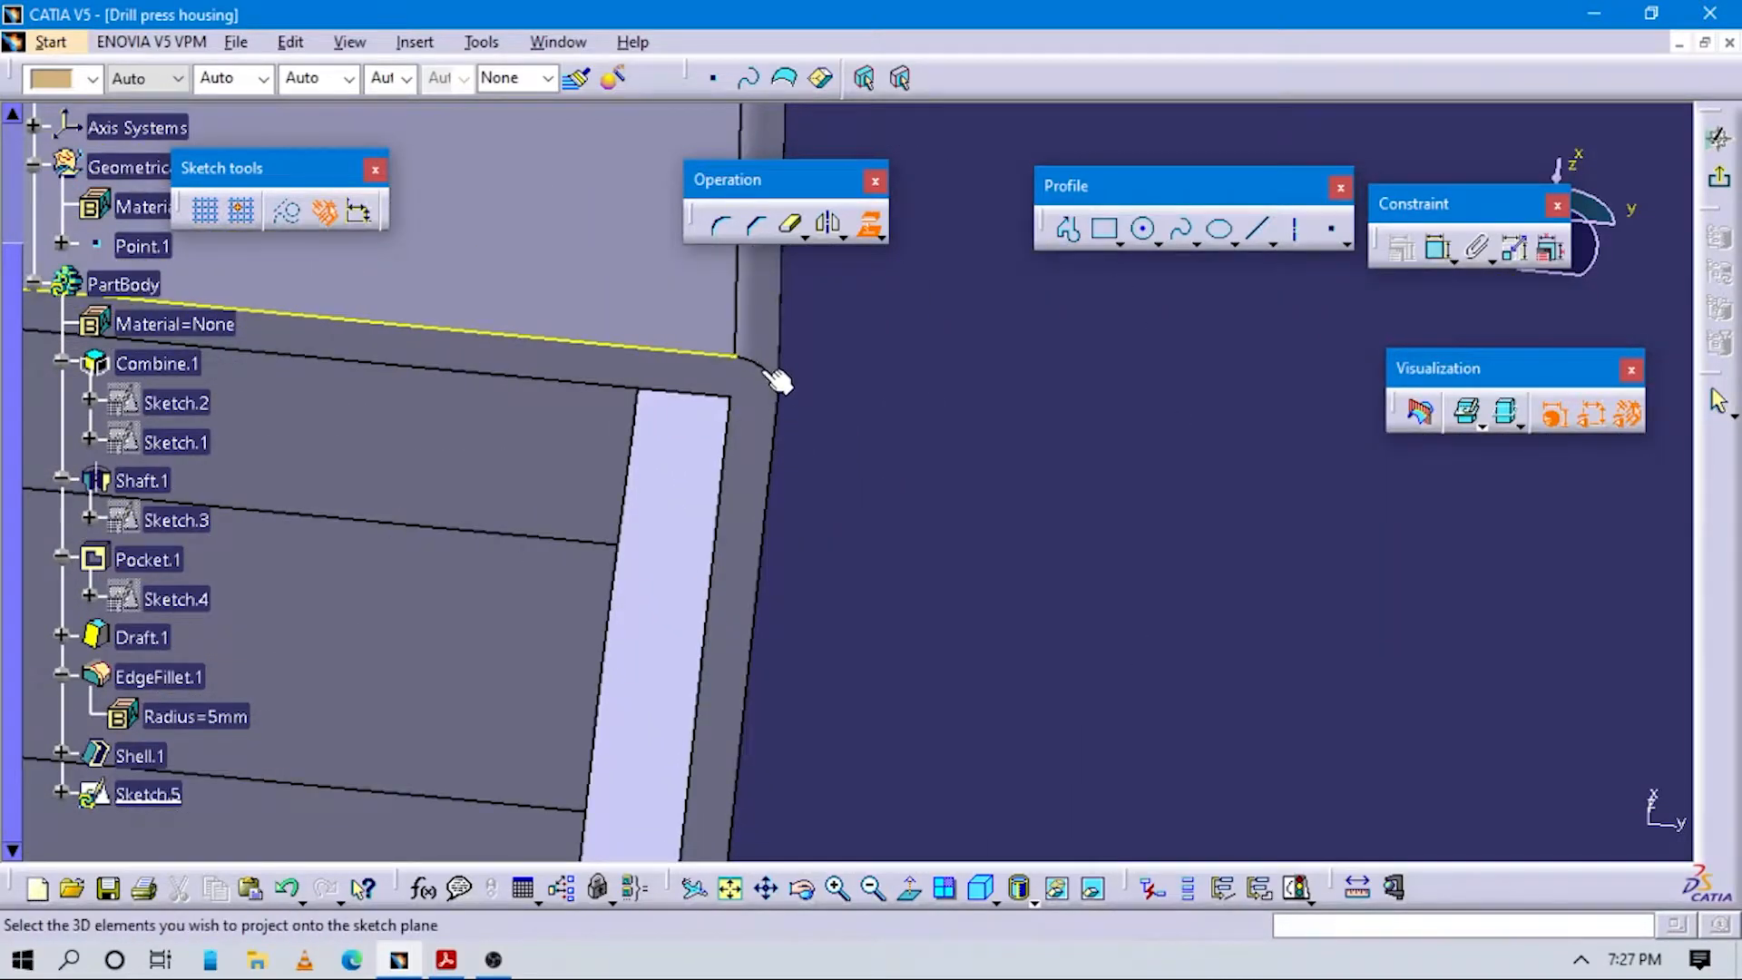
left_click(774, 400)
middle_click_drag(637, 577, 742, 441)
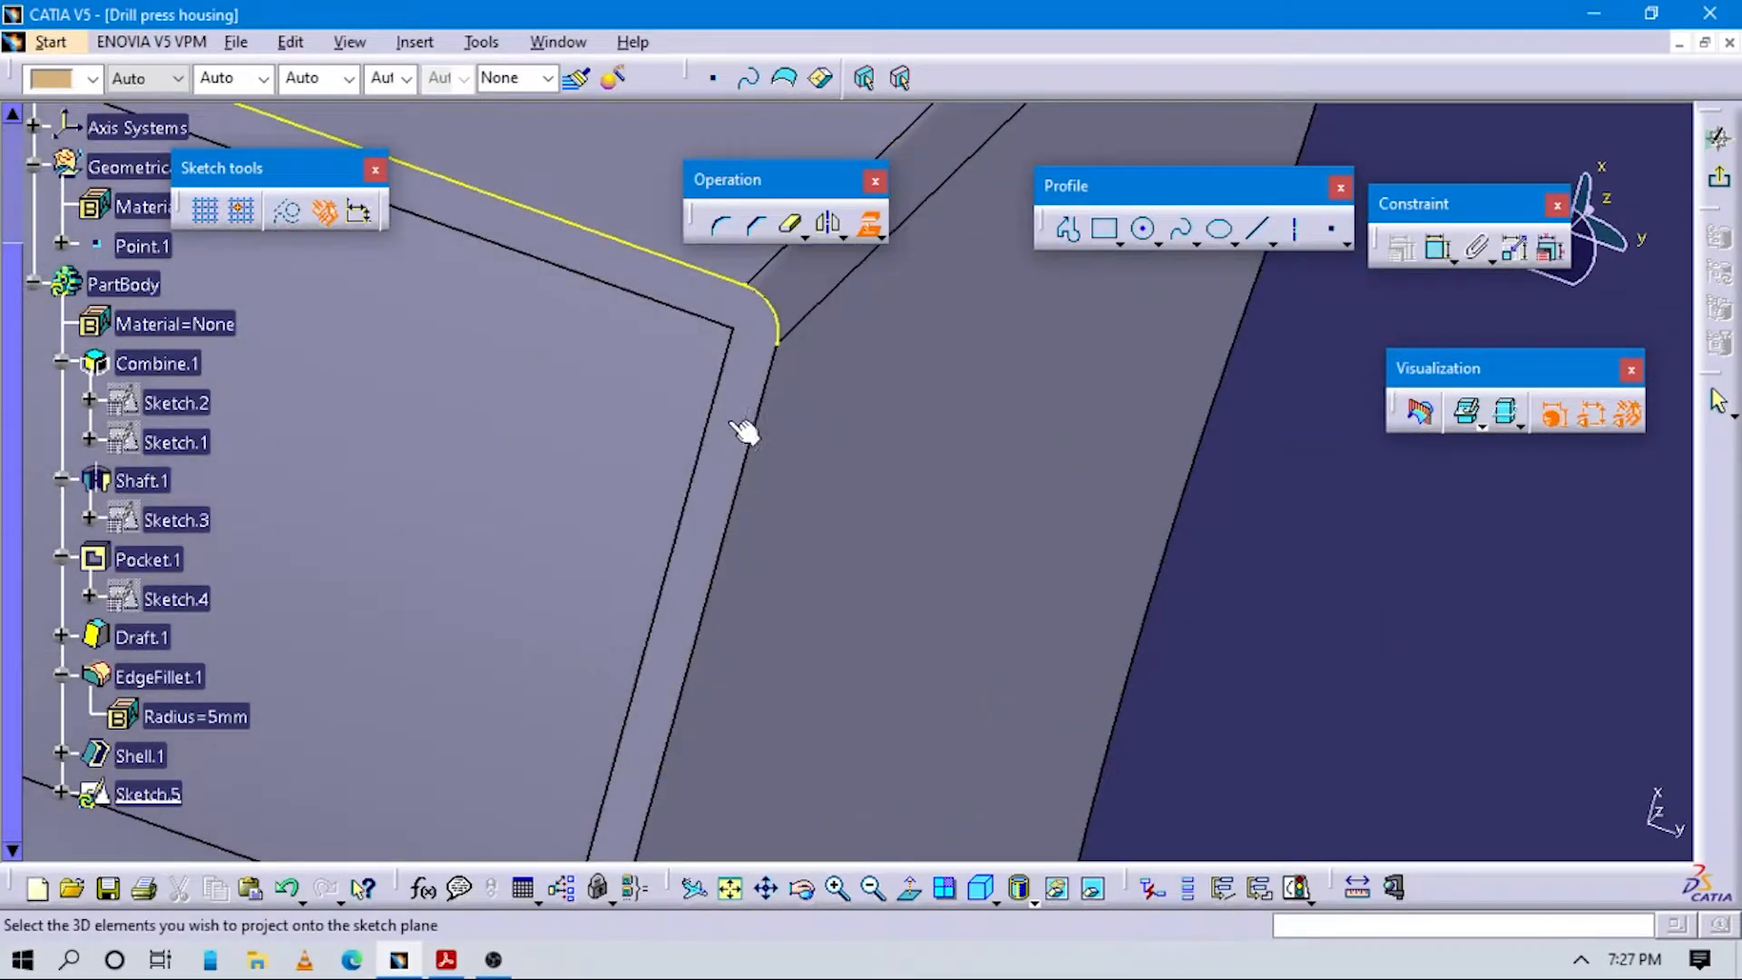
Project the outer bottom edges of the far end wall and the opposite long side.
left_click(721, 599)
middle_click_drag(721, 599, 947, 396)
middle_click_drag(947, 395, 776, 515)
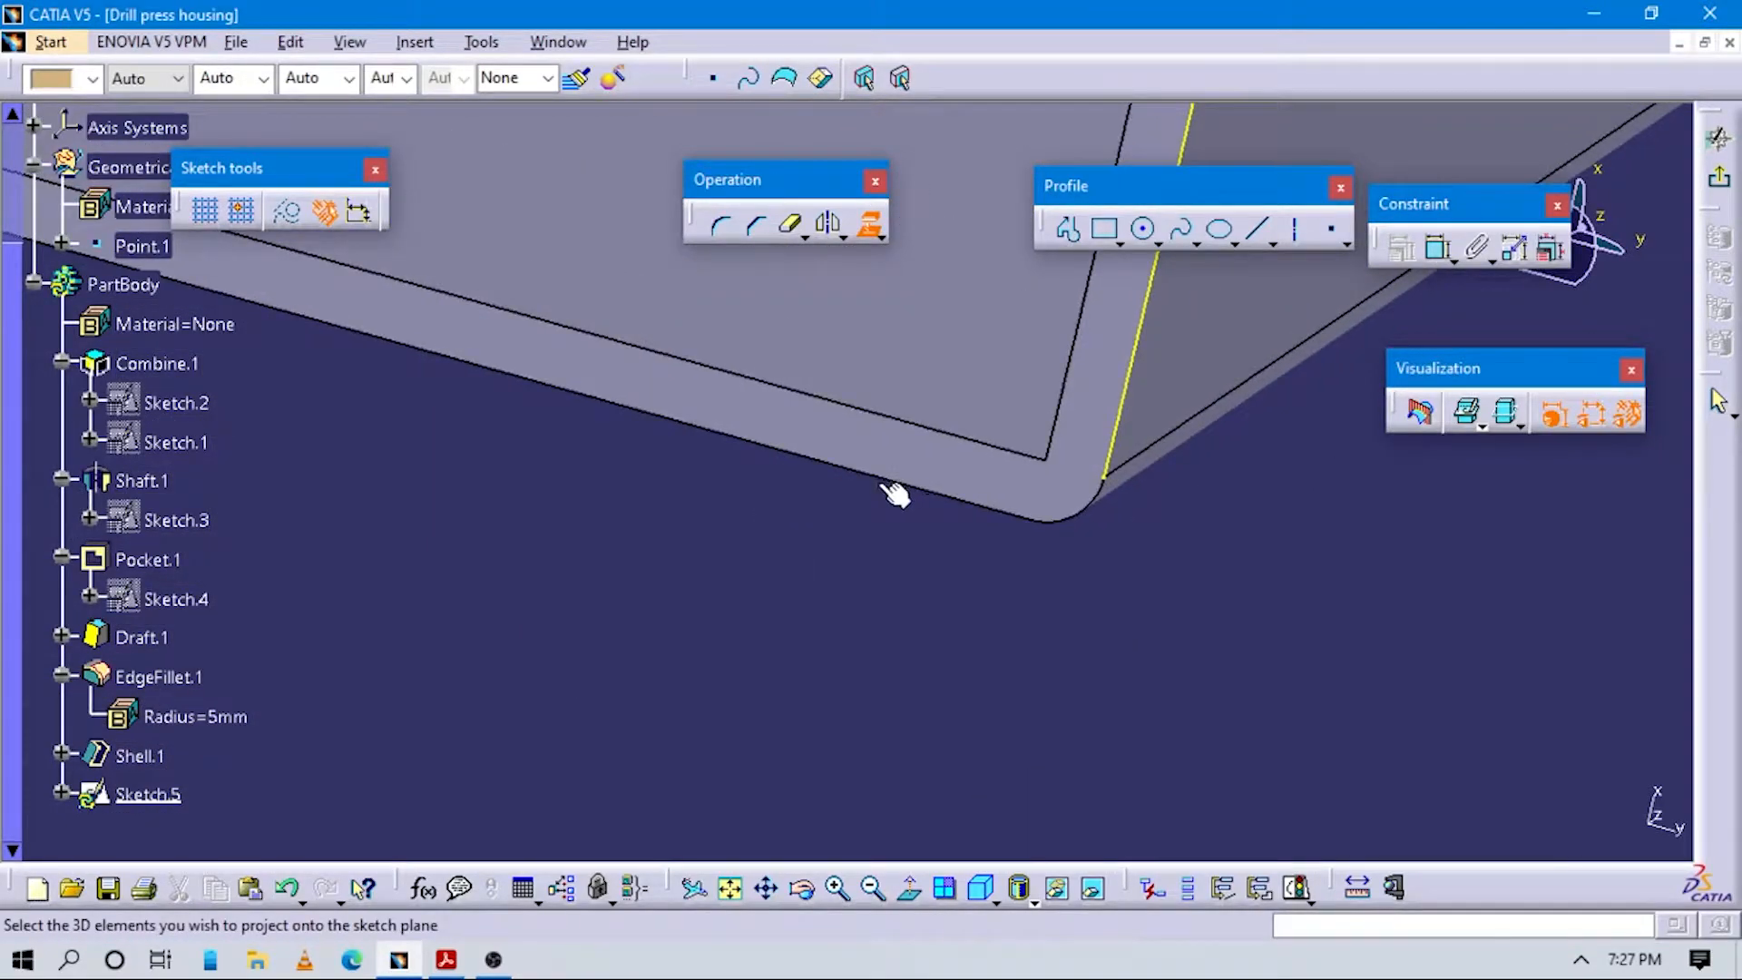
left_click(877, 476)
mouse_move(1022, 563)
middle_mouse_down()
mouse_move(1030, 520)
mouse_move(1085, 620)
mouse_move(762, 493)
mouse_move(427, 420)
mouse_move(941, 467)
mouse_move(1099, 520)
mouse_move(1252, 439)
middle_mouse_up()
left_click(1263, 434)
Try projecting the whole bottom rim face, and undo it together with the individually projected edges.
middle_click_drag(1080, 460, 1110, 547)
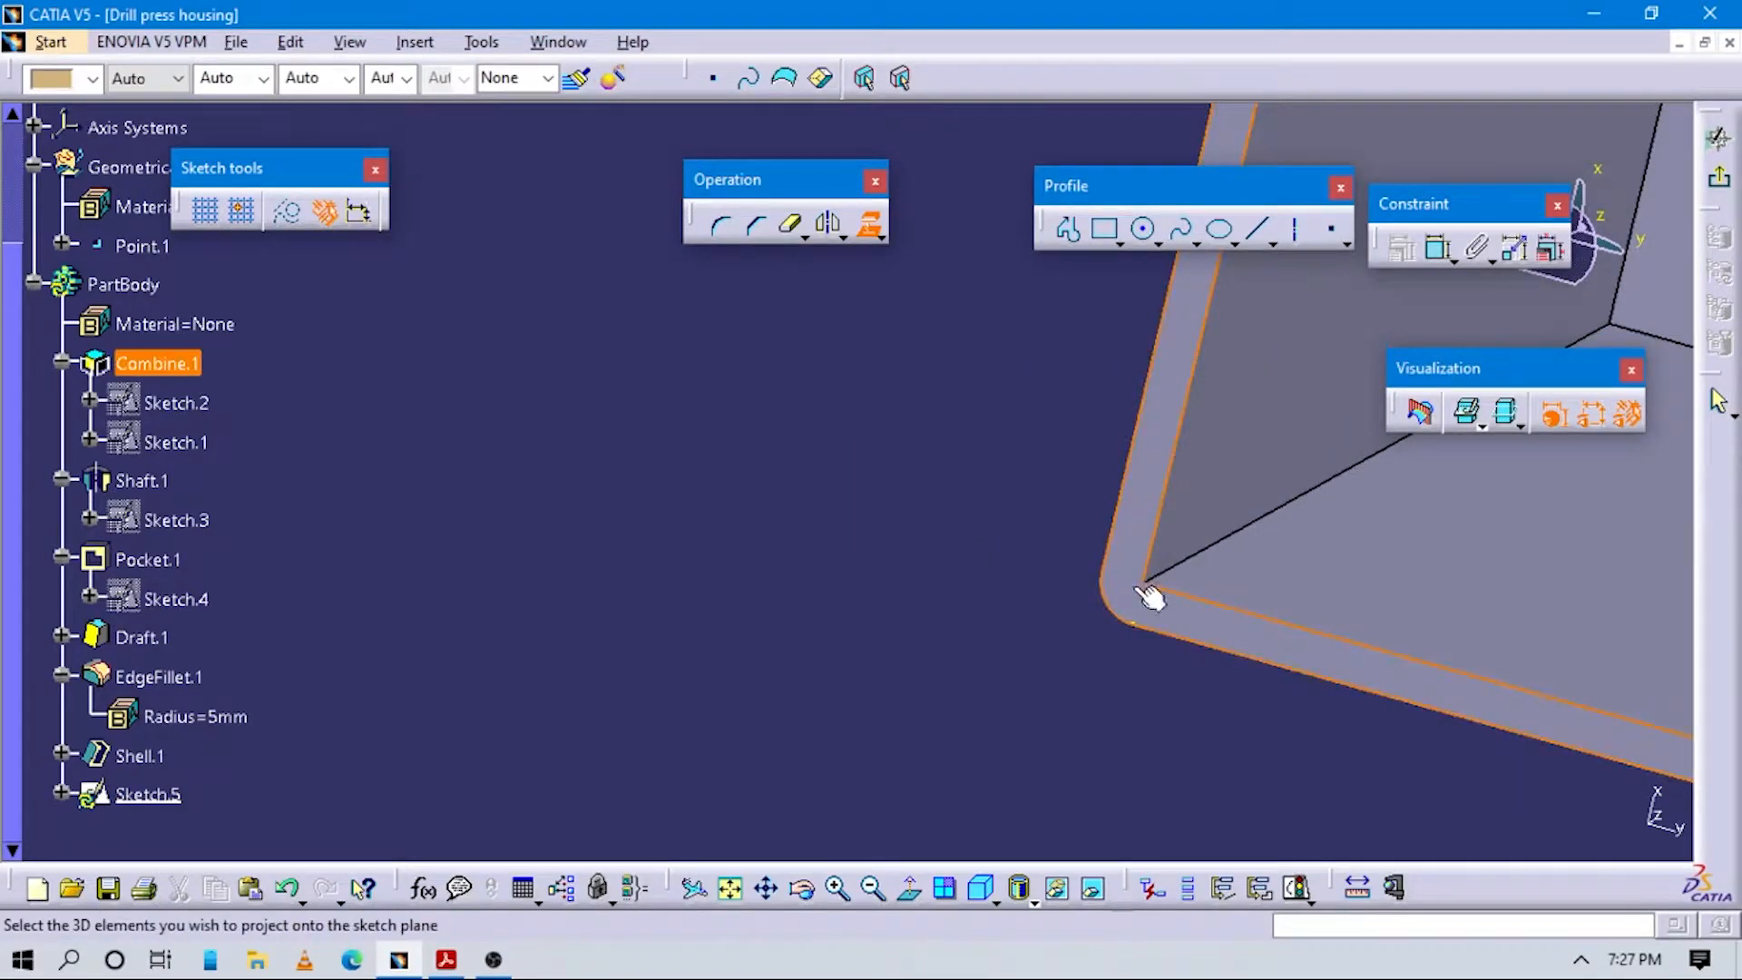
middle_click_drag(1148, 520, 1067, 588)
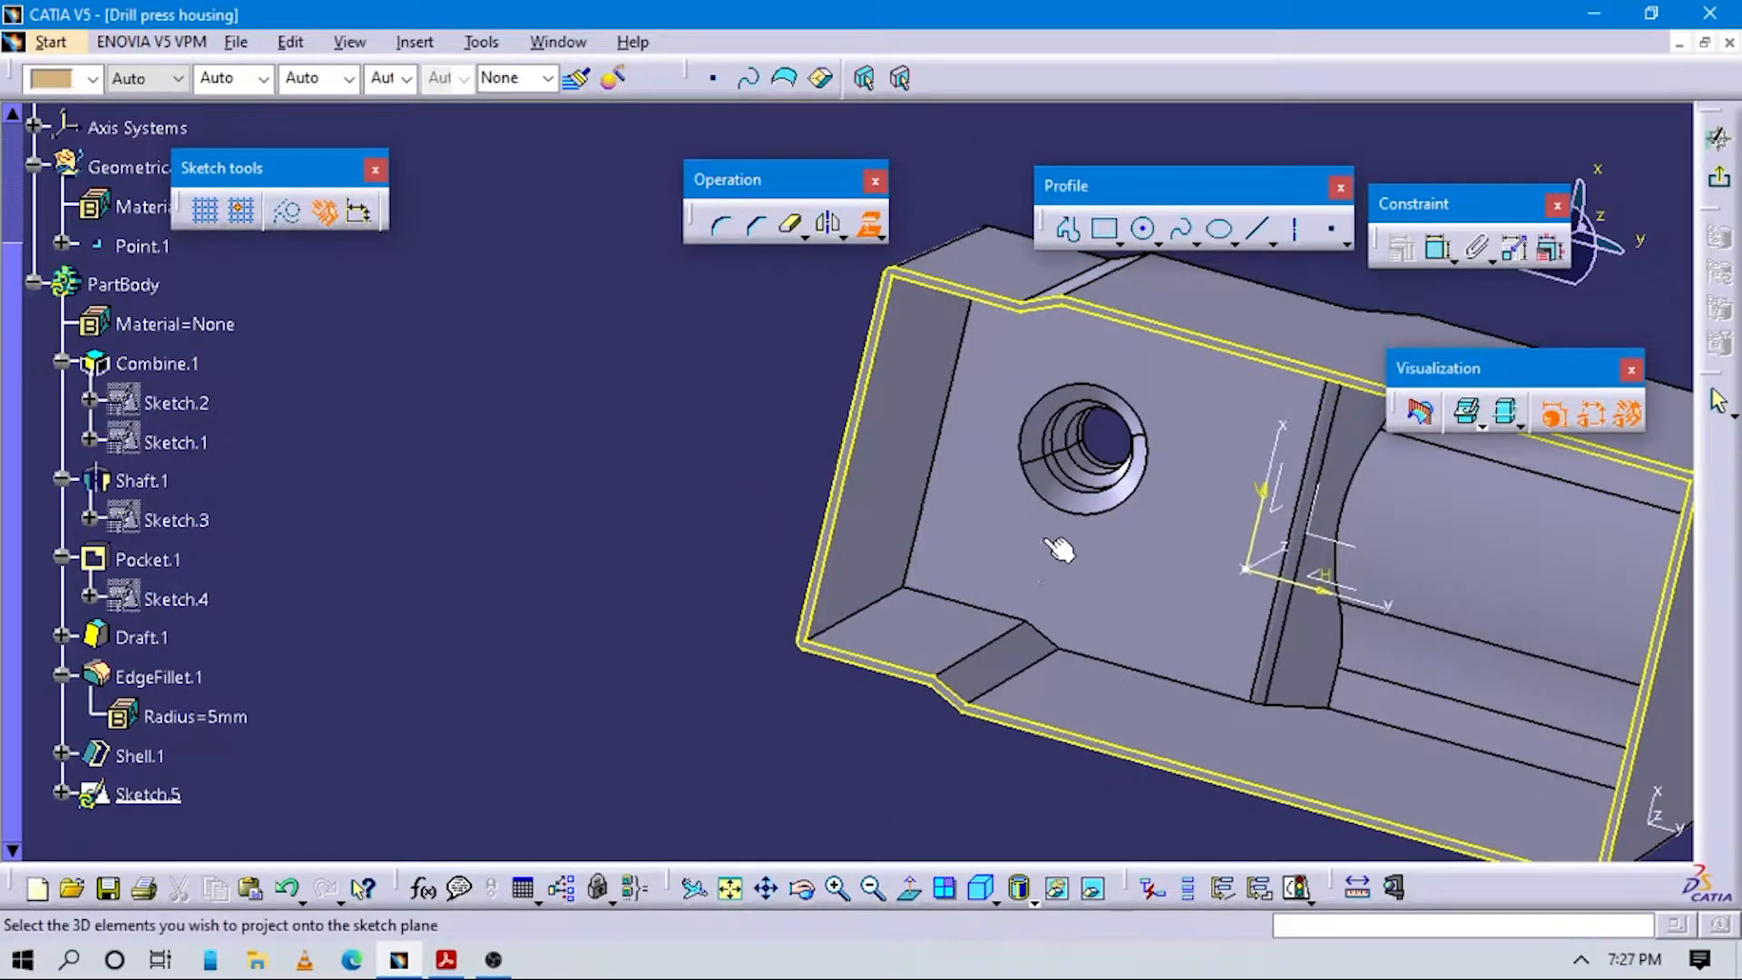
left_click(1019, 508)
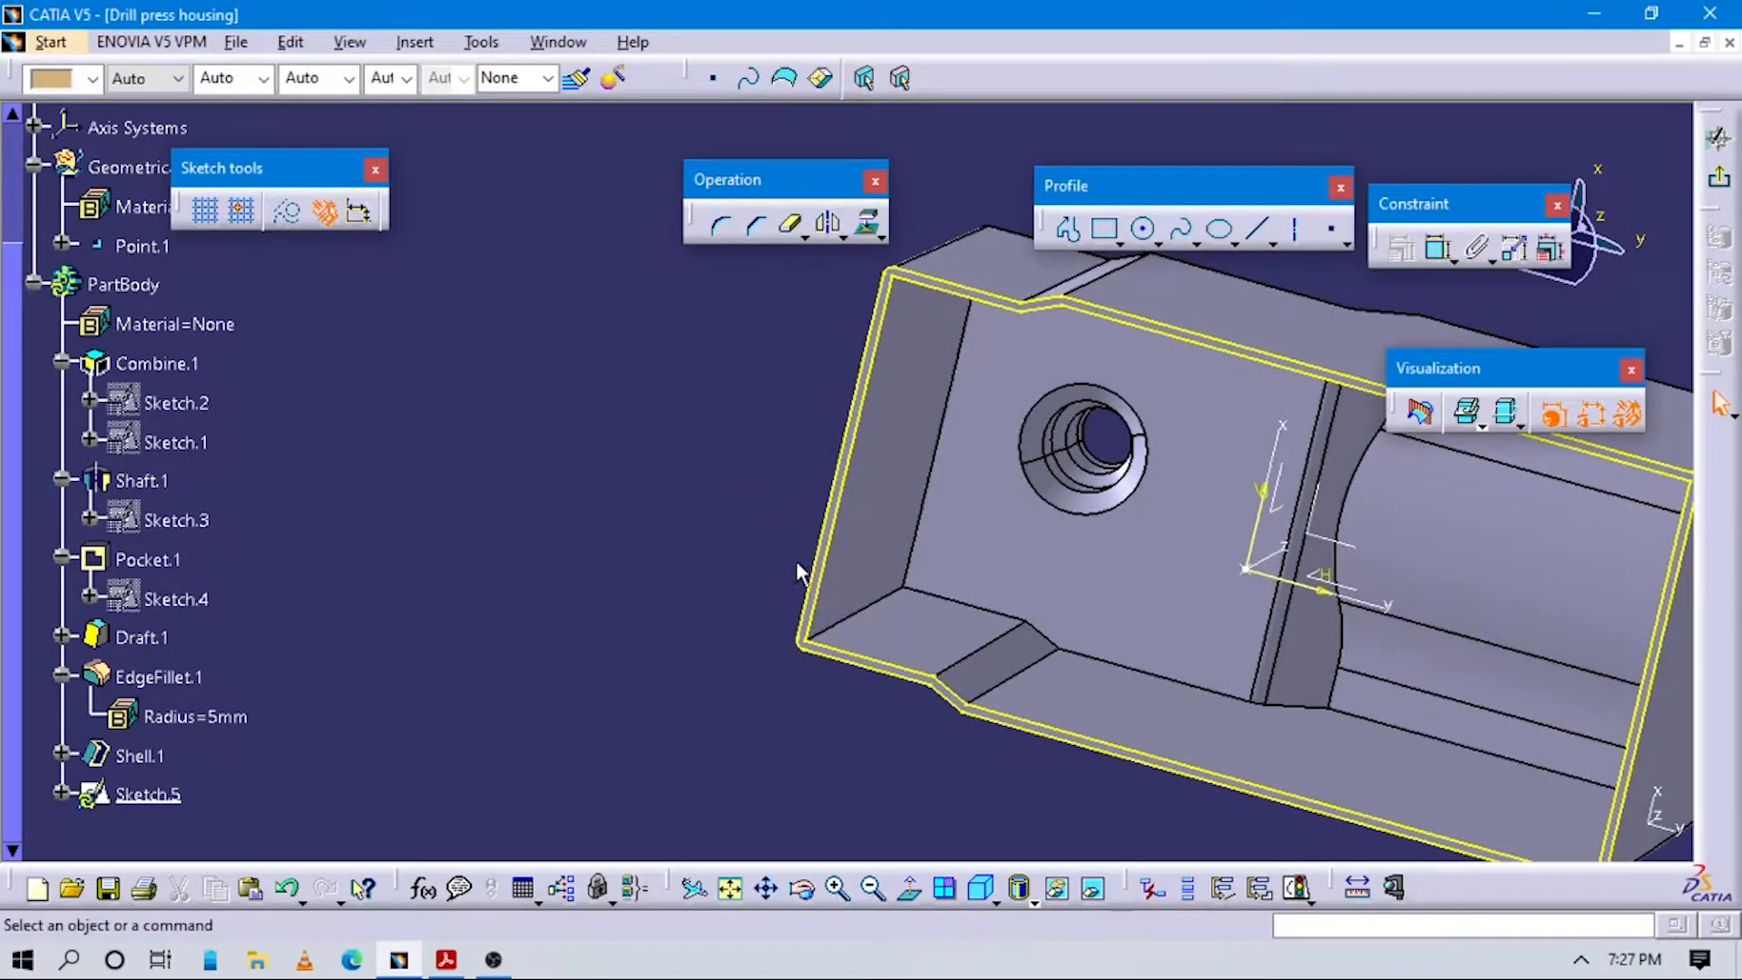
key("ctrl+z")
key("ctrl+z")
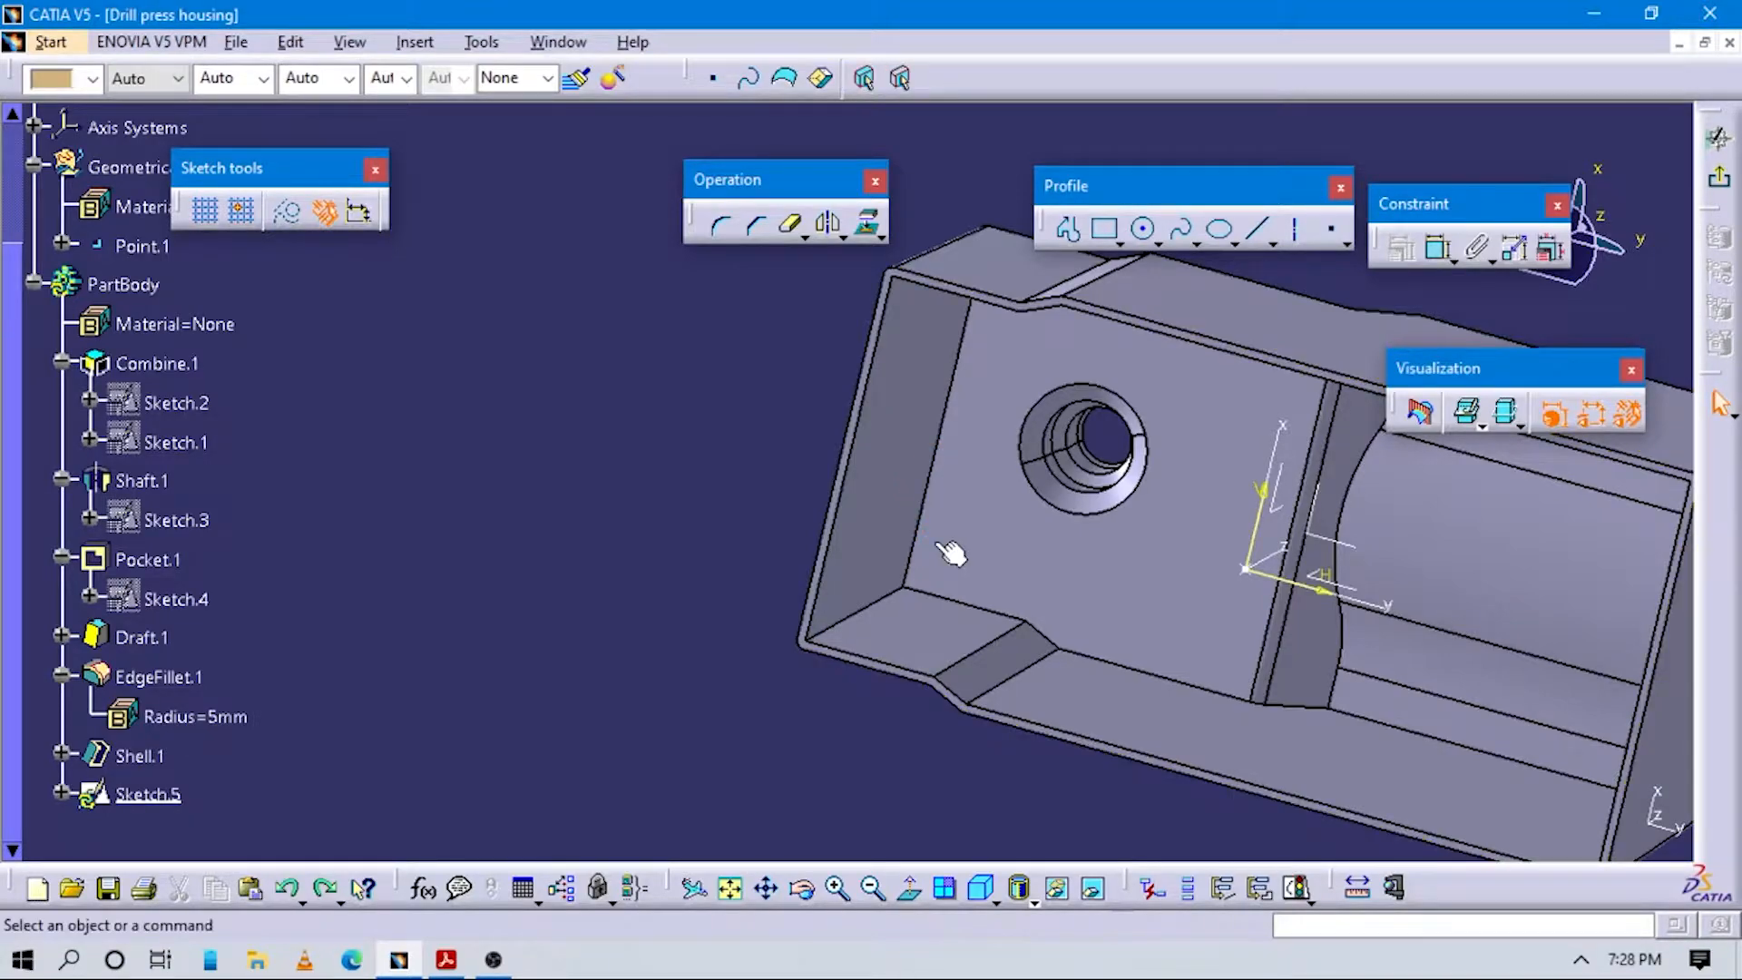
Project the shelled housing's entire bottom rim face onto the sketch plane.
left_click(868, 223)
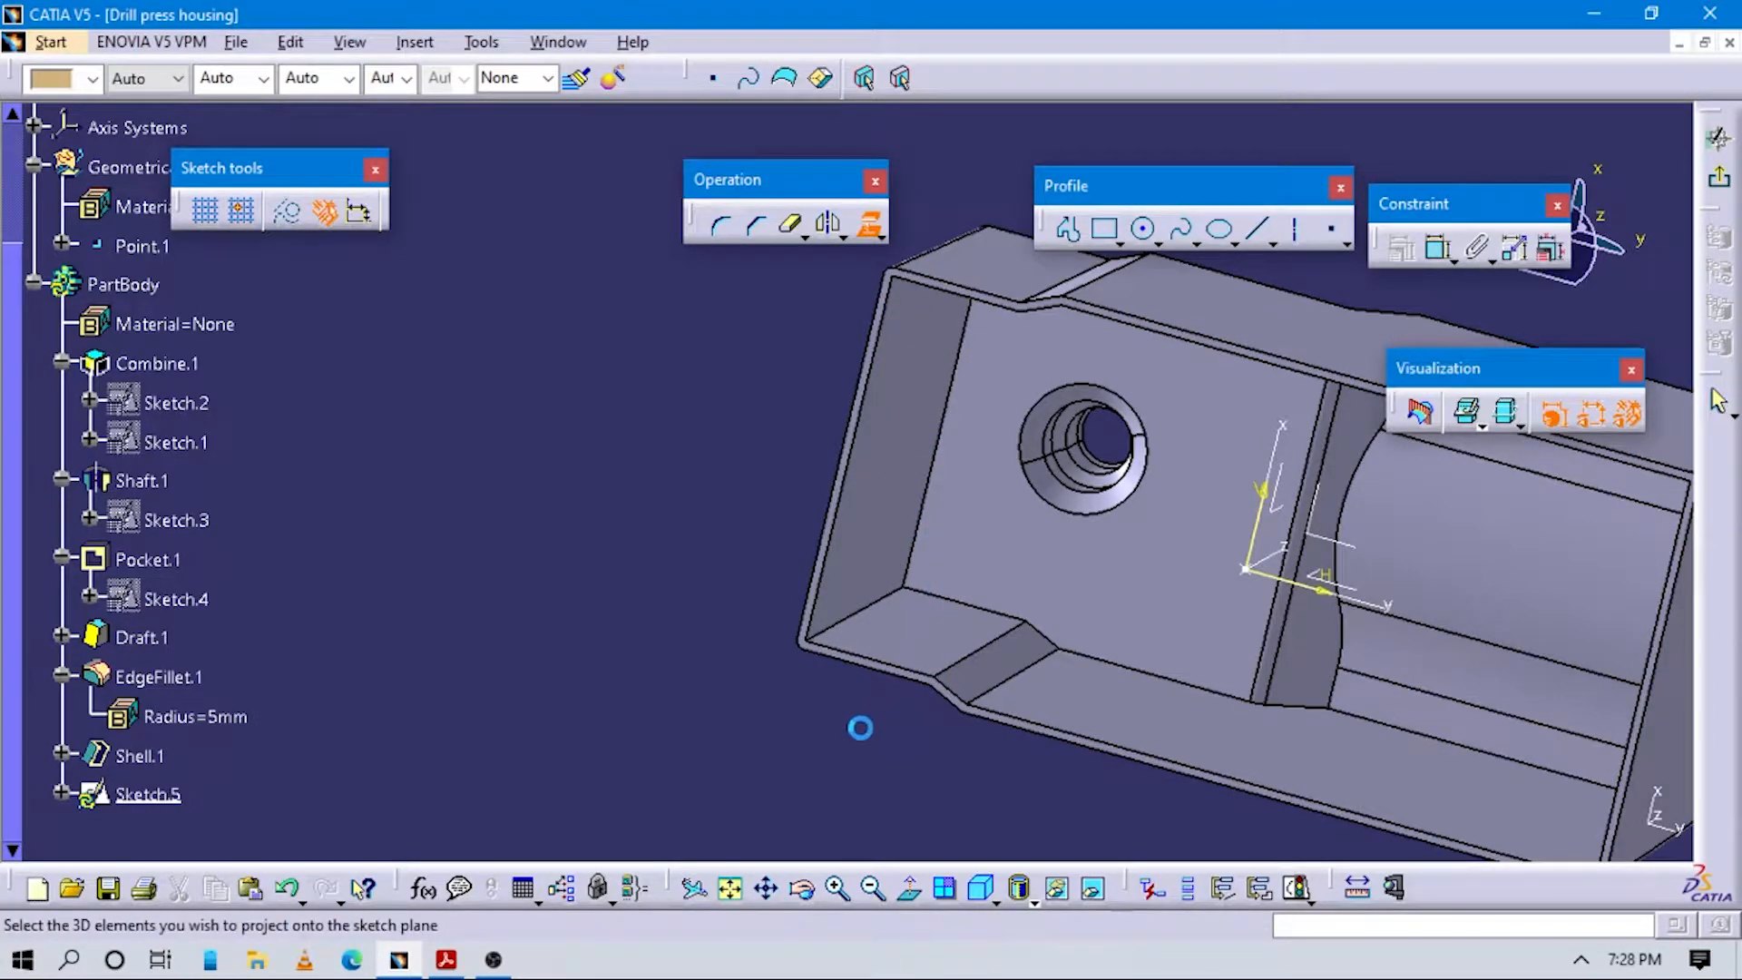
middle_click_drag(880, 603, 874, 462)
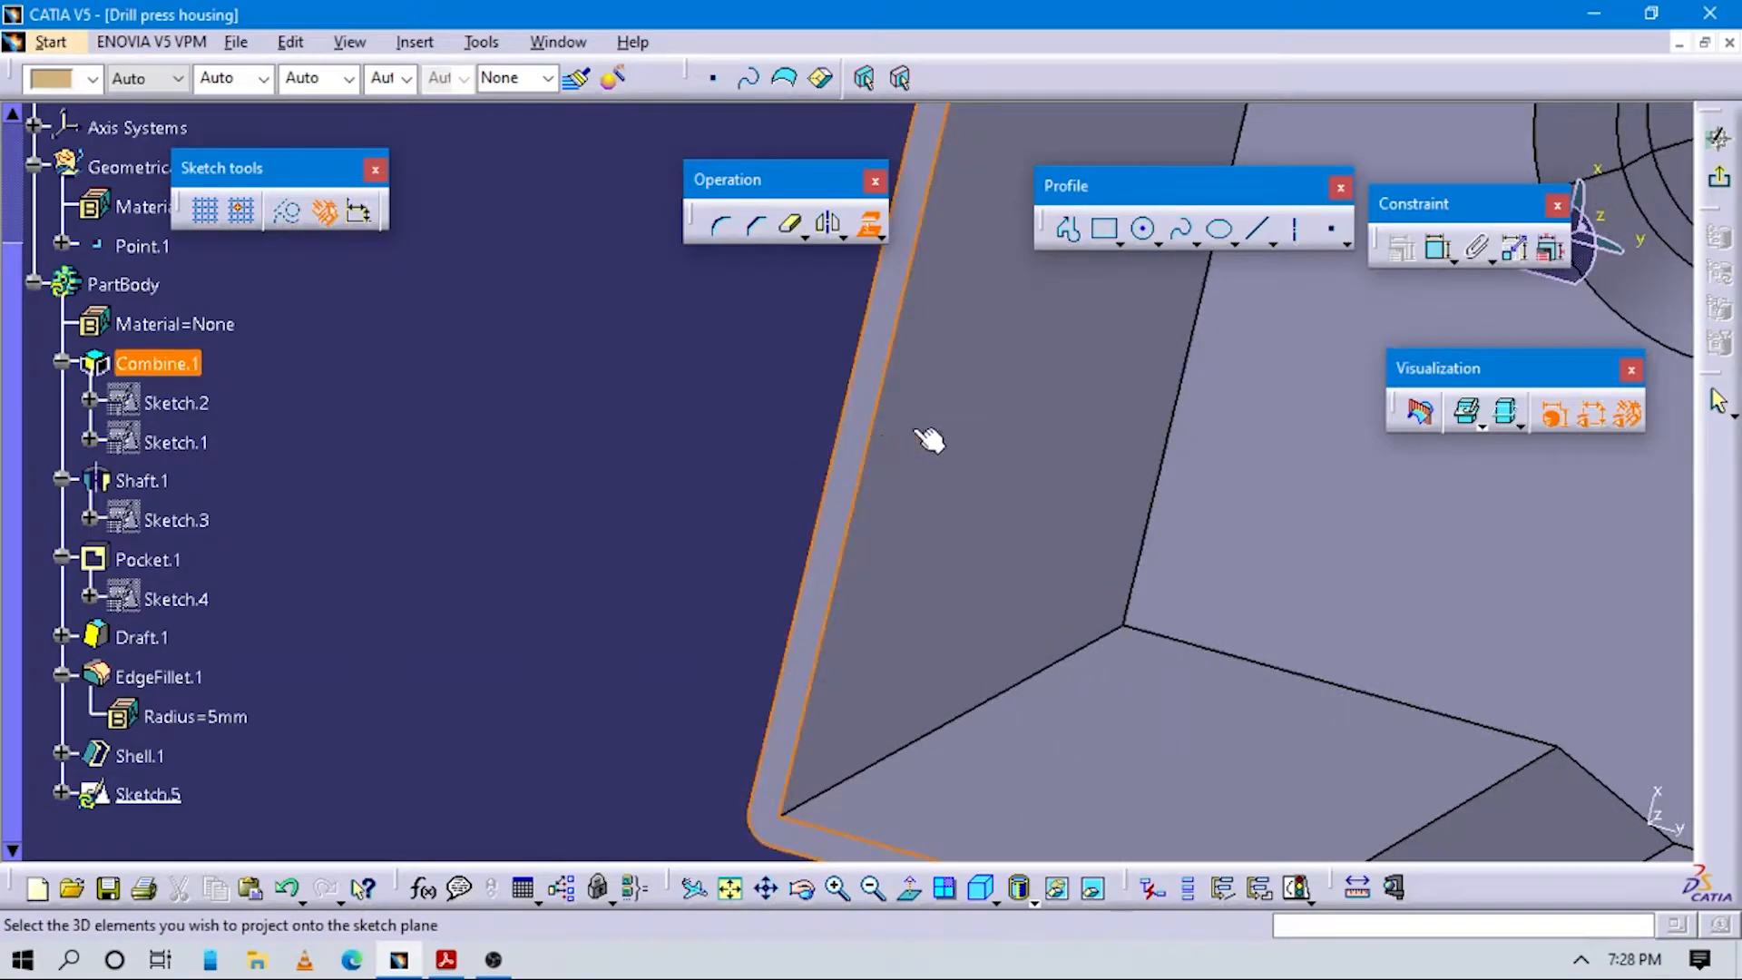
middle_click_drag(929, 548, 894, 591)
left_click(832, 498)
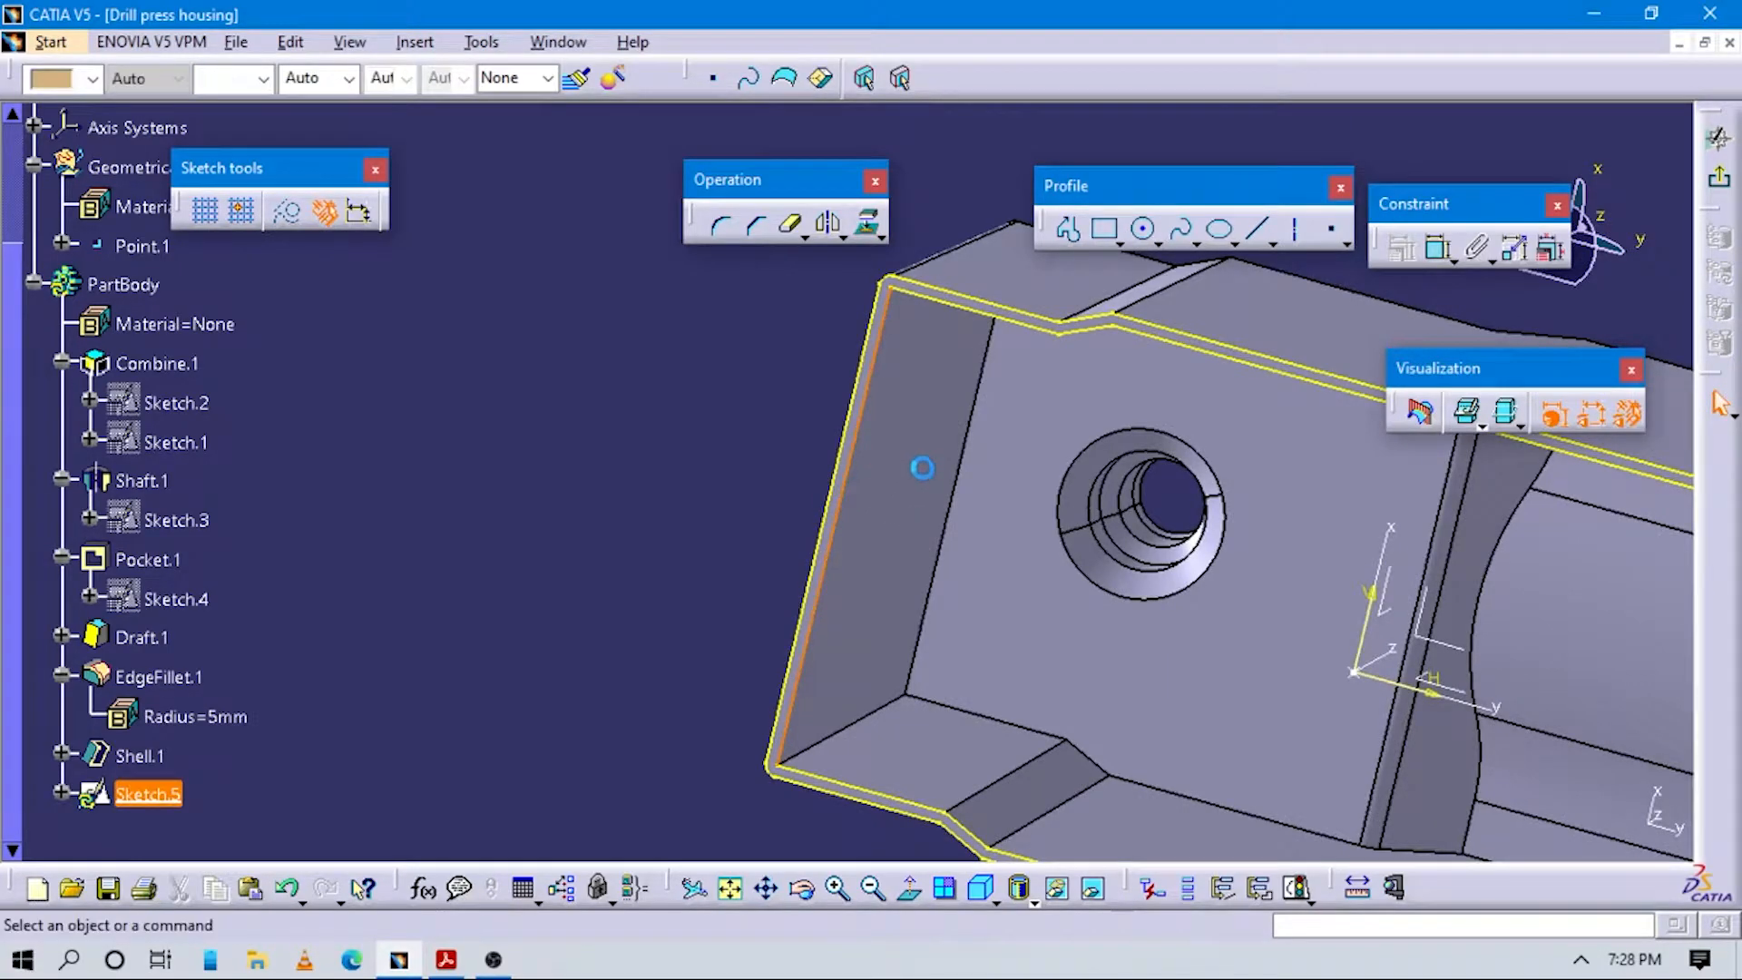
Delete the inner rim lines projected along the spout end wall and the adjoining stepped long side.
left_click(907, 296)
middle_click_drag(1091, 443, 1009, 430, "ctrl")
left_click(1125, 401)
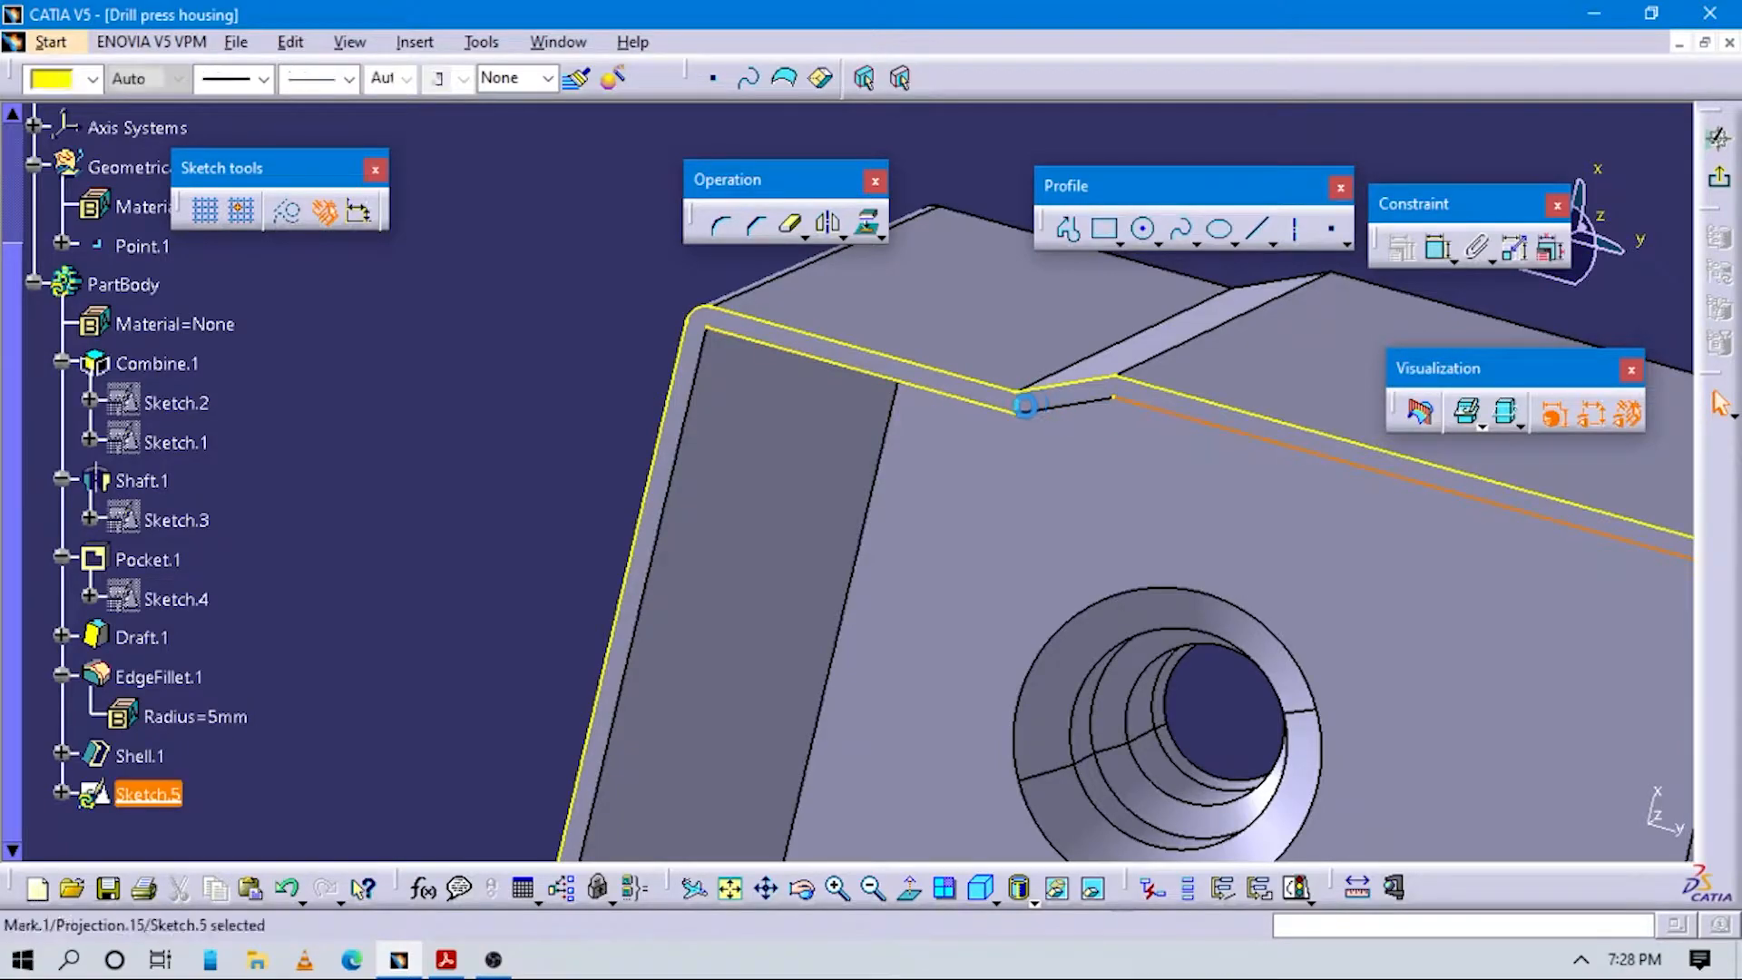
left_click(1082, 533)
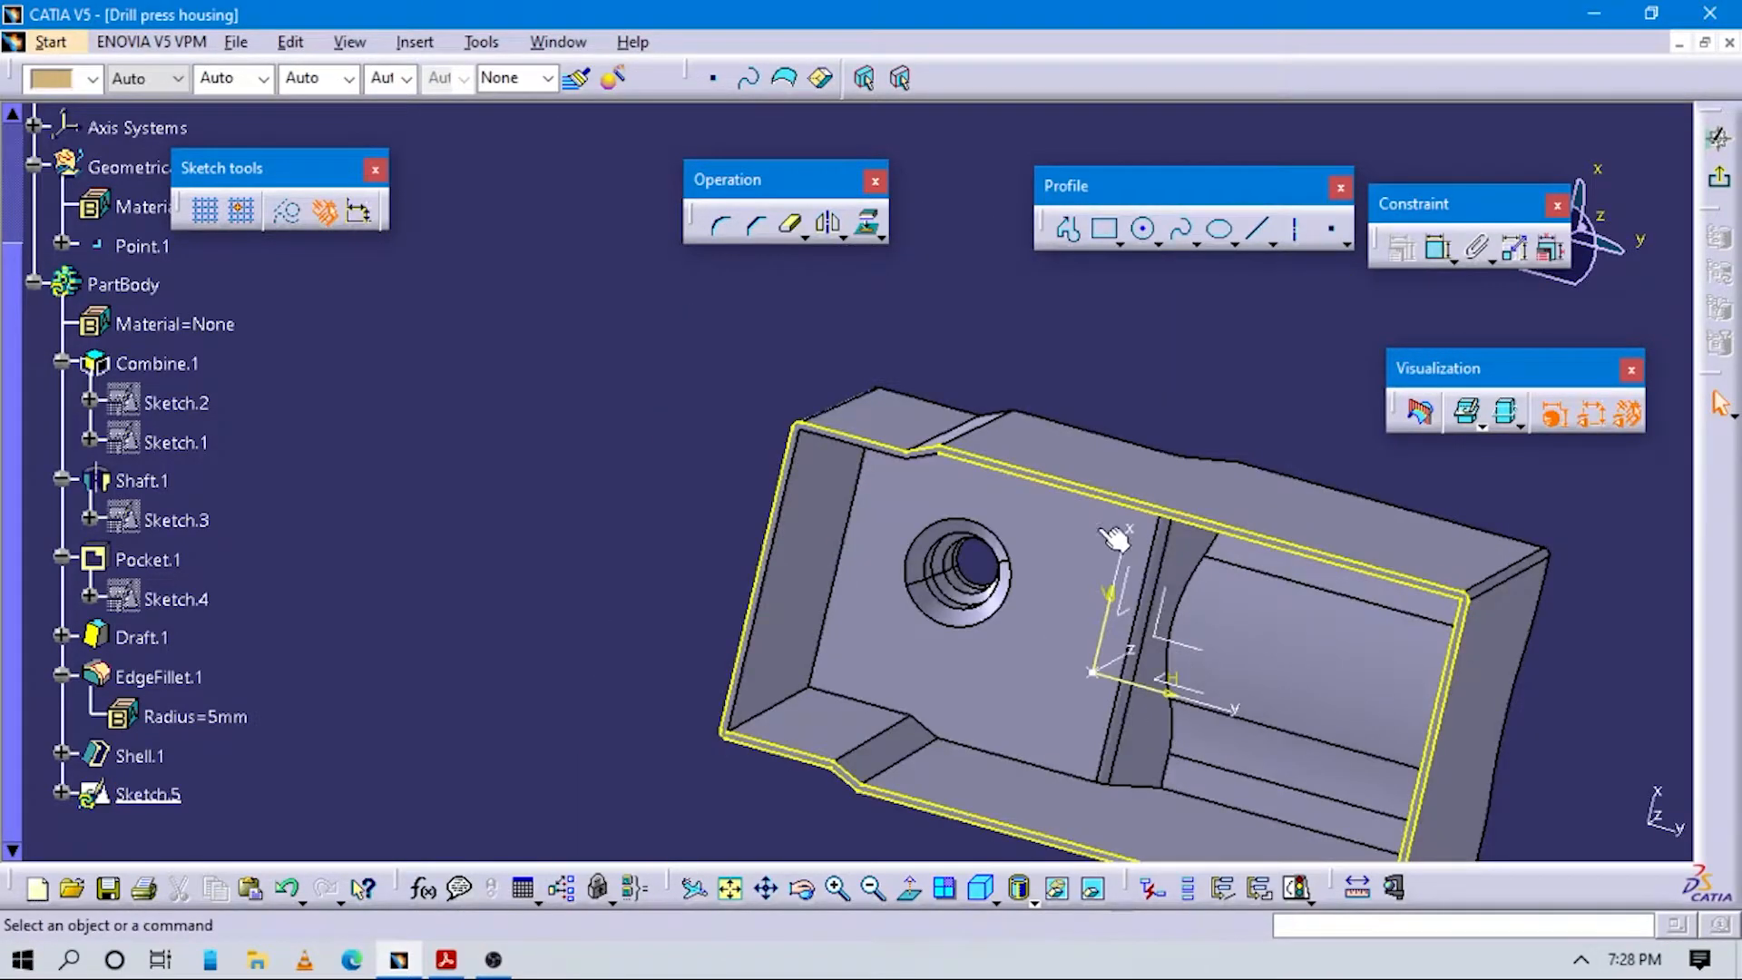
Delete the remaining inner rim lines along the far end wall and the opposite stepped long side, keeping the outer outline.
middle_click_drag(1244, 680, 1244, 525, "ctrl")
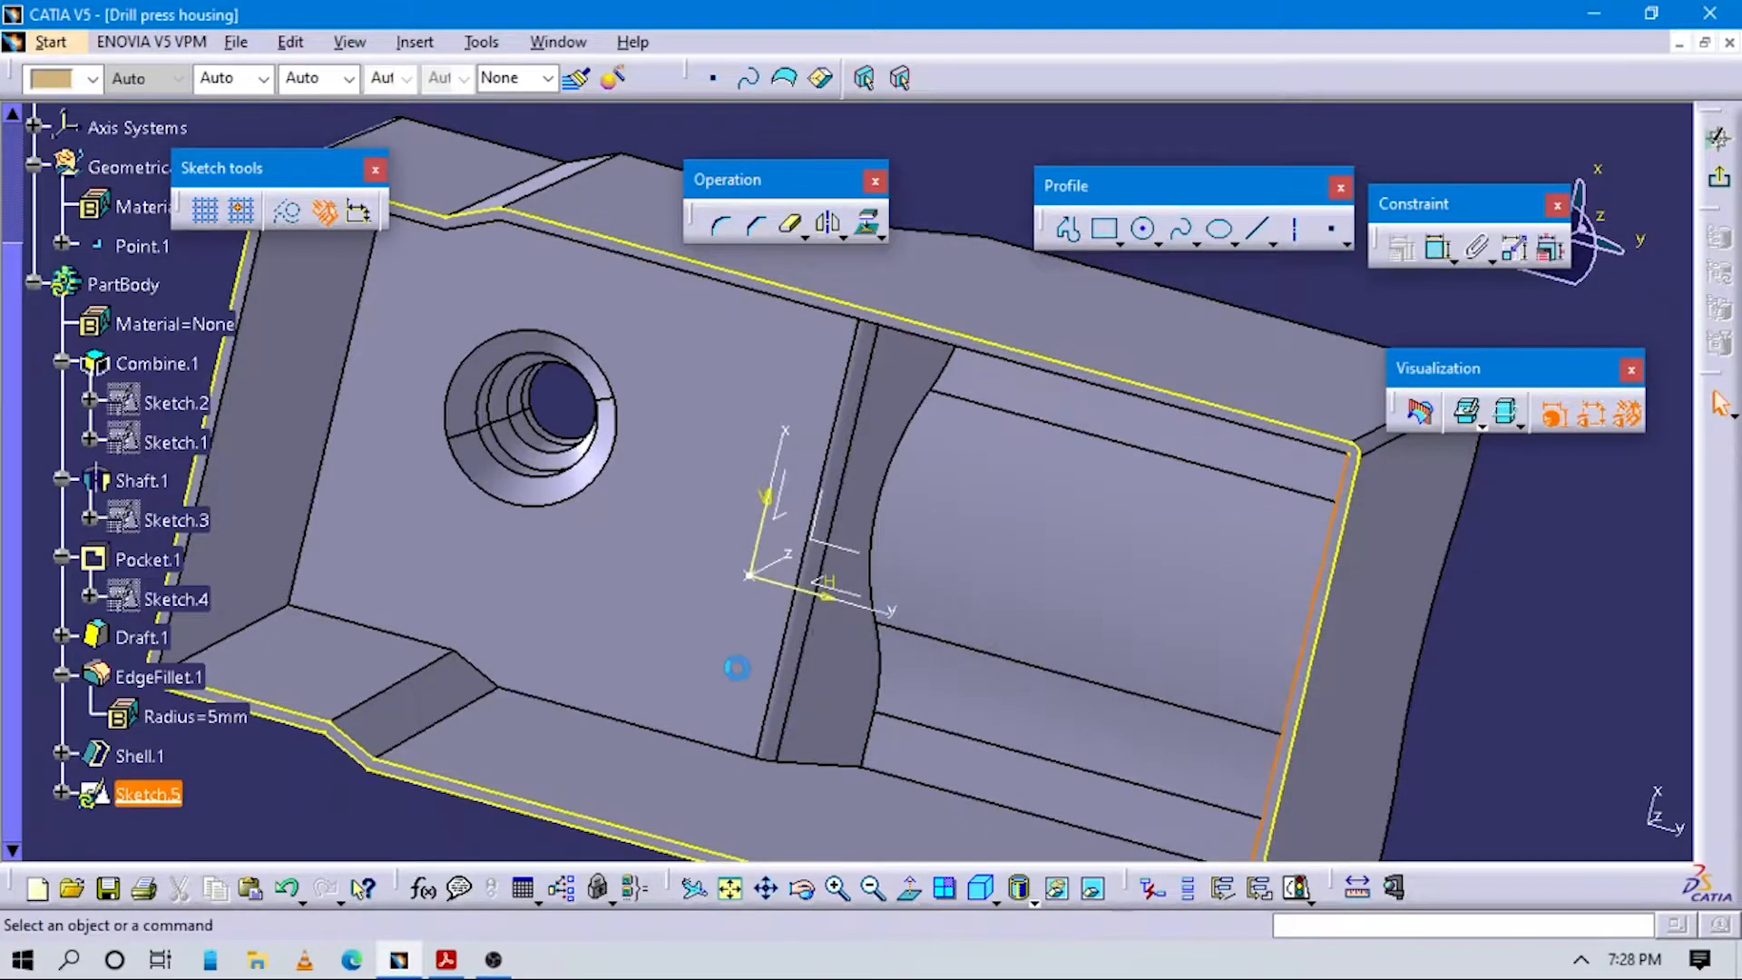
middle_click_drag(323, 850, 608, 696)
left_click(683, 601)
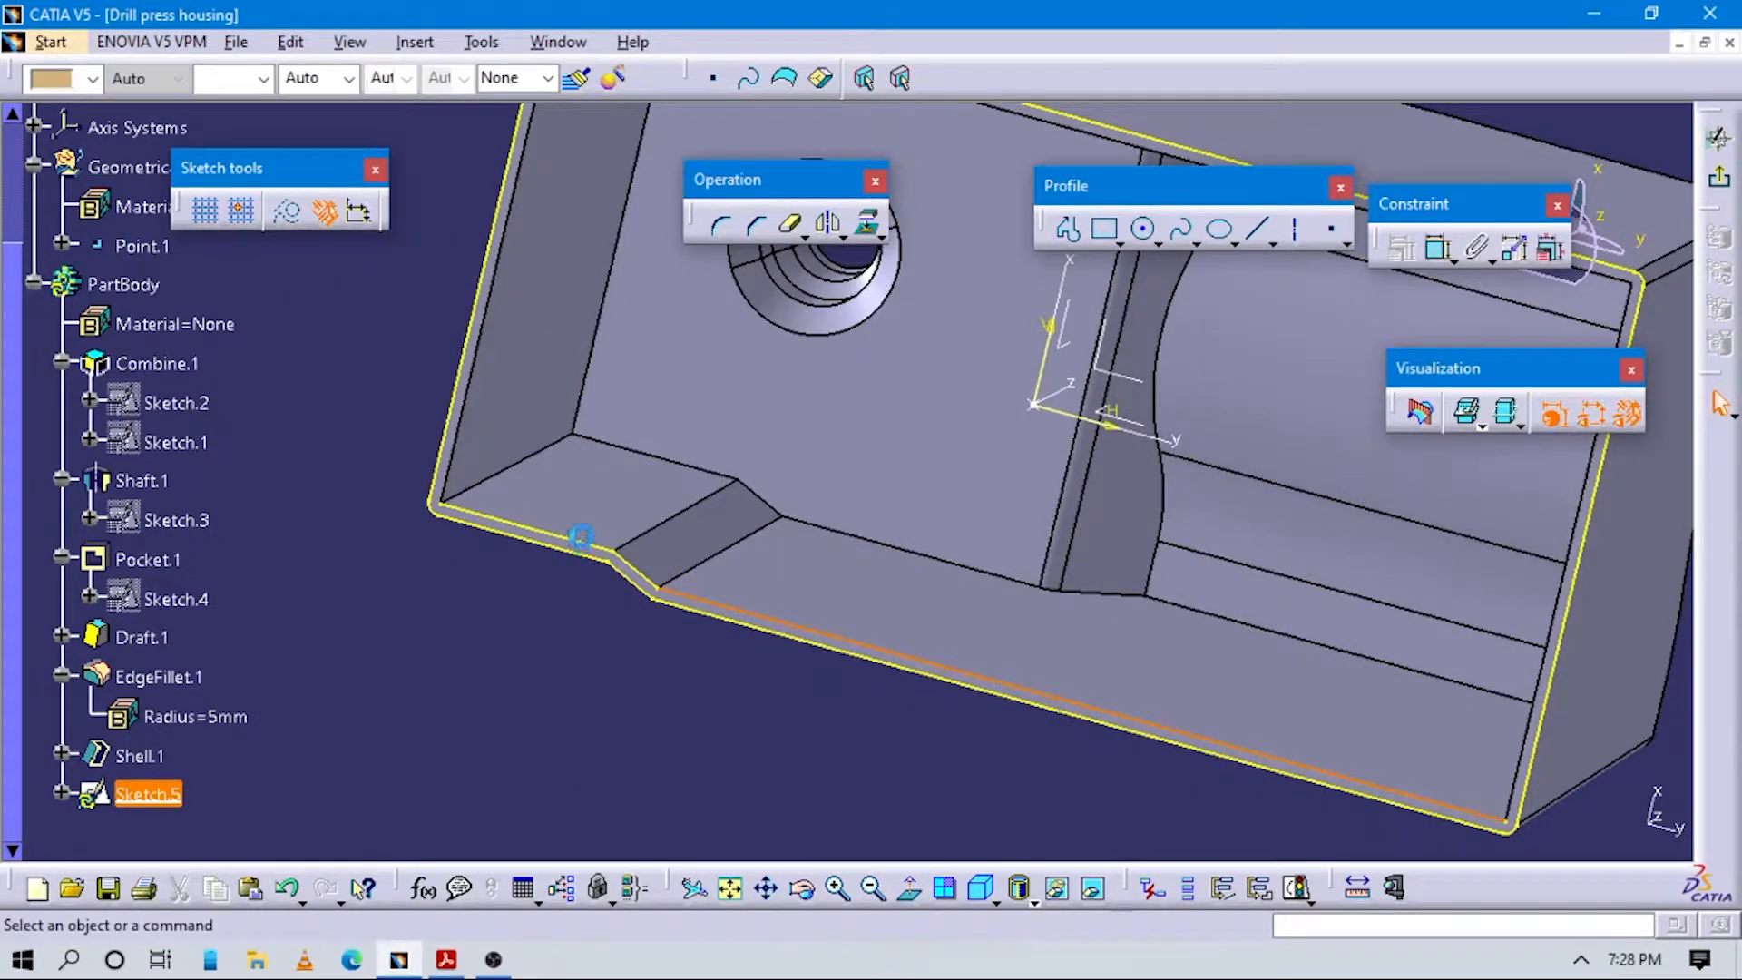
left_click(635, 569)
left_click(641, 572)
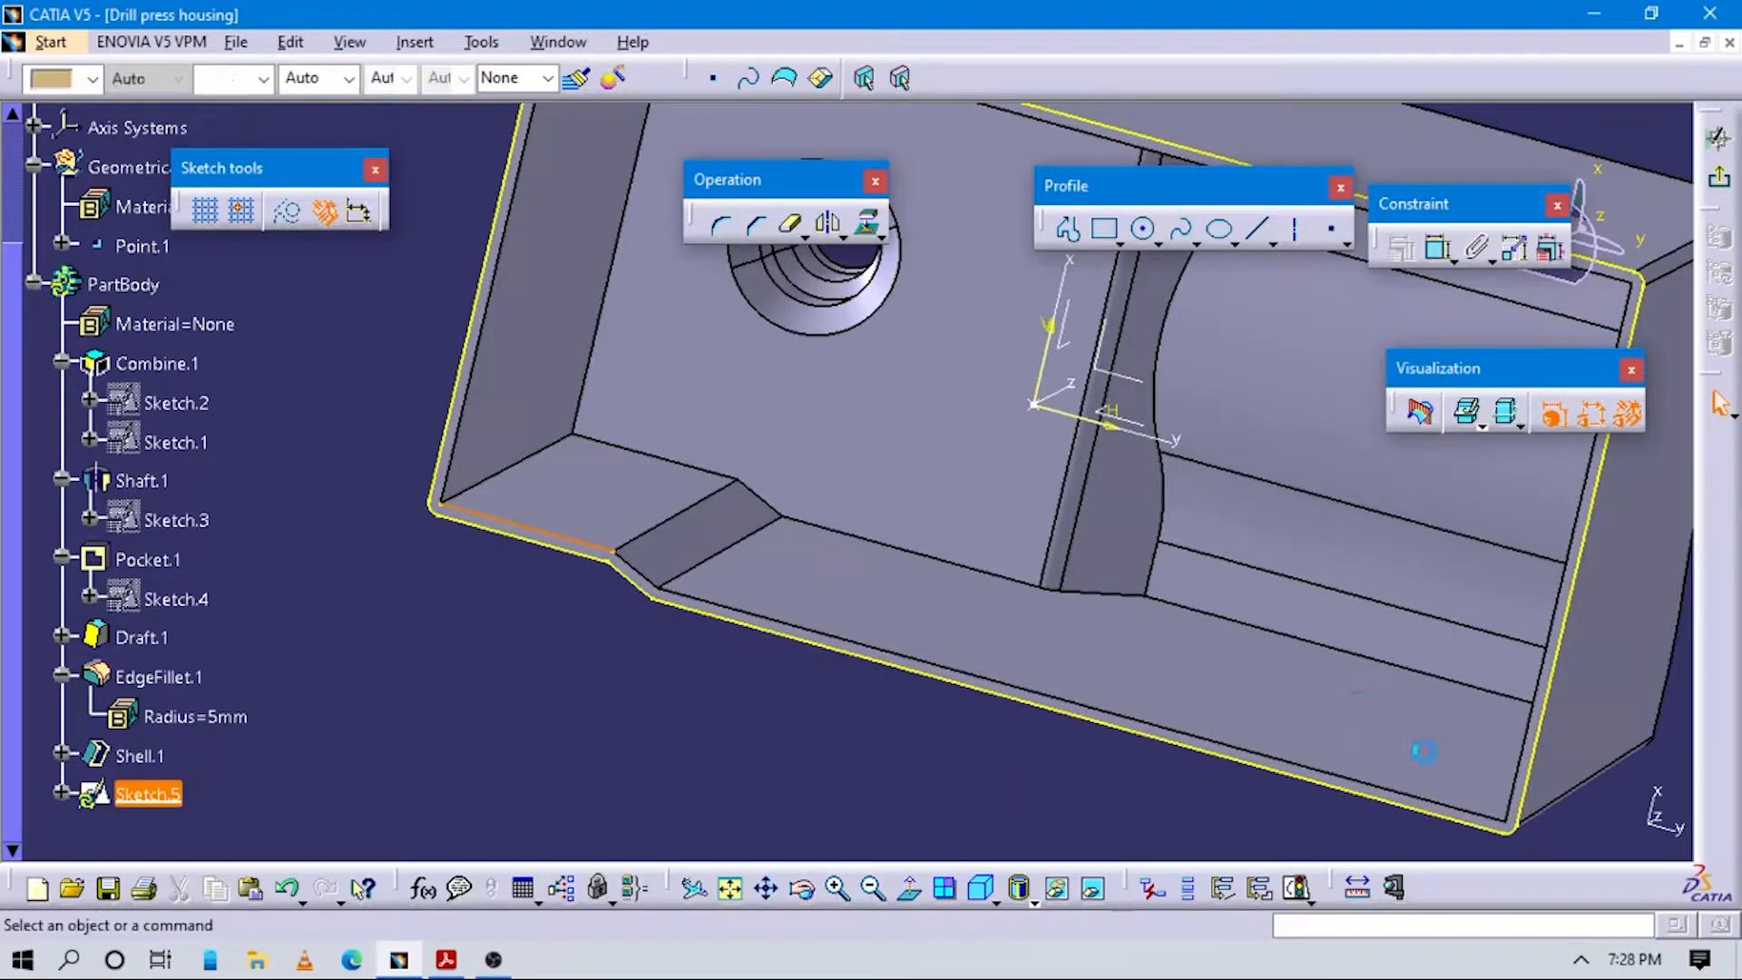
View the sketch plane face-on and hide the housing's solid body.
middle_click_drag(1216, 633, 871, 857)
left_click(908, 887)
middle_click_drag(962, 657, 965, 661)
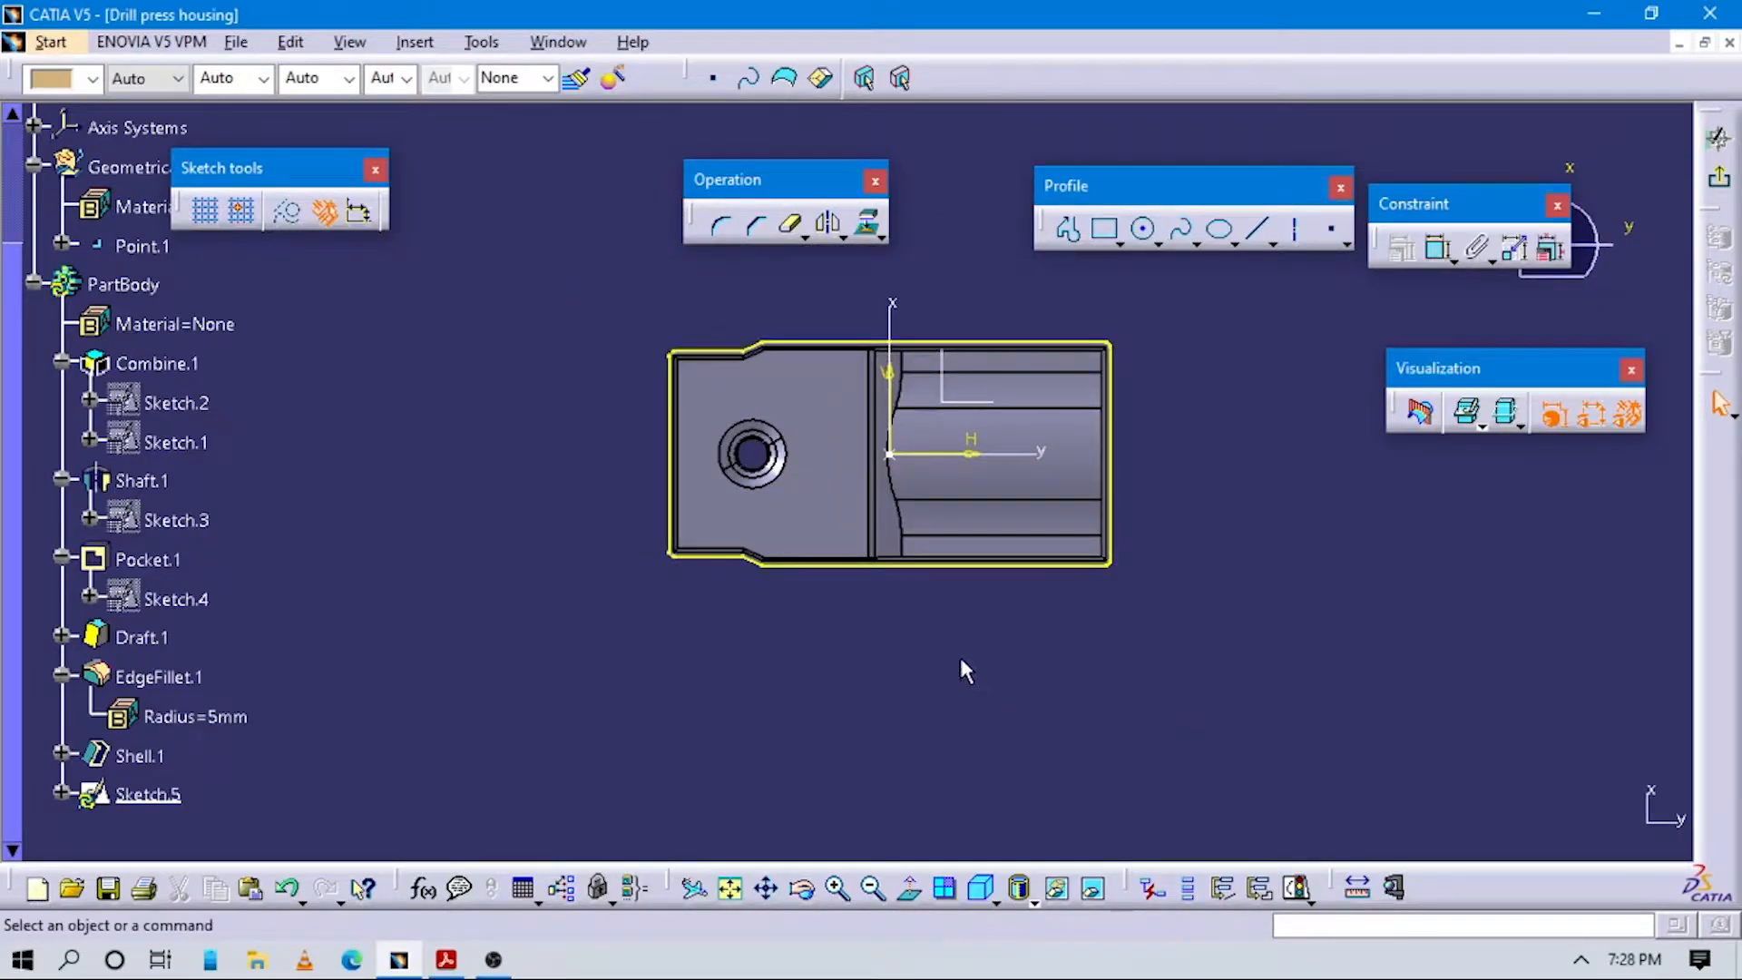
right_click(149, 365)
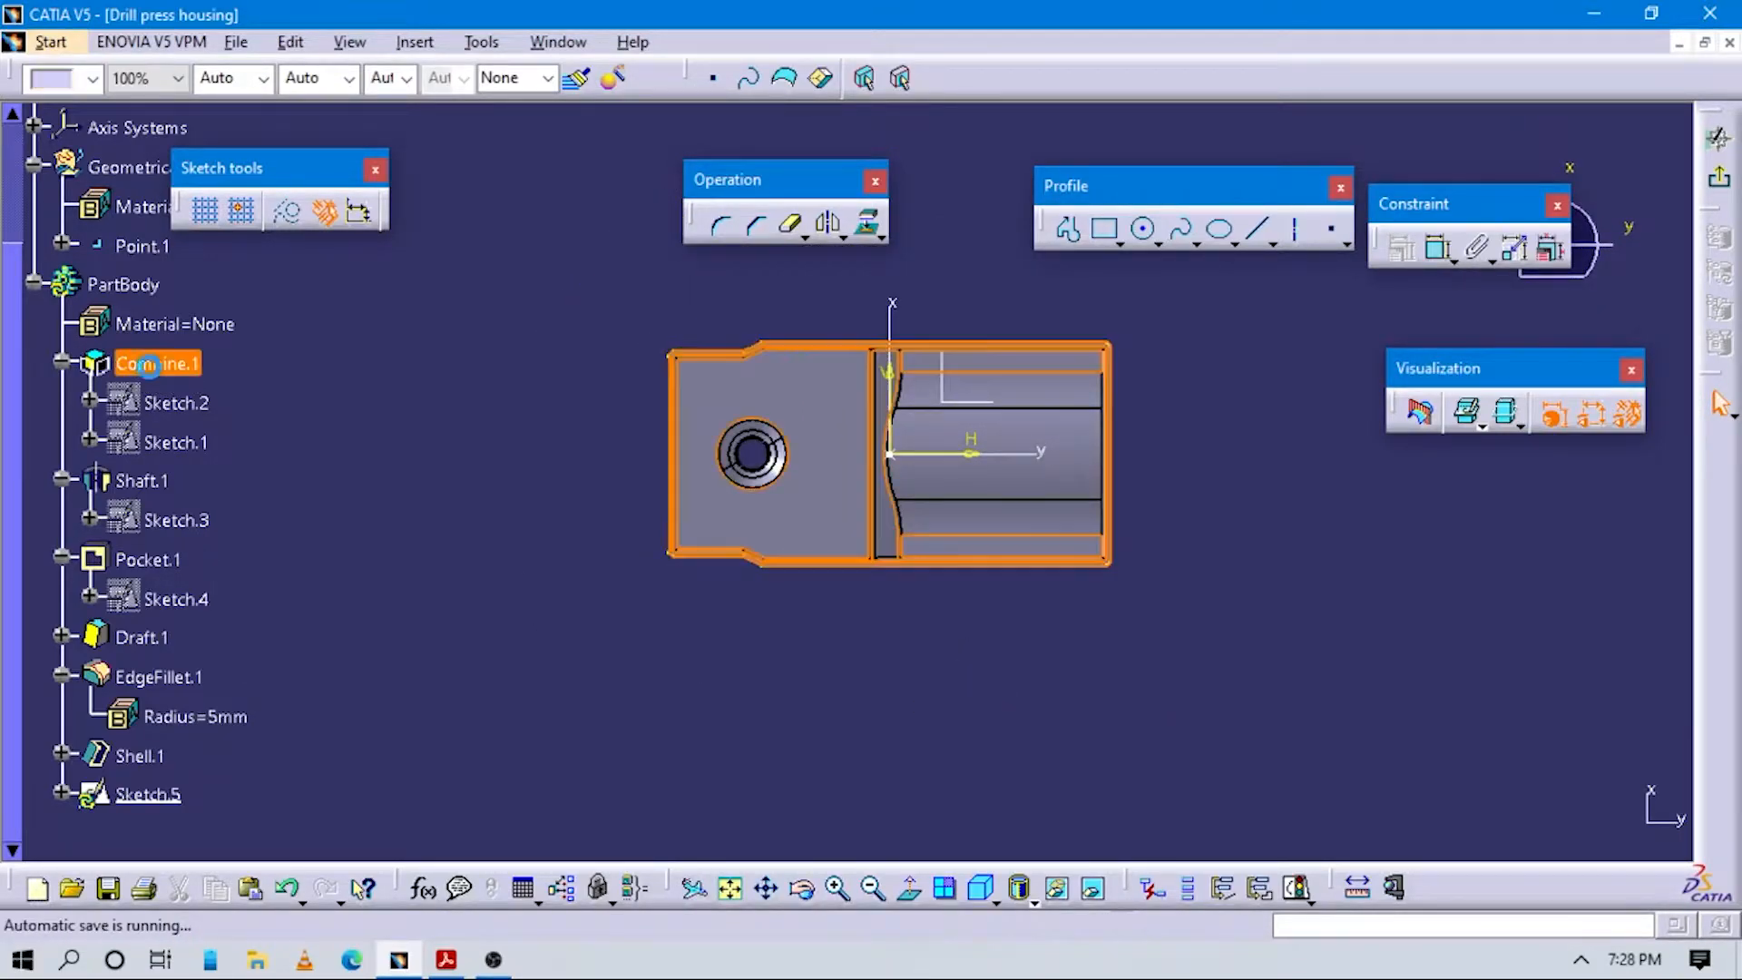
left_click(281, 444)
mouse_move(936, 651)
middle_mouse_down()
mouse_move(979, 642)
mouse_move(979, 667)
middle_mouse_up()
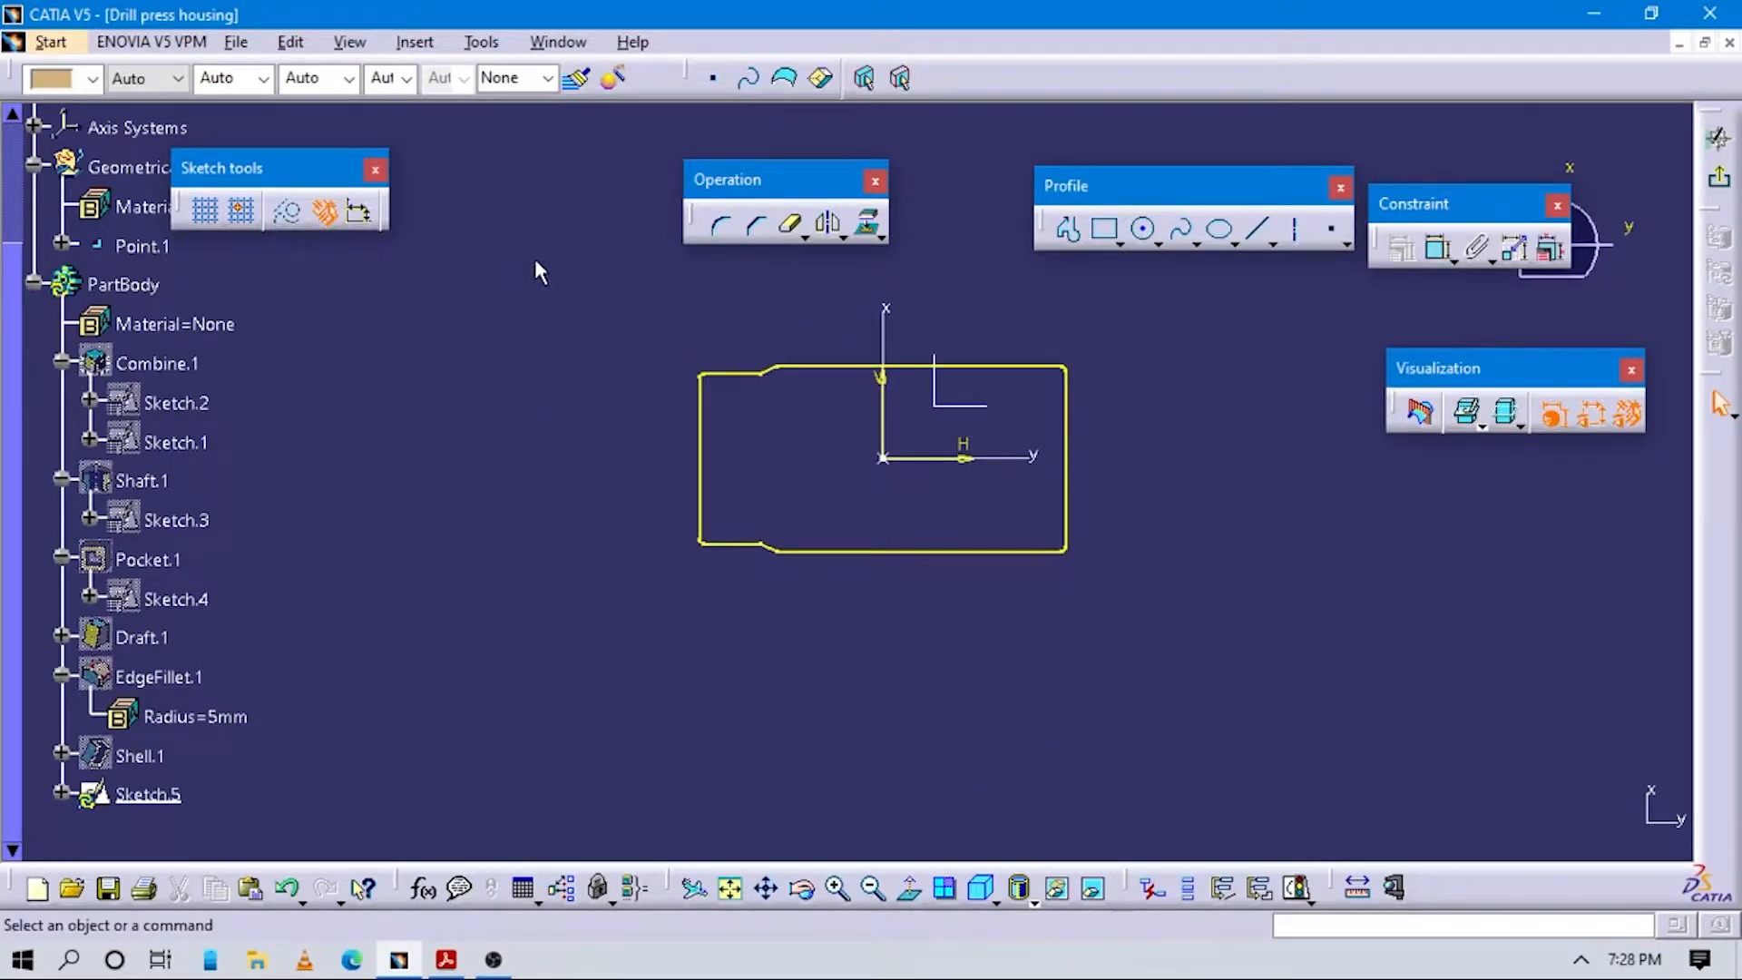
Try to offset the complete projected outline in one operation using the Offset tool.
left_click_drag(533, 259, 1236, 691)
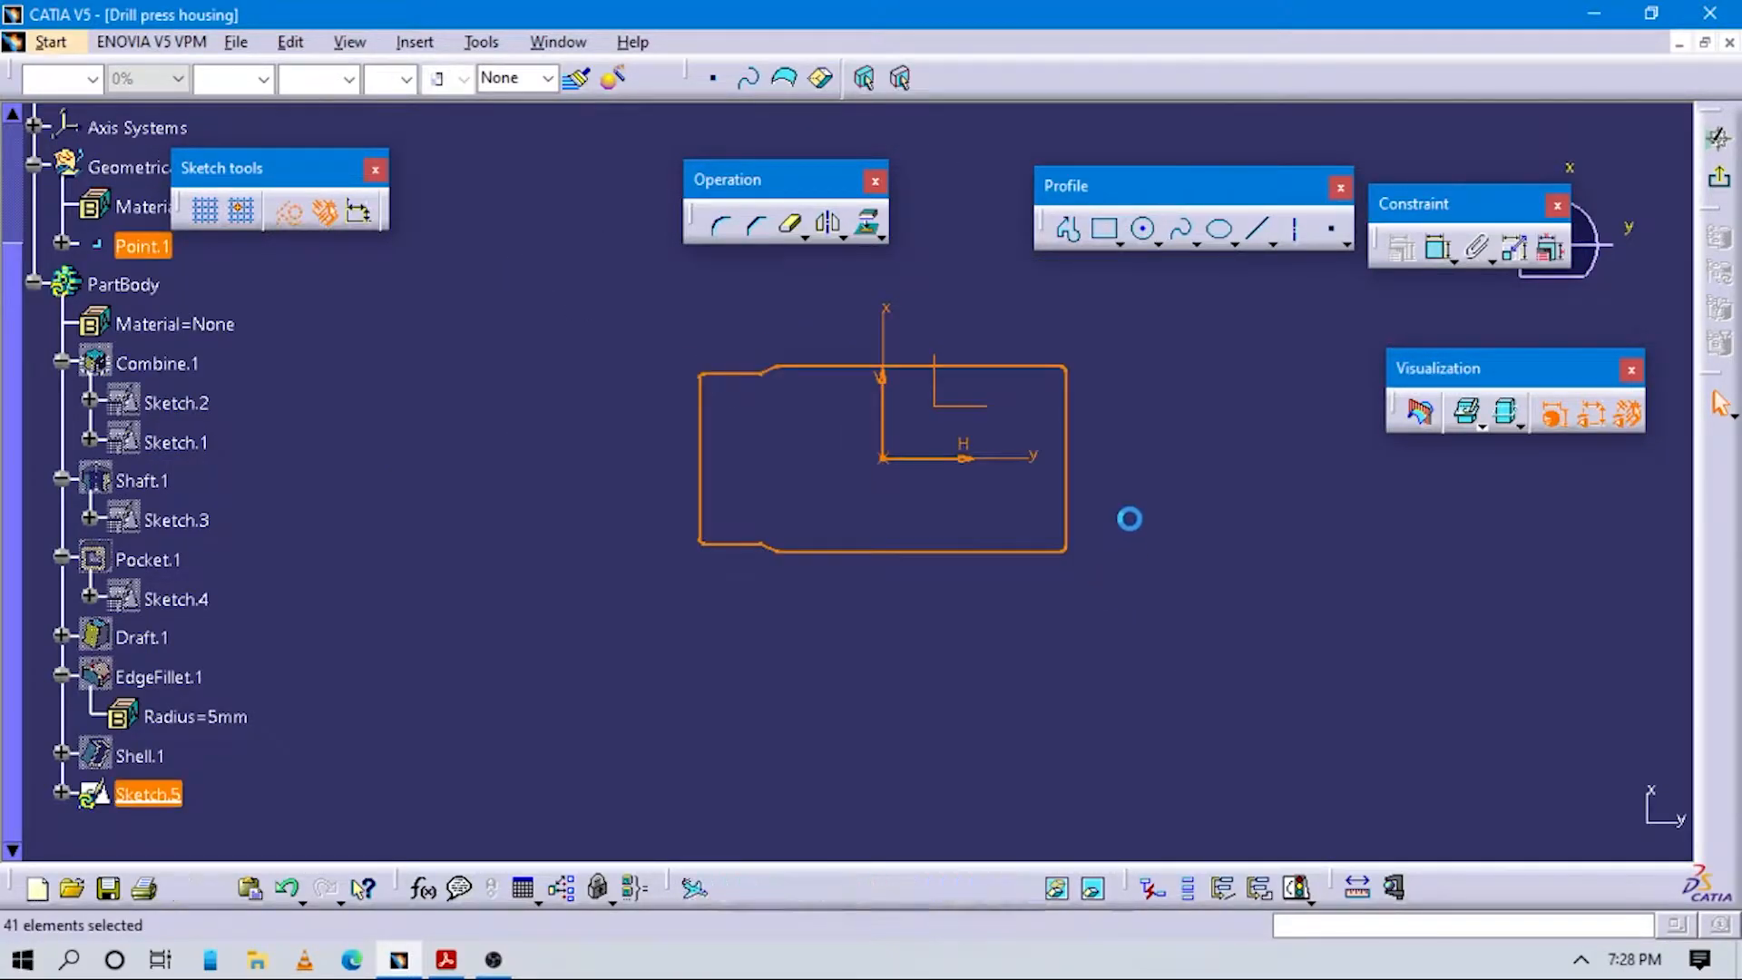
left_click(845, 234)
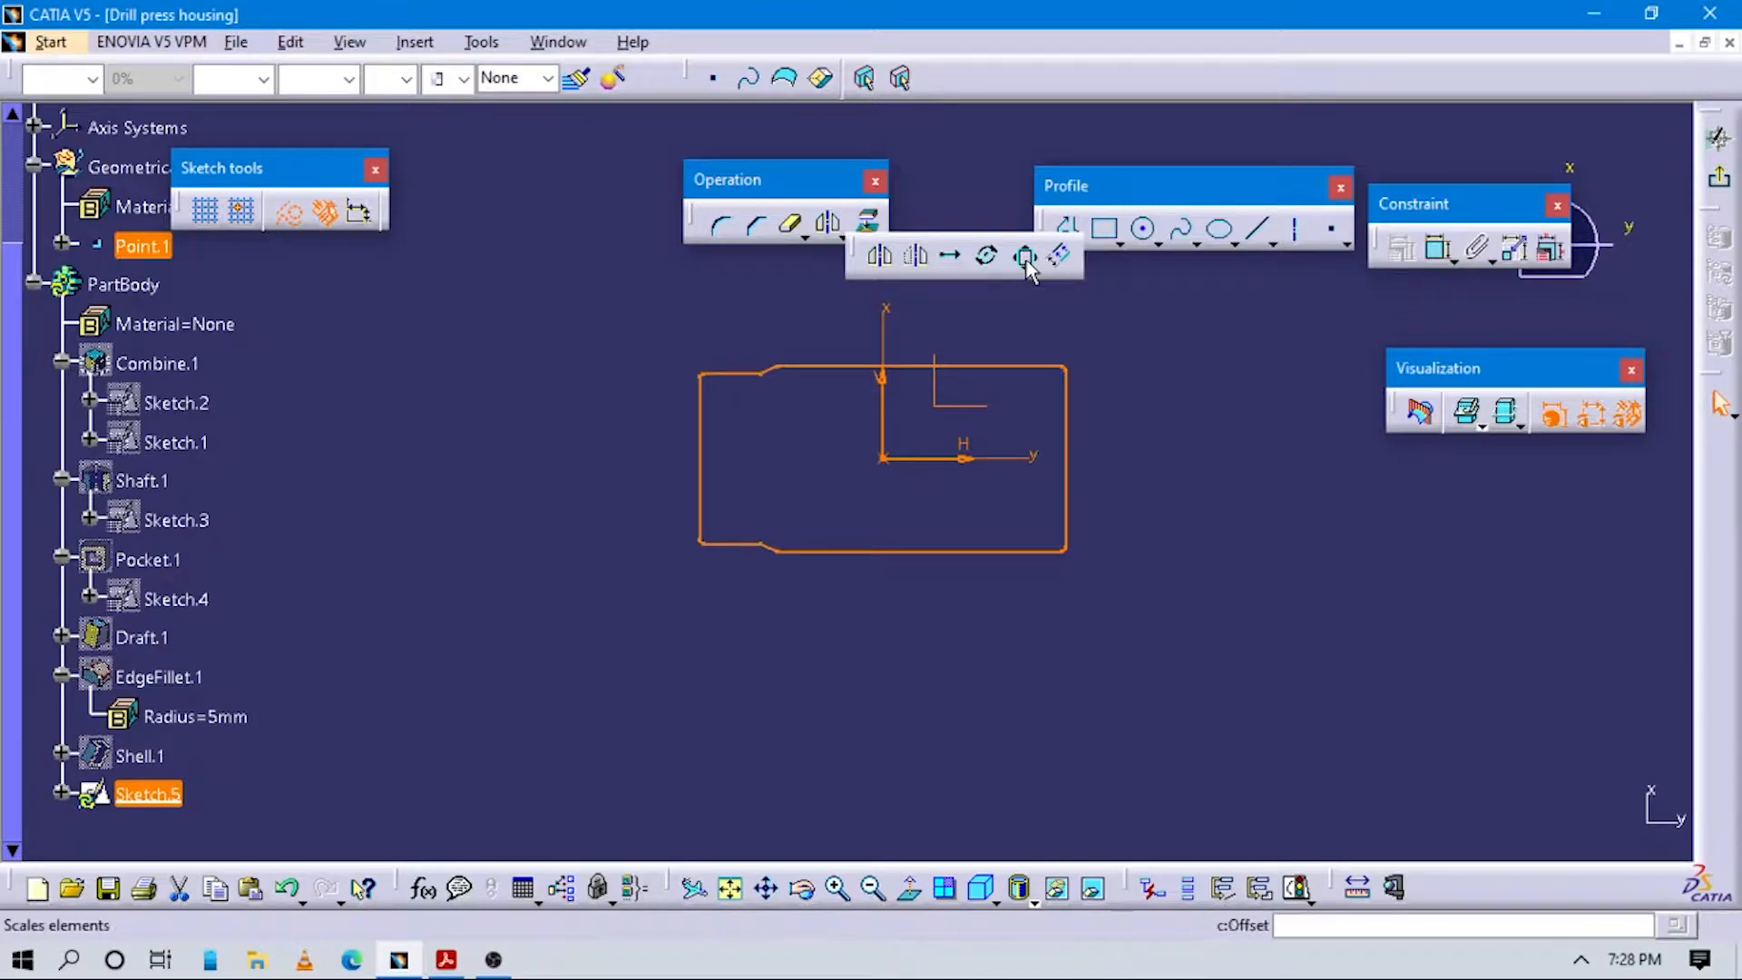
left_click(1058, 256)
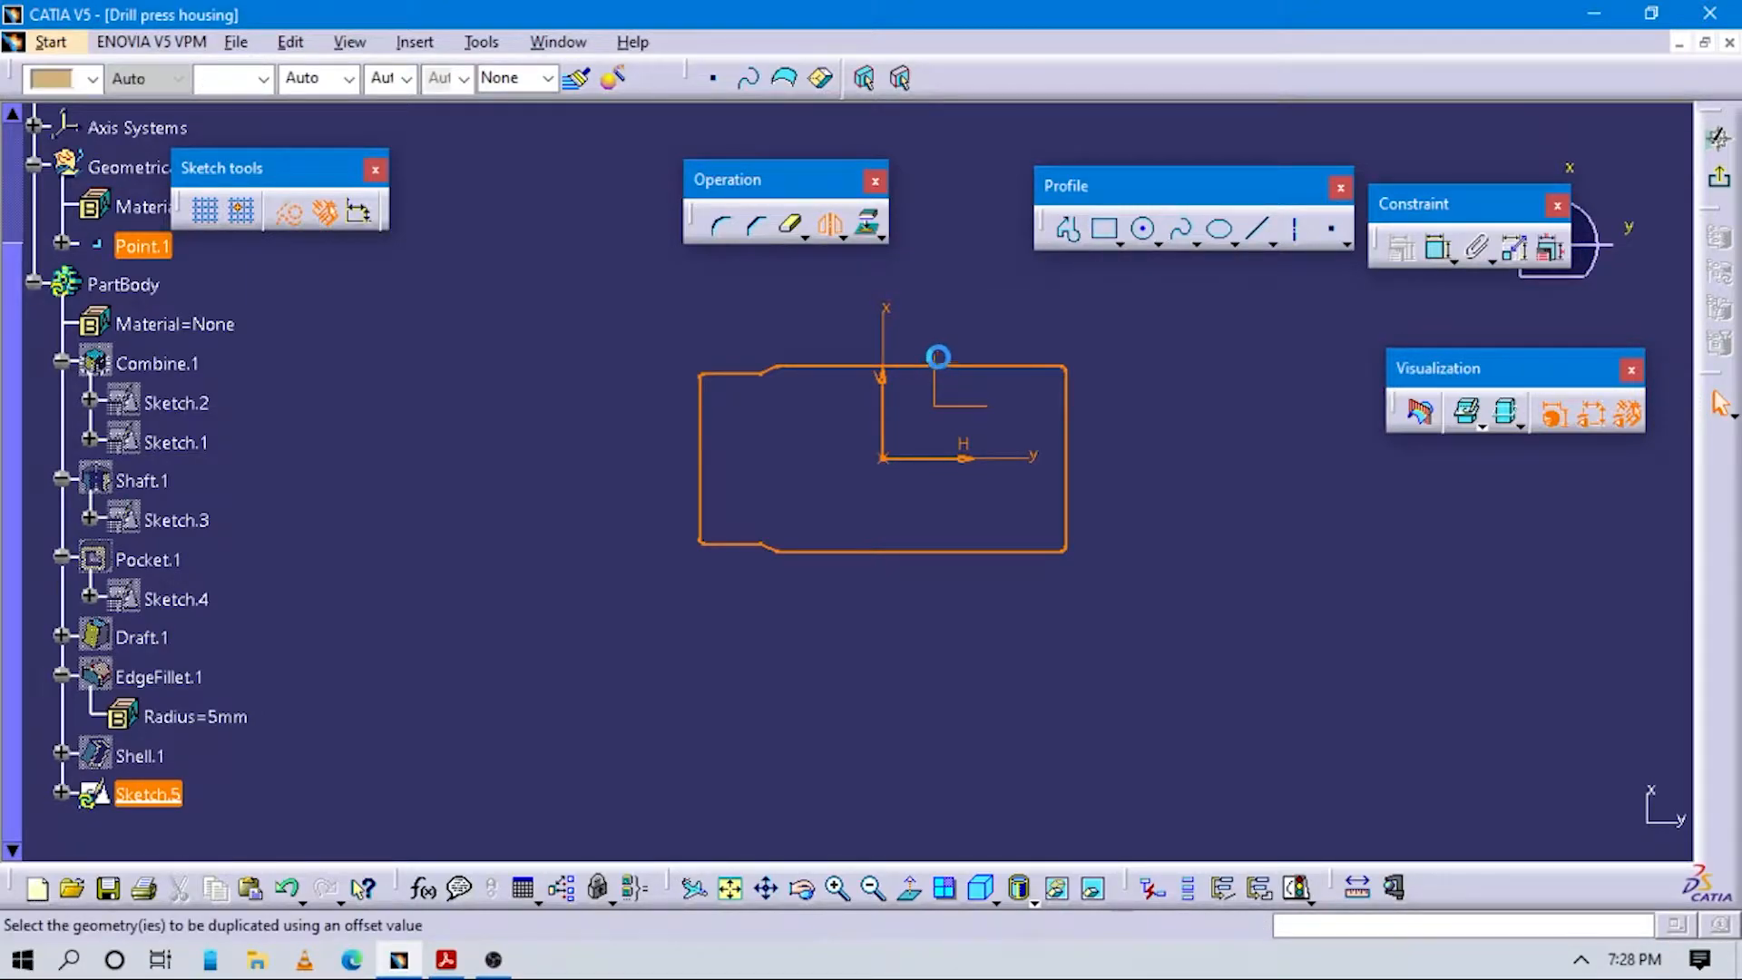
left_click(938, 359)
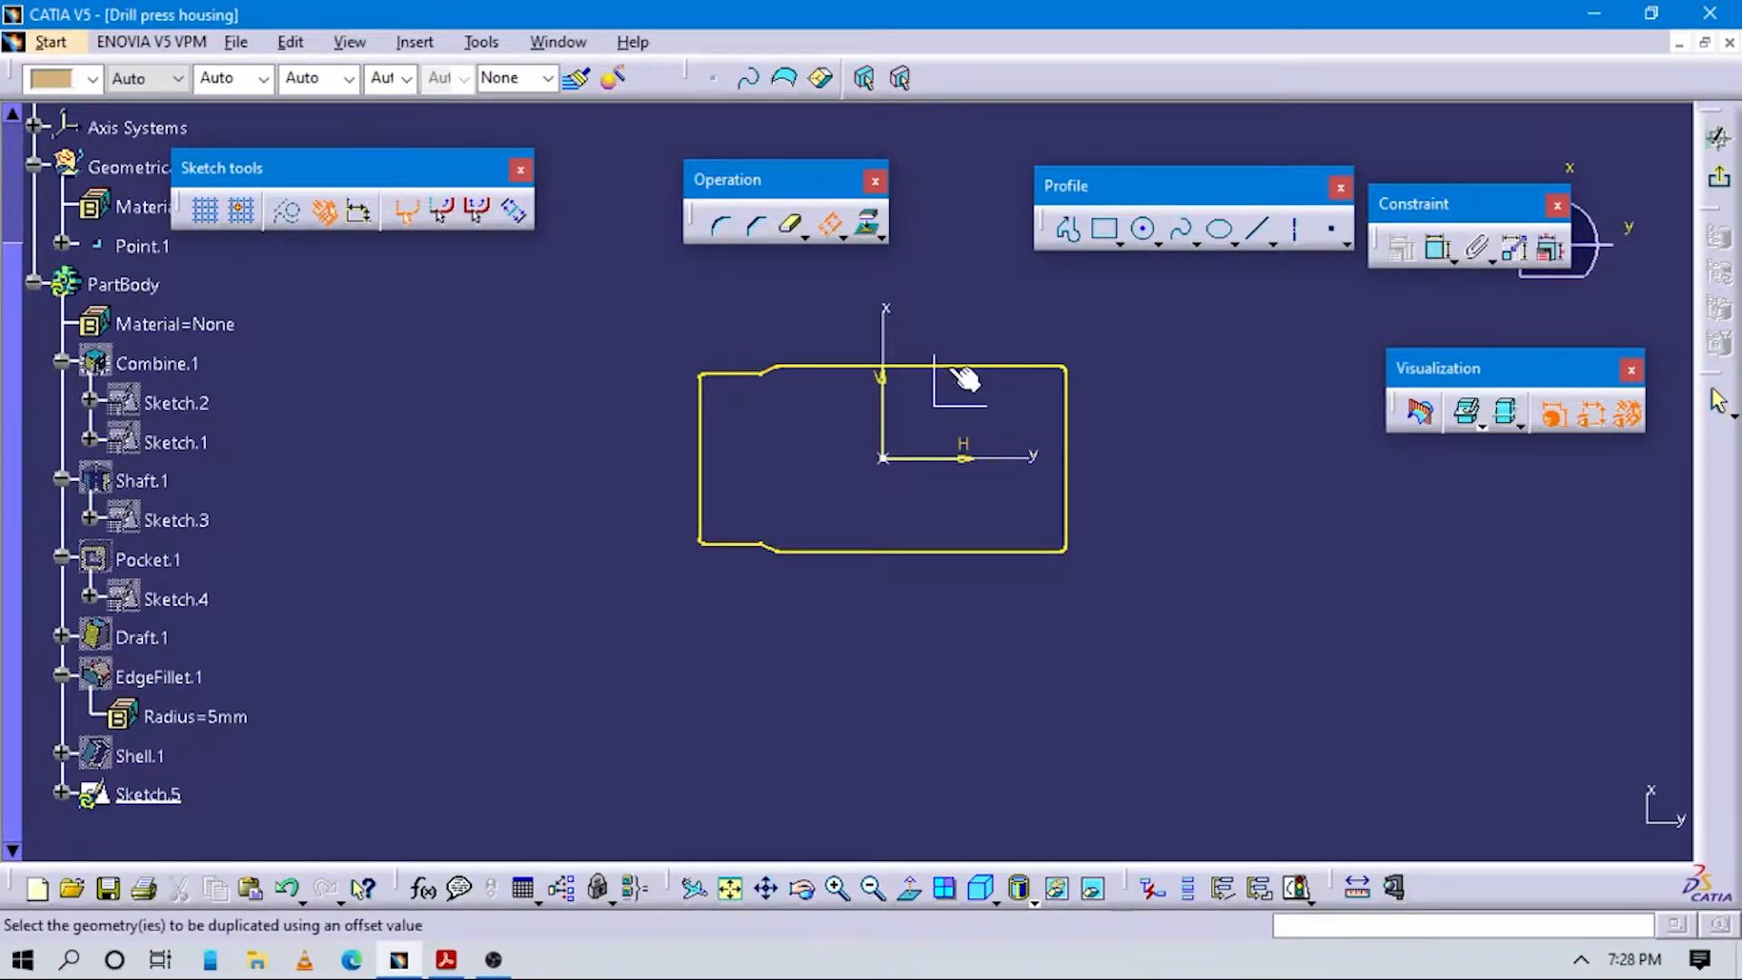
left_click_drag(598, 289, 1209, 601)
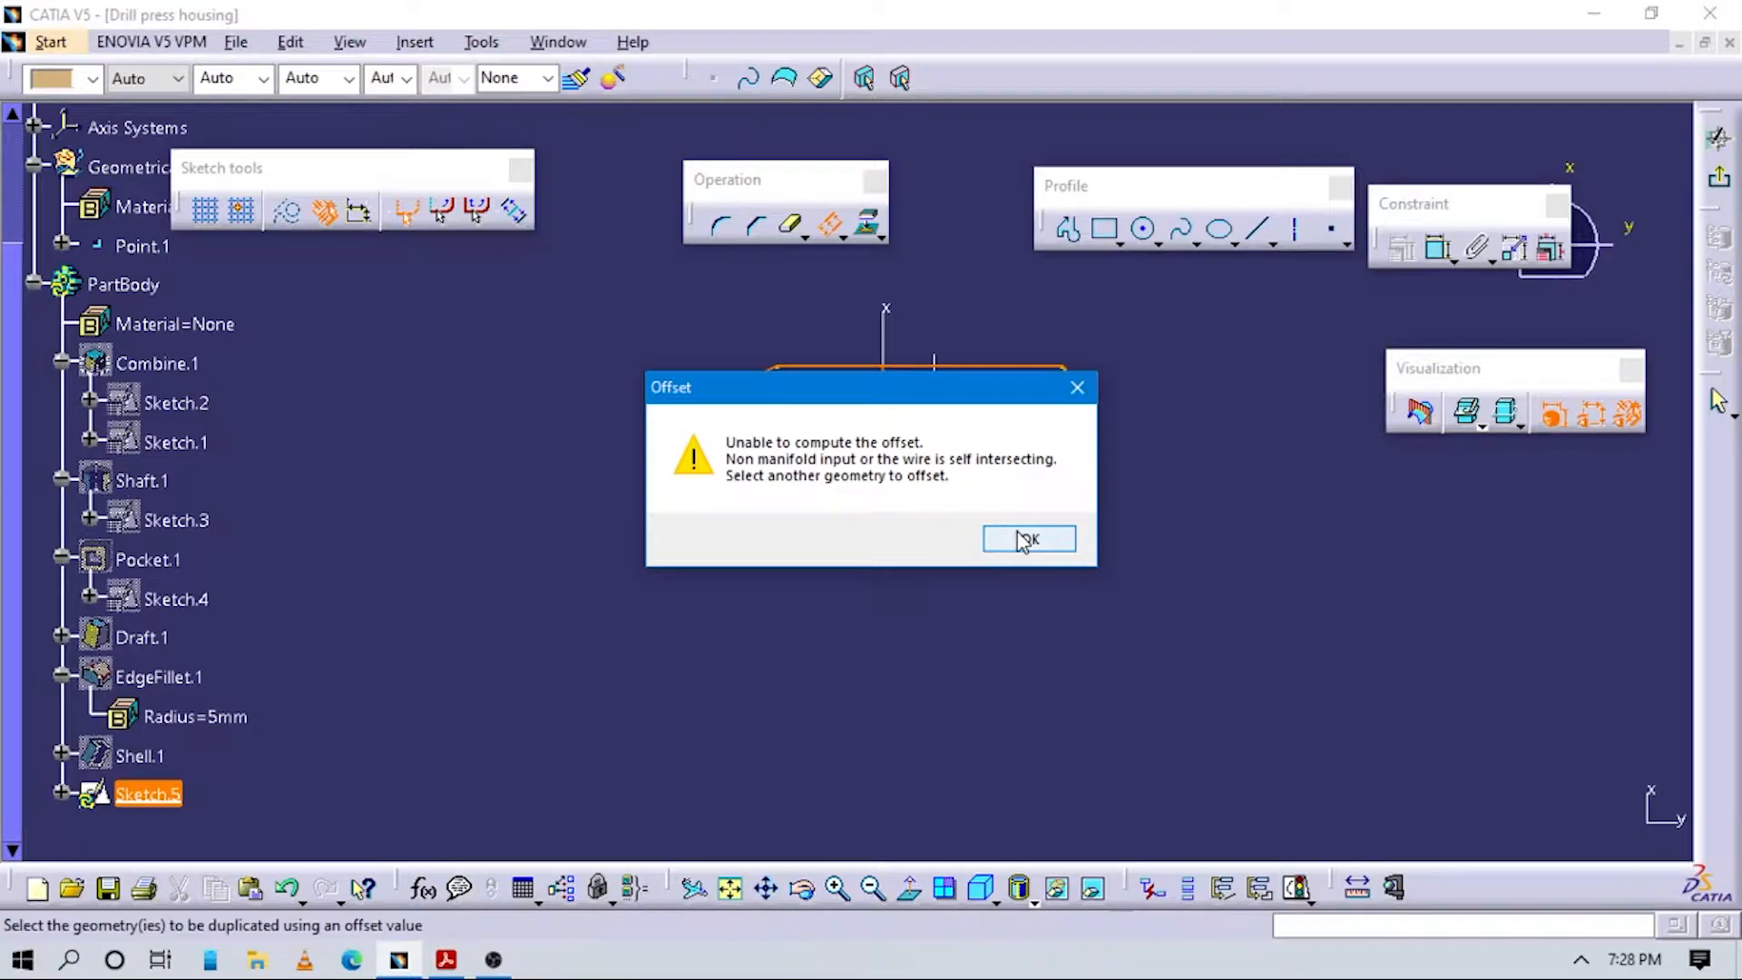
left_click(1077, 388)
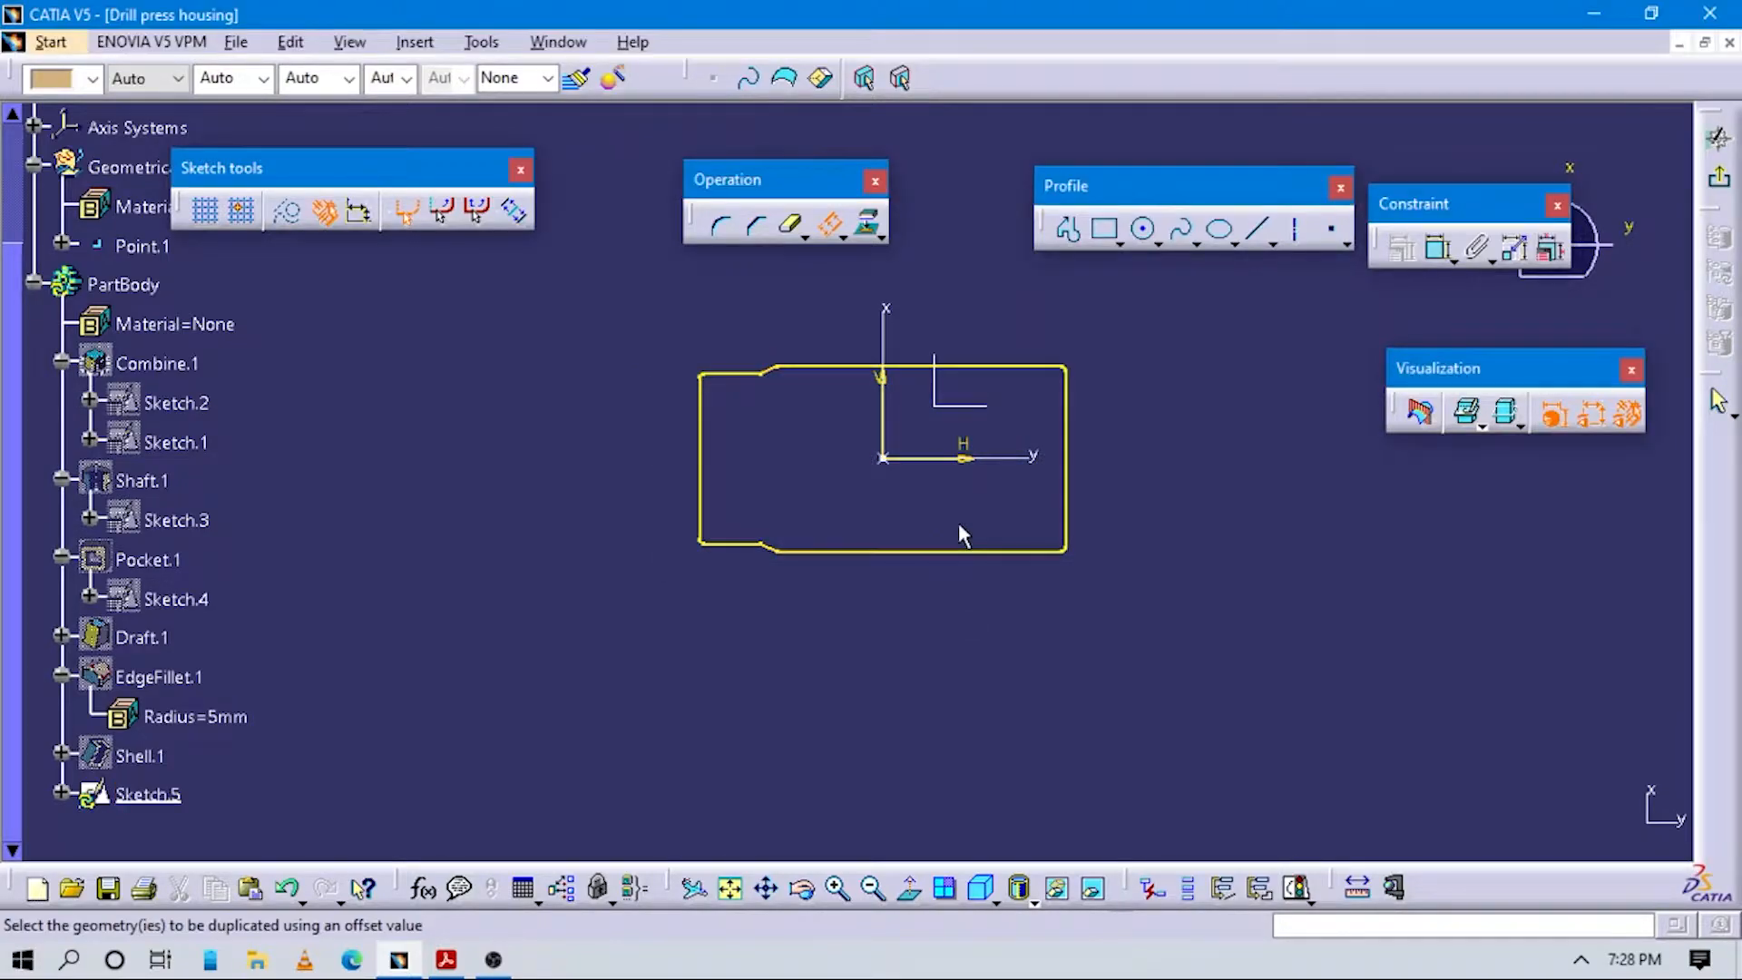
Offset the outline's wide-end line outward by about 26.7 mm, checking the flange offset note in the PDF drawing.
mouse_move(991, 540)
middle_mouse_down()
mouse_move(967, 540)
mouse_move(913, 487)
middle_mouse_up()
left_click(831, 224)
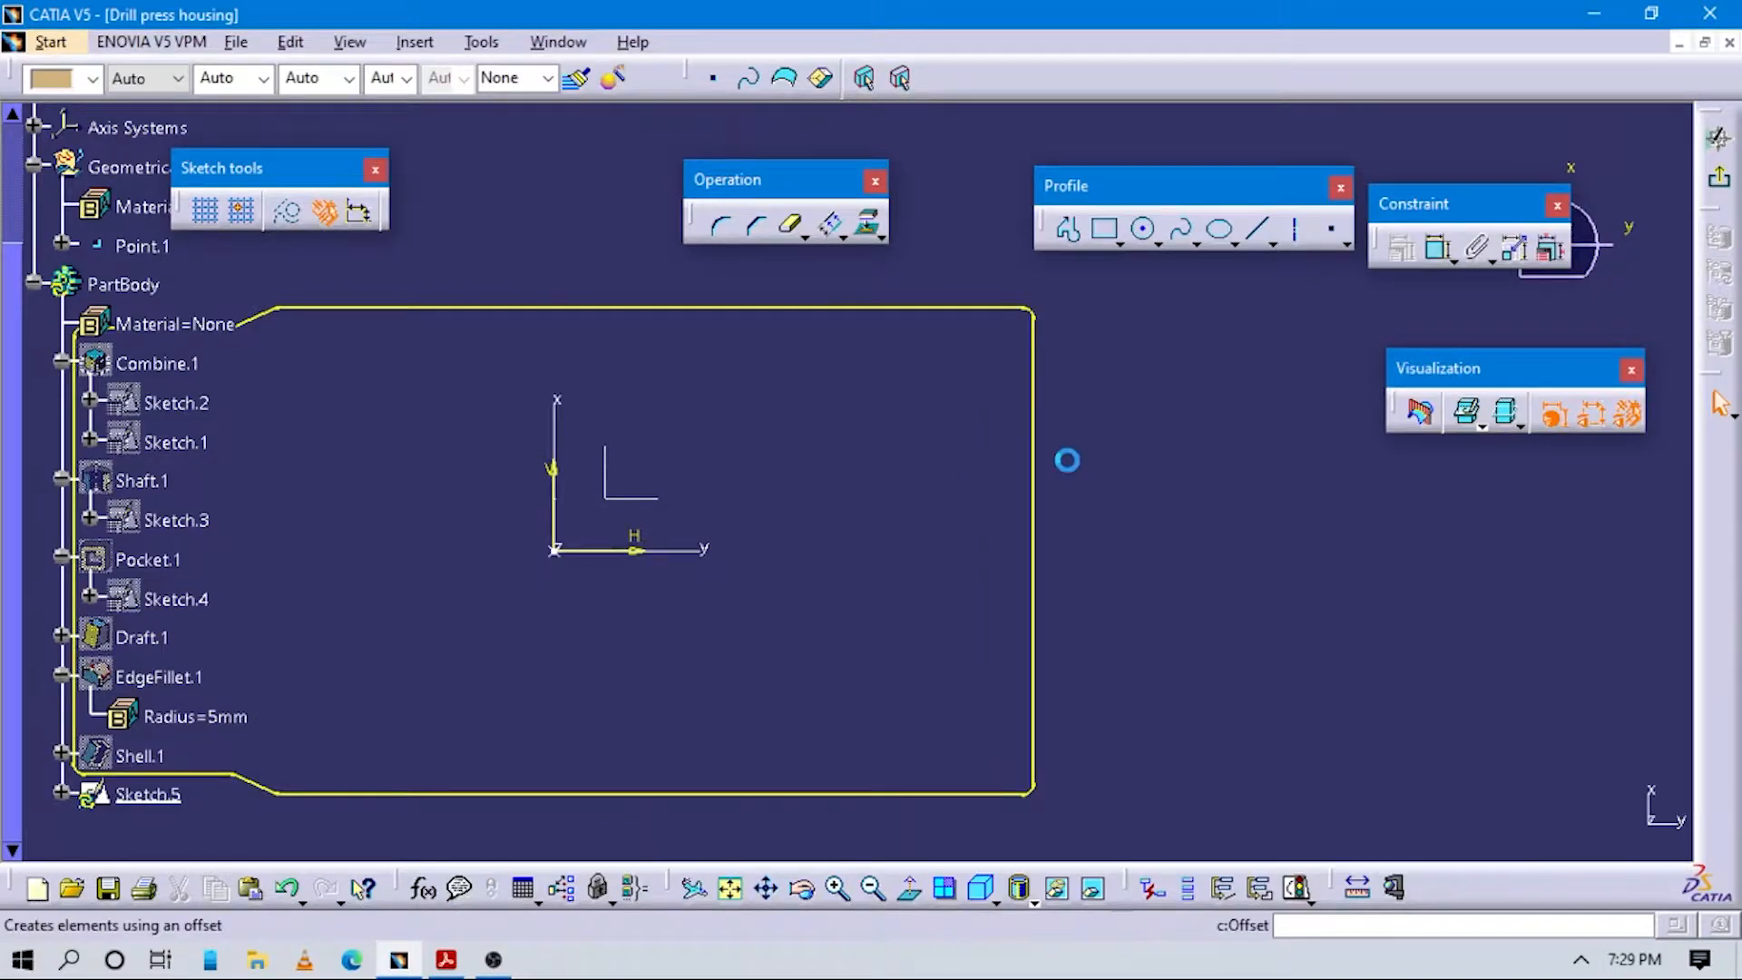
left_click(1036, 413)
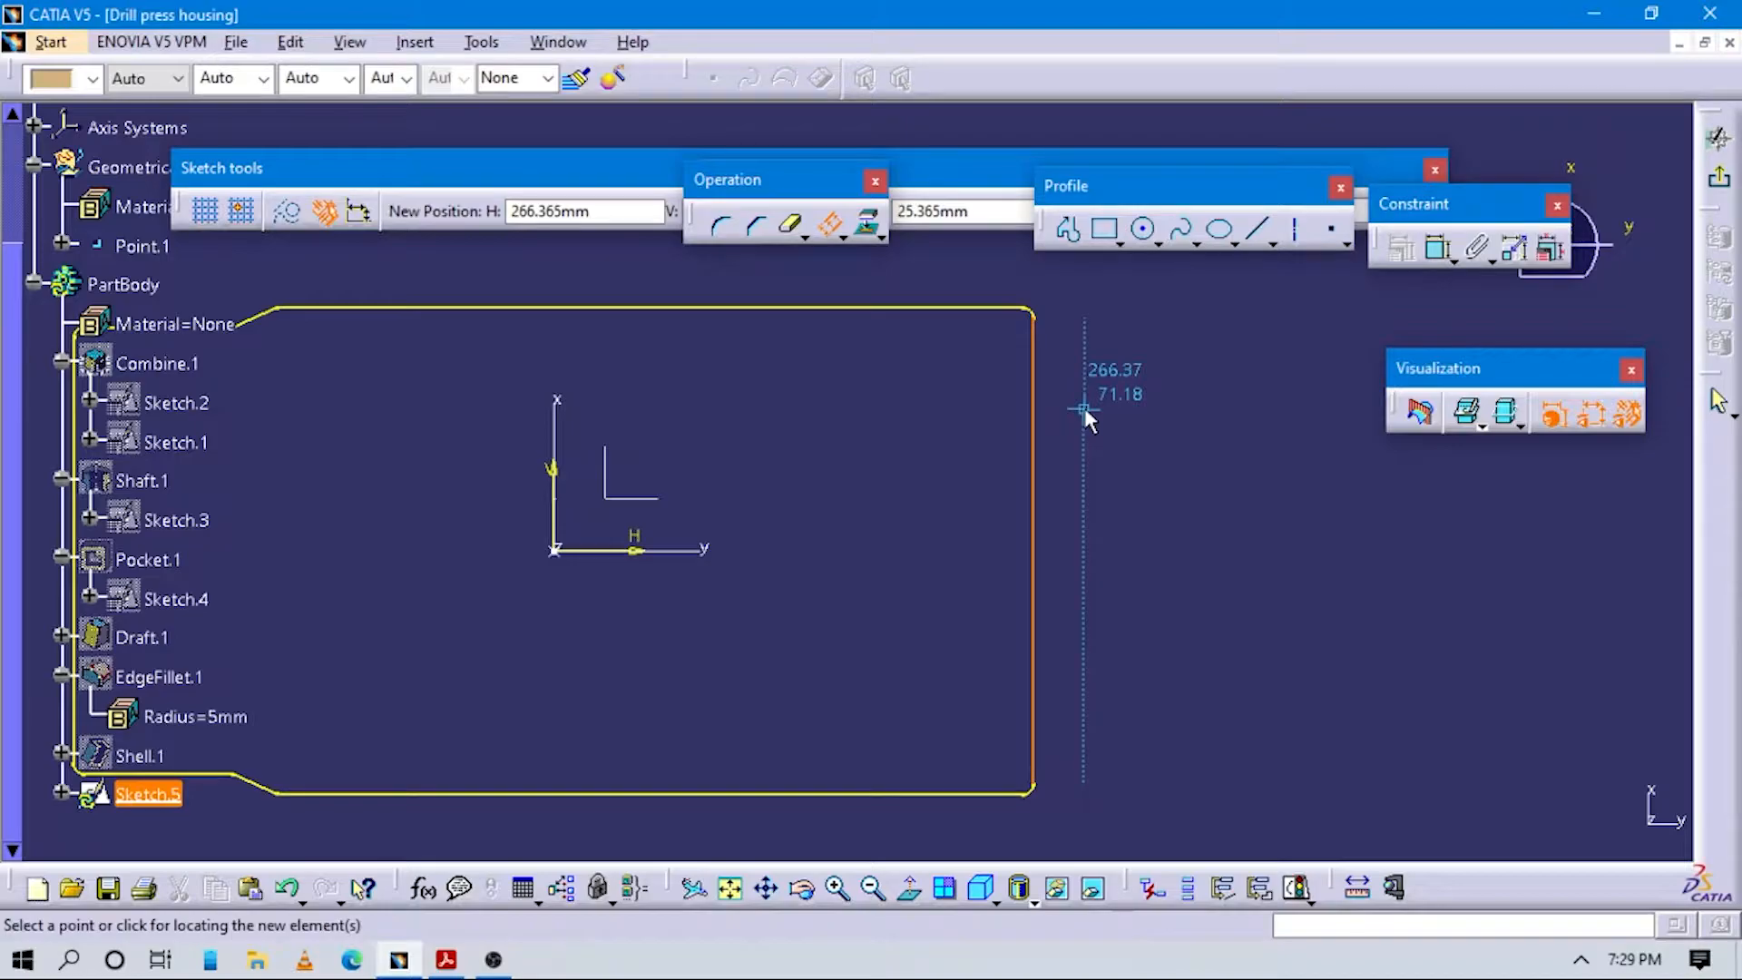
key("alt+Tab")
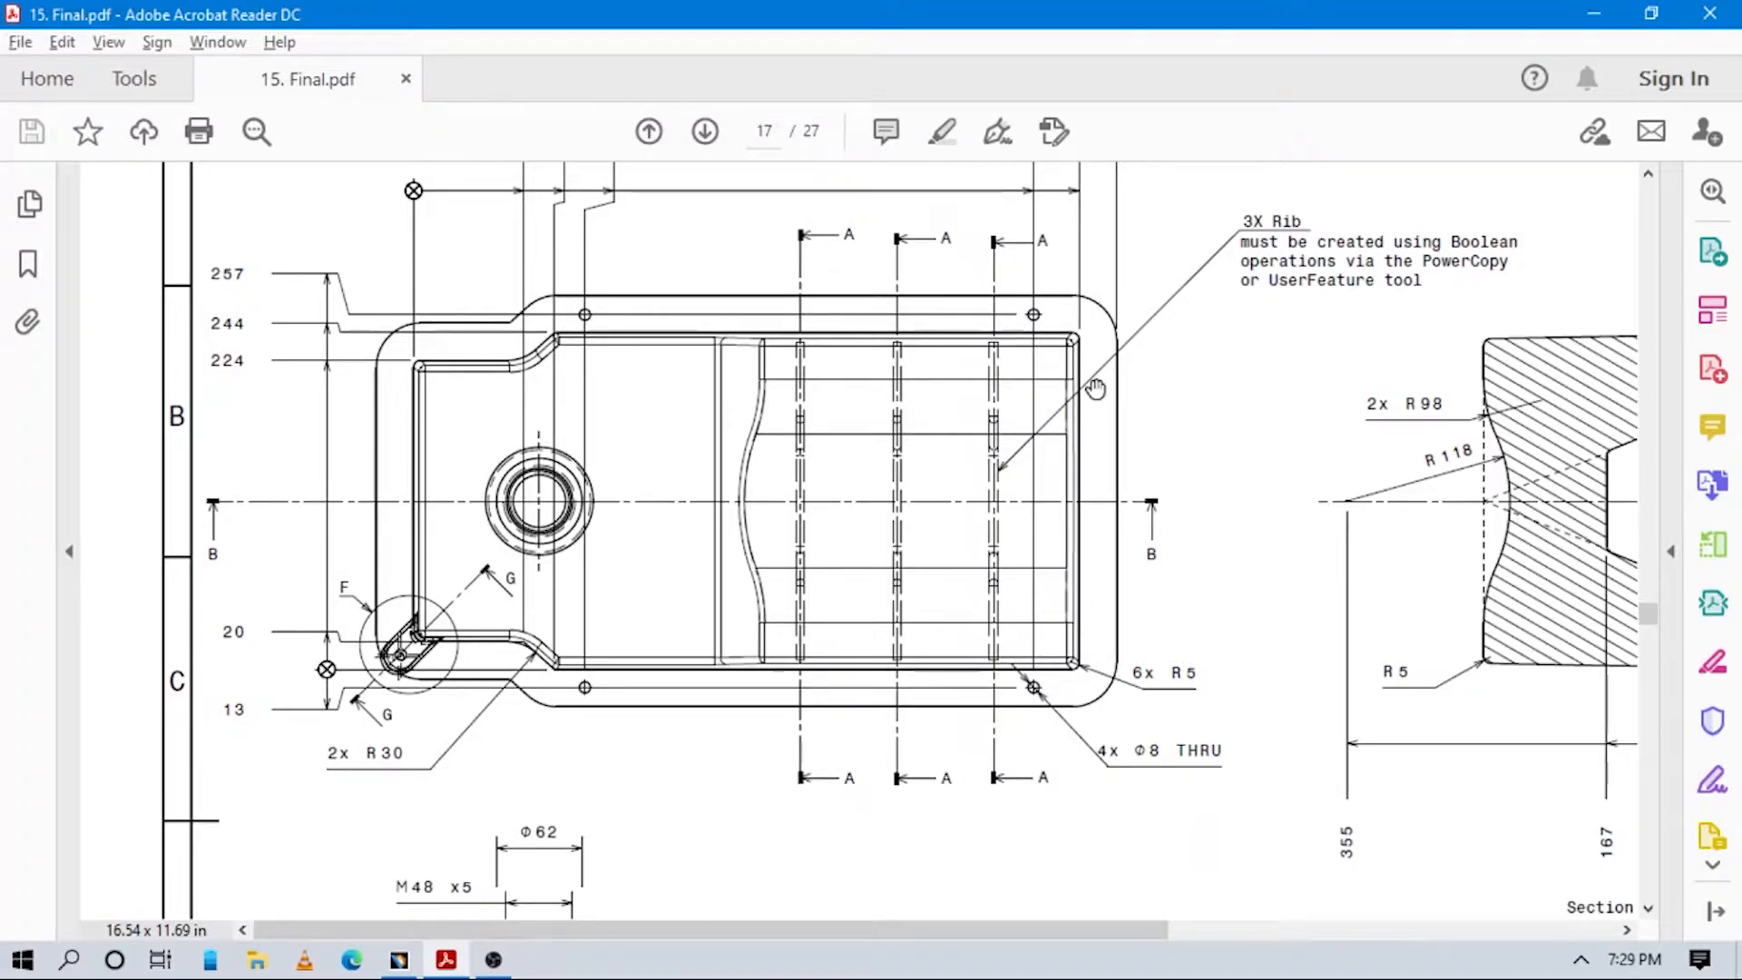
scroll(1097, 332, "up", 3)
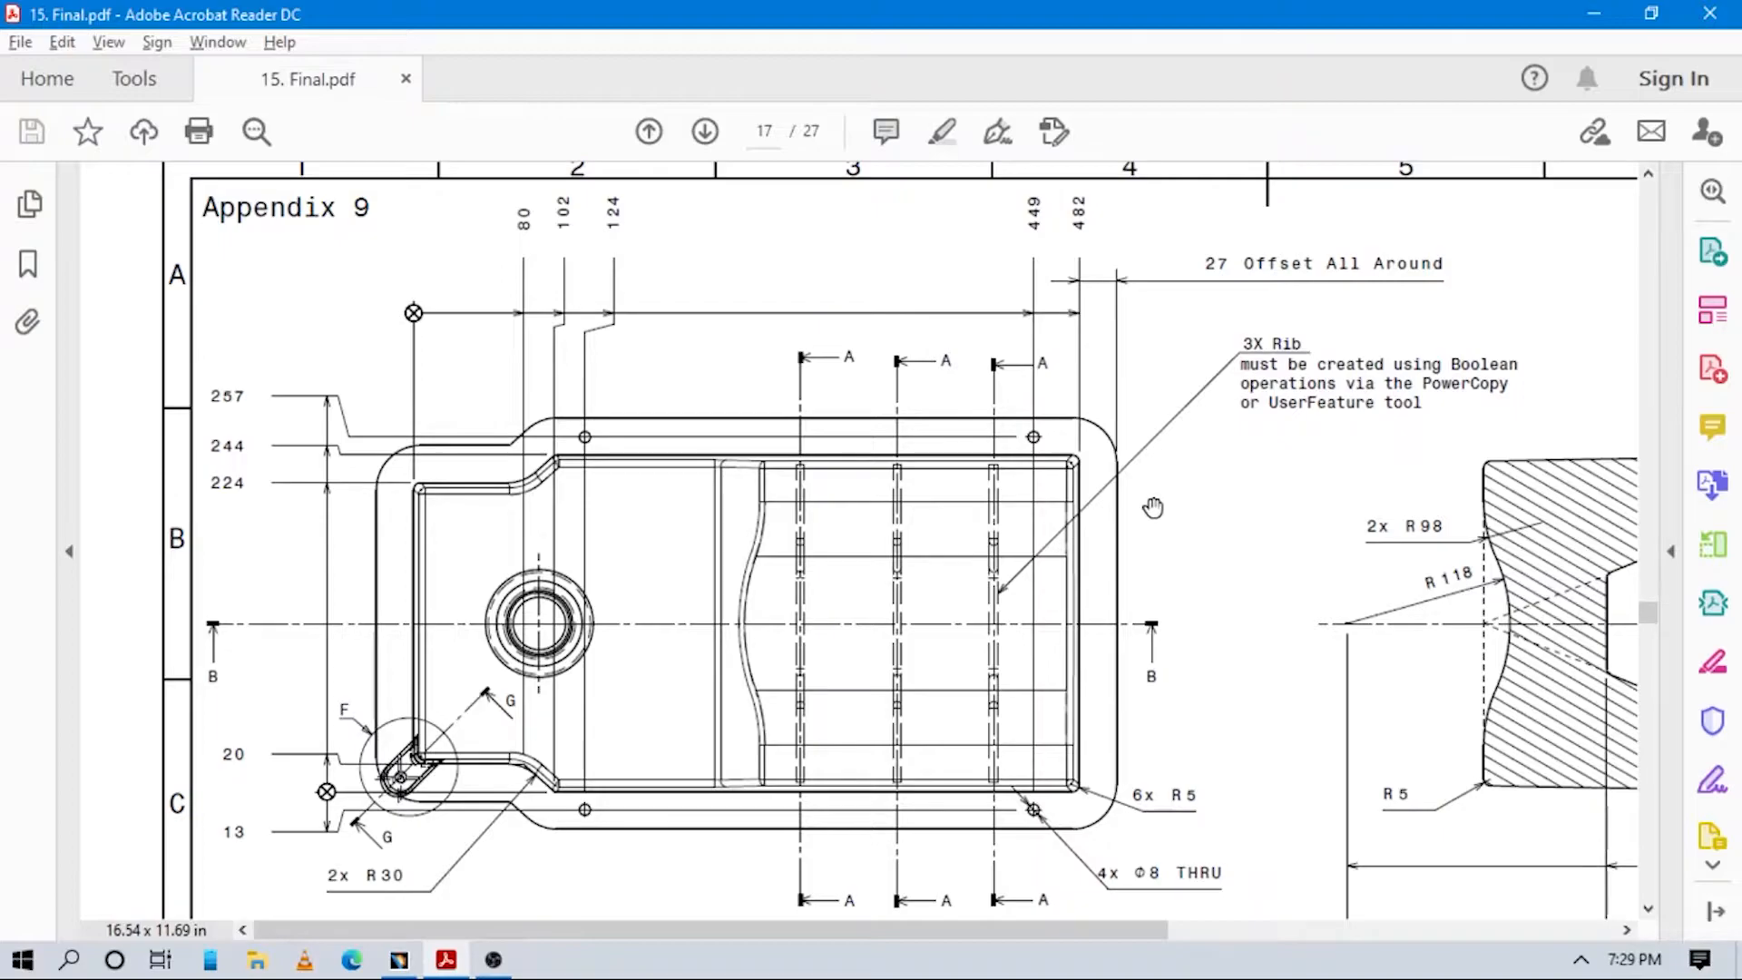
key("alt+Tab")
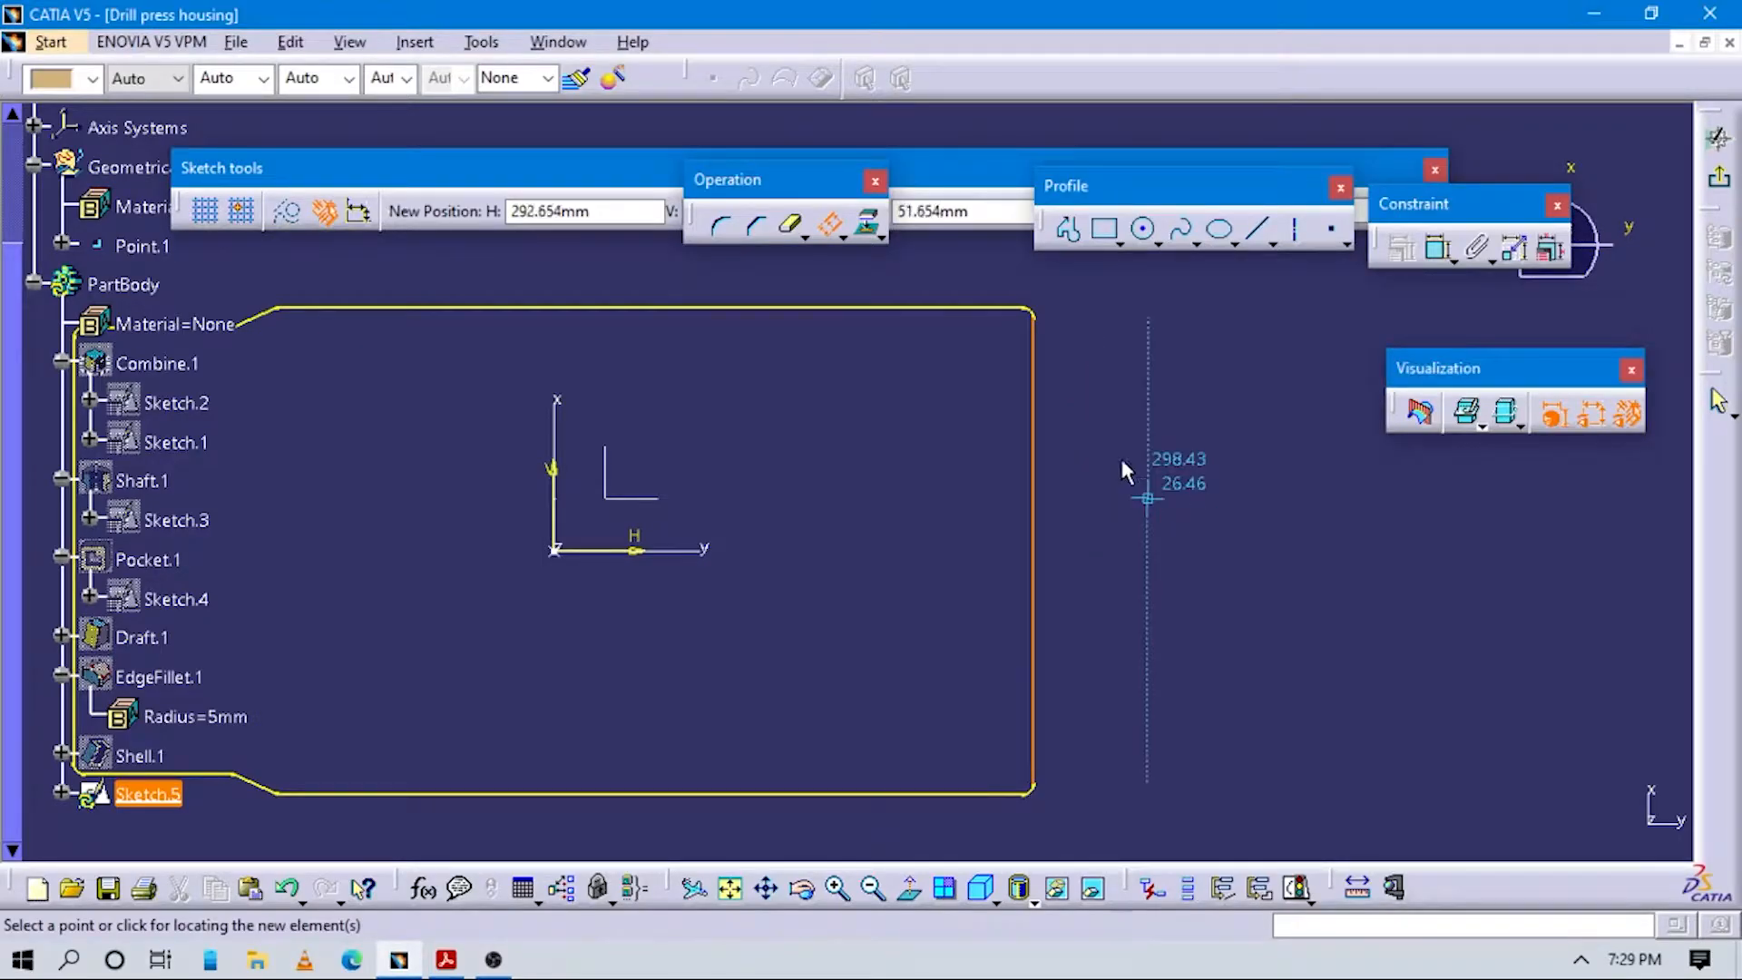
left_click(1081, 442)
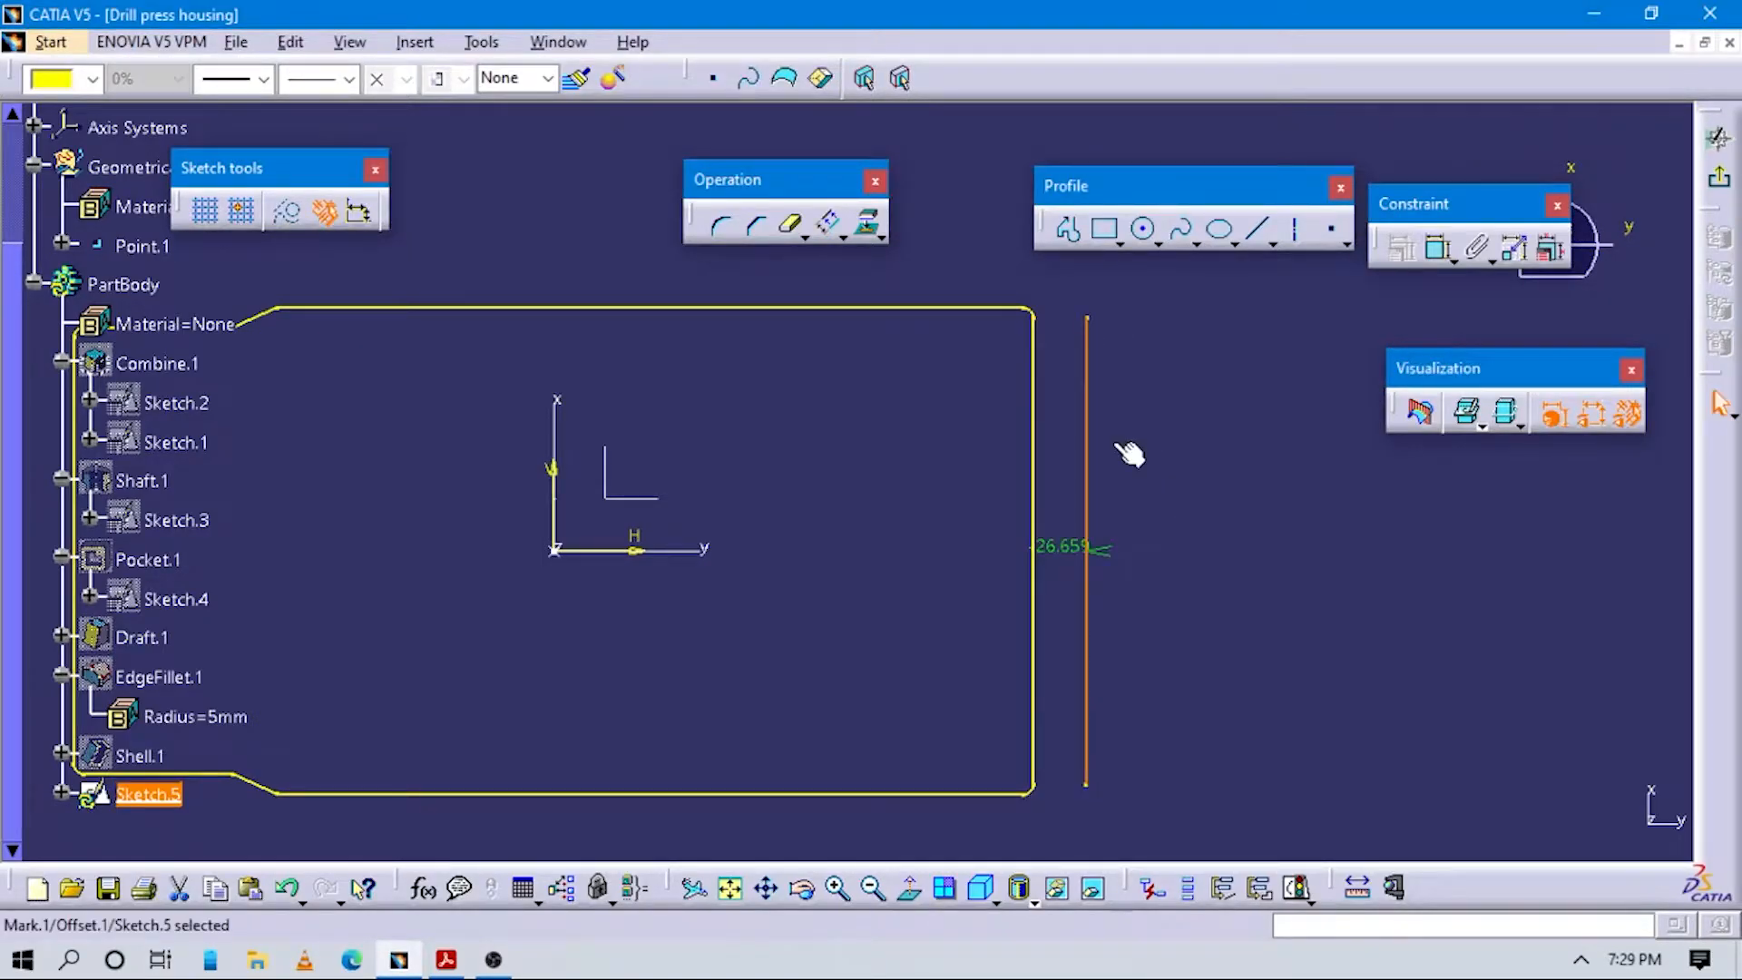
Confirm the all-around flange offset in the PDF drawing and set the wide-end line's offset to -27 mm, outside the outline.
key("alt+Tab")
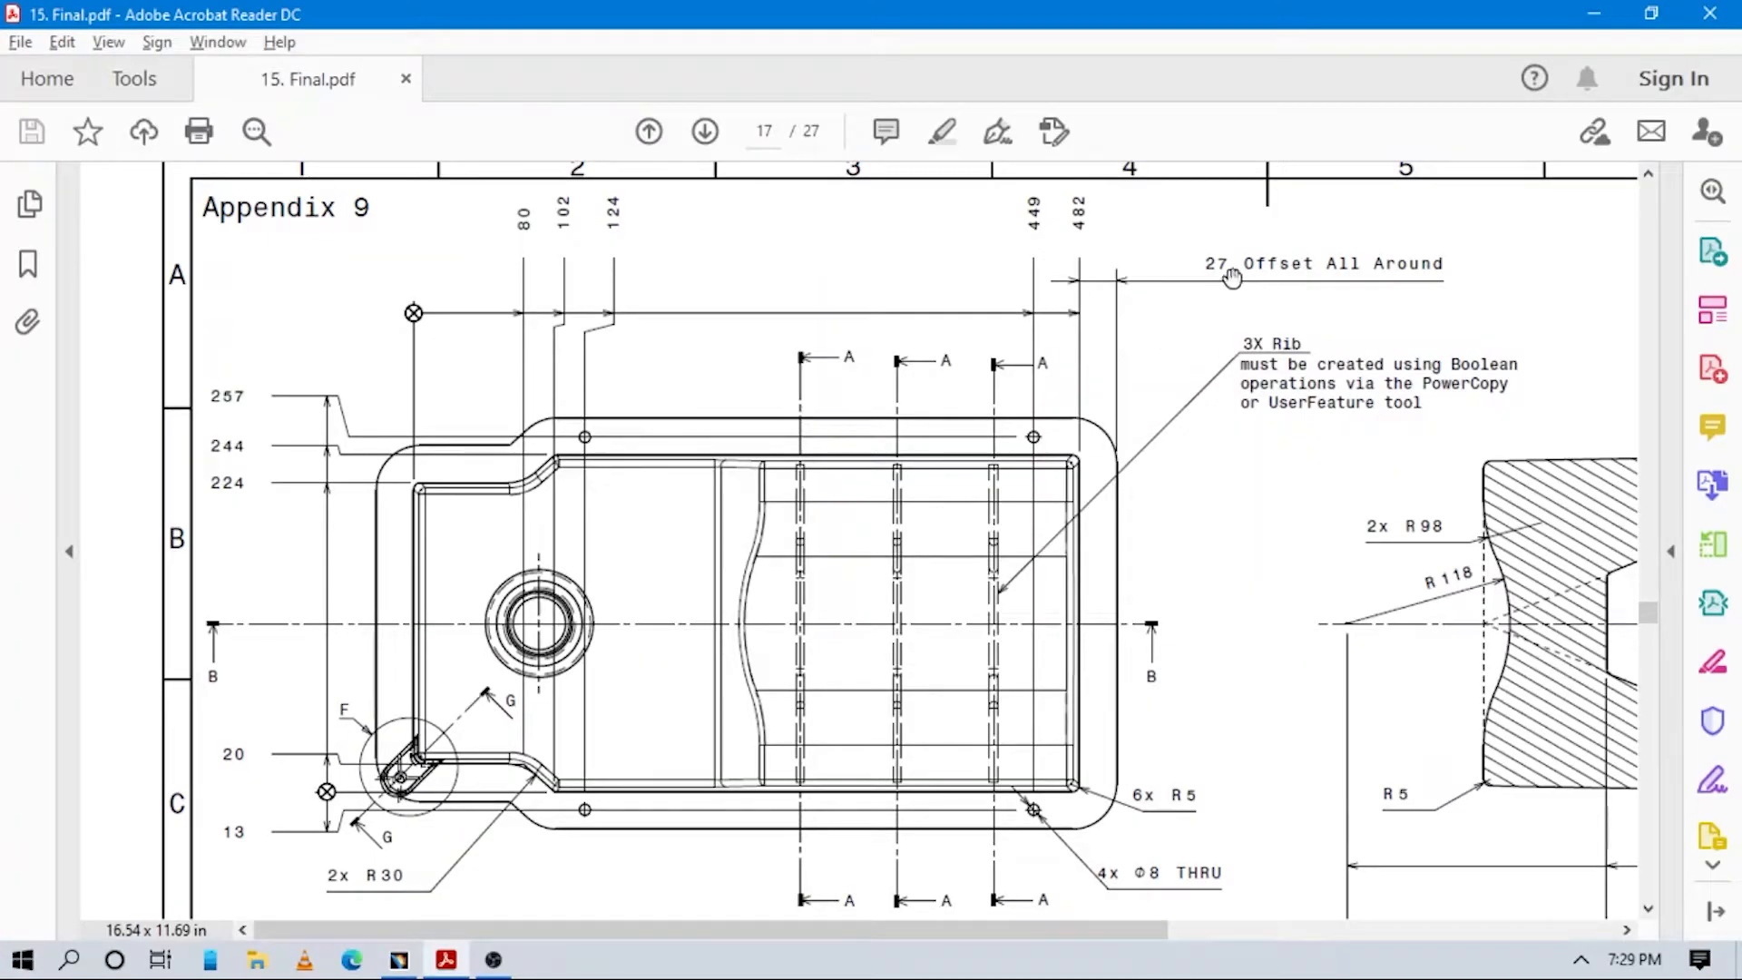
key("alt+Tab")
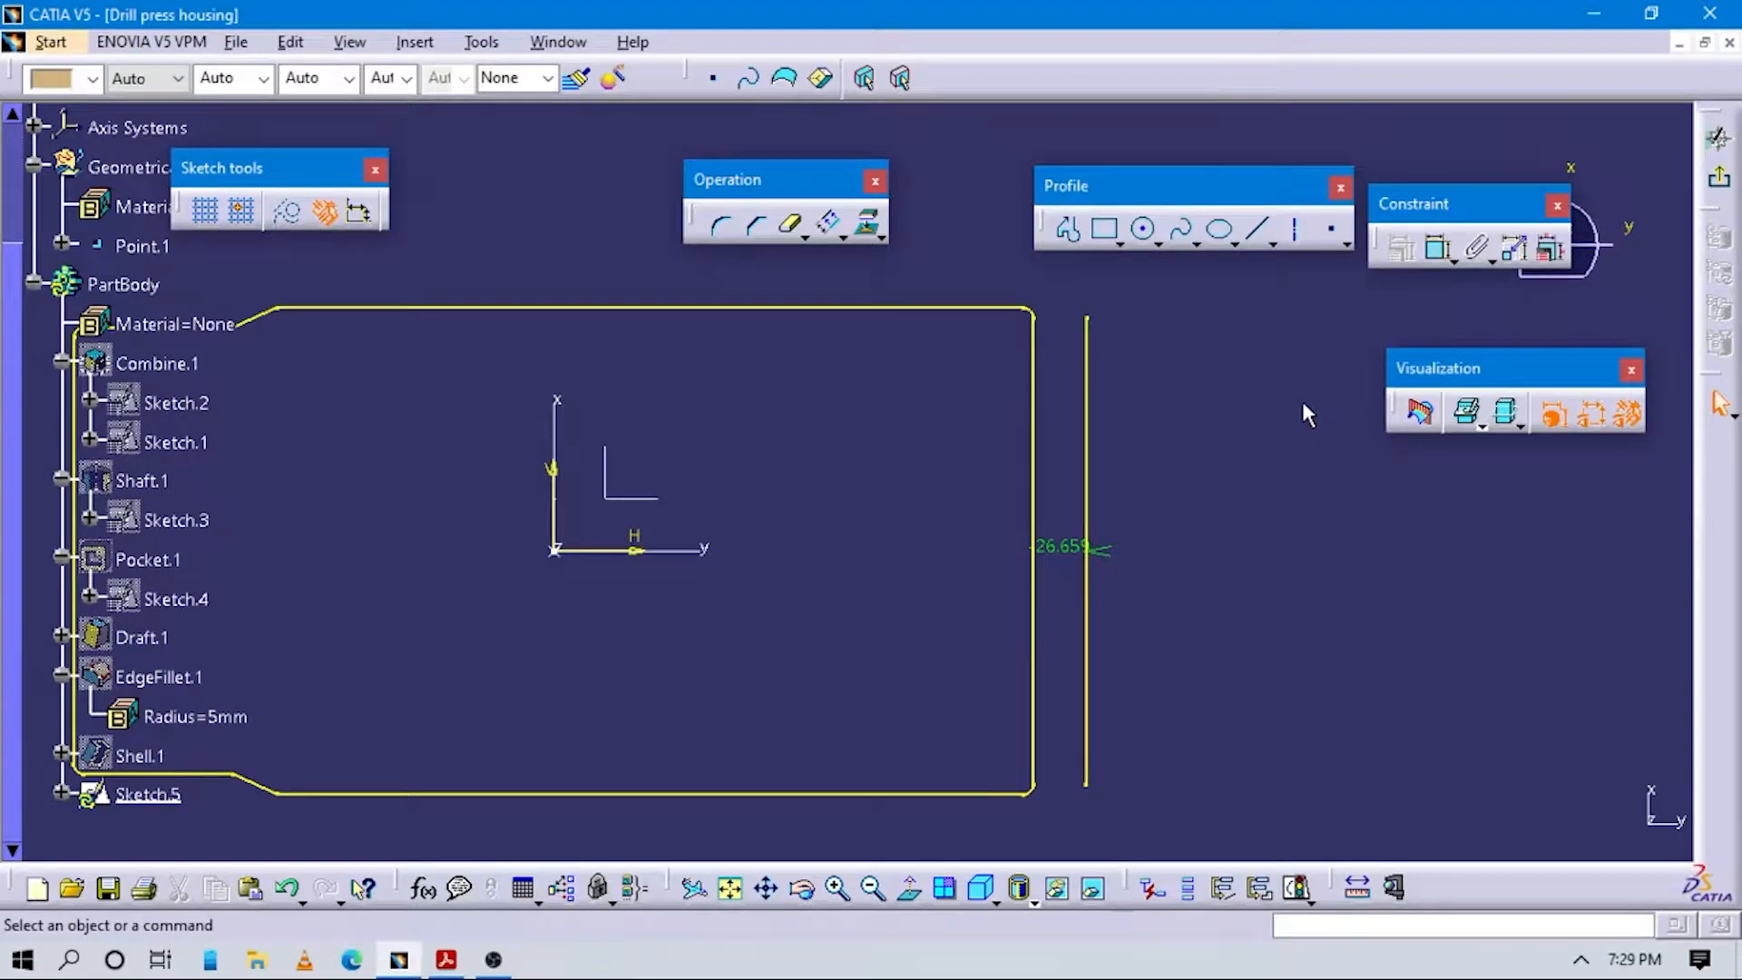
key("alt+Tab")
key("alt+Tab")
key("alt+Tab")
double_click(1061, 548)
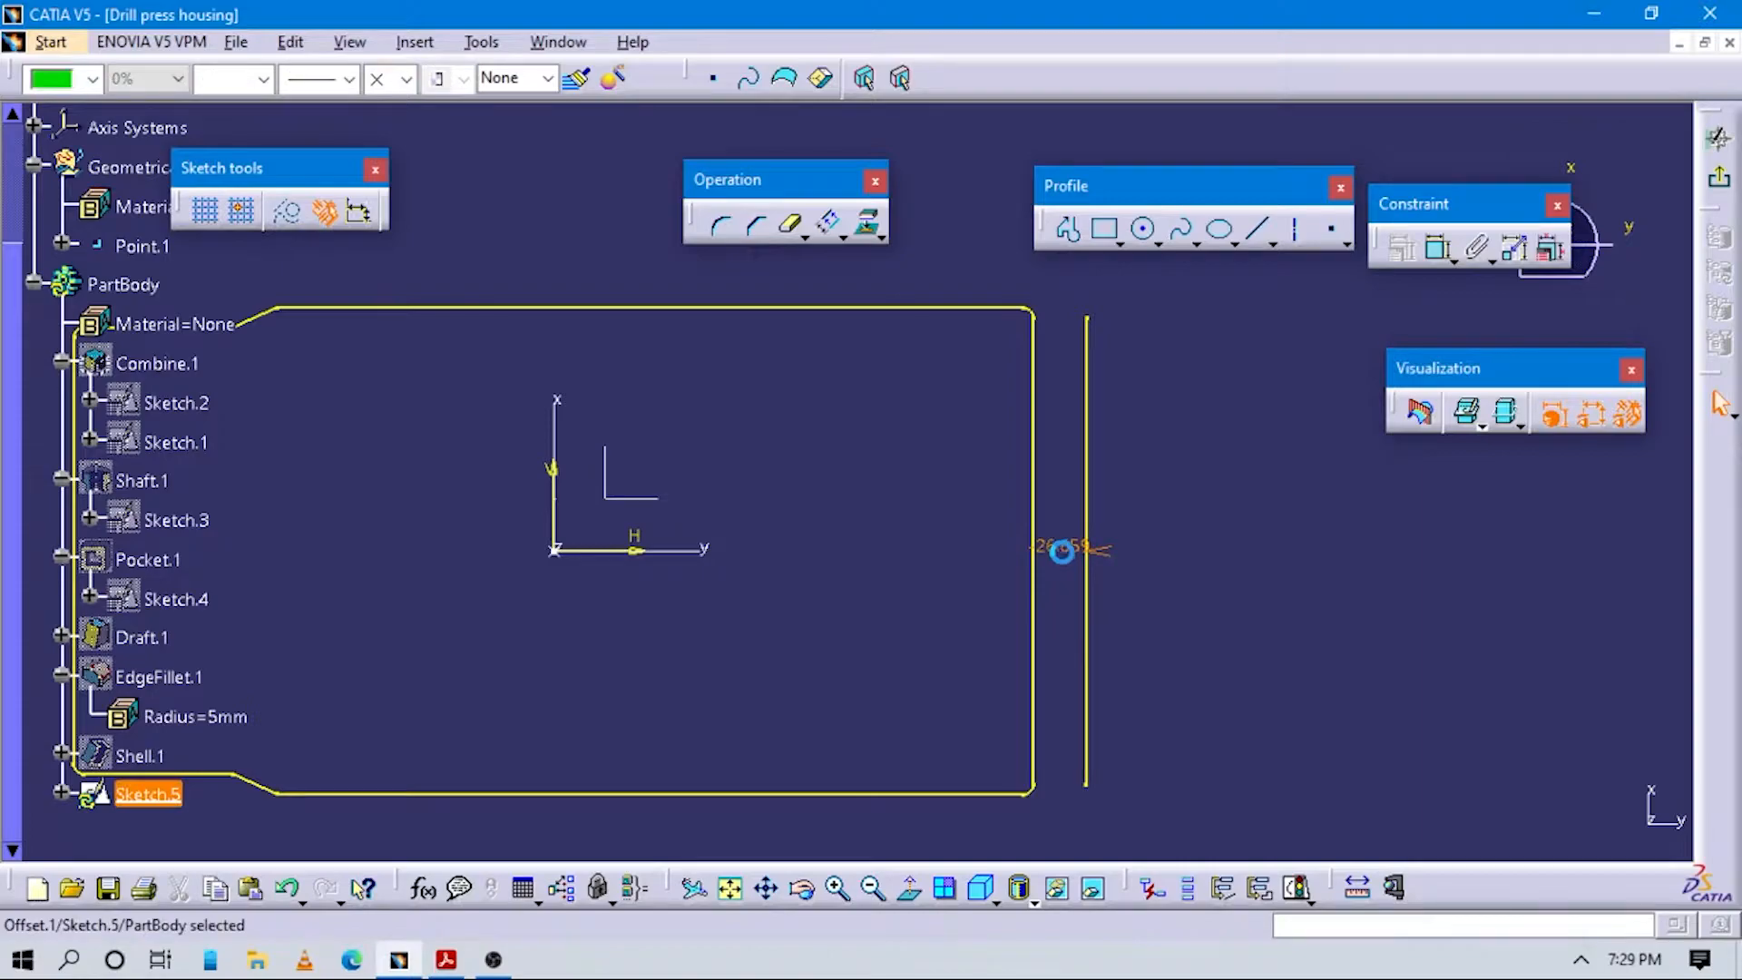
type("27")
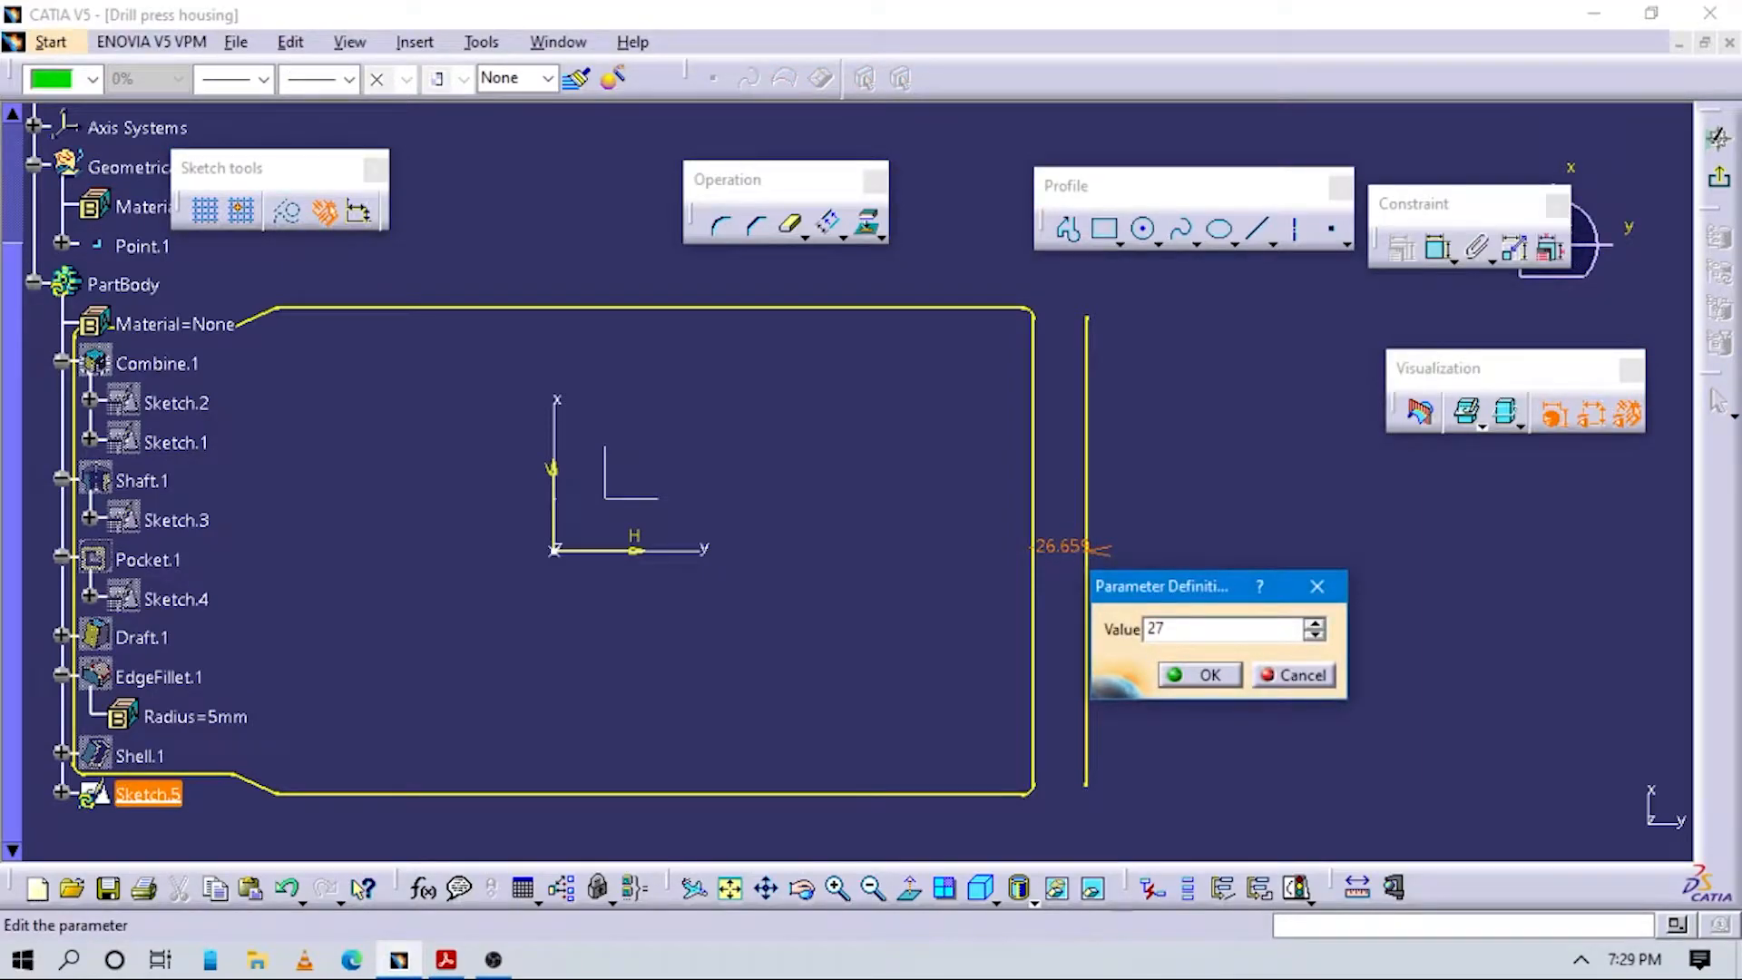
key("Return")
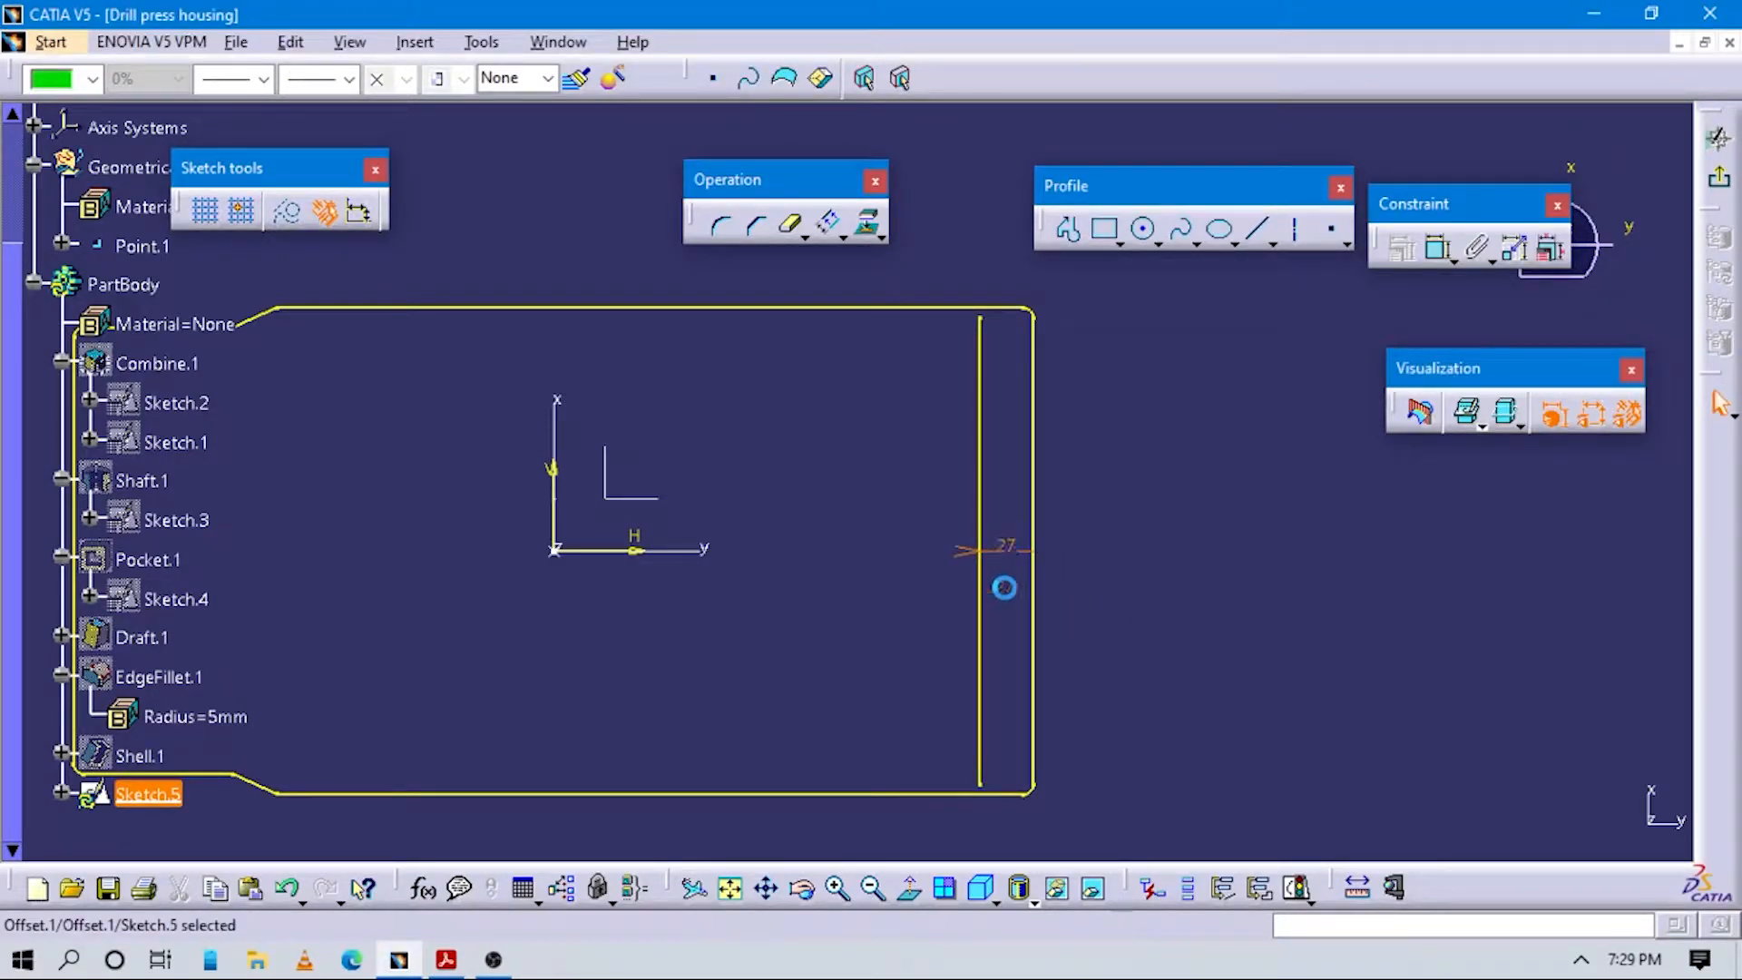
type("-27")
key("Return")
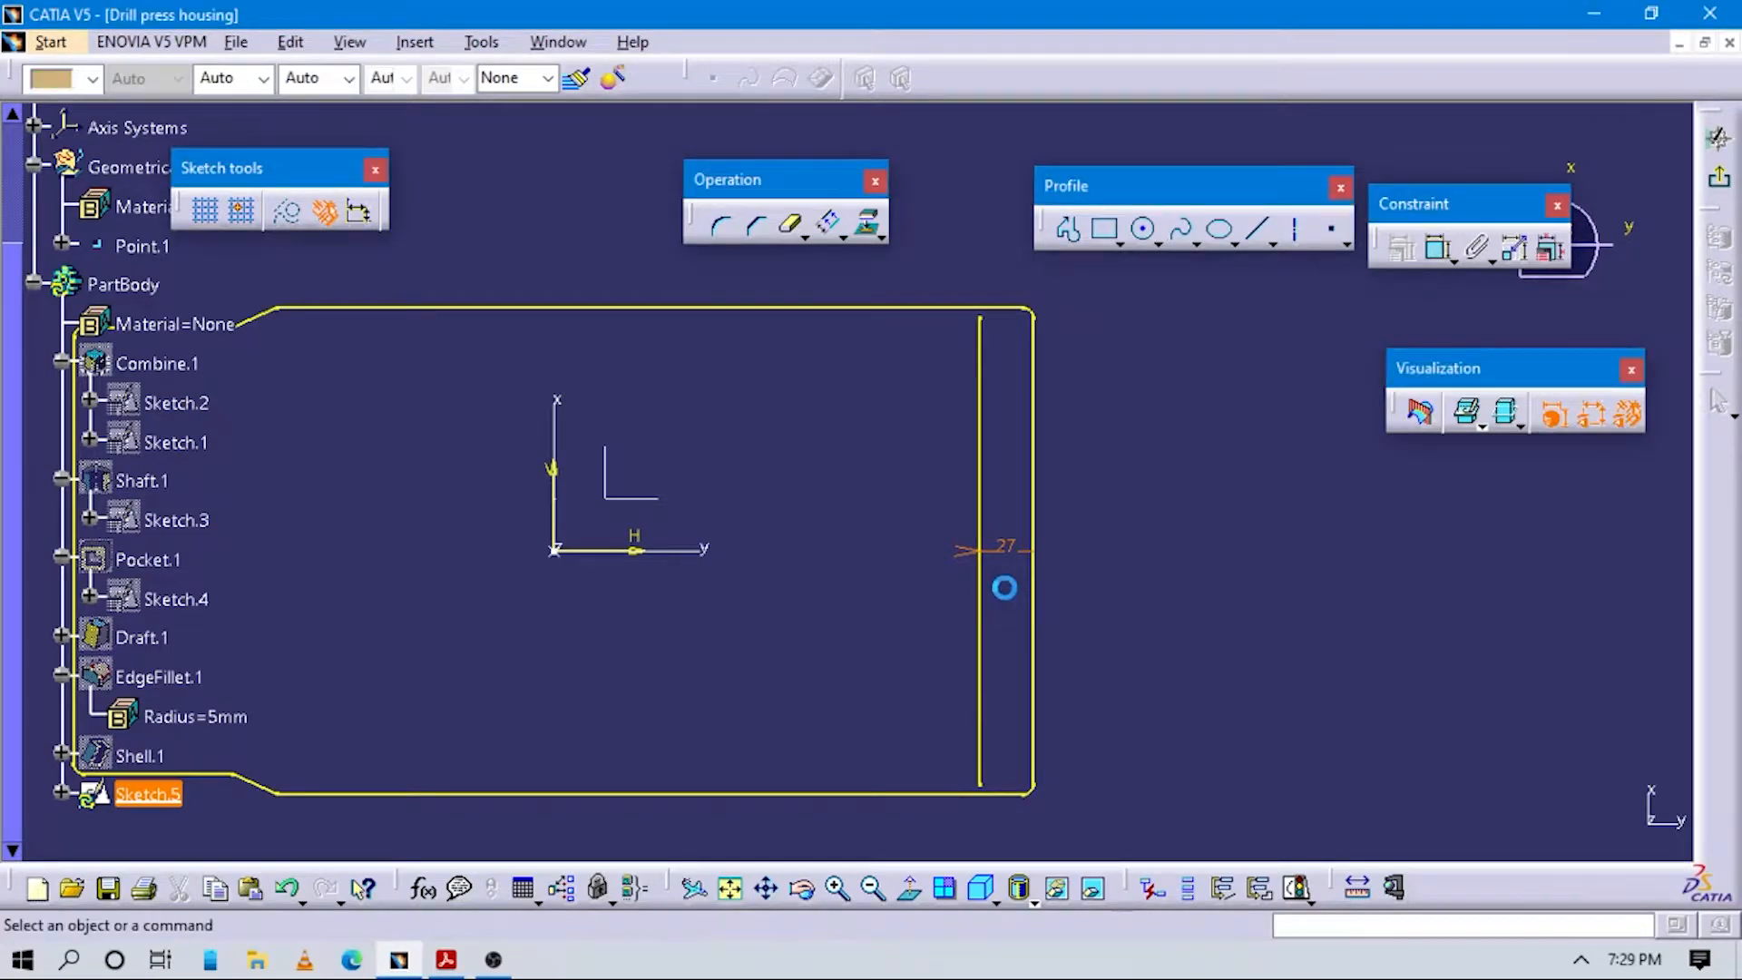
Offset the long line of the outline's upper side outward and set its offset to -27 mm.
middle_click_drag(969, 544, 1044, 676)
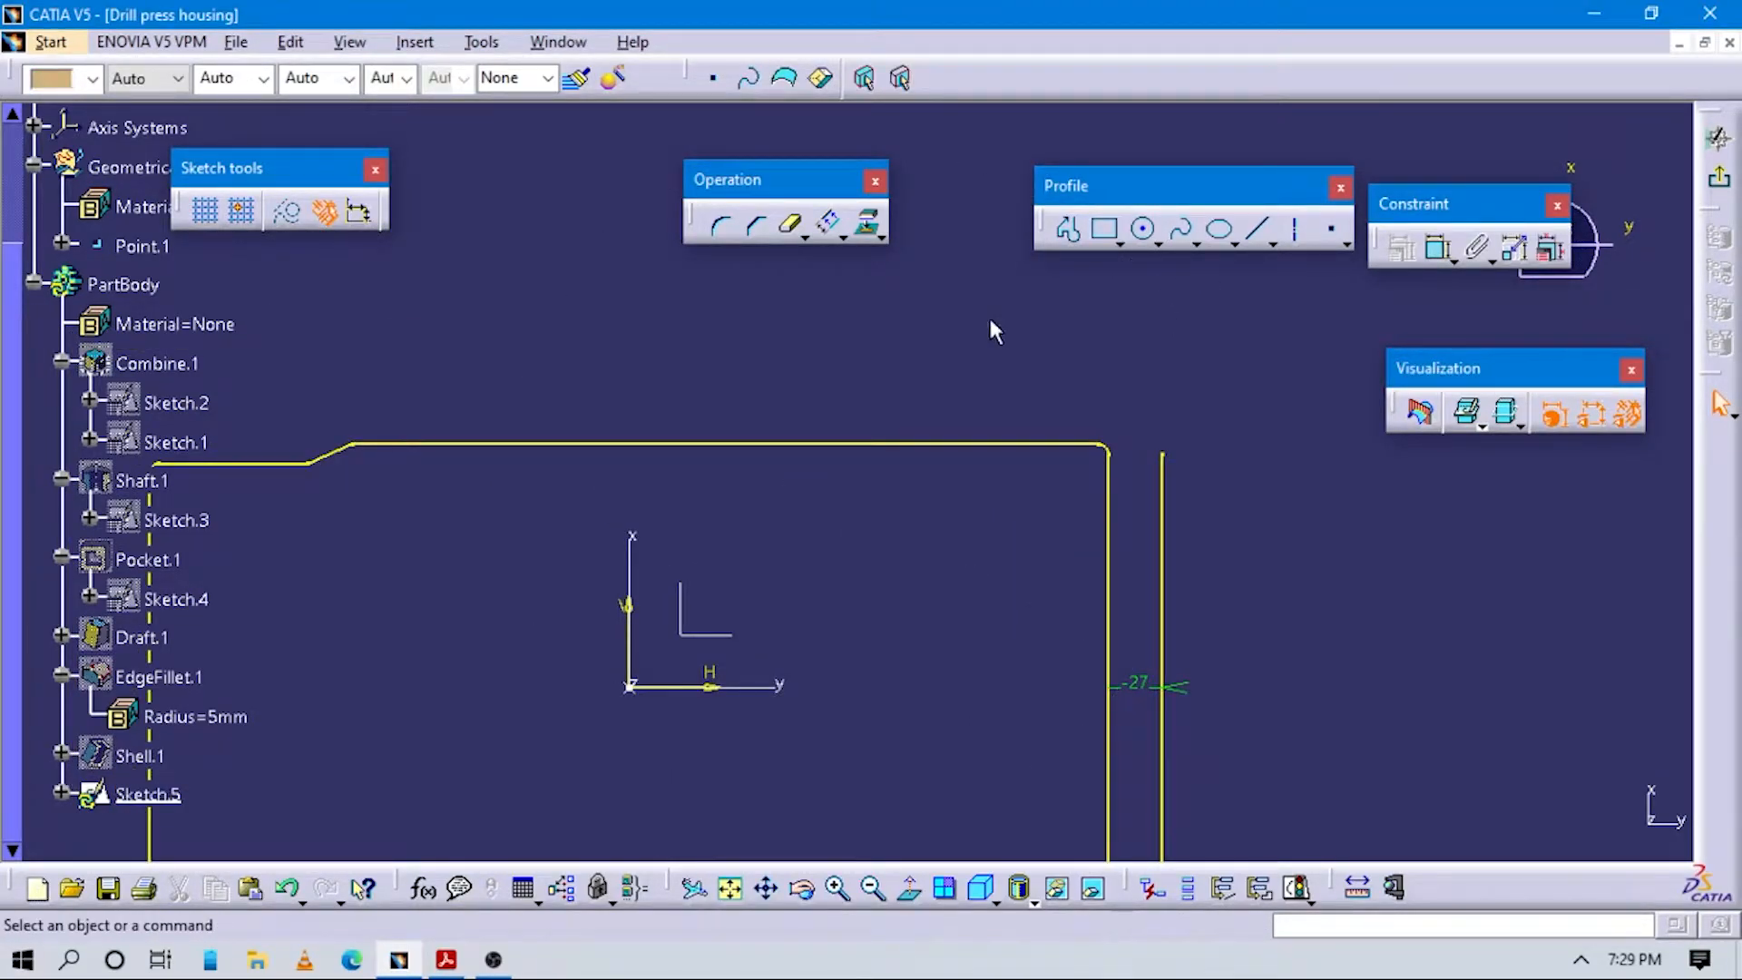
left_click(828, 222)
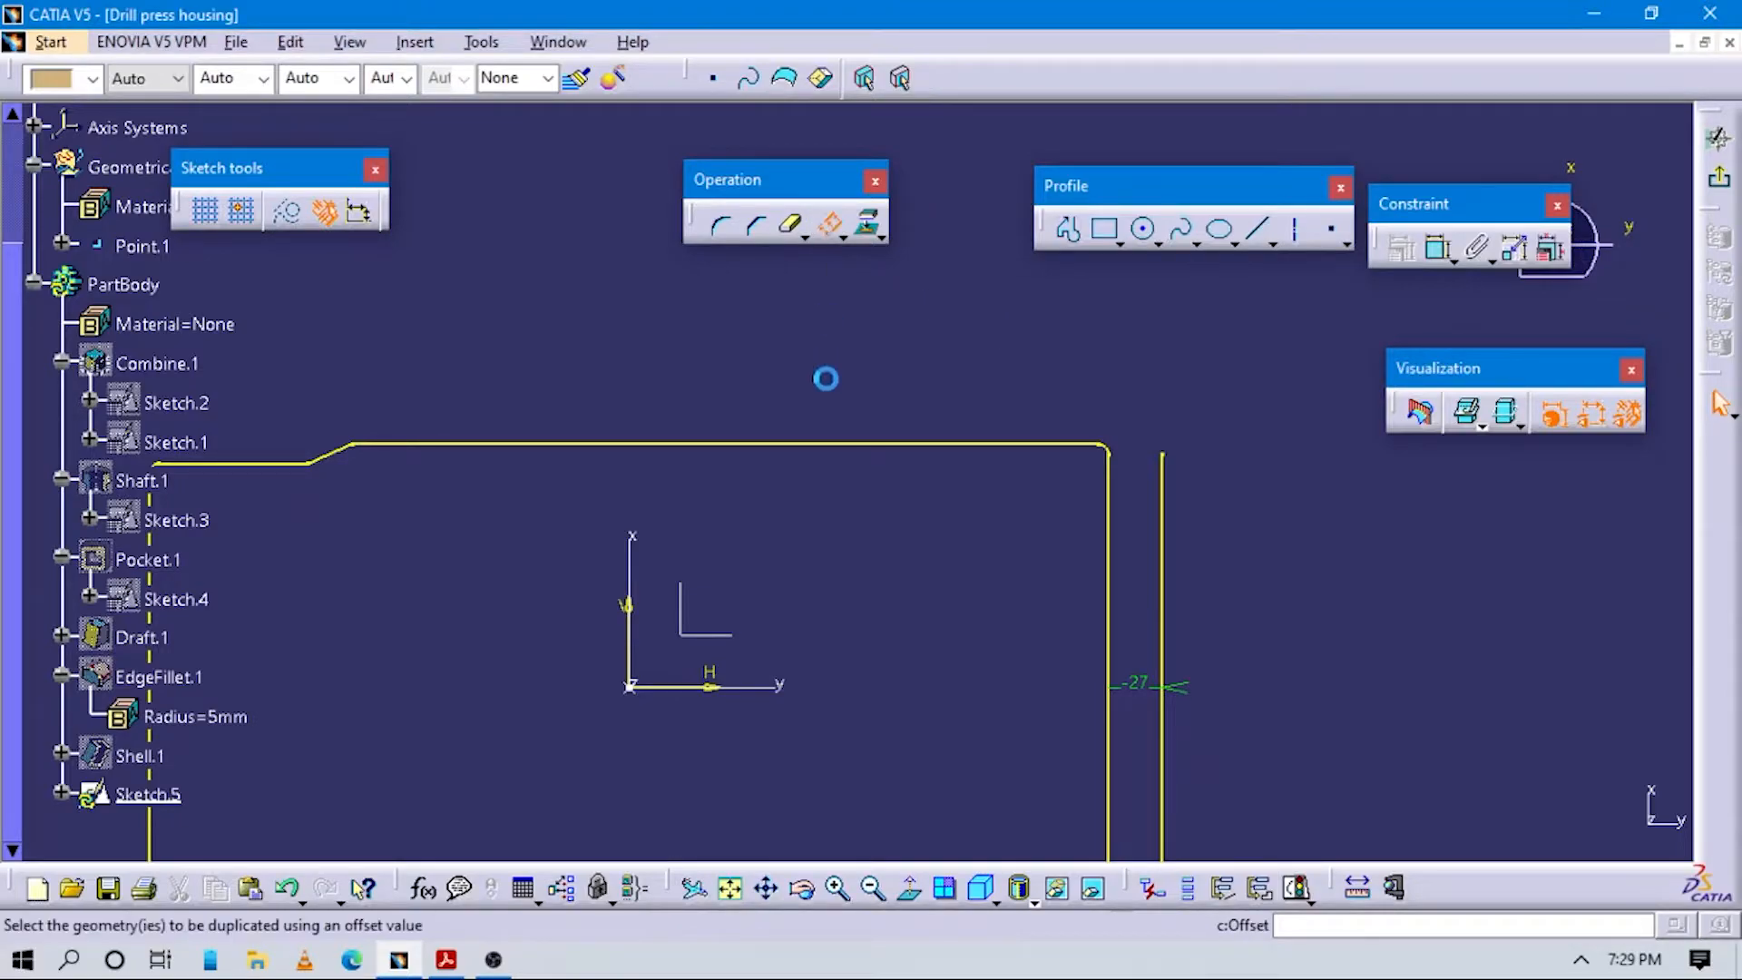
left_click(916, 446)
left_click(916, 395)
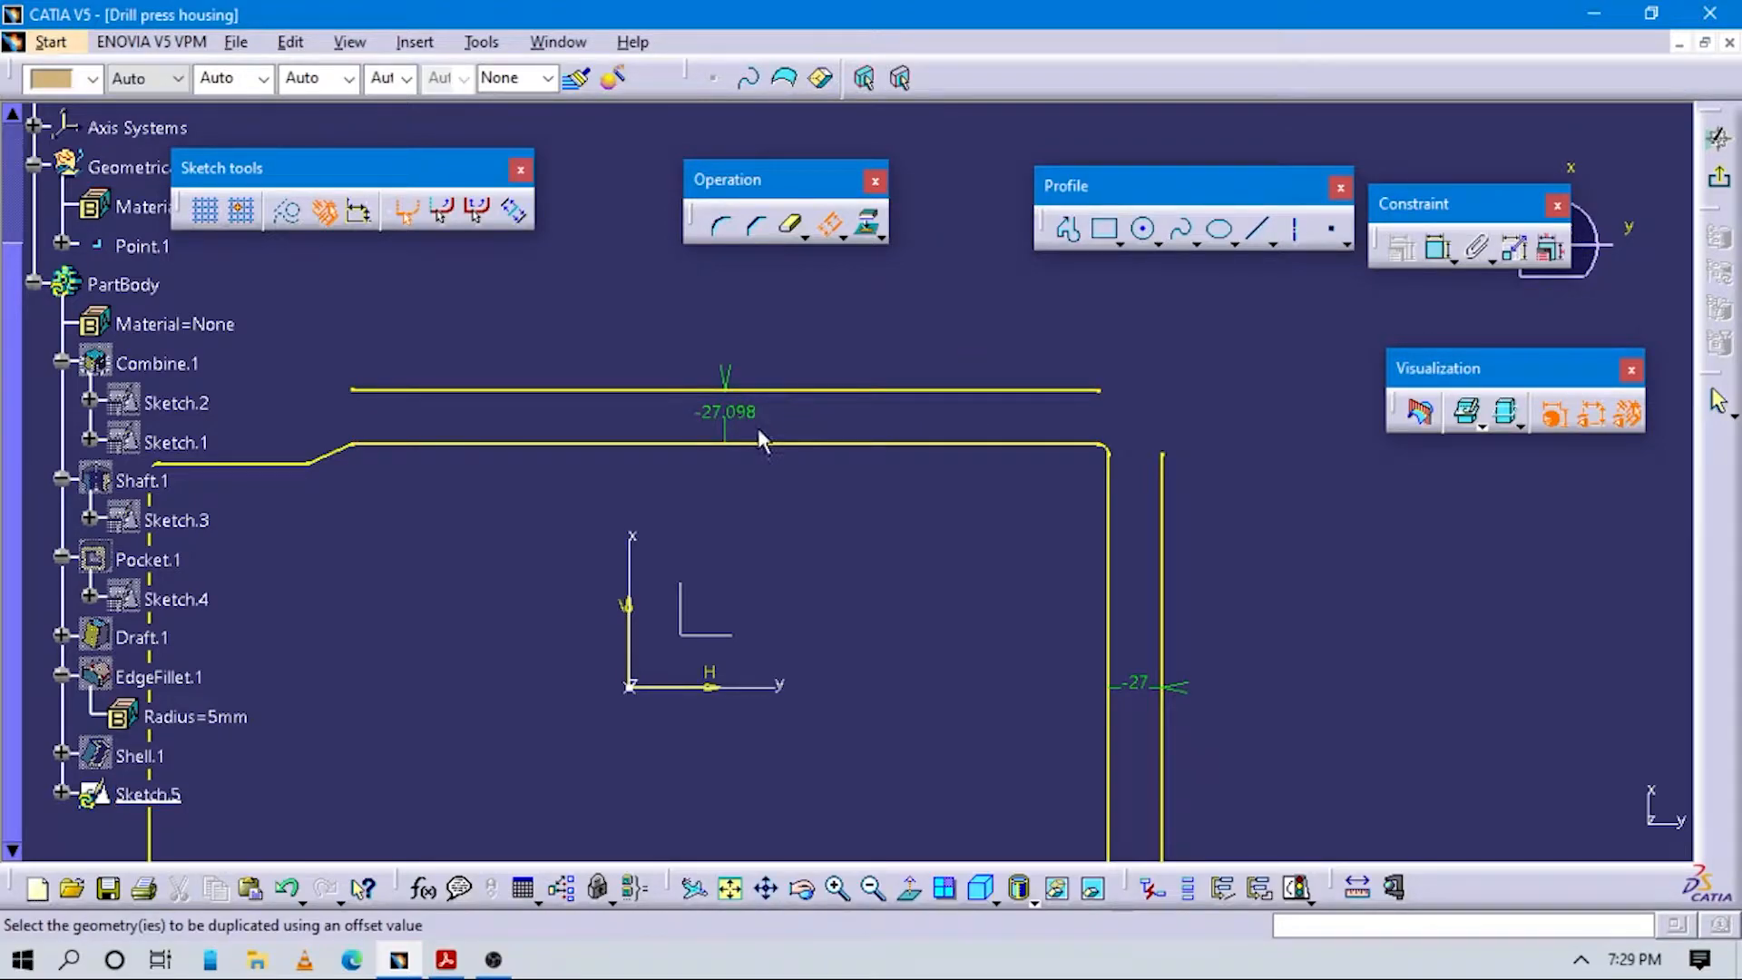
double_click(728, 410)
type("-27")
key("Return")
Offset the short stepped-in line of the upper side outward and set its offset to -27 mm.
middle_click_drag(508, 558, 1069, 512)
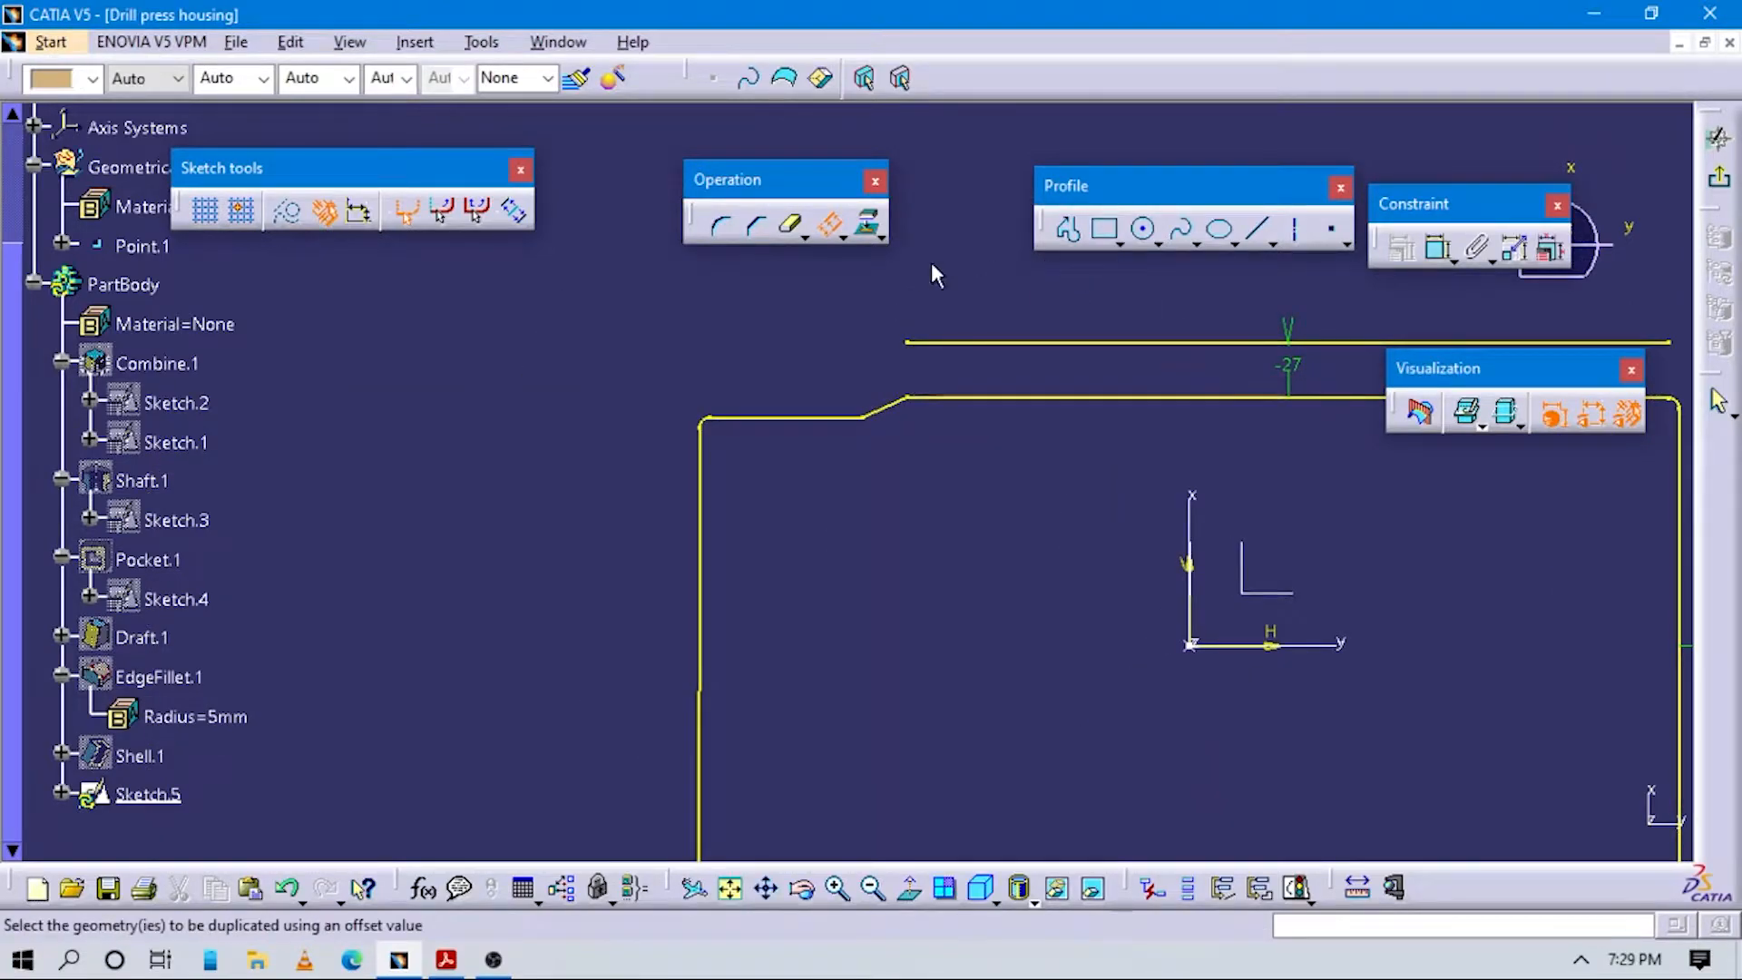
left_click(827, 418)
left_click(807, 368)
double_click(785, 389)
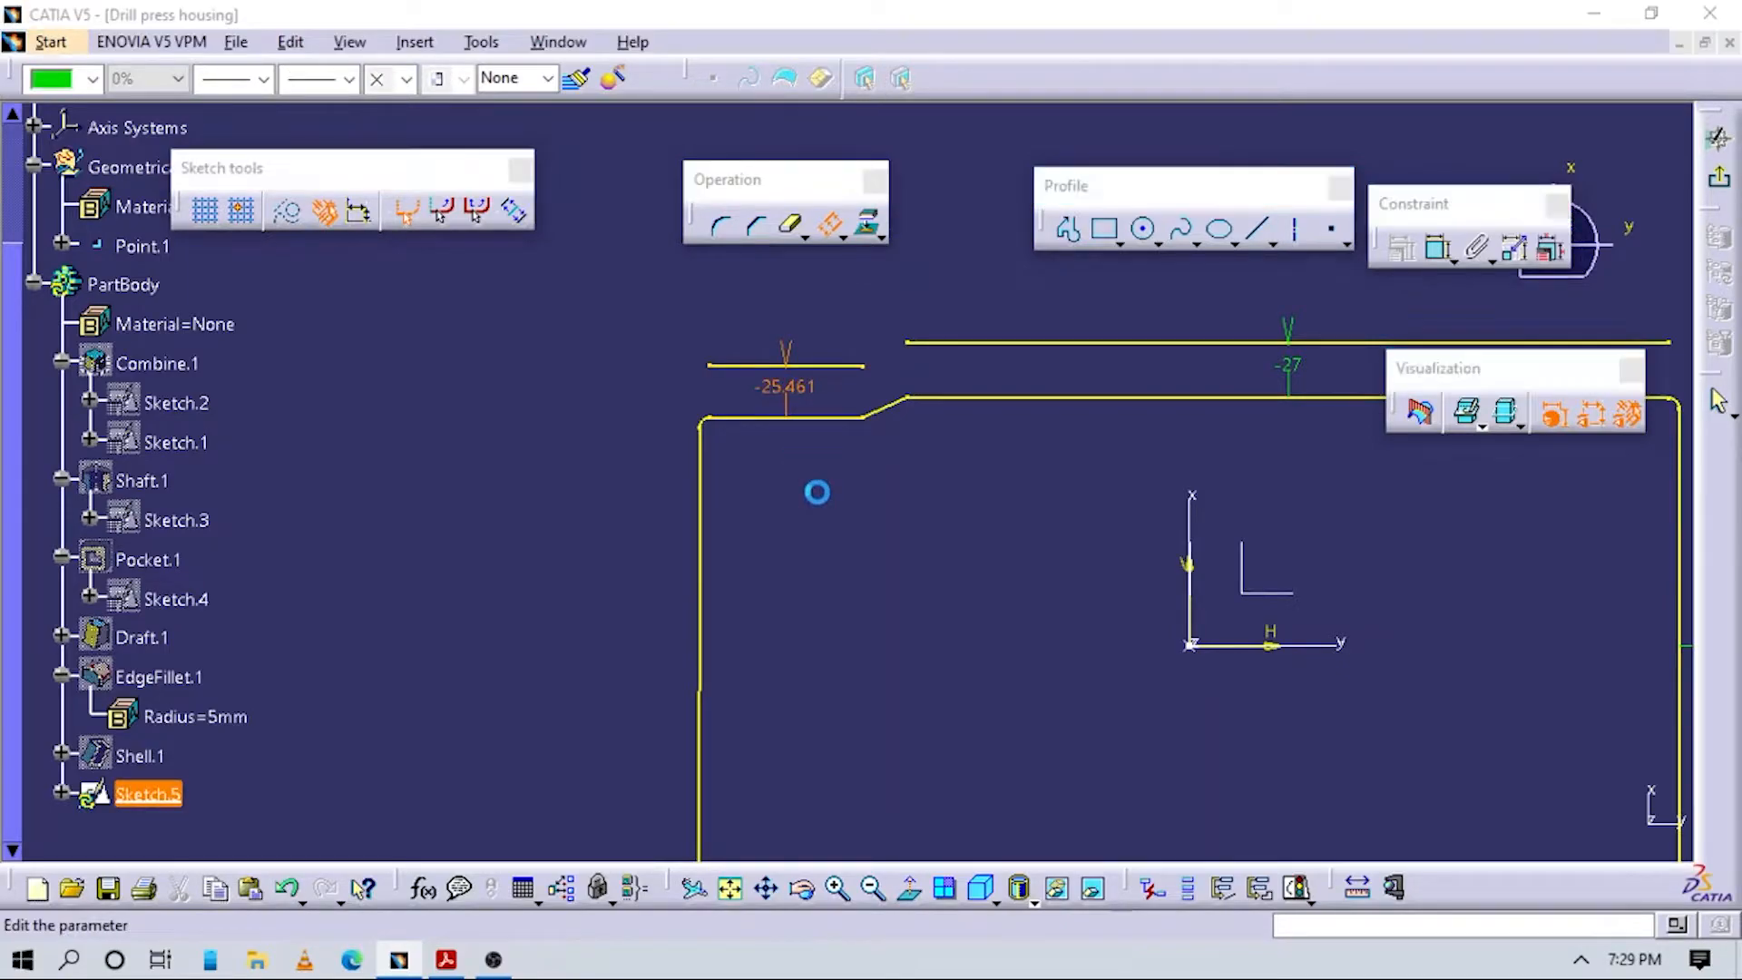
type("-27")
key("Return")
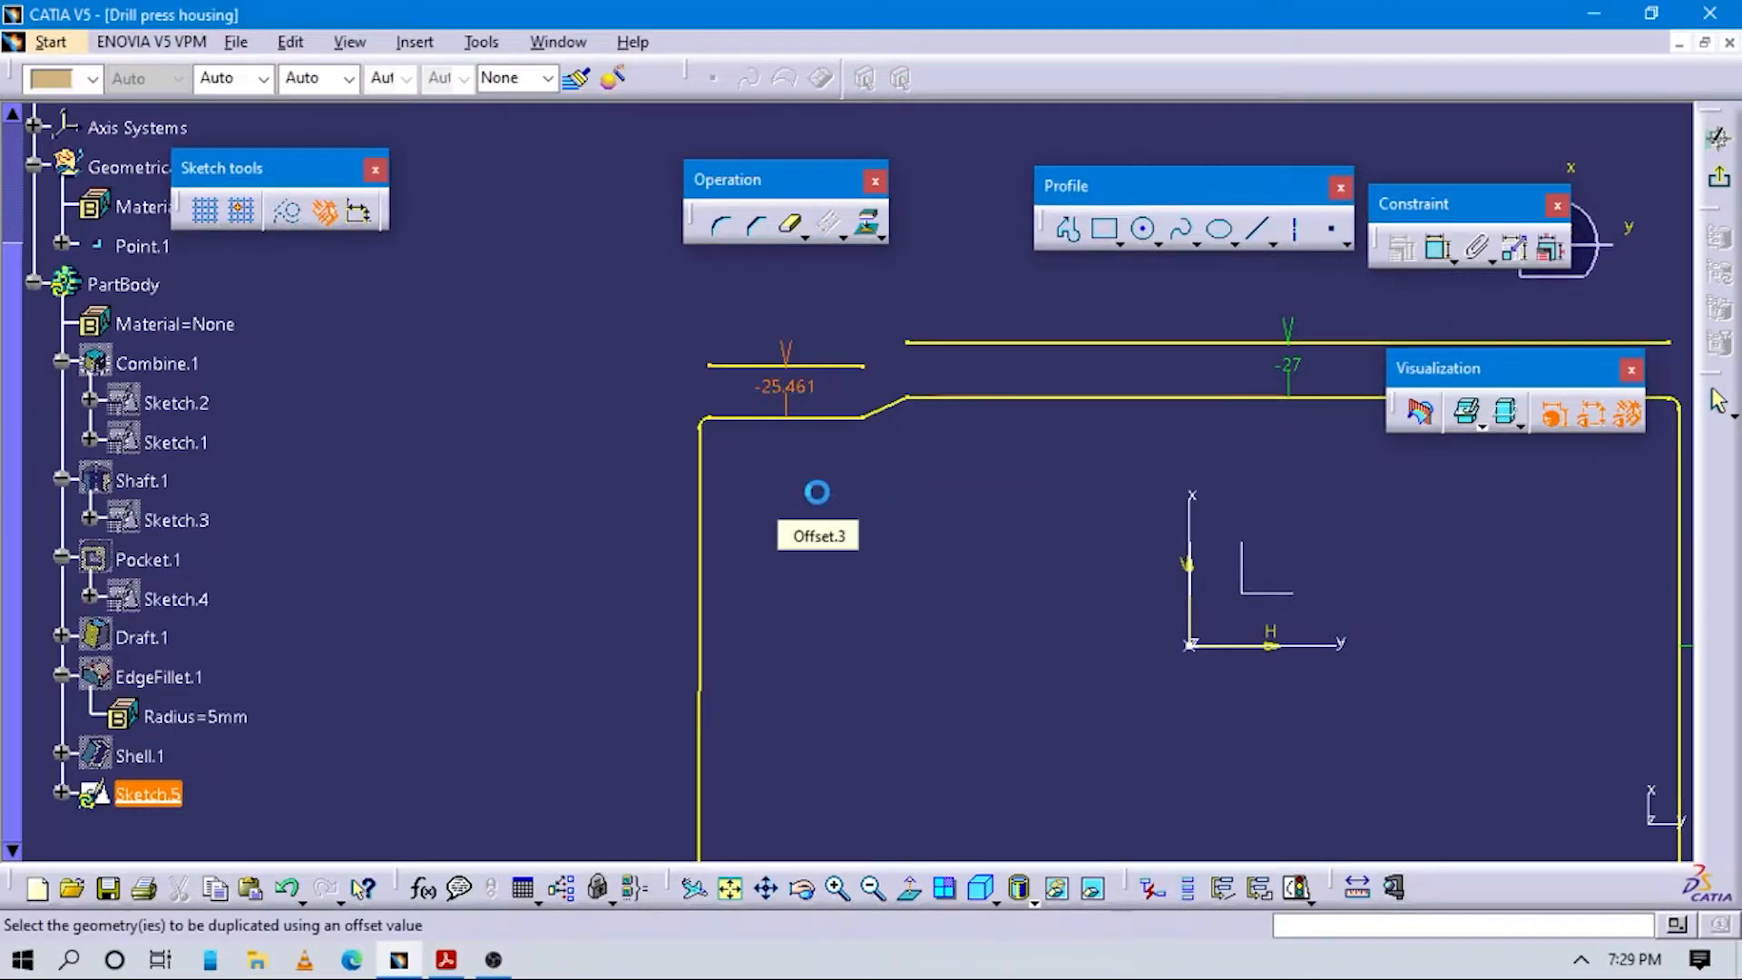
Offset the outline's narrow-end line outward and set its offset to -27 mm.
left_click(707, 499)
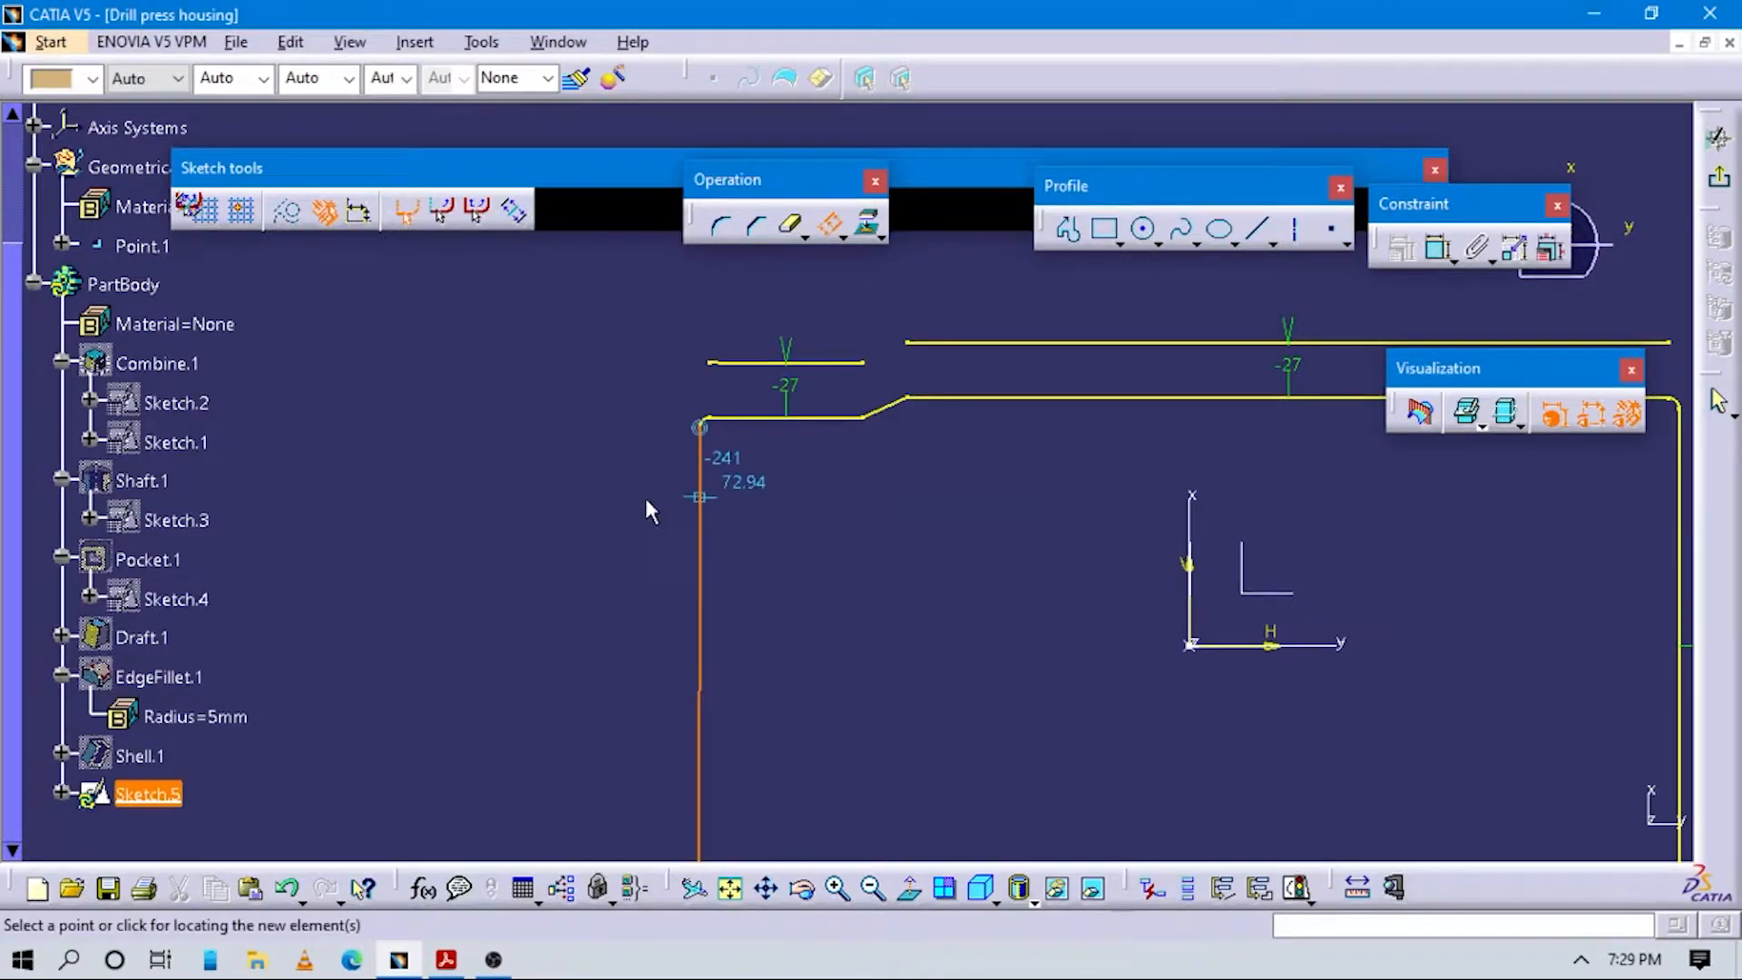
left_click(625, 495)
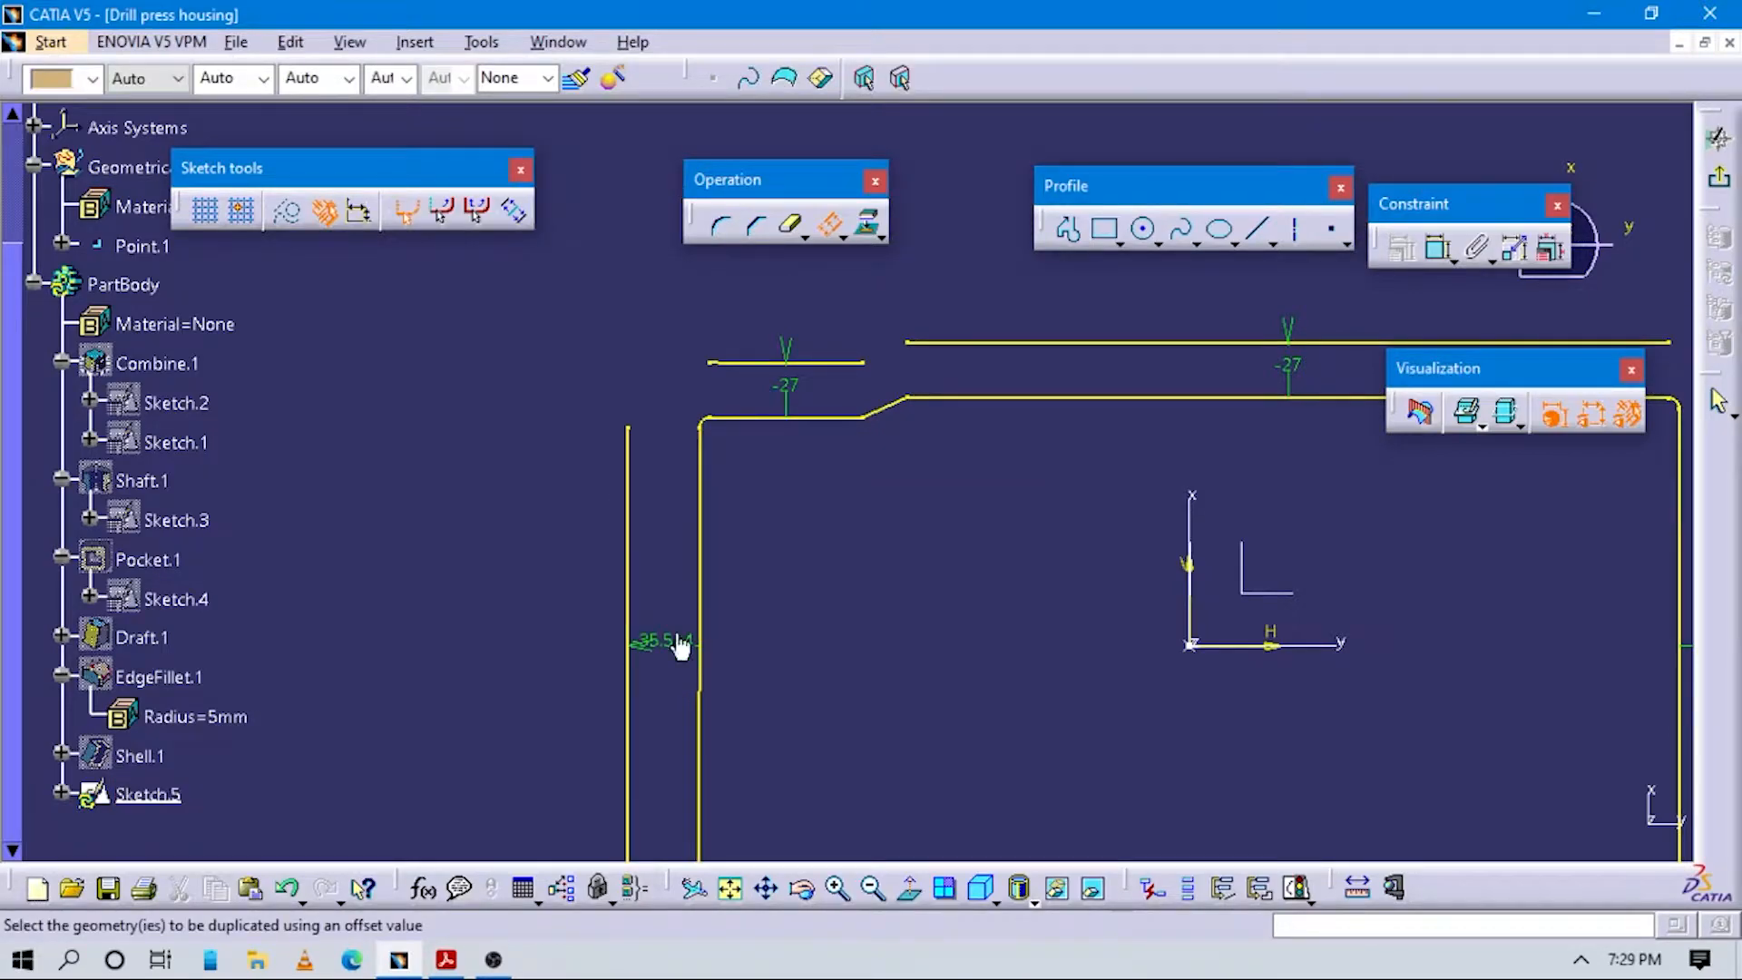
double_click(670, 639)
type("-")
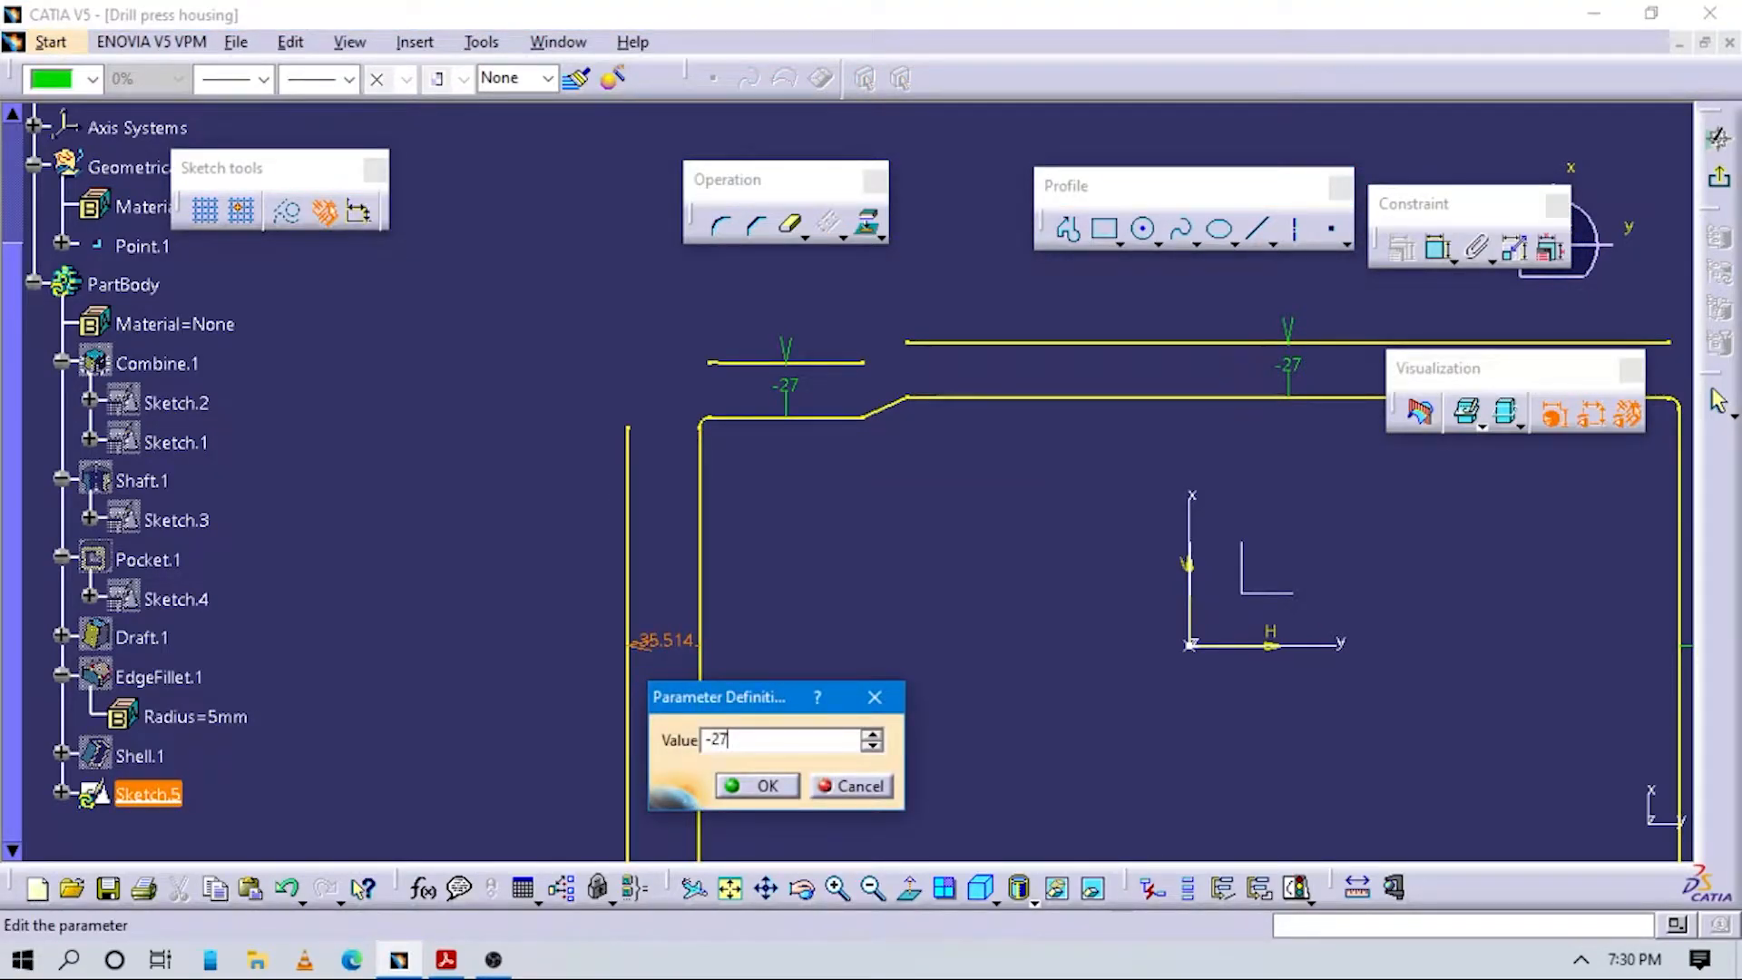
type("27")
key("Return")
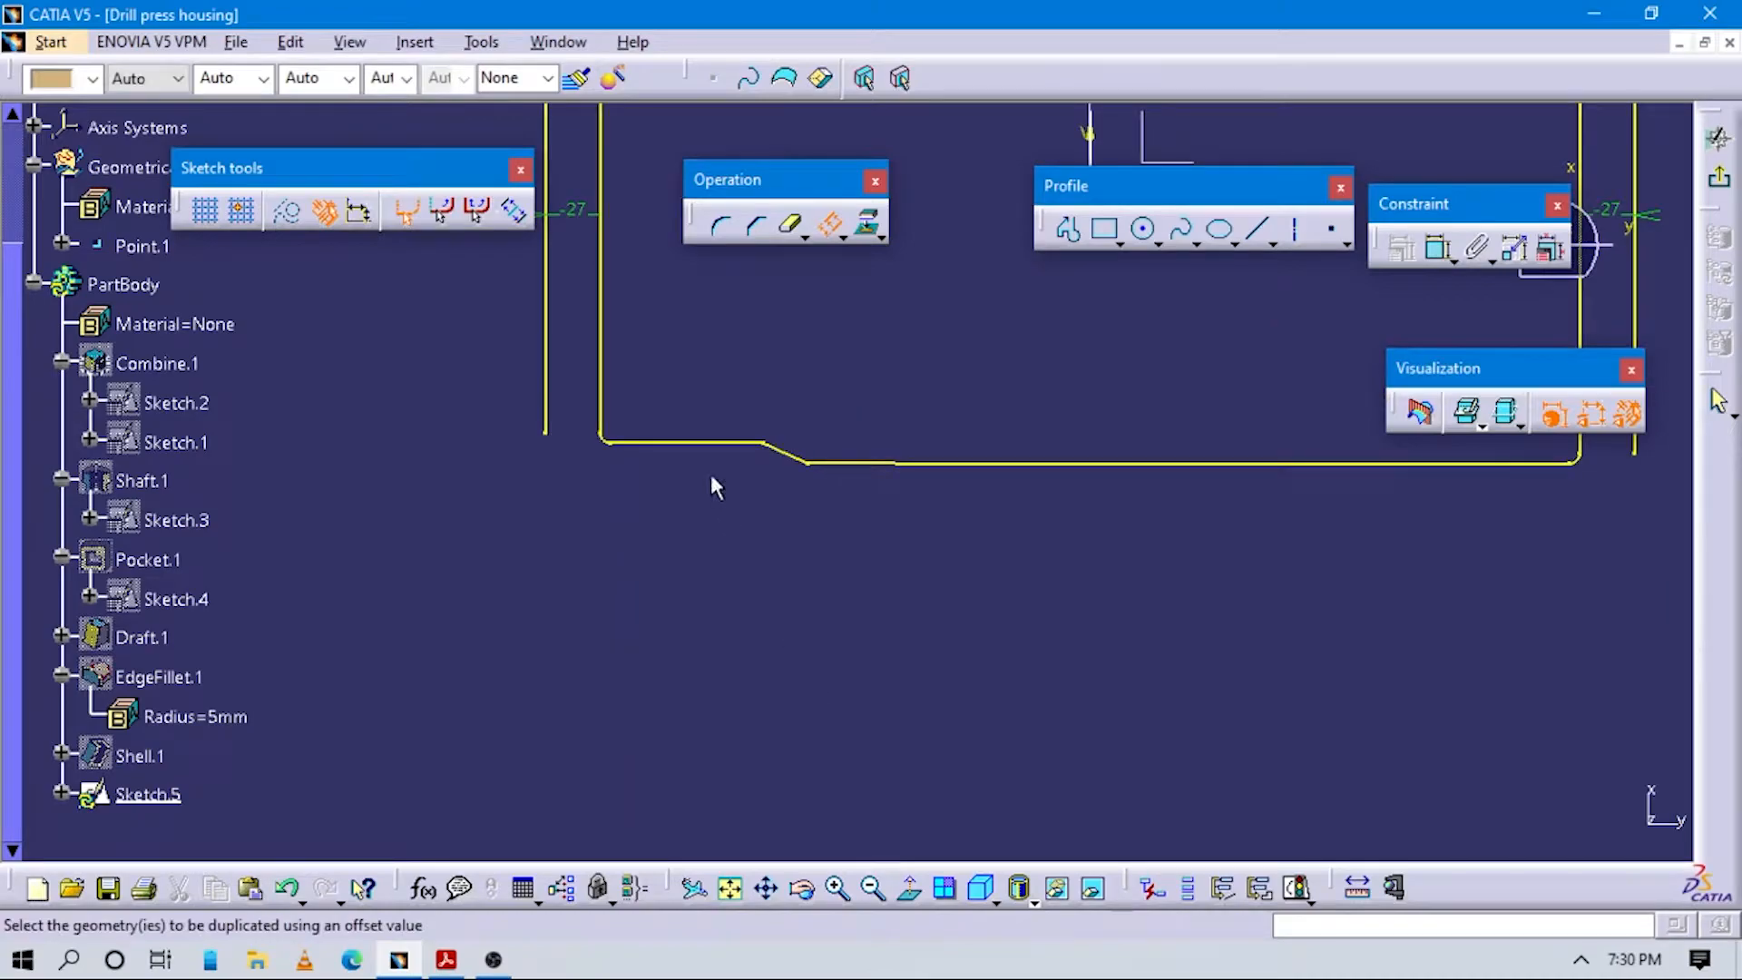
Offset the short stepped-in line of the lower side outward and set its offset to -27 mm.
left_click(703, 445)
left_click(667, 525)
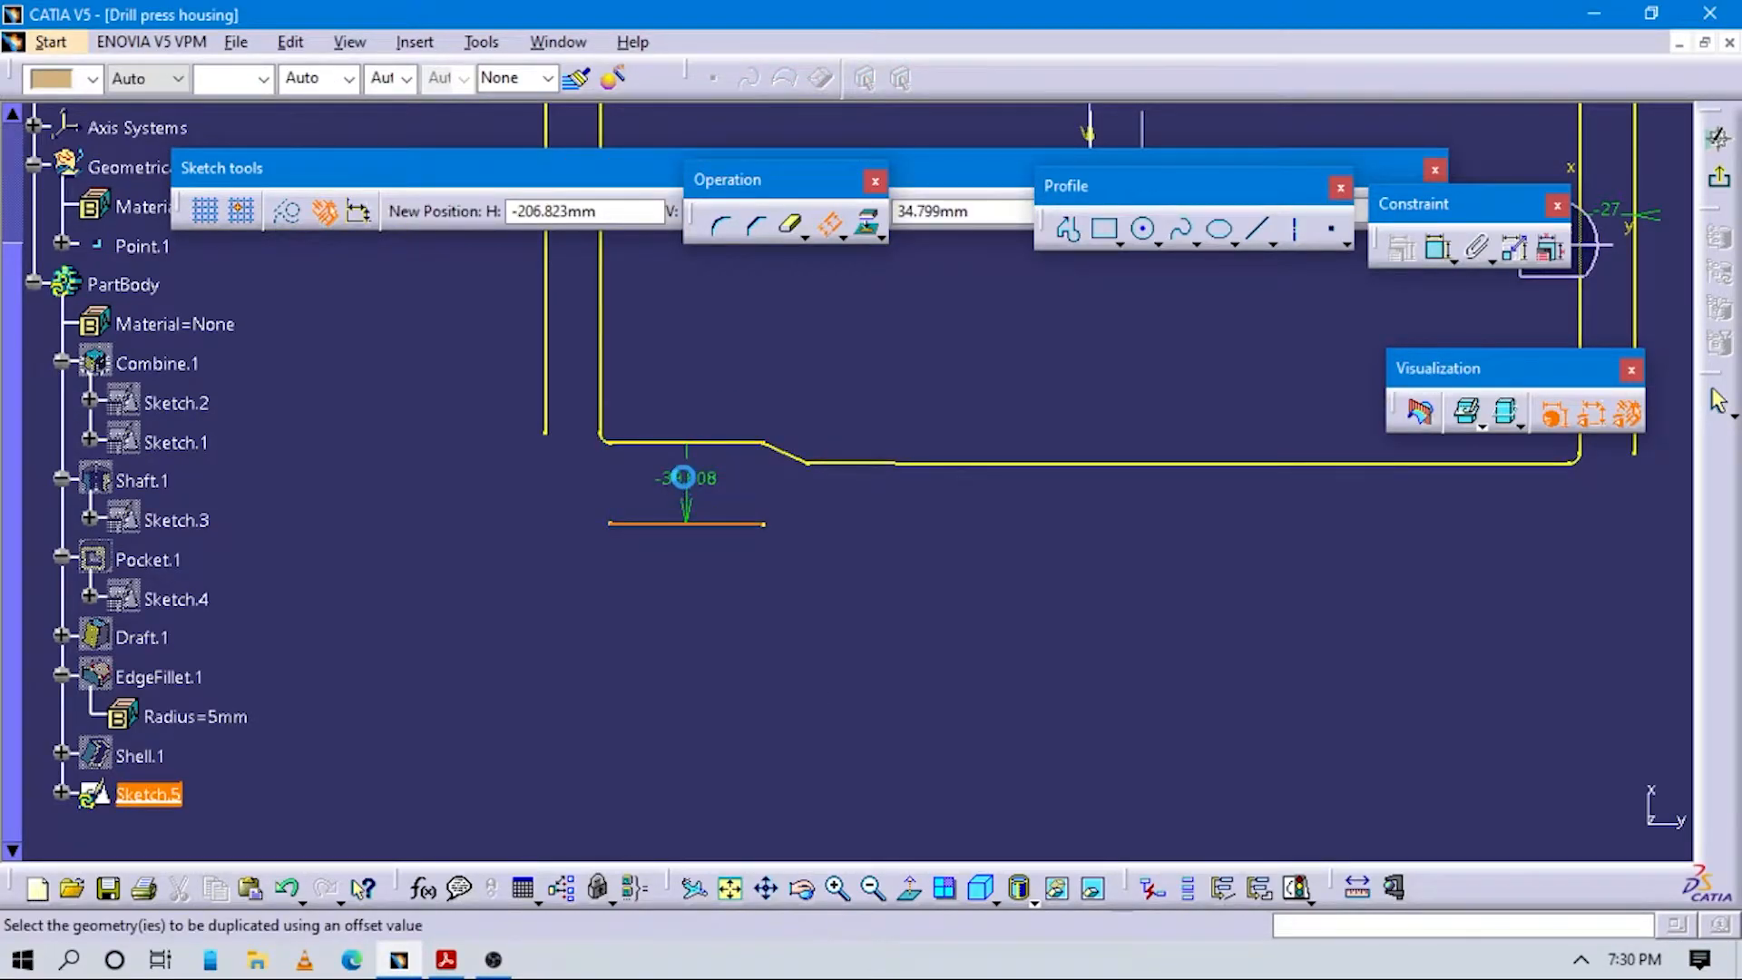
double_click(689, 481)
type("-27")
key("Return")
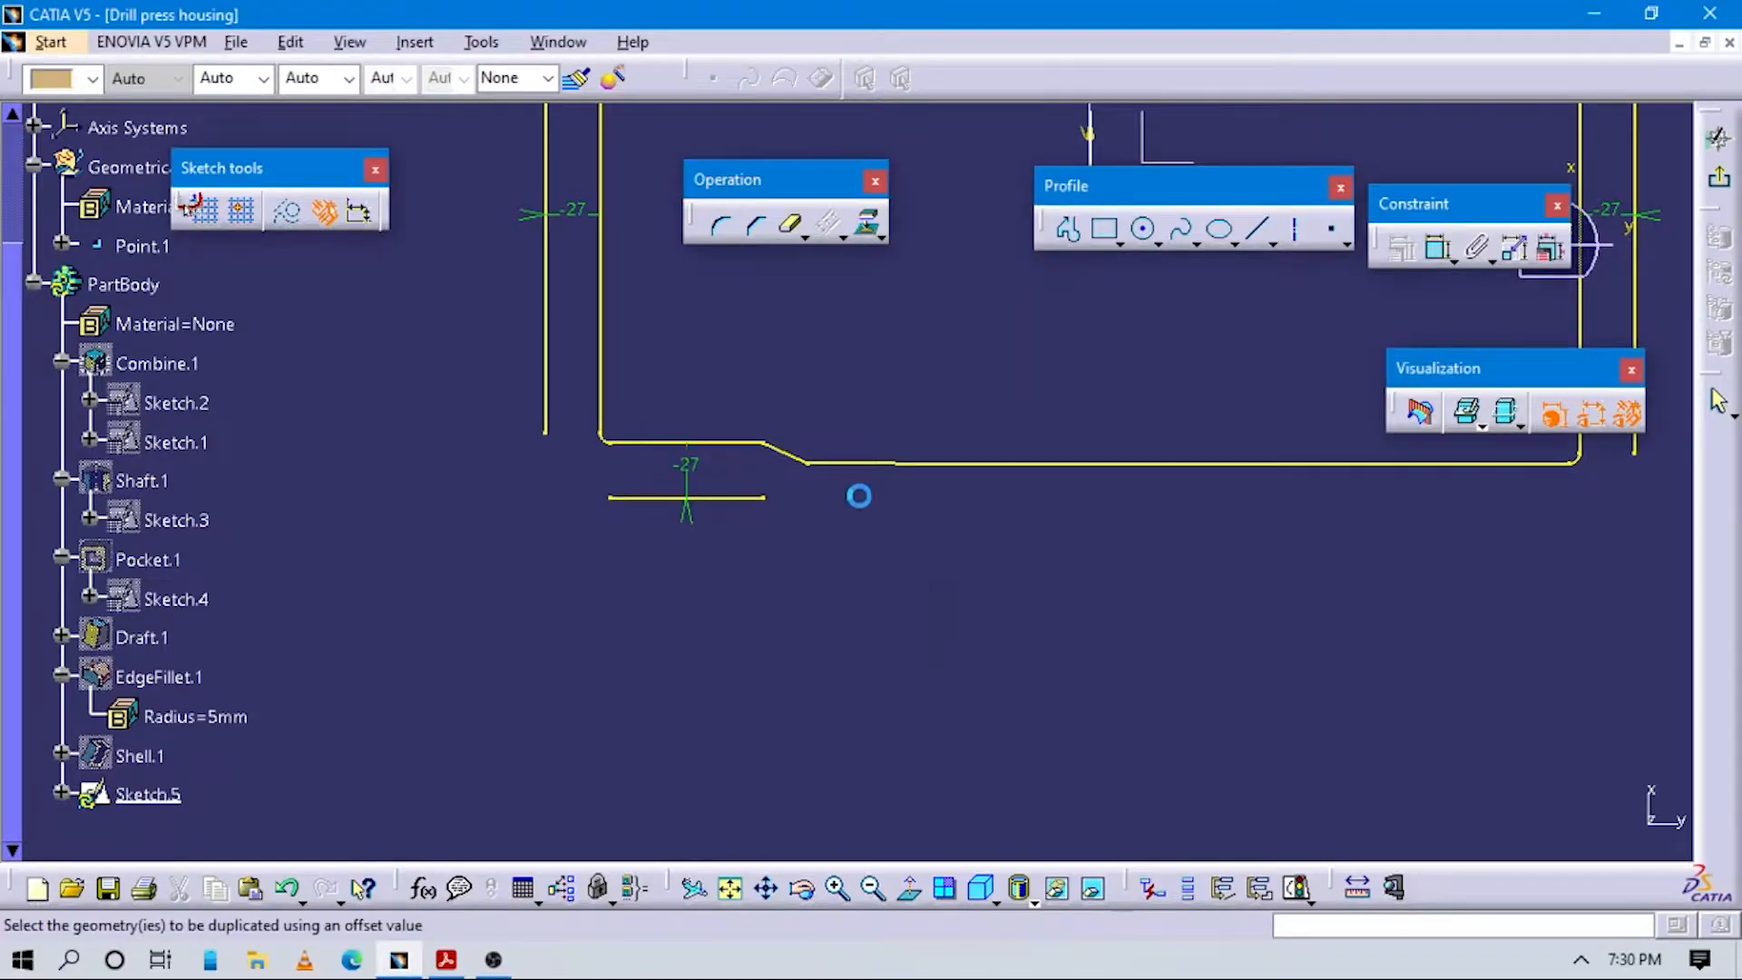
Offset the long line of the outline's lower side outward and set its offset to -27 mm.
left_click(905, 472)
left_click(891, 563)
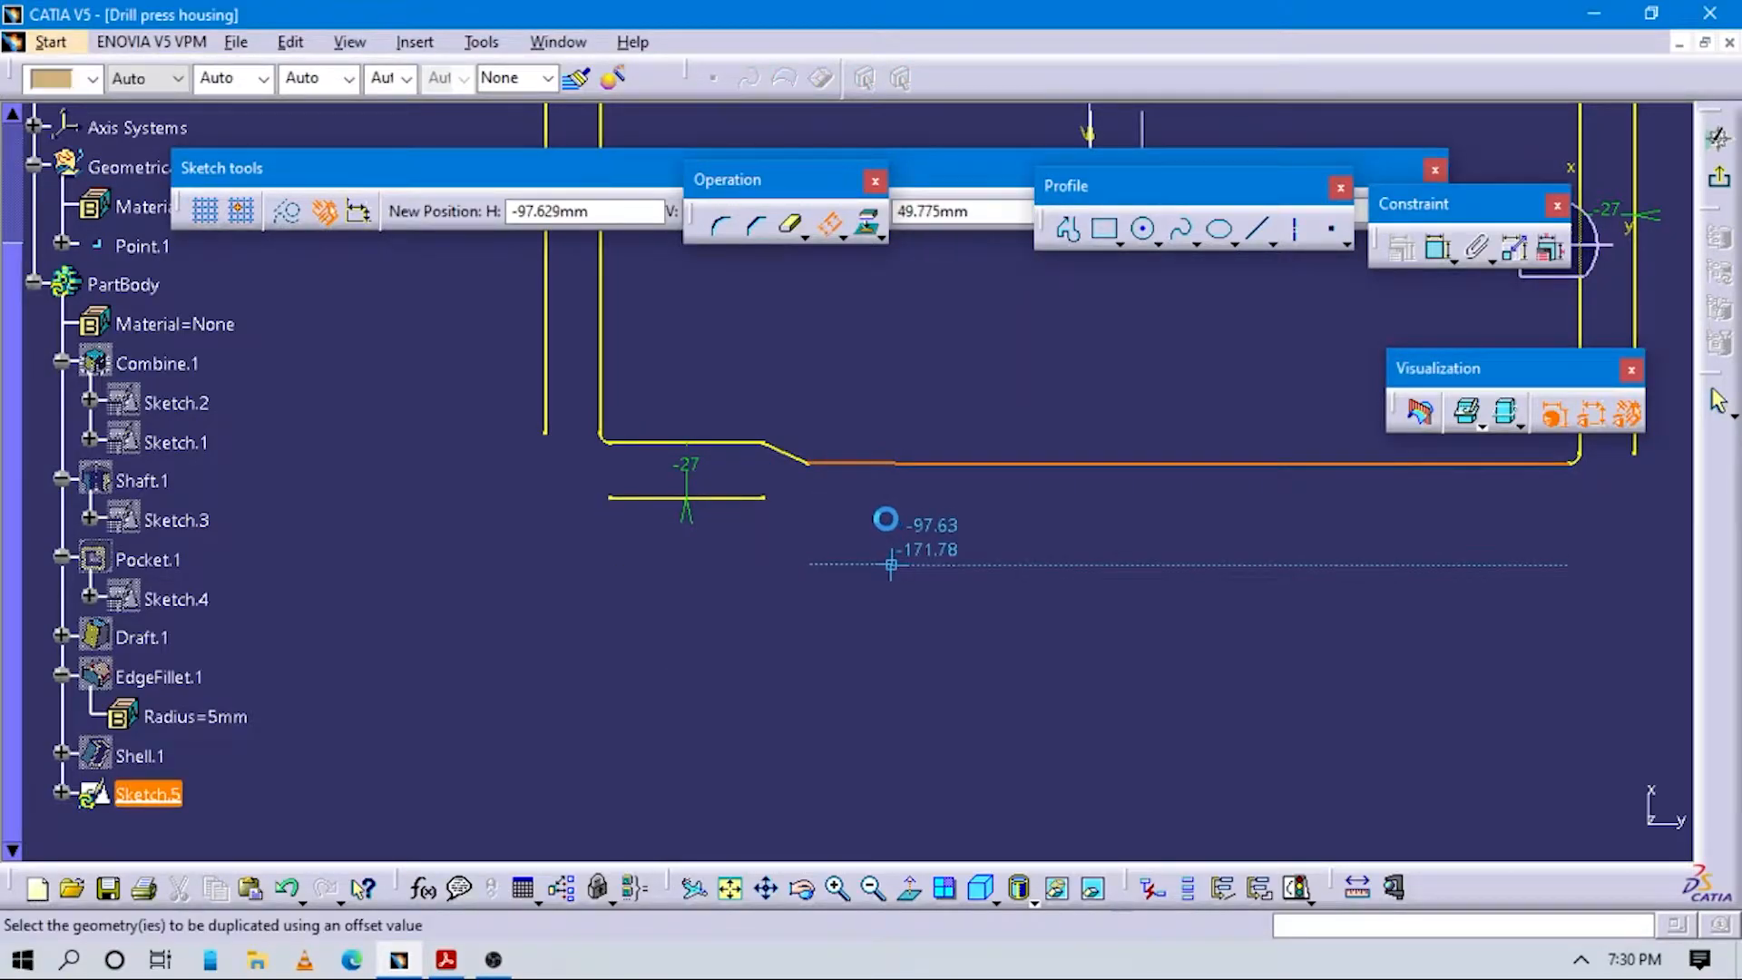
double_click(1183, 519)
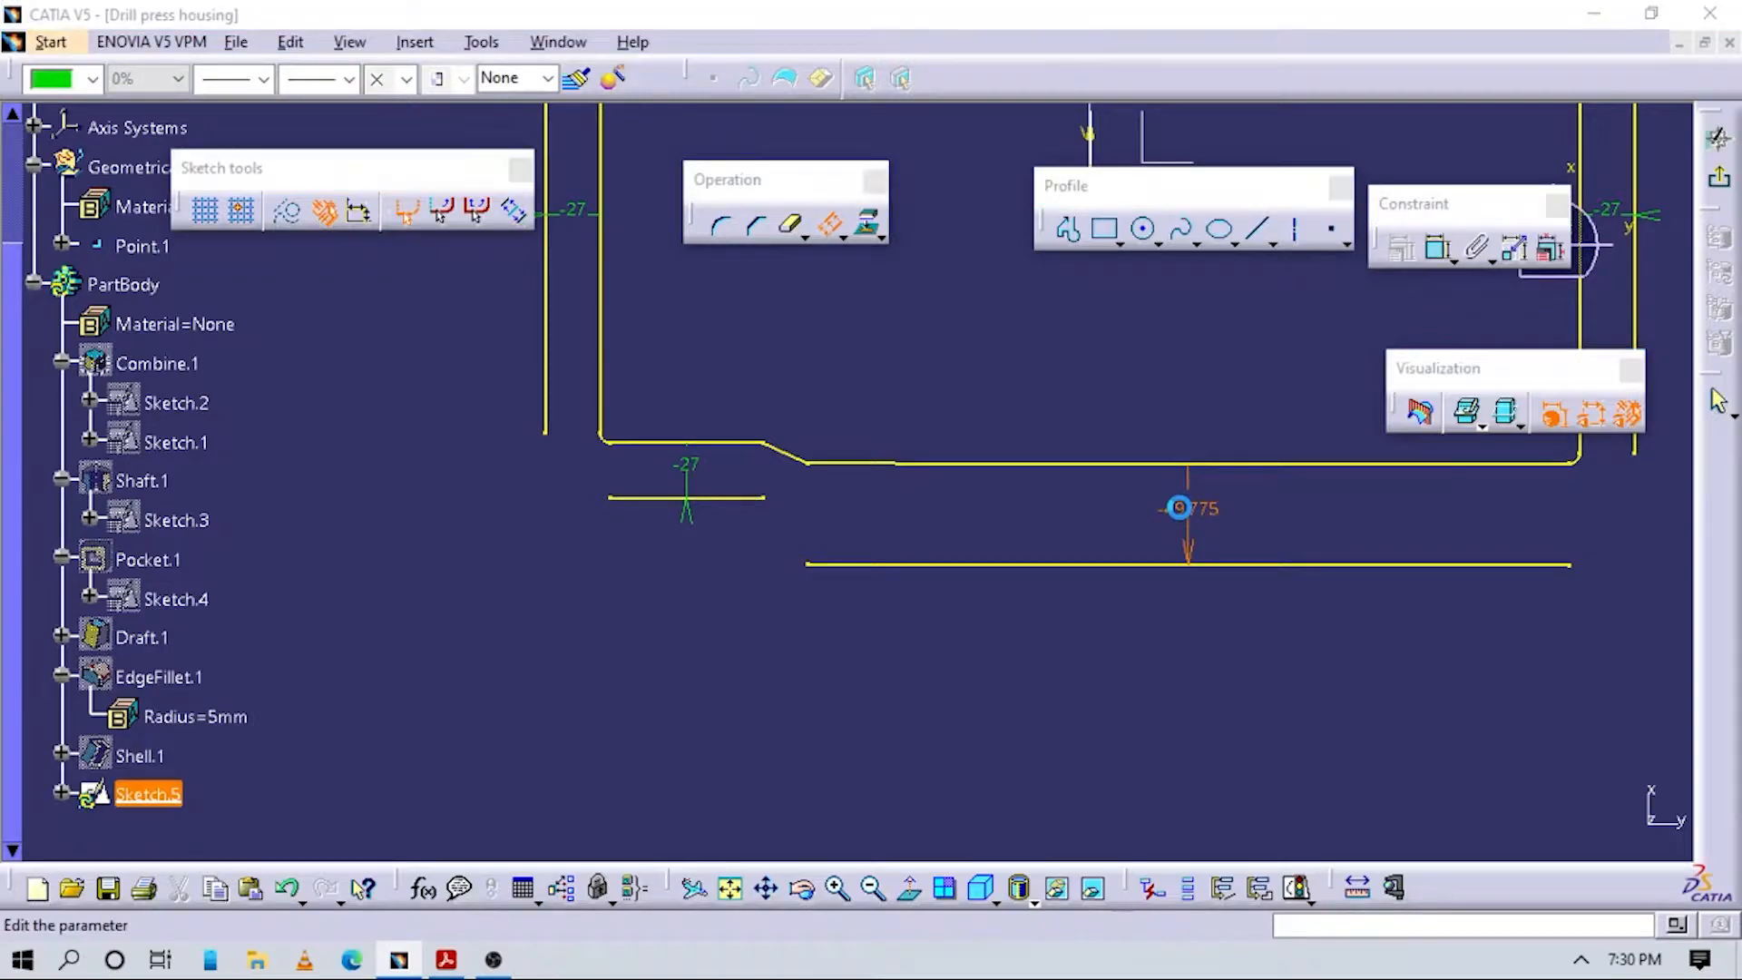
type("-27")
key("Return")
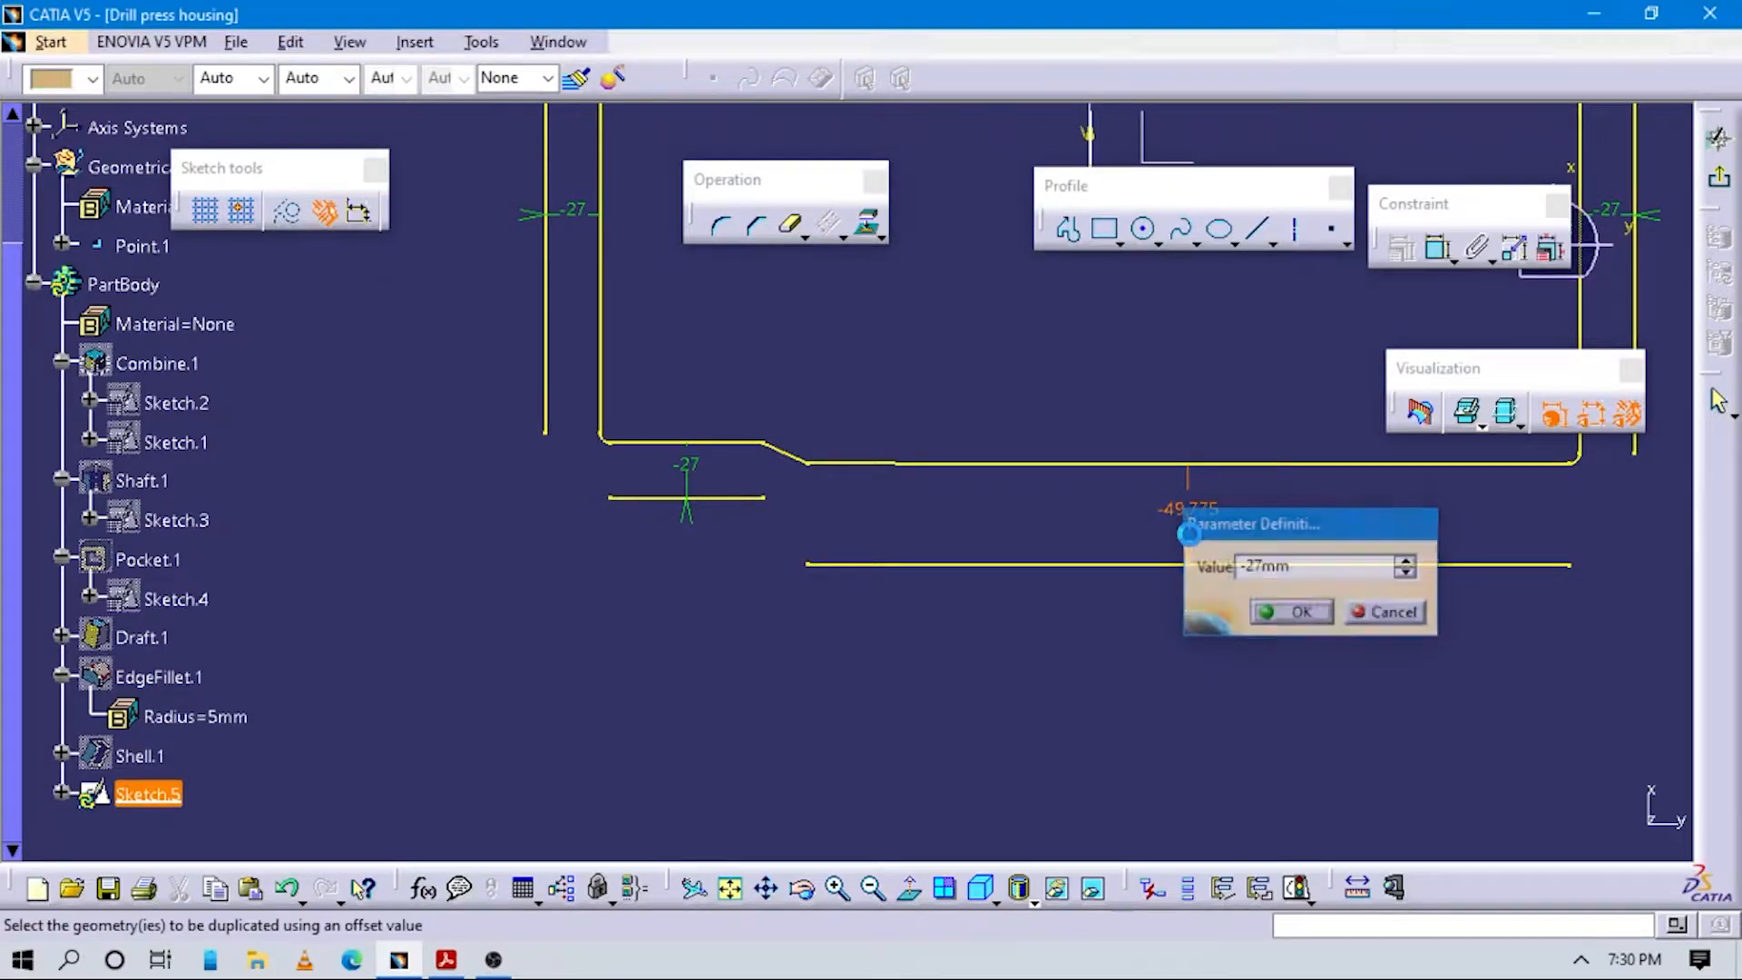
Try to offset the slanted transition line of the lower side outward.
middle_click_drag(826, 569, 875, 431)
left_click(864, 417)
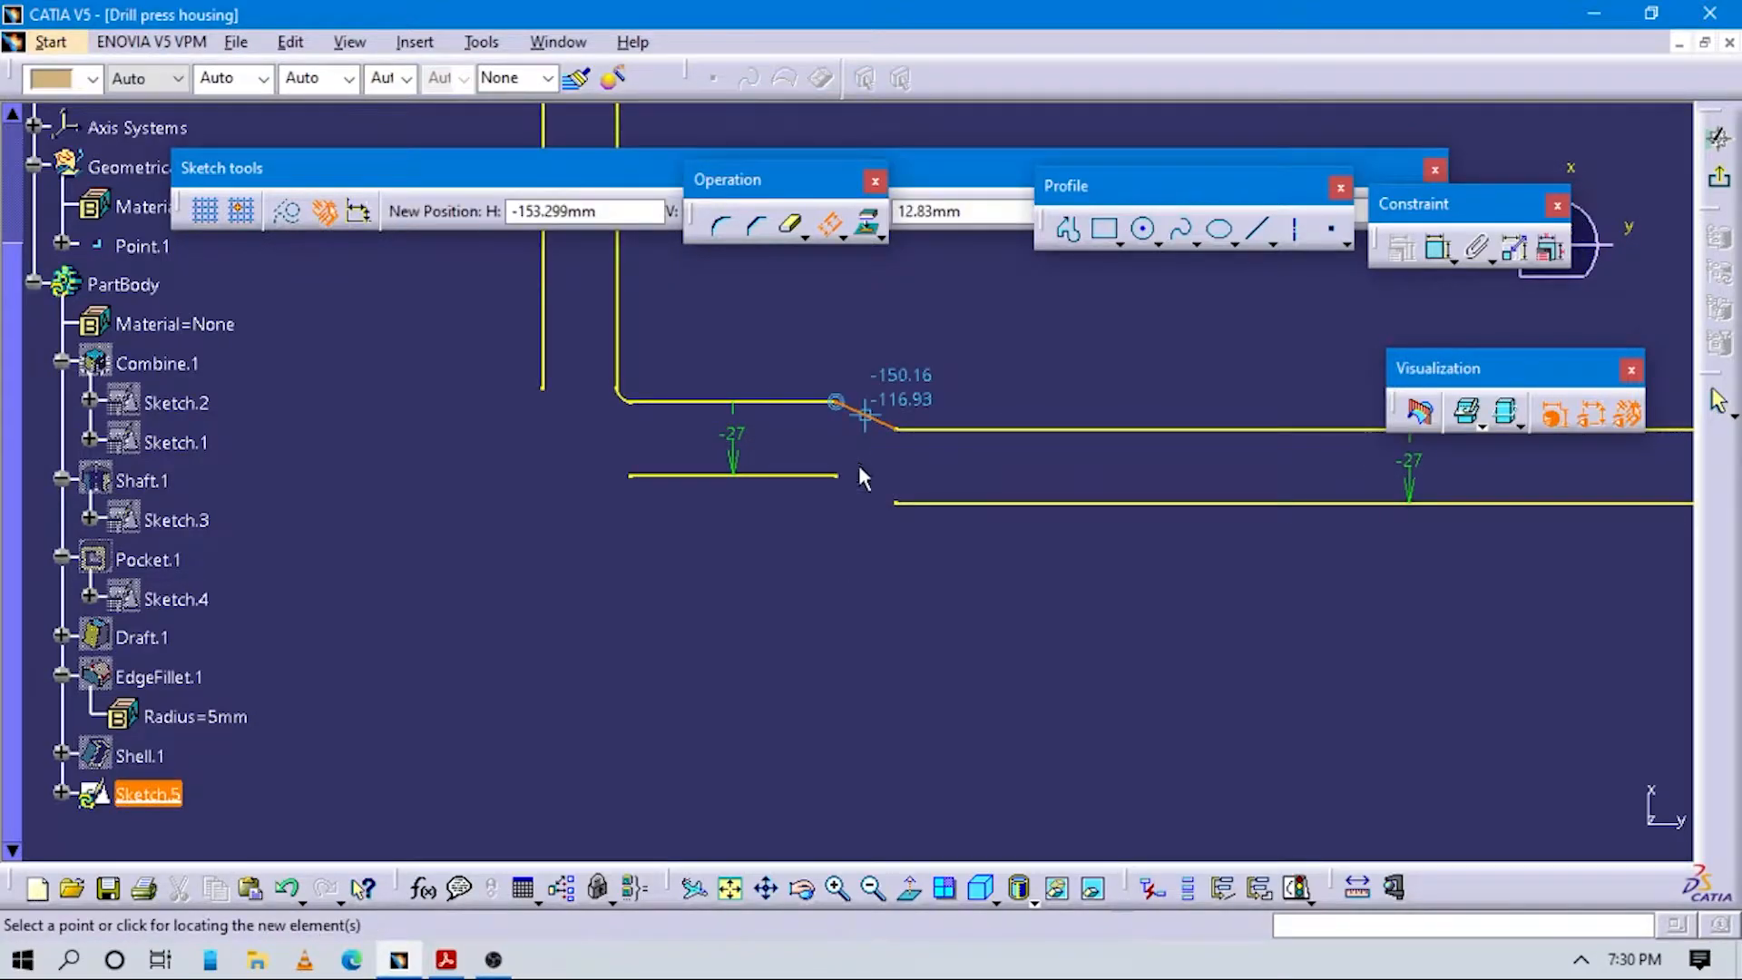
left_click(893, 567)
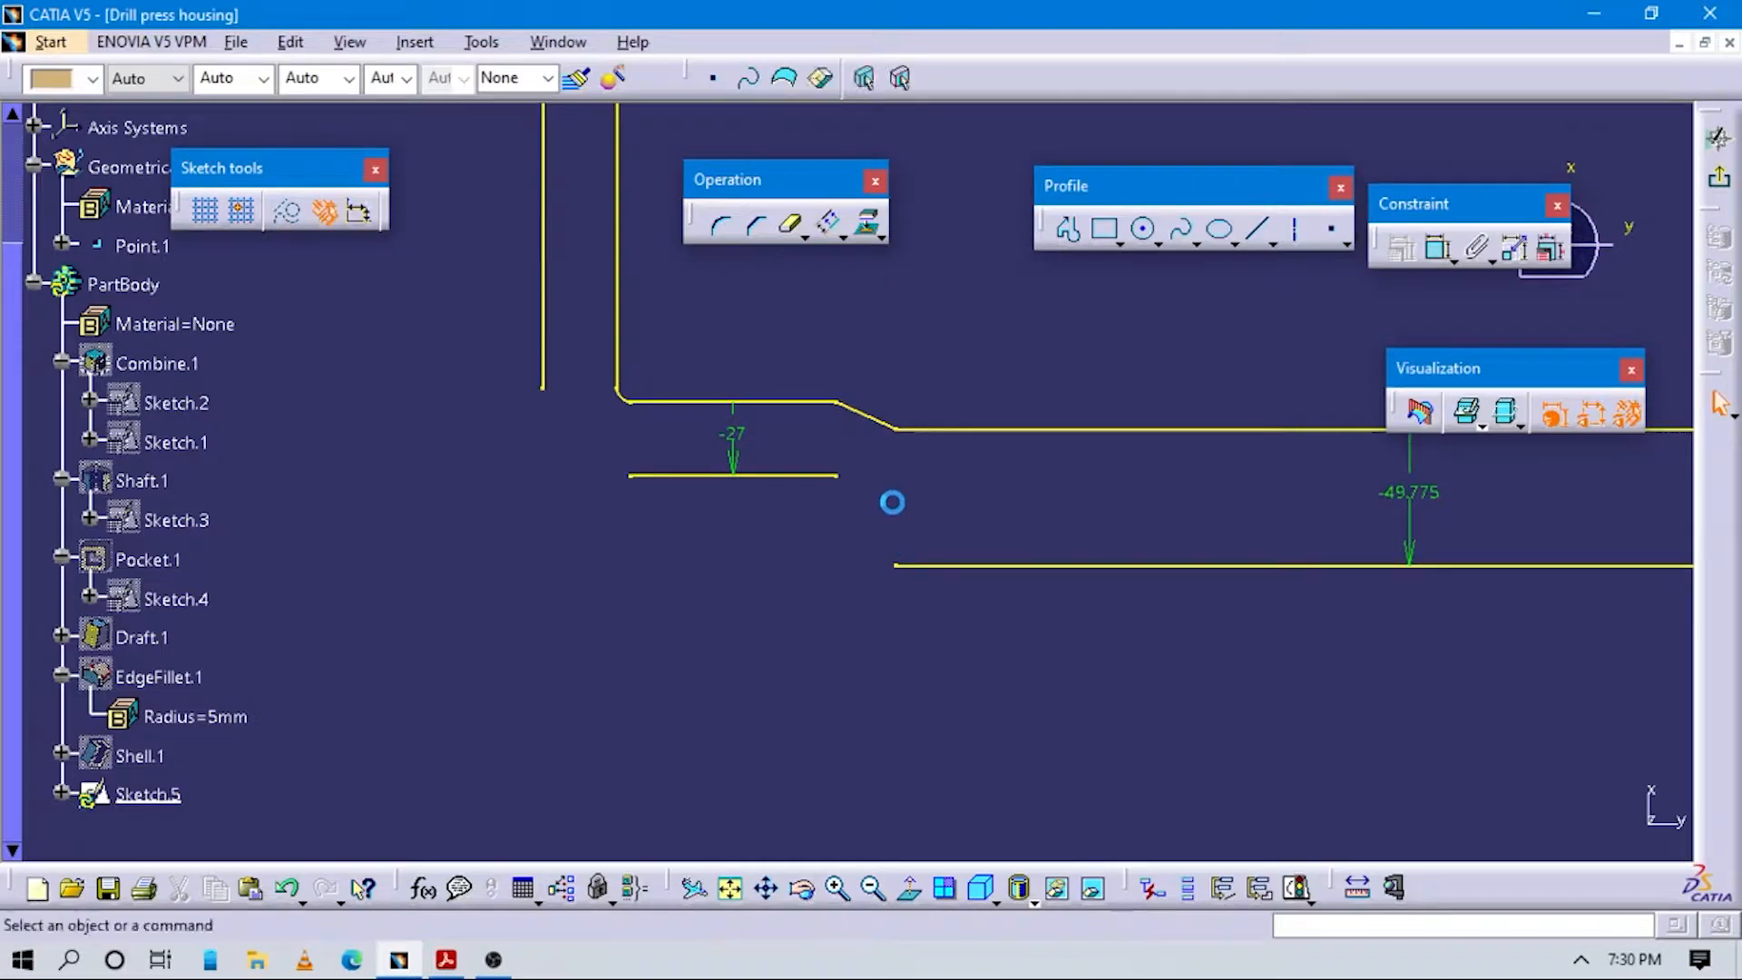
Set the offset of the long lower-side line to -27 mm again.
double_click(1420, 499)
type("-27mm")
key("Return")
mouse_move(884, 648)
middle_mouse_down()
mouse_move(628, 764)
mouse_move(893, 676)
middle_mouse_up()
middle_click_drag(846, 506, 956, 630)
mouse_move(1026, 572)
middle_mouse_down()
mouse_move(1039, 608)
mouse_move(855, 553)
mouse_move(1090, 585)
middle_mouse_up()
Examine the housing's plan view and Section view B-B in the PDF drawing for the base flange outline, offset and thickness.
key("alt+Tab")
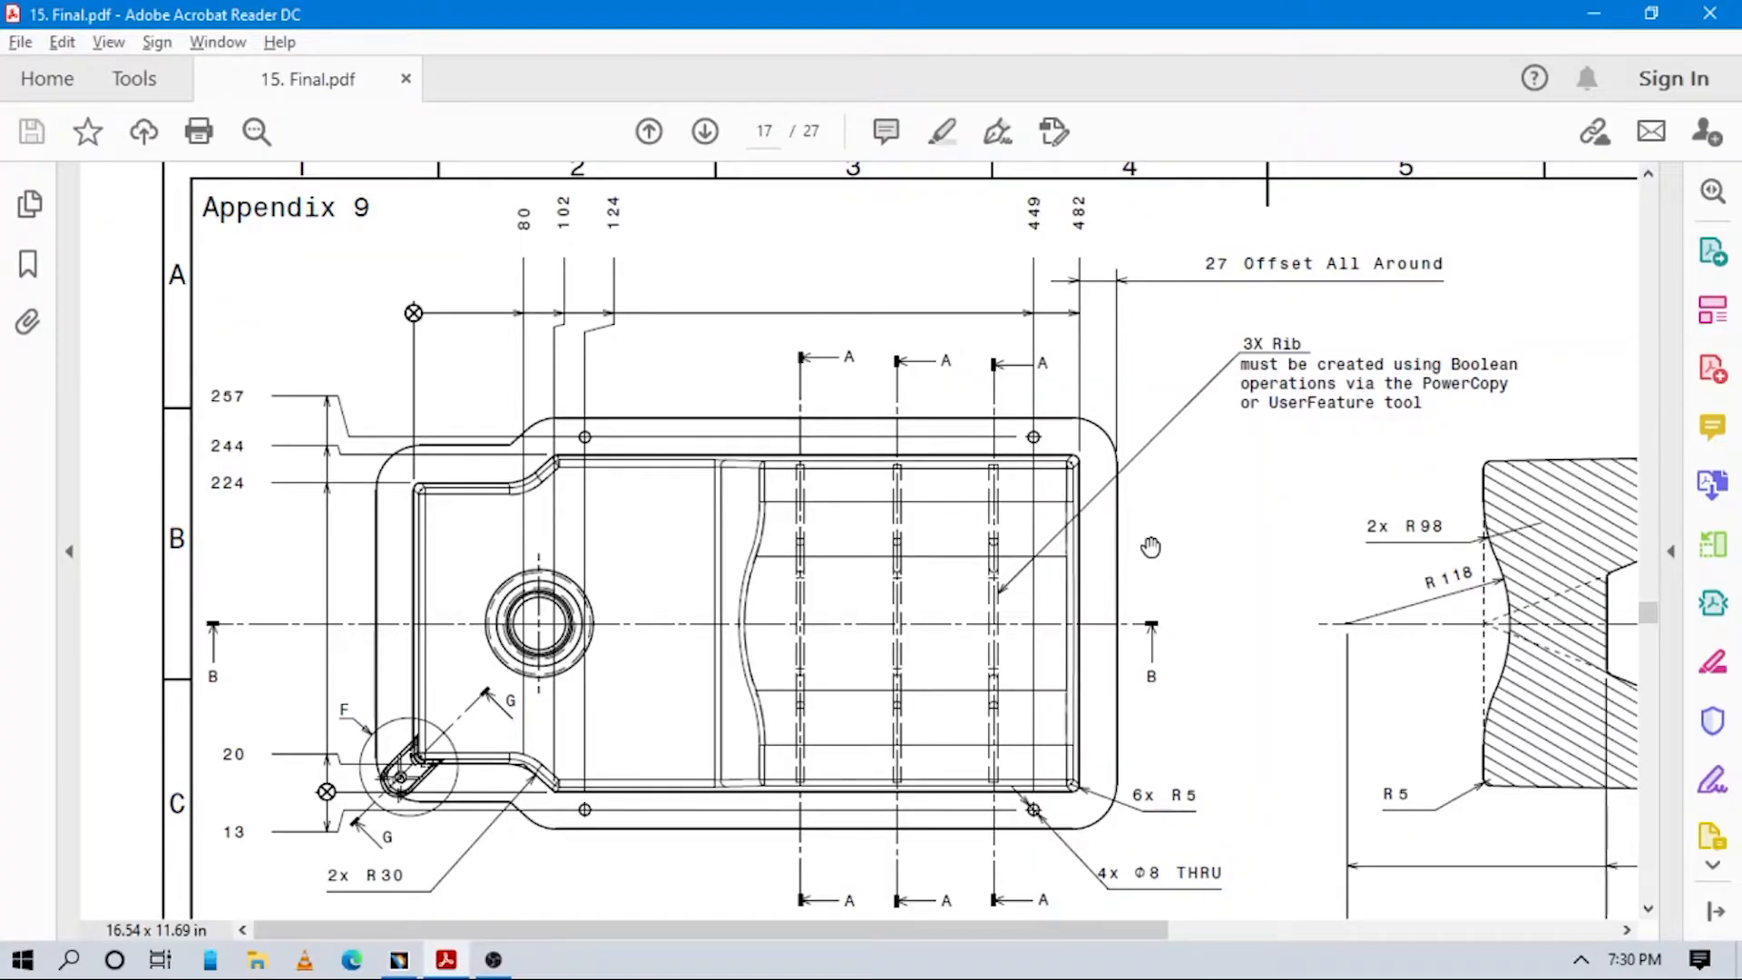
scroll(1143, 762, "down", 3)
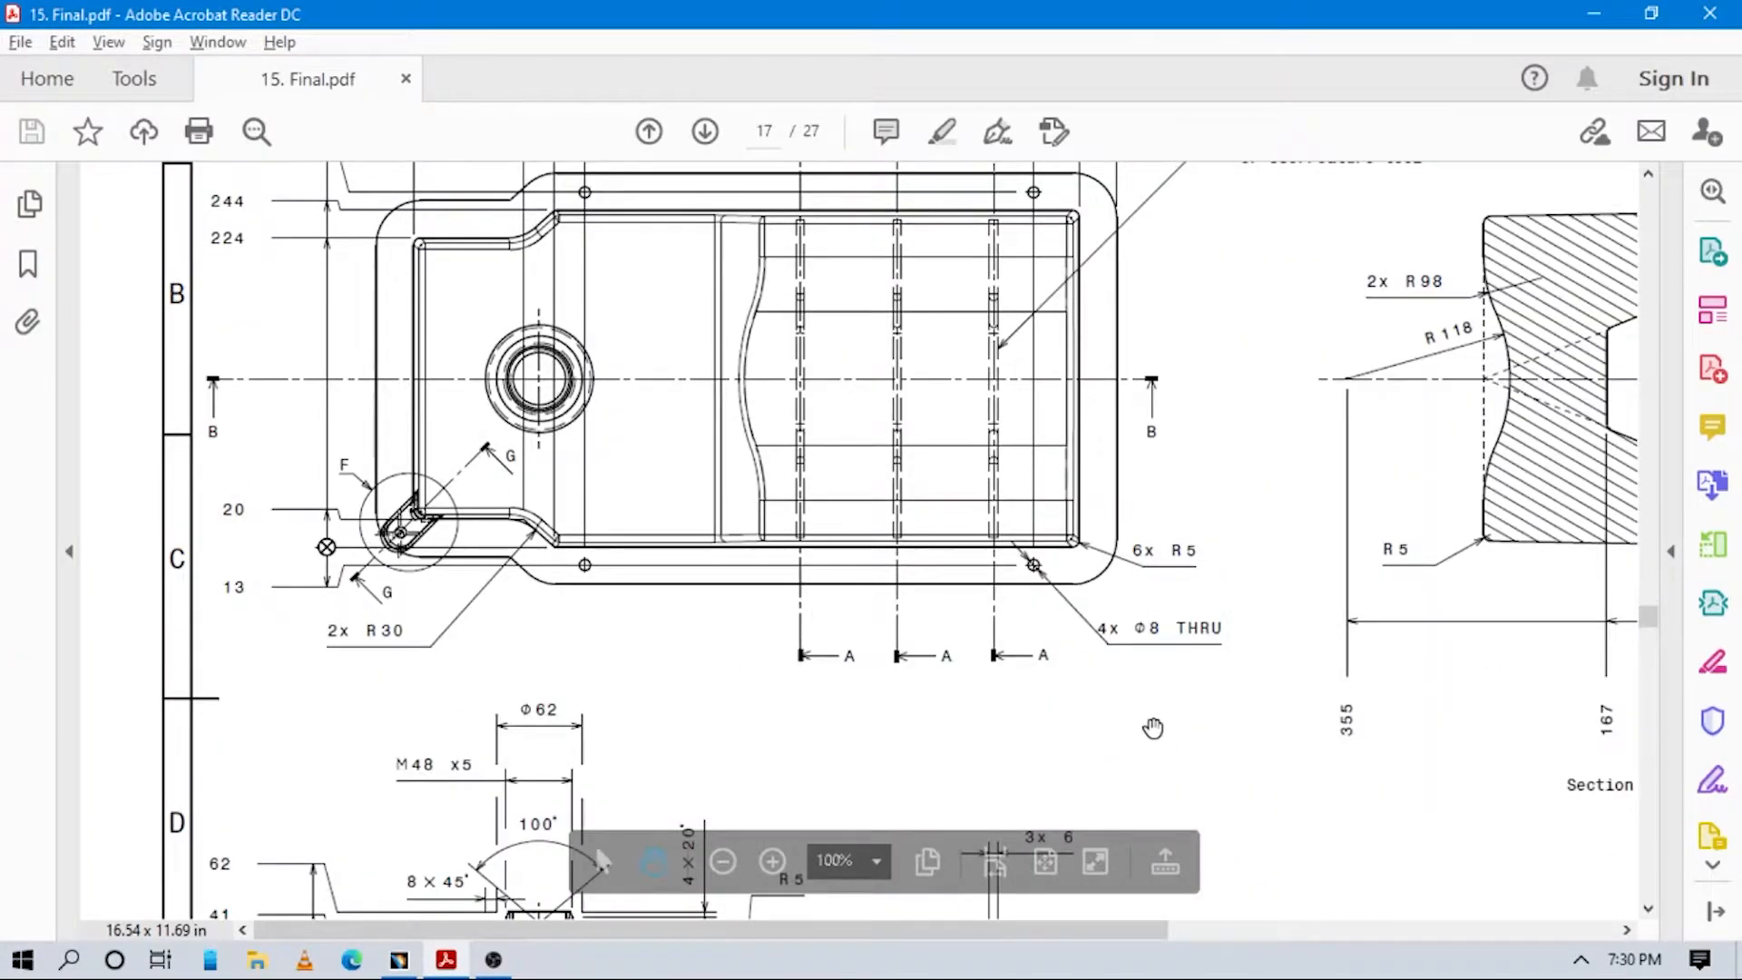
scroll(1083, 585, "down", 12)
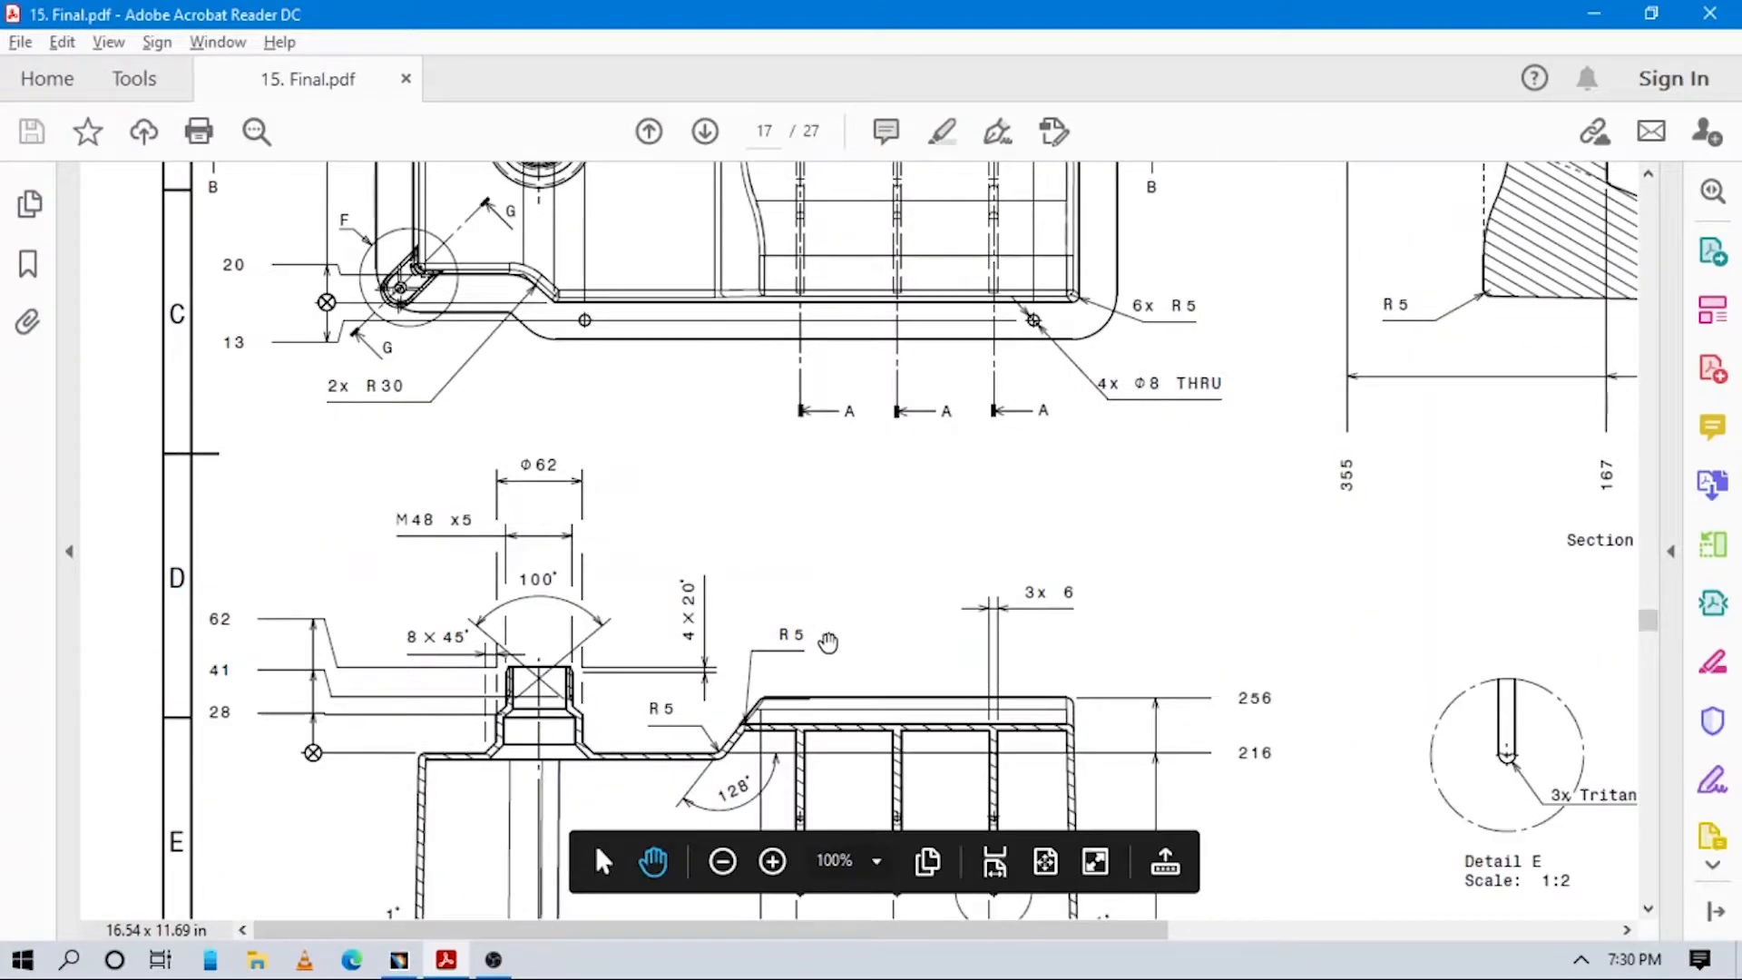
scroll(976, 585, "up", 2)
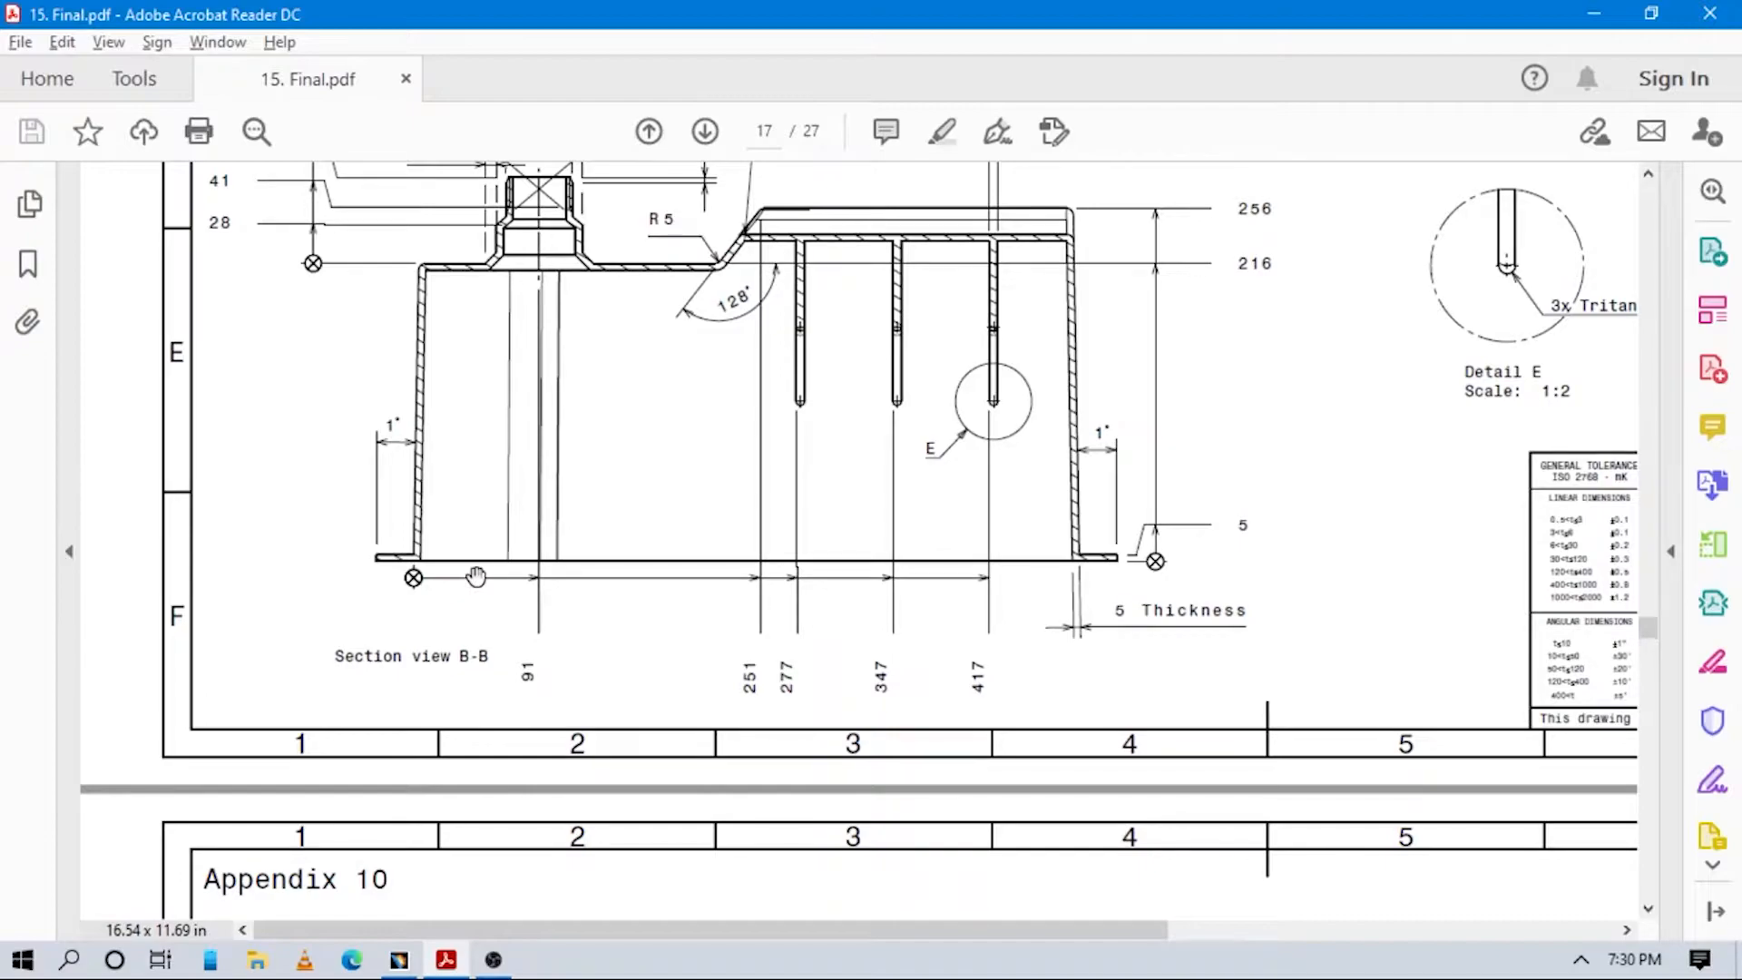
scroll(507, 533, "up", 4)
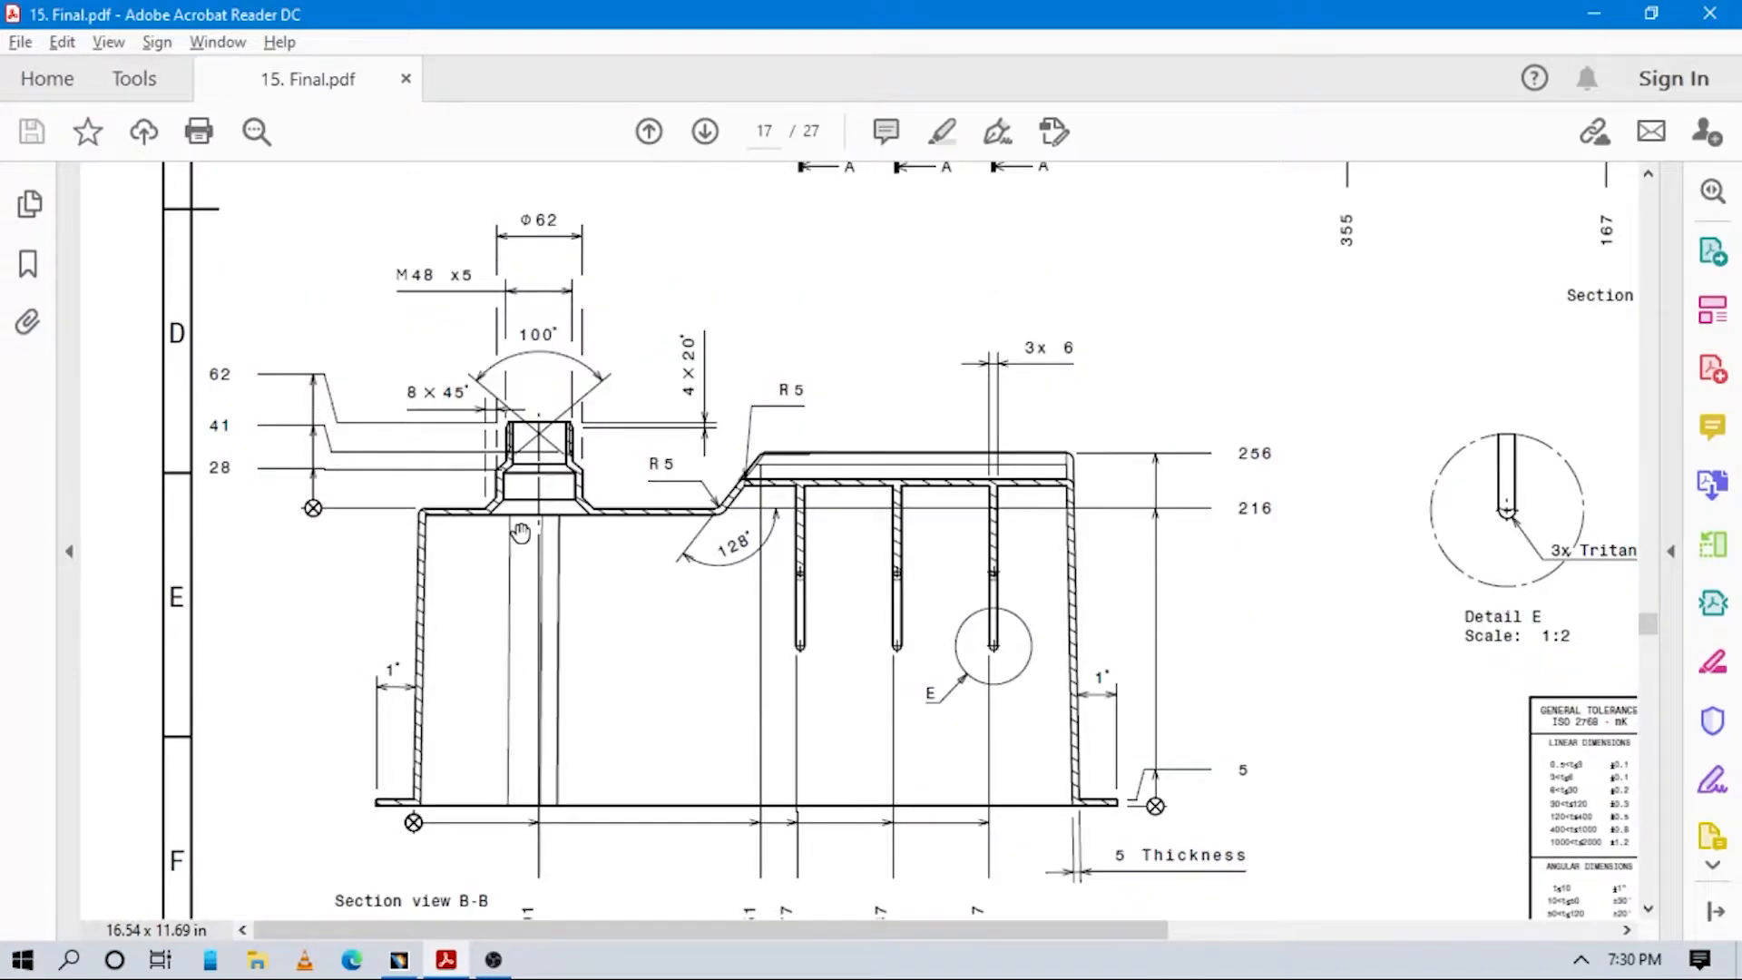
scroll(523, 536, "up", 8)
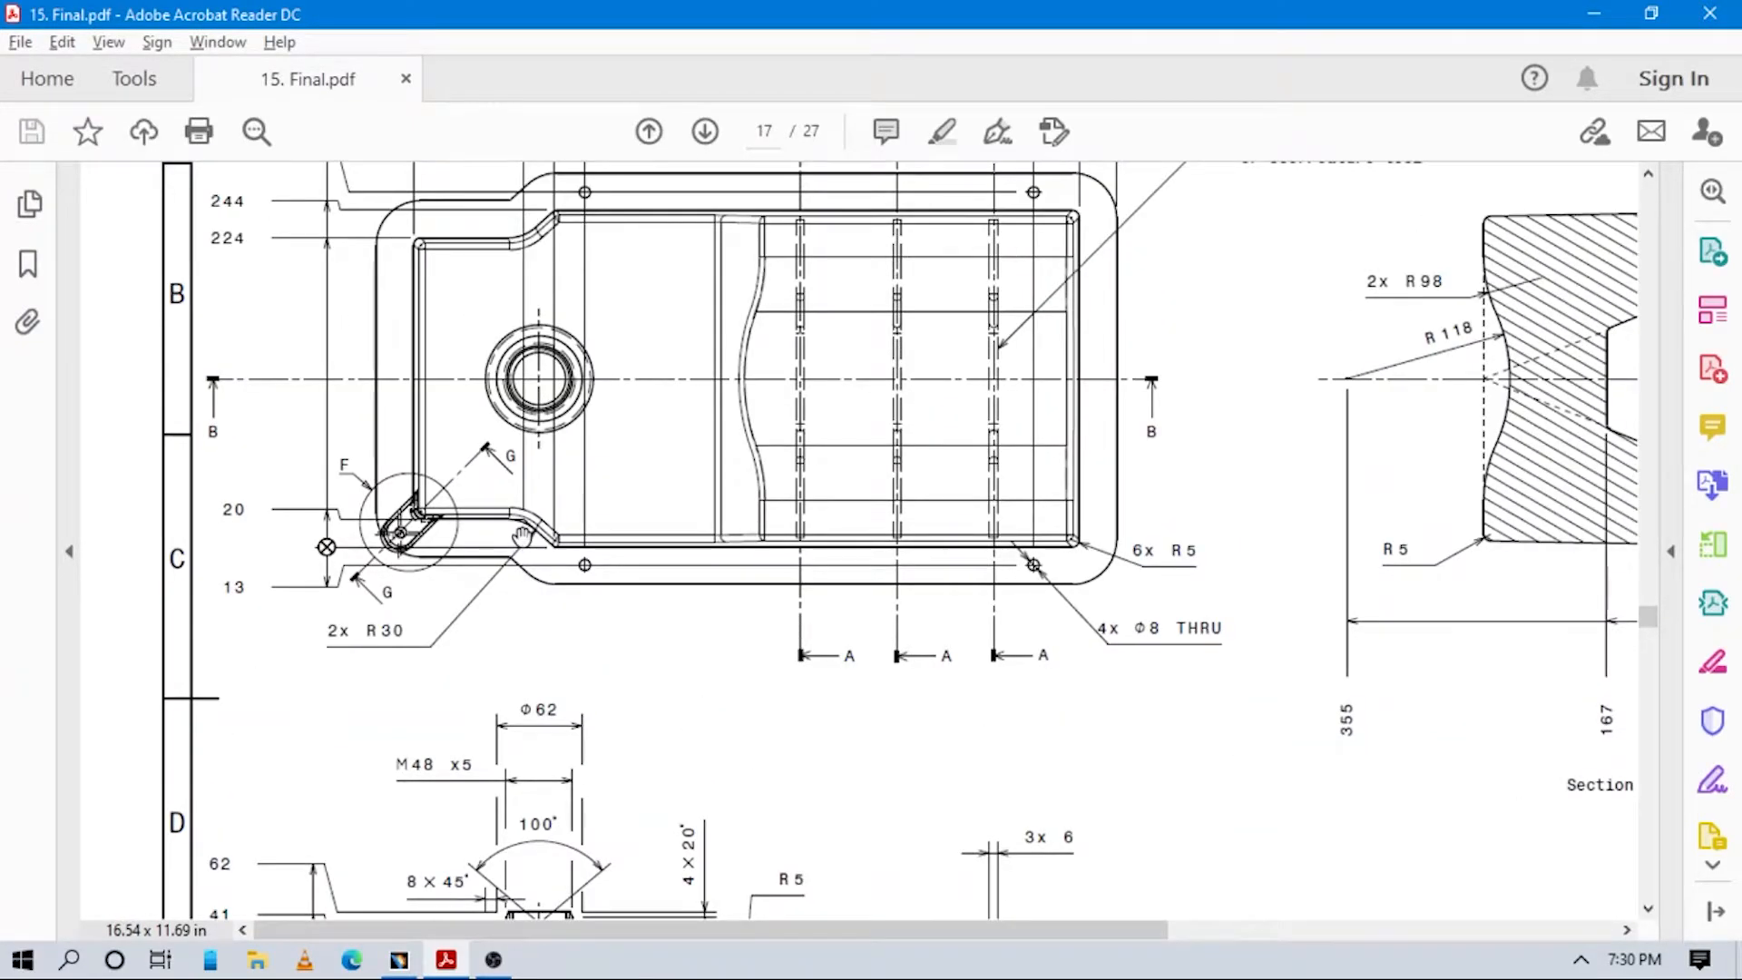
scroll(523, 535, "up", 2)
mouse_move(986, 600)
left_mouse_down()
mouse_move(668, 480)
mouse_move(1015, 609)
left_mouse_up()
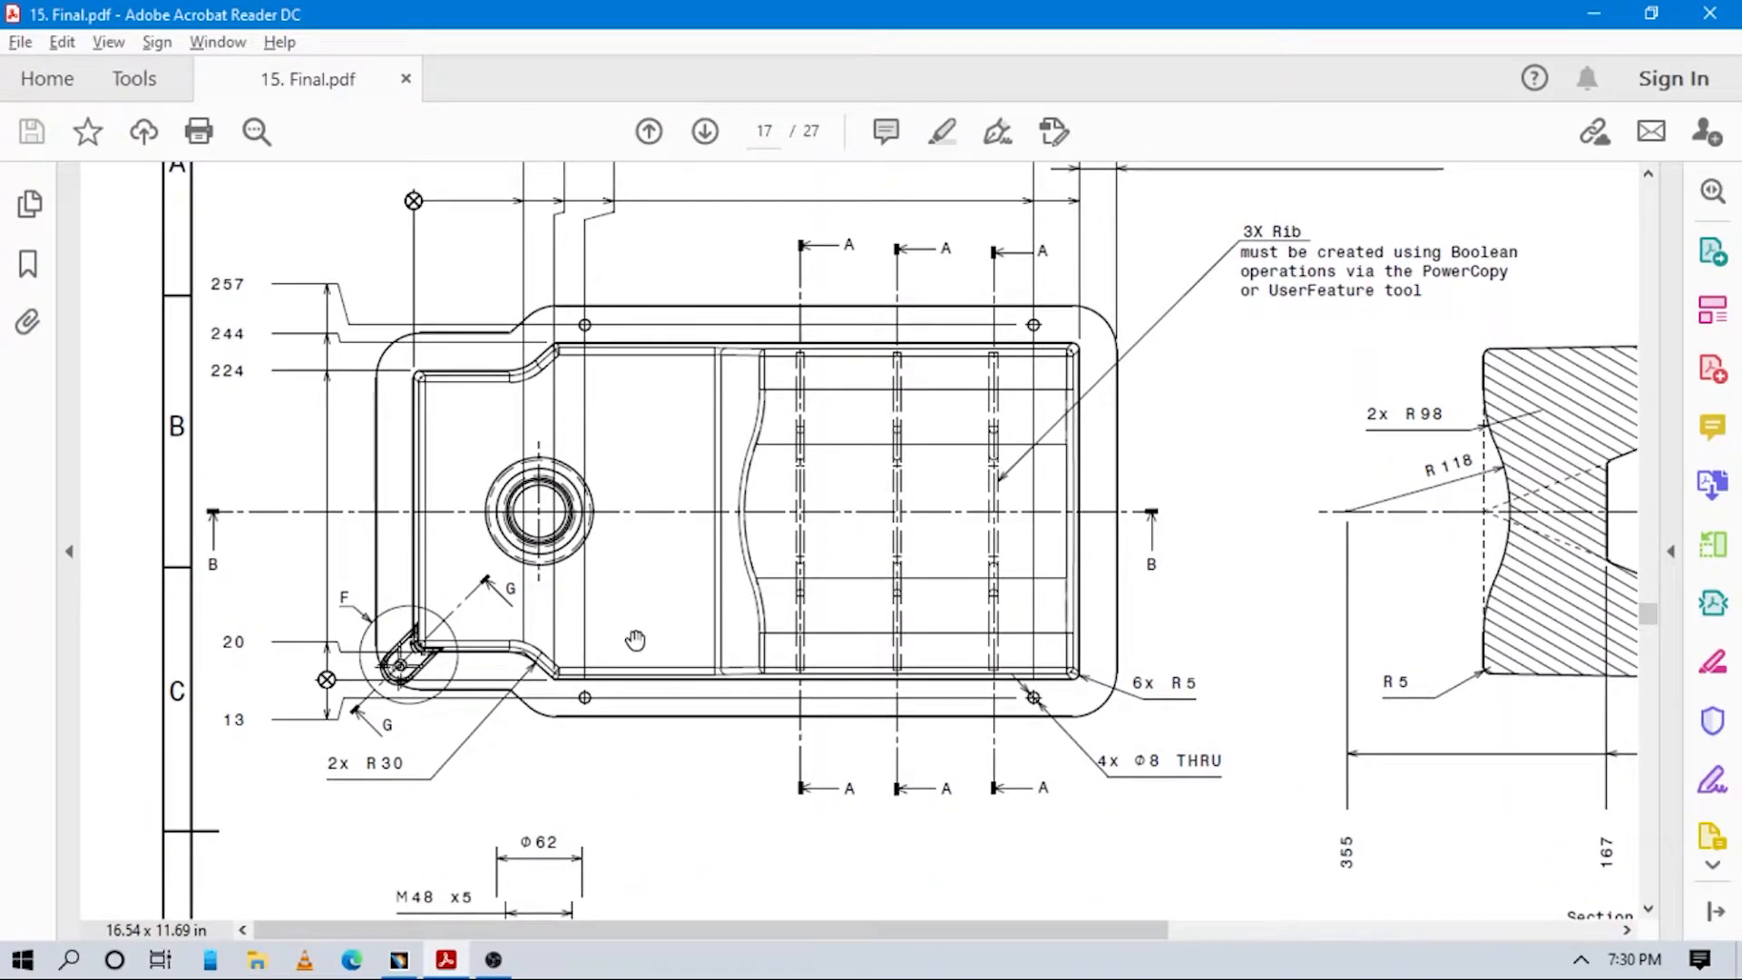
mouse_move(736, 537)
left_mouse_down()
mouse_move(704, 740)
mouse_move(701, 707)
mouse_move(676, 695)
left_mouse_up()
key("alt+Tab")
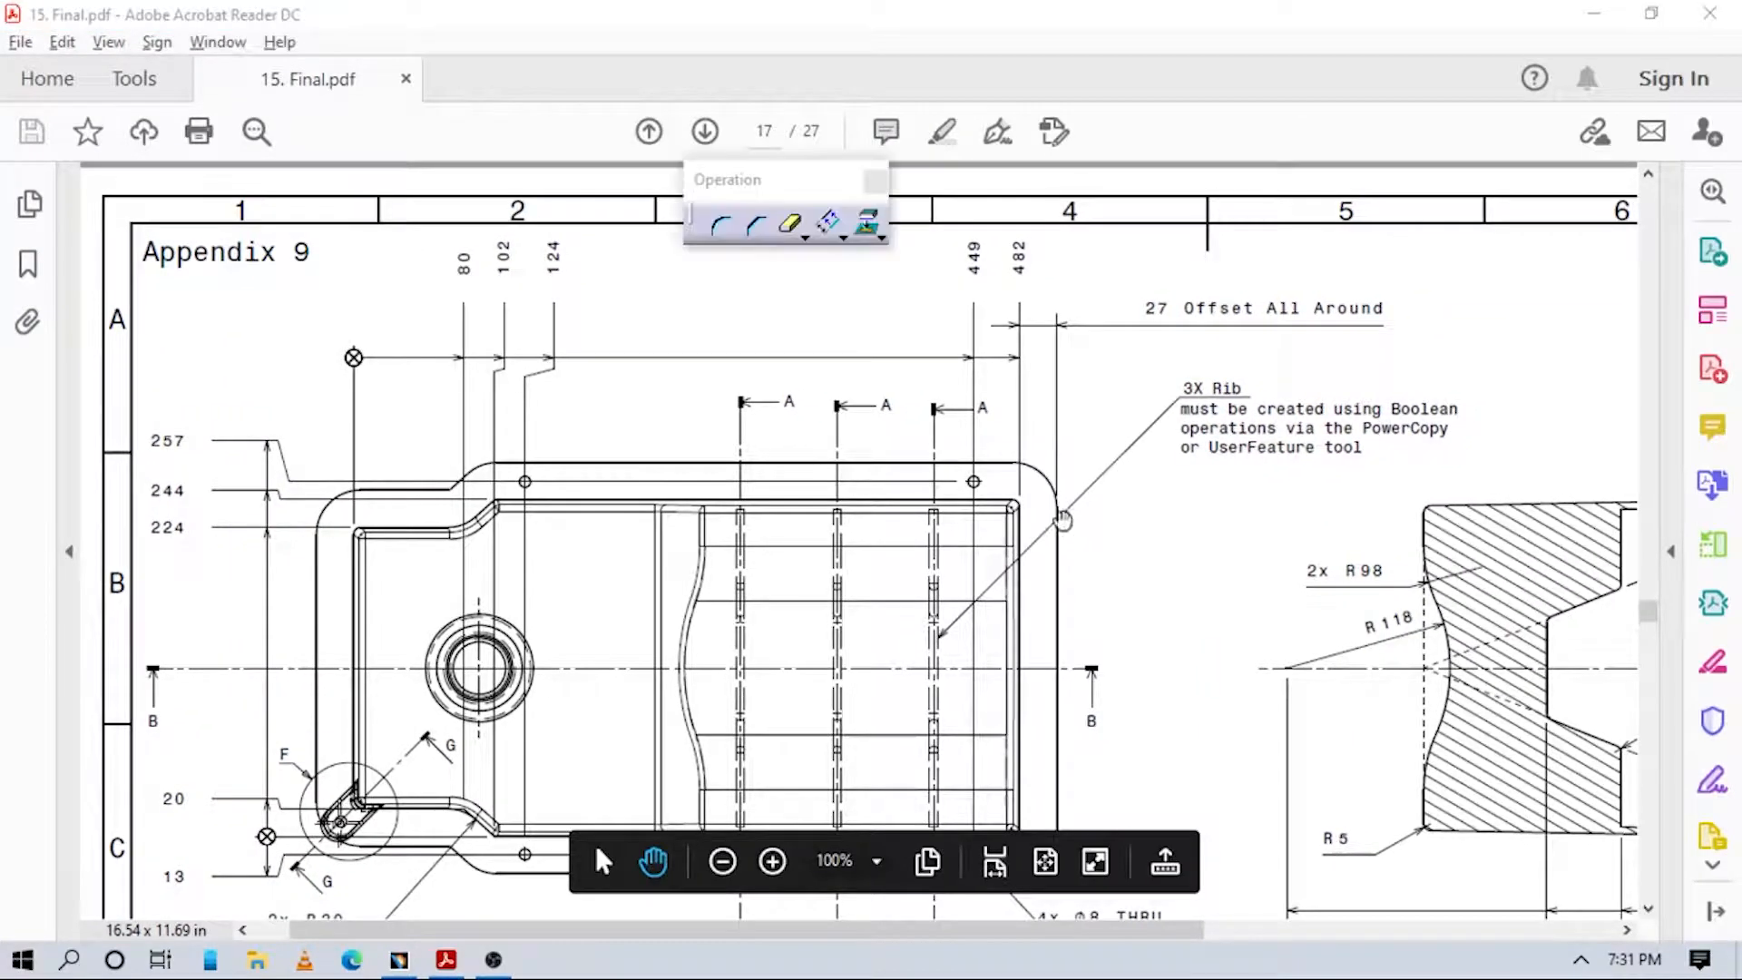
Trim the left vertical offset line and the short upper offset line to each other to form the flange's upper-left corner.
middle_click_drag(1144, 604, 1174, 758)
middle_click_drag(1007, 644, 999, 588)
mouse_move(899, 447)
middle_mouse_down()
mouse_move(1013, 587)
mouse_move(1014, 521)
middle_mouse_up()
middle_click_drag(1304, 792, 1209, 579)
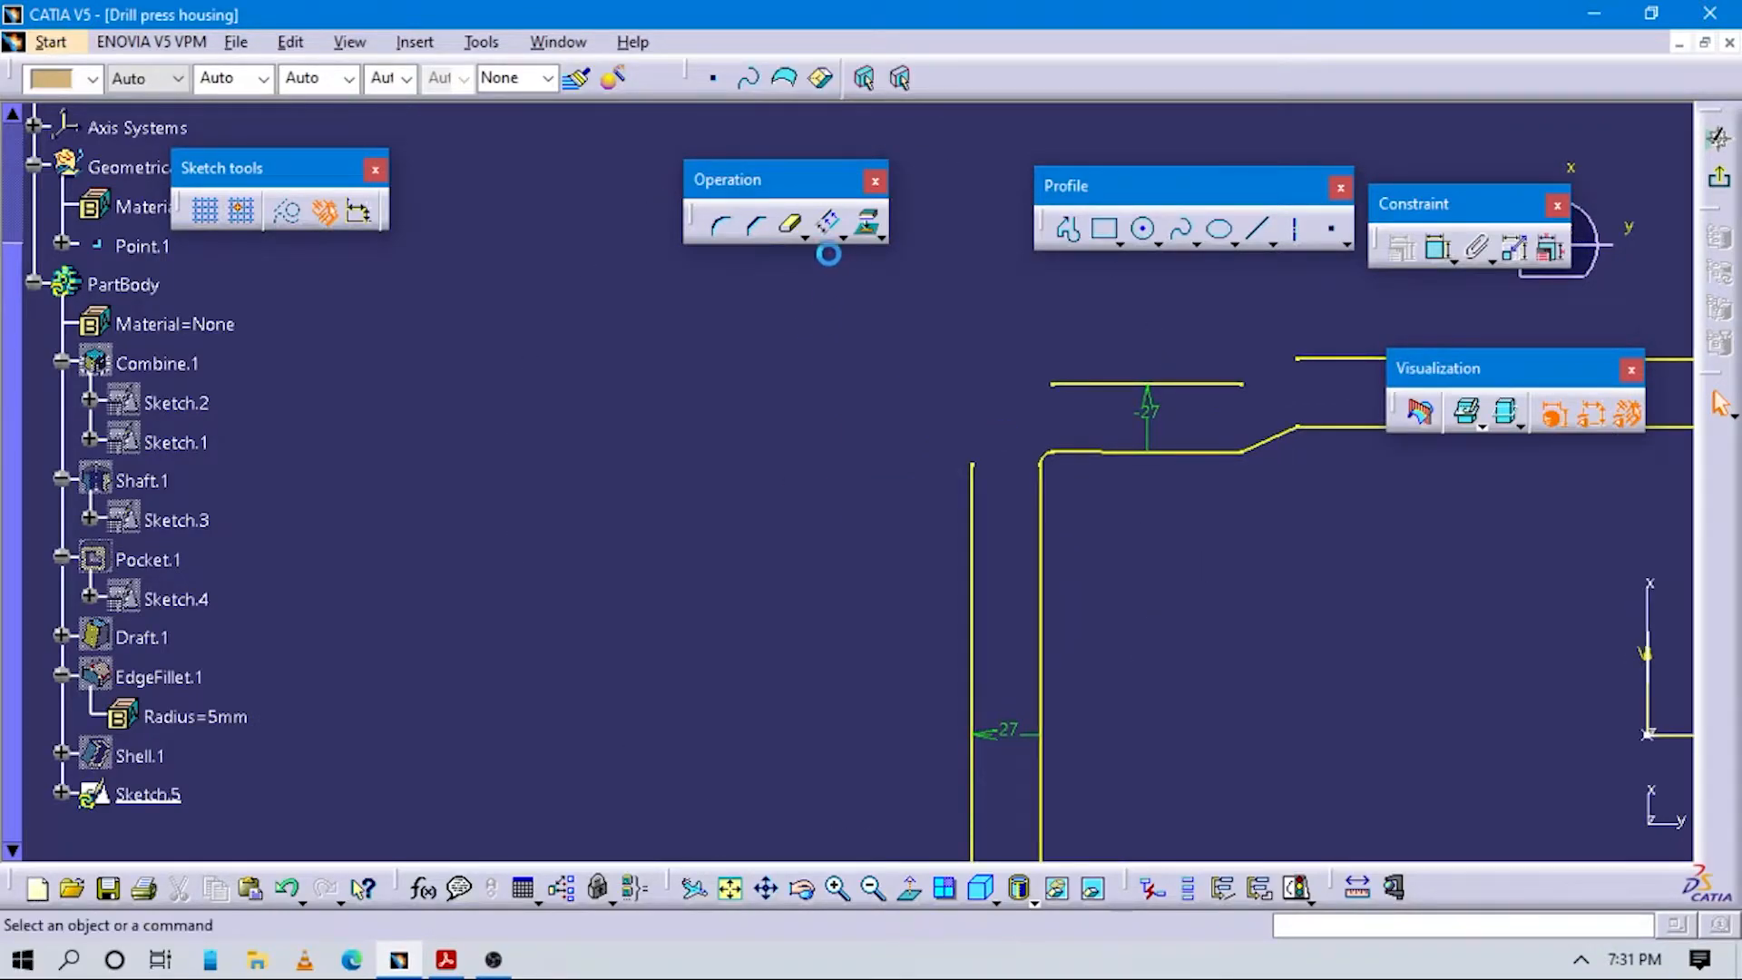
left_click(798, 231)
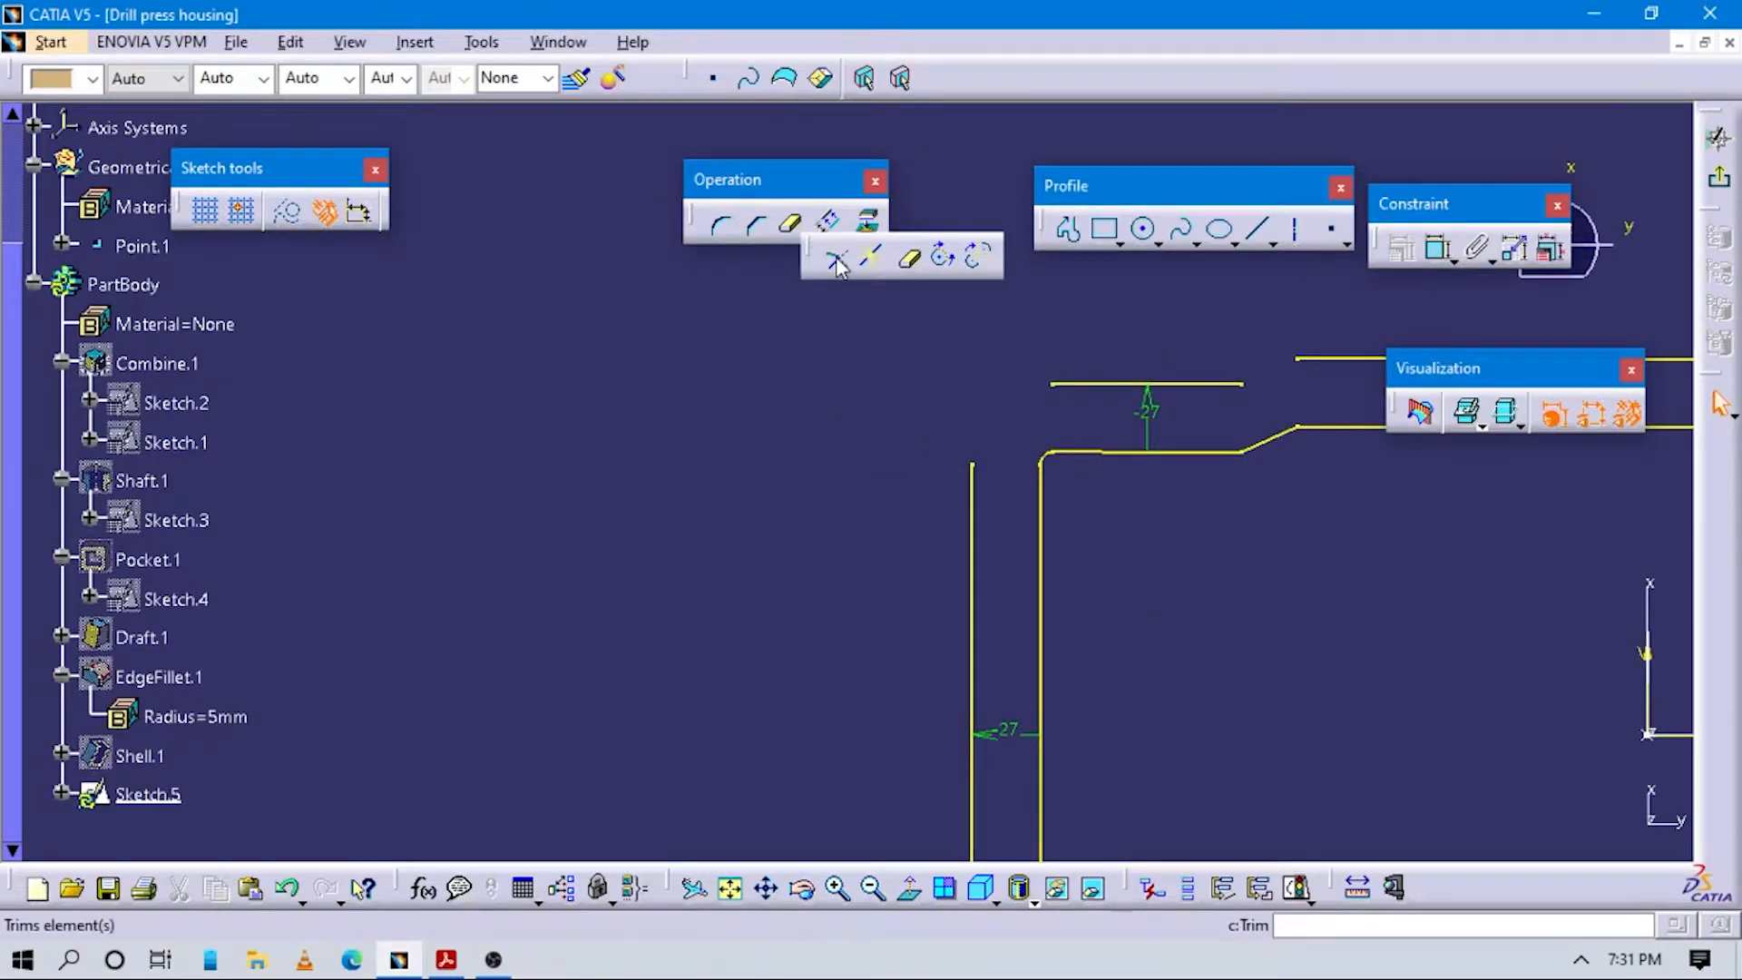
left_click(837, 263)
left_click(973, 503)
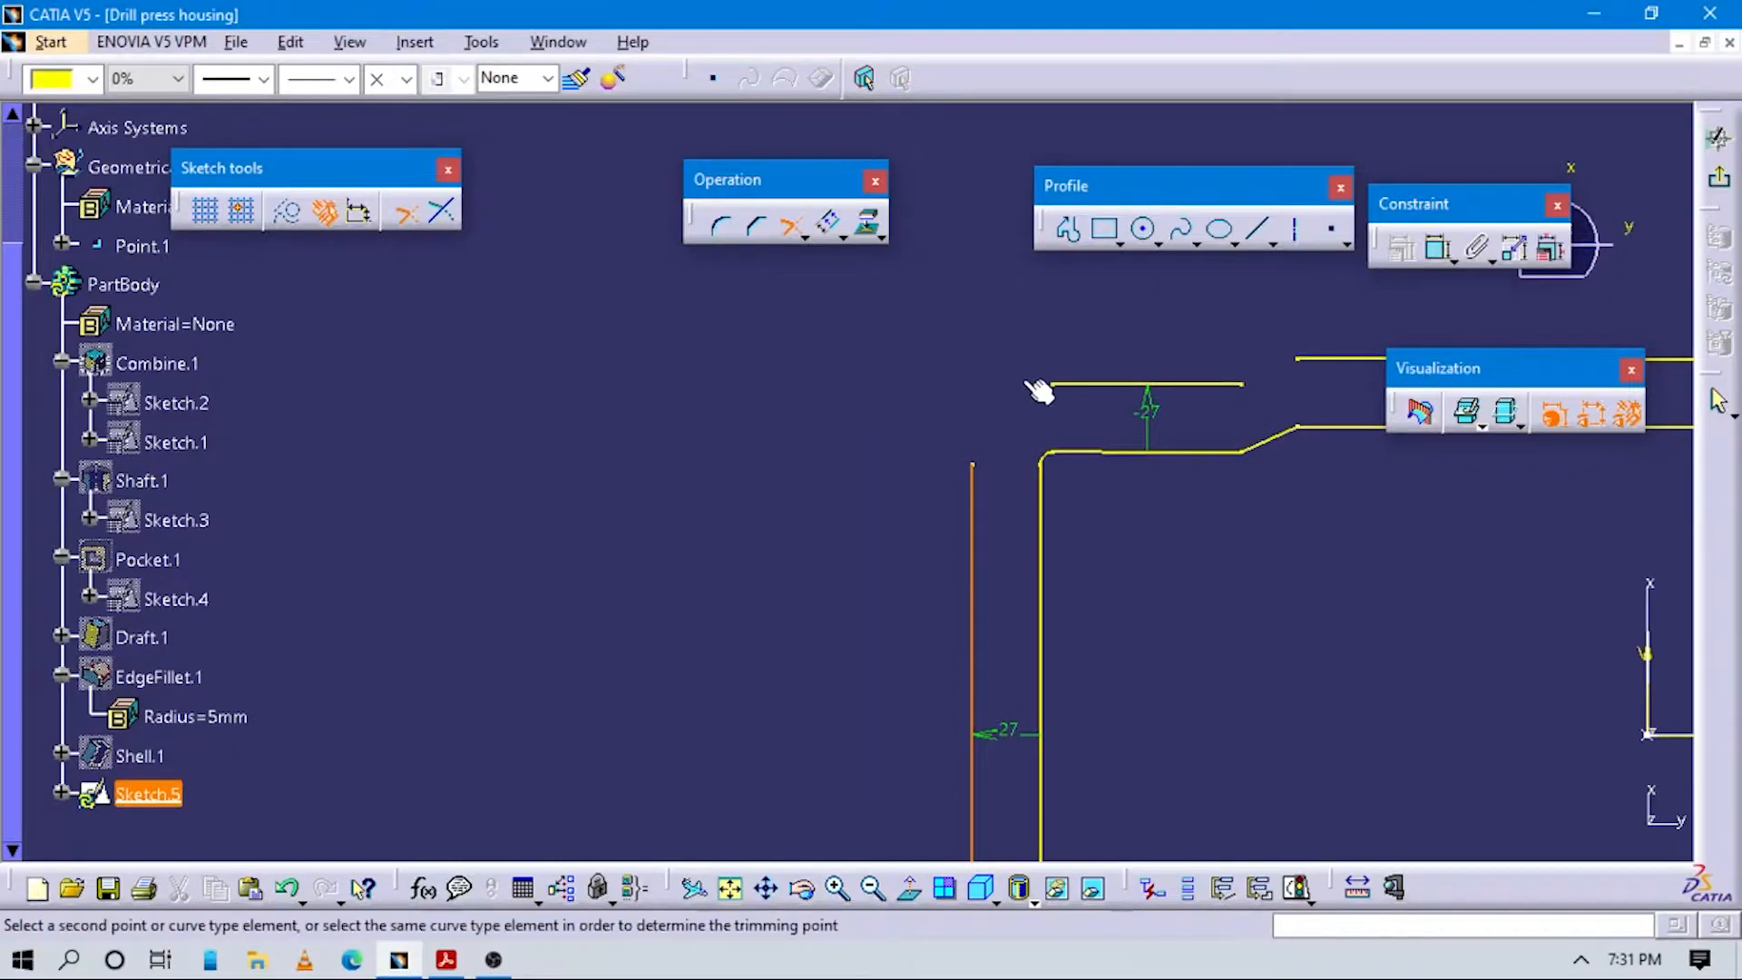
left_click(1098, 385)
Try to trim the short upper offset line against the neighbouring long upper offset line.
mouse_move(1352, 623)
middle_mouse_down()
mouse_move(1179, 606)
mouse_move(1151, 634)
mouse_move(1139, 459)
middle_mouse_up()
left_click(1184, 440)
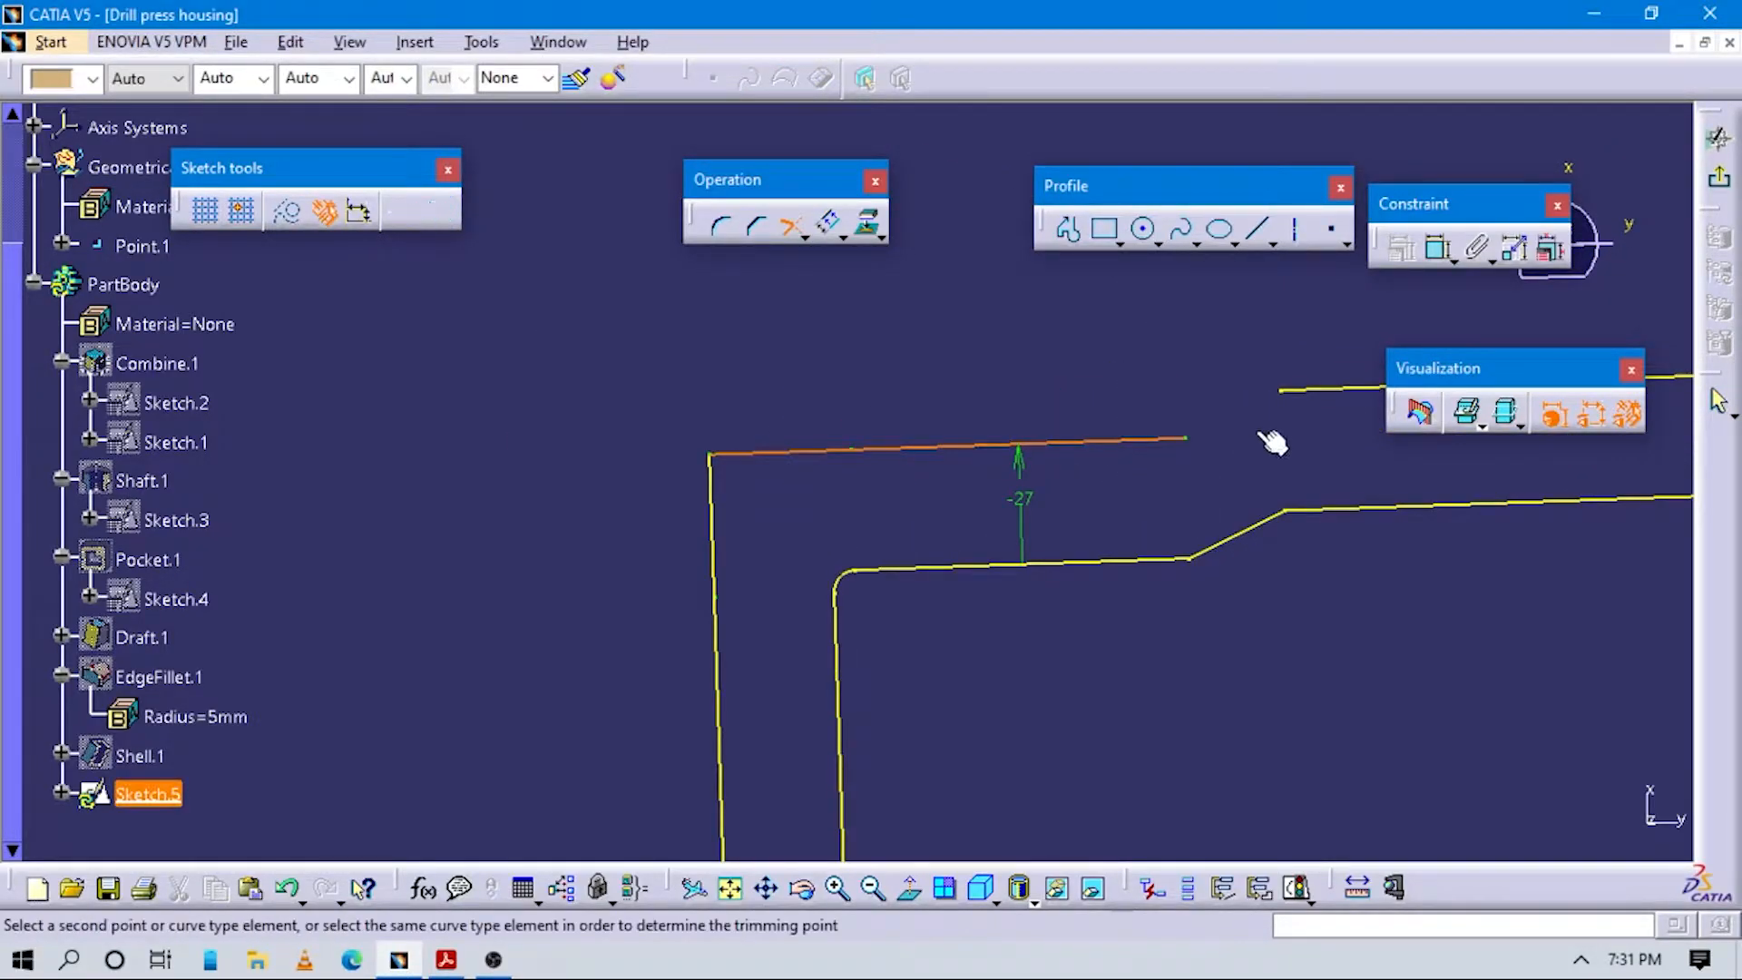
left_click(1302, 399)
Trim the left vertical offset line and the short lower offset line to each other to form the lower-left corner.
mouse_move(1116, 661)
middle_mouse_down()
mouse_move(1043, 606)
mouse_move(963, 438)
middle_mouse_up()
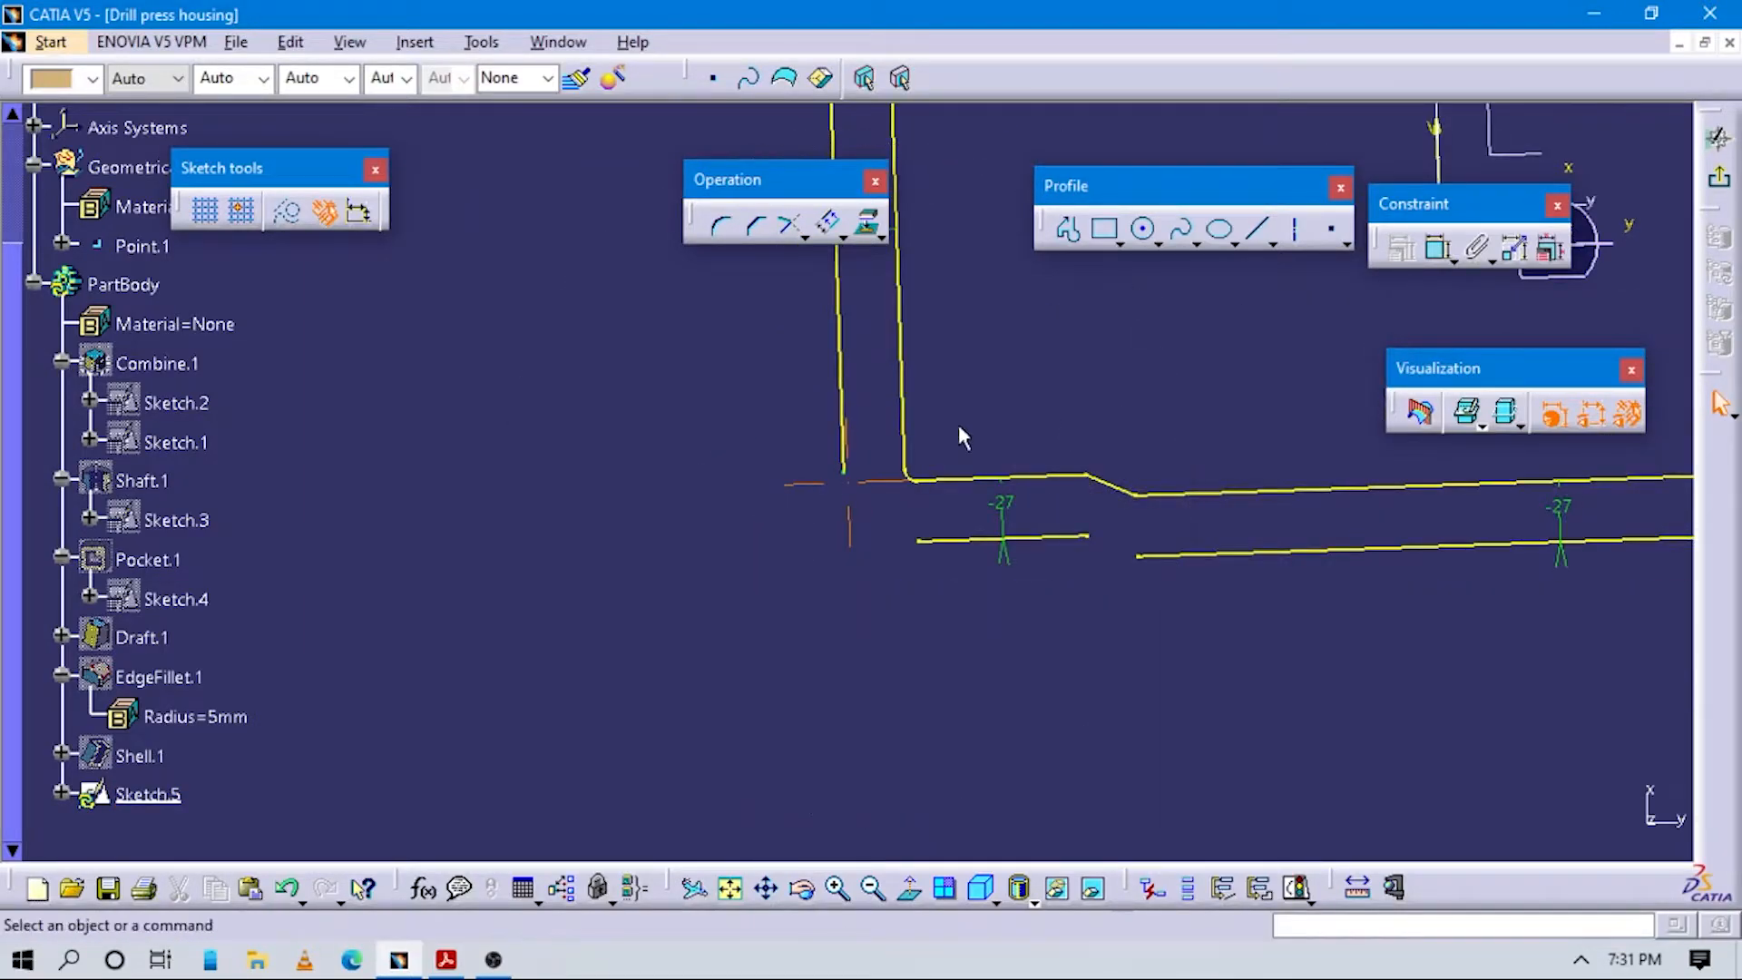
left_click(851, 424)
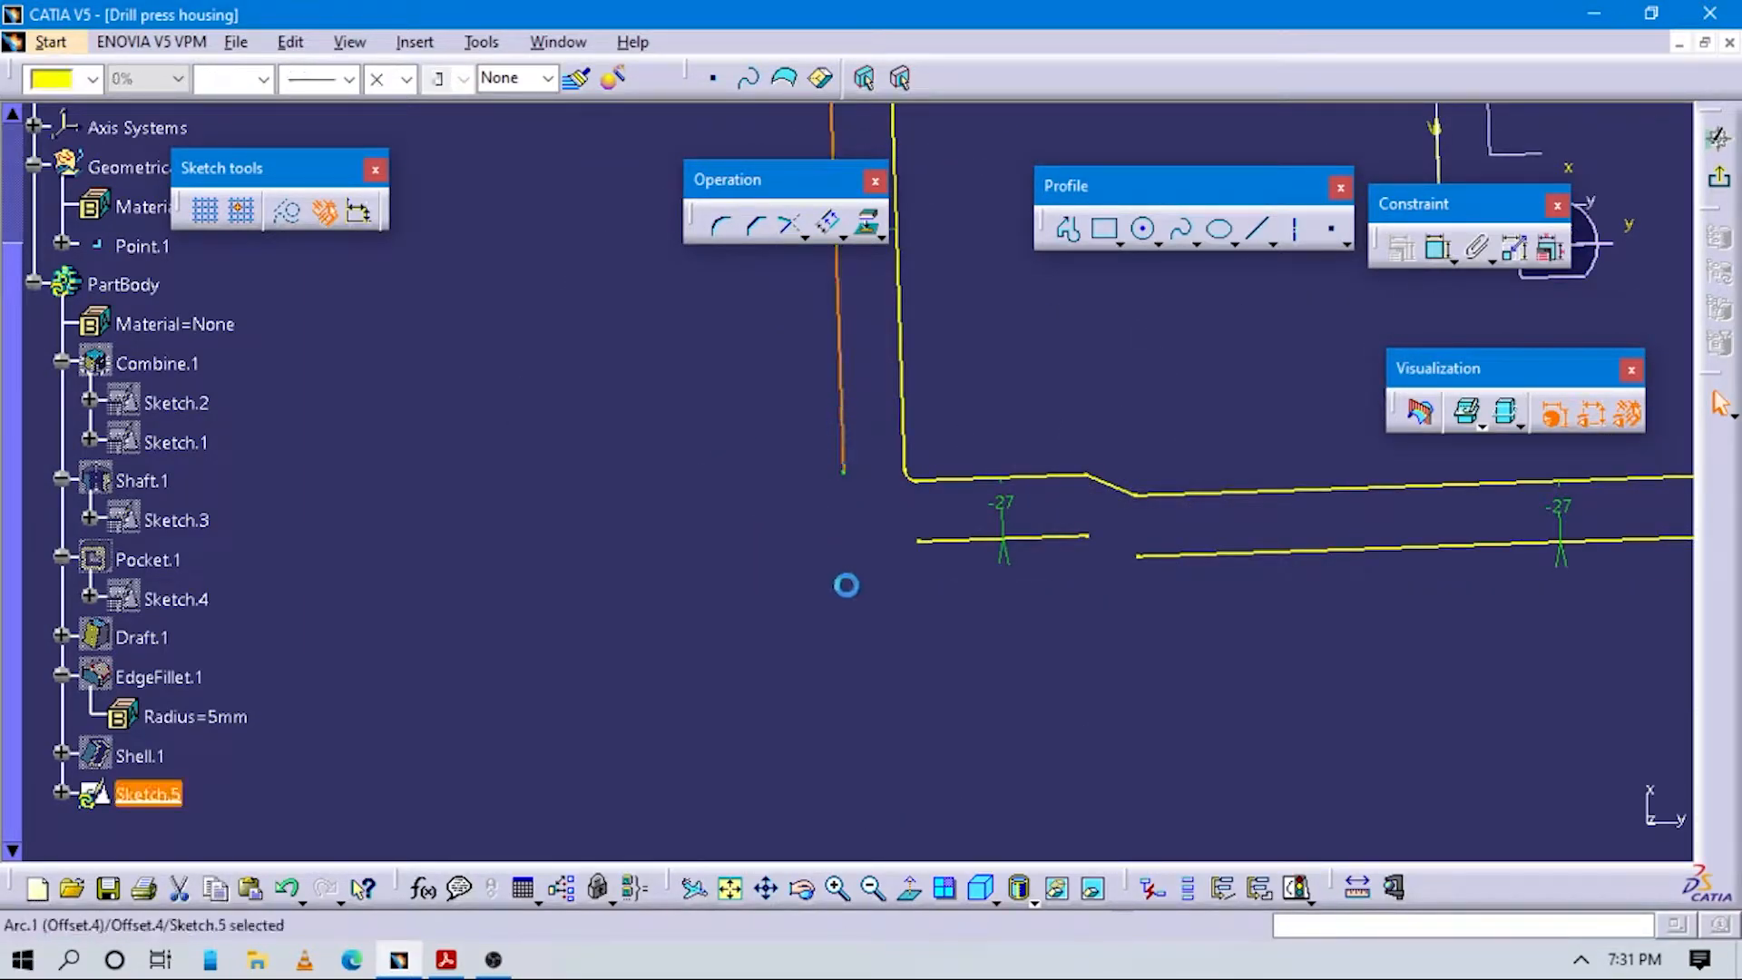
left_click(807, 478)
left_click(789, 227)
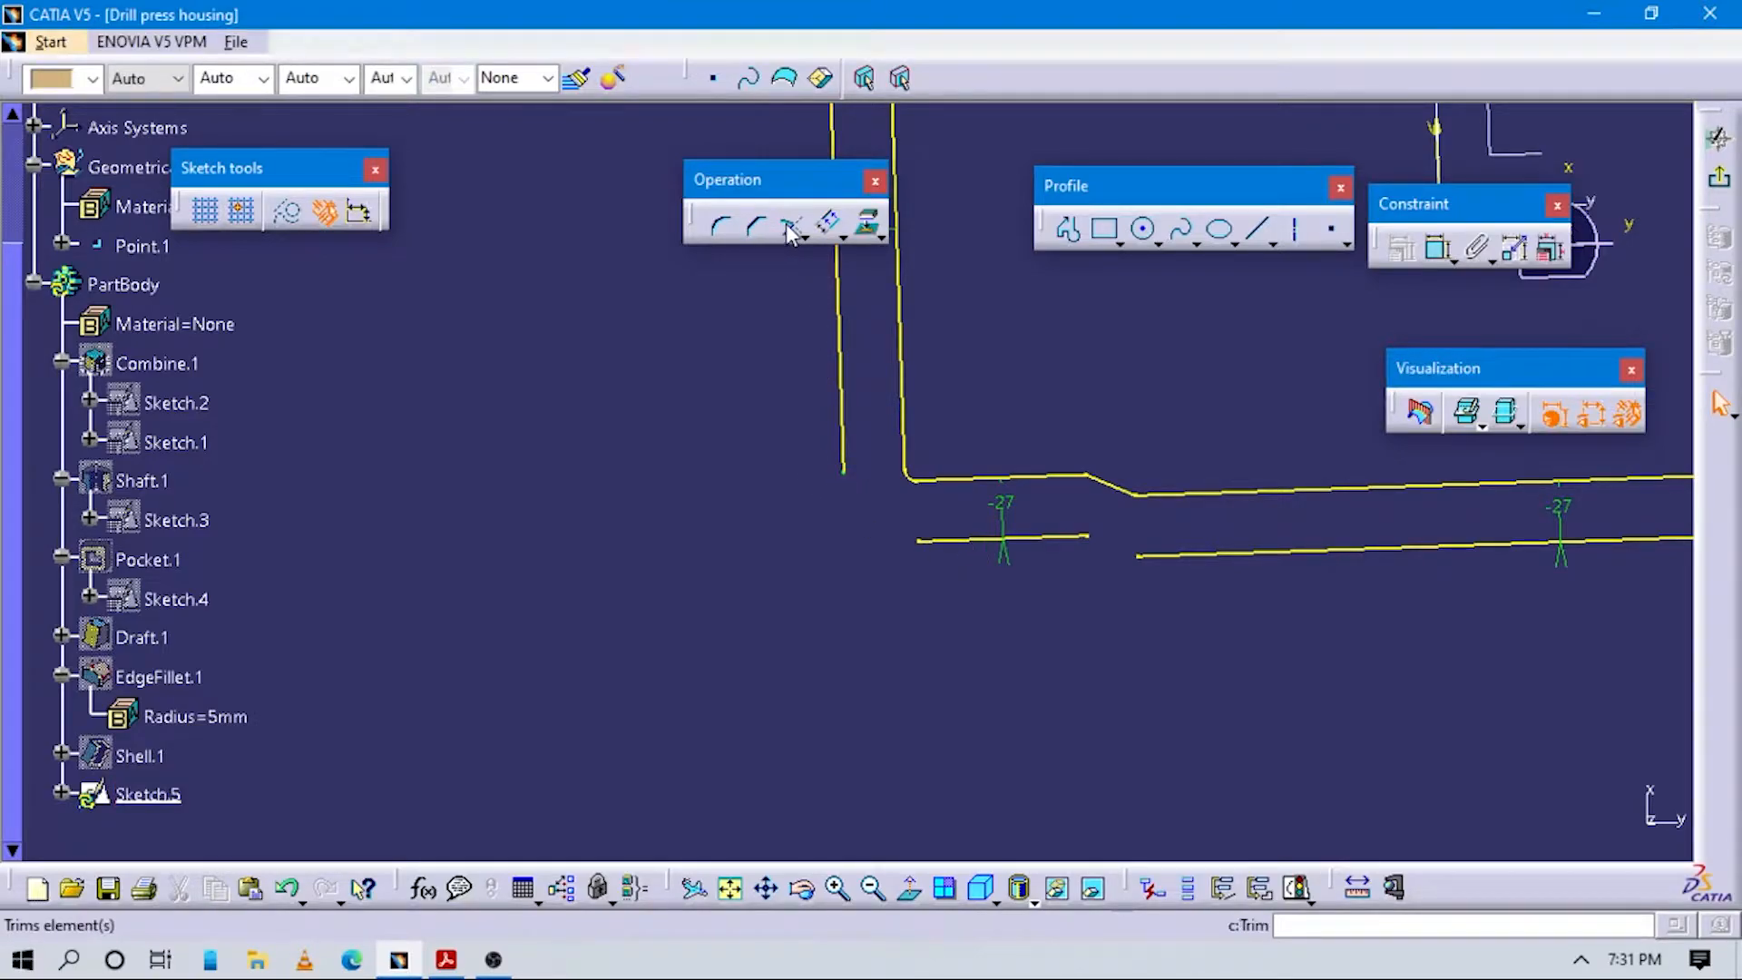
left_click(845, 464)
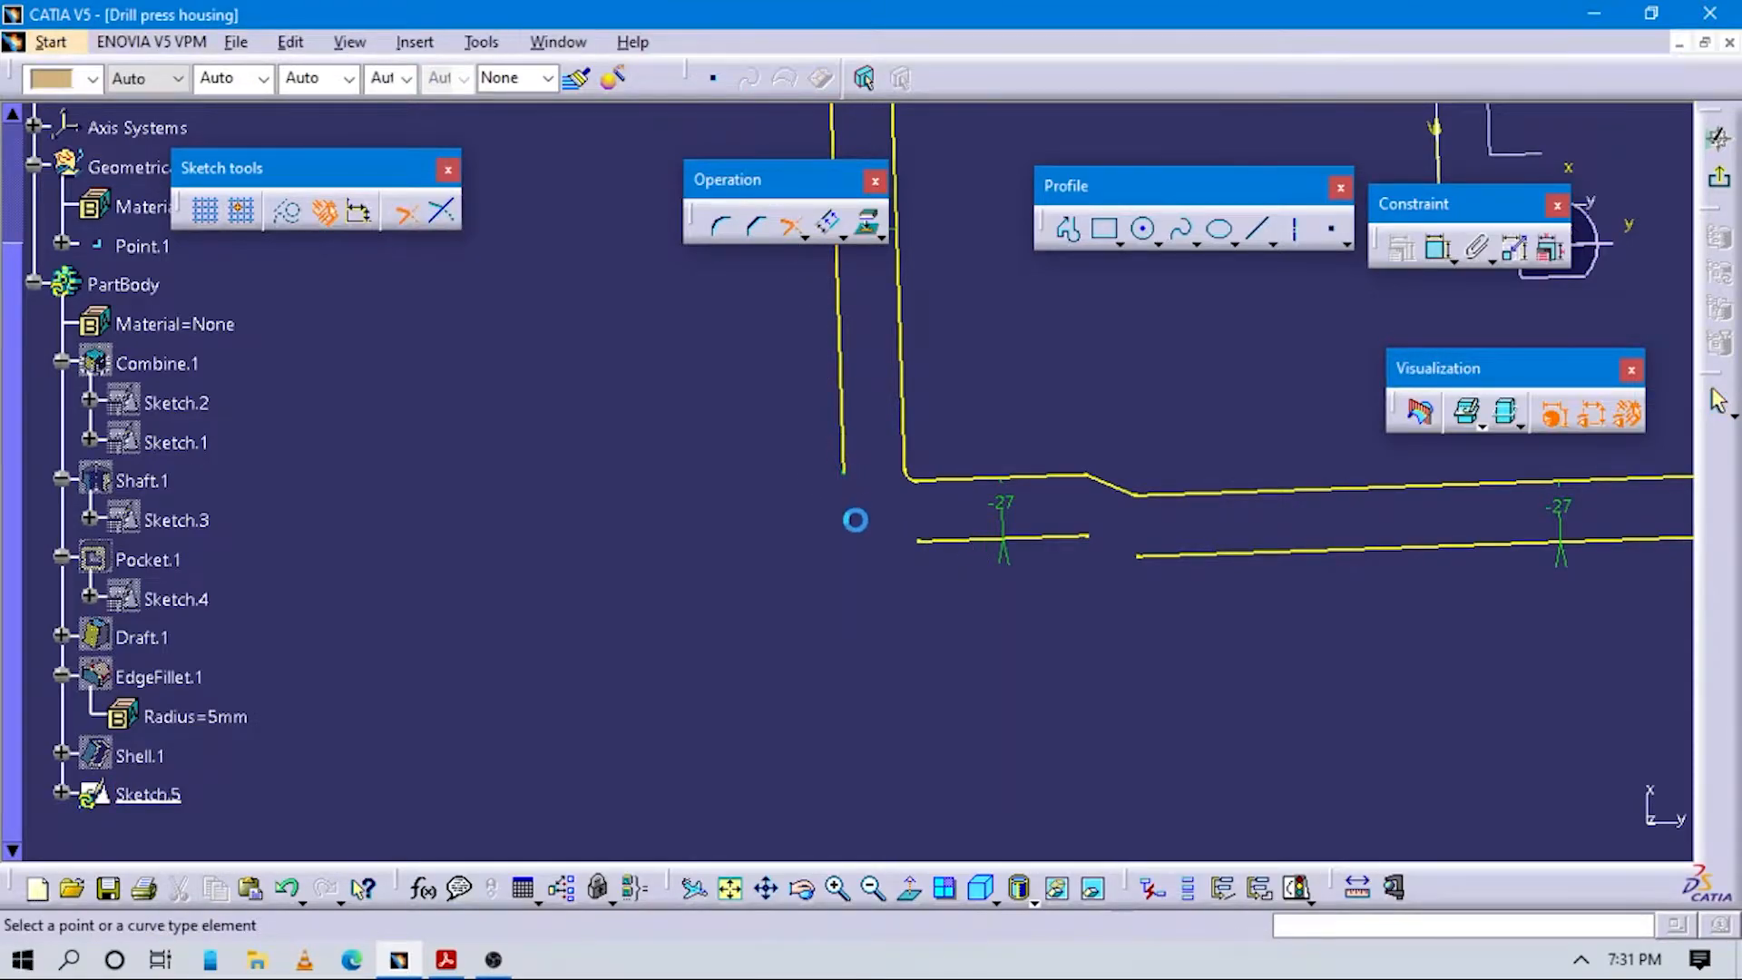
left_click(950, 545)
Trim the right vertical offset line with the long lower and long upper offset lines to form both right-hand corners.
mouse_move(1108, 622)
middle_mouse_down()
mouse_move(843, 729)
mouse_move(1018, 704)
middle_mouse_up()
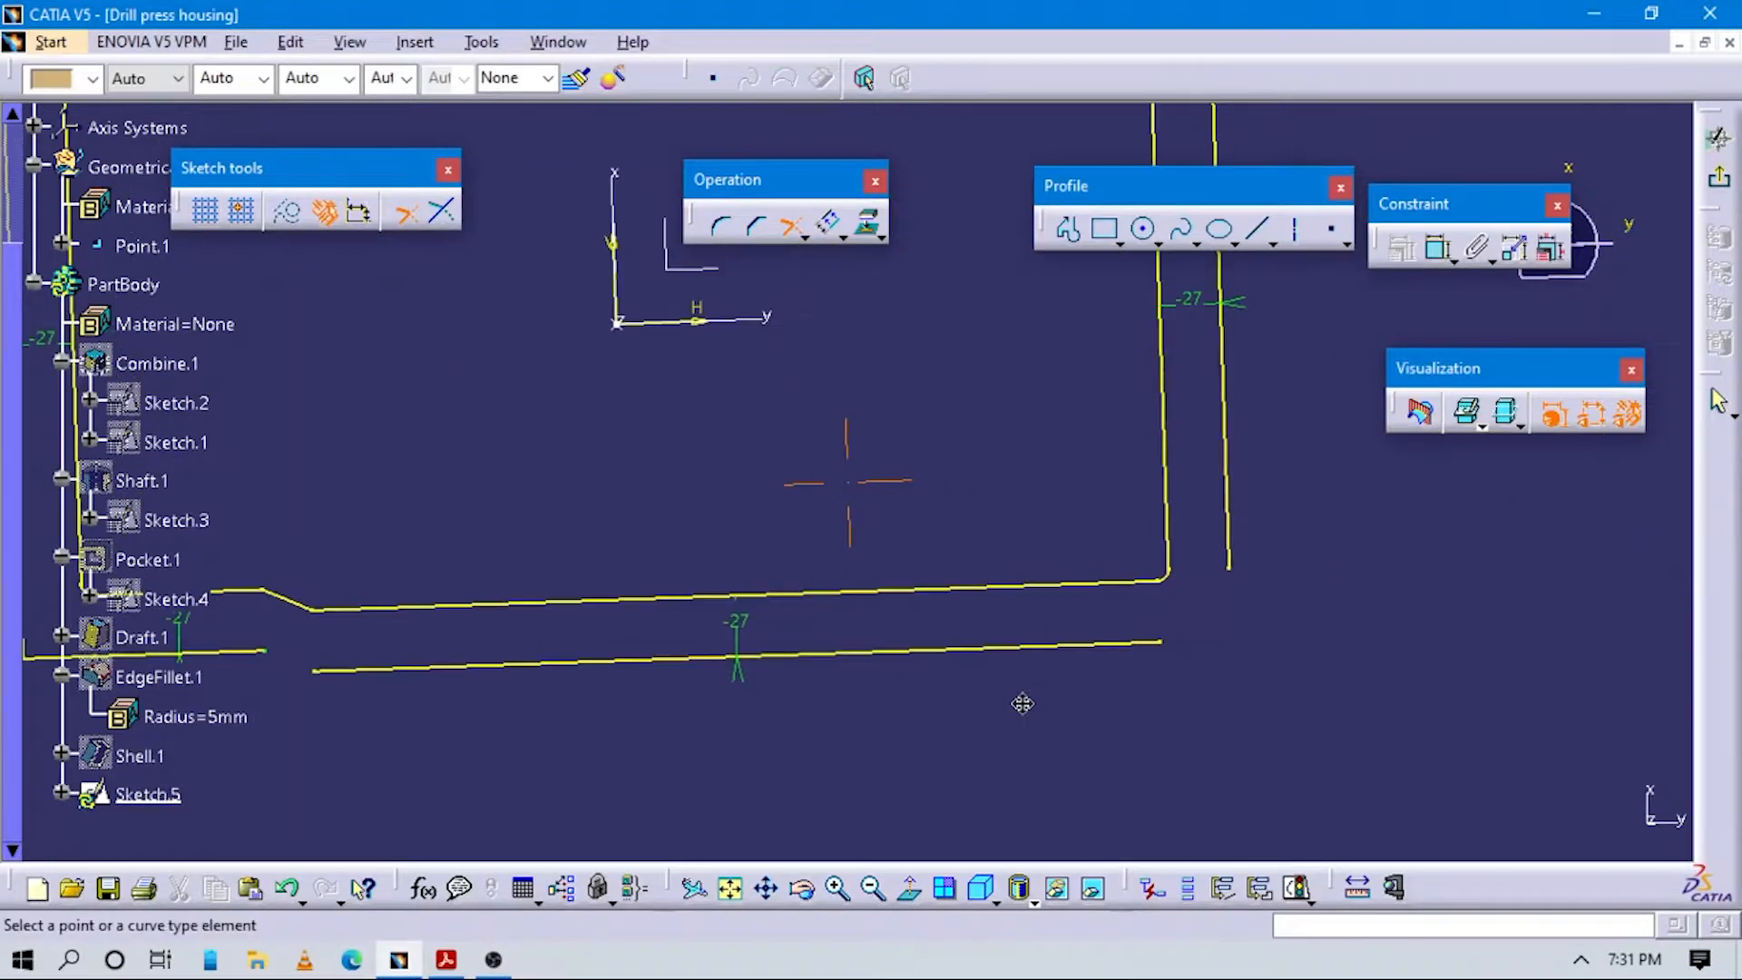
left_click(1125, 652)
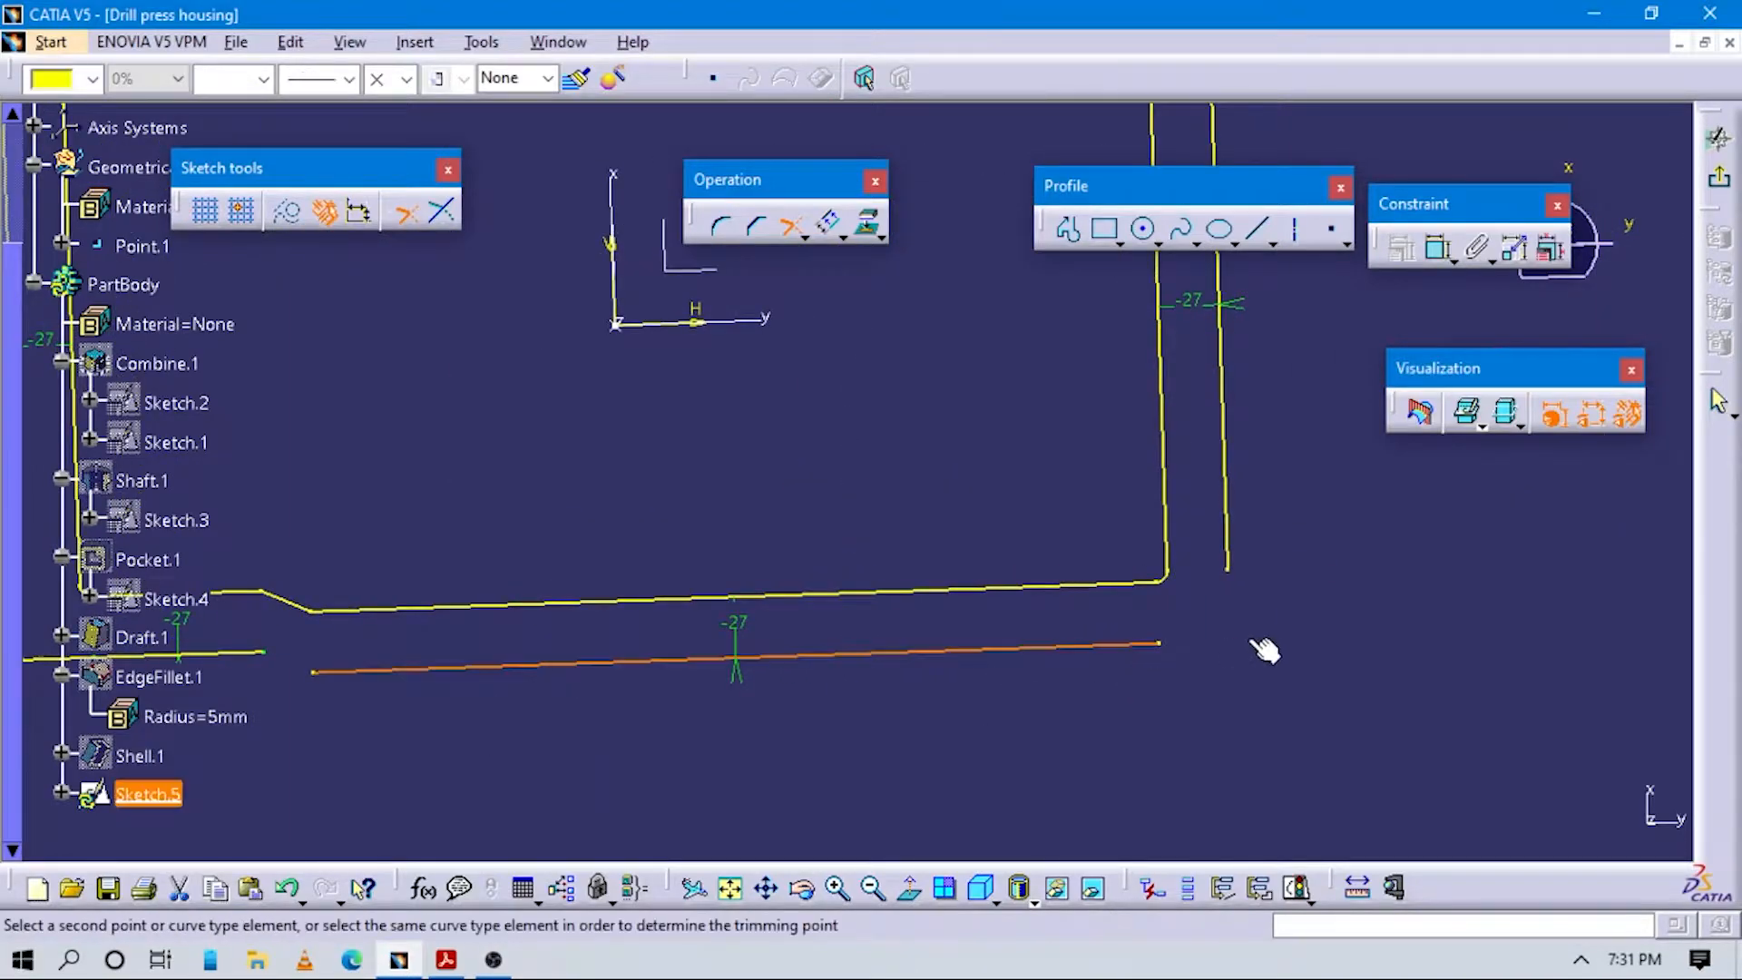
left_click(1233, 540)
mouse_move(971, 272)
middle_mouse_down()
mouse_move(1007, 499)
mouse_move(1043, 543)
middle_mouse_up()
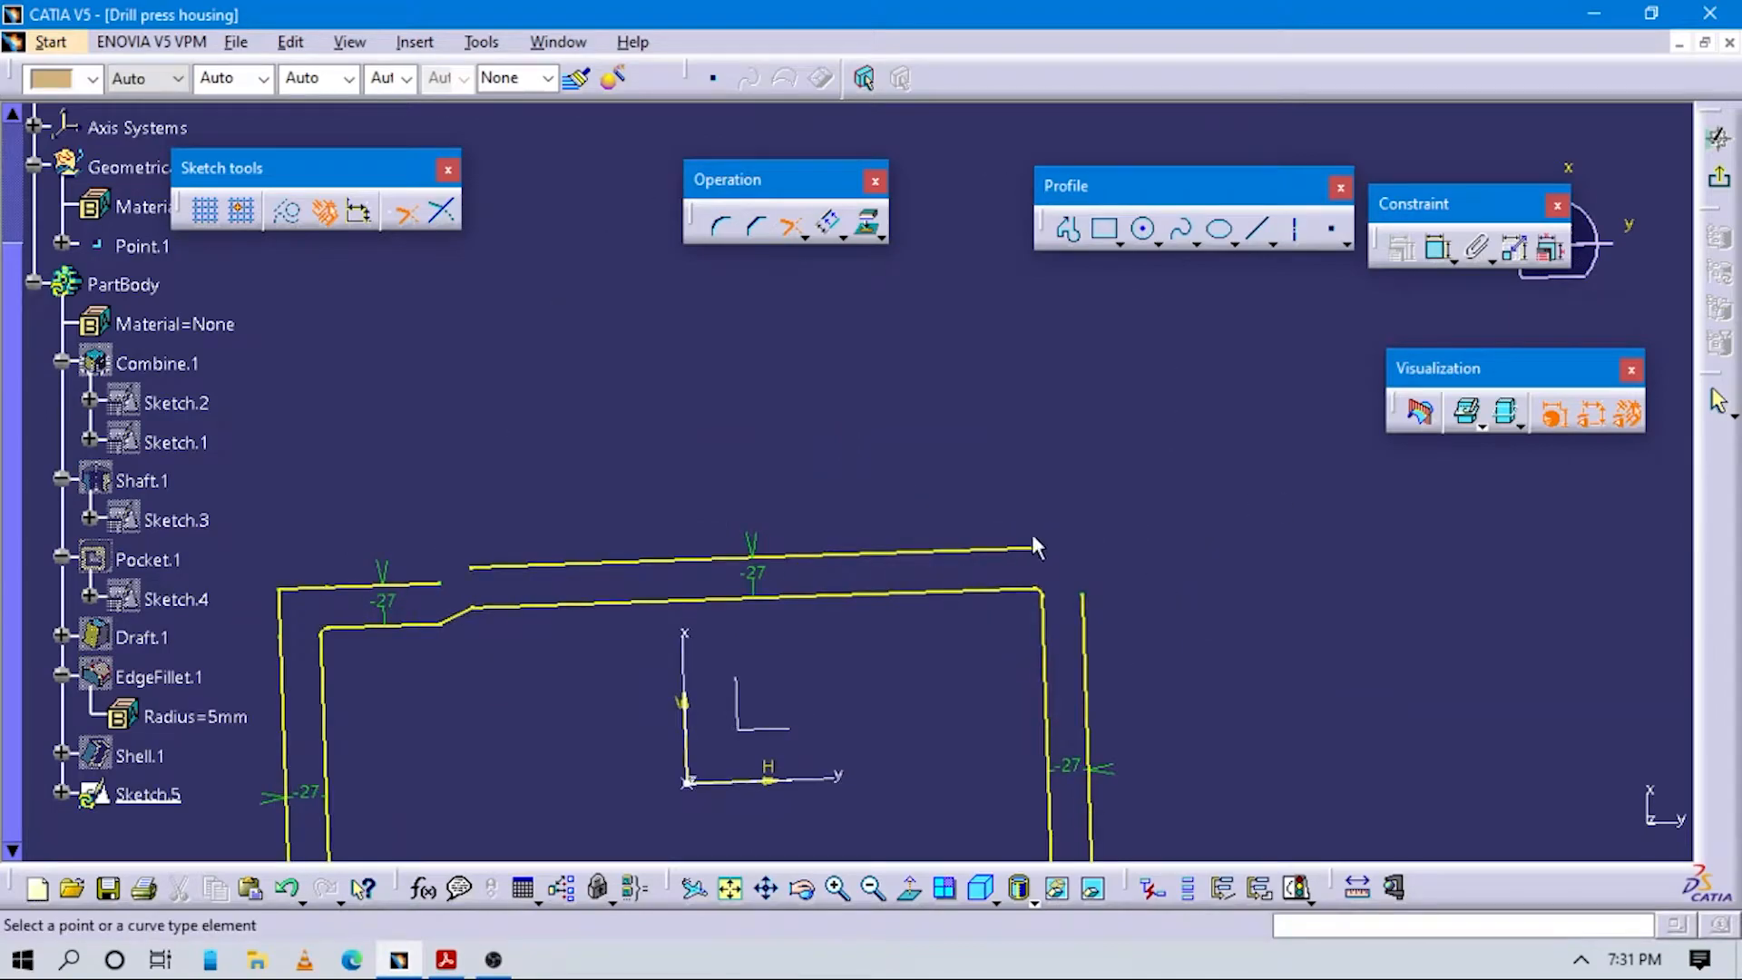
left_click(1033, 555)
left_click(1086, 640)
middle_click_drag(785, 672, 944, 494)
key("Escape")
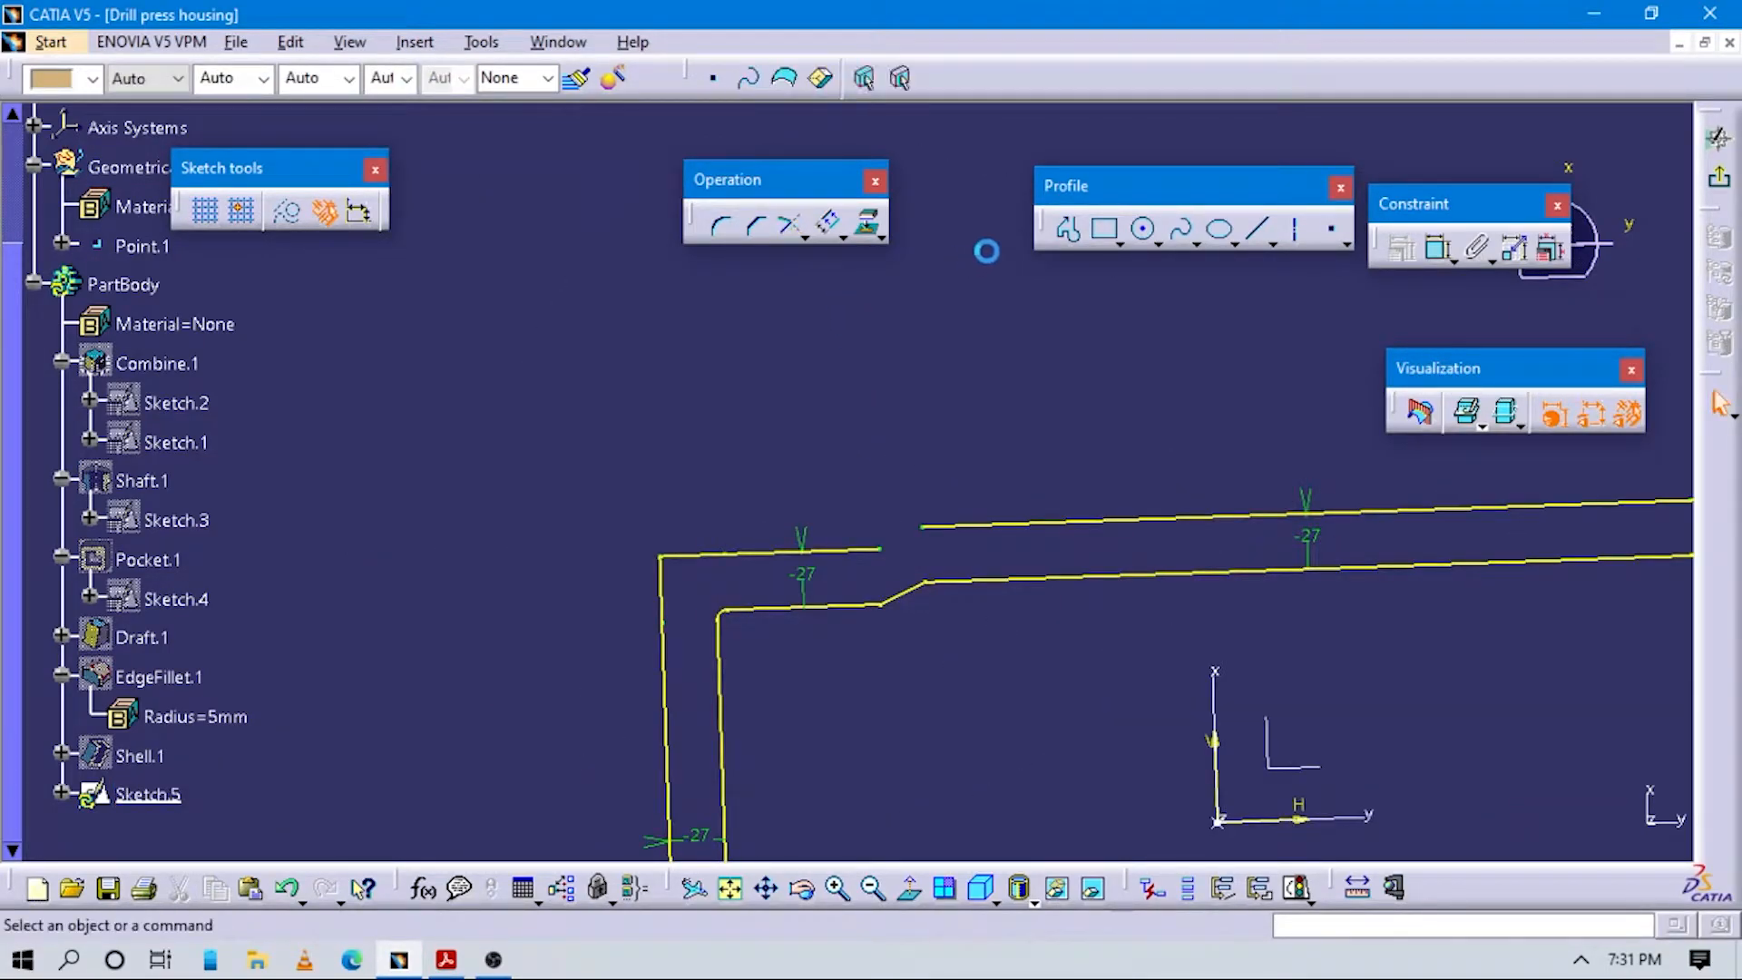
Draw a slanted profile line joining the ends of the short and long offset lines on the outline's upper side.
left_click(1069, 234)
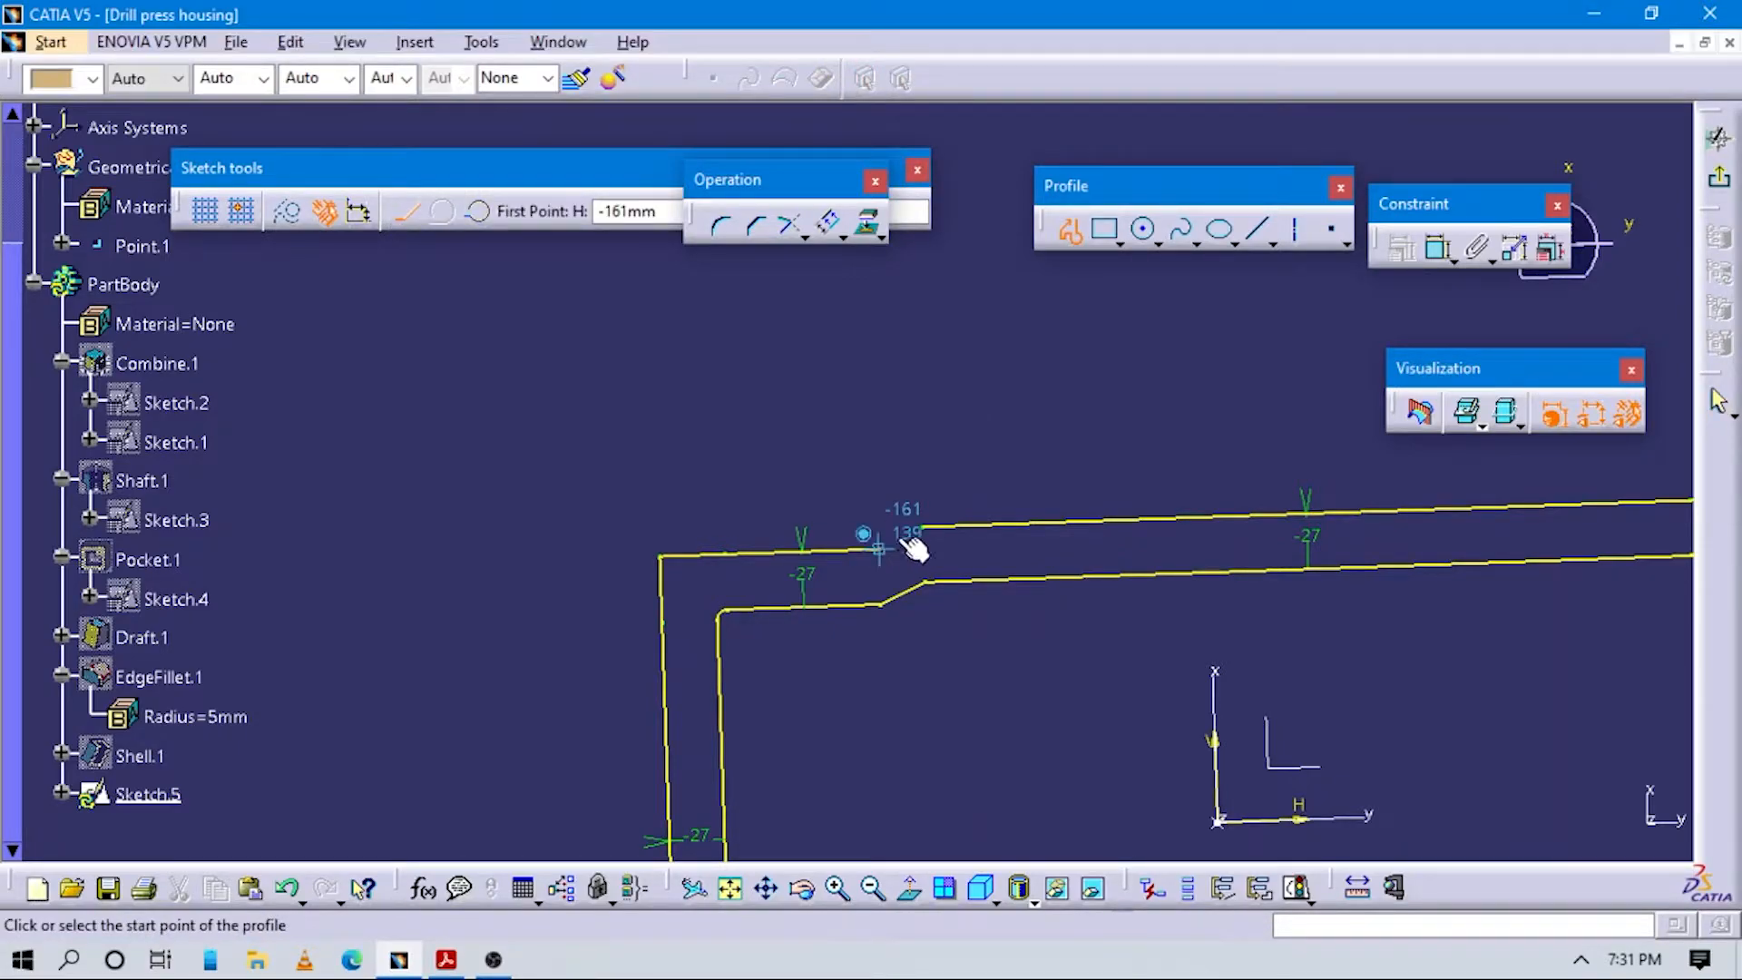
left_click(880, 549)
scroll(916, 689, "down", 3)
double_click(984, 535)
key("Delete")
Draw a slanted profile line joining the short and long offset lines on the lower side, parallel to the inner transition line.
mouse_move(961, 610)
middle_mouse_down()
mouse_move(972, 626)
mouse_move(971, 481)
middle_mouse_up()
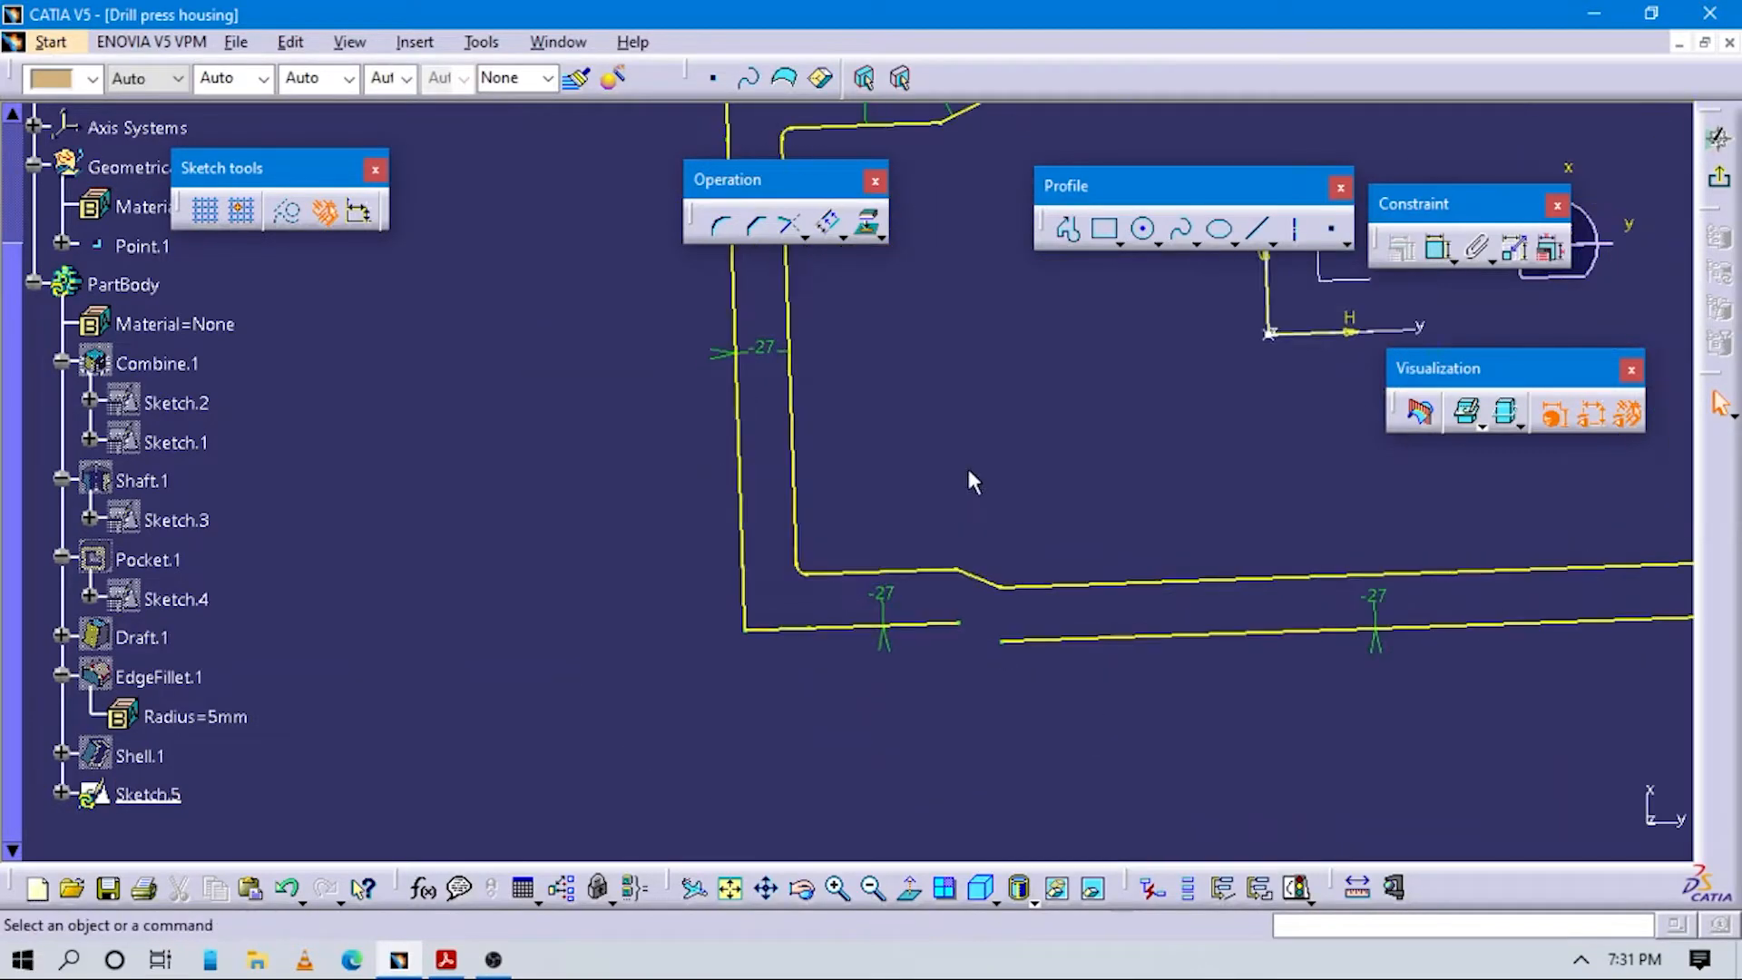
left_click(1068, 229)
left_click(959, 623)
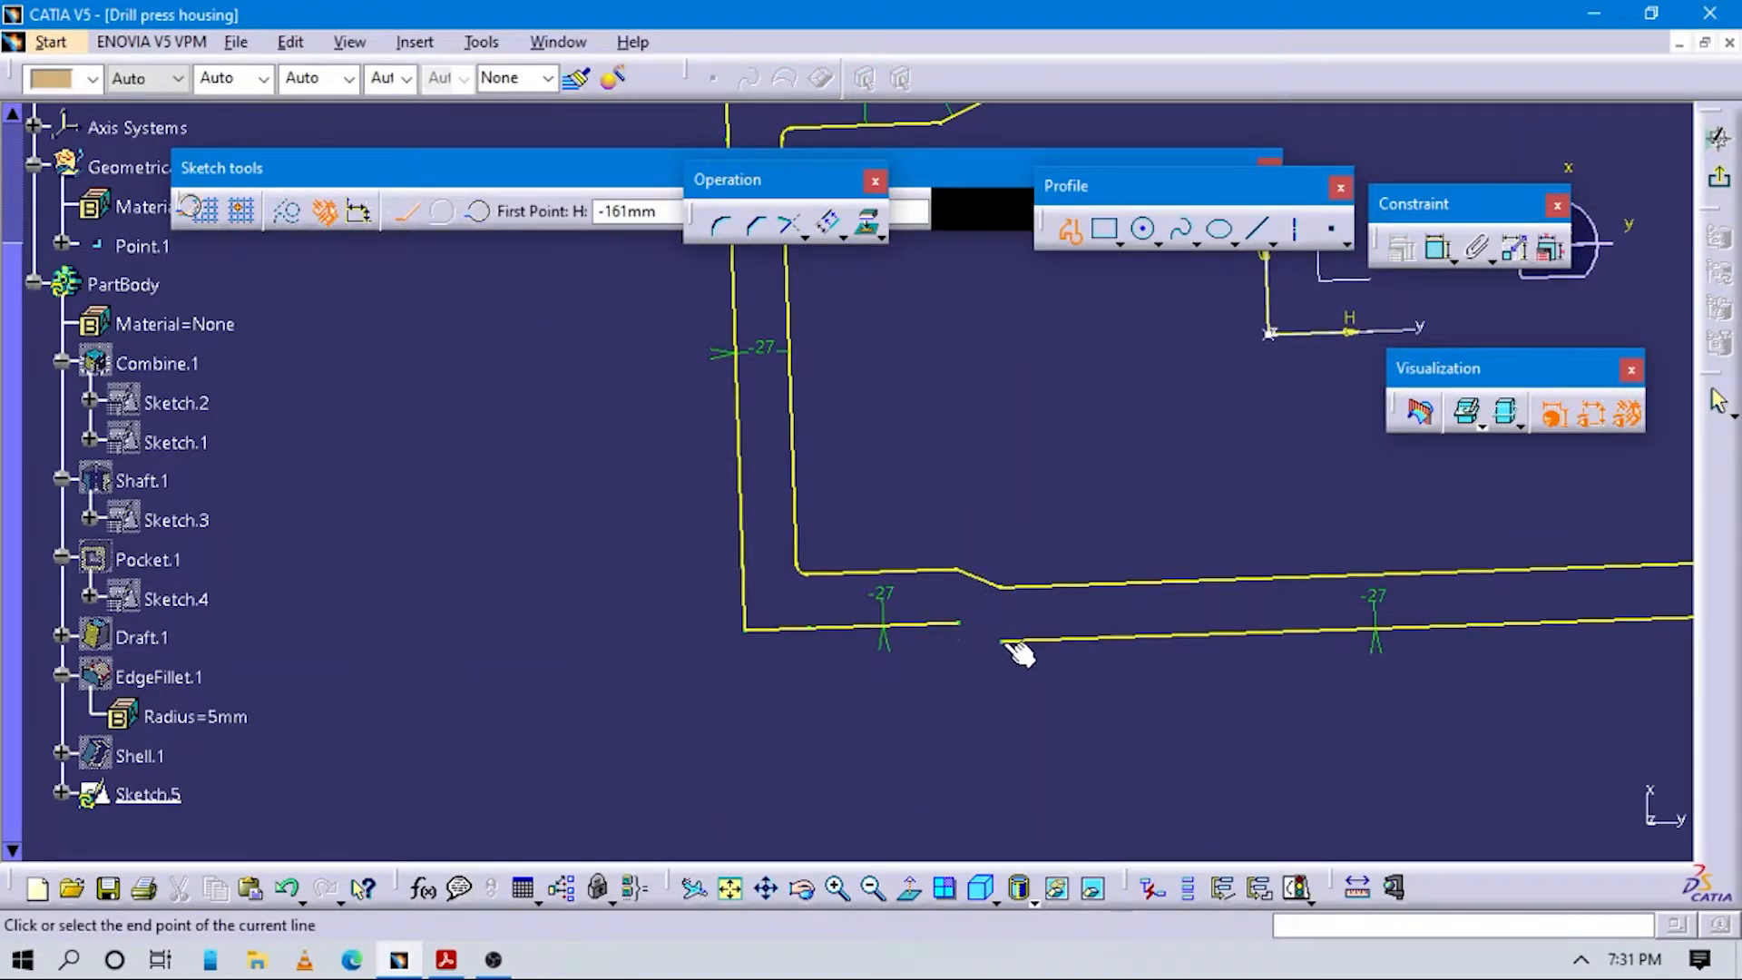
left_click(1056, 608)
key("Escape")
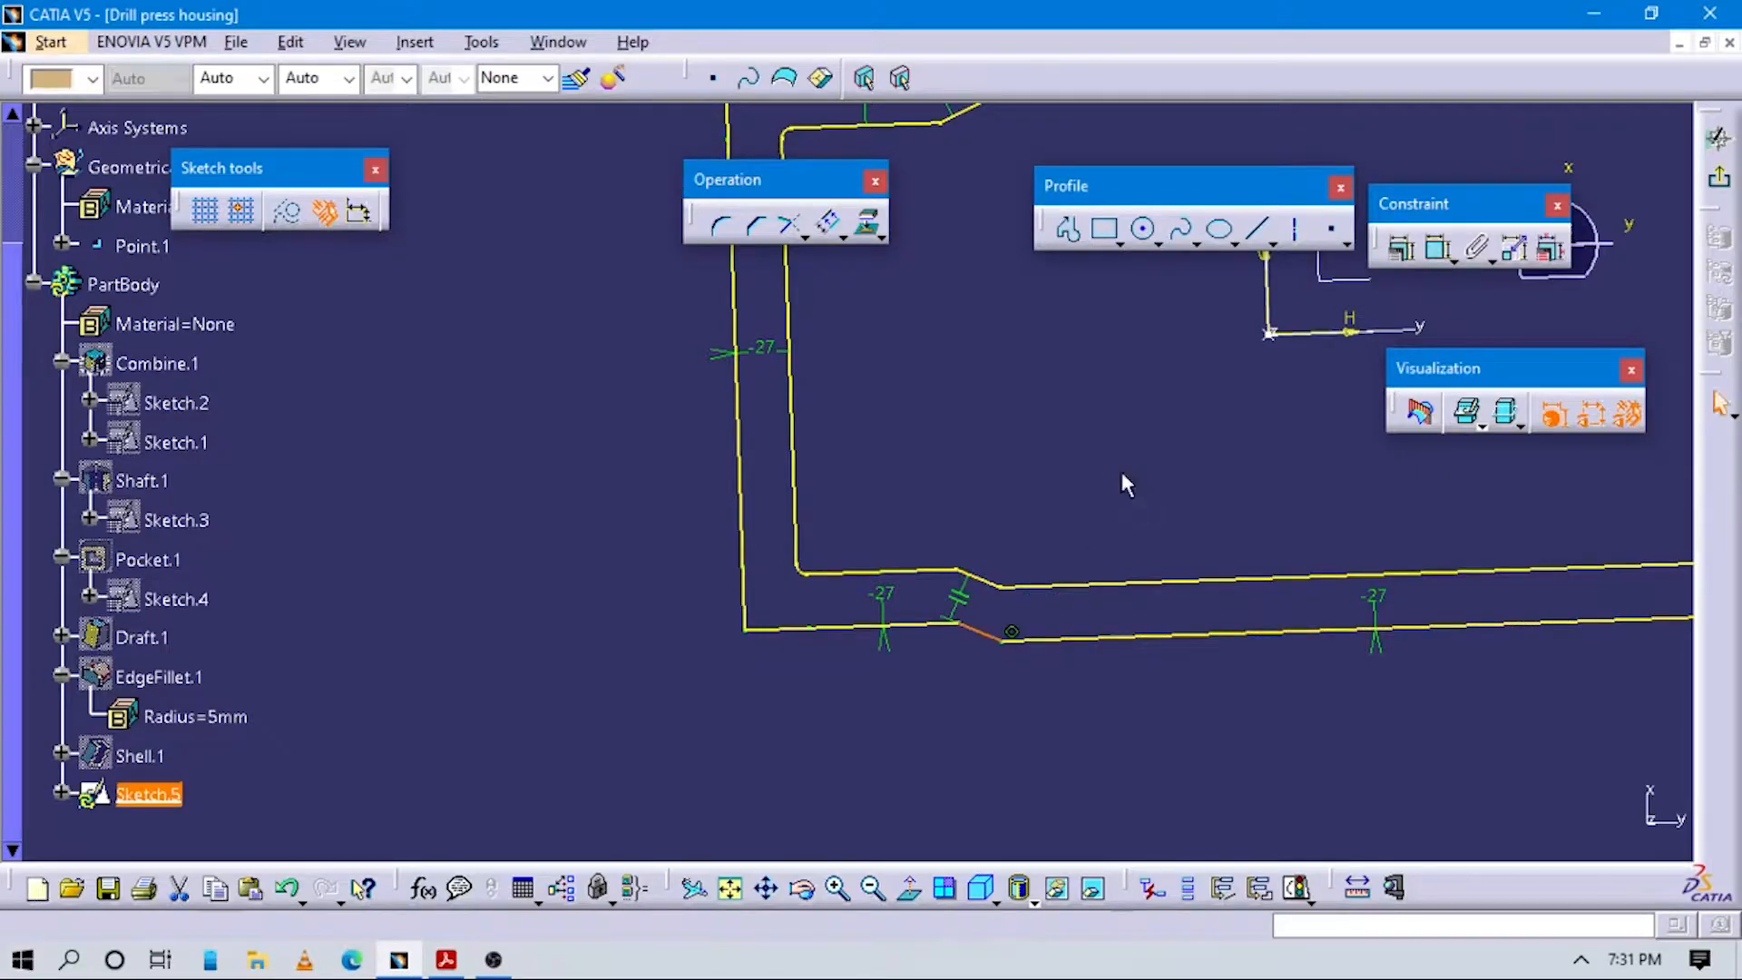
Exit the completed flange sketch and show the hidden housing solid.
middle_click_drag(1158, 681, 1197, 575)
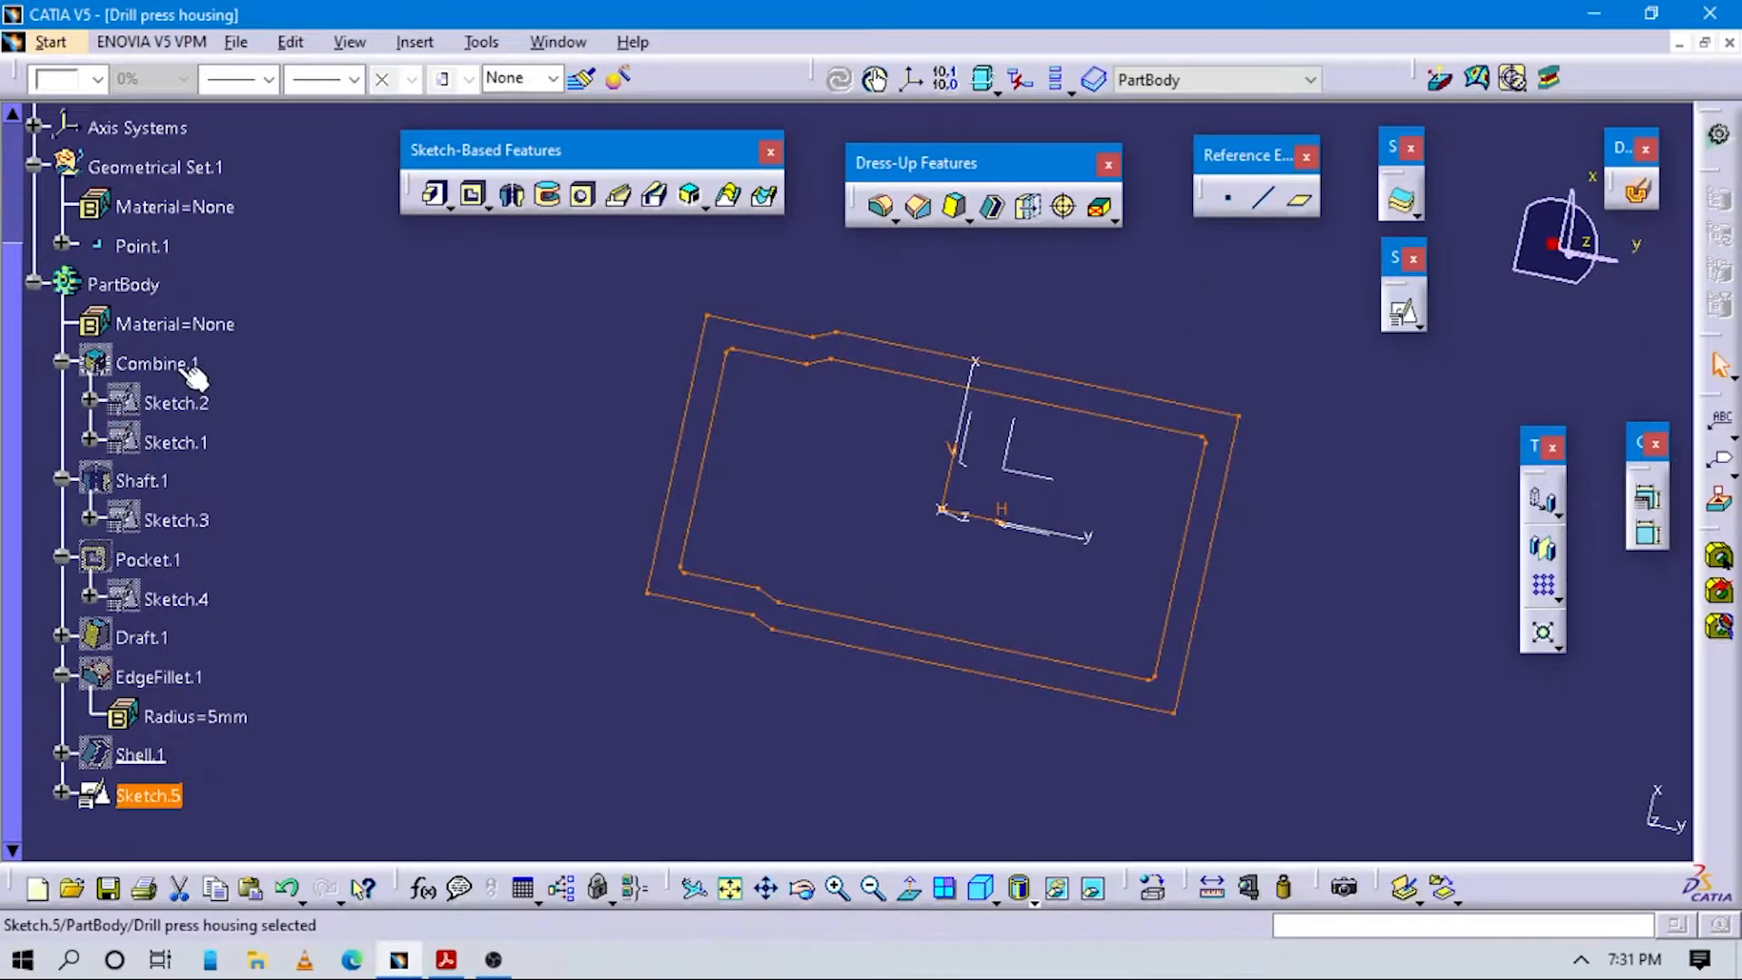
right_click(149, 363)
left_click(266, 446)
middle_click_drag(798, 671, 583, 388)
Pad the flange sketch around the housing base to the 5 mm height given in the drawing's Section view B-B.
left_click(437, 196)
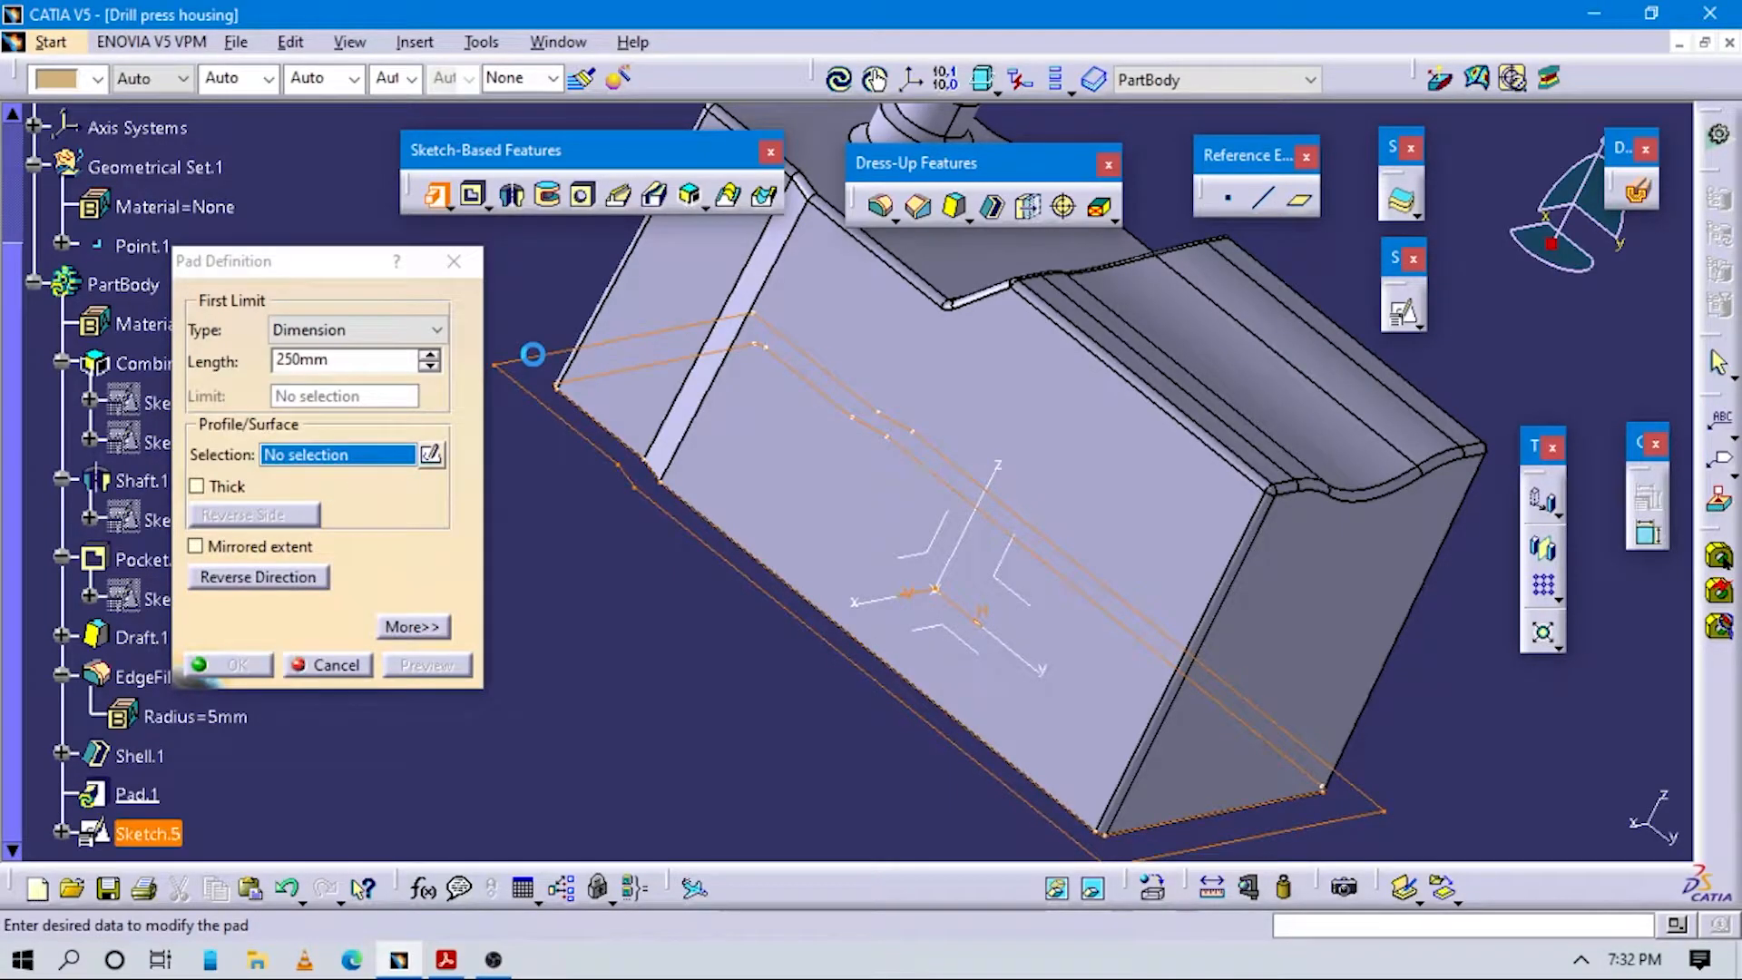
left_click(533, 353)
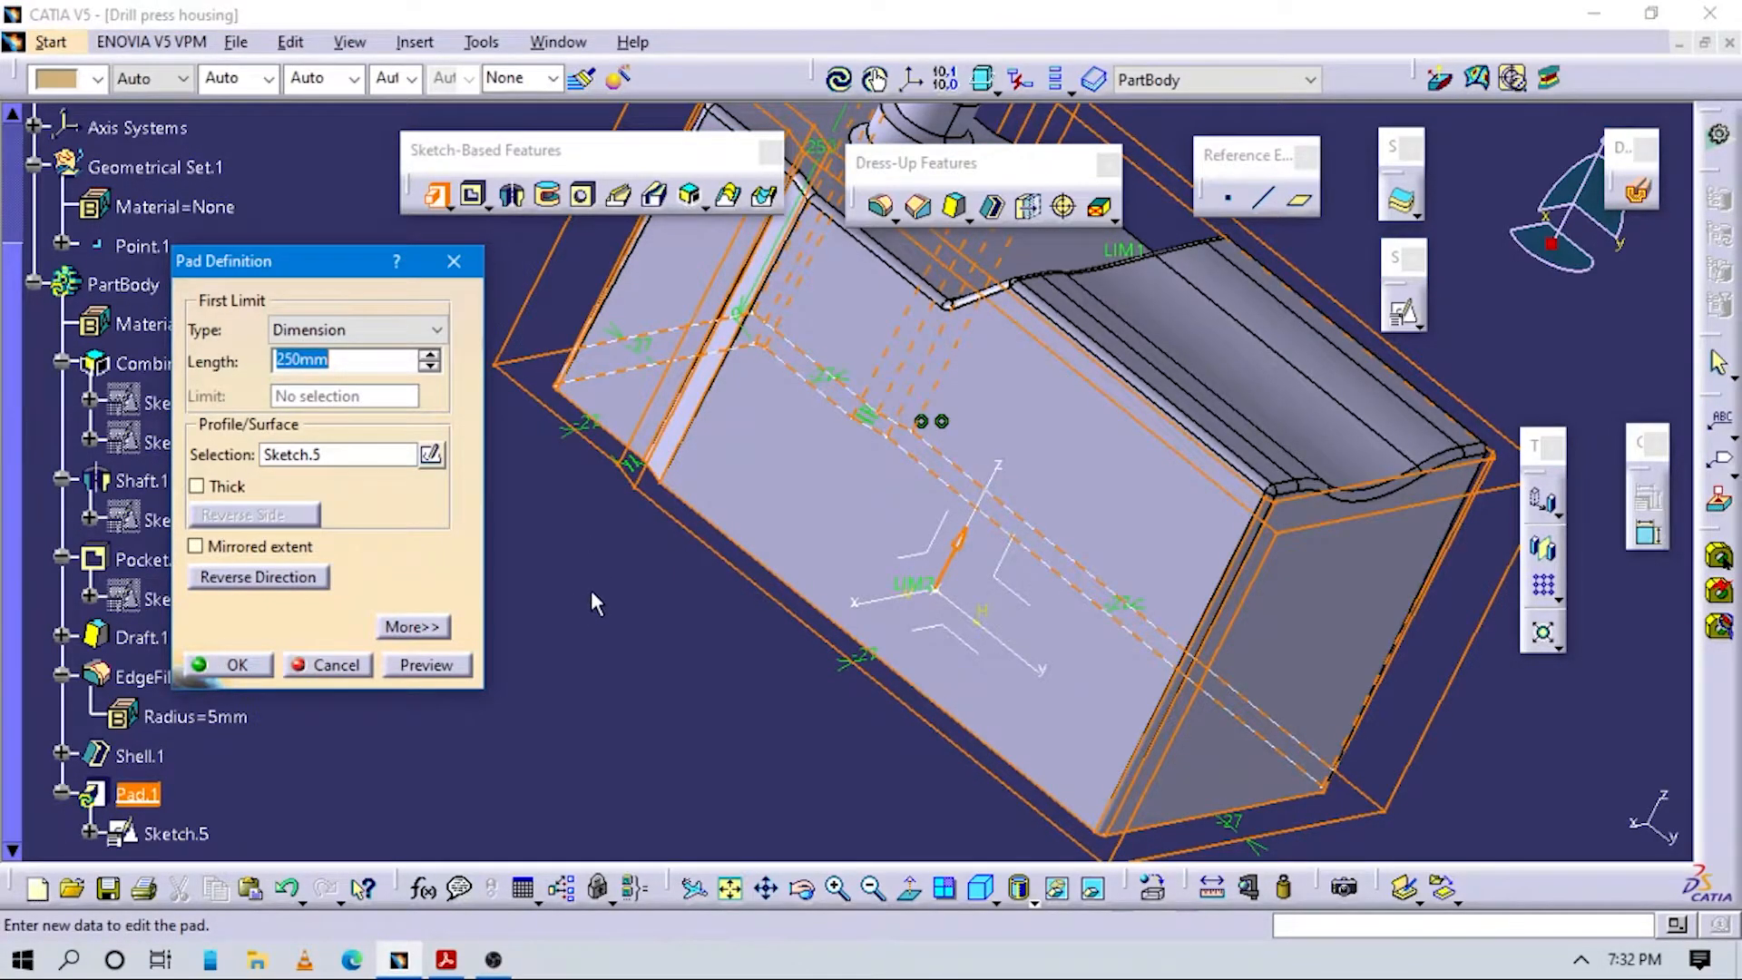
key("alt+Tab")
scroll(949, 594, "down", 10)
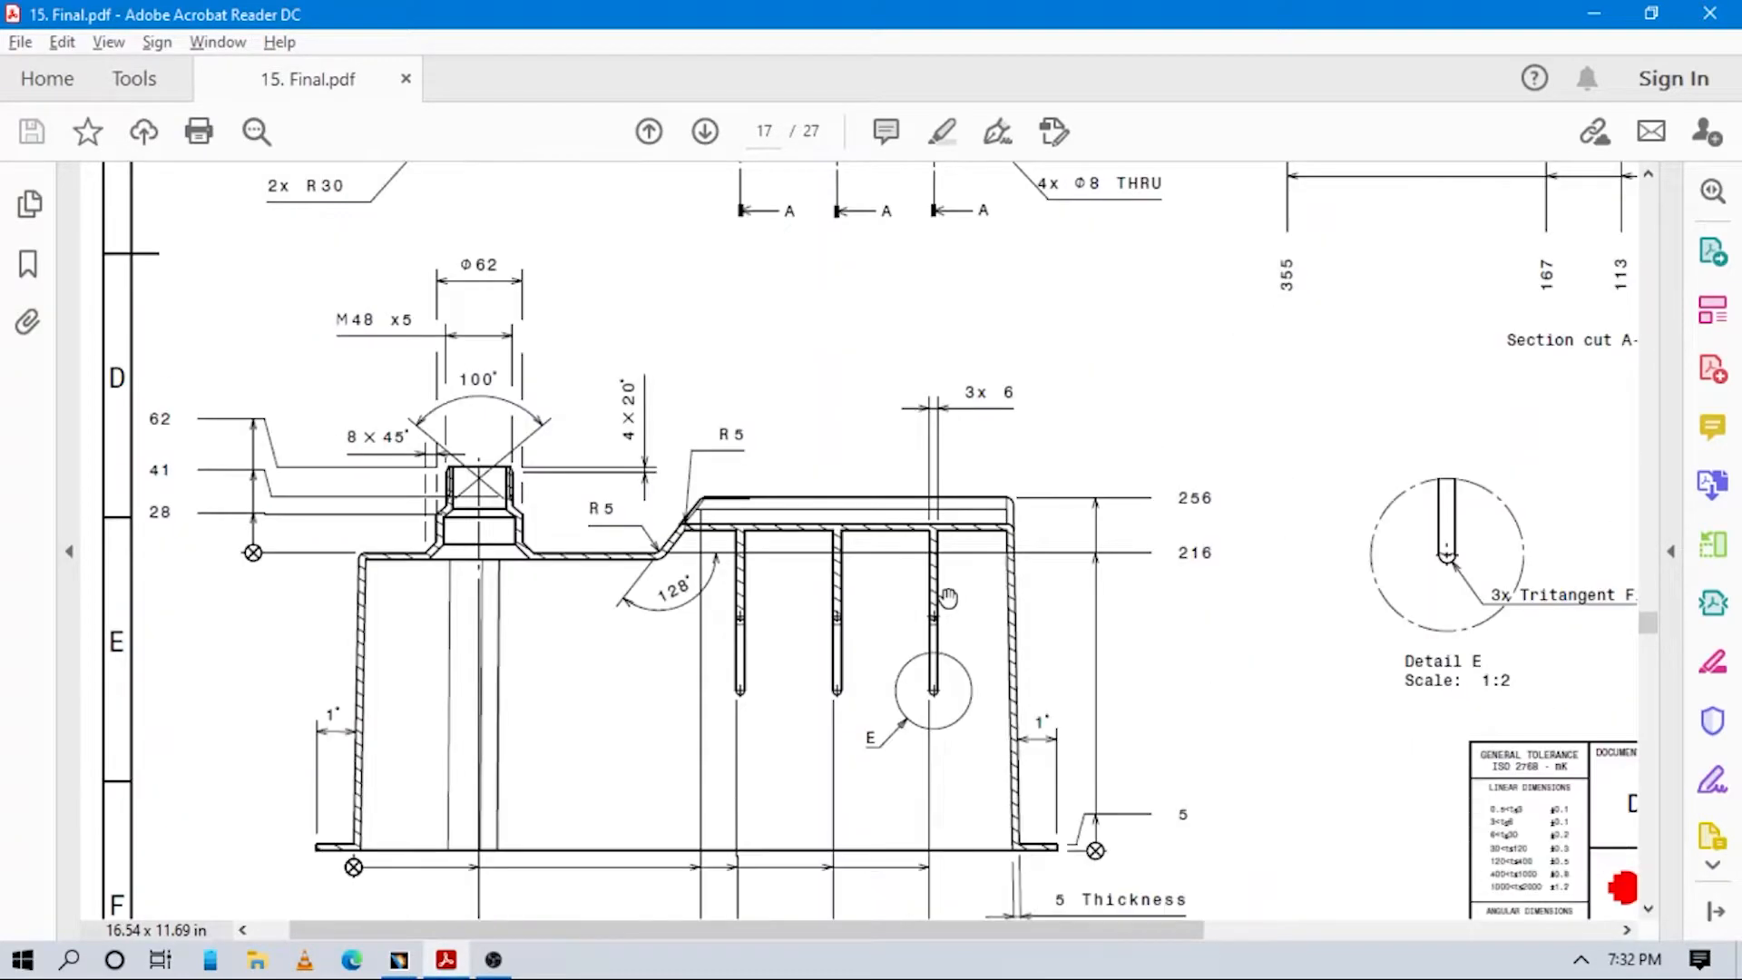
key("alt+Tab")
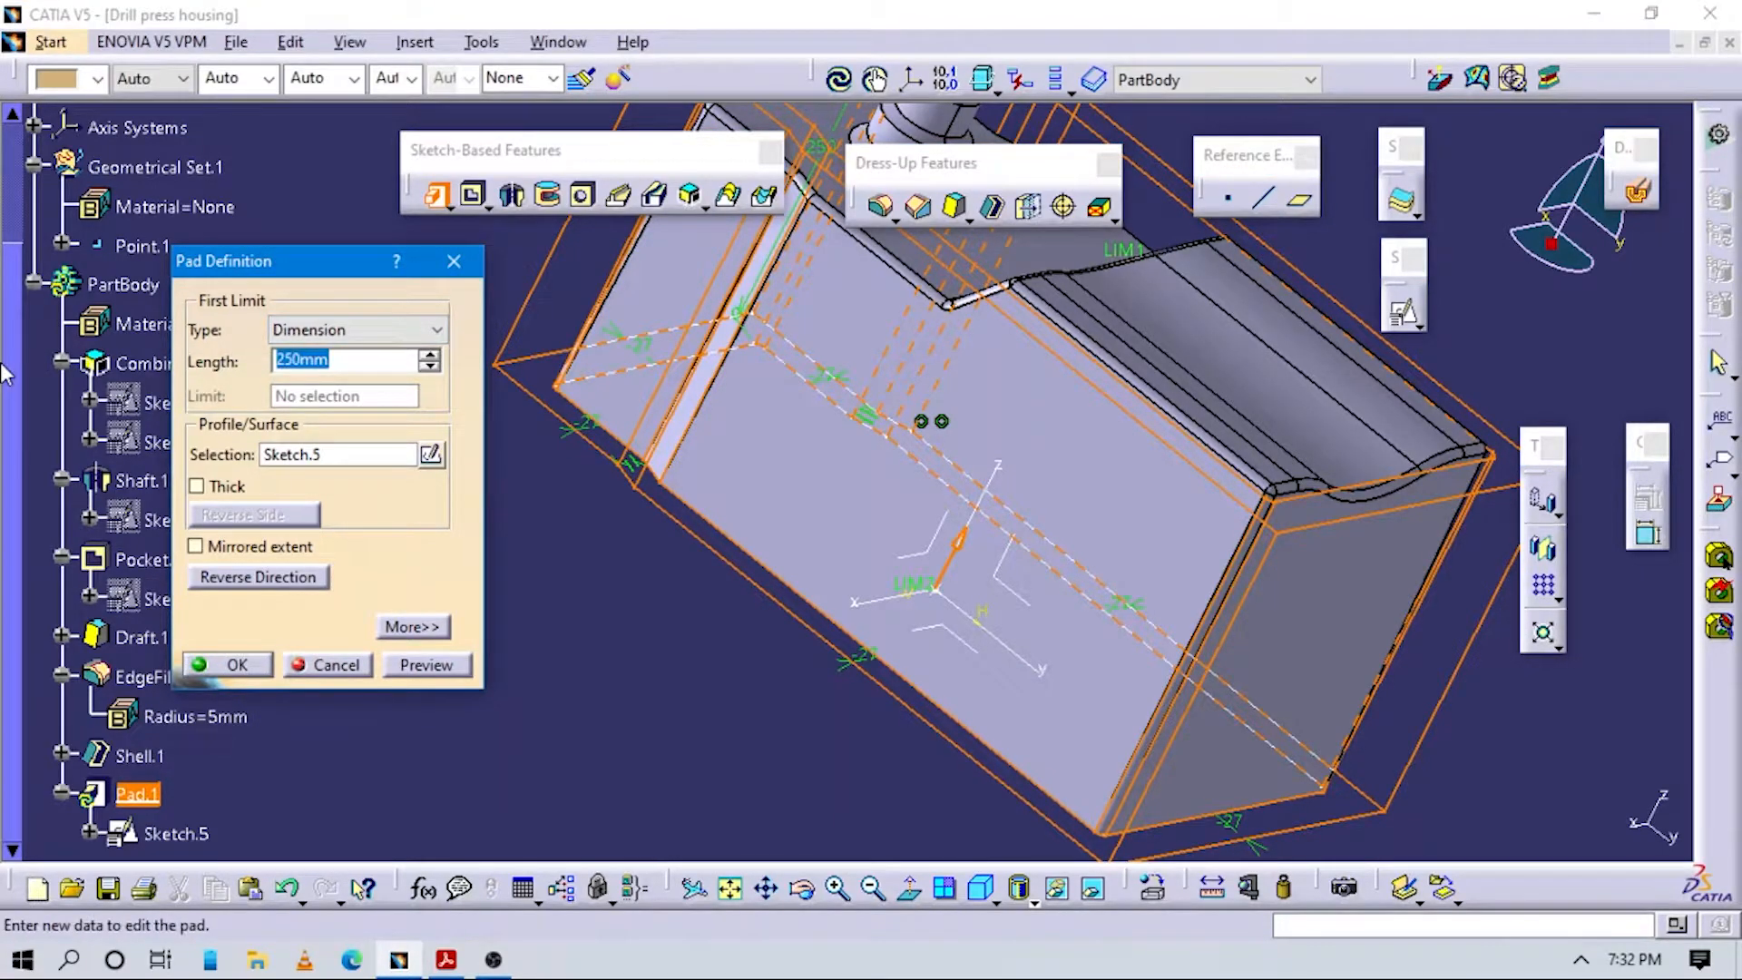
left_click(229, 665)
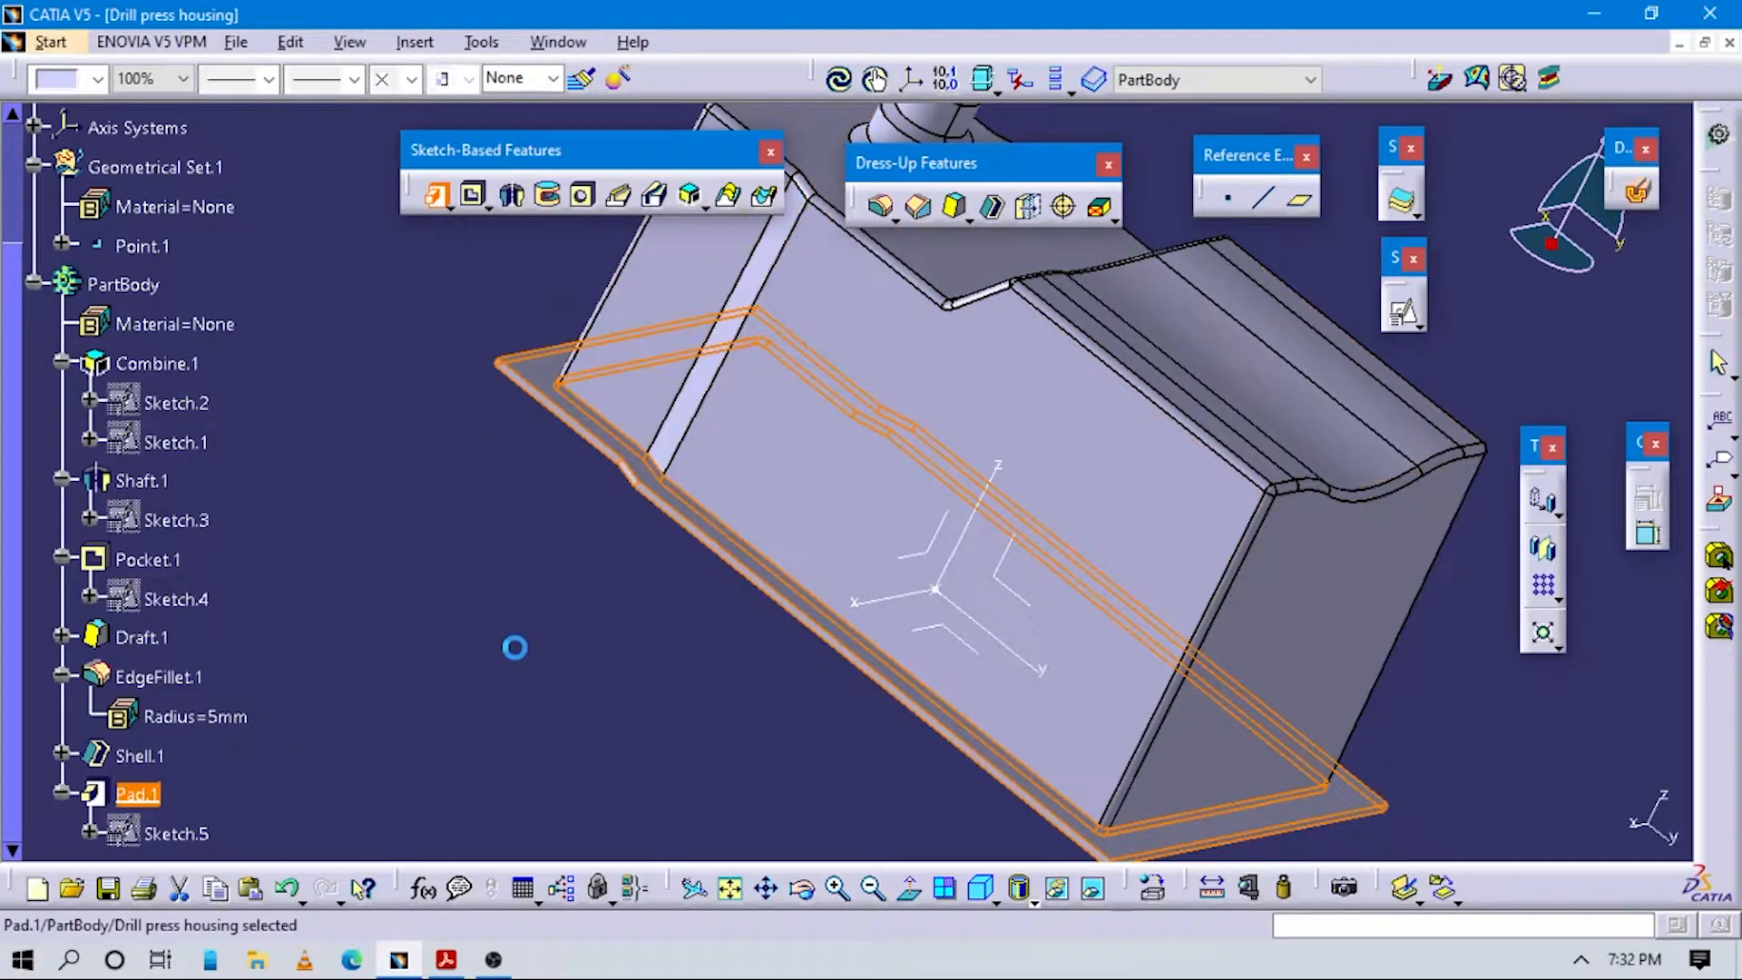
Set up an edge fillet of radius 27 mm on the first outer corner edge of the base flange and preview it.
middle_click_drag(608, 503, 824, 650)
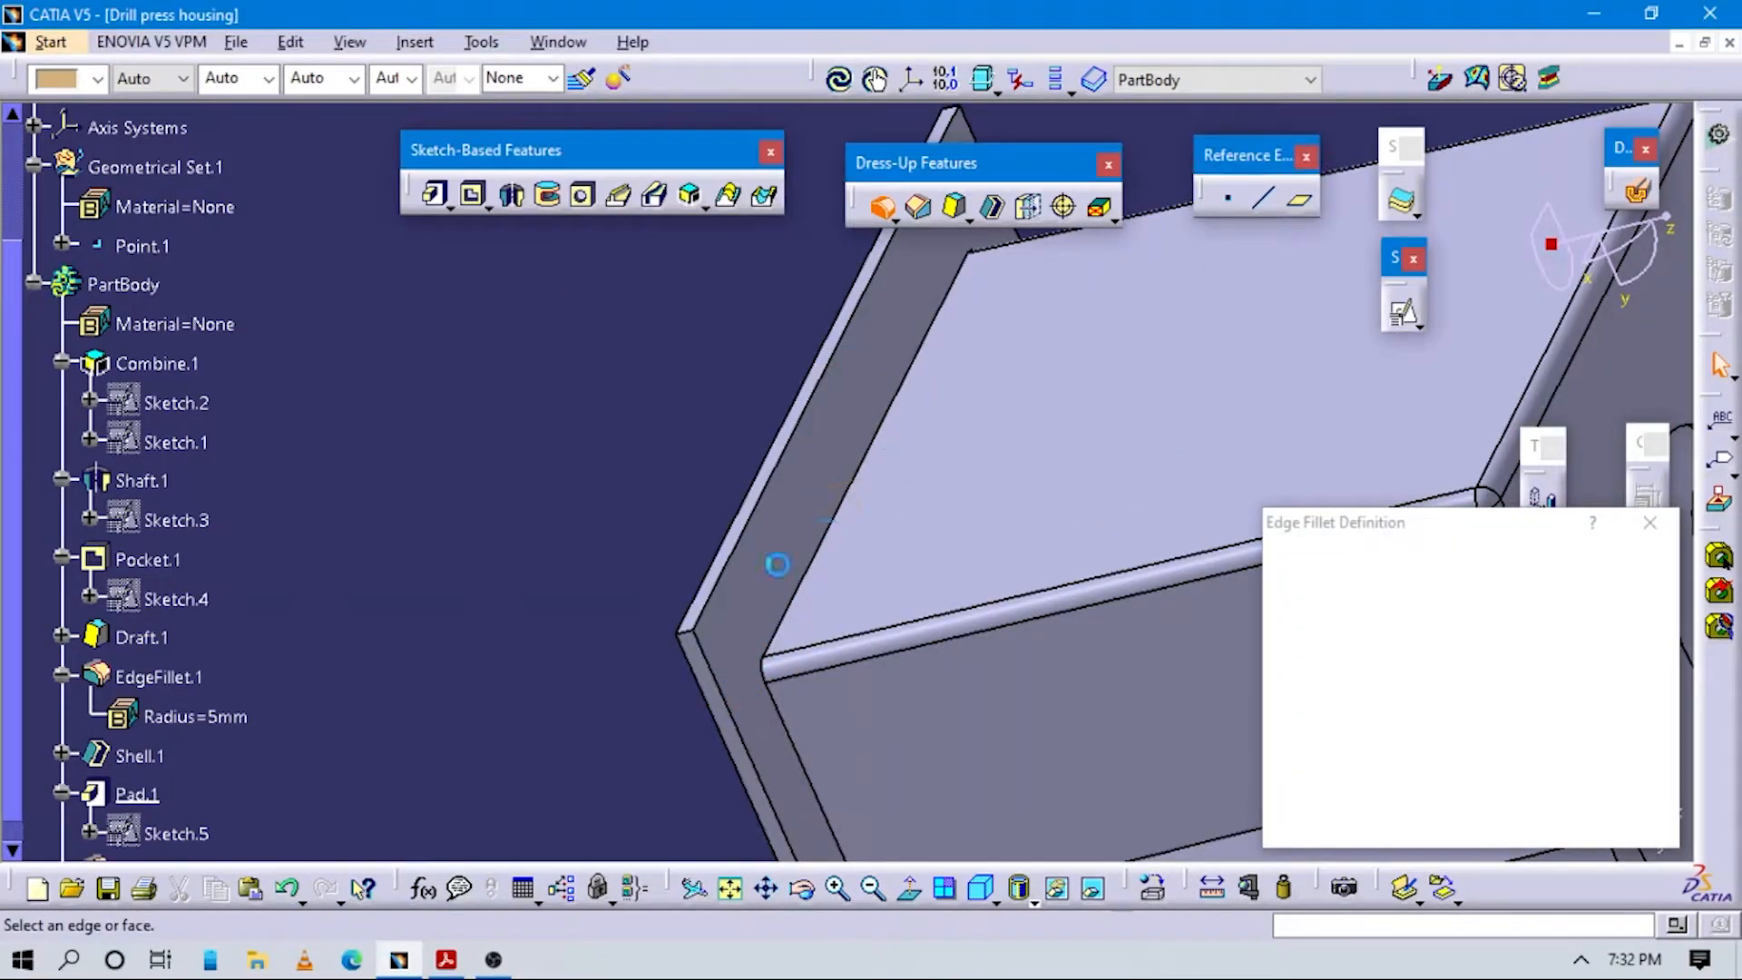
middle_click_drag(688, 622, 700, 639)
left_click(926, 413)
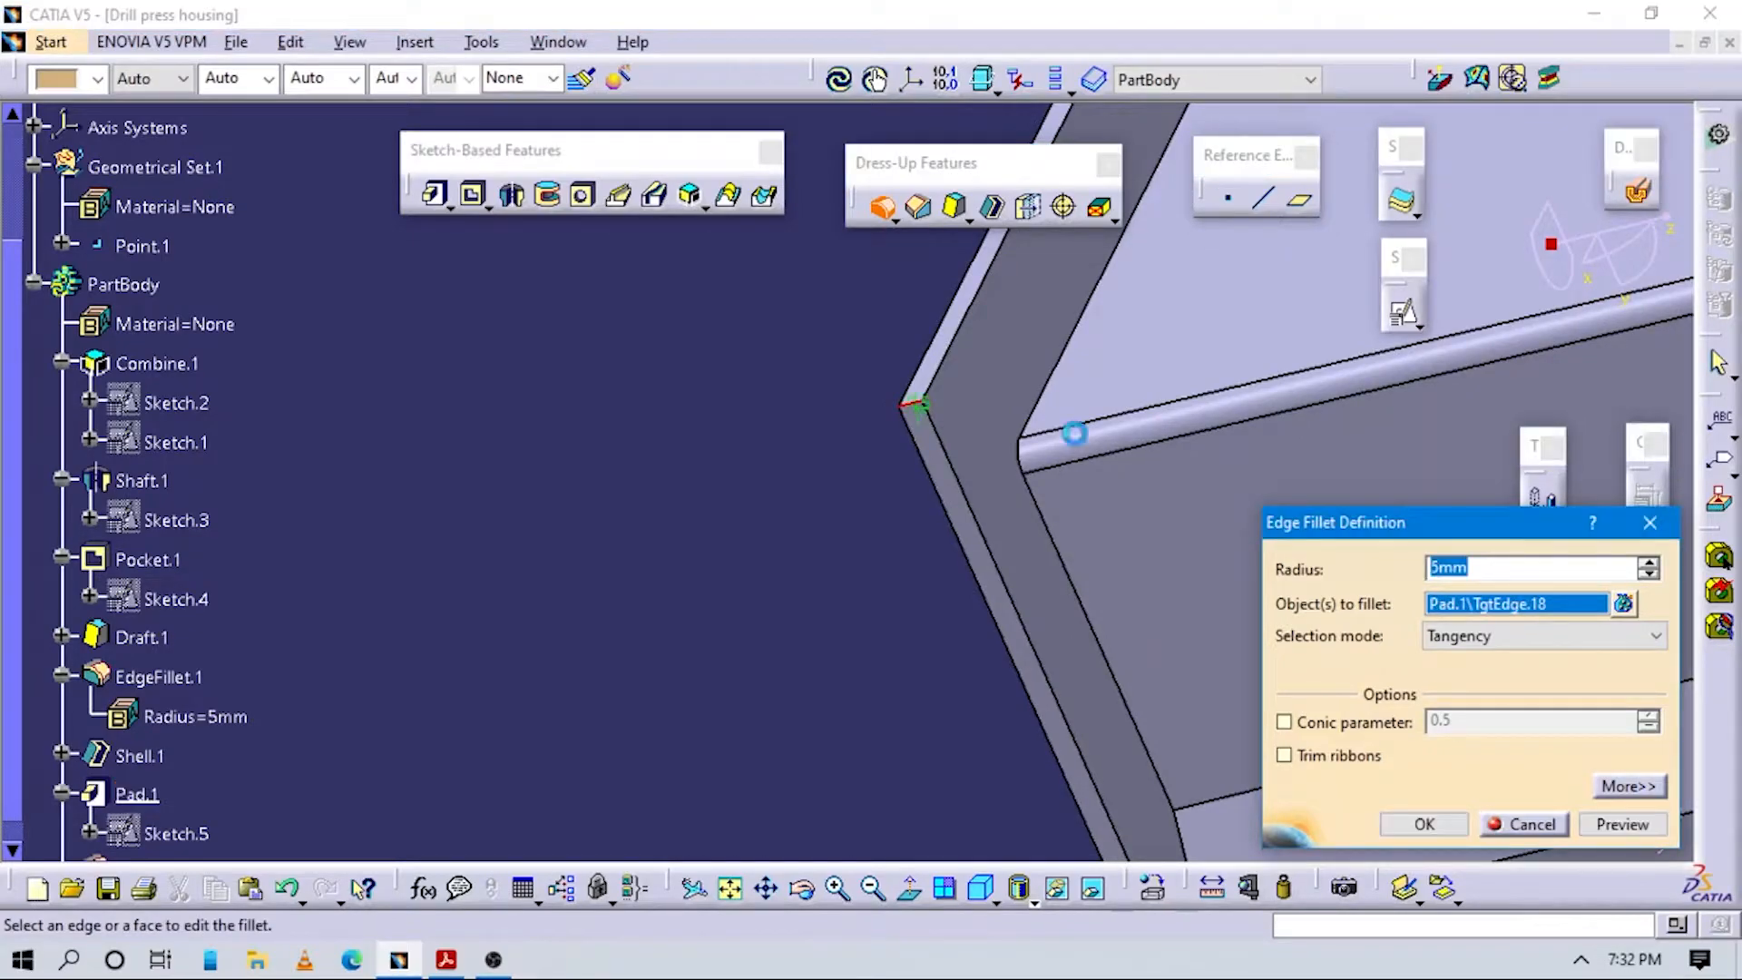
type("27")
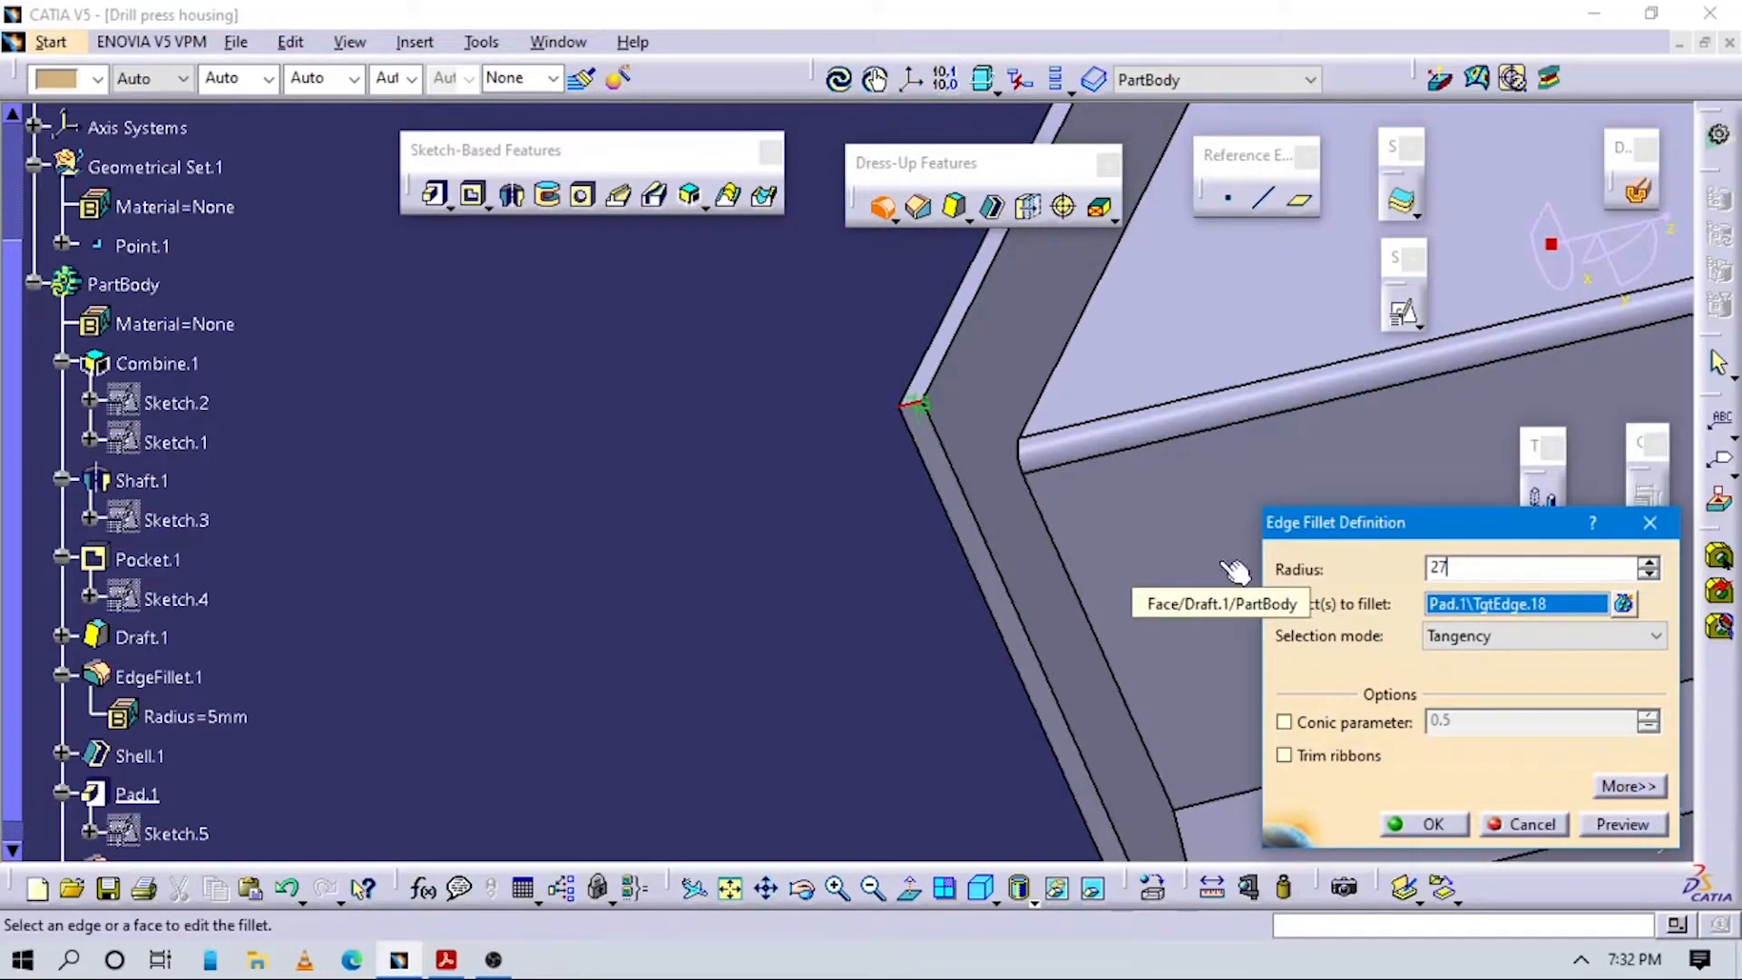
left_click(1604, 819)
Add the other three outer corner edges of the flange to the 27 mm edge fillet and apply it.
middle_click_drag(1069, 439, 957, 540)
left_click(1003, 373)
middle_click_drag(1069, 591, 836, 669)
middle_click_drag(819, 813, 1042, 575)
left_click(1010, 552)
middle_click_drag(926, 614, 1088, 604)
left_click(703, 555)
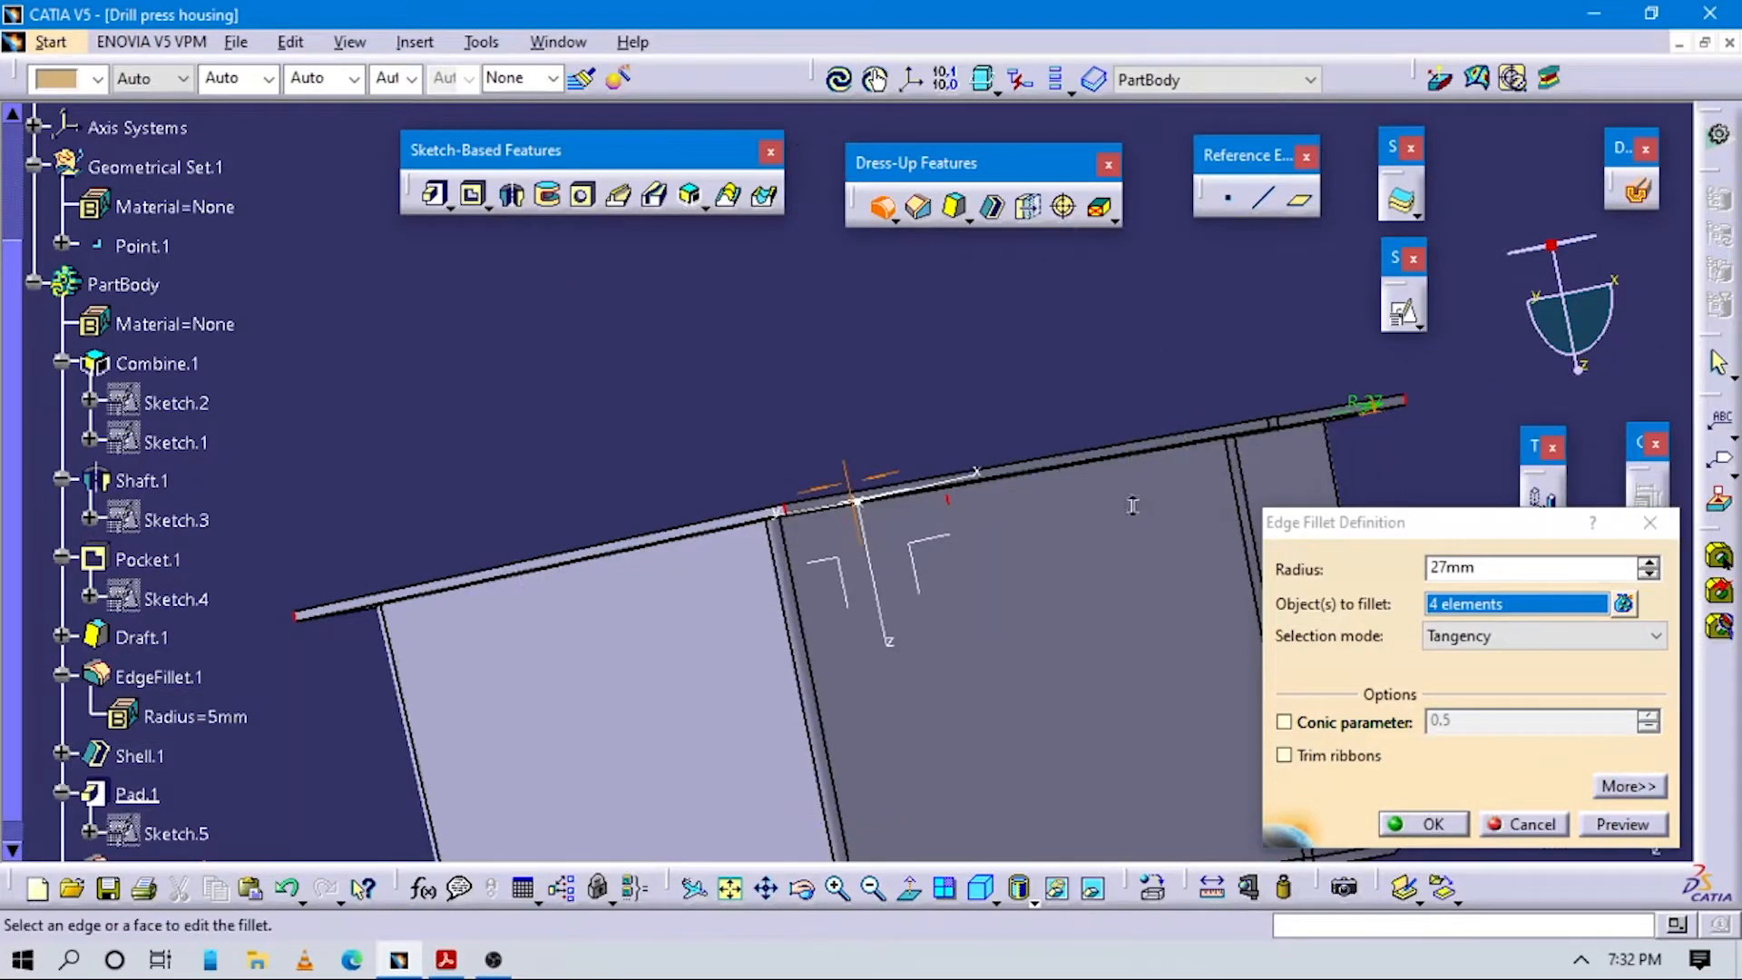
middle_click_drag(1133, 514, 1137, 524)
left_click(1422, 824)
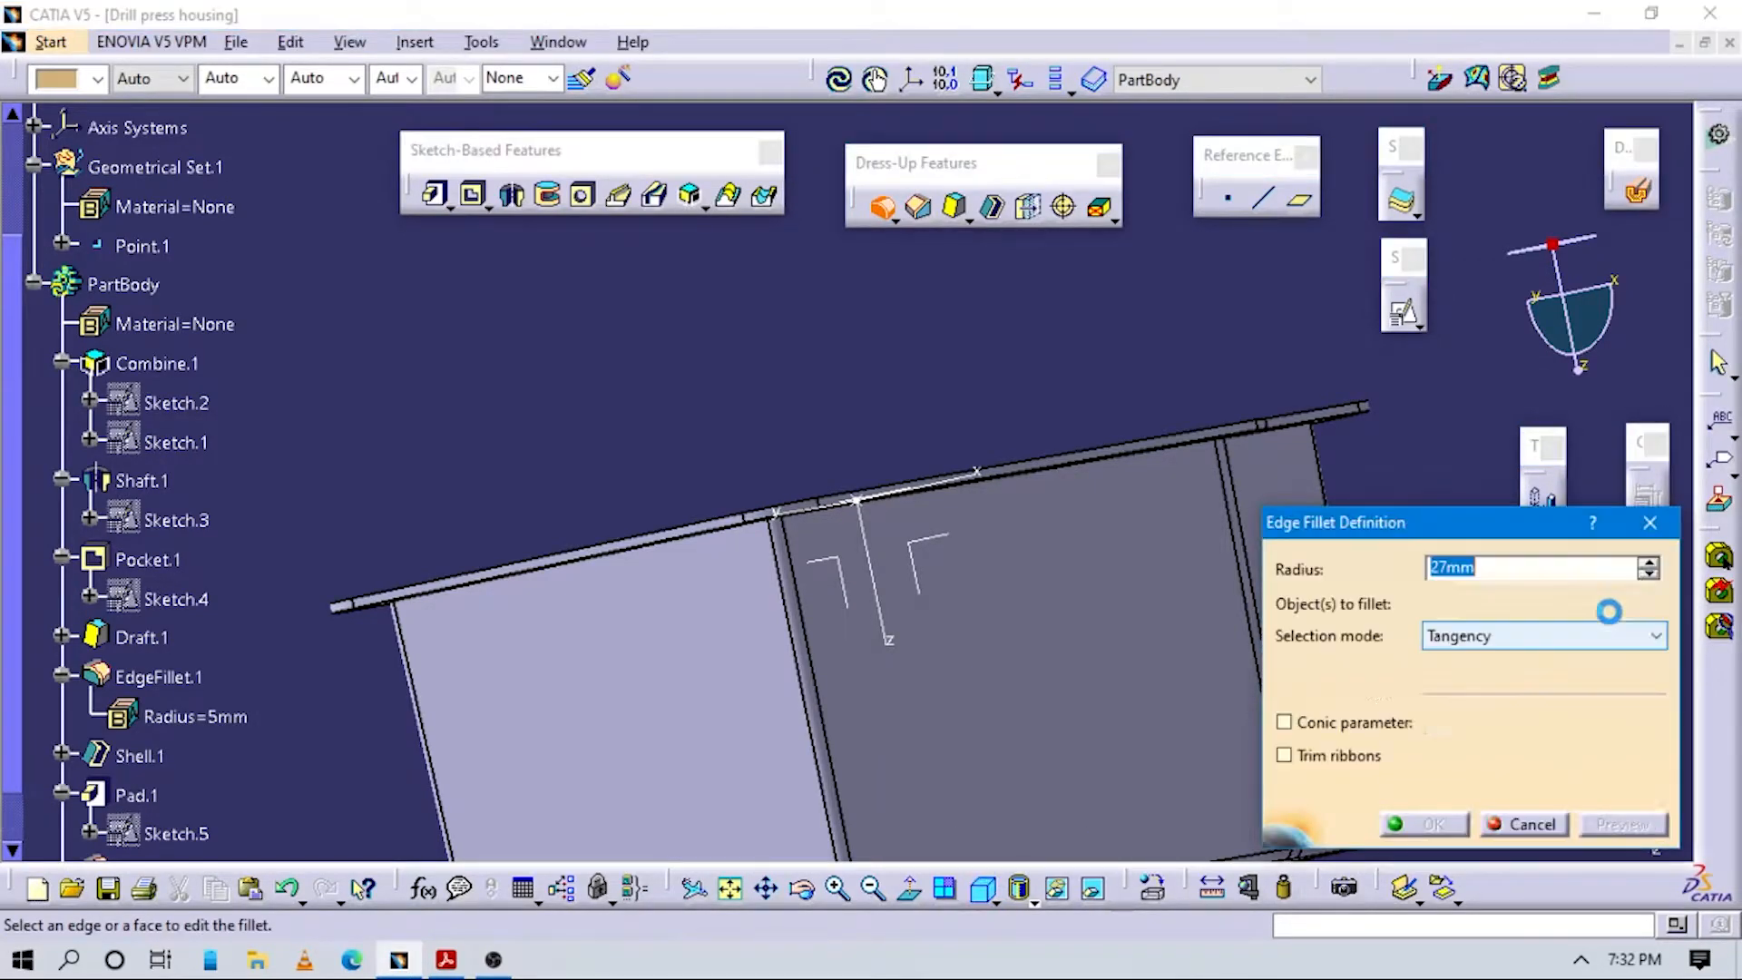
Dismiss the reopened edge fillet definition, switch to the PDF in Adobe Acrobat Reader and examine the plan view and Section view B-B.
left_click(1651, 523)
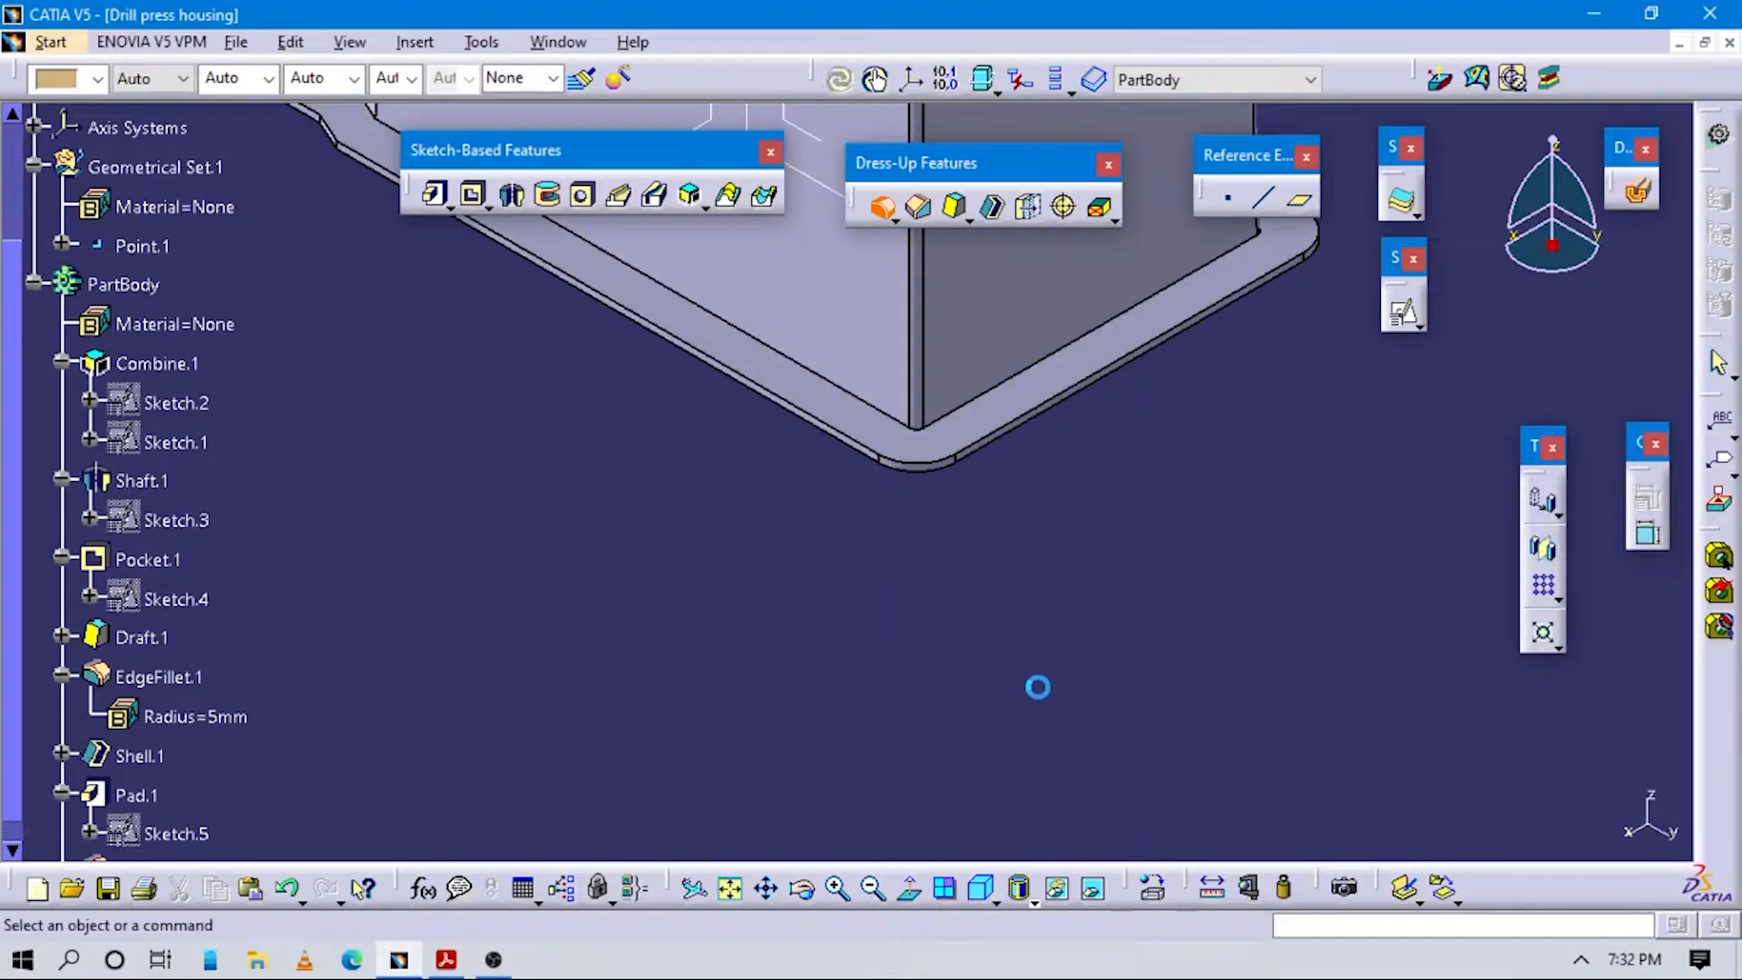
mouse_move(801, 560)
middle_mouse_down()
mouse_move(941, 684)
mouse_move(902, 544)
mouse_move(812, 585)
middle_mouse_up()
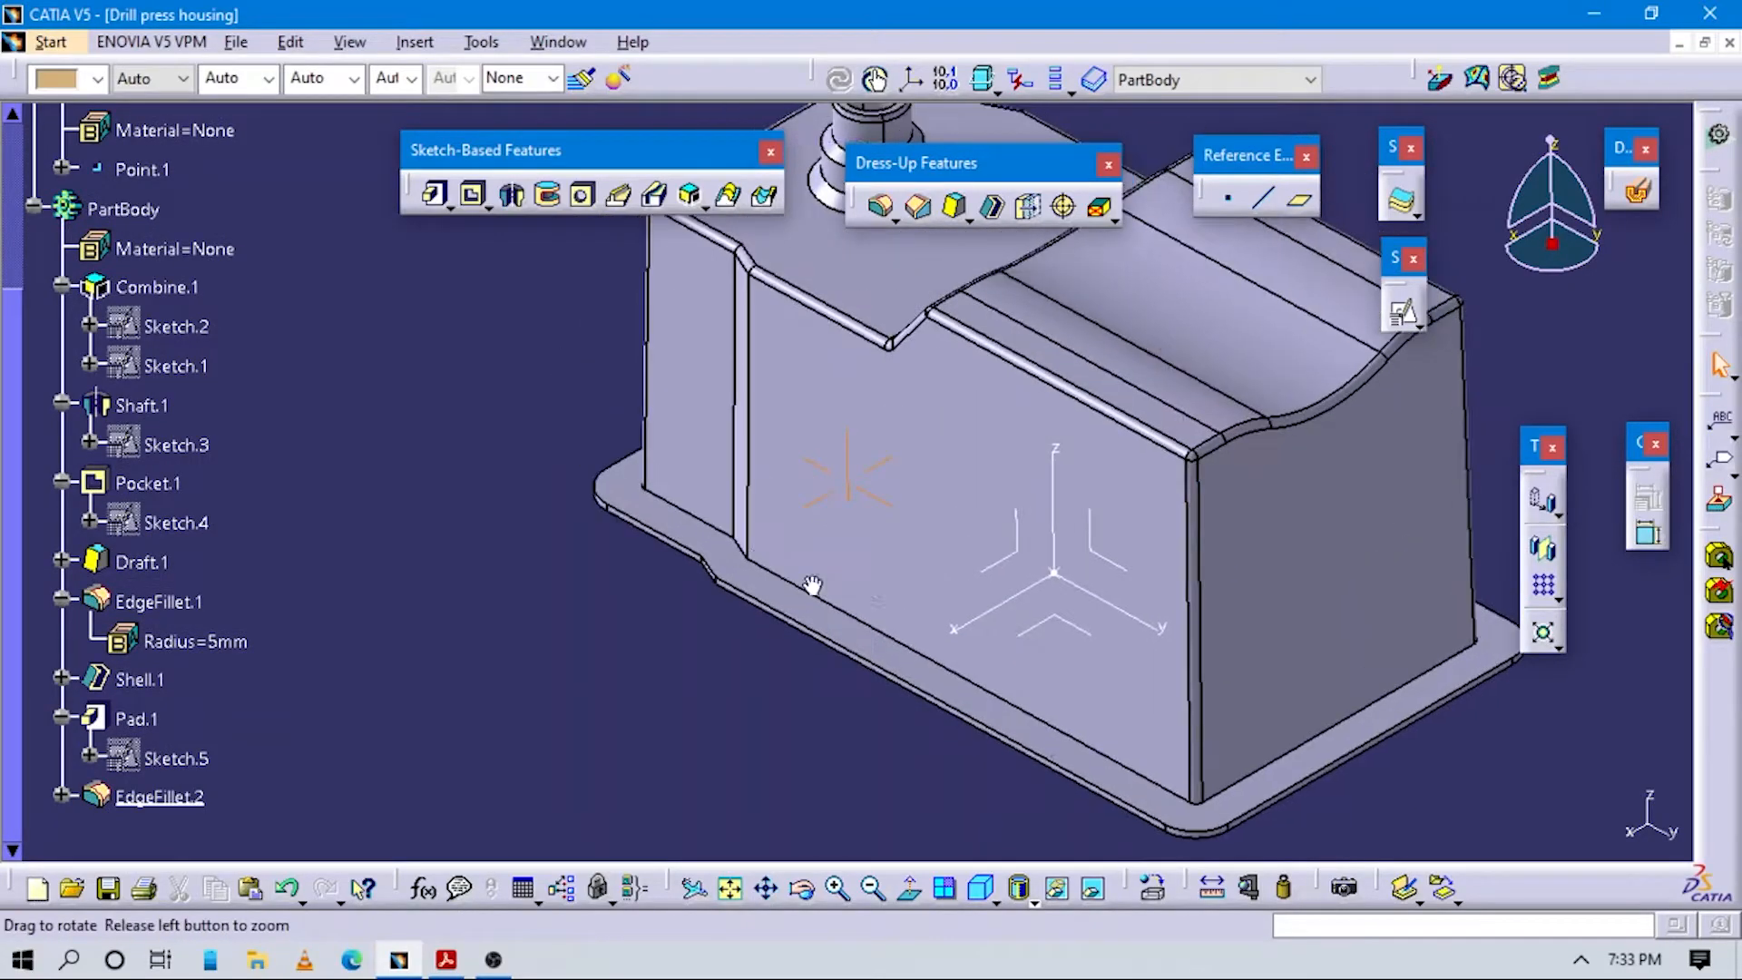
key("alt+Tab")
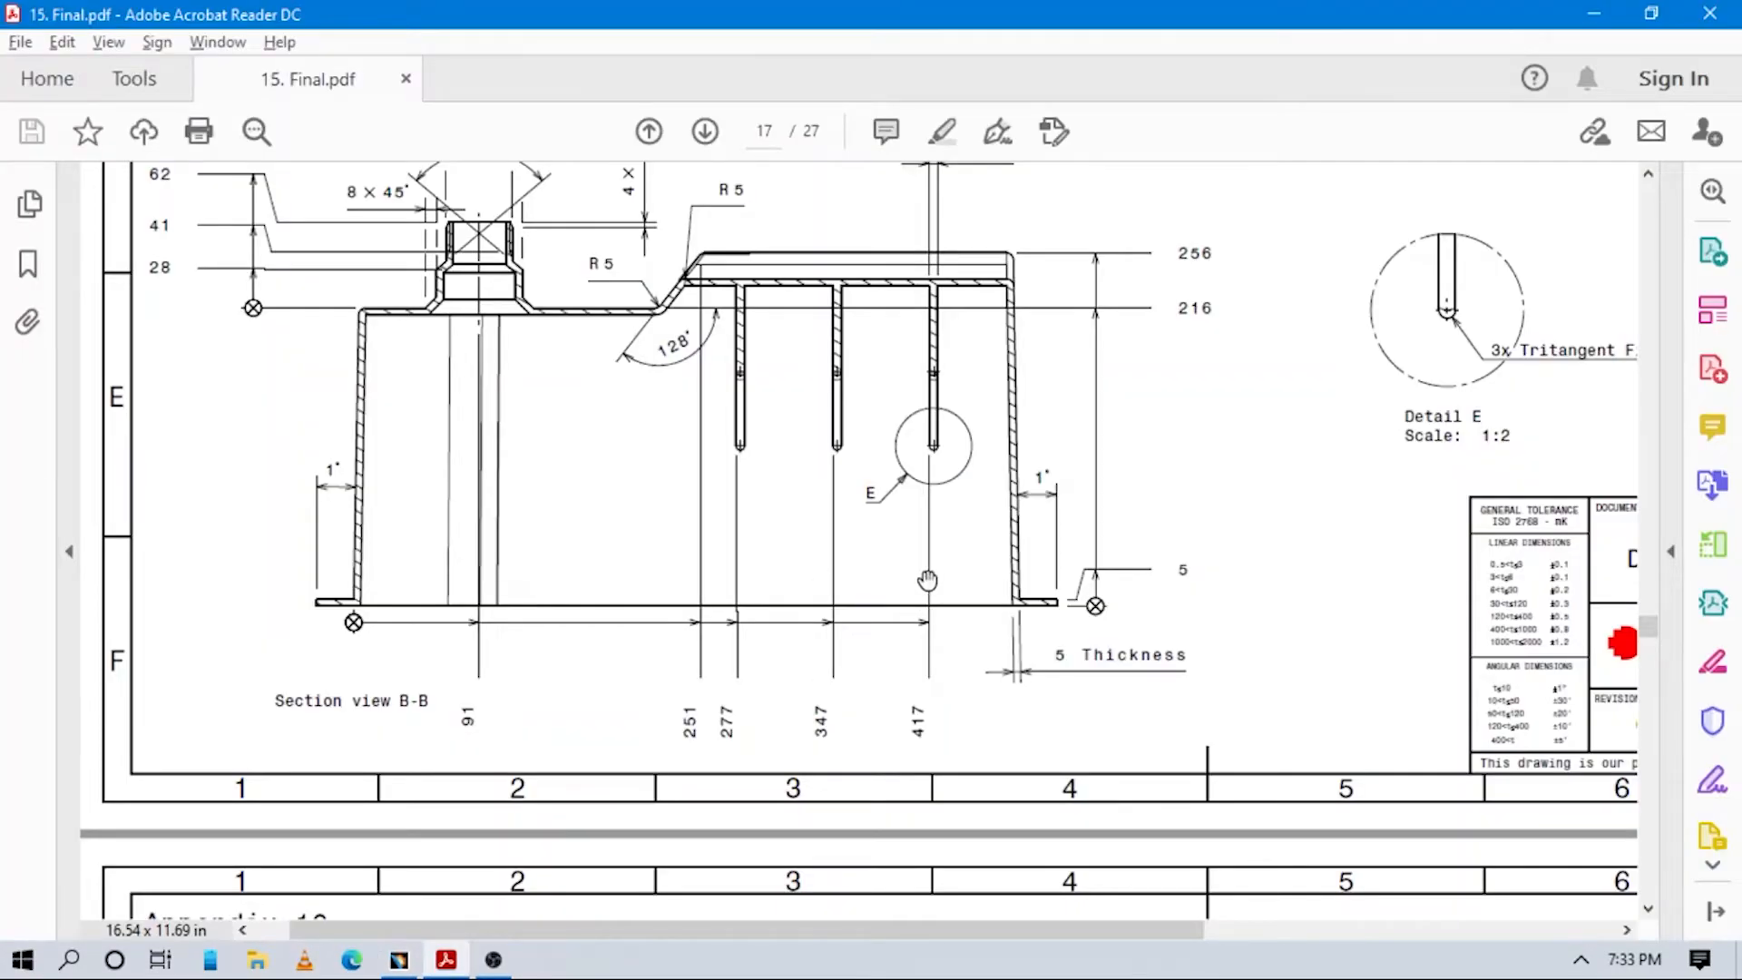
scroll(927, 580, "up", 3)
scroll(880, 568, "up", 3)
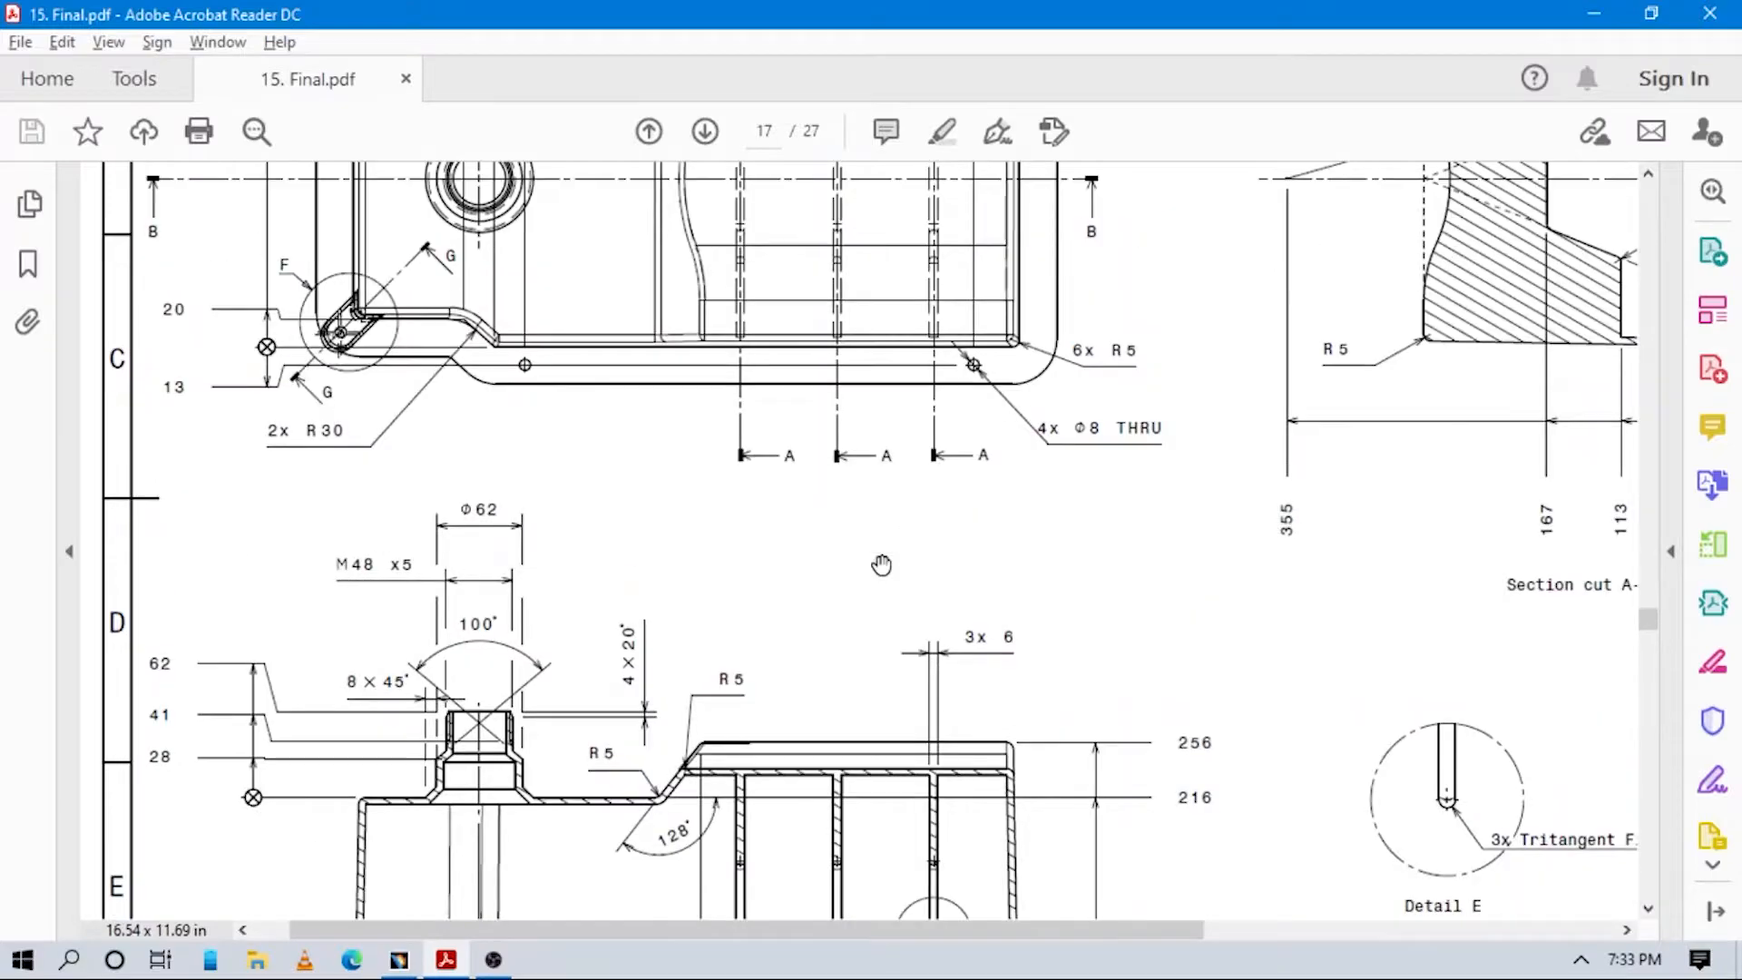
scroll(881, 564, "up", 5)
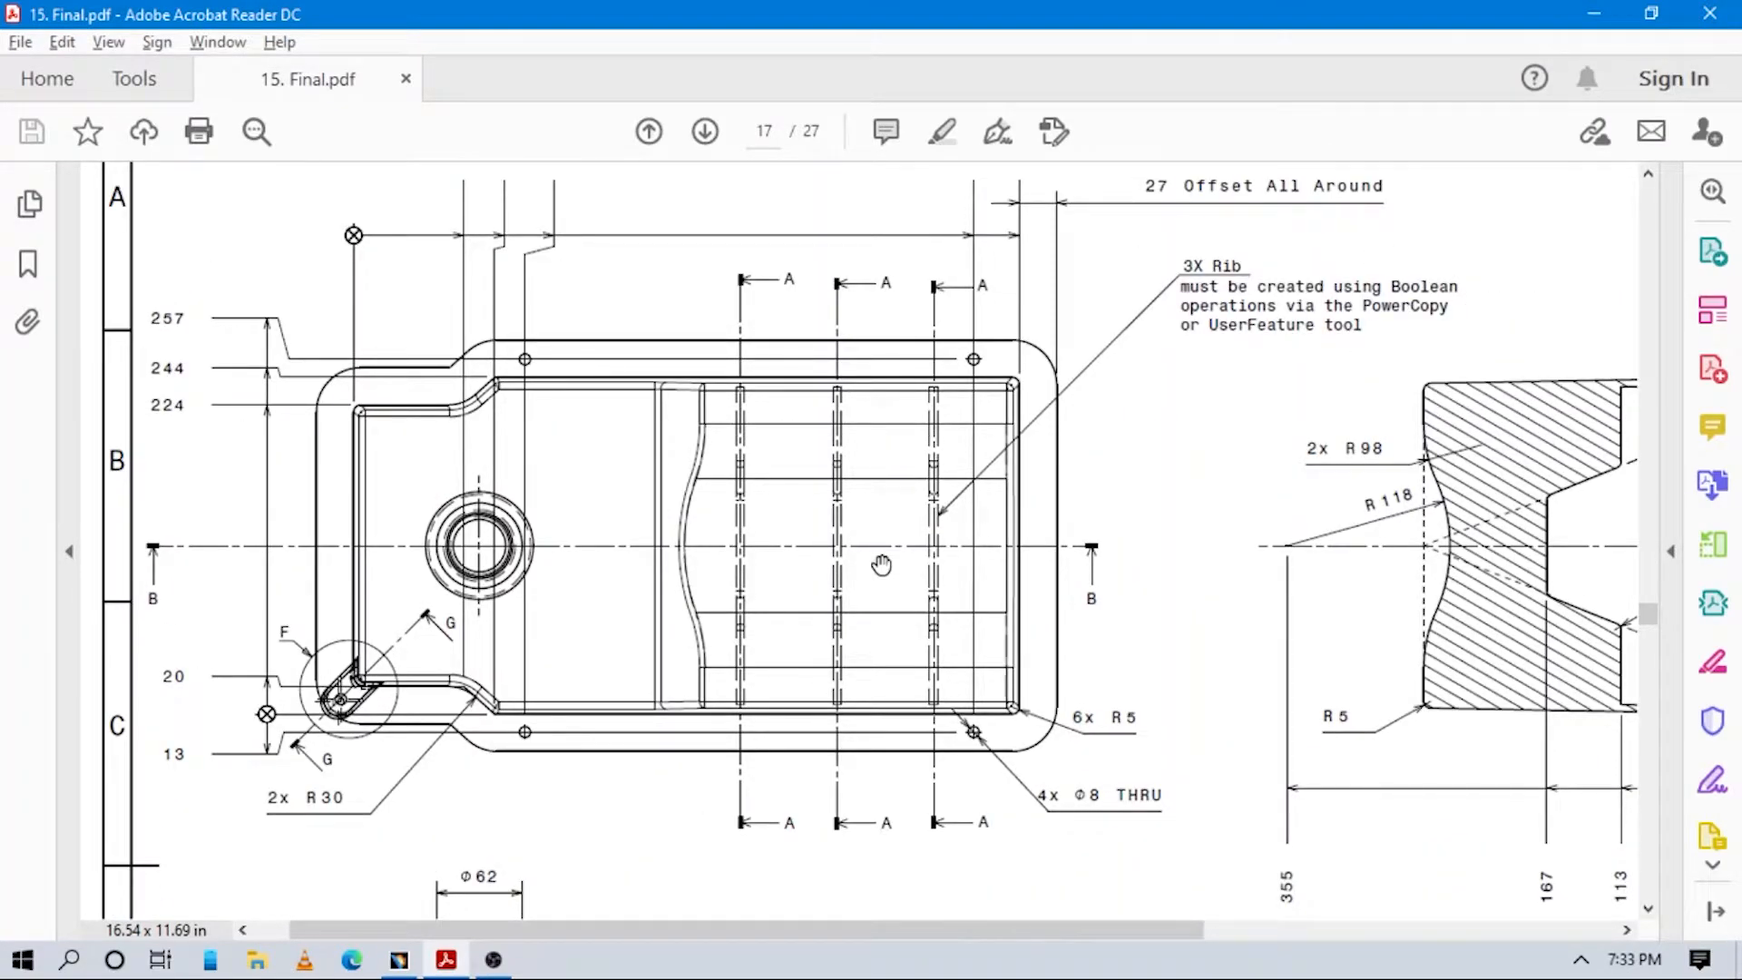
scroll(881, 564, "down", 3)
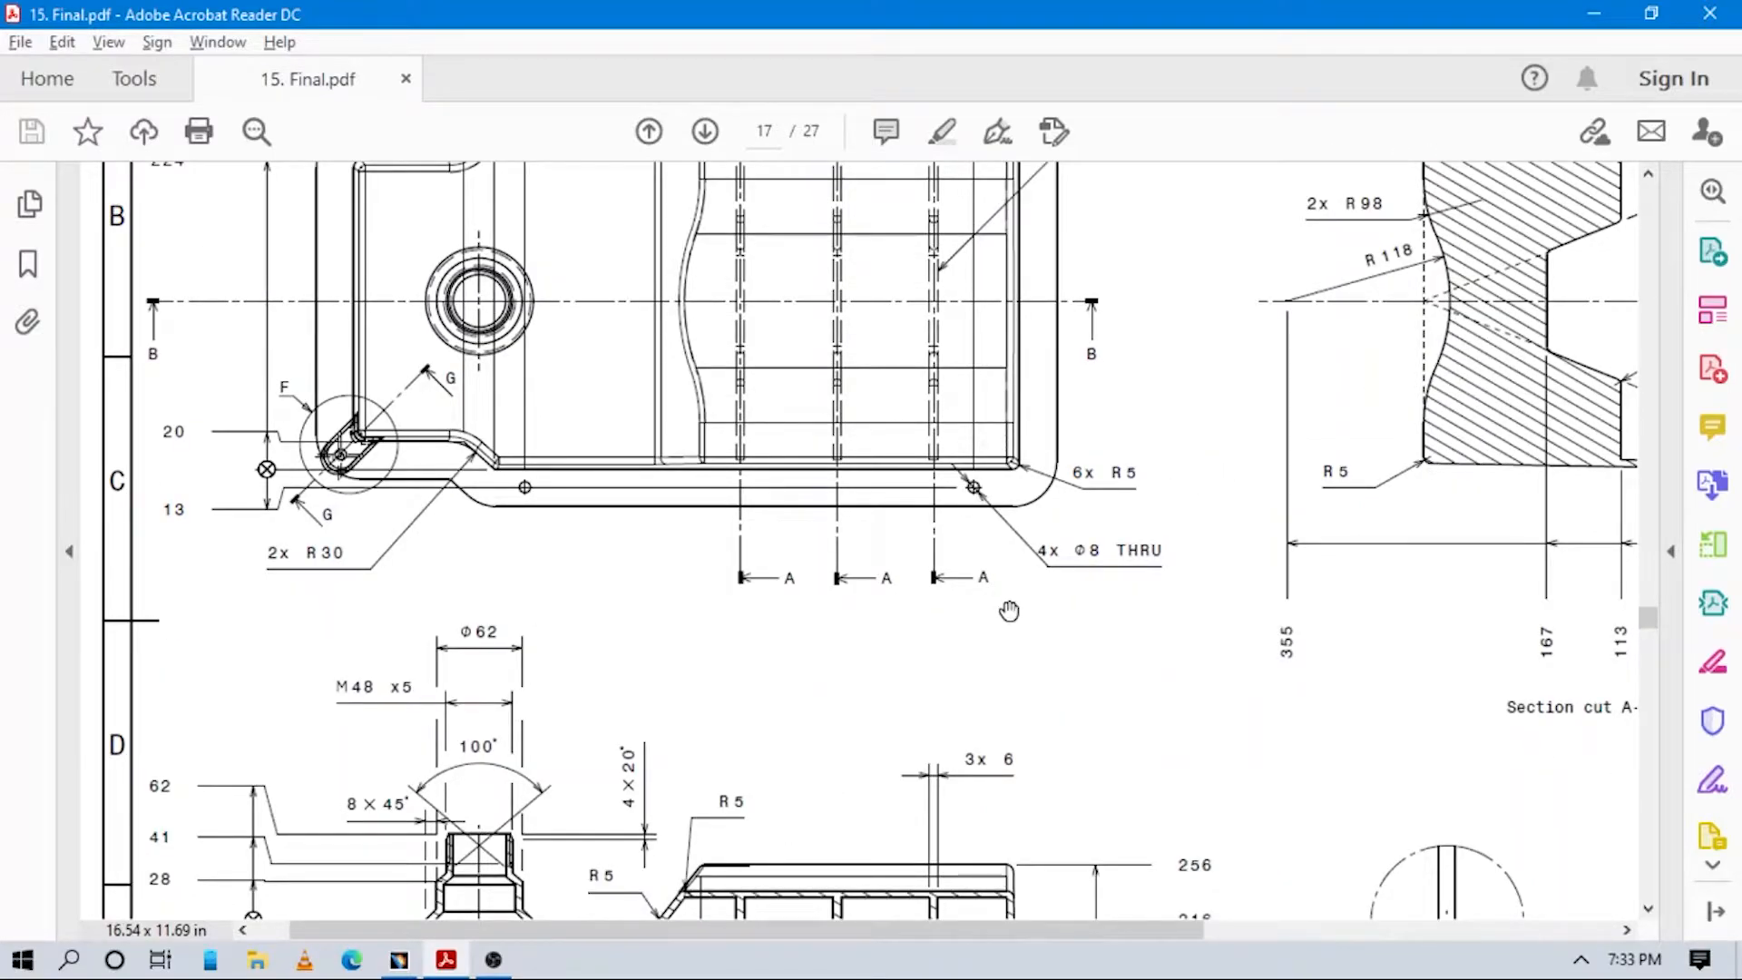
scroll(1340, 537, "down", 8)
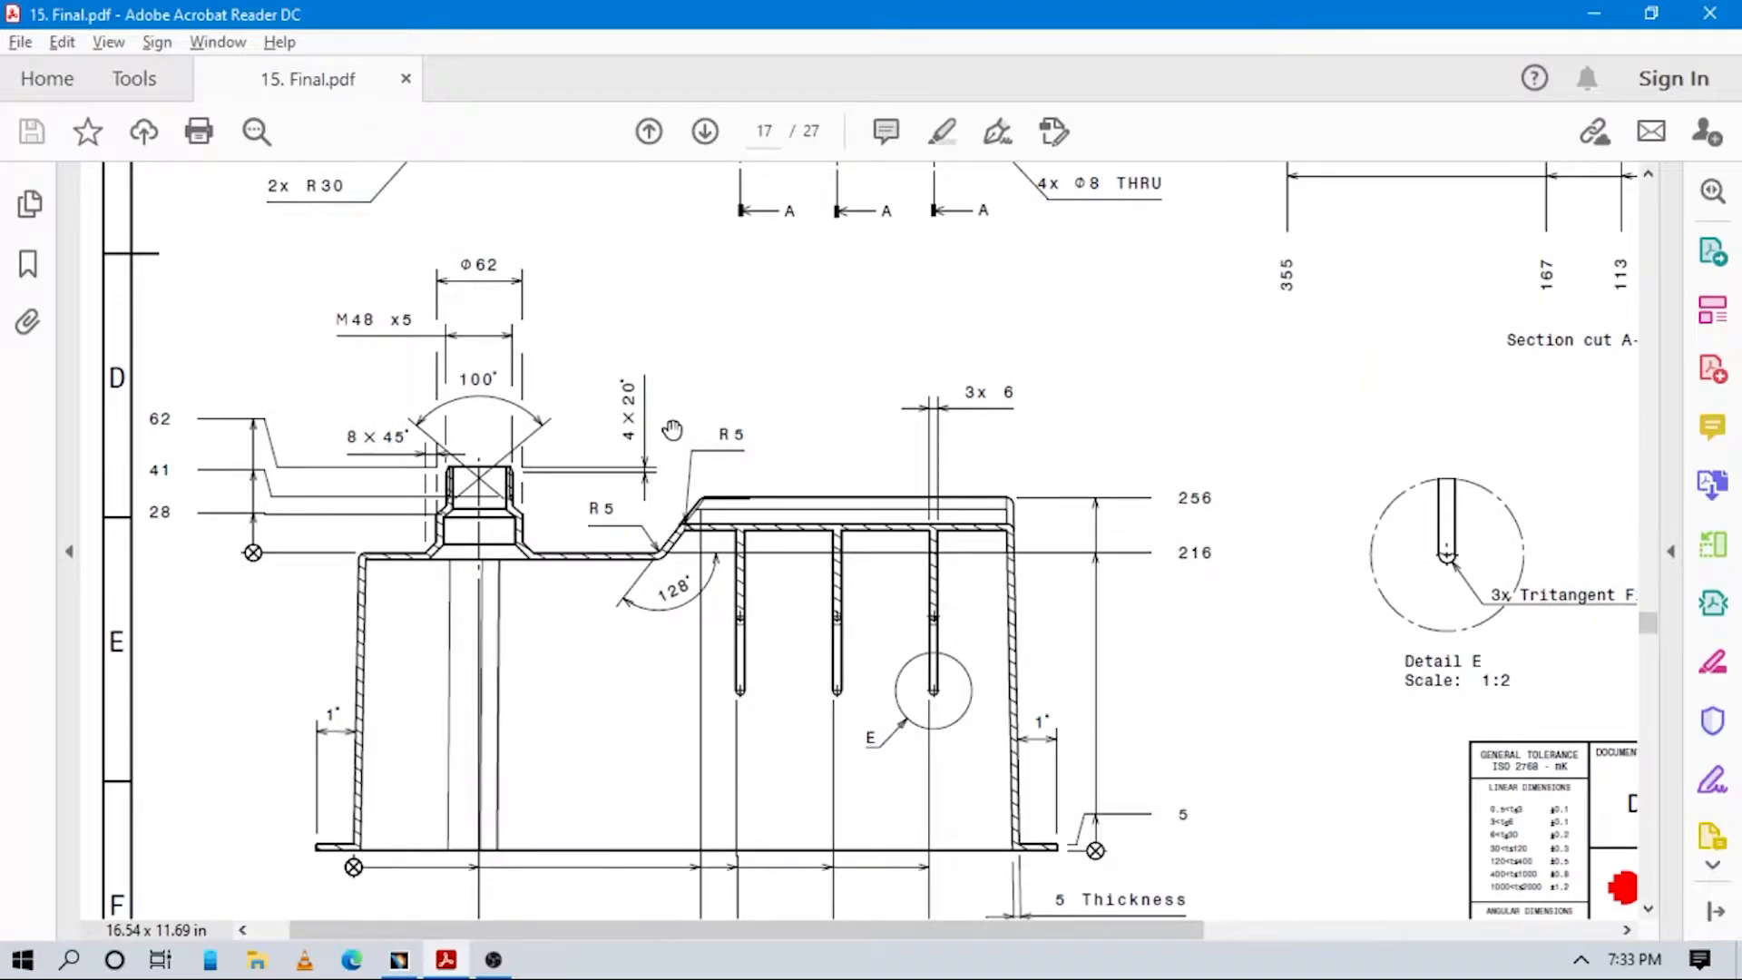
scroll(932, 471, "up", 6)
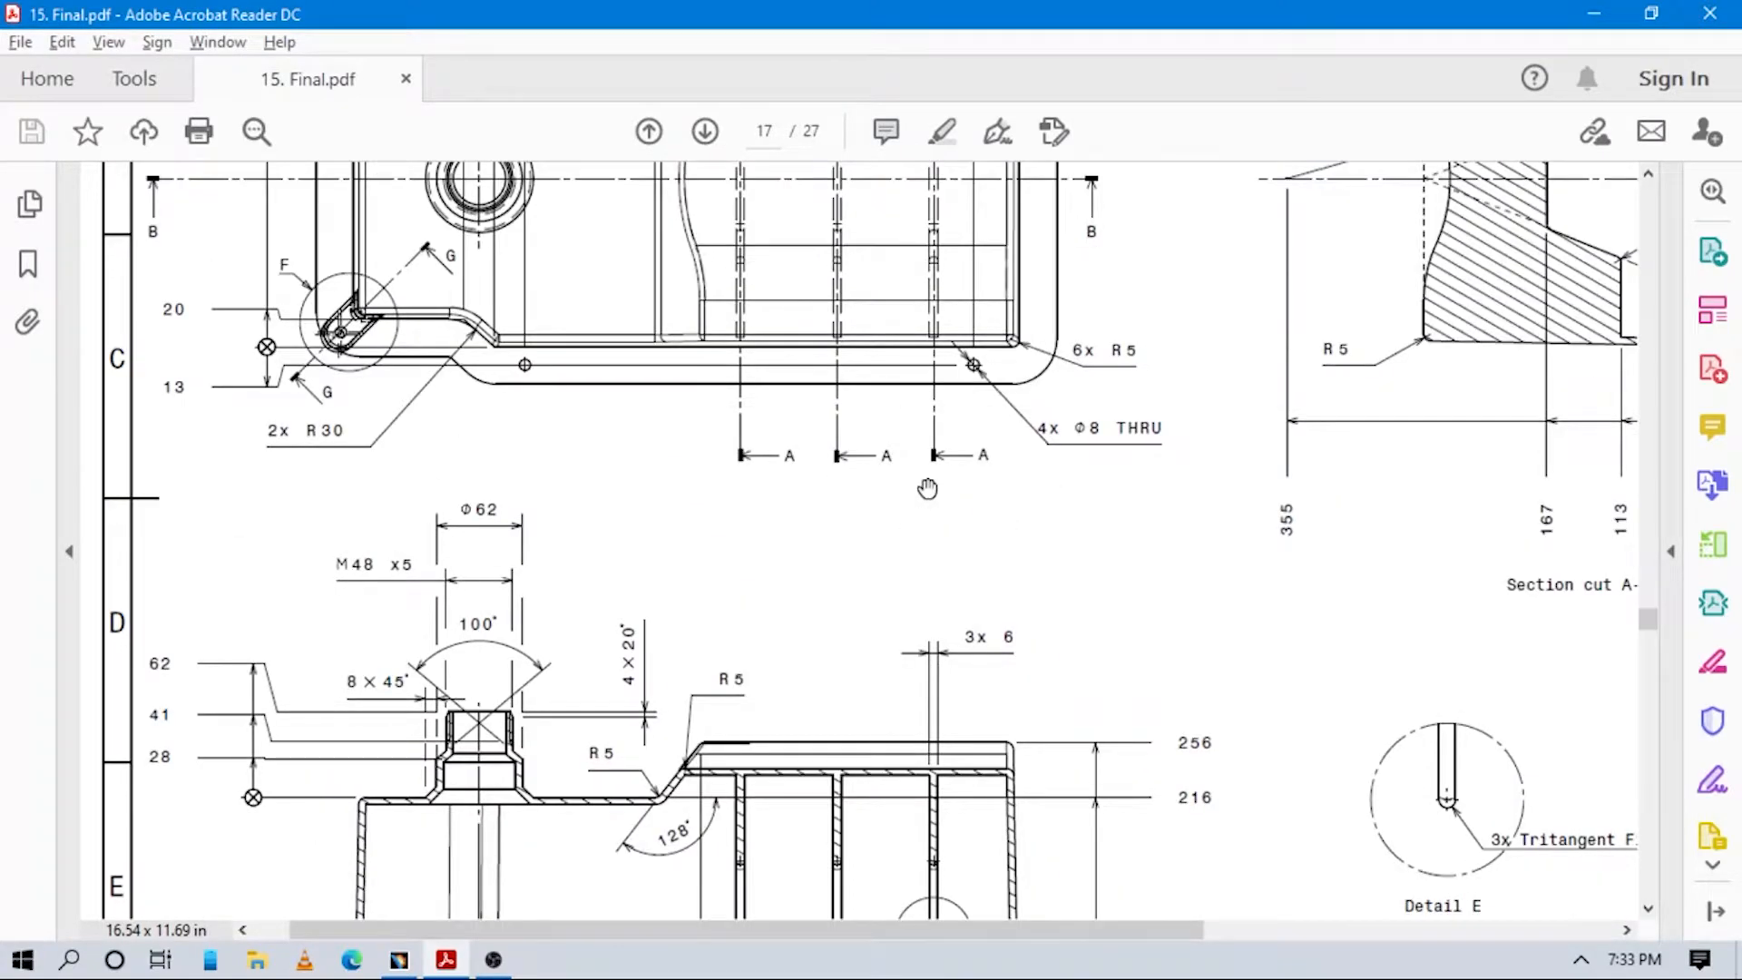
scroll(927, 488, "up", 3)
scroll(929, 490, "down", 3)
scroll(987, 481, "up", 2)
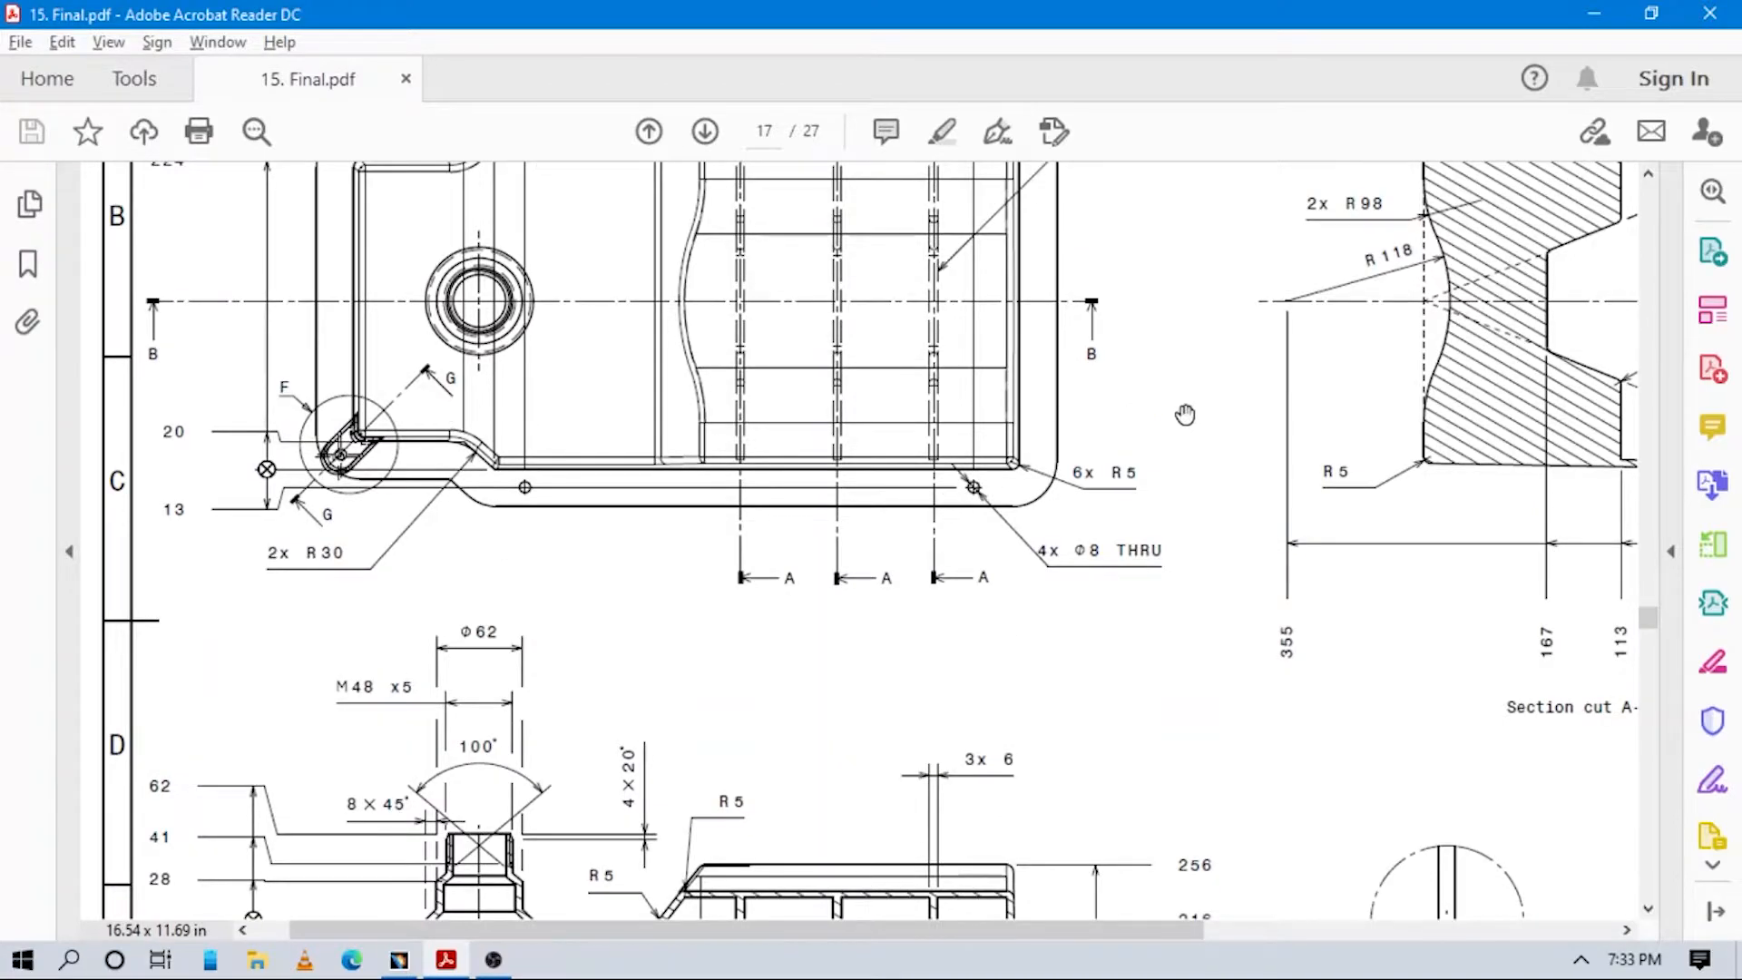
scroll(801, 471, "up", 3)
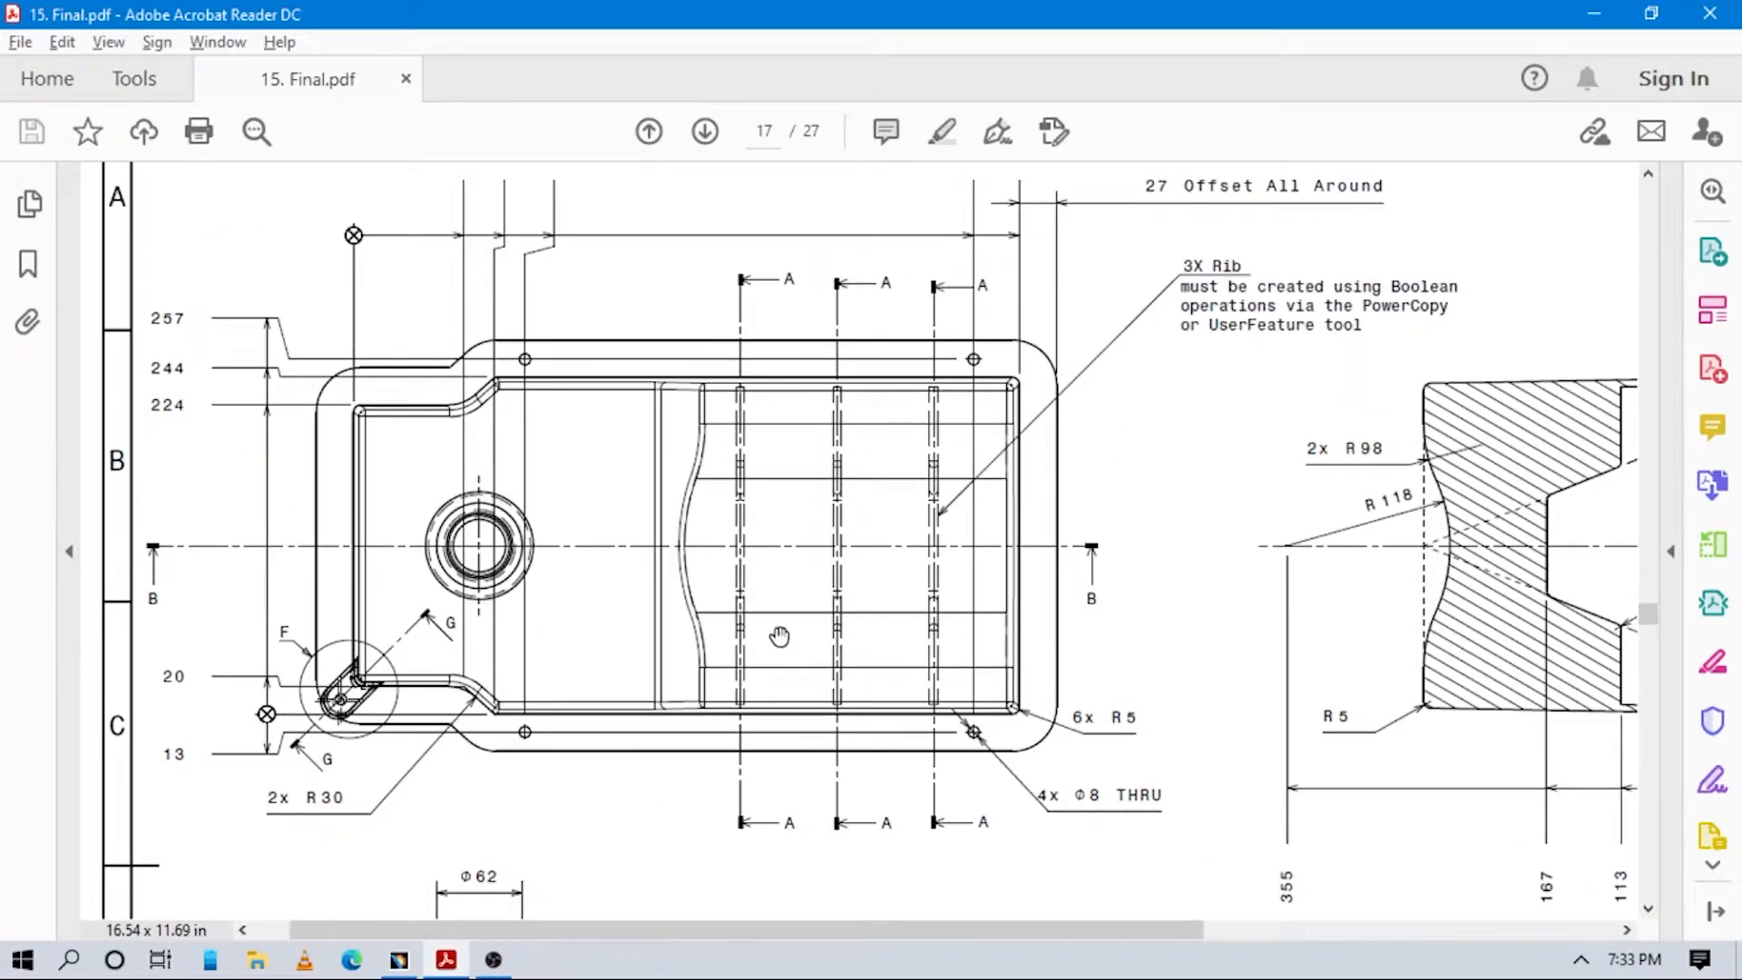
Inspect the housing's hollow interior in CATIA and compare it with the Q5 Drill Press Housing illustrations in the PDF.
key("alt+Tab")
mouse_move(963, 490)
middle_mouse_down()
mouse_move(1007, 571)
mouse_move(989, 718)
mouse_move(770, 493)
mouse_move(995, 381)
mouse_move(827, 507)
middle_mouse_up()
middle_click_drag(765, 707, 920, 376)
middle_click_drag(801, 435, 904, 566)
middle_click_drag(1021, 590, 898, 628)
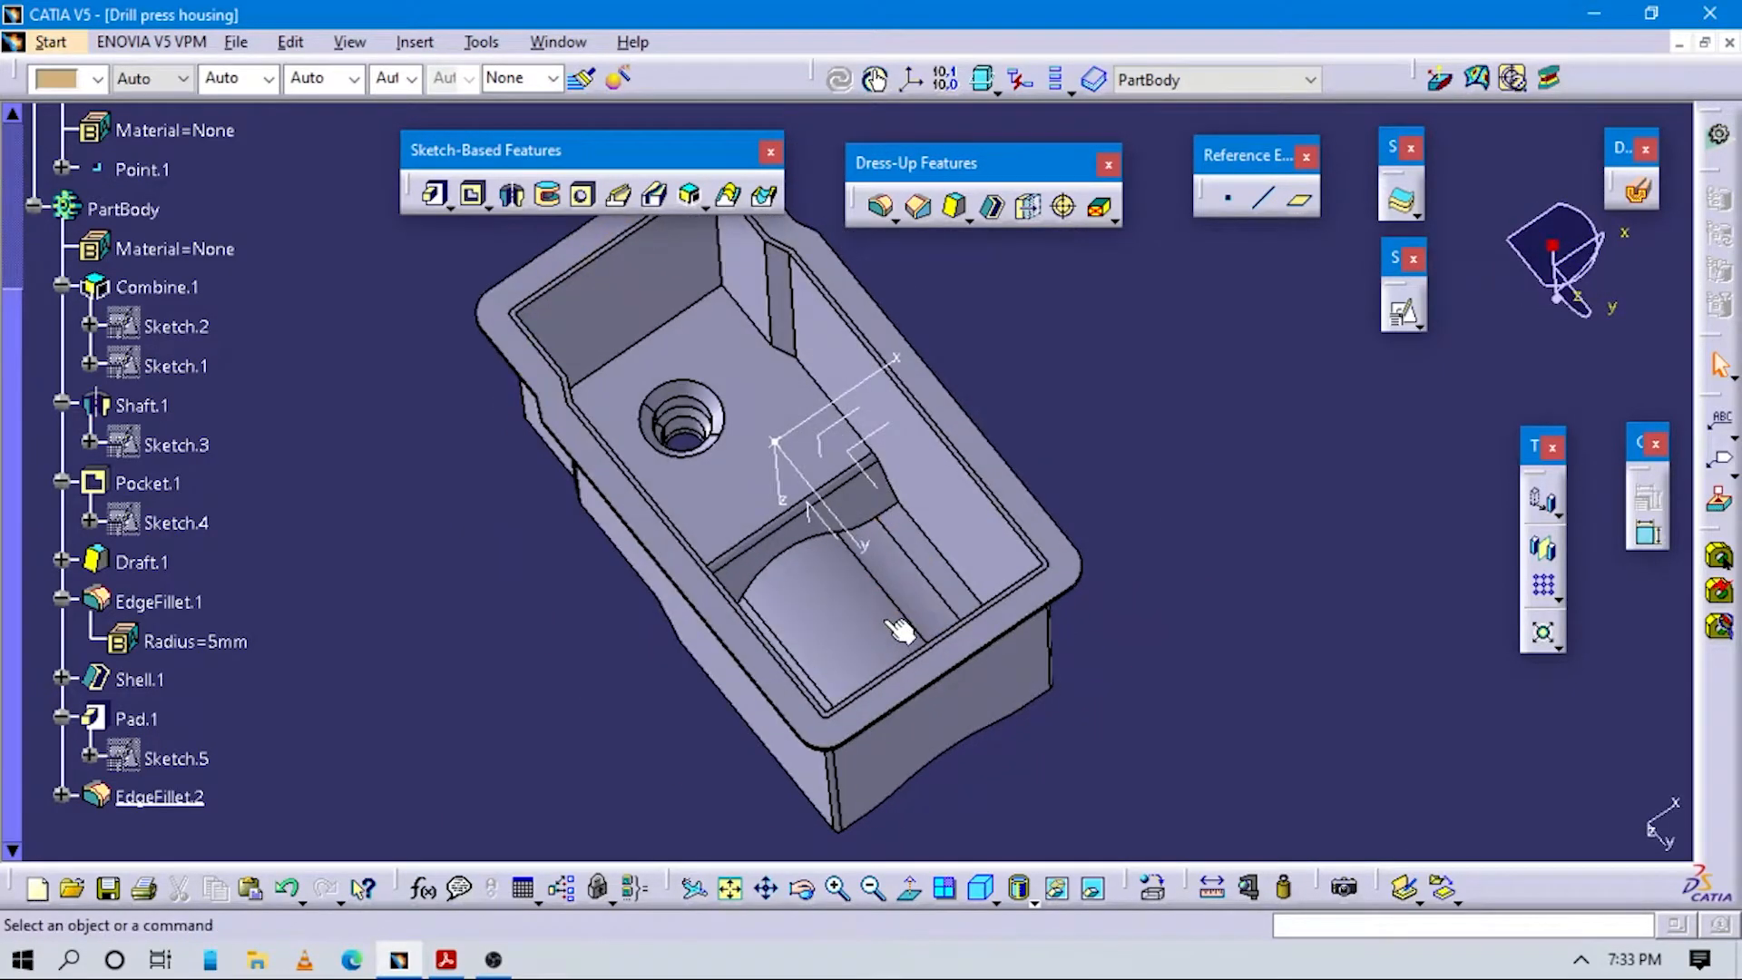
middle_click_drag(1091, 527, 961, 635)
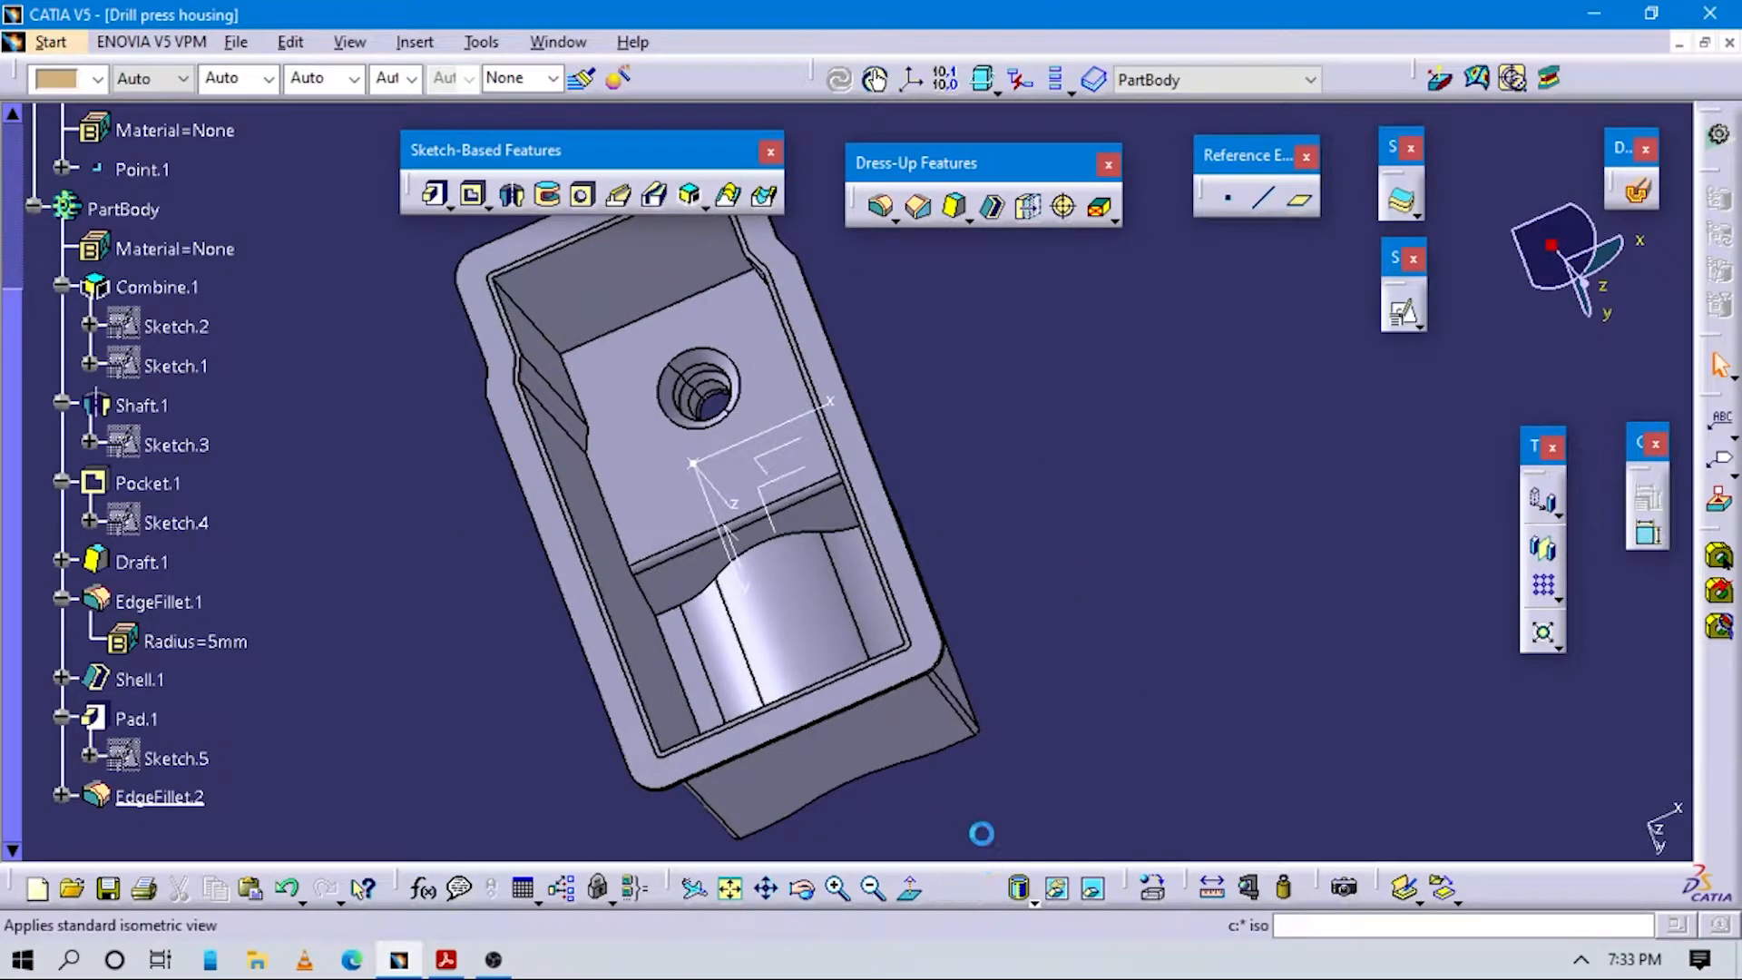
left_click(986, 860)
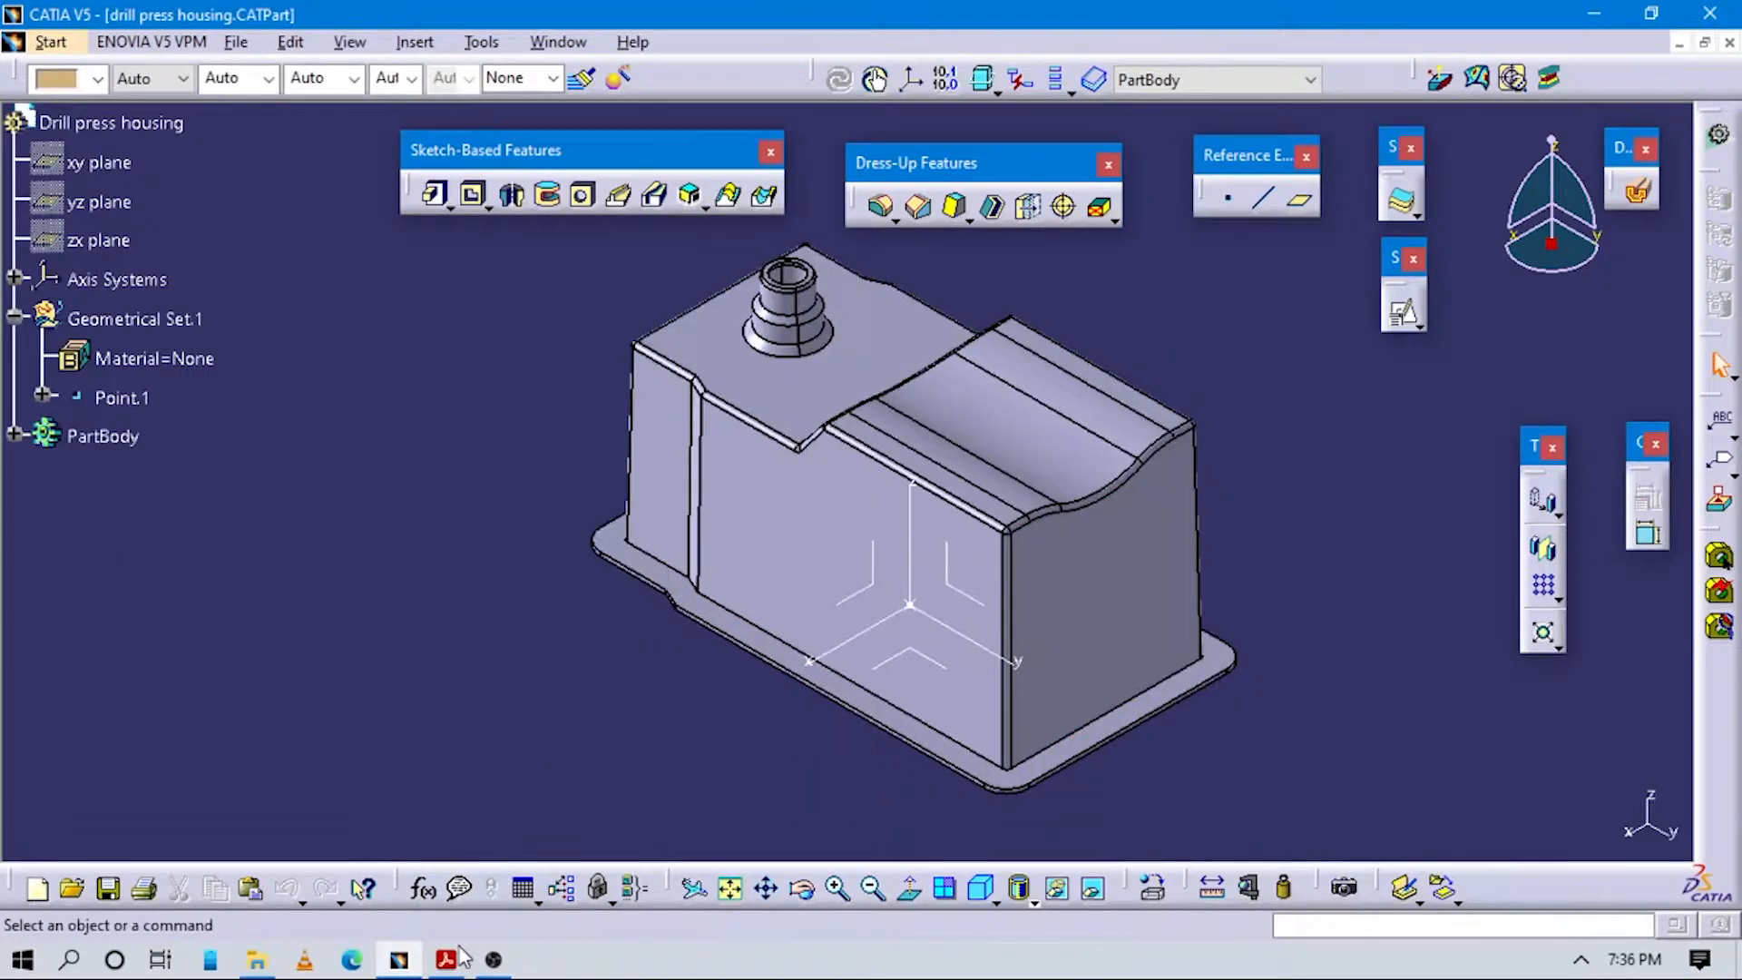
left_click(454, 951)
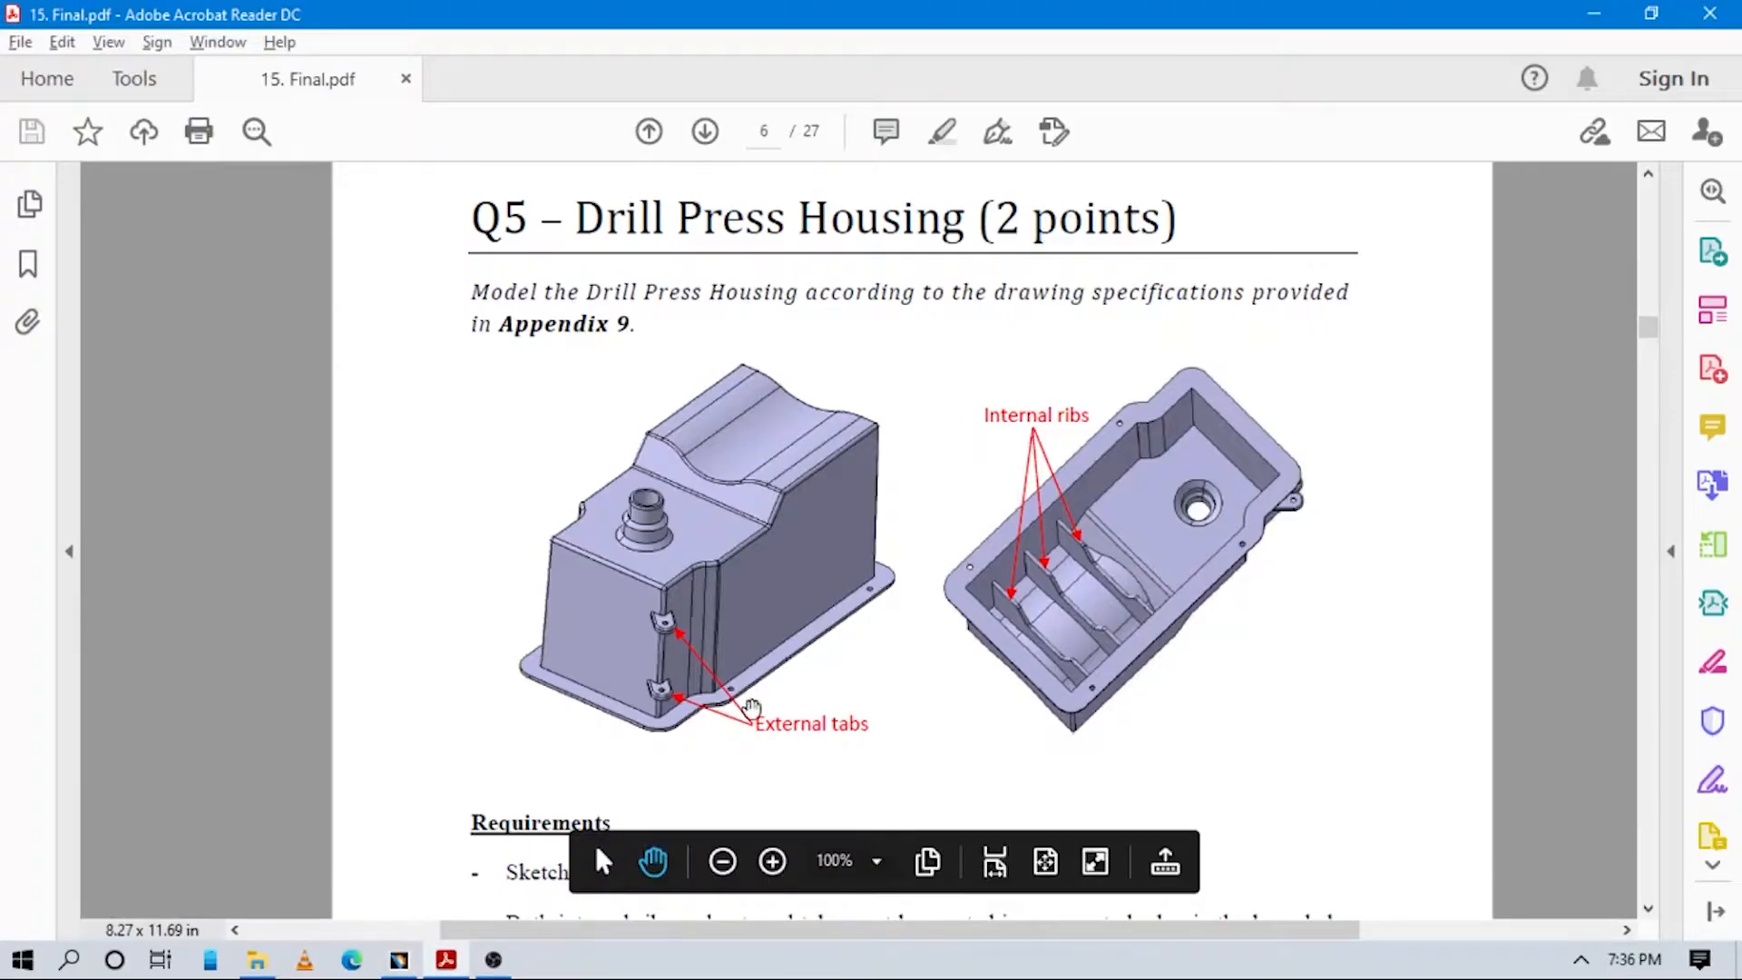
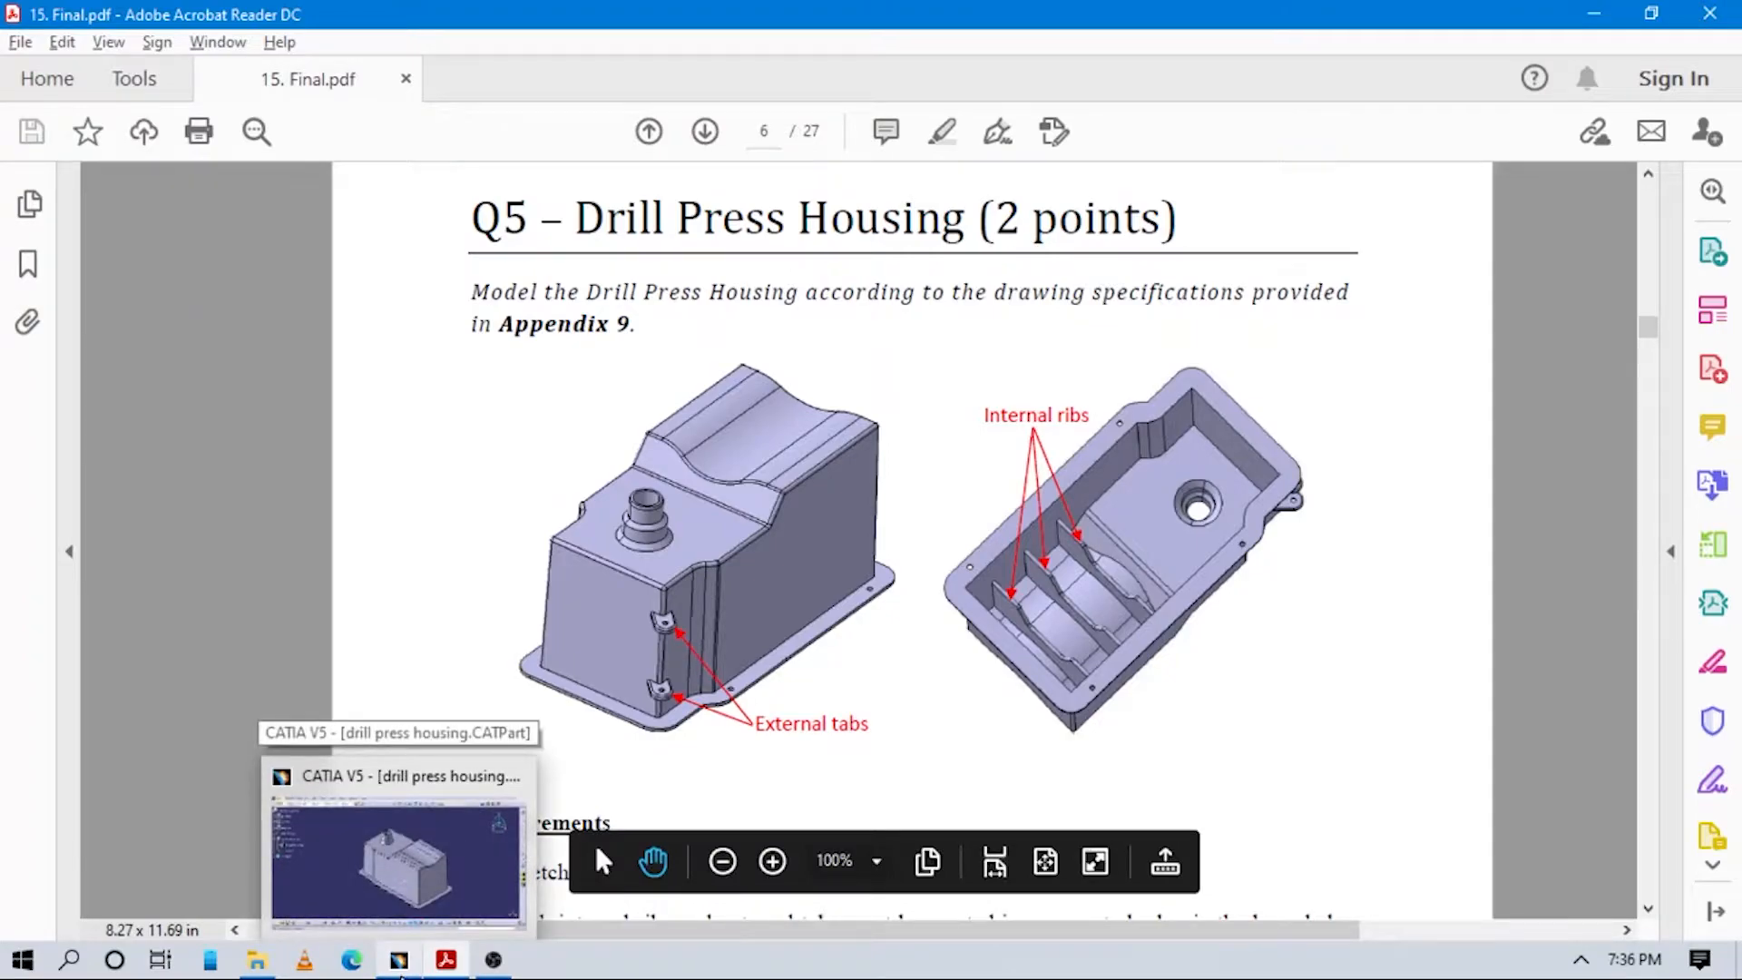
left_click(399, 839)
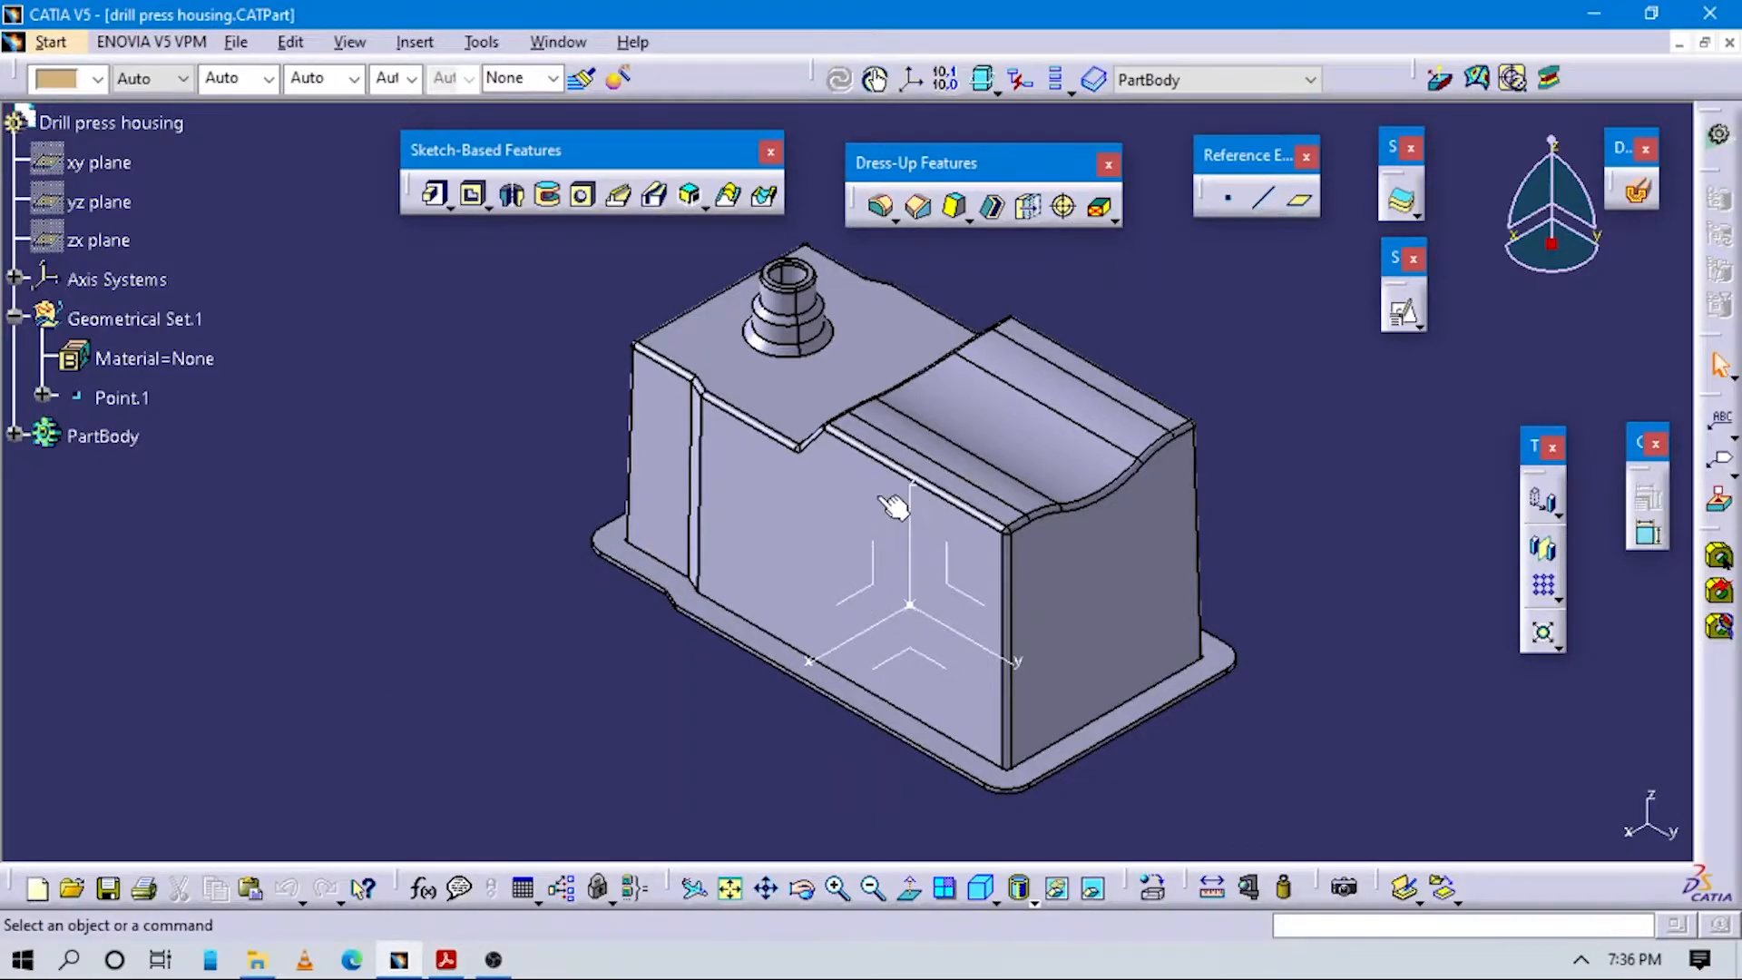
Apply a 5 mm edge fillet to the short side edge of the sloped wall joining the two top levels, and restore the isometric view.
middle_click_drag(893, 508, 971, 648)
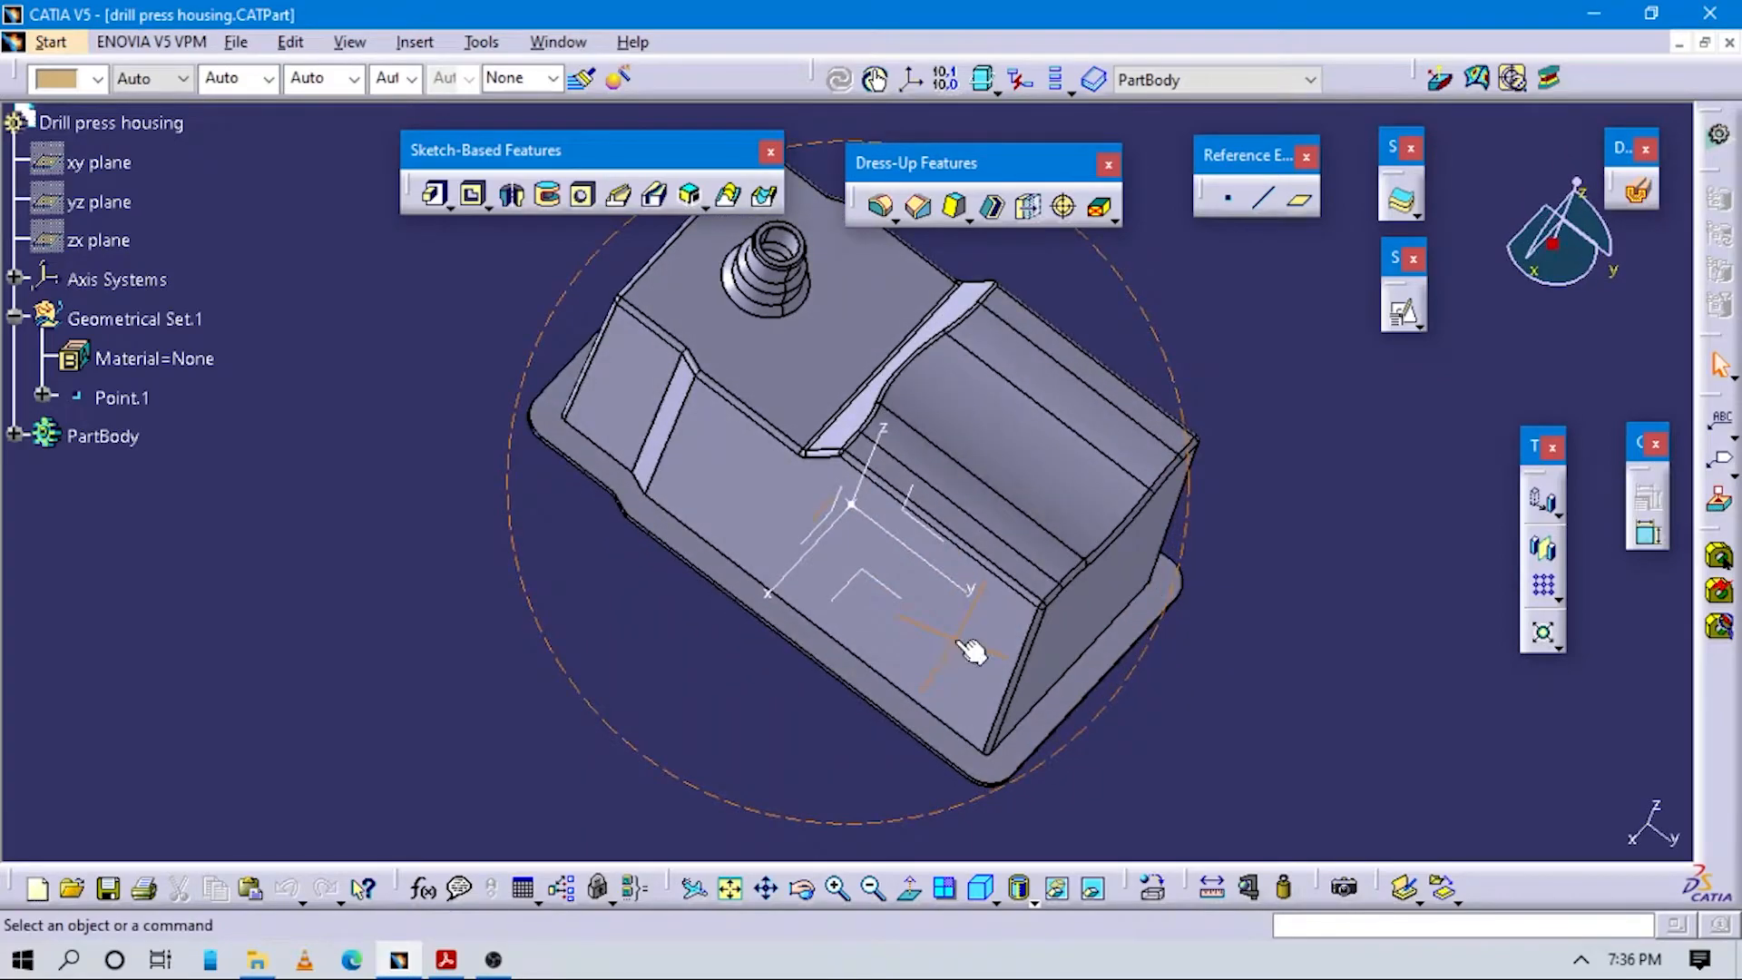
middle_click_drag(963, 549, 1069, 581)
middle_click_drag(1150, 651, 770, 560)
middle_click_drag(644, 591, 977, 497)
middle_click_drag(937, 655, 956, 577)
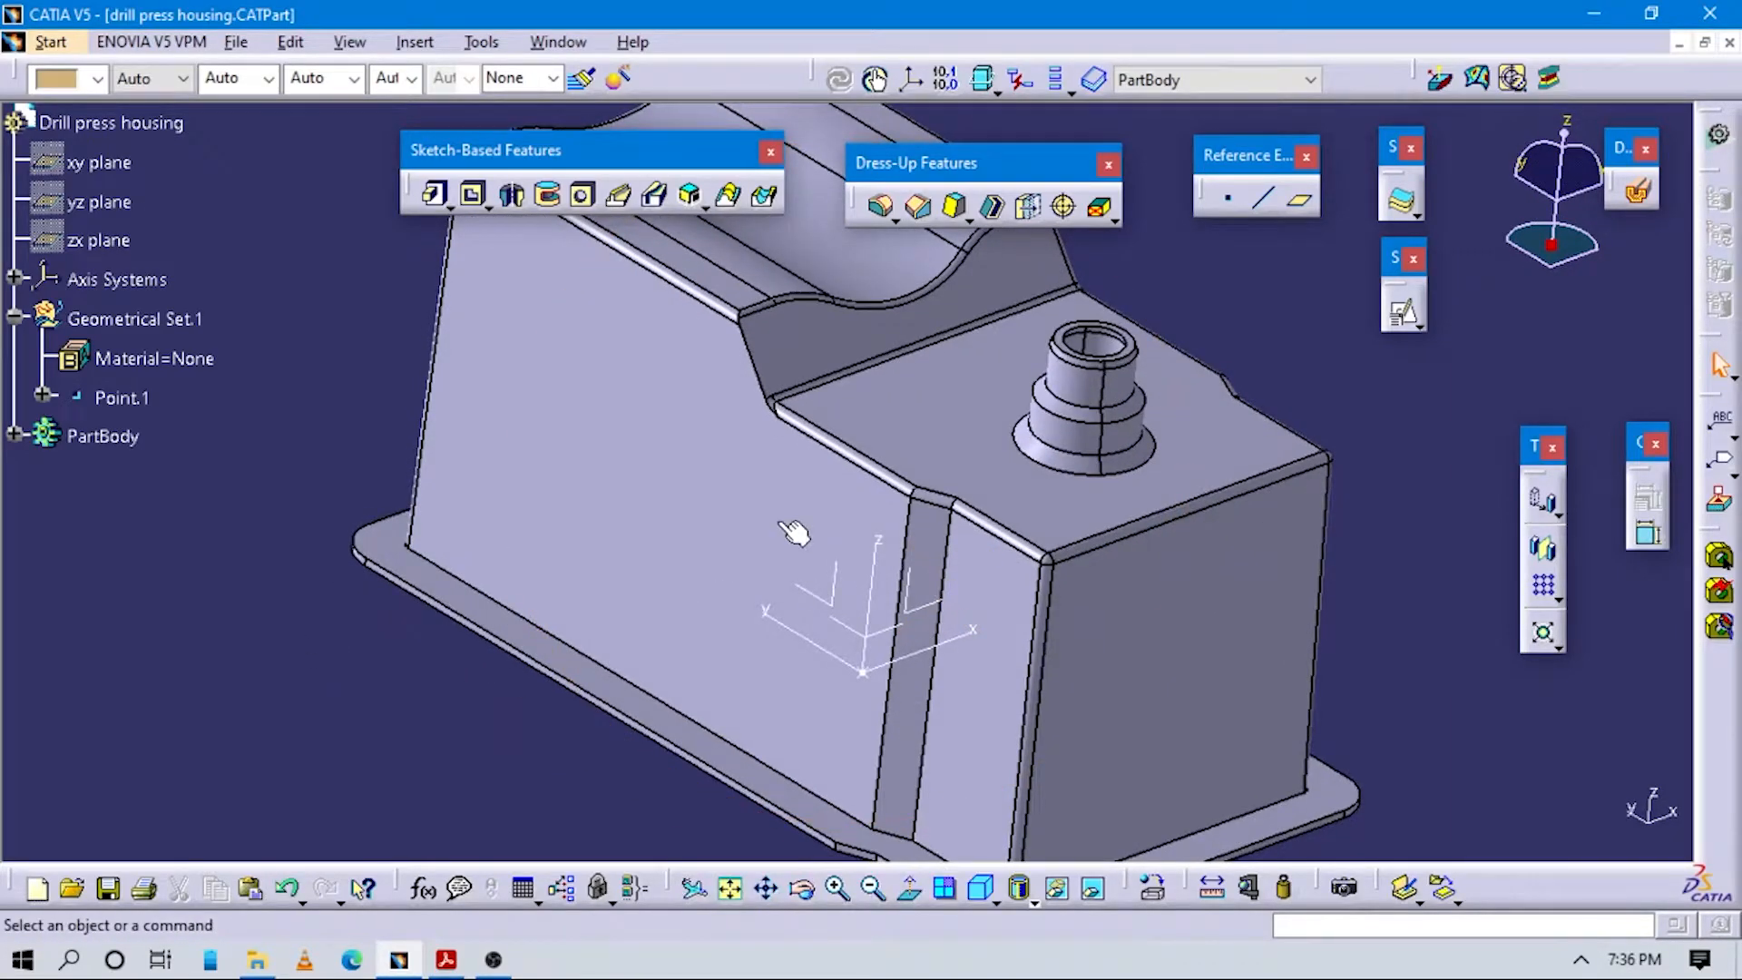
middle_click_drag(815, 626, 1370, 628)
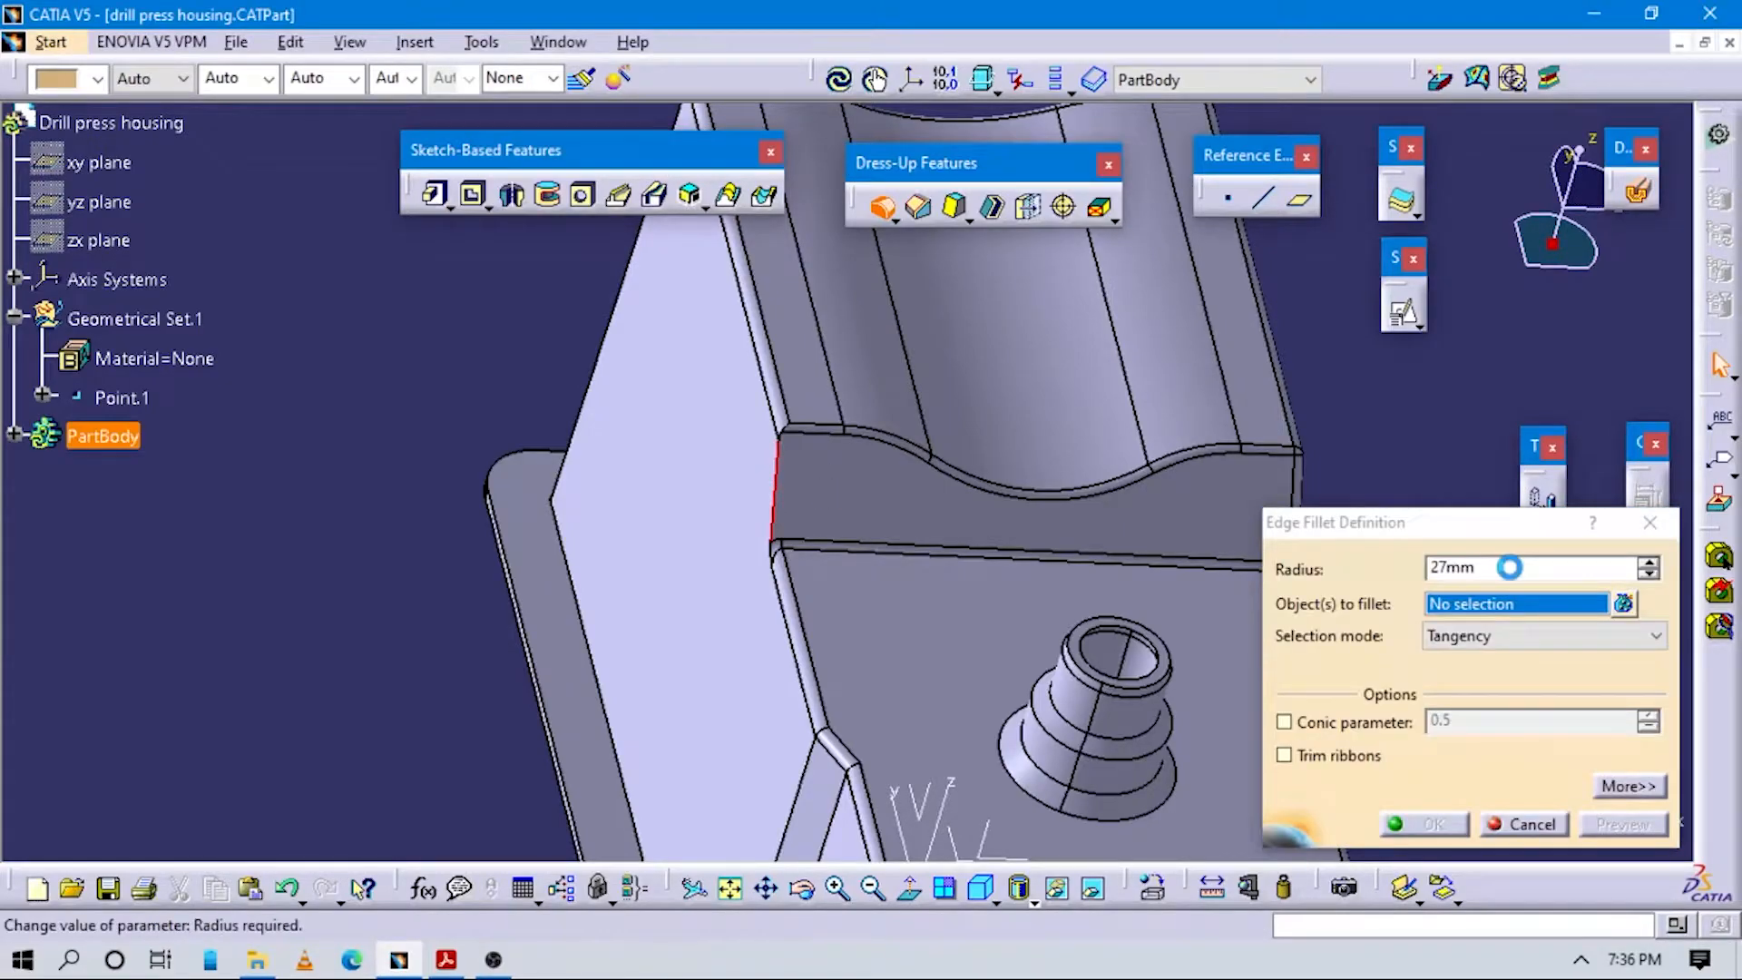
left_click(774, 469)
type("5")
key("Return")
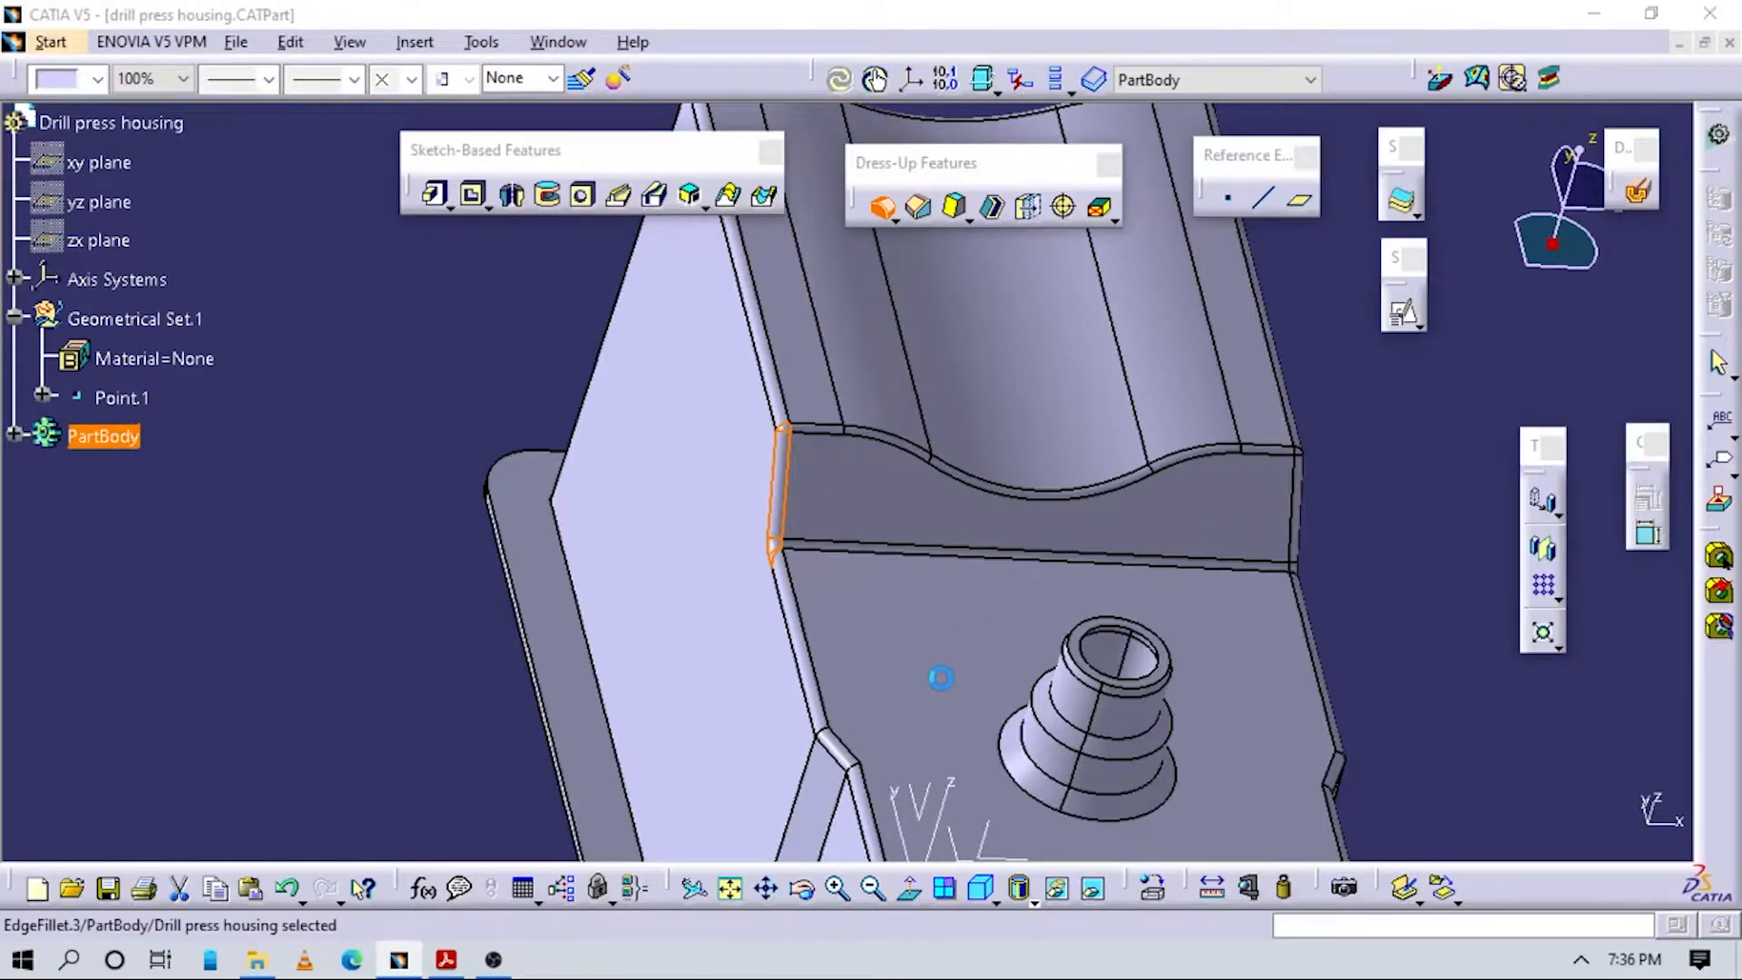
left_click(1670, 514)
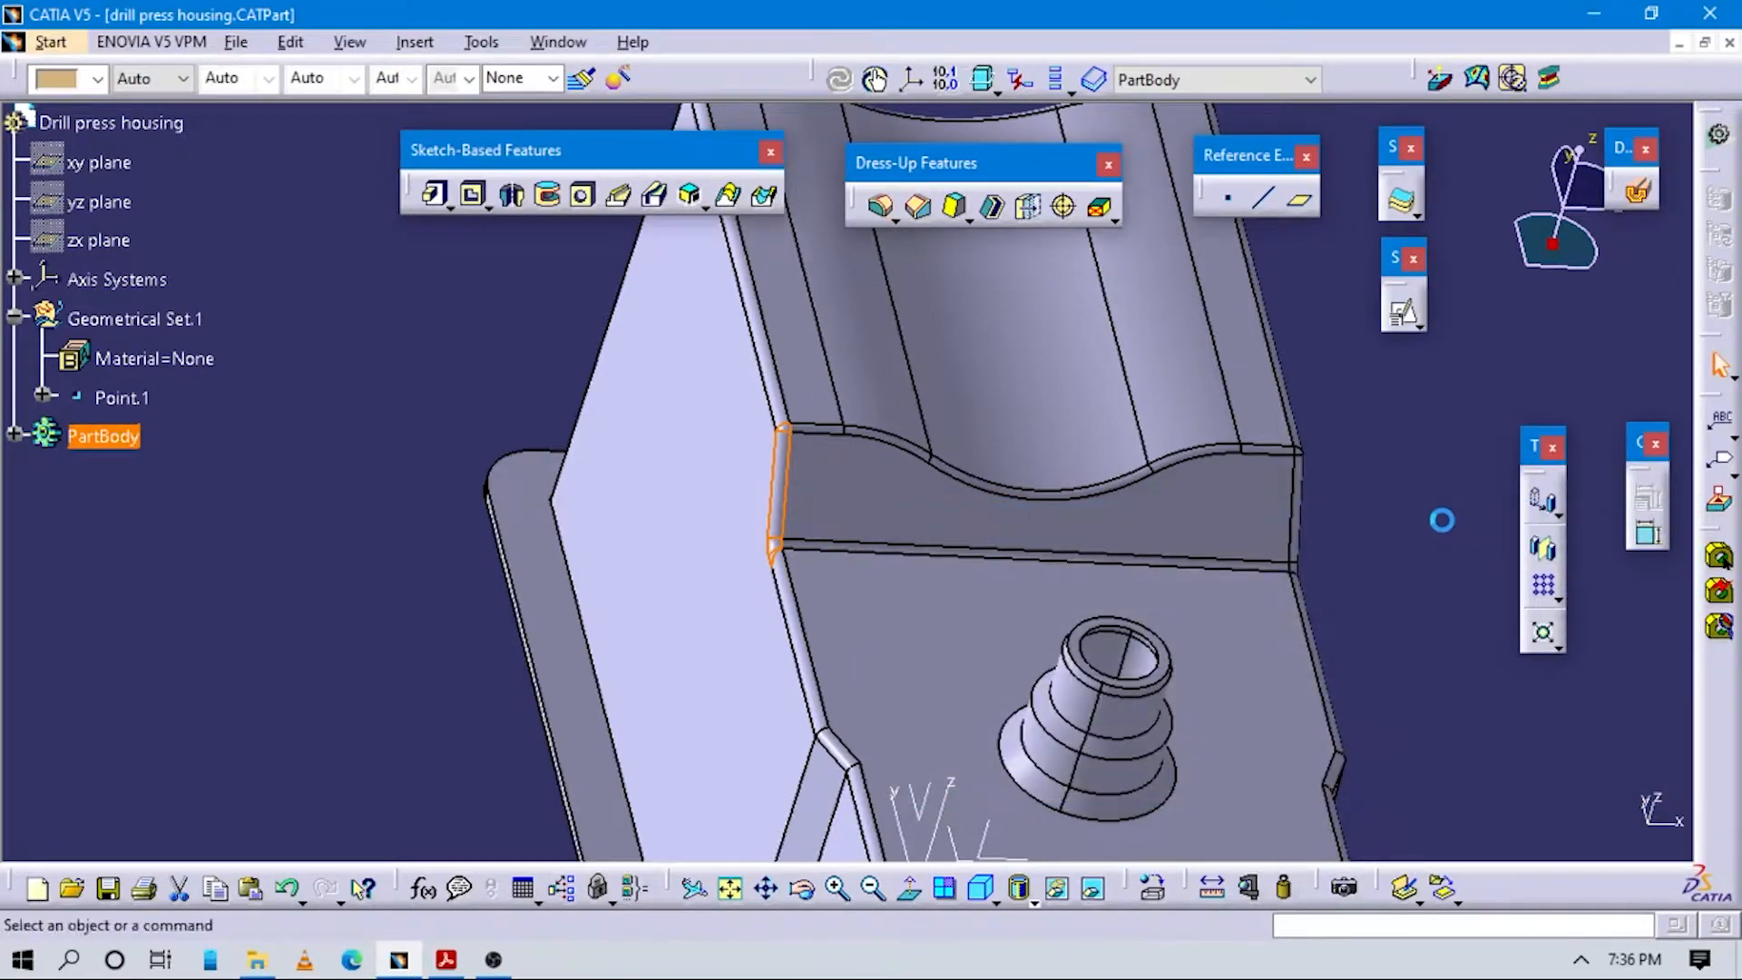
middle_click_drag(1192, 681, 803, 680)
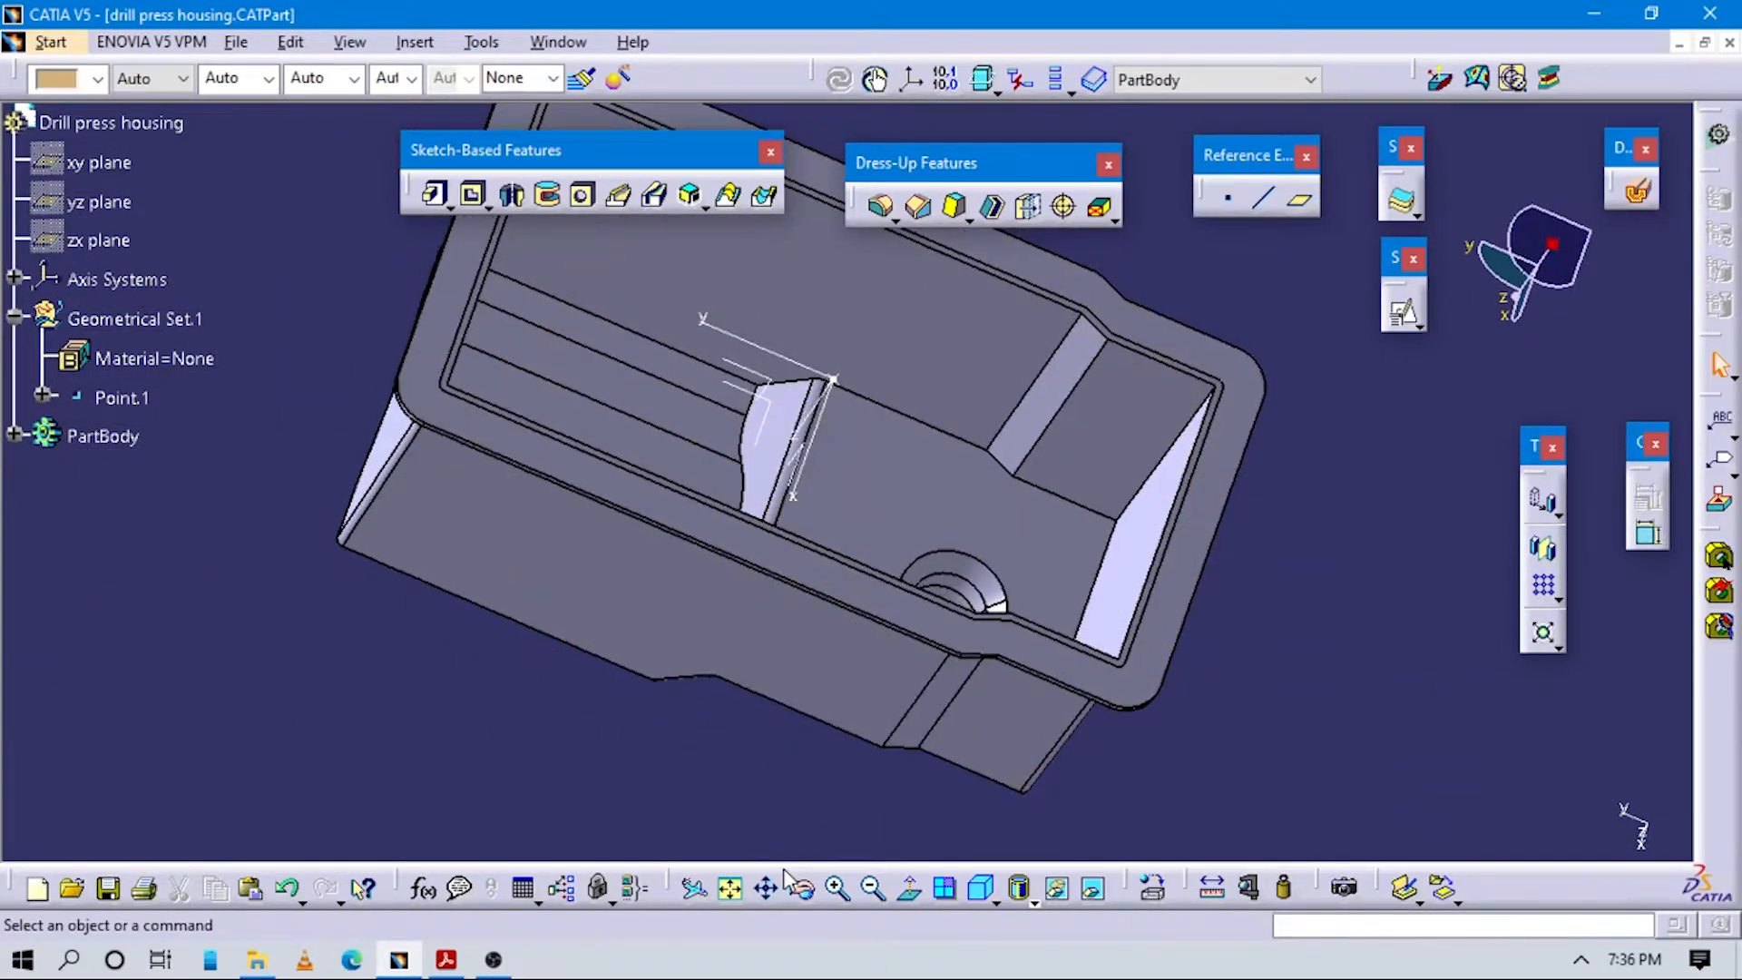
left_click(980, 887)
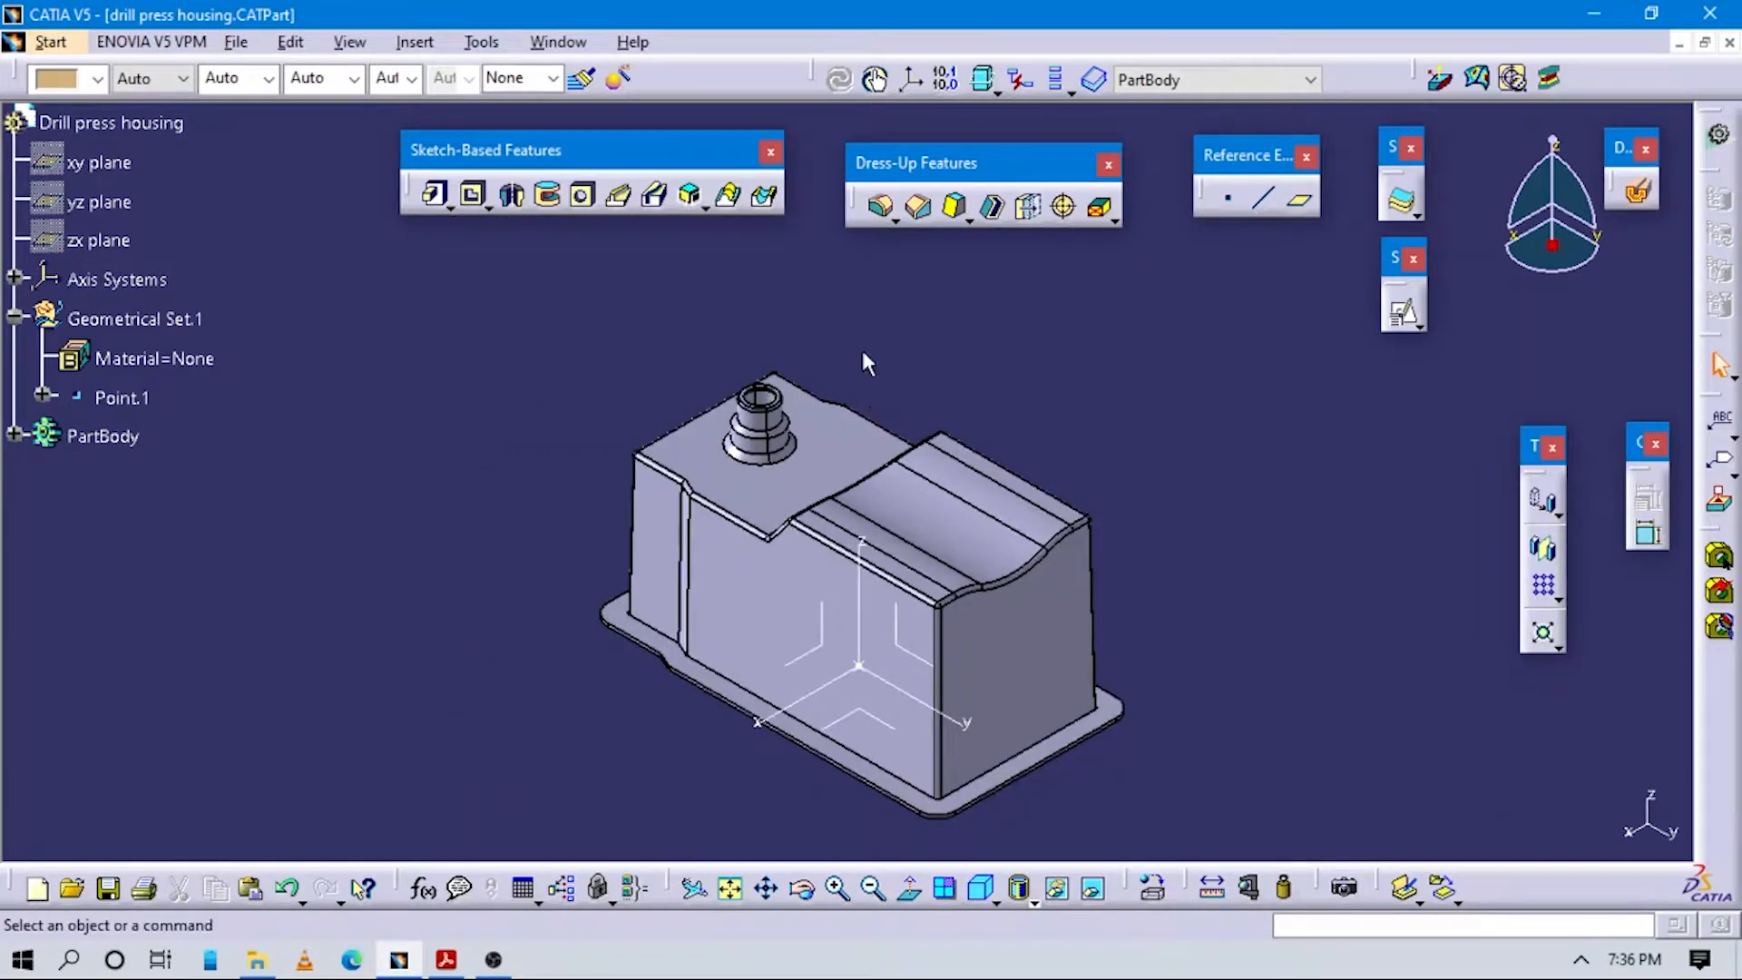
left_click(414, 42)
left_click(480, 128)
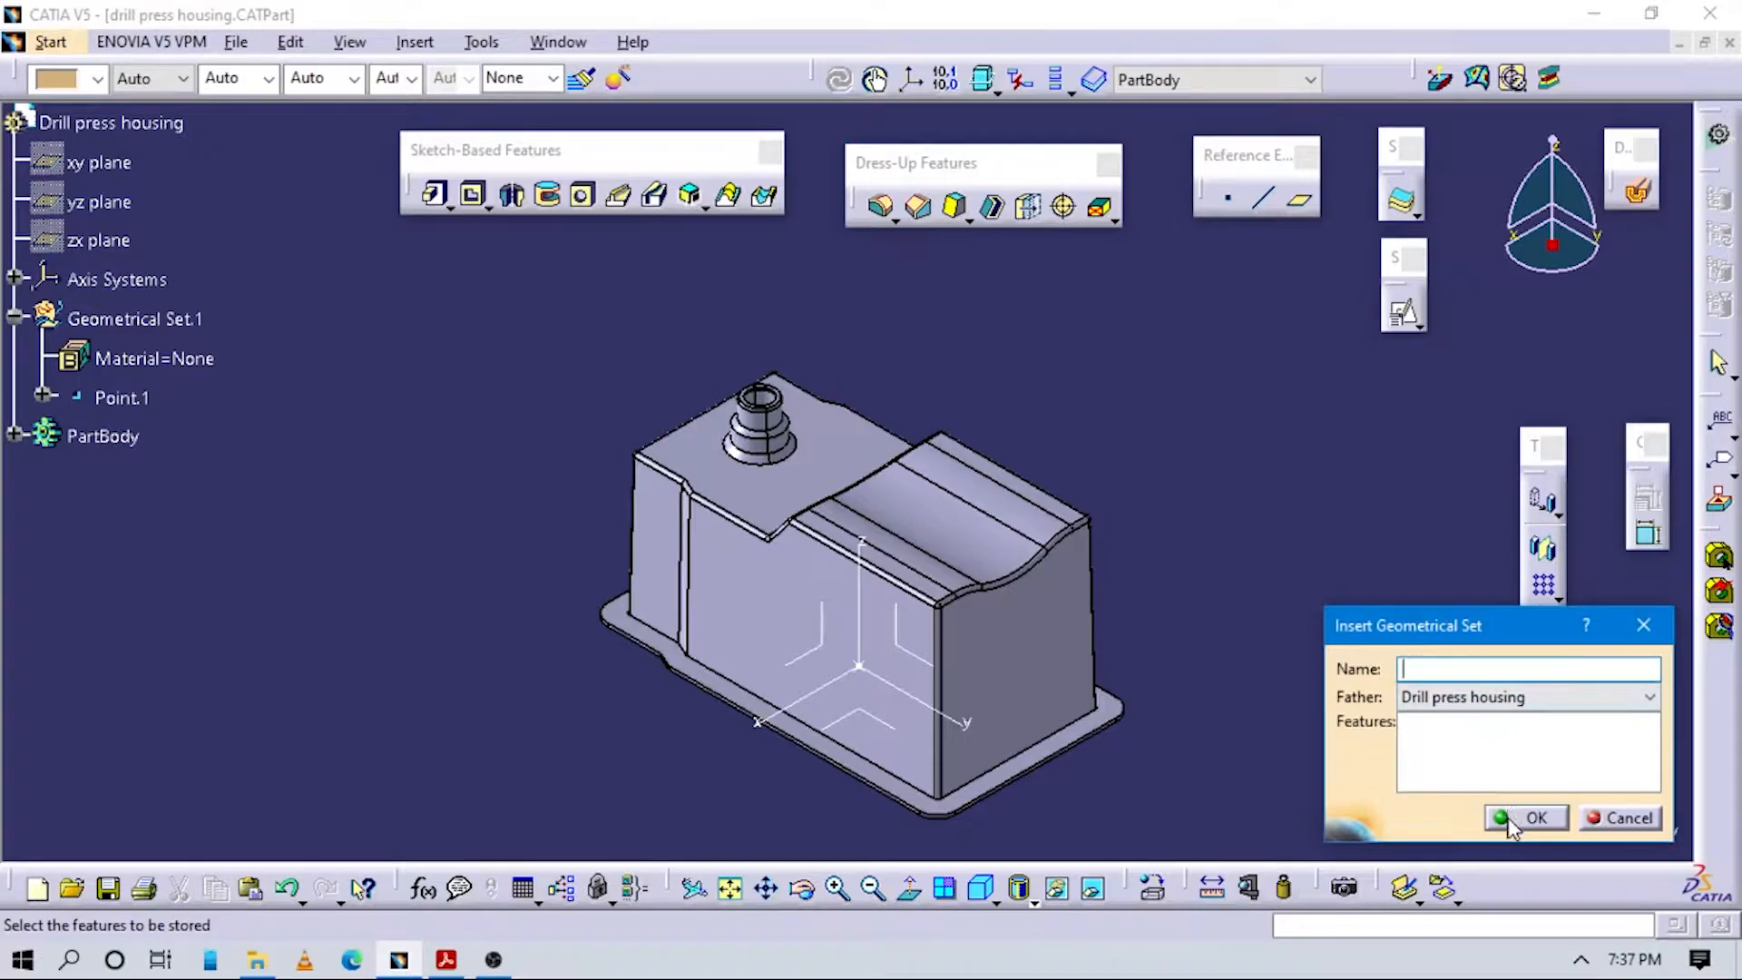
left_click(1510, 819)
left_click(170, 481)
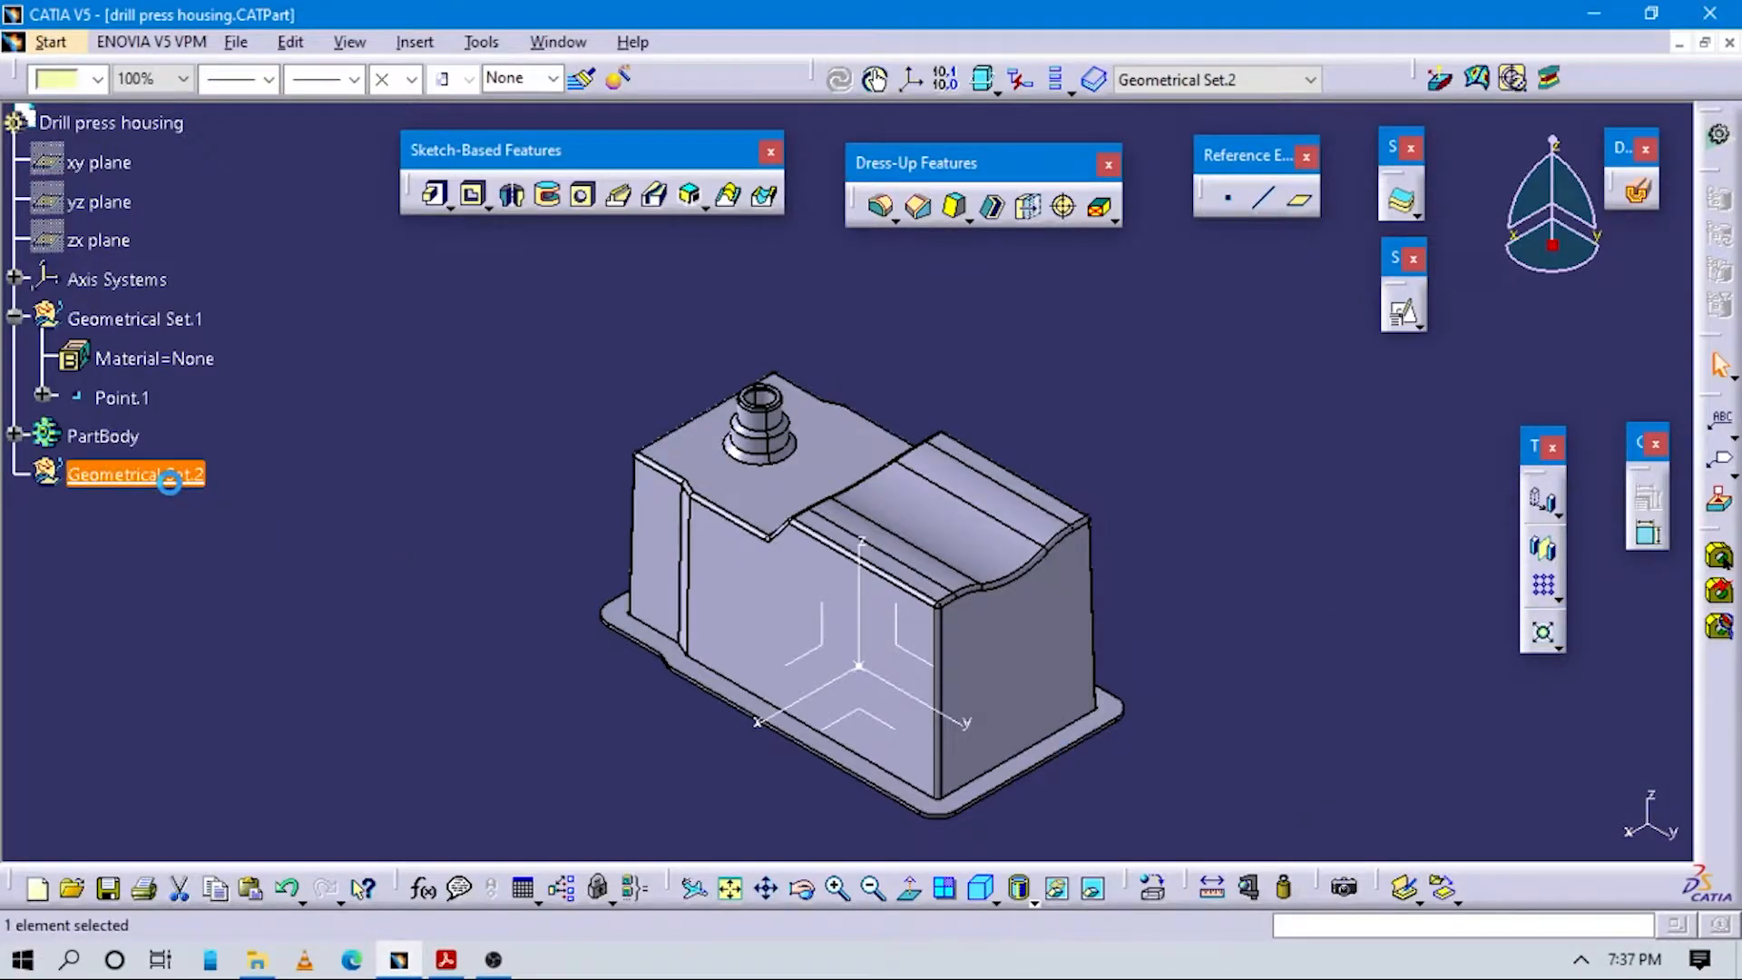
key("Delete")
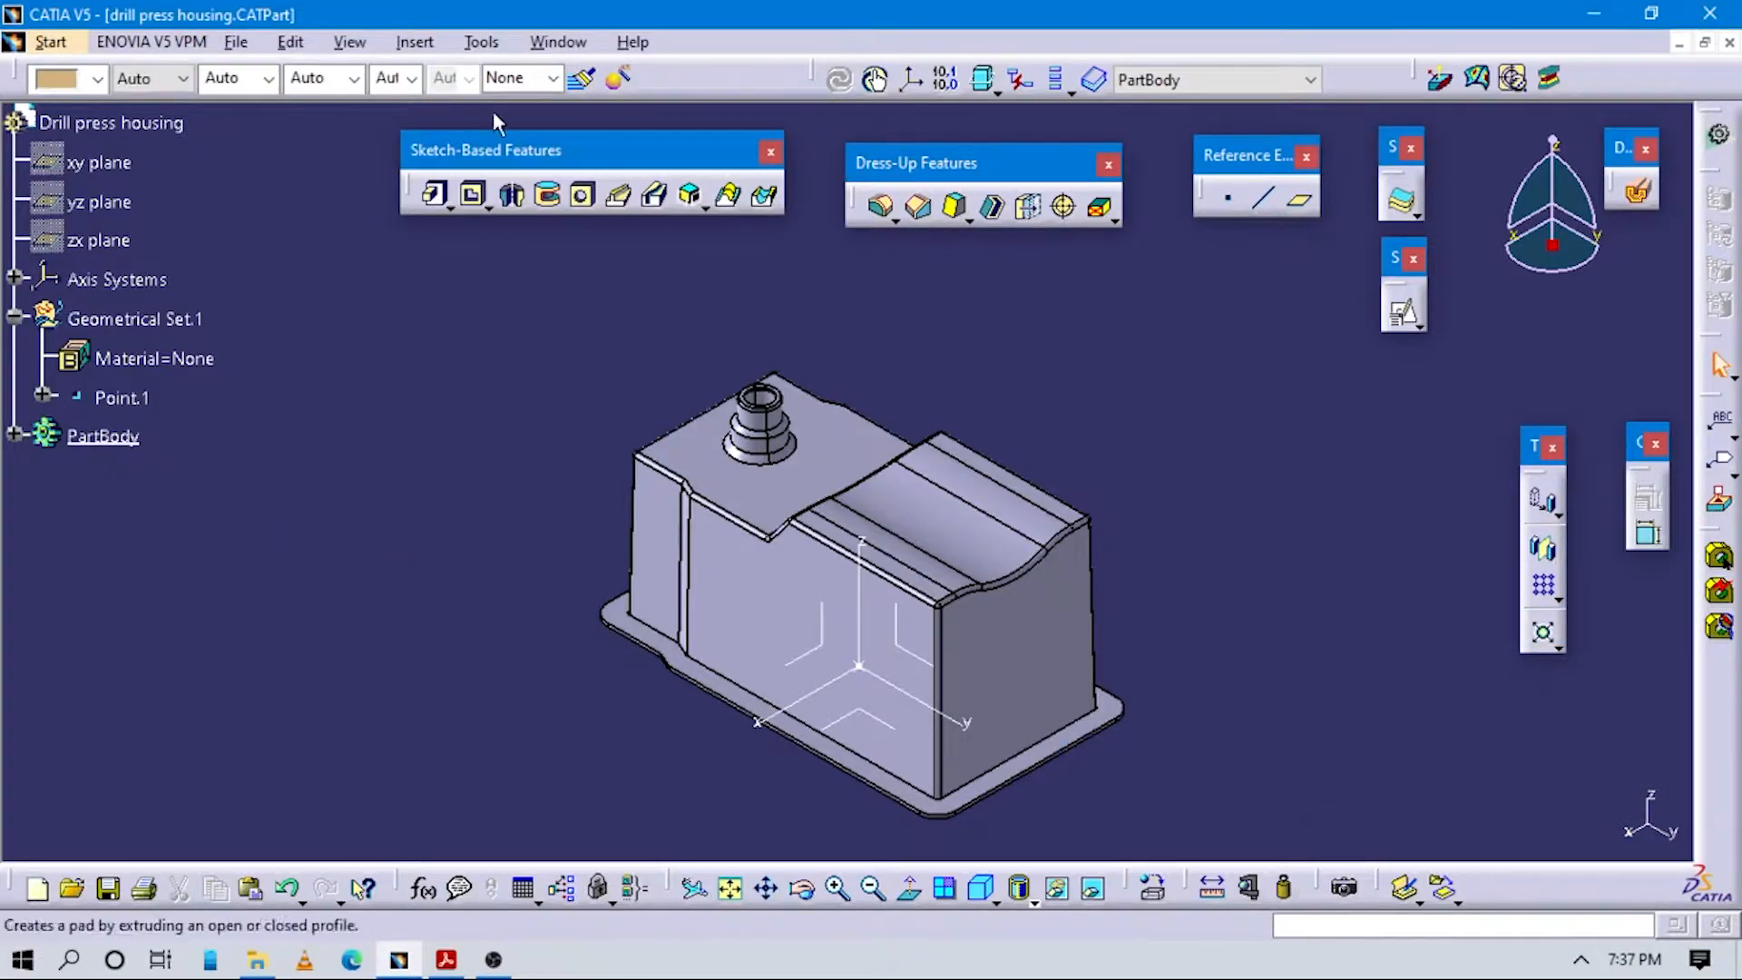
Insert a new body into the part and rename it RIBS.
left_click(415, 41)
left_click(435, 97)
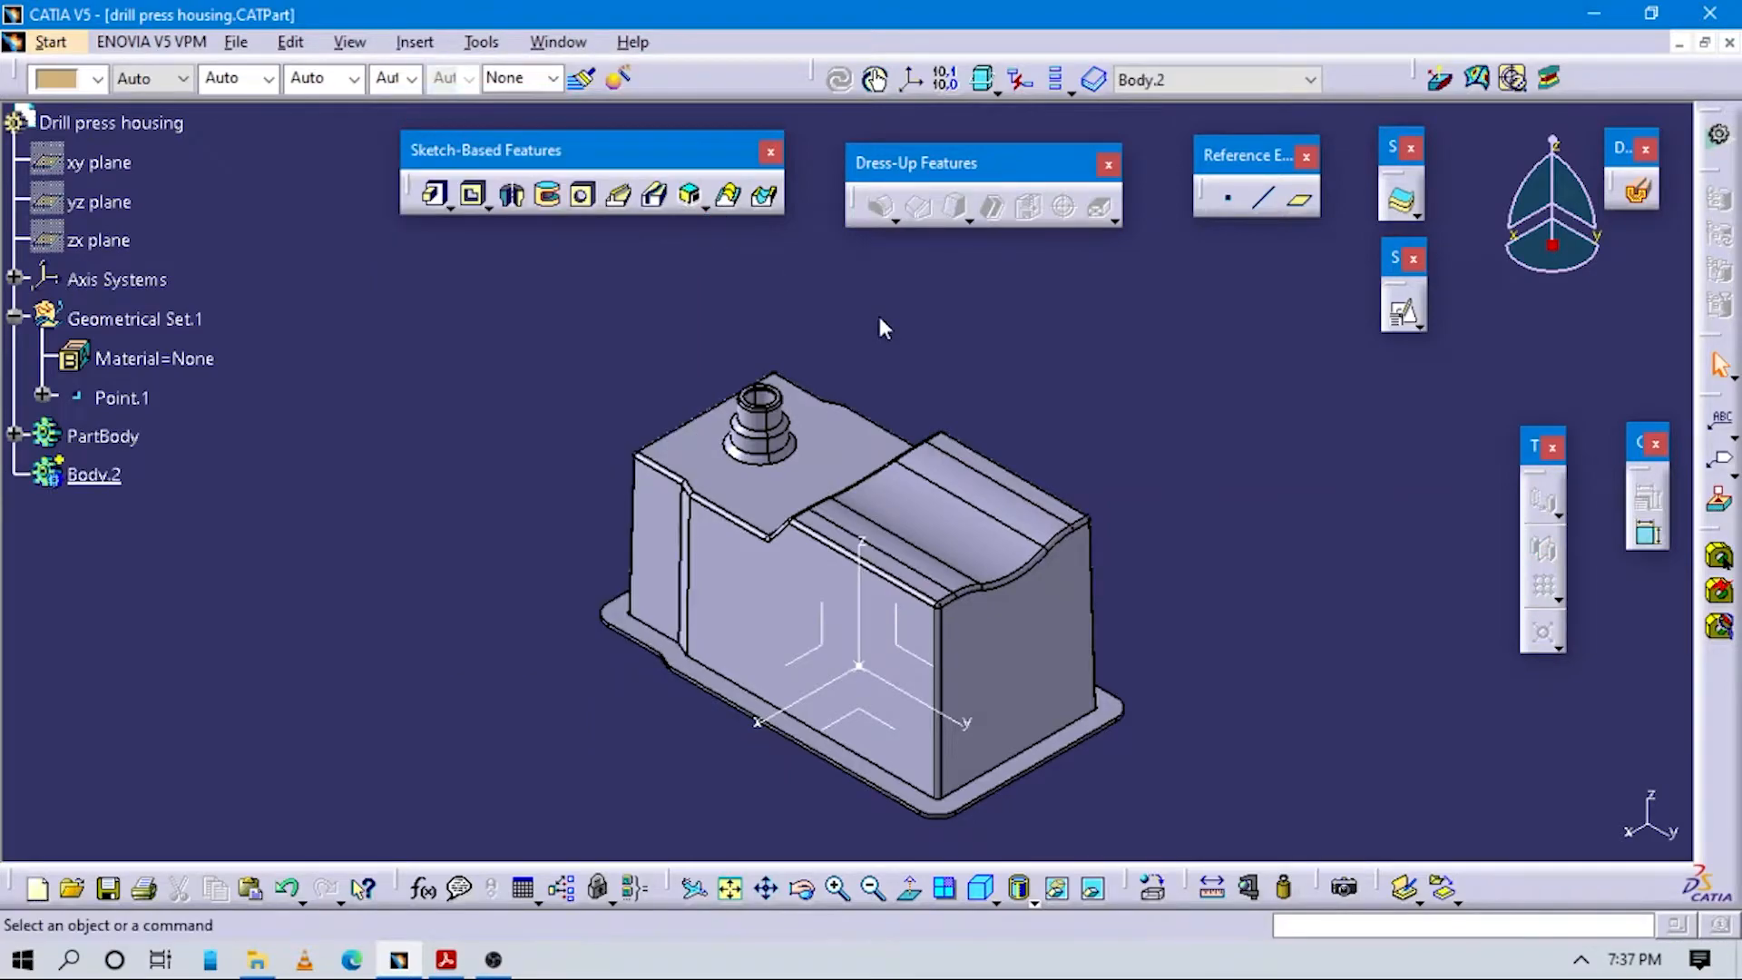
left_click(100, 479)
right_click(99, 479)
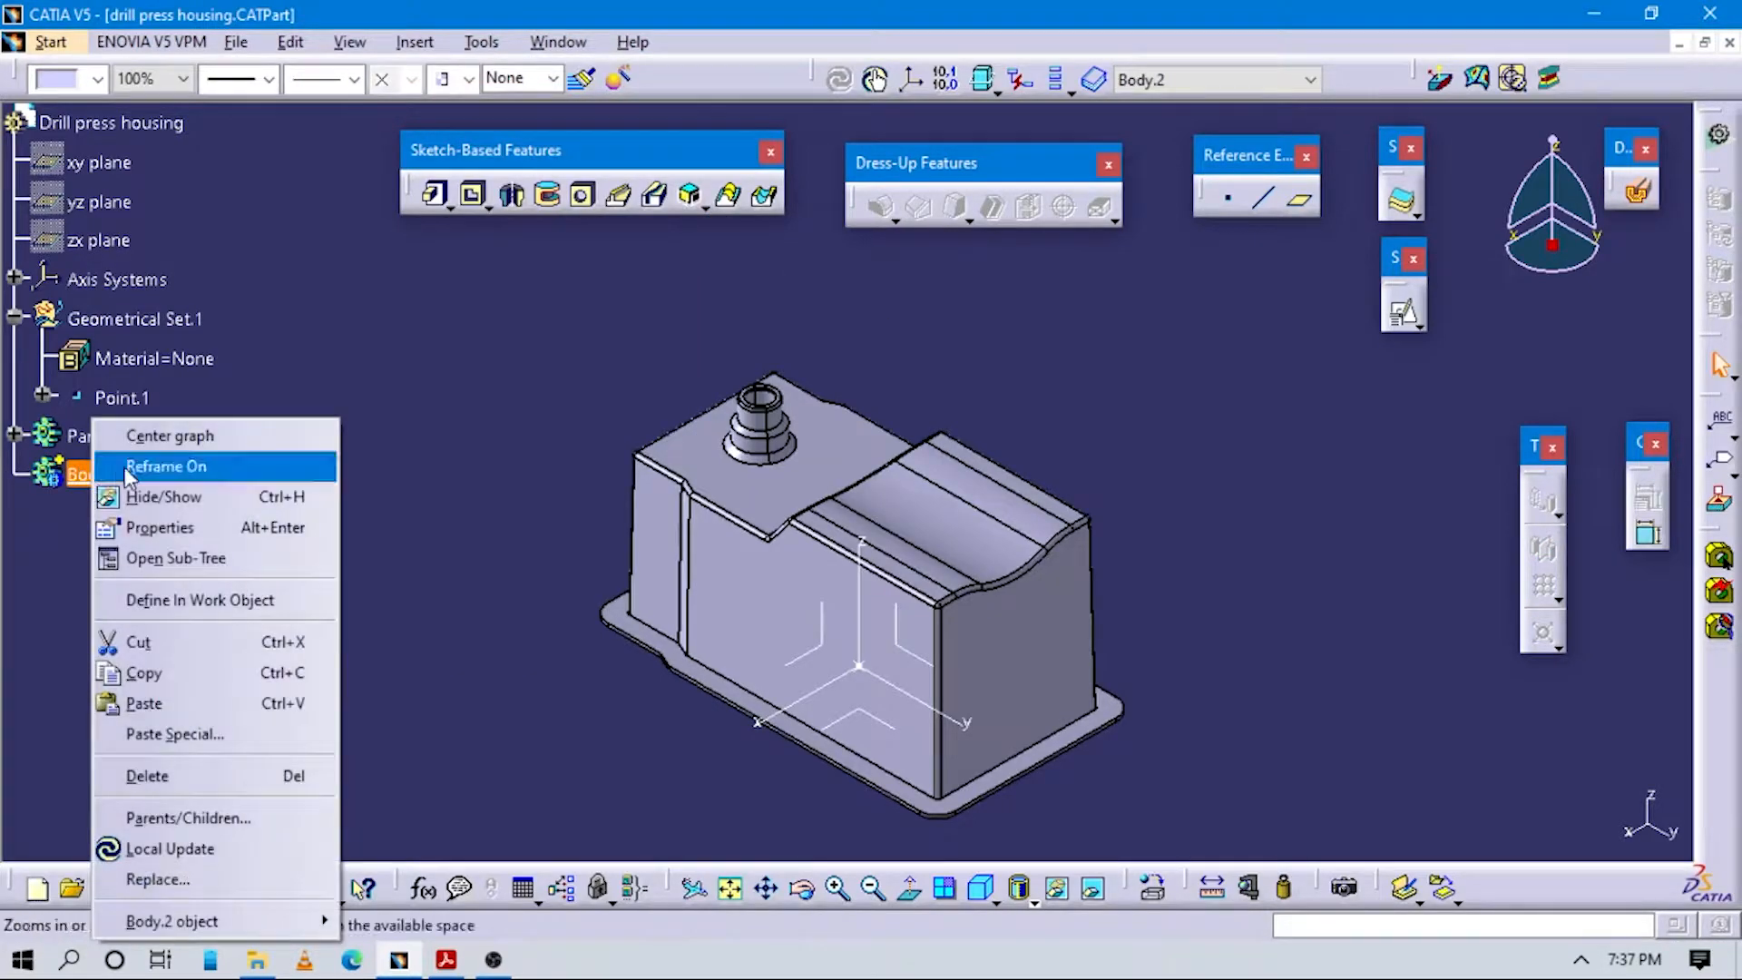
left_click(156, 527)
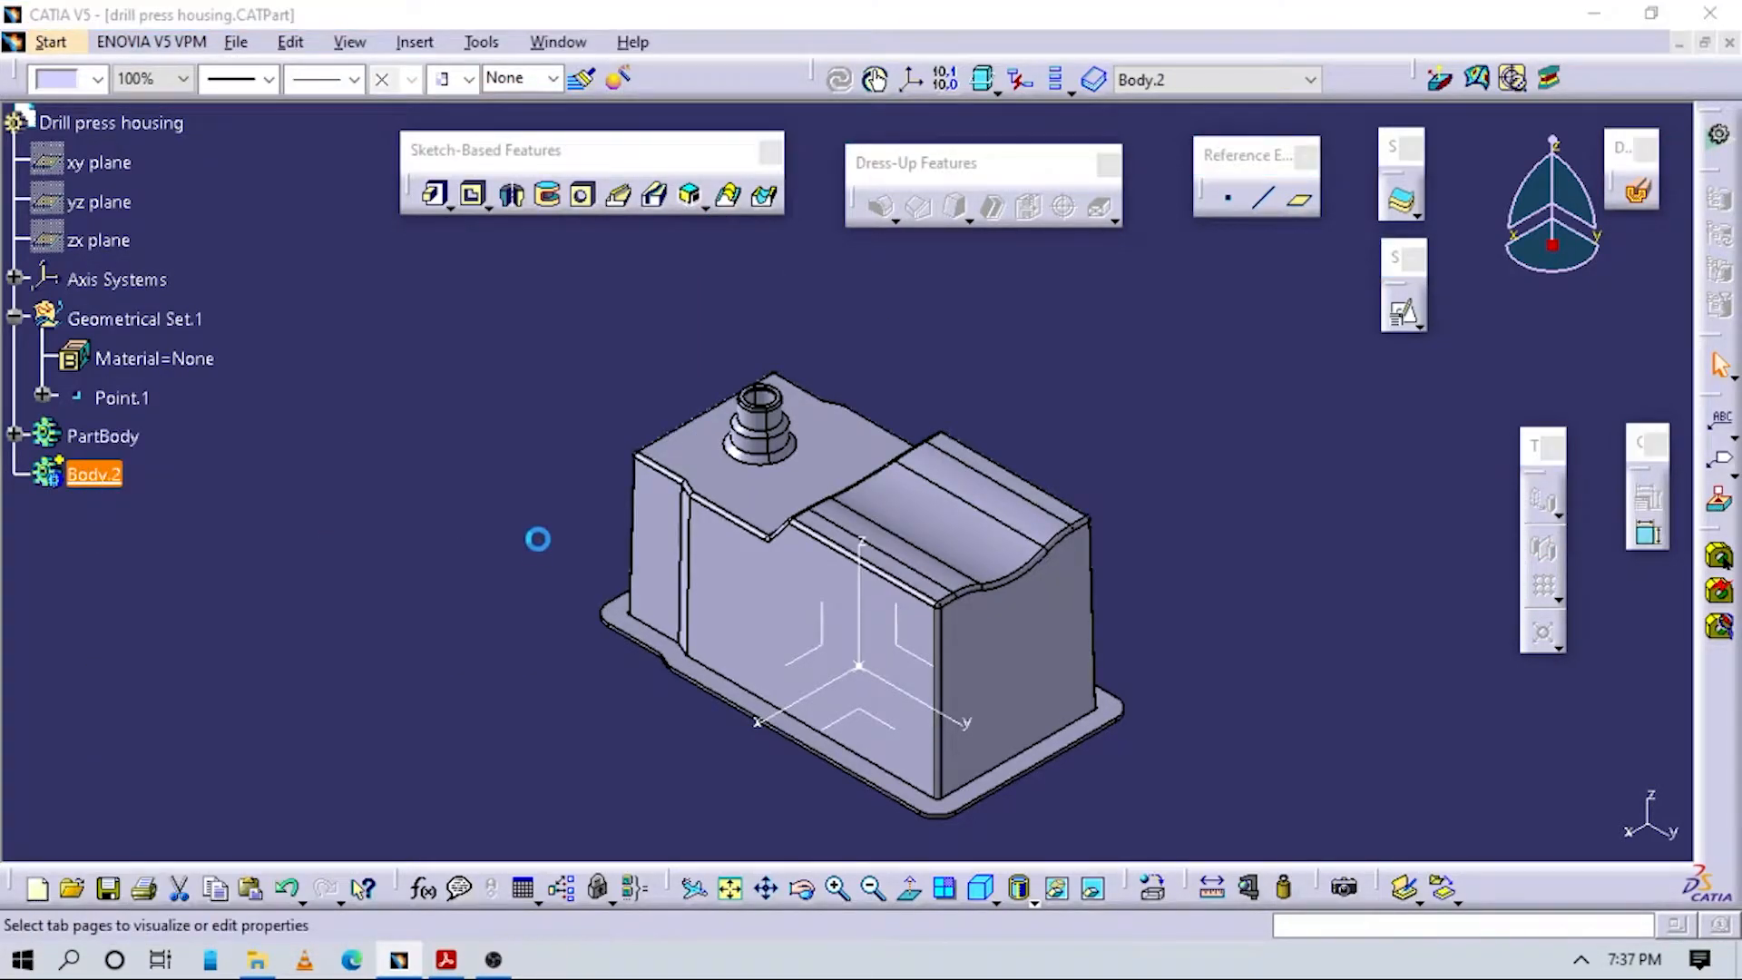
left_click(698, 268)
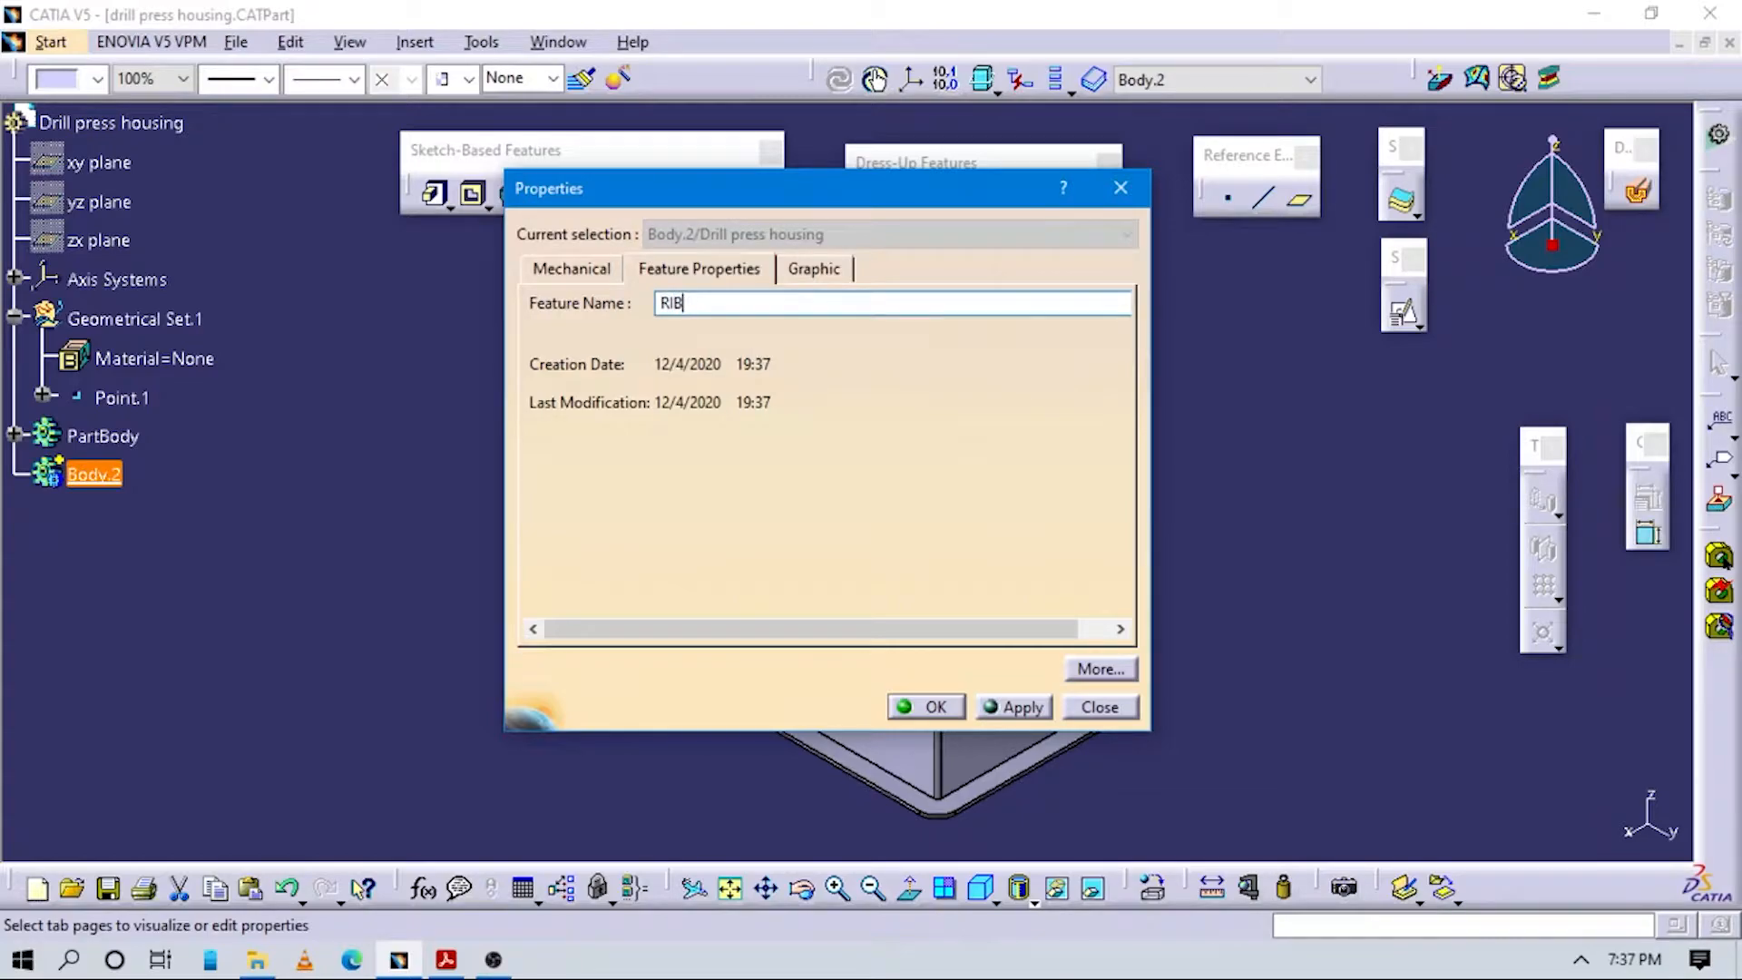
key("Return")
Inspect the housing interior where the ribs belong, and read the internal rib illustration and Q5 requirements in the PDF in Adobe Acrobat Reader.
middle_click_drag(769, 572, 959, 648)
middle_click_drag(968, 855, 911, 830)
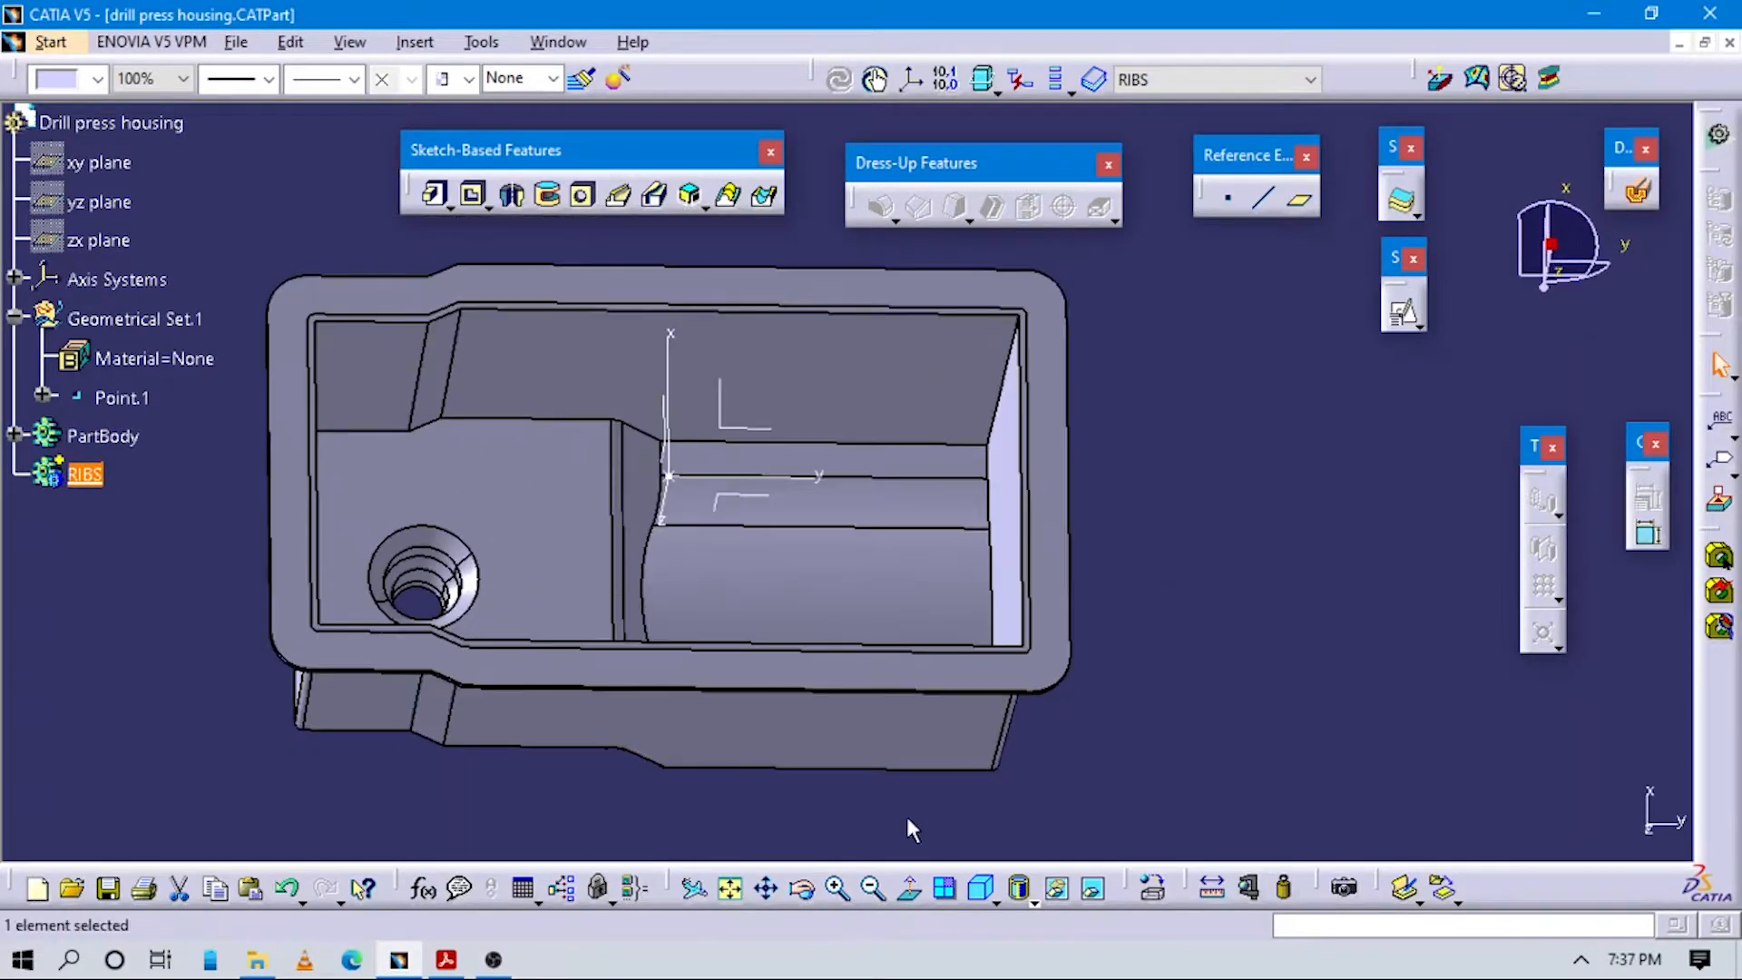
left_click(980, 894)
middle_click_drag(1123, 524, 1057, 617)
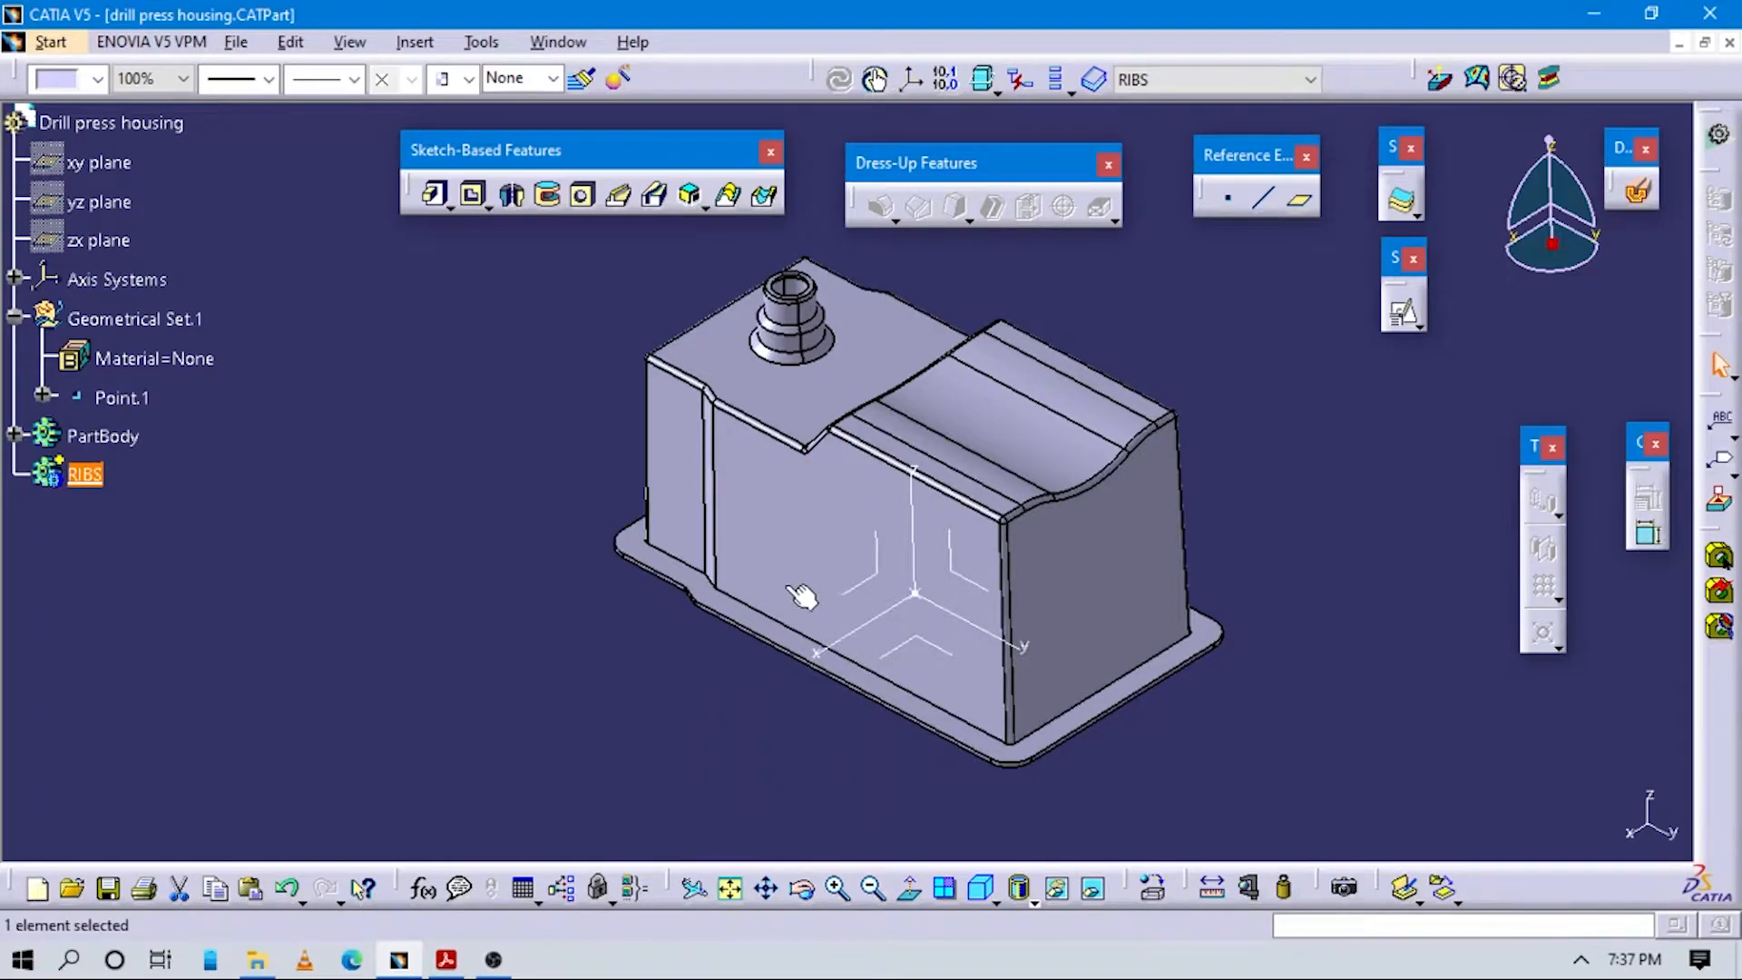
middle_click_drag(802, 617, 1052, 689)
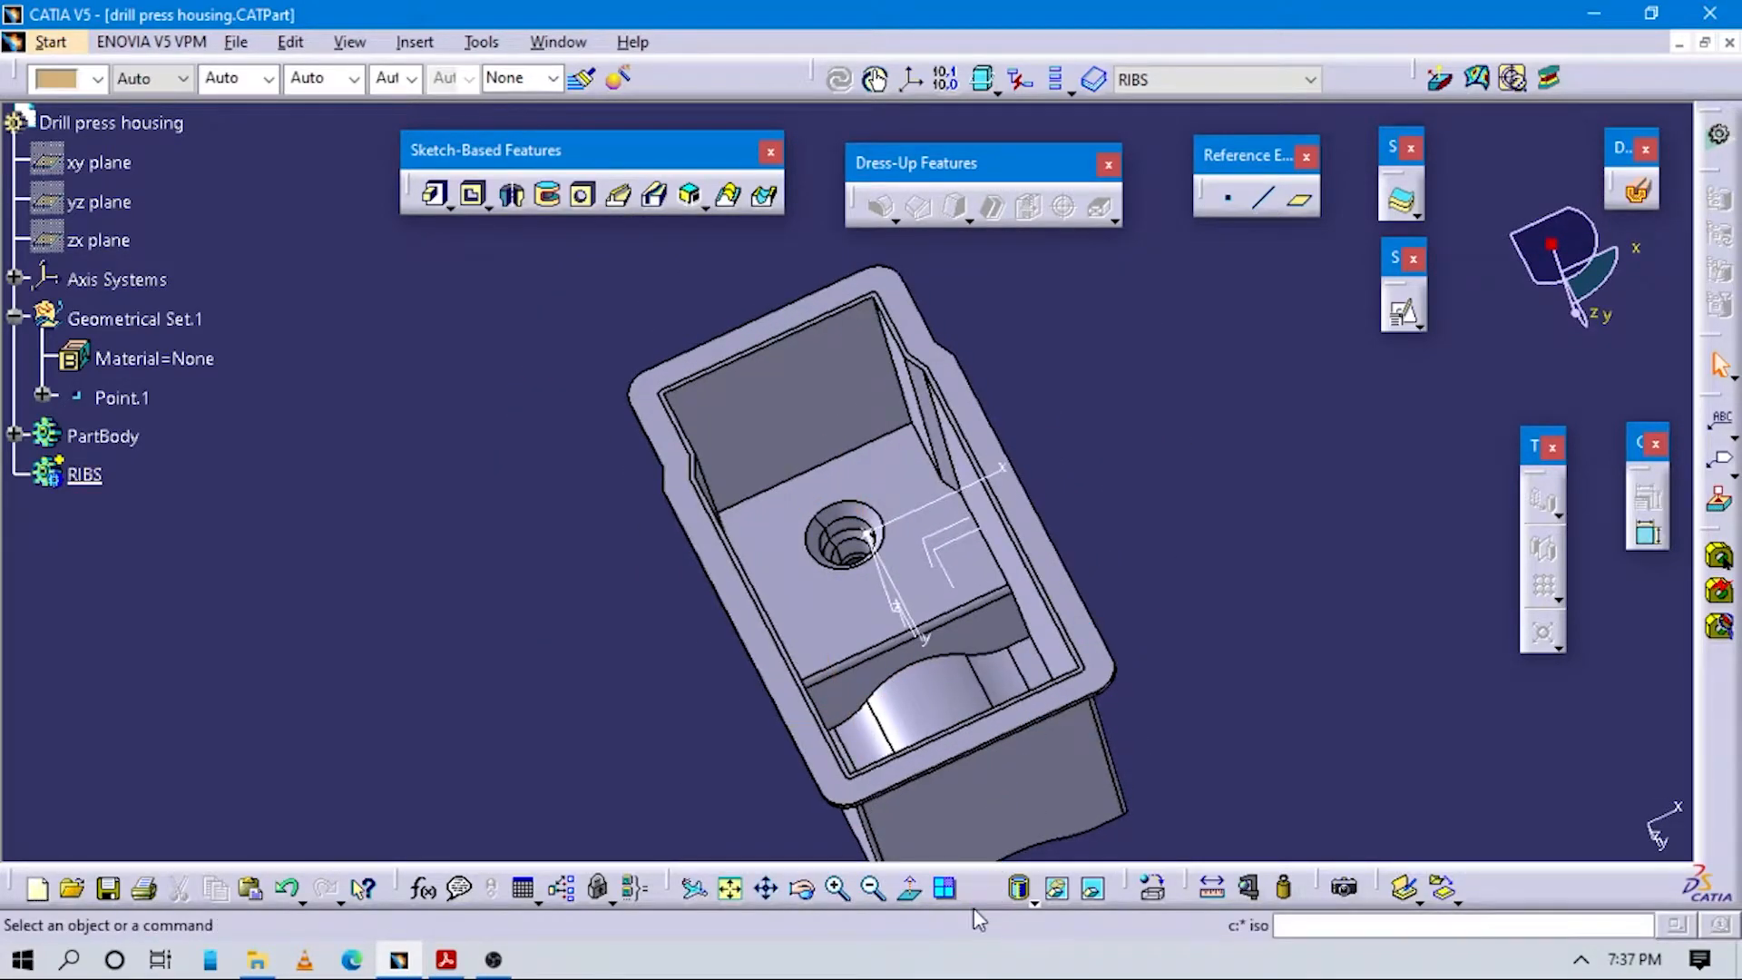
left_click(981, 887)
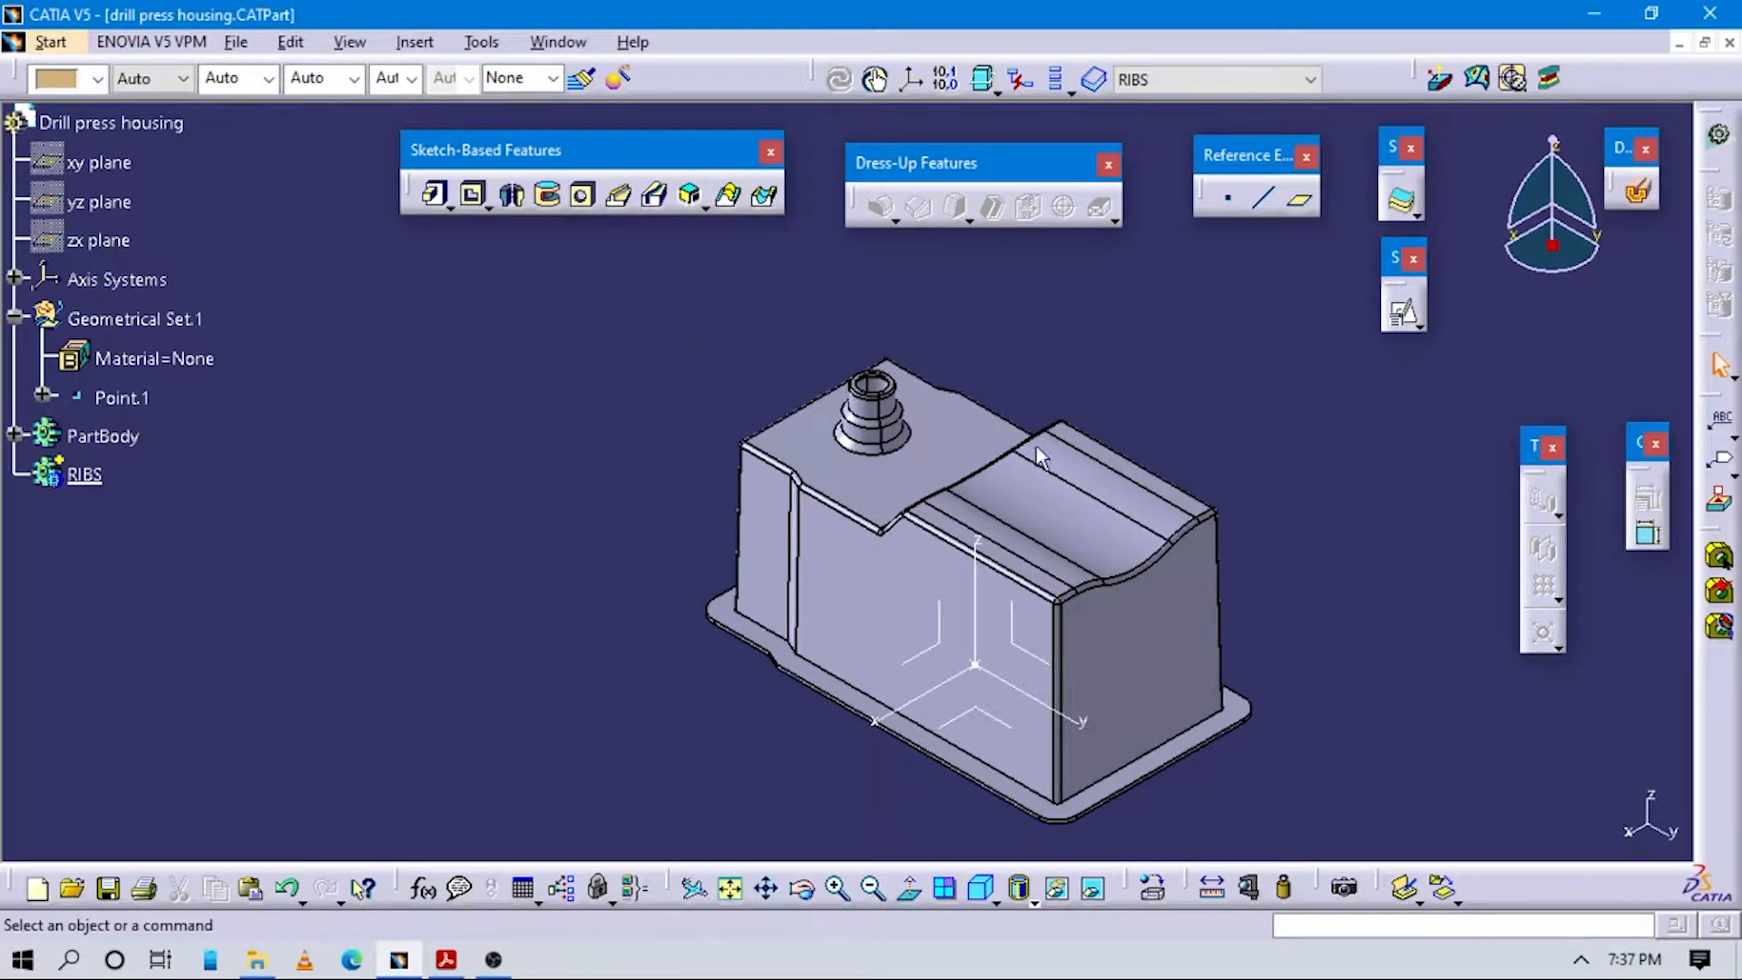
key("alt+Tab")
scroll(1048, 497, "down", 3)
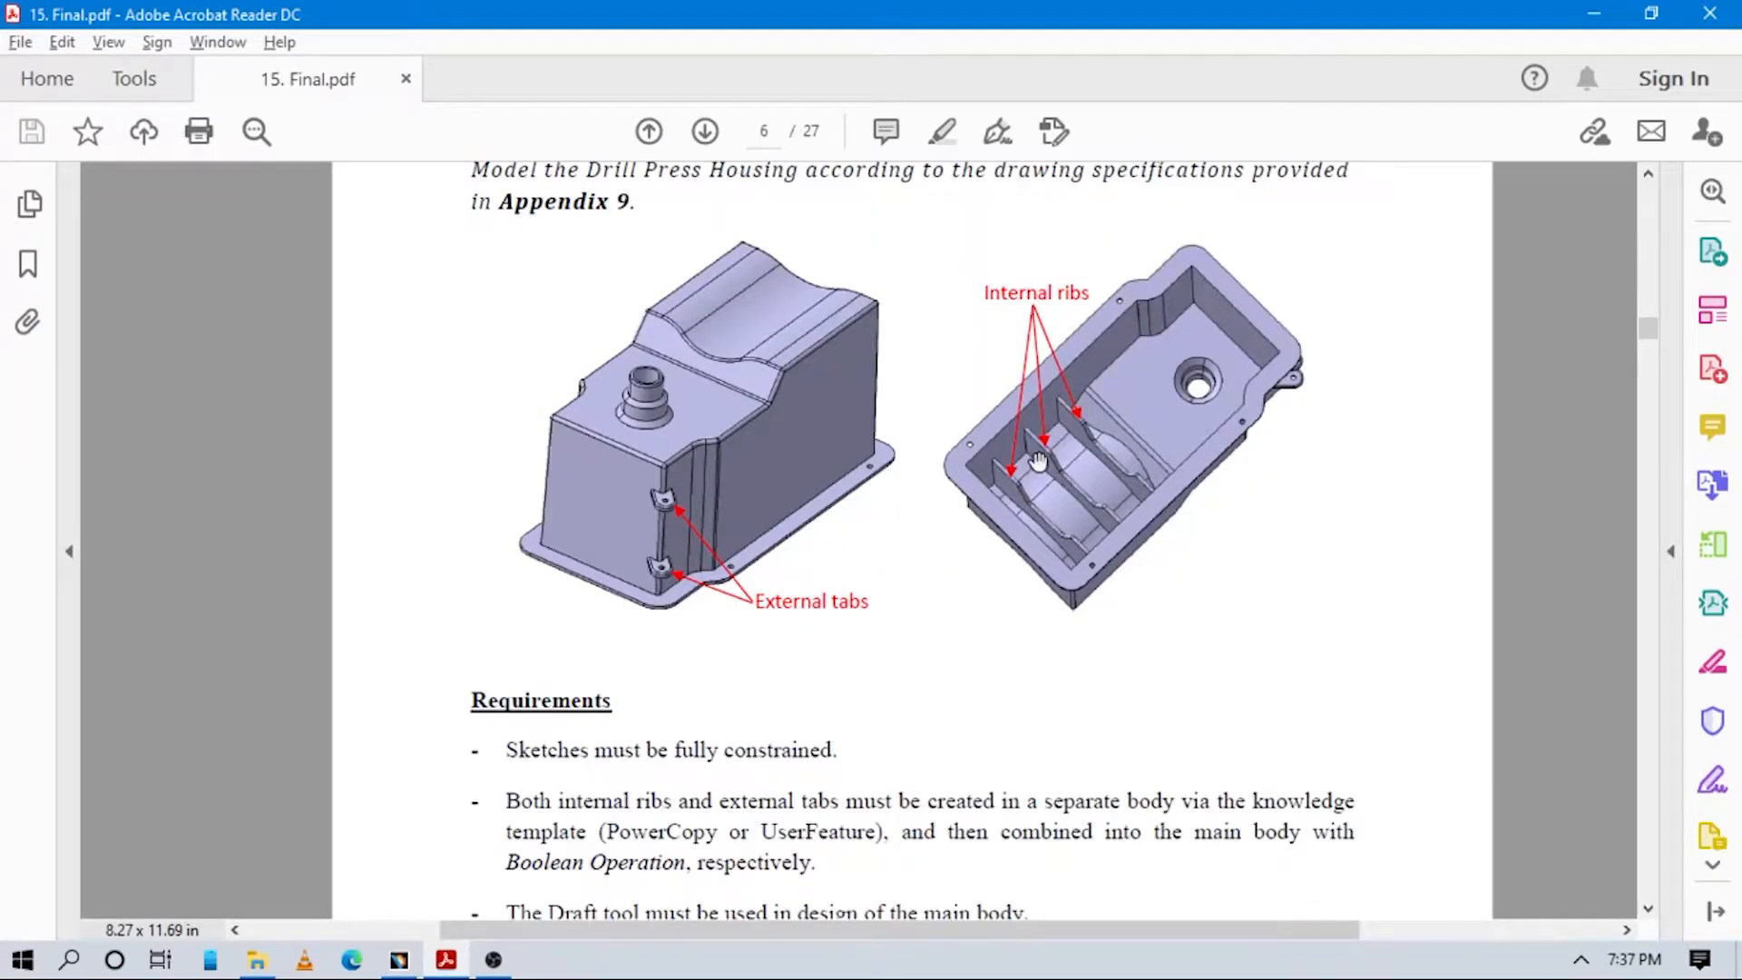
Go to page 17 of the PDF and examine the ribs in Appendix 9's plan view and section view B-B.
scroll(1038, 461, "up", 3)
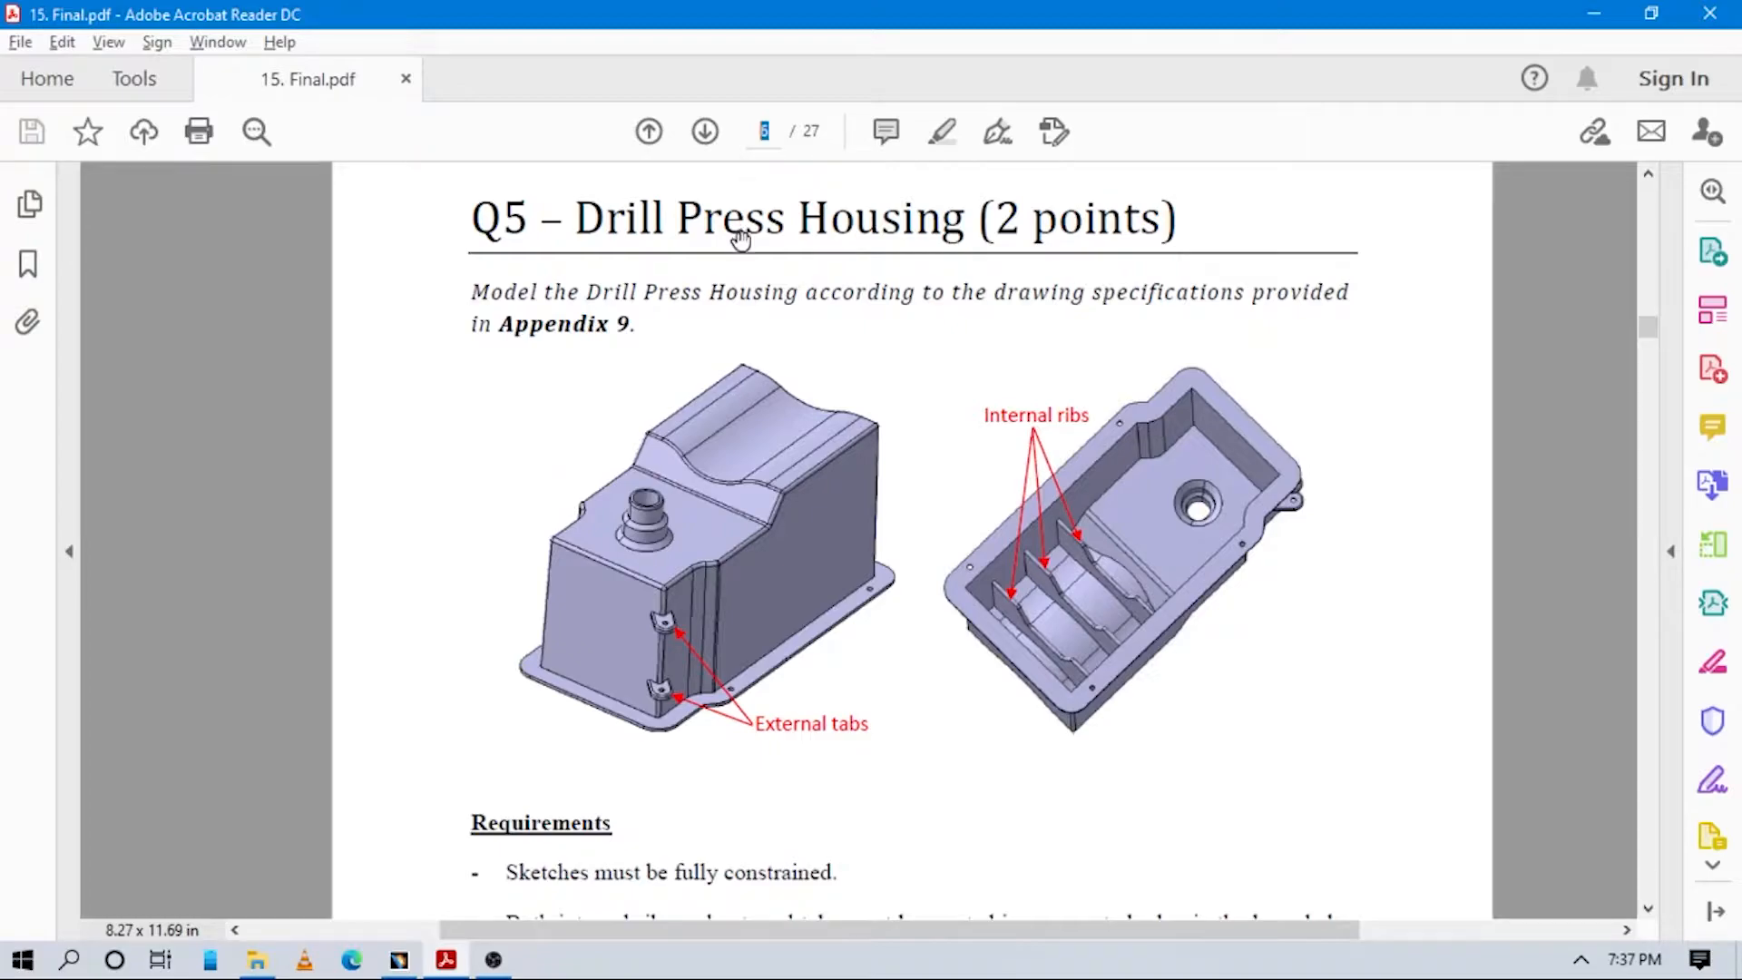
type("17")
key("Return")
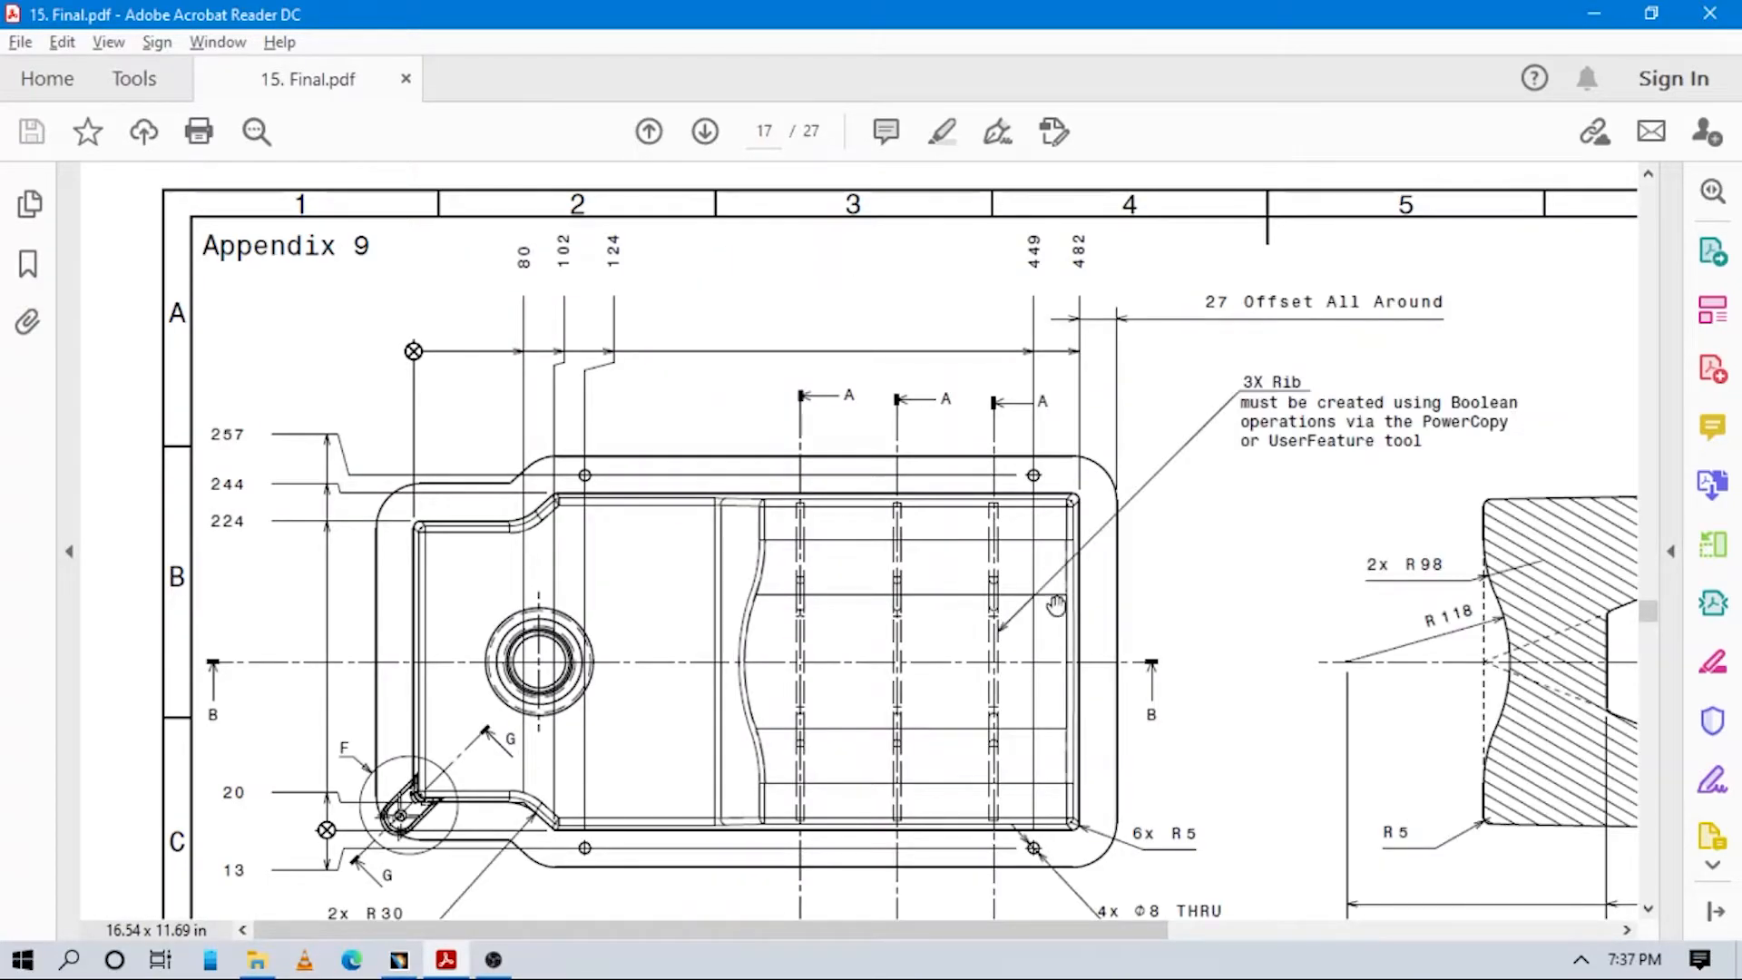
scroll(1056, 605, "down", 9)
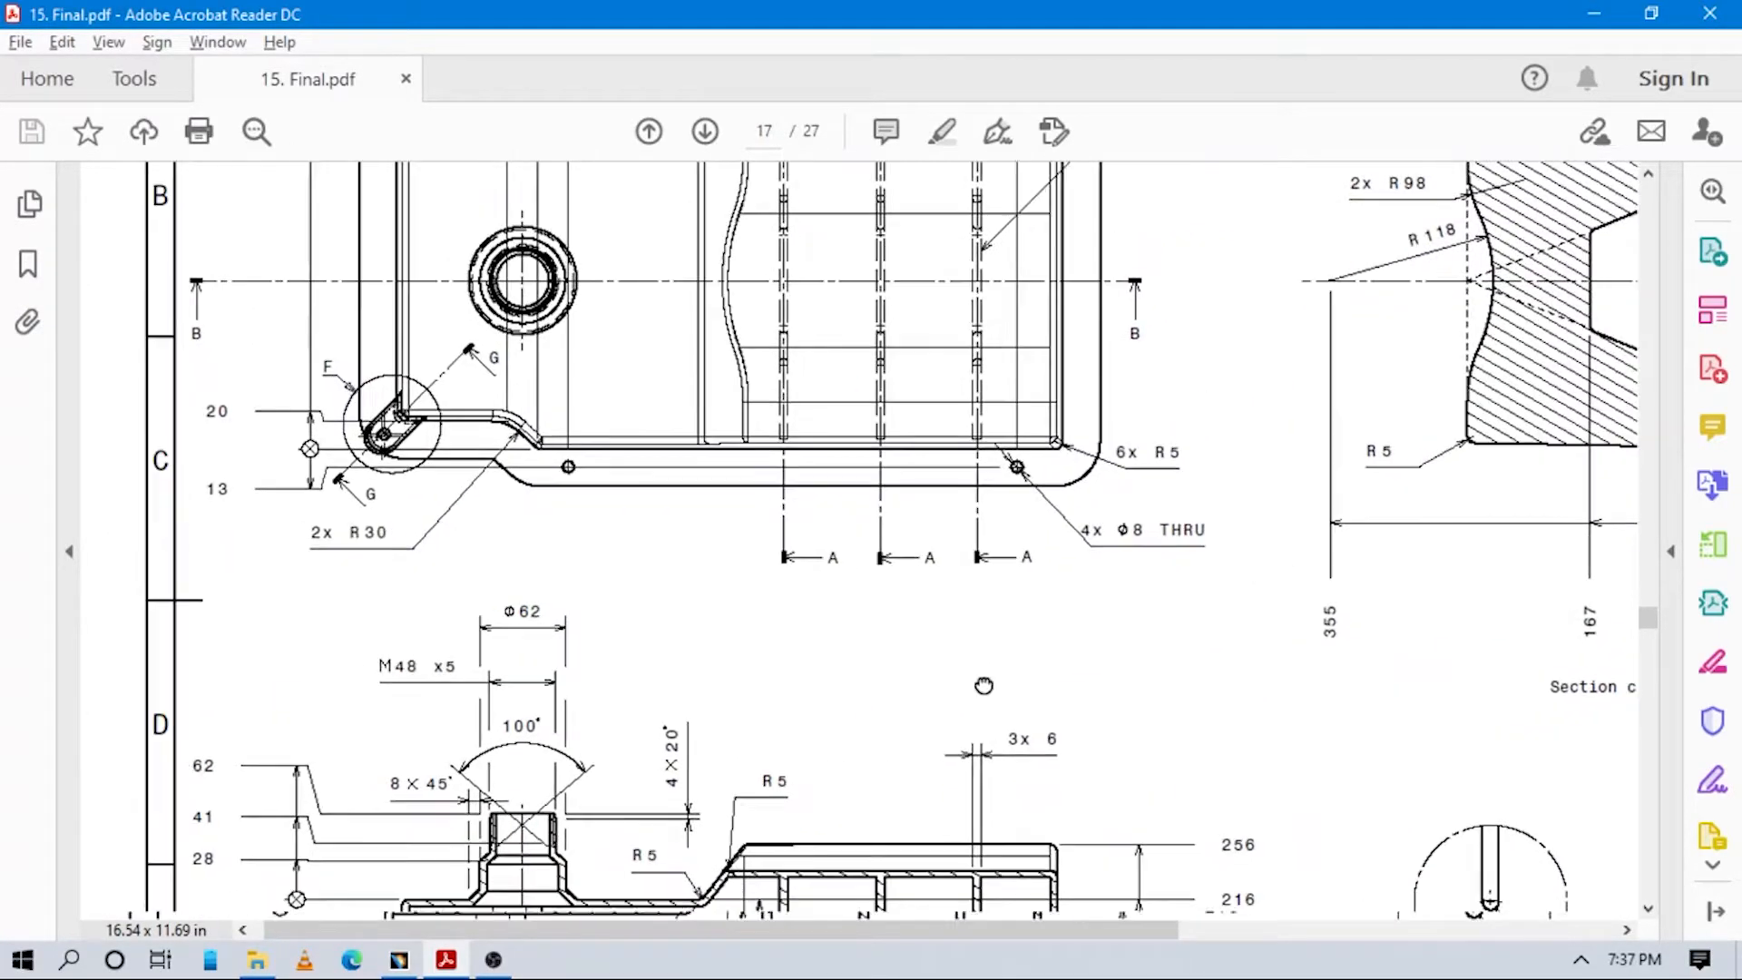
scroll(918, 646, "down", 6)
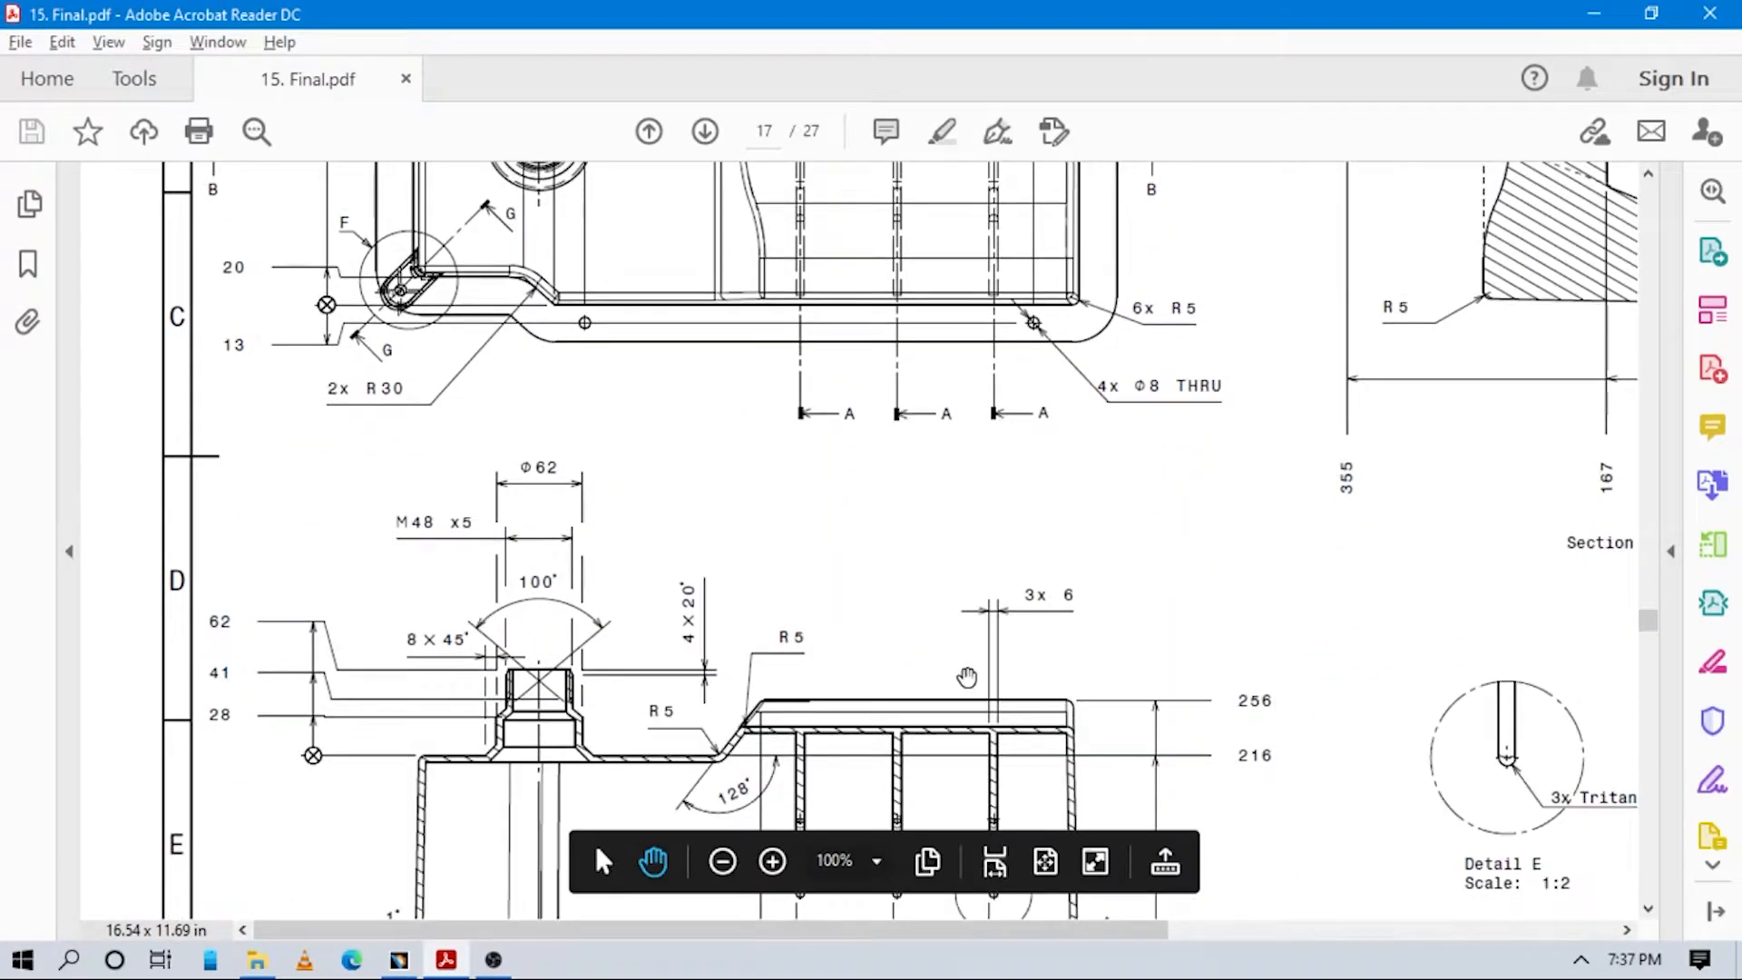
scroll(948, 639, "down", 2)
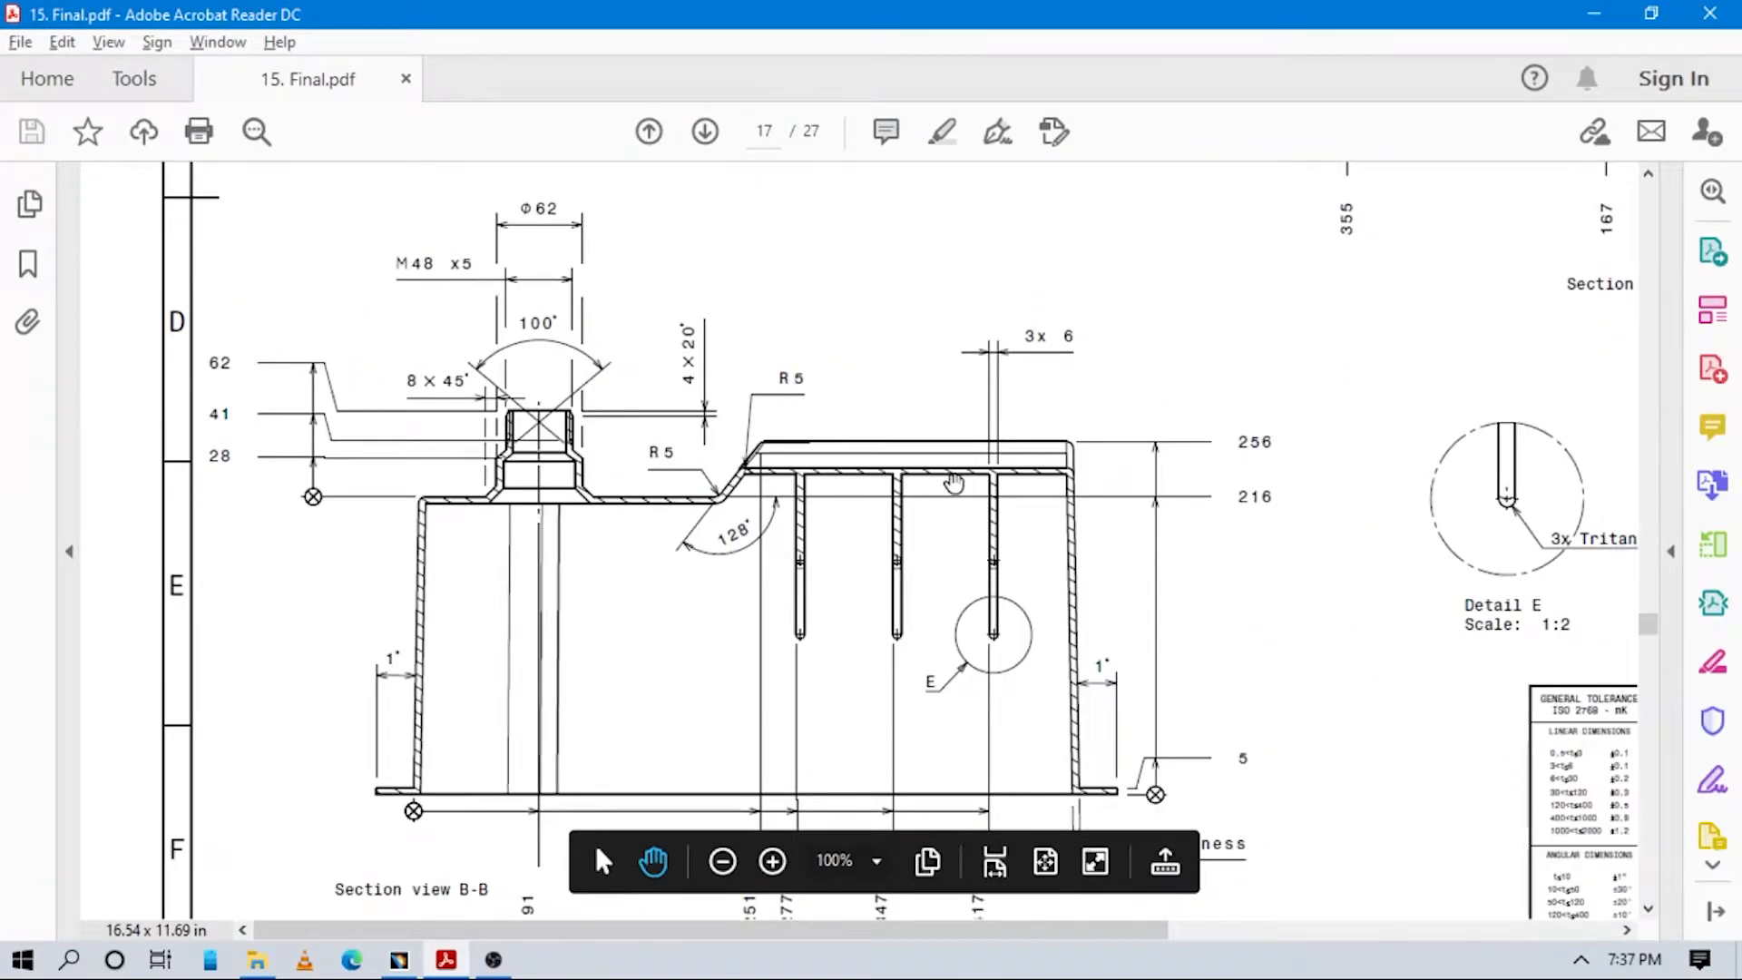
Switch to CATIA and start a positioned sketch in the RIBS body on the axis system's XY plane, with Point.1 as projected origin.
key("alt+Tab")
middle_click_drag(944, 472, 1115, 374)
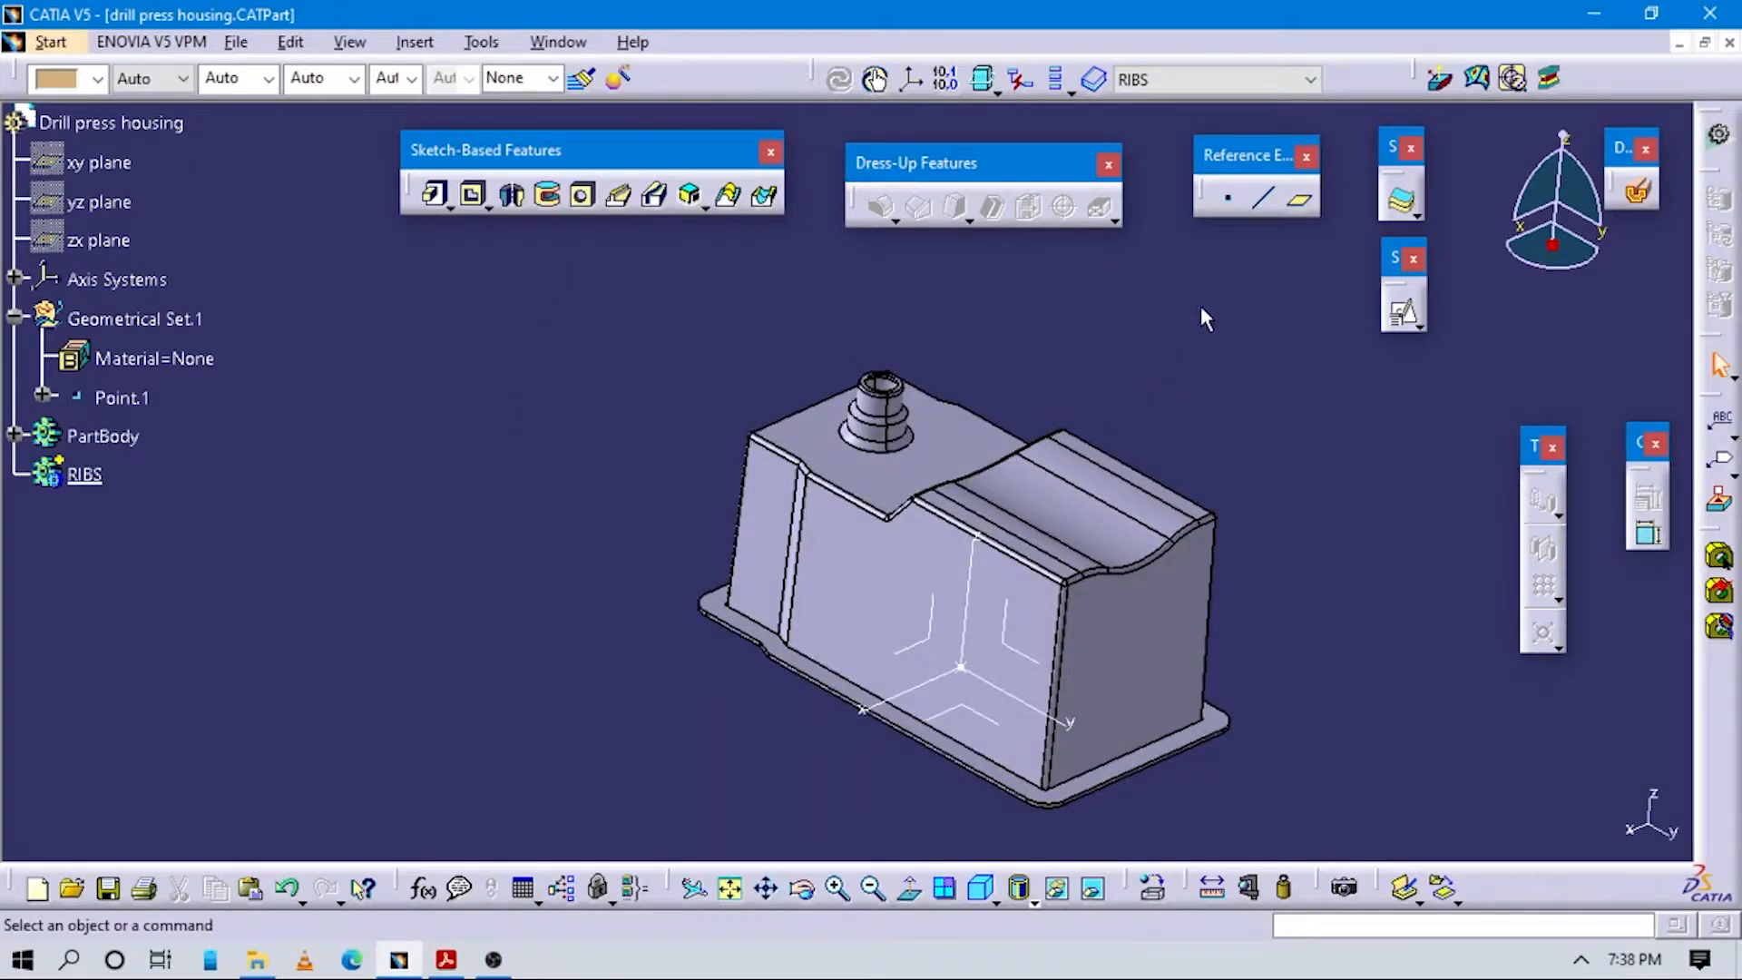
left_click(1403, 313)
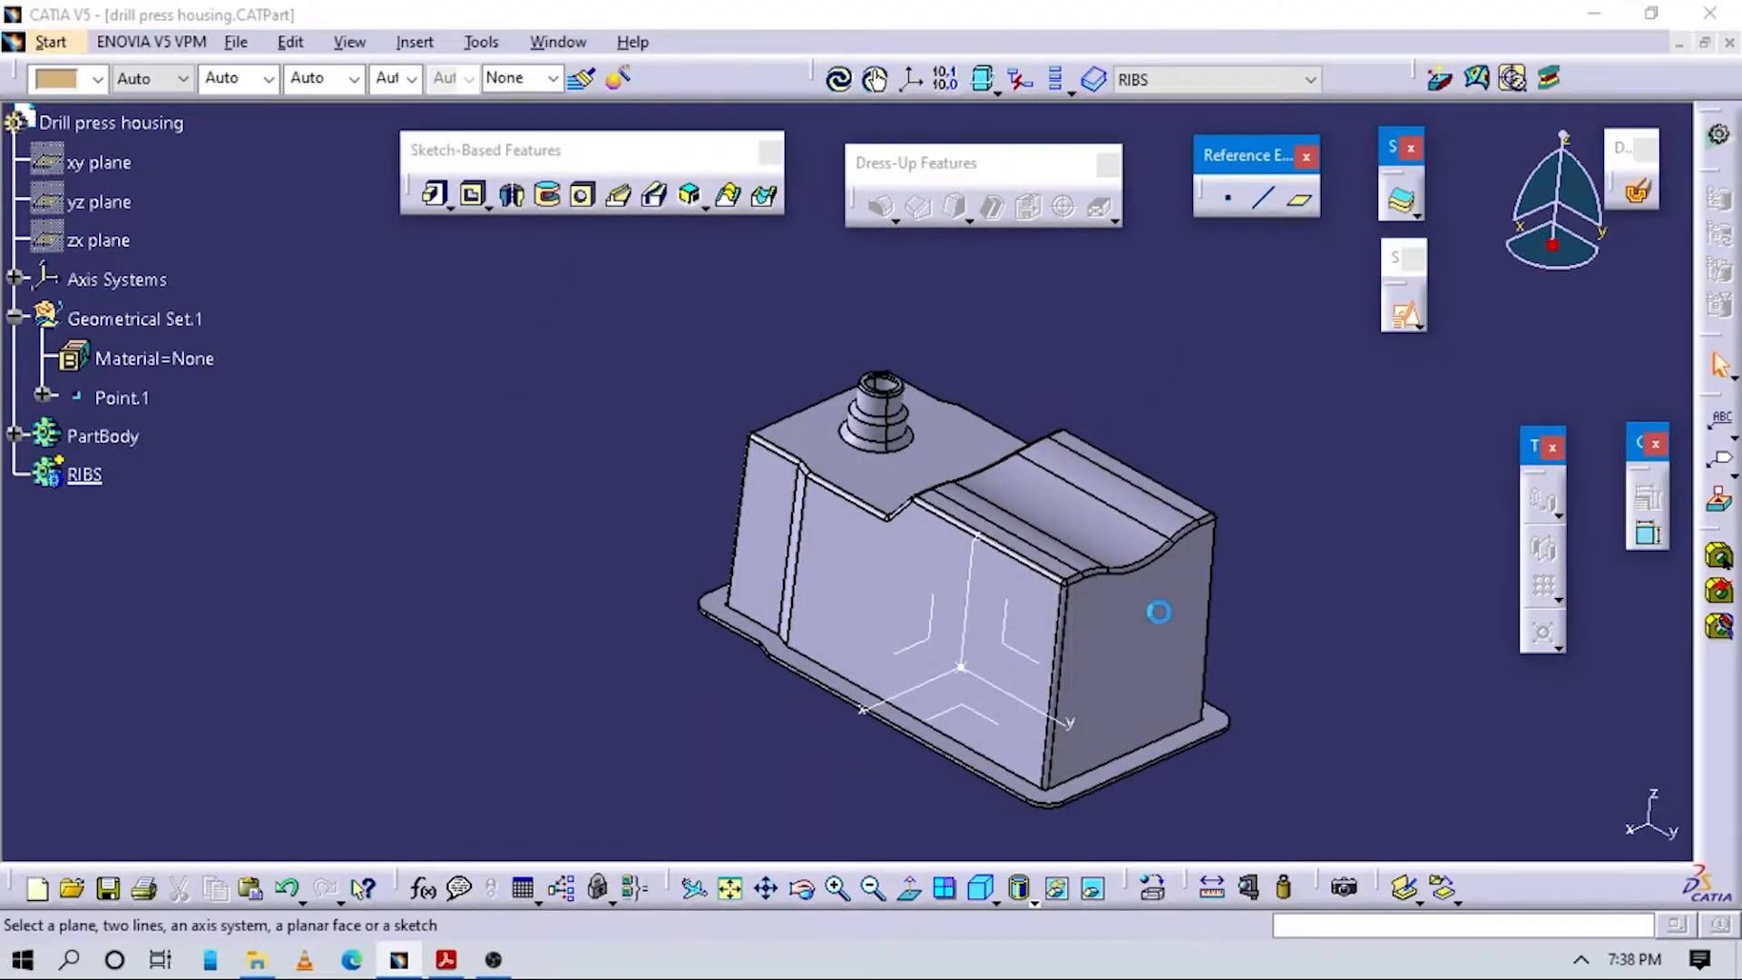
left_click(980, 716)
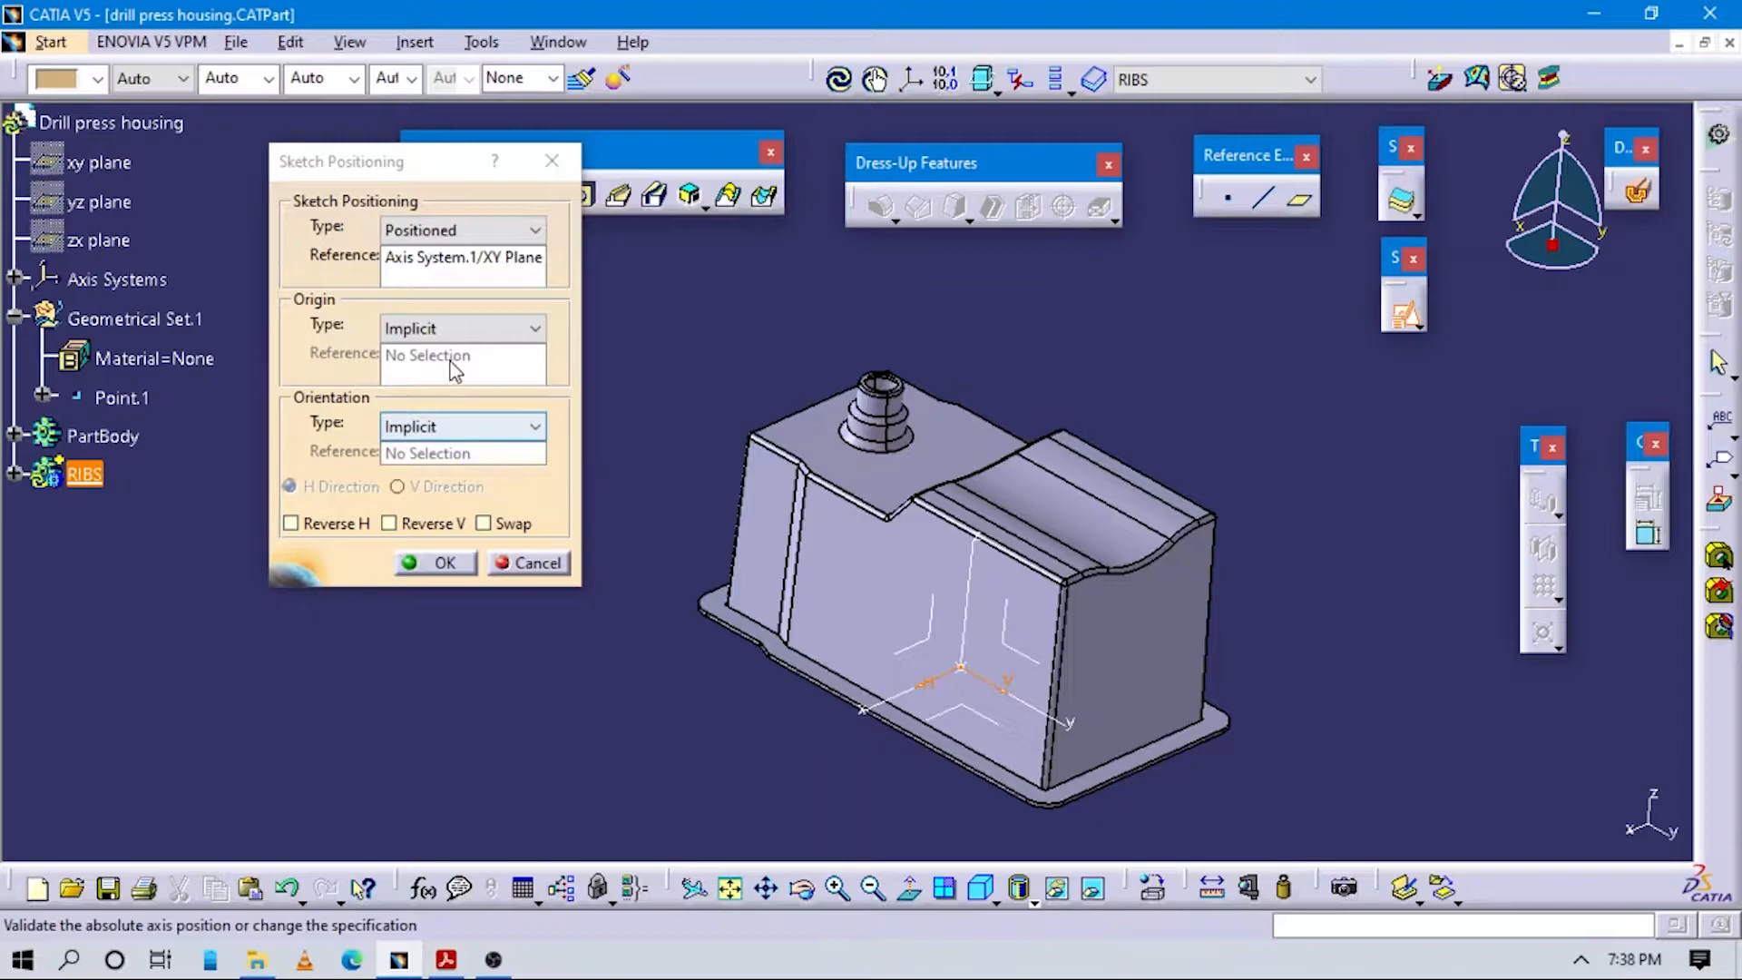
left_click(454, 329)
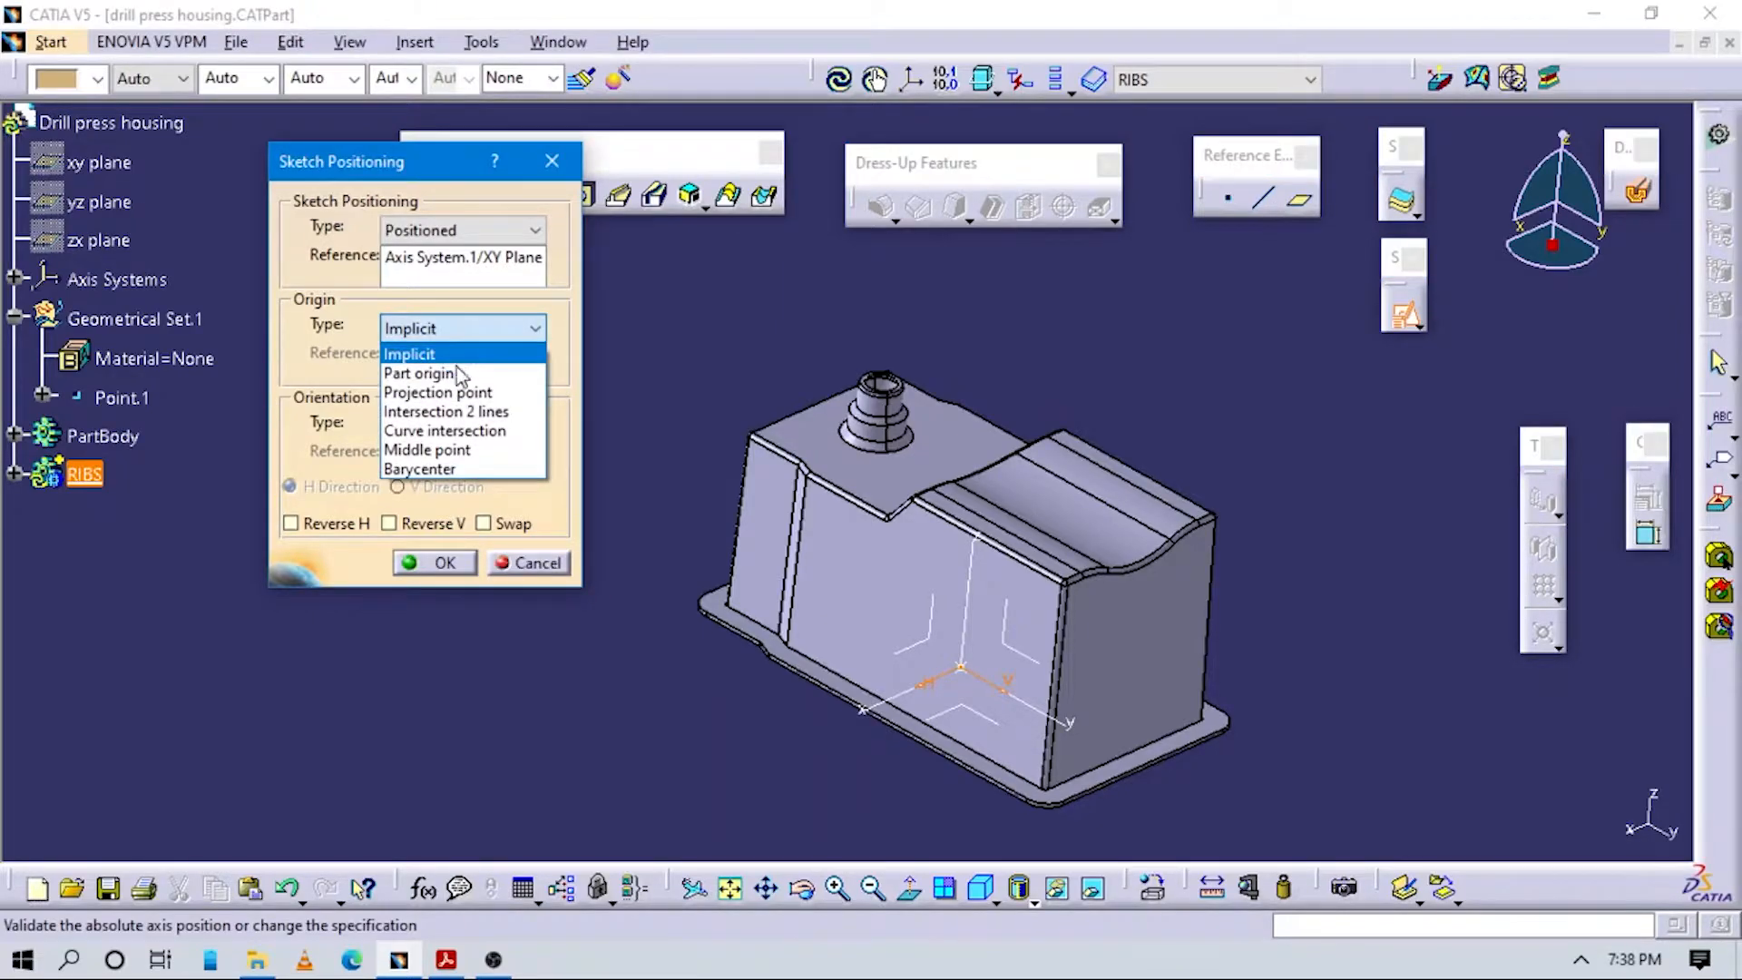
left_click(445, 392)
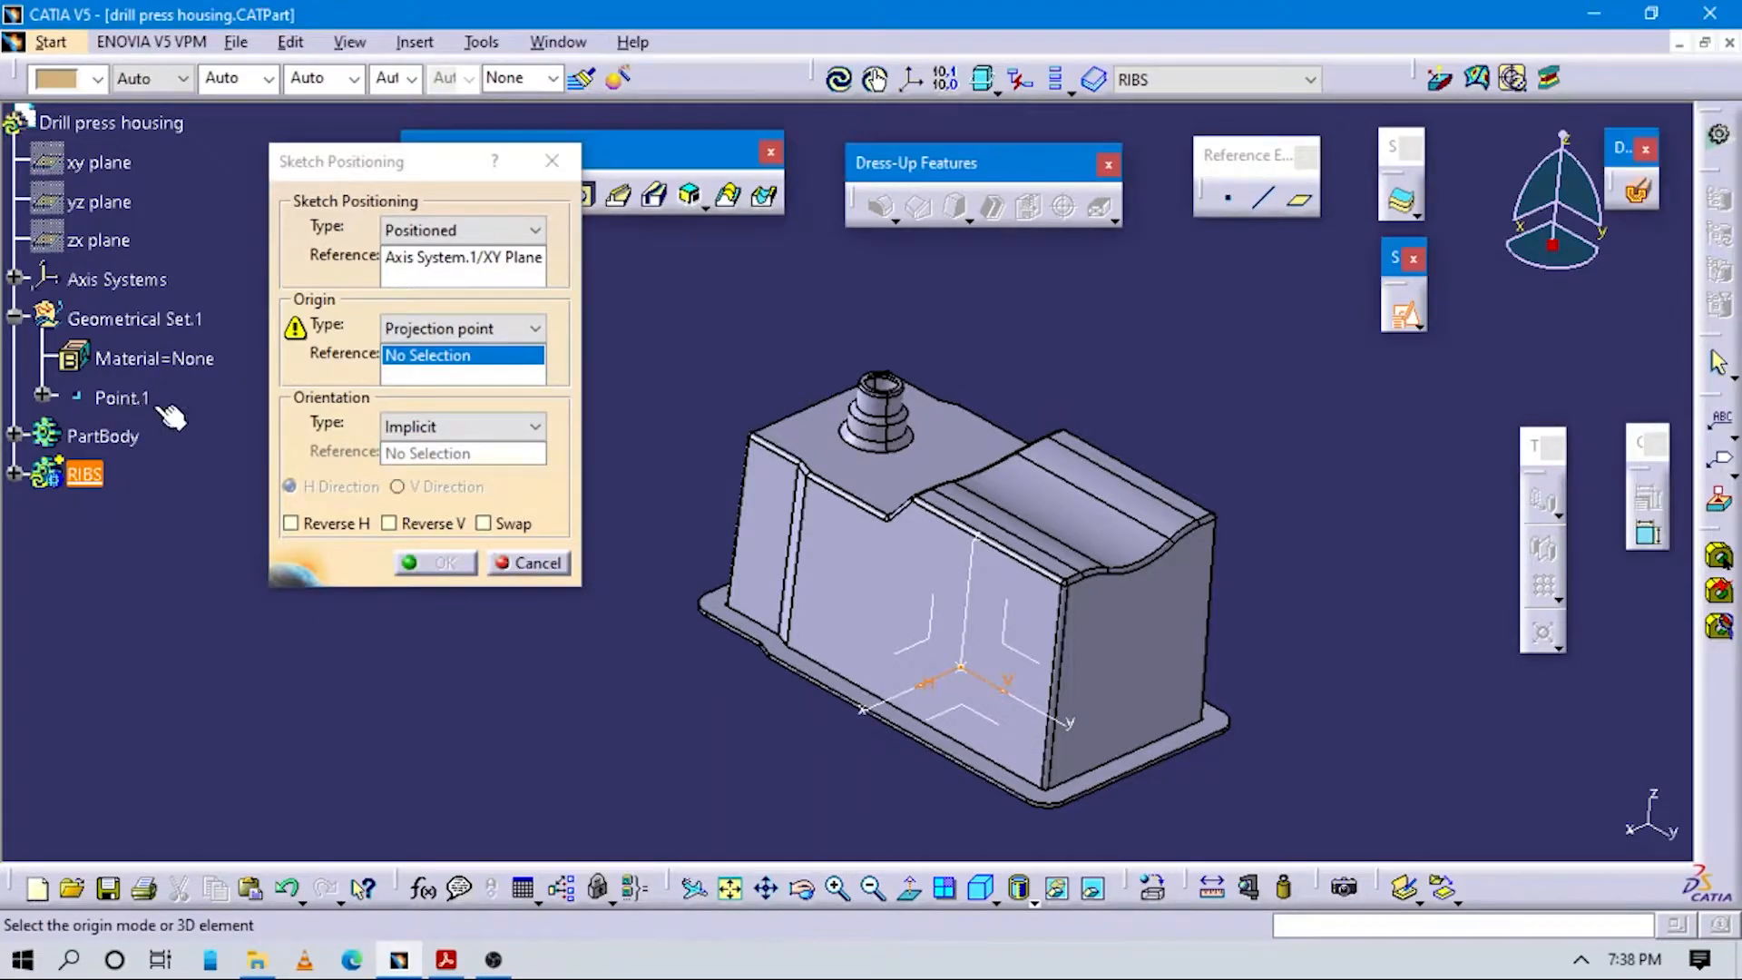
left_click(121, 398)
Orient the sketch's H direction parallel to the axis system's Y axis.
left_click(535, 427)
left_click(440, 588)
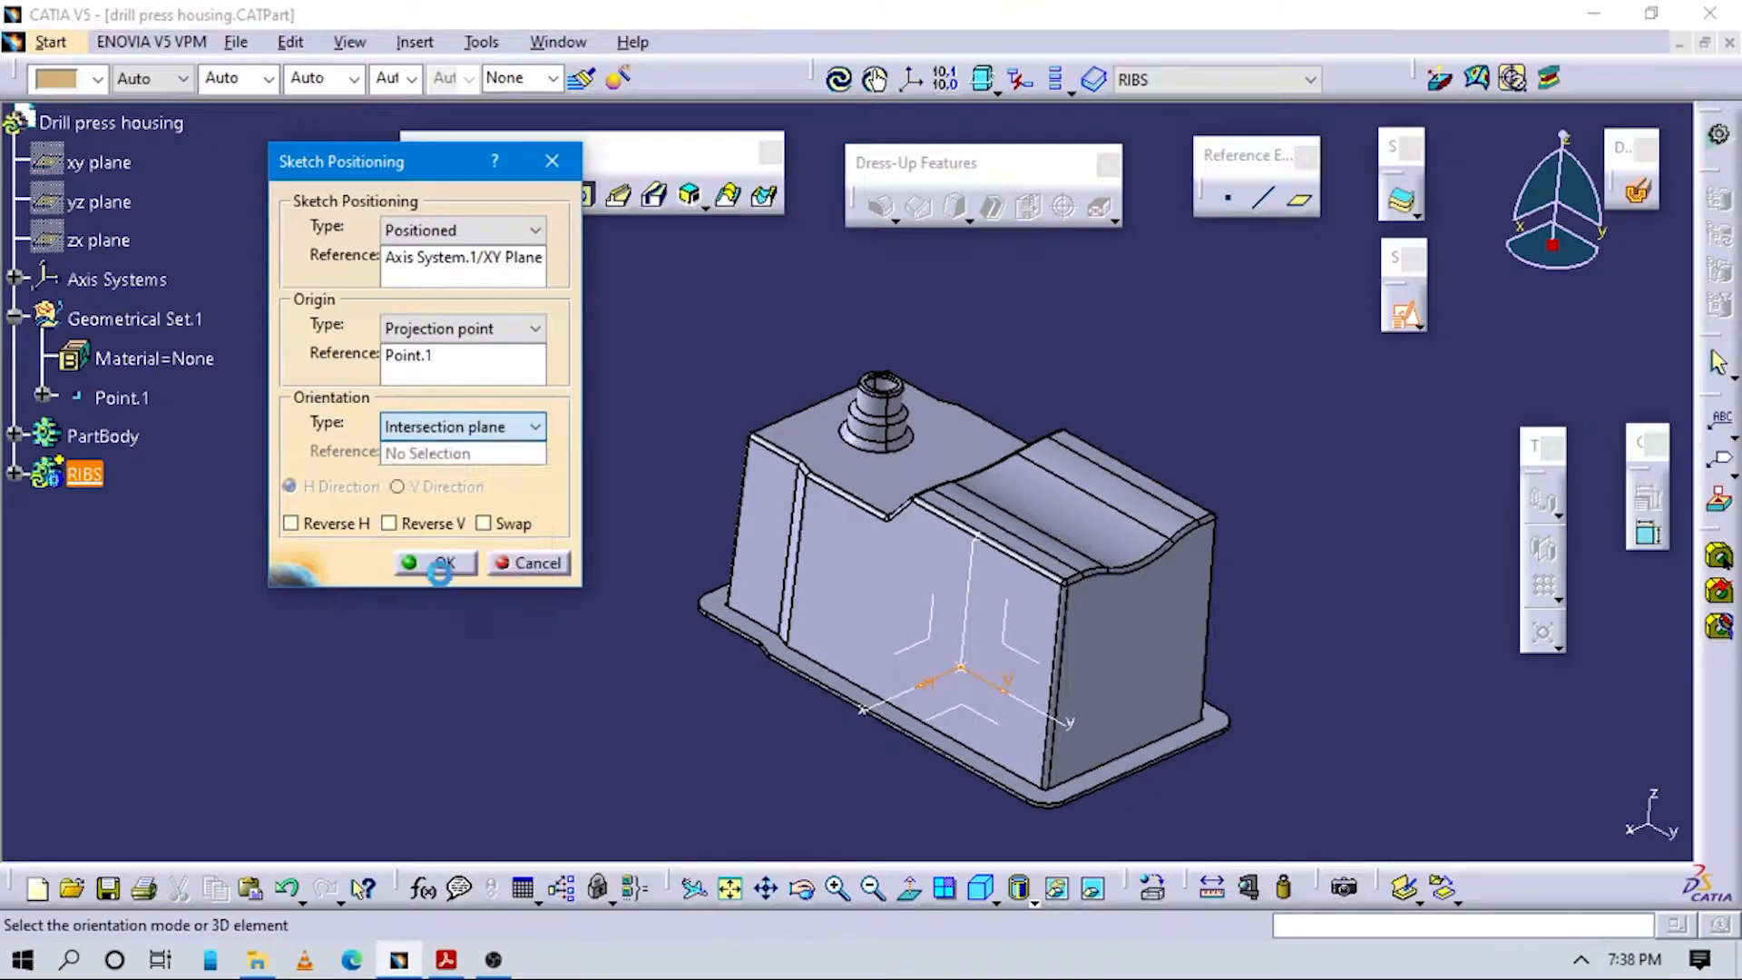
left_click(458, 426)
left_click(426, 568)
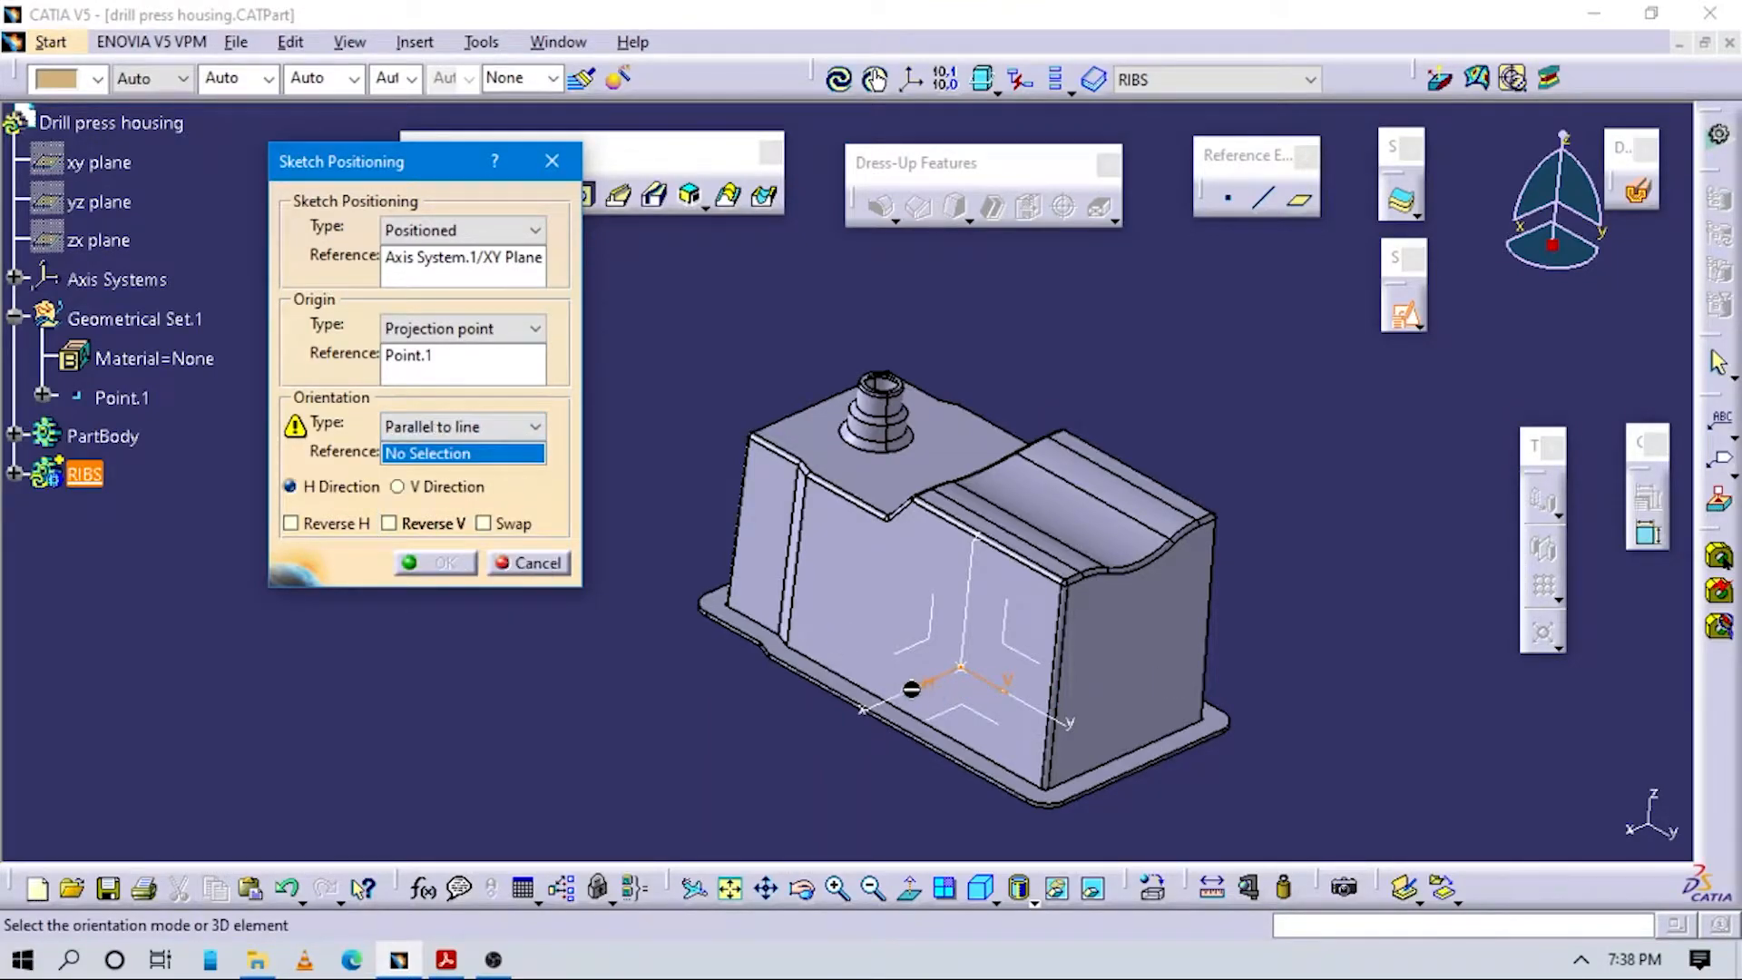
left_click(962, 695)
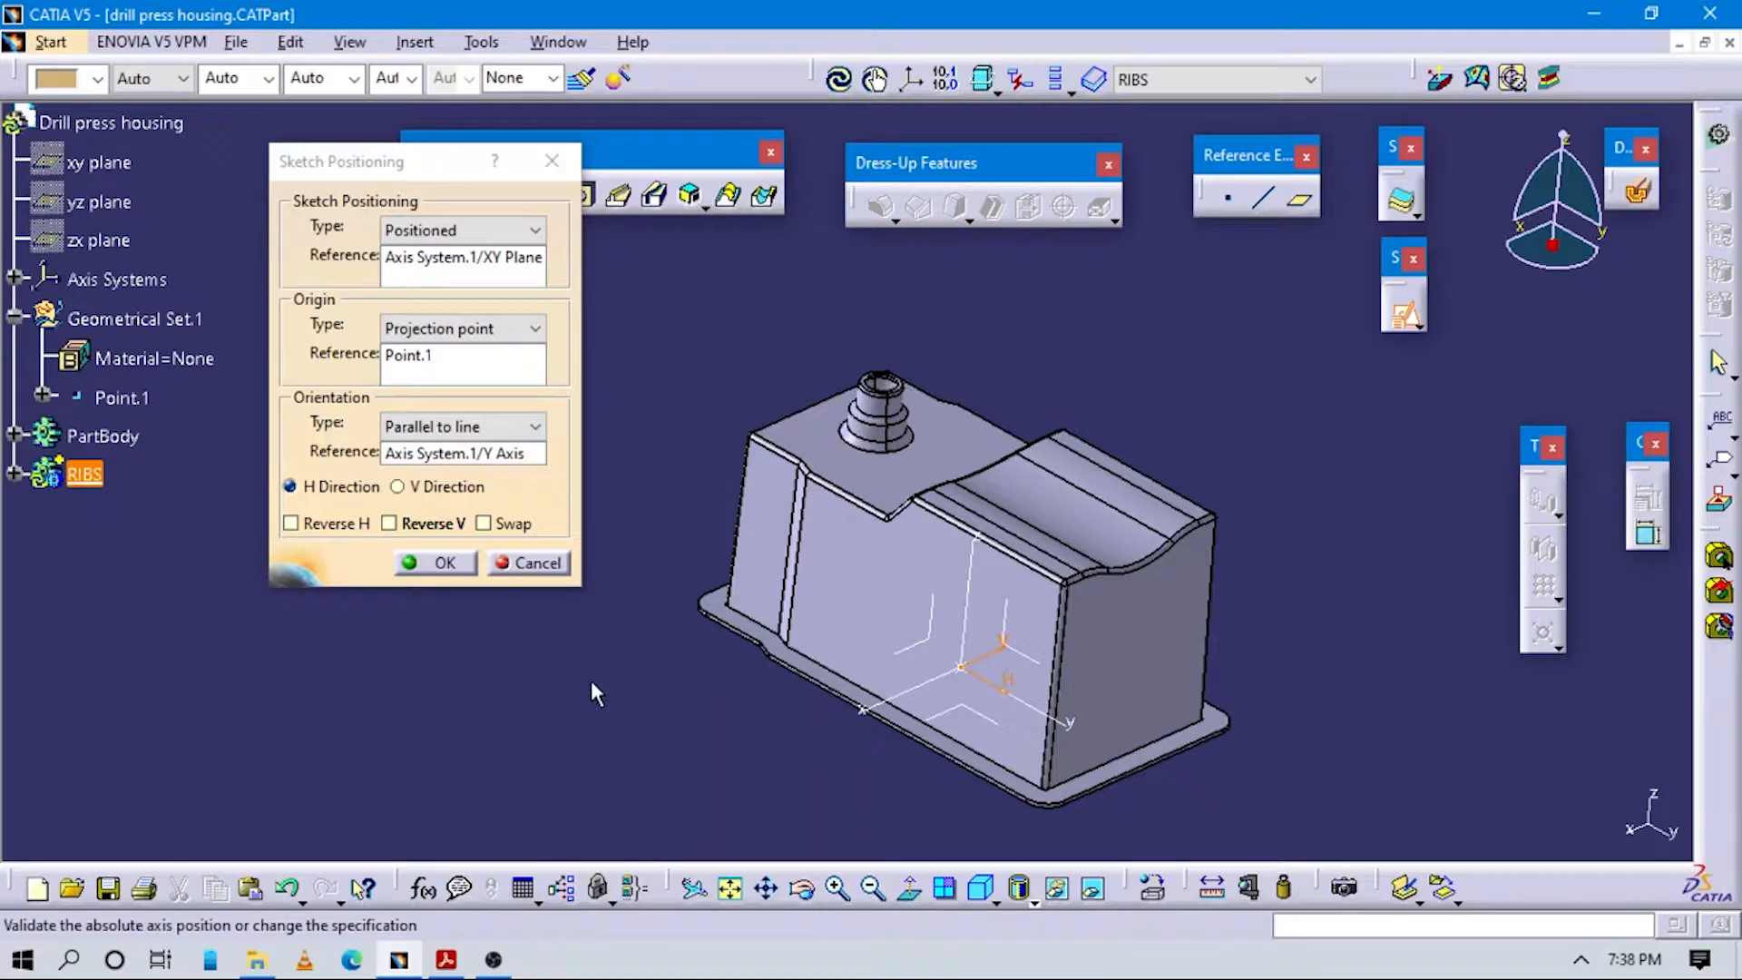
Check the sketch axes from the housing's open side, reverse the V direction, and confirm the positioning to enter the sketch.
right_click(796, 662)
left_click(917, 471)
middle_click_drag(869, 551, 749, 600)
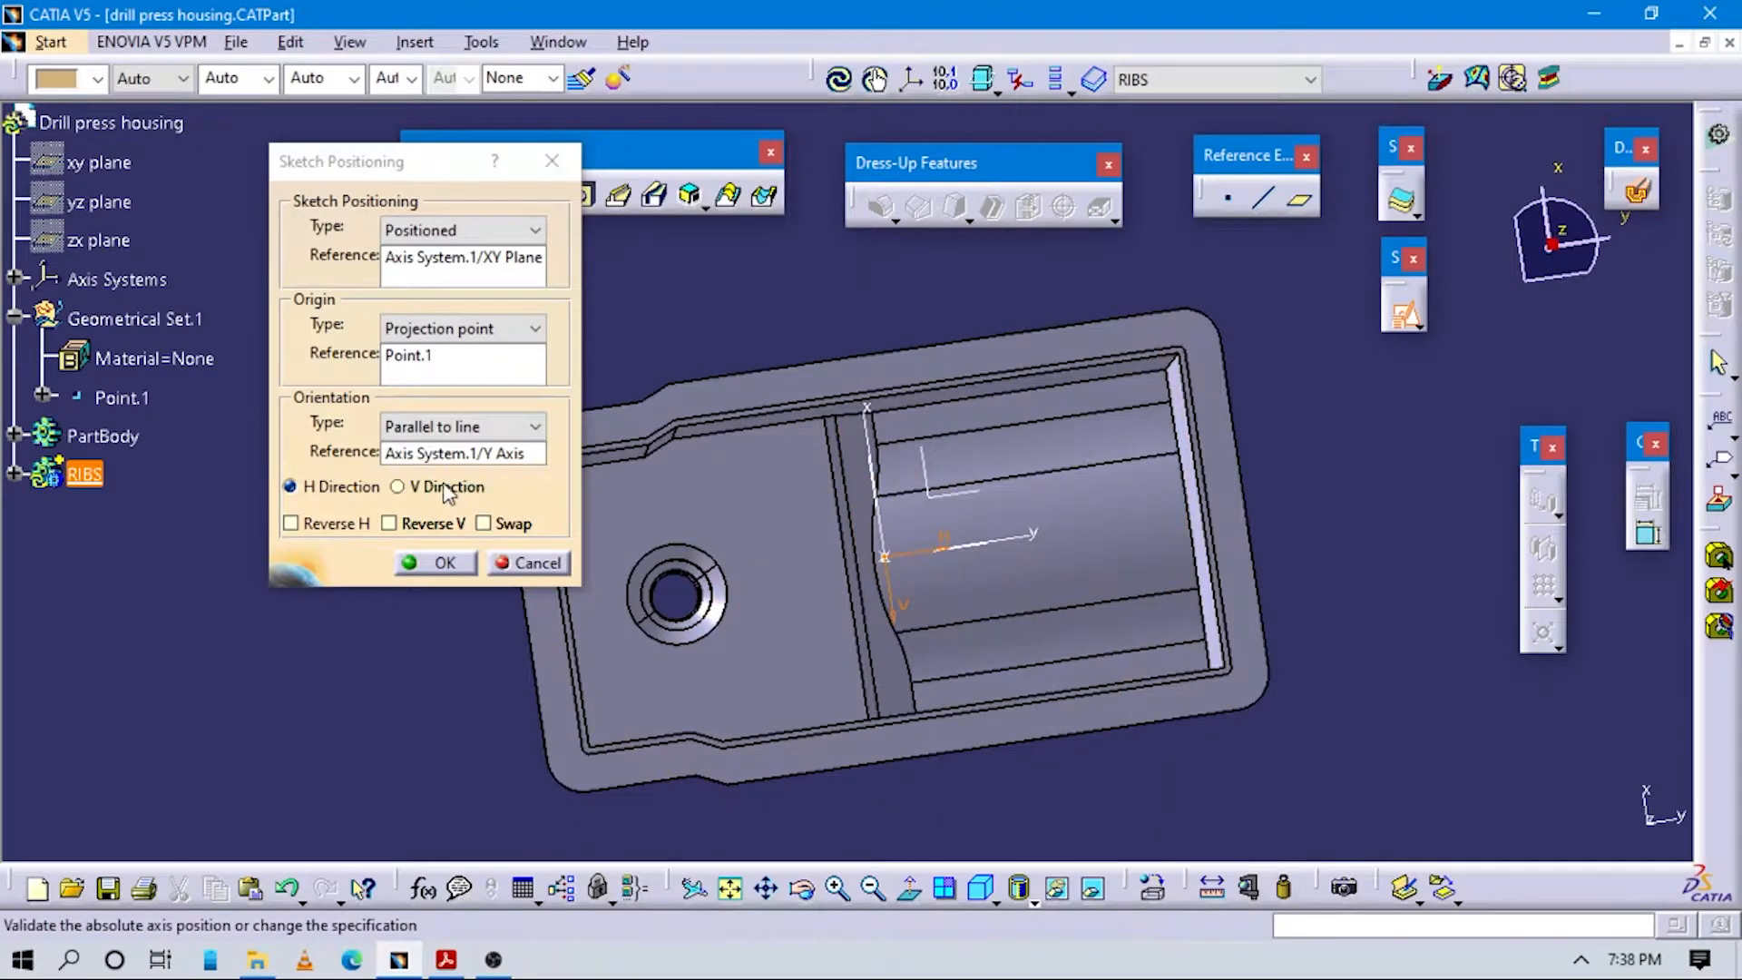
left_click(390, 524)
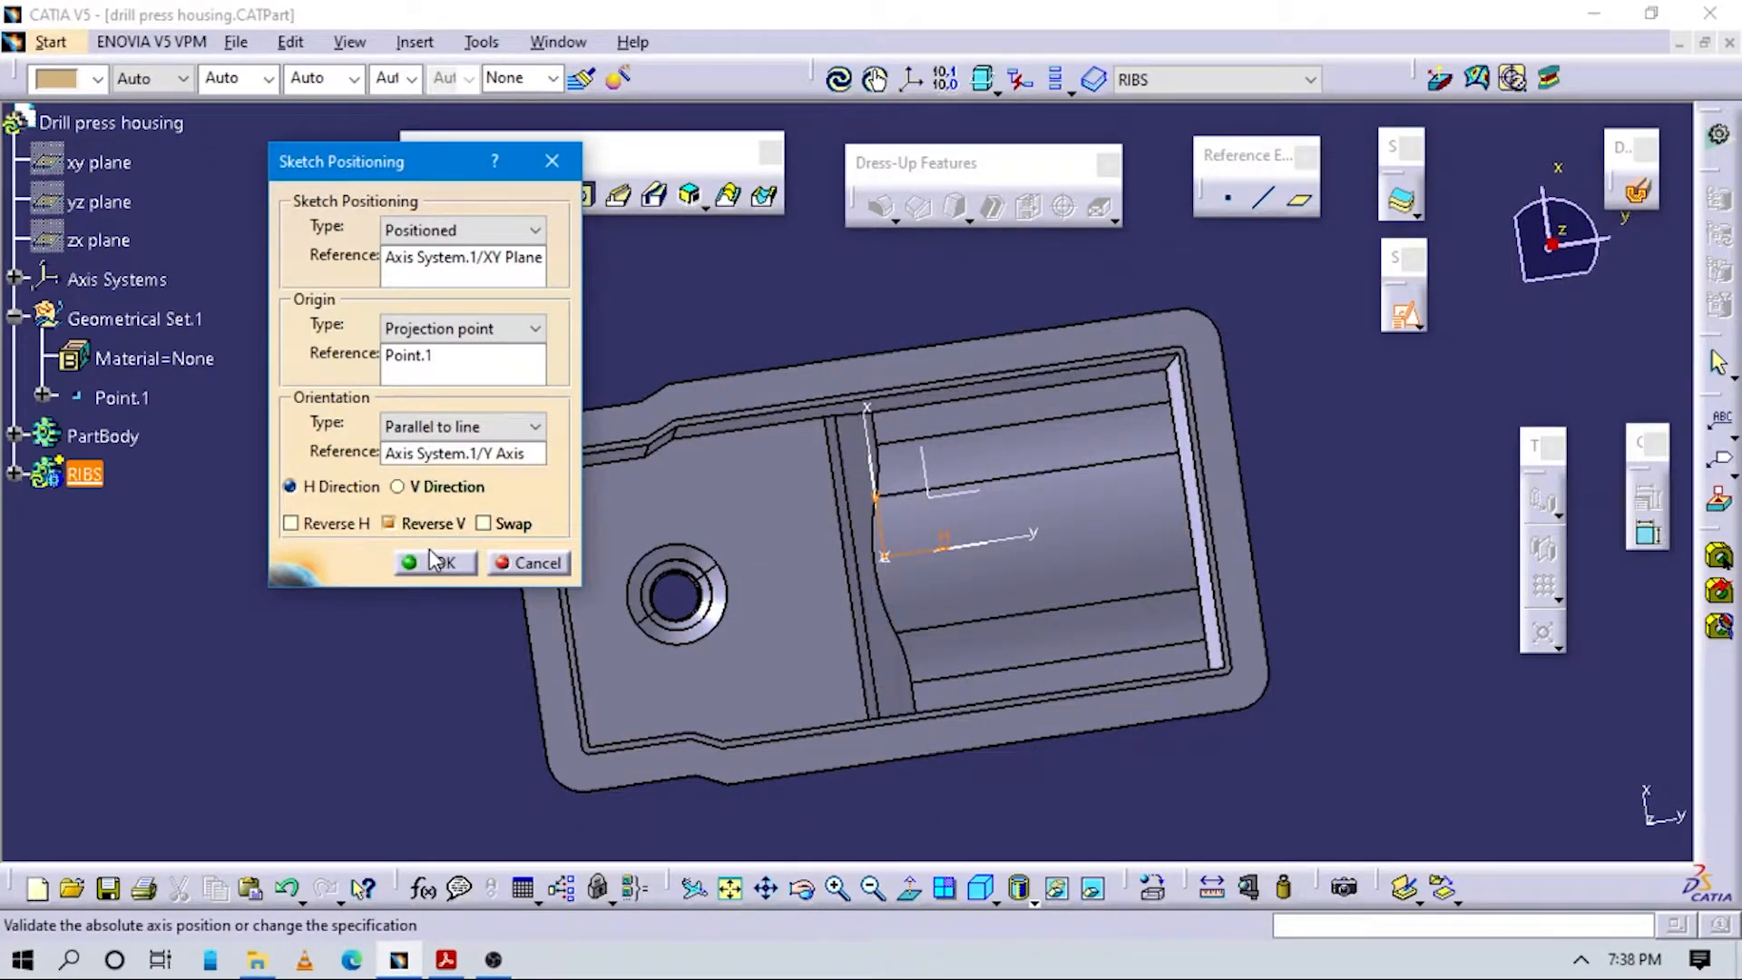
mouse_move(717, 635)
middle_mouse_down()
mouse_move(798, 535)
mouse_move(828, 551)
middle_mouse_up()
middle_click_drag(1082, 578, 1116, 633)
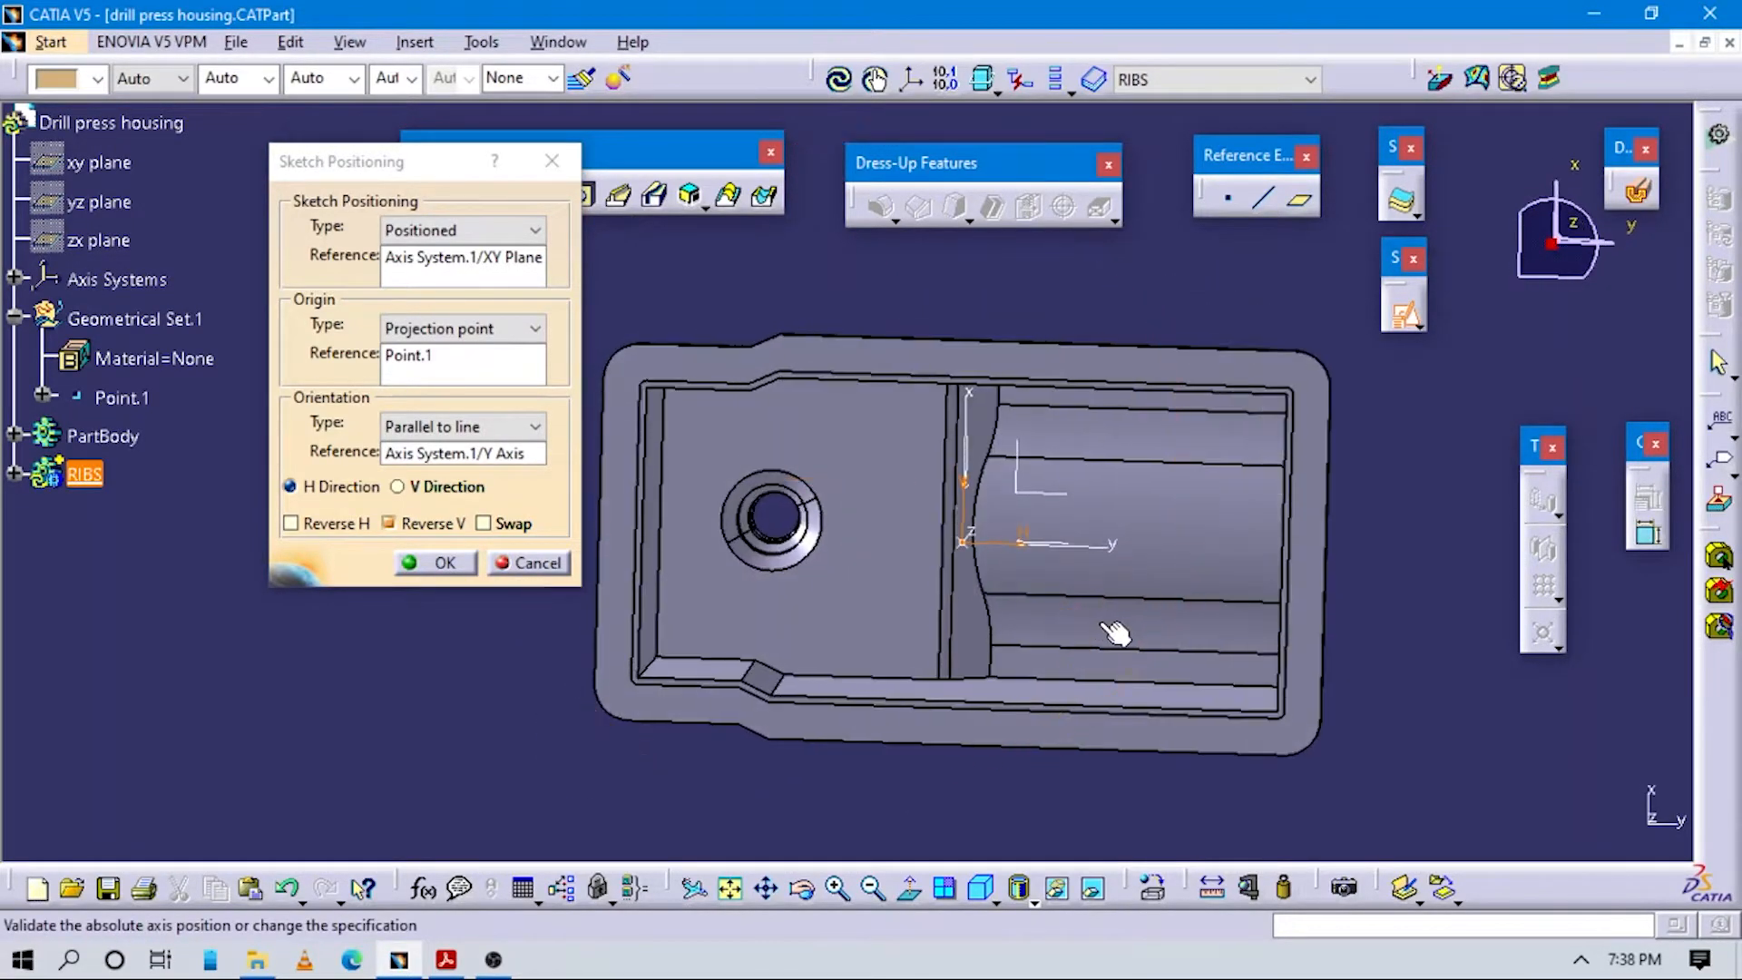
left_click(443, 563)
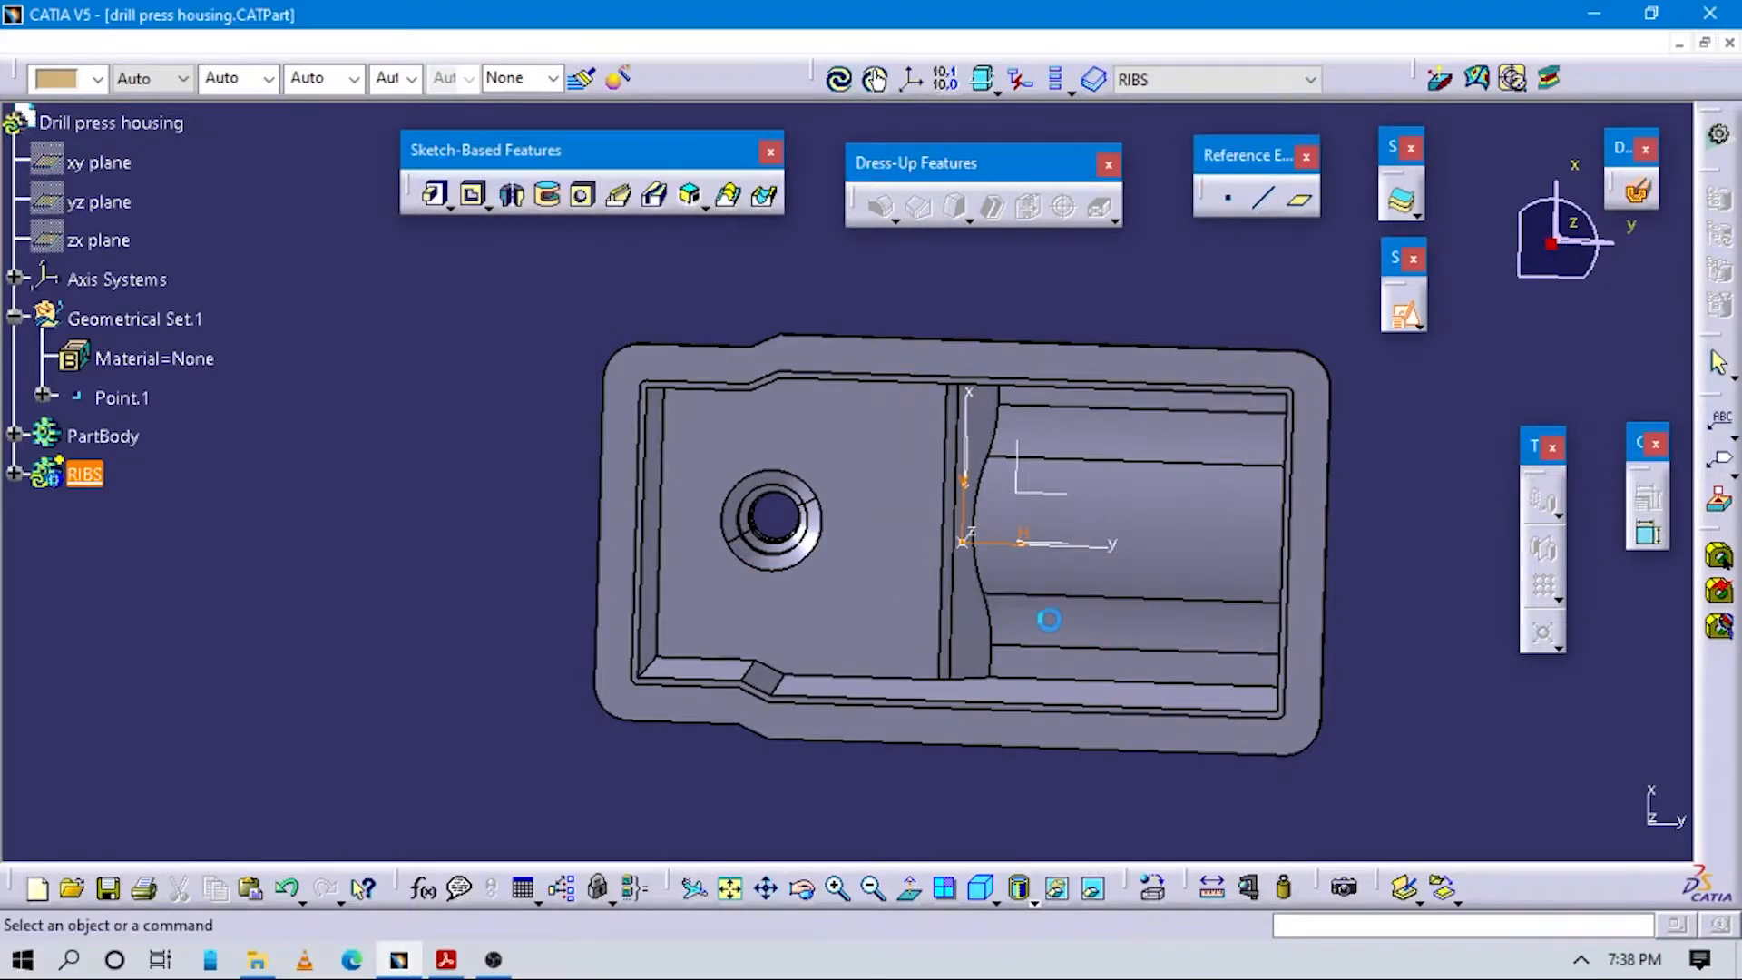
With the view normal to the sketch, draw a vertical line across the housing's full width, about 64 mm from the V axis.
mouse_move(1043, 614)
middle_mouse_down()
mouse_move(876, 610)
mouse_move(1065, 630)
middle_mouse_up()
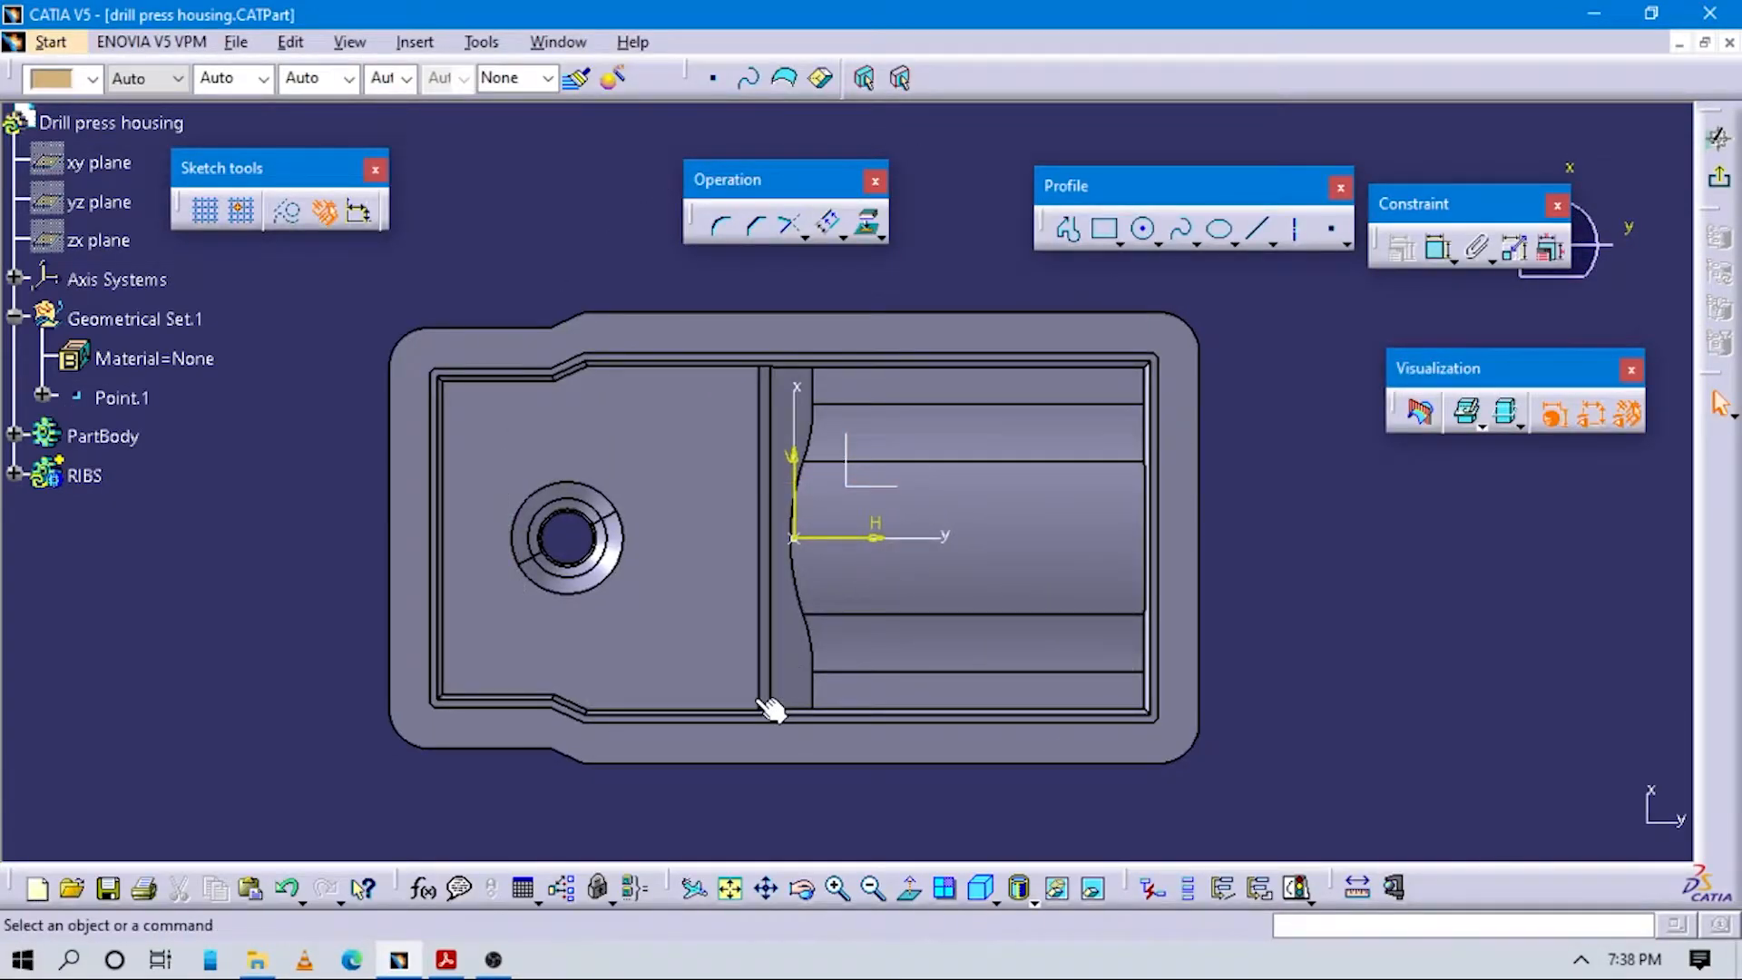
middle_click_drag(662, 567, 716, 648)
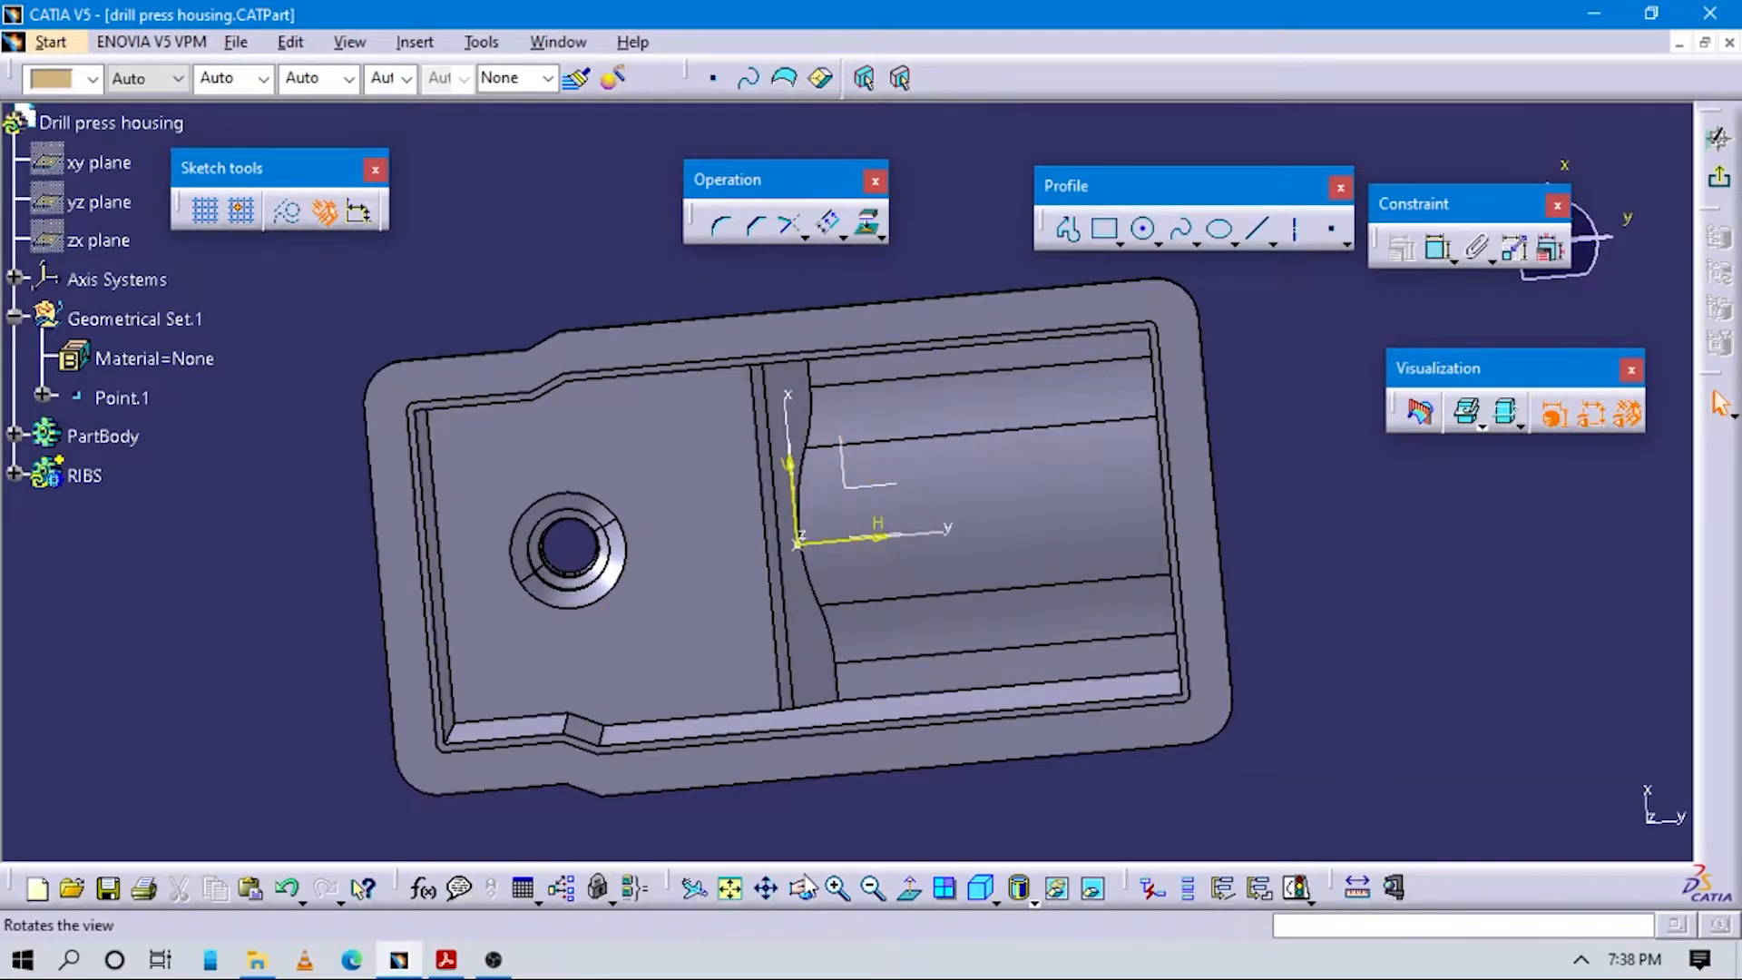
left_click(908, 887)
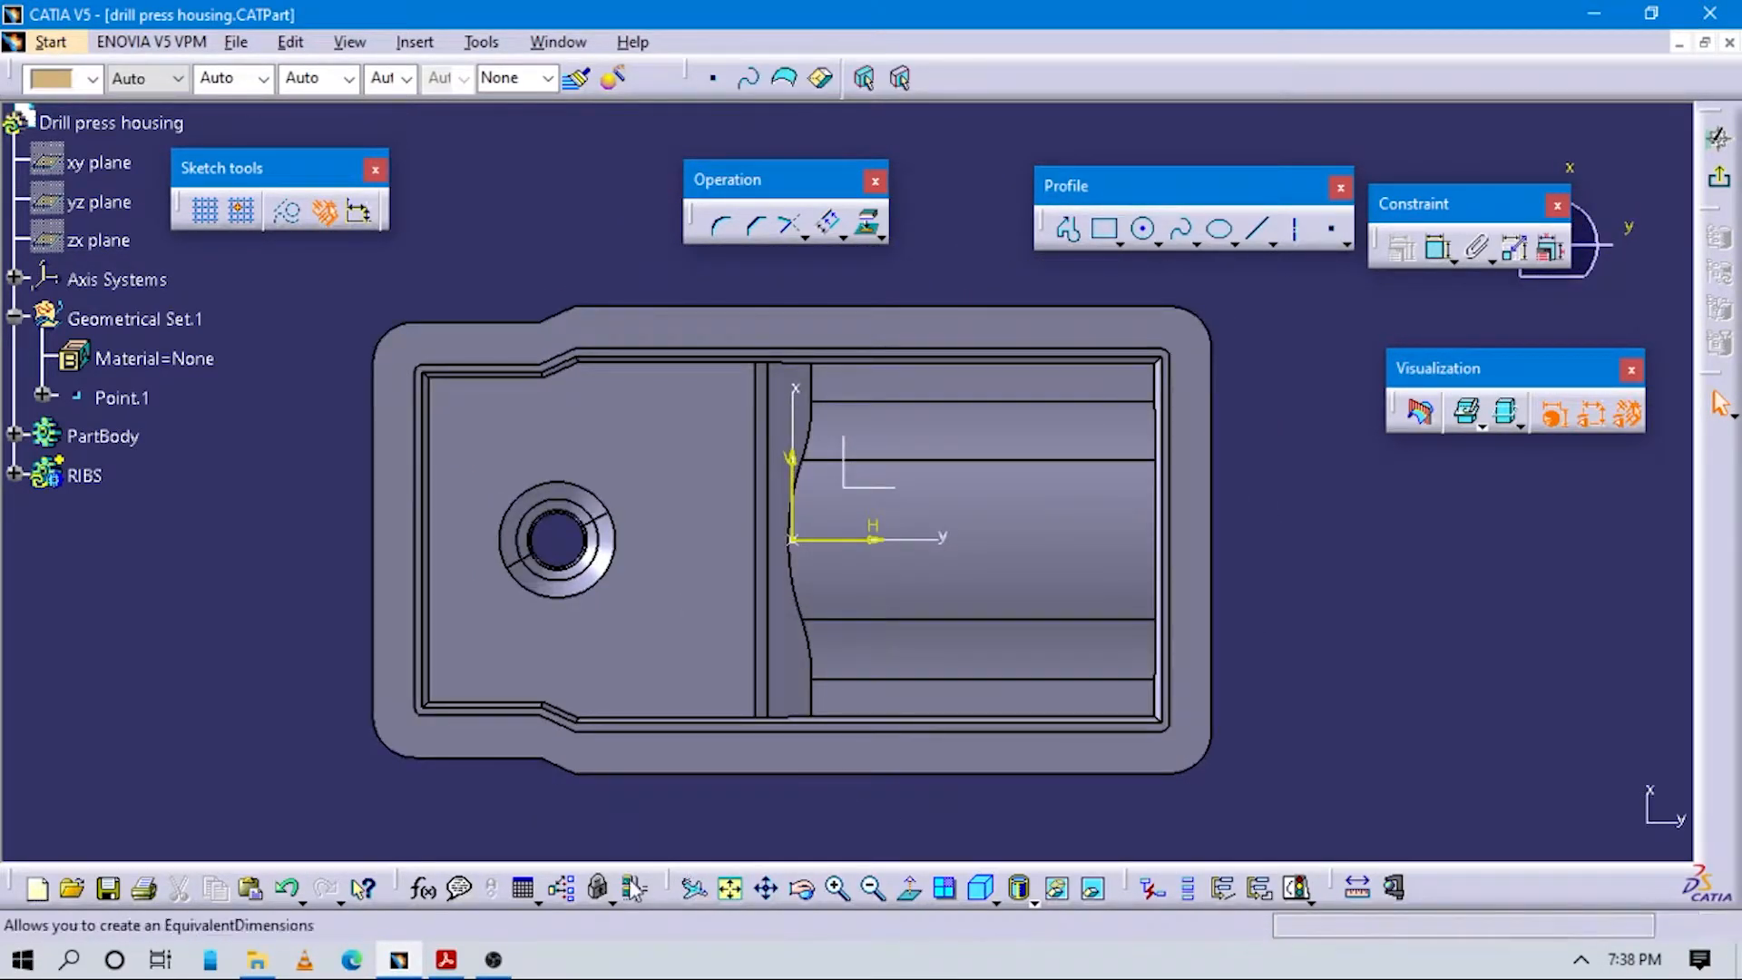
mouse_move(490, 965)
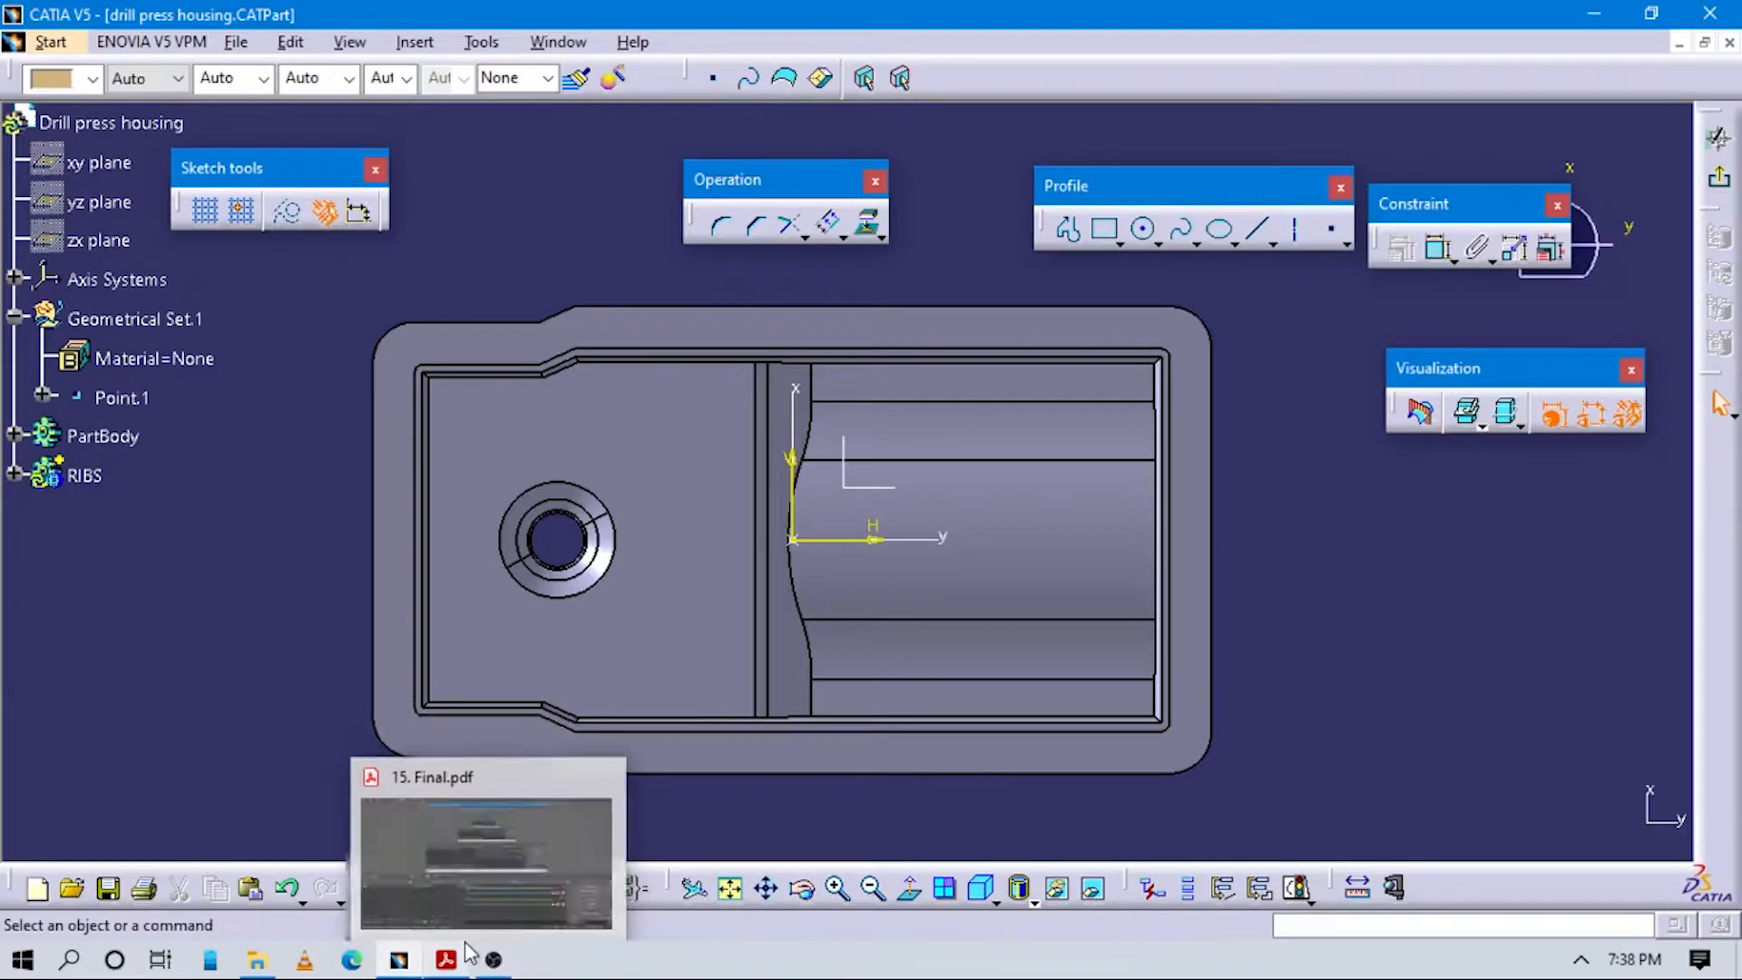
mouse_move(511, 865)
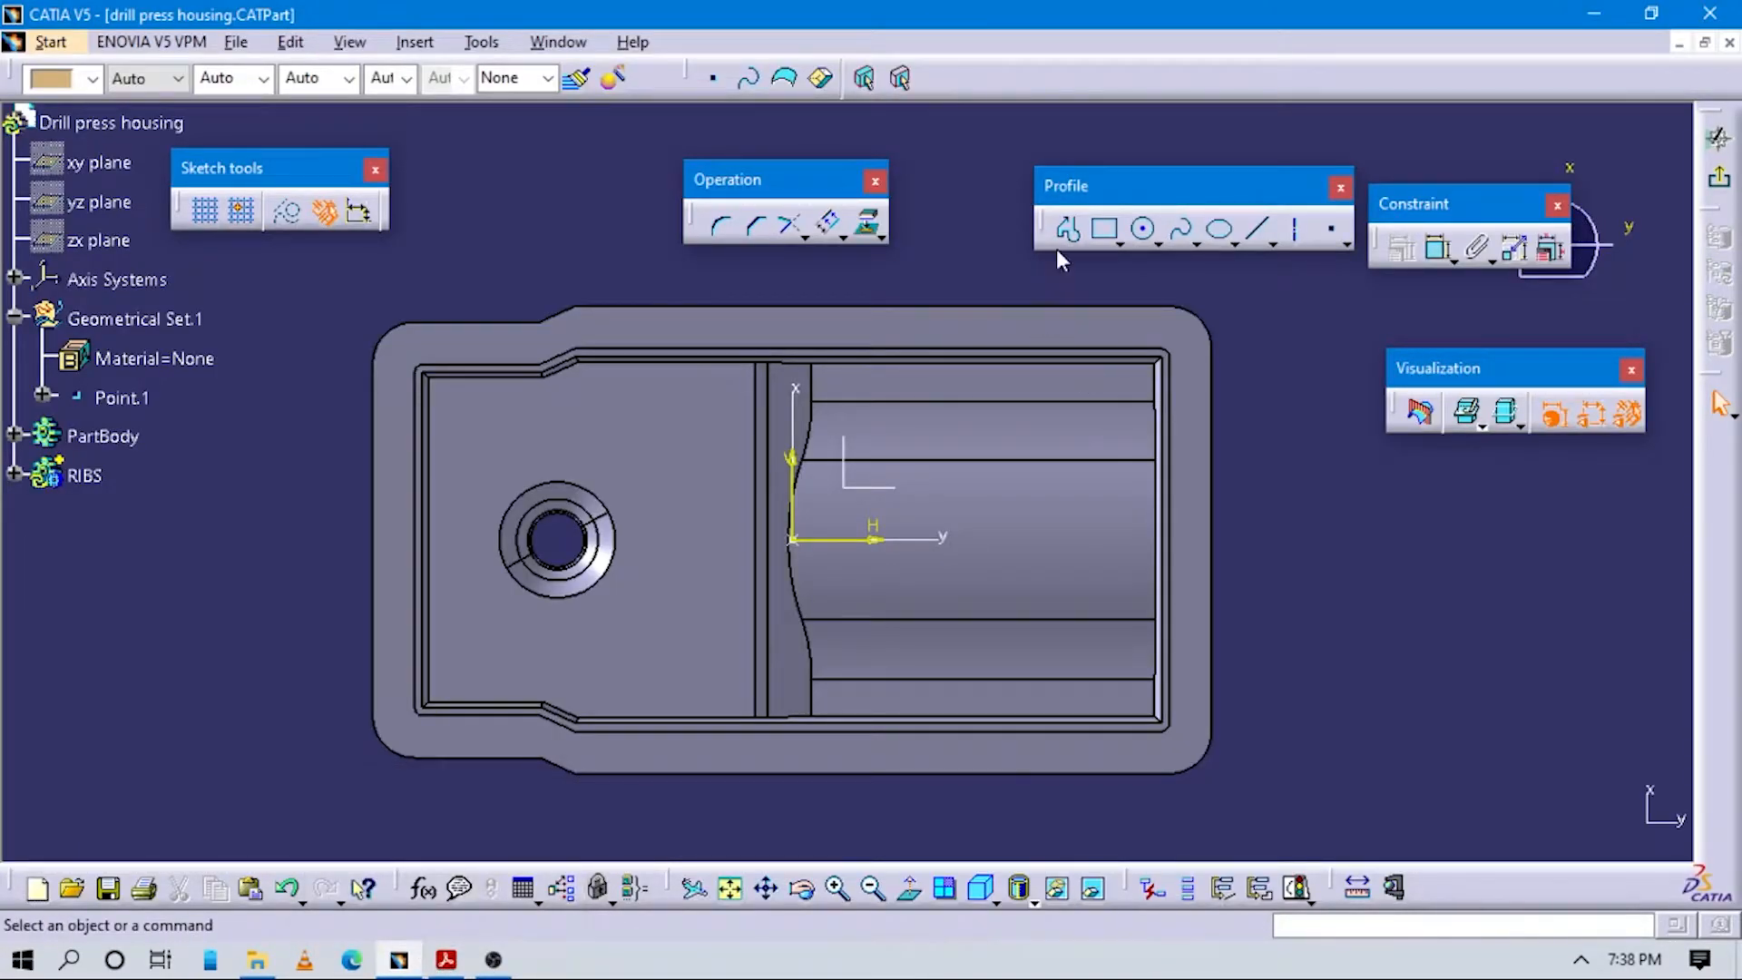
left_click(890, 263)
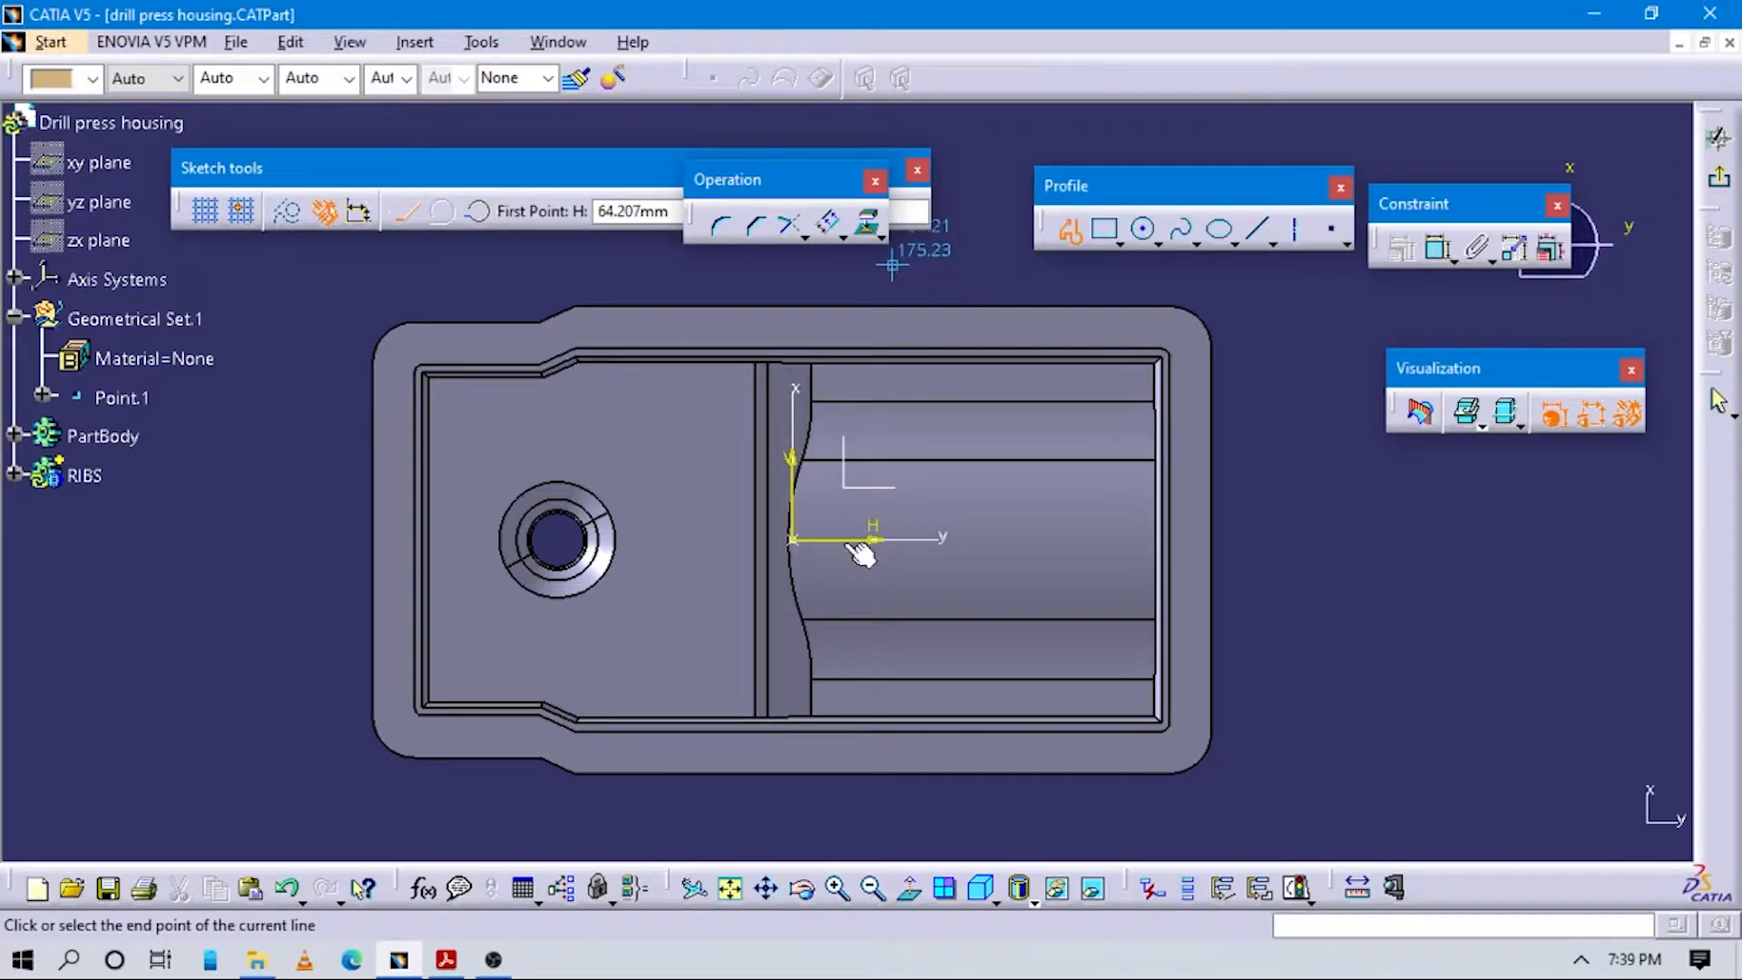
left_click(892, 829)
Draw a second line about 360 mm long across the housing, beyond the first one, and constrain it to be vertical.
left_click(1071, 229)
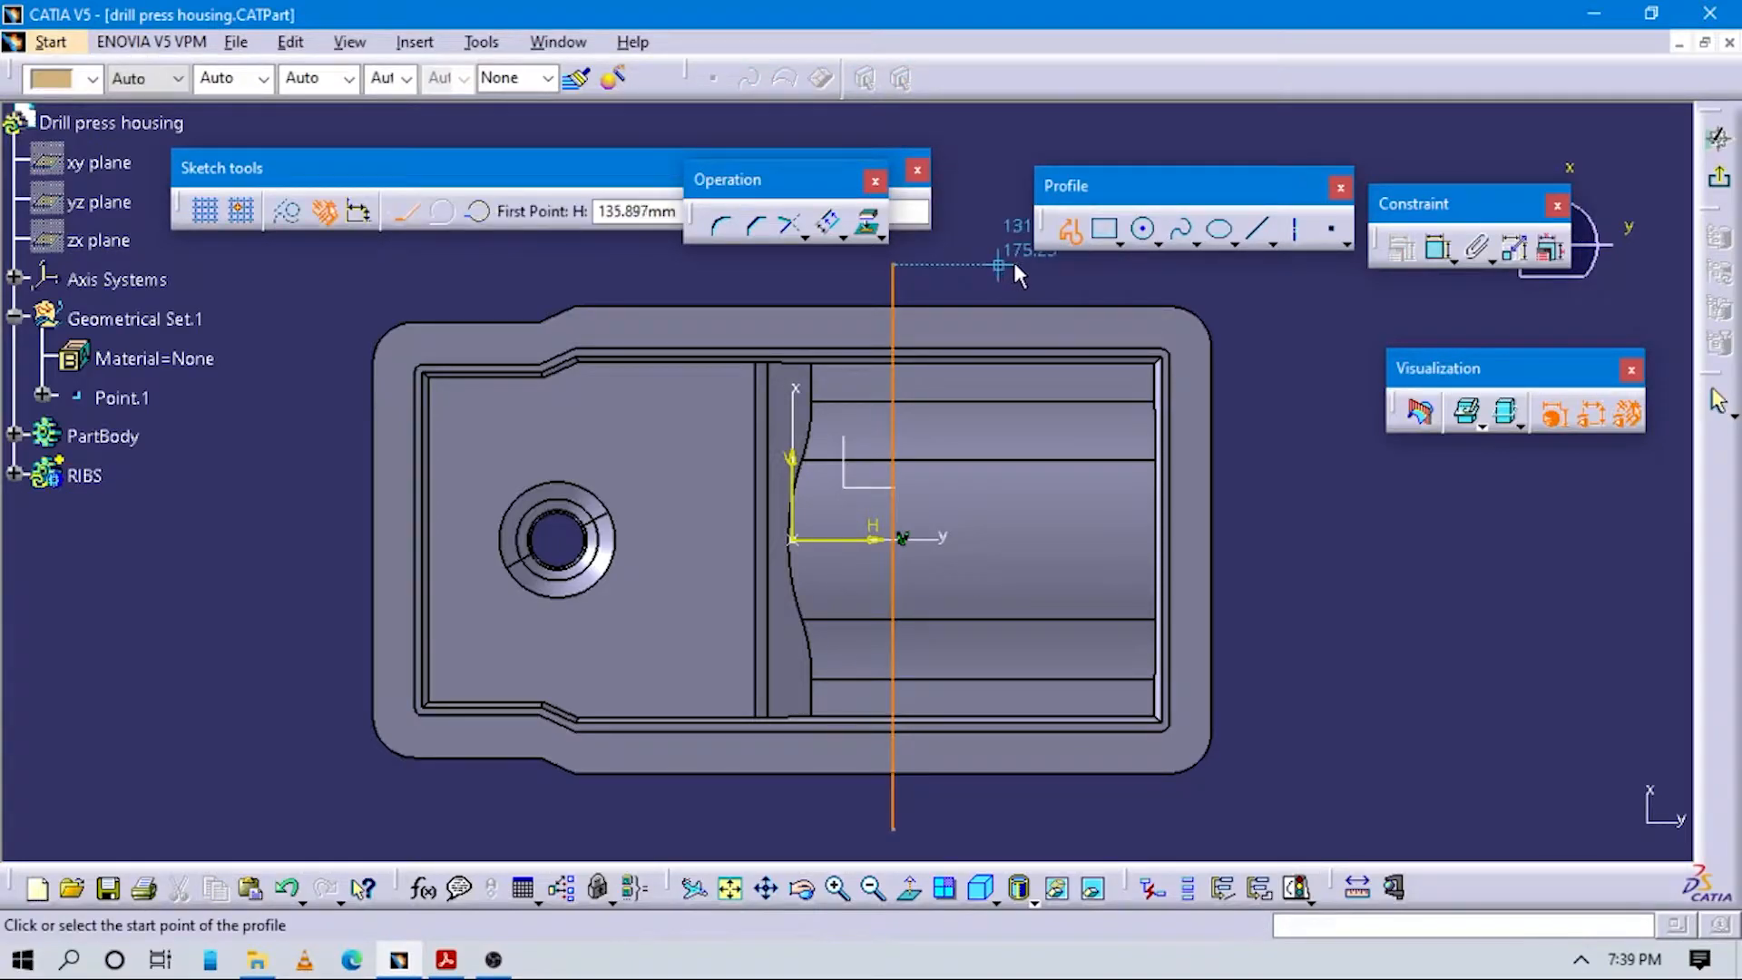
left_click(1036, 263)
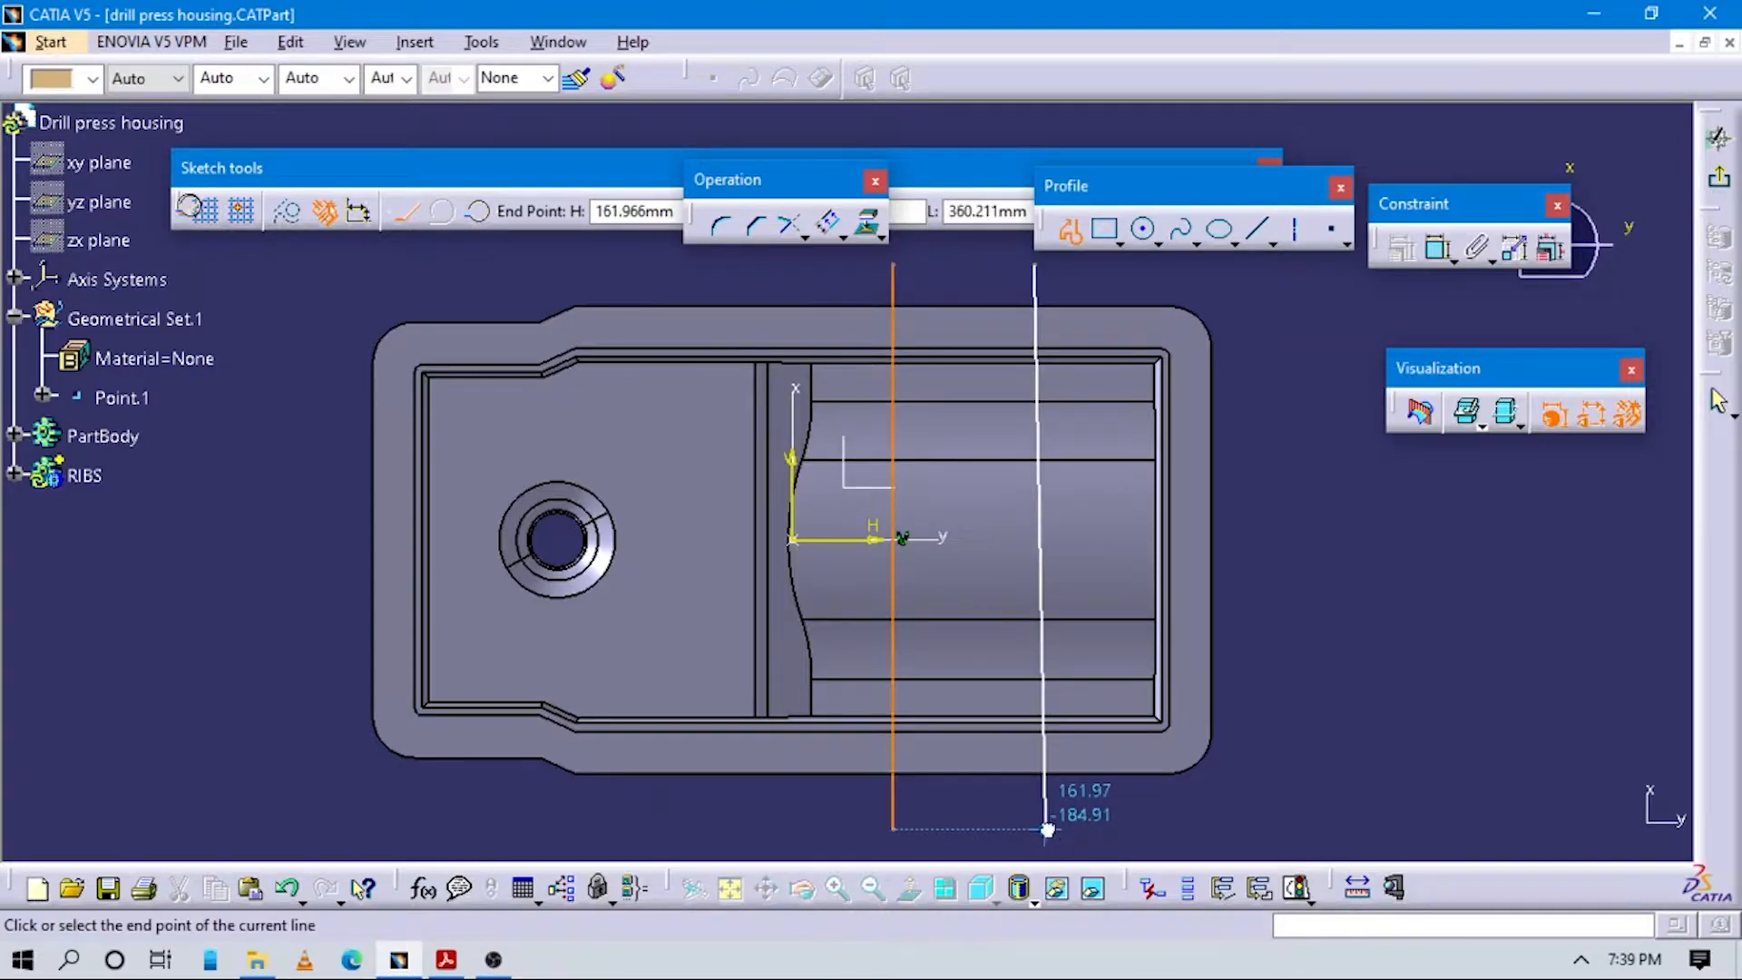
left_click(1059, 789)
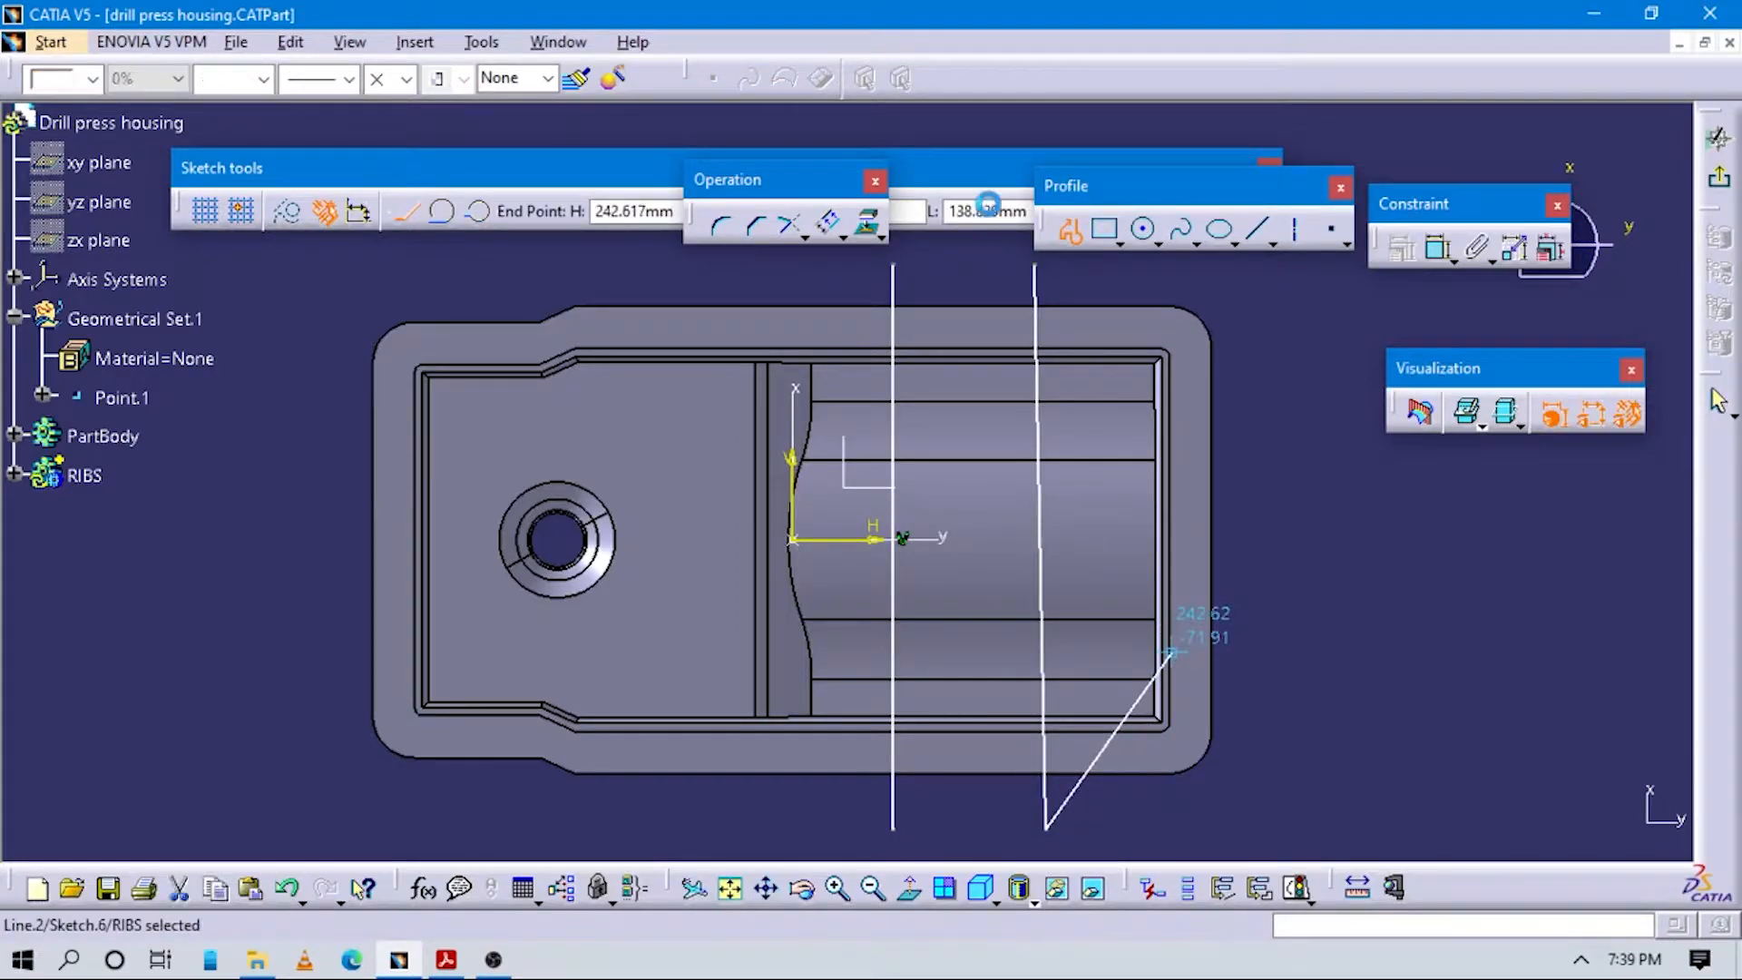
key("Escape")
left_click(1034, 283)
right_click(1032, 285)
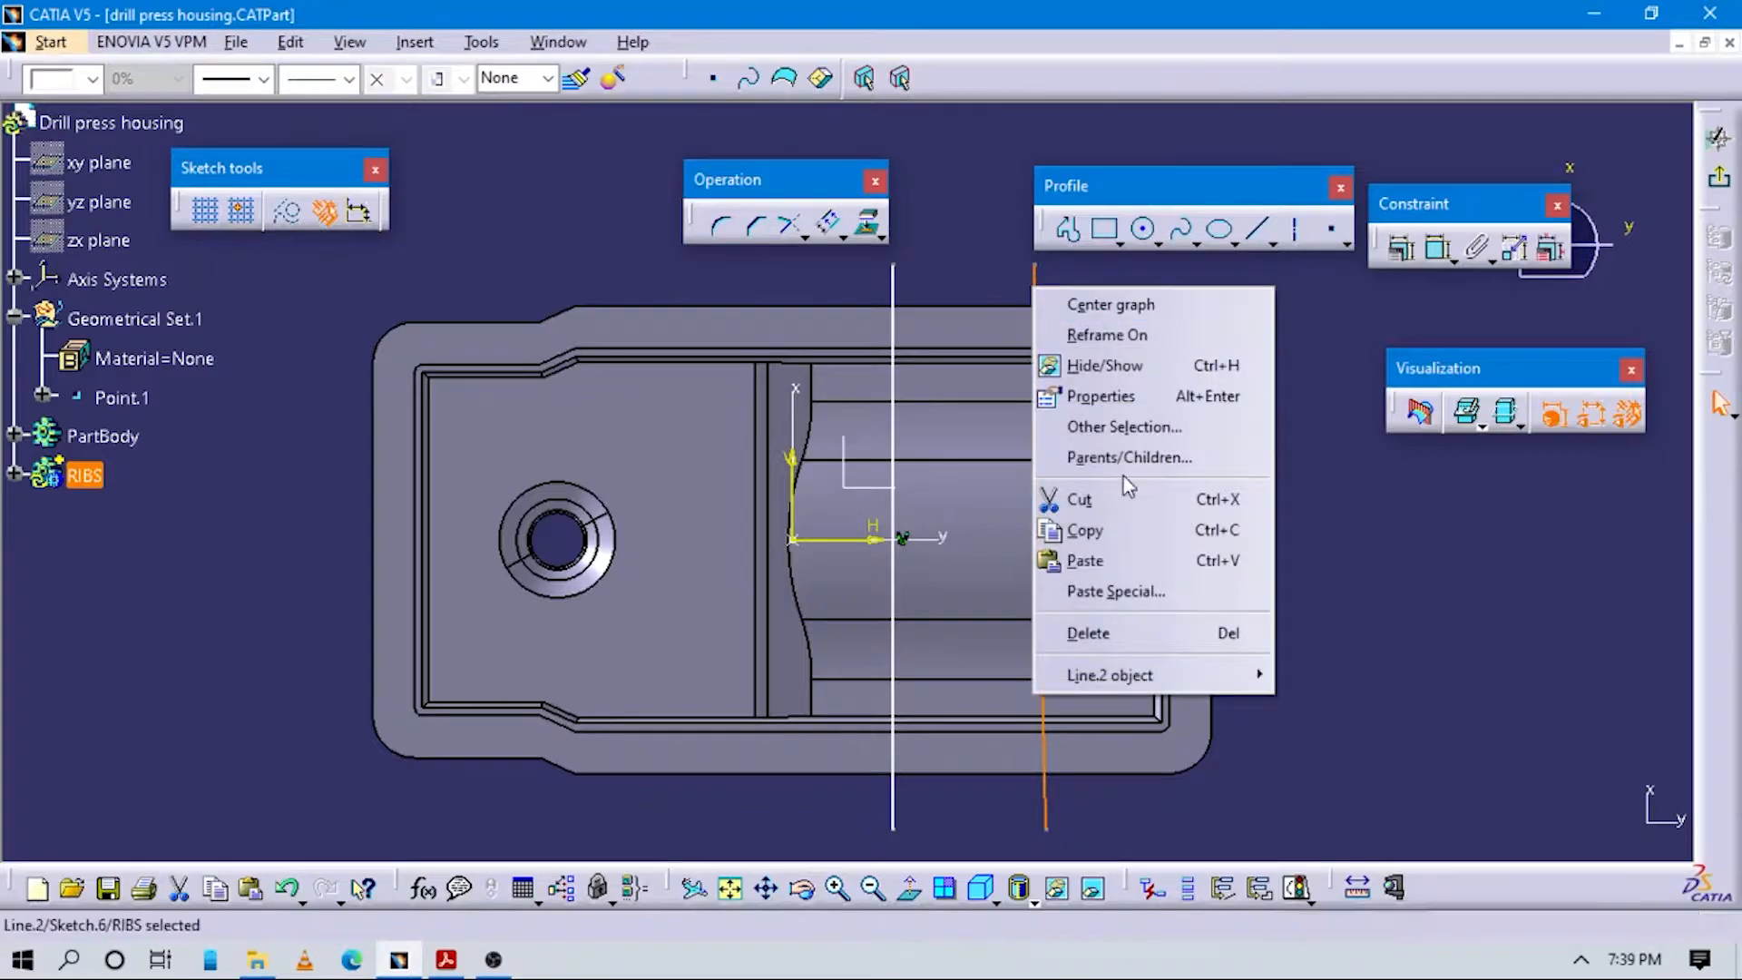
mouse_move(1136, 673)
left_click(1323, 776)
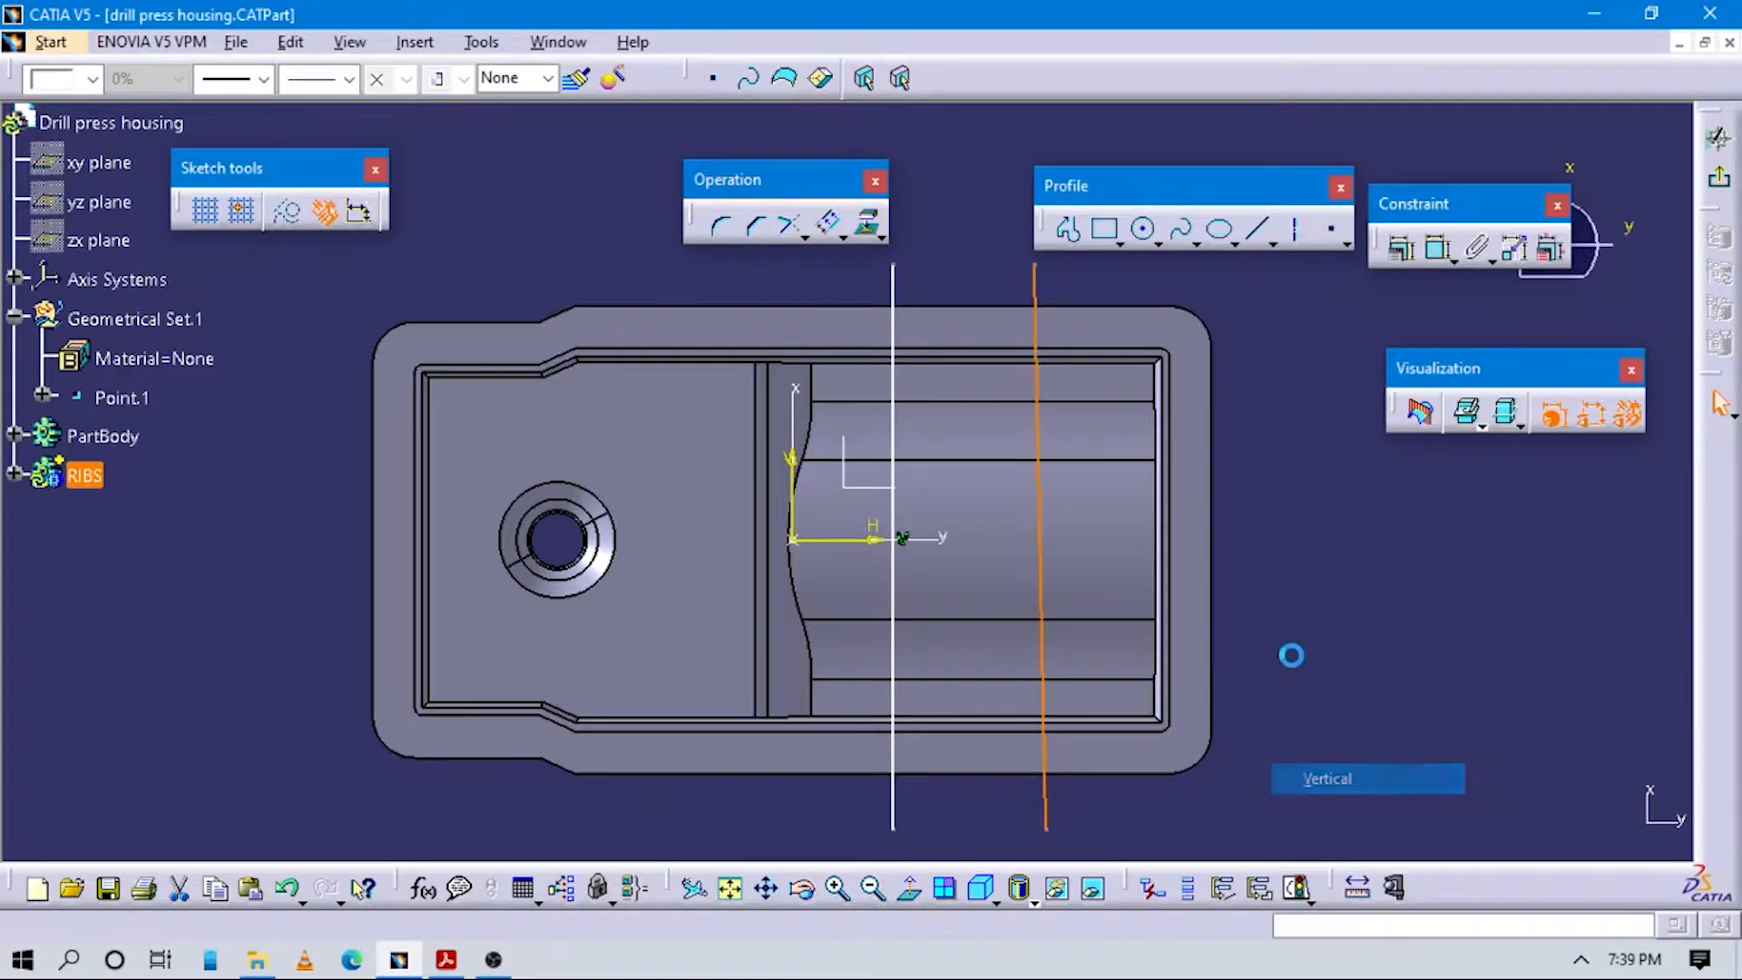
Draw a third vertical line across the housing near its end wall, about 212 mm from the V axis and level with the others.
left_click(1069, 228)
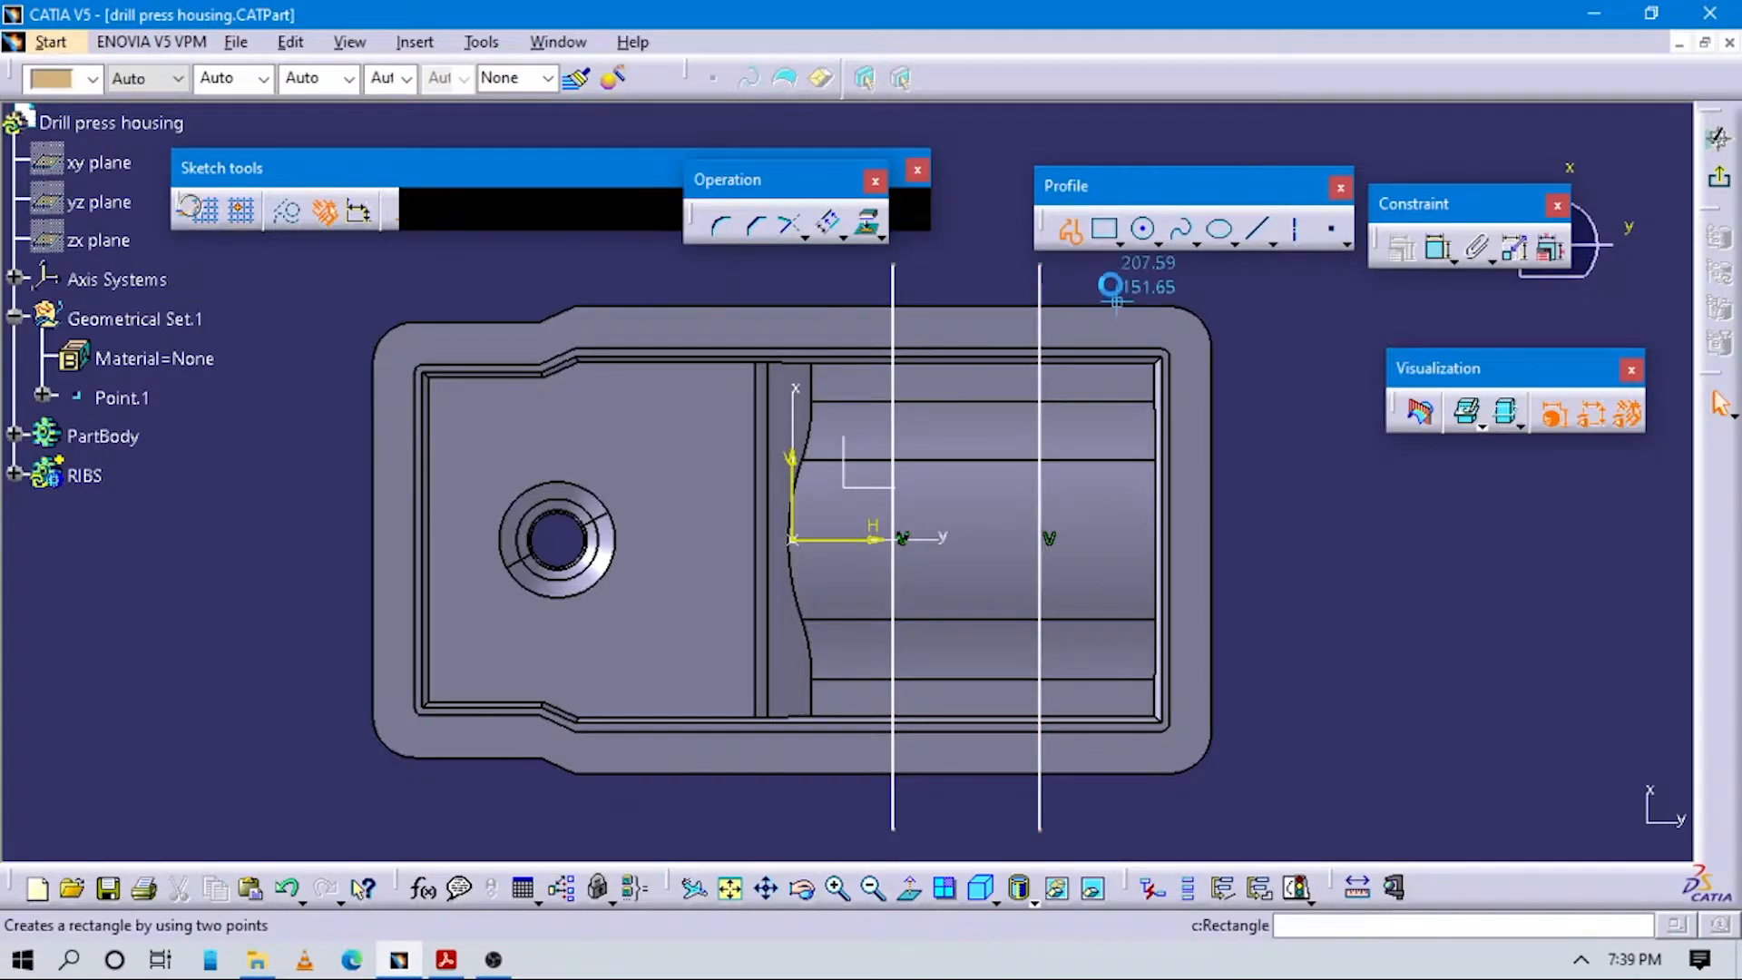
left_click(1127, 269)
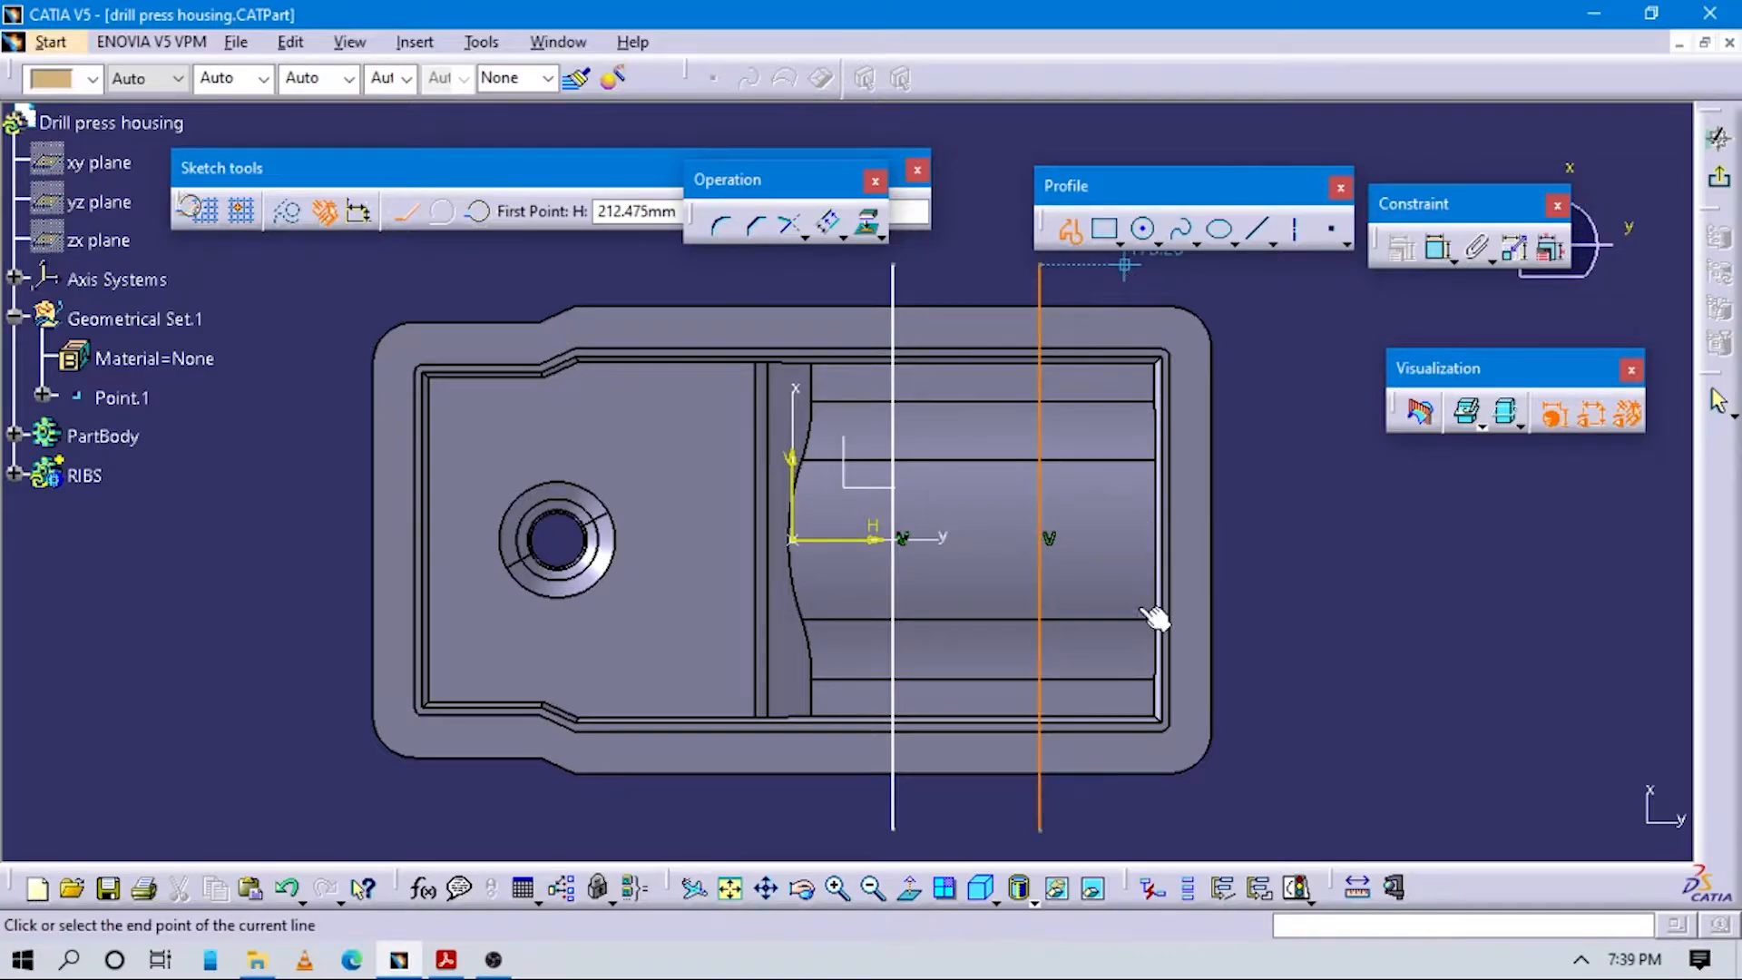
left_click(1125, 831)
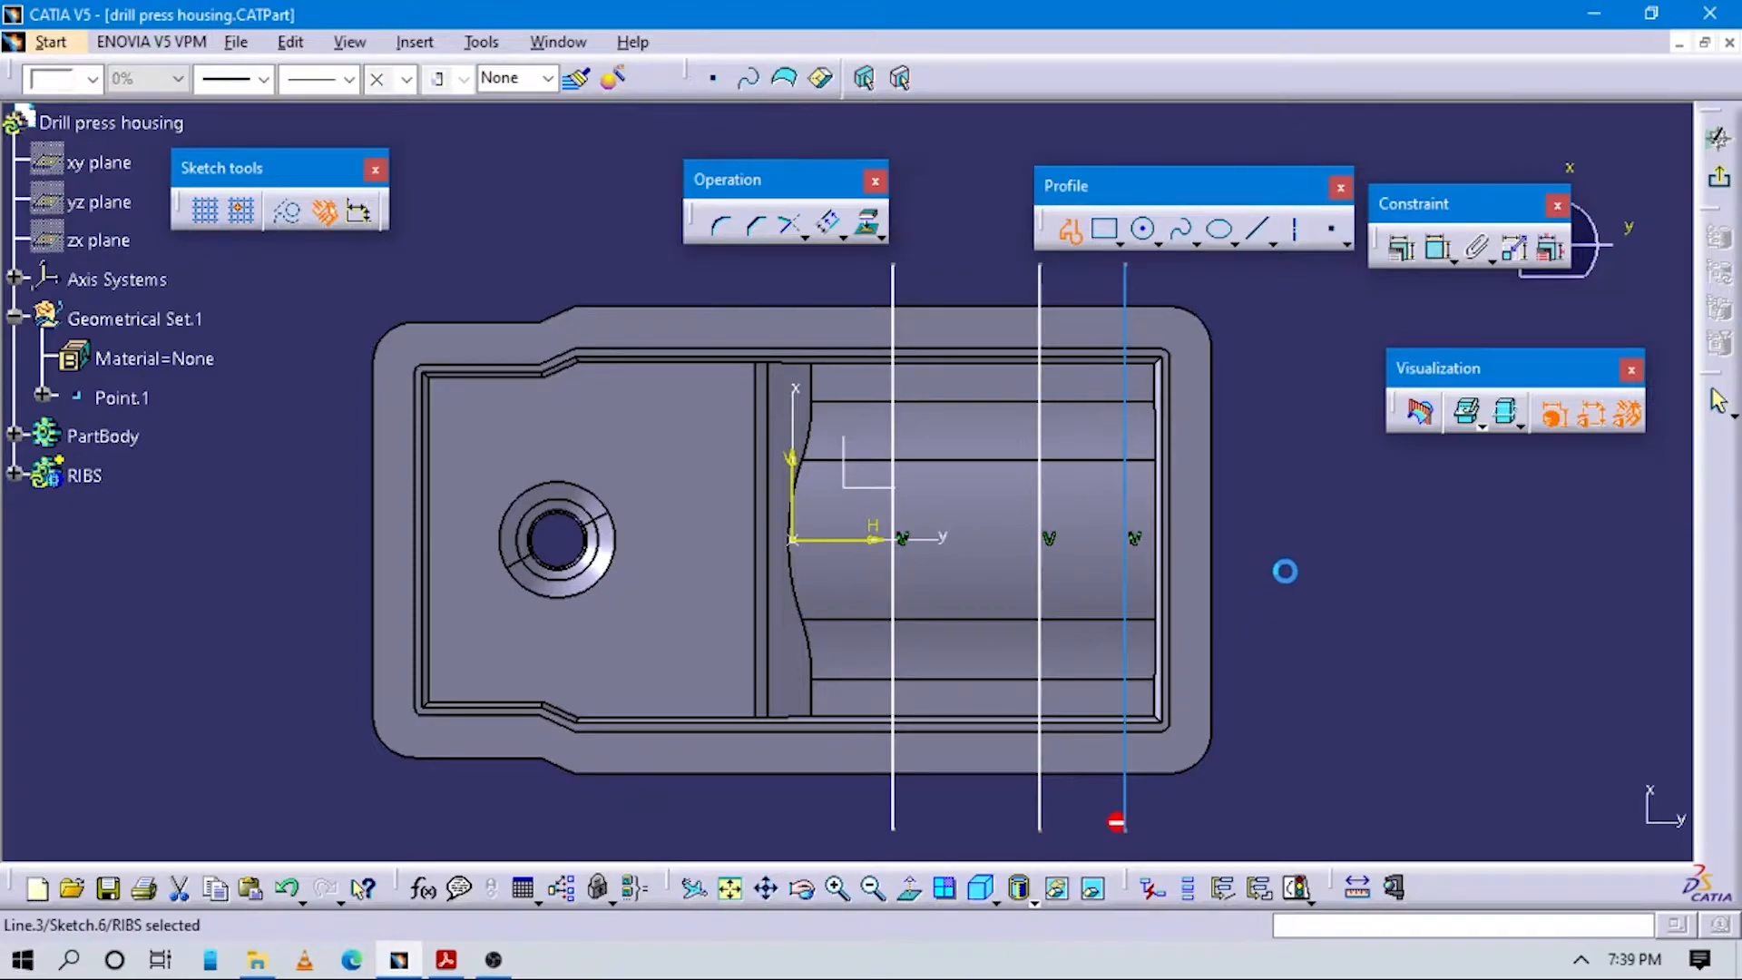
Switch to the PDF drawing and read the three ribs' position dimensions in section view B-B, comparing them with the plan view.
key("alt+Tab")
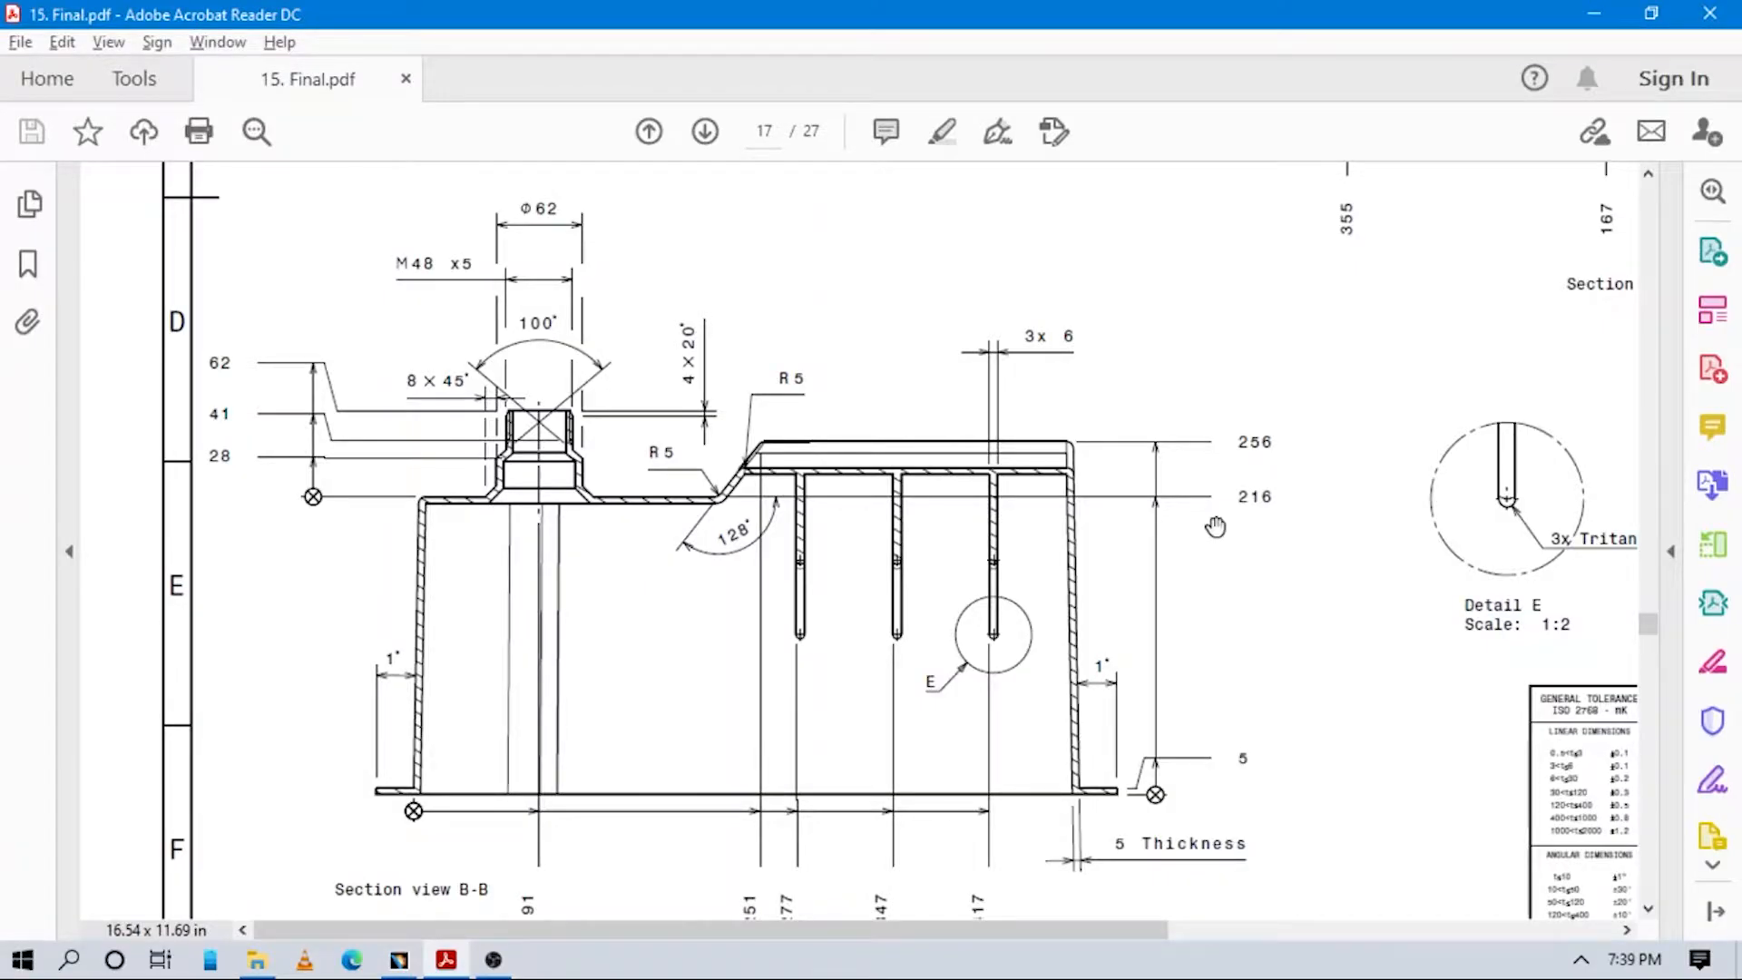
scroll(587, 418, "down", 3)
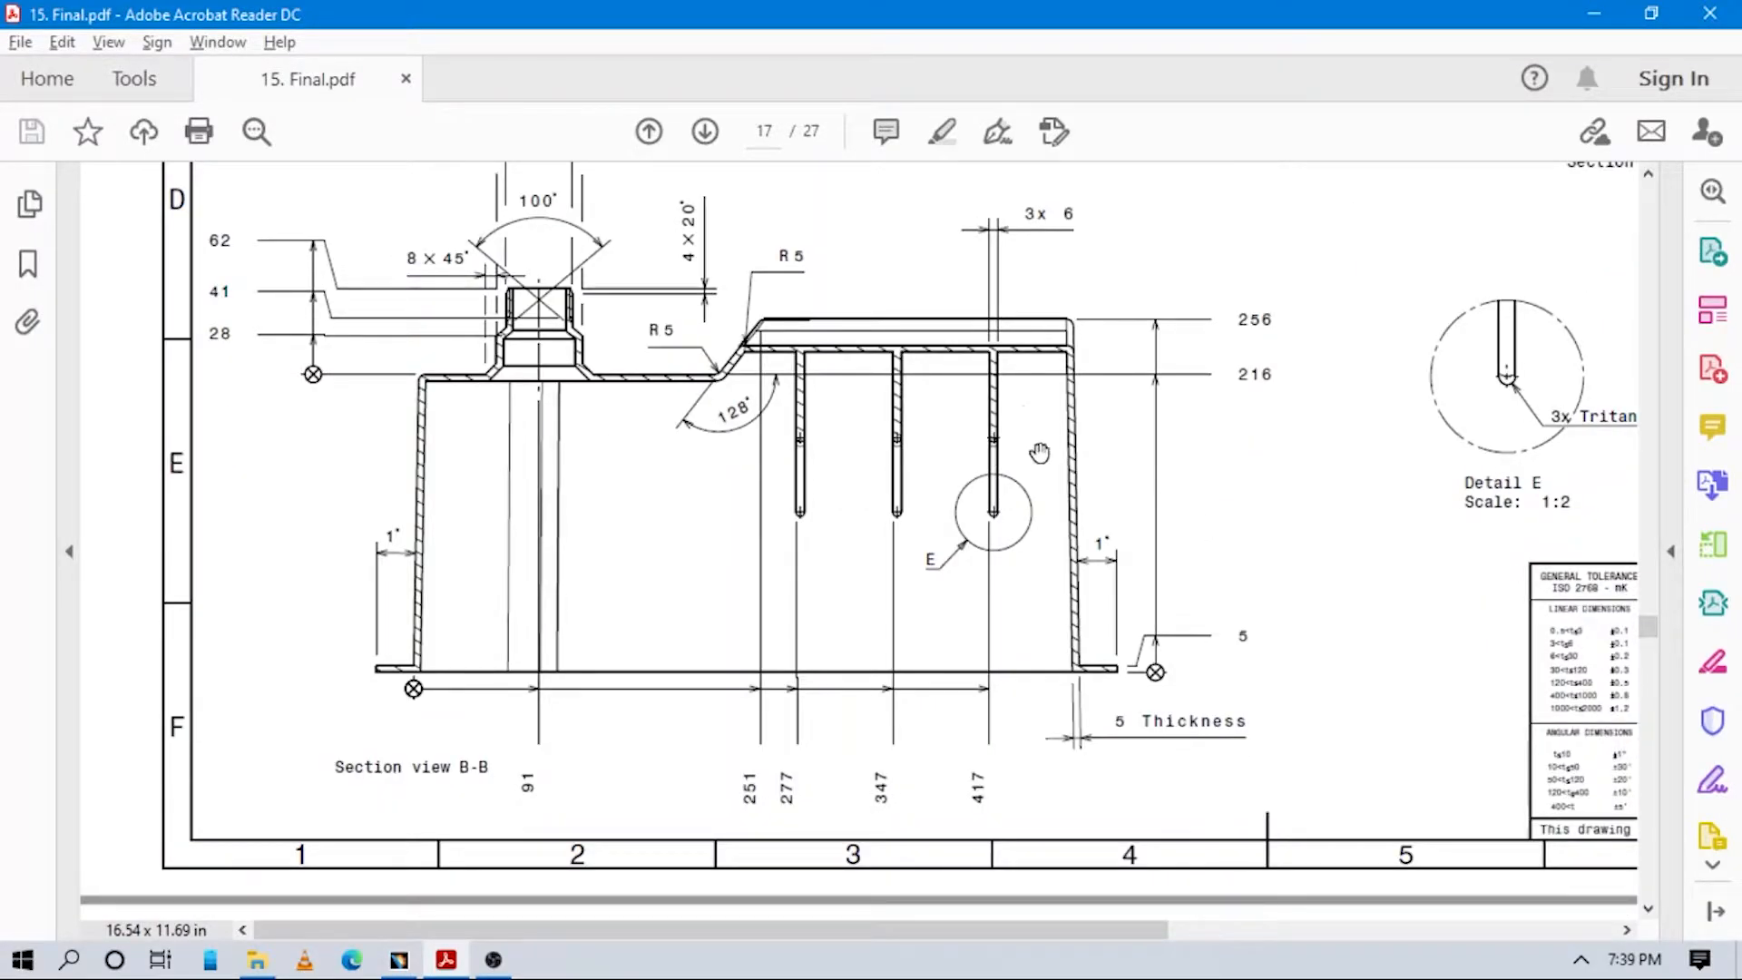
scroll(911, 476, "up", 15)
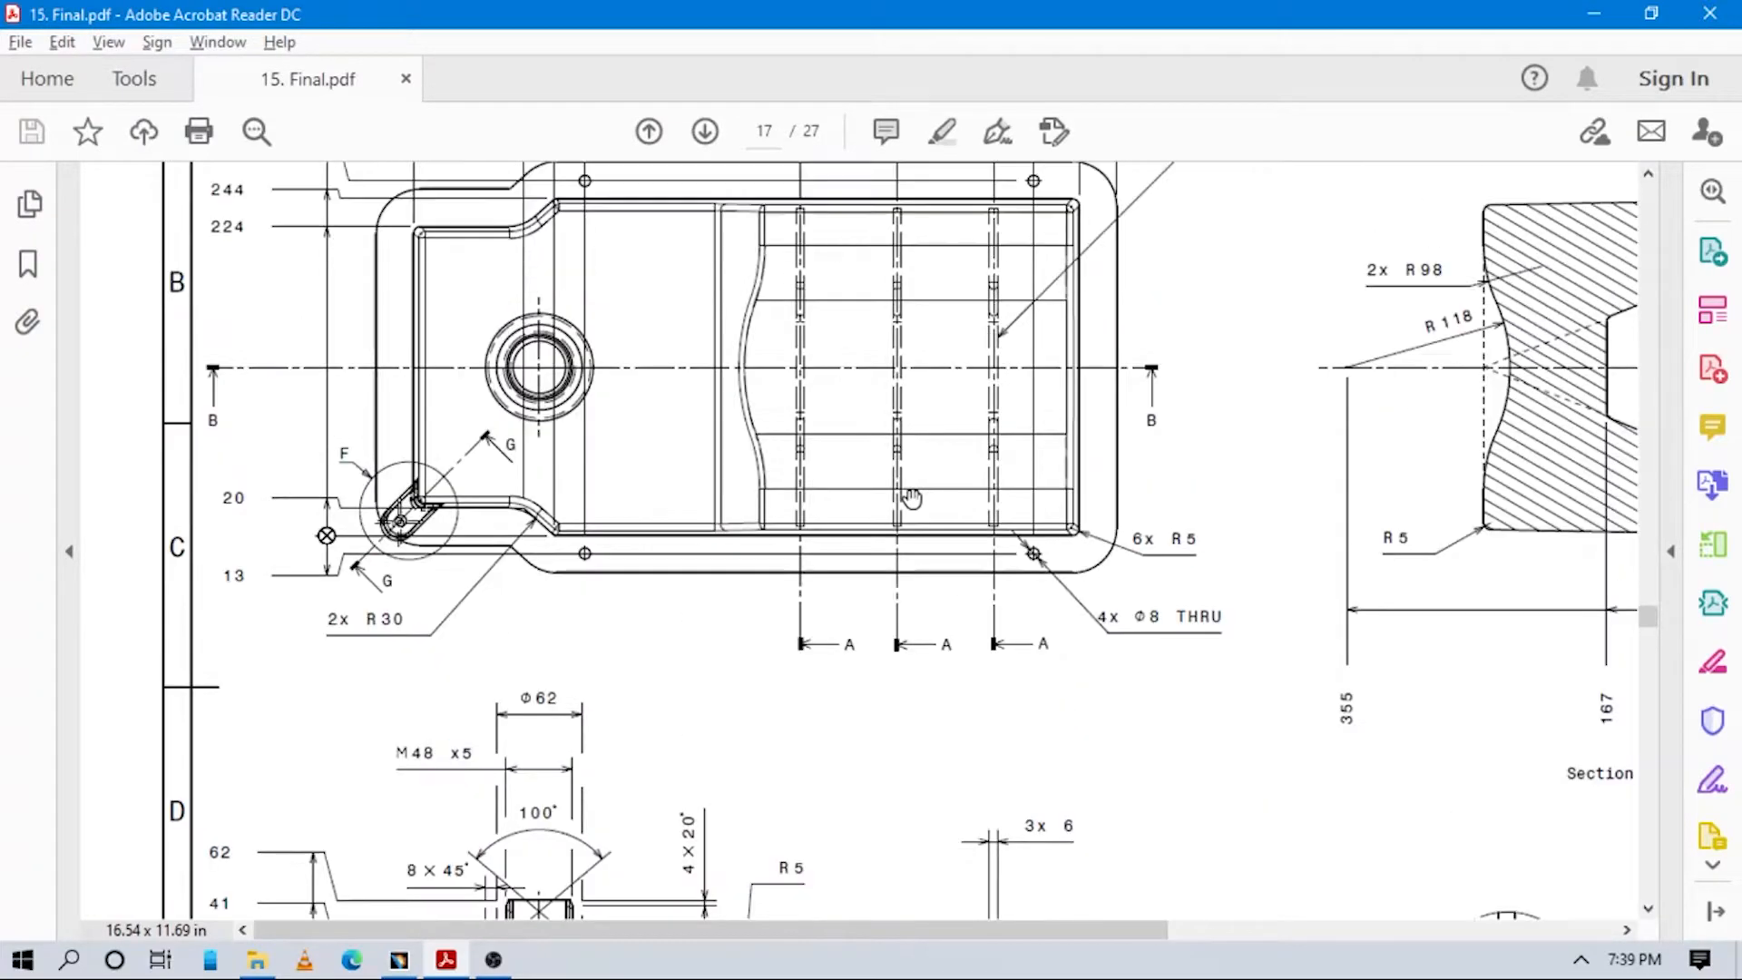
scroll(919, 510, "down", 15)
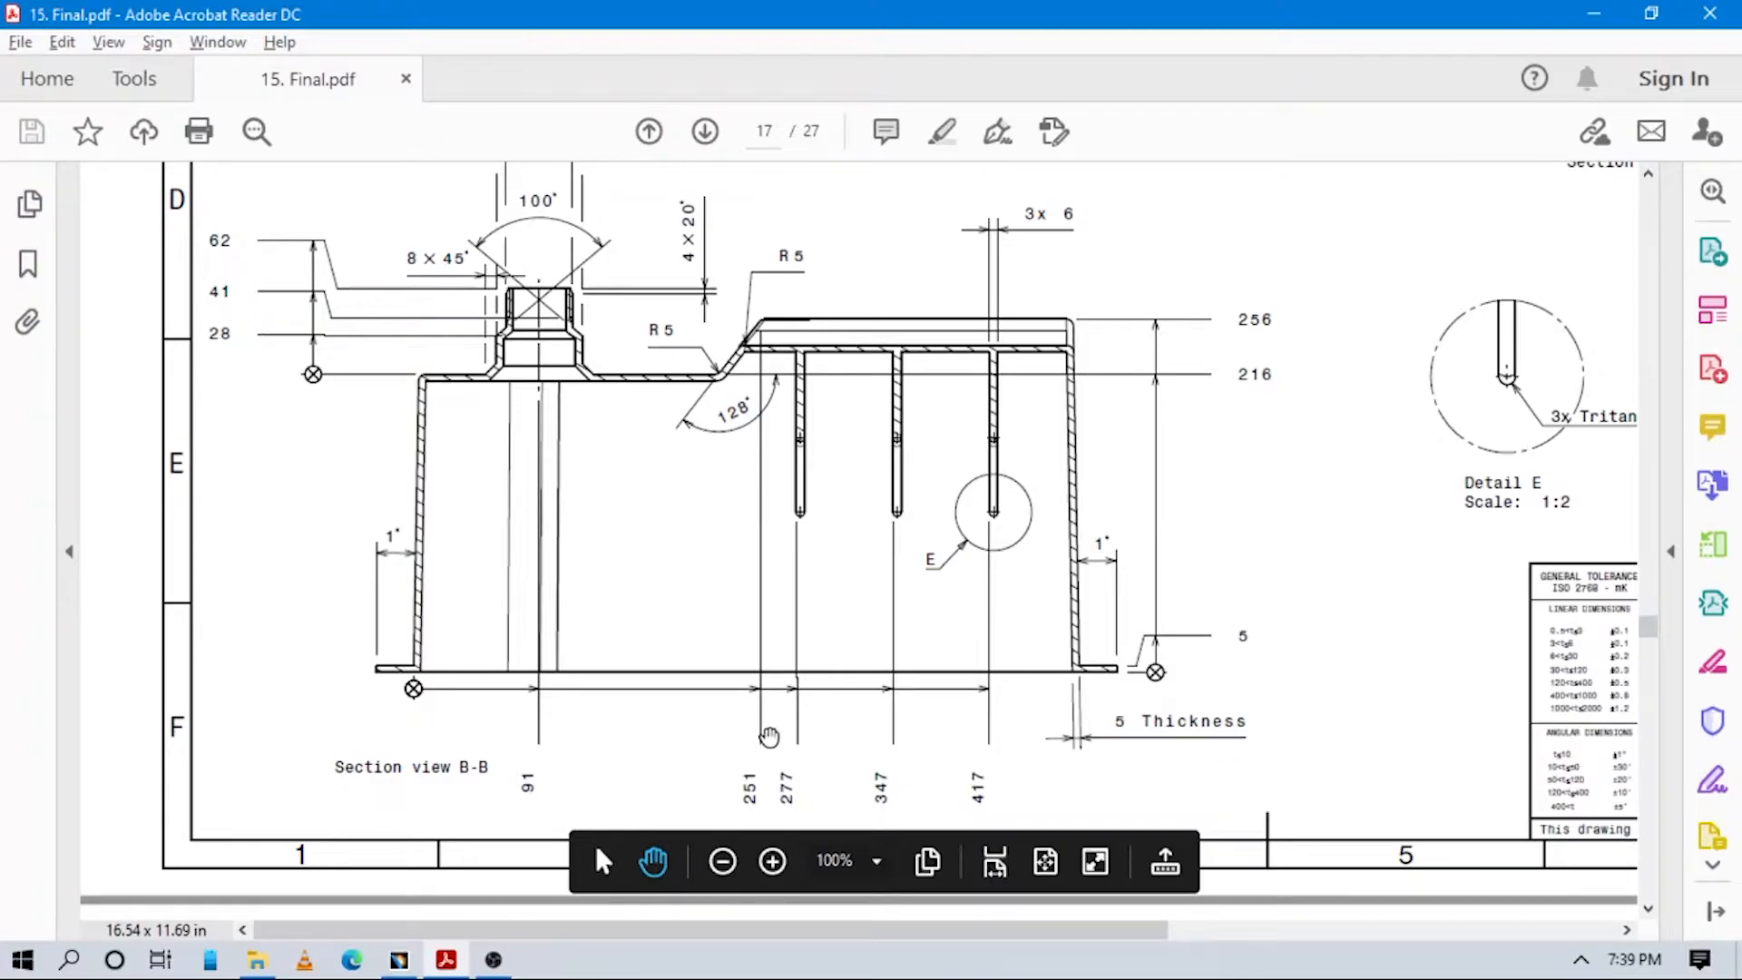
Constrain the first rib line at 277 mm from the housing's far end edge, the reference used in section view B-B.
key("alt+Tab")
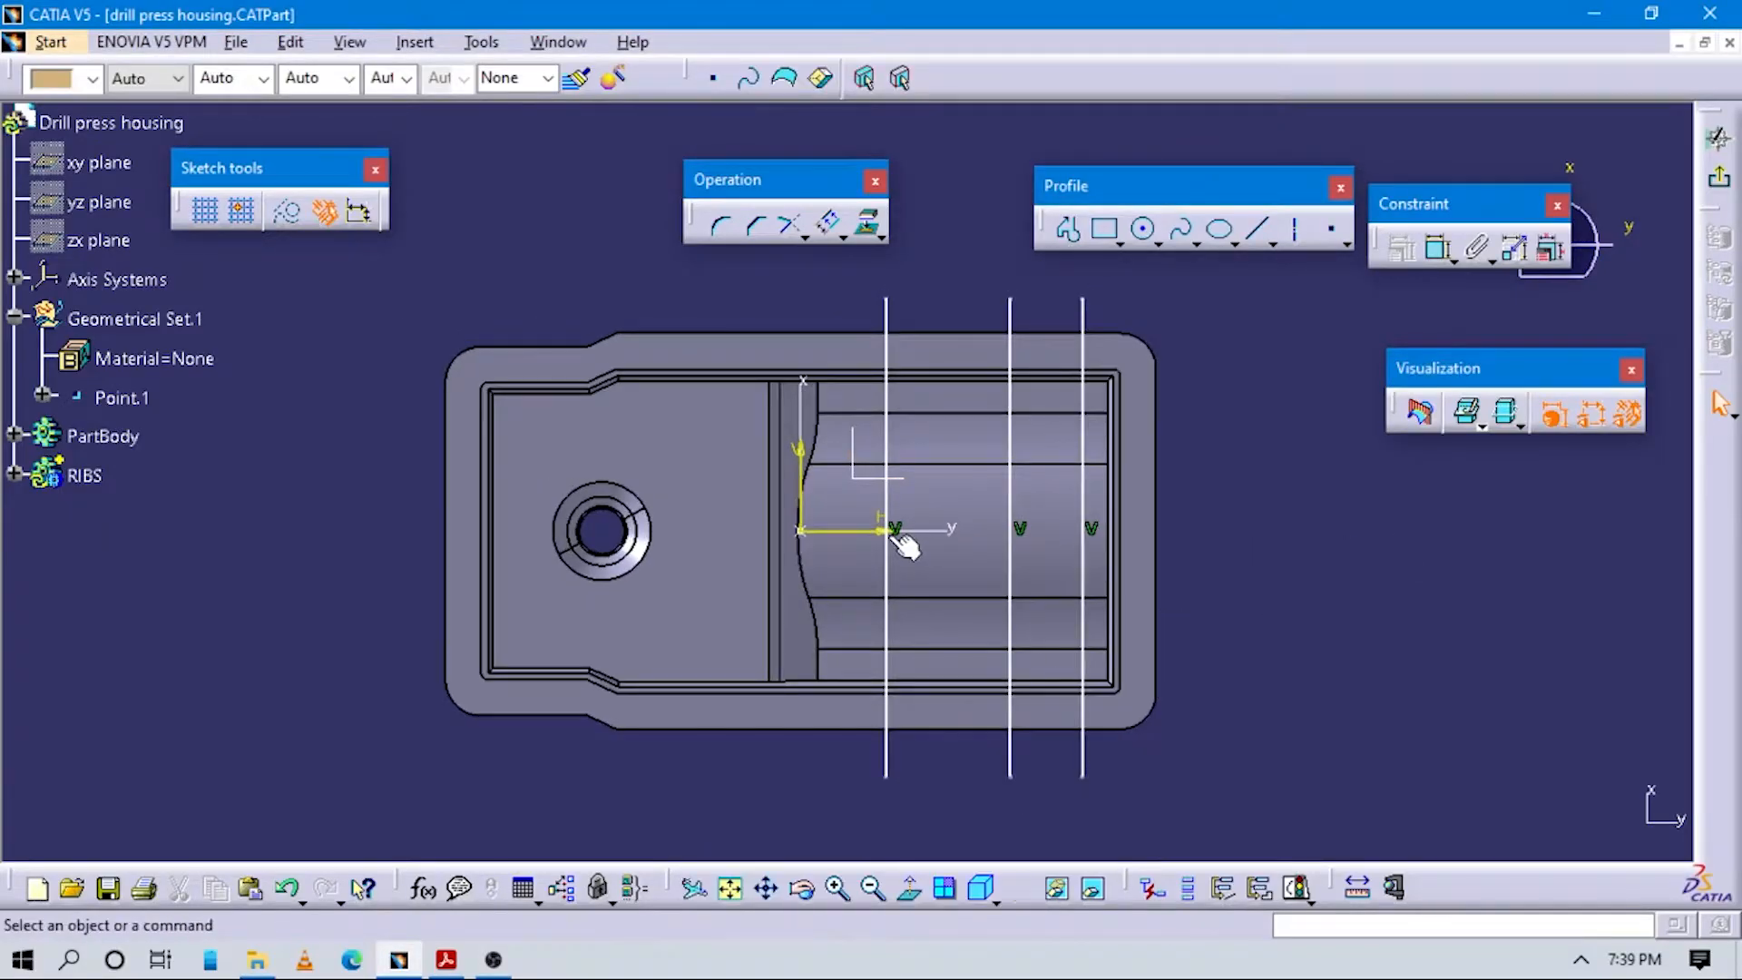
key("alt+Tab")
key("alt+Tab")
middle_click_drag(739, 466, 771, 537)
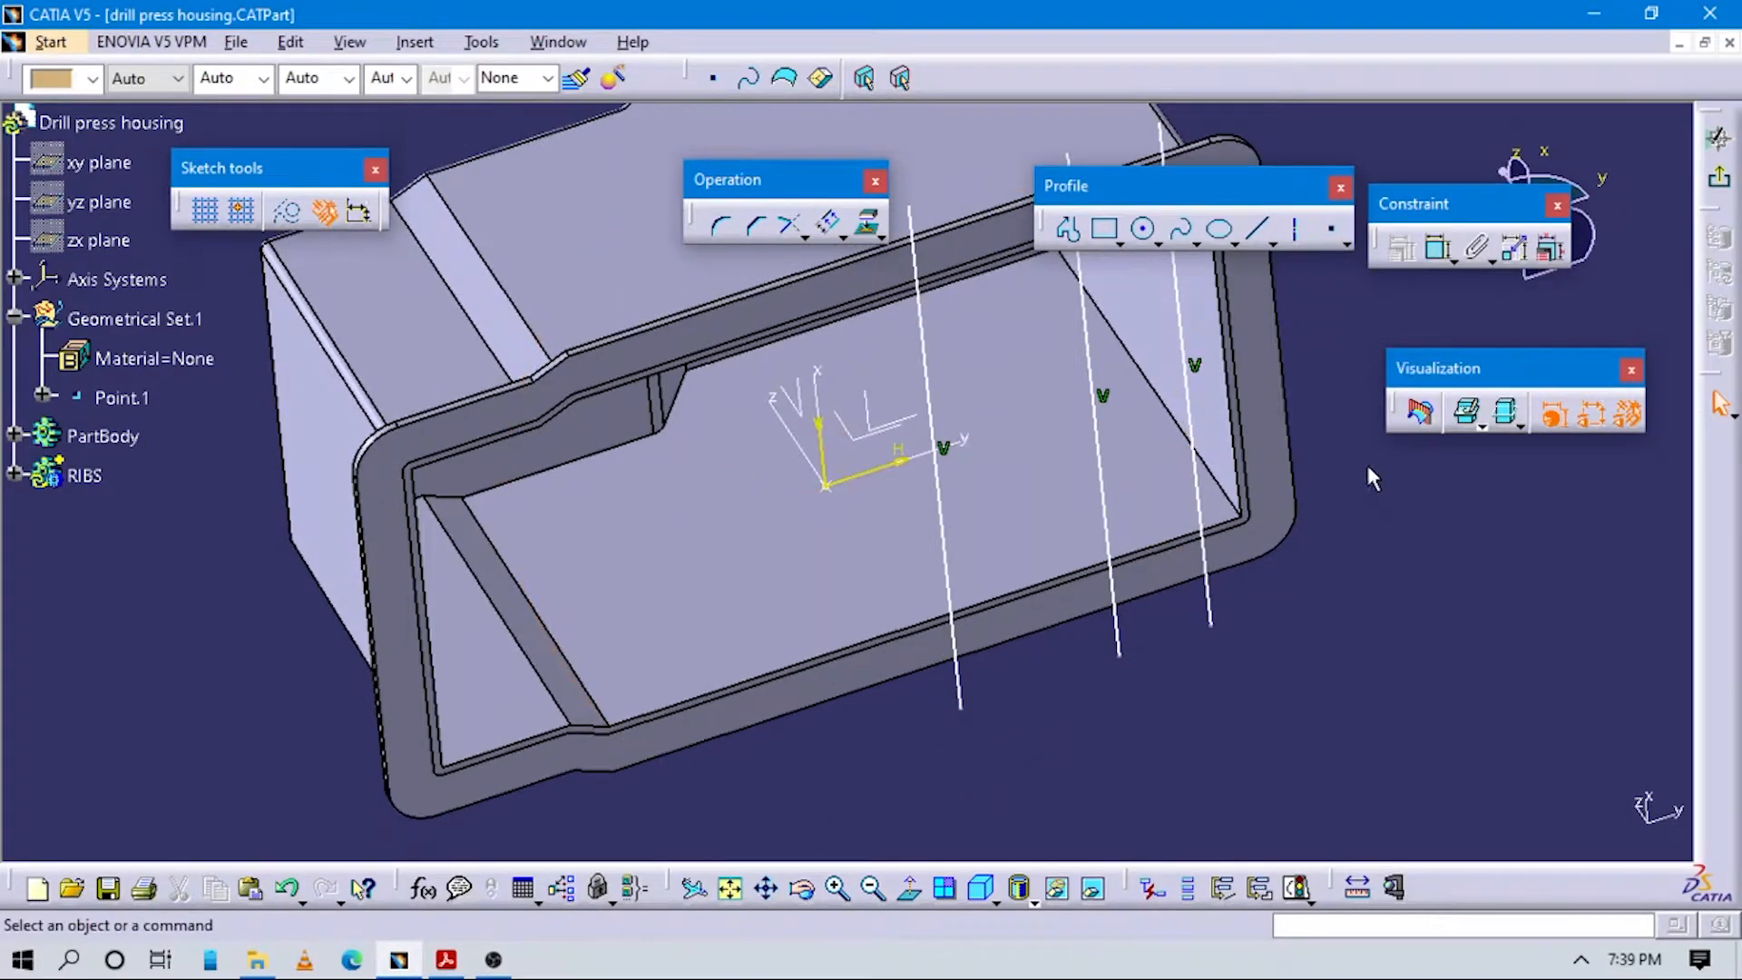
left_click(1438, 248)
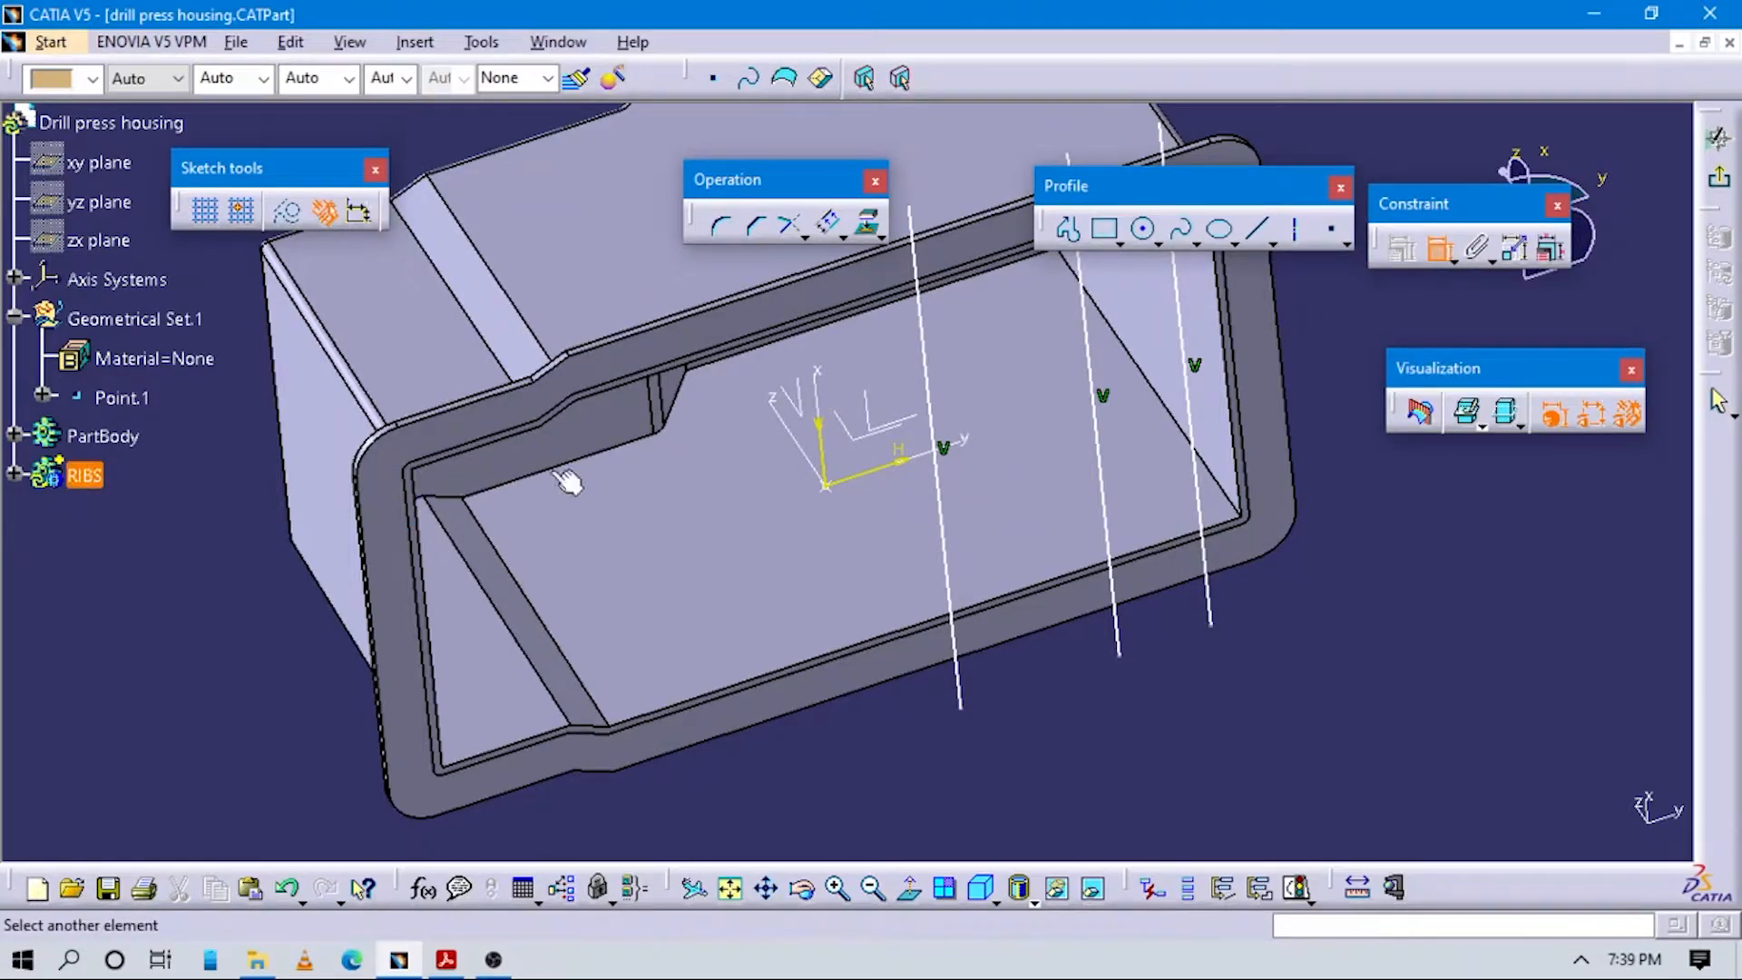
left_click(939, 400)
left_click(807, 762)
double_click(821, 759)
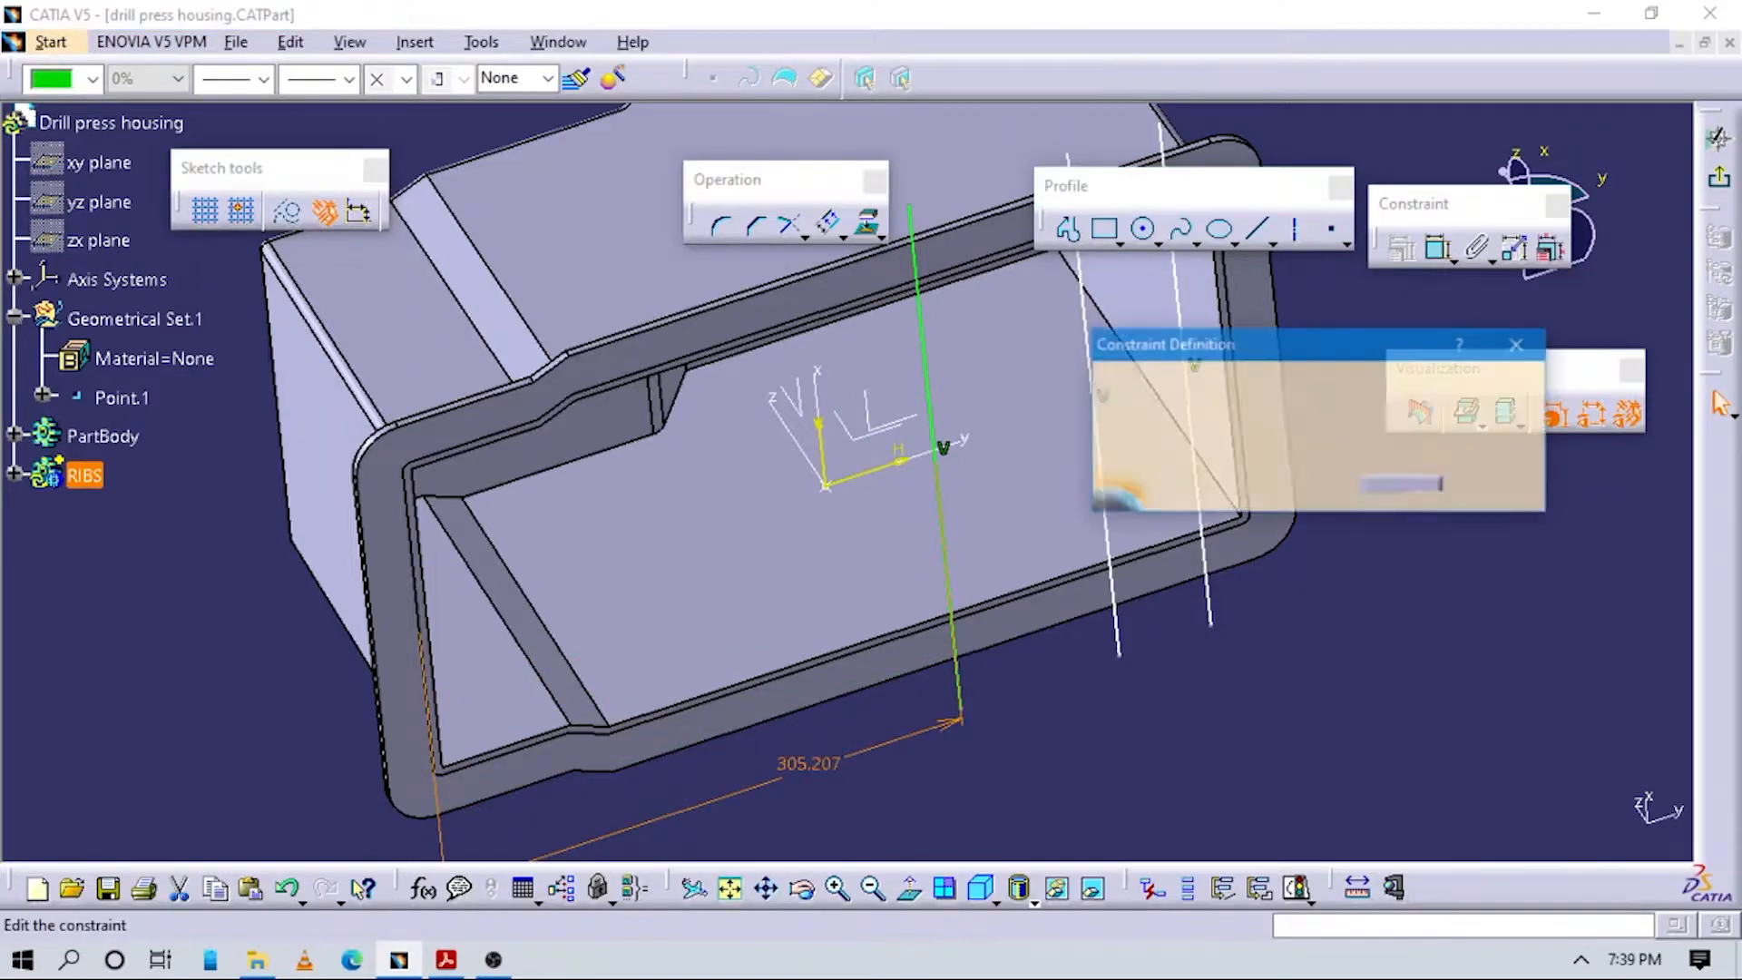
key("alt+Tab")
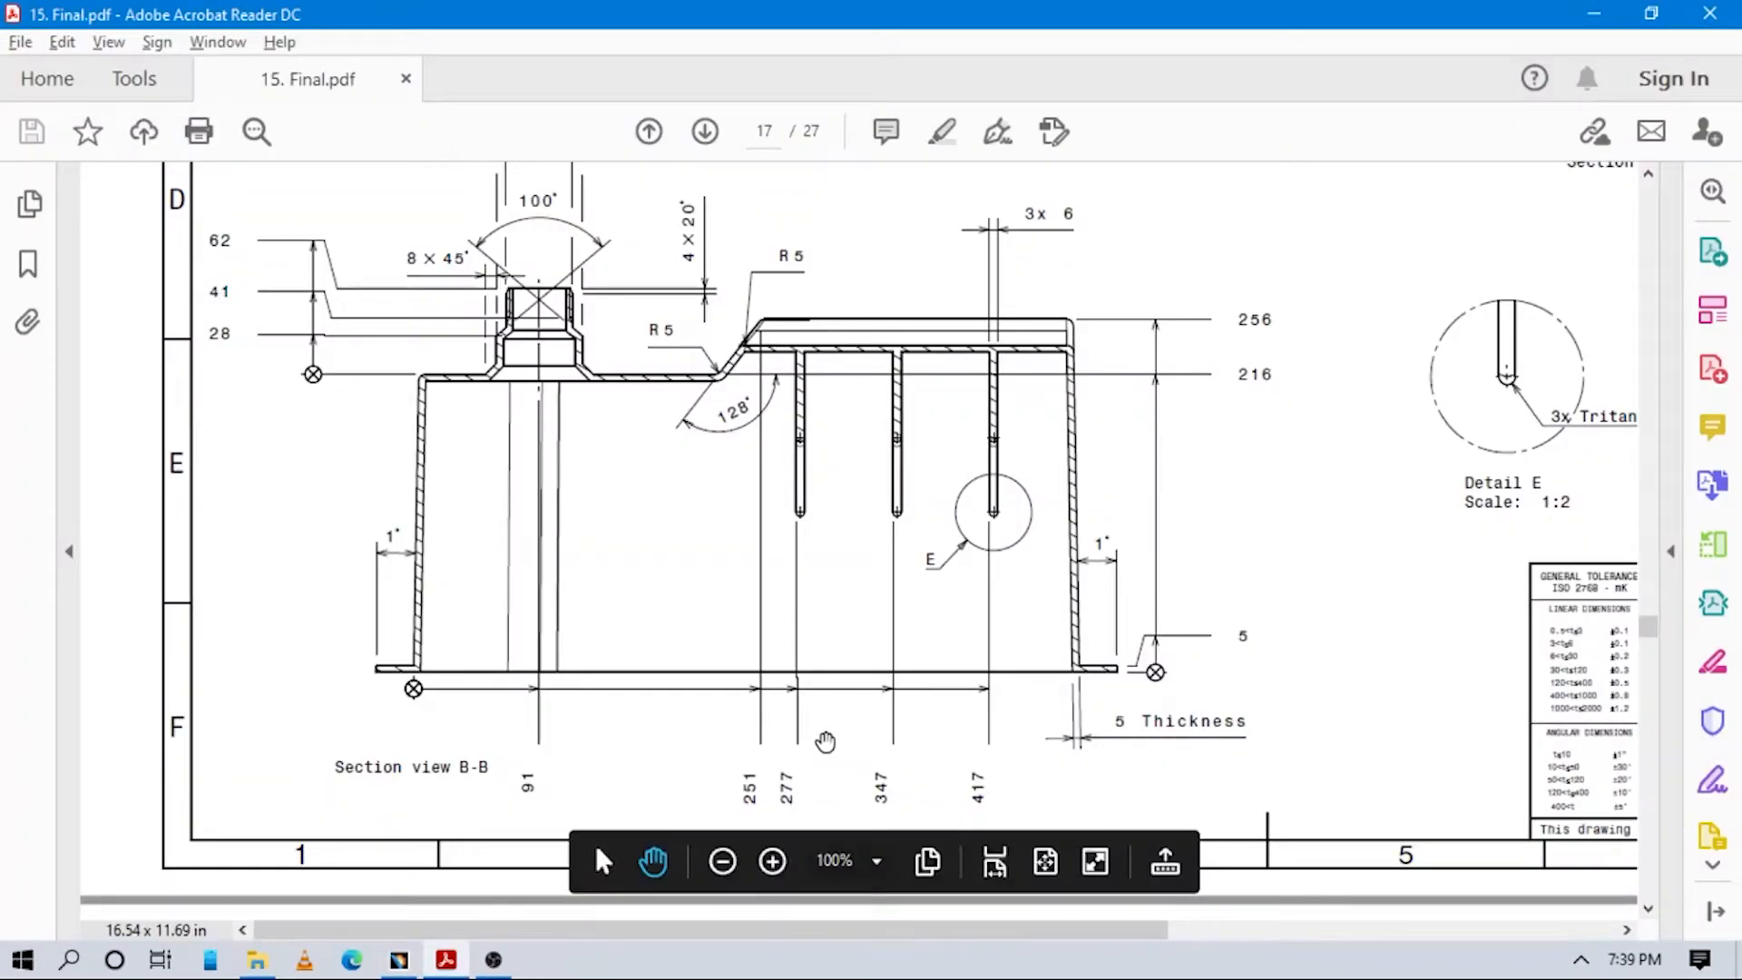
key("alt+Tab")
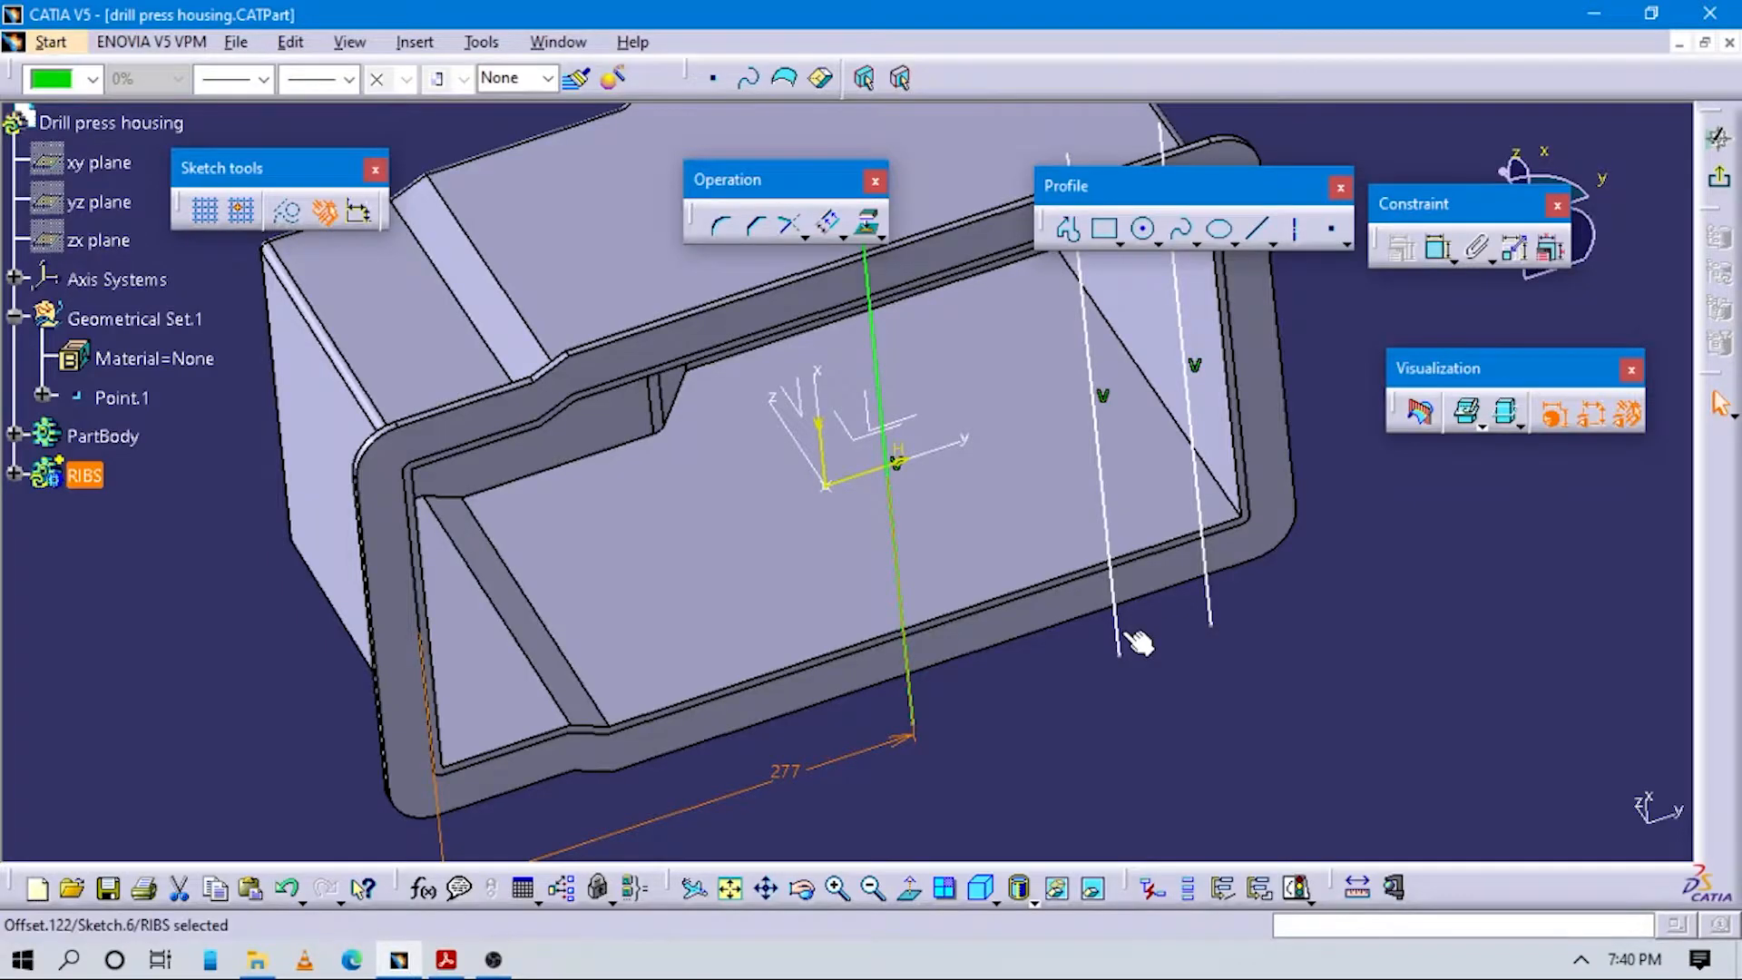
left_click(1334, 495)
left_click(1438, 247)
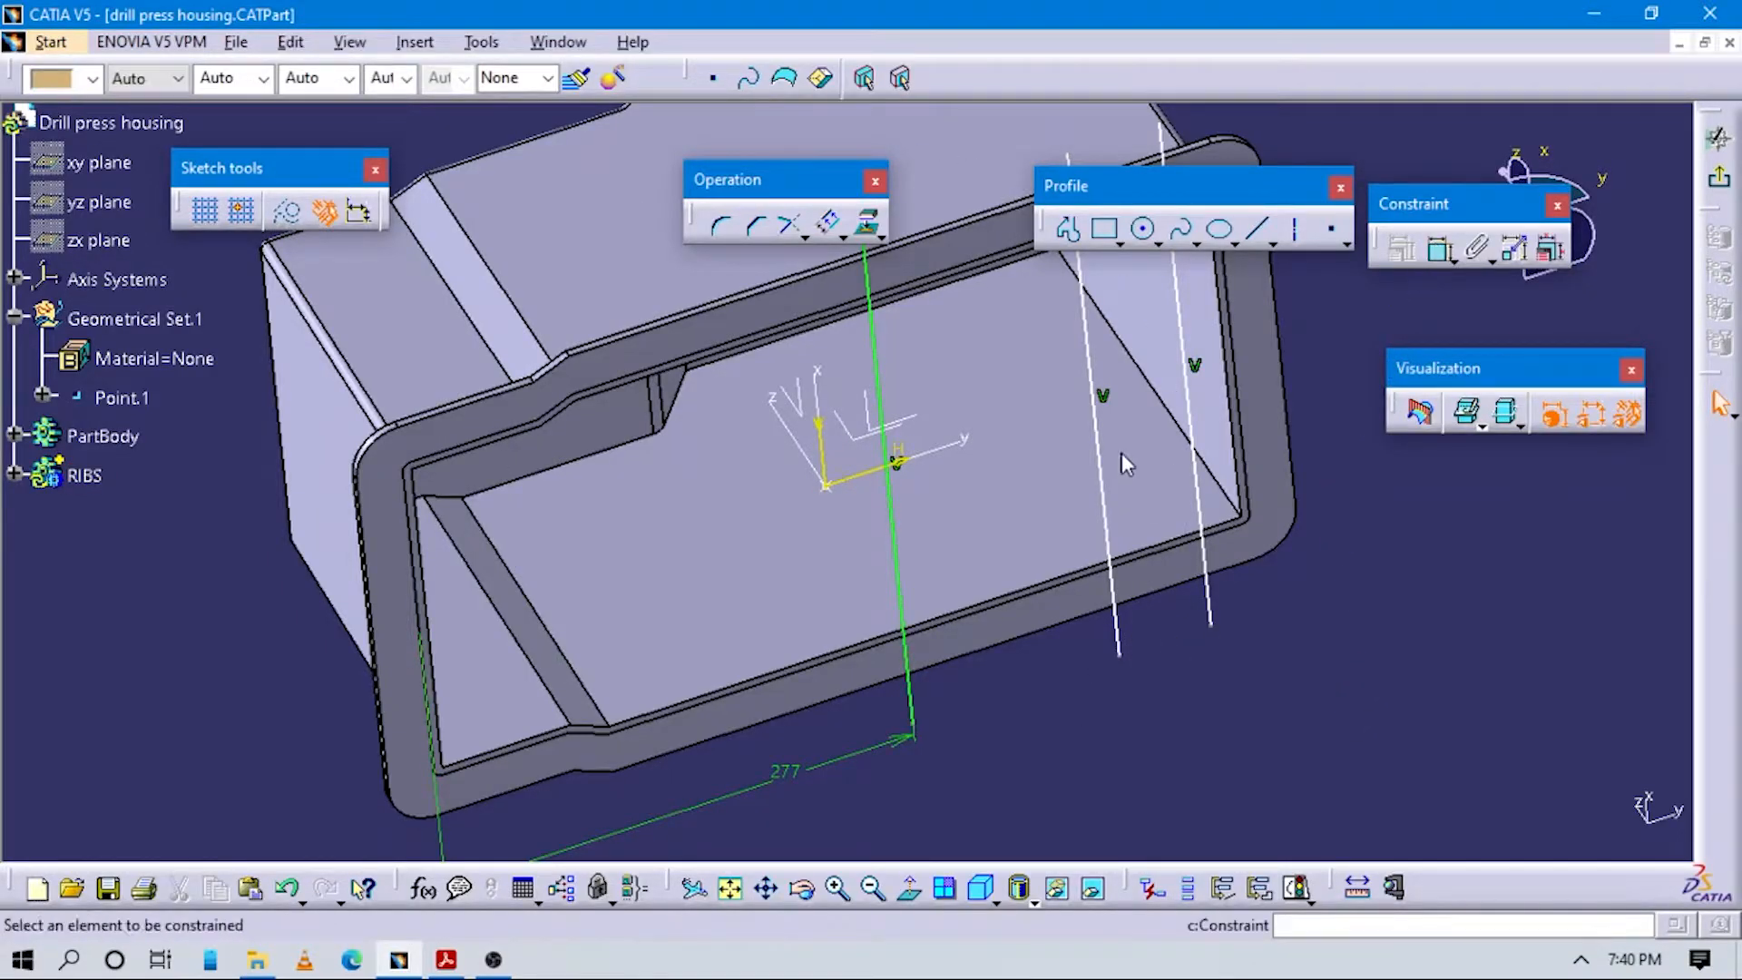
left_click(1106, 424)
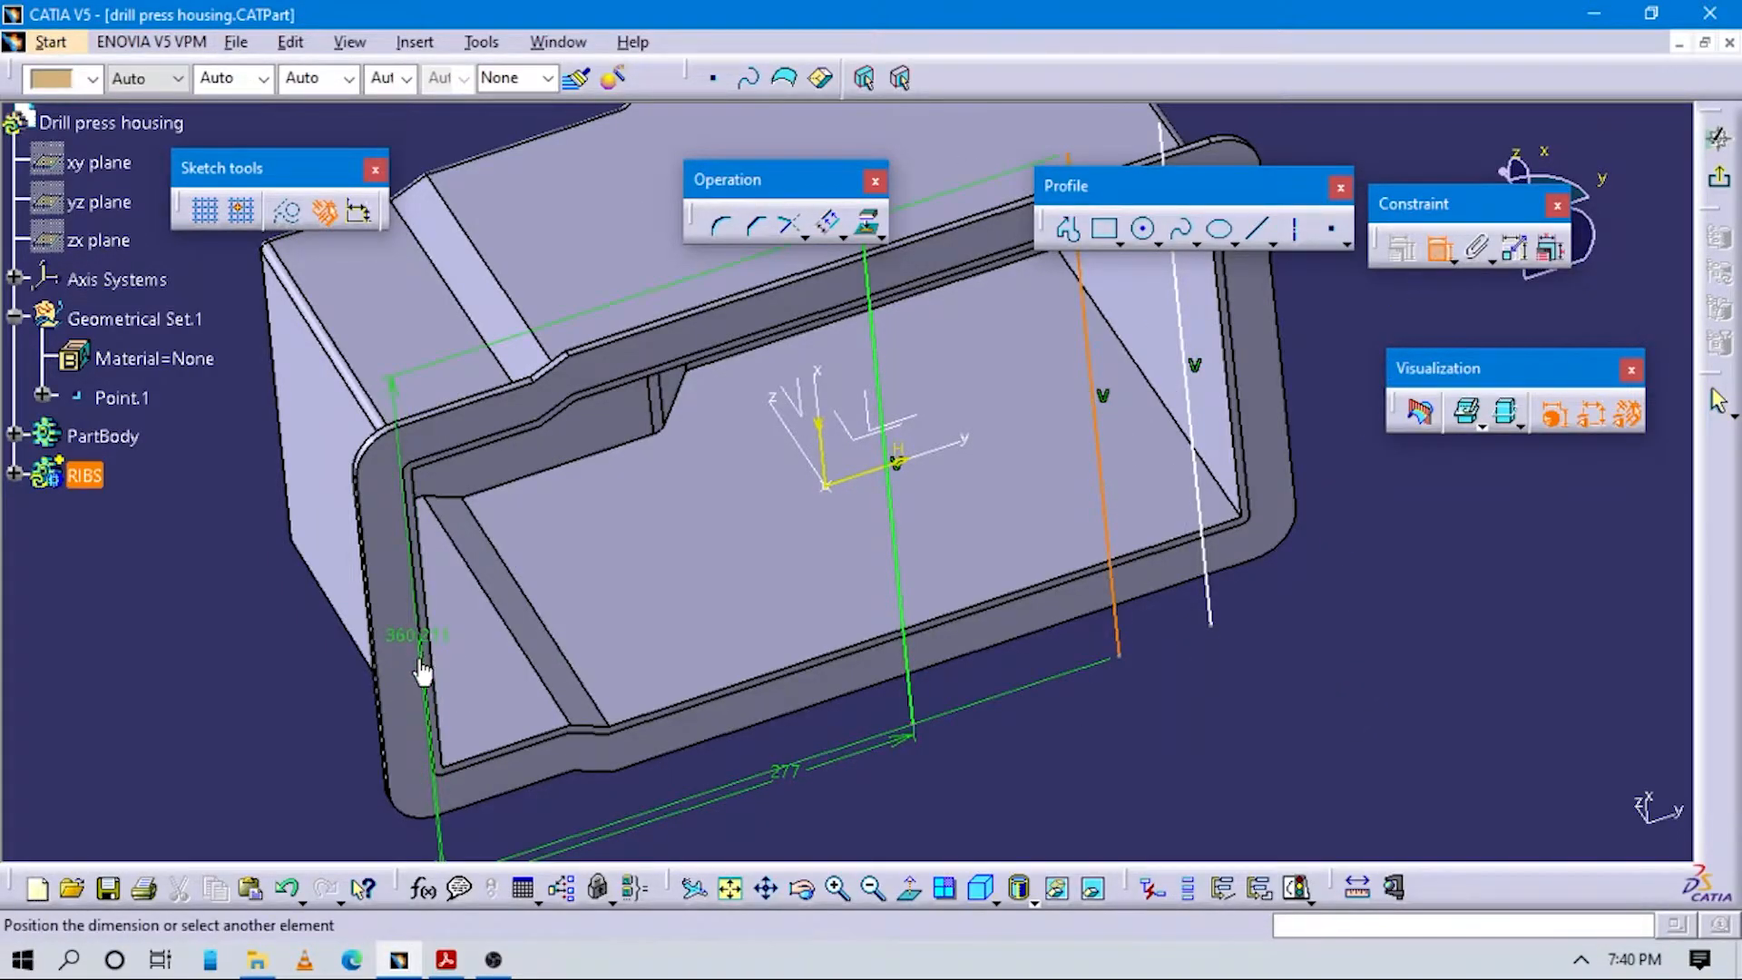
left_click(424, 679)
middle_click_drag(468, 715, 543, 632)
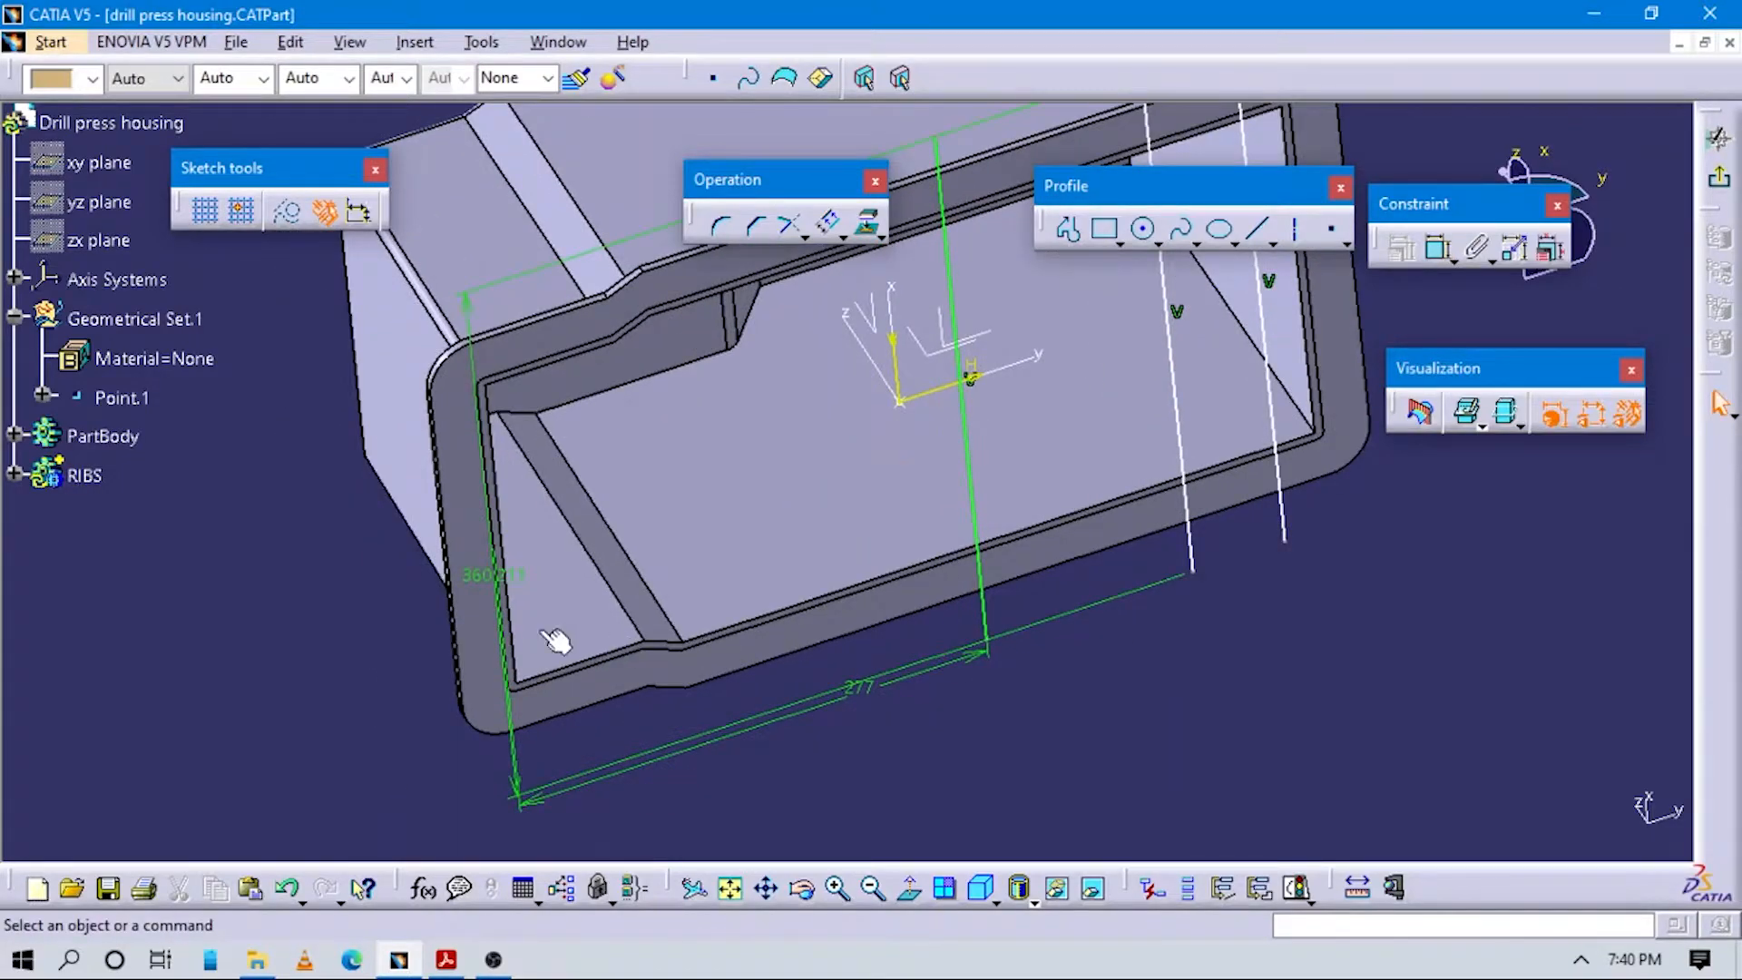
left_click(494, 581)
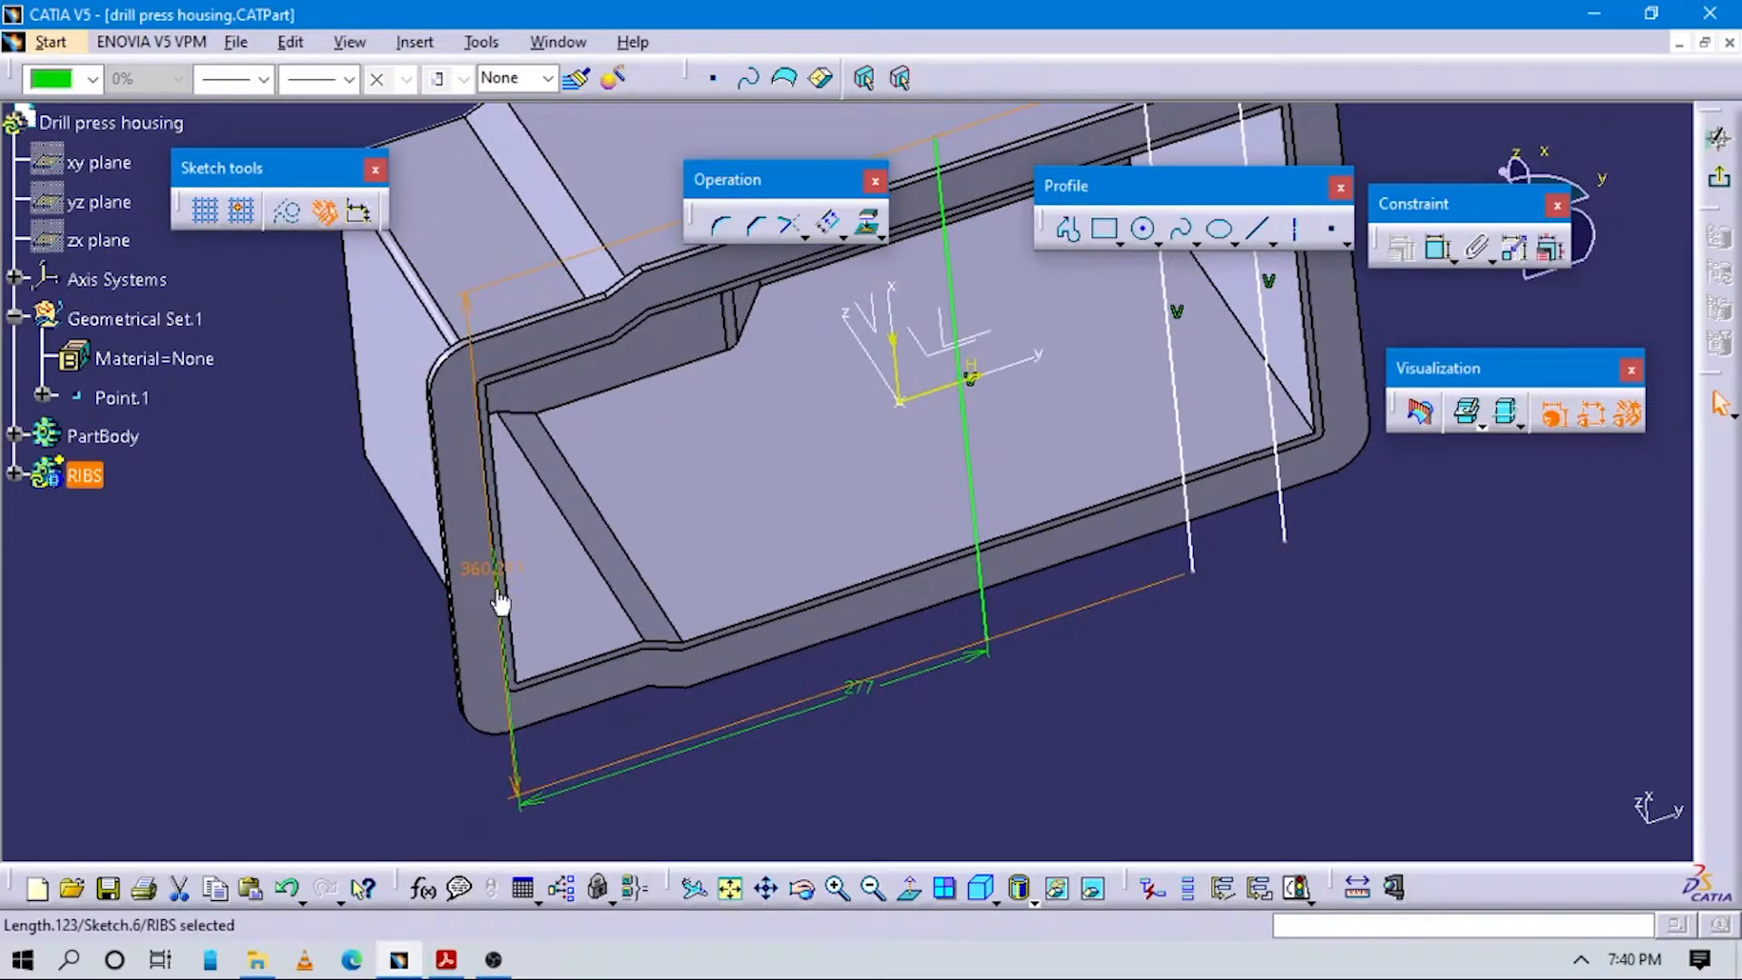
key("Delete")
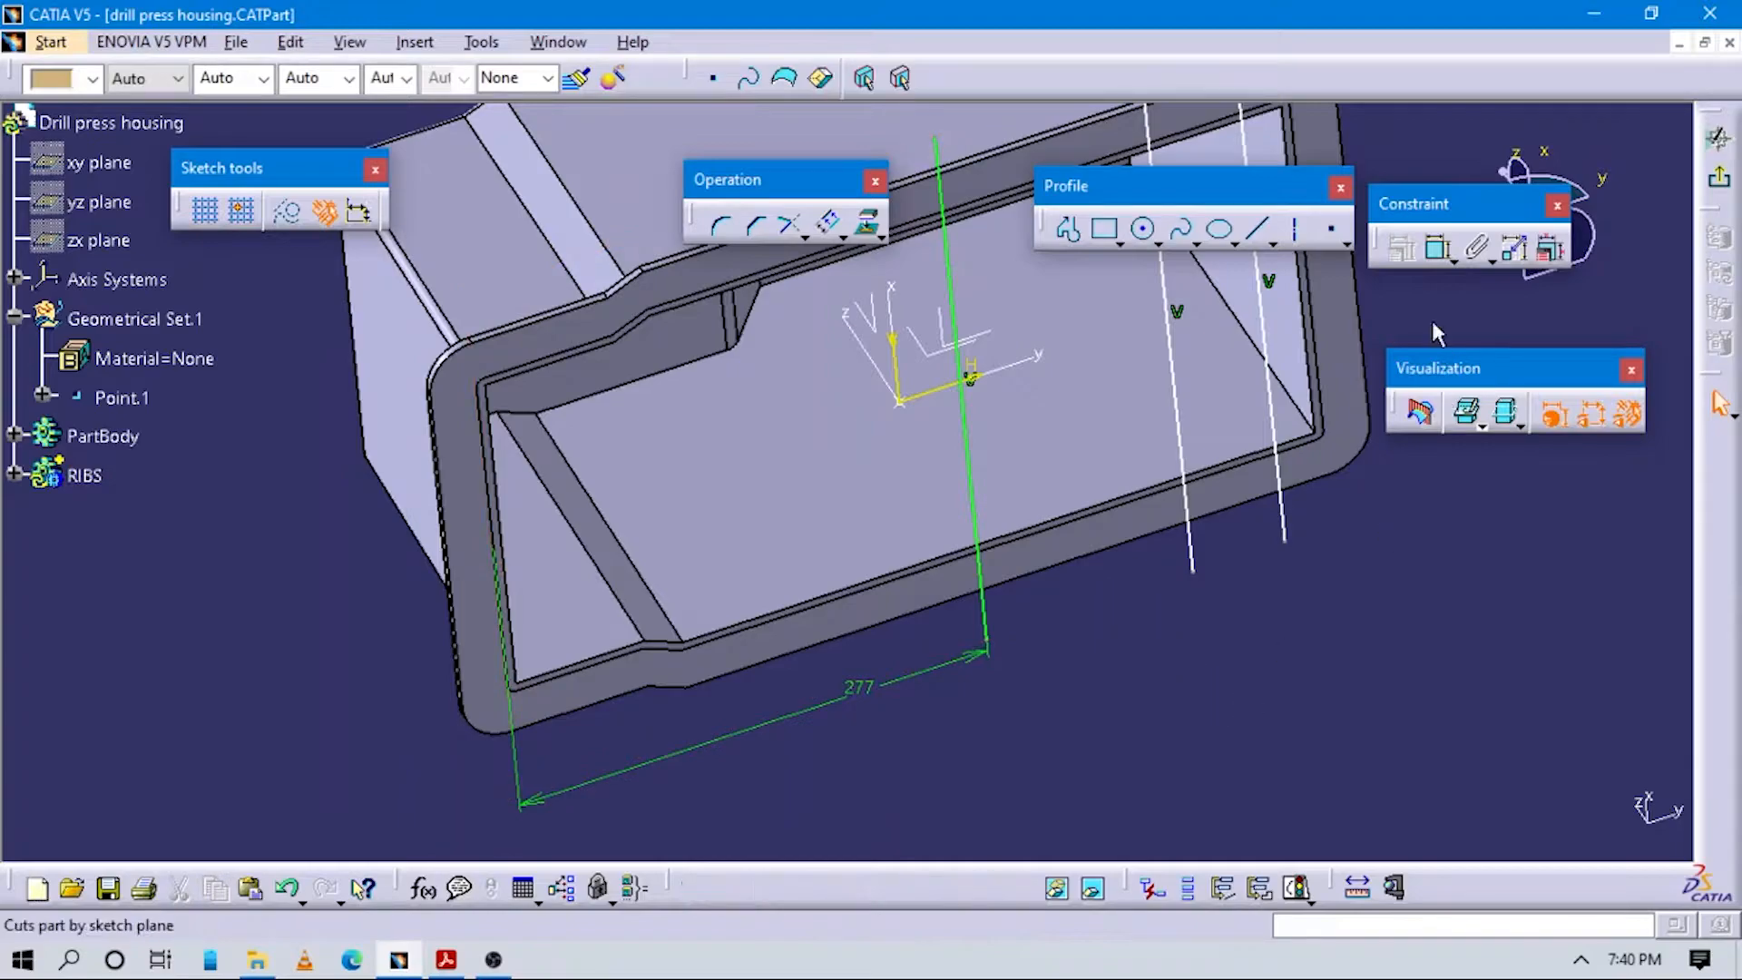
left_click(1433, 250)
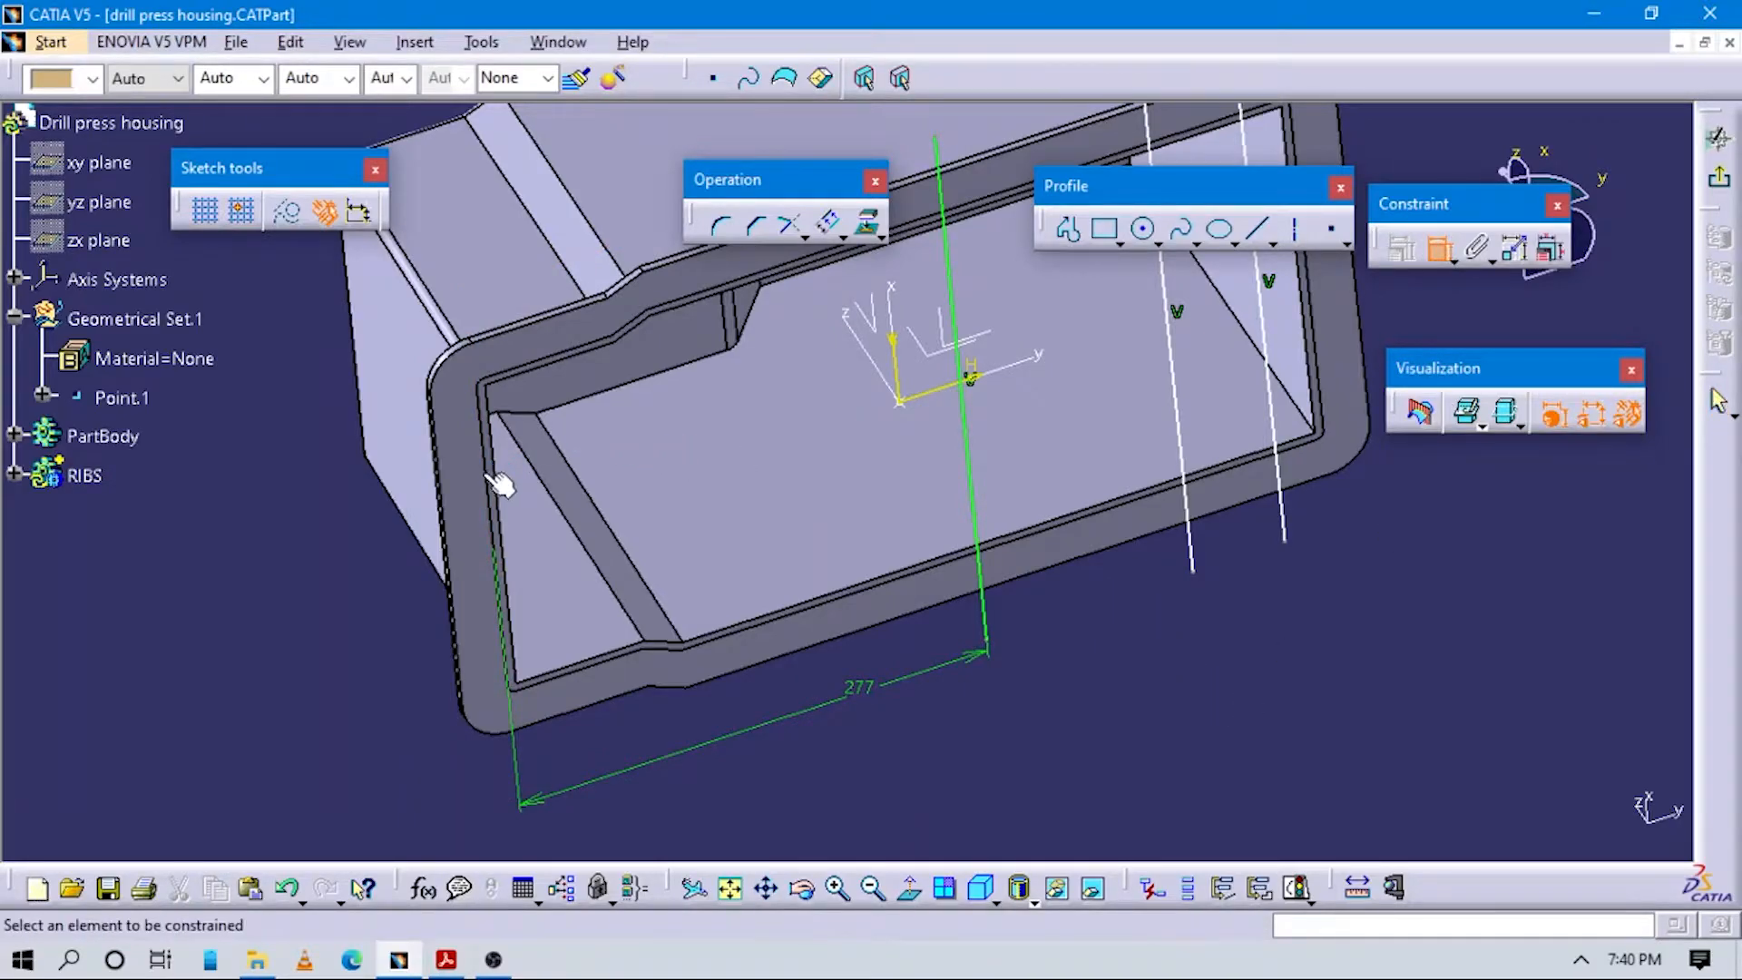
left_click(1137, 494)
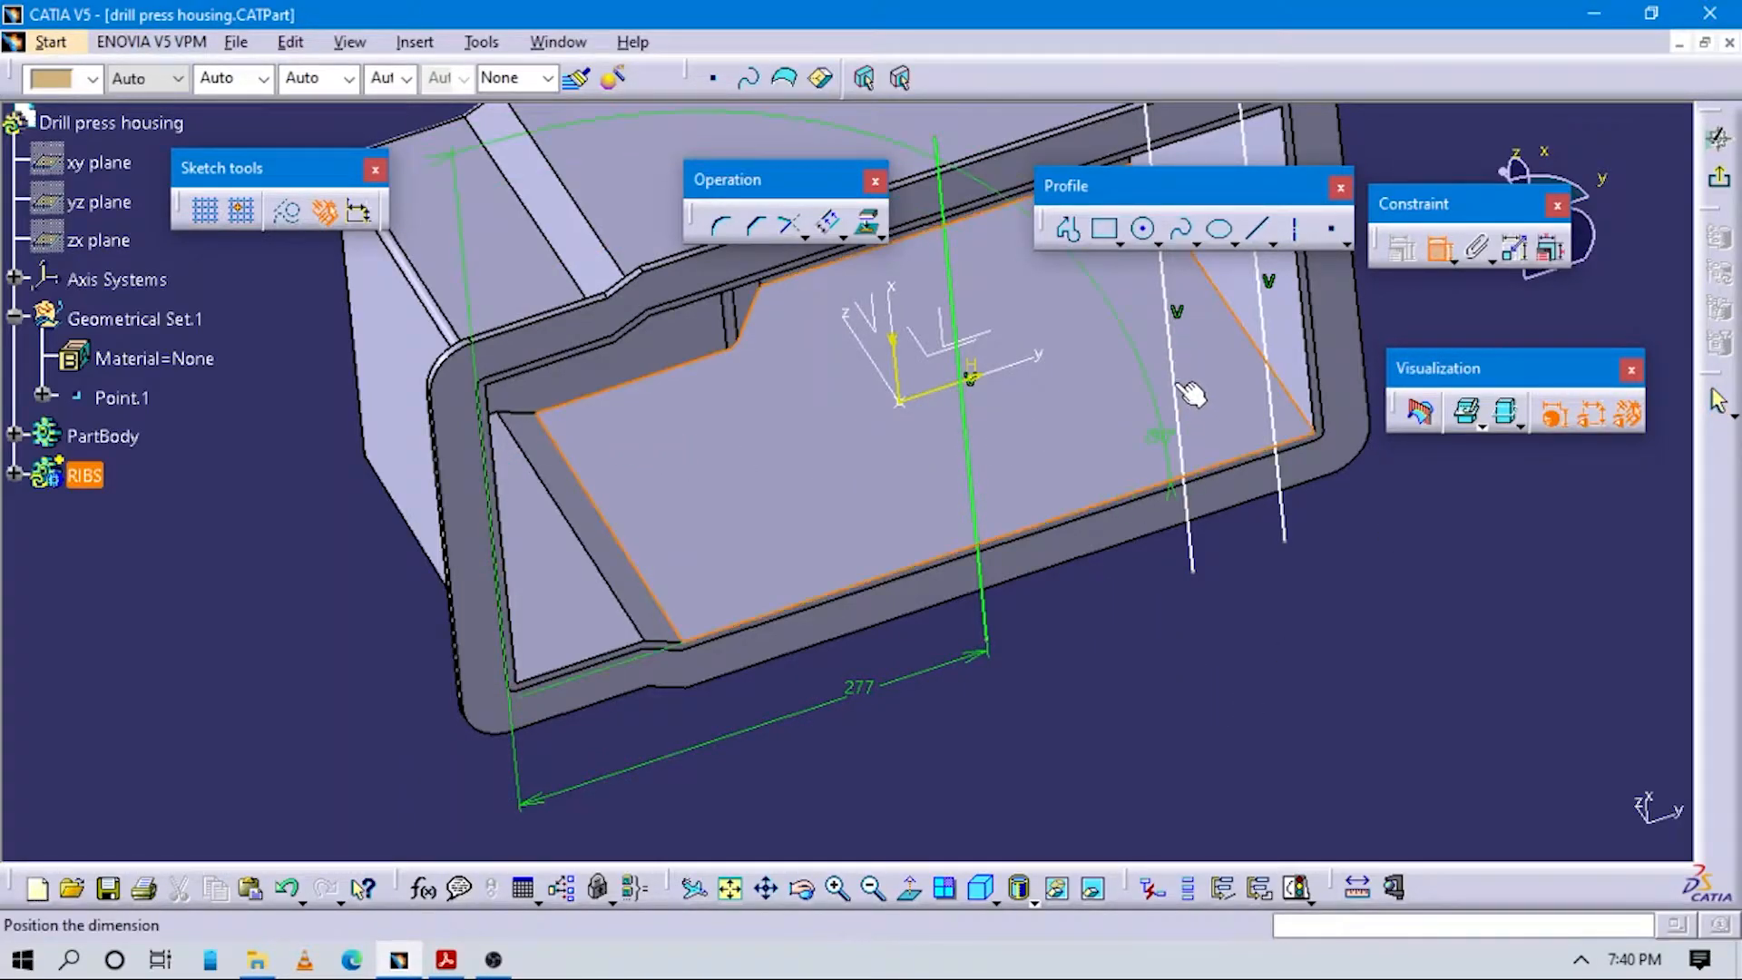
key("Escape")
Constrain the middle rib line at 347 mm from the same housing end edge, following the PDF drawing.
left_click(1438, 246)
left_click(1169, 337)
left_click(1178, 332)
left_click(1075, 604)
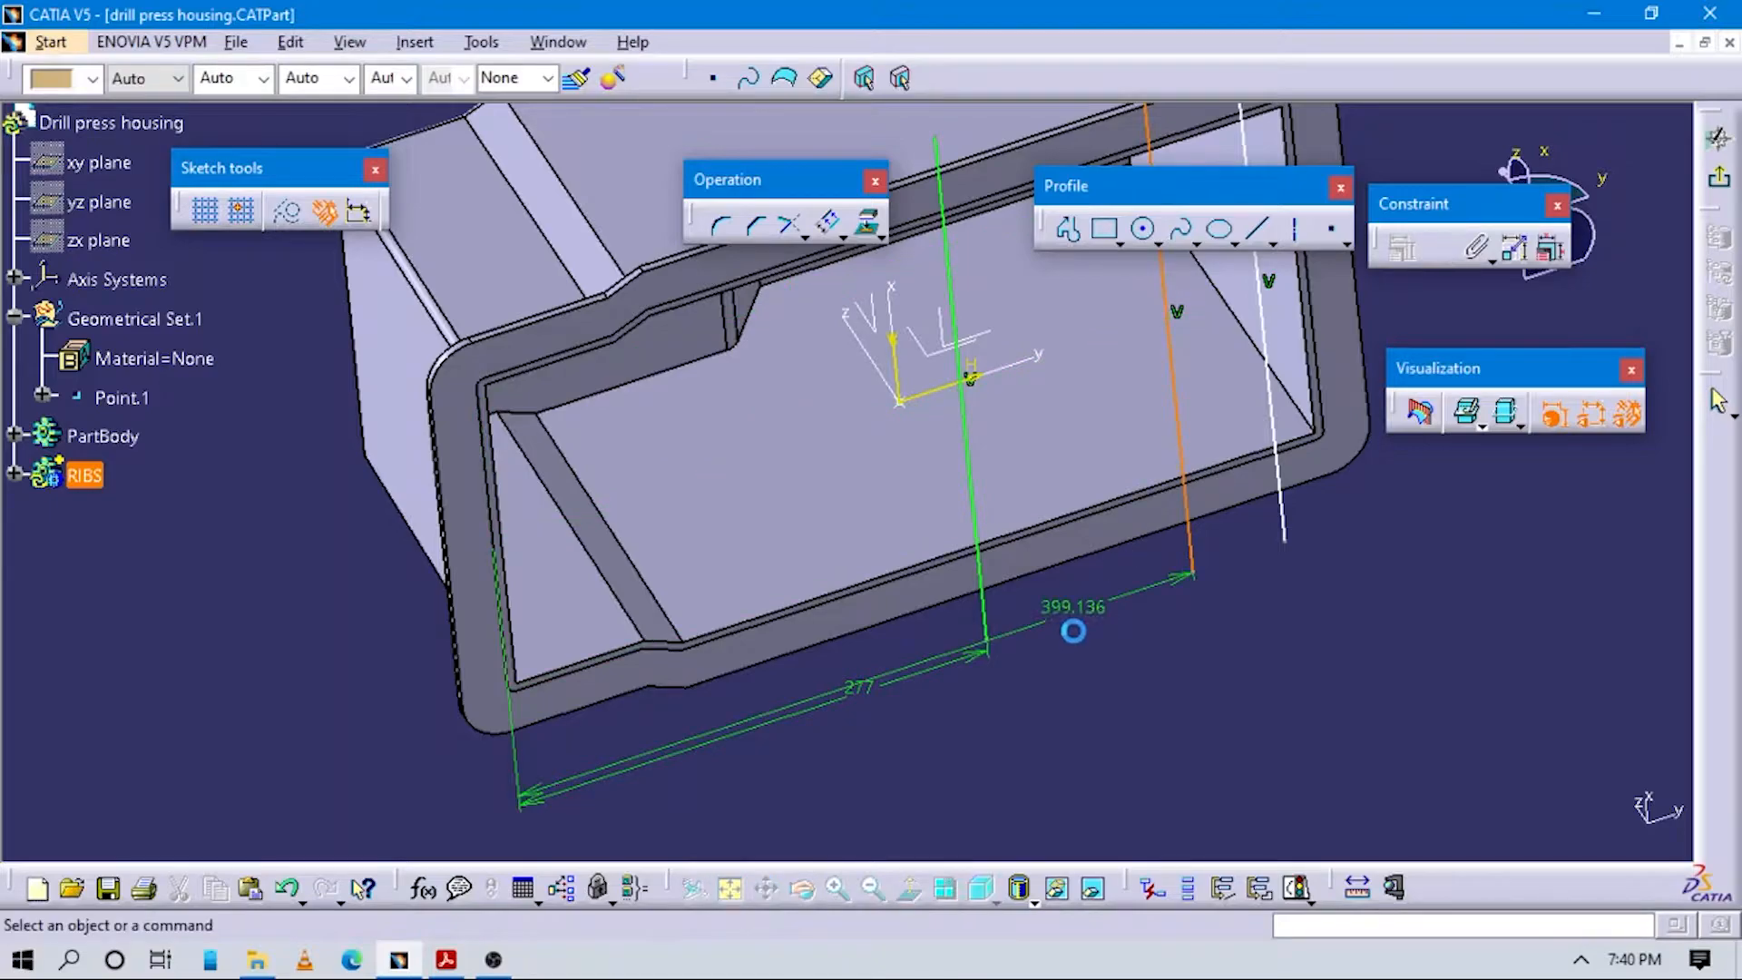
double_click(1084, 606)
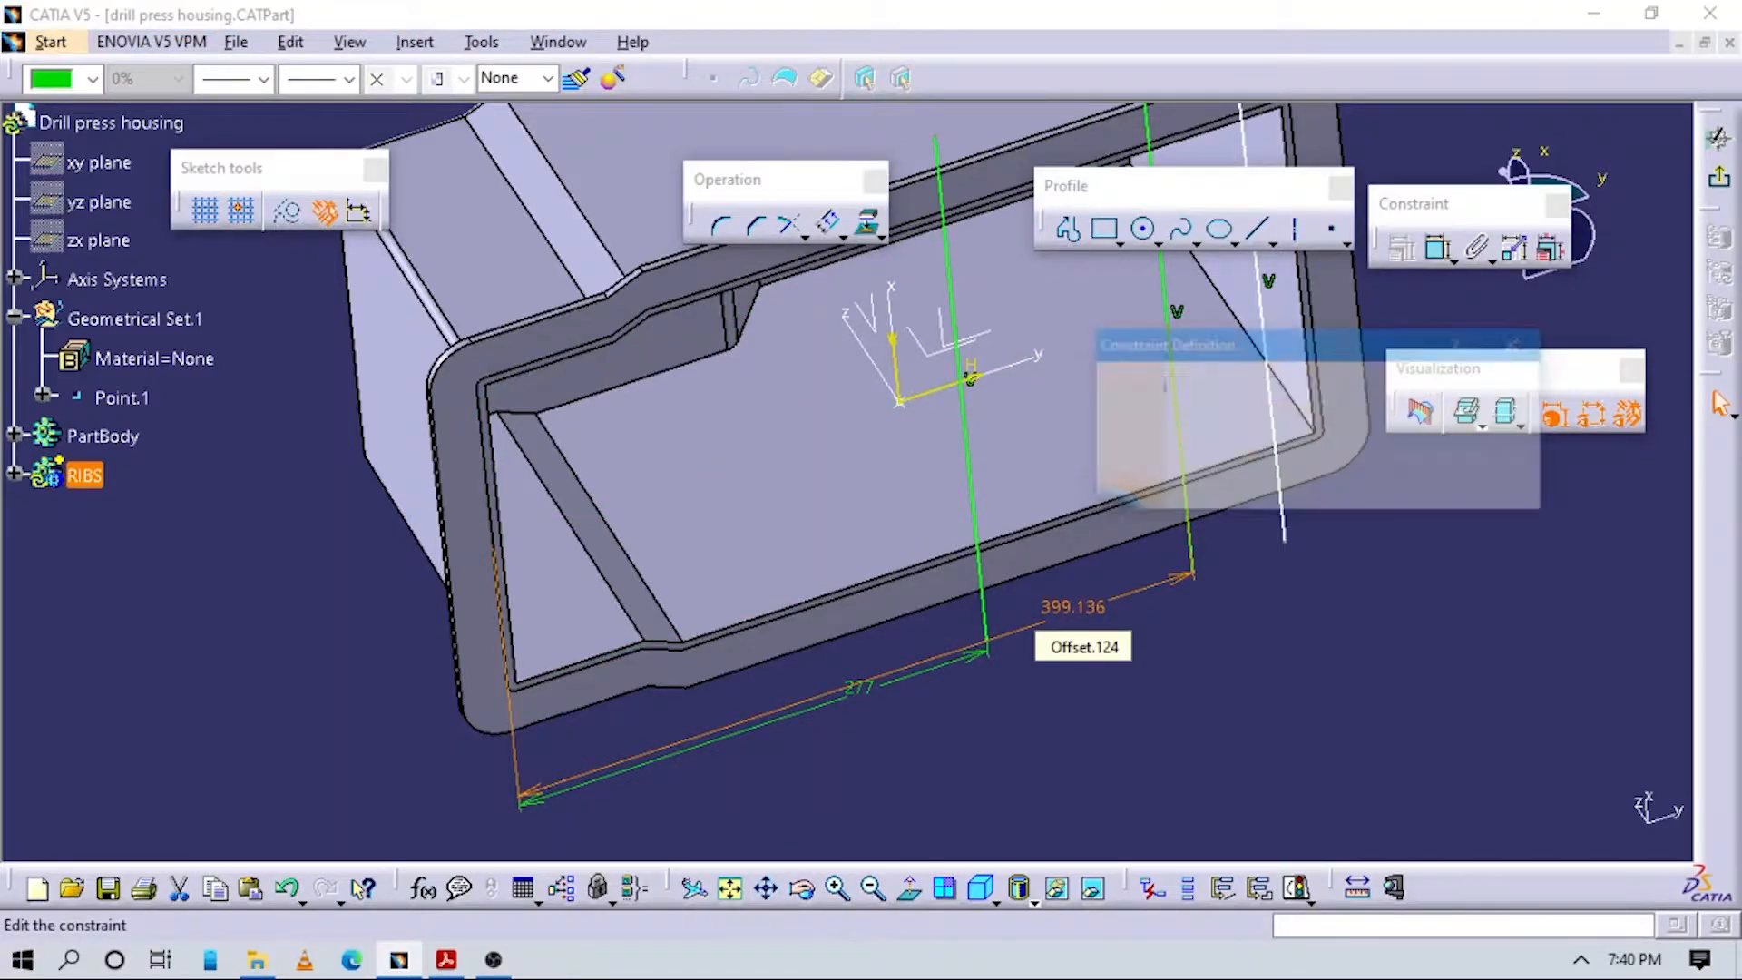
type("247")
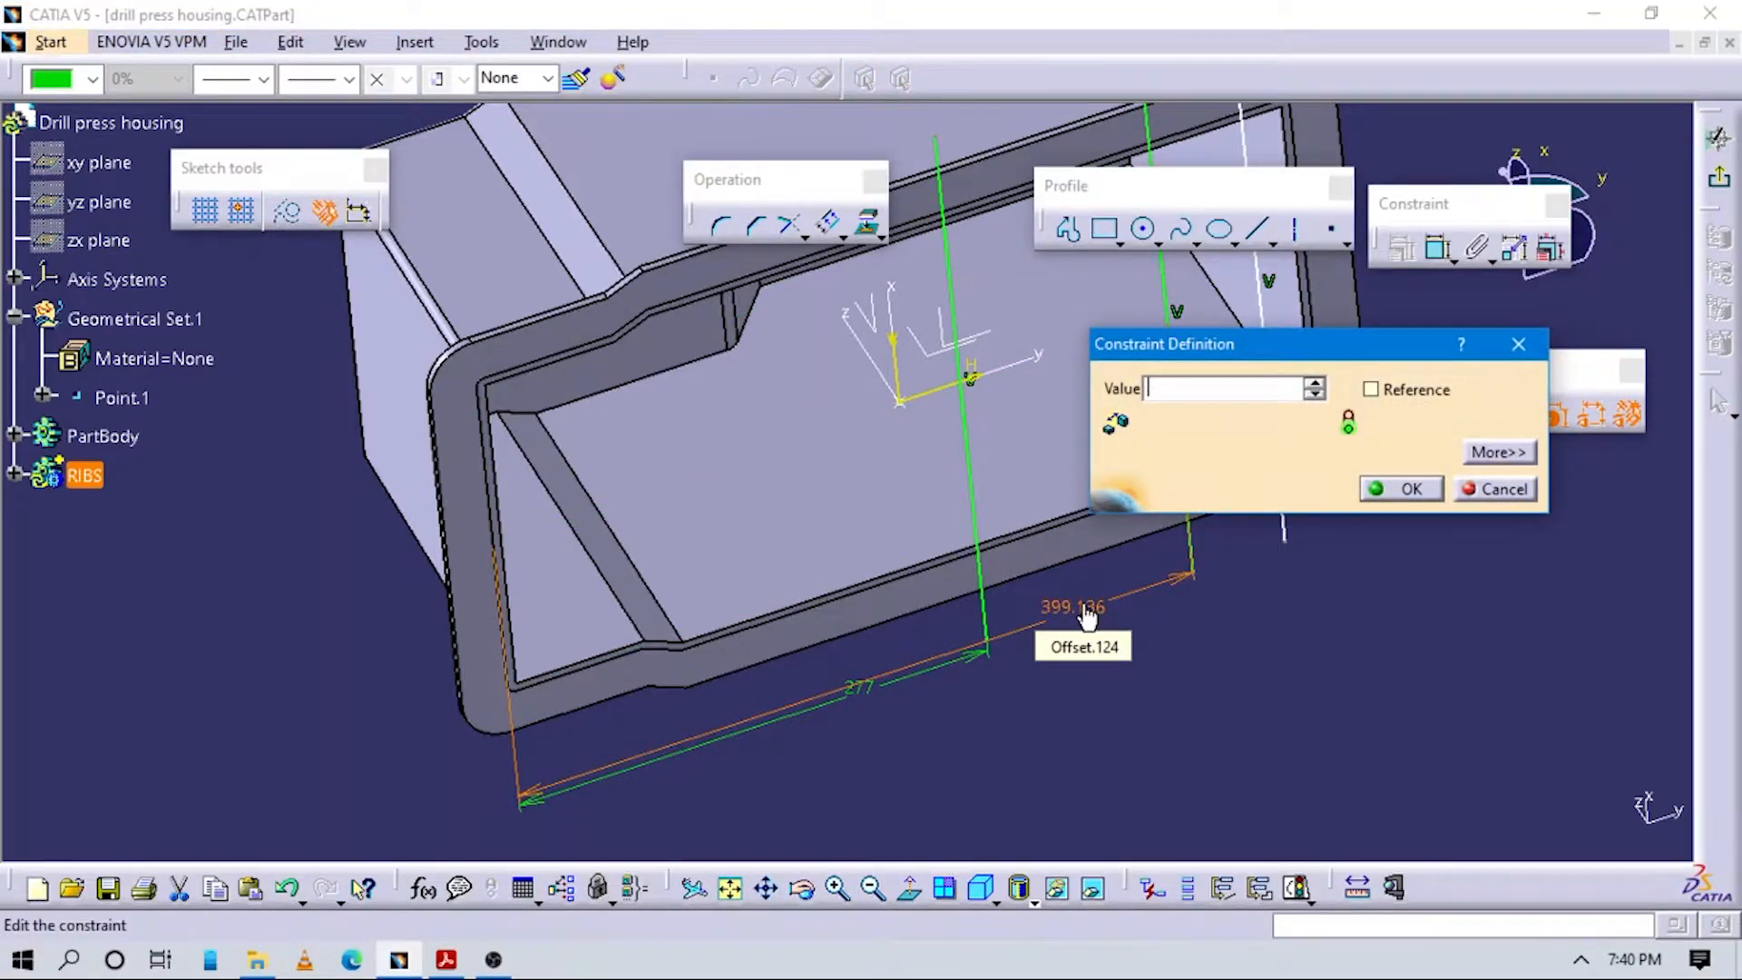
key("alt+Tab")
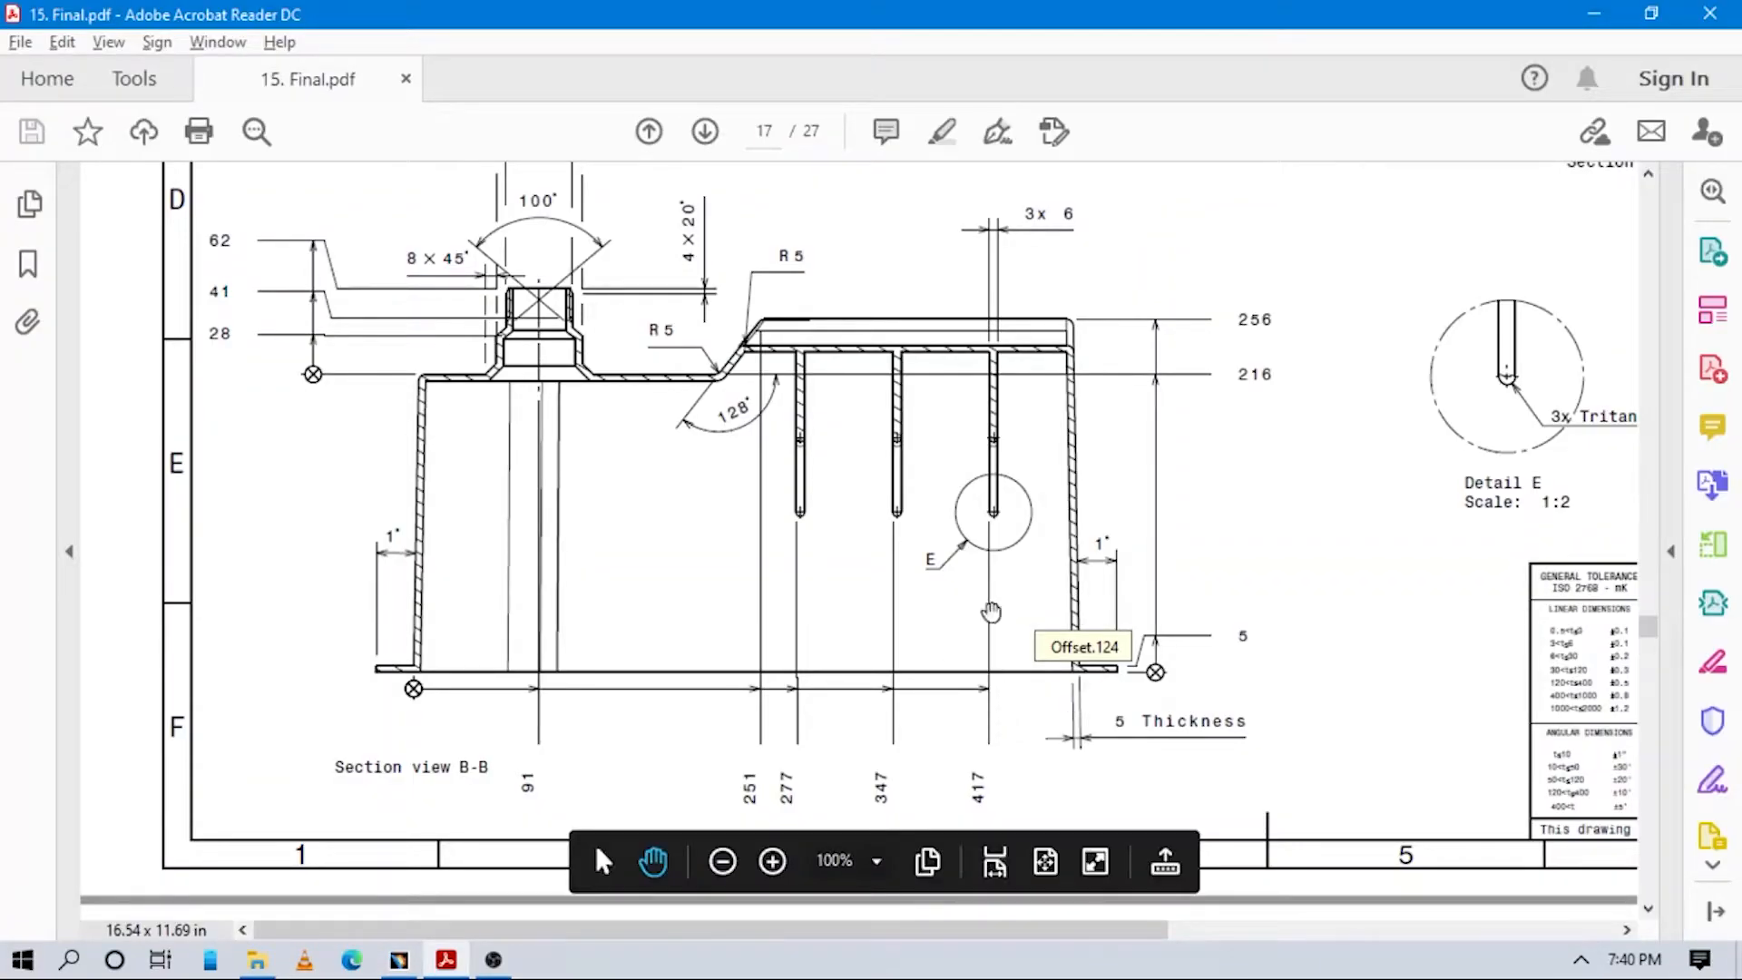
key("alt+Tab")
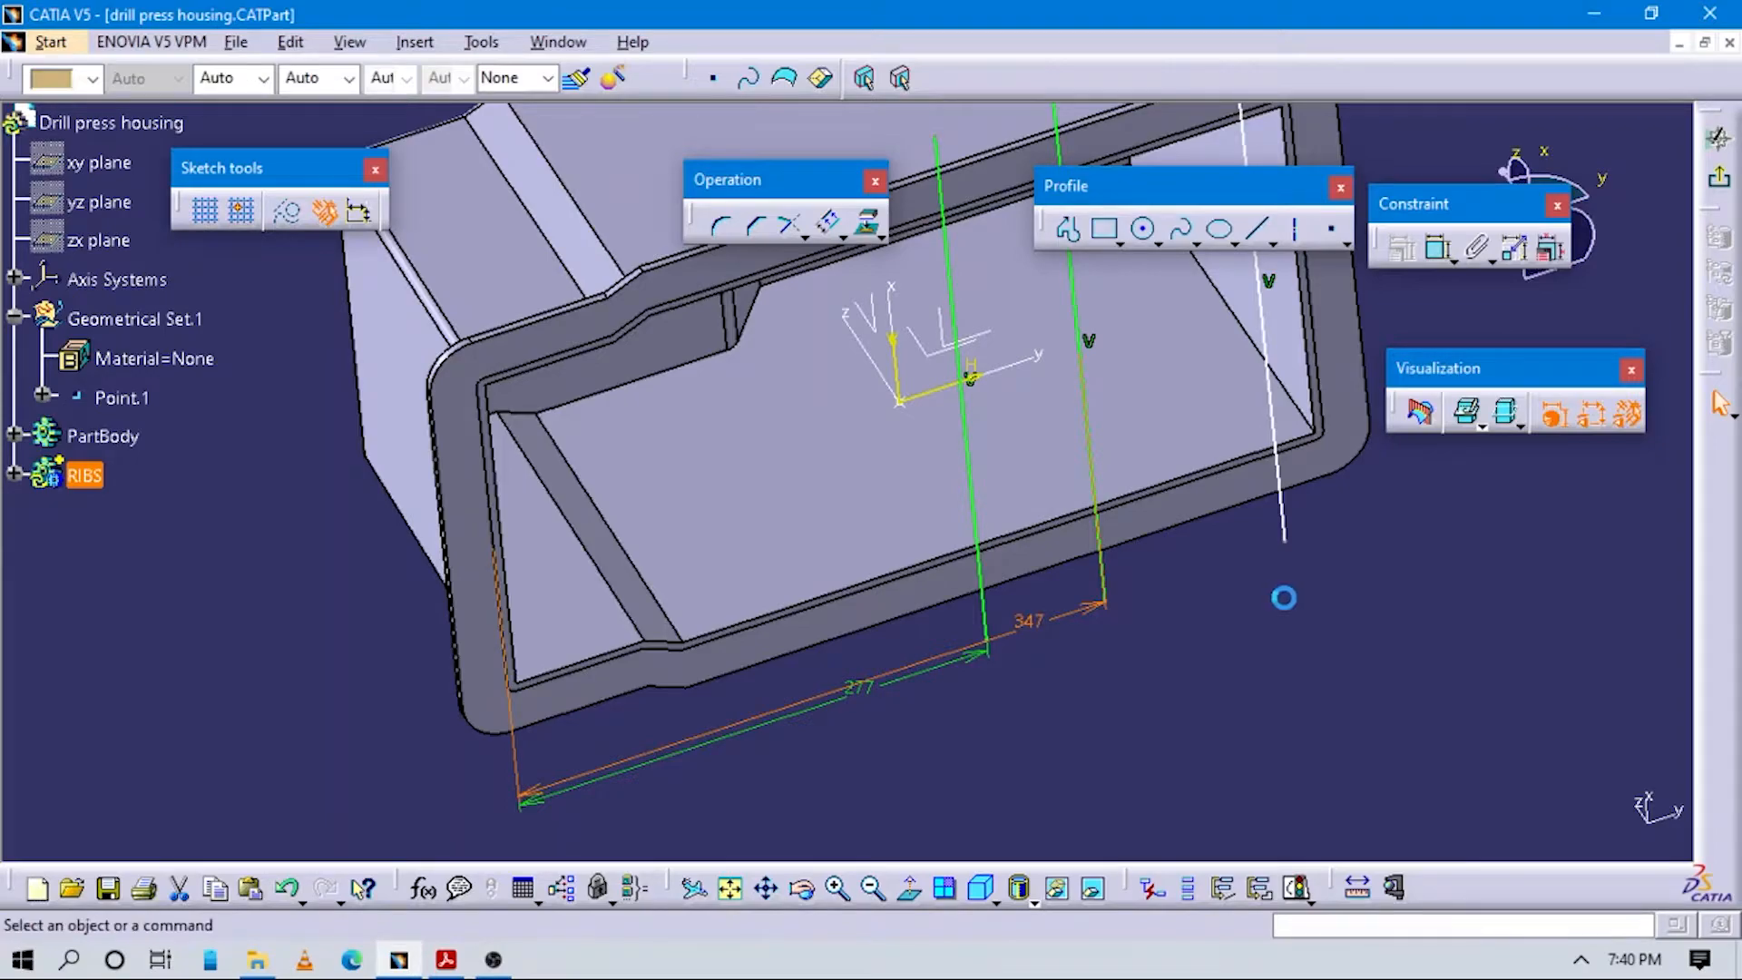
Constrain the third rib line at 417 mm from the same housing end edge.
left_click(1261, 283)
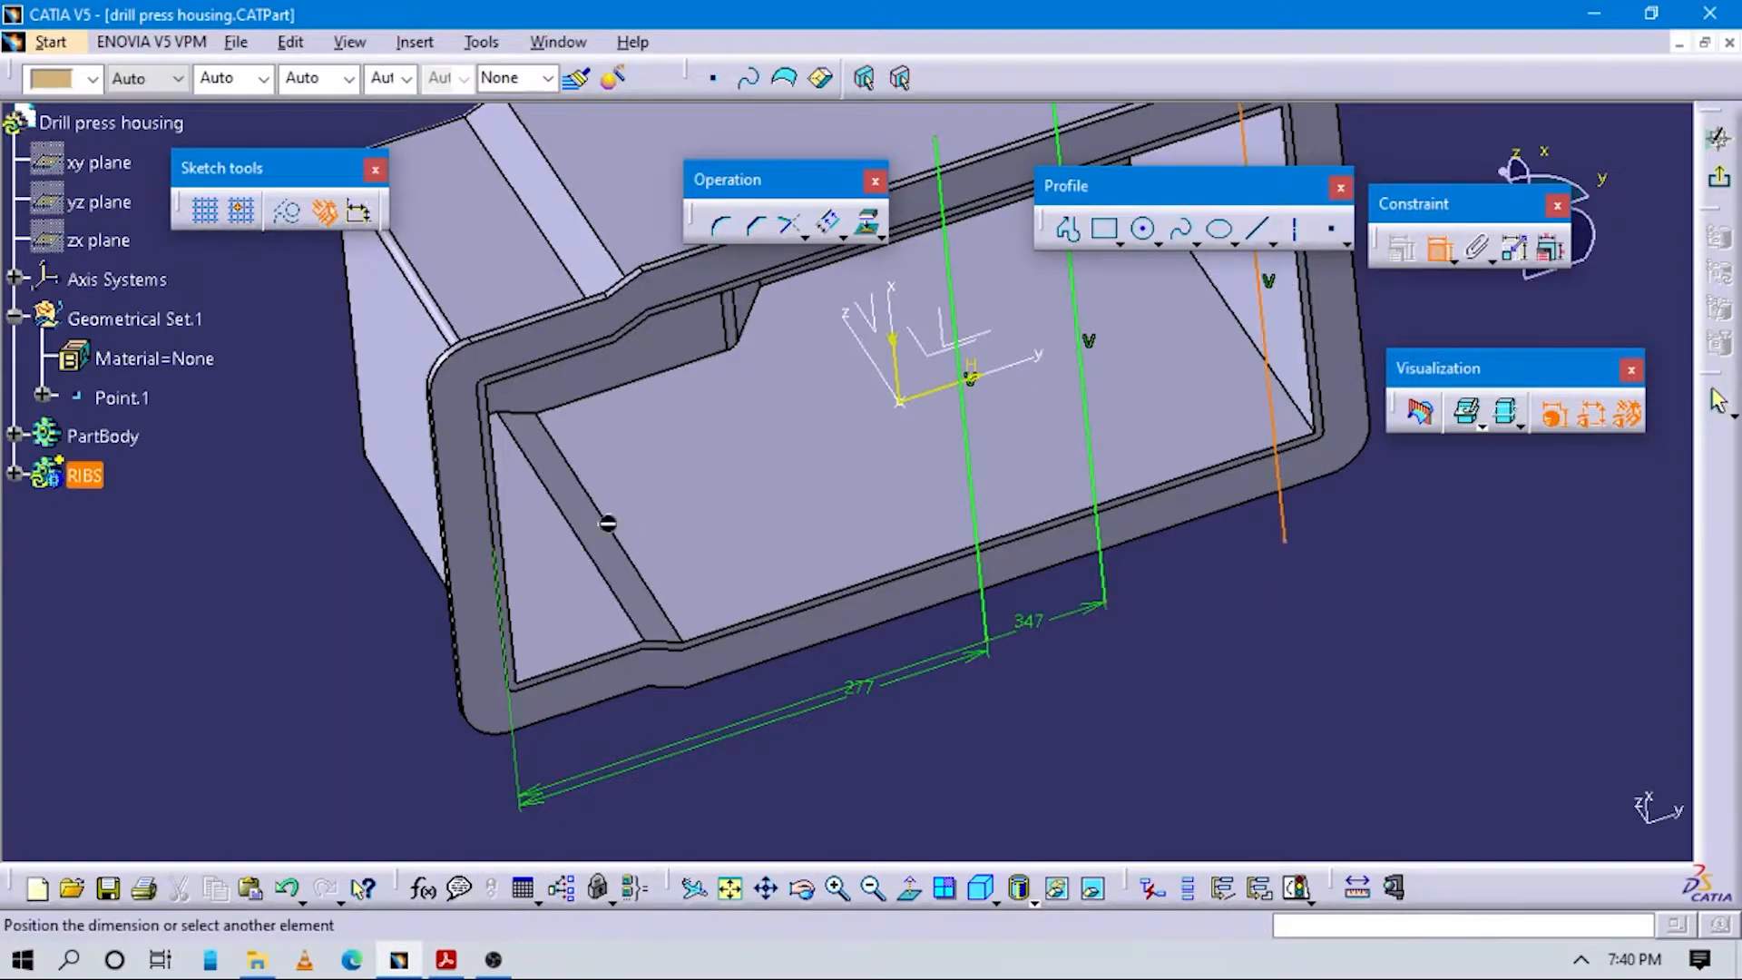
left_click(497, 506)
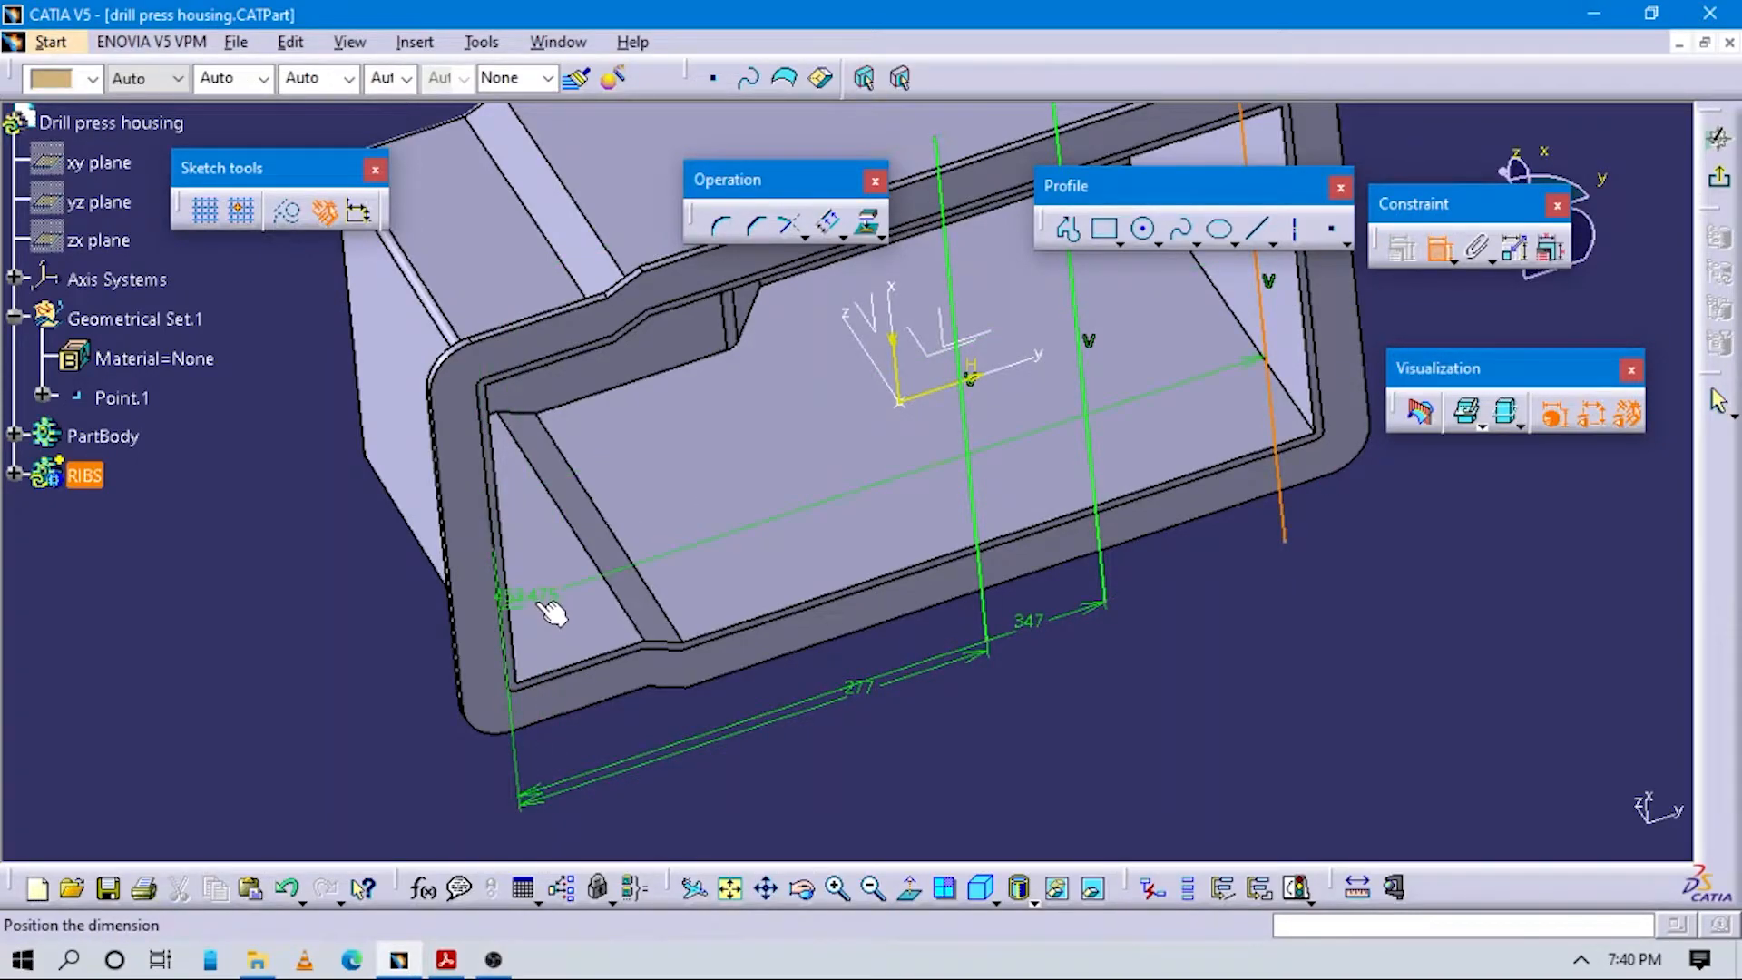
left_click(785, 777)
double_click(798, 786)
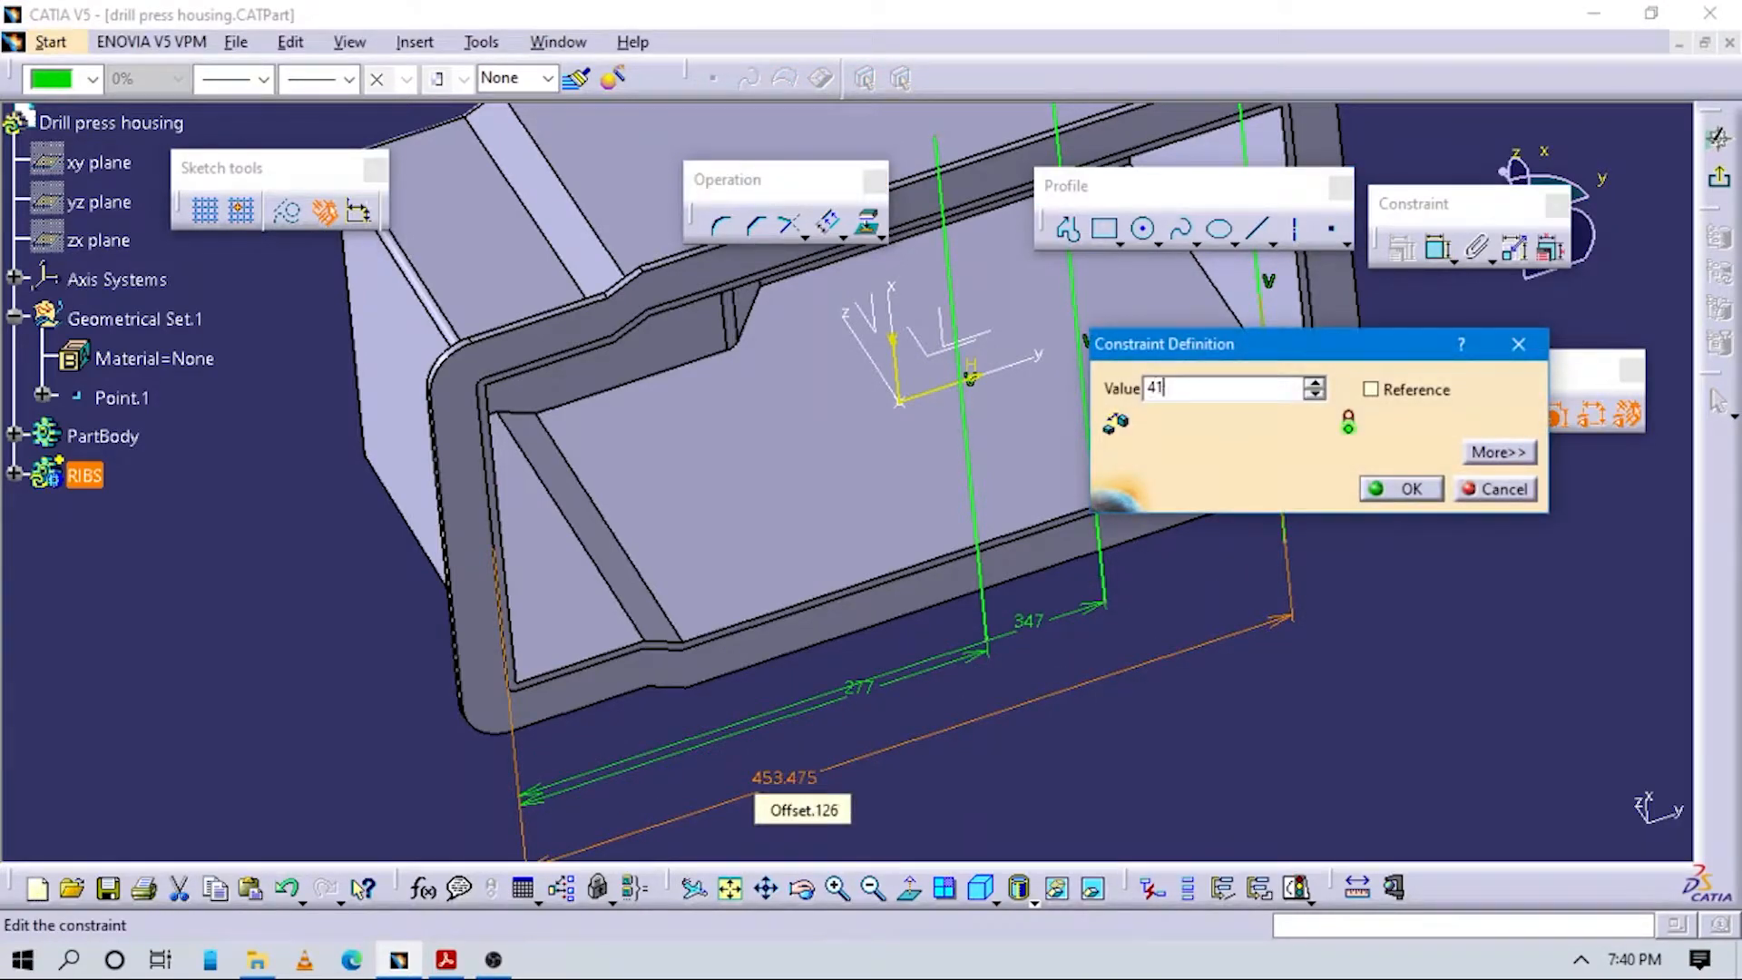
type("417mm")
key("Return")
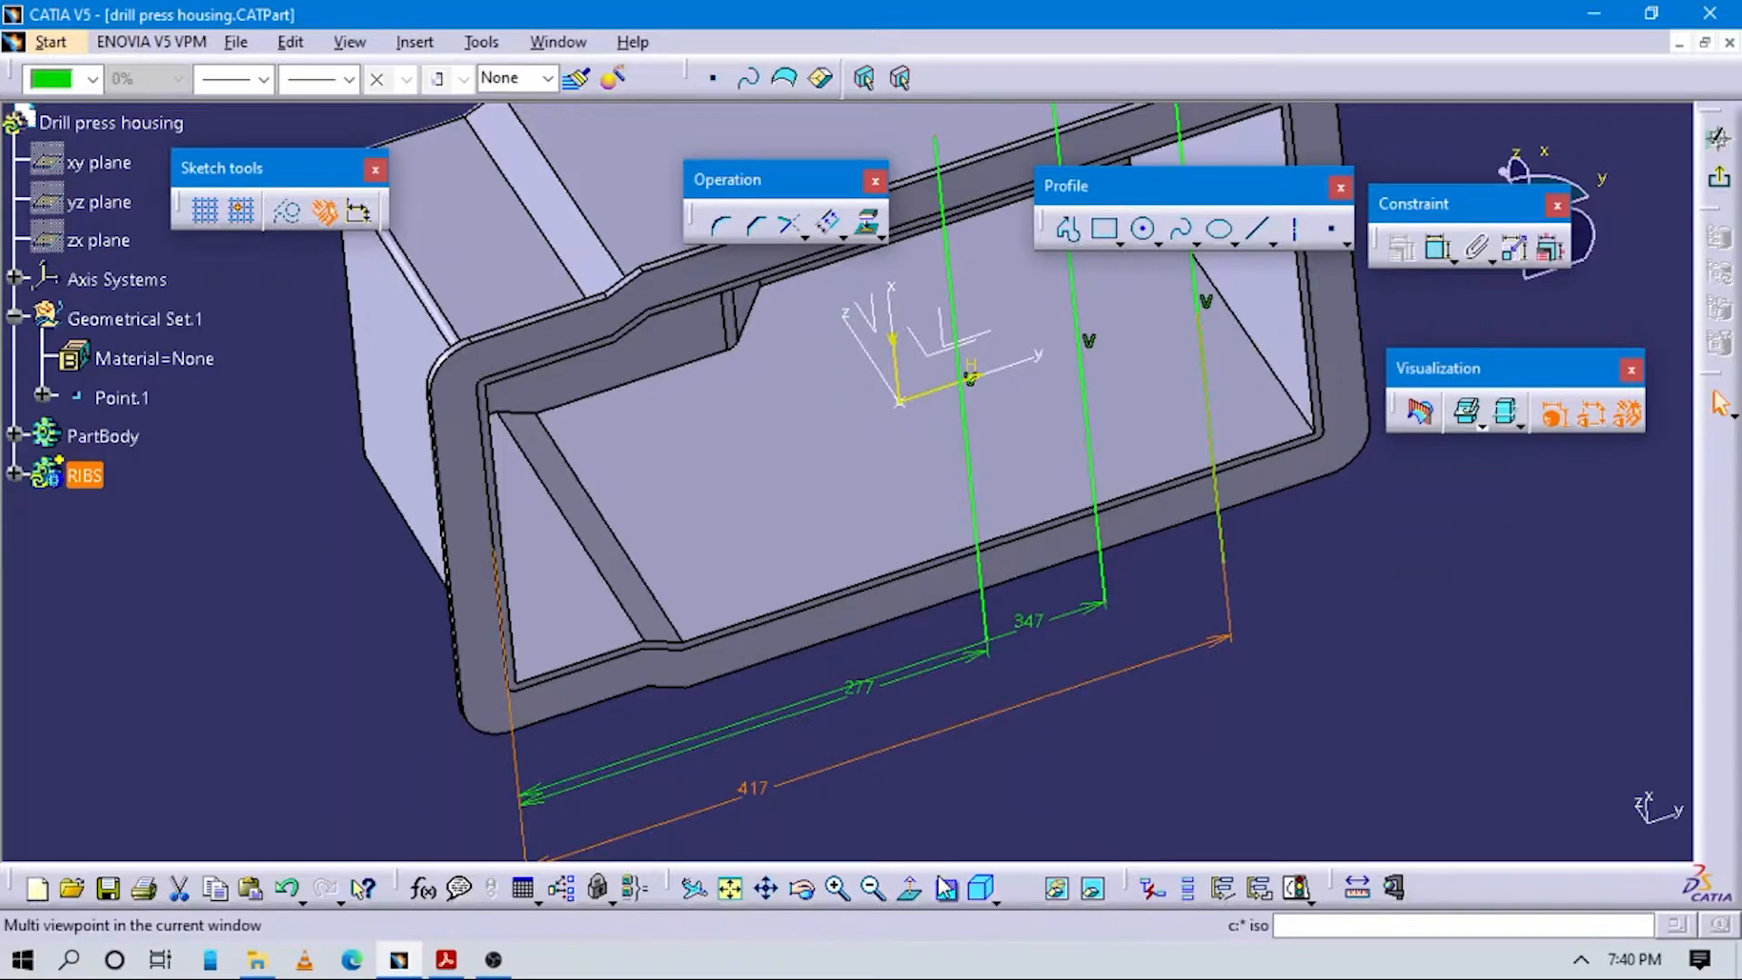
Exit the rib line sketch and start a Pad from it, accepting the sketch with its several open profiles.
left_click(910, 891)
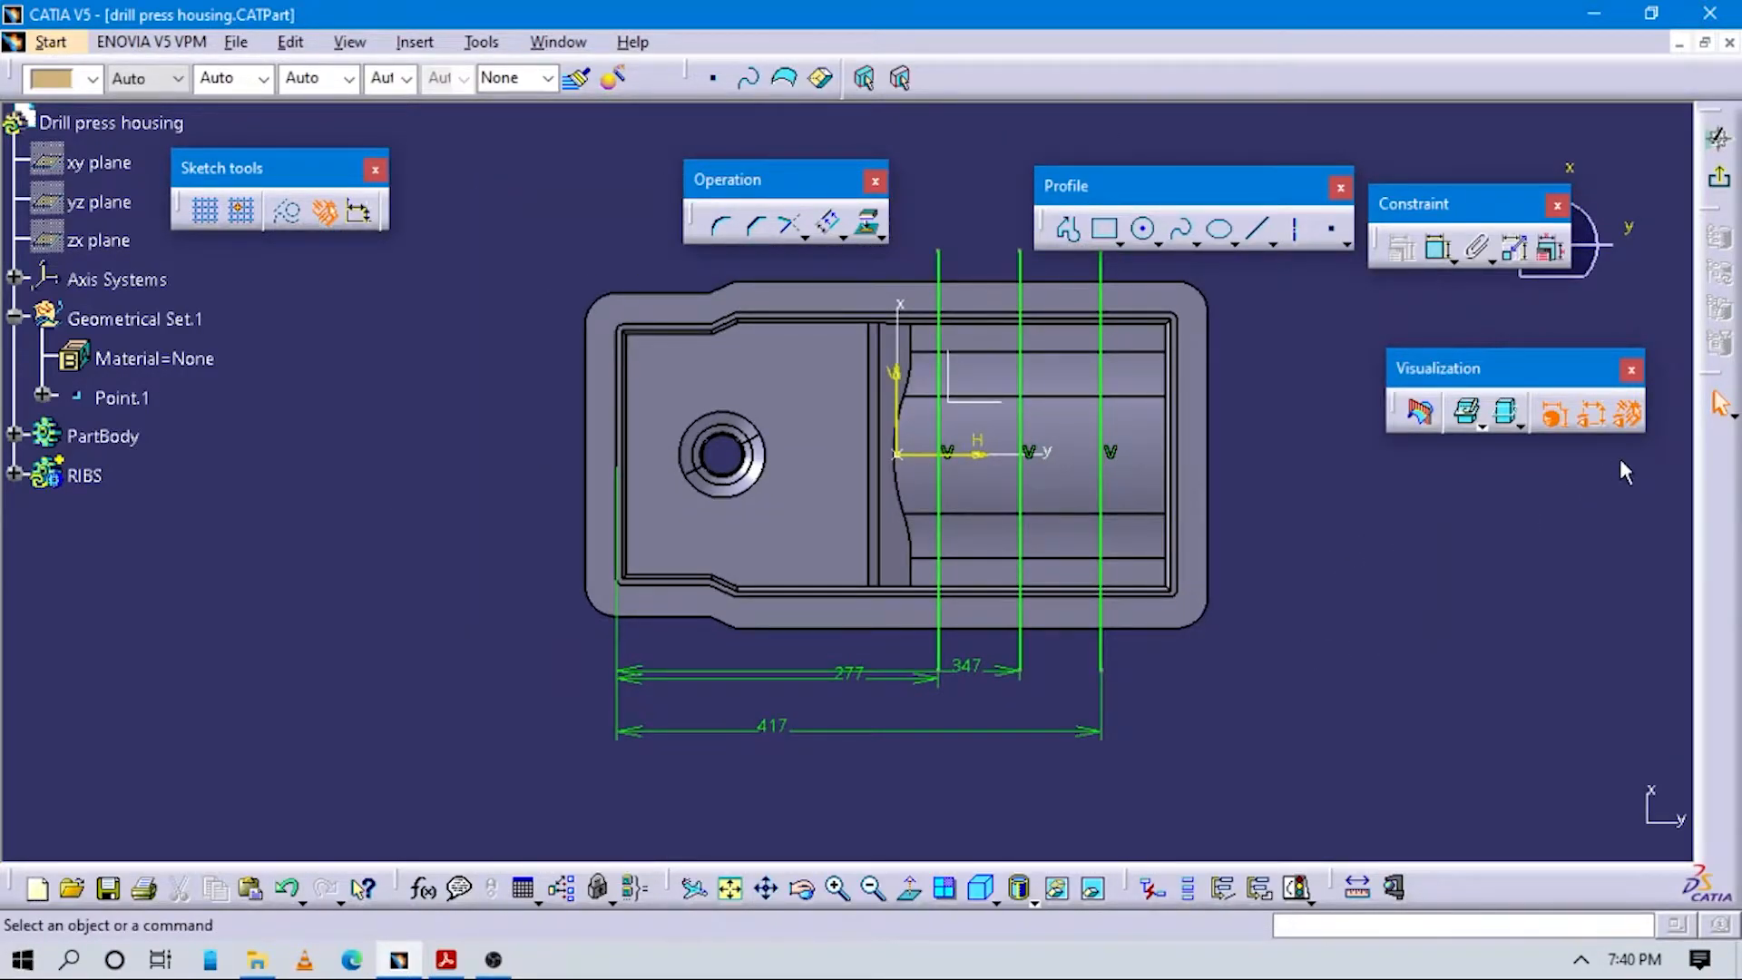
left_click(1718, 177)
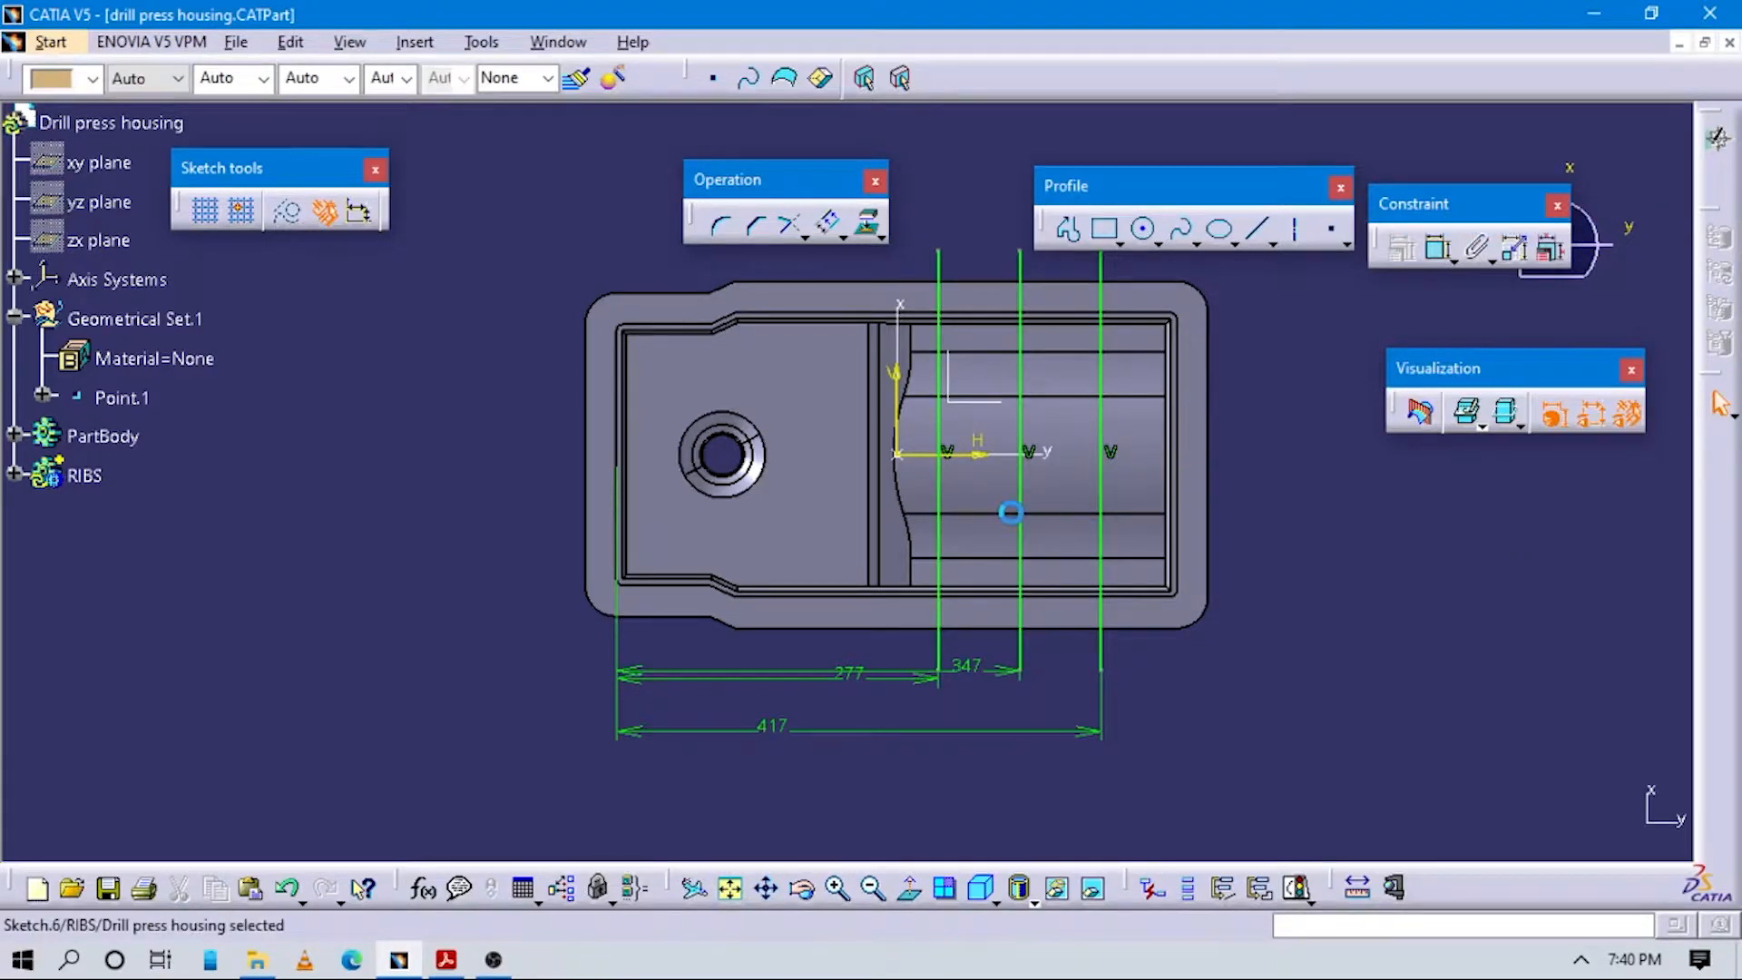
middle_click_drag(898, 590, 739, 362)
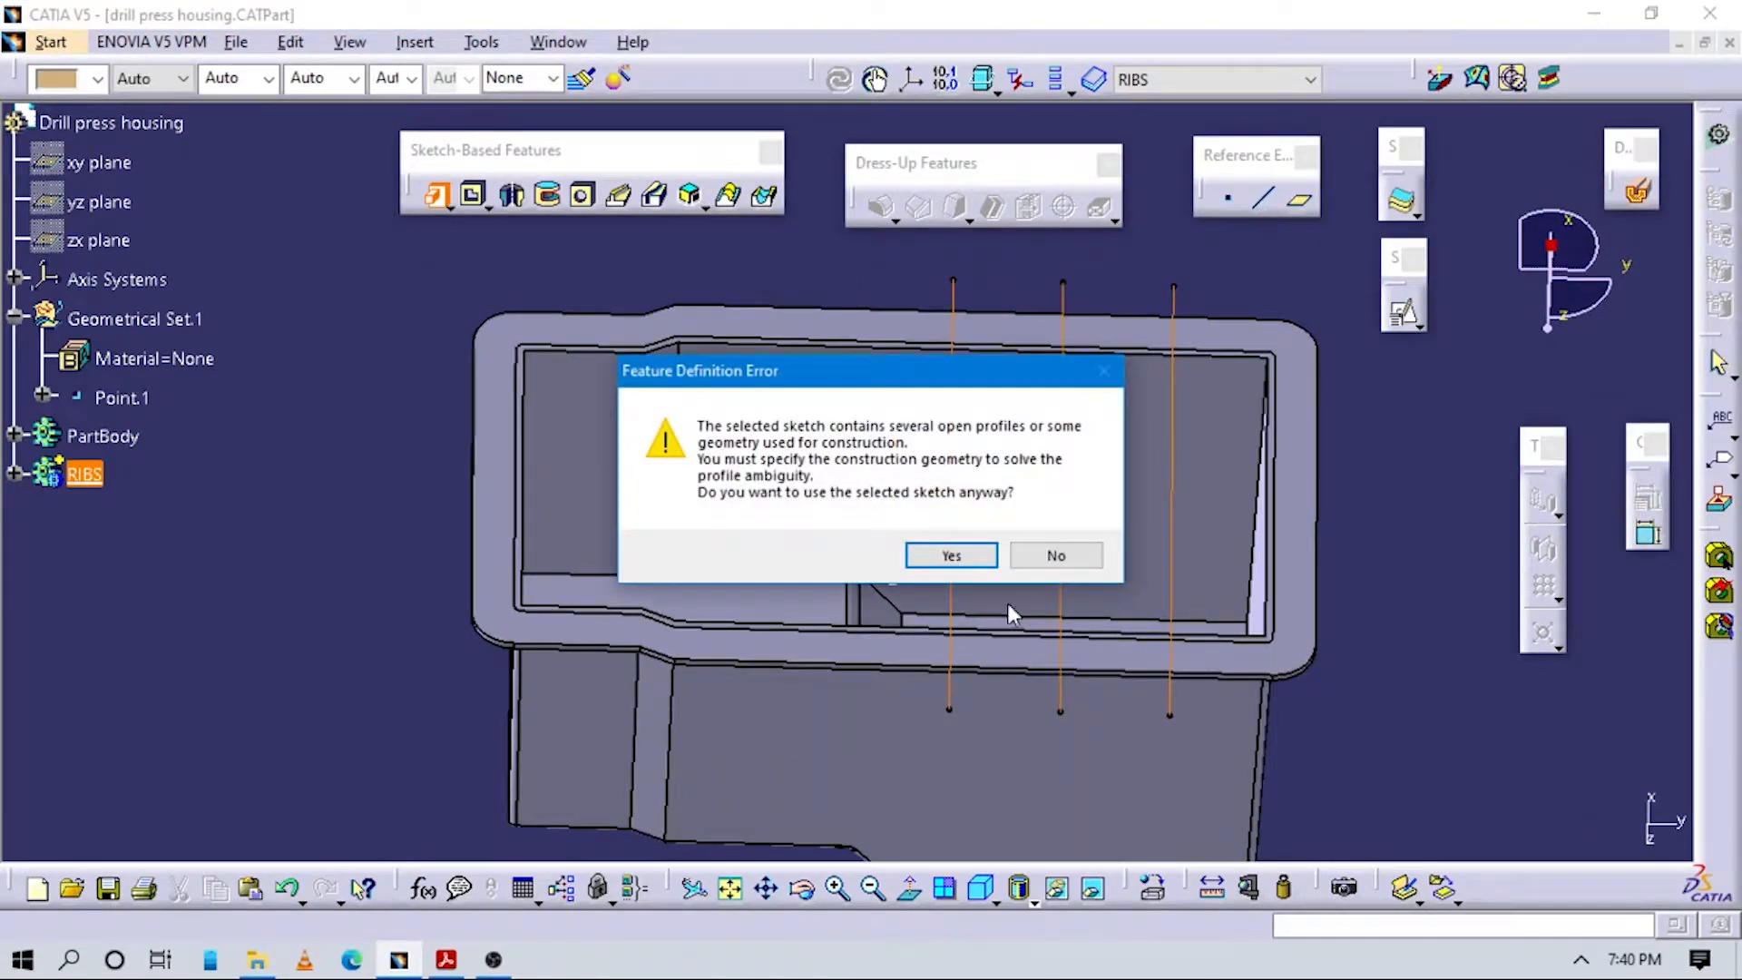
left_click(951, 556)
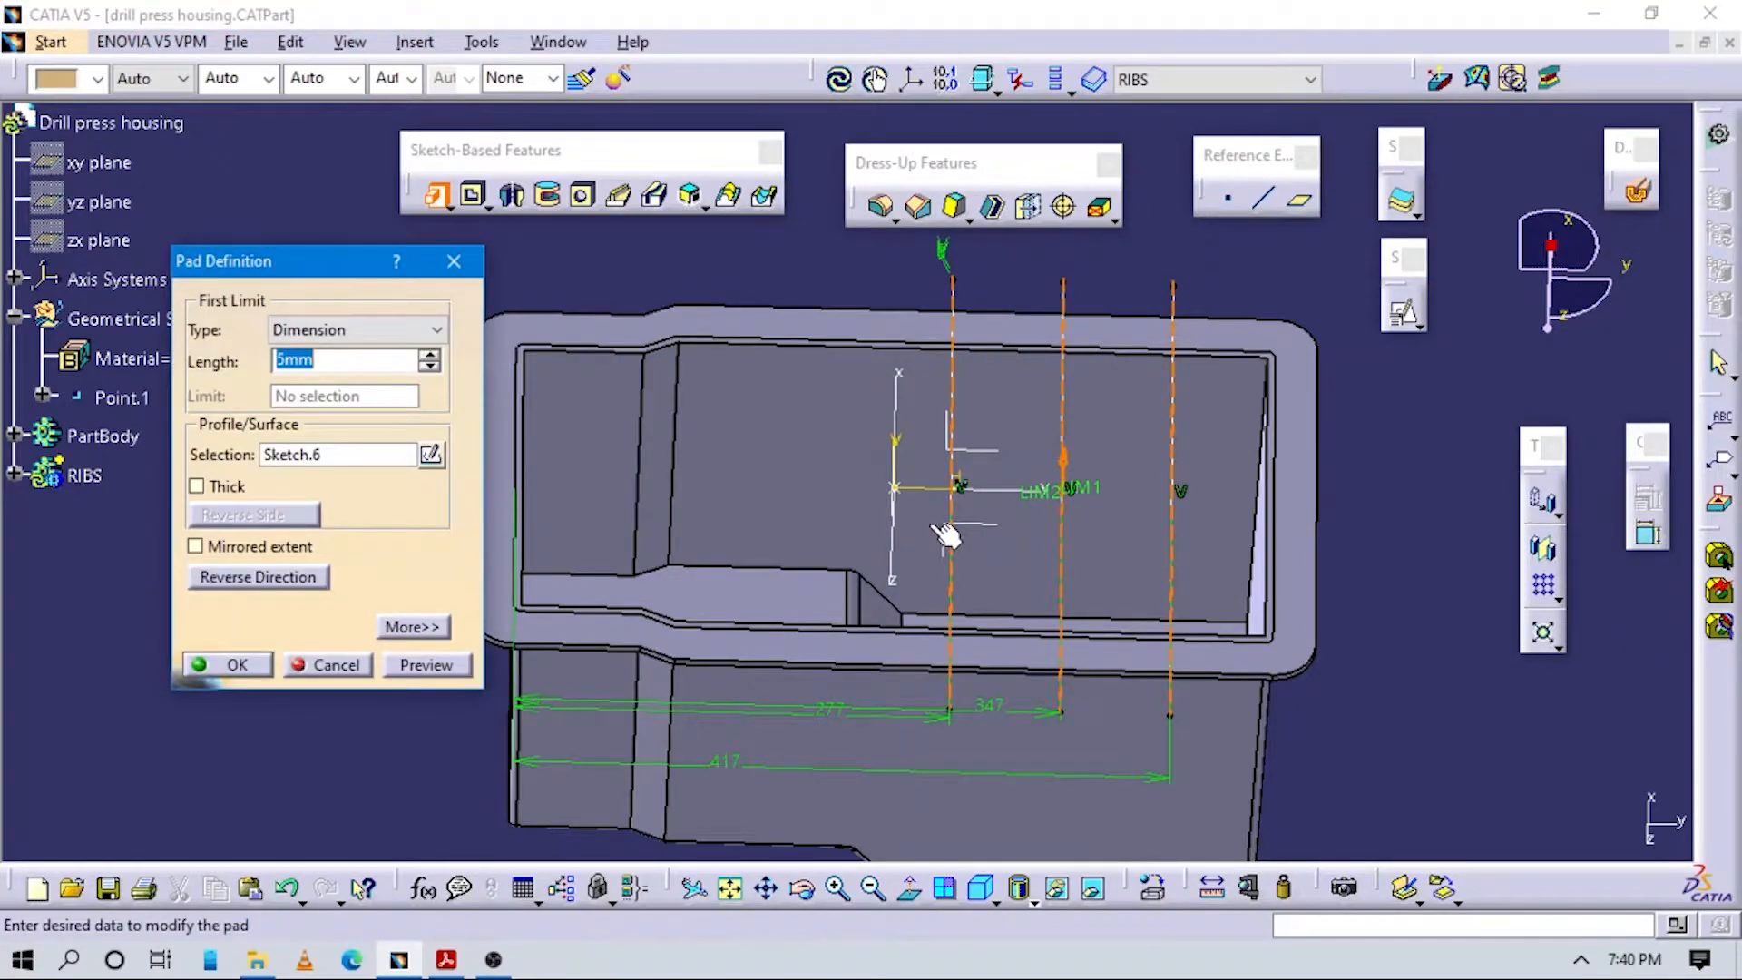
Switch to the PDF drawing and examine the ribs' thickness in section B-B, the plan view and their profile in section cut A-A.
key("alt+Tab")
scroll(1388, 513, "down", 2, "ctrl")
scroll(1042, 707, "up", 2, "ctrl")
left_click_drag(1167, 547, 1173, 545)
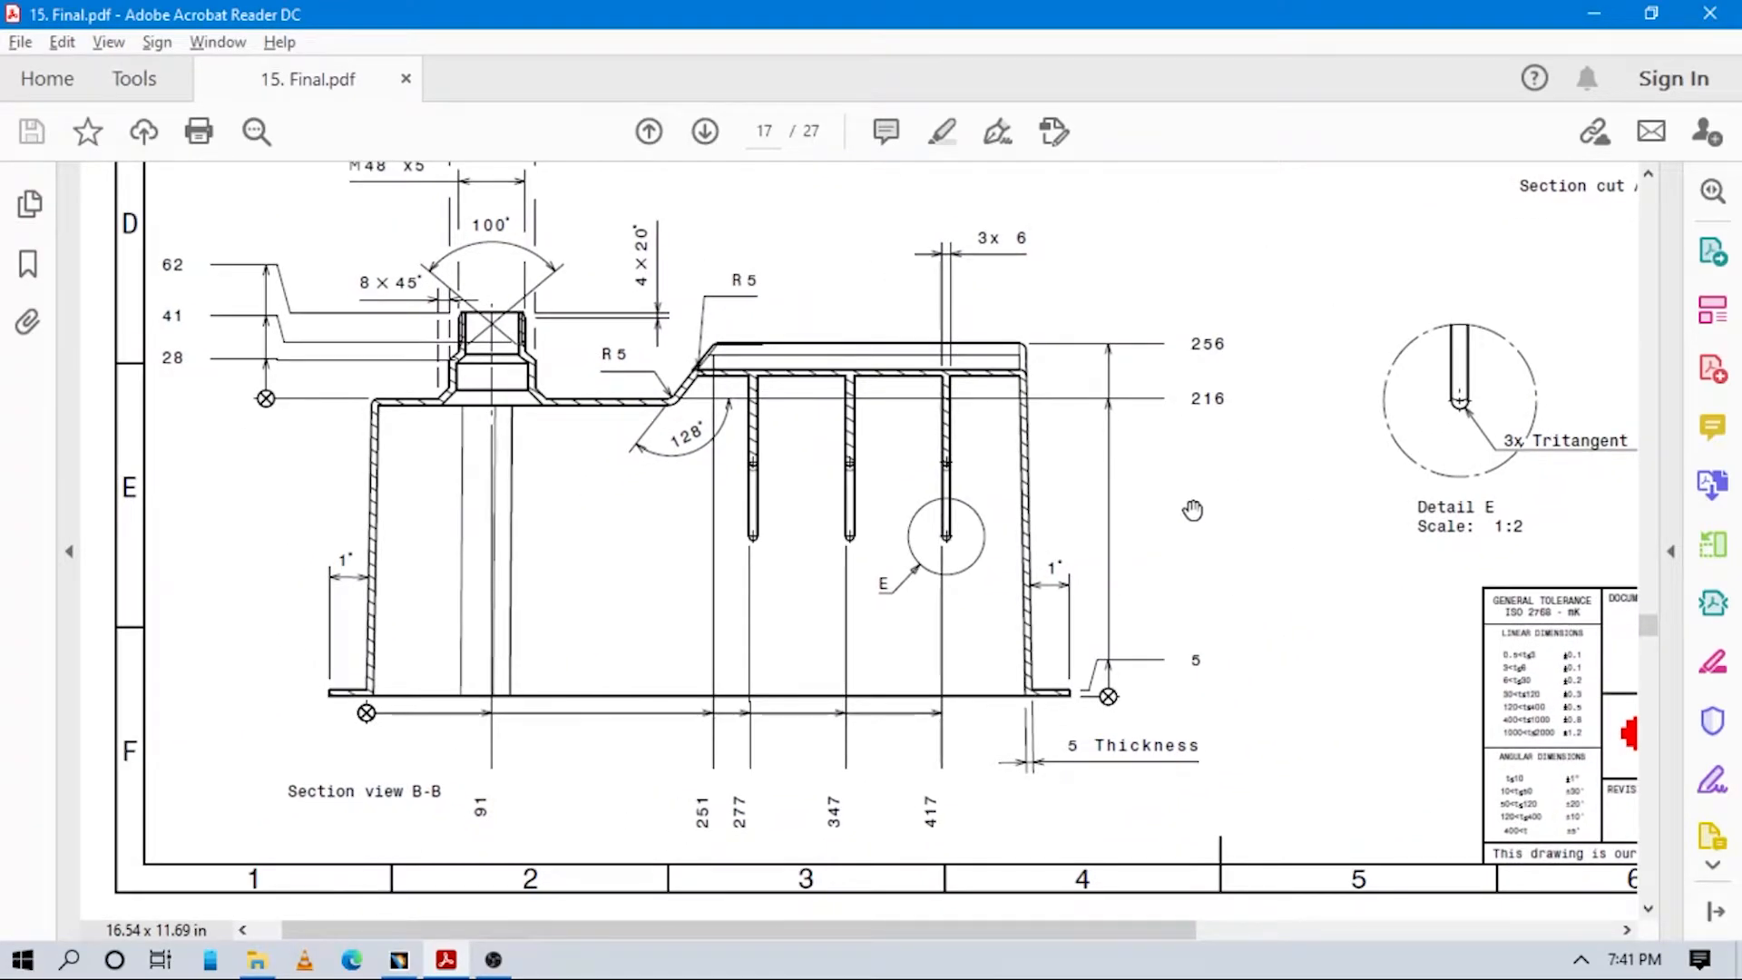
scroll(1230, 419, "up", 3)
scroll(1230, 419, "right", 3)
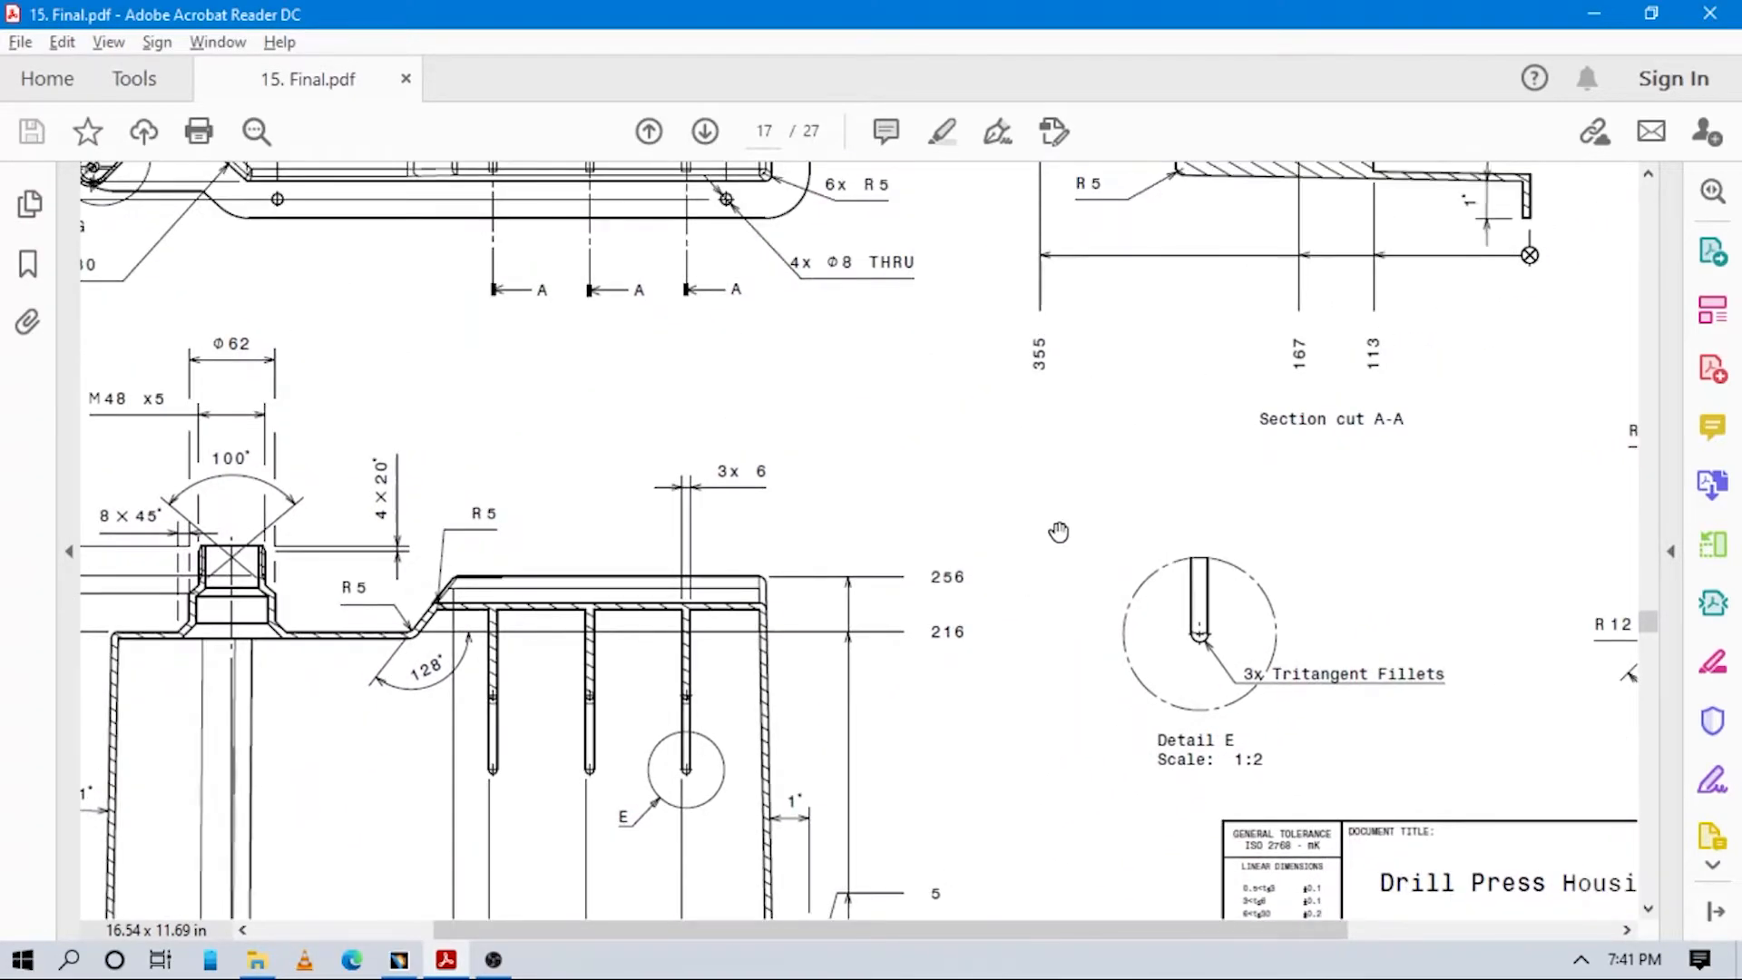
scroll(1096, 488, "down", 3)
scroll(1120, 451, "right", 2)
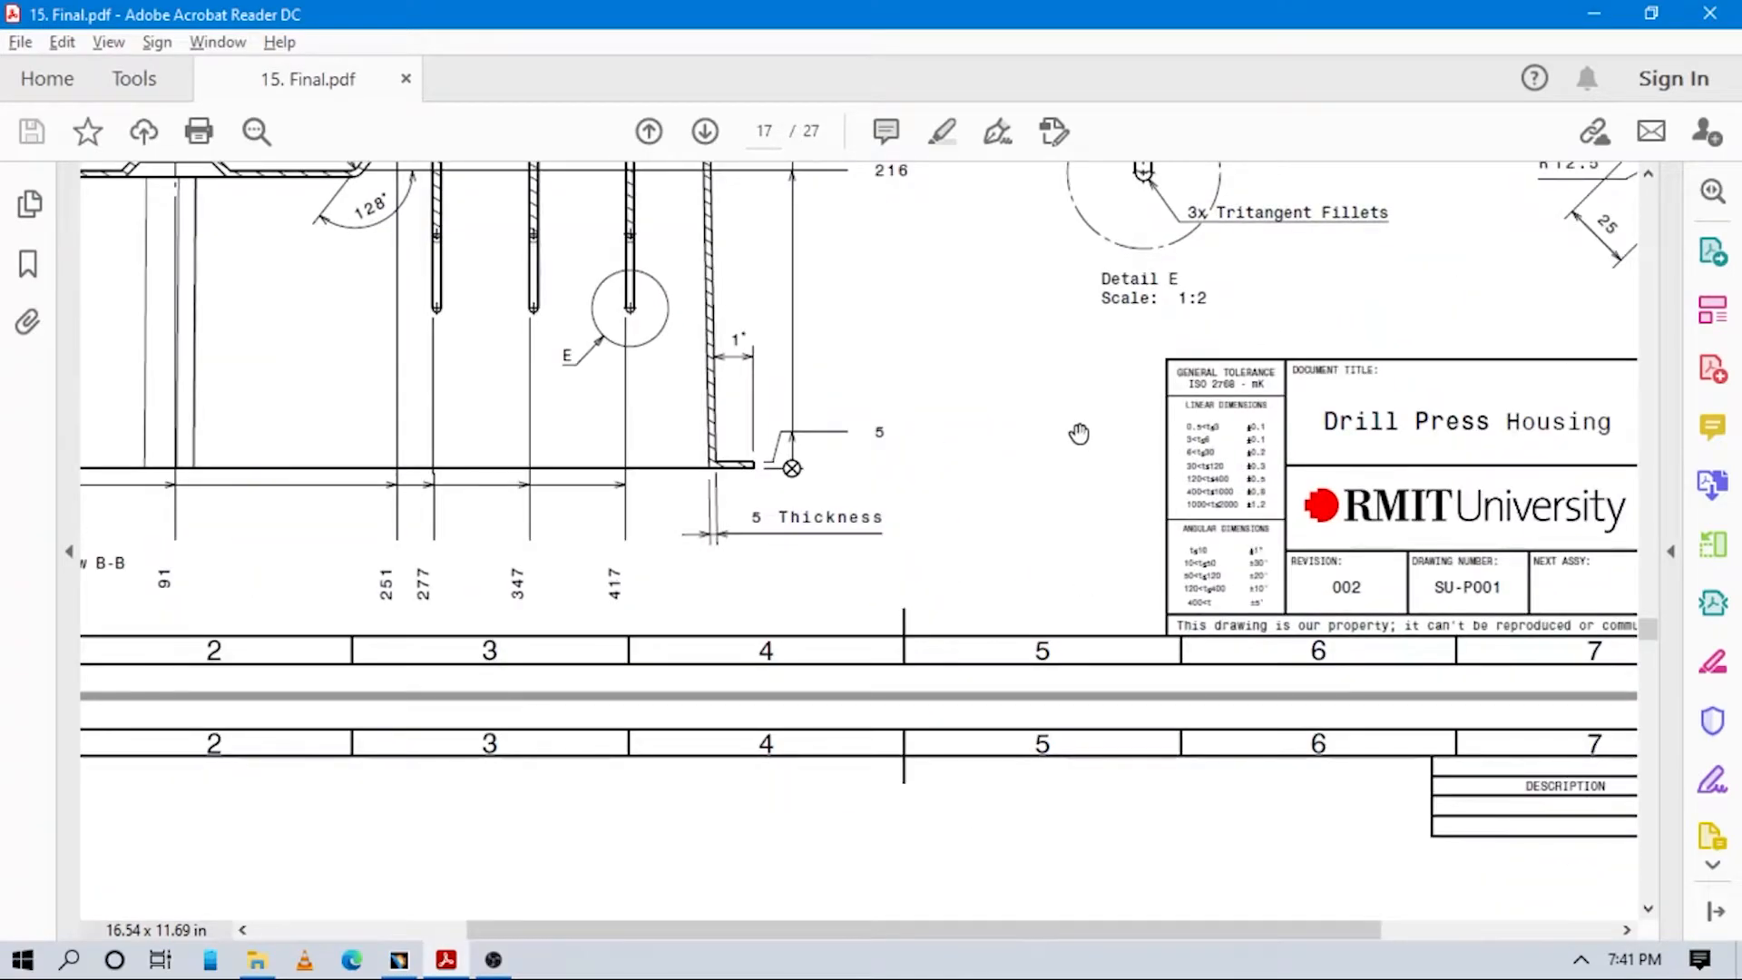
scroll(1035, 502, "up", 4)
scroll(952, 590, "right", 3)
scroll(829, 556, "left", 5)
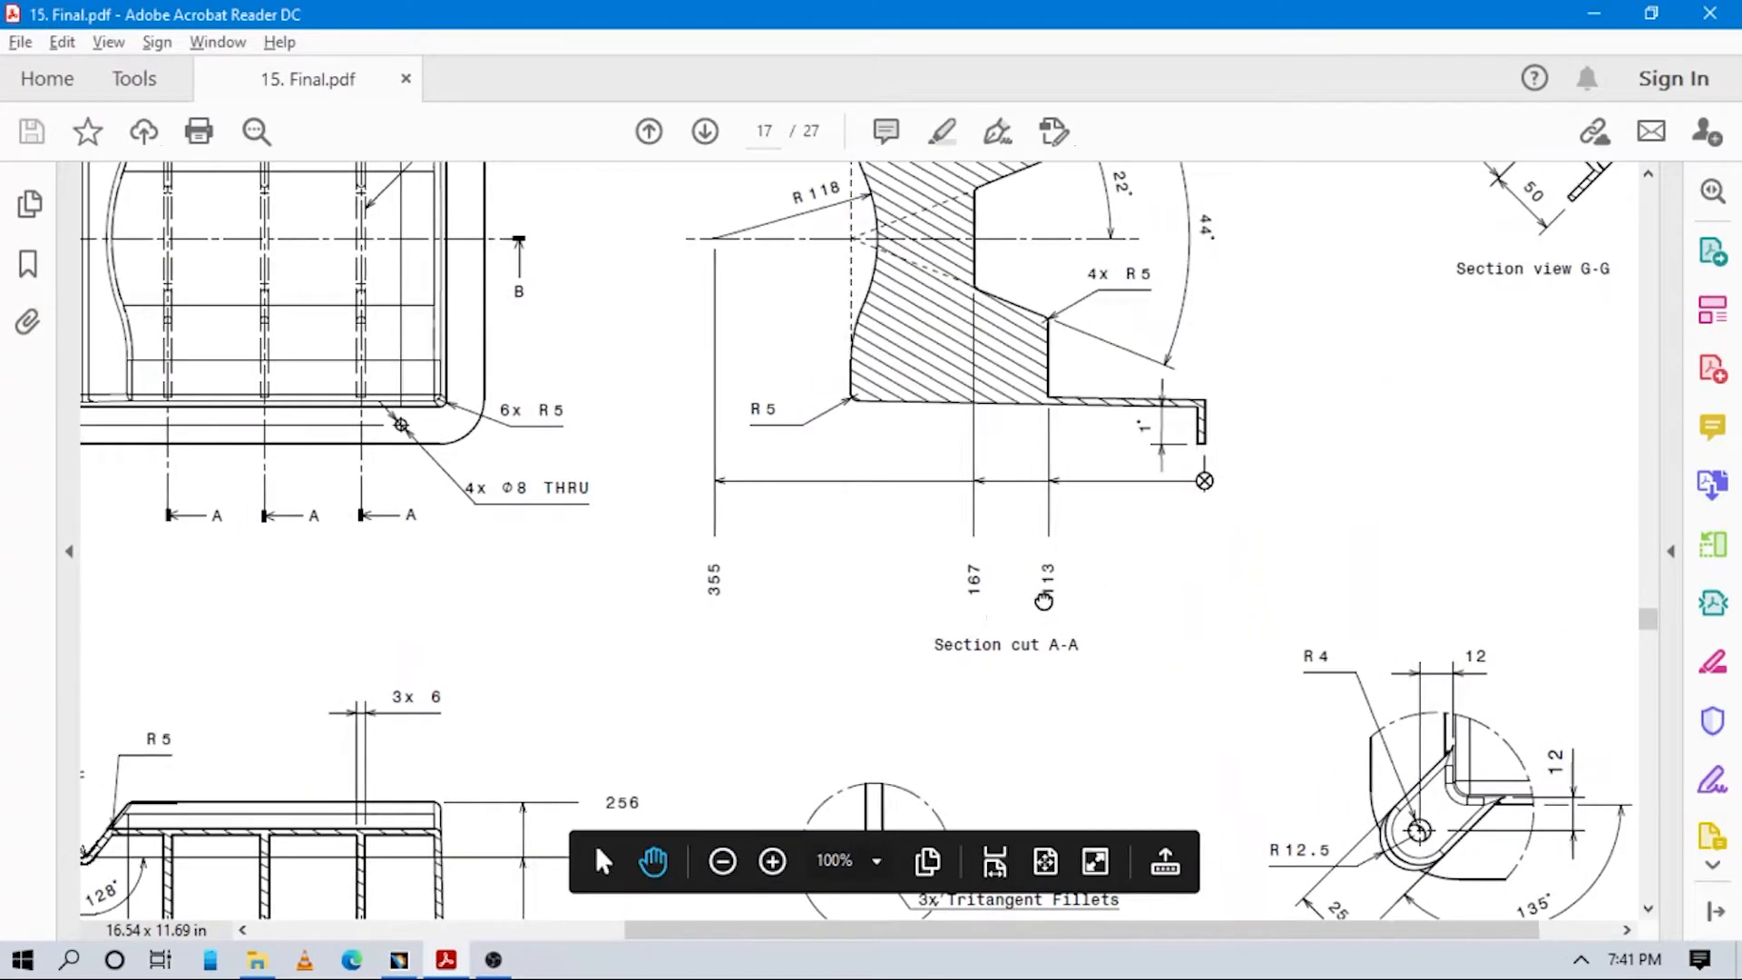
scroll(1048, 598, "down", 1)
scroll(1049, 598, "down", 3)
scroll(1048, 598, "left", 3)
scroll(1097, 576, "up", 3)
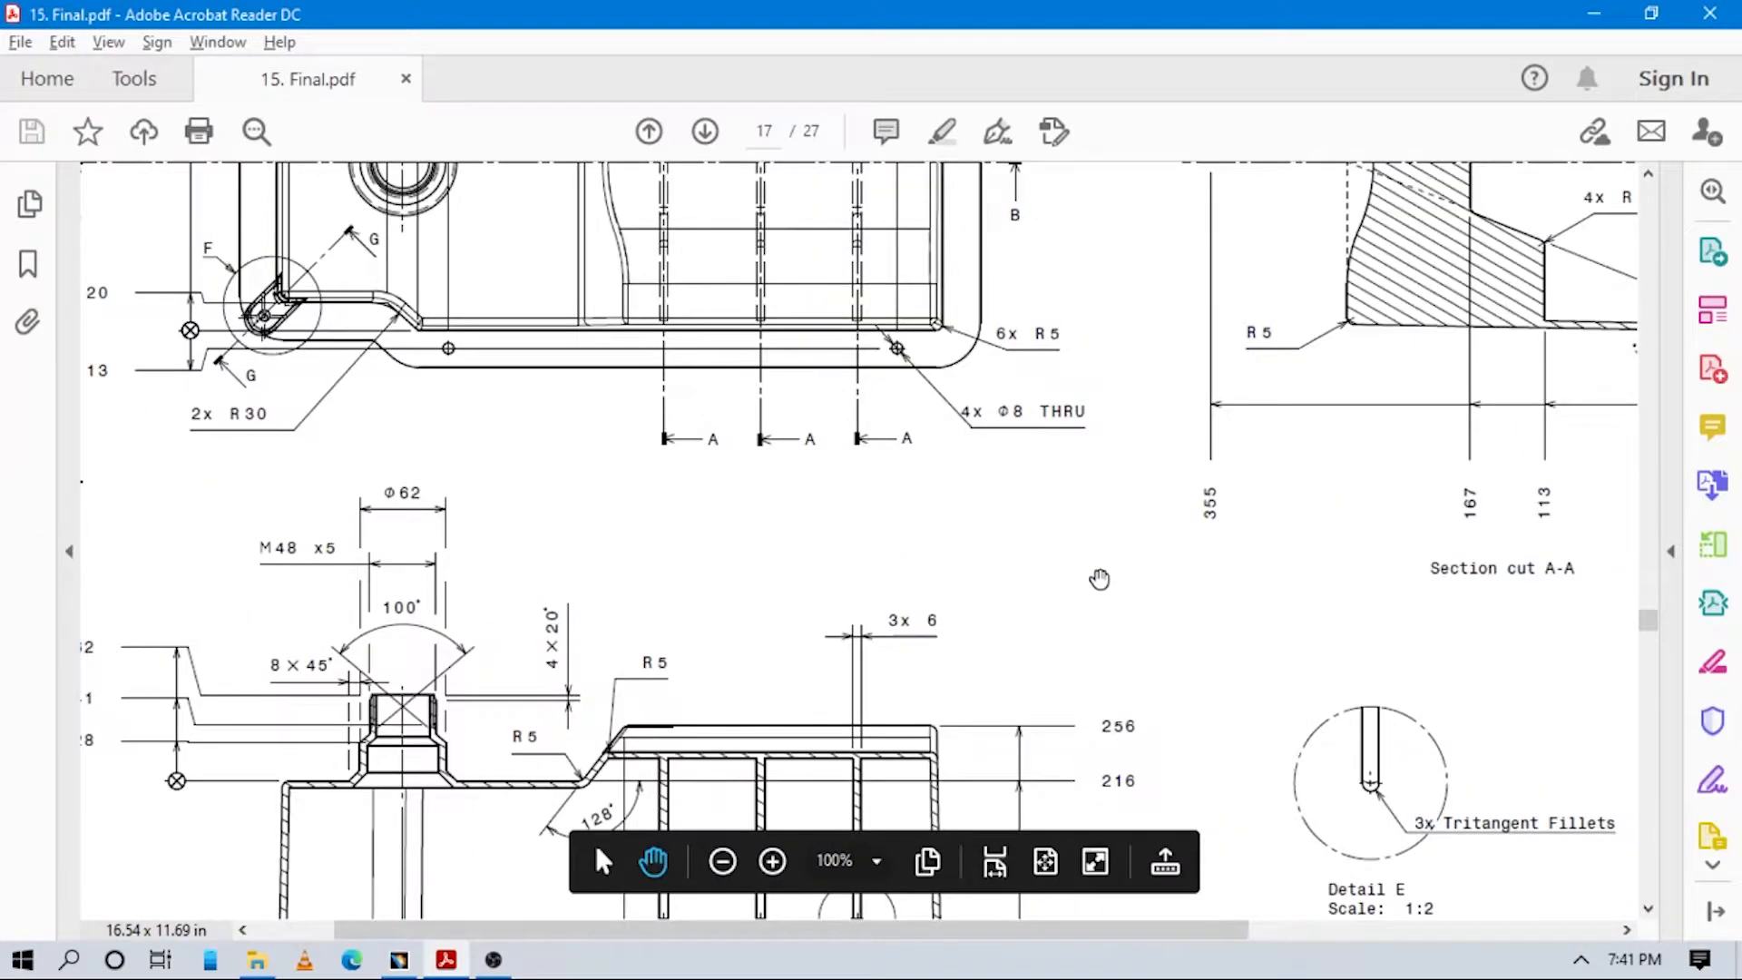
scroll(1163, 558, "up", 4)
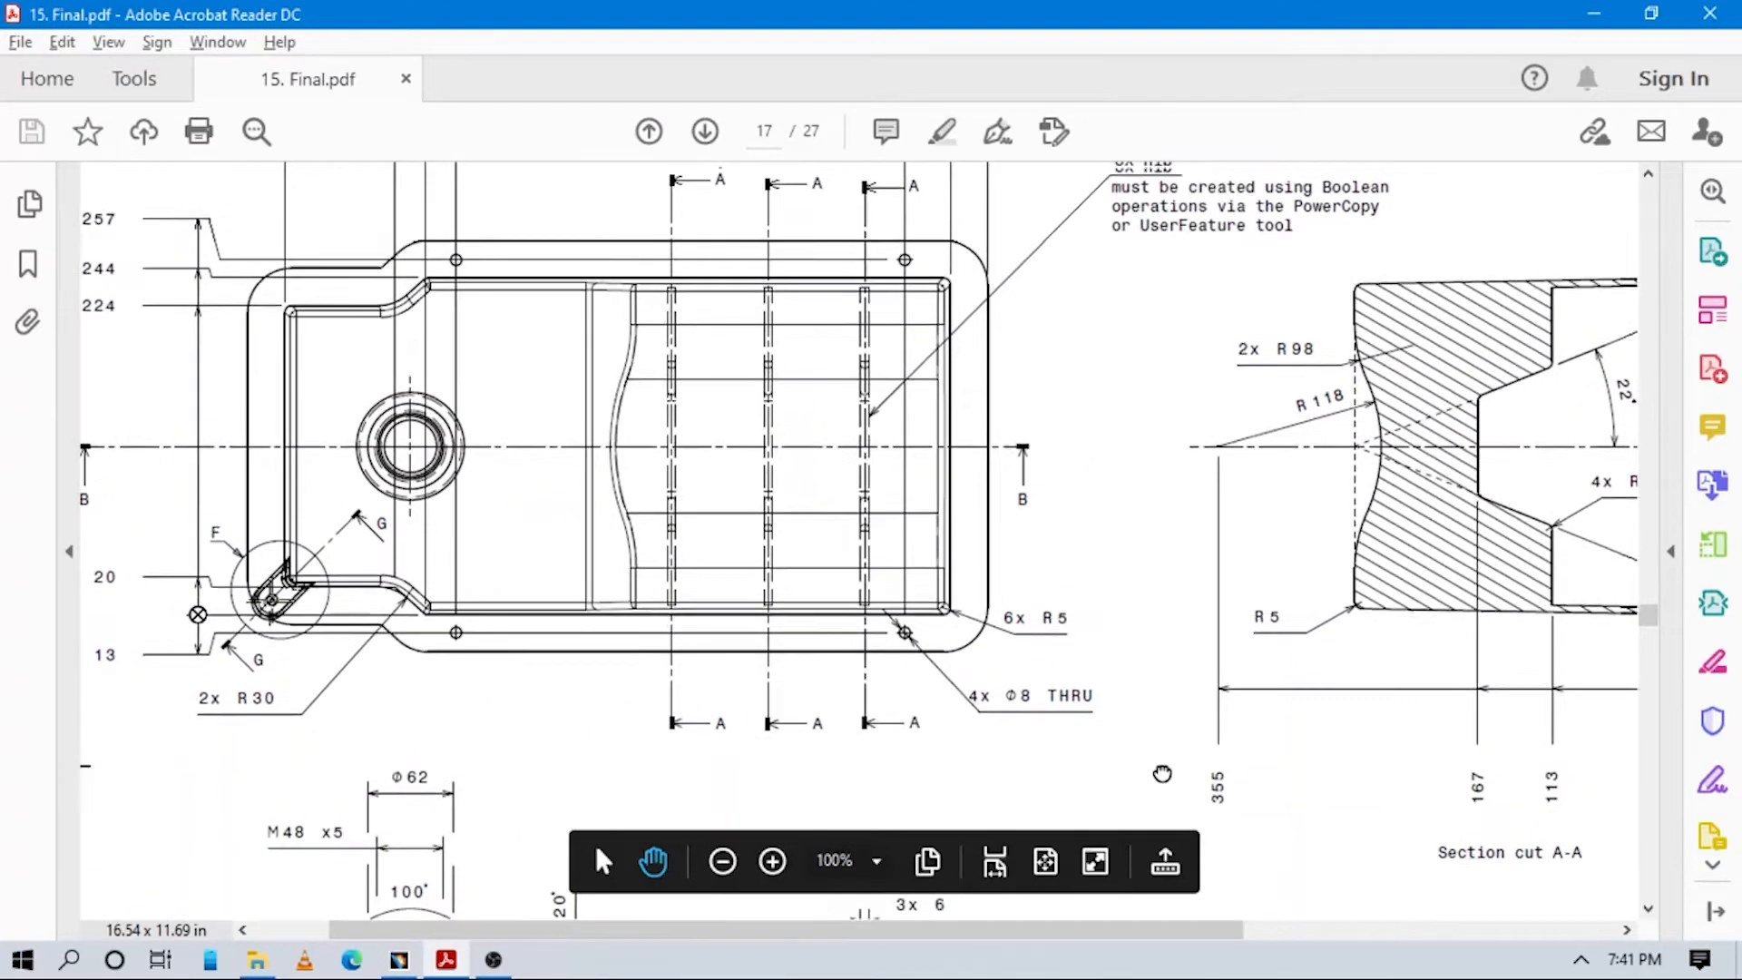
mouse_move(1167, 607)
left_mouse_down()
mouse_move(995, 594)
mouse_move(929, 567)
mouse_move(887, 493)
left_mouse_up()
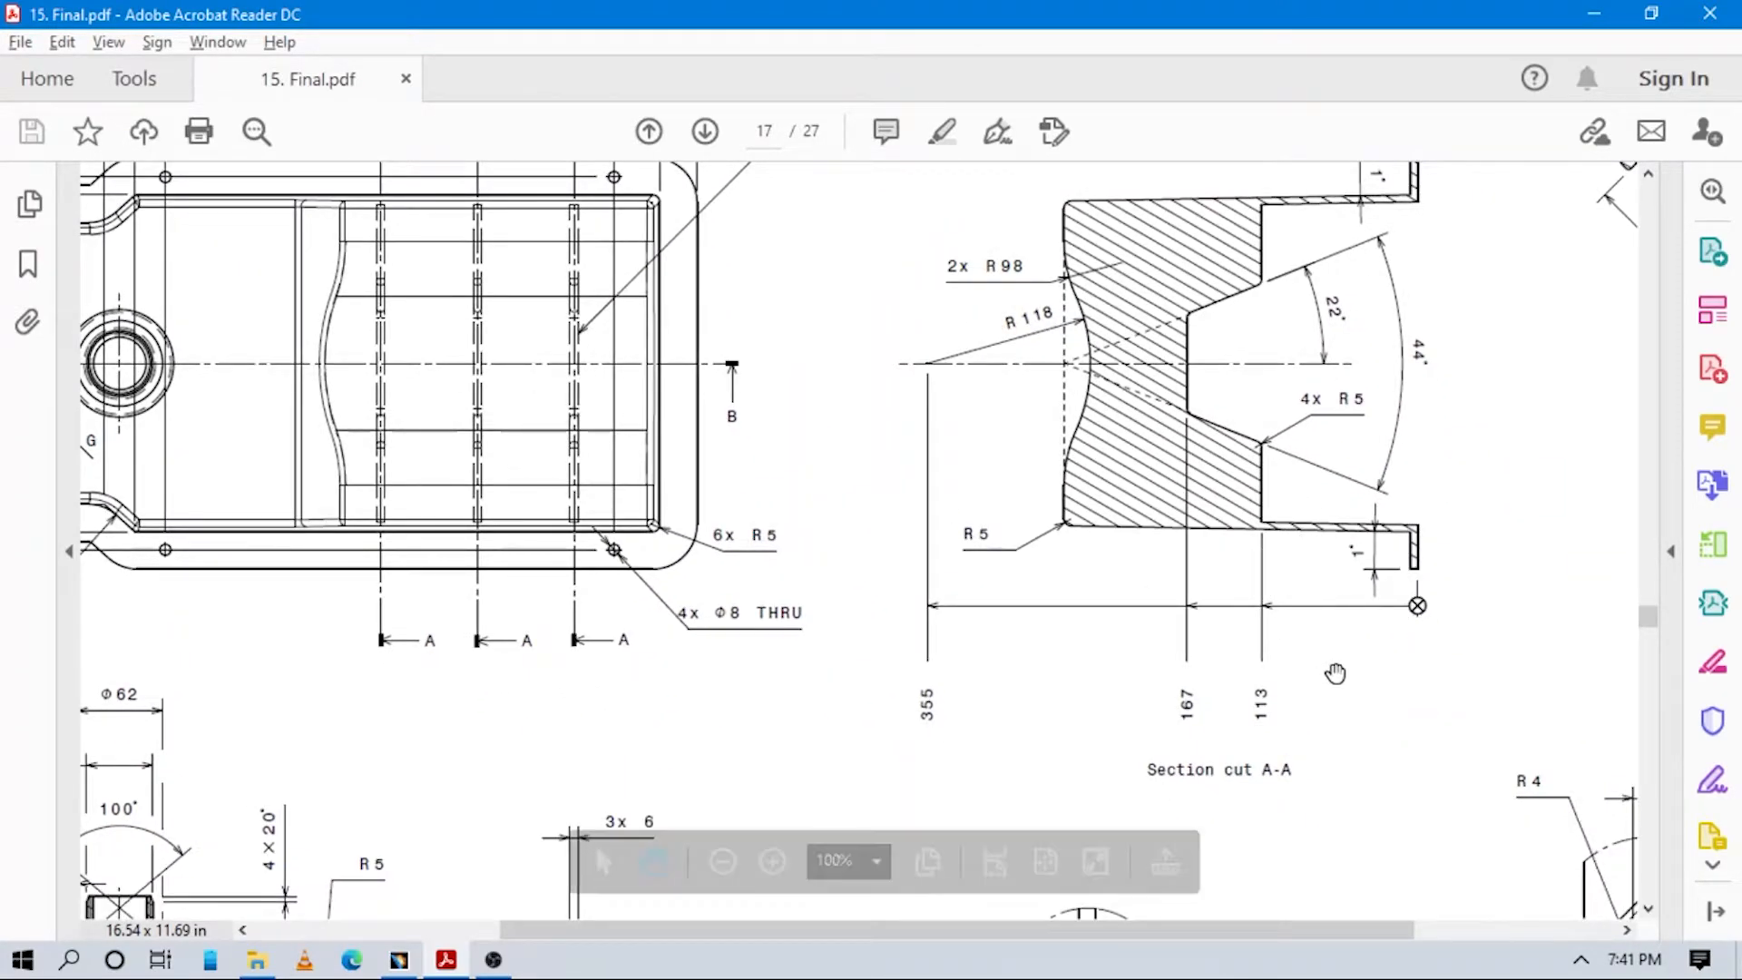
Return to CATIA and define the Pad of the three rib lines as Thick, with a first limit length of 6 mm.
key("alt+Tab")
middle_click_drag(903, 535, 739, 576)
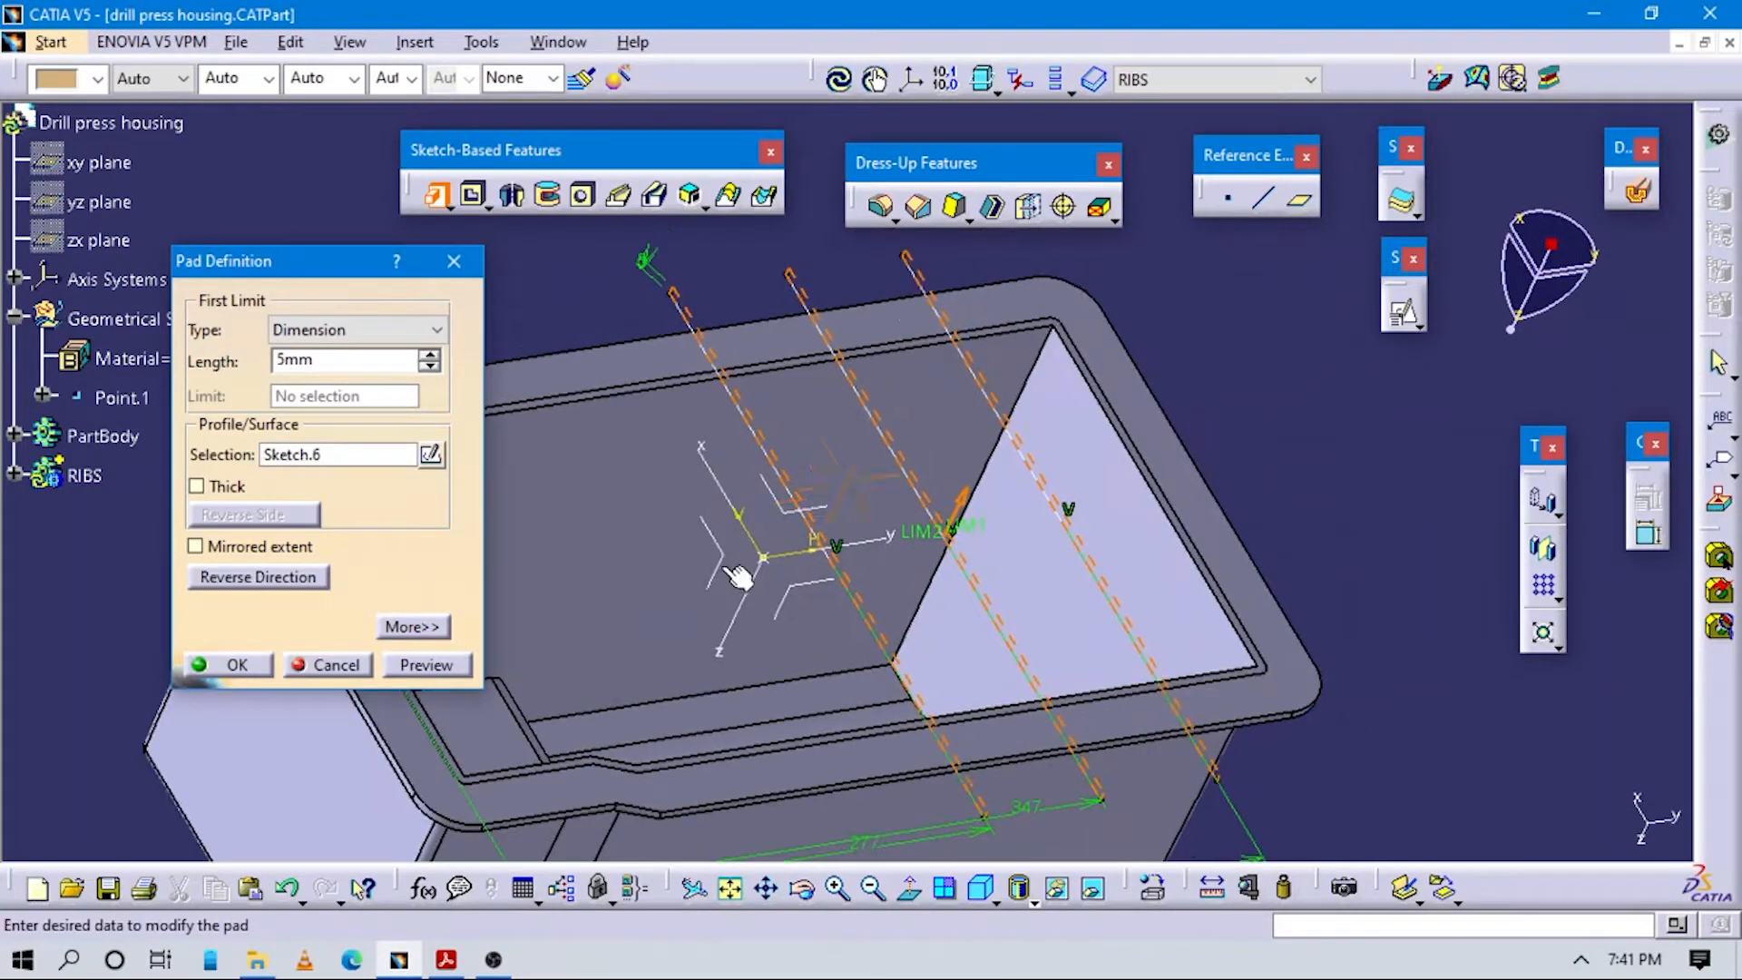
left_click(430, 355)
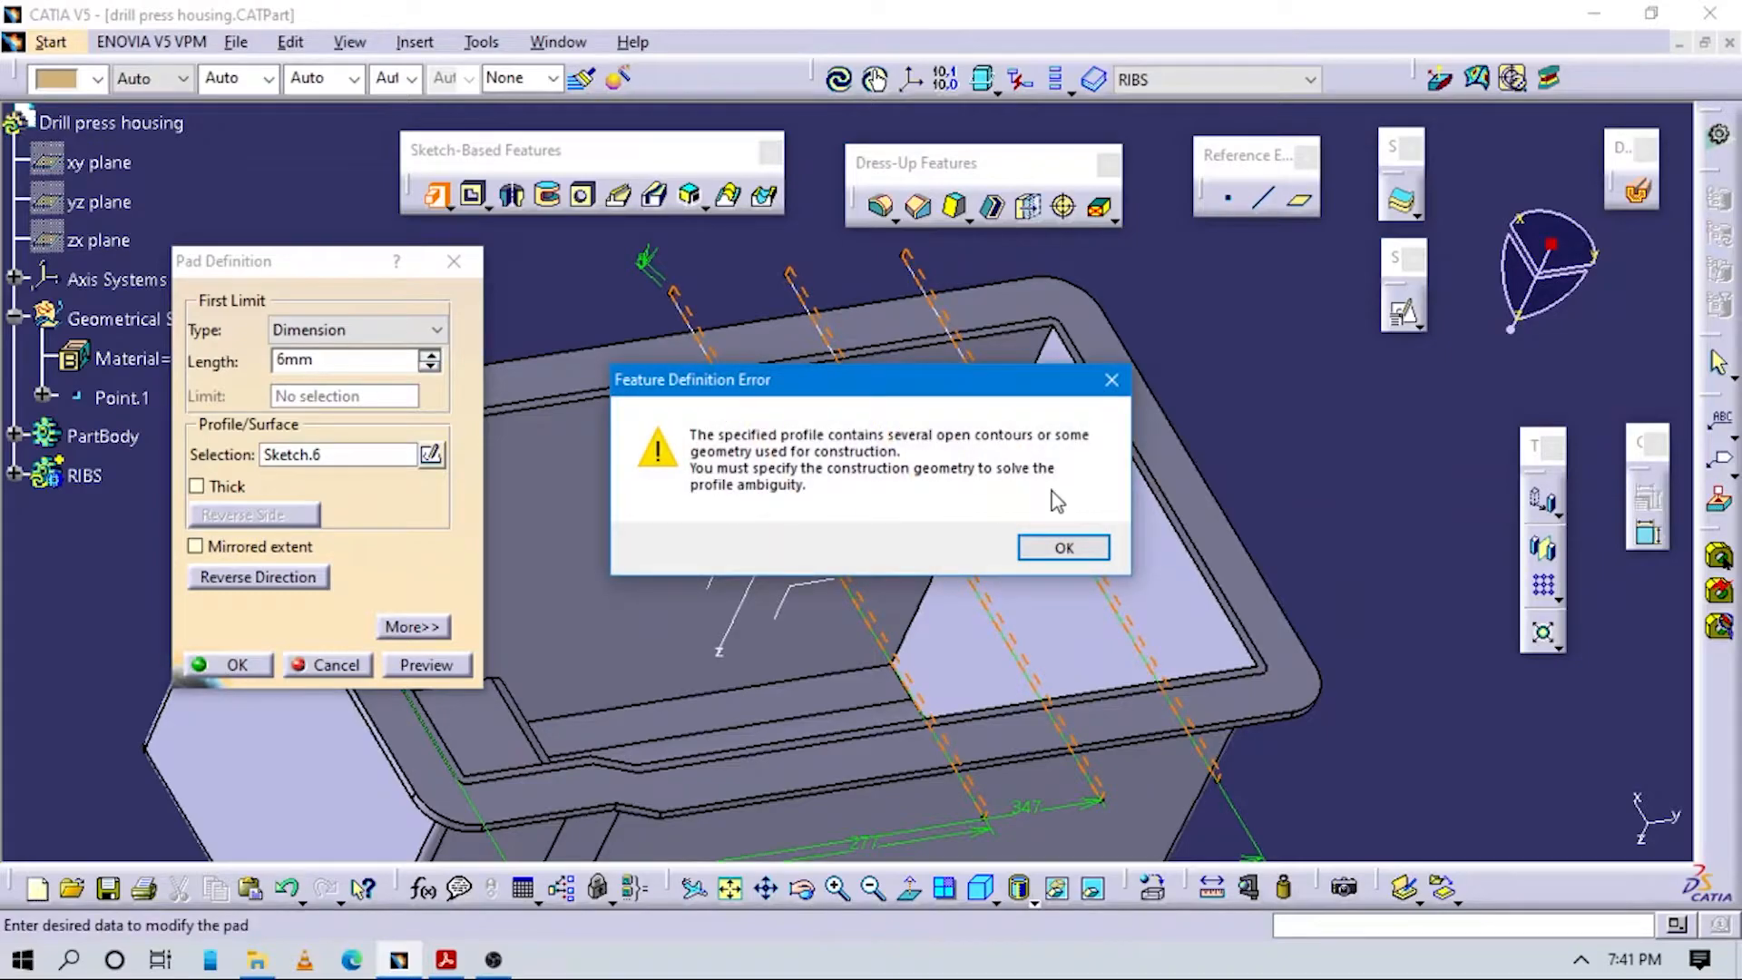
left_click(1062, 548)
left_click(196, 487)
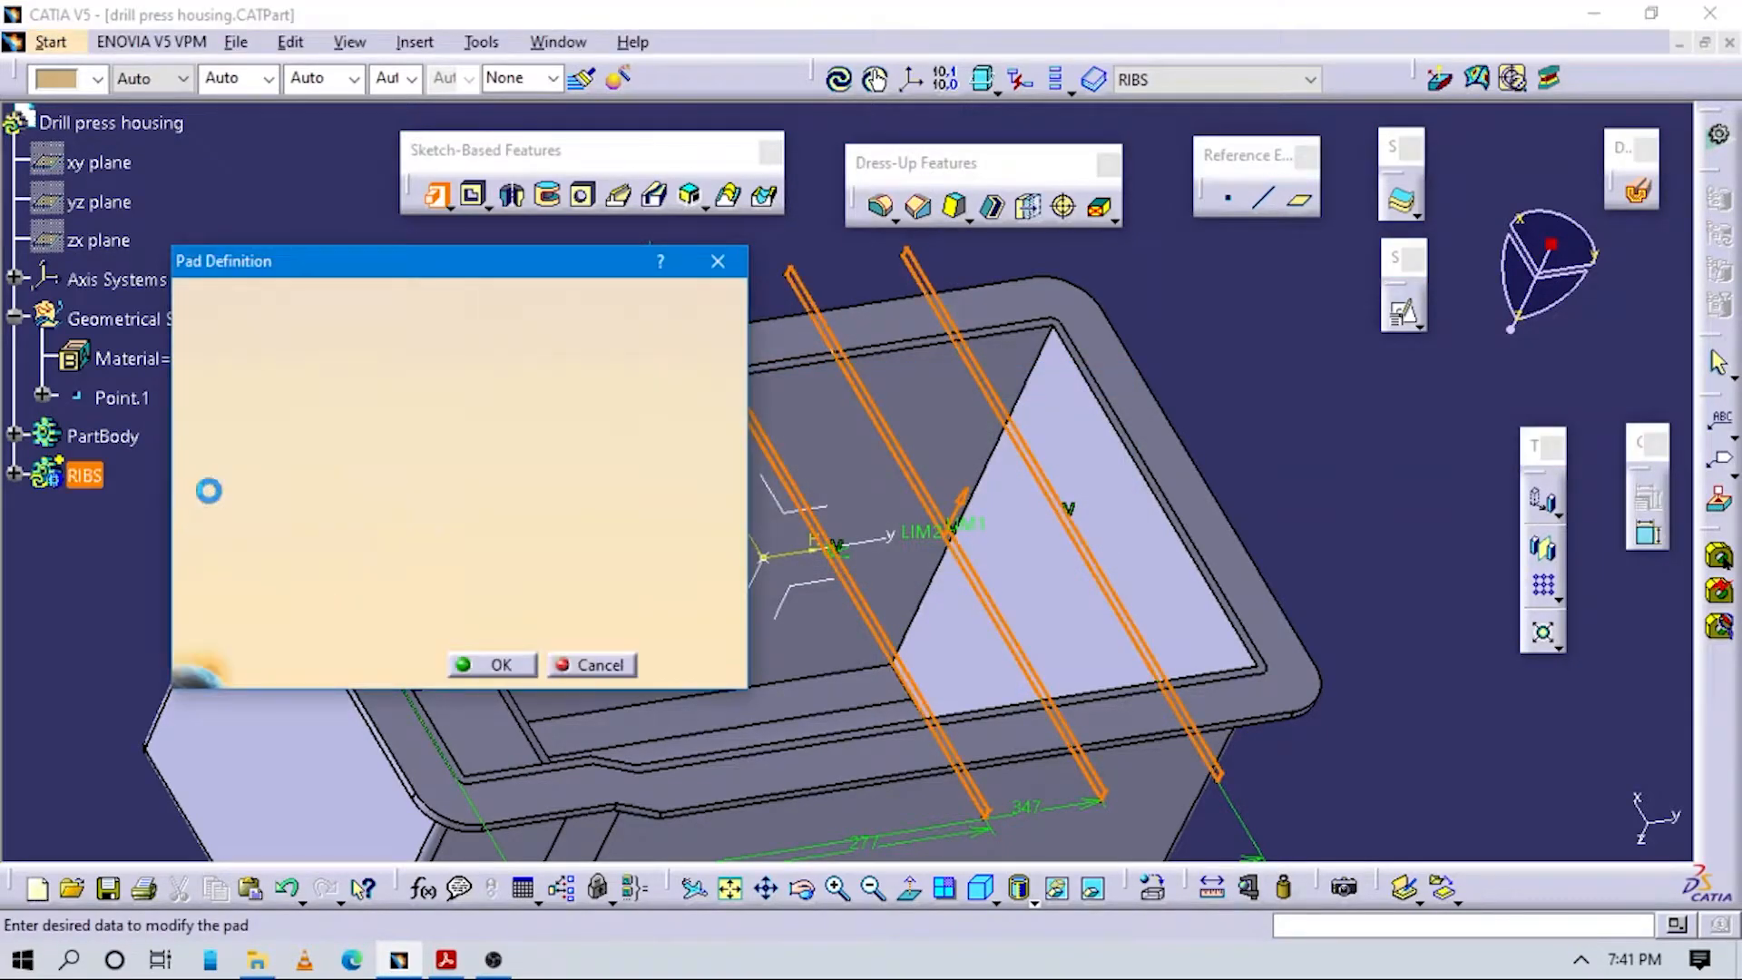
left_click_drag(573, 270, 316, 293)
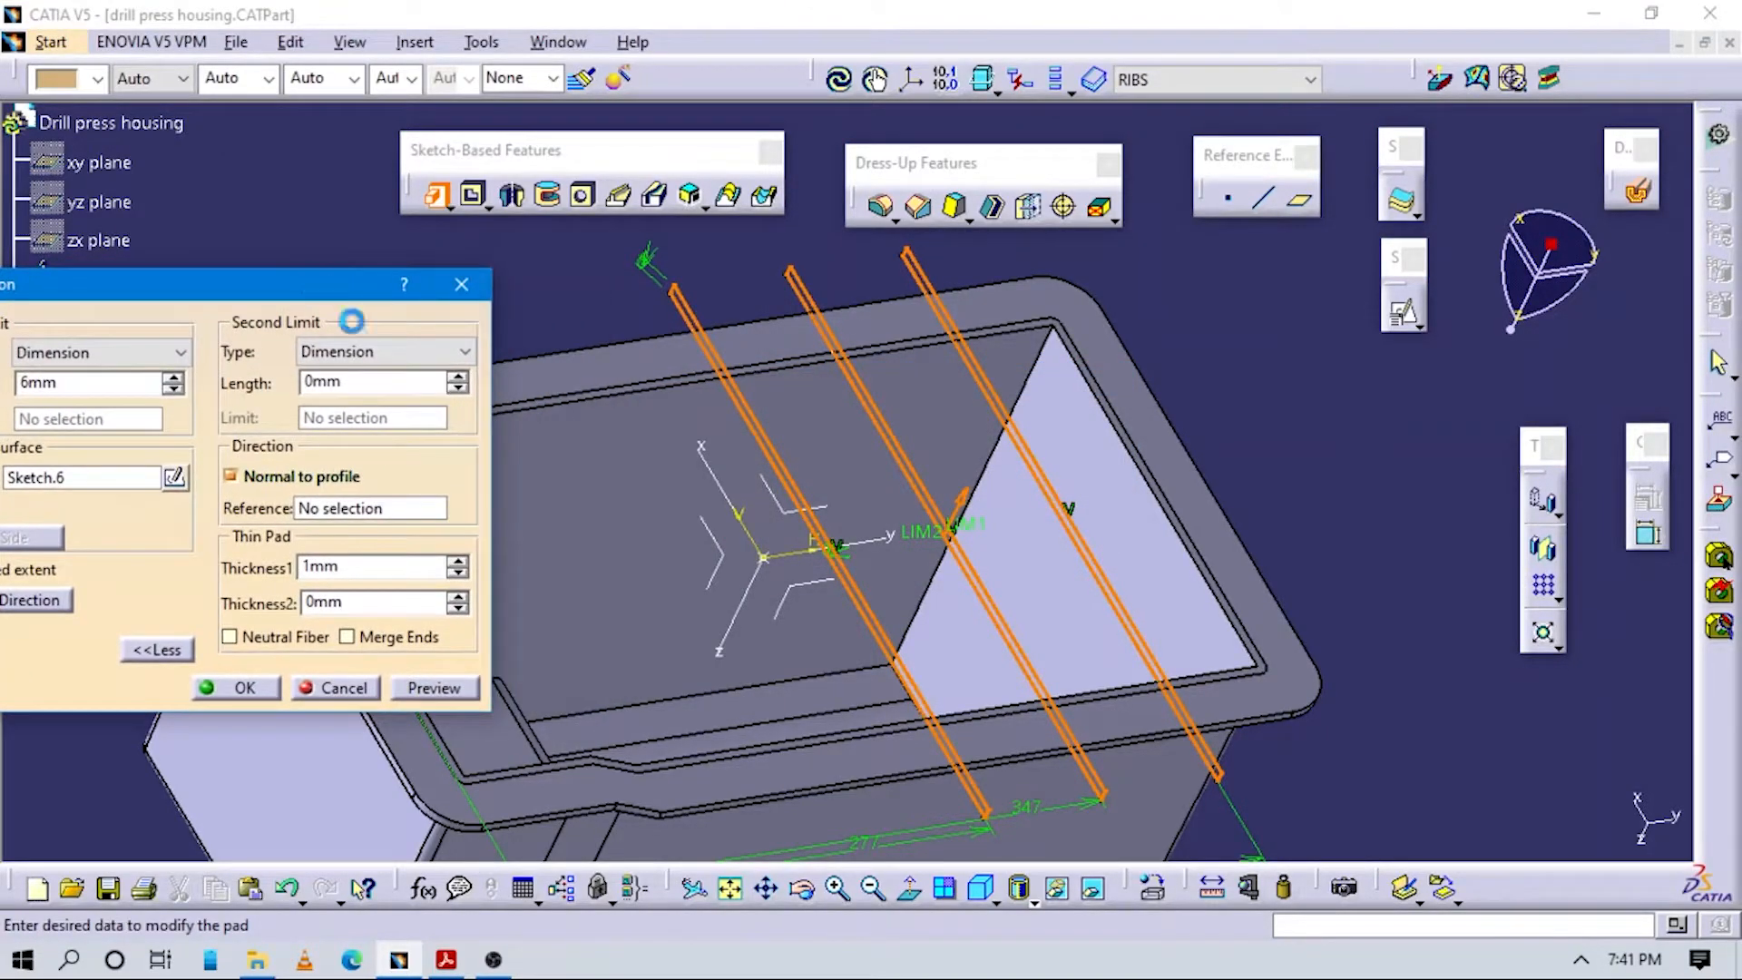
Try the Neutral Fiber option on the thin pad's thickness.
left_click_drag(405, 570, 281, 571)
middle_click_drag(657, 537, 927, 595)
mouse_move(760, 528)
middle_mouse_down()
mouse_move(786, 551)
mouse_move(770, 516)
middle_mouse_up()
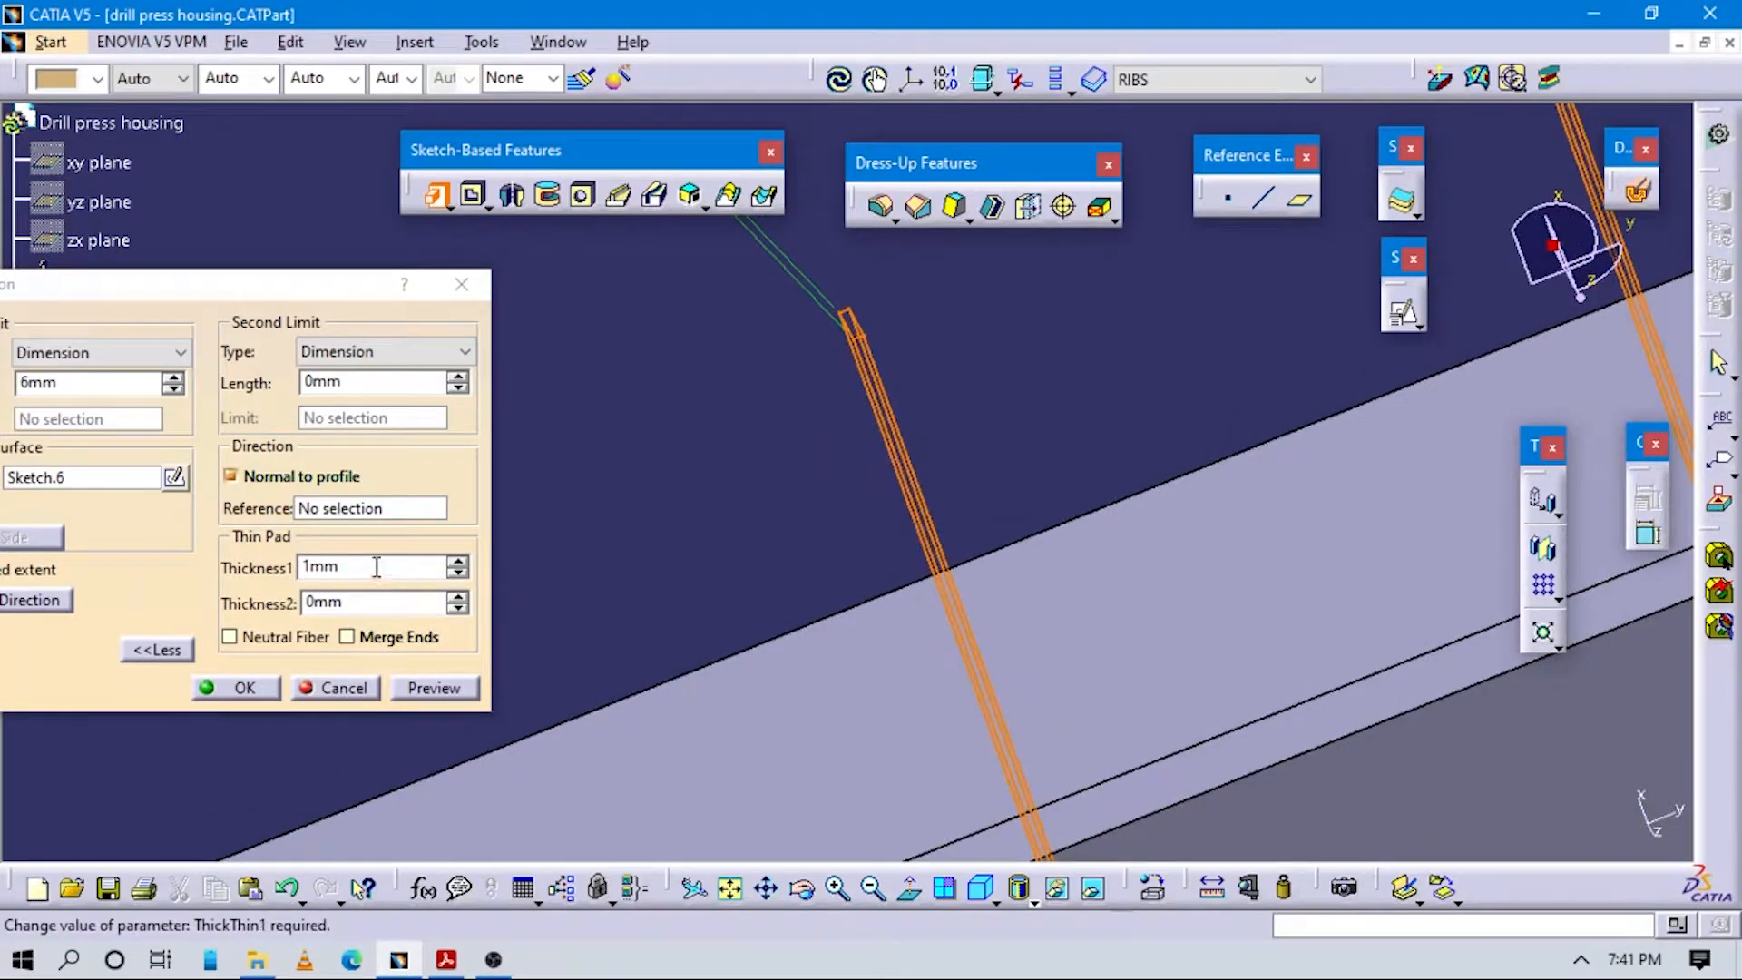
left_click(259, 633)
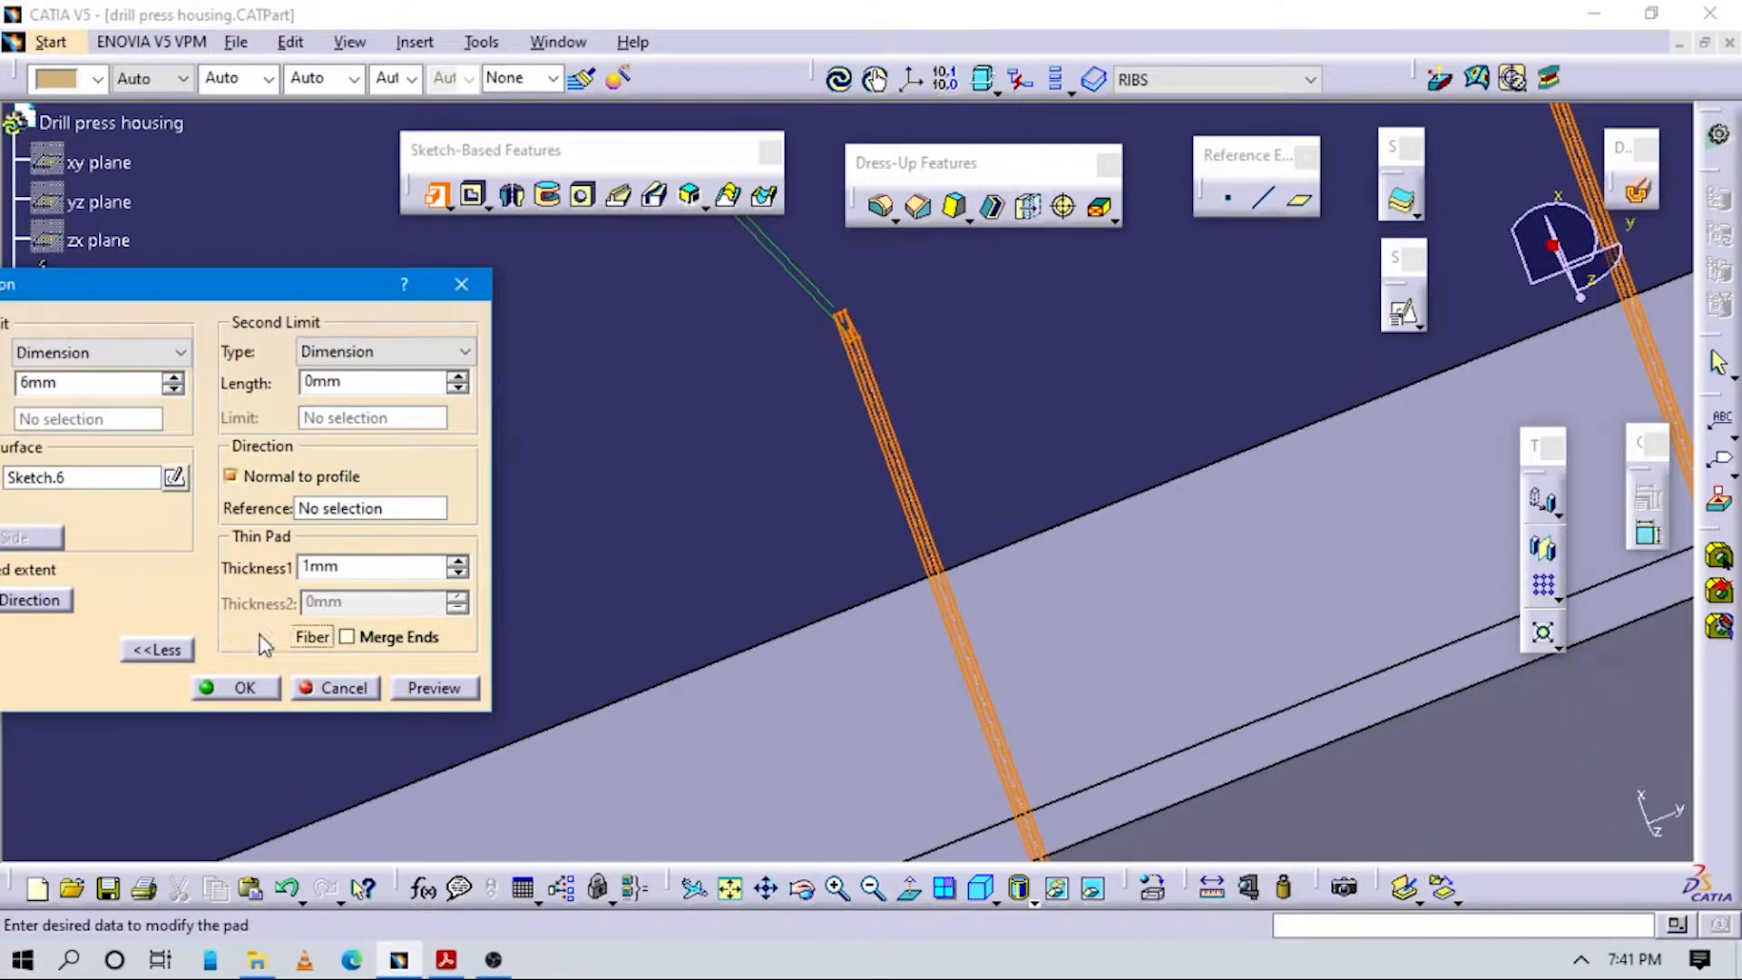
left_click(262, 640)
Set the thin pad's Thickness1 to 6 mm, following the rib thickness in the PDF drawing.
left_click(455, 561)
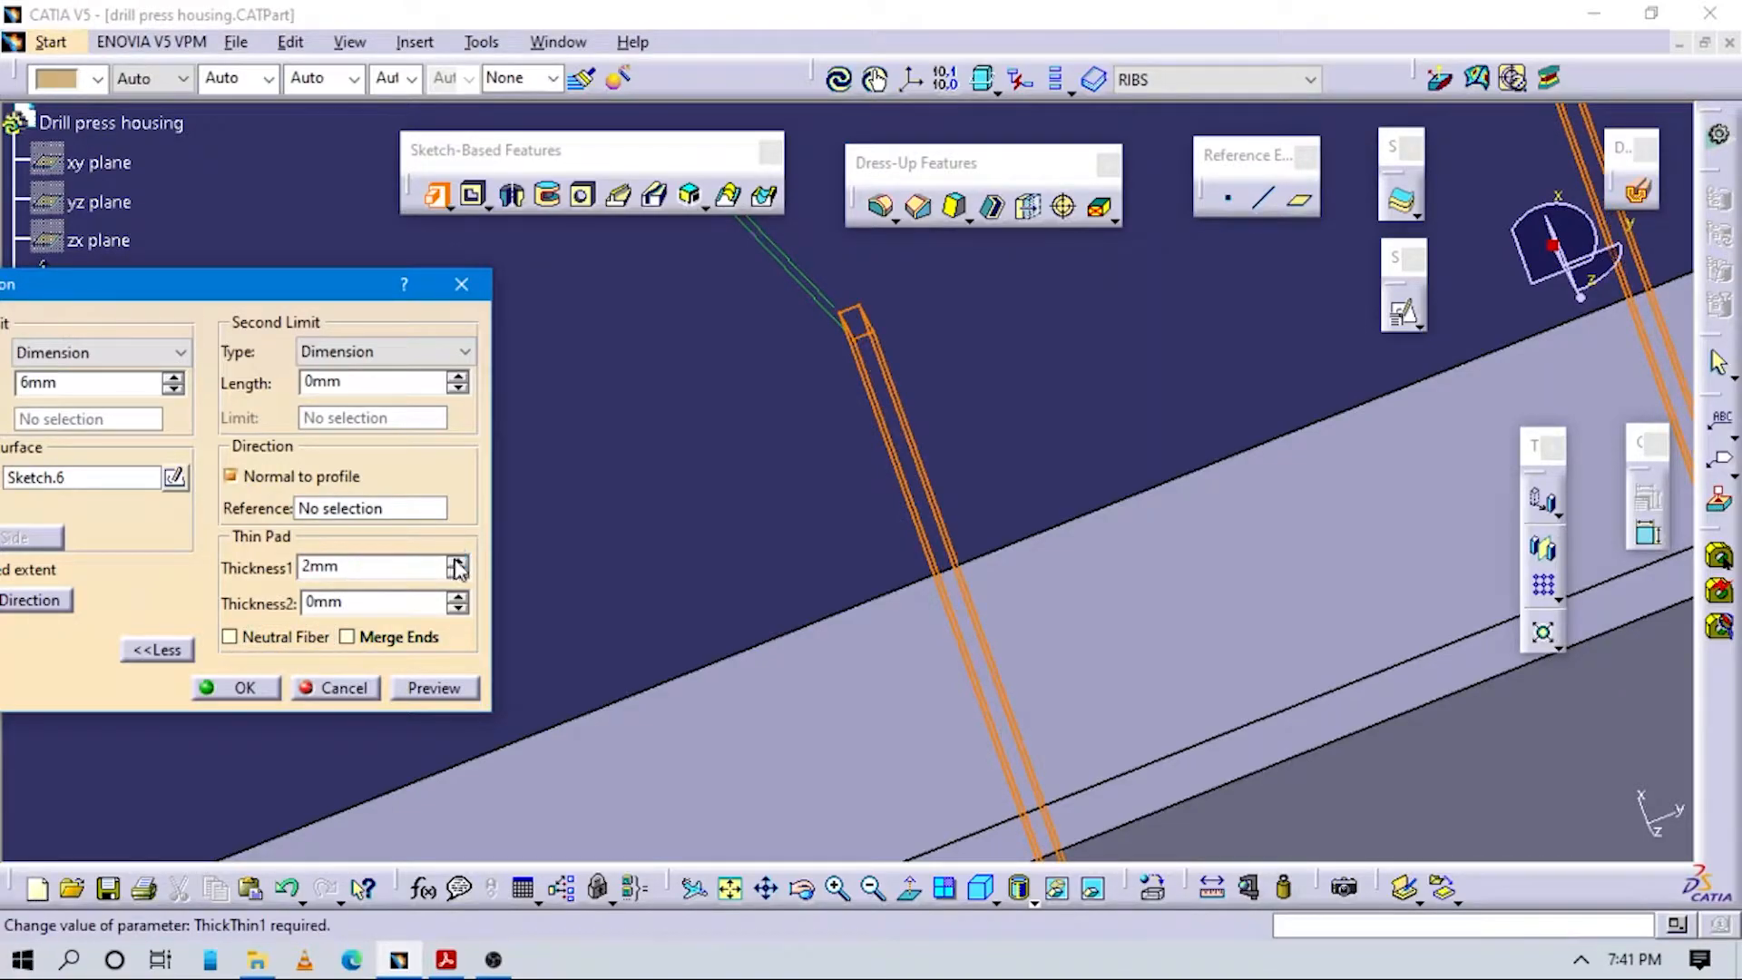
key("alt+Tab")
scroll(875, 606, "down", 4)
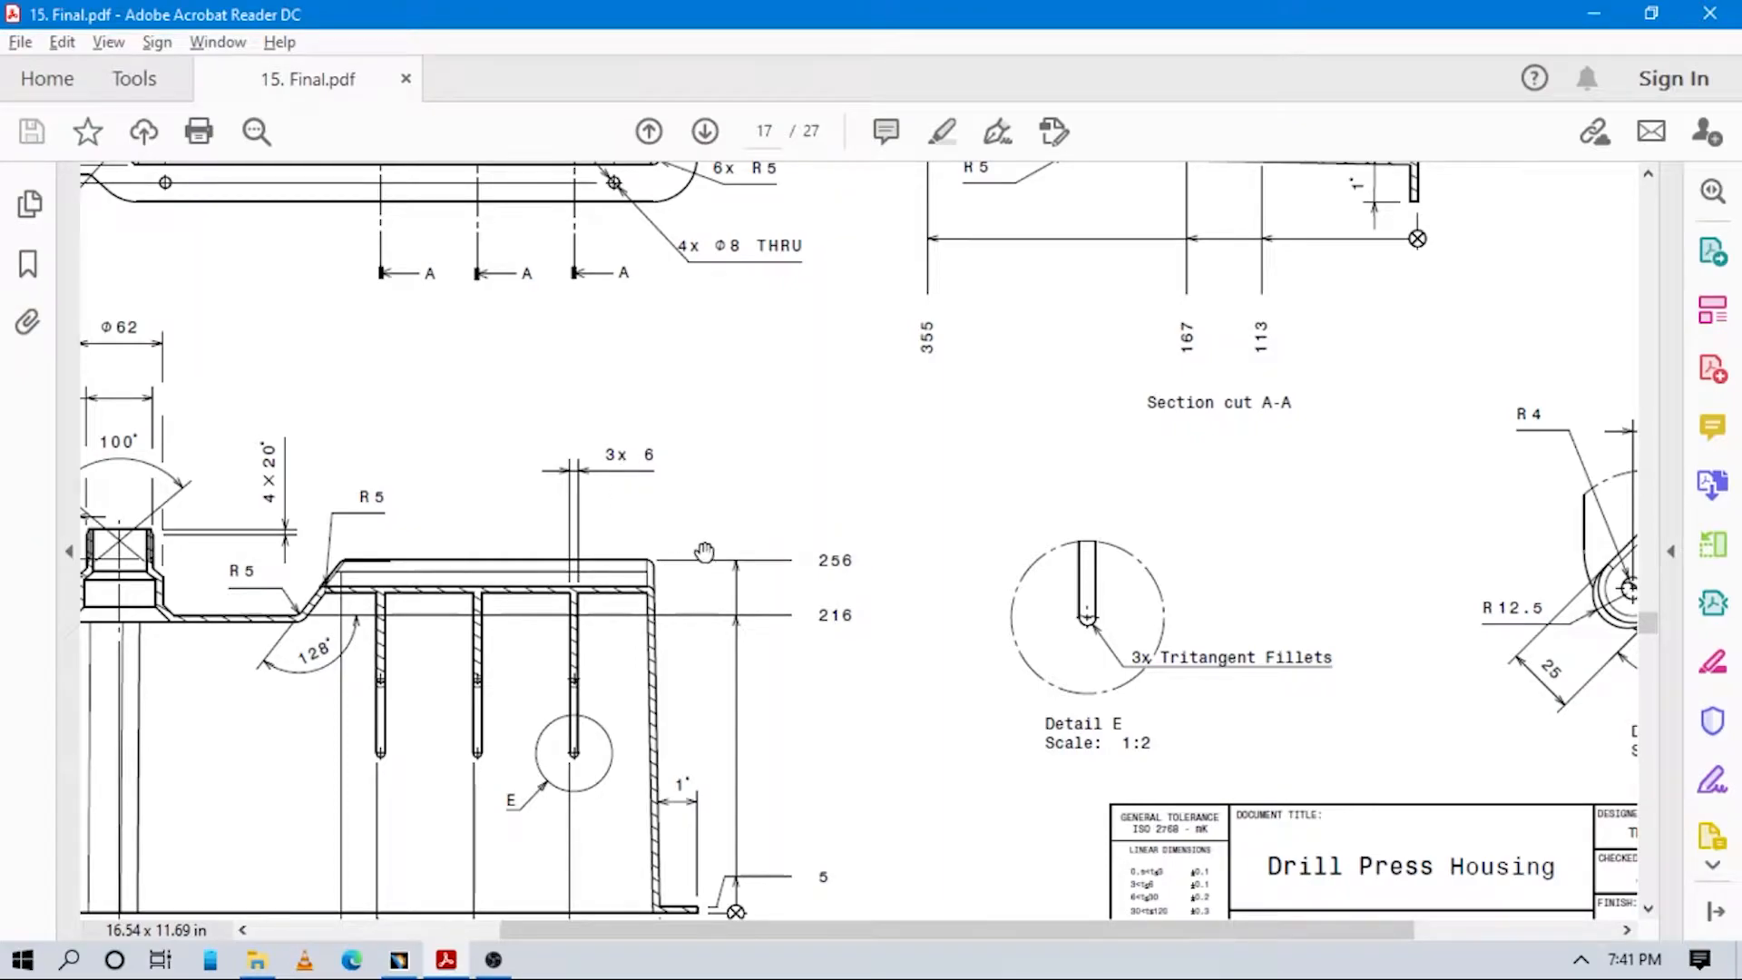
key("alt+Tab")
left_click(457, 559)
left_click(457, 559)
left_click(457, 559)
left_click(458, 560)
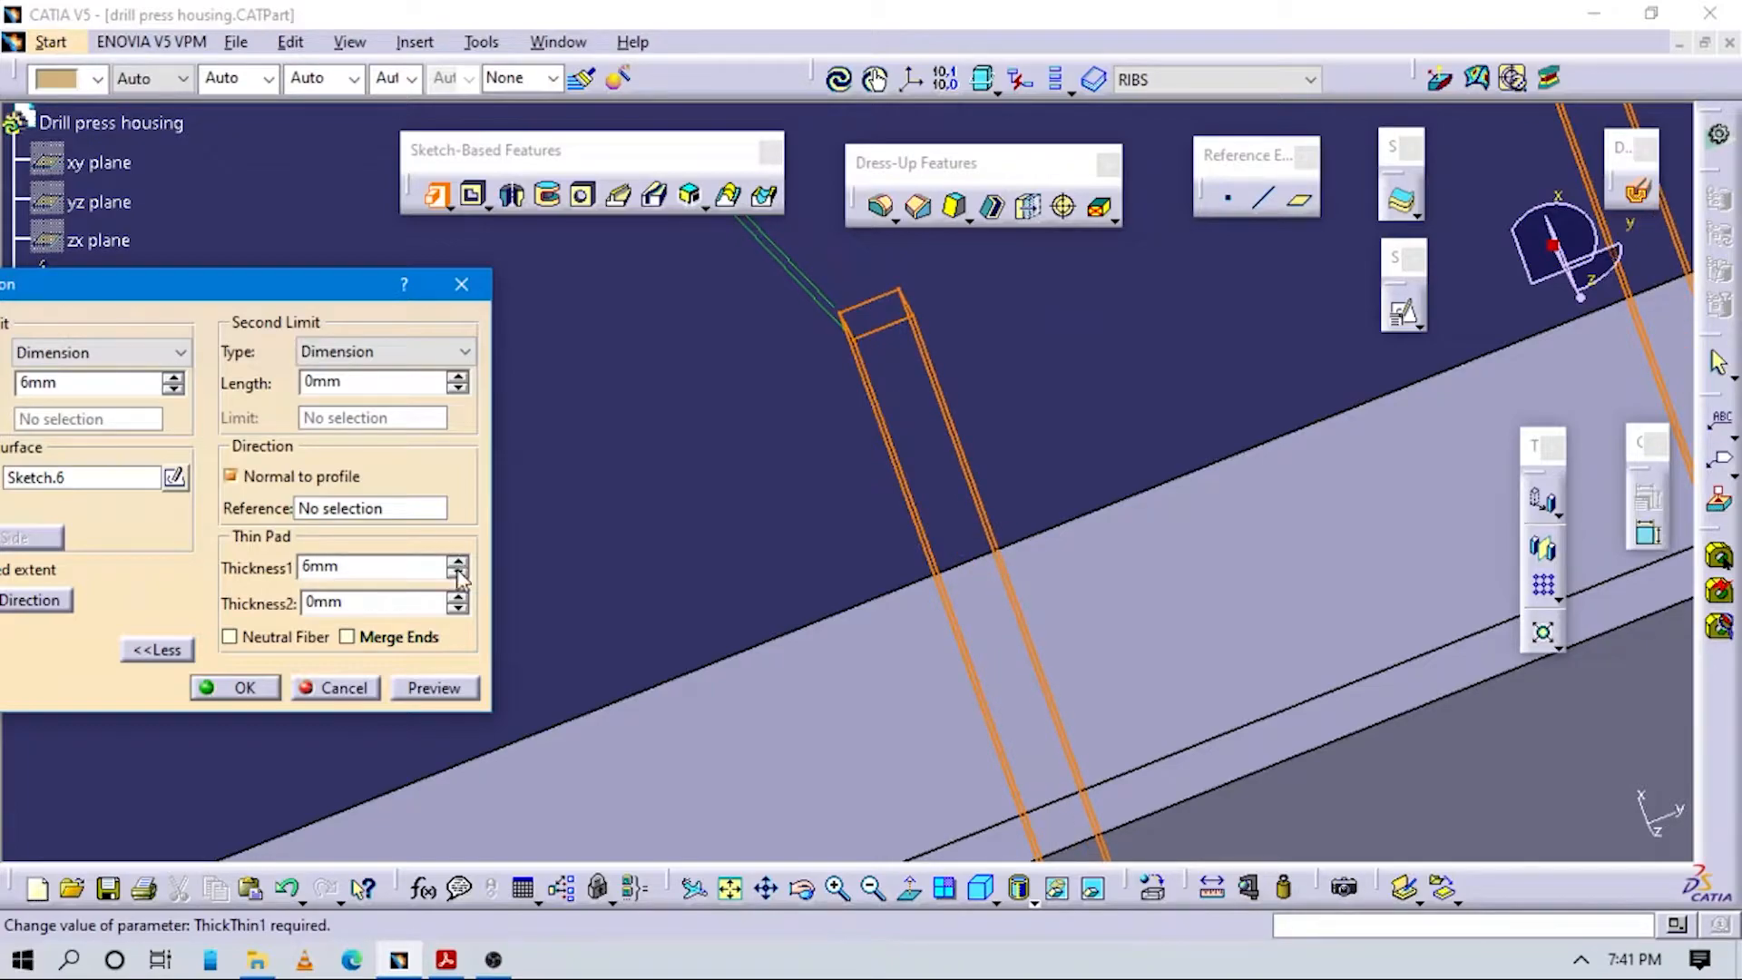
Reverse the pad direction so the ribs extrude down into the housing.
middle_click_drag(753, 497, 819, 744)
middle_click_drag(843, 580, 890, 459)
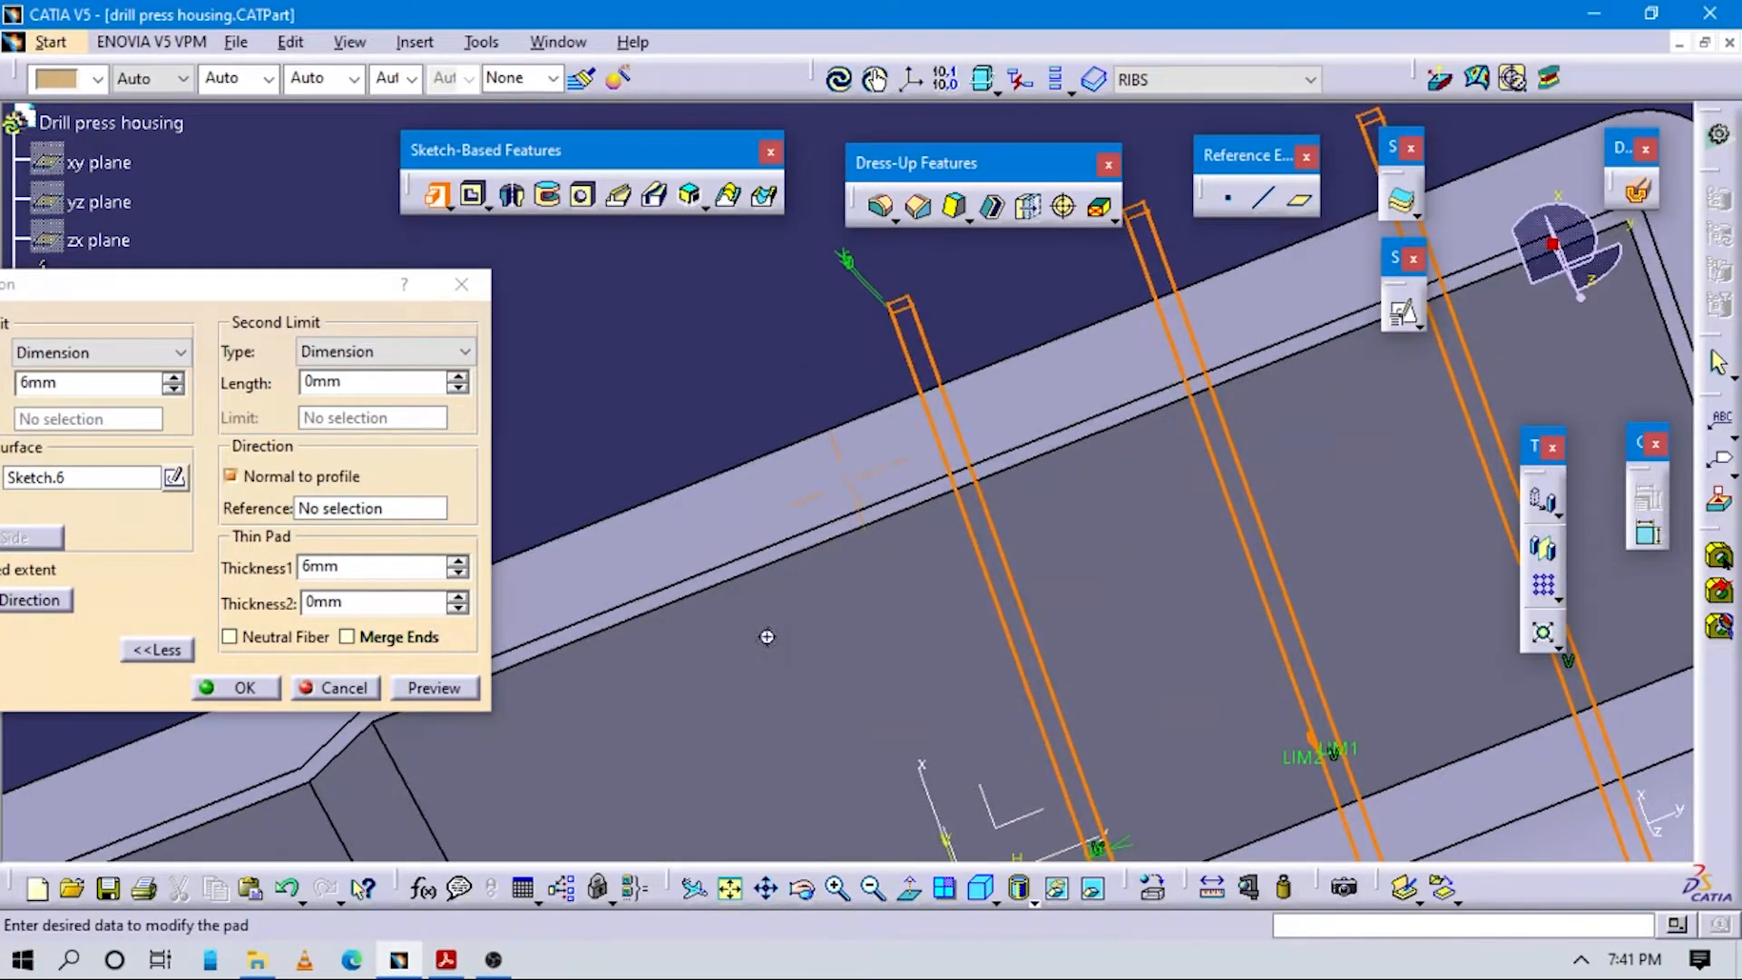
middle_click_drag(765, 634, 889, 538)
key("alt+Tab")
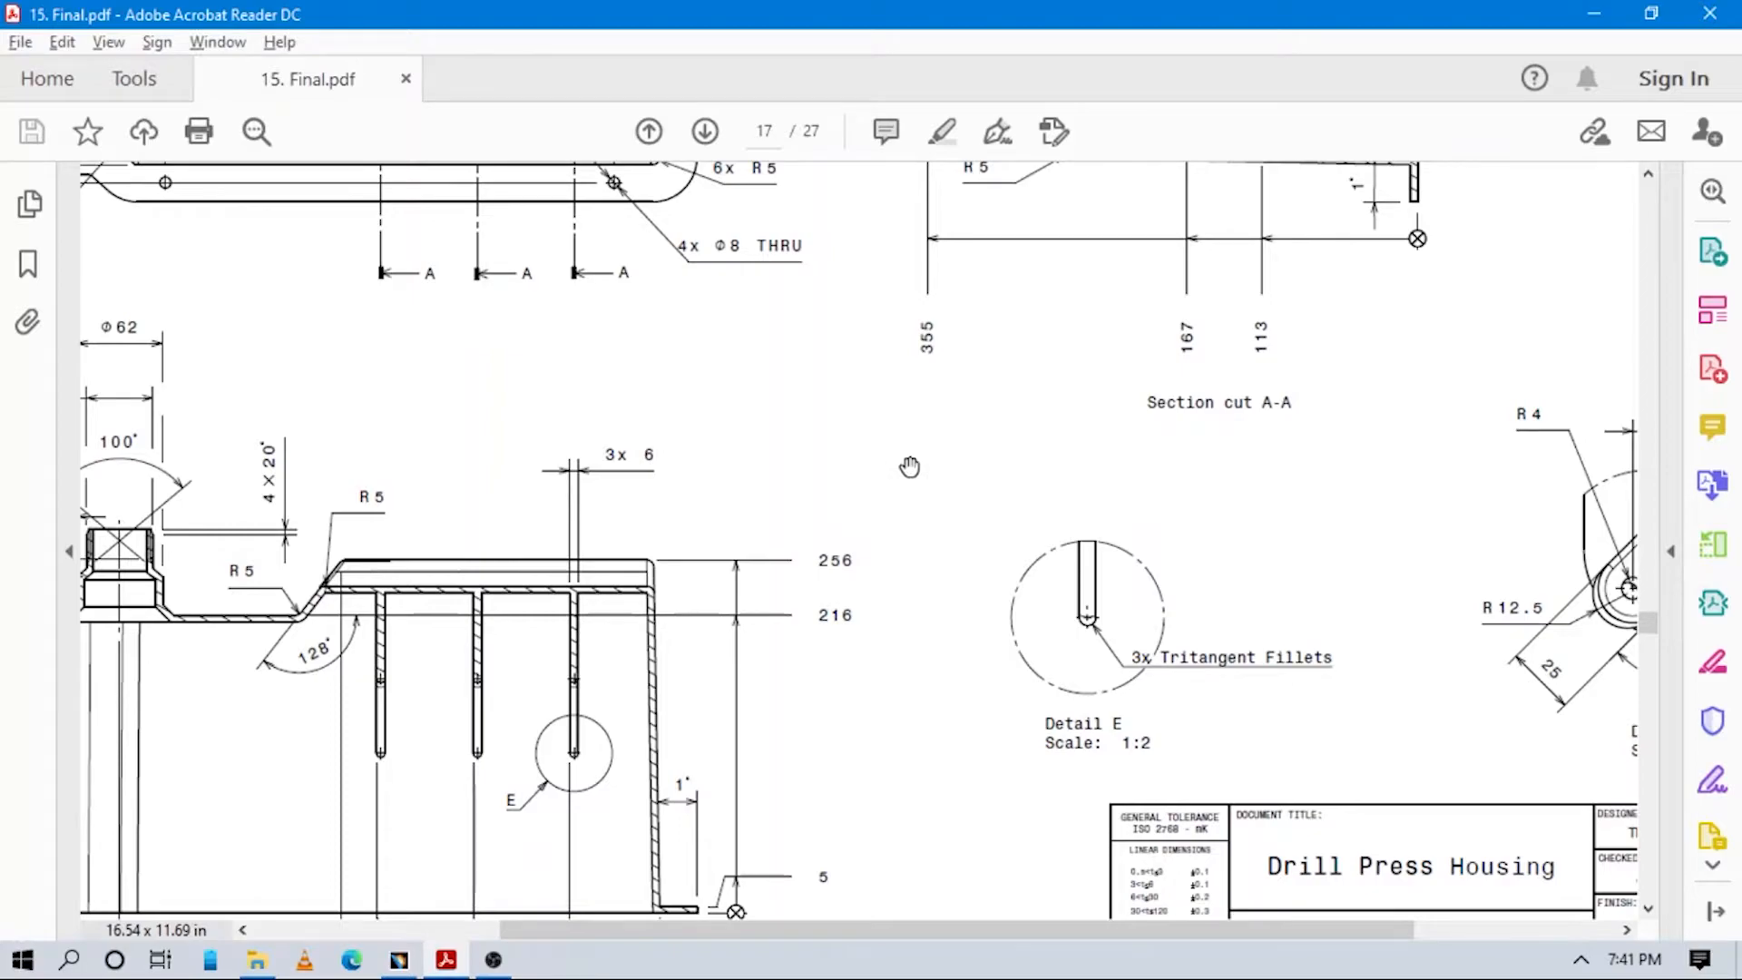
key("alt+Tab")
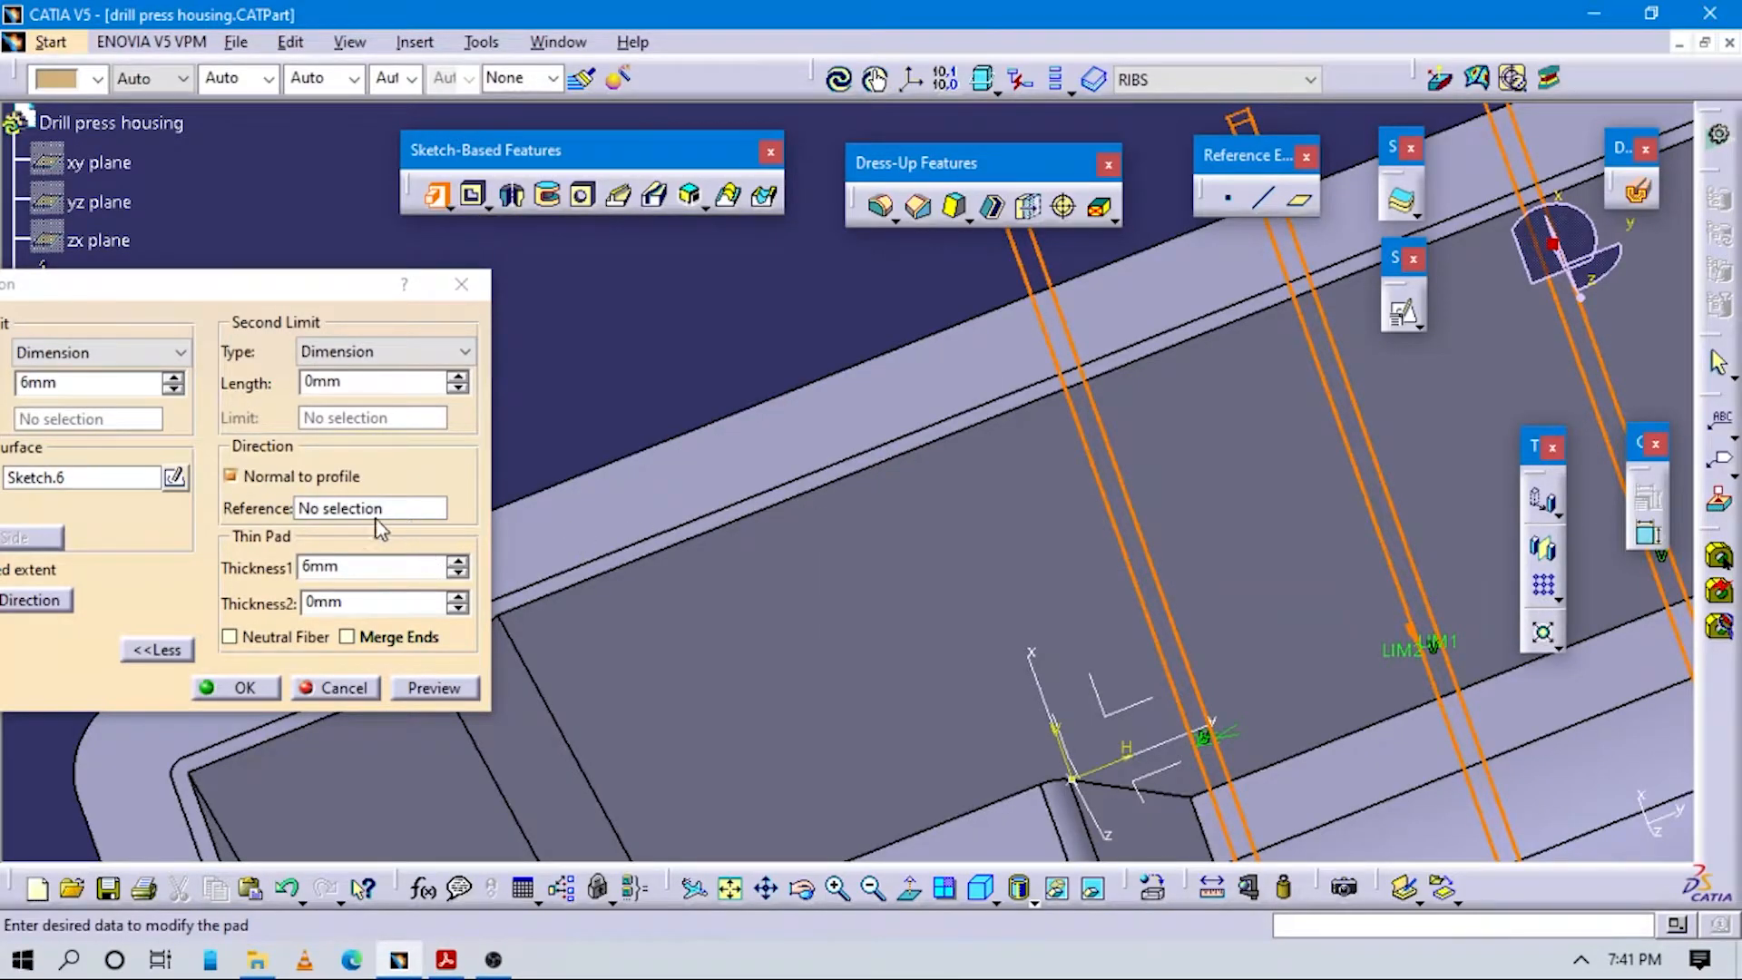
left_click_drag(290, 281, 702, 241)
middle_click_drag(1052, 476, 1253, 530)
left_click(1309, 544)
middle_click_drag(1003, 528, 1098, 521)
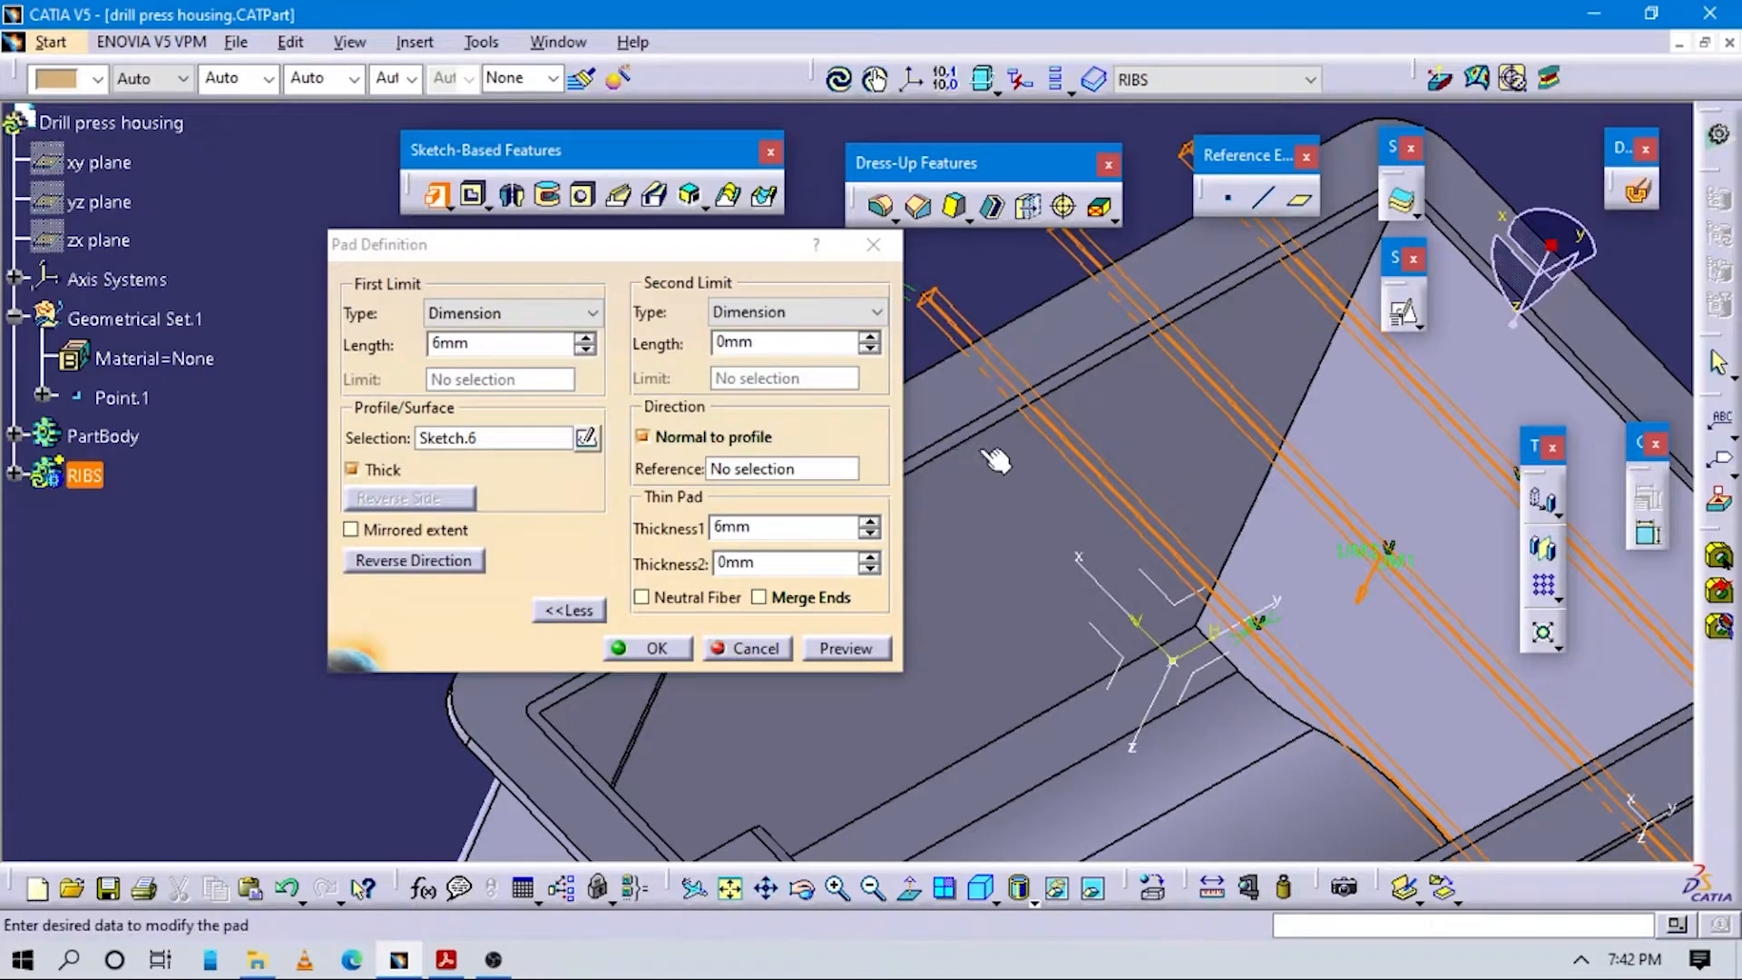
Raise the pad's first limit length to 37 mm.
left_click(587, 339)
left_click(587, 338)
left_click(586, 338)
left_click(587, 338)
left_click(587, 339)
left_click(587, 339)
left_click(590, 339)
left_click(590, 338)
left_click(591, 339)
left_click(590, 338)
left_click(591, 338)
left_click(591, 338)
left_click(591, 338)
left_click(591, 339)
left_click(590, 338)
left_click(590, 338)
left_click(591, 338)
left_click(591, 338)
left_click(591, 338)
left_click(590, 338)
left_click(591, 338)
left_click(590, 338)
left_click(591, 338)
left_click(590, 338)
left_click(591, 338)
left_click(591, 339)
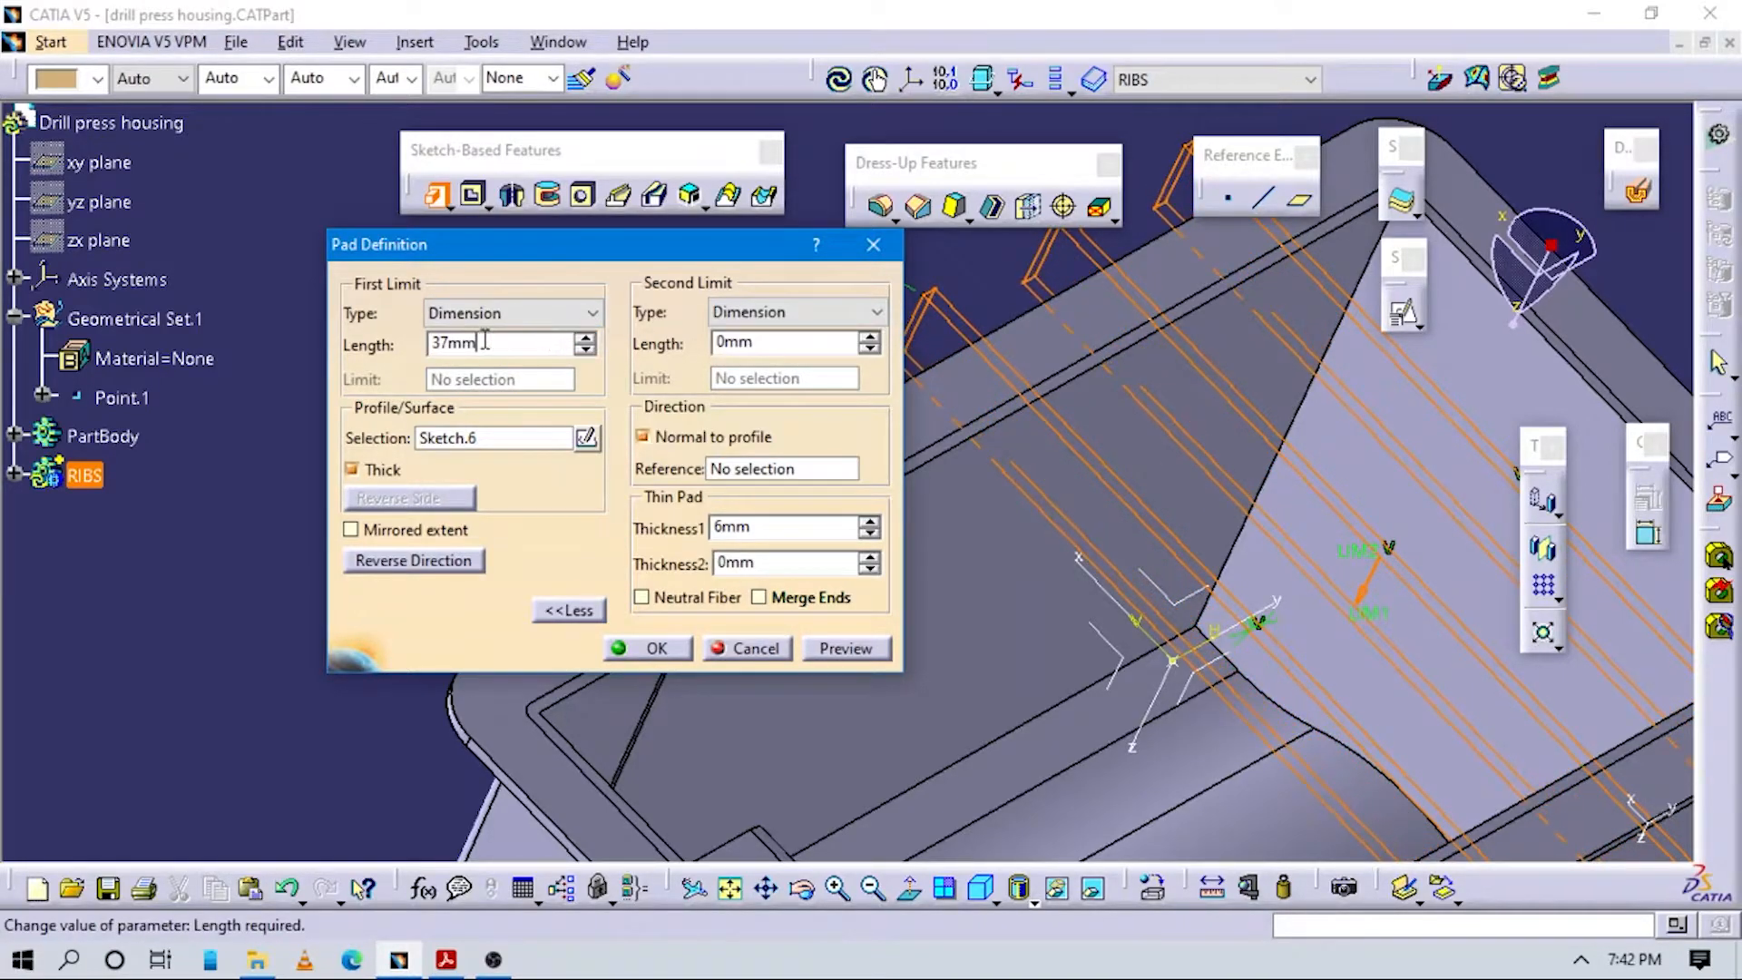
middle_click_drag(985, 584, 1074, 581)
Try the Up to next type for the pad's first limit and return it to Dimension.
left_click(514, 312)
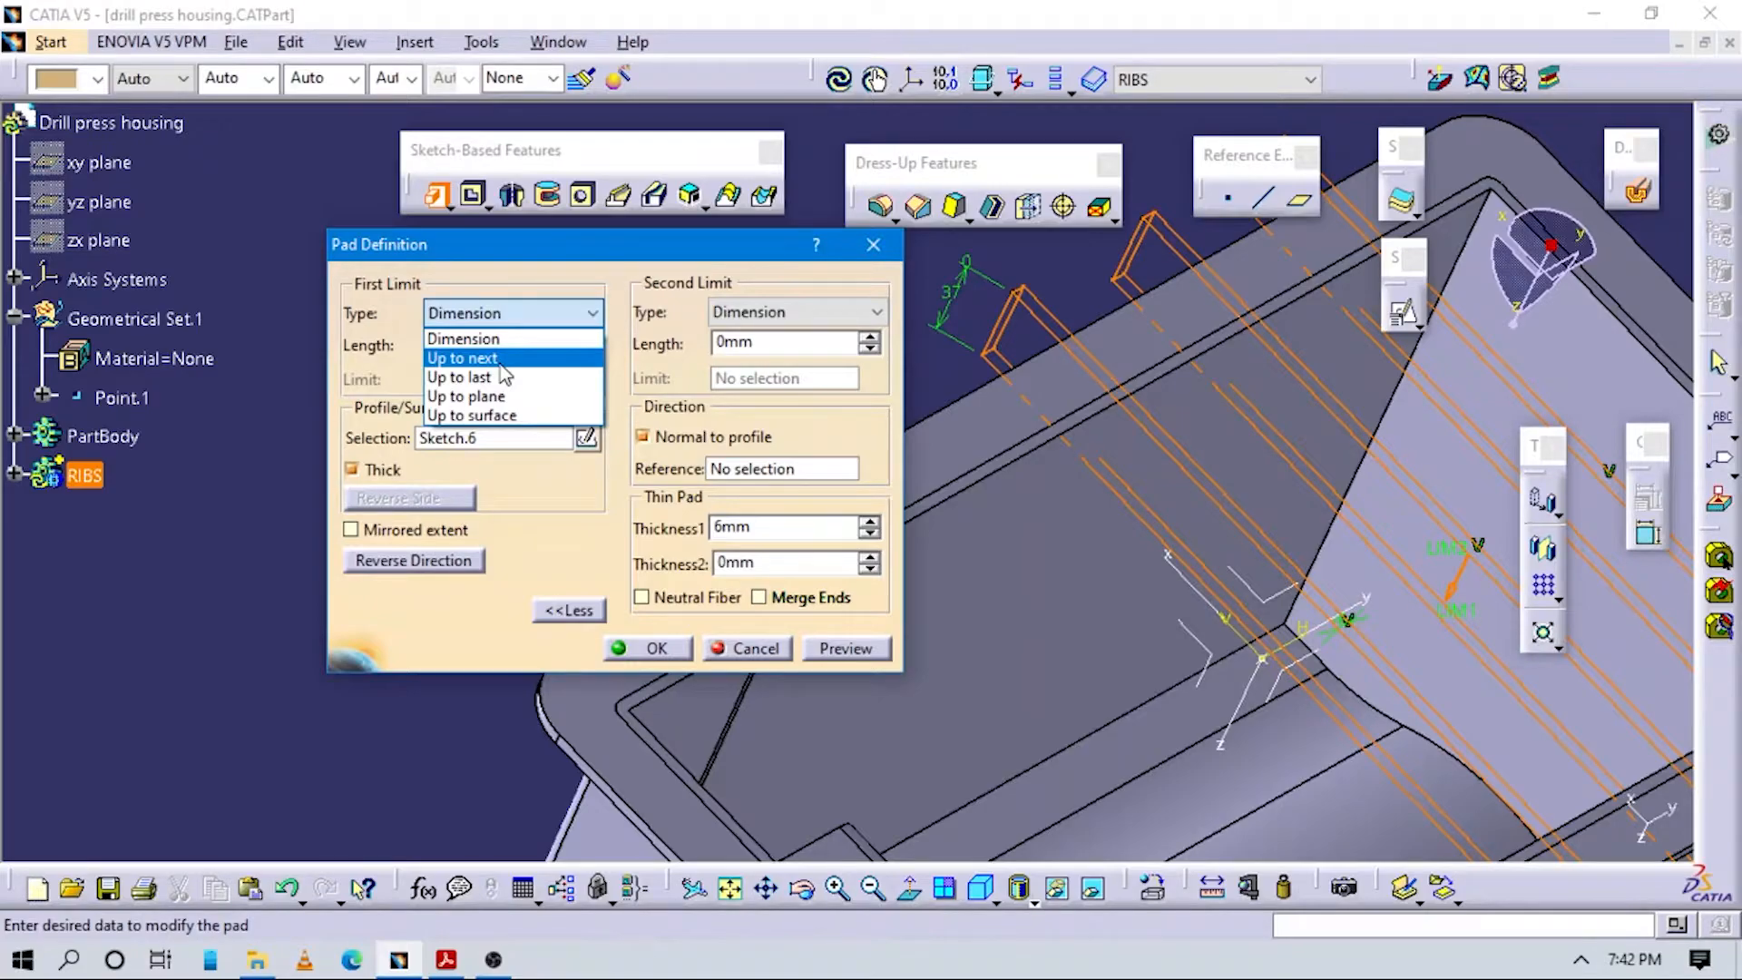
left_click(501, 360)
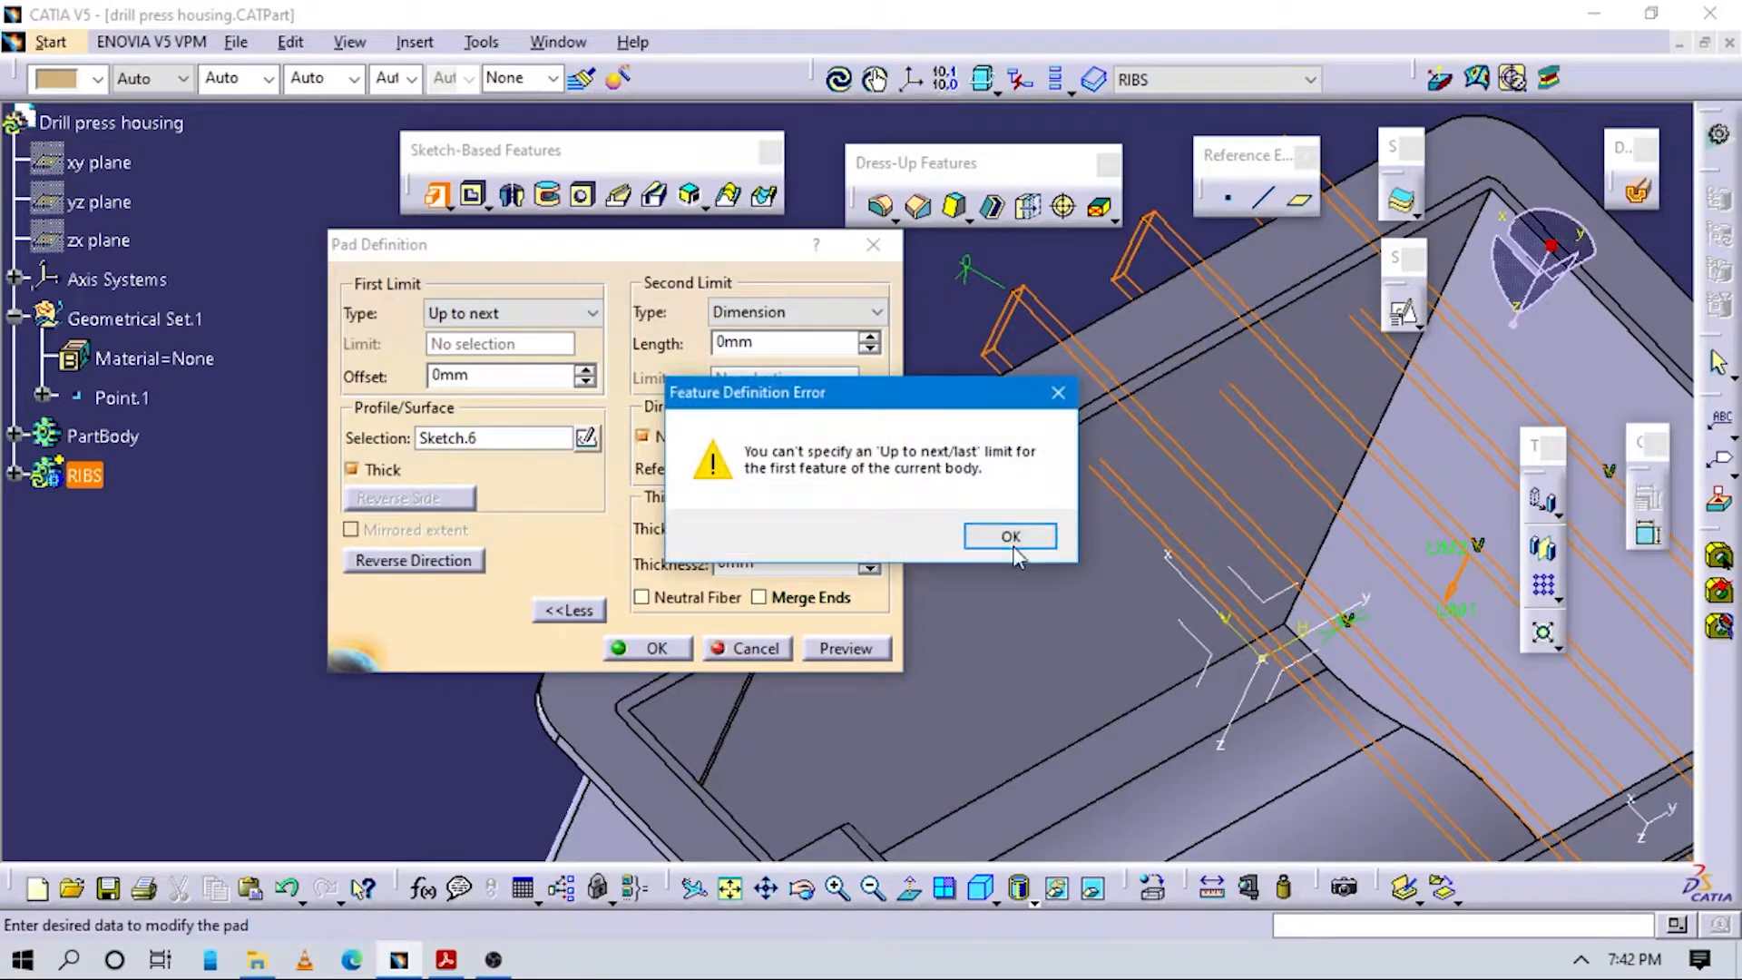
left_click(1010, 536)
left_click(514, 312)
left_click(490, 341)
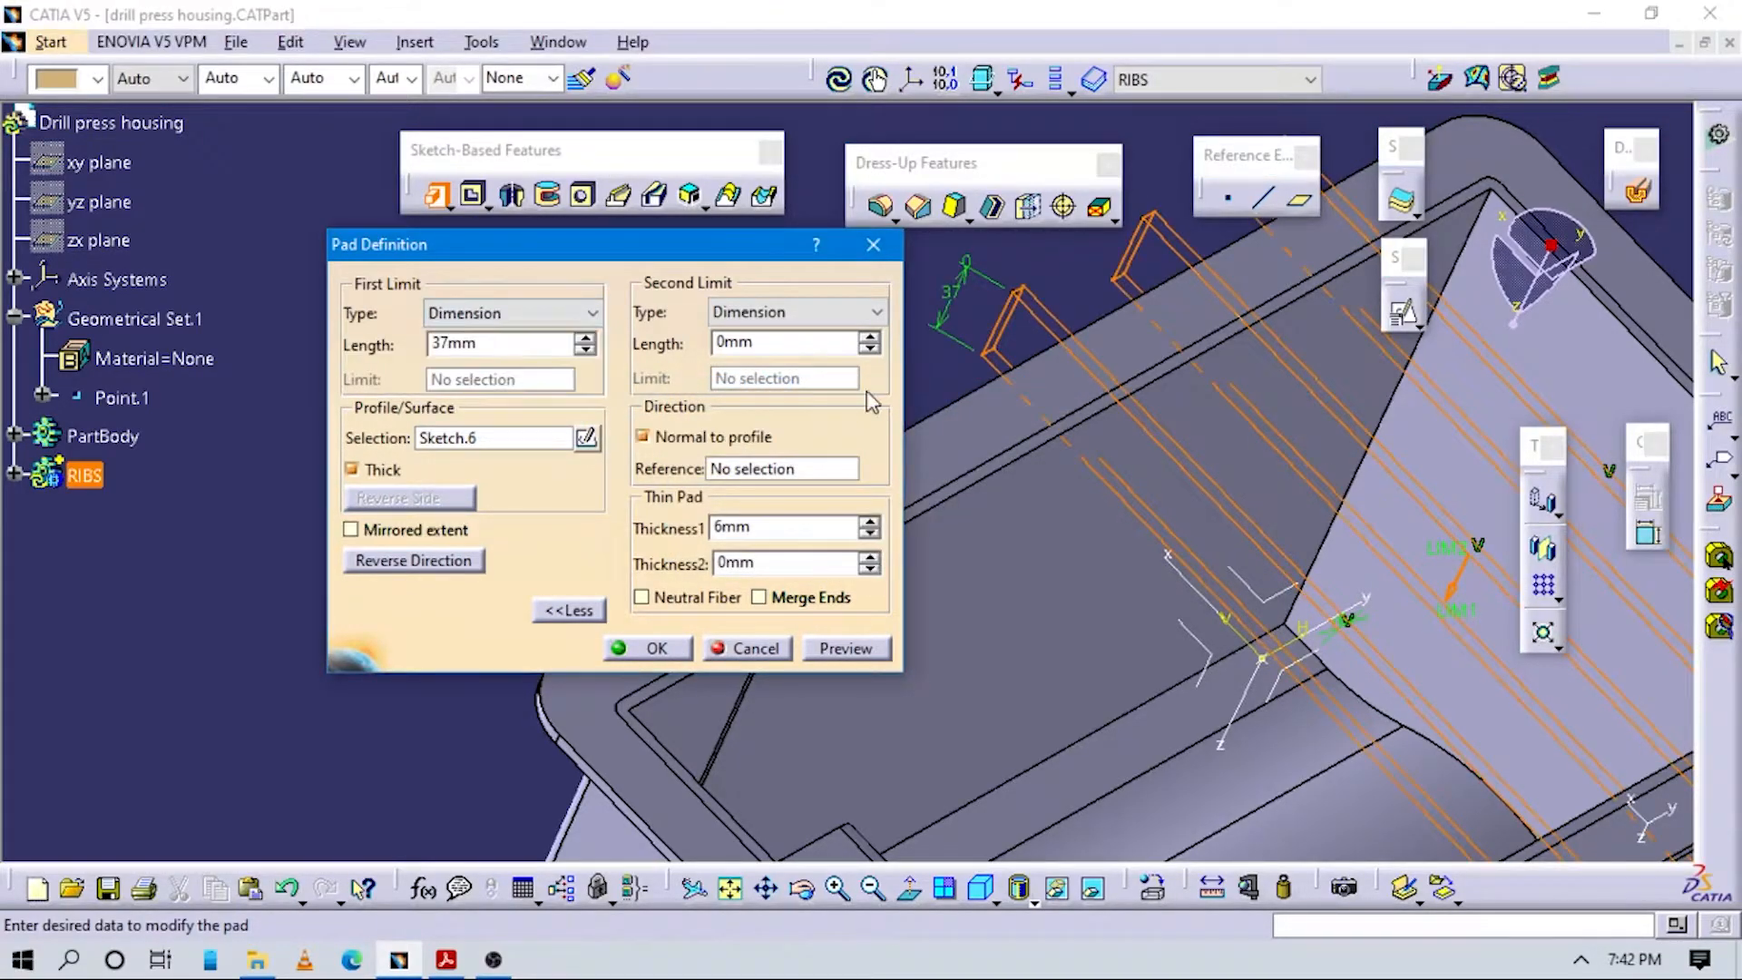
Set the pad's first limit length to 300 mm so the ribs run through the housing's full depth.
double_click(454, 342)
middle_click_drag(1068, 645, 1041, 610)
left_click_drag(509, 347, 4, 295)
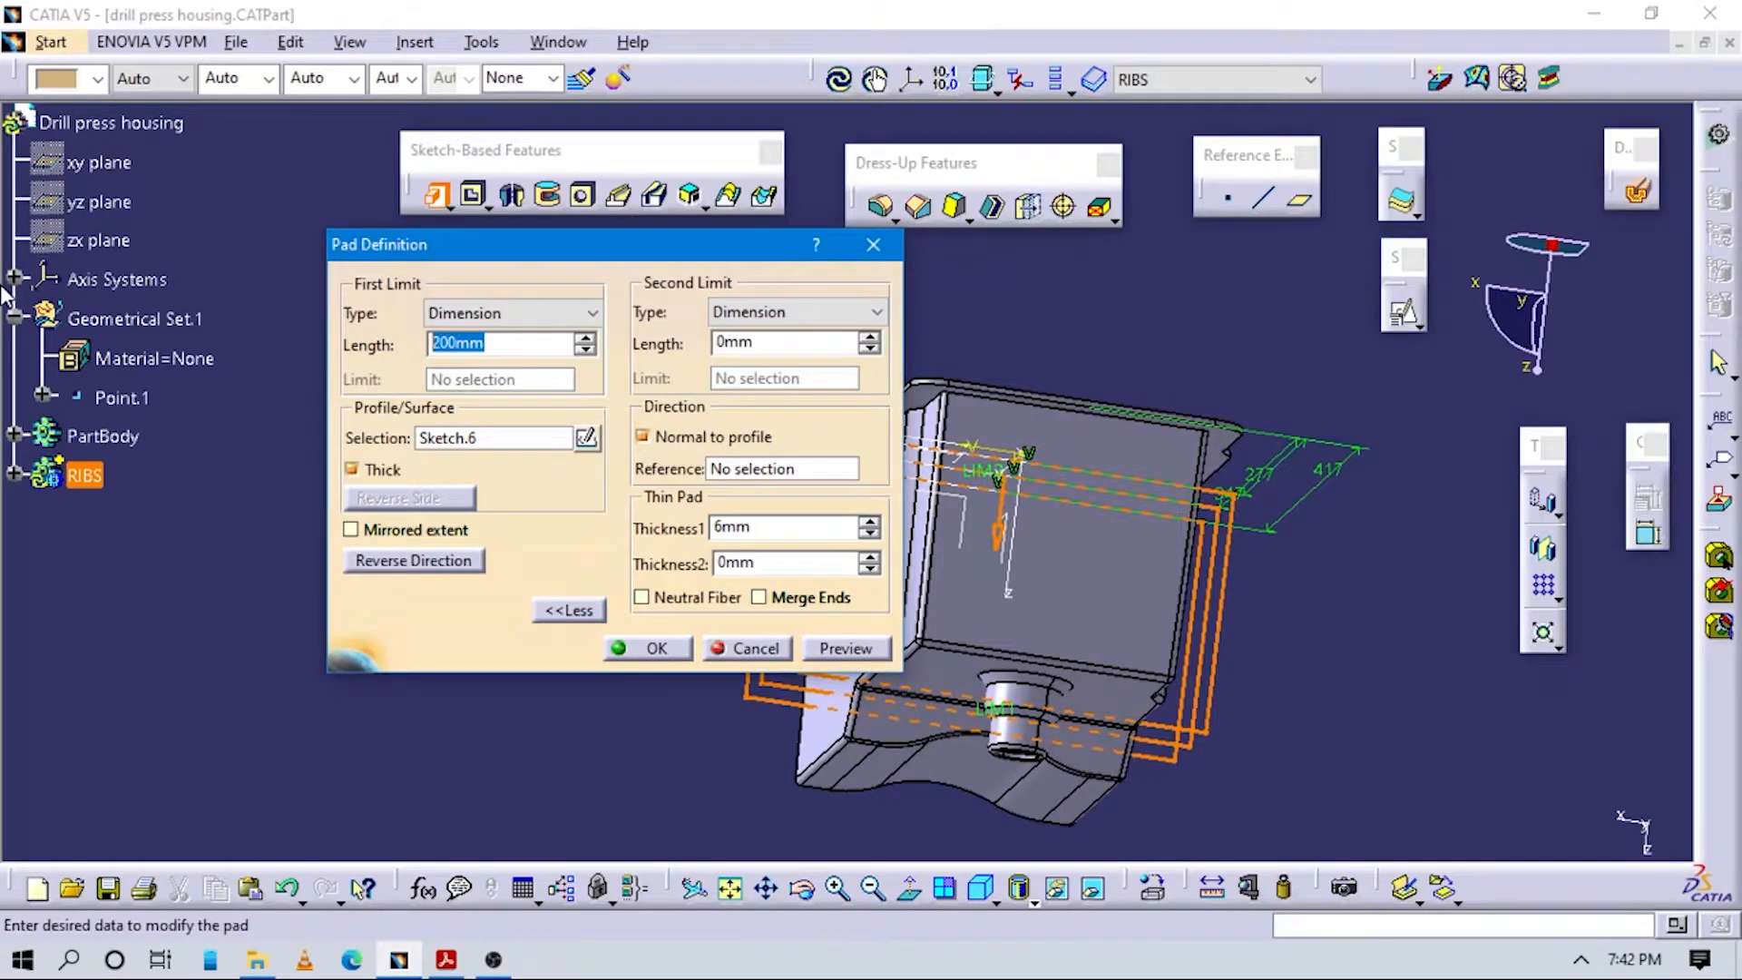
middle_click_drag(1050, 325, 798, 644)
left_click_drag(513, 262, 296, 193)
middle_click_drag(862, 653, 1034, 472)
Set the pad's second limit length to -113 mm, following section cut A-A in the PDF drawing, and create the ribs.
key("alt+Tab")
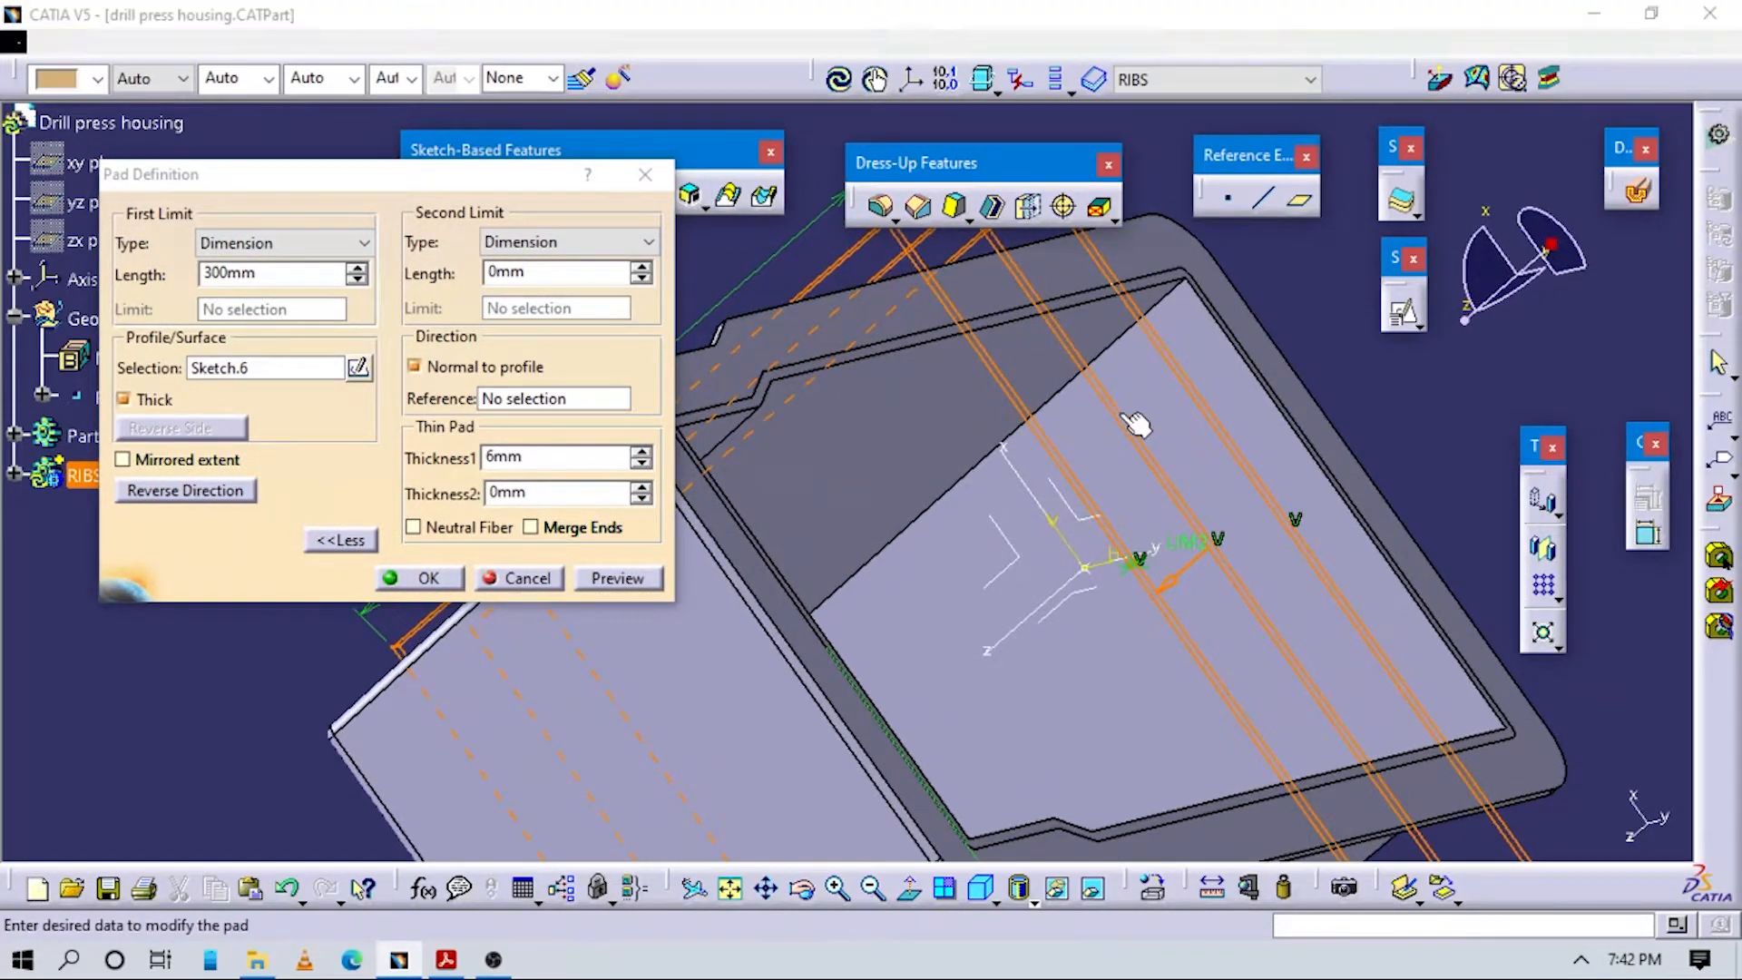
scroll(1373, 318, "up", 5)
scroll(1373, 317, "right", 2)
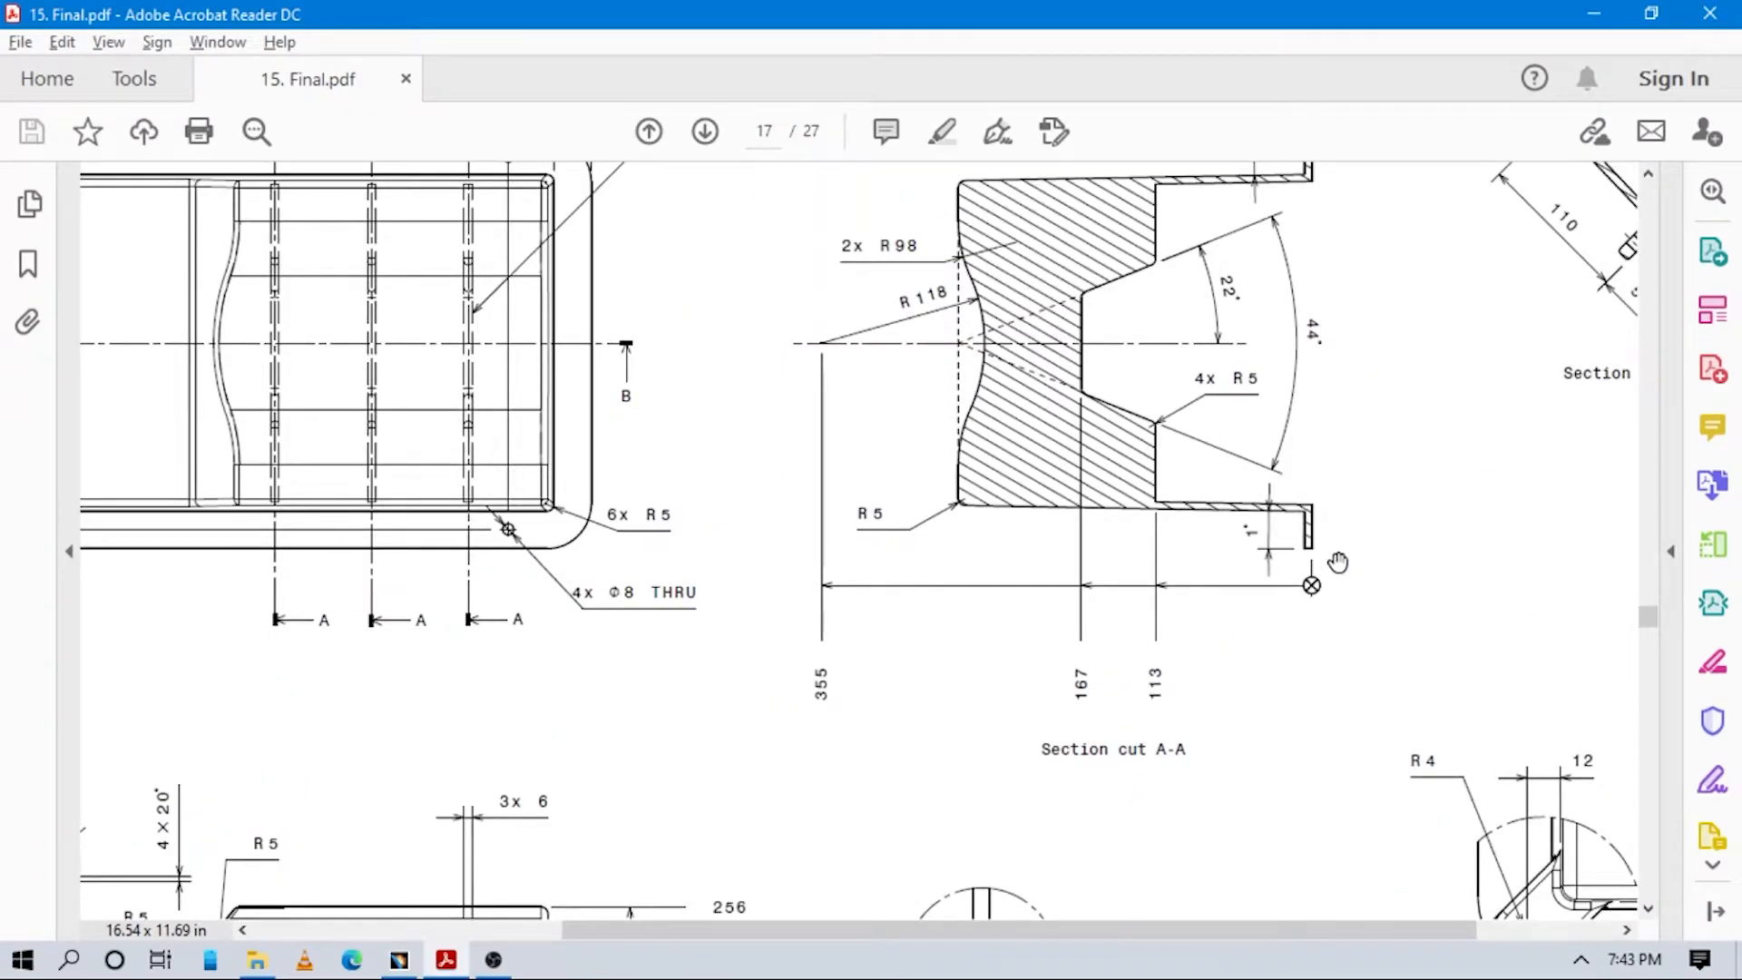
key("alt+Tab")
key("alt+Tab")
key("alt+Tab")
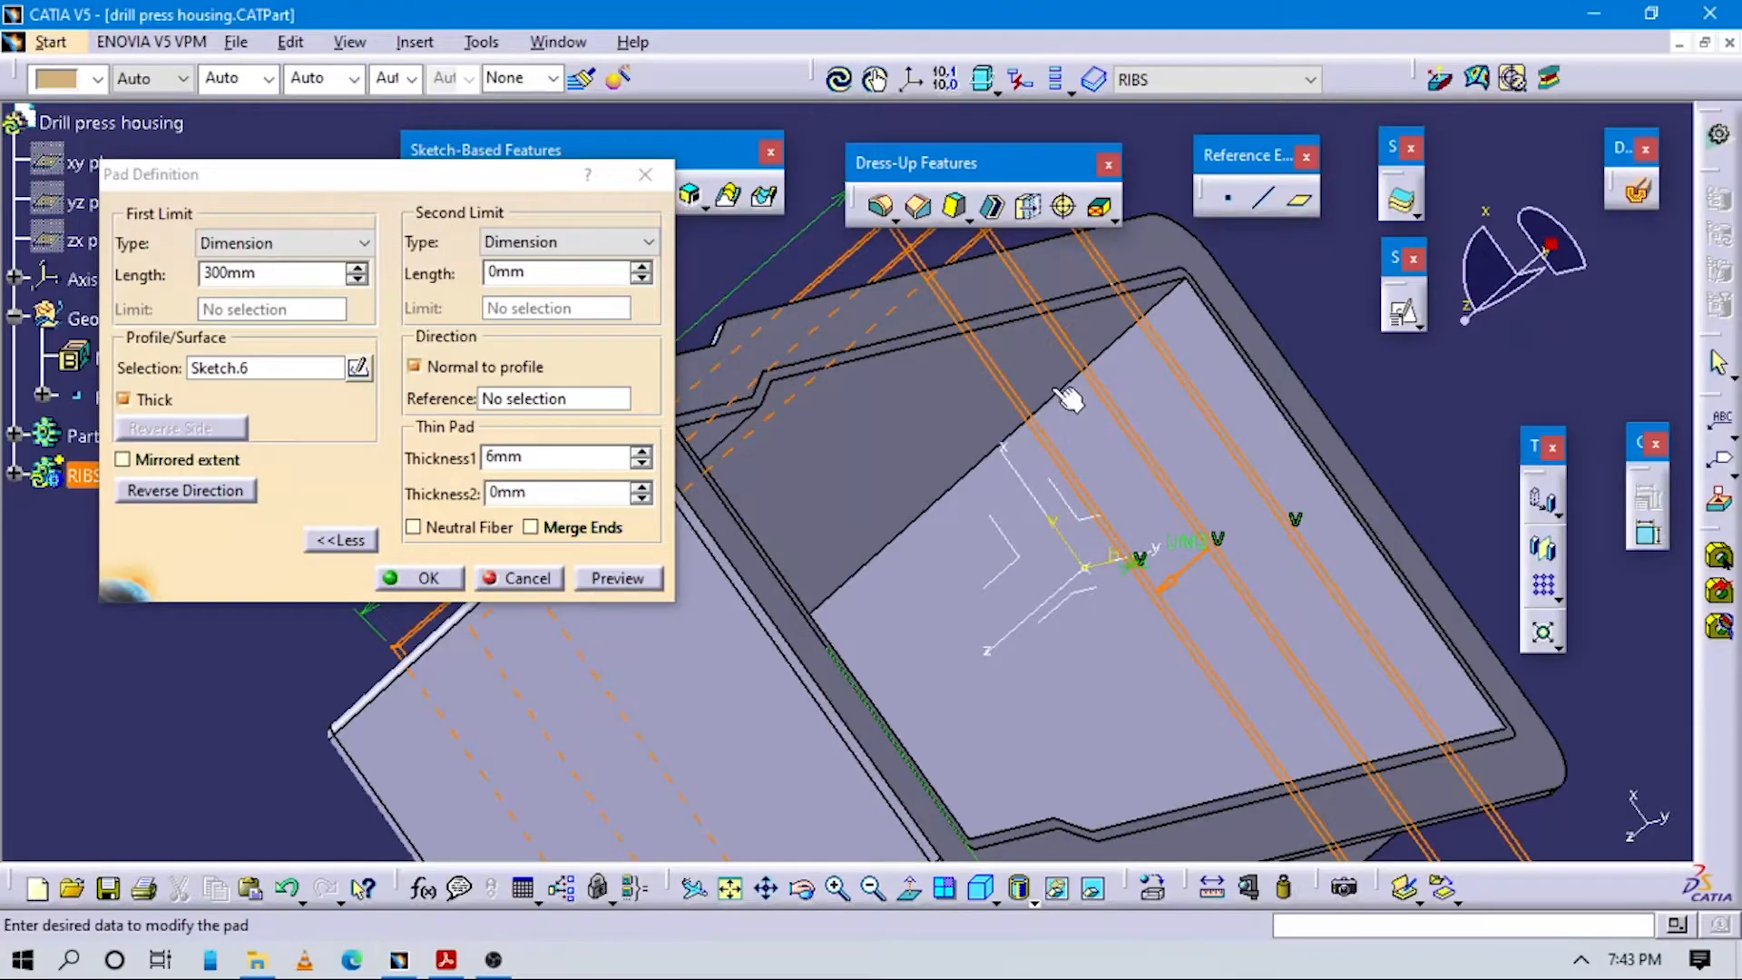
left_click(572, 270)
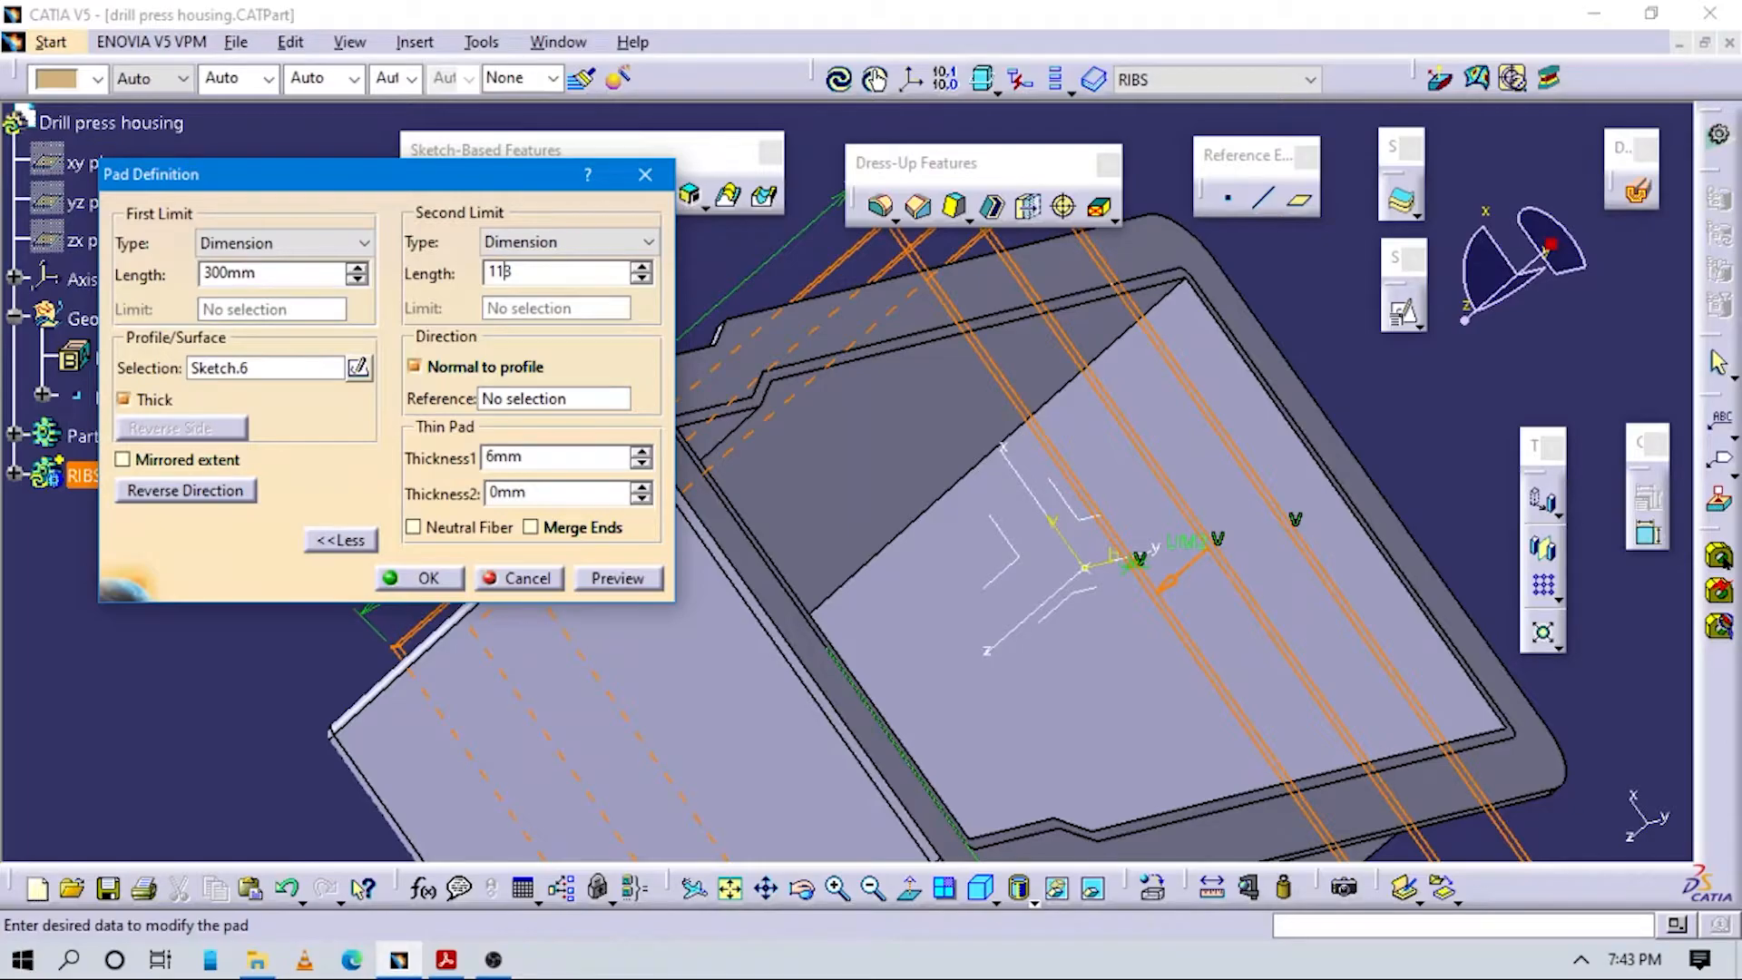
type("-113")
left_click(617, 578)
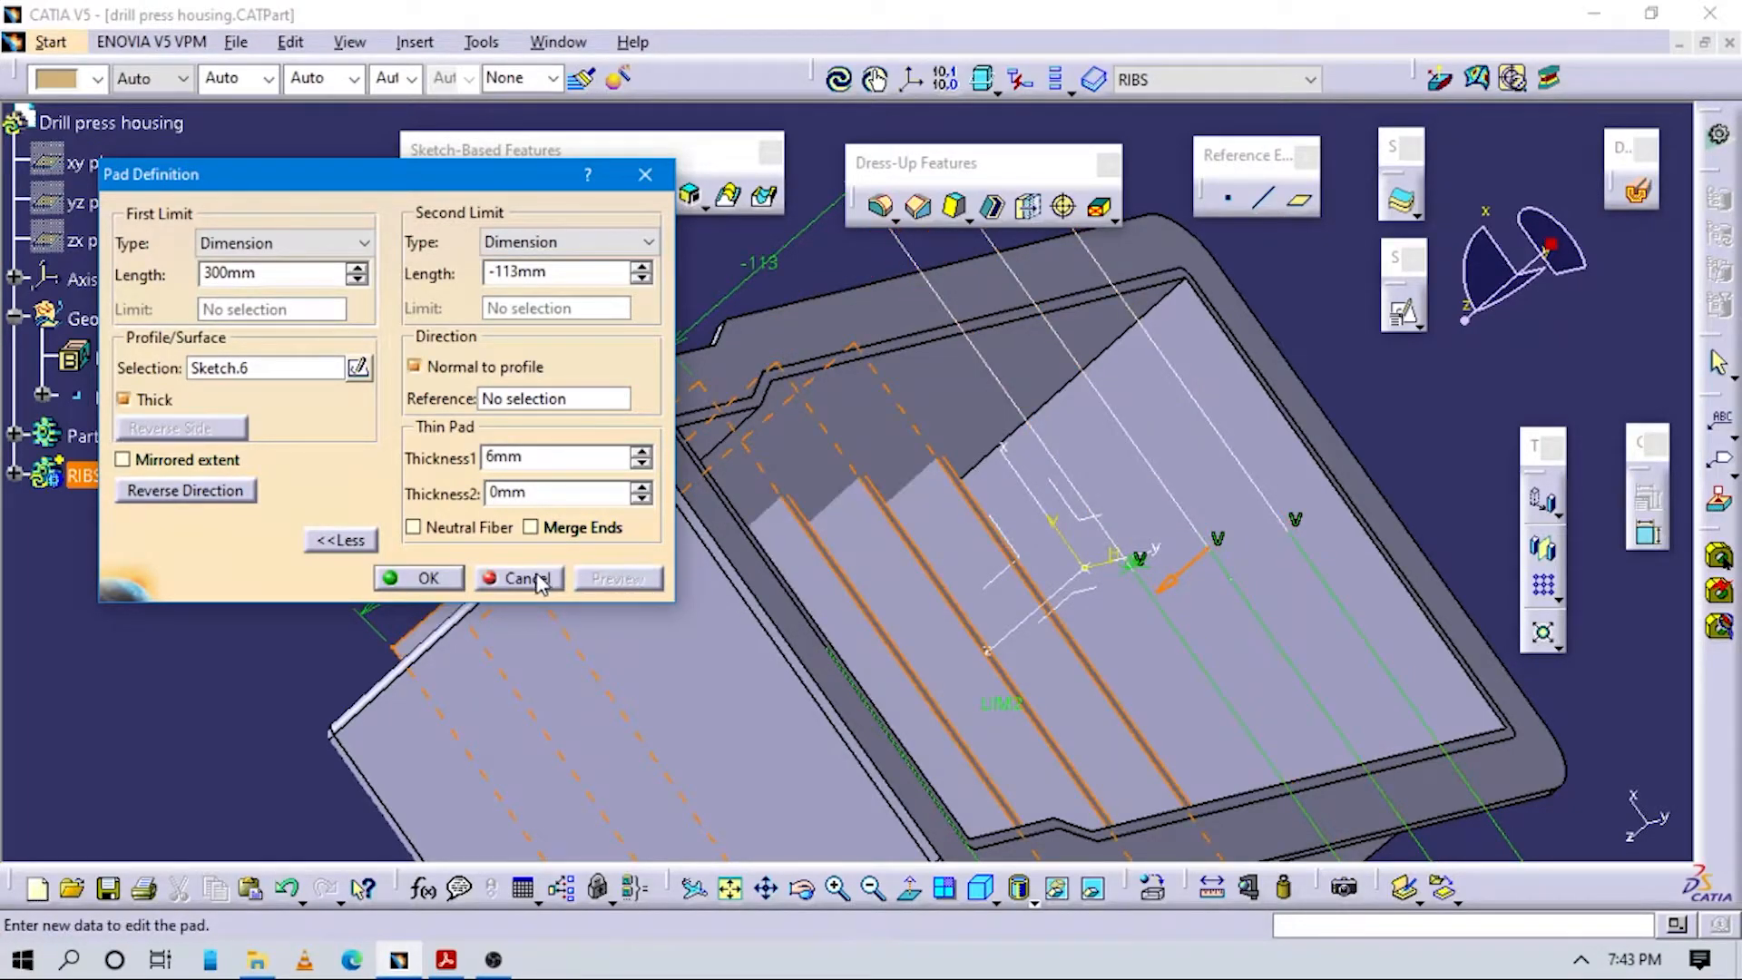
left_click(419, 578)
Inspect the three ribs inside and outside the housing from several angles.
middle_click_drag(506, 563, 733, 519)
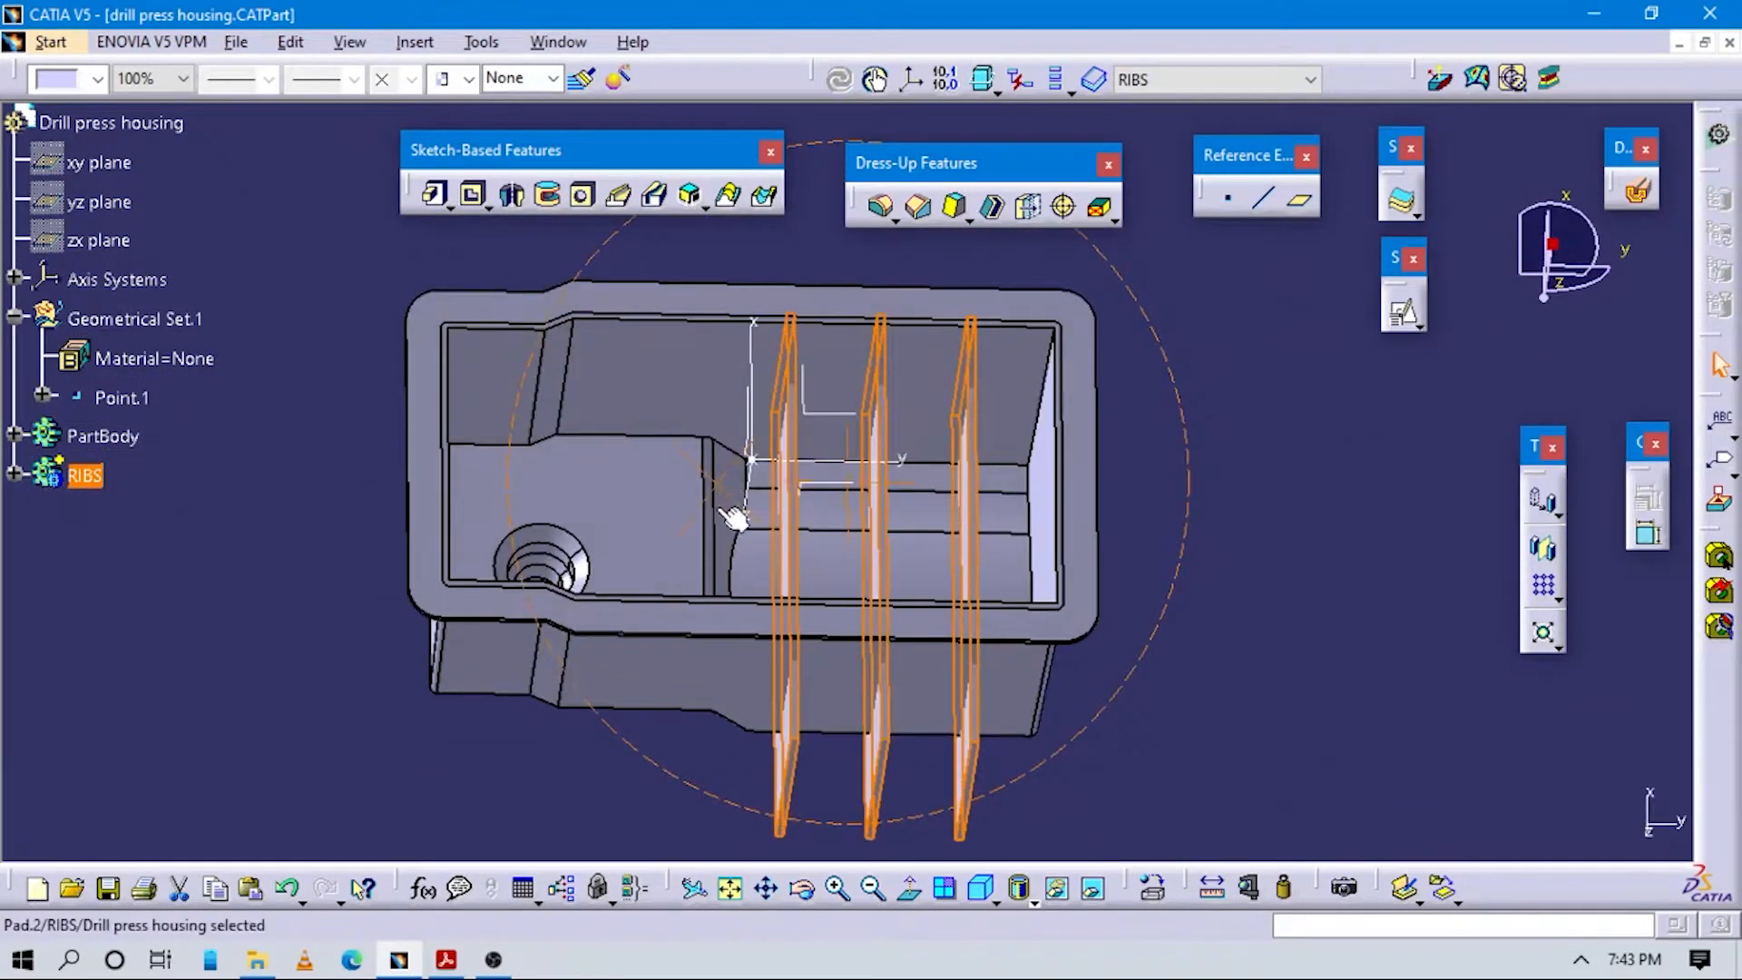
left_click(1068, 670)
mouse_move(1069, 669)
middle_mouse_down()
mouse_move(985, 653)
mouse_move(936, 609)
mouse_move(1030, 562)
mouse_move(925, 556)
mouse_move(1070, 639)
middle_mouse_up()
middle_click_drag(926, 591, 1101, 524)
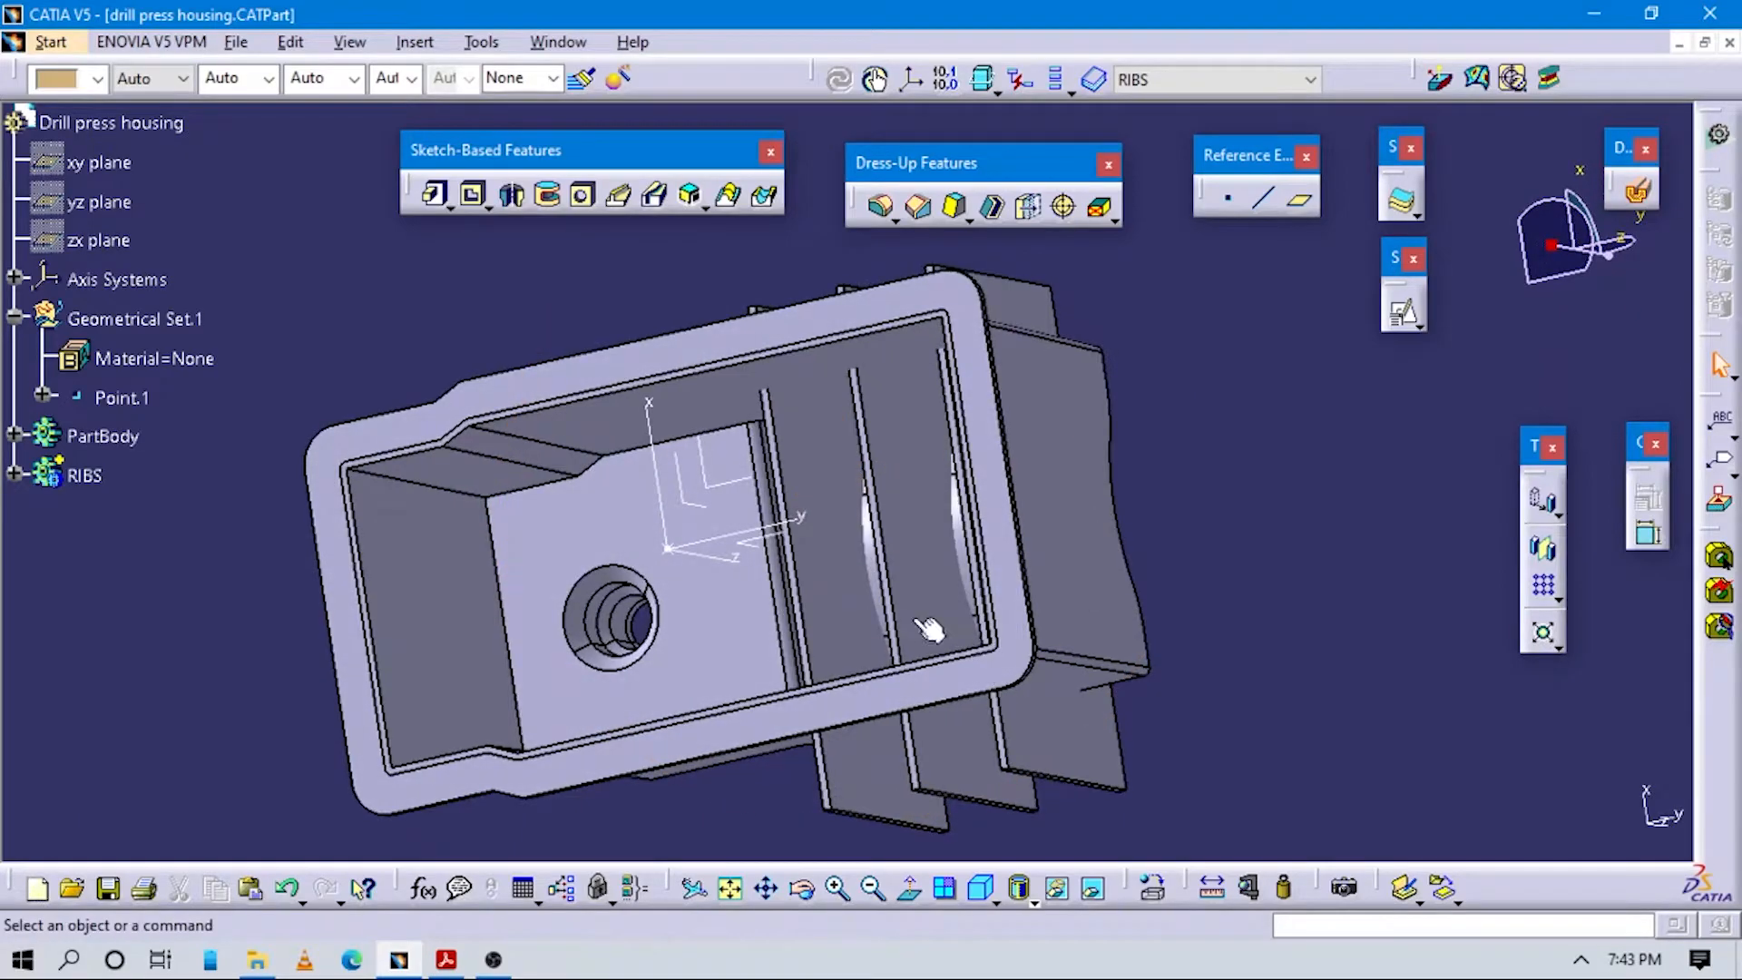
mouse_move(947, 609)
middle_mouse_down()
mouse_move(1213, 513)
mouse_move(852, 362)
mouse_move(819, 476)
middle_mouse_up()
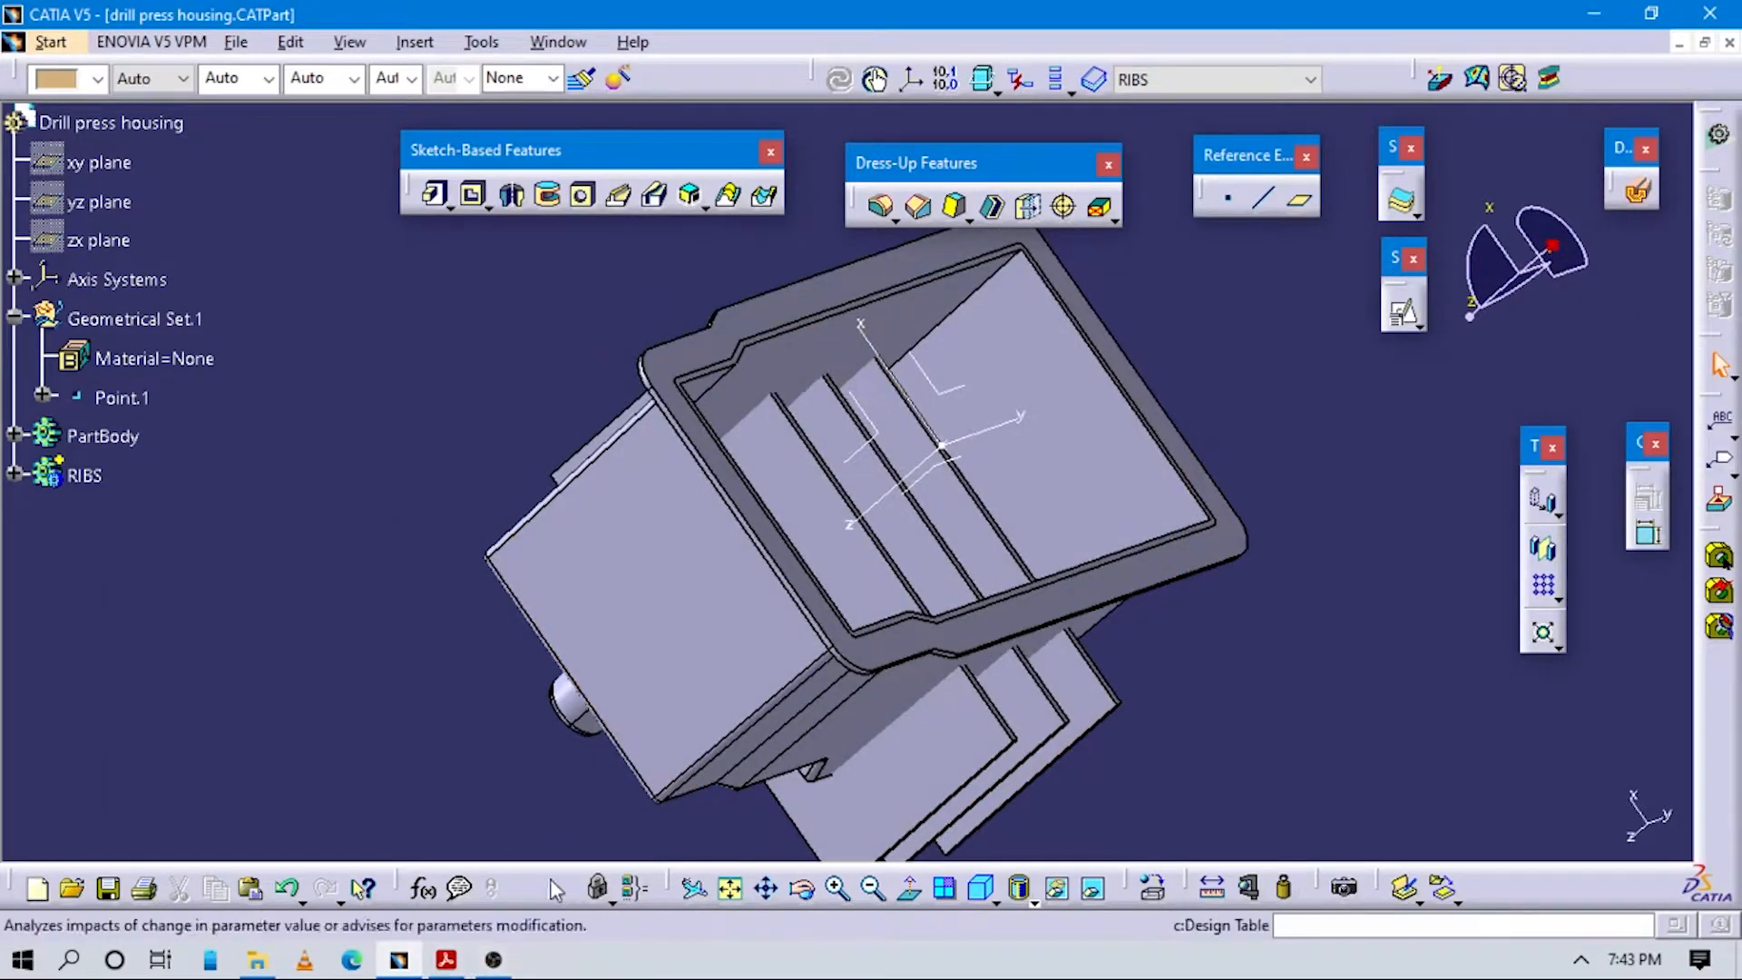
mouse_move(1230, 594)
middle_mouse_down()
mouse_move(1180, 626)
mouse_move(1116, 607)
mouse_move(1259, 585)
middle_mouse_up()
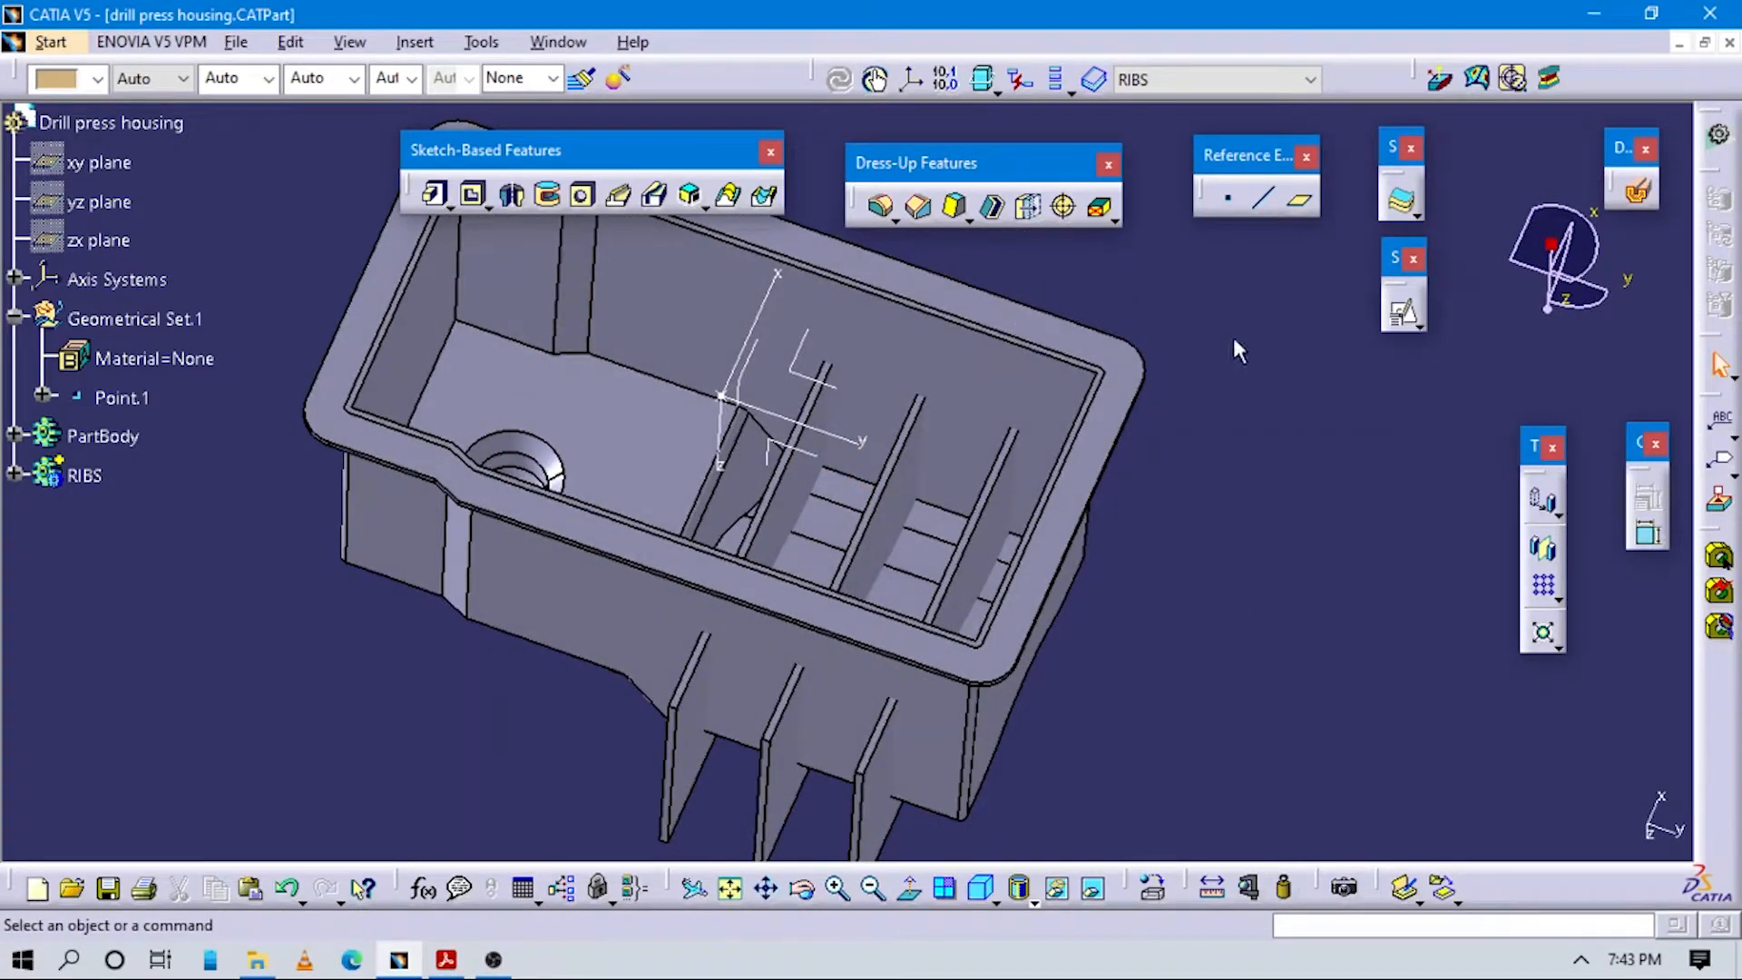
Create a positioned sketch on the axis system's ZX plane, with Point.1 as projected origin and orientation parallel to the X axis.
left_click(1405, 313)
mouse_move(1081, 606)
middle_mouse_down()
mouse_move(956, 521)
mouse_move(1080, 607)
mouse_move(1034, 499)
mouse_move(946, 443)
middle_mouse_up()
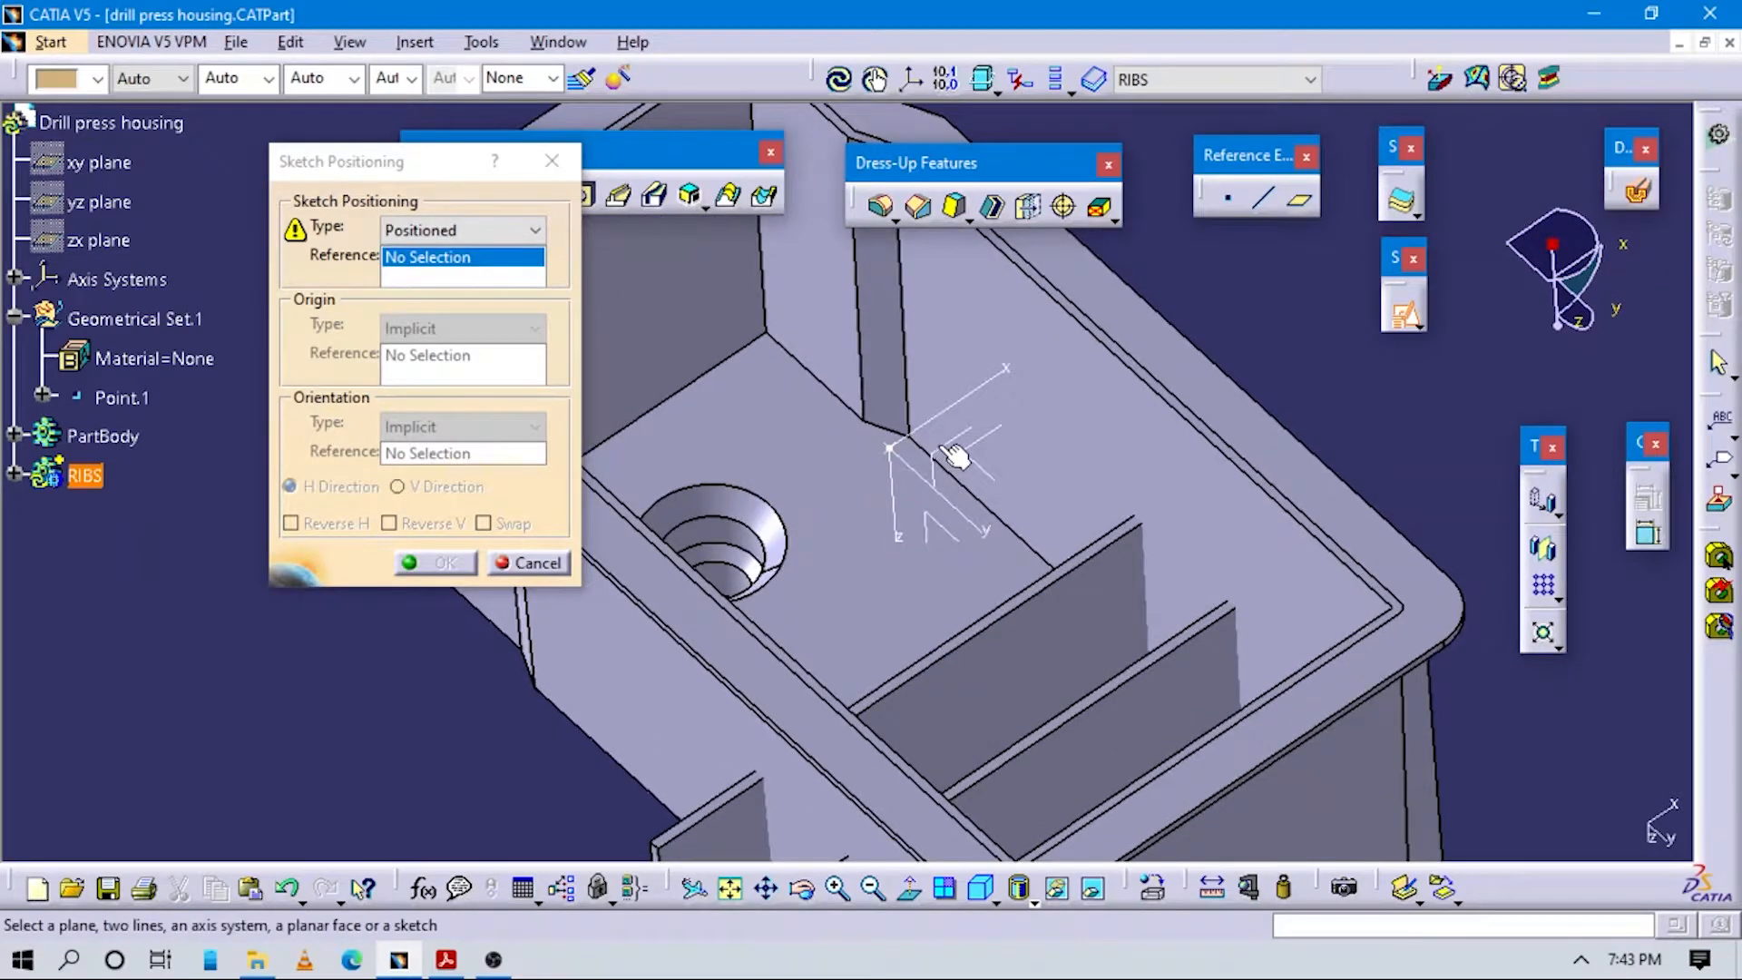
left_click(946, 442)
left_click(439, 331)
left_click(426, 377)
left_click(421, 334)
left_click(426, 394)
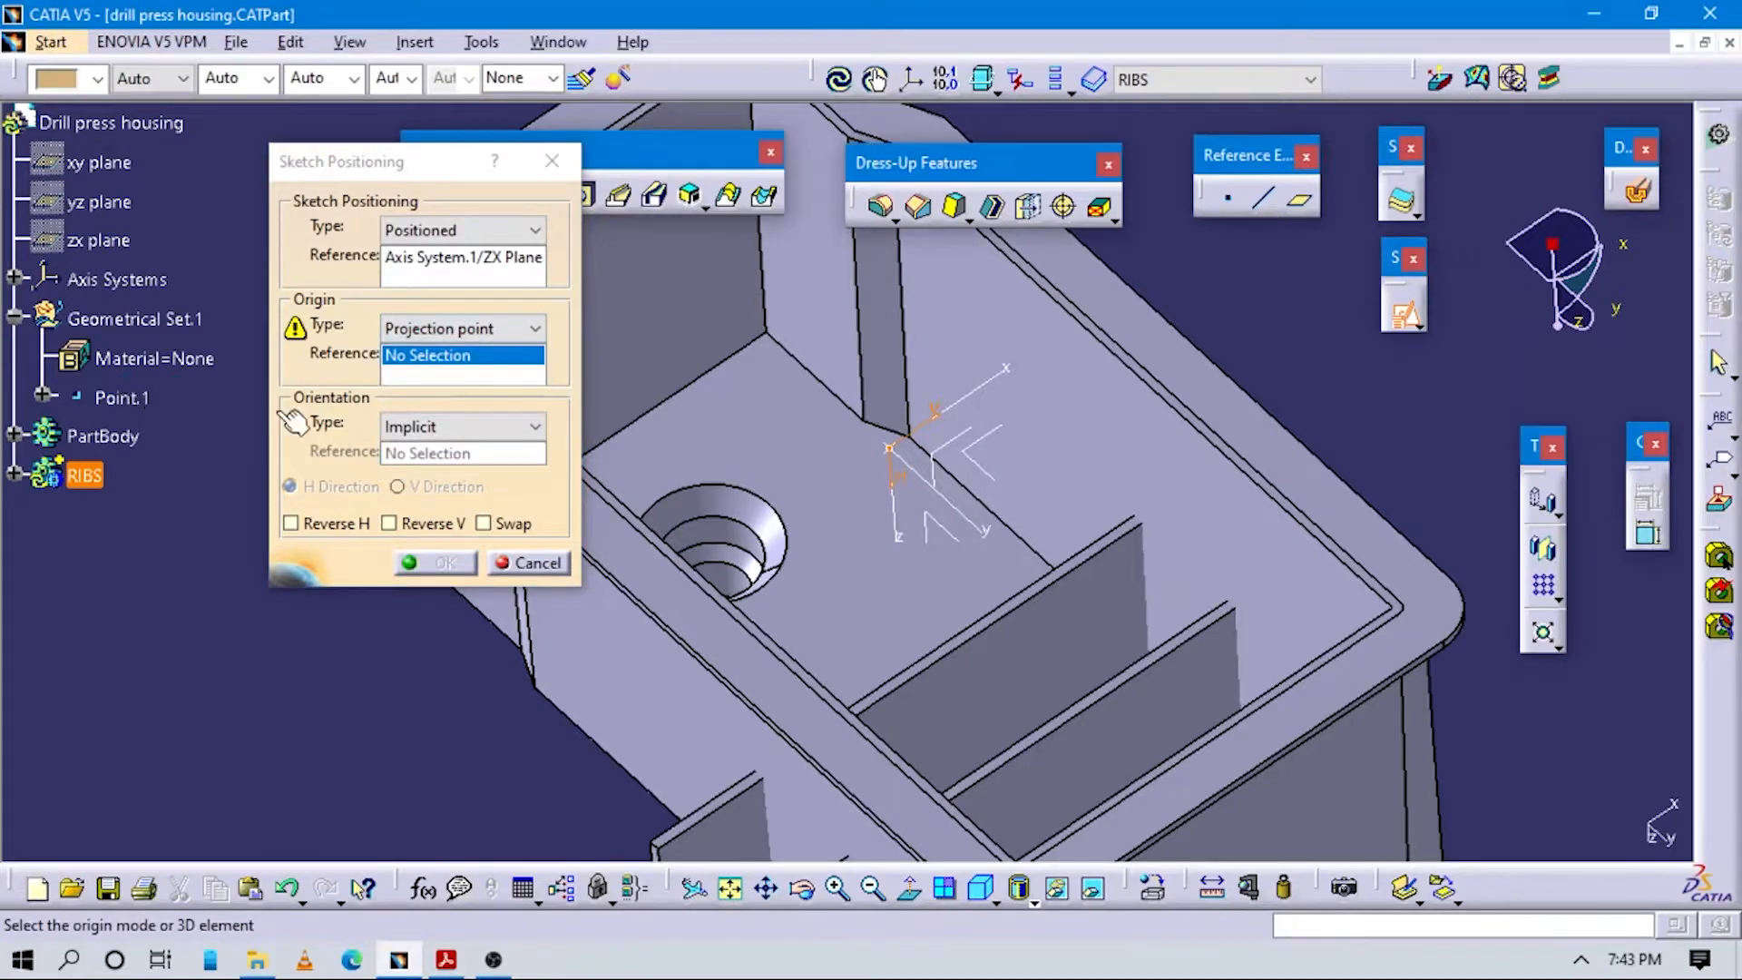
left_click(122, 398)
left_click(469, 419)
left_click(431, 581)
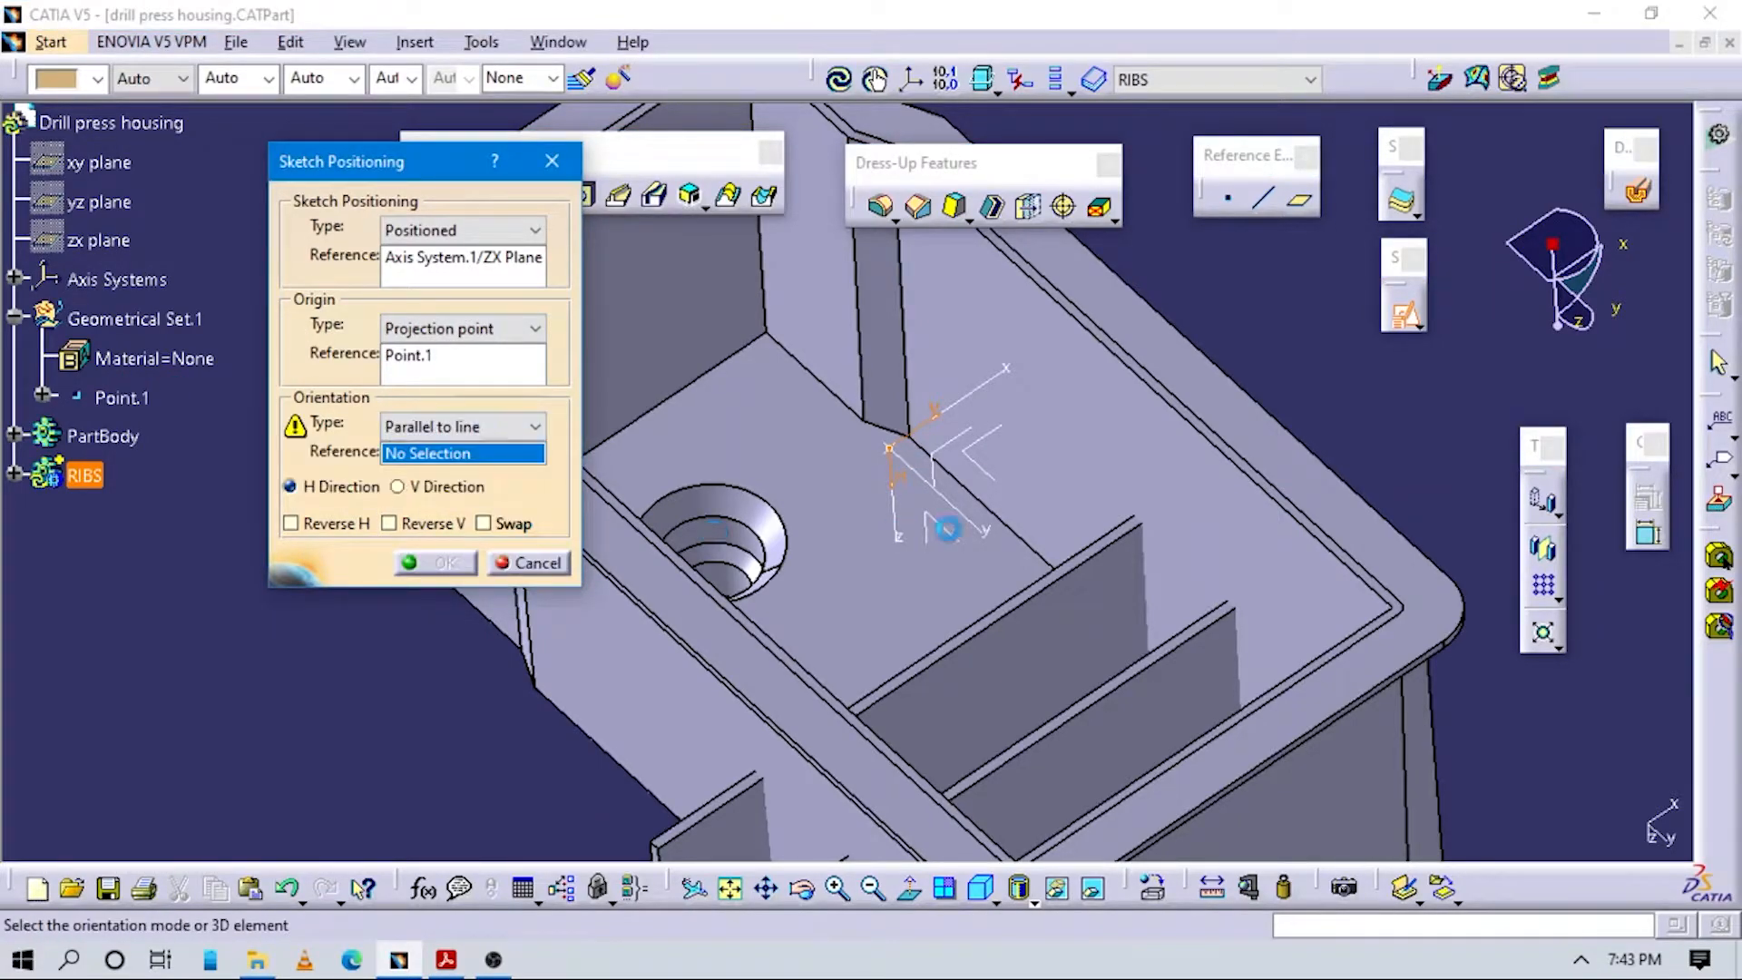
left_click(943, 409)
left_click(437, 562)
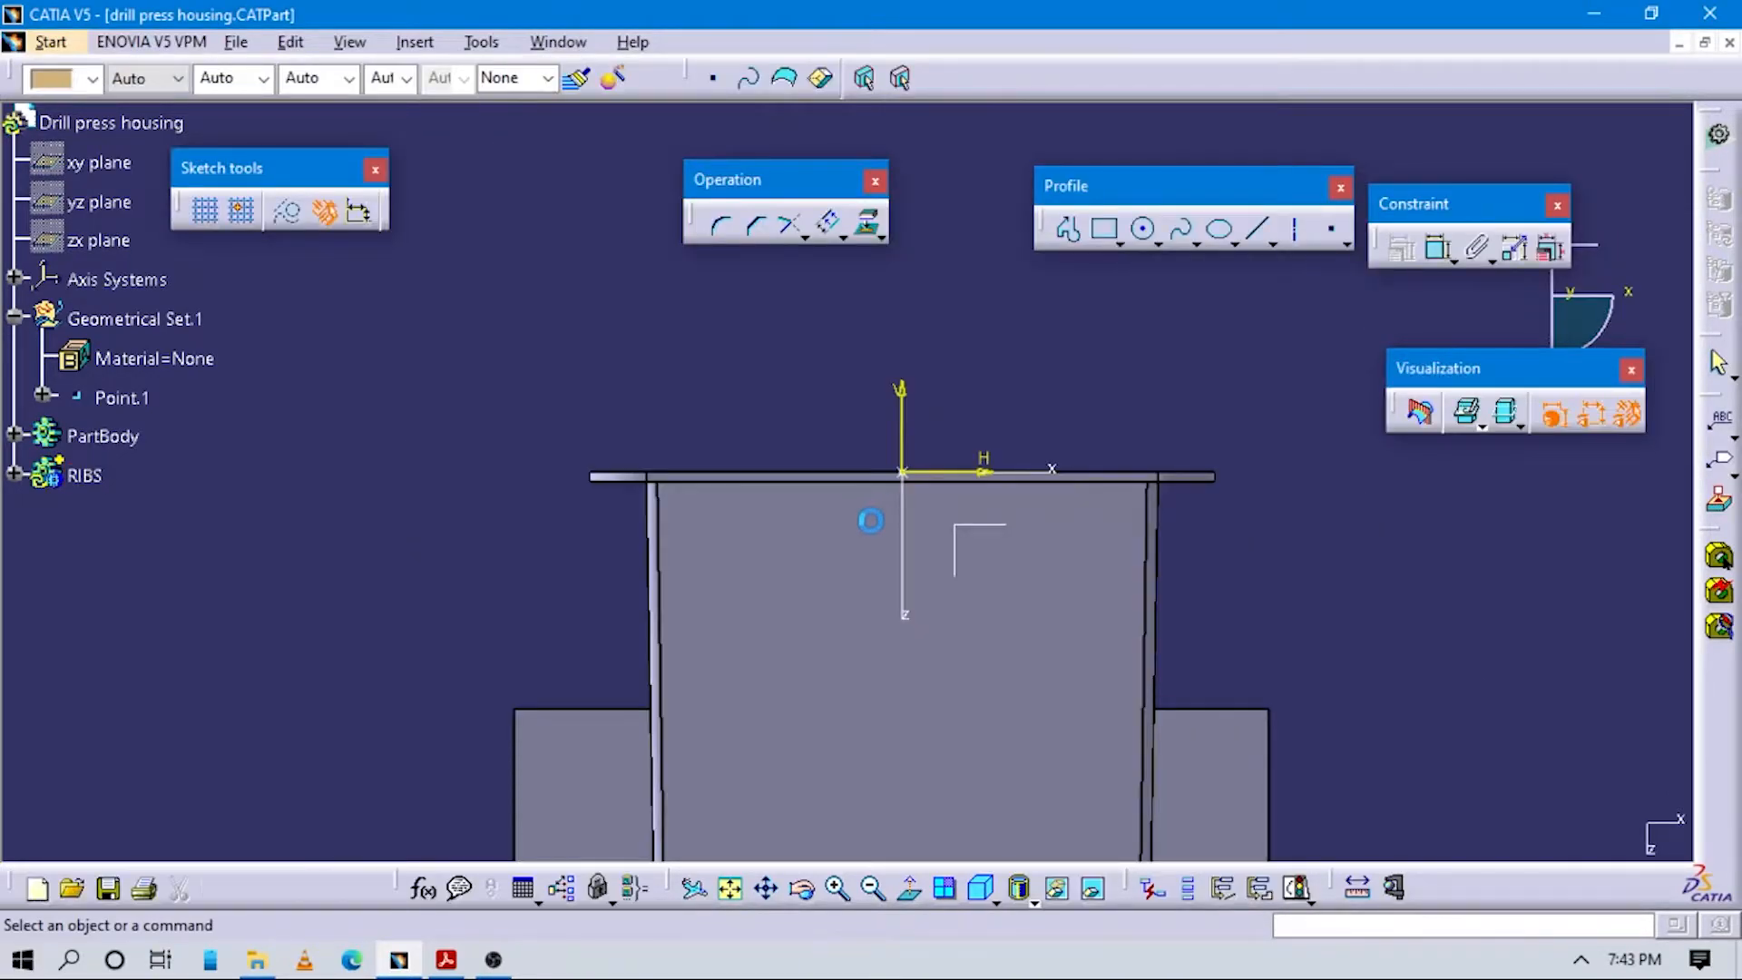
View the part cut by the sketch plane, restore the uncut display and exit the empty sketch.
left_click(1424, 425)
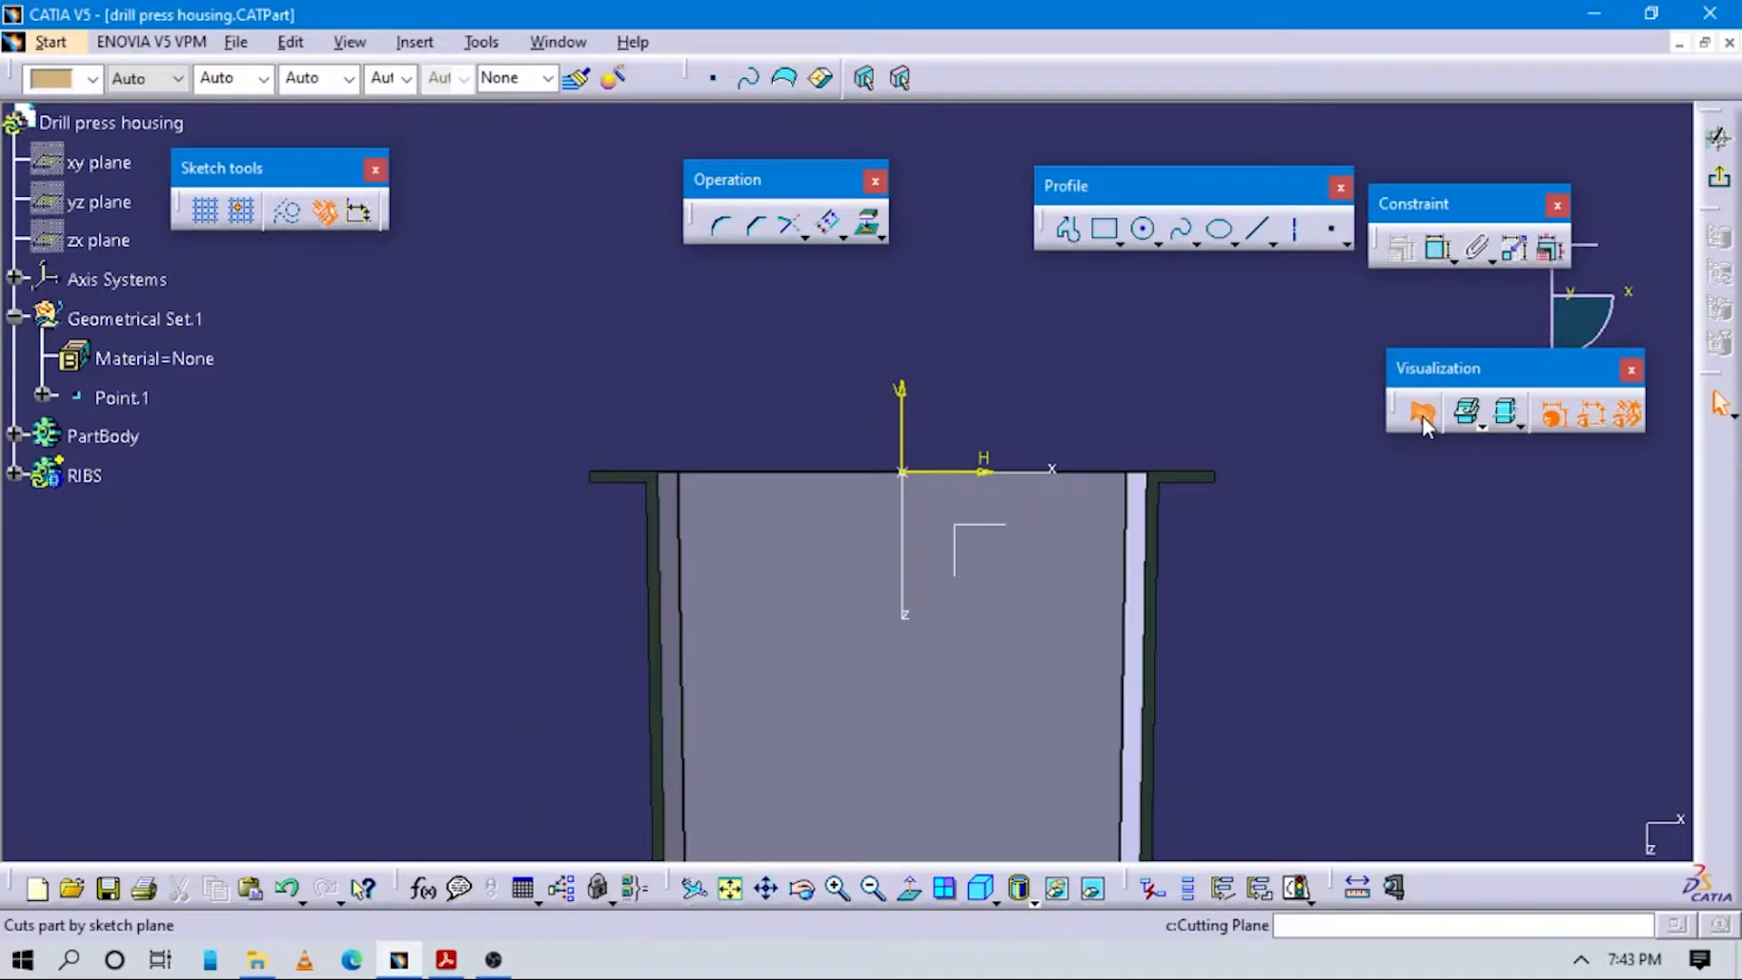
left_click(1424, 425)
mouse_move(892, 560)
middle_mouse_down()
mouse_move(1062, 668)
mouse_move(1070, 715)
mouse_move(832, 571)
mouse_move(910, 466)
mouse_move(890, 595)
mouse_move(991, 775)
middle_mouse_up()
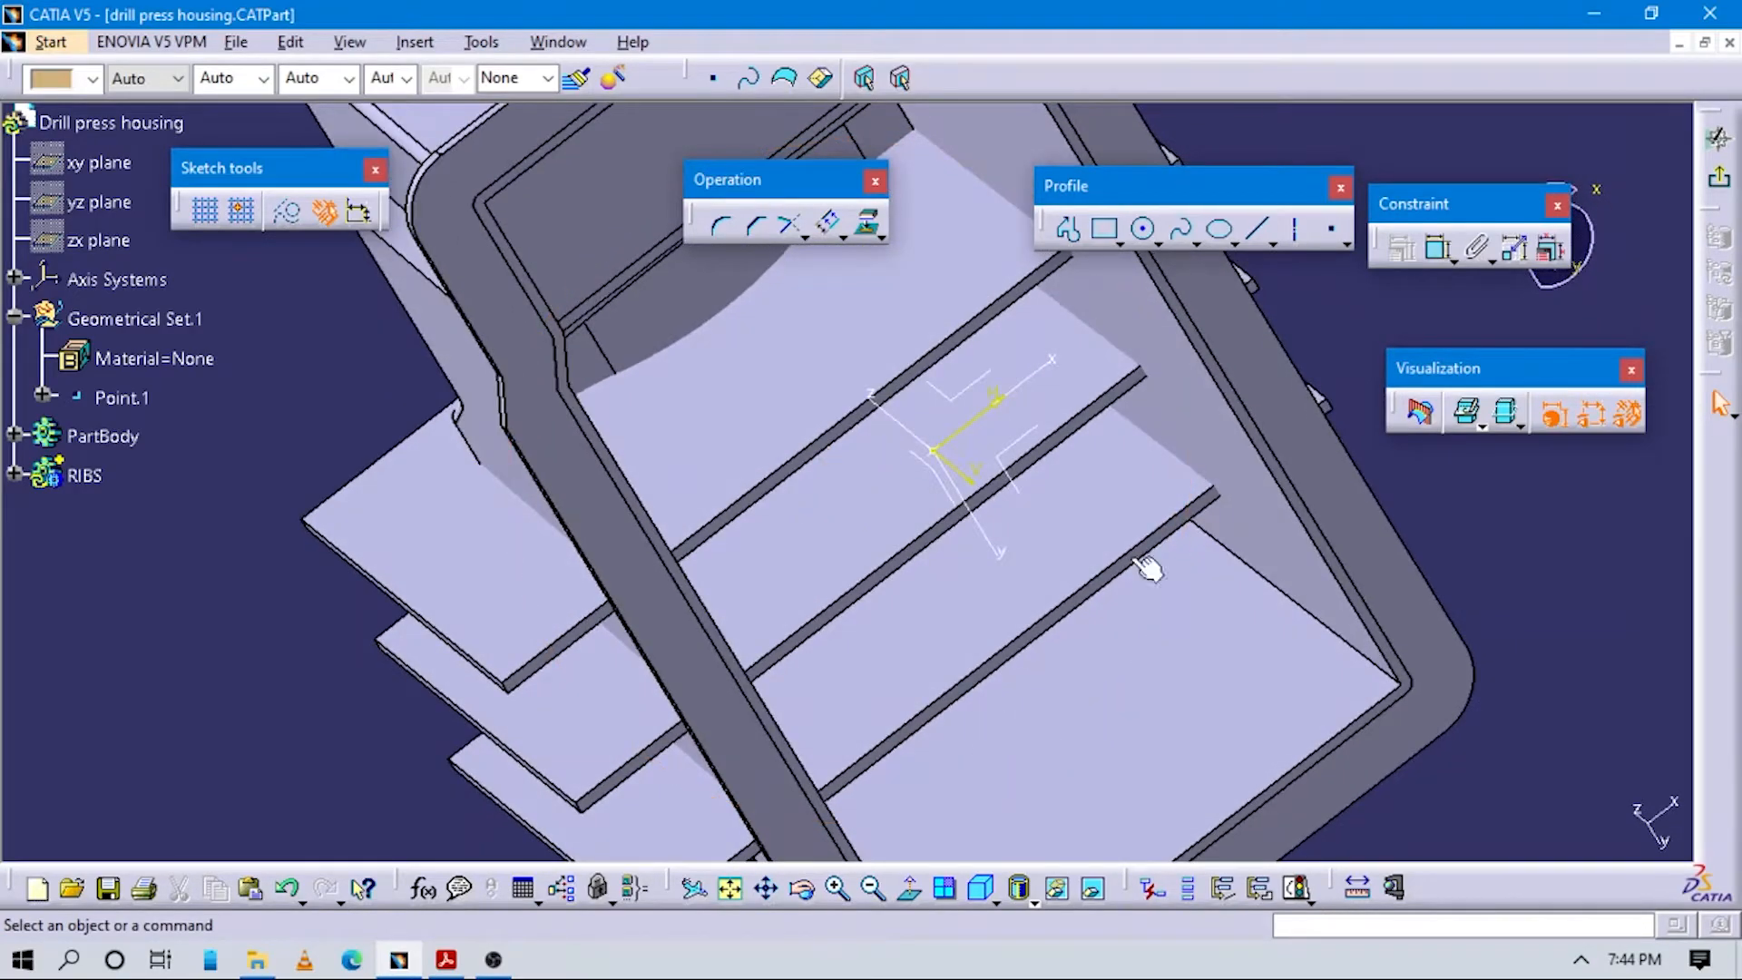
left_click(1718, 177)
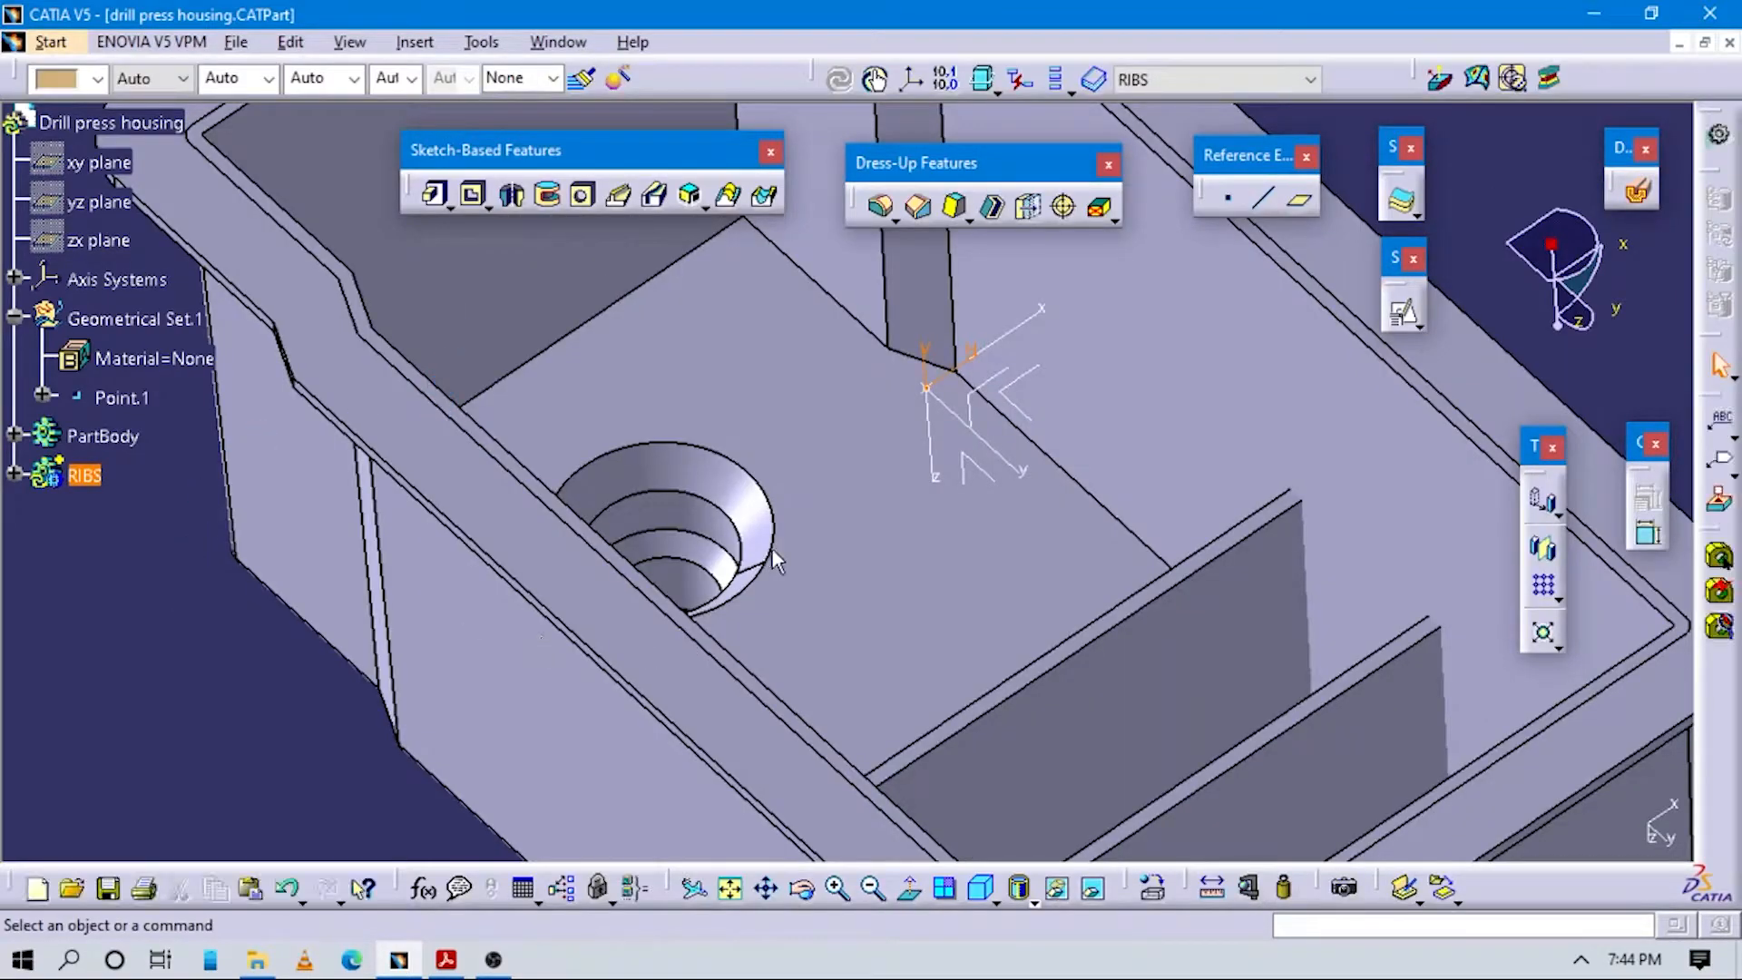
middle_click_drag(939, 467, 1279, 313)
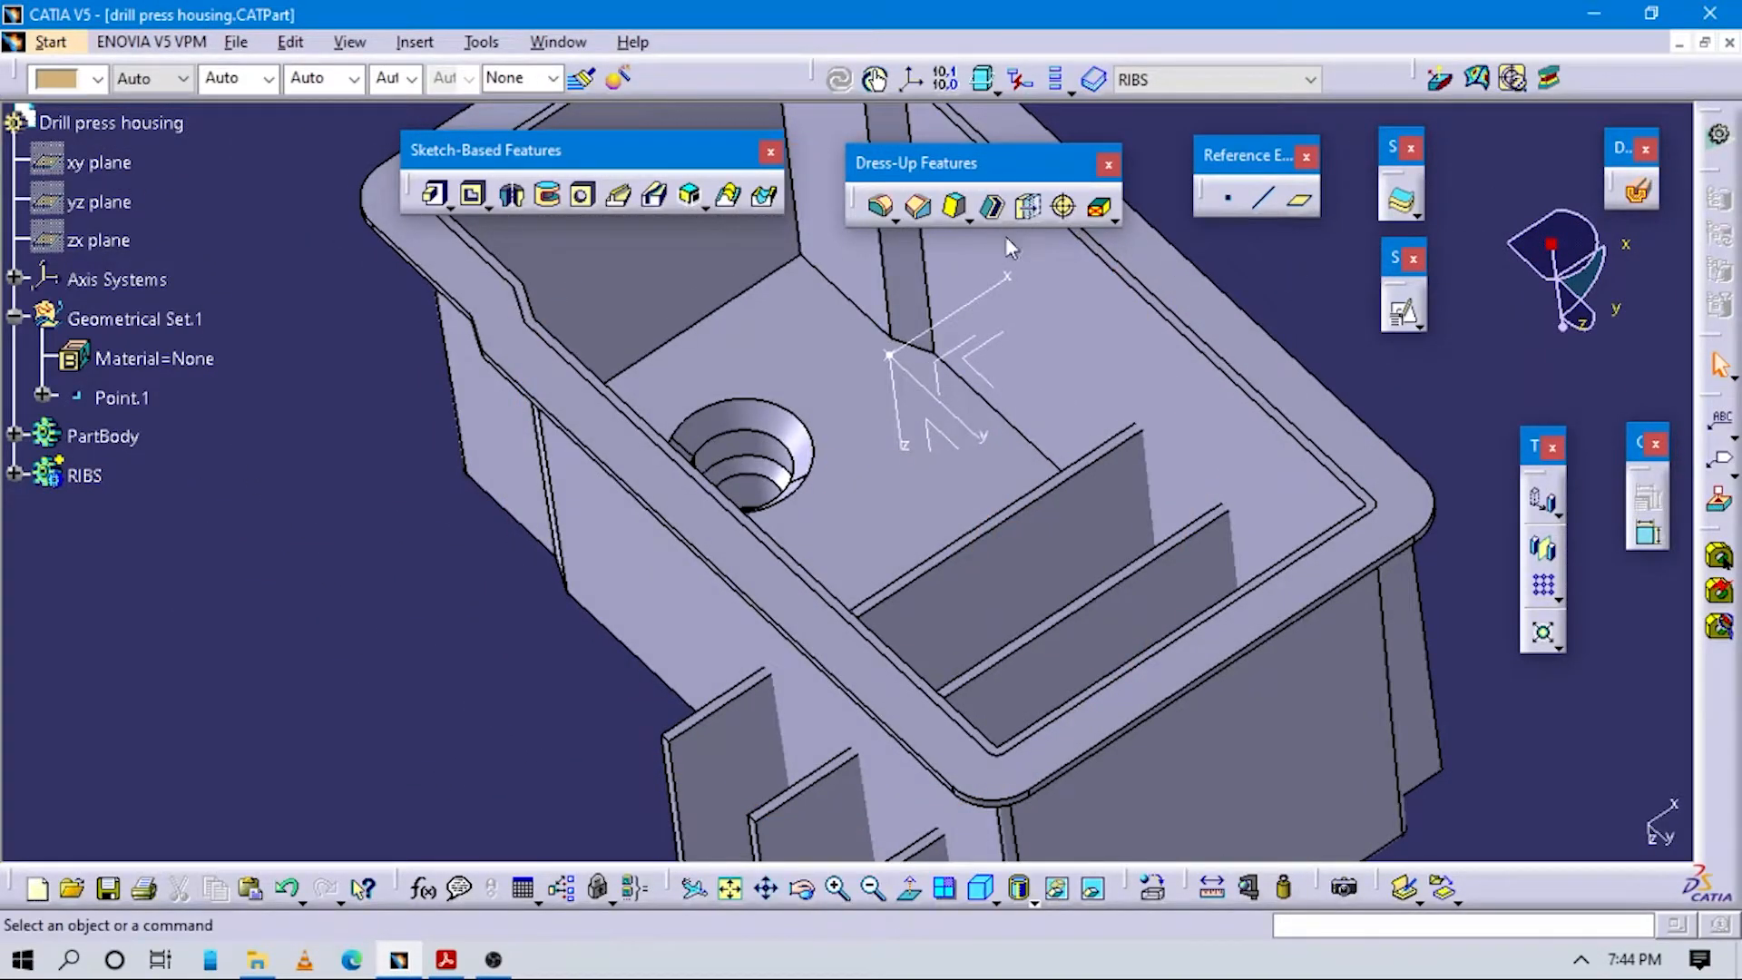
Create a positioned sketch on the outer rib's planar face with both the H and V directions reversed.
left_click(1403, 313)
mouse_move(1011, 575)
middle_mouse_down()
mouse_move(808, 536)
mouse_move(1003, 583)
mouse_move(982, 654)
mouse_move(972, 626)
mouse_move(1028, 588)
middle_mouse_up()
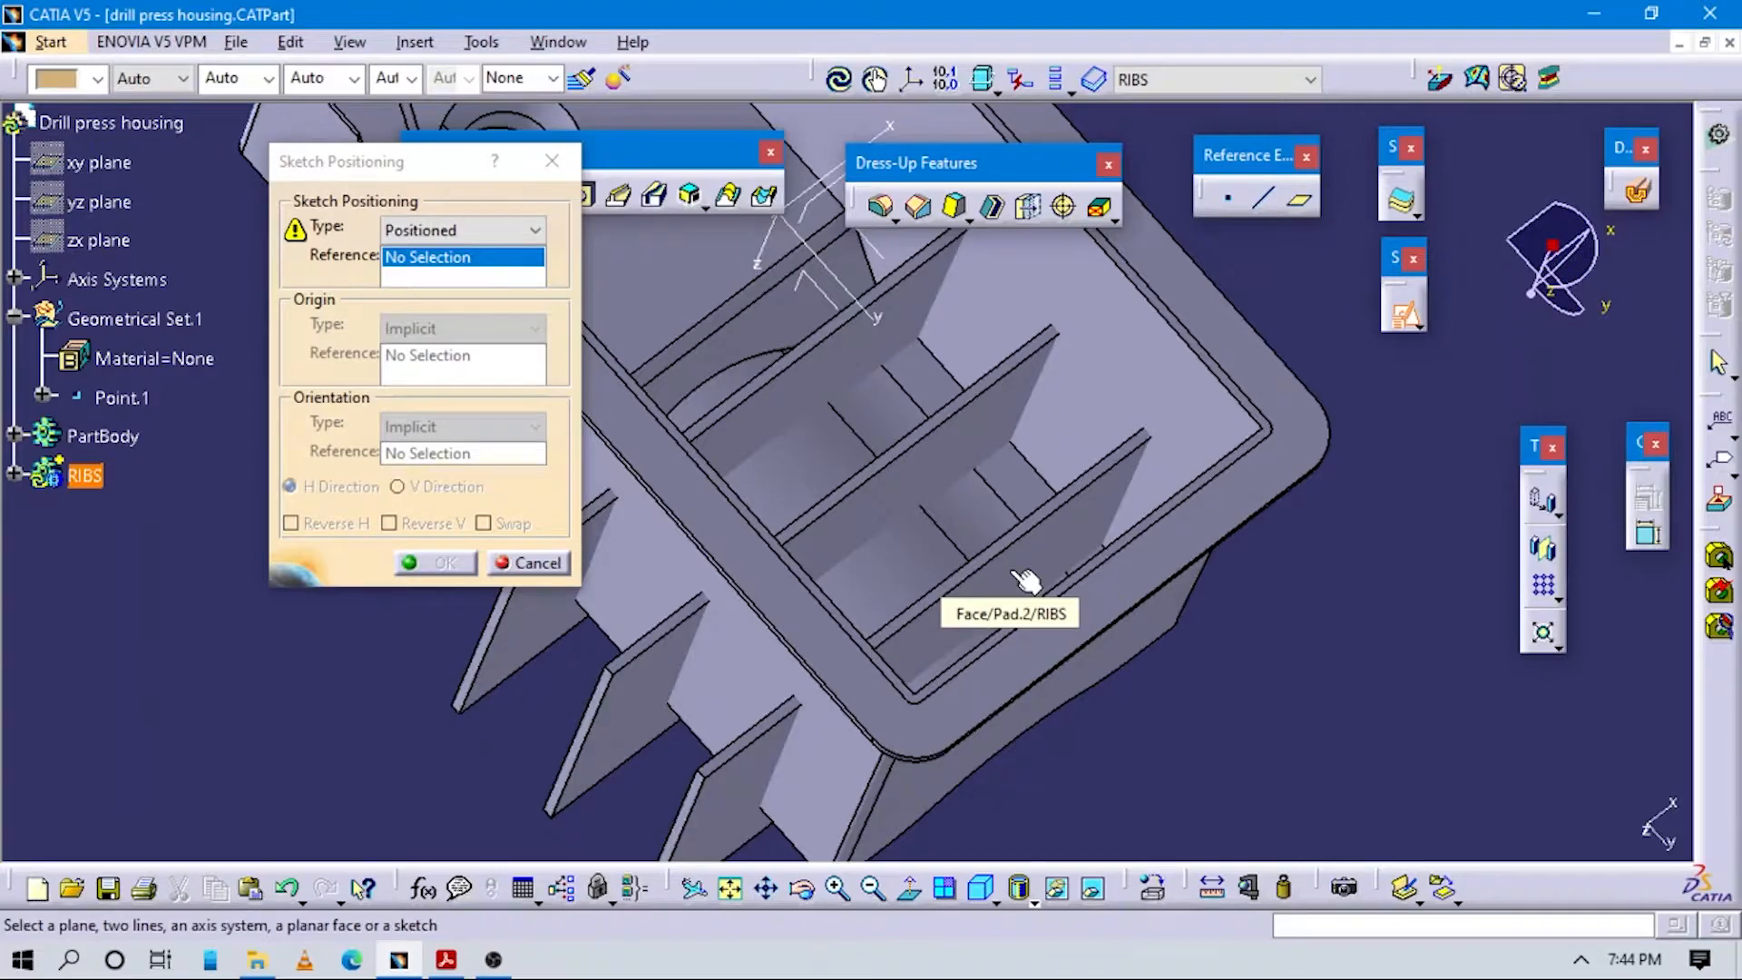
left_click(1025, 579)
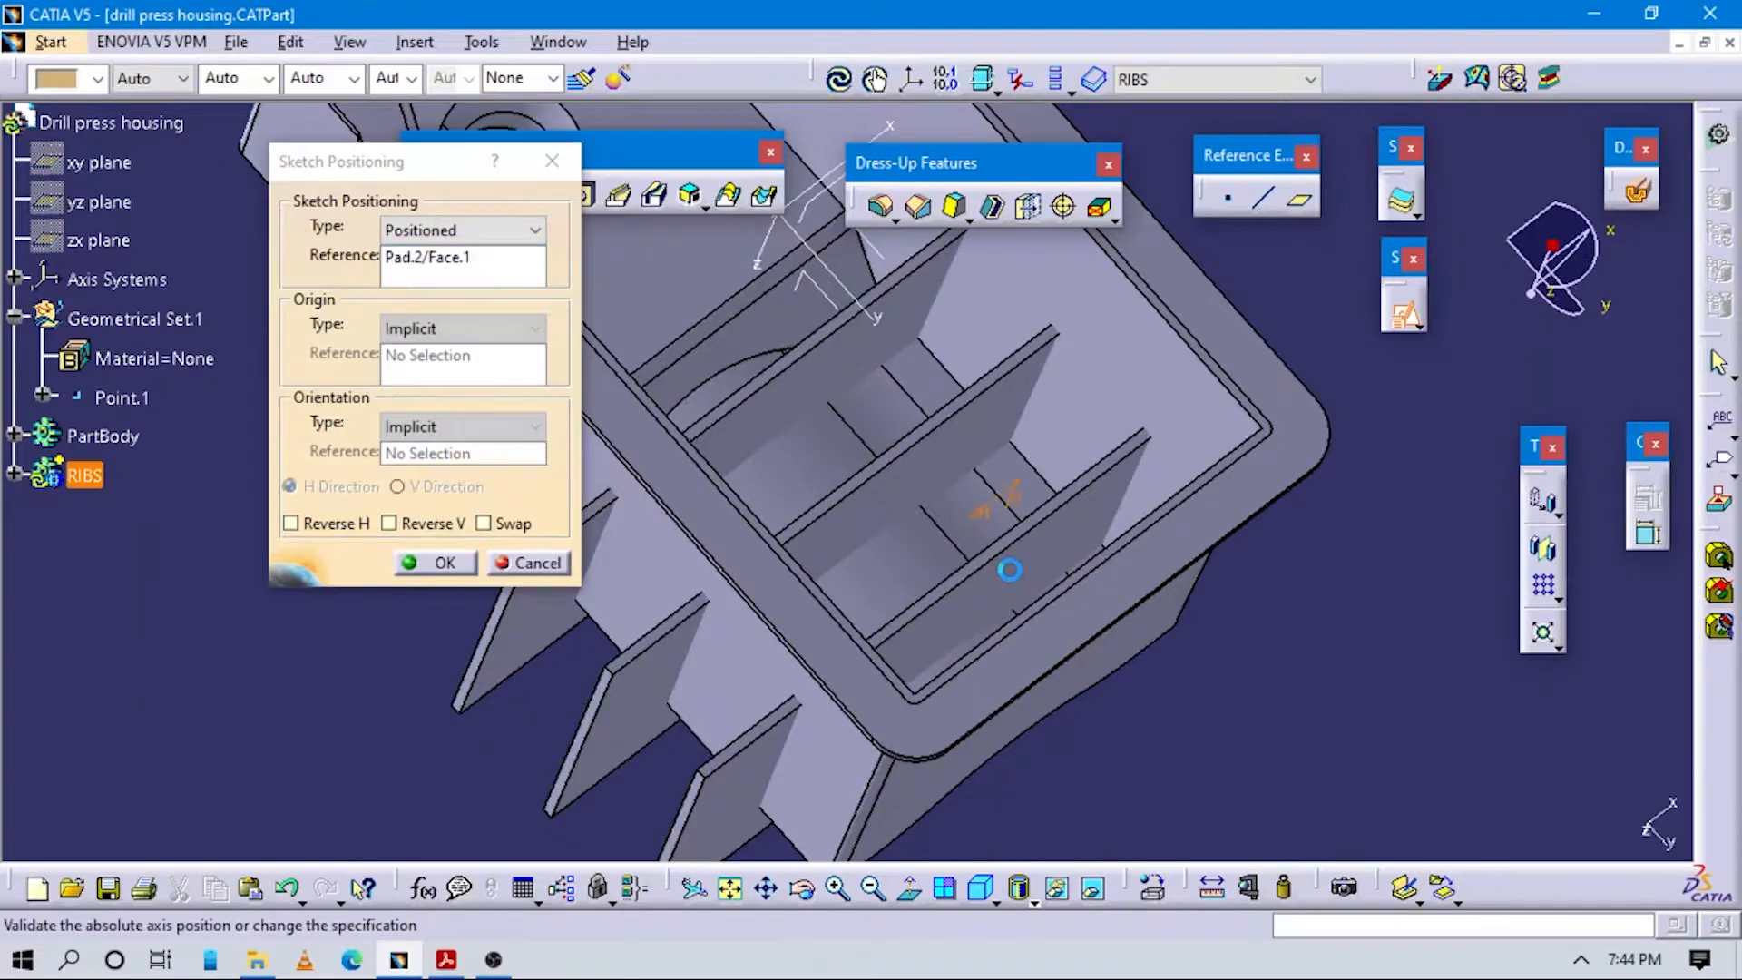
left_click(390, 530)
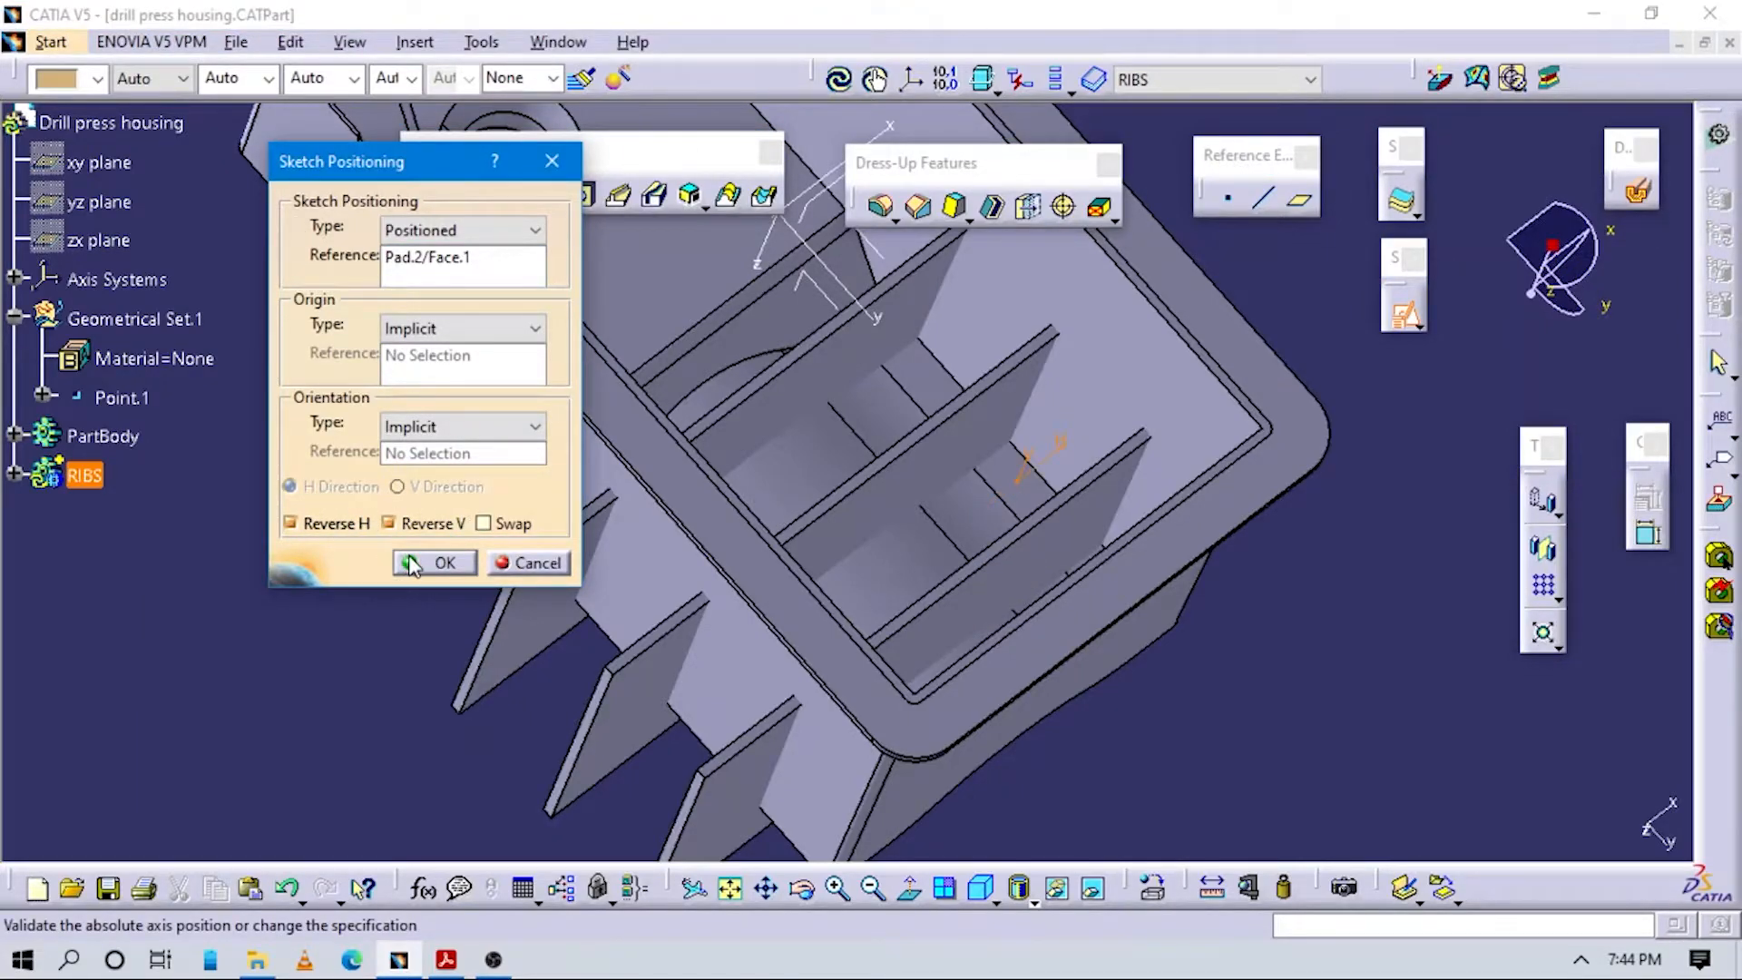
left_click(415, 558)
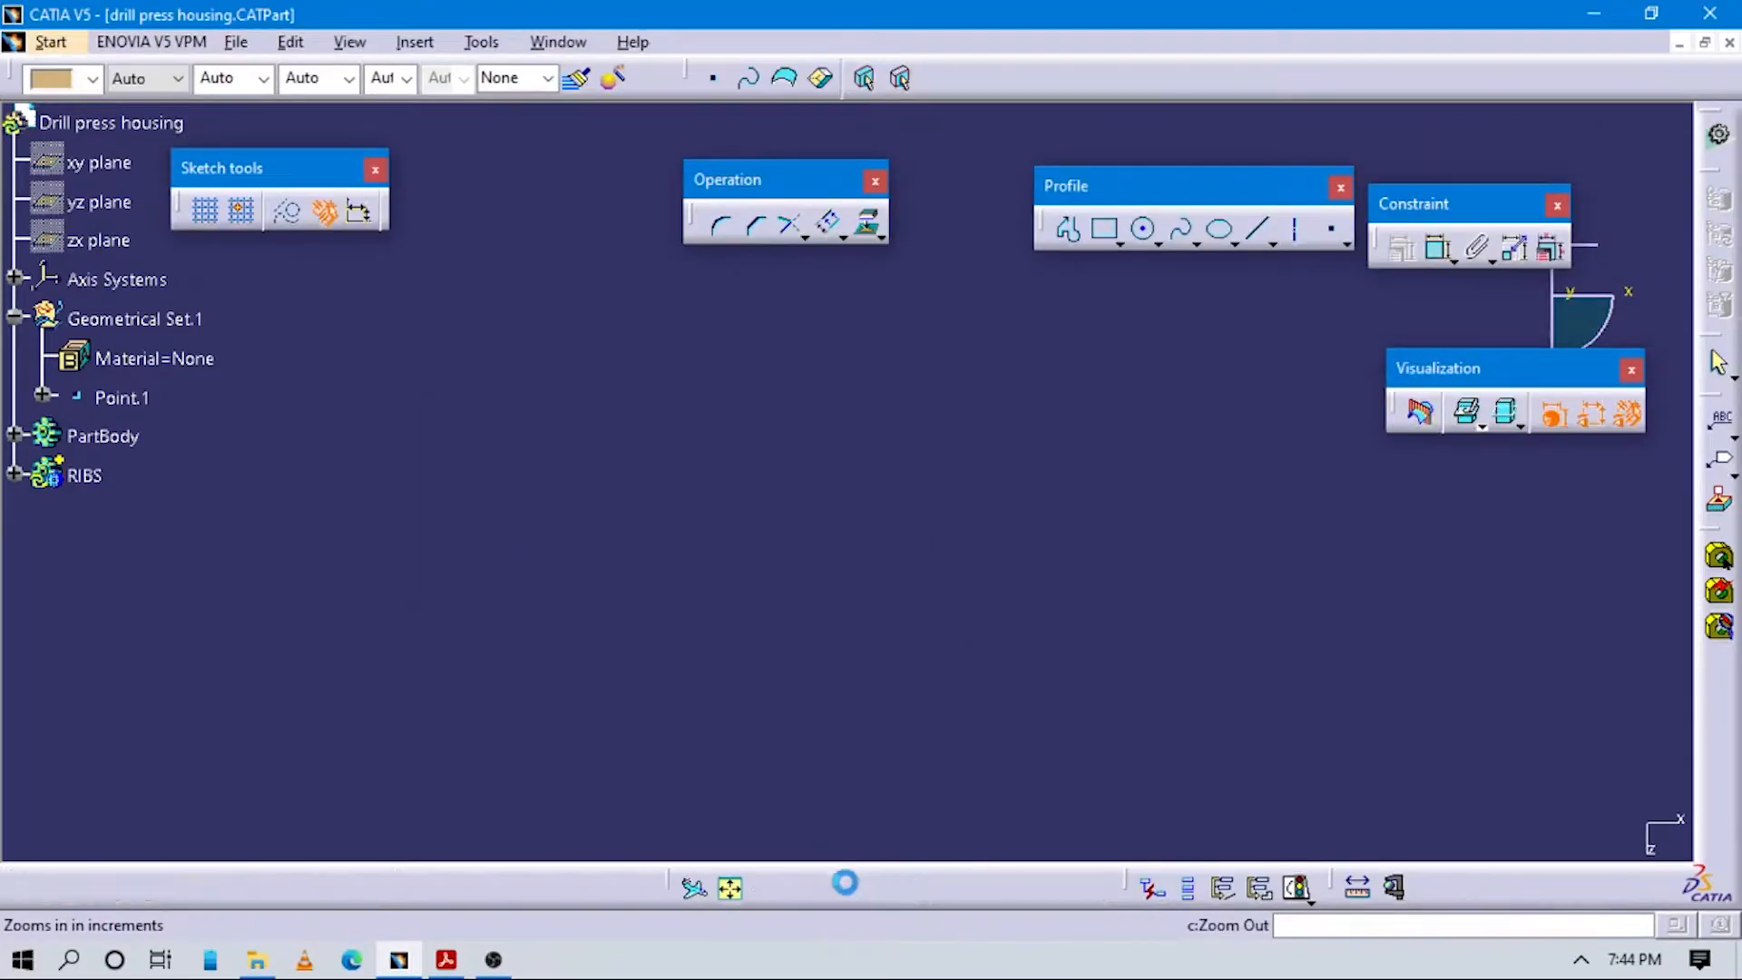
Cut the part by the sketch plane and compare it with section cut A-A in the PDF drawing.
left_click(730, 889)
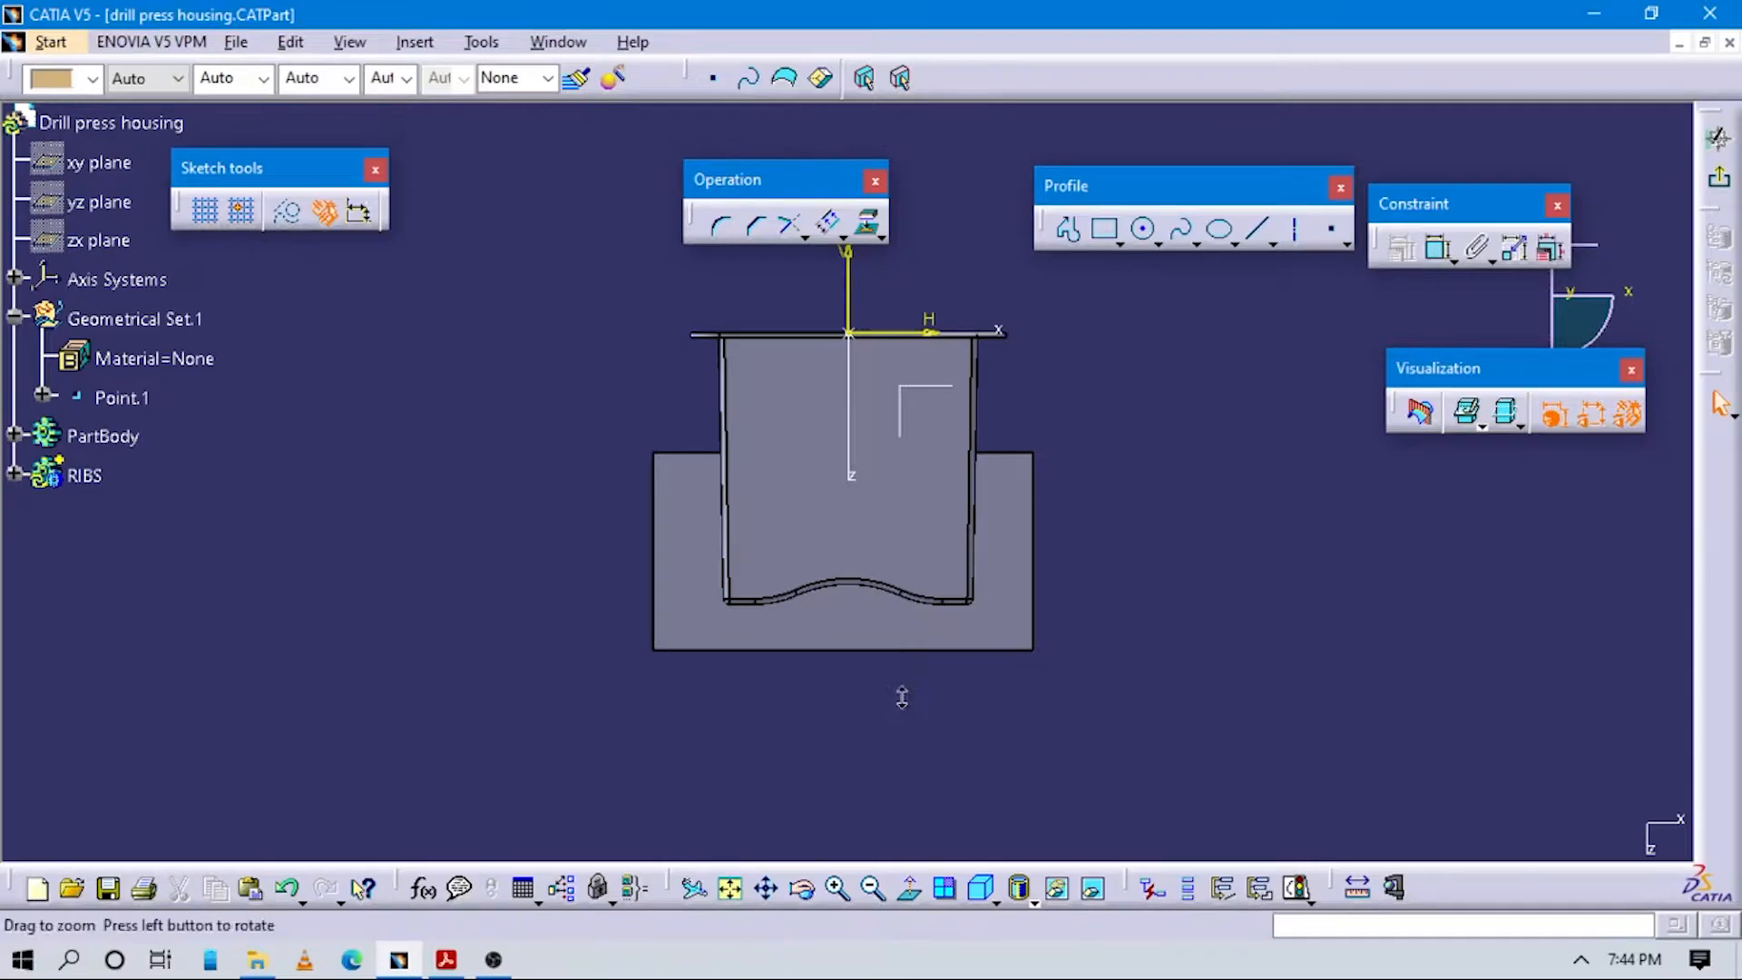
left_click(1420, 413)
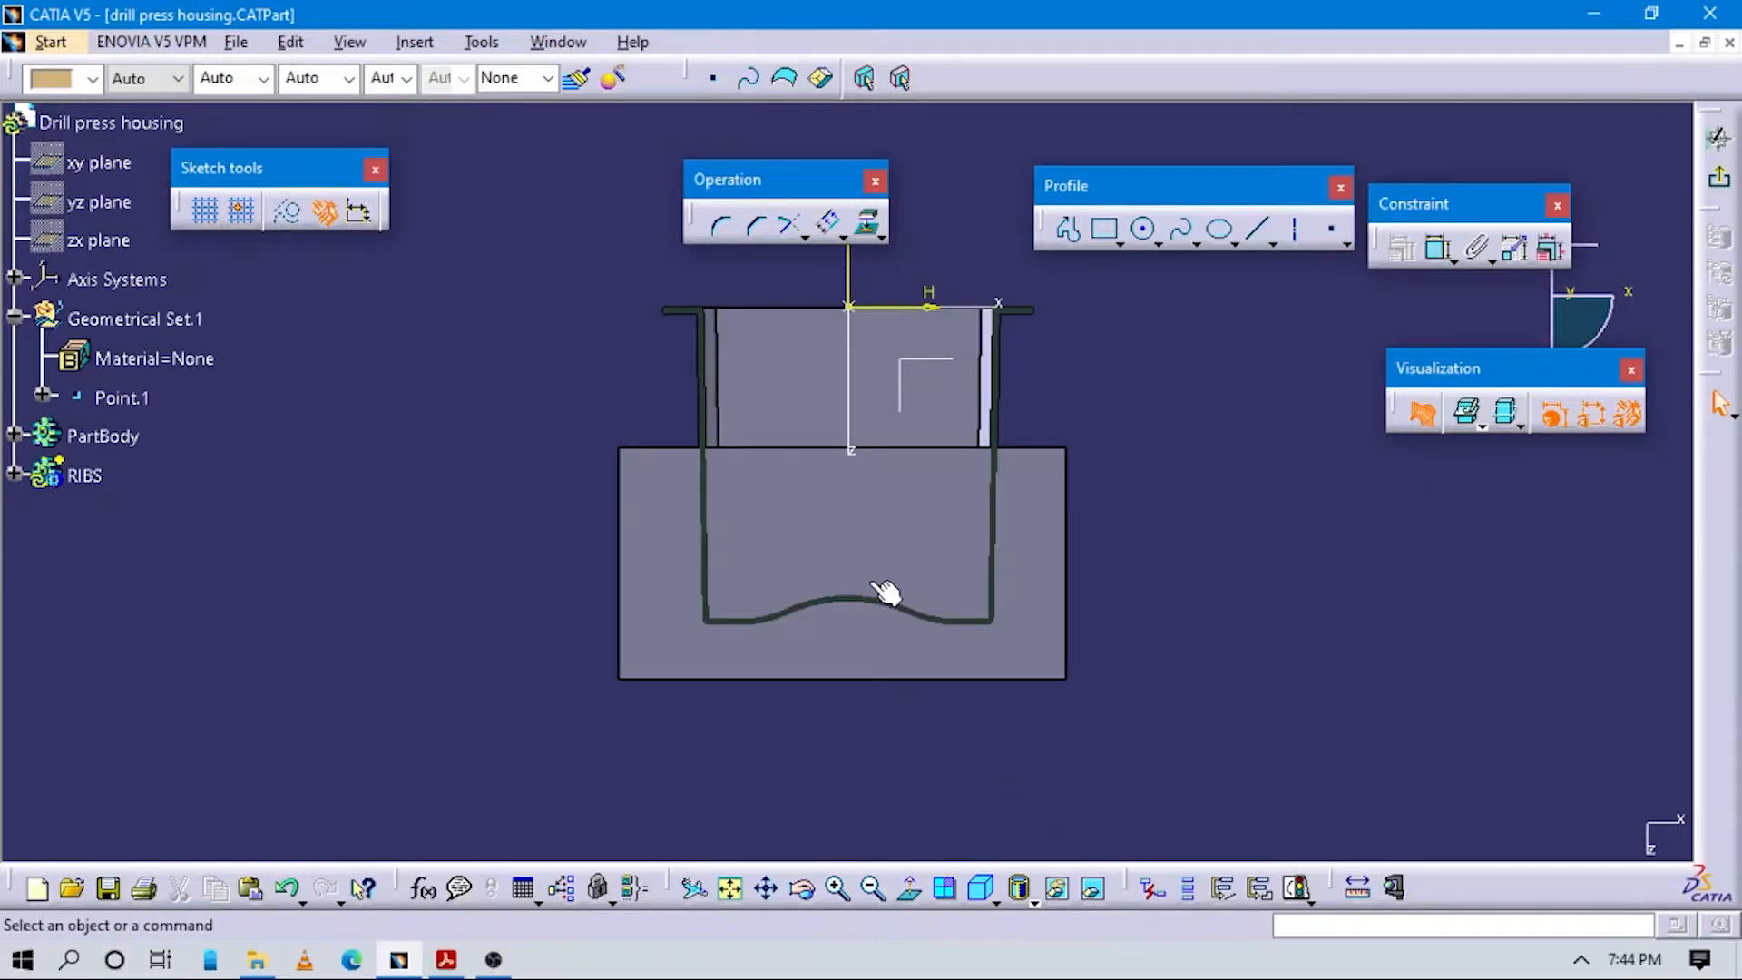
mouse_move(987, 618)
middle_mouse_down()
mouse_move(907, 485)
mouse_move(1000, 510)
middle_mouse_up()
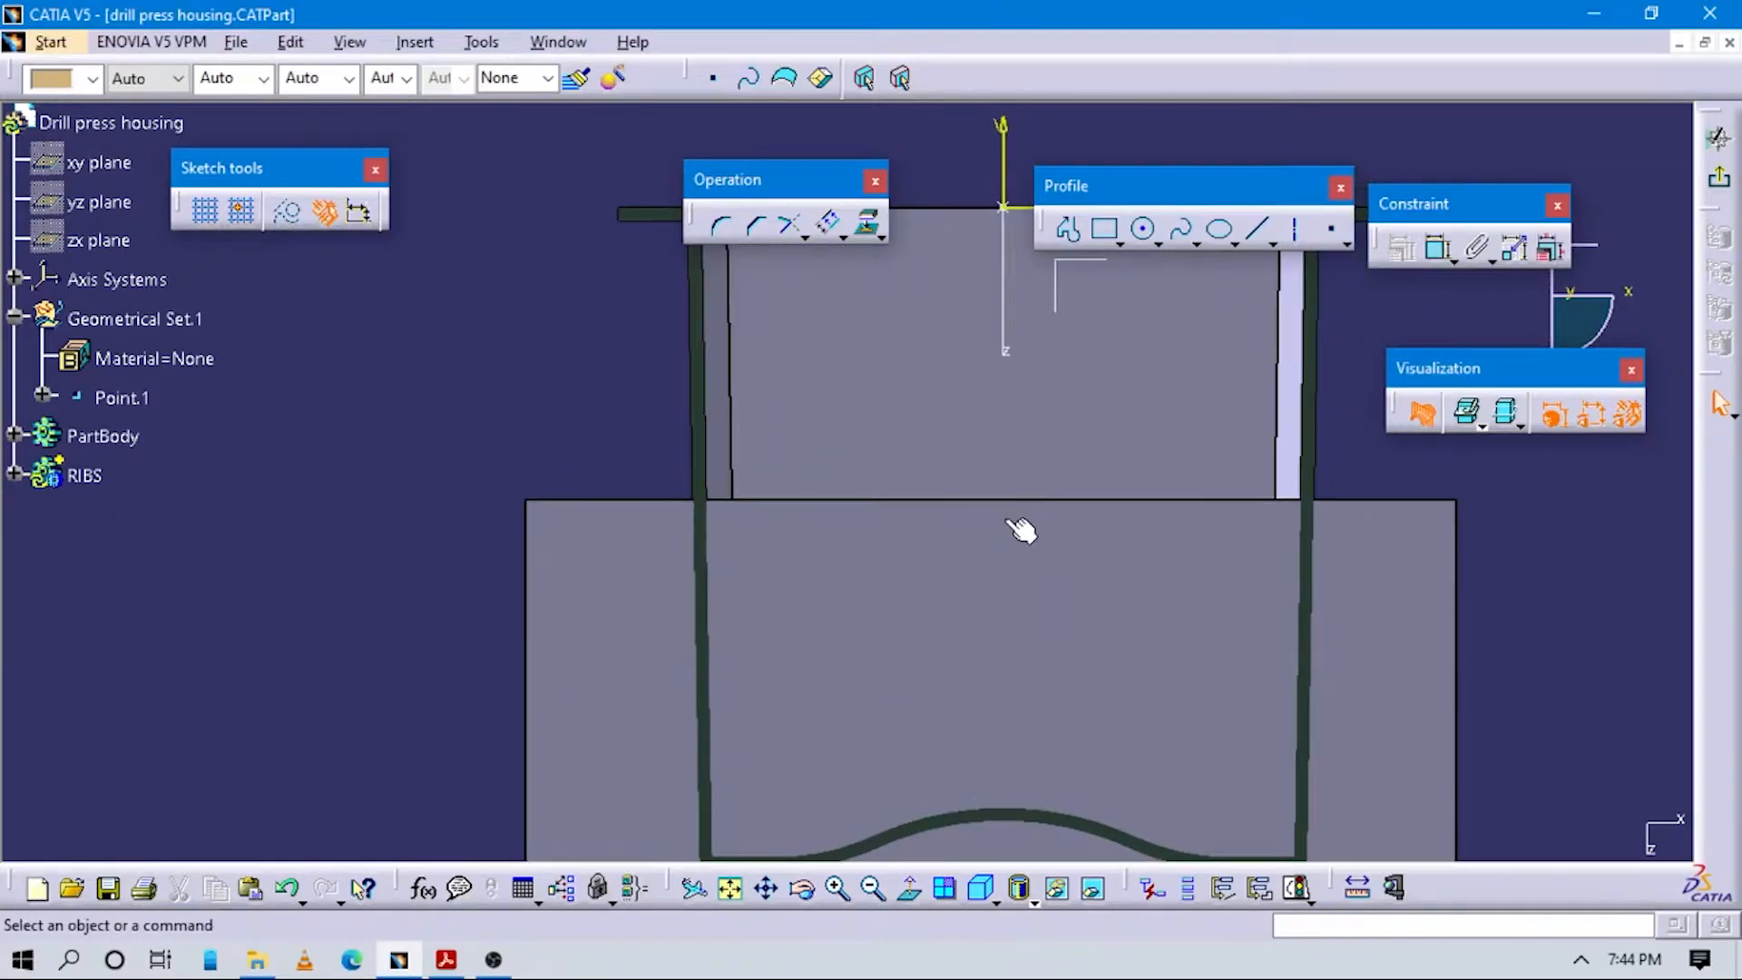
key("alt+Tab")
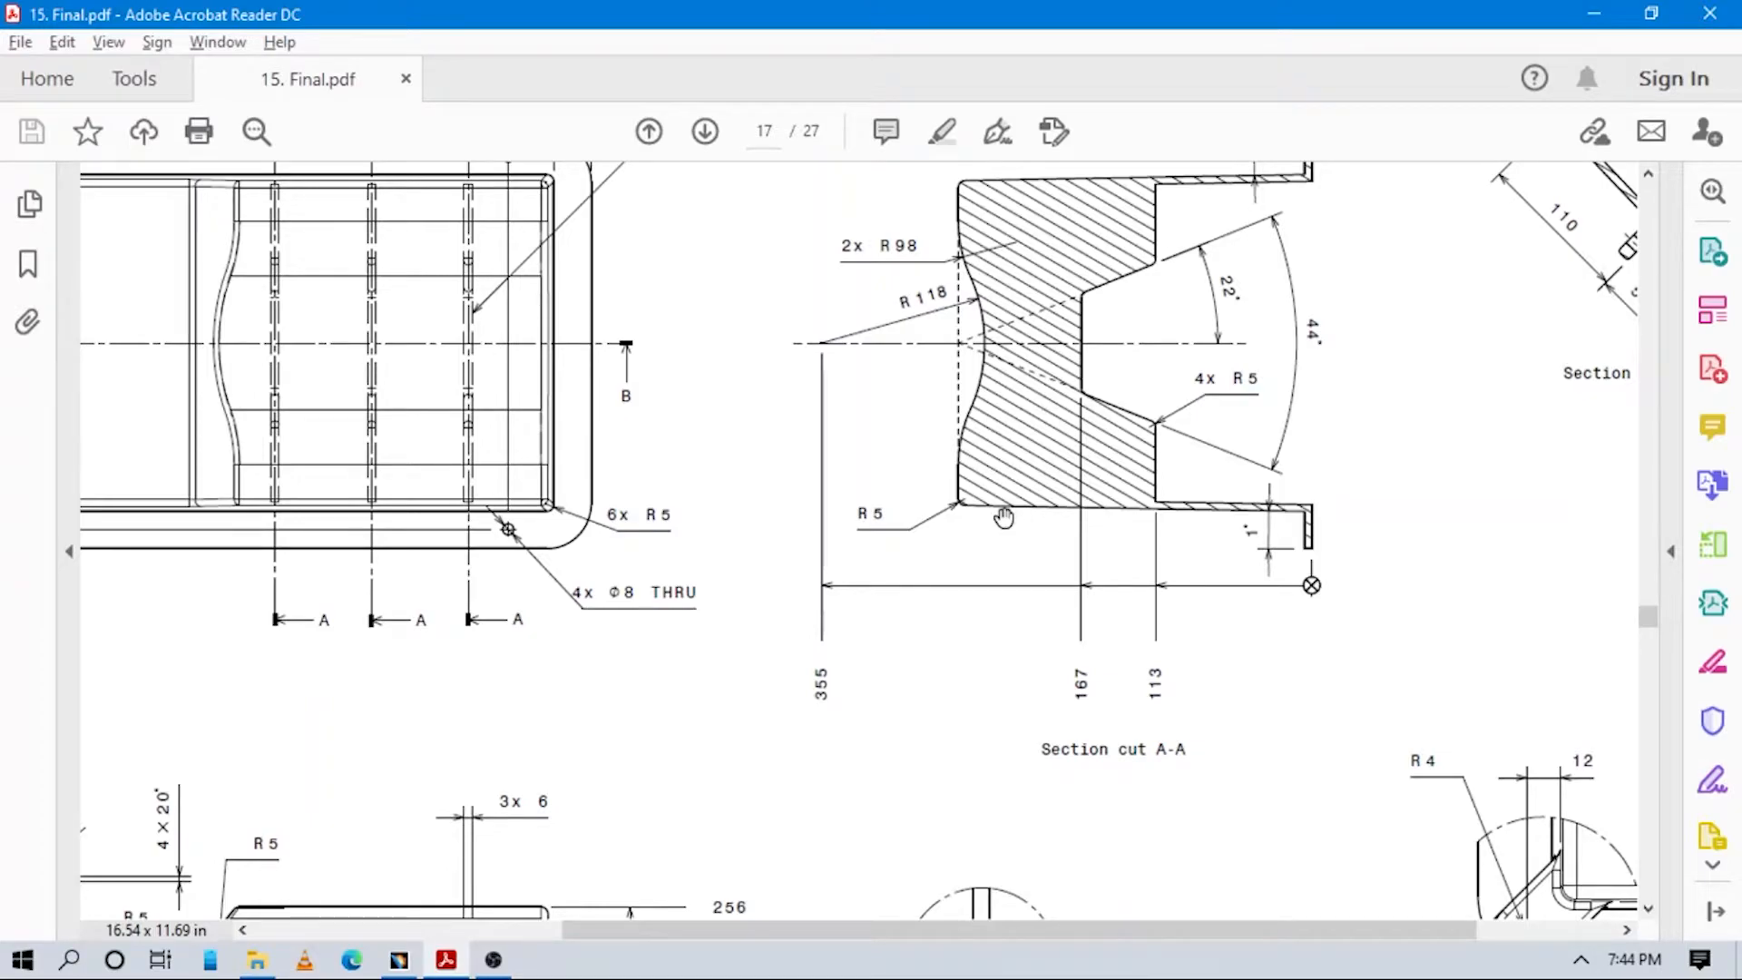
key("alt+Tab")
mouse_move(1053, 517)
middle_mouse_down()
mouse_move(1038, 490)
mouse_move(1015, 629)
mouse_move(947, 673)
mouse_move(1022, 563)
mouse_move(871, 672)
mouse_move(1210, 648)
middle_mouse_up()
key("alt+Tab")
scroll(1001, 426, "down", 1)
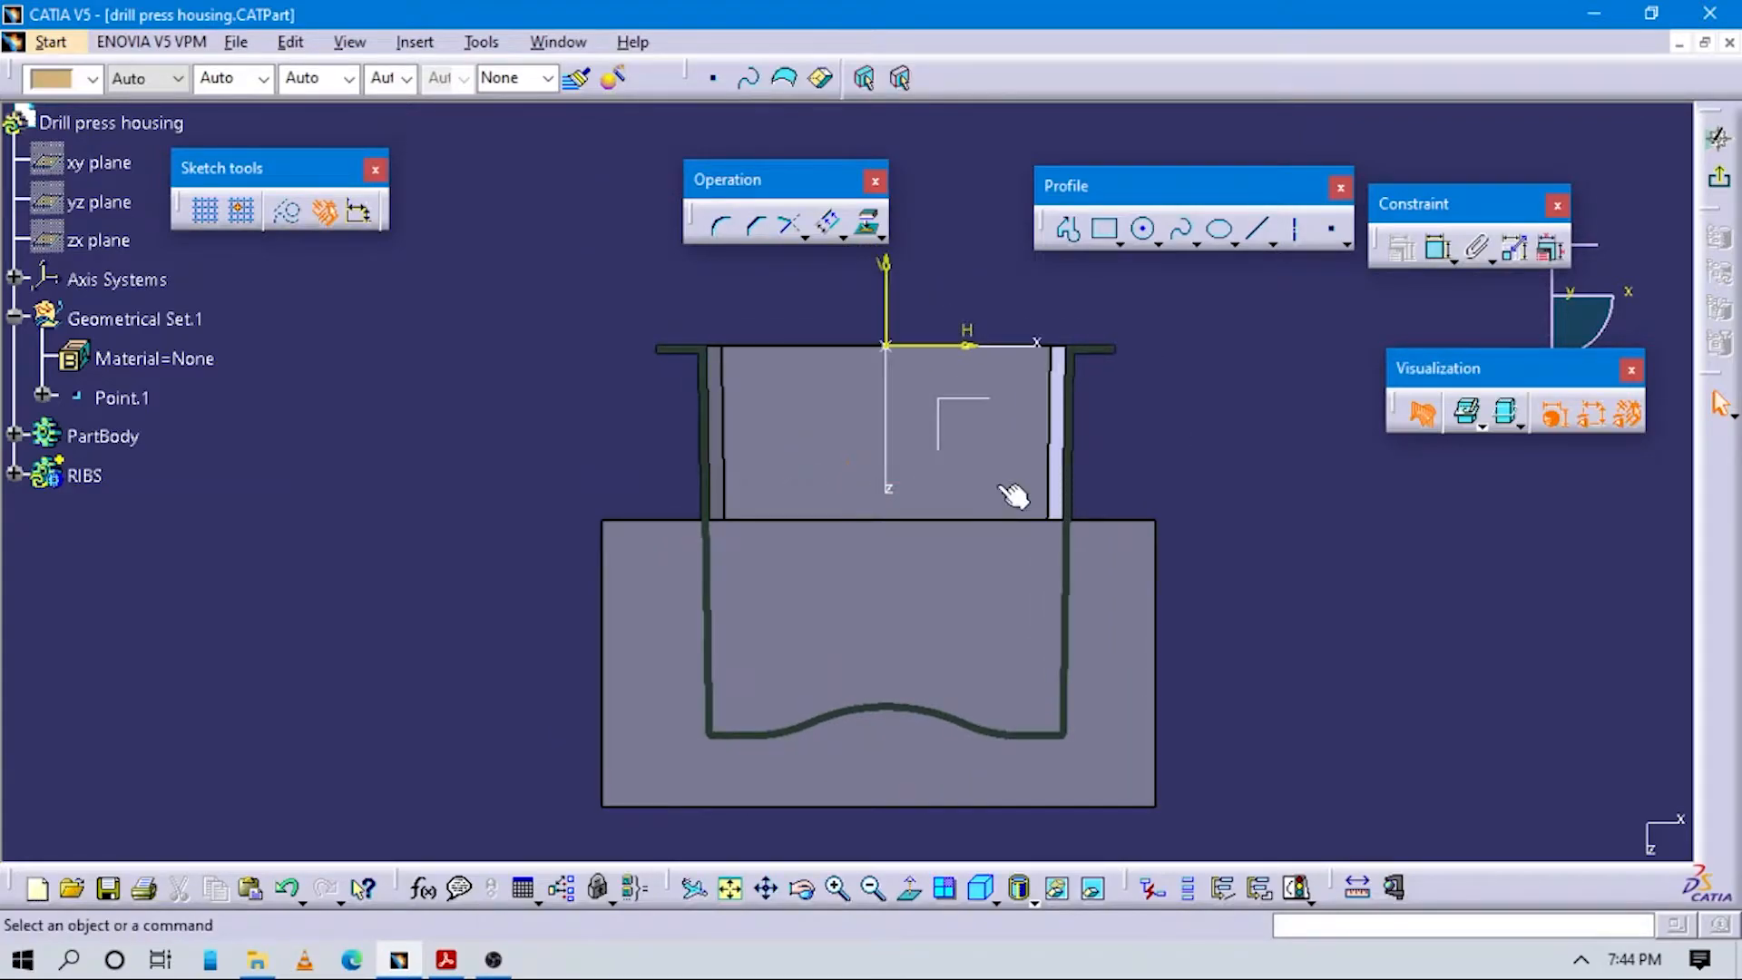
Draw a vertical axis line through the sketch origin, extending above and below the housing section.
left_click(1326, 234)
left_click(1298, 232)
middle_click_drag(960, 283, 1064, 390)
left_click(989, 287)
middle_click_drag(1016, 809, 983, 669)
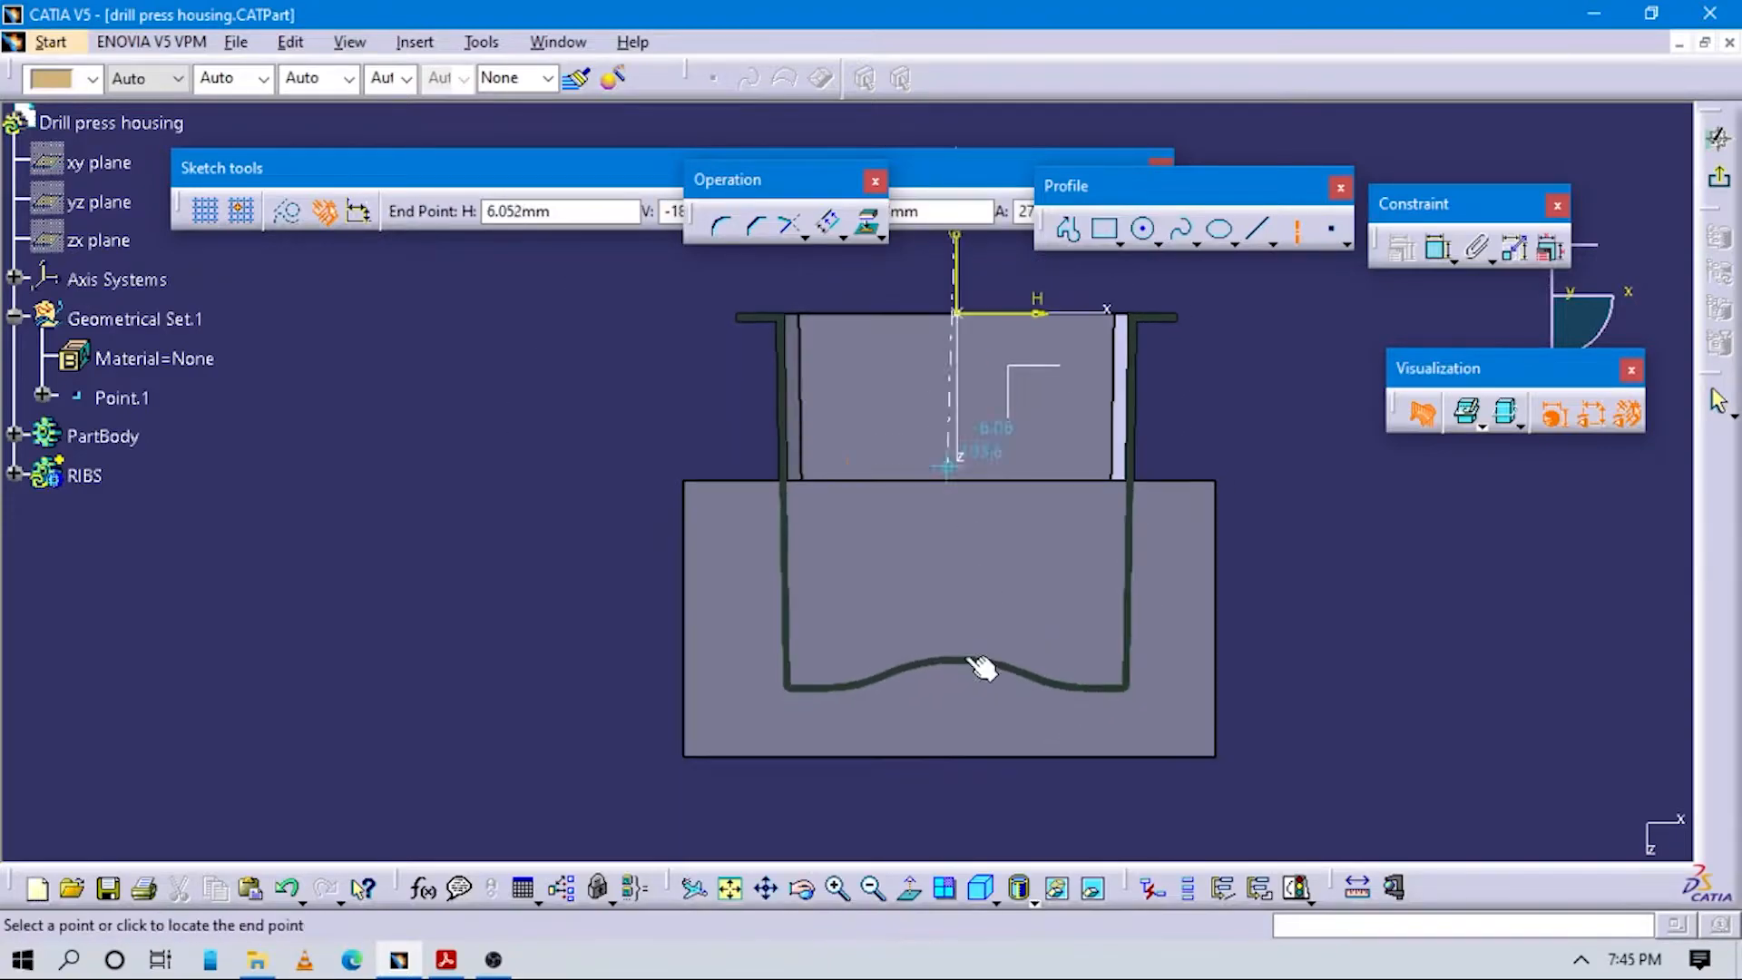
left_click(958, 825)
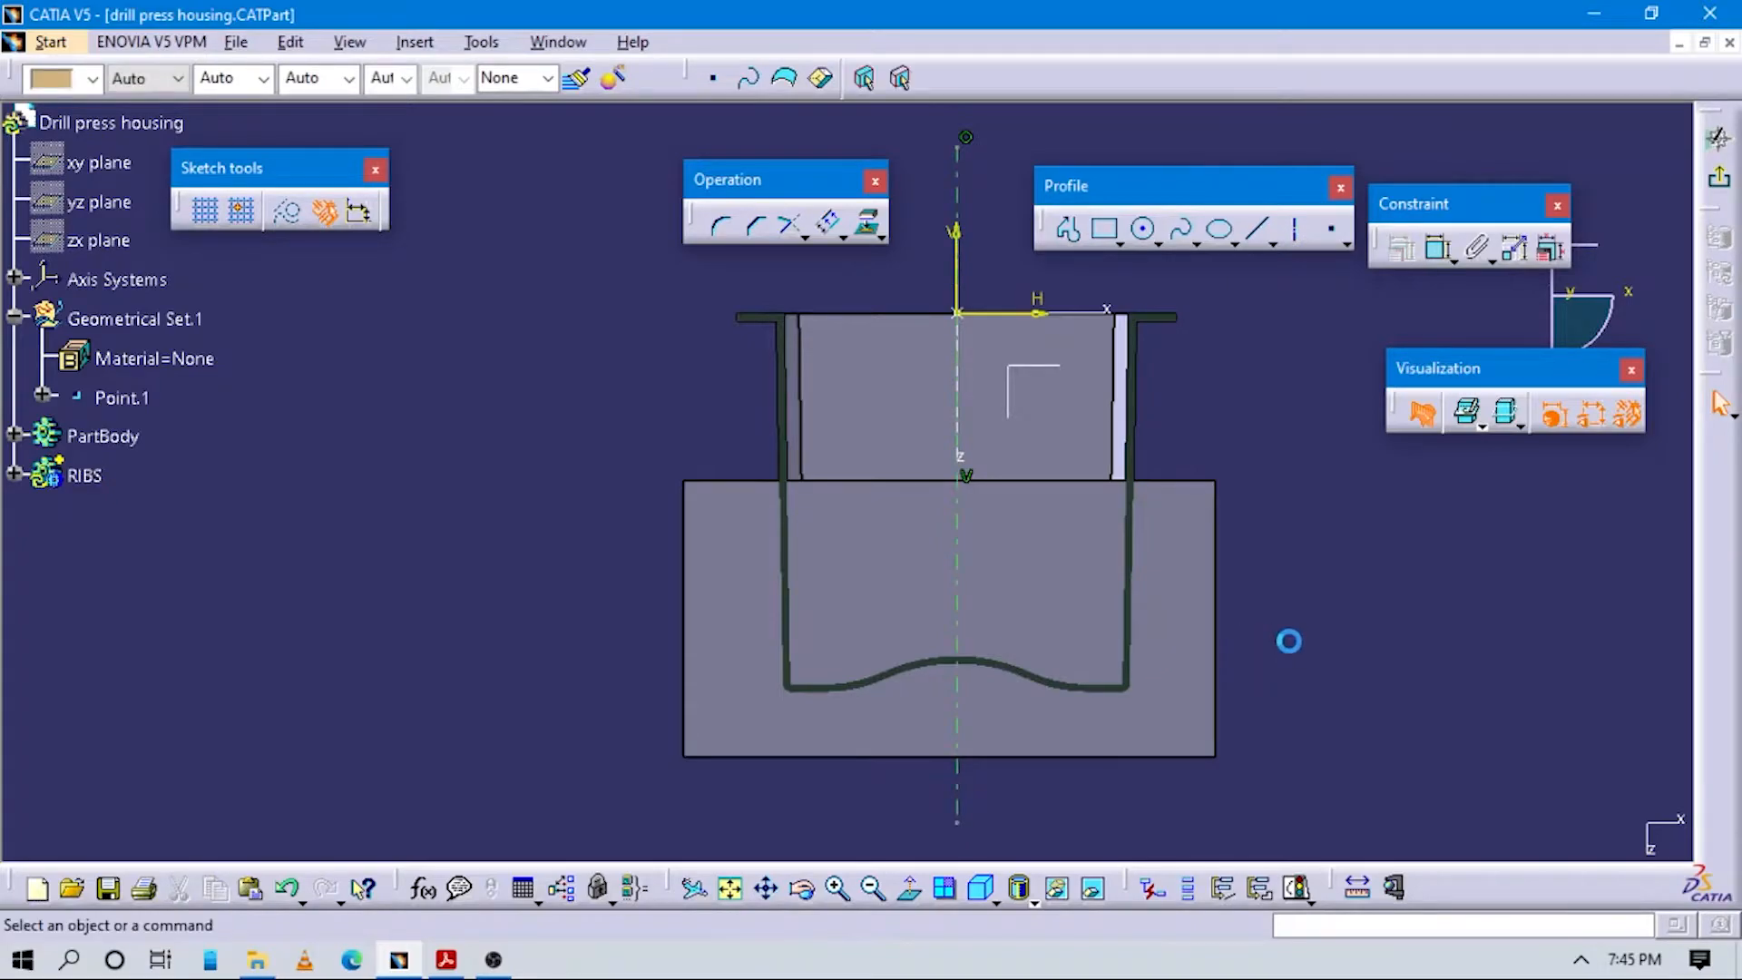
Following section cut A-A, sketch an inclined line from the axis near the housing floor to above the flange.
key("alt+Tab")
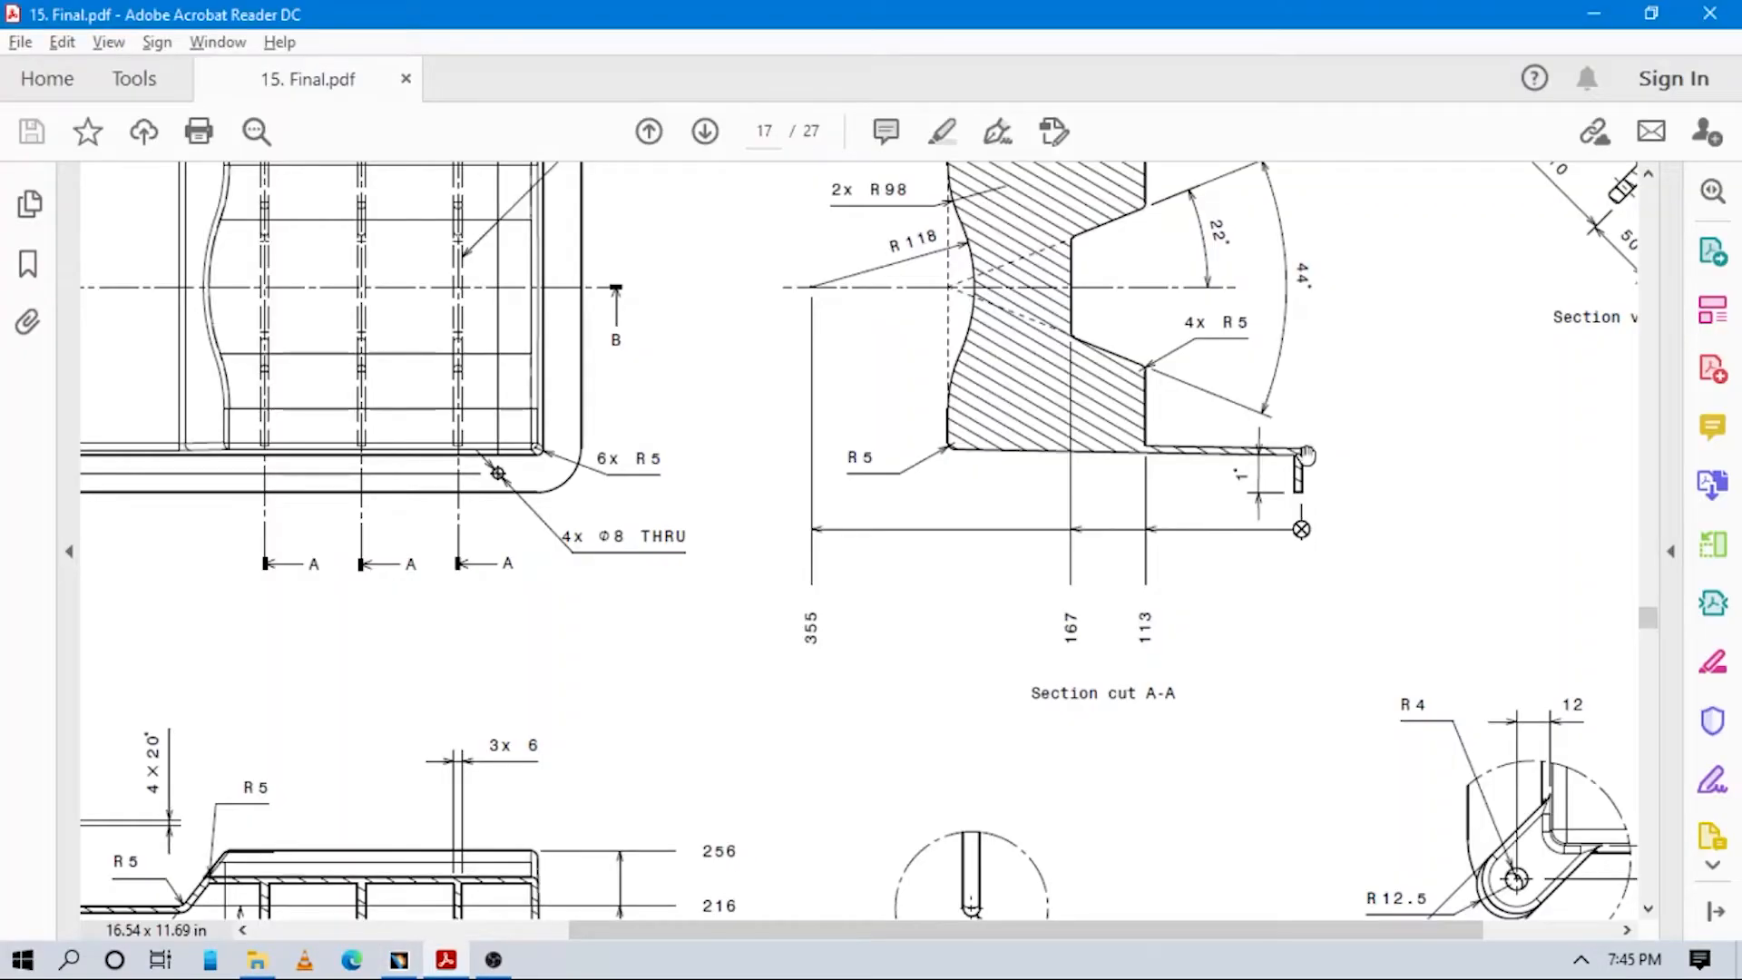
key("alt+Tab")
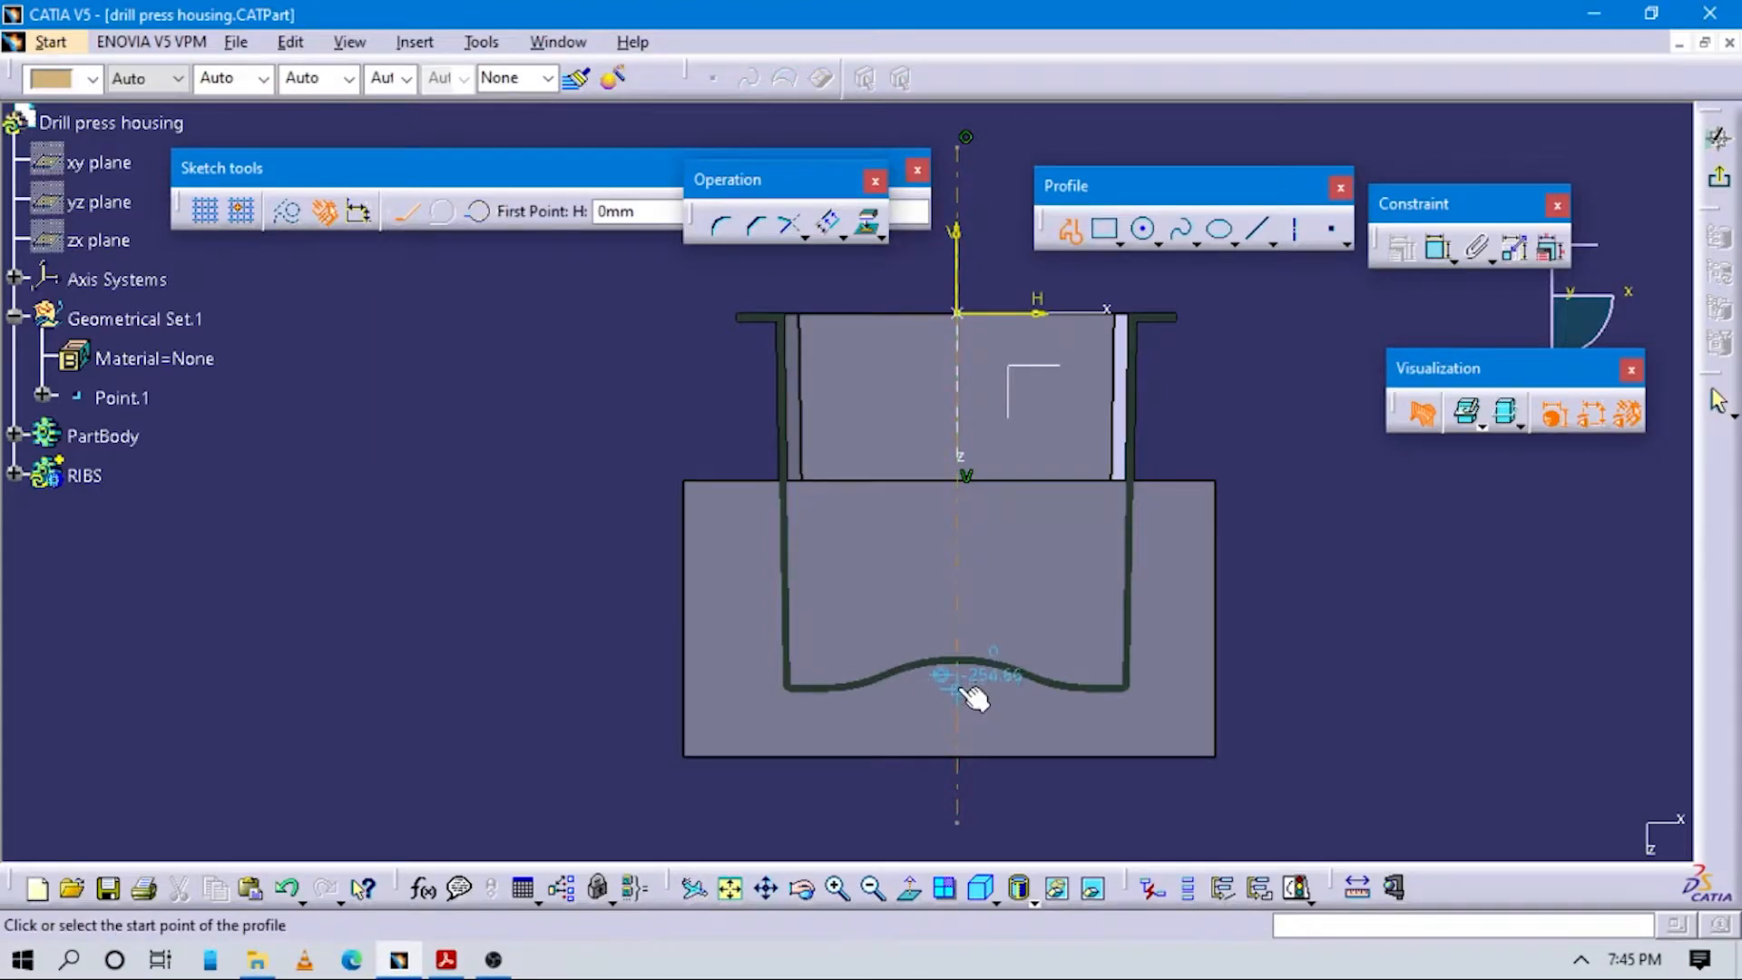
left_click(965, 680)
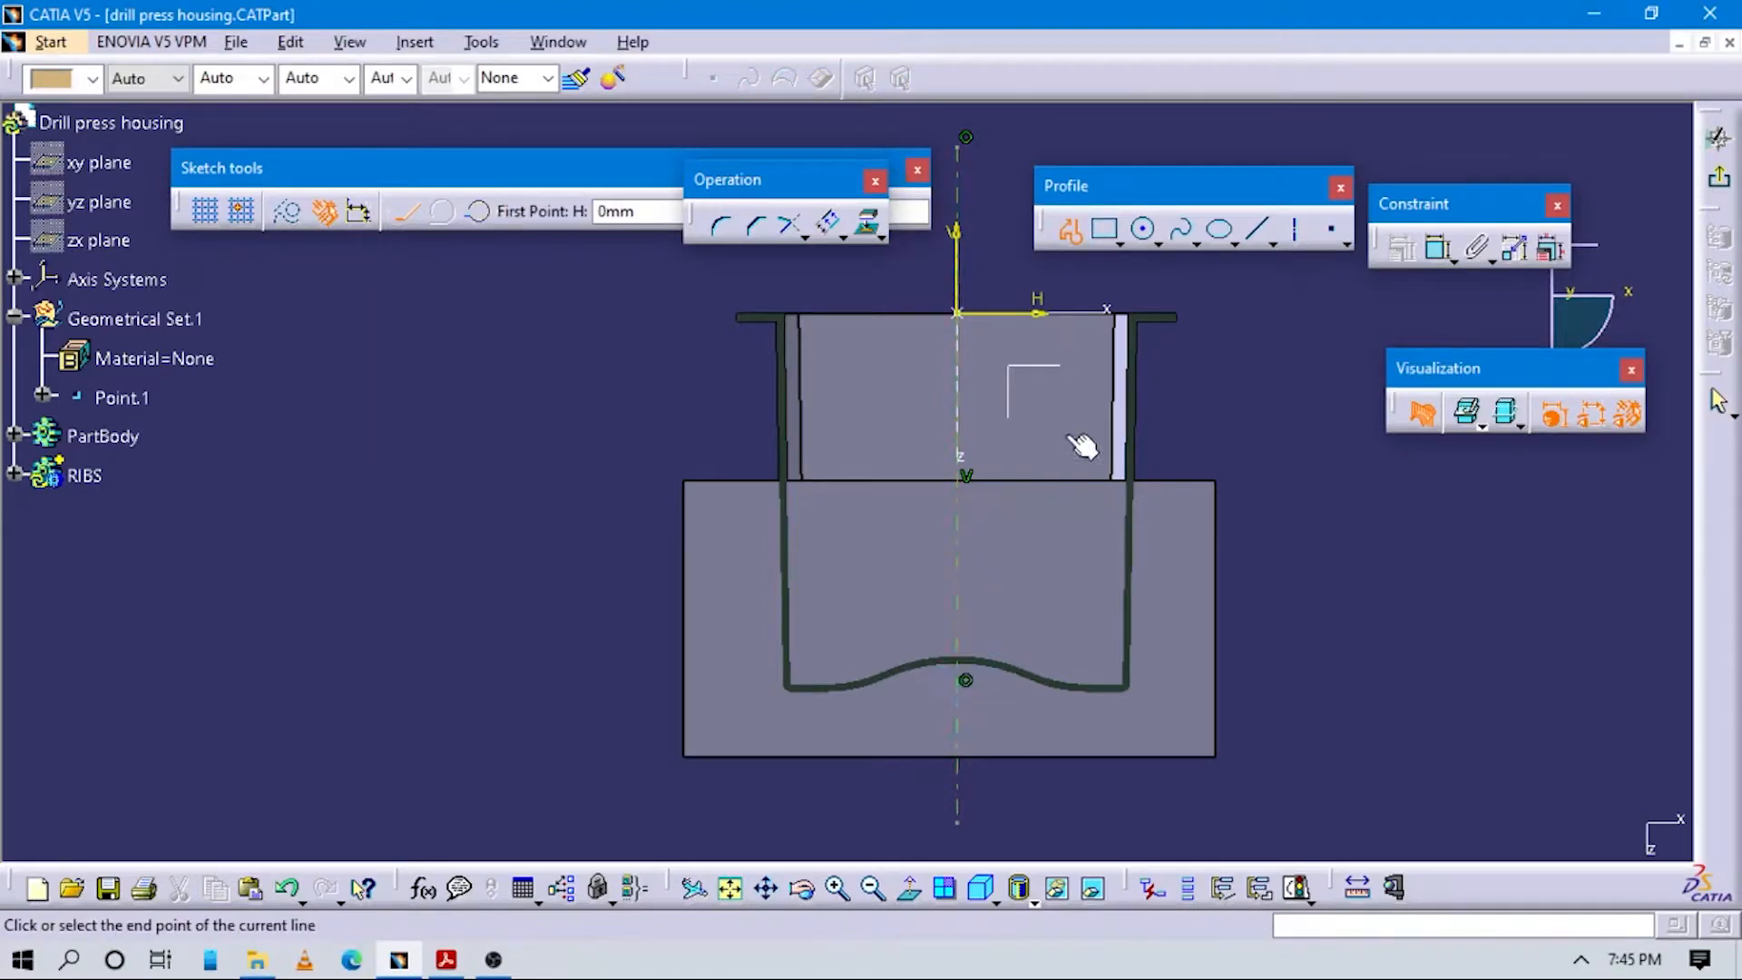
left_click(1102, 284)
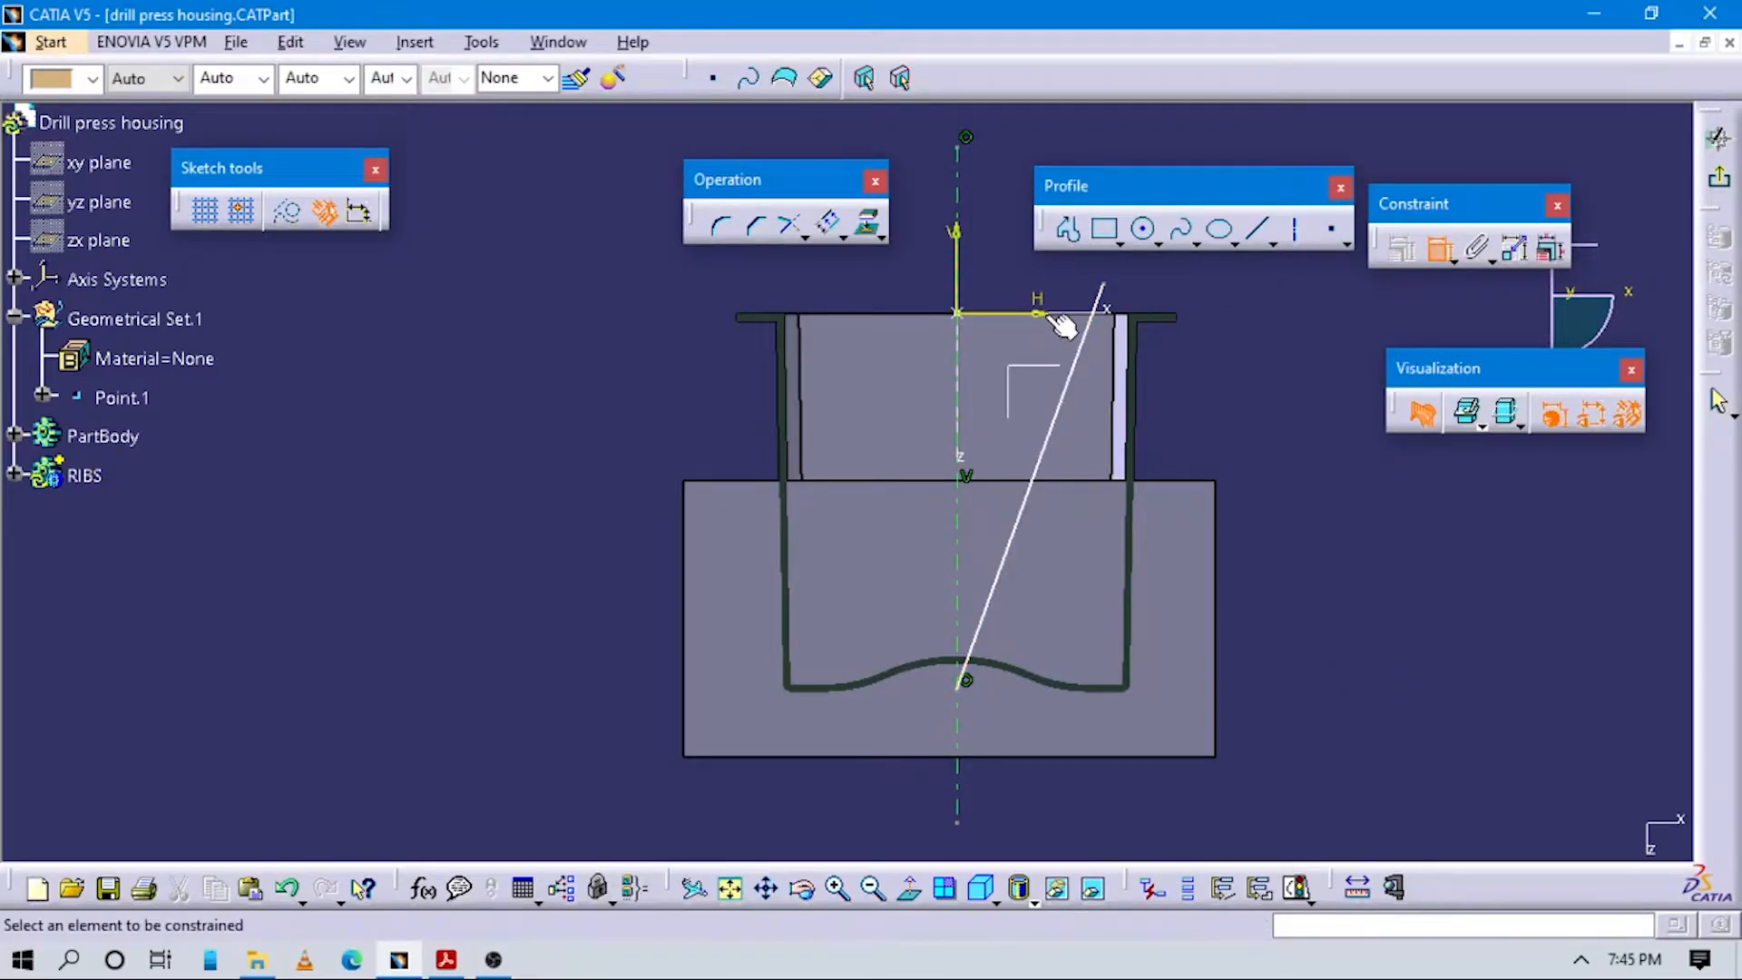
Constrain the inclined line's start point at 256 mm from the H axis, taking the depth from the PDF drawing.
left_click(1041, 313)
left_click(967, 681)
left_click(1325, 549)
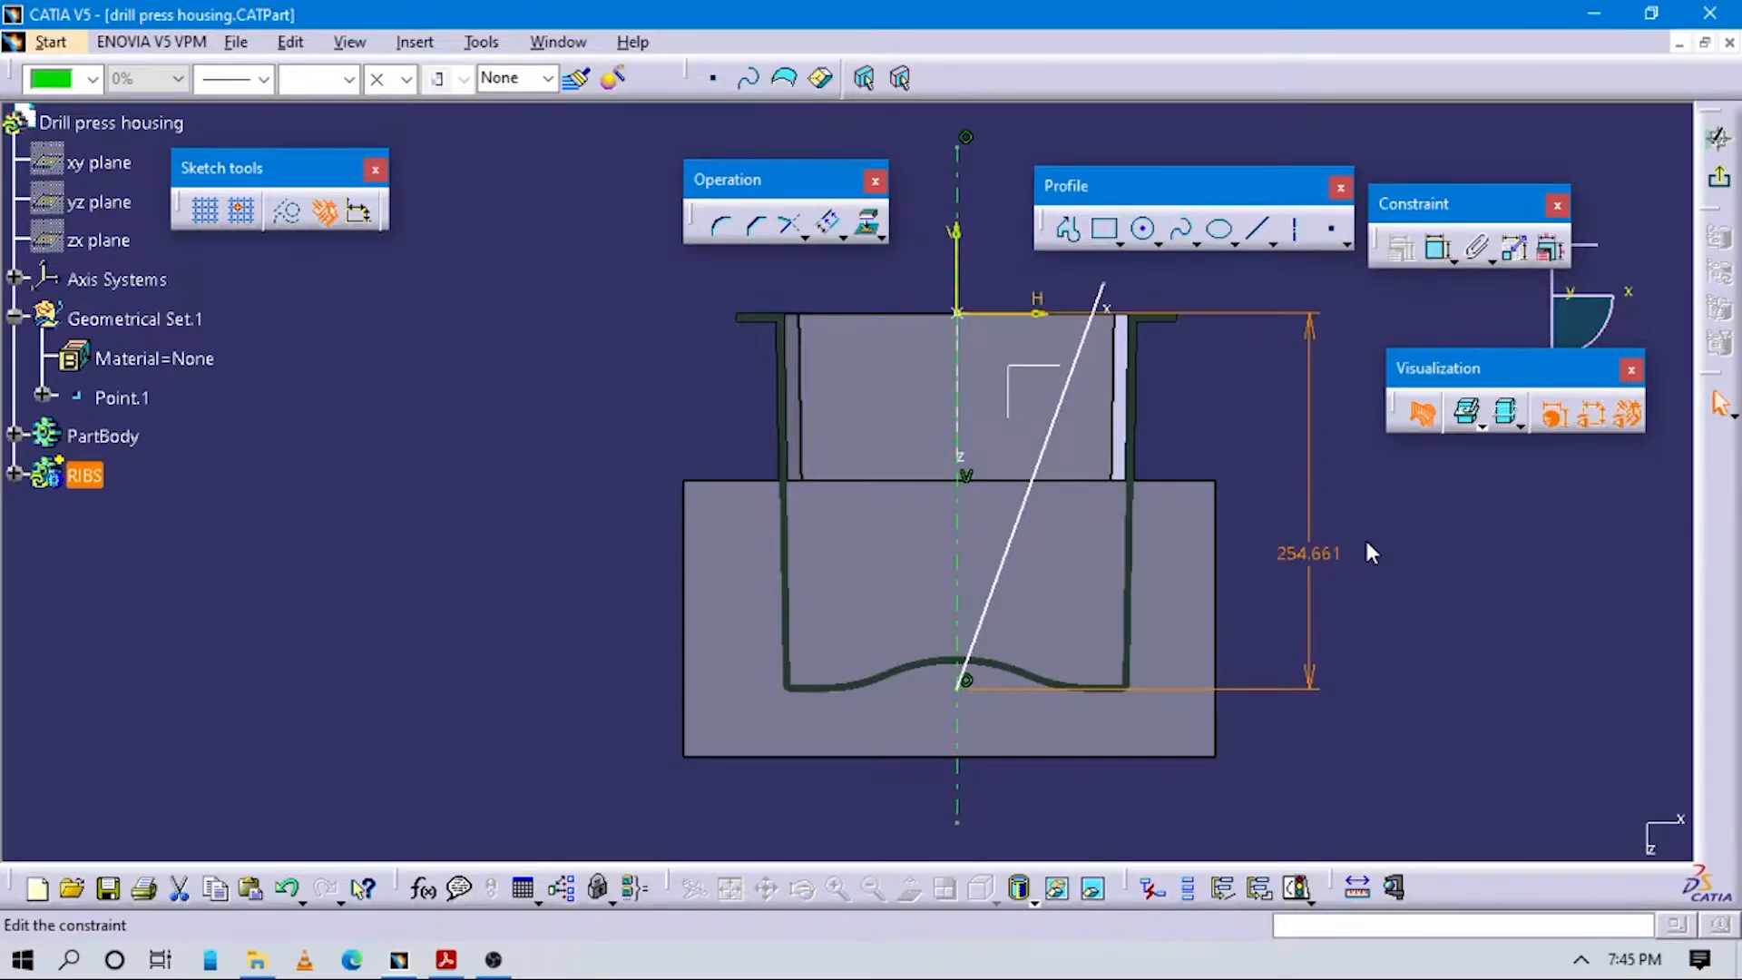
key("alt+Tab")
left_click_drag(650, 672, 1085, 475)
scroll(1085, 468, "down", 3)
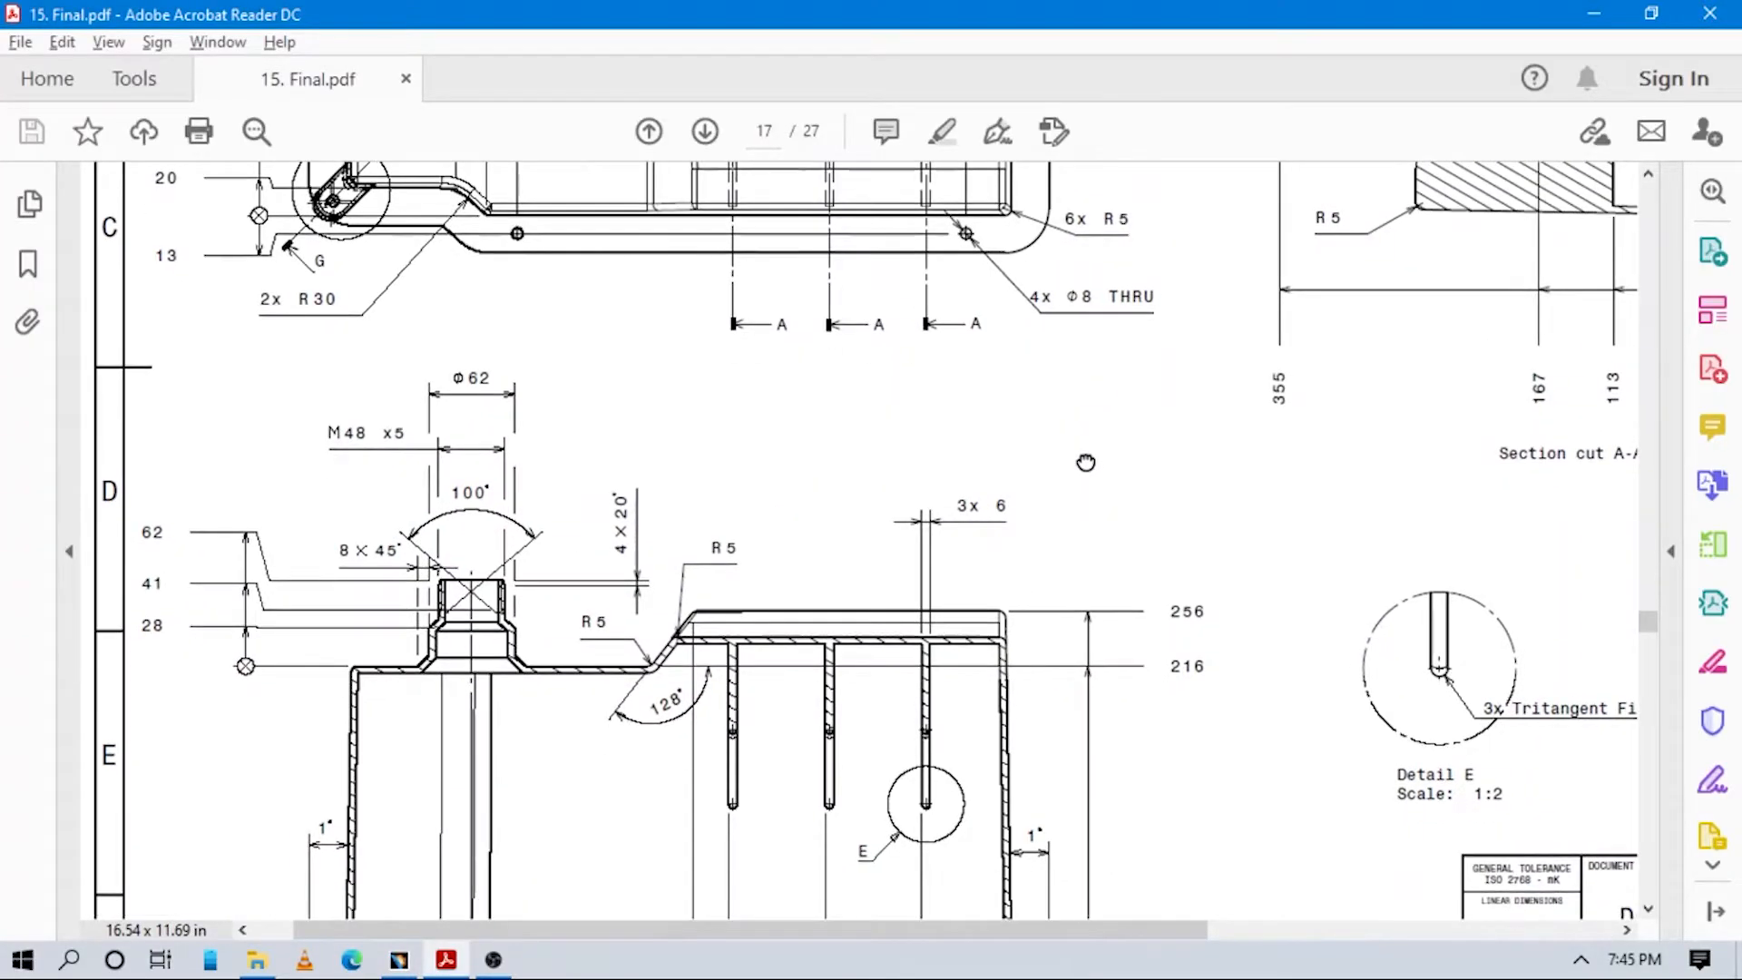
key("alt+Tab")
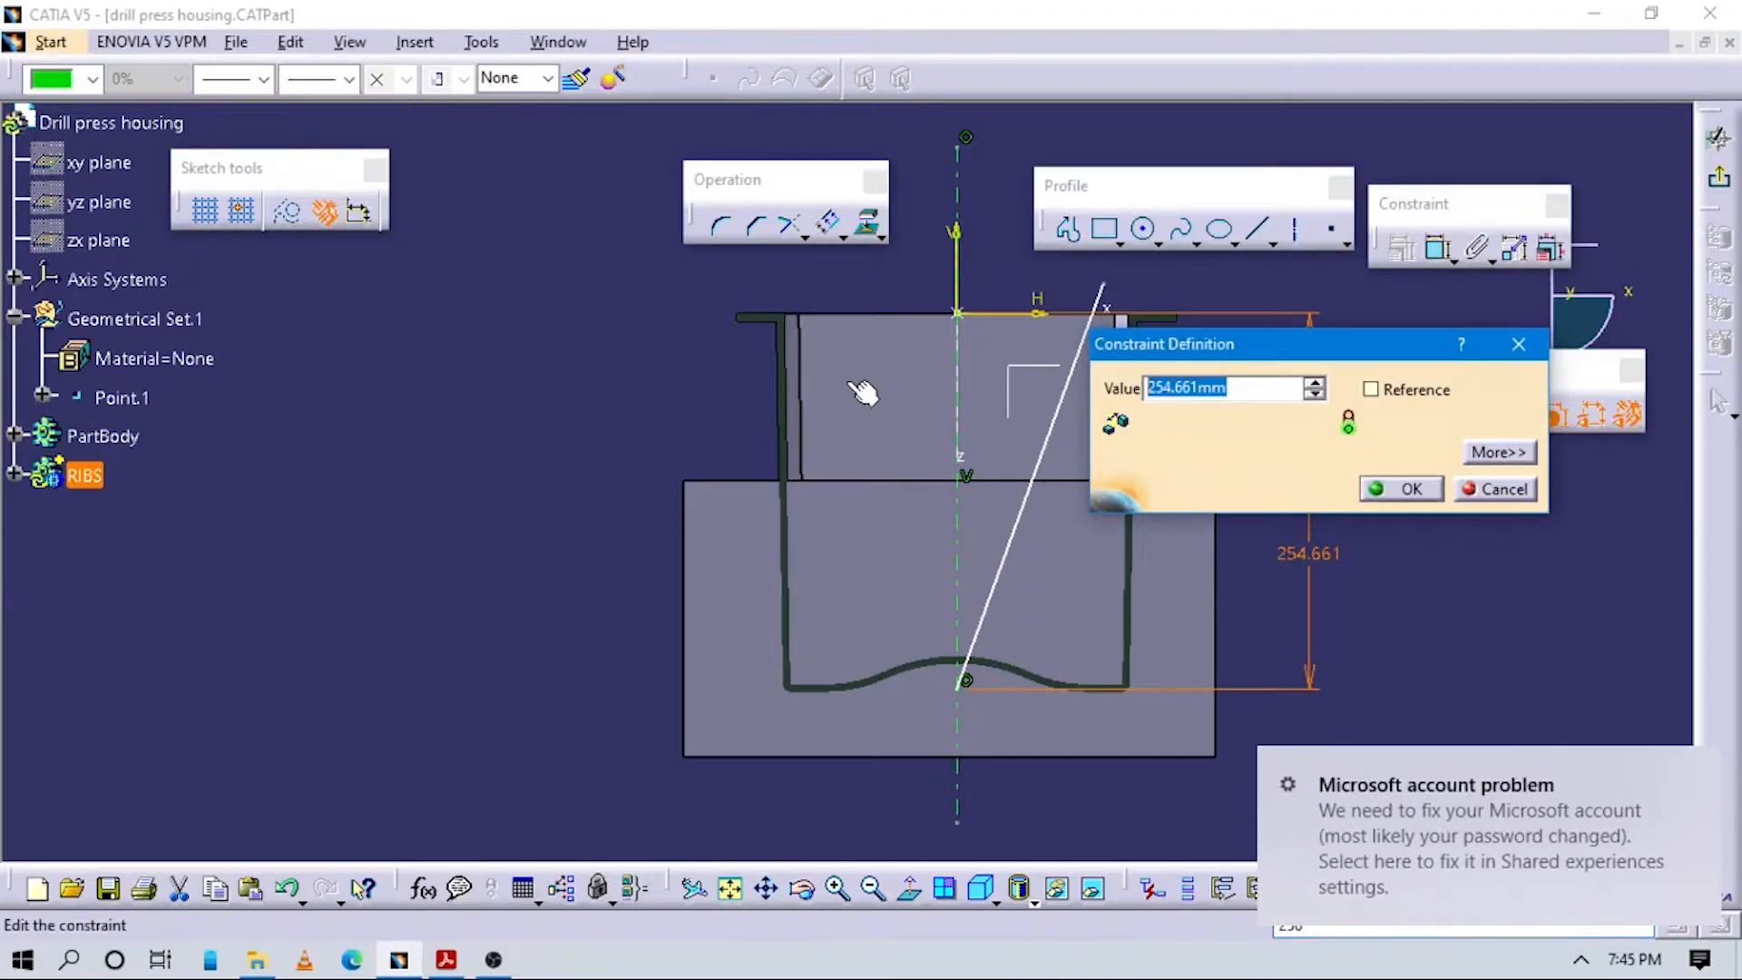
type("6")
key("Return")
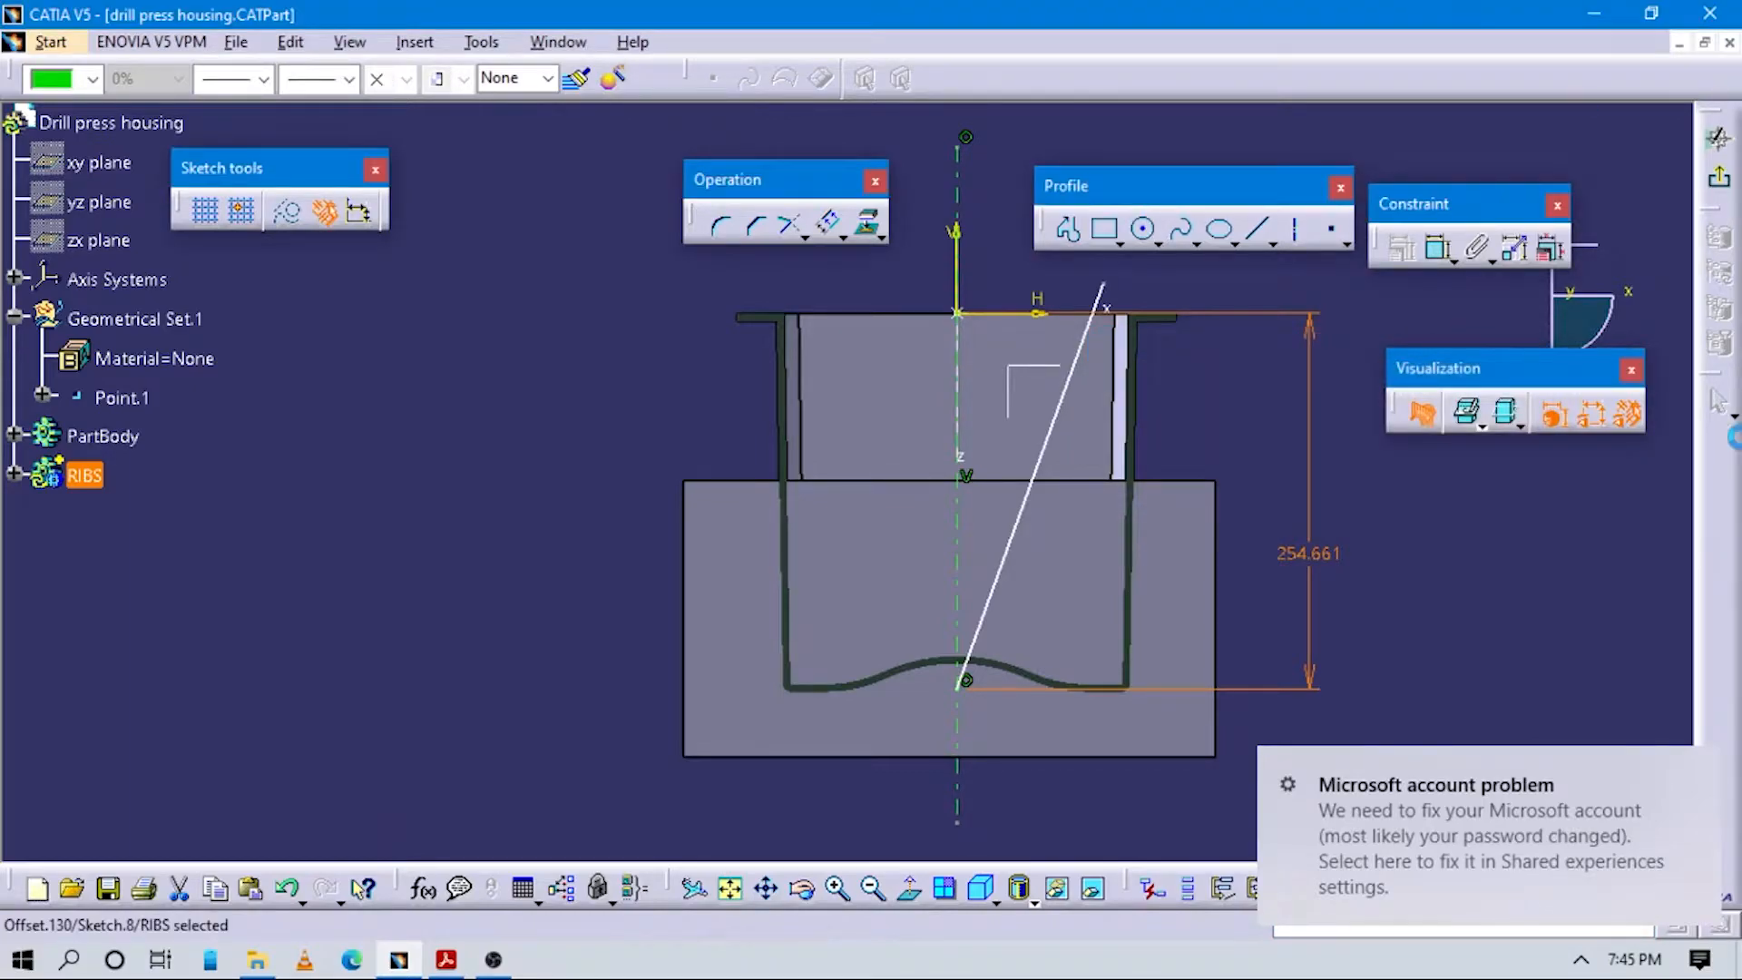
left_click(1582, 959)
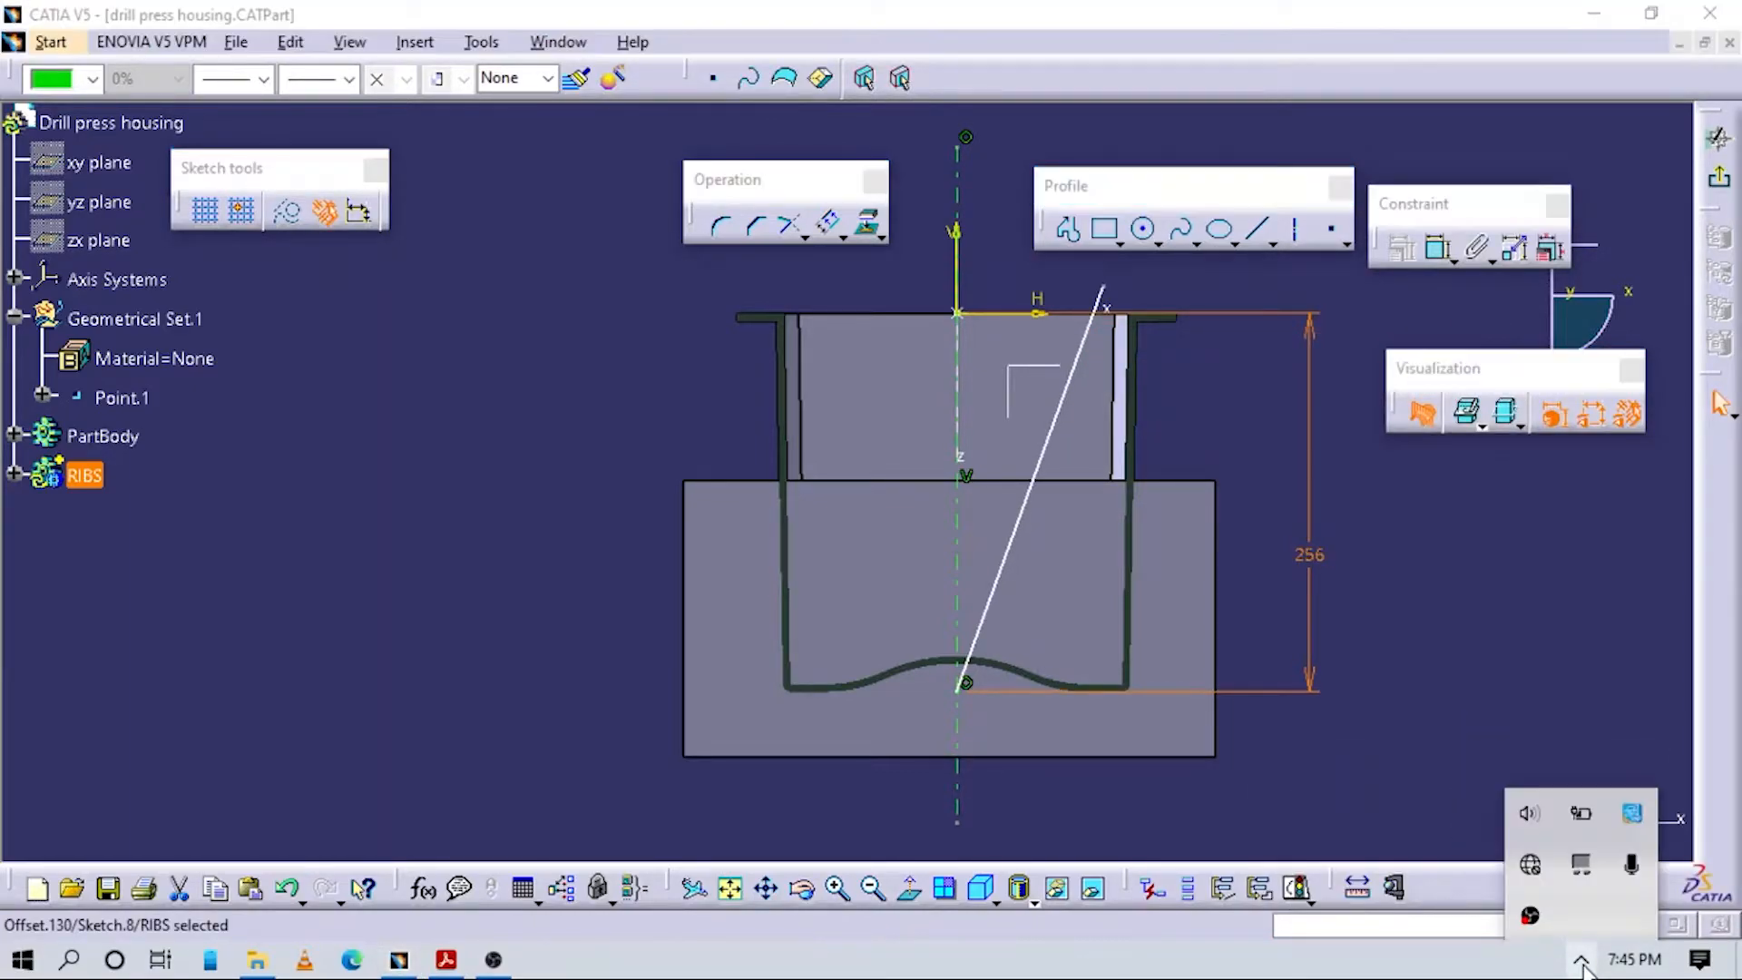
right_click(1582, 962)
left_click(1290, 773)
Extend the inclined line's upper end and add an angle dimension between the line and the vertical axis.
middle_click_drag(1270, 514, 1141, 585)
middle_click_drag(1097, 653, 1102, 567)
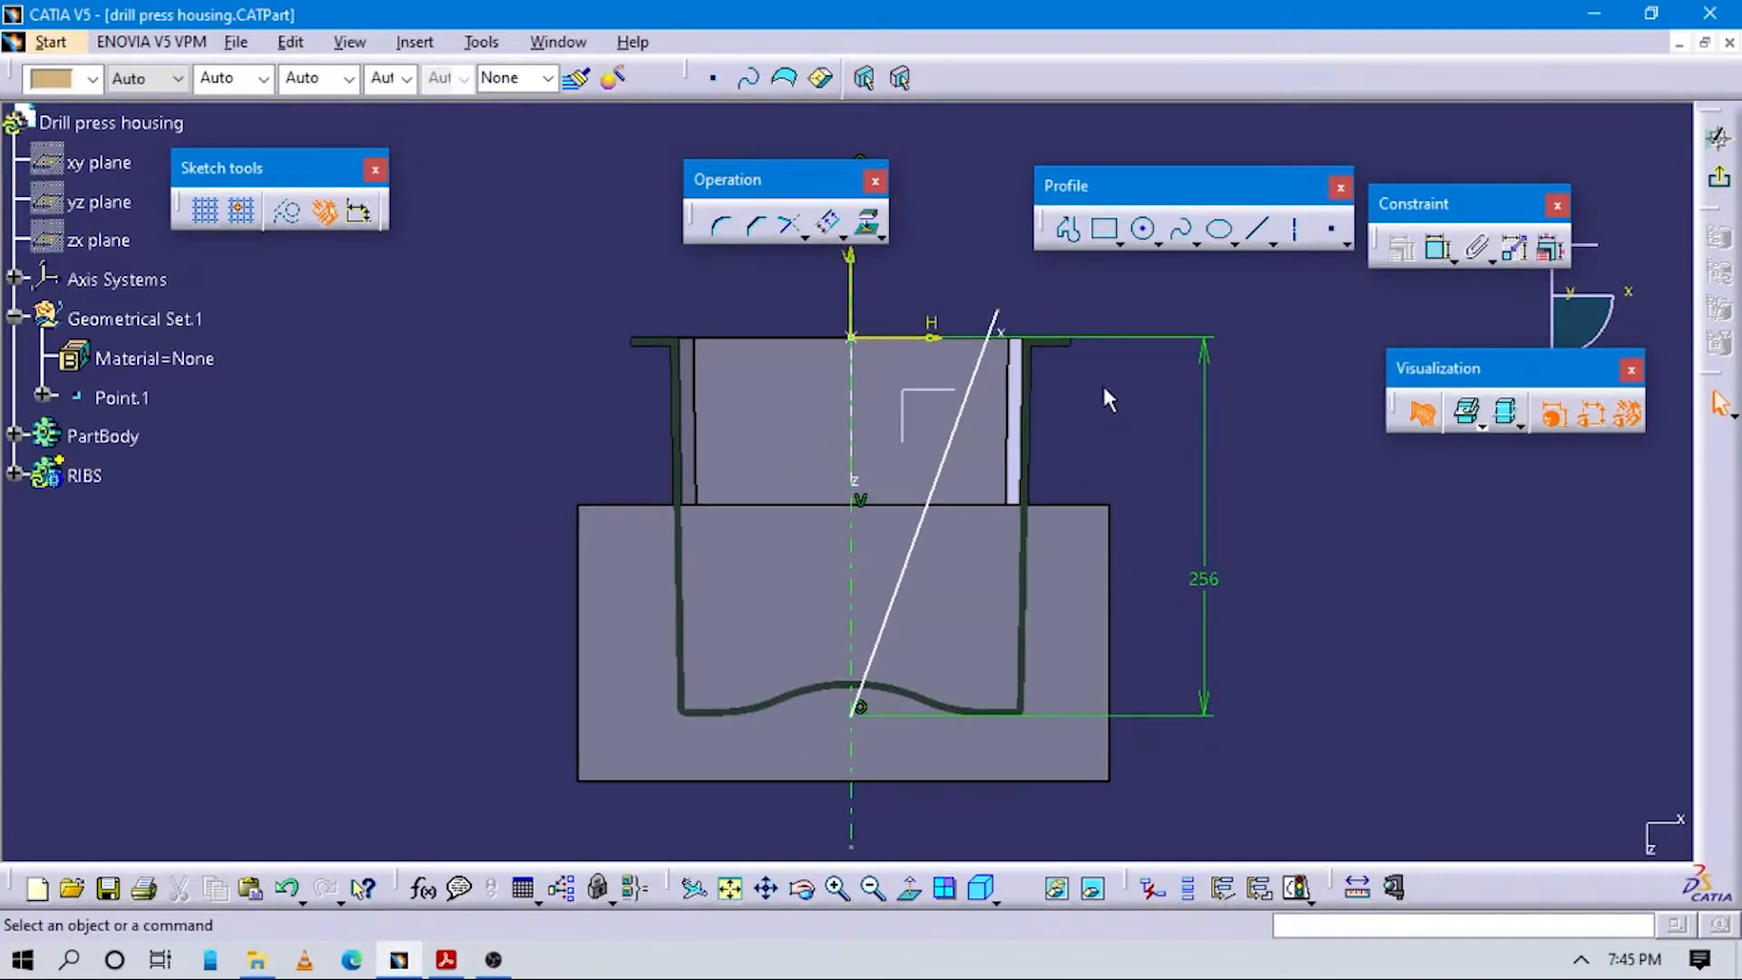
left_click_drag(999, 311, 1044, 321)
left_click(1057, 330)
left_click(1437, 249)
left_click(853, 320)
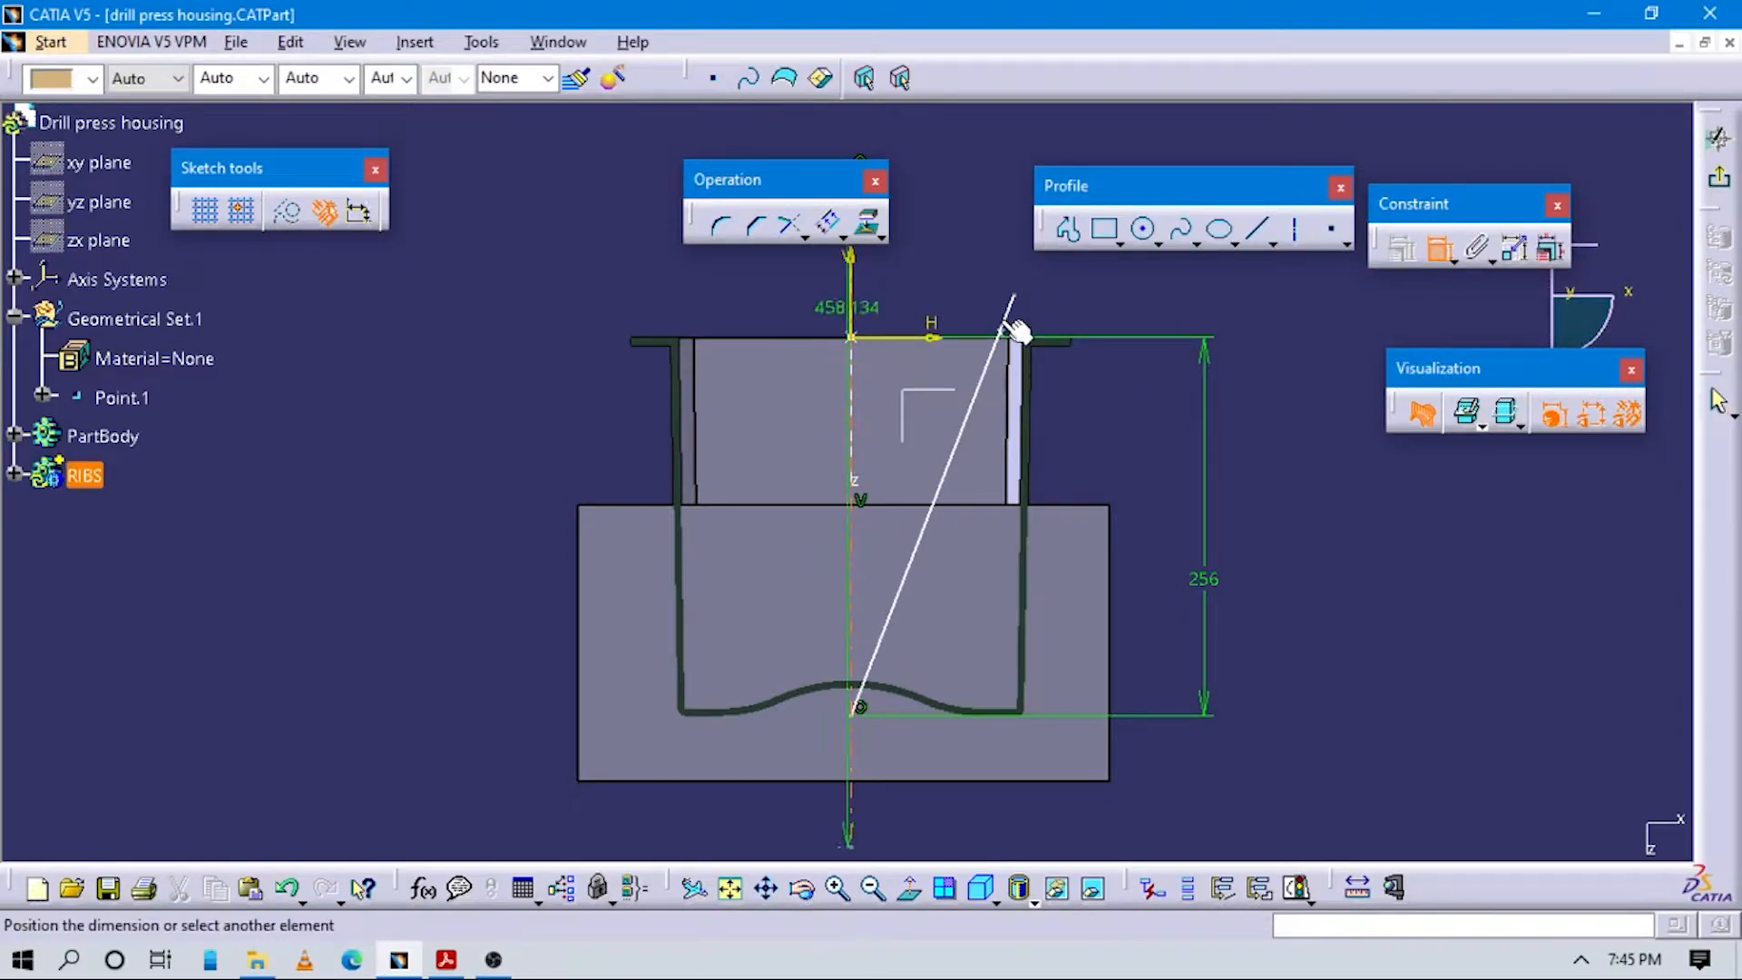
left_click(1004, 315)
left_click(941, 280)
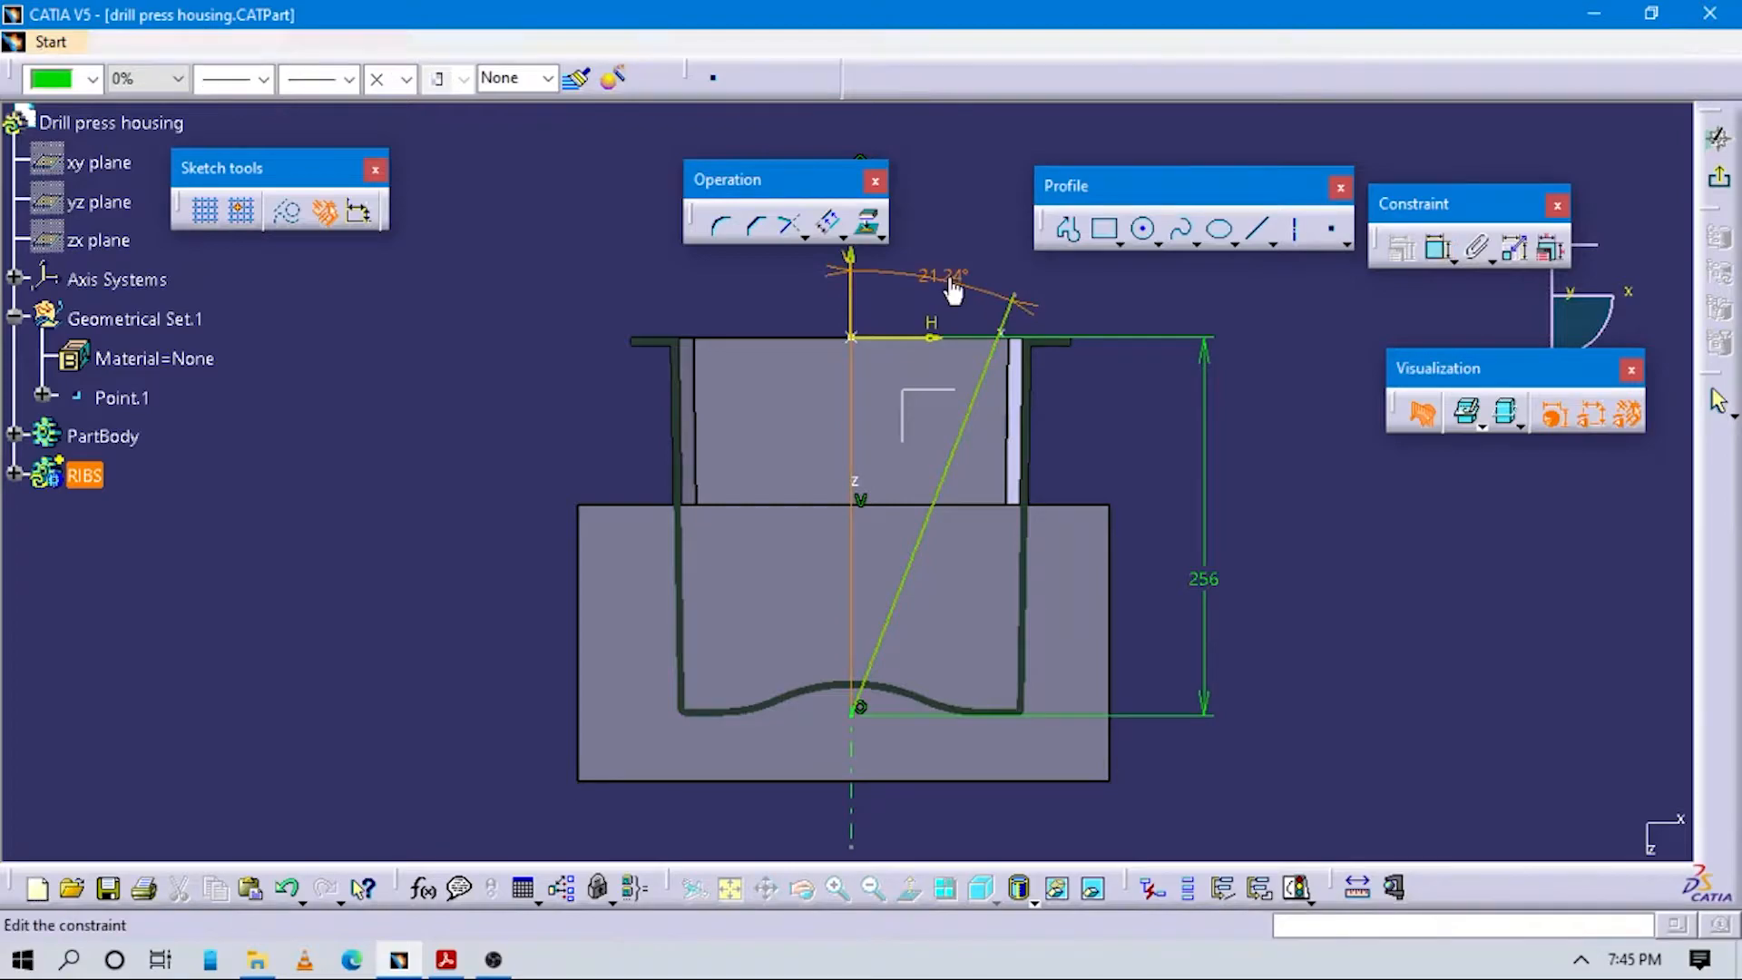
Look up the angle in section cut A-A and set the inclined line's angle to 22 degrees.
key("alt+Tab")
left_click_drag(933, 363, 607, 665)
left_click_drag(1093, 535, 957, 608)
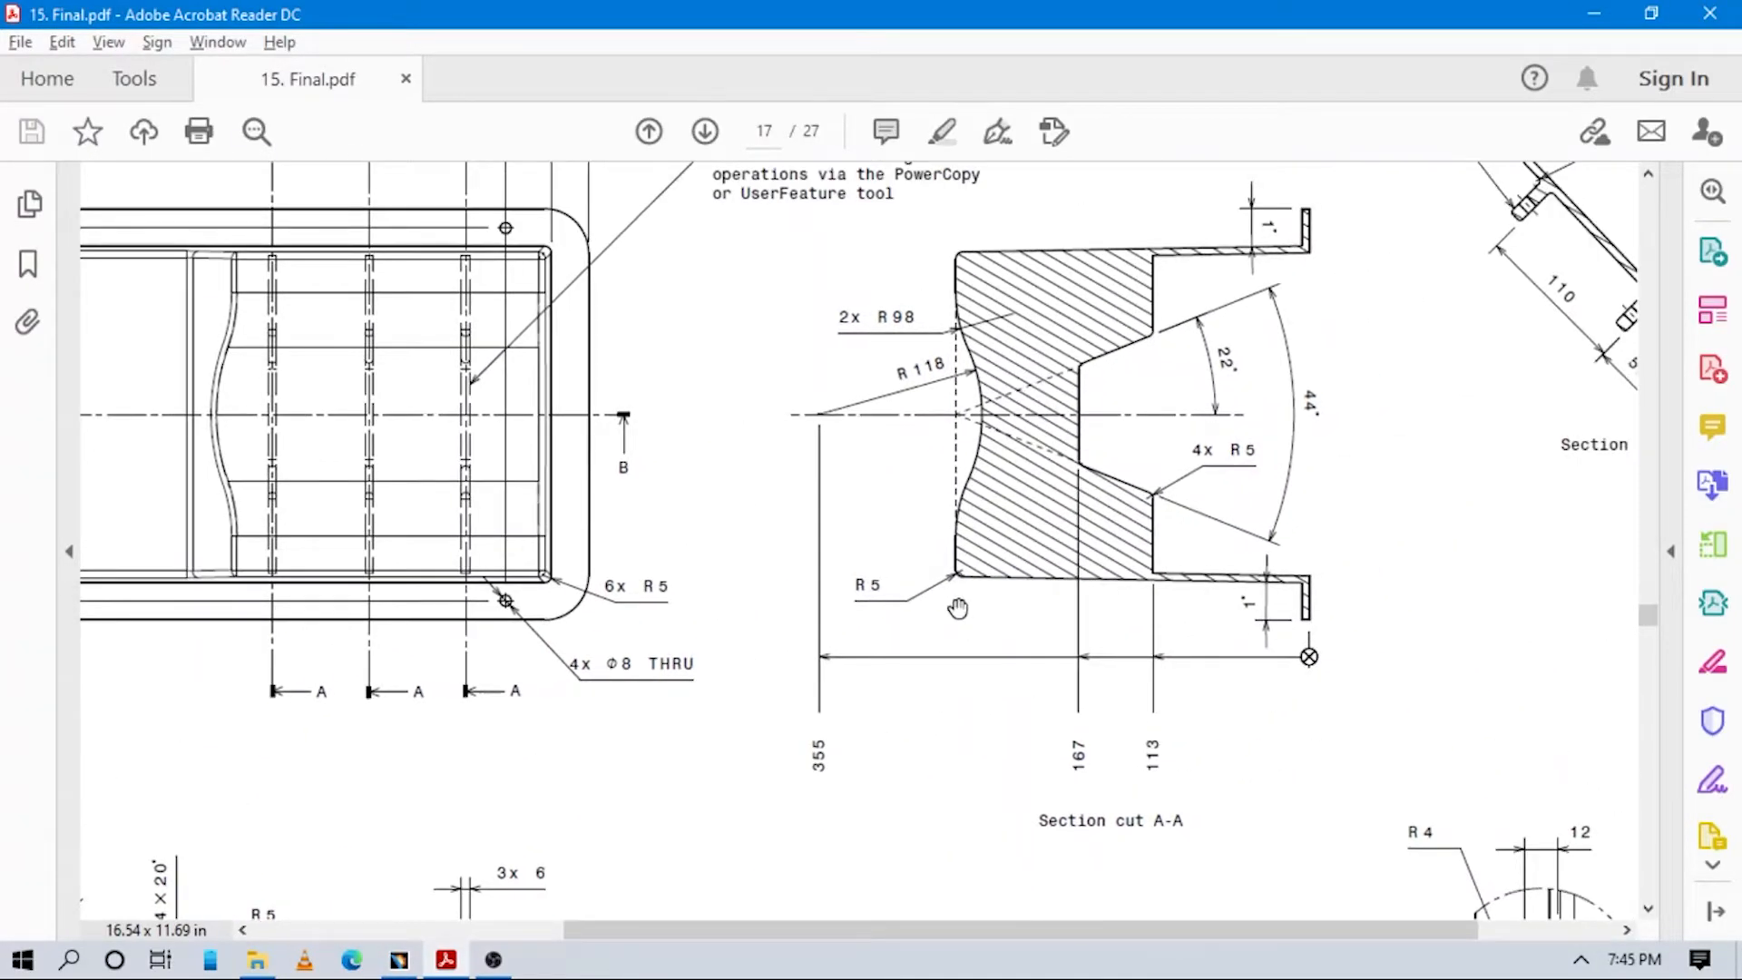
key("alt+Tab")
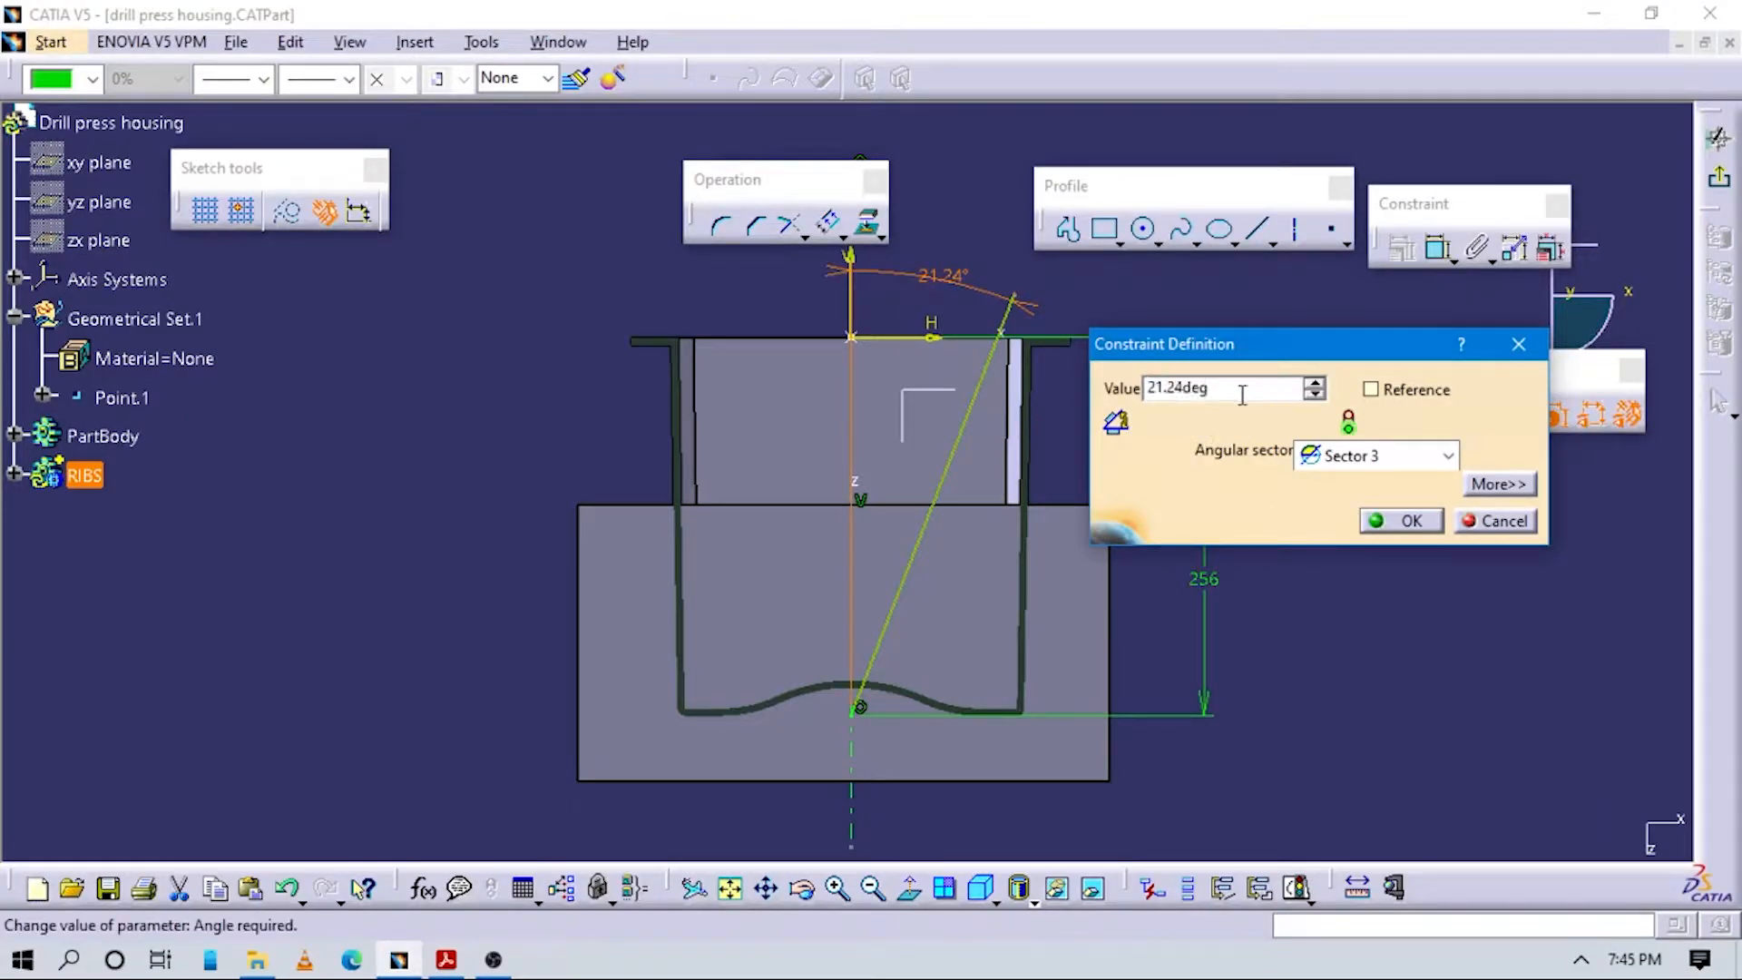
type("22")
left_click(1402, 520)
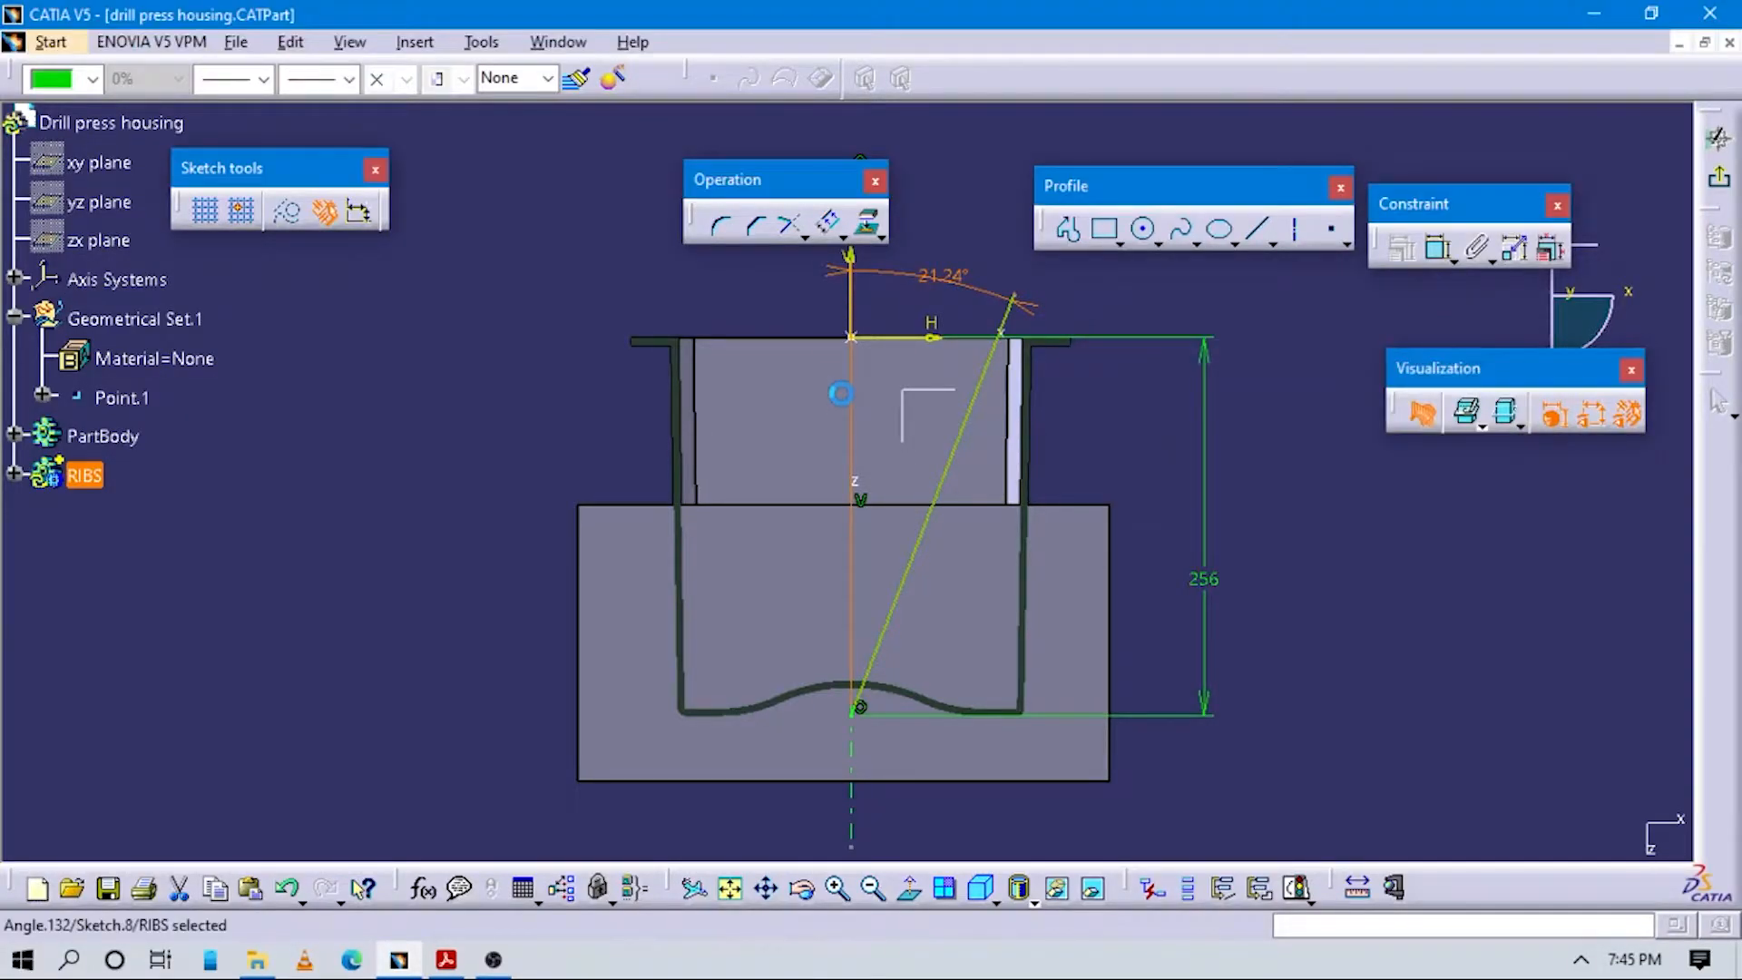
Mirror the inclined line about the vertical axis to match the symmetric layout in section cut A-A.
key("alt+Tab")
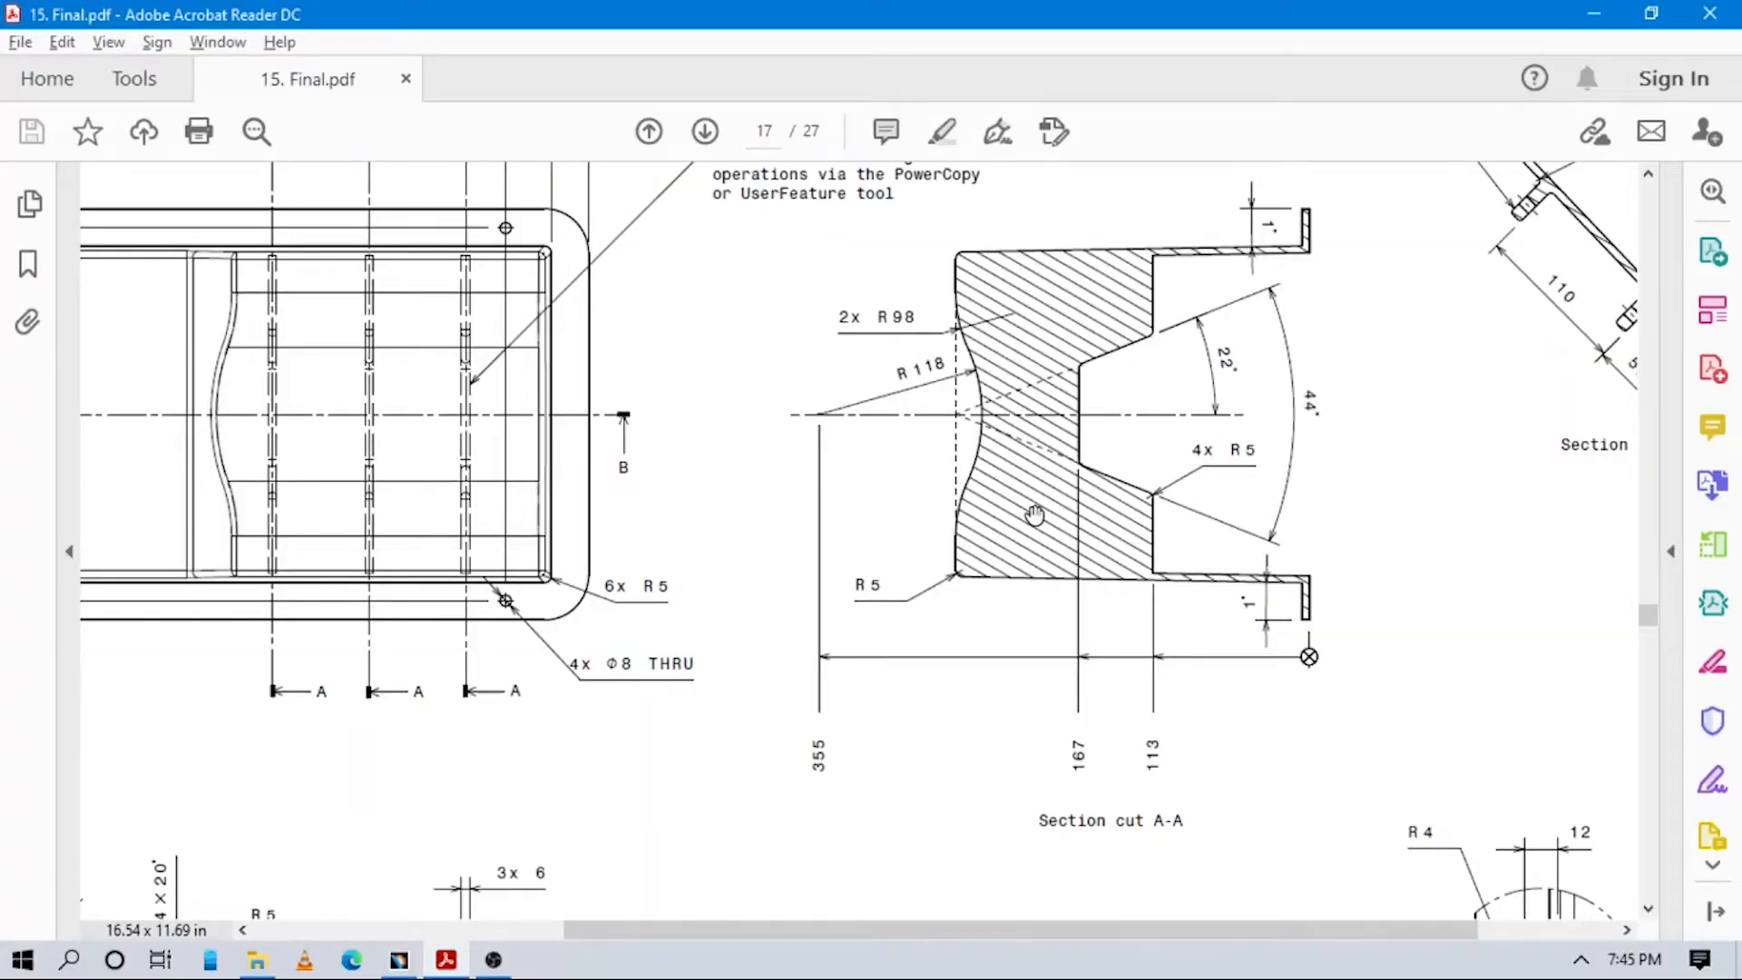
key("alt+Tab")
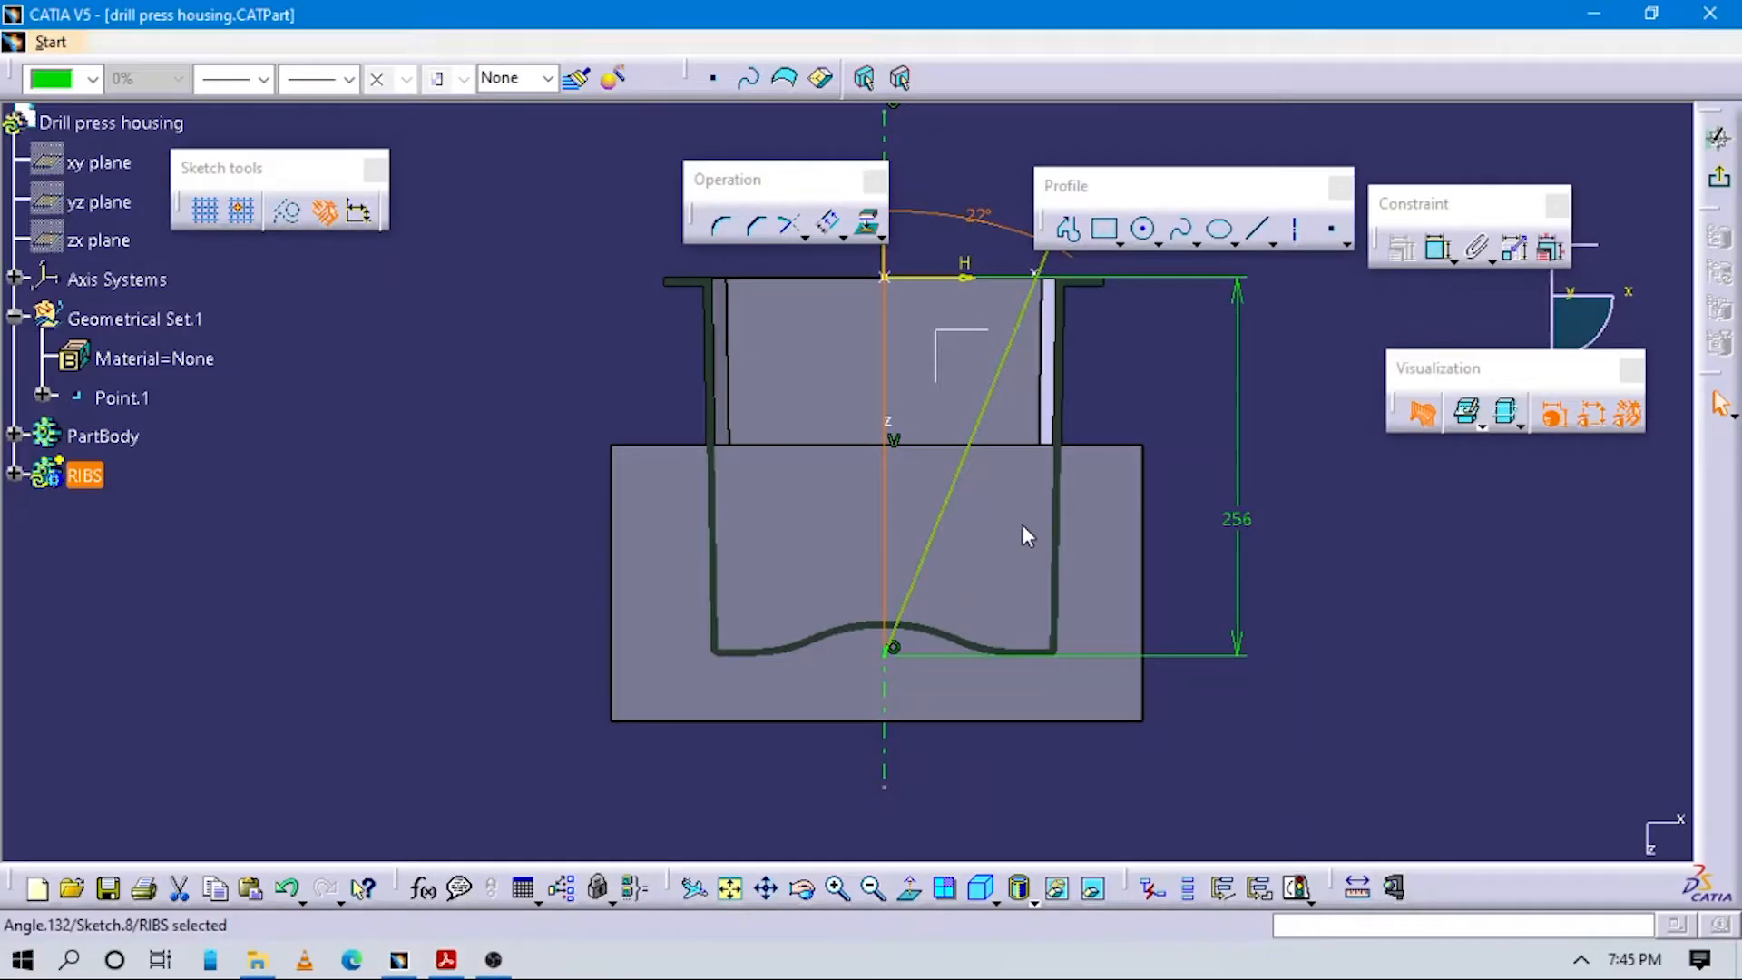
left_click(1008, 364)
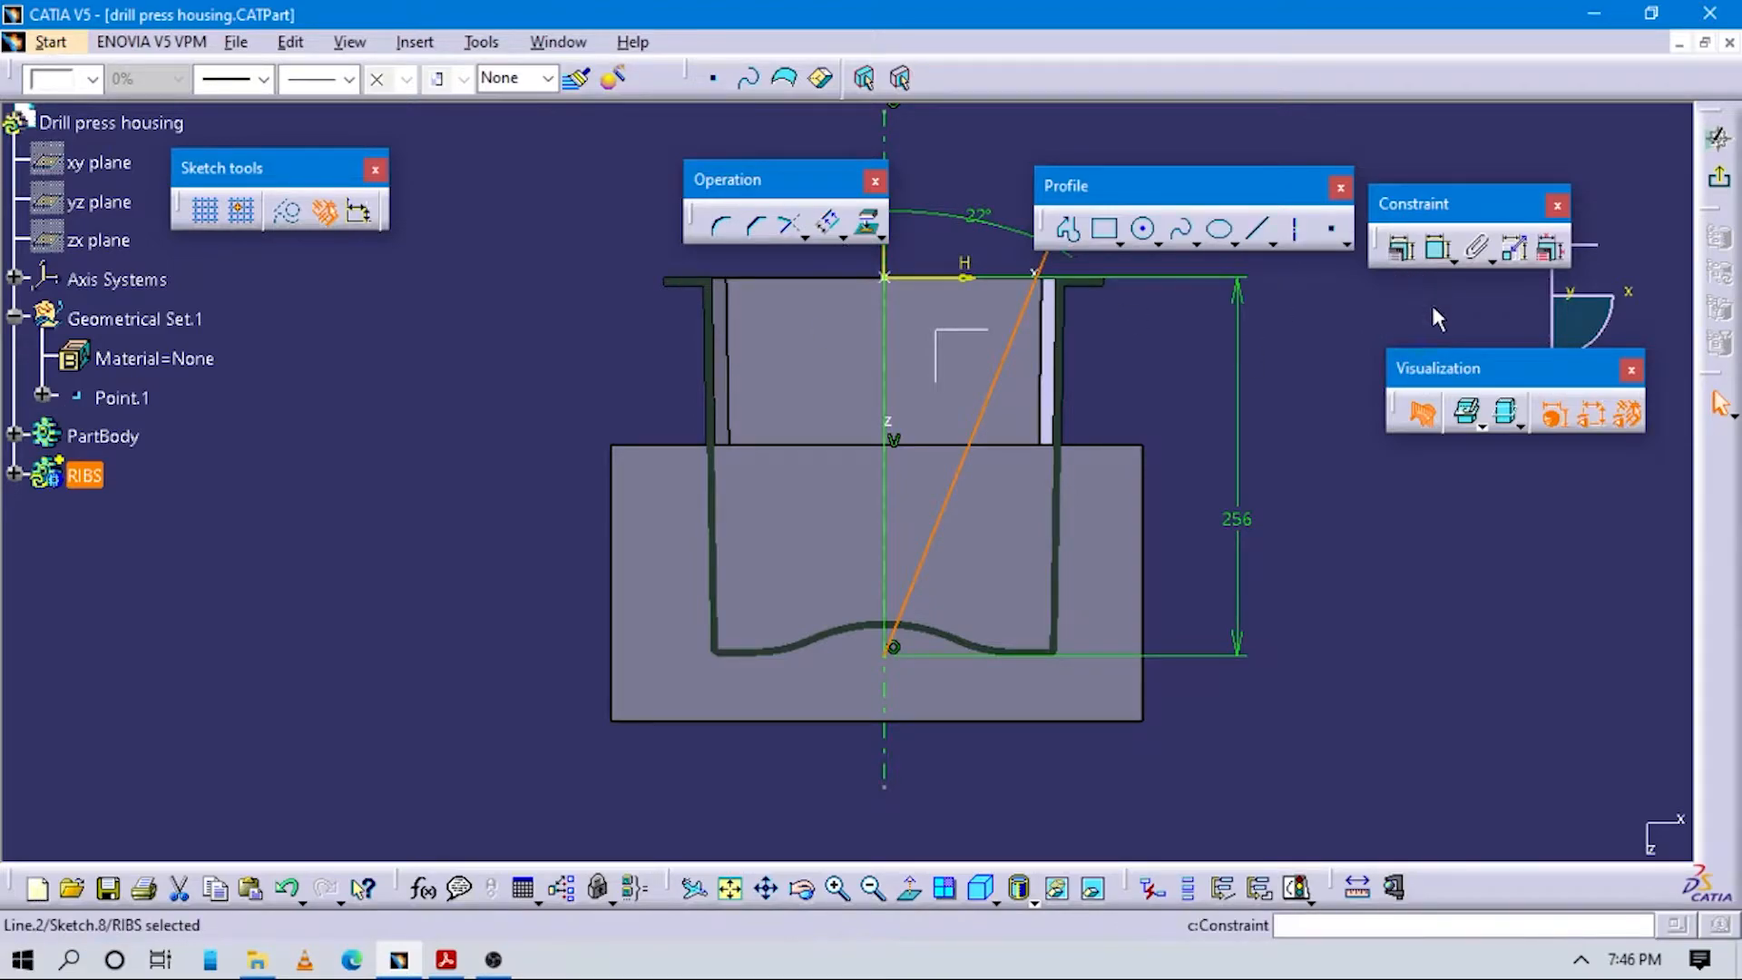
left_click(842, 237)
left_click(876, 259)
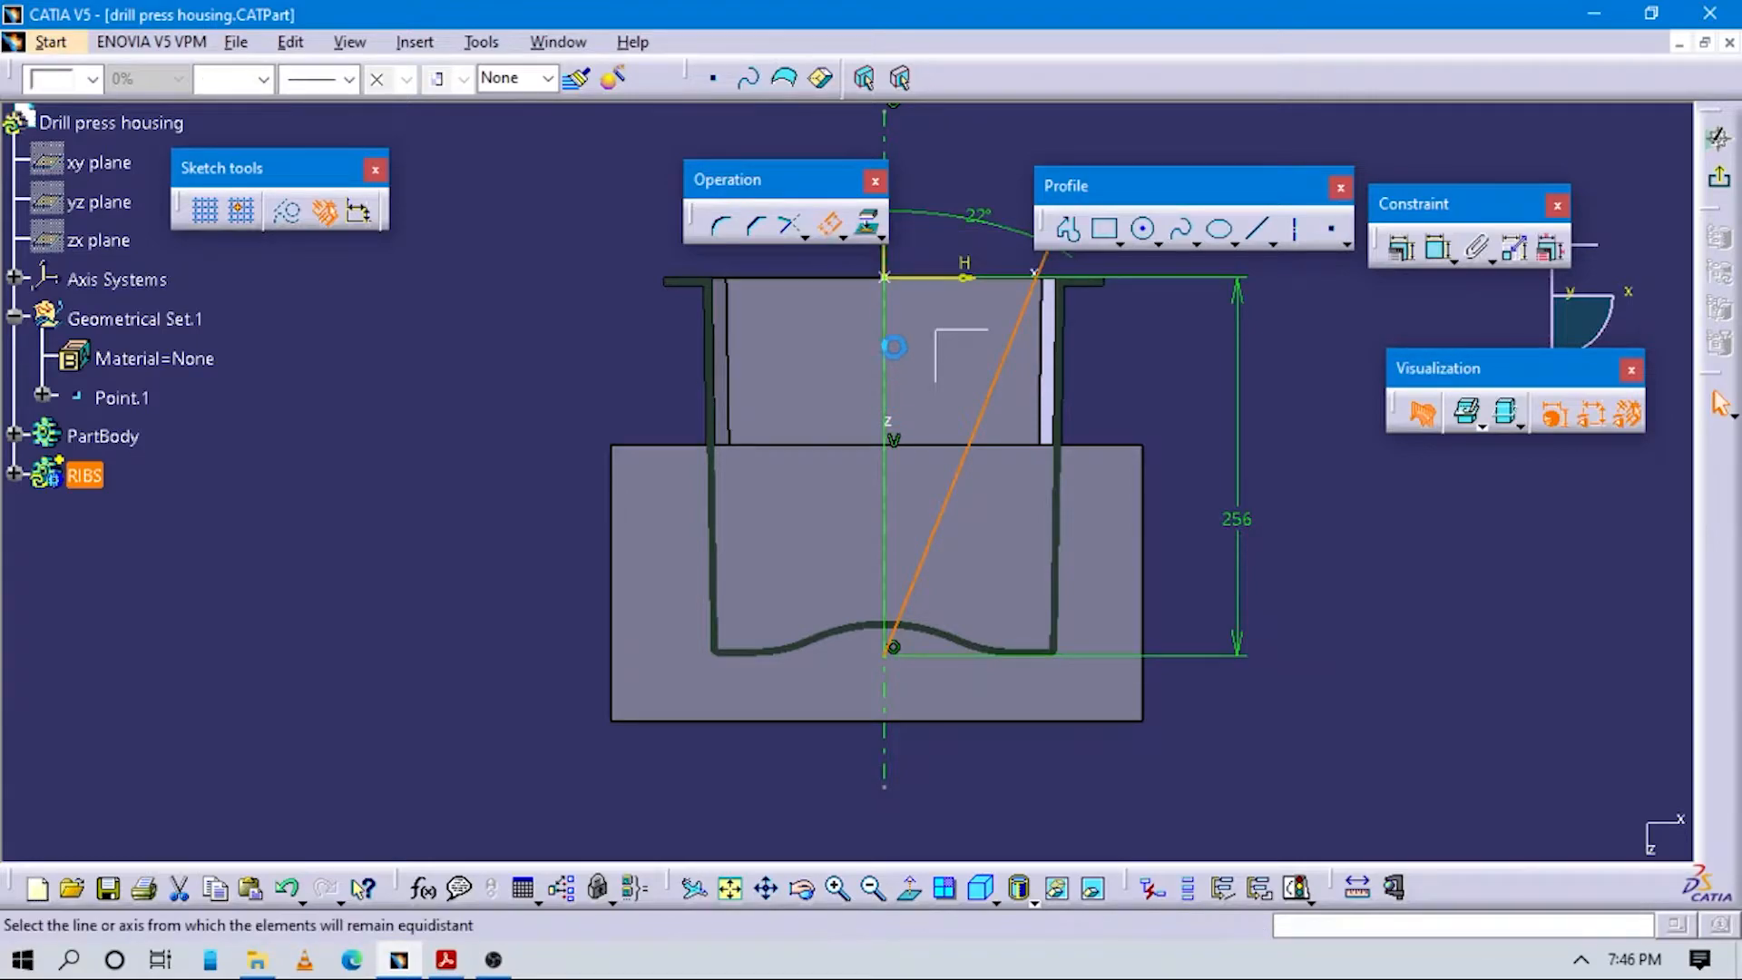
left_click(886, 272)
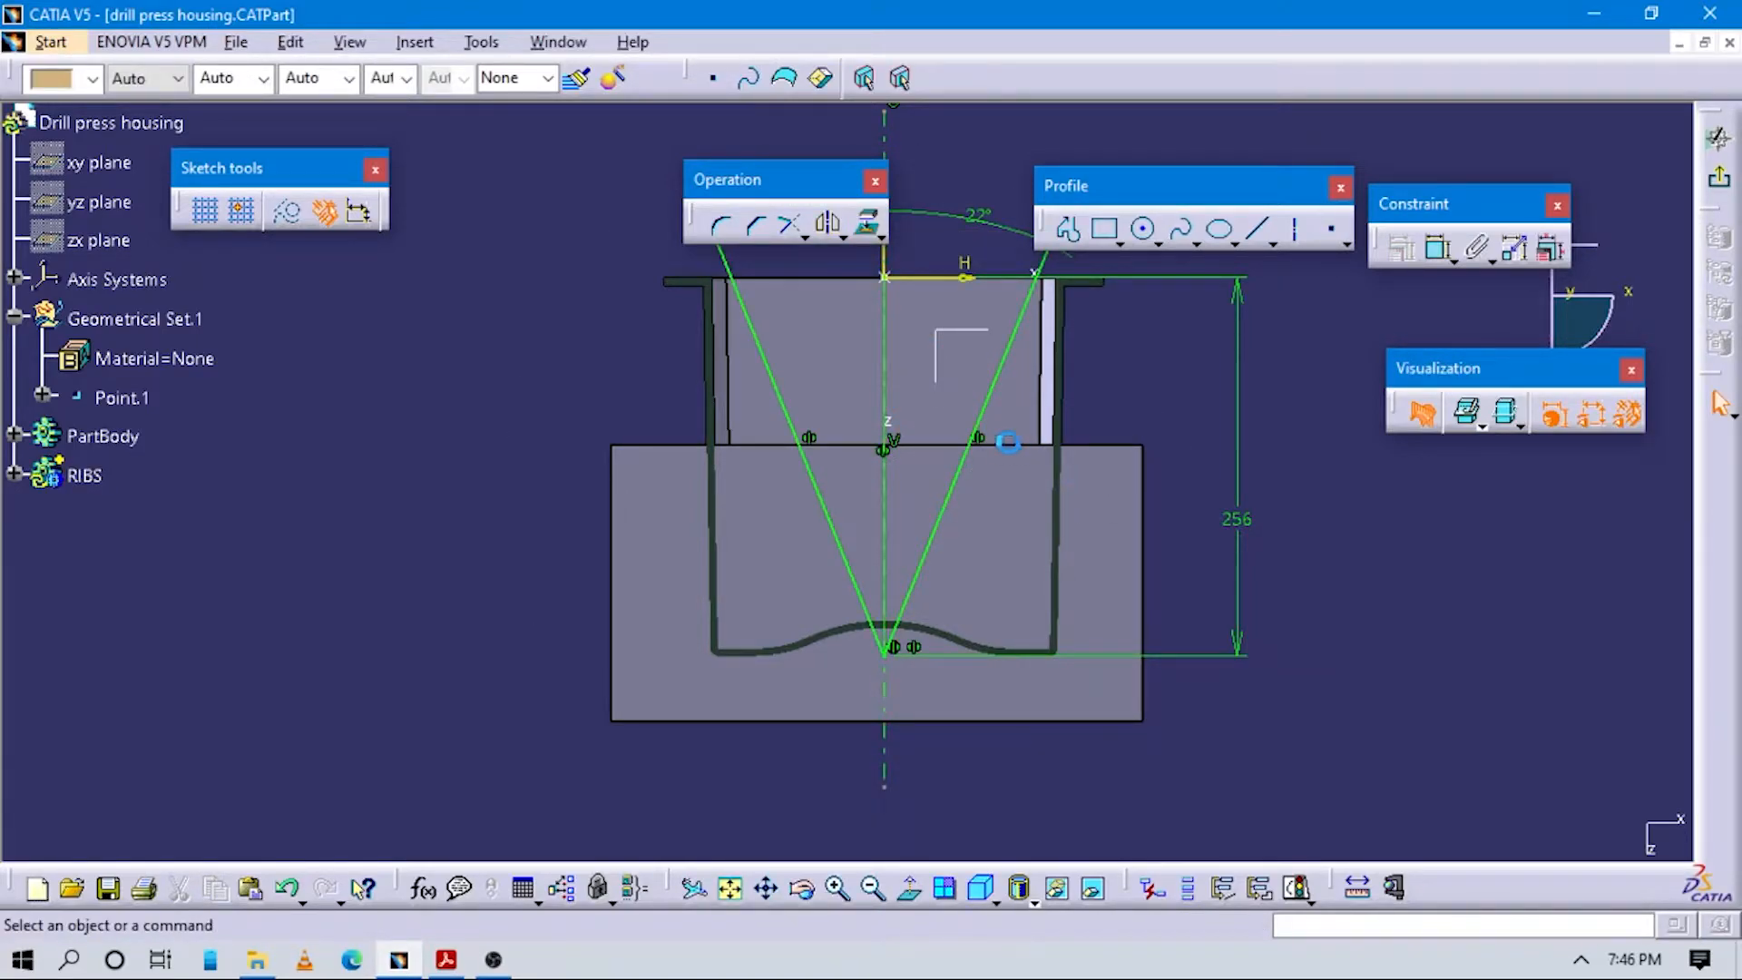
Sketch a horizontal line about 165 mm below the H axis, crossing both inclined lines, following section cut A-A.
middle_click_drag(1021, 554, 1065, 493)
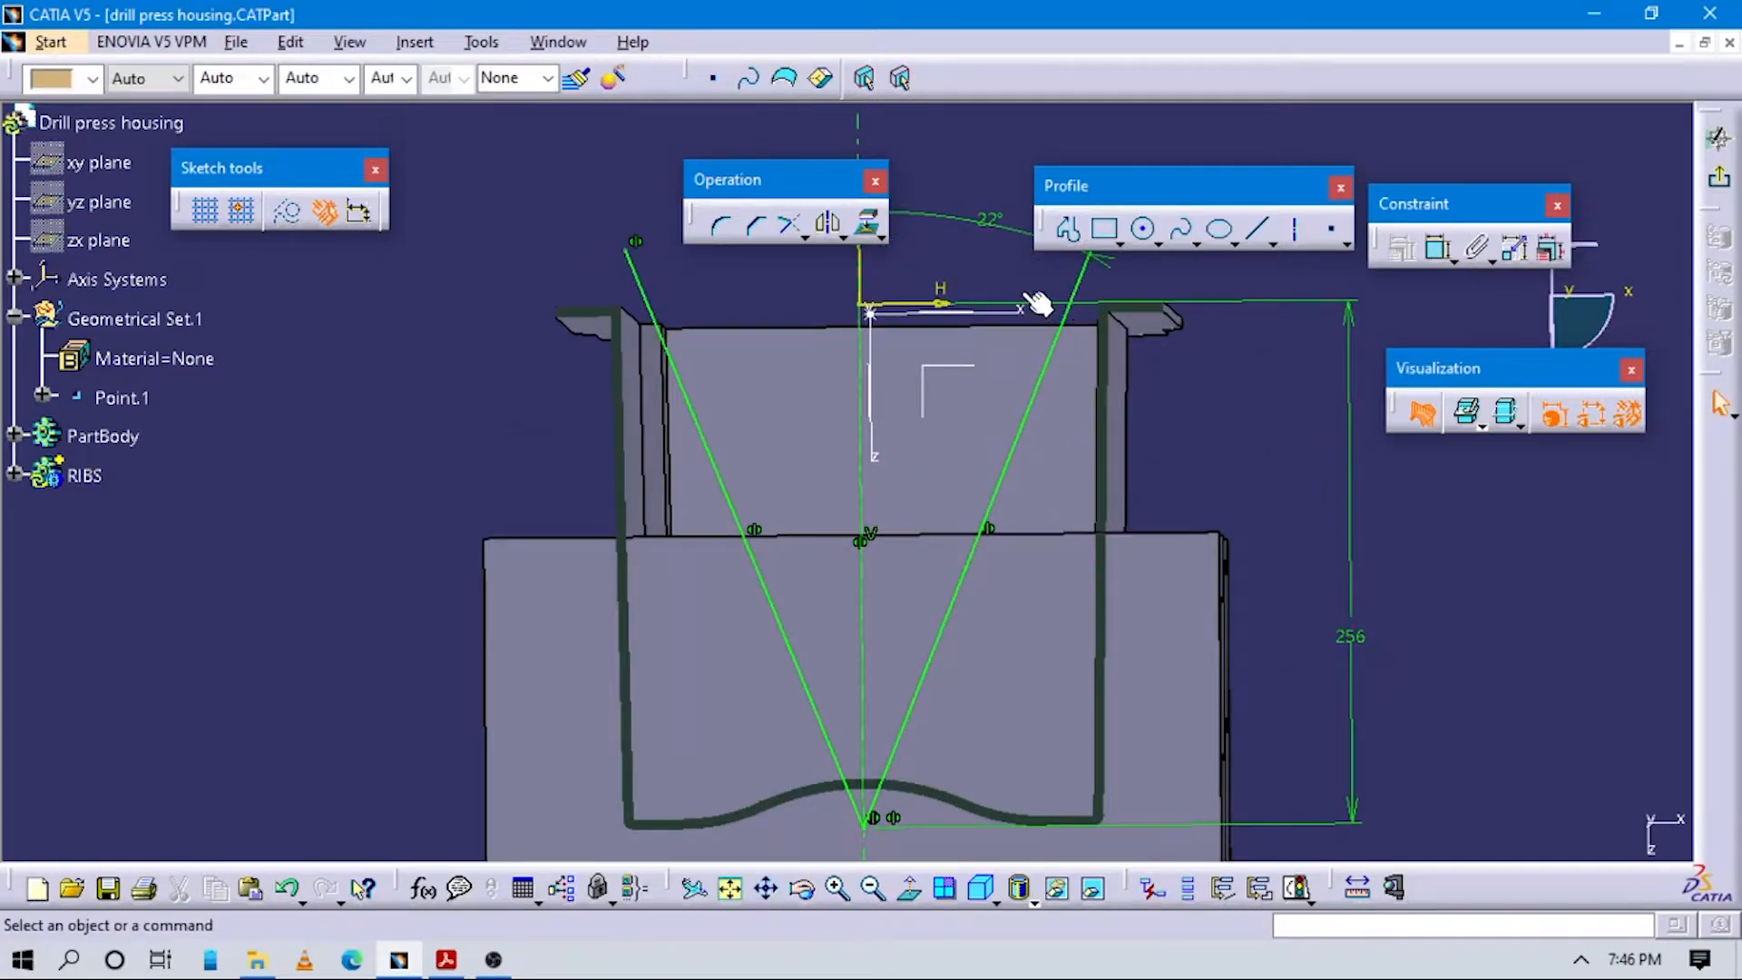
left_click(1067, 229)
left_click(753, 653)
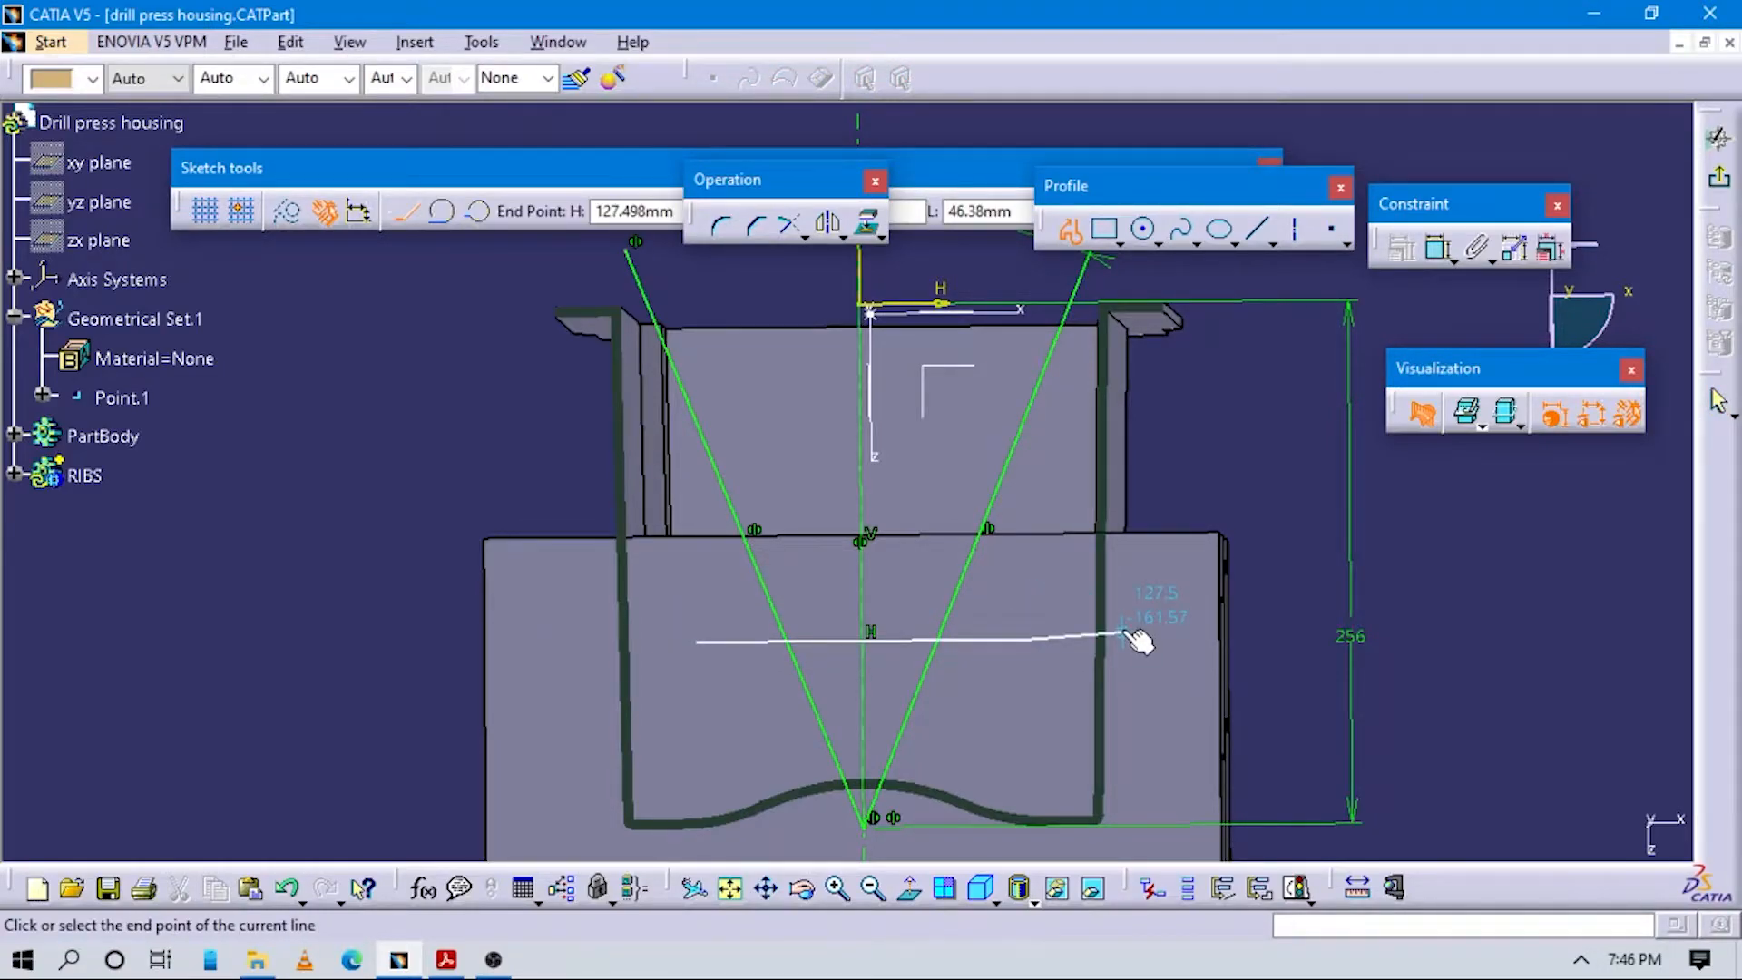
key("alt+Tab")
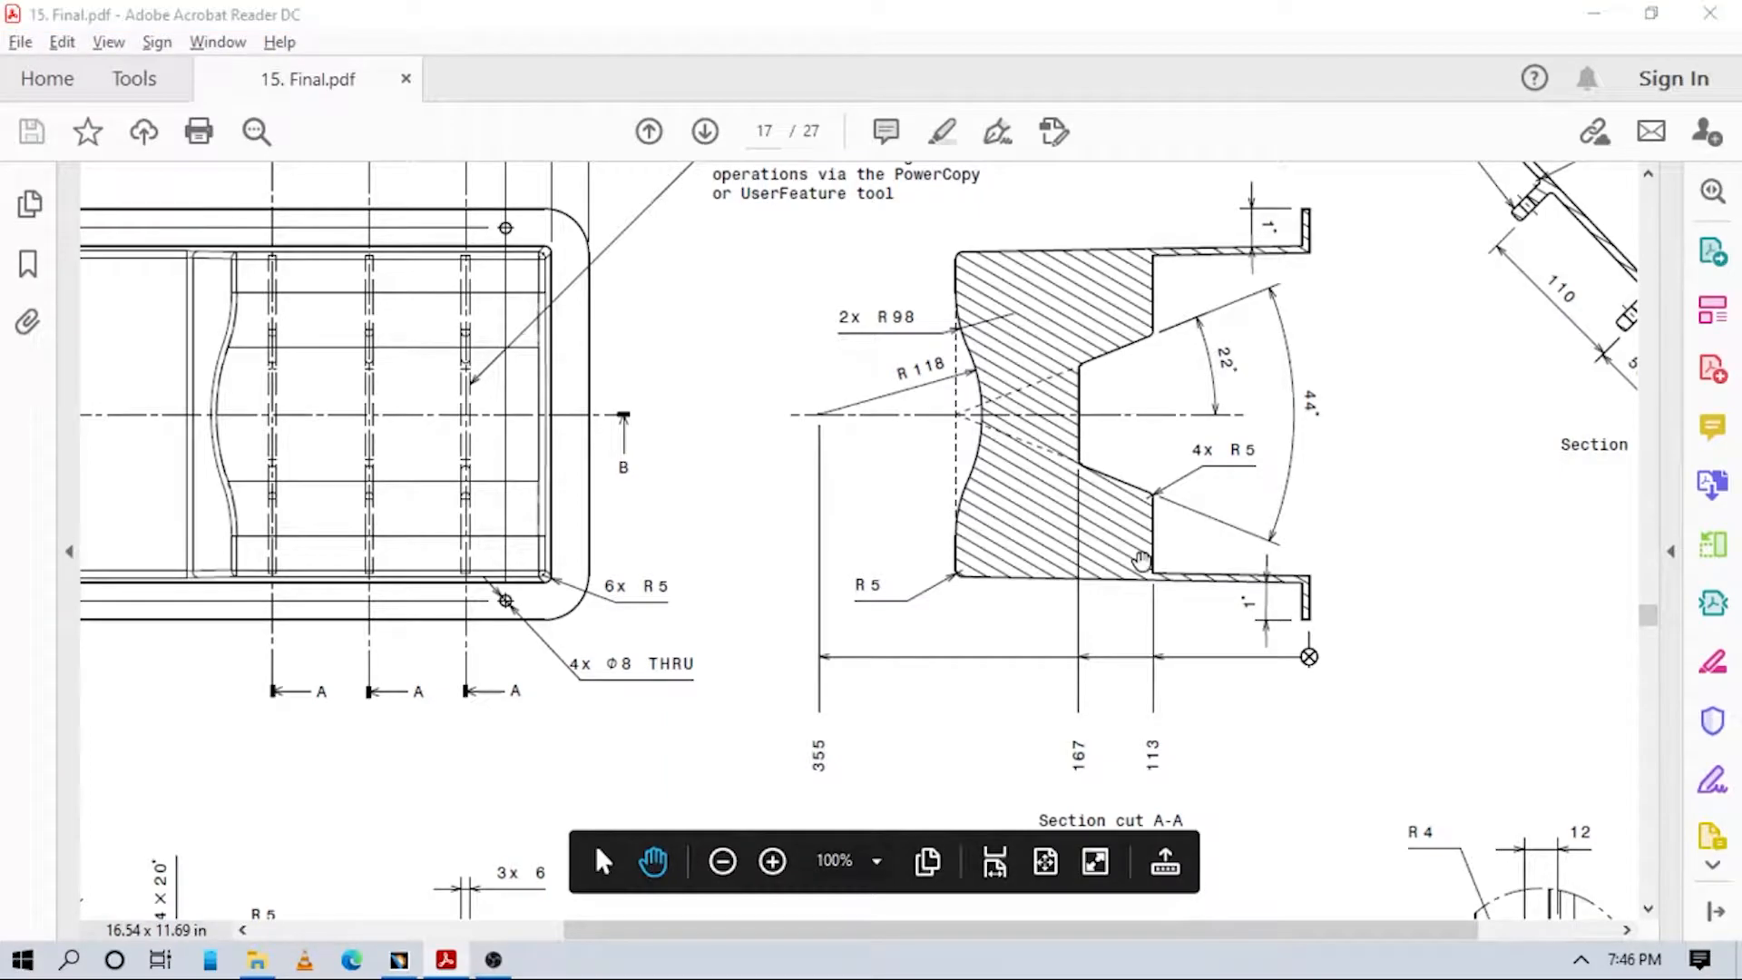
key("alt+Tab")
double_click(1270, 447)
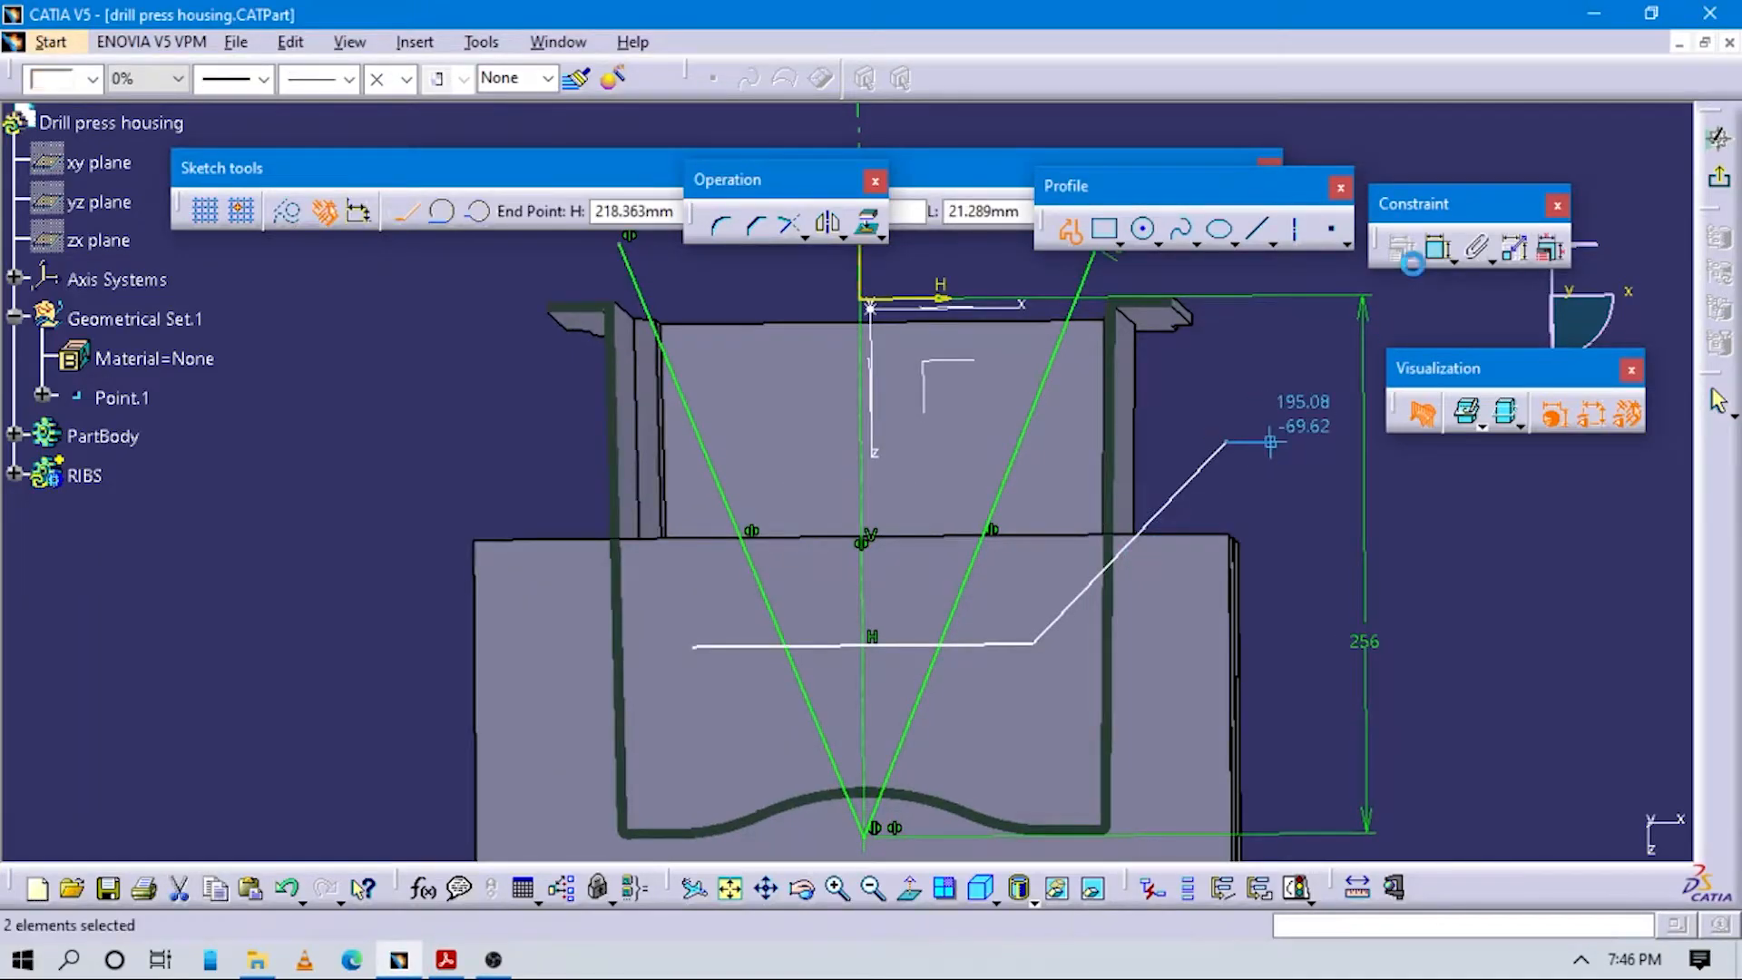
left_click(981, 320)
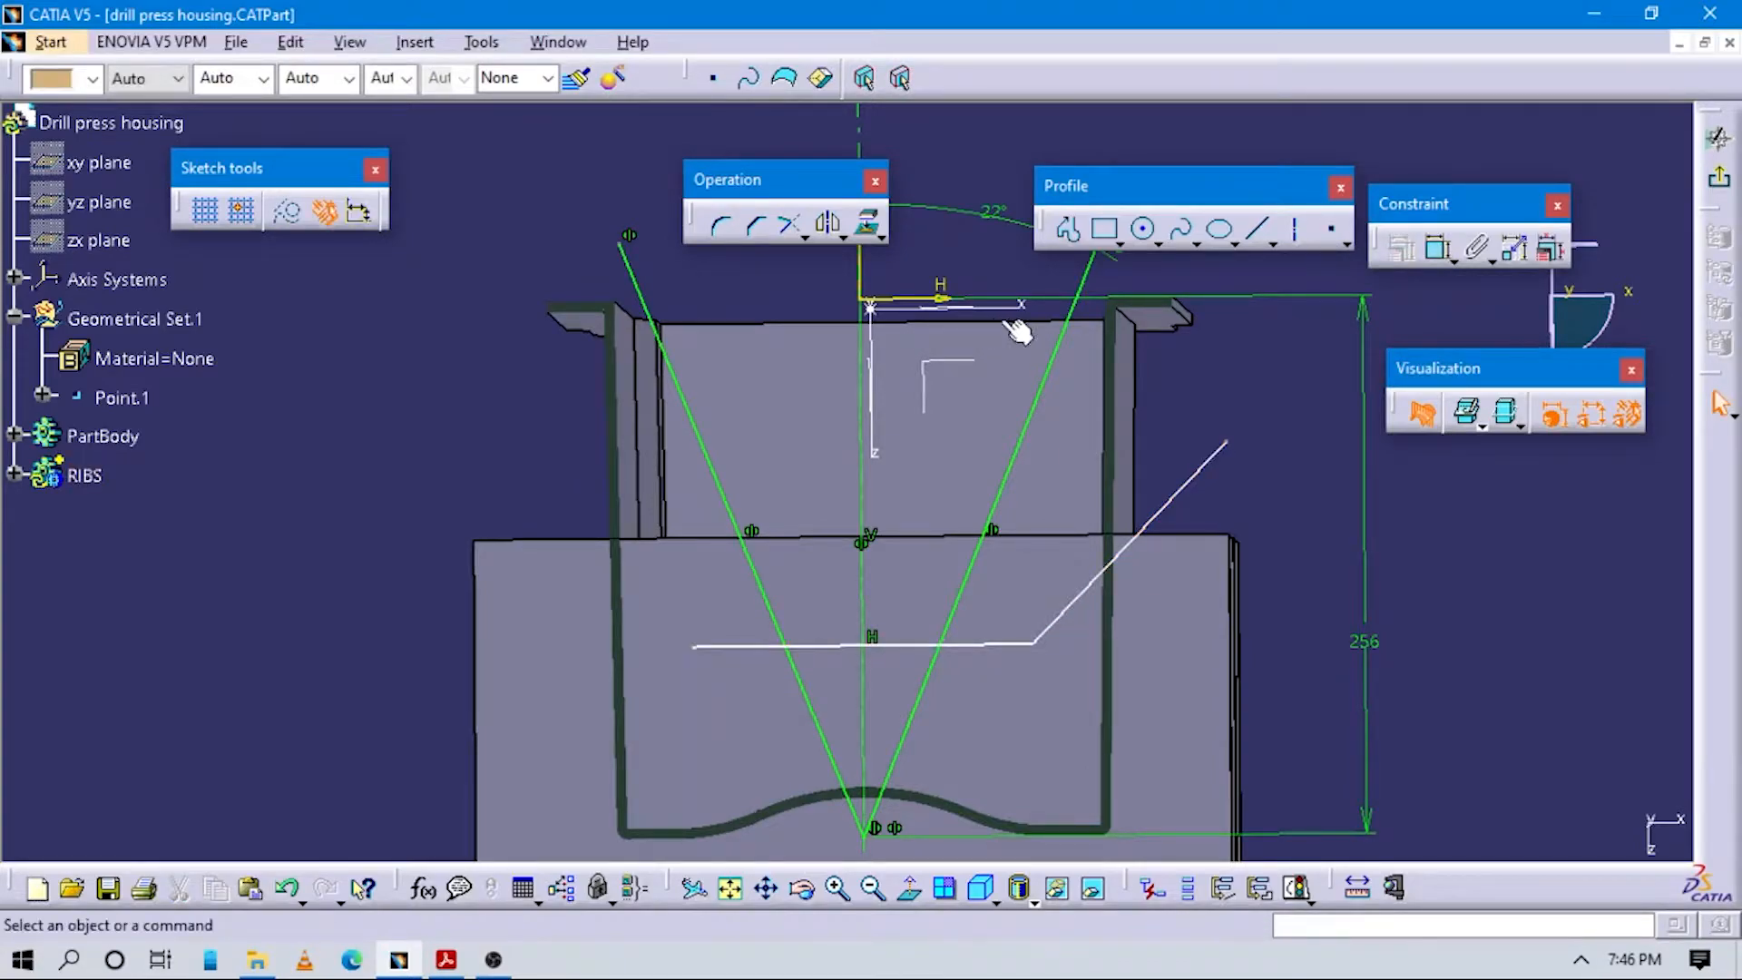
Delete the extra oblique segment attached to the end of the horizontal line.
left_click(931, 894)
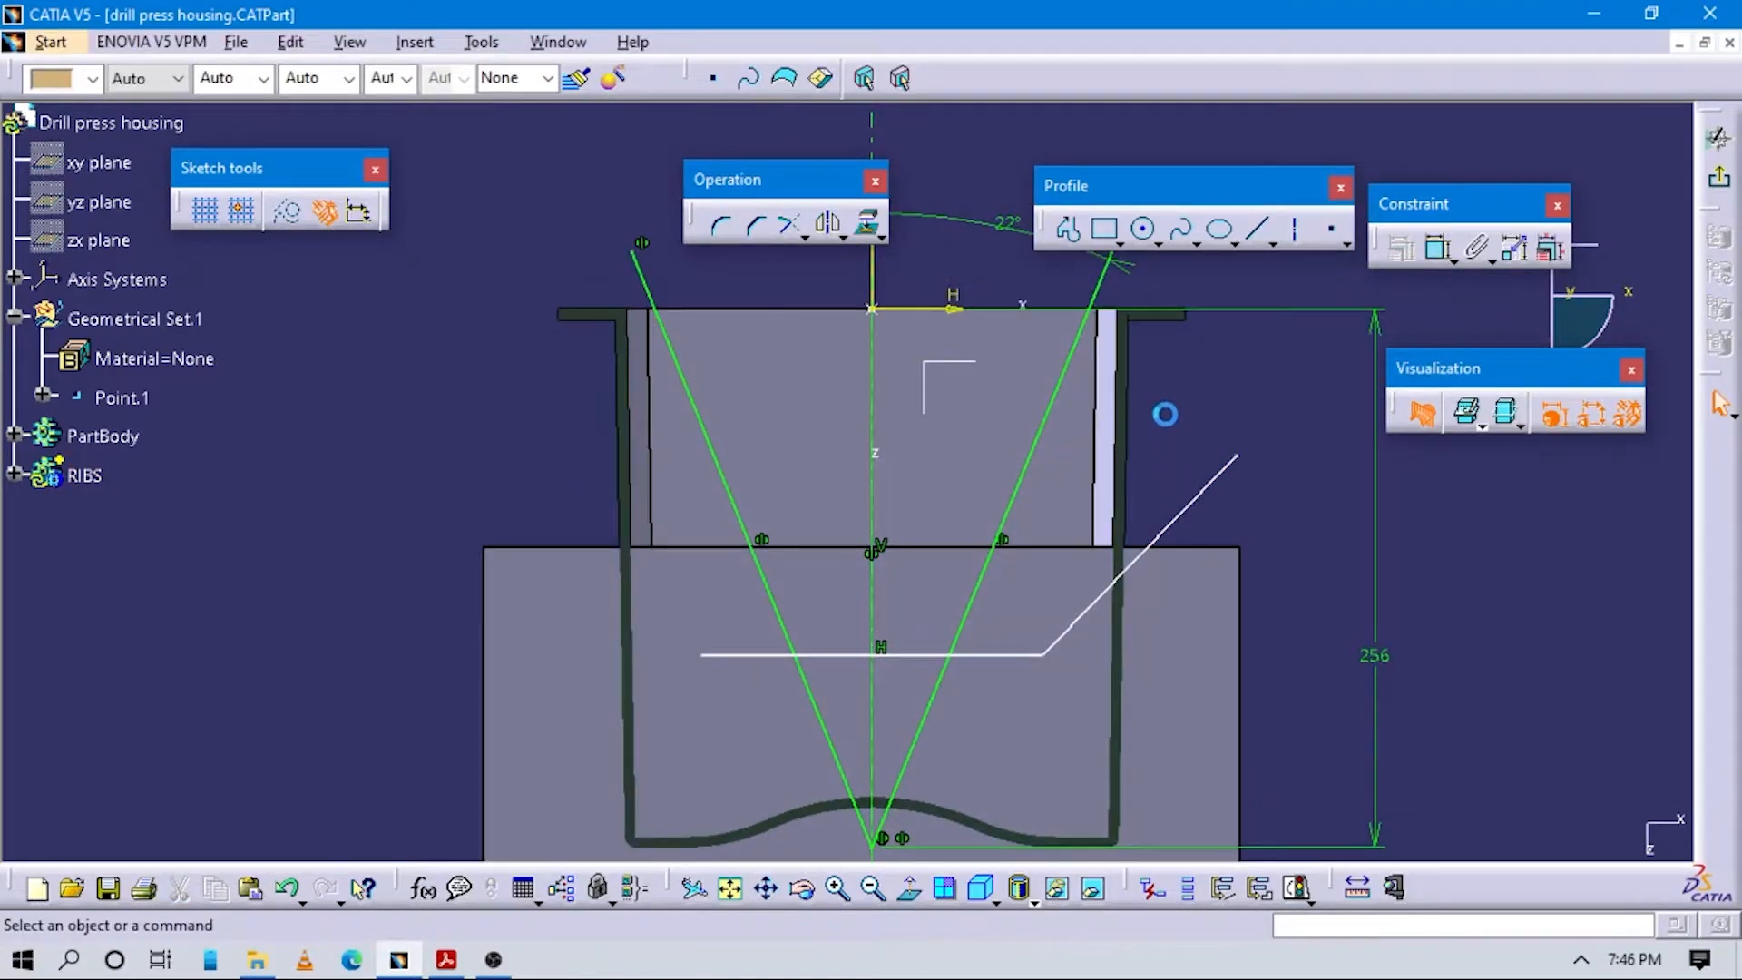
left_click(963, 312)
left_click(925, 656)
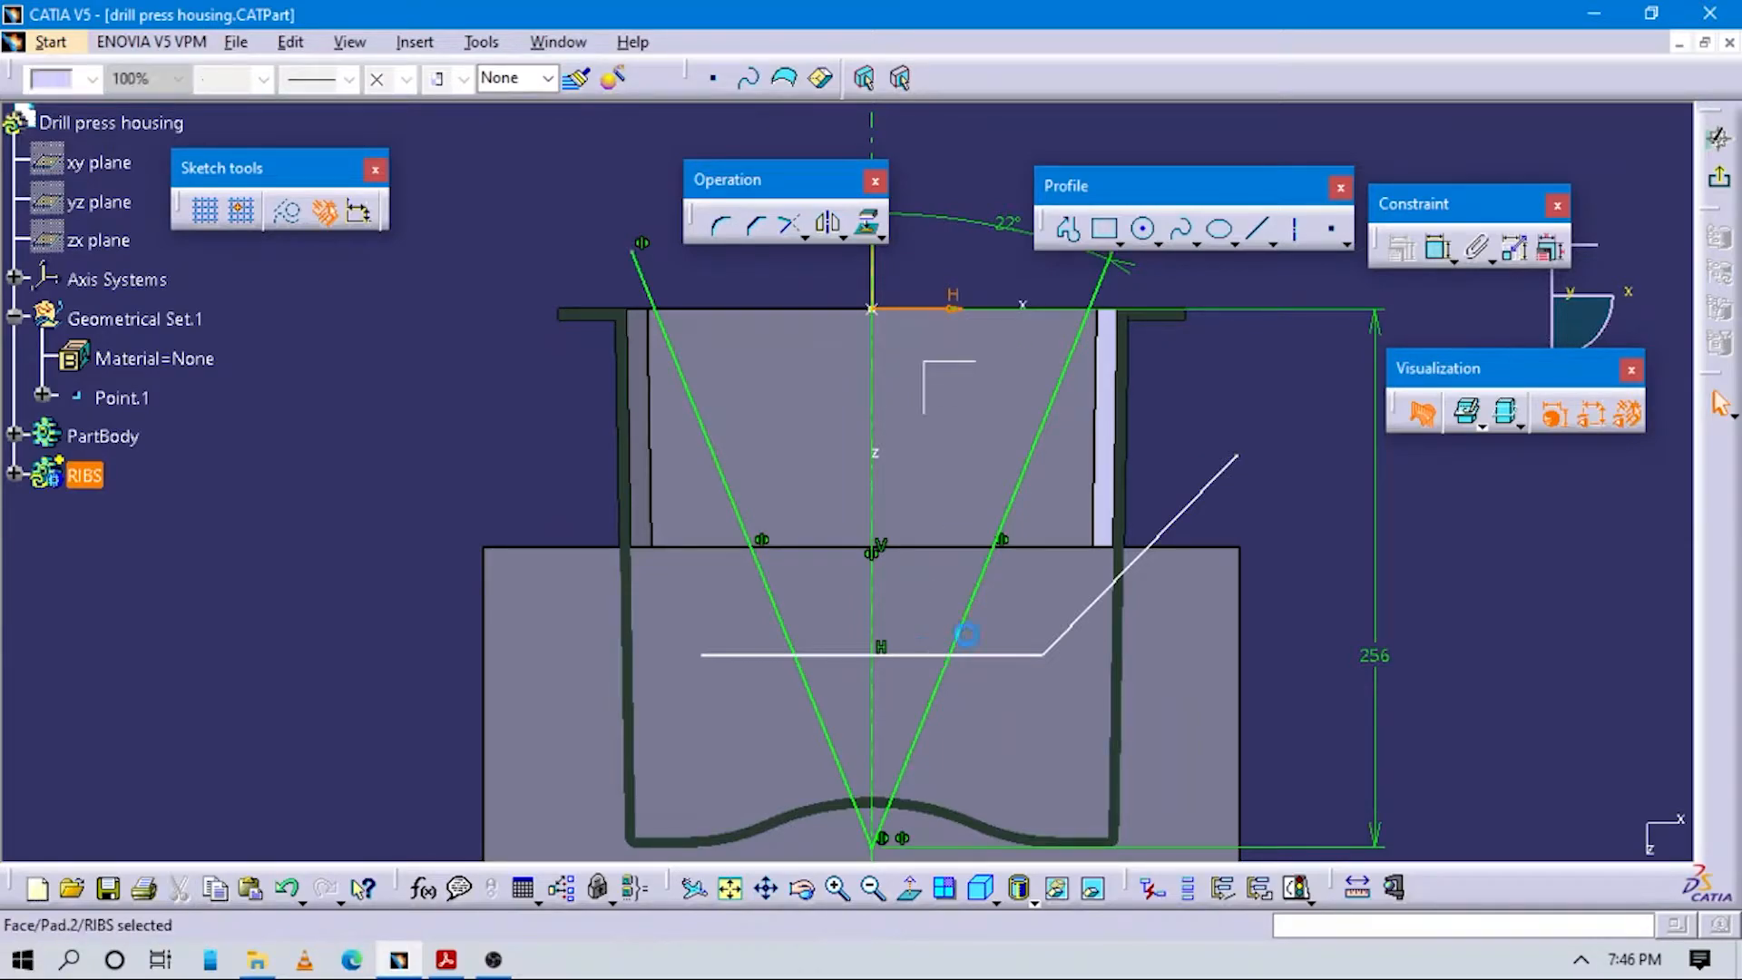
left_click(1194, 498)
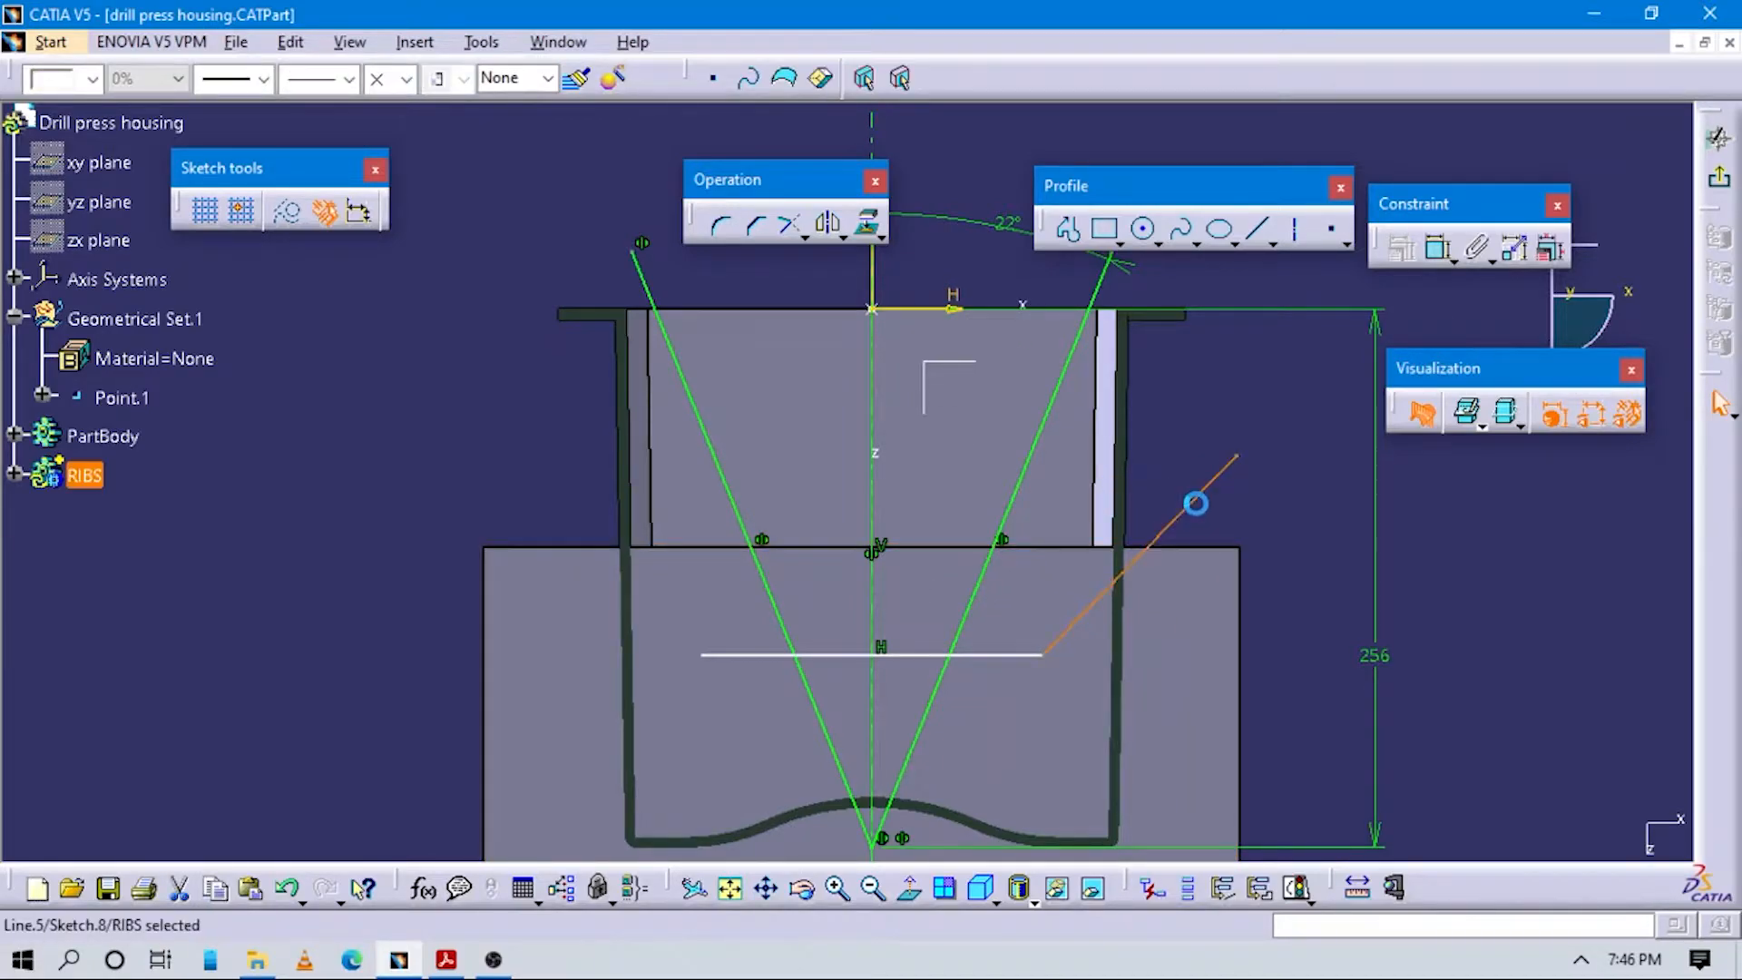
Dimension the horizontal line from the H axis at 167 mm, taking the depth from section cut A-A.
left_click(1402, 247)
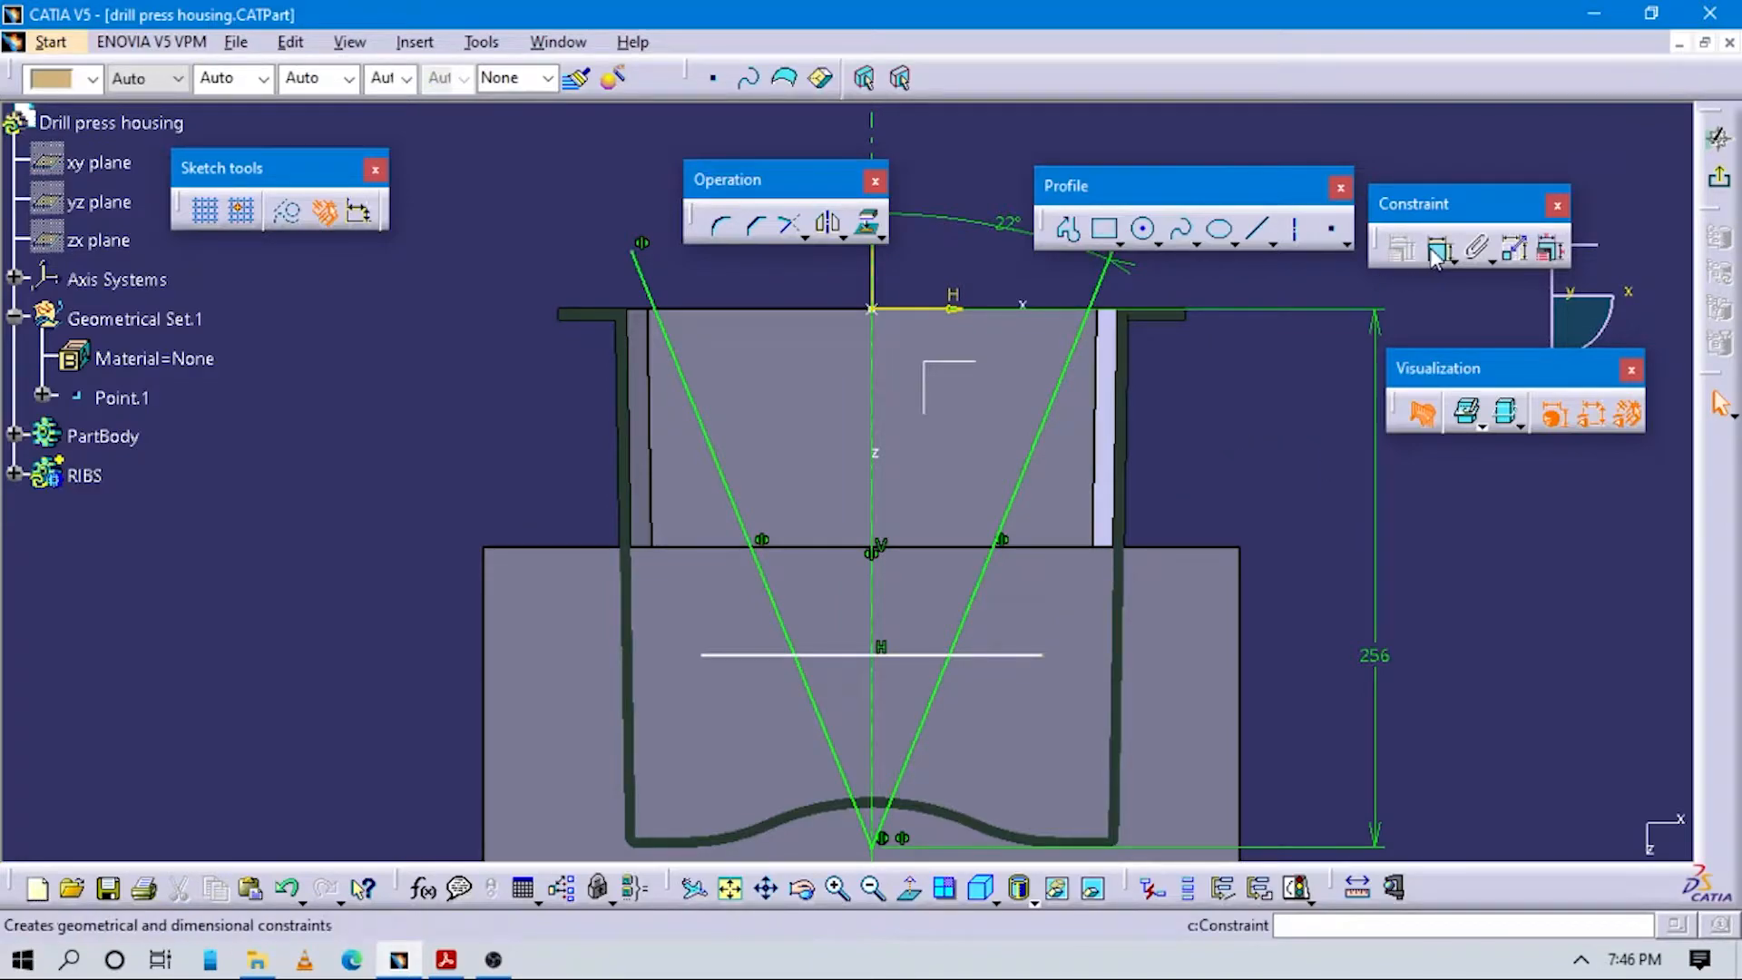
left_click(919, 654)
left_click(966, 310)
left_click(1176, 403)
key("alt+Tab")
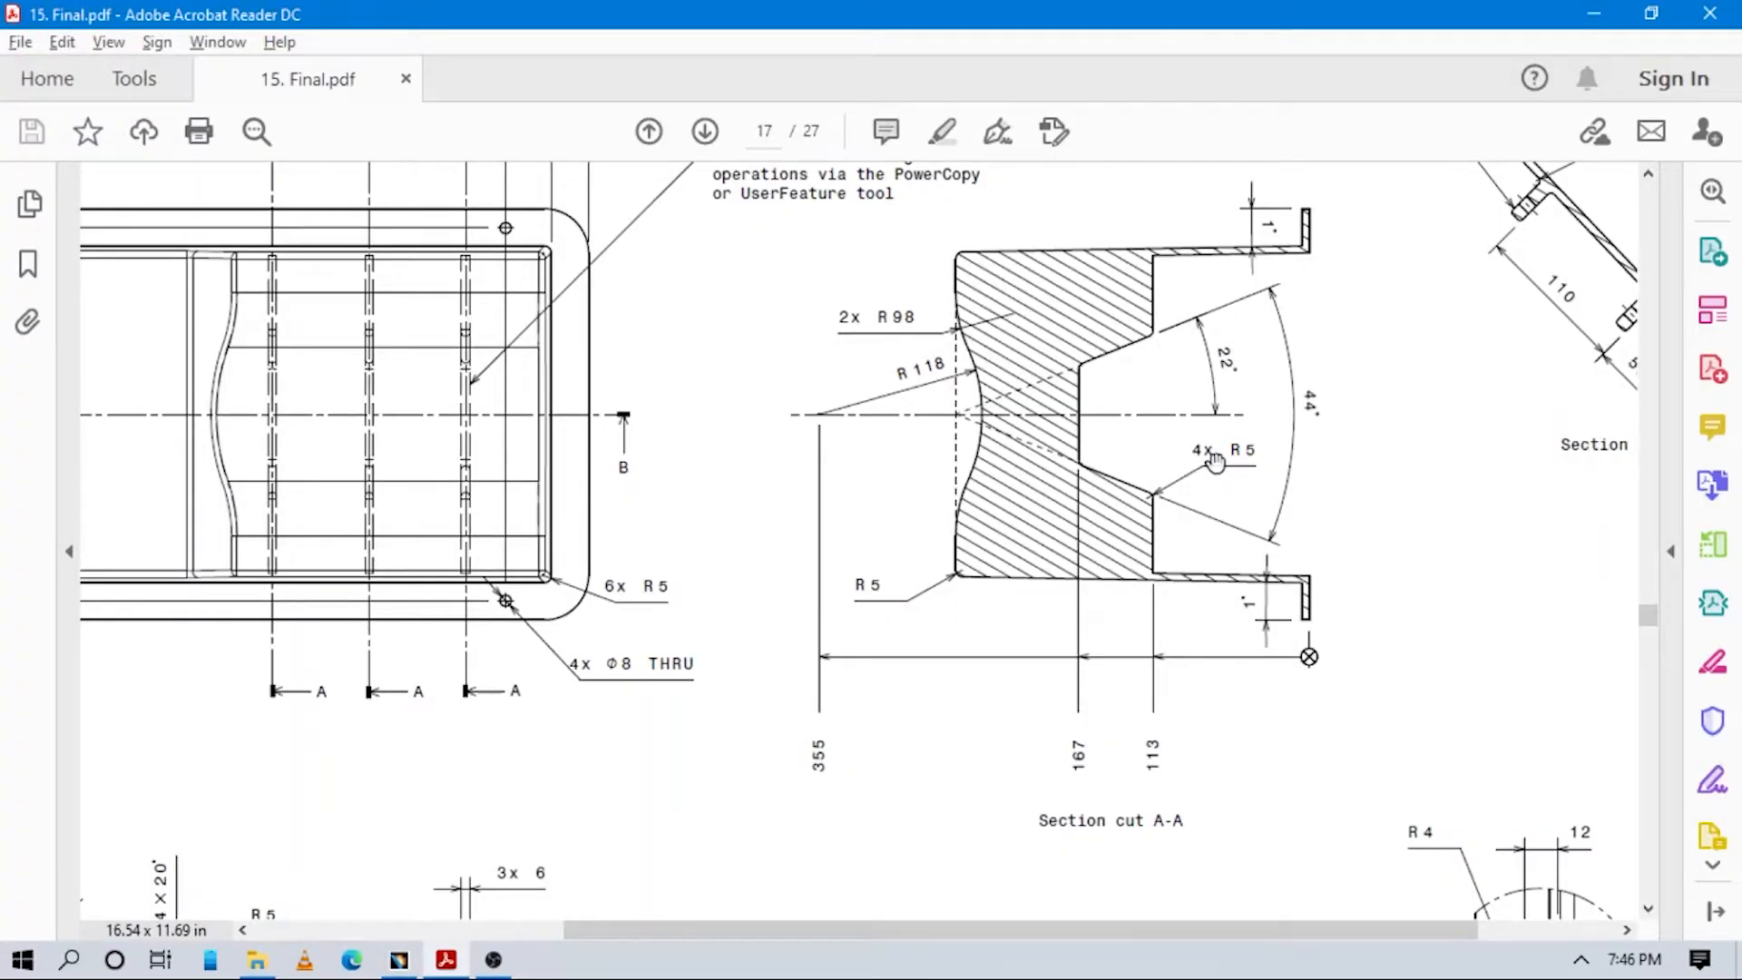
key("alt+Tab")
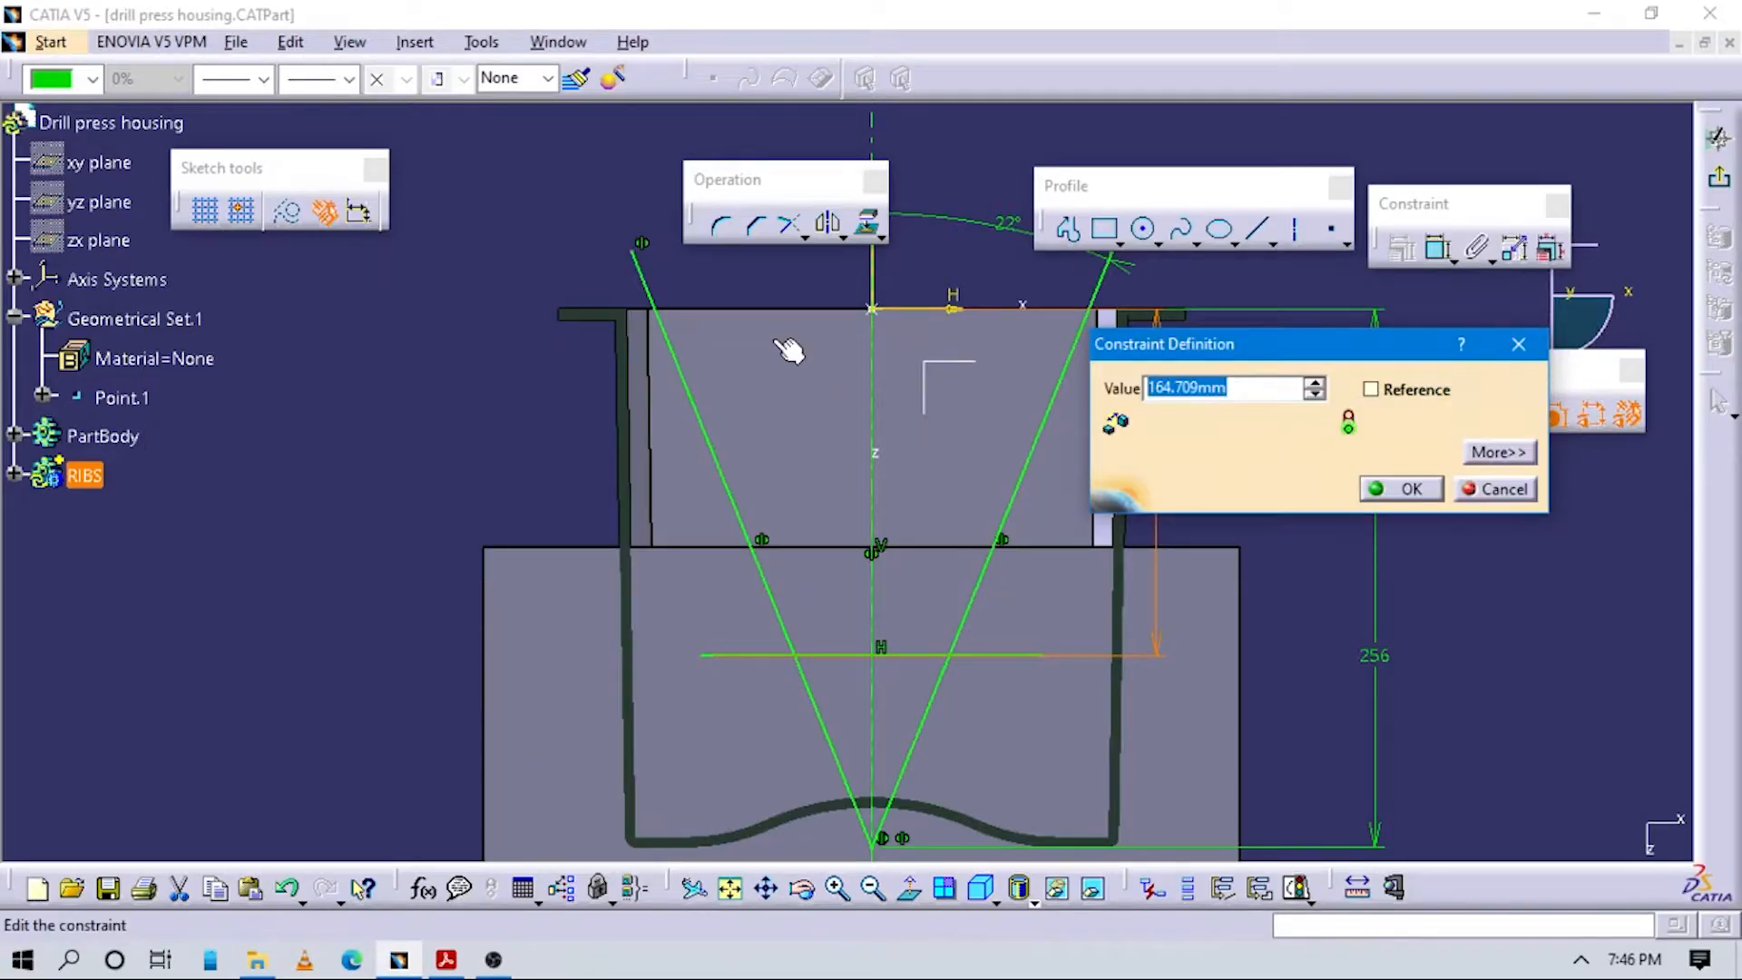
type("167")
key("Return")
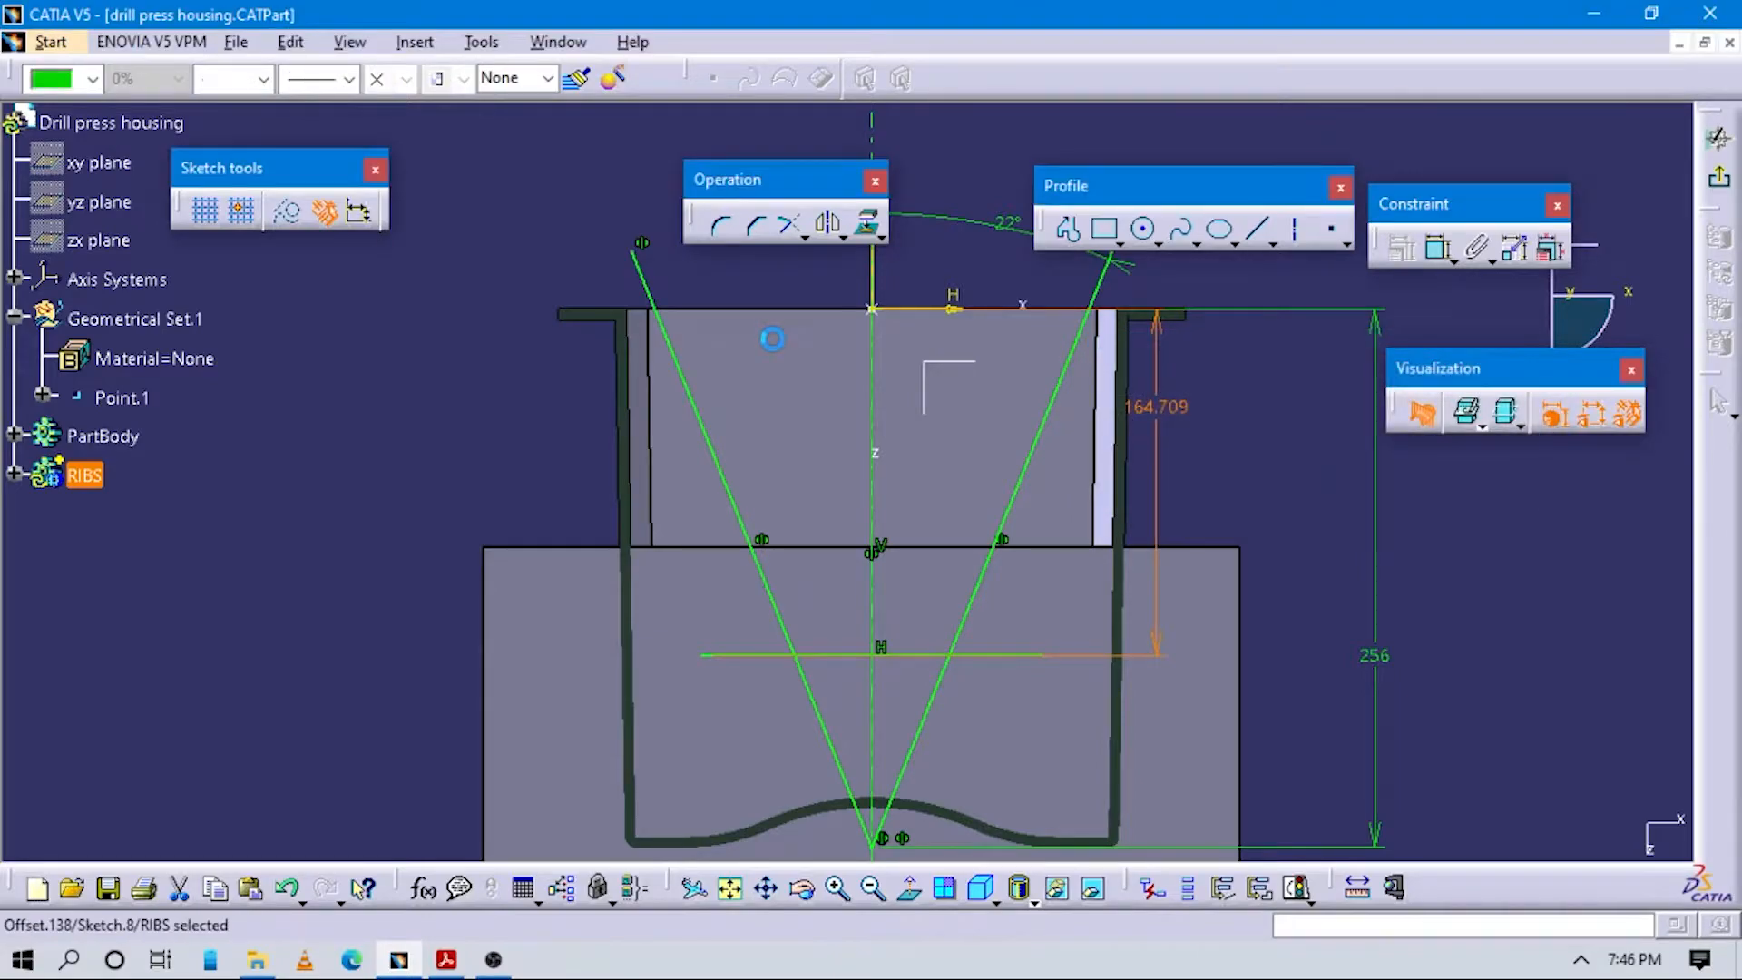
Draw an upper horizontal line about 136 mm long between the two inclined lines, following section cut A-A.
middle_click_drag(641, 651, 1202, 555)
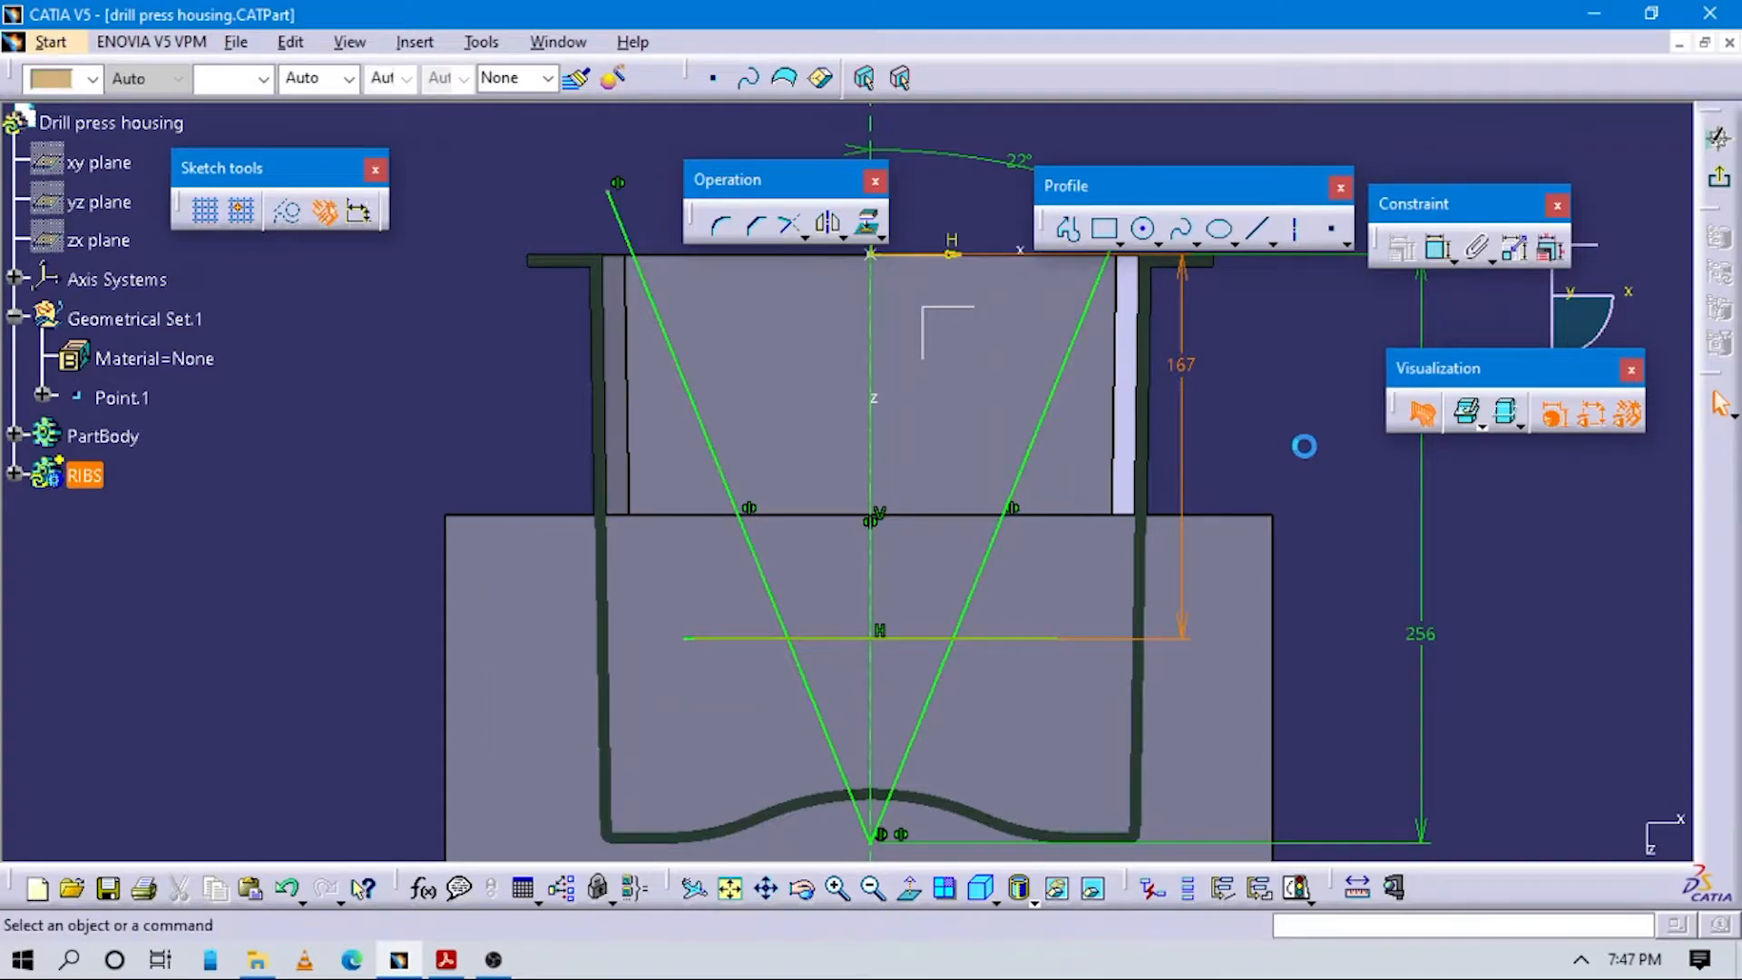
left_click(1070, 229)
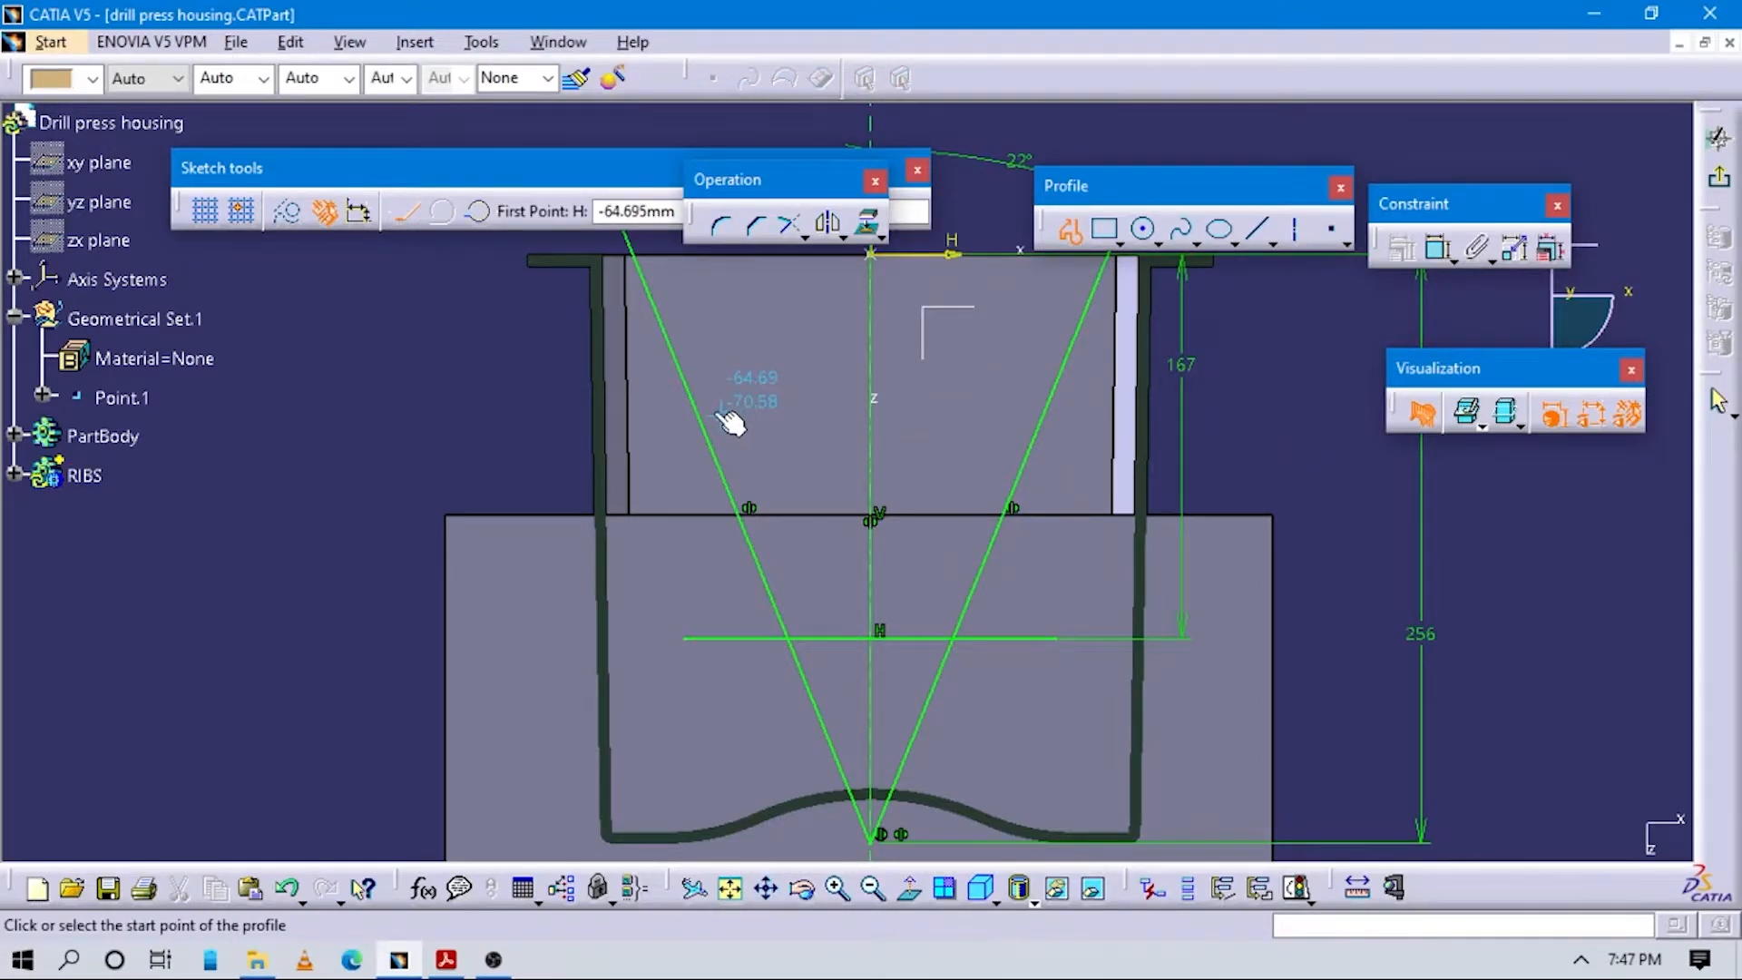
key("alt+Tab")
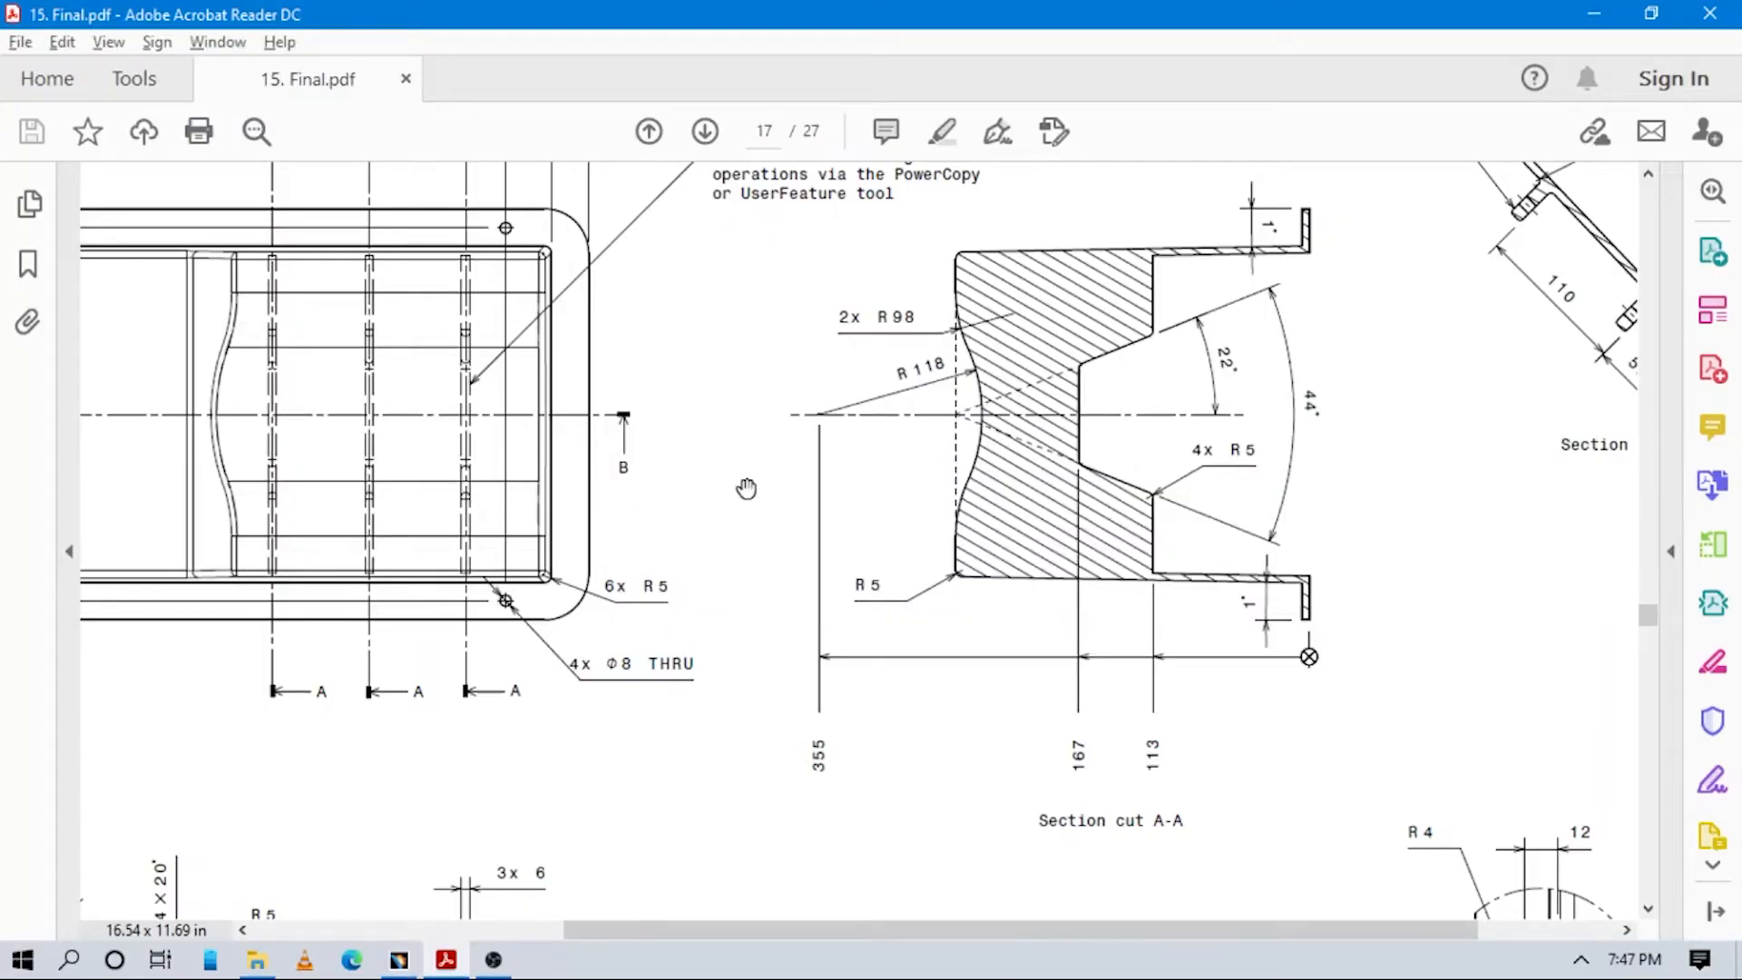
key("alt+Tab")
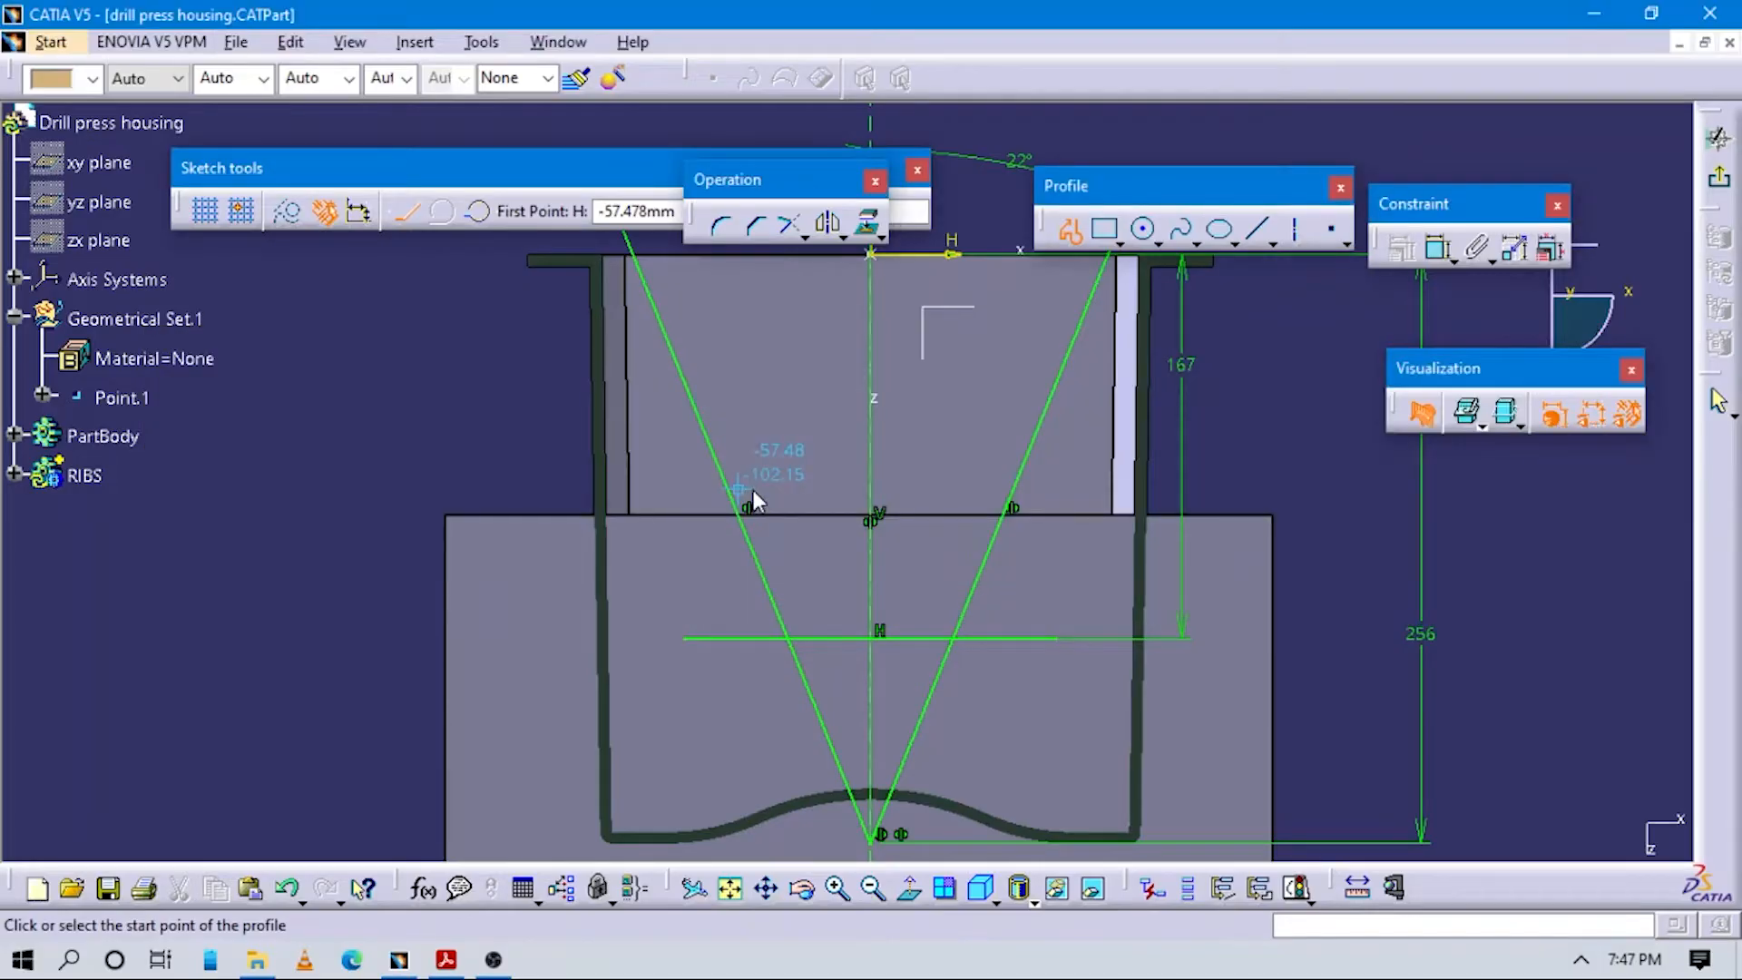
left_click(723, 448)
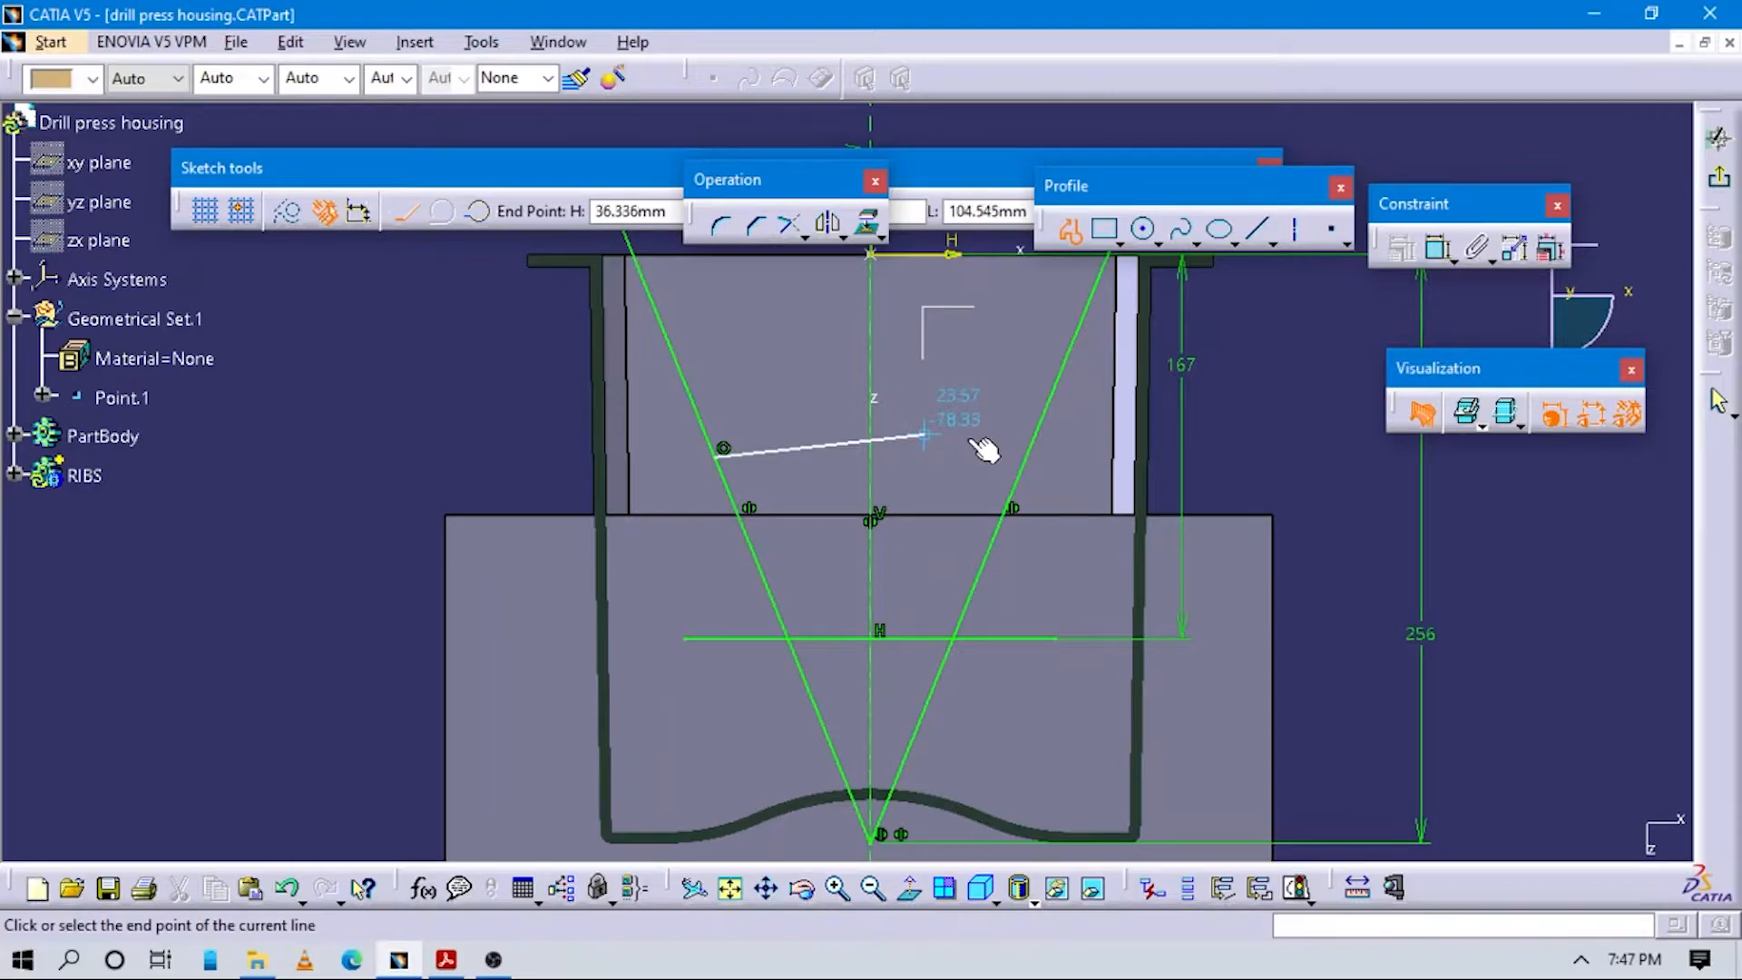
left_click(1032, 454)
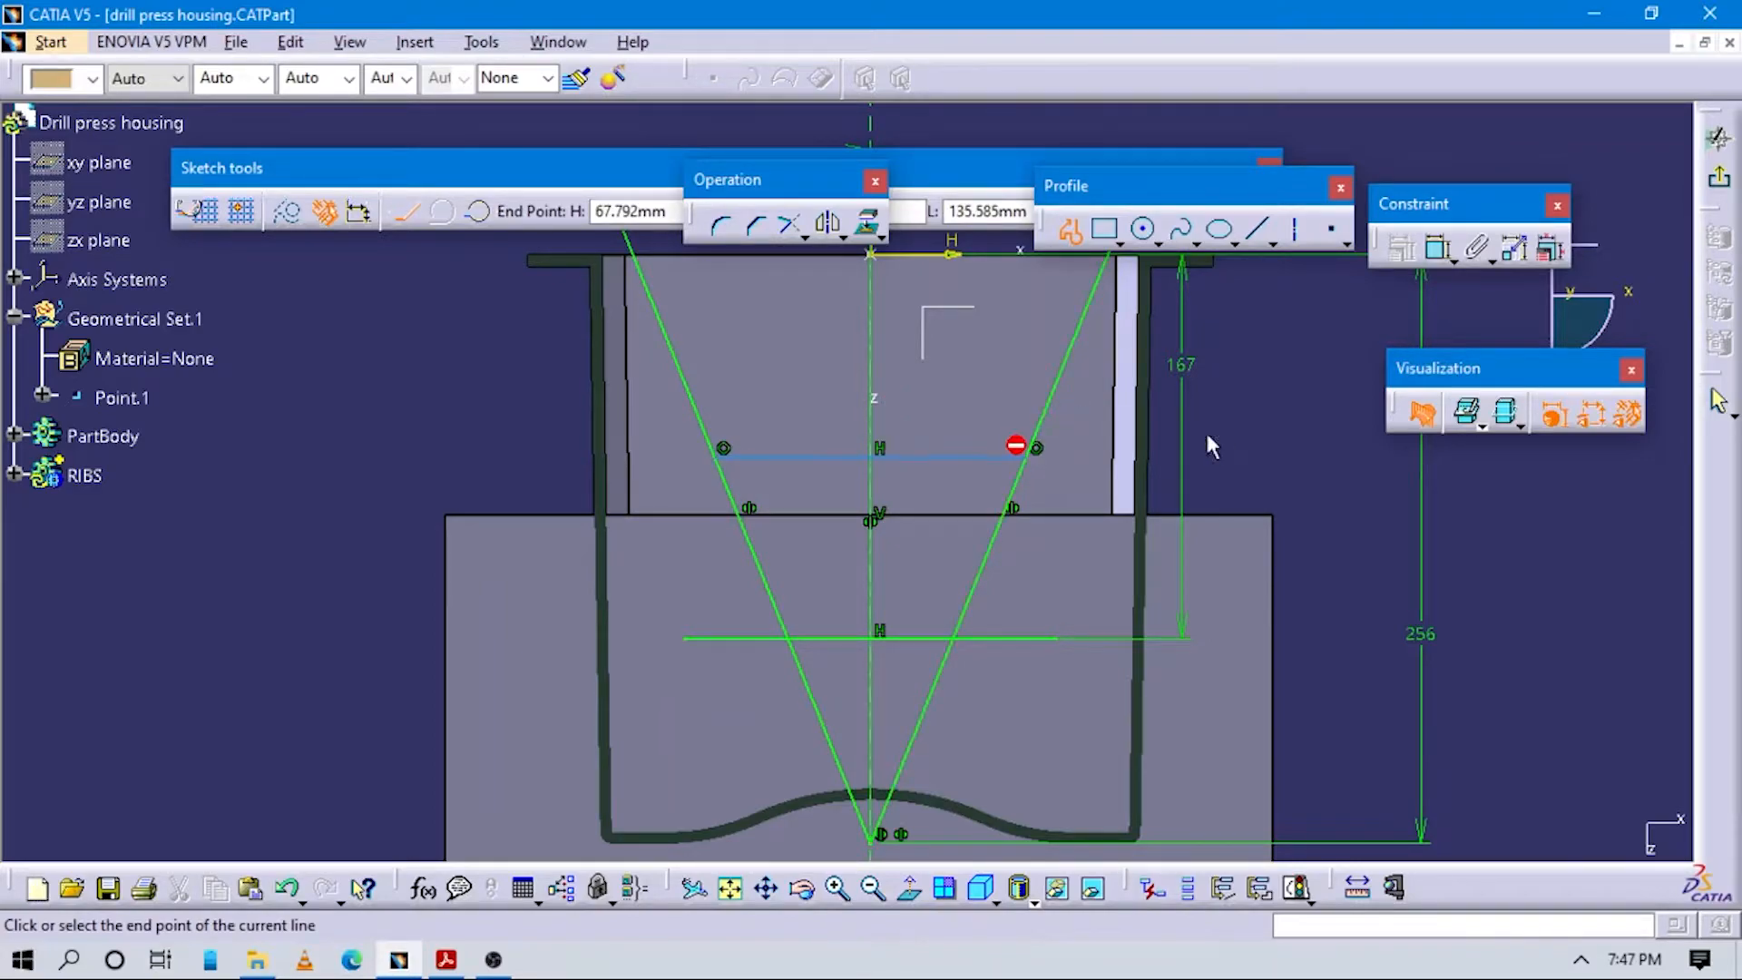
Quick-trim the excess ends of the inclined lines and the lower horizontal line to leave a closed trapezoid.
left_click(791, 228)
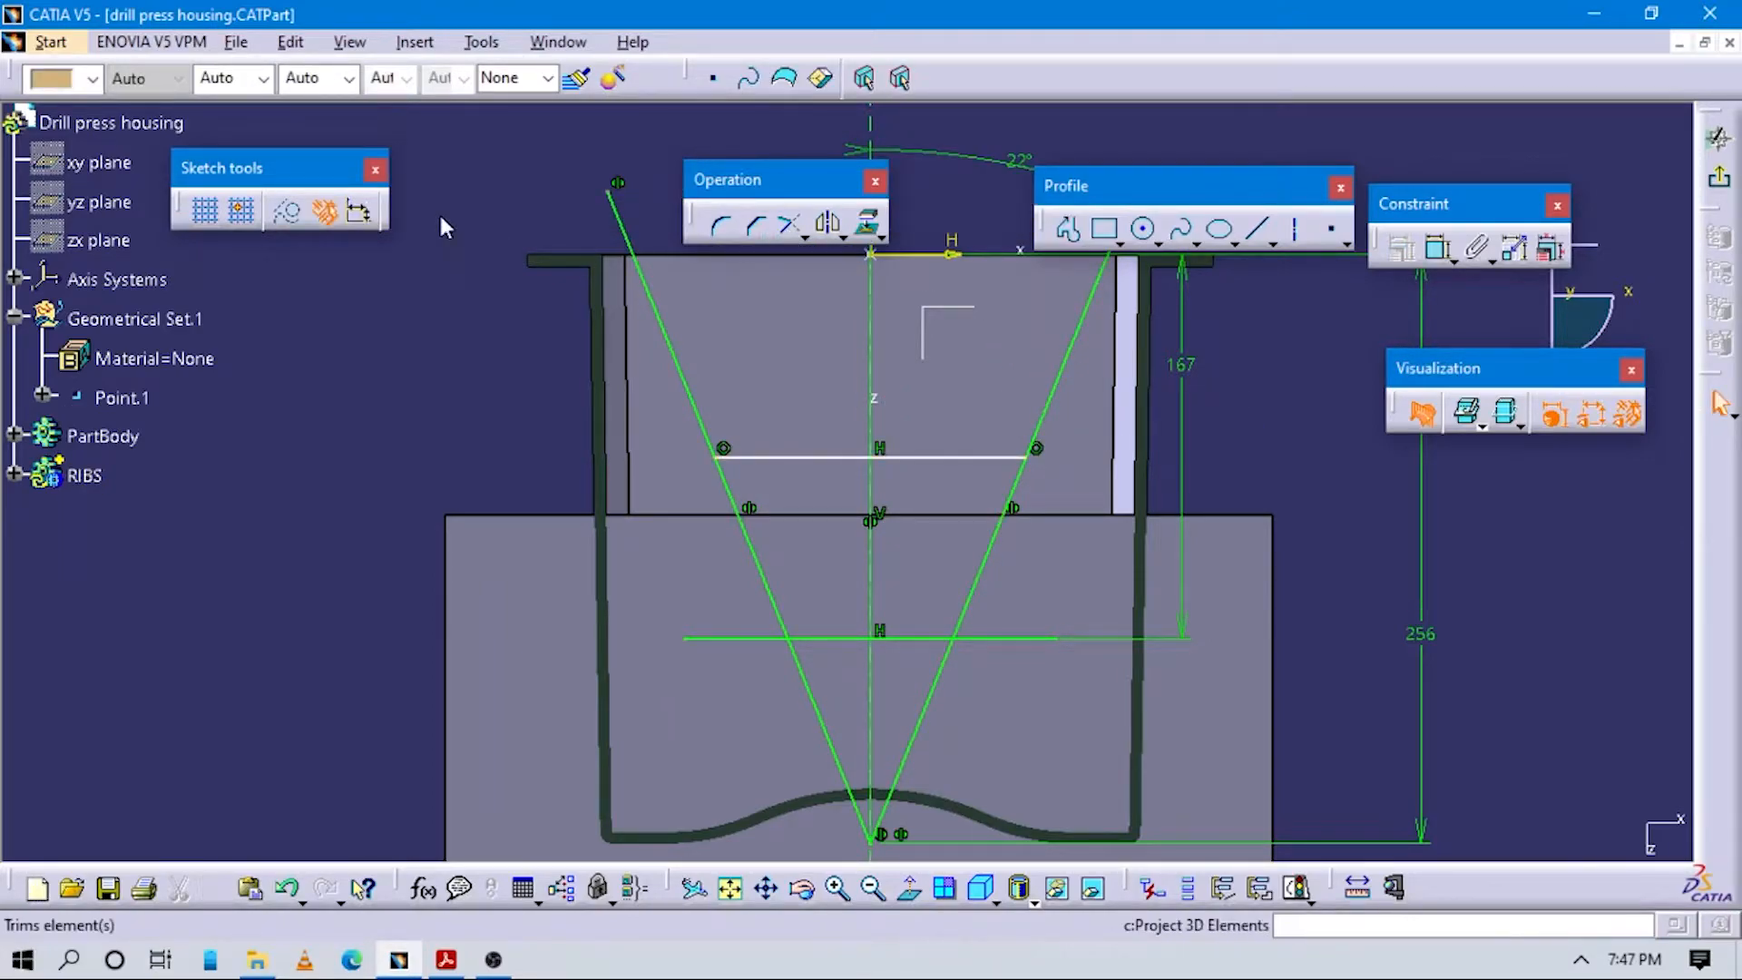
left_click(804, 235)
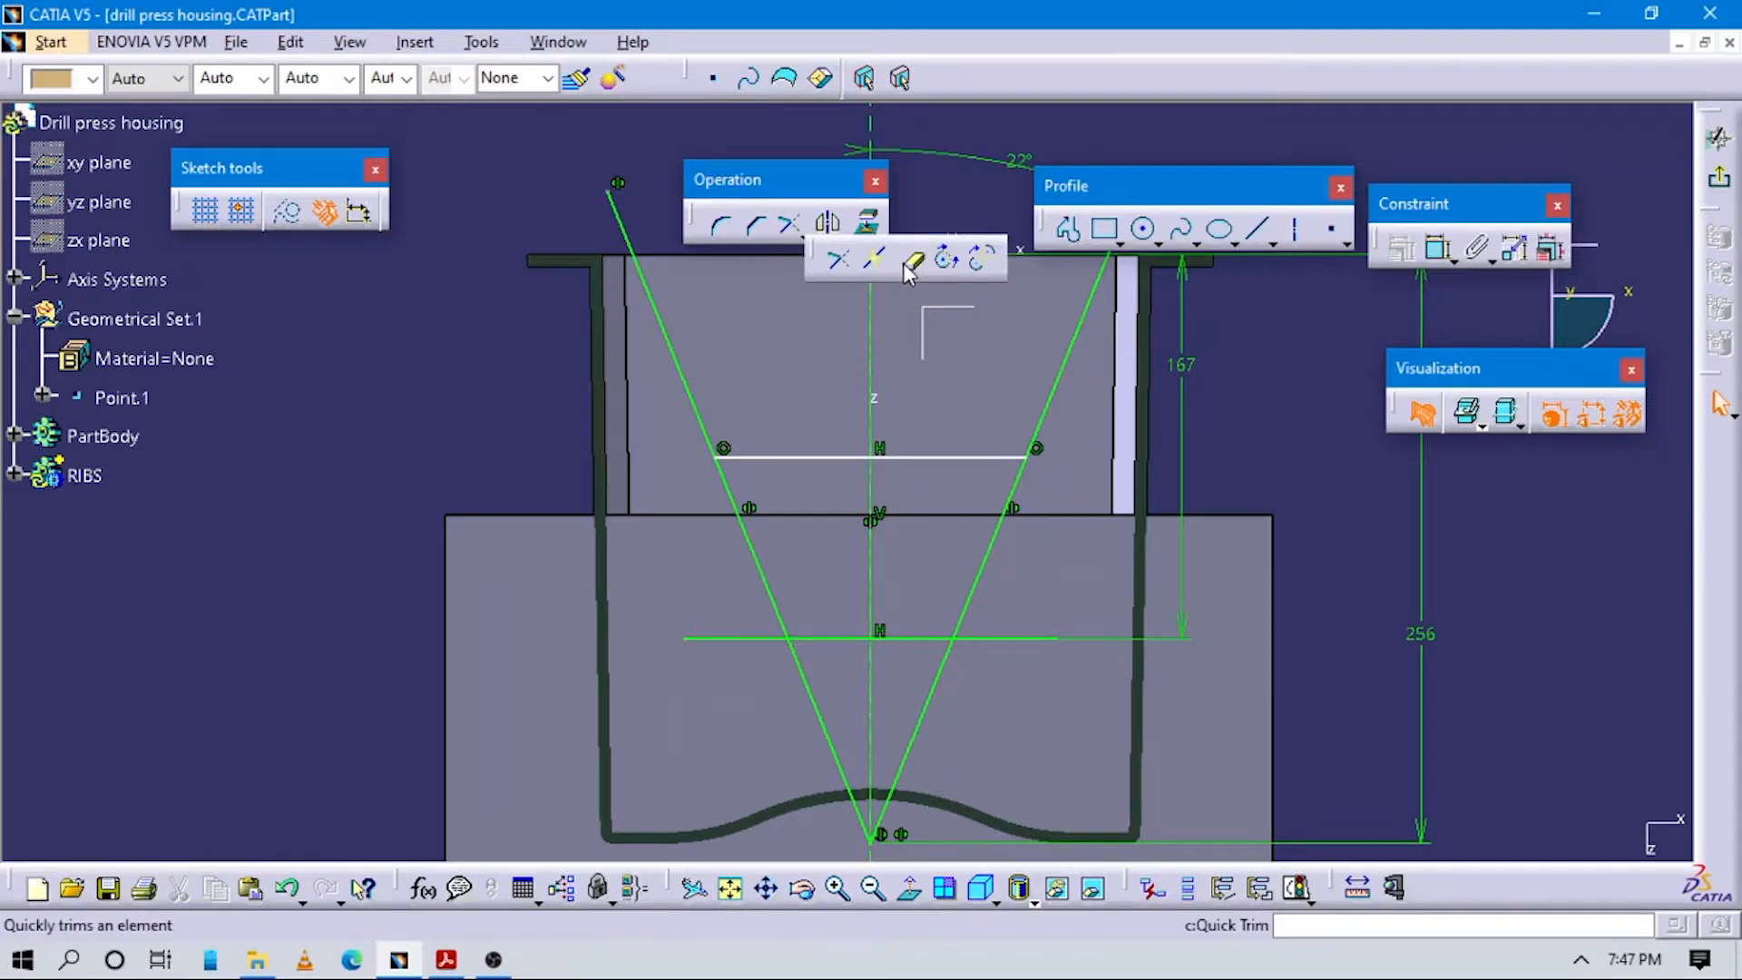
left_click(904, 271)
left_click(682, 353)
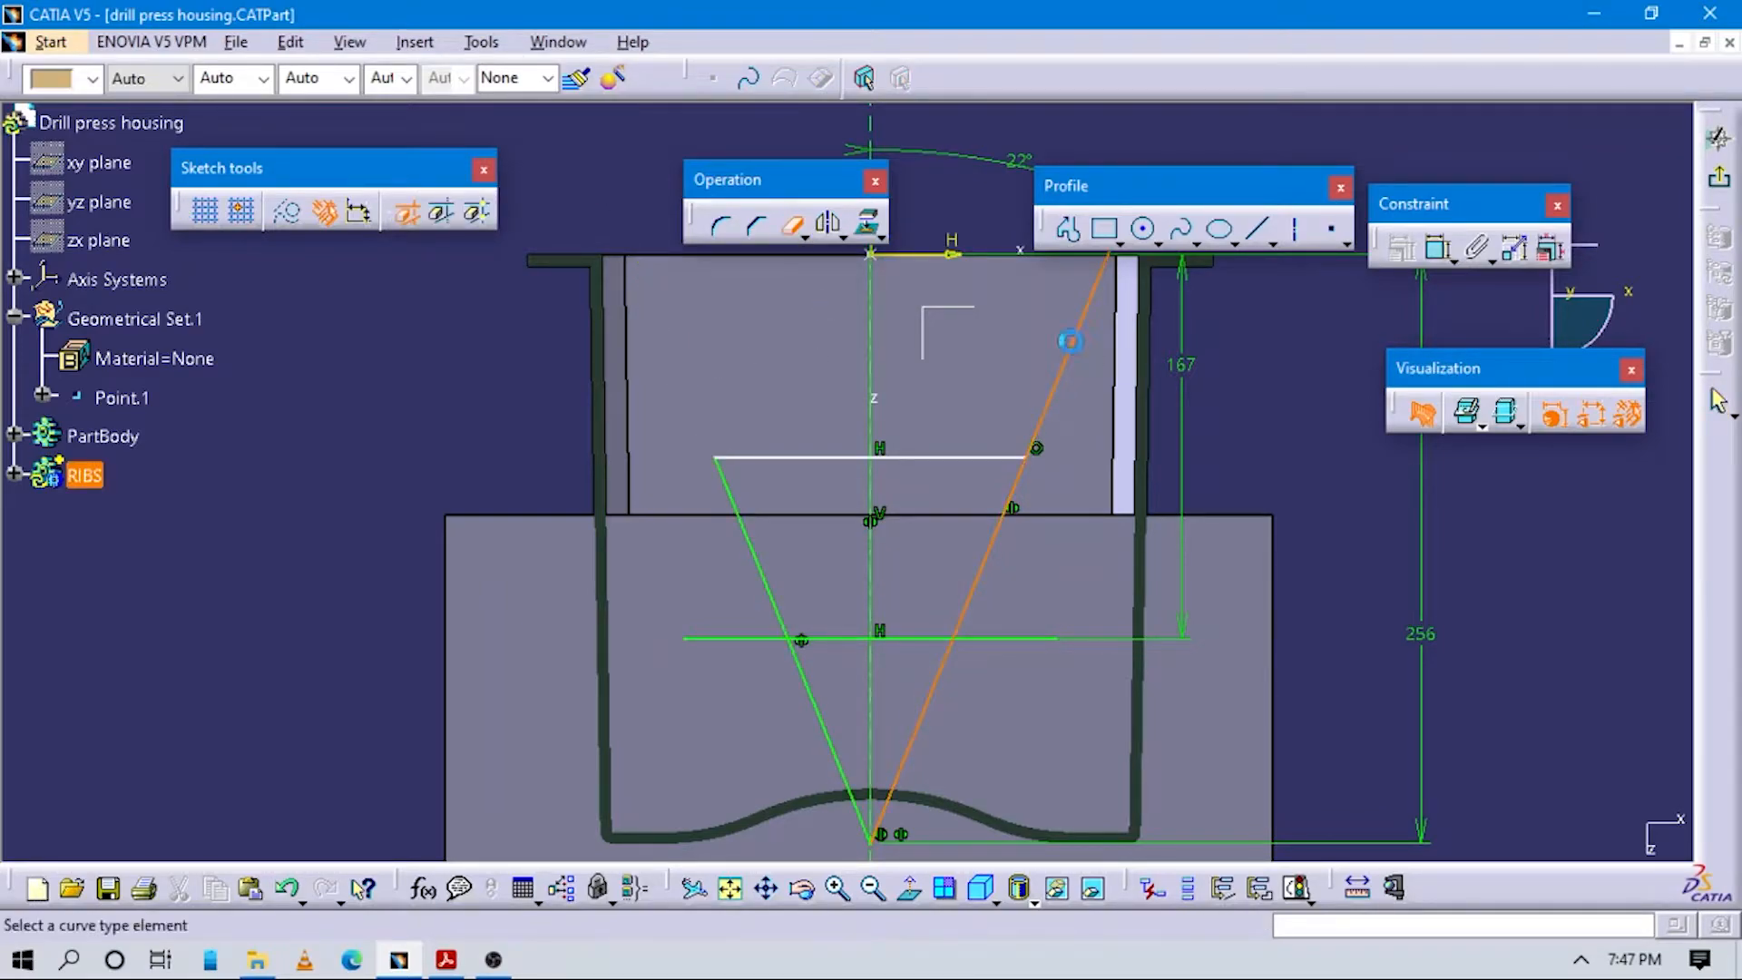
left_click(750, 641)
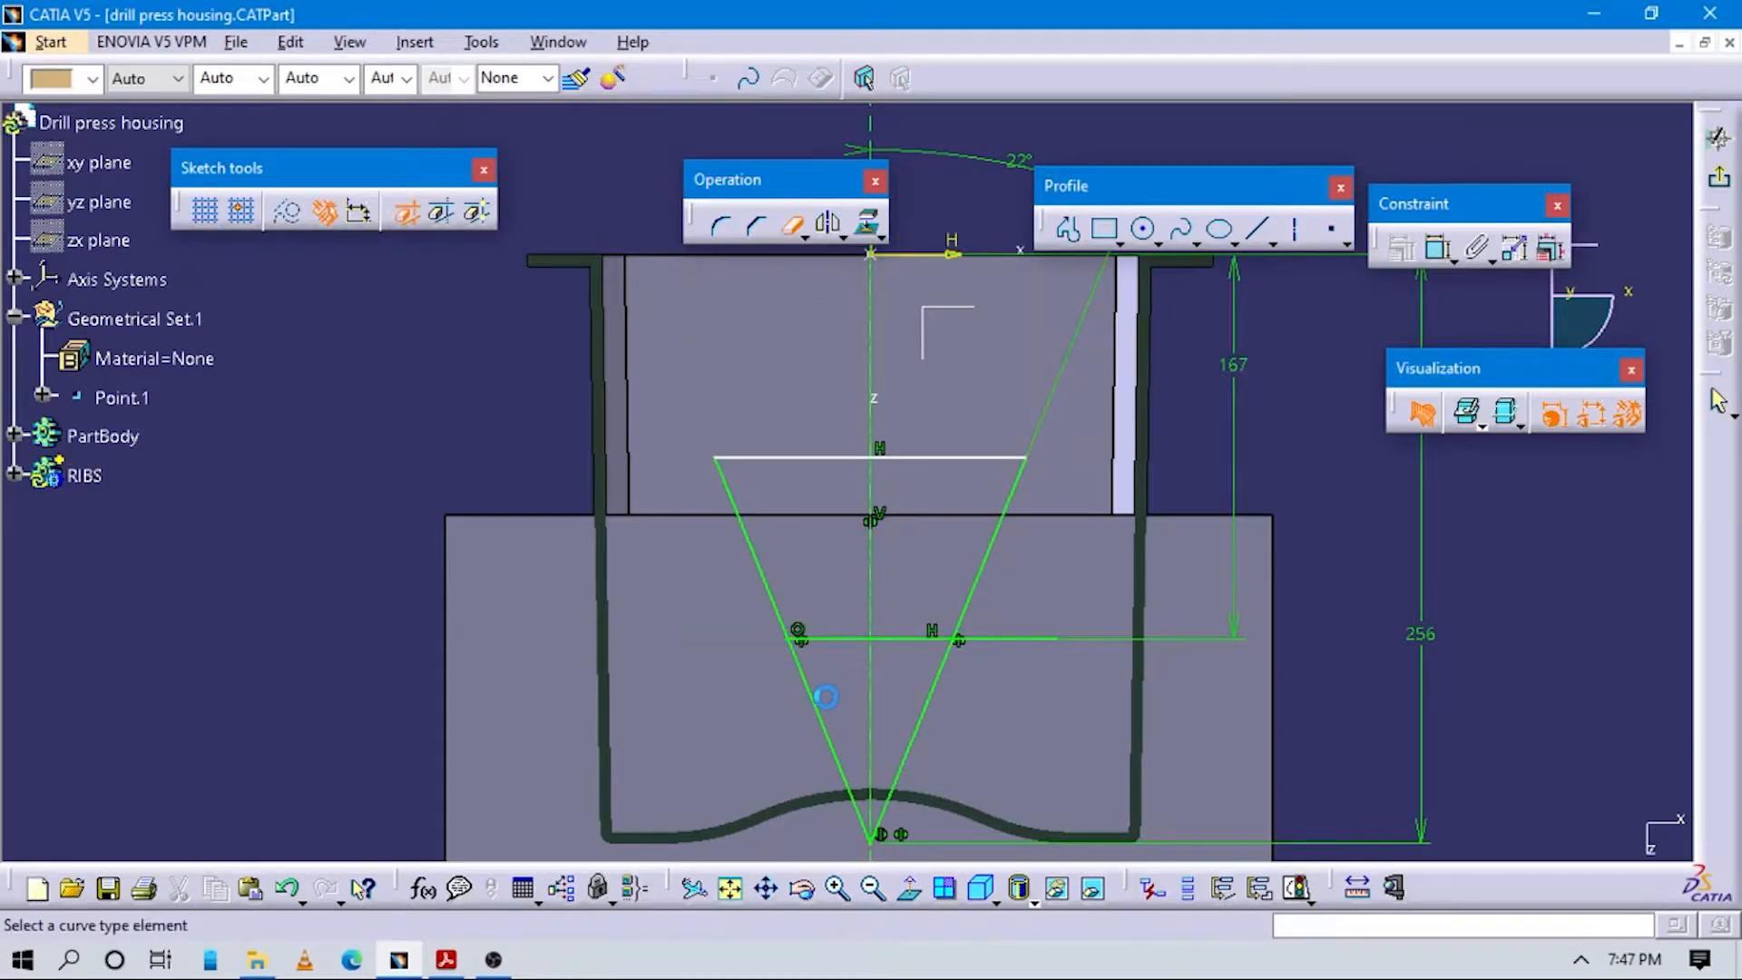
left_click(821, 712)
left_click(950, 694)
middle_click_drag(932, 719, 966, 639)
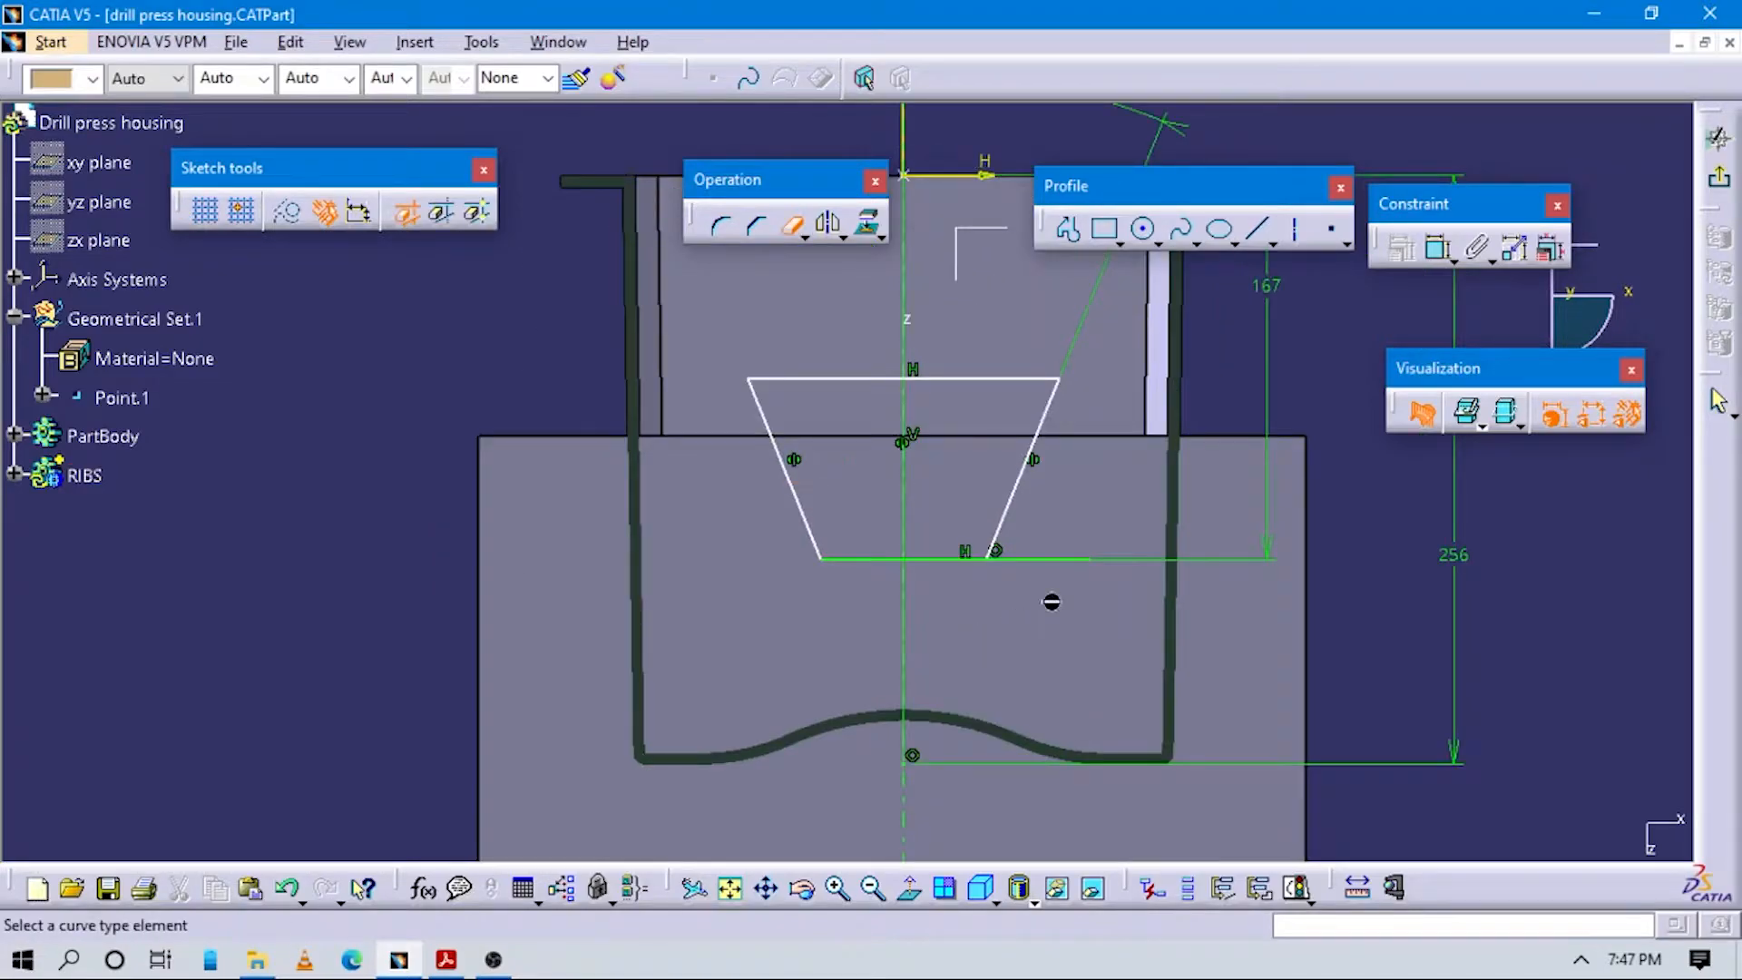
left_click(1050, 556)
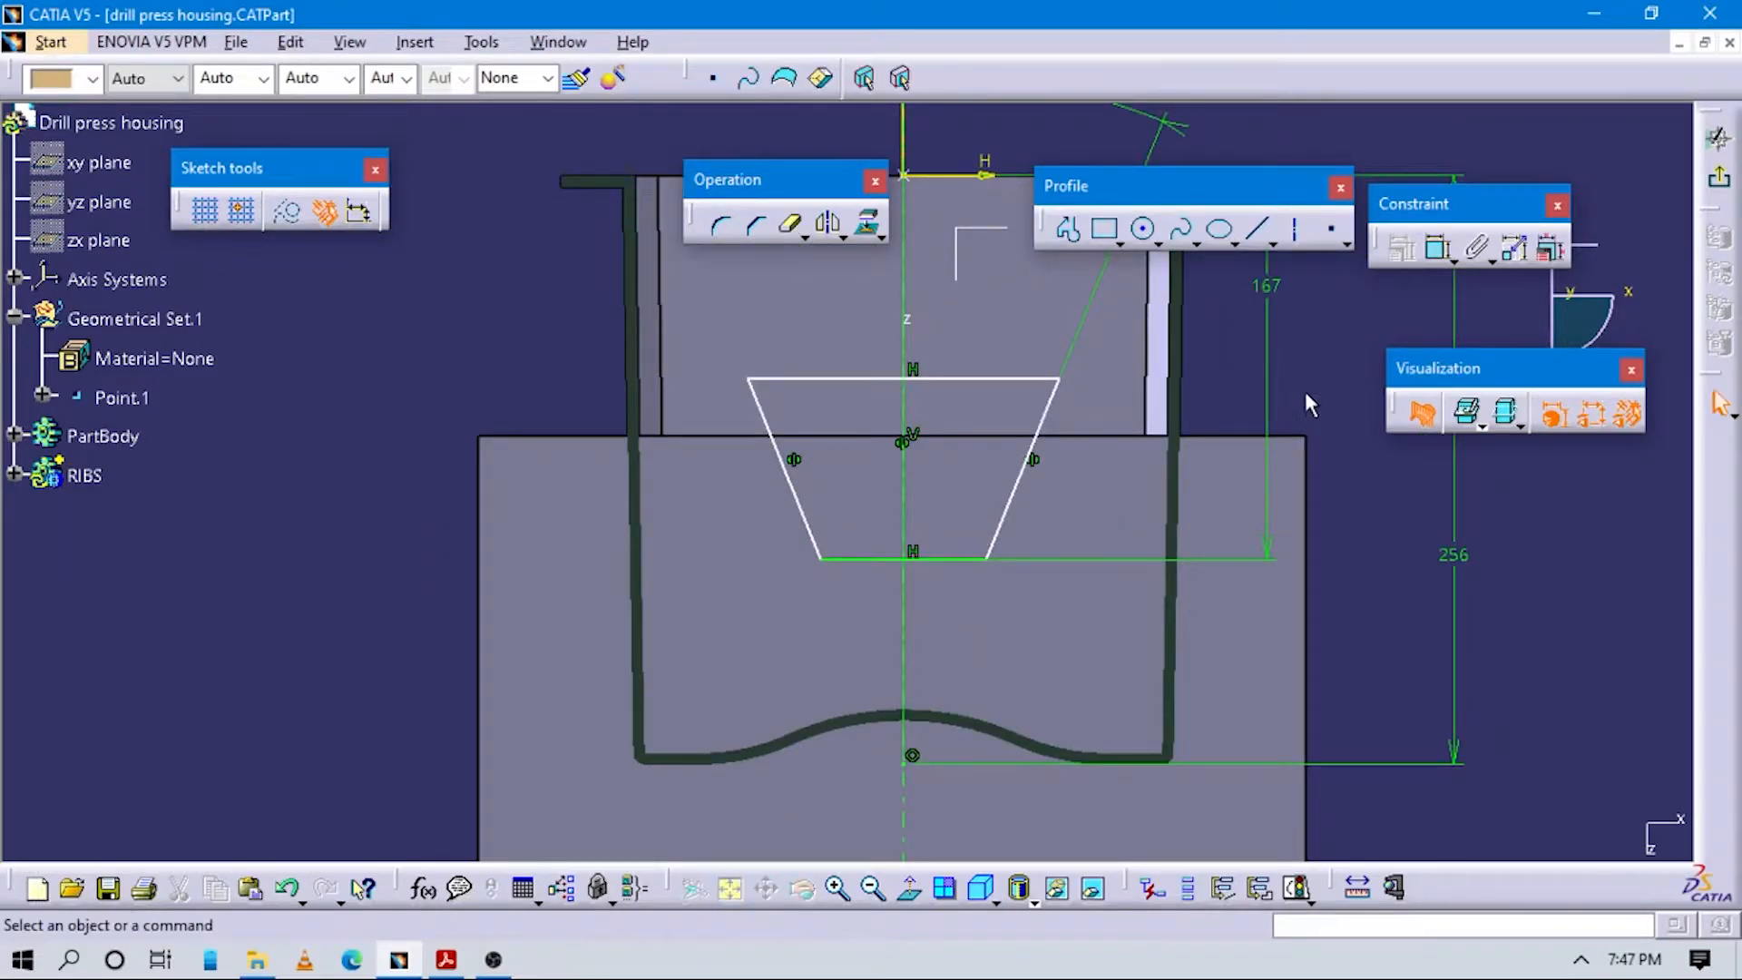
Dimension the length of the trapezoid's right inclined side.
left_click(1436, 248)
left_click(1048, 426)
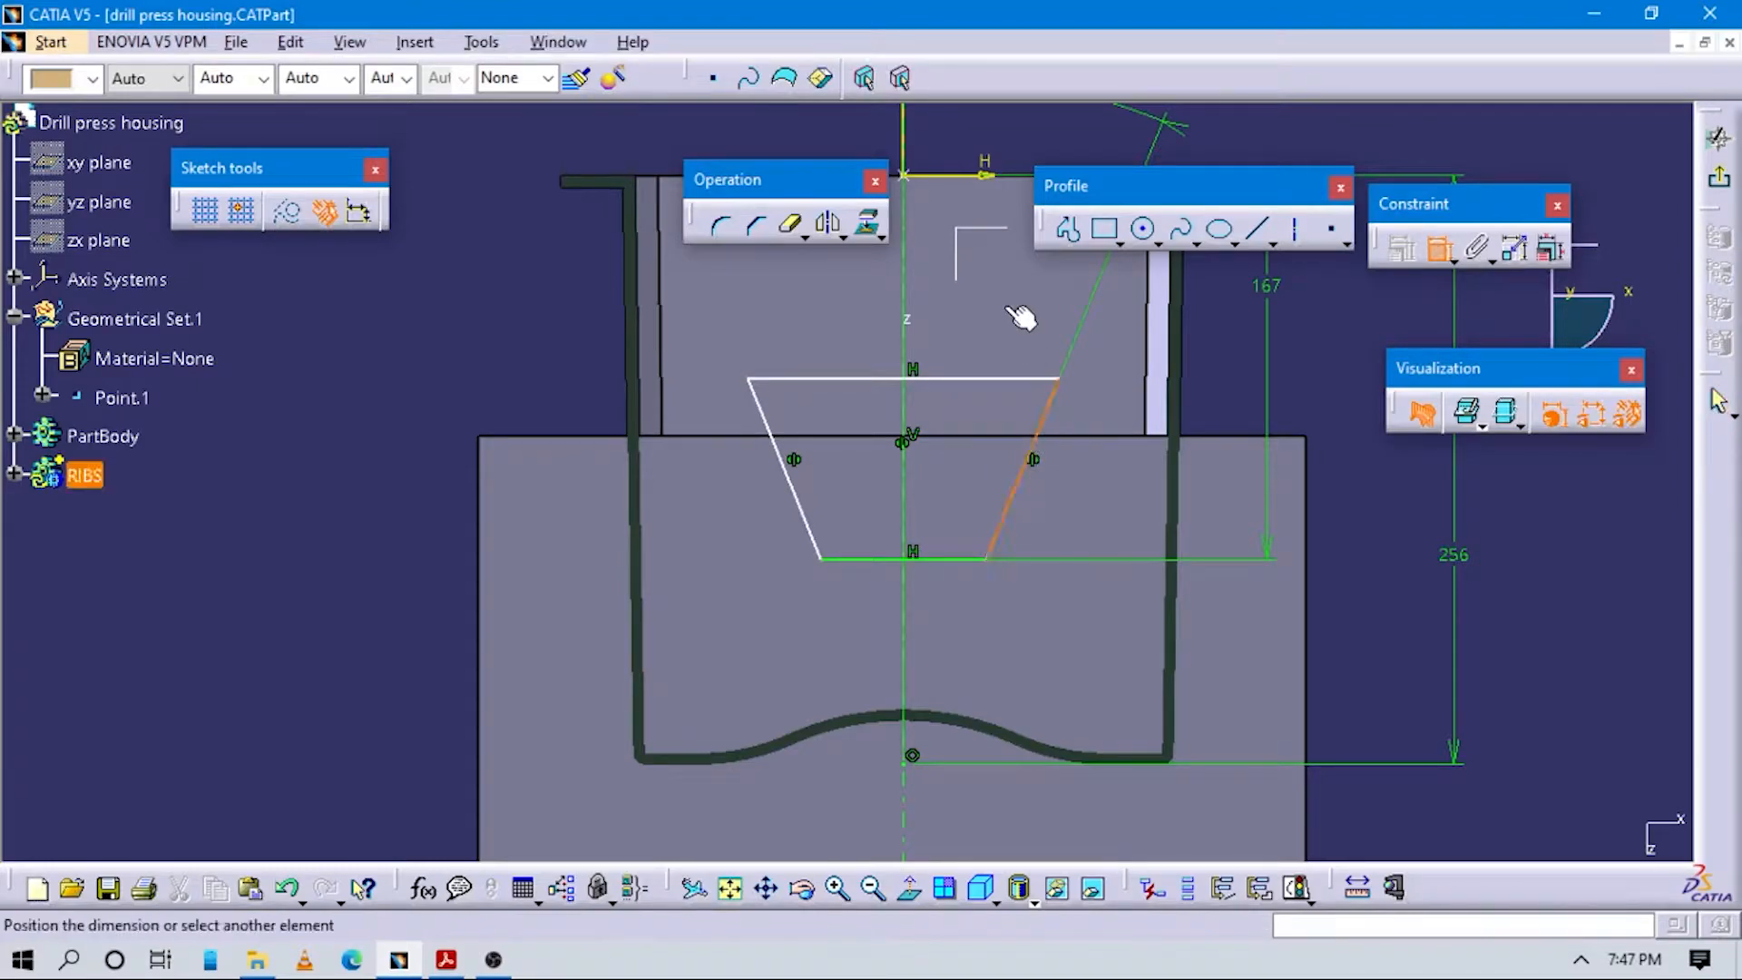
left_click(1202, 404)
Try to dimension the trapezoid's upper right corner and lower edge from the H axis.
left_click(1439, 248)
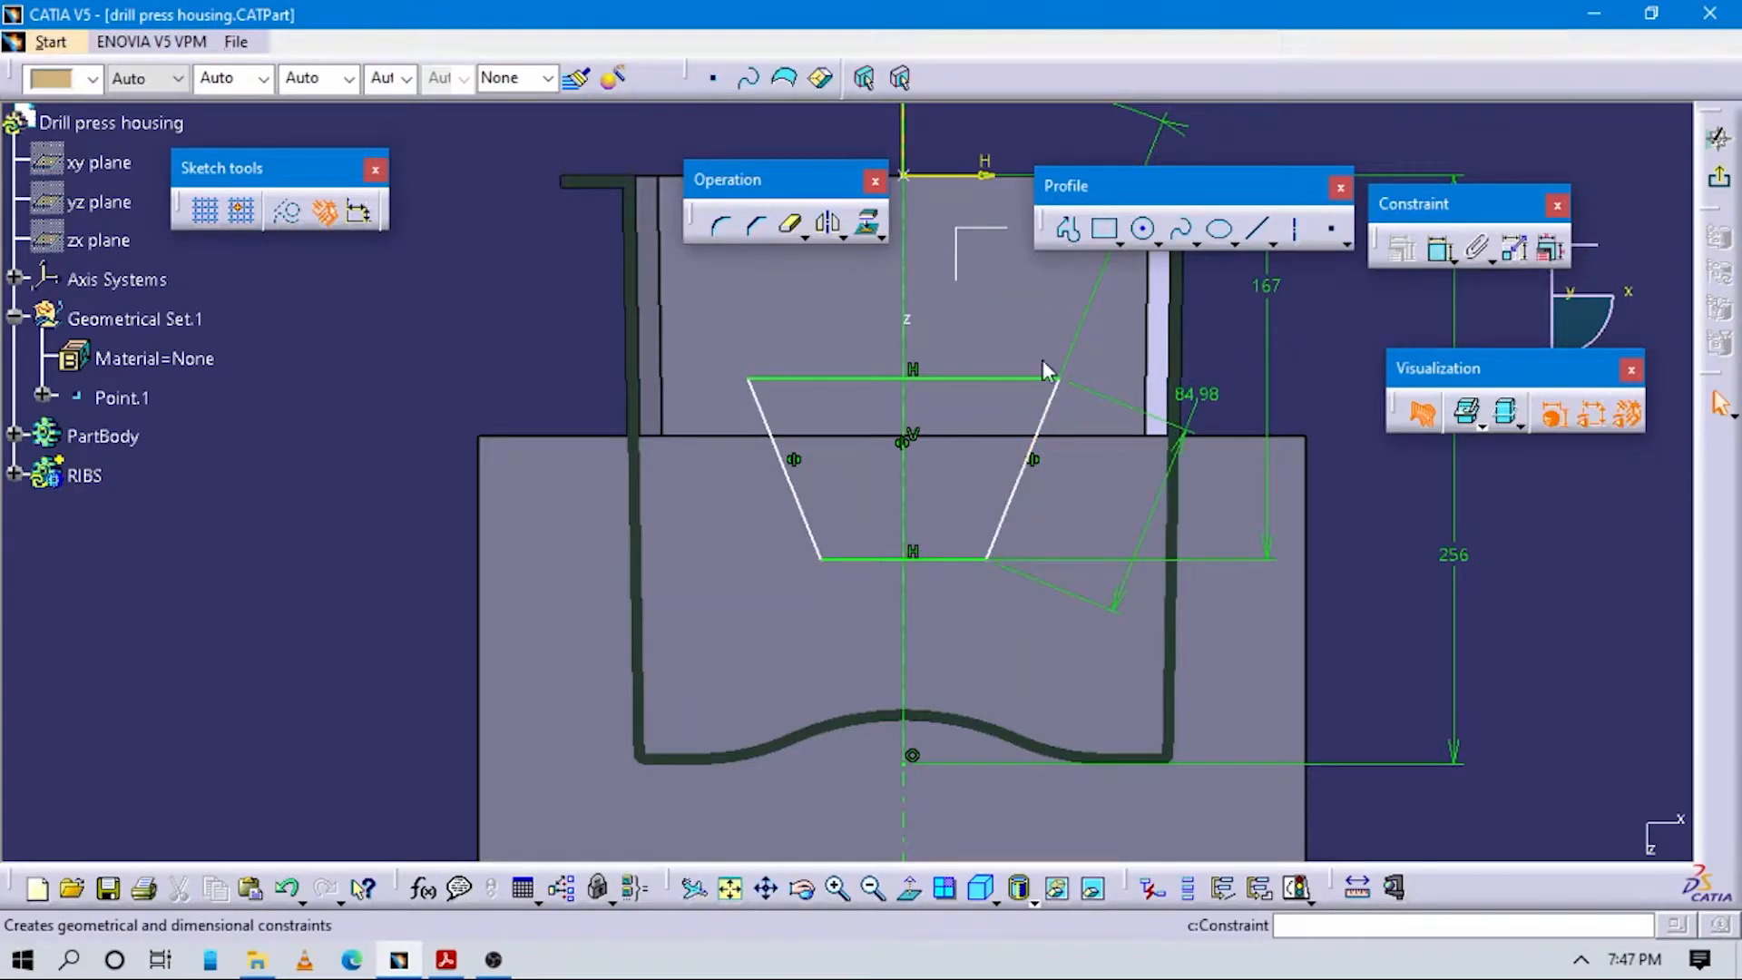
left_click(1043, 418)
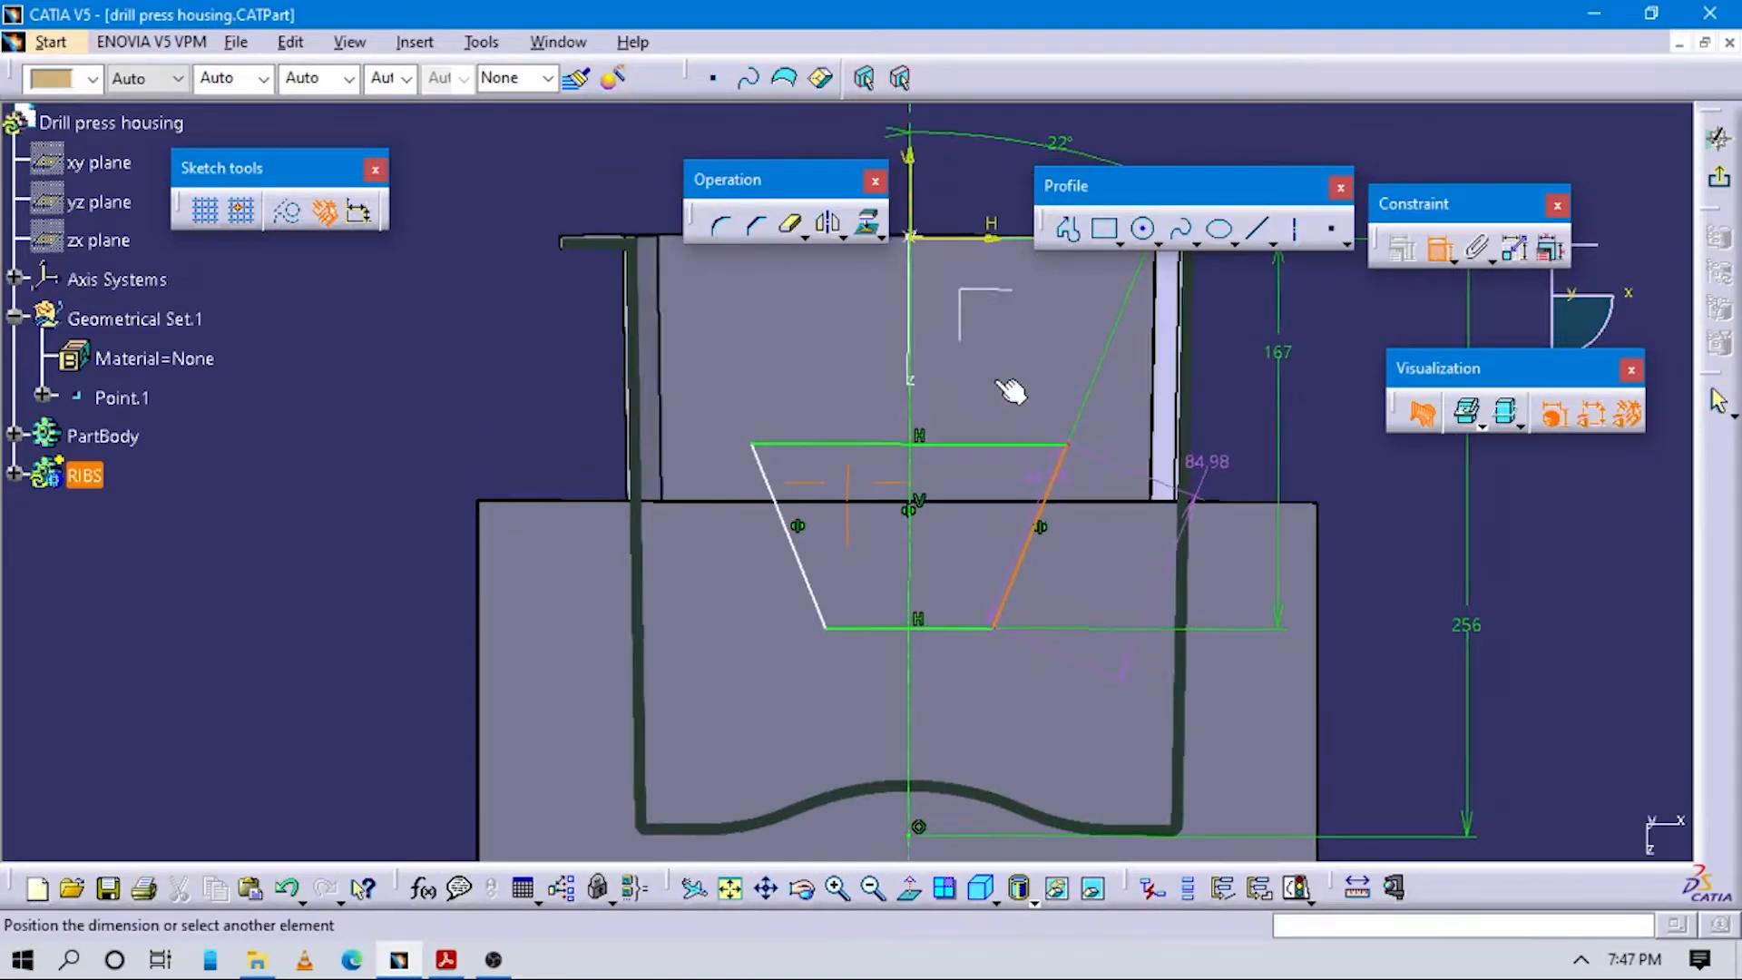
left_click(1058, 335)
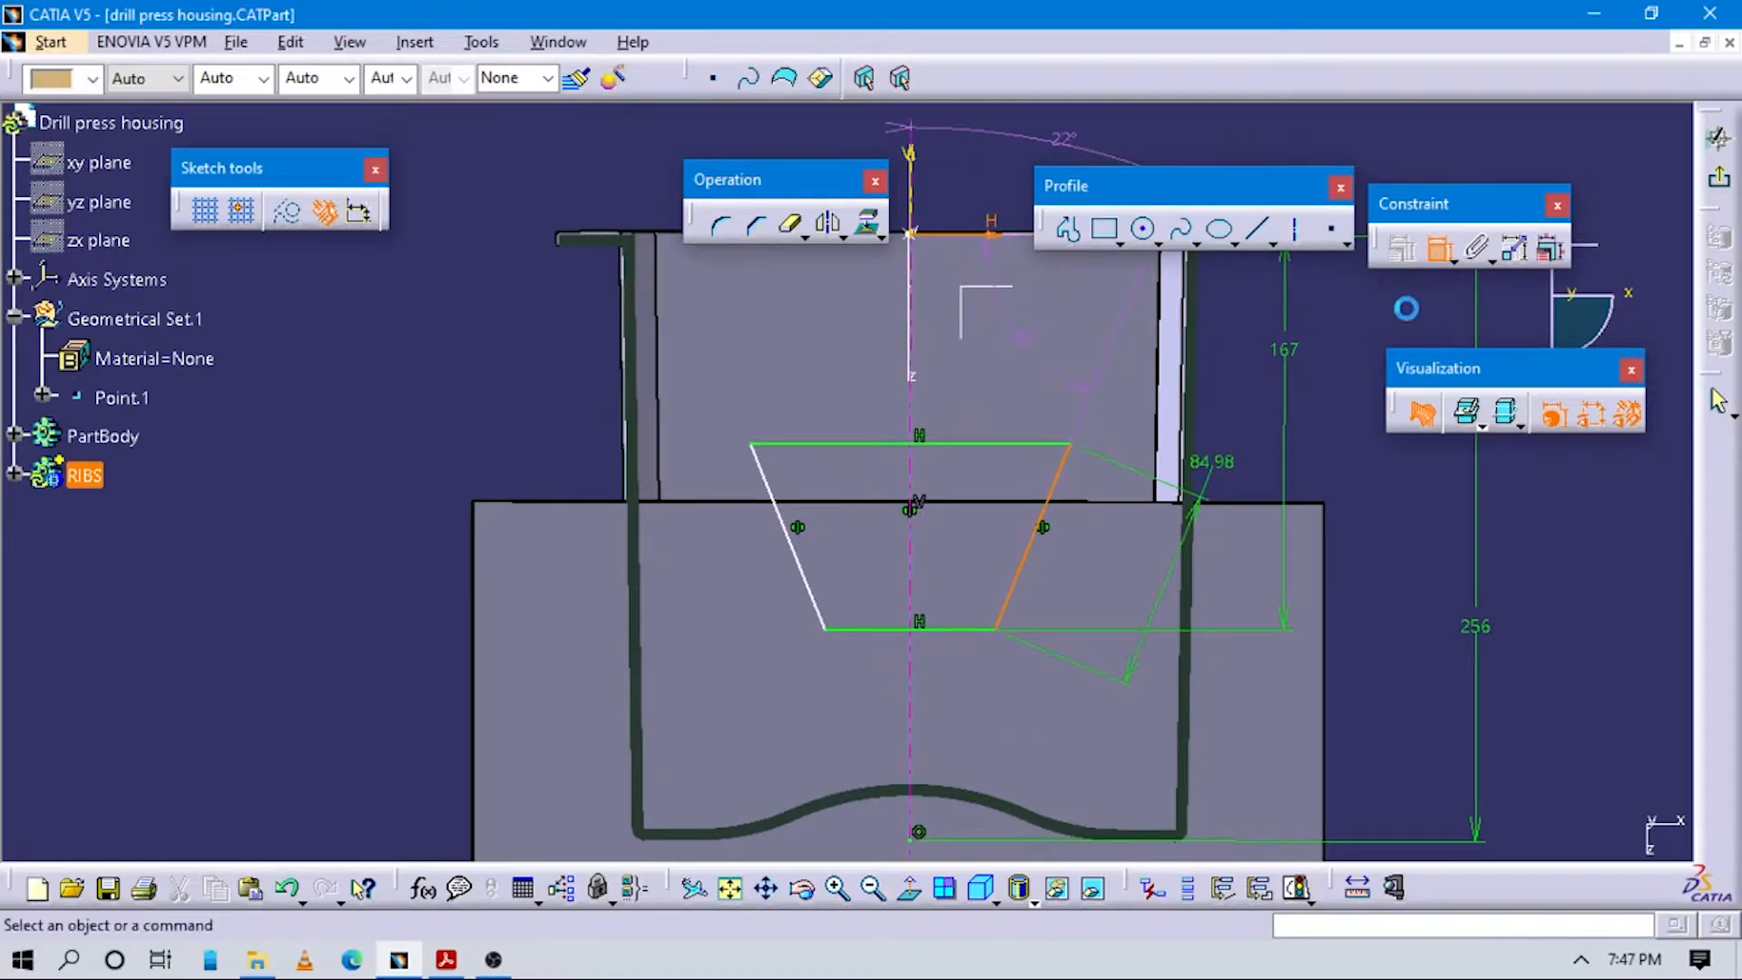
left_click(1080, 455)
left_click(989, 238)
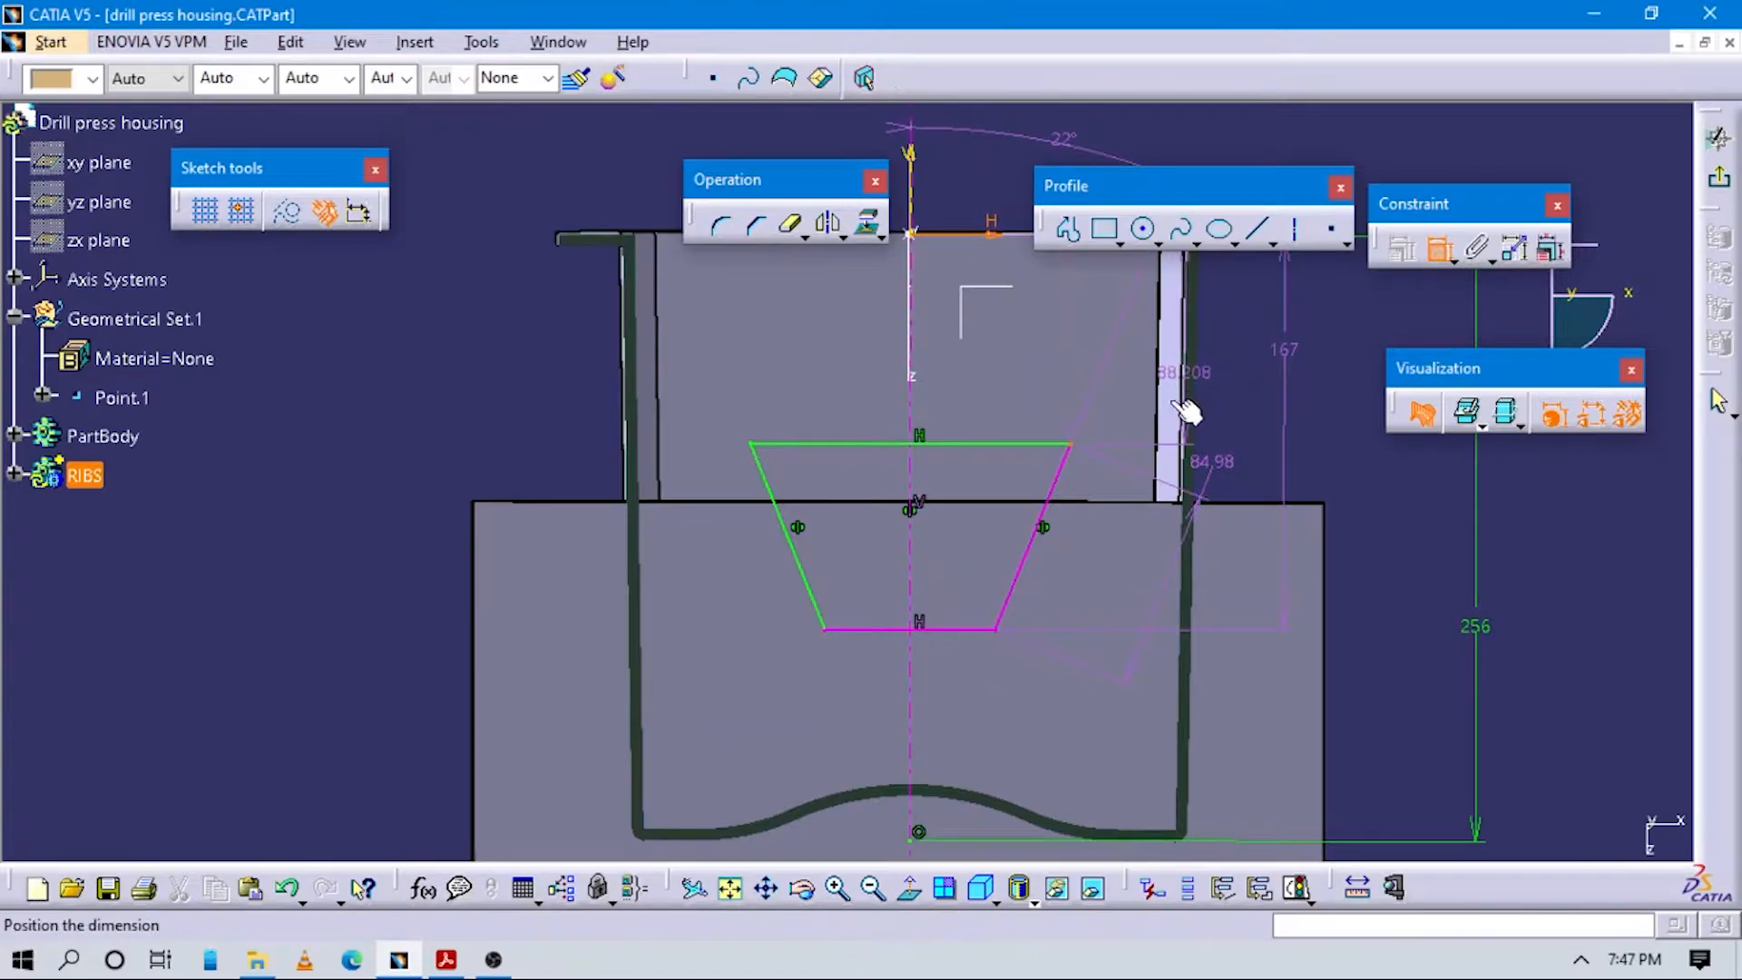
right_click(1210, 384)
left_click(1256, 477)
left_click(1252, 417)
left_click(1438, 252)
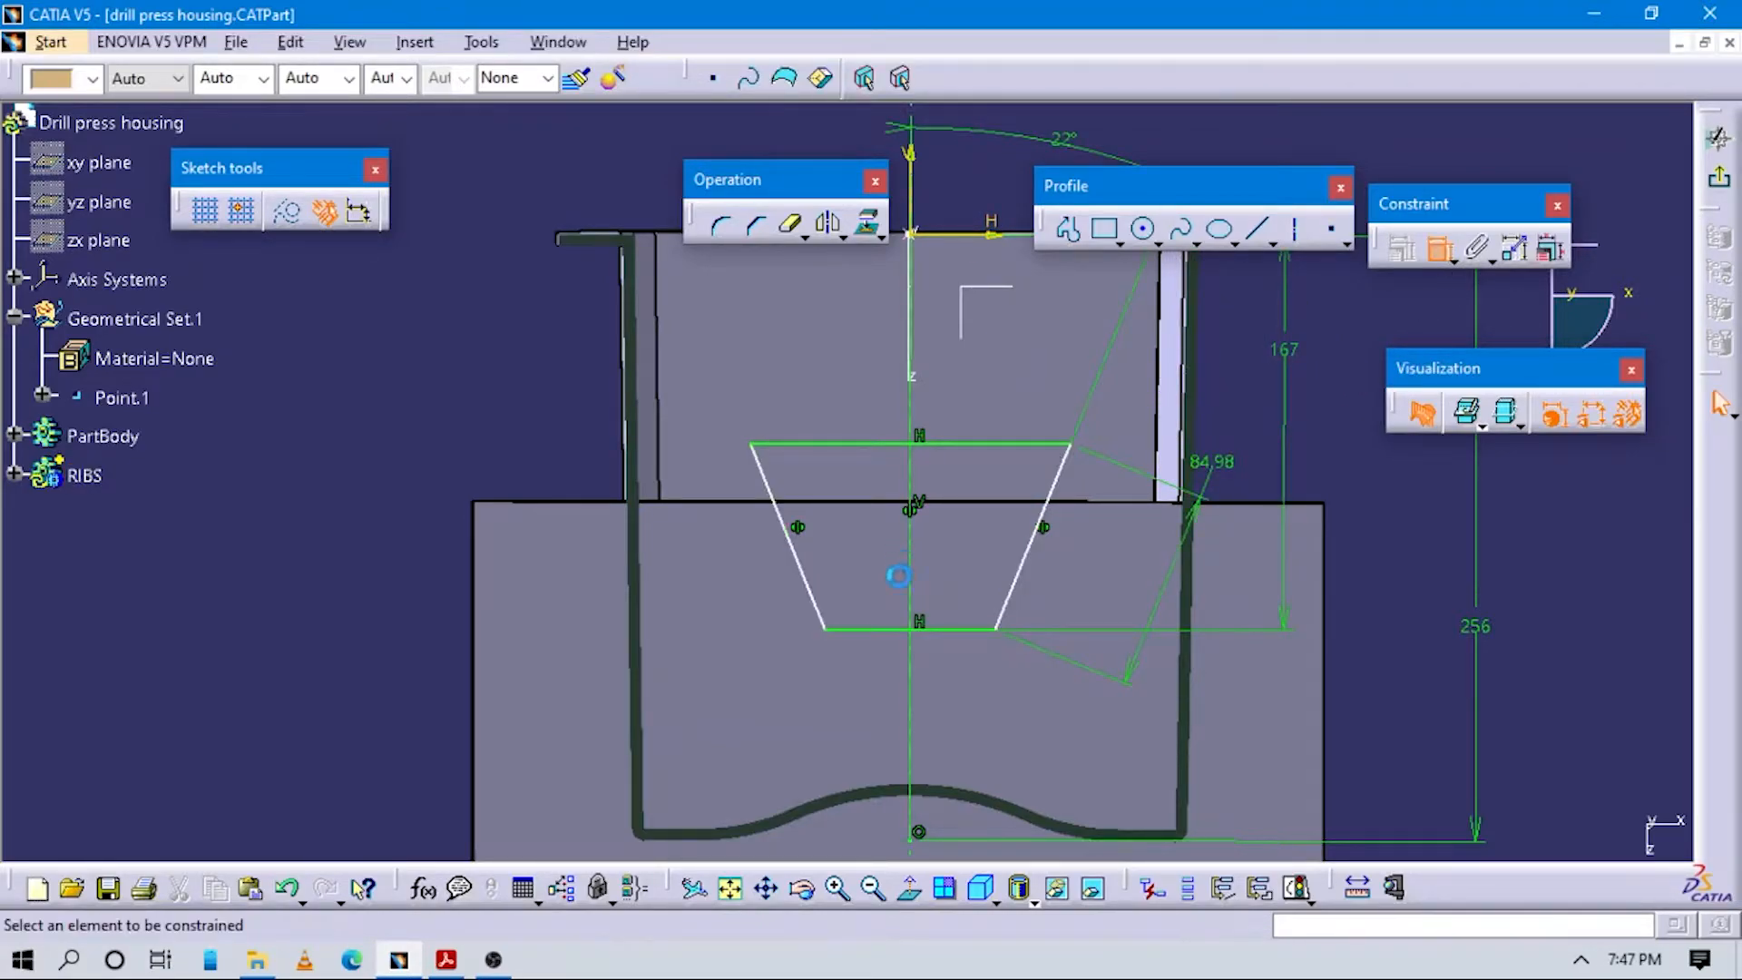
left_click(877, 628)
left_click(963, 234)
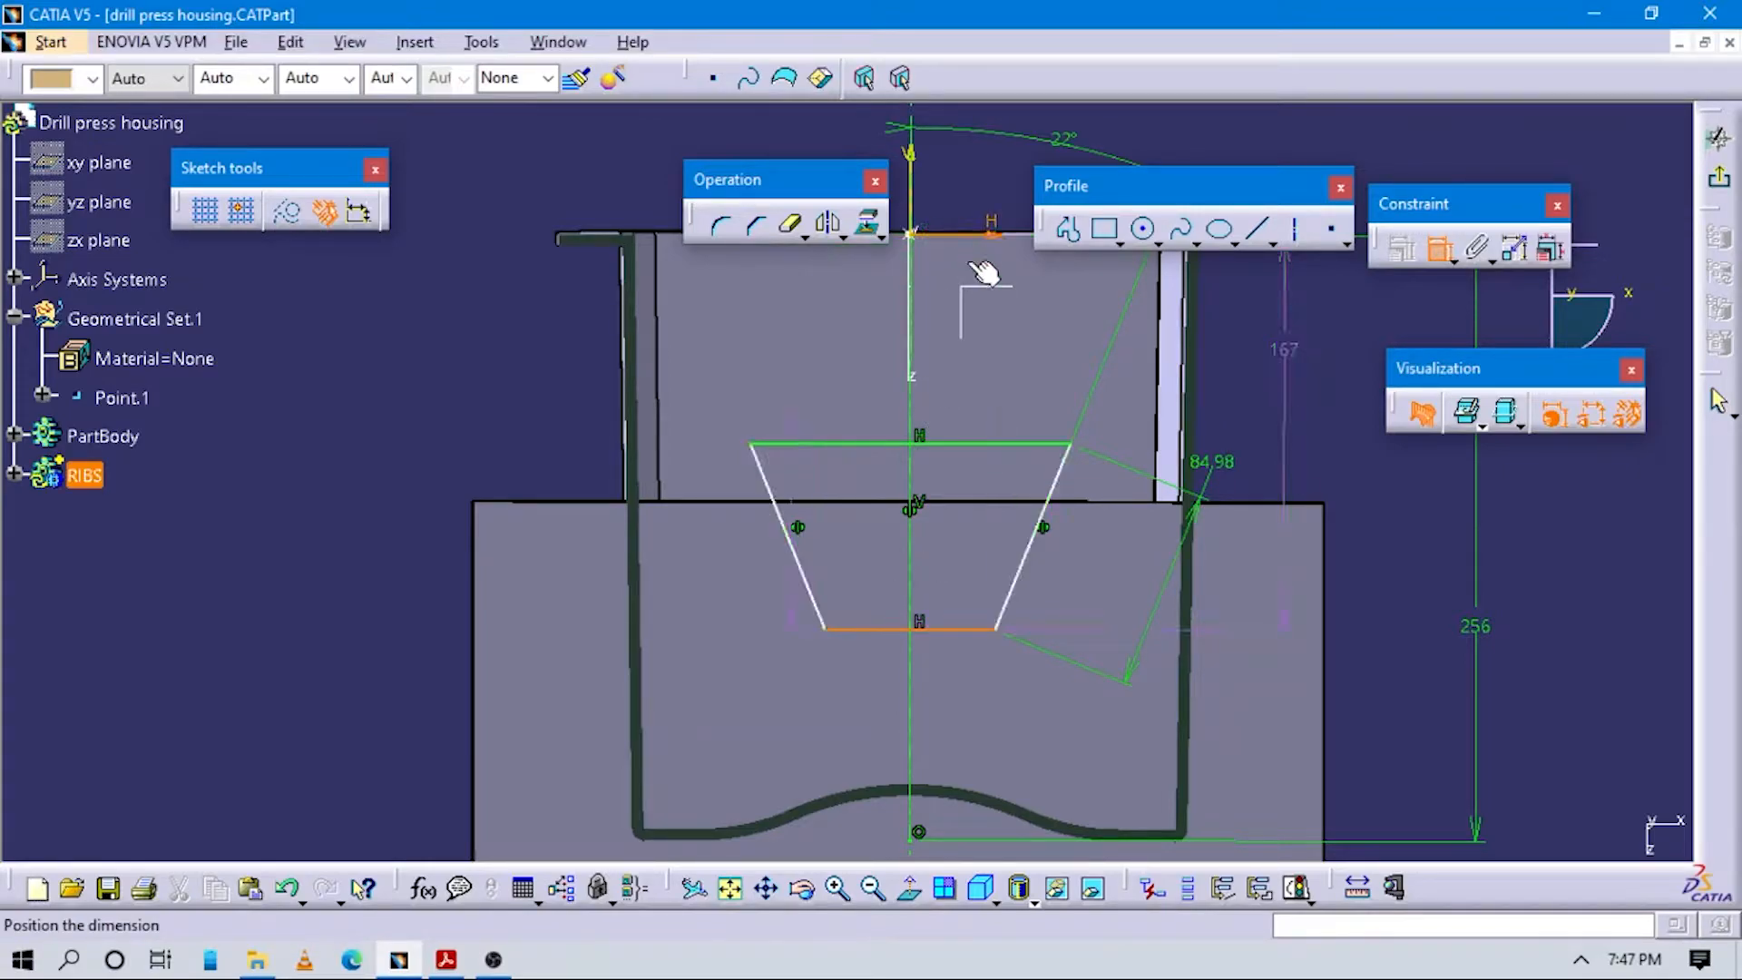
left_click(1082, 406)
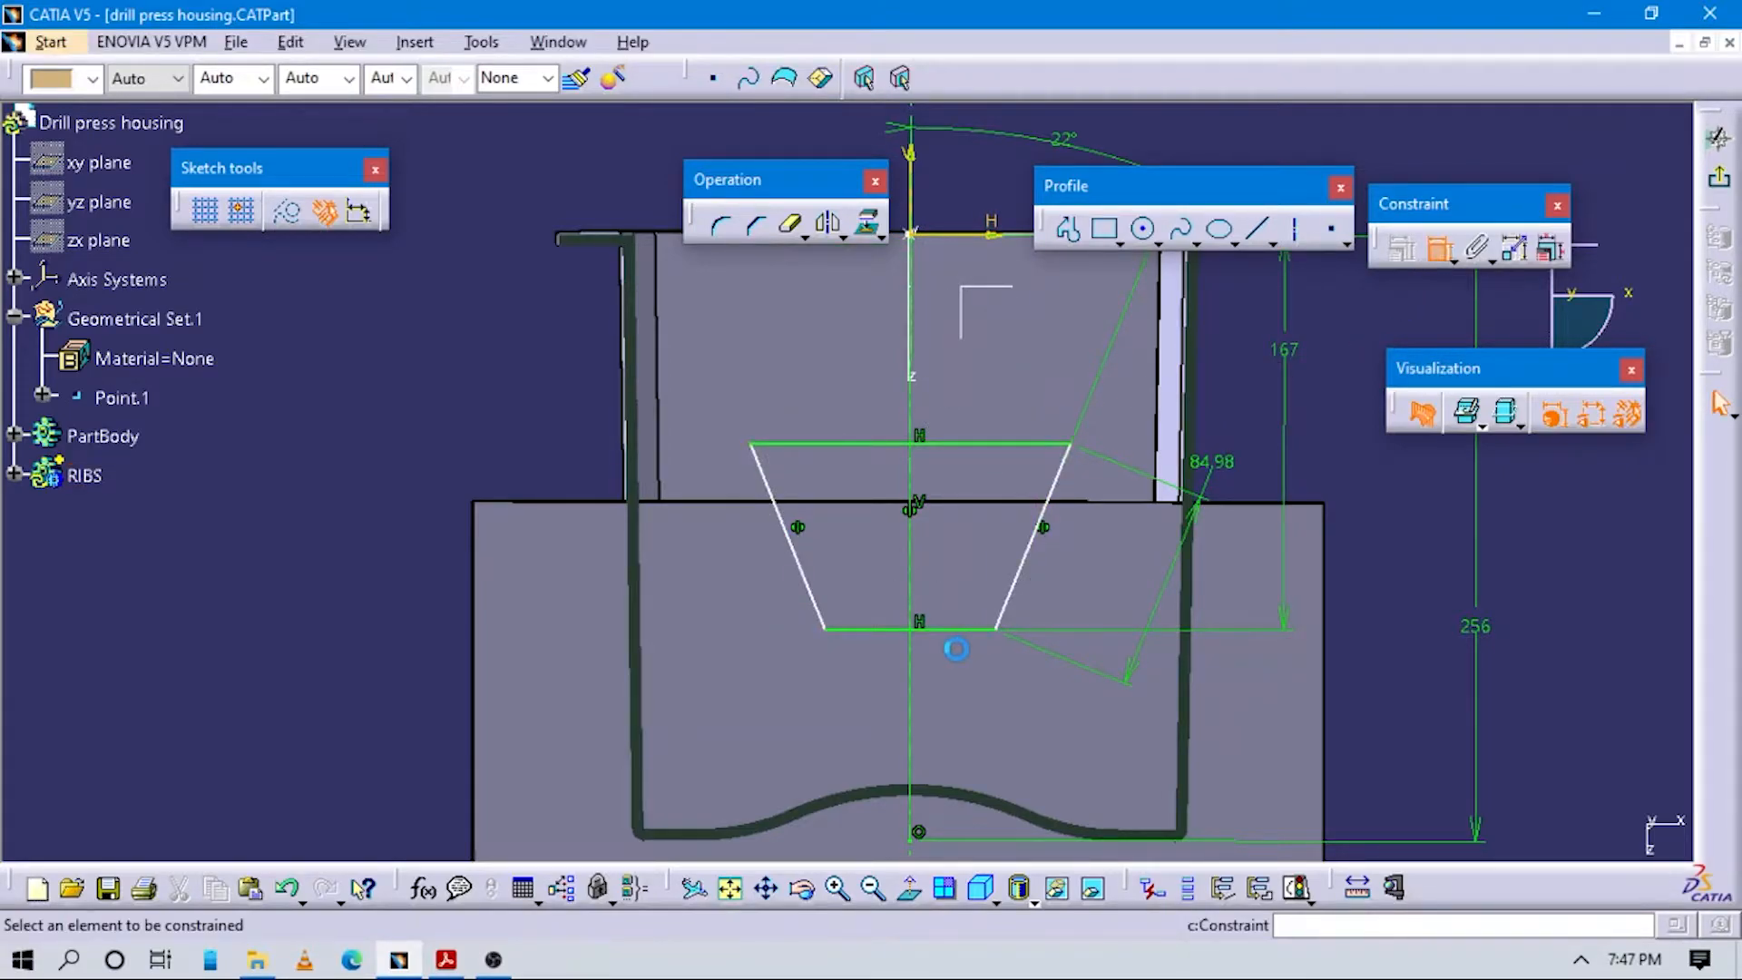
Dimension the length of the trapezoid's lower edge and exit the sketch.
left_click(977, 642)
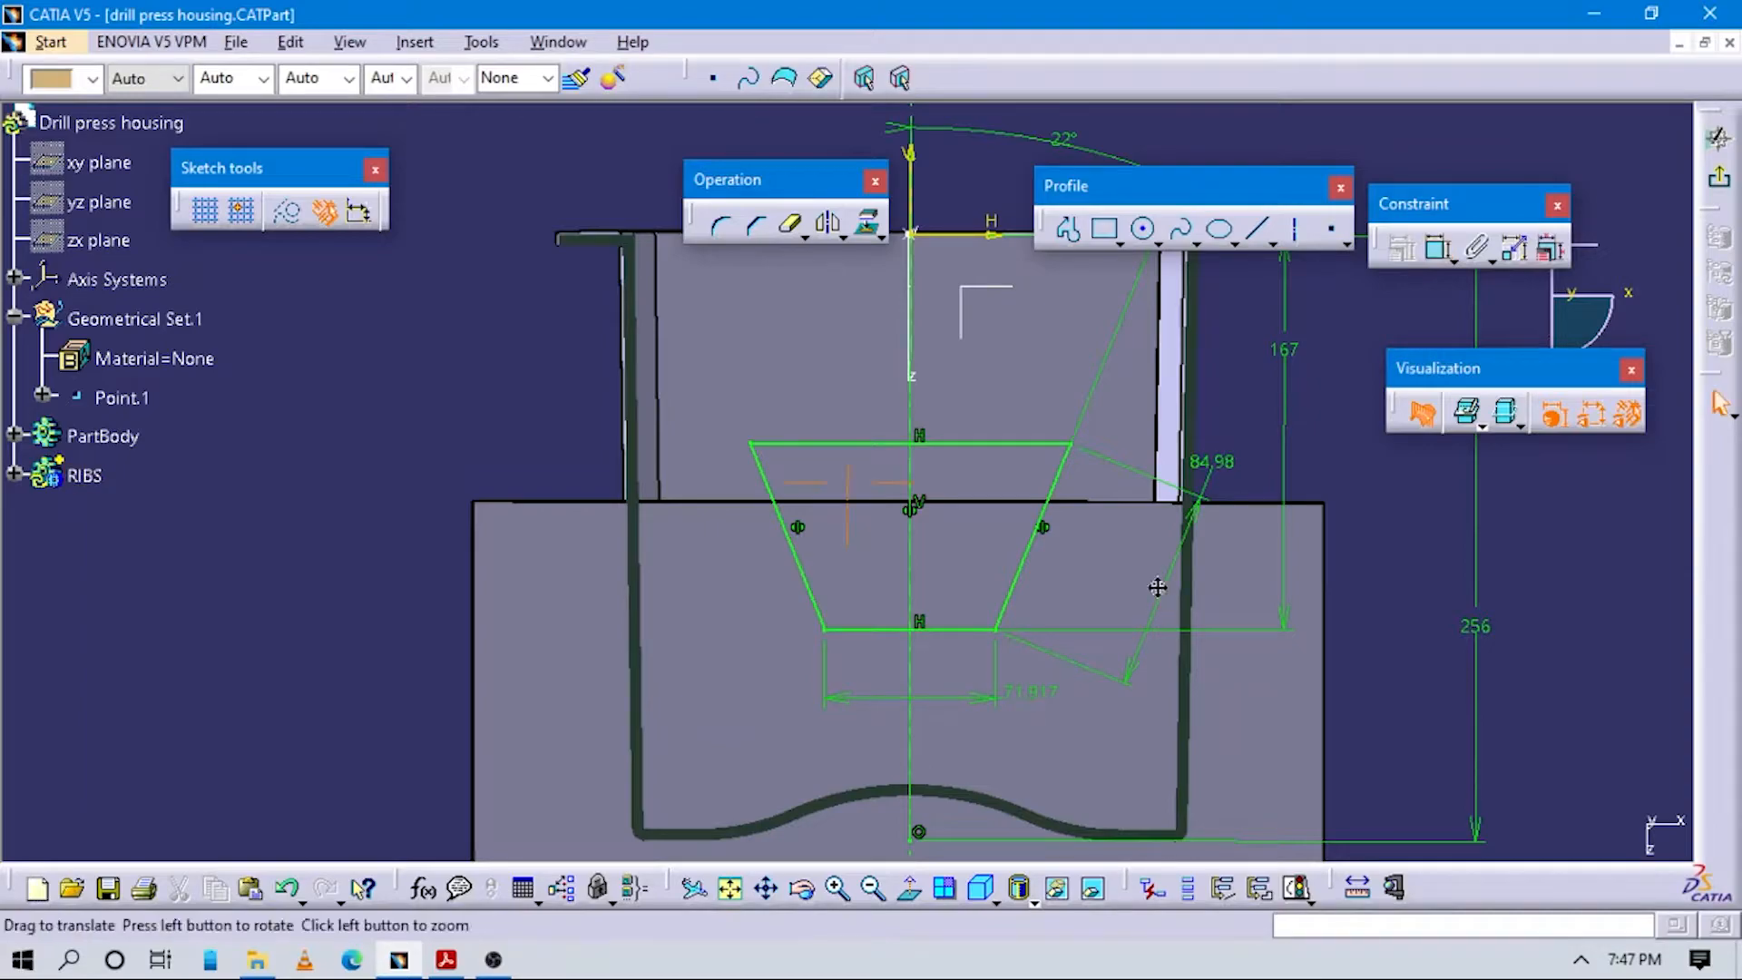
middle_click_drag(1155, 587, 1216, 715)
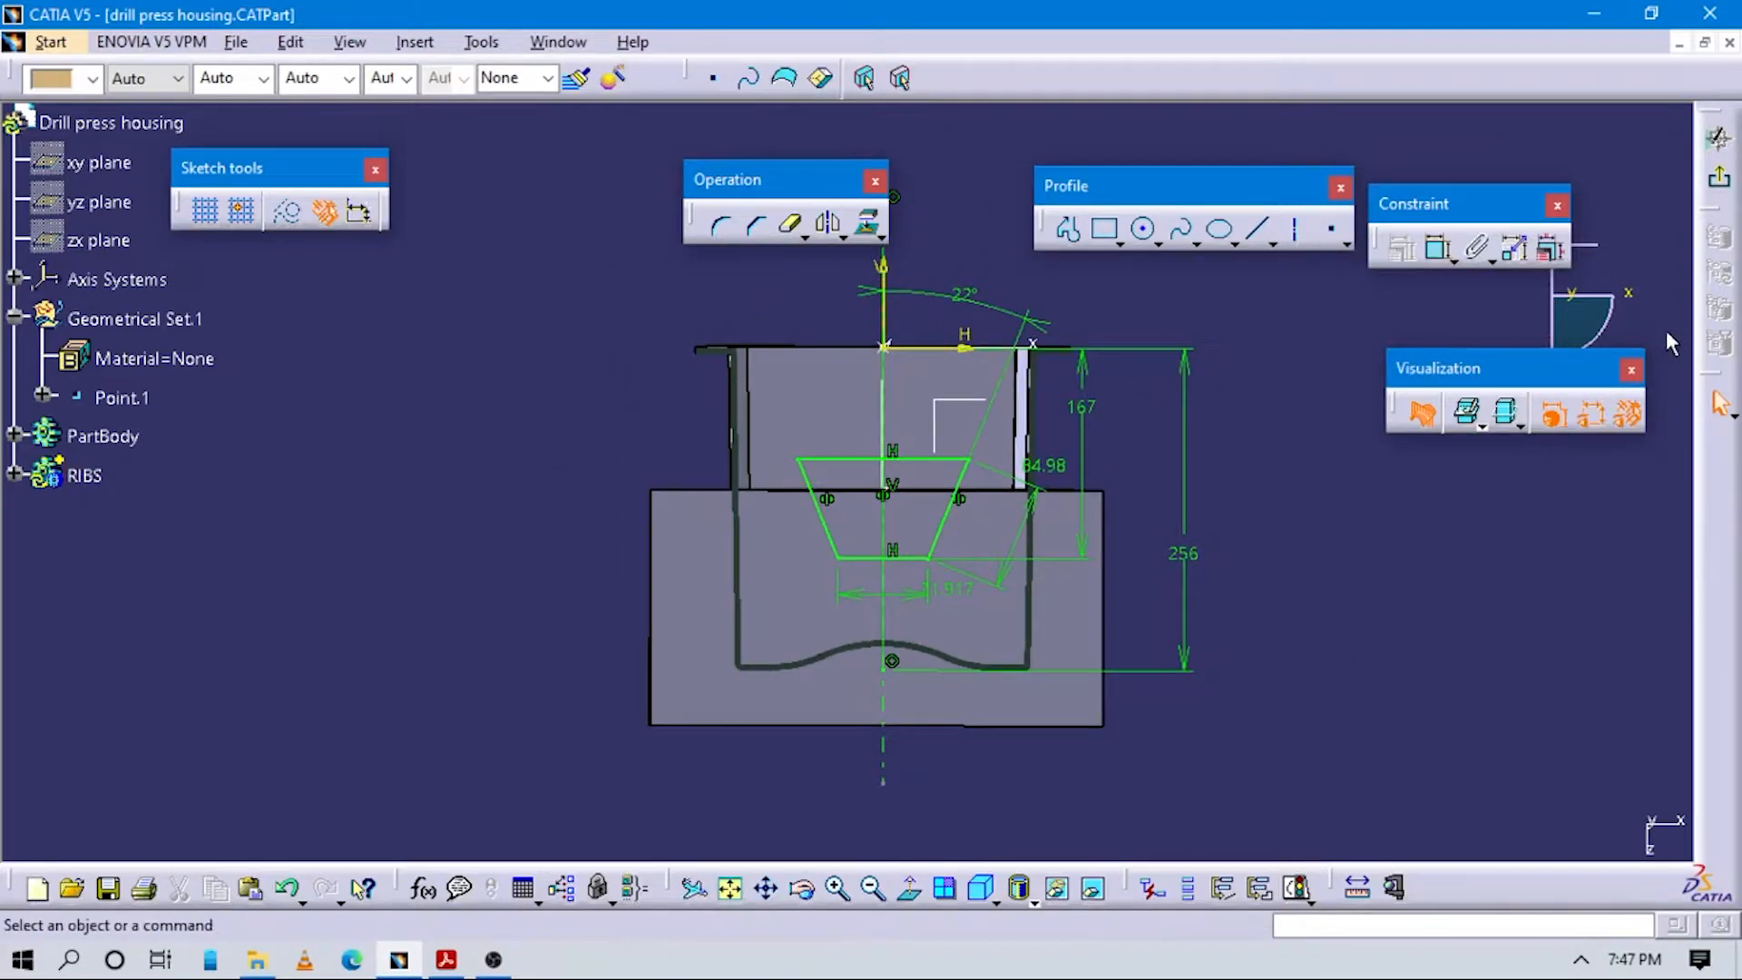
left_click(1718, 177)
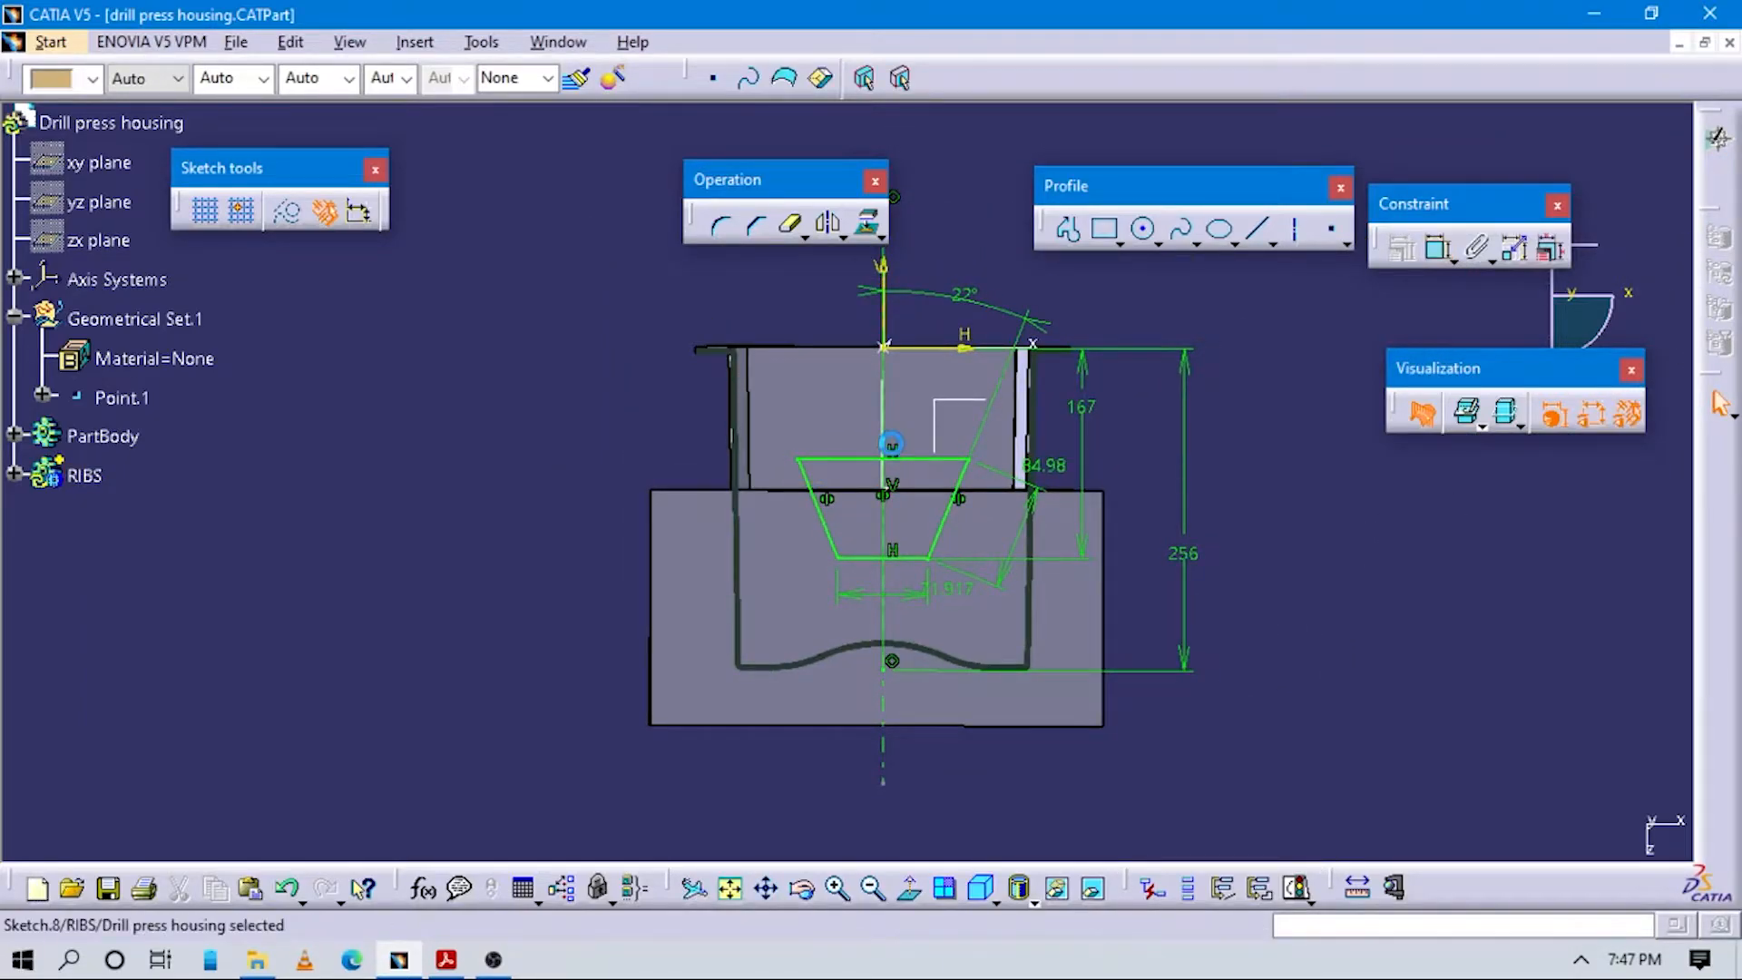
Pocket the trapezoid sketch through the three internal ribs with a depth of 273 mm.
mouse_move(939, 486)
middle_mouse_down()
mouse_move(1039, 577)
mouse_move(1188, 449)
middle_mouse_up()
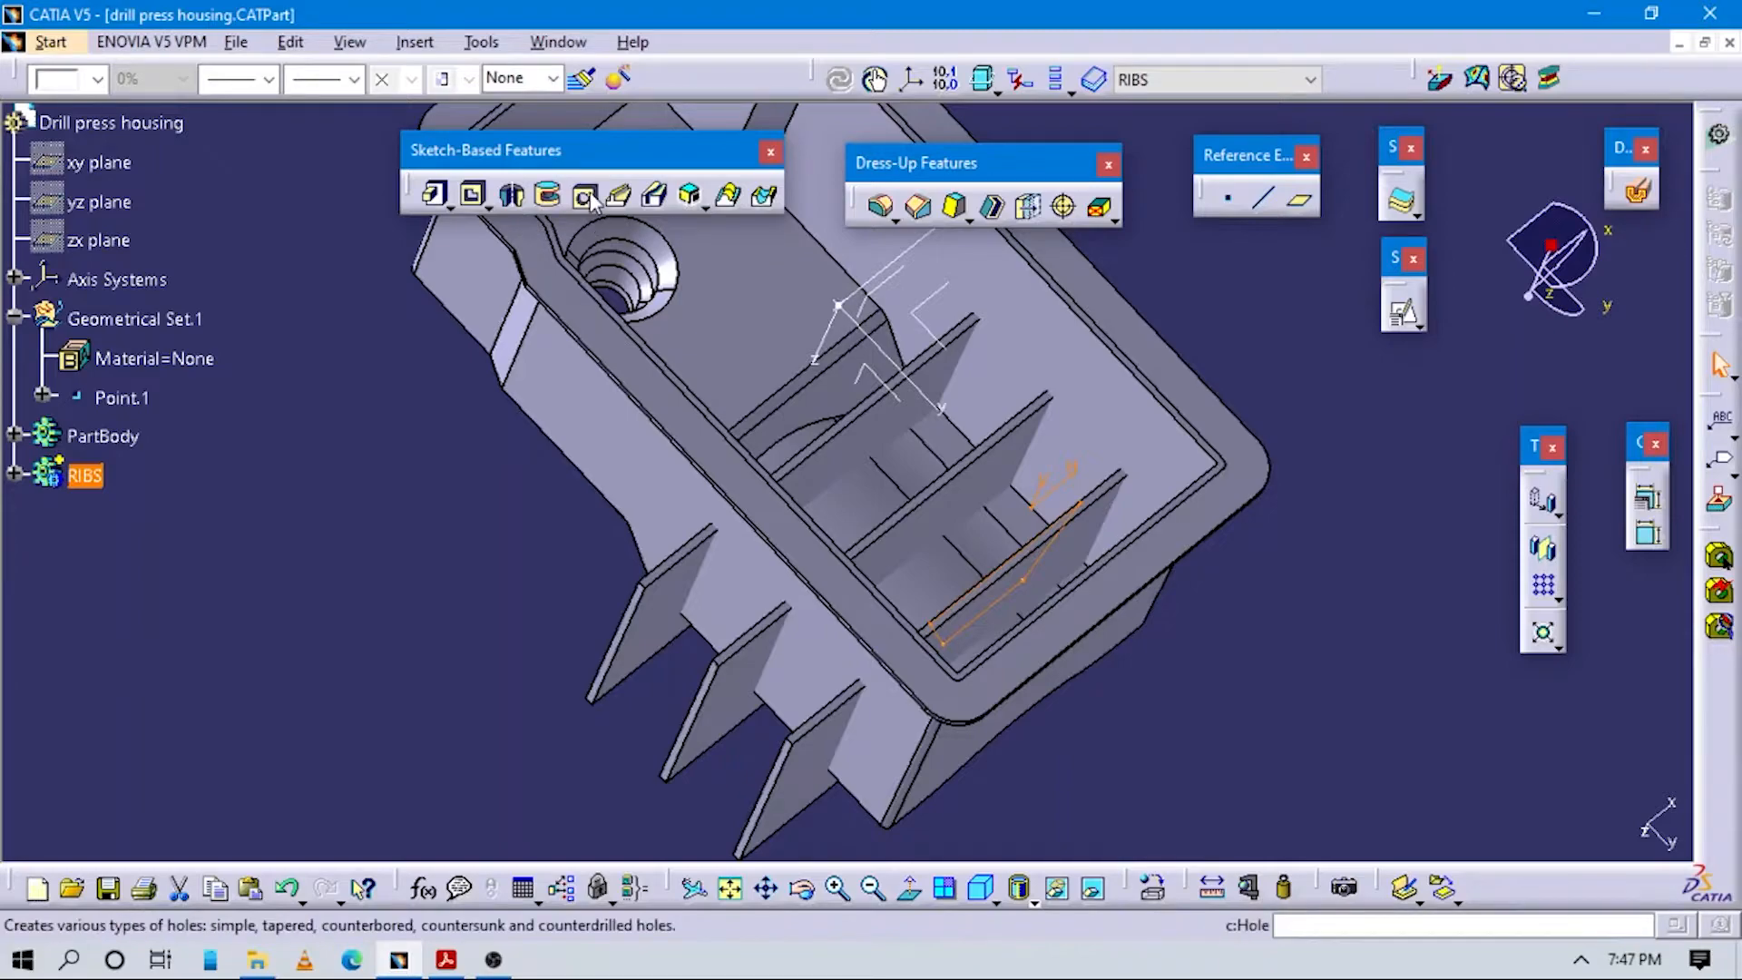
left_click(473, 193)
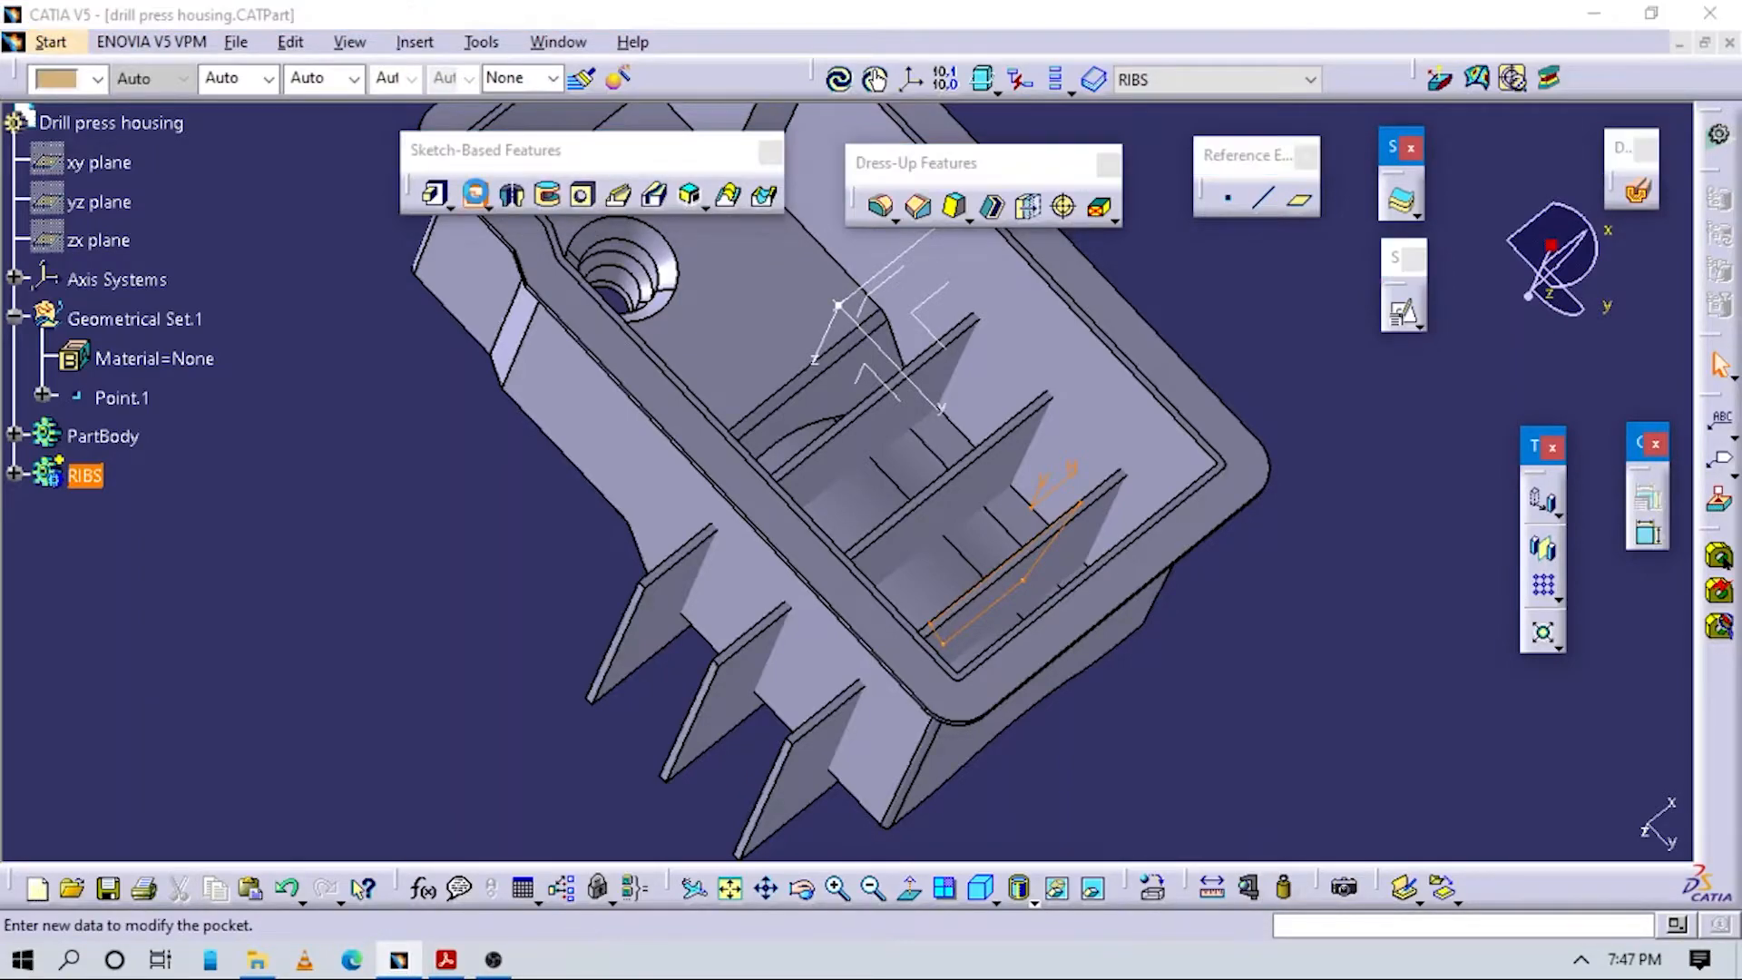
middle_click_drag(845, 395, 963, 481)
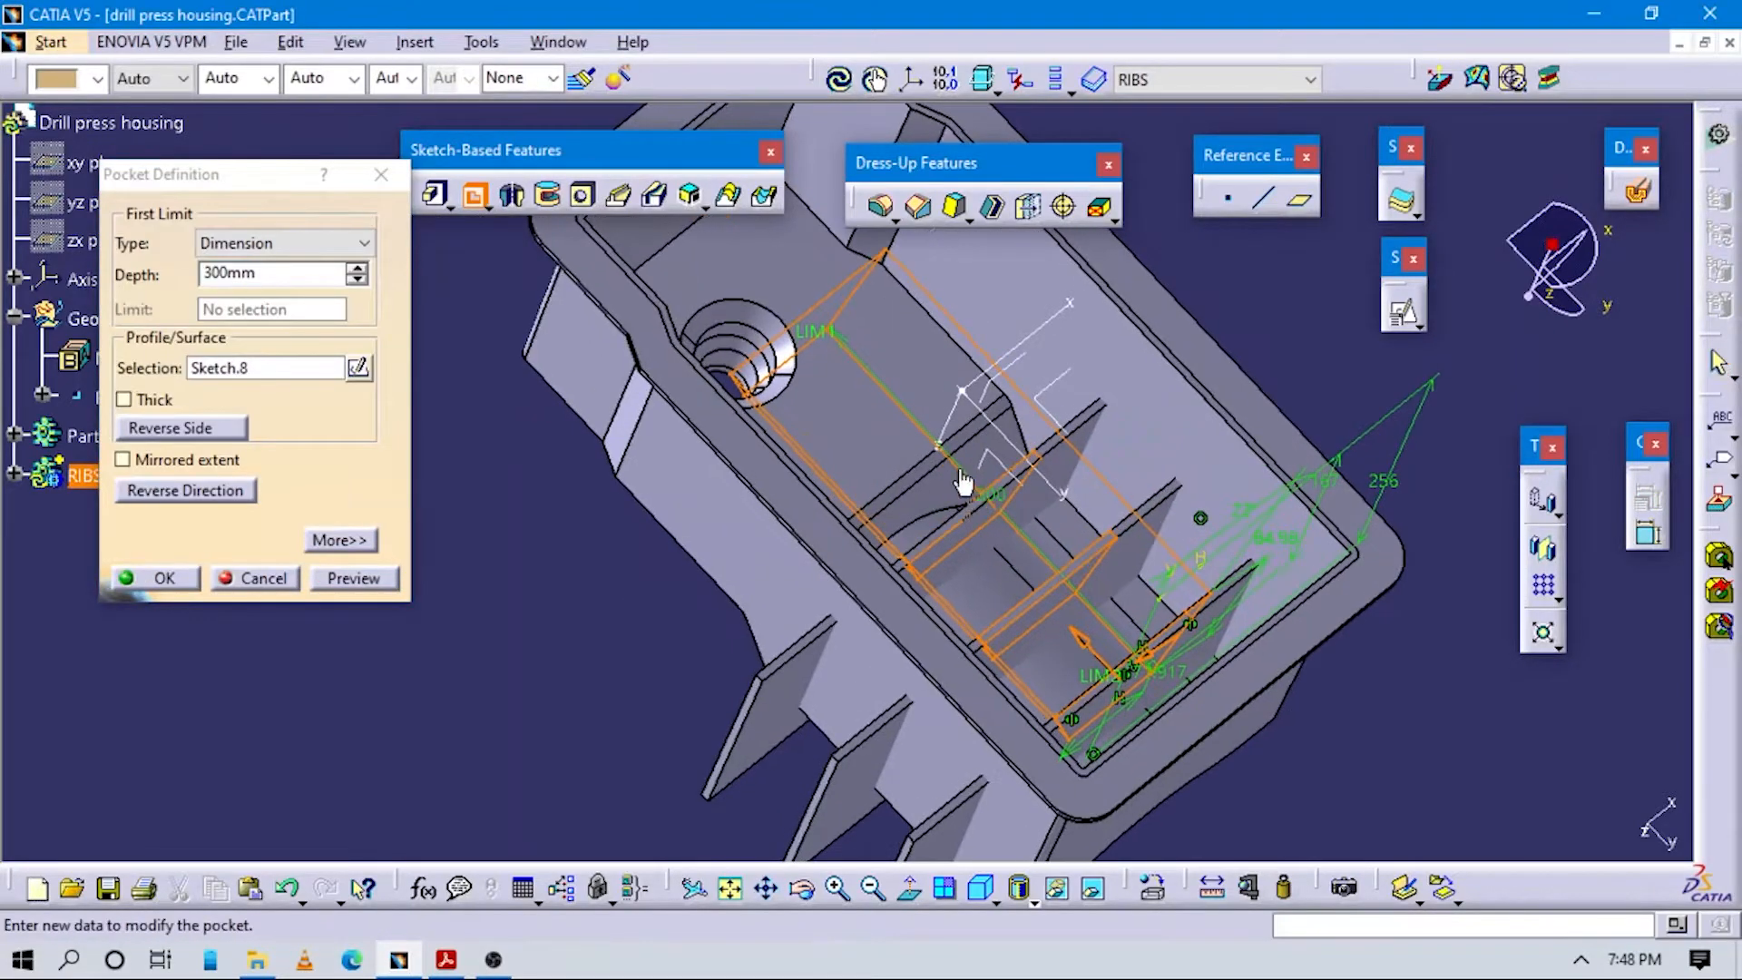
left_click(356, 281)
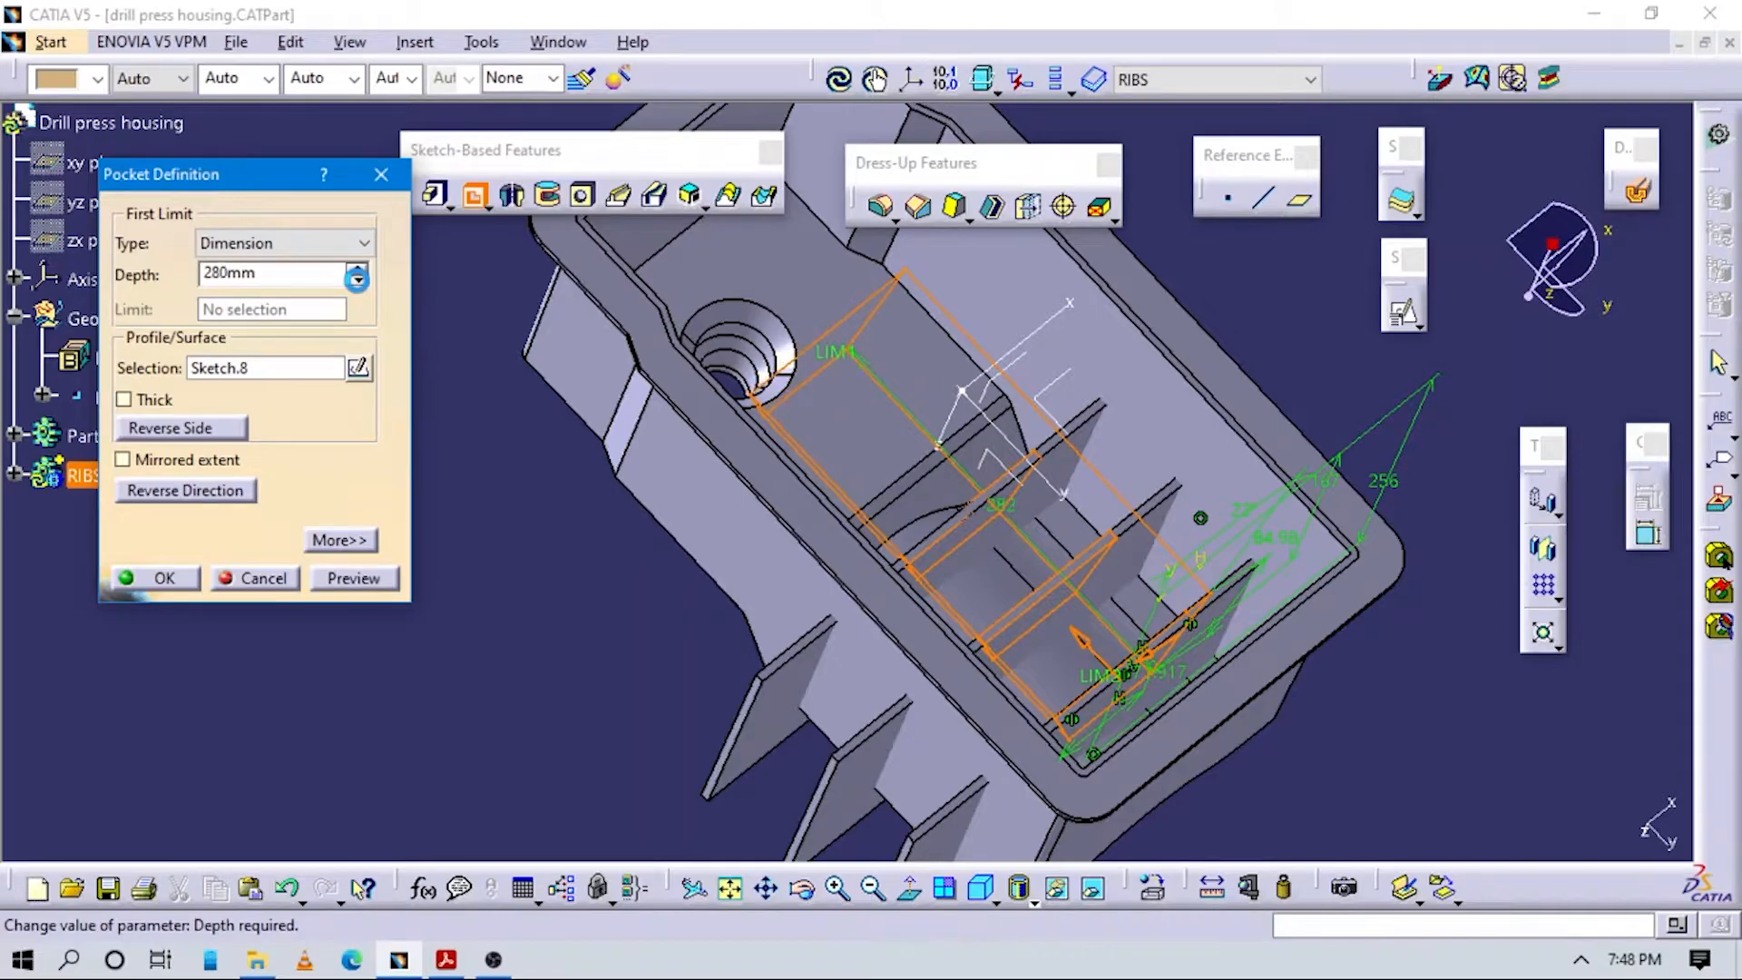
left_click(356, 280)
left_click(356, 280)
middle_click_drag(848, 508, 853, 559)
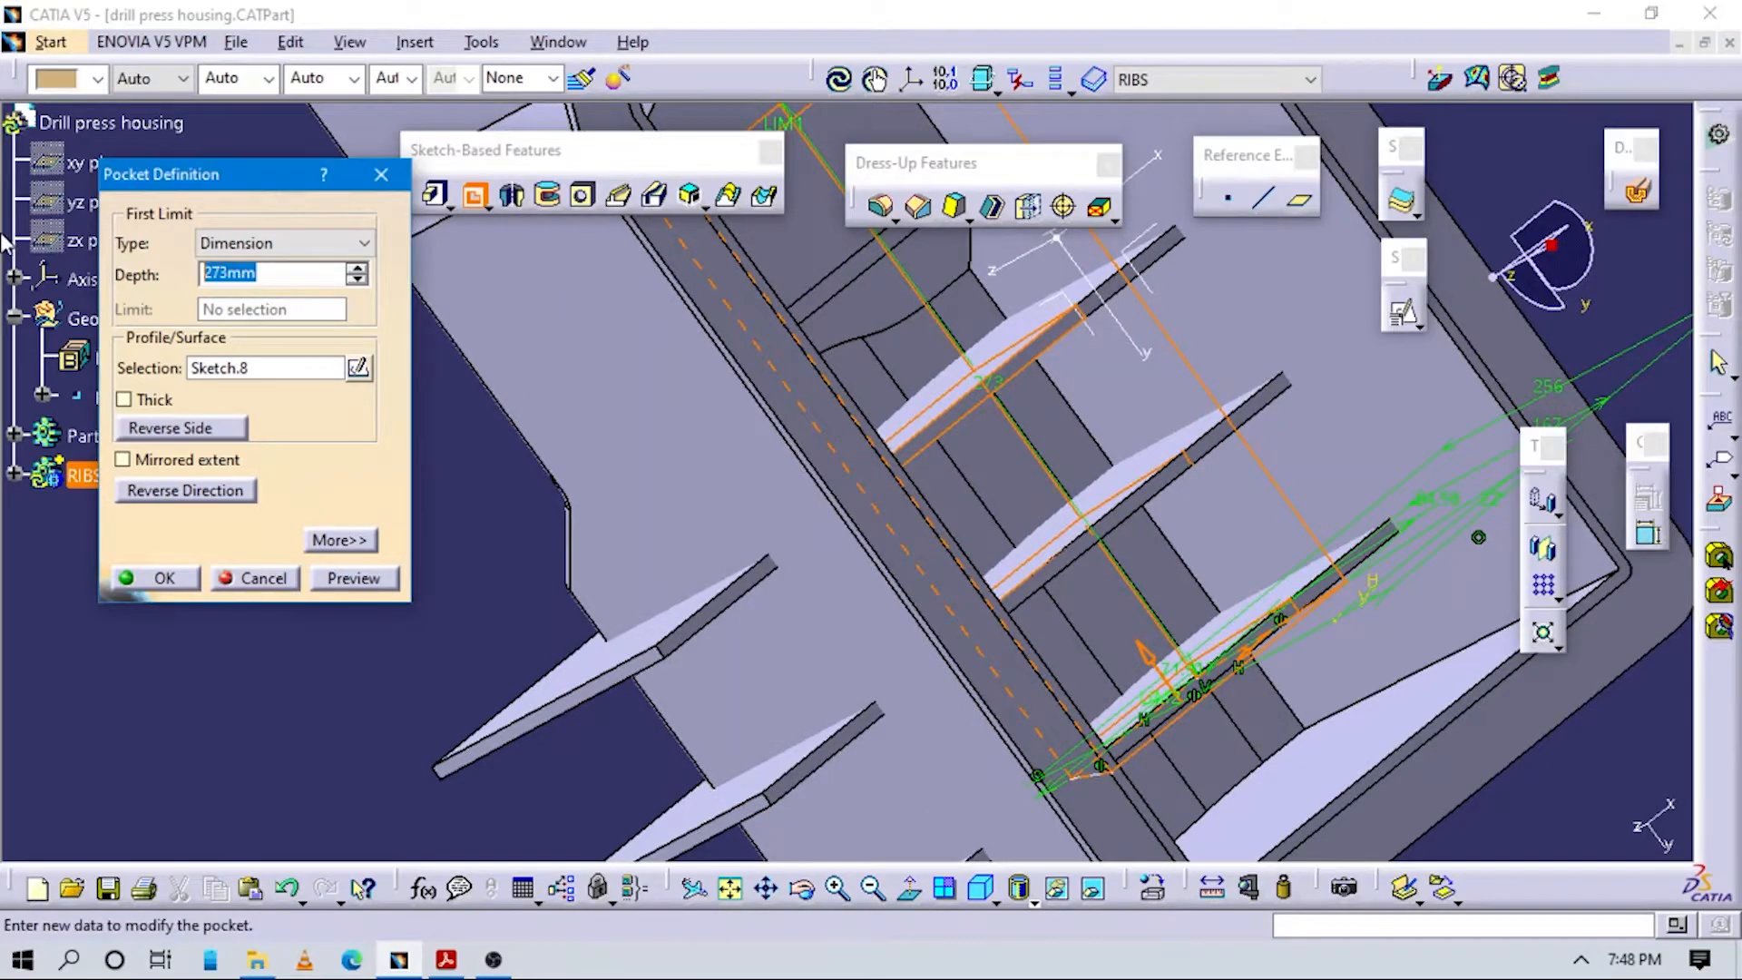
left_click(154, 578)
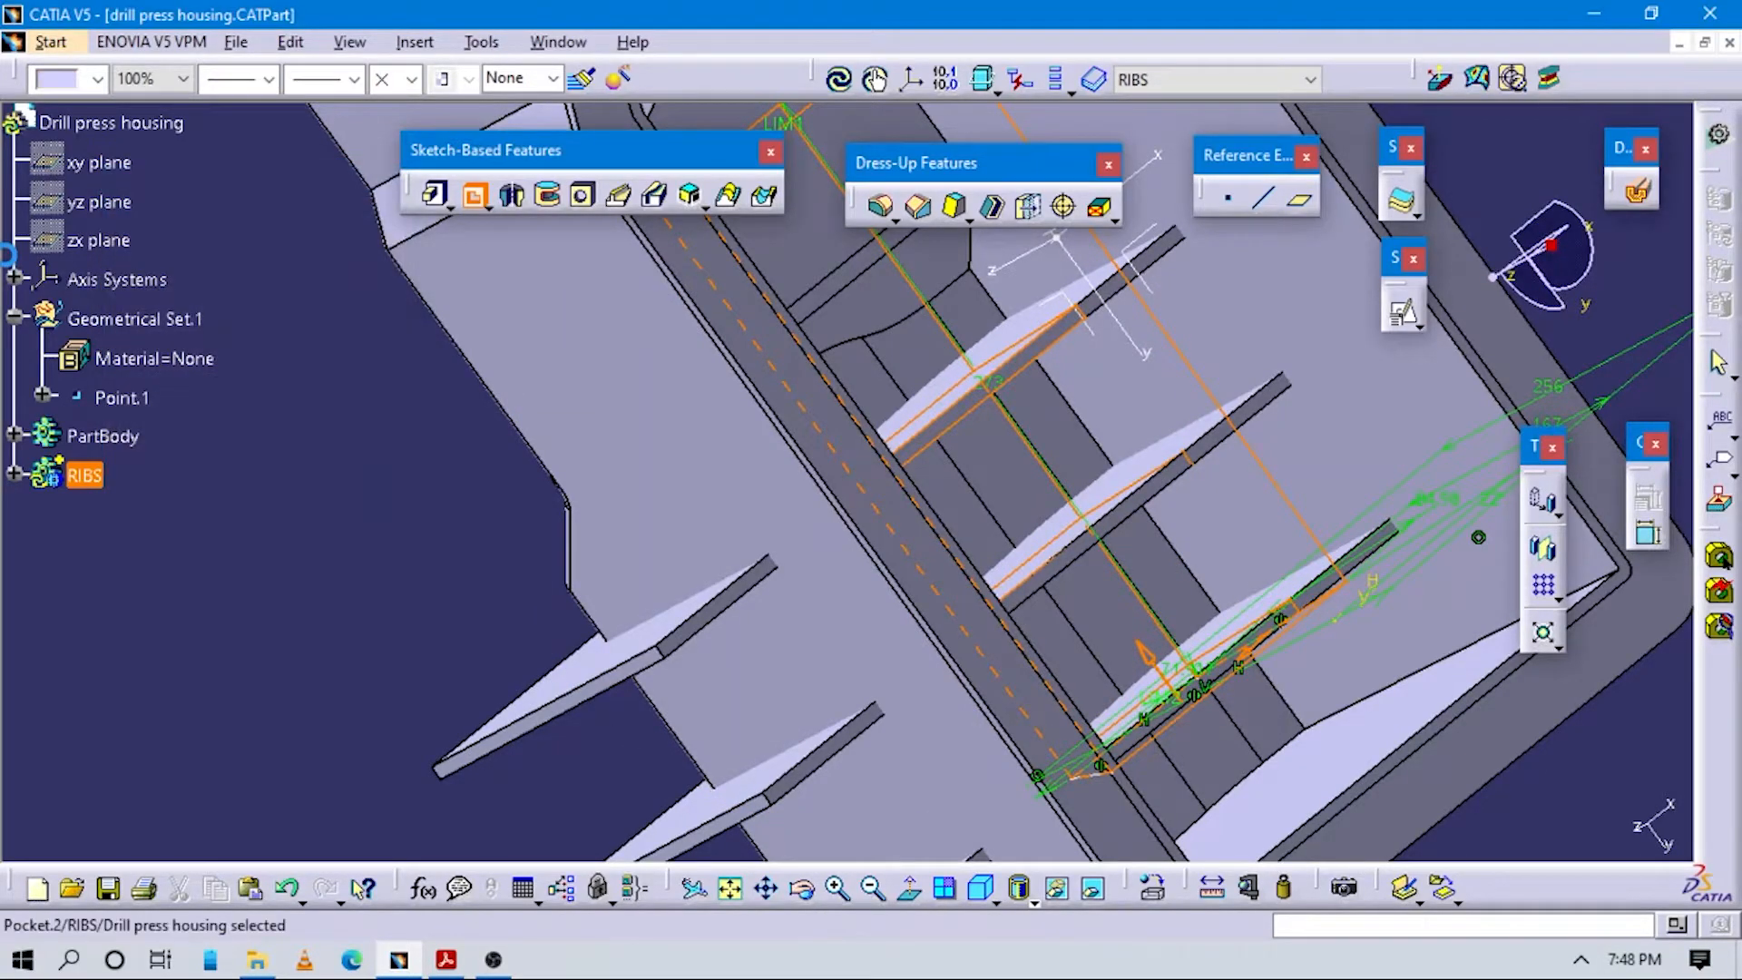
middle_click_drag(1049, 426, 656, 569)
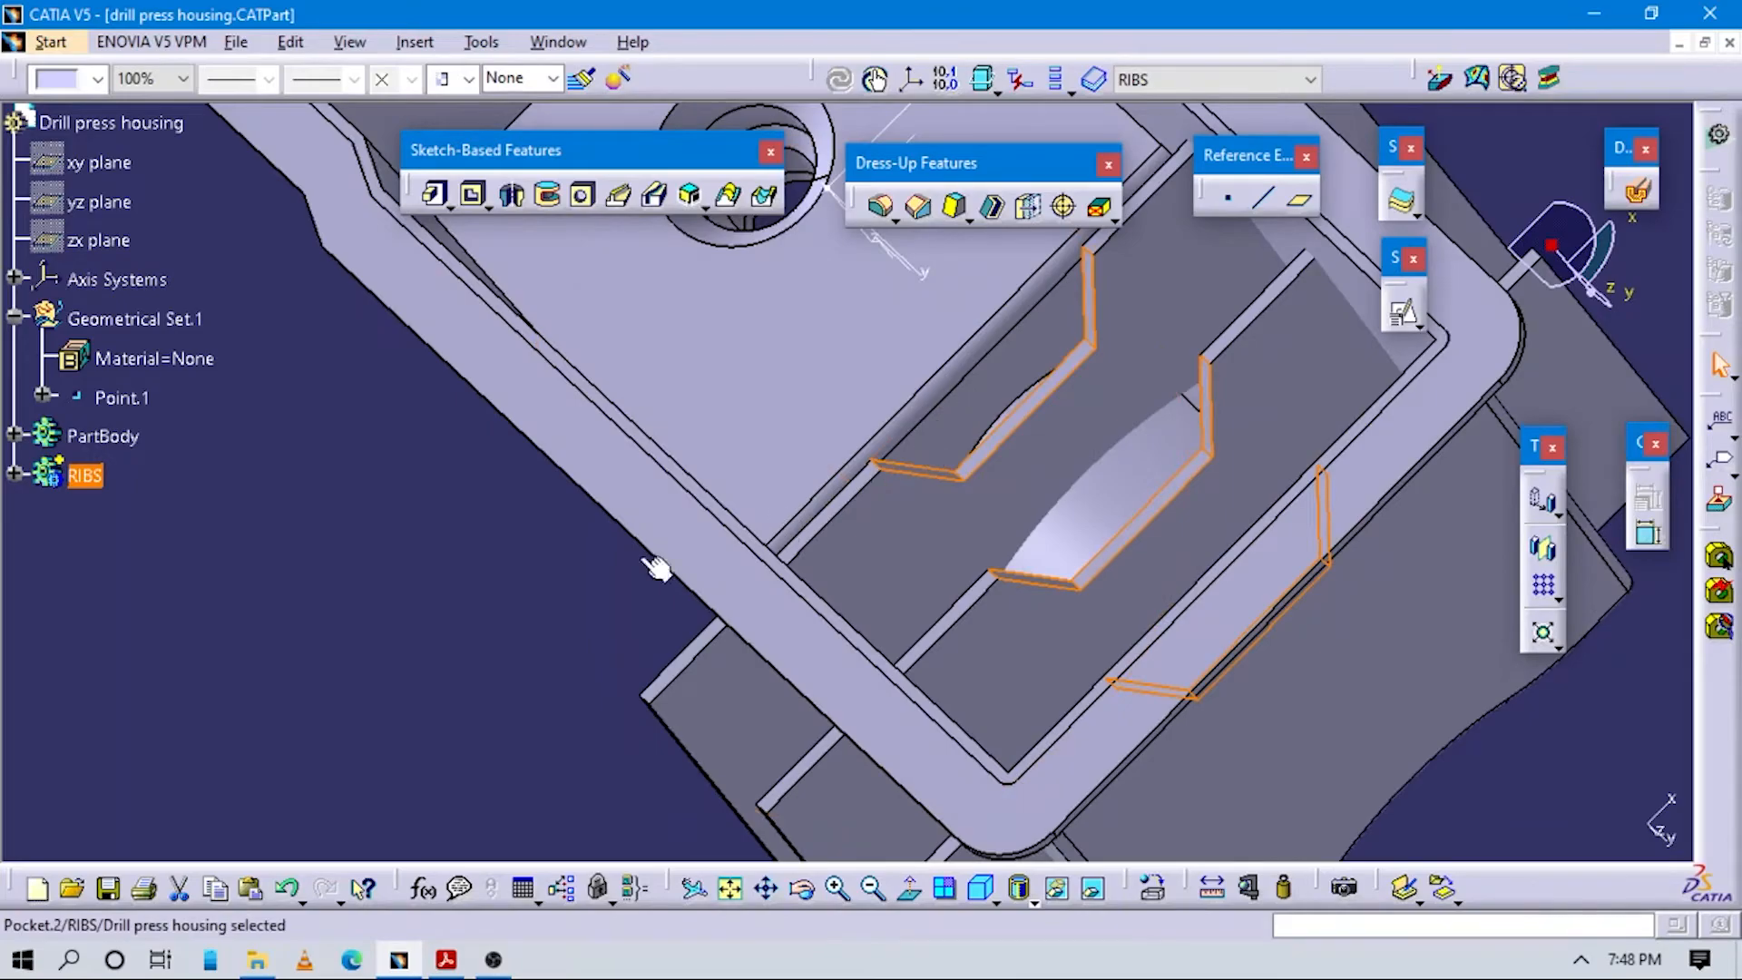
mouse_move(1275, 598)
middle_mouse_down()
mouse_move(1108, 611)
mouse_move(1003, 812)
mouse_move(1024, 529)
mouse_move(1091, 581)
mouse_move(482, 475)
mouse_move(709, 639)
mouse_move(964, 545)
mouse_move(998, 590)
mouse_move(1281, 590)
middle_mouse_up()
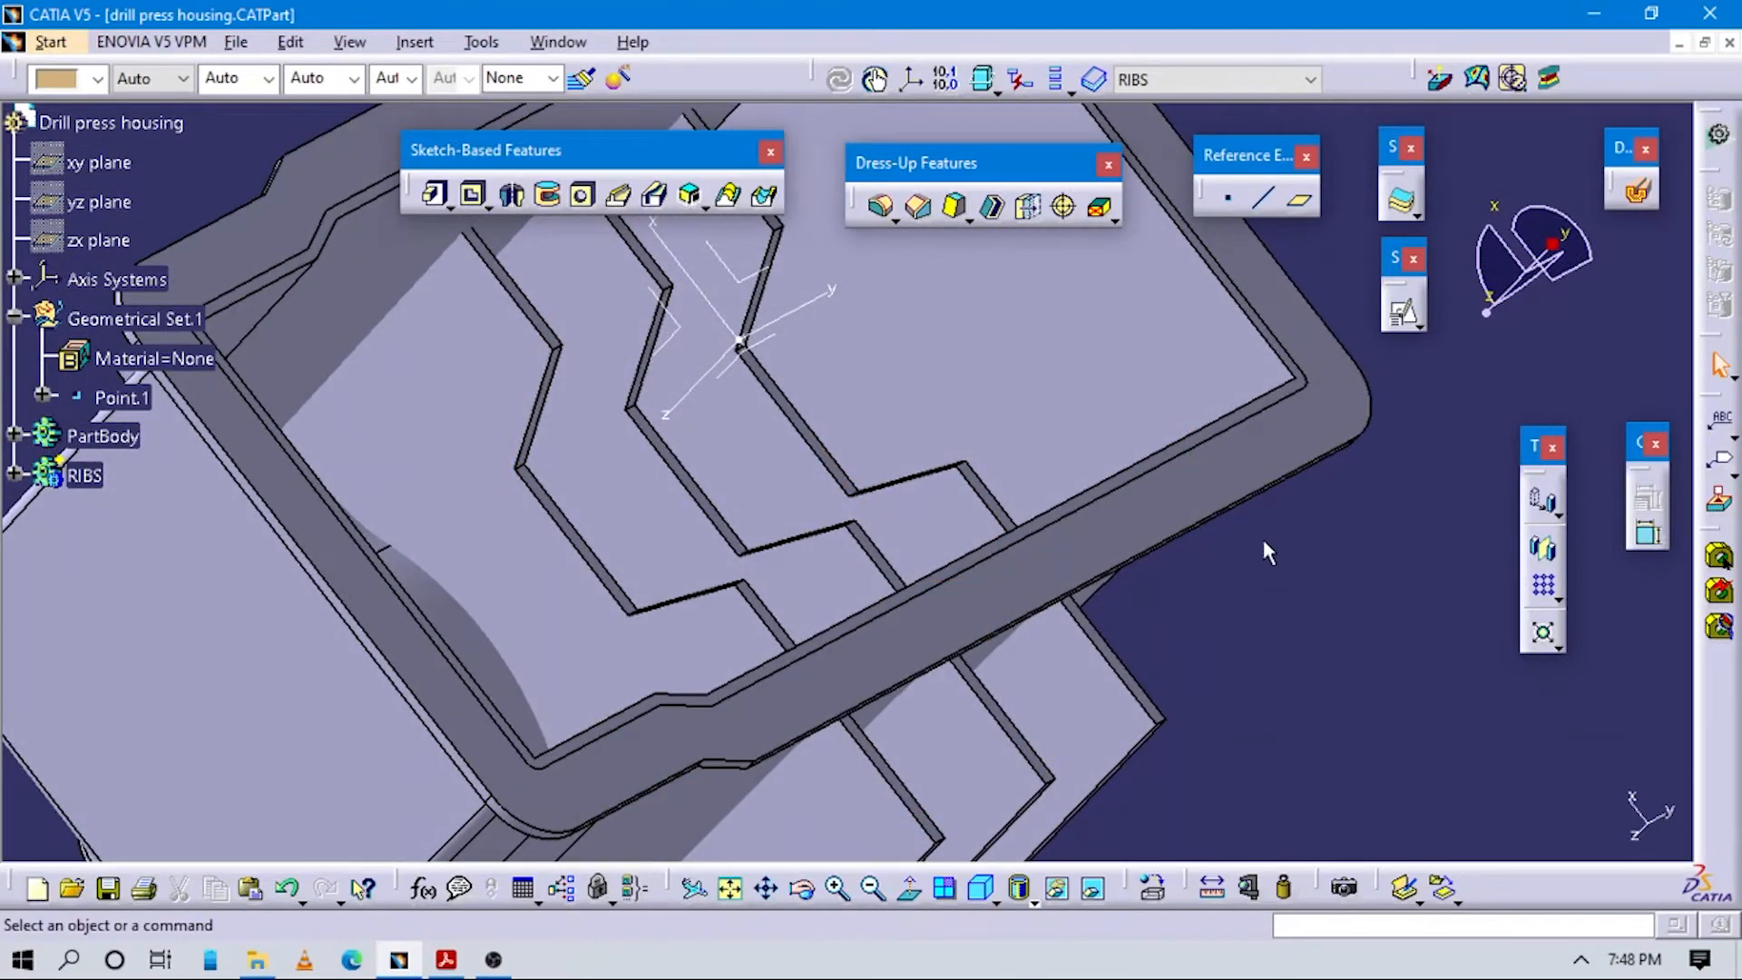
Check section A-A in the PDF drawing and start a 5 mm edge fillet on six cutout corner edges along one side of the three ribs.
key("alt+Tab")
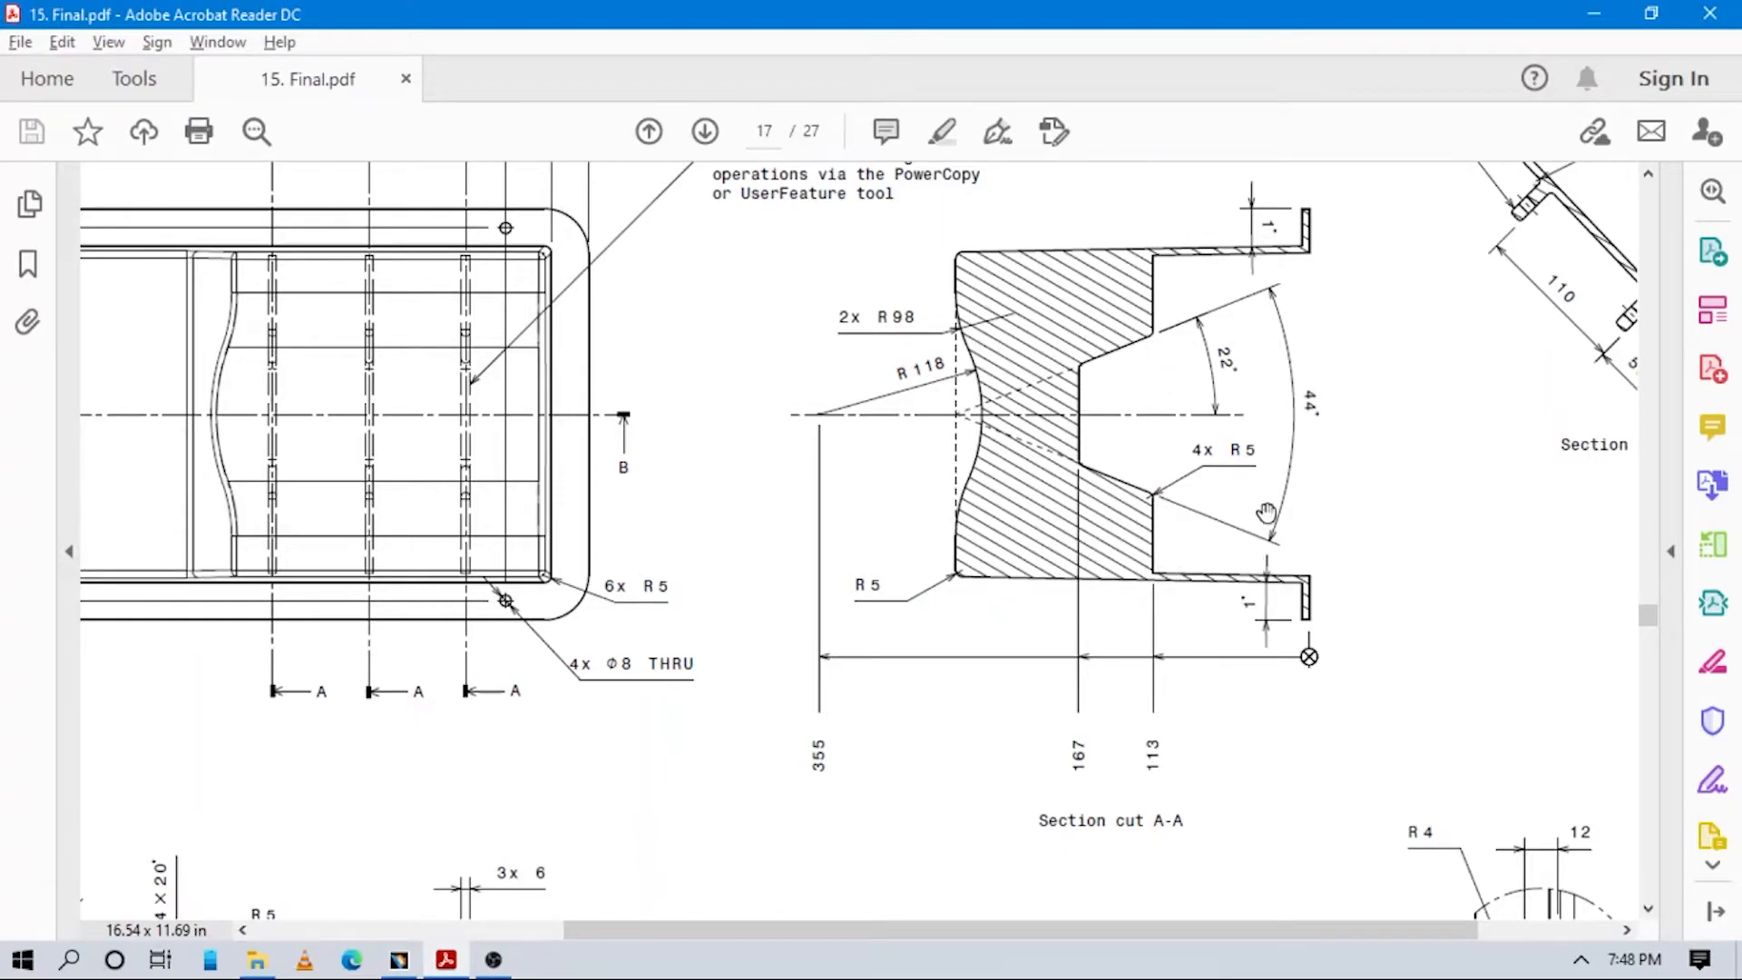
key("alt+Tab")
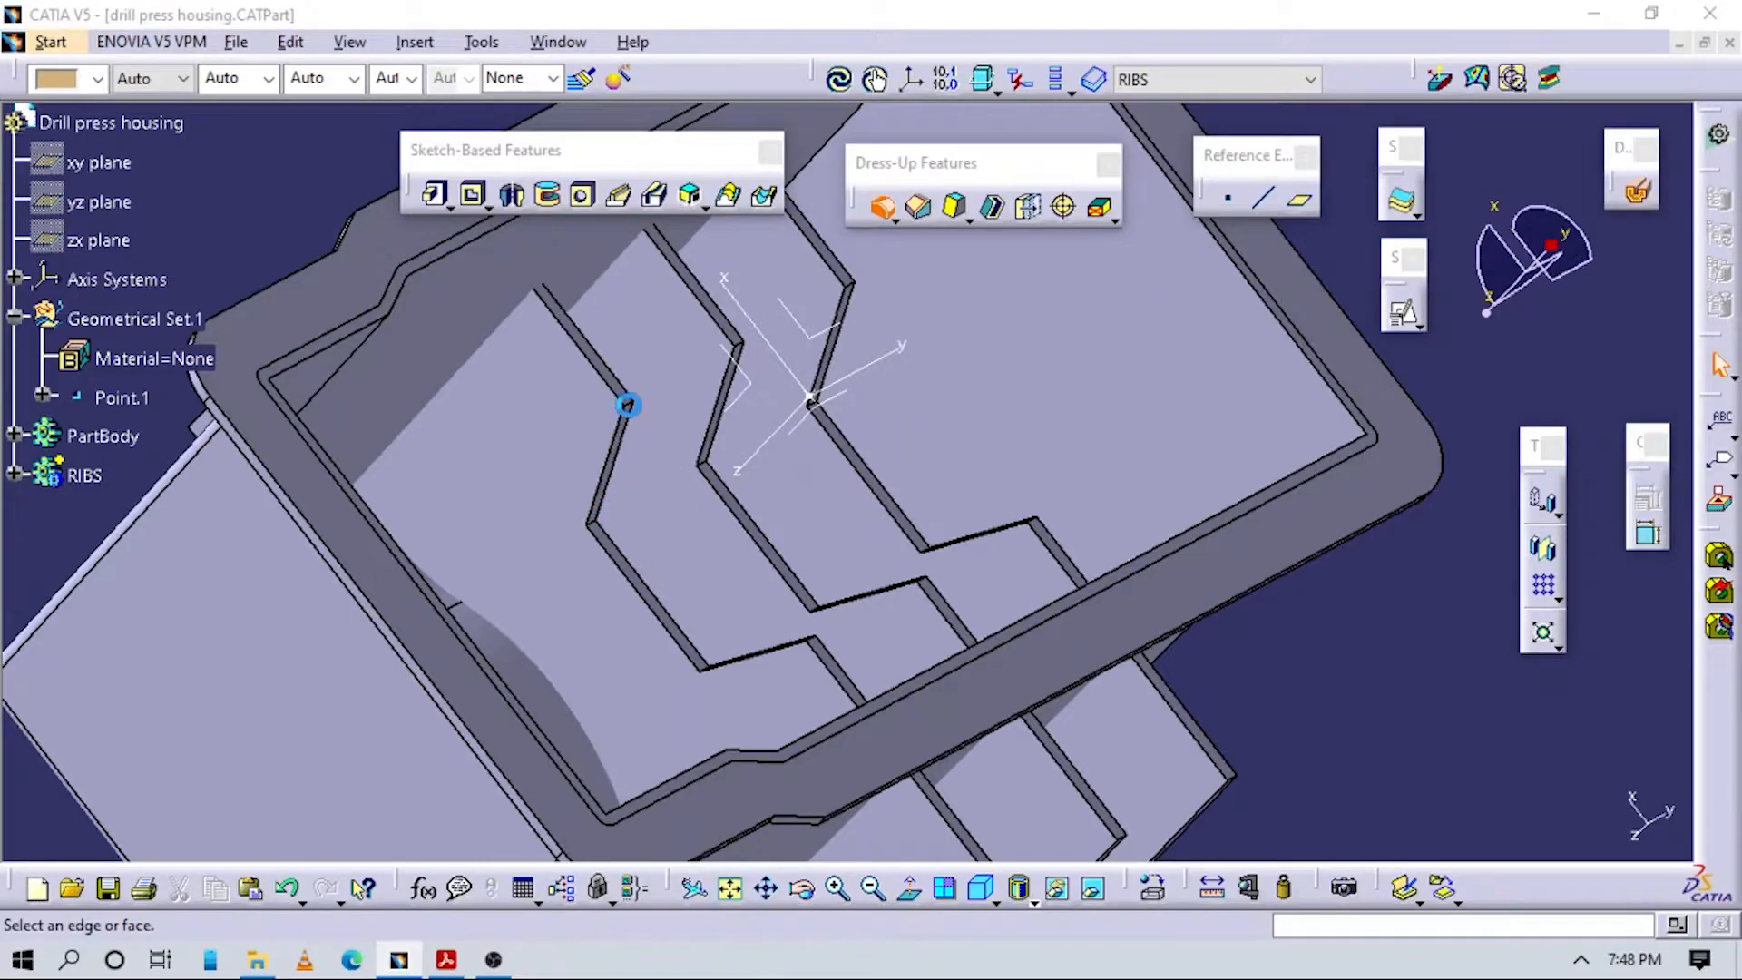
middle_click_drag(696, 575, 737, 417)
left_click(708, 416)
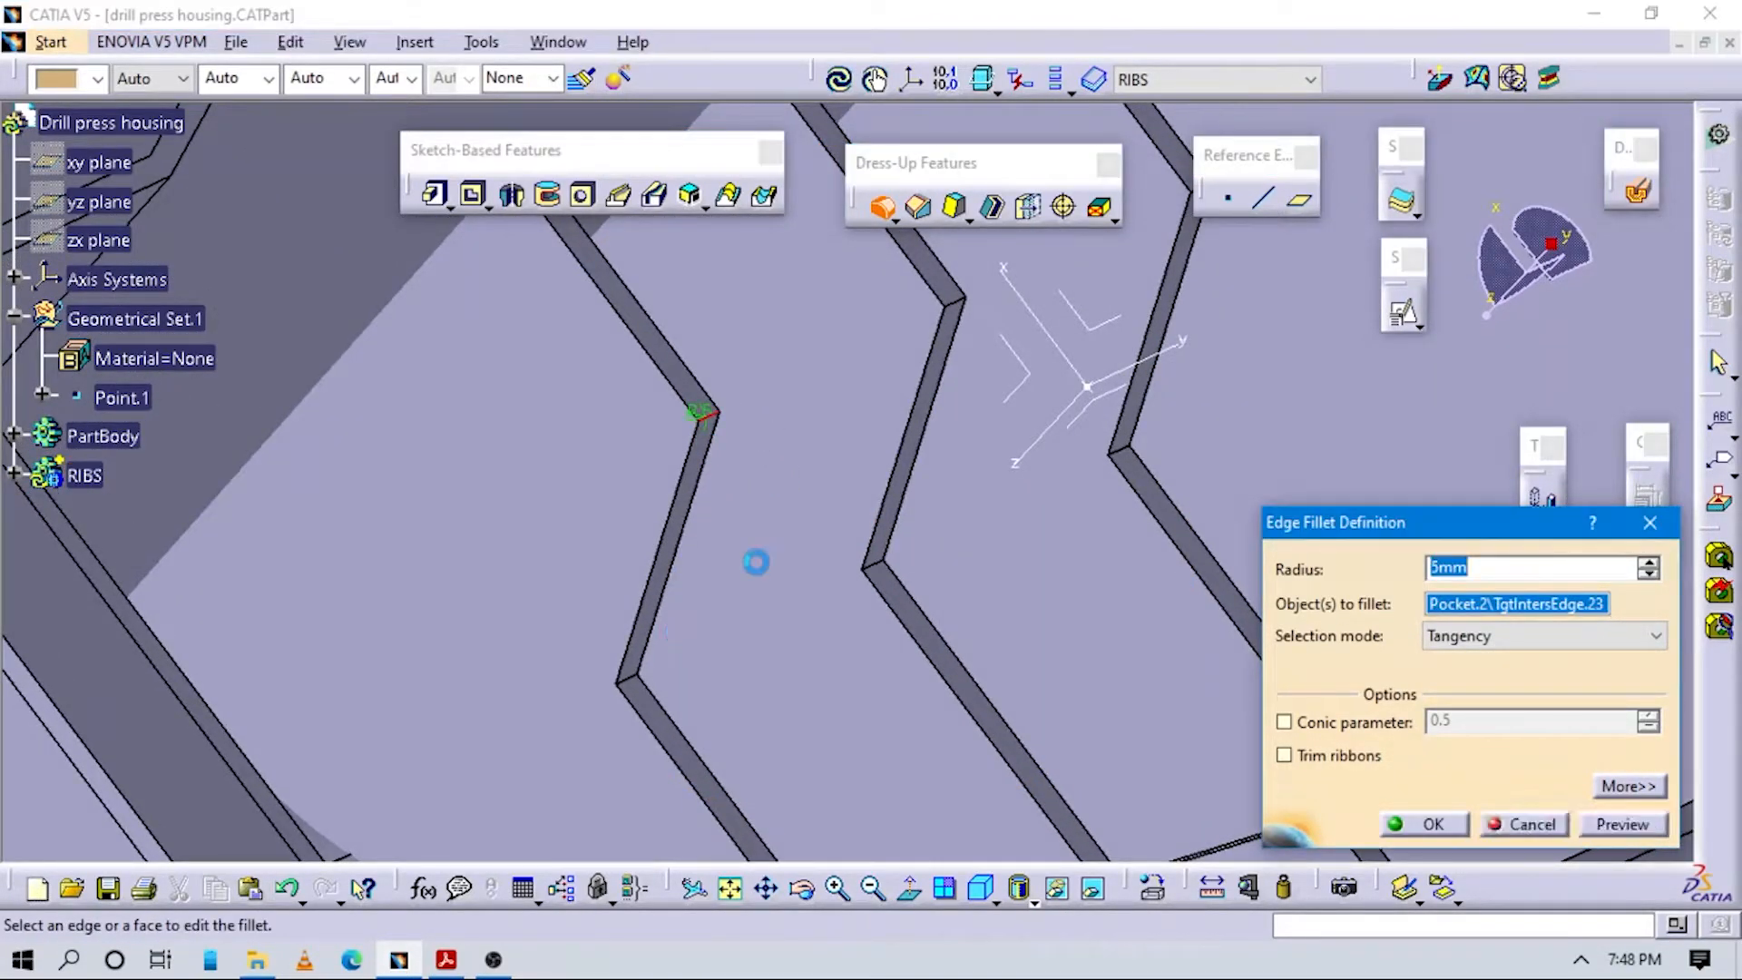
left_click(957, 304)
middle_click(969, 394)
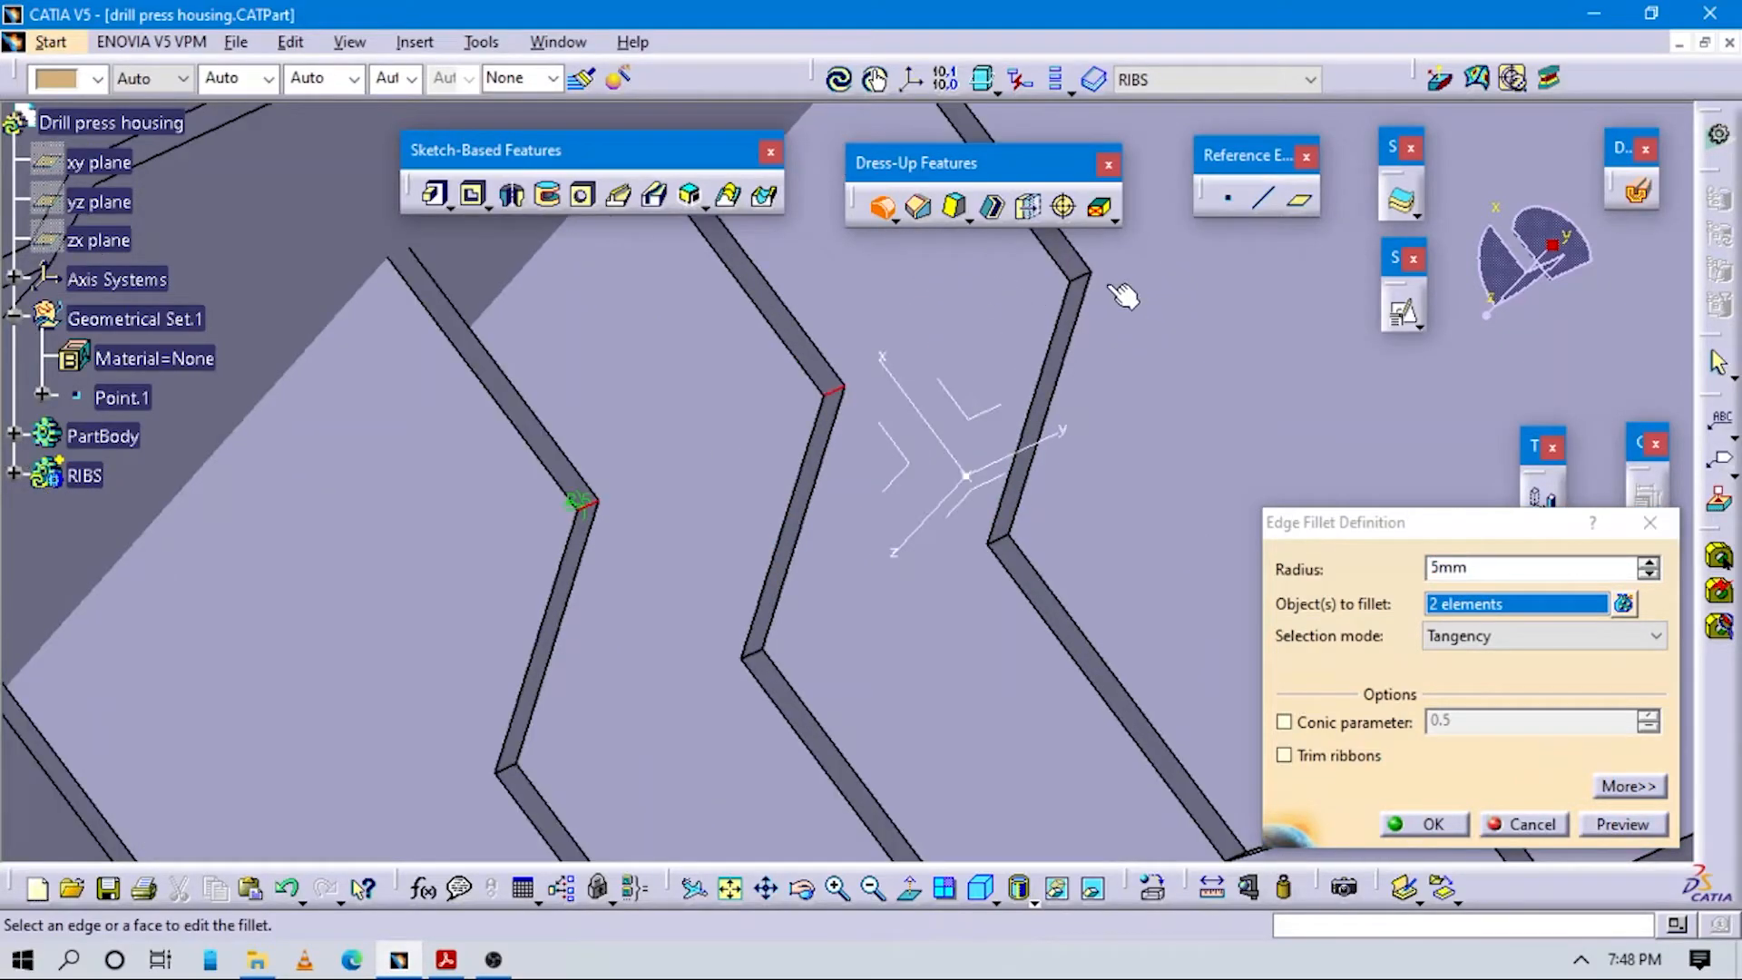
left_click(1087, 275)
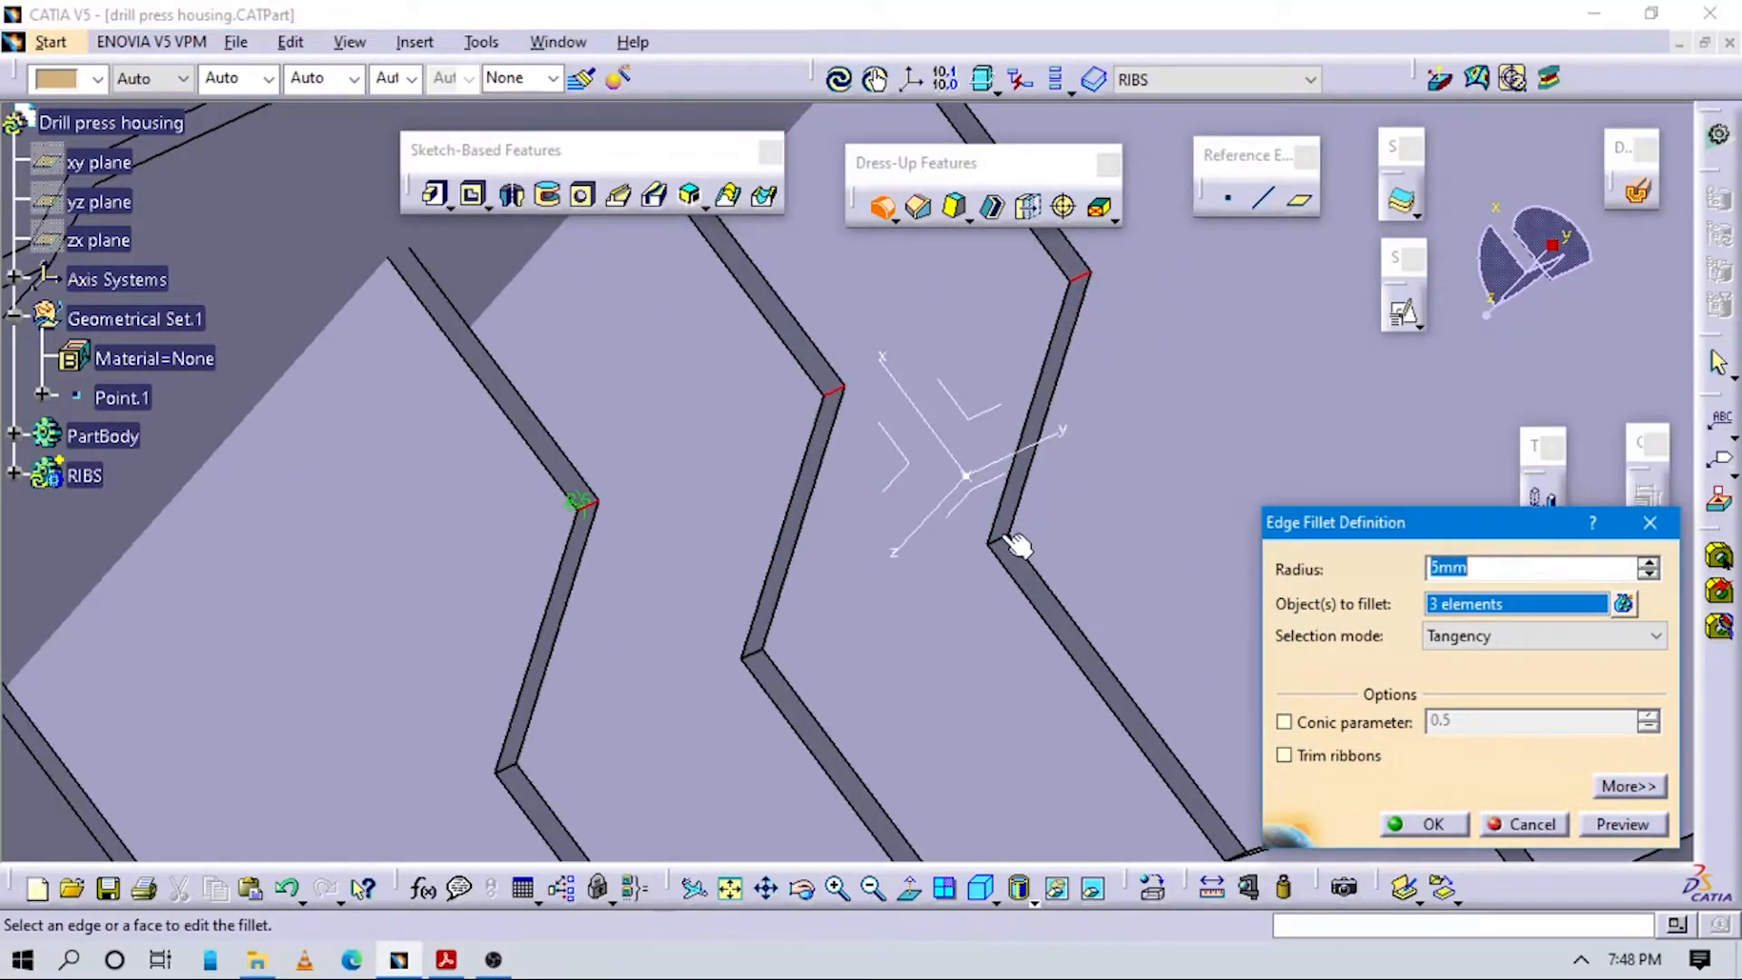
left_click(1006, 537)
left_click(763, 654)
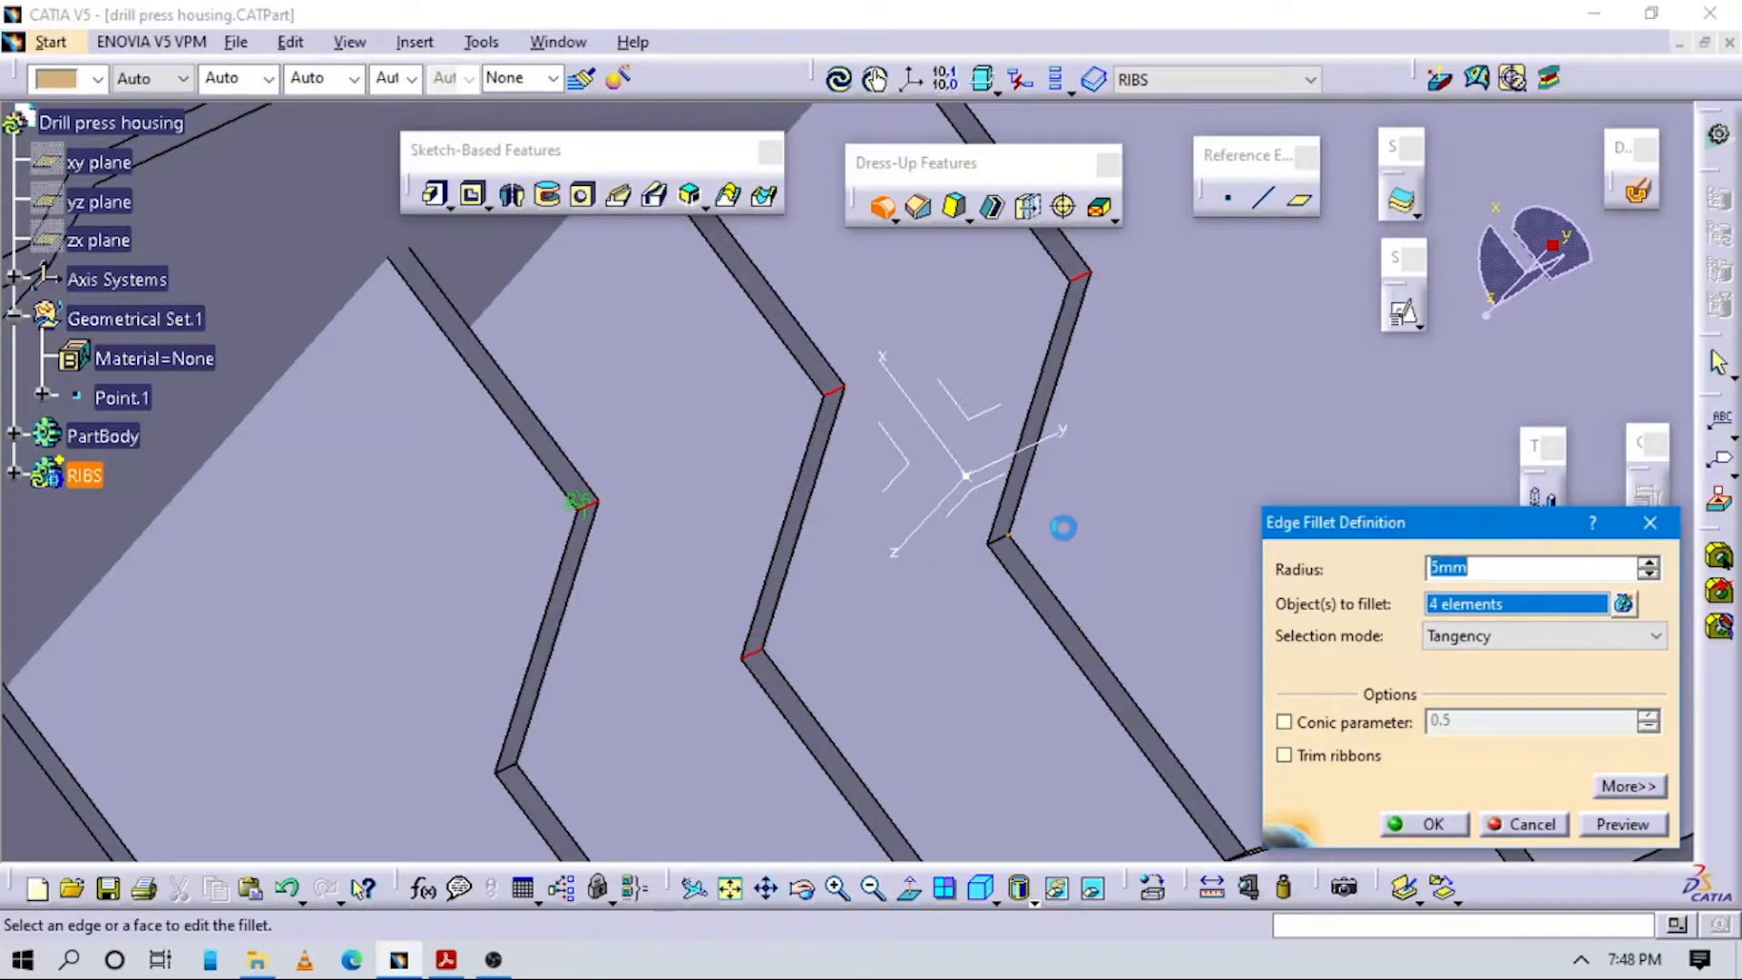
left_click(1016, 544)
middle_click(694, 694)
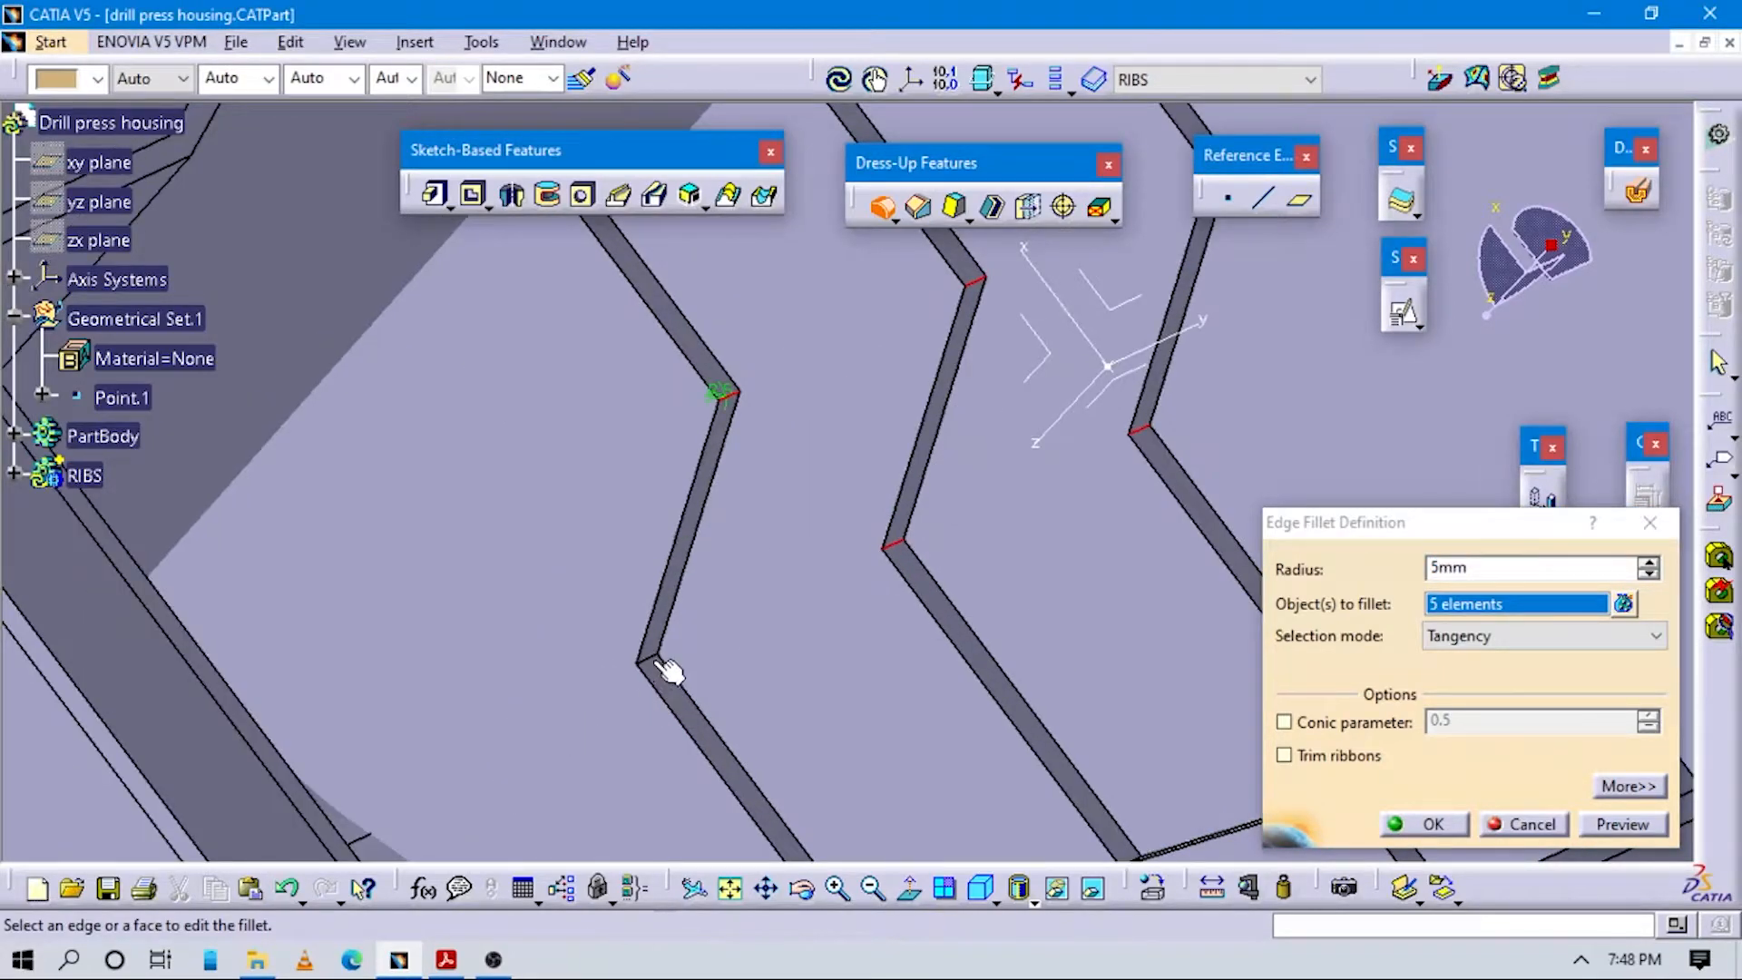
left_click(658, 660)
middle_click_drag(635, 518, 709, 542)
left_click(657, 541)
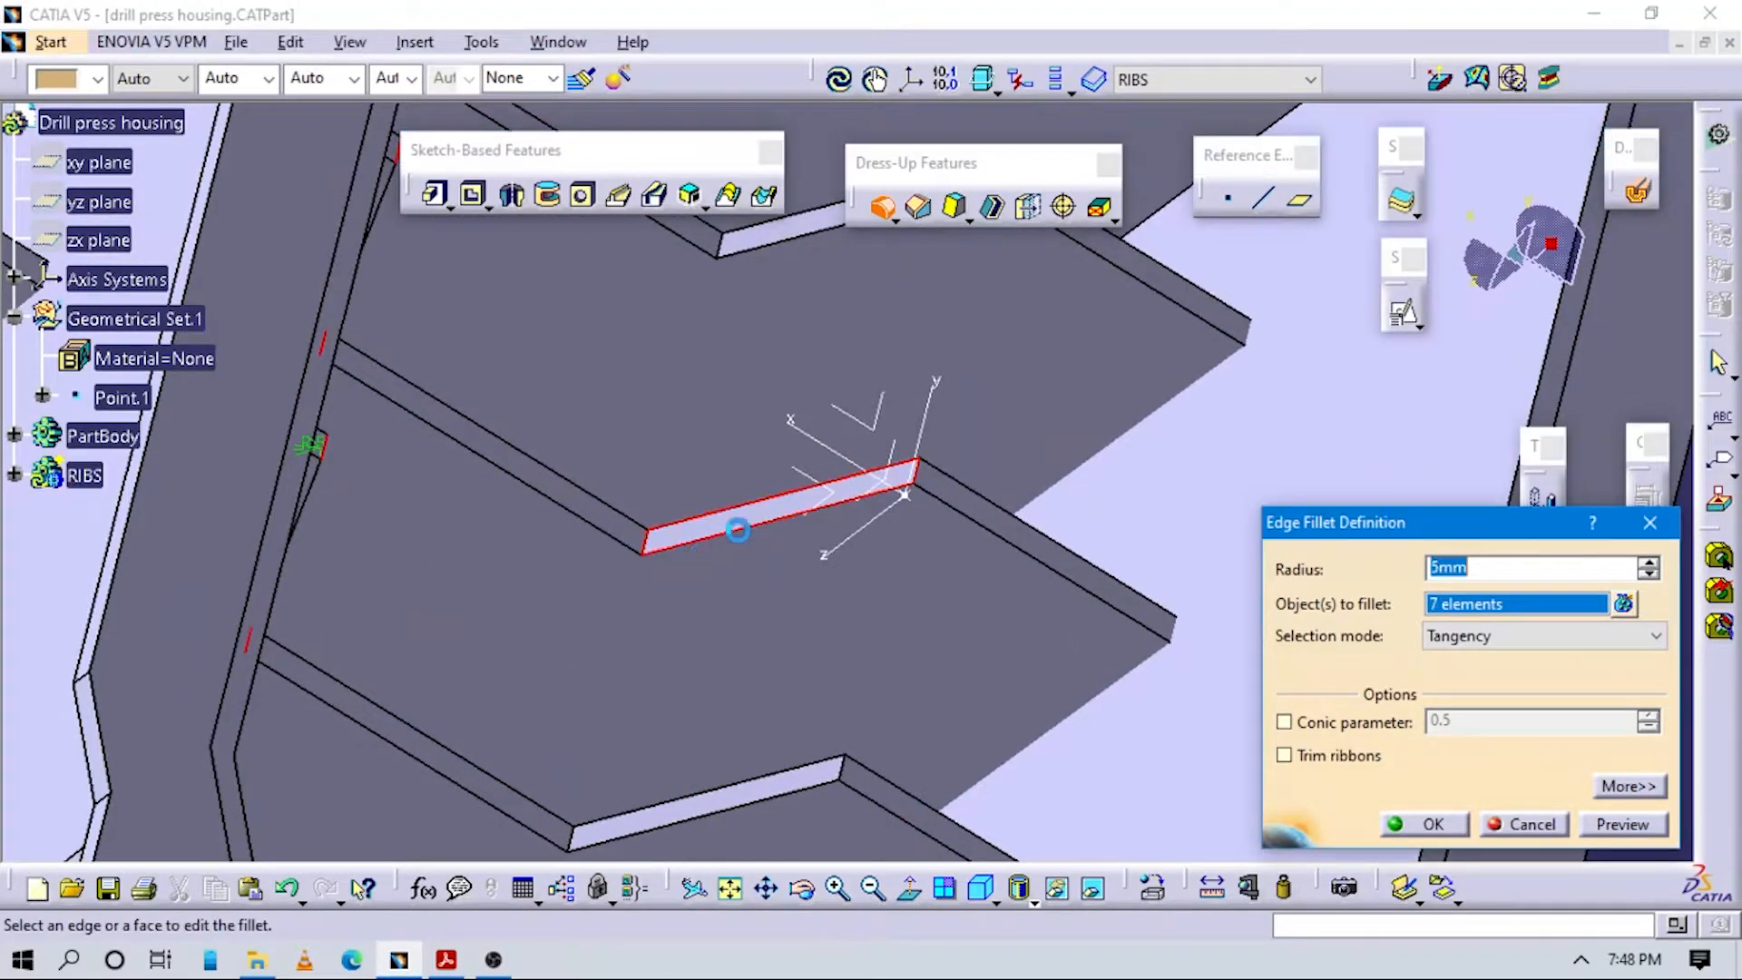
left_click(1623, 603)
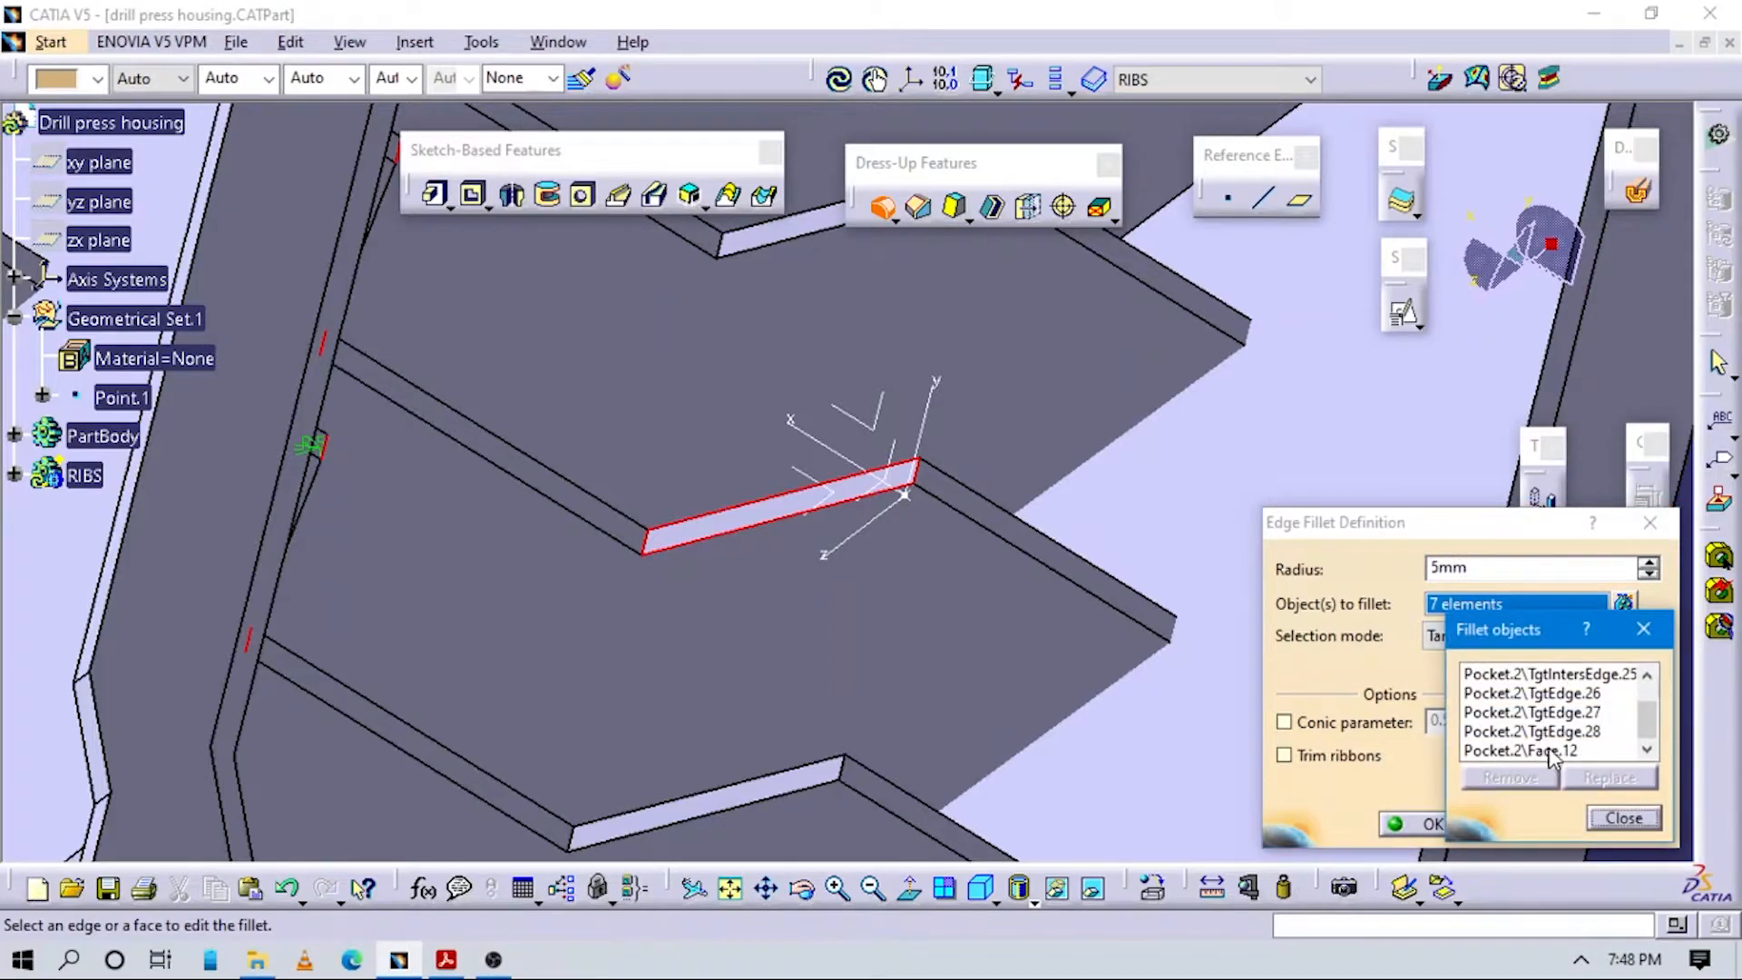
left_click(1514, 778)
Add the six cutout corner edges on the opposite side of the ribs to the selection and apply the 5 mm edge fillet.
middle_click_drag(591, 797, 802, 258)
left_click(897, 591)
middle_click_drag(1595, 385, 1134, 511)
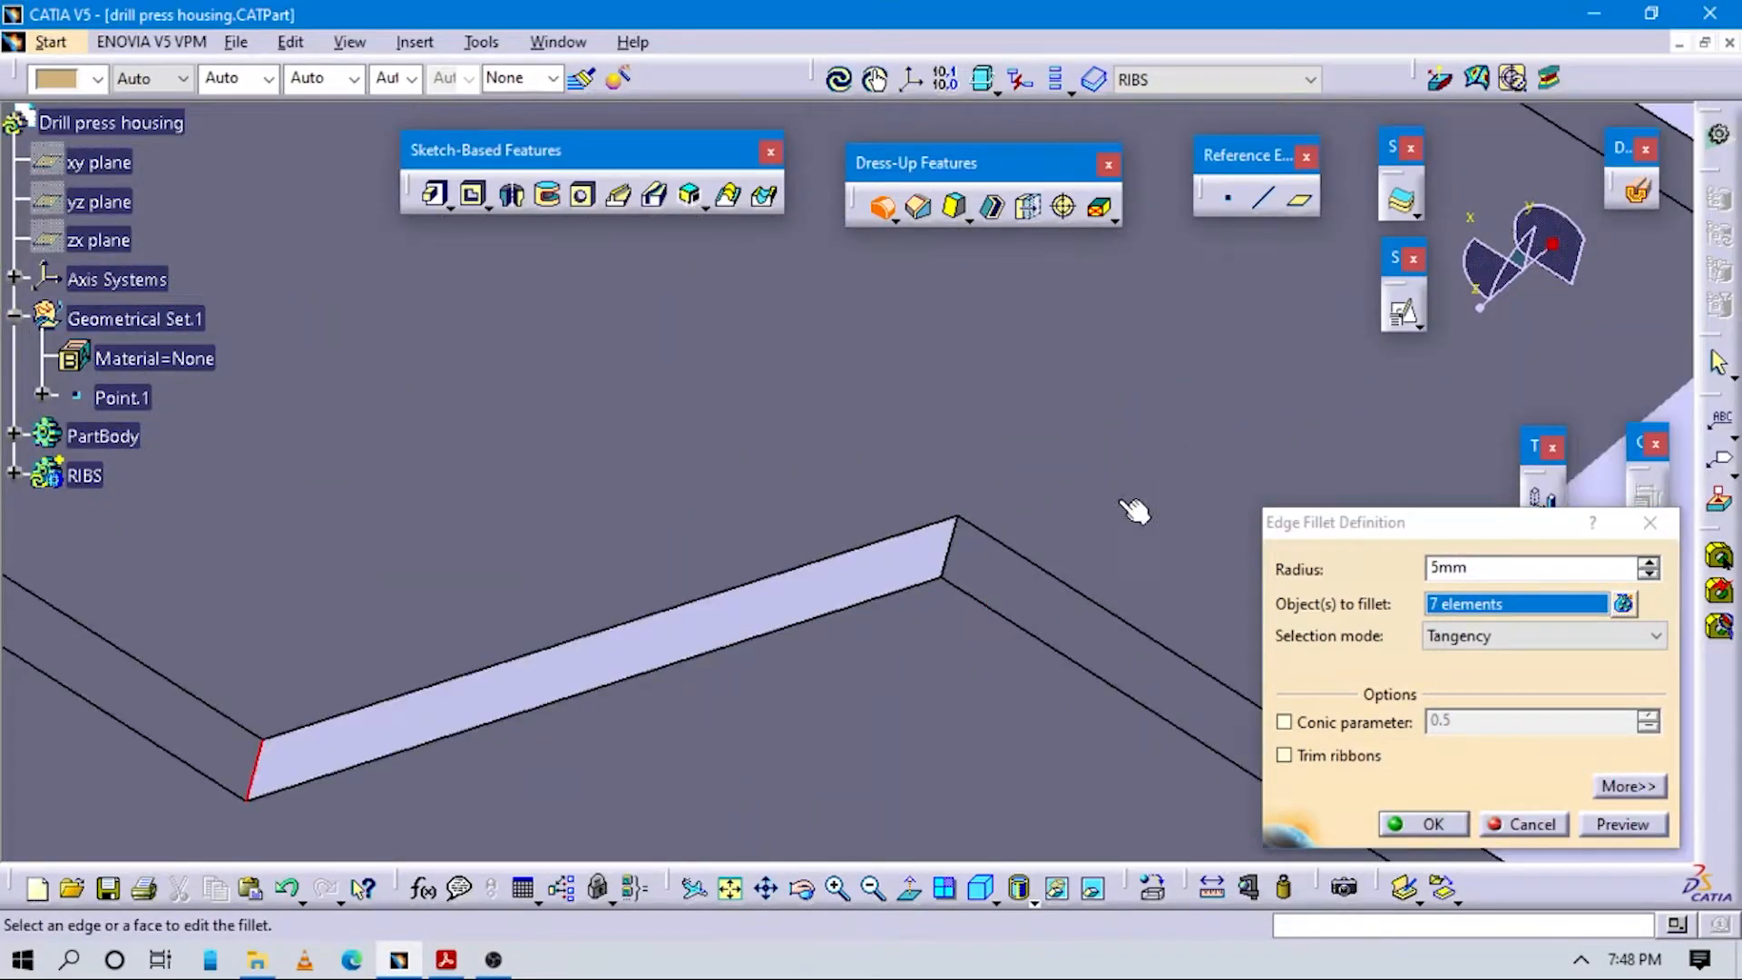
left_click(952, 527)
middle_click_drag(916, 645, 716, 708)
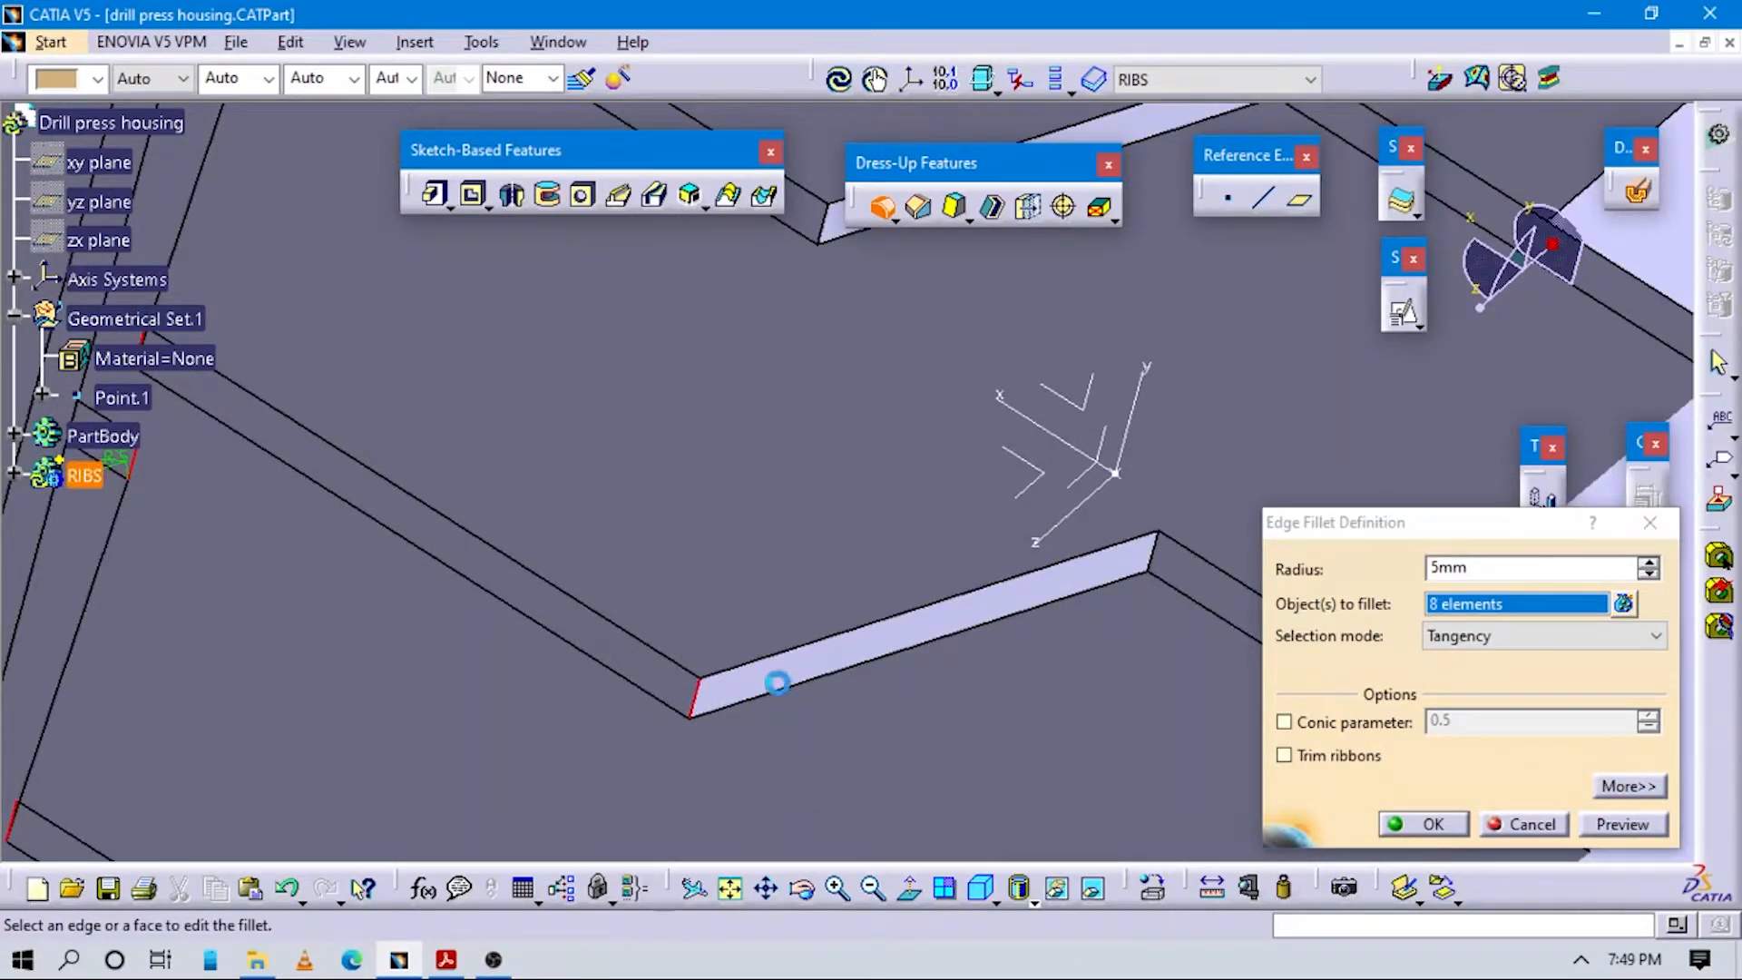
left_click(1152, 550)
middle_click_drag(788, 150, 835, 445)
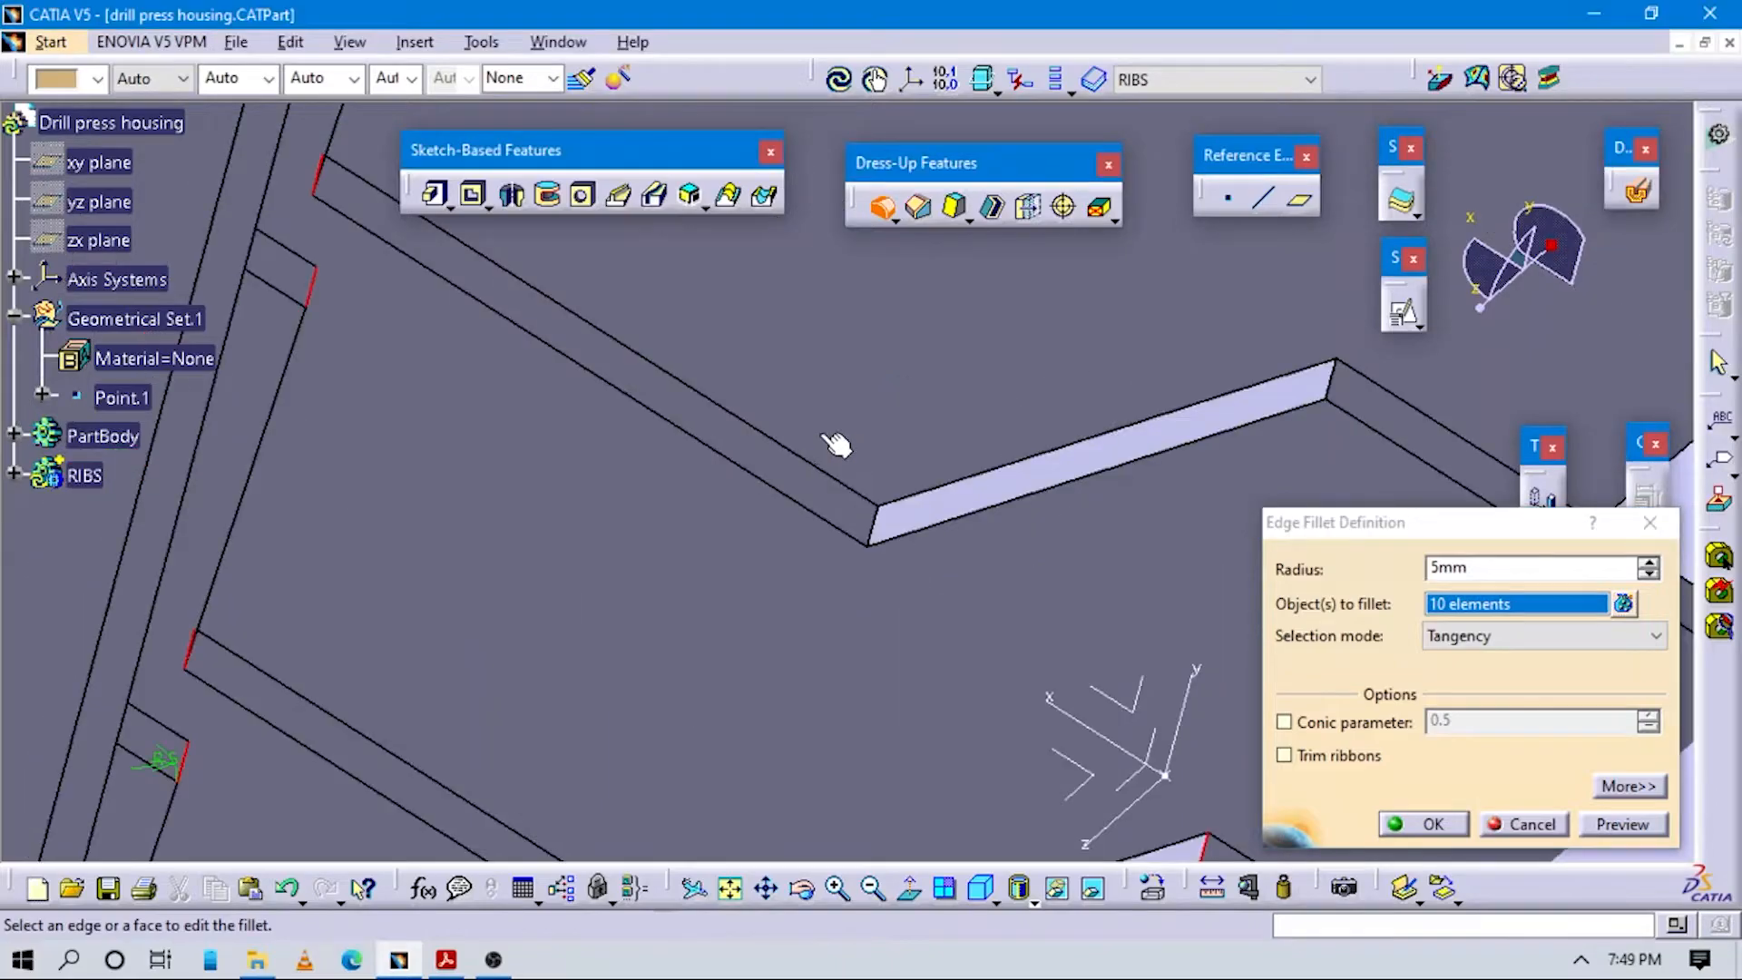
left_click(873, 531)
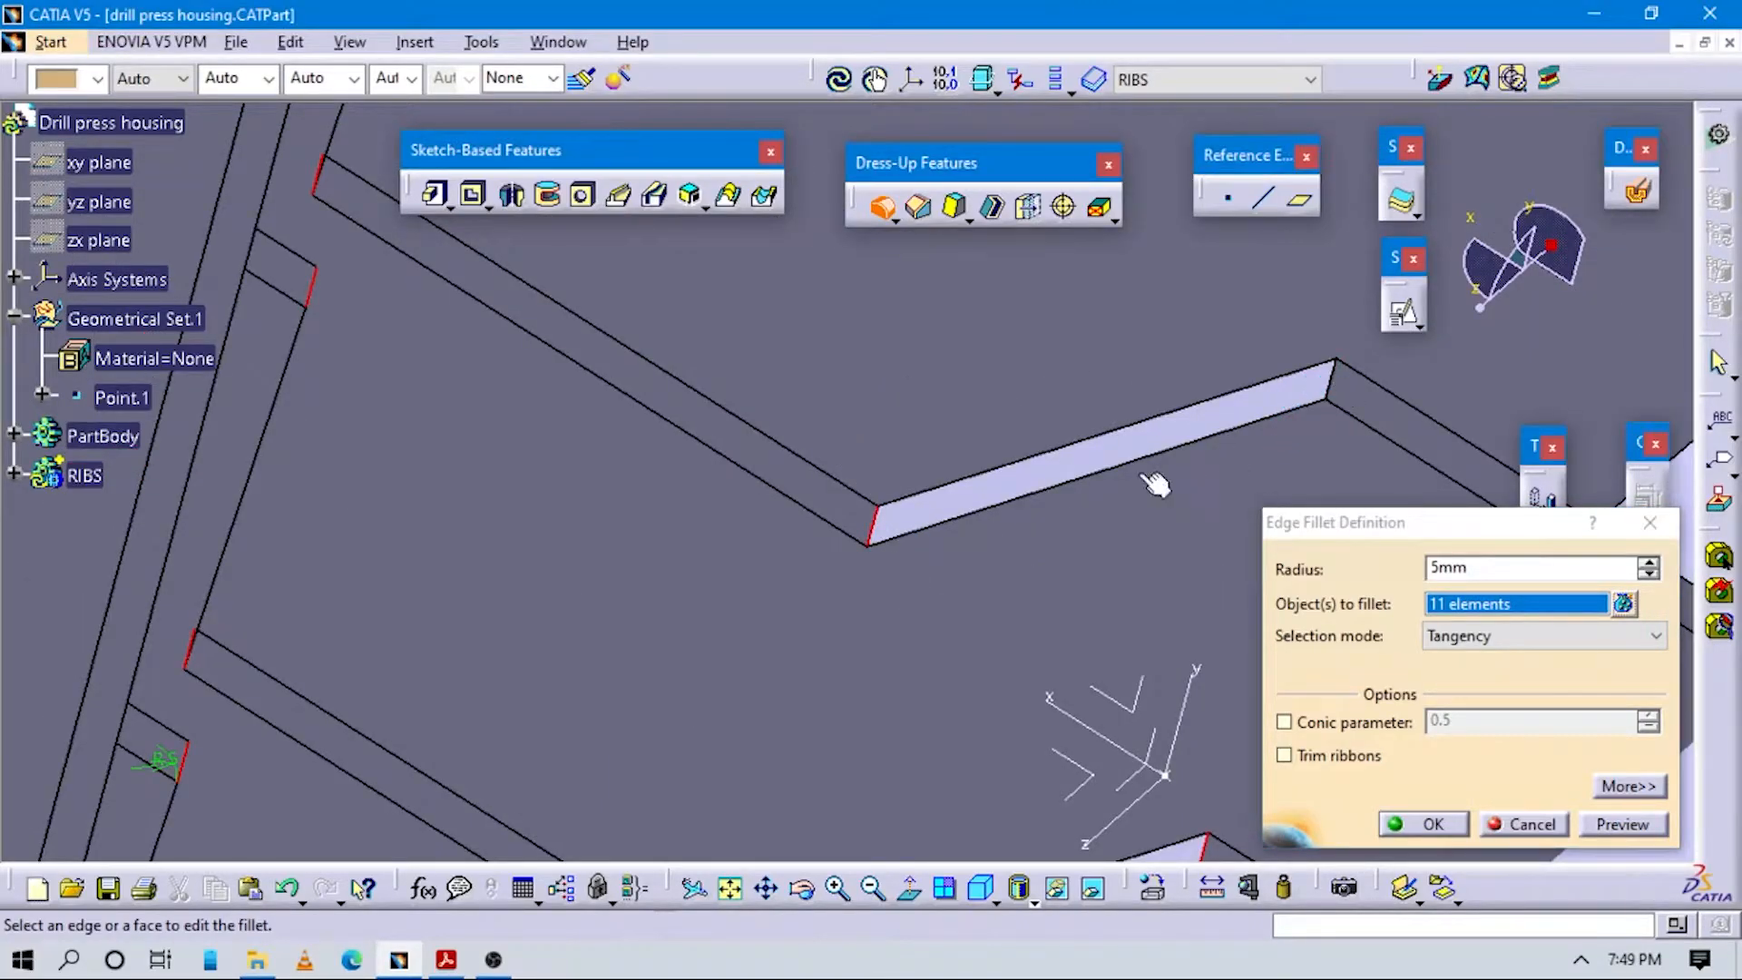
middle_click_drag(1106, 685, 1078, 635)
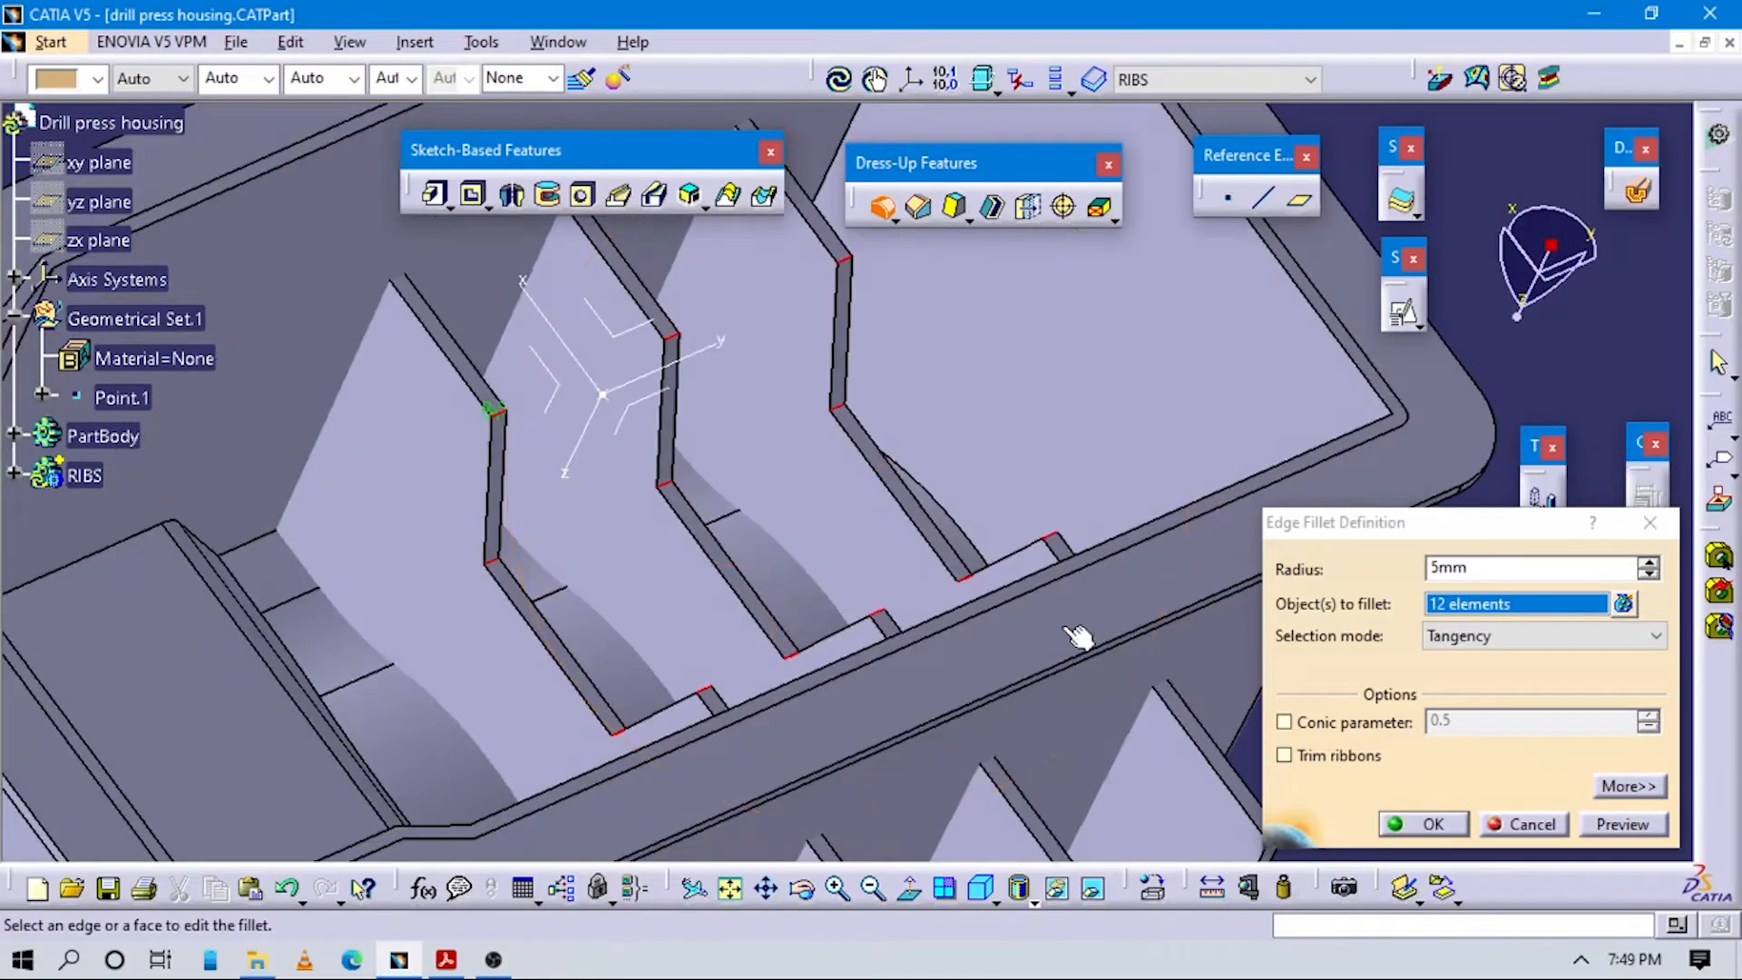
left_click(1523, 570)
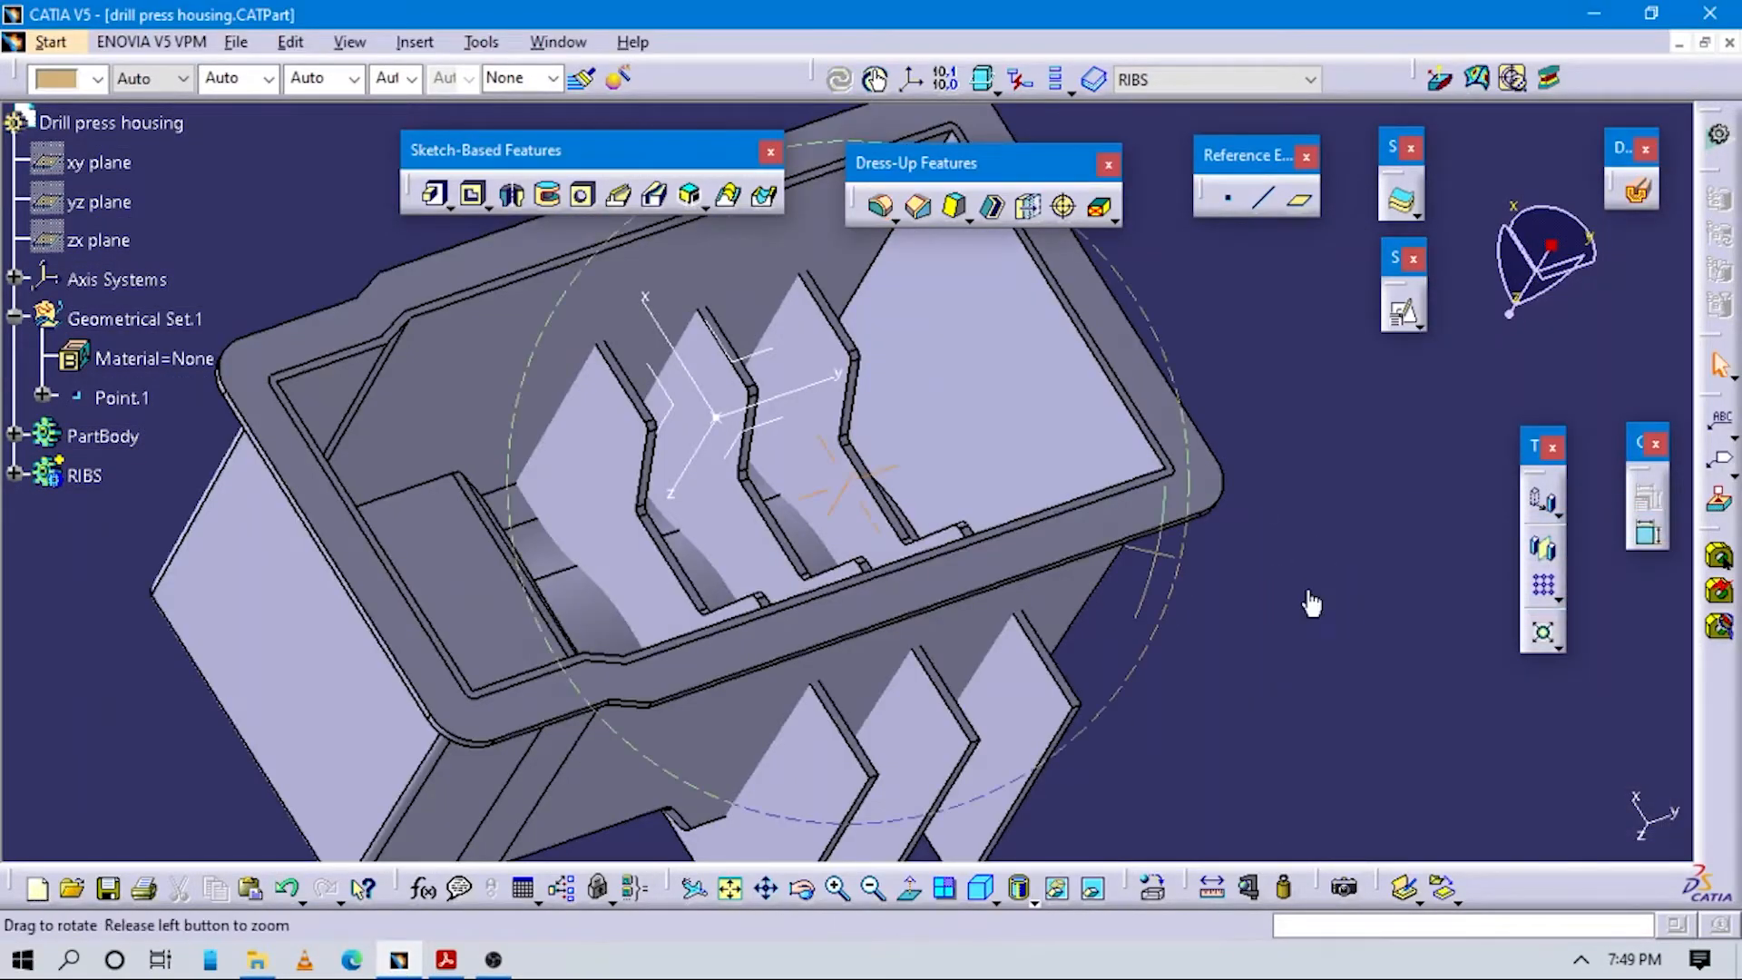
Start a Union Trim of the RIBS body with PartBody and pick the protruding rib geometry outside the housing as faces to remove.
middle_click_drag(1313, 603, 903, 485)
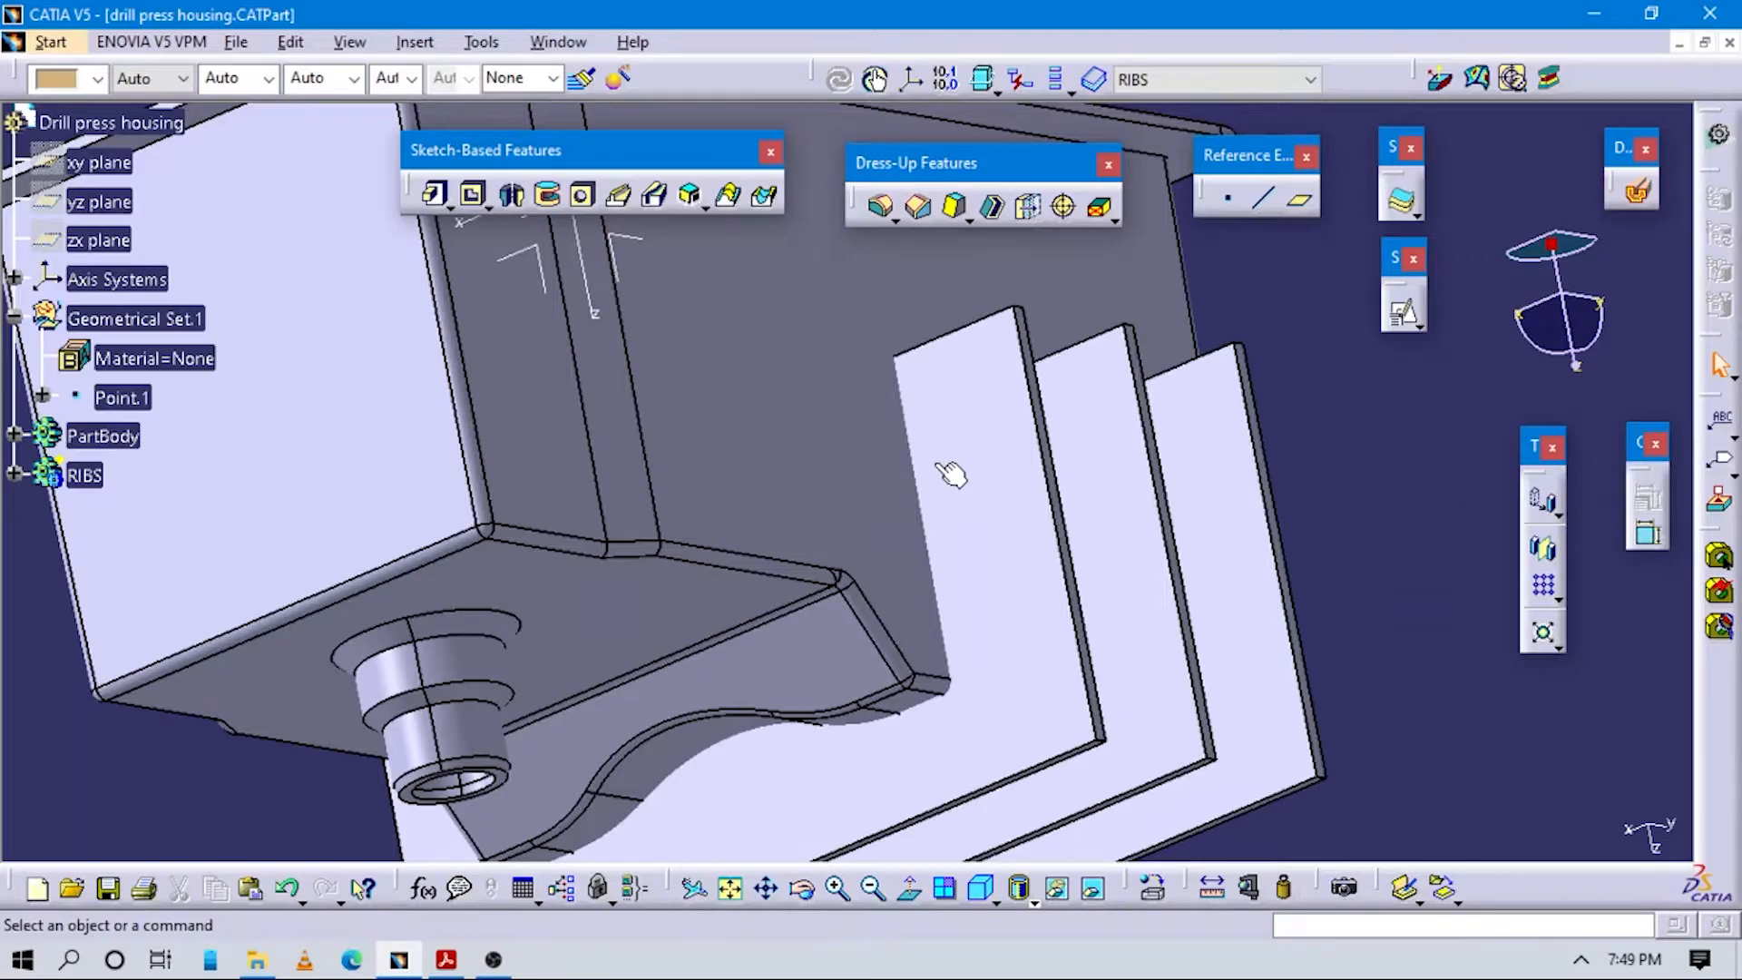
middle_click_drag(867, 449, 1175, 422)
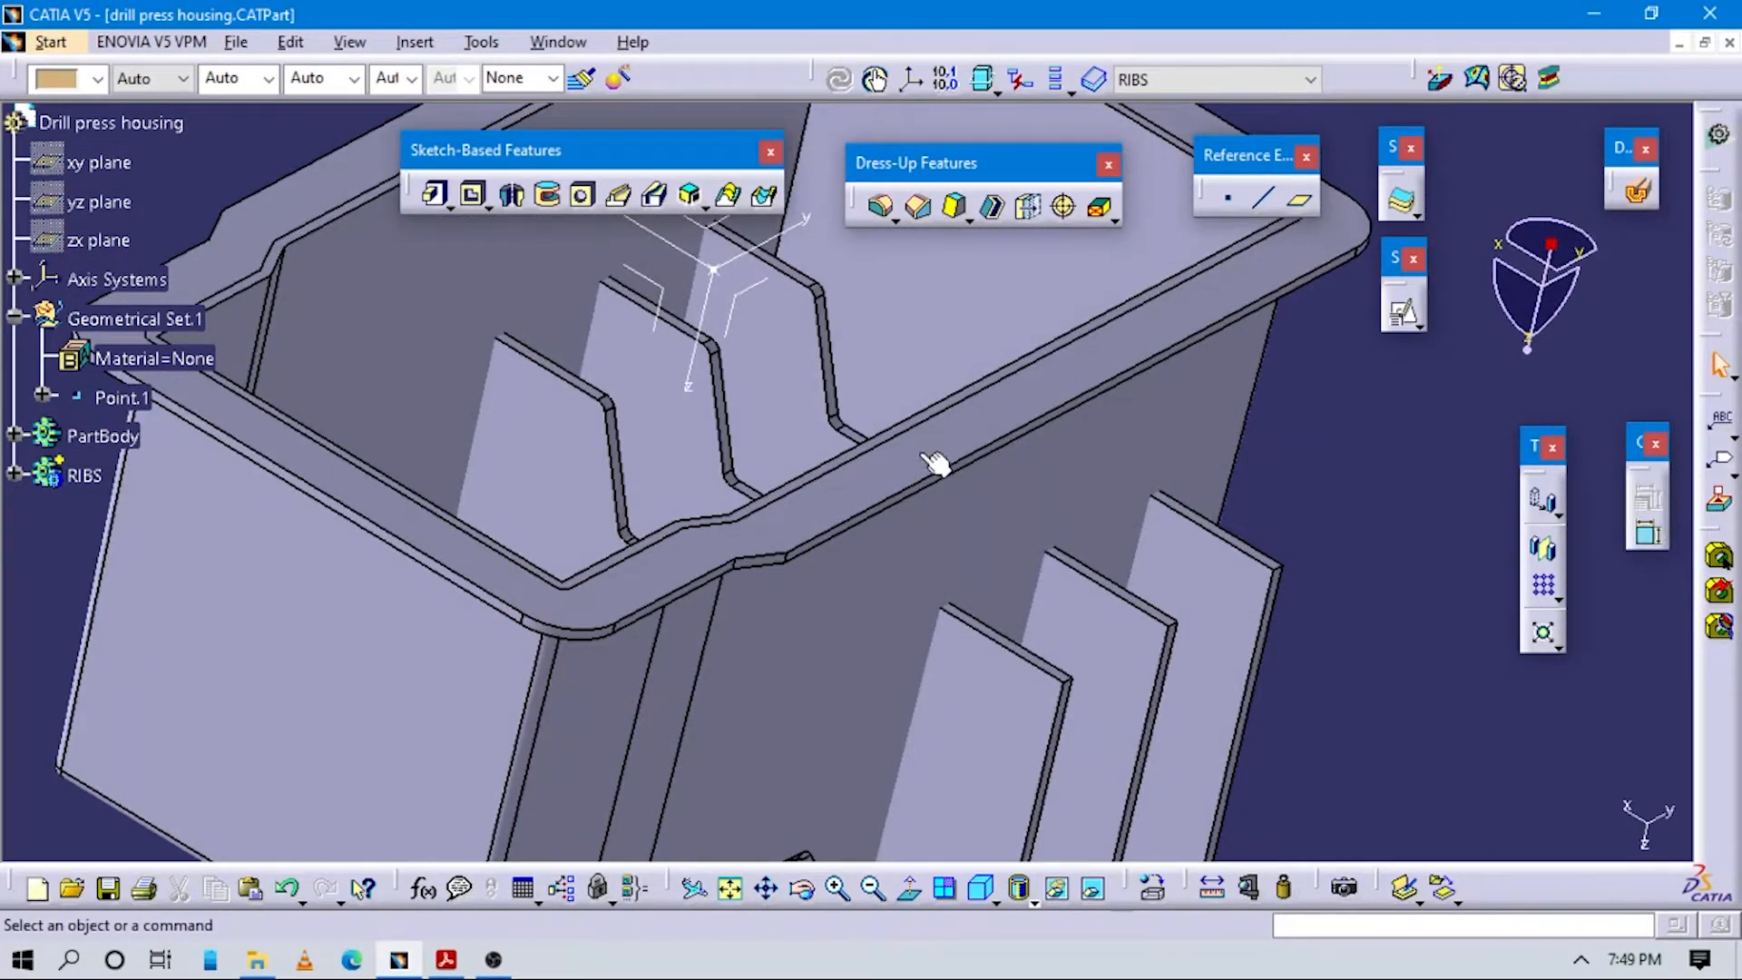
middle_click_drag(808, 590, 708, 460)
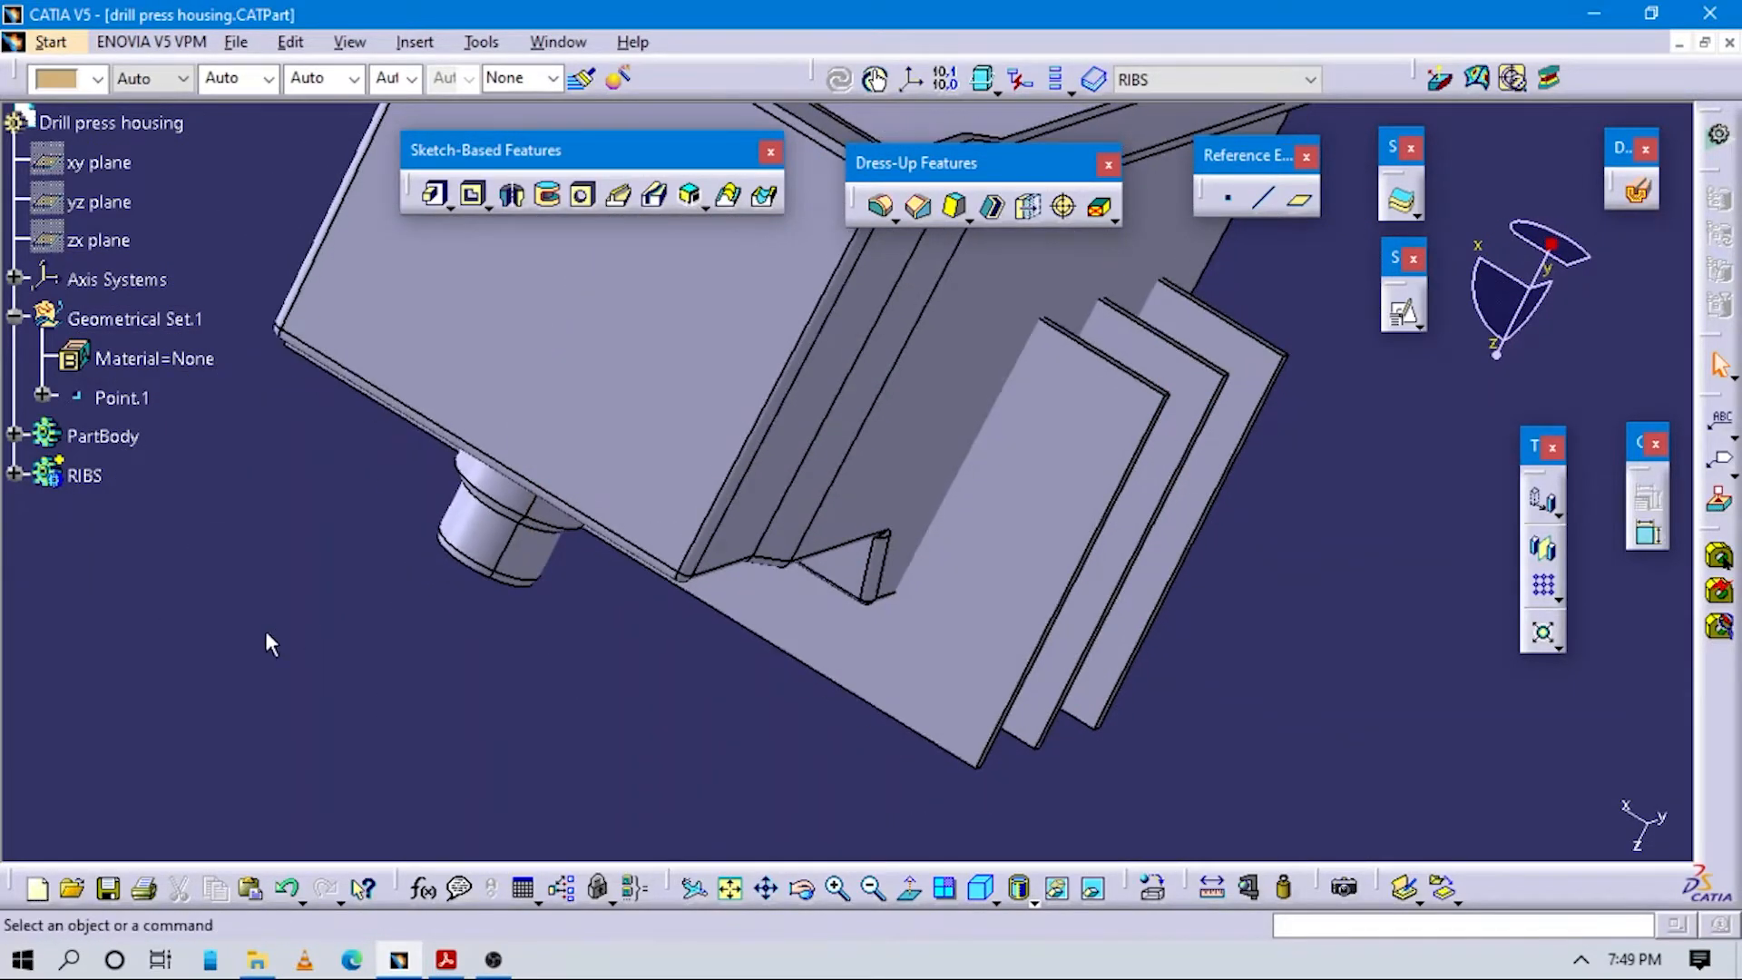
right_click(88, 477)
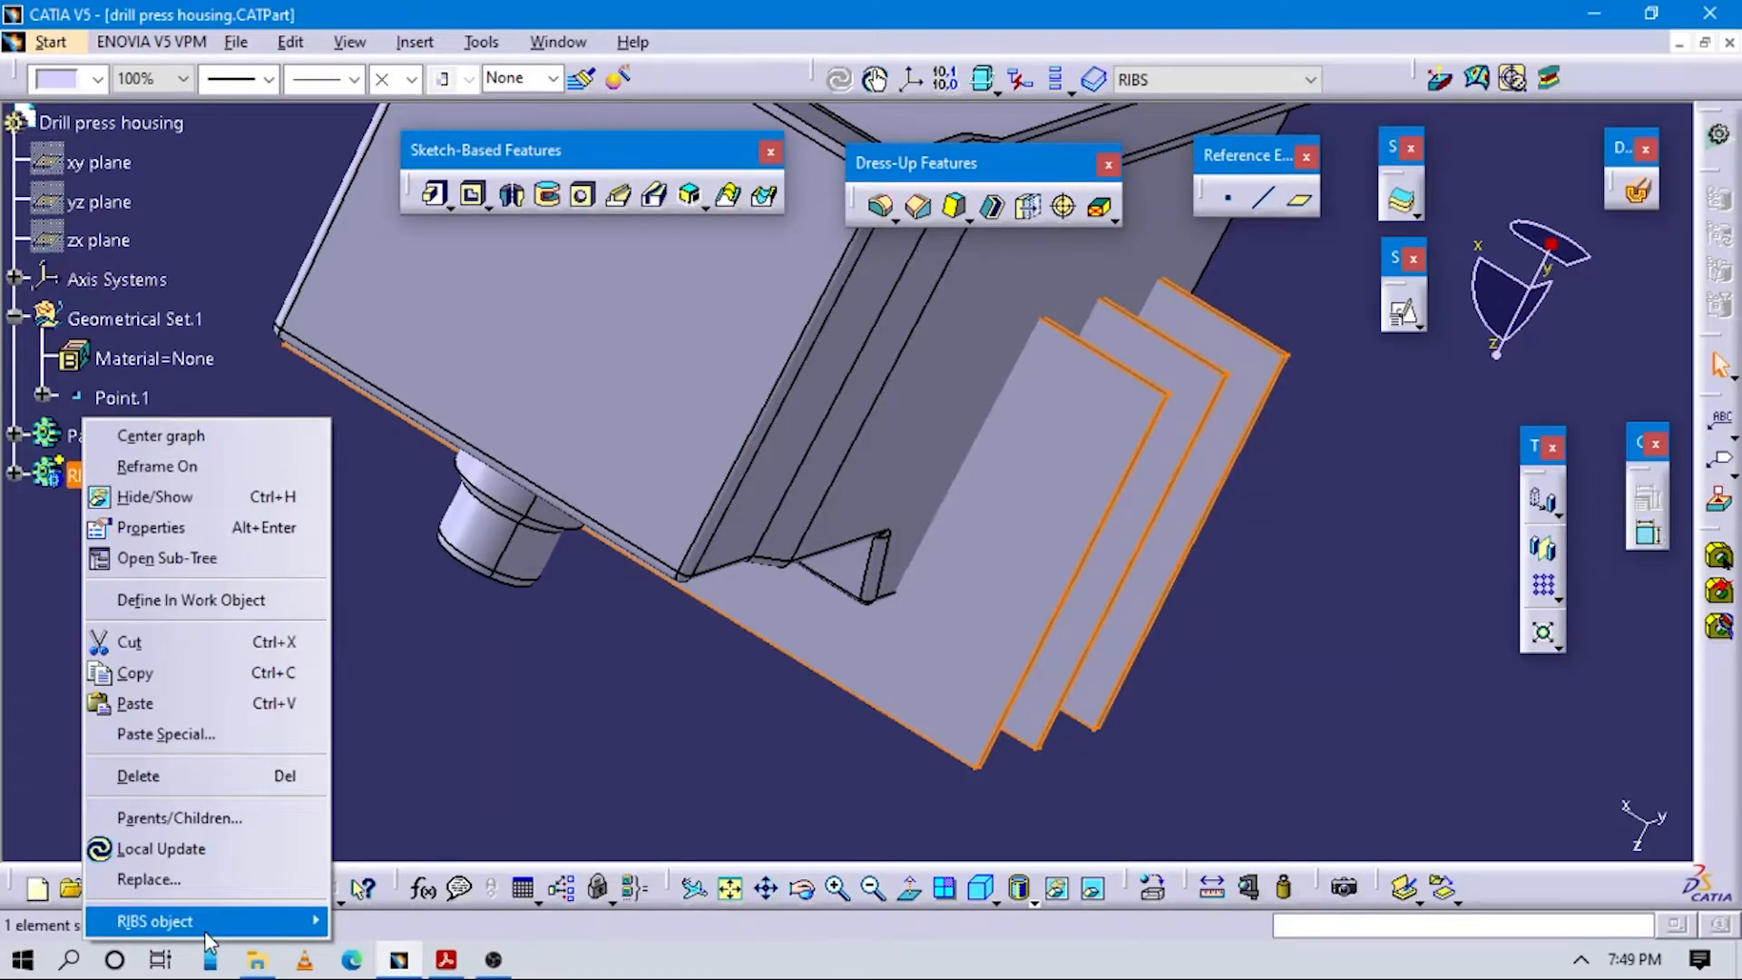
mouse_move(218, 921)
left_click(402, 703)
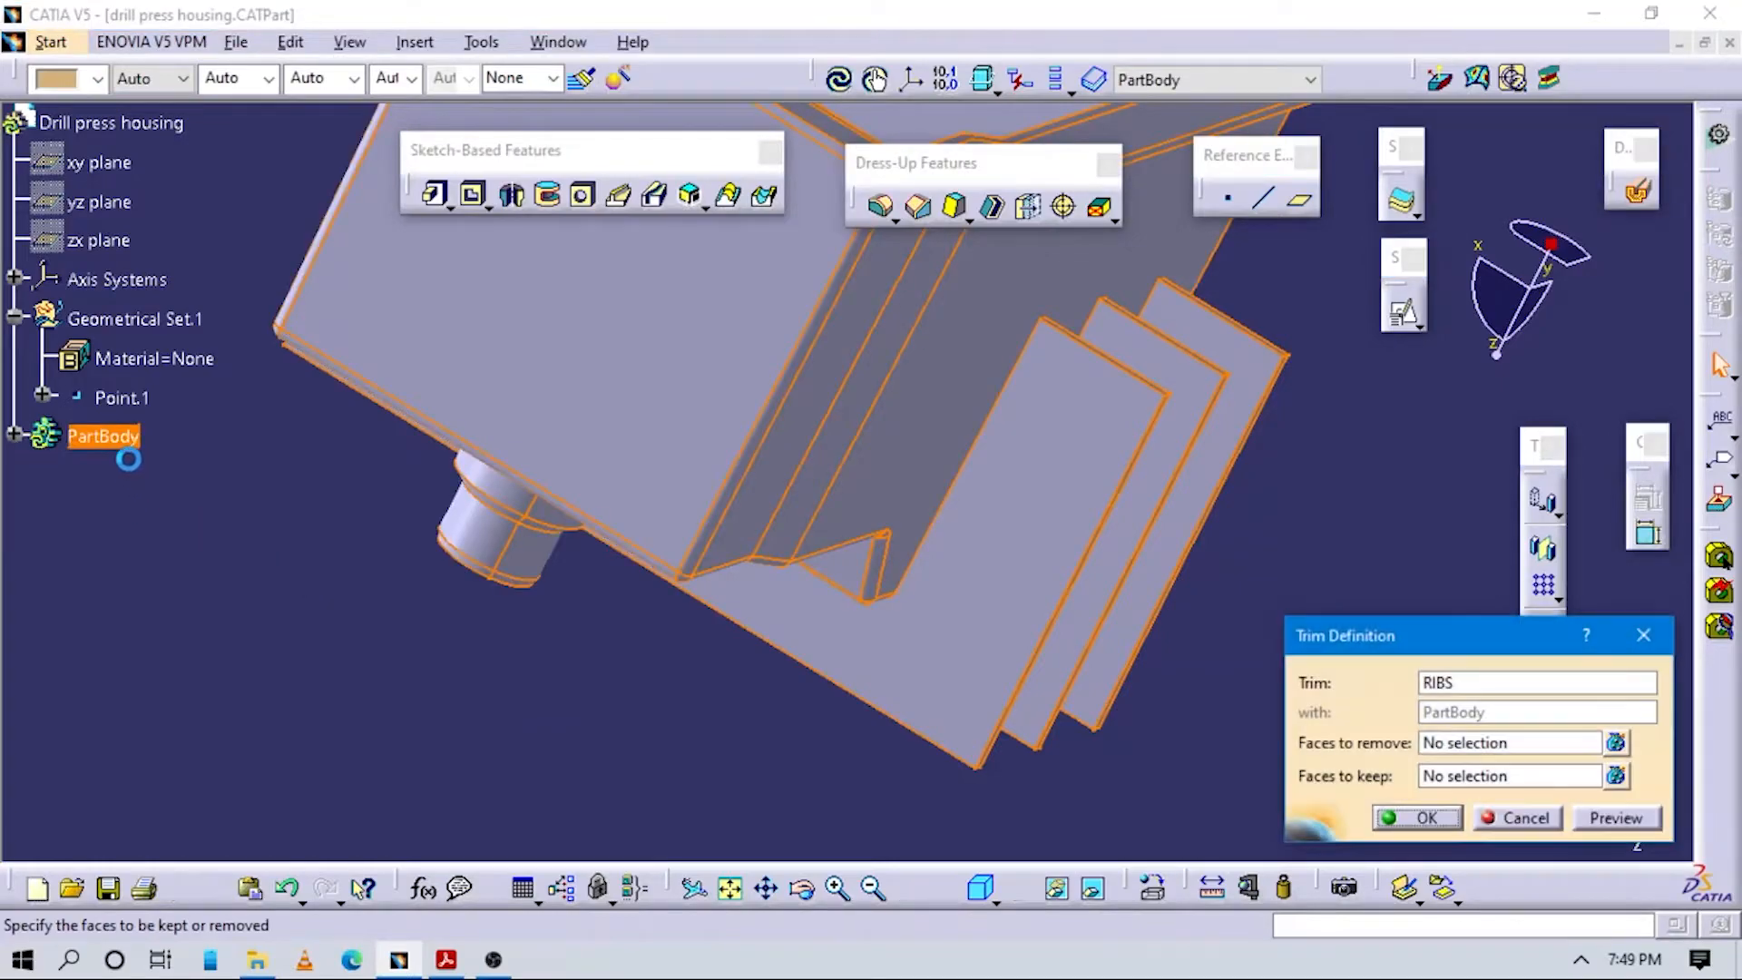
middle_click_drag(1001, 680, 1186, 699)
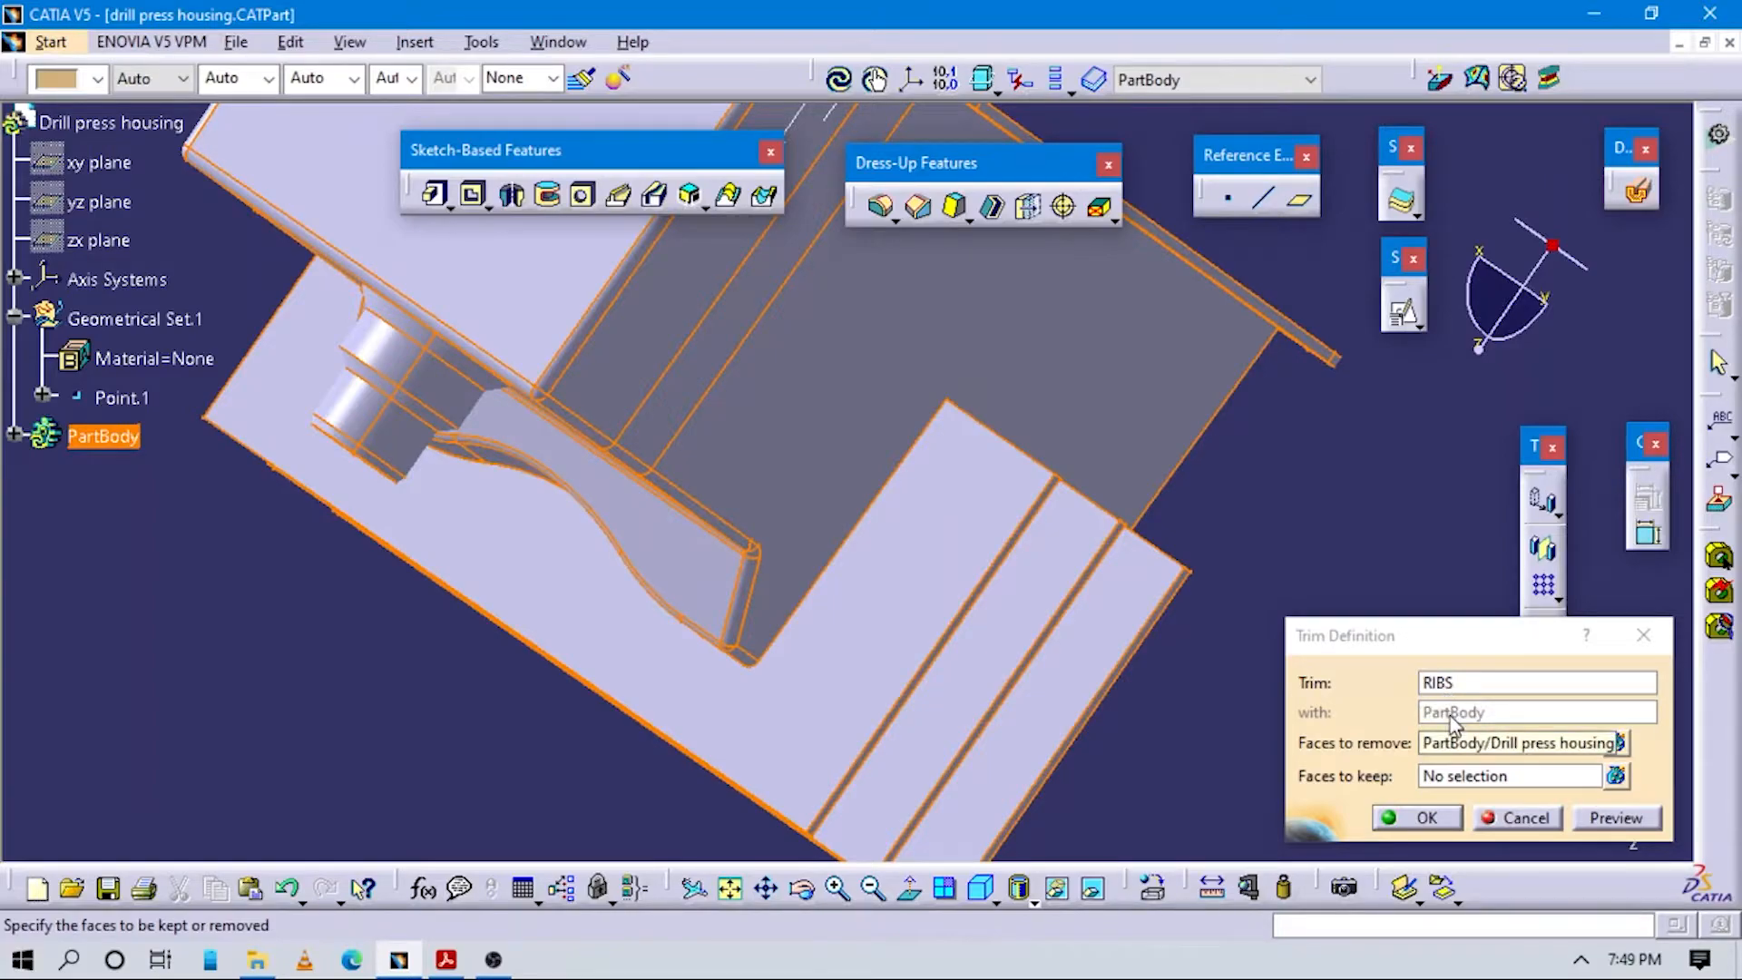
Set the three ribs' flat faces that protrude outside the housing as the faces to remove in the RIBS trim.
middle_click_drag(1043, 581, 855, 690)
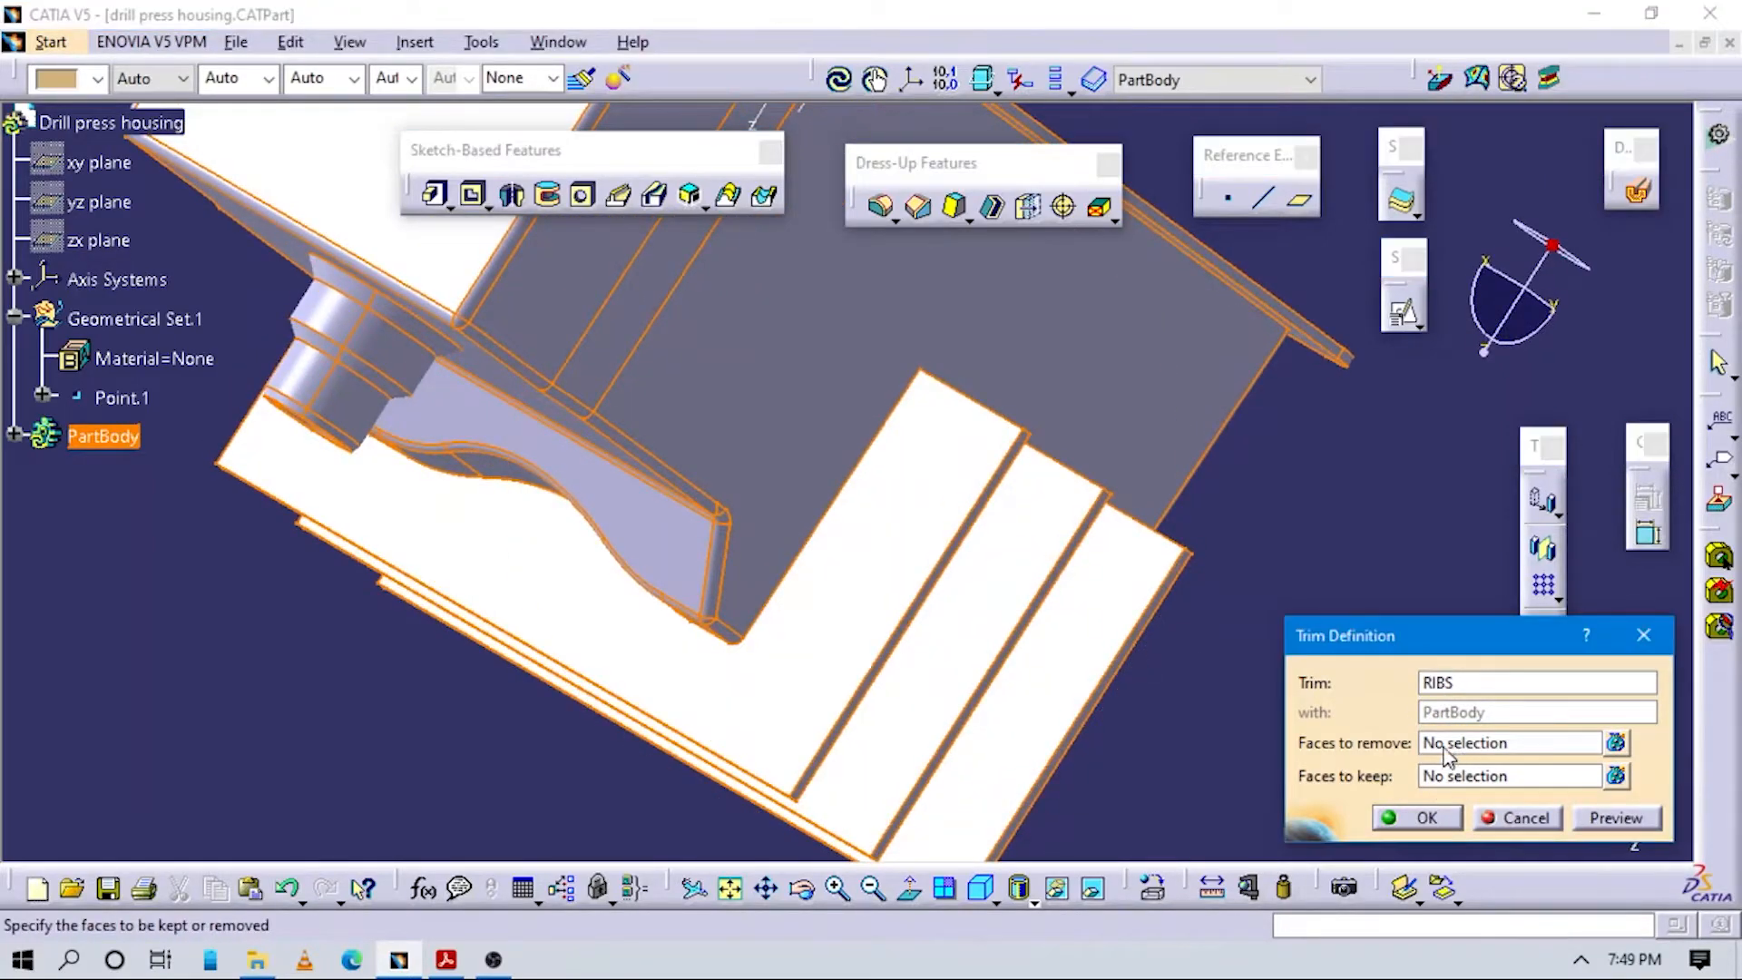
left_click(690, 612)
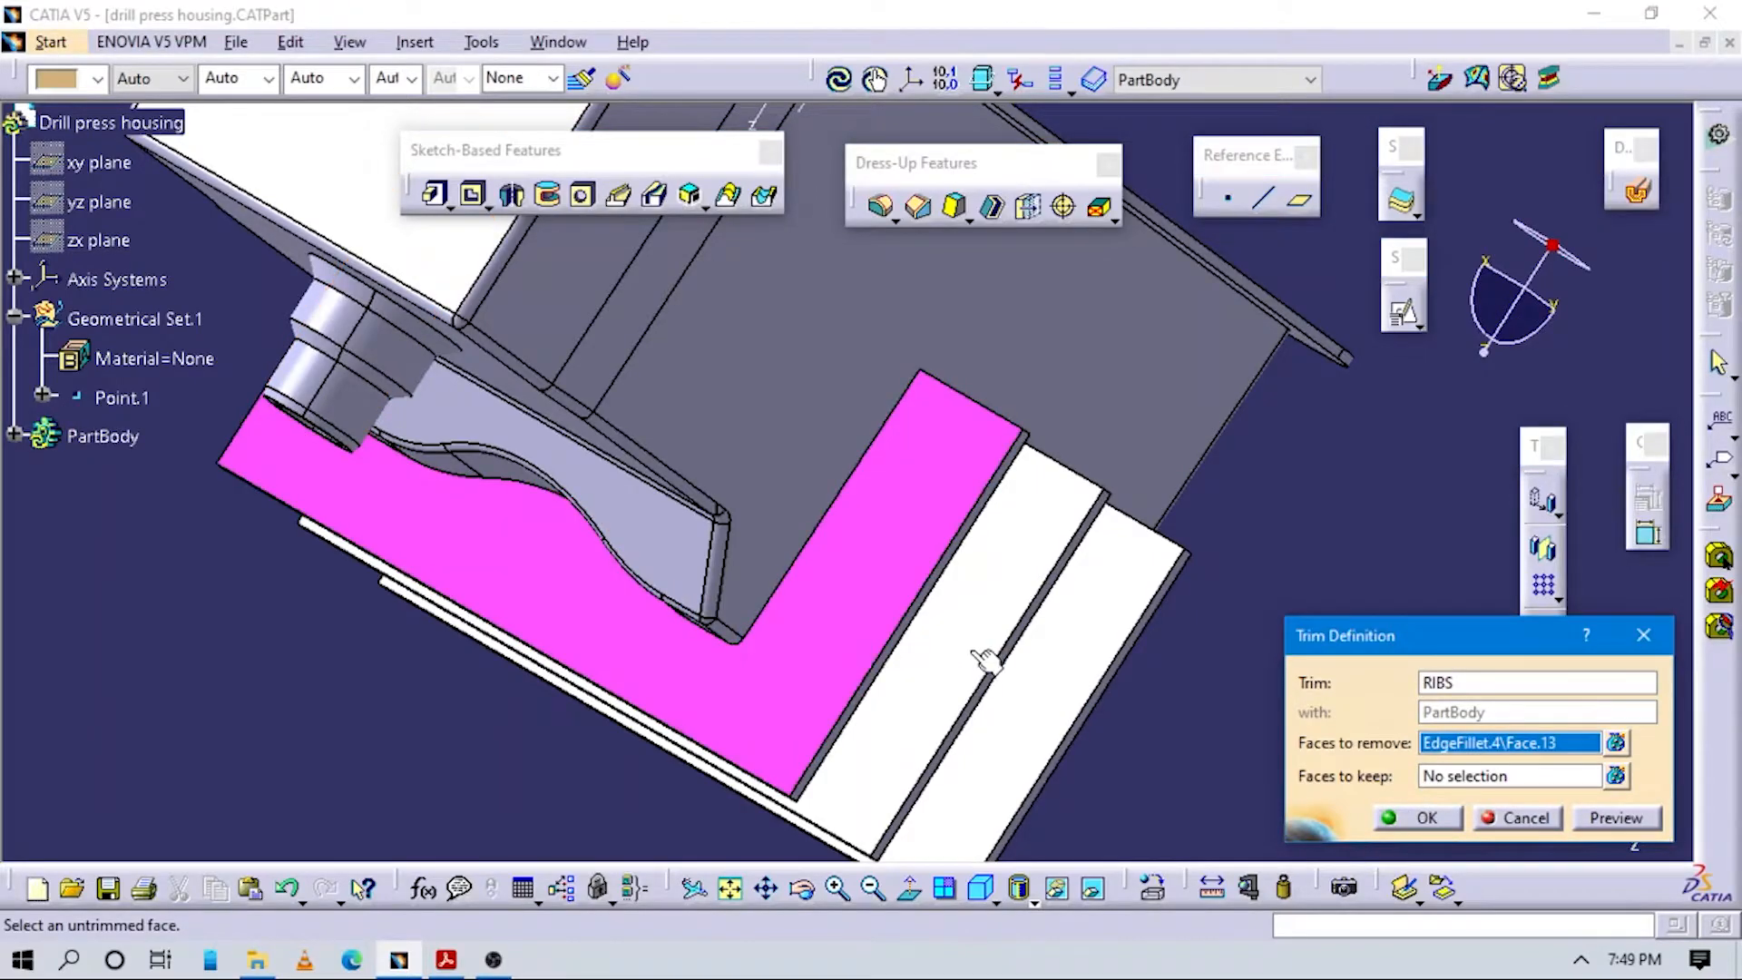
left_click(1050, 667)
left_click(890, 719)
middle_click_drag(708, 676, 1092, 615)
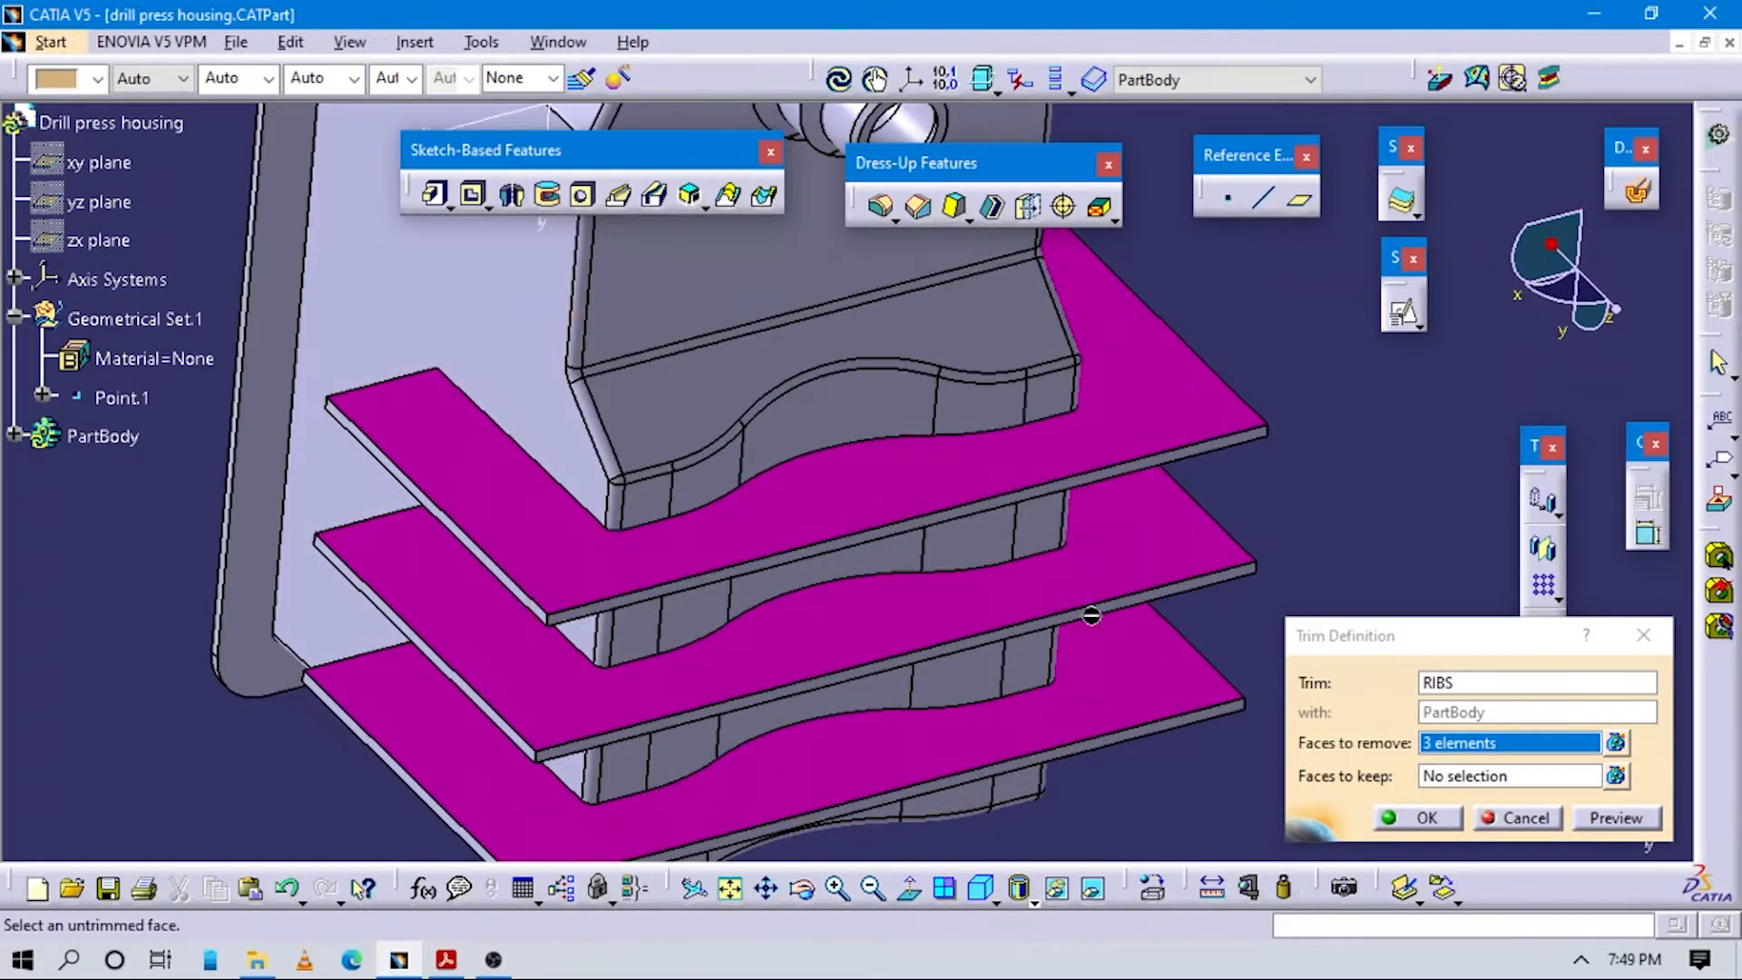
Preview the RIBS trim against the PartBody and apply it.
left_click(1615, 817)
middle_click_drag(966, 465, 754, 626)
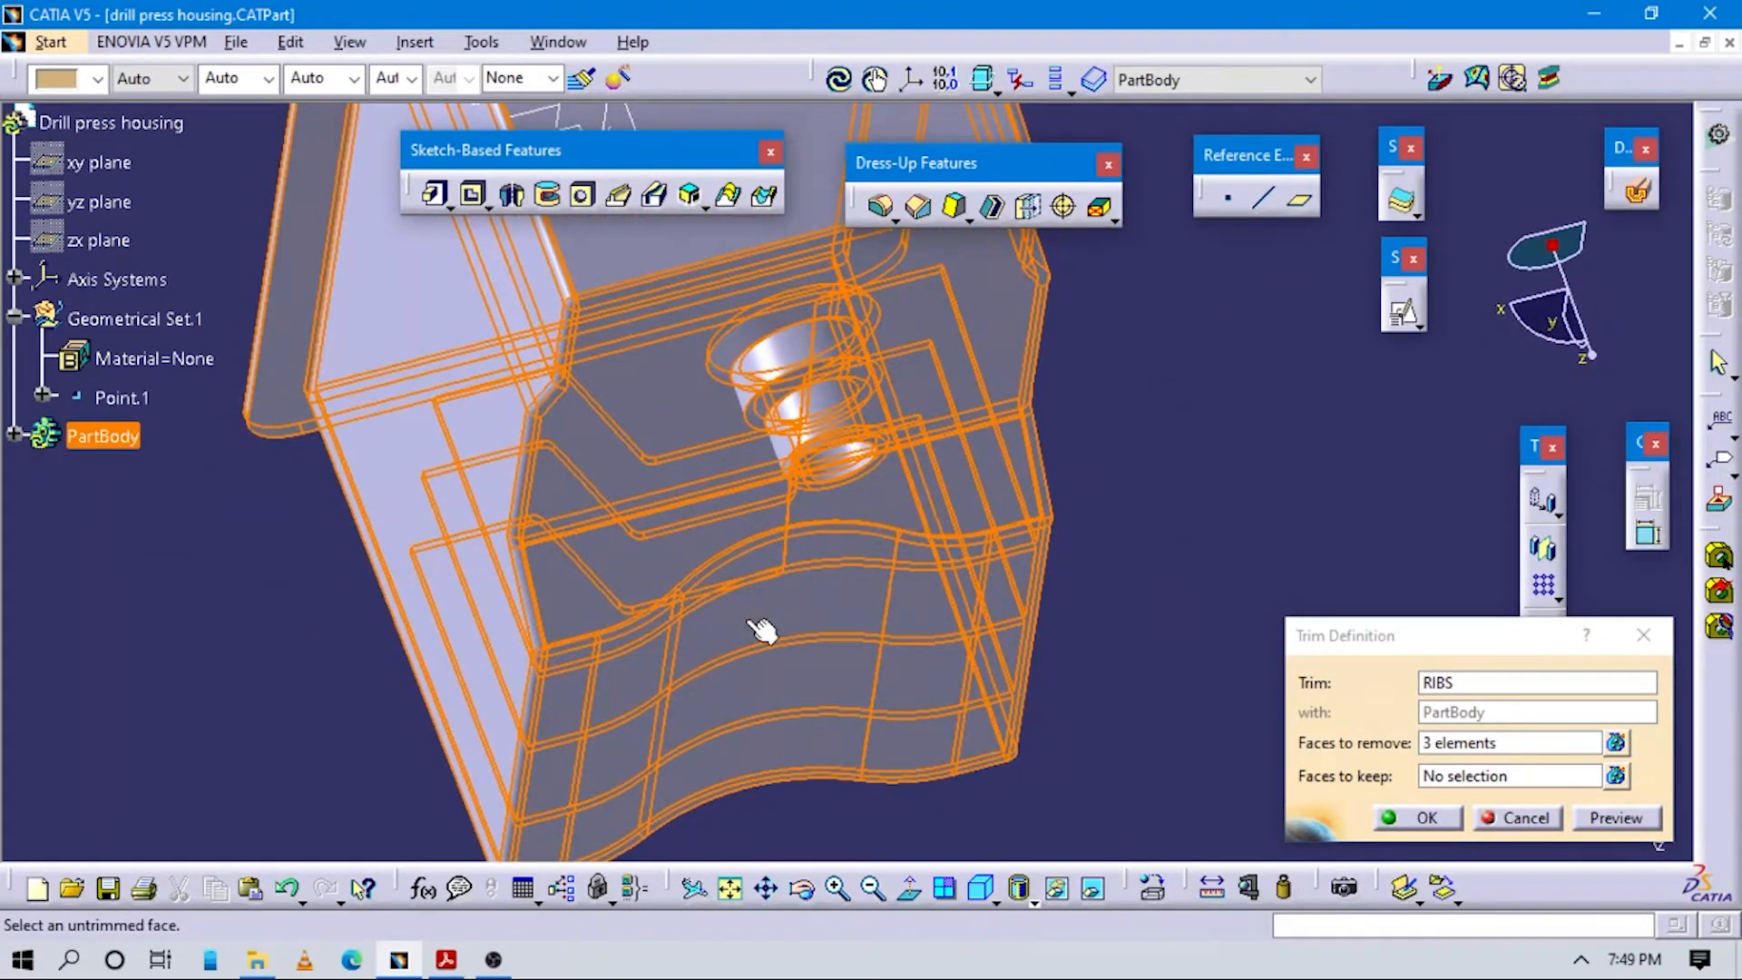
middle_click_drag(863, 585, 943, 642)
middle_click_drag(926, 488, 1261, 678)
left_click(1397, 825)
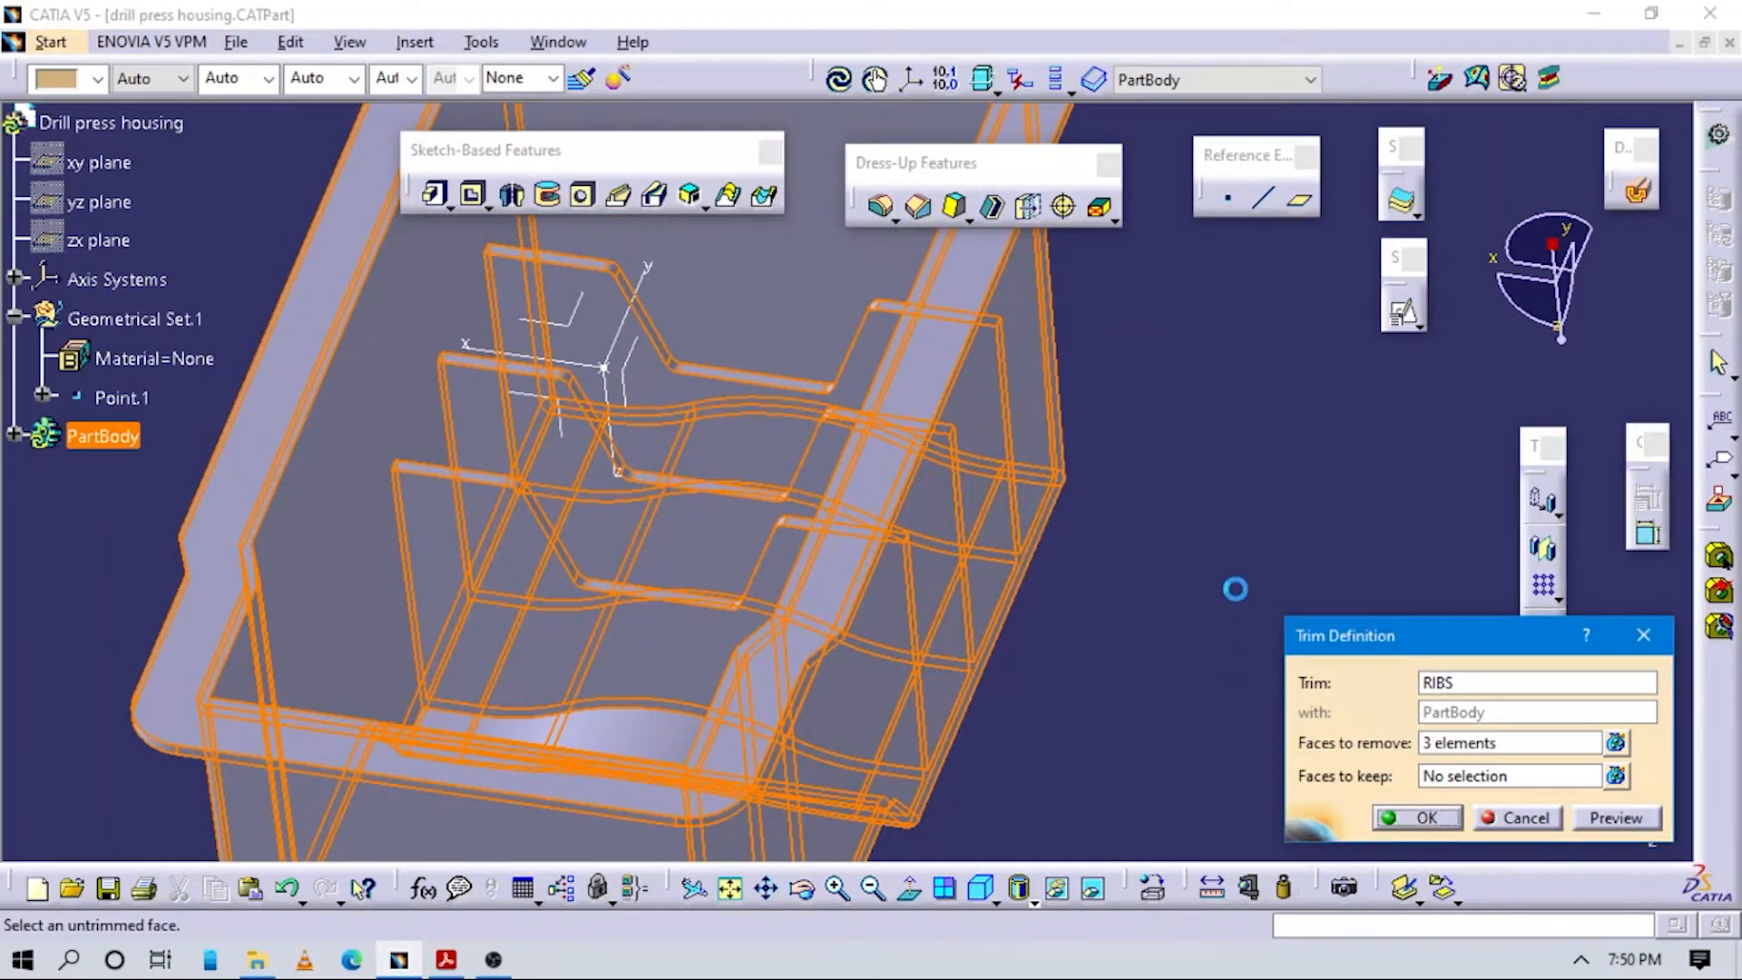
Inspect the trimmed ribs inside the housing from the open underside.
middle_click_drag(976, 551, 1143, 668)
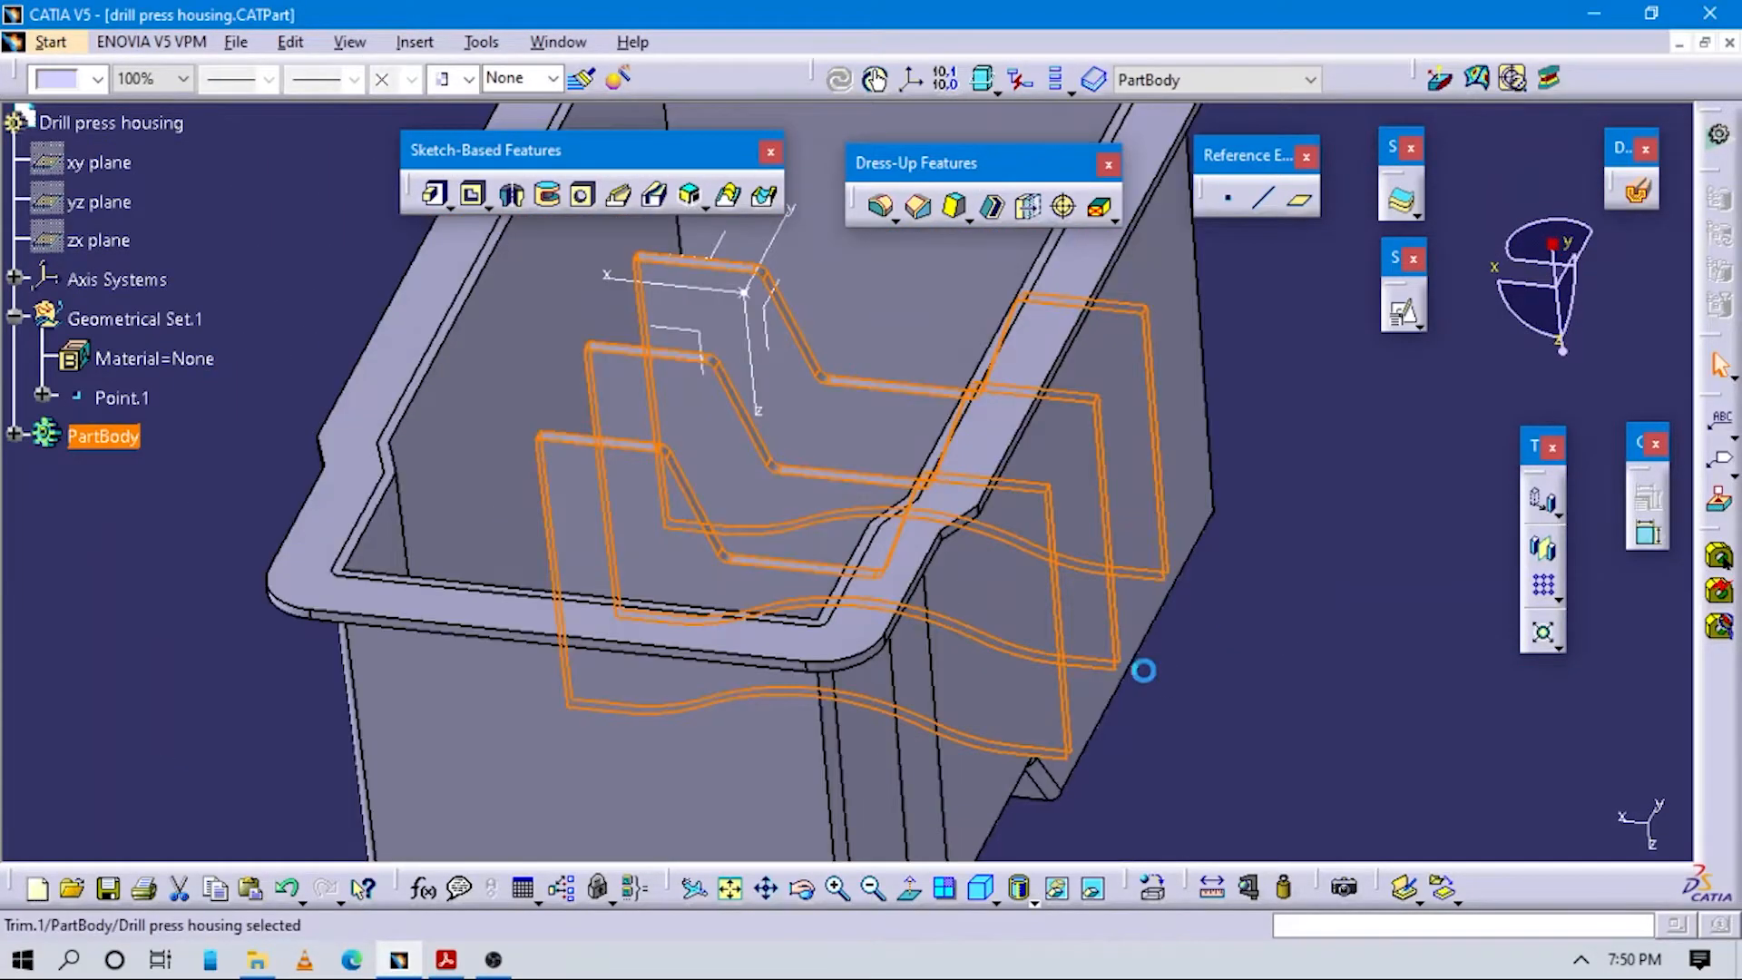
left_click(1143, 668)
mouse_move(886, 704)
middle_mouse_down()
mouse_move(1131, 611)
mouse_move(968, 509)
mouse_move(890, 508)
mouse_move(901, 723)
middle_mouse_up()
left_click(983, 886)
middle_click_drag(995, 490, 880, 669)
middle_click_drag(664, 681, 748, 590)
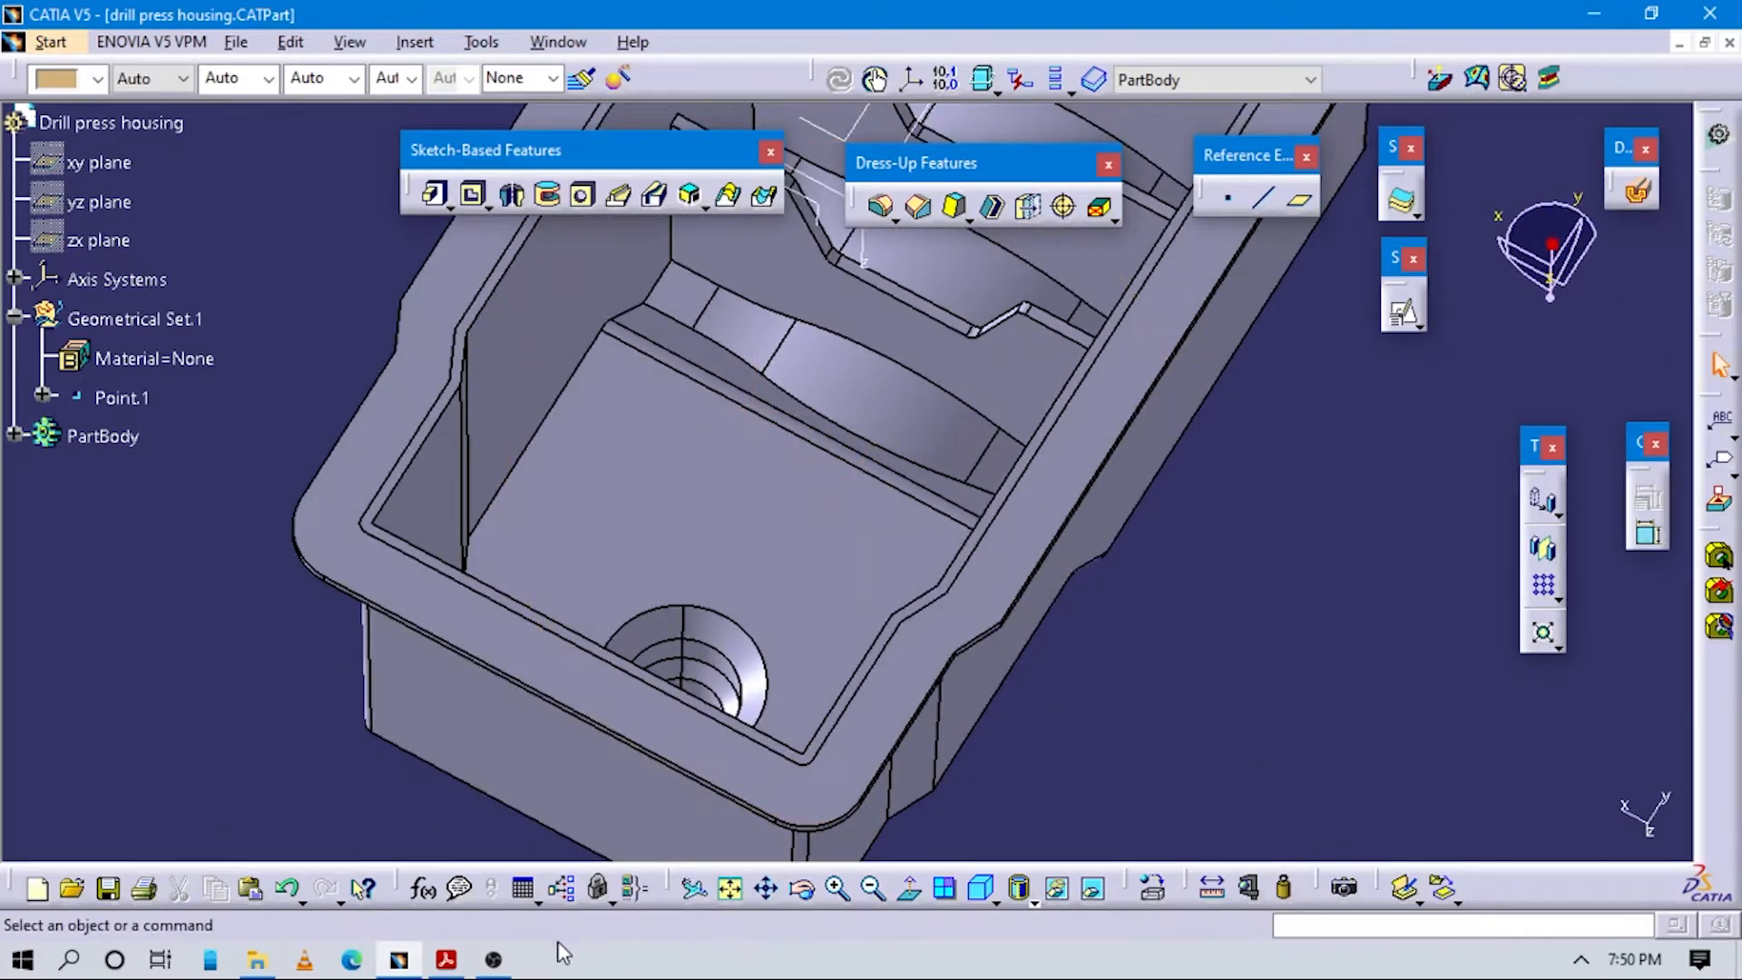
Switch to the PDF drawing in Acrobat Reader and examine section view B-B and the rib tip in Detail E.
left_click(445, 960)
left_click_drag(869, 634, 1047, 727)
scroll(966, 575, "down", 5)
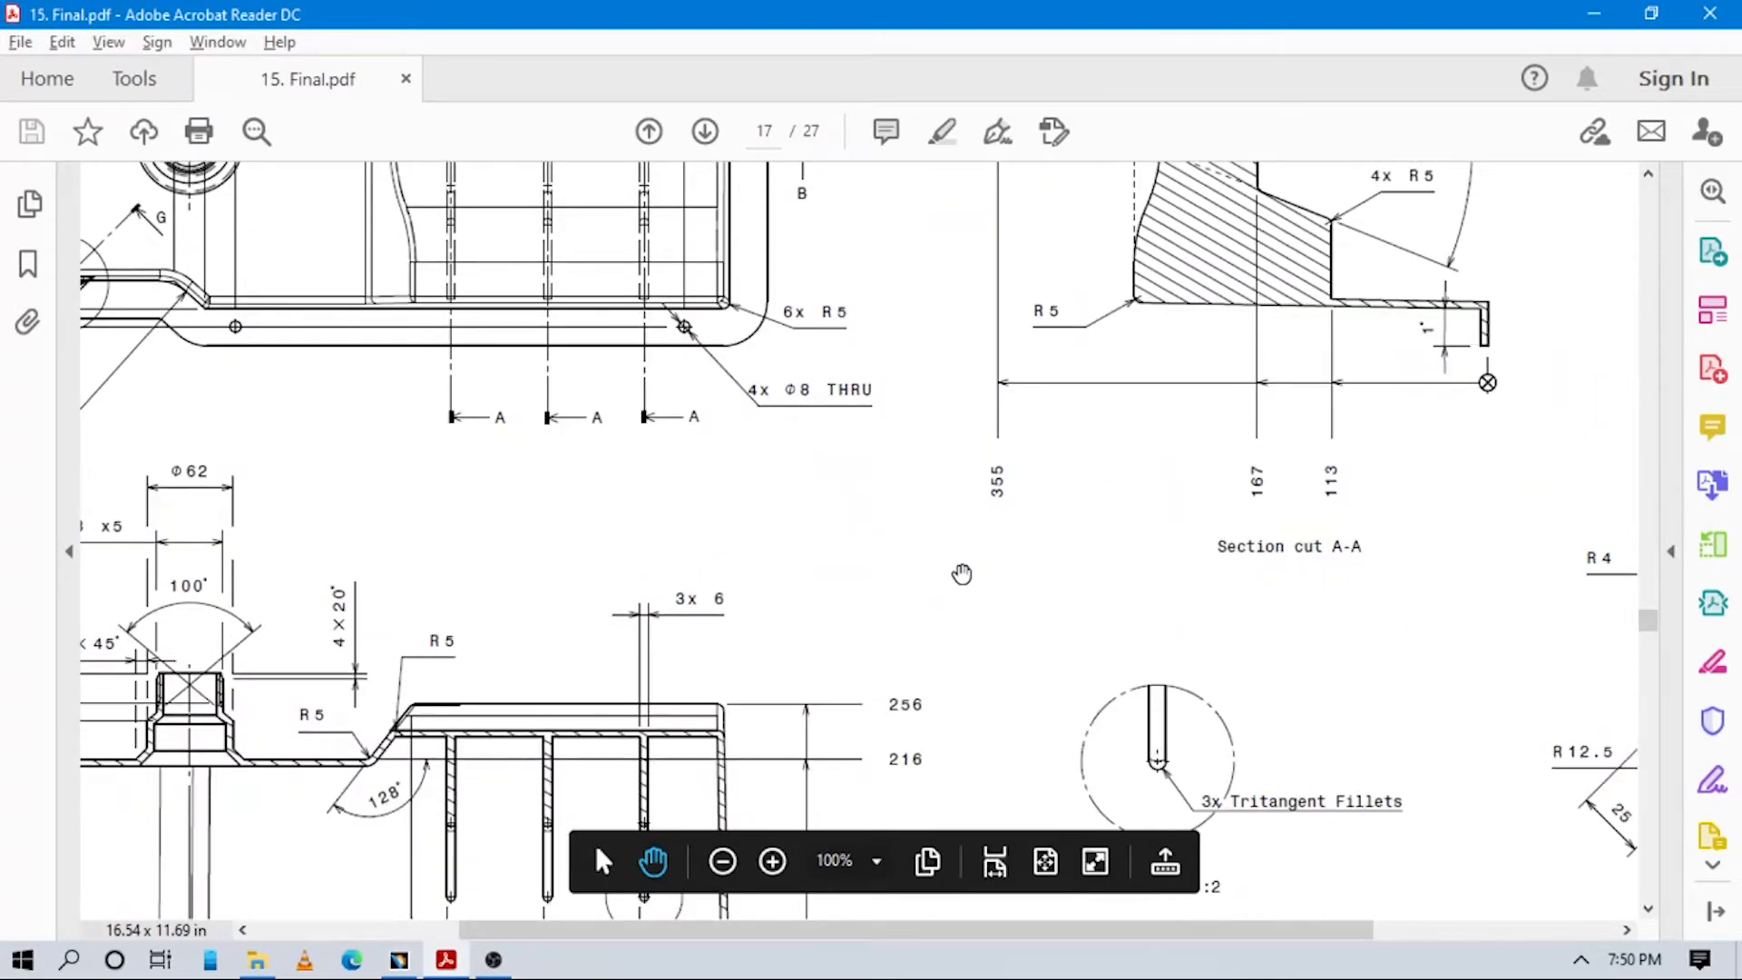
scroll(958, 536, "down", 3)
scroll(970, 538, "left", 3)
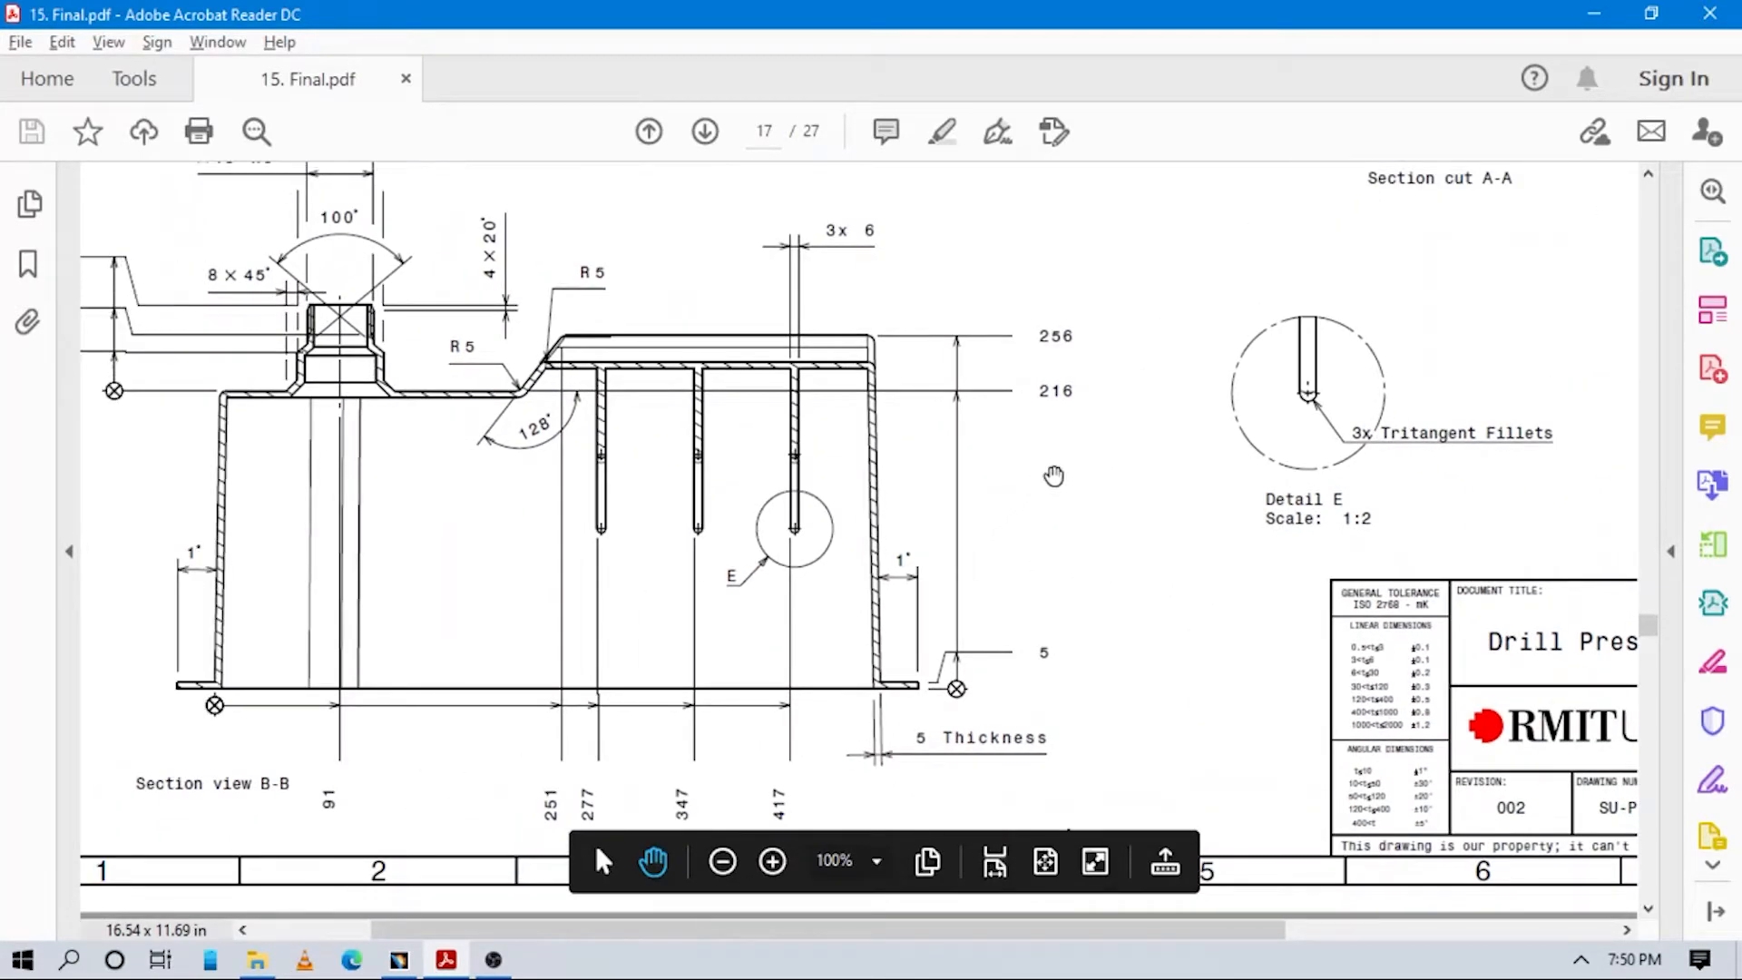
scroll(1053, 475, "down", 2, "ctrl")
scroll(1141, 466, "up", 1, "ctrl")
mouse_move(1135, 407)
left_mouse_down()
mouse_move(1248, 633)
mouse_move(1201, 607)
mouse_move(1175, 487)
left_mouse_up()
left_click_drag(1407, 547, 1029, 511)
Compare the housing's plan view, section cut A-A and section view B-B on the drawing sheet.
scroll(1029, 511, "up", 10)
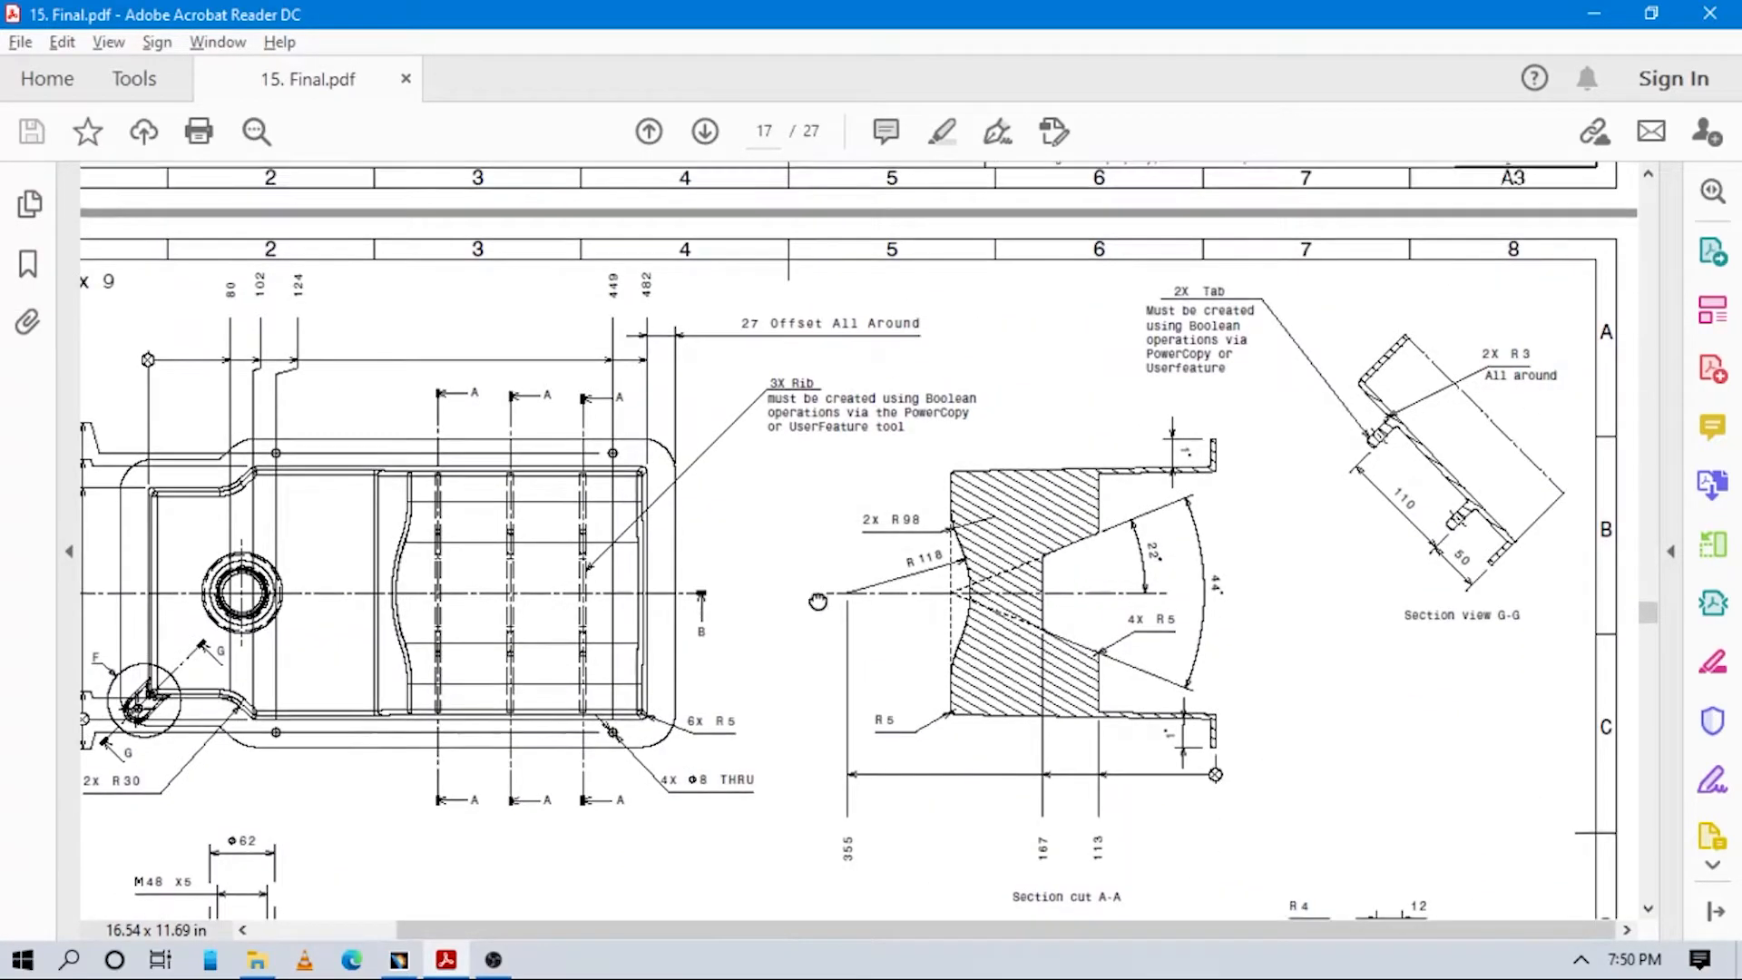
scroll(916, 617, "down", 3)
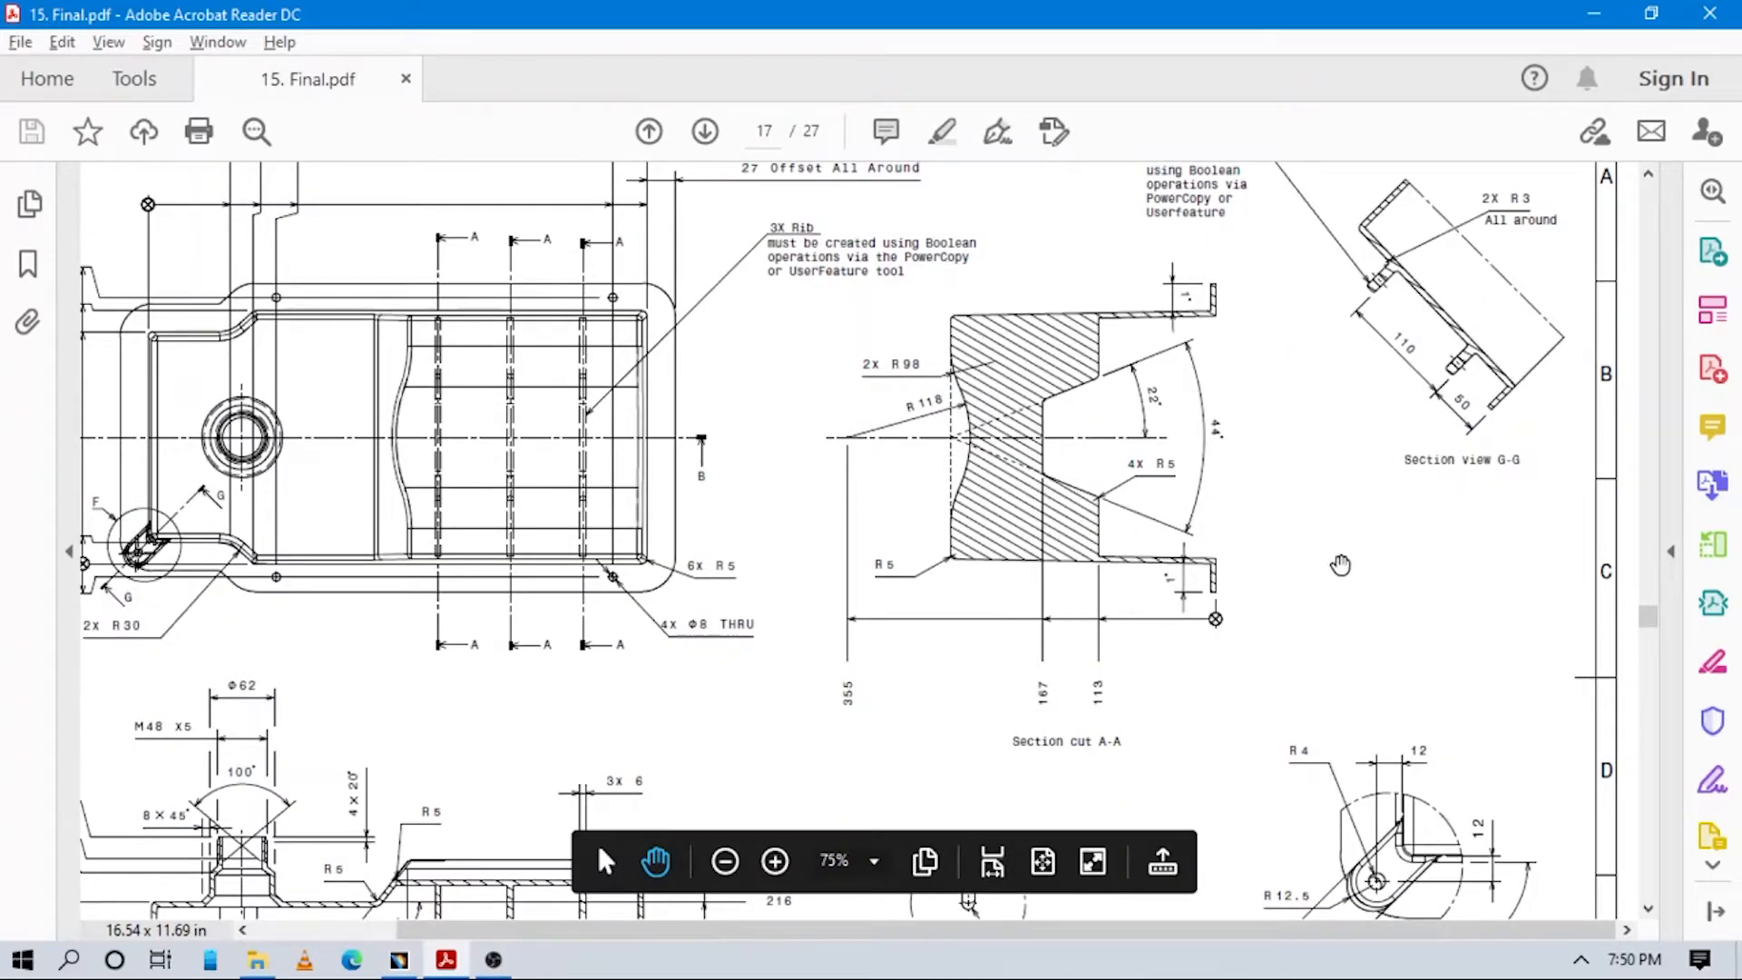
scroll(1171, 410, "down", 5)
scroll(1171, 410, "down", 4)
scroll(1179, 417, "left", 4)
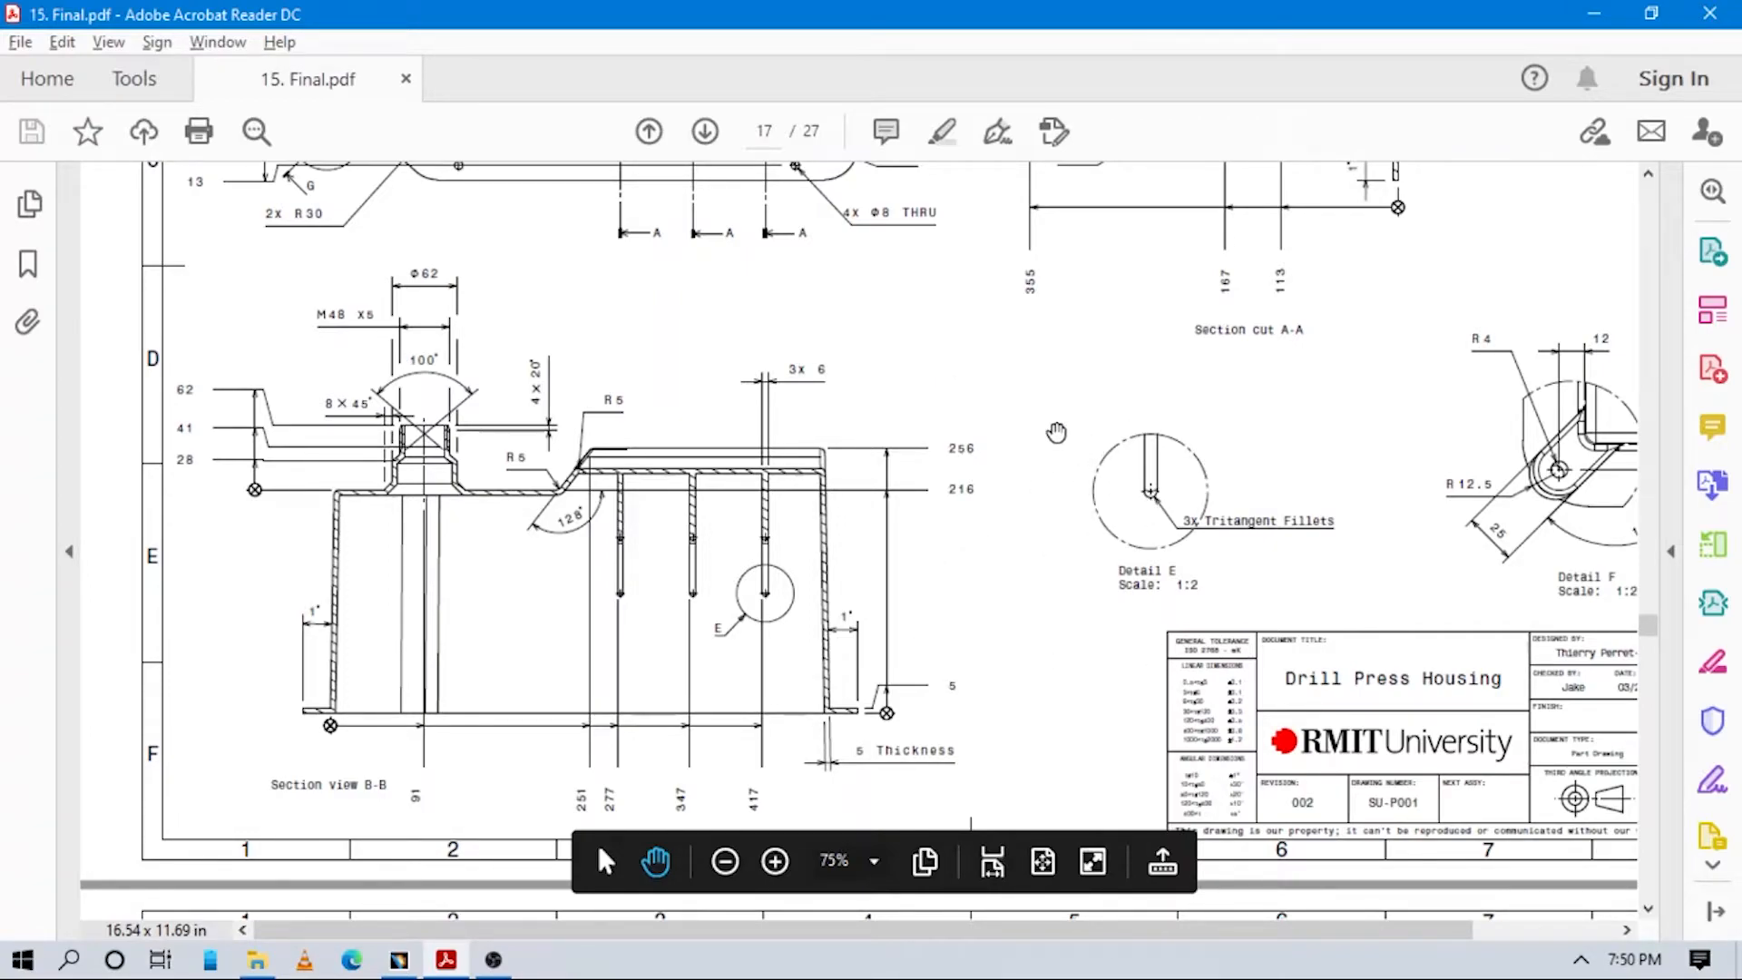
scroll(835, 583, "up", 5)
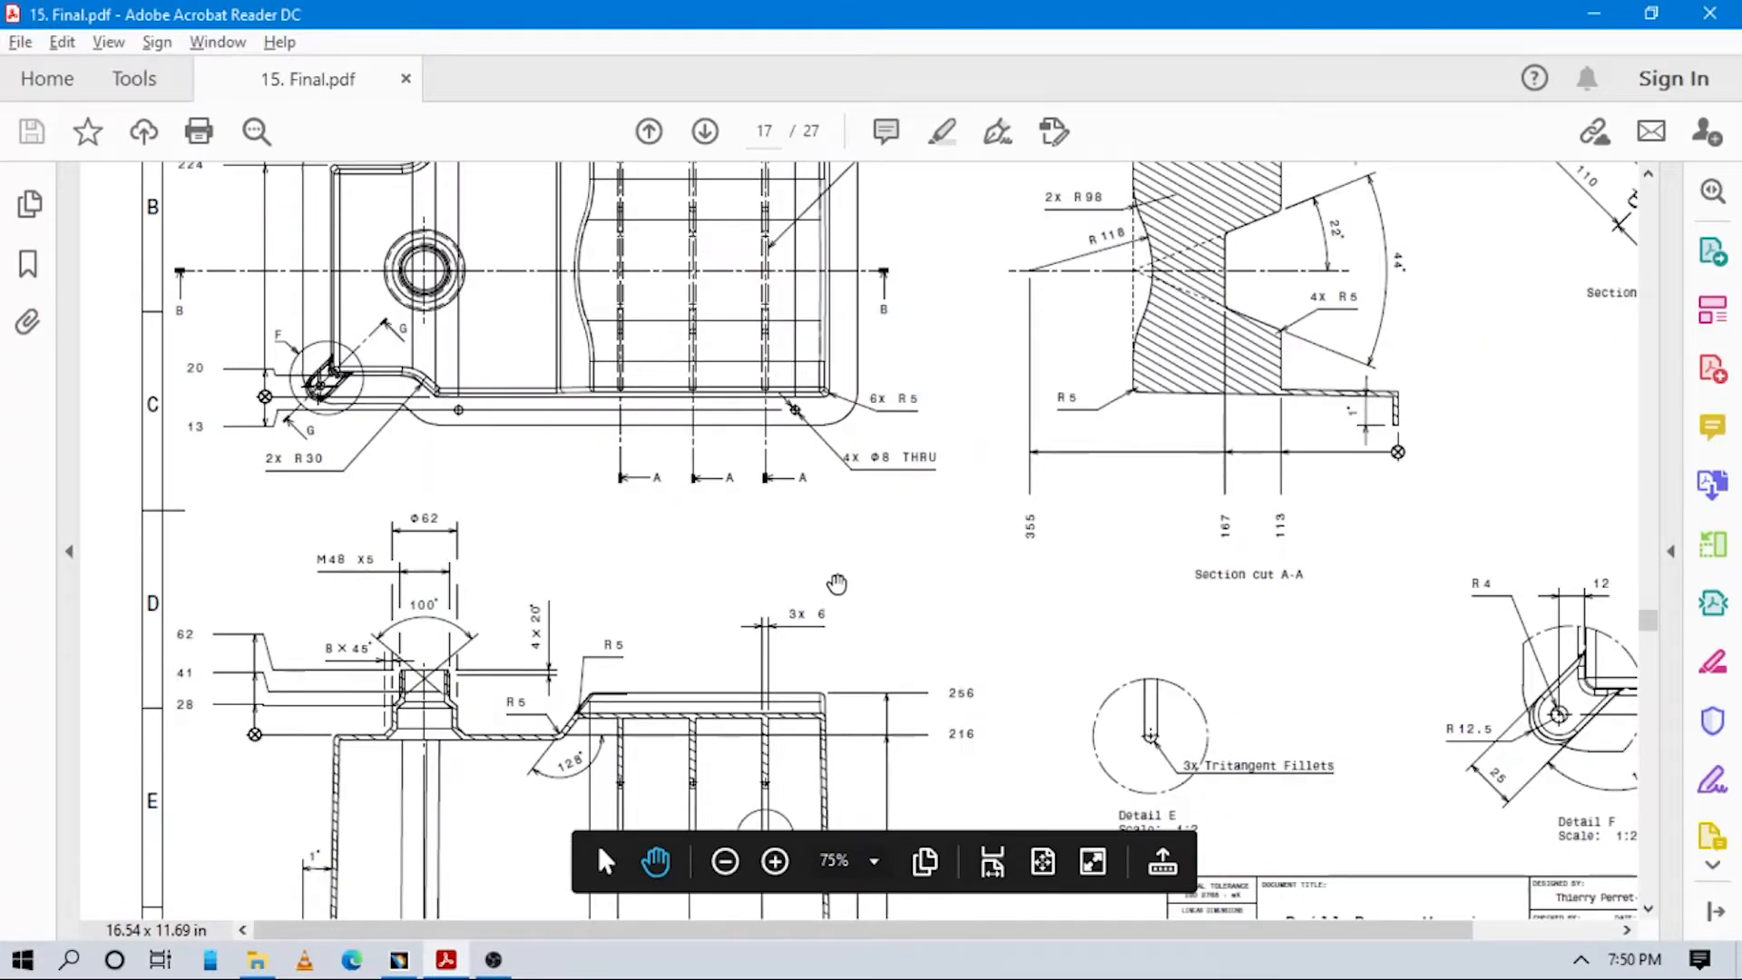
scroll(1130, 559, "up", 3)
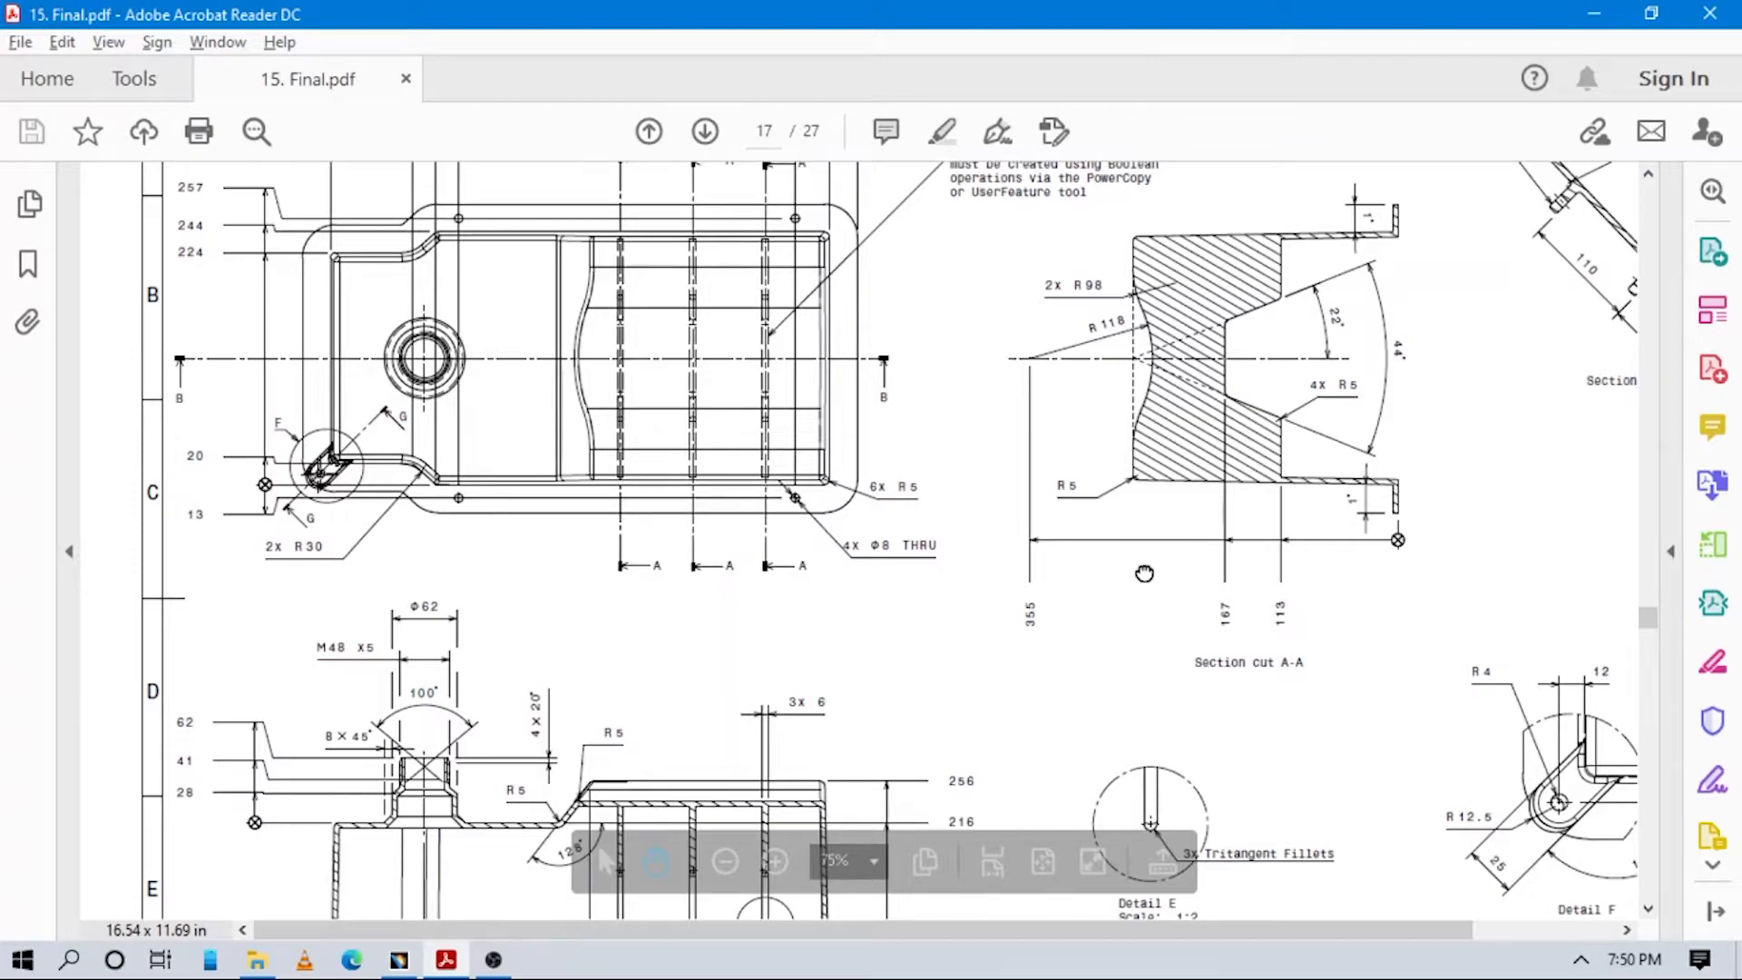
scroll(1144, 573, "up", 2)
scroll(998, 617, "right", 1)
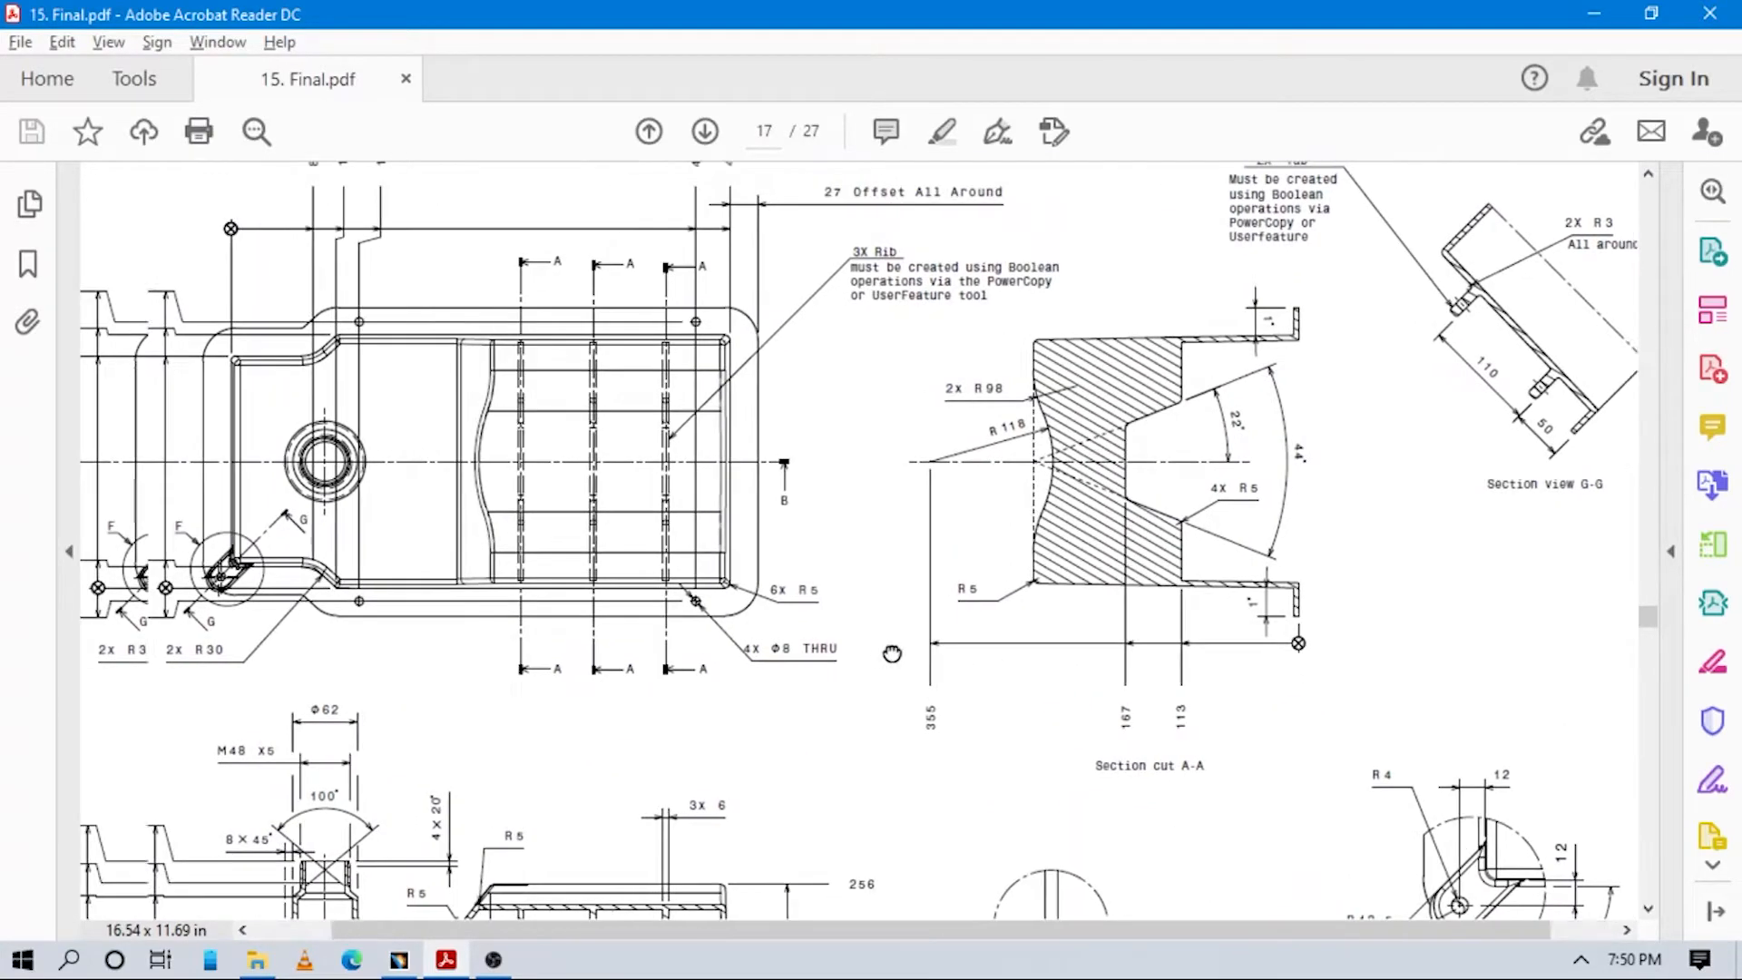
mouse_move(891, 651)
left_mouse_down()
mouse_move(839, 639)
mouse_move(798, 671)
mouse_move(785, 708)
mouse_move(832, 765)
mouse_move(964, 674)
left_mouse_up()
mouse_move(669, 773)
left_mouse_down()
mouse_move(885, 667)
mouse_move(714, 767)
left_mouse_up()
mouse_move(829, 658)
left_mouse_down()
mouse_move(746, 653)
mouse_move(909, 372)
left_mouse_up()
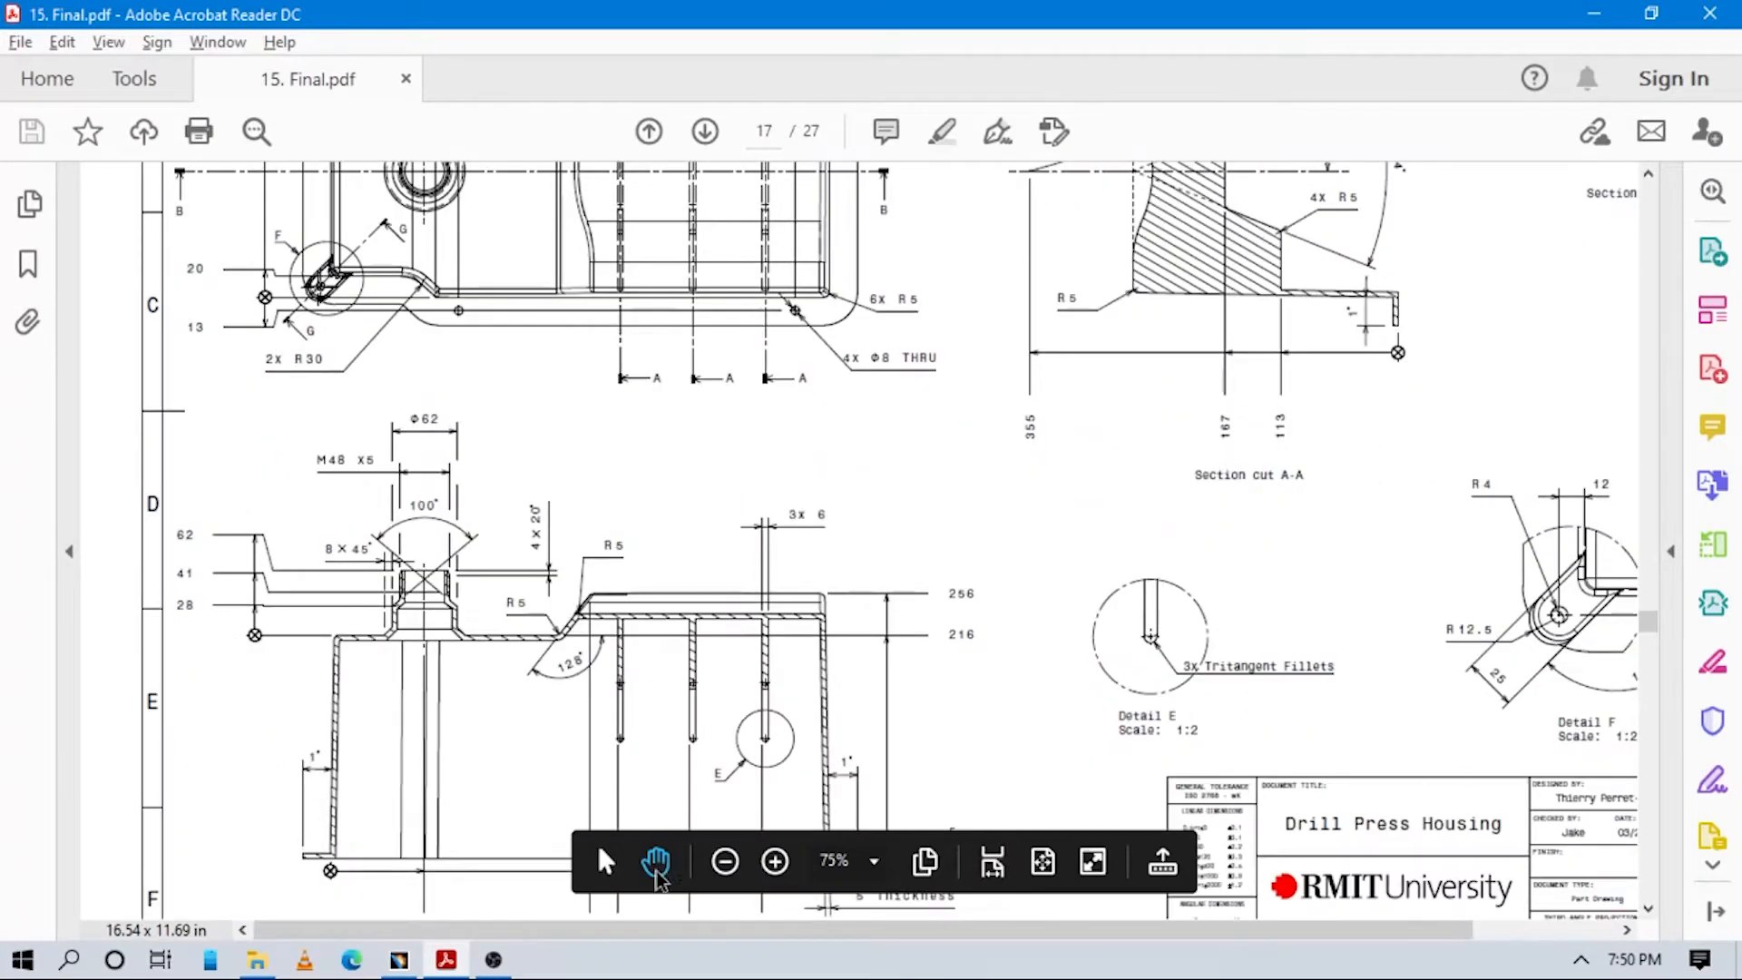
Switch back to CATIA and inspect the housing from the outside and the open underside.
key("alt+Tab")
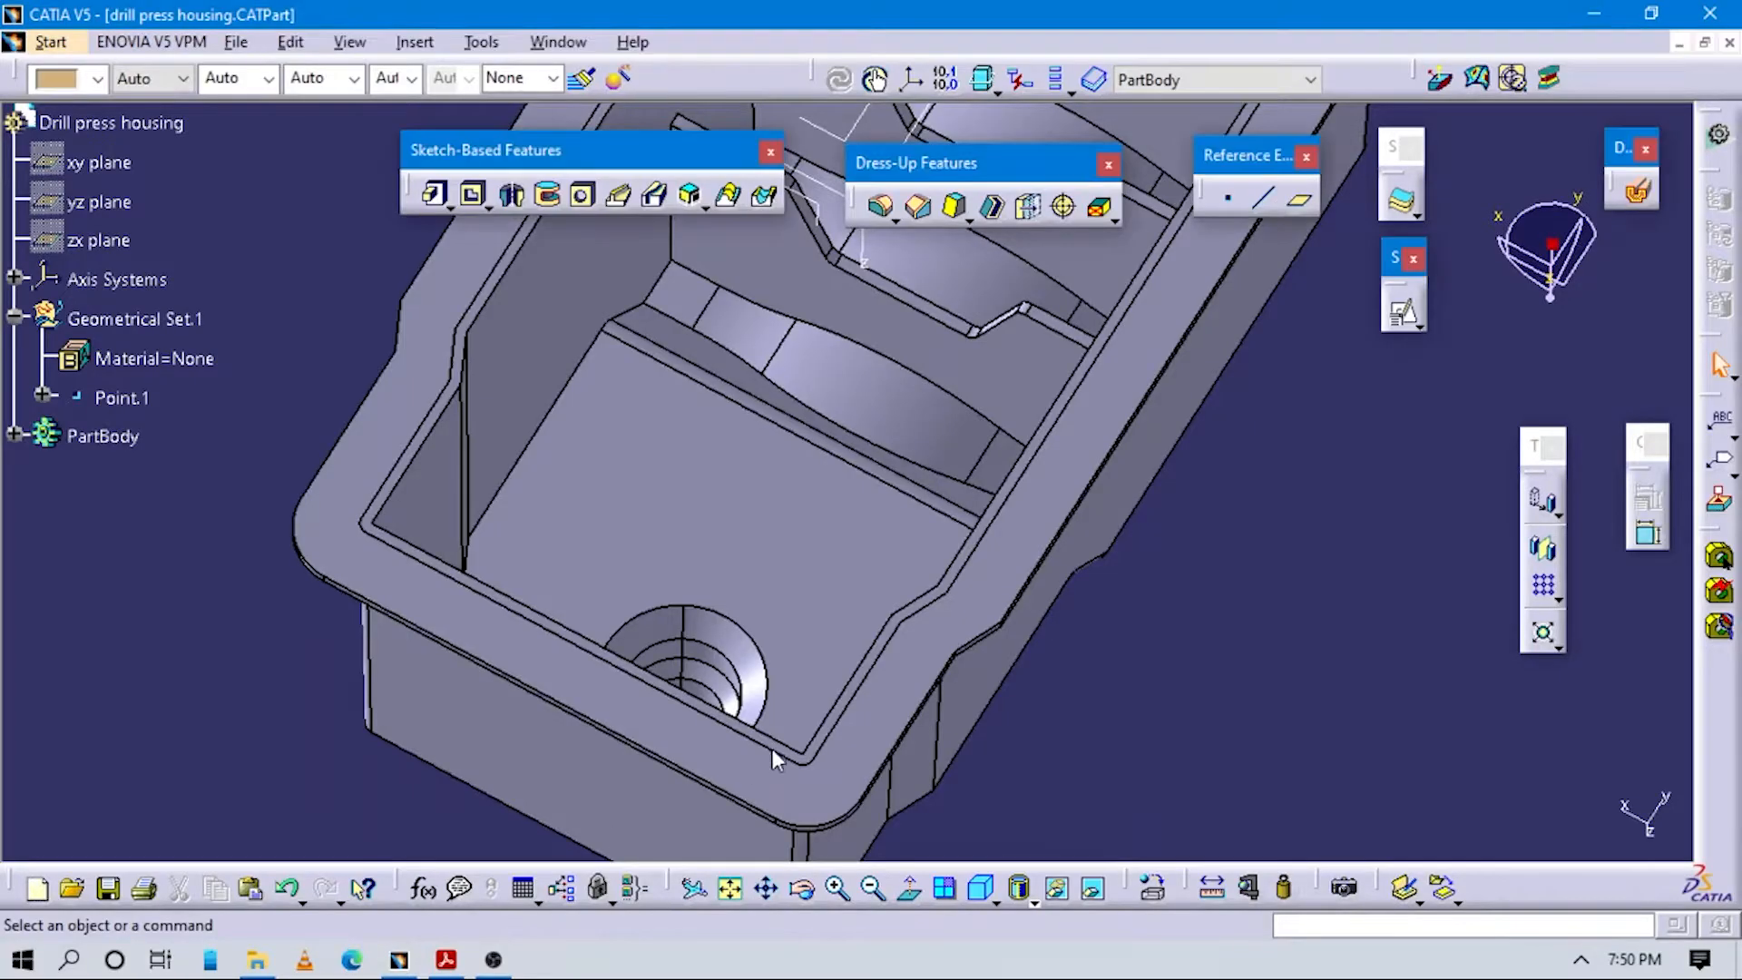
middle_click_drag(1145, 554, 921, 638)
middle_click_drag(955, 544, 836, 567)
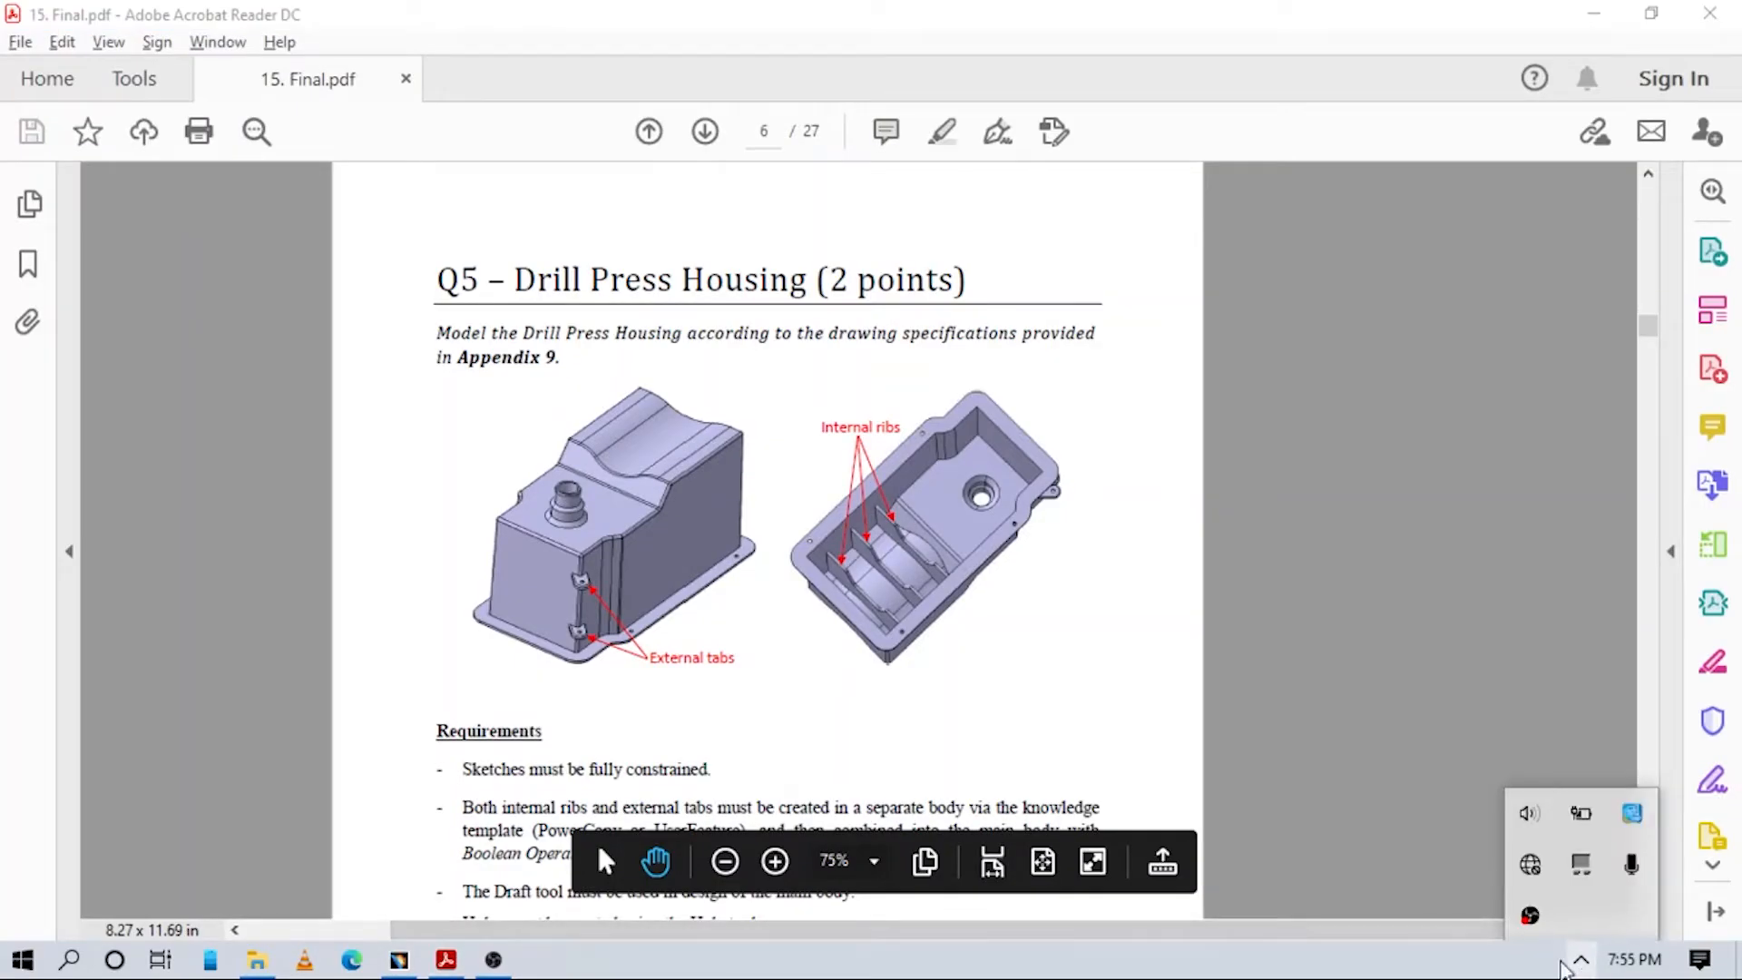
left_click(1057, 913)
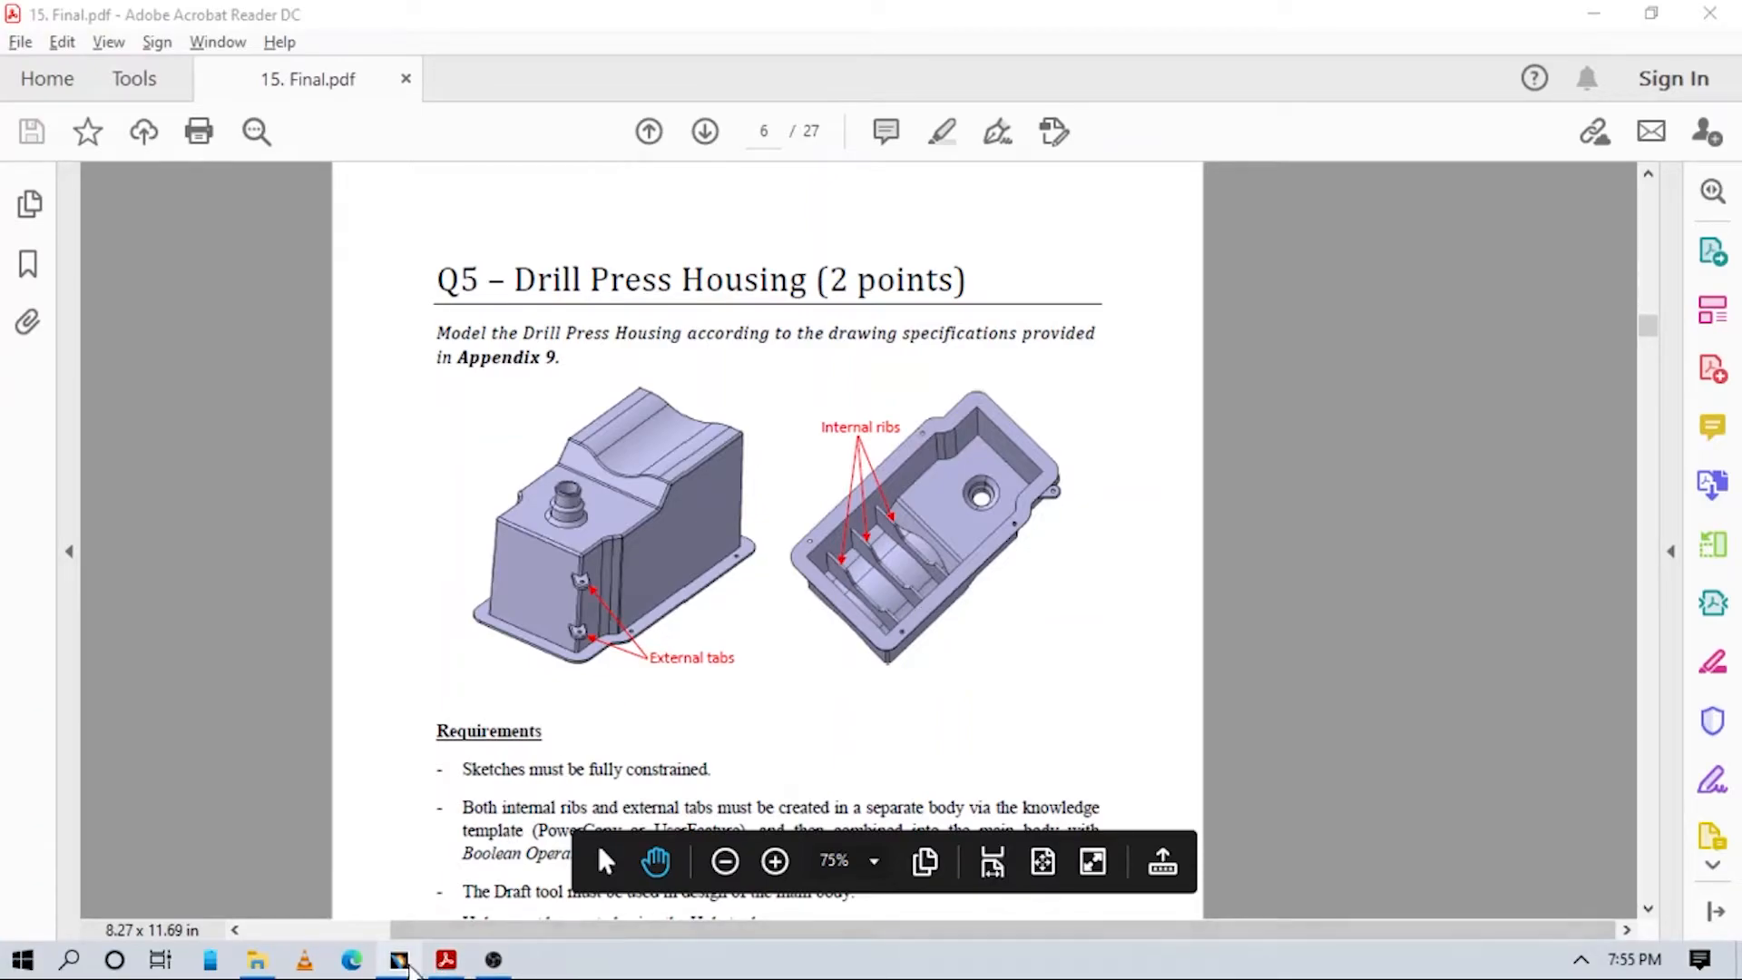
left_click(399, 960)
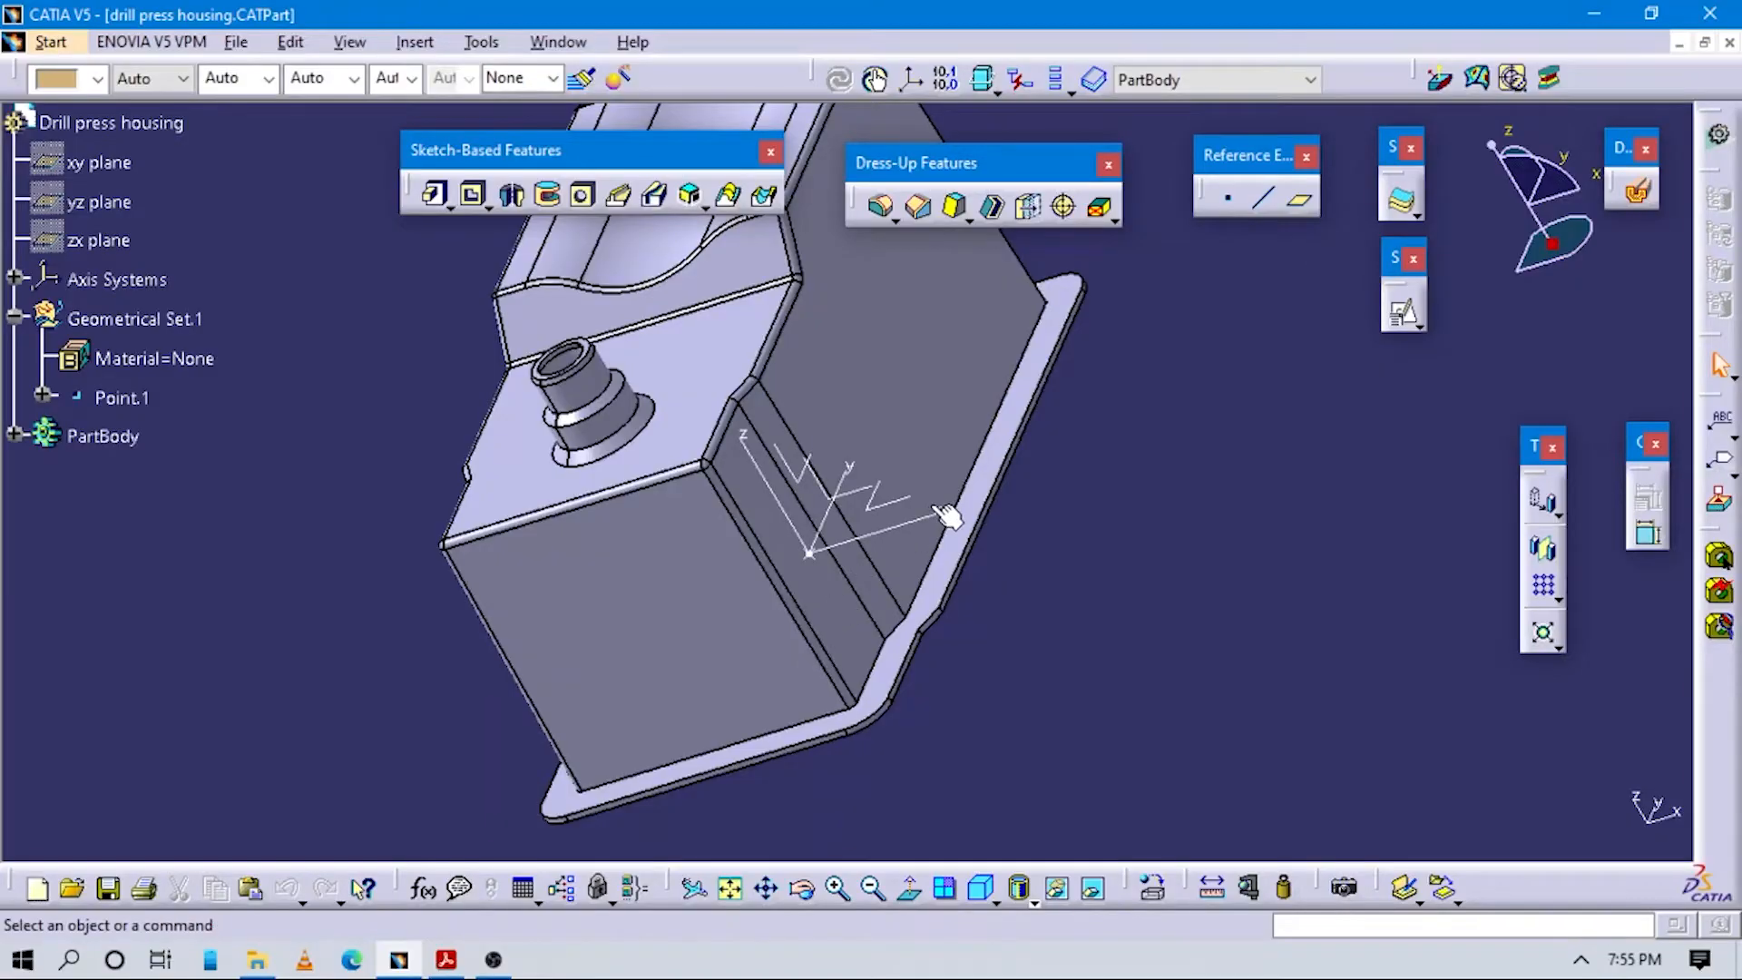
middle_click_drag(762, 571, 410, 533)
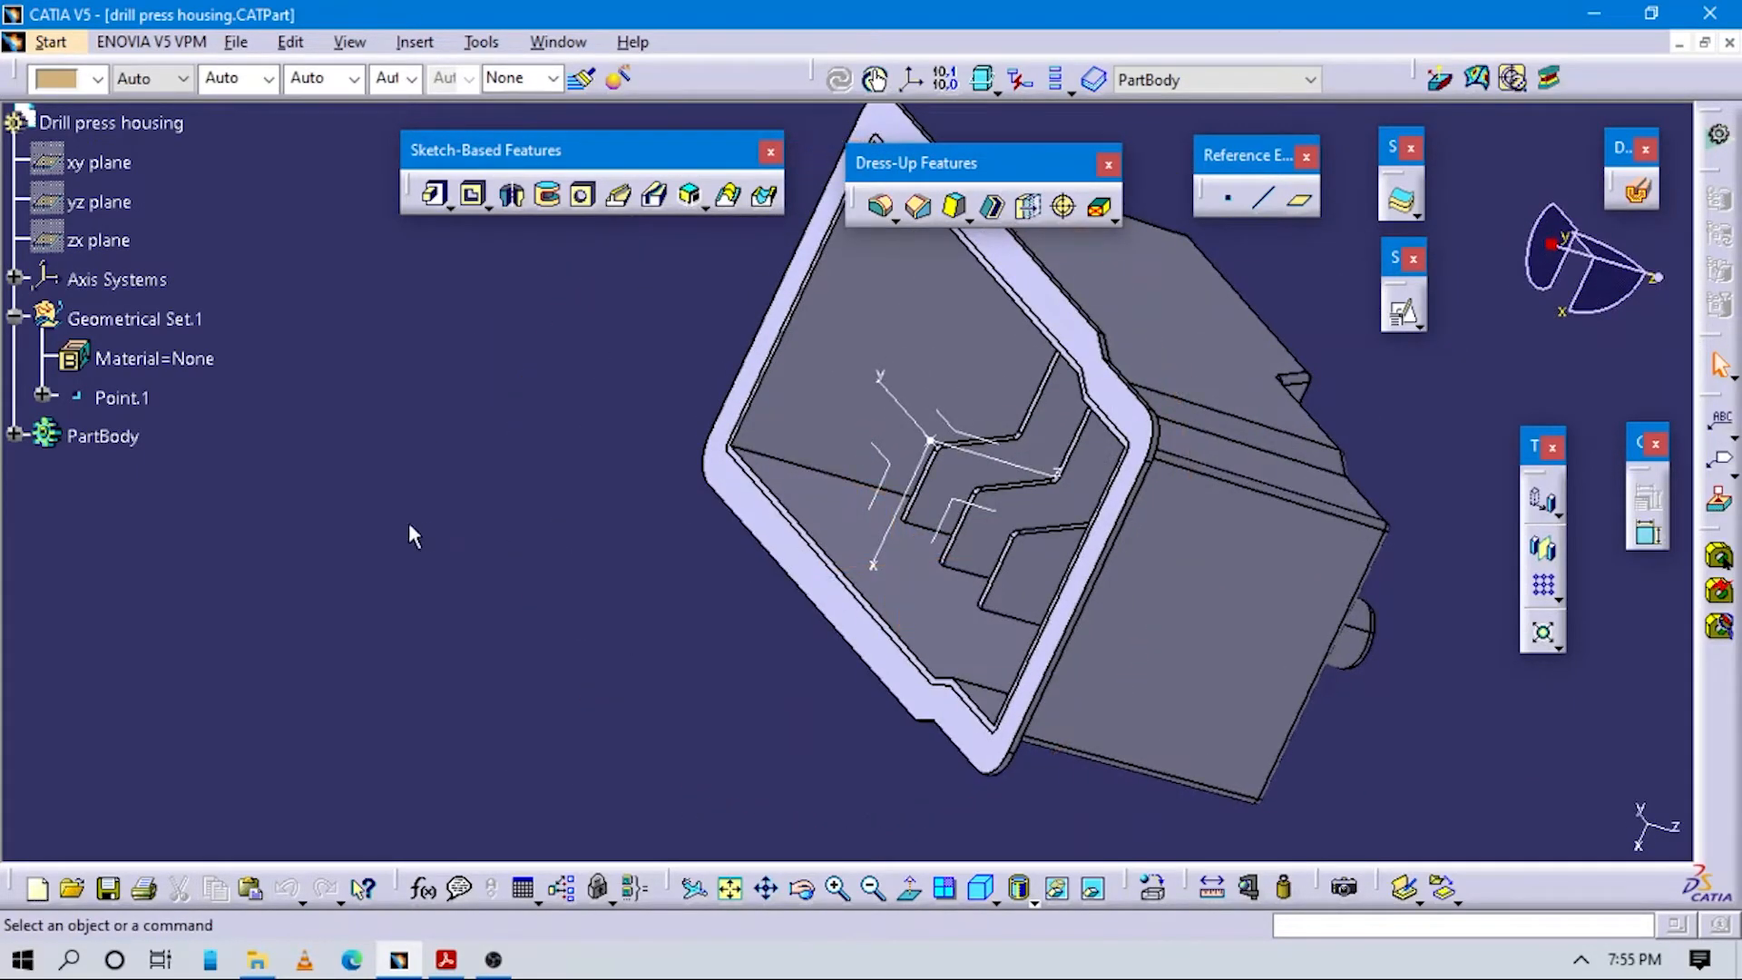
Expand the PartBody tree to review the features in the trimmed RIBS body, and show the housing in isometric view.
left_click(15, 436)
scroll(186, 571, "down", 2)
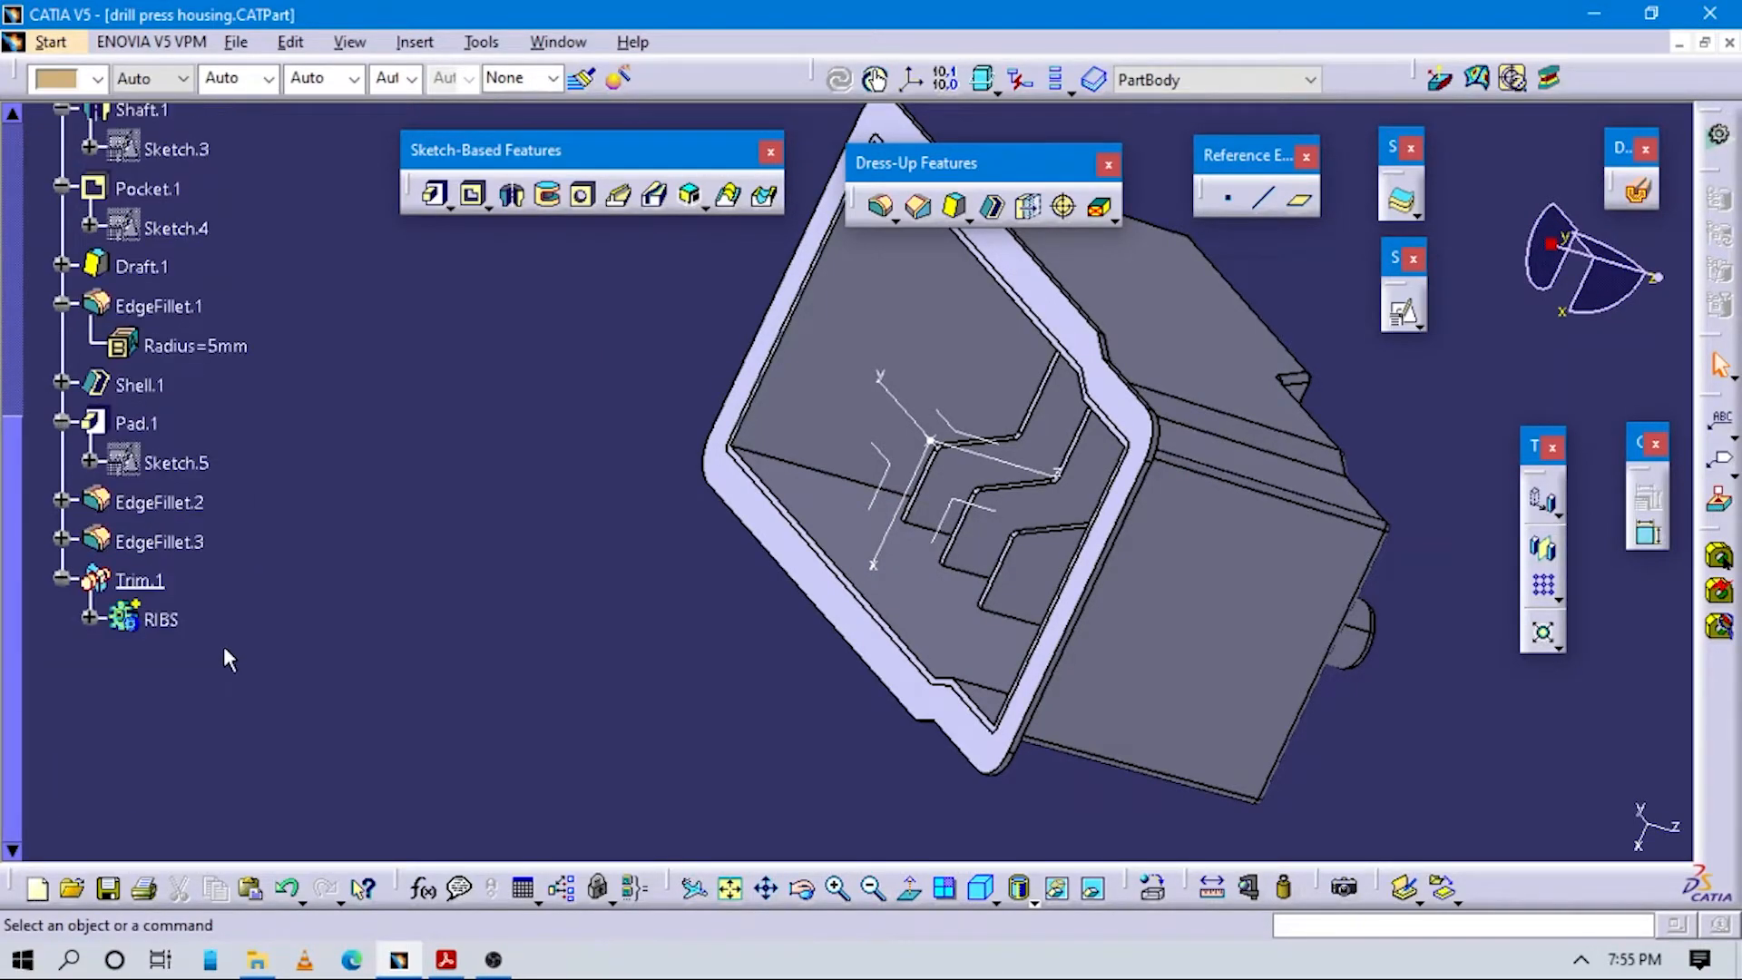
left_click(89, 619)
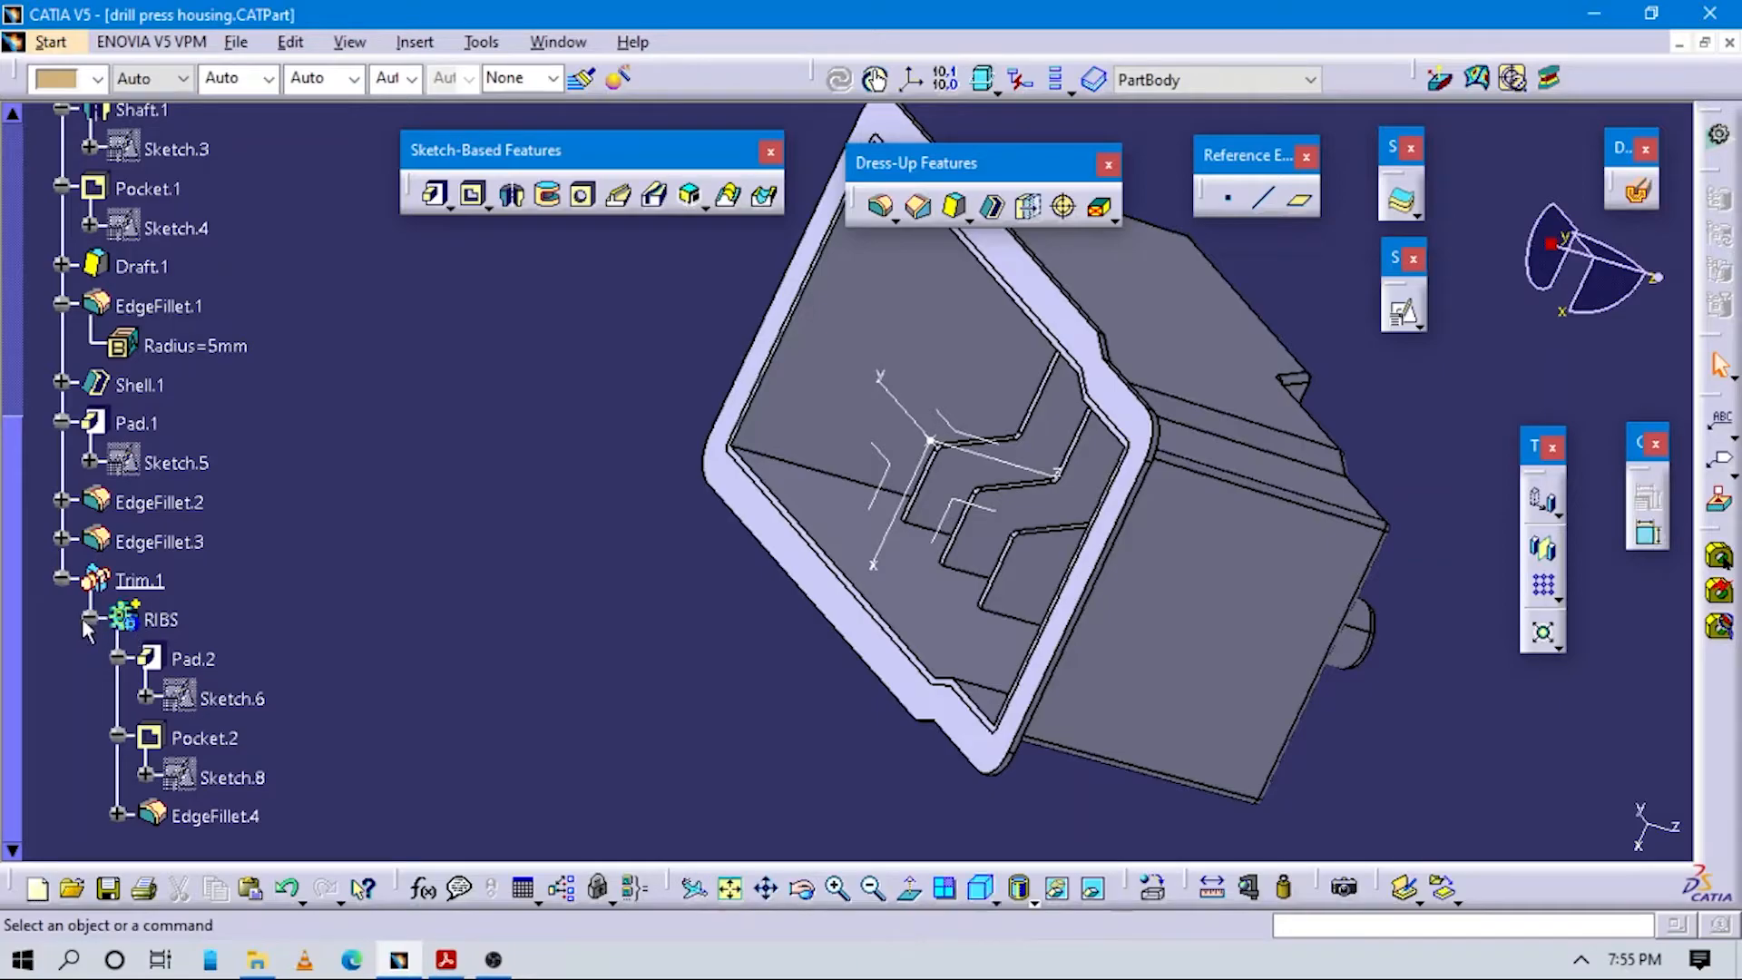
left_click(87, 618)
middle_click_drag(556, 583, 782, 579)
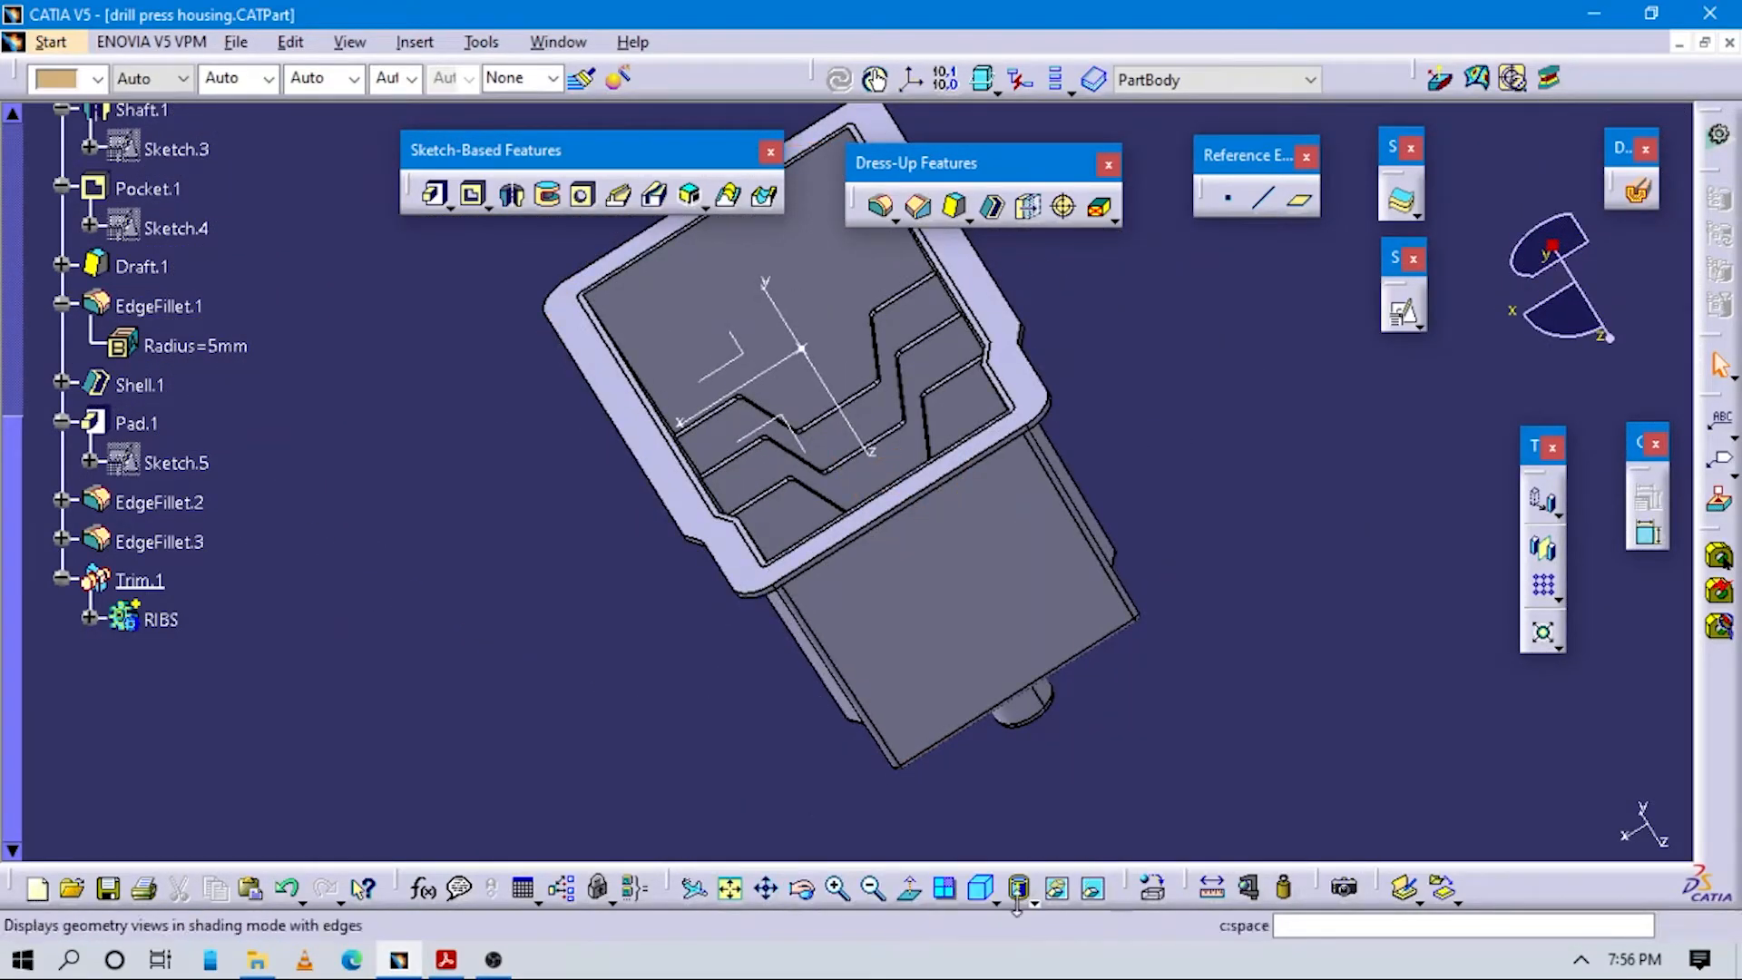
left_click(985, 889)
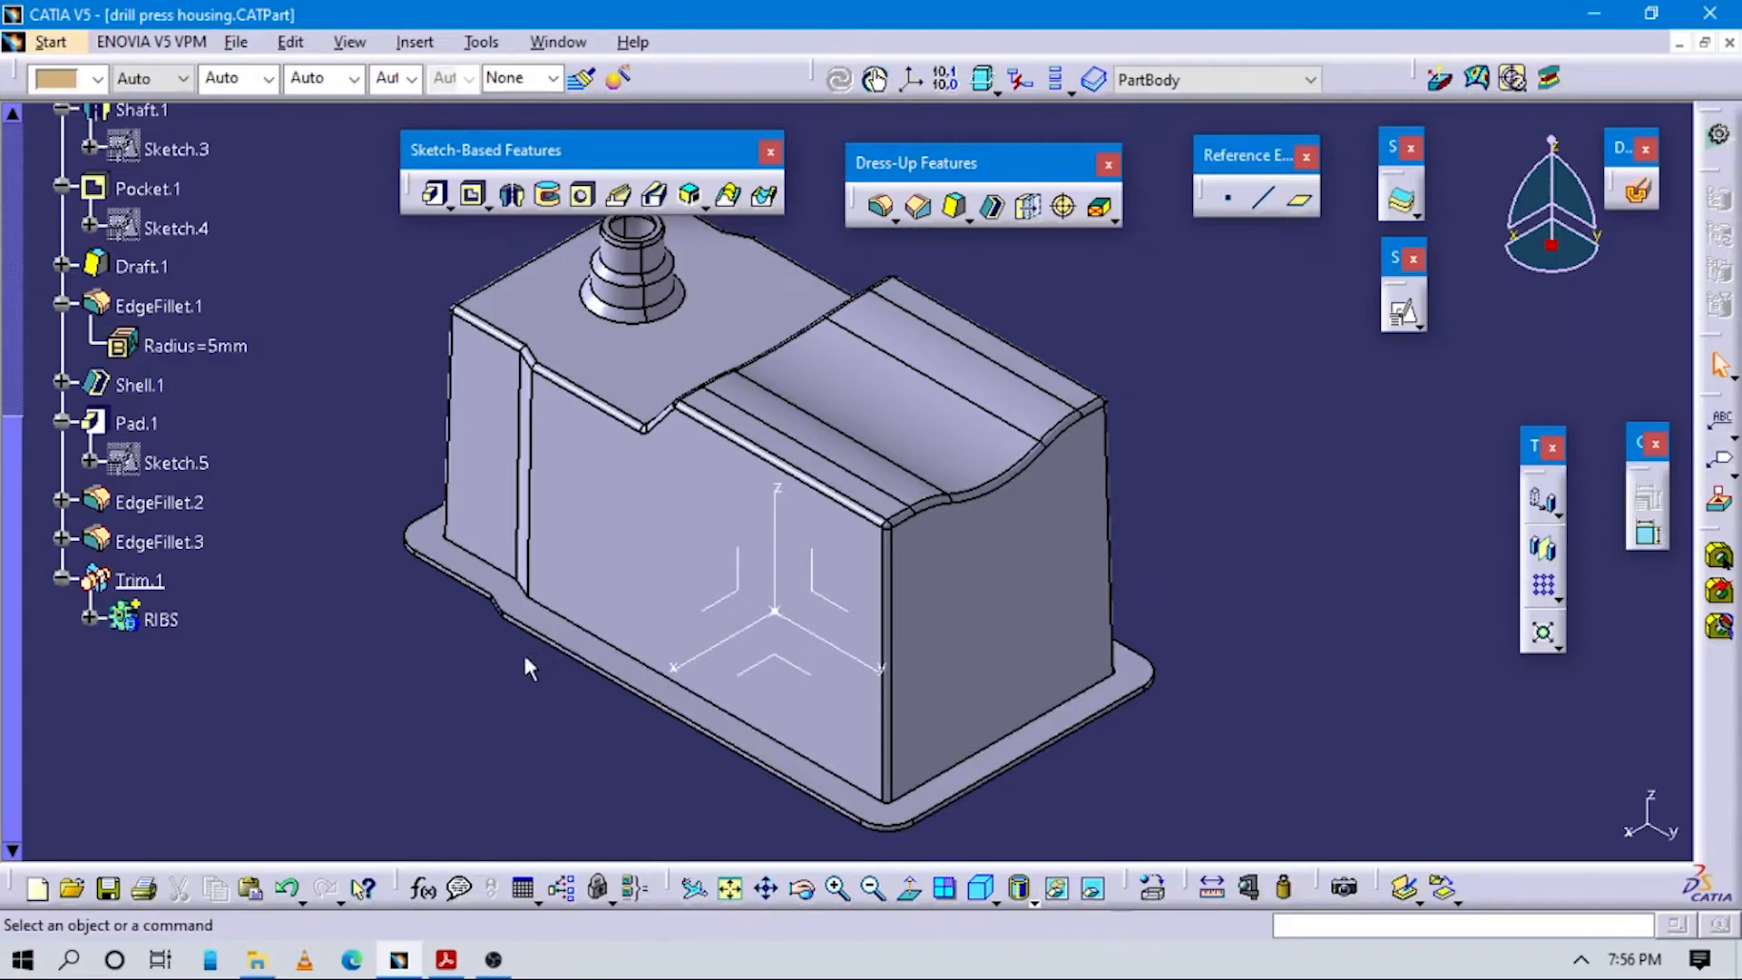
Switch to the PDF, go to page 17, and examine the housing's plan view and the tab views on the Appendix 9 drawing.
left_click(446, 960)
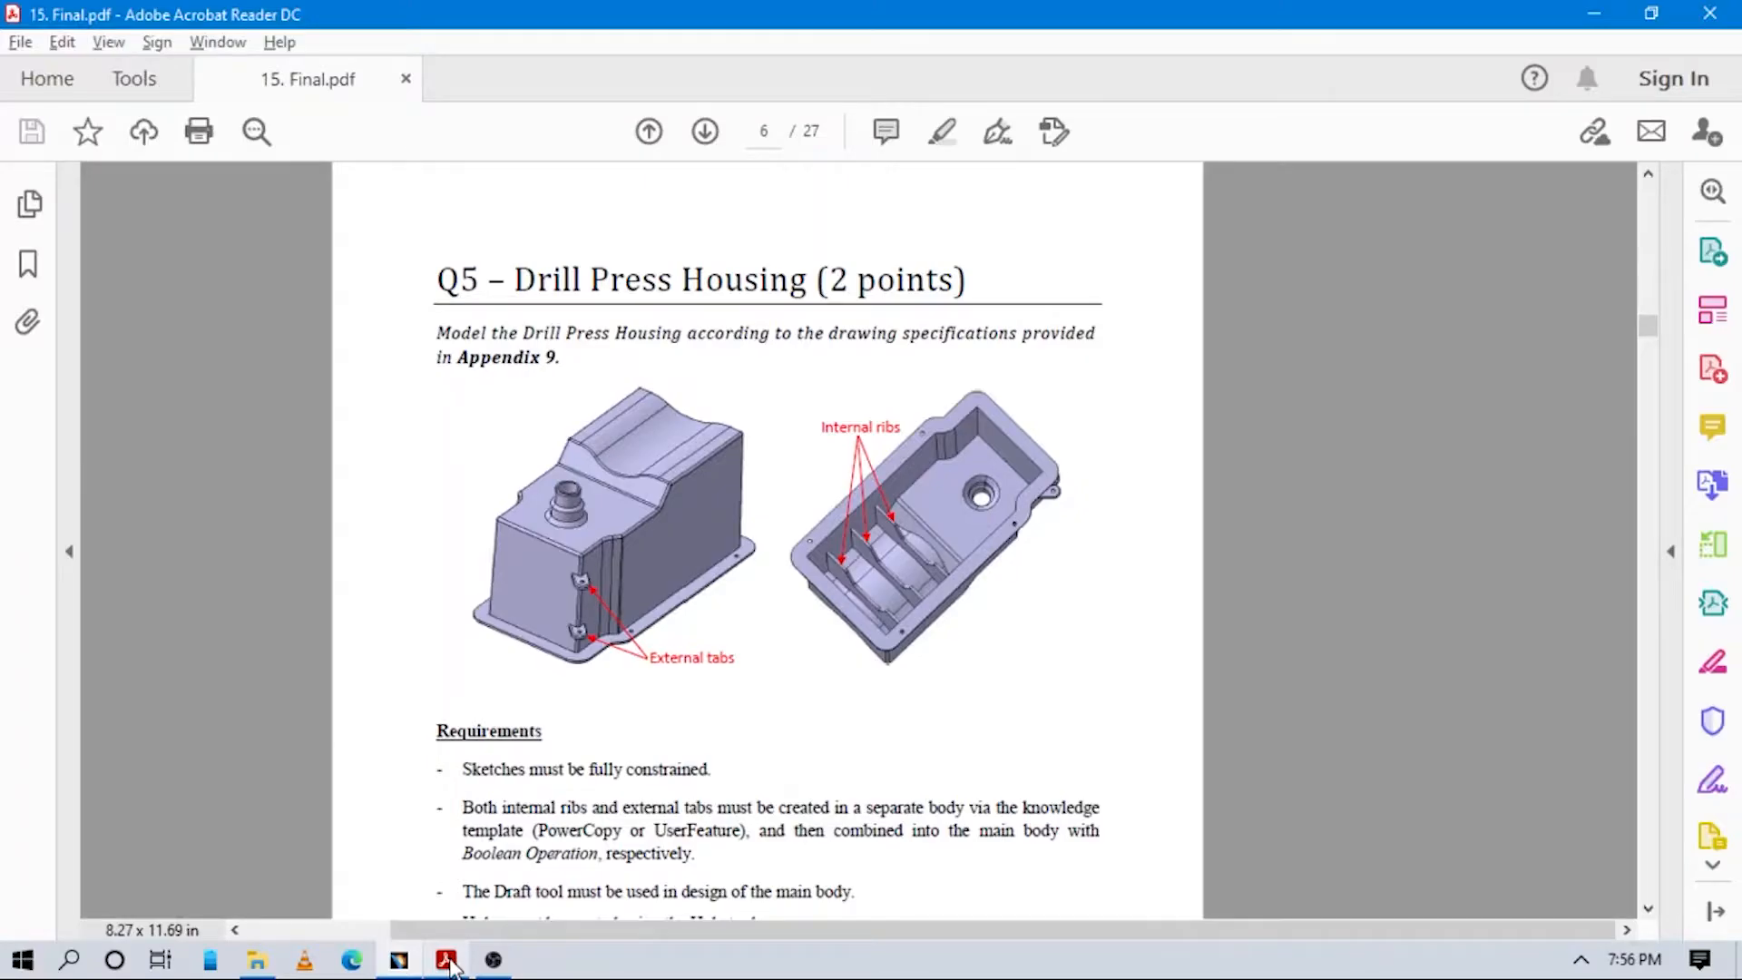
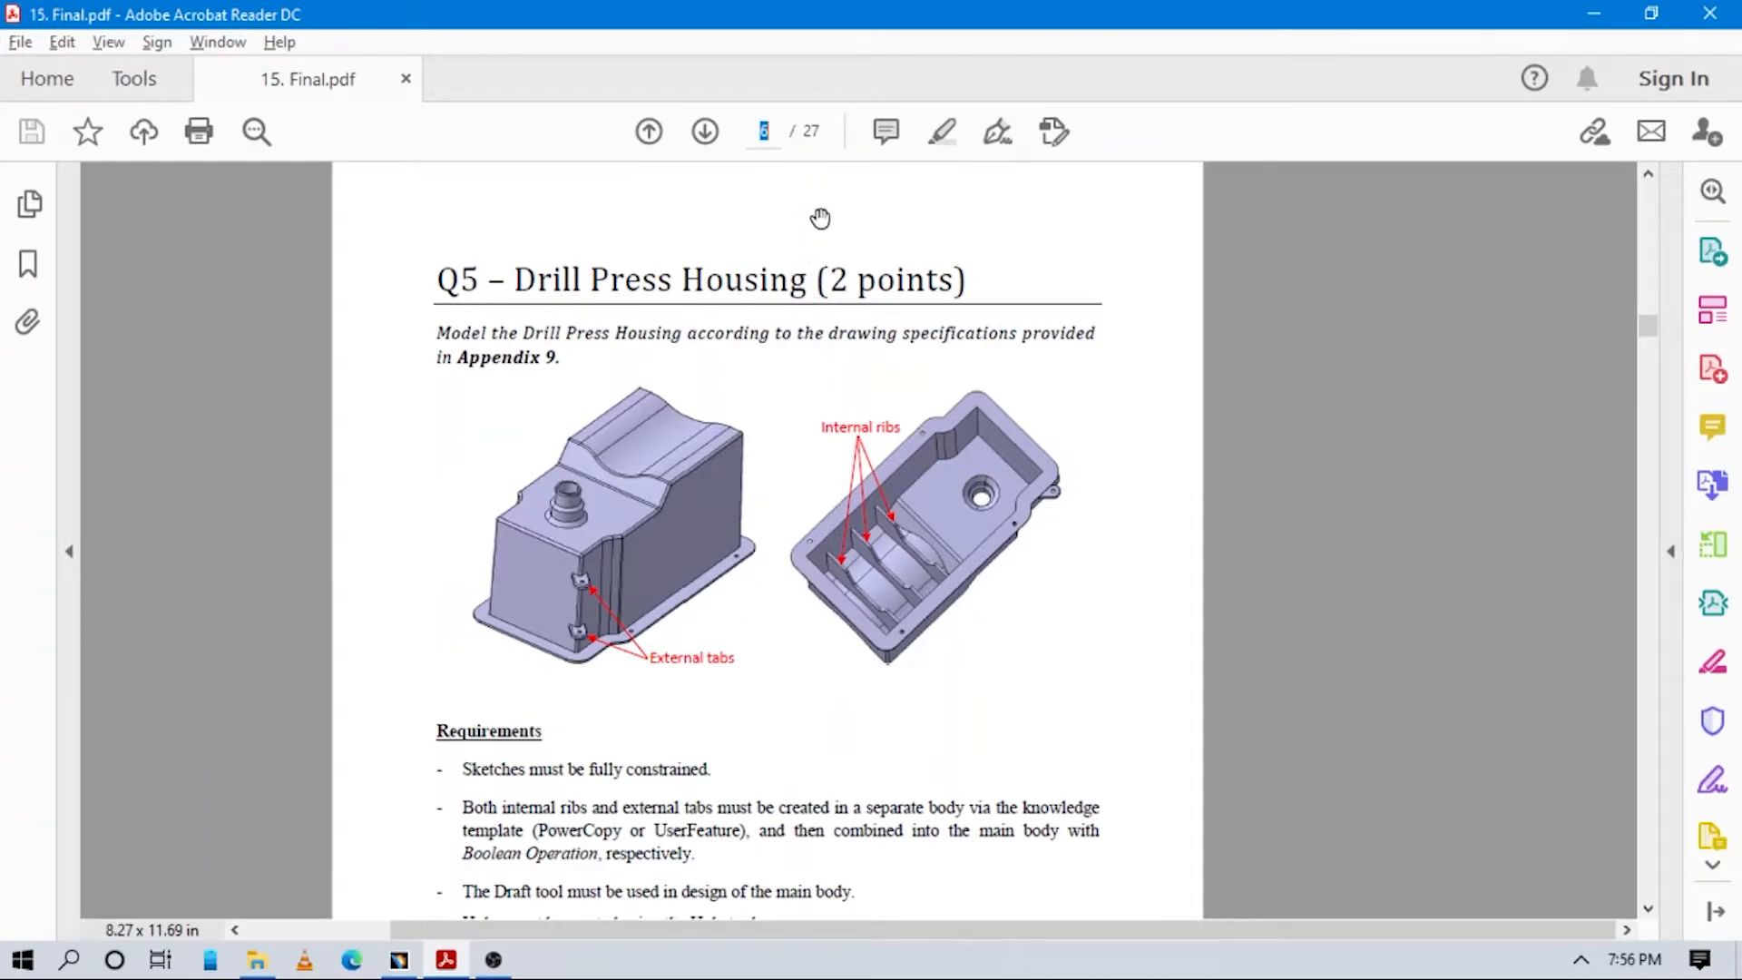
key("Return")
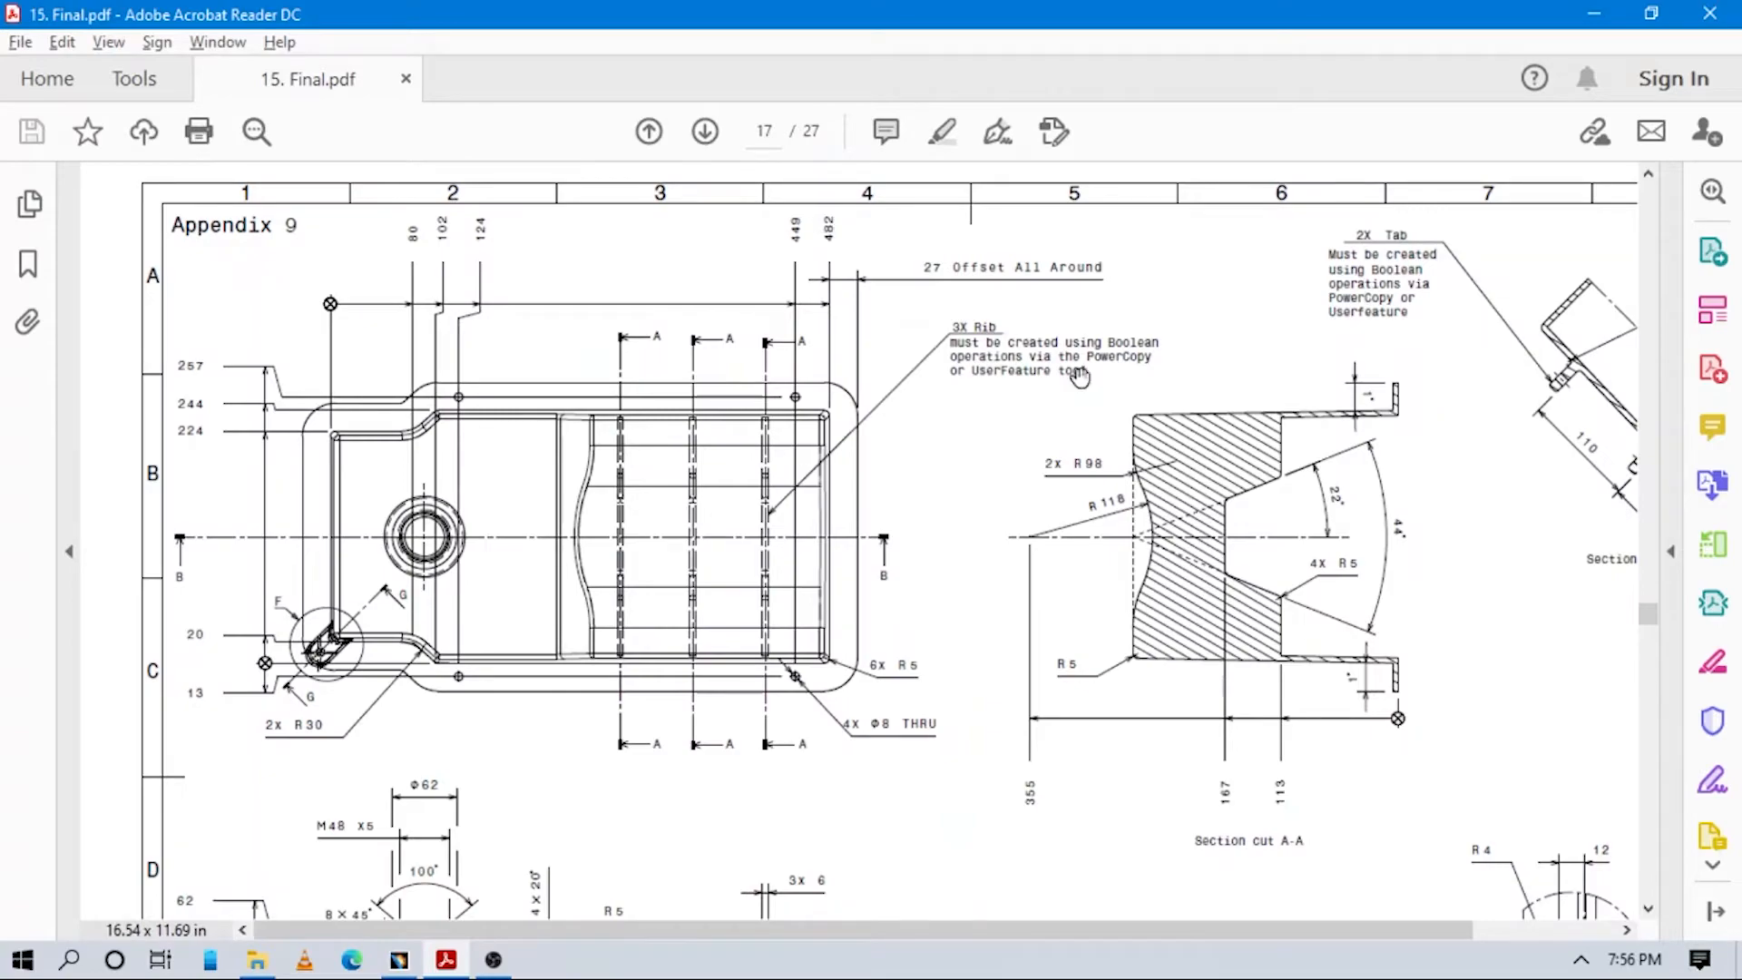
left_click_drag(991, 536, 814, 446)
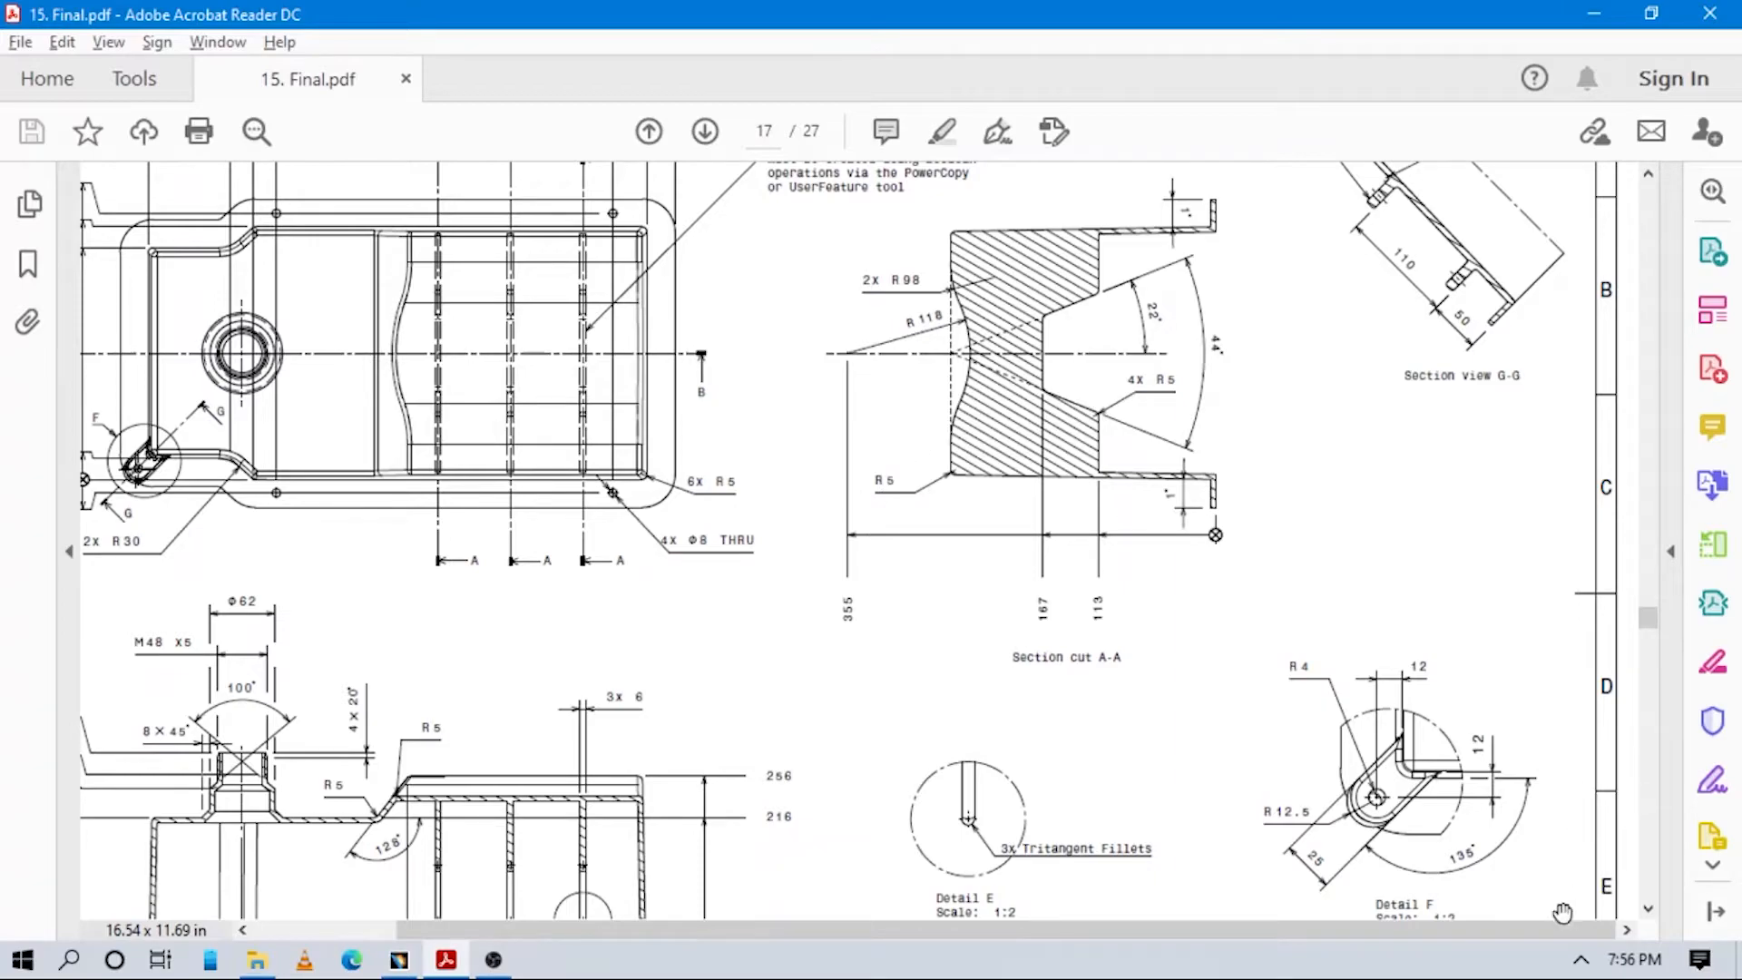
left_click(1581, 961)
left_click(1581, 960)
left_click_drag(285, 530, 537, 544)
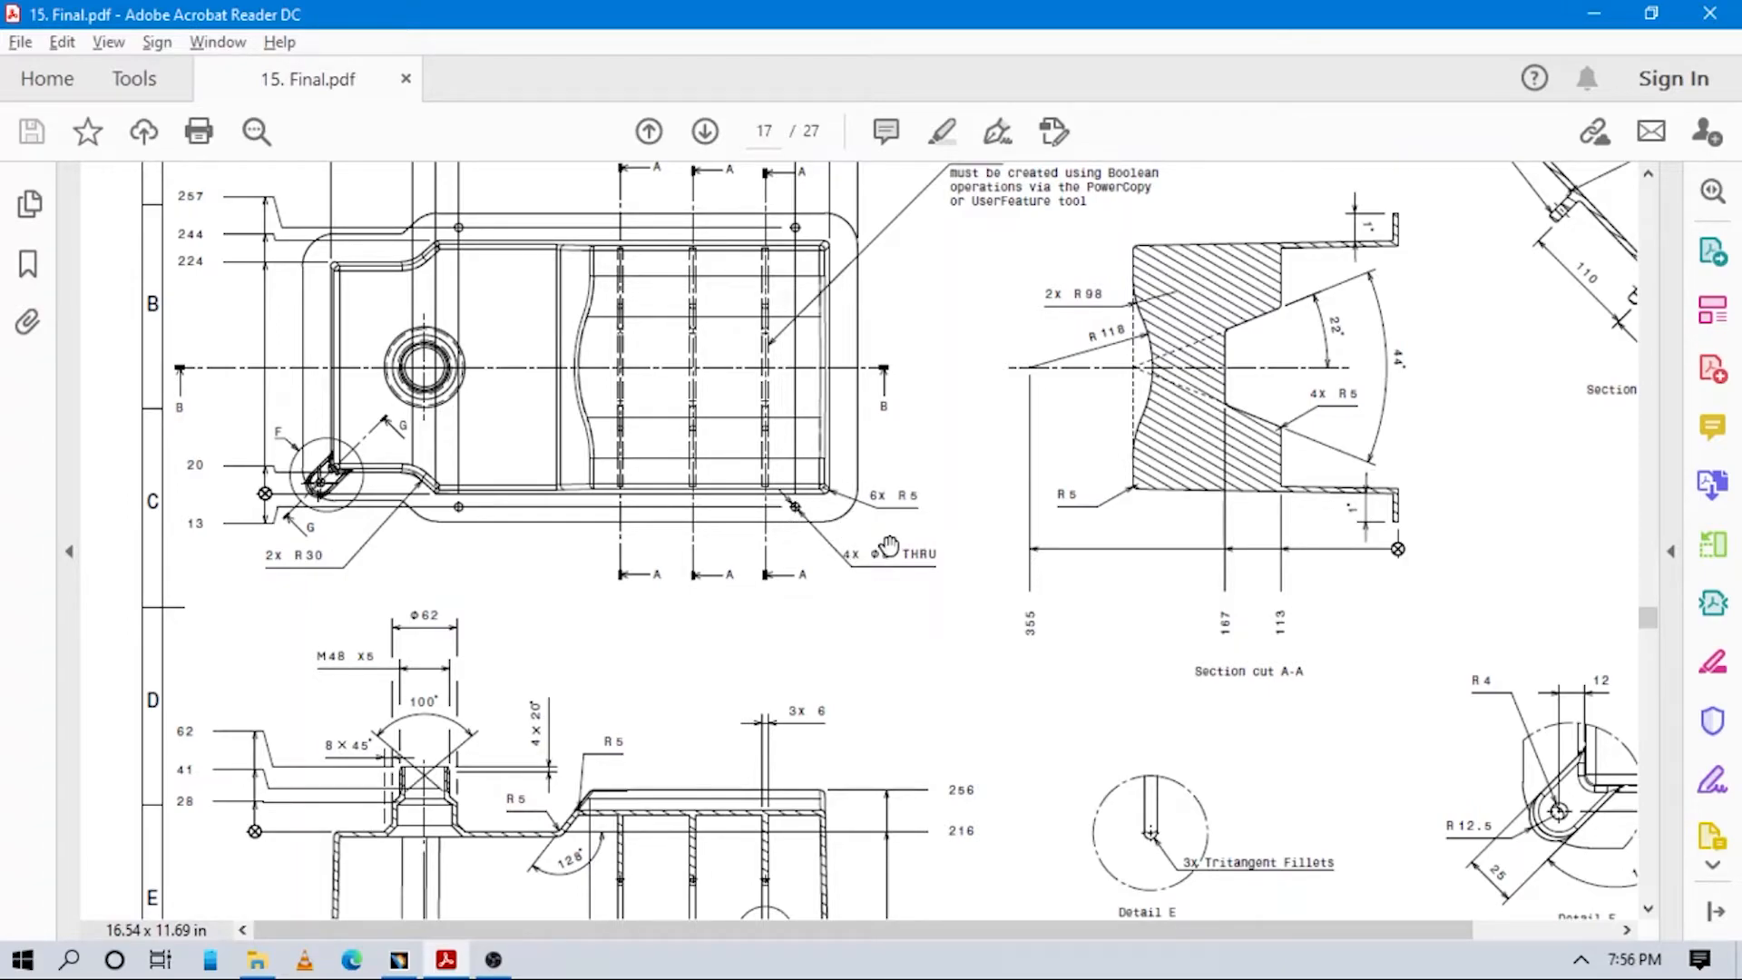
left_click_drag(1099, 473, 644, 645)
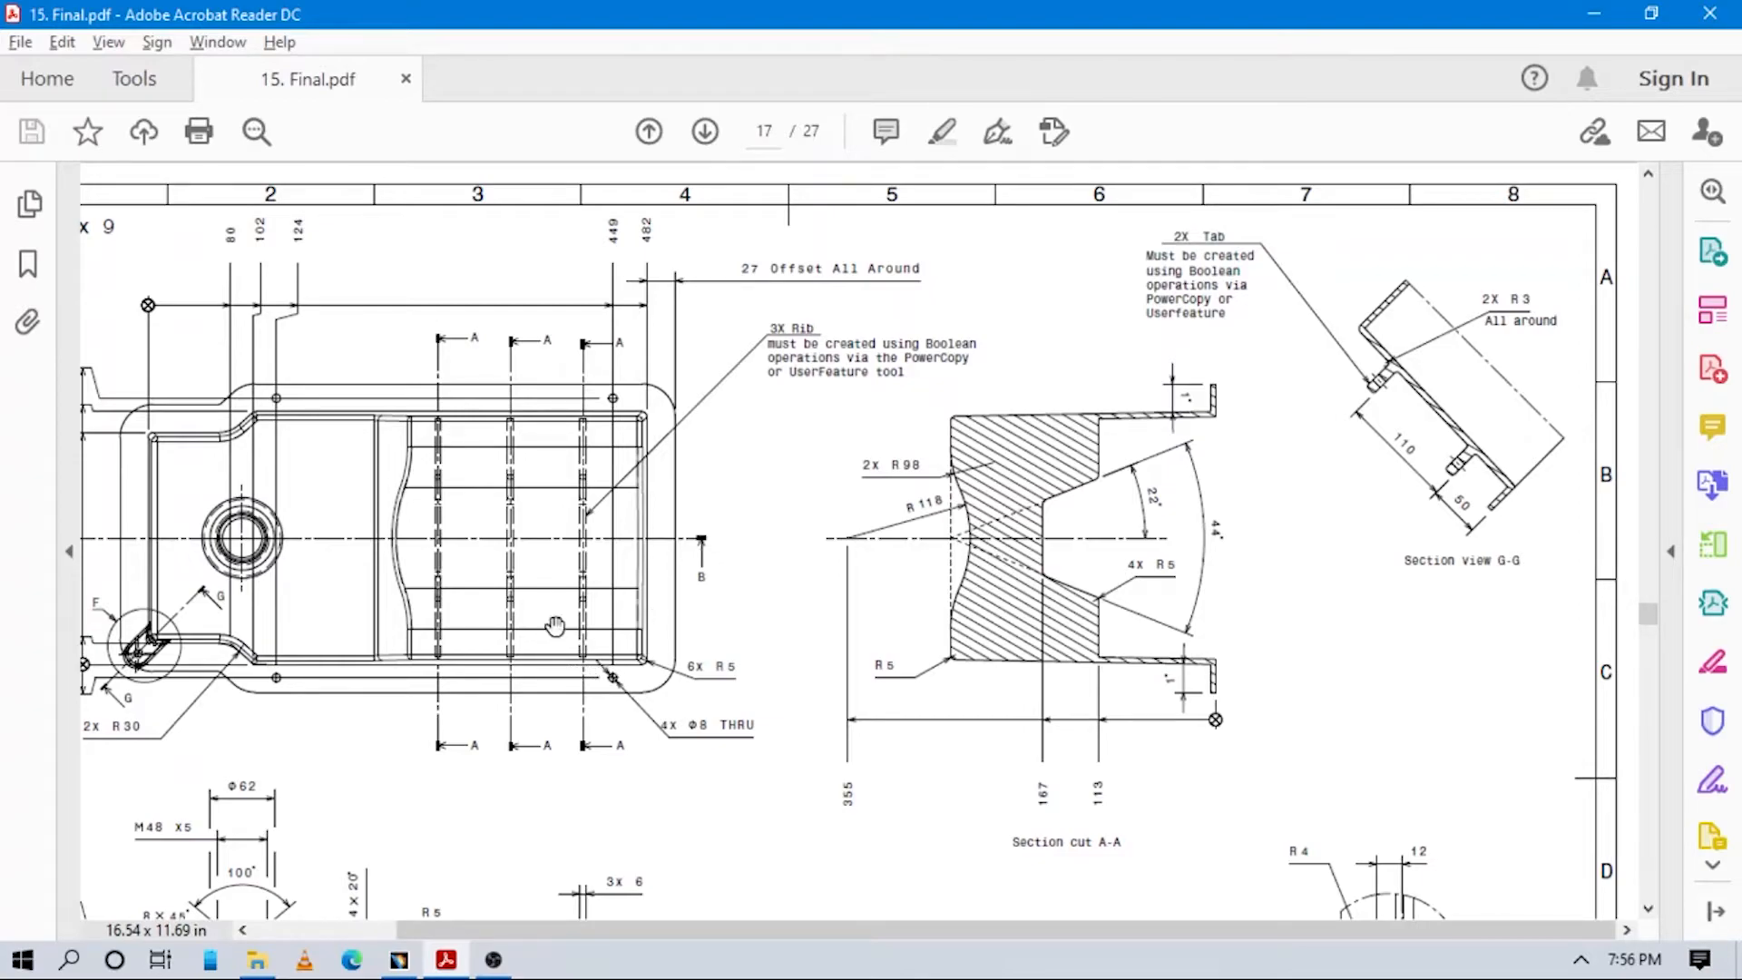
Examine section view B-B, Detail E and tab Detail F on the drawing, and return to CATIA.
left_click_drag(522, 723, 860, 458)
left_click_drag(676, 594, 865, 363)
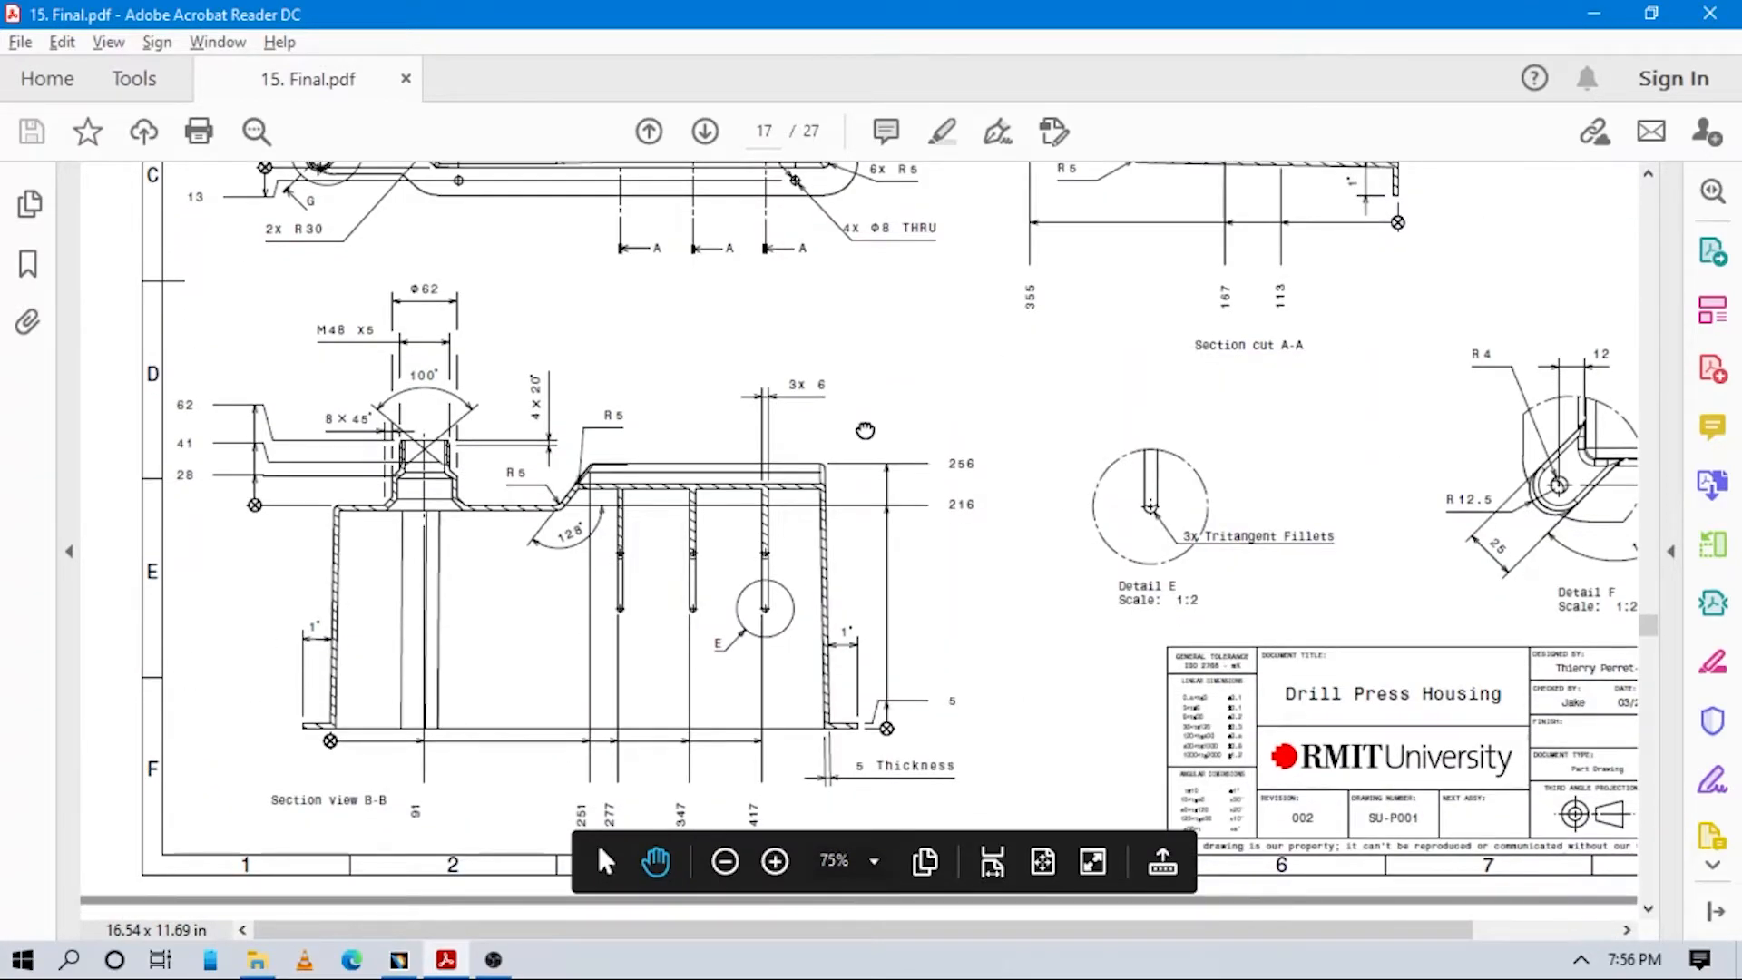
scroll(864, 381, "up", 3)
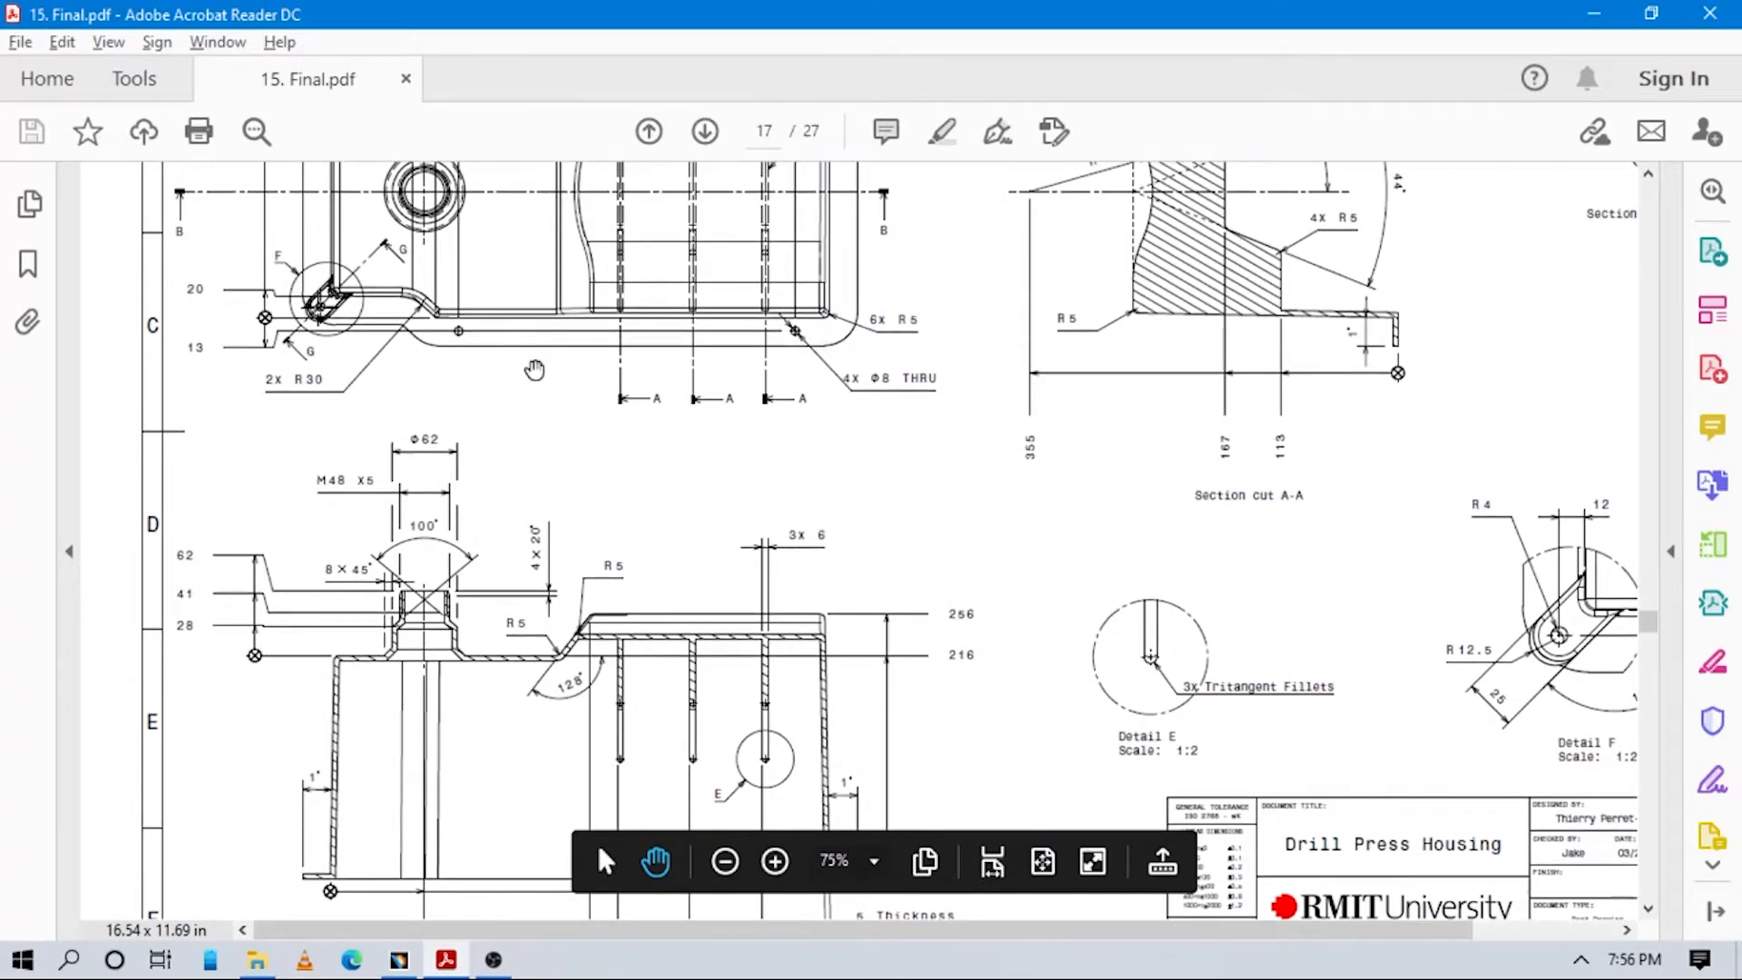
left_click_drag(825, 495, 642, 284)
scroll(919, 476, "up", 1)
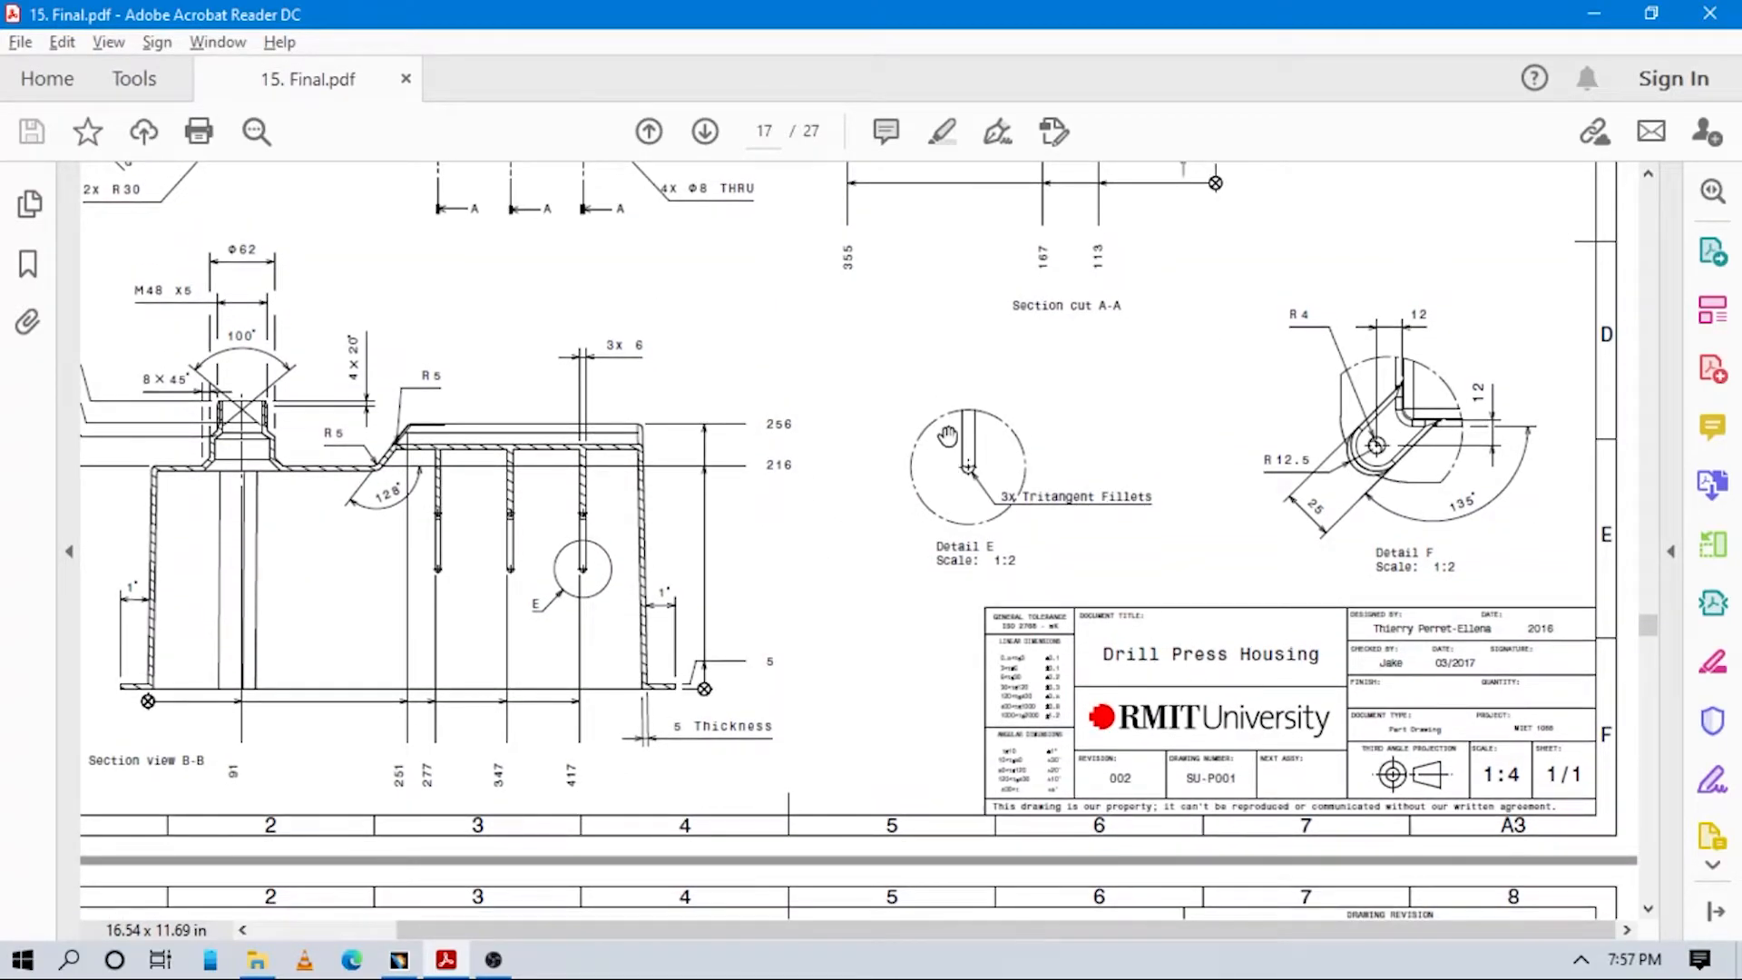
key("alt+Tab")
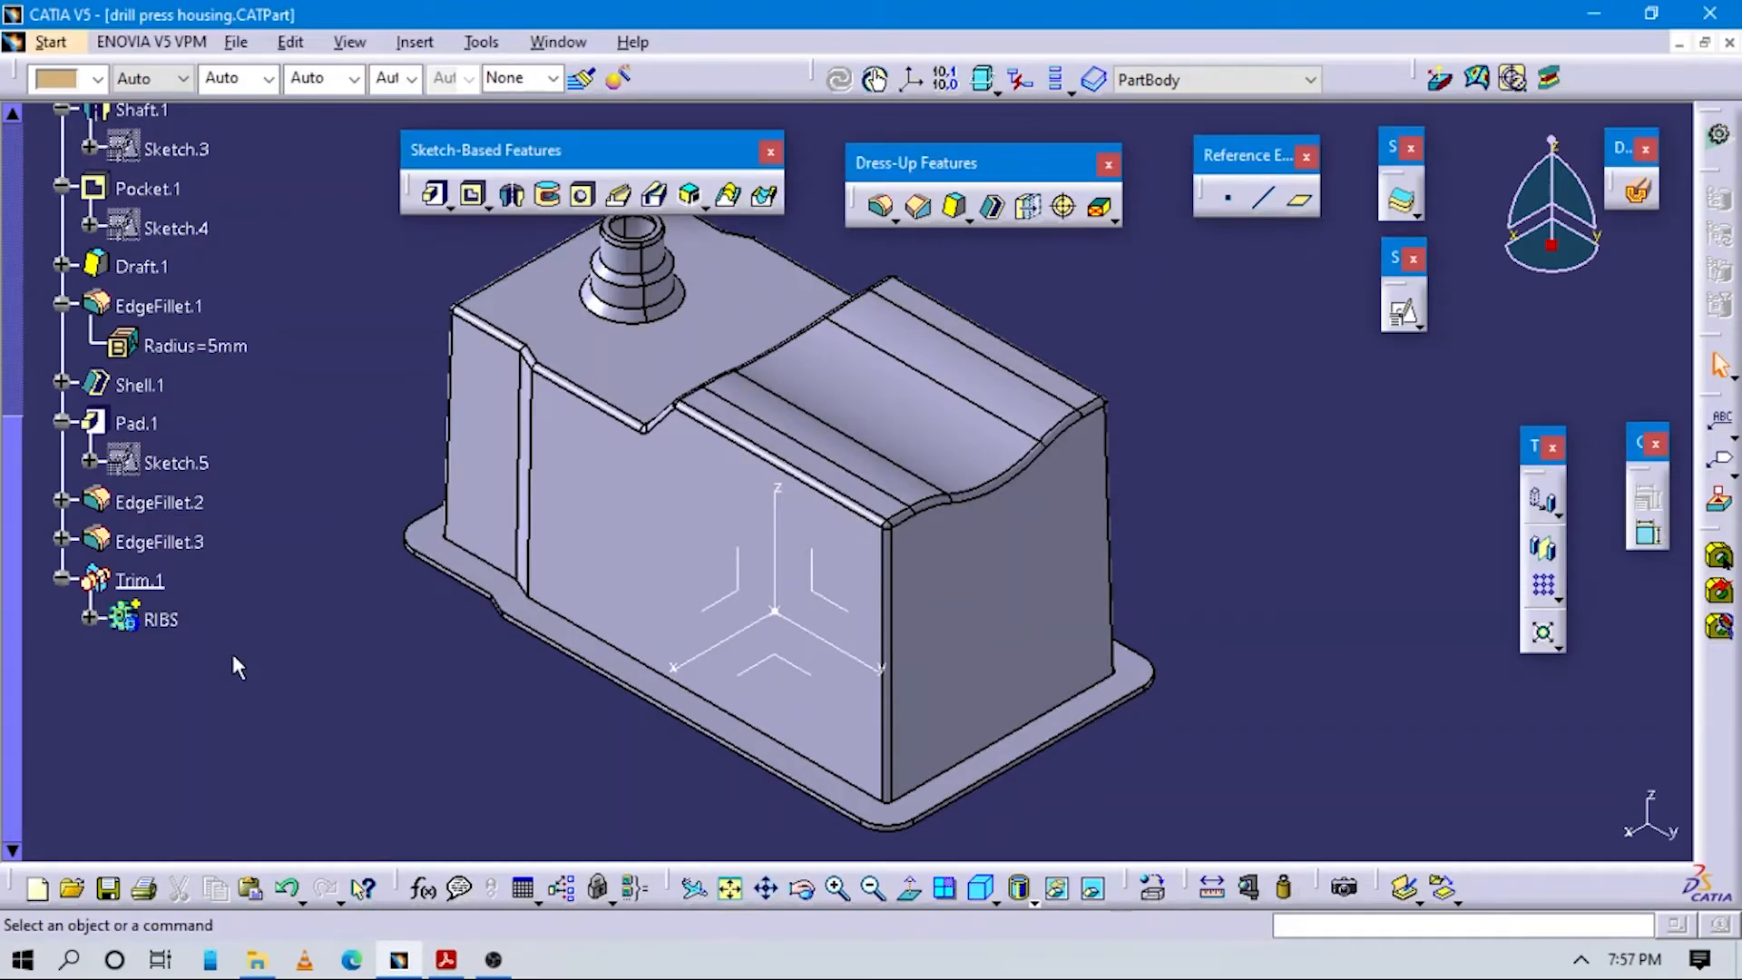
Make PartBody the work object and insert a new body.
left_click(62, 579)
scroll(191, 551, "up", 5)
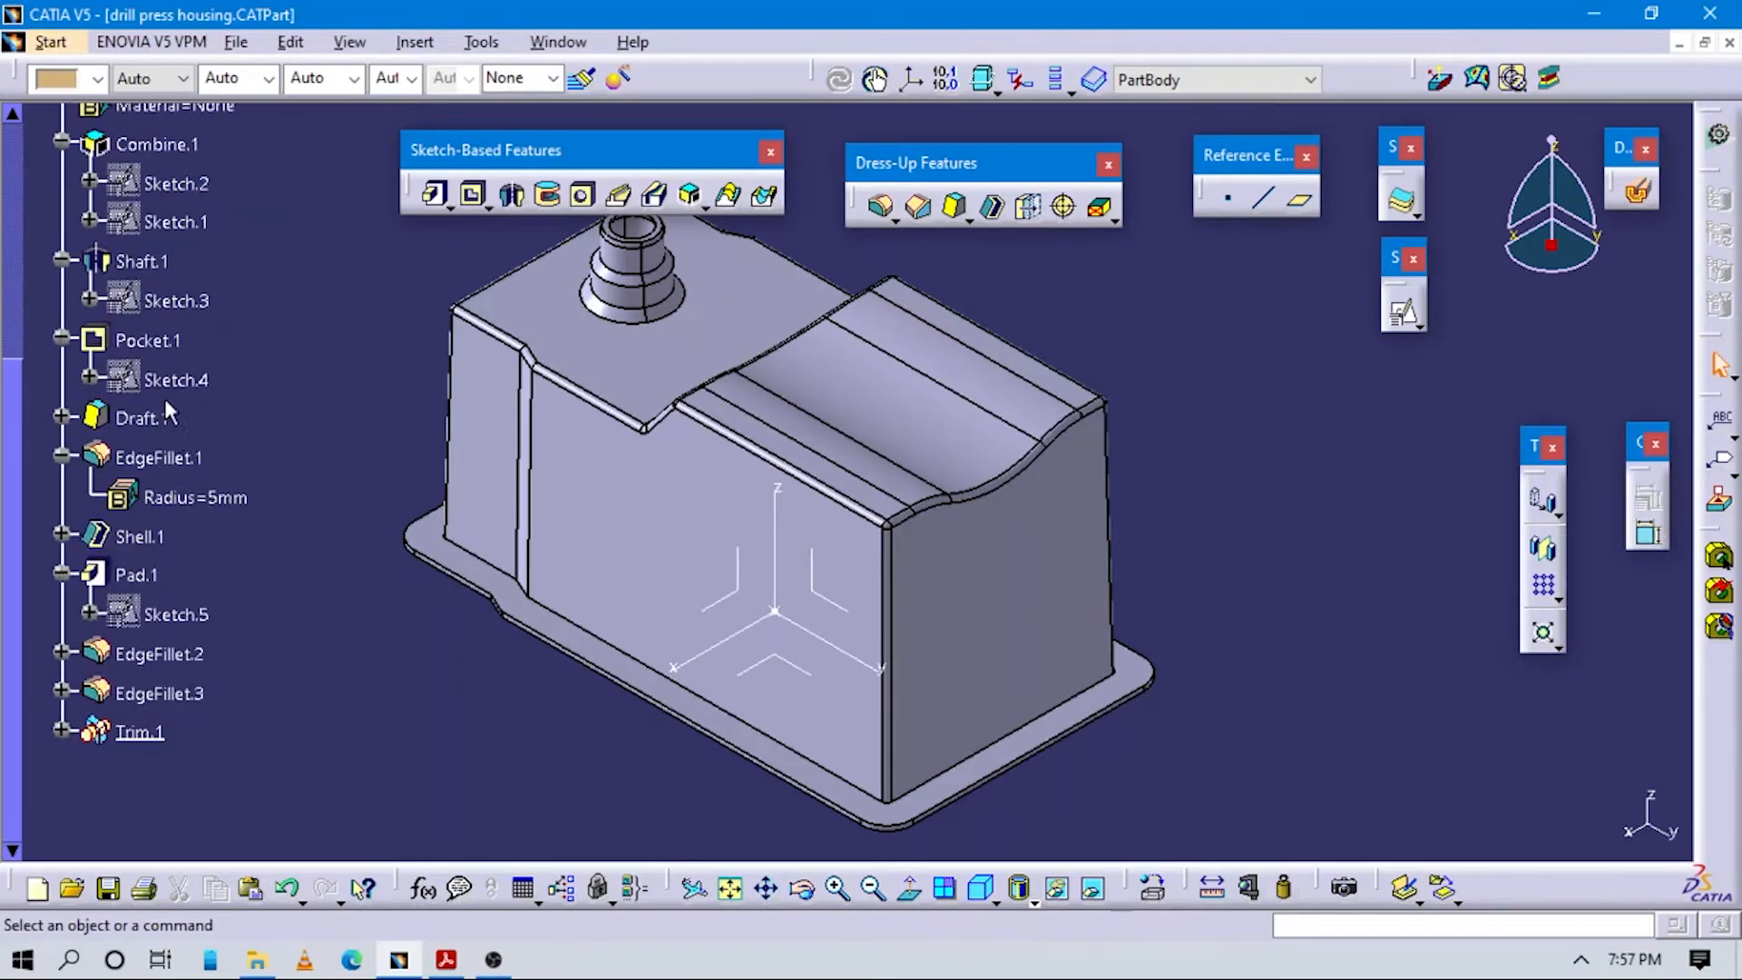
right_click(127, 292)
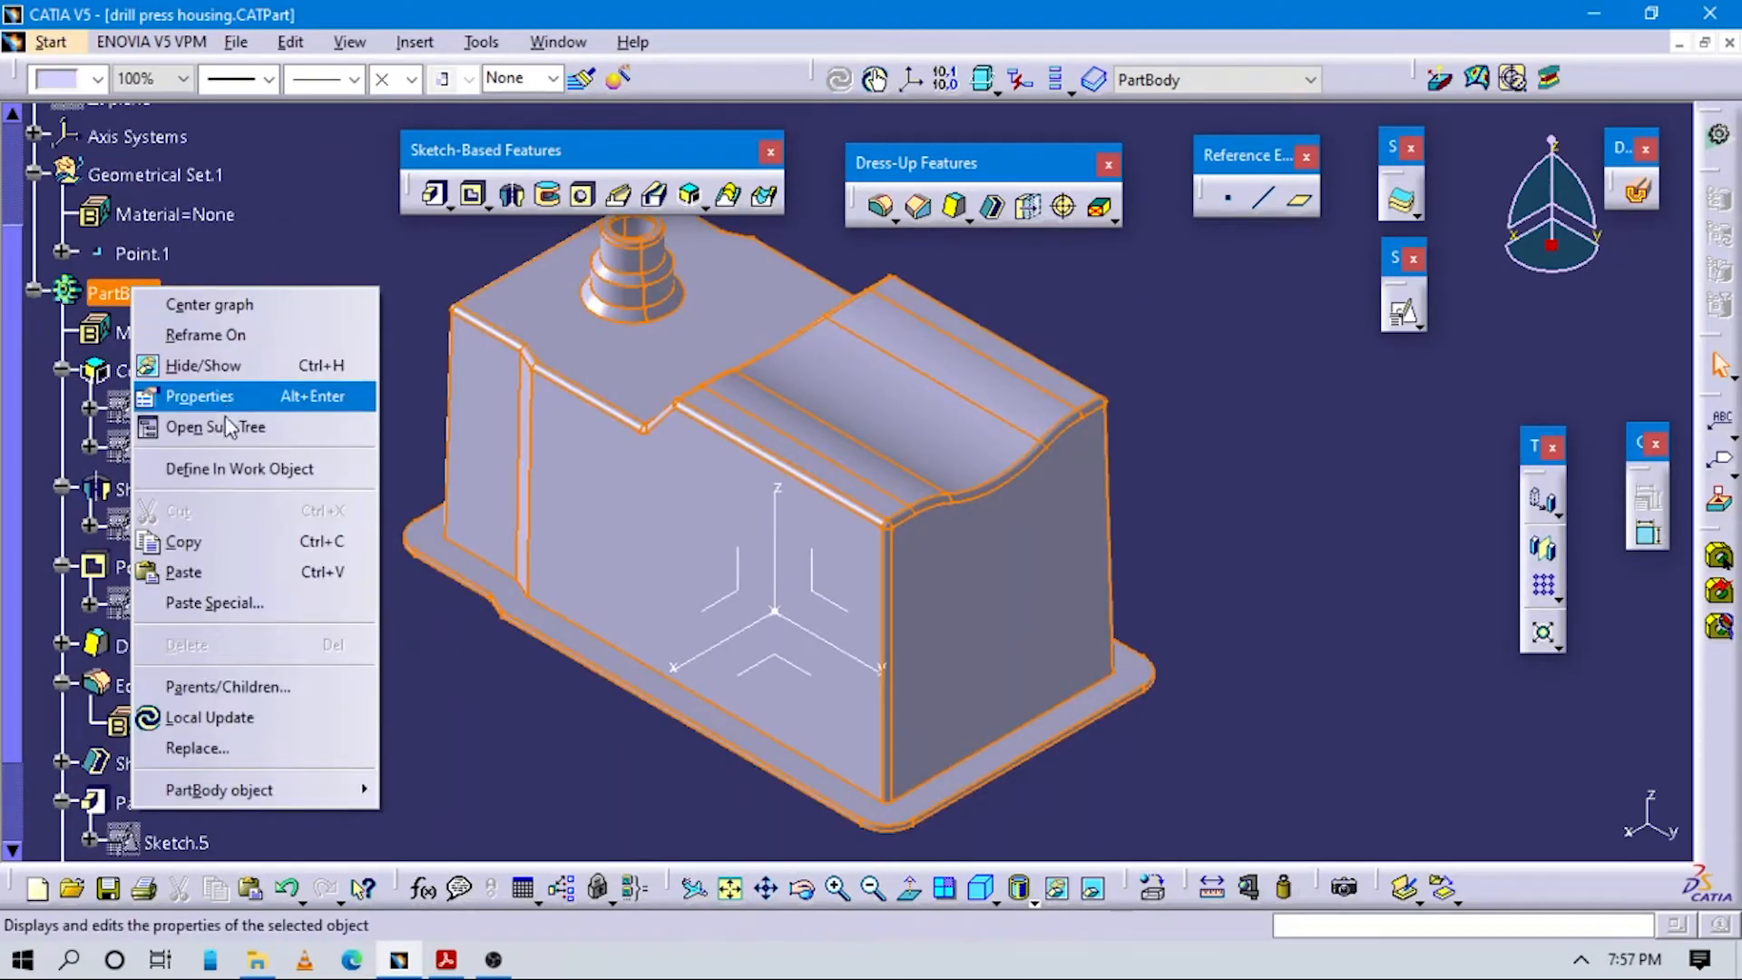
left_click(245, 466)
left_click(414, 42)
left_click(440, 72)
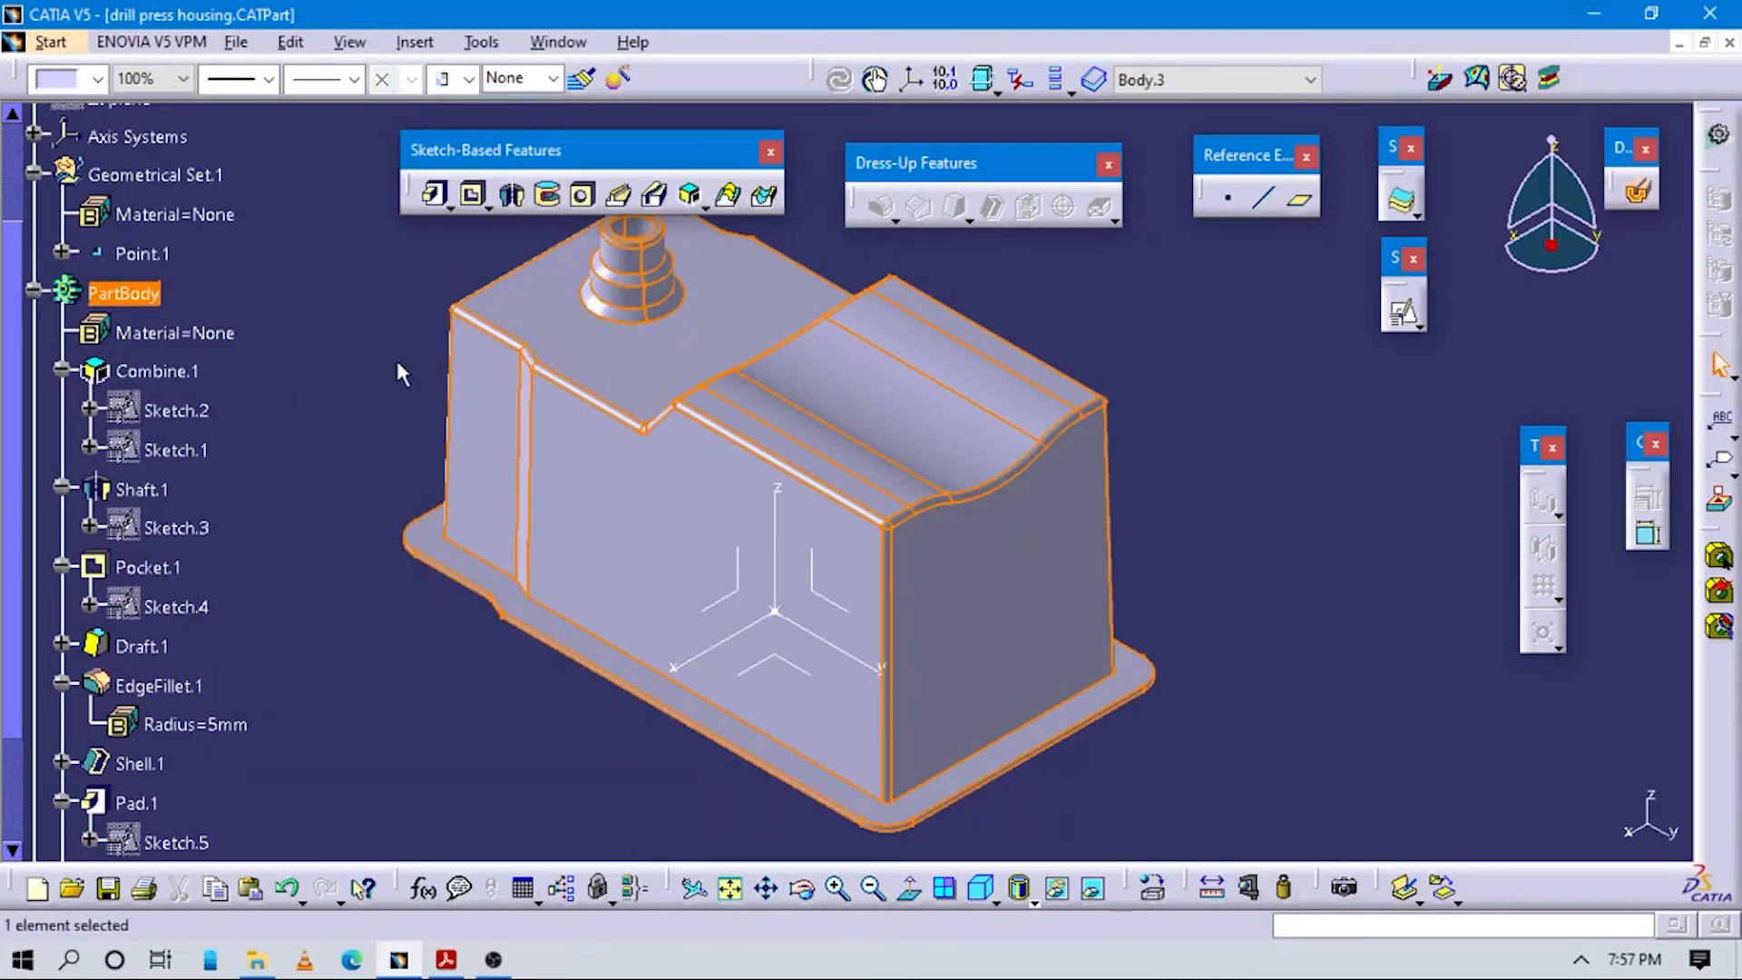
Collapse the PartBody tree and rename the new body as external tabs.
left_click(33, 291)
left_click(113, 332)
right_click(136, 344)
left_click(203, 450)
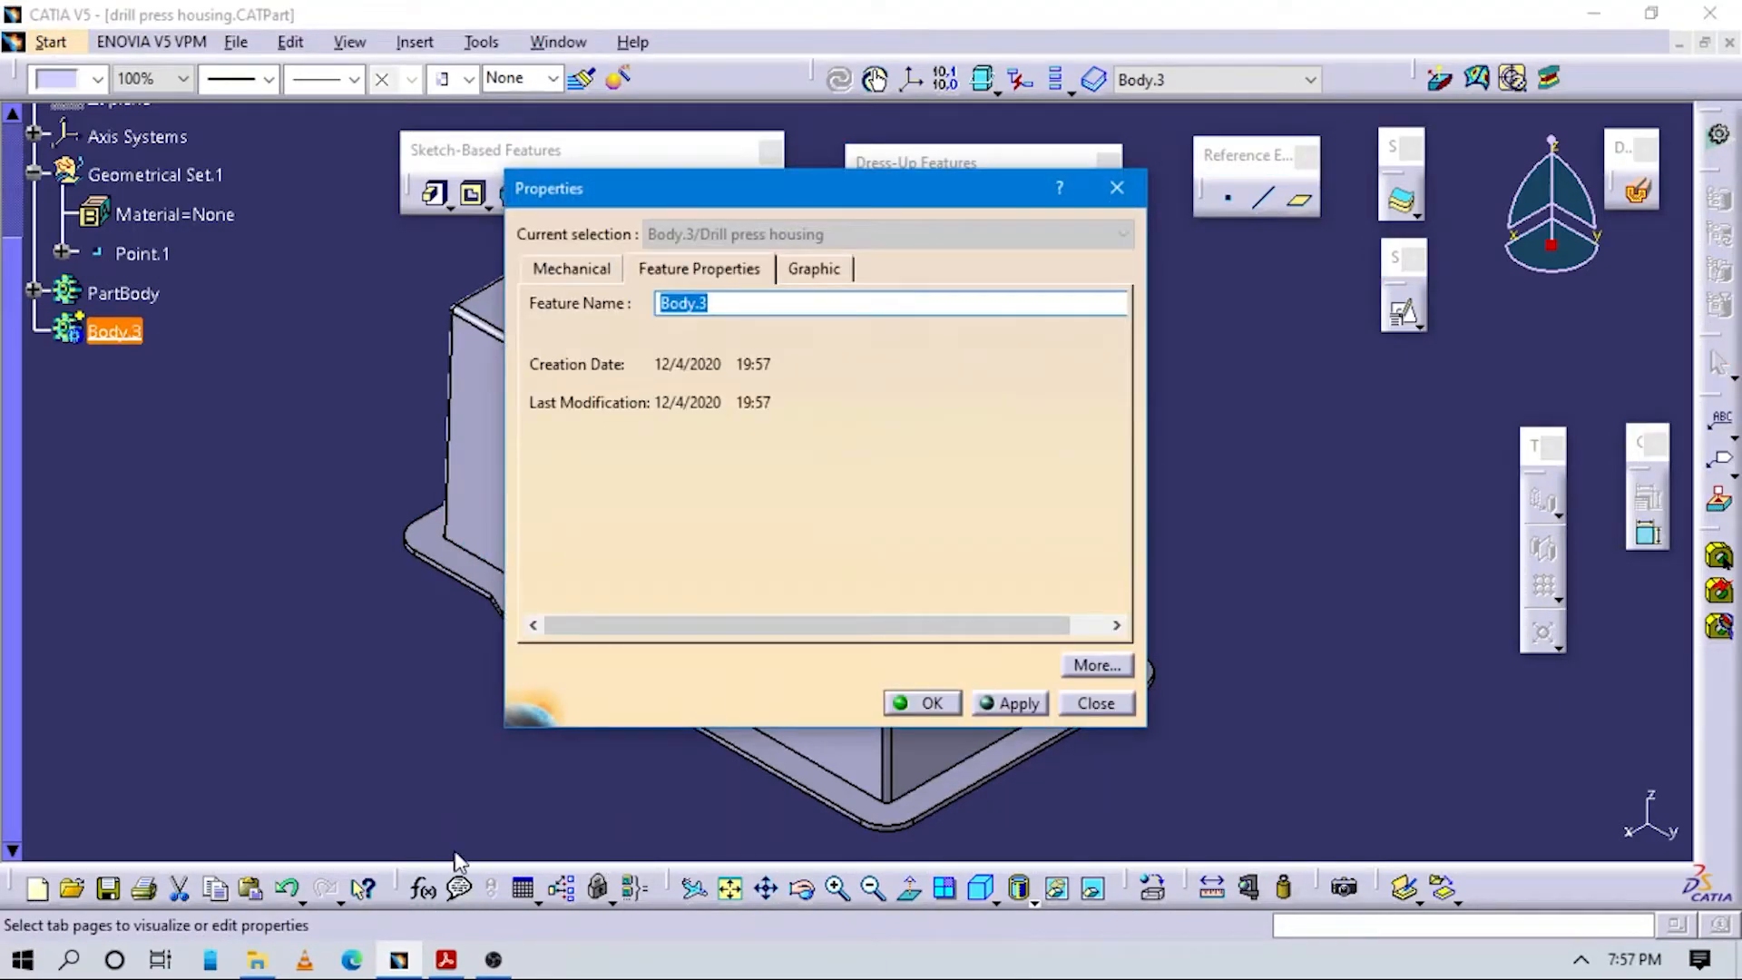
type("external tabs")
key("Return")
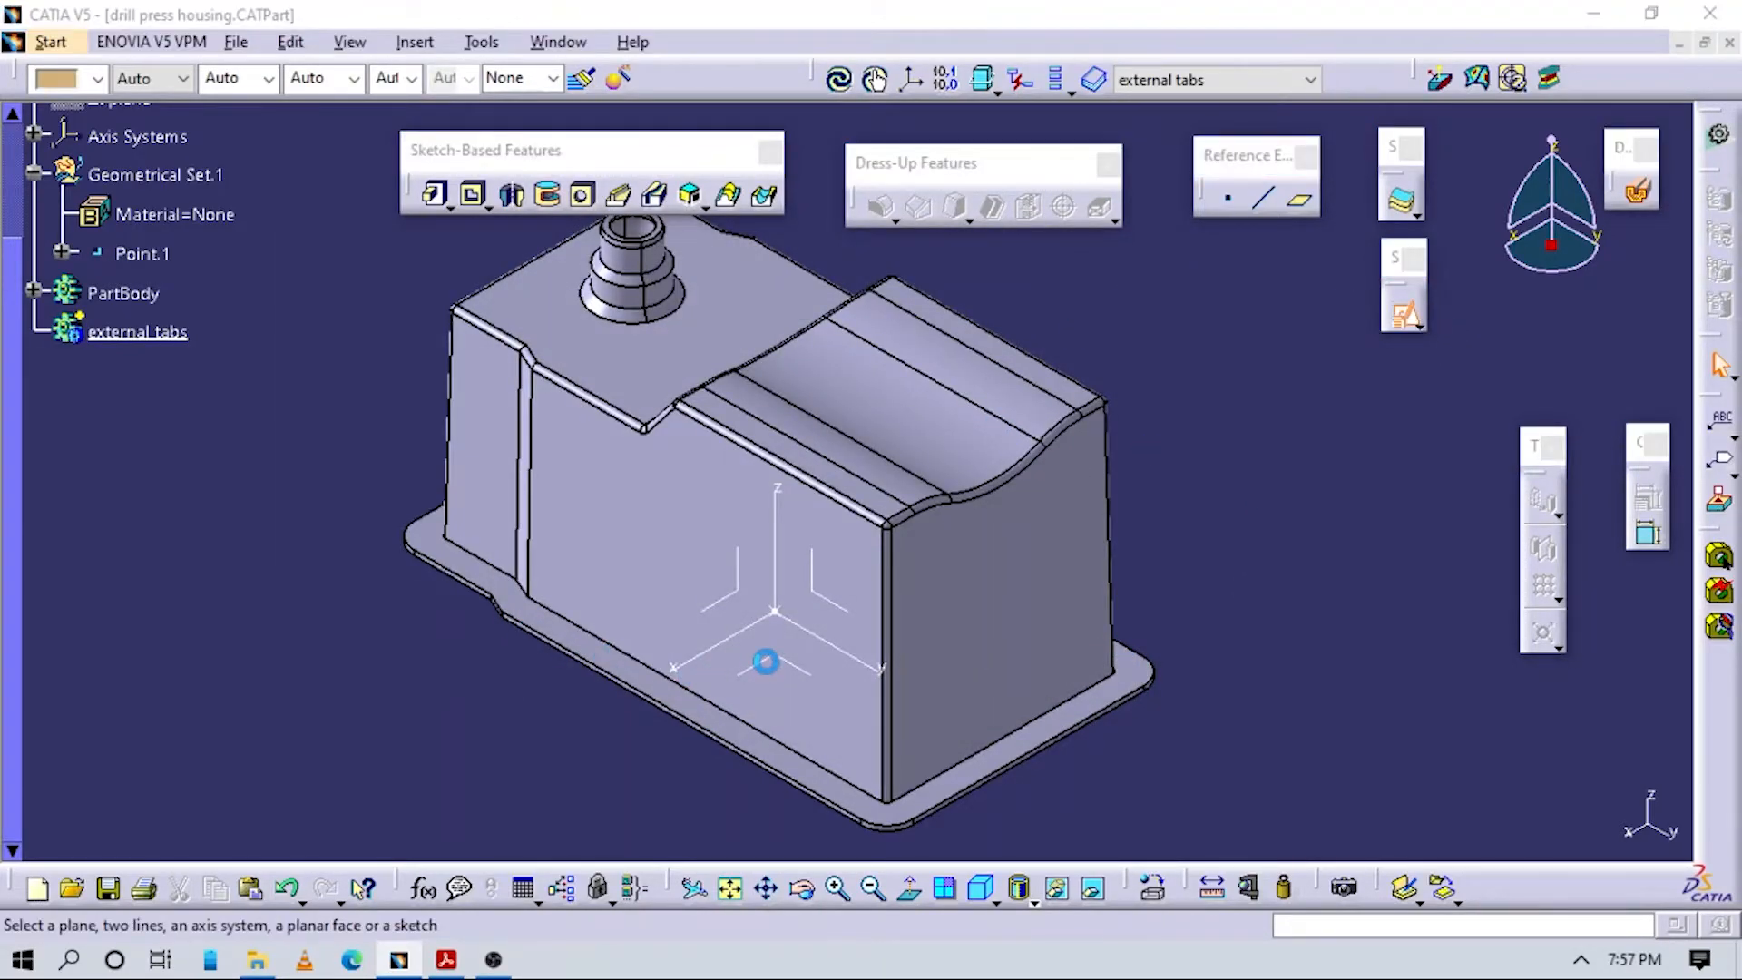
Start a positioned sketch on the XY plane with its origin projected from Point.1 and its H direction parallel to the Y axis.
left_click(771, 662)
left_click(458, 329)
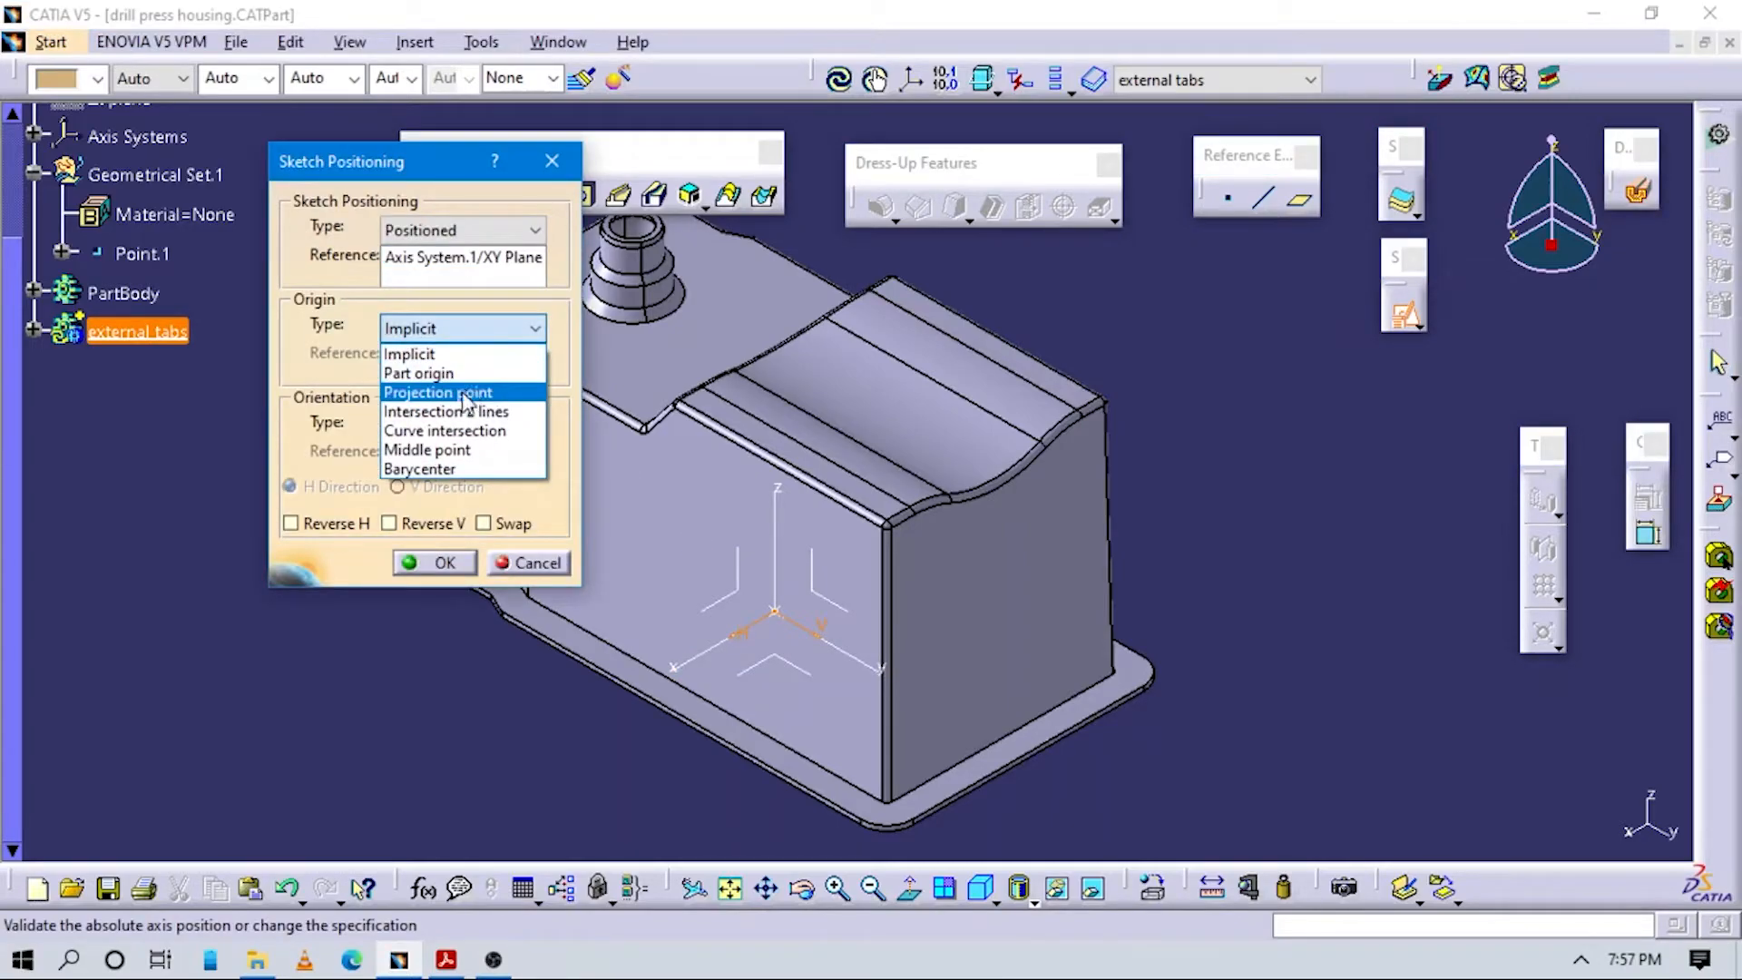
left_click(458, 393)
left_click(161, 256)
left_click(458, 427)
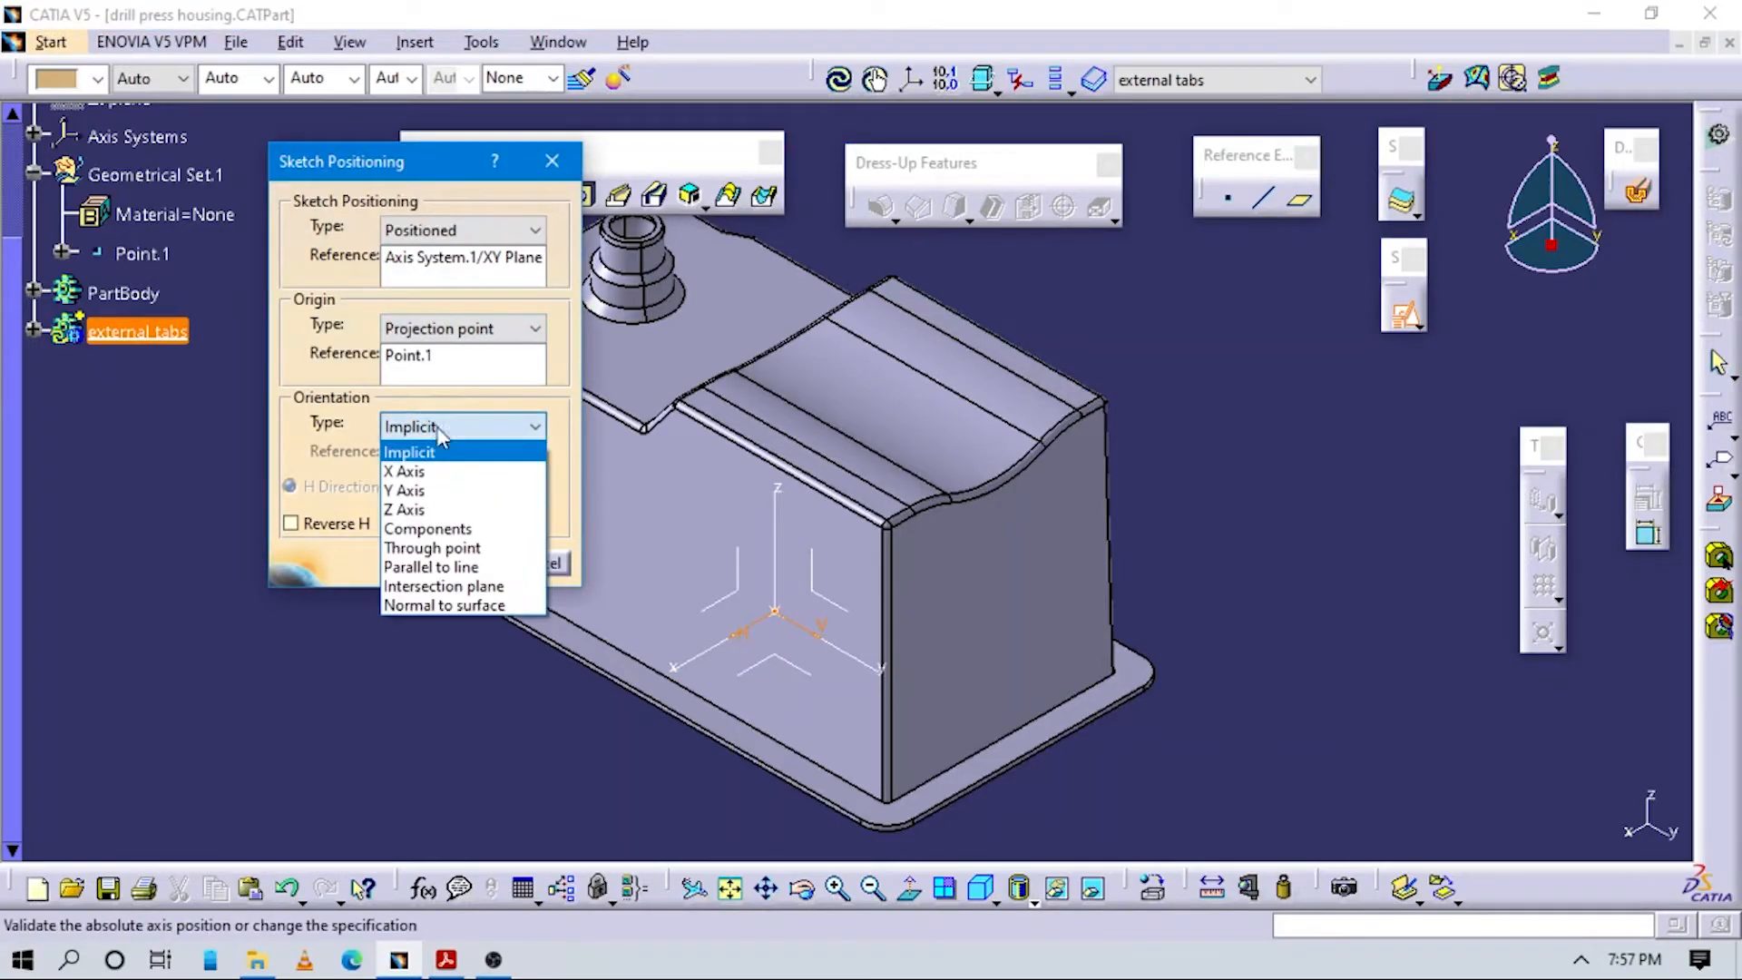
left_click(446, 567)
left_click(881, 664)
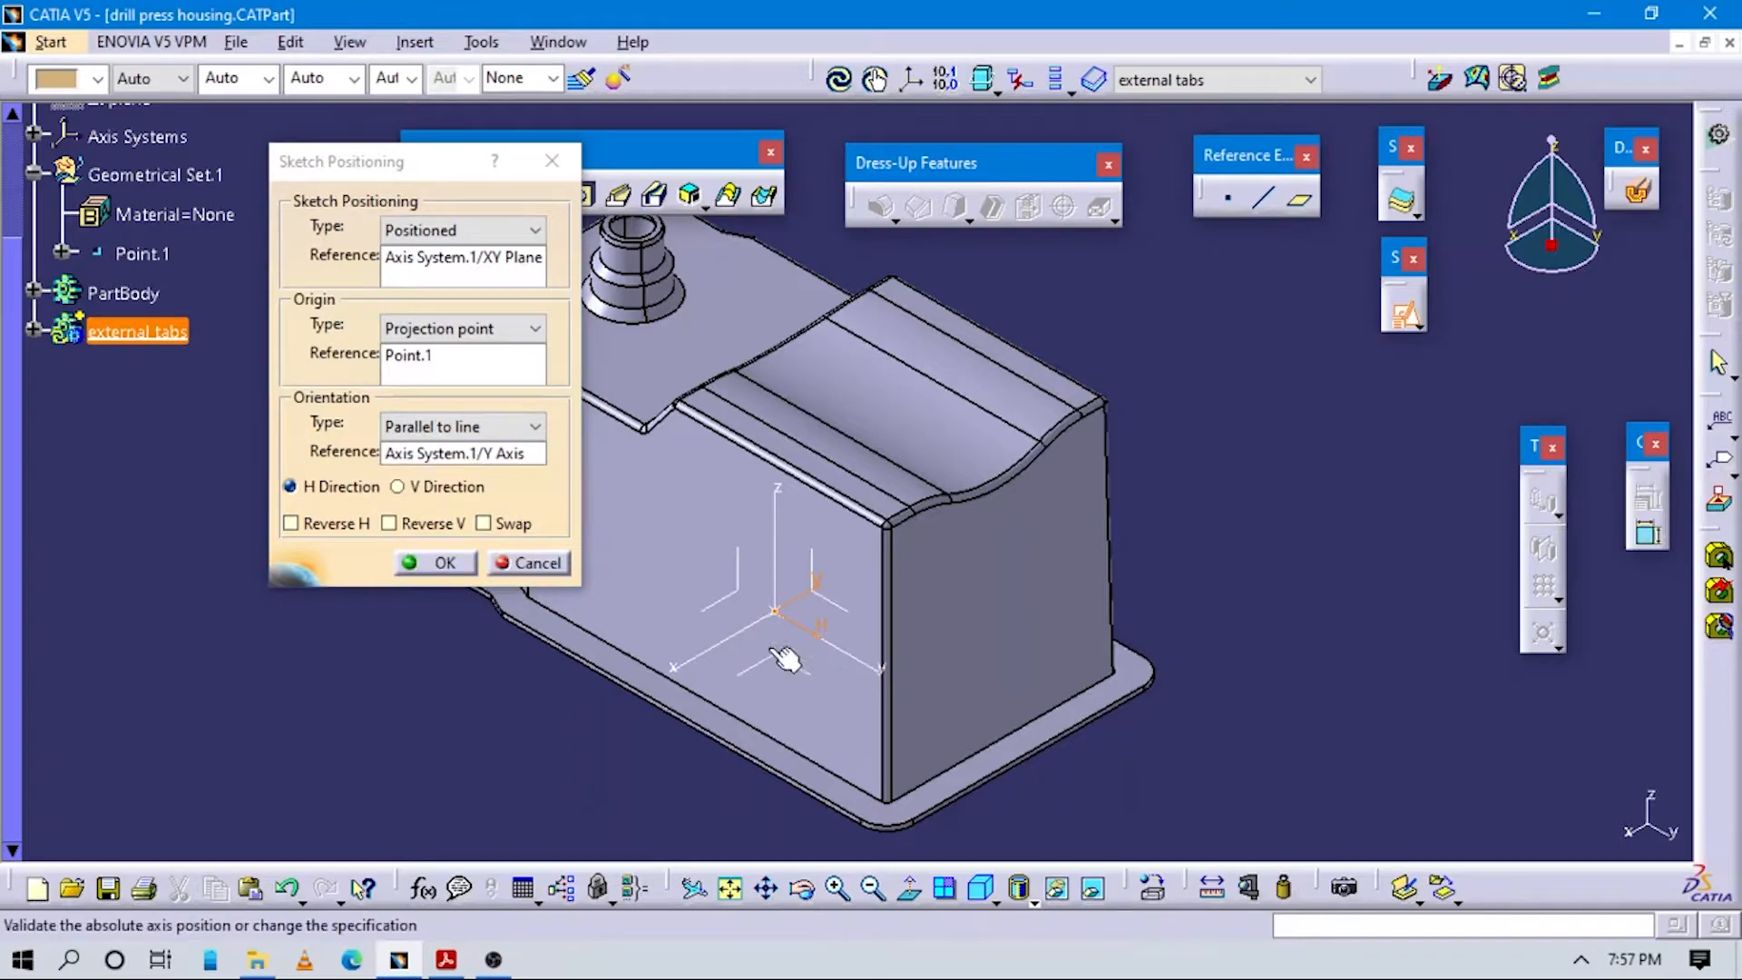
left_click(537, 559)
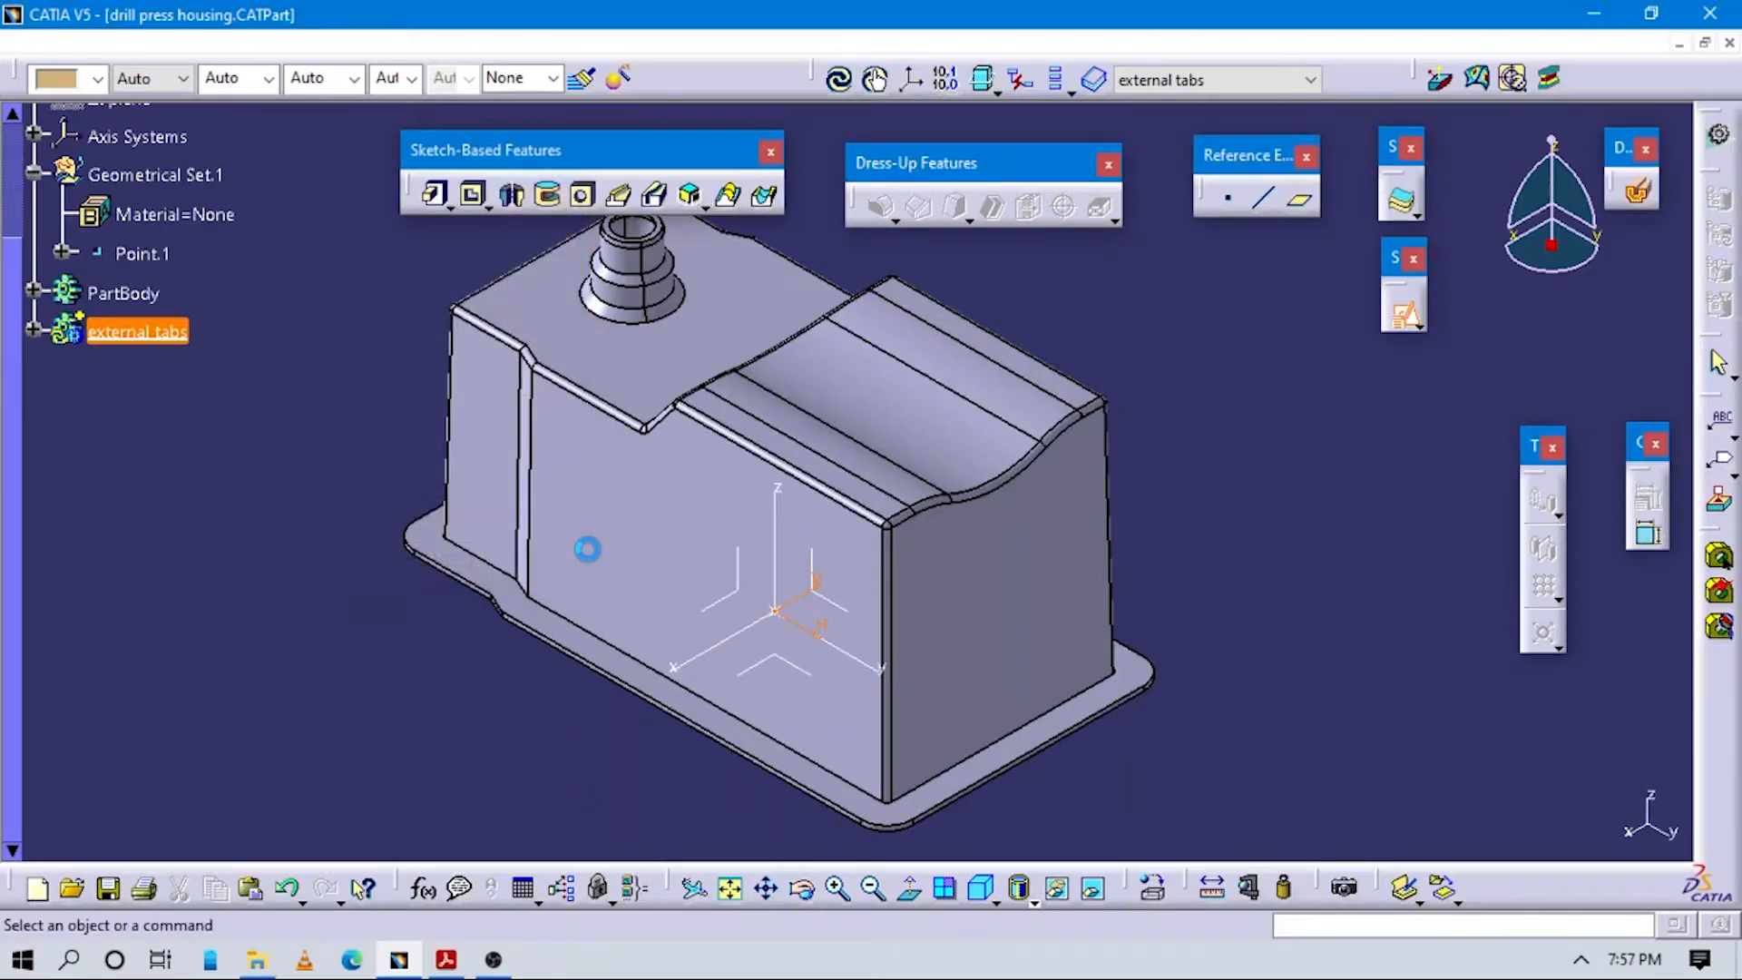
Check the tab views on the drawing in the PDF, and return to CATIA to frame the housing's matching flange corner.
key("alt+Tab")
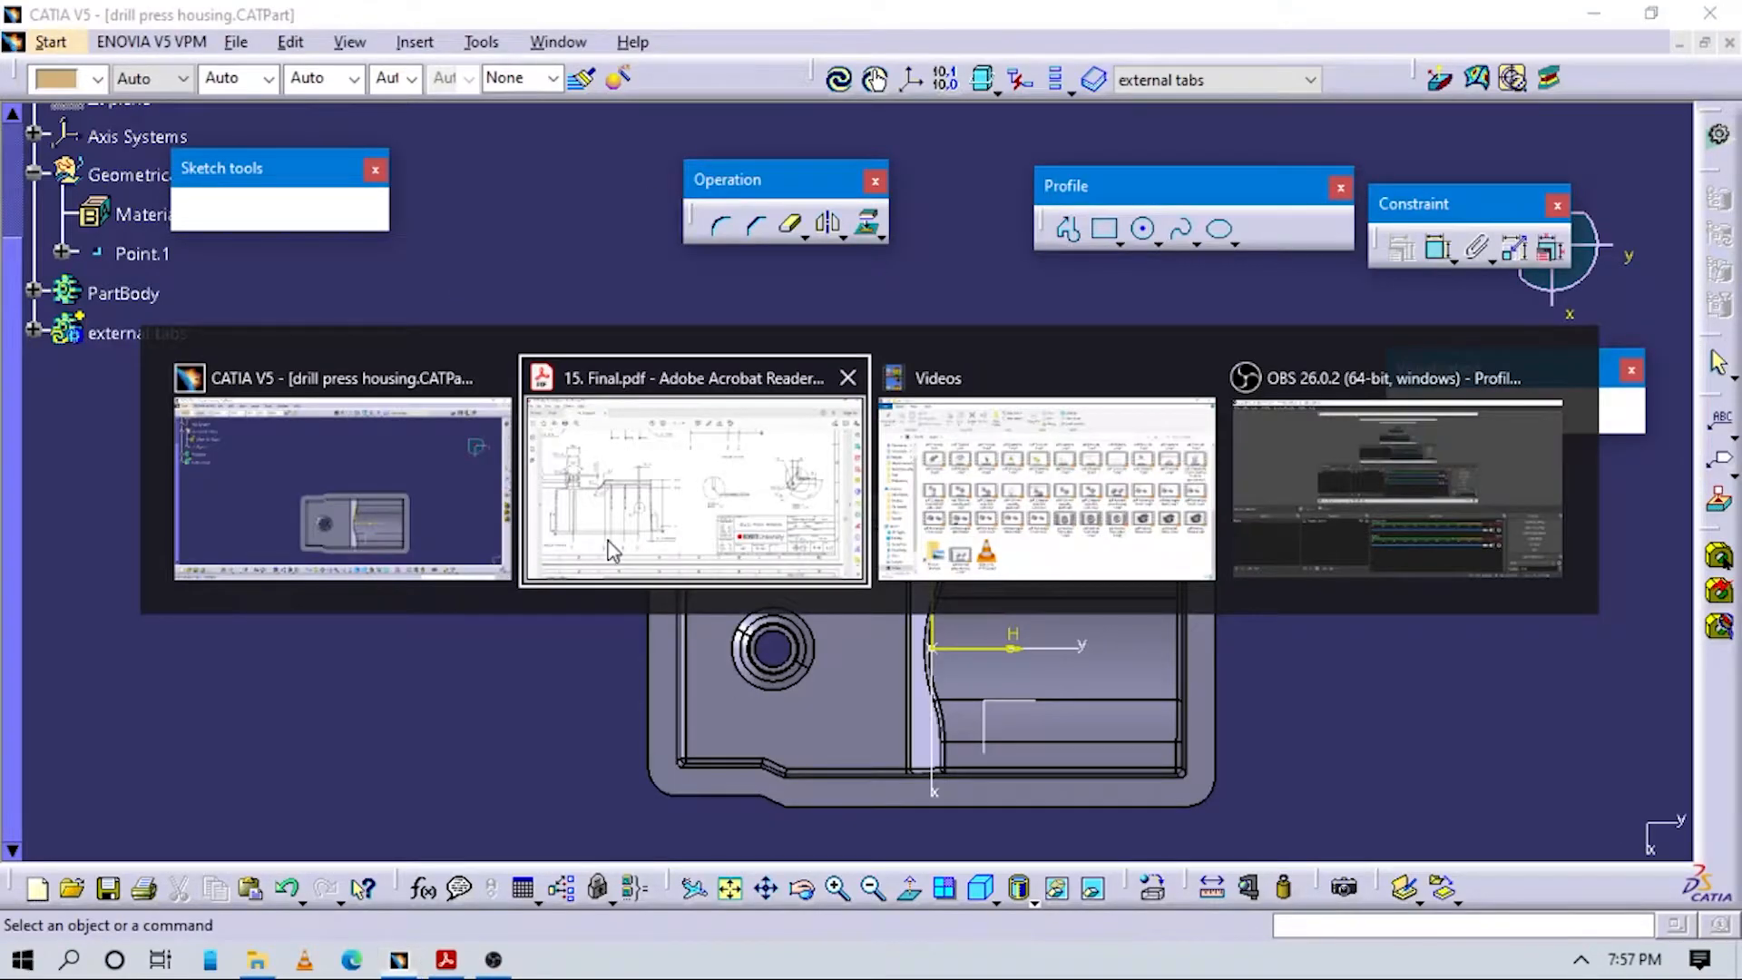
left_click_drag(724, 351, 938, 606)
left_click_drag(810, 454, 876, 562)
left_click_drag(938, 445, 940, 497)
left_click_drag(887, 566, 890, 525)
key("alt+Tab")
middle_click_drag(863, 622, 893, 399)
middle_click_drag(847, 563, 852, 263)
middle_click_drag(917, 396, 848, 526)
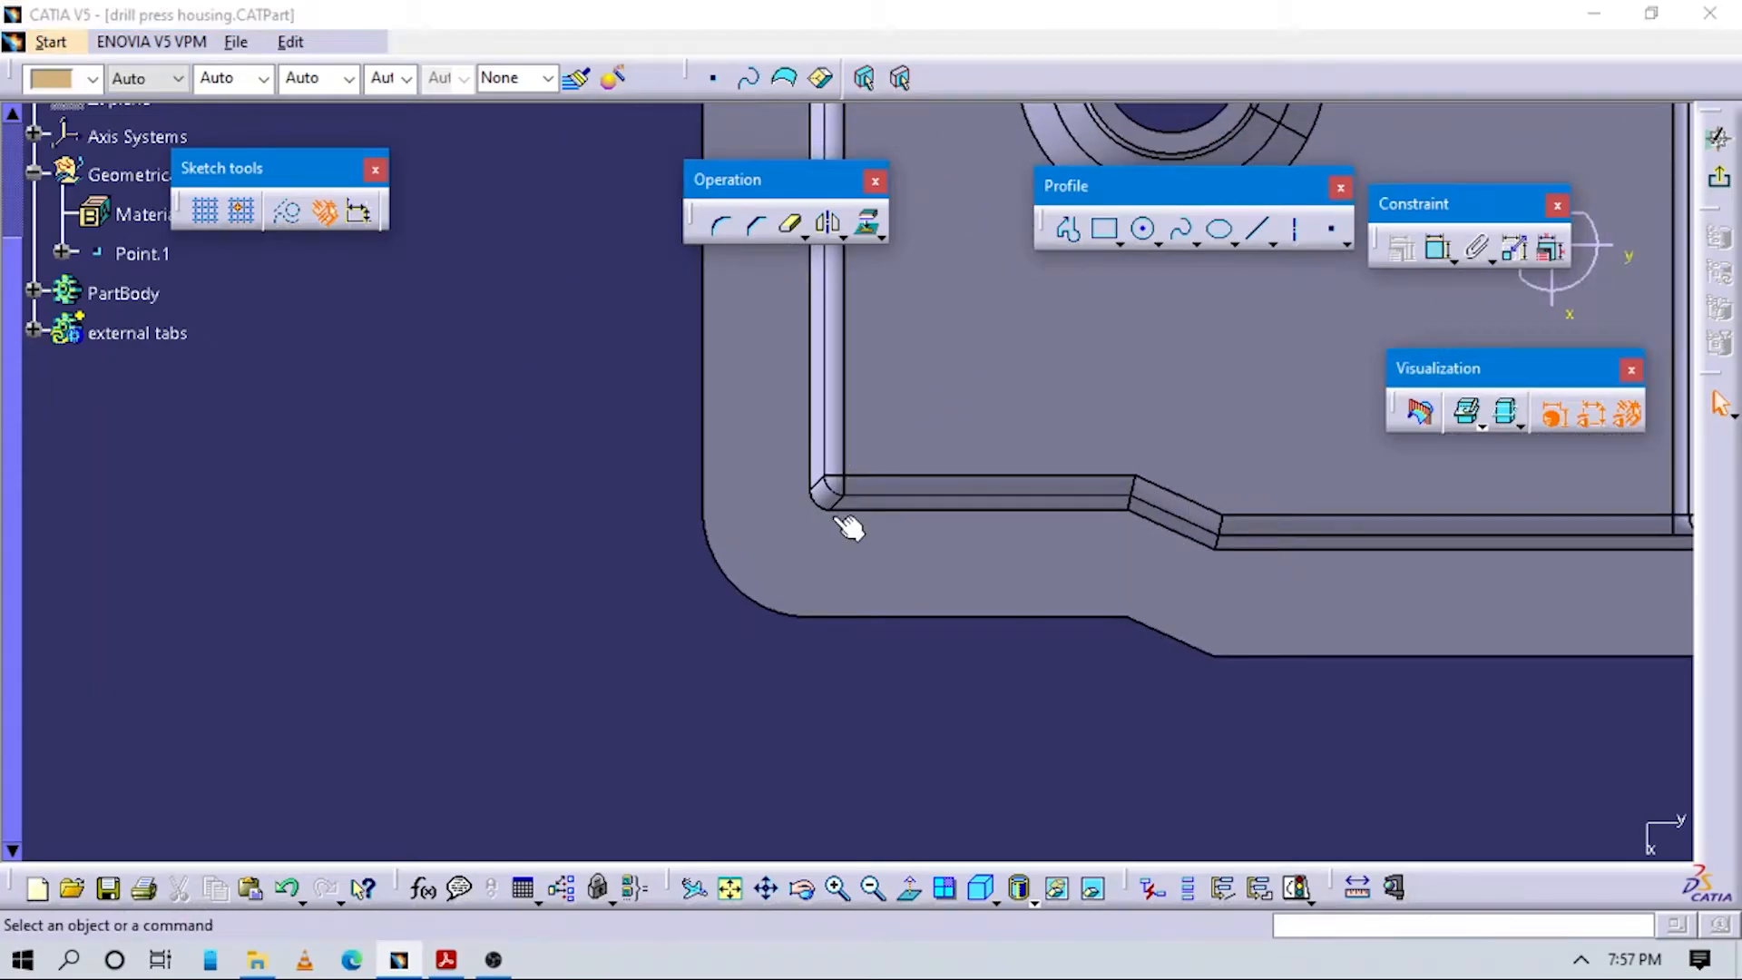
Switch to the PDF, examine the dimensions of tab Detail F, and return to CATIA.
key("alt+Tab")
left_click_drag(610, 653, 613, 407)
left_click_drag(779, 687, 594, 513)
mouse_move(1049, 602)
left_mouse_down()
mouse_move(719, 610)
mouse_move(716, 583)
left_mouse_up()
scroll(1465, 452, "up", 1, "ctrl")
left_click_drag(1458, 444, 1128, 499)
scroll(1304, 472, "up", 2, "ctrl")
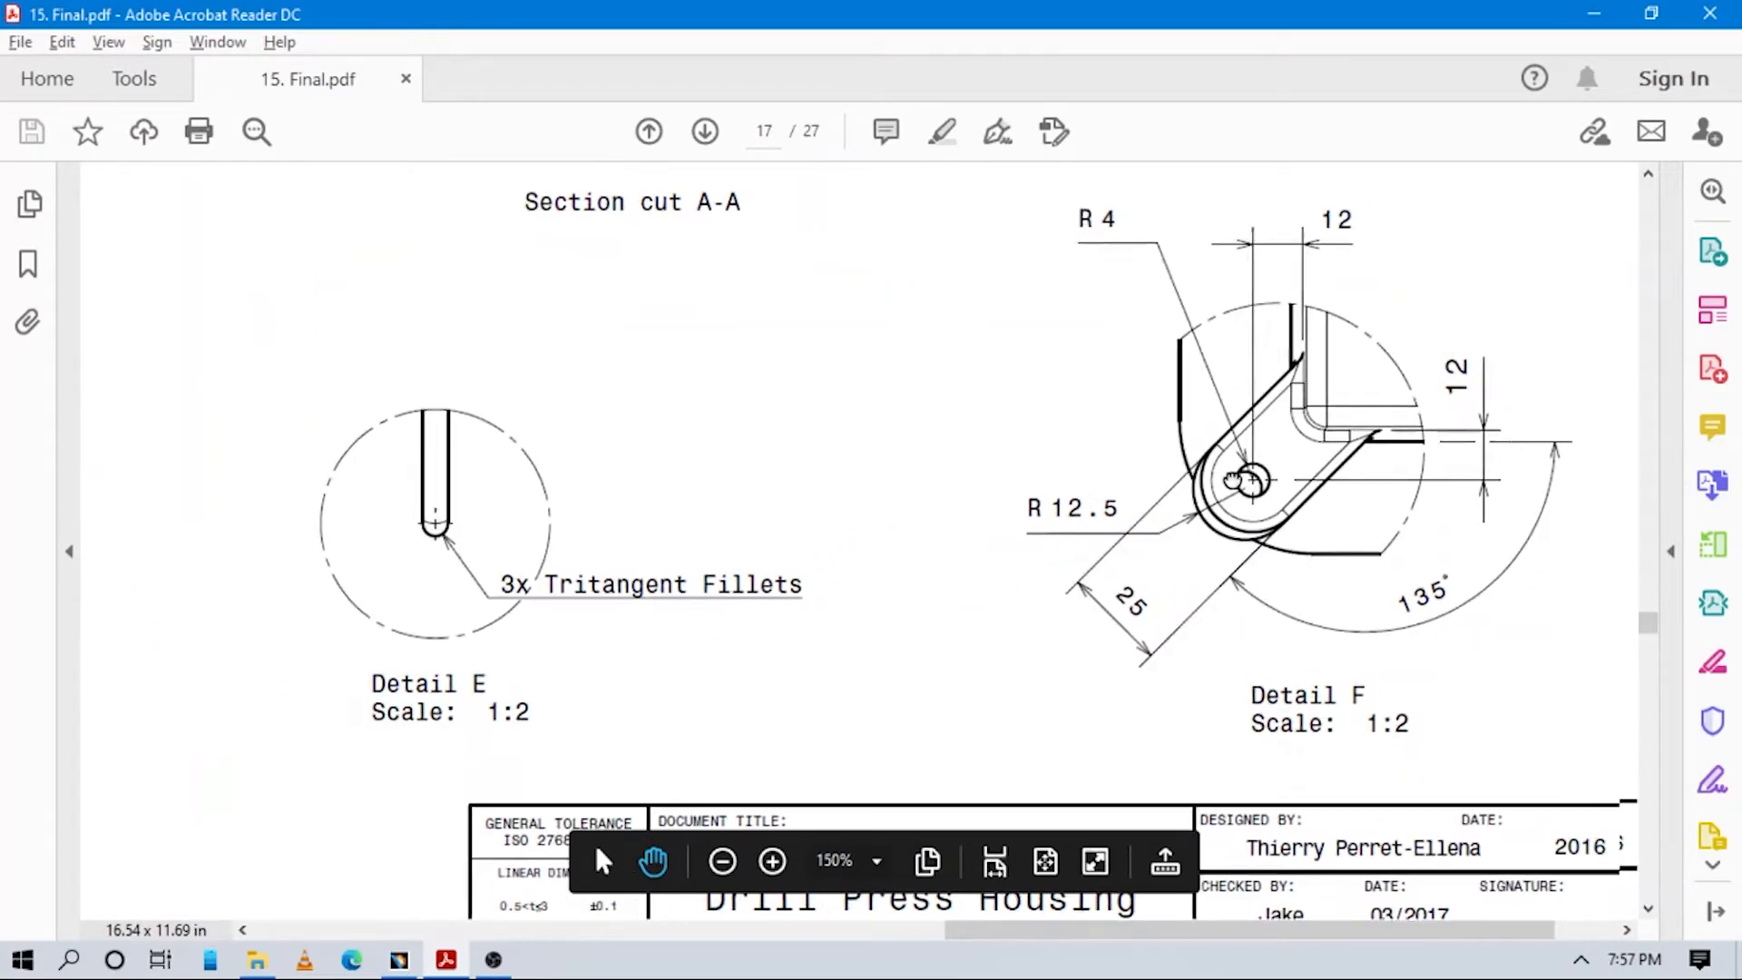
left_click_drag(1270, 471, 1101, 494)
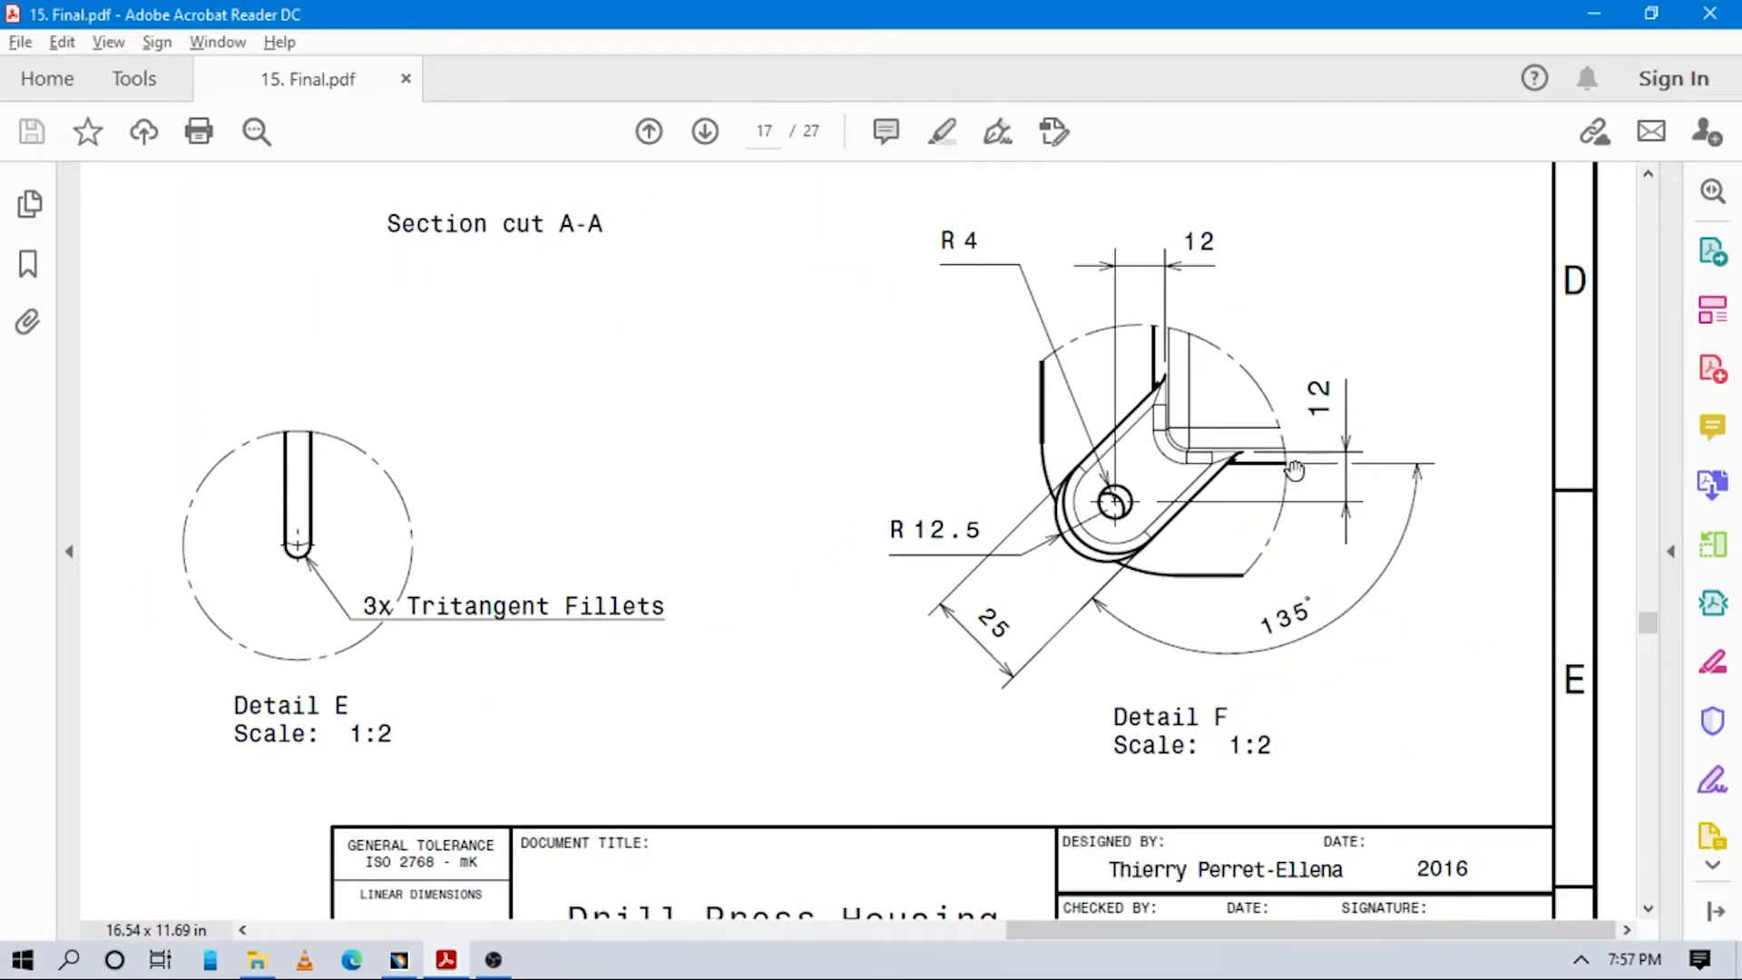
key("alt+Tab")
Sketch a circle of about 18.3 mm radius at the flange's rounded corner and check it against Detail F.
left_click(1143, 230)
left_click(711, 600)
left_click(763, 647)
key("alt+Tab")
key("alt+Tab")
Dimension the circle's radius and set it to 12.5 mm.
left_click(617, 599)
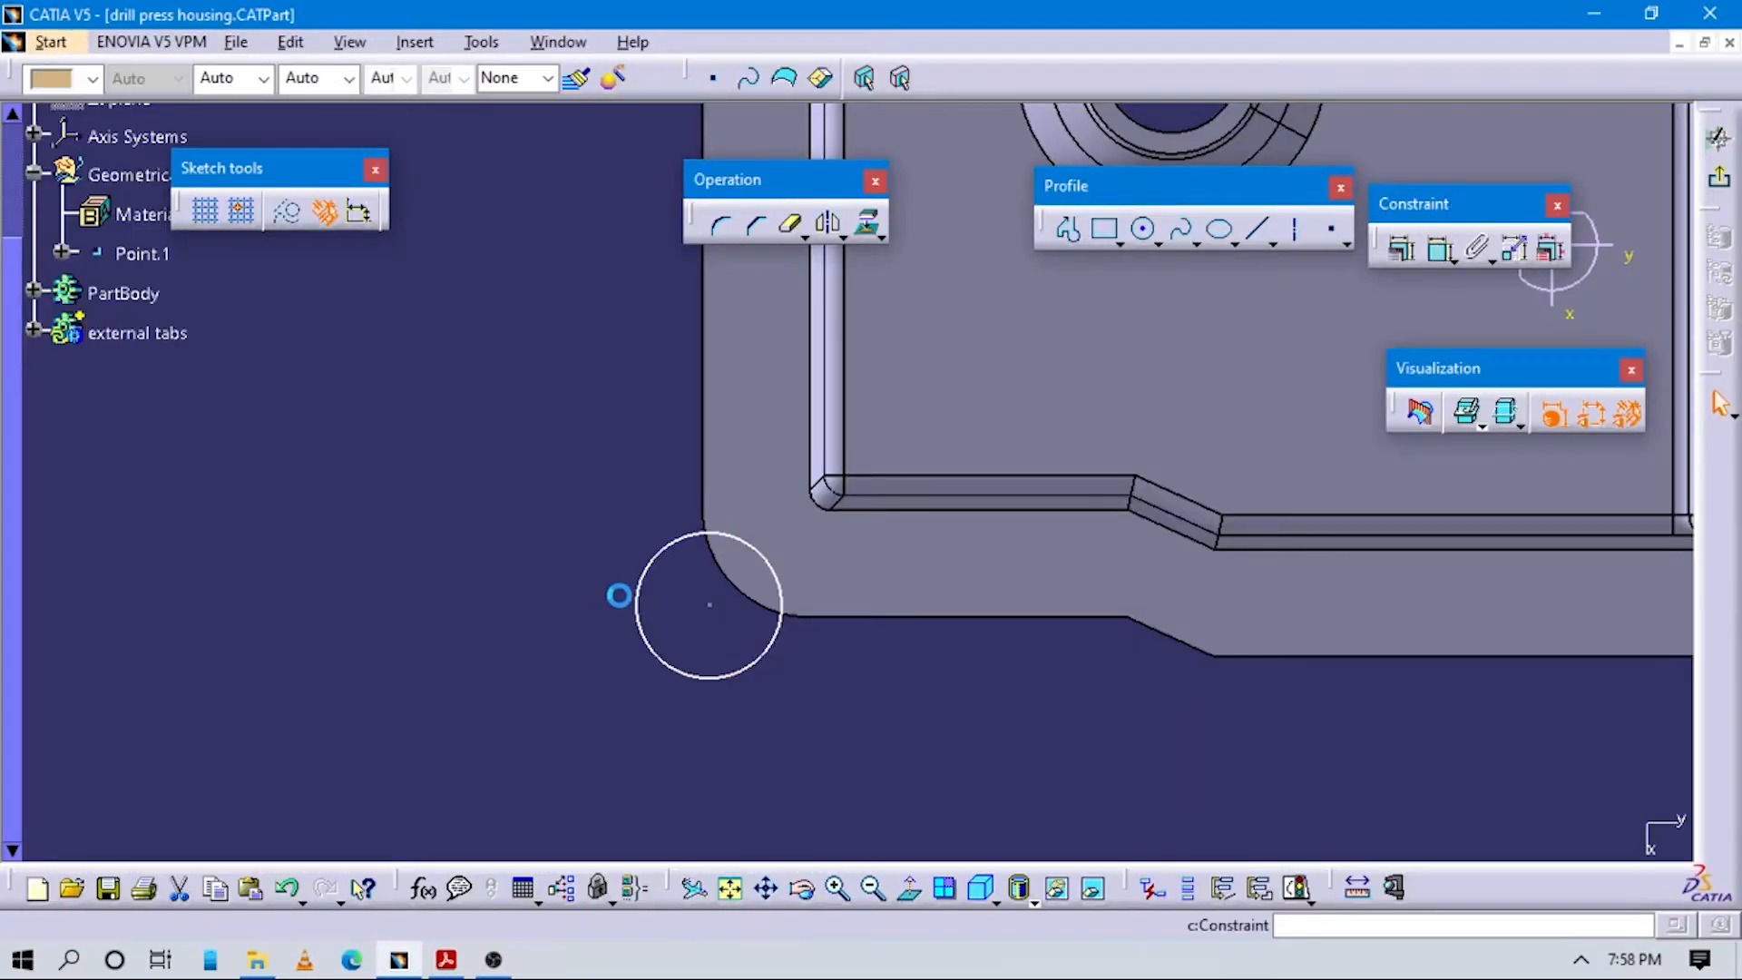
left_click(652, 568)
left_click(583, 563)
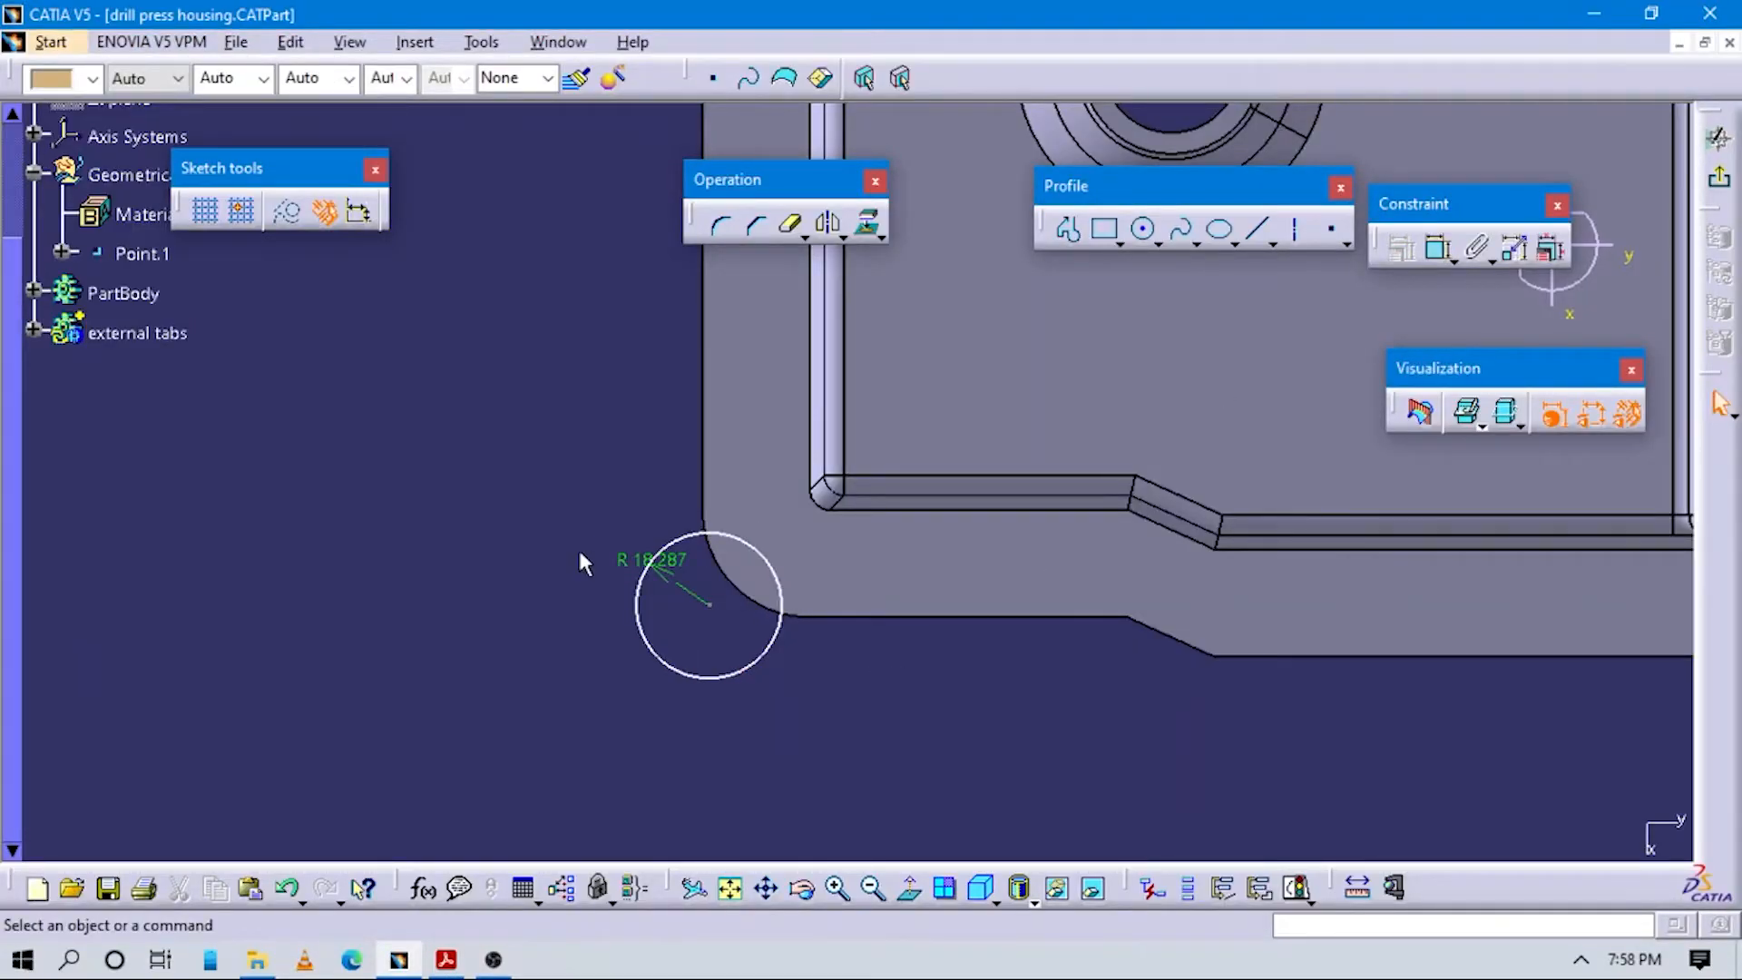
double_click(626, 564)
type("2.")
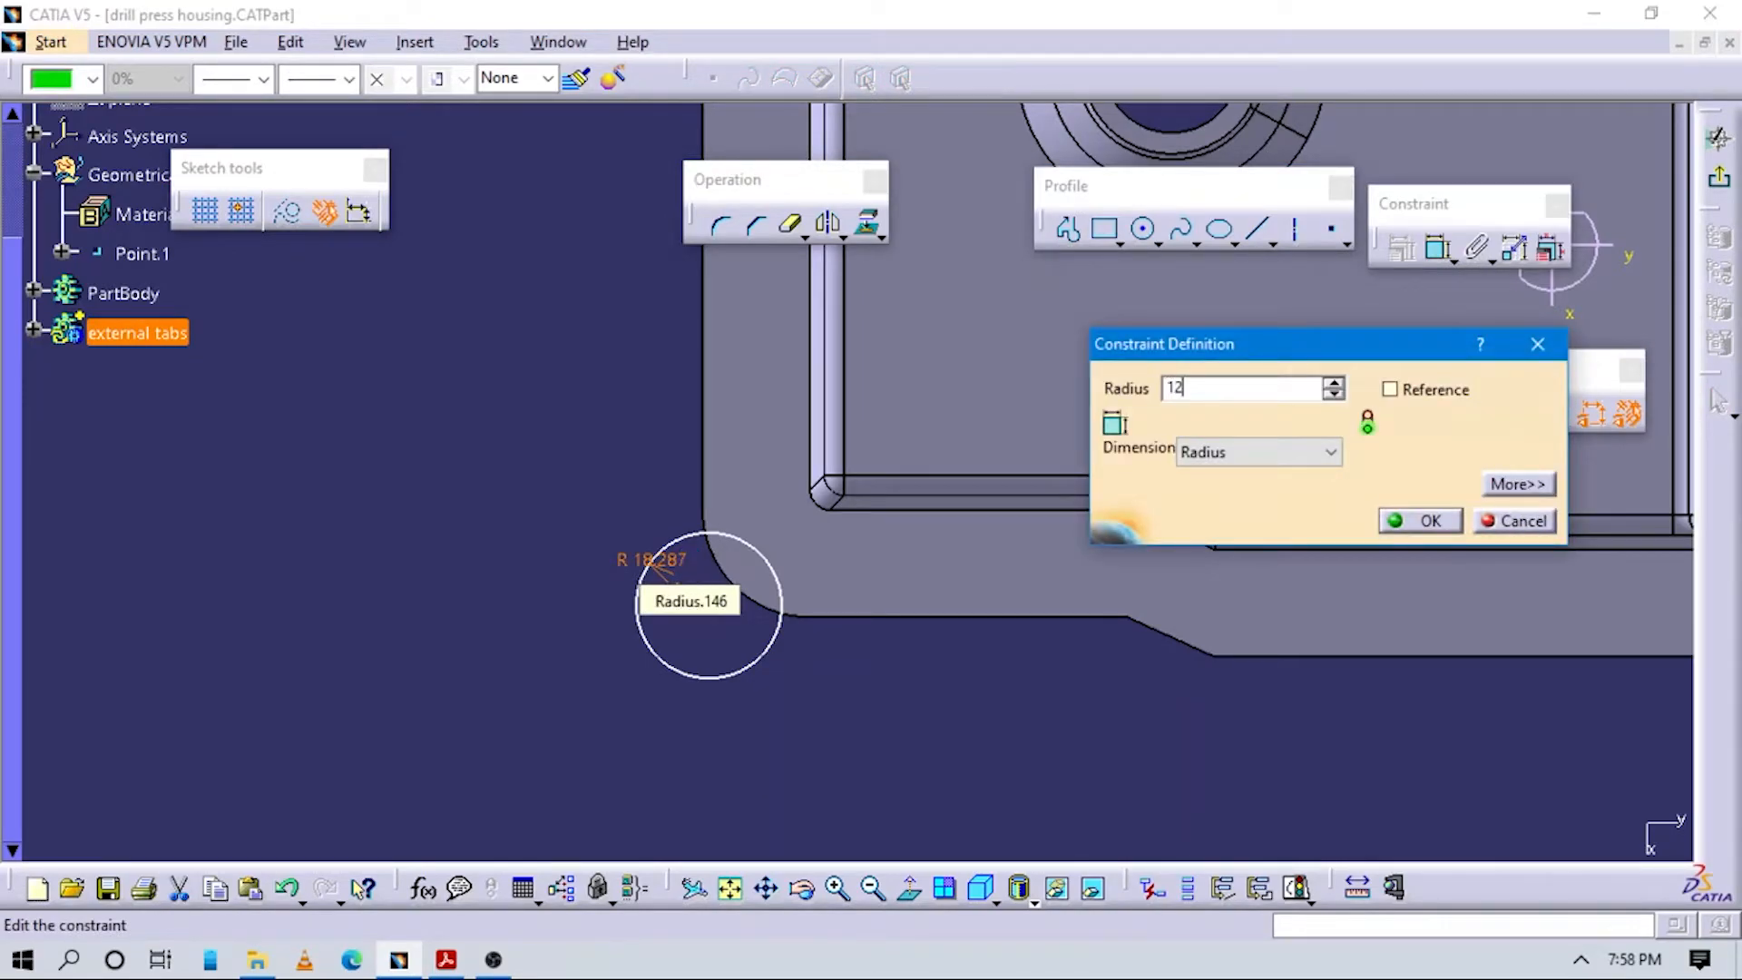
key("Return")
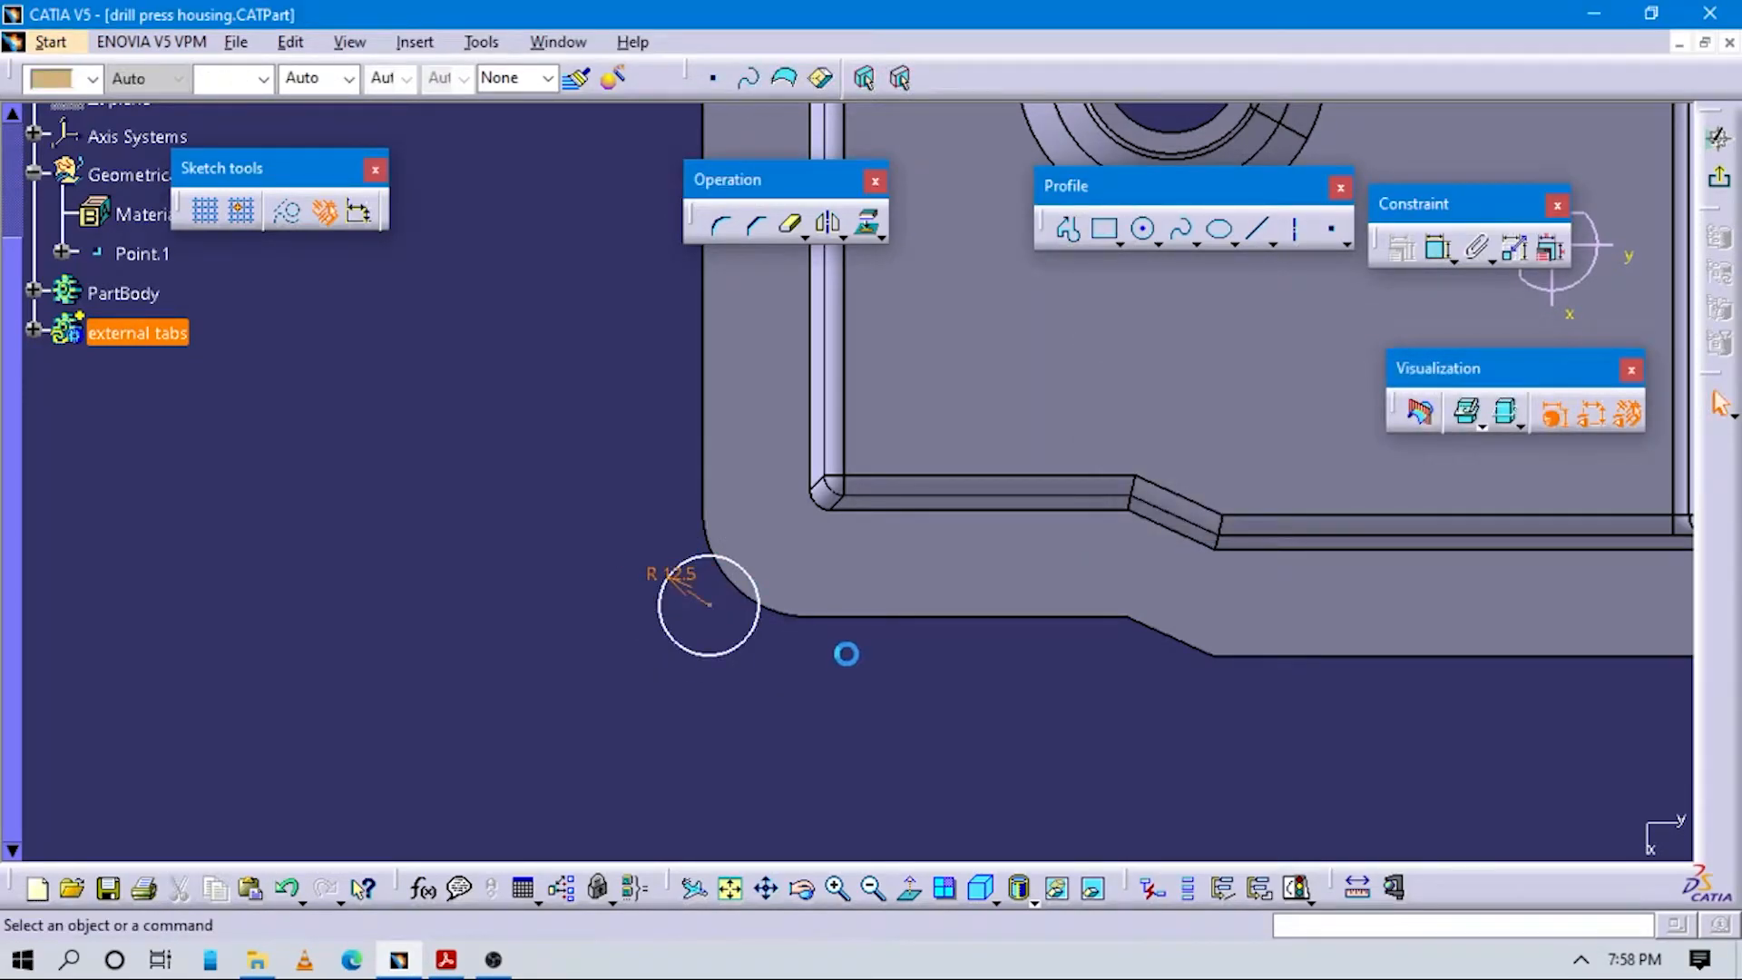
Check Detail F on the drawing, and draw a diagonal axis about 121 mm long through the circle's center and the housing's inner corner.
key("alt+Tab")
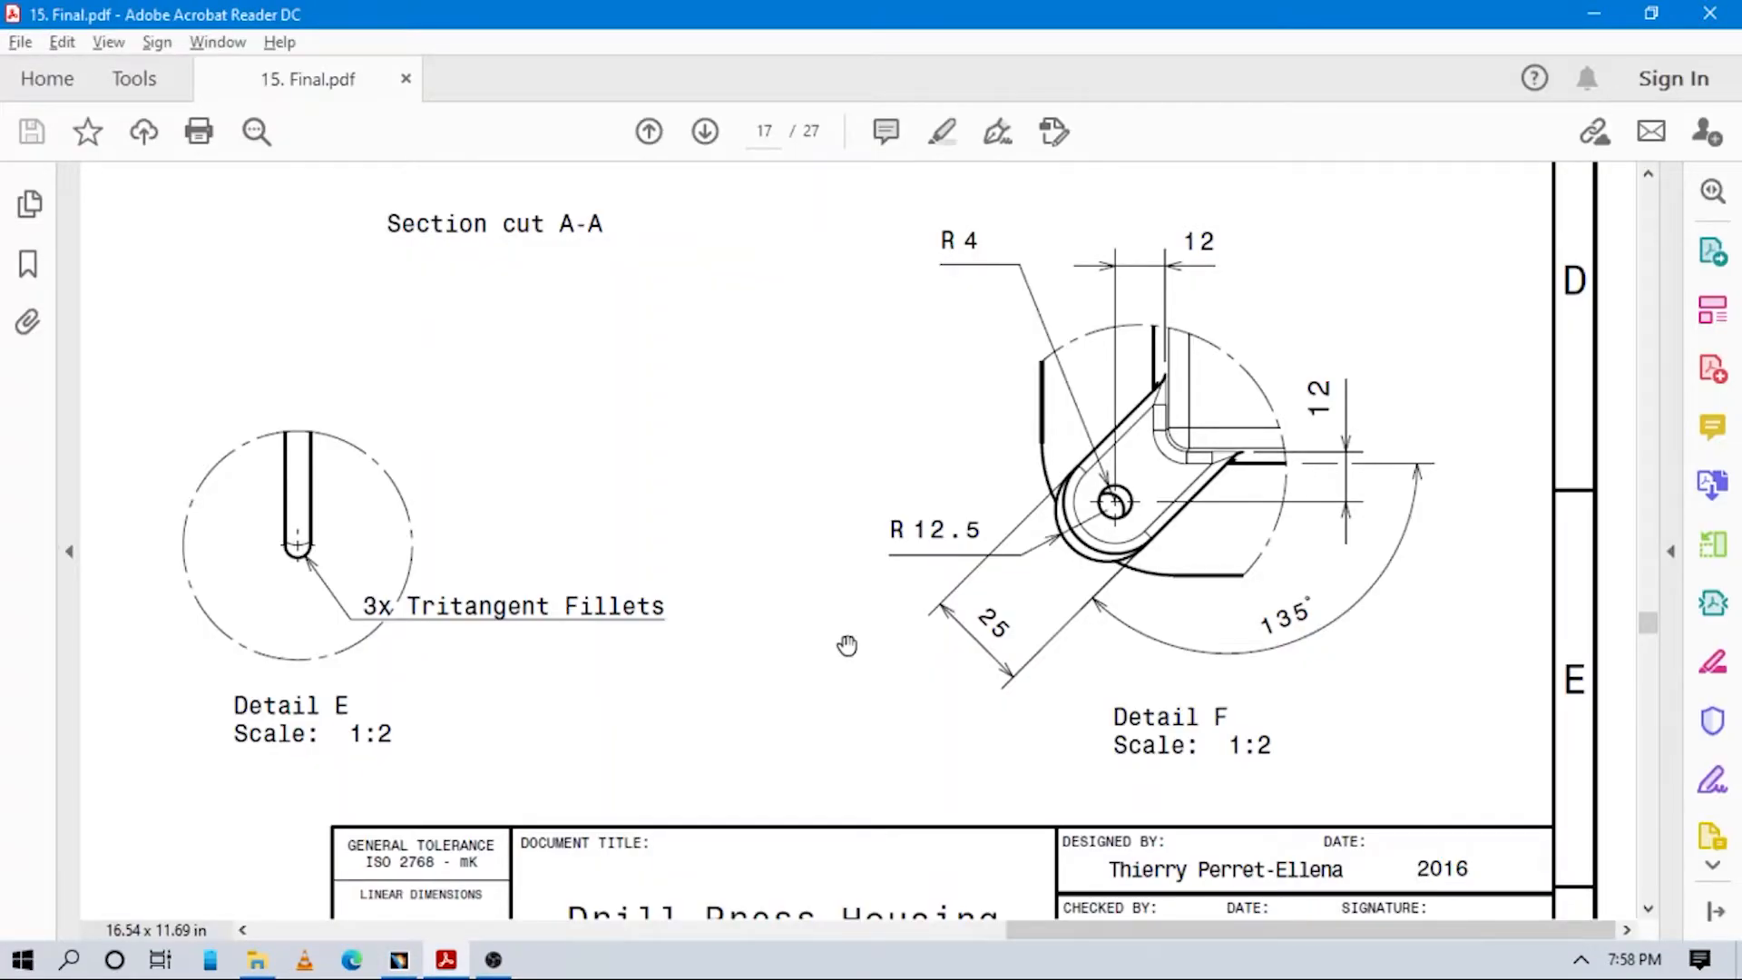
key("alt+Tab")
key("alt+Tab")
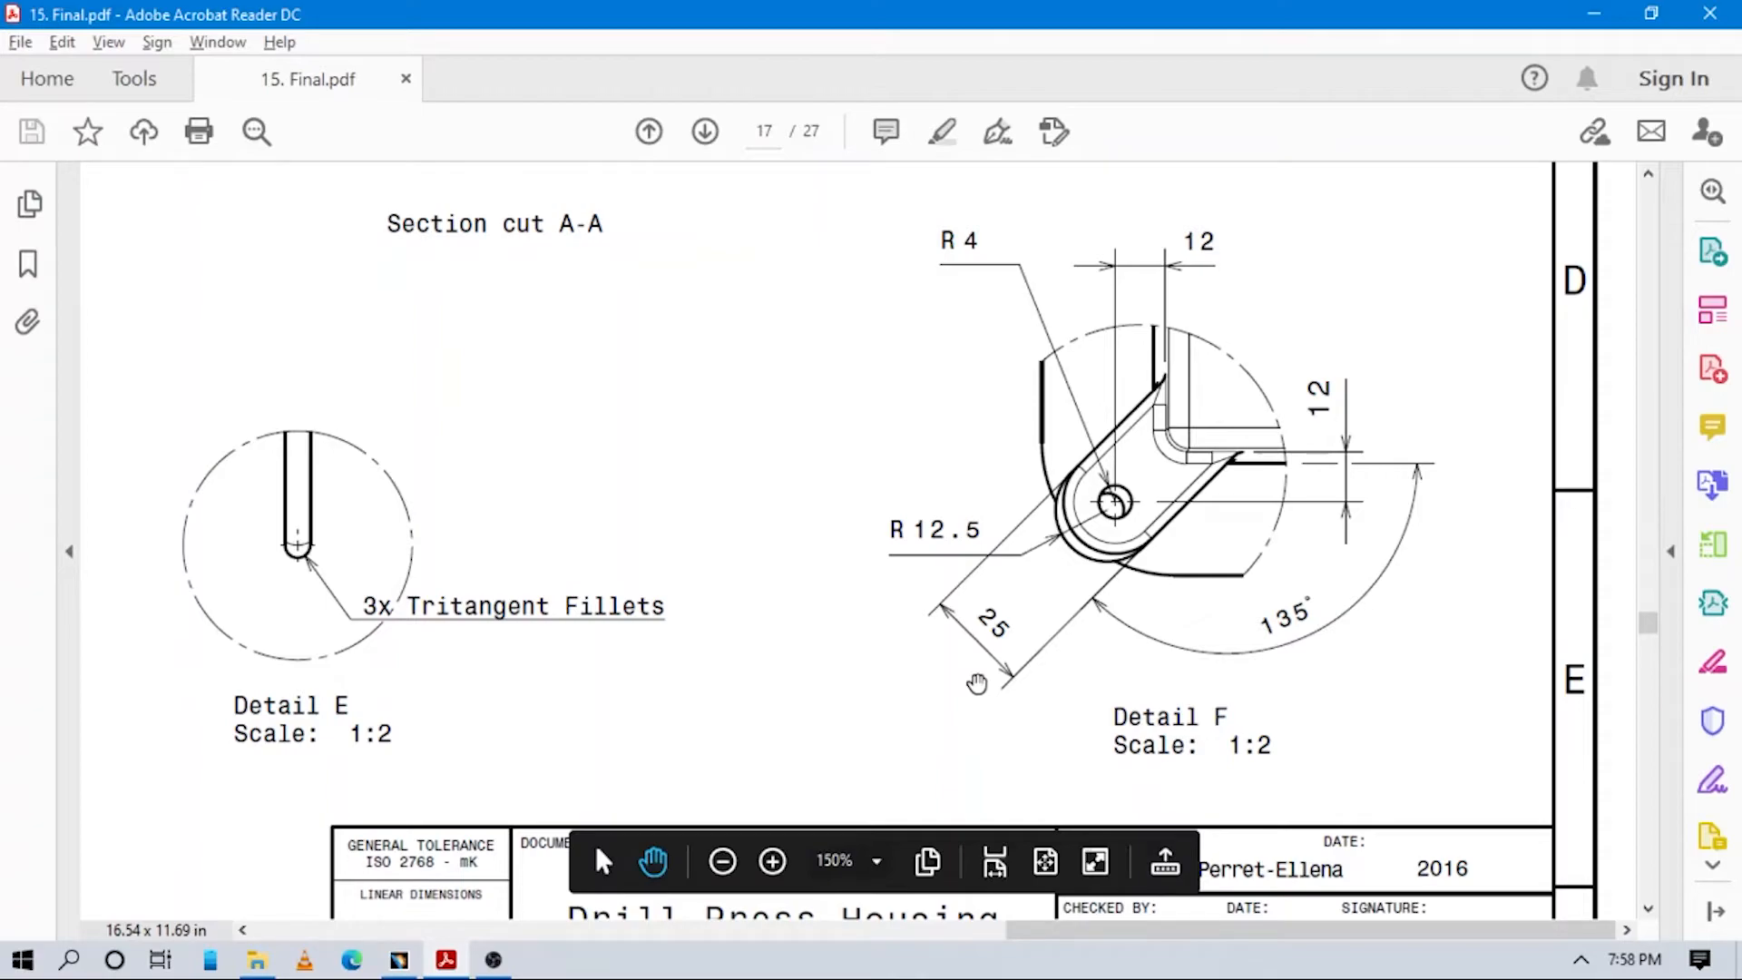
key("alt+Tab")
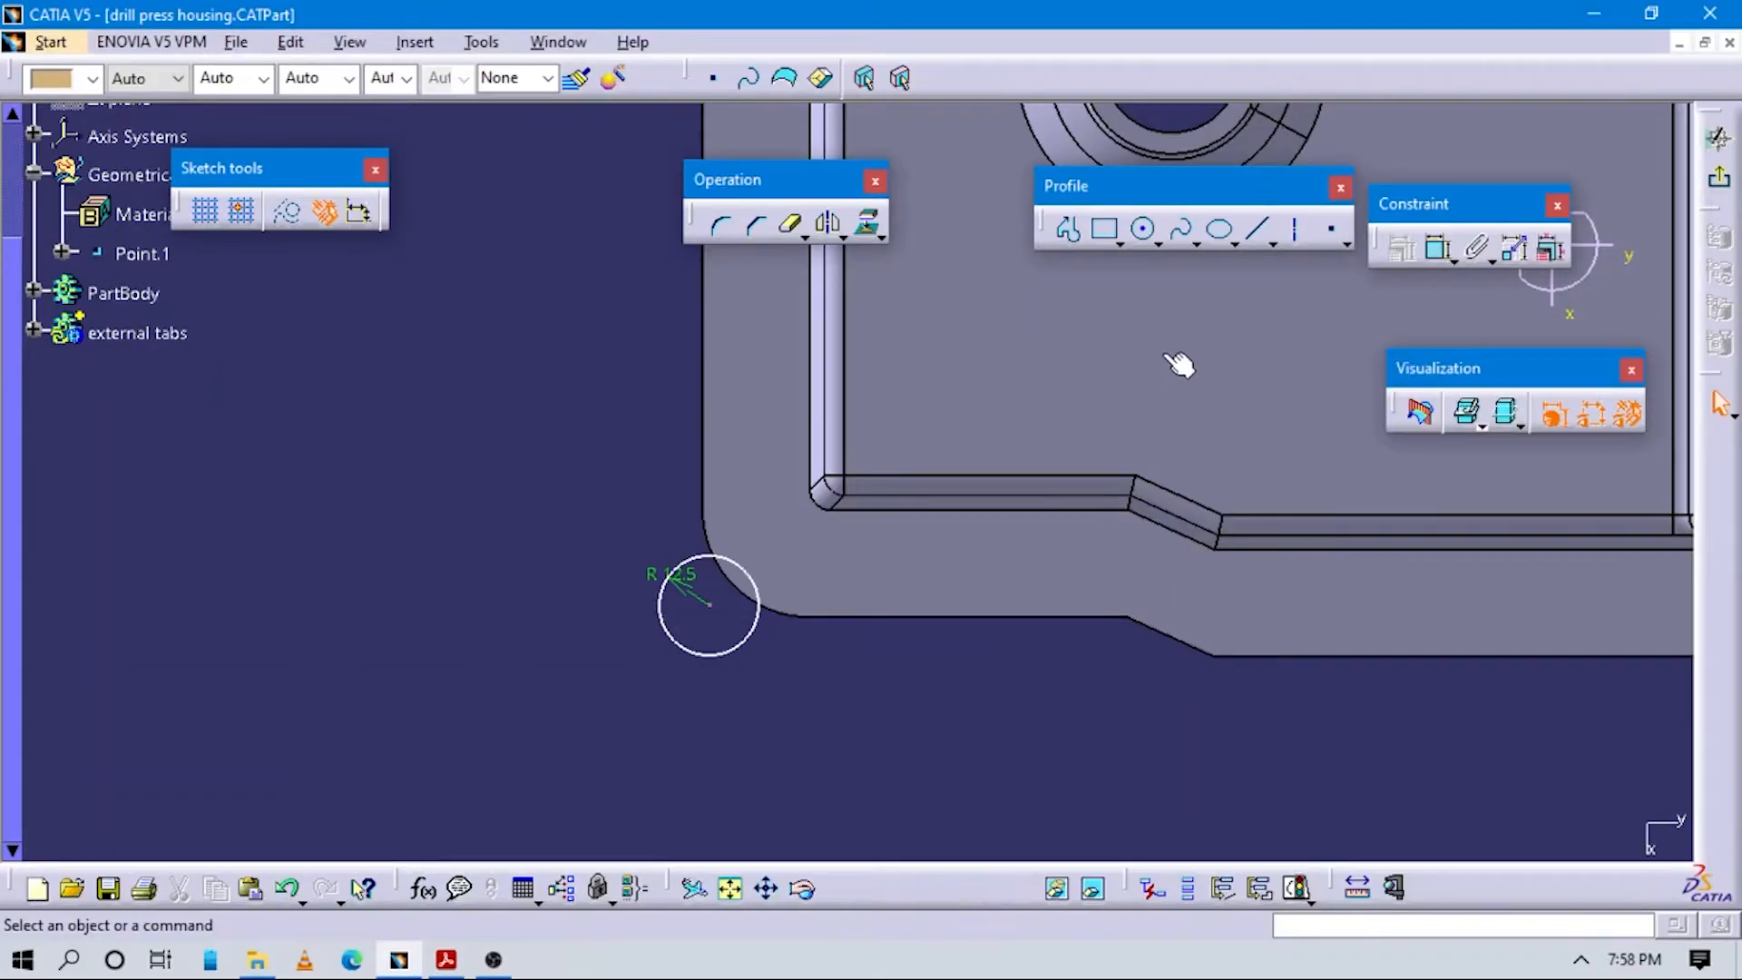
left_click(1297, 238)
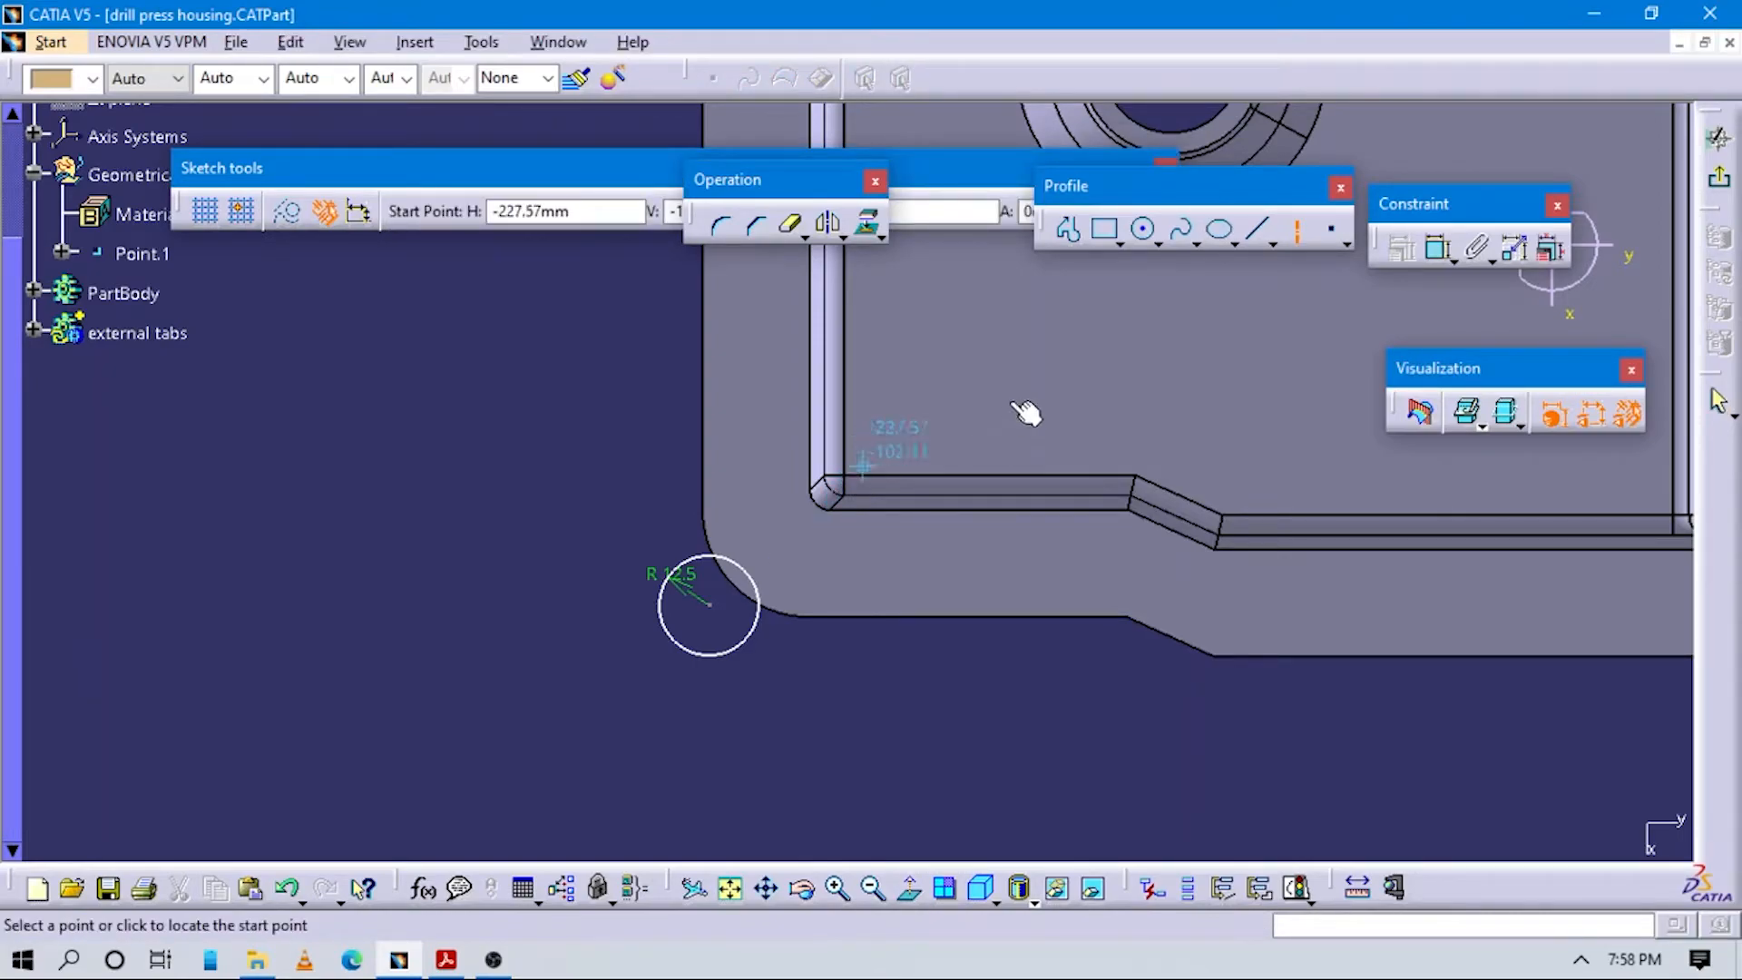
scroll(1032, 377, "down", 3)
scroll(1032, 374, "up", 2)
left_click(908, 392)
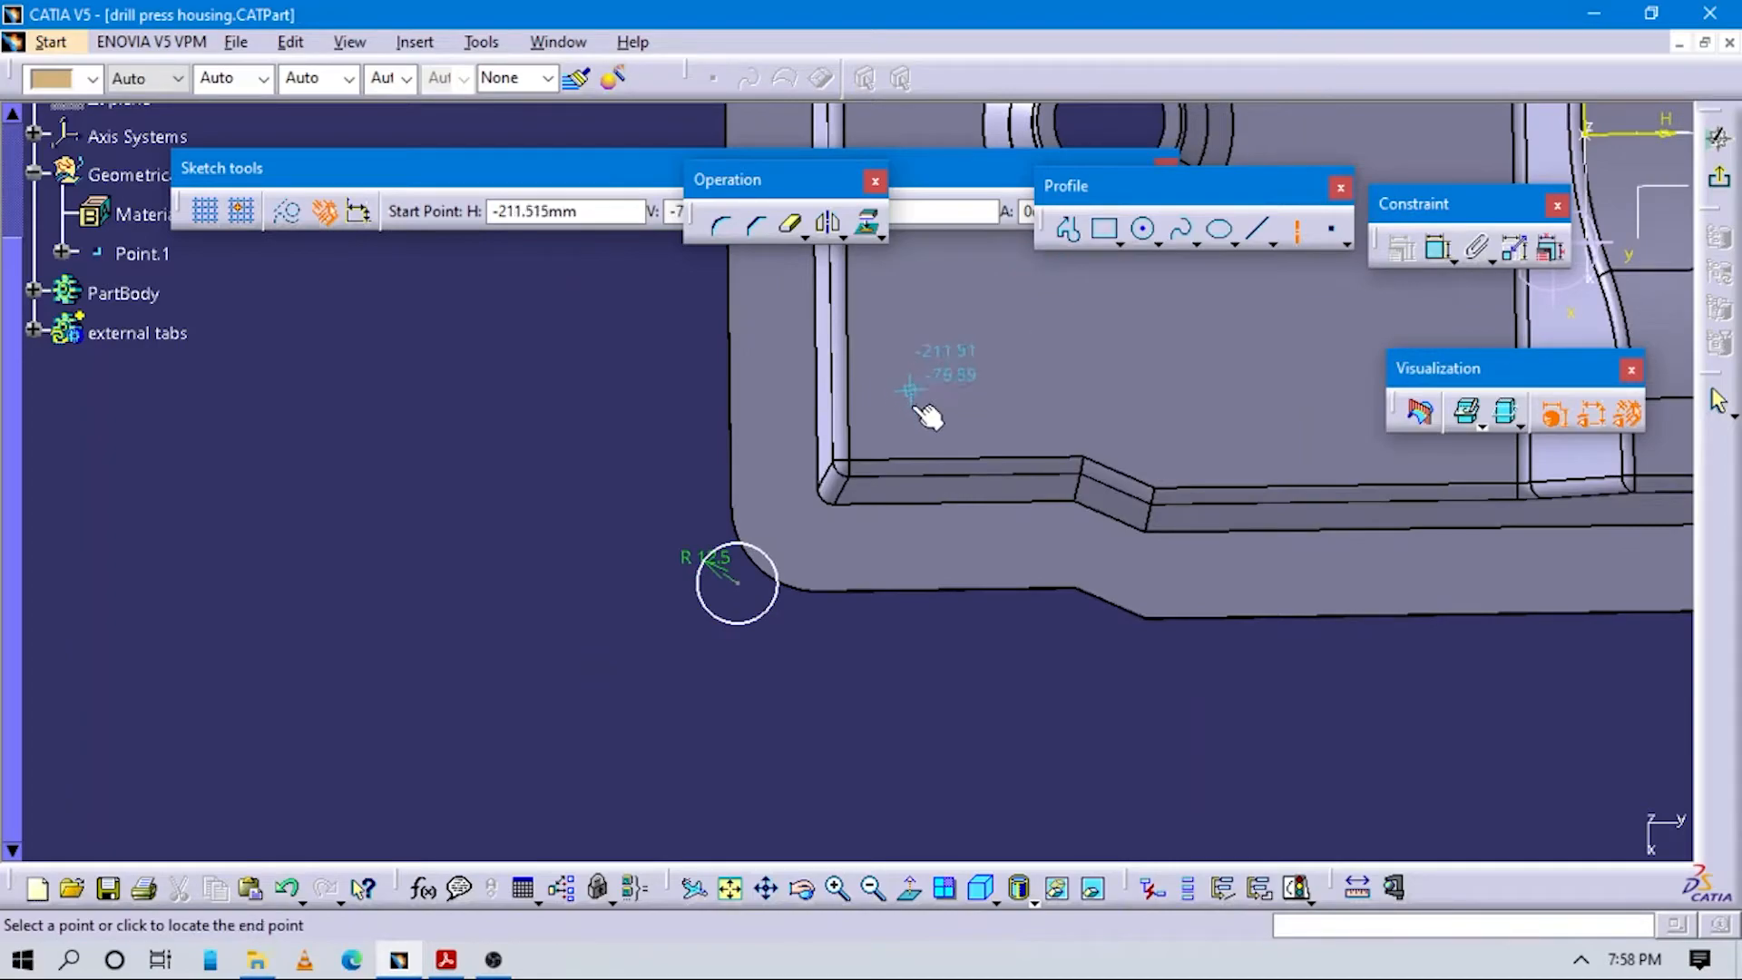
left_click(649, 679)
left_click(932, 723)
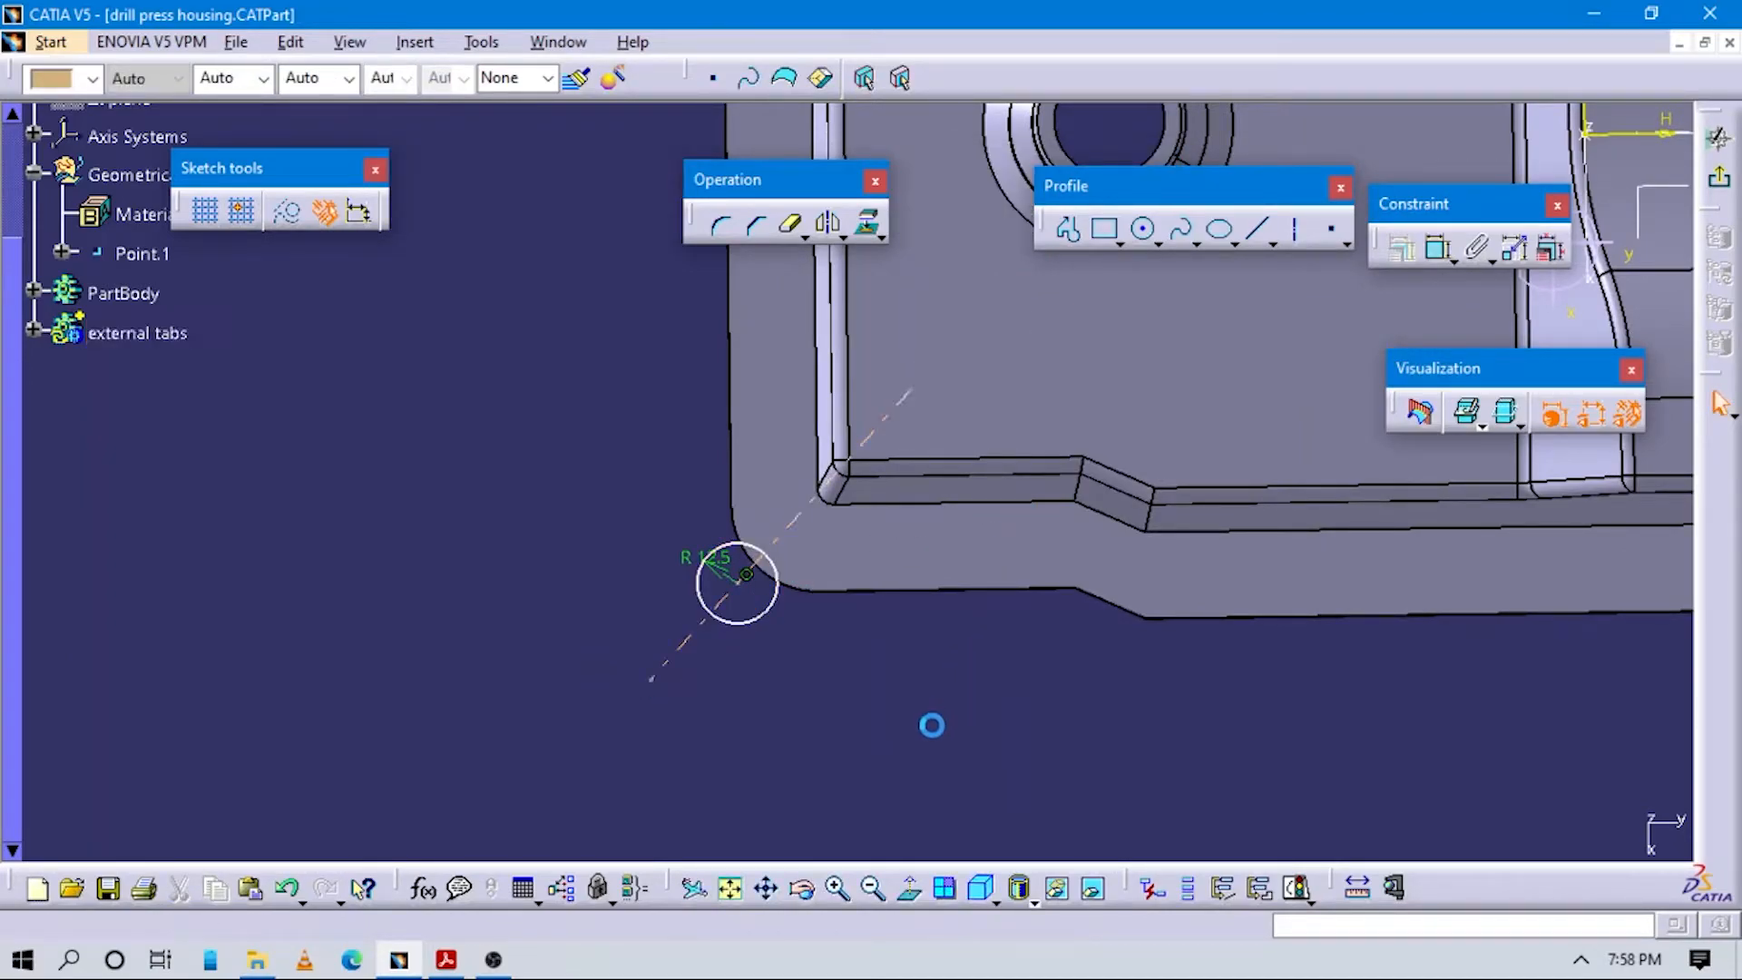
Constrain the angle between the diagonal axis and the housing's long wall edge to 135 degrees, as in Detail F.
left_click(1442, 255)
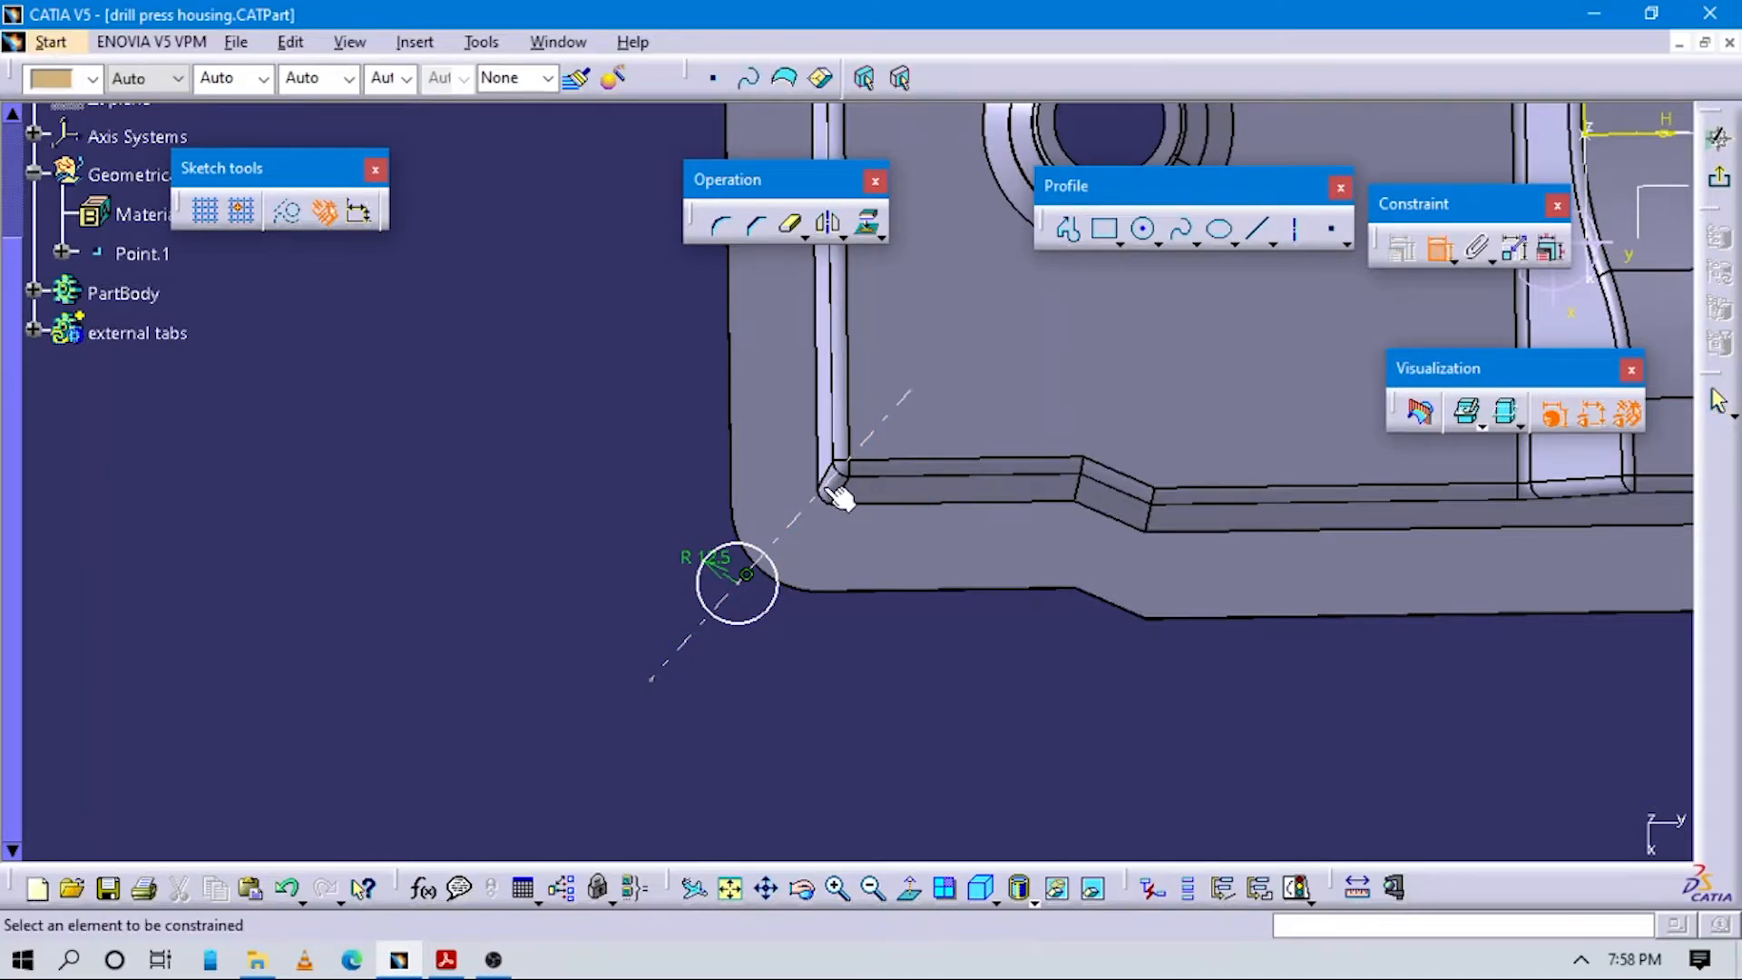
key("alt+Tab")
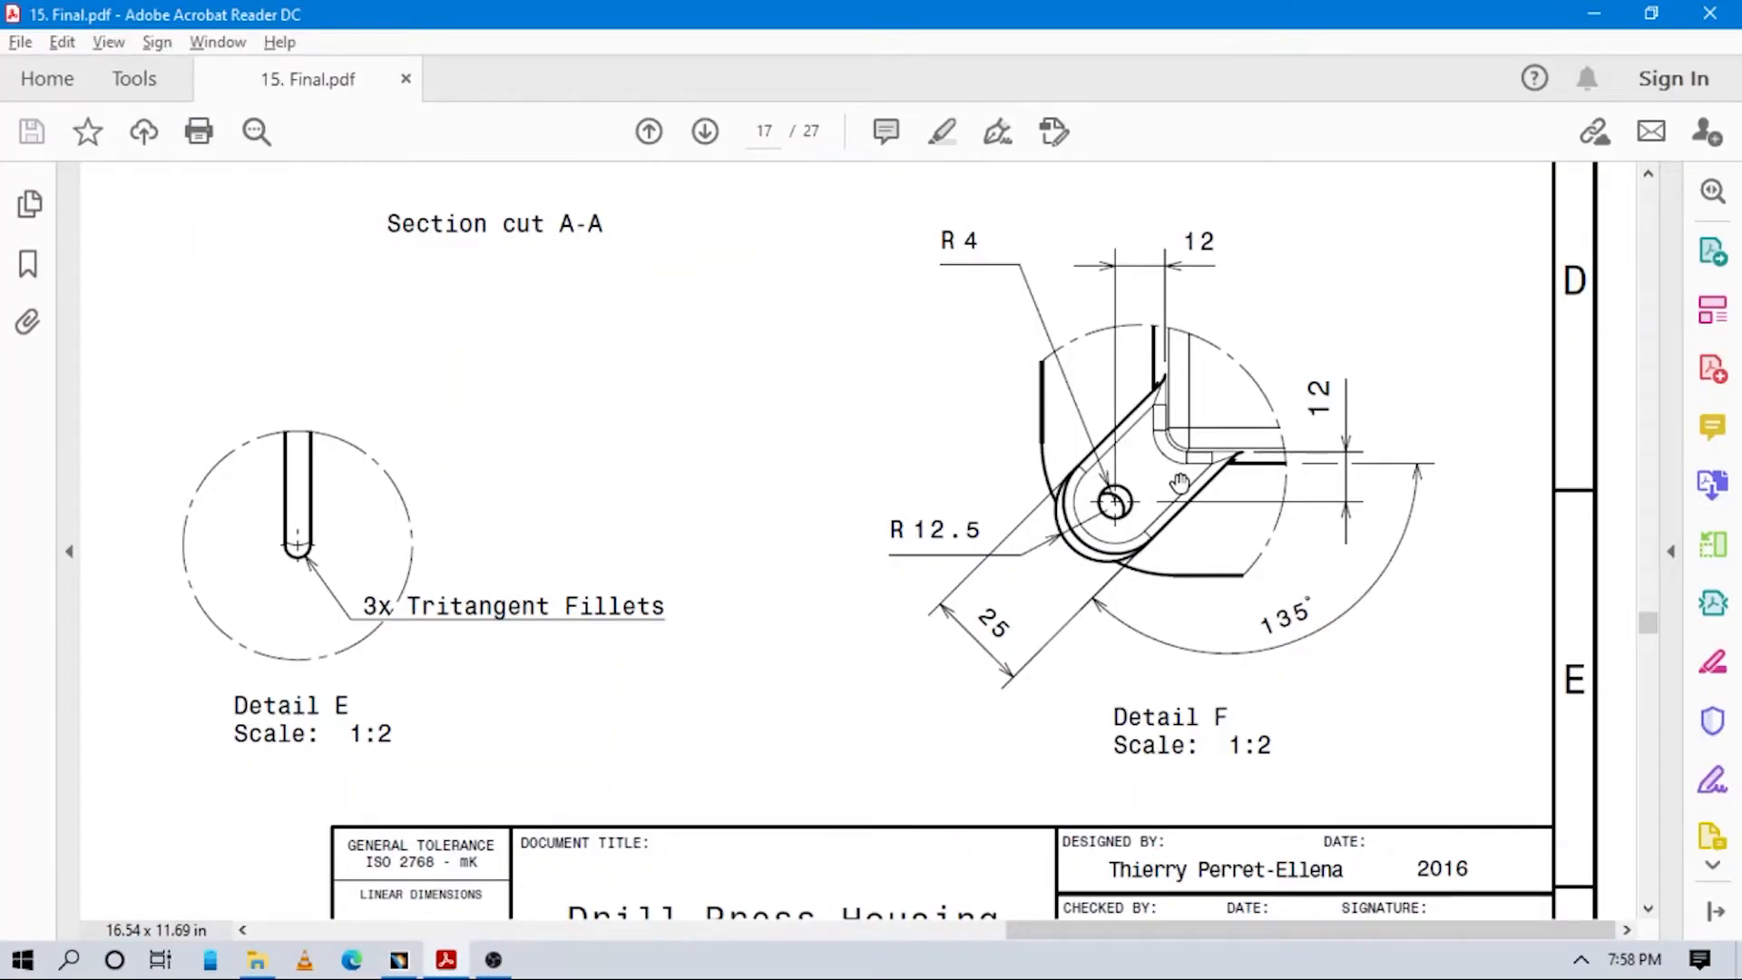
key("alt+Tab")
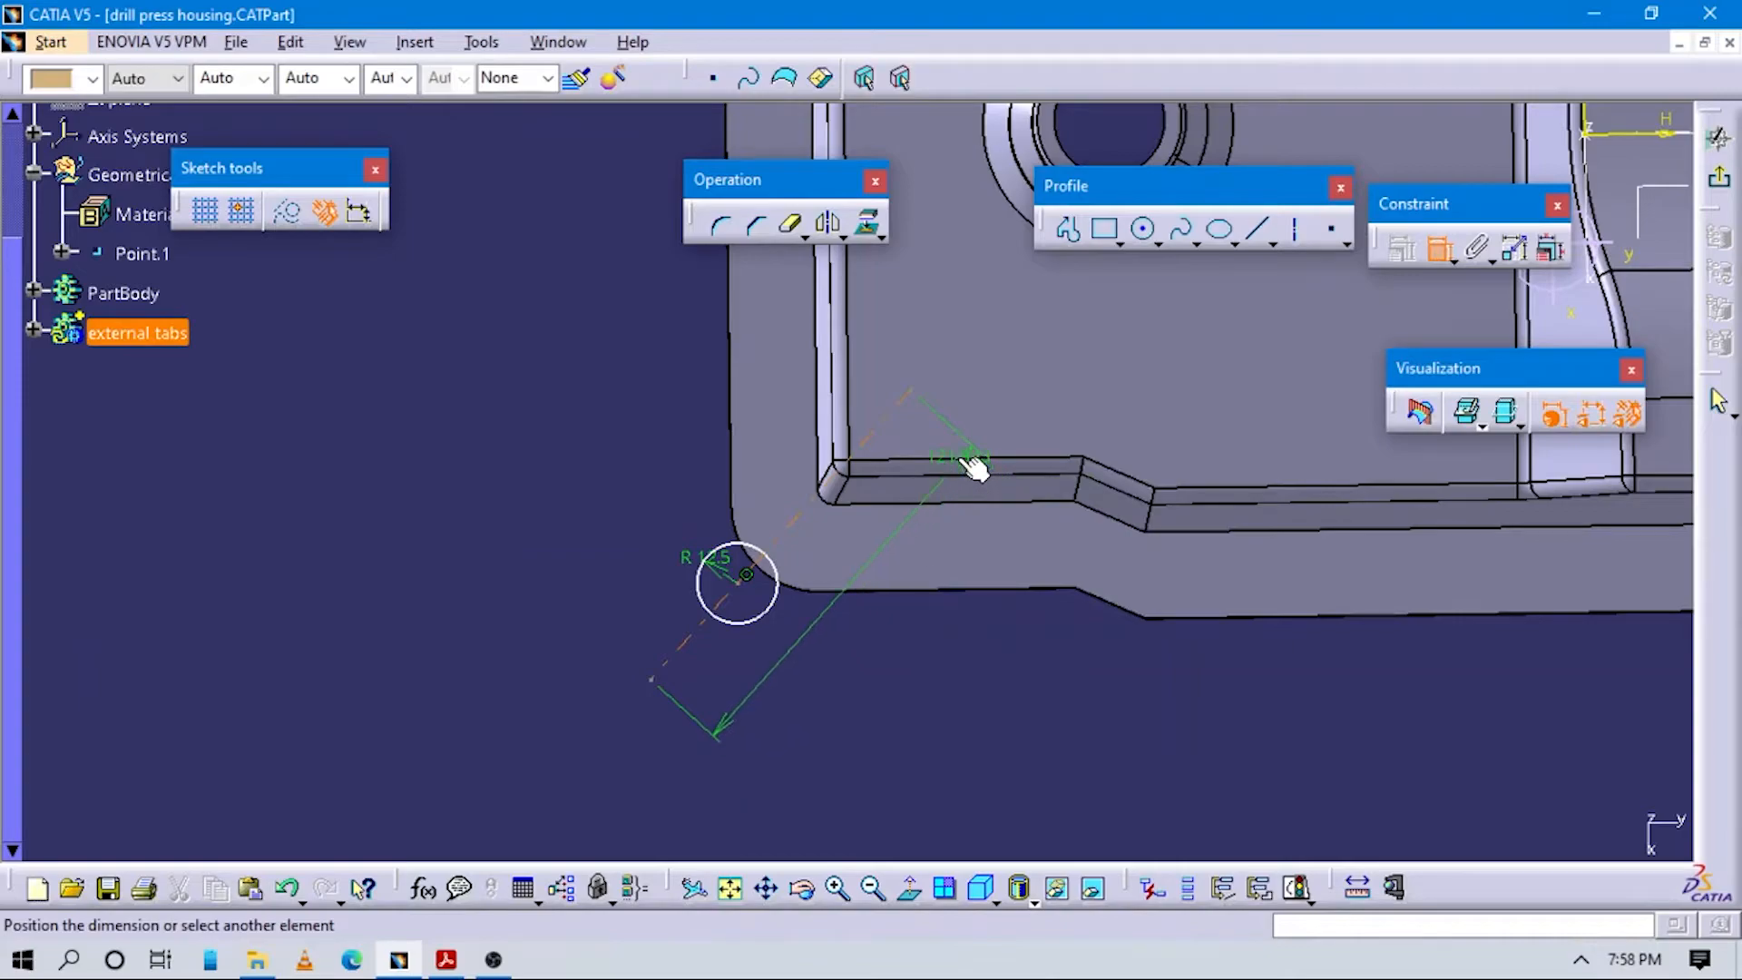
key("alt+Tab")
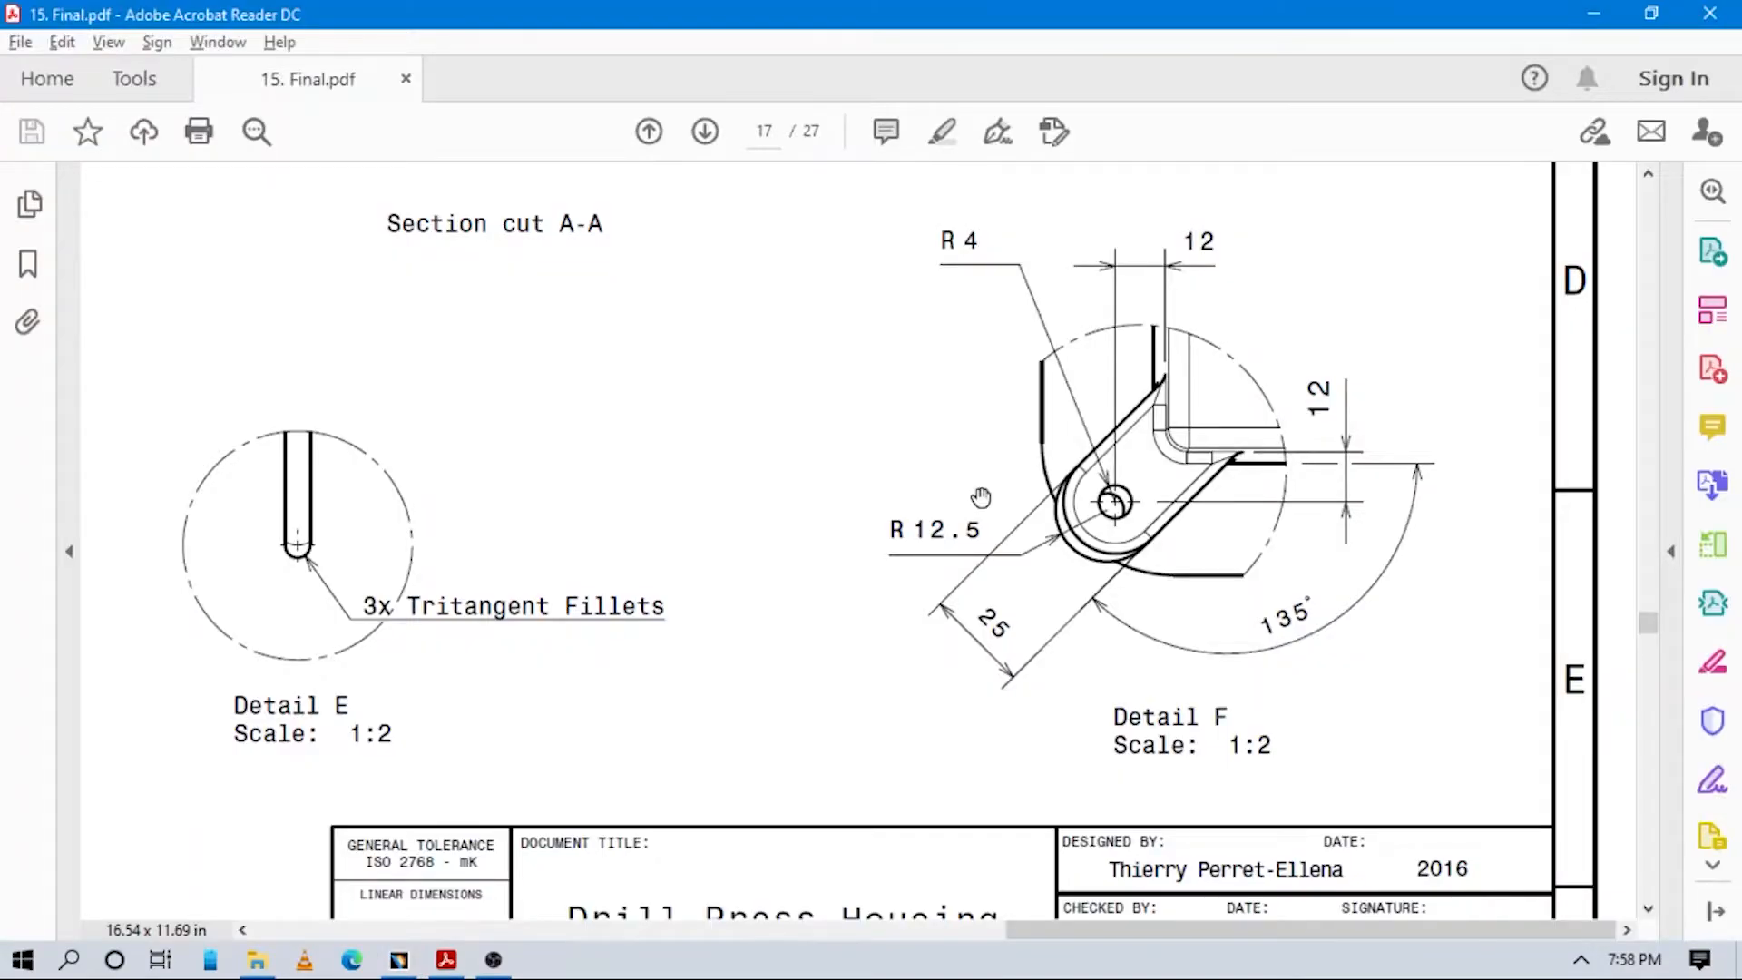
key("alt+Tab")
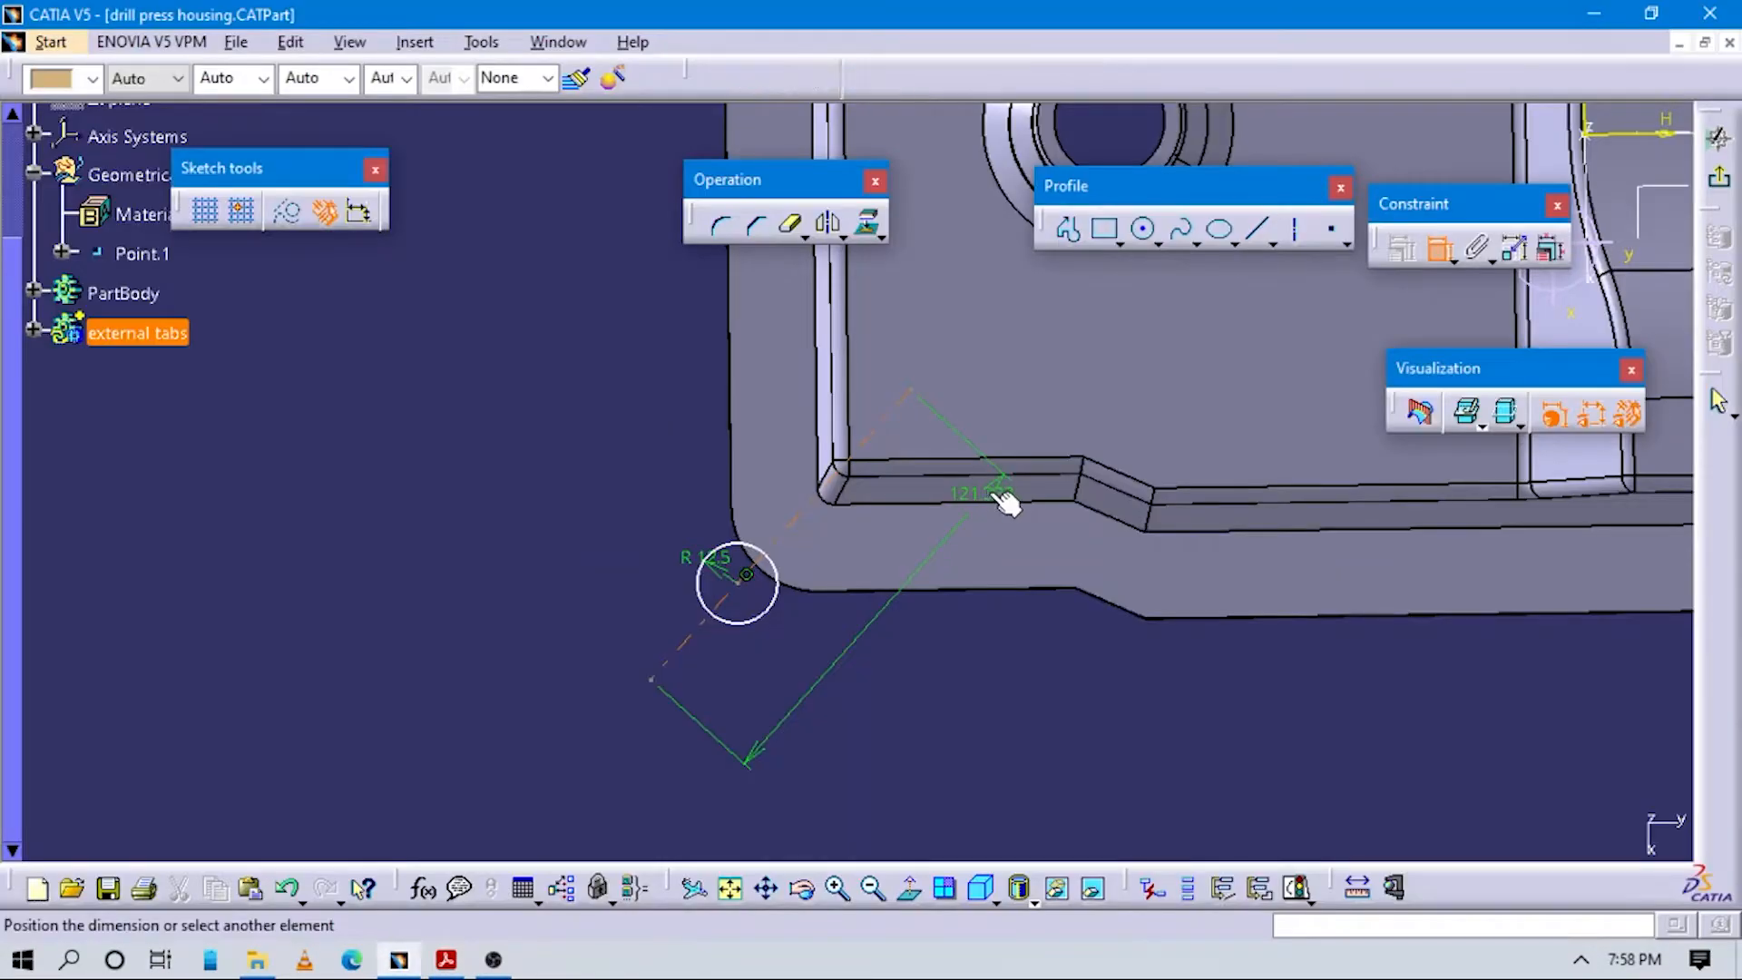
left_click(906, 610)
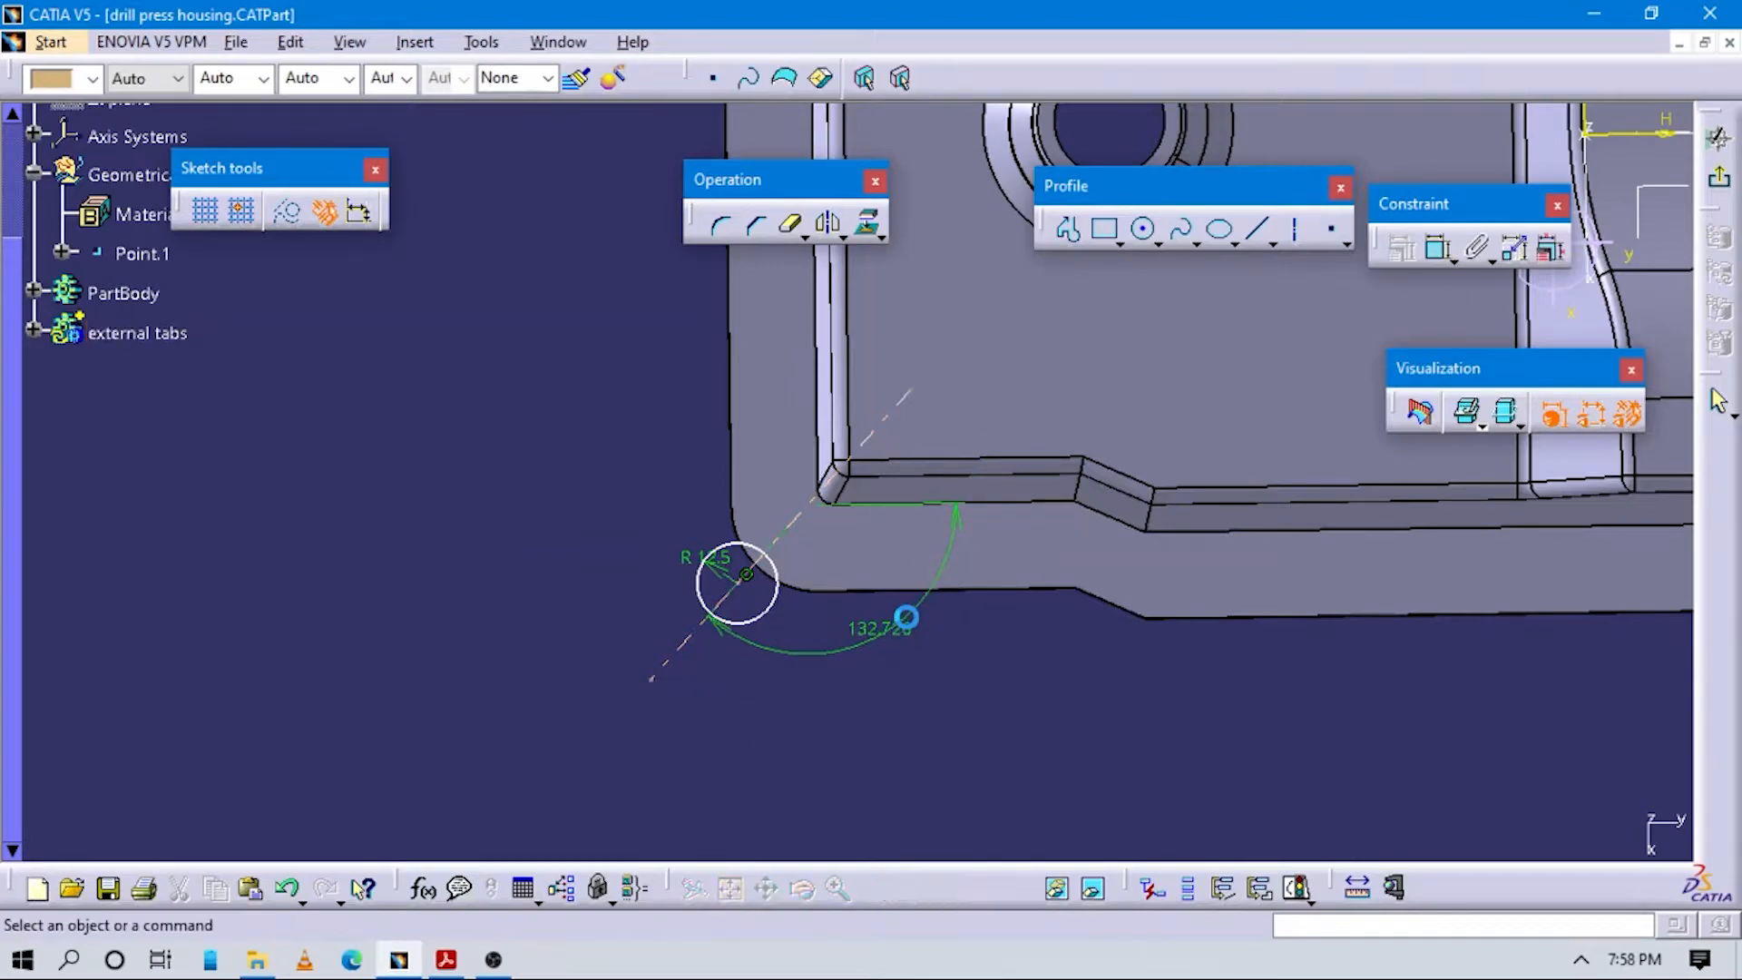
key("alt+Tab")
key("alt+Tab")
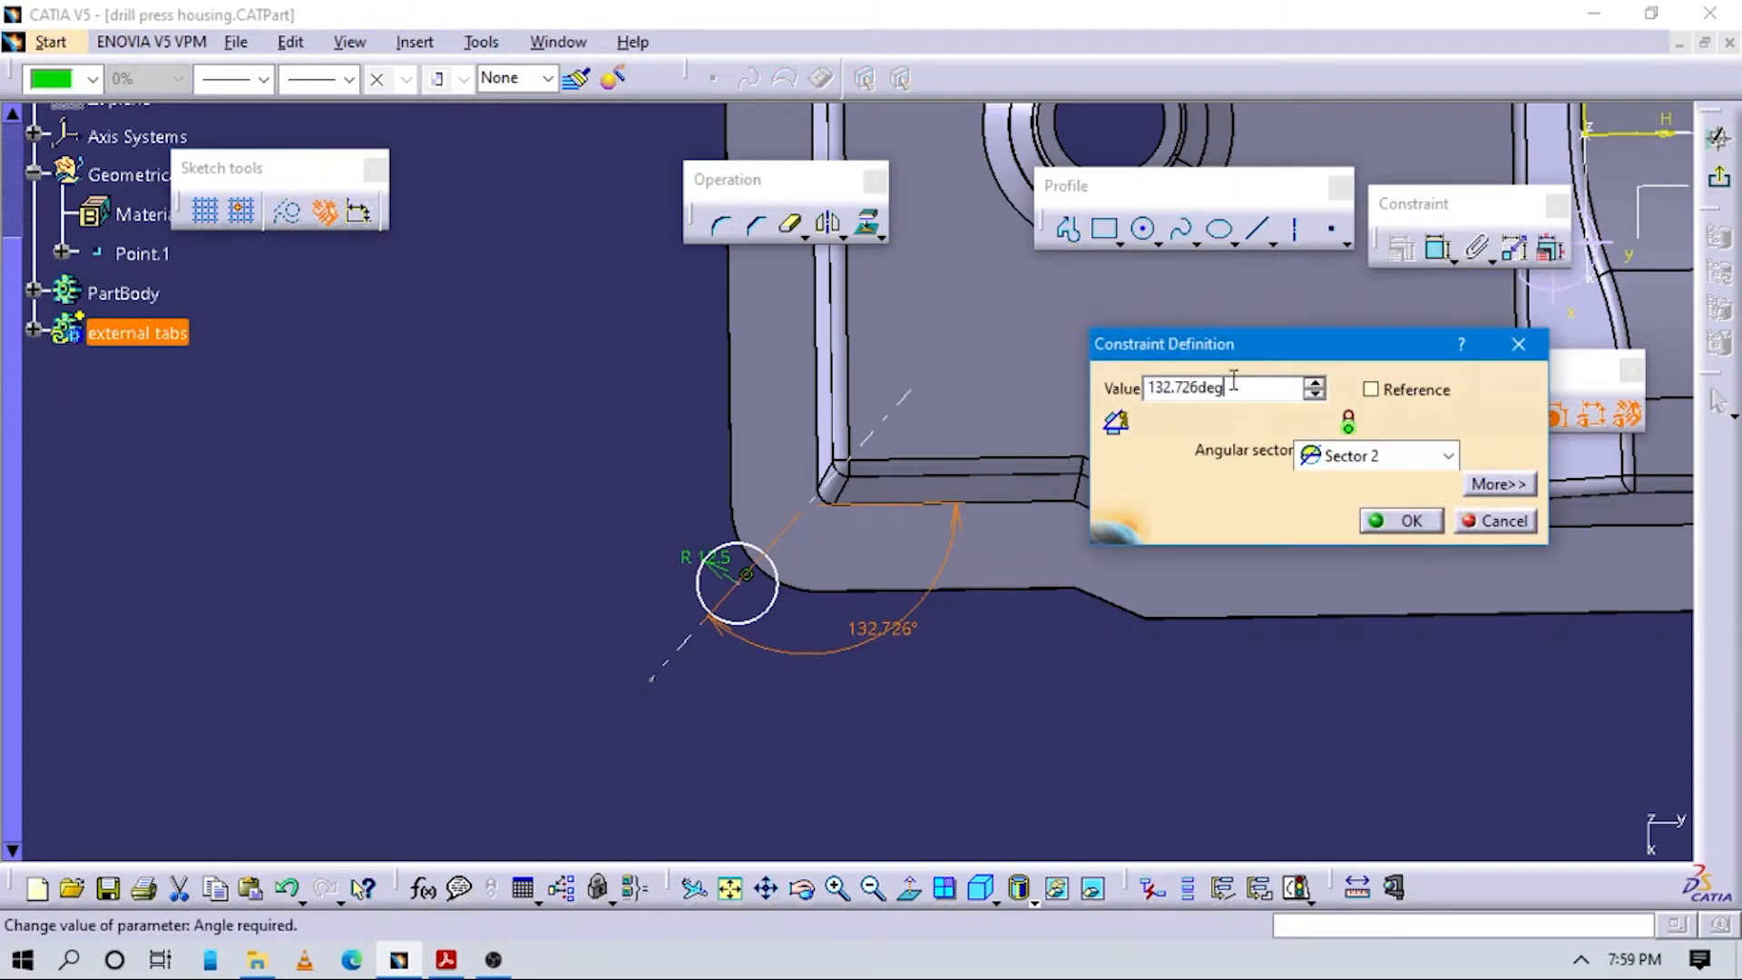
type("135")
key("Return")
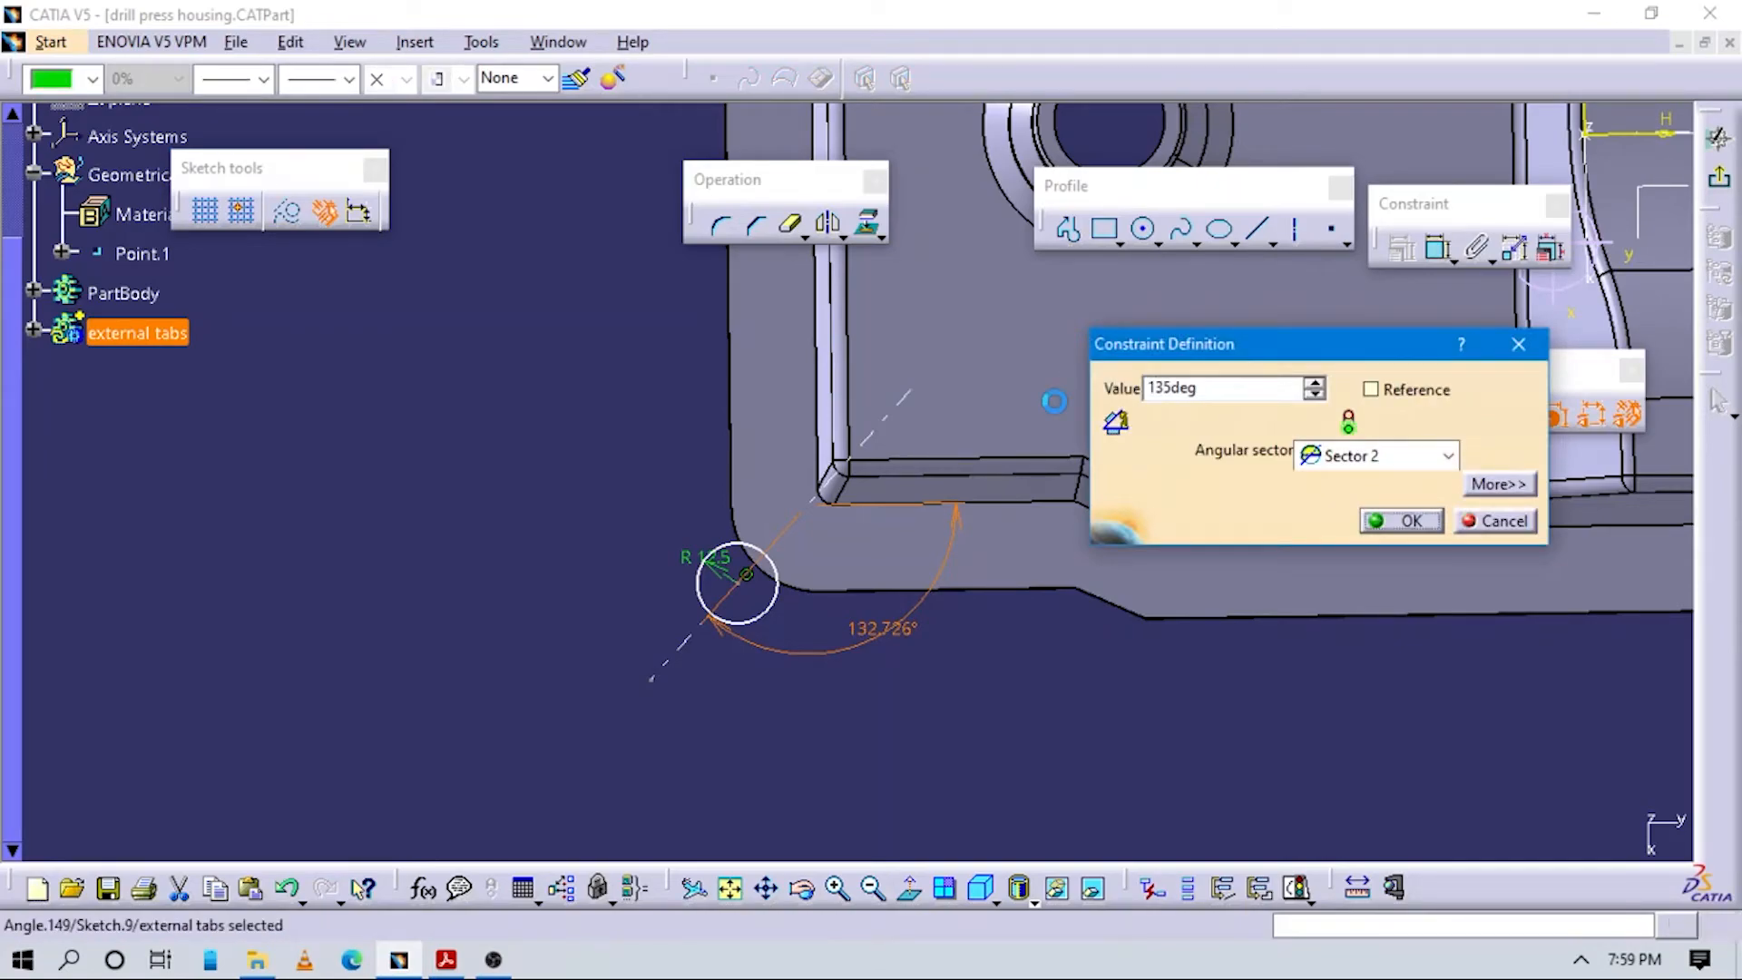
Delete the angle constraint between the diagonal axis and the wall edge.
left_click_drag(868, 440, 880, 428)
left_click(852, 603)
key("Delete")
Sketch a line about 69 mm long with the Profile tool, from the circle's edge alongside the axis into the housing.
mouse_move(907, 622)
middle_mouse_down()
mouse_move(809, 613)
mouse_move(831, 587)
middle_mouse_up()
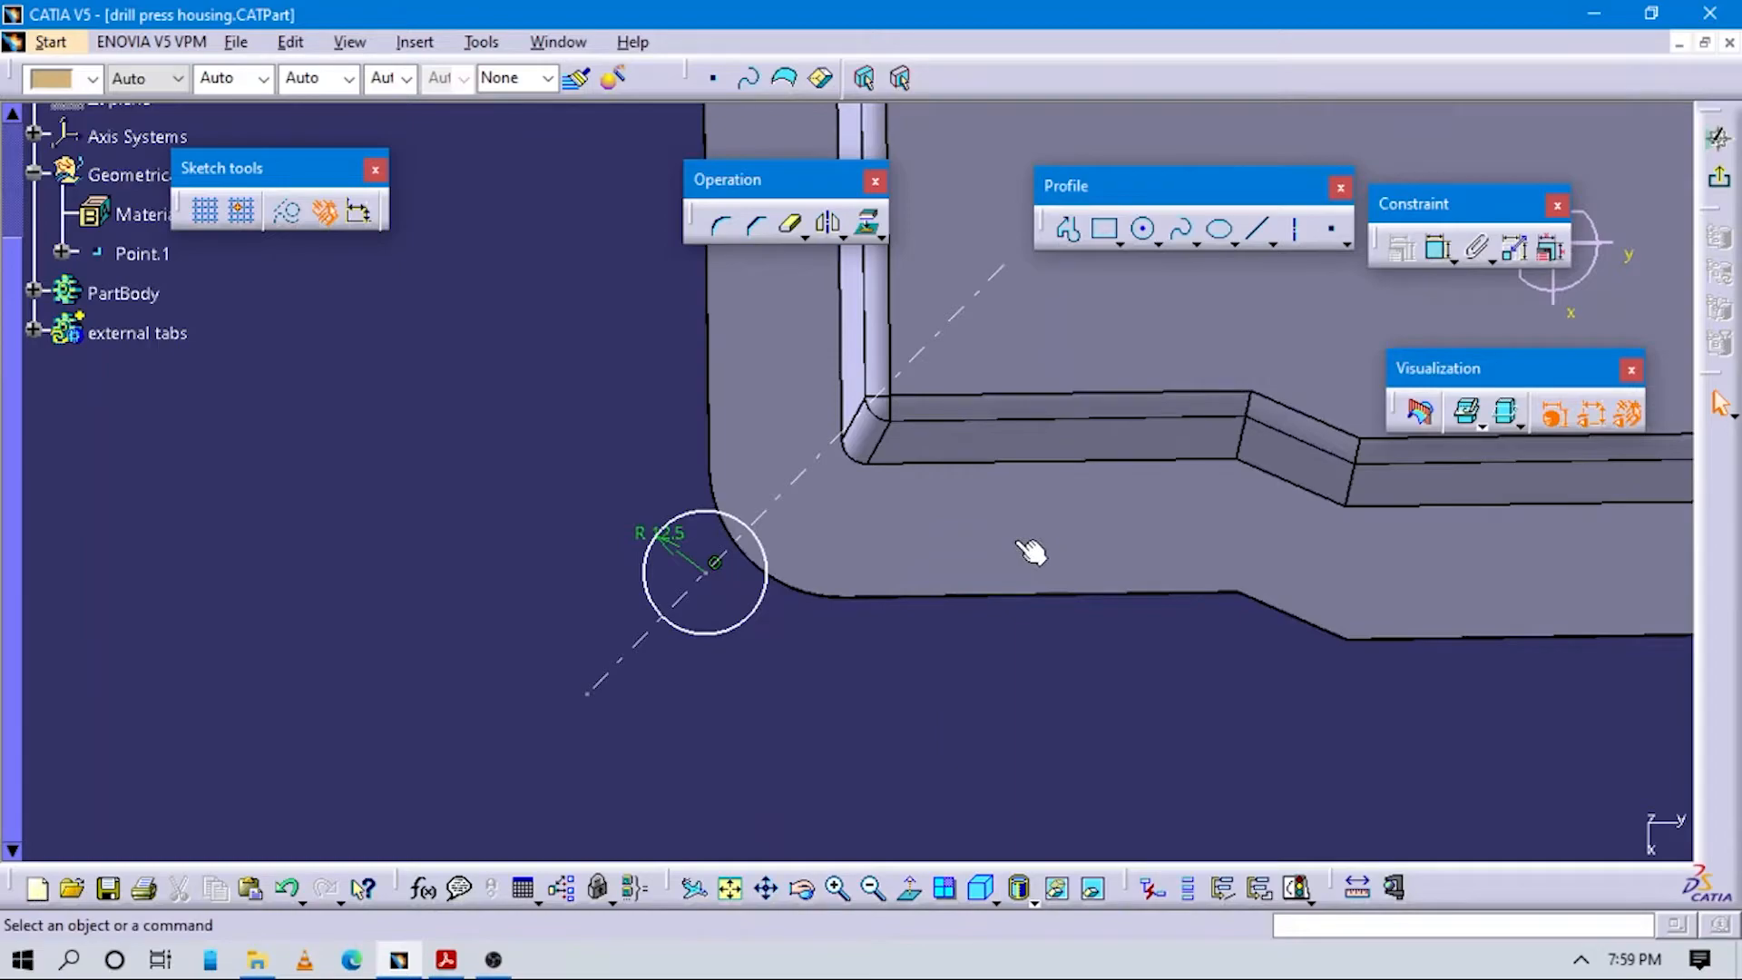
left_click(1066, 229)
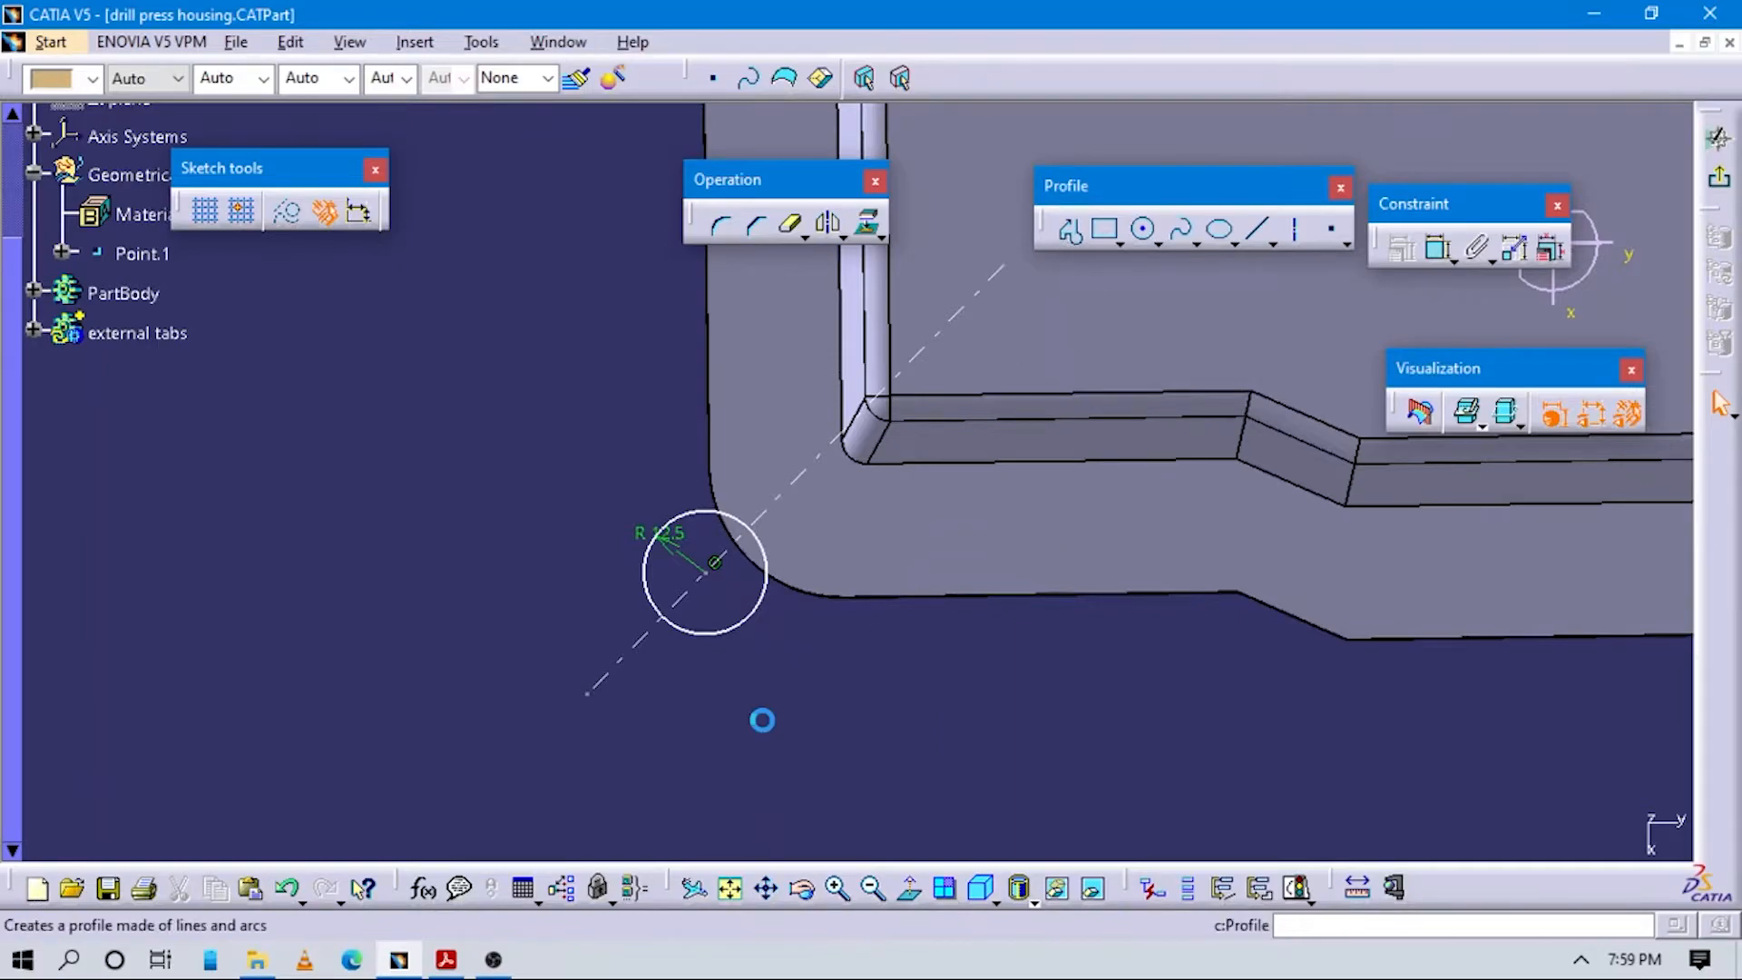
left_click(752, 612)
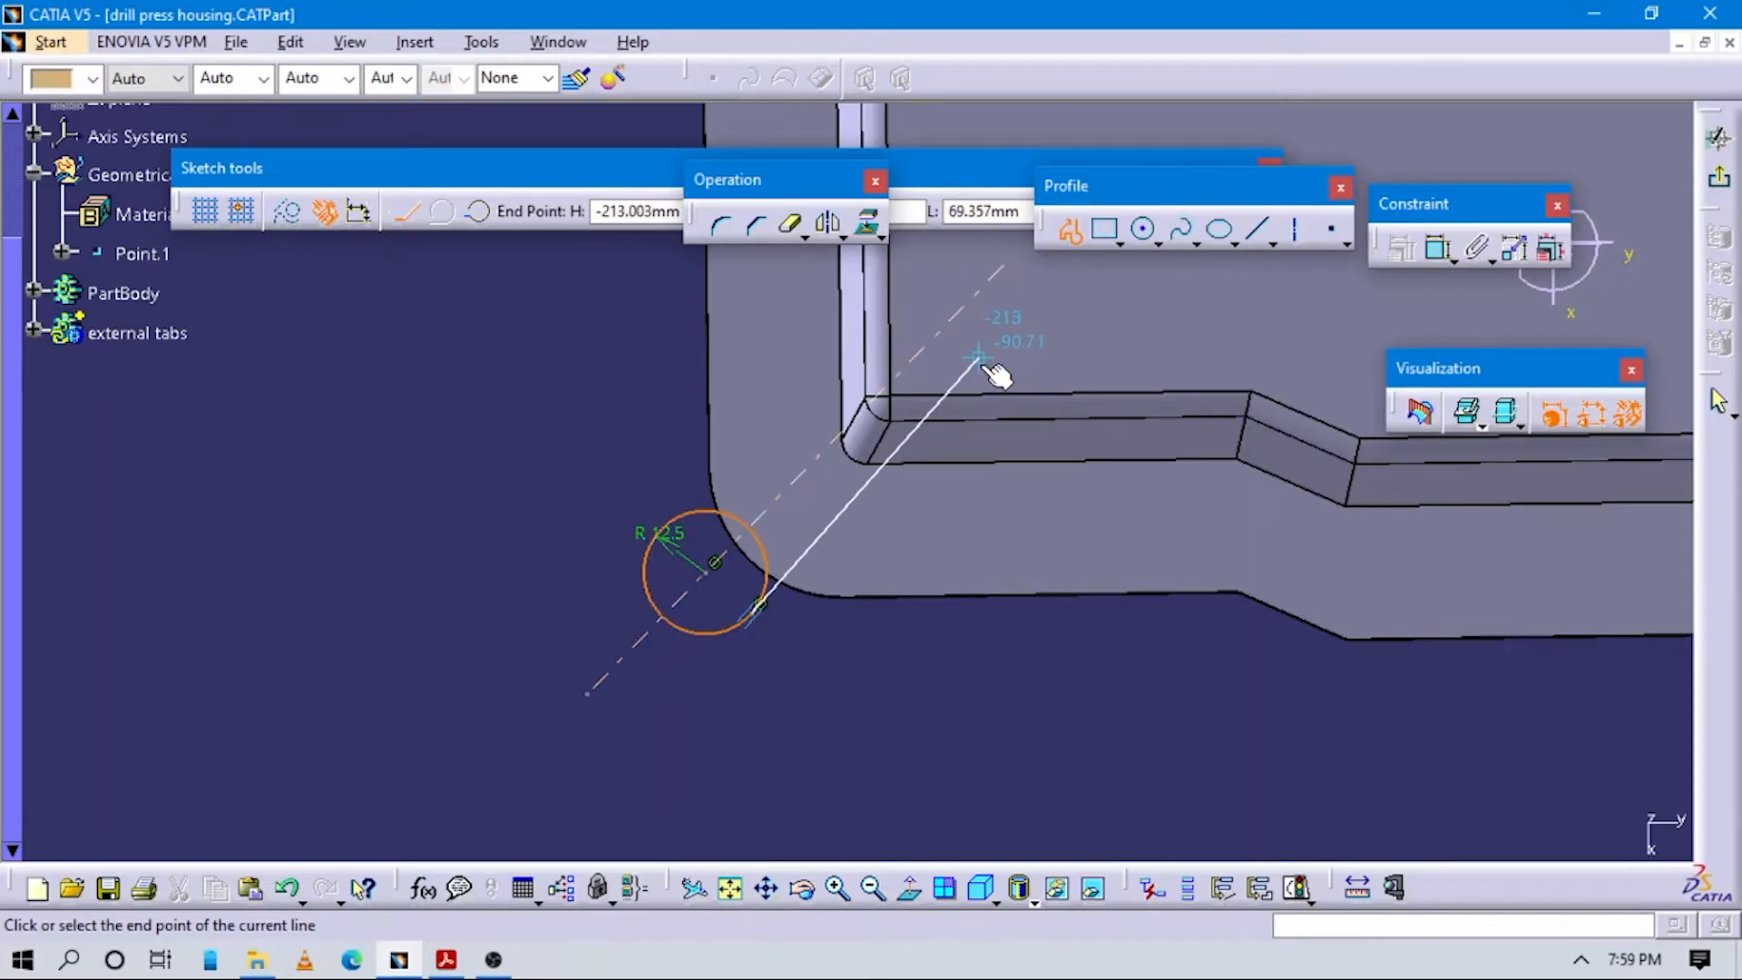
left_click(980, 363)
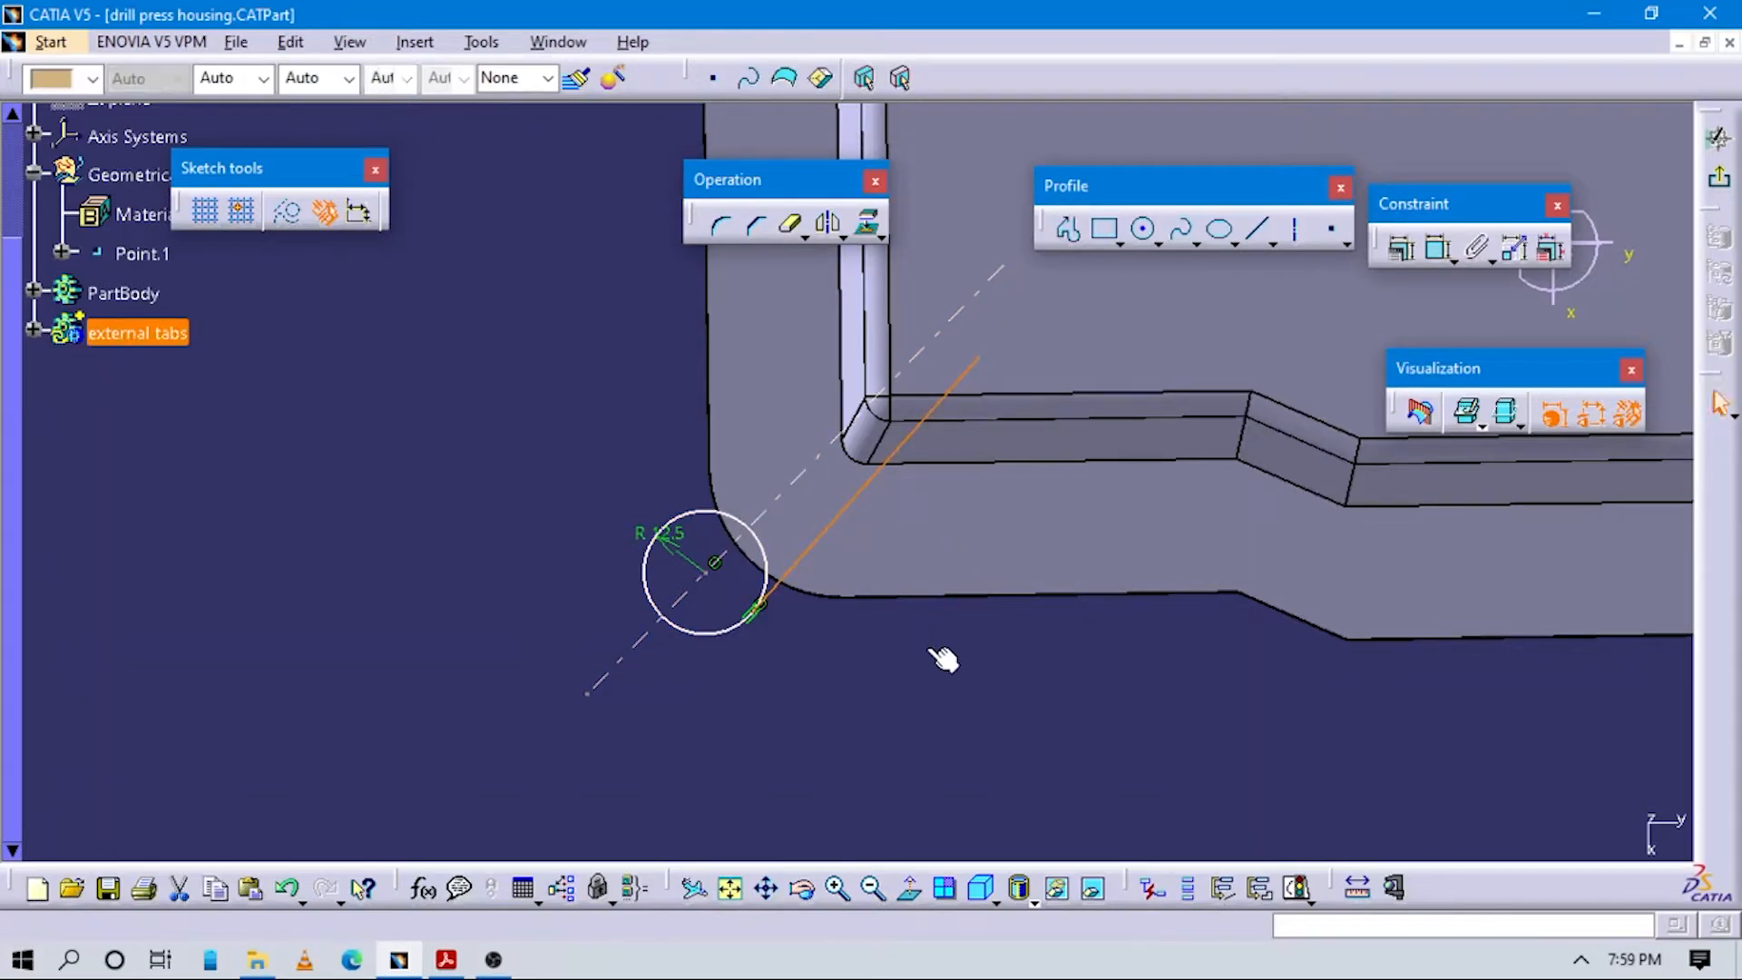
Sketch a second tab line with the Profile tool, from the circle's opposite edge alongside the axis into the housing.
left_click(1067, 233)
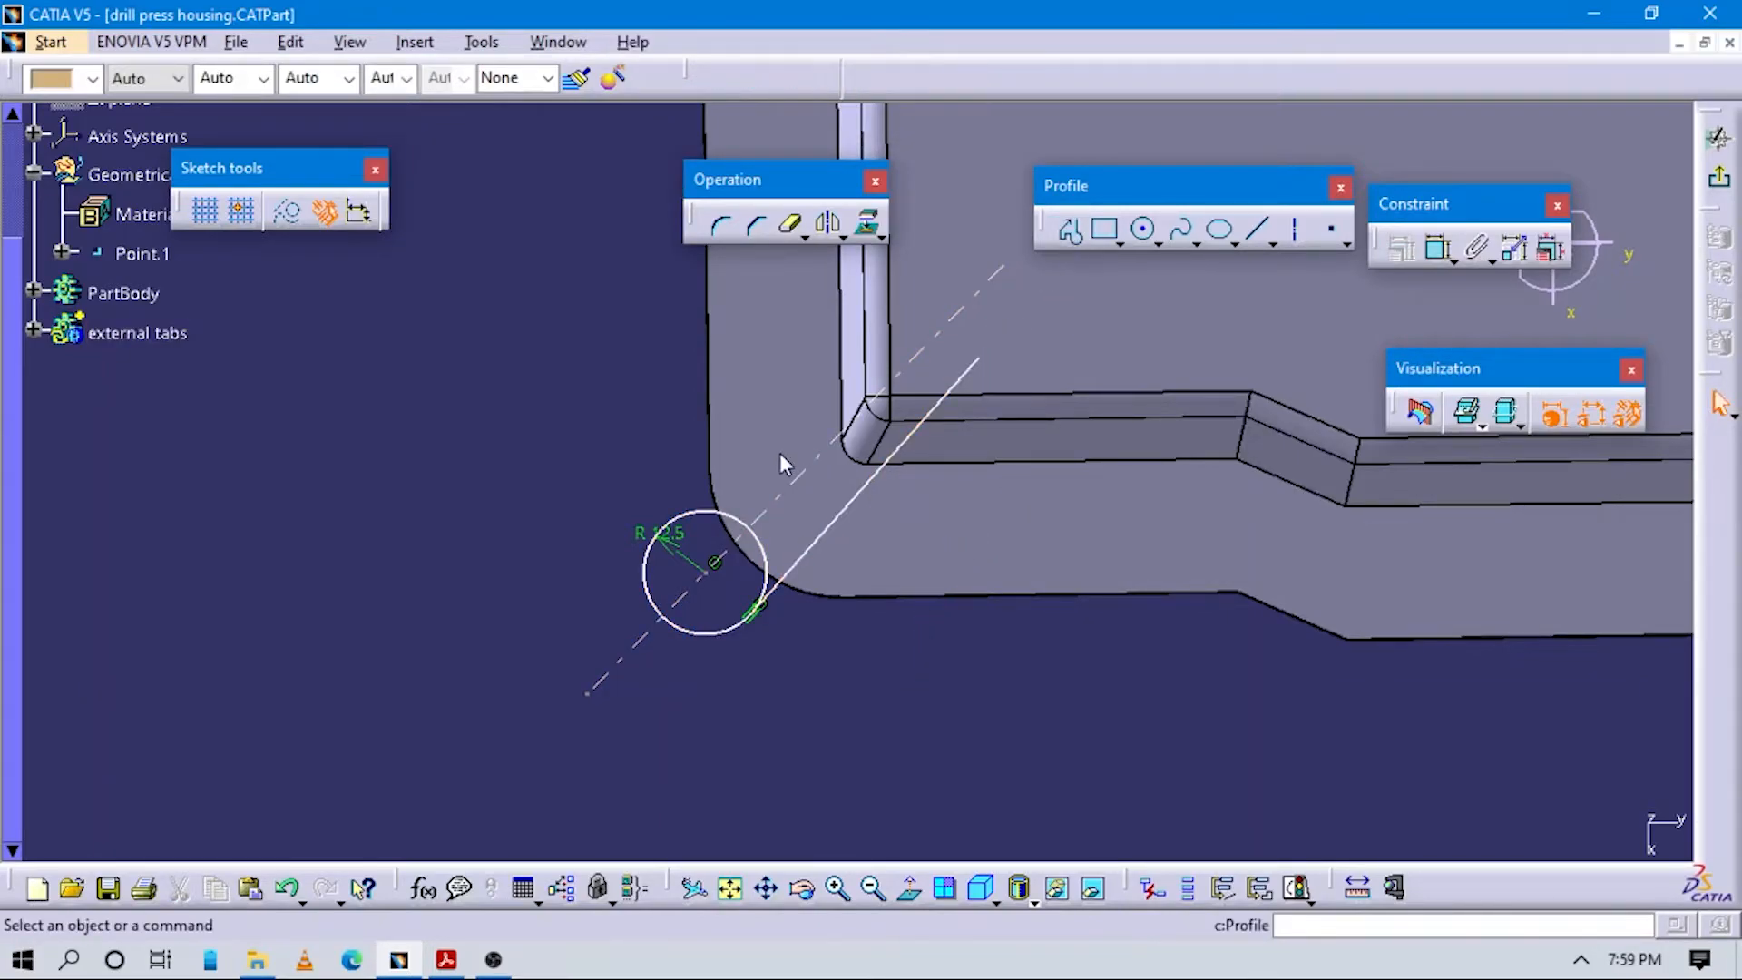
left_click(660, 531)
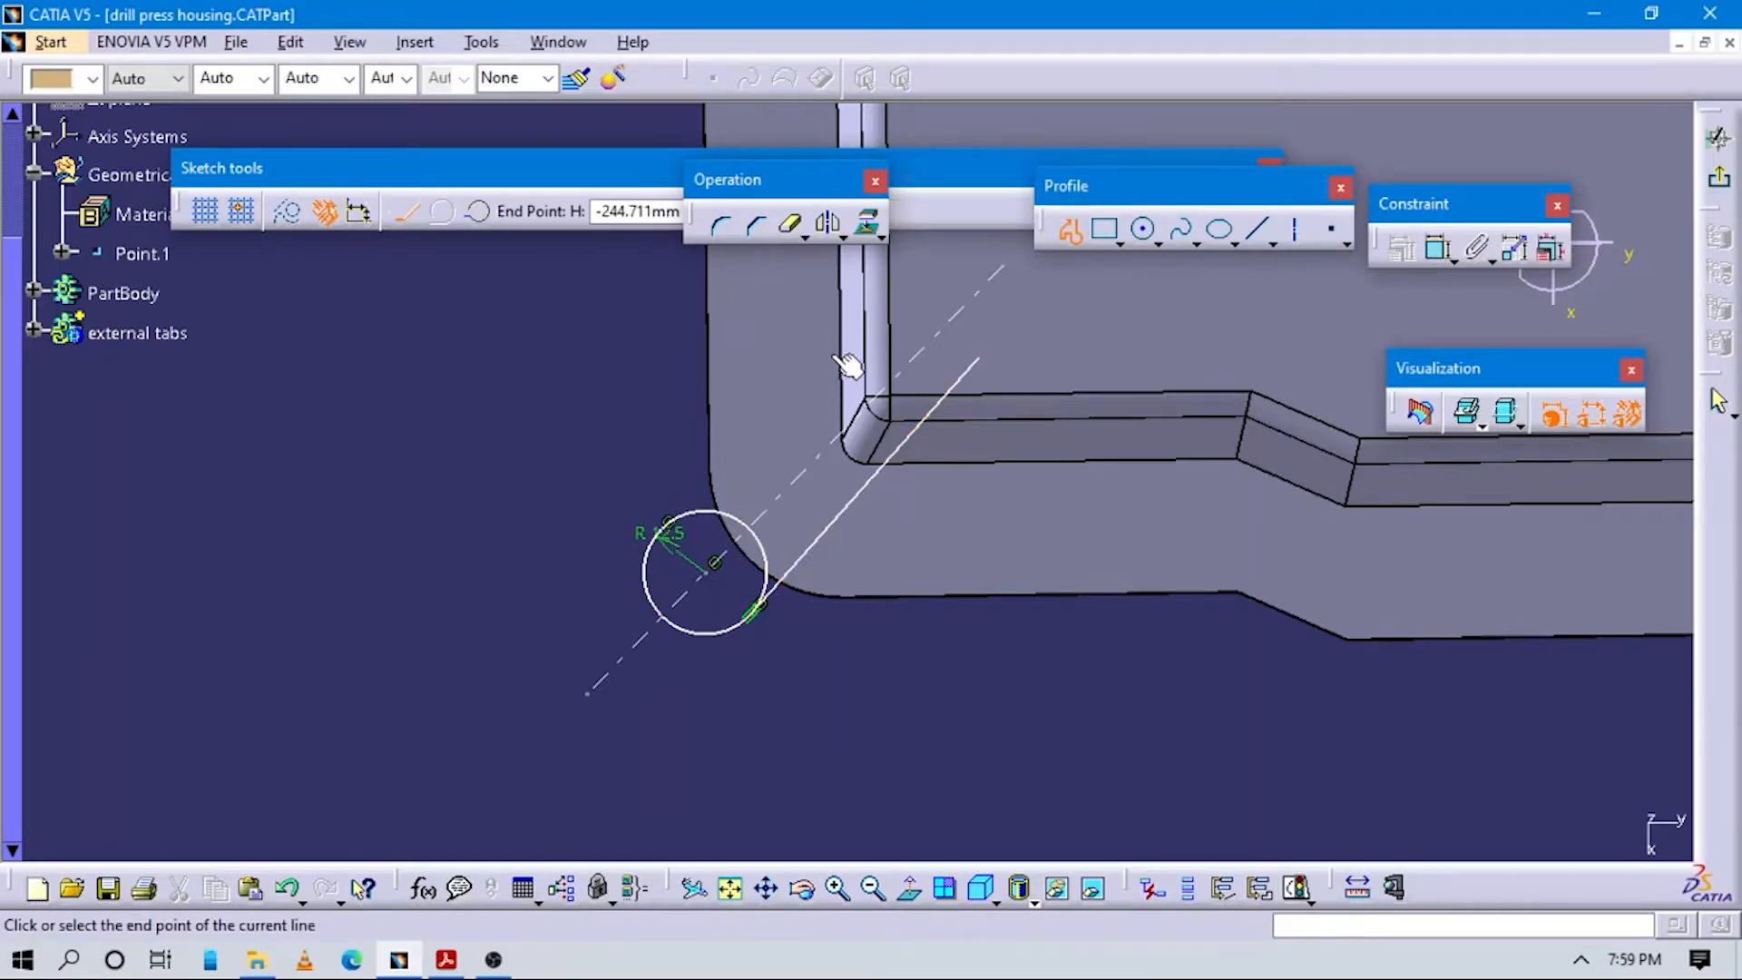
double_click(869, 296)
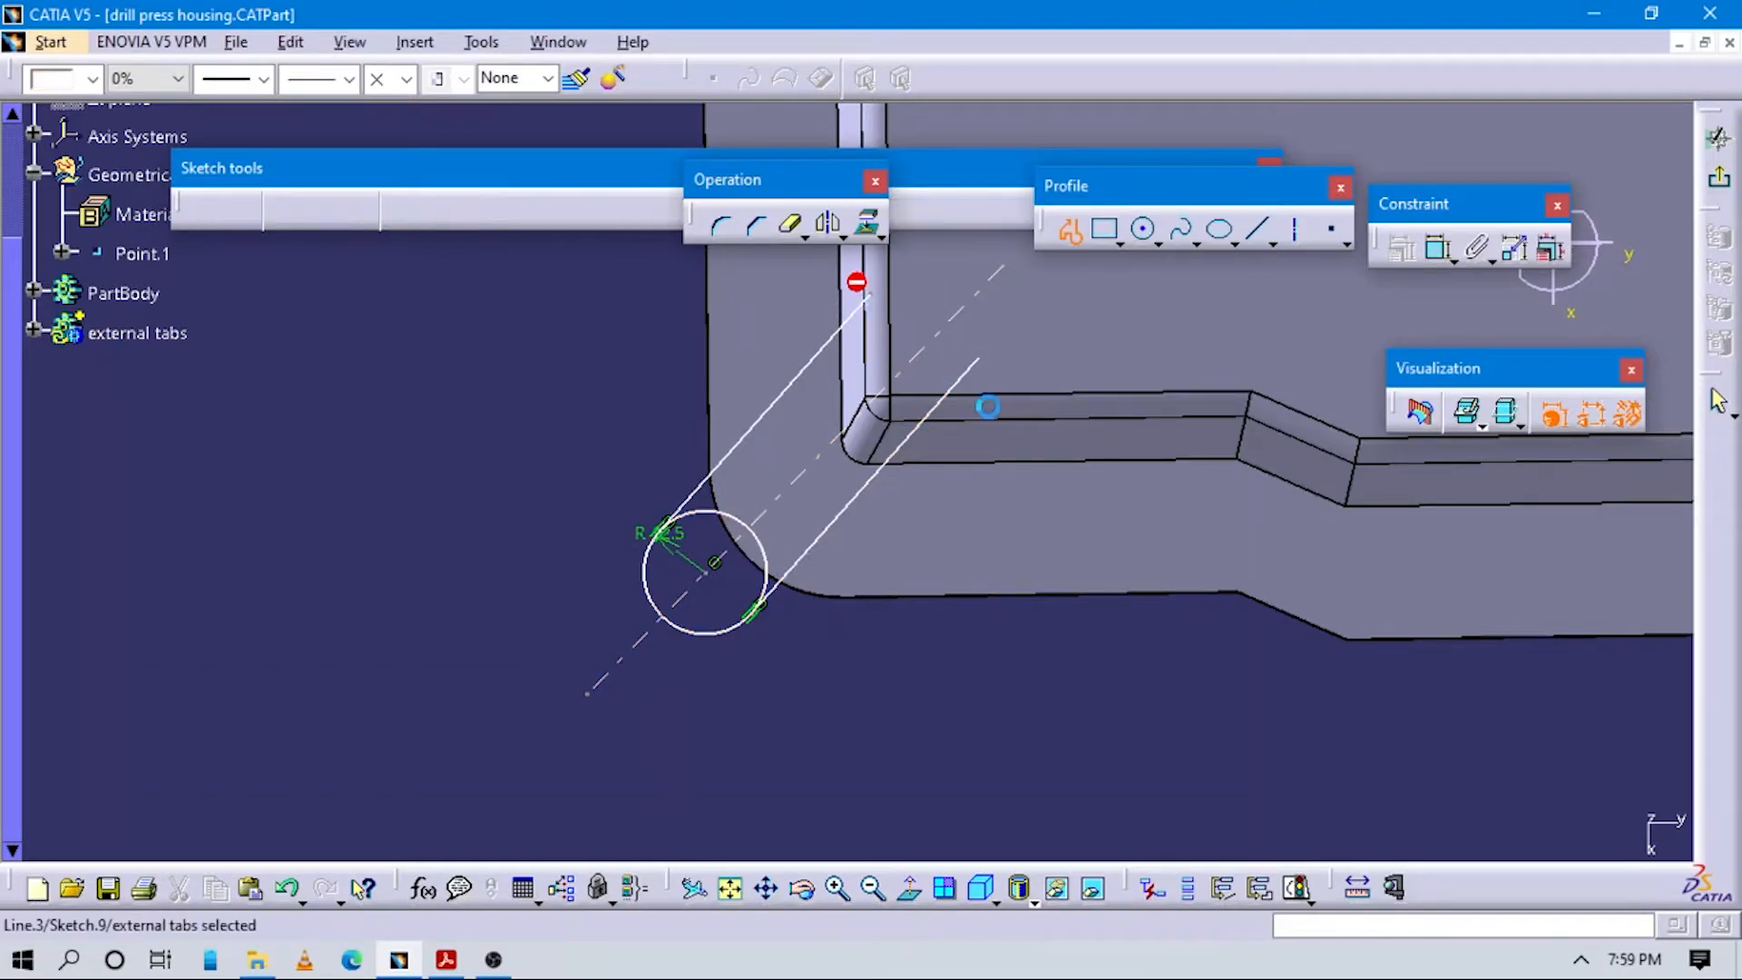
Constrain the angle between the first tab line and the housing's long inner wall edge to 135 degrees.
left_click(857, 493)
left_click(1067, 463)
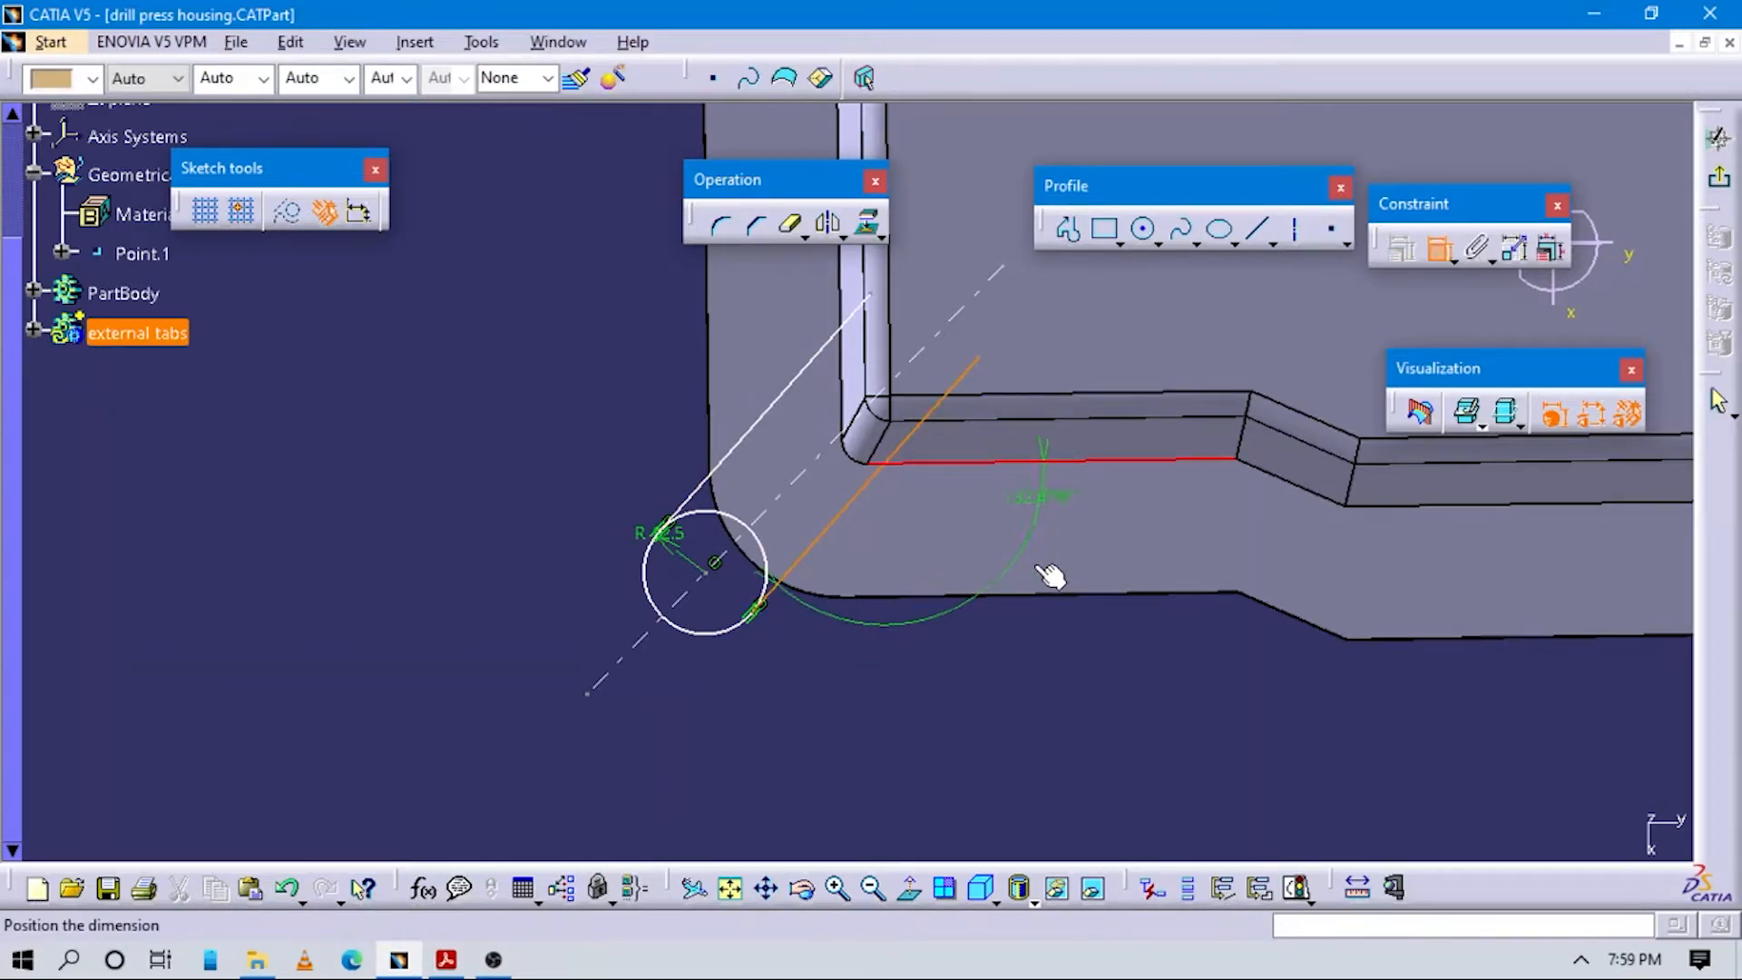
left_click(1010, 634)
double_click(1008, 634)
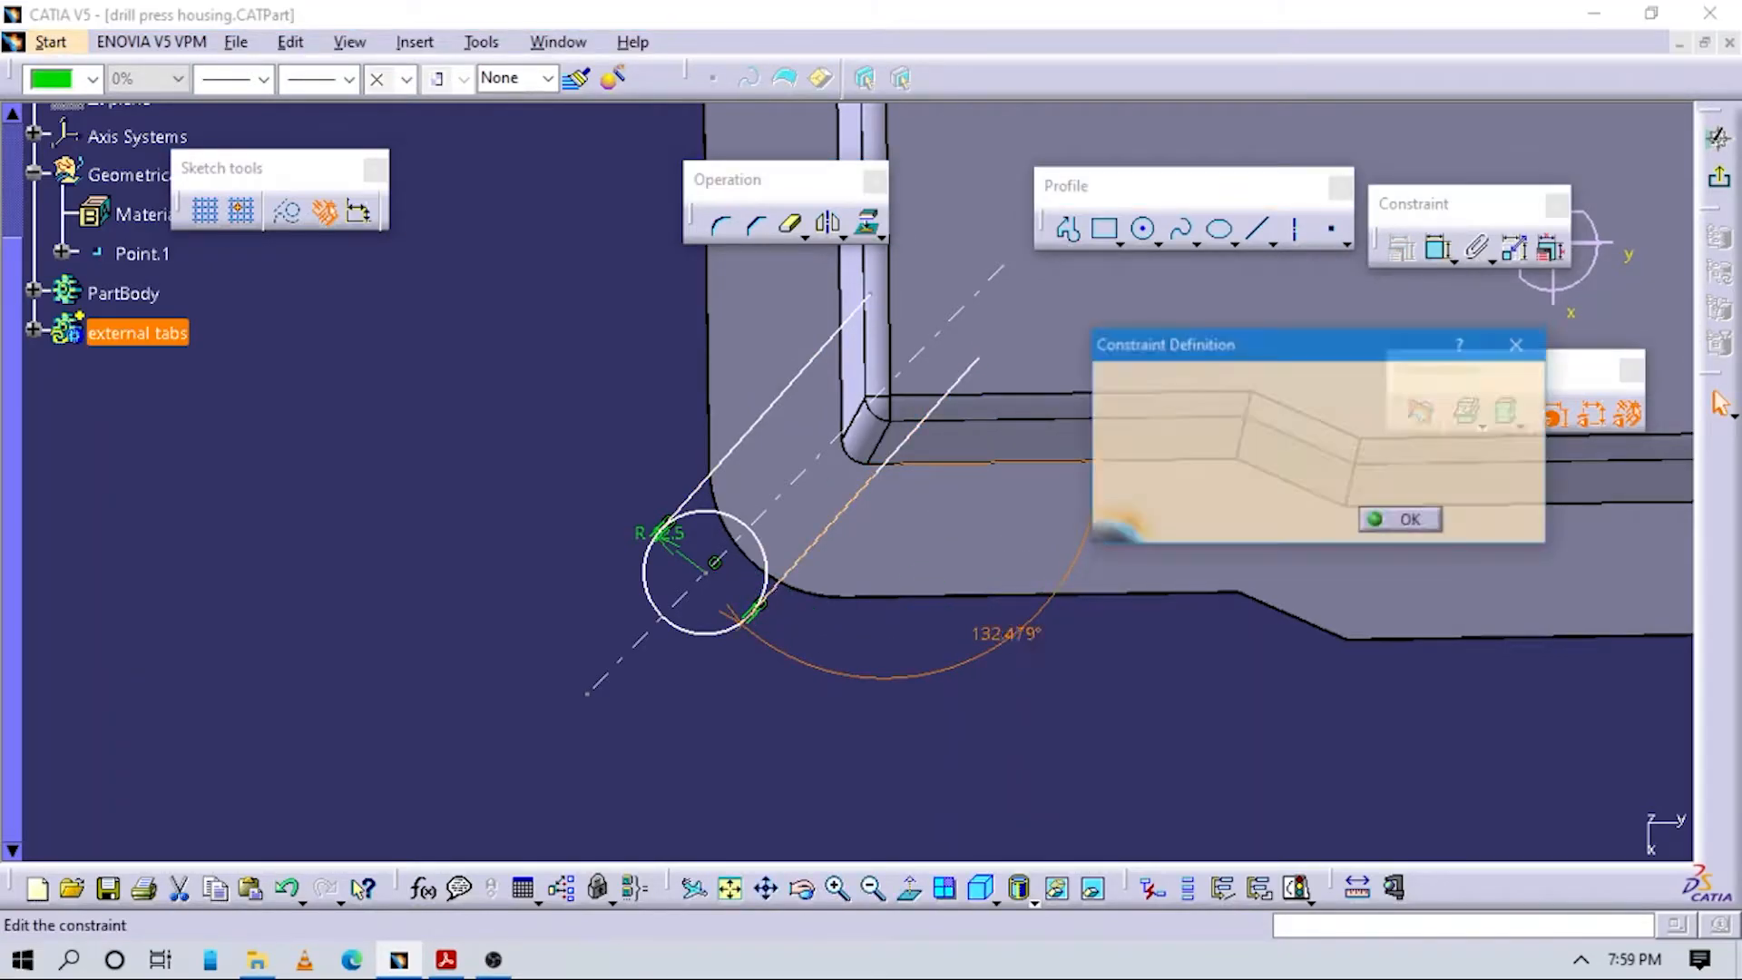
key("Return")
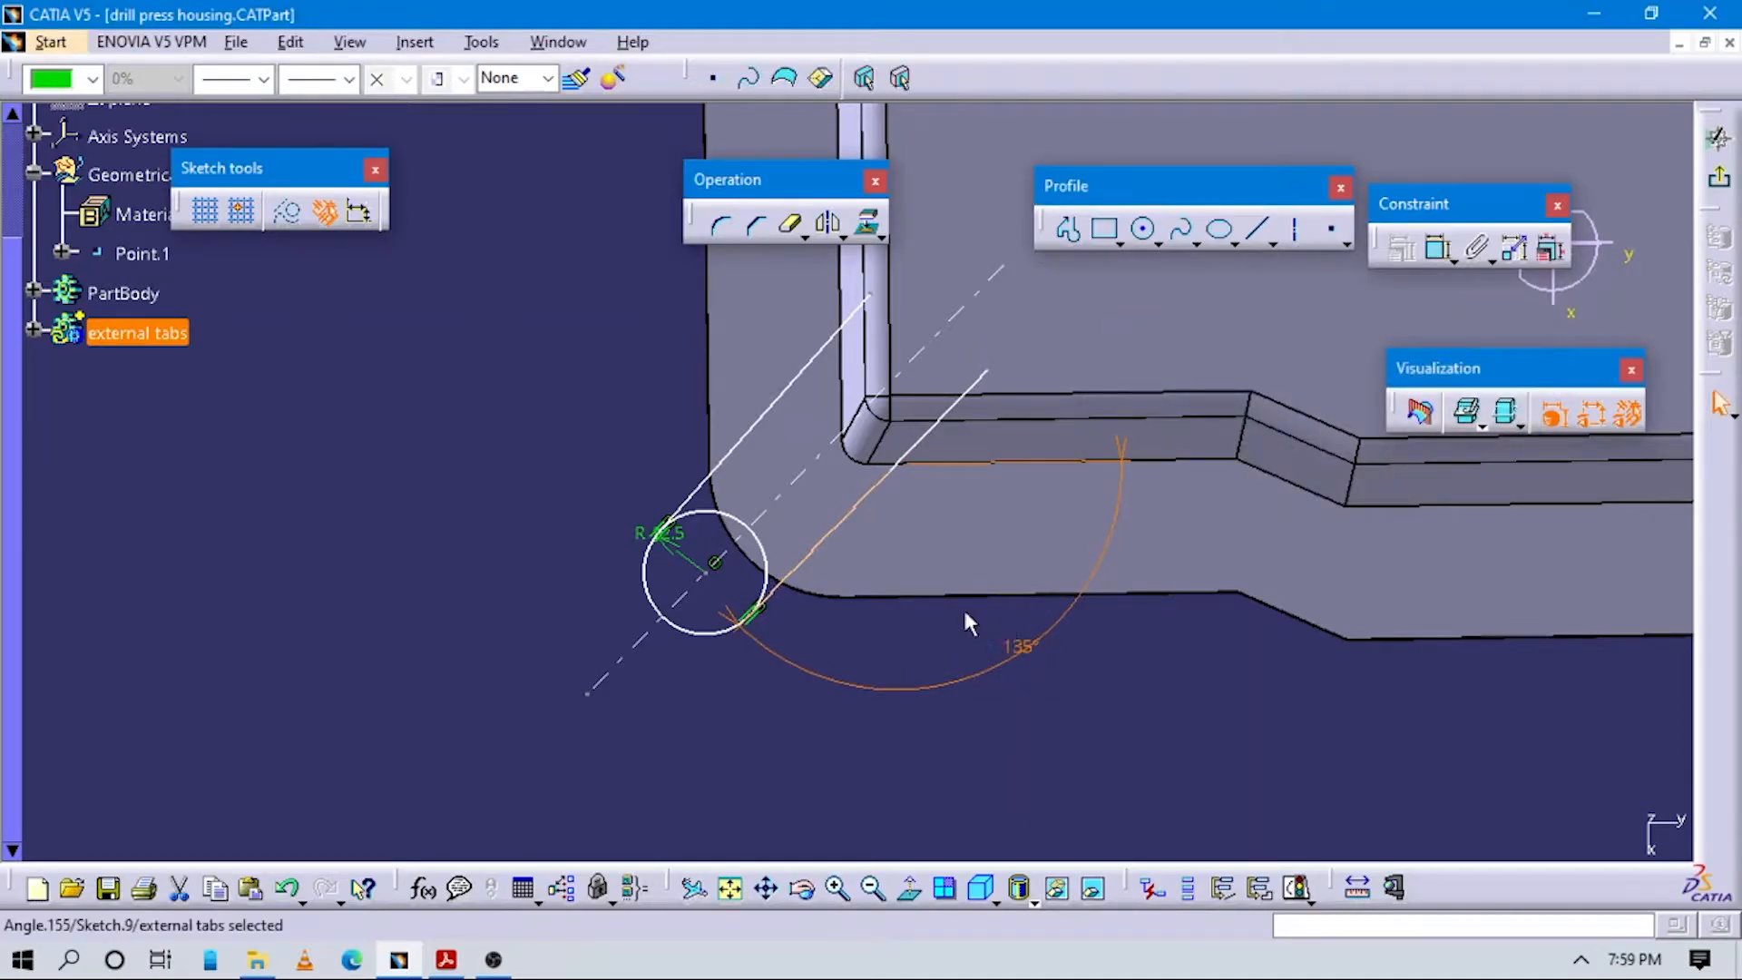
left_click(1056, 768)
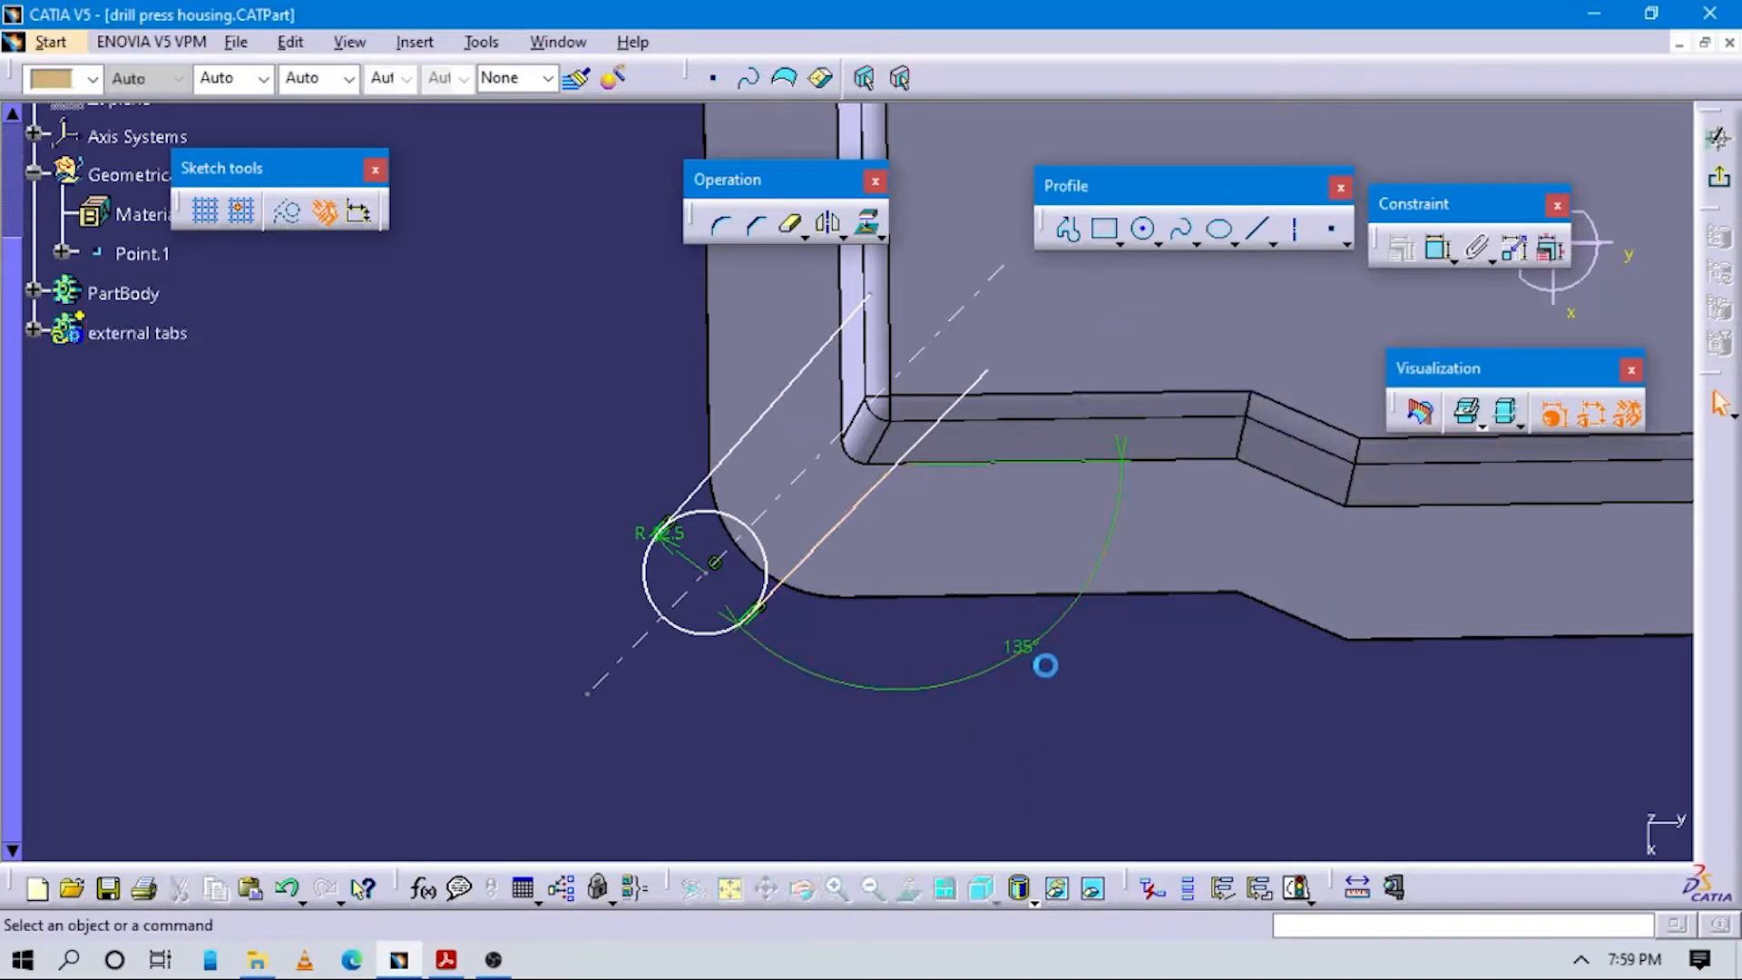
Apply a Parallelism constraint between the first tab line and the diagonal axis.
right_click(860, 508)
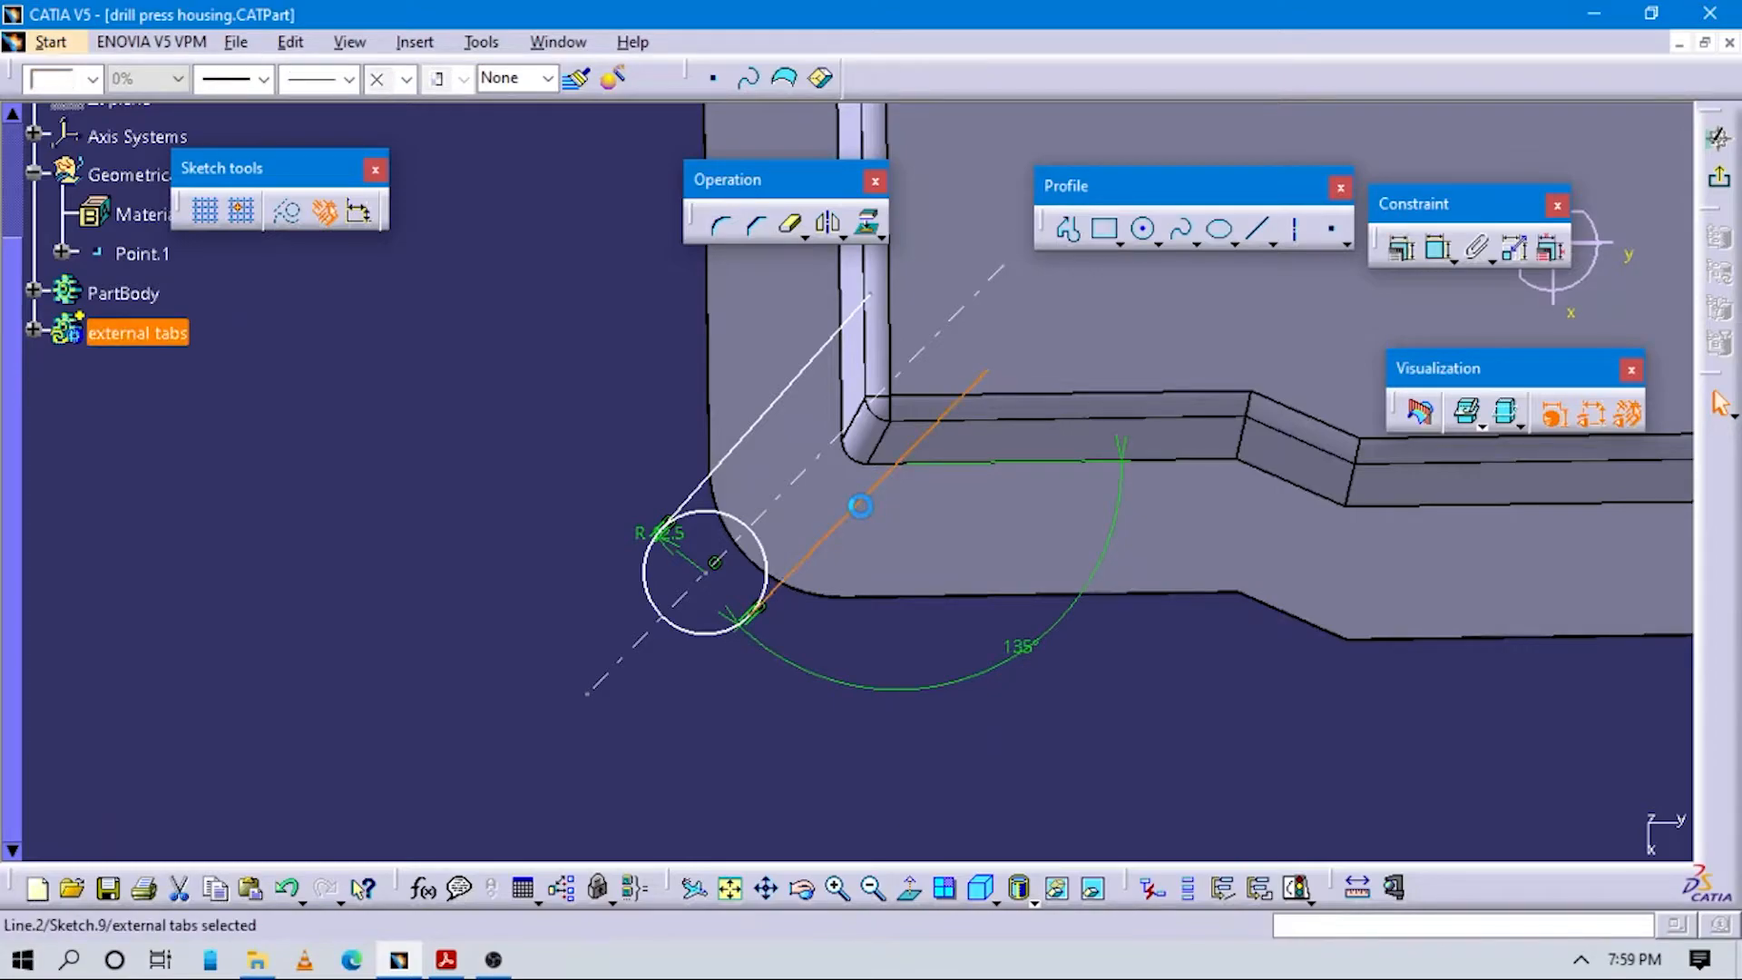
left_click(889, 642)
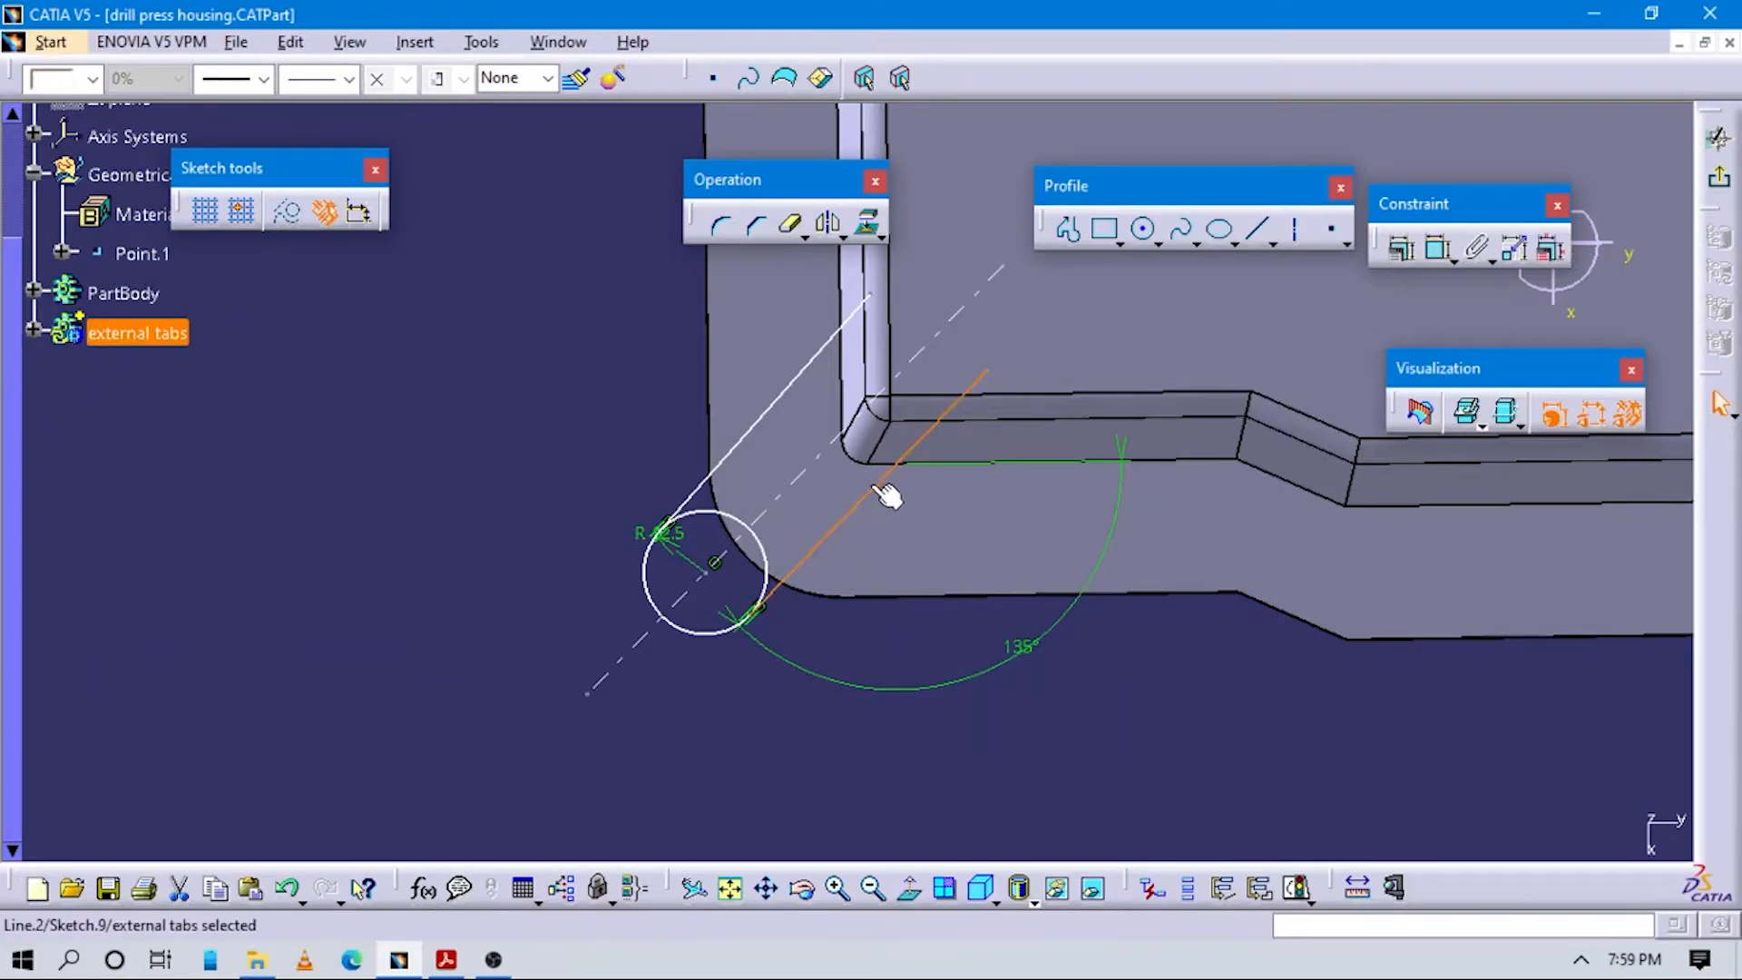
left_click(903, 367, "ctrl")
left_click(1435, 249)
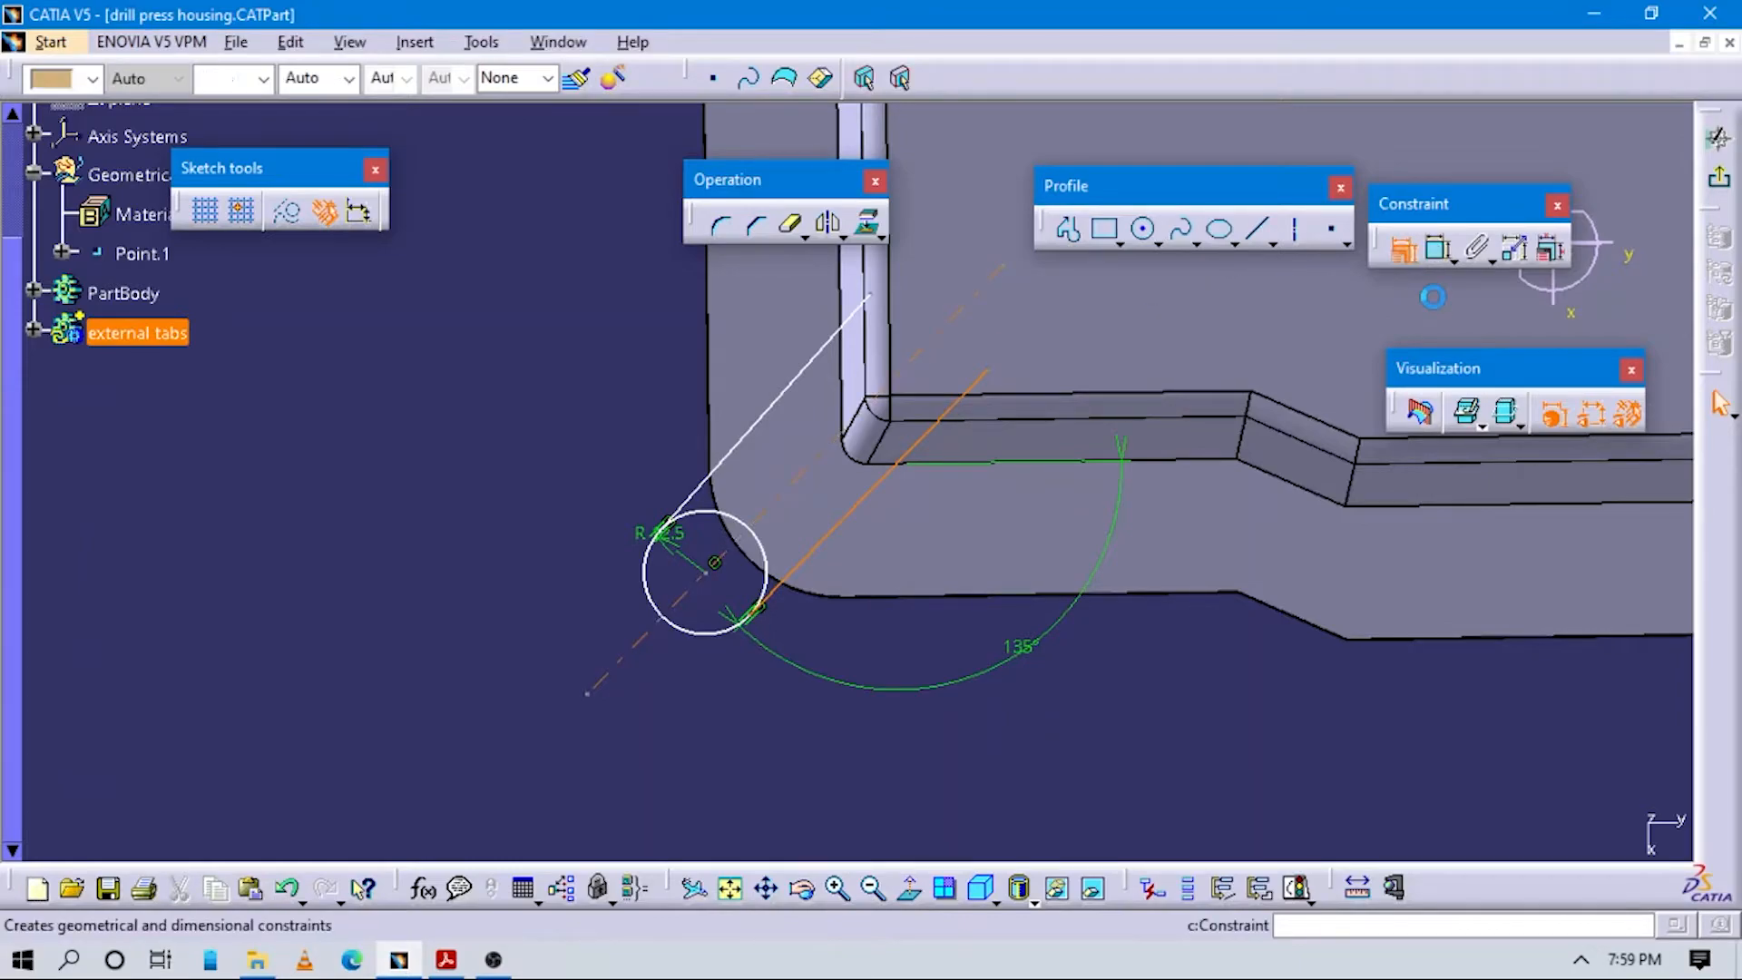
left_click(1572, 678)
left_click(1537, 824)
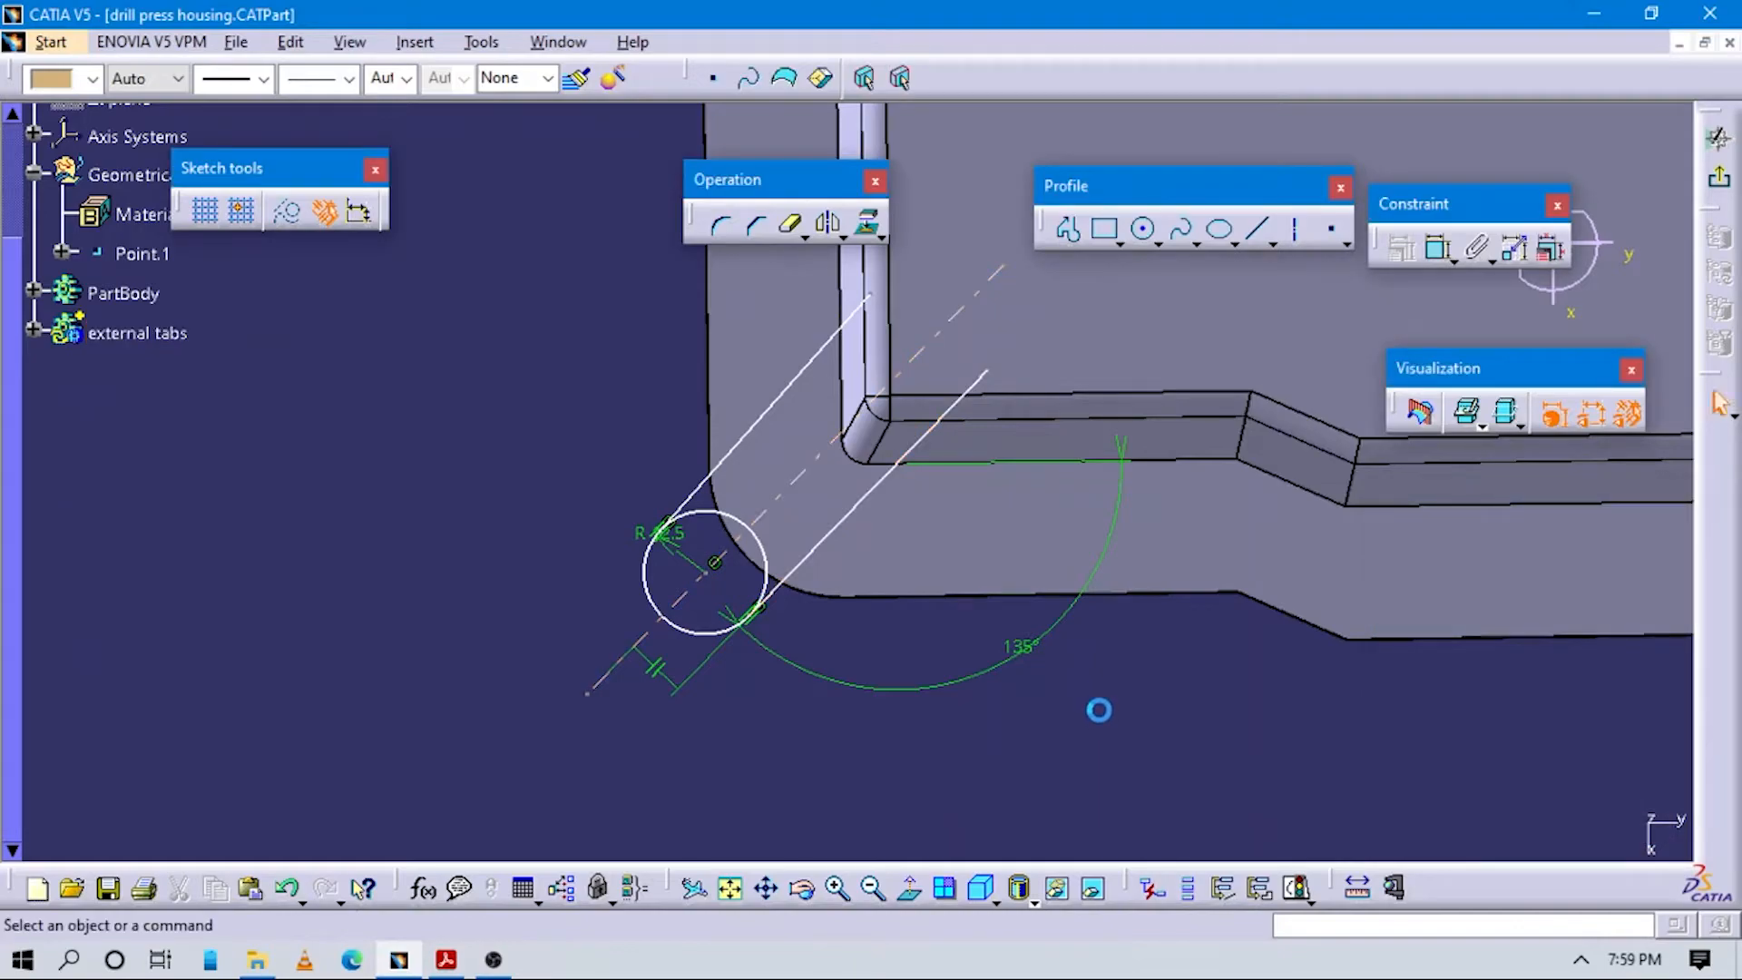
Make the second tab line parallel to the diagonal axis, and move the circle closer to the housing's corner.
left_click(847, 369)
left_click(634, 400)
left_click(798, 379)
left_click(931, 343, "ctrl")
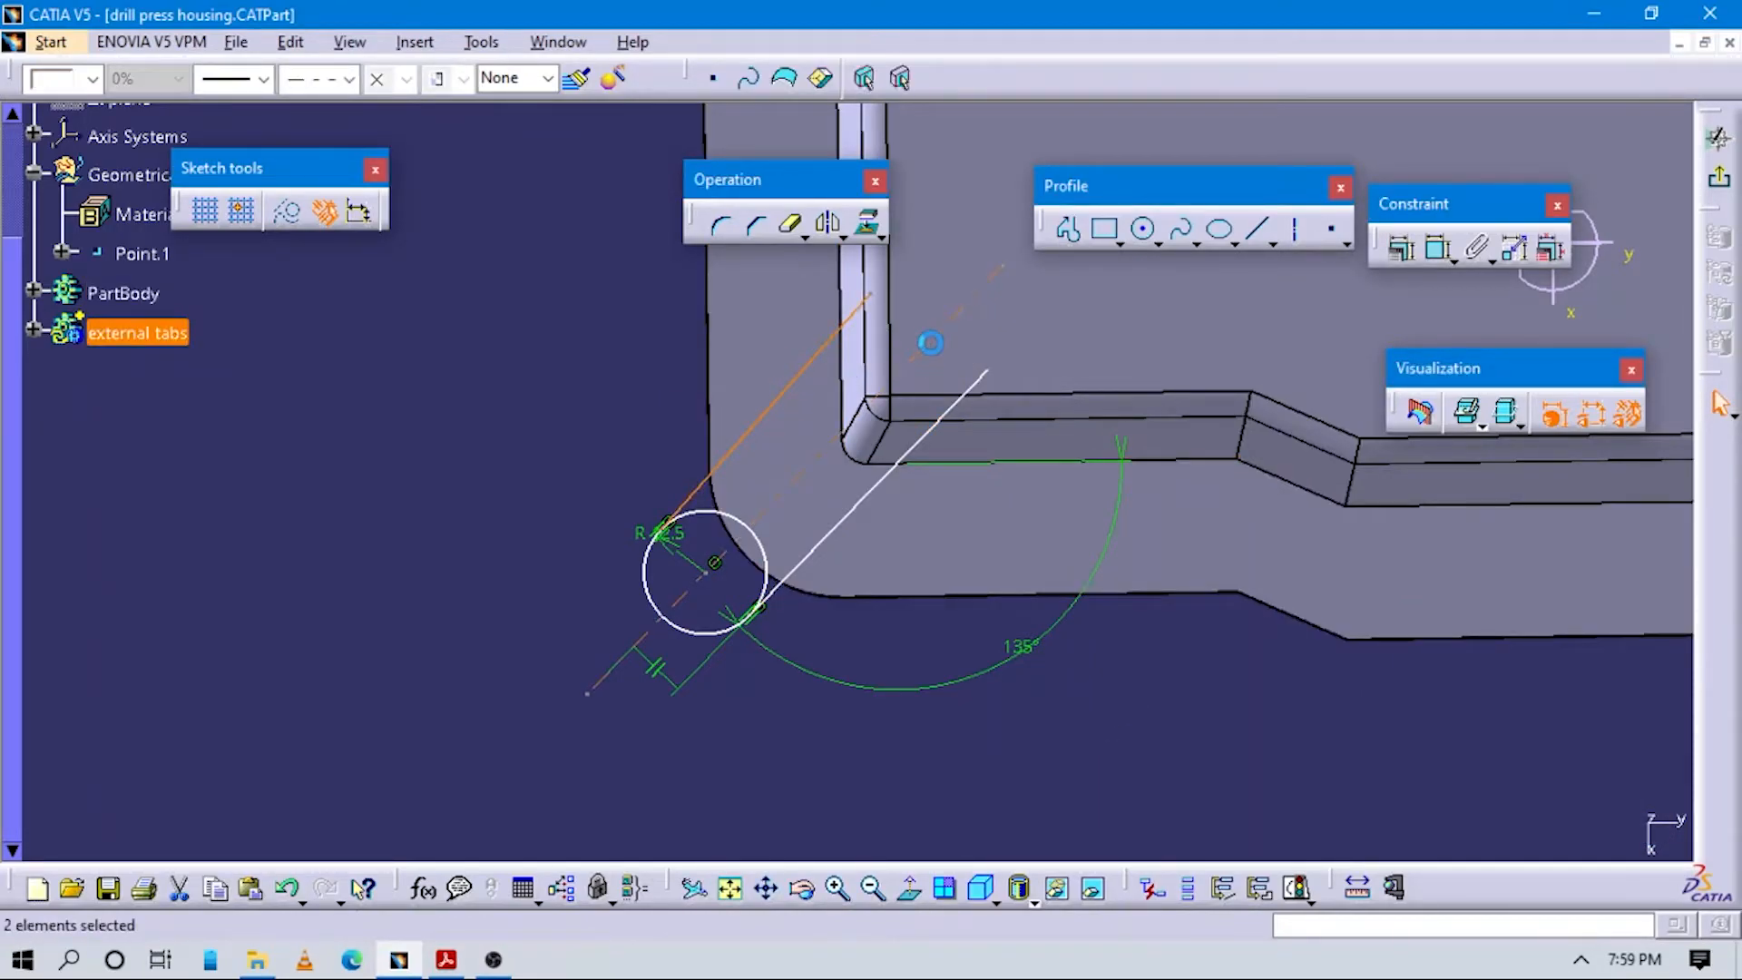
left_click(1400, 249)
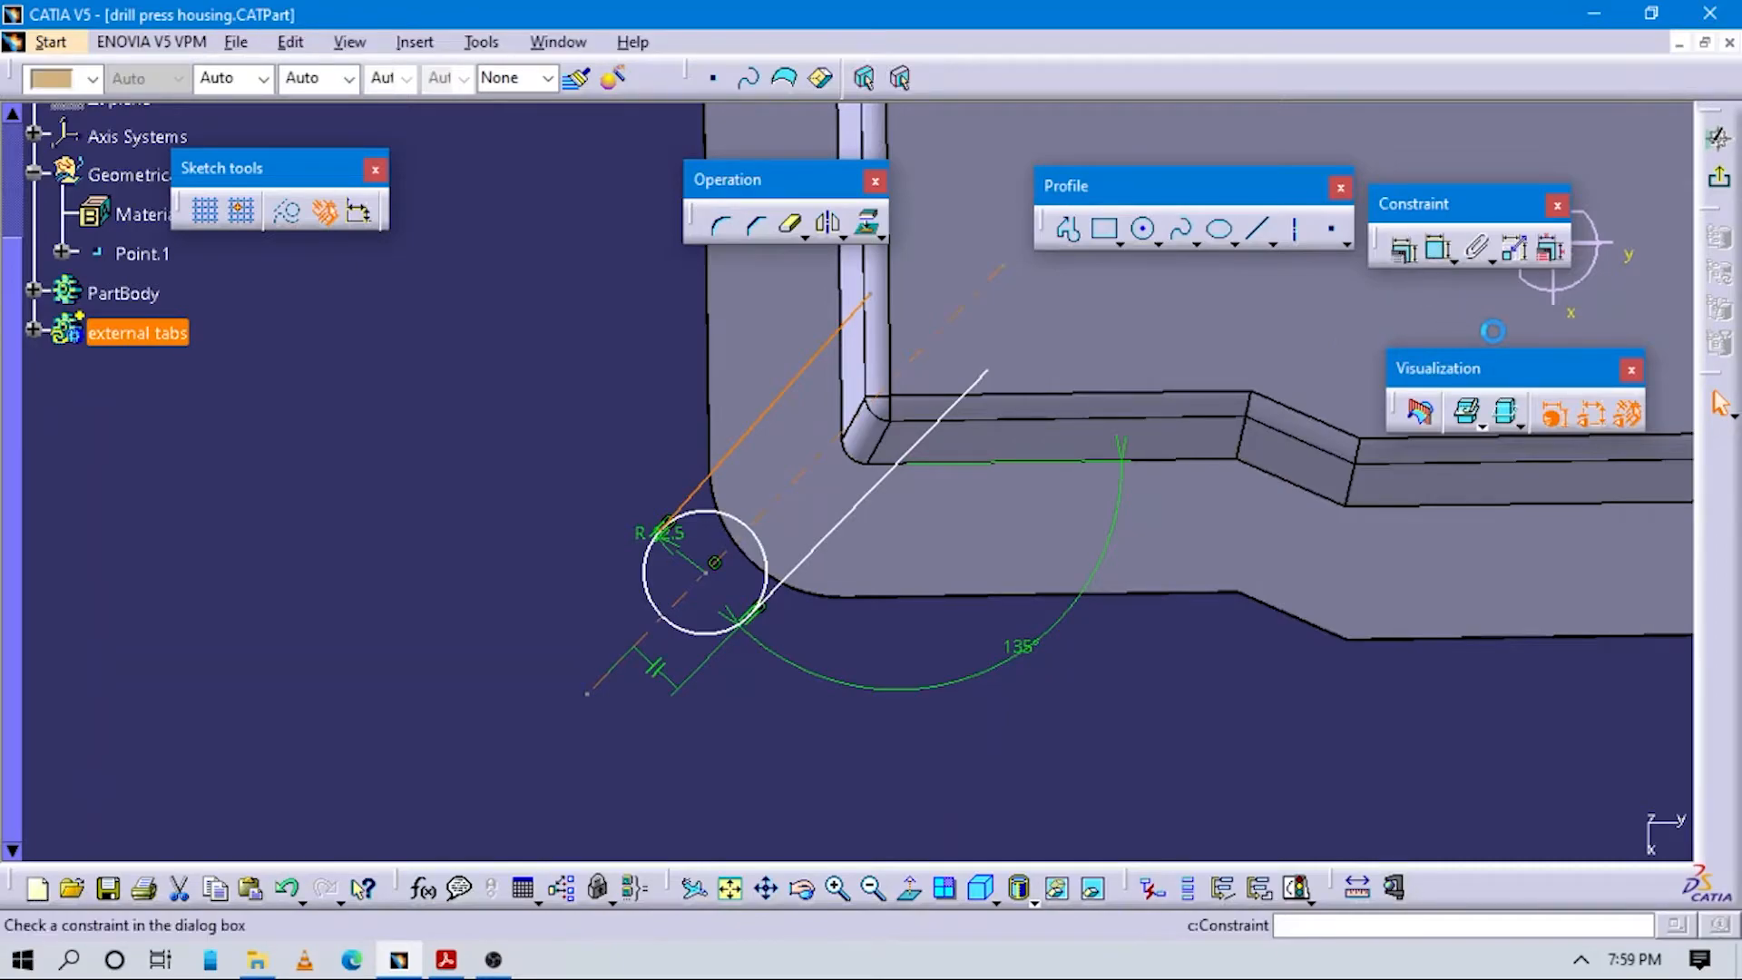
left_click(1551, 665)
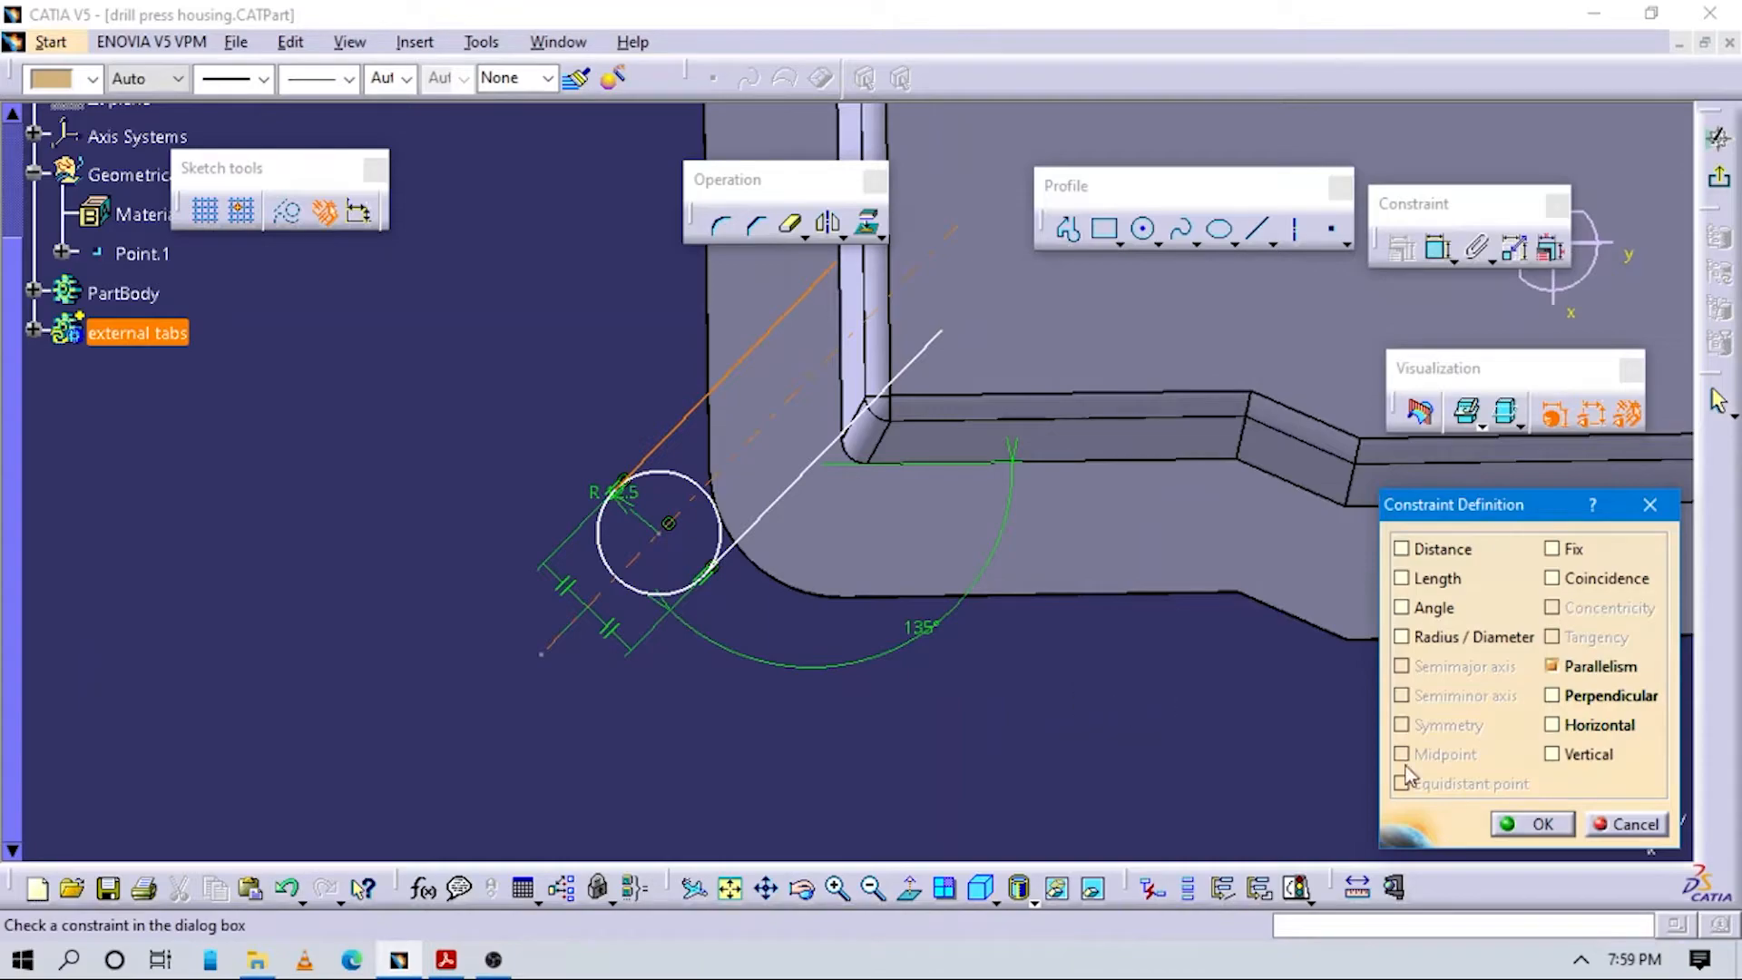
left_click(1505, 822)
left_click_drag(715, 502, 767, 518)
left_click(847, 750)
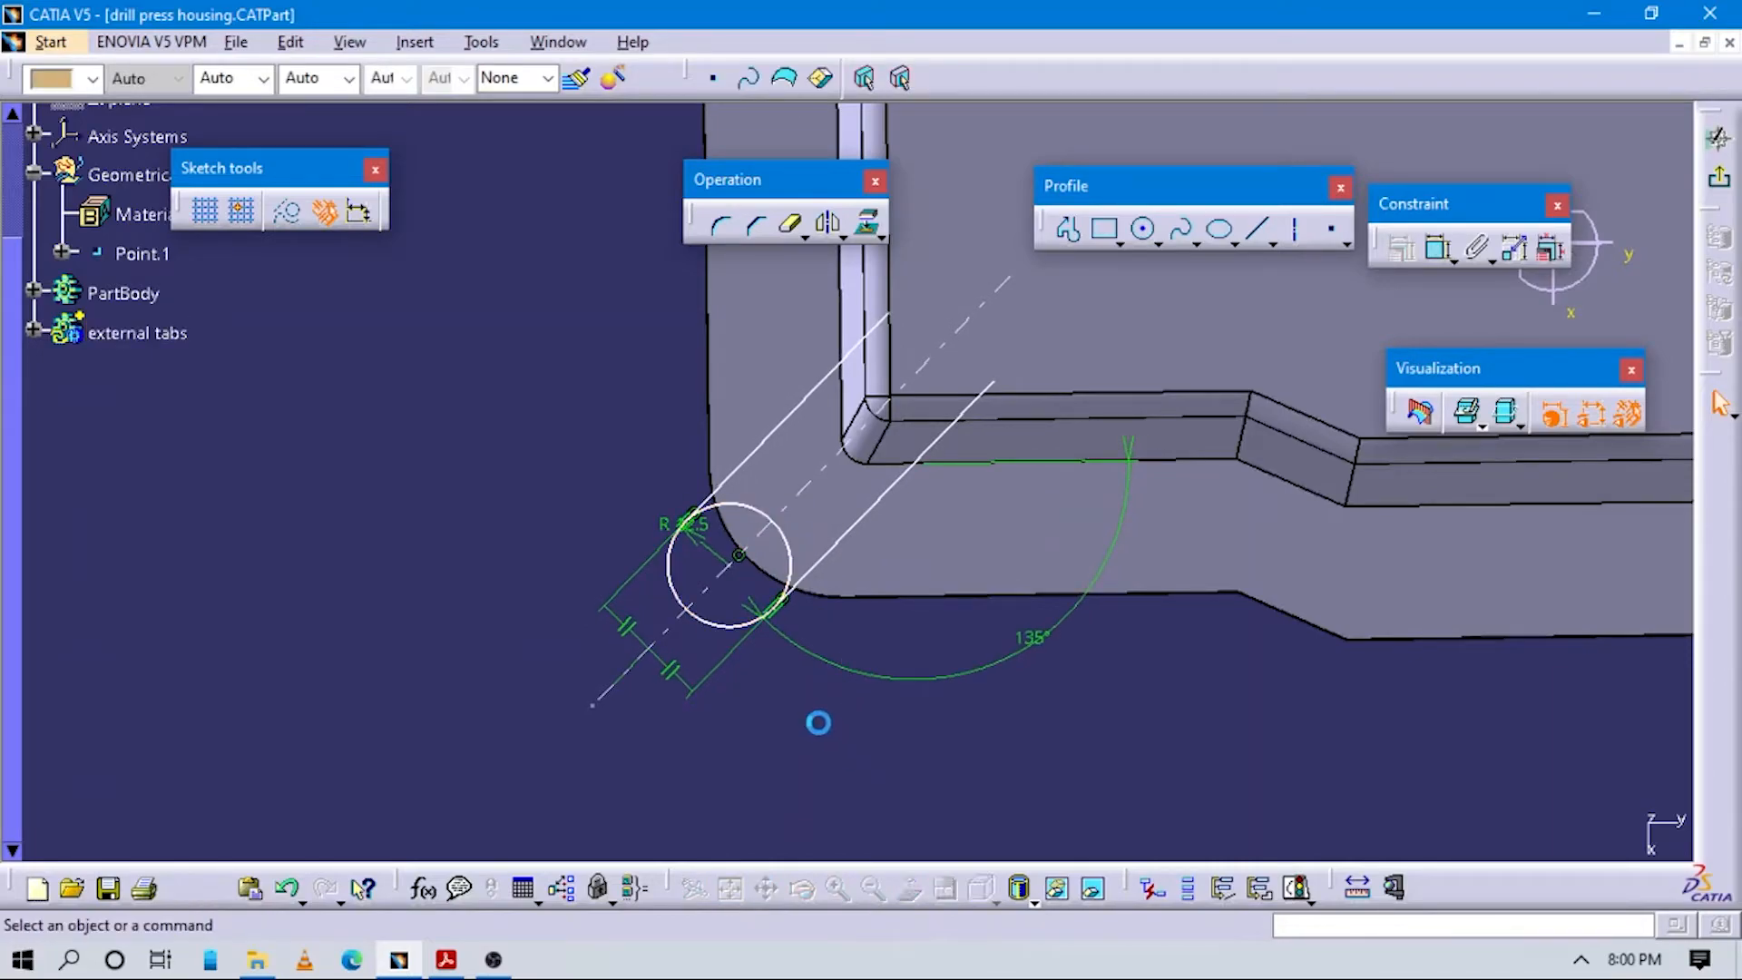
Check Detail F on the drawing, and constrain the circle's center 12 mm from the housing's short inner wall edge.
key("alt+Tab")
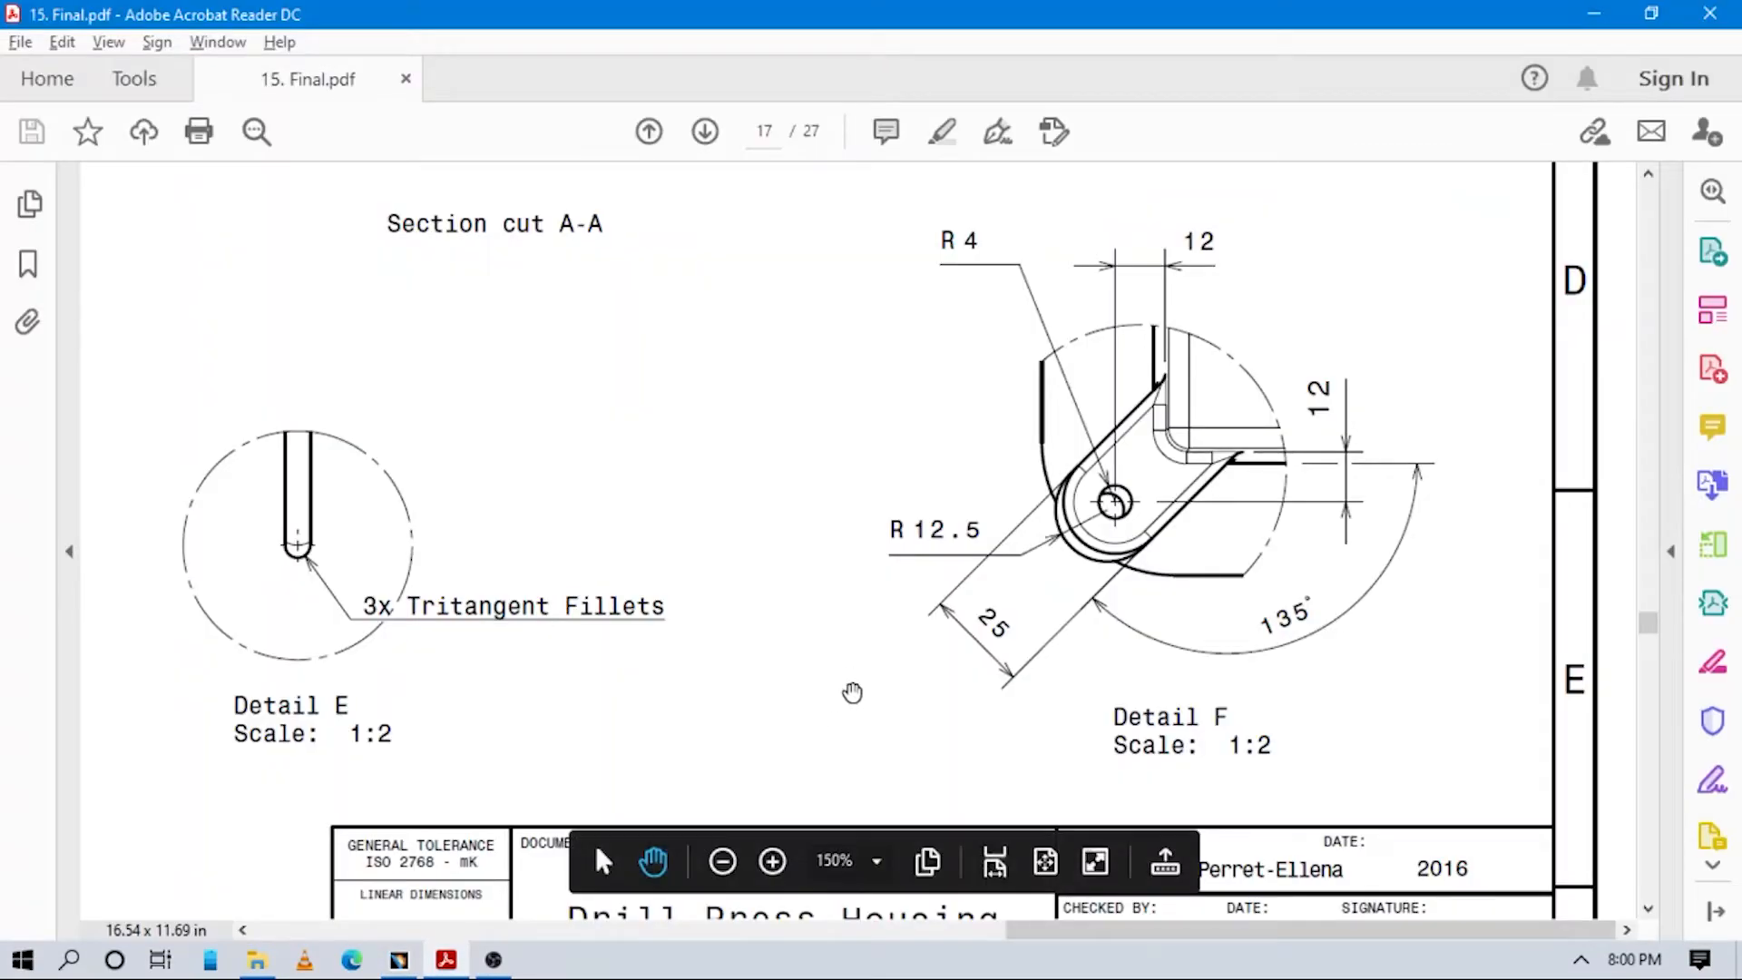
key("alt+Tab")
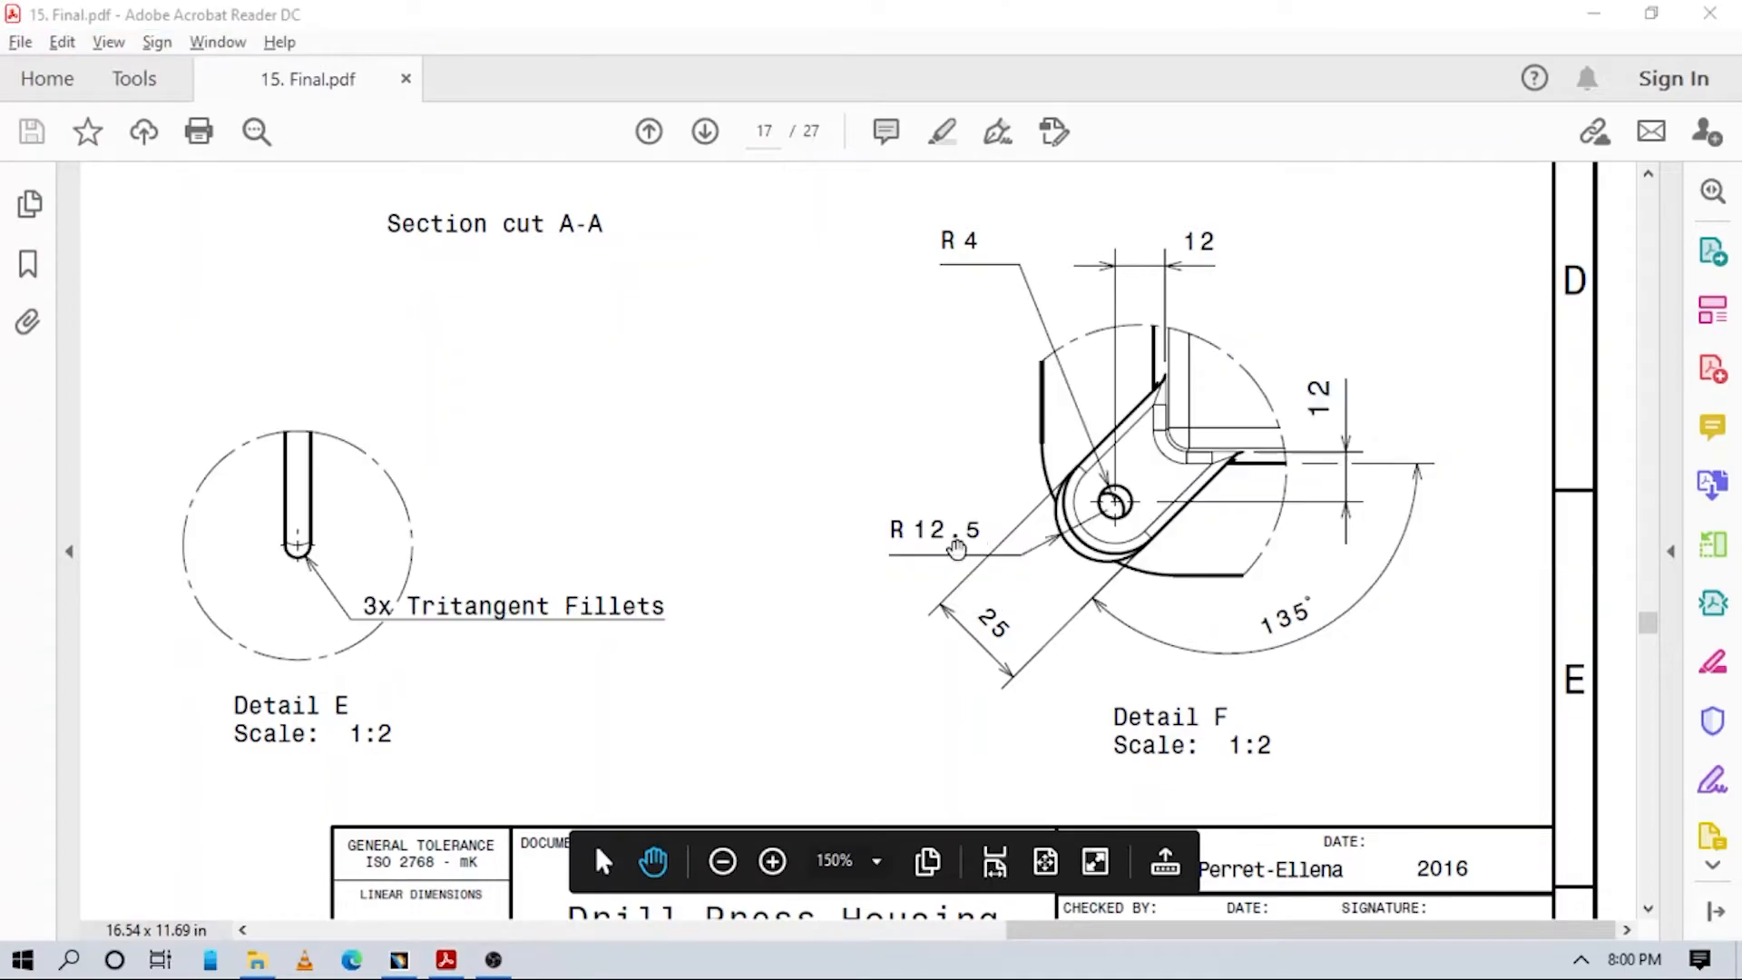
key("alt+Tab")
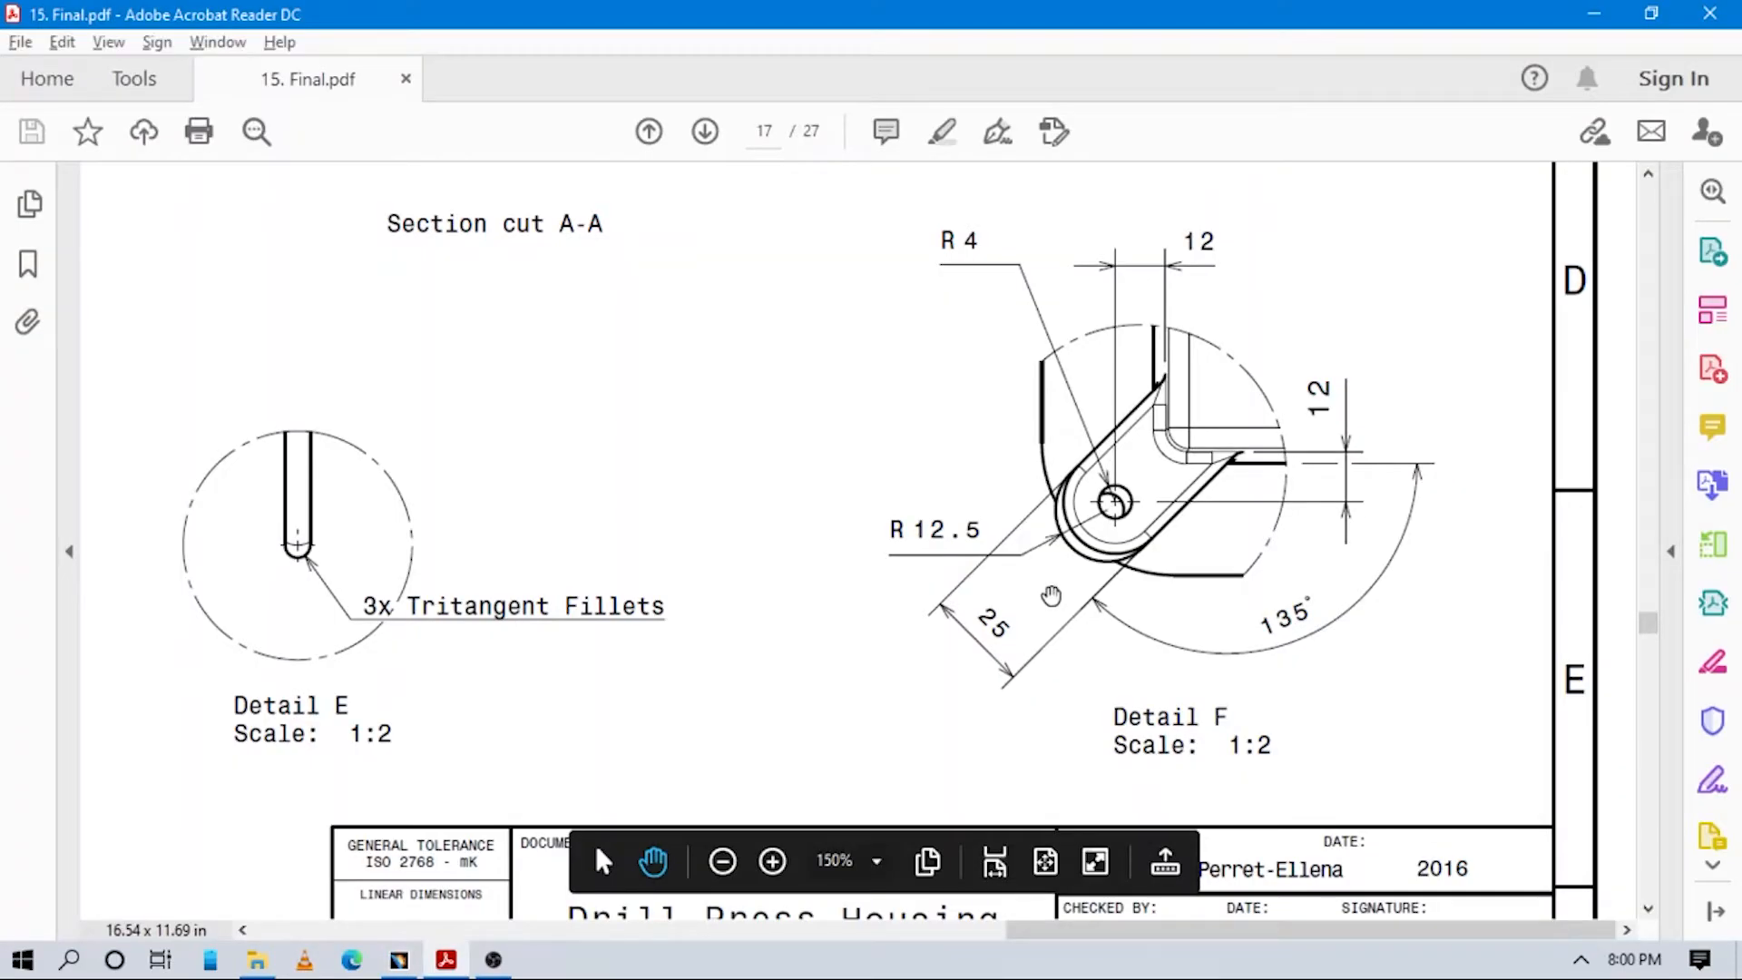
key("alt+Tab")
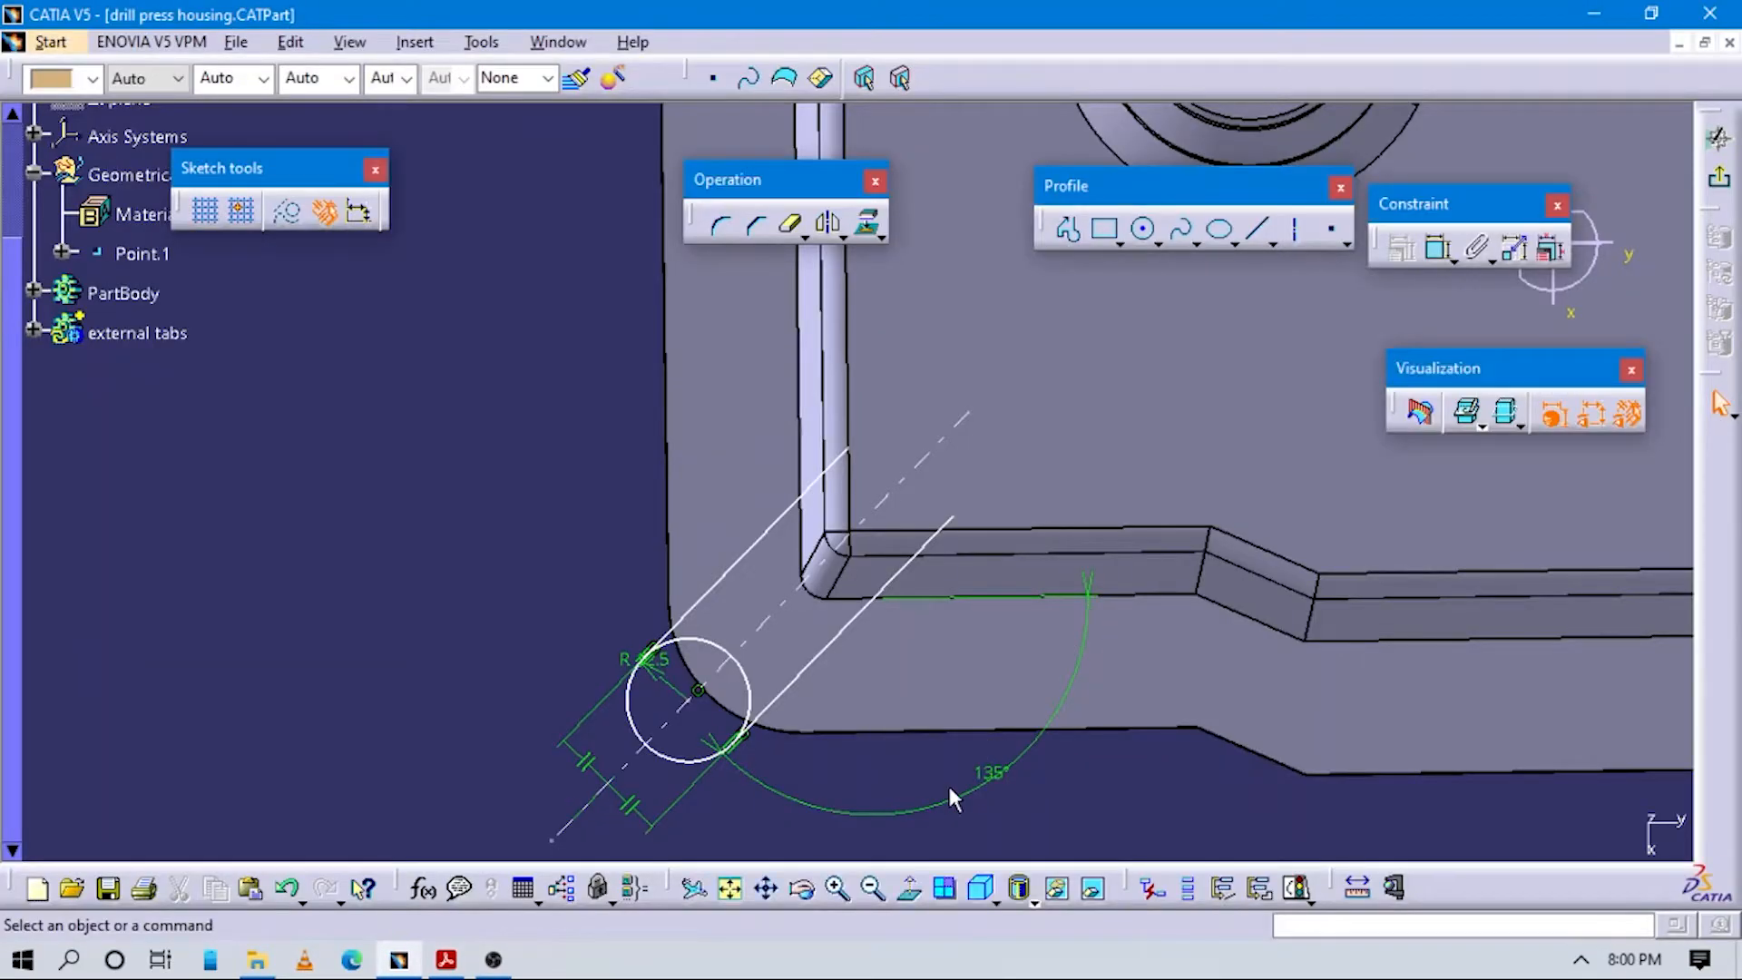
left_click(1437, 247)
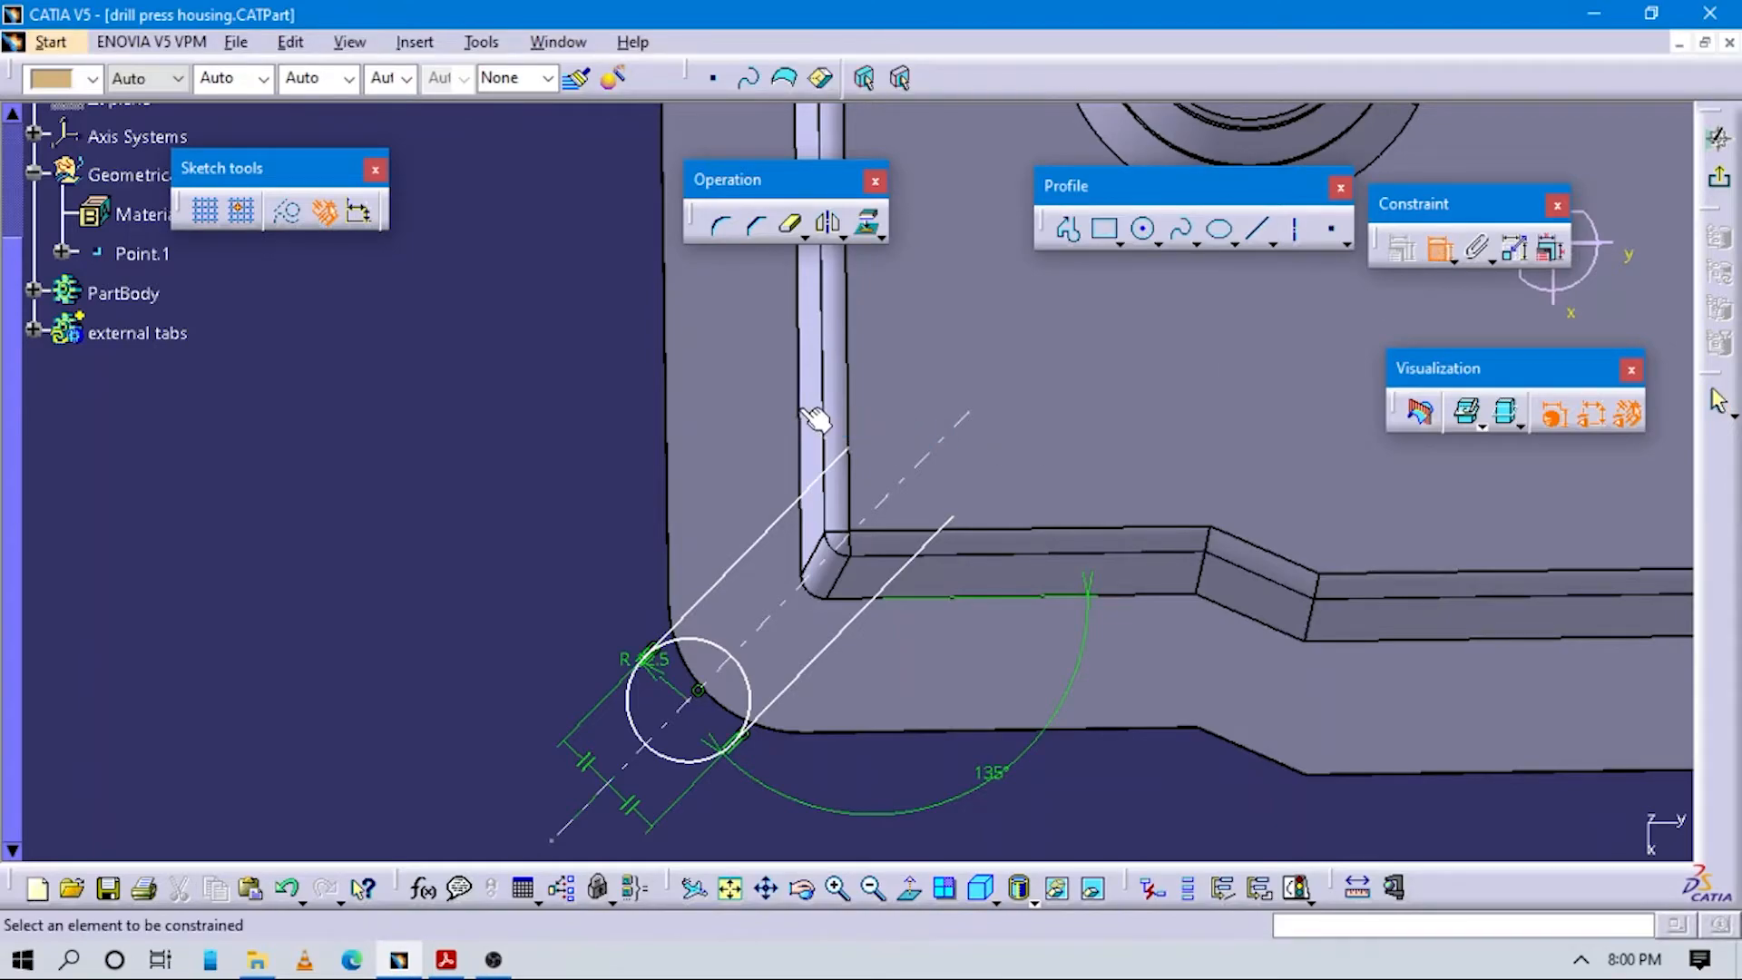
left_click(800, 526)
left_click(690, 700)
left_click(718, 498)
double_click(718, 497)
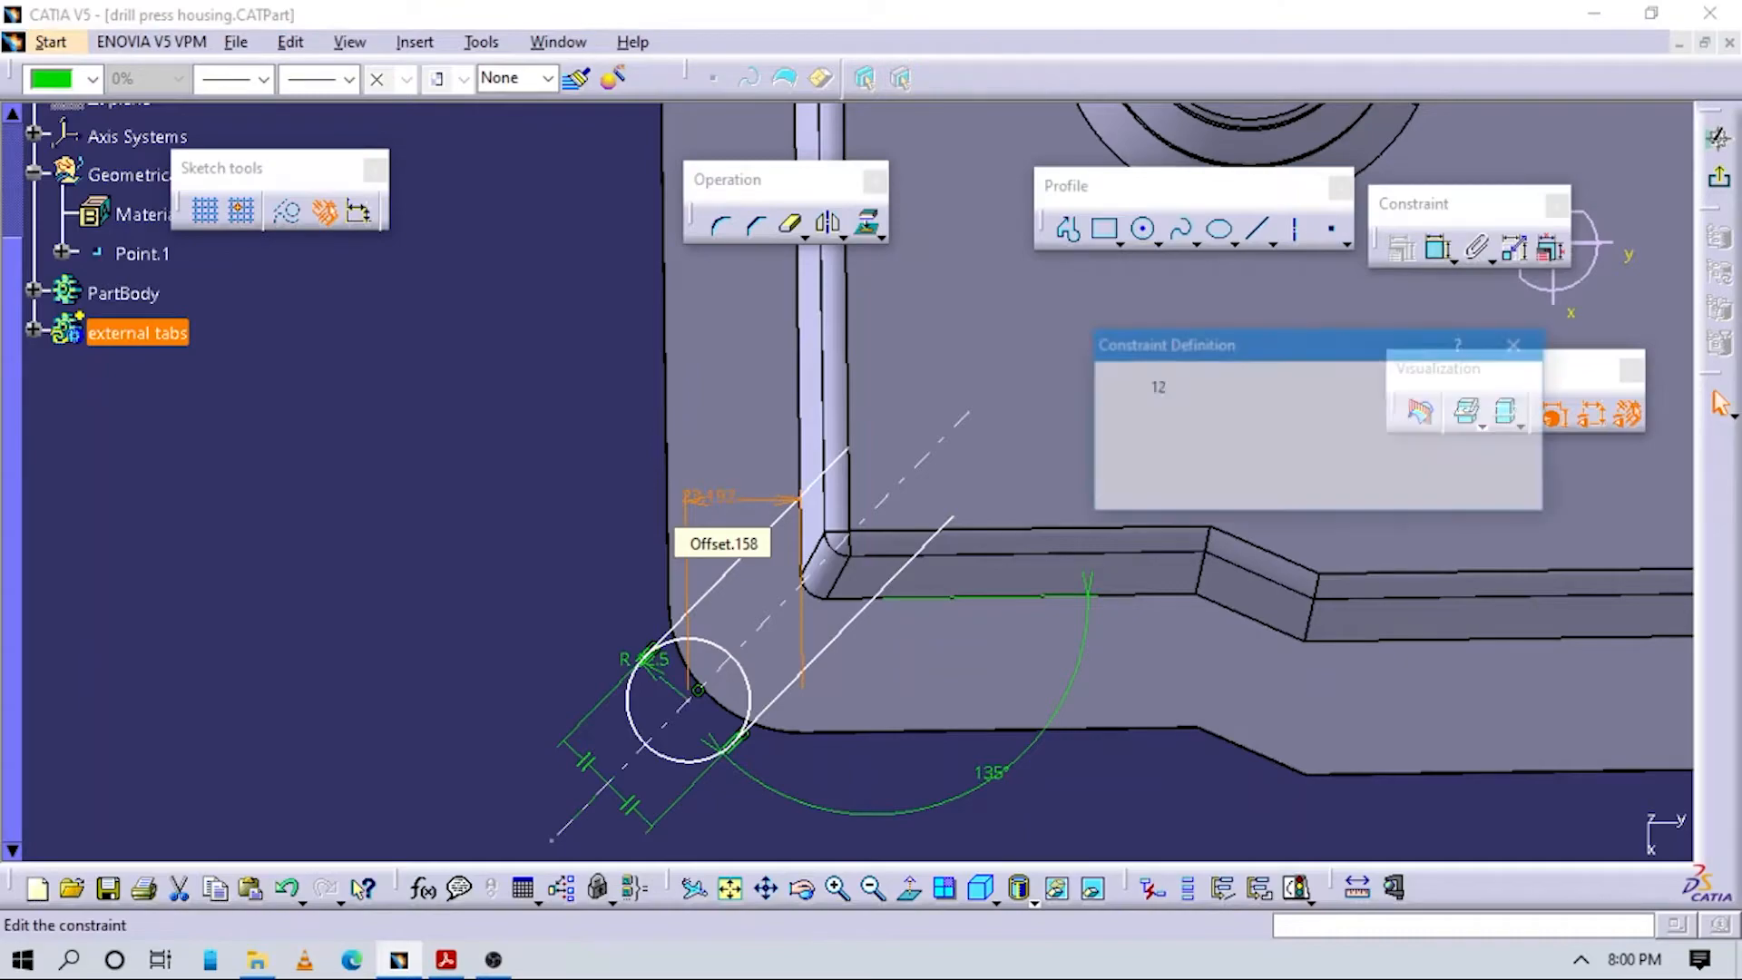
key("Return")
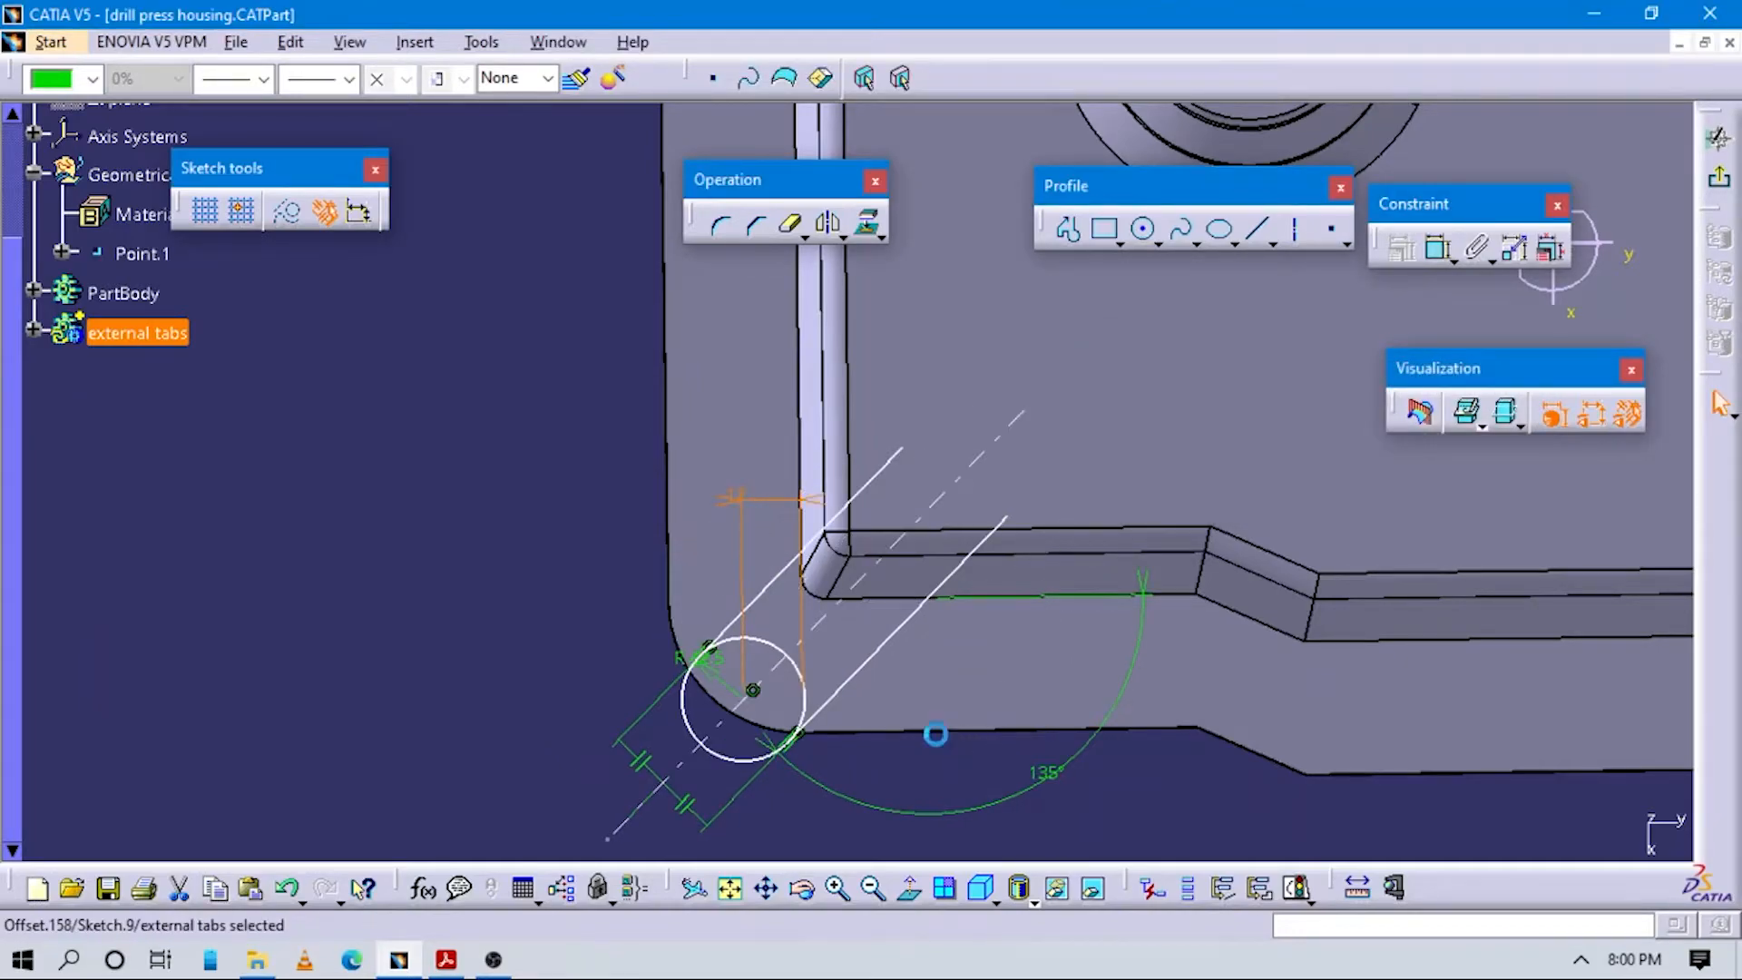
left_click(948, 731)
left_click(1439, 248)
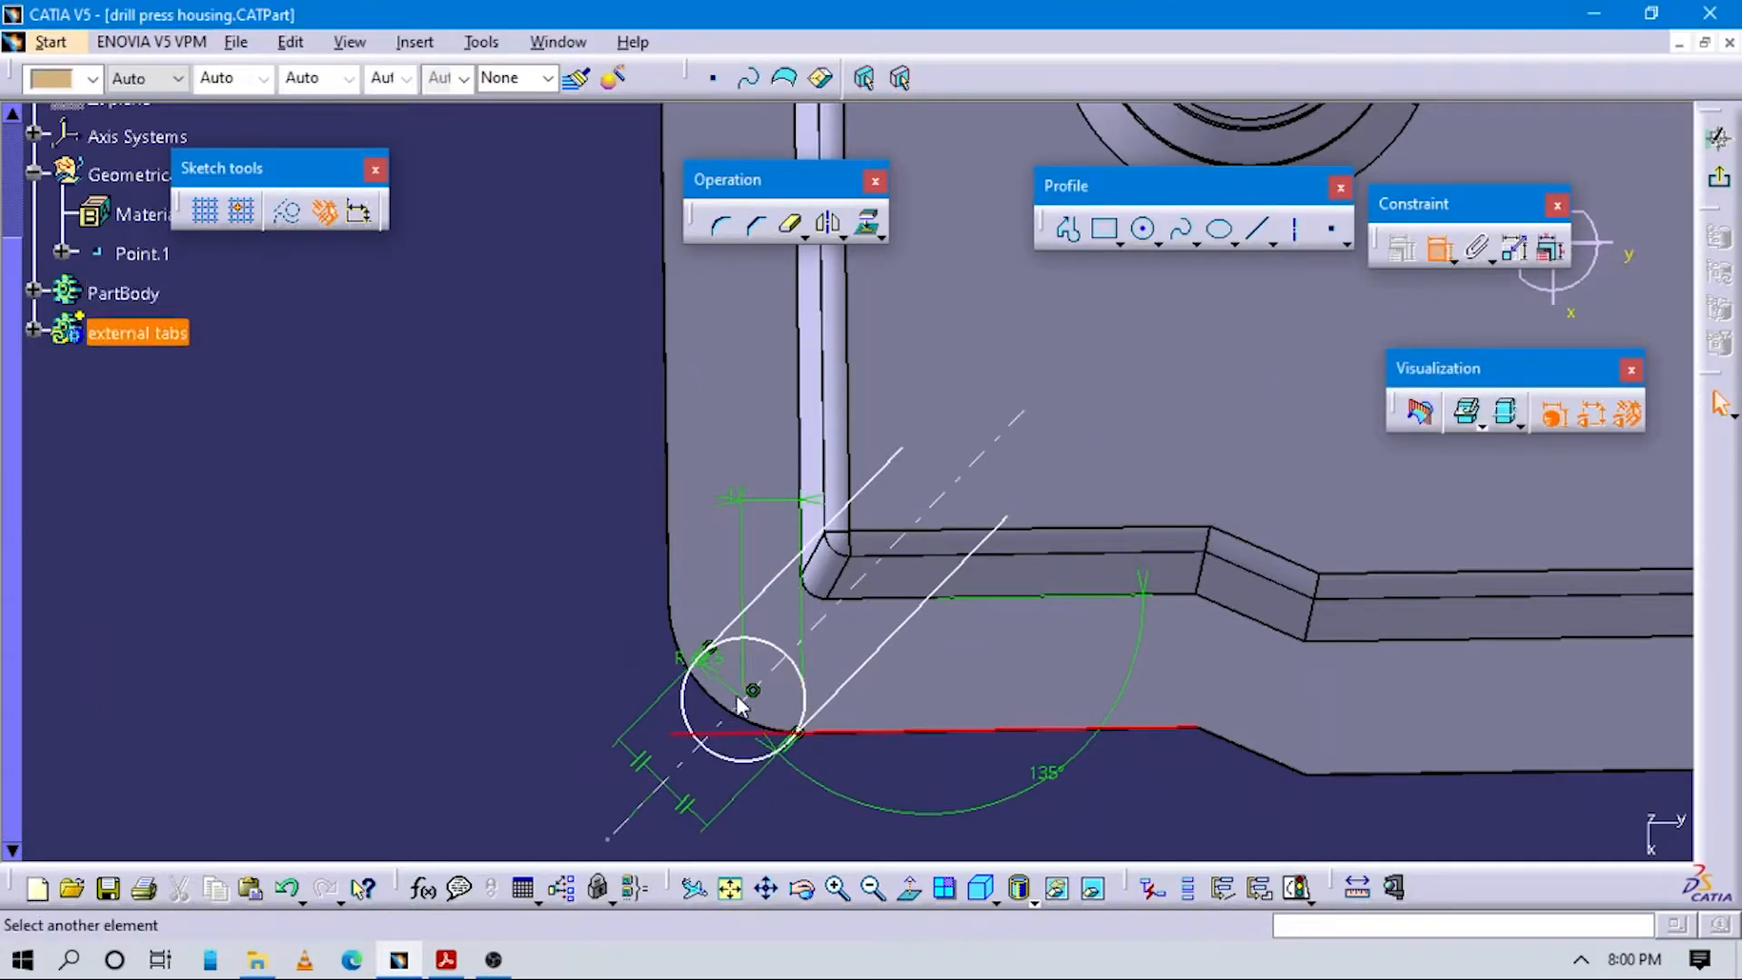
left_click(857, 694)
Constrain the circle's center 12 mm from the housing's long inner wall edge.
left_click(1443, 249)
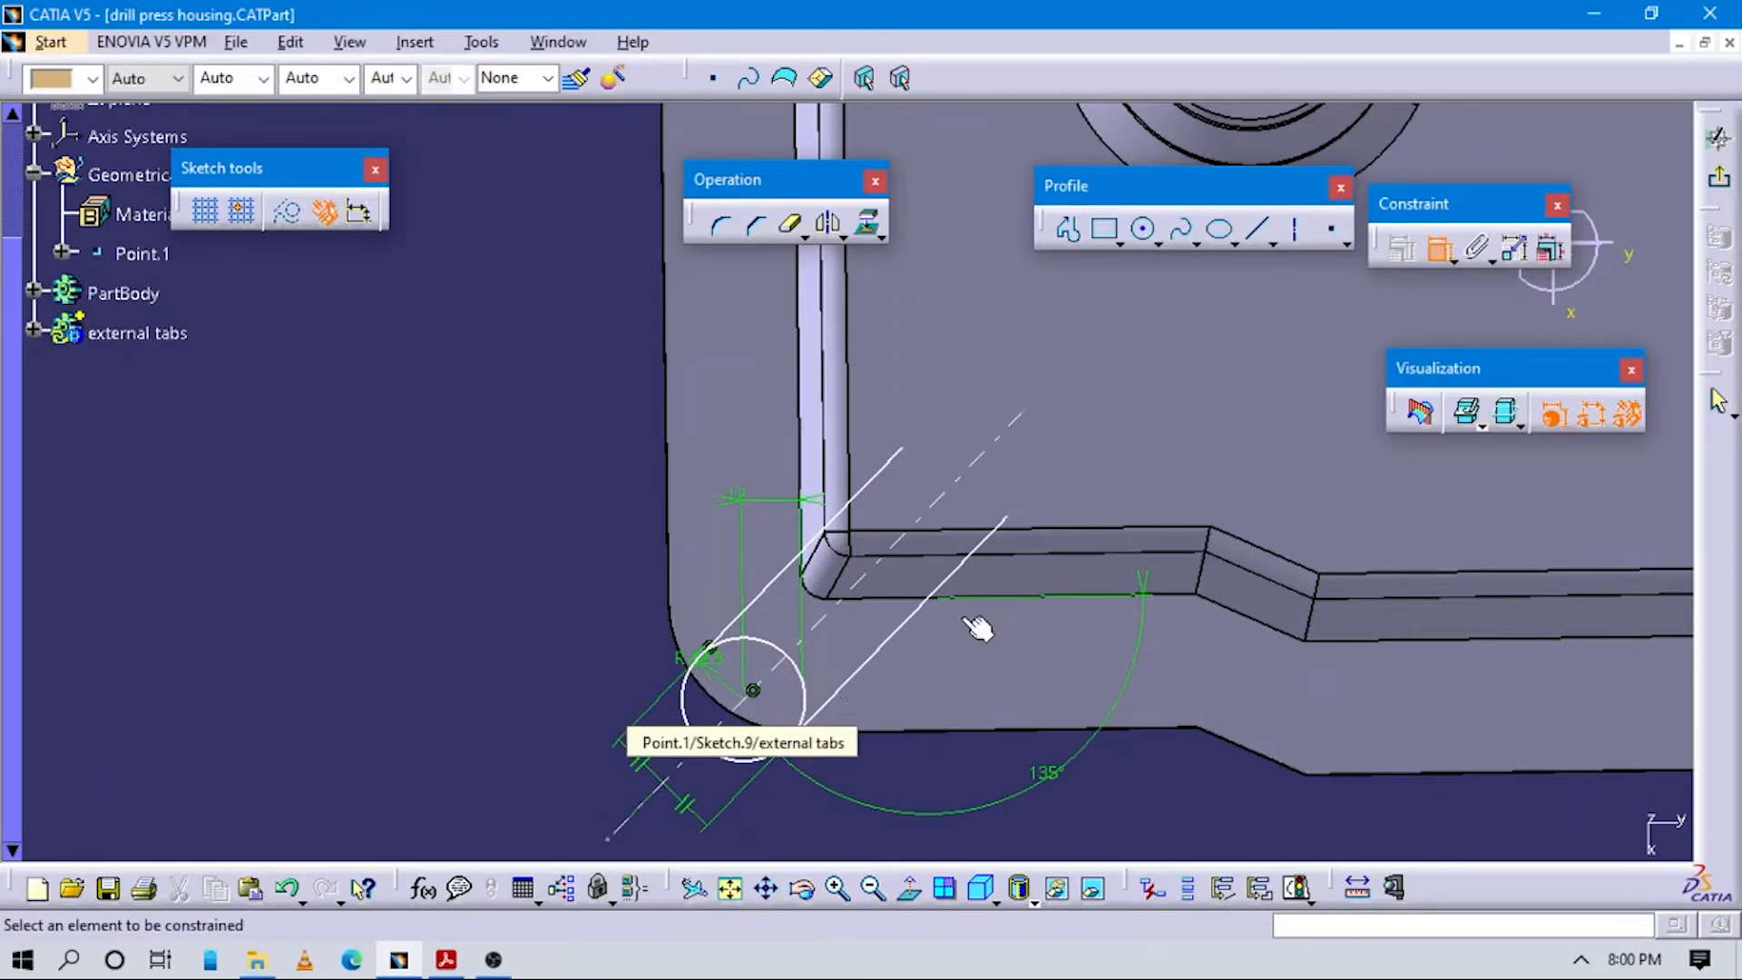
left_click(753, 690)
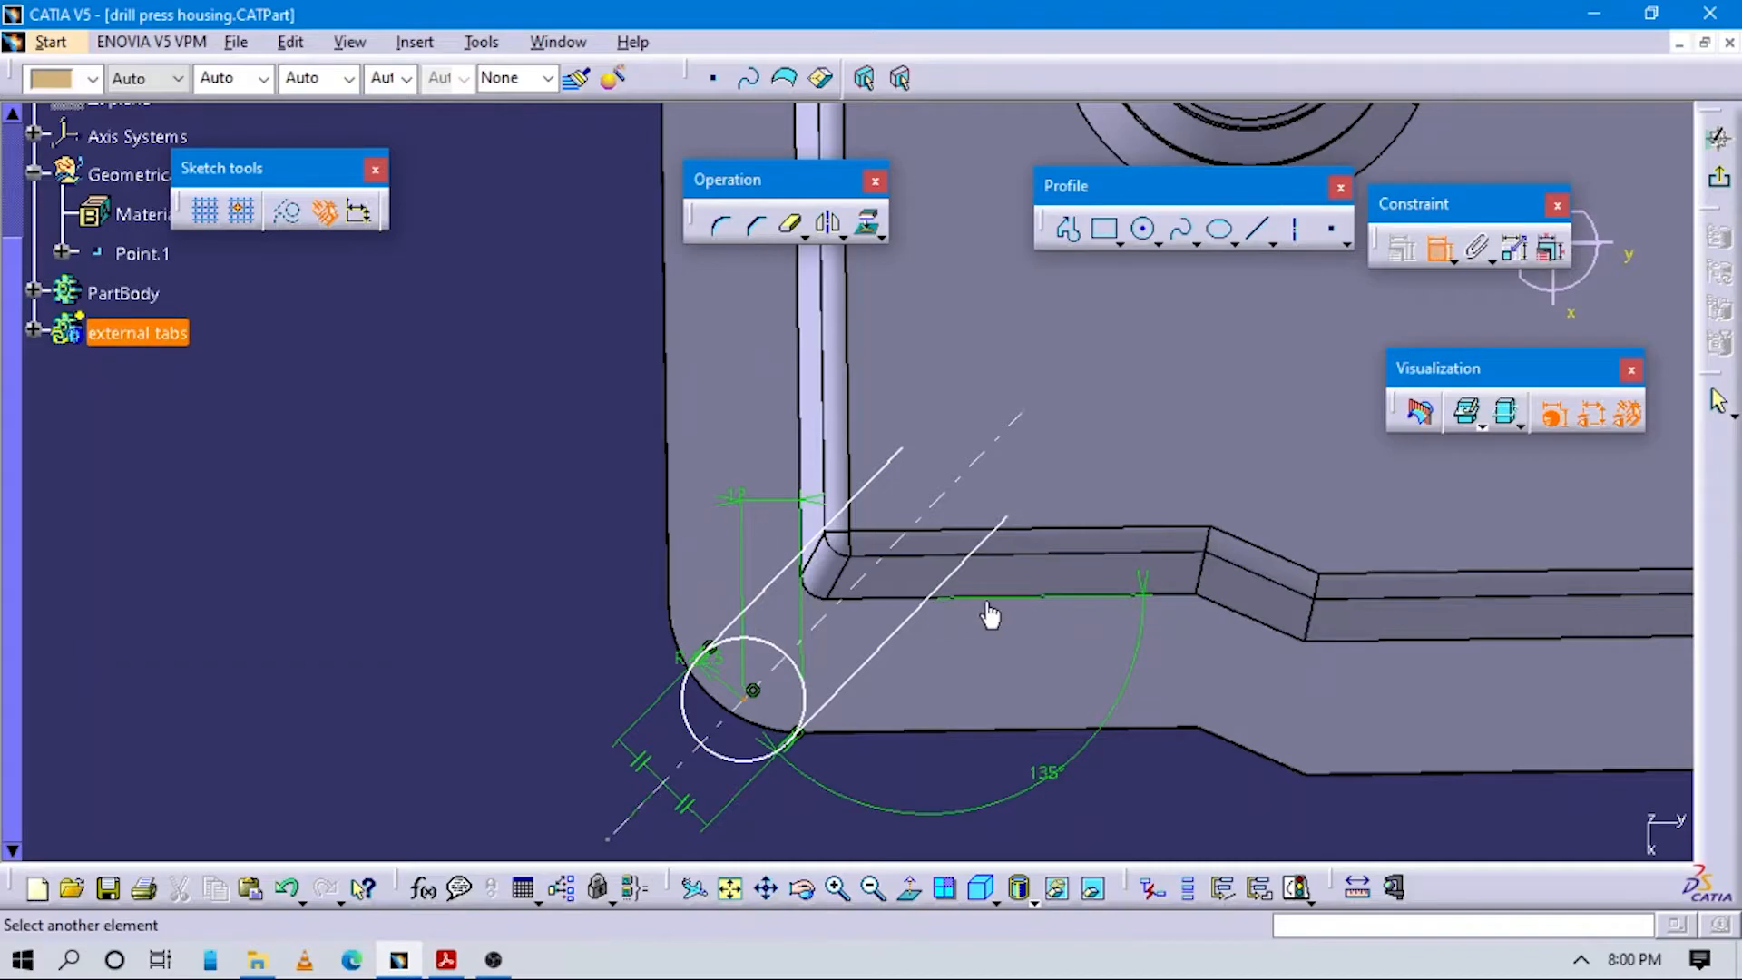
left_click(918, 601)
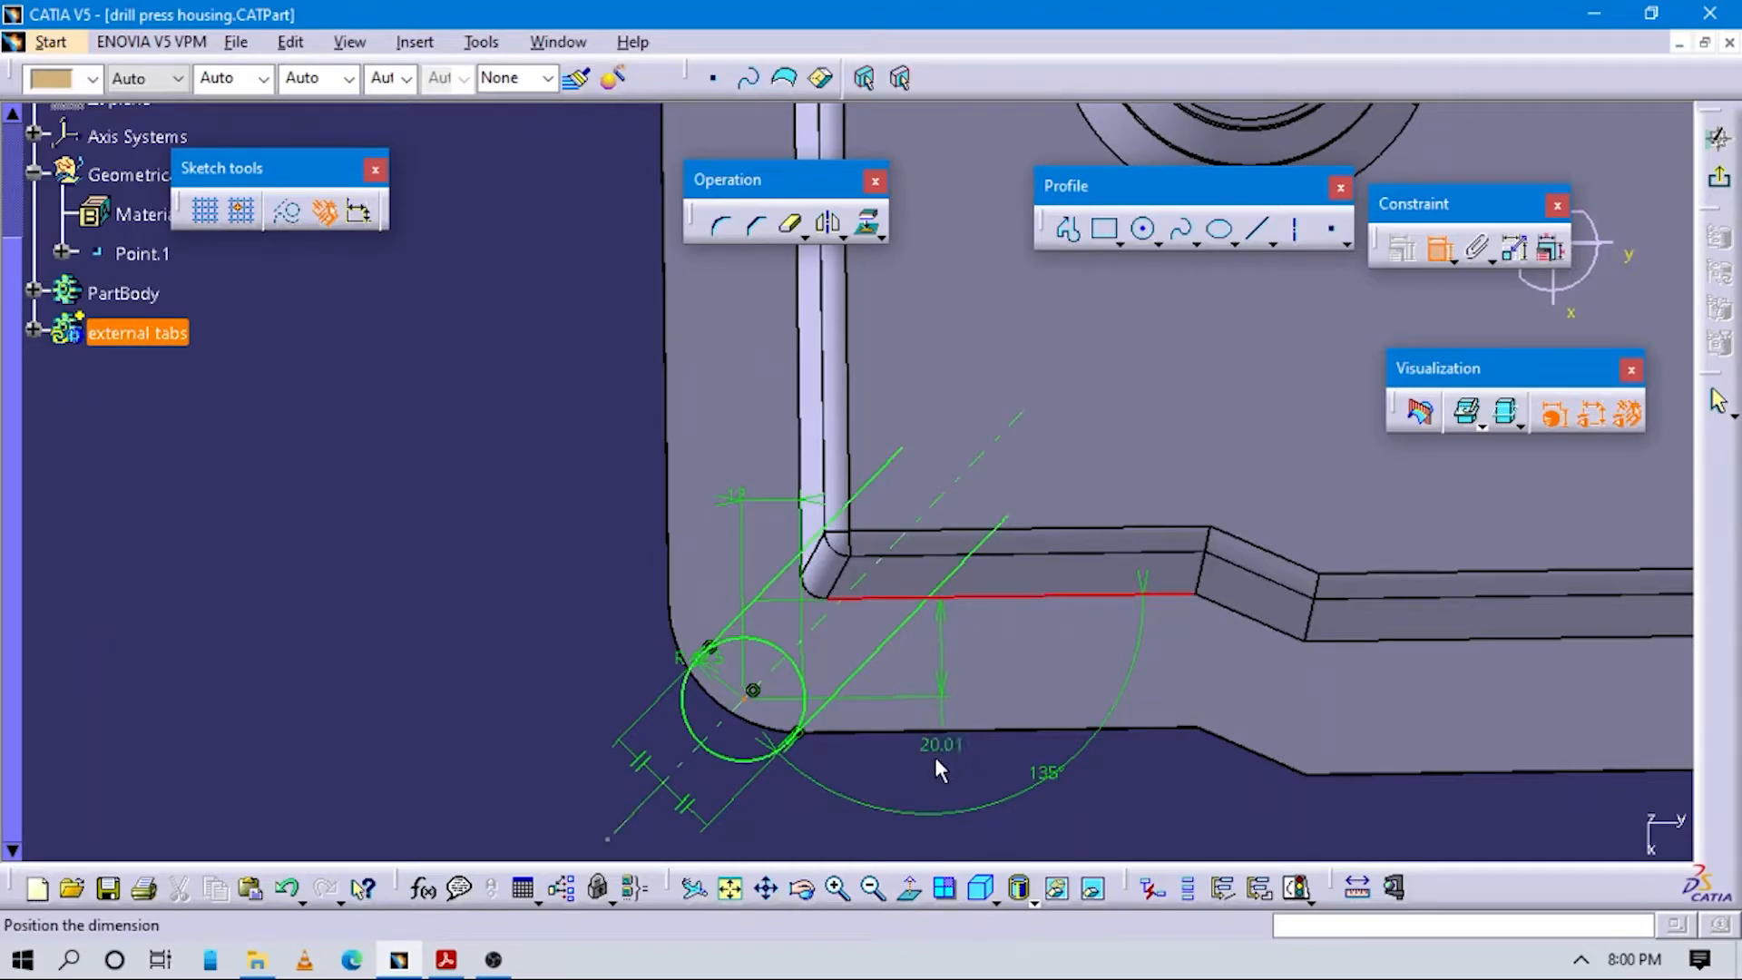
left_click(936, 759)
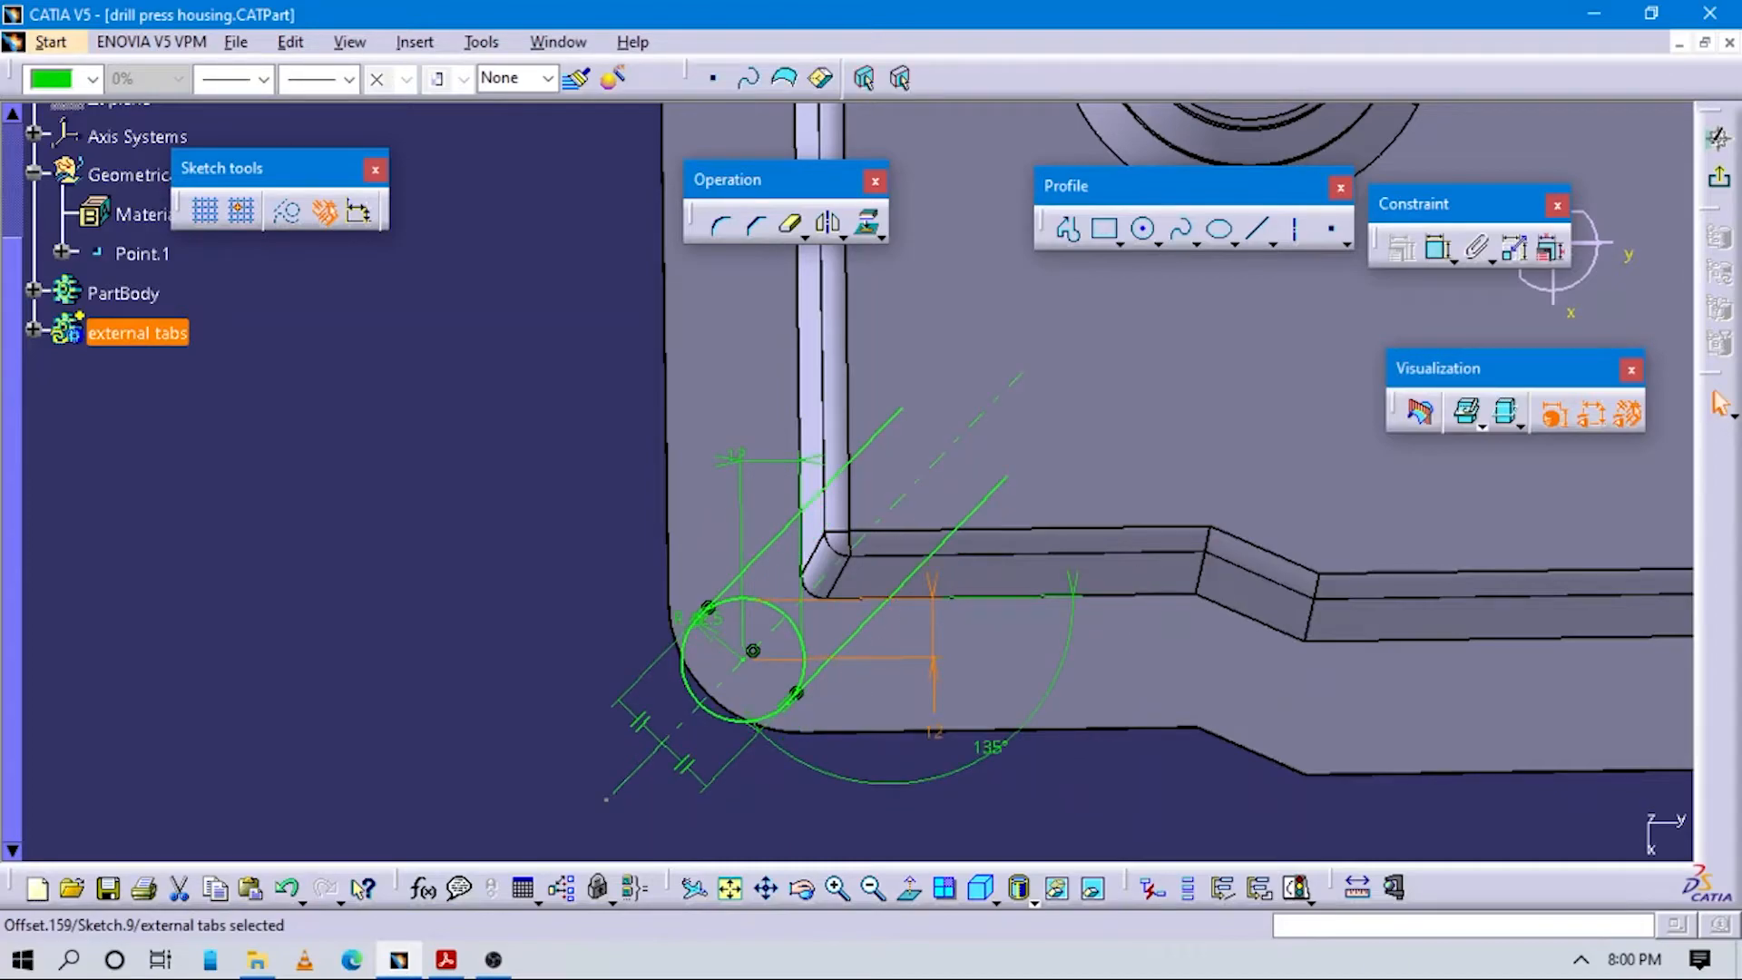
Connect the free ends of the two tab lines inside the housing with a closing line.
middle_click_drag(823, 697, 847, 598)
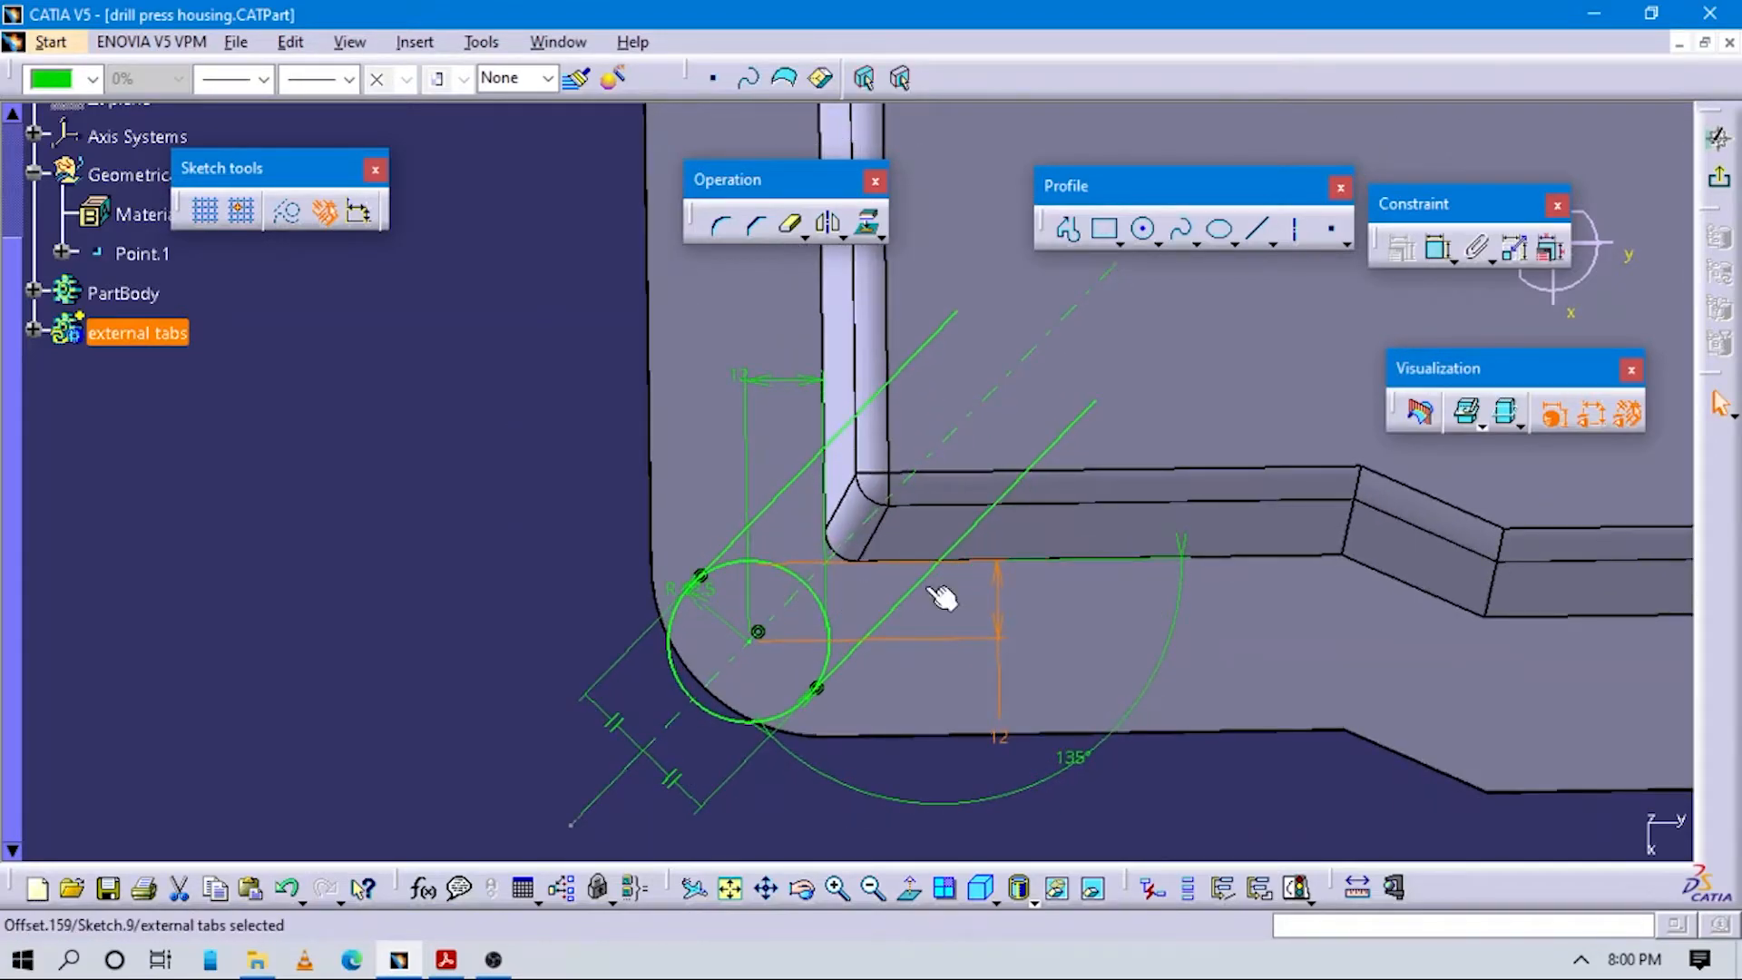
left_click(1102, 771)
left_click(1068, 230)
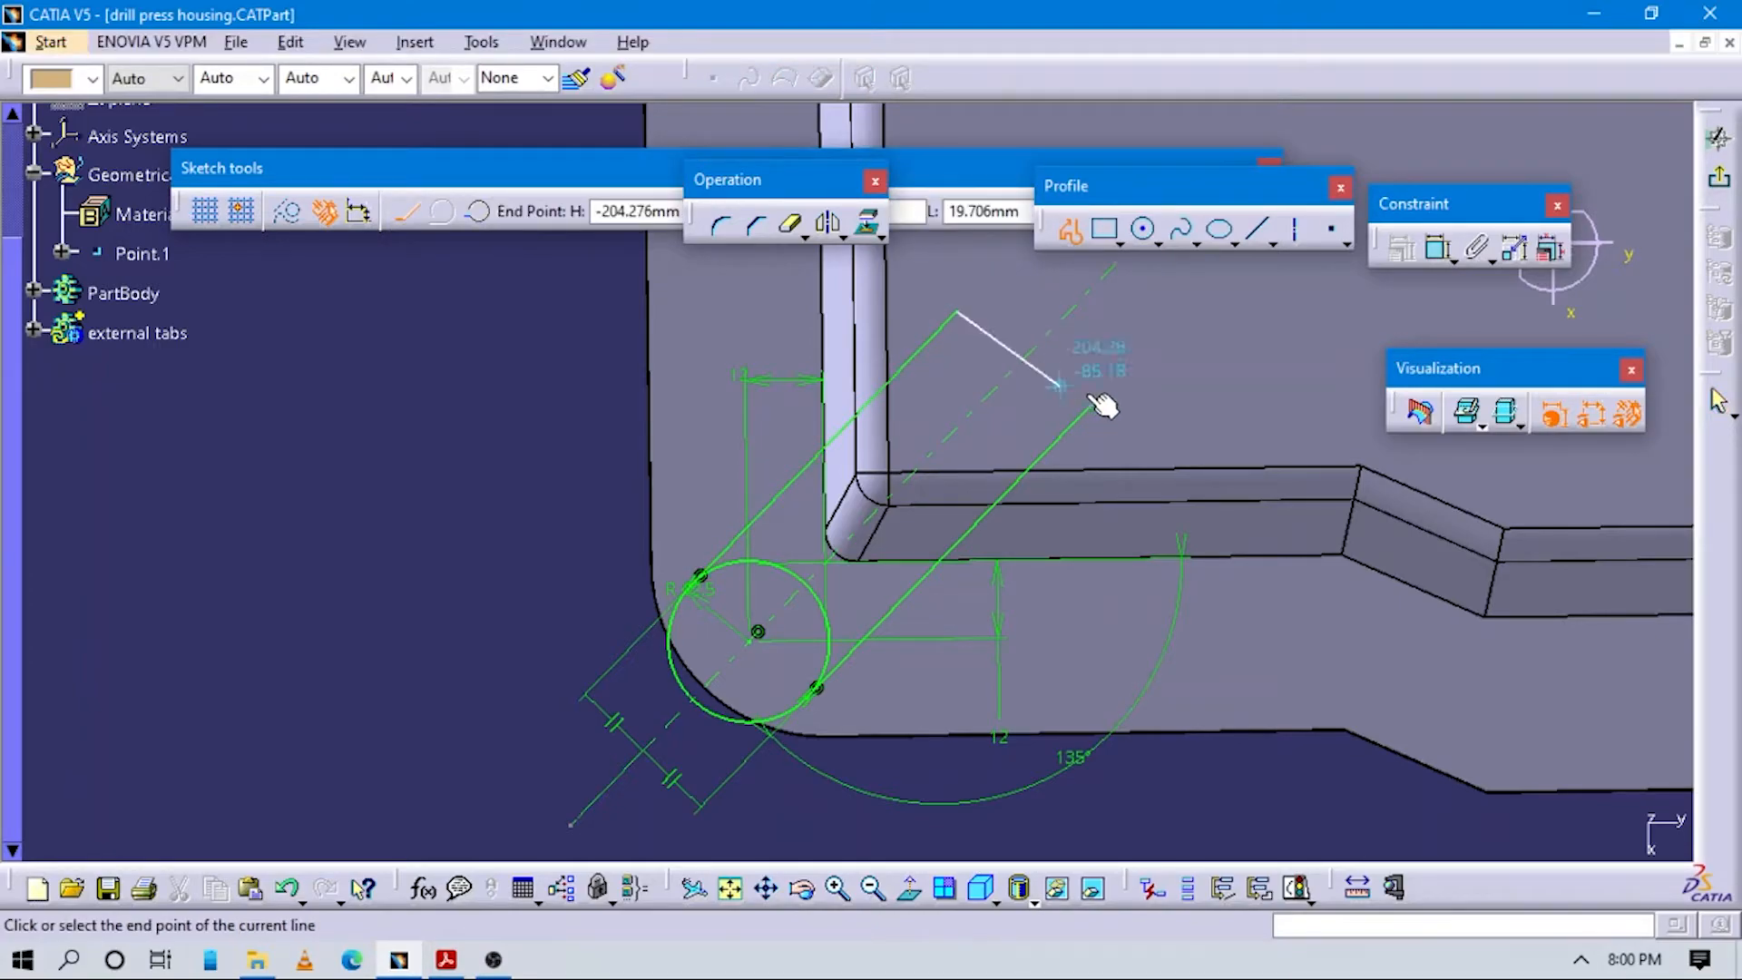
double_click(1096, 399)
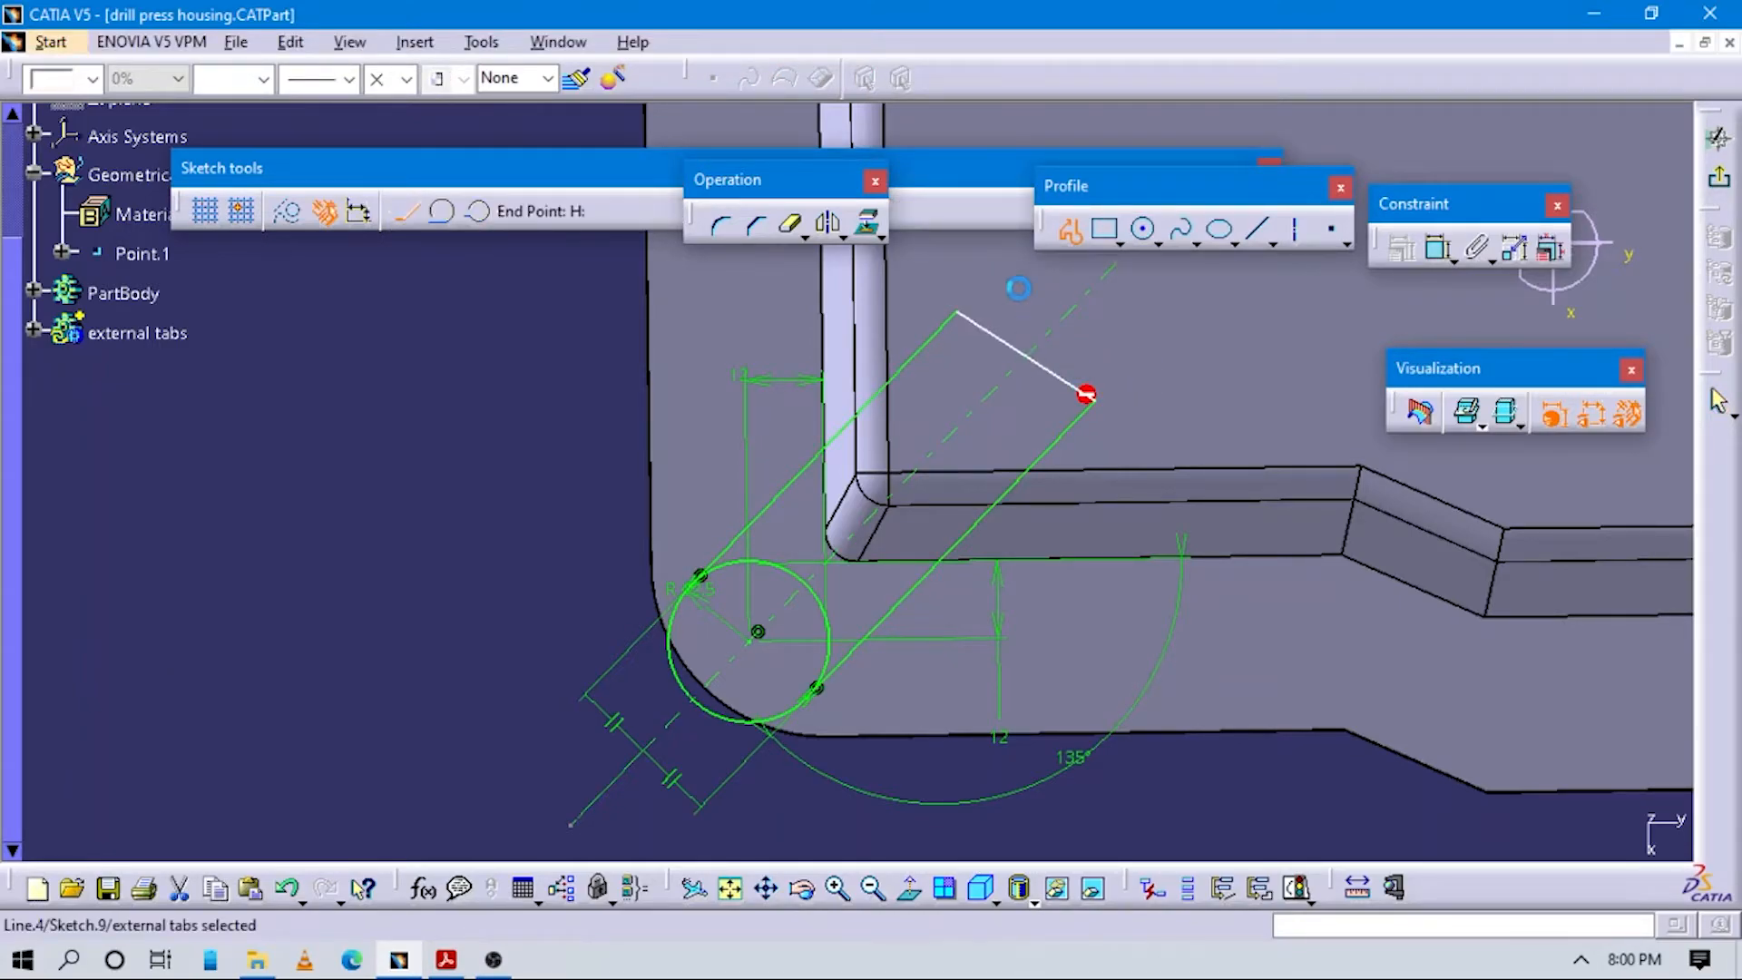
Trim away the circle's arc between the two tab lines with Quick Trim to leave a rounded tab outline.
left_click(795, 228)
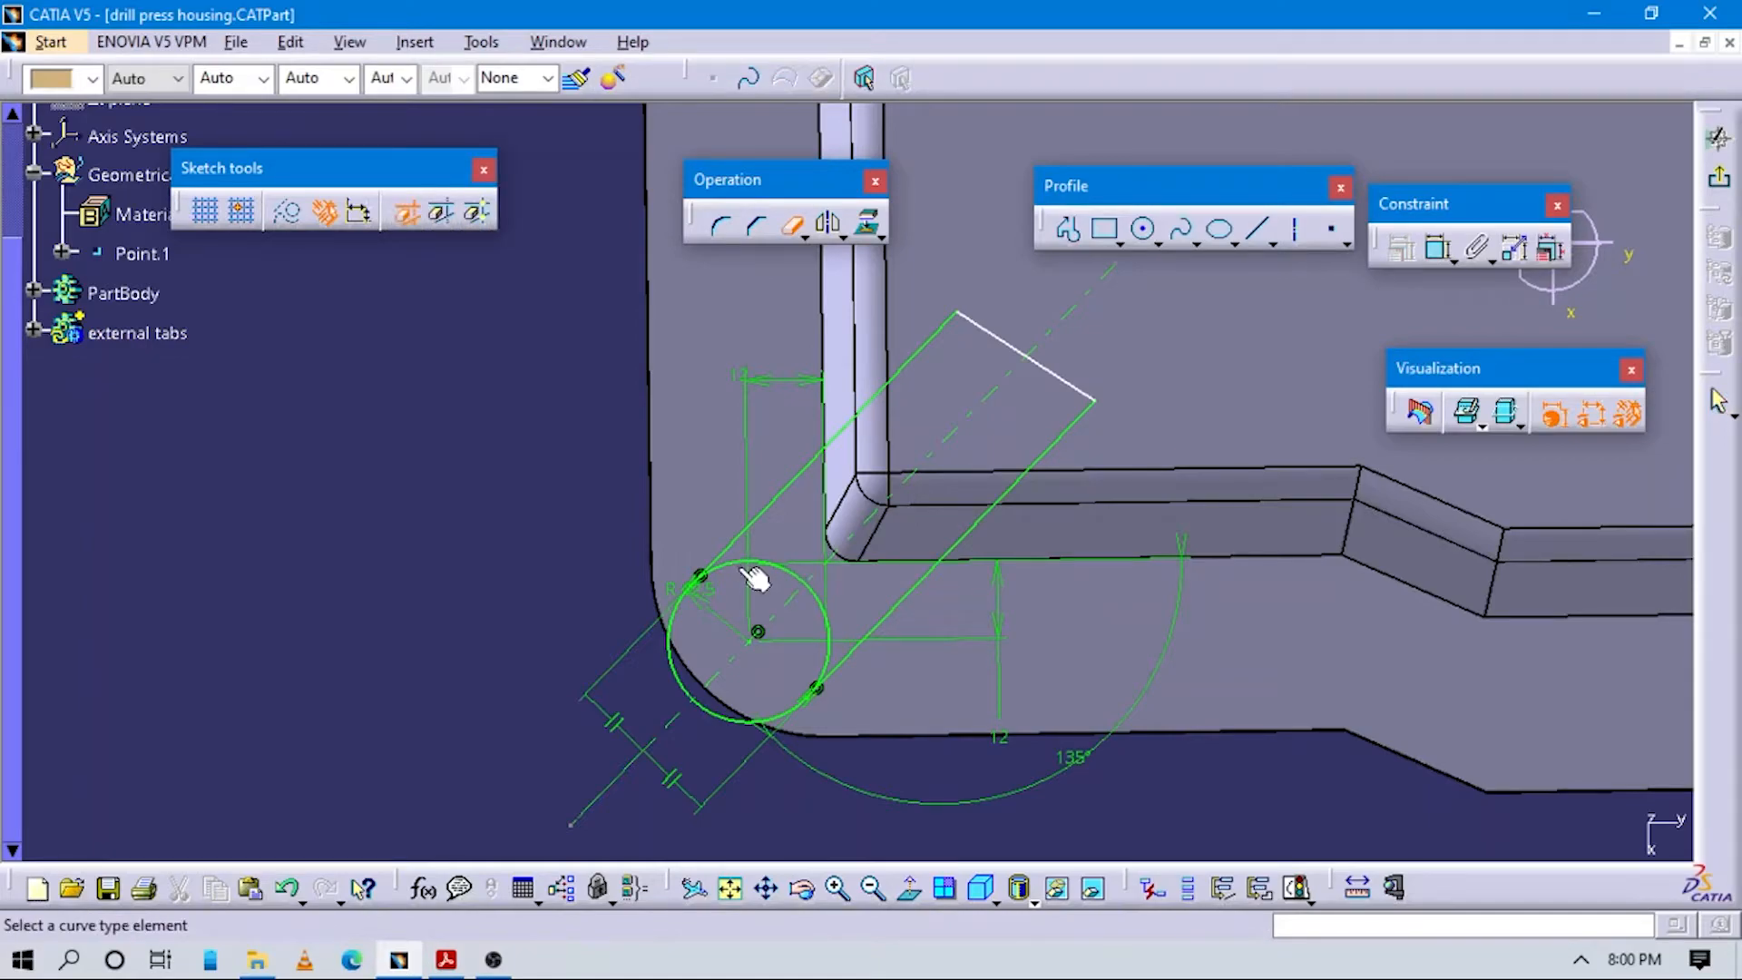
left_click(736, 562)
left_click(816, 597)
mouse_move(838, 688)
middle_mouse_down()
mouse_move(835, 666)
mouse_move(1065, 722)
mouse_move(1015, 742)
middle_mouse_up()
key("Escape")
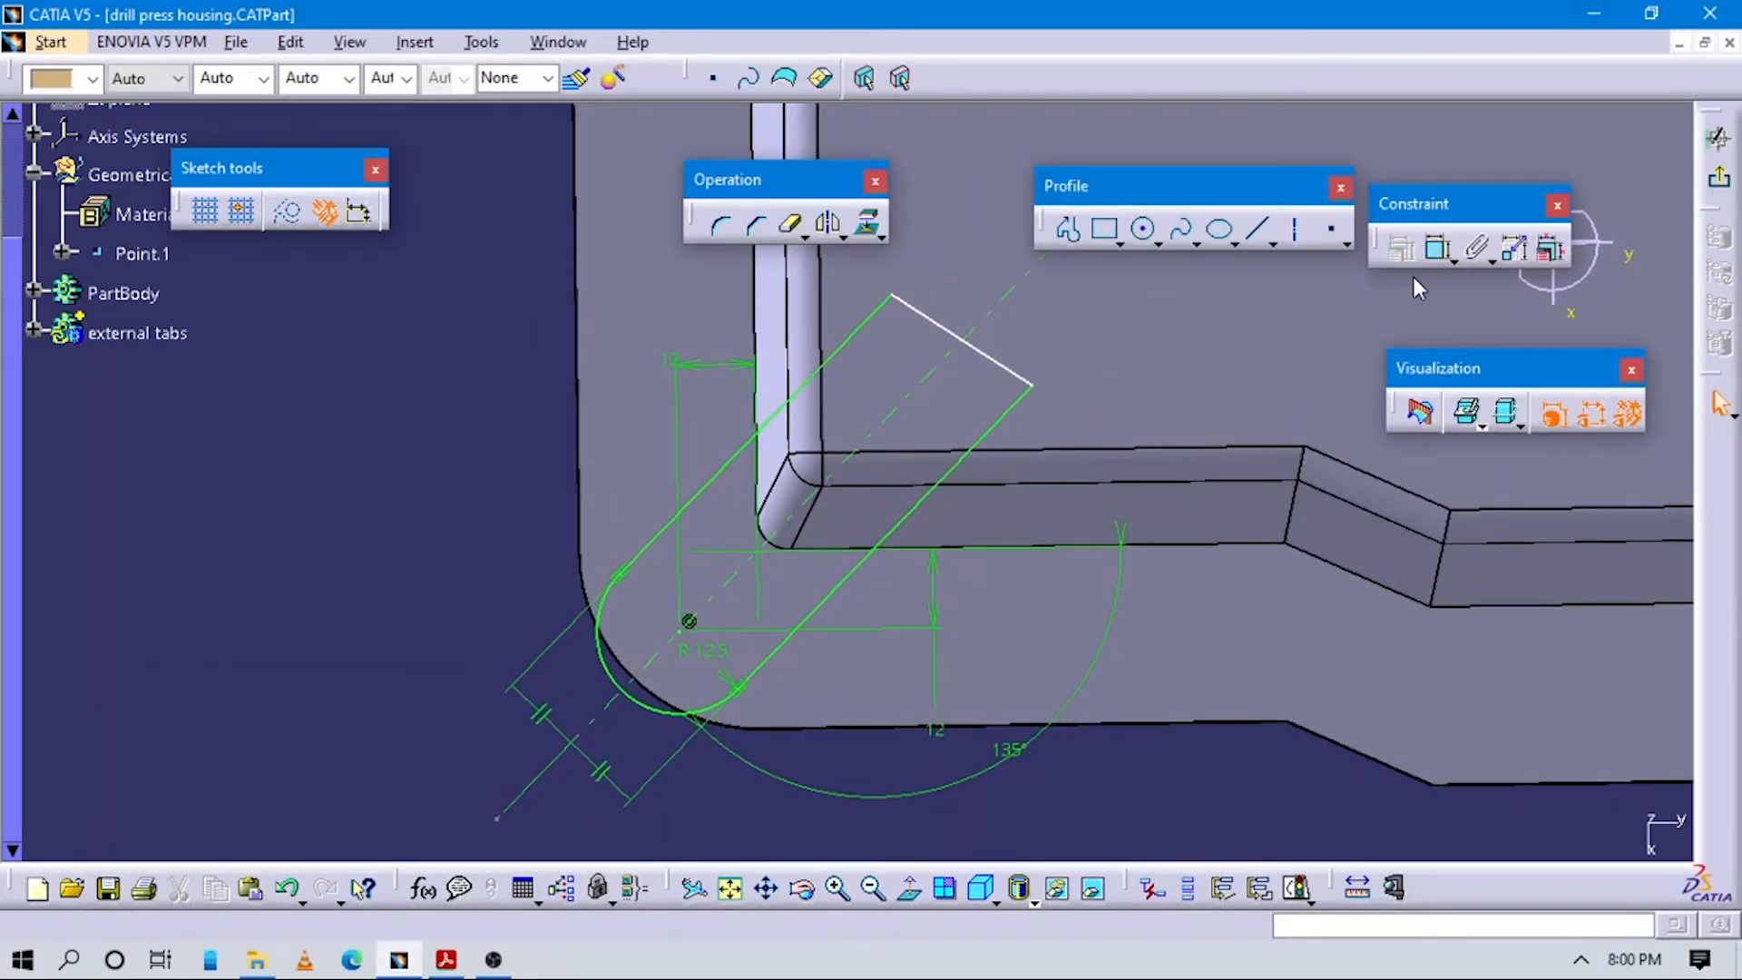
Dimension the length of the closing line at the tab's inner end.
left_click(1438, 249)
left_click(979, 336)
left_click(991, 284)
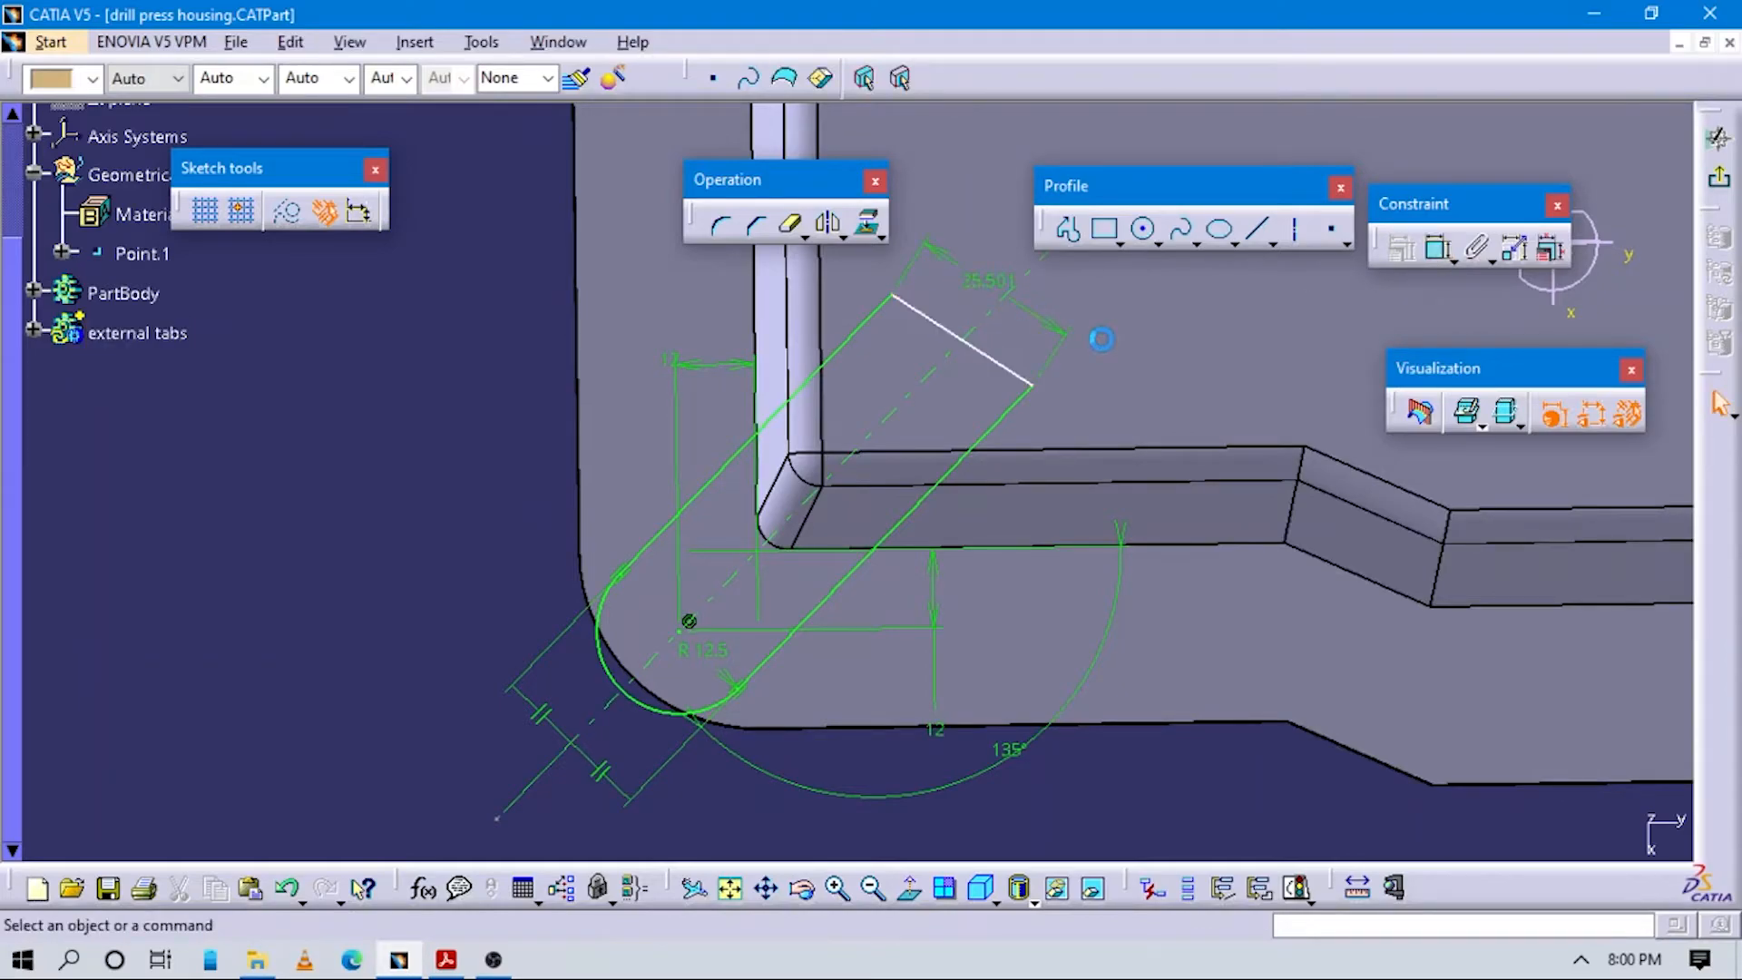
Try to add a further dimensional constraint to the closing line at the tab's inner end.
middle_click_drag(1110, 389, 1110, 417)
left_click(1435, 250)
middle_click_drag(921, 369, 1057, 444)
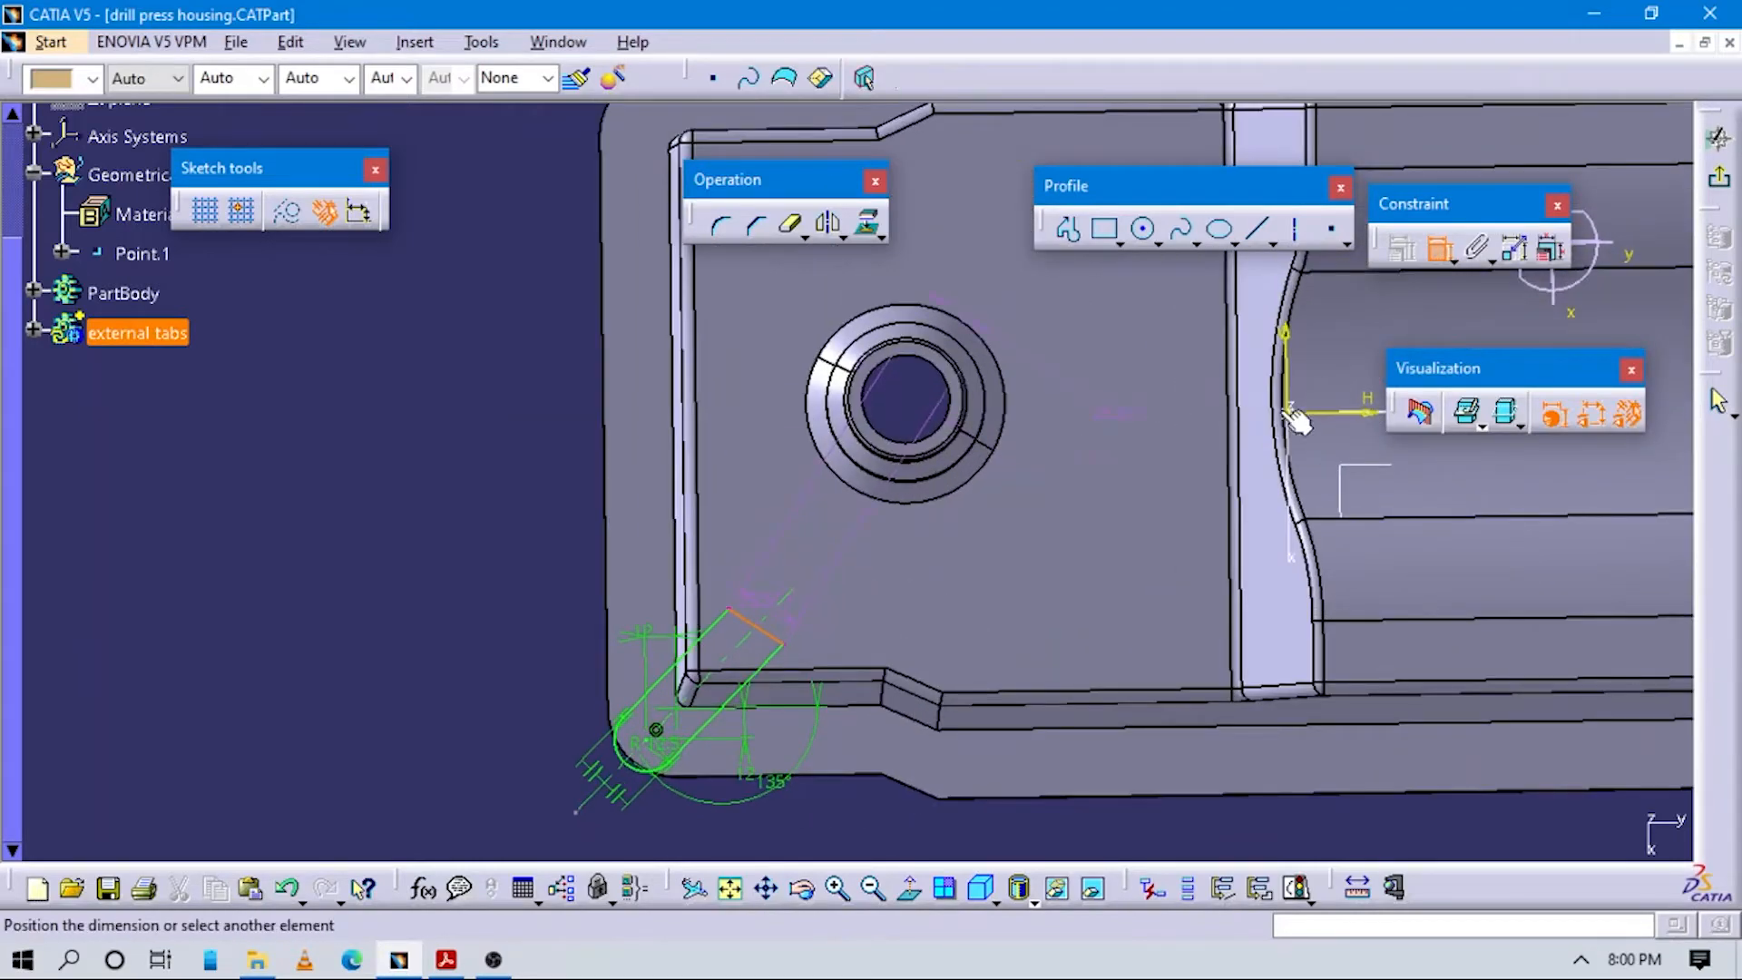
middle_click_drag(762, 653, 1408, 286)
left_click(1438, 248)
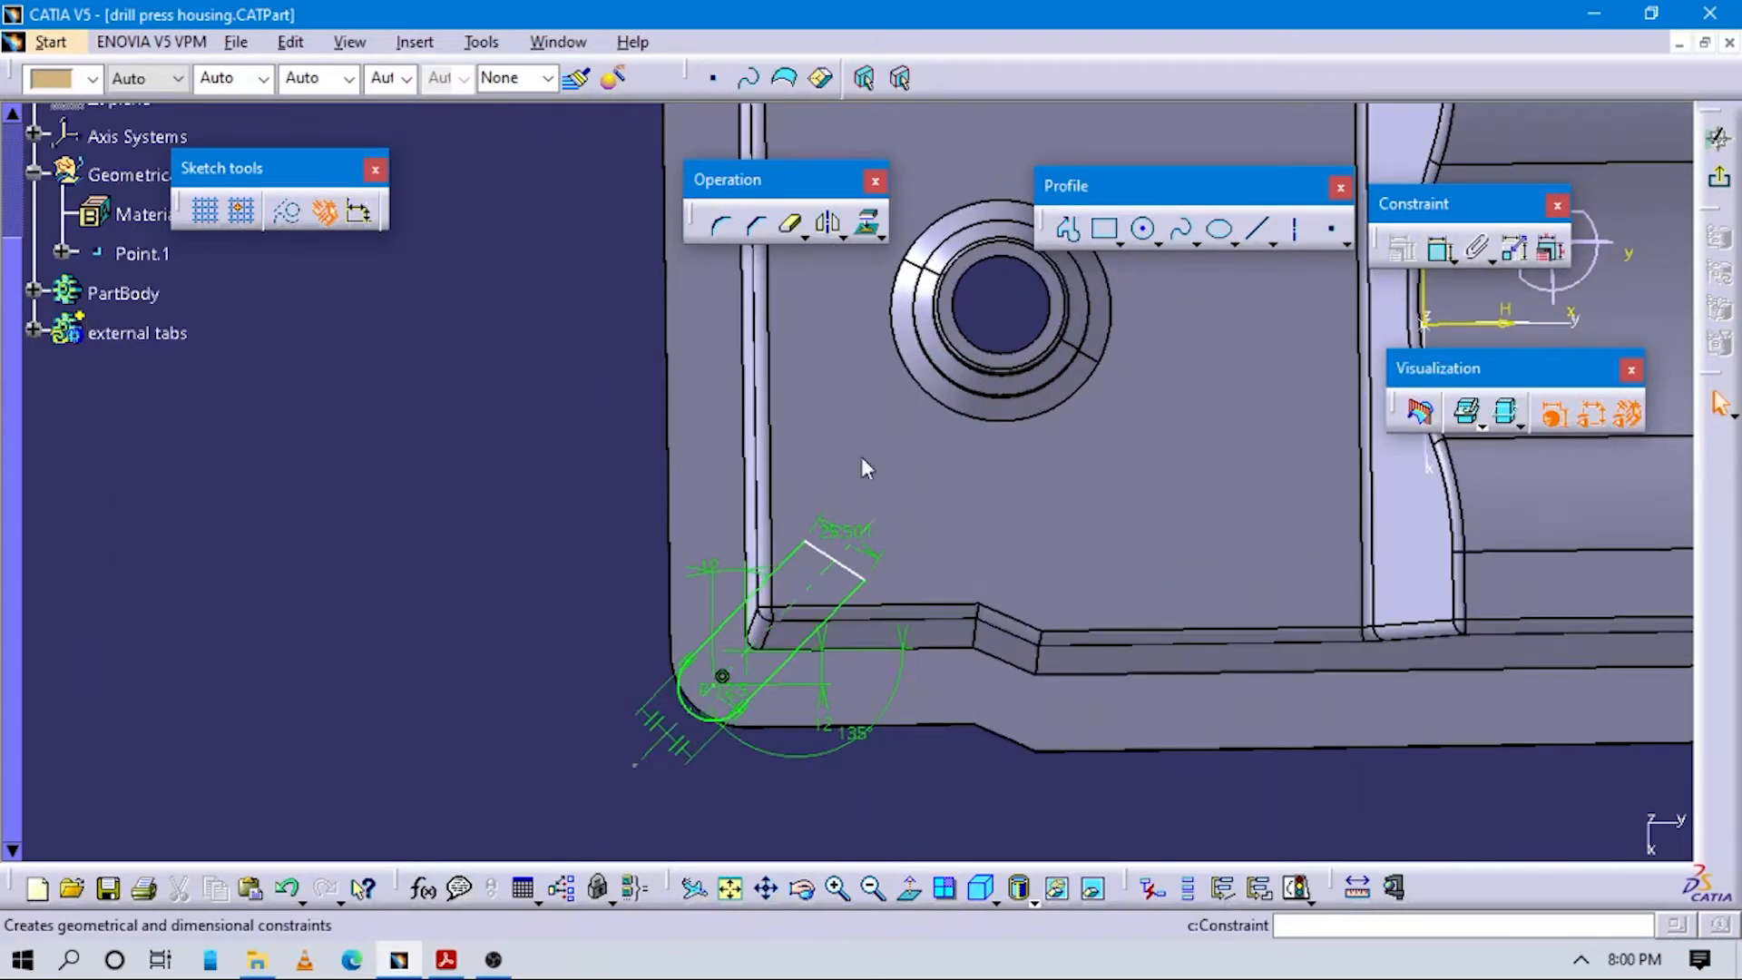
left_click(836, 559)
left_click(952, 650)
key("Escape")
mouse_move(867, 760)
middle_mouse_down()
mouse_move(922, 545)
mouse_move(921, 426)
mouse_move(994, 528)
middle_mouse_up()
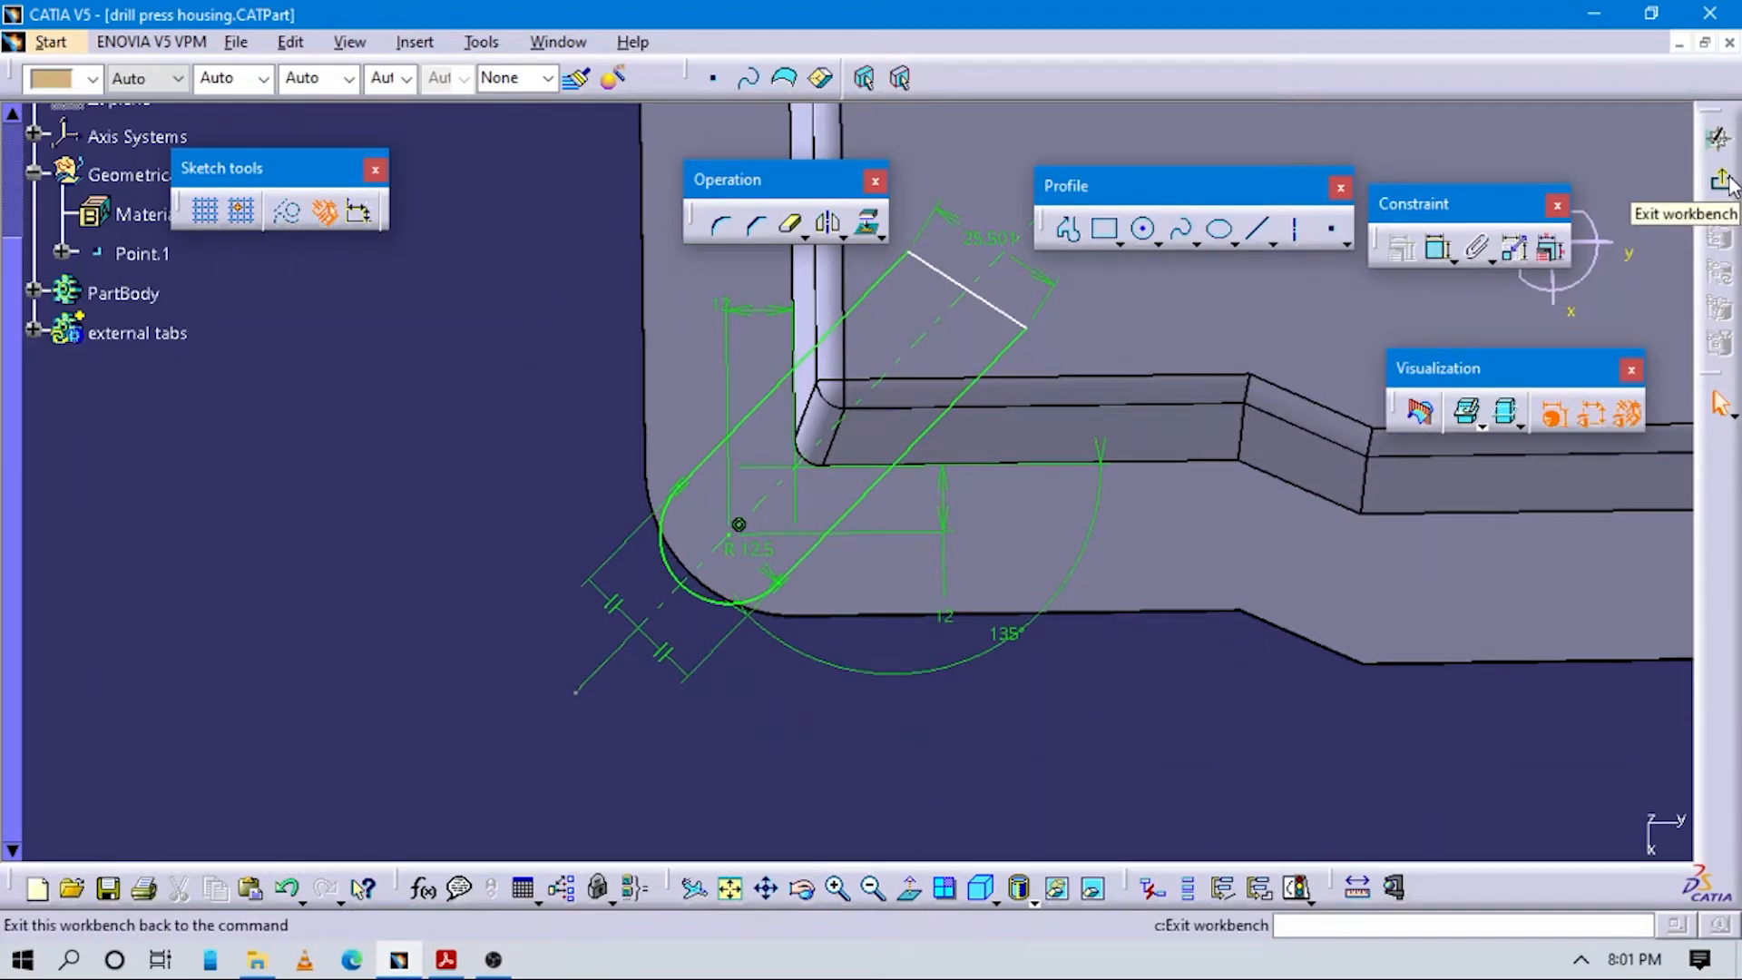
Exit the tab sketch and start a Pad from its outline in the external tabs body.
left_click(1718, 138)
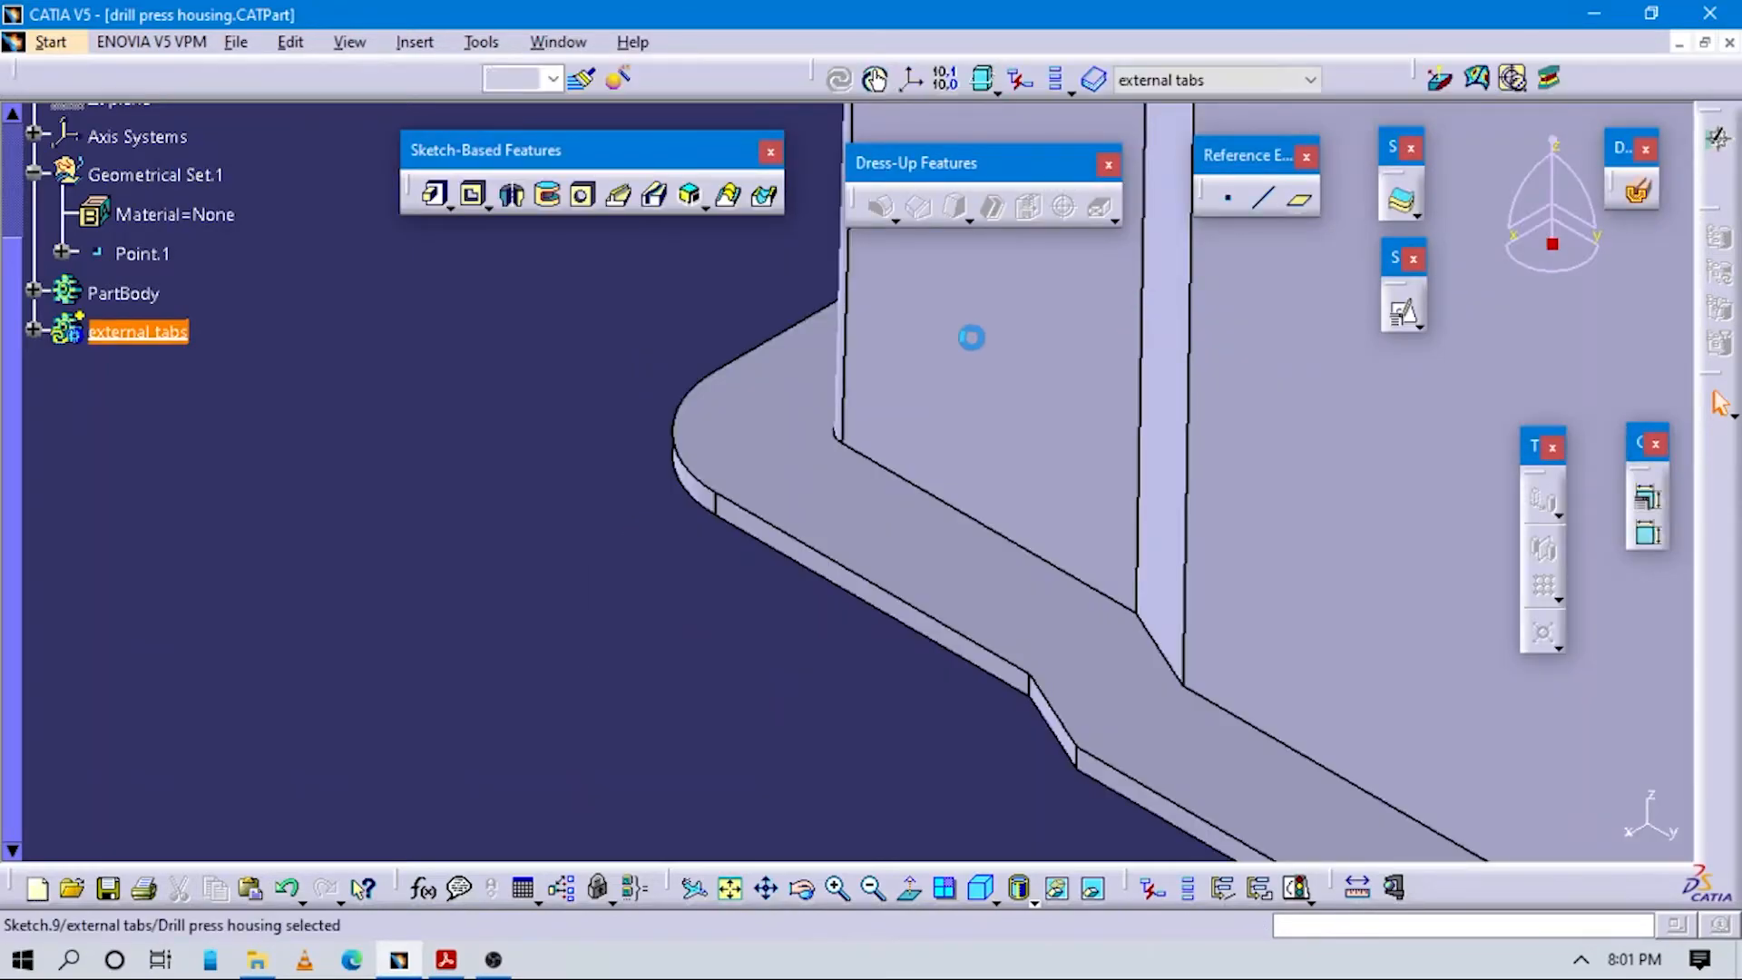
mouse_move(929, 352)
middle_mouse_down()
mouse_move(983, 570)
mouse_move(903, 461)
mouse_move(859, 359)
mouse_move(827, 360)
middle_mouse_up()
left_click(478, 378)
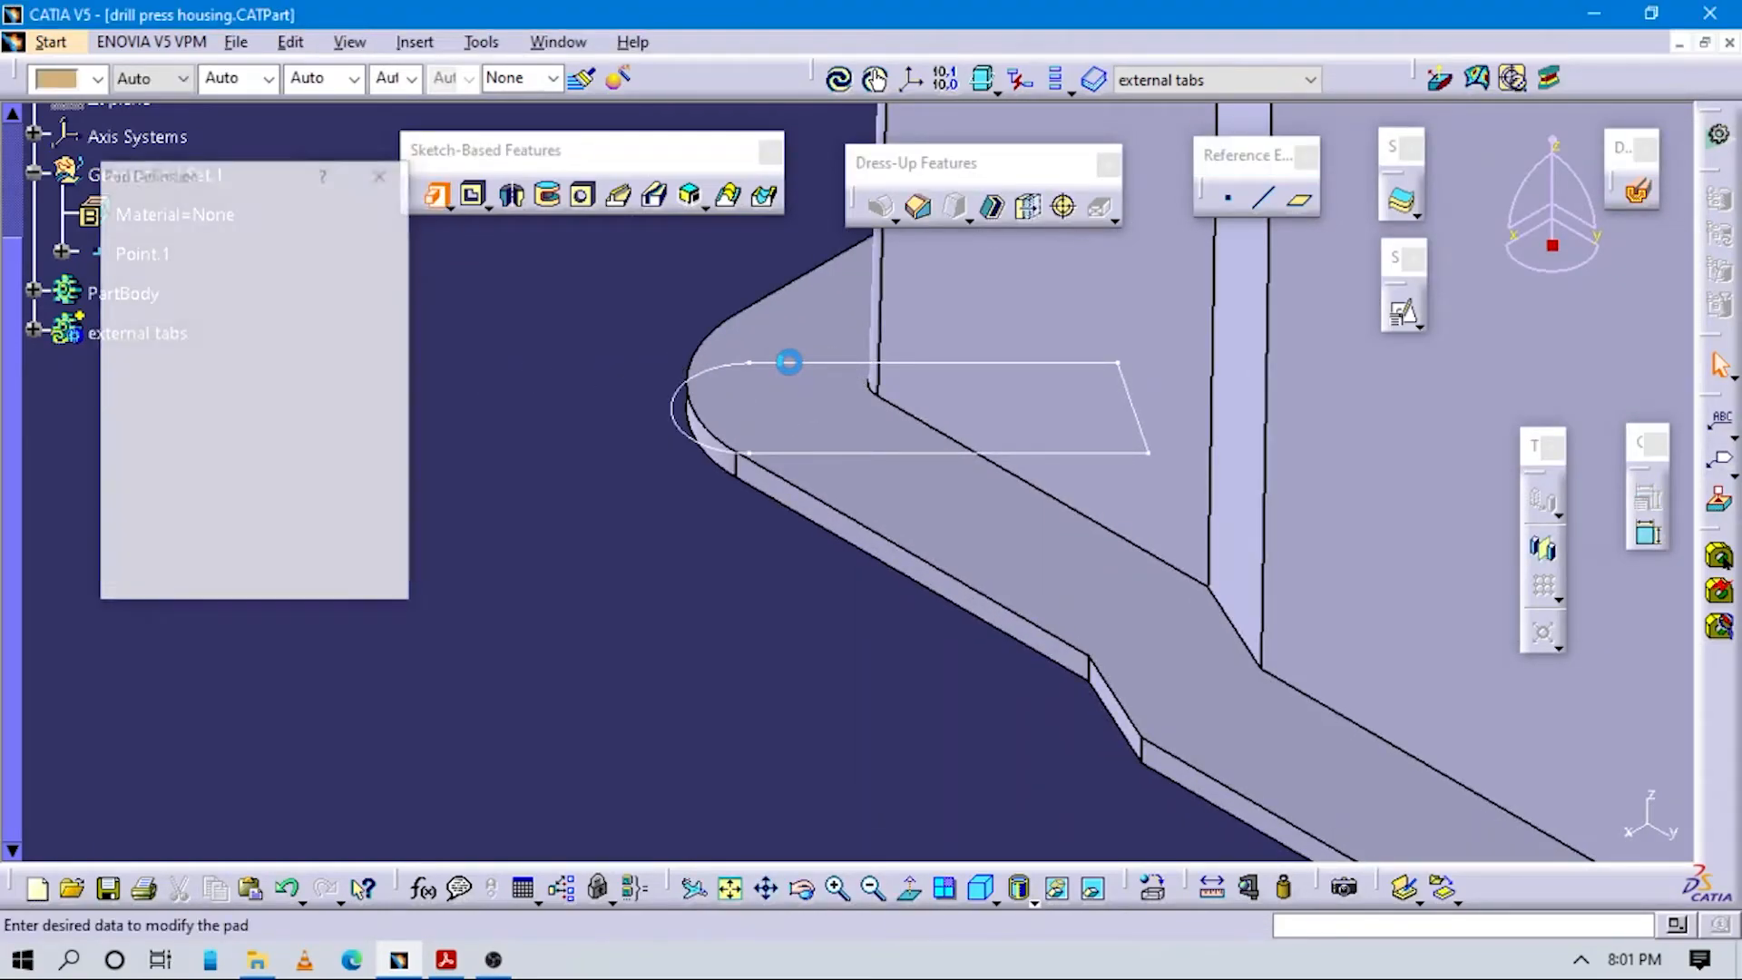
left_click(794, 364)
Consult Section view G-G in the PDF drawing, then set the tab pad's first limit to 50 mm and preview it.
key("alt+Tab")
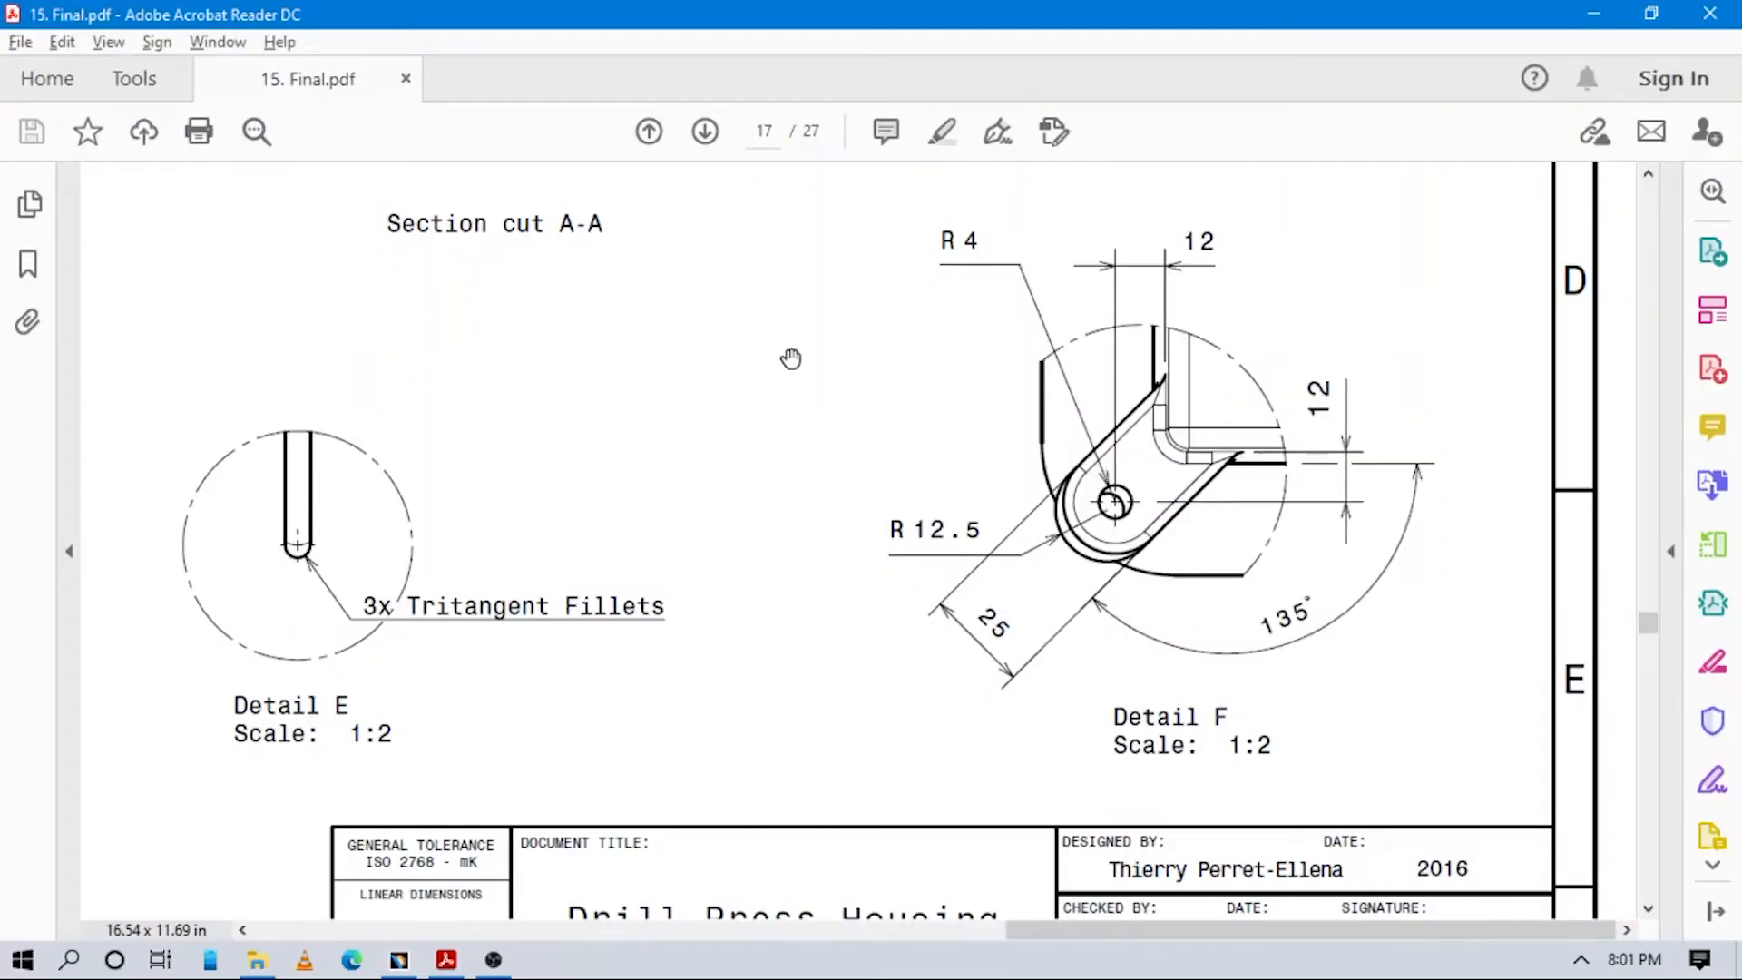
scroll(925, 614, "up", 10)
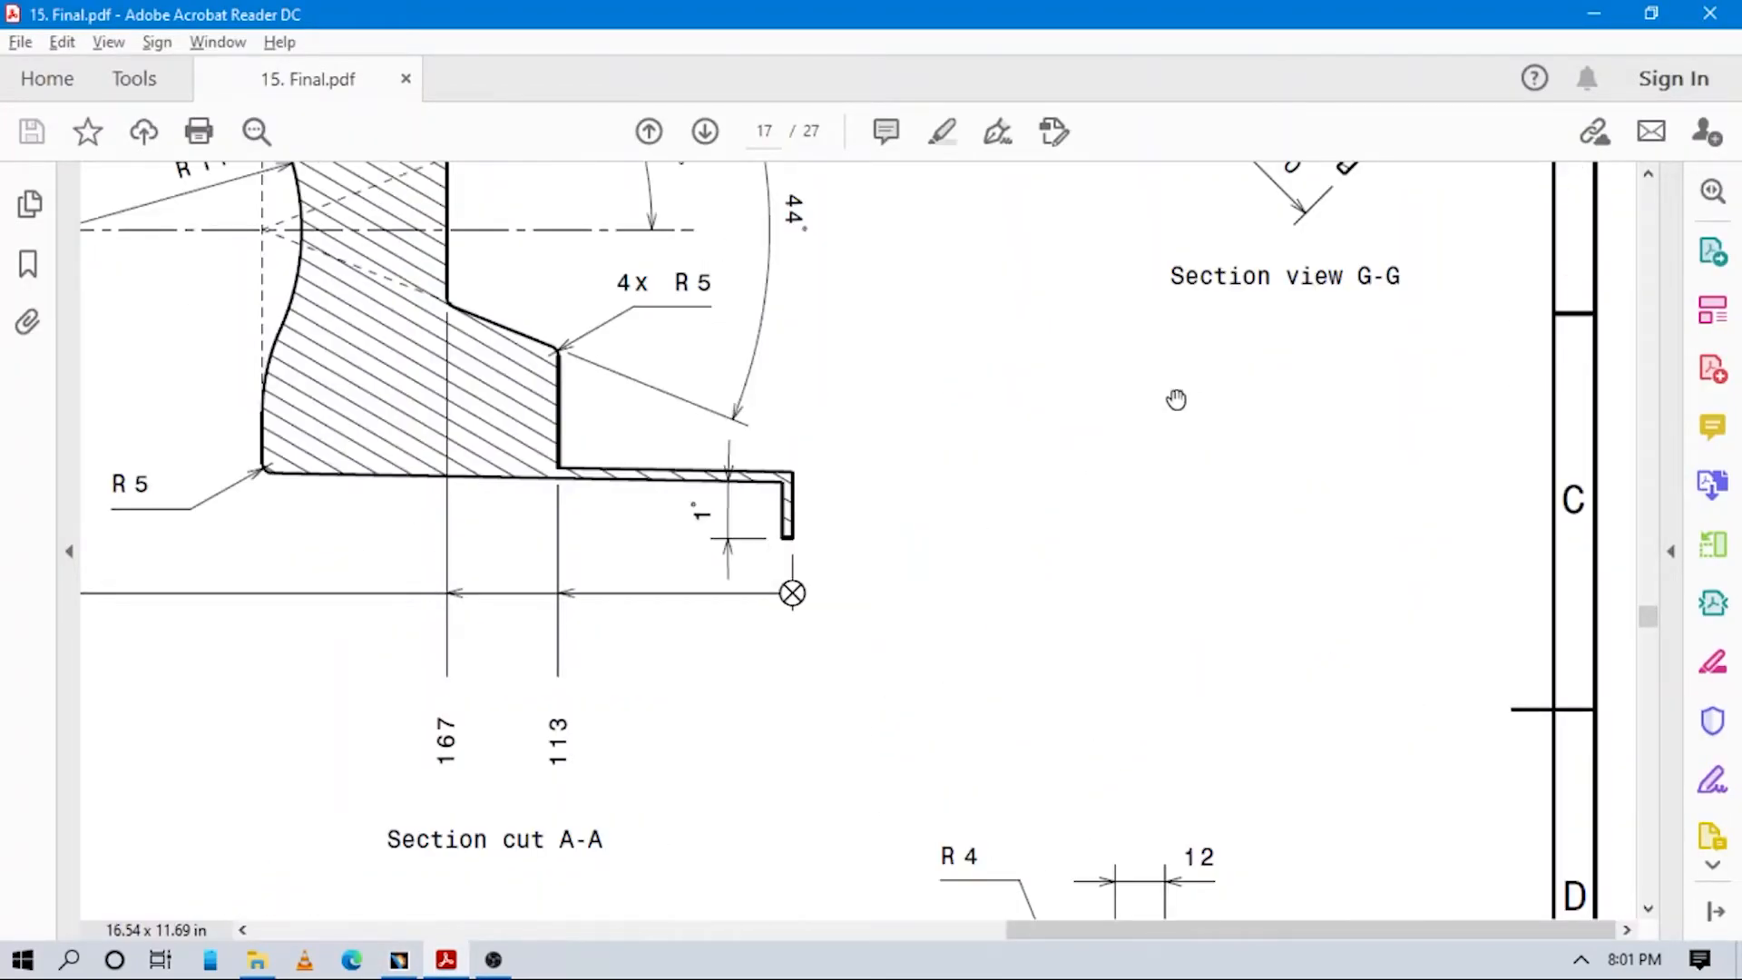
scroll(935, 599, "up", 1)
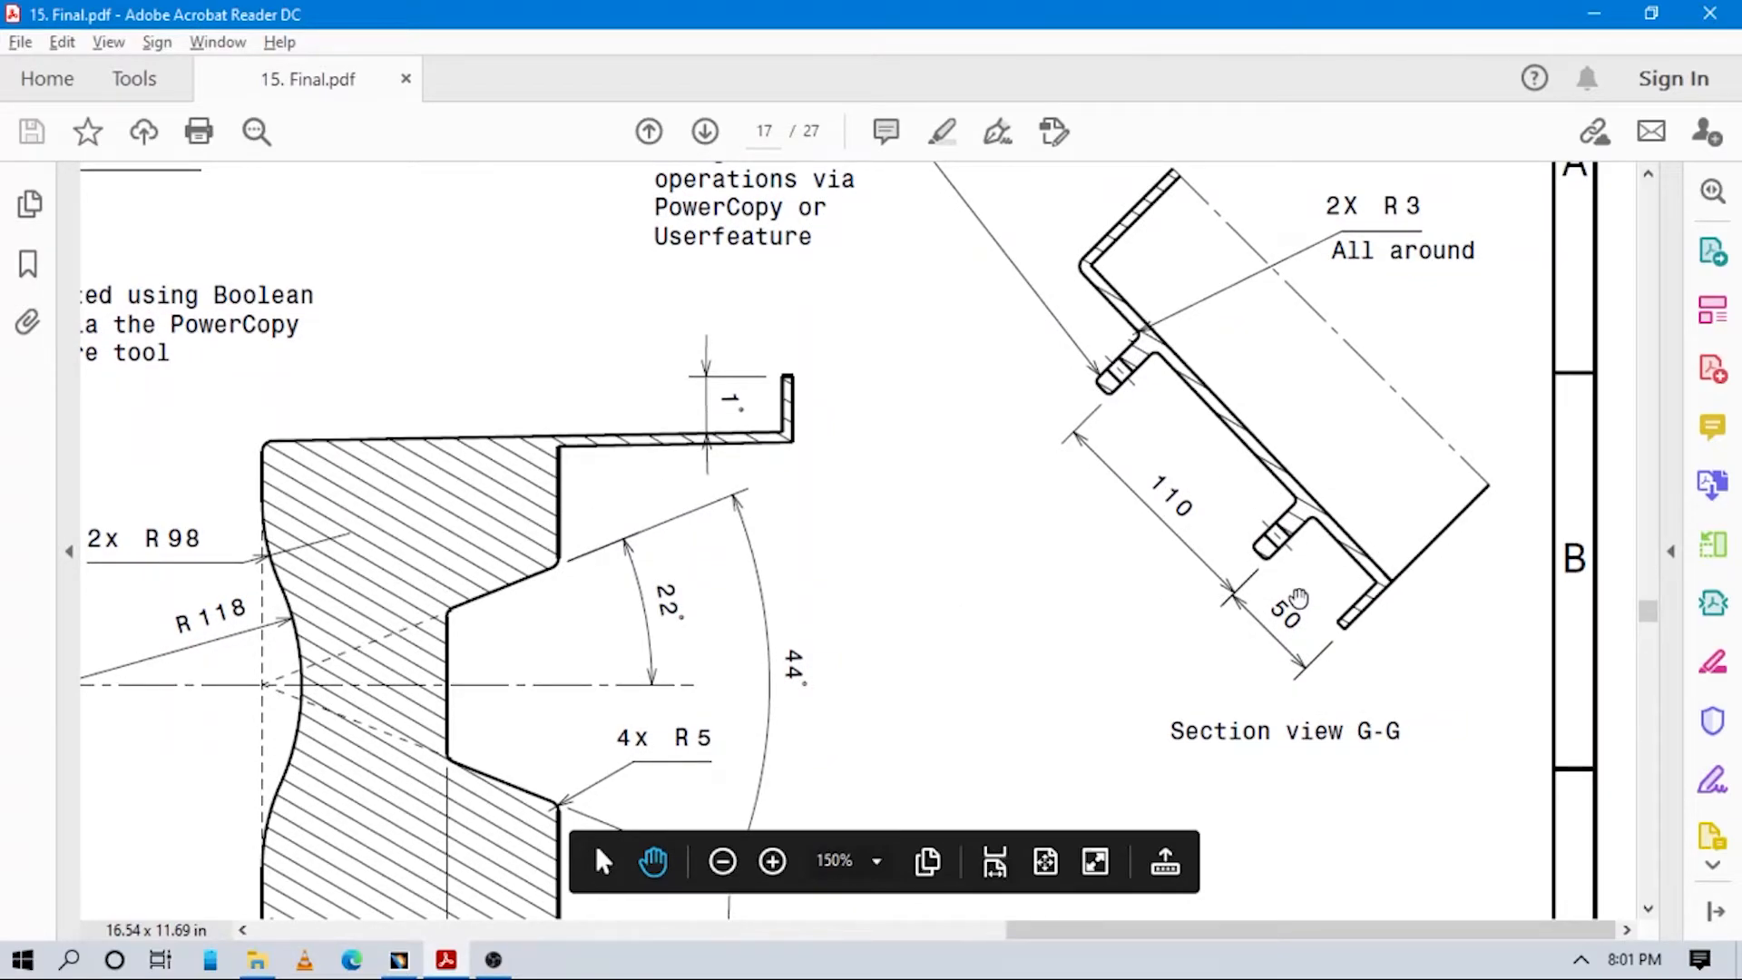
key("alt+Tab")
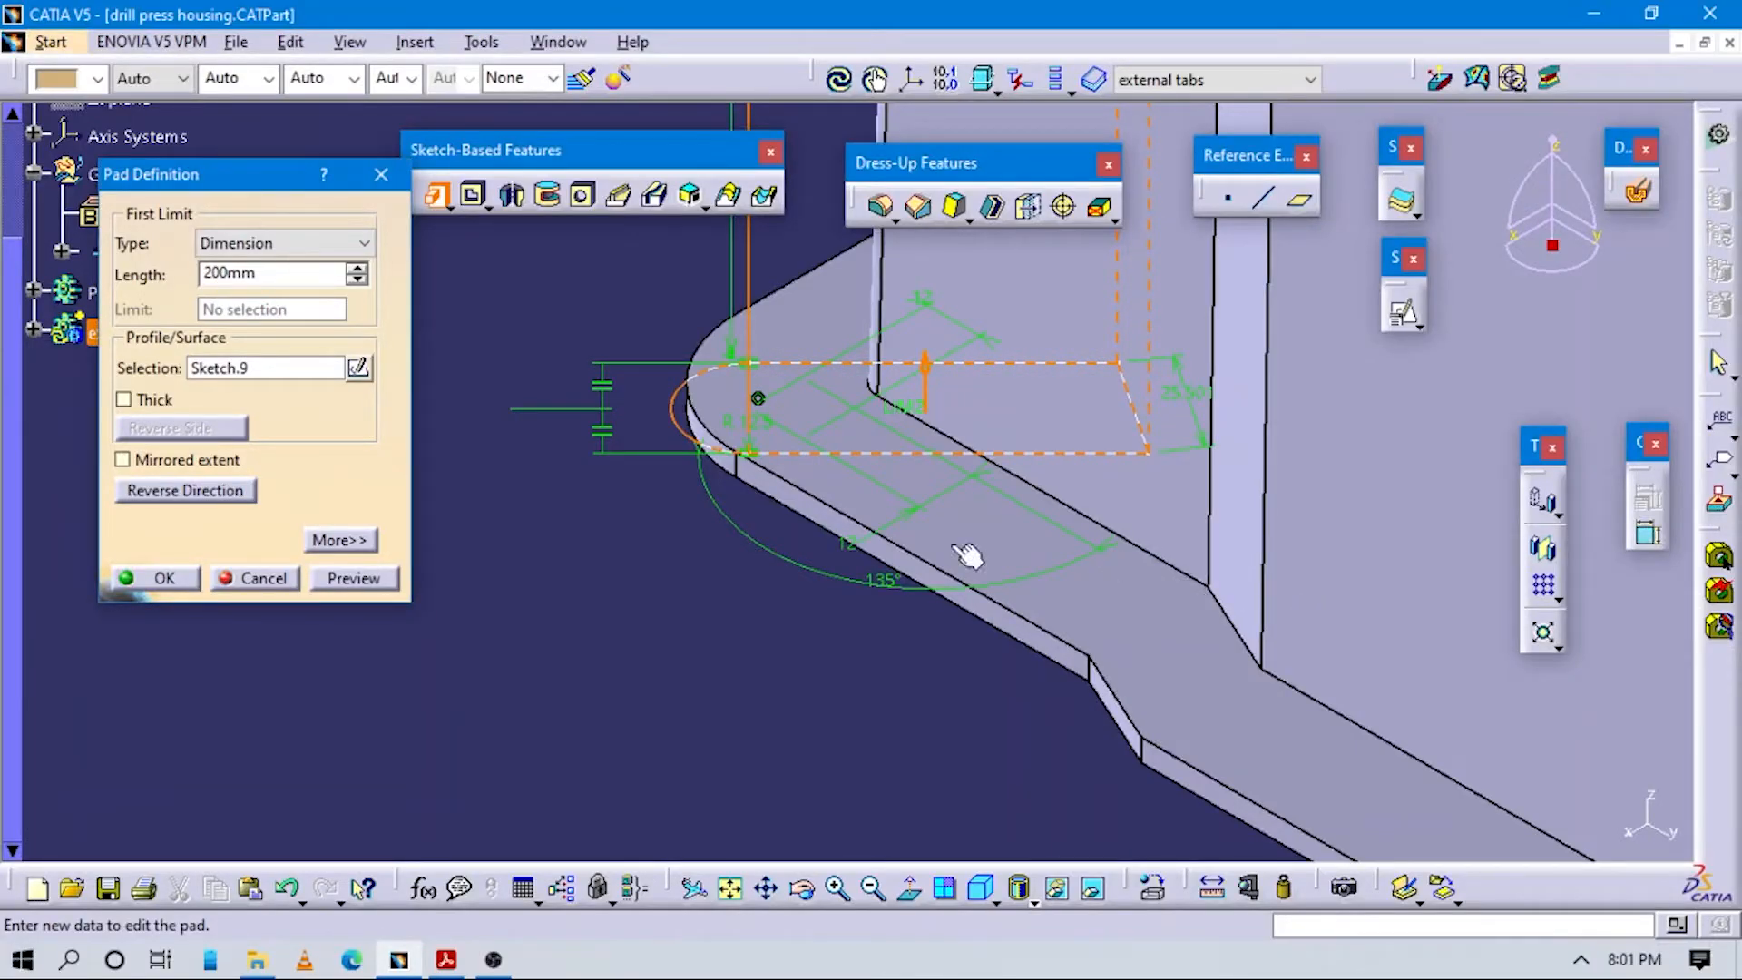
double_click(298, 275)
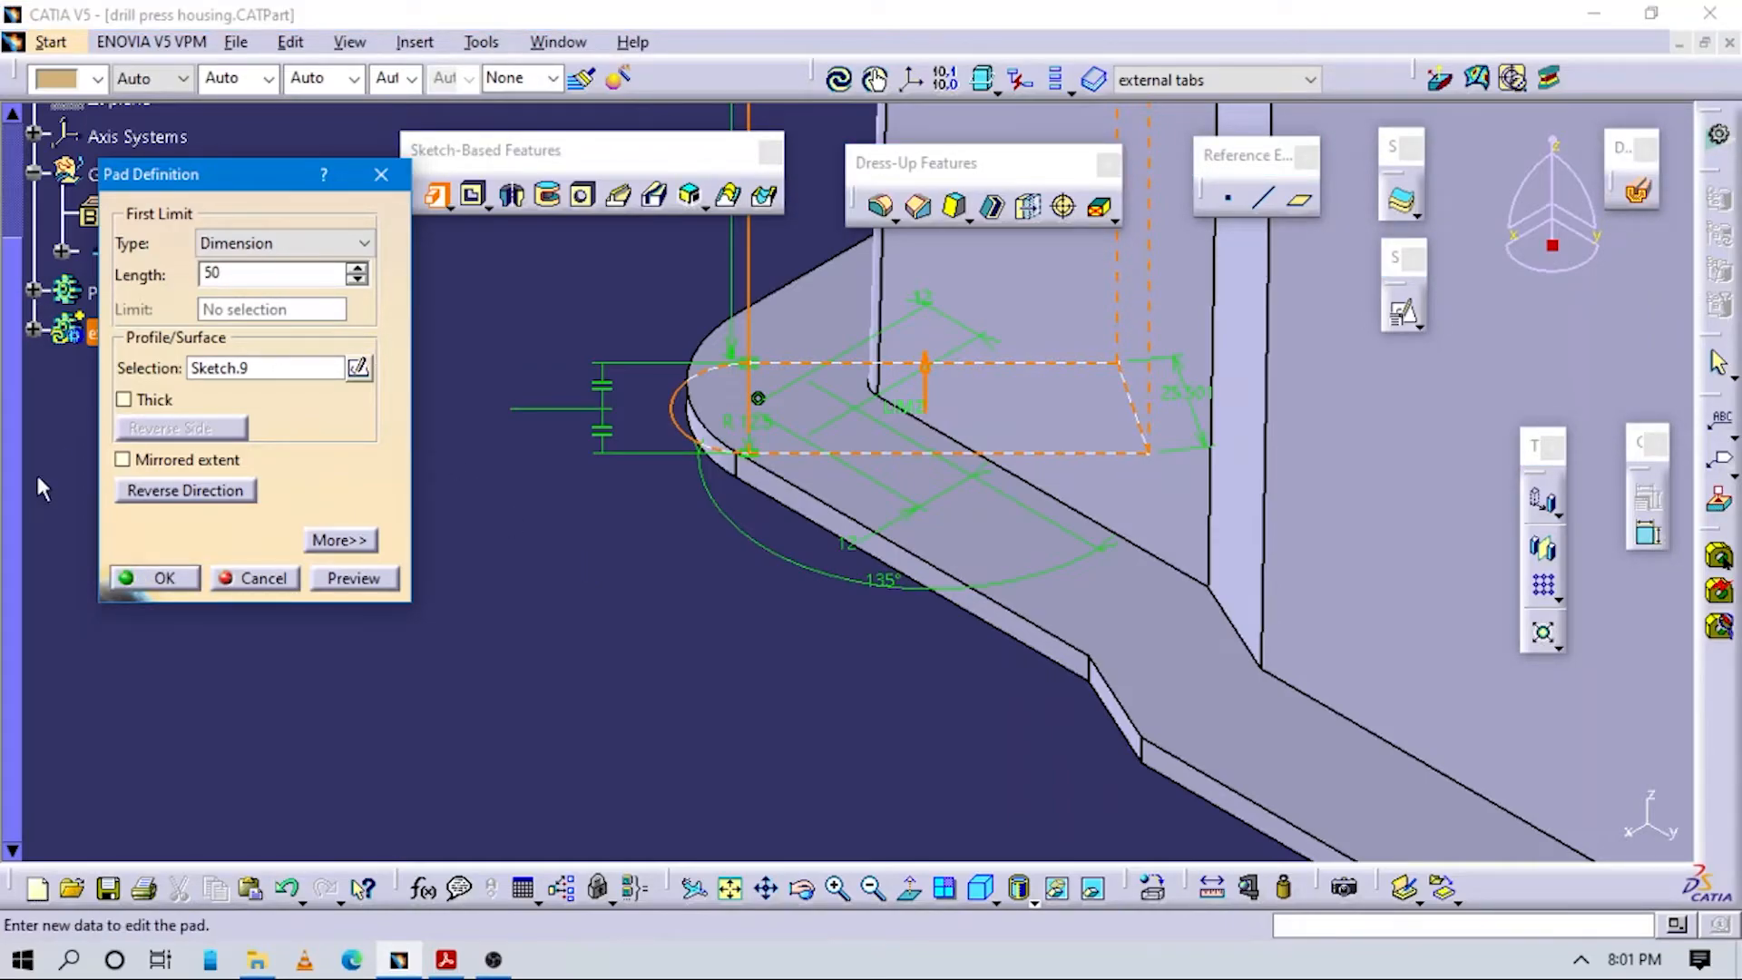
left_click(744, 489)
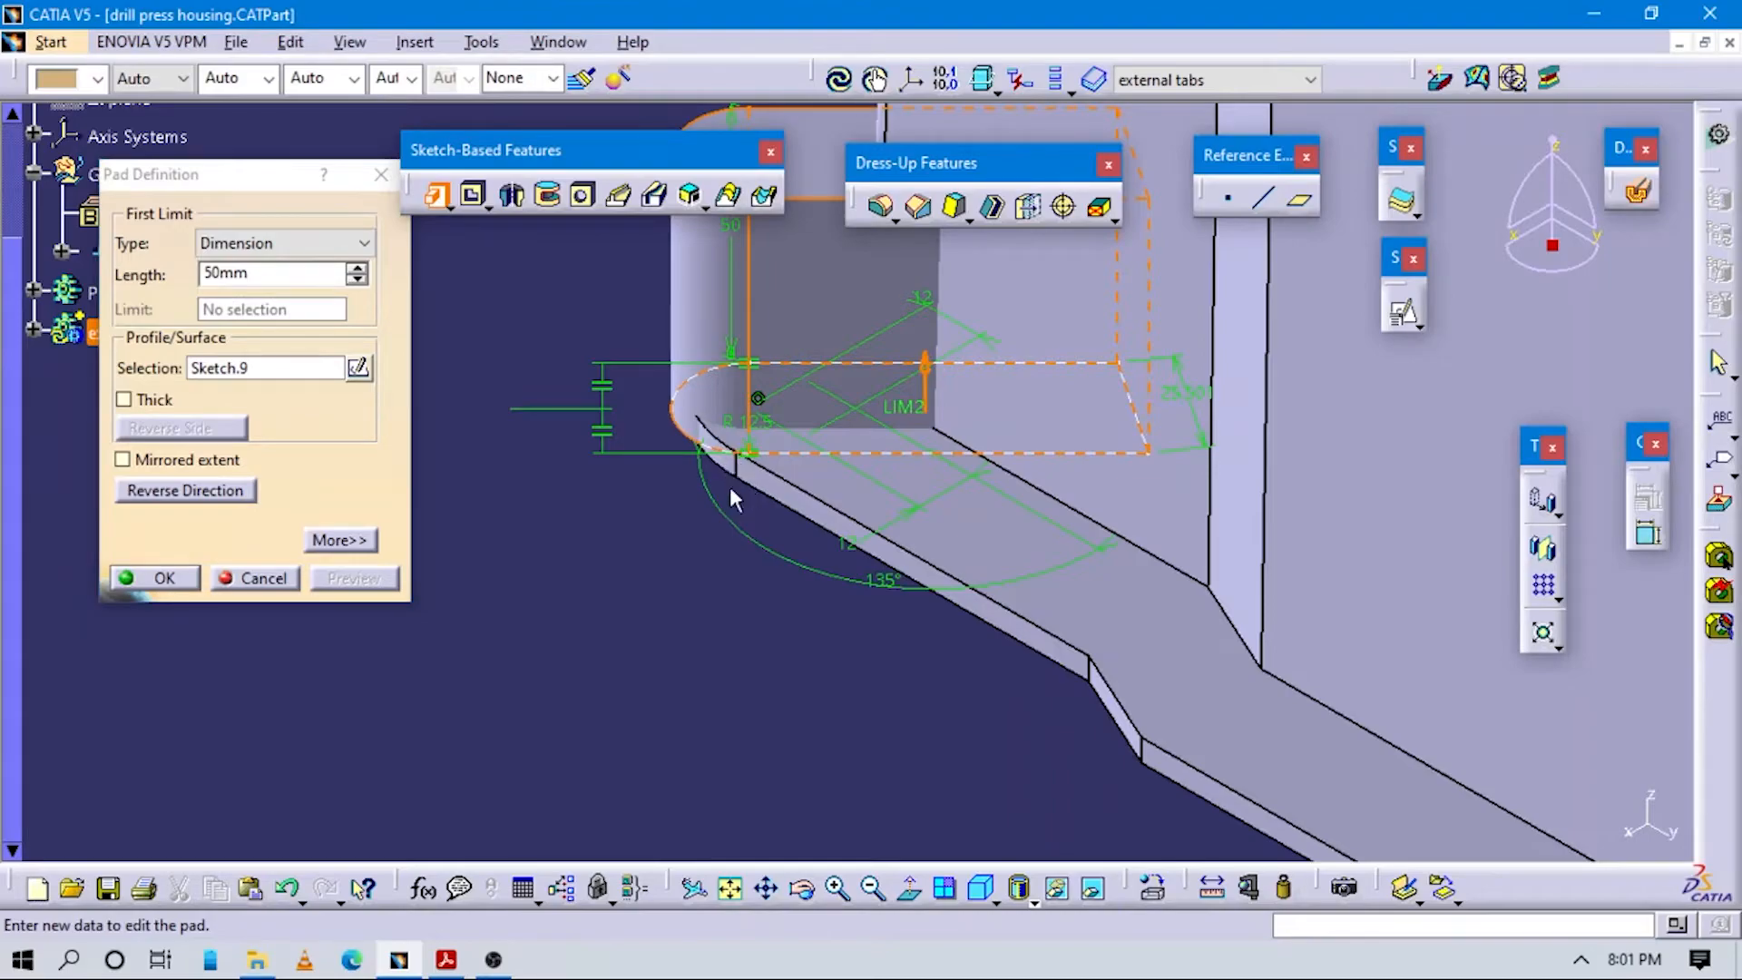
middle_click_drag(610, 354, 672, 418)
Examine the PDF drawing's top view, section views A-A, B-B and G-G, and Details E and F for the tab's thickness.
key("alt+Tab")
mouse_move(1018, 567)
left_mouse_down()
mouse_move(1101, 614)
mouse_move(1064, 565)
left_mouse_up()
scroll(1064, 564, "down", 3)
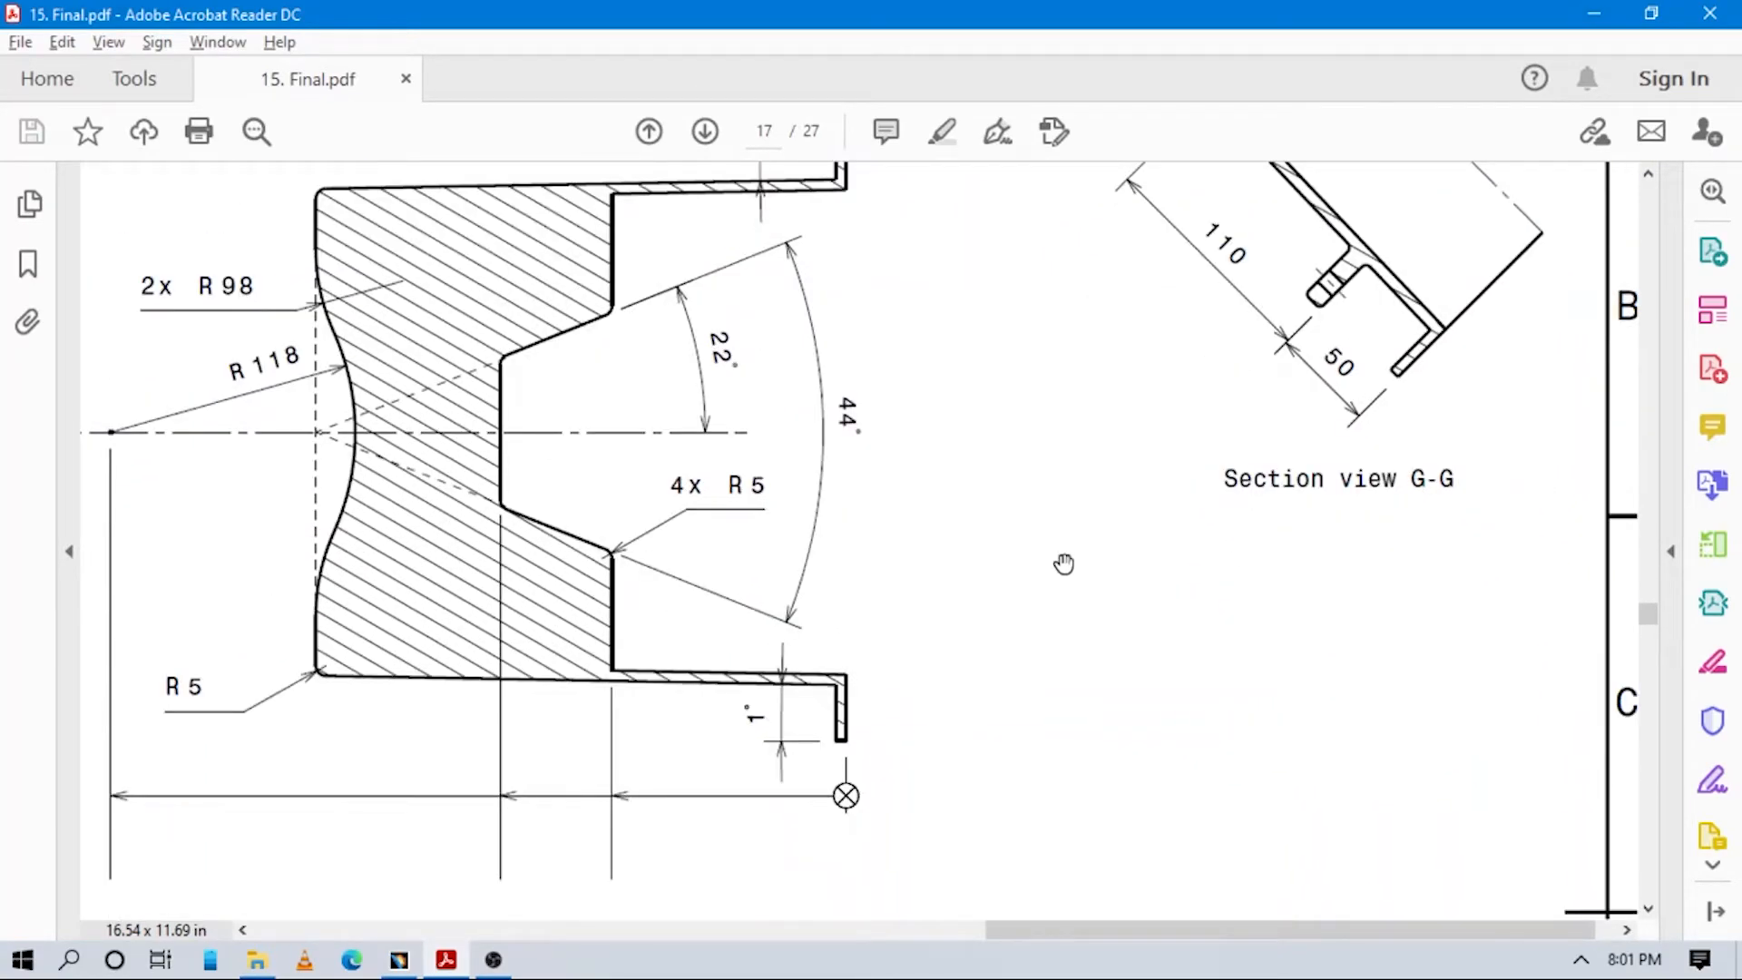
scroll(985, 547, "down", 1, "ctrl")
scroll(917, 455, "down", 6)
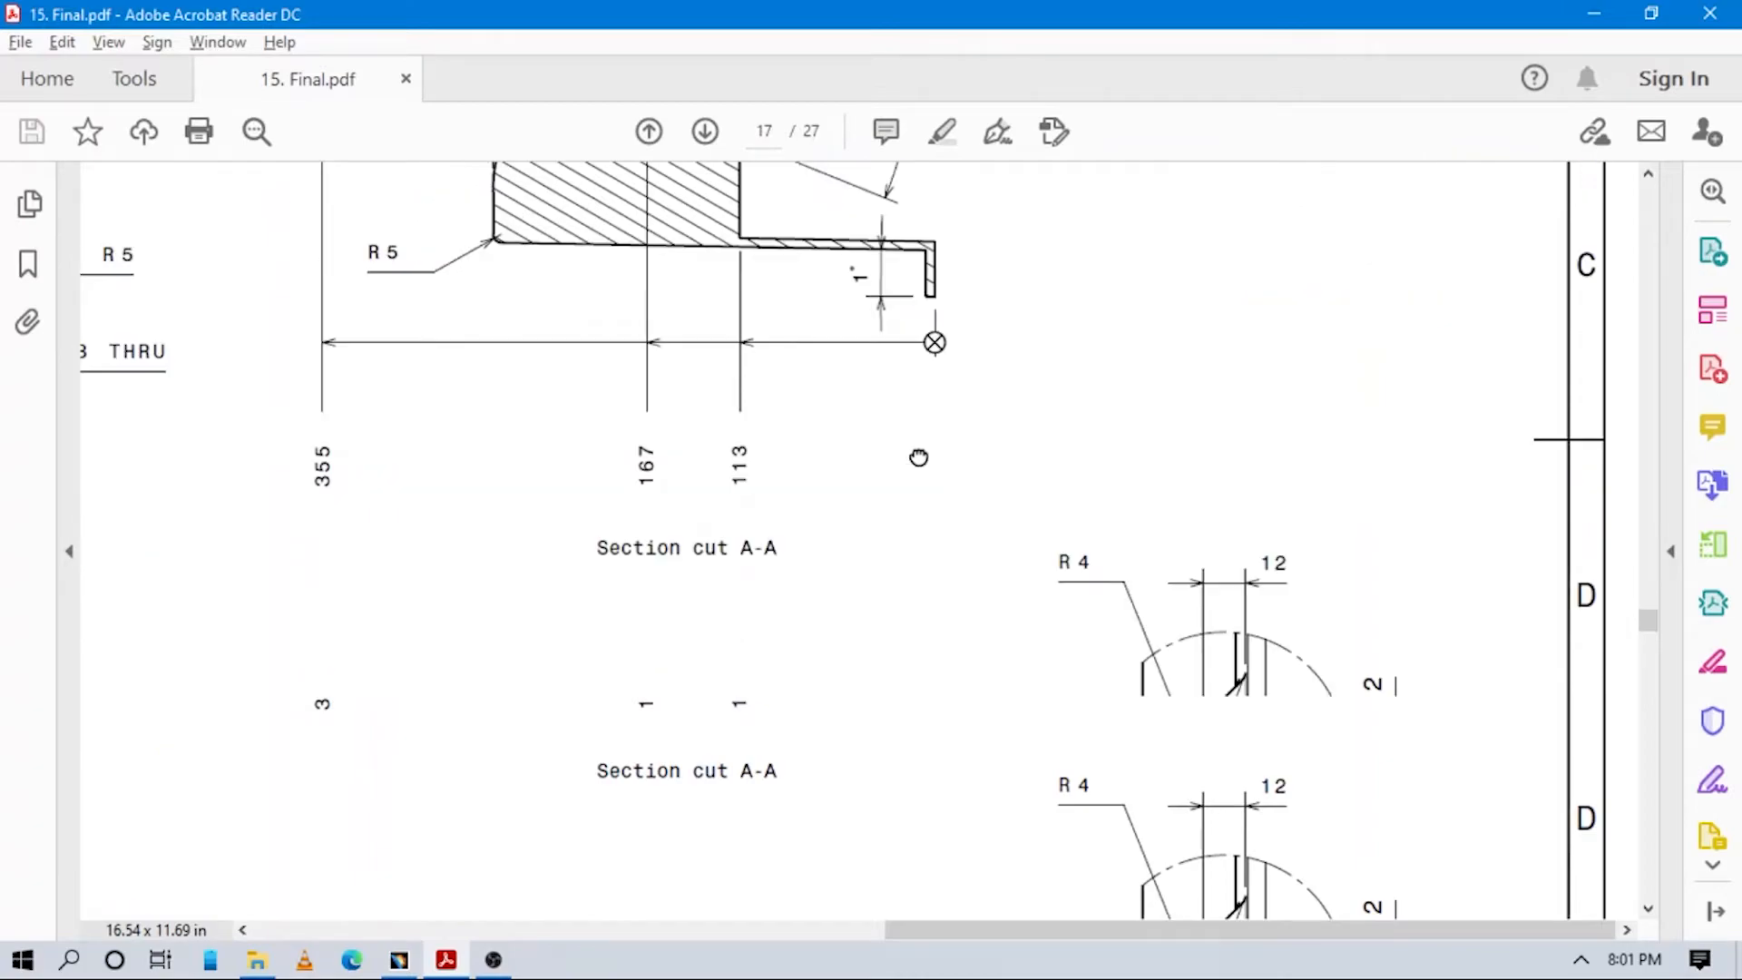
scroll(988, 517, "up", 5)
scroll(988, 517, "left", 10)
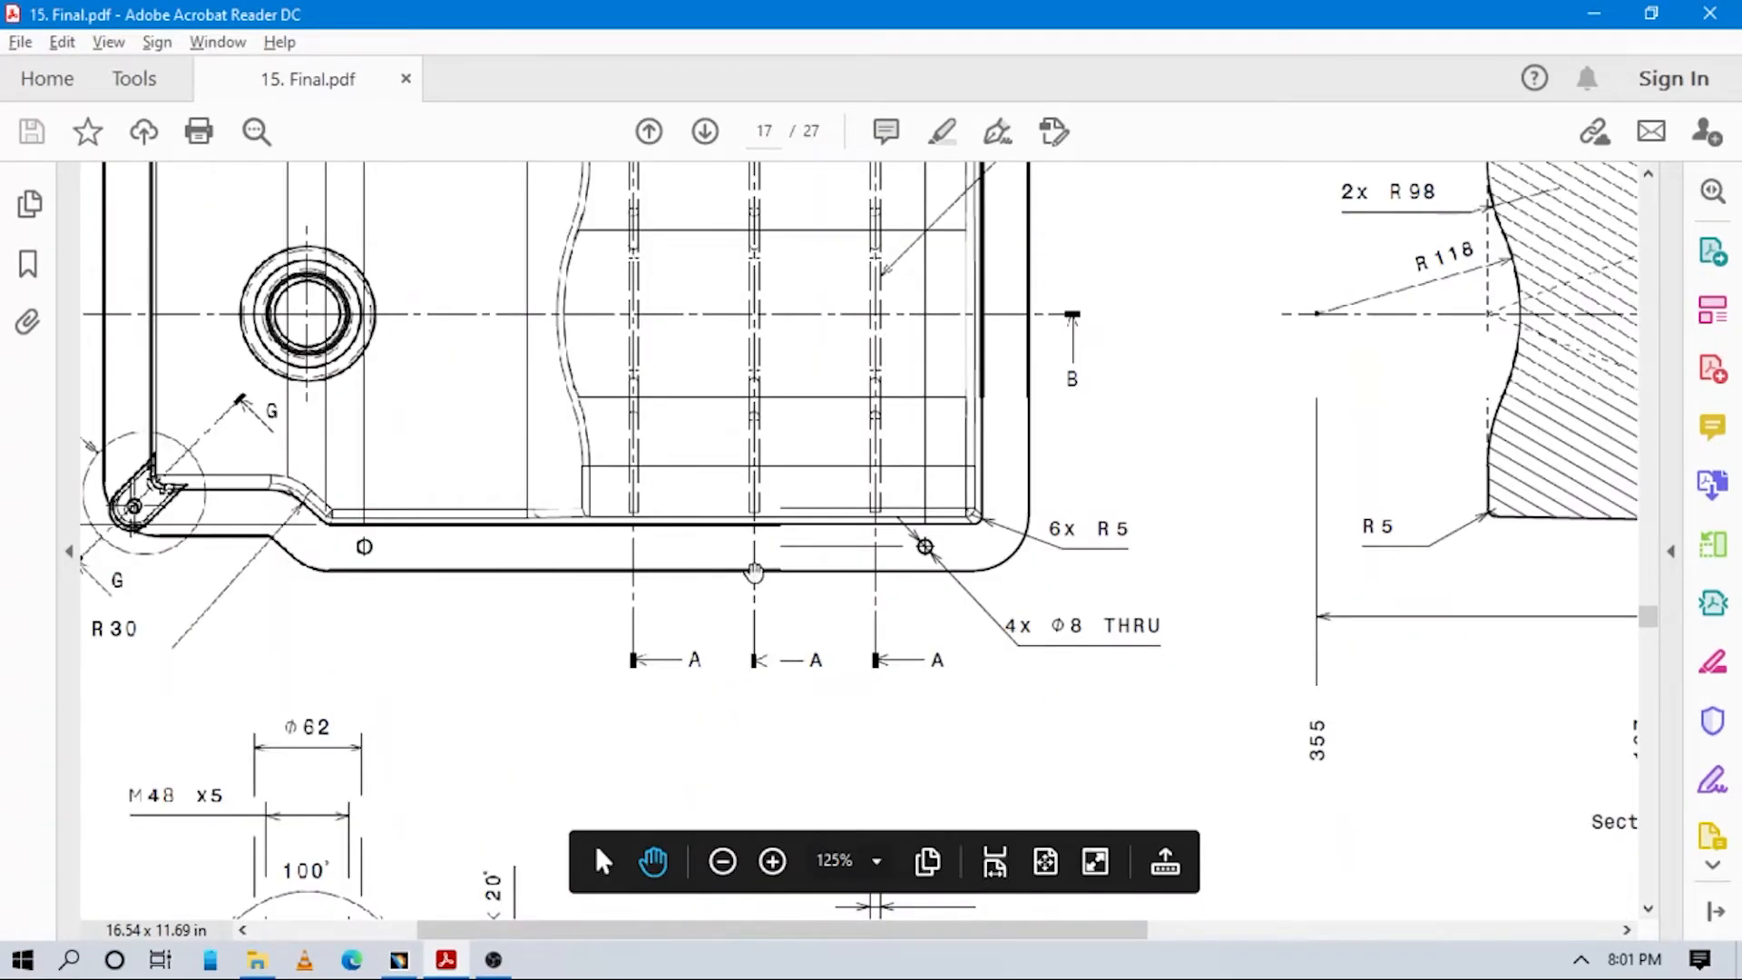
scroll(920, 547, "down", 5)
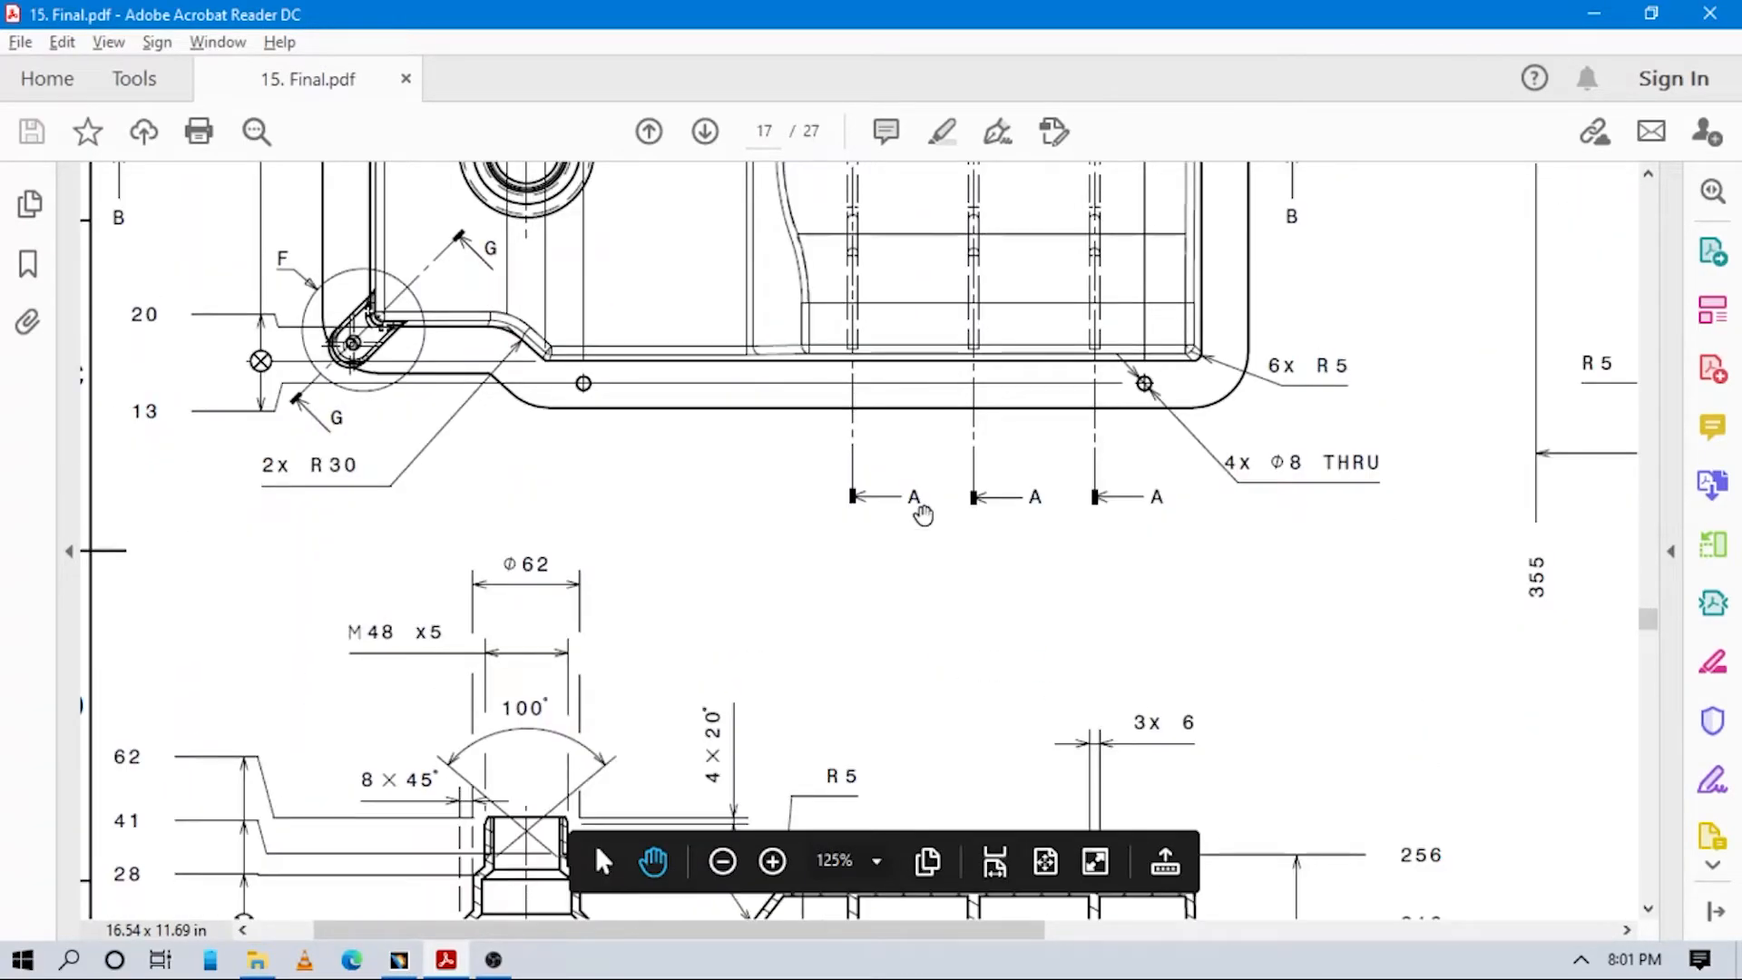
scroll(1009, 510, "down", 2)
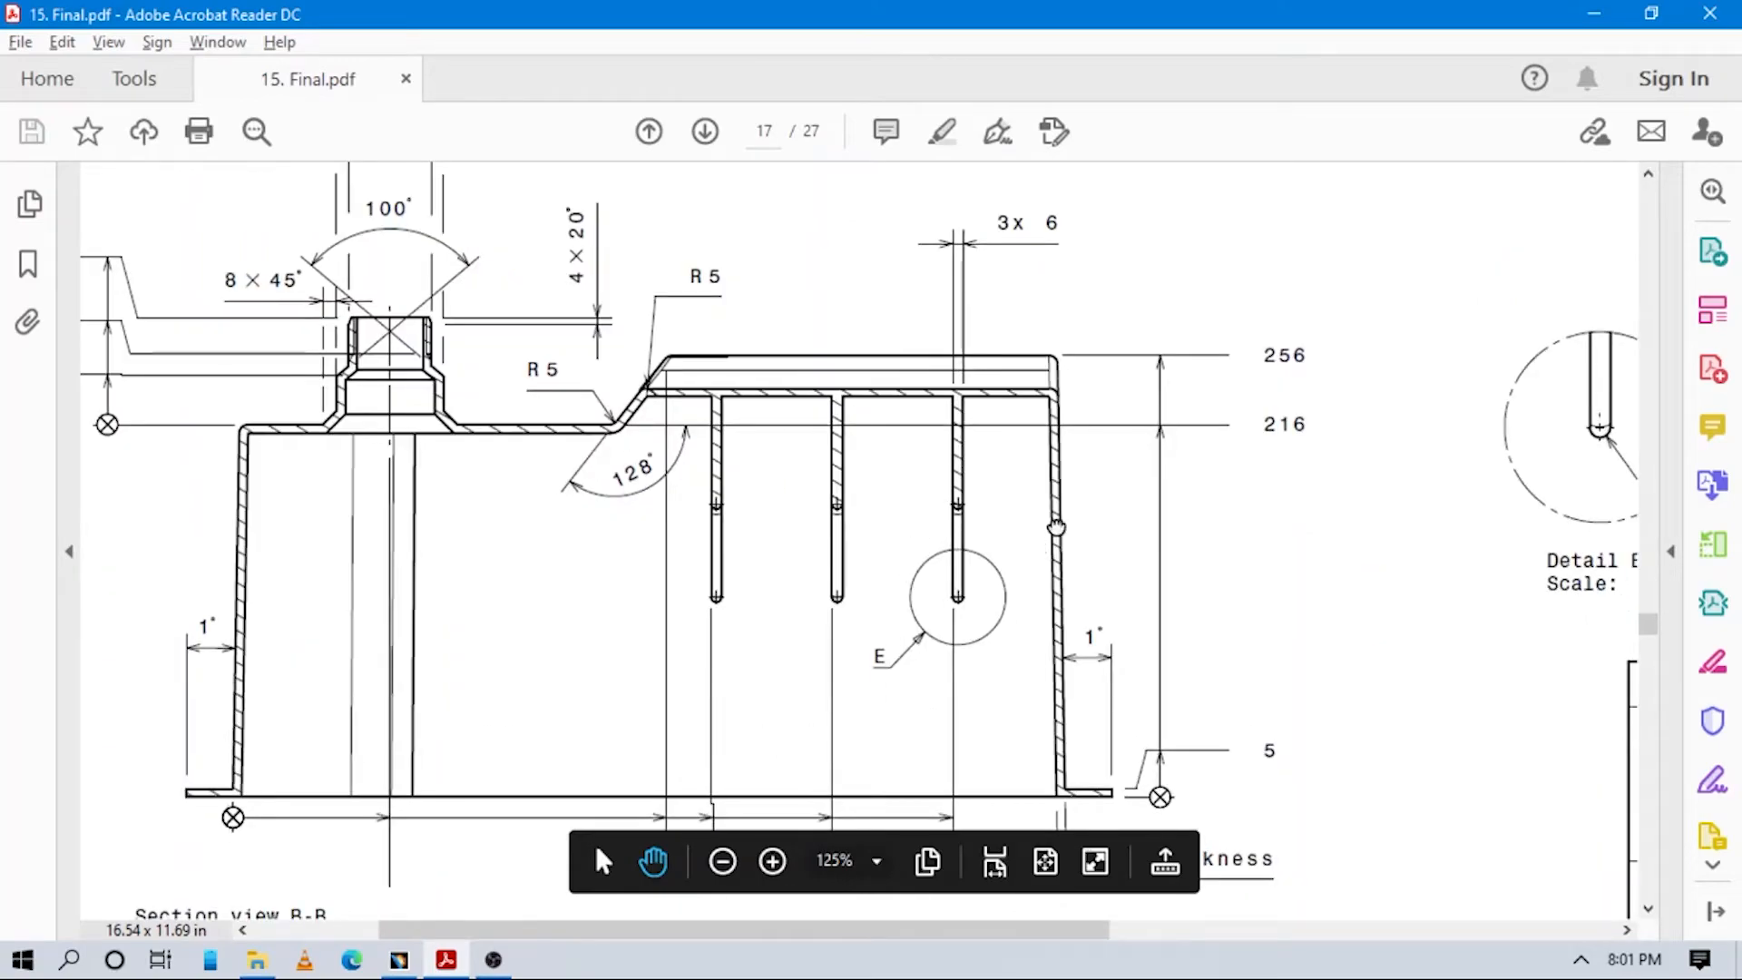
scroll(944, 482, "right", 5)
scroll(944, 482, "up", 3)
scroll(936, 471, "up", 7)
scroll(801, 556, "right", 4)
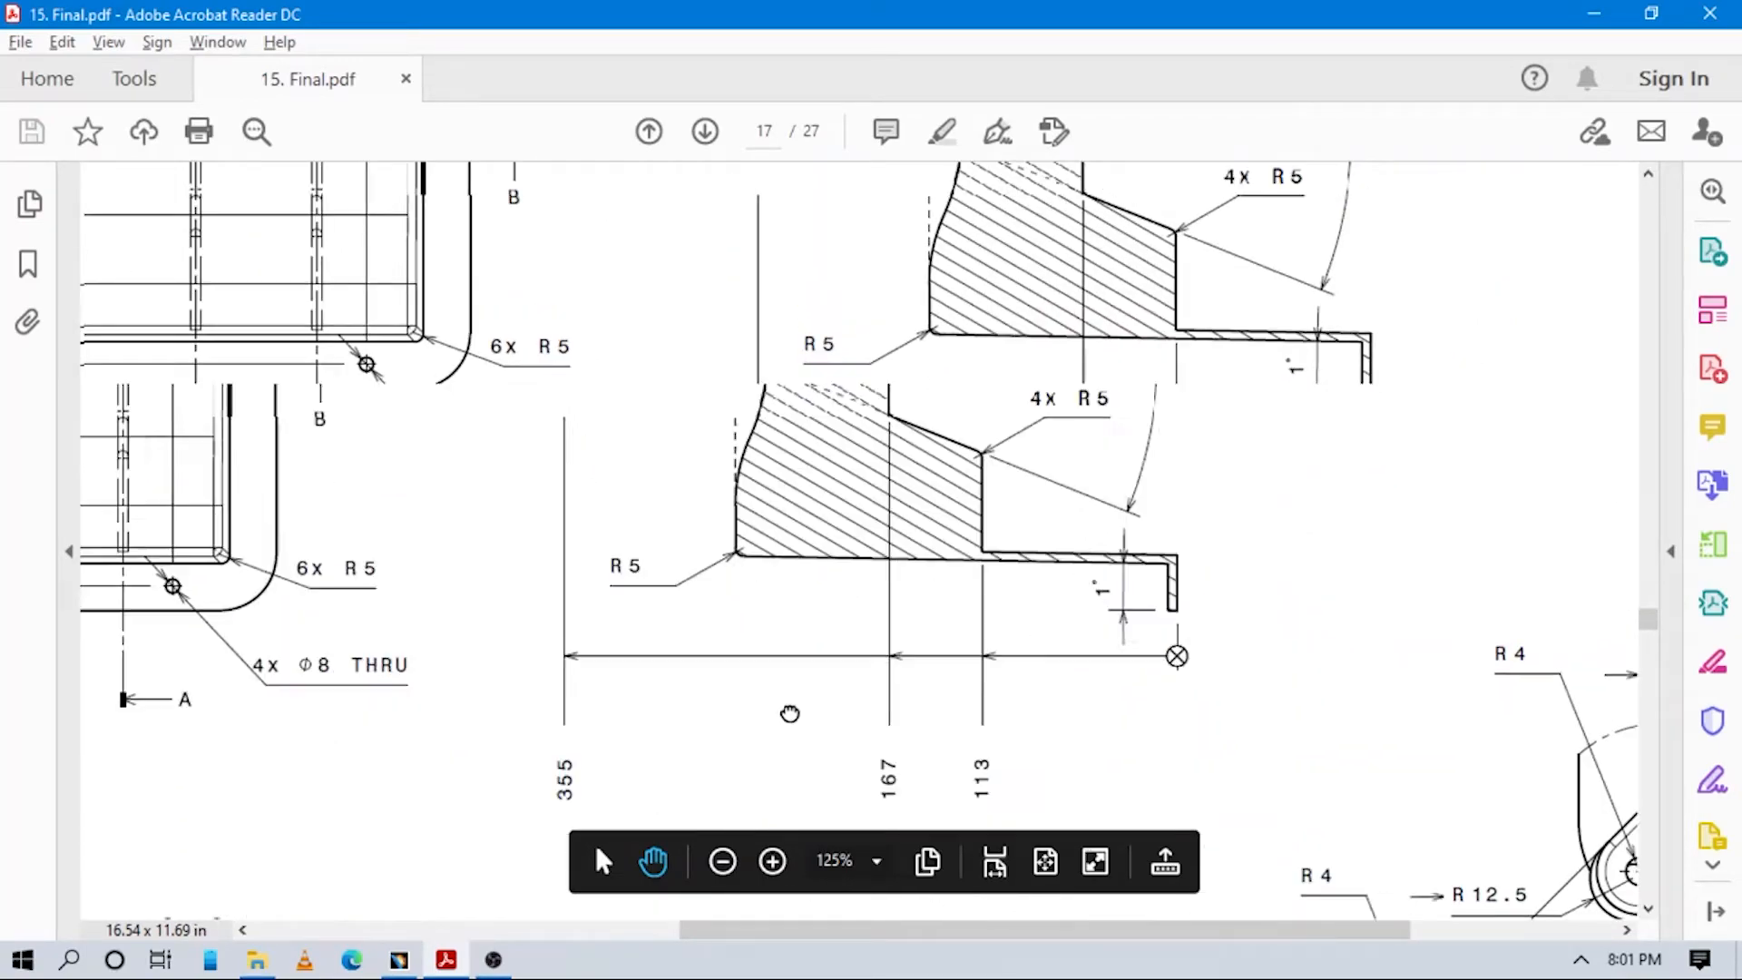
scroll(1020, 583, "up", 1)
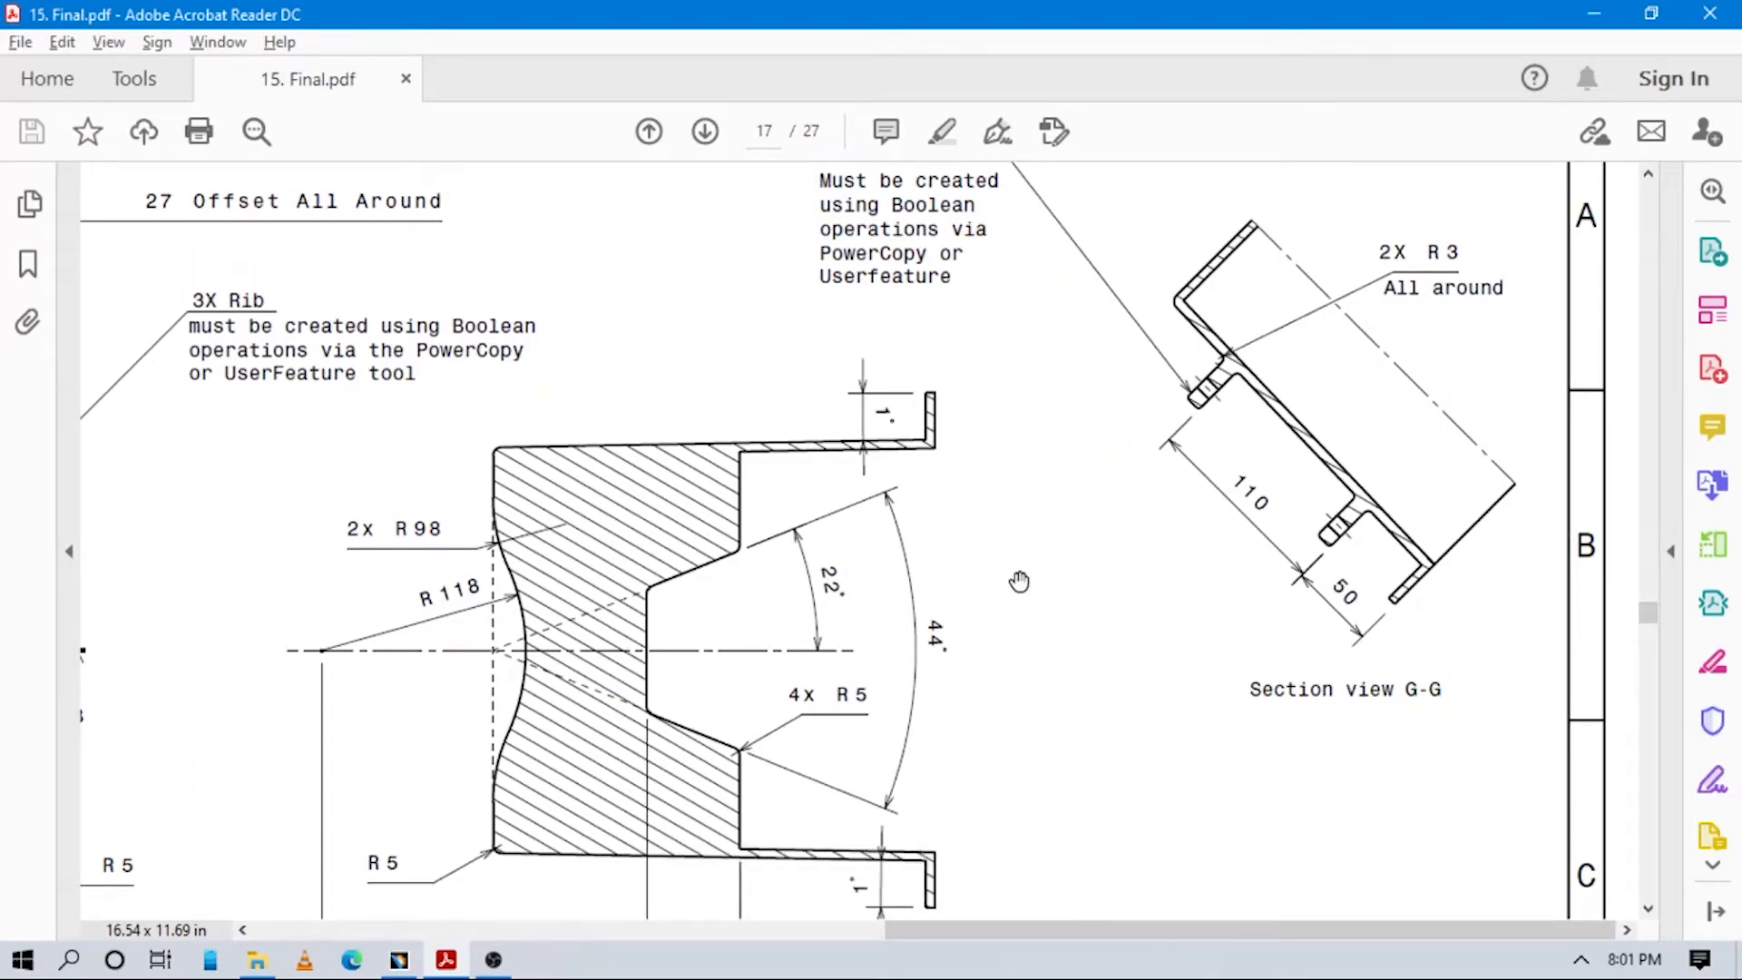
mouse_move(1133, 501)
left_mouse_down()
mouse_move(1139, 548)
mouse_move(1049, 511)
mouse_move(1037, 480)
left_mouse_up()
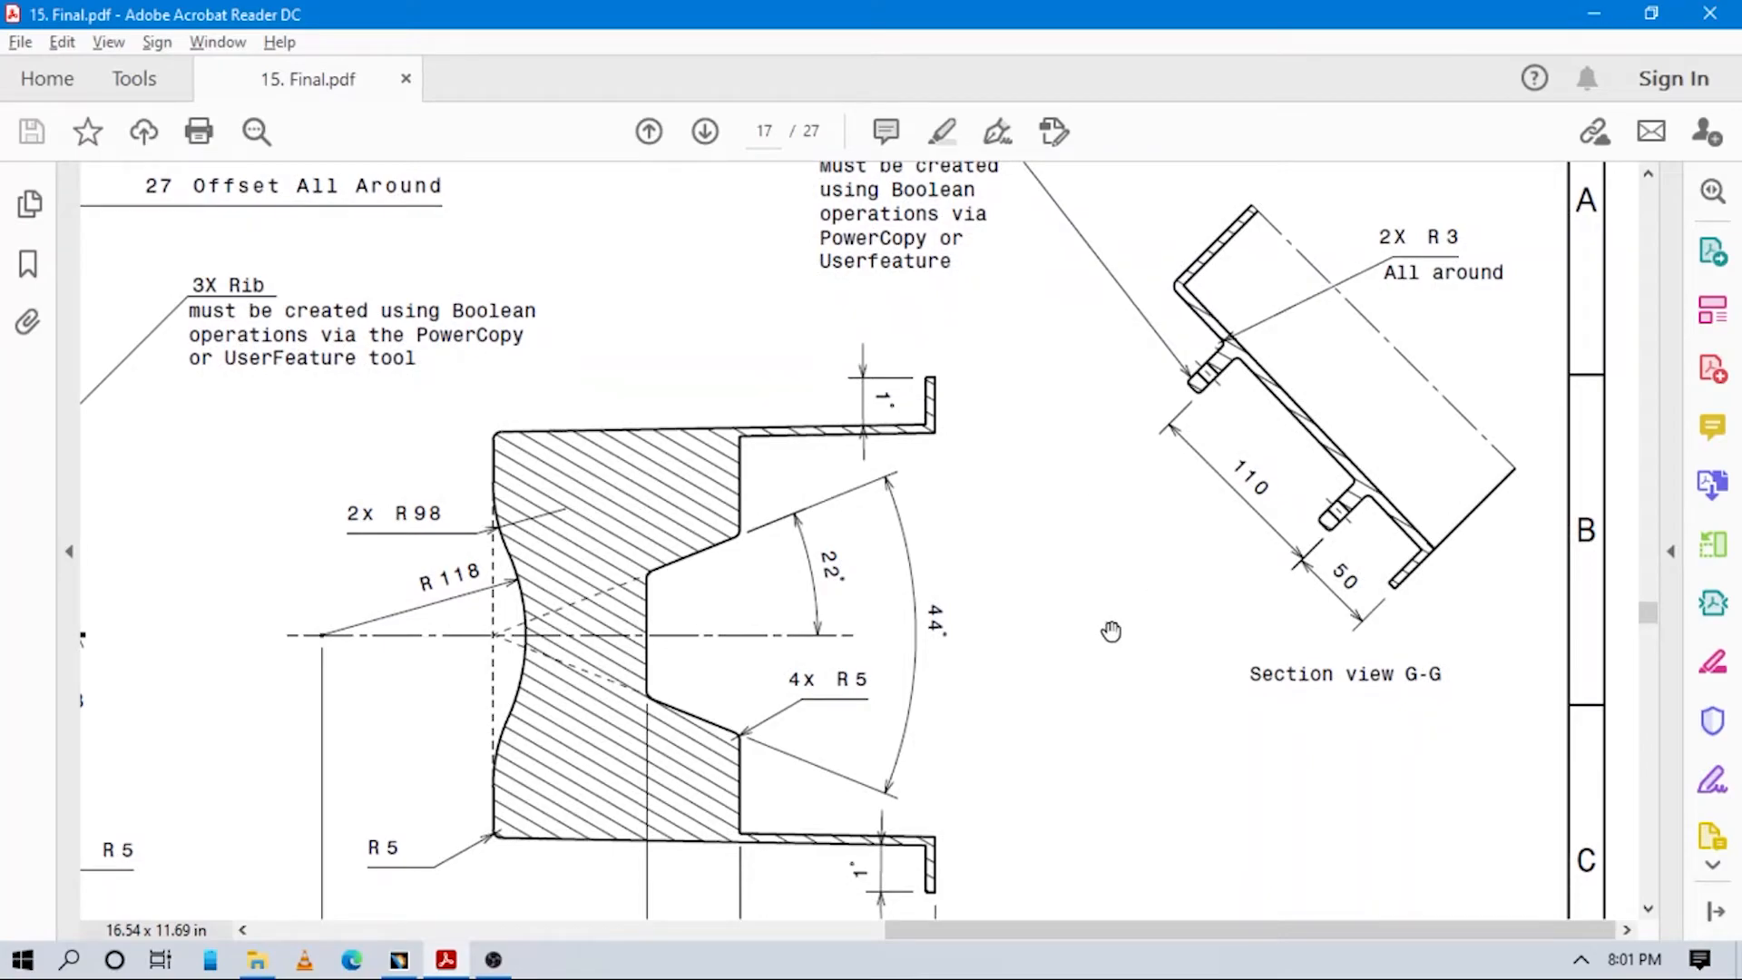
left_click_drag(1042, 741, 987, 498)
scroll(979, 505, "down", 1, "ctrl")
scroll(1194, 610, "down", 3)
scroll(1195, 610, "down", 3)
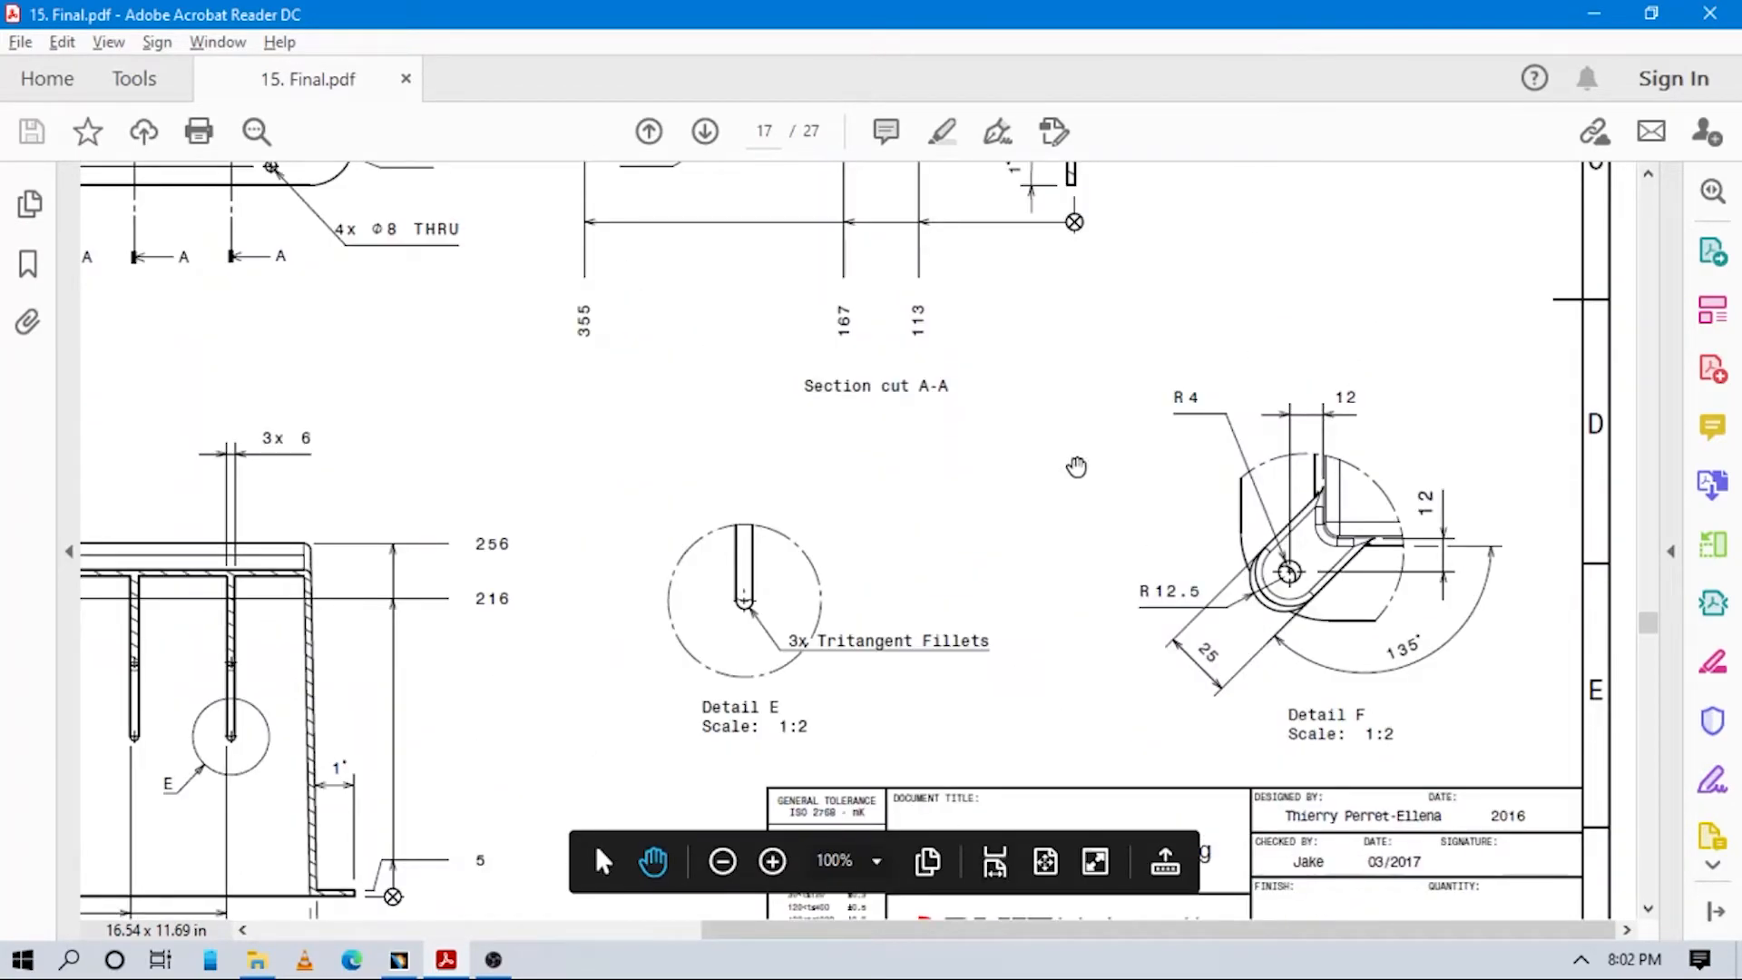
left_click_drag(862, 509, 1162, 486)
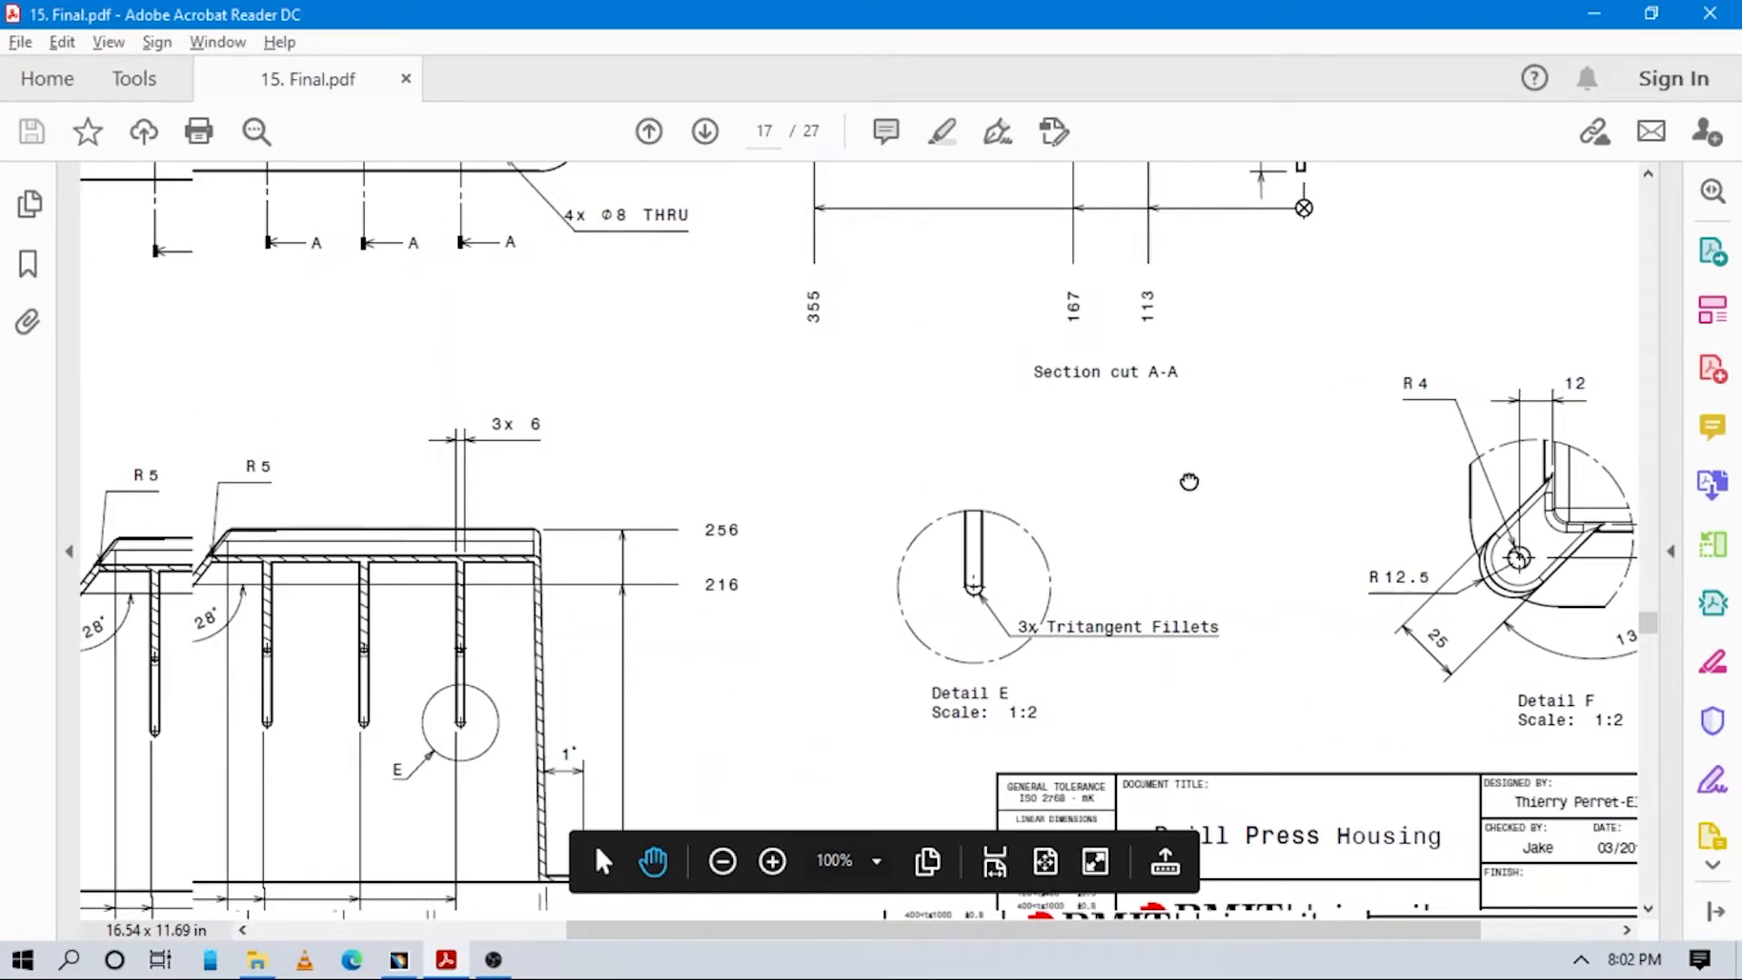
left_click_drag(793, 568, 1042, 501)
left_click_drag(880, 616, 1037, 566)
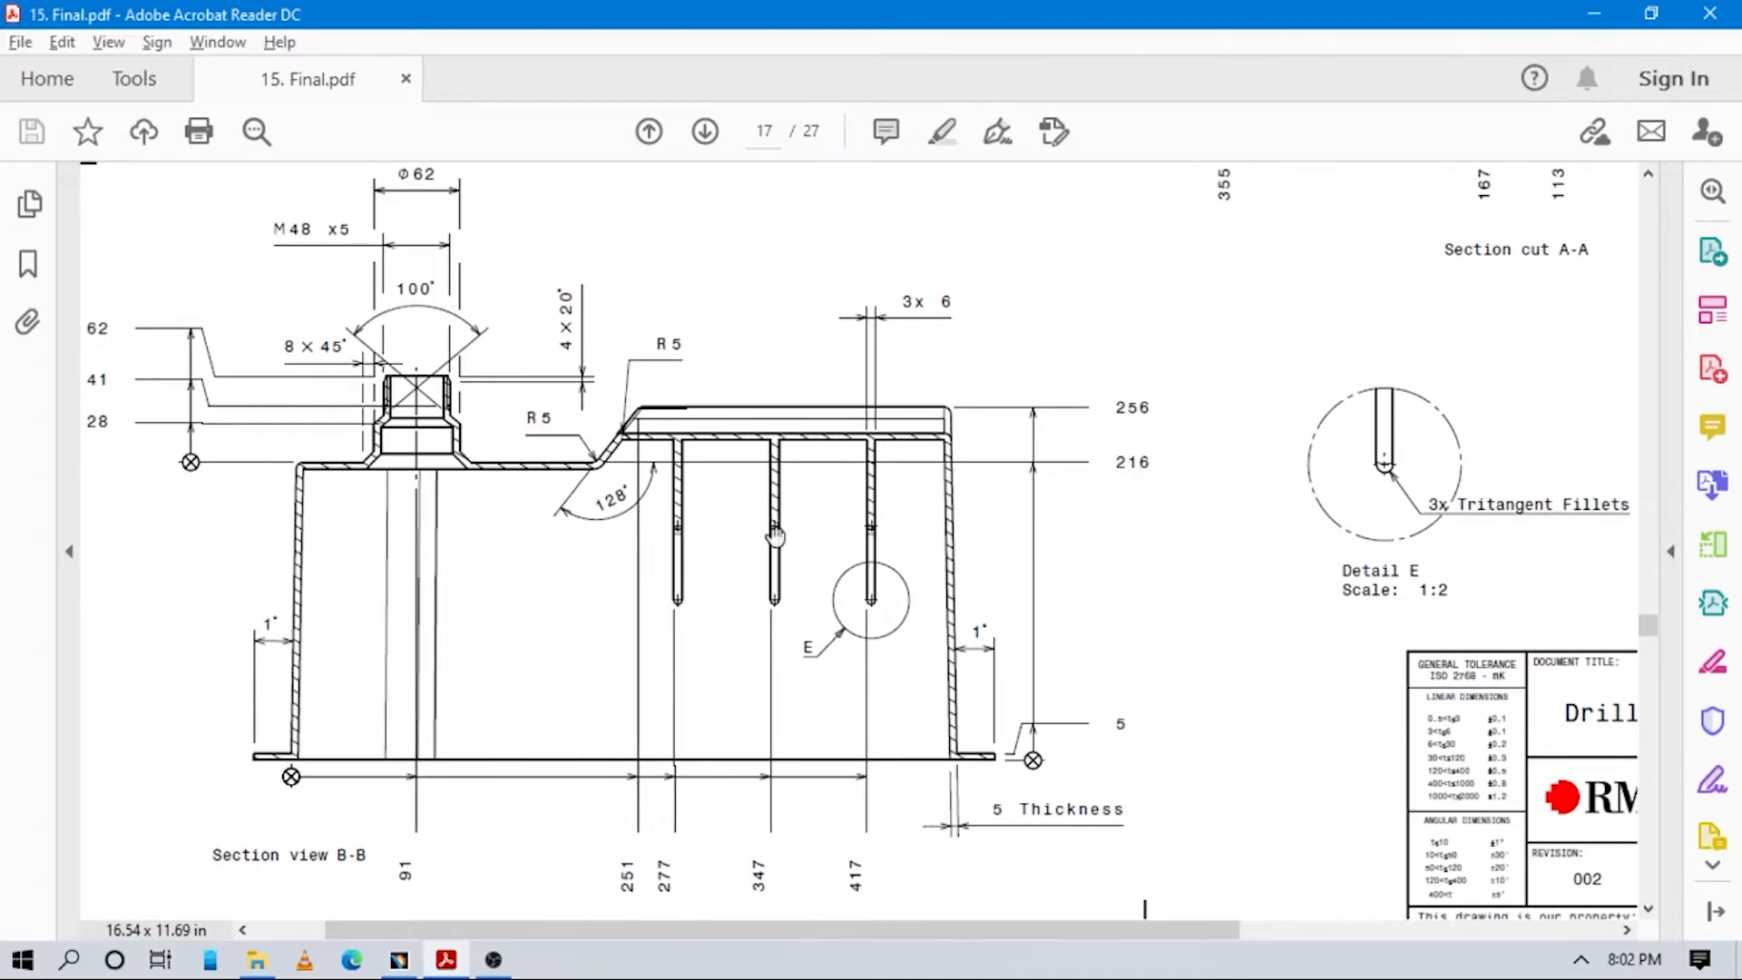
left_click_drag(671, 418, 799, 528)
scroll(883, 591, "up", 5)
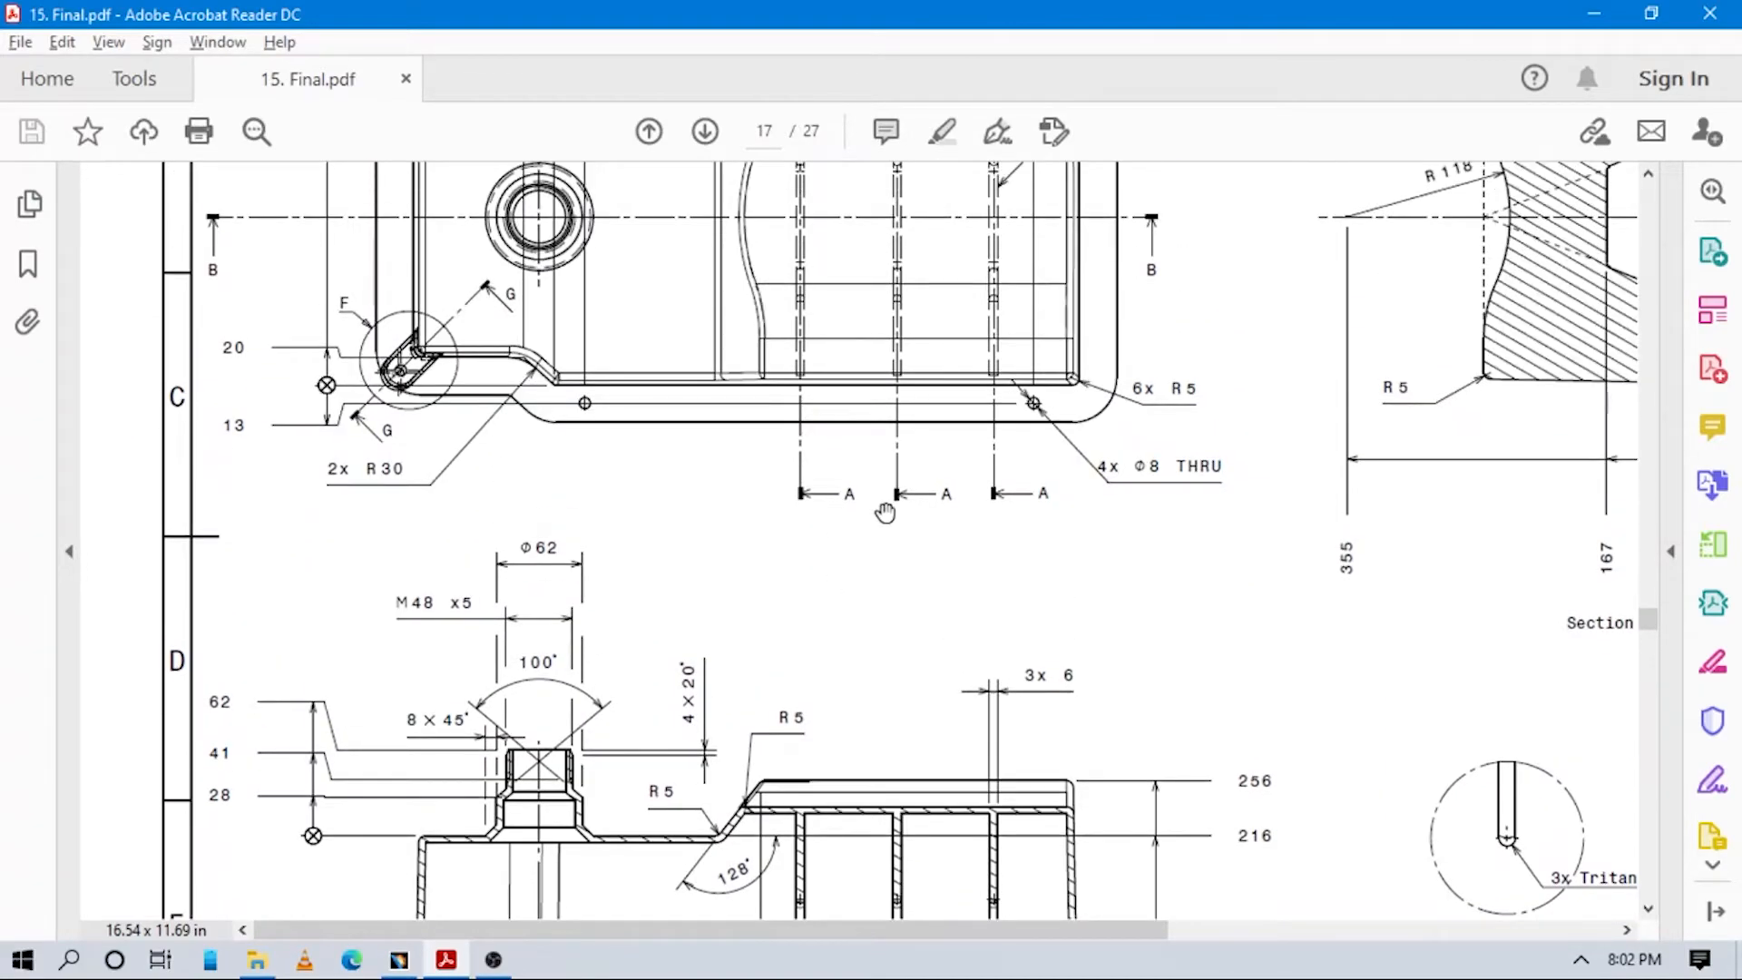
mouse_move(882, 592)
left_mouse_down()
mouse_move(791, 714)
mouse_move(426, 645)
mouse_move(1076, 564)
mouse_move(940, 594)
left_mouse_up()
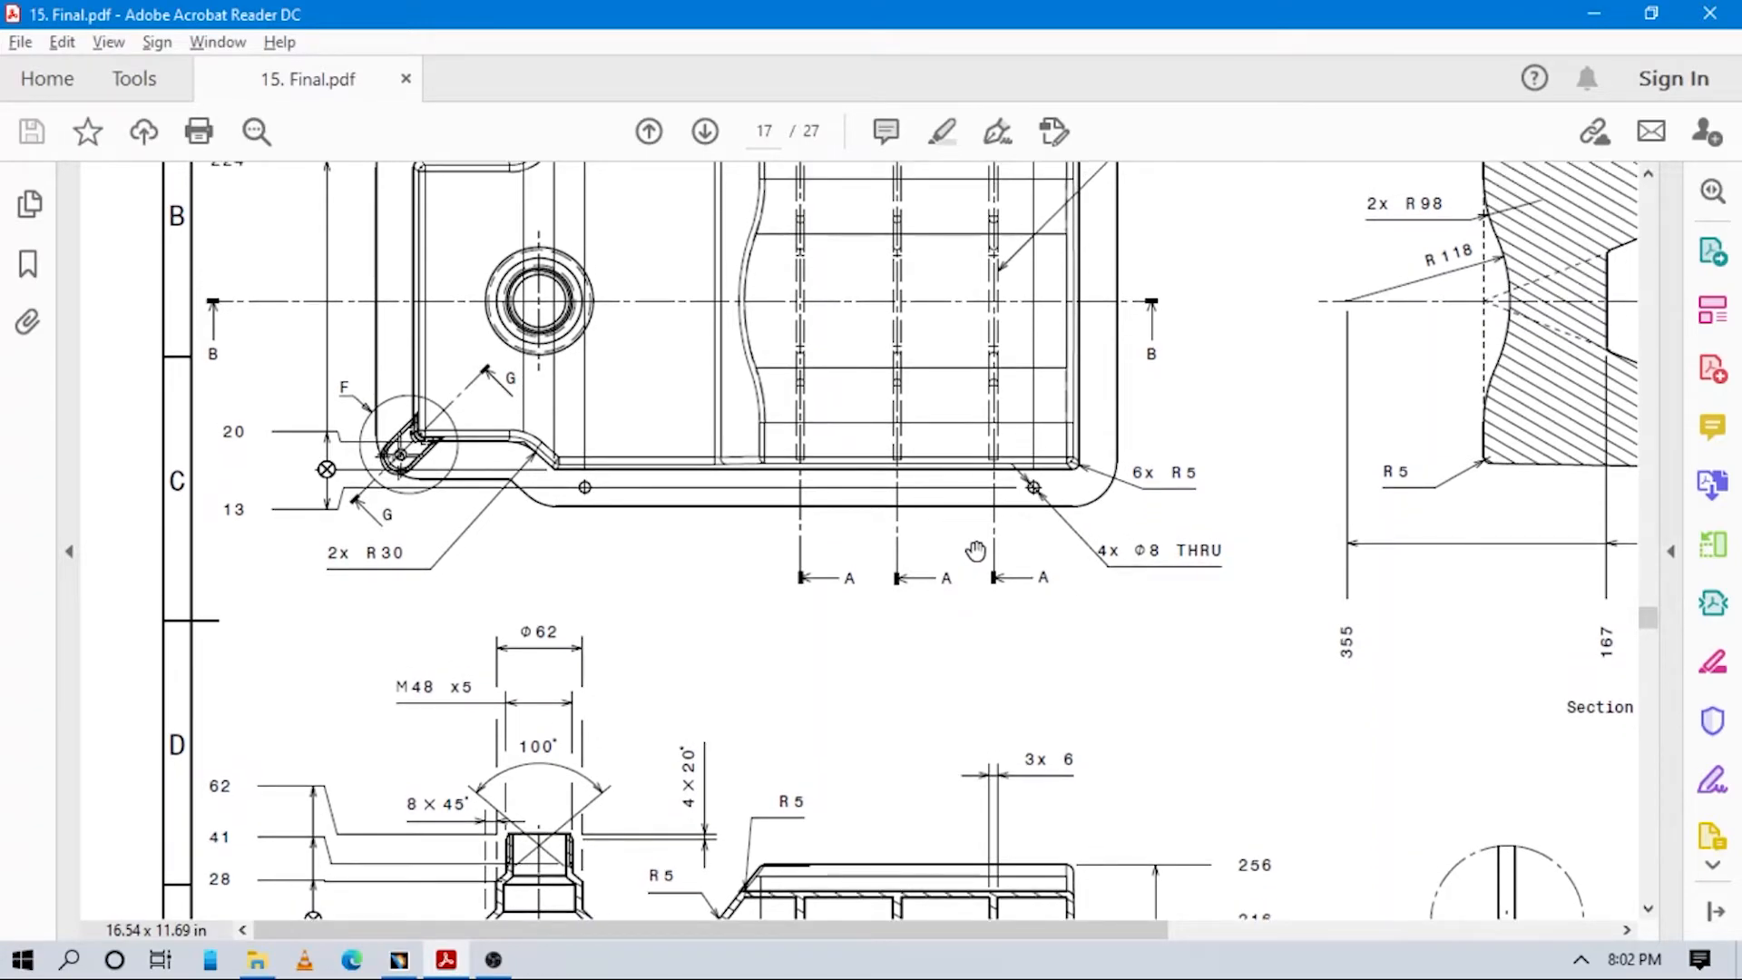
key("alt+Tab")
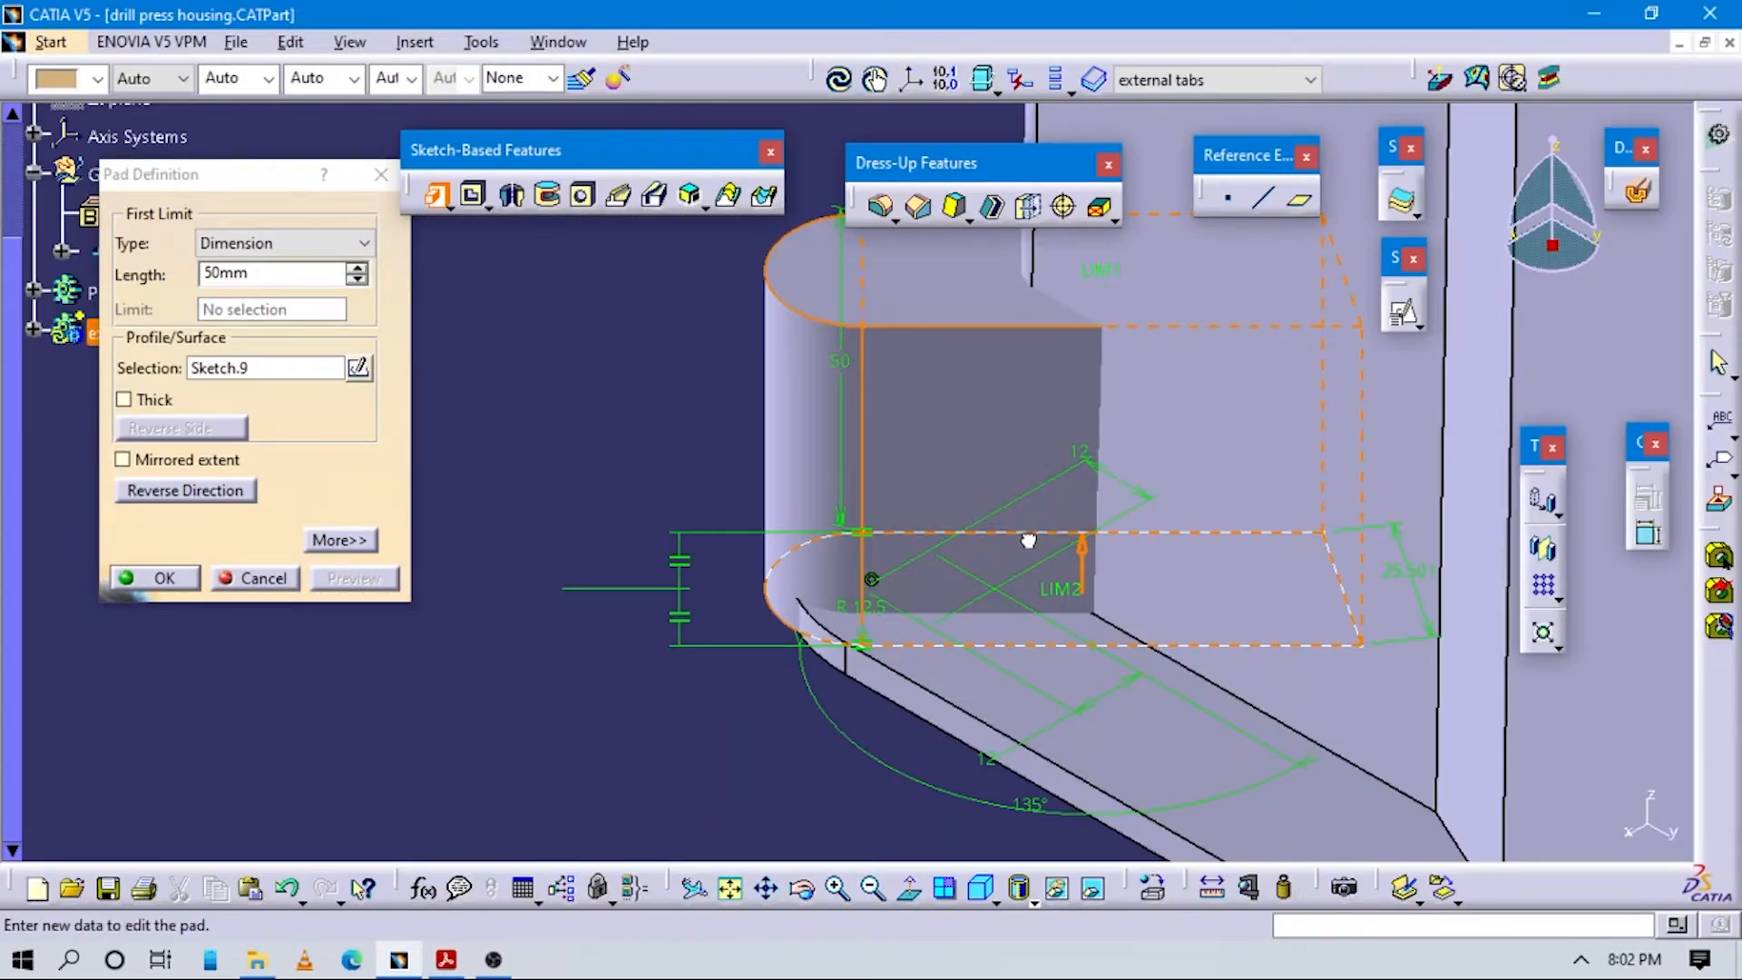
Set the tab pad's first limit to 60 mm and second limit to -50 mm, and preview the raised tab.
double_click(280, 272)
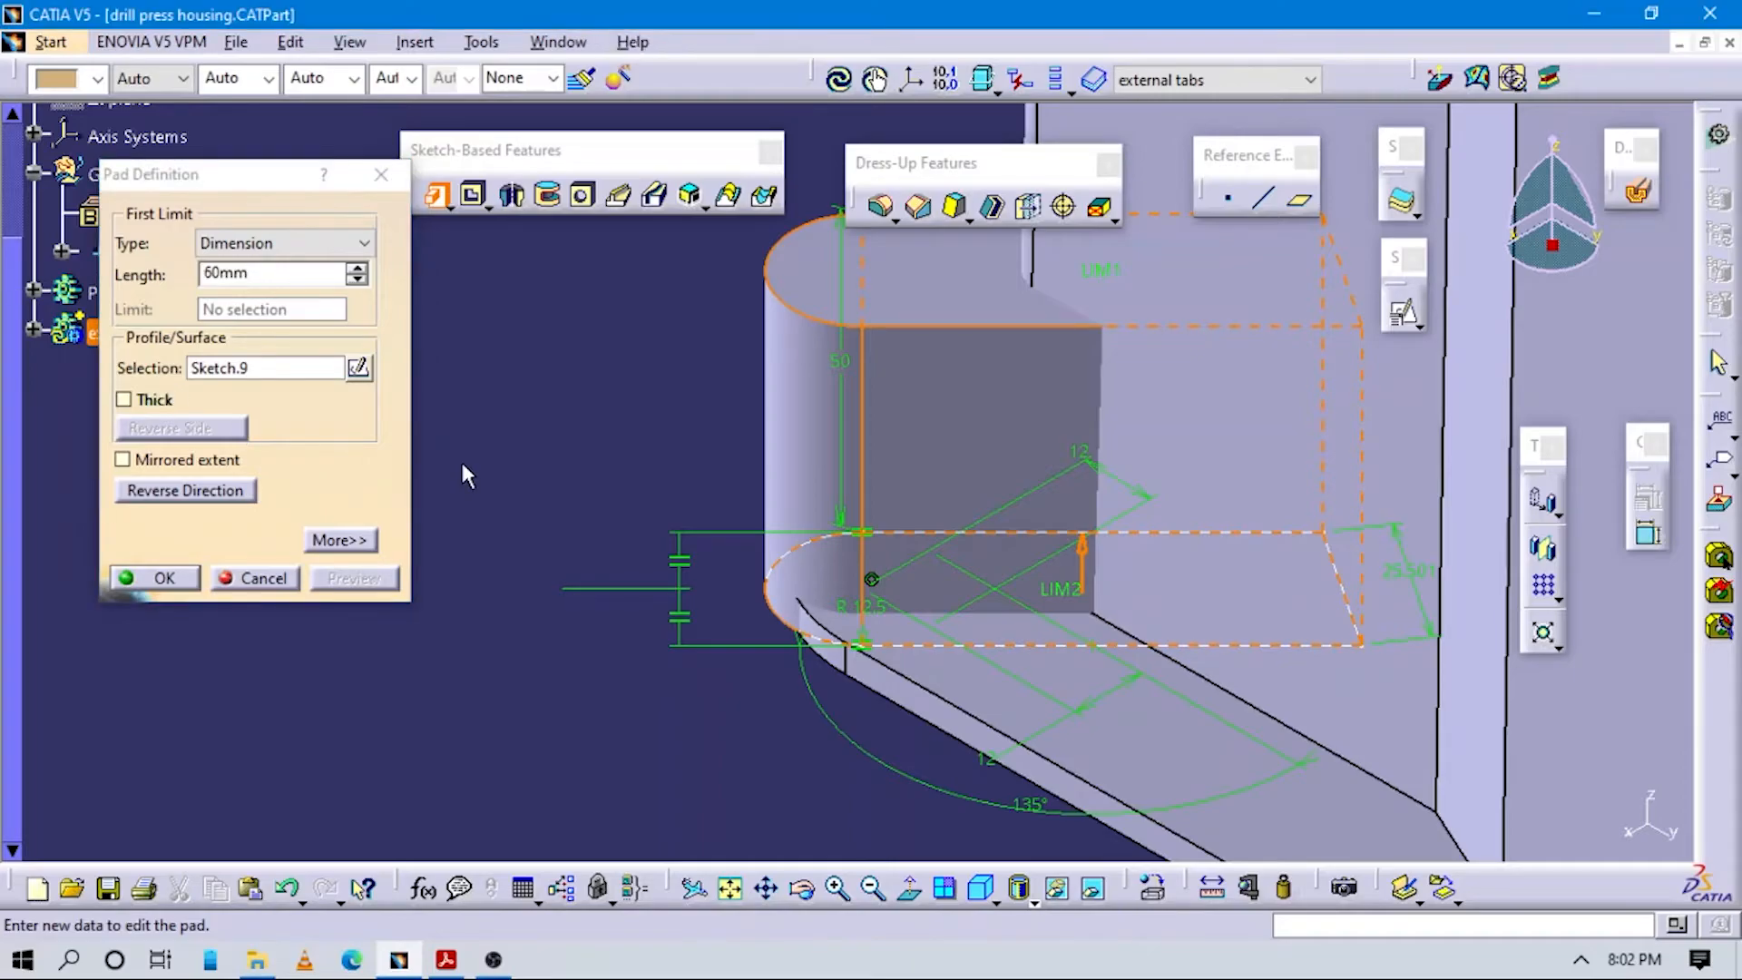
left_click(343, 540)
double_click(558, 272)
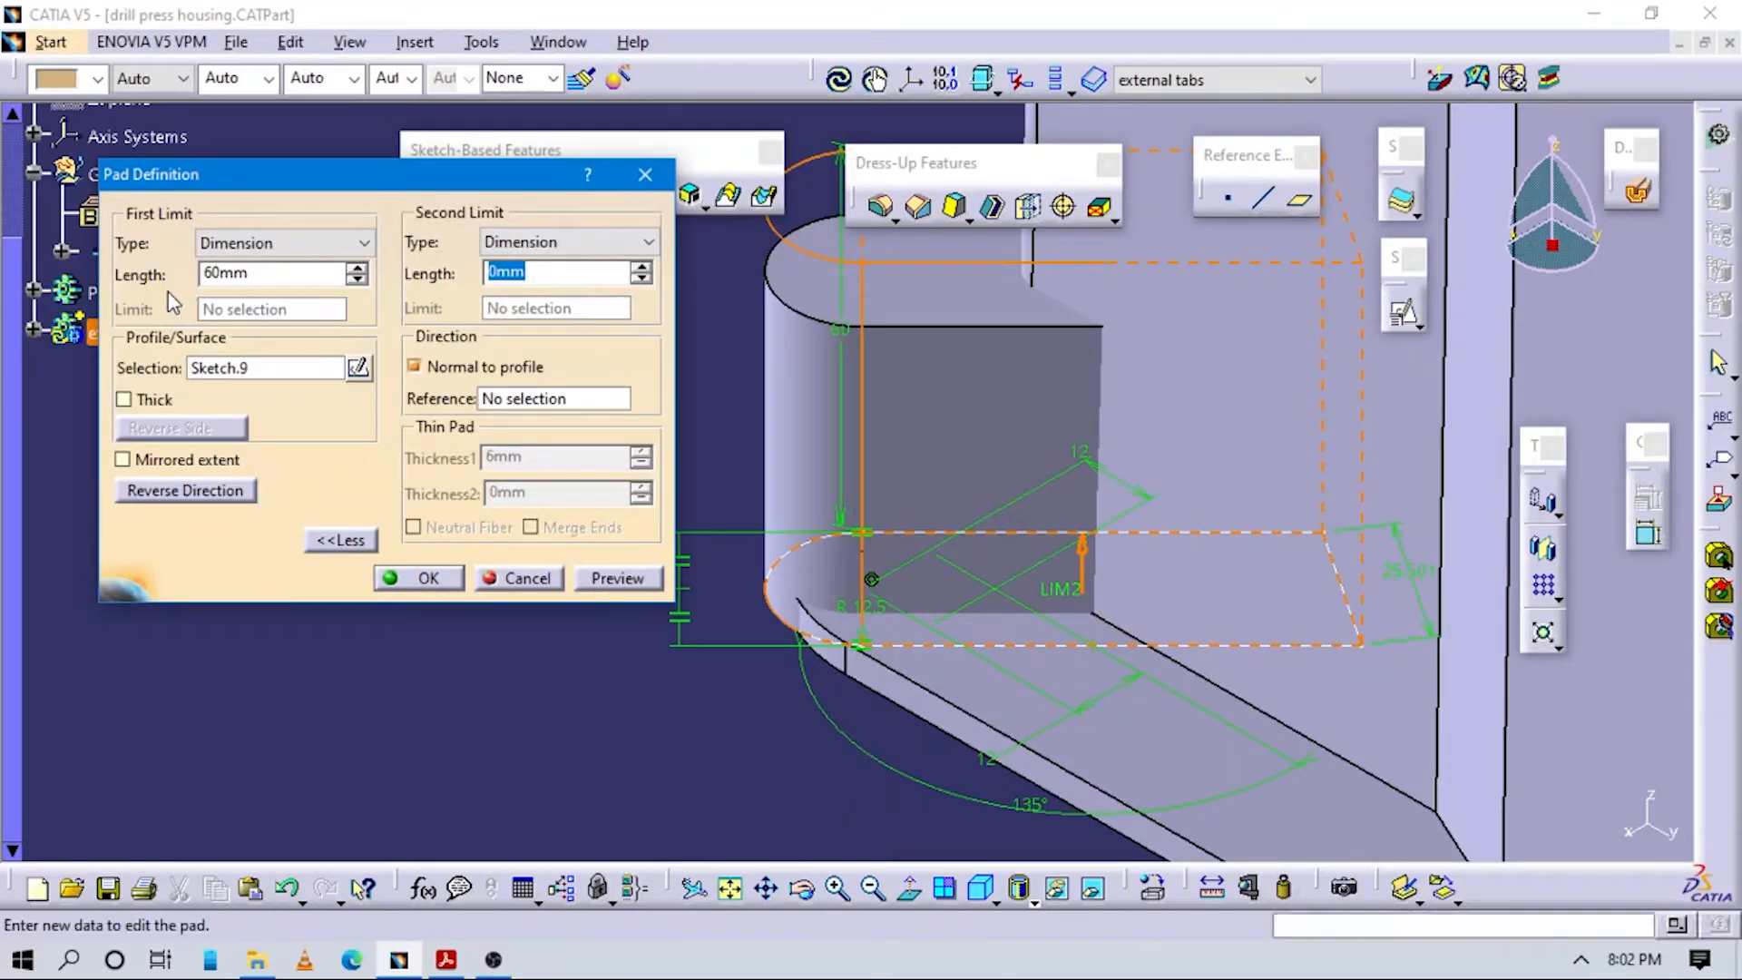
type("-50")
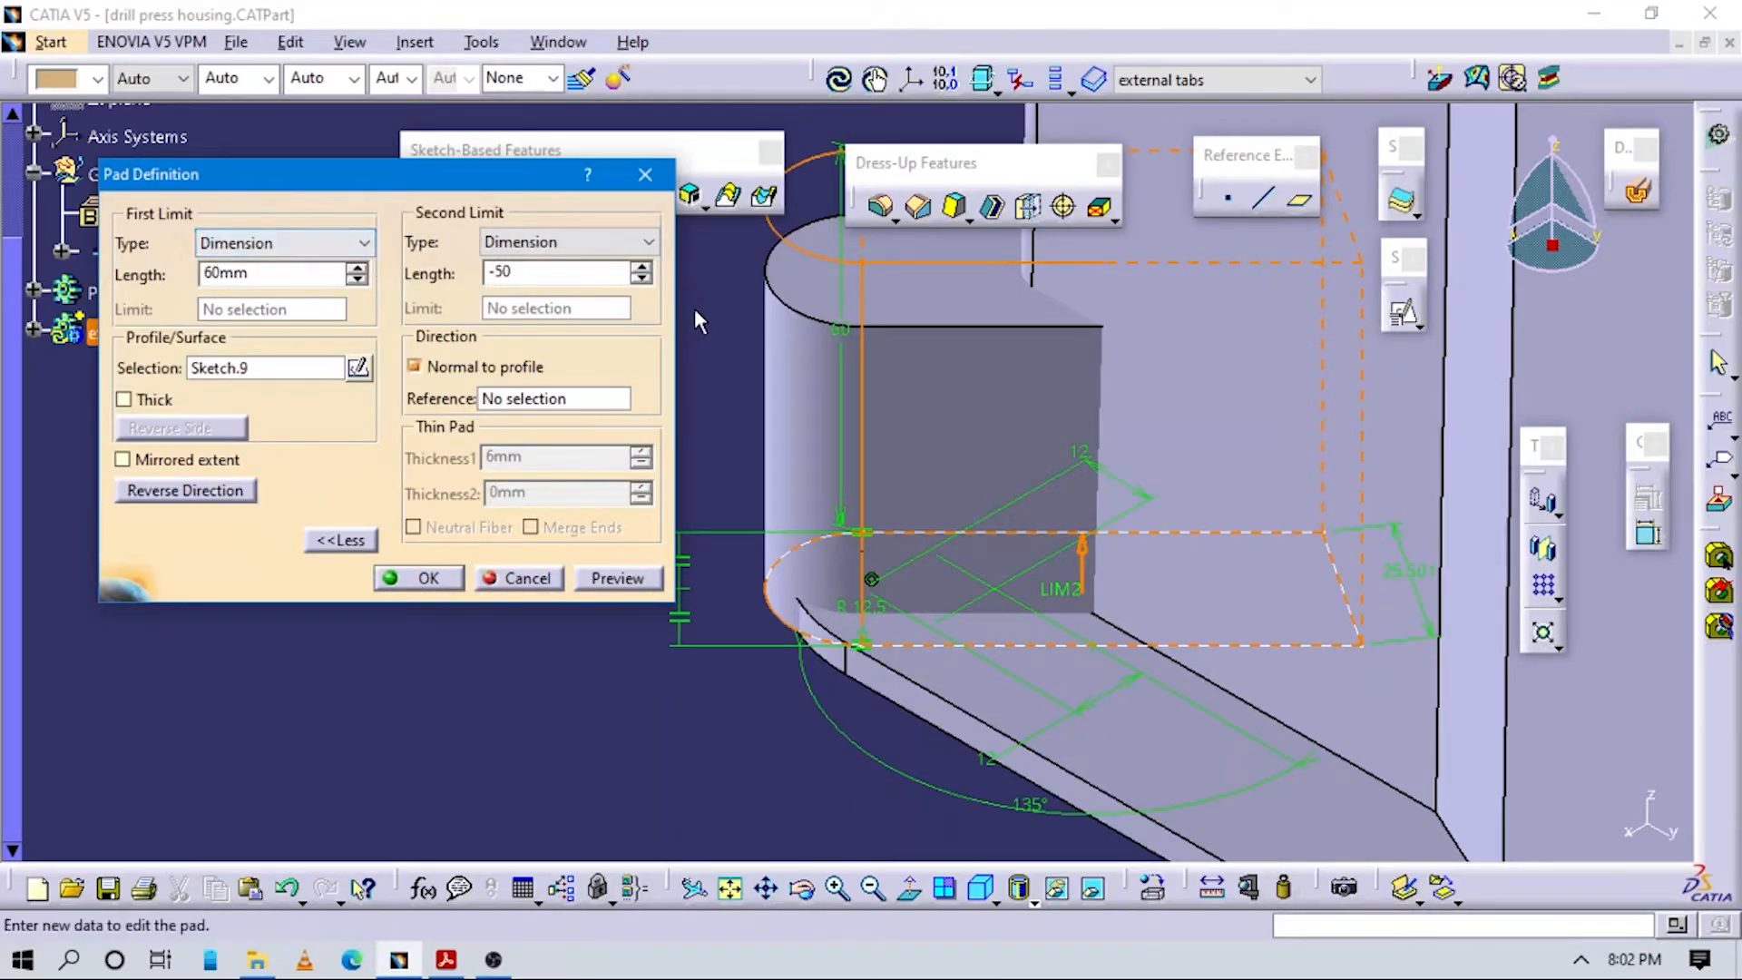
middle_click_drag(694, 322, 883, 301)
mouse_move(1027, 422)
middle_mouse_down()
mouse_move(1019, 626)
mouse_move(1193, 556)
mouse_move(1172, 603)
mouse_move(1270, 741)
middle_mouse_up()
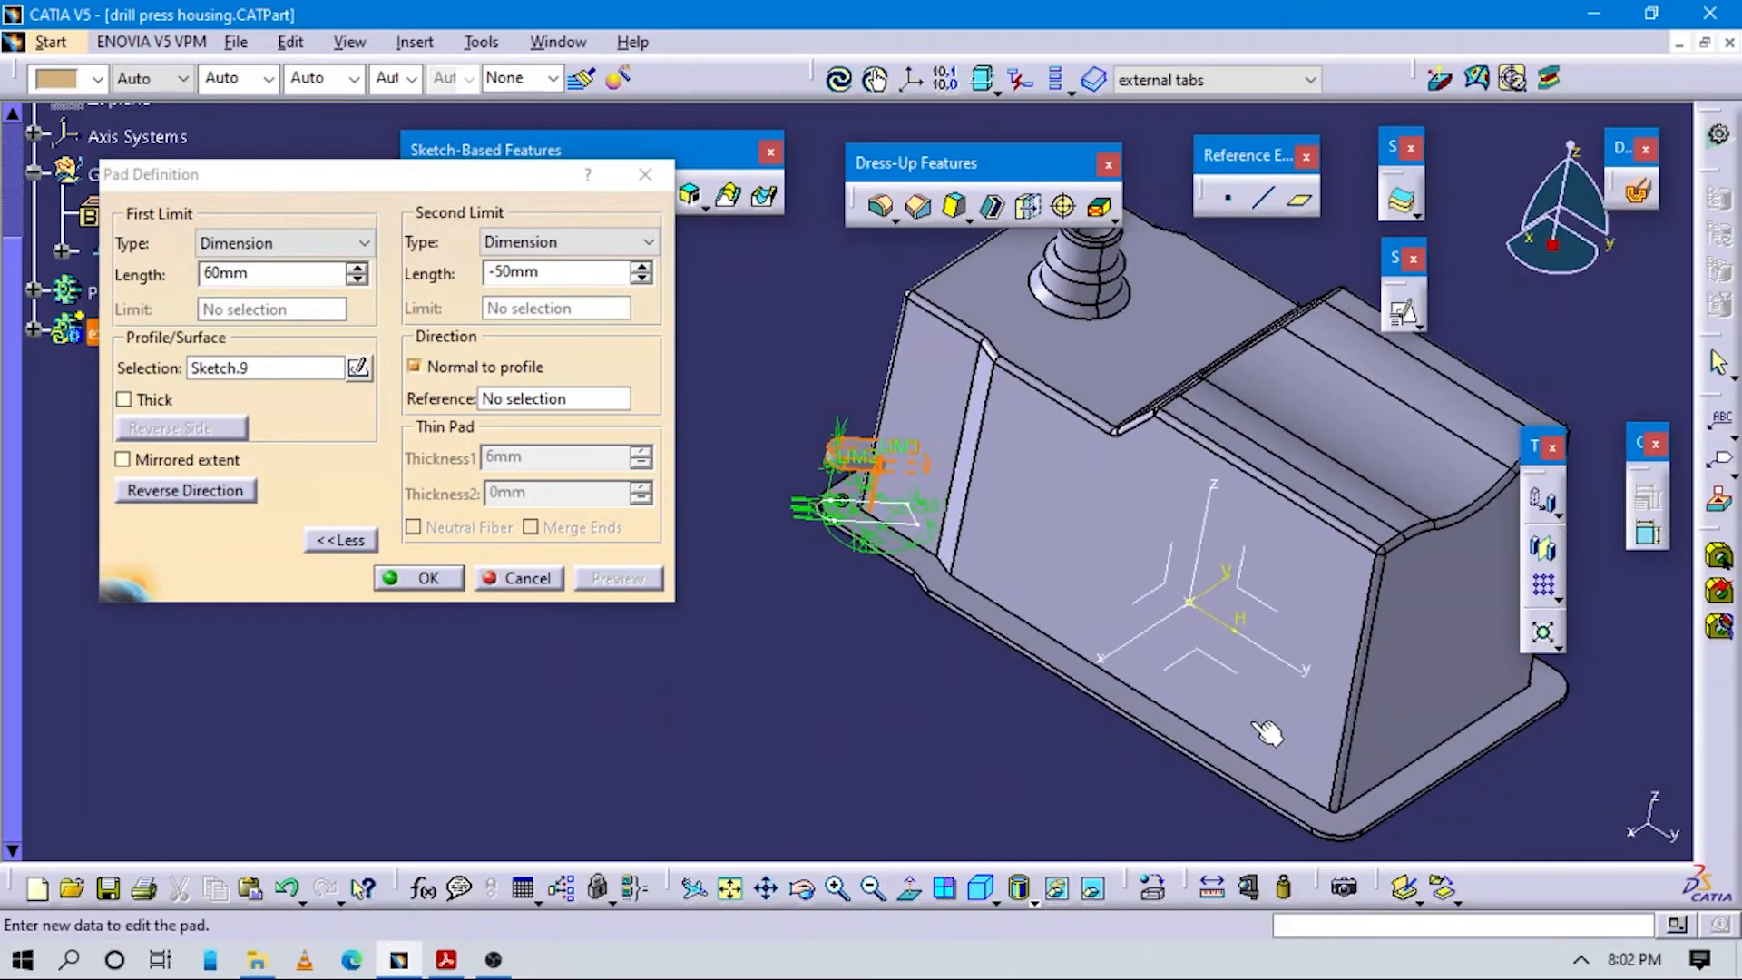
middle_click_drag(1102, 607, 644, 385)
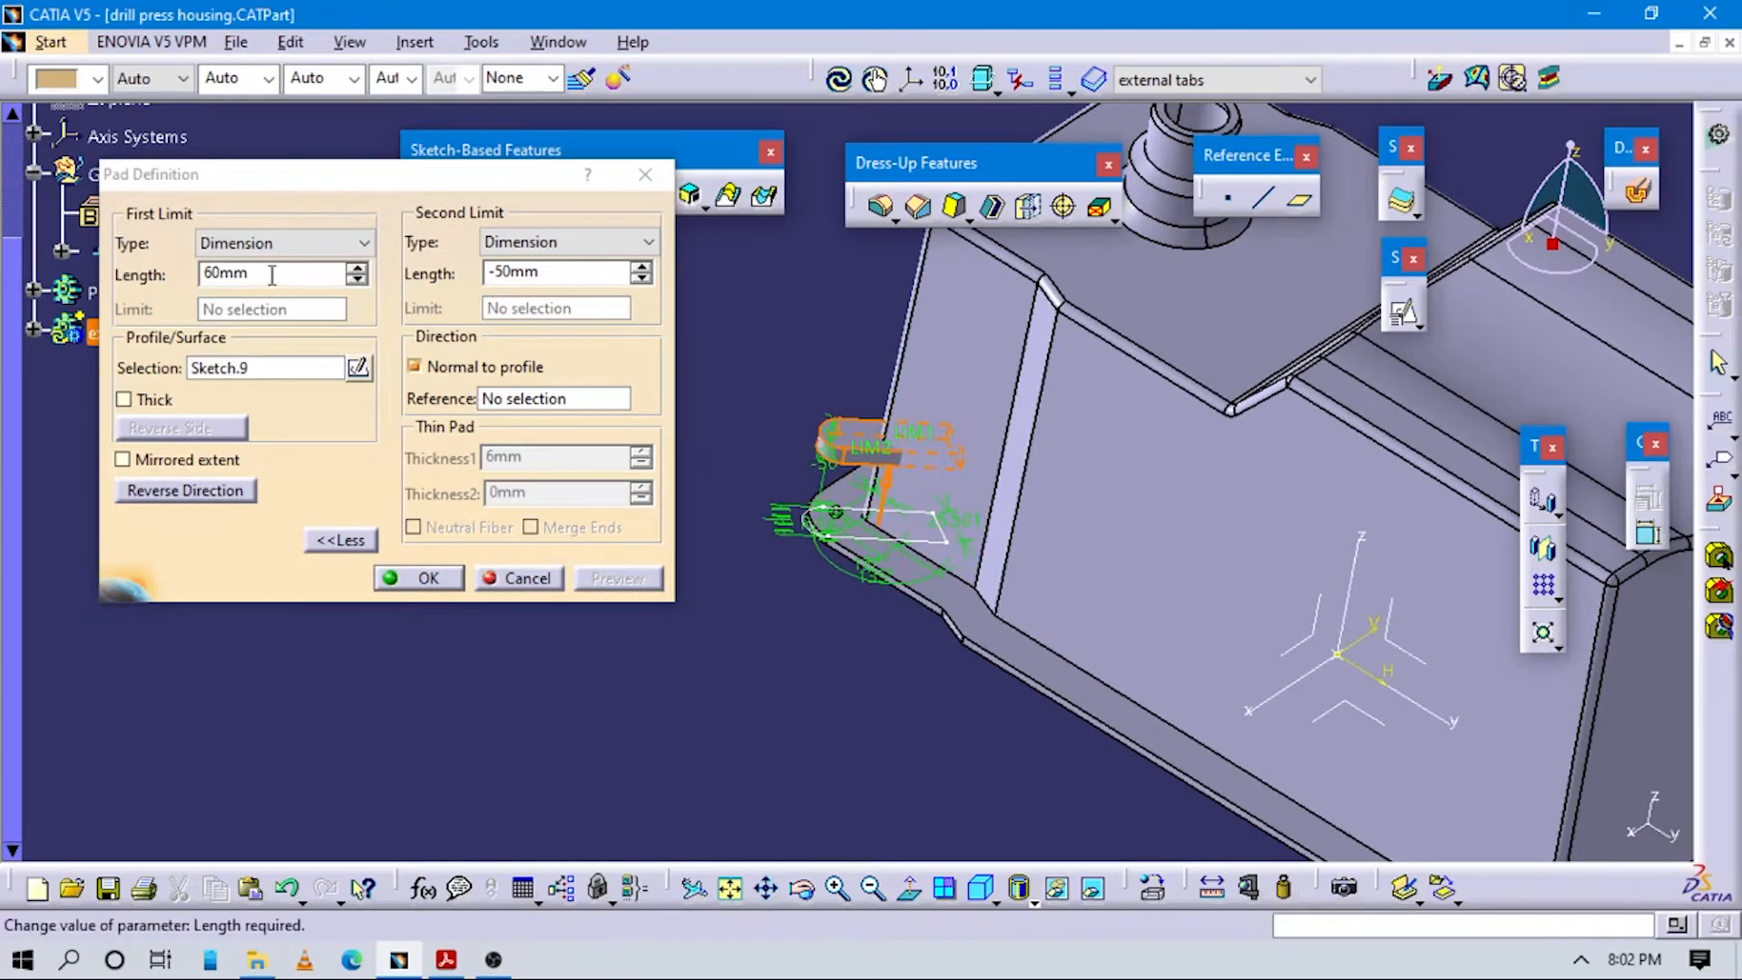
Set the tab pad's first limit to 55 mm and preview the thinner tab against the housing wall.
double_click(320, 271)
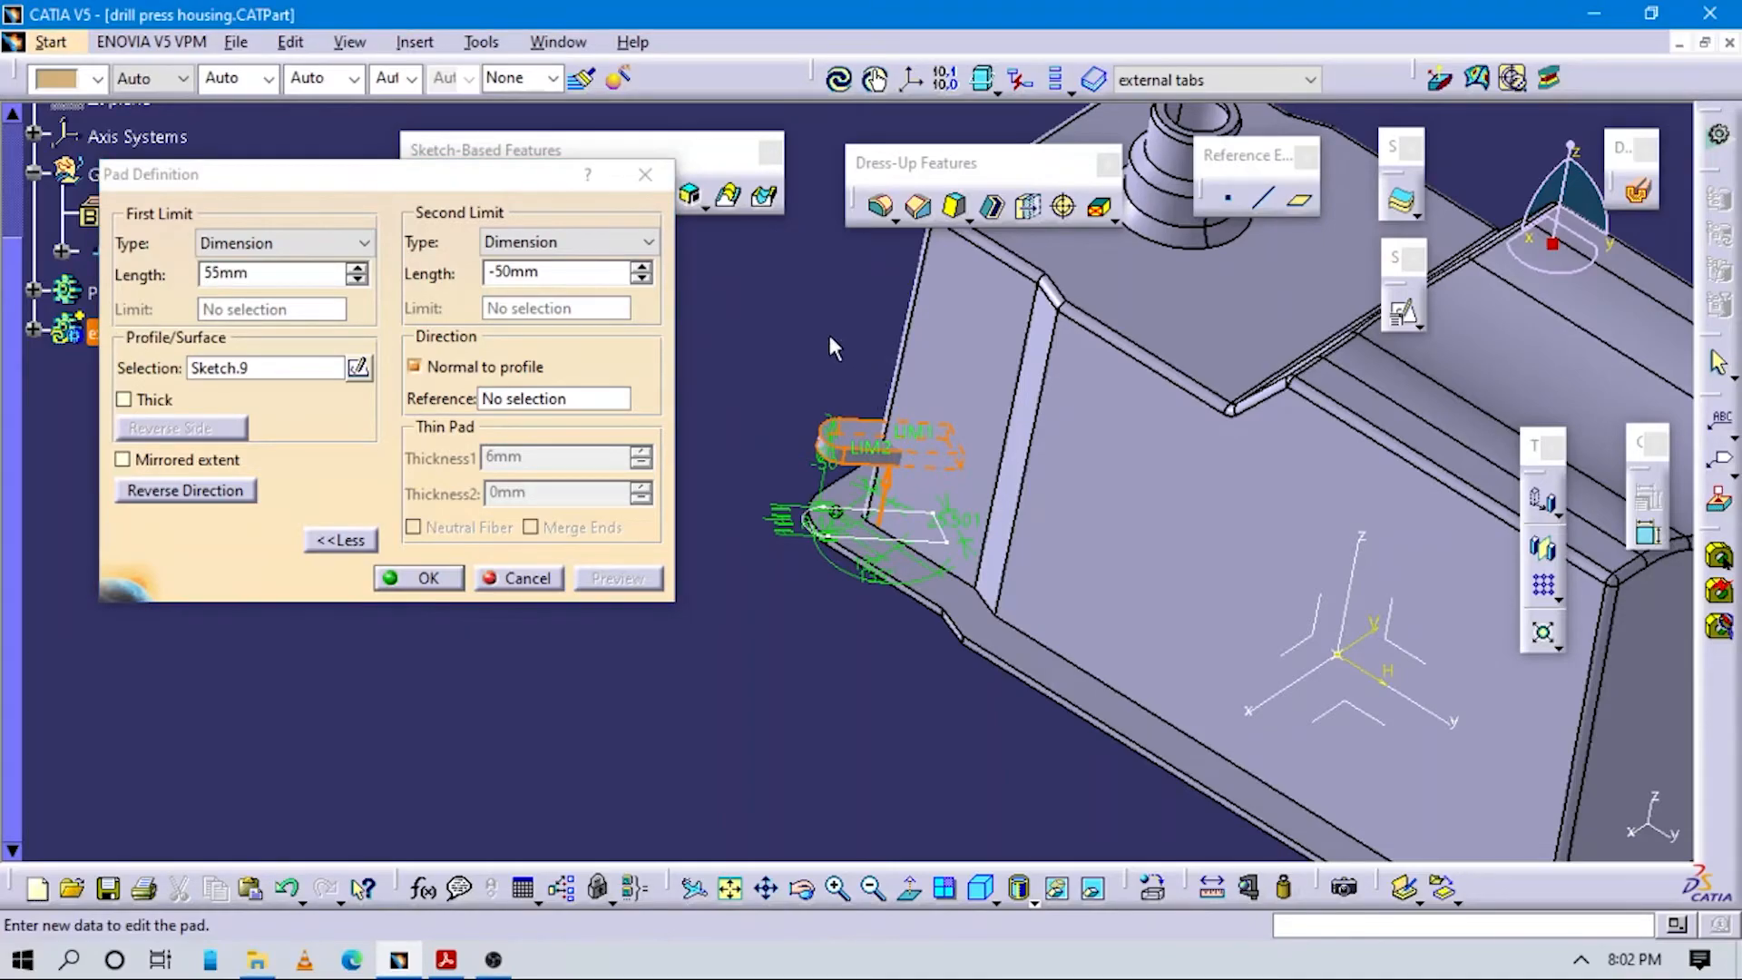
middle_click_drag(913, 536, 844, 351)
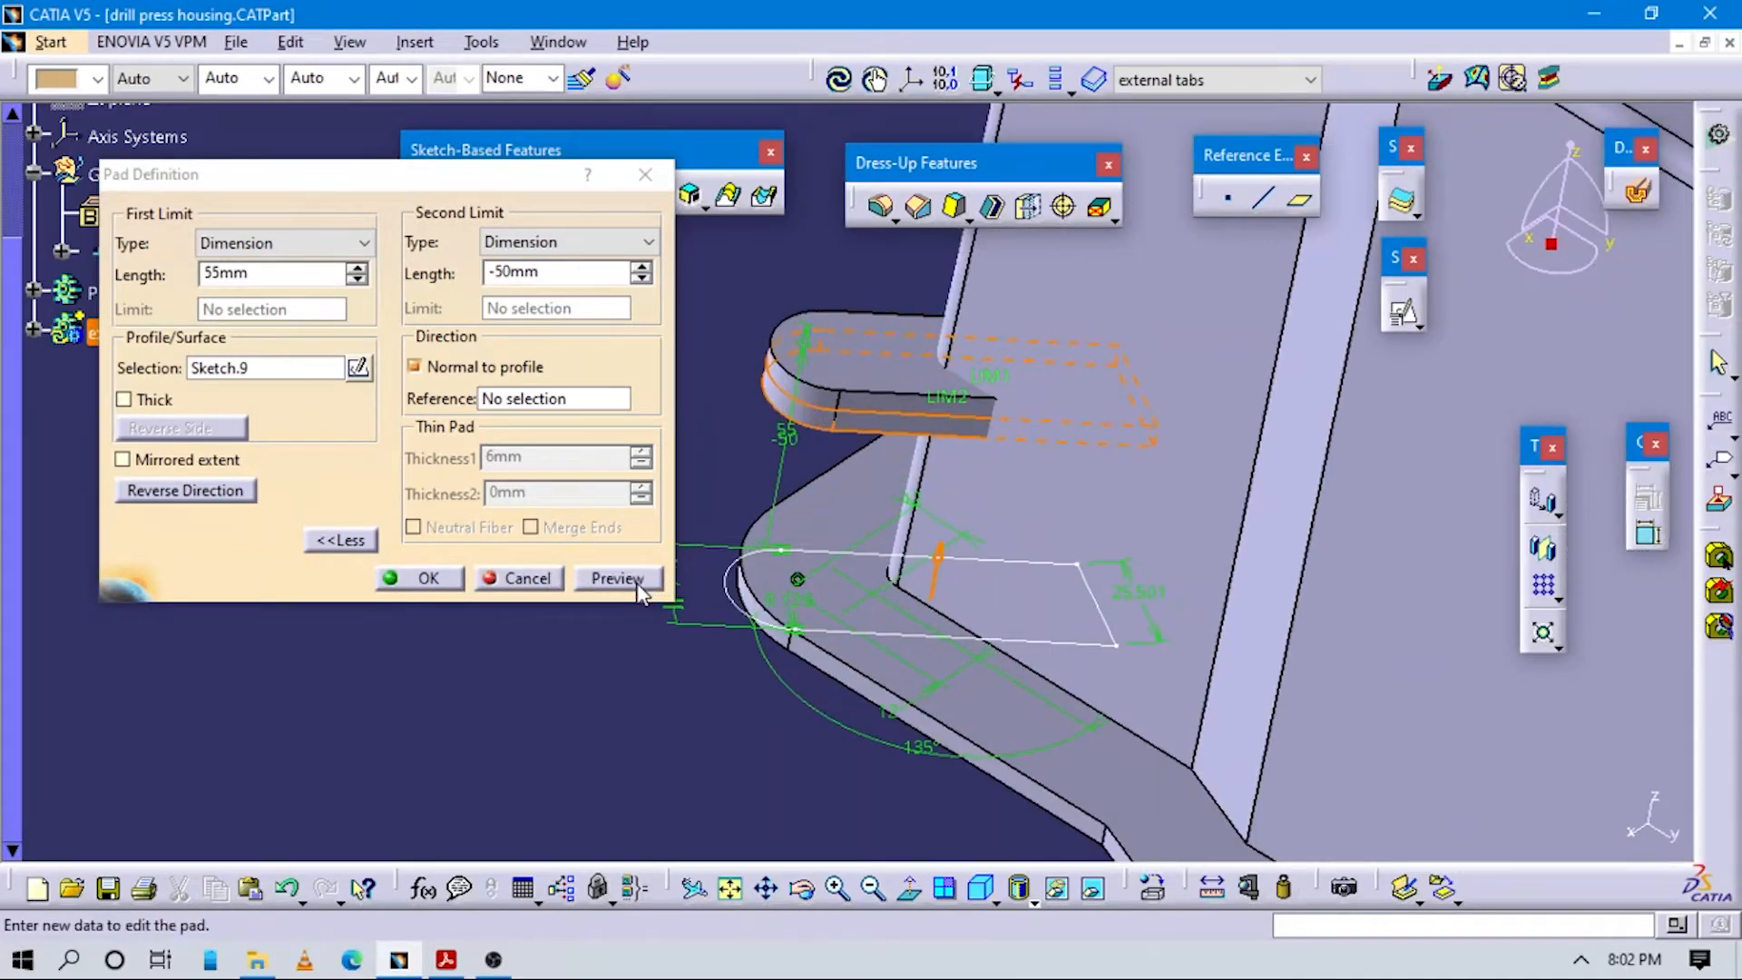
middle_click_drag(856, 556, 843, 360)
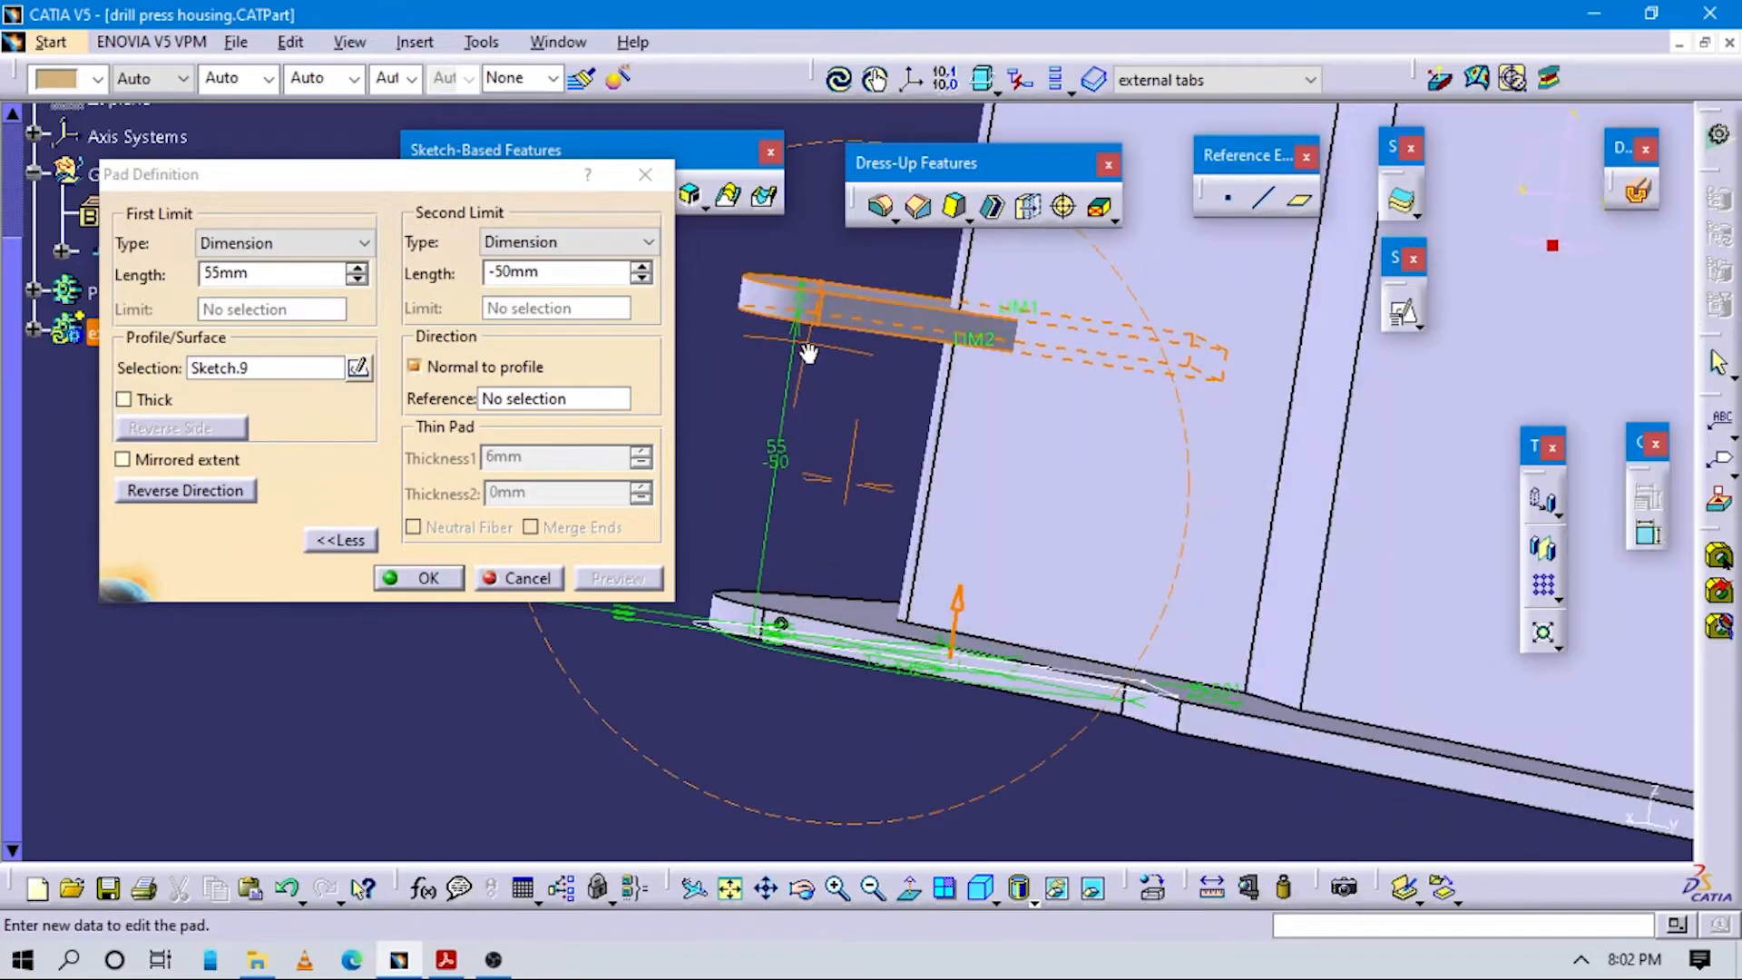
middle_click_drag(892, 426, 995, 525)
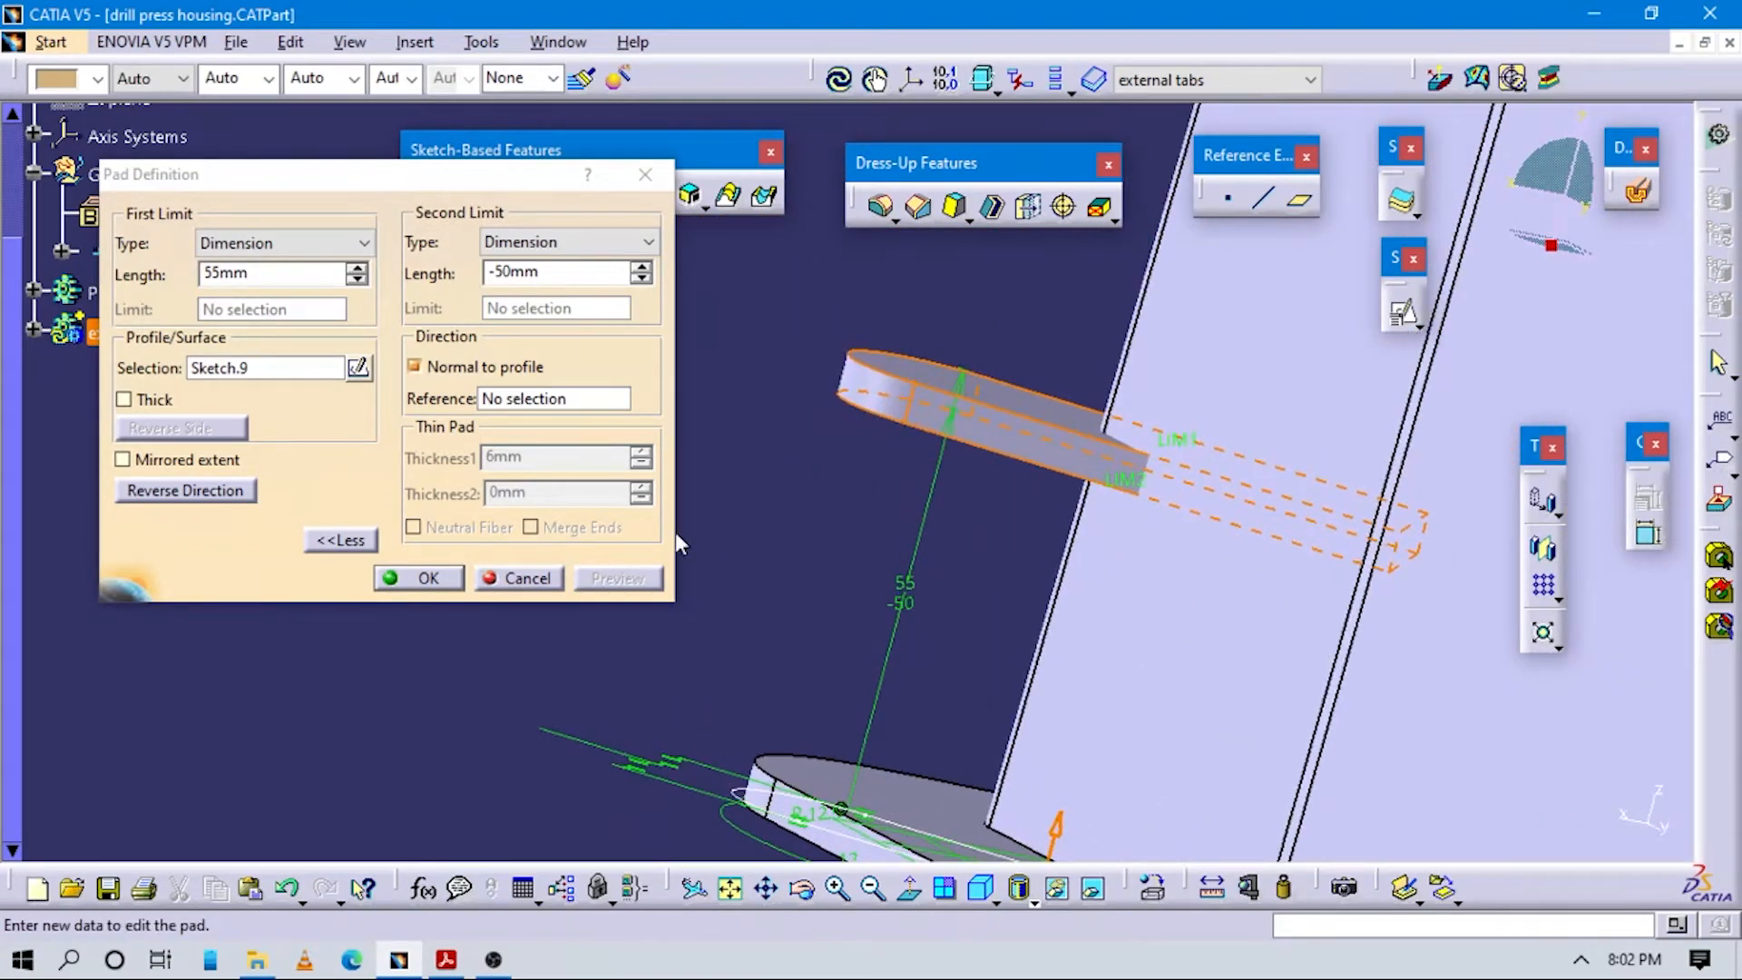
Try the external tab's pad with a first limit of 60 mm.
double_click(288, 273)
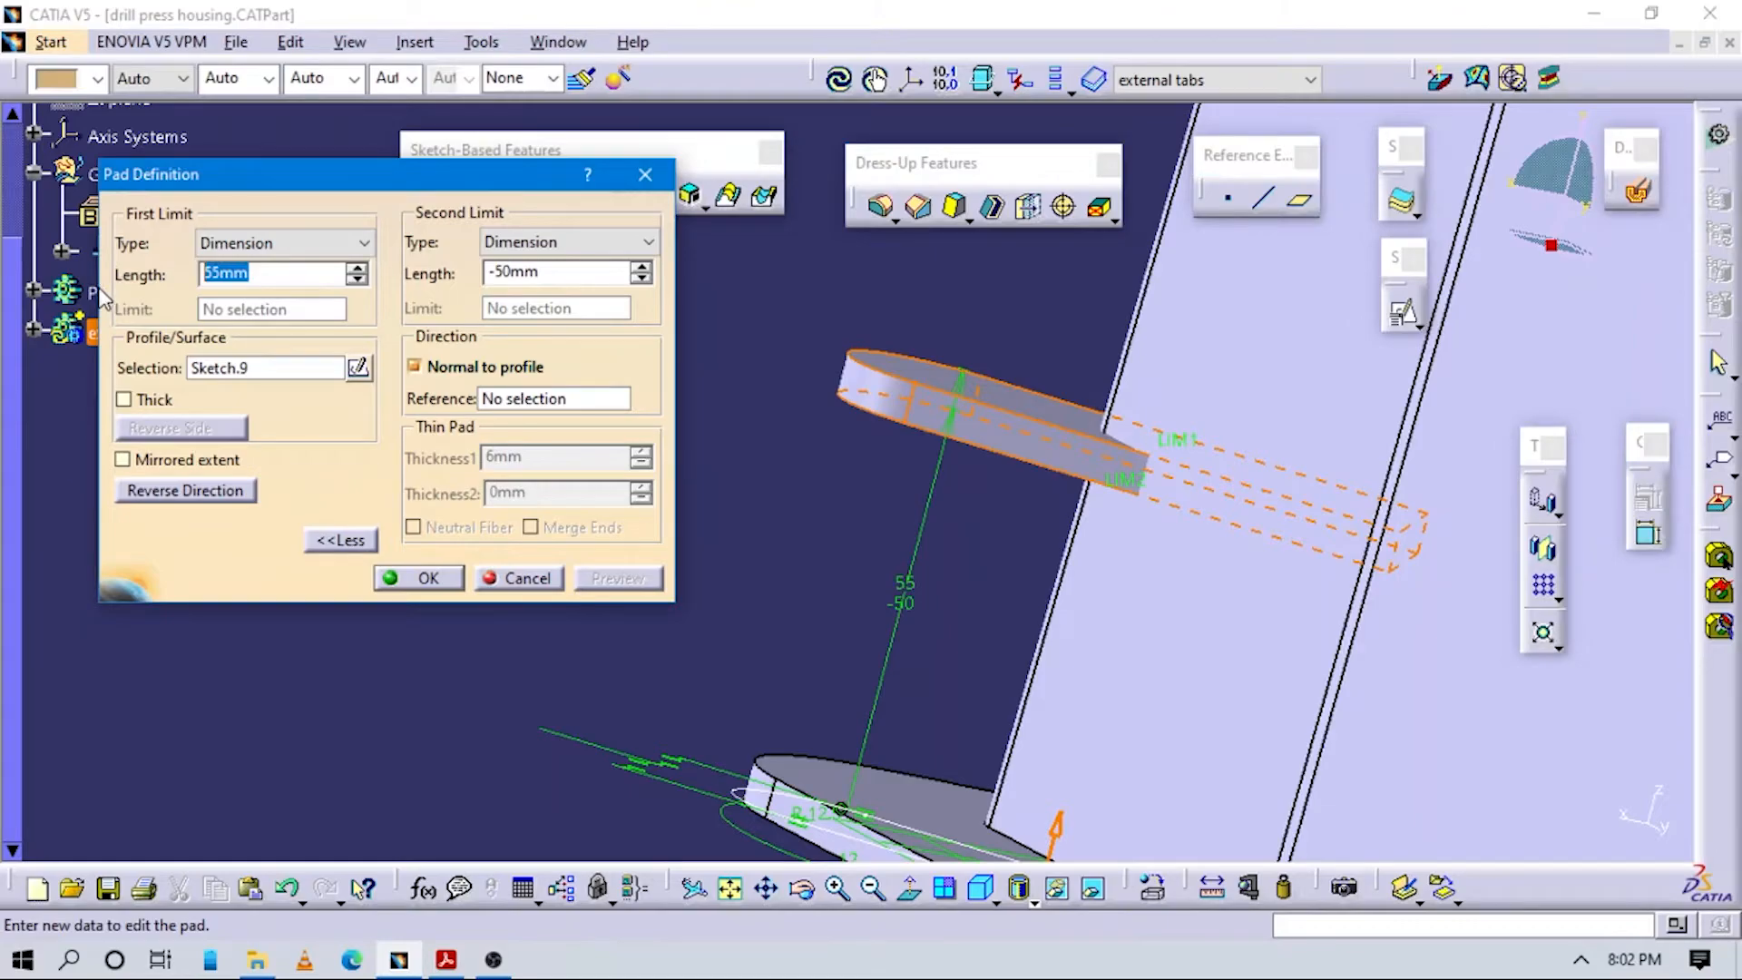
type("60")
left_click(779, 493)
middle_click_drag(724, 521, 746, 439)
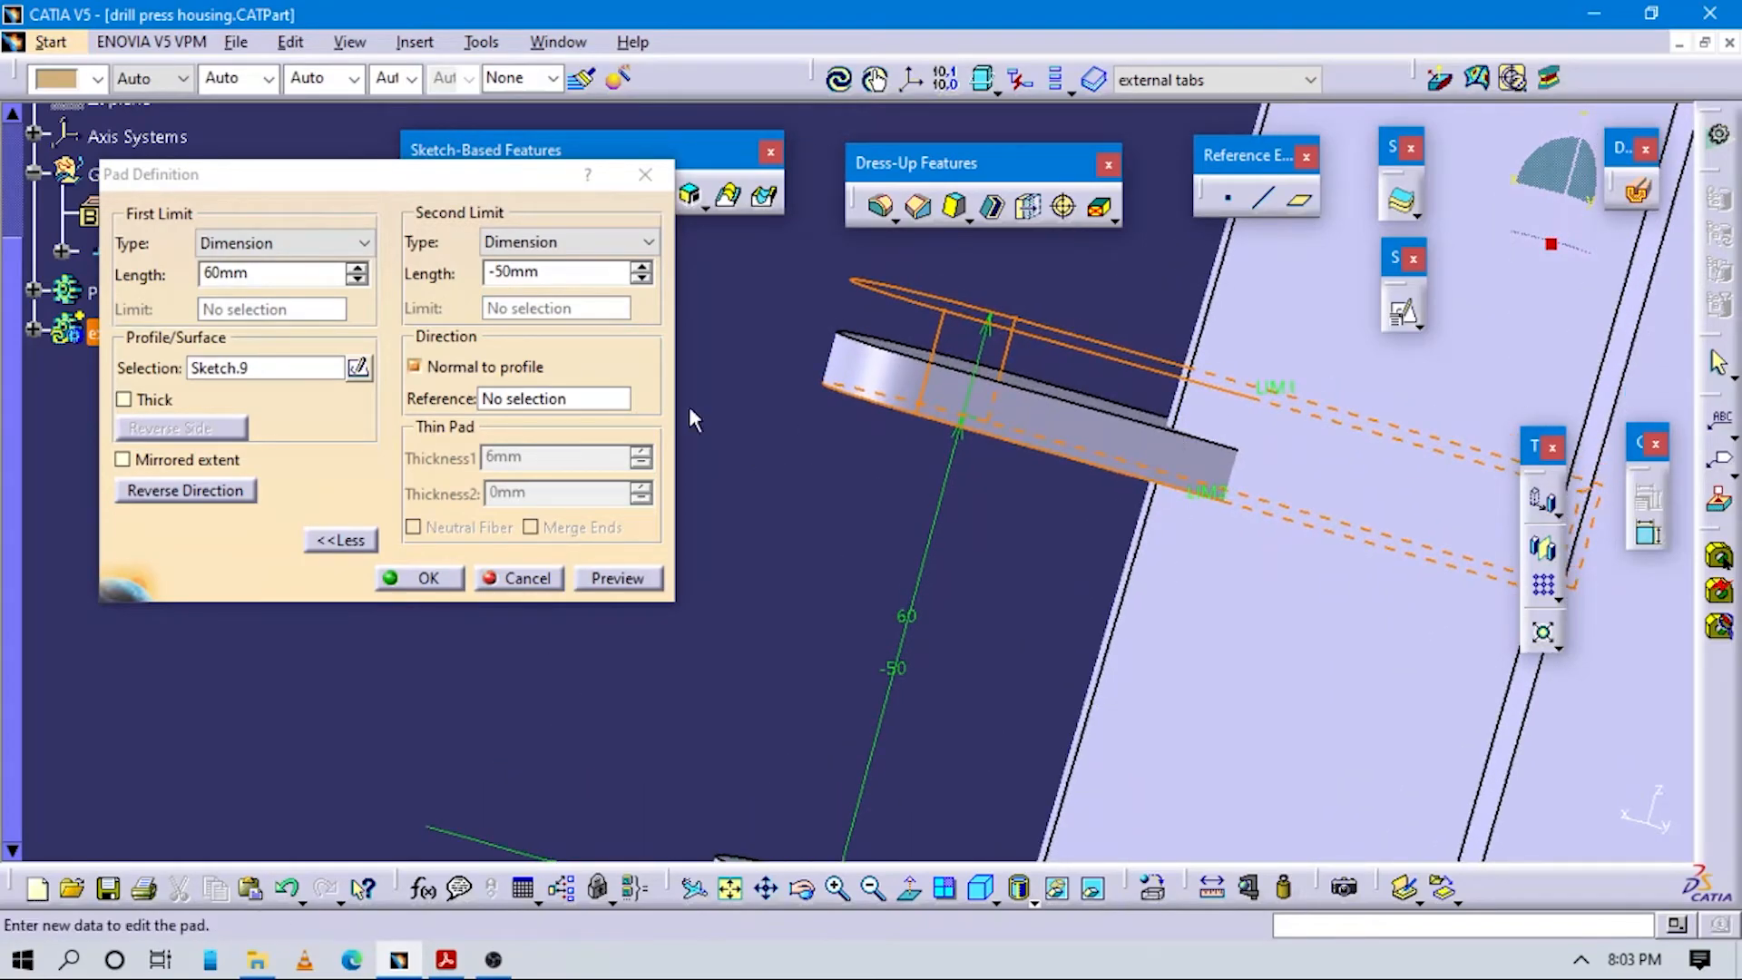
Set the tab pad's first limit to 55 mm and finish the pad.
left_click(270, 270)
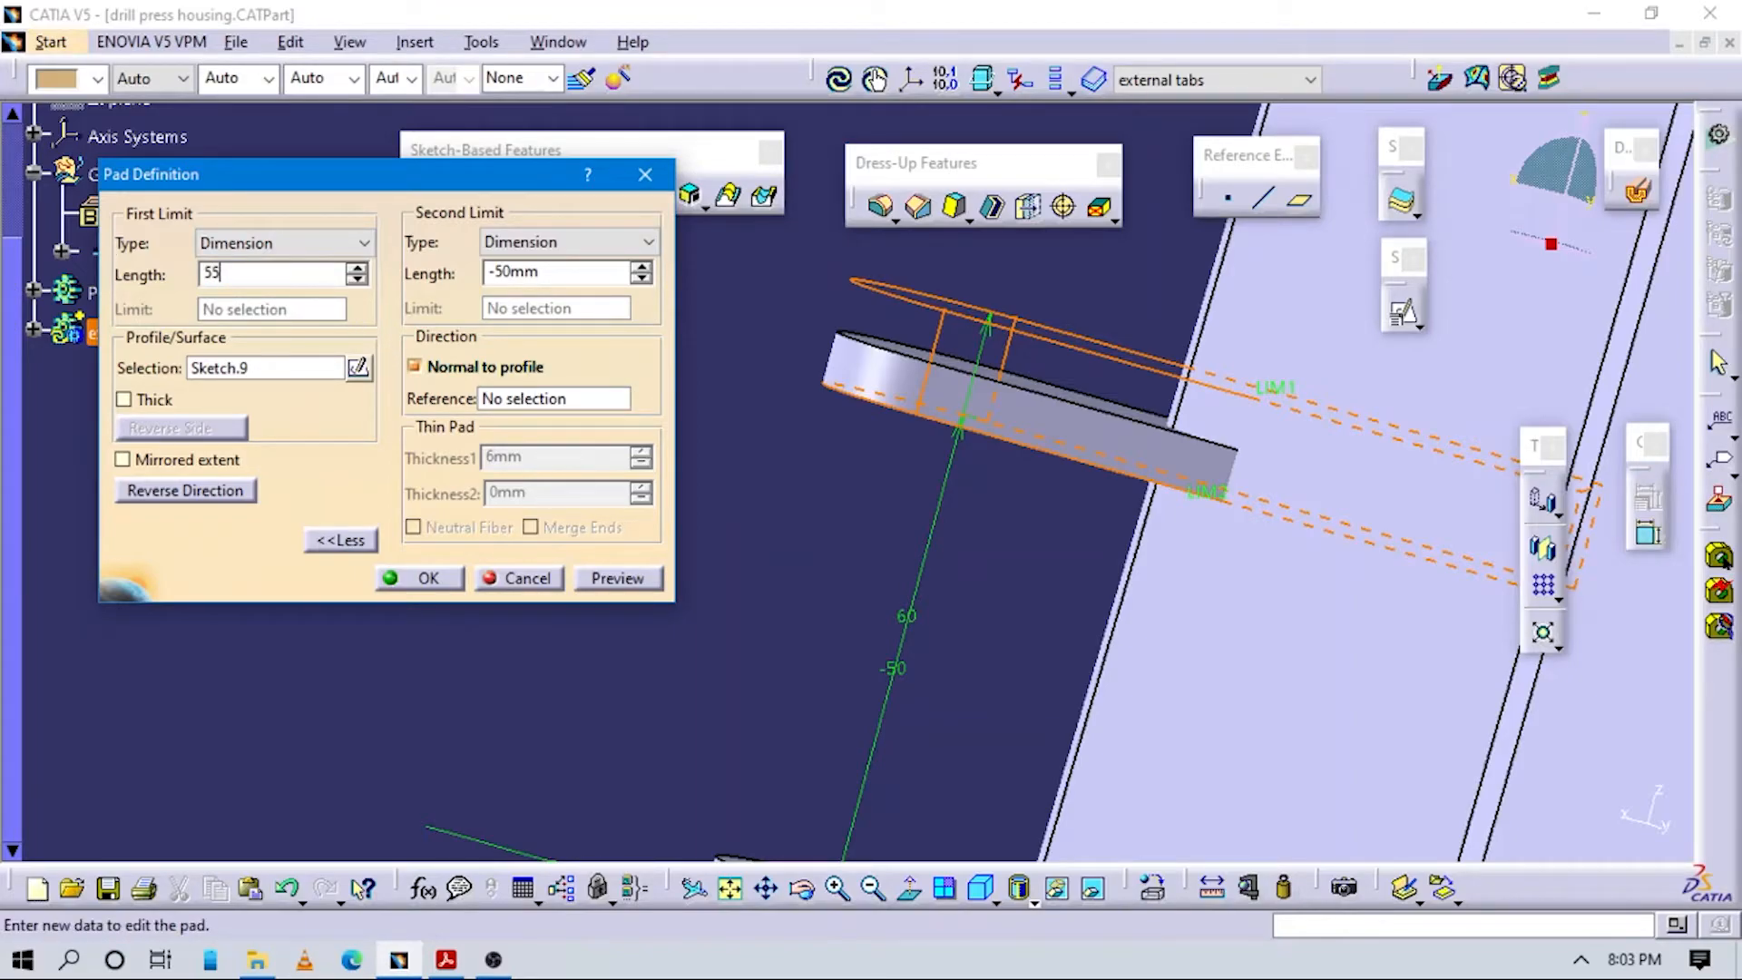
left_click(454, 579)
mouse_move(863, 630)
middle_mouse_down()
mouse_move(805, 723)
mouse_move(813, 577)
mouse_move(847, 475)
mouse_move(859, 532)
mouse_move(1018, 641)
mouse_move(849, 557)
mouse_move(917, 654)
mouse_move(798, 712)
mouse_move(934, 637)
mouse_move(937, 505)
mouse_move(825, 404)
middle_mouse_up()
Consult Section view G-G in the PDF drawing for the tab spacing, then start a reference plane offset from the XY plane.
key("alt+Tab")
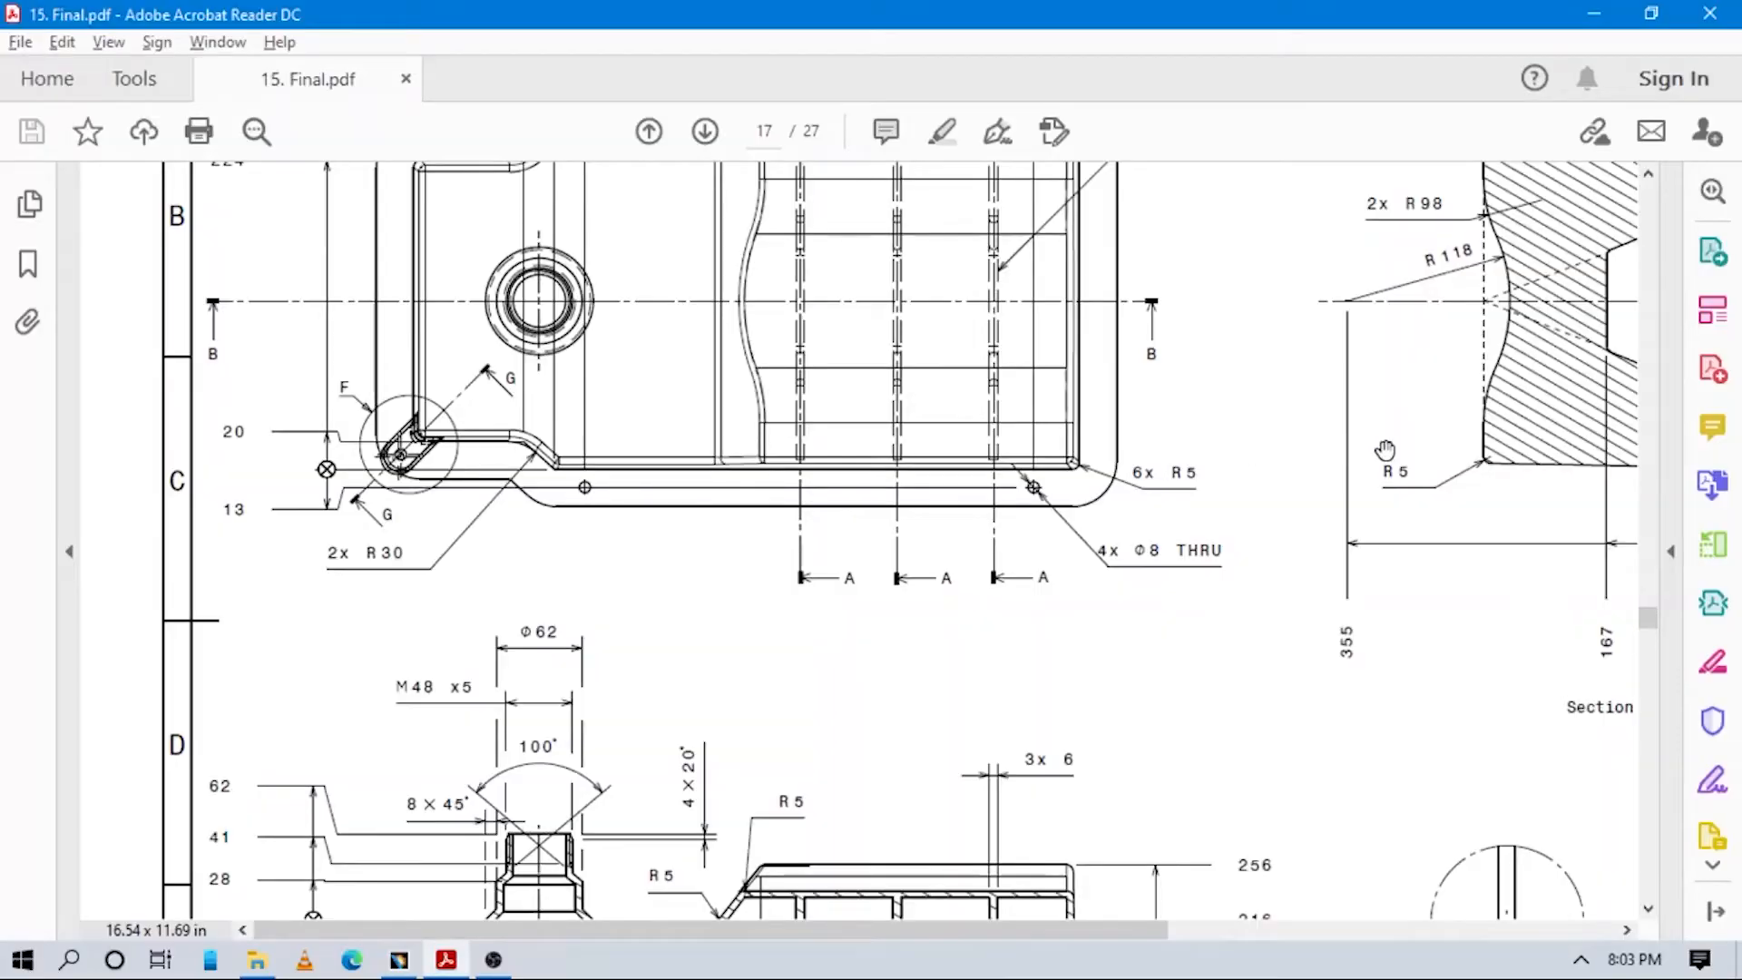
left_click_drag(1474, 287, 1122, 595)
left_click_drag(1343, 521, 899, 495)
left_click_drag(1137, 550, 1116, 529)
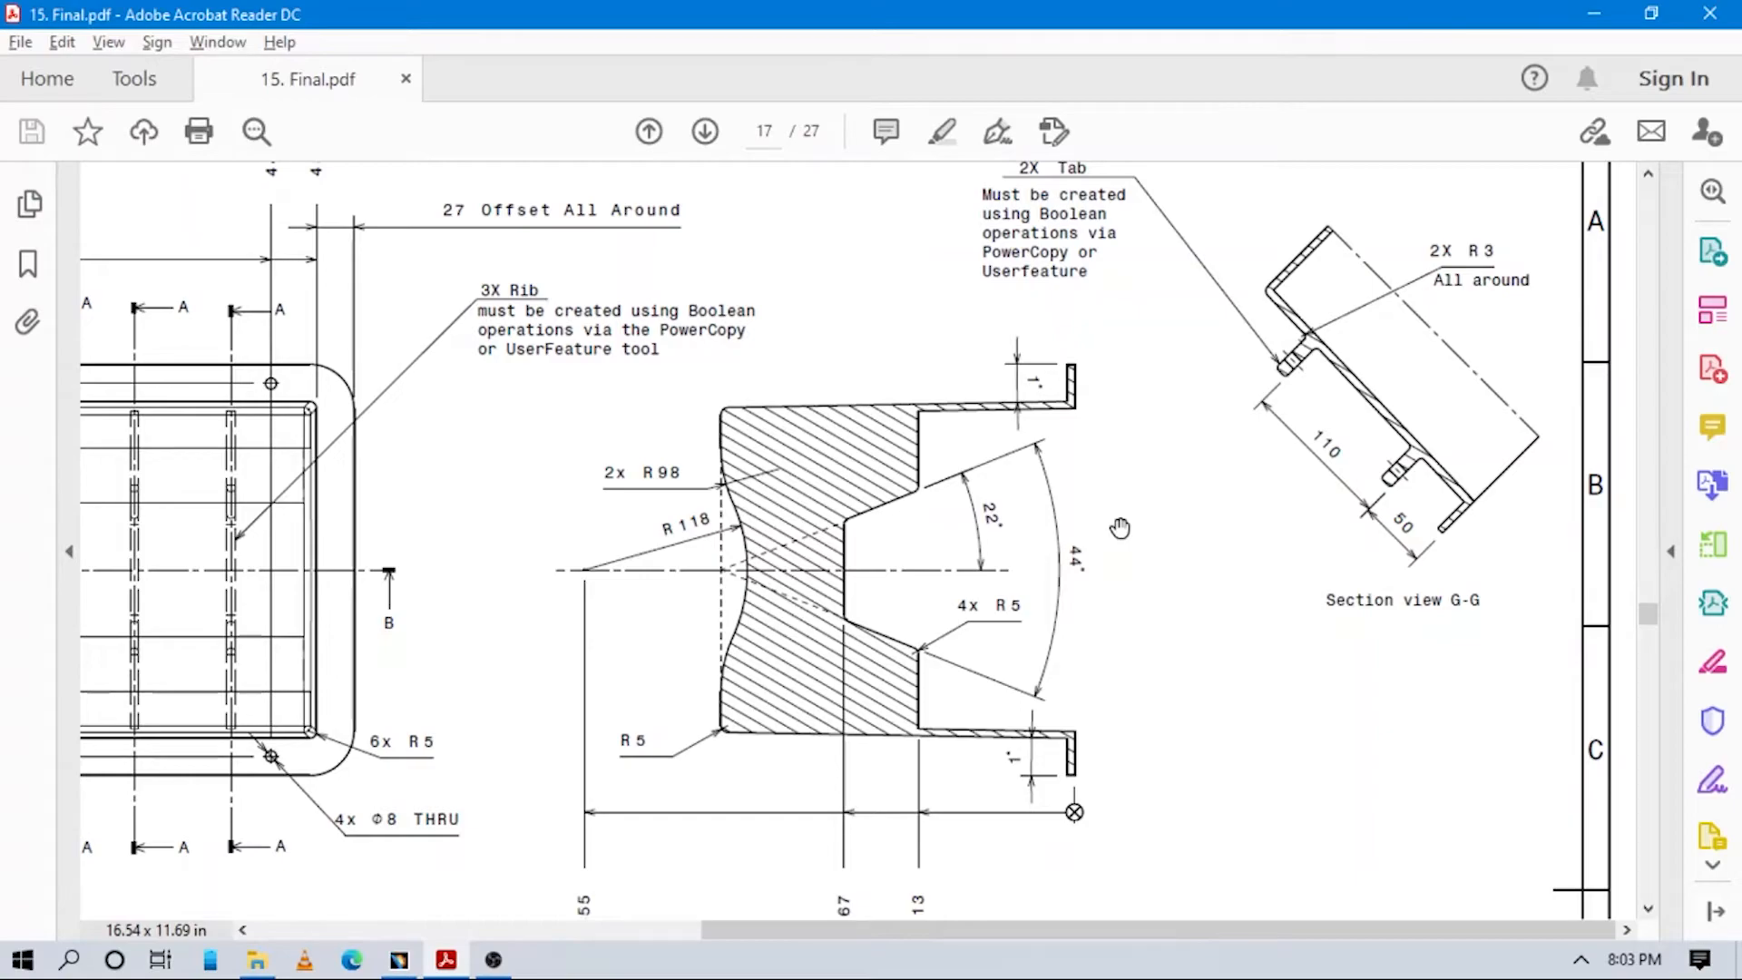
key("alt+Tab")
middle_click_drag(835, 498, 791, 537)
middle_click_drag(976, 486, 907, 508)
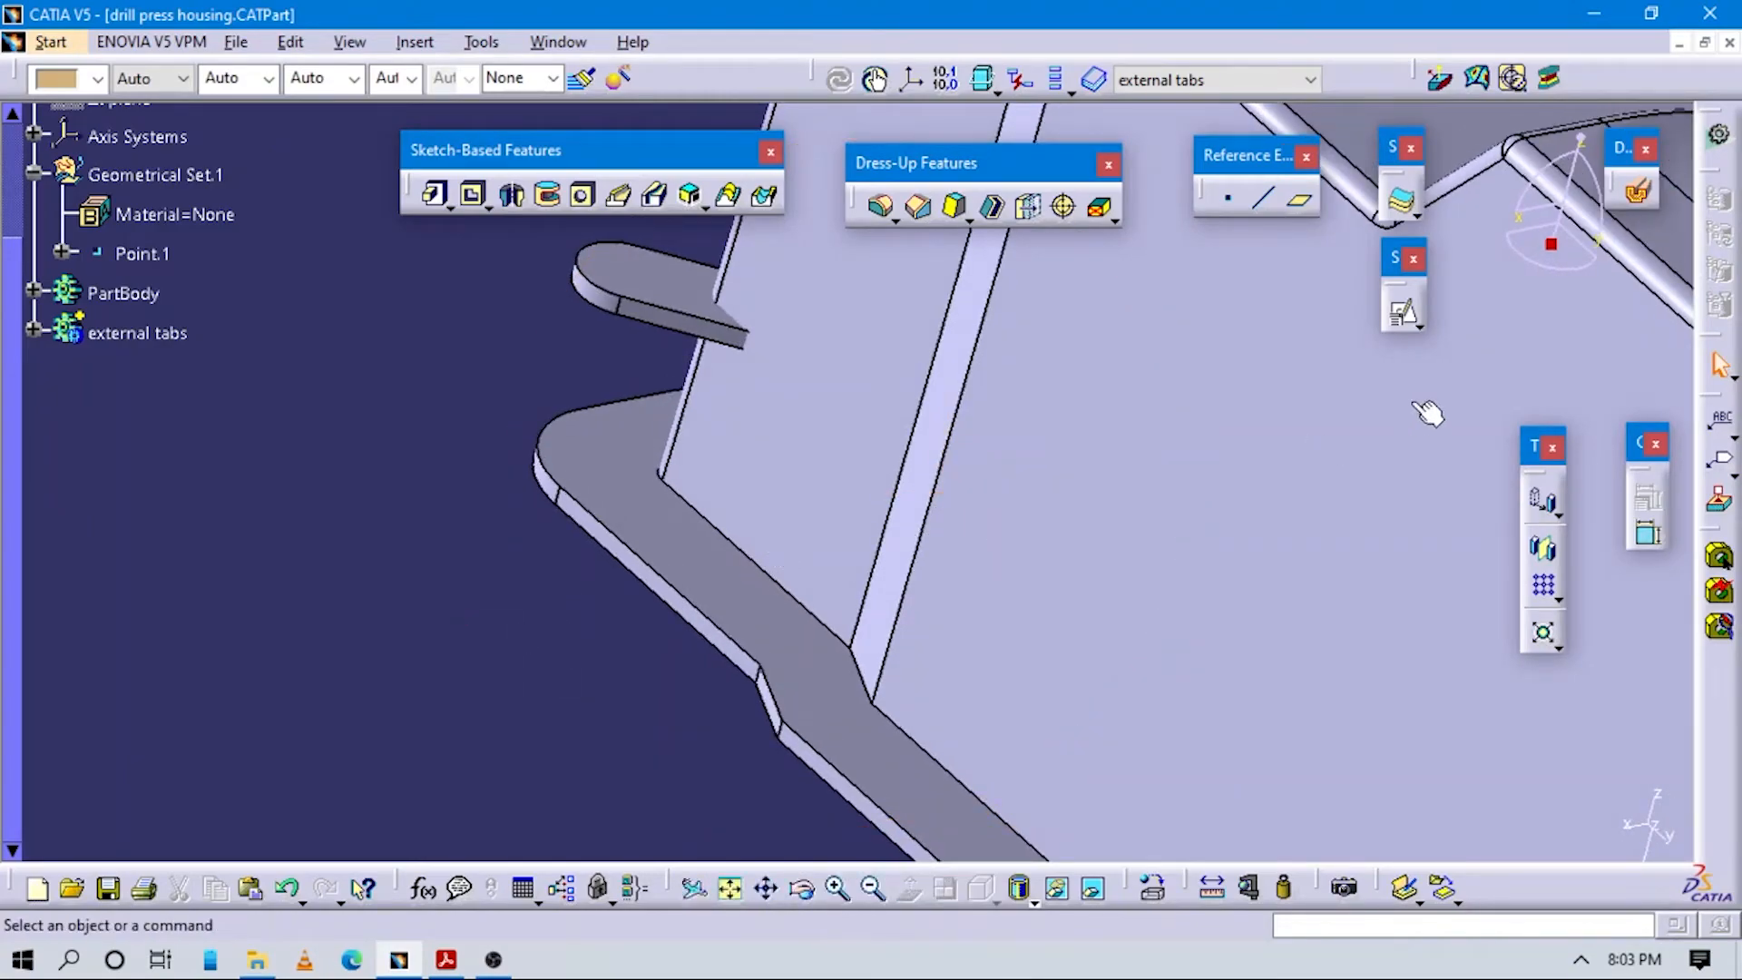
left_click(1299, 199)
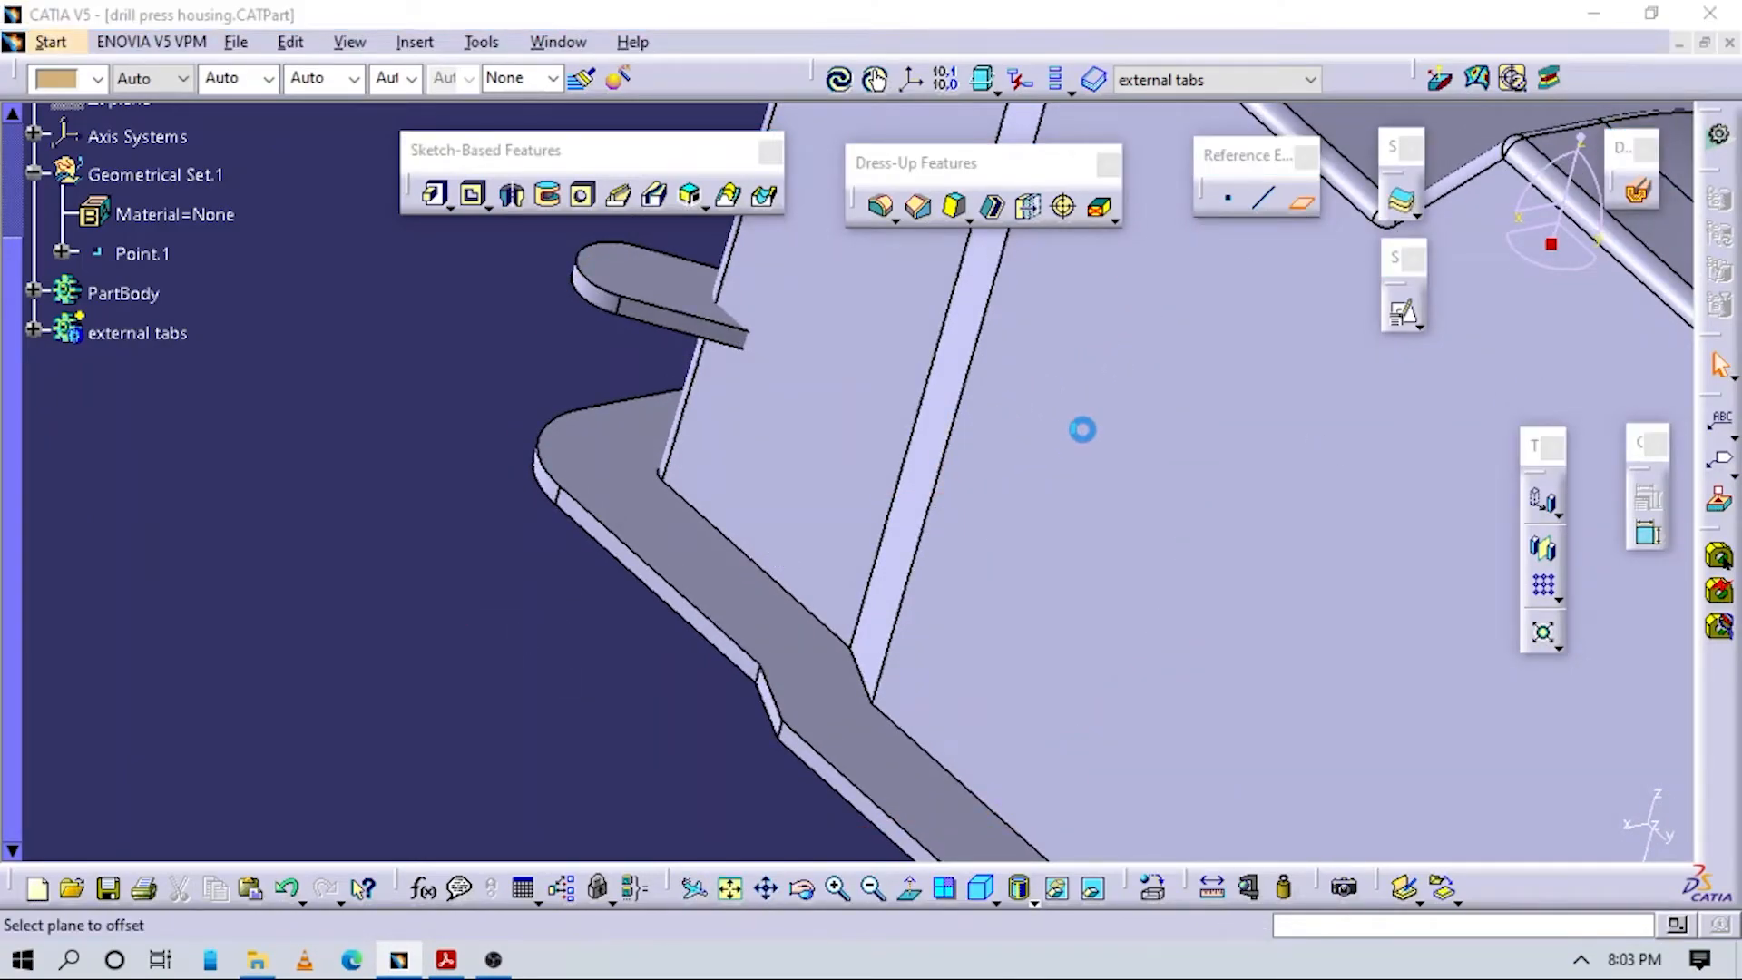
middle_click_drag(972, 515, 1063, 635)
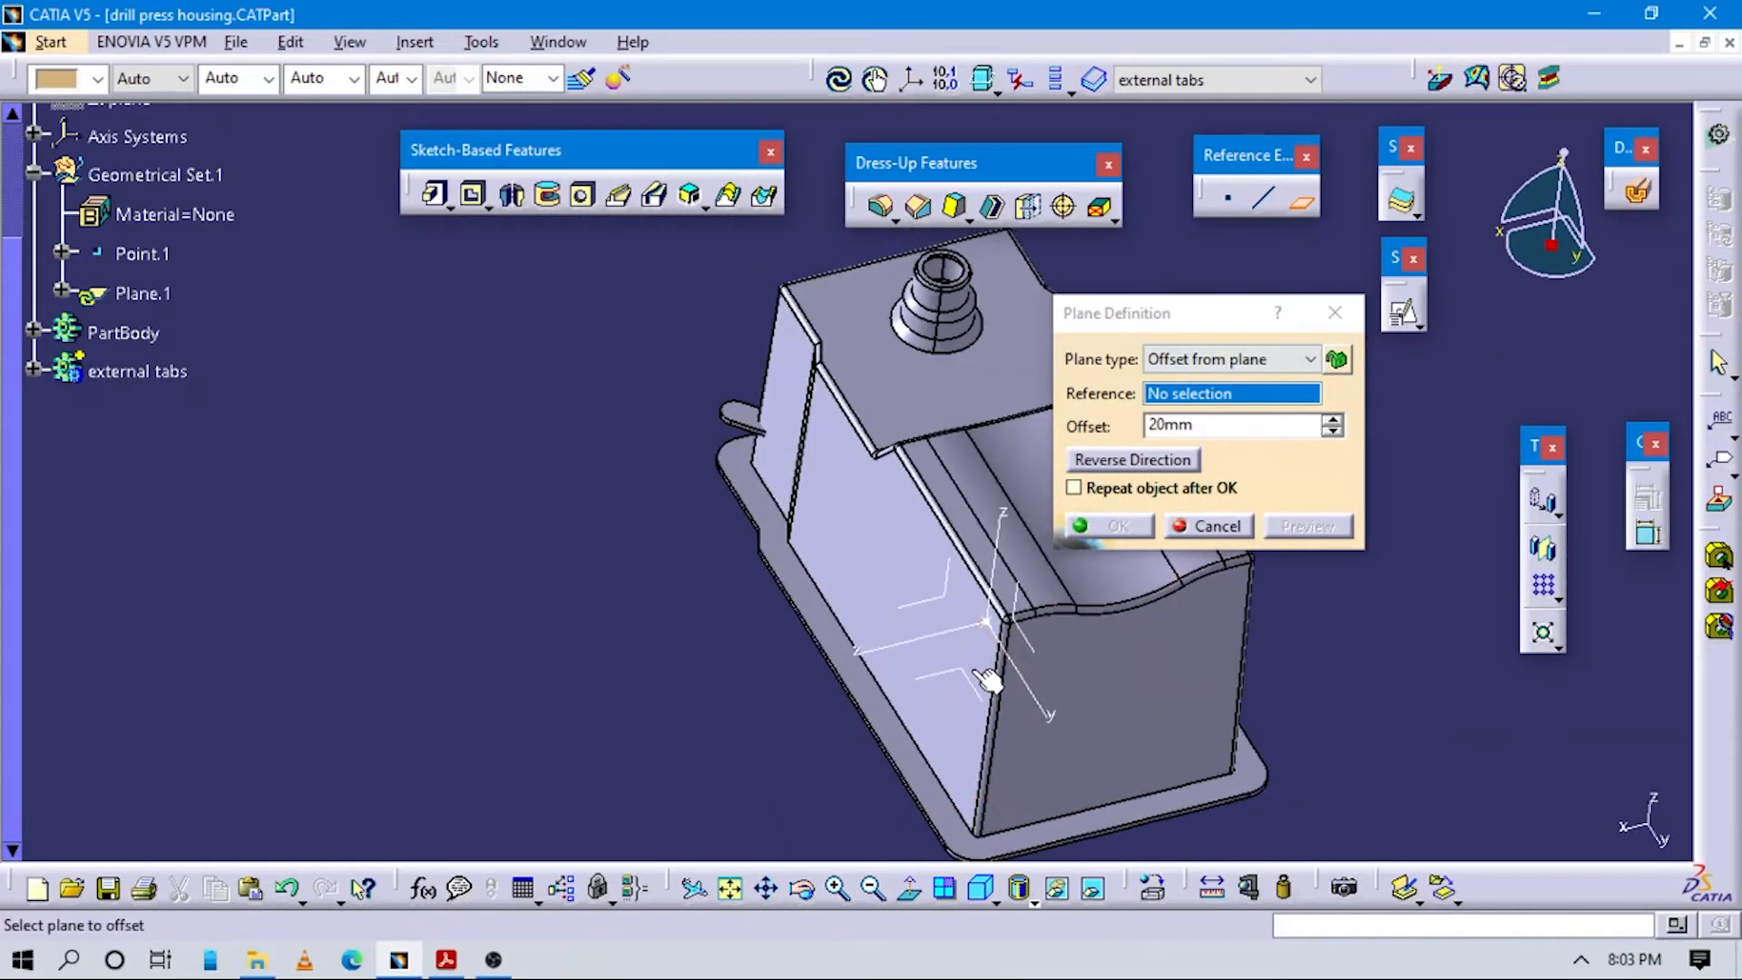
left_click(943, 667)
Recheck Section view G-G in the PDF drawing and take a distance measurement around the external tab on the housing.
middle_click_drag(758, 505, 743, 381)
mouse_move(858, 510)
middle_mouse_down()
mouse_move(843, 544)
mouse_move(711, 498)
mouse_move(810, 501)
mouse_move(797, 622)
mouse_move(1205, 459)
middle_mouse_up()
key("alt+Tab")
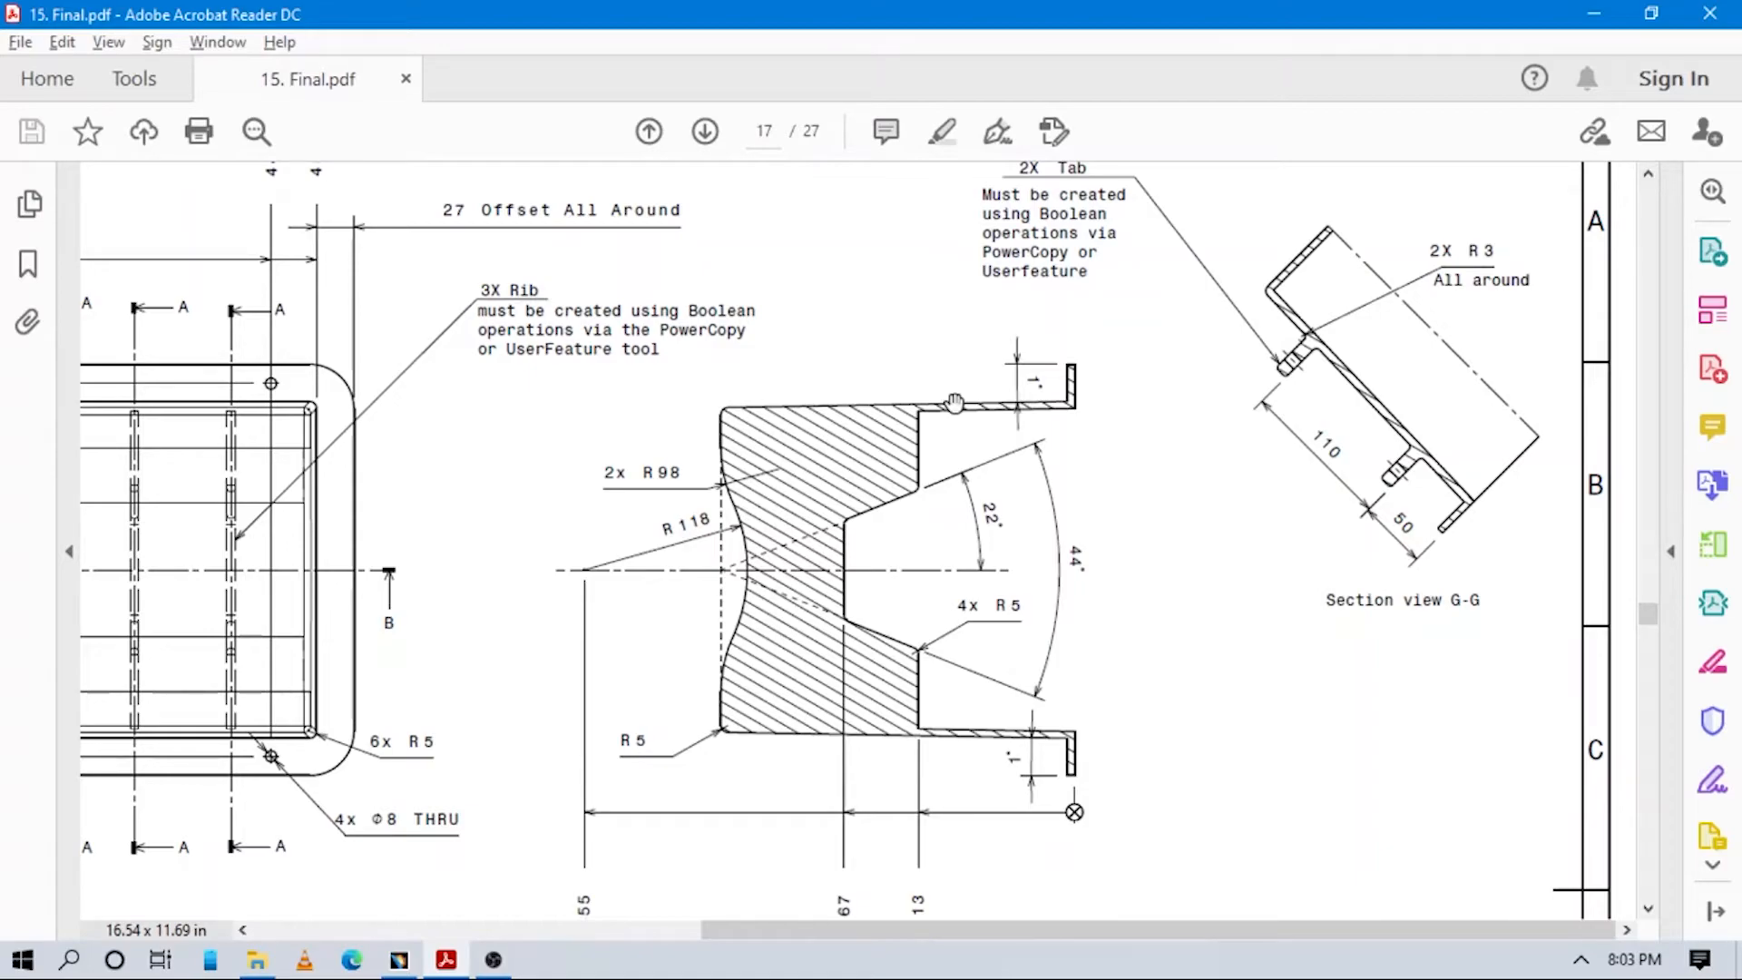
key("alt+Tab")
middle_click_drag(660, 562, 1019, 654)
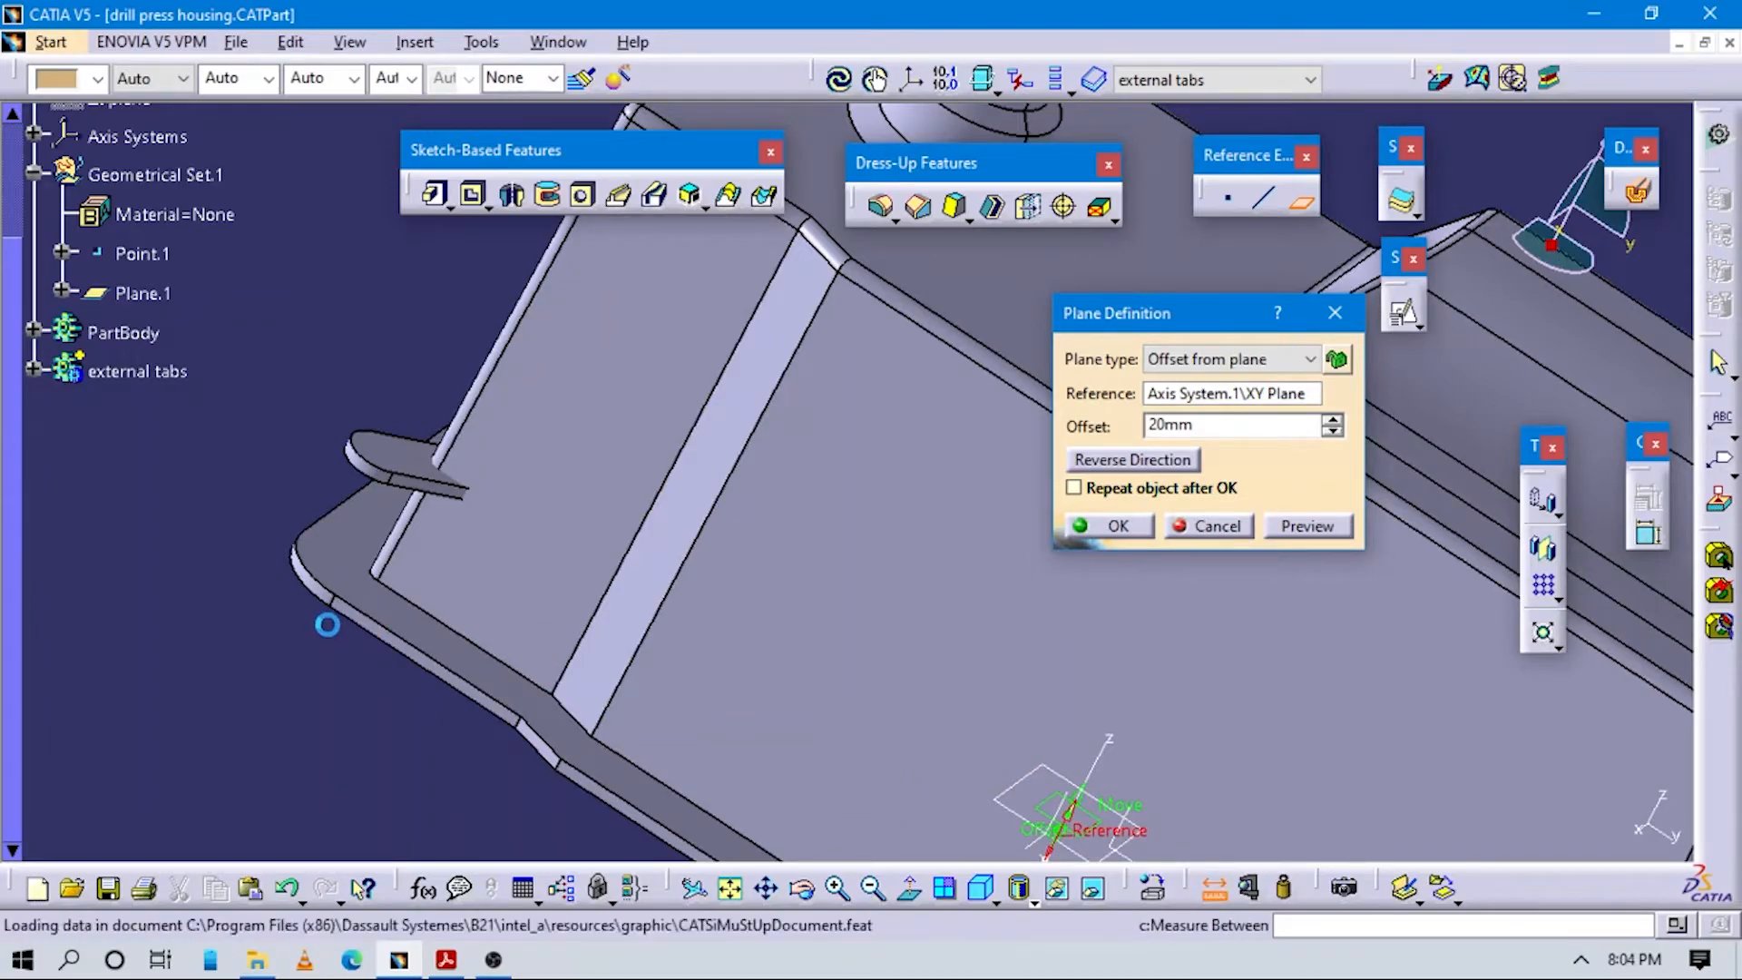
middle_click_drag(863, 532, 863, 583)
middle_click_drag(590, 738, 775, 550)
left_click(784, 422)
middle_click_drag(943, 358, 813, 577)
left_click(969, 329)
Set the plane's offset from the XY plane to 105 mm and create the plane.
left_click(1299, 200)
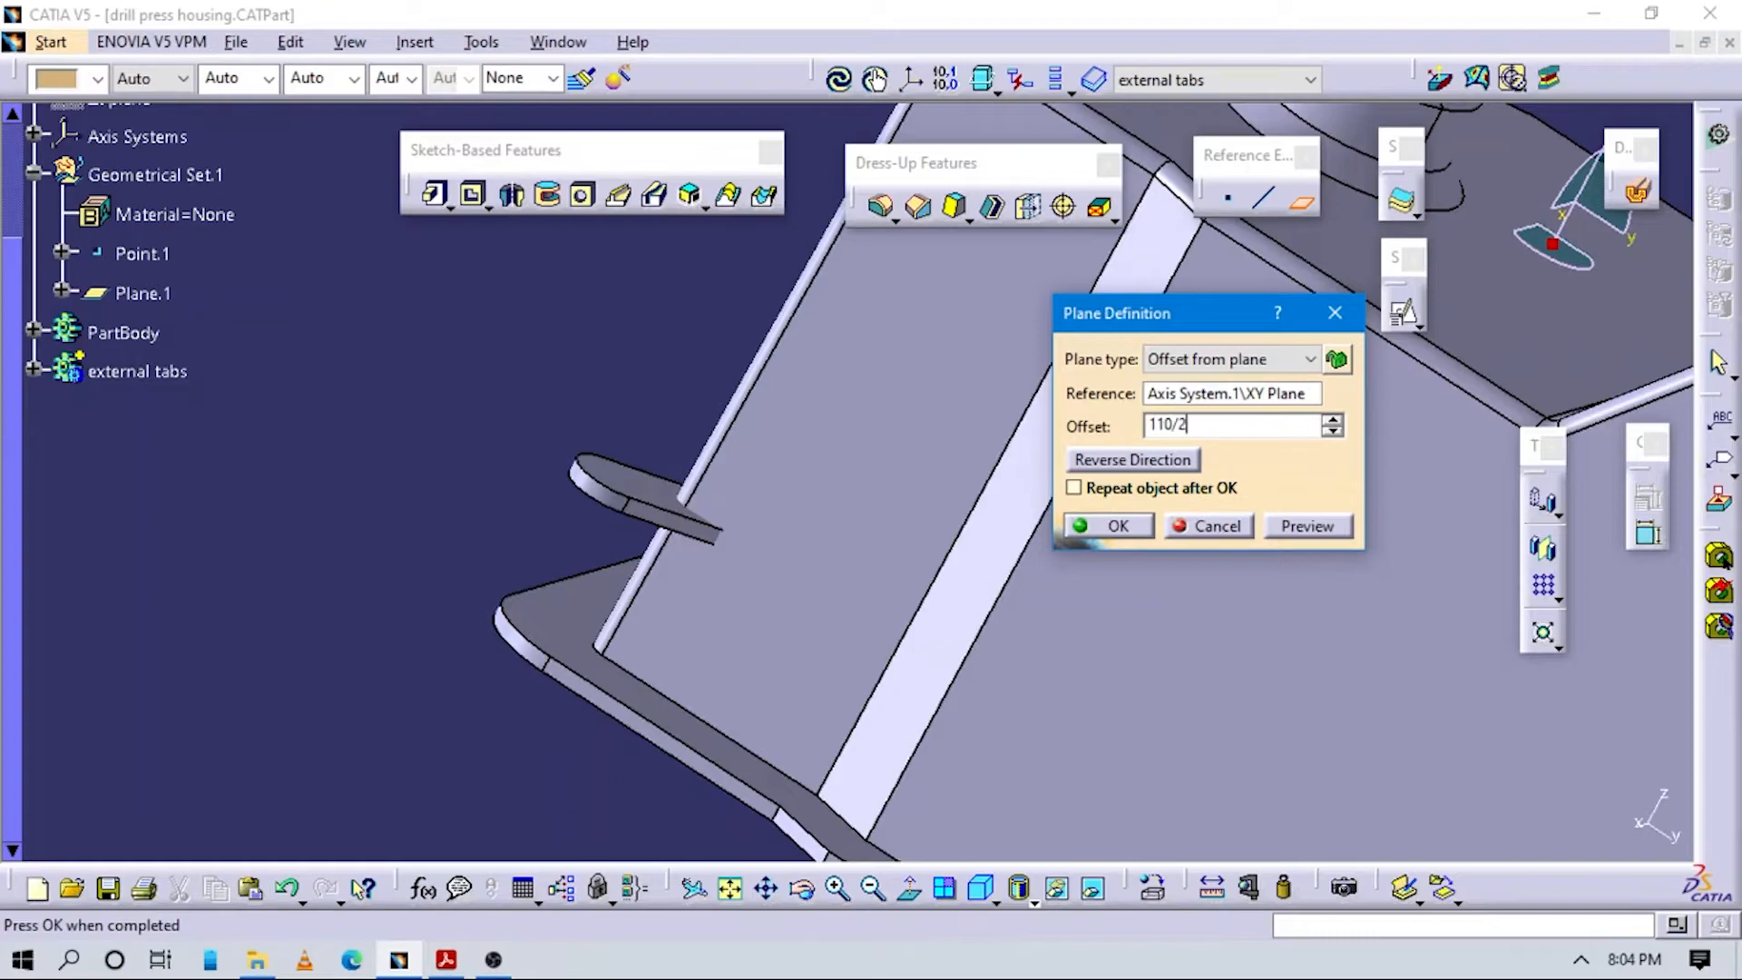
key("Return")
key("Return")
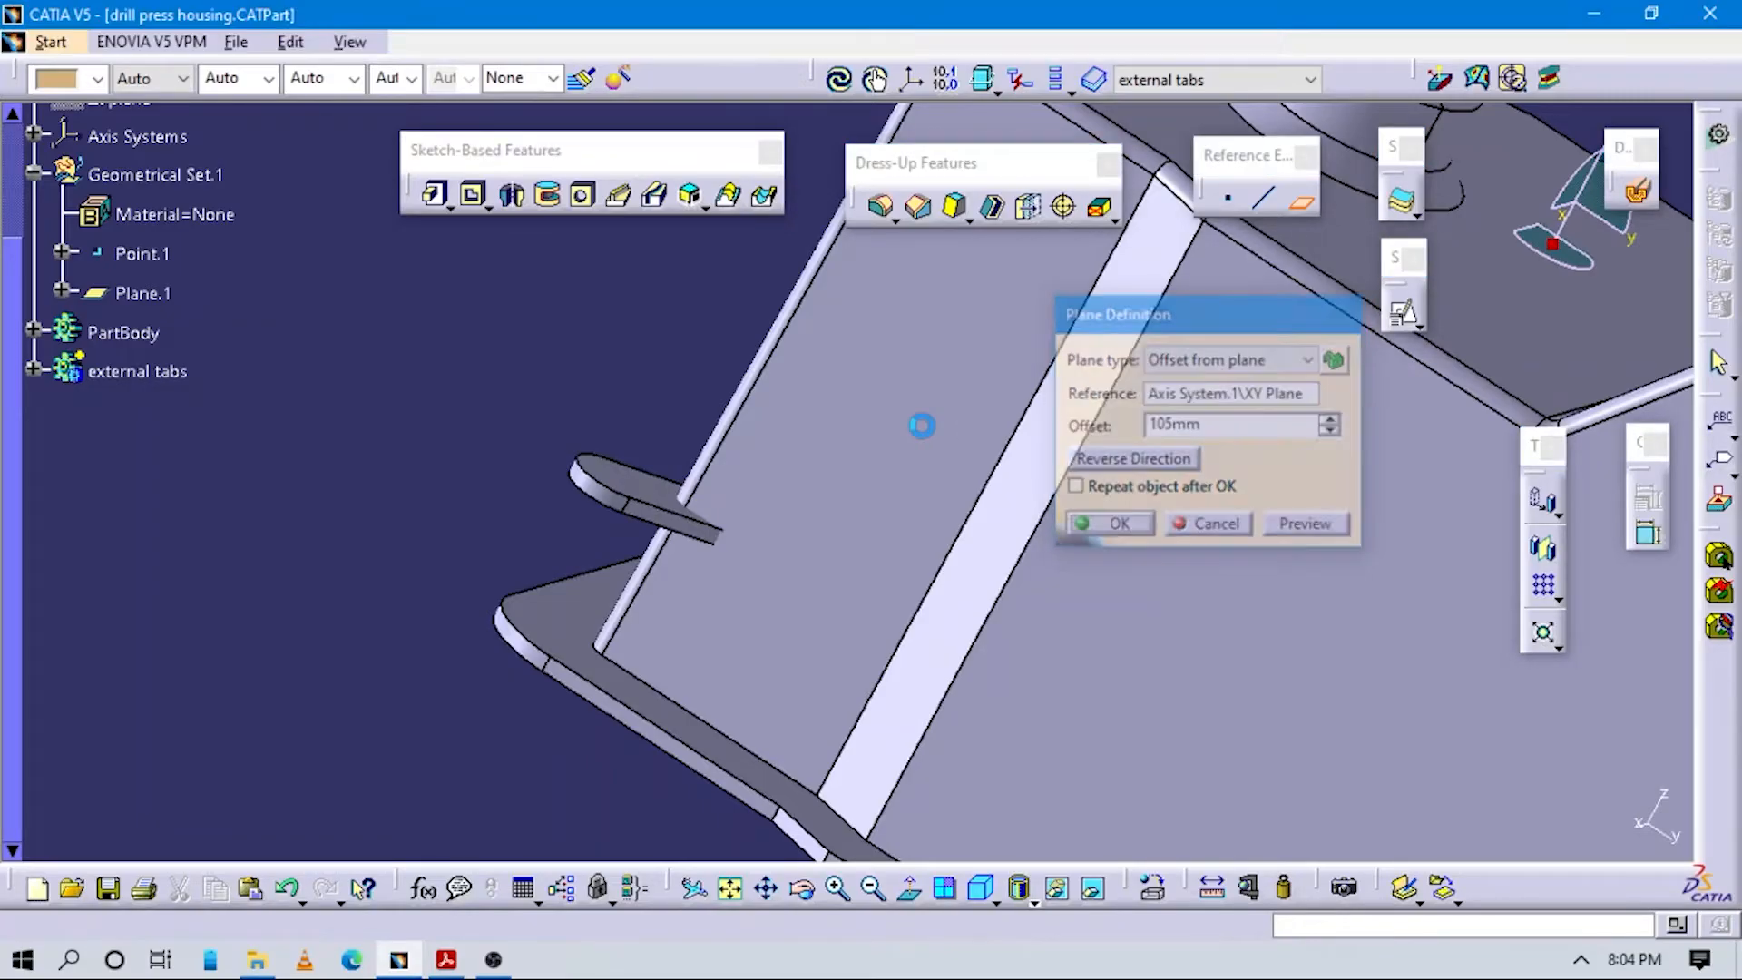
key("Return")
middle_click_drag(986, 527, 1023, 423)
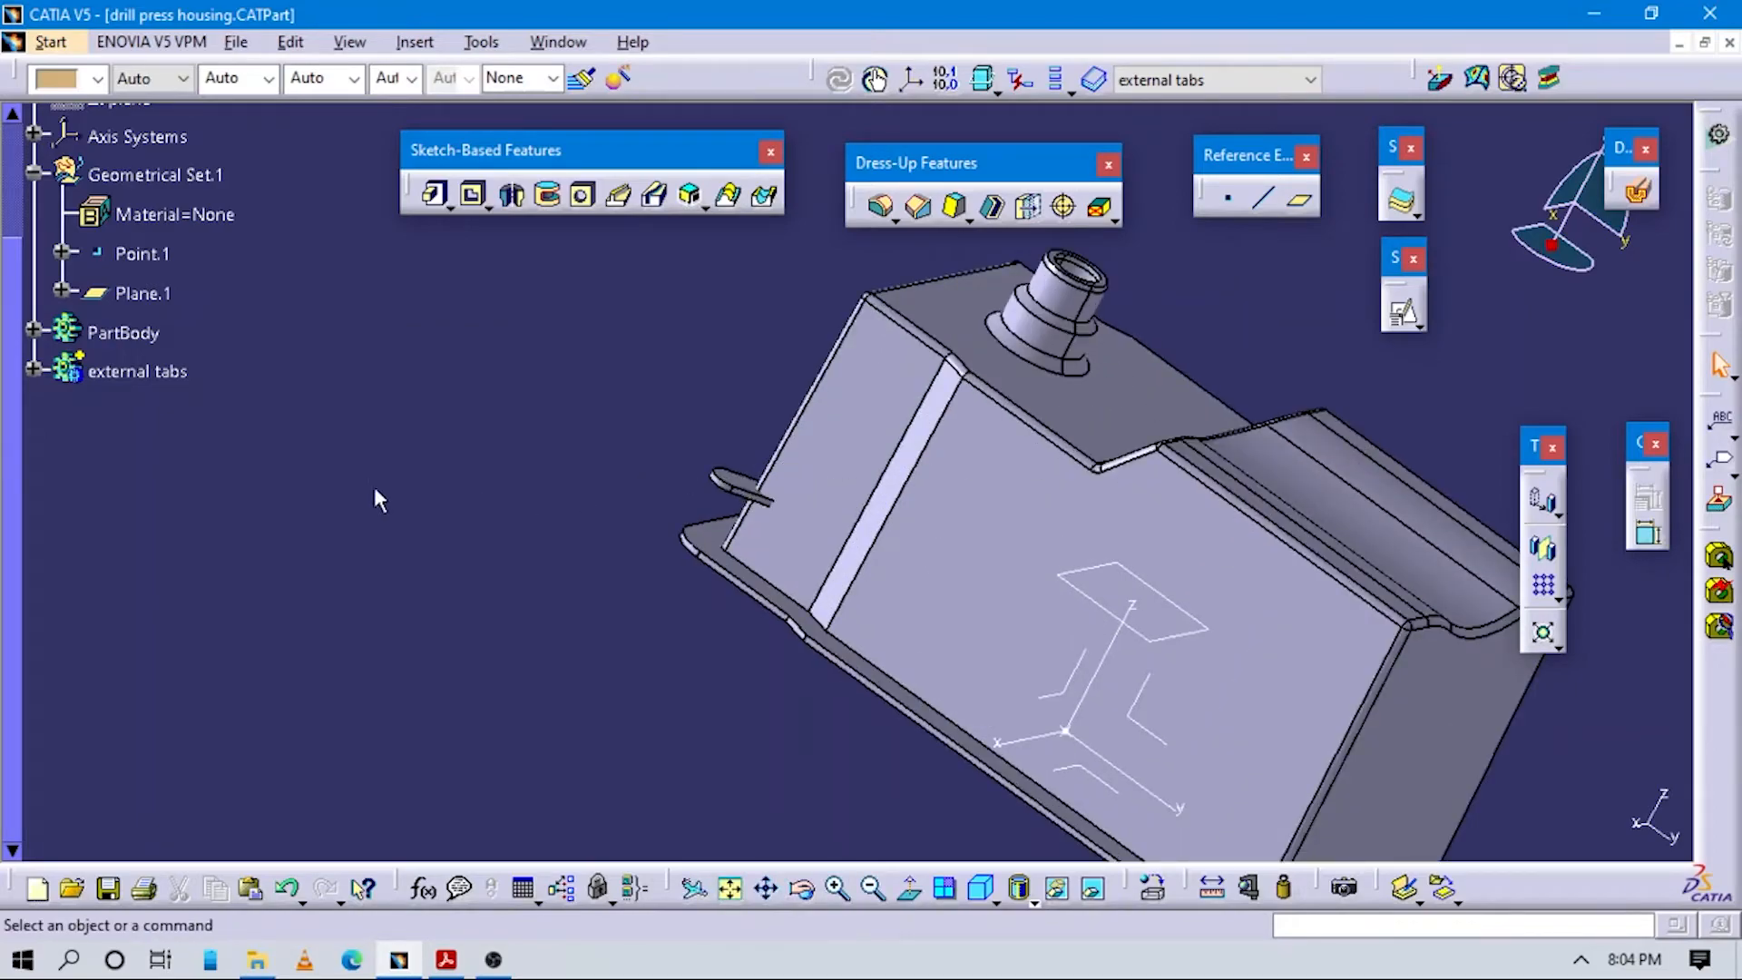
left_click(97, 375)
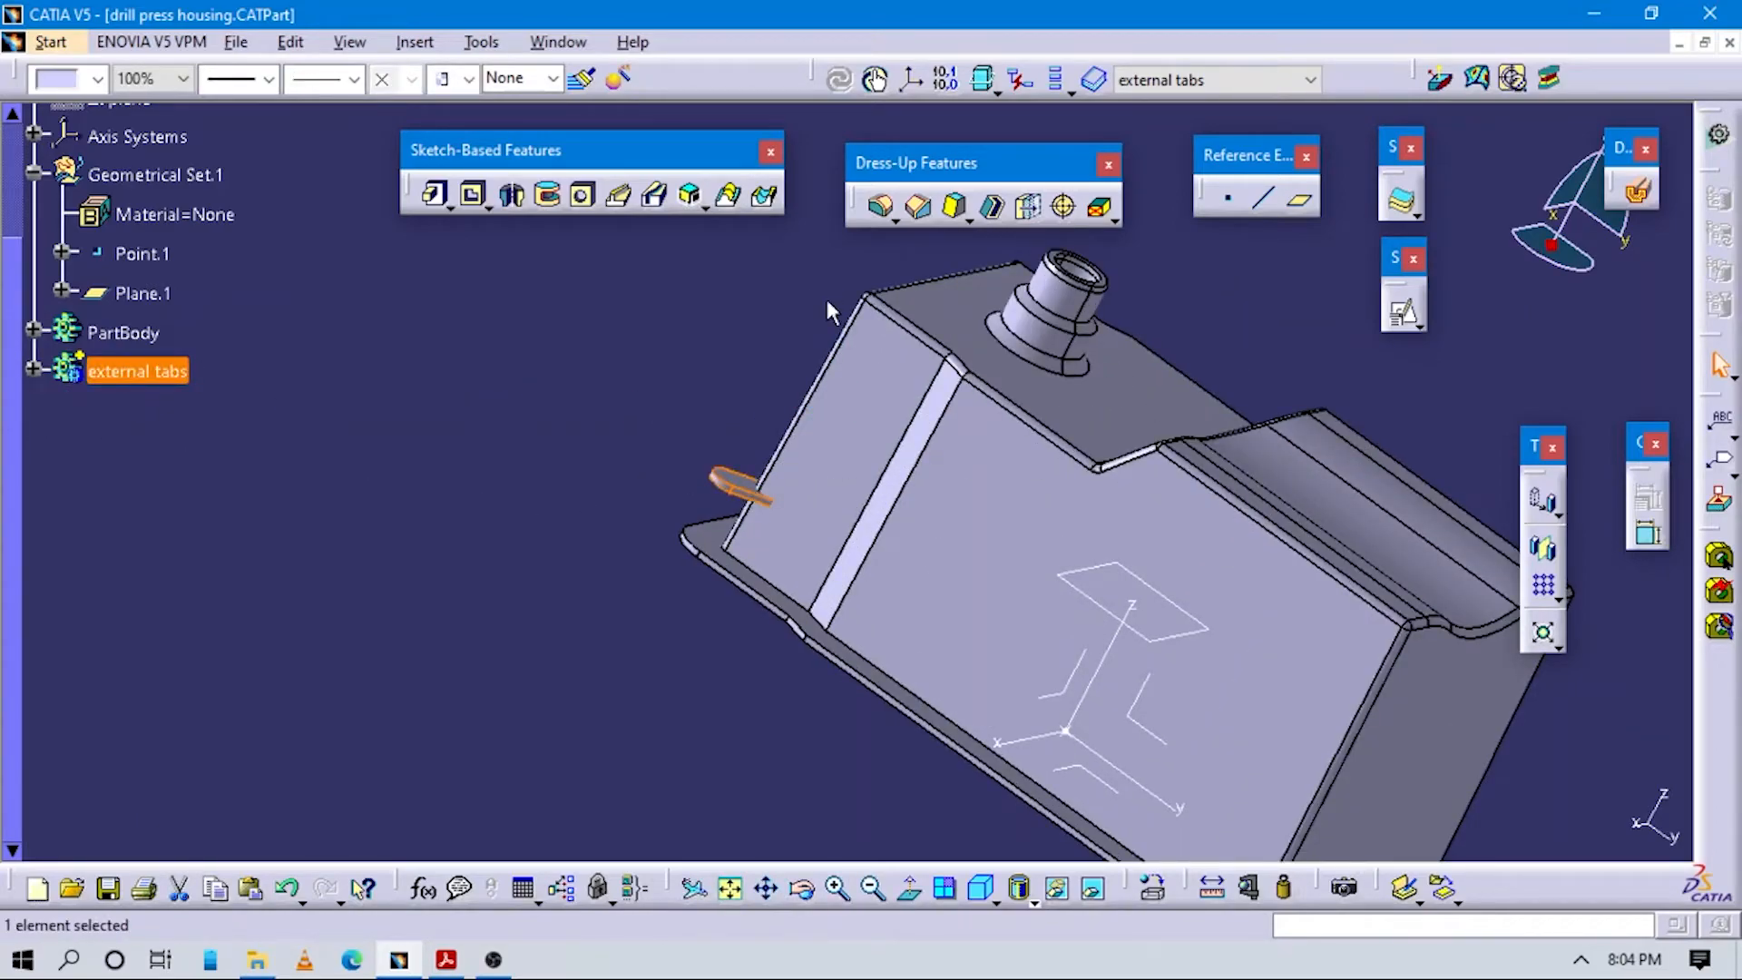
left_click(1543, 551)
left_click(1106, 611)
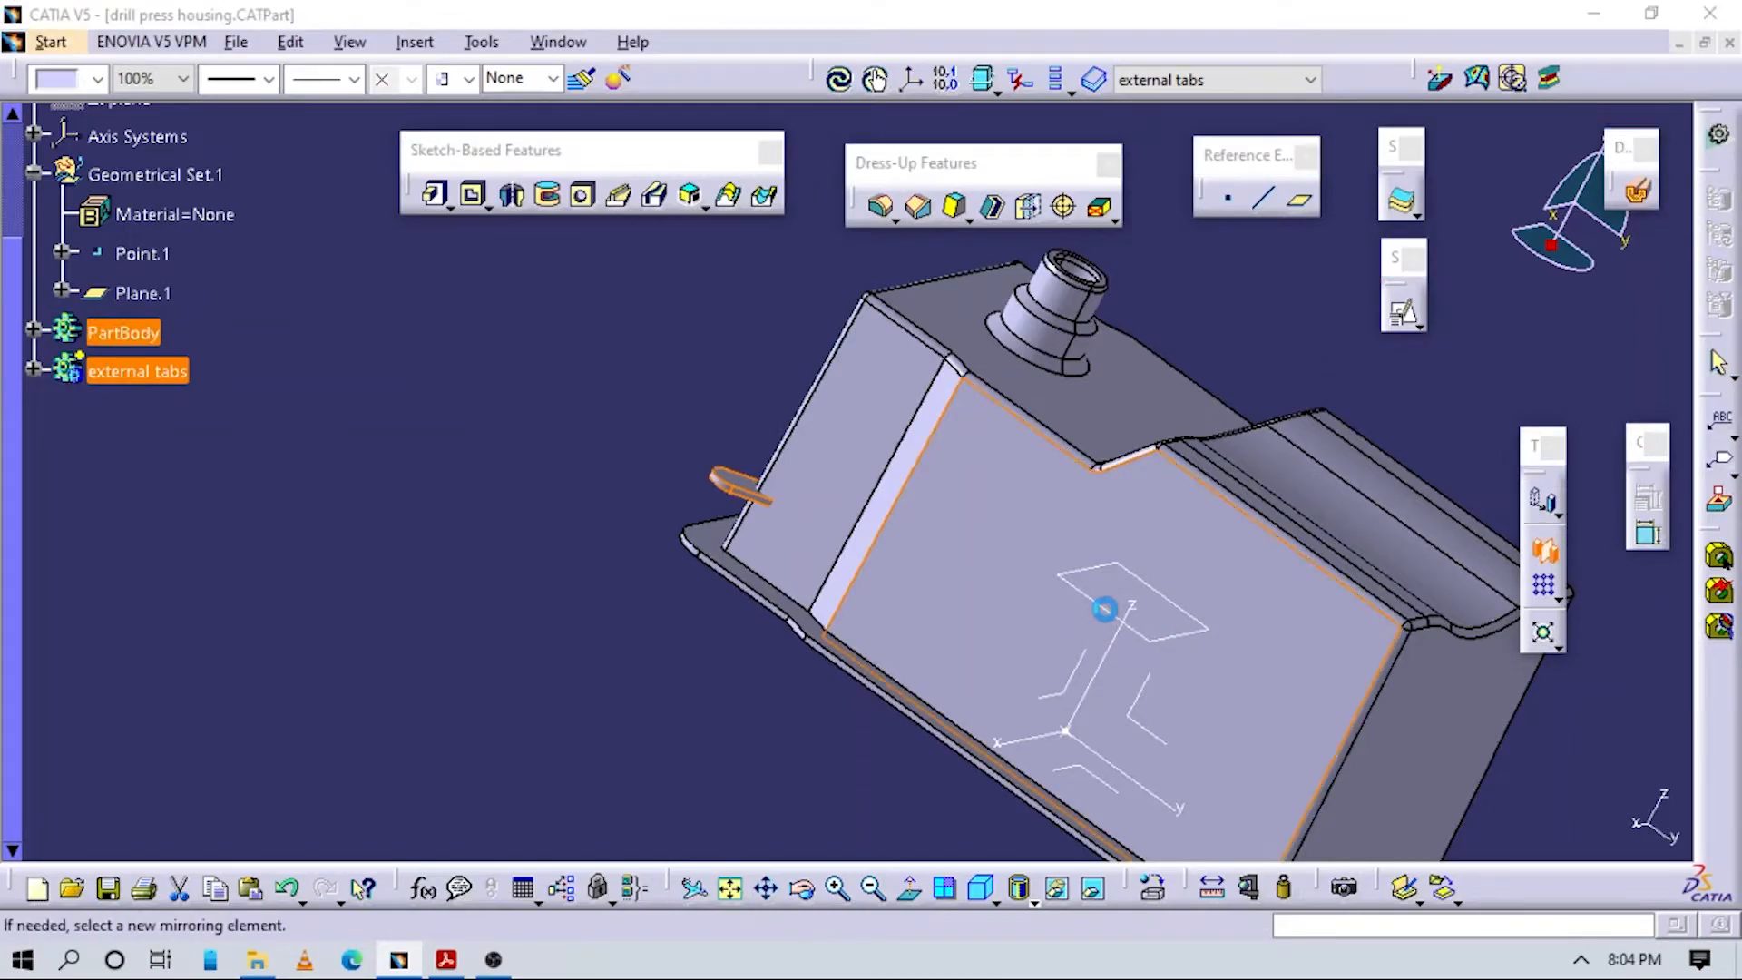
left_click(1478, 653)
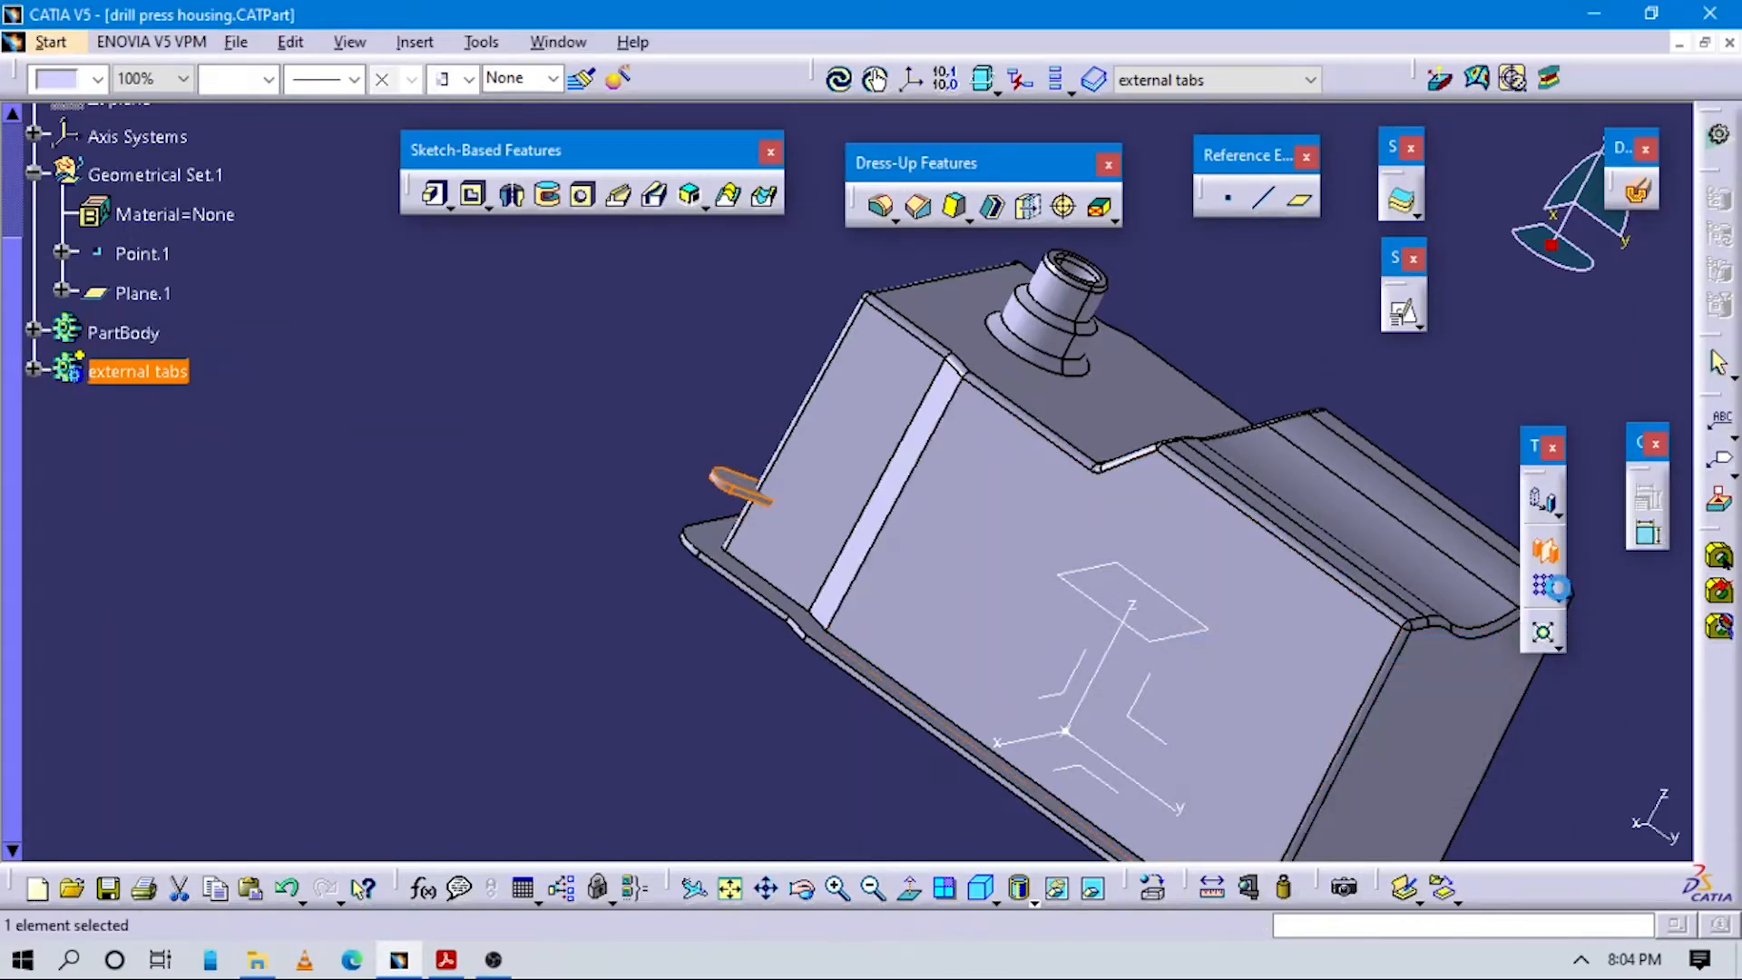
Mirror the external tabs body about the offset plane to create the second tab.
left_click(1545, 551)
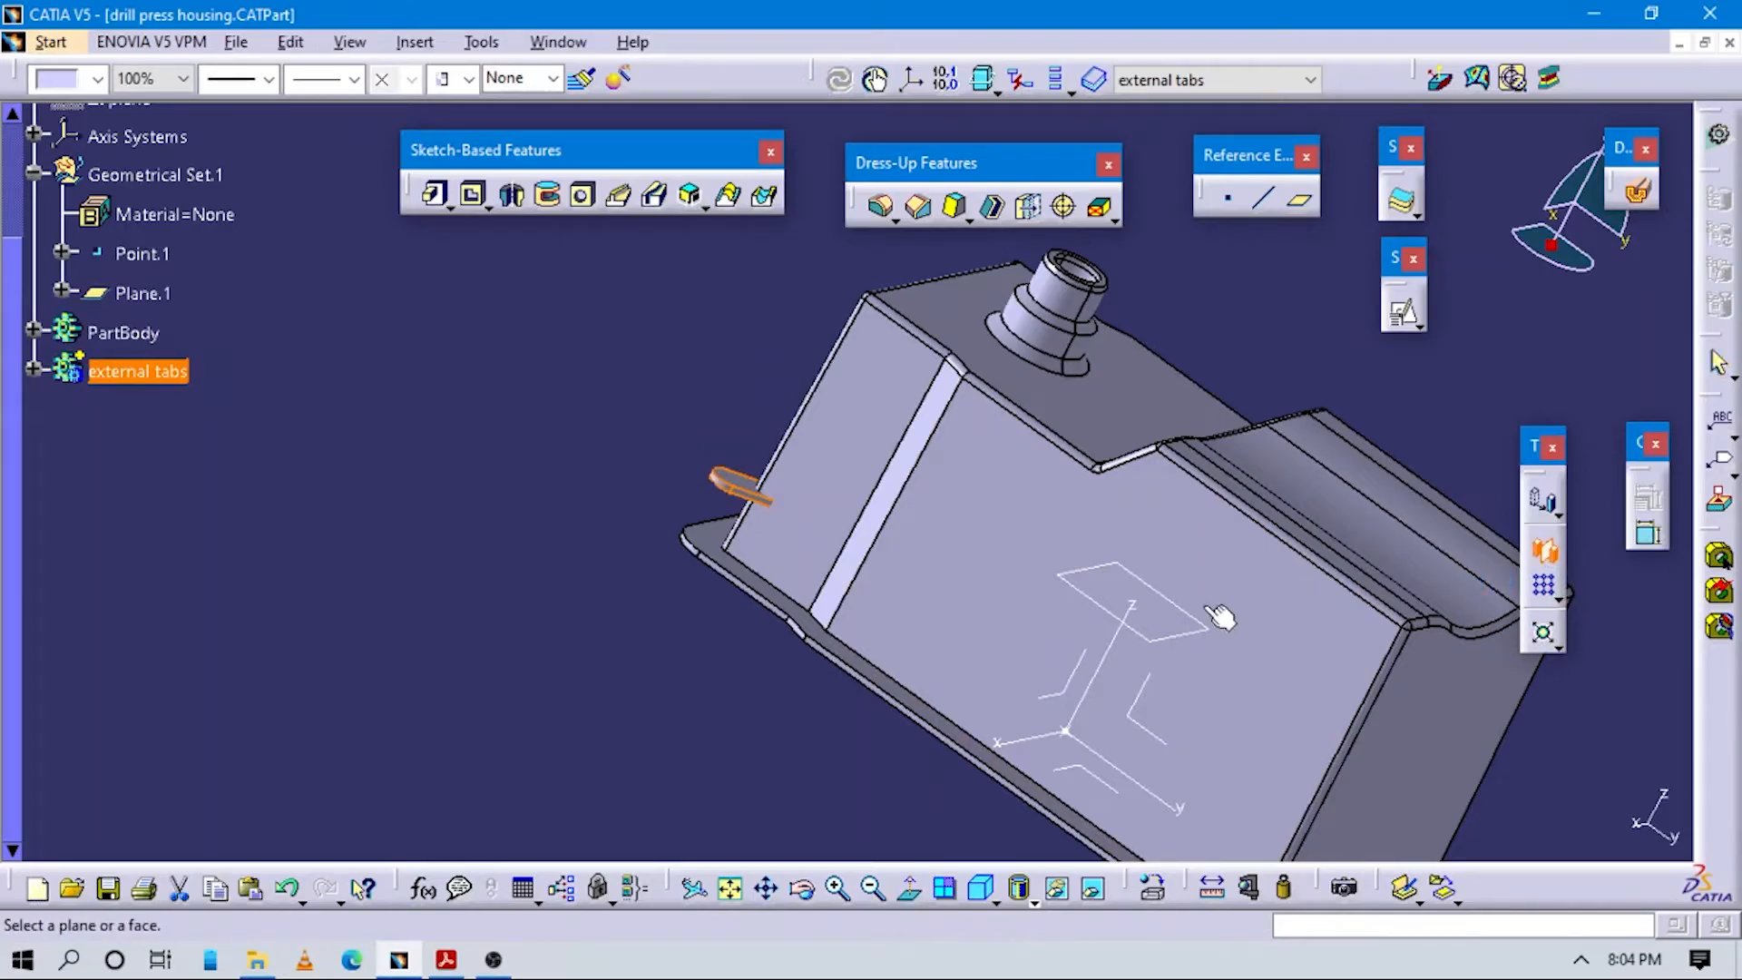
left_click(1108, 611)
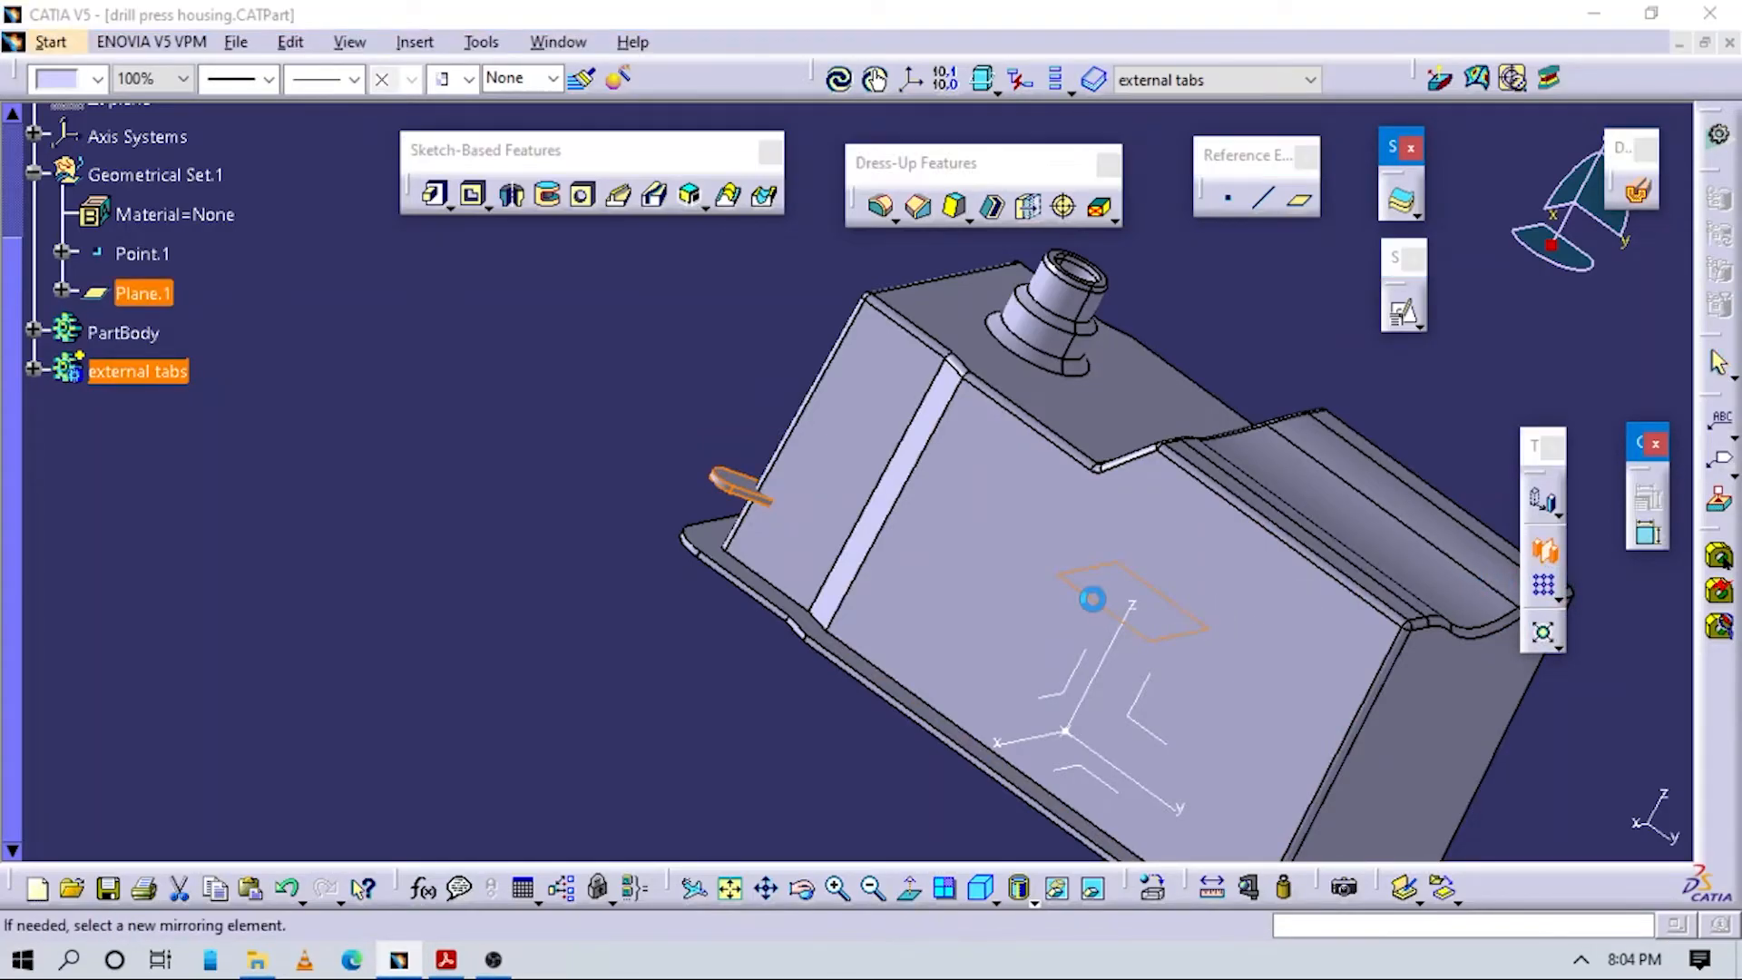
middle_click_drag(1110, 527, 1108, 517)
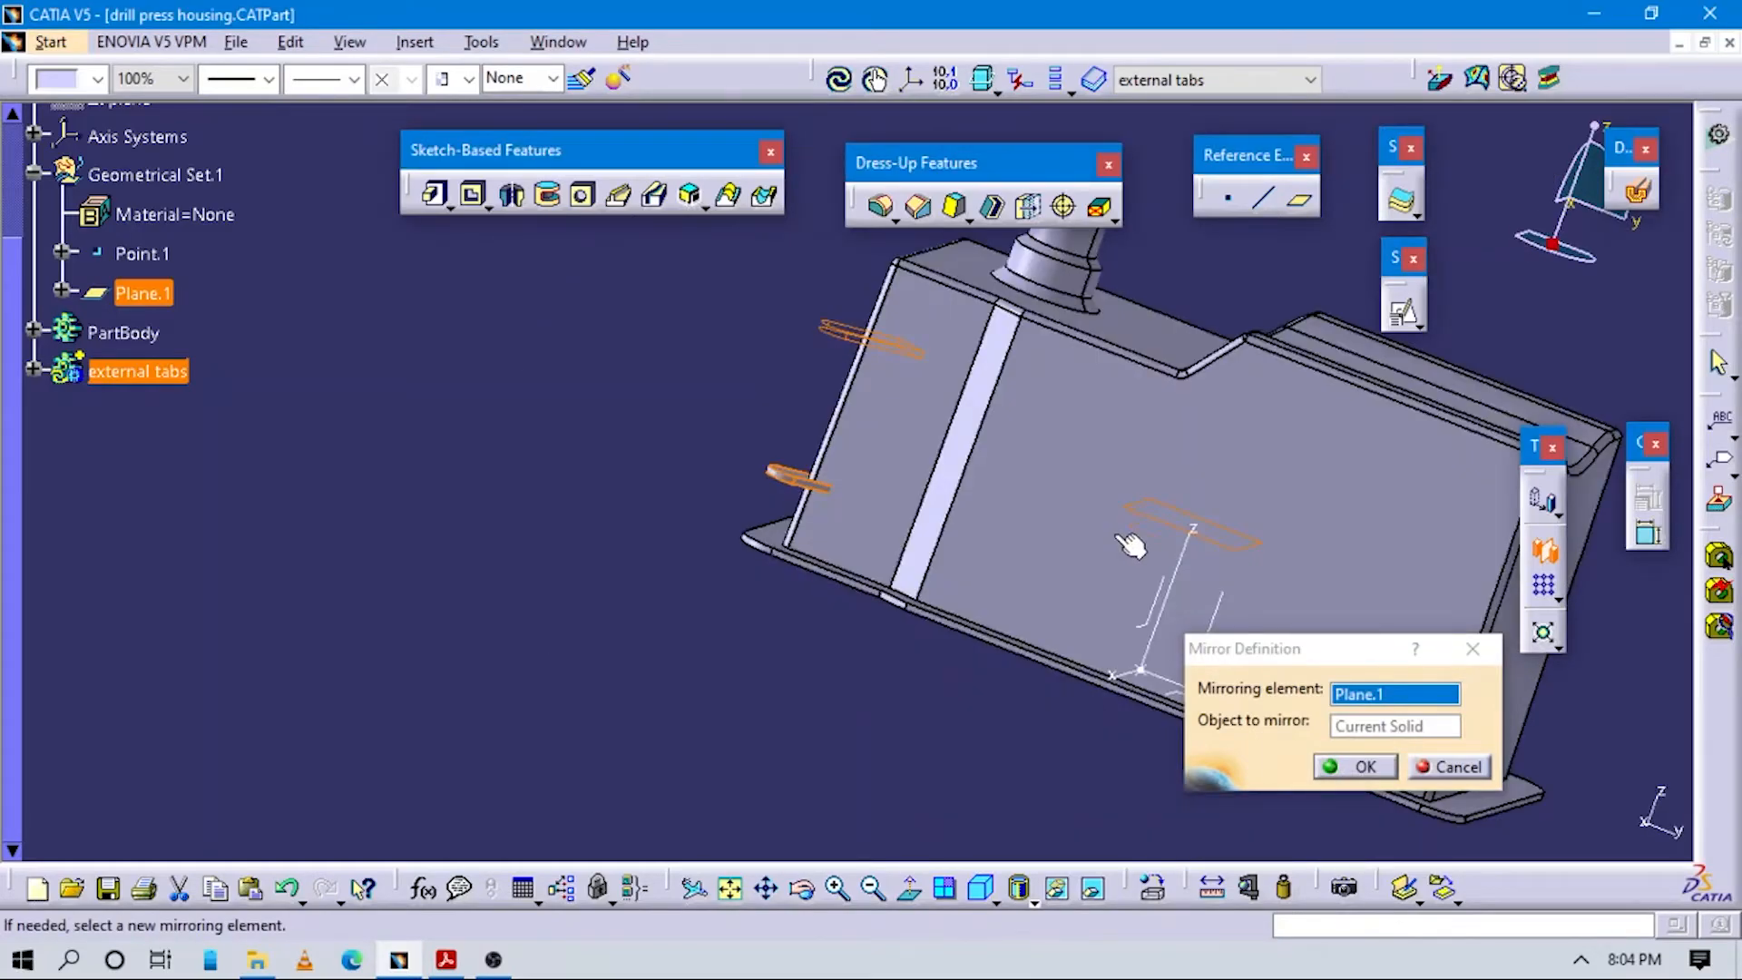
left_click(1330, 769)
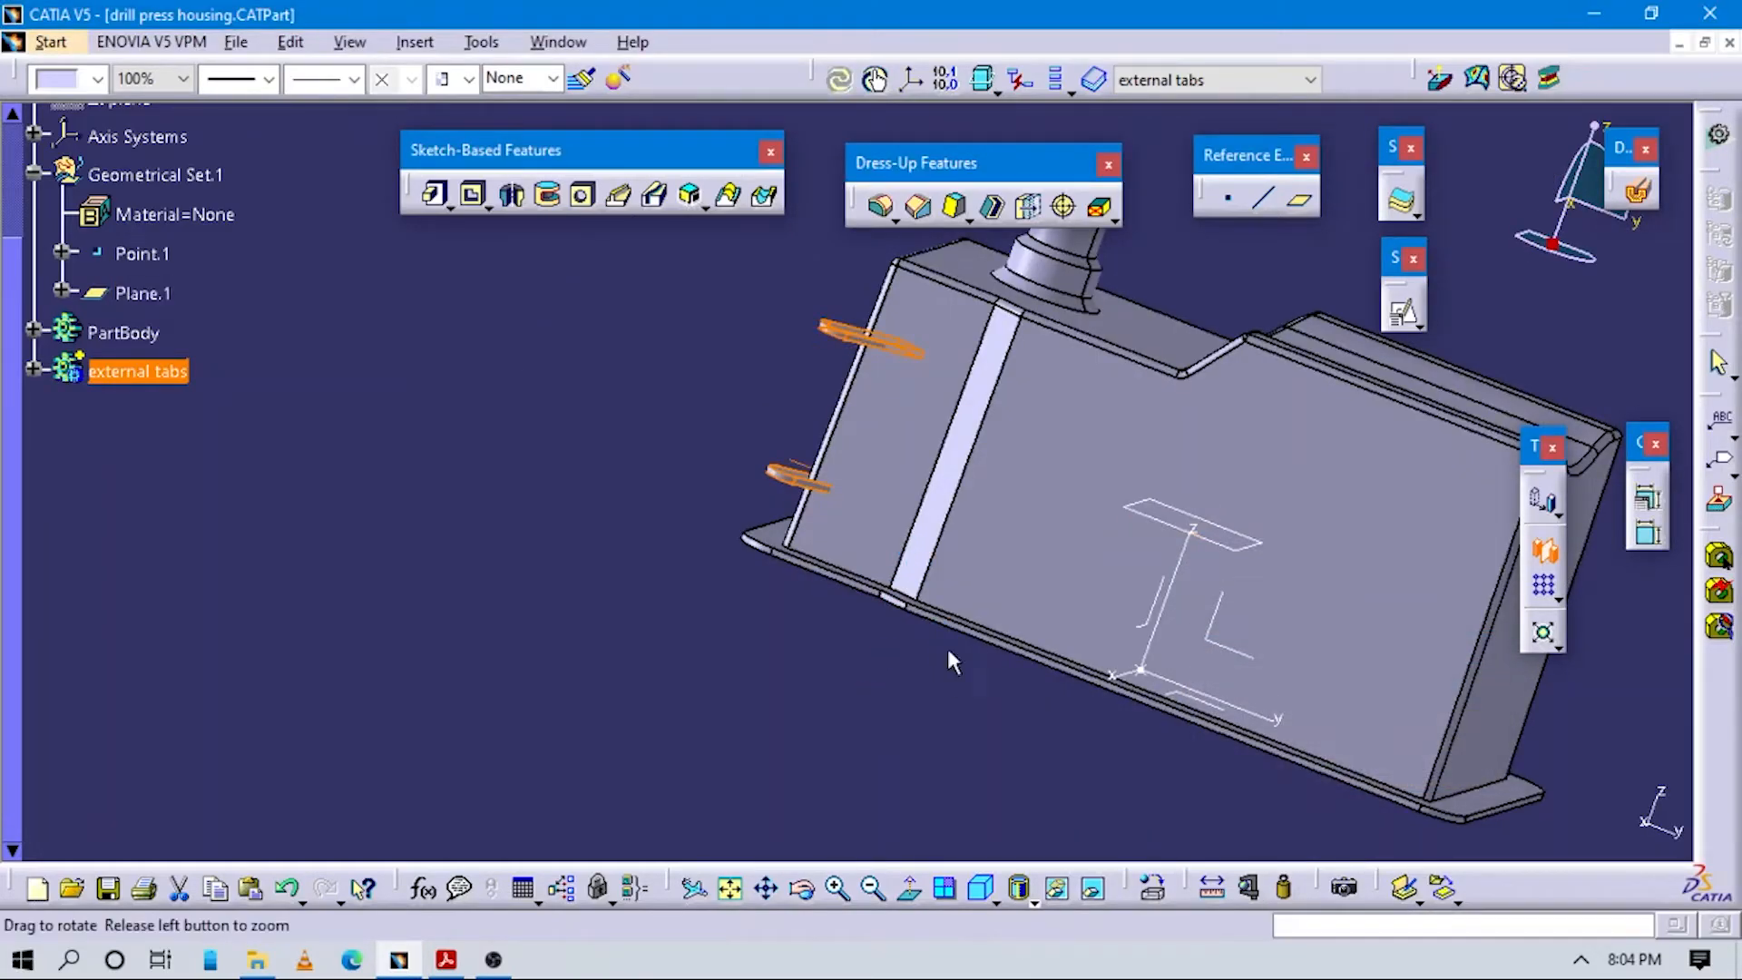
middle_click_drag(945, 681, 834, 537)
left_click(1236, 797)
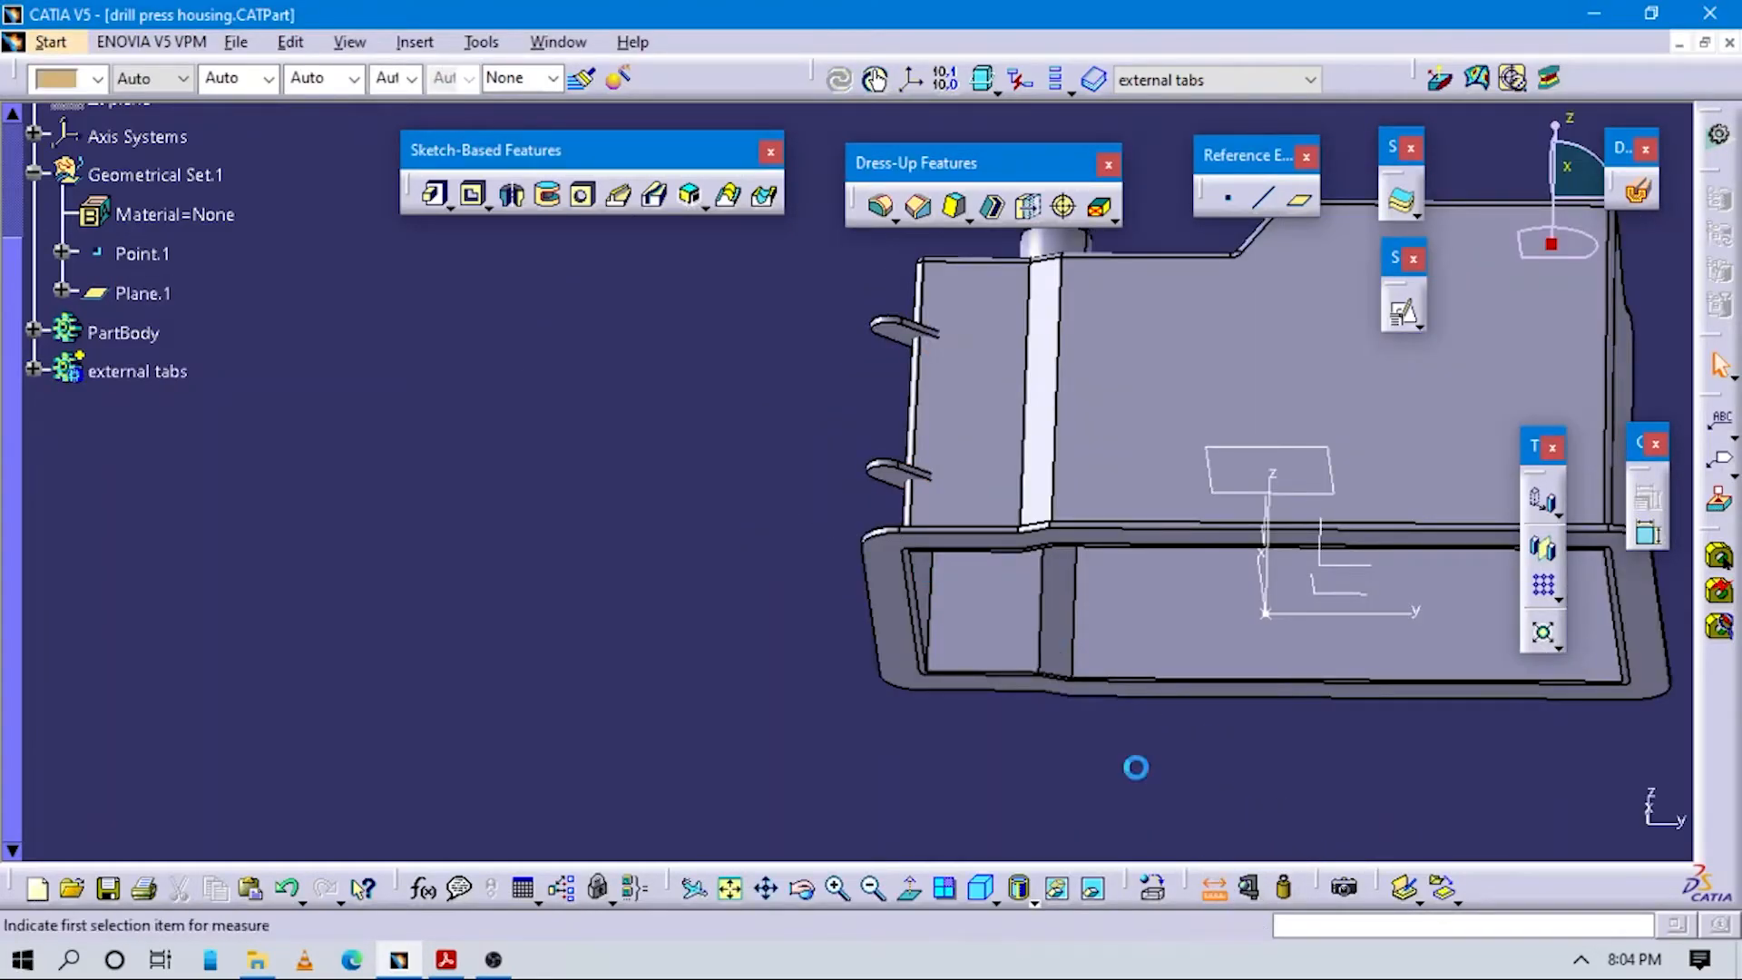
Measure the distance between the undersides of the two tabs and compare it with Section view G-G in the PDF drawing.
left_click(1212, 887)
key("alt+Tab")
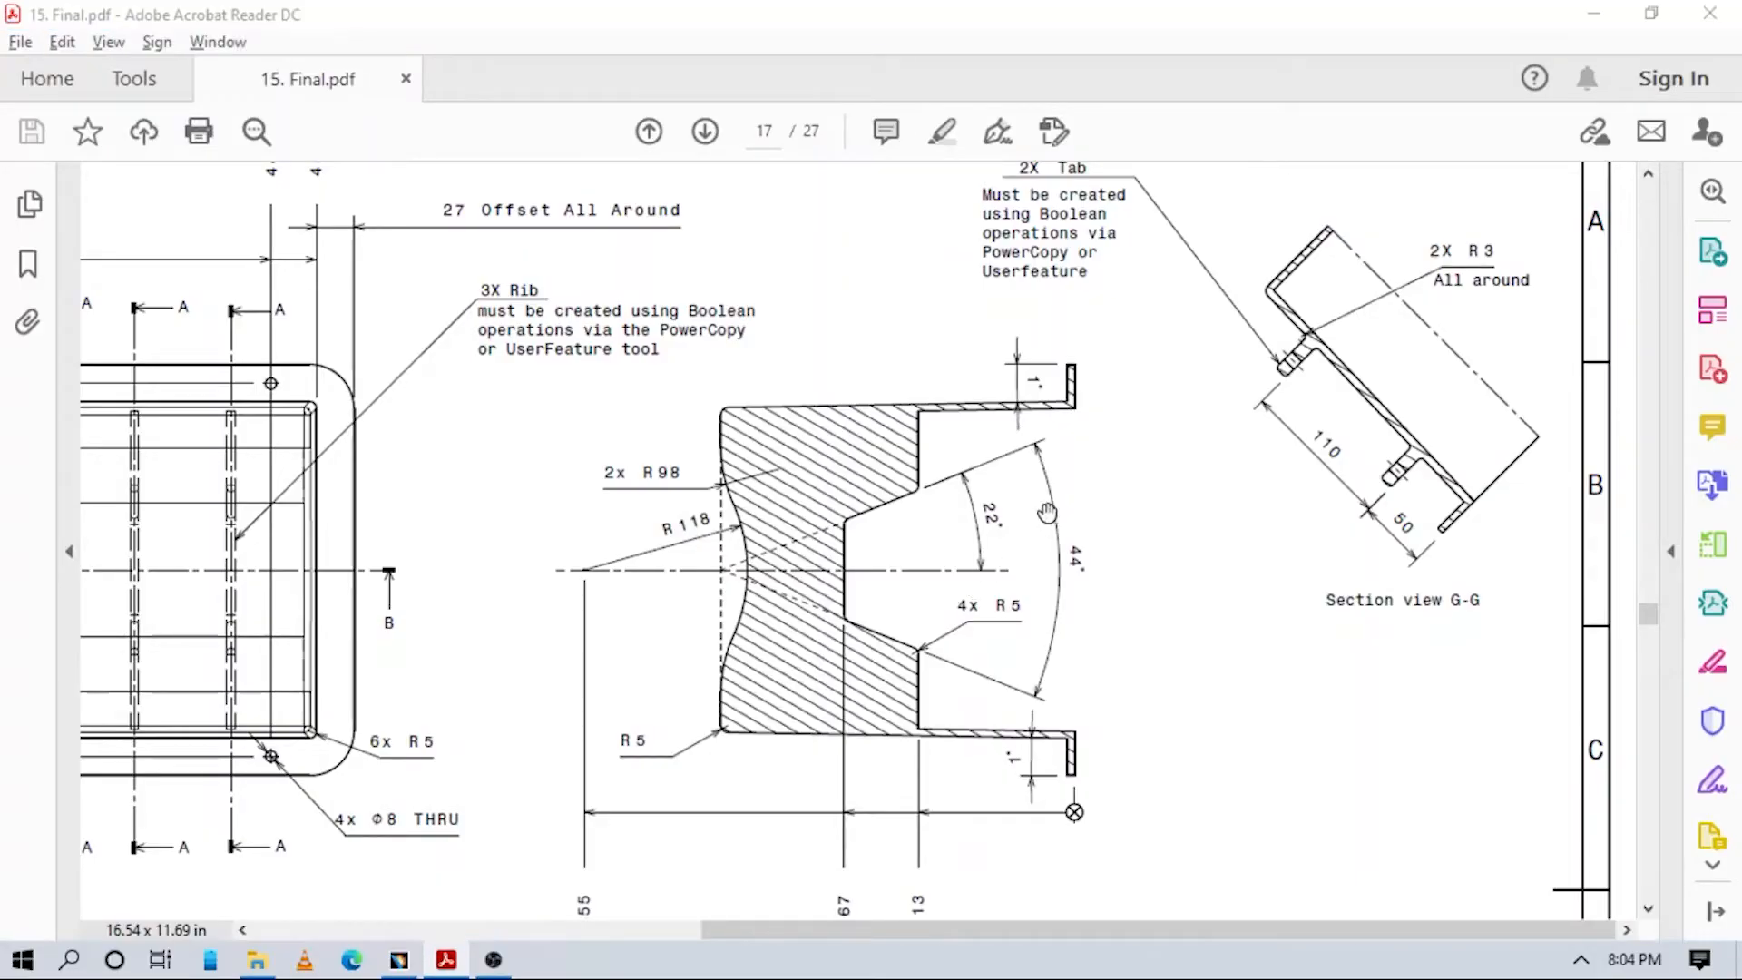
key("alt+Tab")
middle_click_drag(956, 467, 934, 533)
left_click(959, 530)
left_click(959, 311)
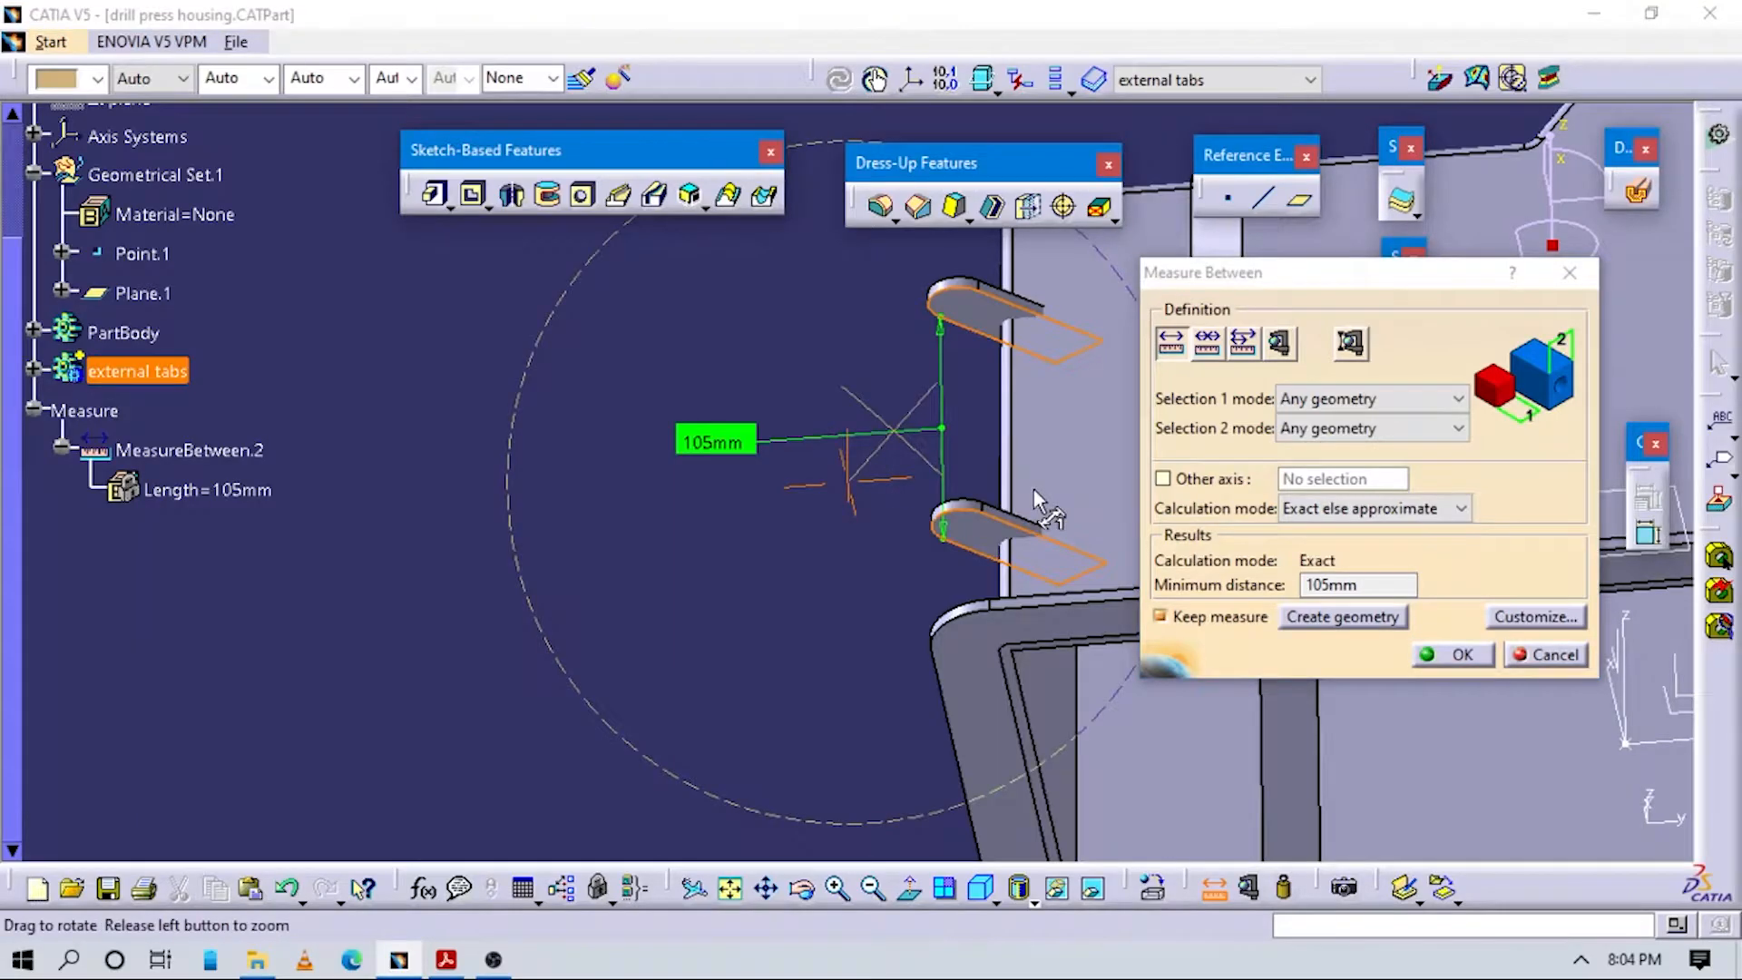
key("alt+Tab")
key("alt+Tab")
middle_click_drag(867, 472, 916, 544)
key("alt+Tab")
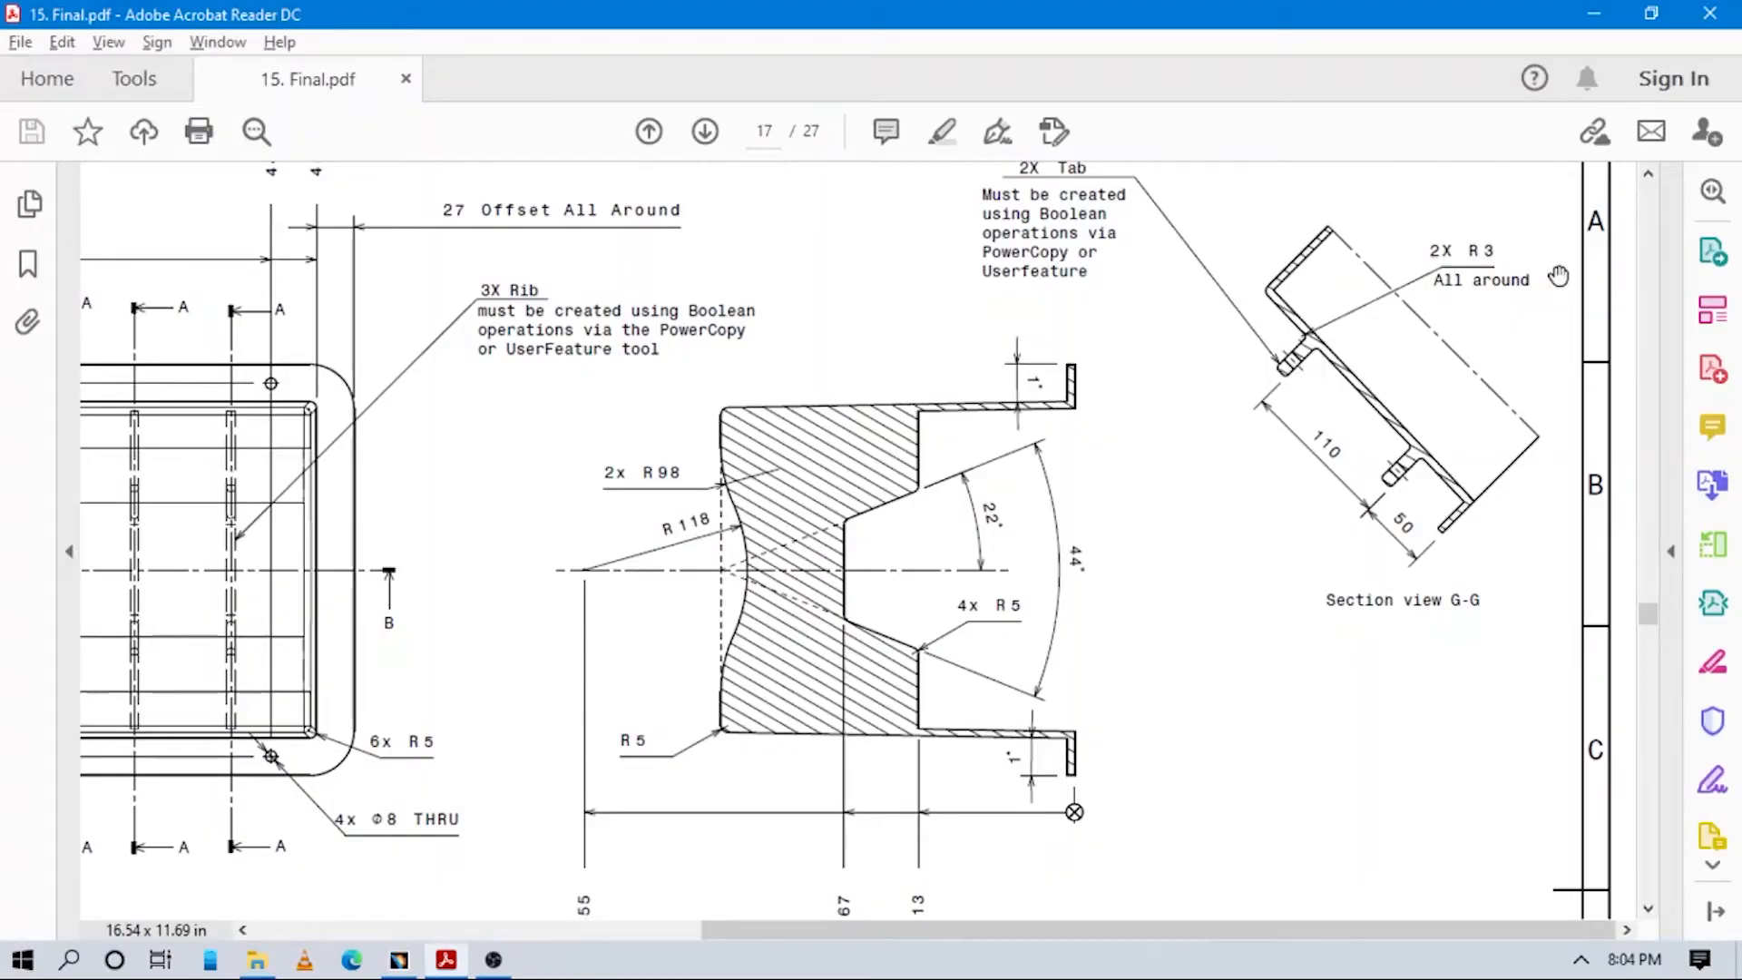
key("alt+Tab")
key("Escape")
Set the mirroring plane's offset from the XY plane to 107.5 mm.
middle_click_drag(1113, 528, 842, 531)
double_click(1125, 481)
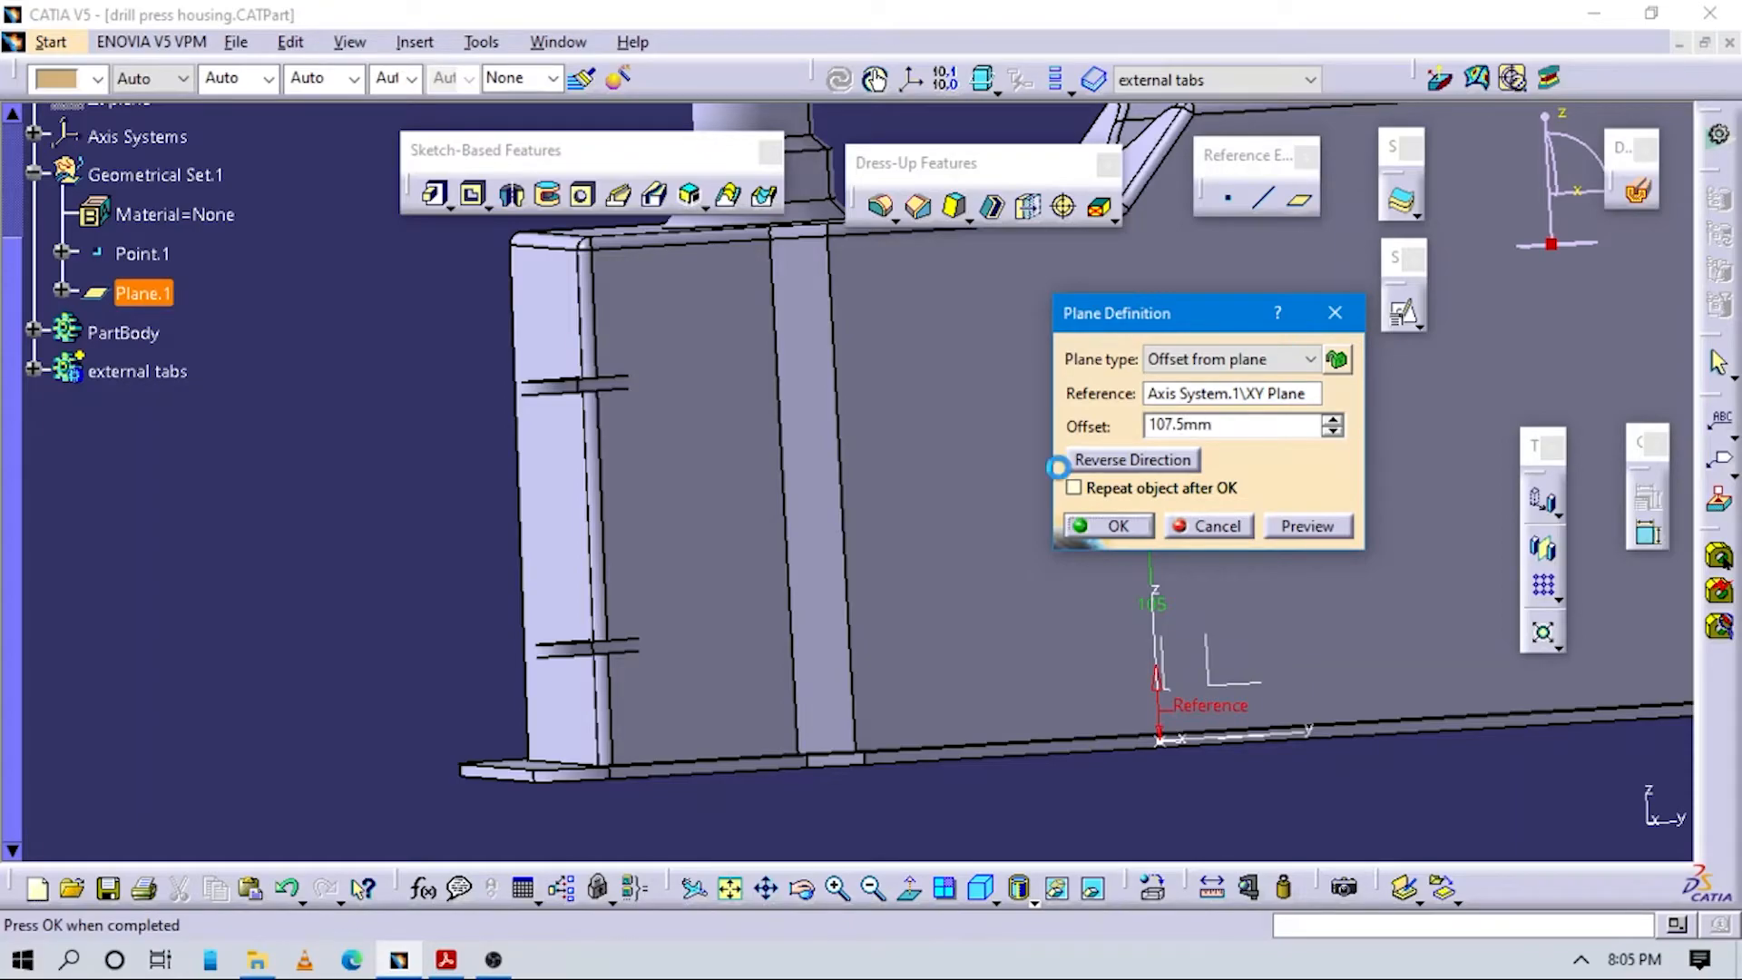
key("Return")
middle_click_drag(642, 519, 575, 623)
Measure the spacing between the undersides of the two external tabs again with the adjusted plane.
left_click(1212, 887)
left_click(725, 416)
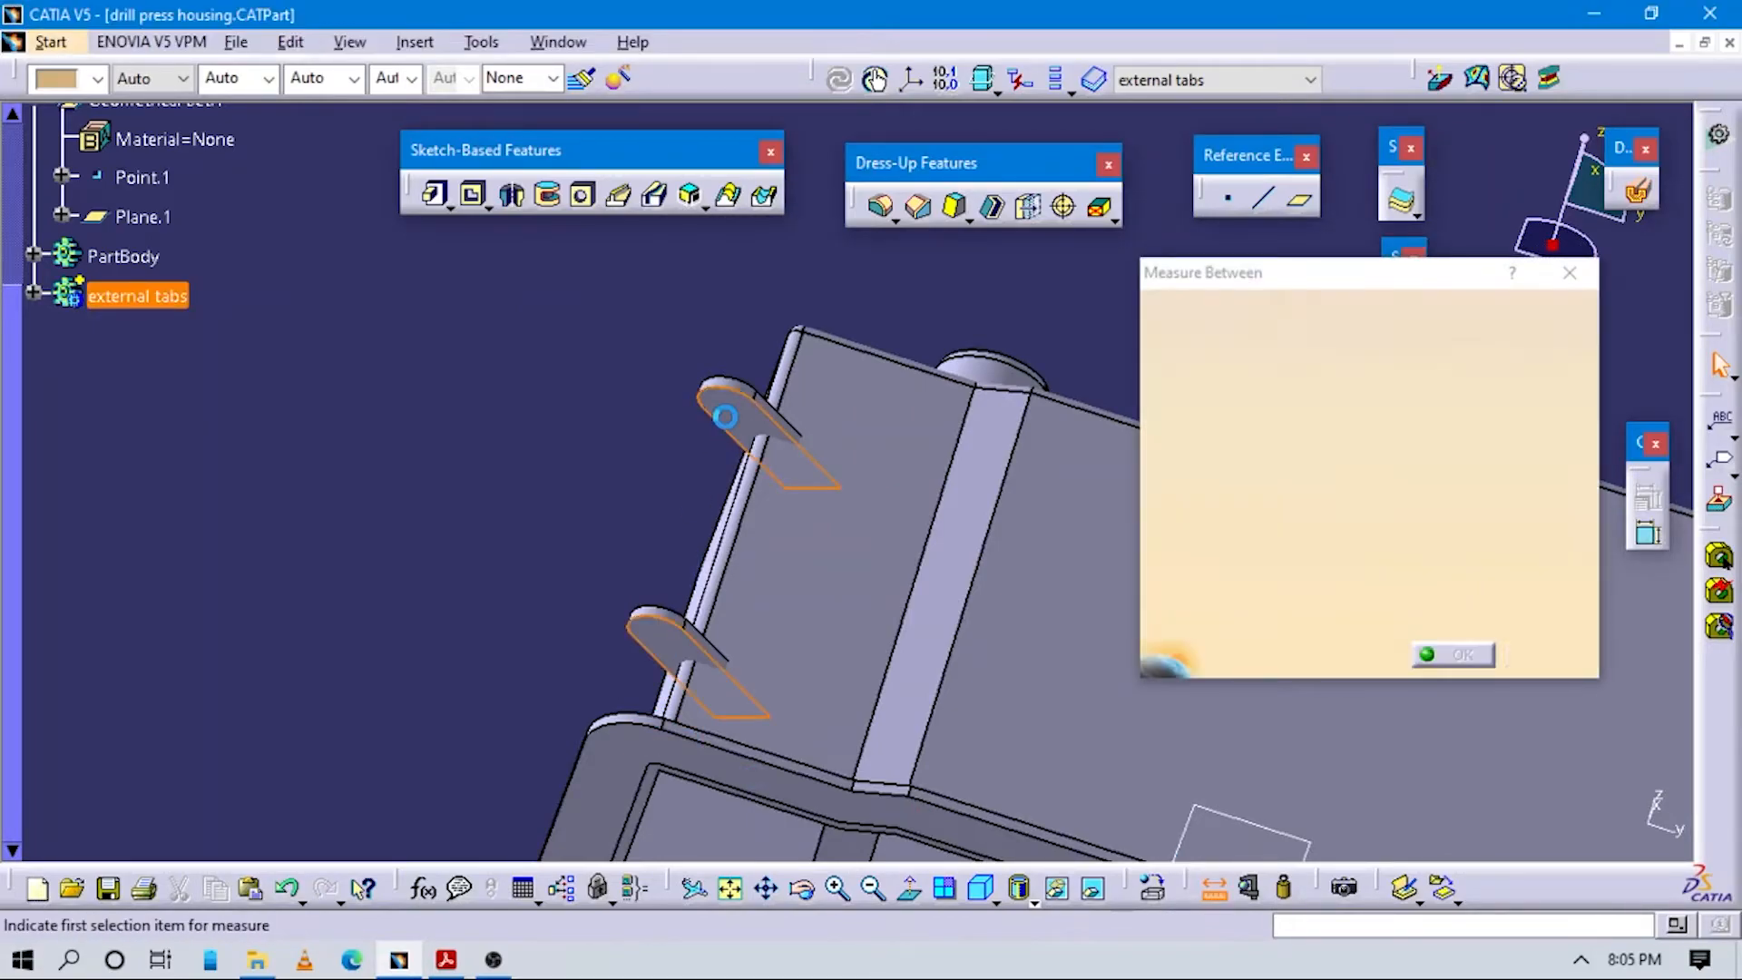
left_click(653, 626)
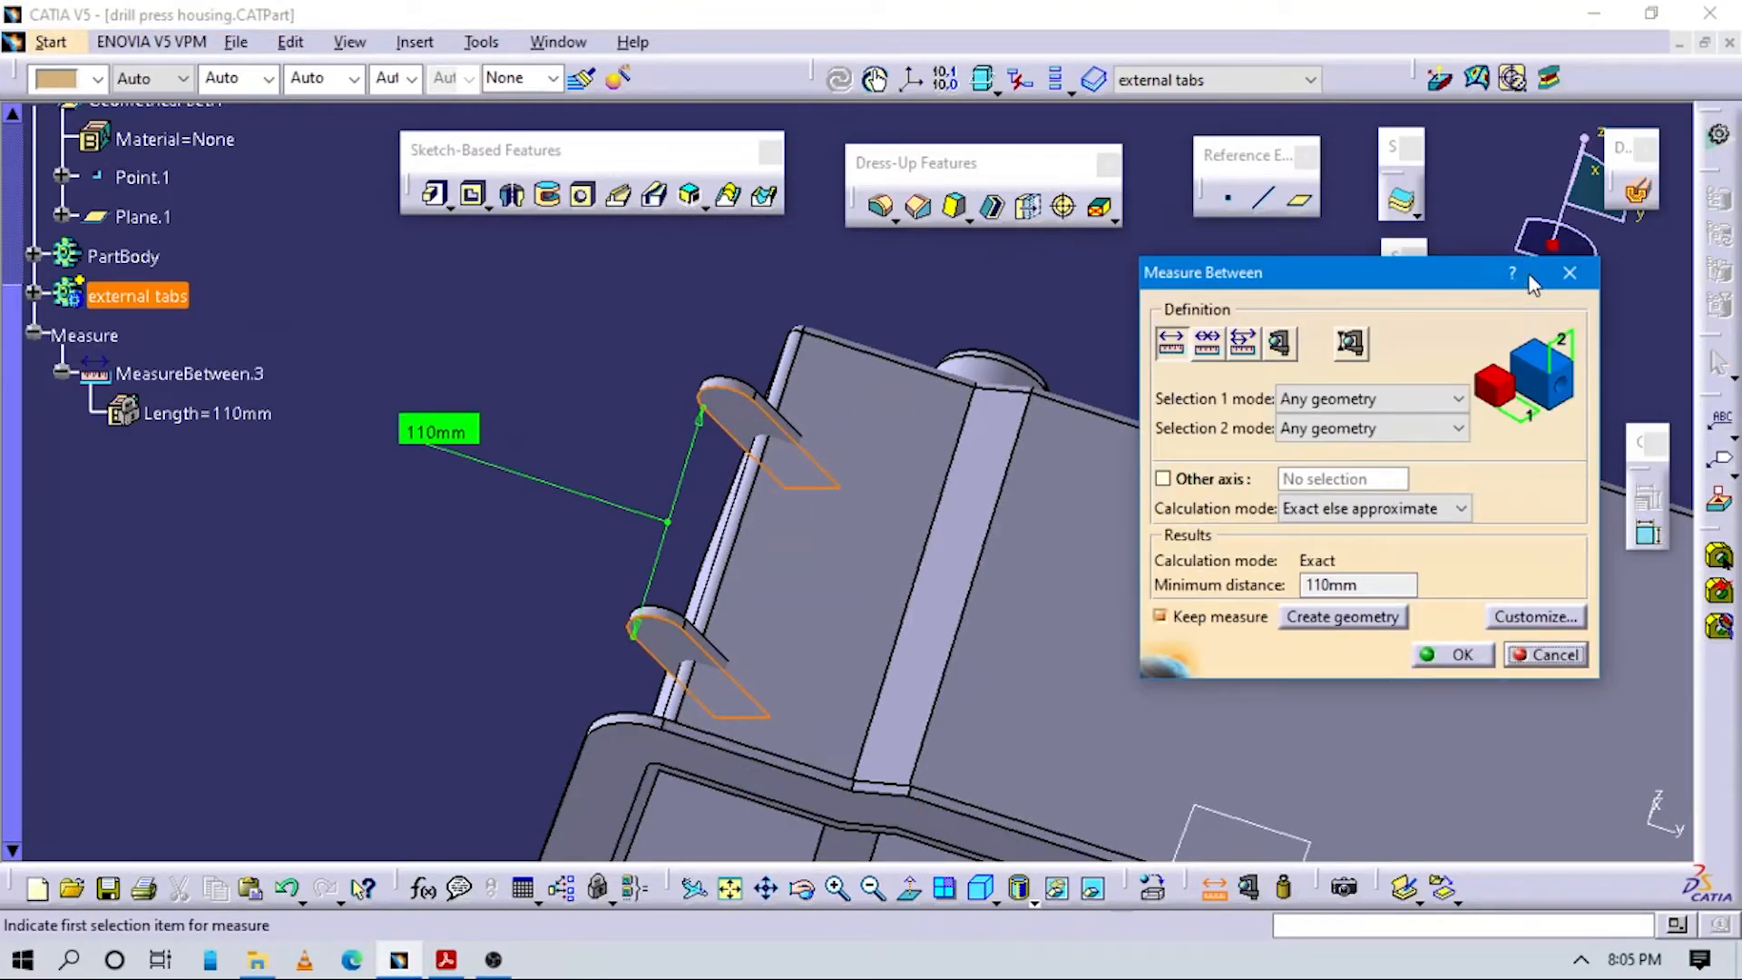
left_click(1569, 273)
Start a hole on the top face of the upper external tab and open its positioning sketch.
middle_click_drag(1030, 350, 757, 588)
middle_click_drag(893, 580, 426, 581)
middle_click_drag(1084, 336, 870, 434)
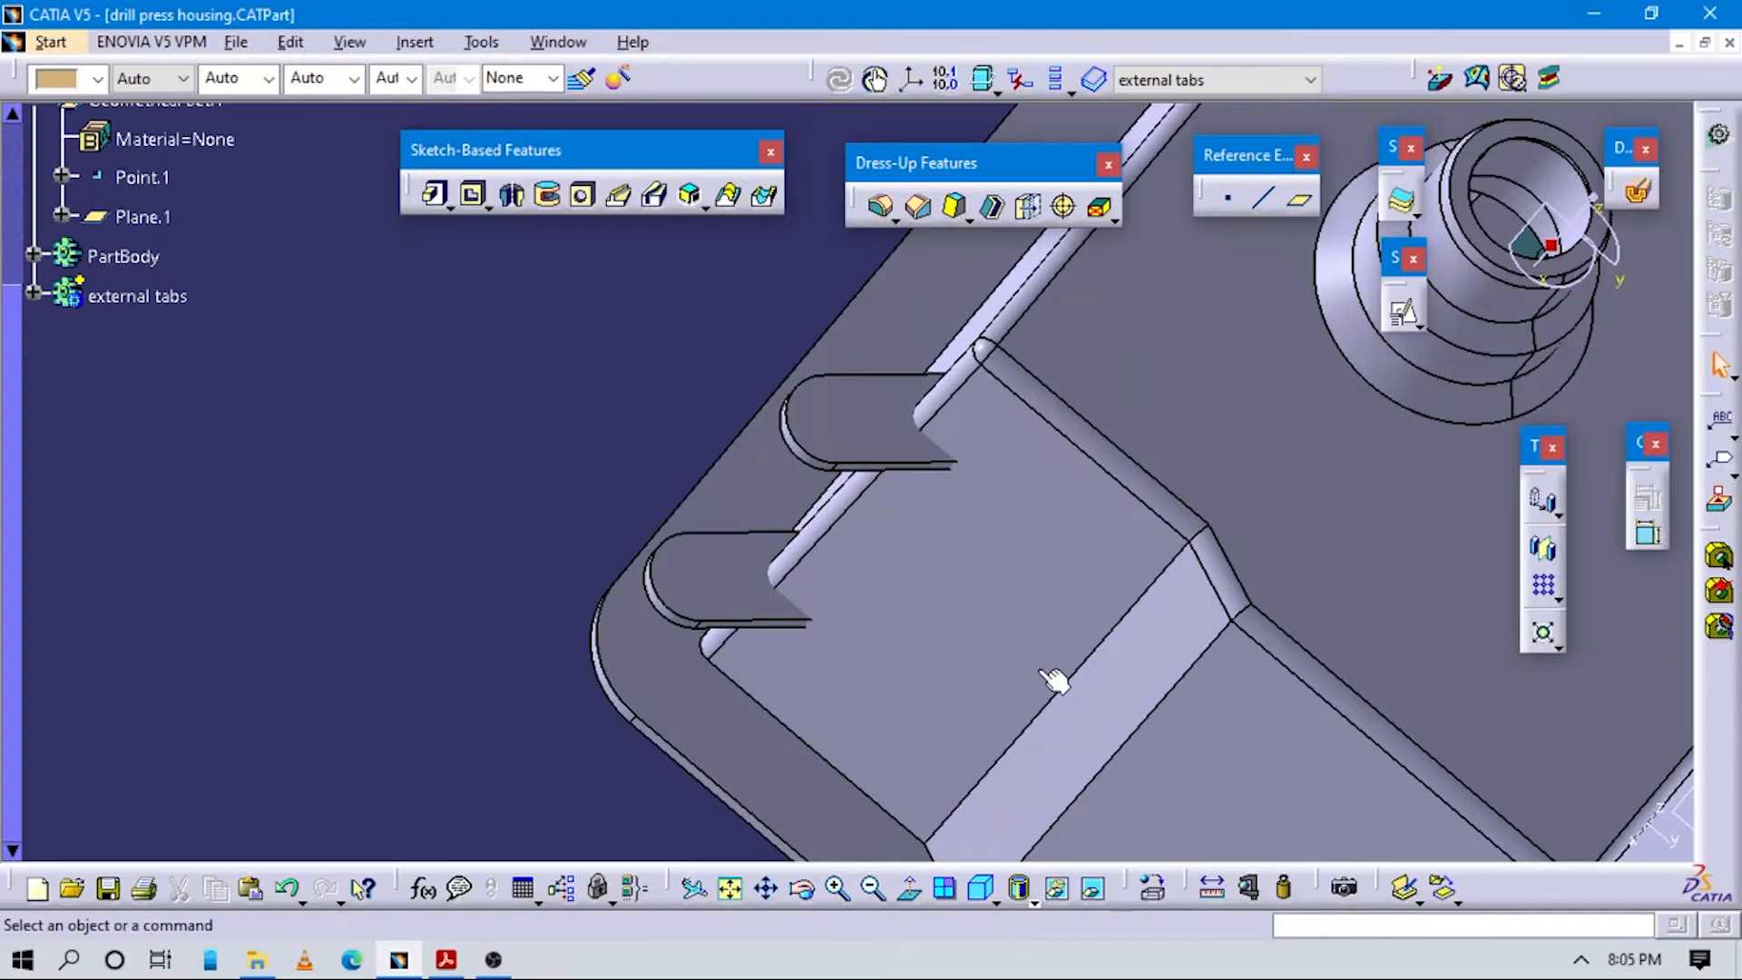
left_click(581, 194)
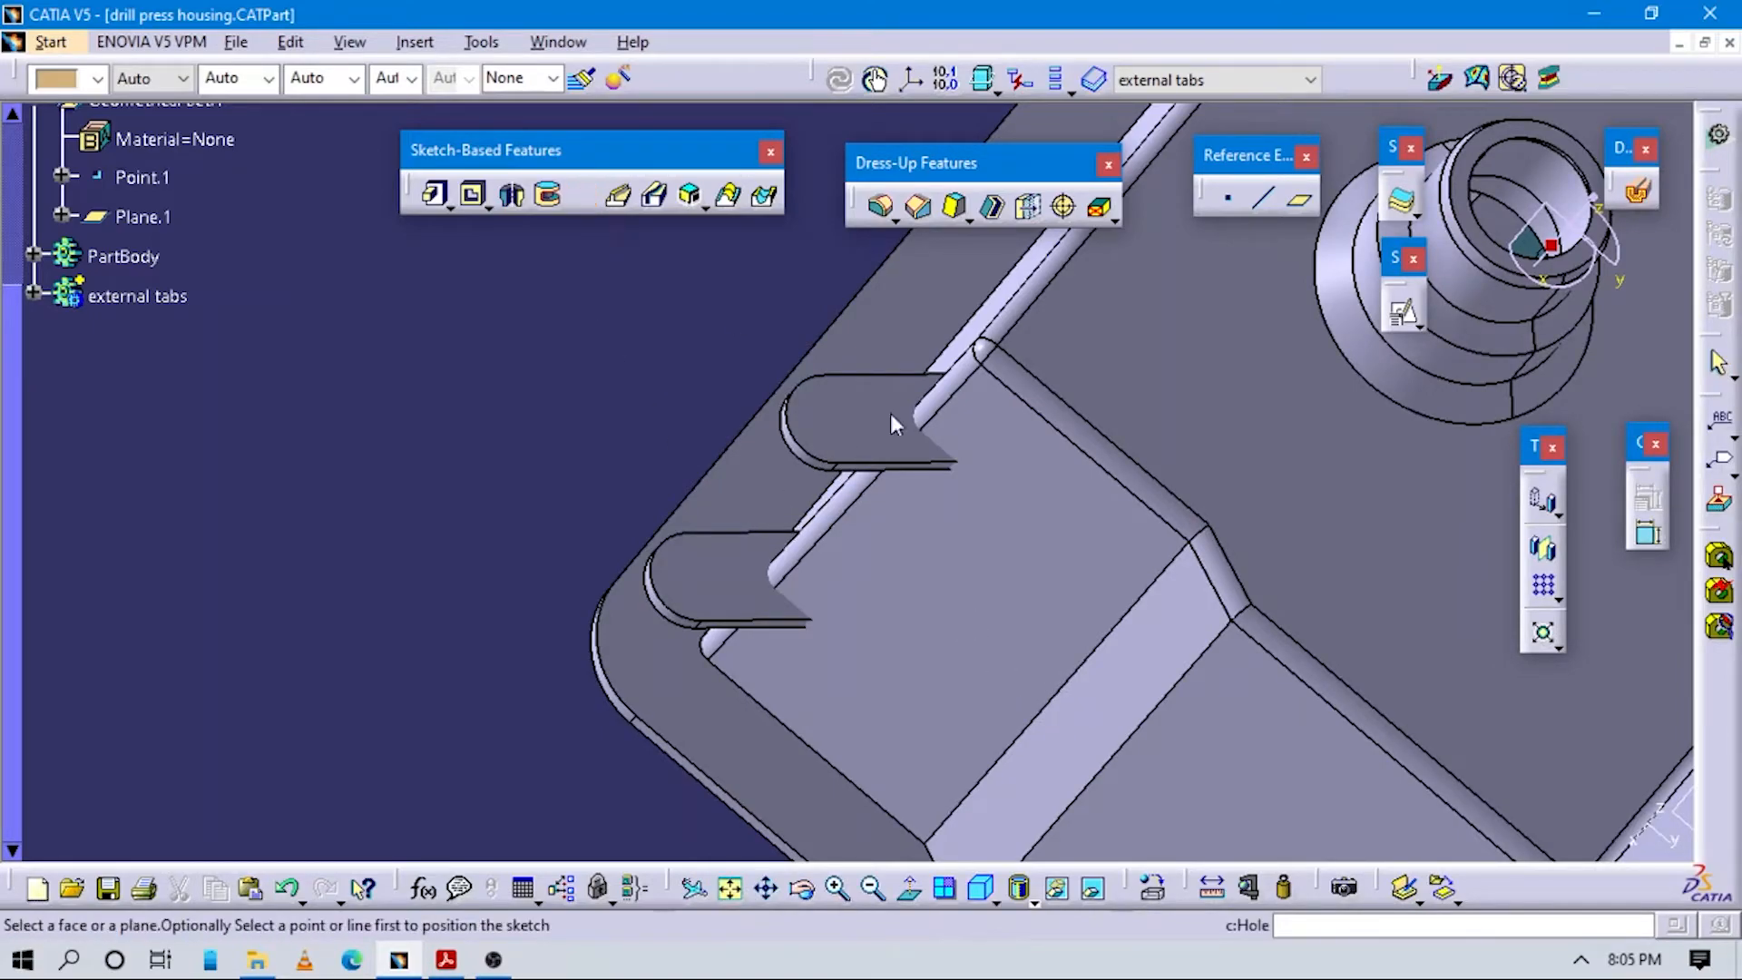
left_click(818, 420)
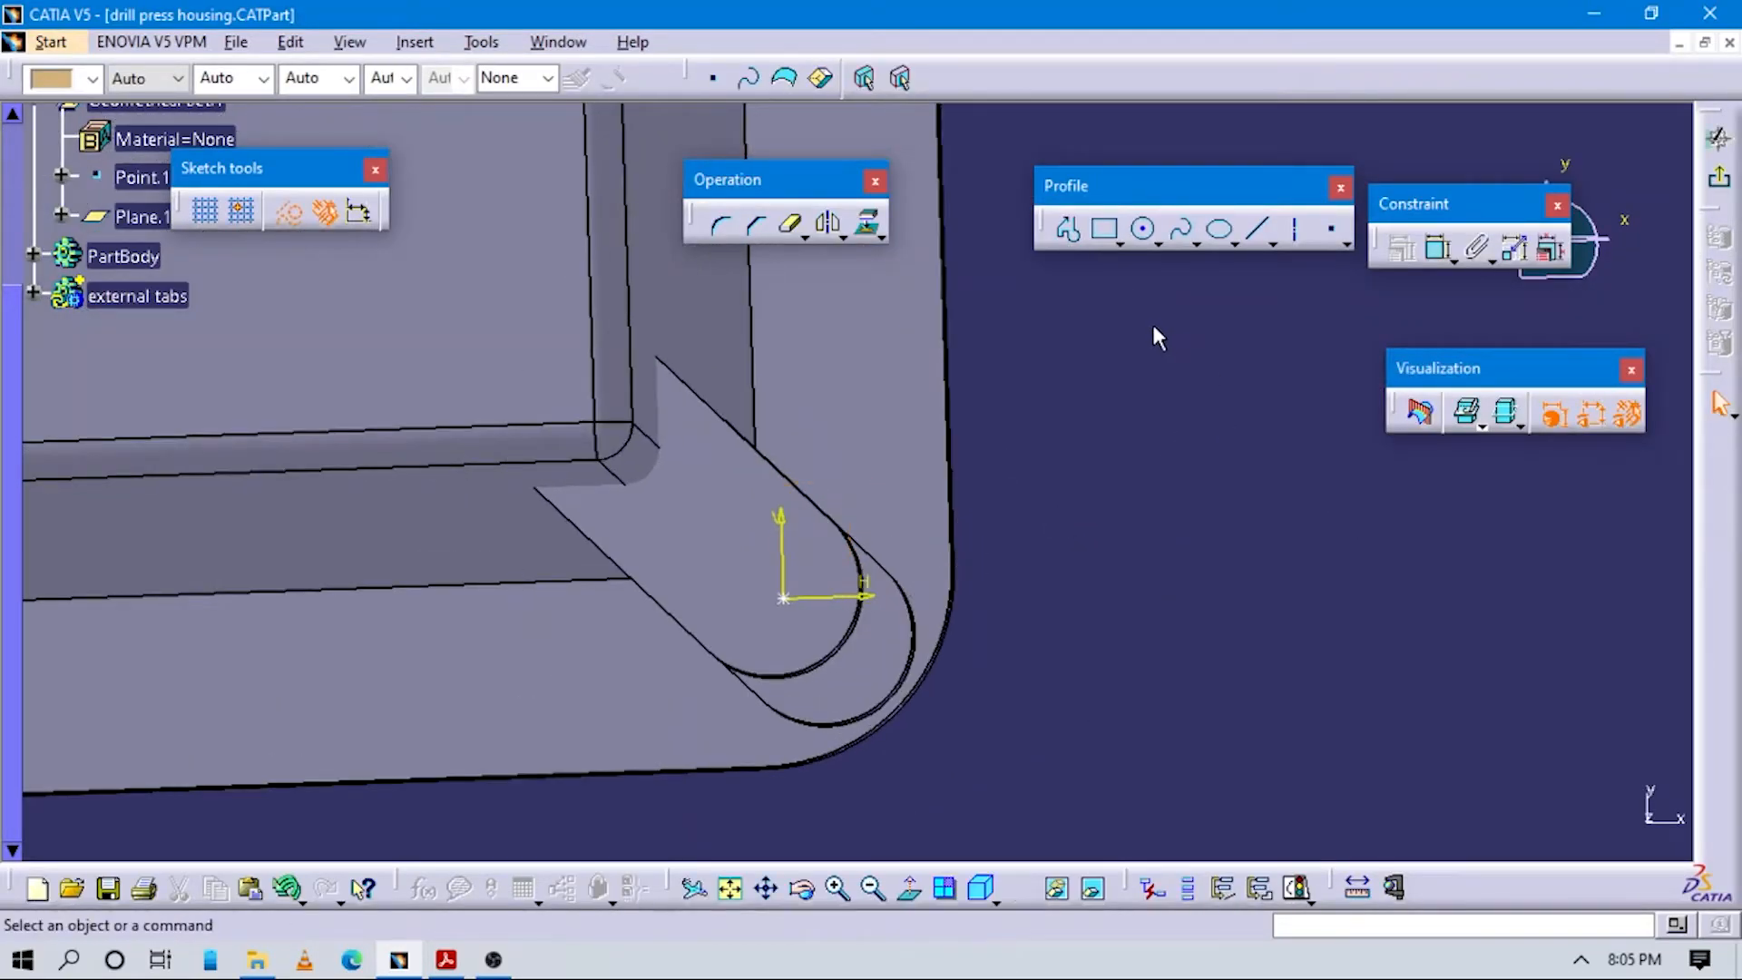
Constrain the hole's centre point concentric with the tab's rounded end and exit the positioning sketch.
left_click(1438, 247)
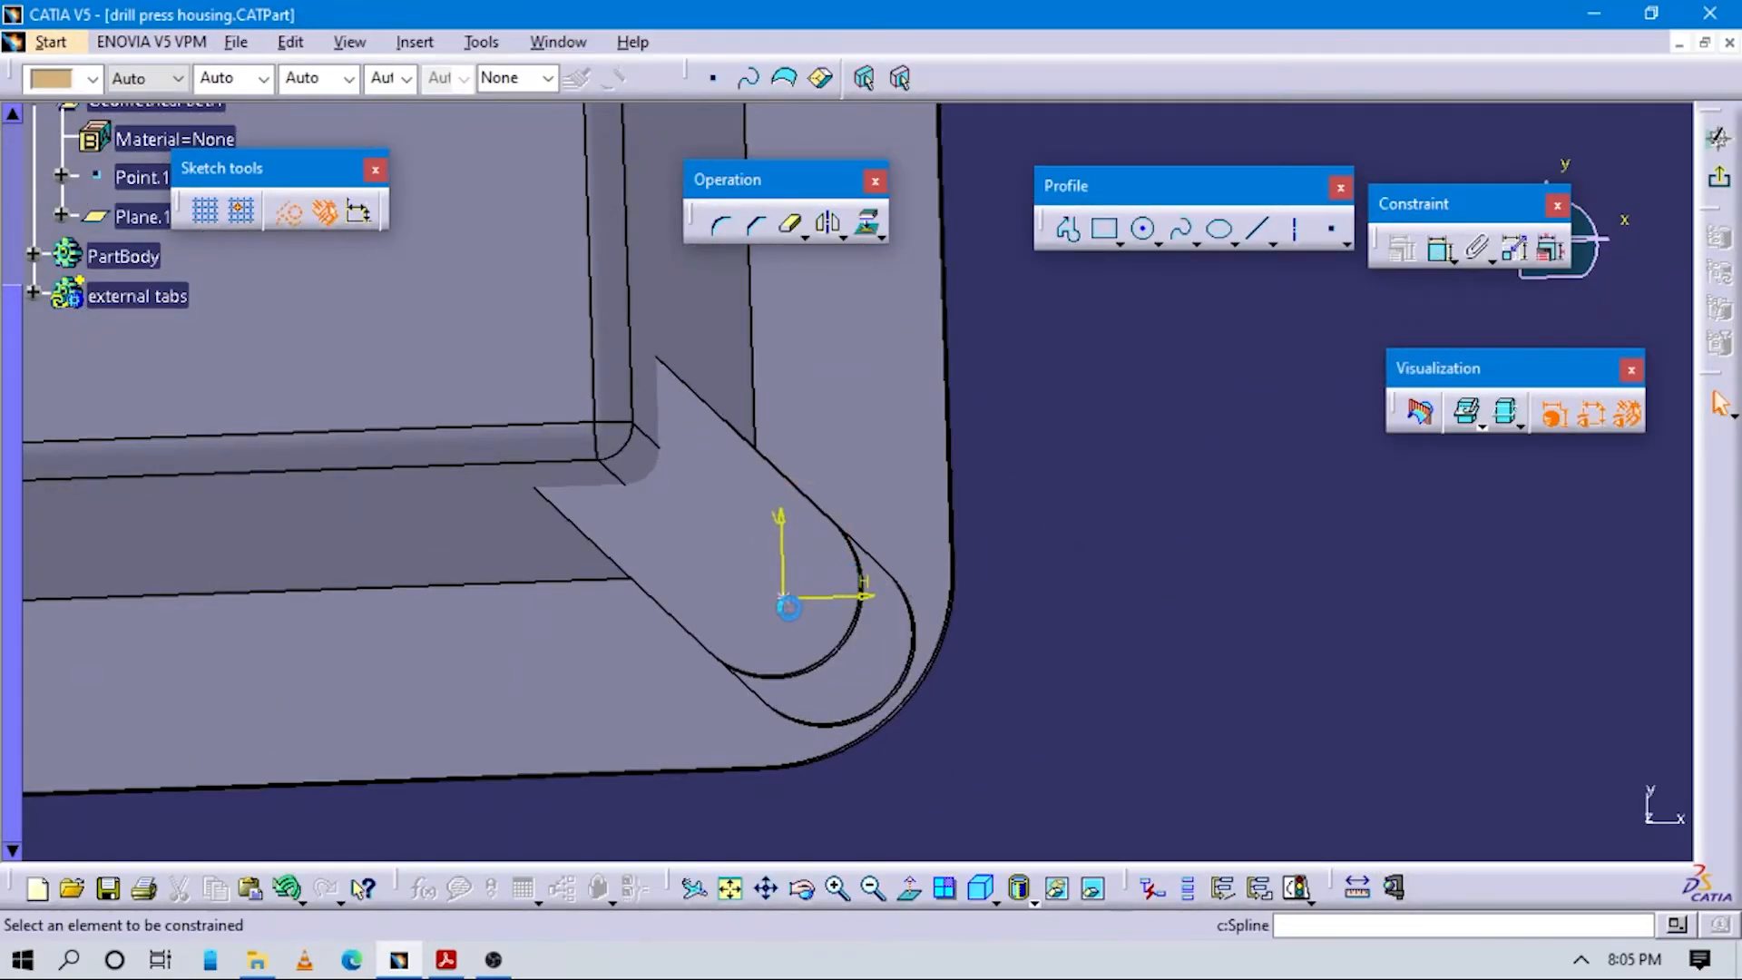
left_click(898, 786)
mouse_move(960, 738)
middle_mouse_down()
mouse_move(949, 602)
mouse_move(889, 699)
mouse_move(940, 575)
mouse_move(964, 568)
middle_mouse_up()
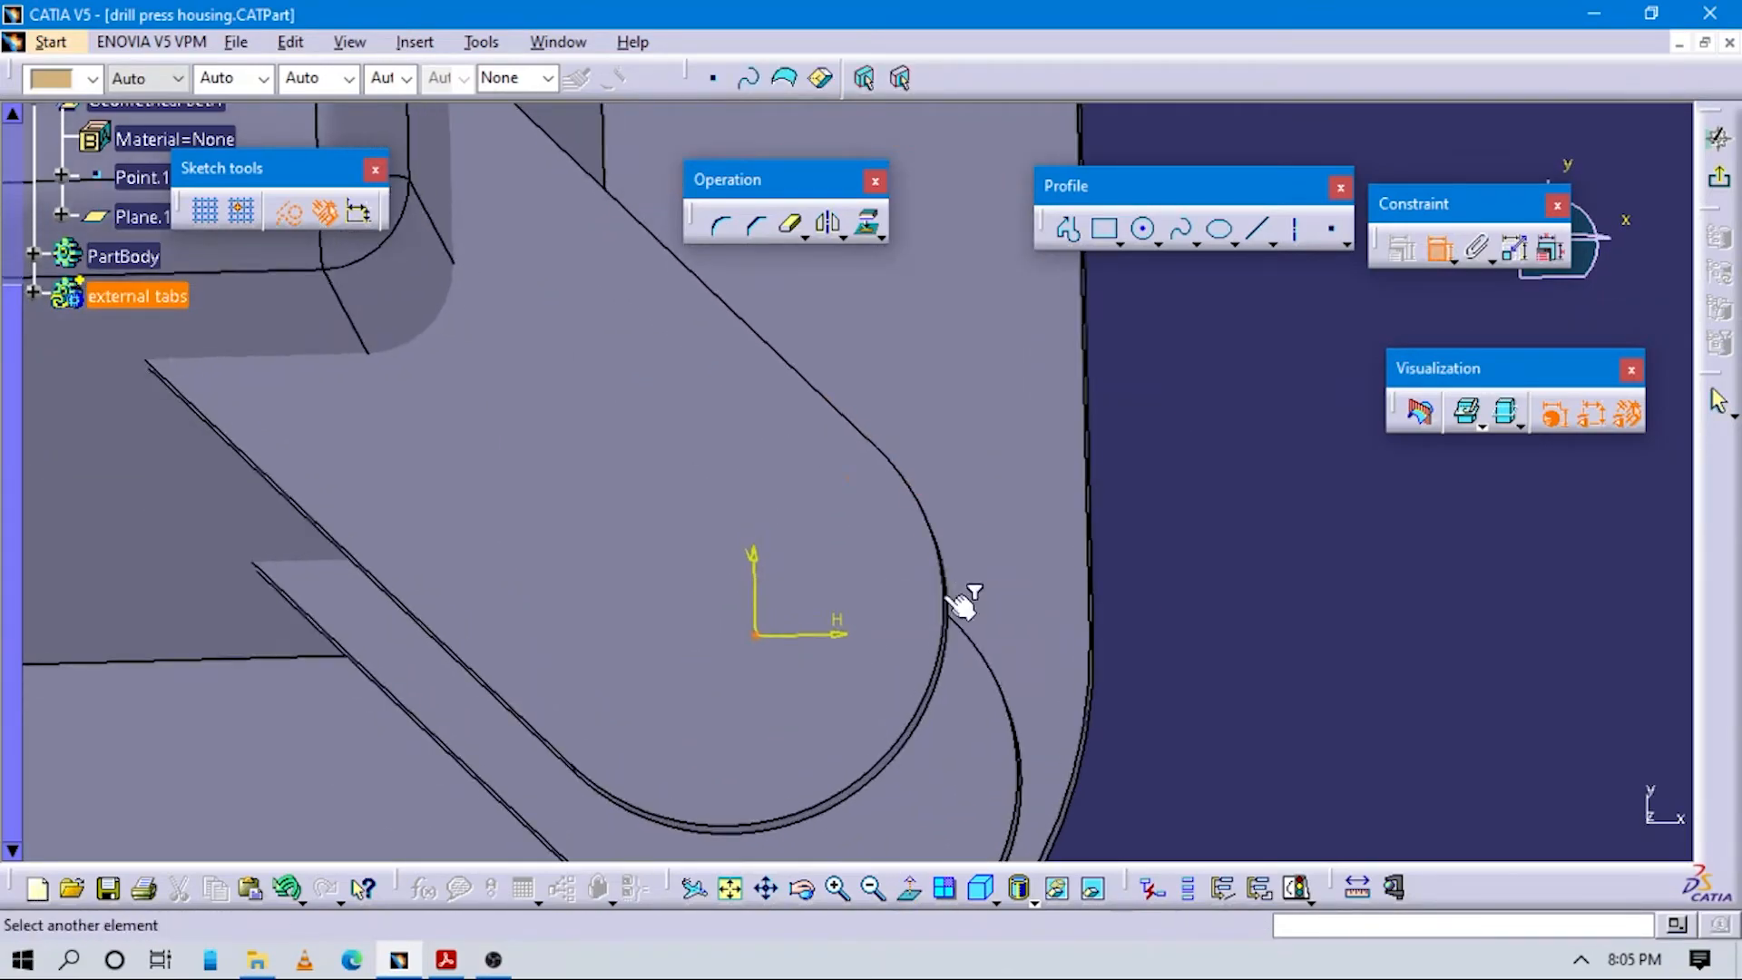
left_click(930, 706)
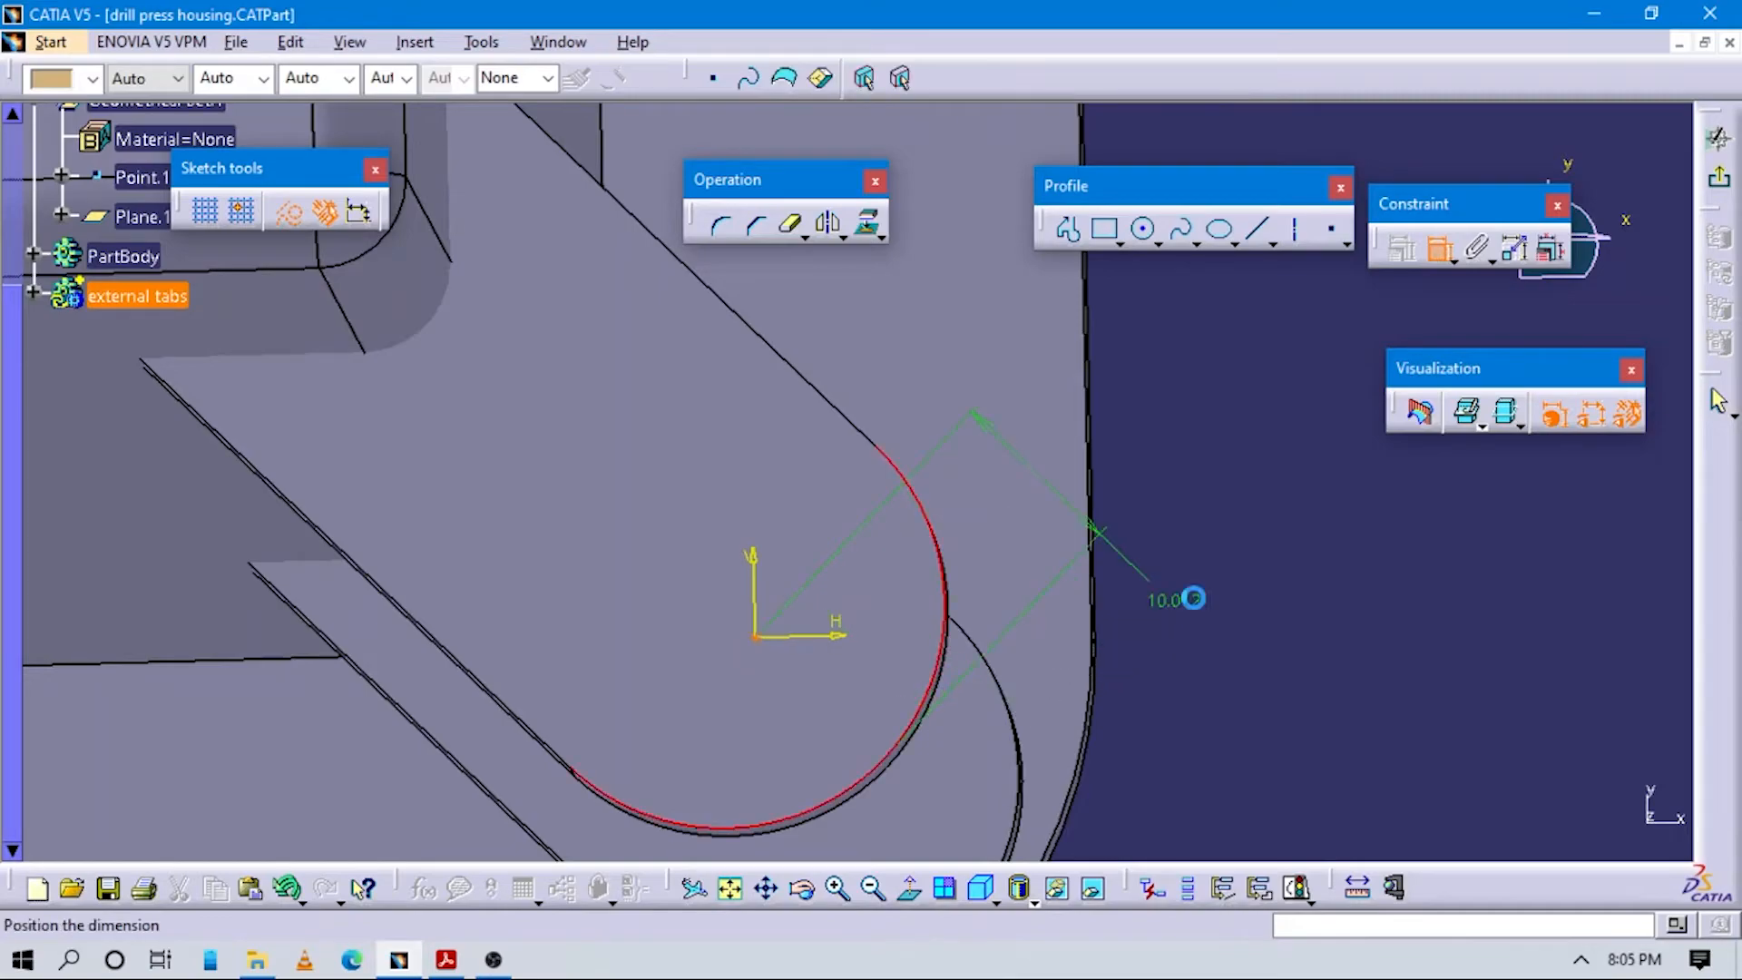
right_click(1198, 609)
left_click(1292, 783)
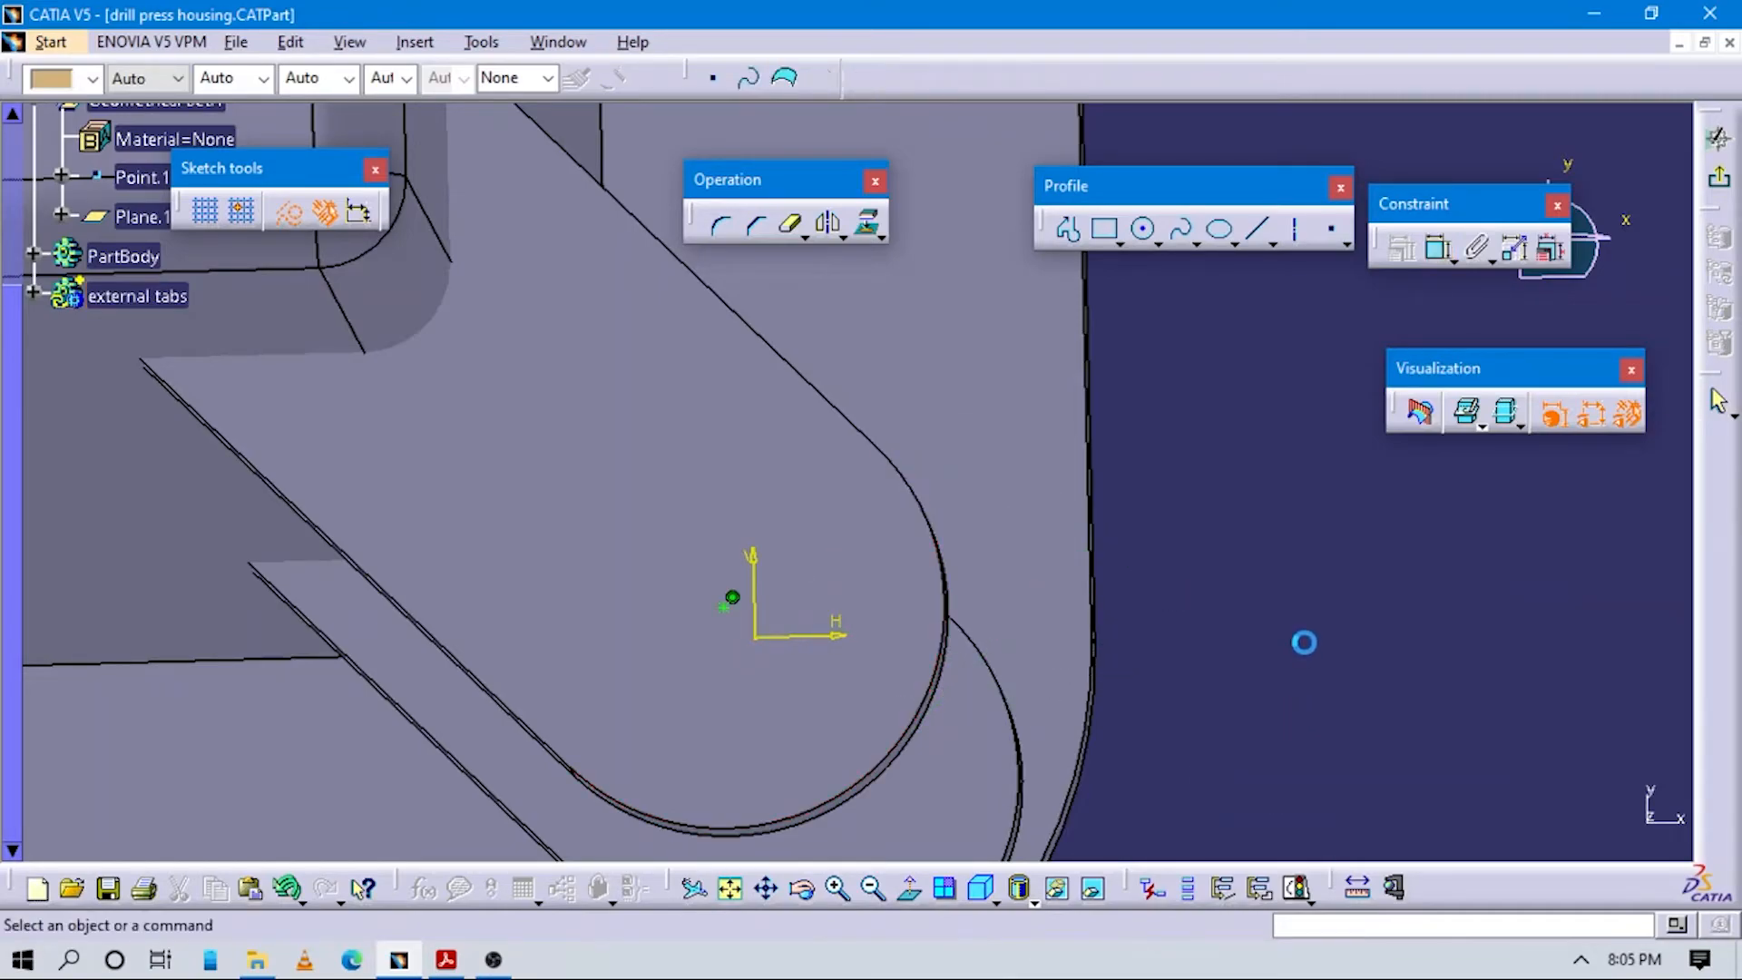
middle_click_drag(1305, 642, 1391, 778, "ctrl")
left_click(1719, 179)
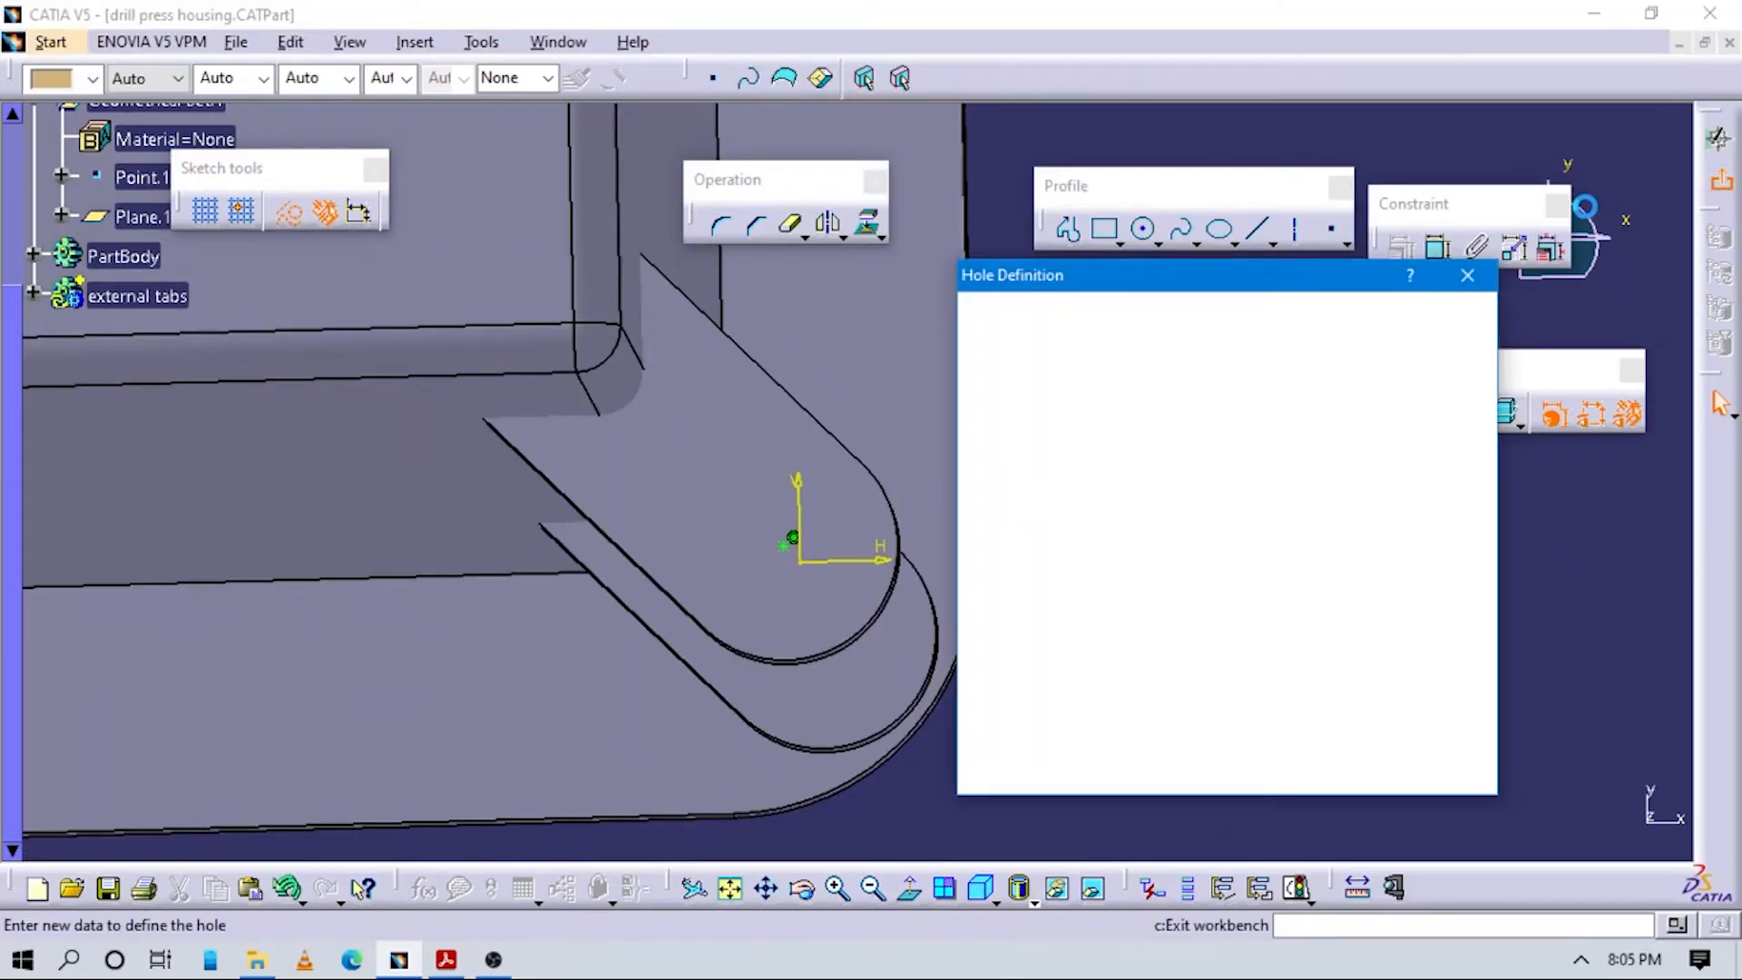
Check the tab hole in Detail F and extend the 8 mm hole Up To Plane to the far outer face of the other external tab.
key("alt+Tab")
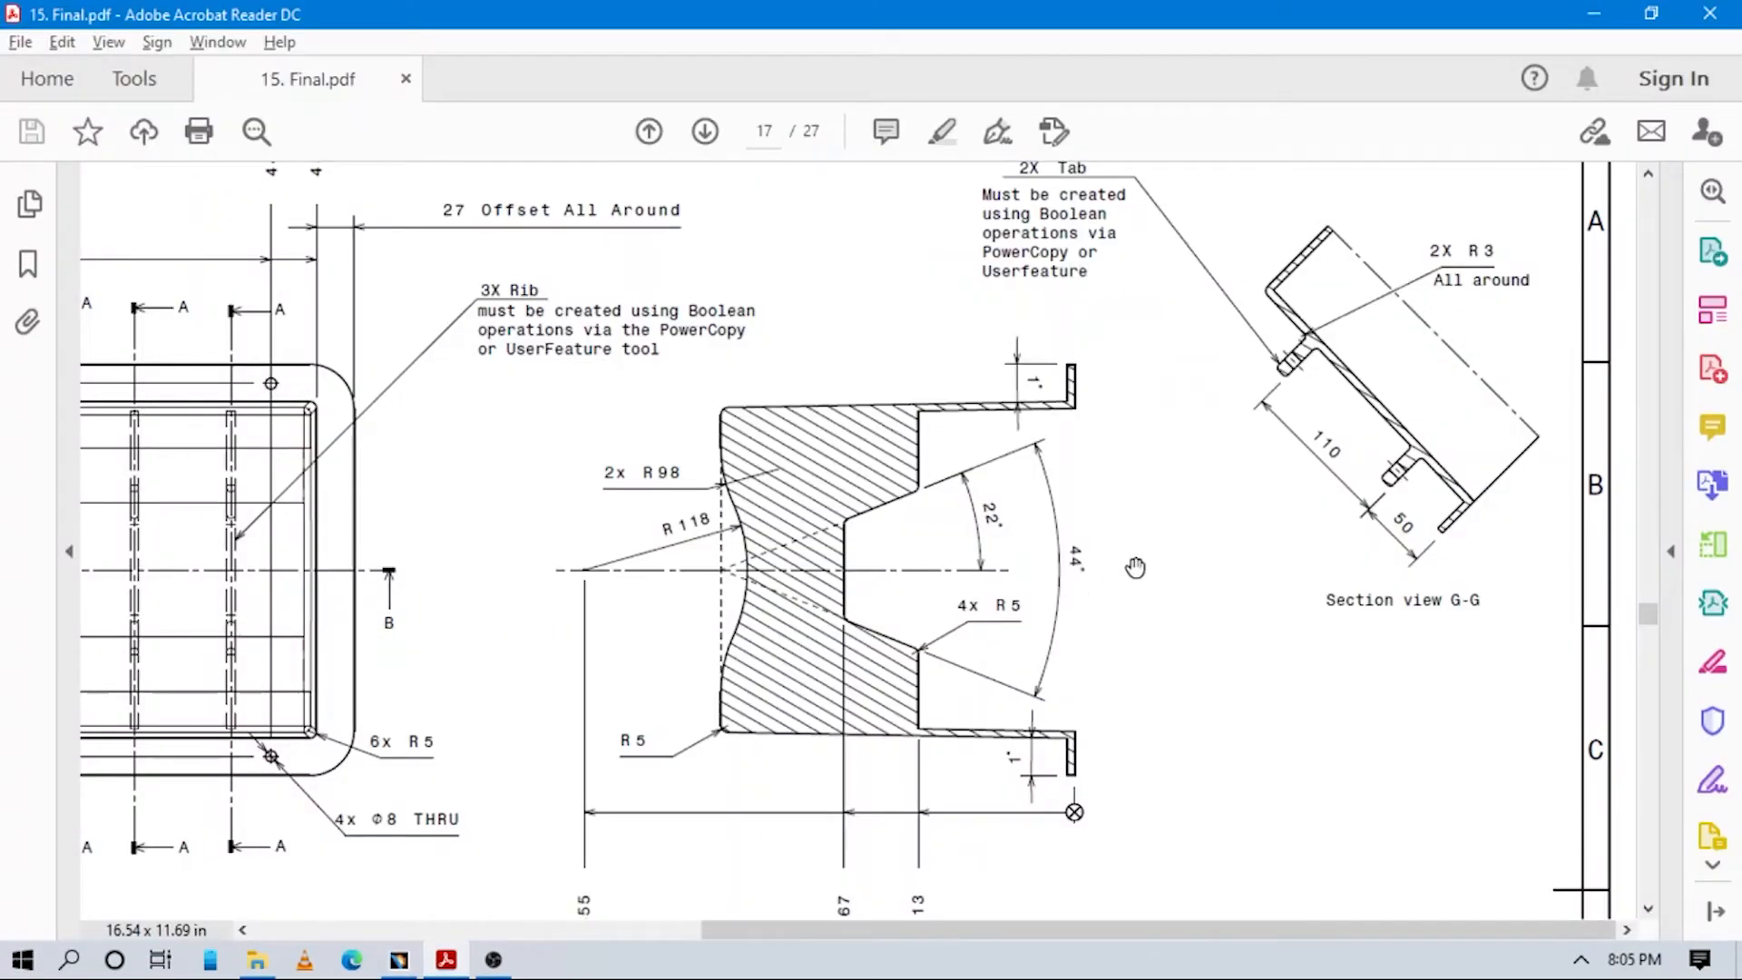
scroll(1120, 573, "down", 6)
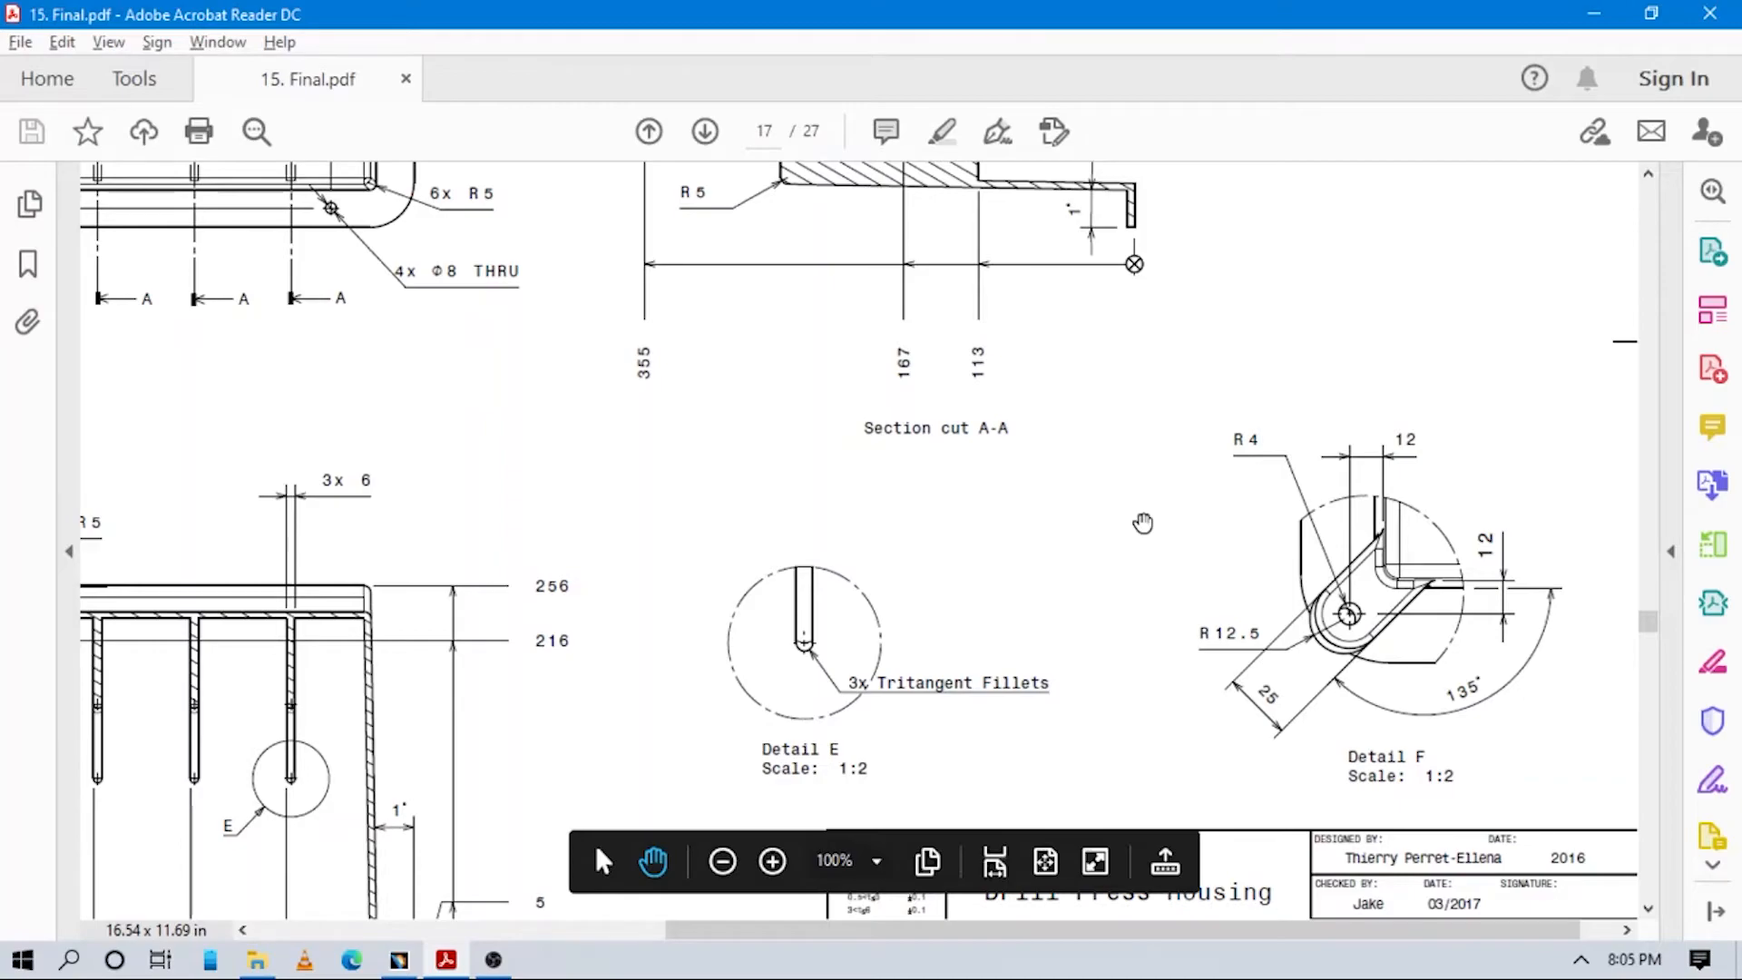
left_click_drag(1230, 551, 1171, 526)
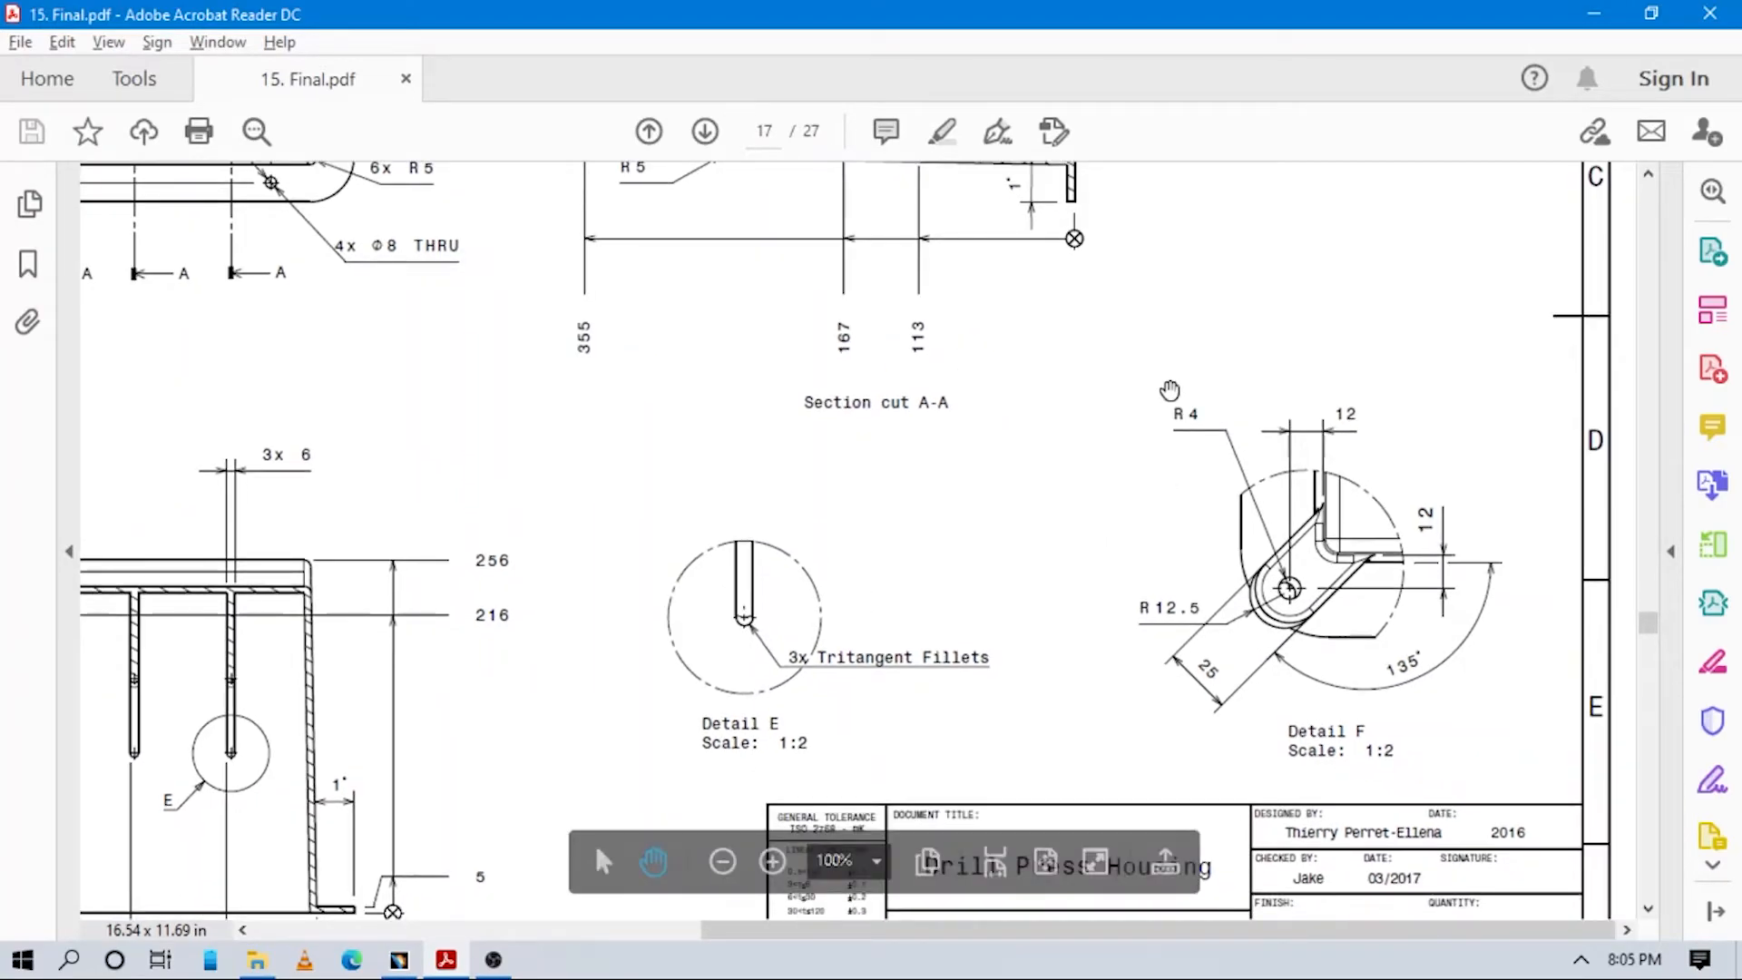
key("alt+Tab")
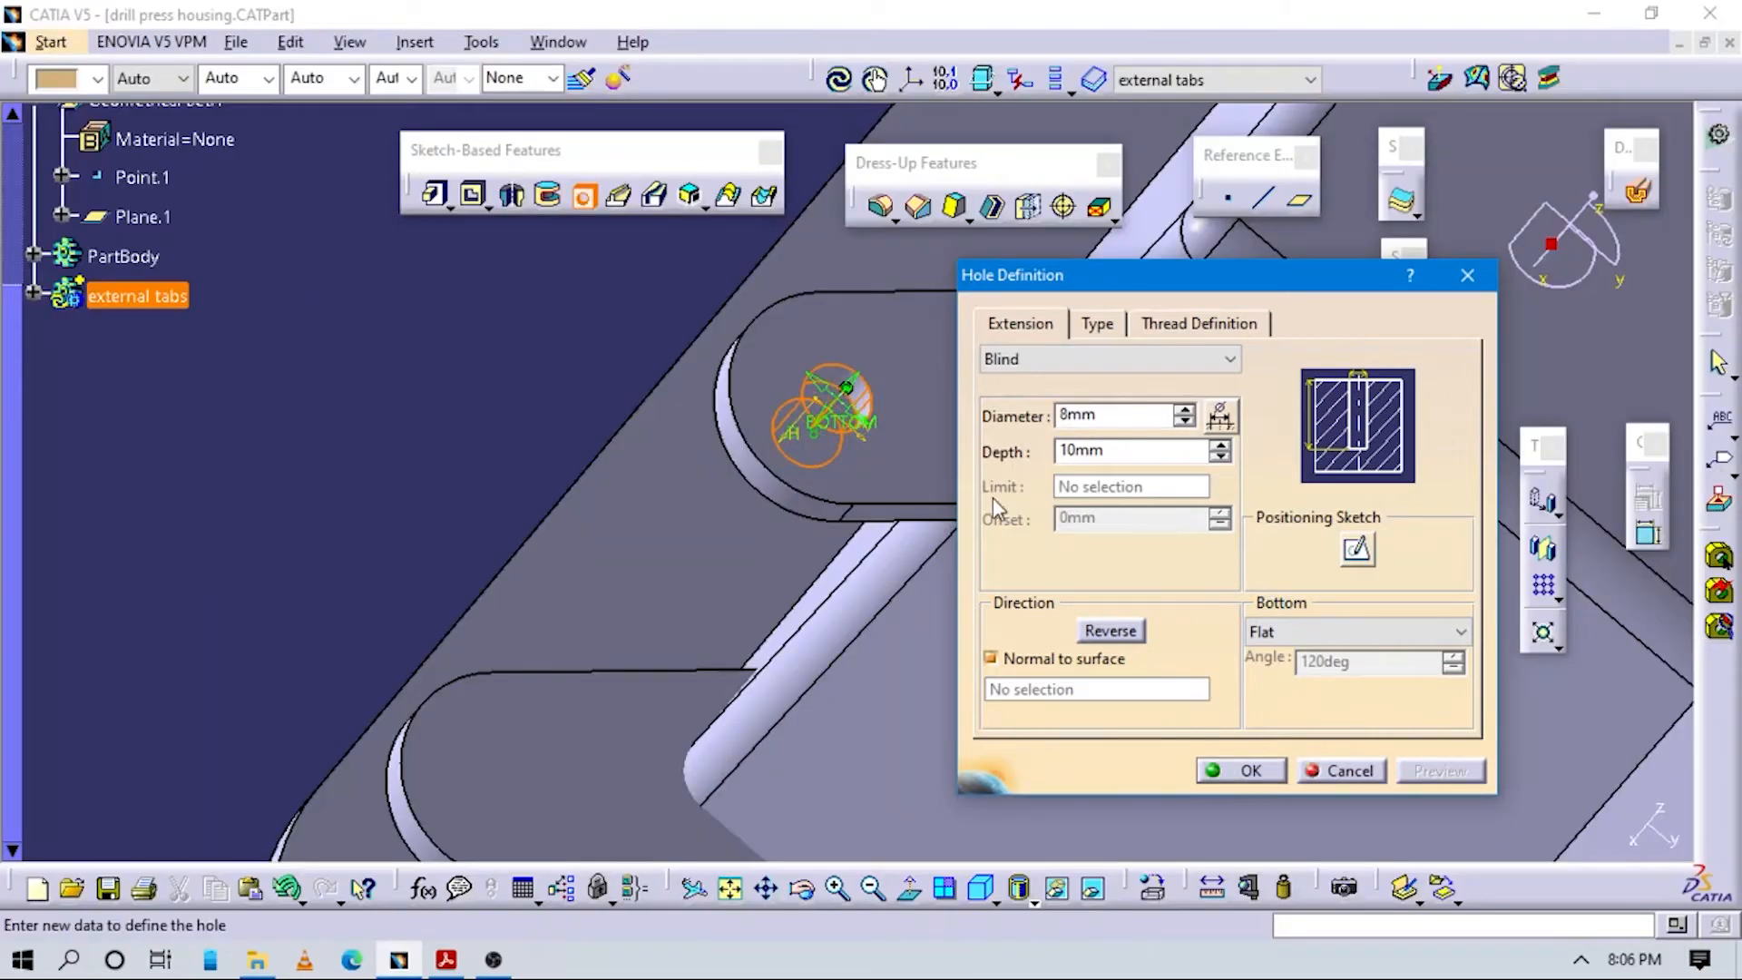
left_click(1104, 360)
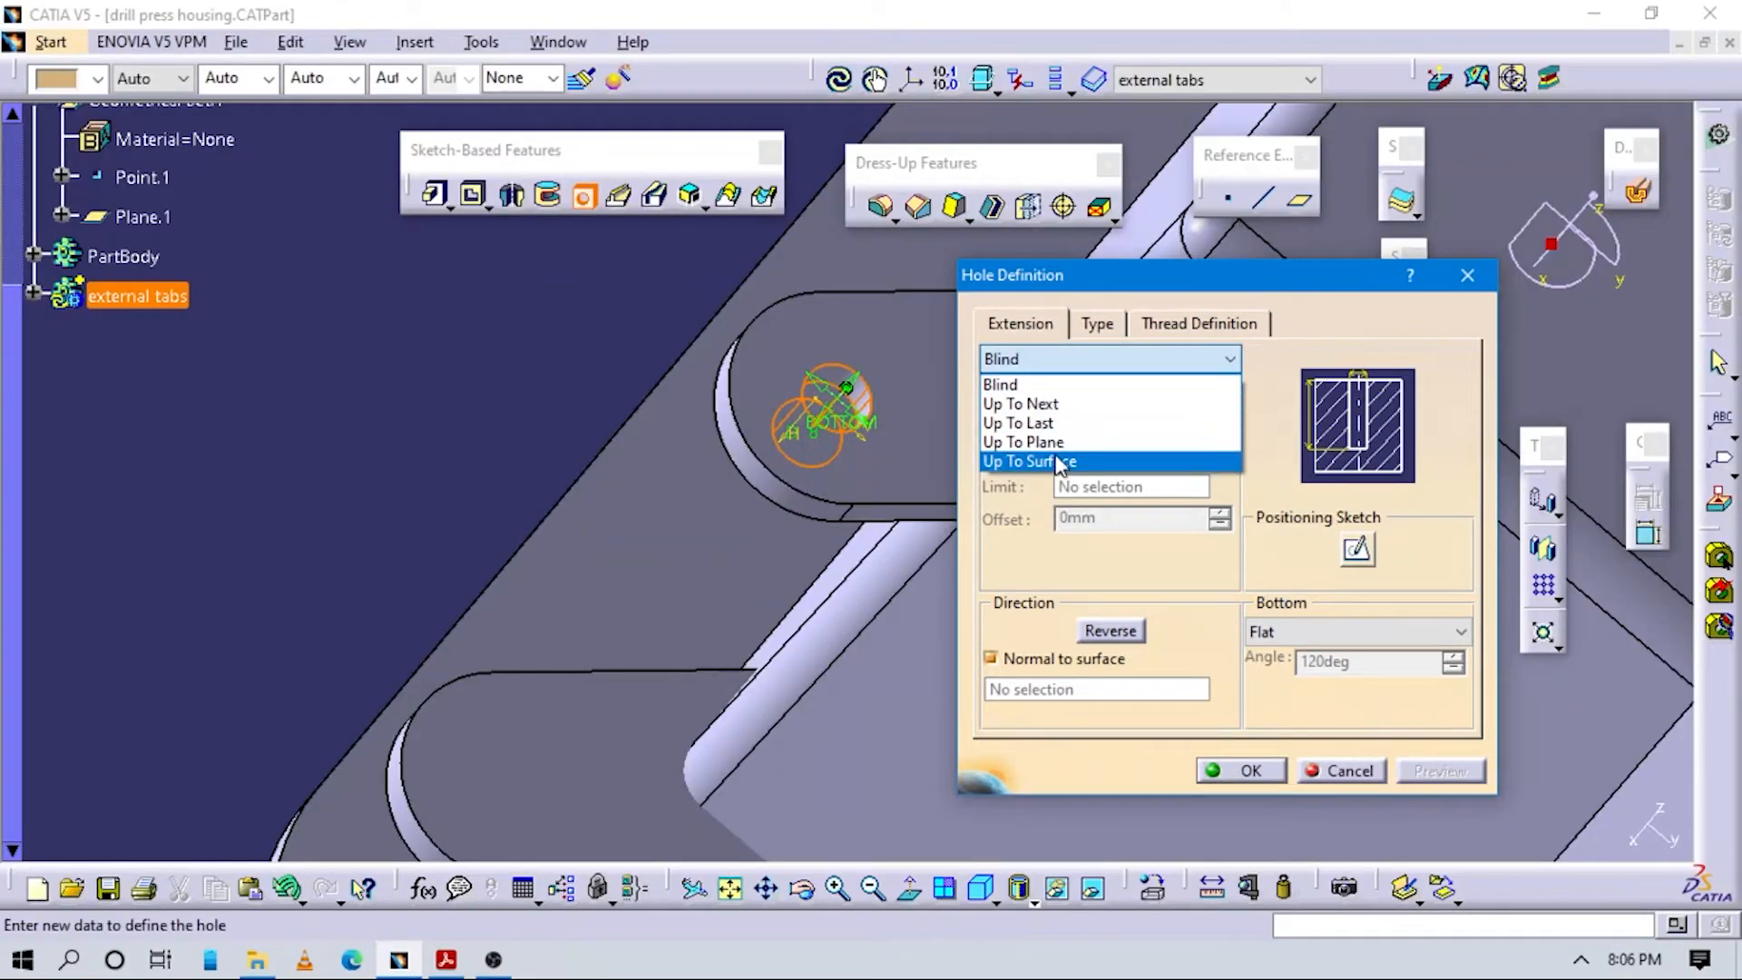
left_click(1022, 442)
middle_click_drag(563, 665, 374, 586)
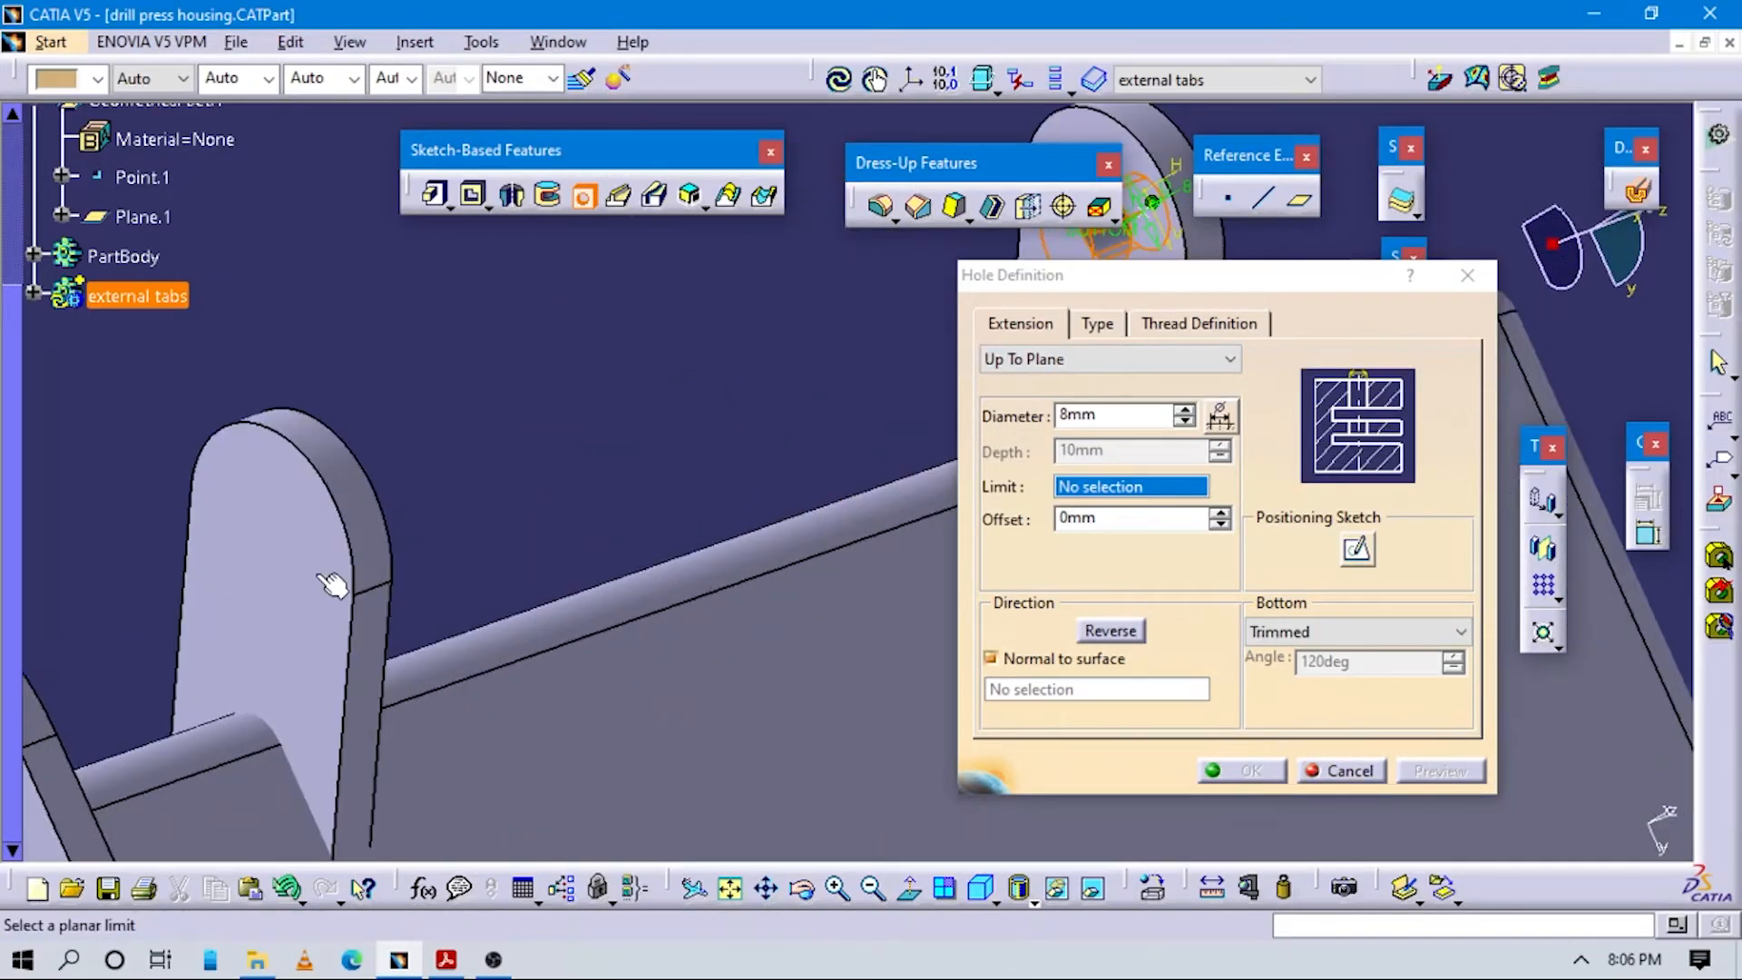
left_click(281, 549)
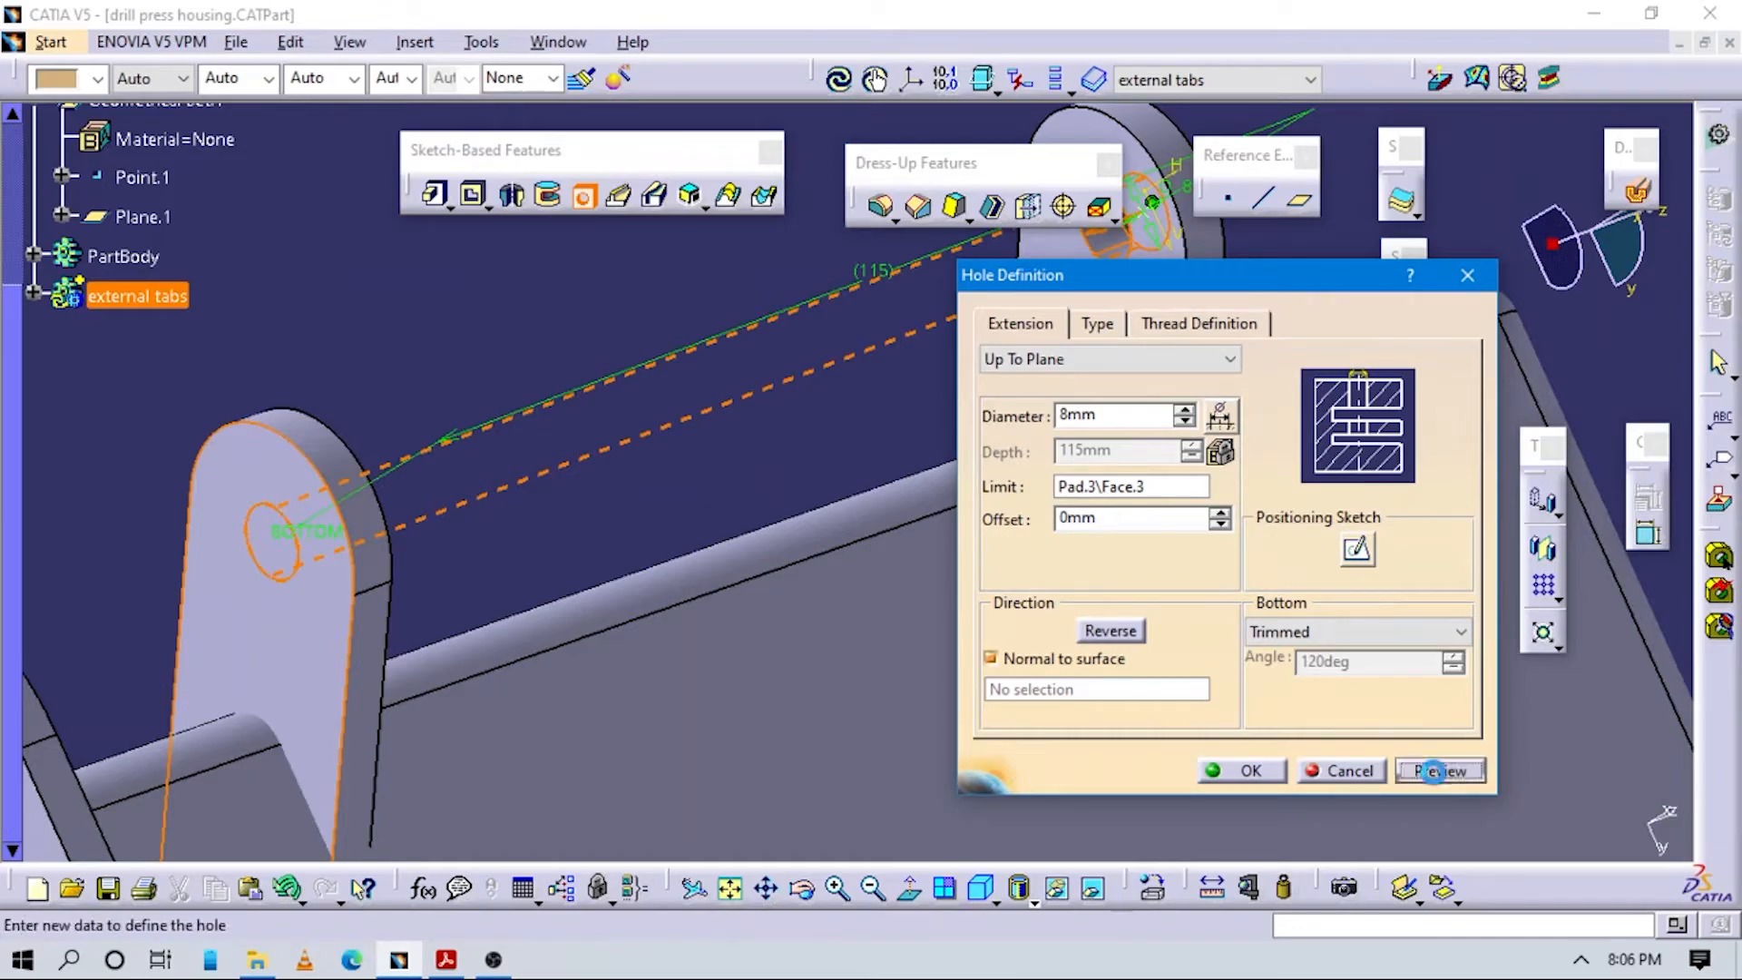
left_click(1437, 771)
left_click(1242, 770)
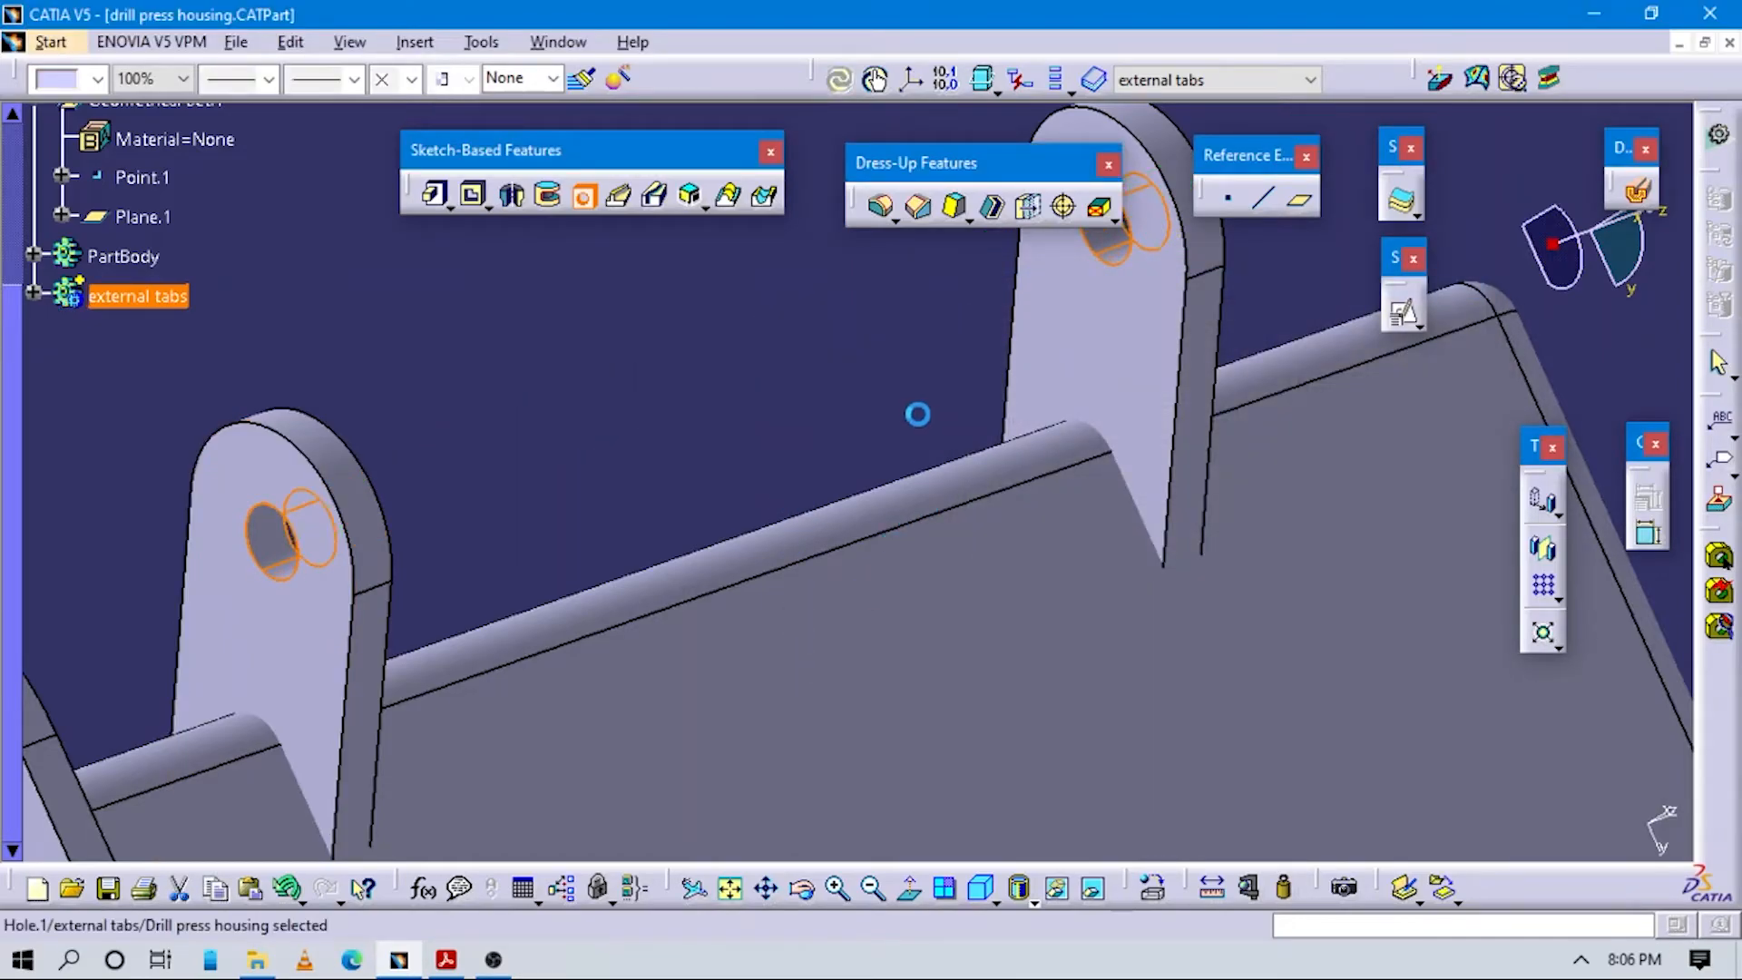
Examine the drilled external tabs from outside and where their ends protrude inside the housing.
mouse_move(901, 449)
middle_mouse_down()
mouse_move(665, 737)
mouse_move(668, 534)
mouse_move(832, 496)
mouse_move(905, 428)
mouse_move(896, 617)
mouse_move(781, 439)
mouse_move(832, 510)
mouse_move(945, 544)
mouse_move(886, 445)
middle_mouse_up()
left_click(575, 568)
right_click(703, 490)
left_click(534, 466)
left_click(617, 471)
middle_click_drag(996, 453, 810, 488)
middle_click_drag(1080, 556, 835, 427)
right_click(942, 541)
left_click(1018, 460)
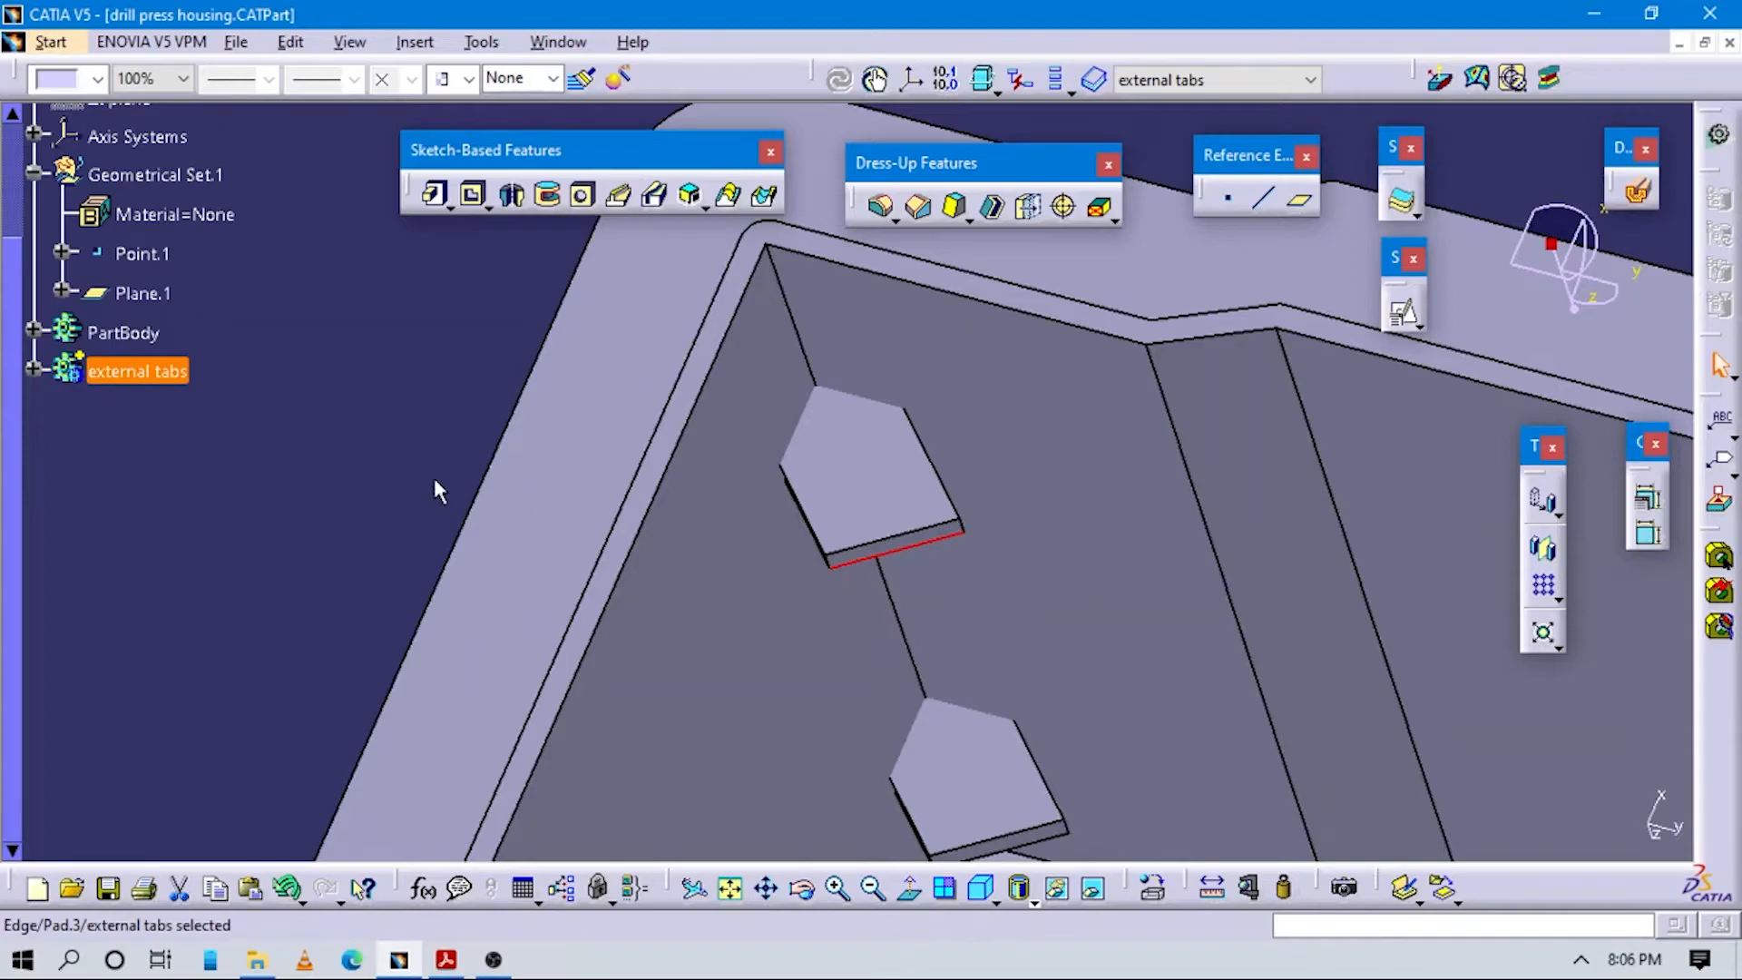
Union Trim the external tabs body with PartBody, removing the two tab faces that protrude inside the housing.
right_click(156, 371)
mouse_move(251, 868)
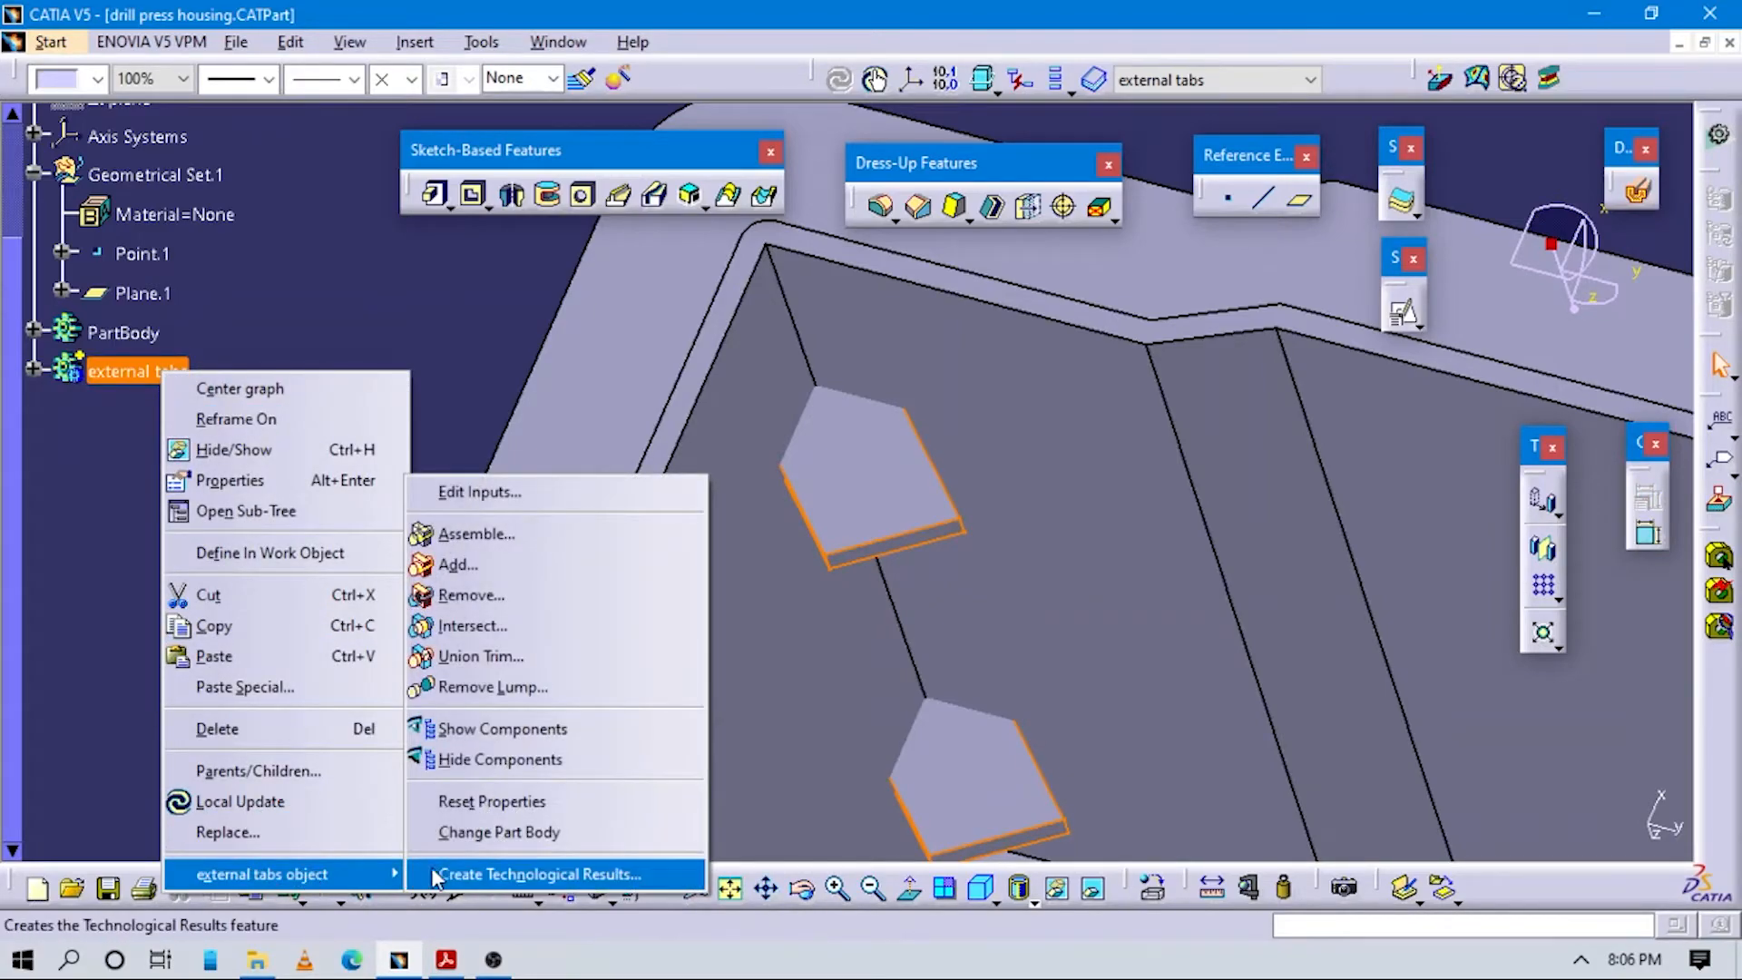
left_click(482, 655)
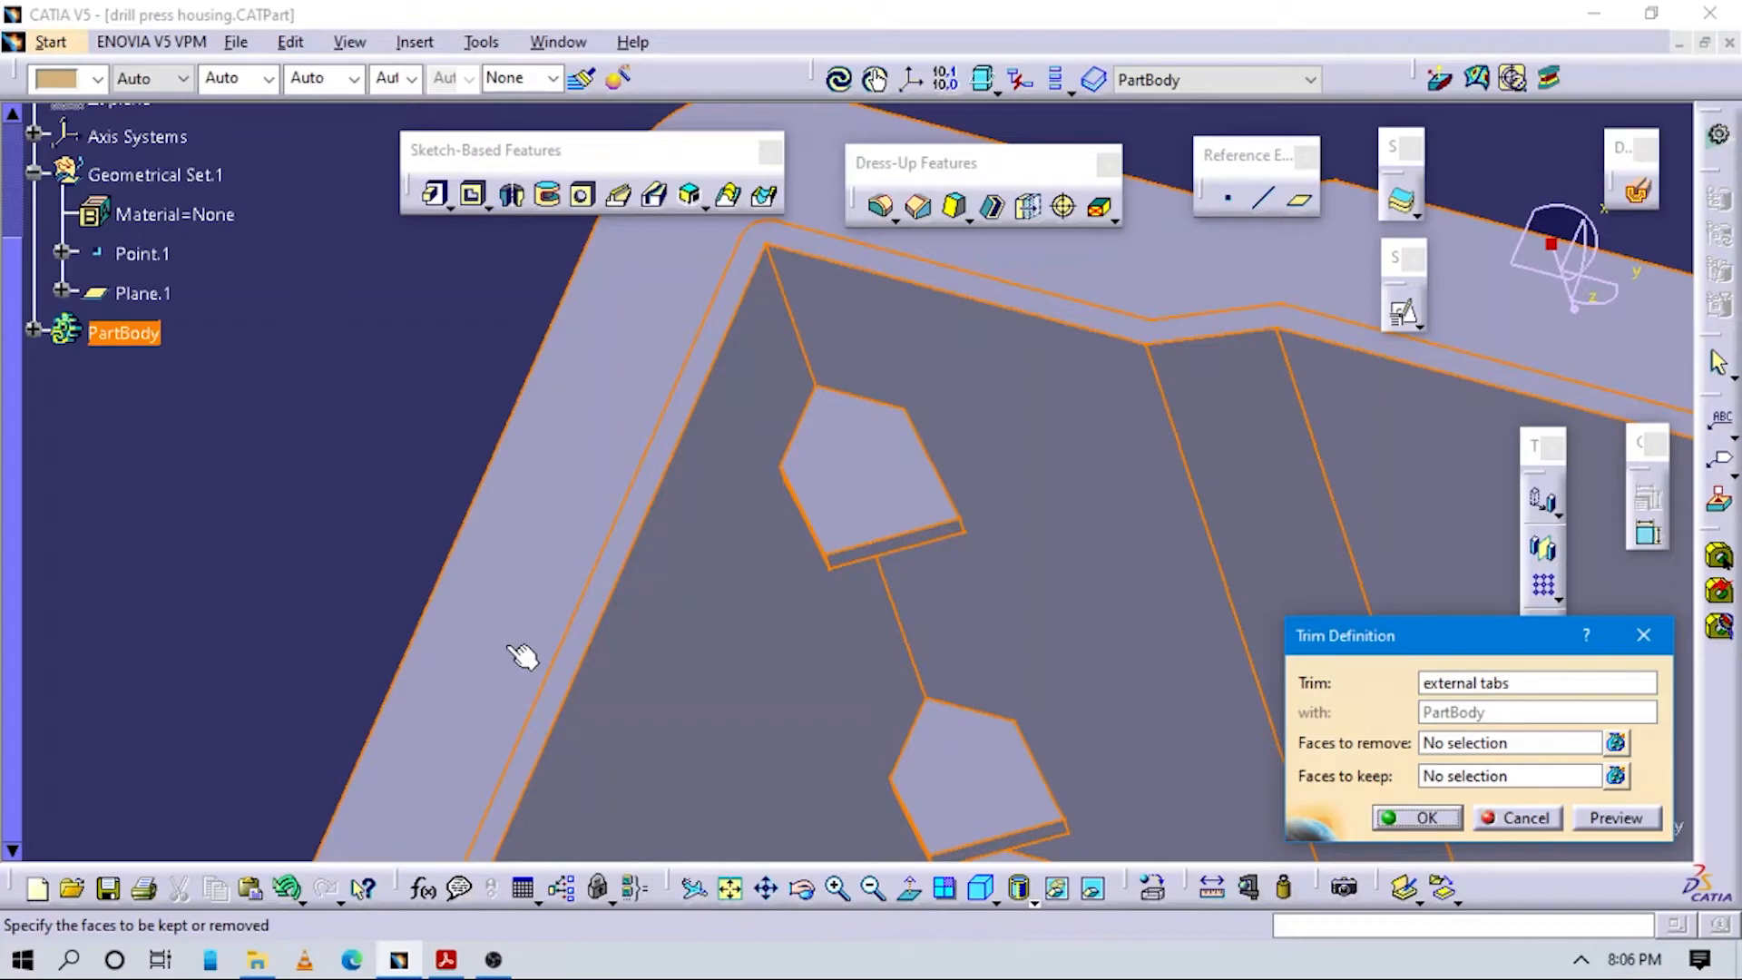
left_click(1467, 746)
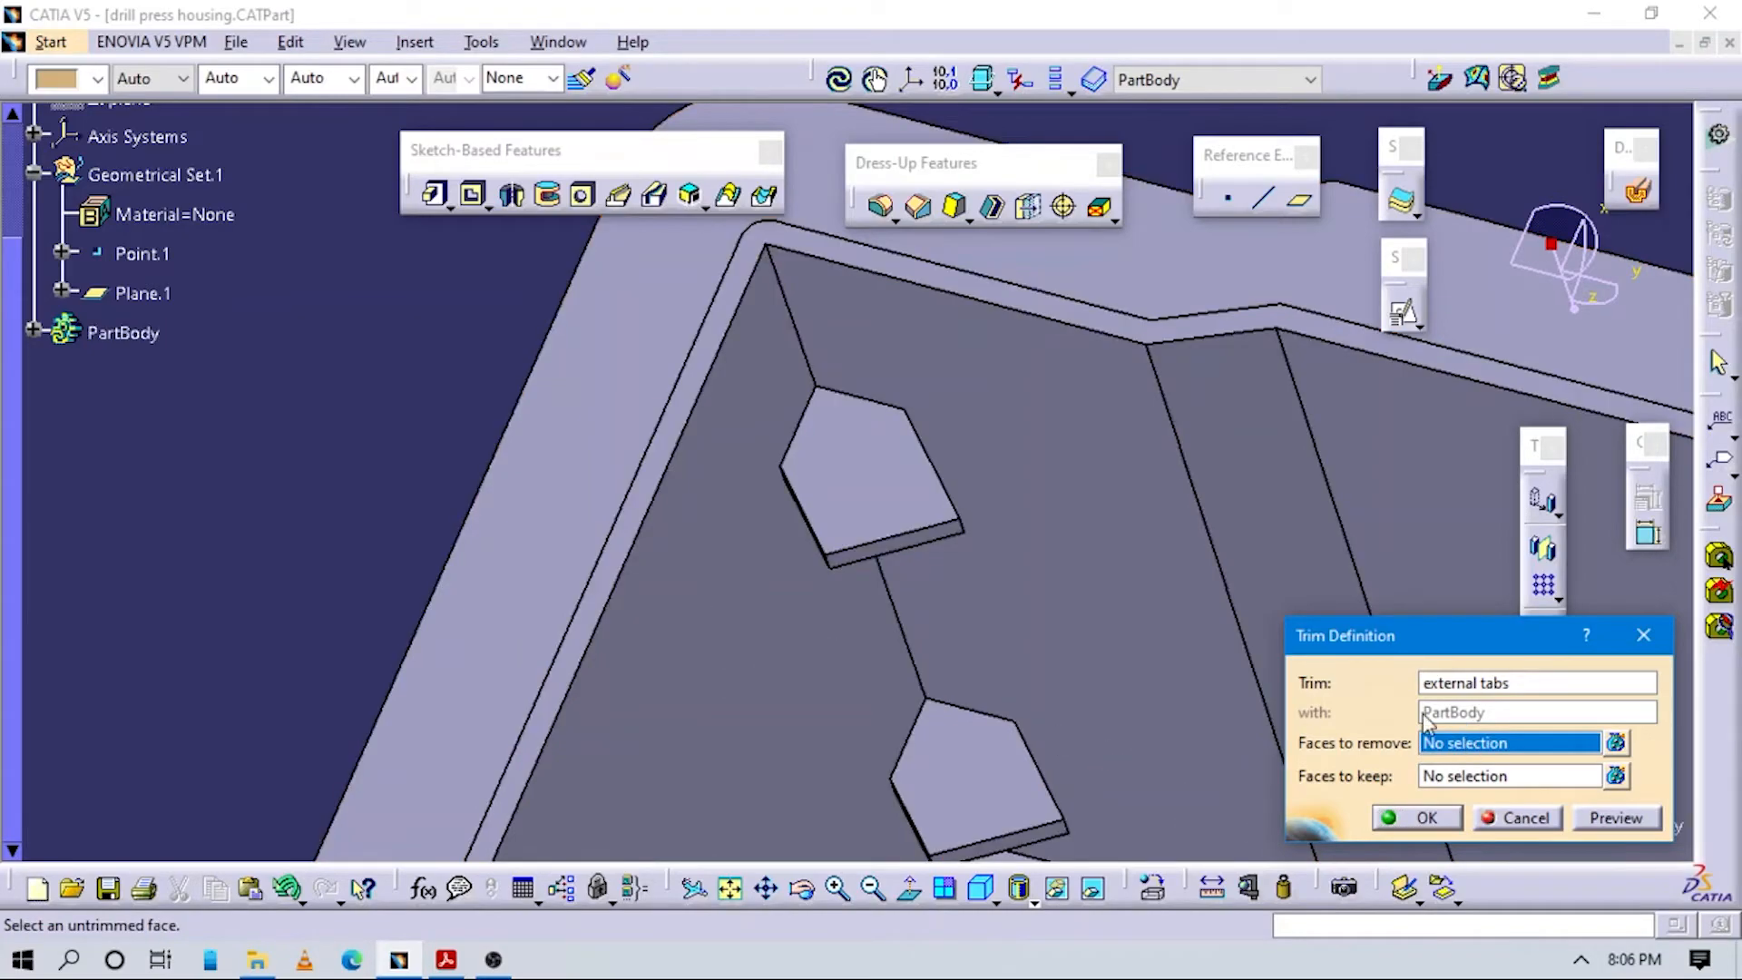
left_click(893, 476)
left_click(1018, 797)
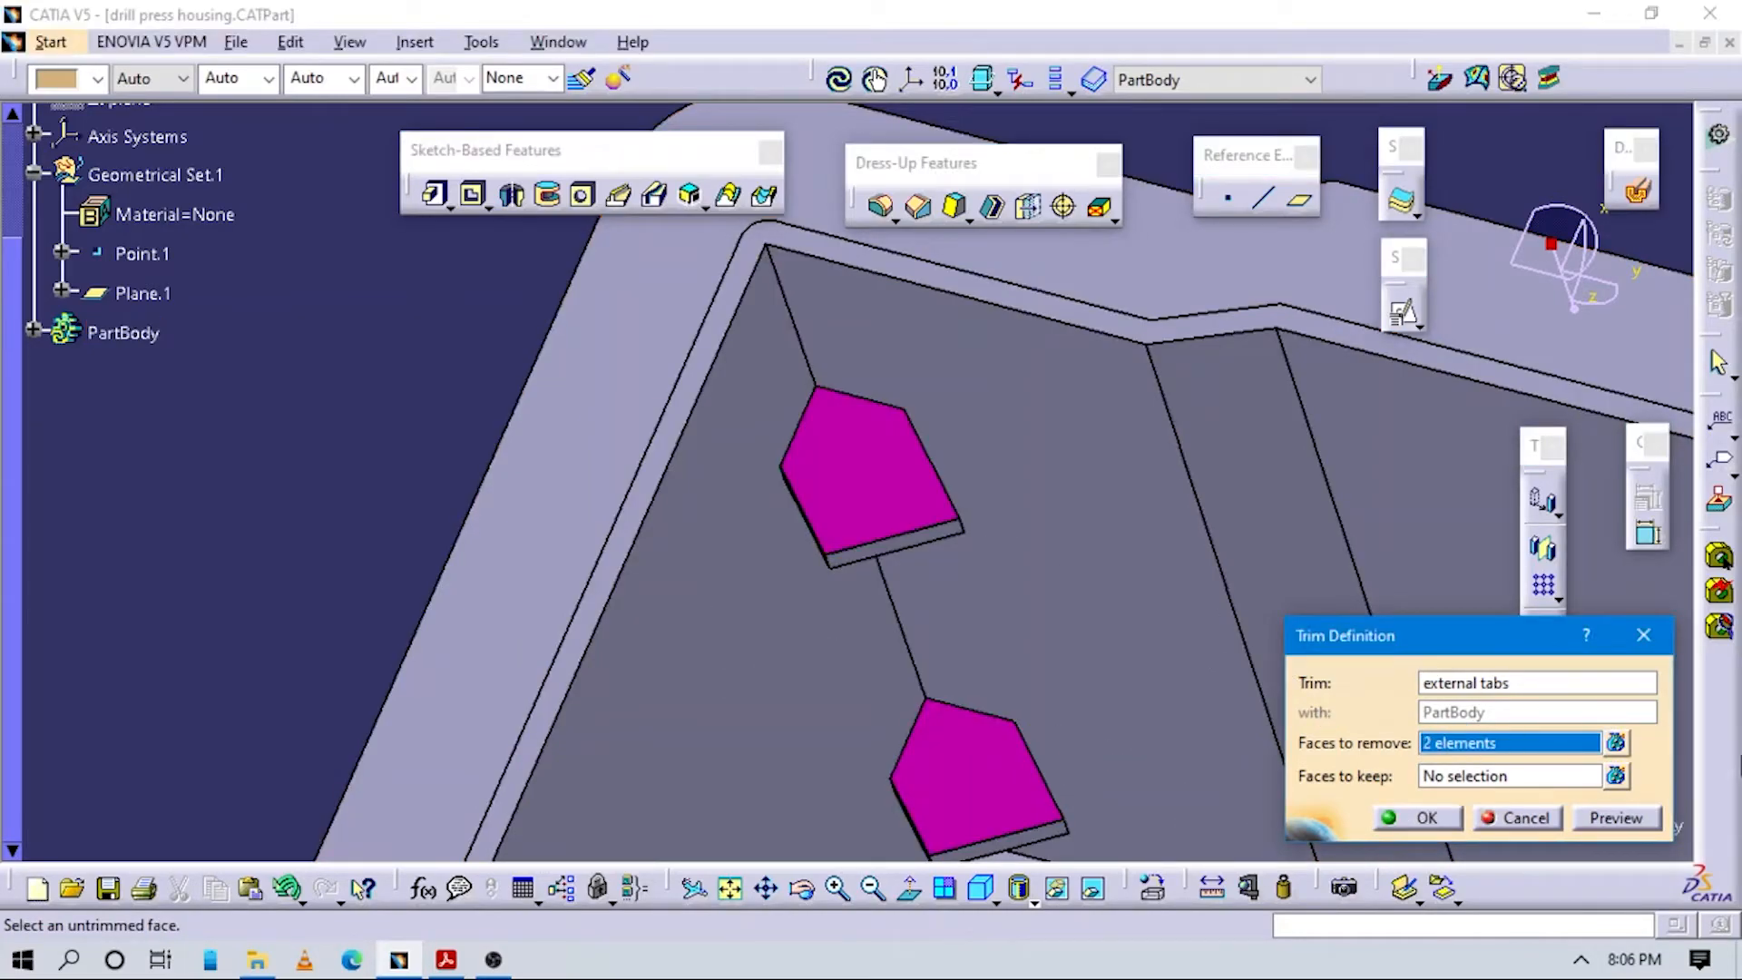
left_click(1420, 818)
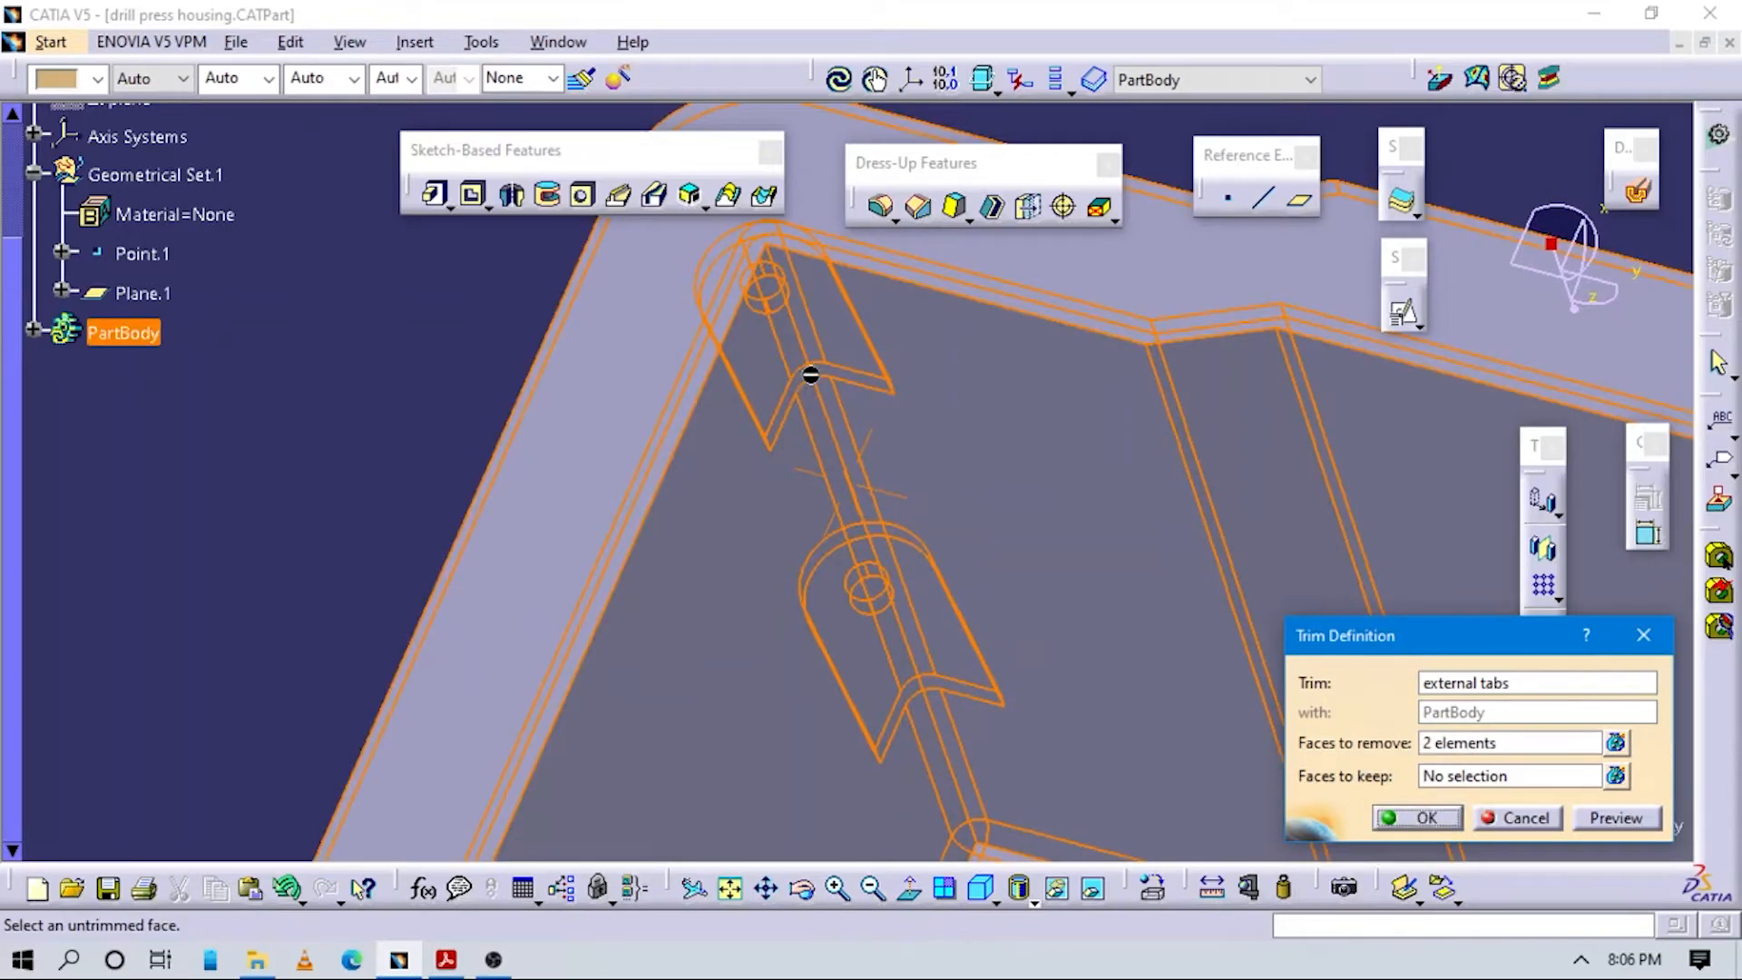
middle_click_drag(1005, 348, 1380, 716)
left_click(1391, 818)
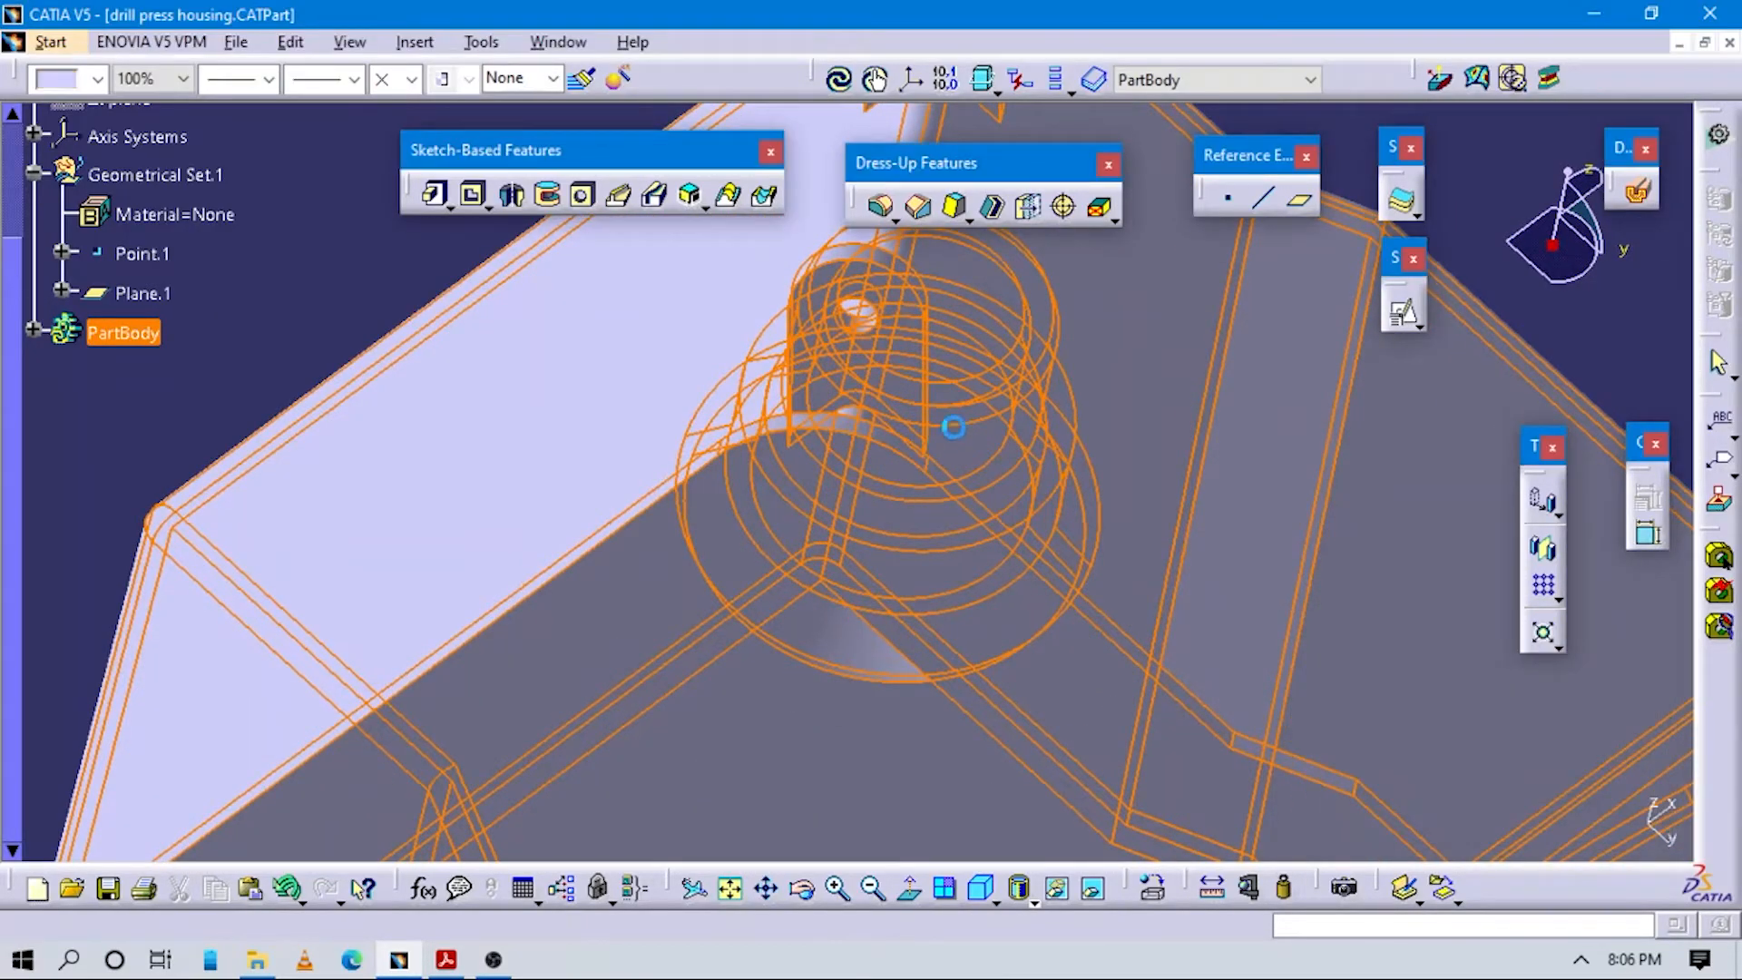
Inspect the trimmed tabs and look up their all-around fillet radius in Section G-G of the drawing.
middle_click_drag(847, 519, 902, 521)
left_click(595, 366)
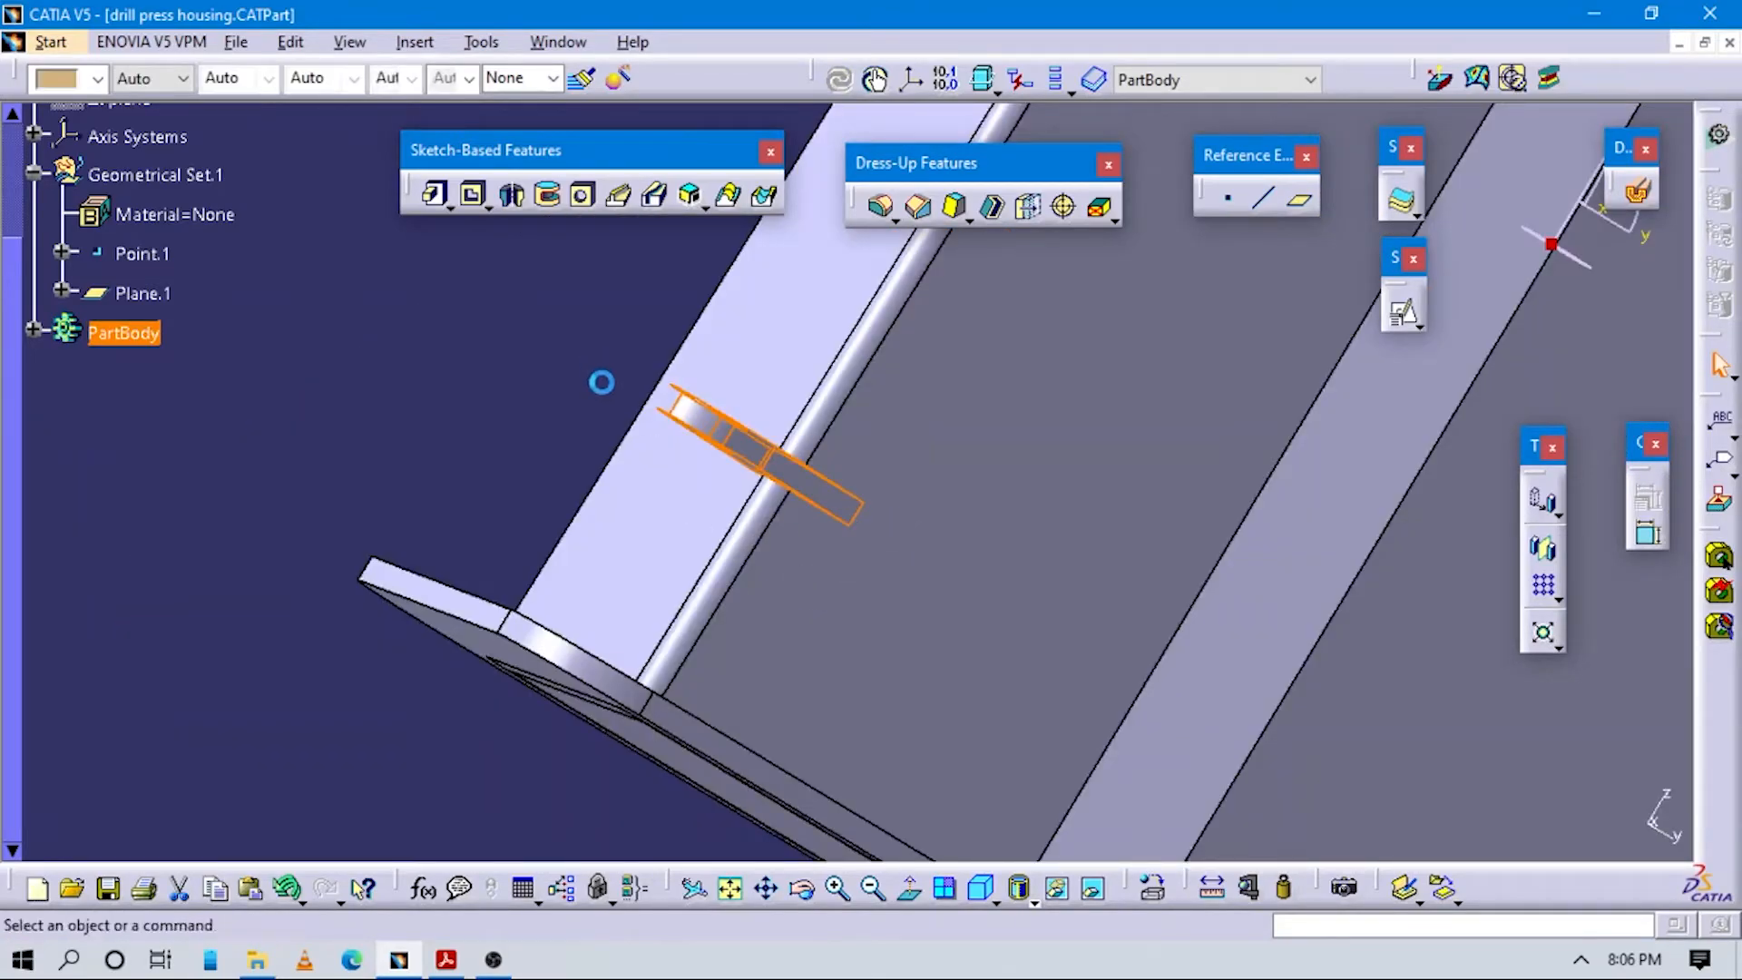
middle_click_drag(1164, 476, 658, 665)
key("alt+Tab")
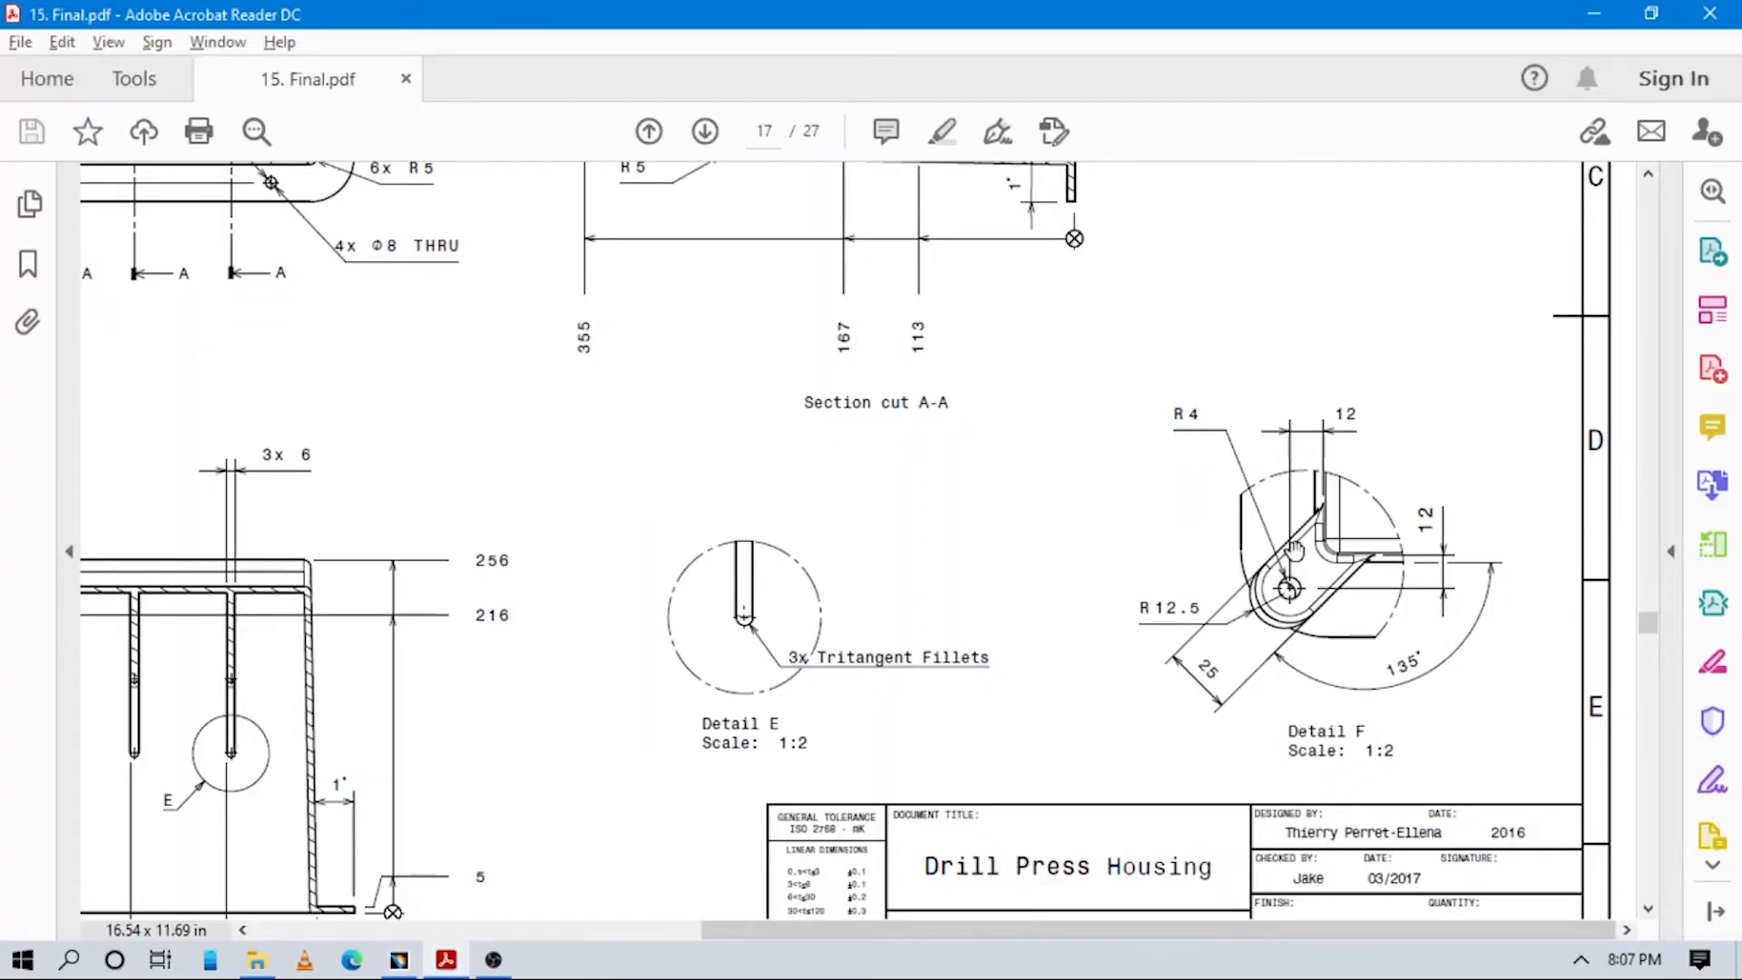
scroll(1212, 551, "up", 2, "ctrl")
scroll(1212, 551, "up", 5)
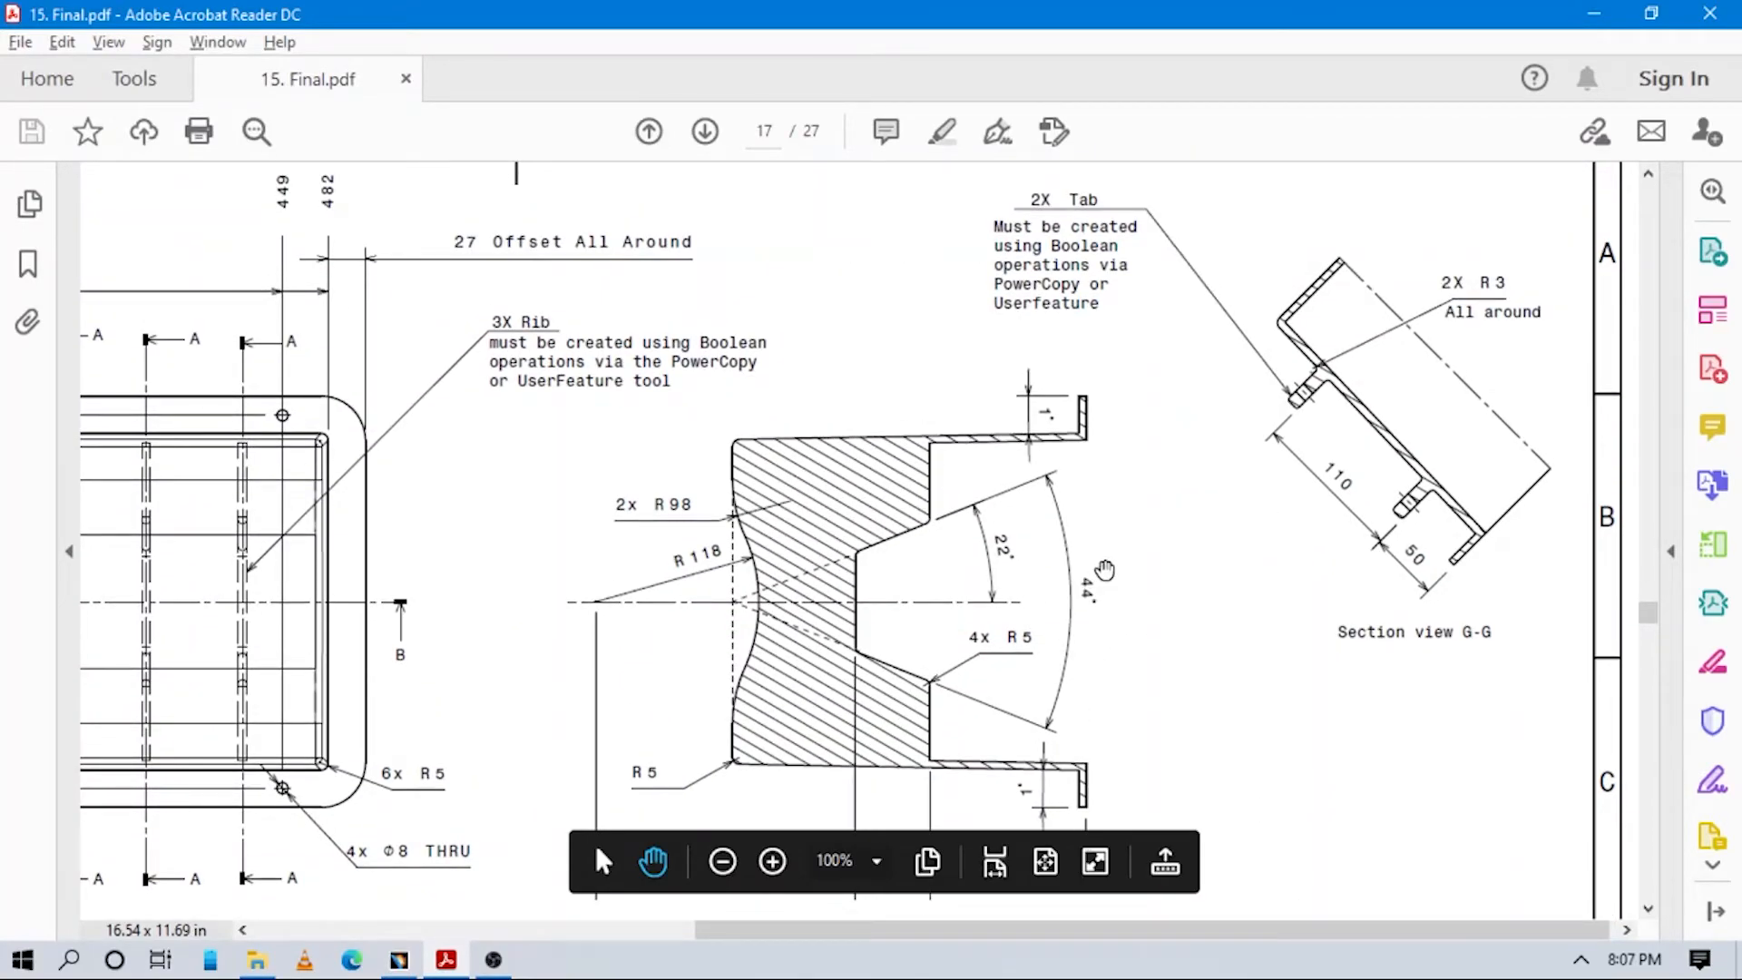
left_click_drag(1036, 599, 921, 479)
left_click_drag(1256, 366, 1278, 440)
key("alt+Tab")
Start an Edge Fillet on the tab nearest the flange, selecting its edges against the housing wall and its outline edges.
middle_click_drag(758, 579, 599, 418)
left_click(882, 205)
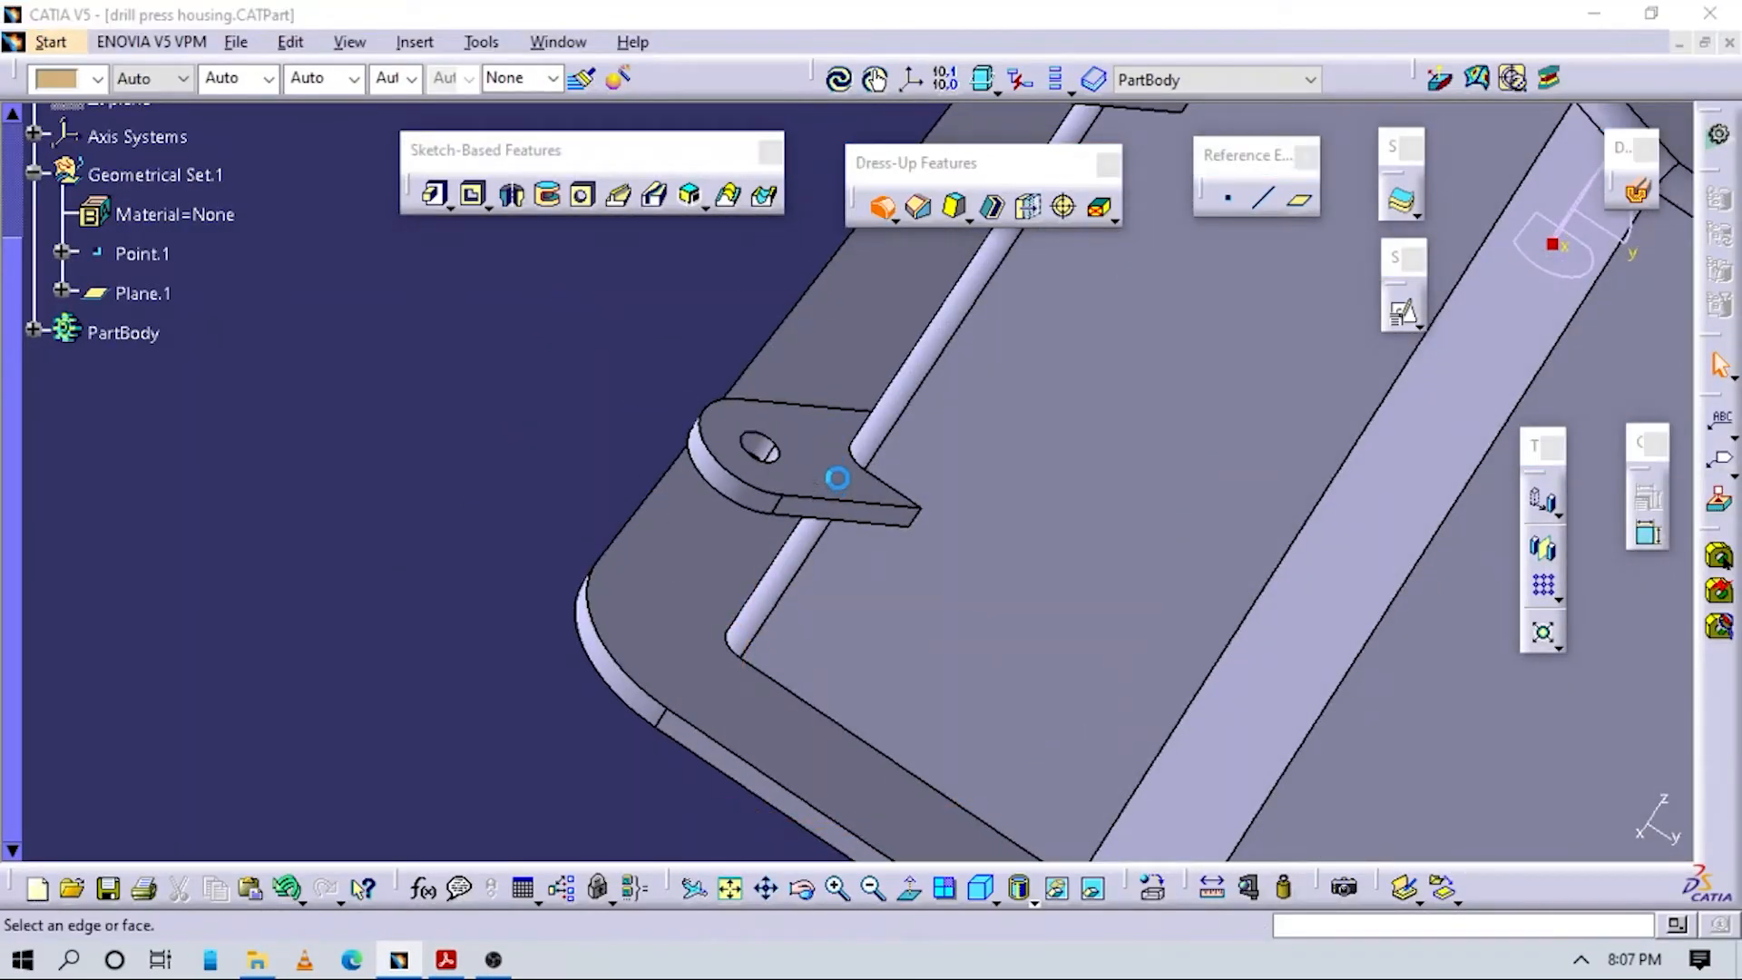
middle_click_drag(879, 521, 951, 403)
left_click(901, 467)
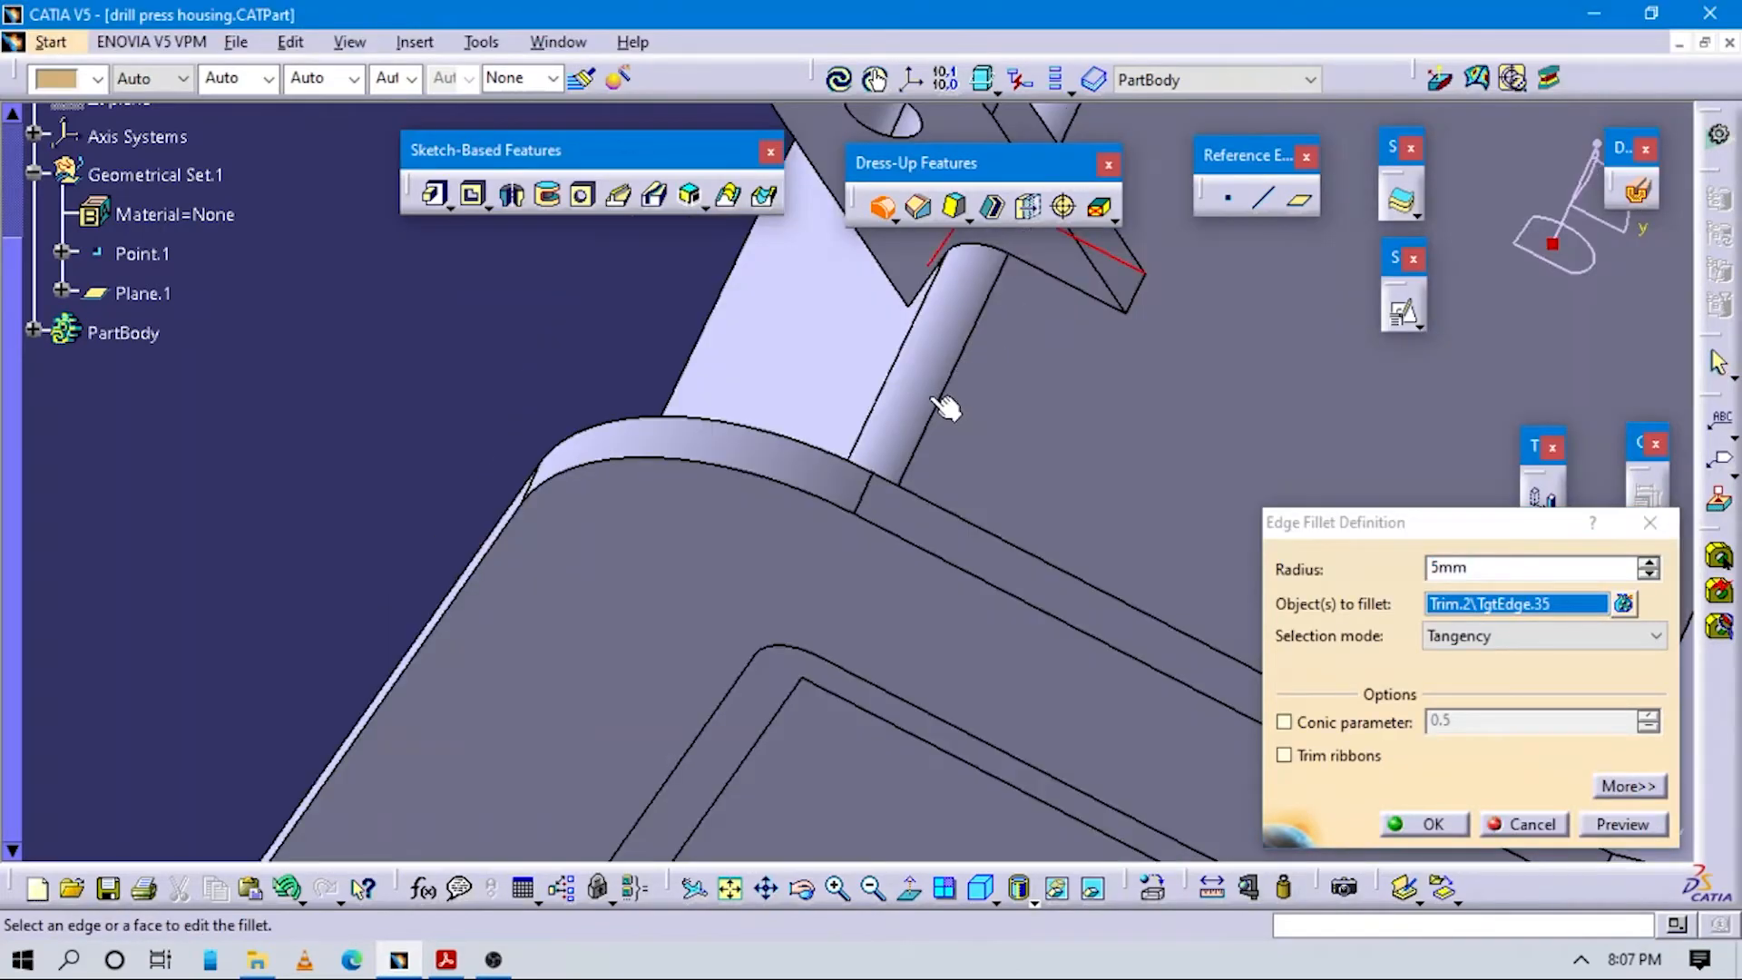
left_click(1051, 278)
middle_click_drag(898, 463, 811, 526)
left_click(767, 515)
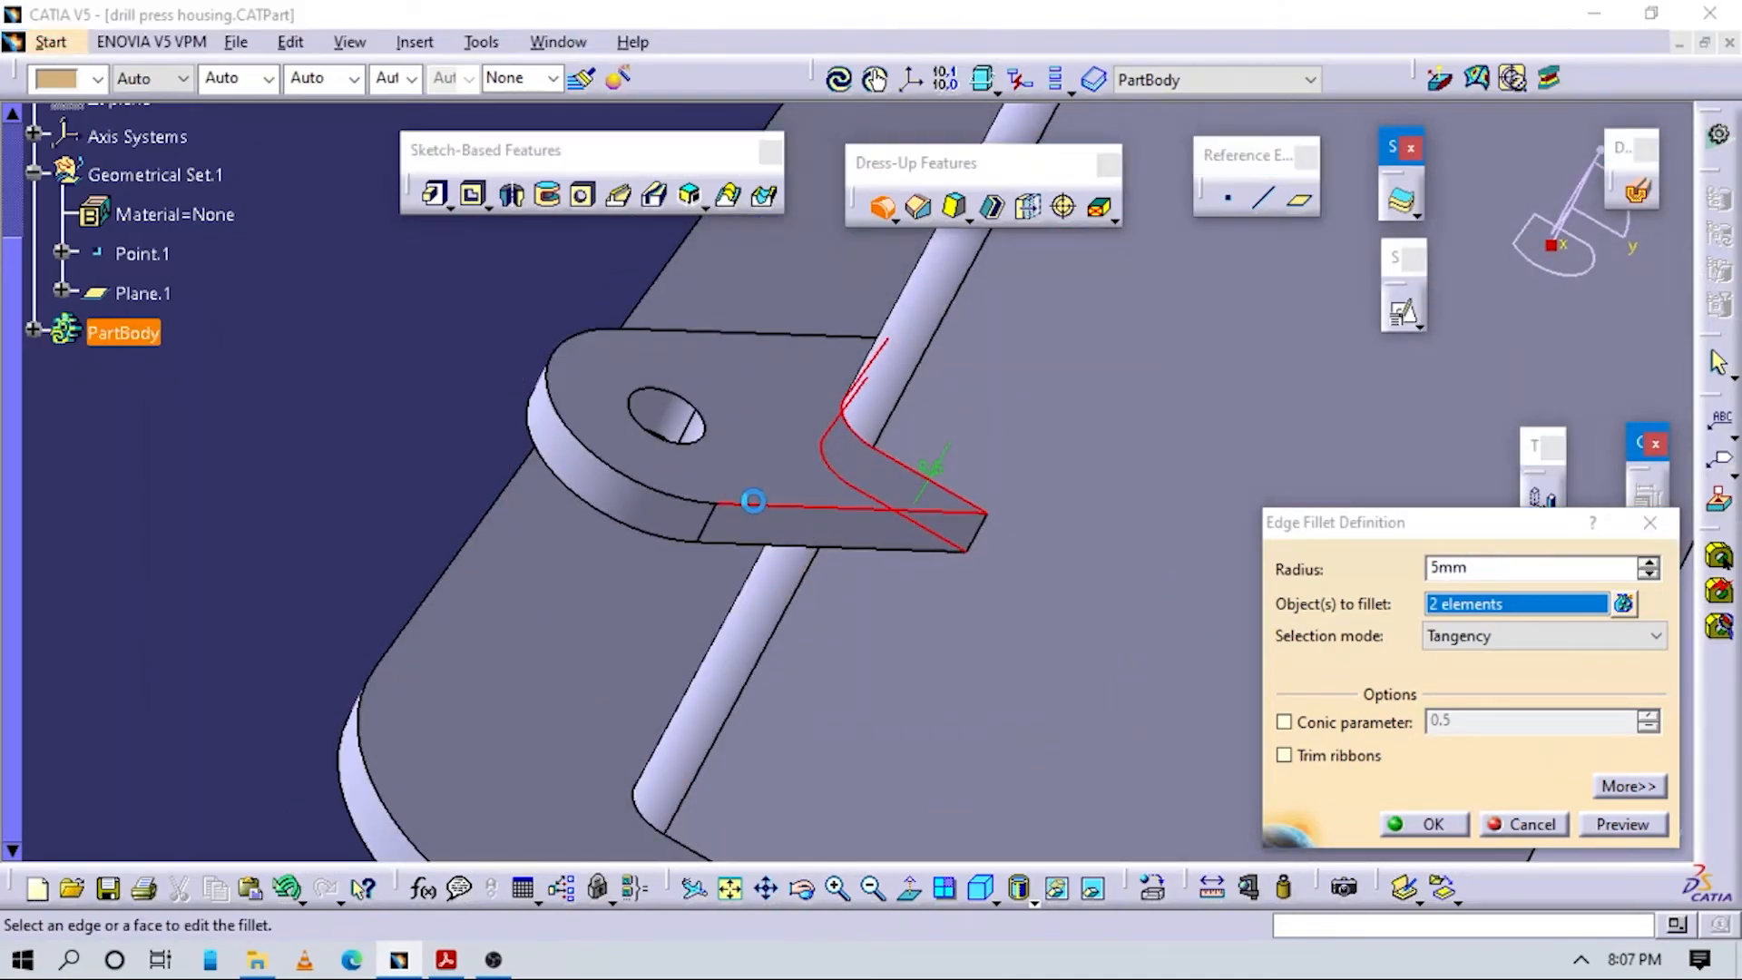
left_click(760, 549)
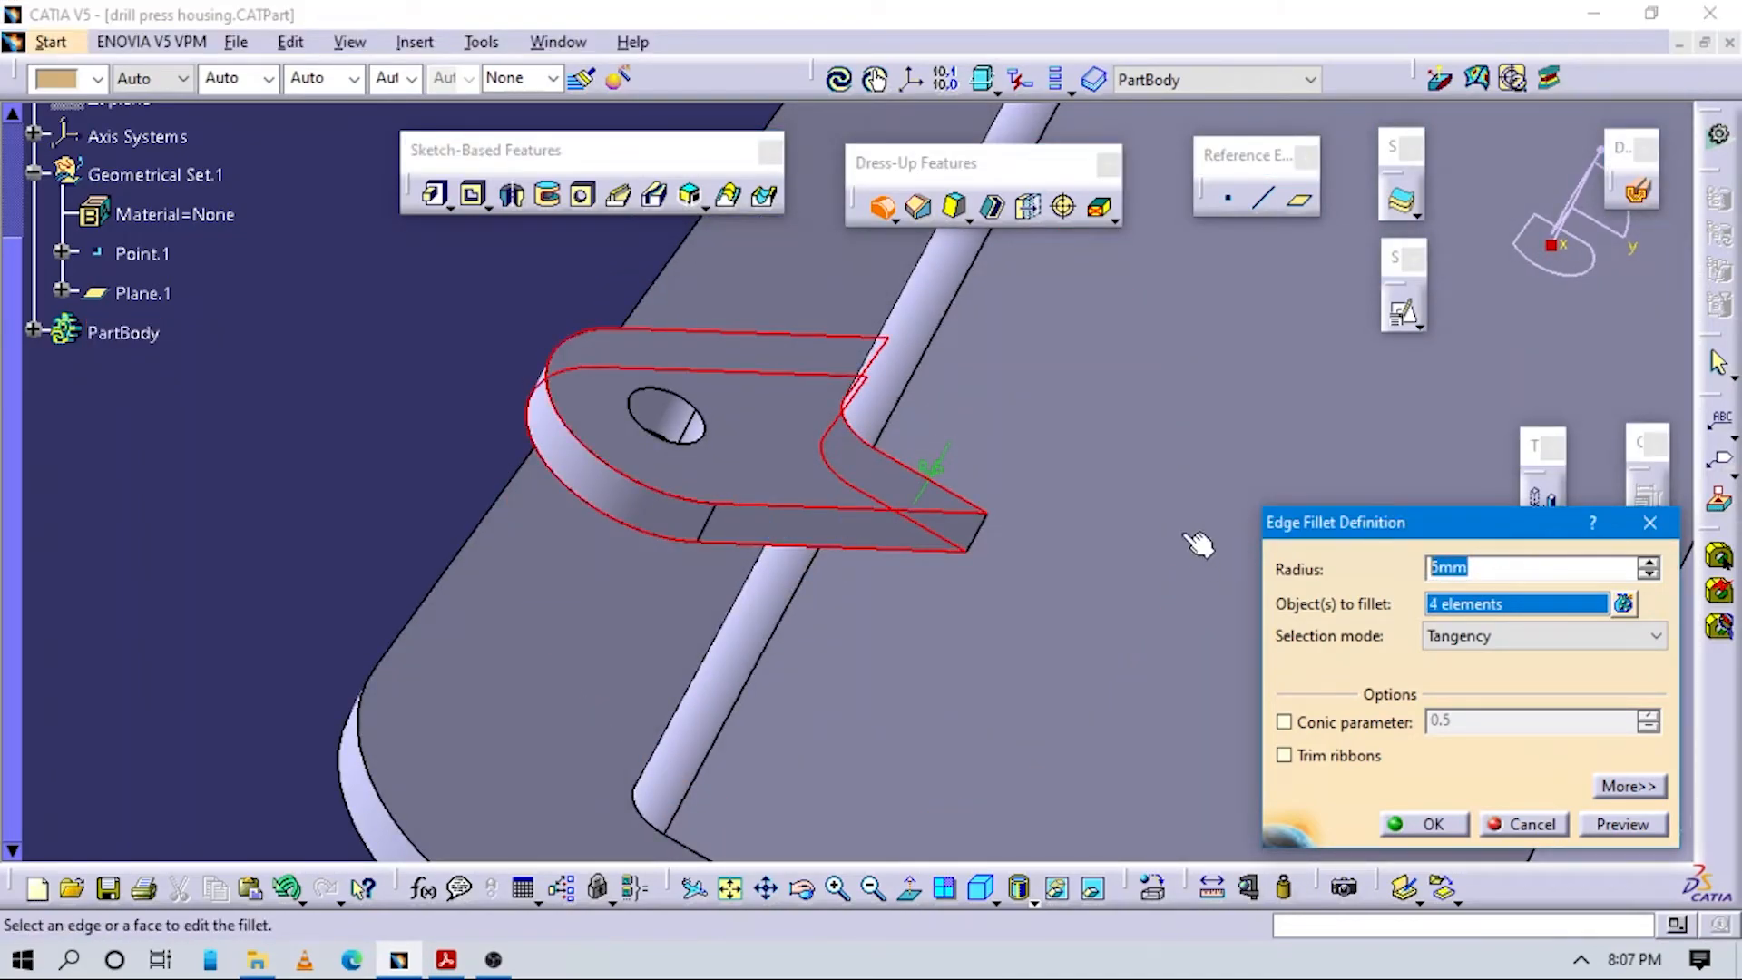
Set the edge fillet radius to 3 mm and add the matching wall and outline edges of the other tab.
middle_click_drag(805, 465, 827, 598)
left_click(829, 618)
left_click(944, 576)
middle_click_drag(886, 641, 934, 536)
left_click(845, 410)
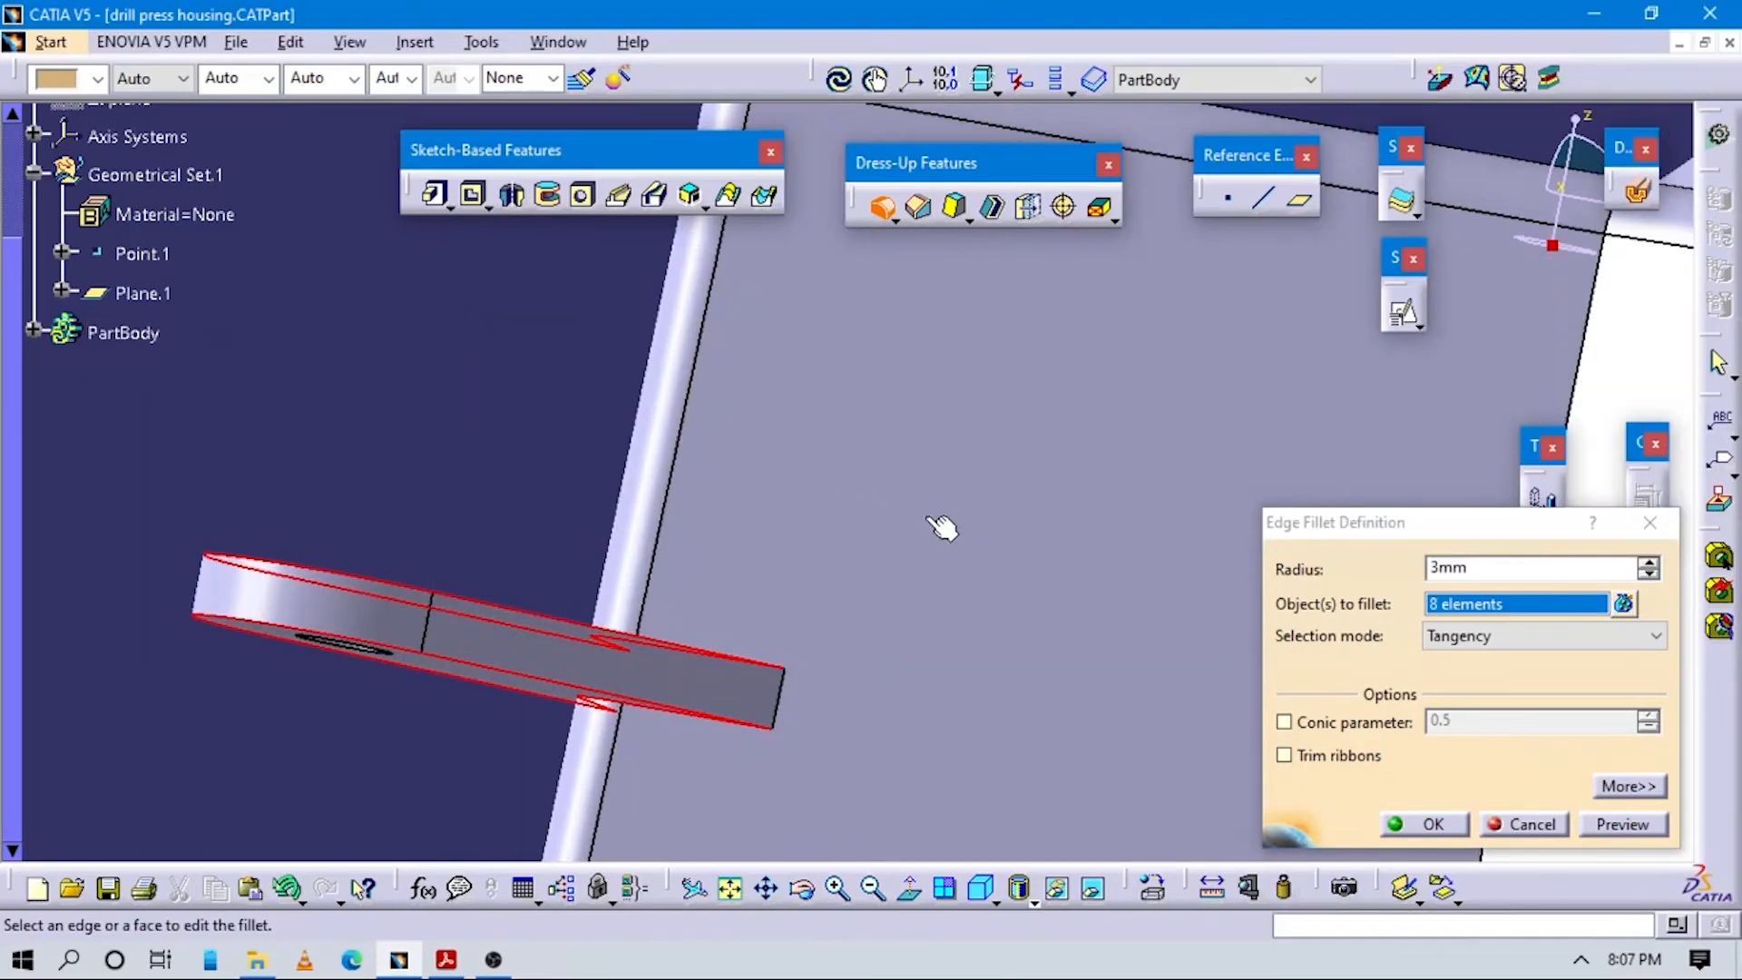
Add the tabs' short corner edges to the 3 mm fillet and try to apply it, choosing to specify an edge to keep.
left_click(798, 694)
middle_click_drag(759, 587, 689, 653)
left_click(667, 677)
middle_click_drag(926, 342, 614, 495)
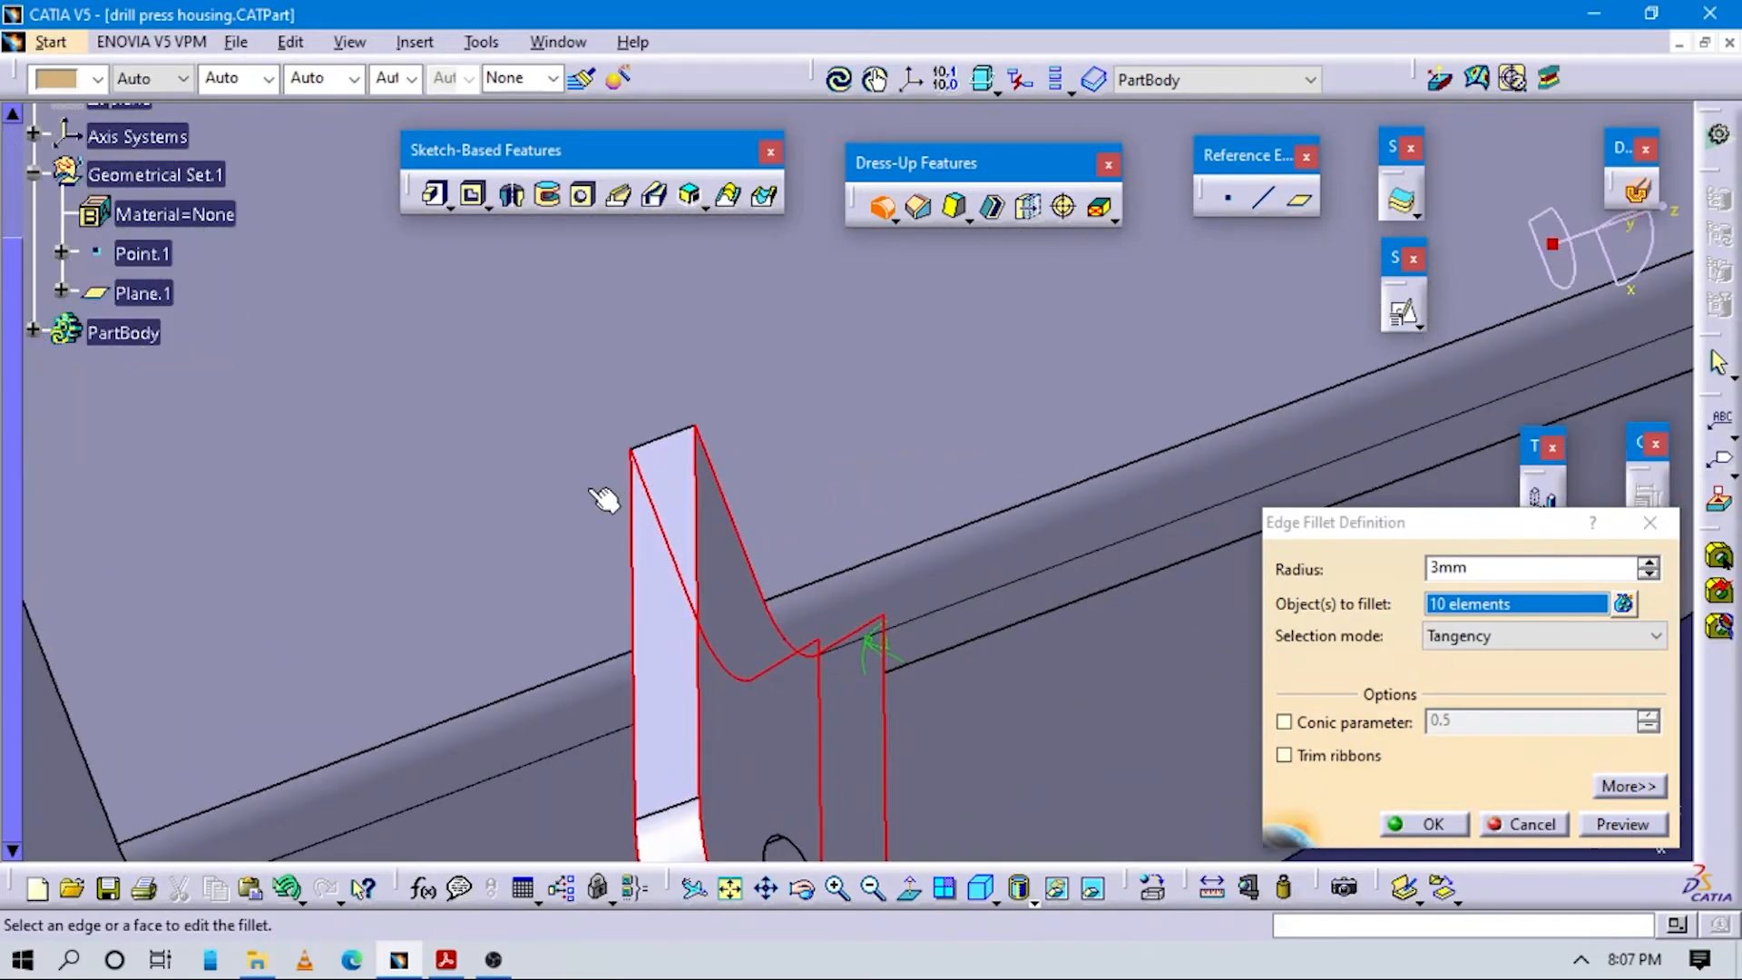
left_click(679, 445)
middle_click_drag(723, 459, 1015, 652)
left_click(991, 630)
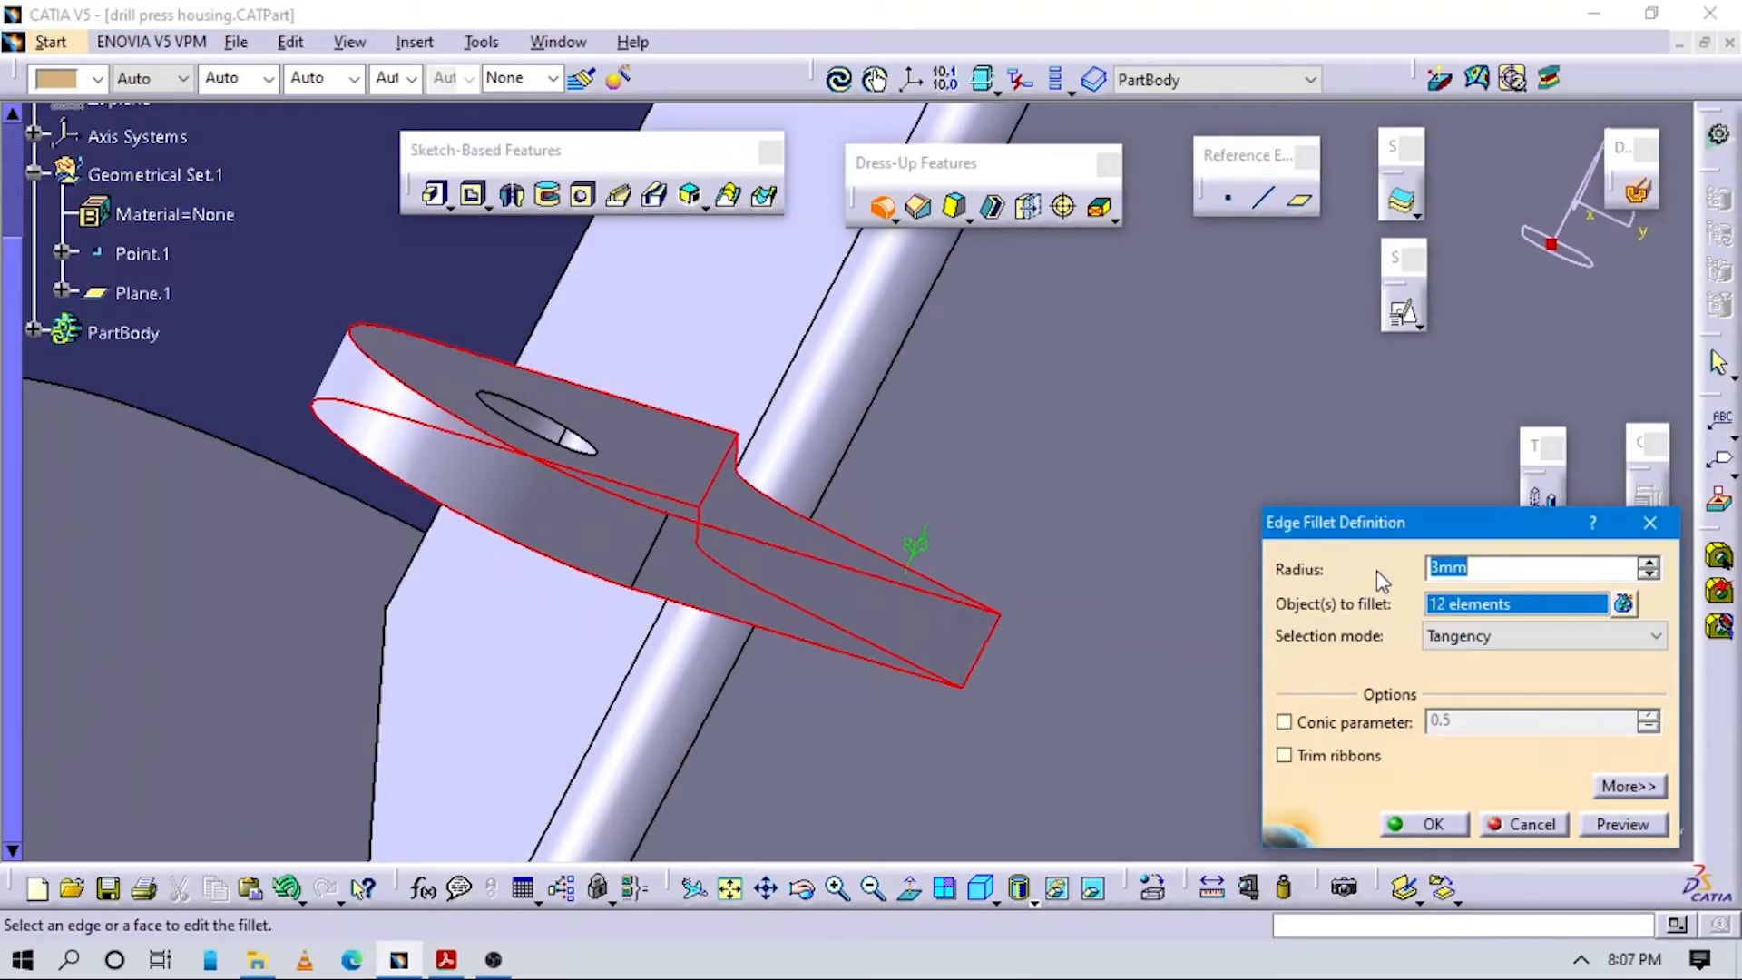
left_click(1405, 824)
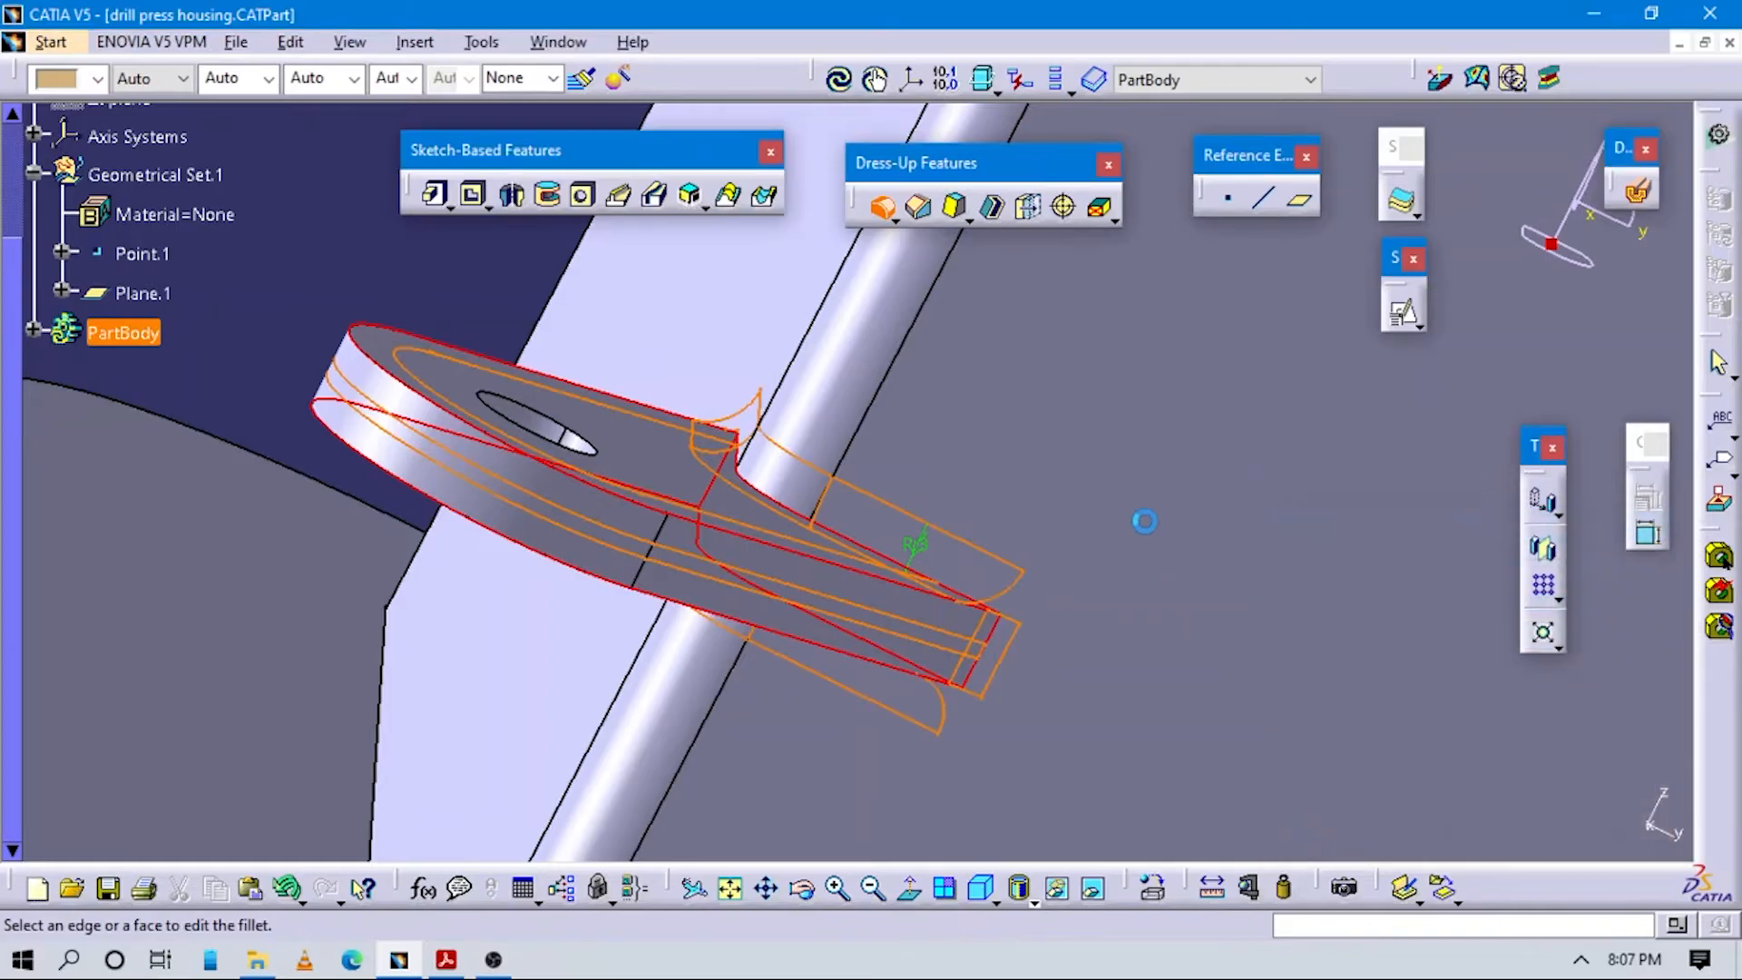
middle_click_drag(995, 444, 1034, 577)
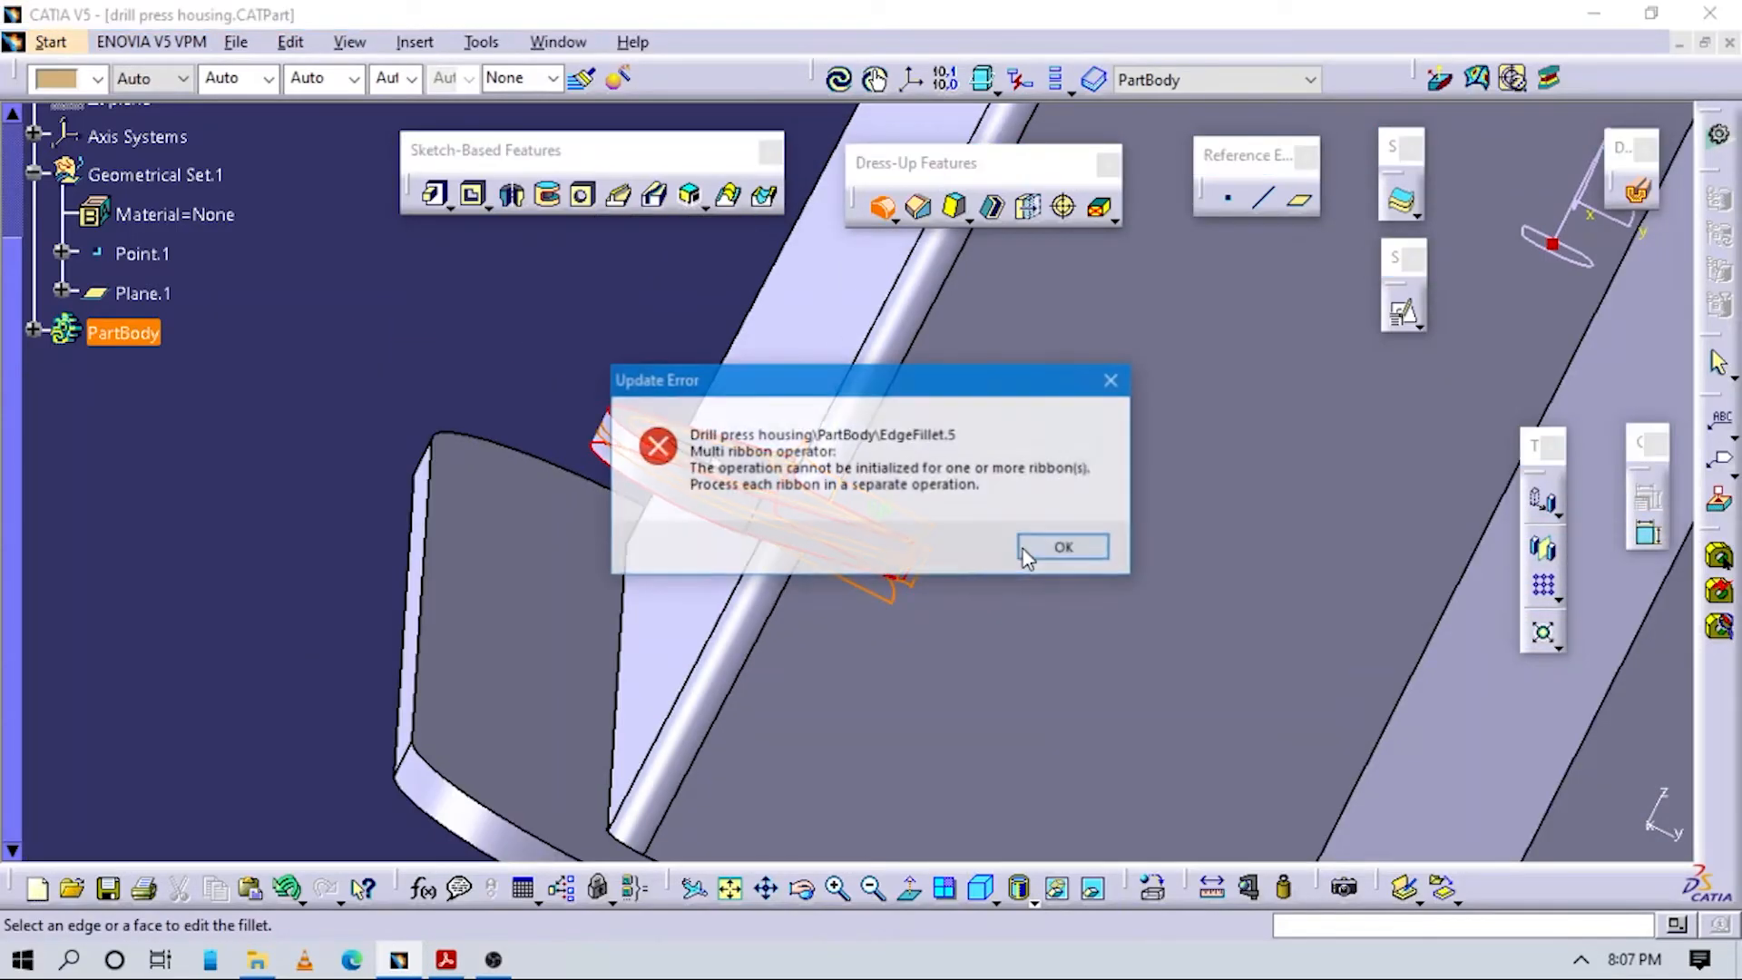
left_click(1058, 550)
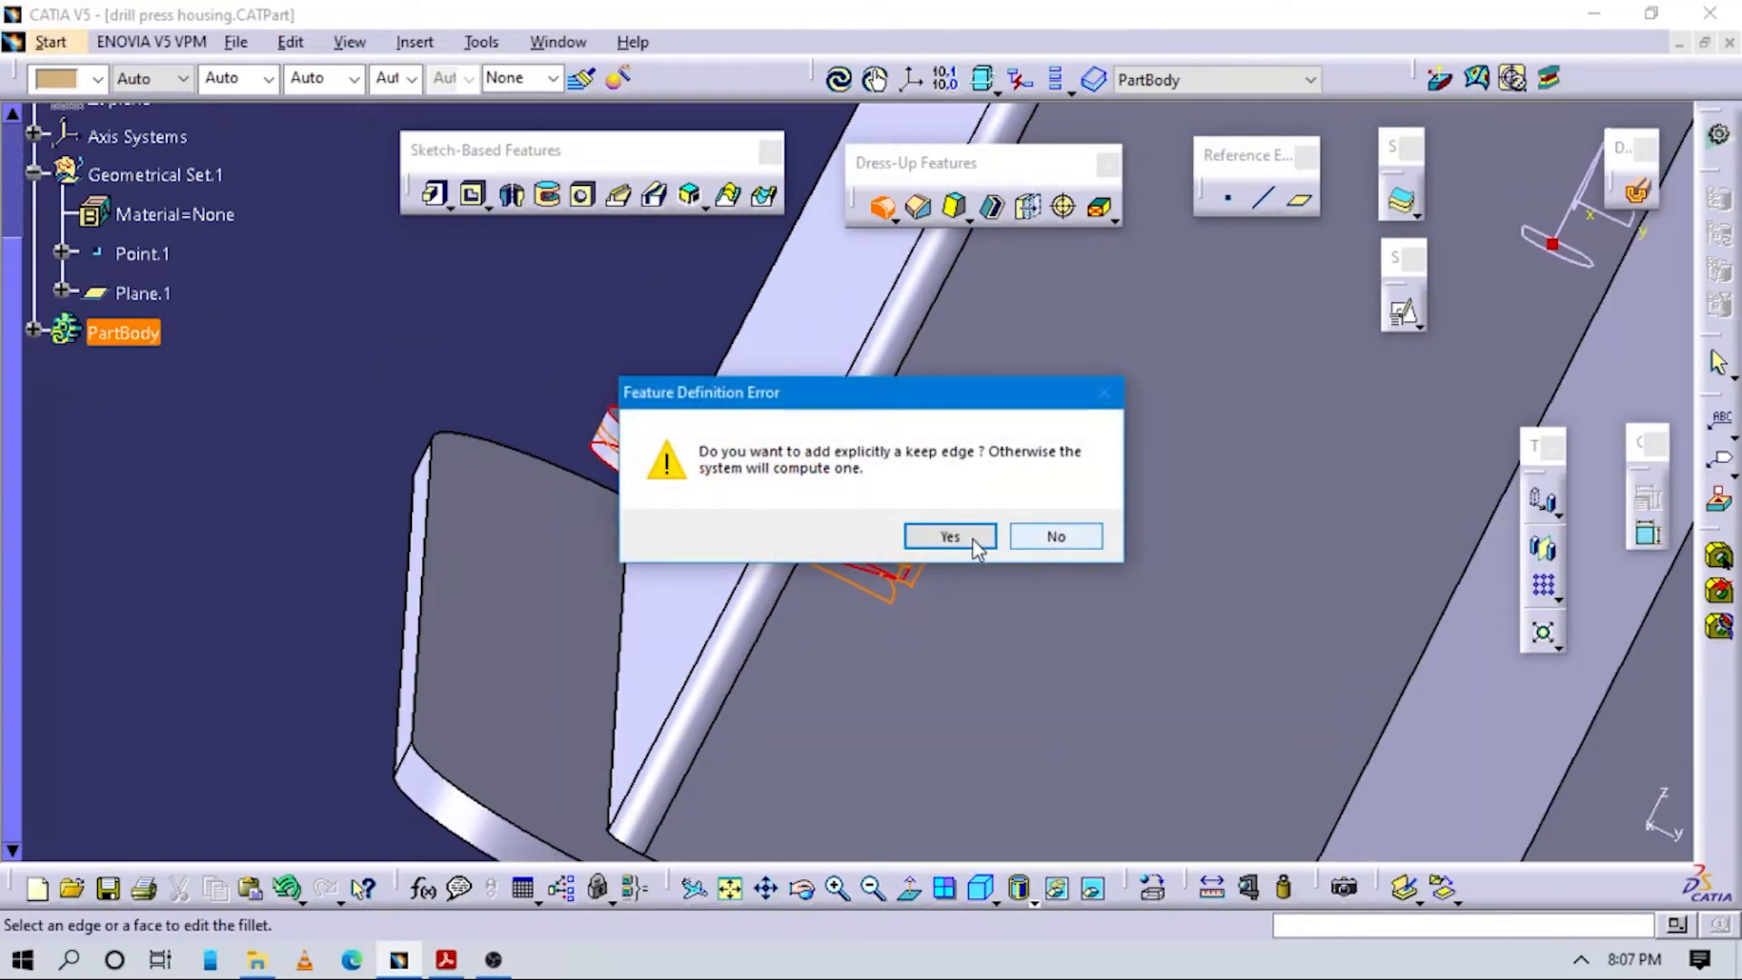
left_click(967, 536)
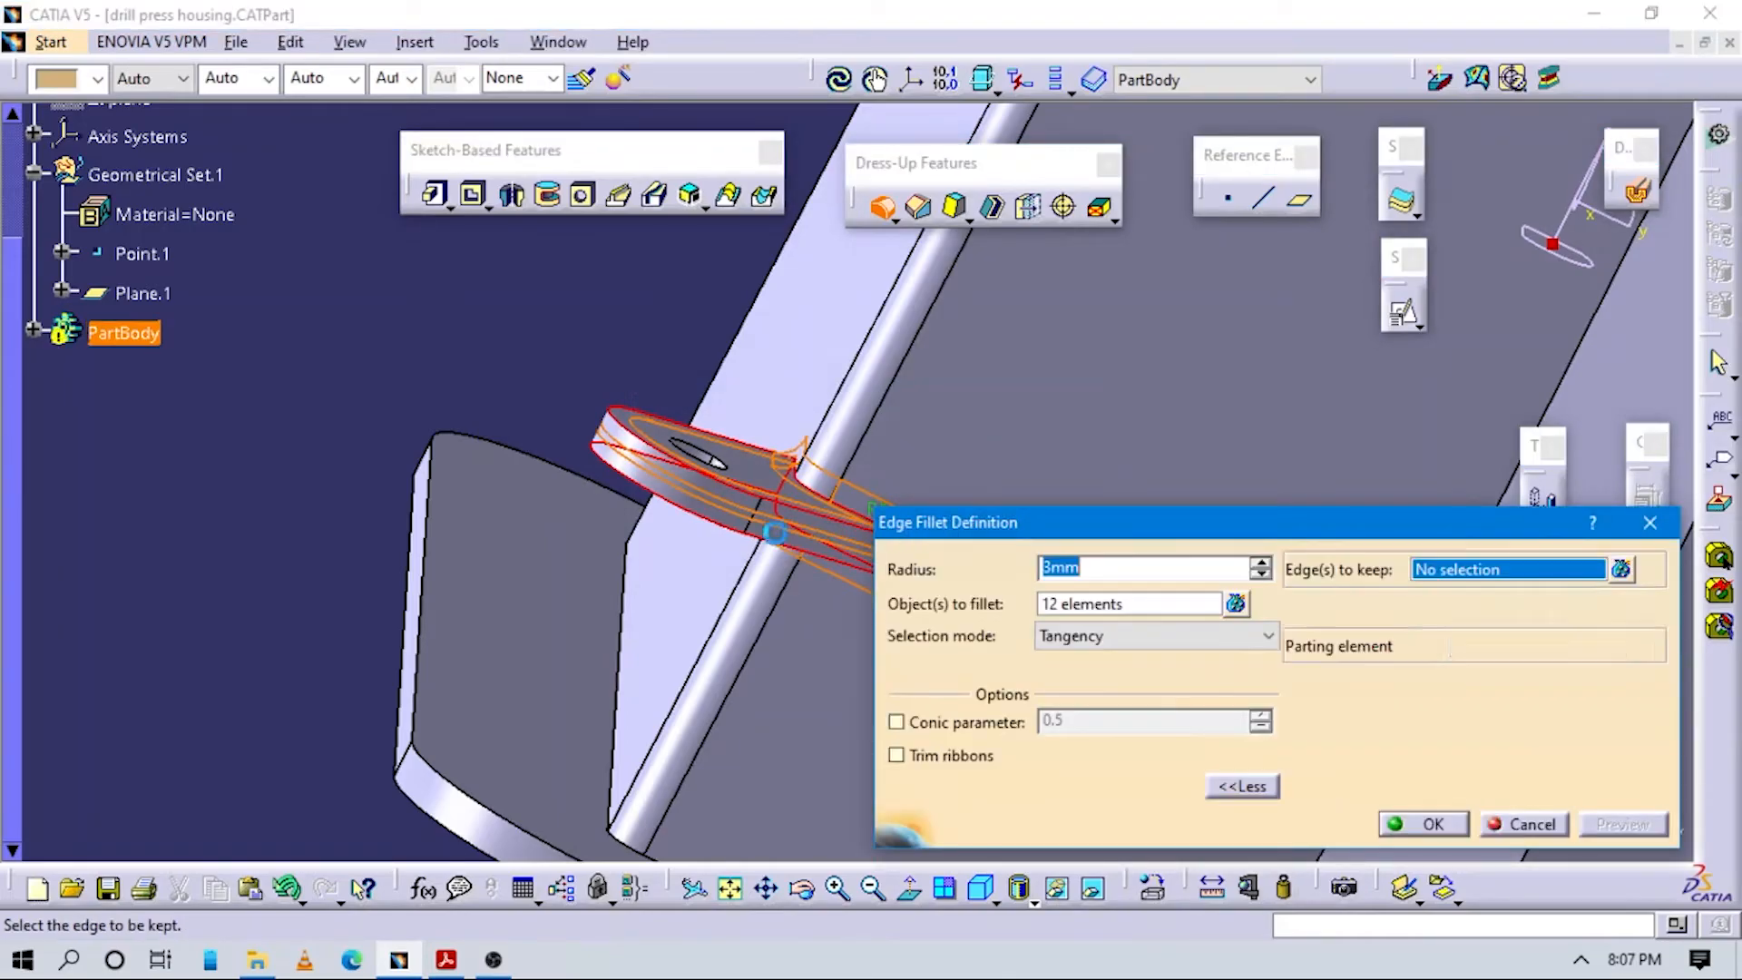
Remove the edges TgtEdge.39, 40, 41 and 46 from the objects of the 3 mm fillet.
middle_click_drag(744, 504, 1669, 610)
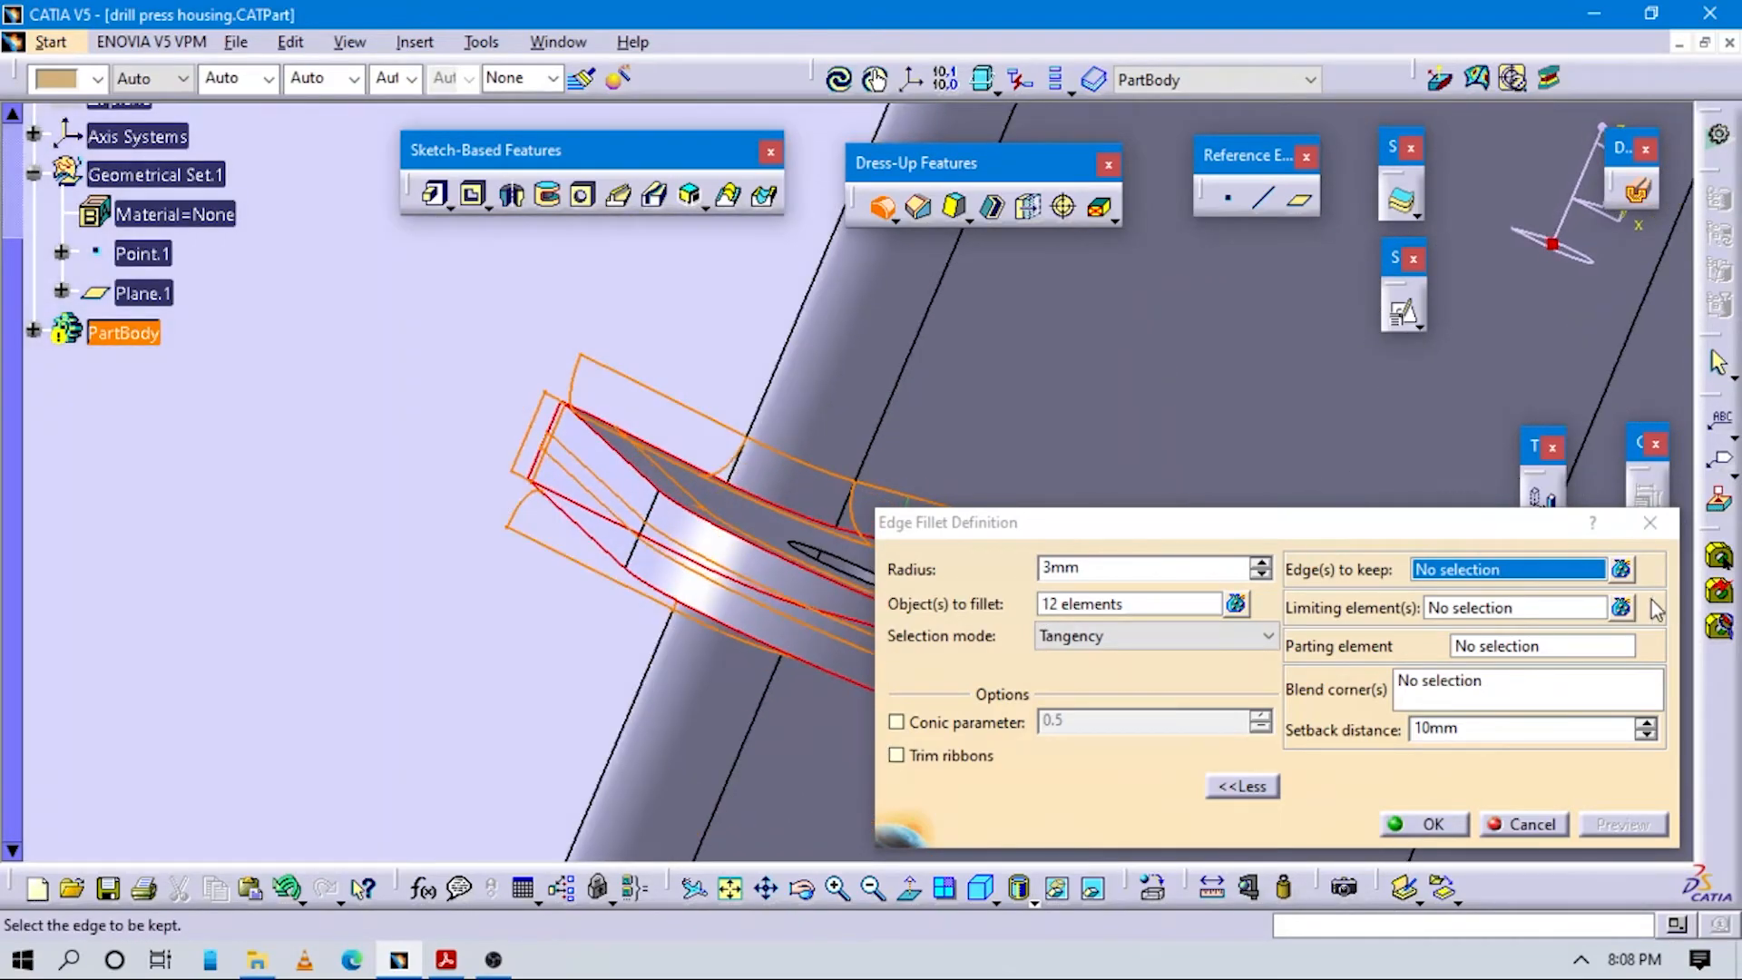
left_click(1242, 785)
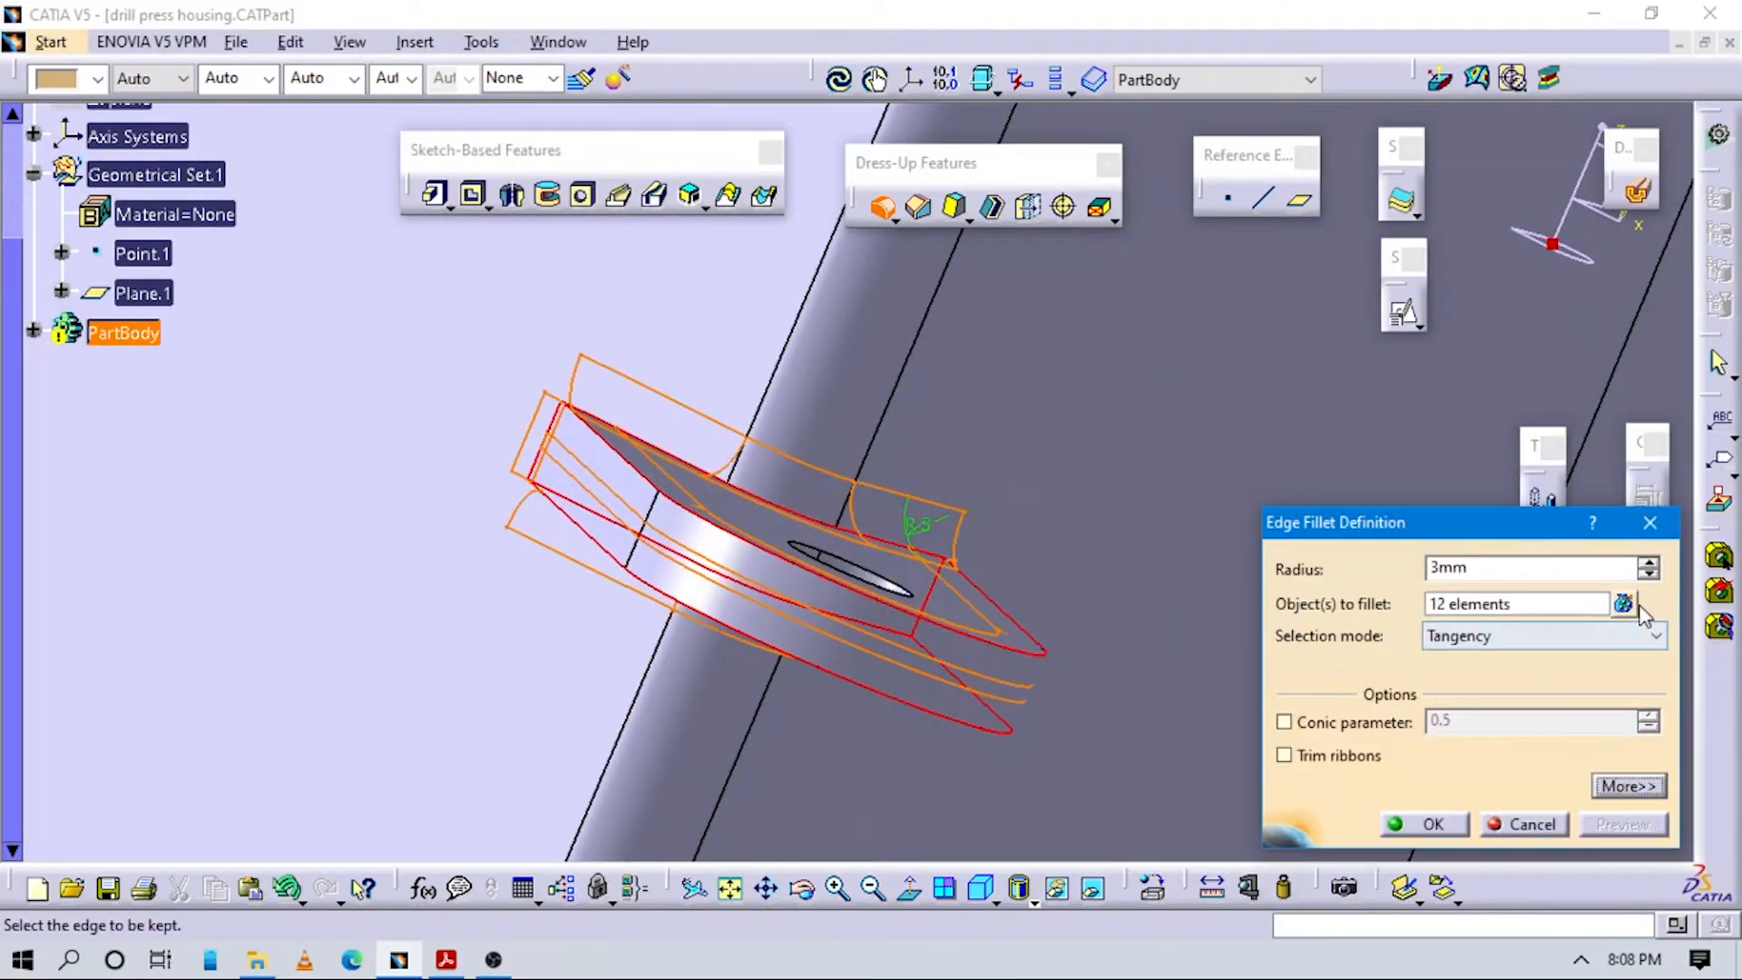
left_click(1623, 605)
middle_click_drag(1065, 634, 1713, 719)
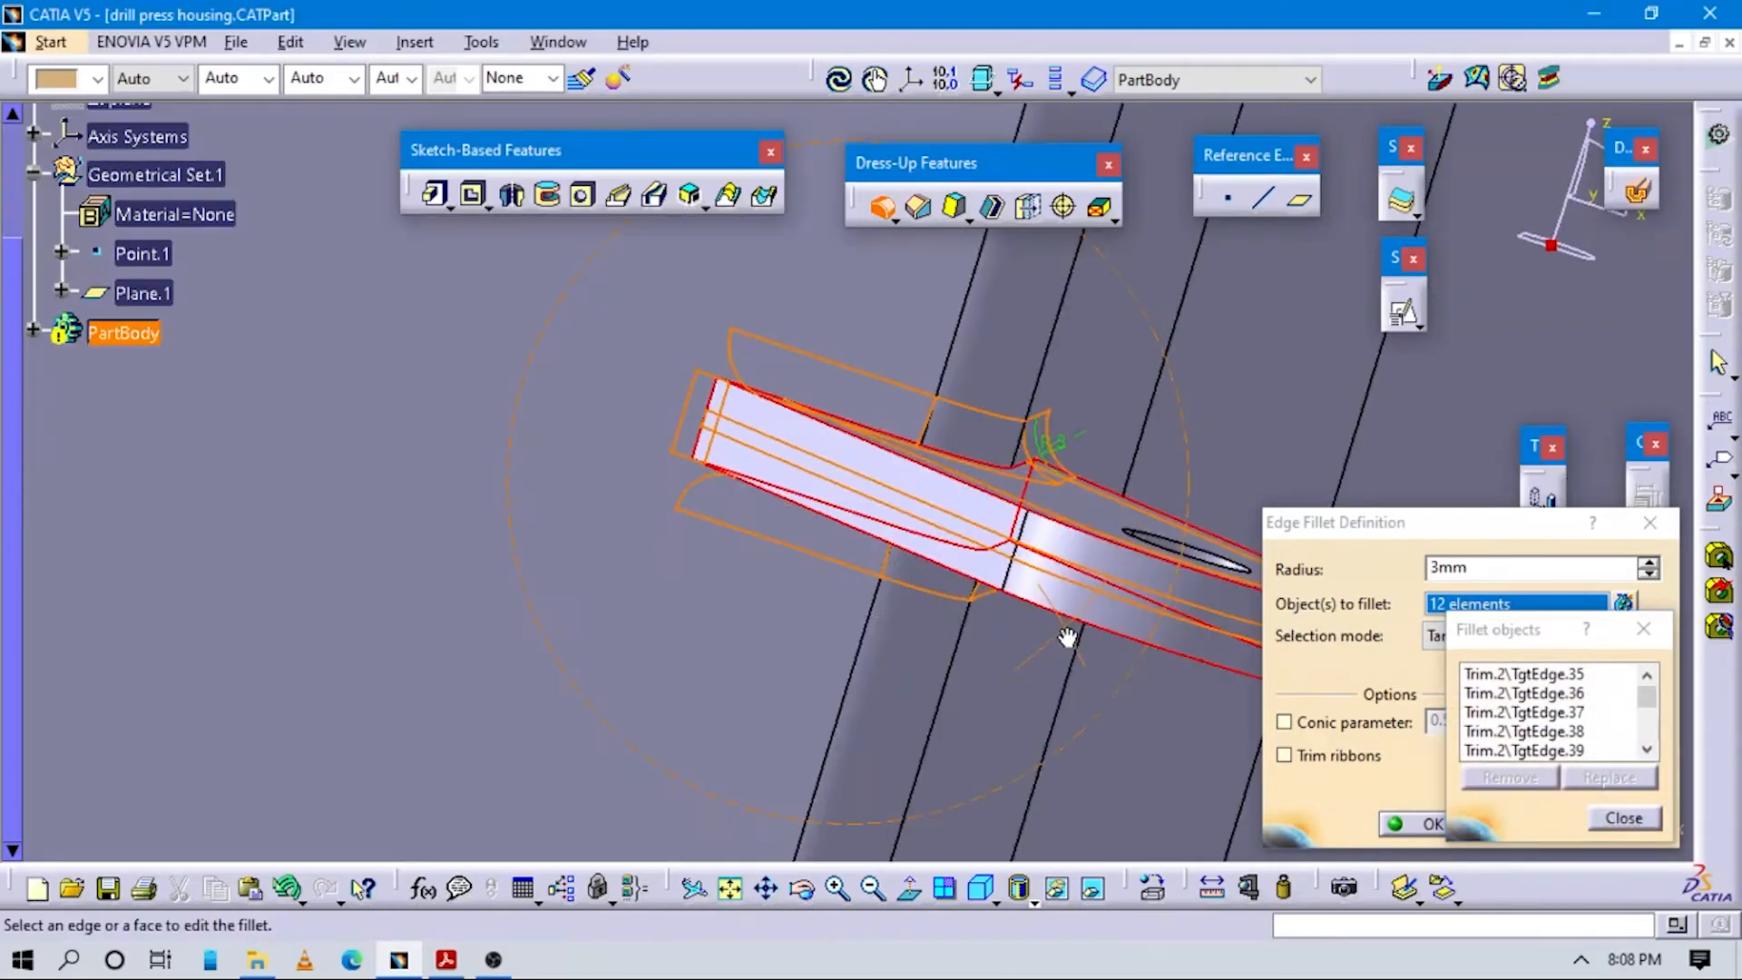
left_click(1626, 792)
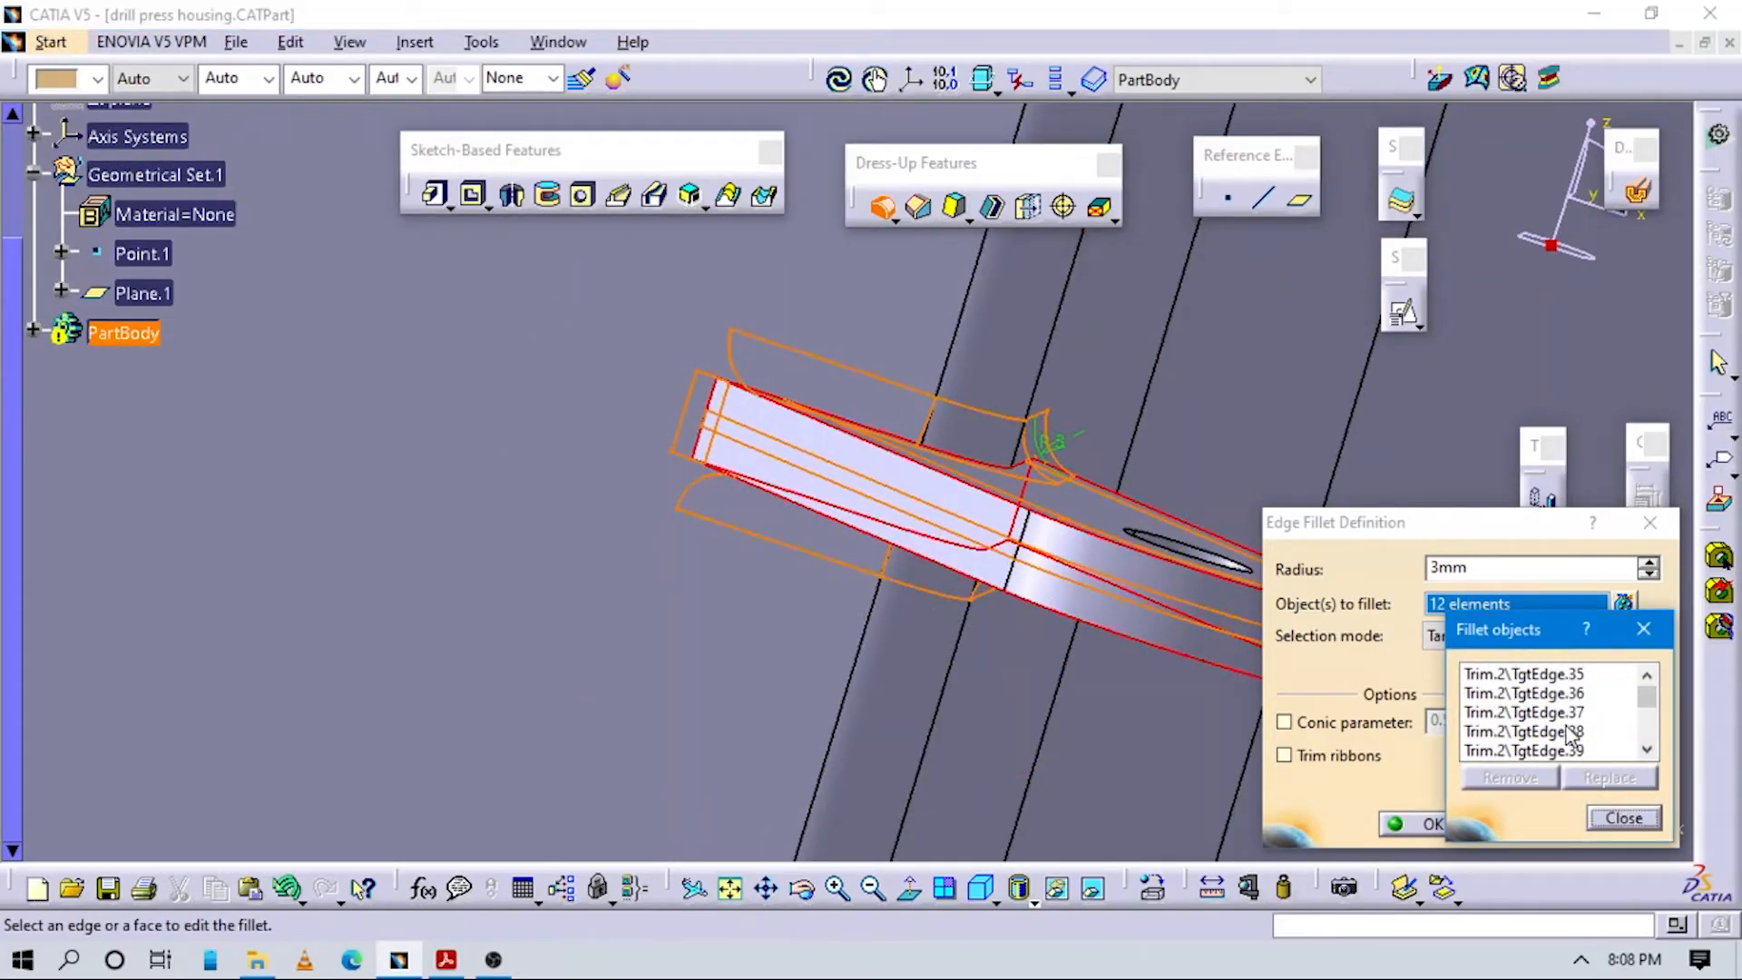
left_click(1508, 778)
left_click(1517, 777)
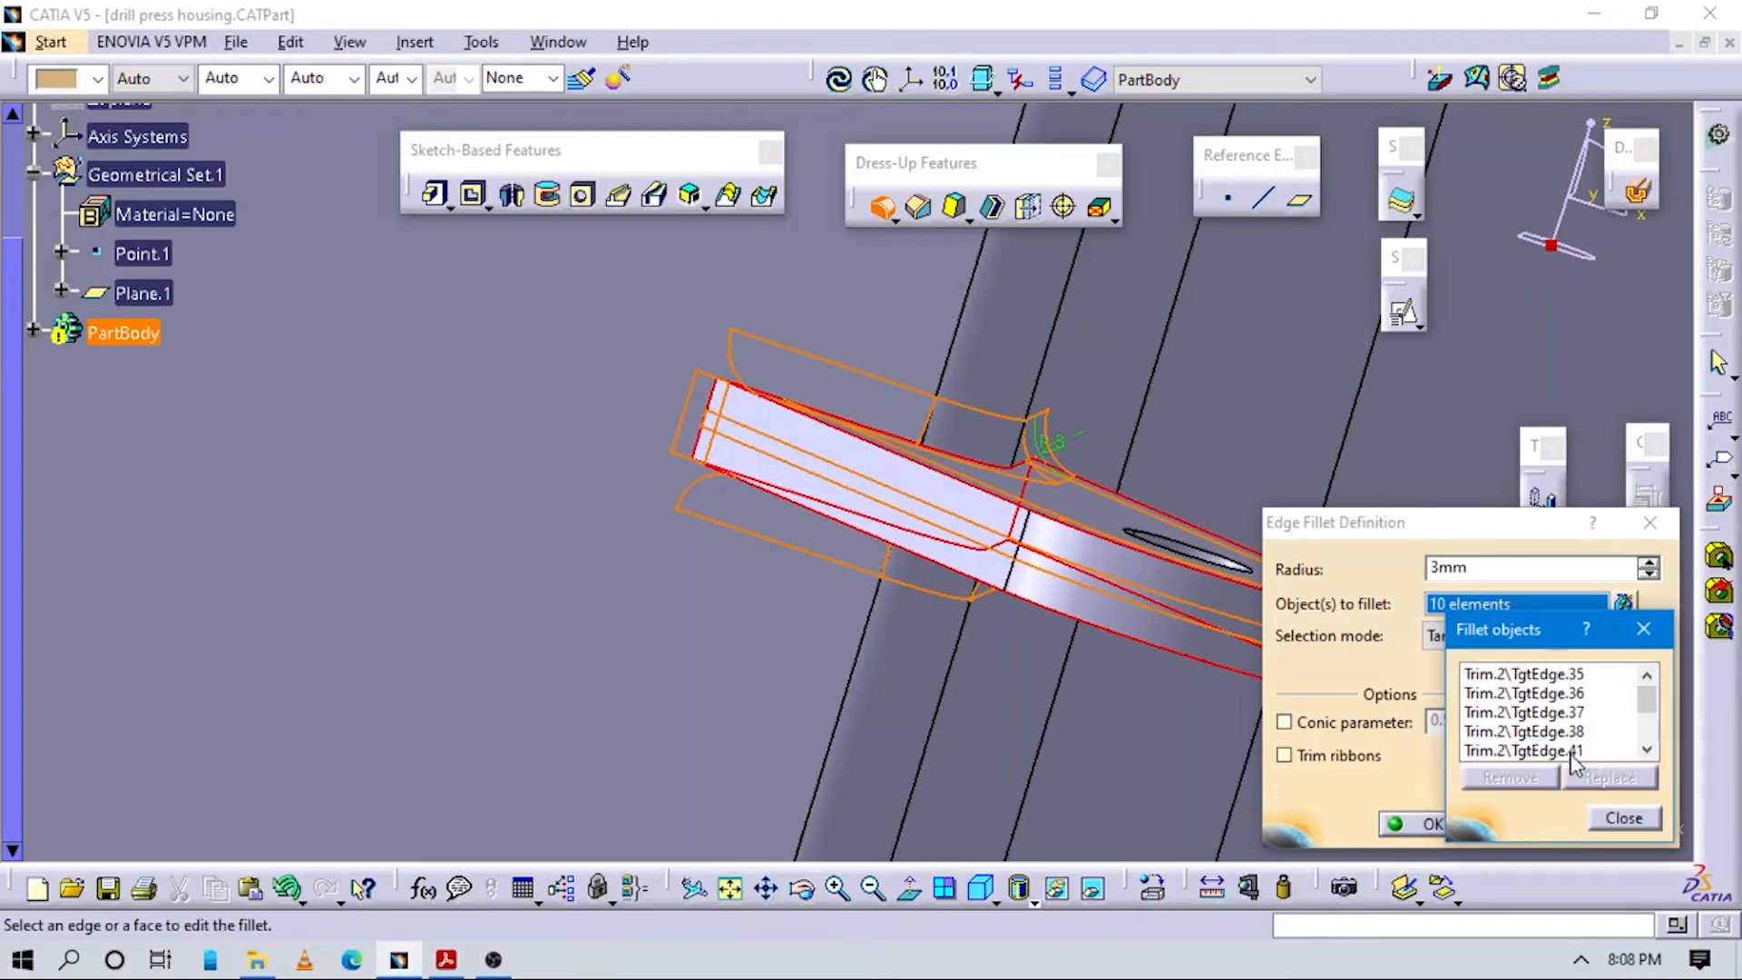
left_click(1512, 777)
scroll(1531, 726, "down", 2)
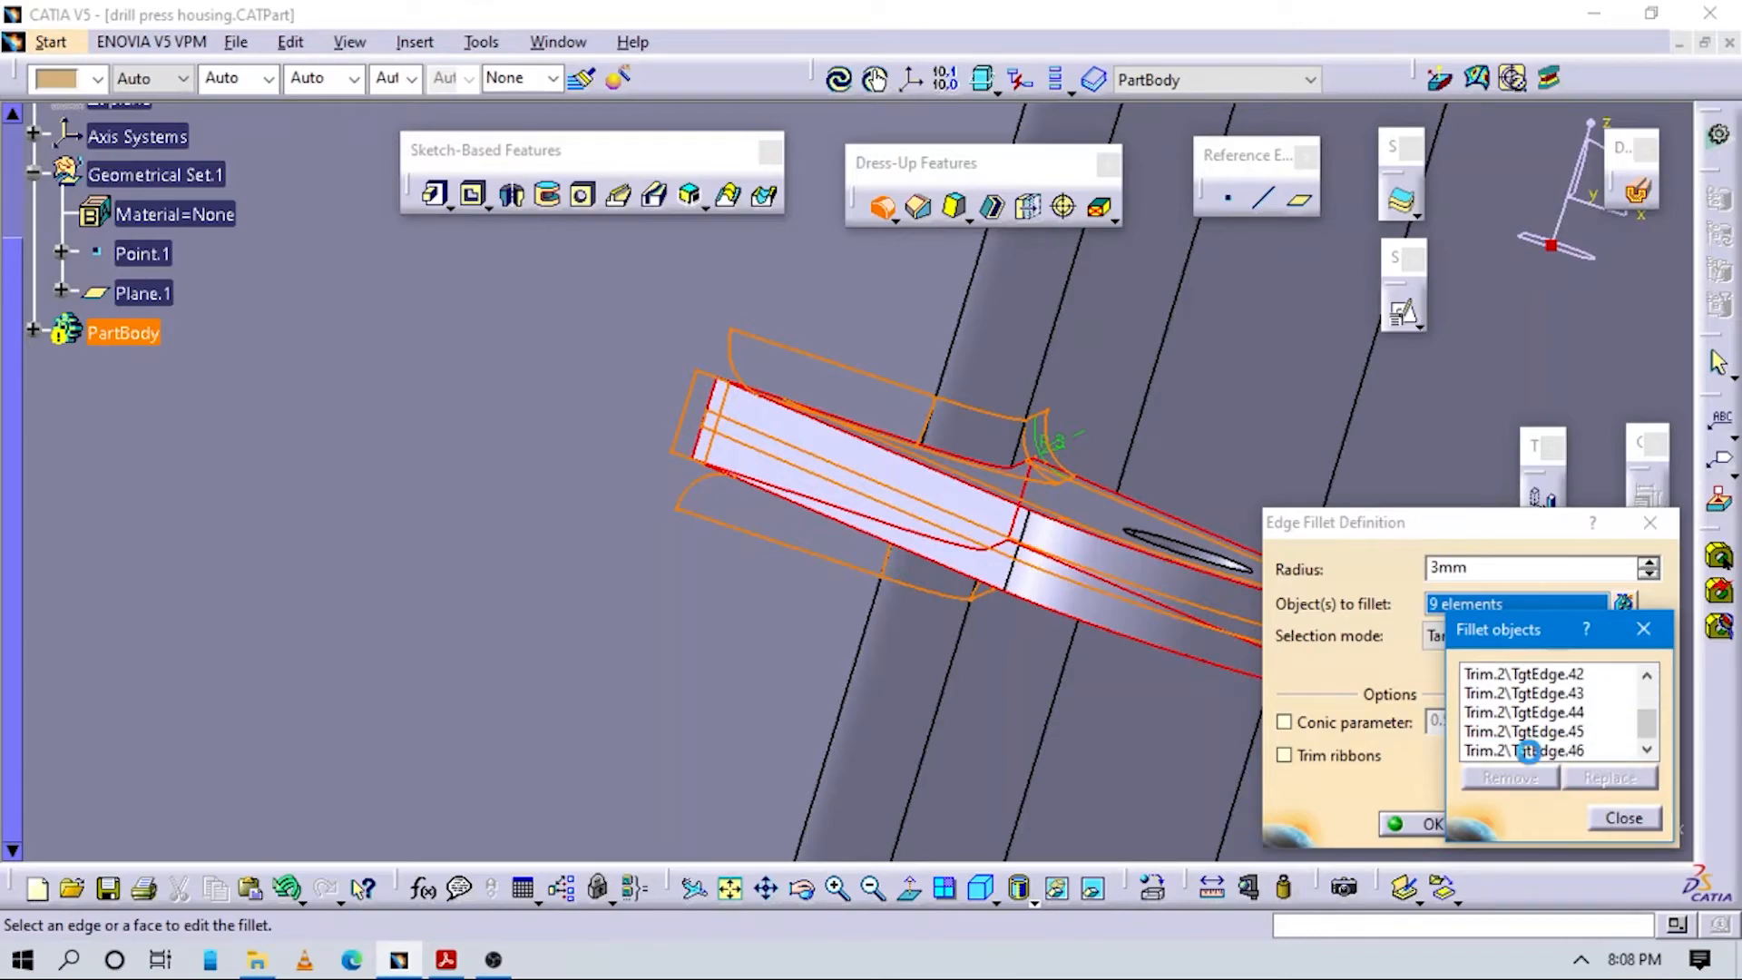
left_click(1517, 778)
Remove TgtEdge.45 from the fillet objects too, preview the 3 mm fillet and apply it to the remaining edges.
middle_click_drag(1030, 653, 934, 635)
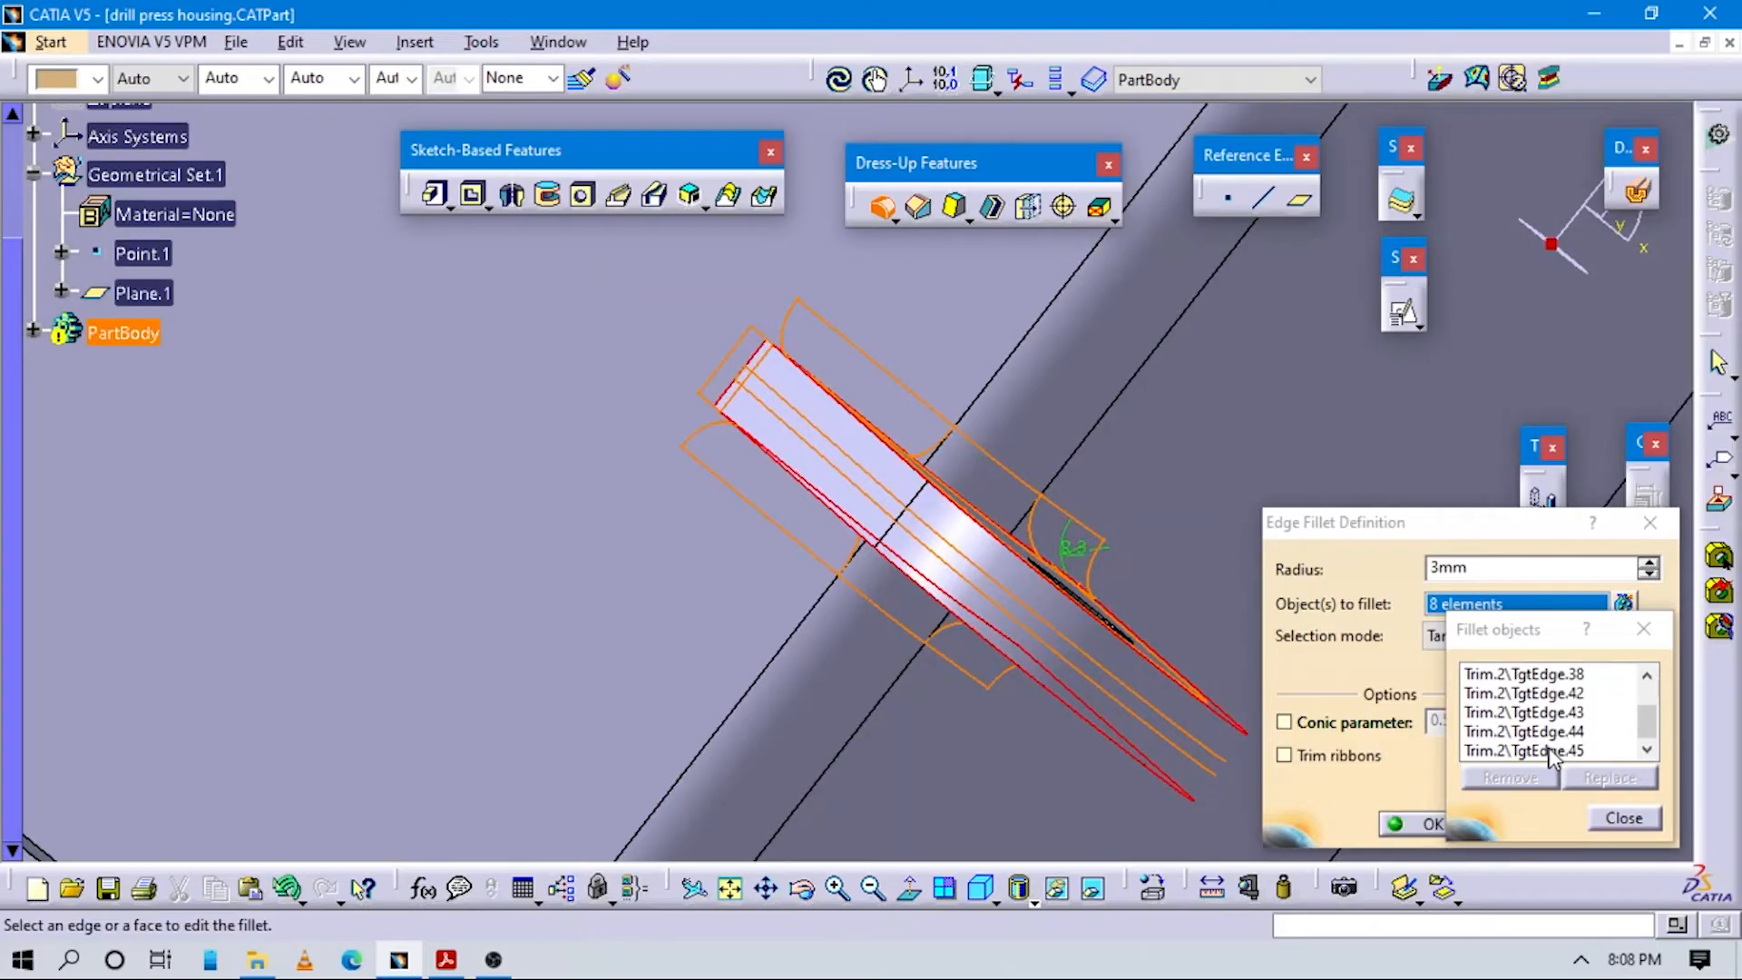
left_click(1554, 753)
left_click(1524, 782)
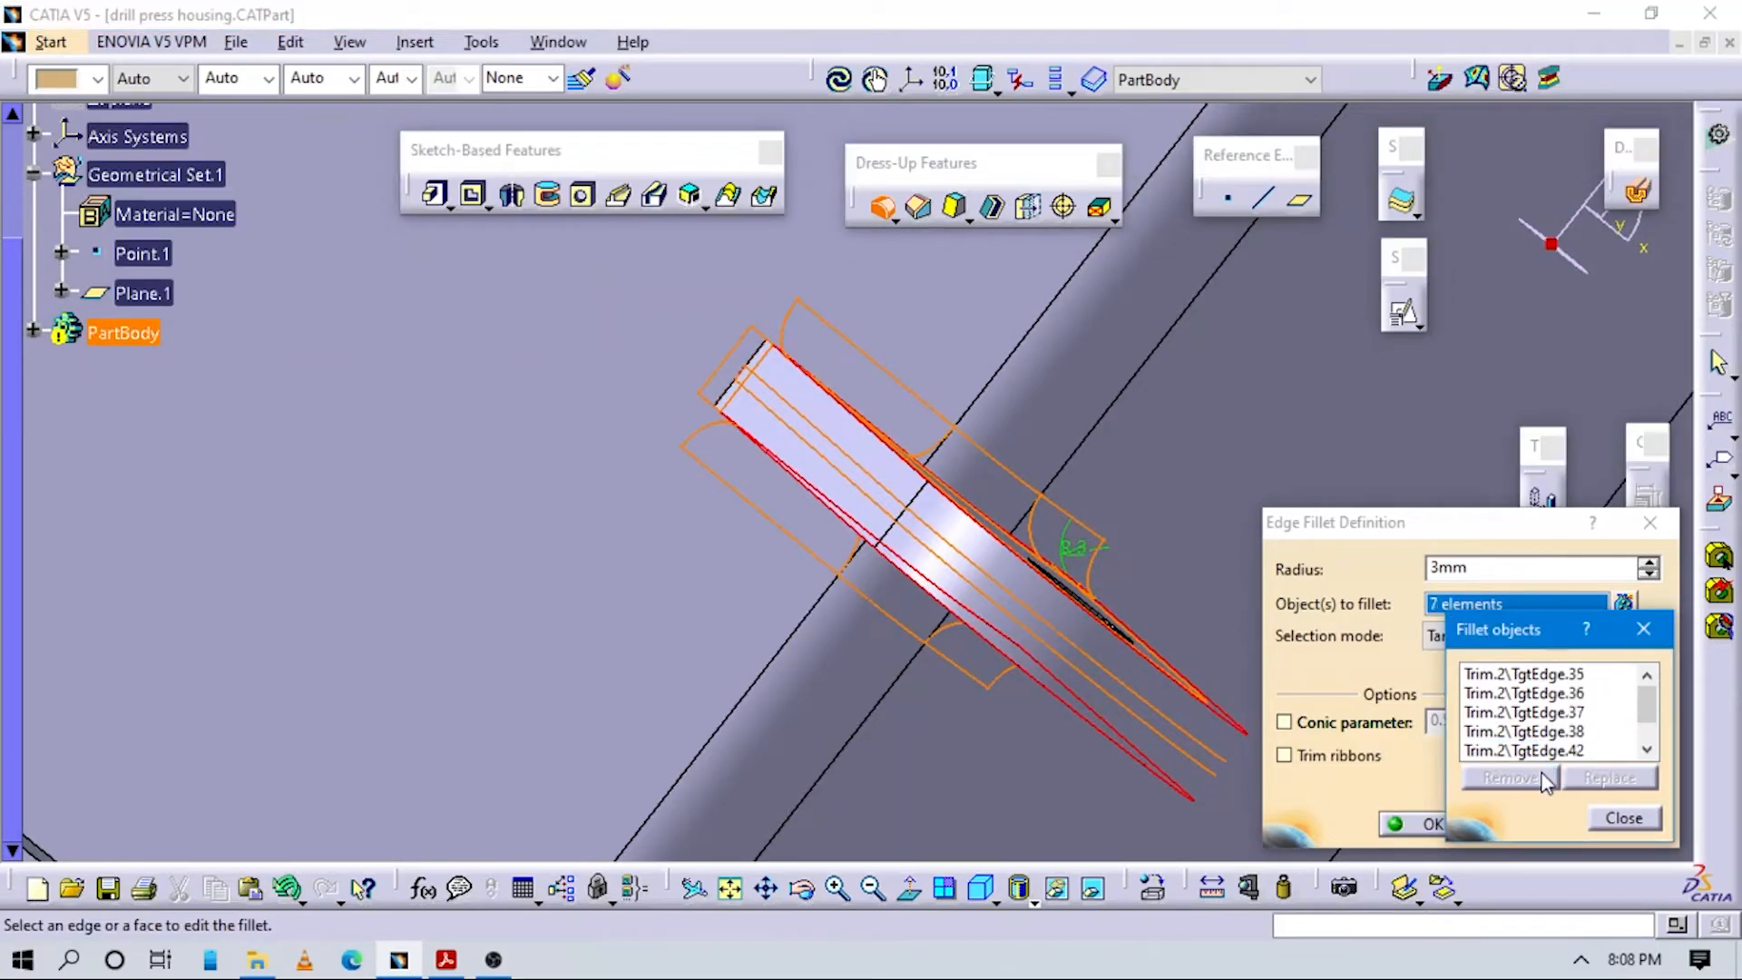
left_click(1633, 821)
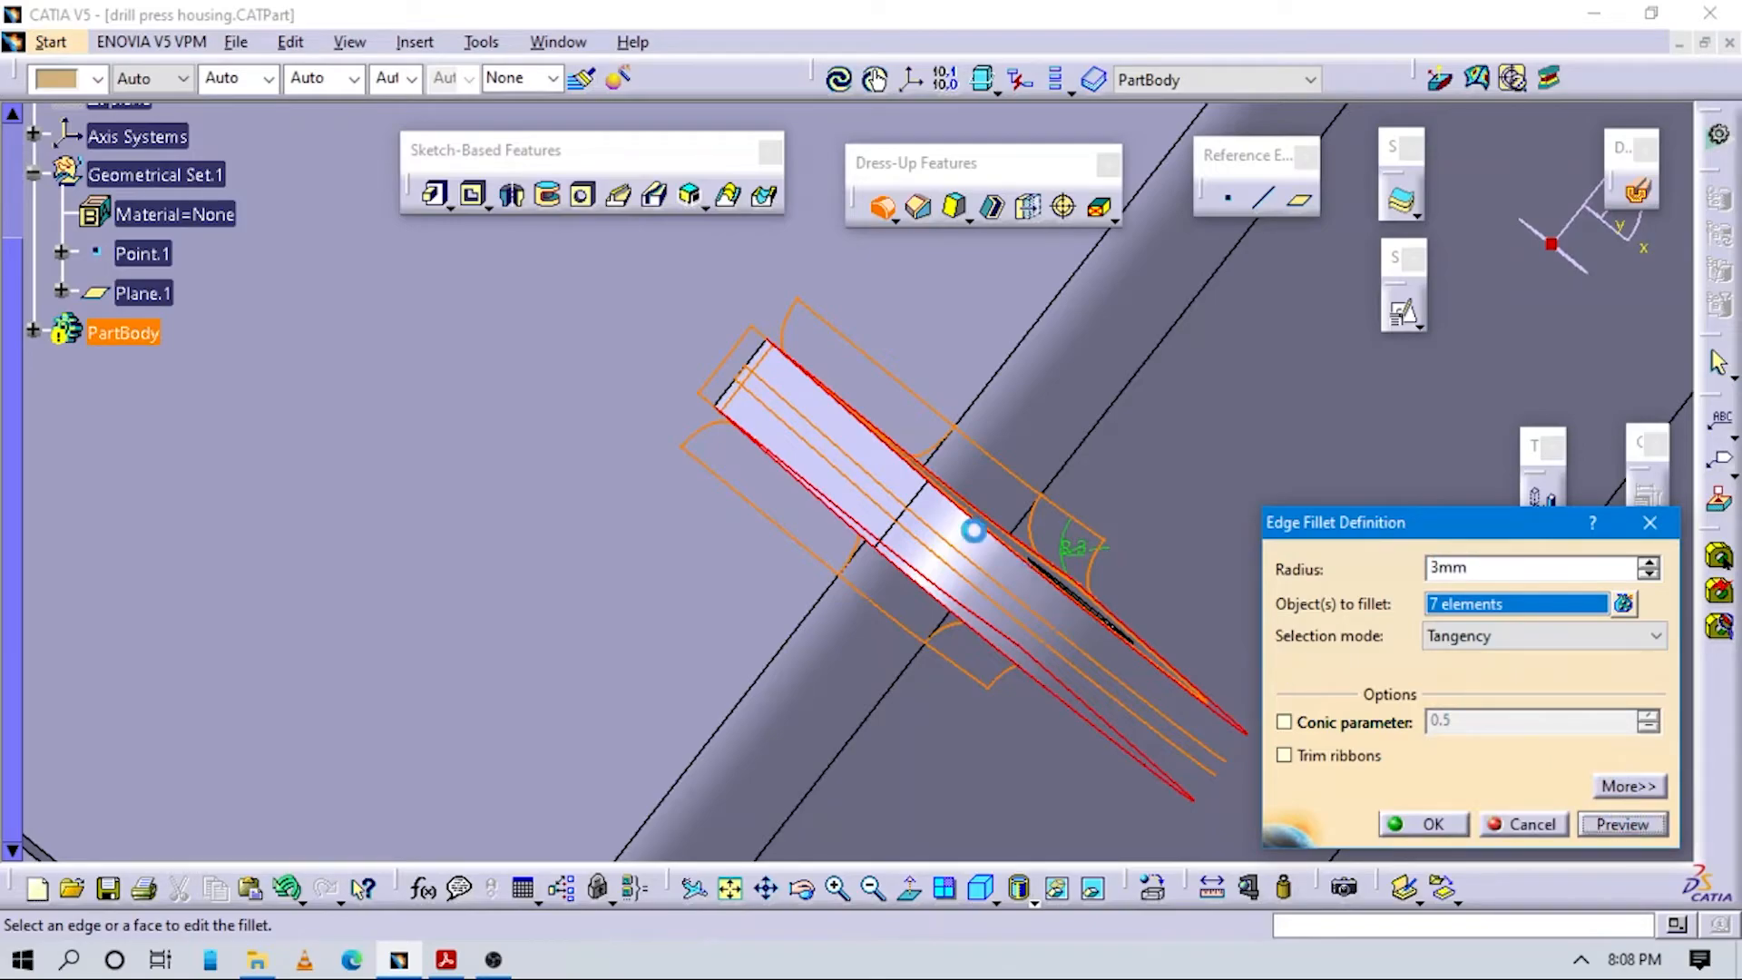
middle_click_drag(902, 486, 777, 478)
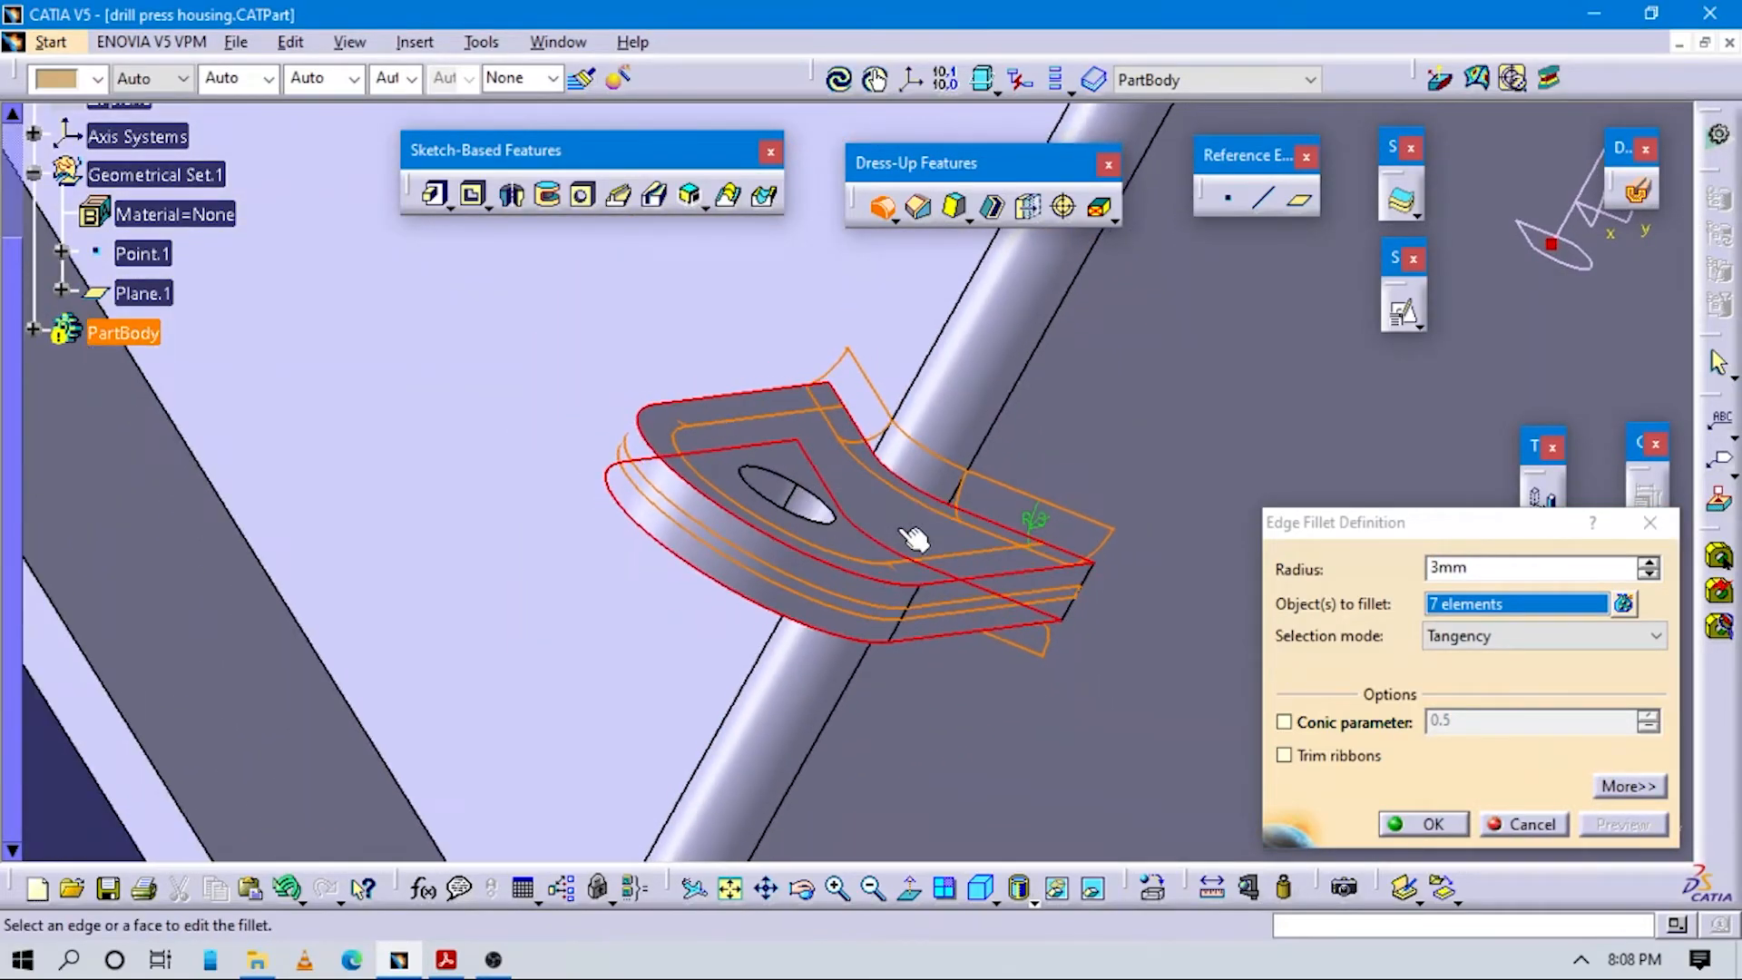
left_click(1431, 826)
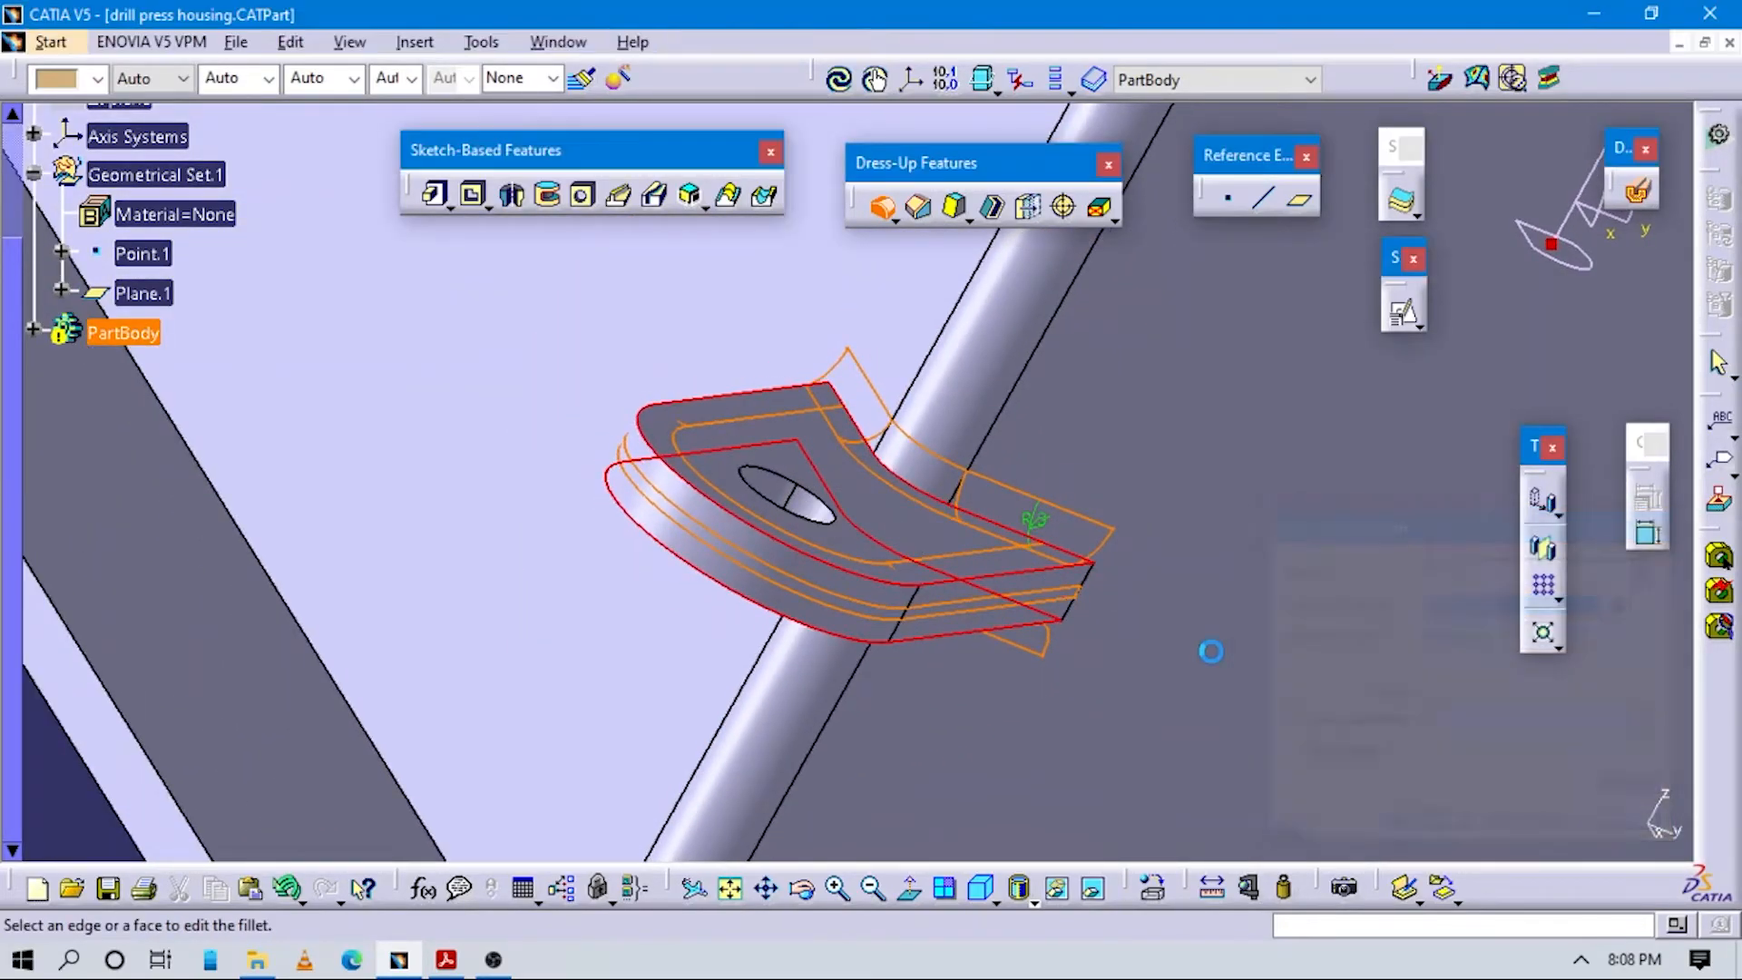
Inspect the filleted tabs, then undo the 3 mm edge fillet.
middle_click_drag(1007, 535, 790, 495)
left_click(577, 535)
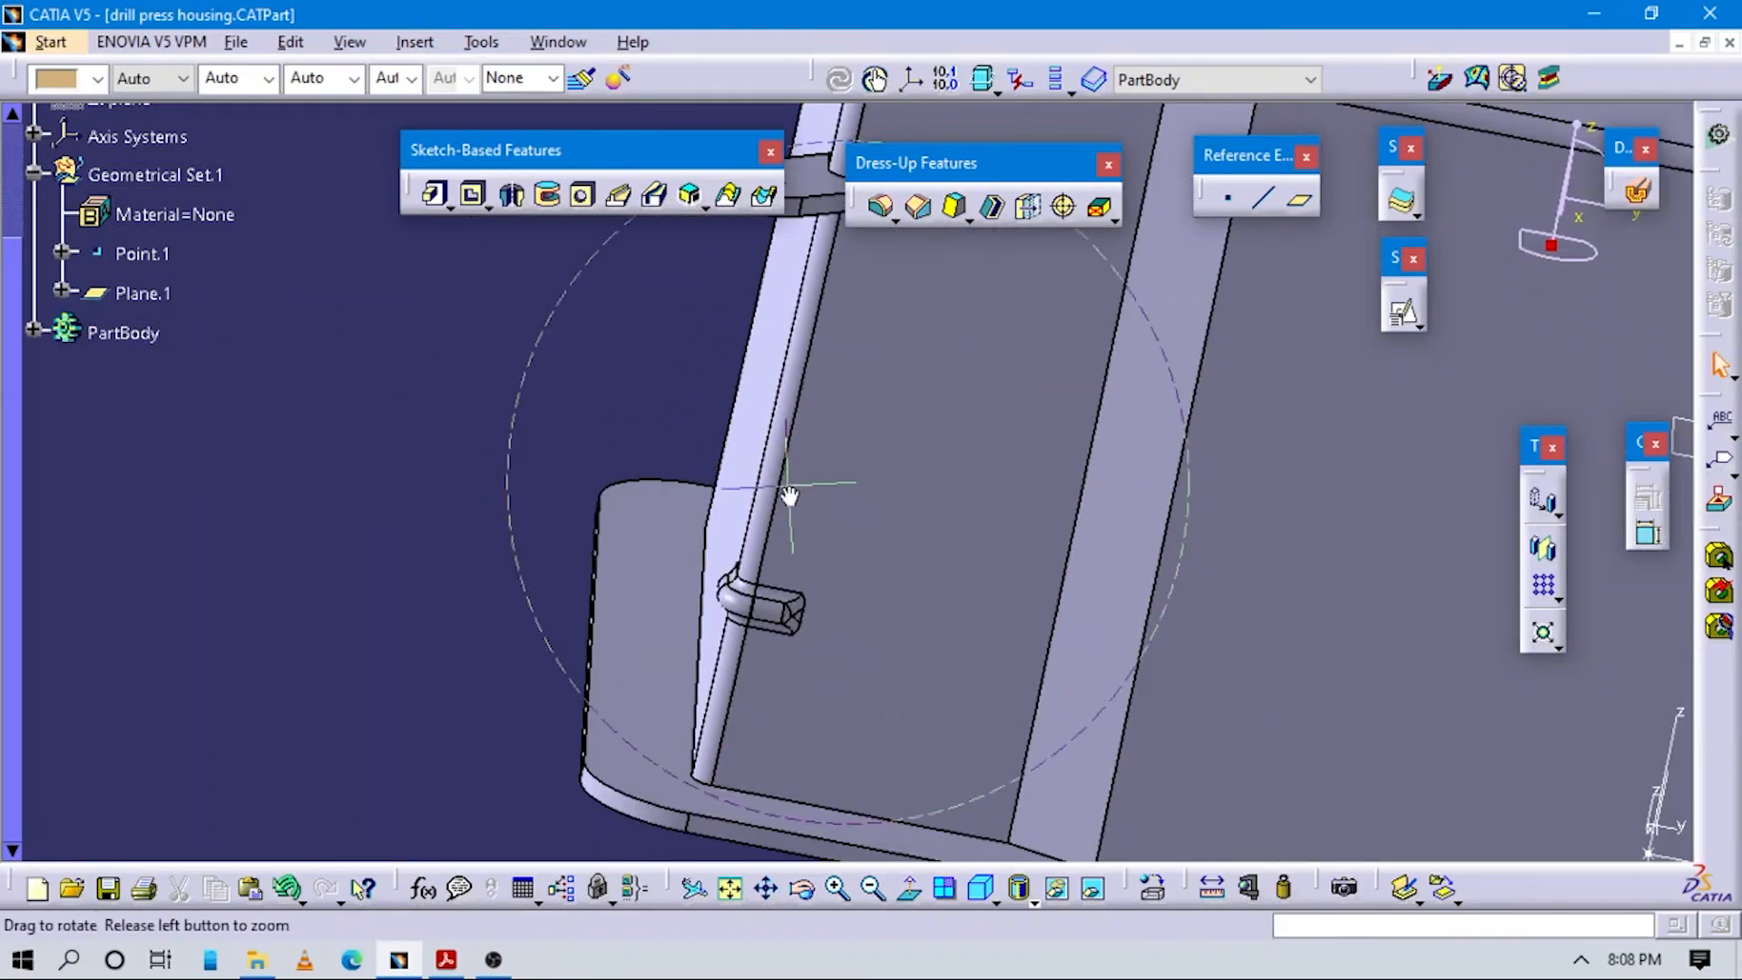
middle_click_drag(912, 342, 709, 585)
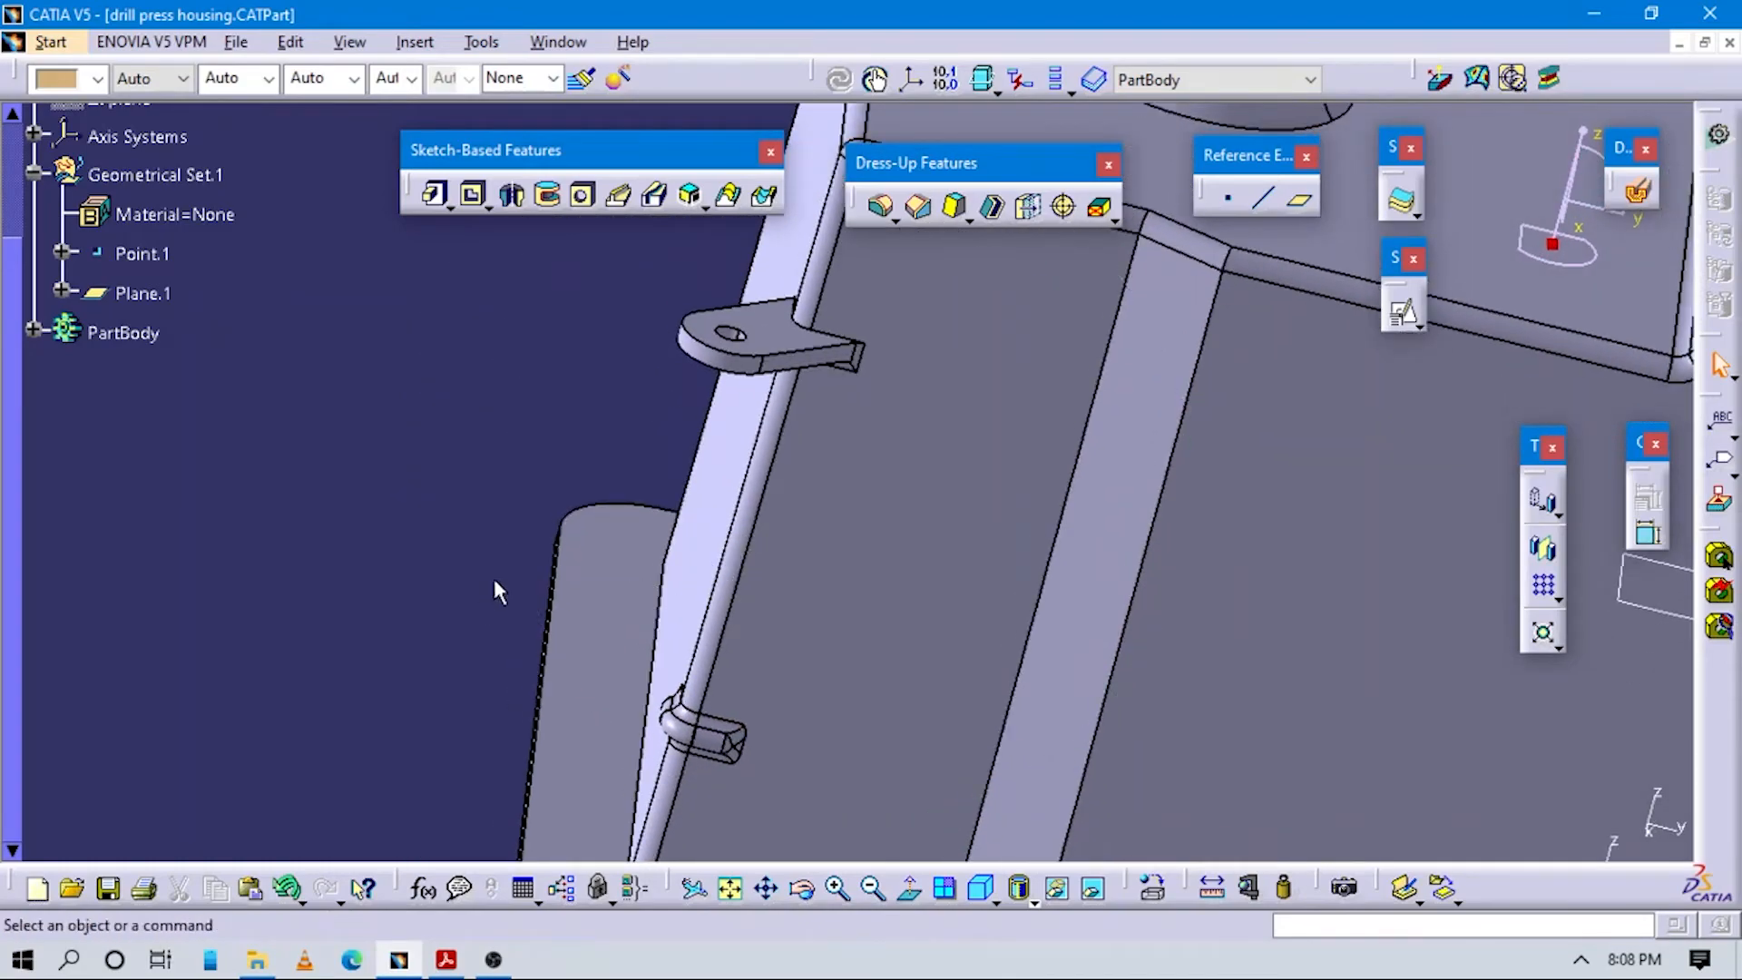
left_click(595, 582)
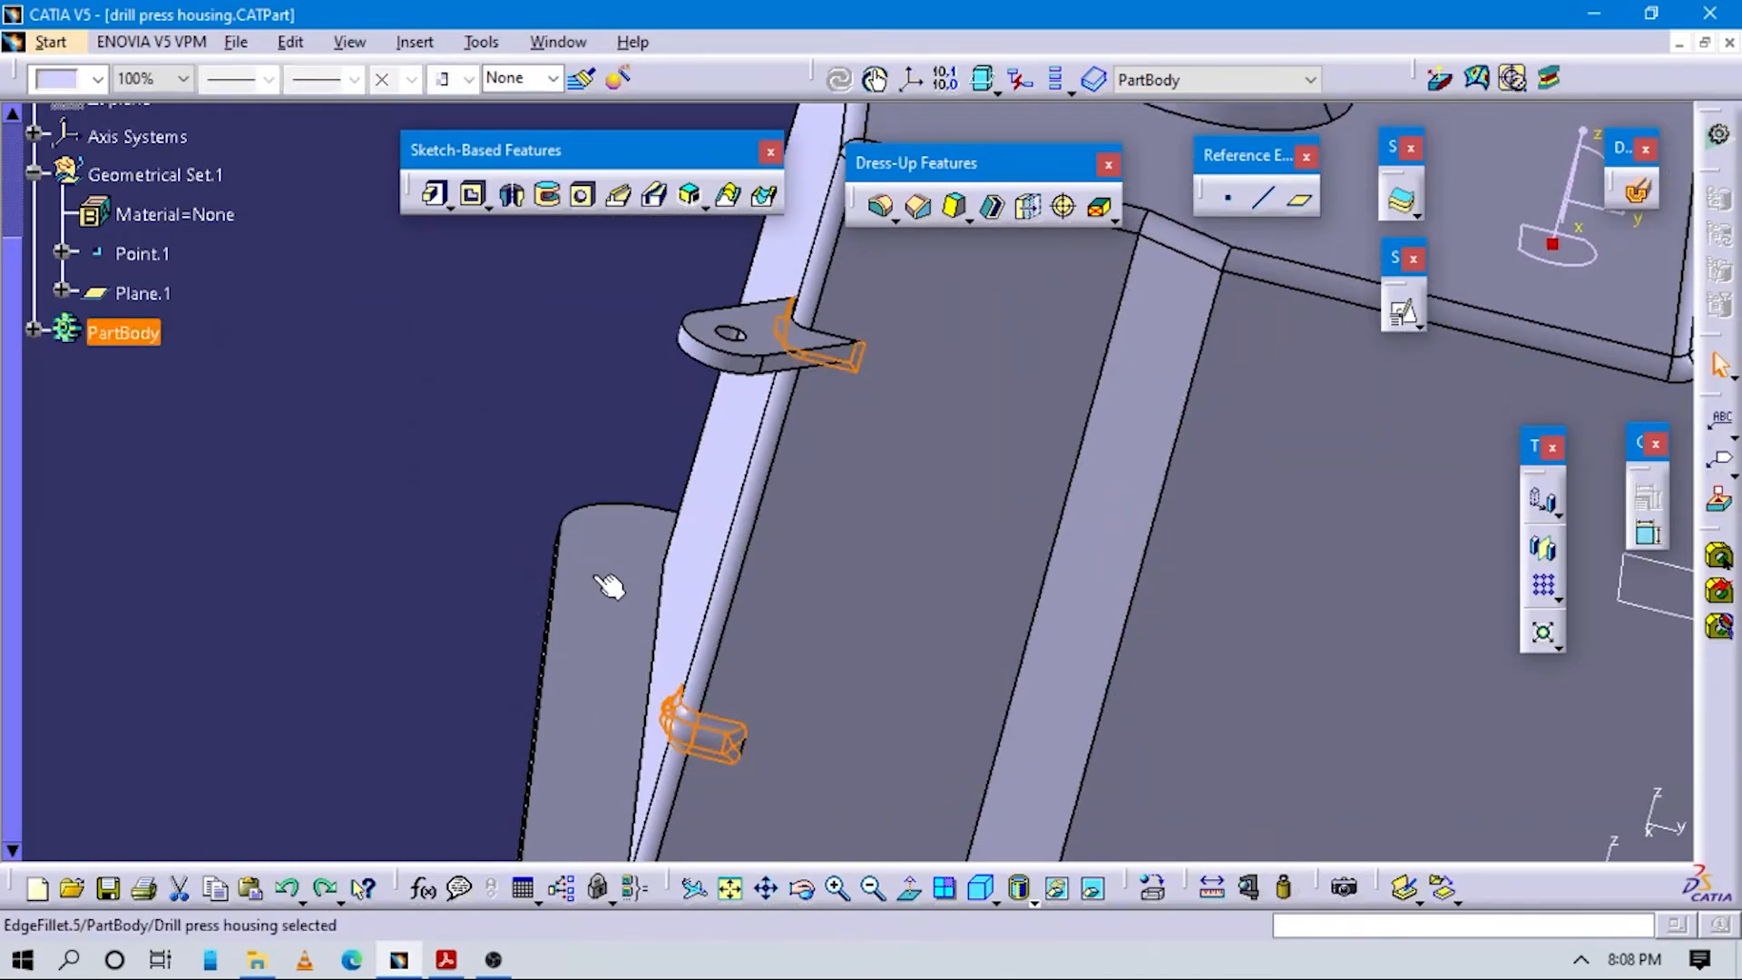
middle_click_drag(620, 660, 676, 586)
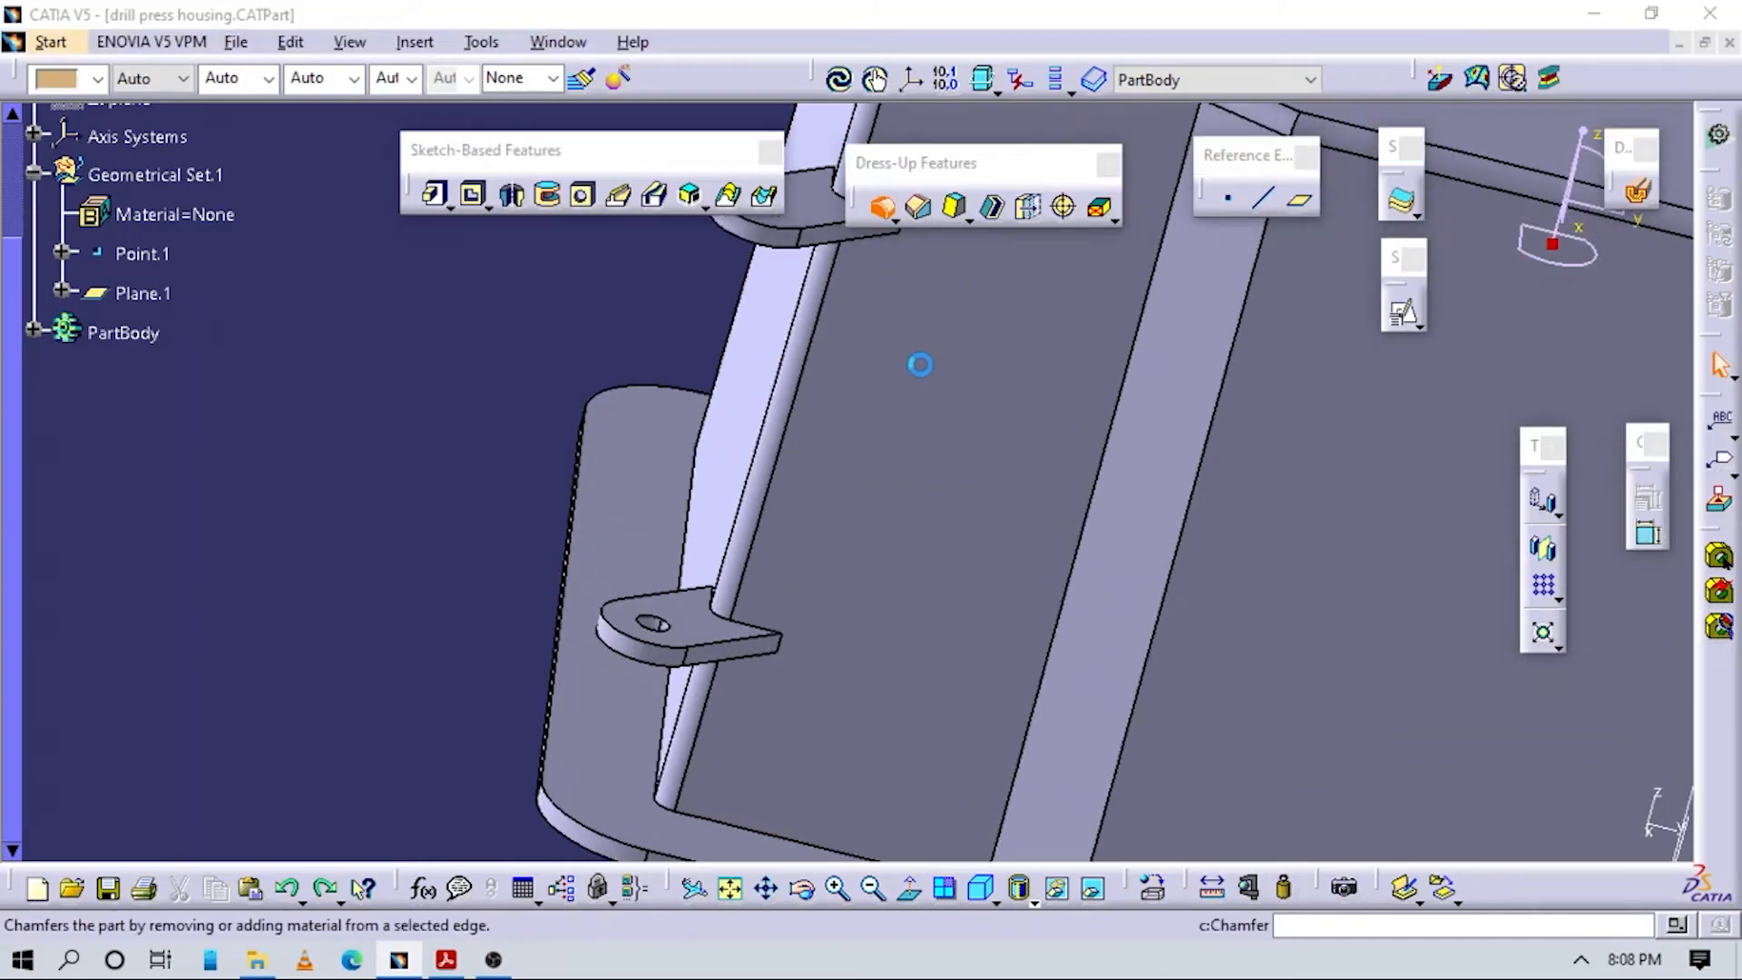
Start a new 3 mm Edge Fillet on one tab's upper edge against the housing wall and preview it.
middle_click_drag(832, 572, 756, 623)
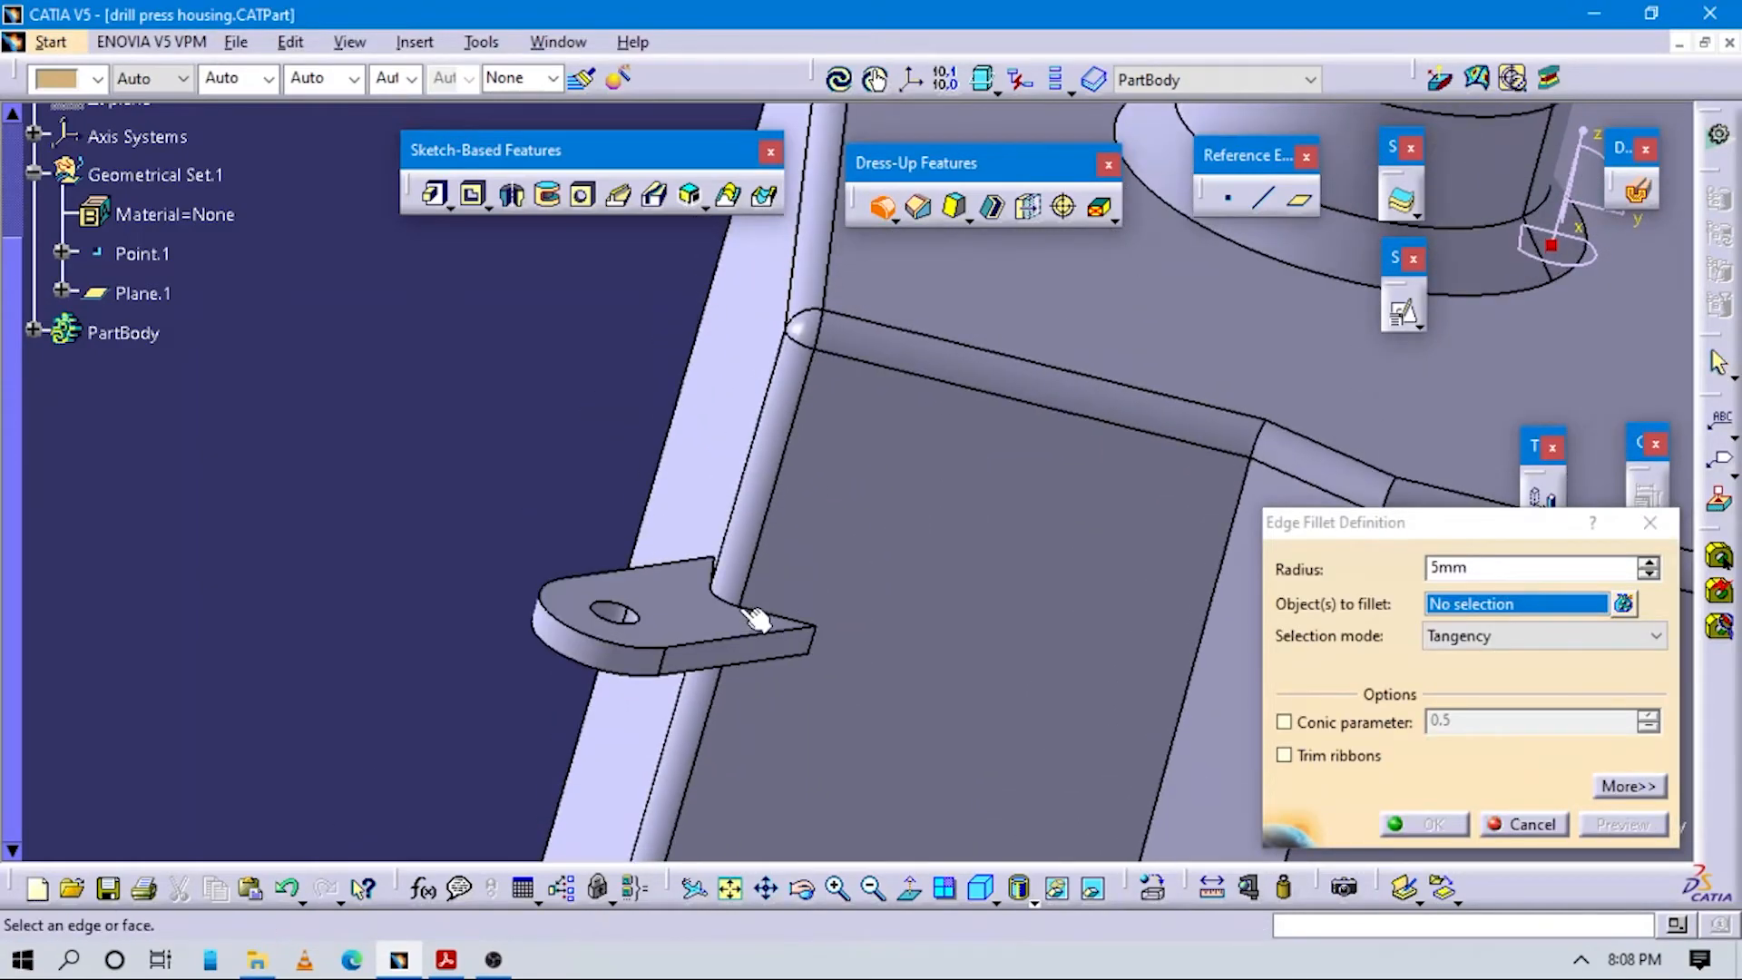
left_click(770, 615)
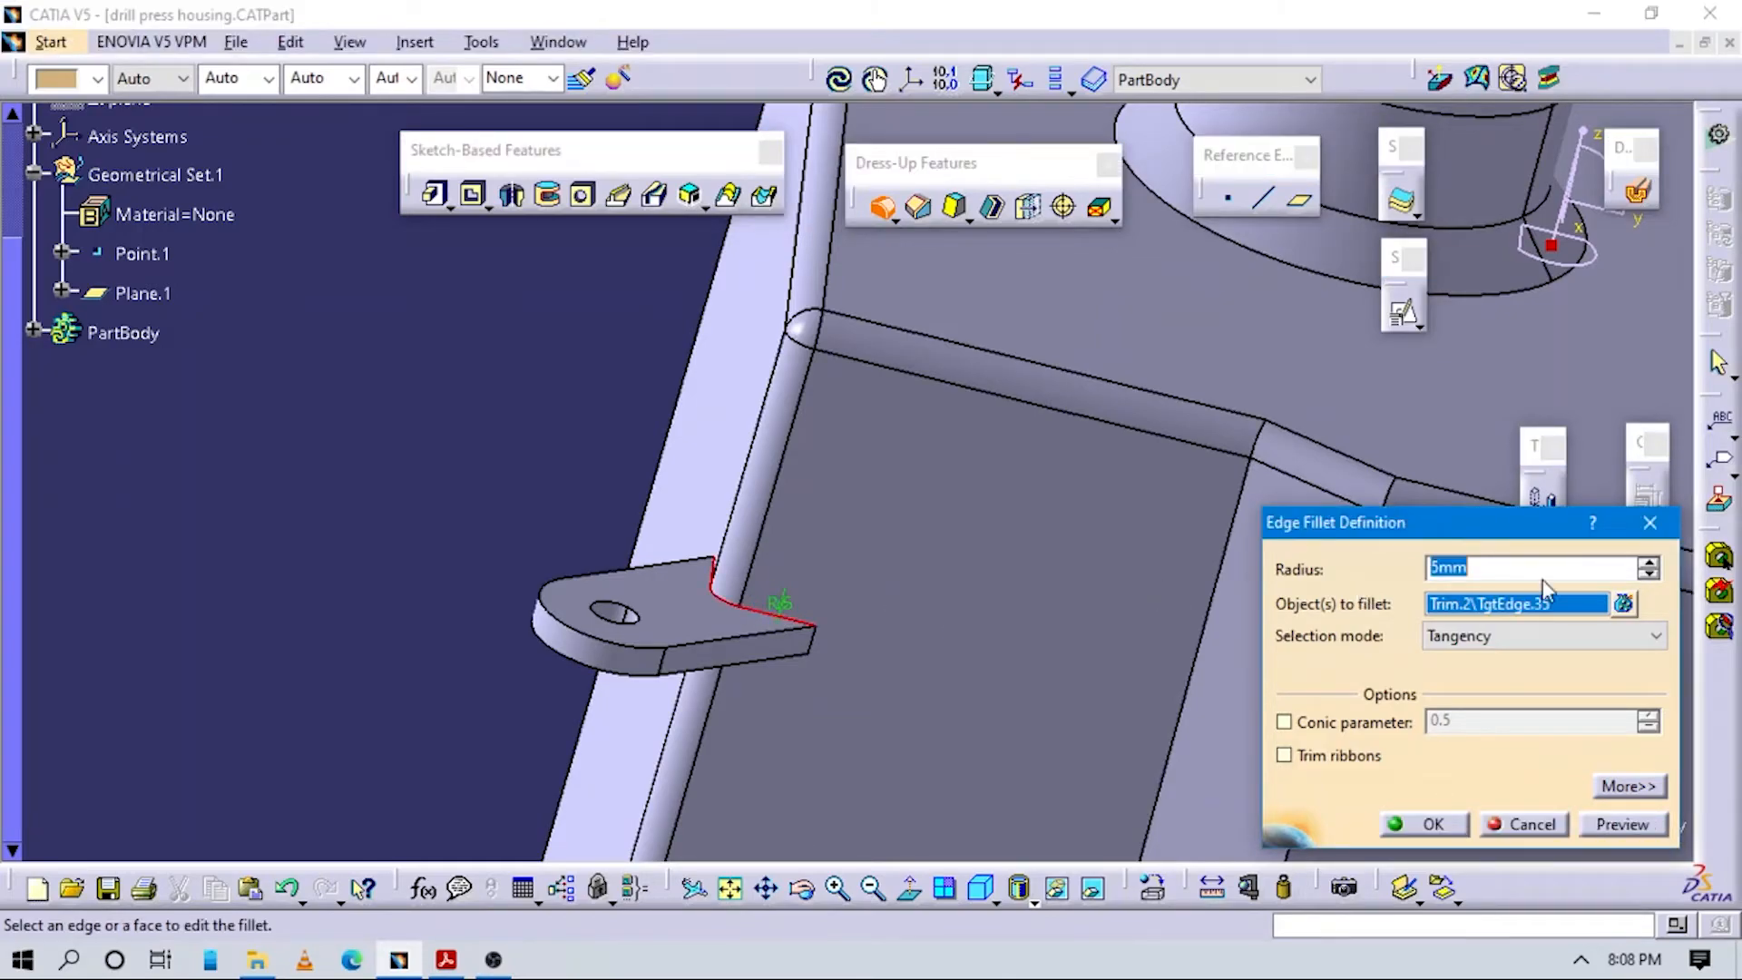
type("3")
left_click(1620, 824)
middle_click_drag(894, 669, 997, 594)
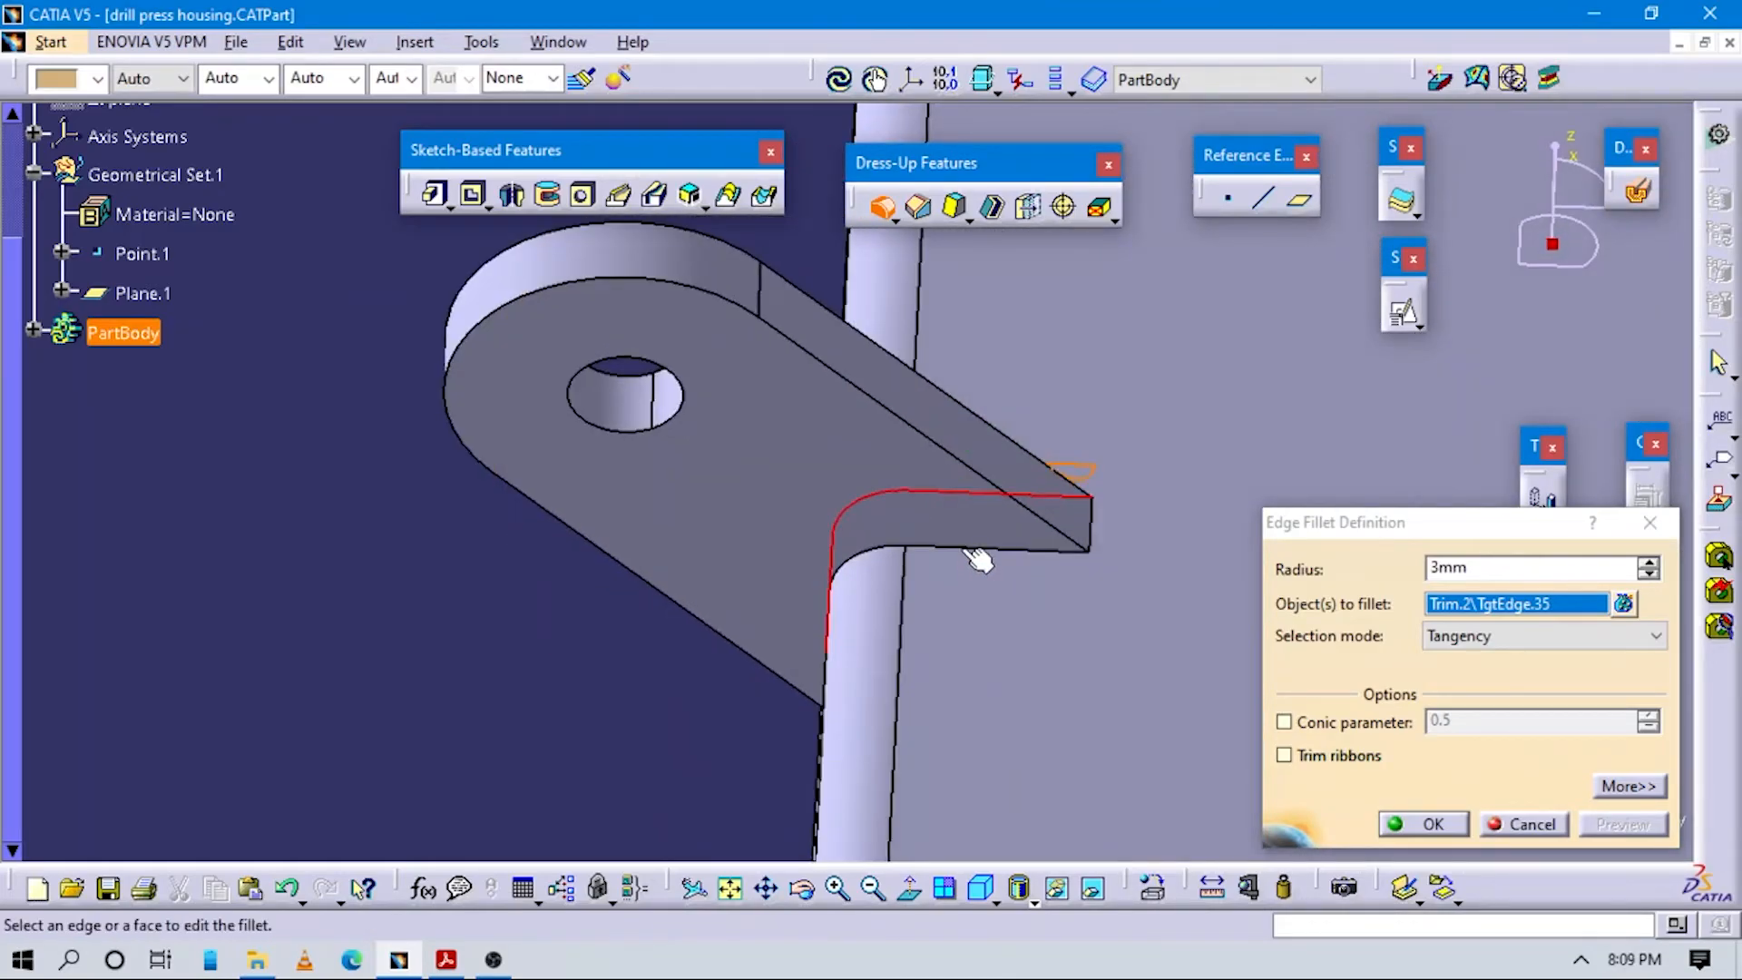
Add the same tab's opposite wall edge and its two short corner edges to the 3 mm fillet and preview it.
left_click(1091, 517)
middle_click_drag(798, 615, 1136, 514)
middle_click_drag(923, 622, 868, 624)
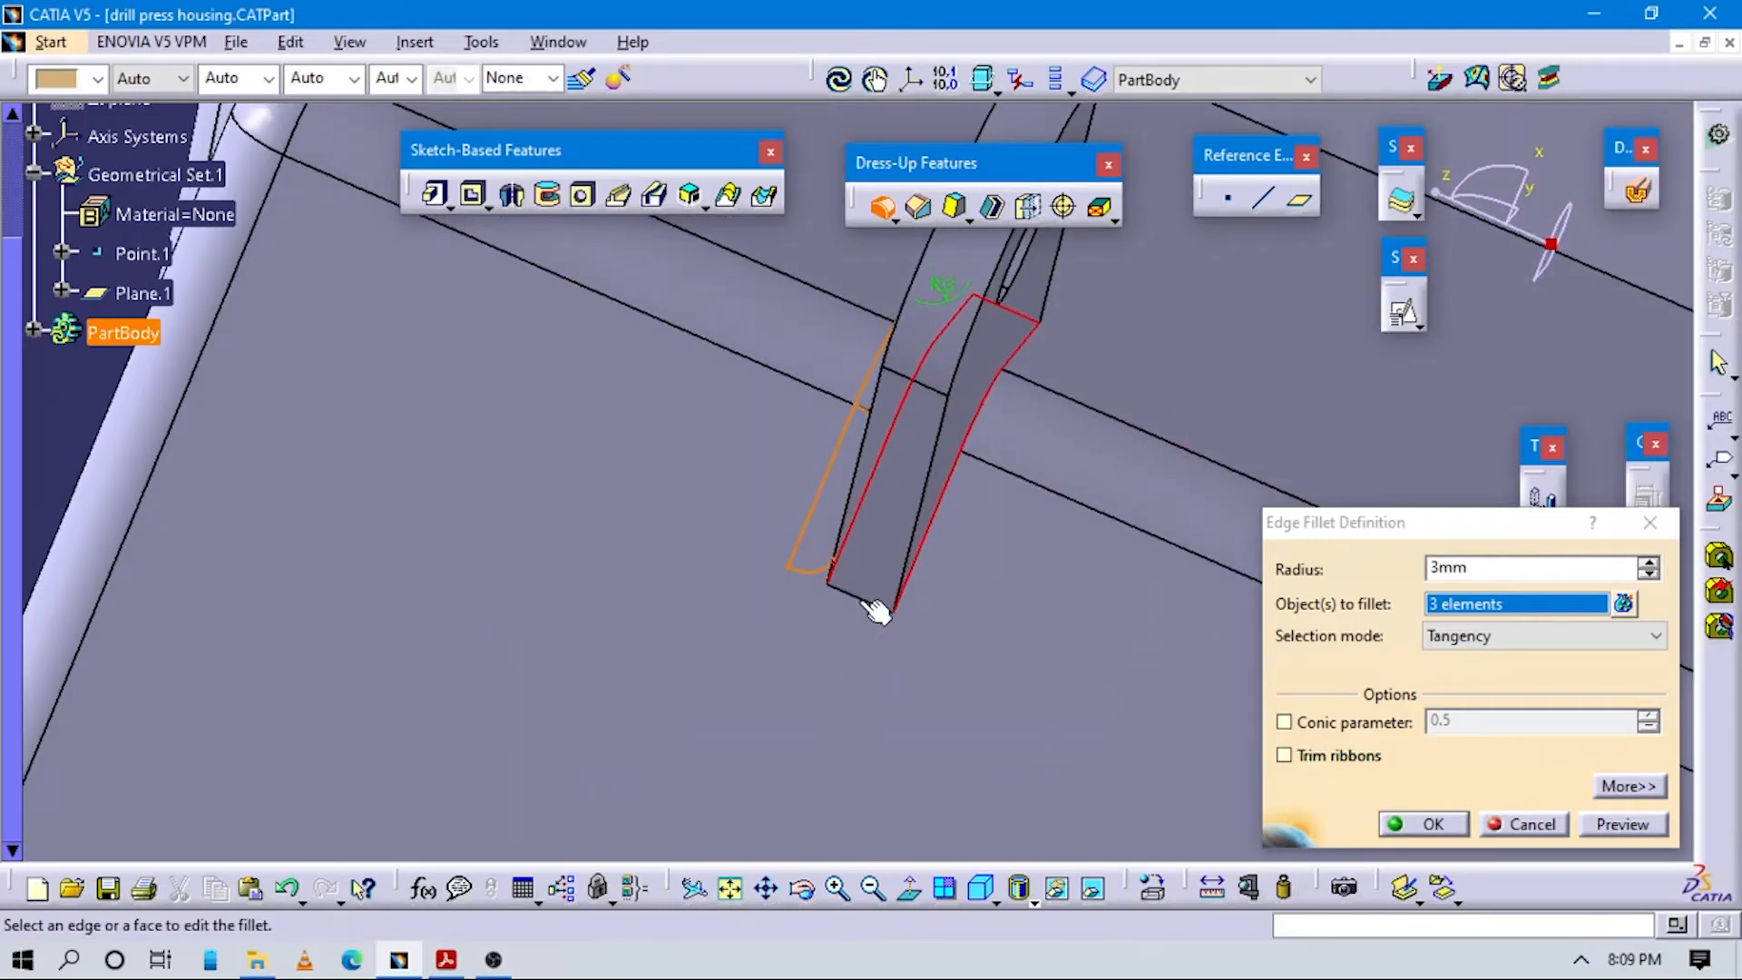
left_click(864, 603)
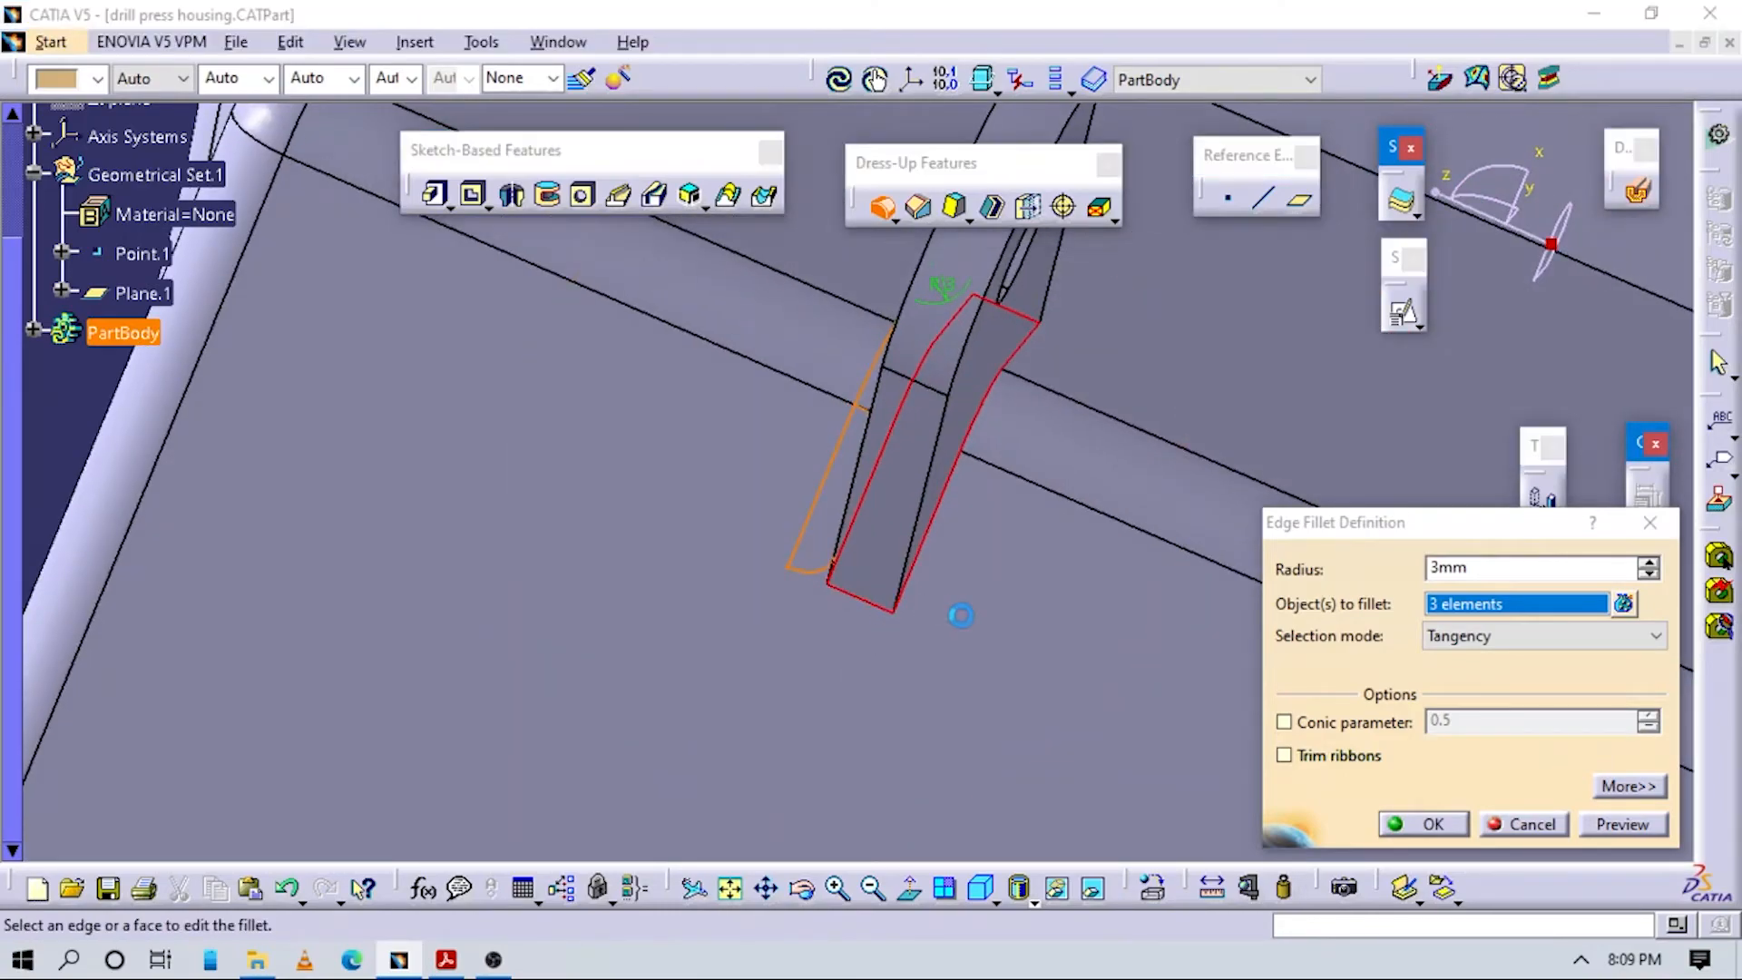
left_click(1619, 825)
middle_click_drag(972, 459, 877, 596)
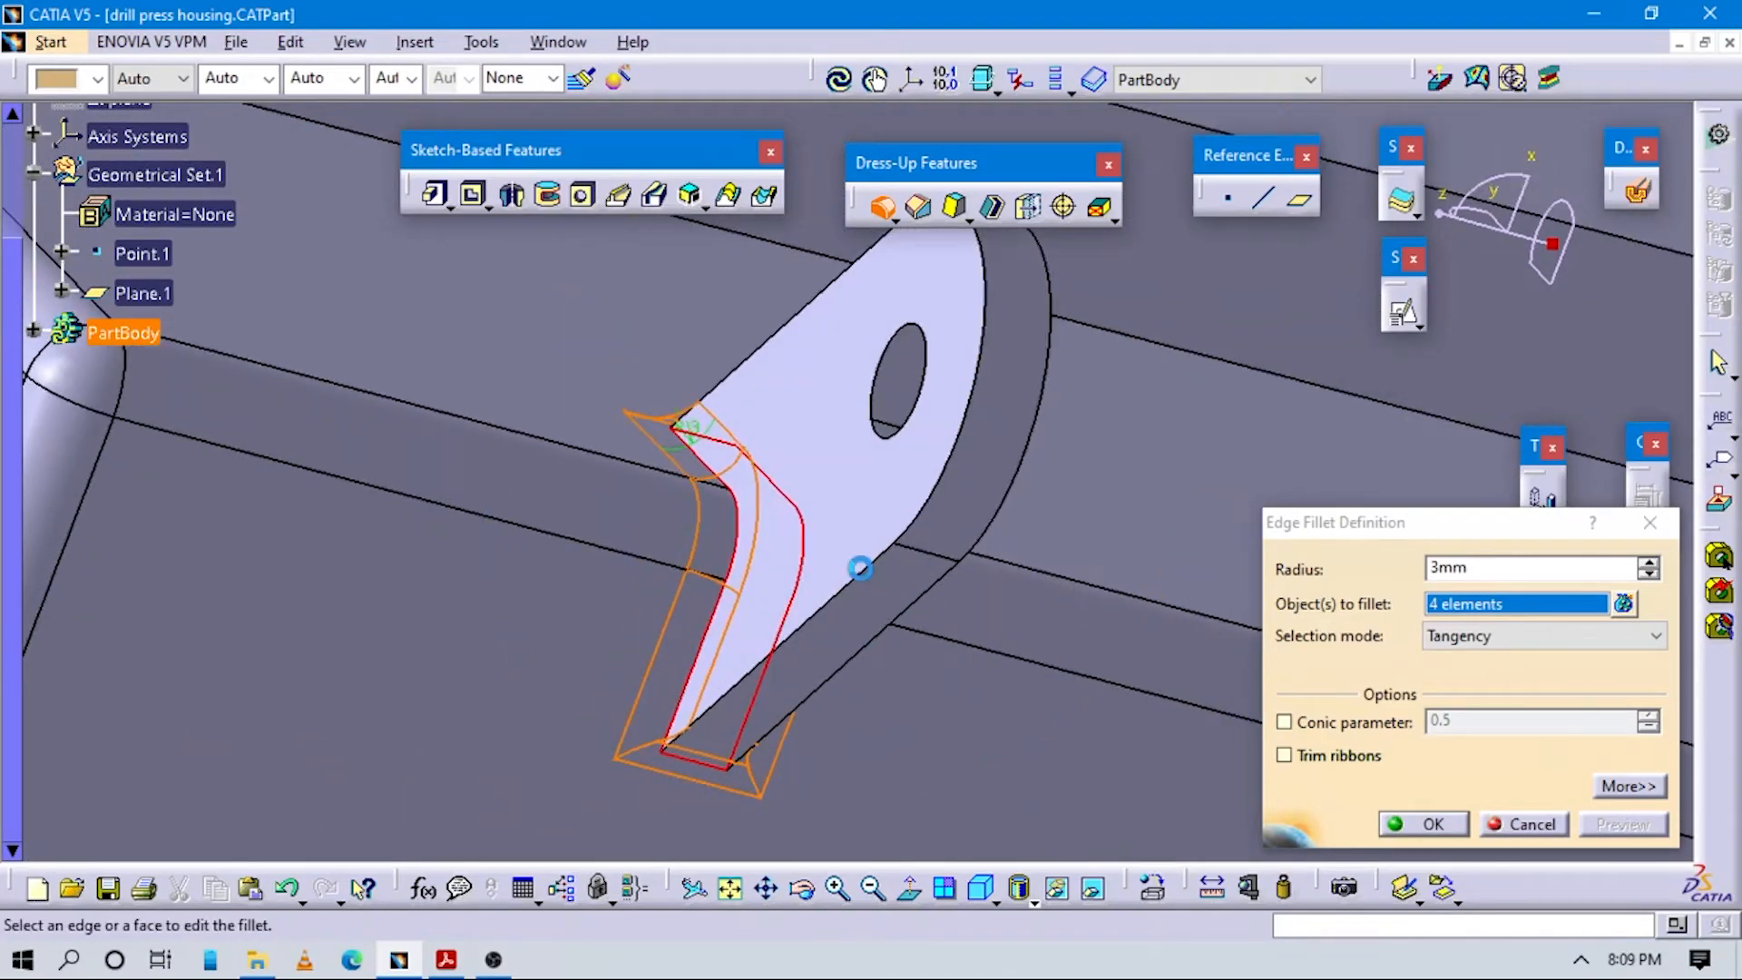
Add the tab's two outline edges and try to apply the 3 mm fillet, choosing to specify an edge to keep.
left_click(864, 572)
left_click(937, 580)
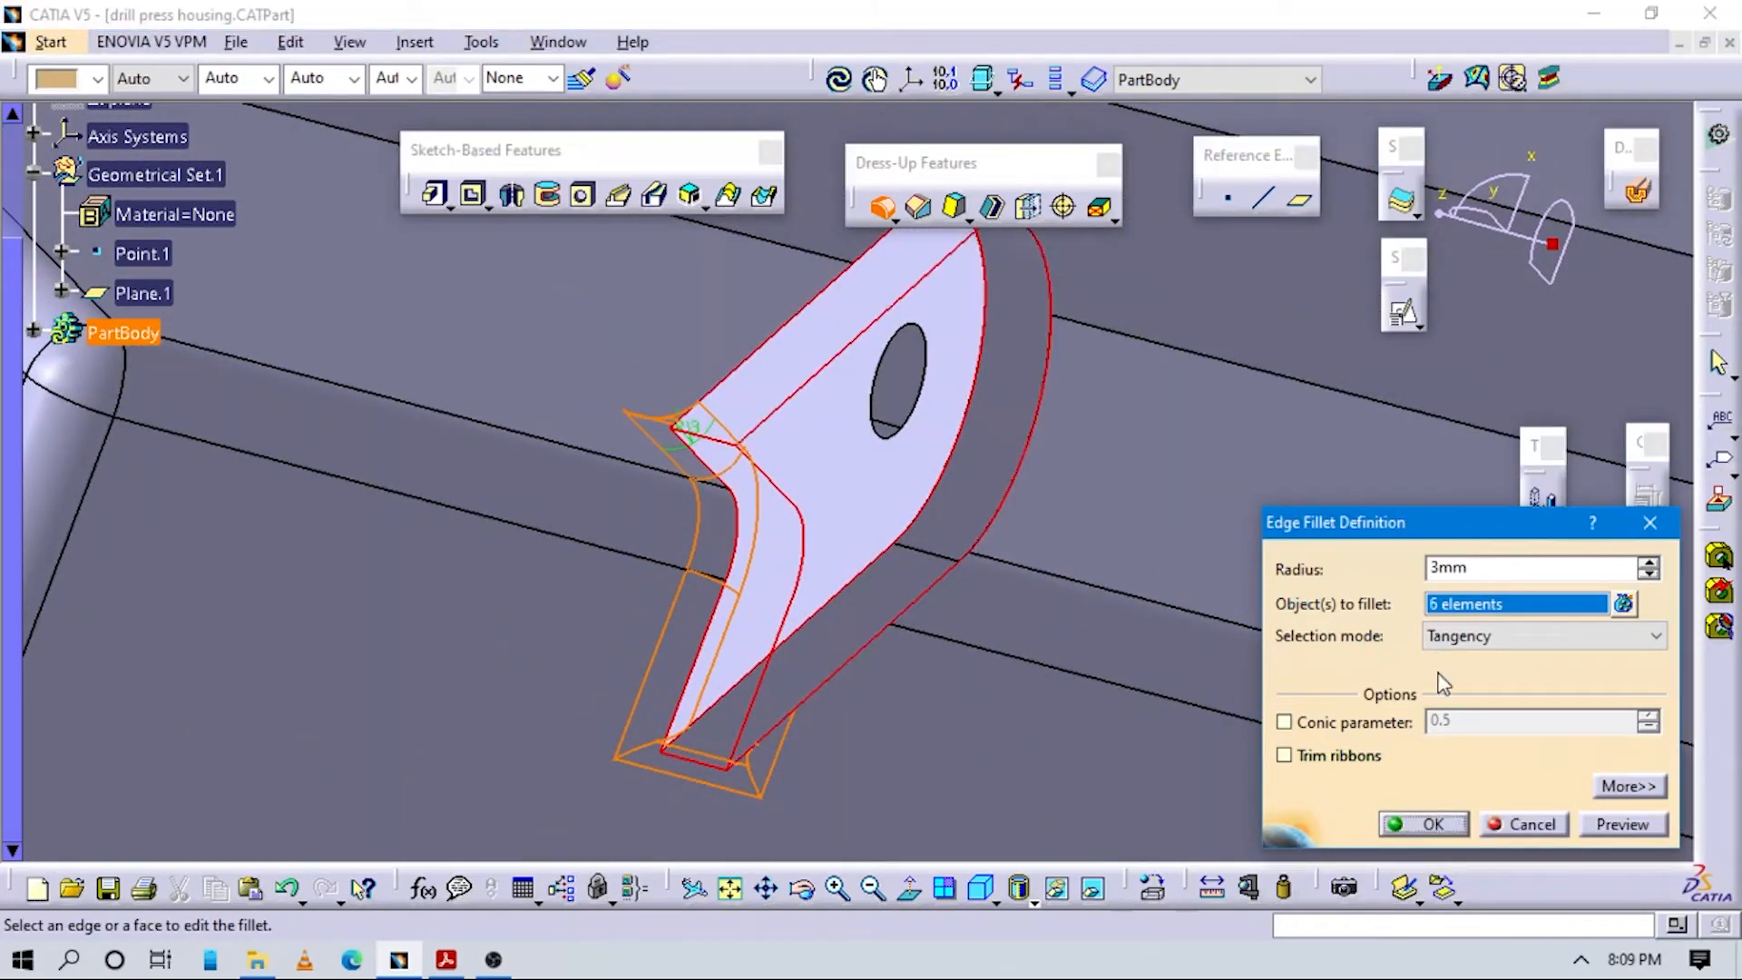
left_click(1619, 823)
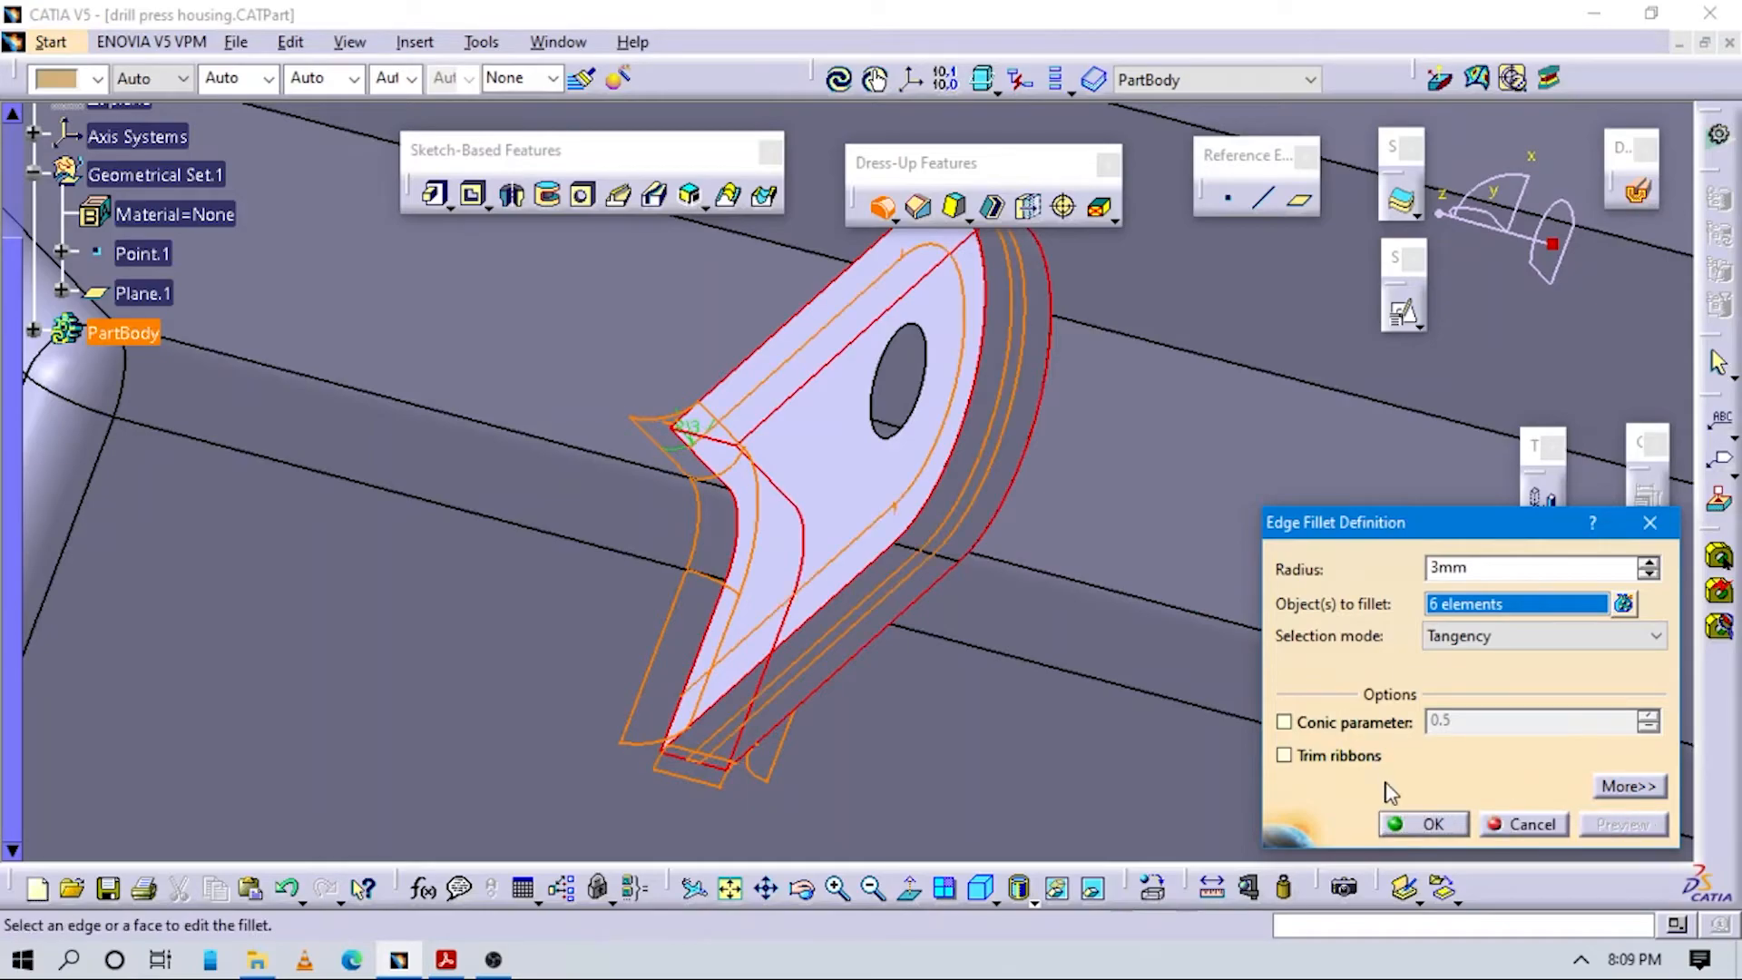
middle_click_drag(1057, 606, 1060, 730)
middle_click_drag(1005, 609, 907, 433)
middle_click_drag(967, 596, 1128, 680)
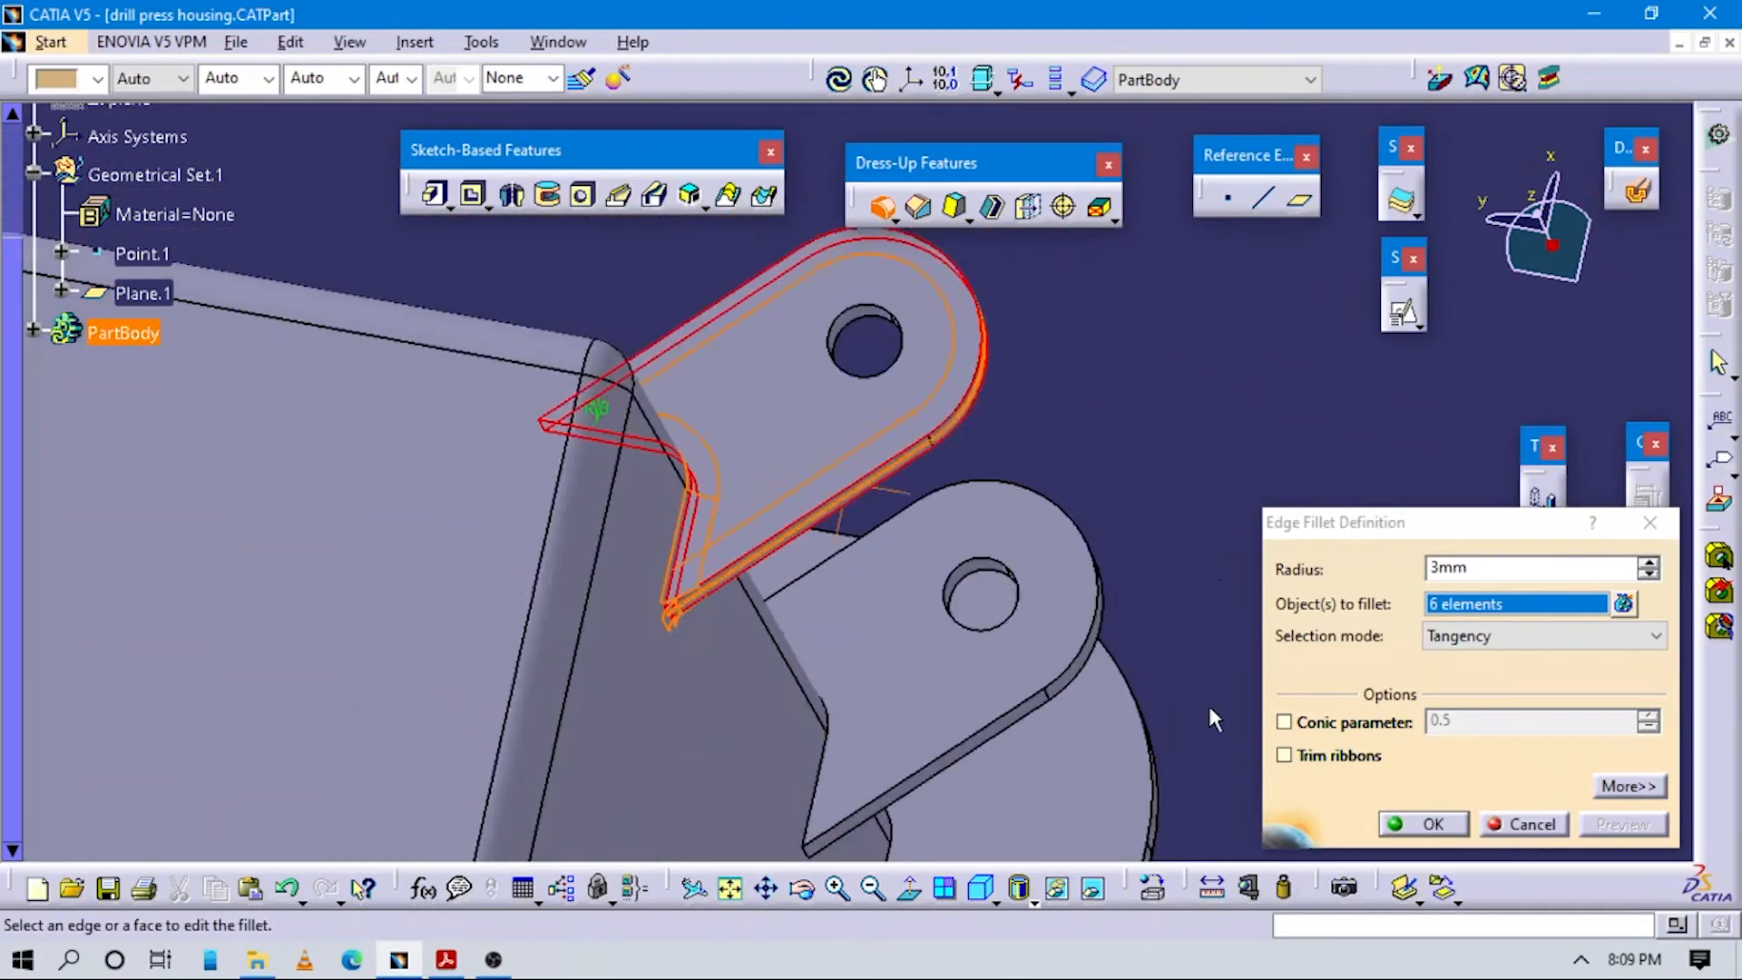
left_click(1434, 825)
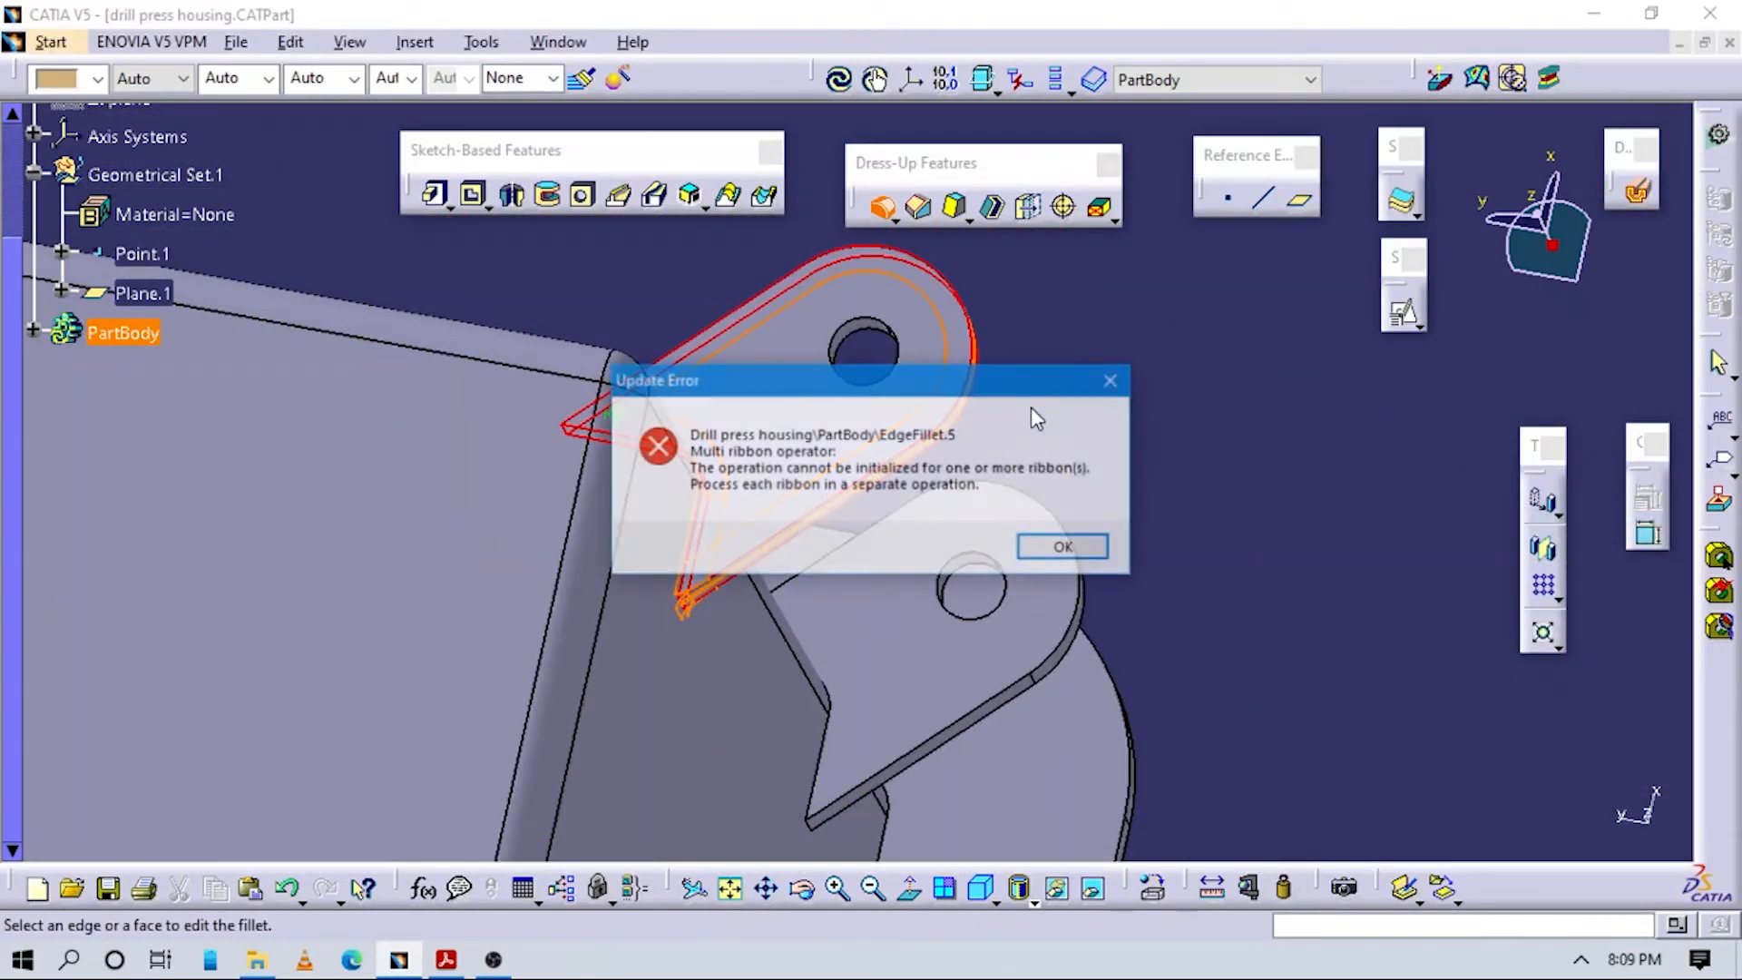
left_click(1057, 546)
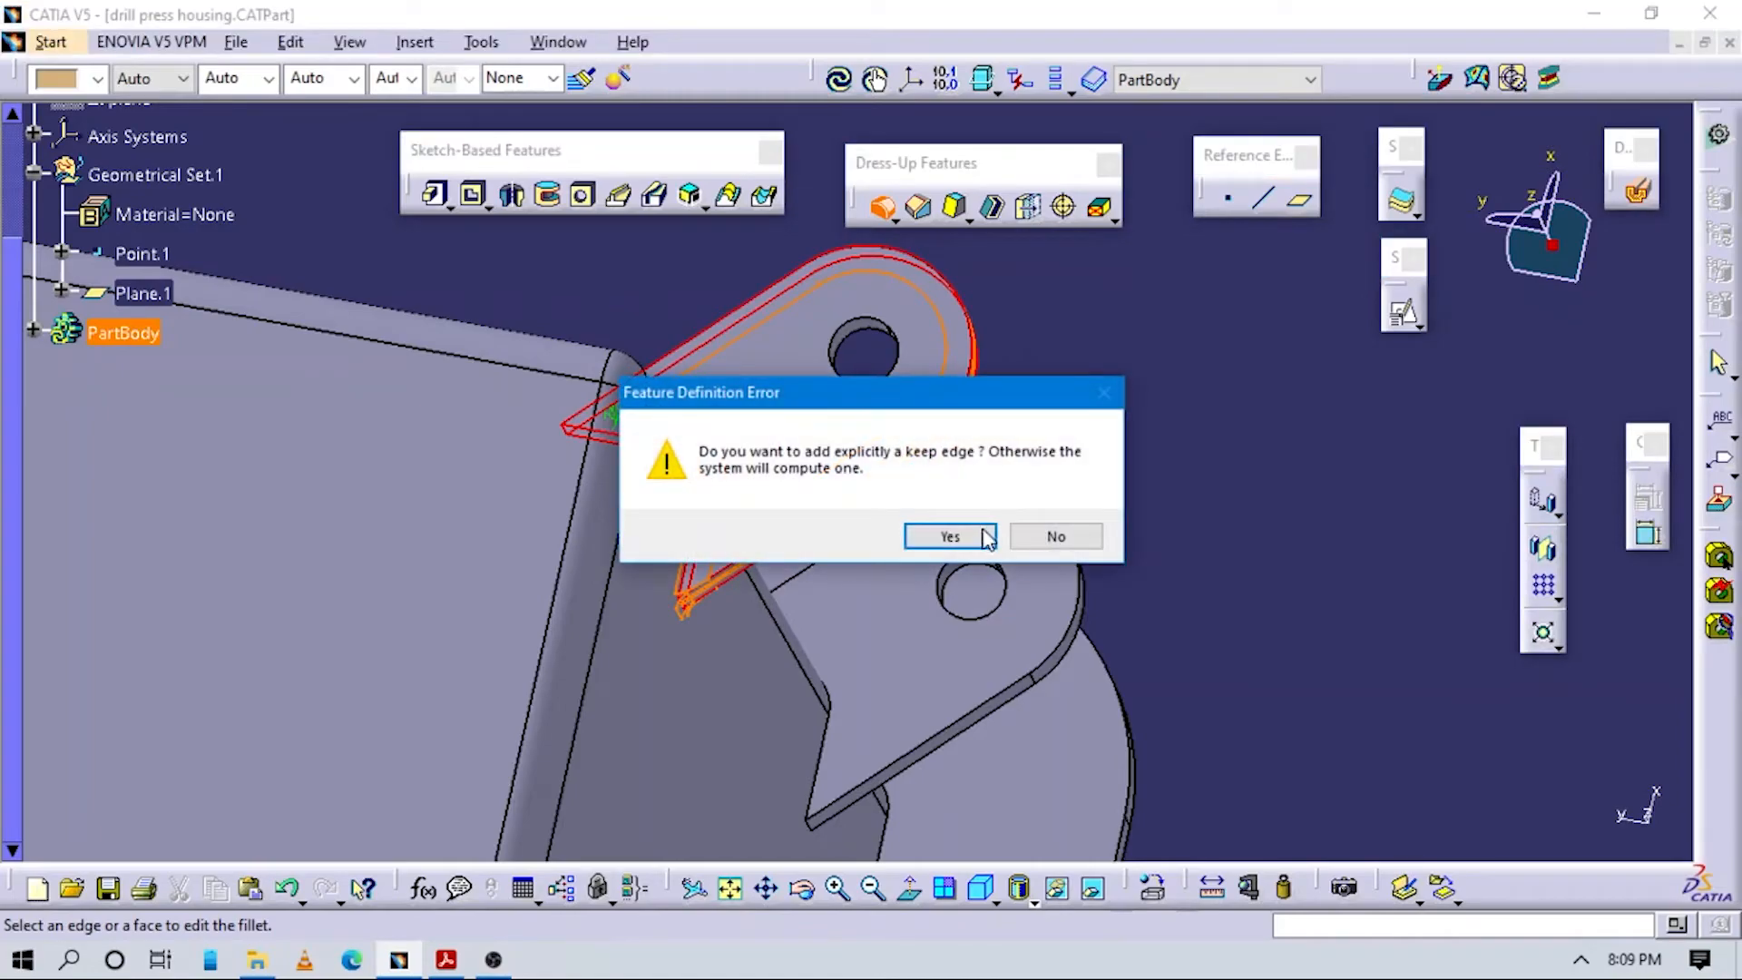
left_click(952, 537)
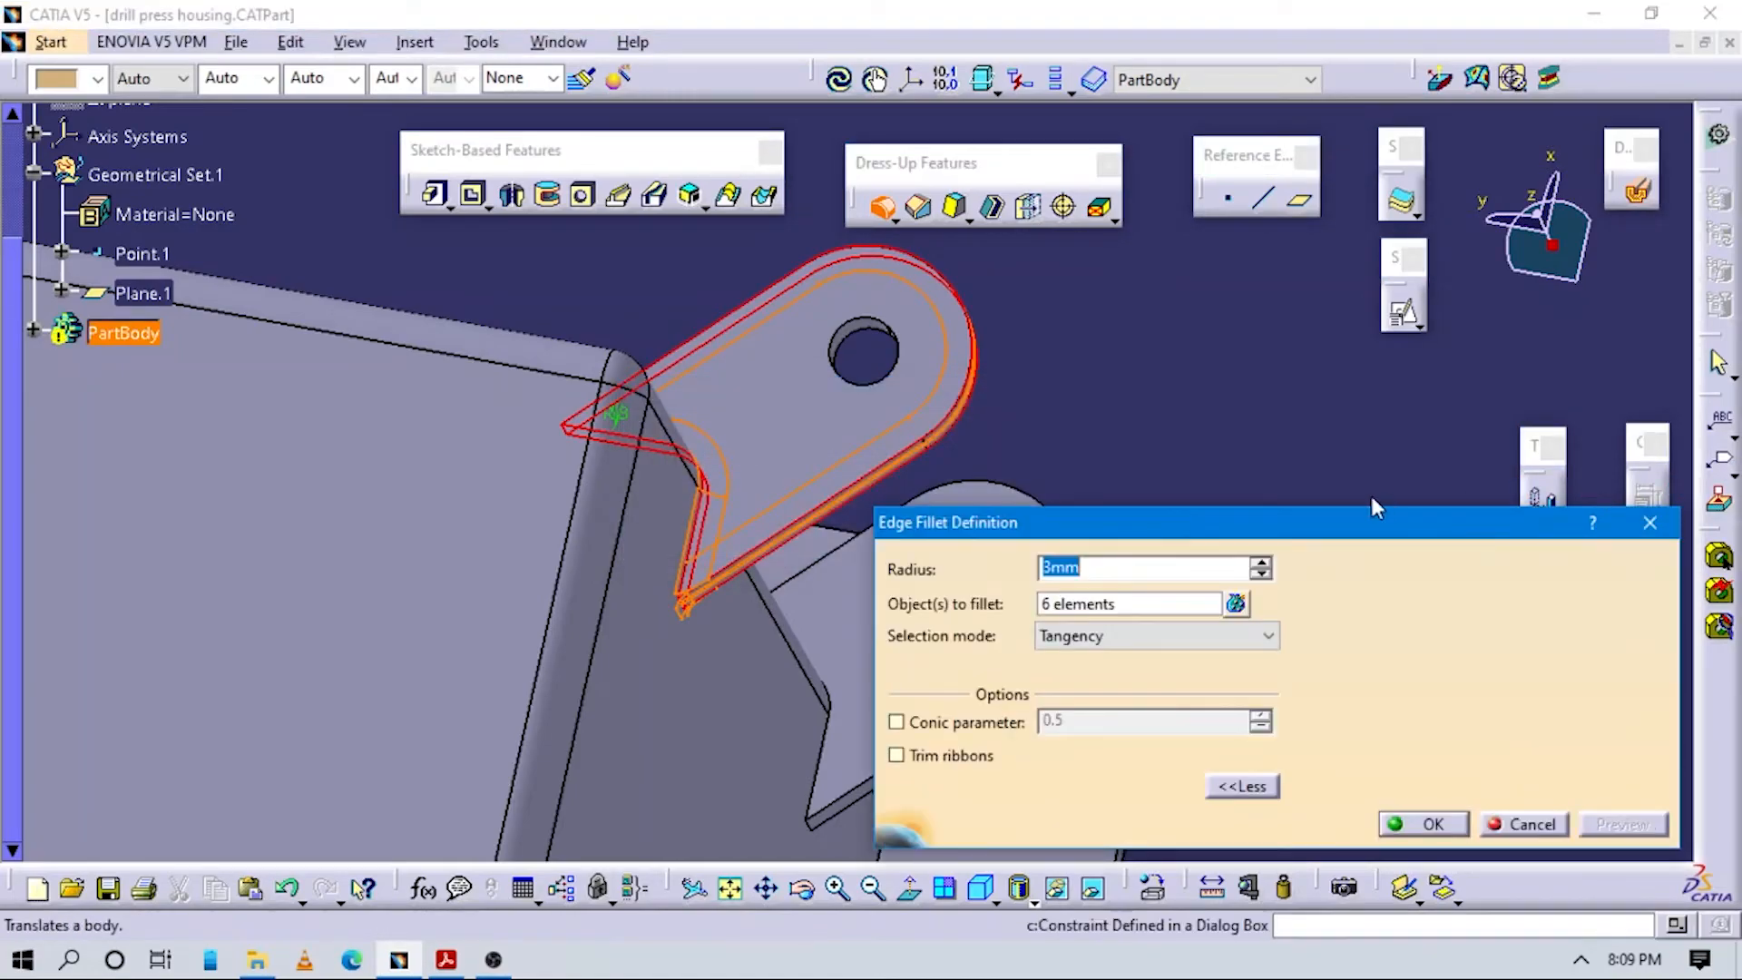
Remove the two outline edges, TgtEdge.39 and 40, from the fillet objects.
left_click(1243, 786)
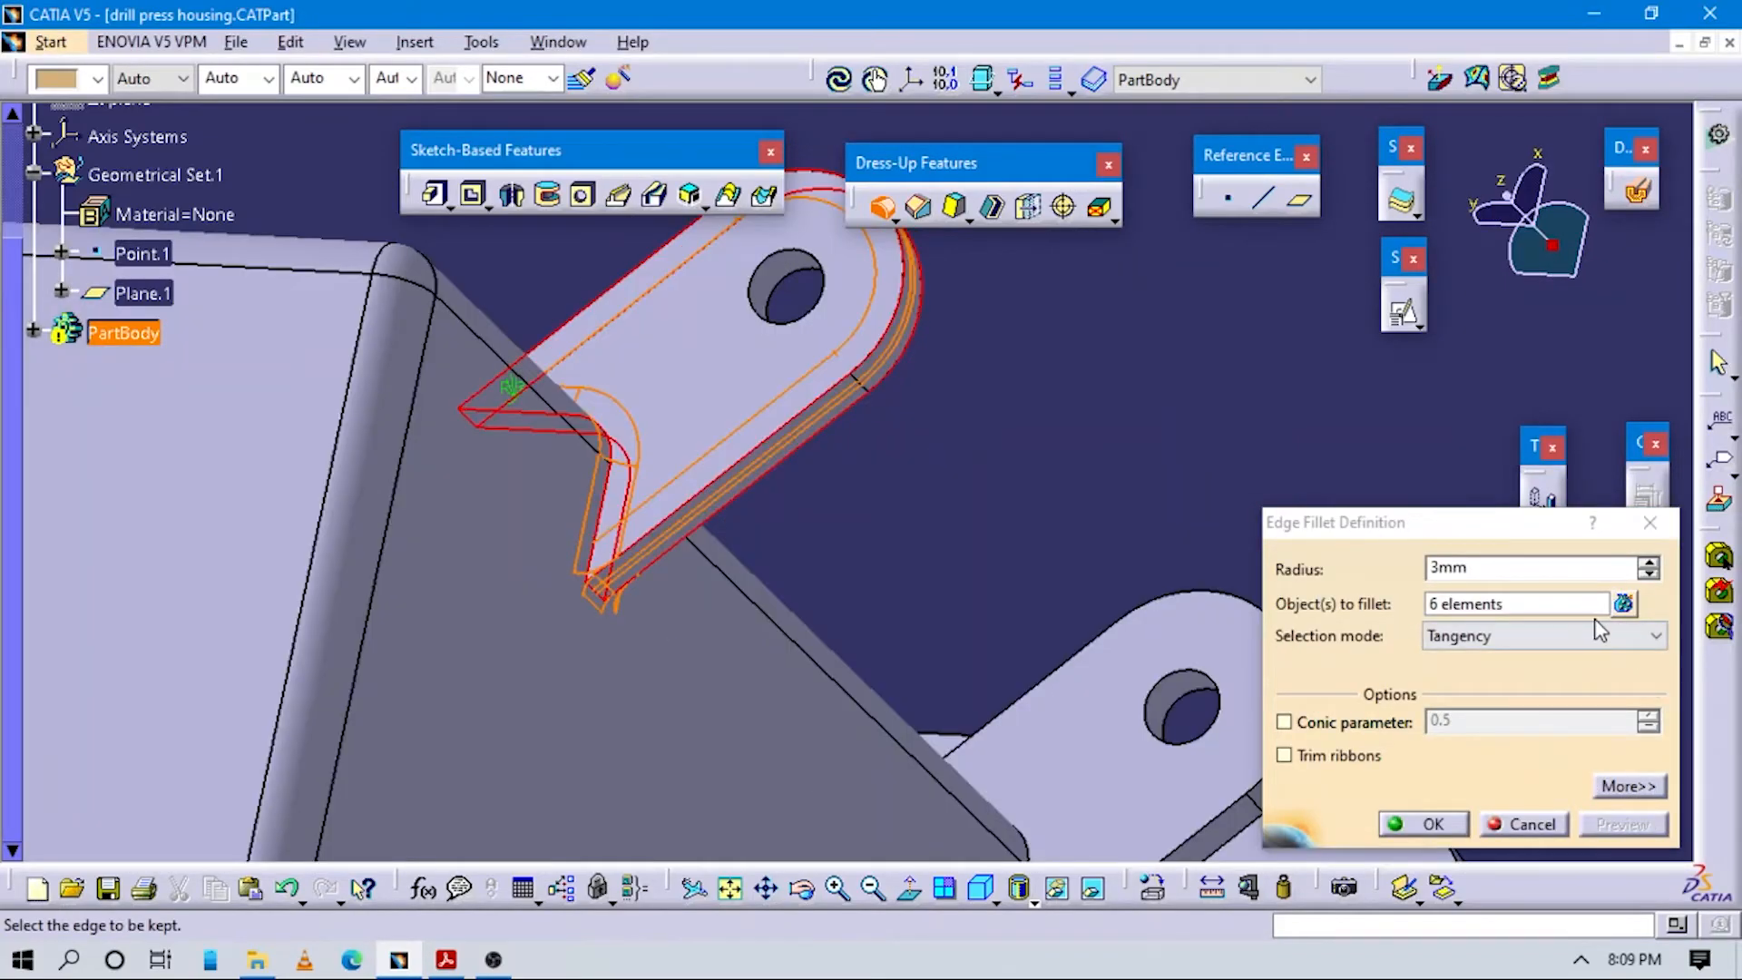
left_click(1623, 604)
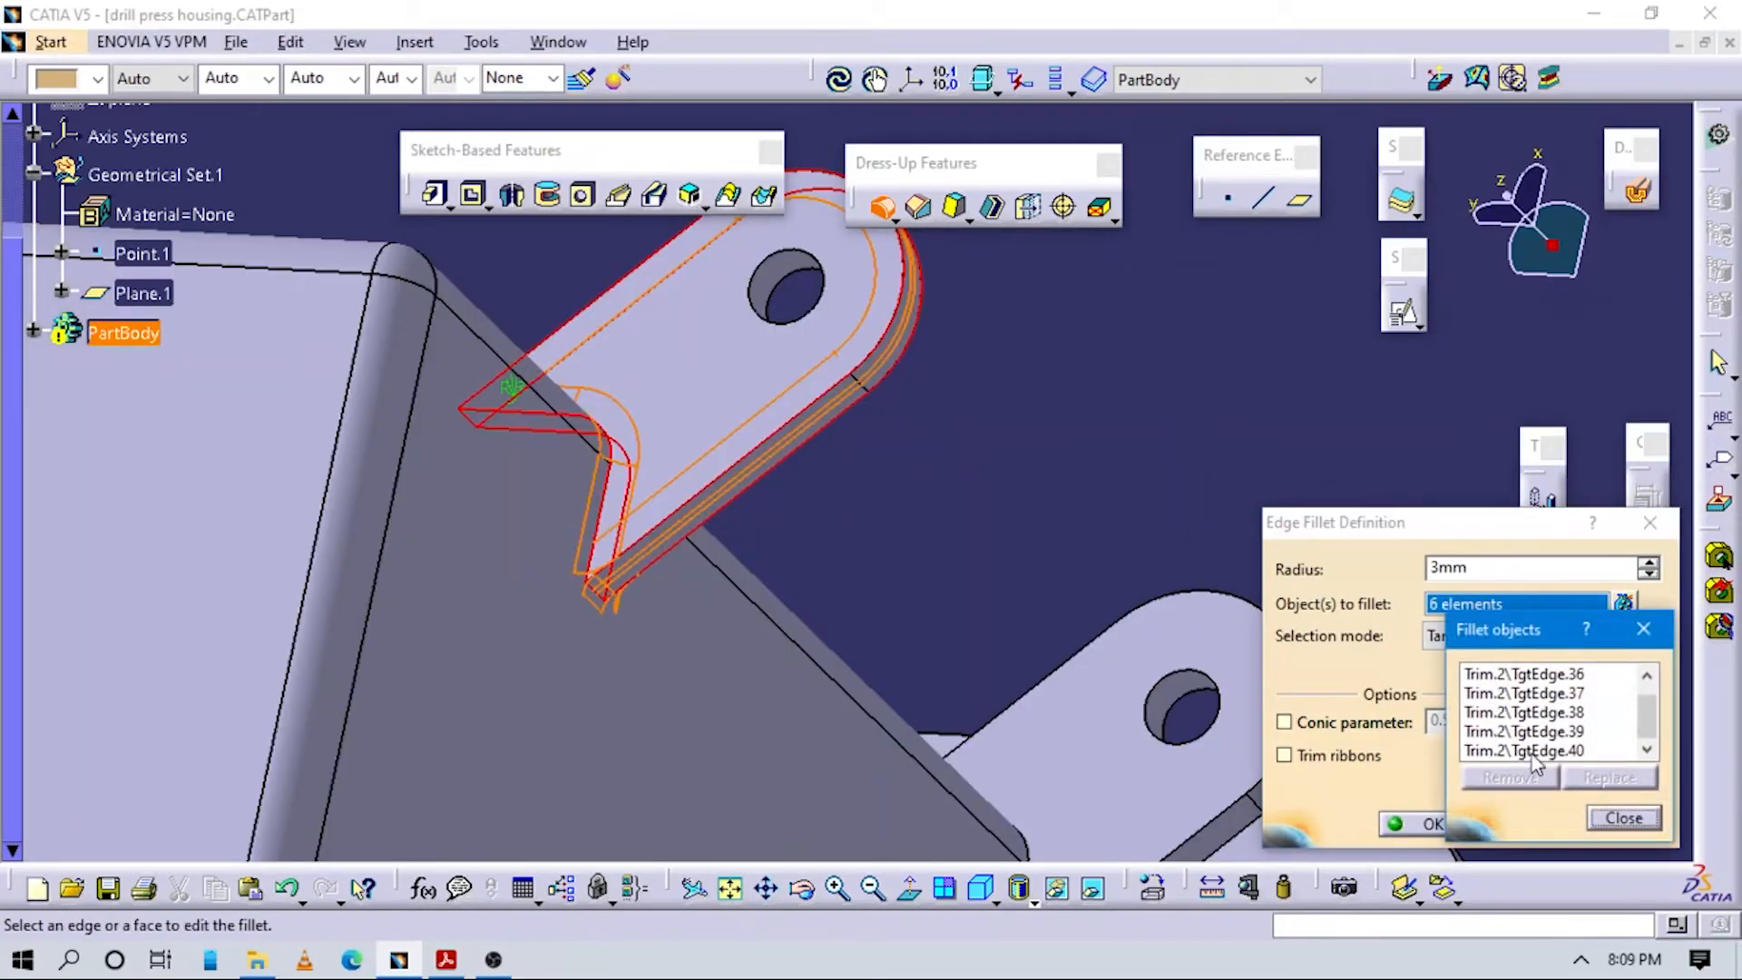
left_click(1533, 750)
left_click(1521, 730, "ctrl")
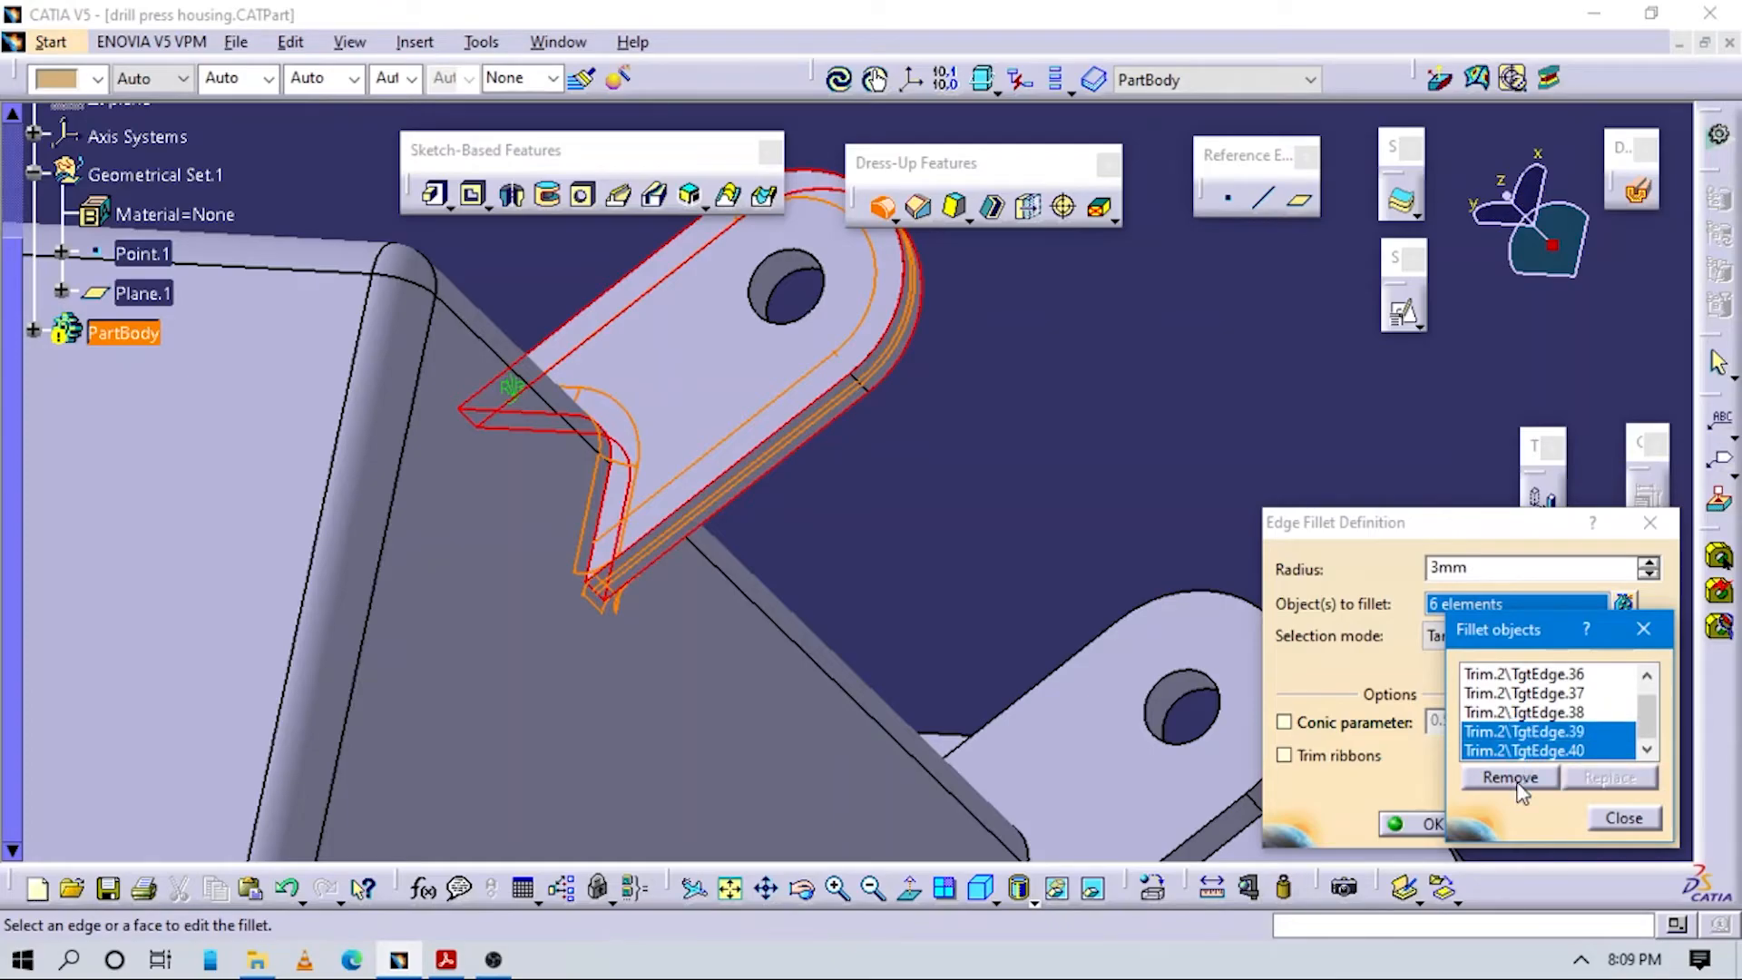
left_click(1510, 777)
Add the other tab's two wall edges and two short corner edges, and apply the 3 mm fillet to both tabs.
middle_click_drag(1054, 731, 945, 535)
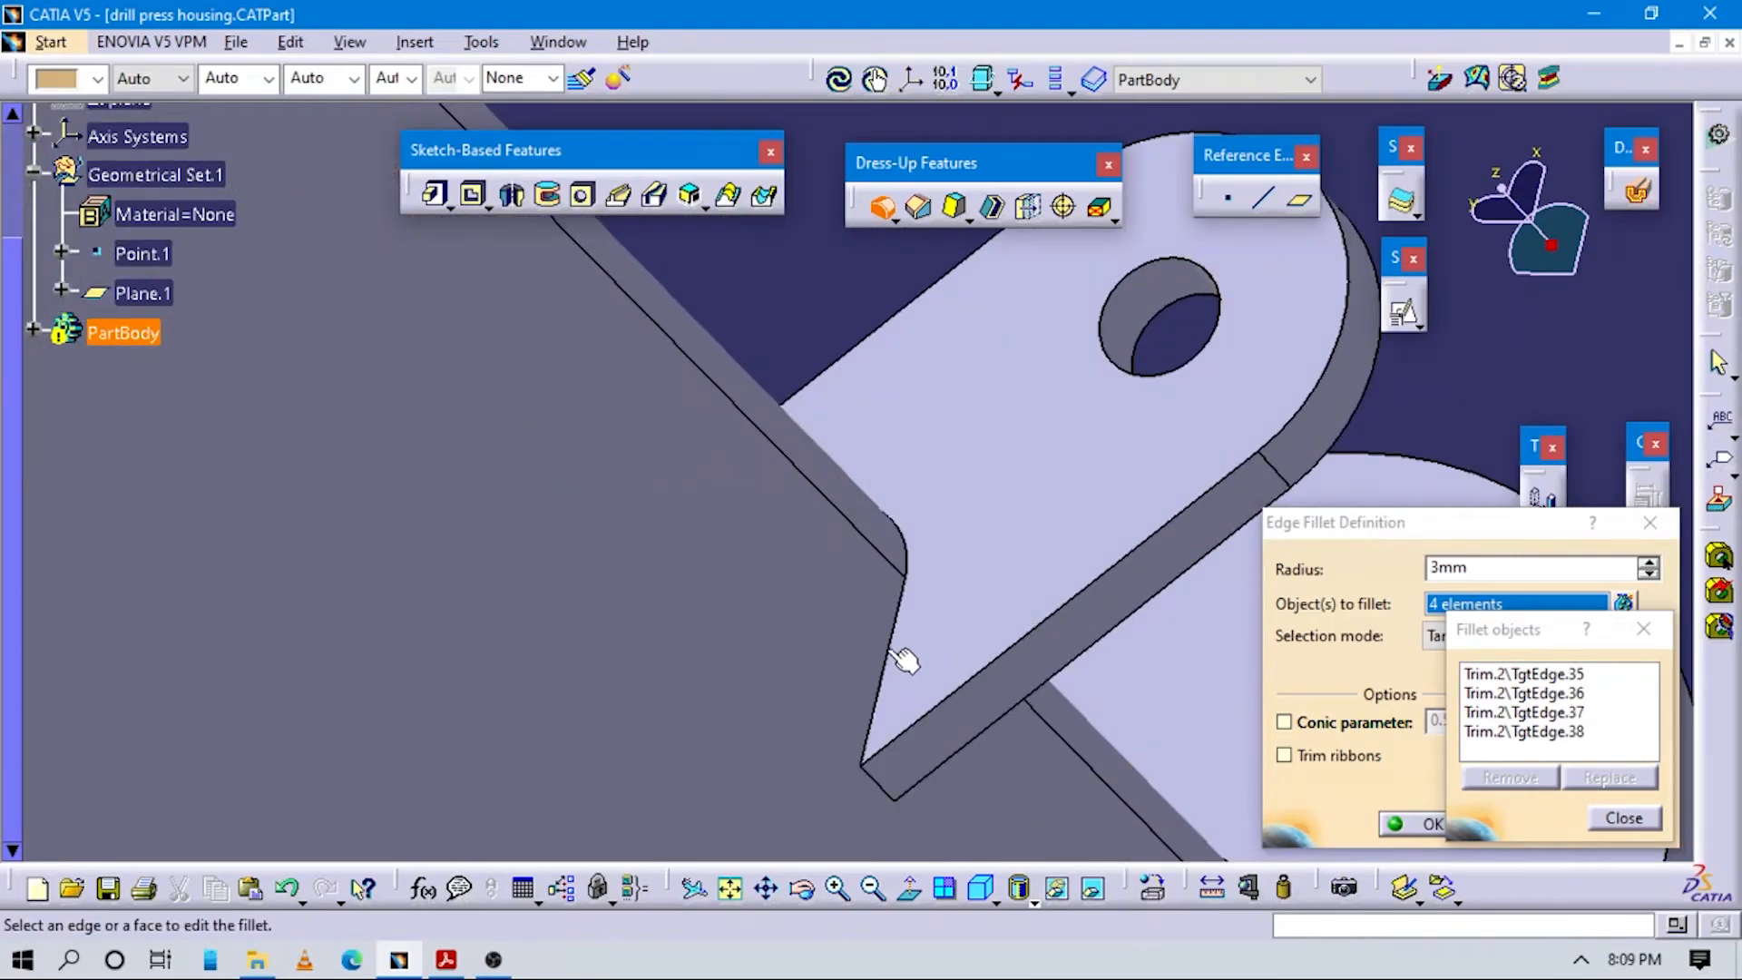
left_click(902, 661)
left_click(875, 778)
middle_click_drag(907, 653, 902, 571)
middle_click_drag(794, 381, 998, 712)
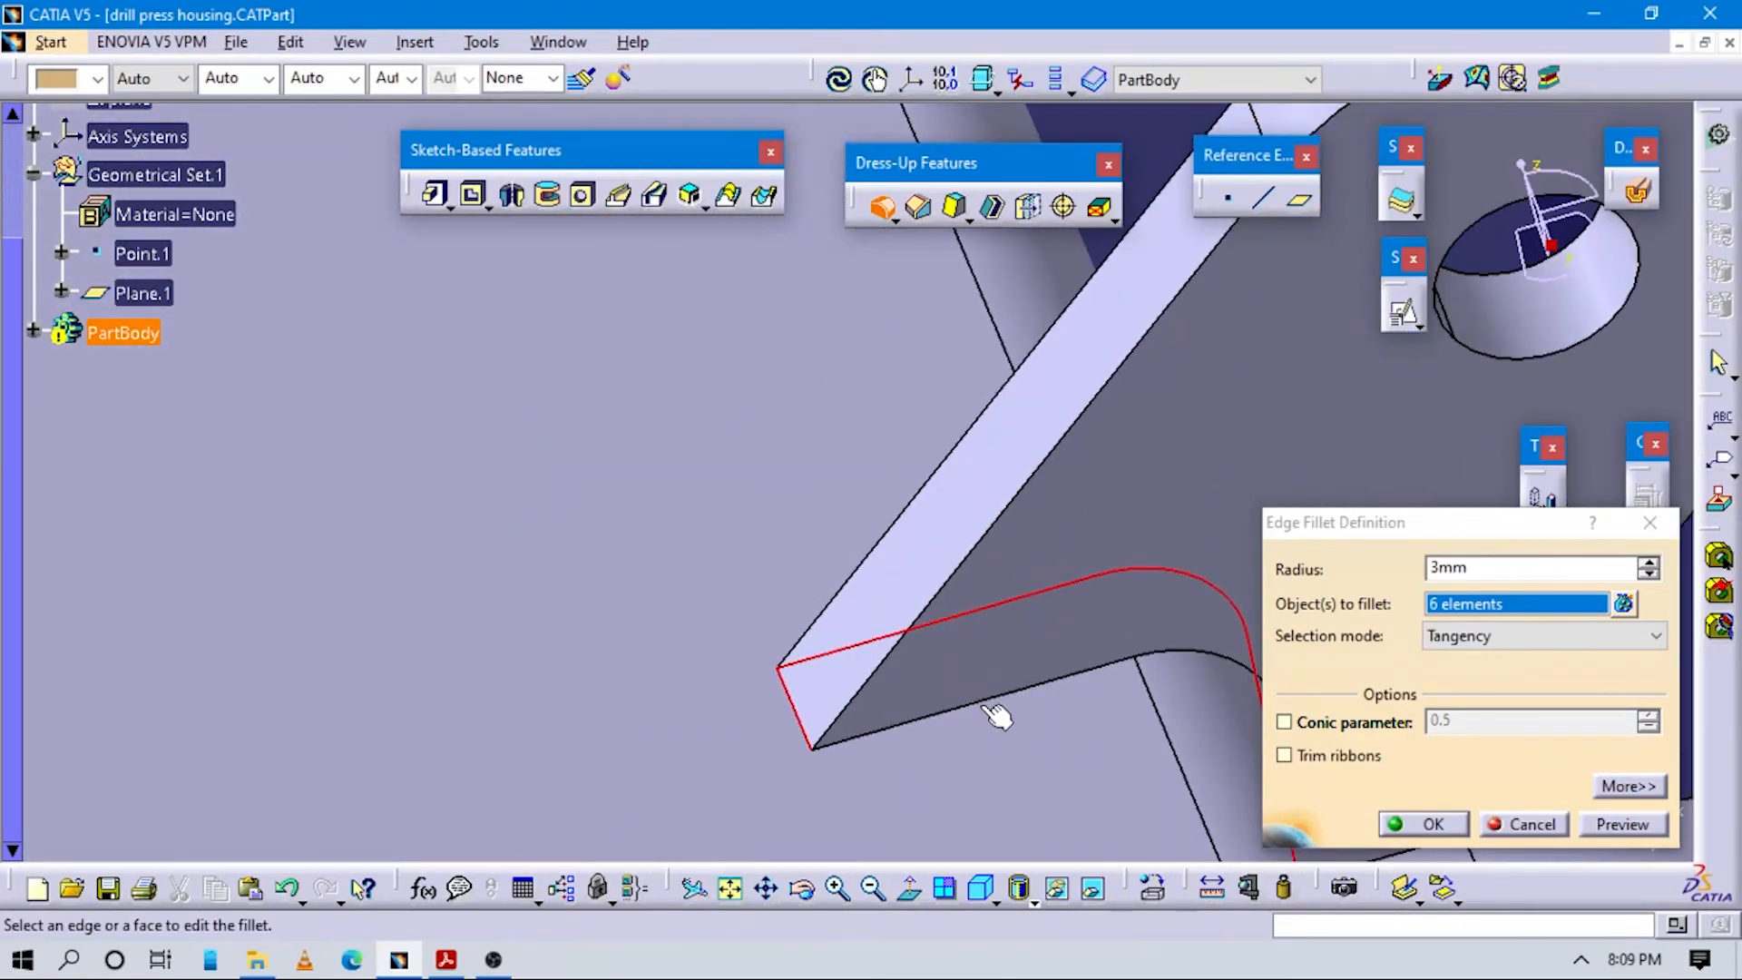
left_click(980, 704)
middle_click_drag(1174, 661, 665, 563)
left_click(599, 511)
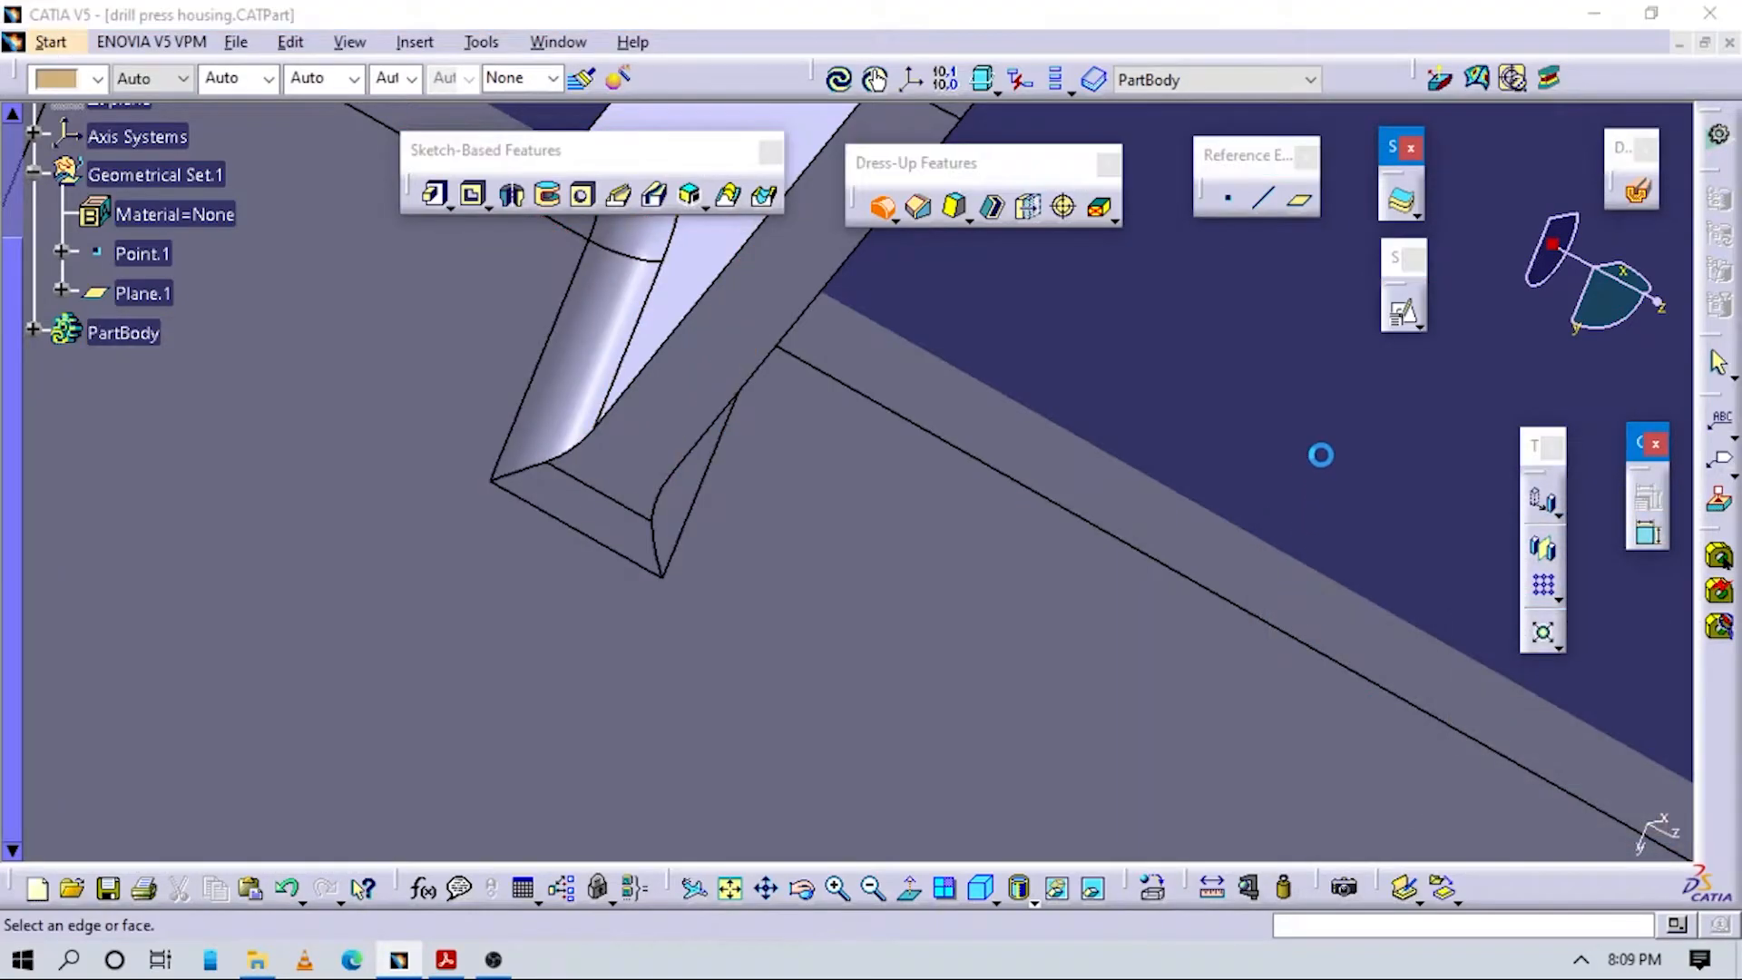
Switch to the drawing in Adobe Acrobat Reader and check the tabs' fillet callout in Section G-G.
key("alt+Tab")
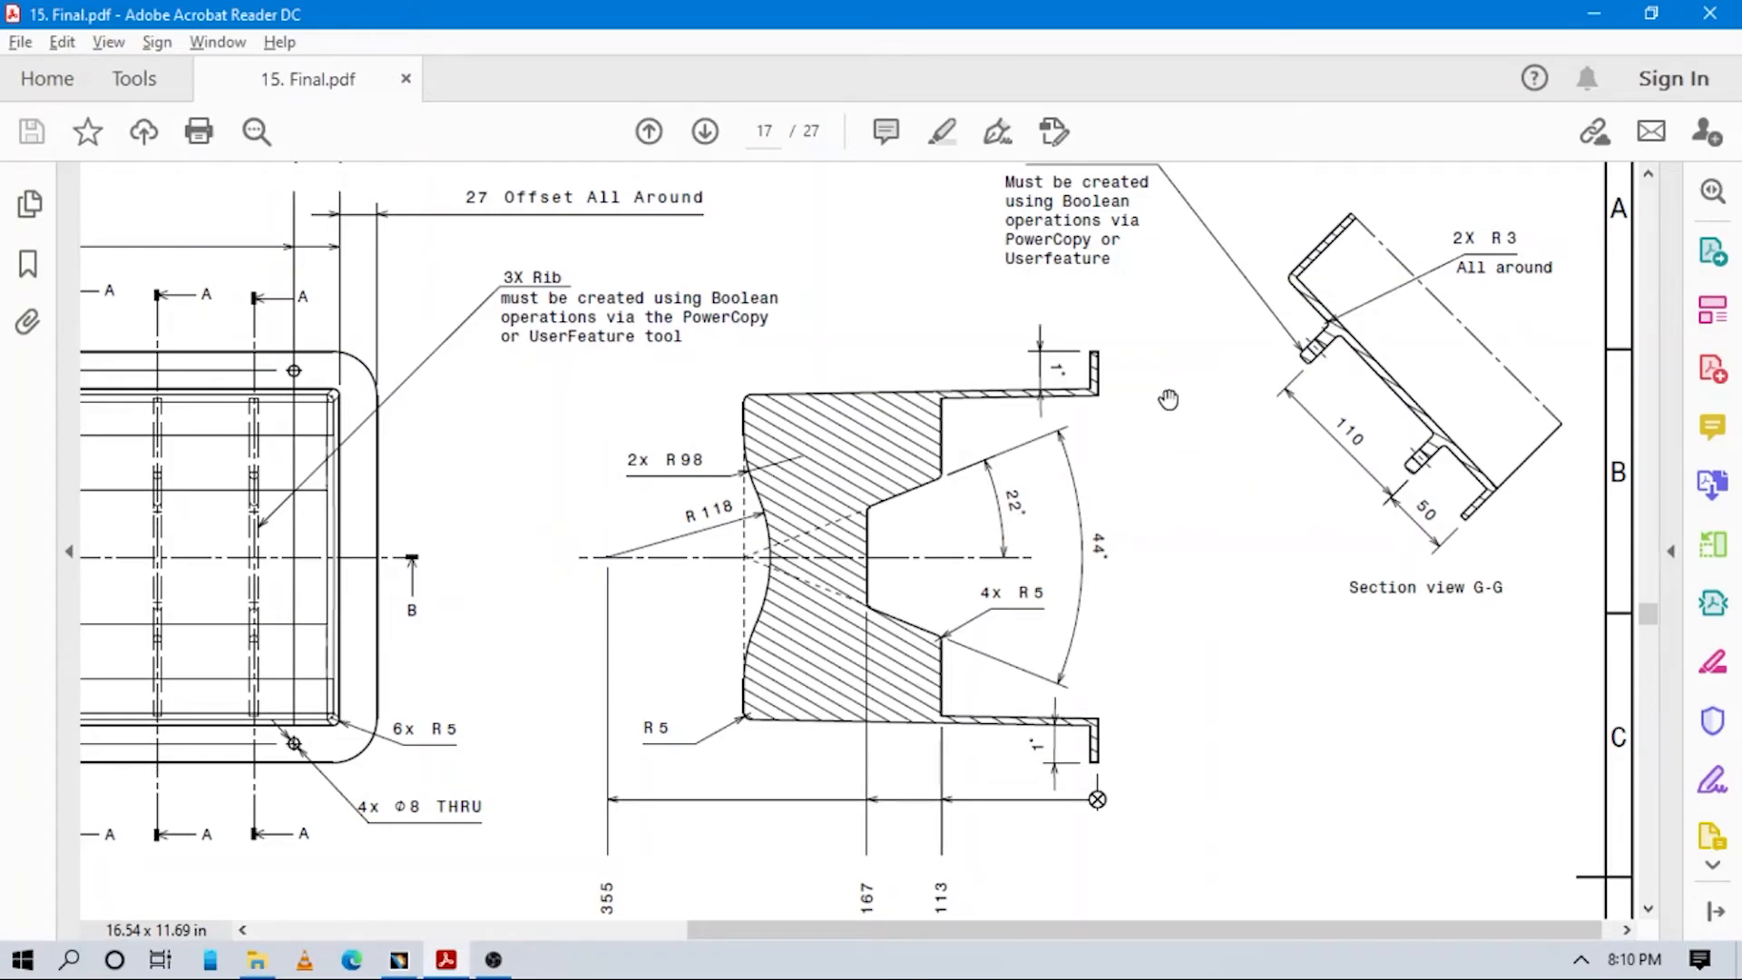
mouse_move(769, 560)
left_mouse_down()
mouse_move(1351, 406)
mouse_move(1019, 630)
mouse_move(1019, 703)
left_mouse_up()
left_click_drag(1298, 416, 1080, 524)
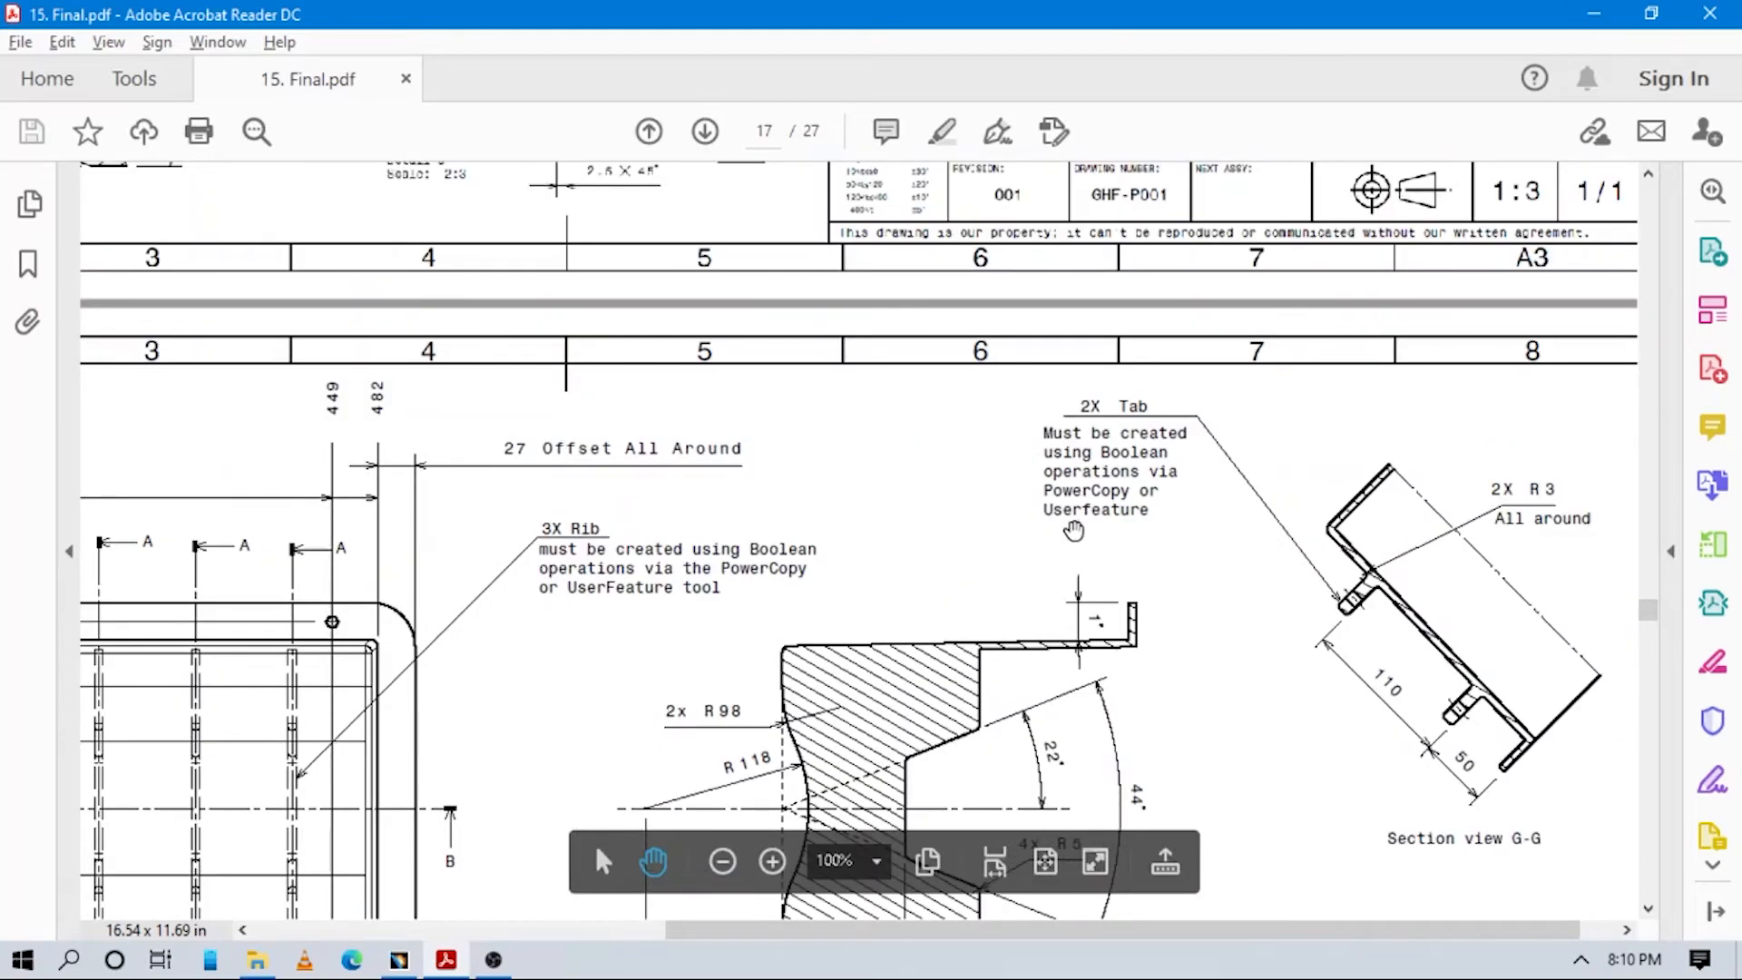
Examine Section cut A-A and the enlarged Detail E and Detail F in the Drill Press Housing drawing.
left_click_drag(1232, 606, 941, 263)
left_click_drag(1007, 726, 971, 320)
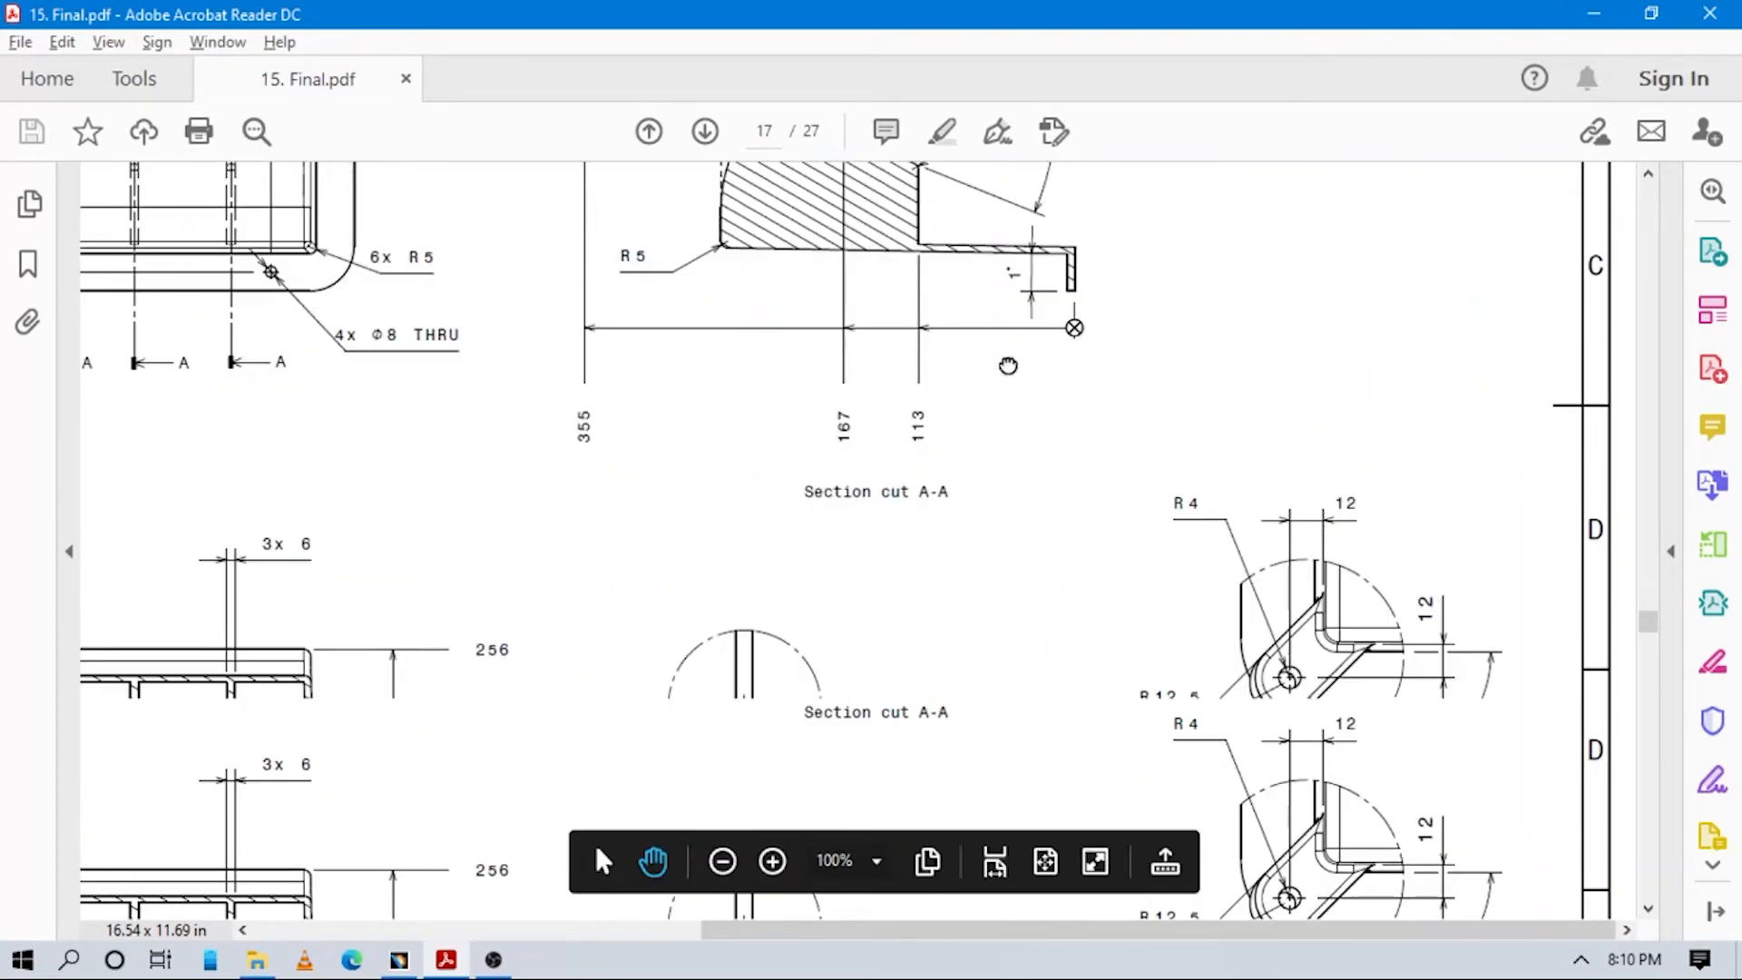
scroll(1179, 544, "down", 2)
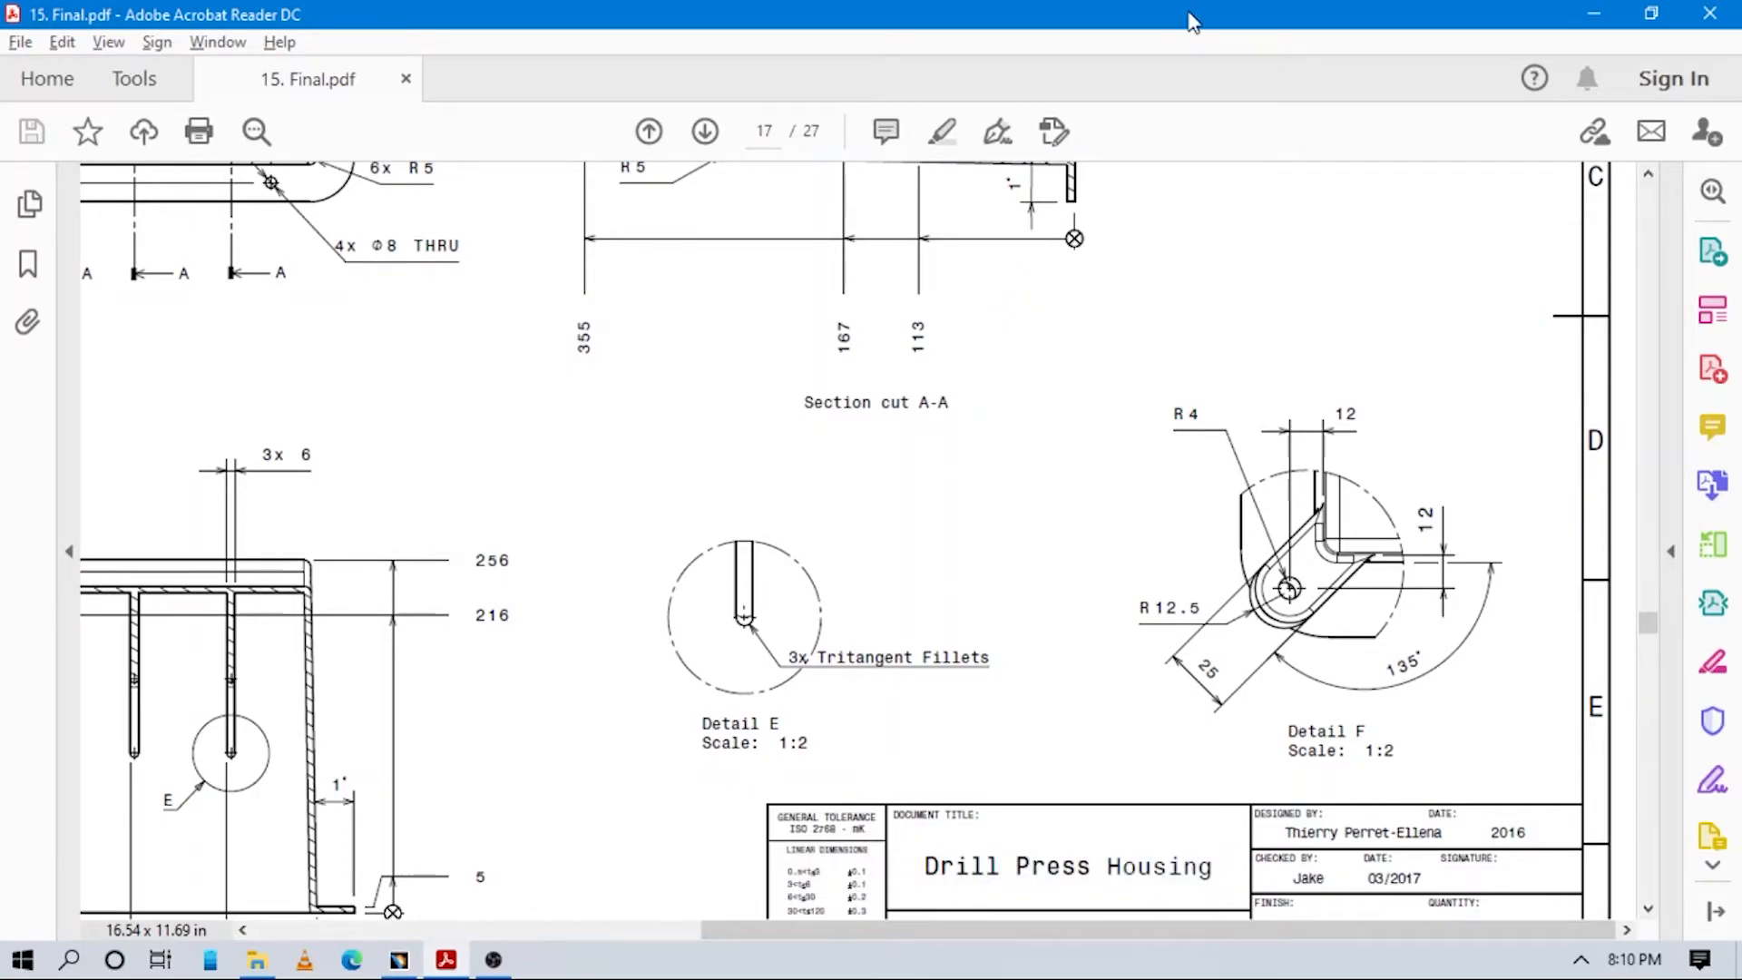
mouse_move(946, 415)
left_mouse_down()
mouse_move(1037, 481)
mouse_move(1293, 541)
left_mouse_up()
scroll(1077, 490, "down", 2)
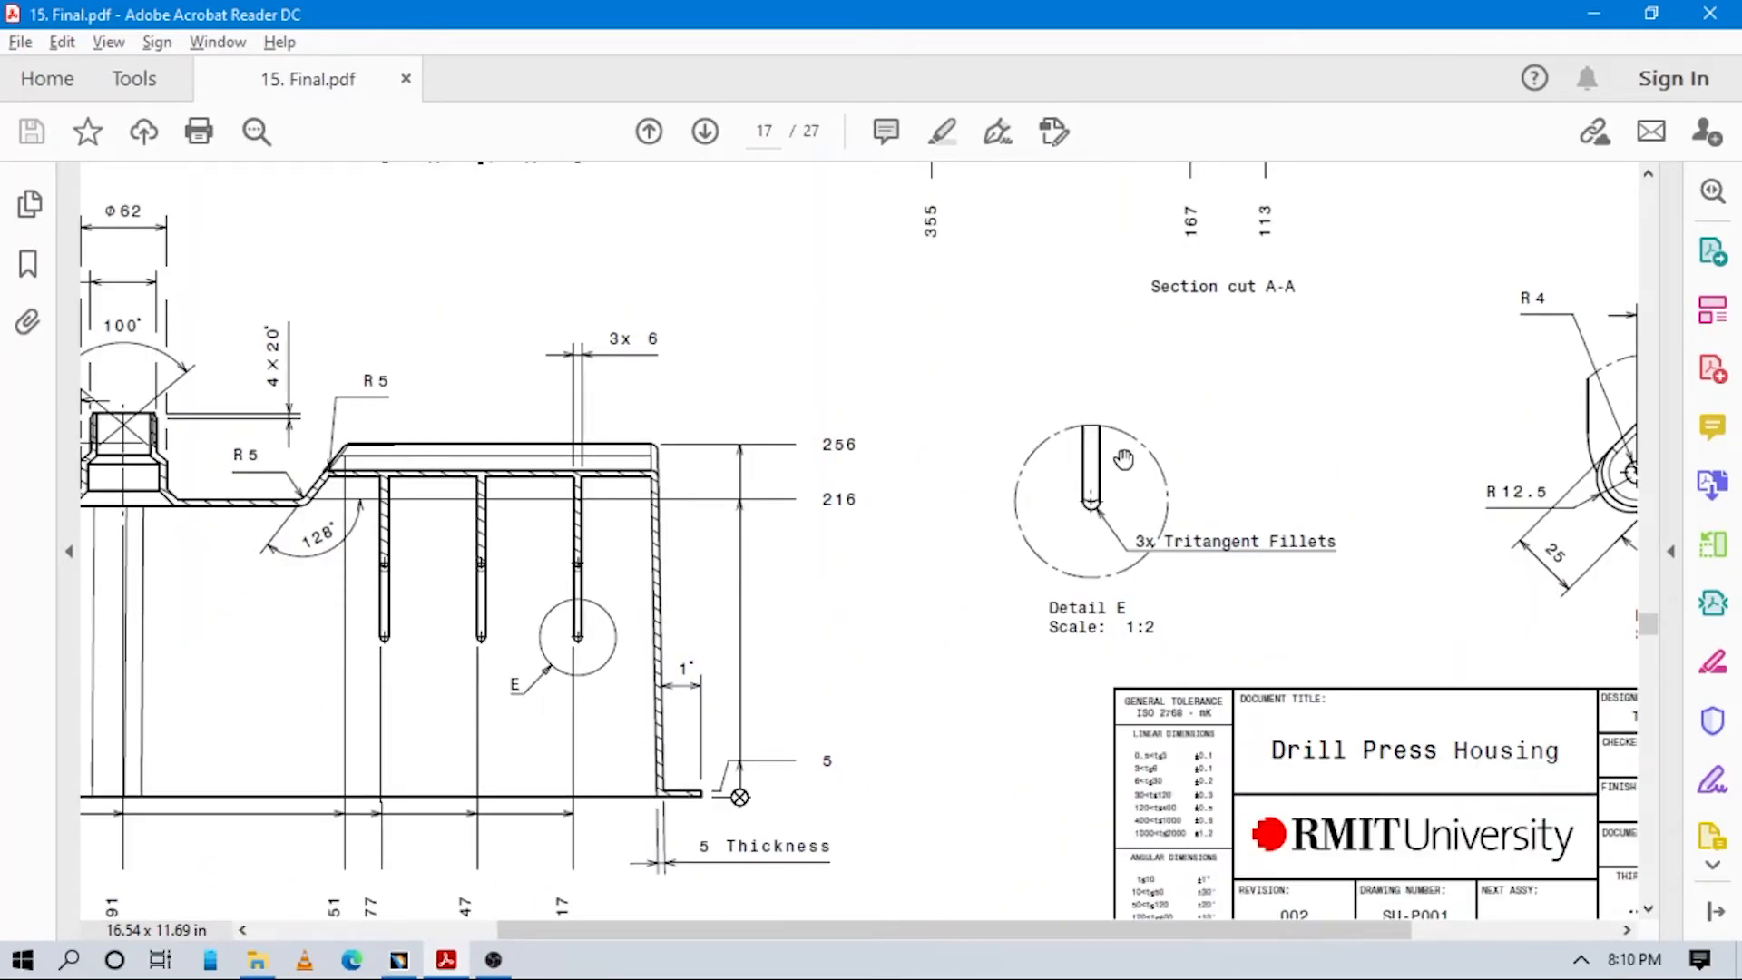
Switch back to CATIA, dismiss the open fillet, and select the upper and lower outline edges of the tab nearest the flange for a new edge fillet.
key("alt+Tab")
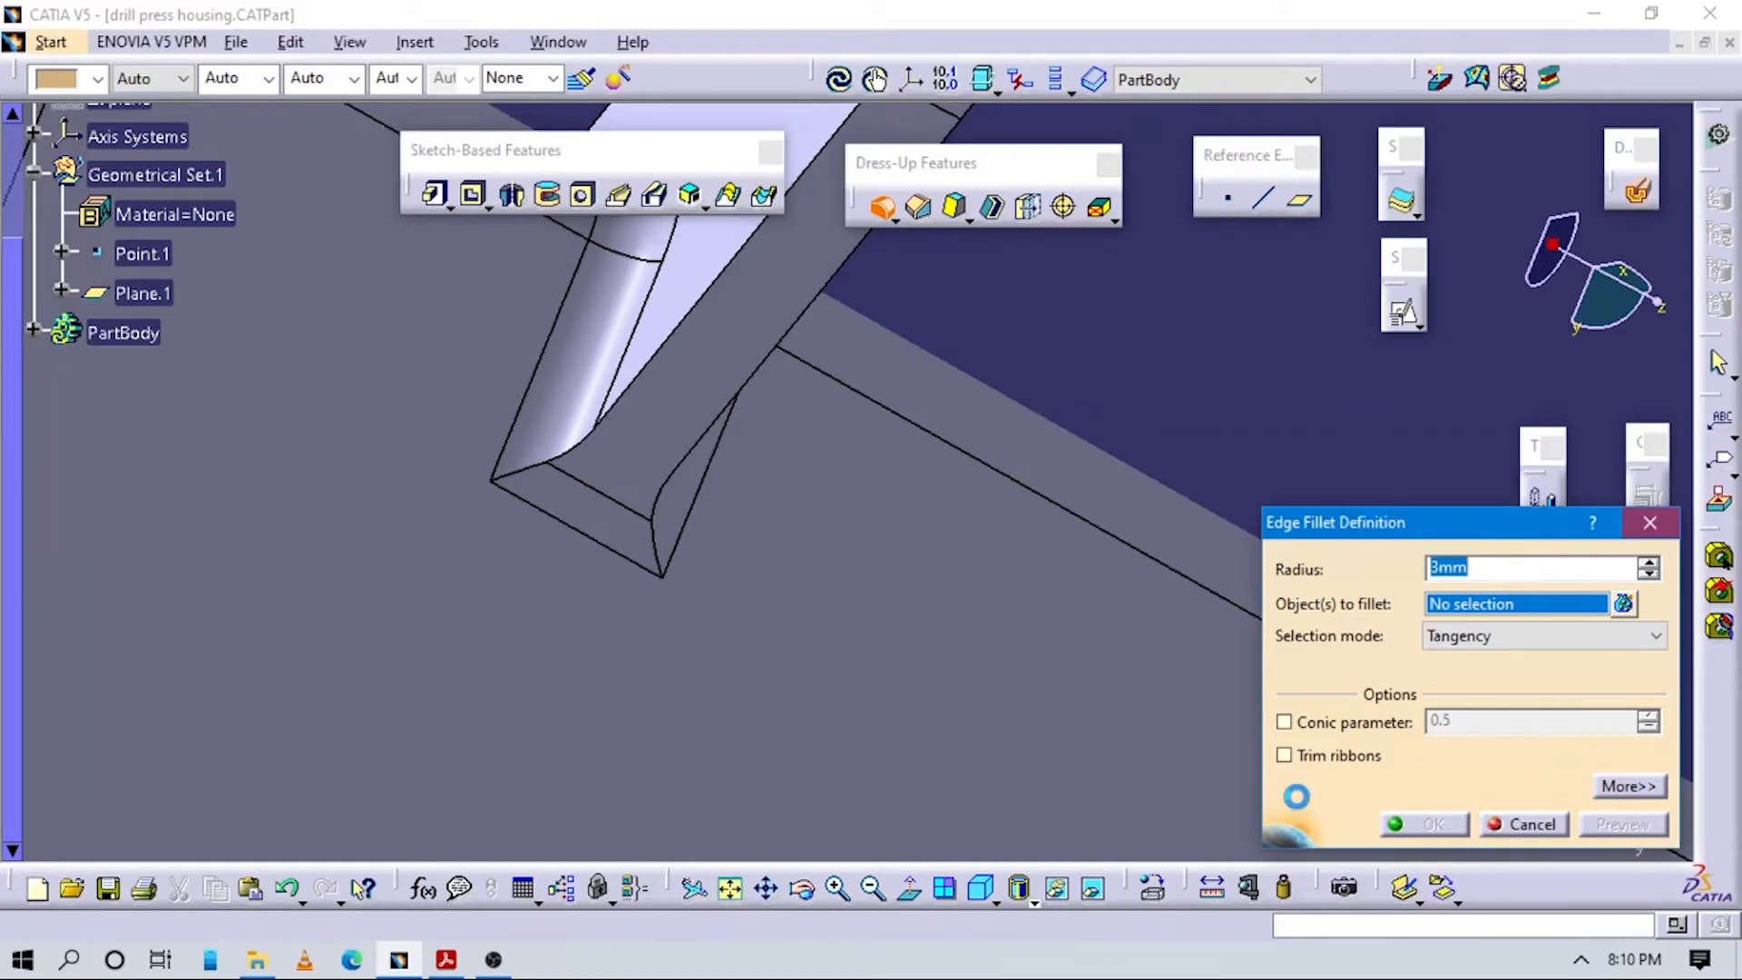
left_click(1649, 523)
middle_click_drag(1080, 581, 952, 570)
left_click(879, 206)
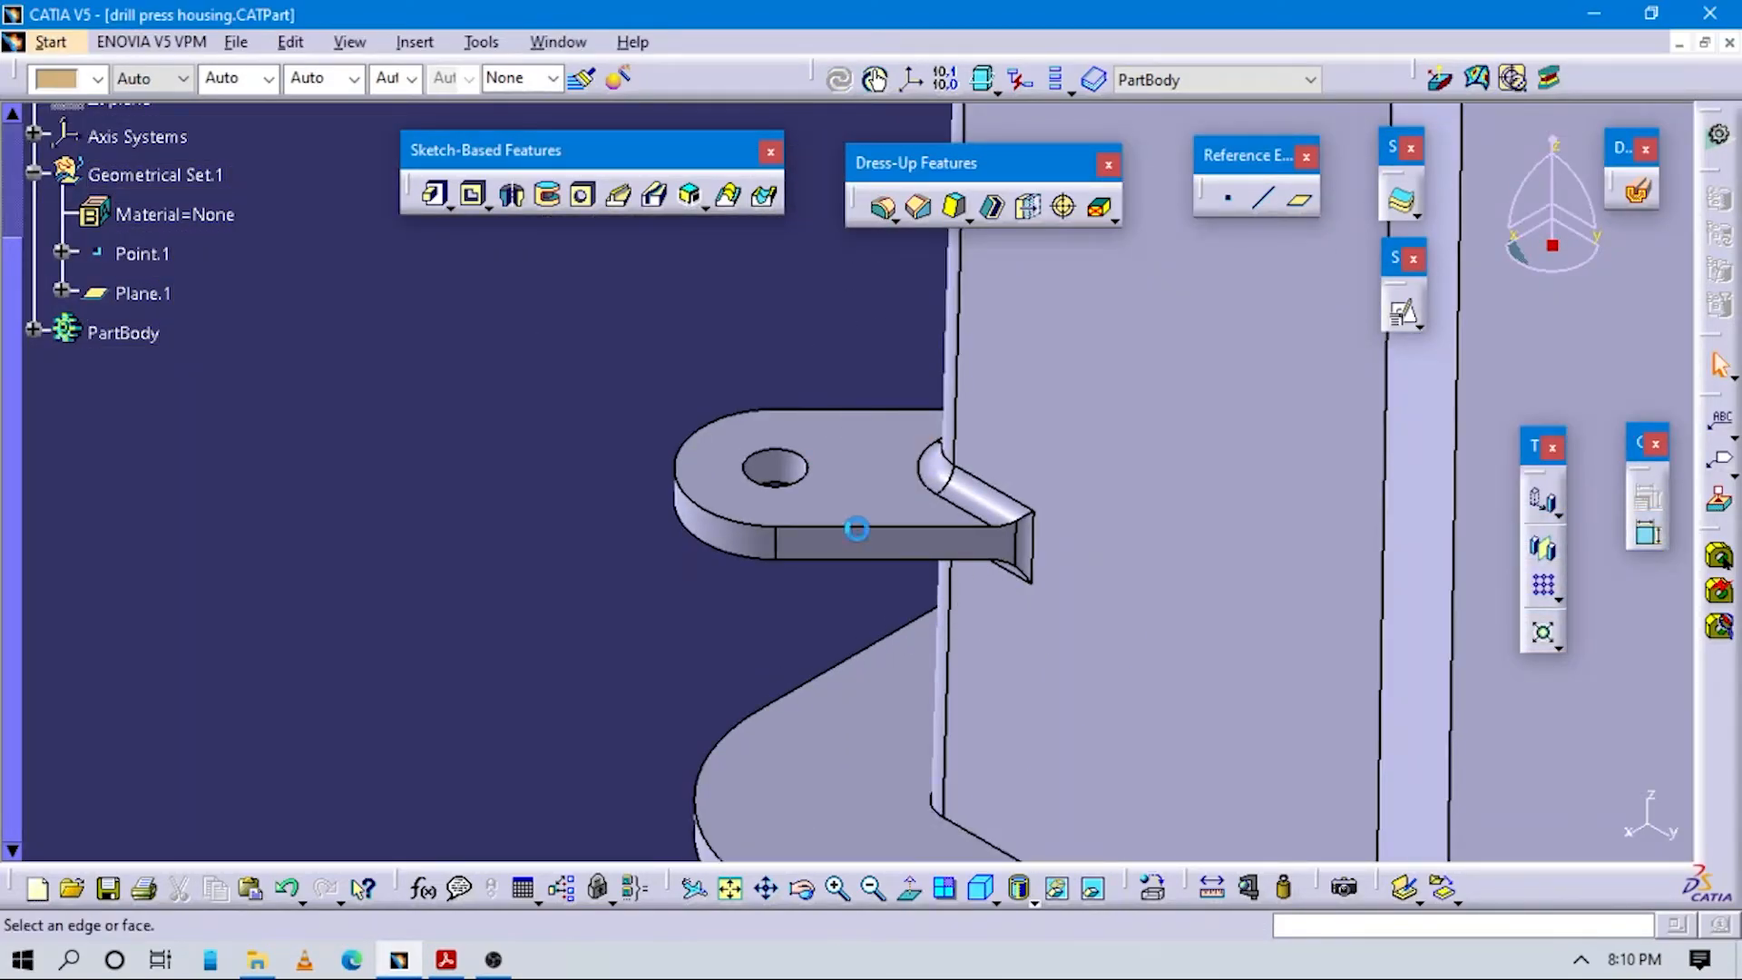
left_click(836, 524)
middle_click_drag(835, 523, 810, 363)
left_click(854, 382)
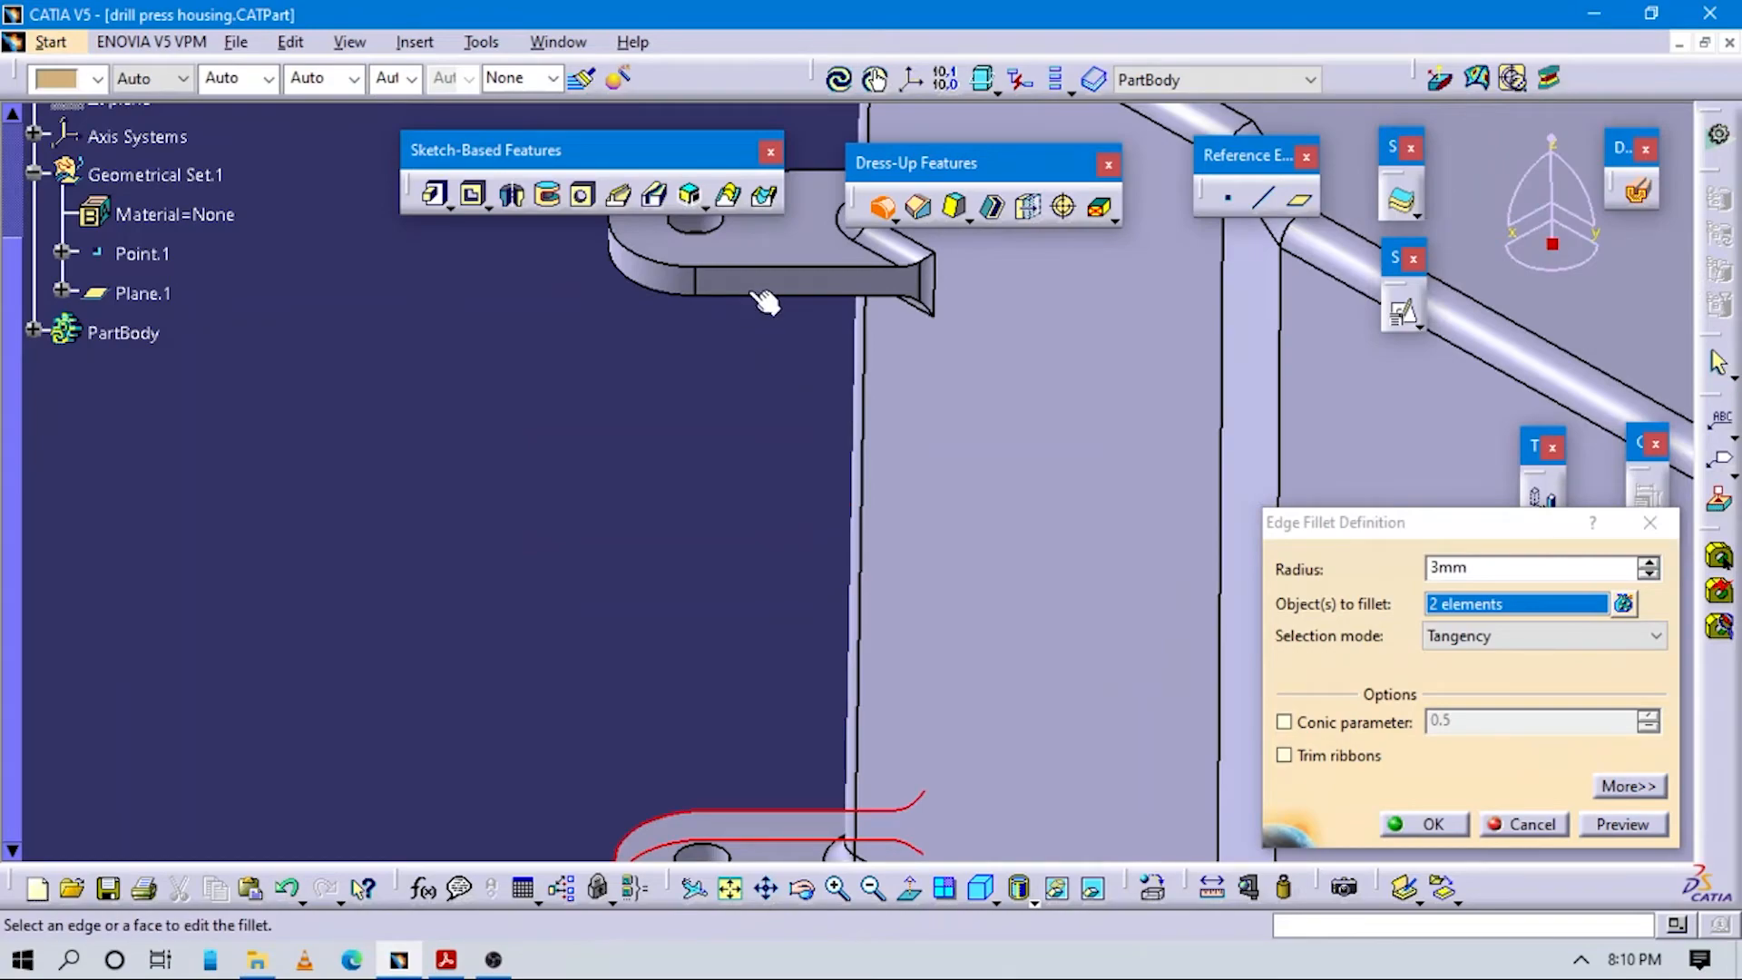
Add the upper and lower outline edges of the second tab to the fillet, removing any mispicked object from the selection.
left_click(745, 268)
left_click(1623, 604)
left_click(1526, 713)
left_click(1509, 777)
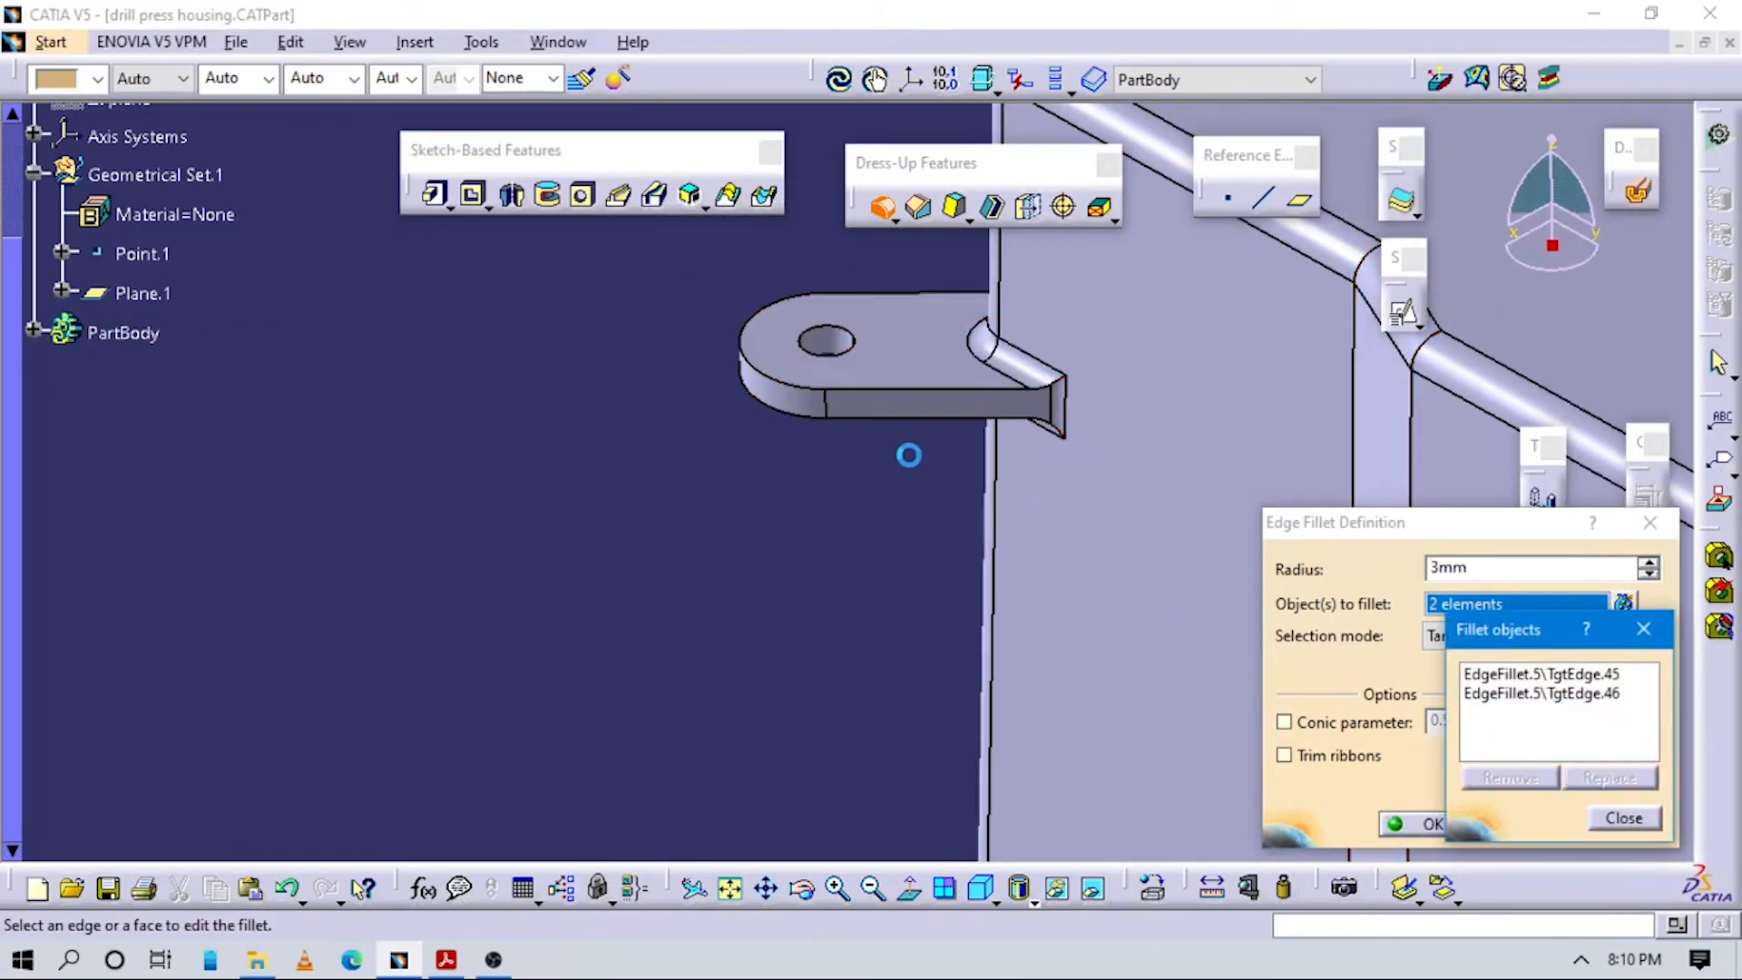
left_click(906, 392)
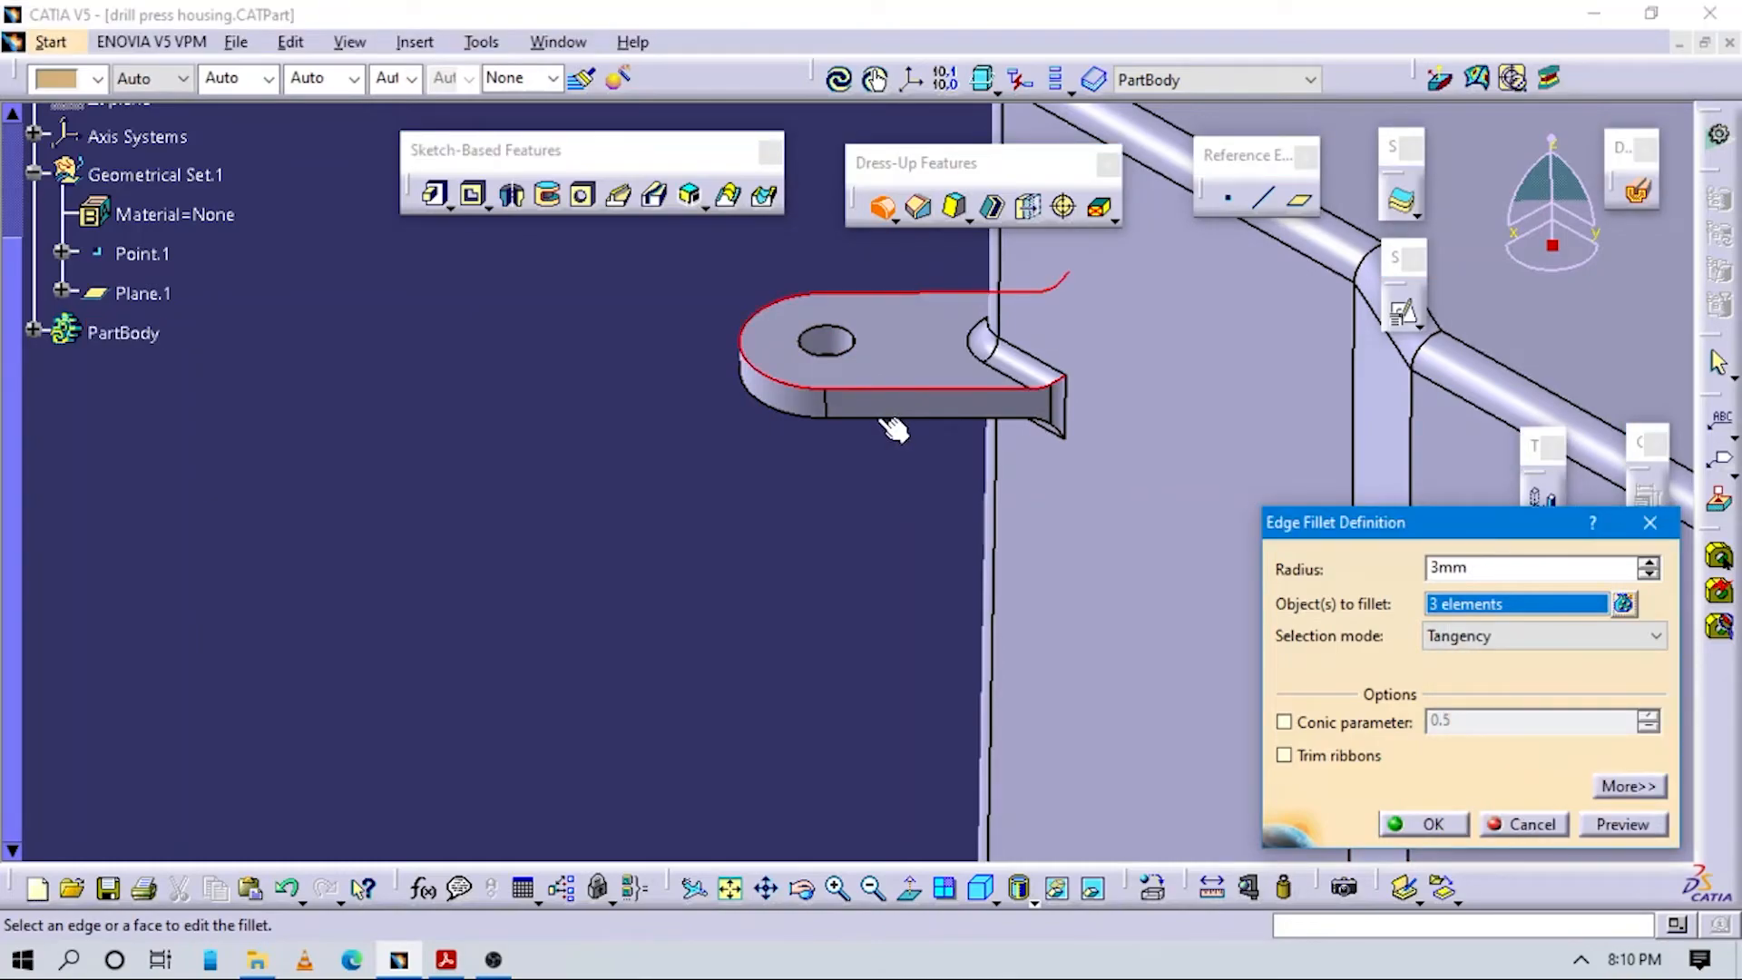
left_click(905, 415)
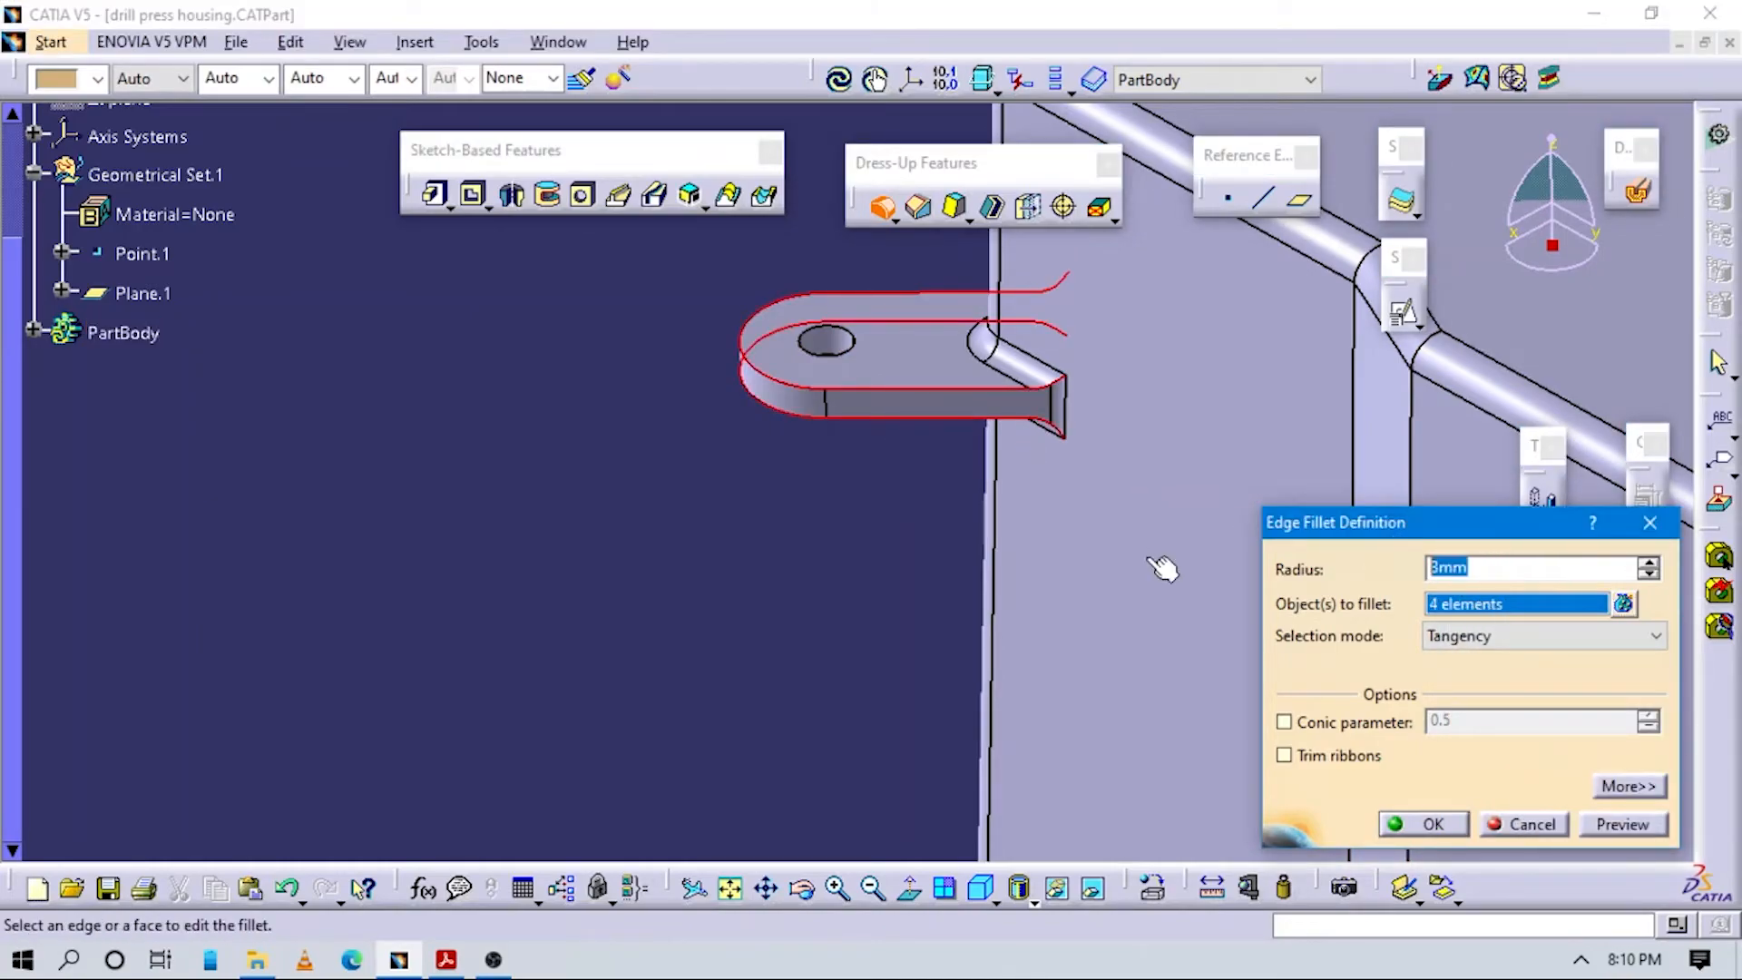
Try a 0.1 mm radius on the tabs' four outline edges and apply the fillet with a 1 mm radius.
type("0.1")
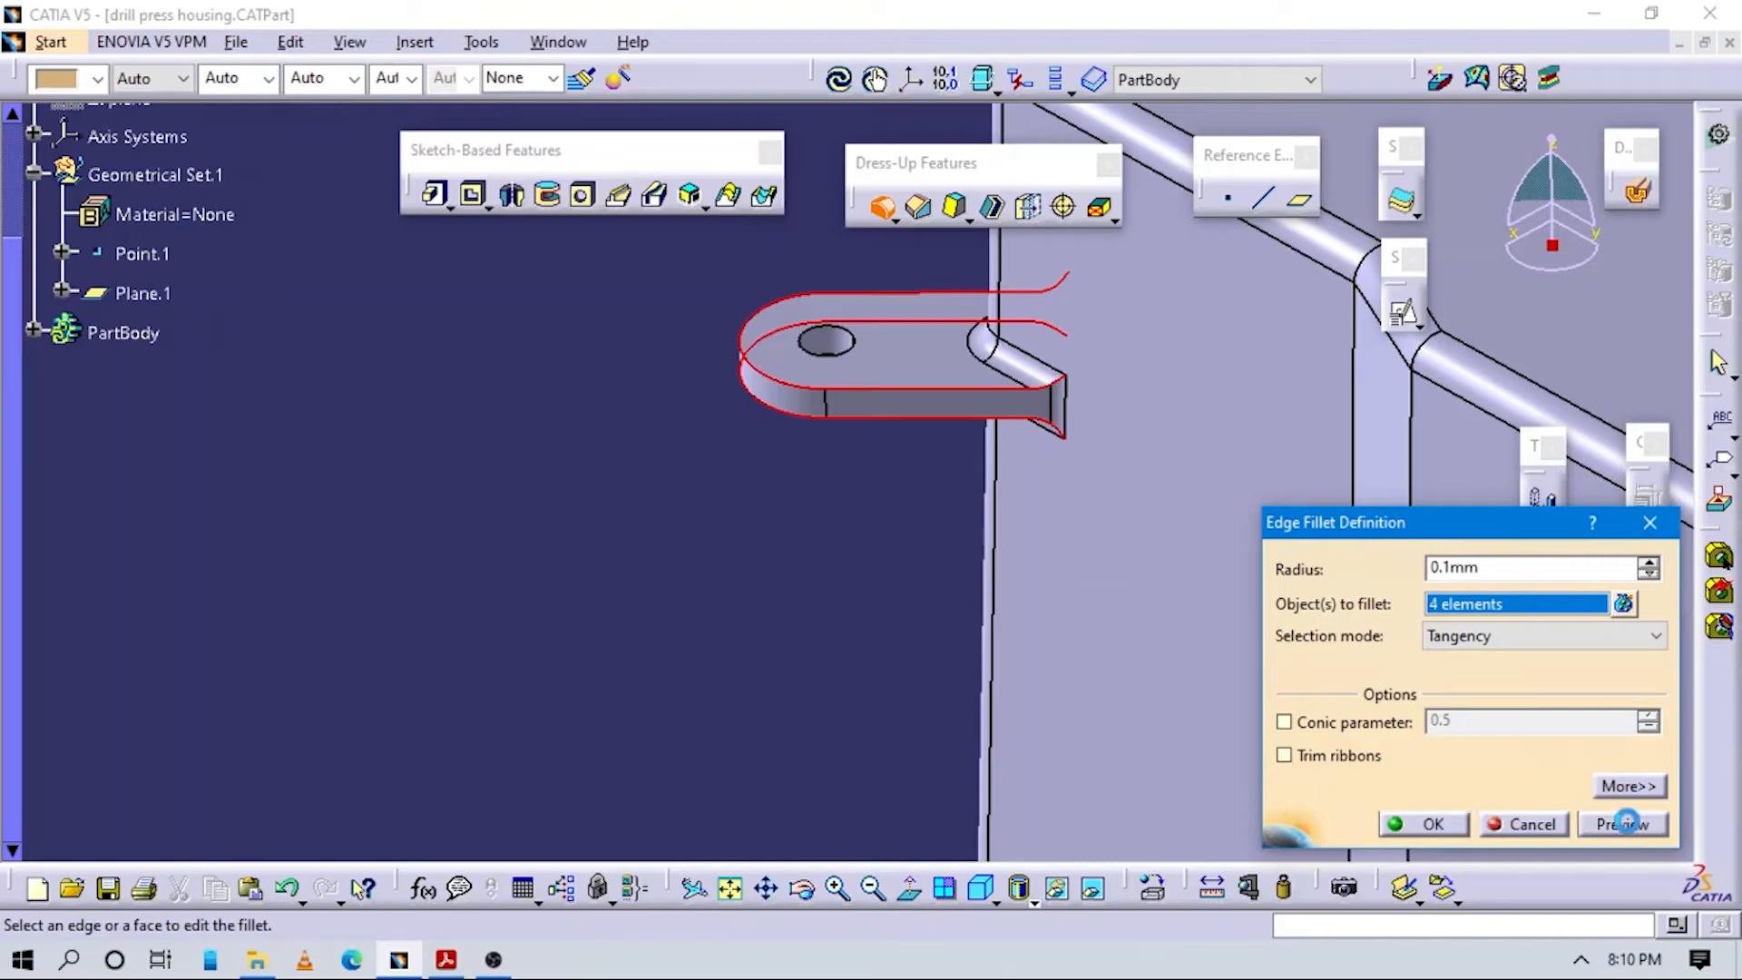
left_click(1624, 820)
double_click(1433, 567)
type("1")
left_click(795, 628)
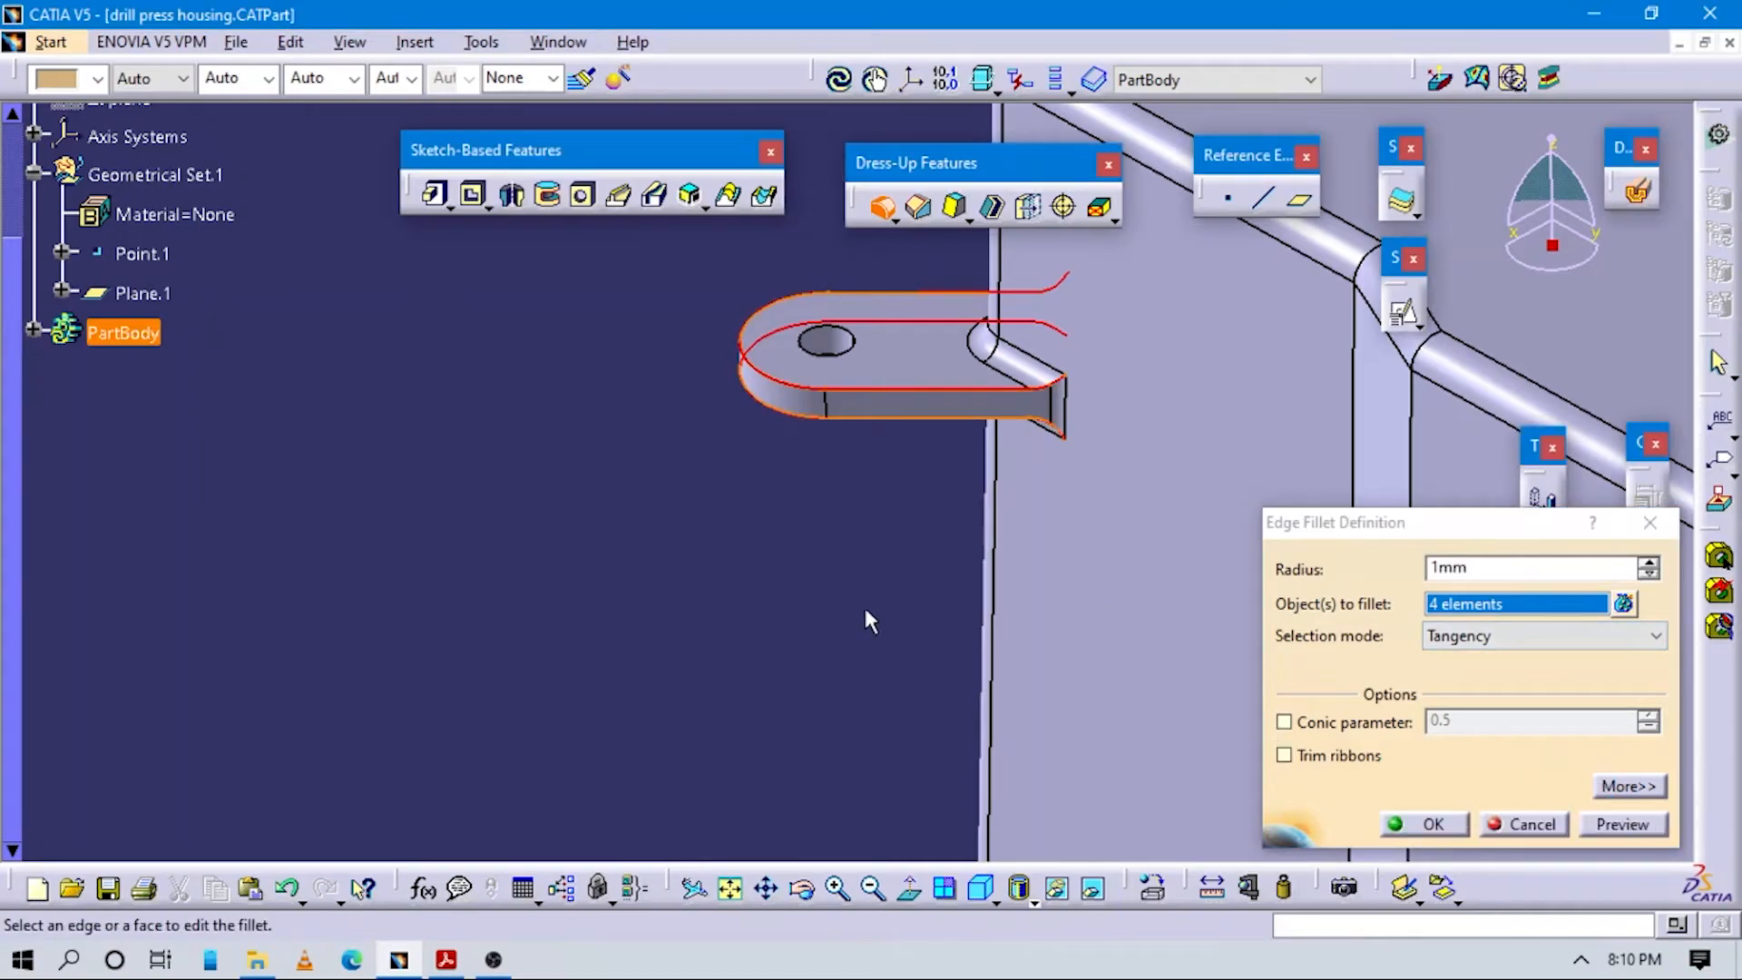
left_click(1611, 828)
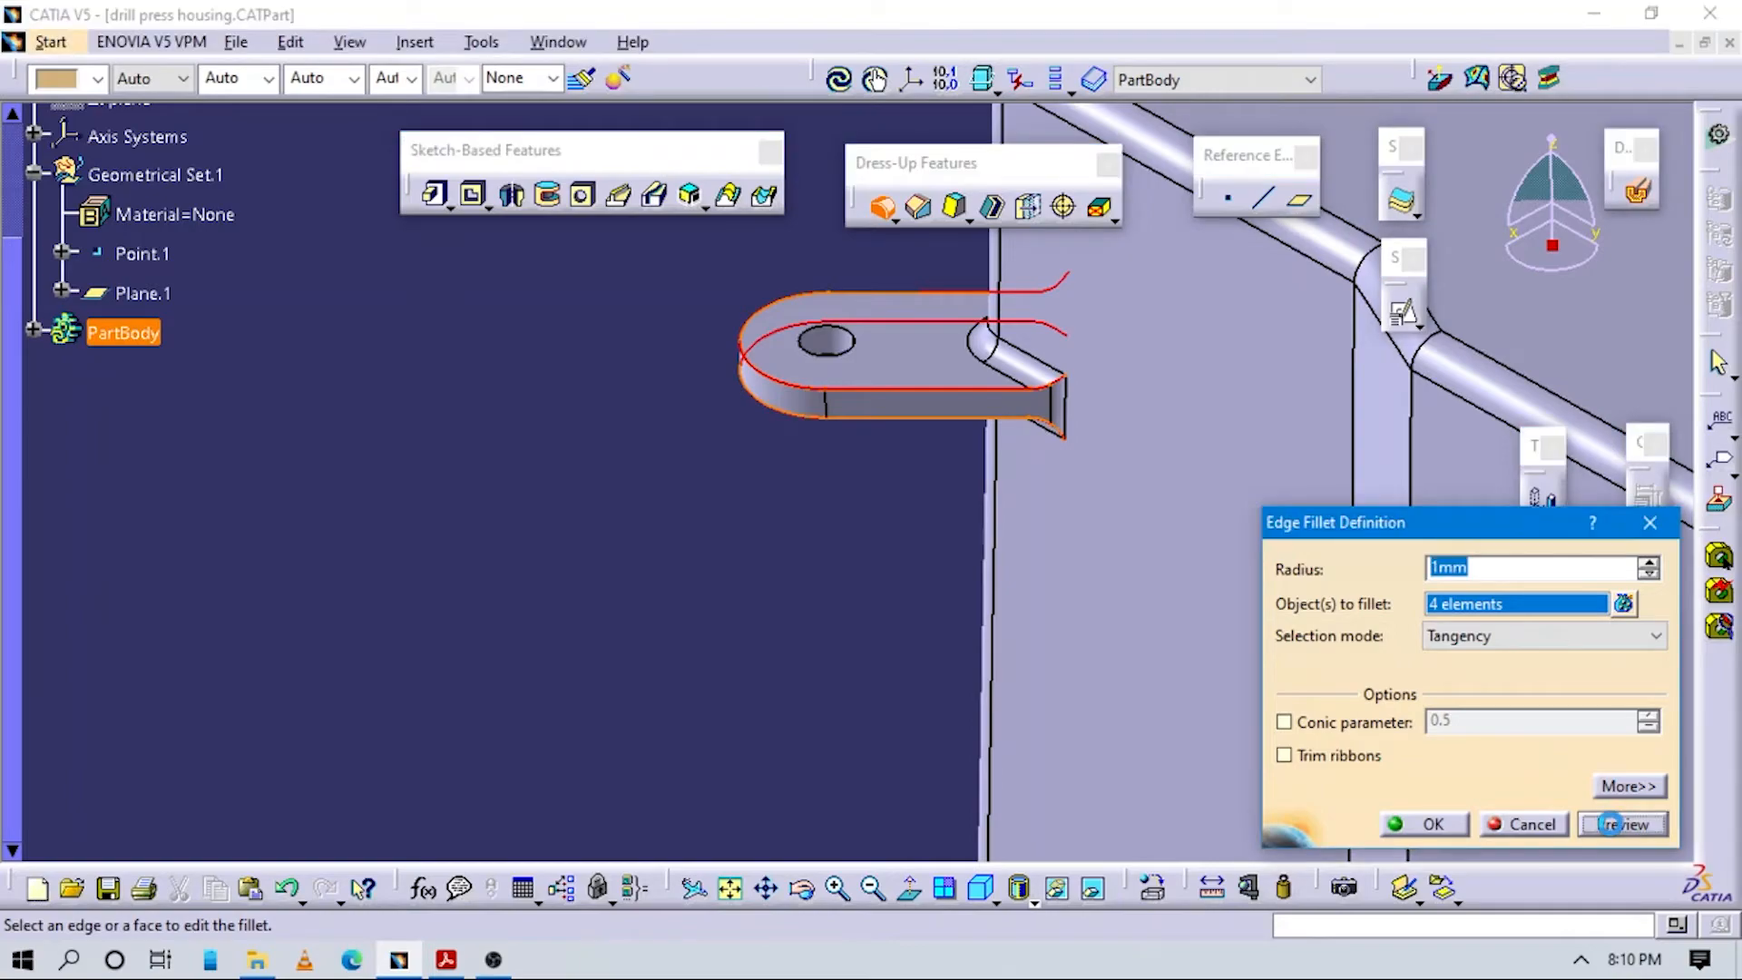
left_click(1434, 823)
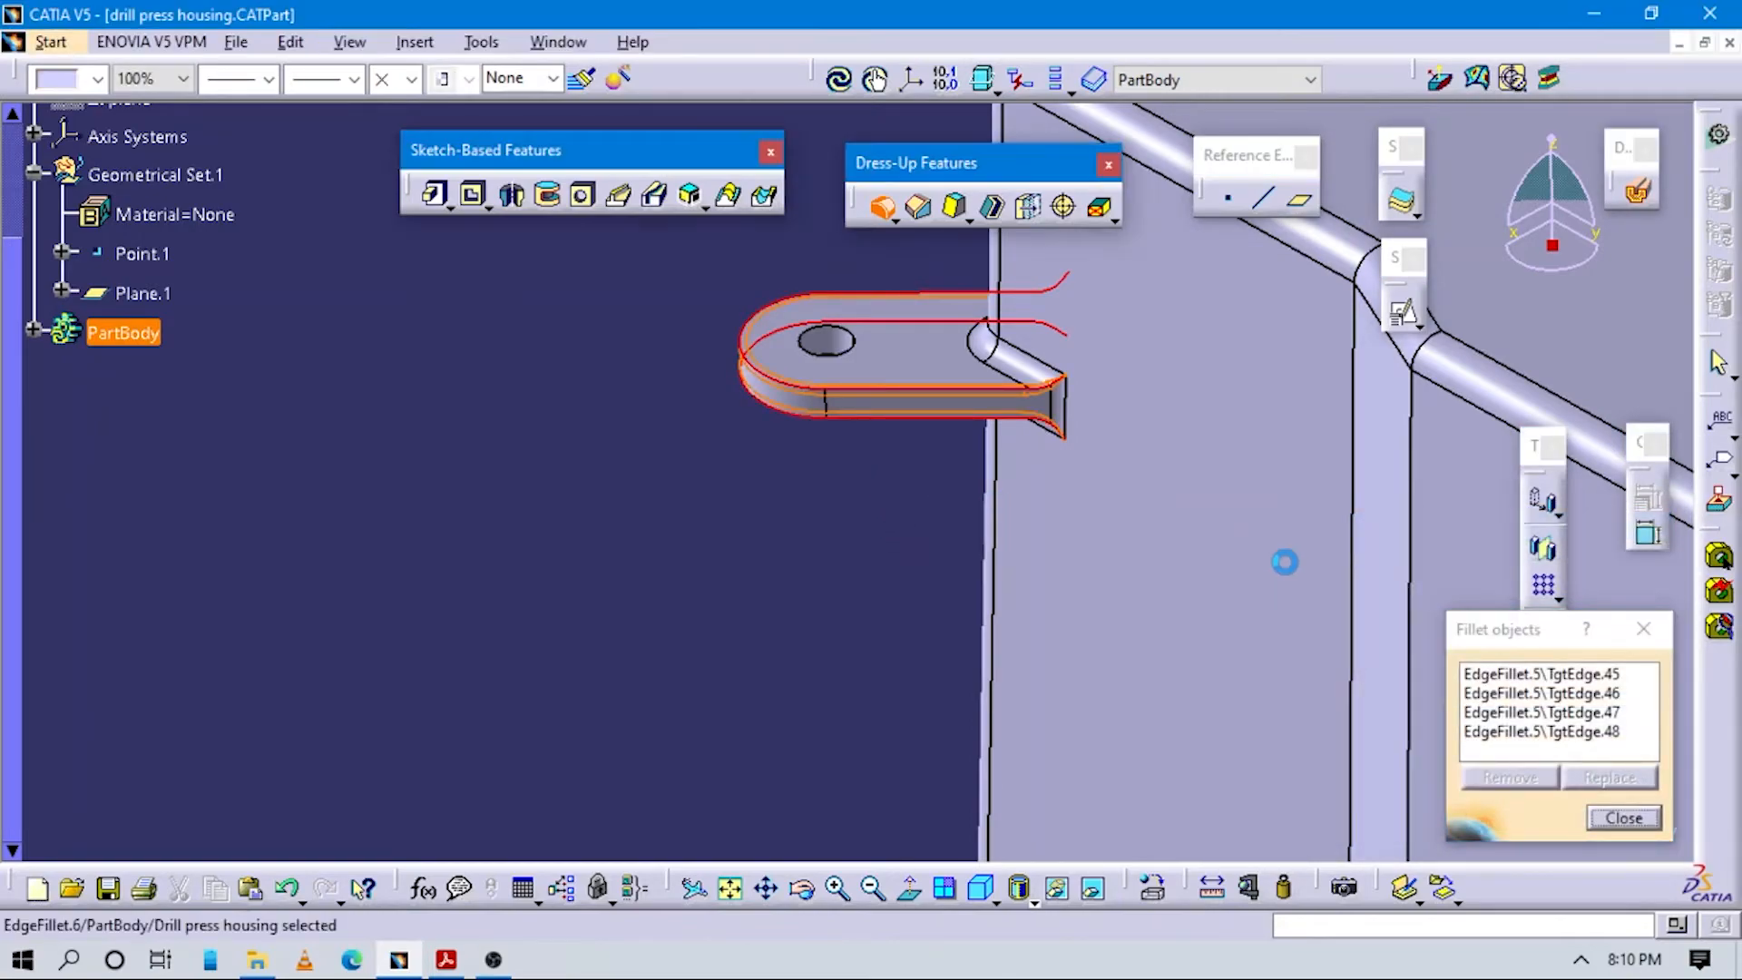
middle_click_drag(1077, 684, 844, 608)
left_click(746, 570)
Switch to the drawing in Adobe Acrobat Reader and check the ribs in Section view B-B and Detail E.
middle_click_drag(1048, 546, 1045, 703)
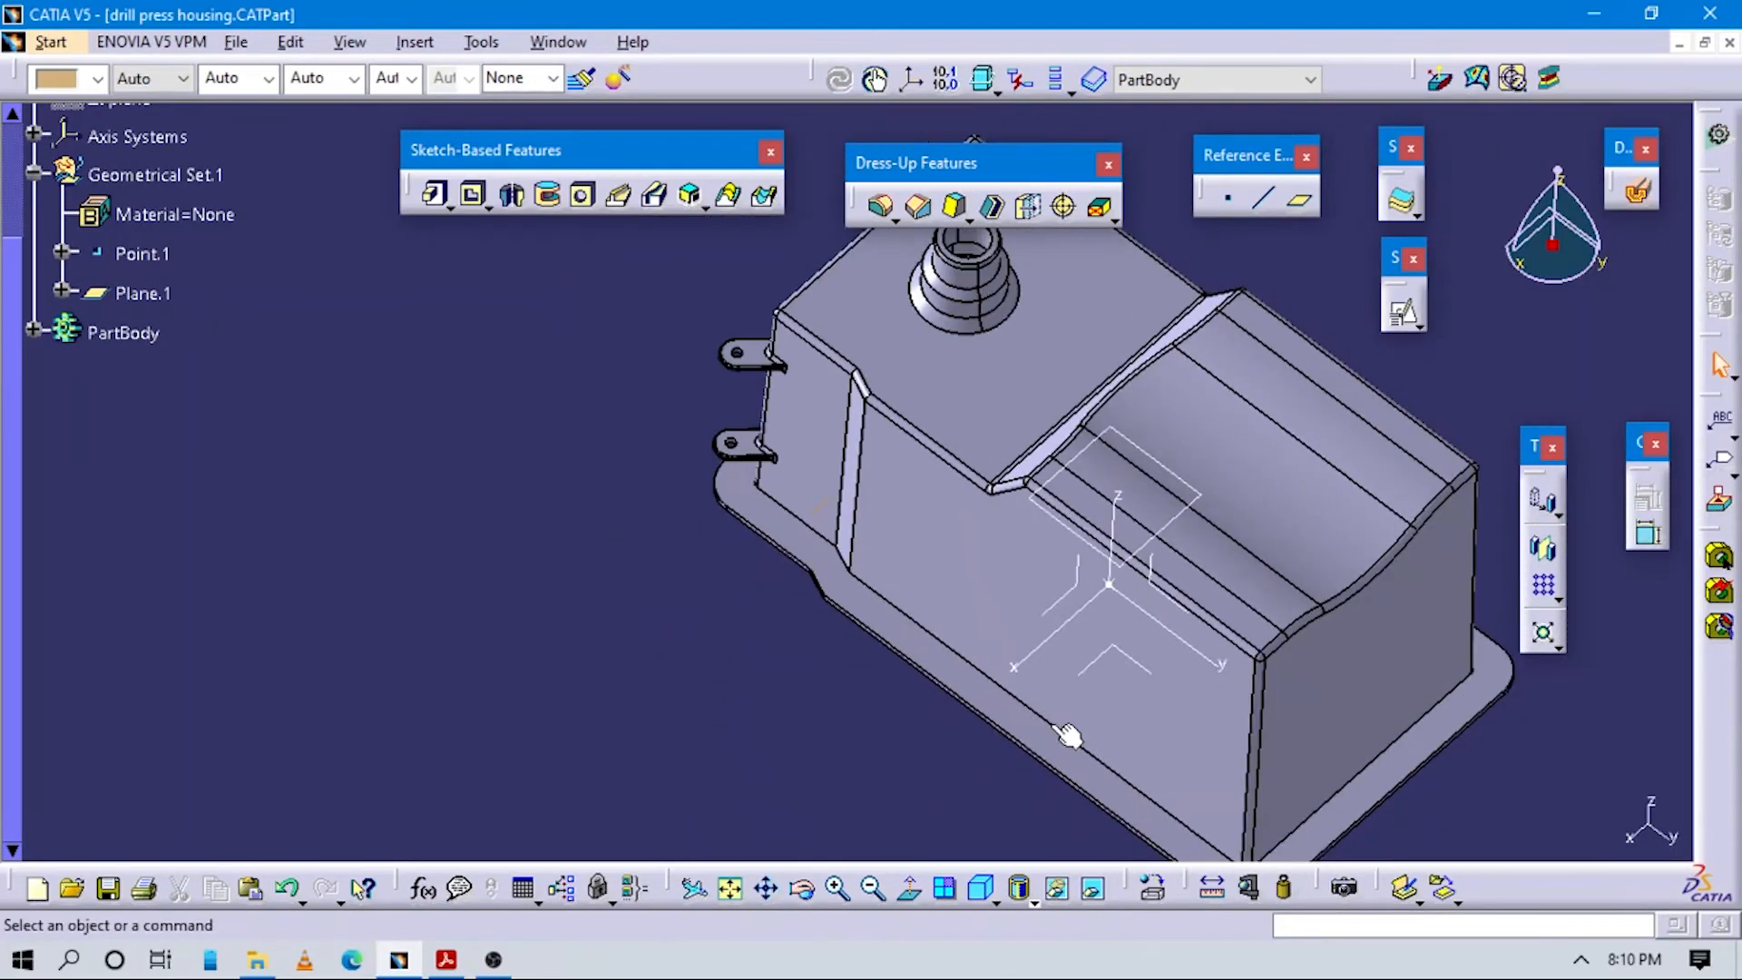
middle_click_drag(1069, 618, 782, 959)
left_click(445, 960)
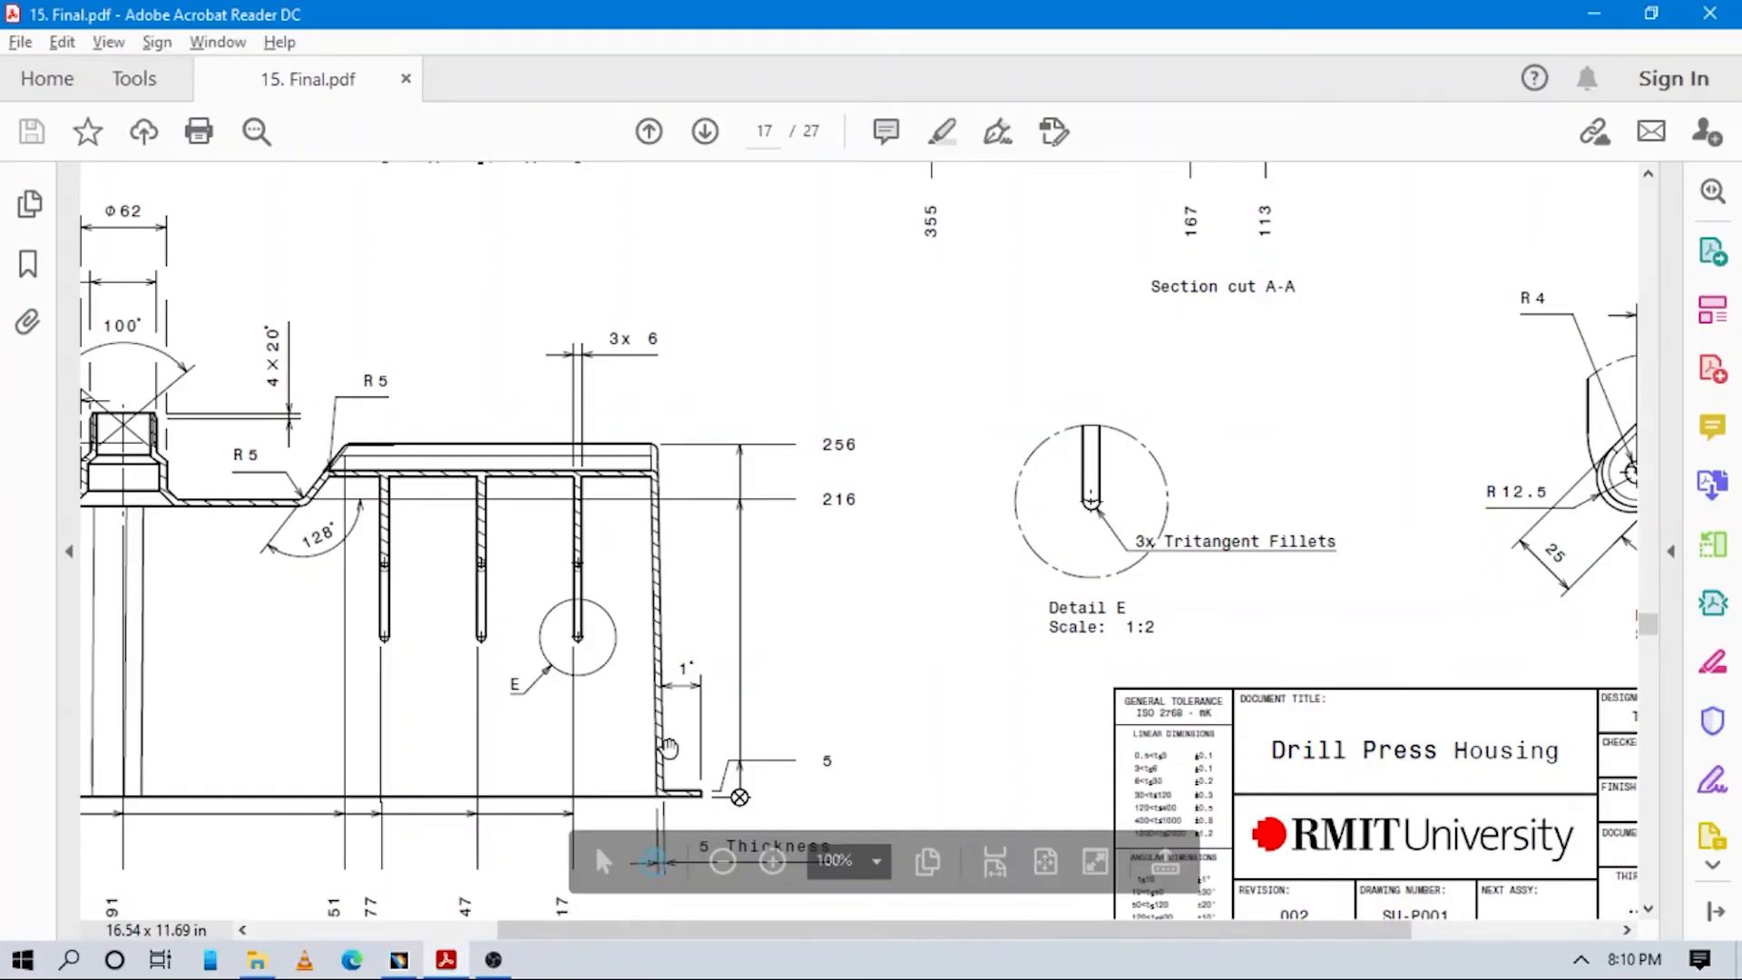
left_click_drag(574, 776, 910, 563)
left_click_drag(1100, 609, 1063, 597)
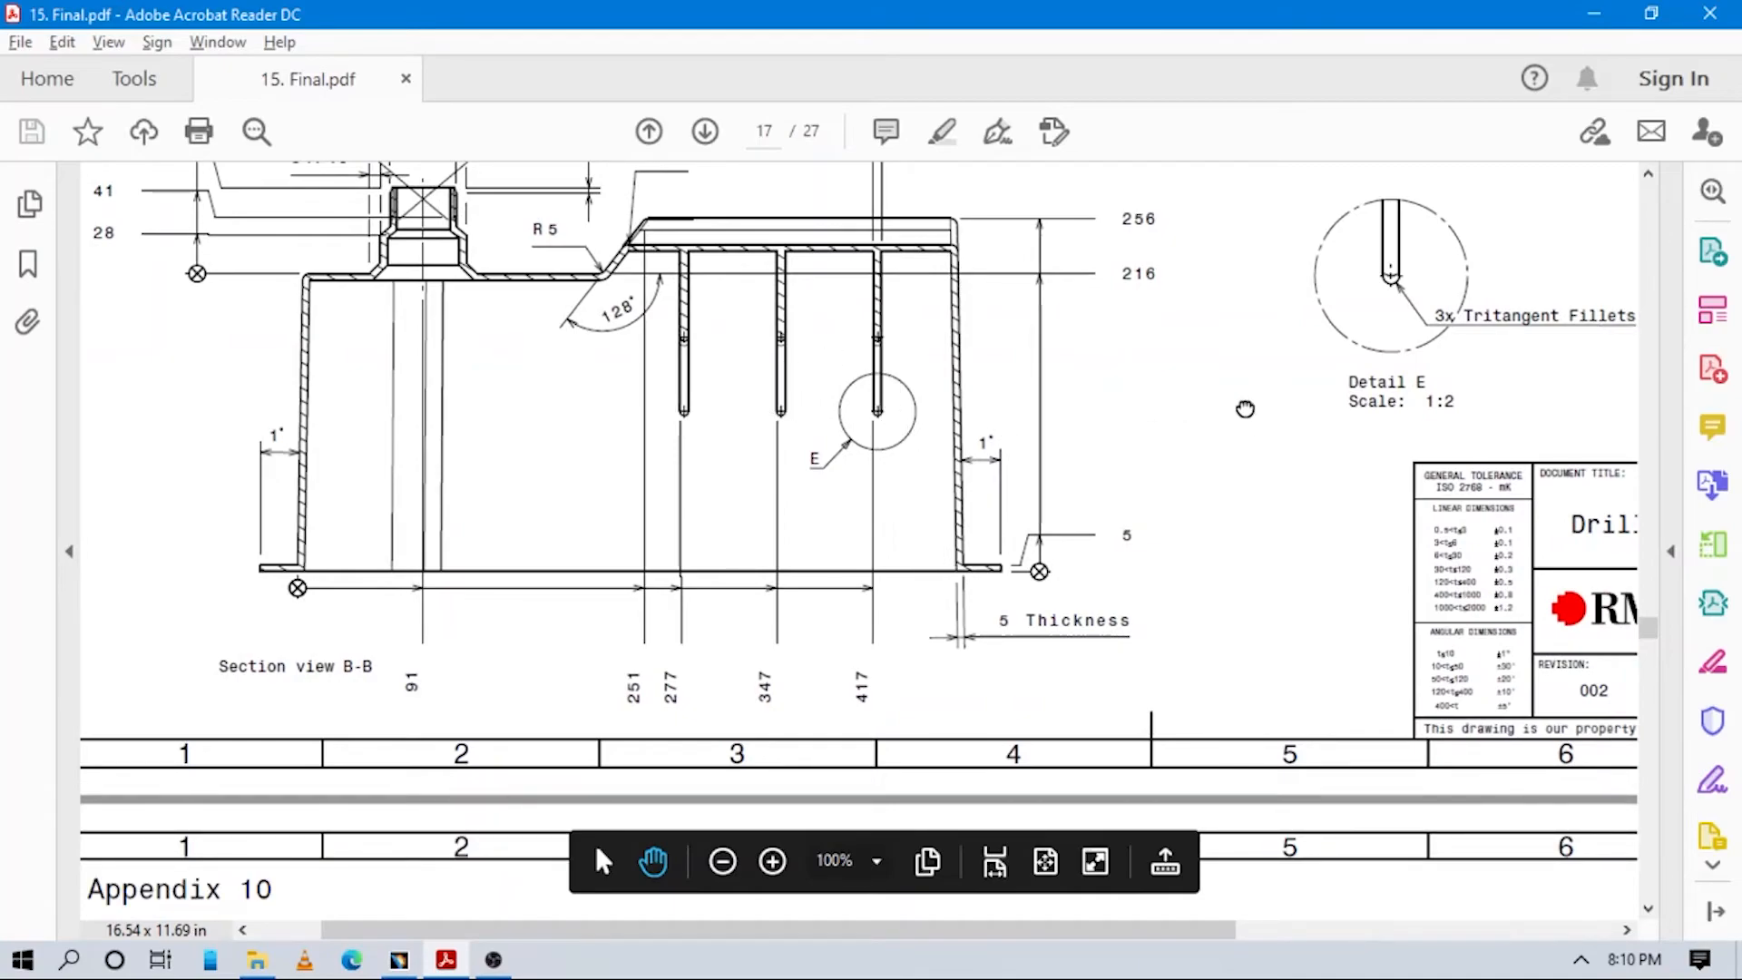
left_click_drag(1269, 397, 1033, 501)
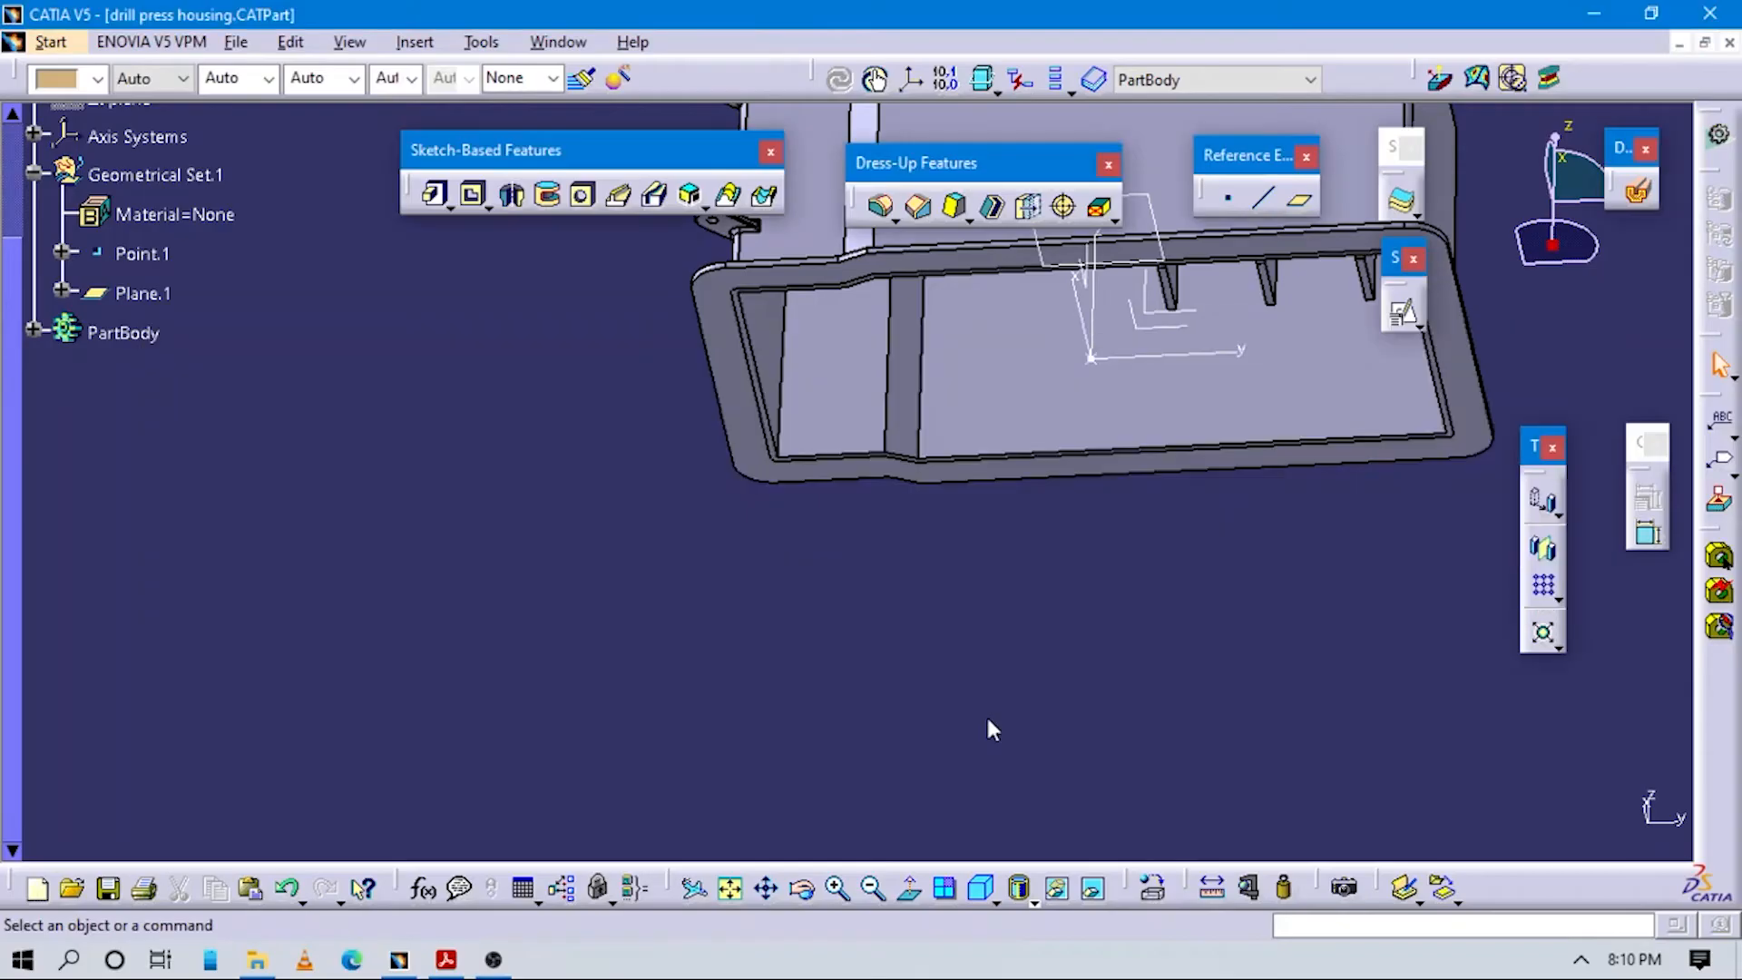
Switch back to CATIA and round the rib nearest the sloped step with a tritangent fillet between its side faces, removing the narrow edge face.
middle_click_drag(986, 713, 898, 523)
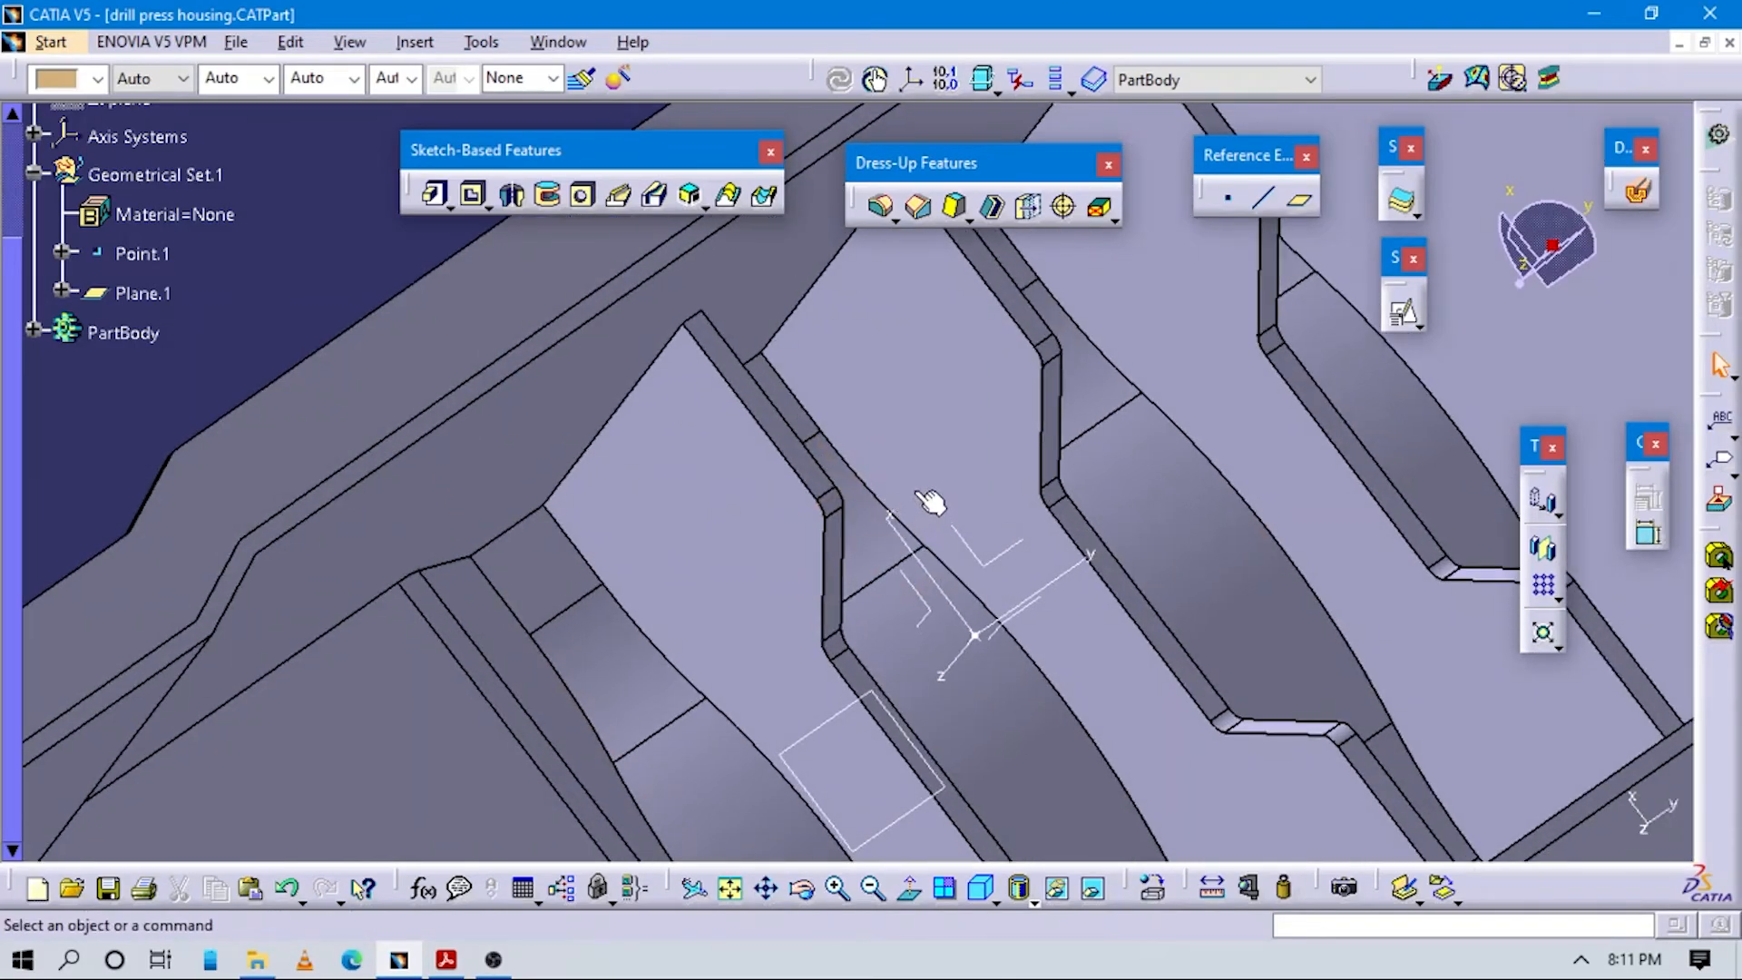
left_click(896, 220)
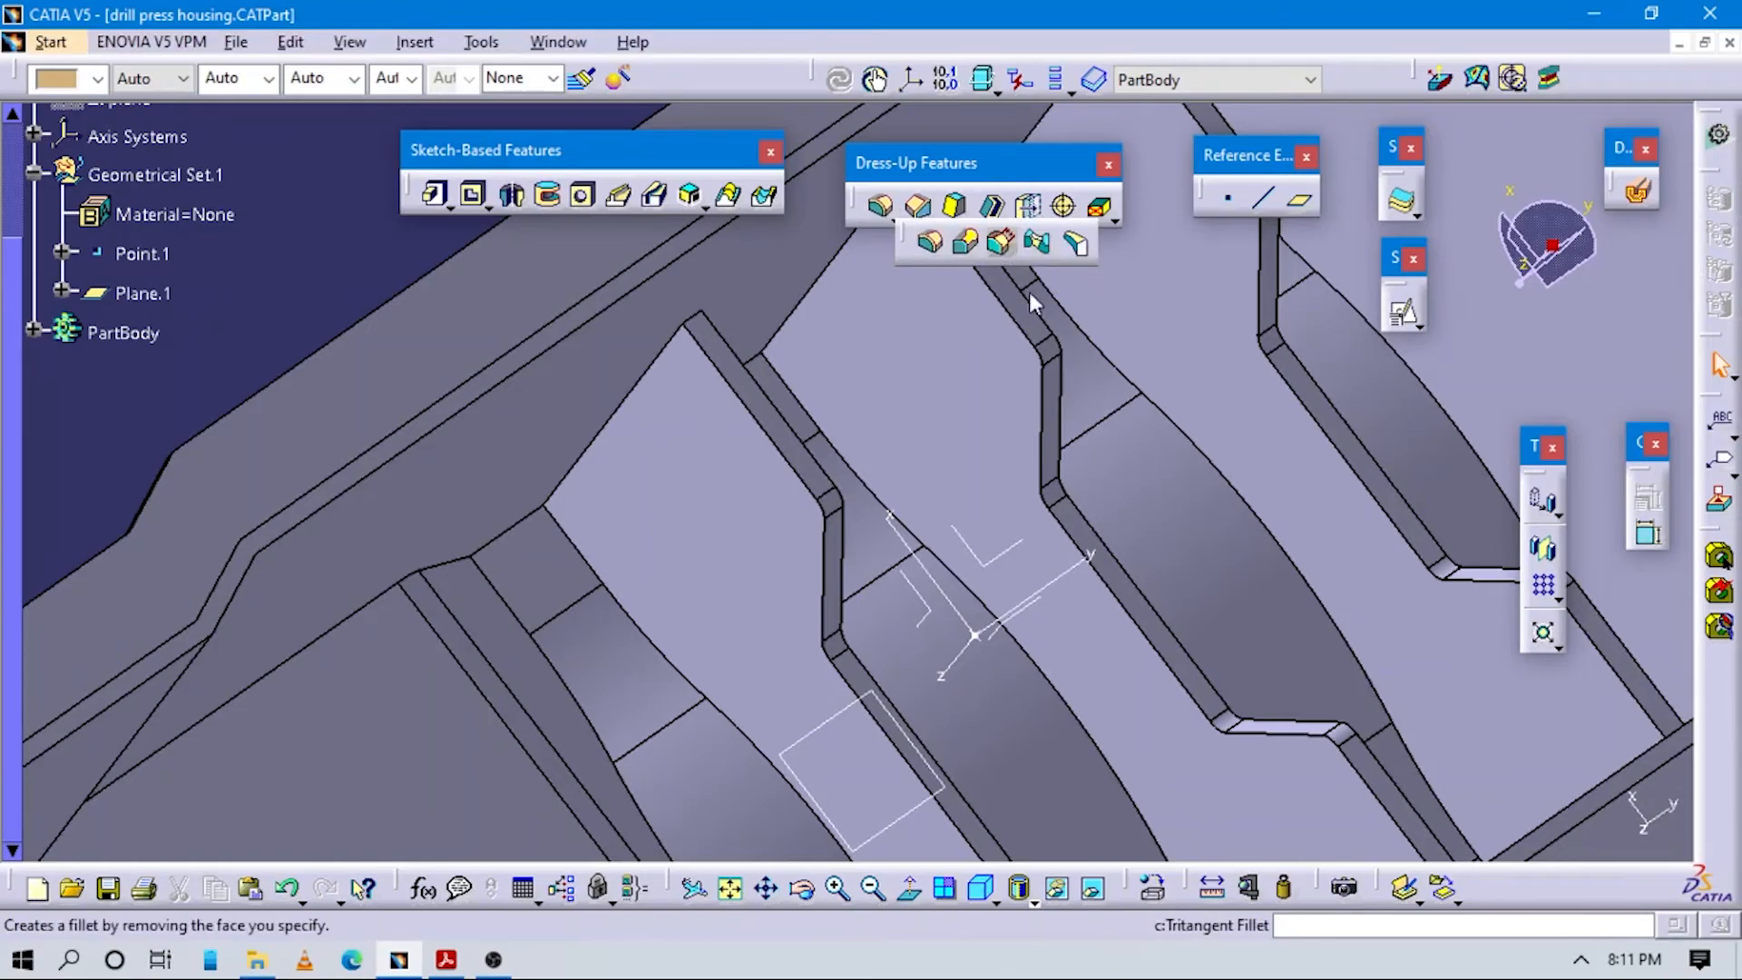
left_click(1078, 243)
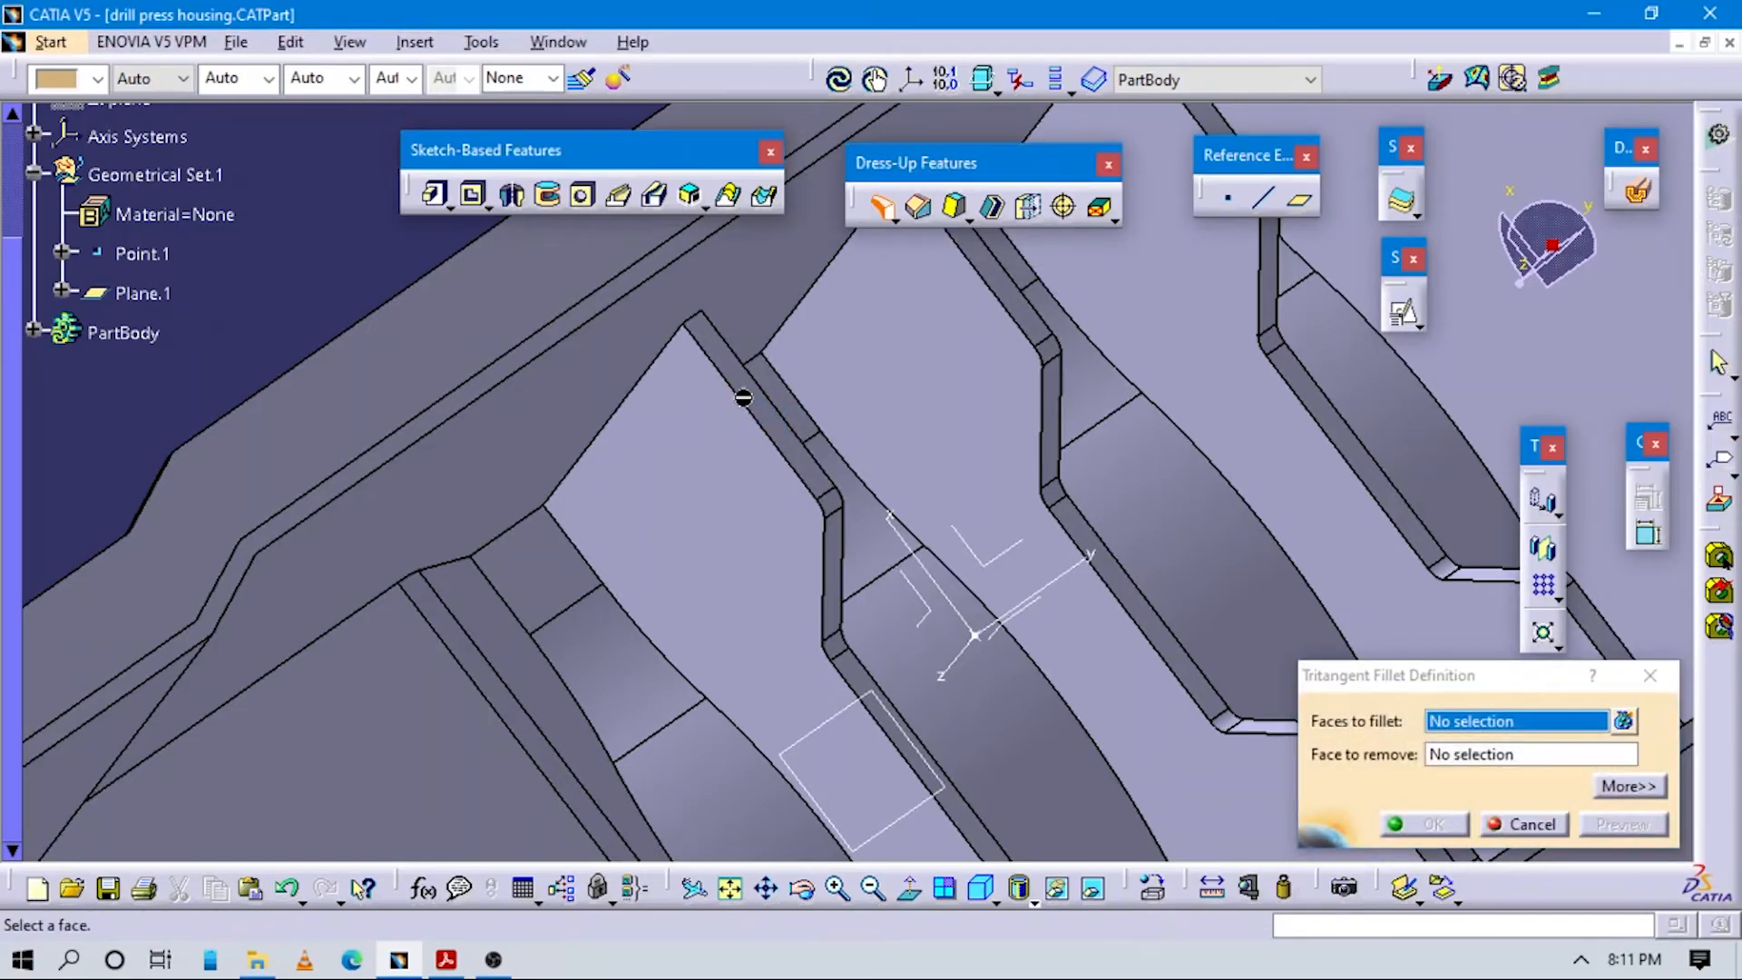
middle_click_drag(840, 546, 953, 454)
left_click(1034, 348)
left_click(909, 512)
middle_click_drag(909, 513, 1016, 453)
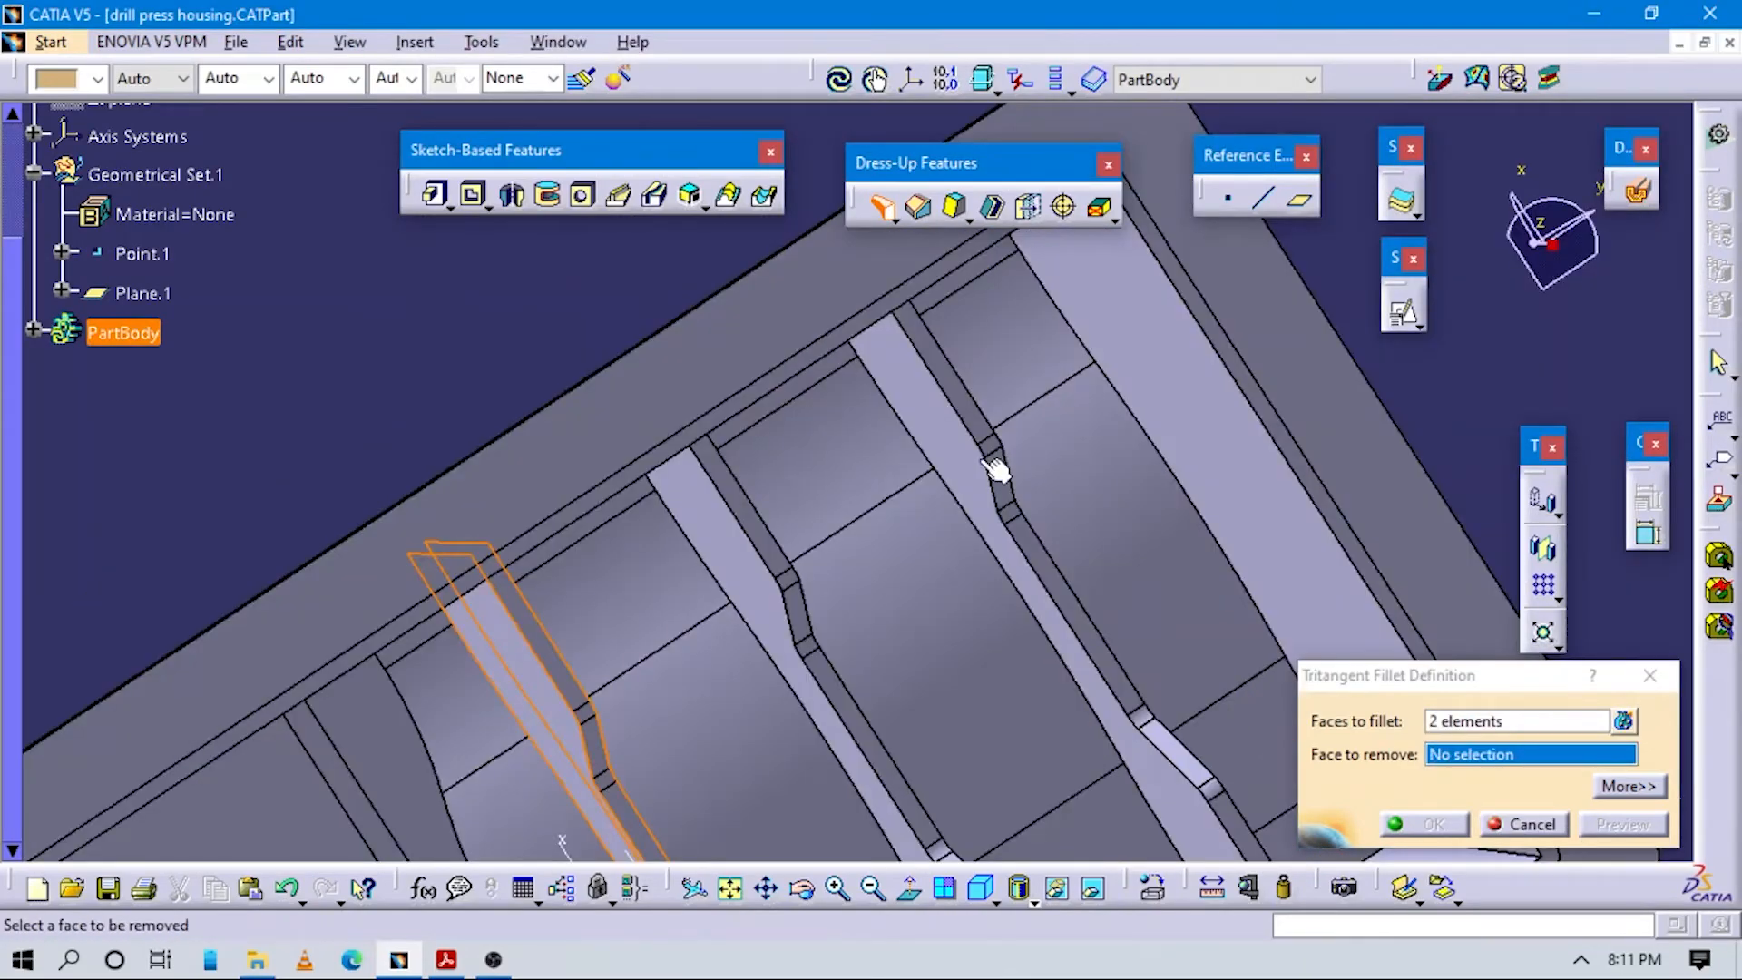
middle_click_drag(911, 482, 919, 382)
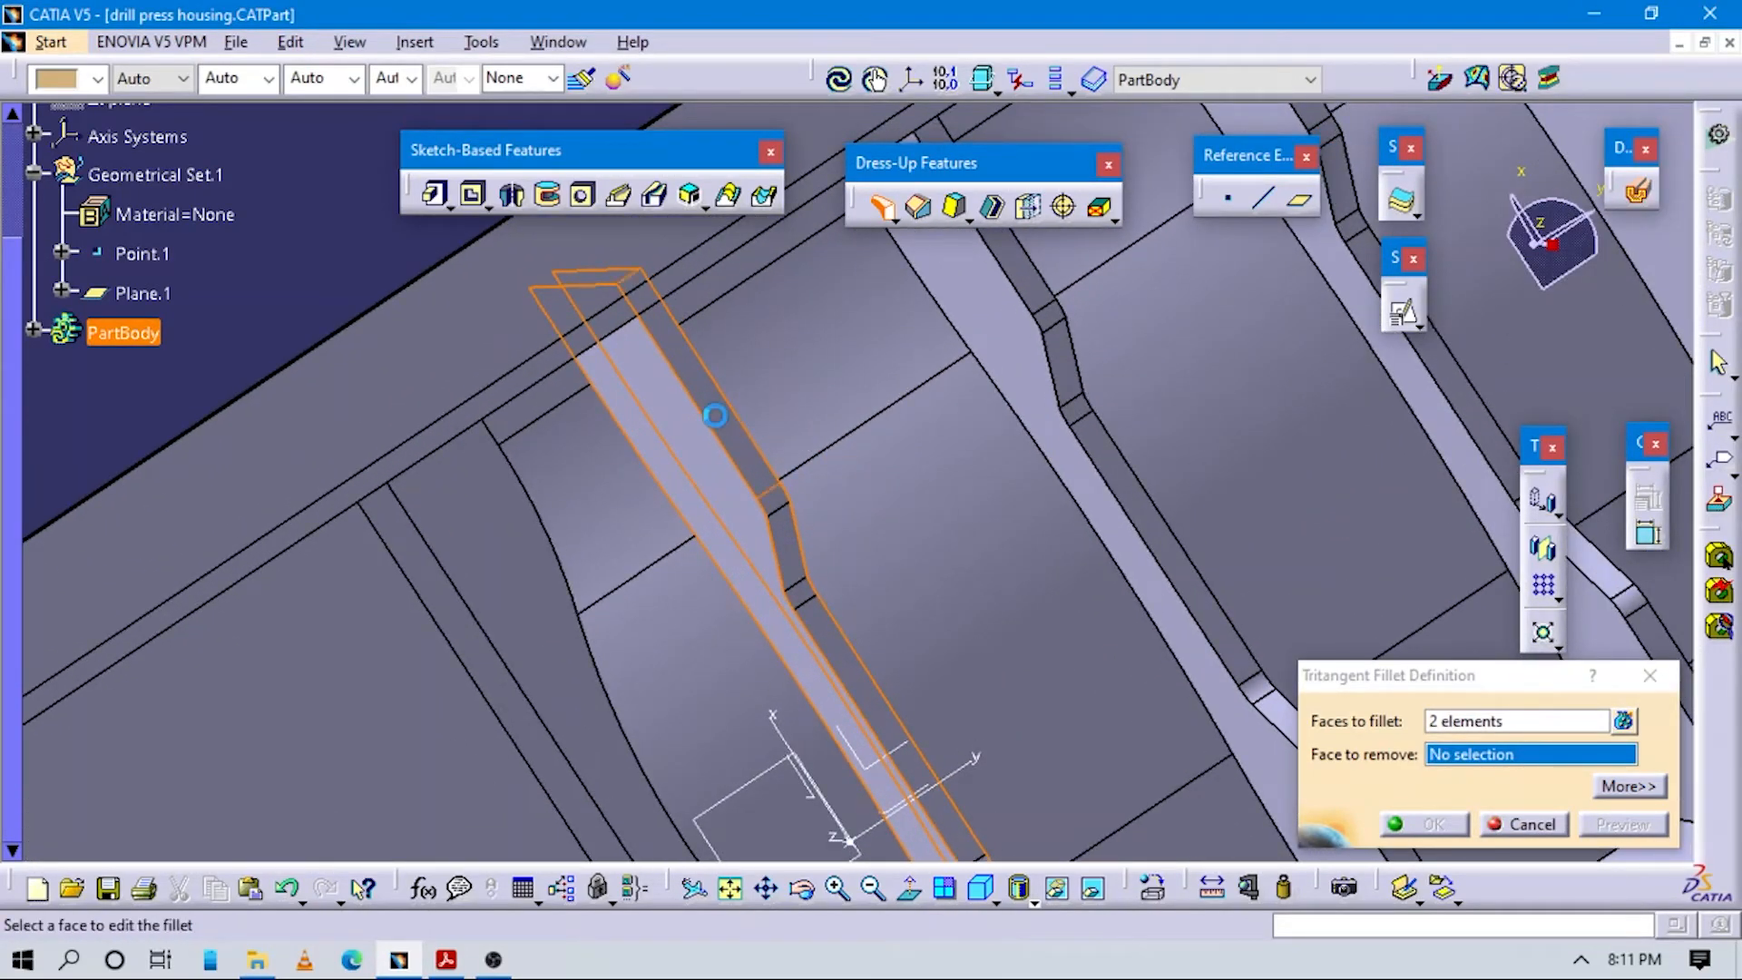
left_click(745, 441)
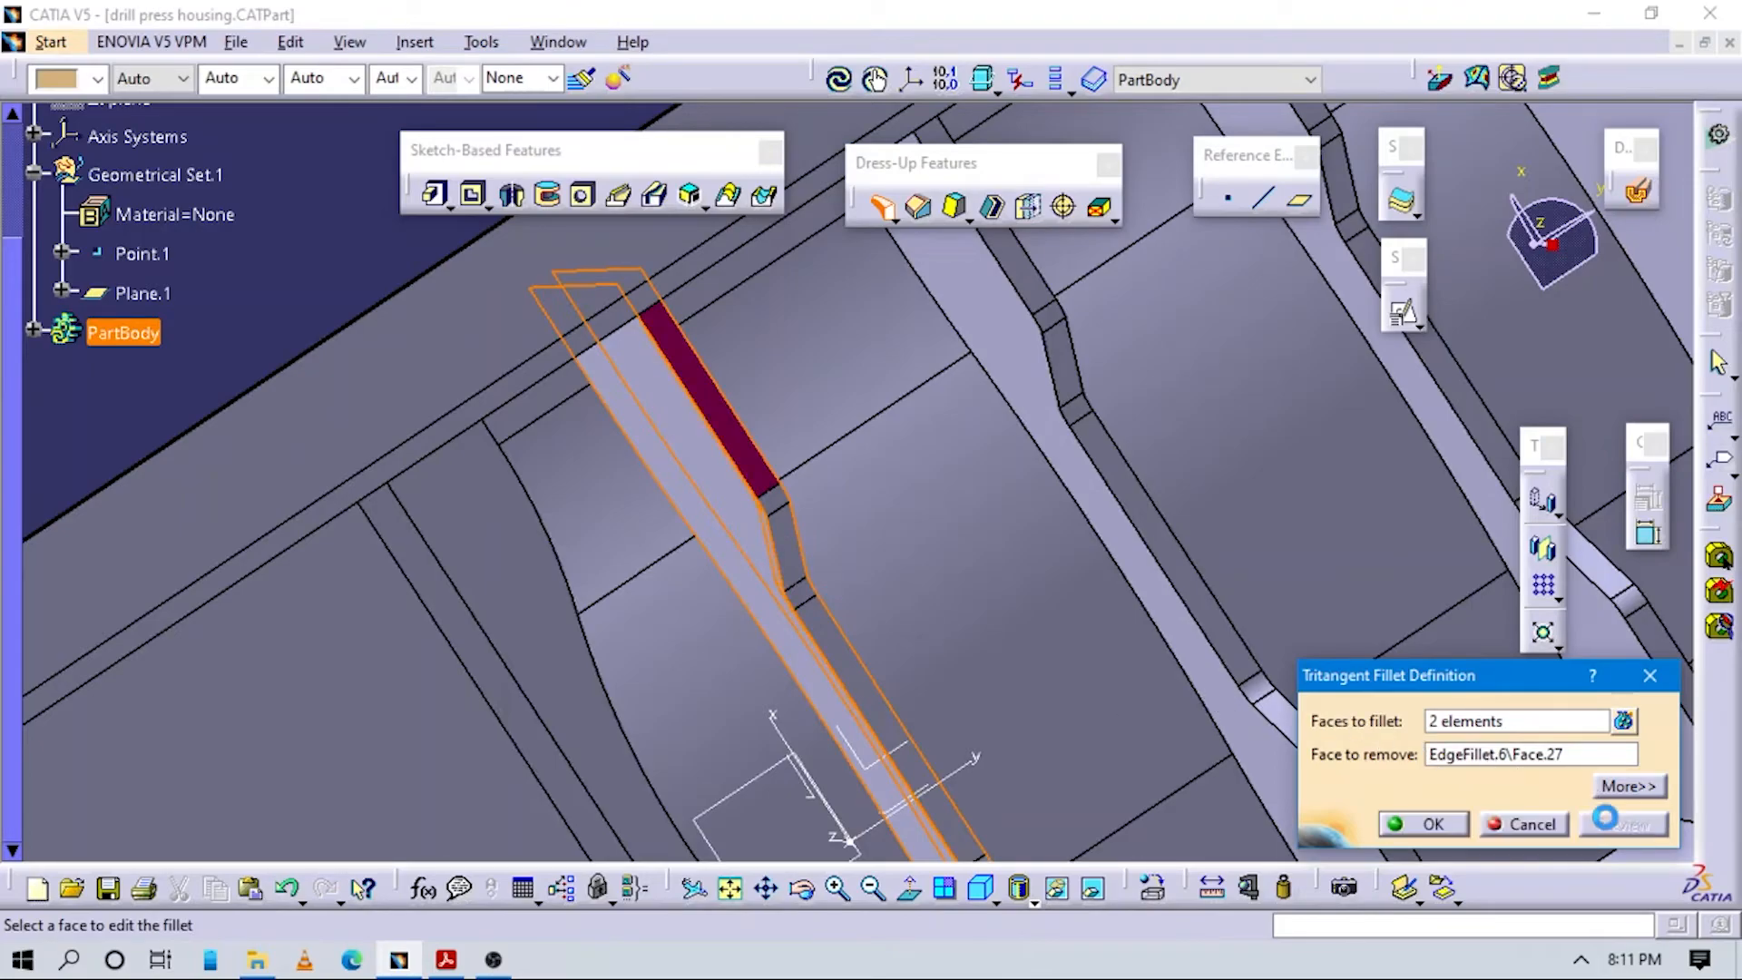
middle_click_drag(810, 691, 880, 402)
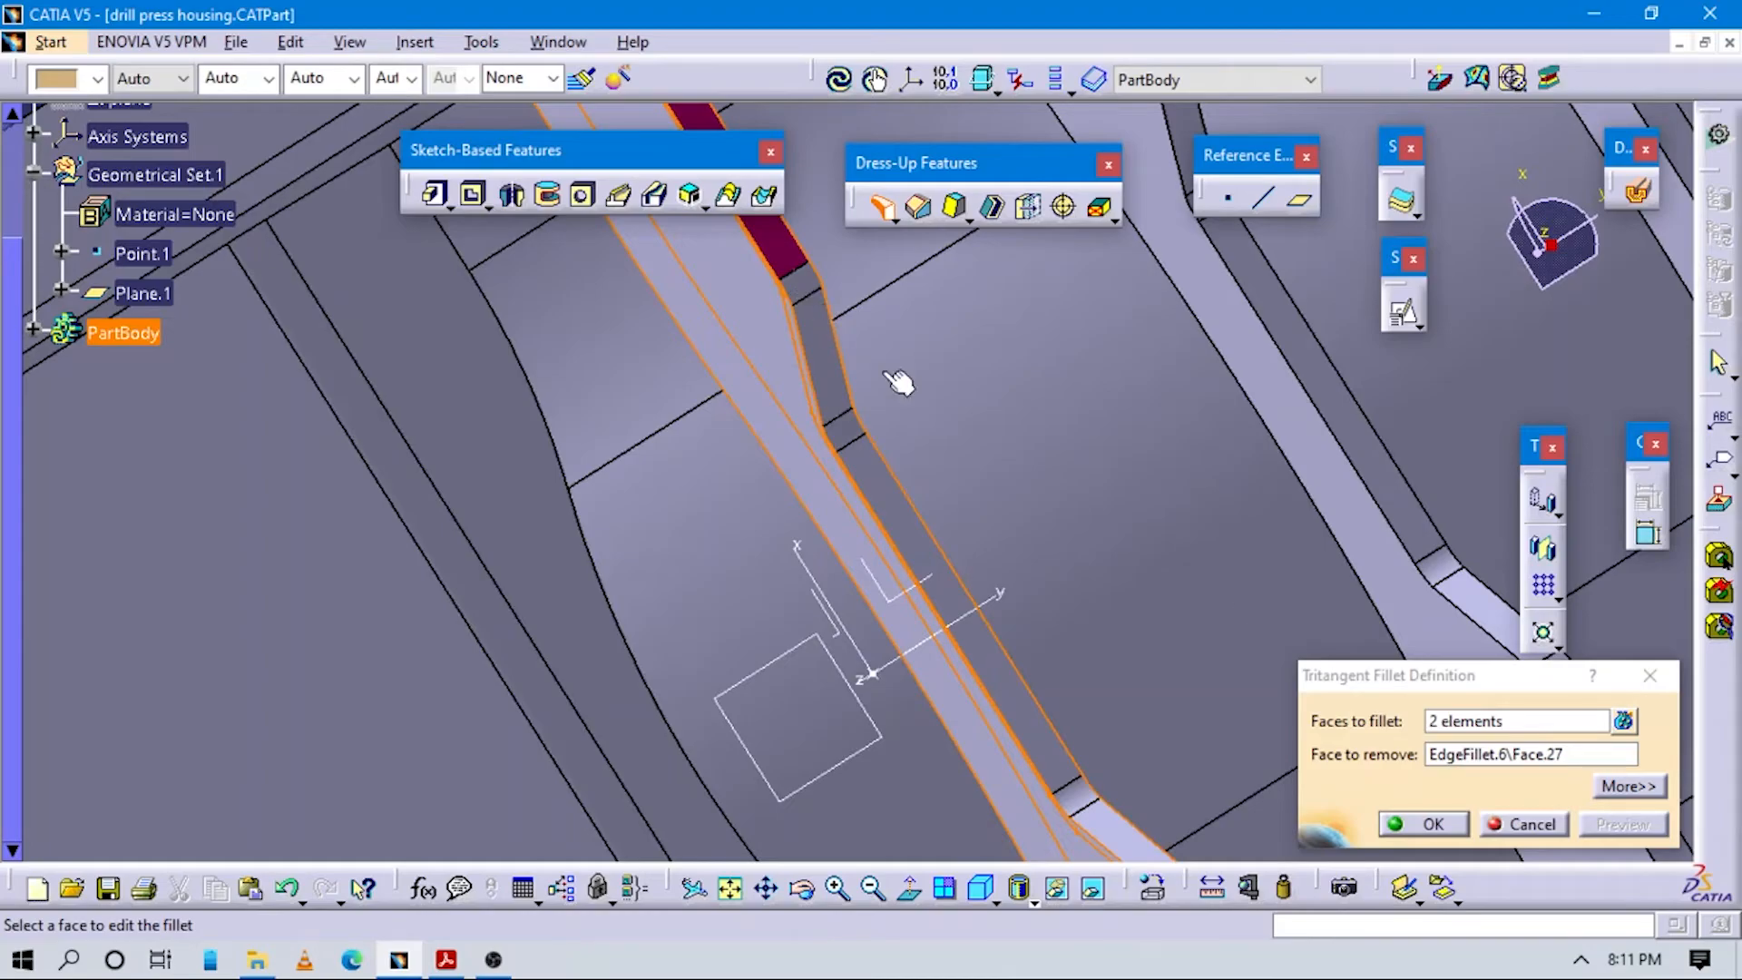
left_click(1433, 824)
middle_click_drag(1031, 553, 995, 582)
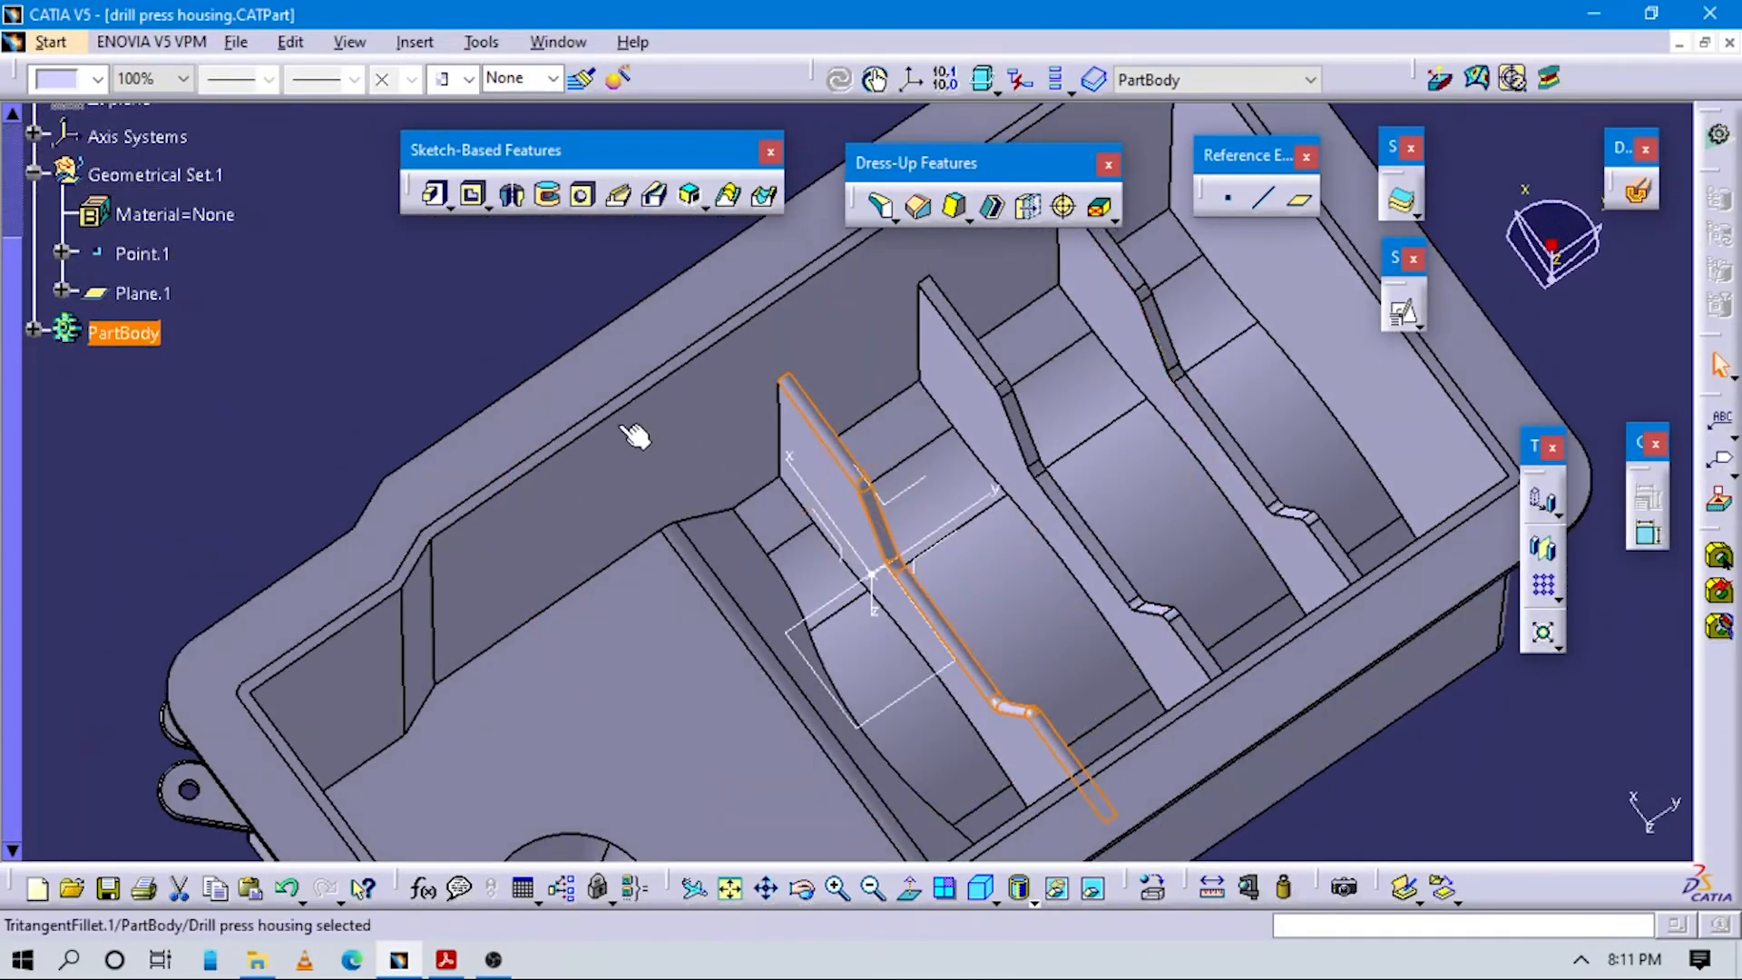
Apply a tritangent fillet to the middle rib, using its two side faces and removing its narrow edge face.
middle_click_drag(910, 454, 742, 581)
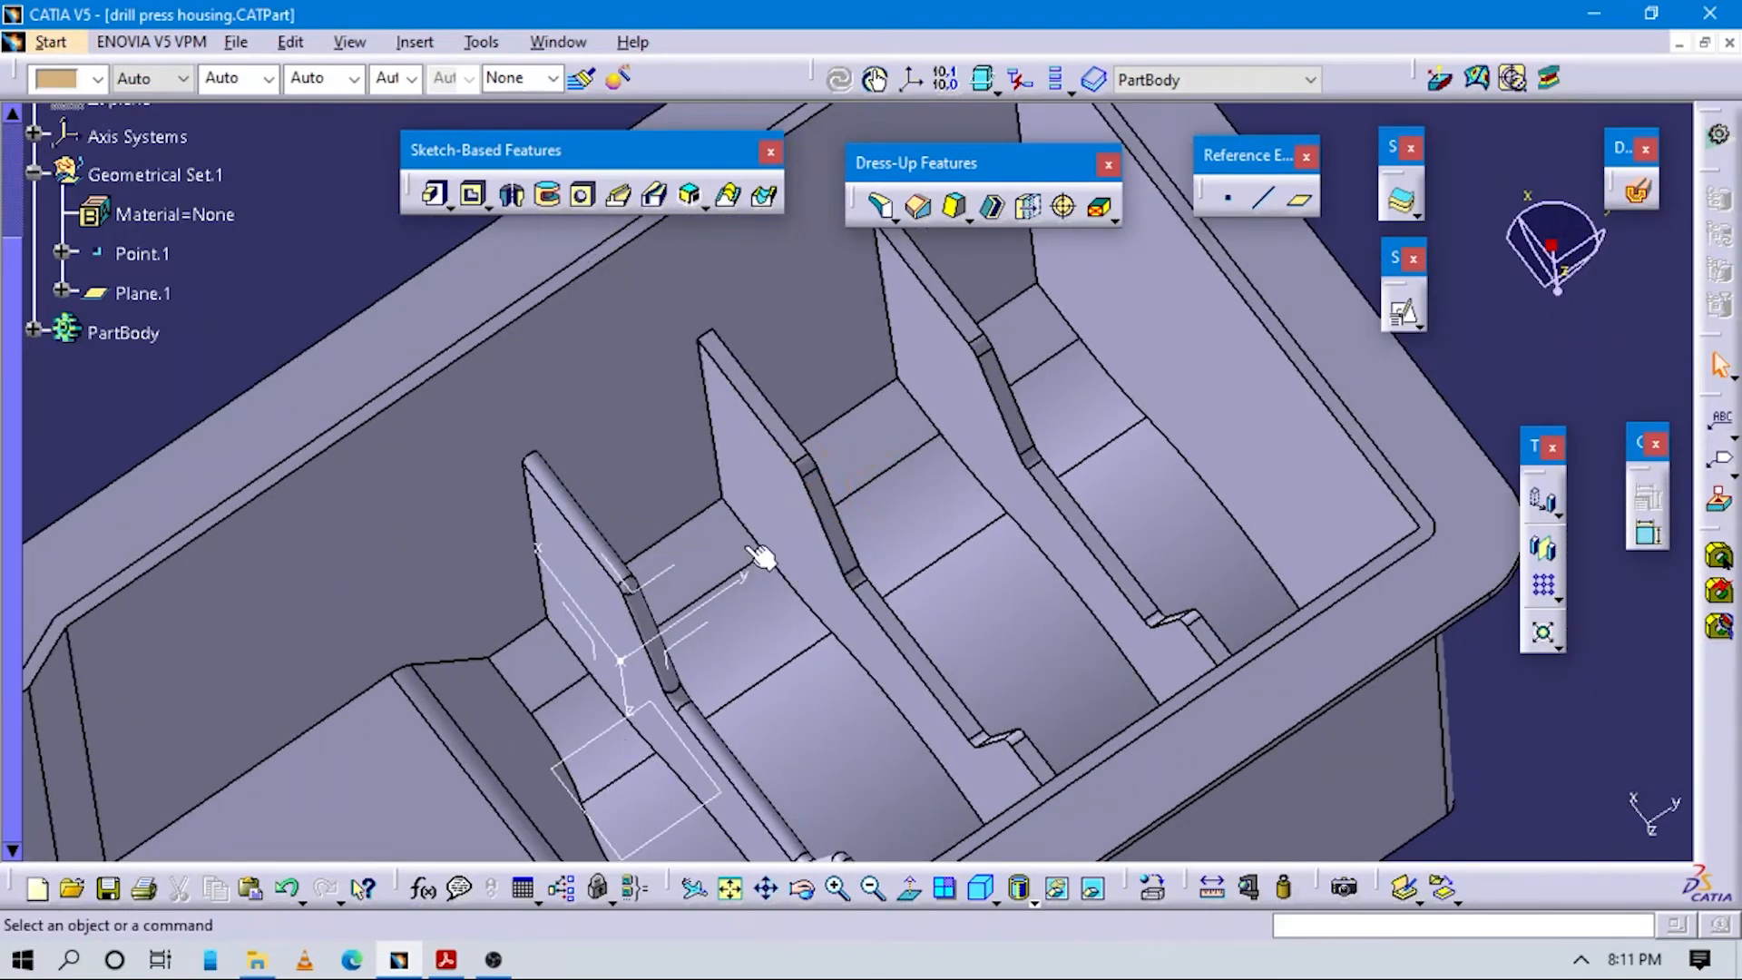
left_click(880, 206)
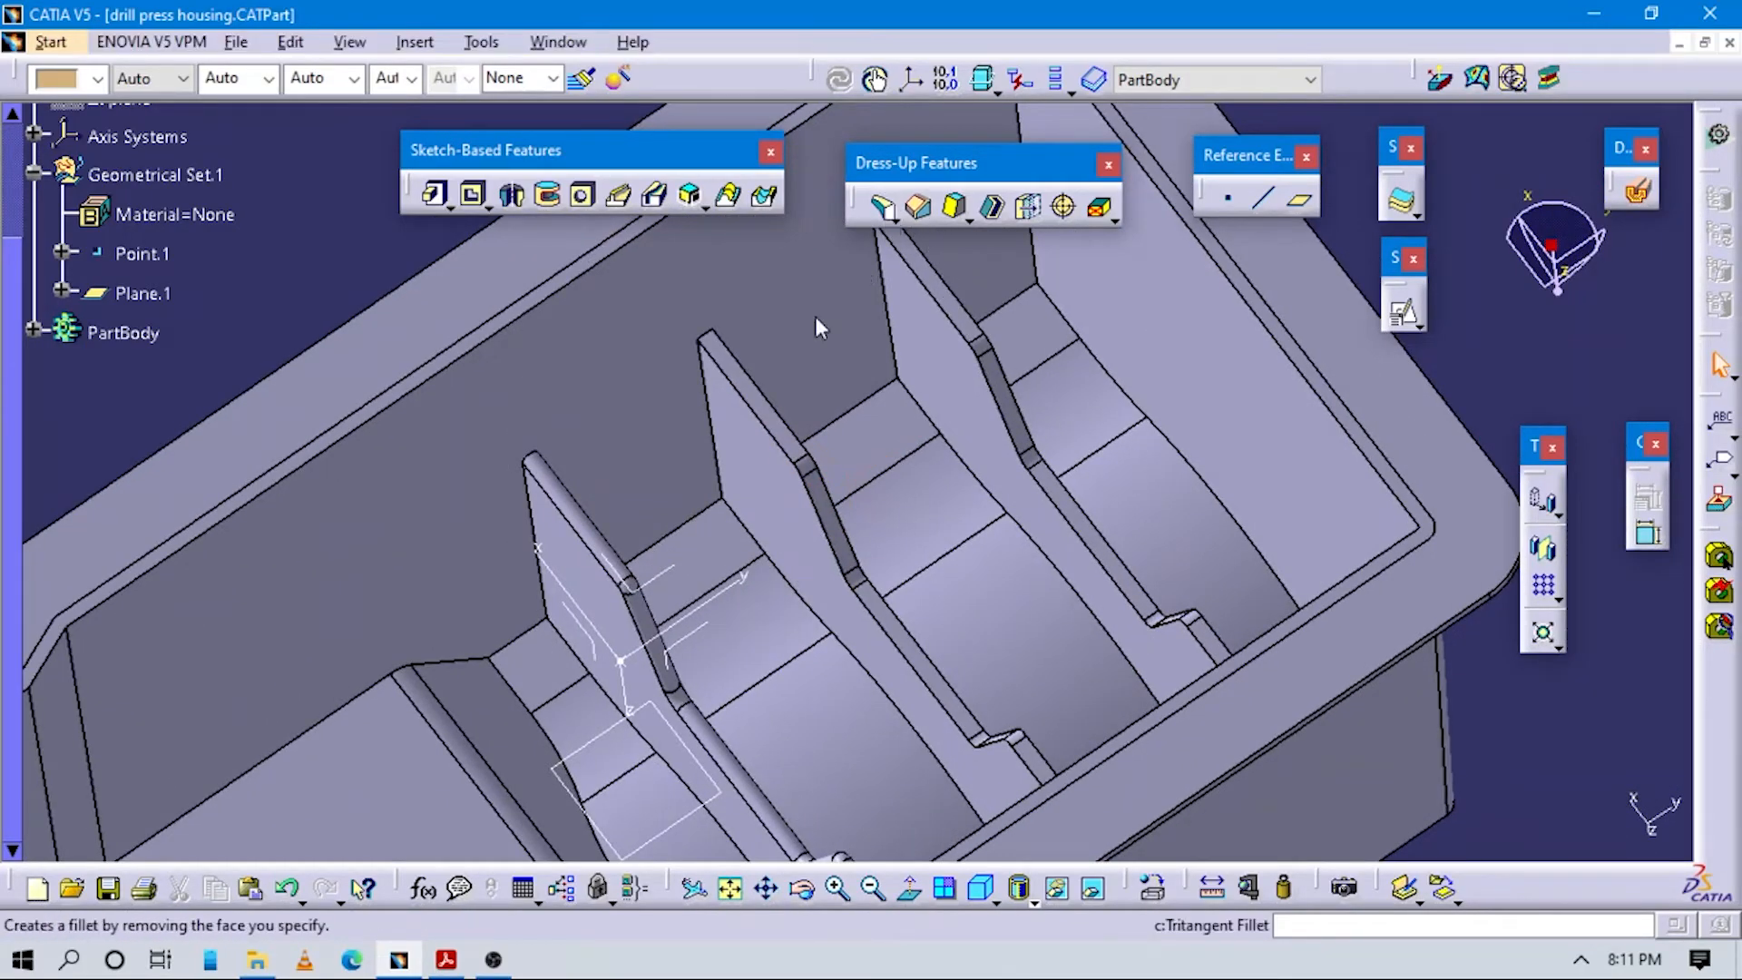
left_click(779, 459)
middle_click_drag(609, 606, 738, 447)
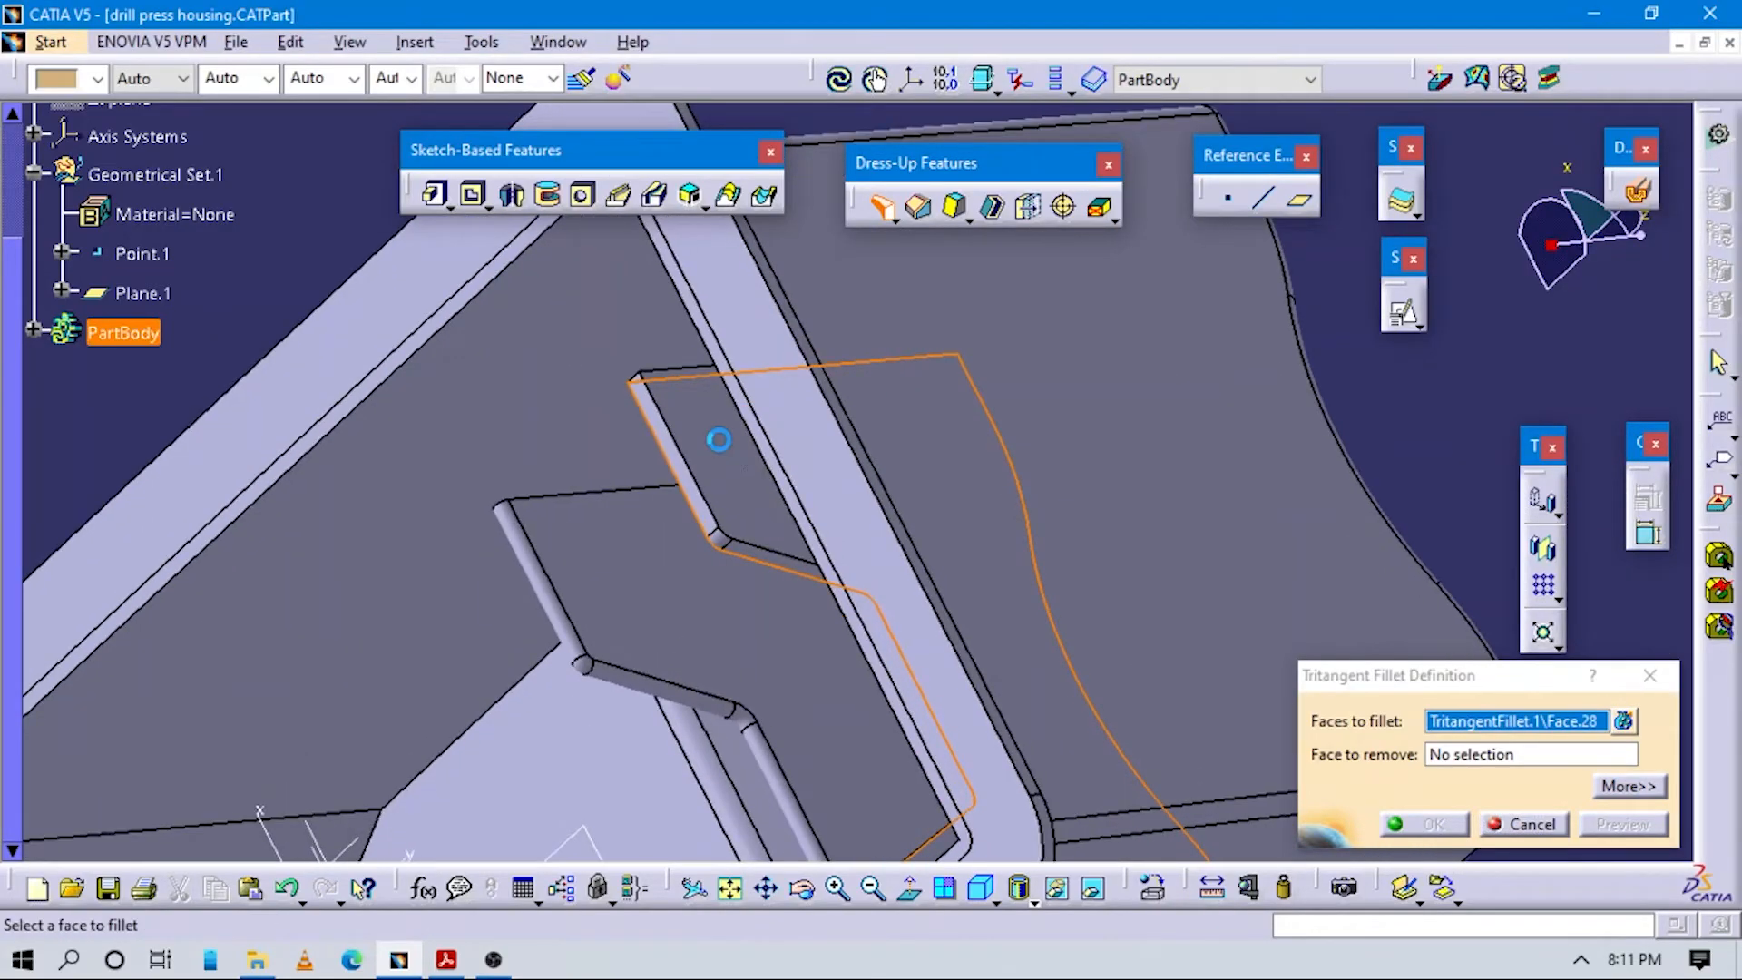
left_click(699, 602)
middle_click_drag(699, 602, 671, 552)
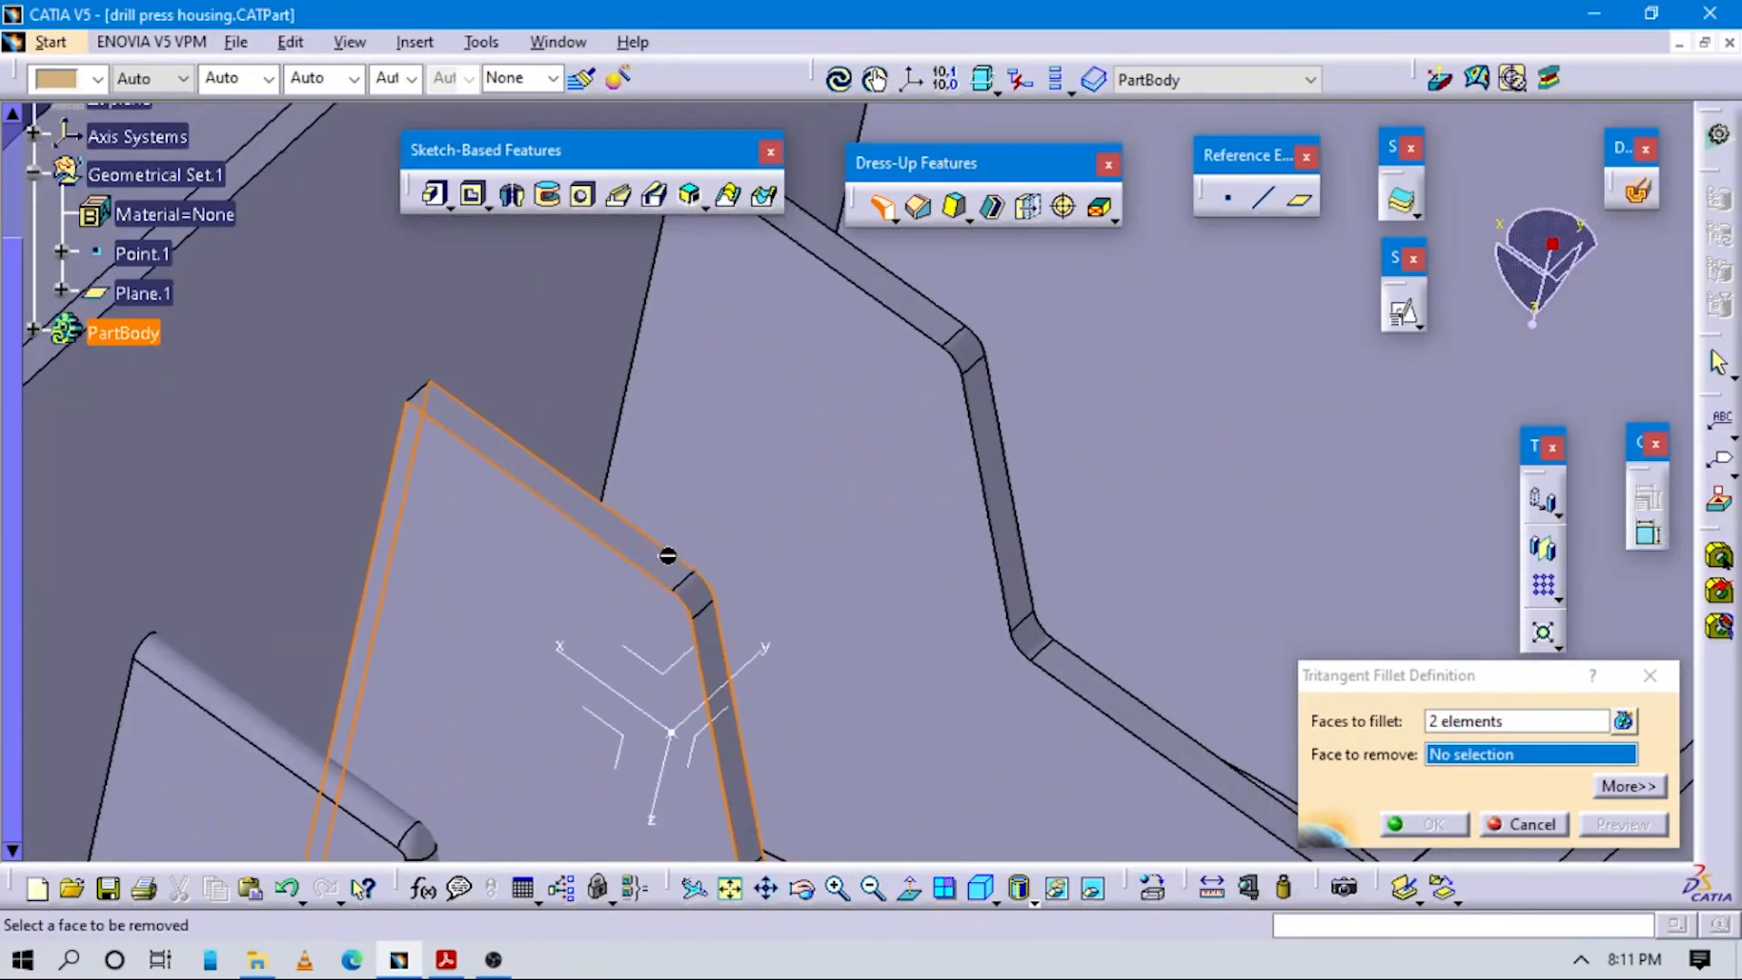
left_click(667, 569)
left_click(1394, 818)
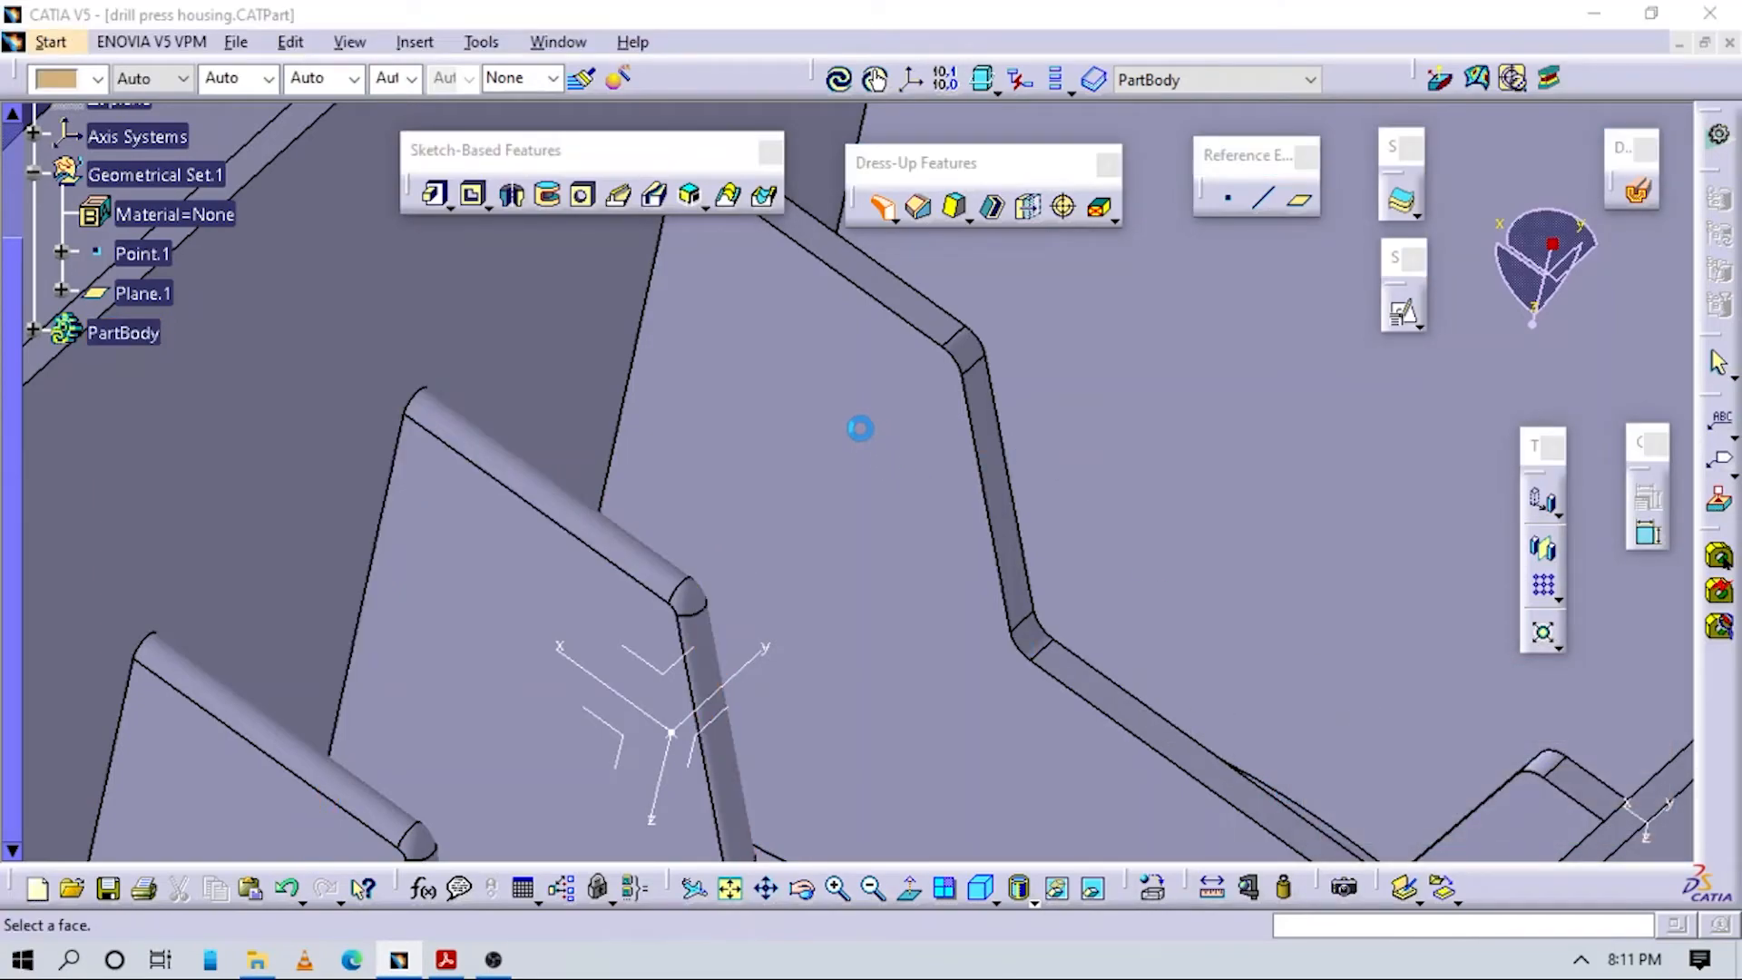
Apply a tritangent fillet to the rib nearest the end wall, removing its narrow edge face, and leave the fillet command.
left_click(1019, 393)
middle_click_drag(1019, 393, 829, 634)
middle_click_drag(1028, 467, 906, 432)
left_click(998, 526)
left_click(906, 431)
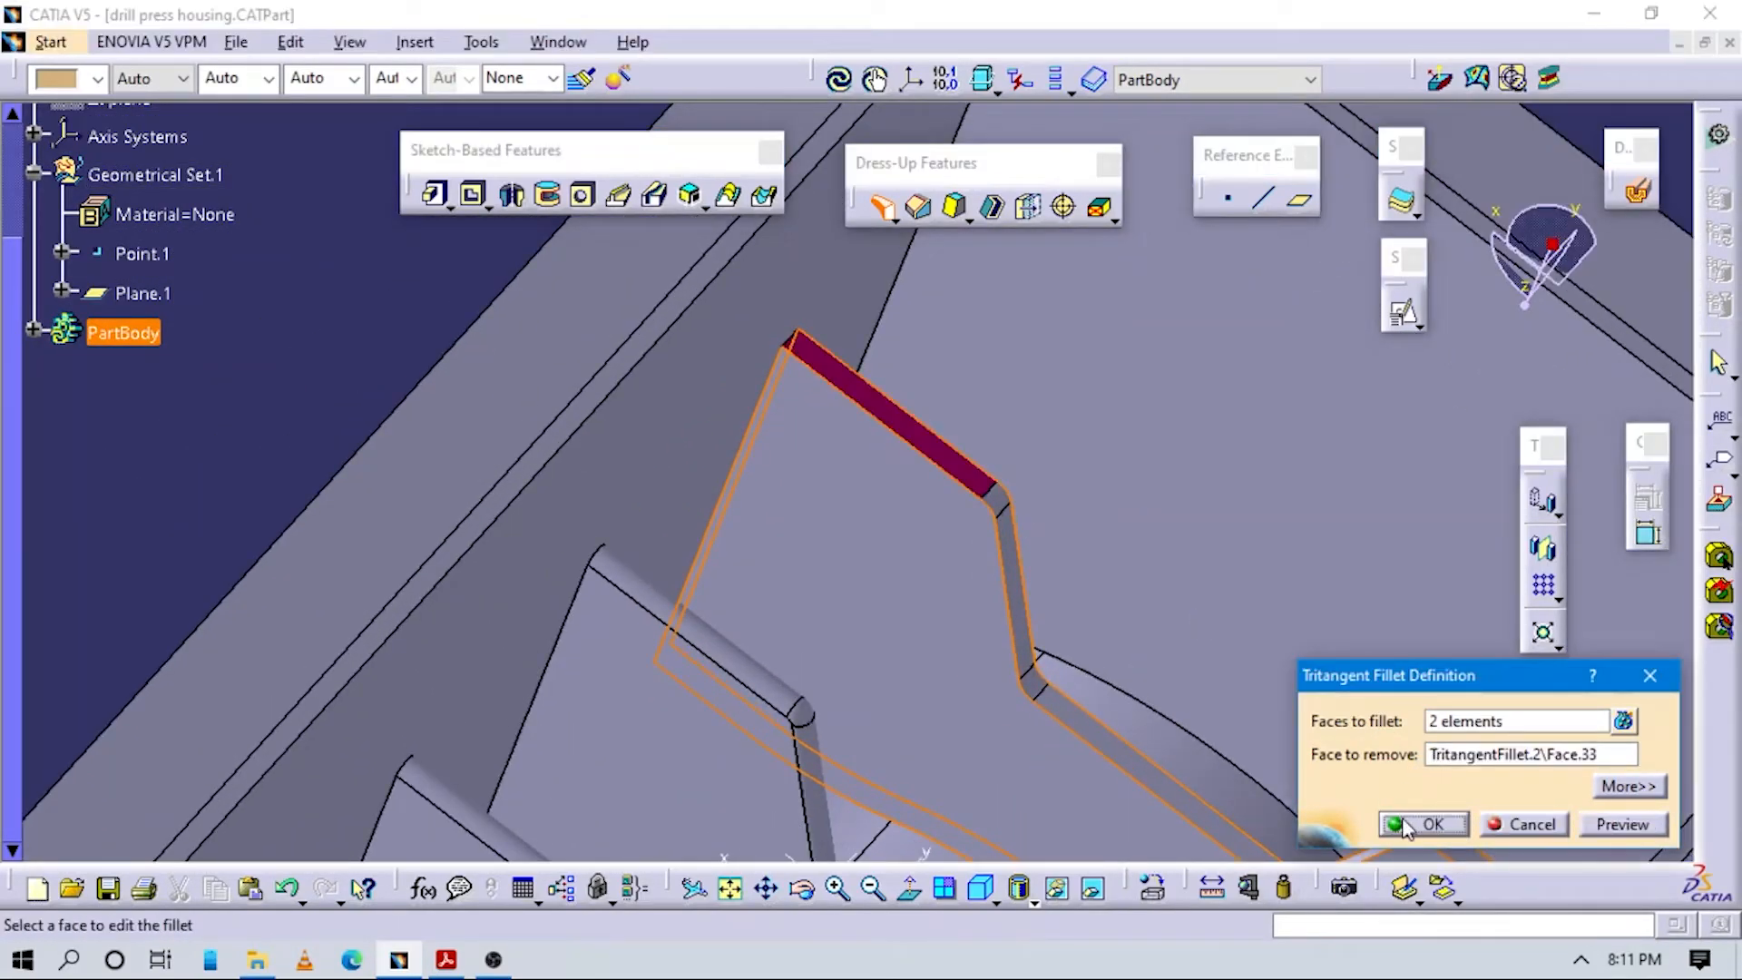
left_click(1402, 821)
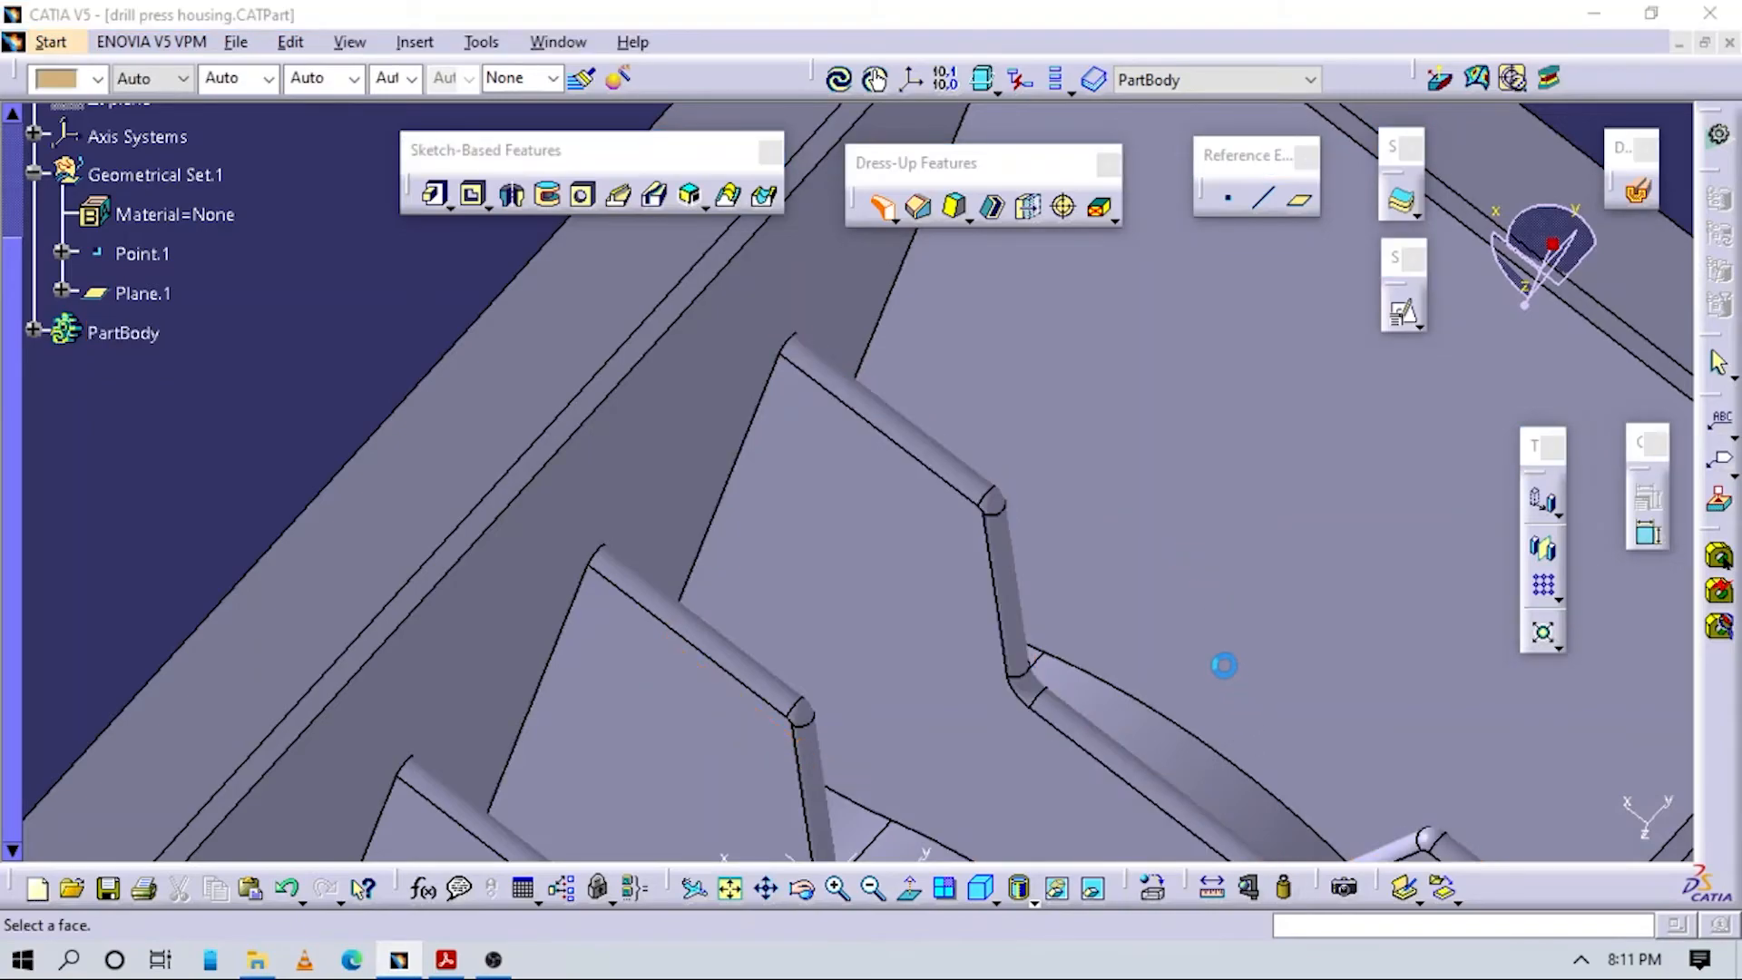
middle_click_drag(1718, 303, 1652, 676, "ctrl")
left_click(1651, 676)
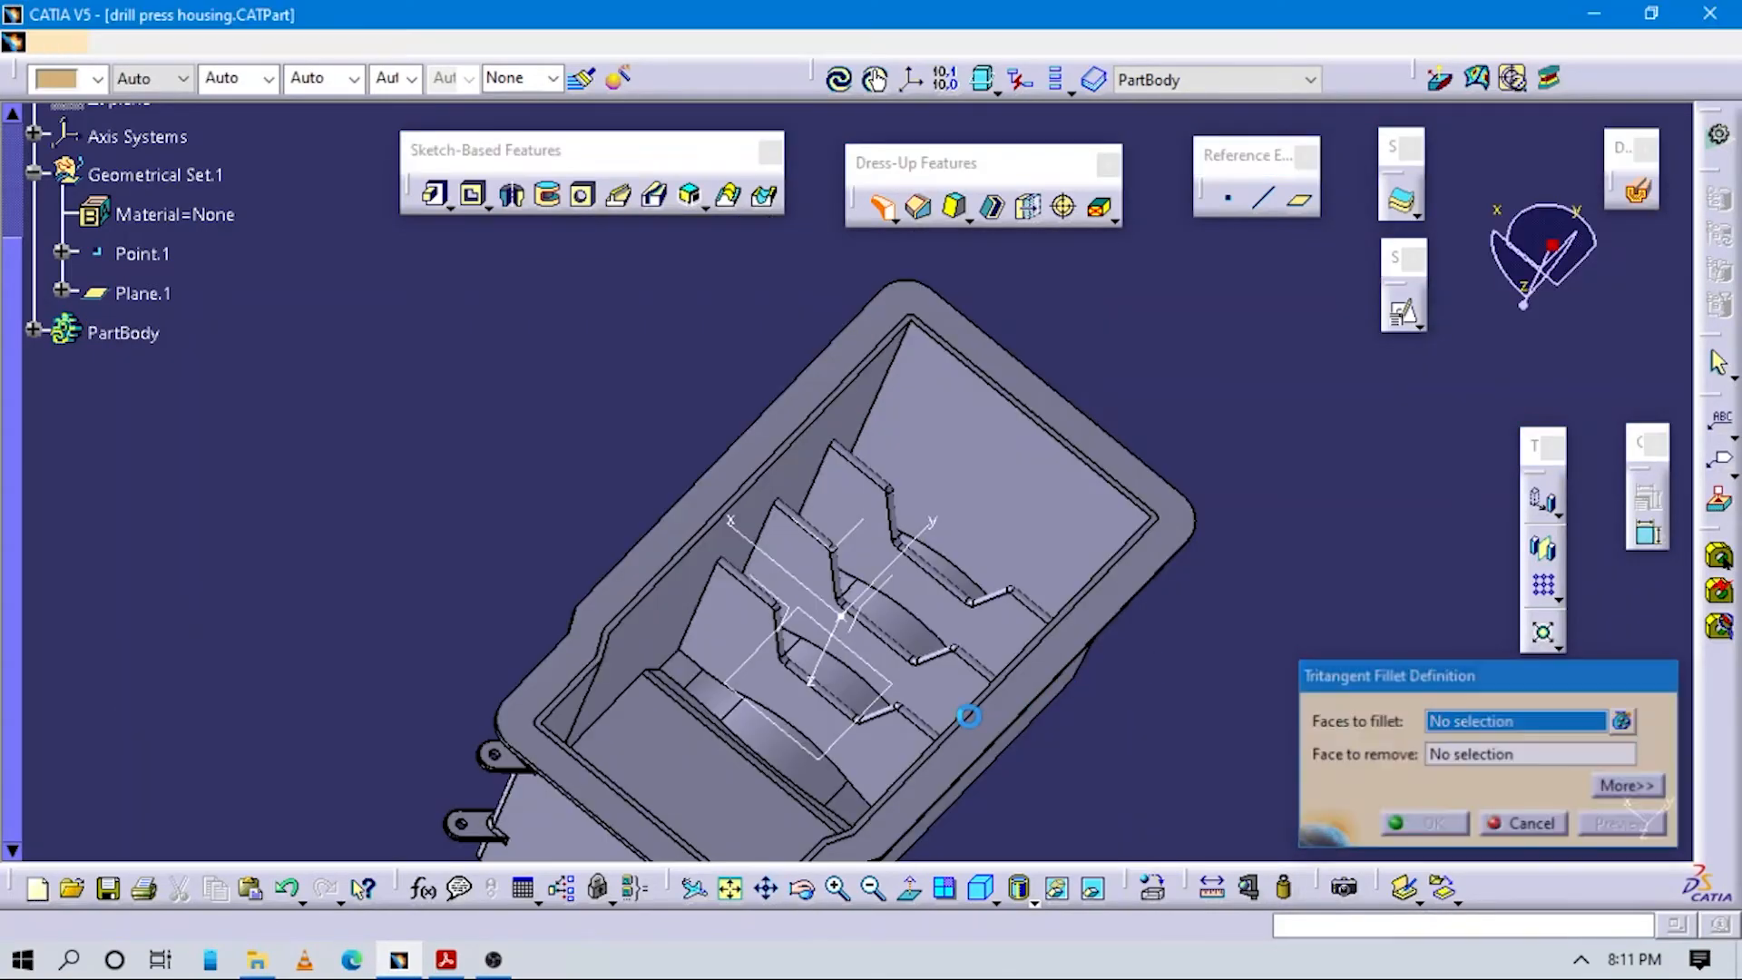
Switch to the drawing in Adobe Acrobat Reader and check Section view B-B and the flange holes in the plan view.
key("alt+Tab")
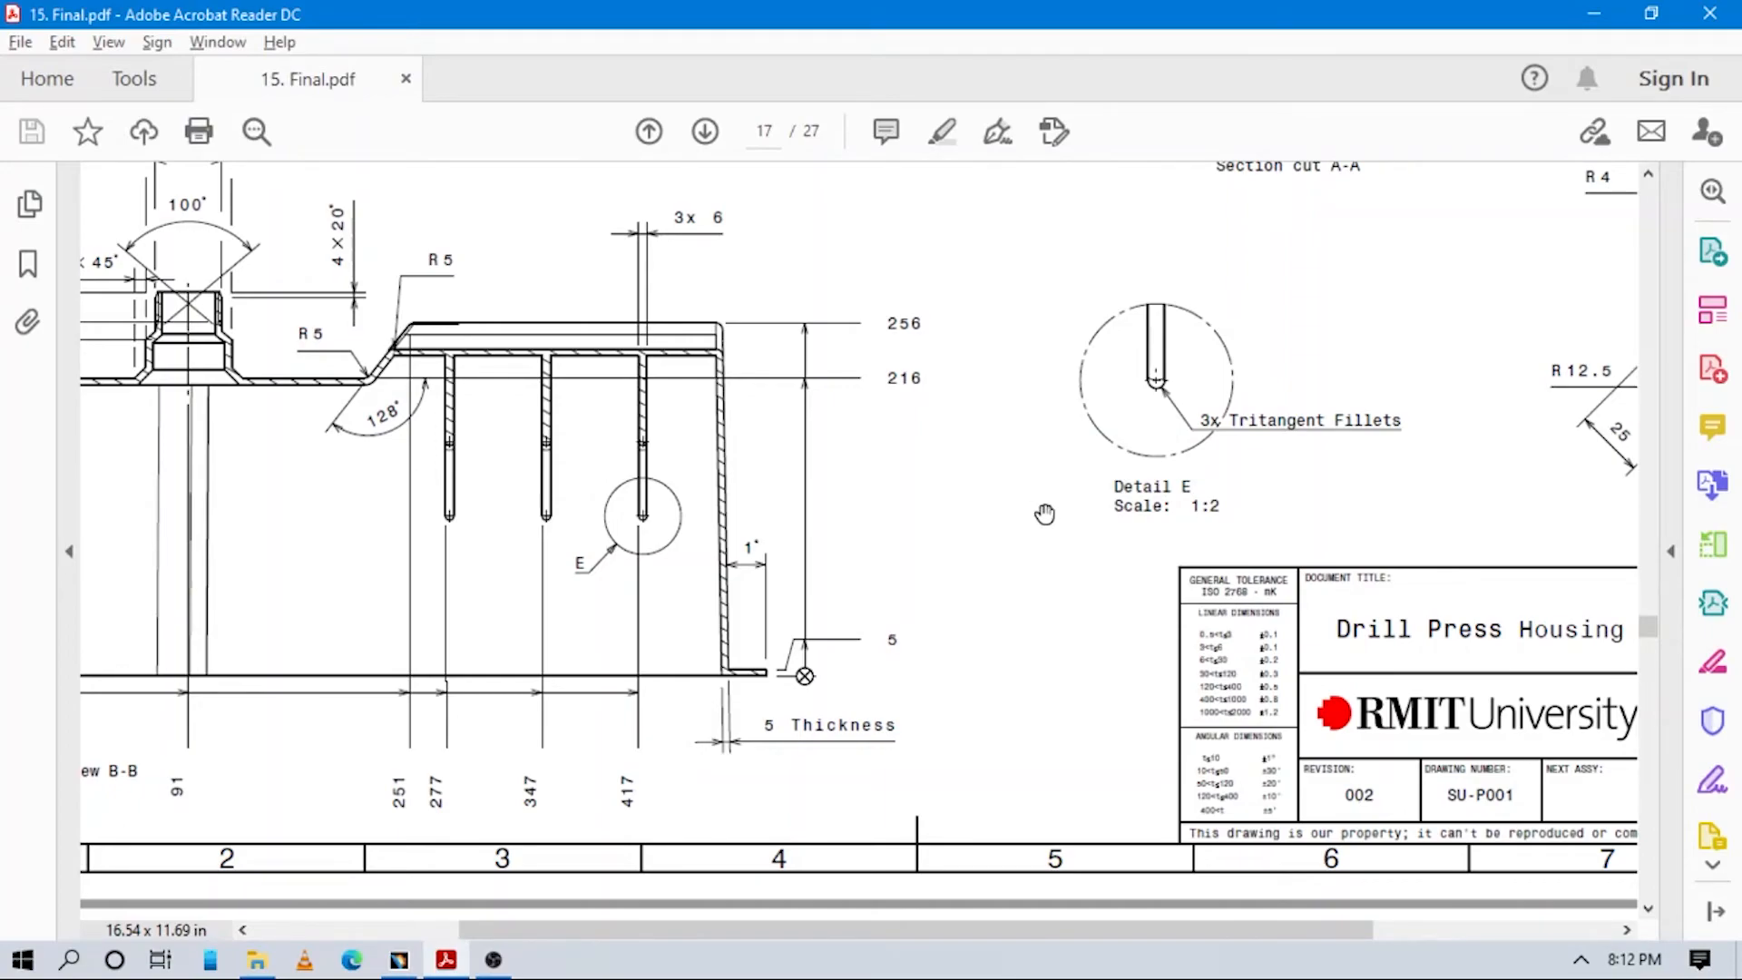
left_click_drag(678, 636, 1173, 553)
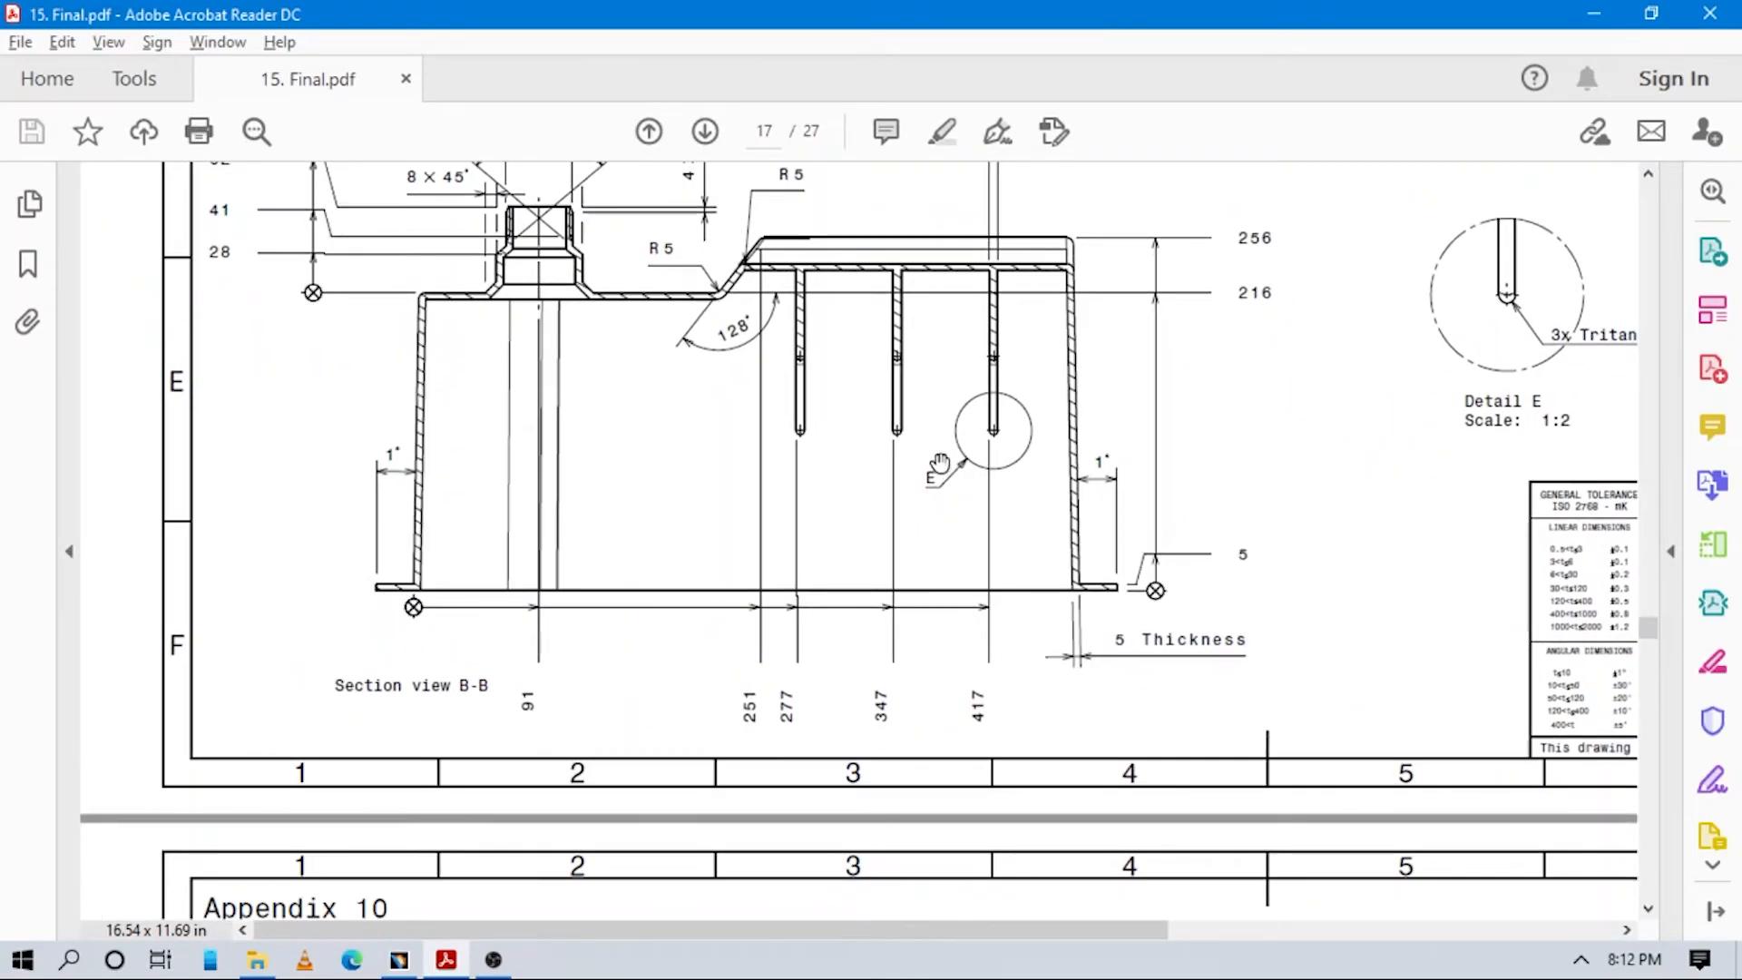
scroll(940, 462, "up", 3)
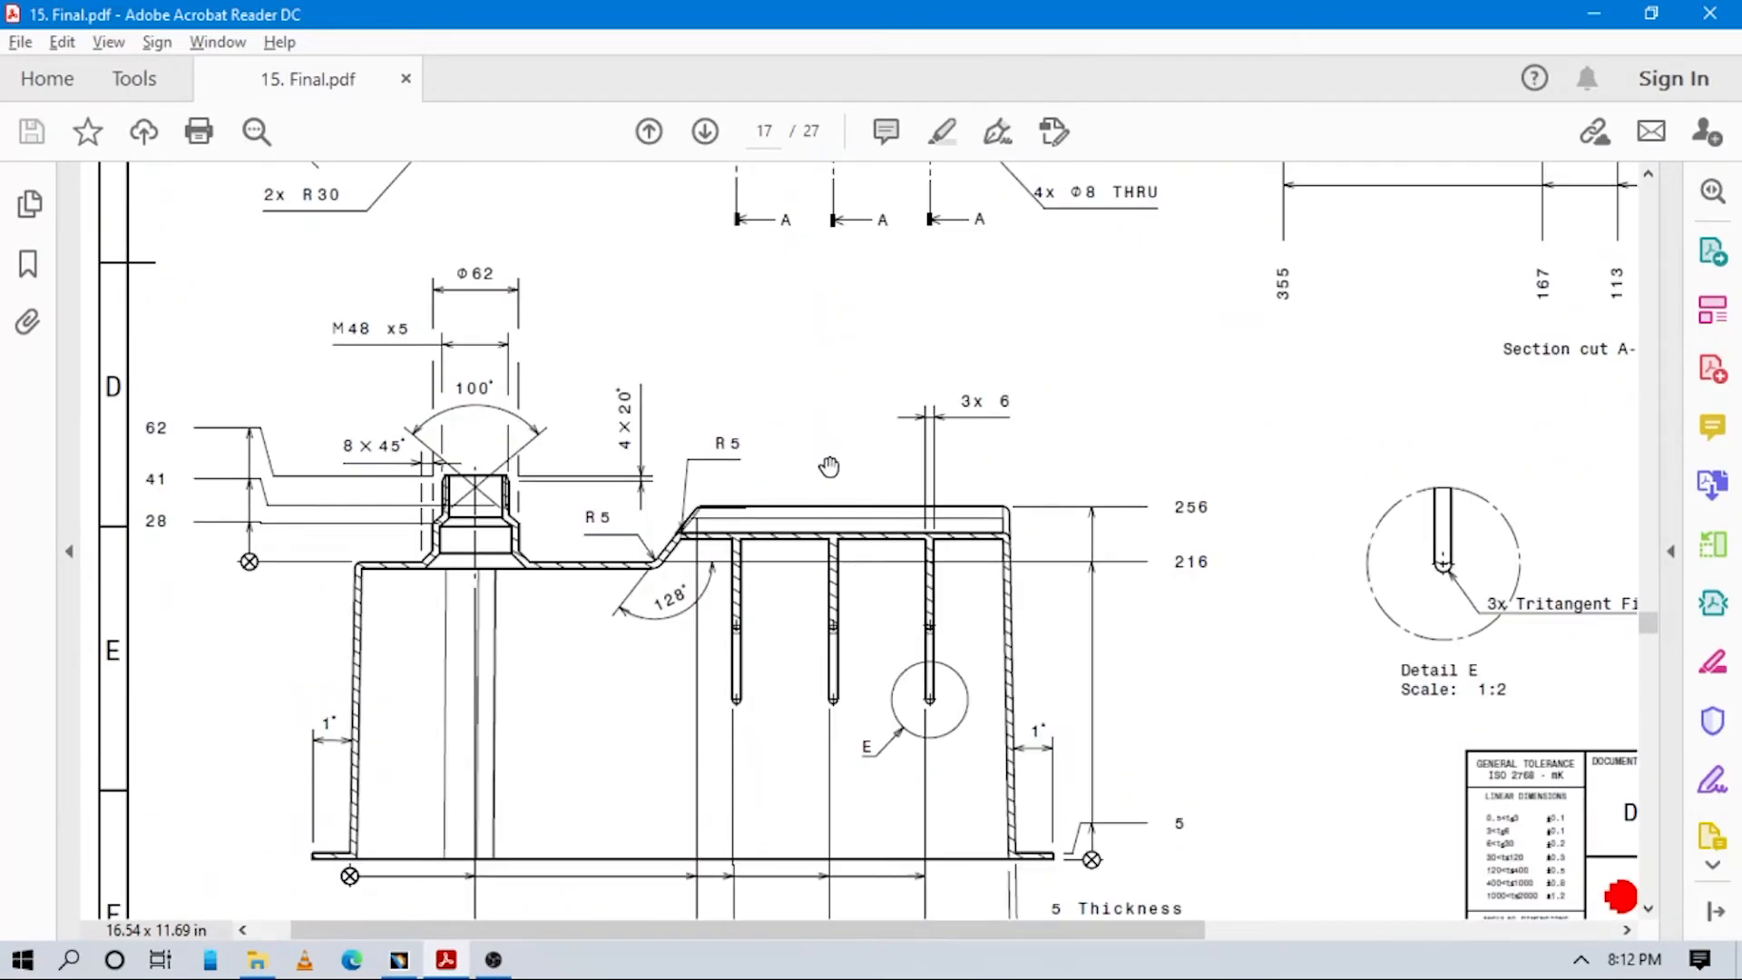
scroll(906, 575, "up", 3)
scroll(925, 536, "up", 2)
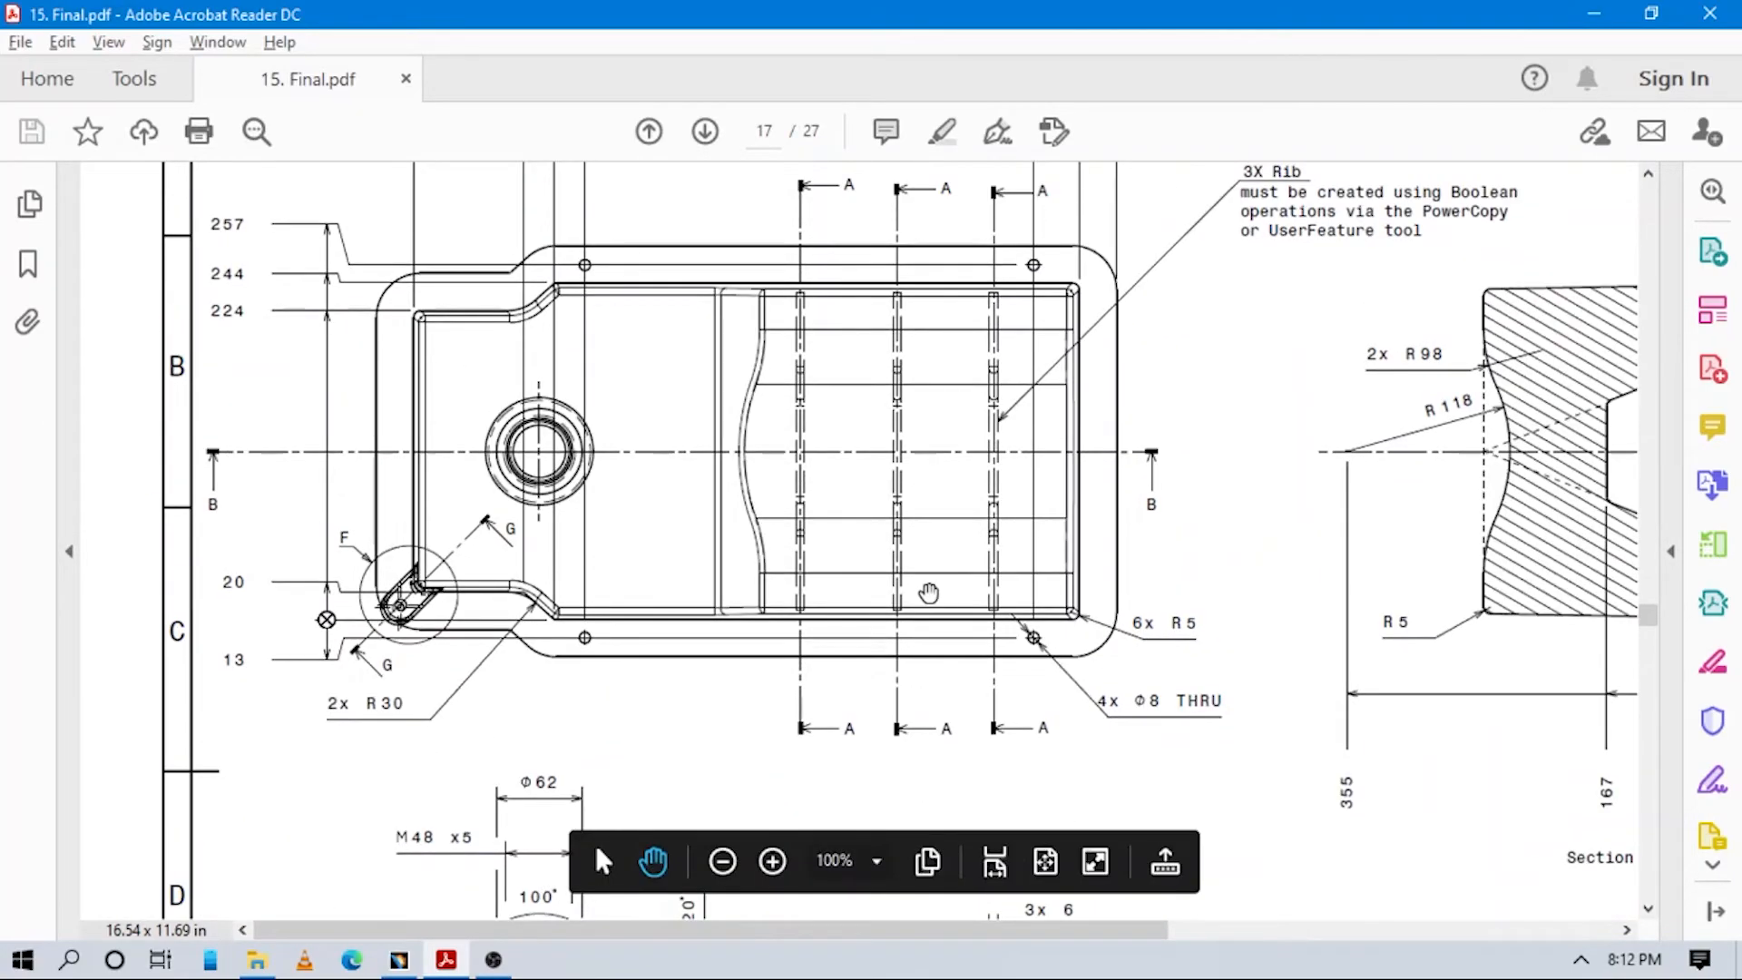
Switch back to CATIA, start an 8 mm hole on the flange face, and open its positioning sketch, checking the hole locations in the drawing.
key("alt+Tab")
middle_click_drag(1020, 655, 819, 651)
middle_click_drag(785, 322, 881, 395)
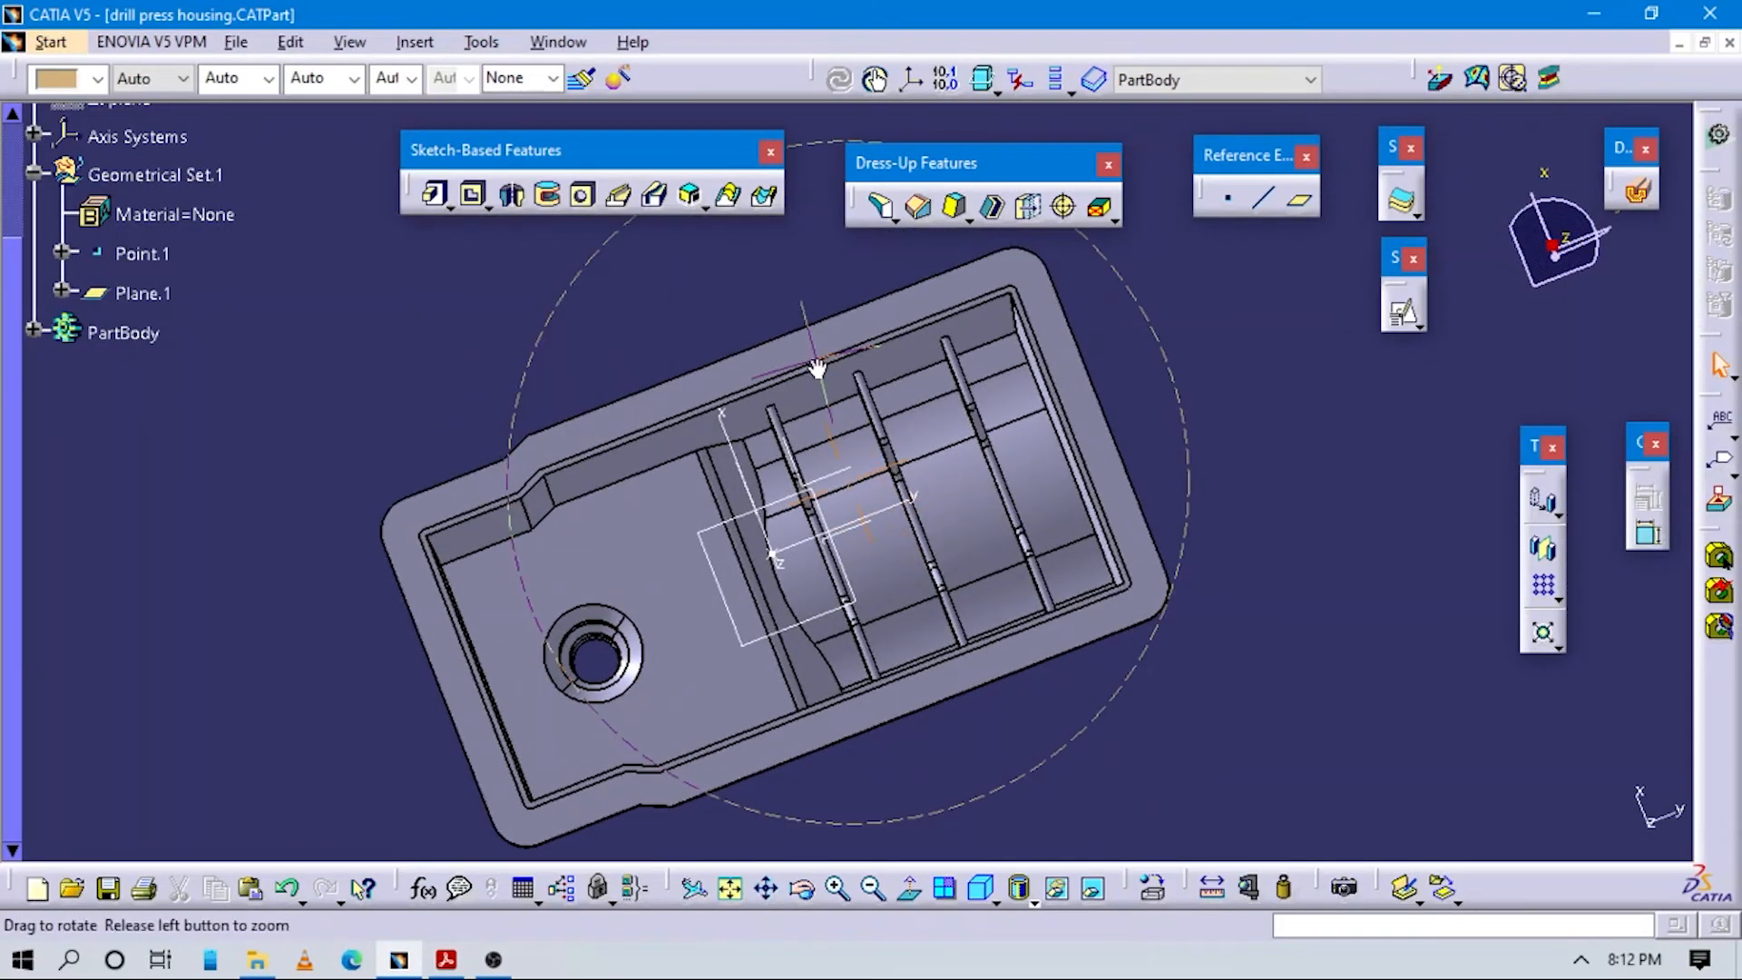
left_click(964, 276)
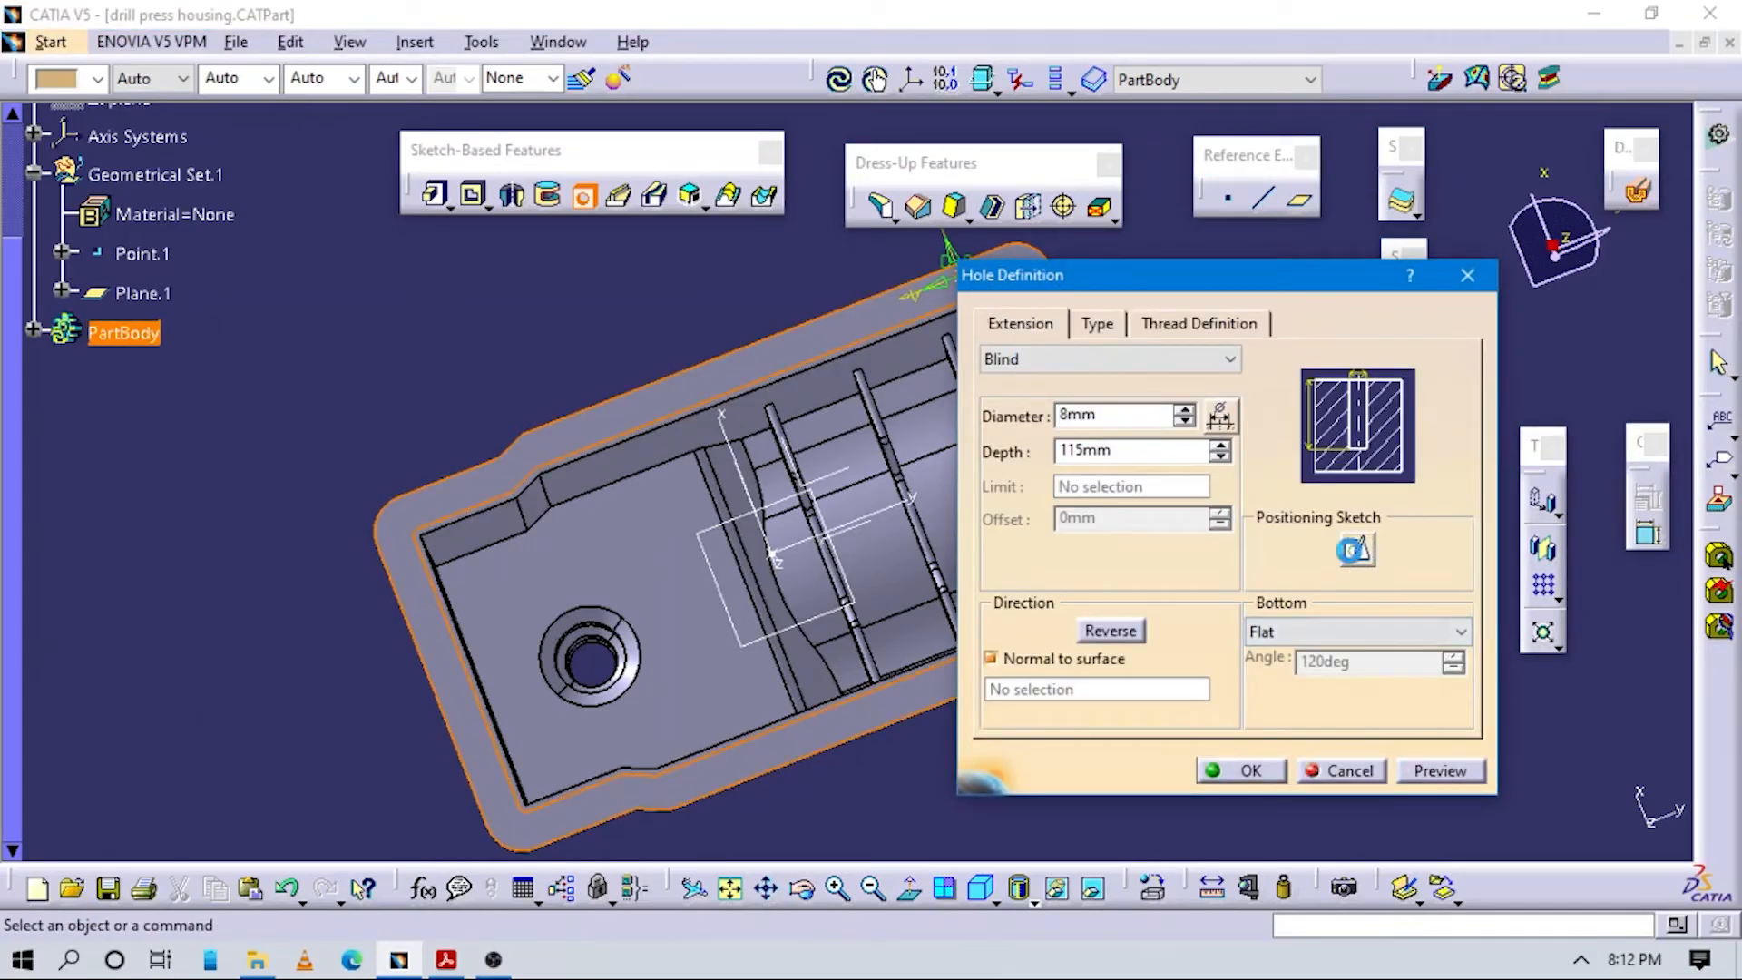
left_click(1353, 548)
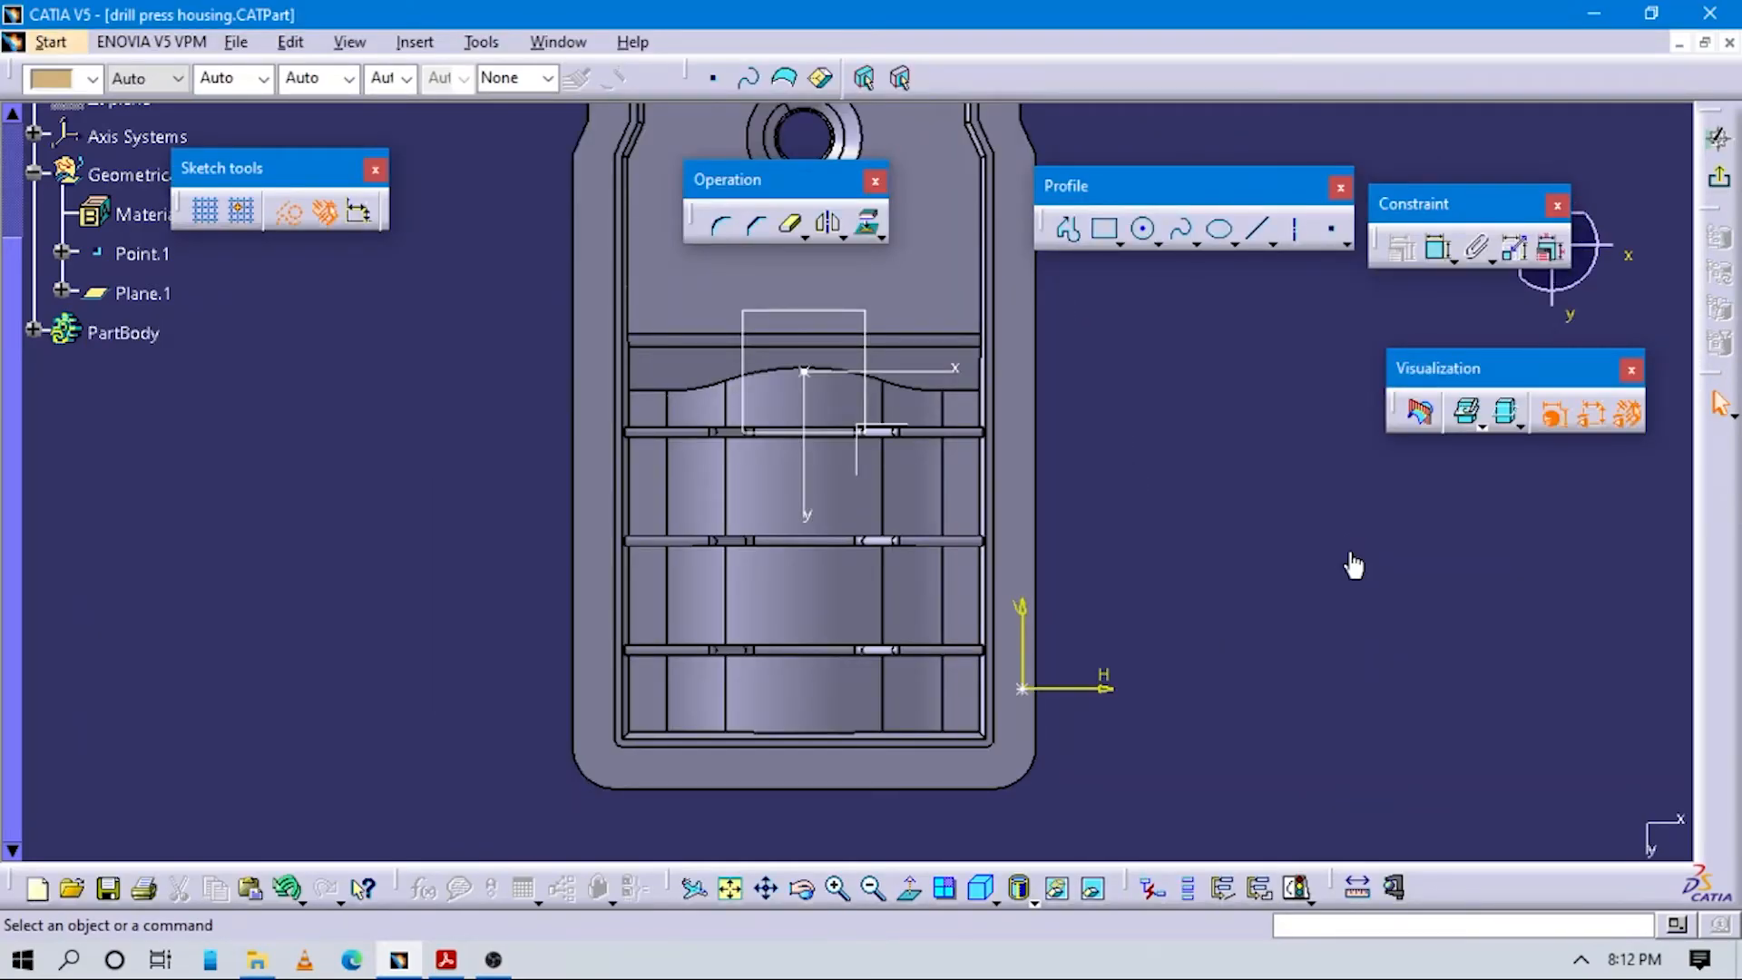
mouse_move(1167, 723)
middle_mouse_down()
mouse_move(1121, 542)
mouse_move(1151, 568)
mouse_move(1016, 492)
middle_mouse_up()
key("alt+Tab")
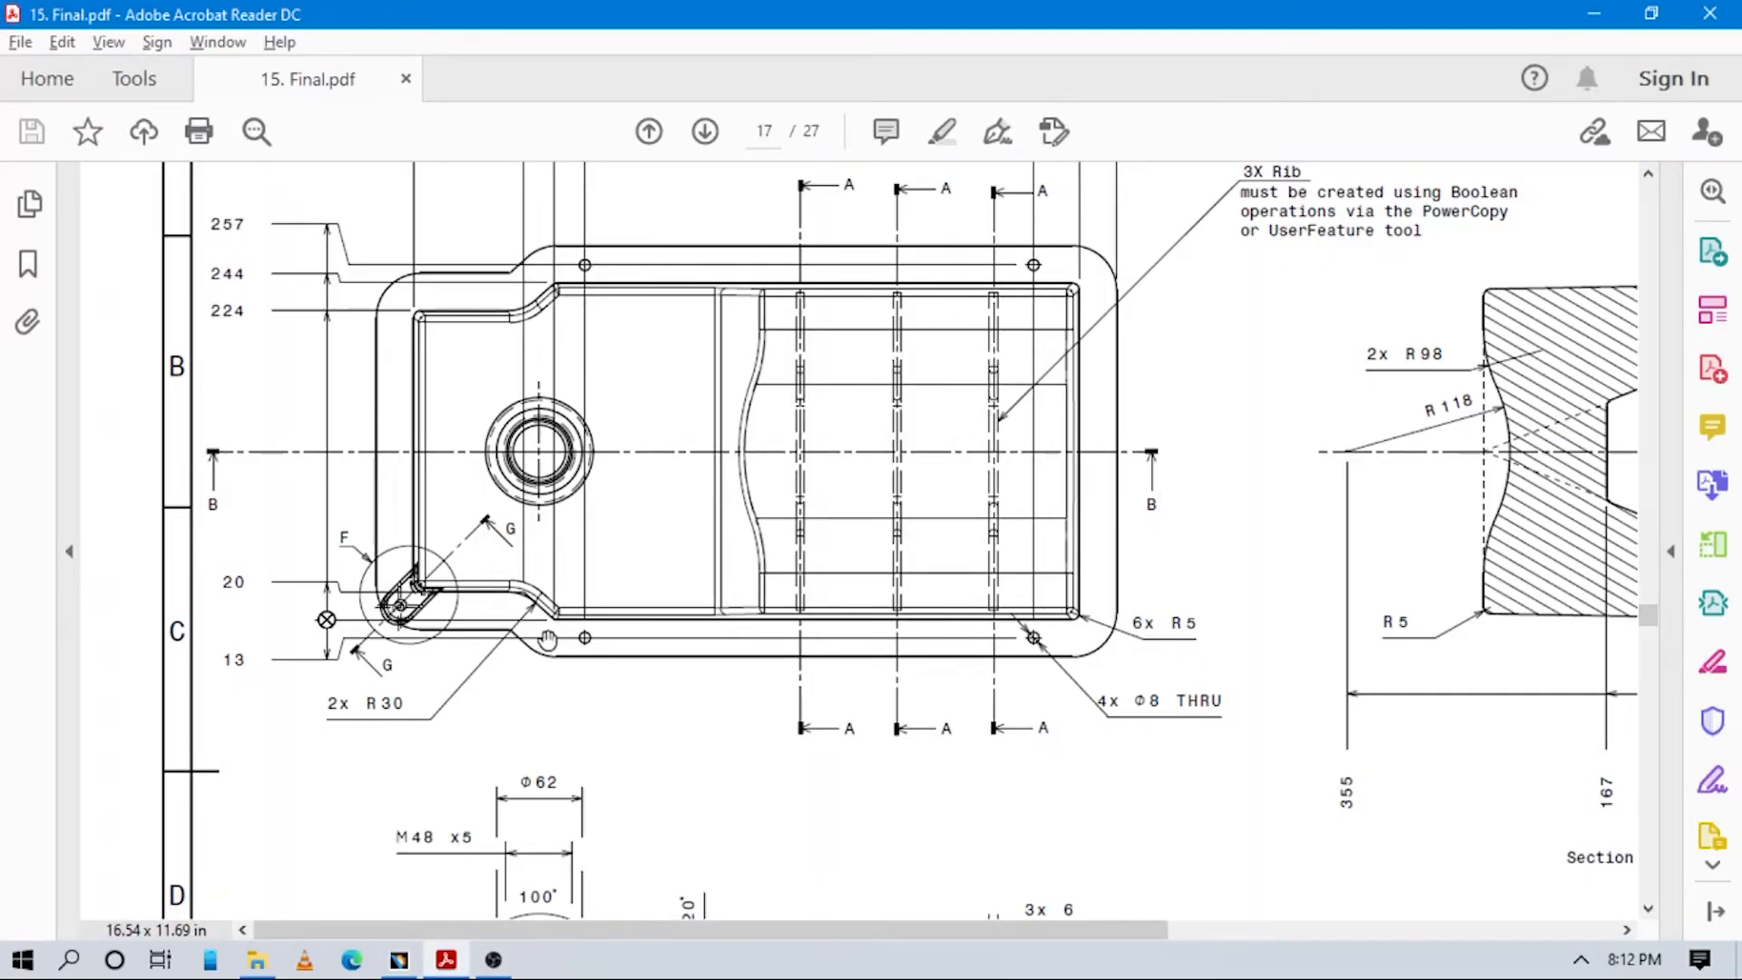
key("alt+Tab")
mouse_move(1021, 617)
middle_mouse_down()
mouse_move(1216, 575)
mouse_move(1222, 676)
mouse_move(1152, 519)
middle_mouse_up()
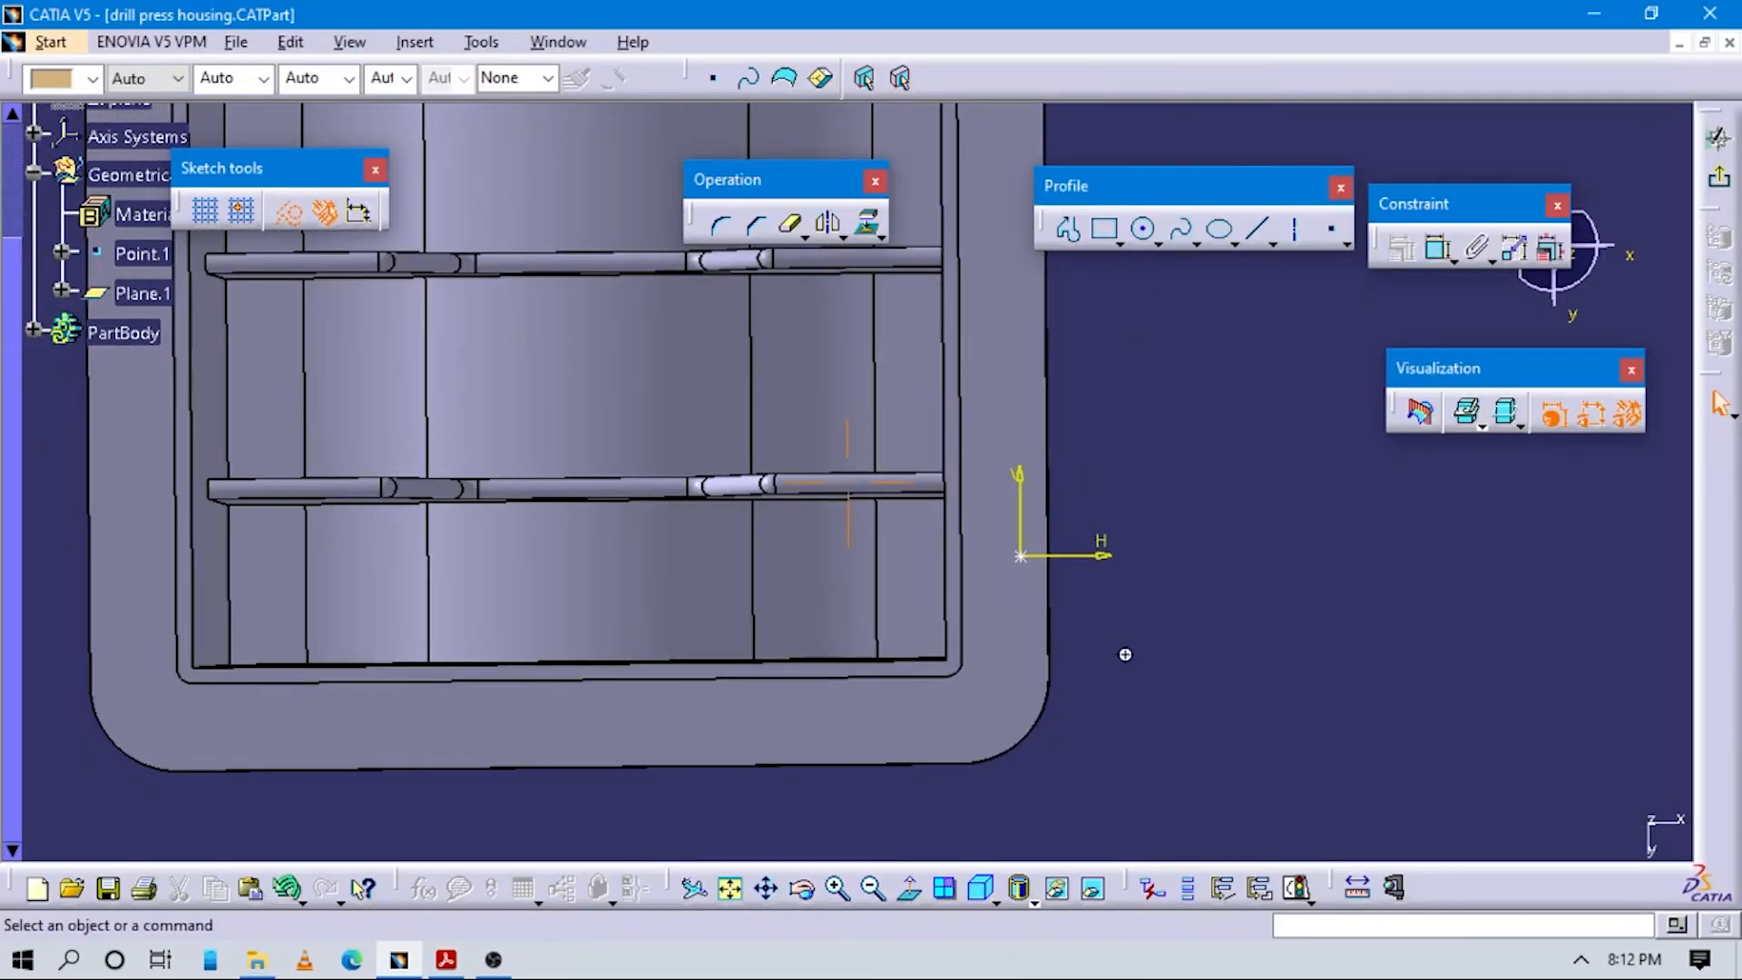
middle_click_drag(1125, 654, 1179, 610)
left_click(1442, 251)
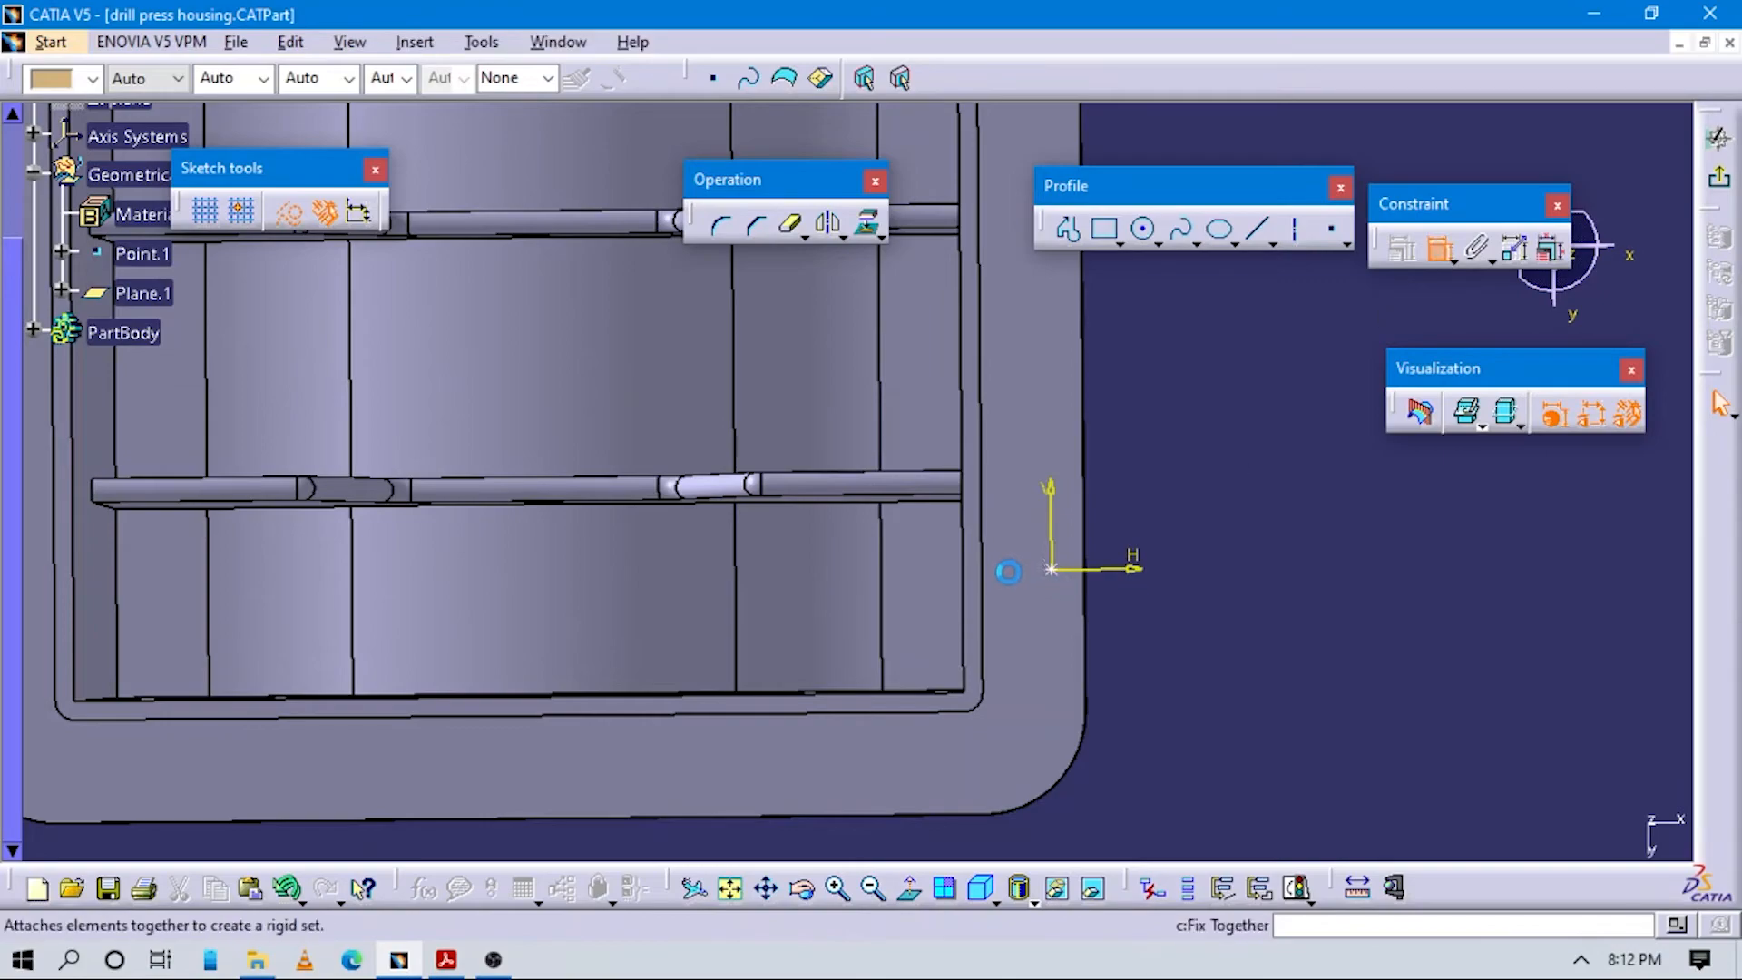
left_click(1061, 556)
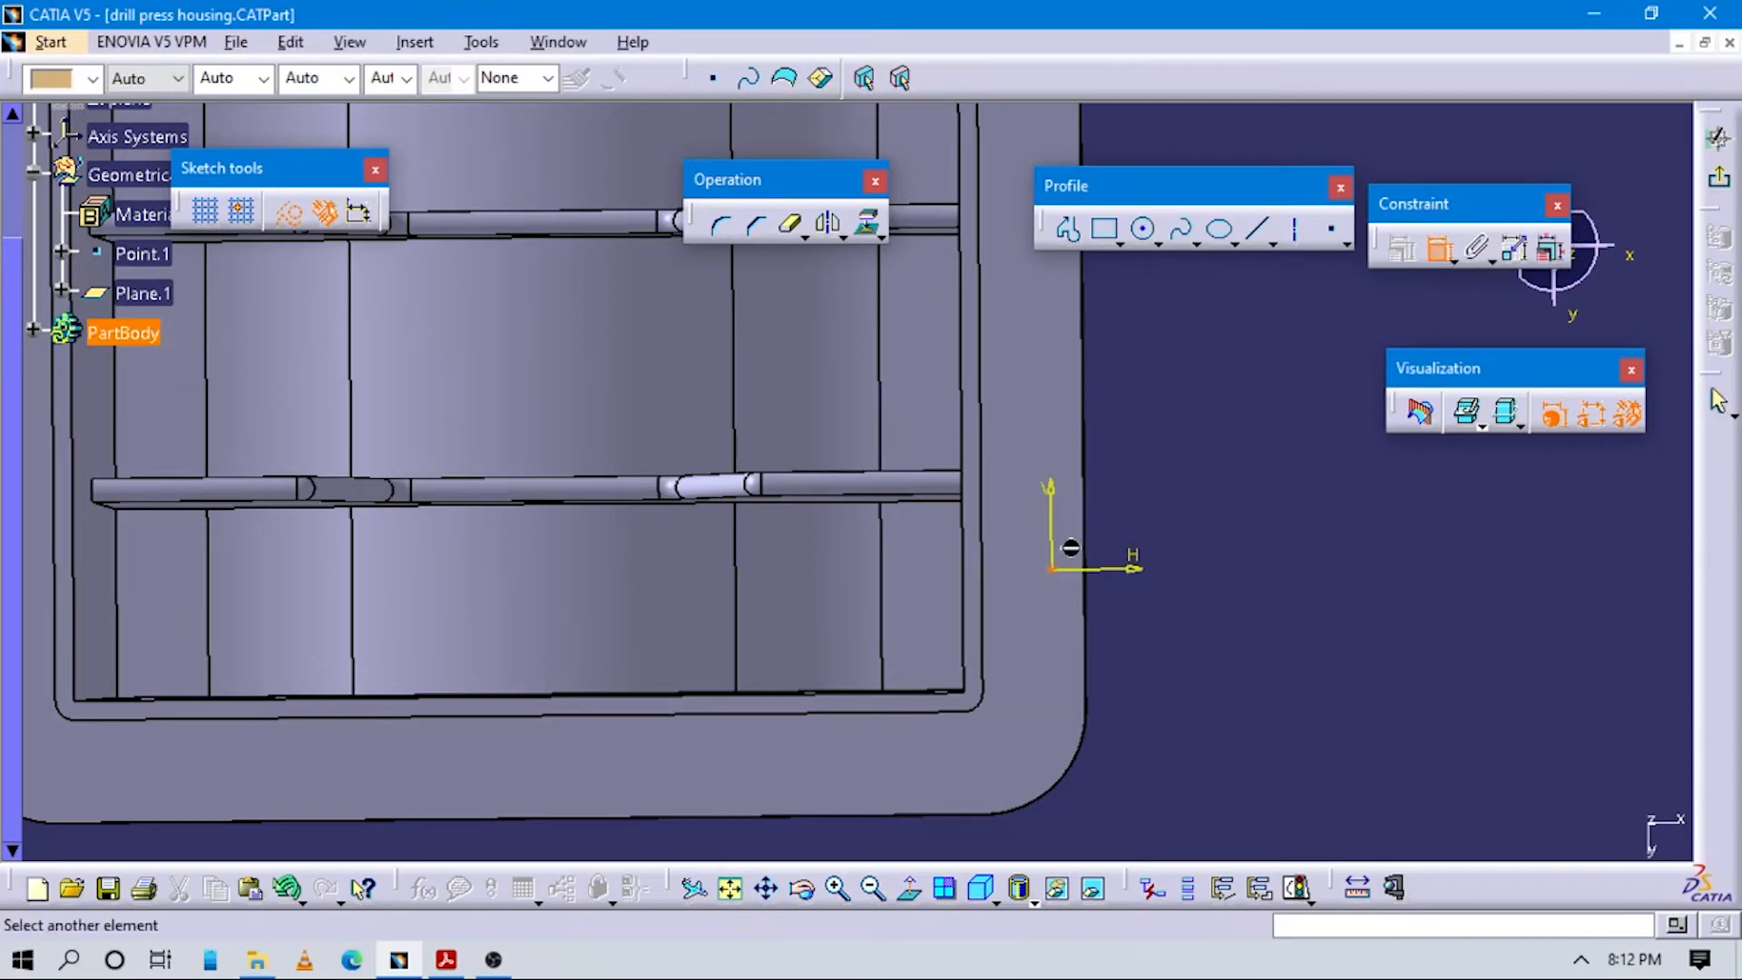
middle_click_drag(982, 541, 1020, 535)
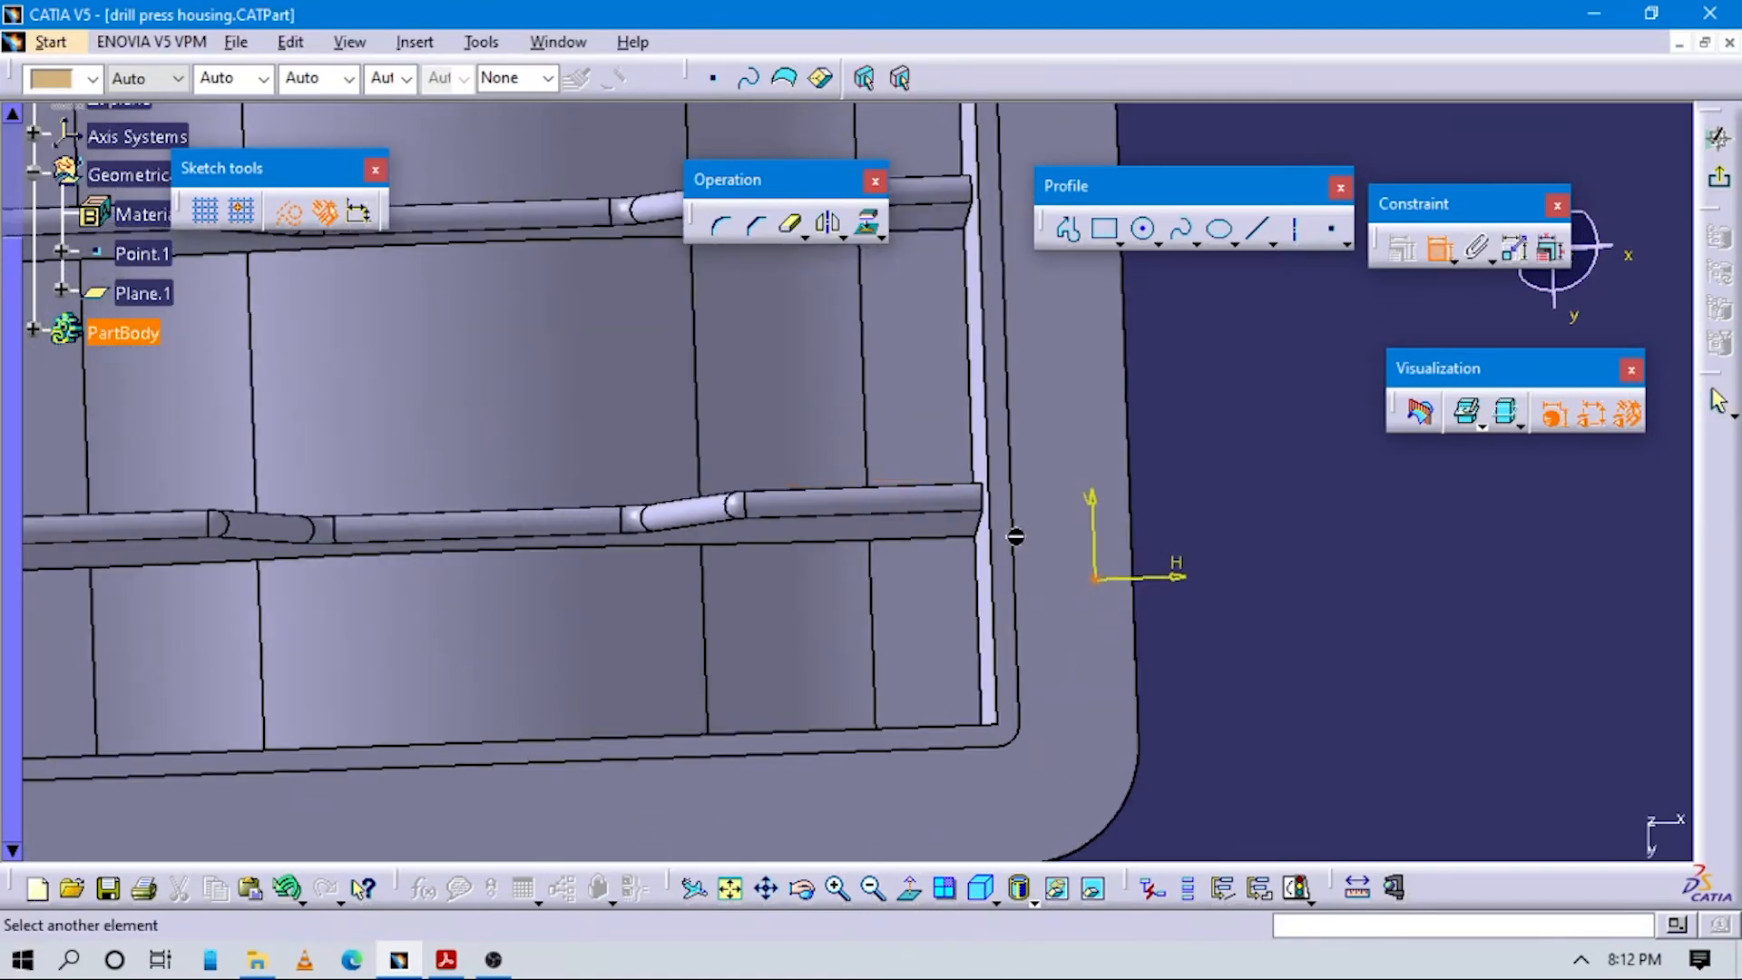
key("Escape")
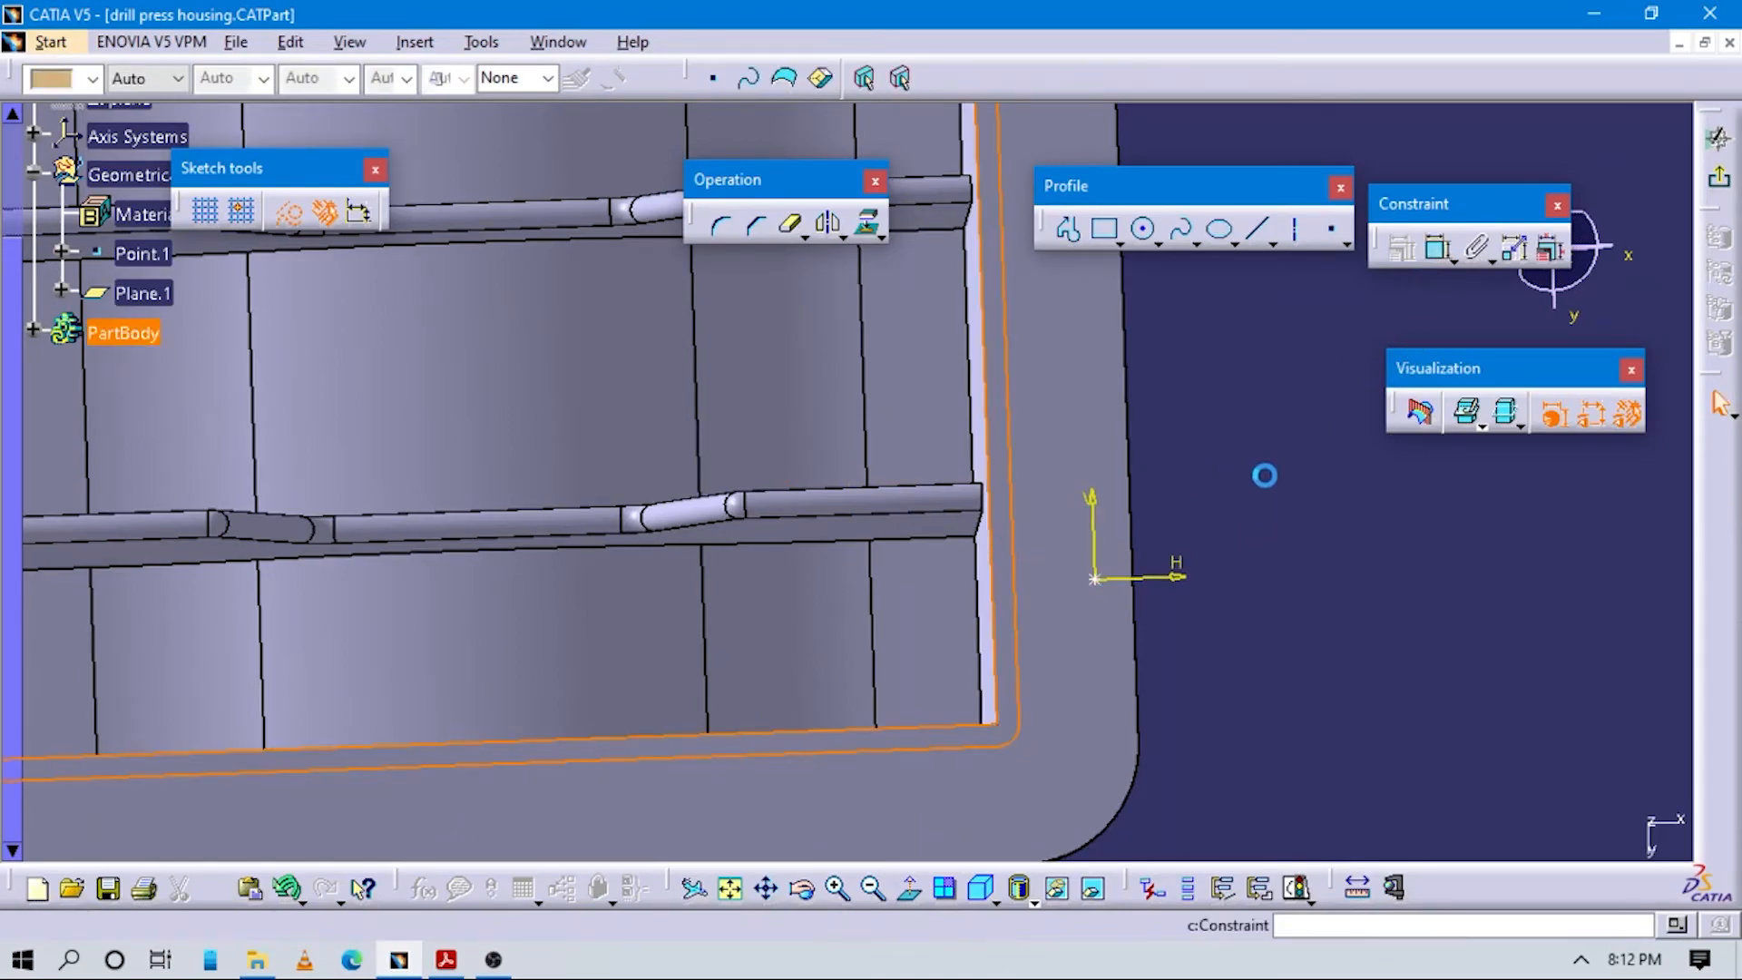
Dimension the hole's centre from the adjacent inner long wall edge and set the distance to 13 mm.
left_click(1438, 248)
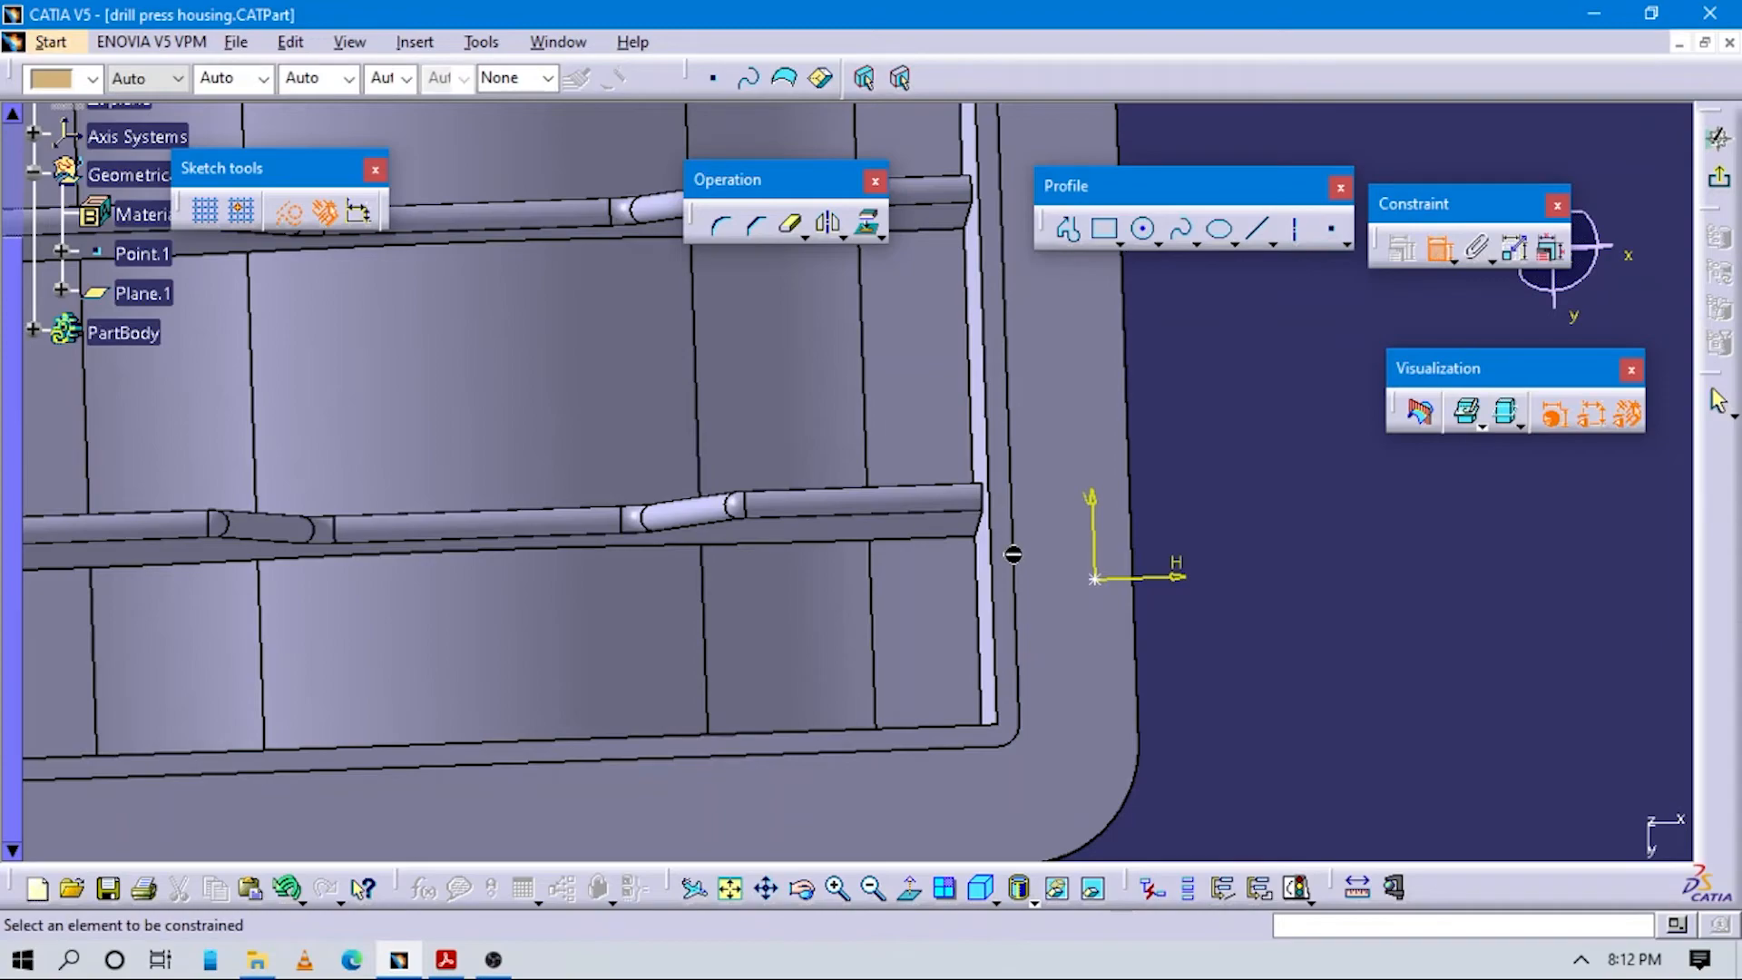
left_click(989, 562)
left_click(1095, 578)
left_click(1202, 501)
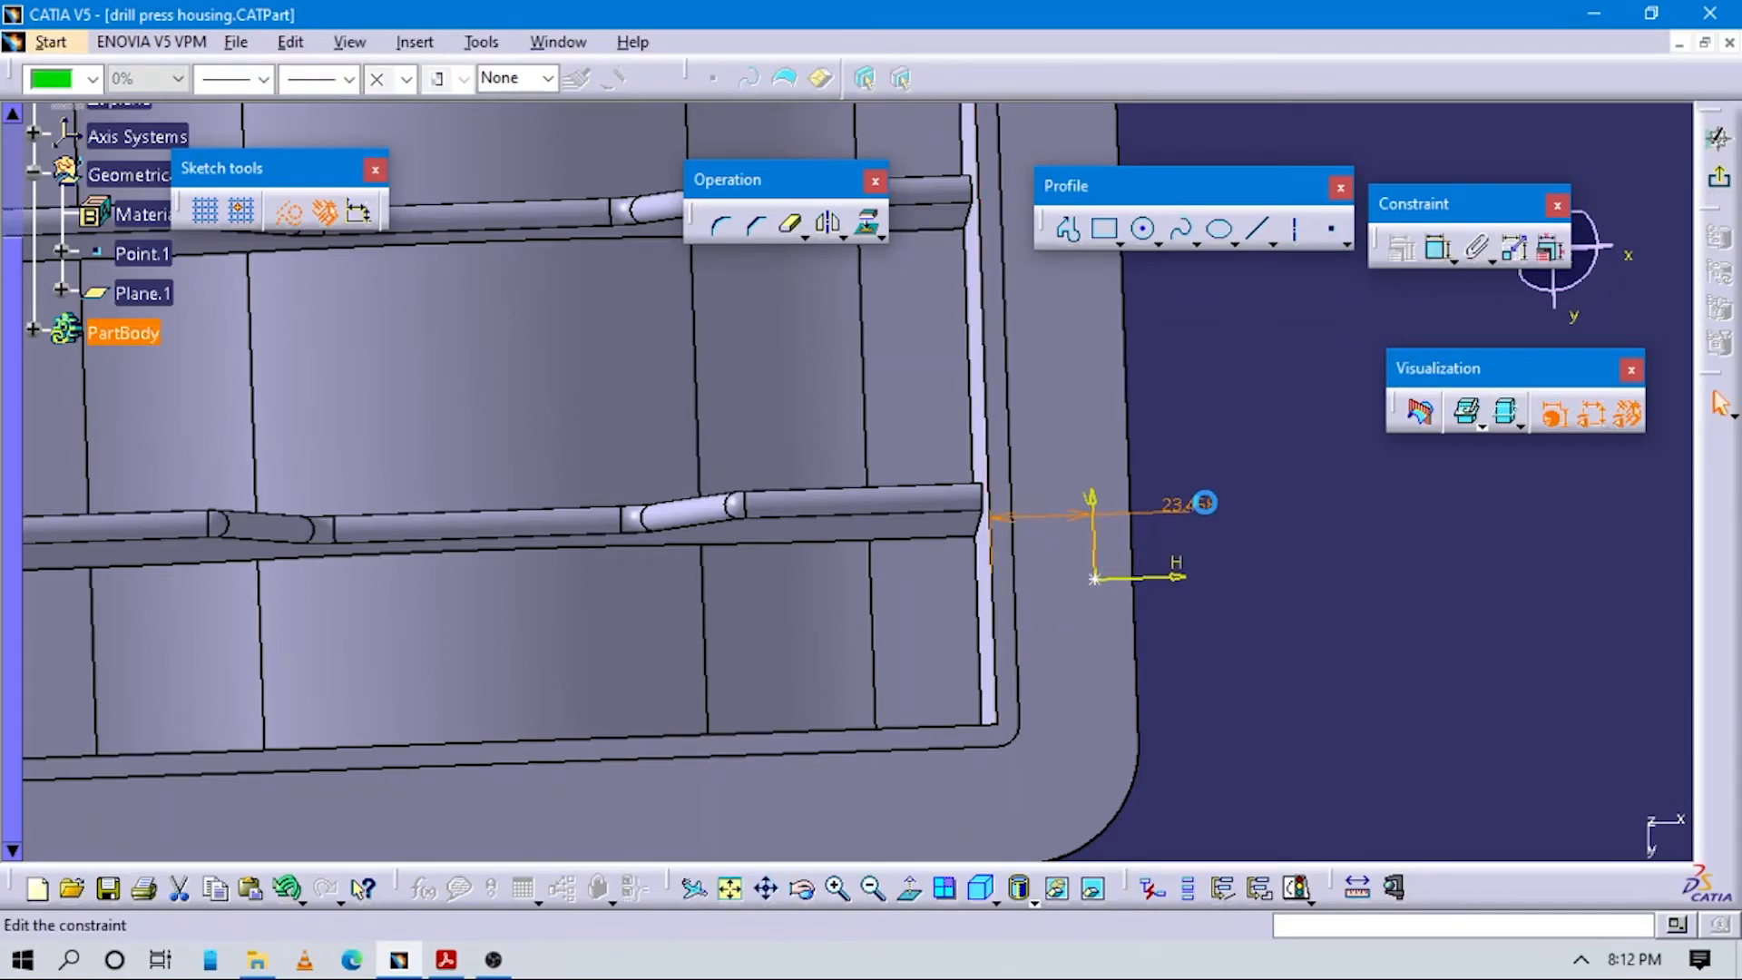
double_click(1205, 503)
key("Escape")
Switch to the drawing and check the lengthwise position dimensions of the flange holes in the plan view.
left_click(445, 960)
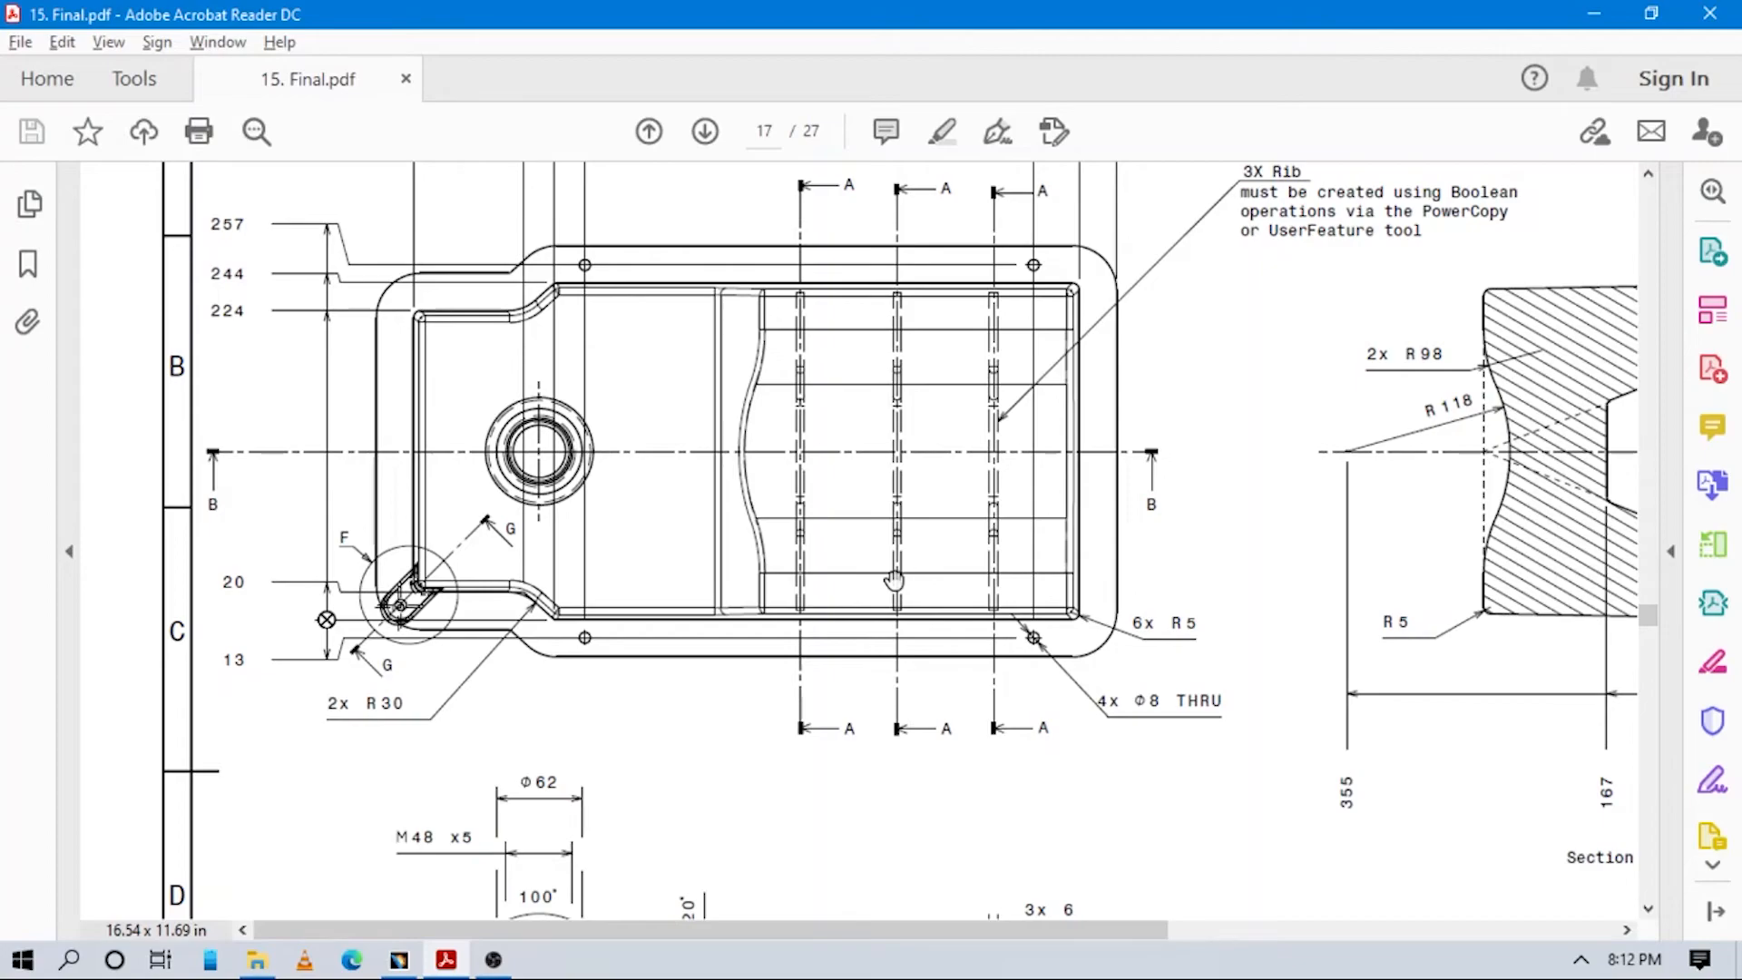
scroll(671, 357, "up", 3)
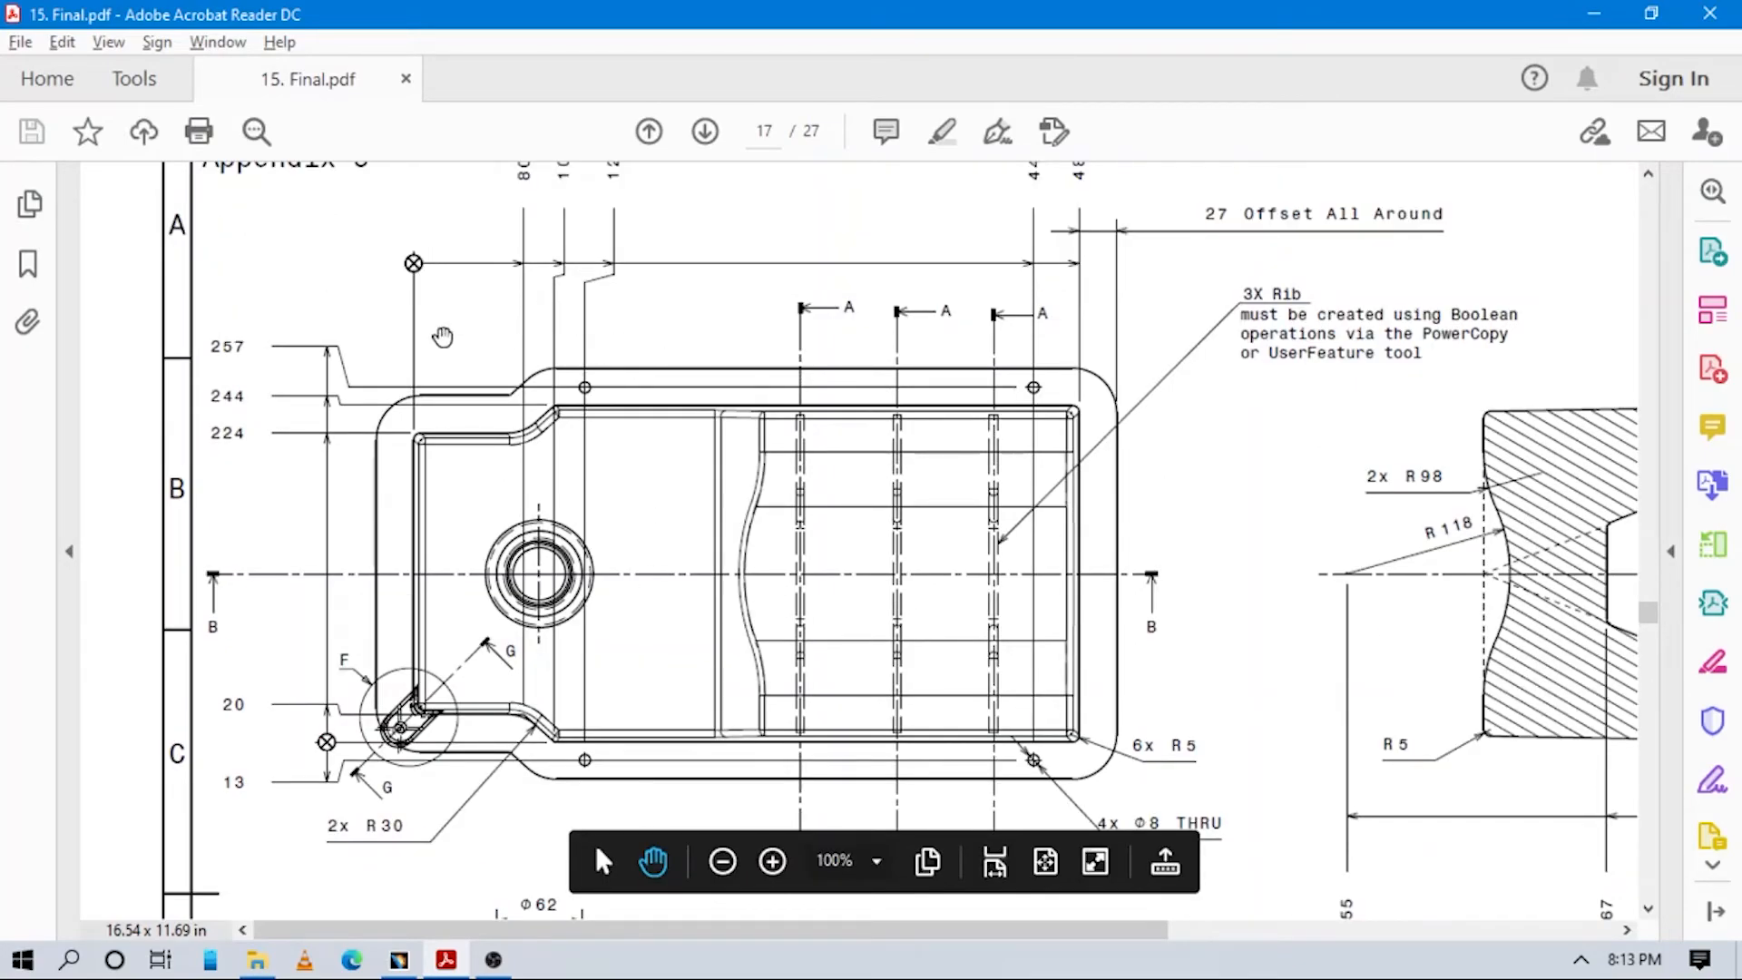
scroll(713, 317, "up", 3)
scroll(768, 333, "down", 6)
scroll(816, 354, "up", 3)
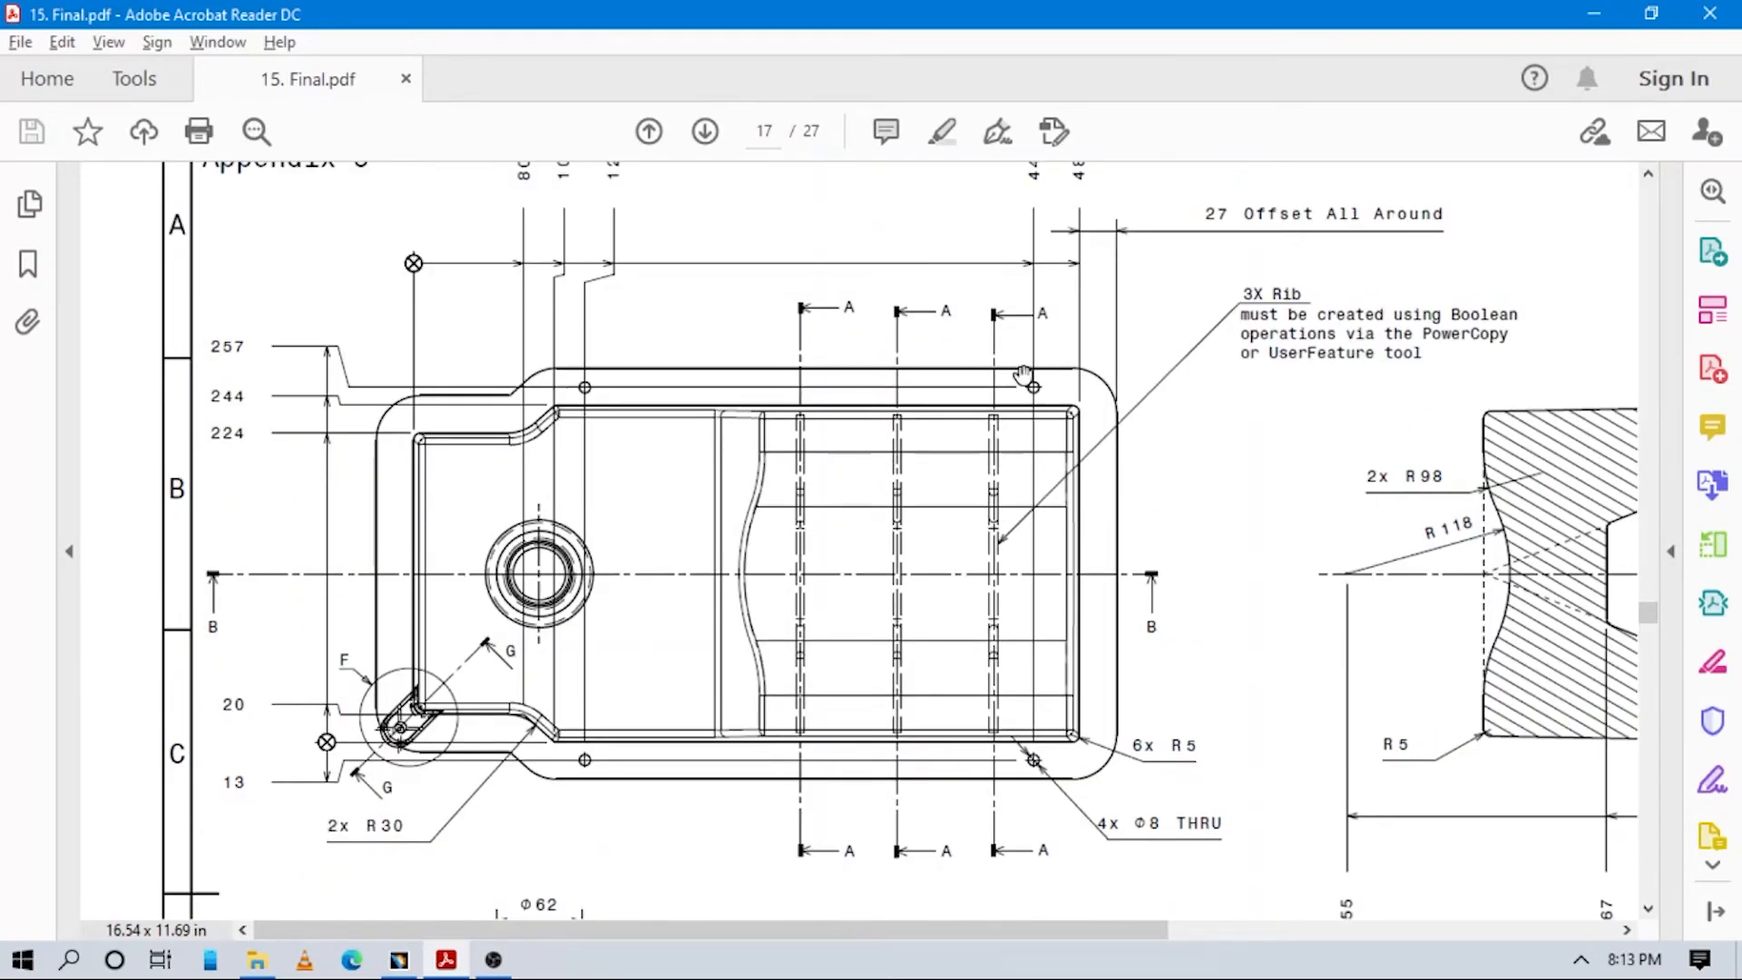
Return to CATIA, dimension the hole's centre from the housing's narrow-end wall edge, and set the distance to 124 mm.
key("alt+Tab")
middle_click_drag(1038, 385, 934, 745)
middle_click_drag(1007, 413, 1125, 558)
left_click(1439, 246)
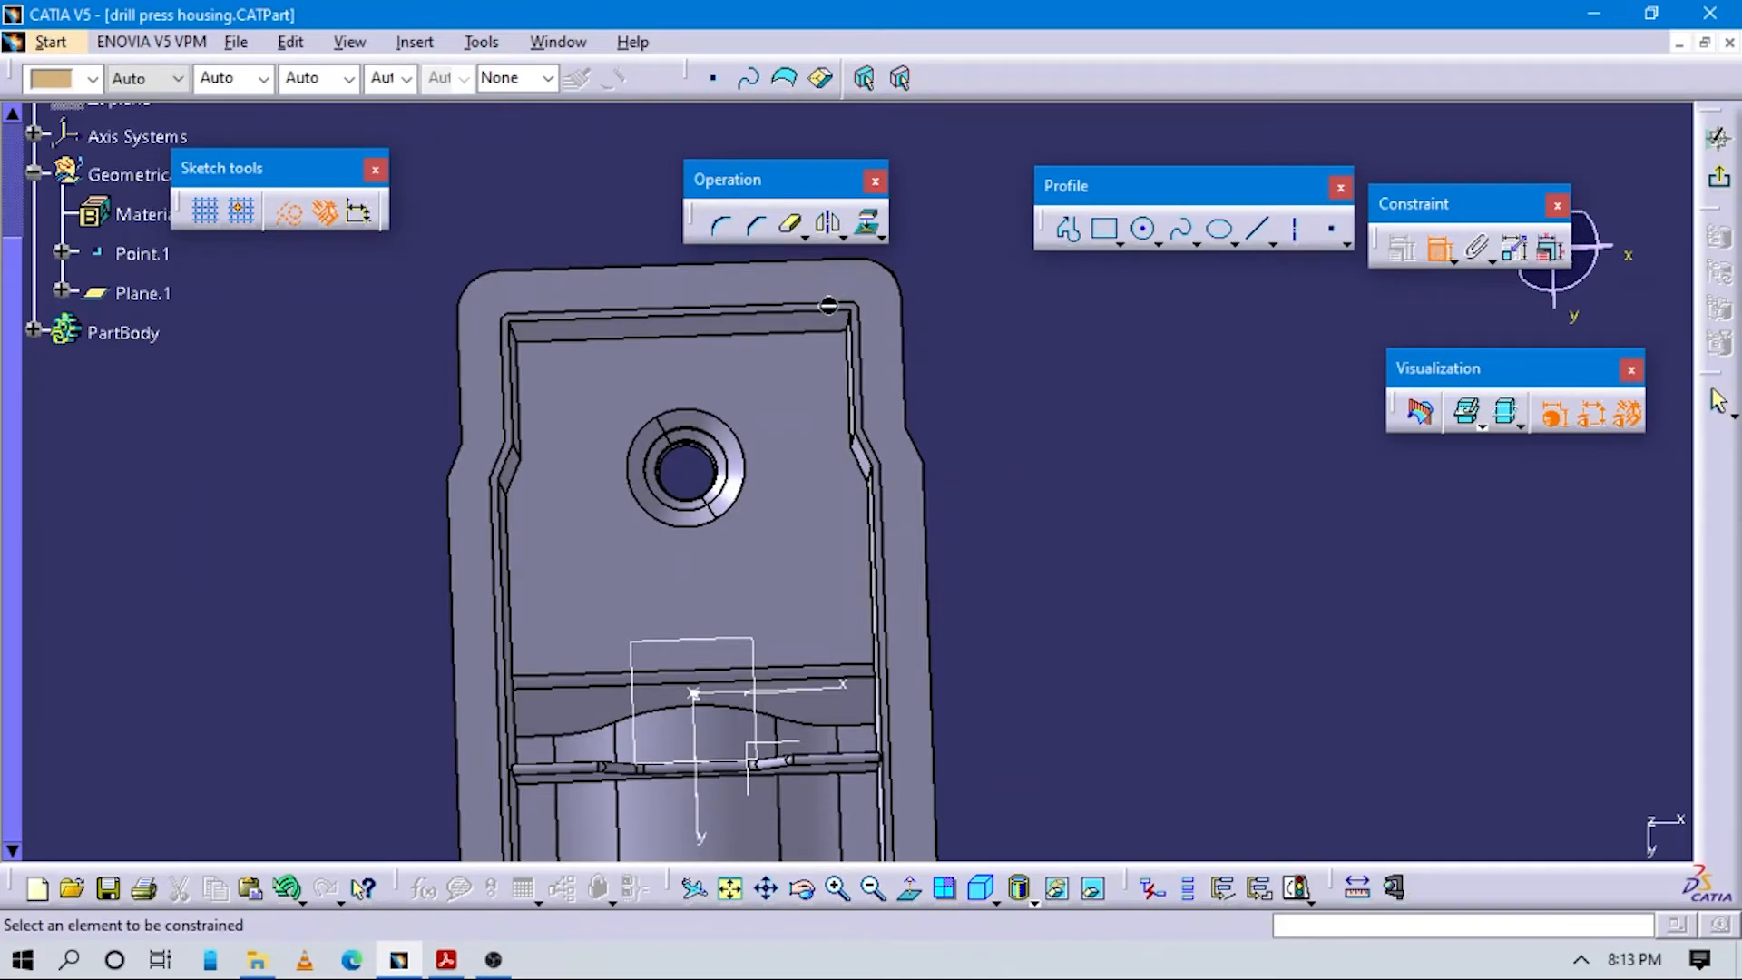
left_click(835, 307)
middle_click_drag(925, 582, 998, 515)
left_click(955, 519)
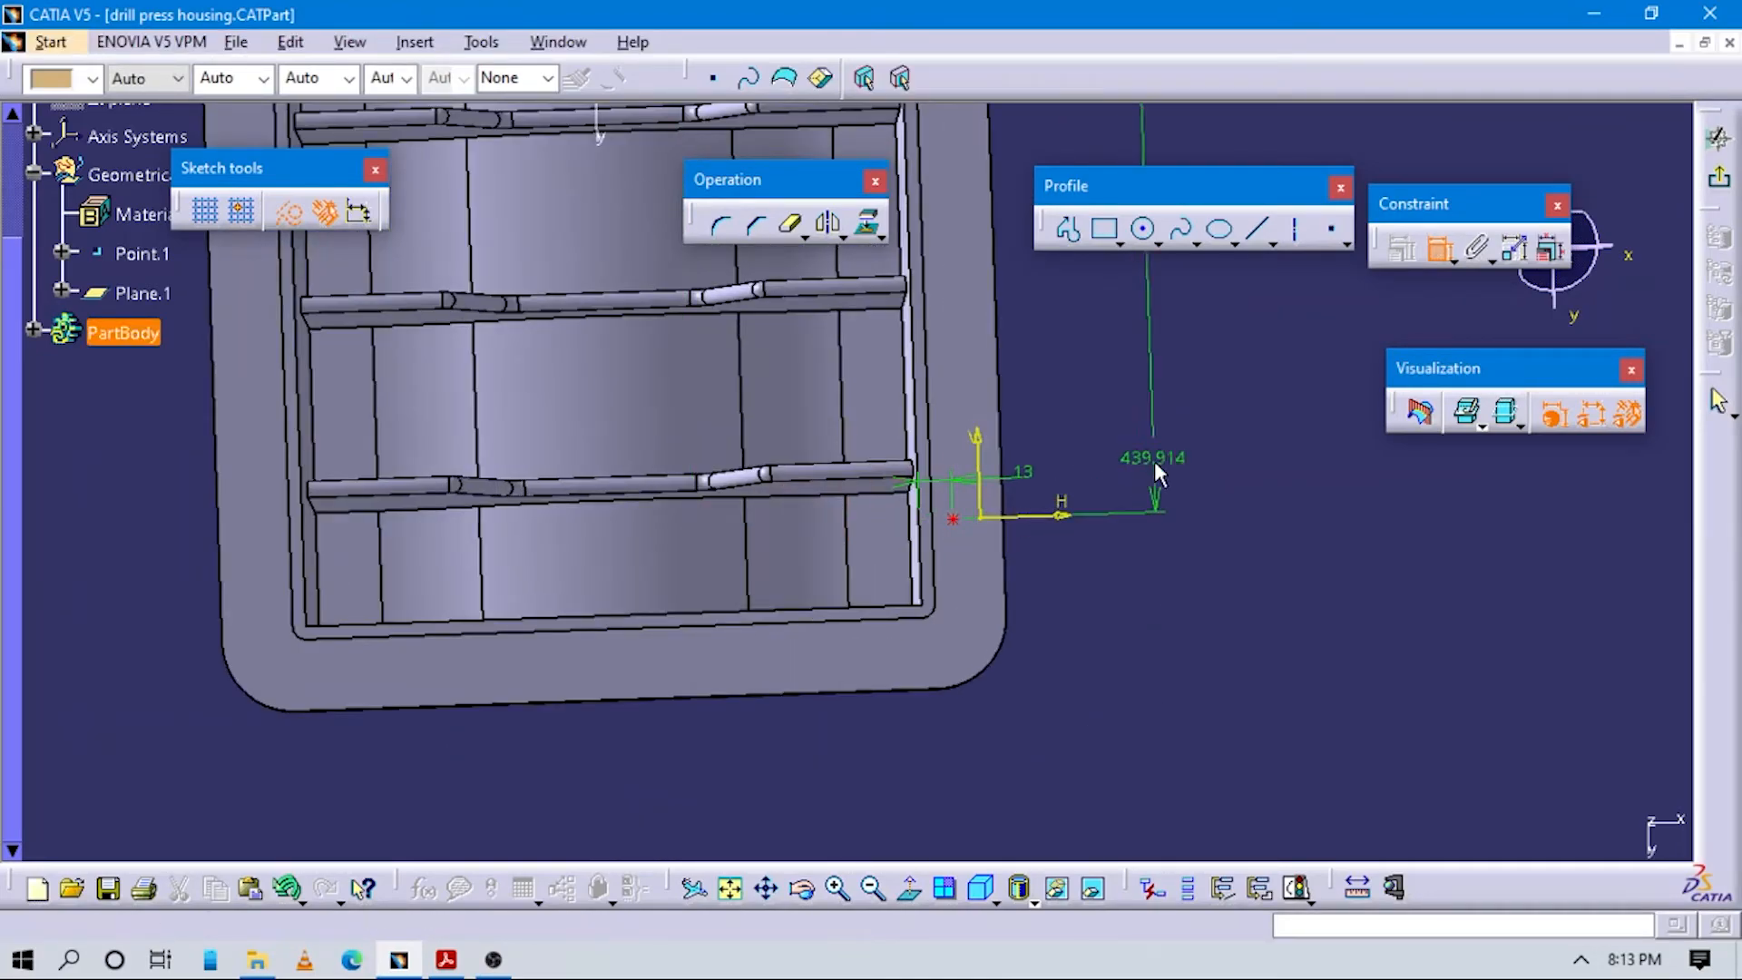
left_click(1158, 471)
double_click(1147, 463)
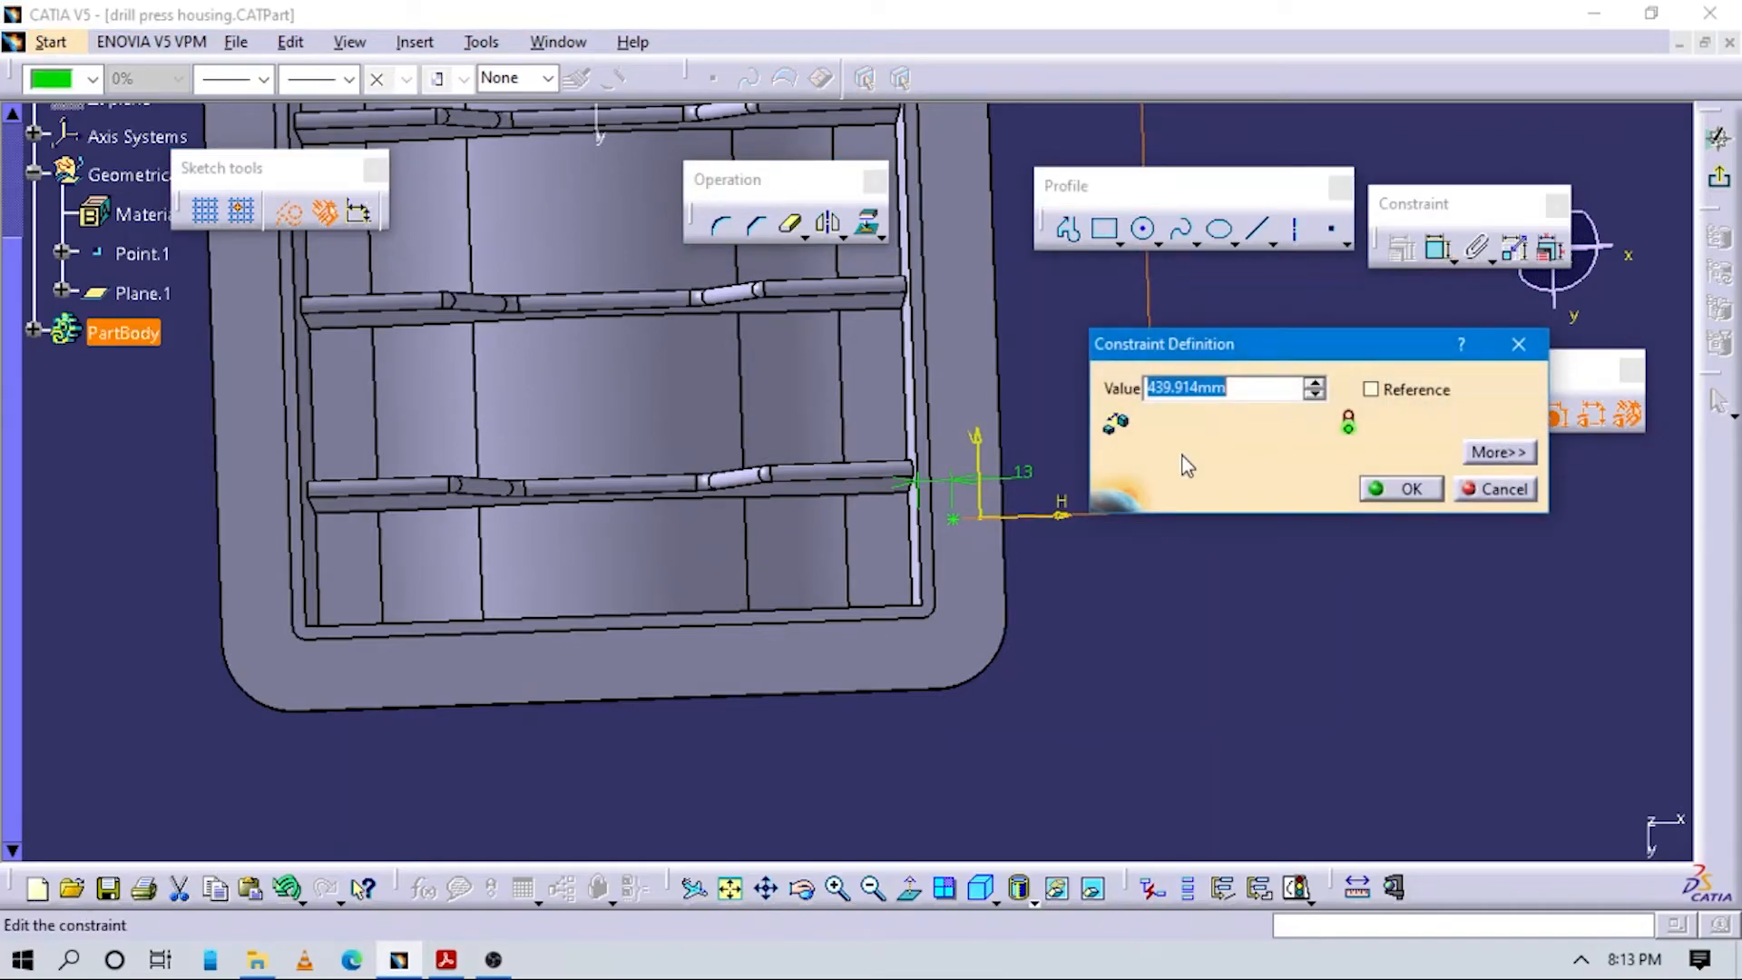
type("124")
key("Return")
Compare the hole centre's position with the drawing and exit the positioning sketch.
middle_click_drag(1112, 336, 1012, 547)
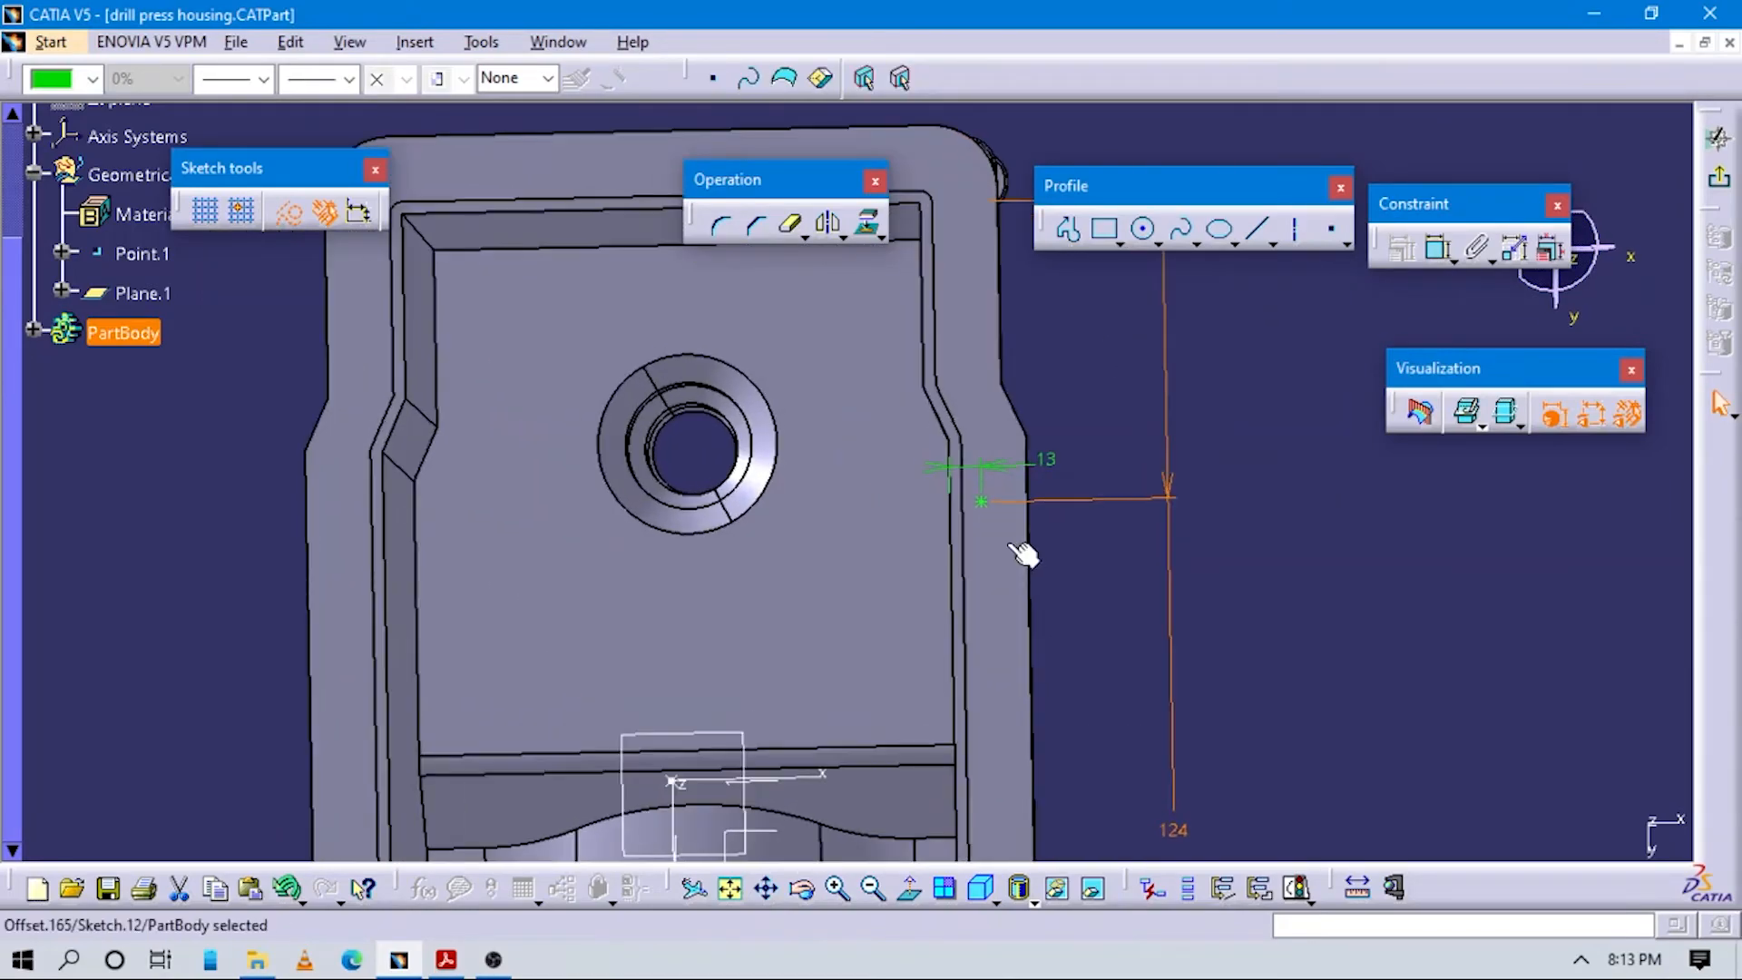
key("alt+Tab")
key("alt+Tab")
left_click(1069, 551)
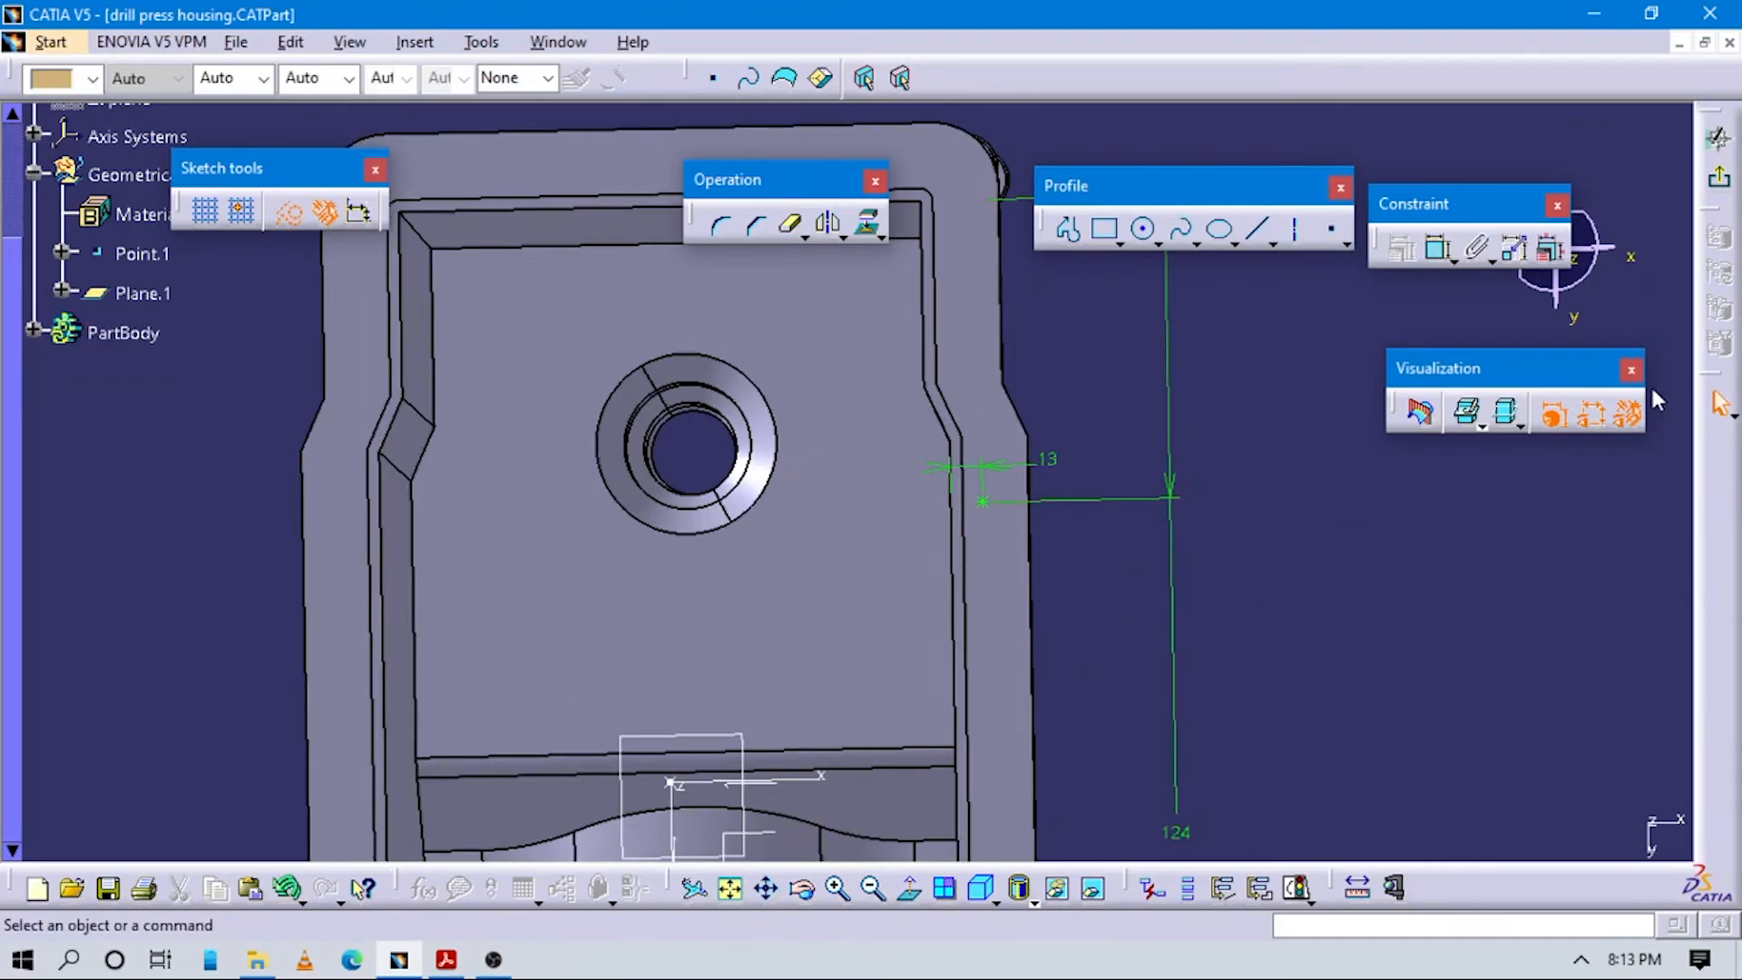
left_click(1717, 184)
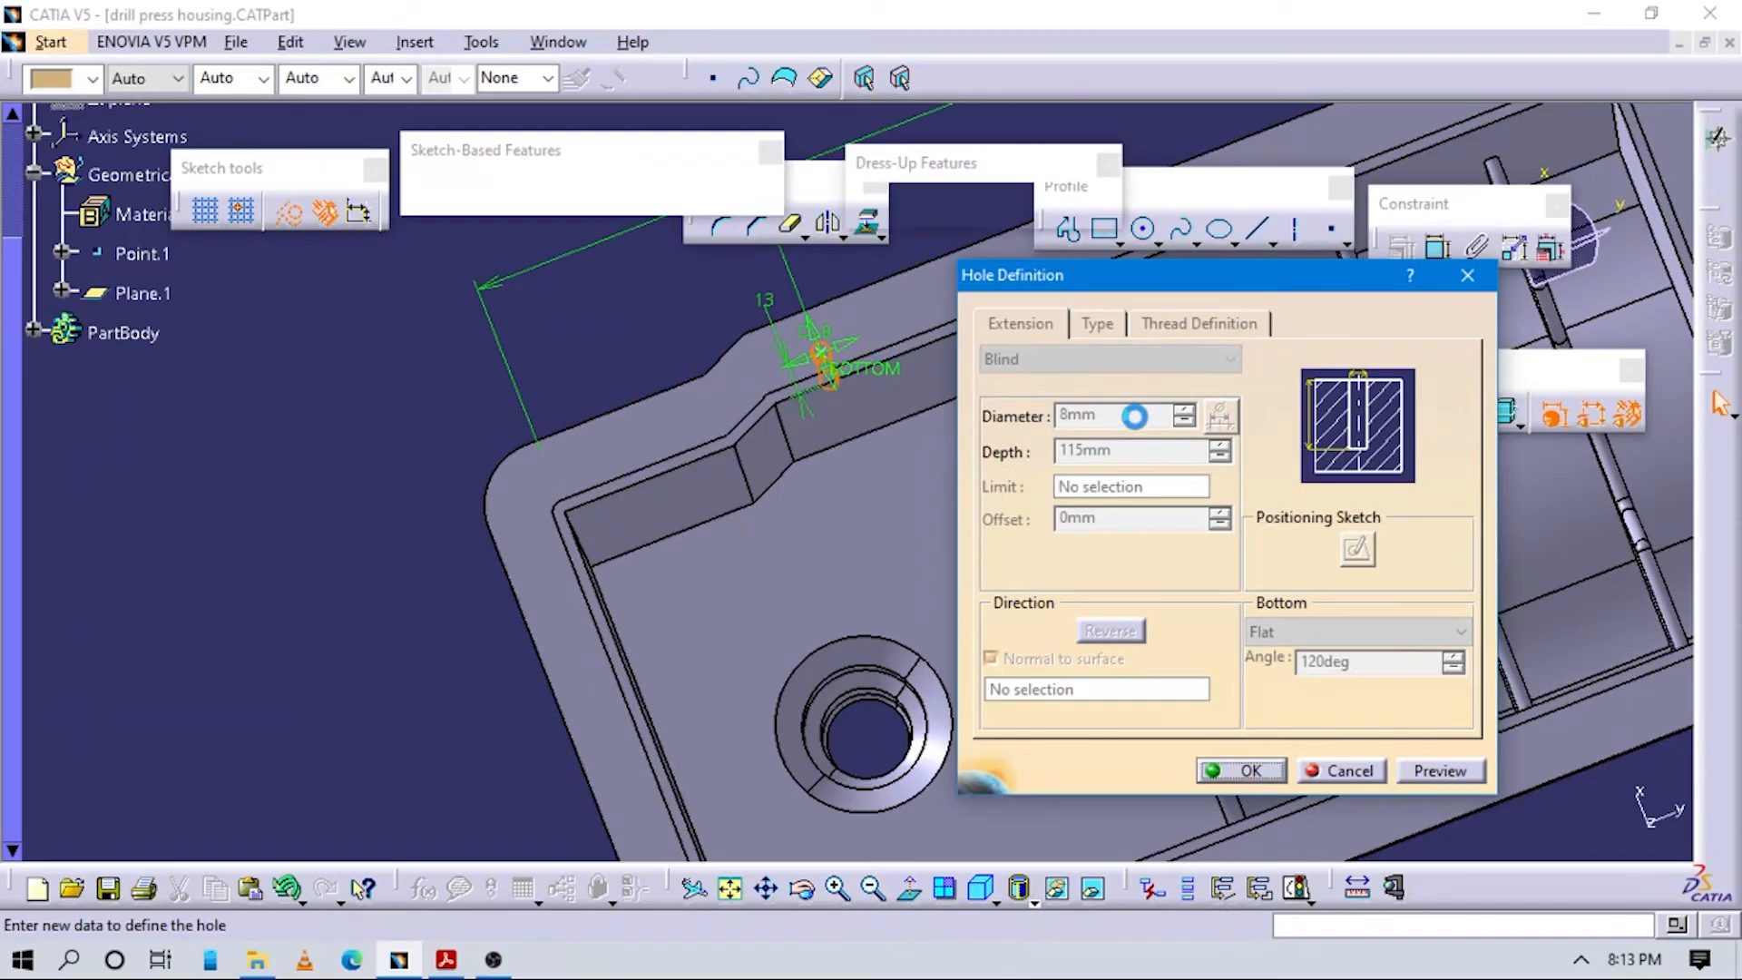
Set the 8 mm hole's extension to Up To Next, check the hole callout in the drawing, and create the hole.
left_click(1102, 361)
left_click(1041, 402)
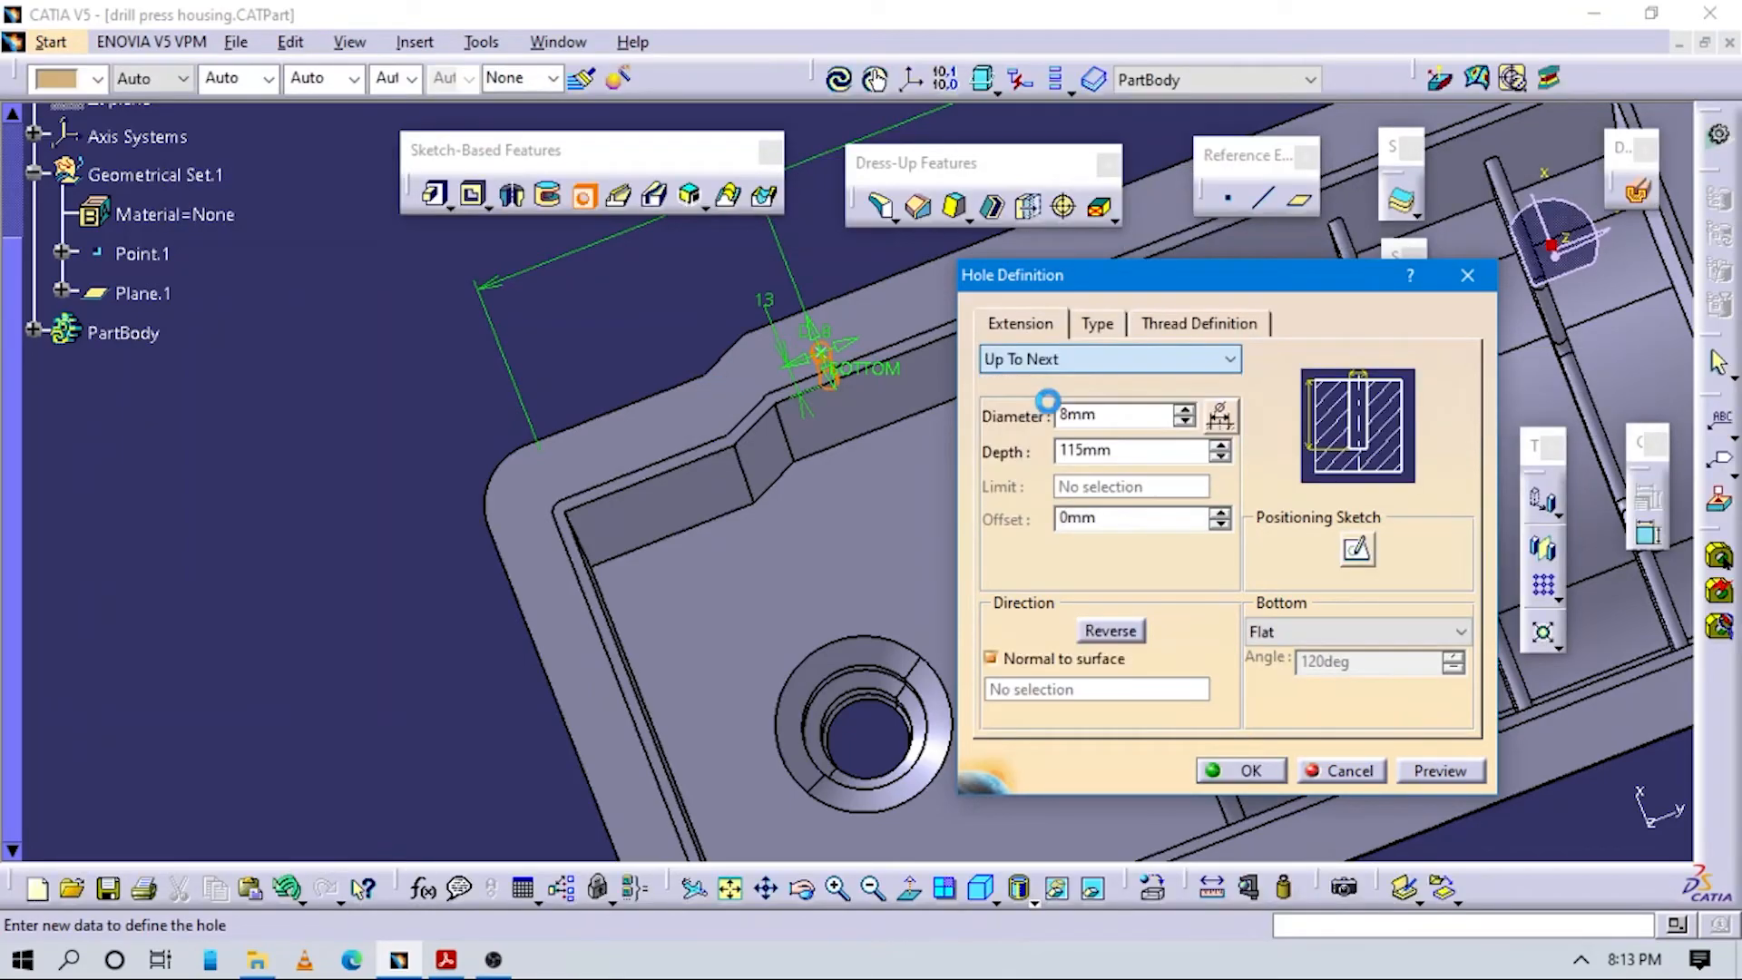
key("alt+Tab")
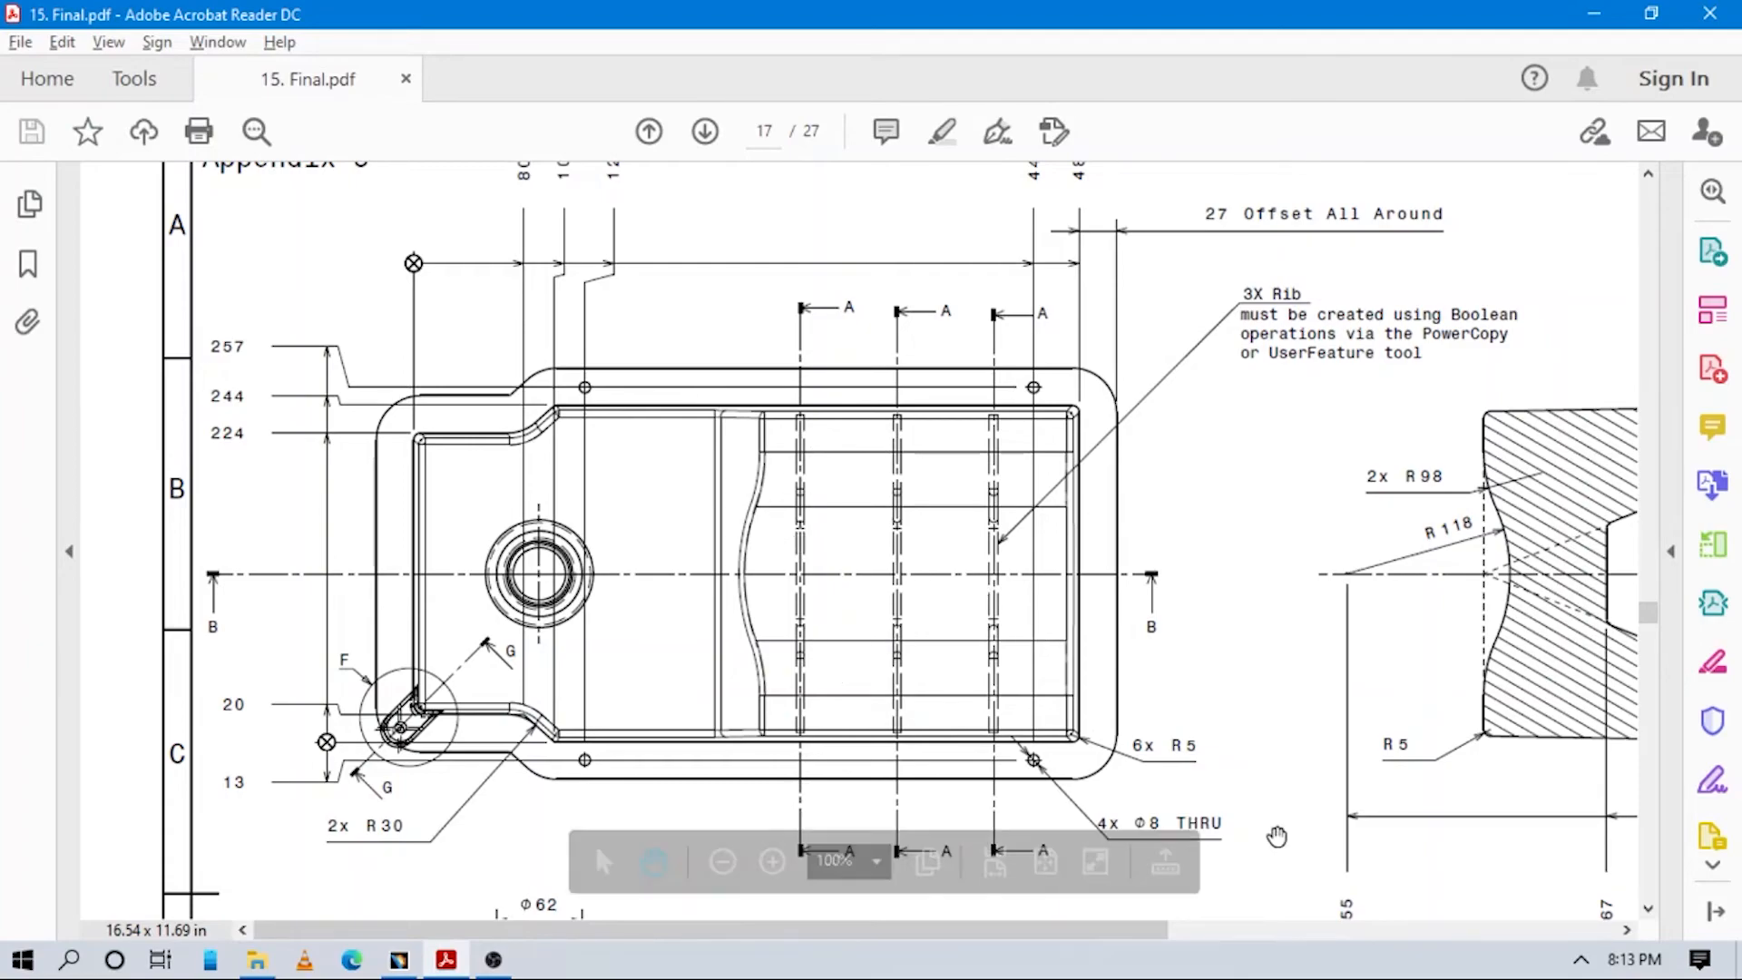
scroll(1161, 789, "down", 3)
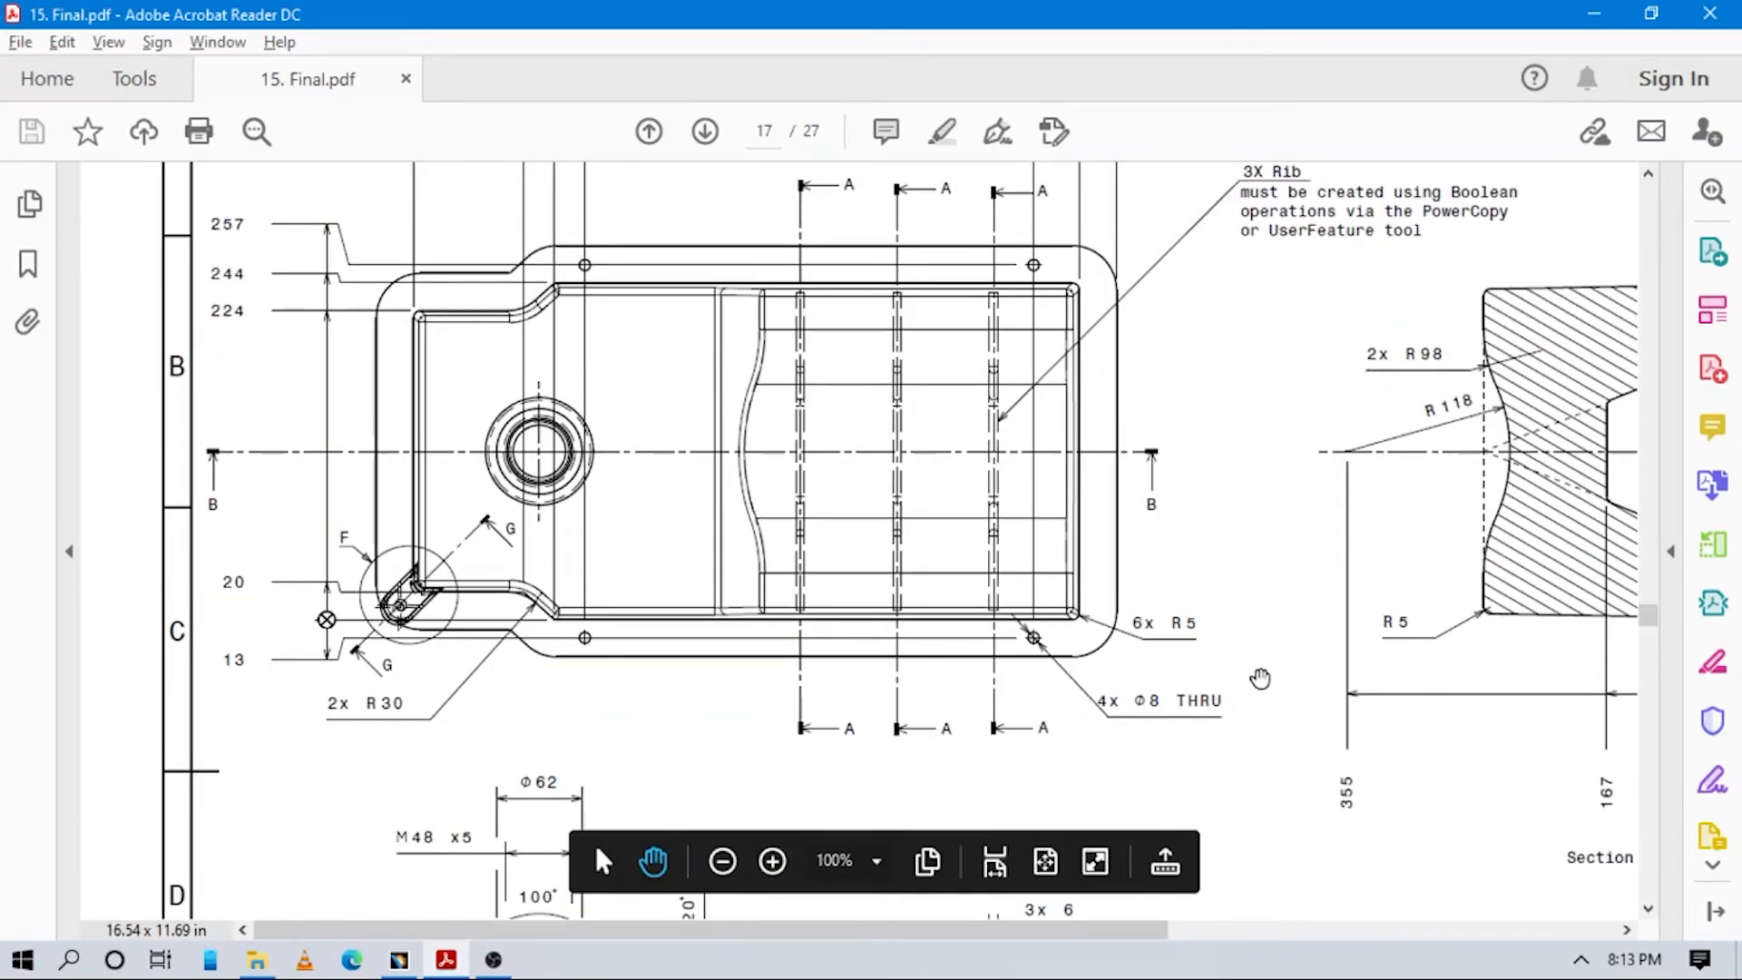
key("alt+Tab")
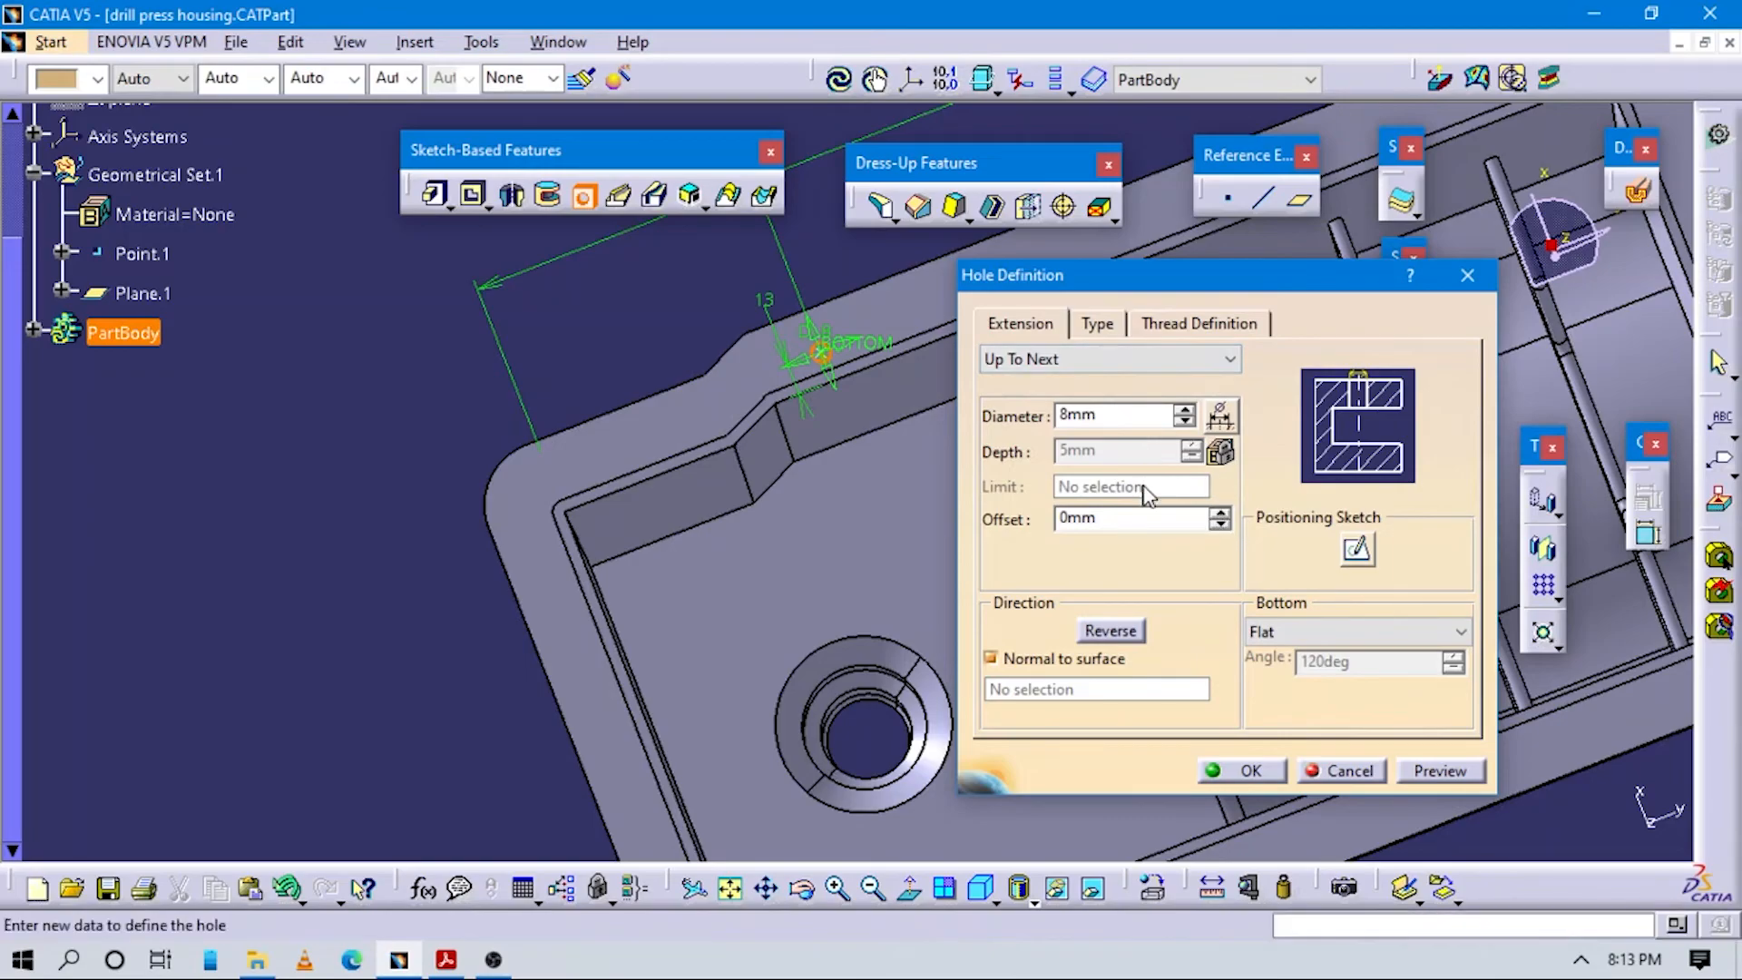
left_click(1245, 770)
middle_click_drag(1022, 519, 862, 505)
middle_click_drag(857, 421, 952, 472)
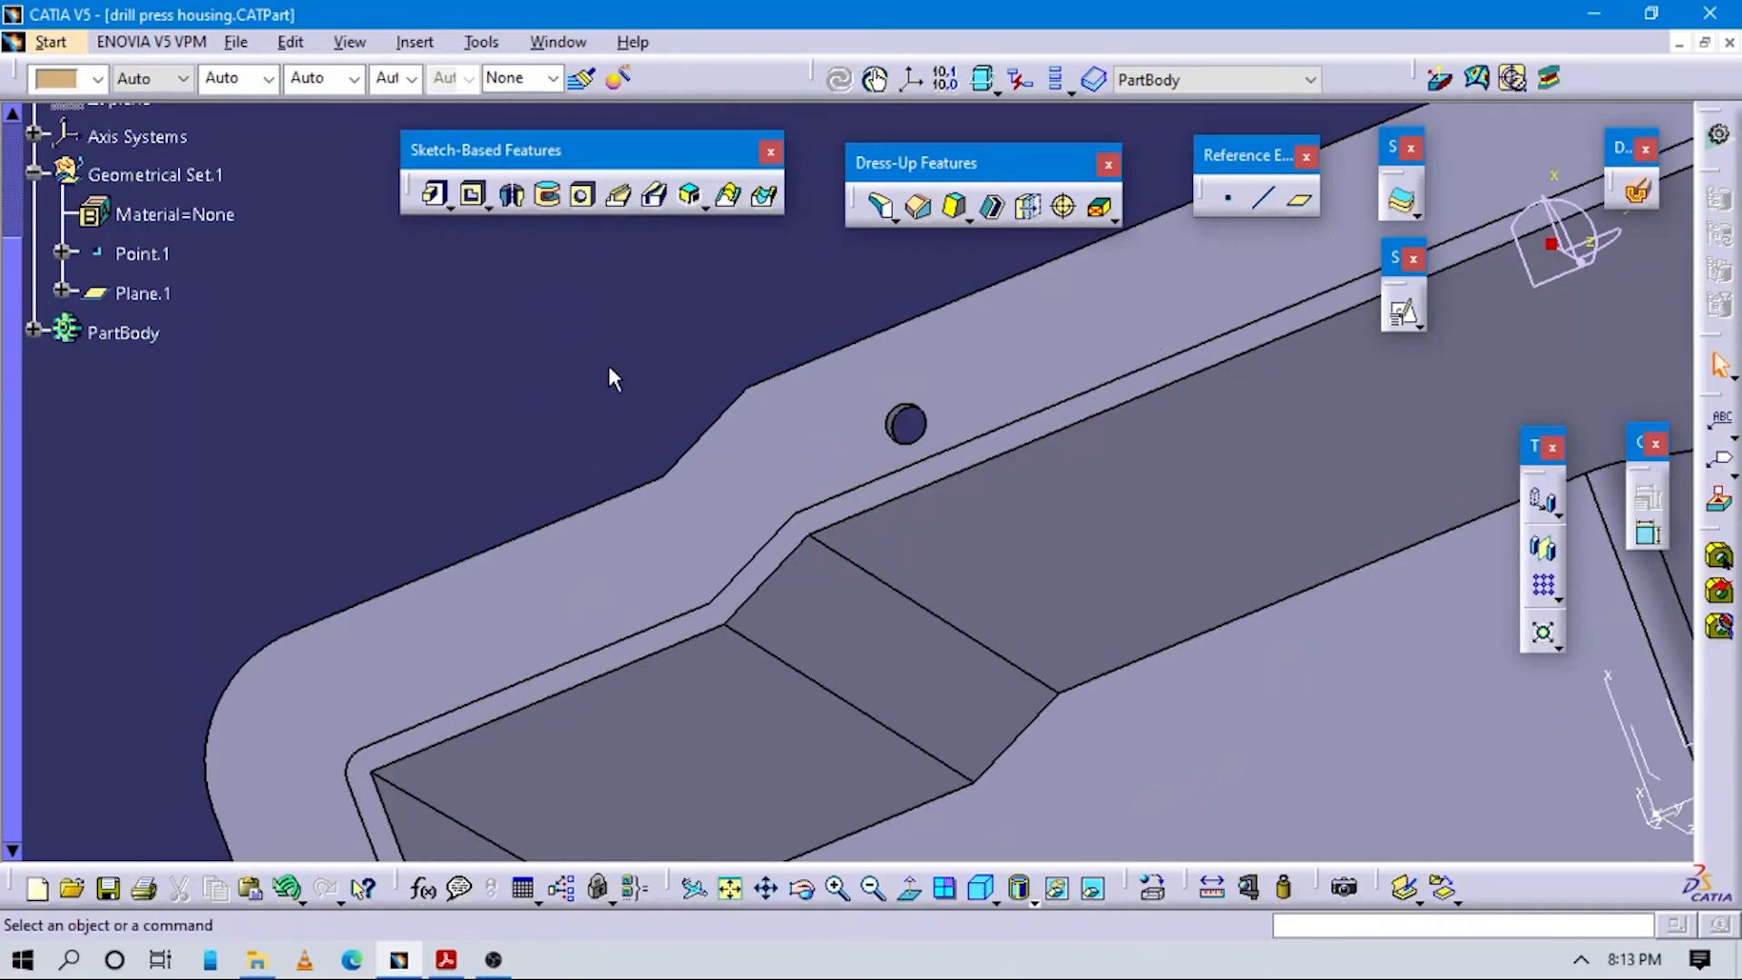
Start a rectangular pattern of the 8 mm flange hole, with the axis system's Y axis as its first direction.
left_click(1542, 591)
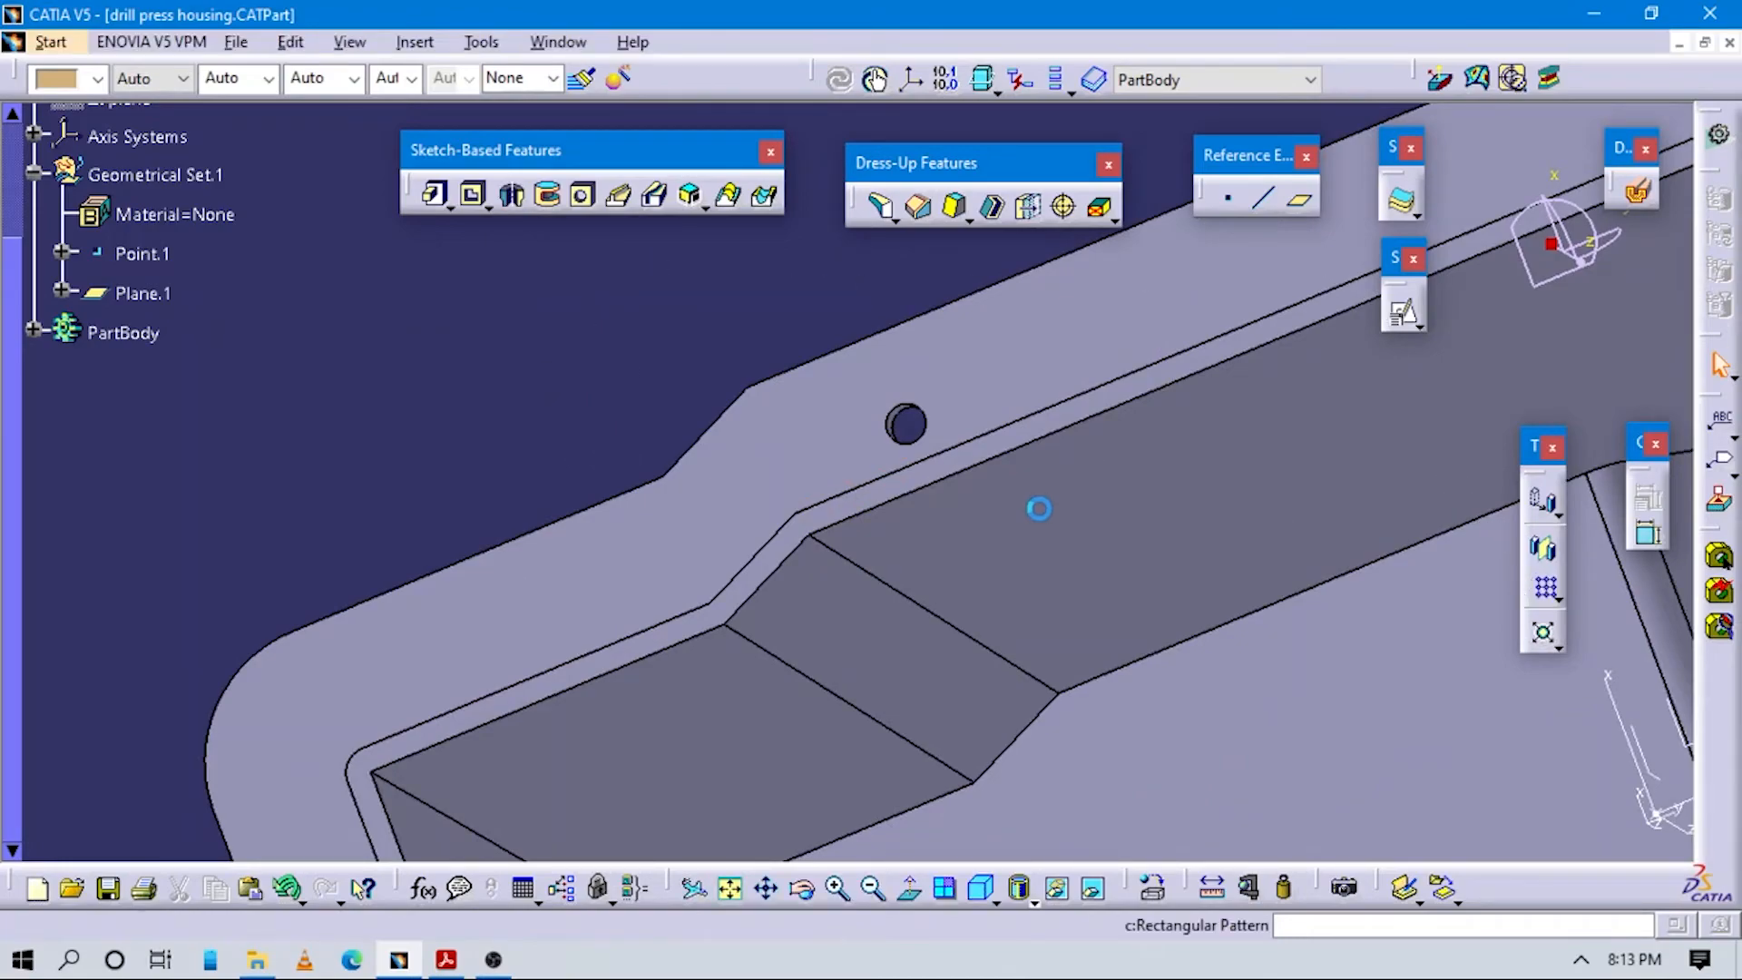
middle_click_drag(968, 447, 767, 438)
left_click(767, 438)
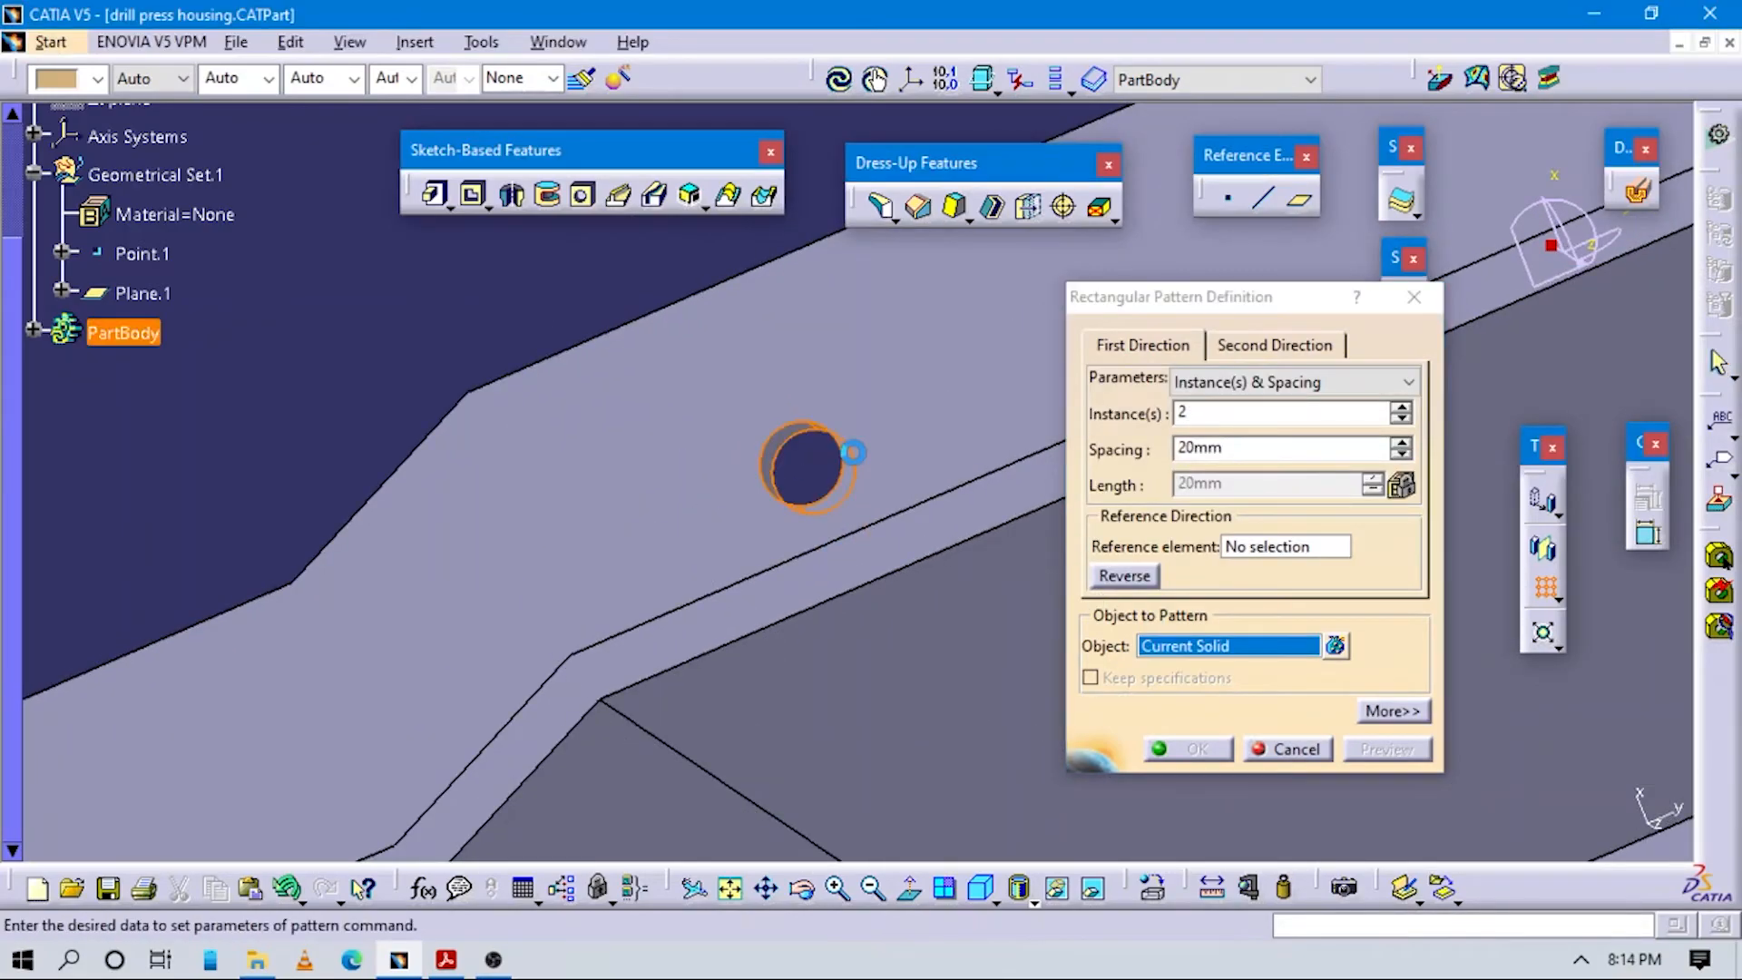
middle_click_drag(902, 699, 1043, 580)
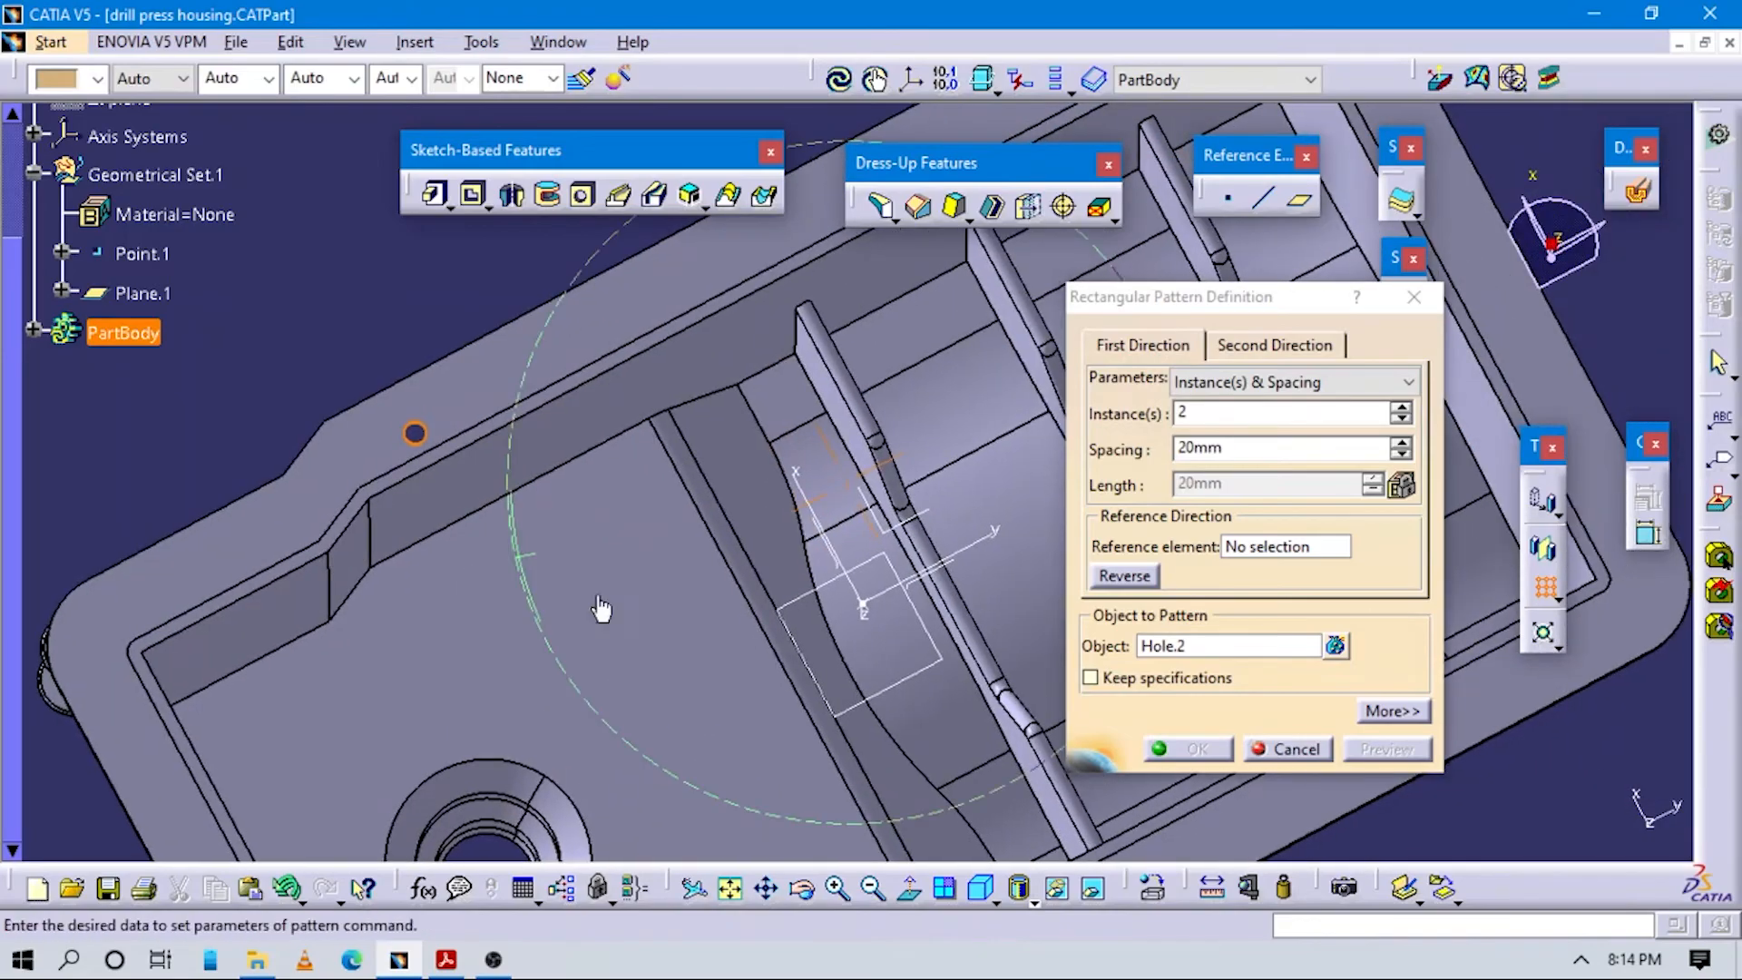
left_click(1286, 546)
Check the lengthwise hole positions in the drawing and set the pattern's first-direction spacing to 325 mm (449-124).
key("alt+Tab")
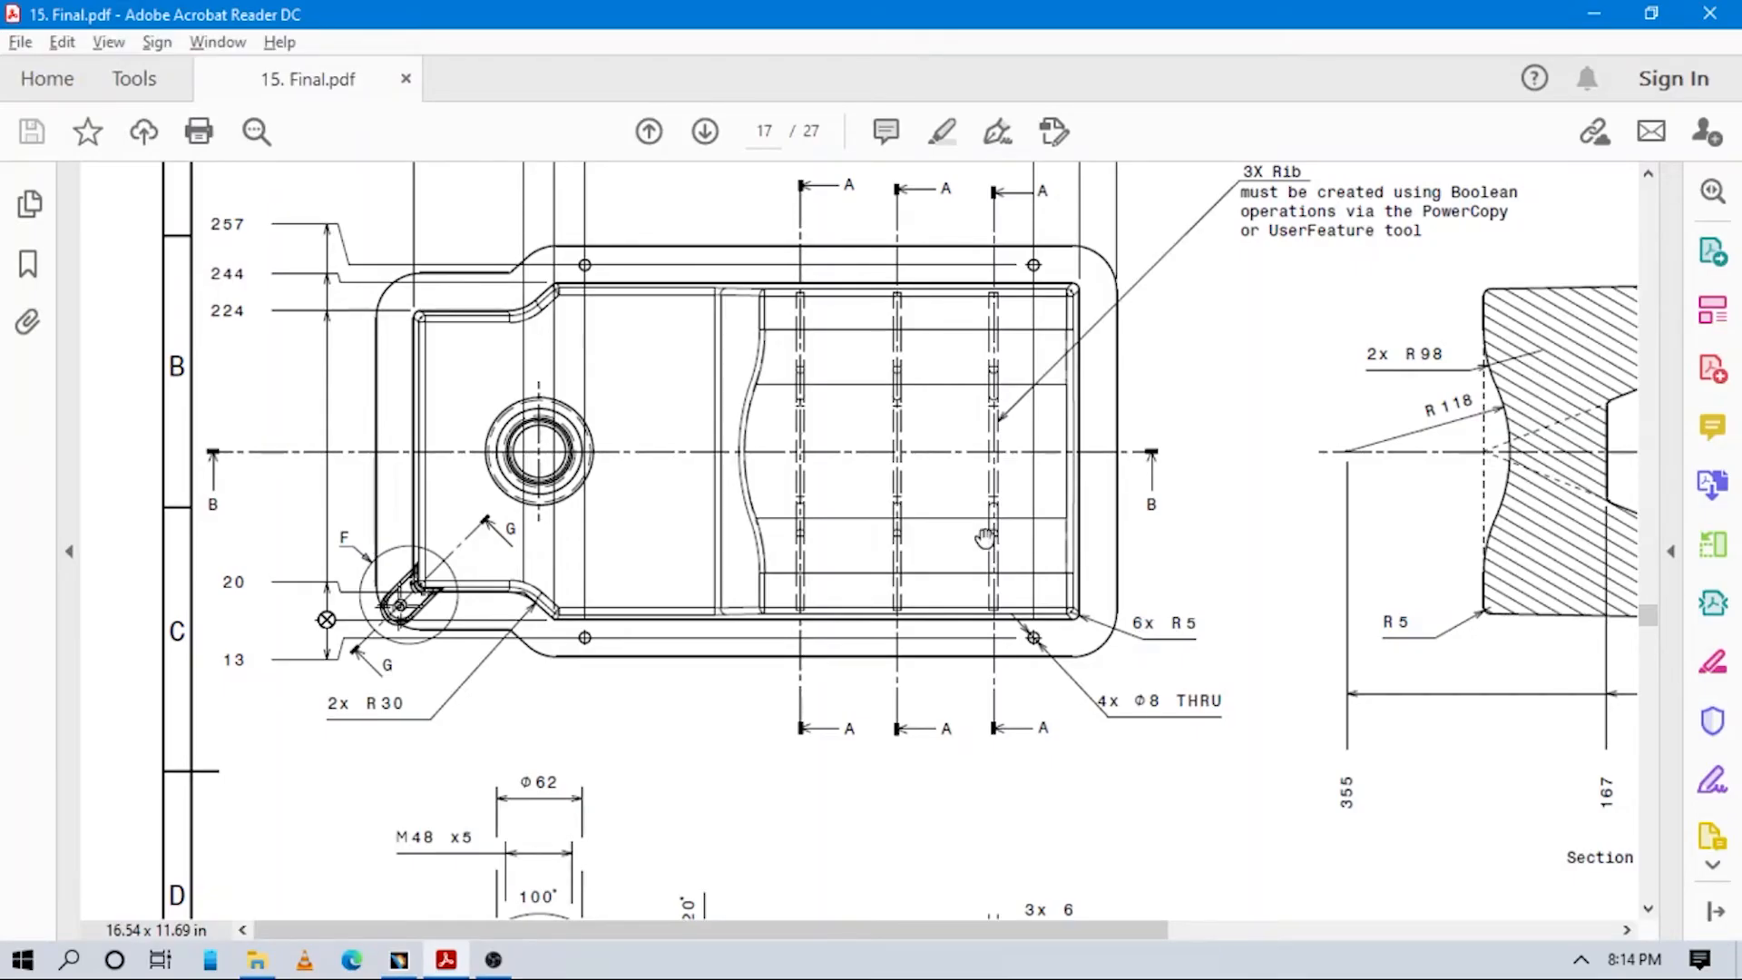
scroll(964, 494, "up", 3)
scroll(1048, 456, "up", 3)
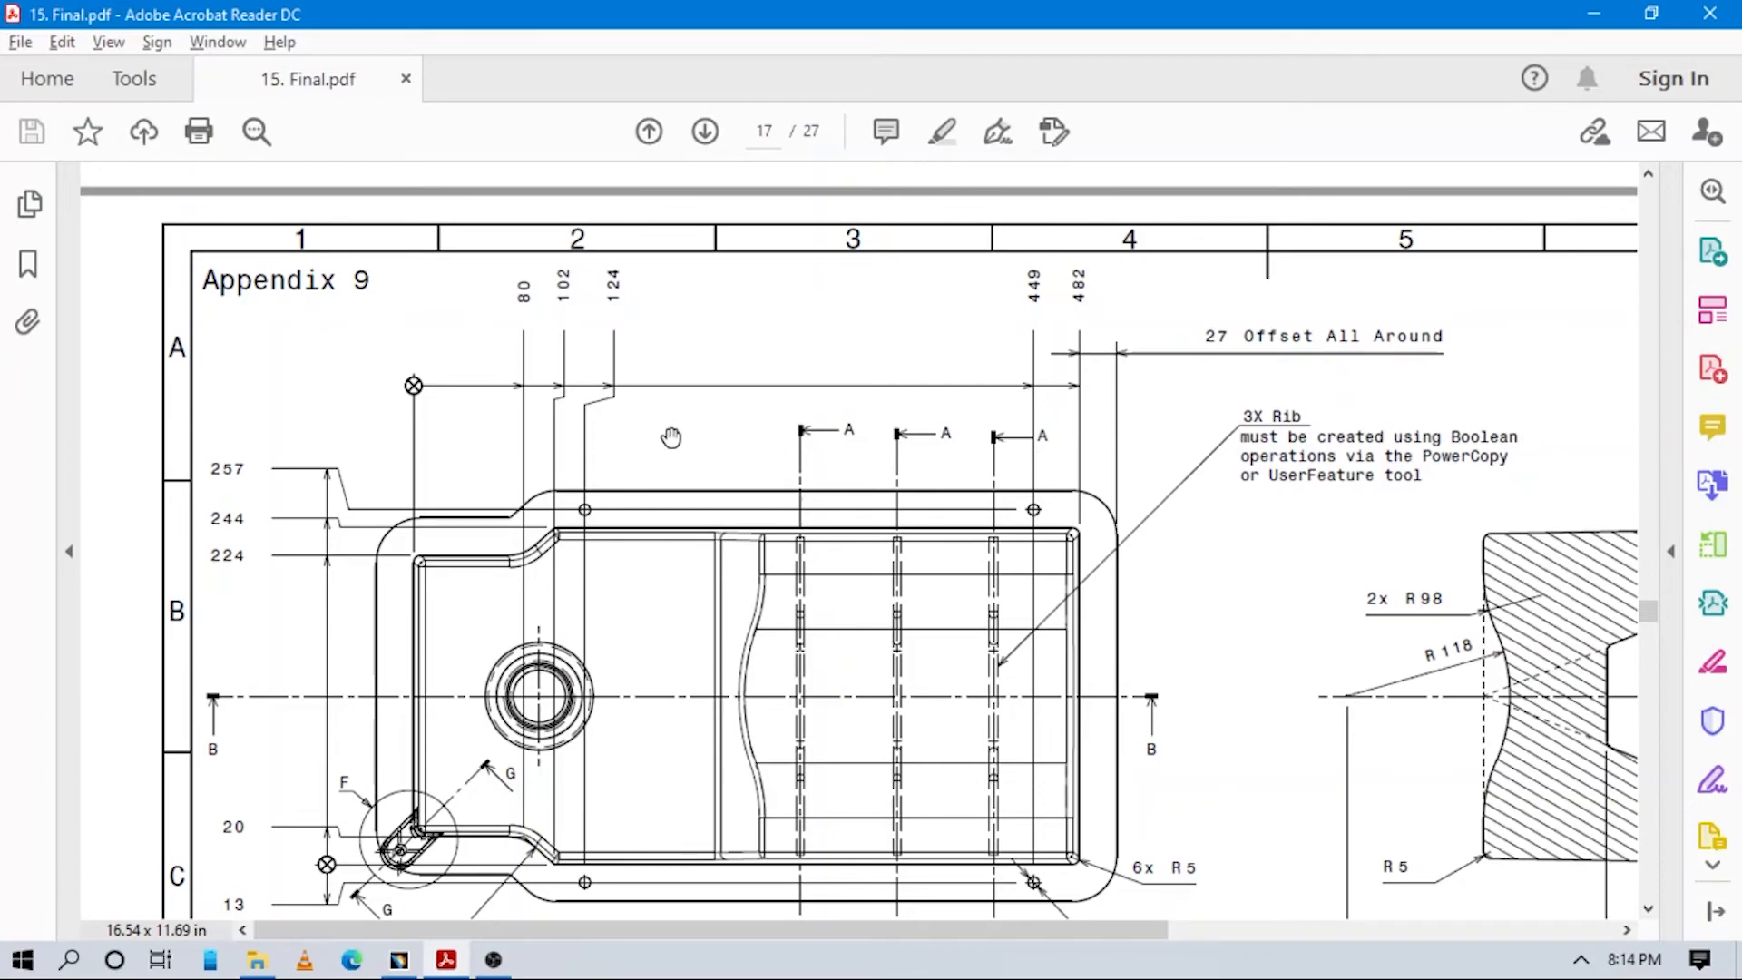
key("alt+Tab")
left_click_drag(1232, 445, 993, 447)
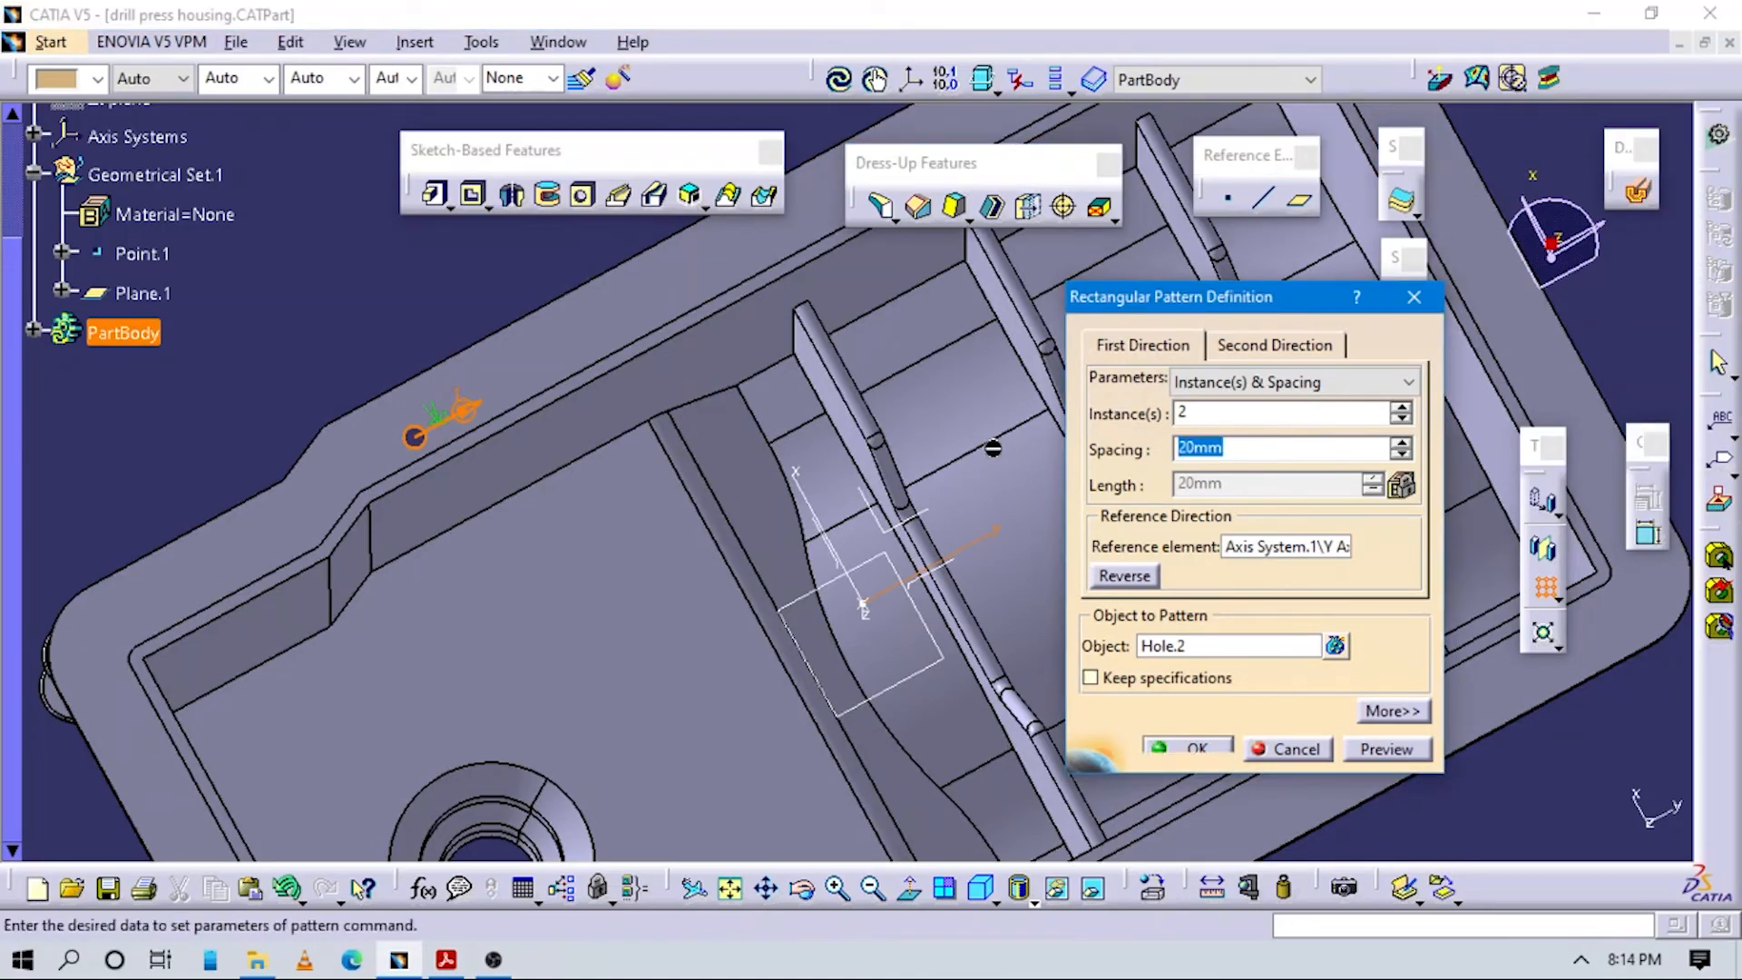
type("449-")
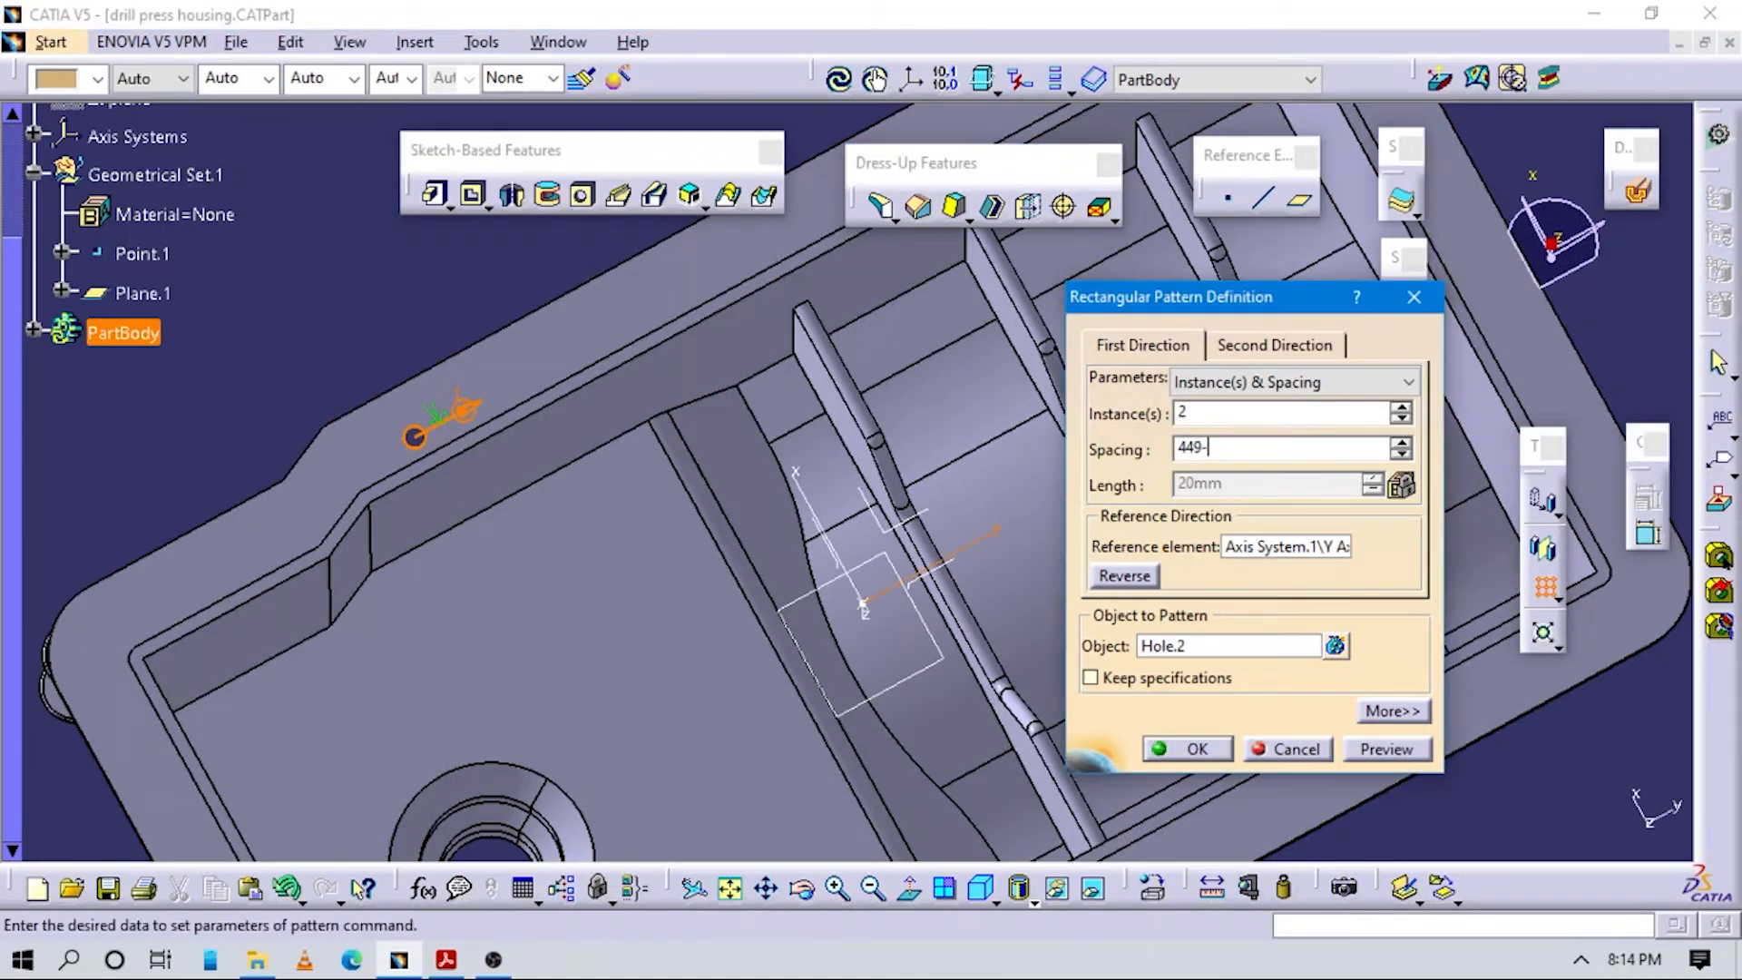
type("1")
key("alt+Tab")
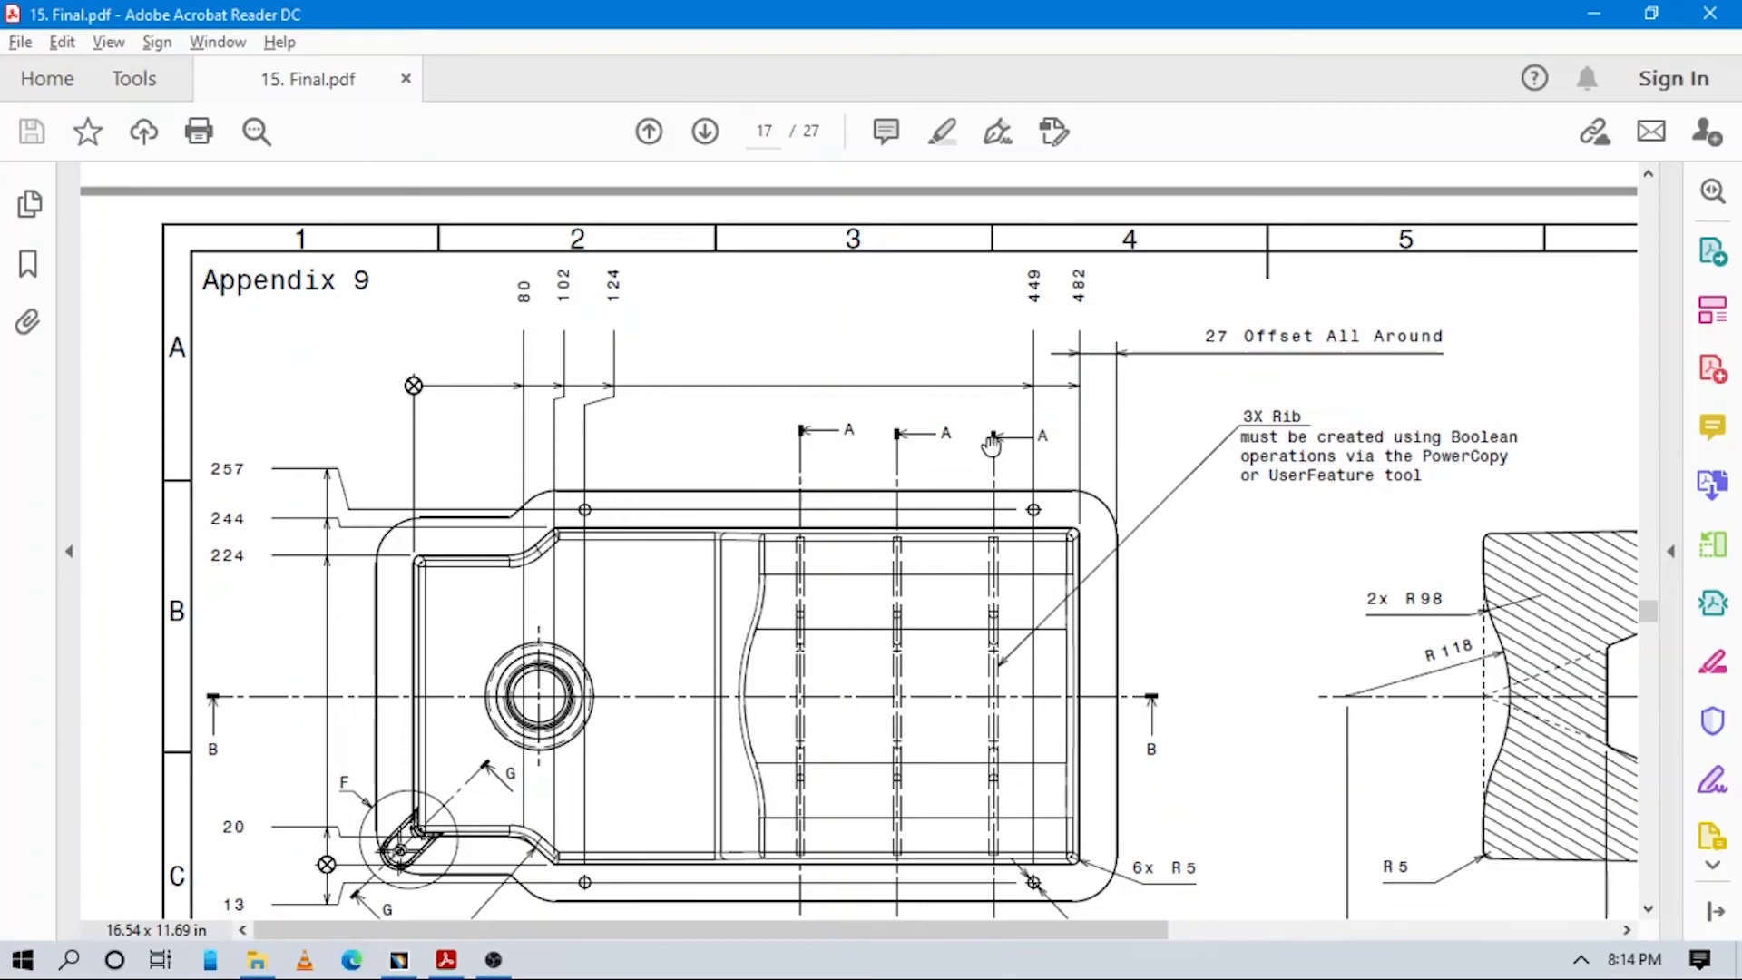
left_click_drag(1235, 447, 913, 433)
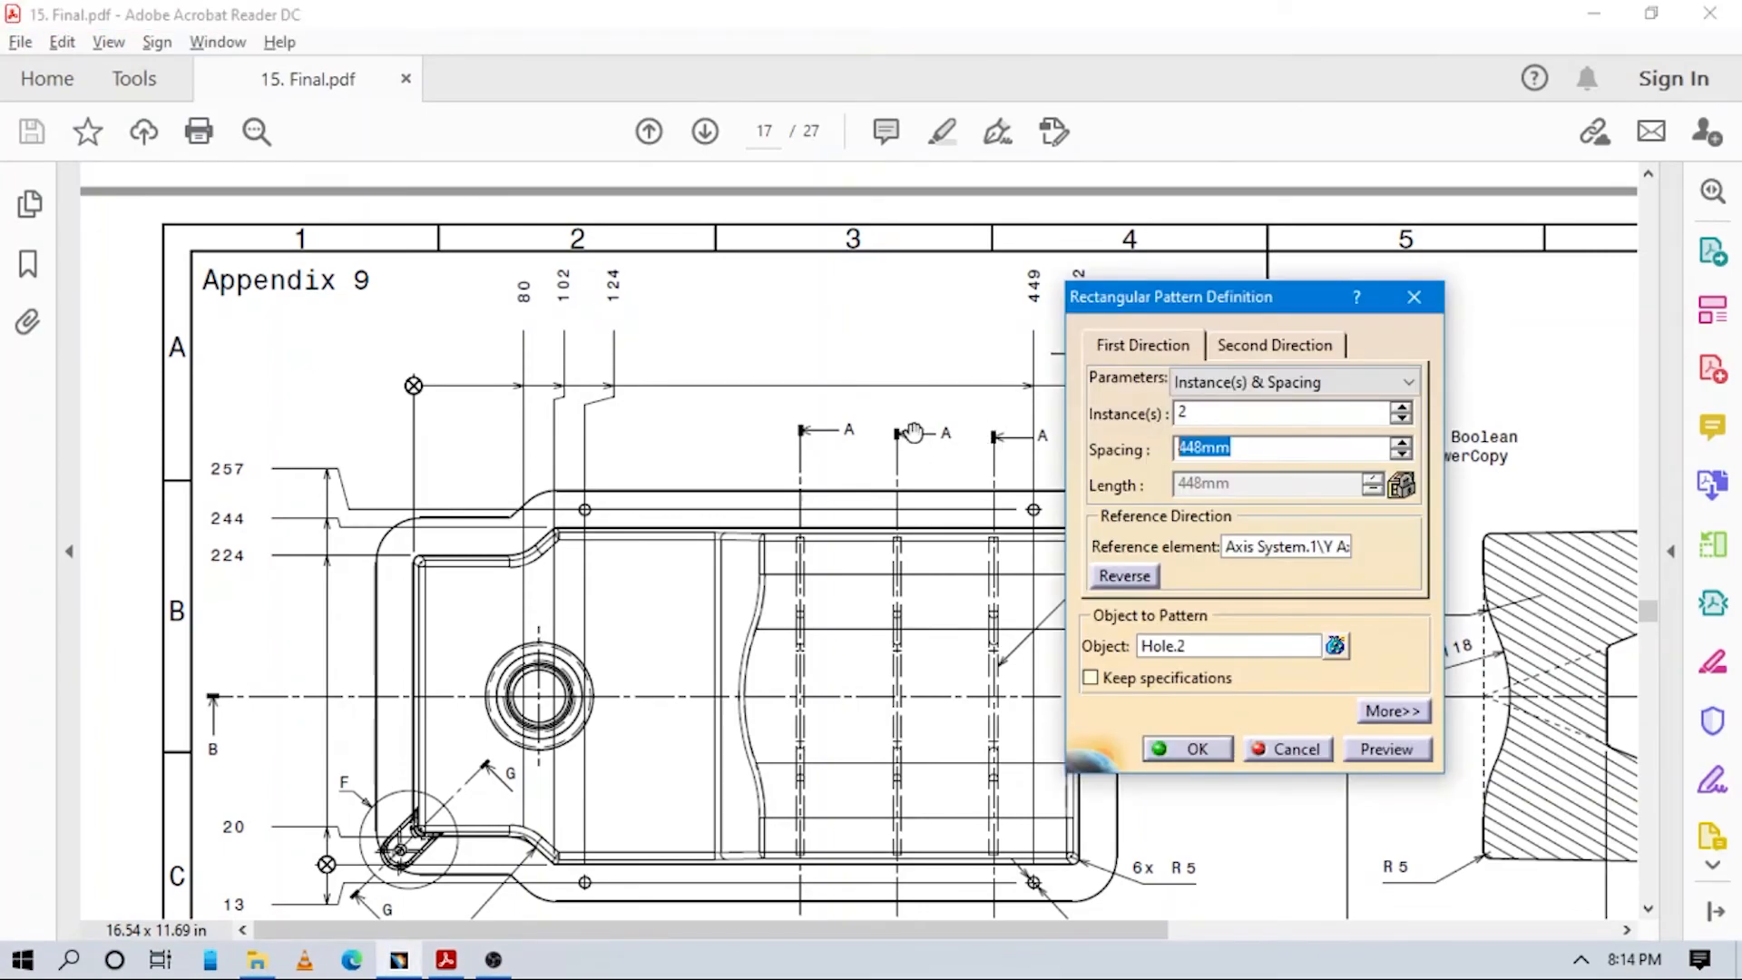
type("449-12")
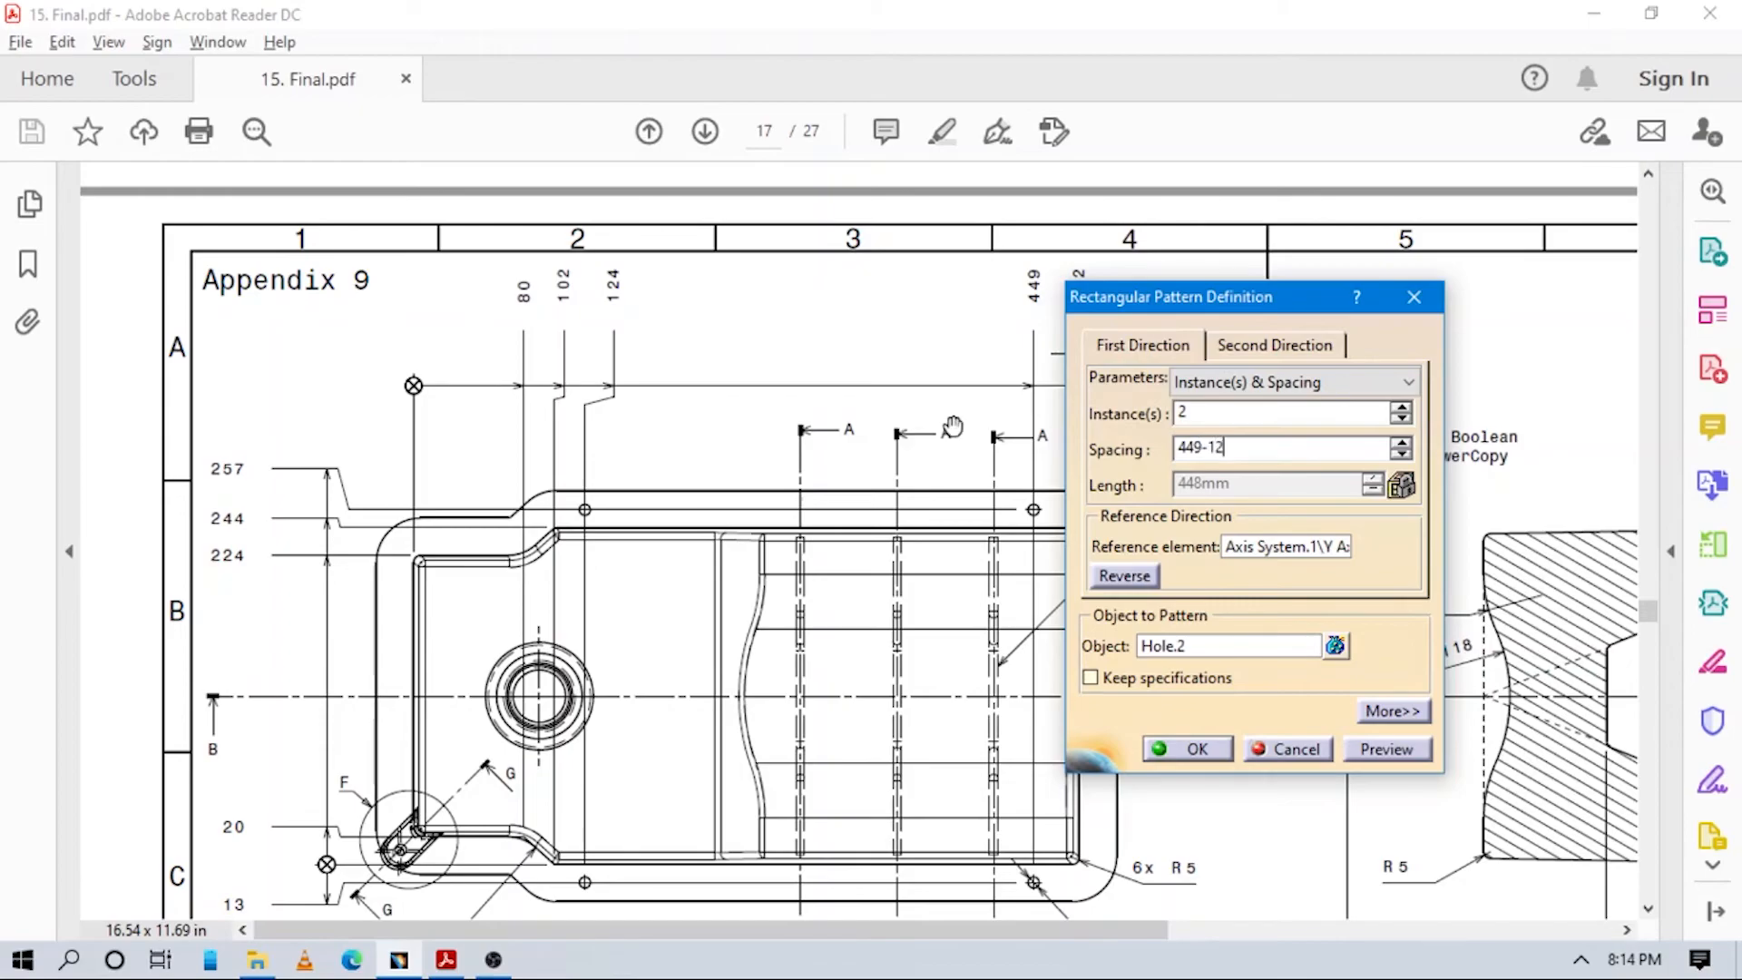
key("Tab")
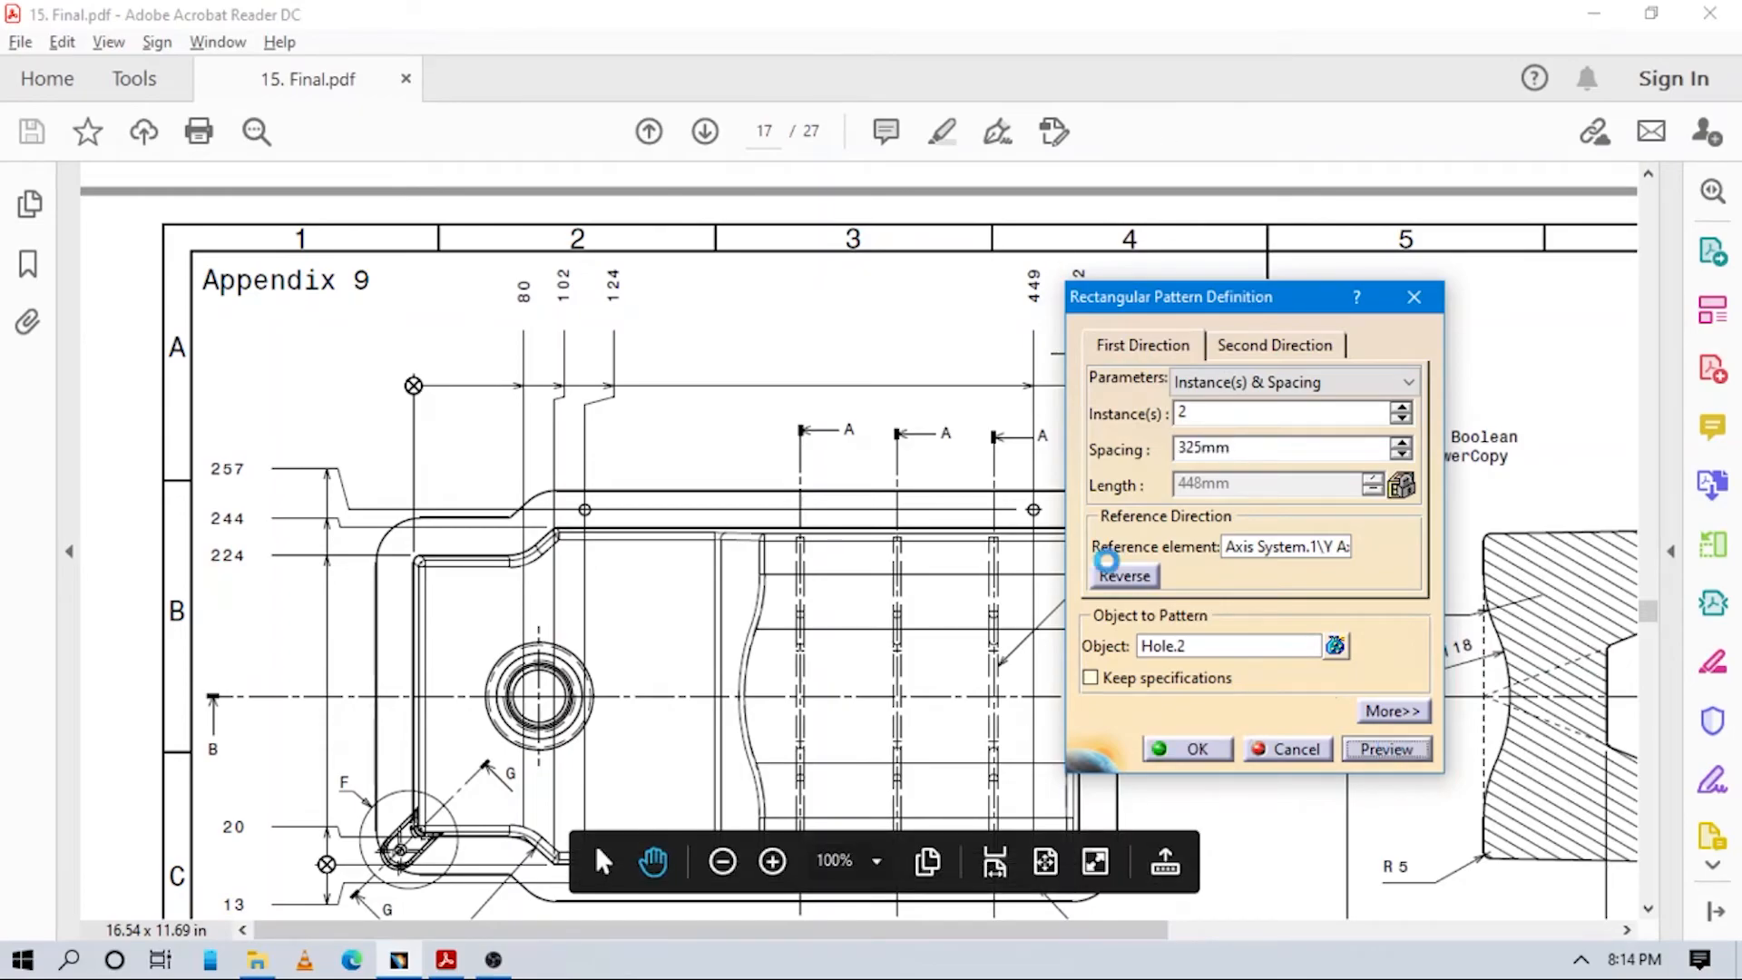
key("alt+Tab")
middle_click_drag(957, 417, 635, 582)
middle_click_drag(863, 447, 705, 459)
Check the crosswise hole positions in the drawing and define the second direction along the X axis with 257/2 mm spacing.
key("alt+Tab")
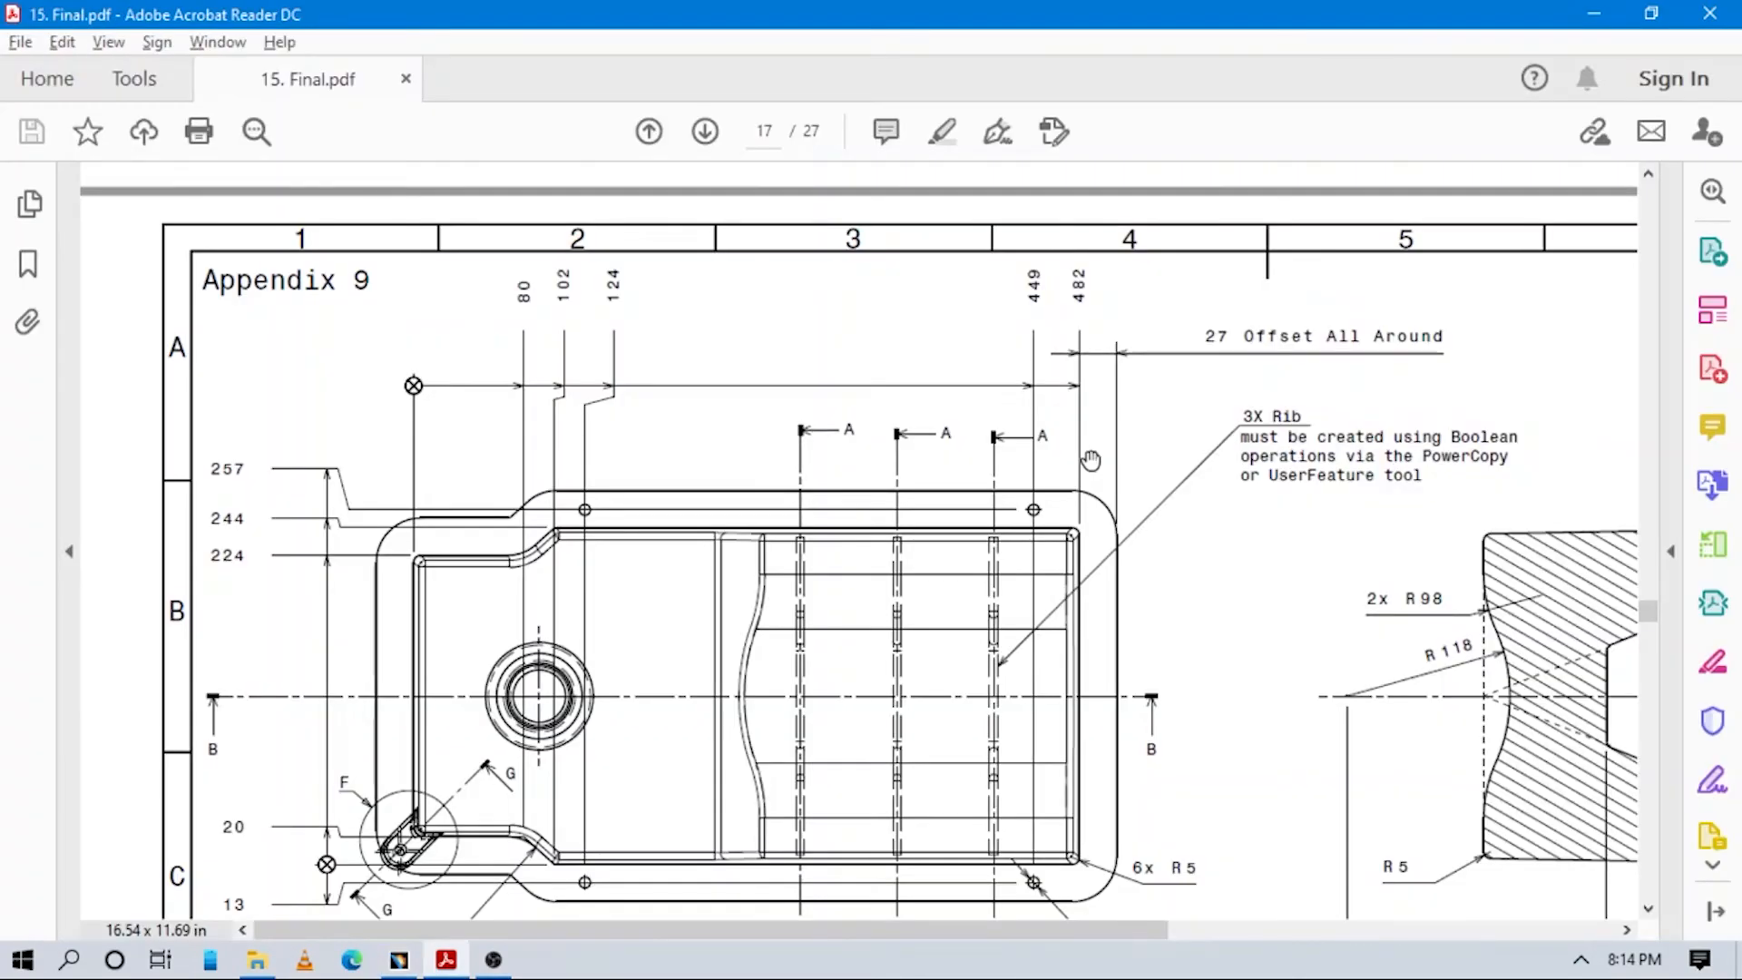
scroll(671, 570, "down", 3)
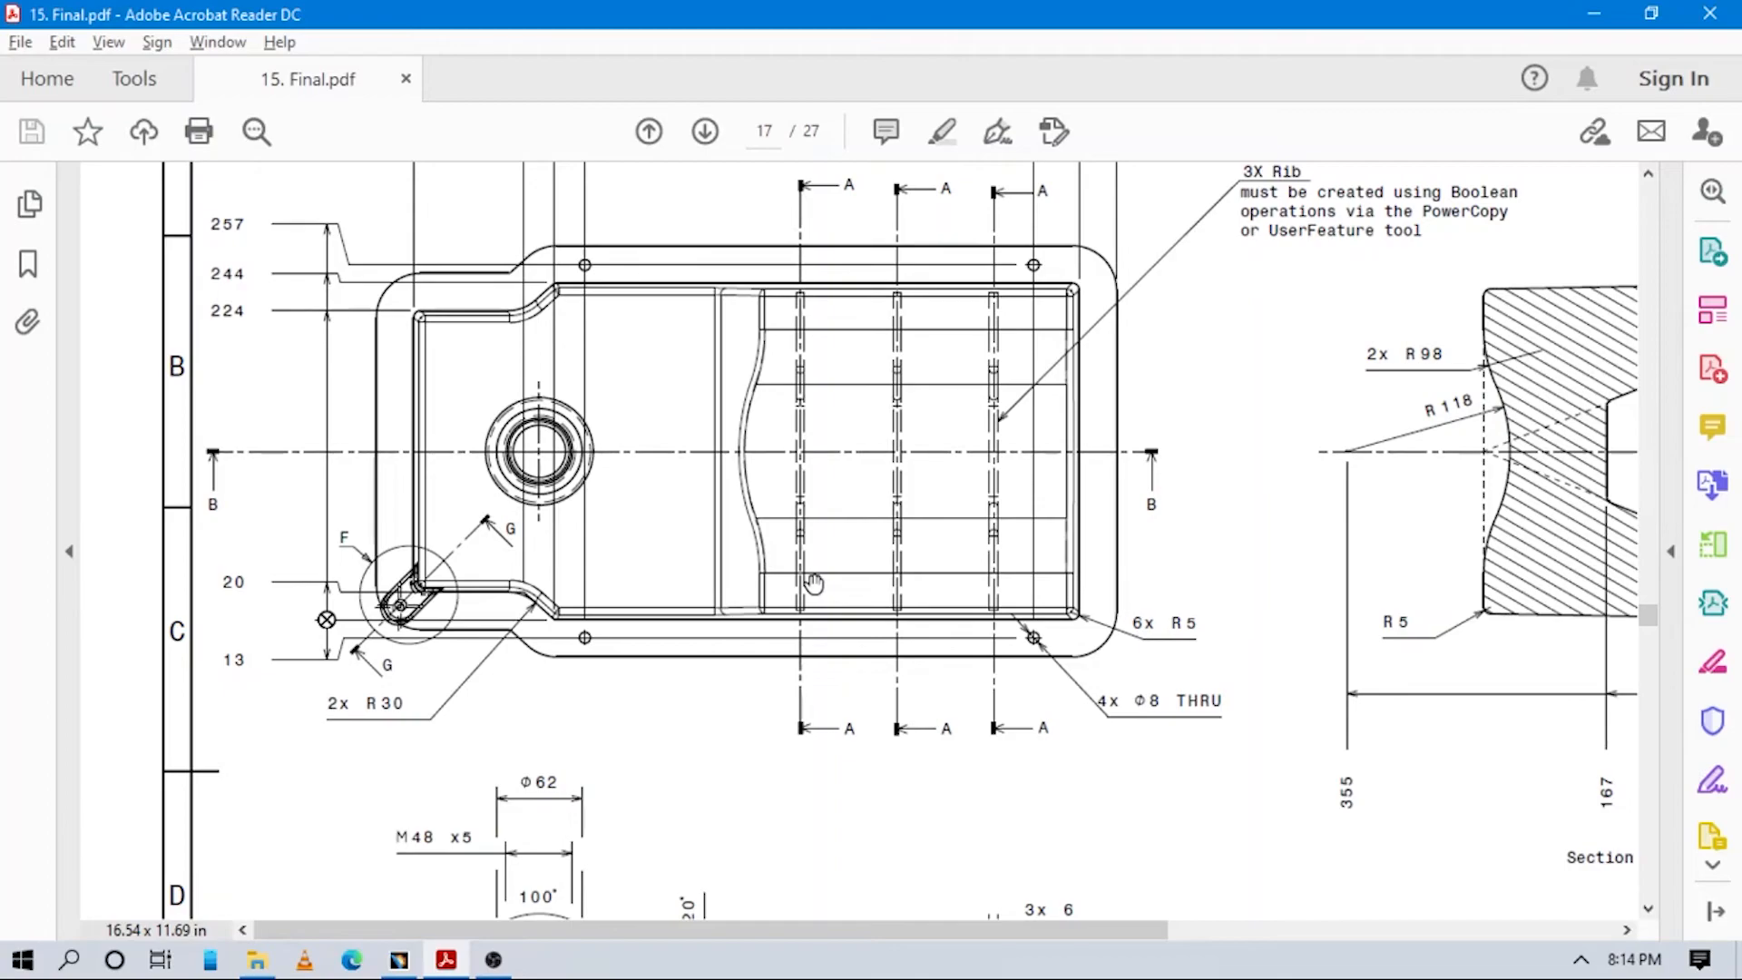
key("alt+Tab")
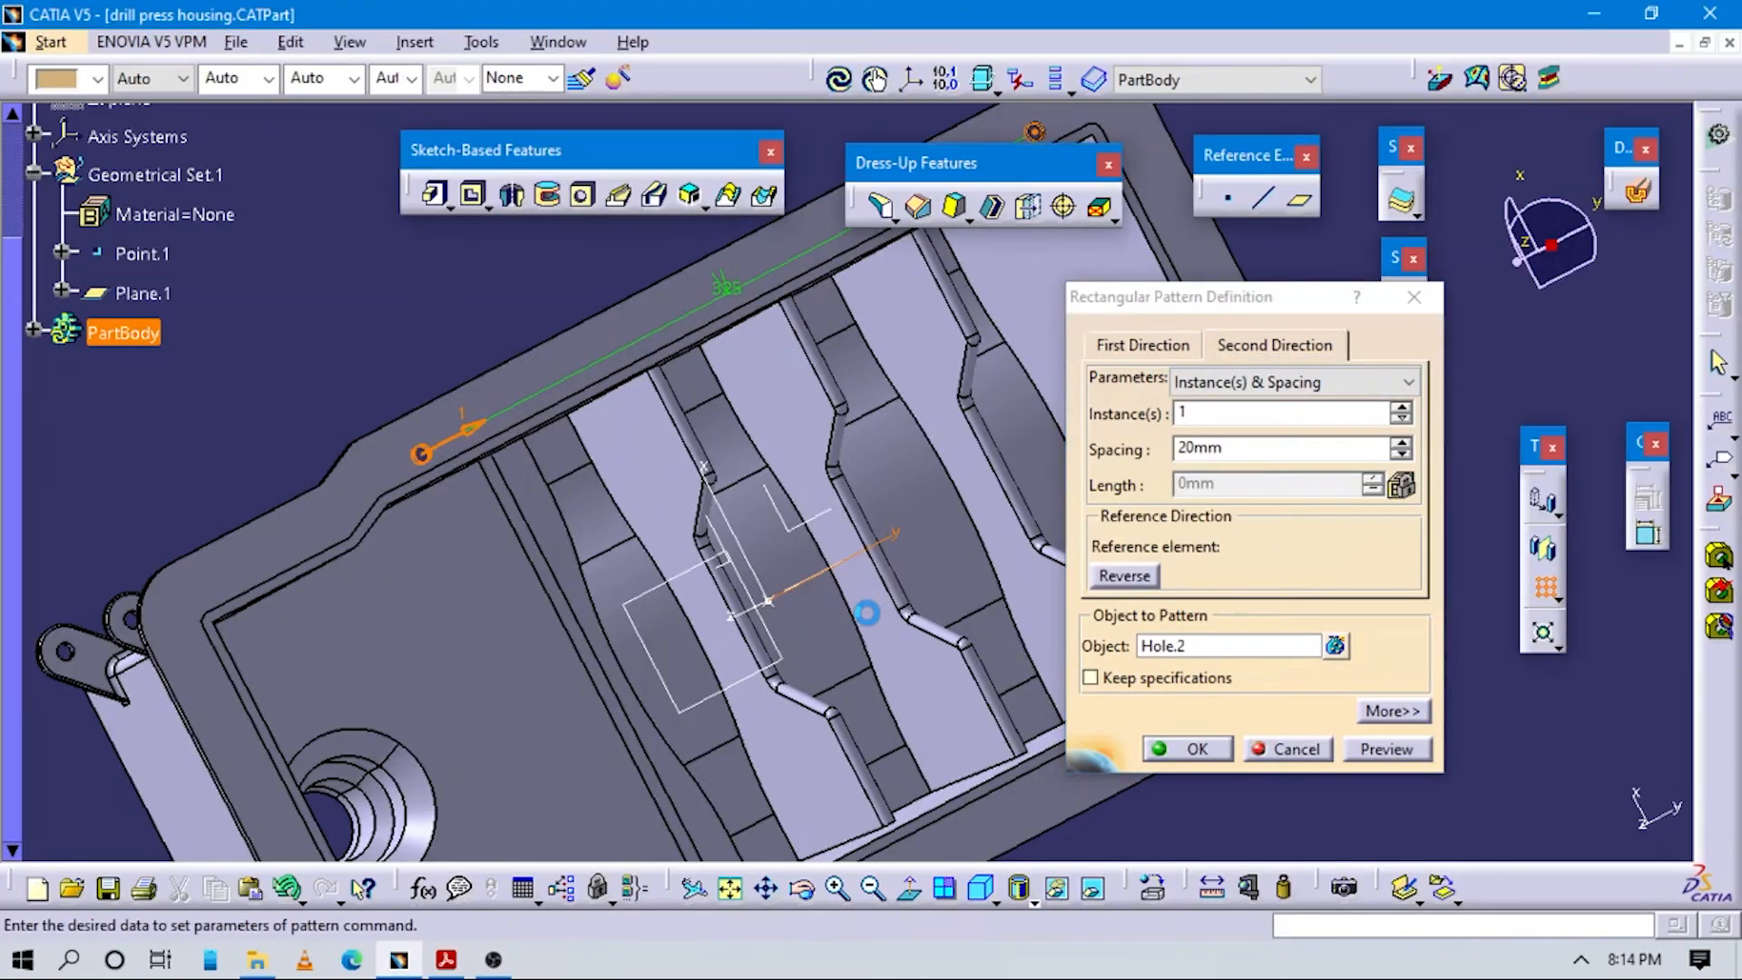
type("257/2")
key("Return")
left_click(1285, 546)
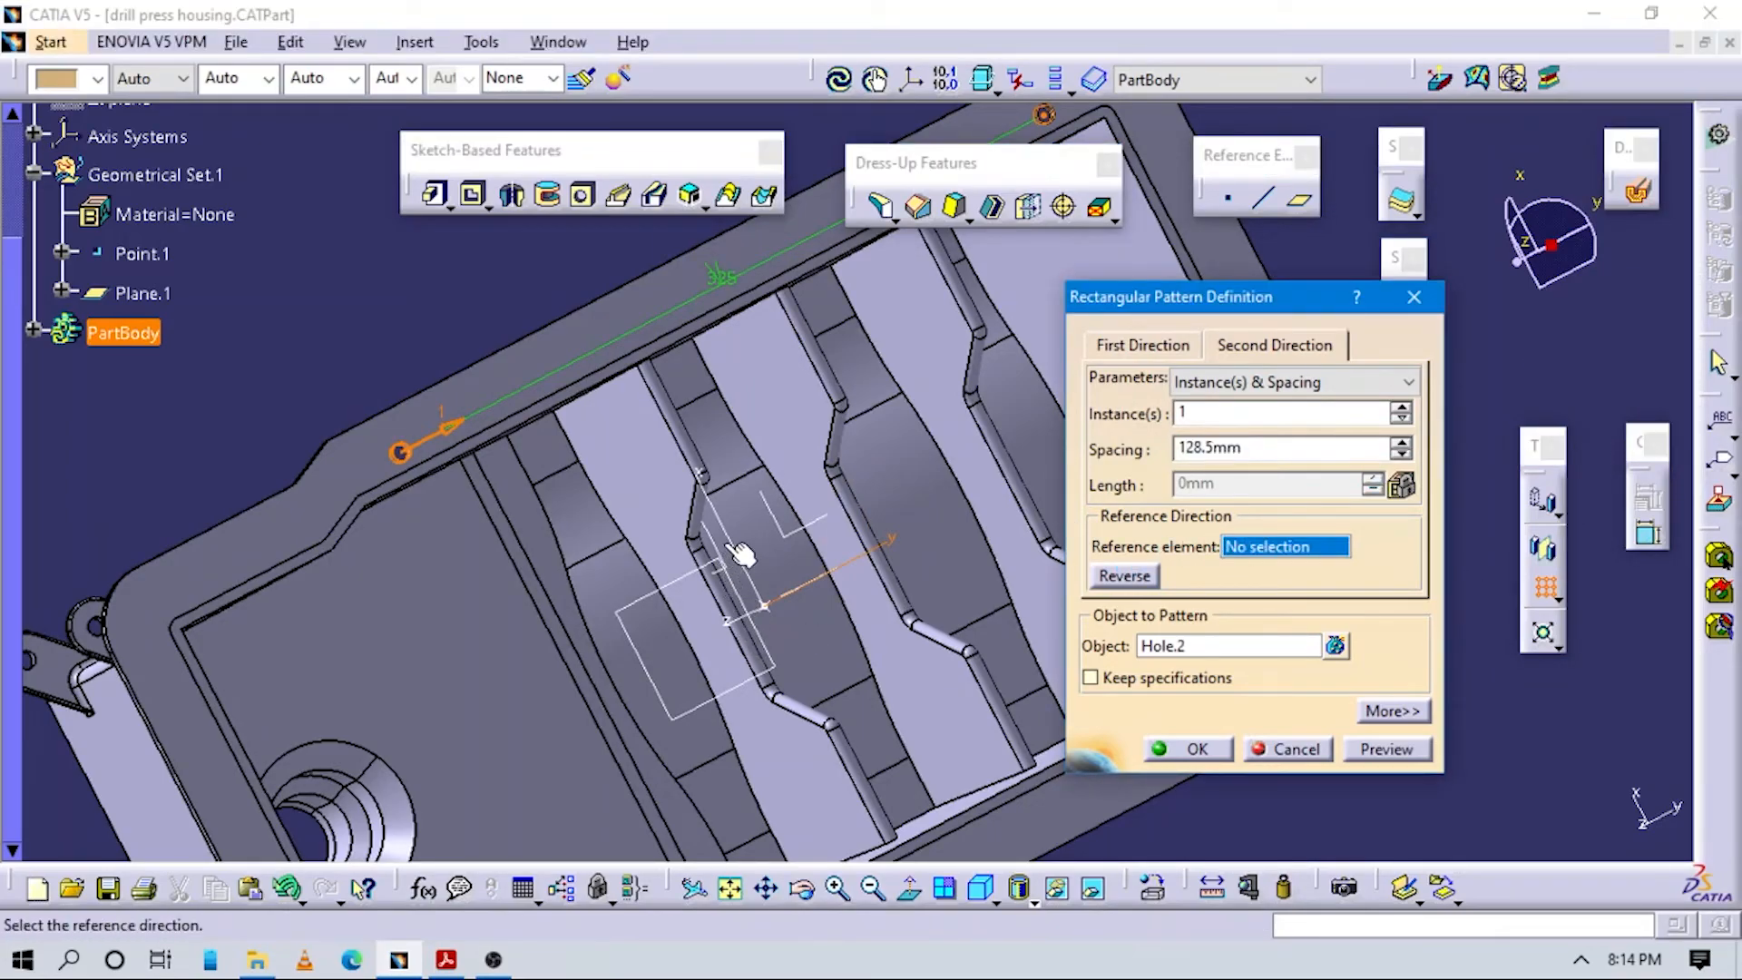
left_click(739, 551)
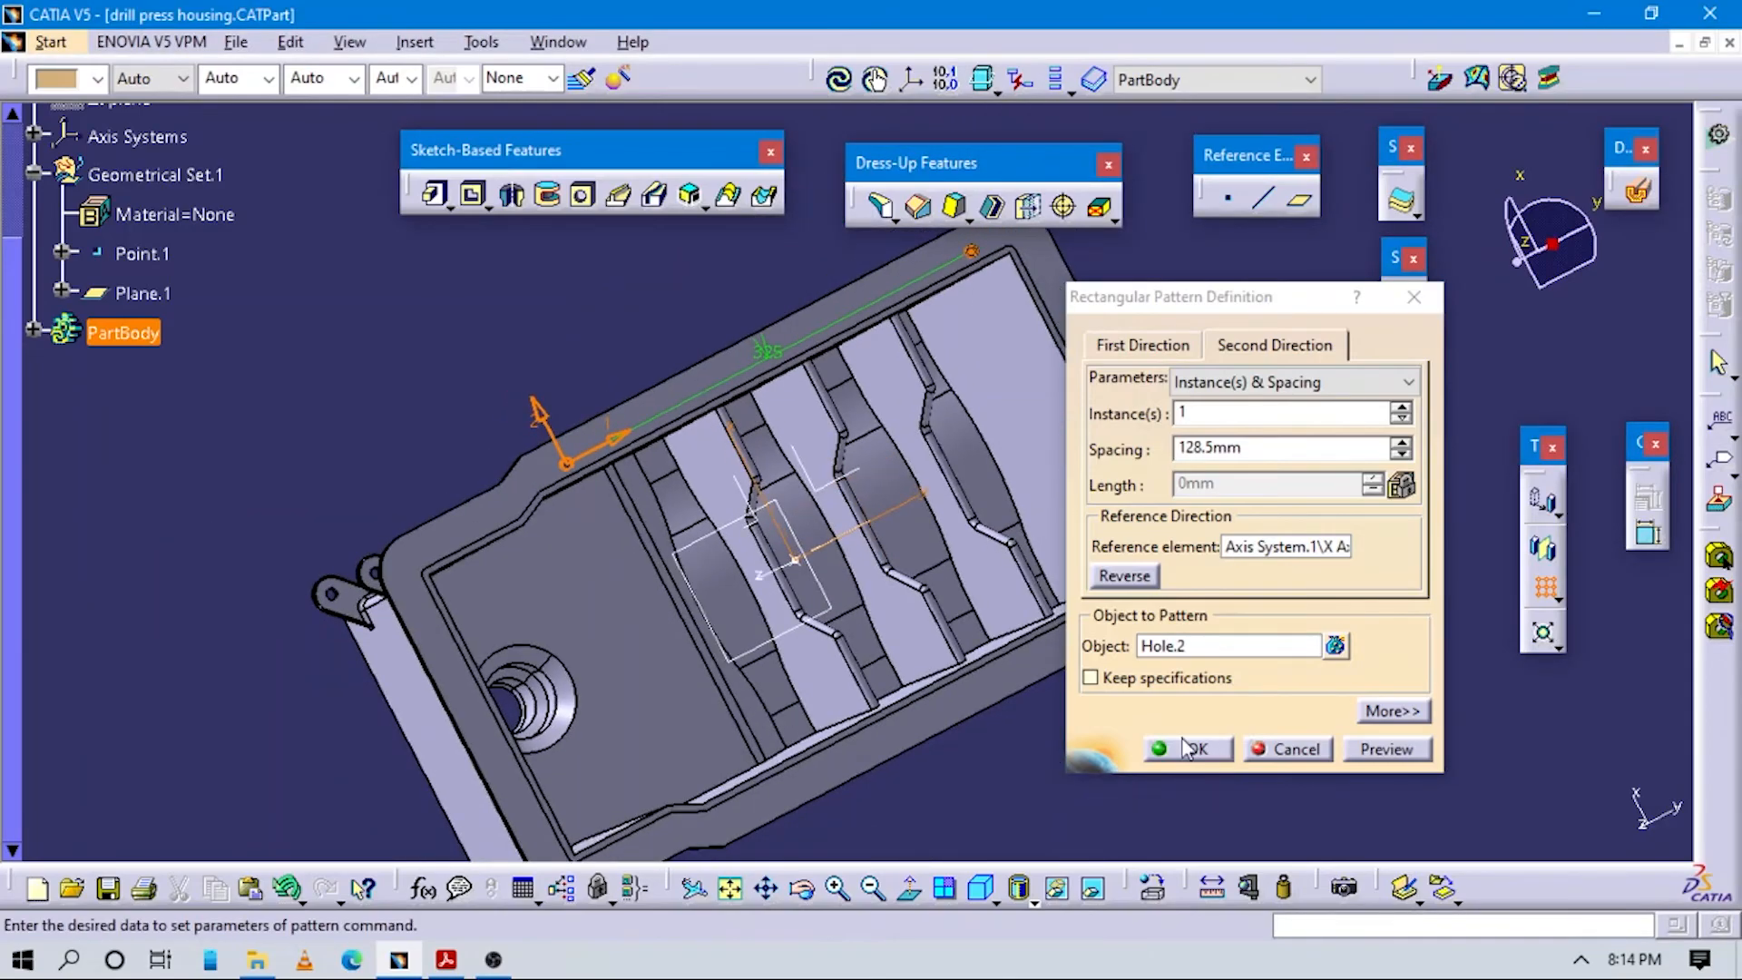
Reverse the second direction so it points across the housing to the opposite flange, and preview the pattern.
middle_click_drag(907, 717, 794, 633)
left_click(1384, 748)
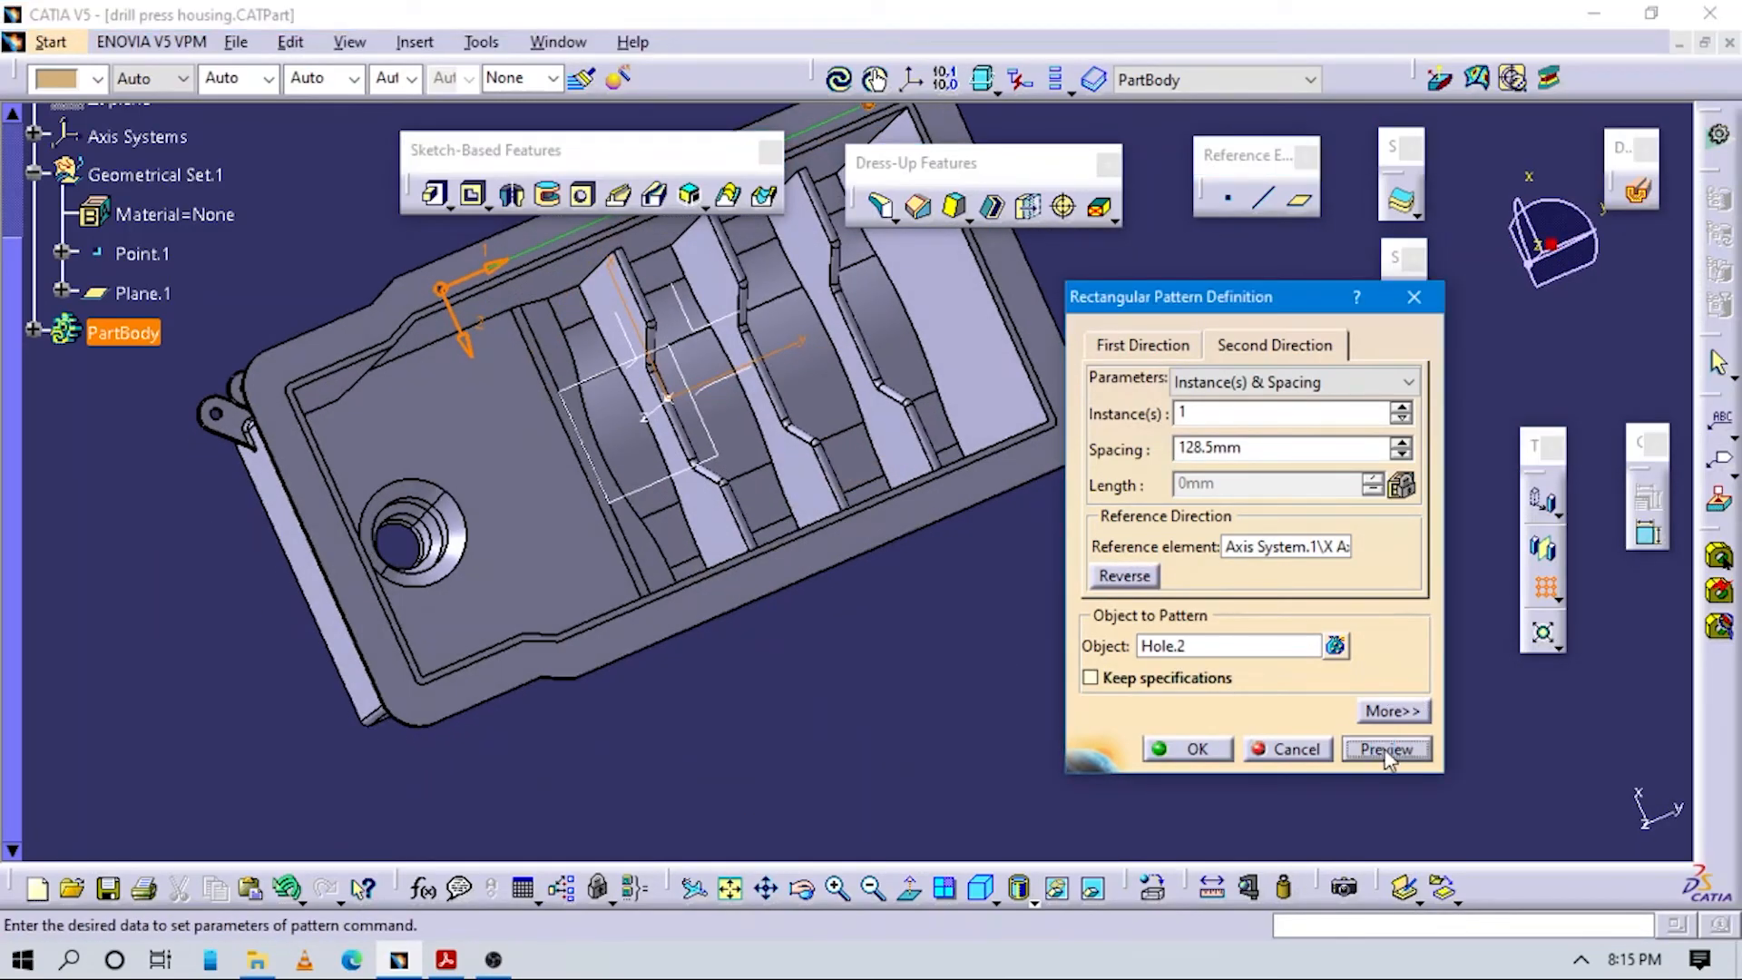
middle_click_drag(968, 613, 745, 727)
left_click(1405, 751)
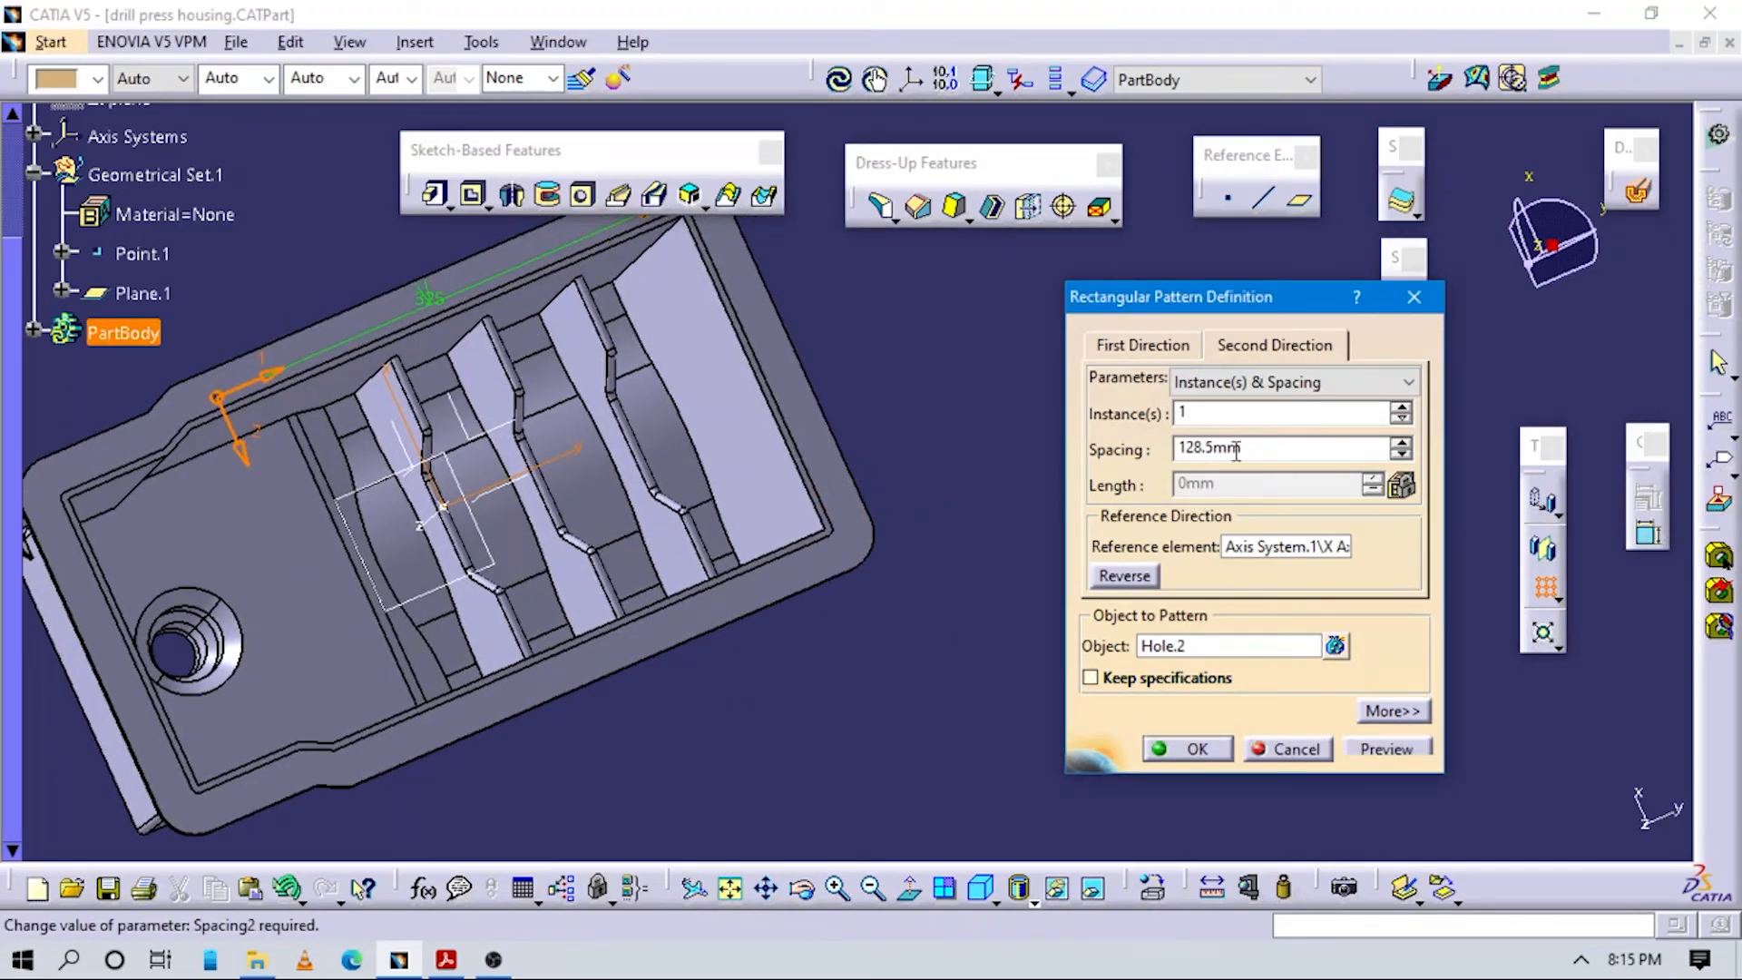
Work out half of 13, set the second-direction spacing to 128.5-6.5 mm, and preview the pattern.
double_click(1256, 449)
type("13/2")
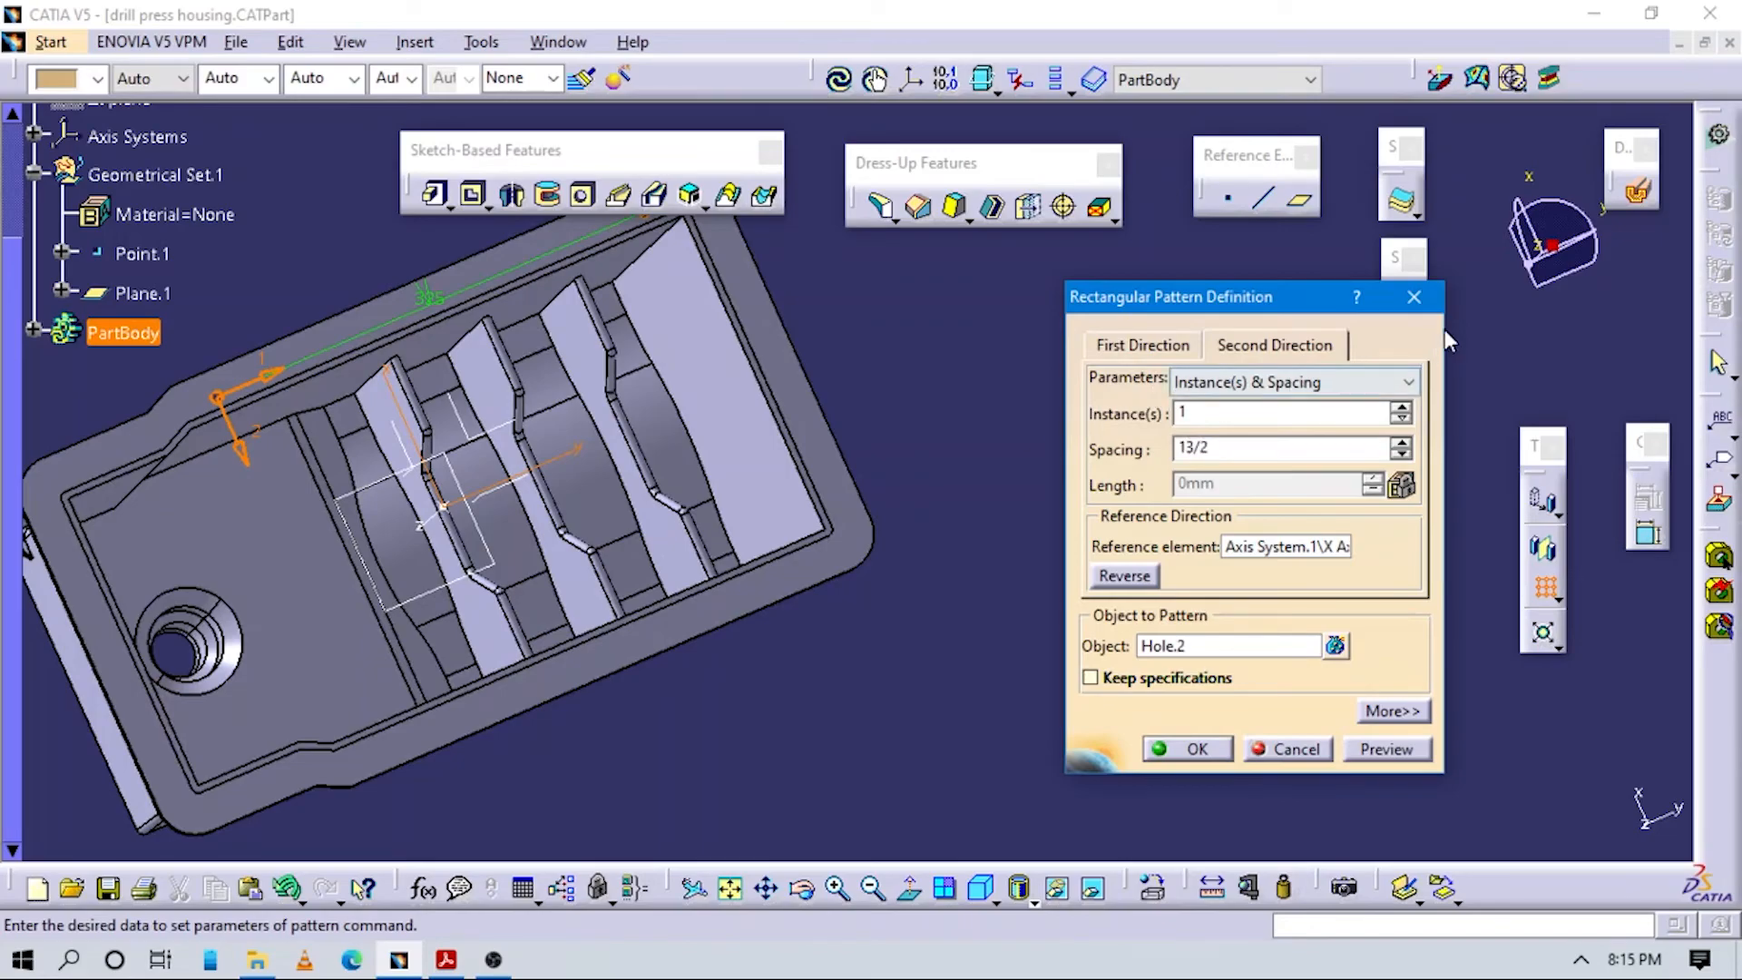
key("Return")
left_click(1233, 453)
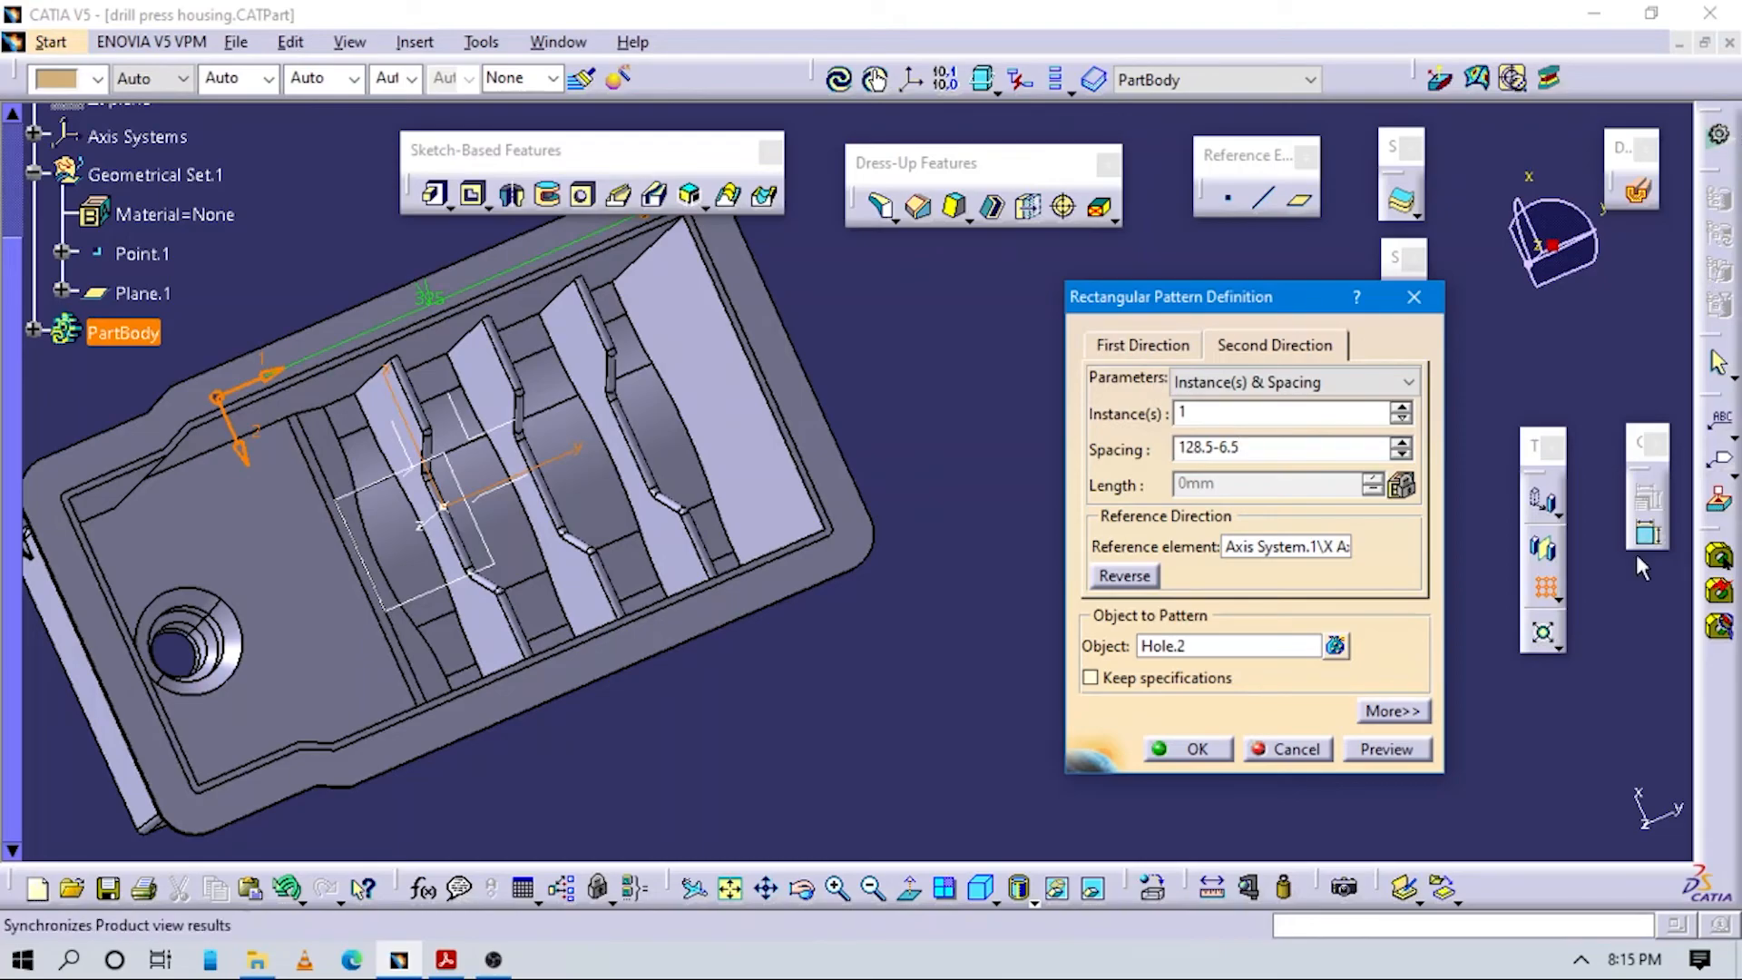
left_click(1395, 745)
middle_click_drag(716, 714, 907, 526)
Lower the second-direction spacing in stages to 111 mm, previewing along the way, and create the rectangular pattern.
left_click(1402, 455)
left_click(1402, 455)
left_click(1386, 749)
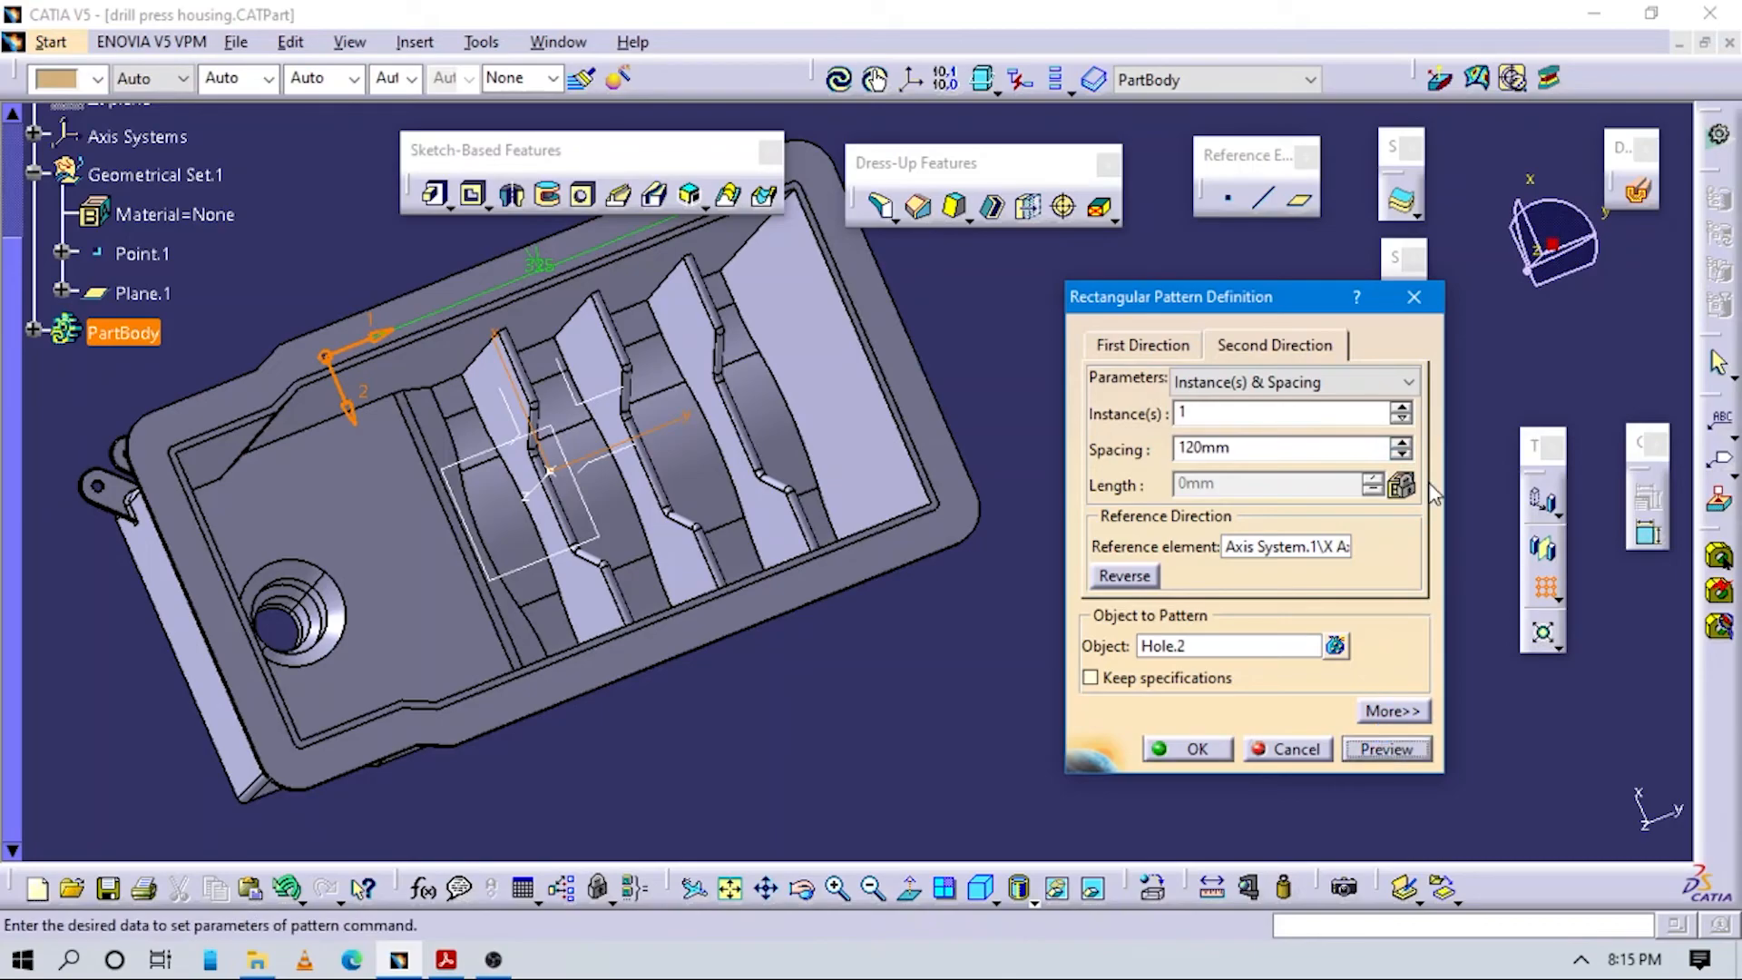
left_click(1401, 454)
left_click(1401, 454)
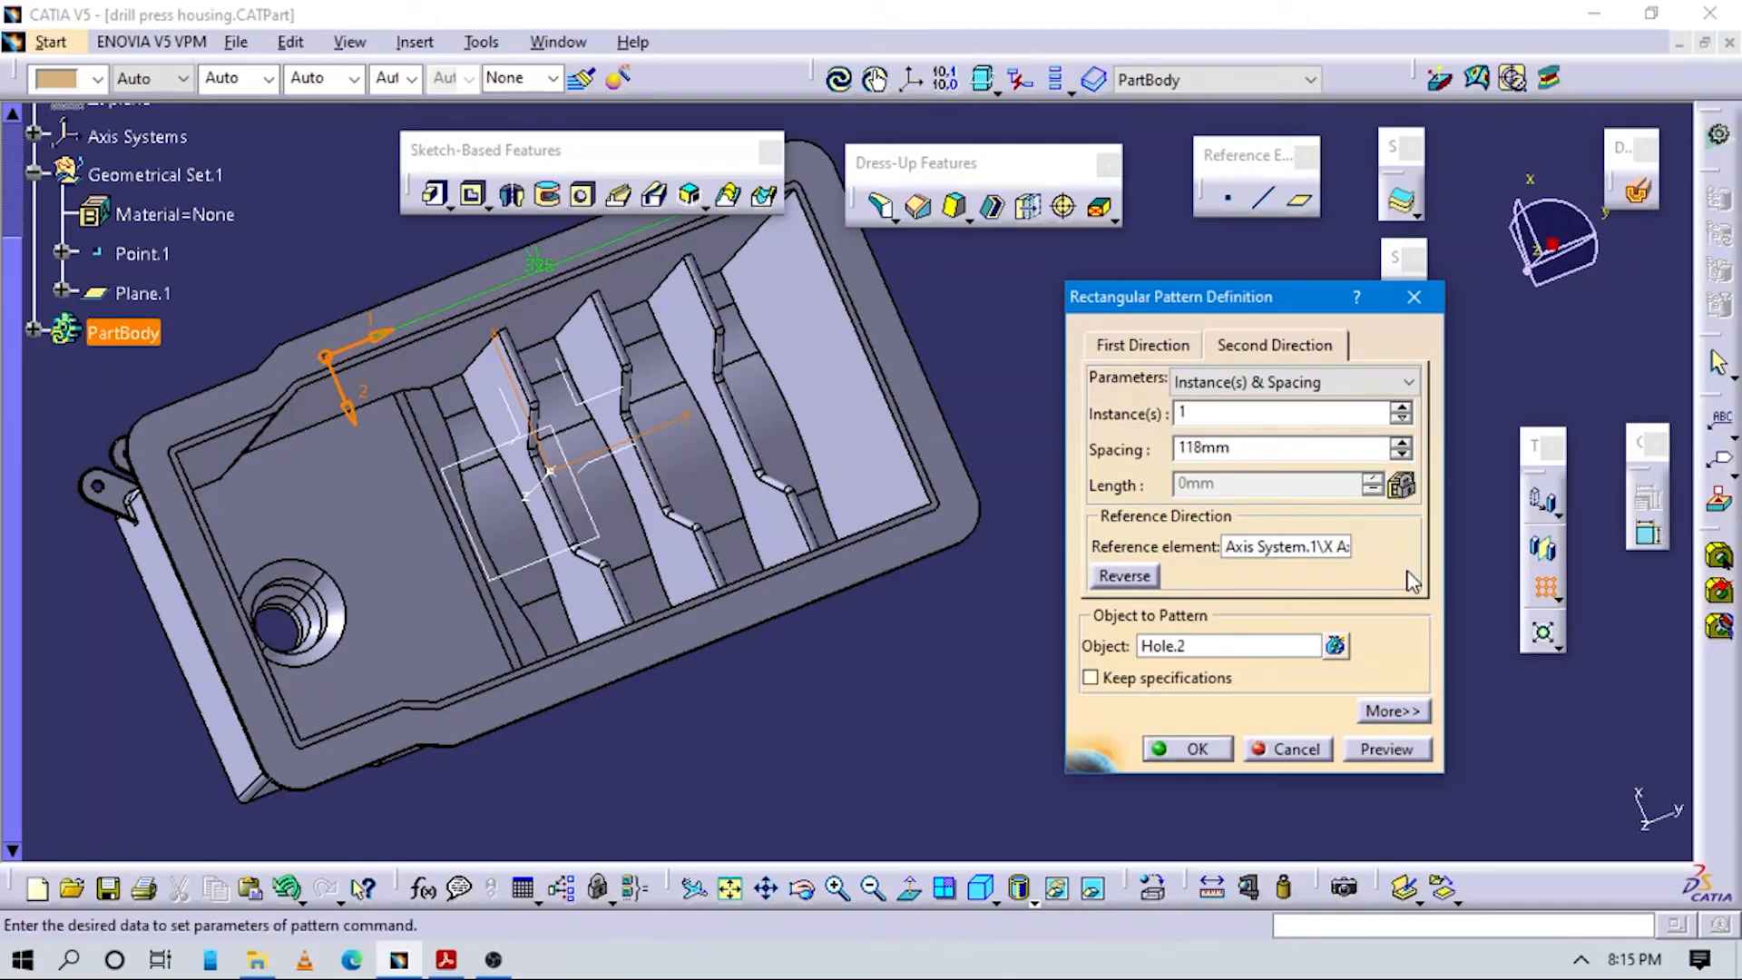
left_click(1386, 749)
left_click(1403, 454)
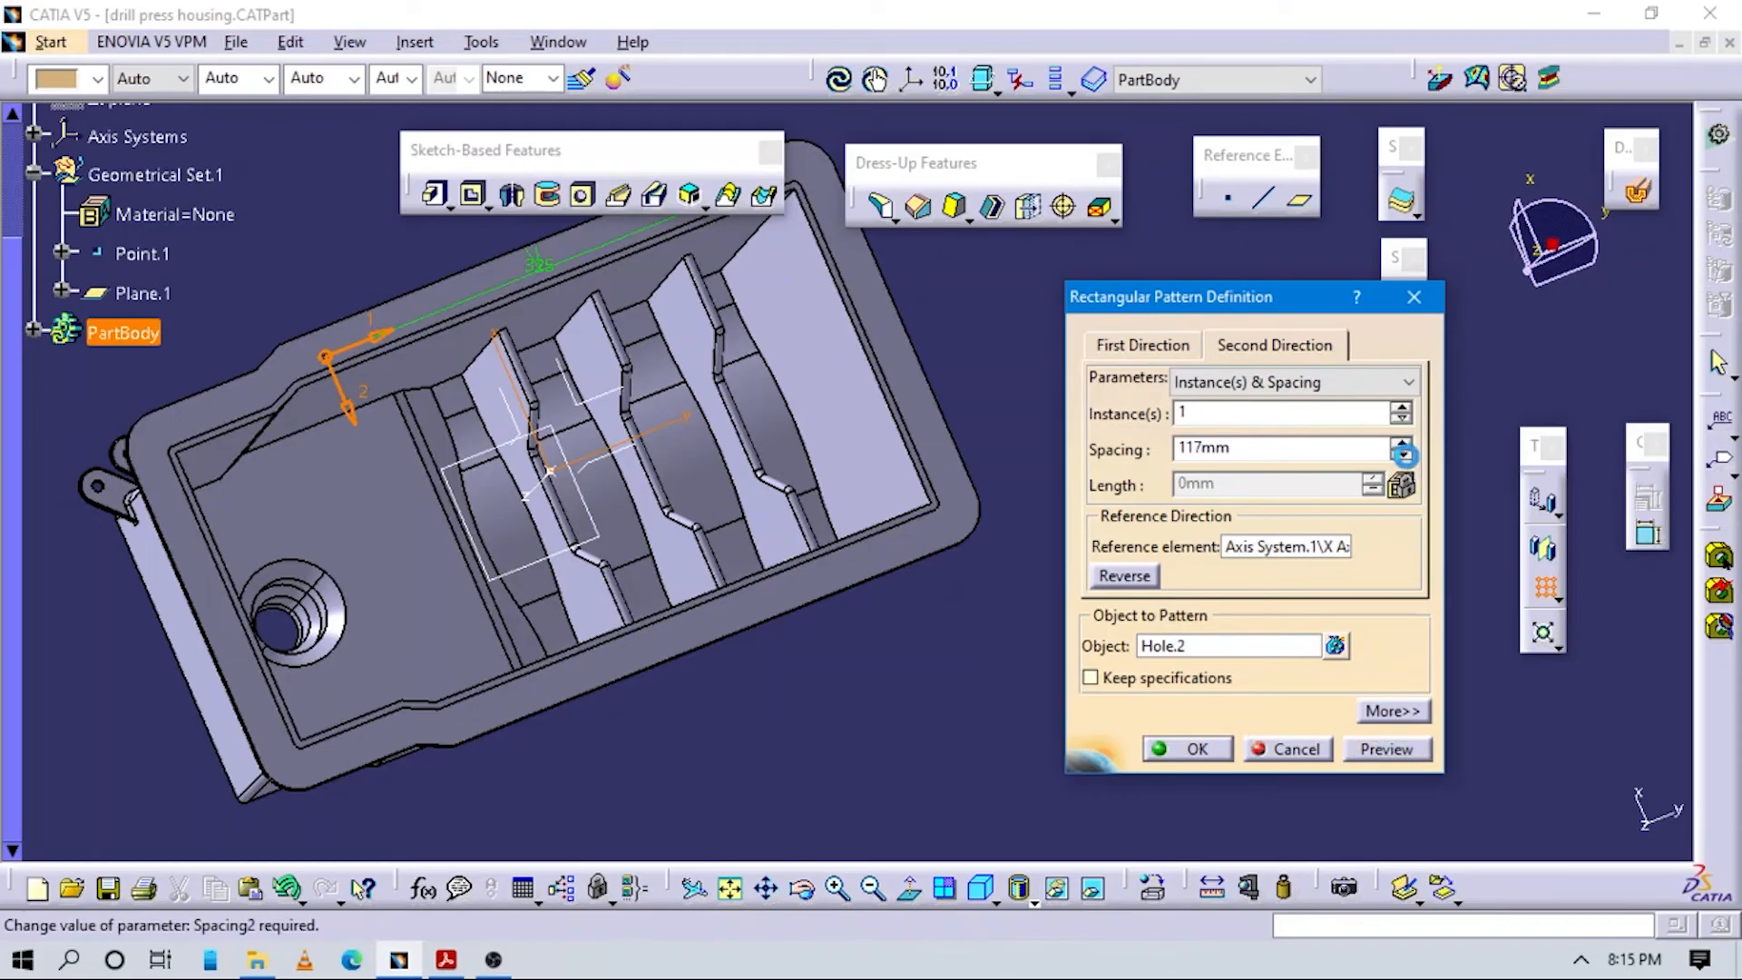
left_click(1402, 454)
left_click(1354, 745)
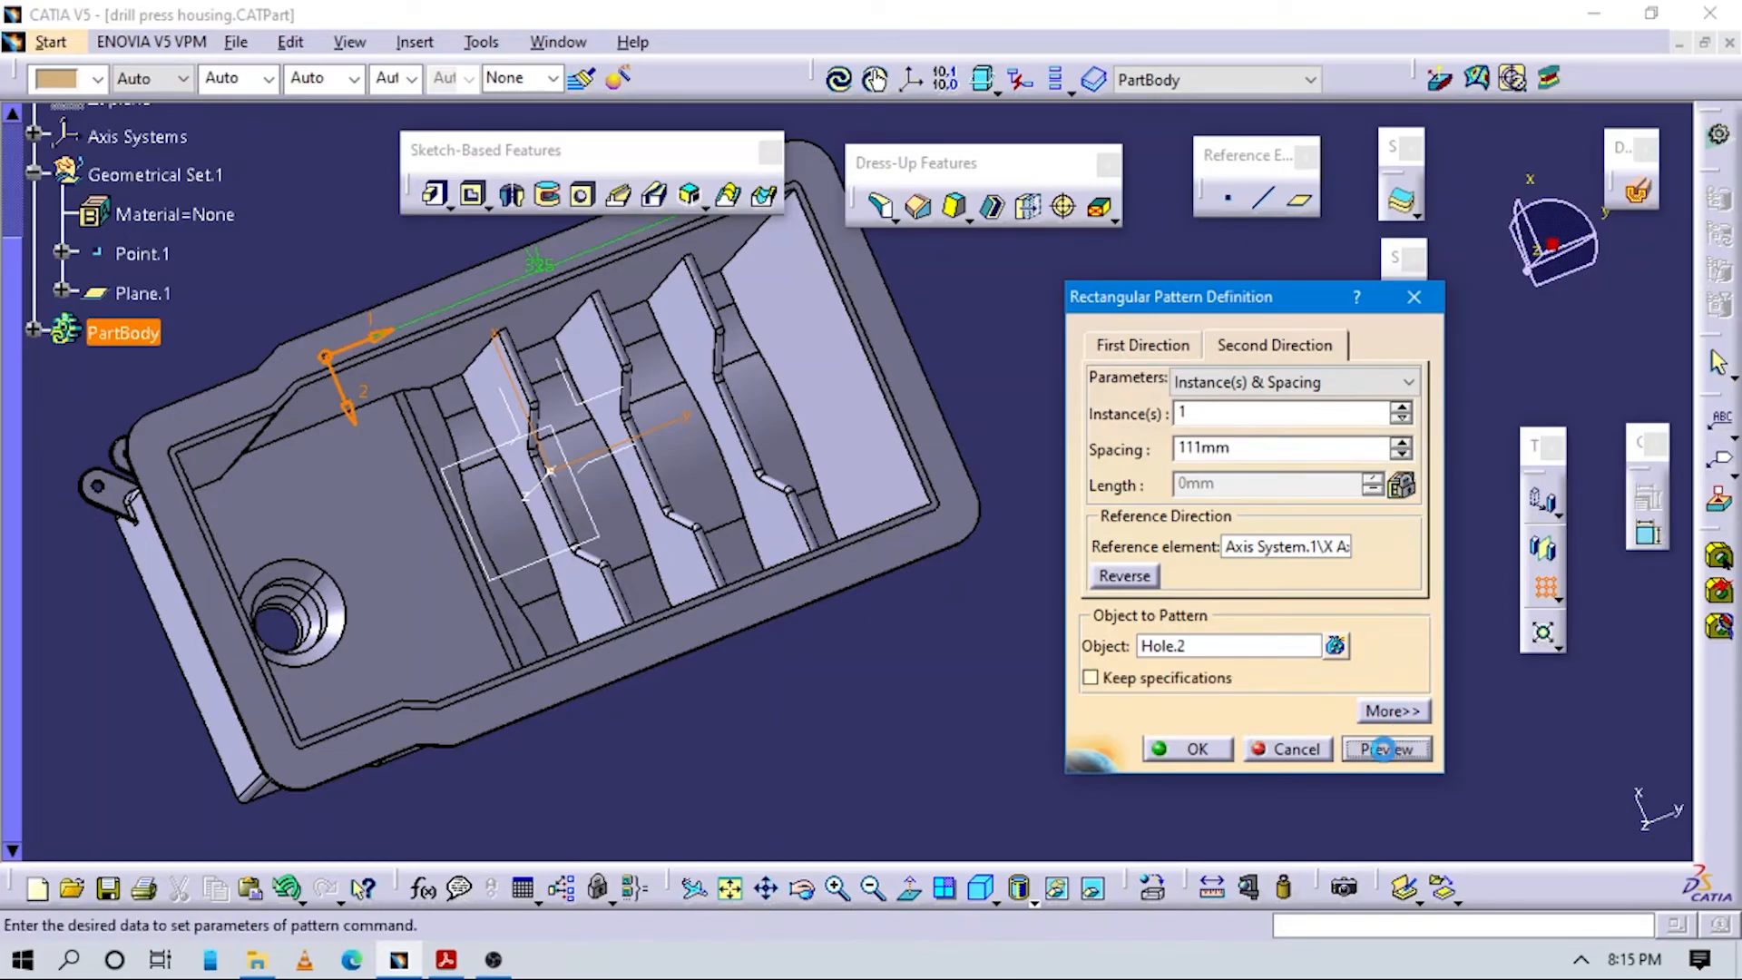
middle_click_drag(719, 588, 826, 626)
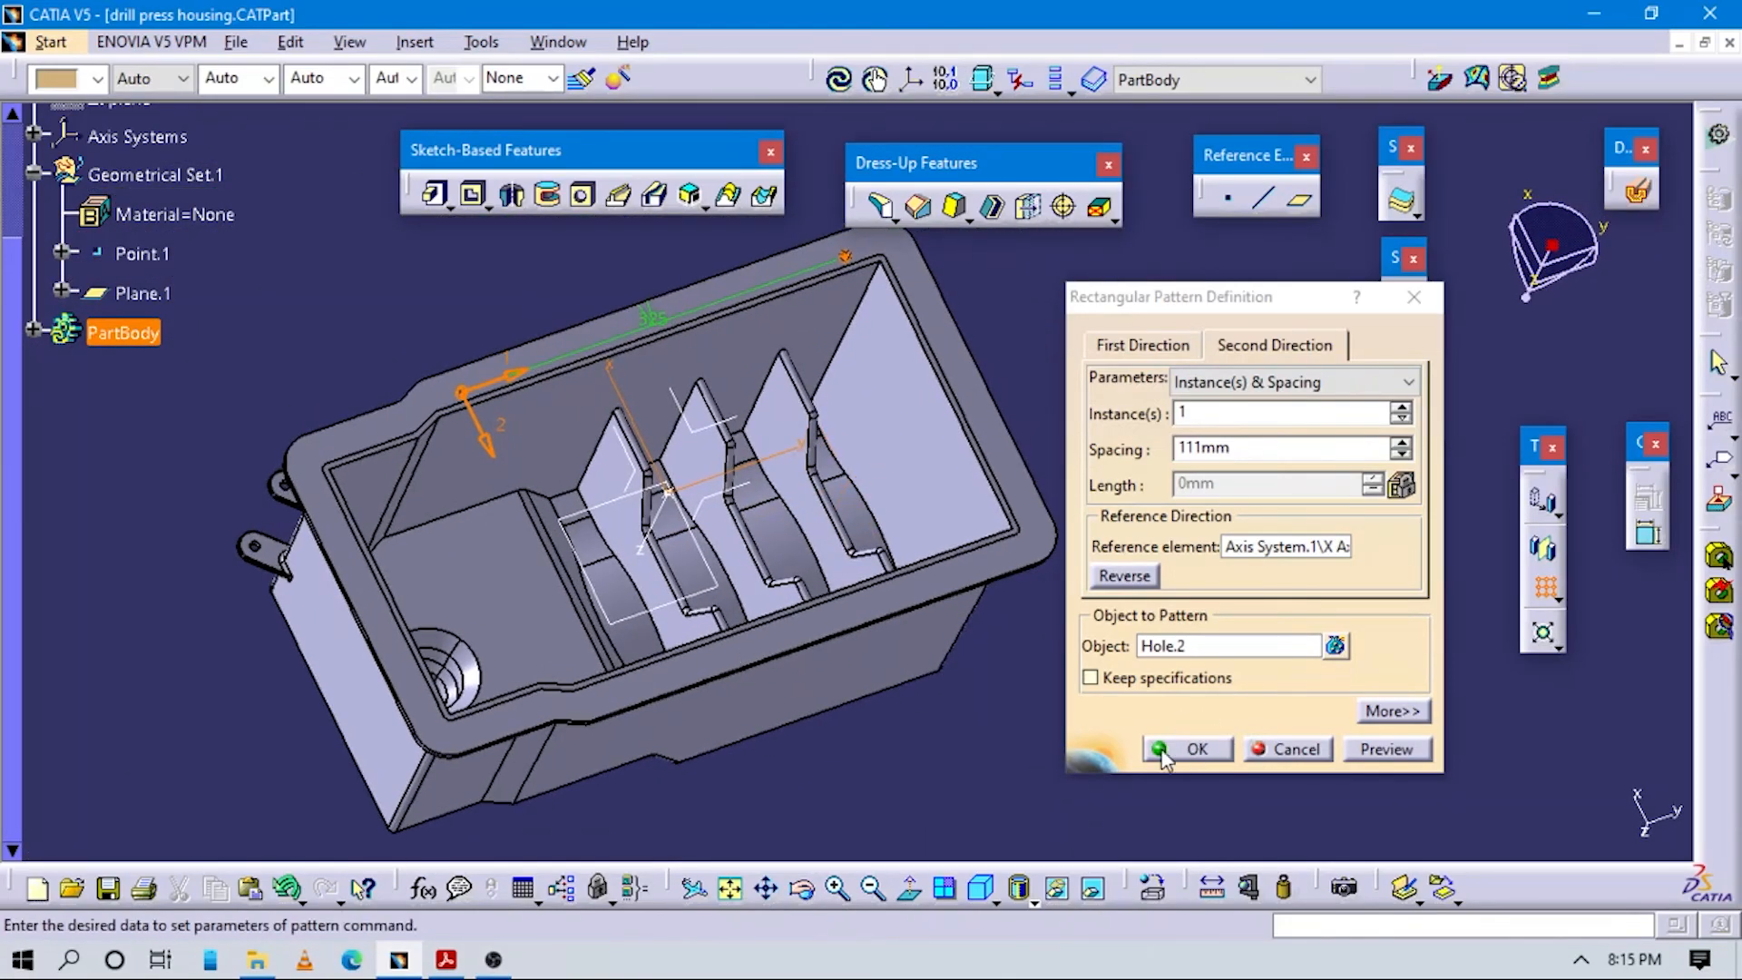
left_click(1180, 751)
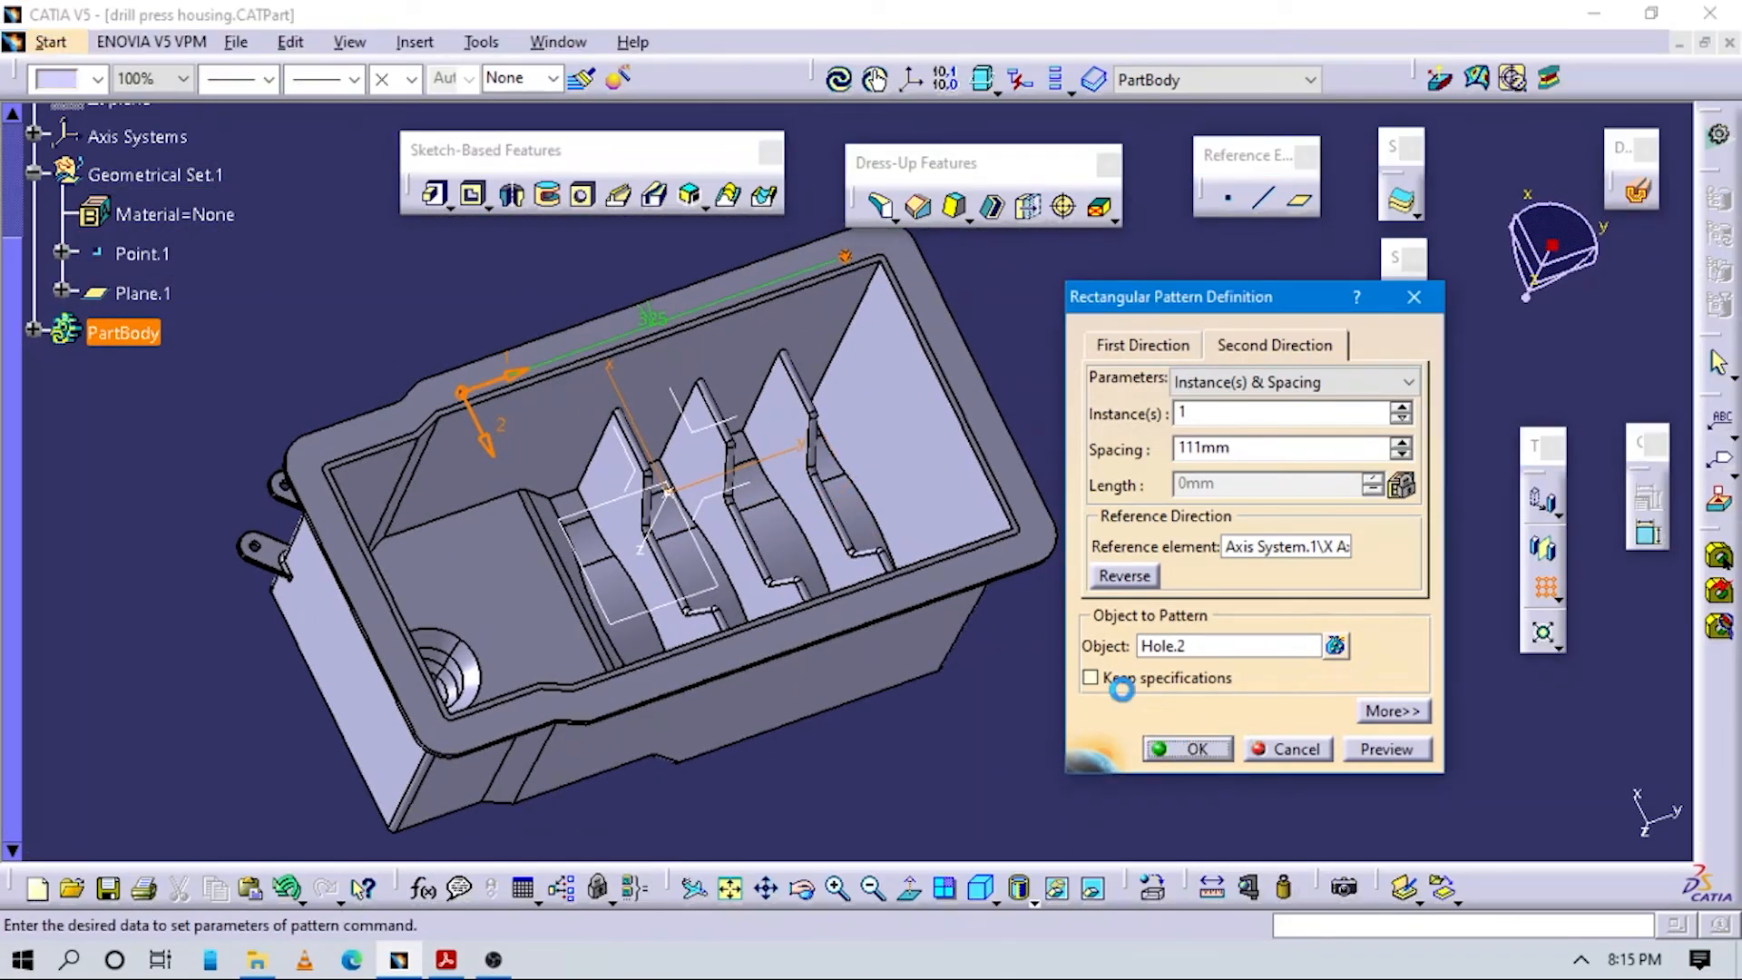
Select the original flange hole together with its lengthwise pattern and try to mirror both features.
middle_click_drag(1084, 635, 1047, 669)
middle_click_drag(949, 550, 476, 722)
left_click(467, 696)
middle_click_drag(1139, 551, 715, 596)
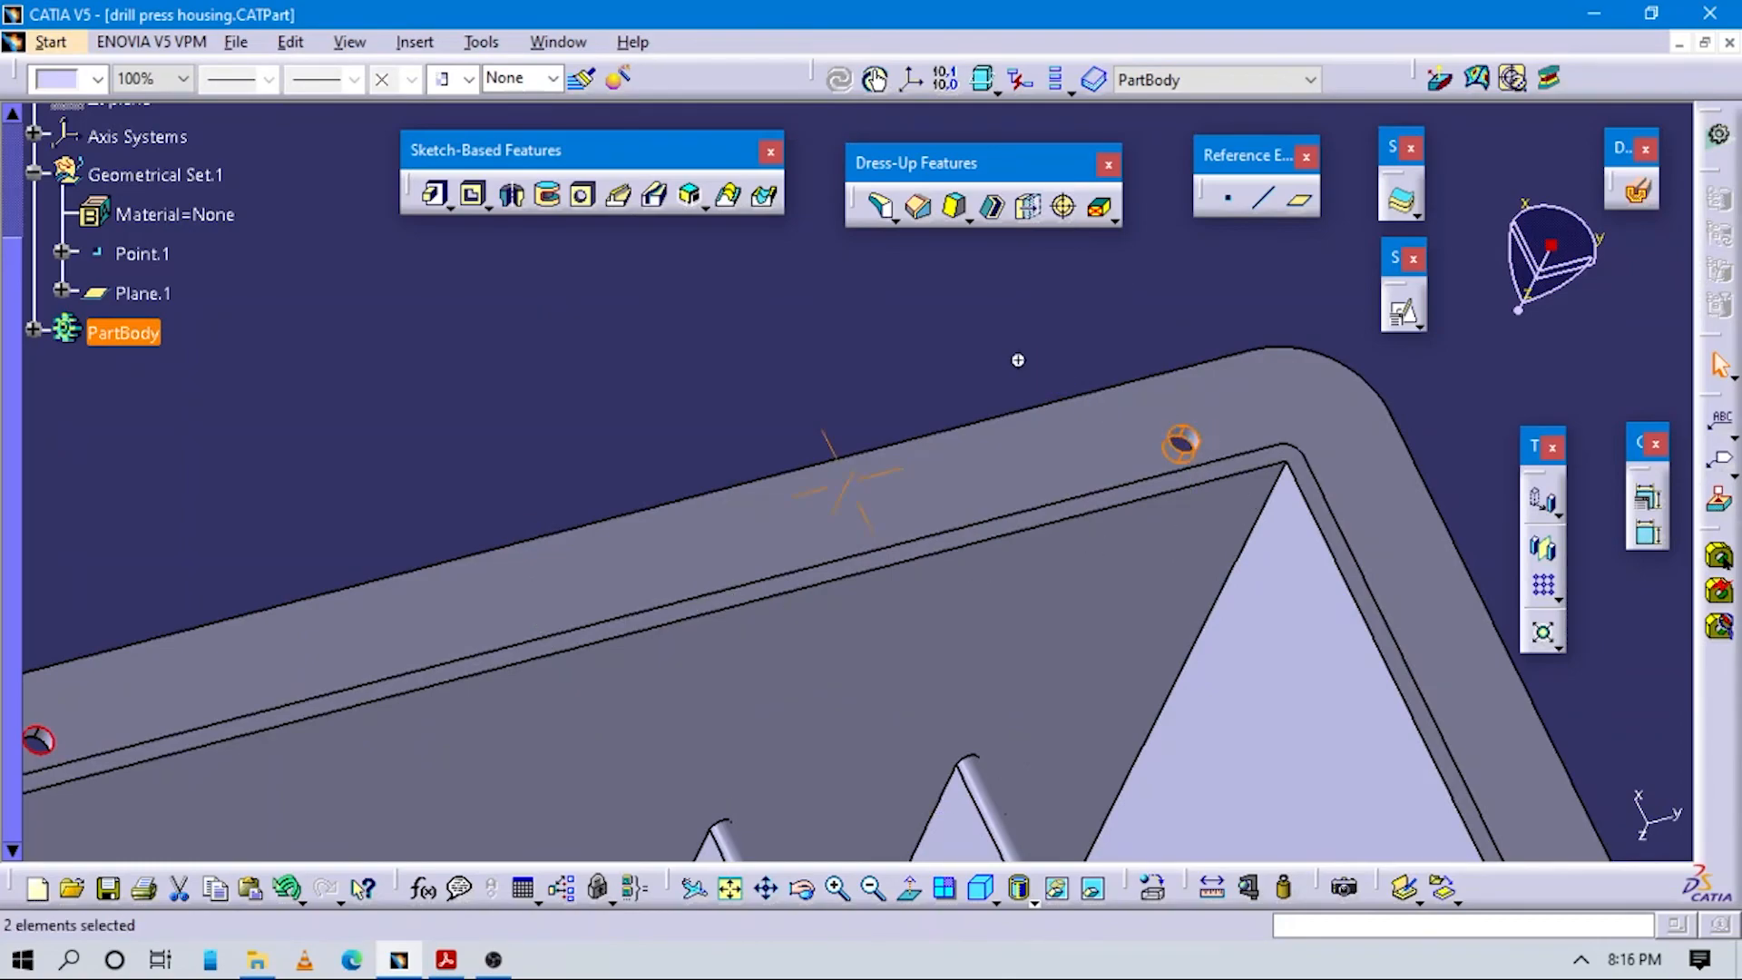
middle_click_drag(1018, 358, 1125, 575)
left_click(1547, 553)
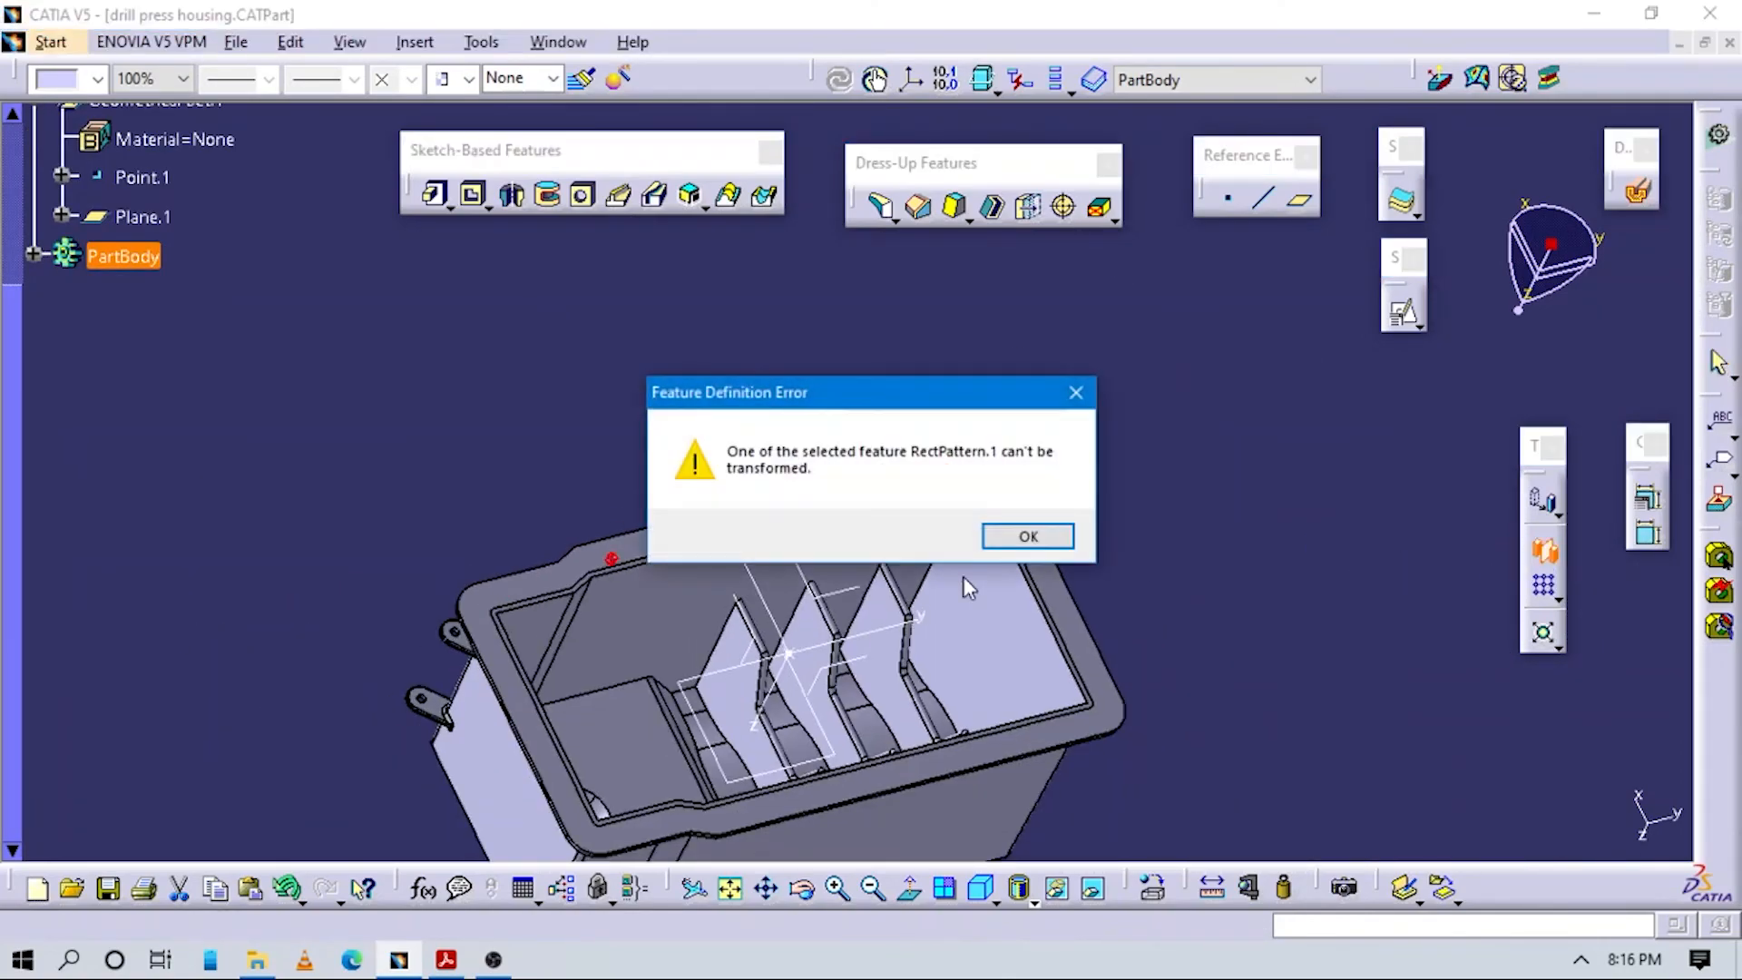
left_click(1025, 536)
Use the axis system's YZ plane as the mirroring element and create the mirror on the opposite flange.
mouse_move(898, 574)
middle_mouse_down()
mouse_move(788, 674)
mouse_move(825, 676)
mouse_move(668, 525)
mouse_move(900, 570)
middle_mouse_up()
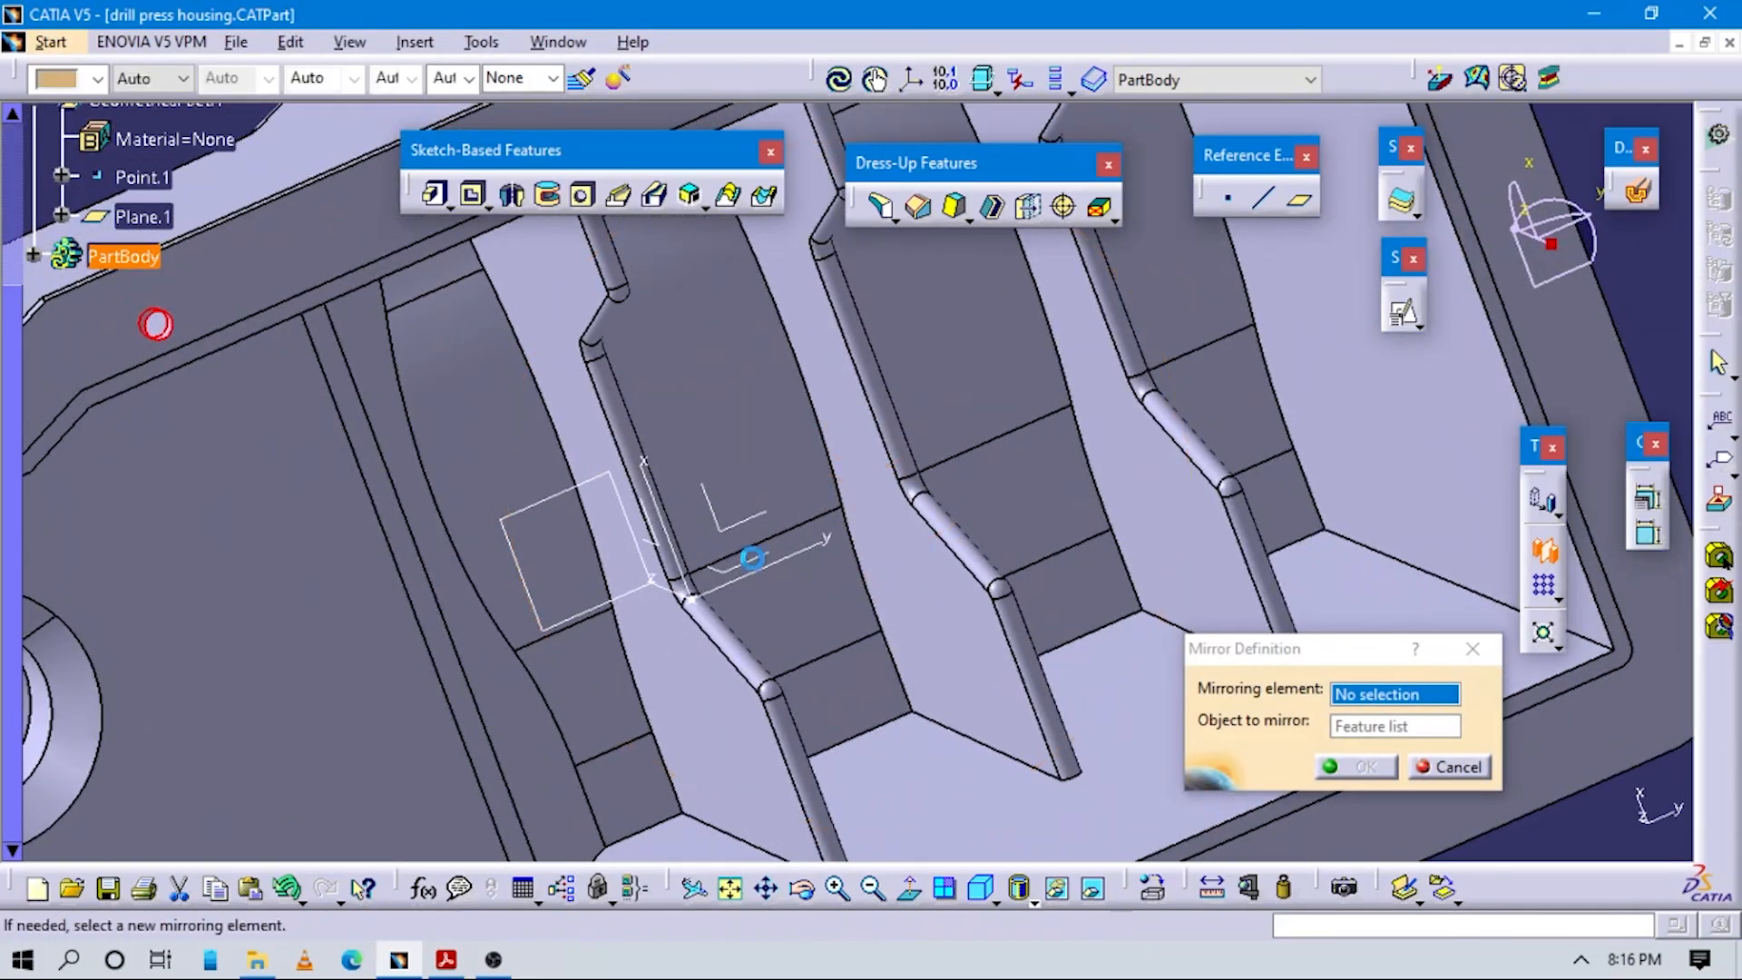
left_click(751, 557)
middle_click_drag(765, 568, 830, 615)
middle_click_drag(875, 707, 762, 635)
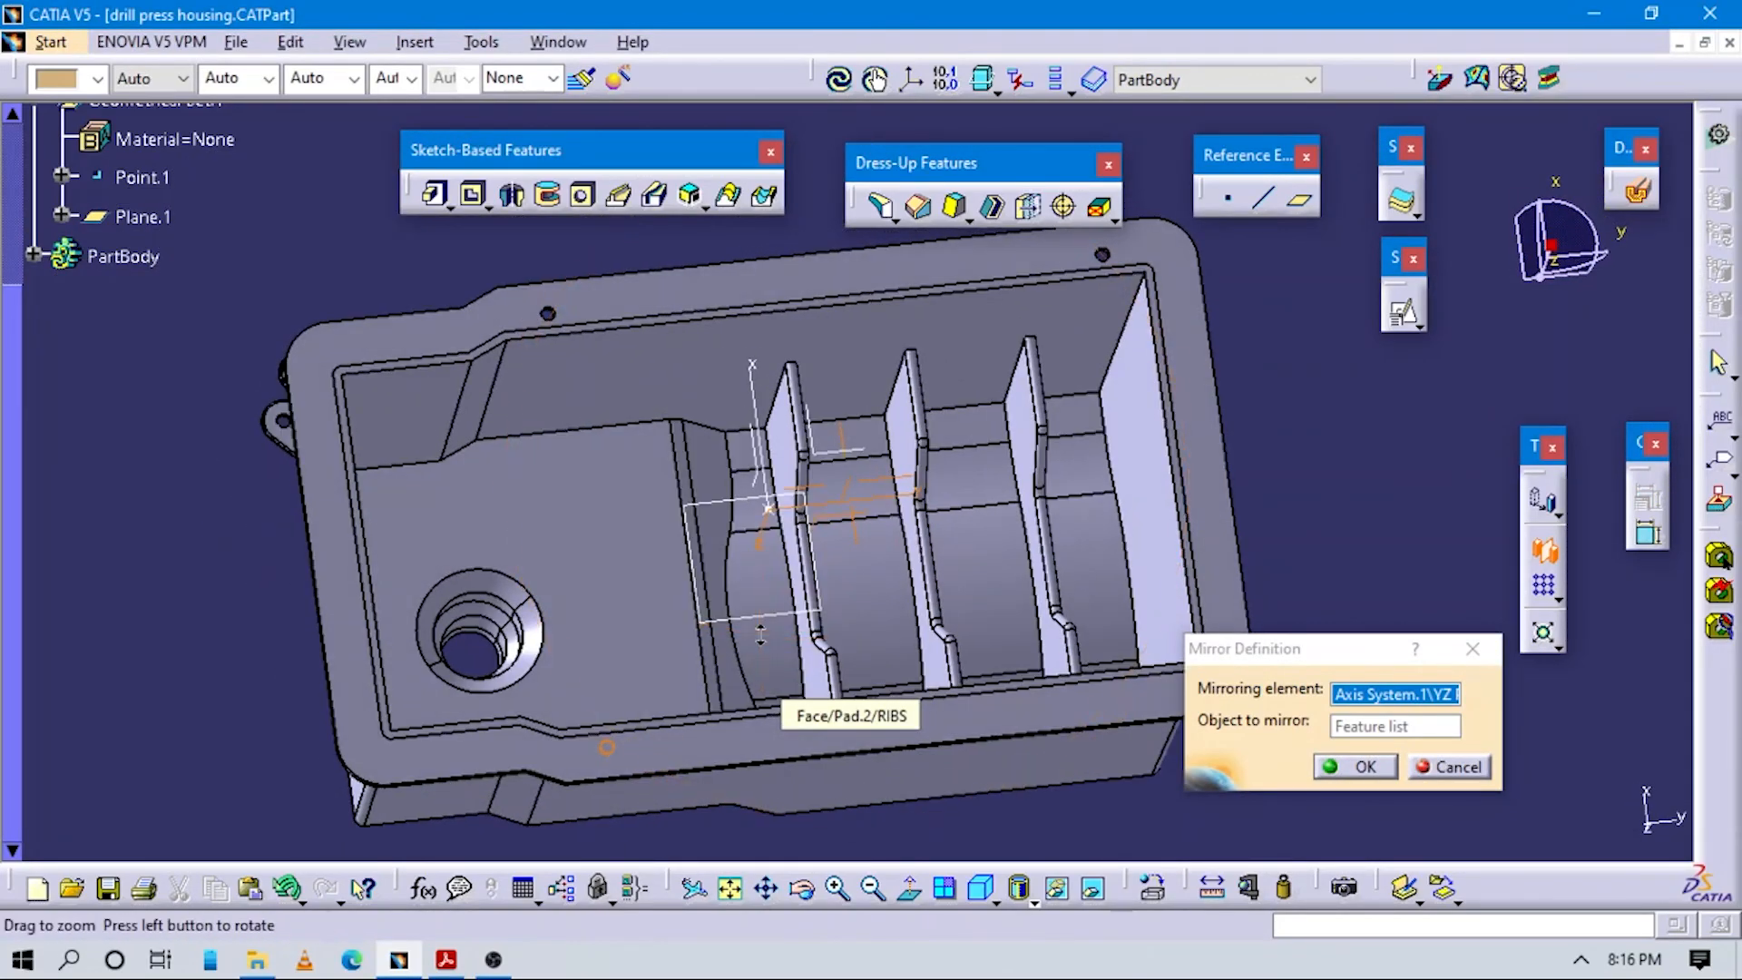
left_click(1355, 766)
Examine the housing from above to compare the mirrored hole on the opposite flange with the patterned holes.
middle_click_drag(734, 594, 1005, 712)
left_click(1049, 653)
middle_click_drag(1049, 653, 1005, 558)
left_click(900, 878)
middle_click_drag(1075, 717, 1101, 767)
left_click(911, 884)
middle_click_drag(1012, 691, 996, 536)
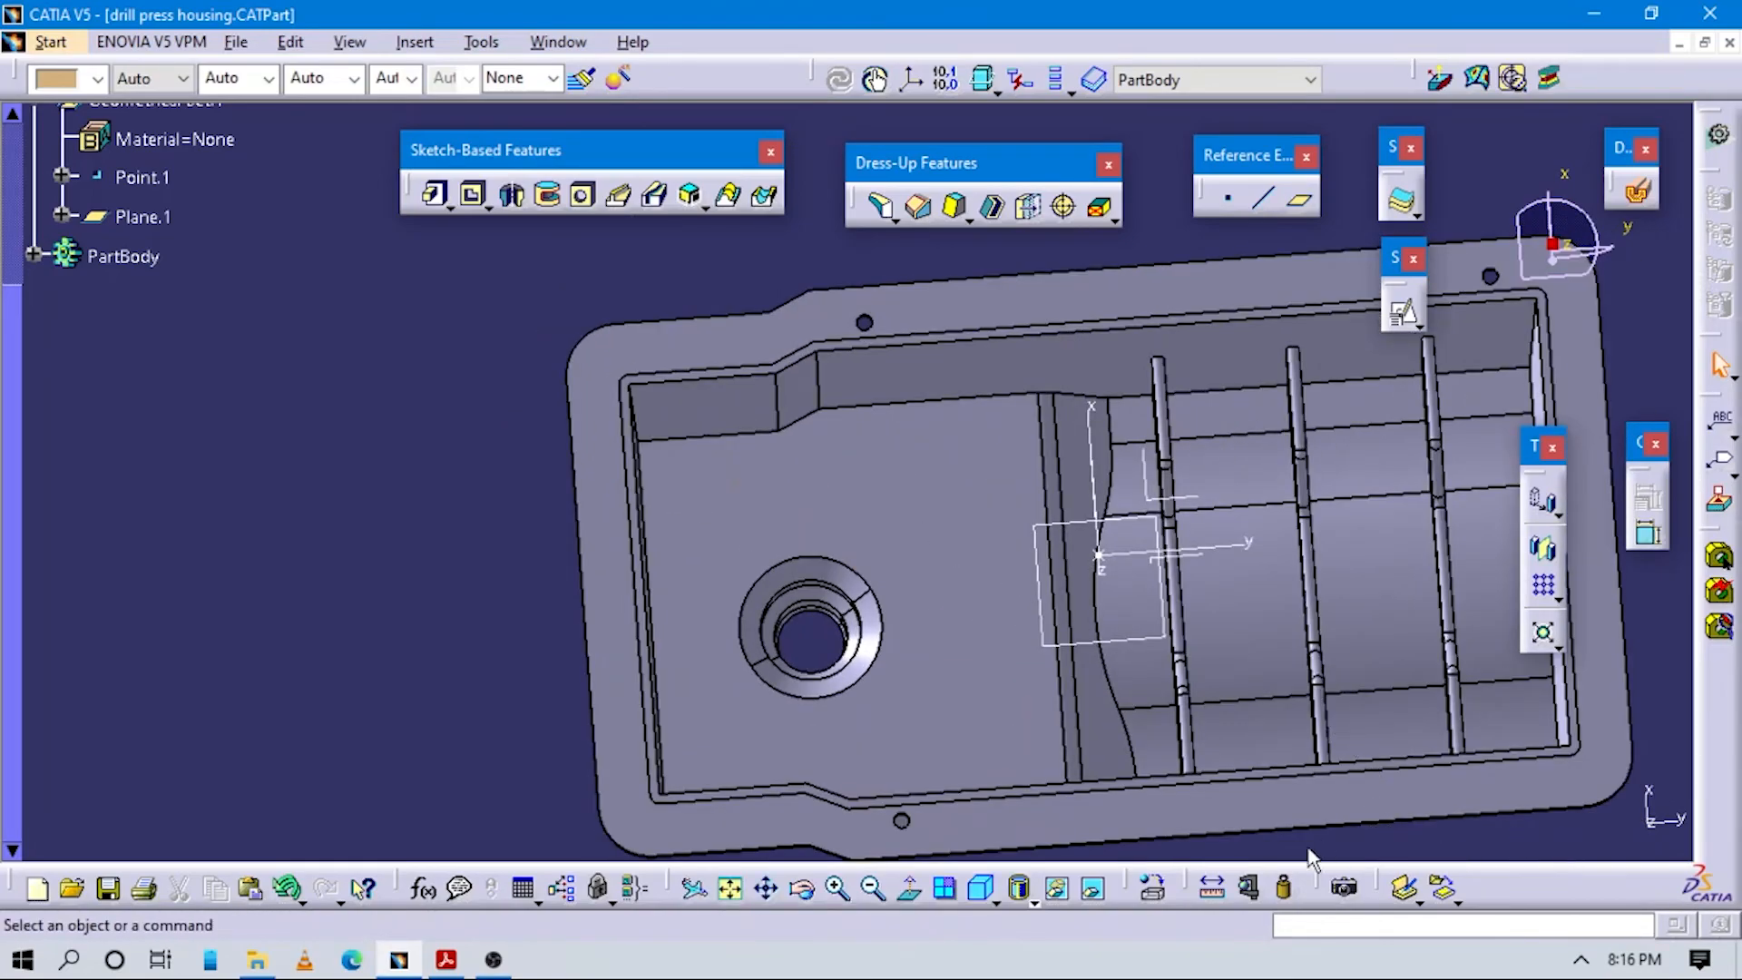
middle_click_drag(1119, 744, 1110, 678)
middle_click_drag(1042, 794, 1043, 764)
middle_click_drag(1221, 628, 1270, 544)
Create a positioned sketch on the axis system's XY plane, with its horizontal axis along the housing's length.
left_click(1403, 313)
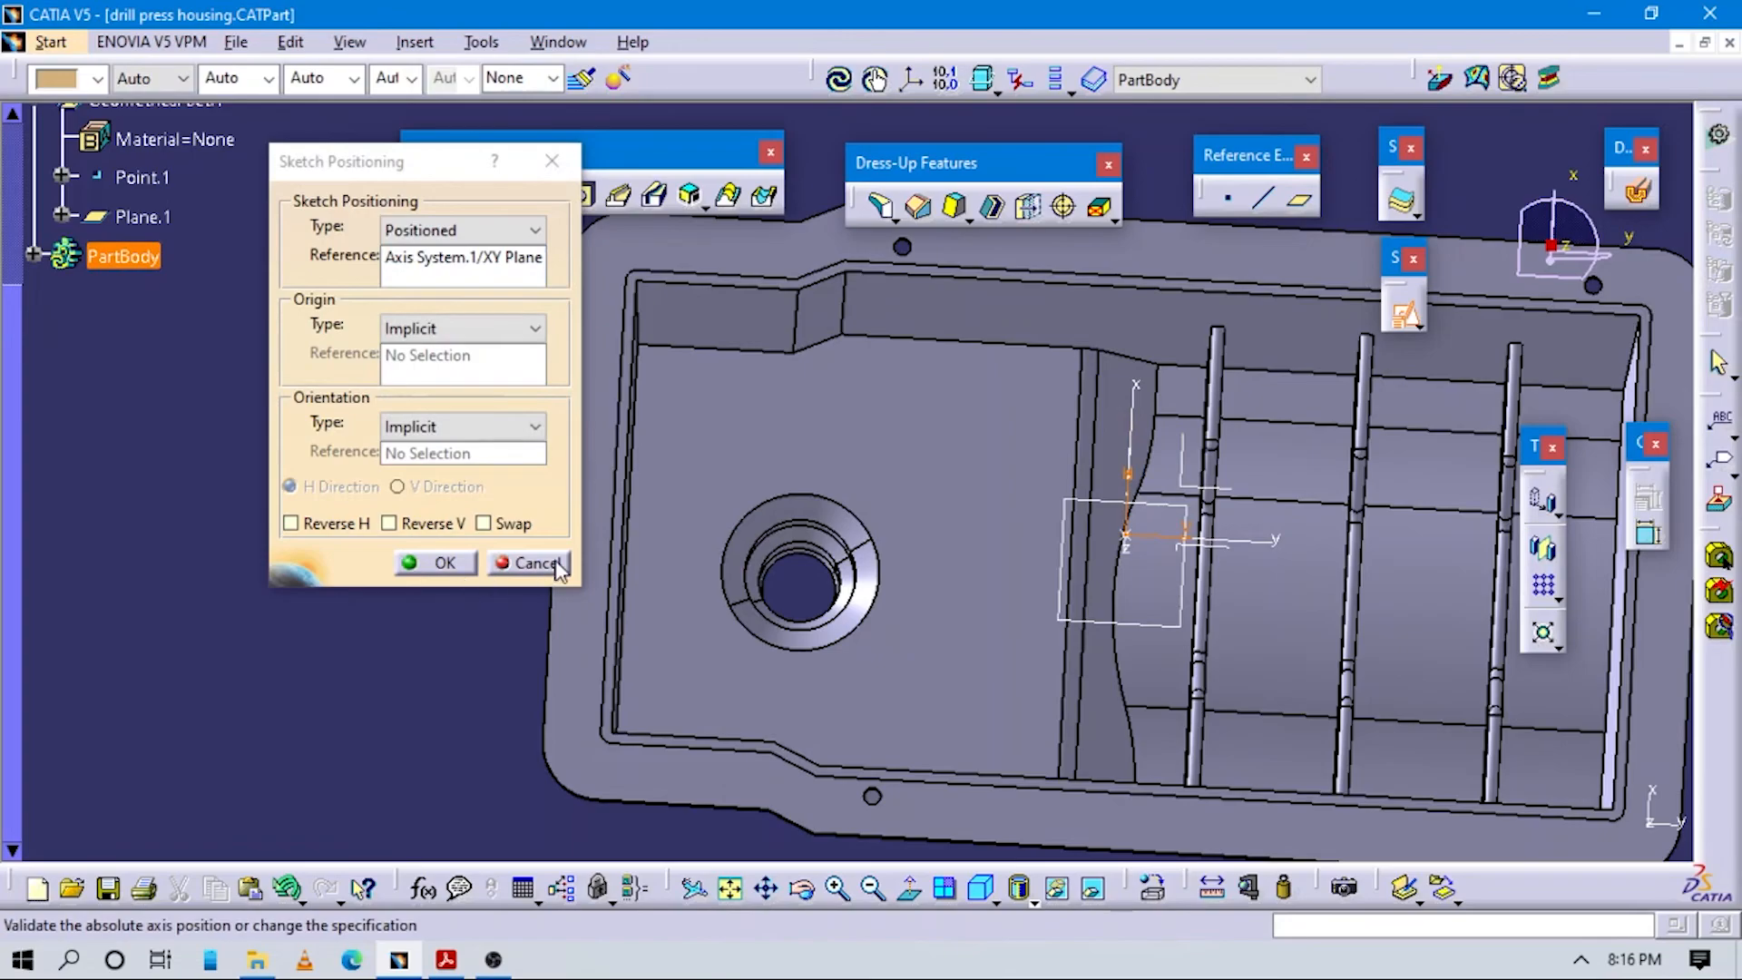
left_click(400, 523)
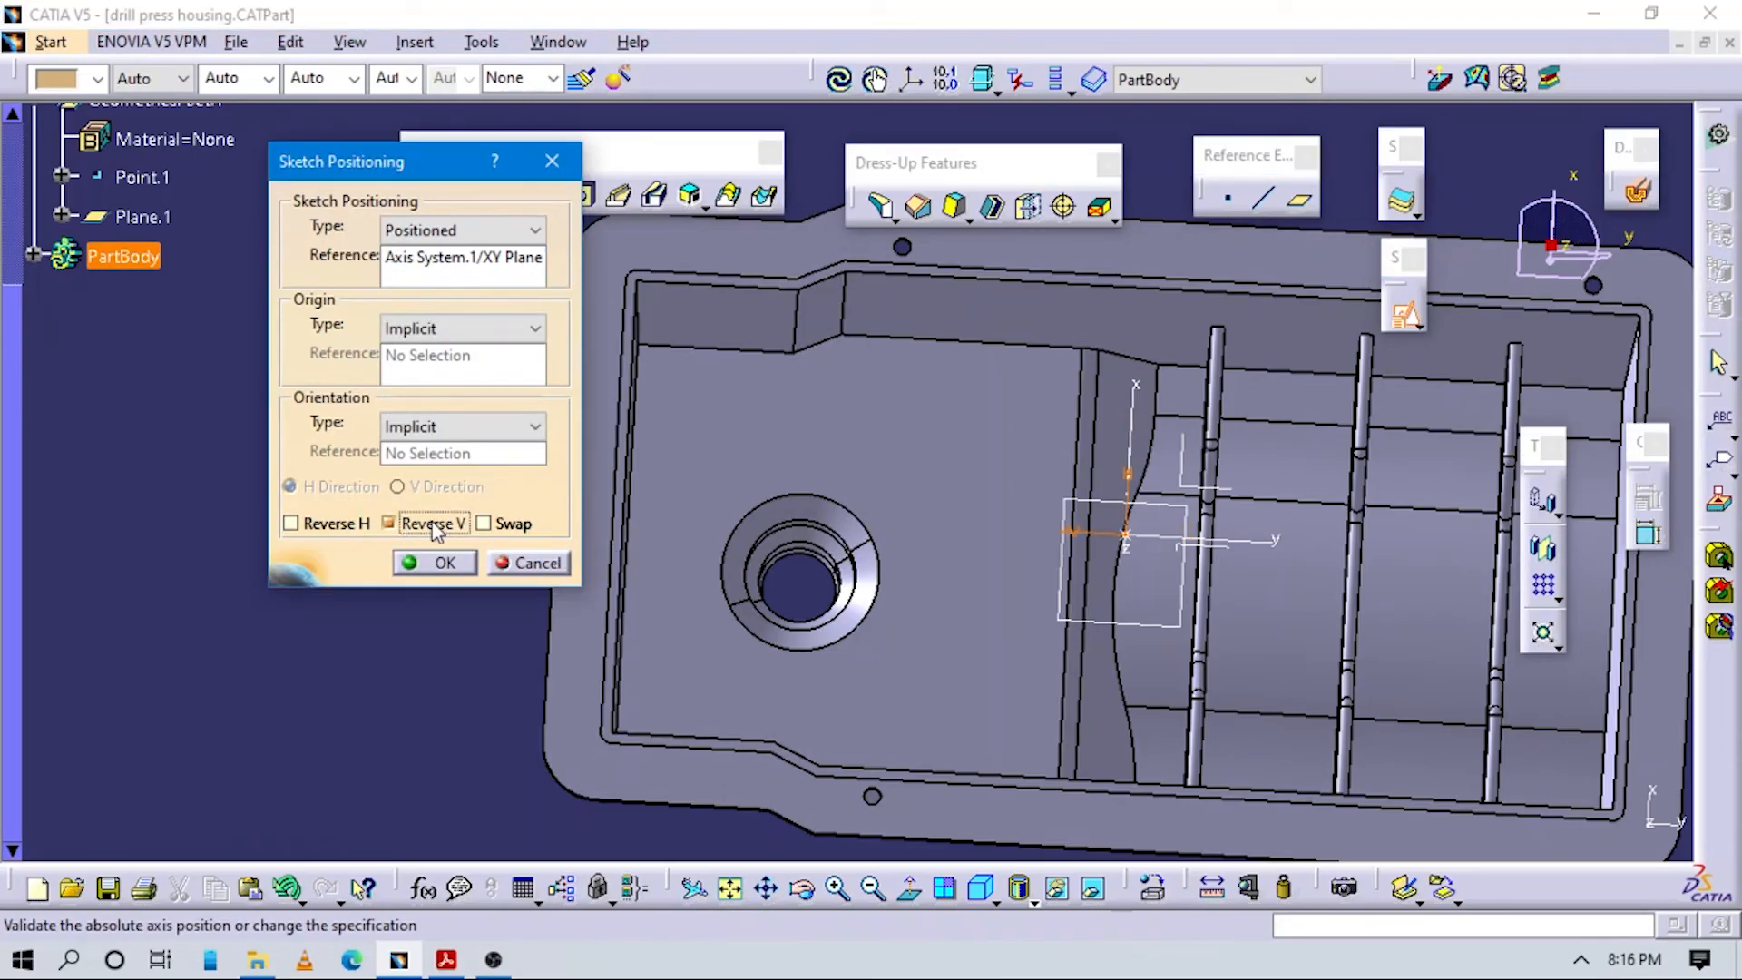
left_click(441, 566)
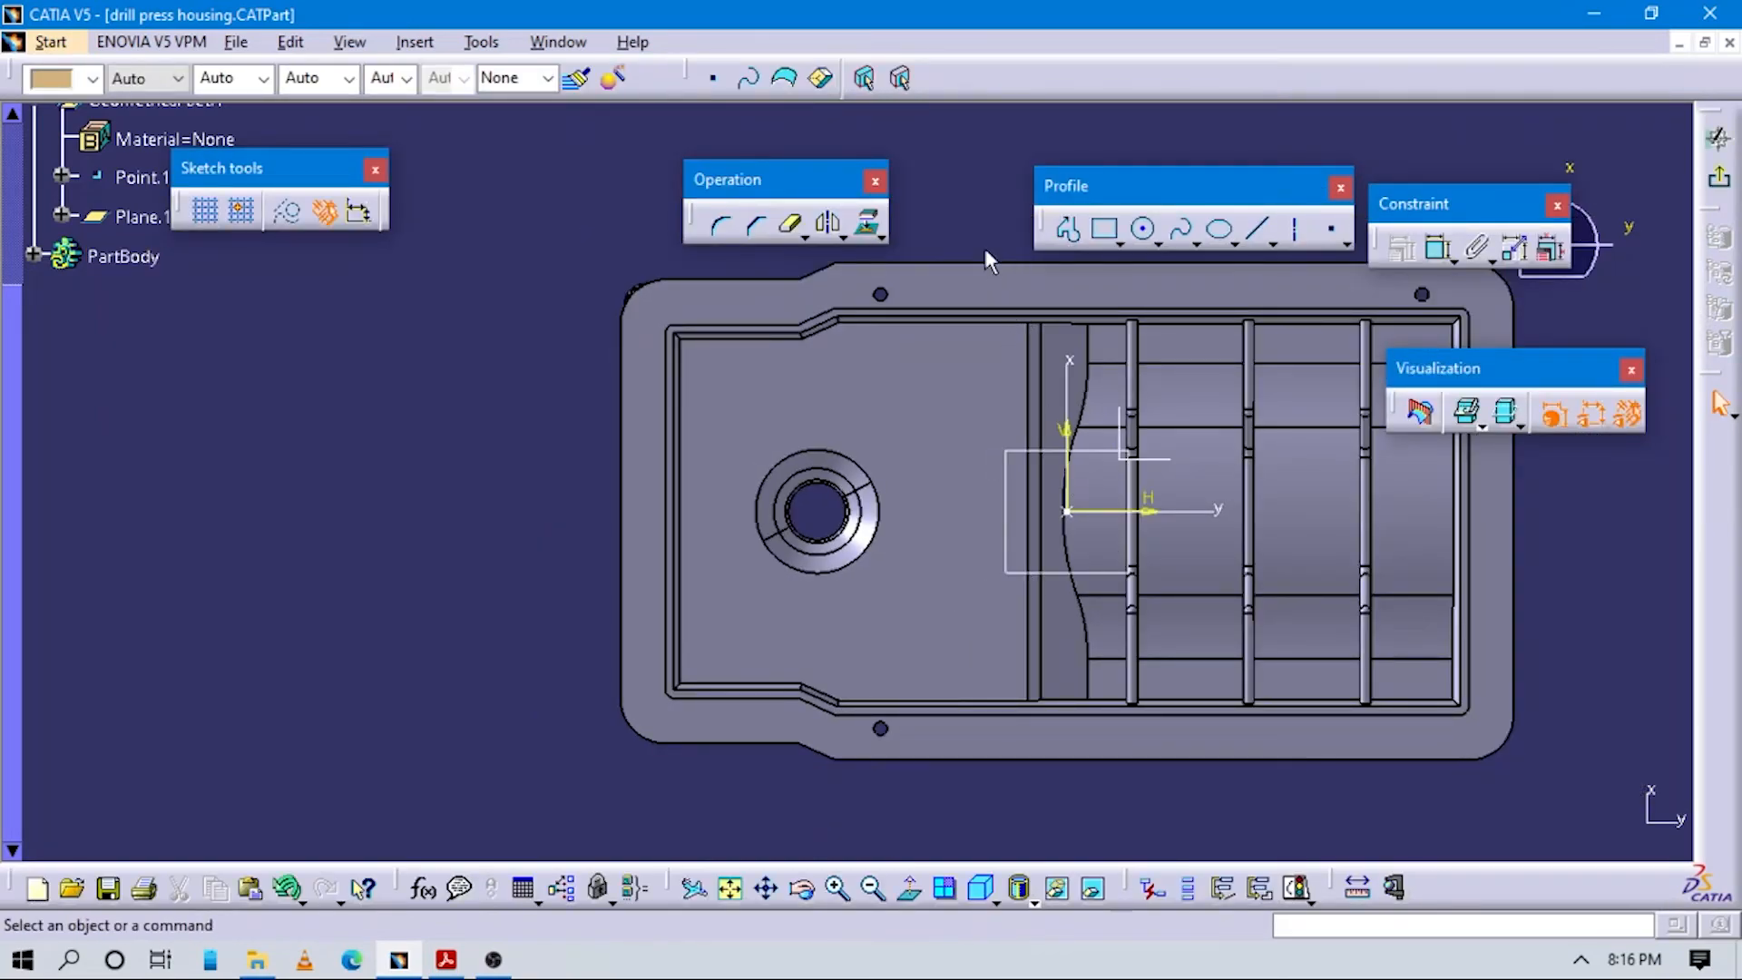
Project the edge of the original flange hole near the housing's narrow end into the sketch.
left_click(869, 223)
left_click(884, 289)
middle_click_drag(902, 491, 816, 327)
left_click(968, 638)
key("Escape")
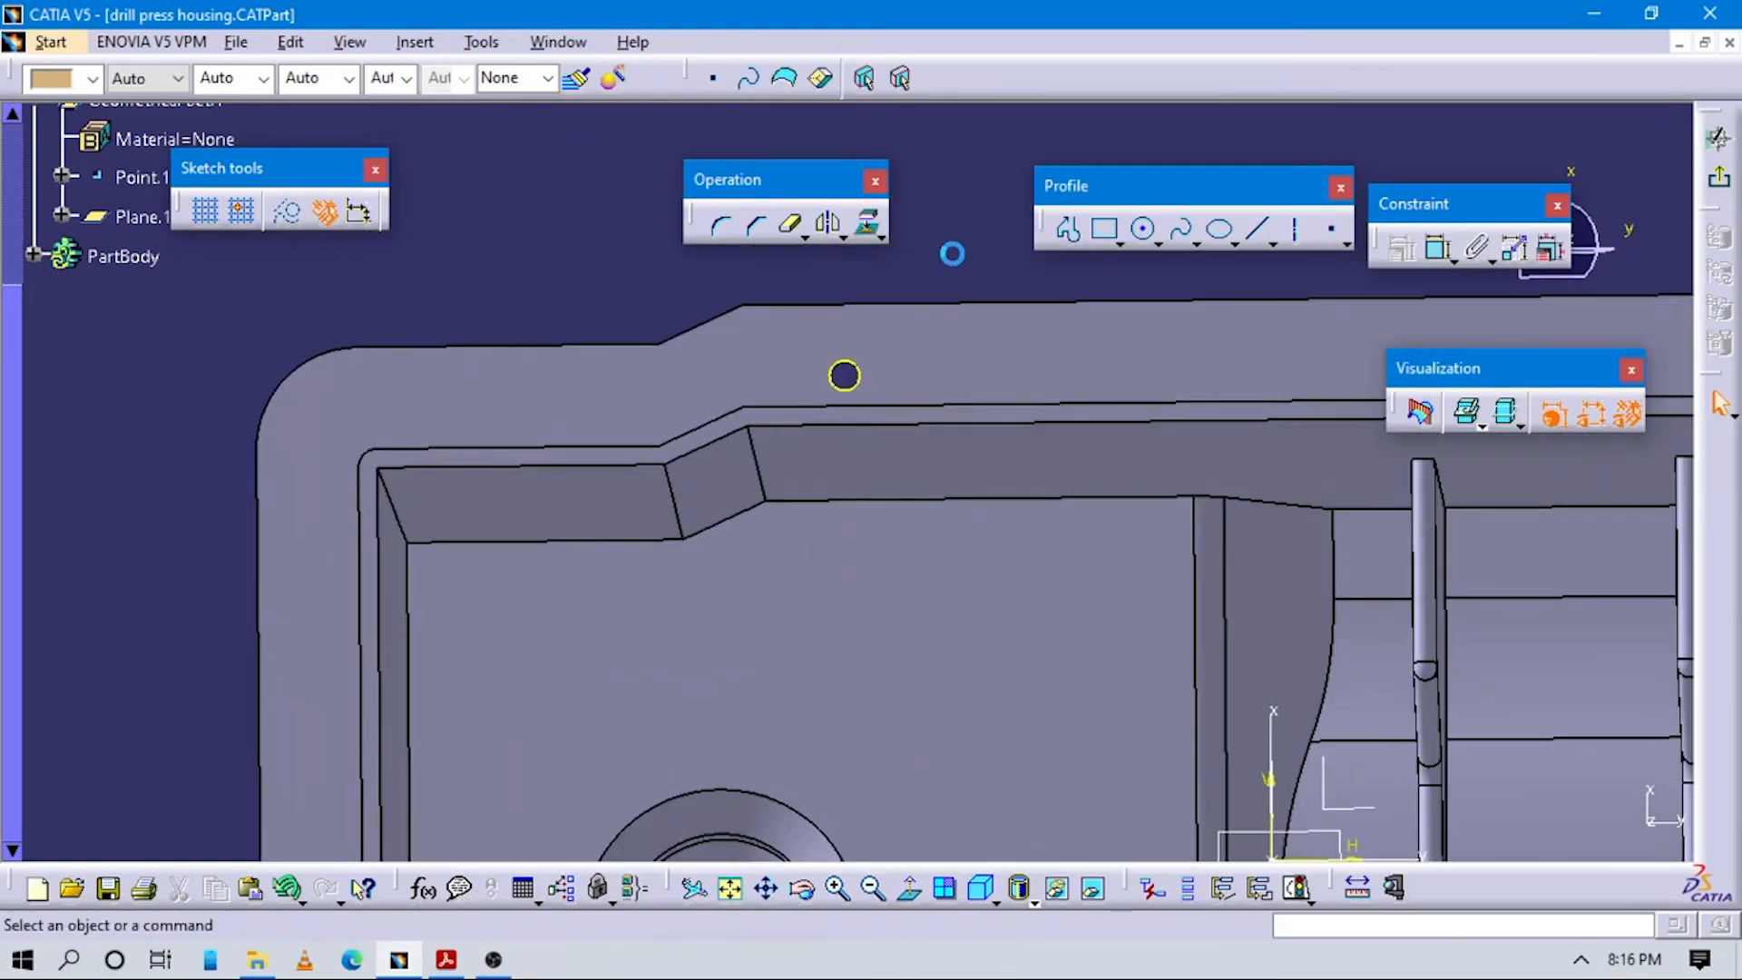
Place sketch points at the centres of the original flange hole near the narrow end and the mirrored hole opposite it.
left_click(1335, 236)
left_click(844, 375)
middle_click_drag(941, 352, 1019, 266)
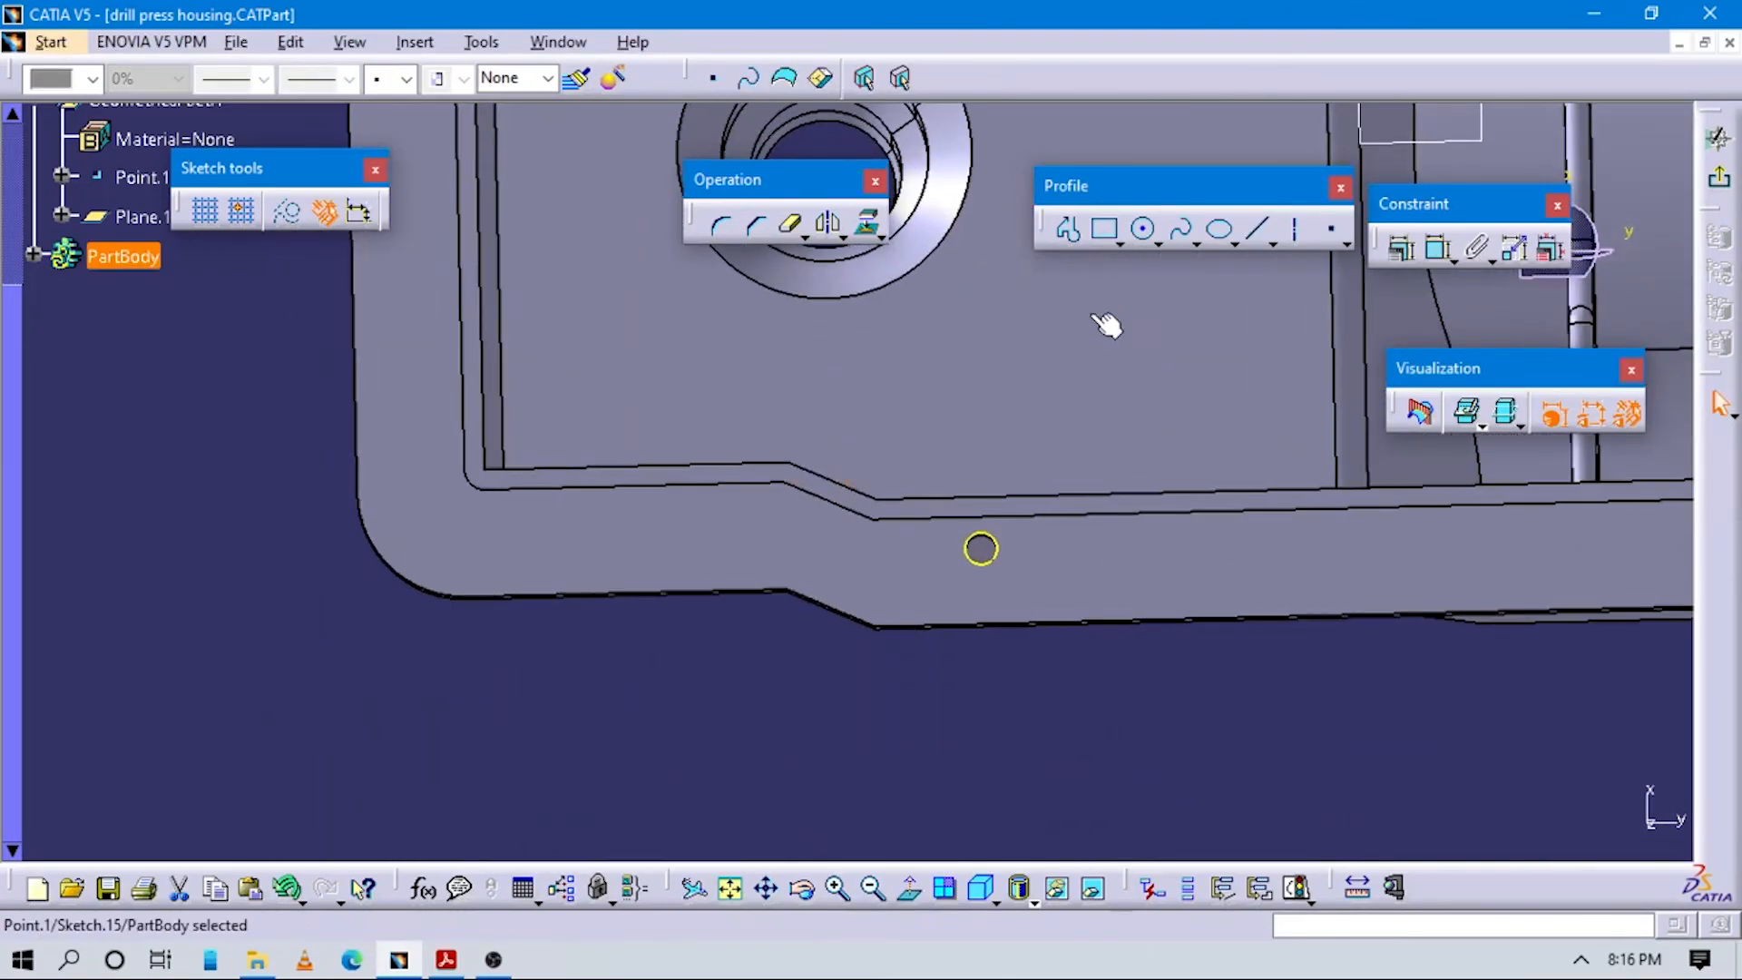
left_click(1330, 229)
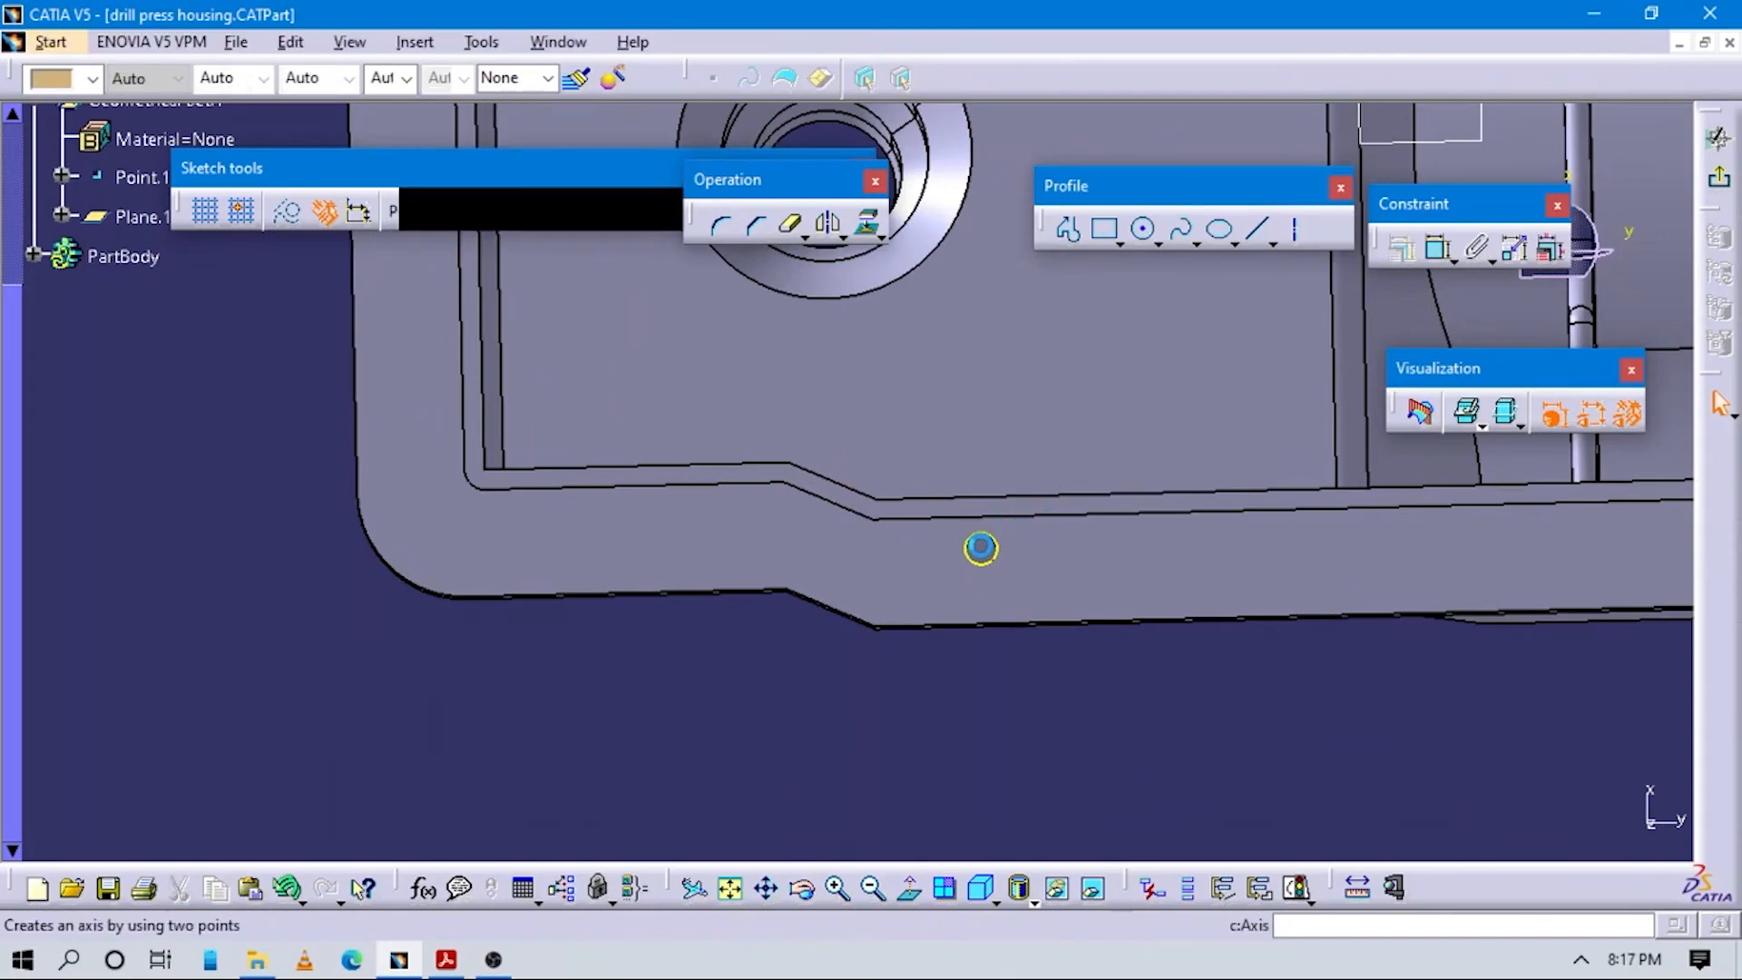
left_click(980, 549)
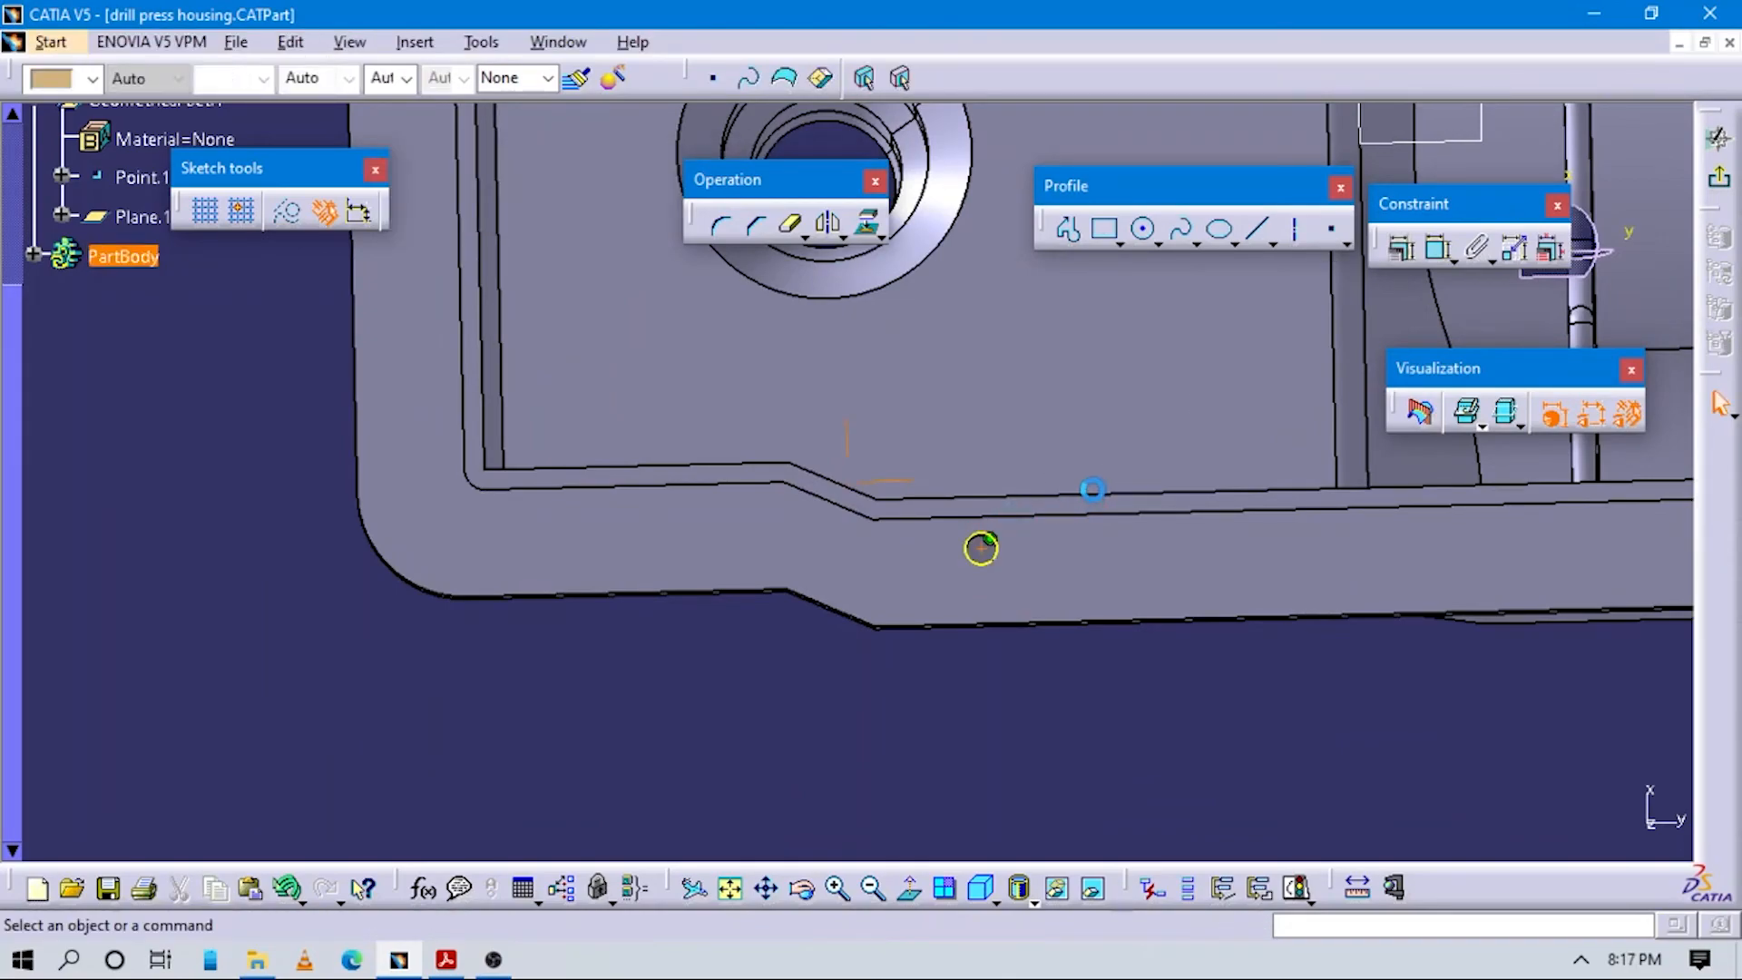
Try to dimension the distance between the two hole-centre points across the housing, and leave the sketch.
middle_click_drag(1092, 501, 1077, 456)
left_click(1438, 248)
left_click(935, 526)
middle_click_drag(999, 417, 1011, 508)
middle_click_drag(1026, 320, 1002, 512)
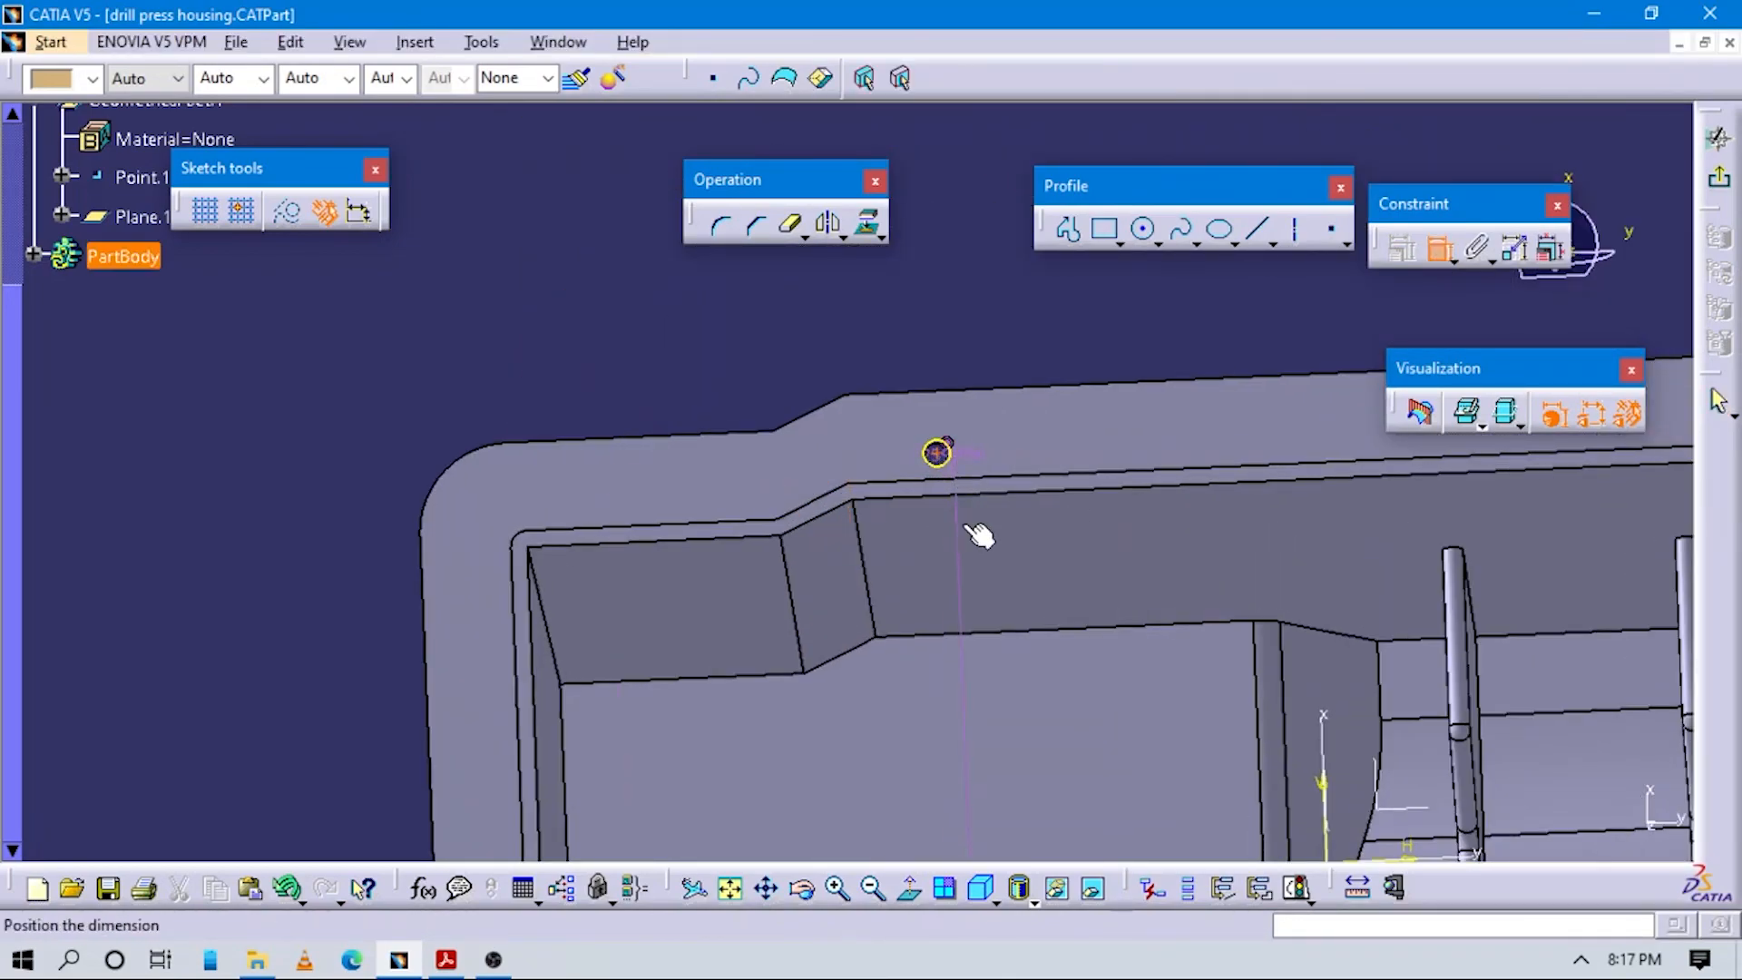
middle_click_drag(989, 606, 1020, 712)
left_click(1043, 702)
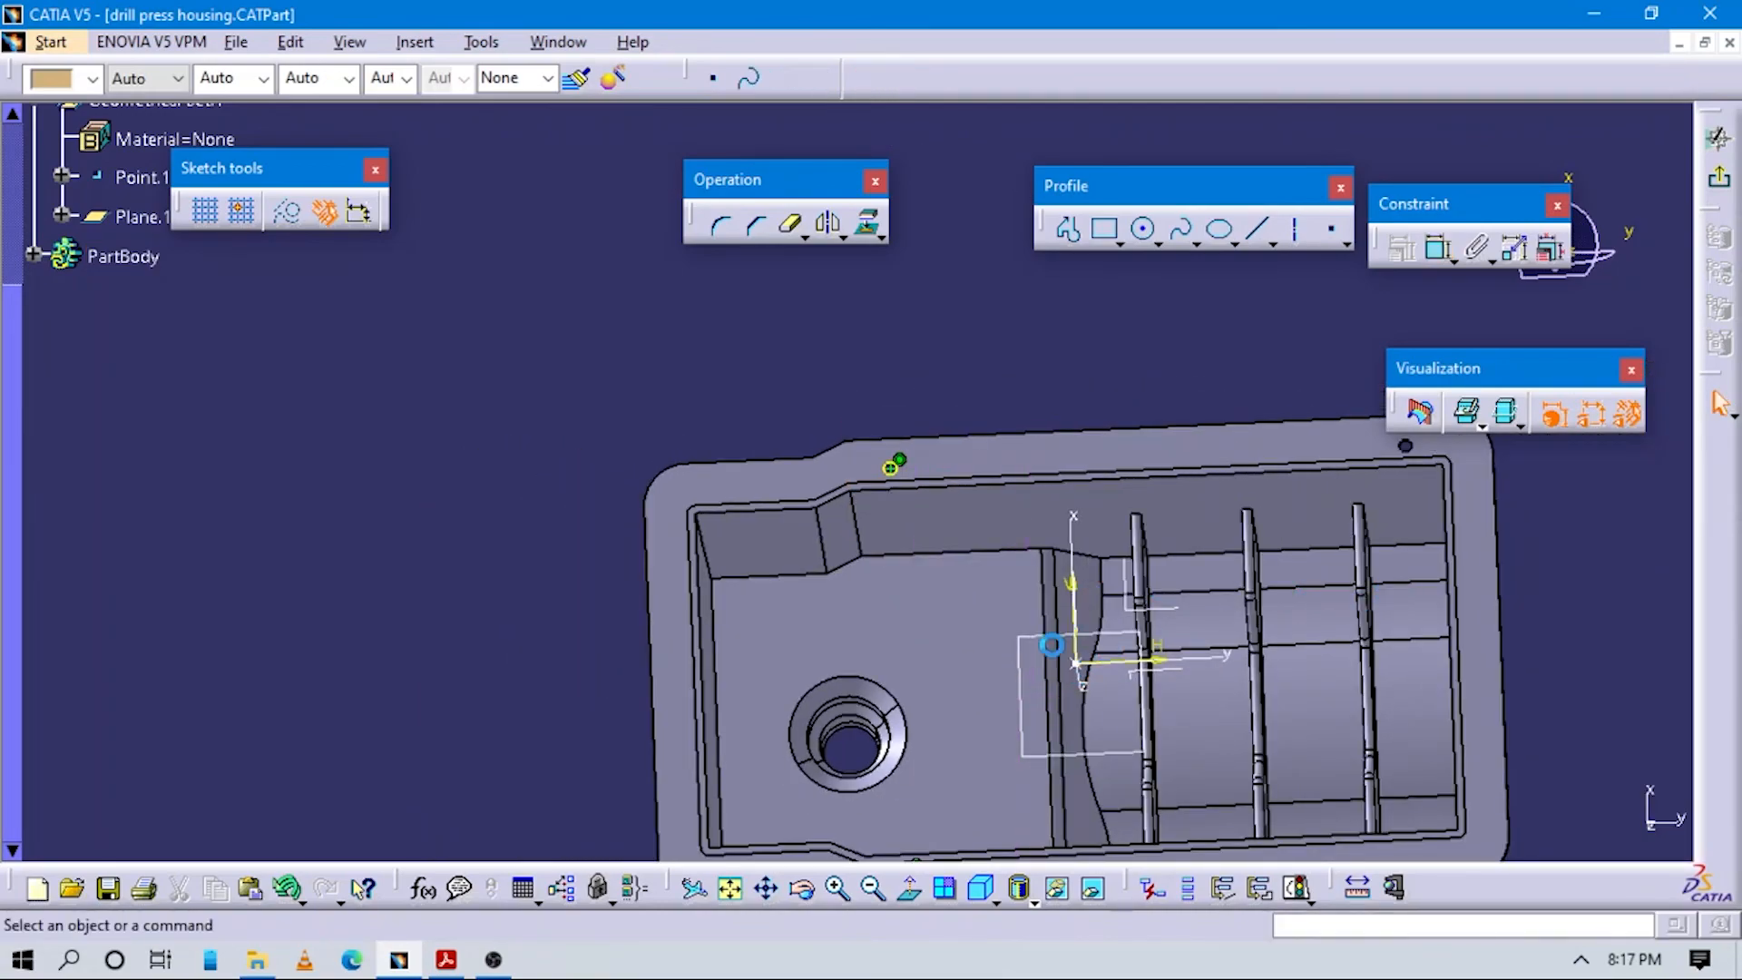
middle_click_drag(1064, 624, 1067, 480)
left_click(902, 318)
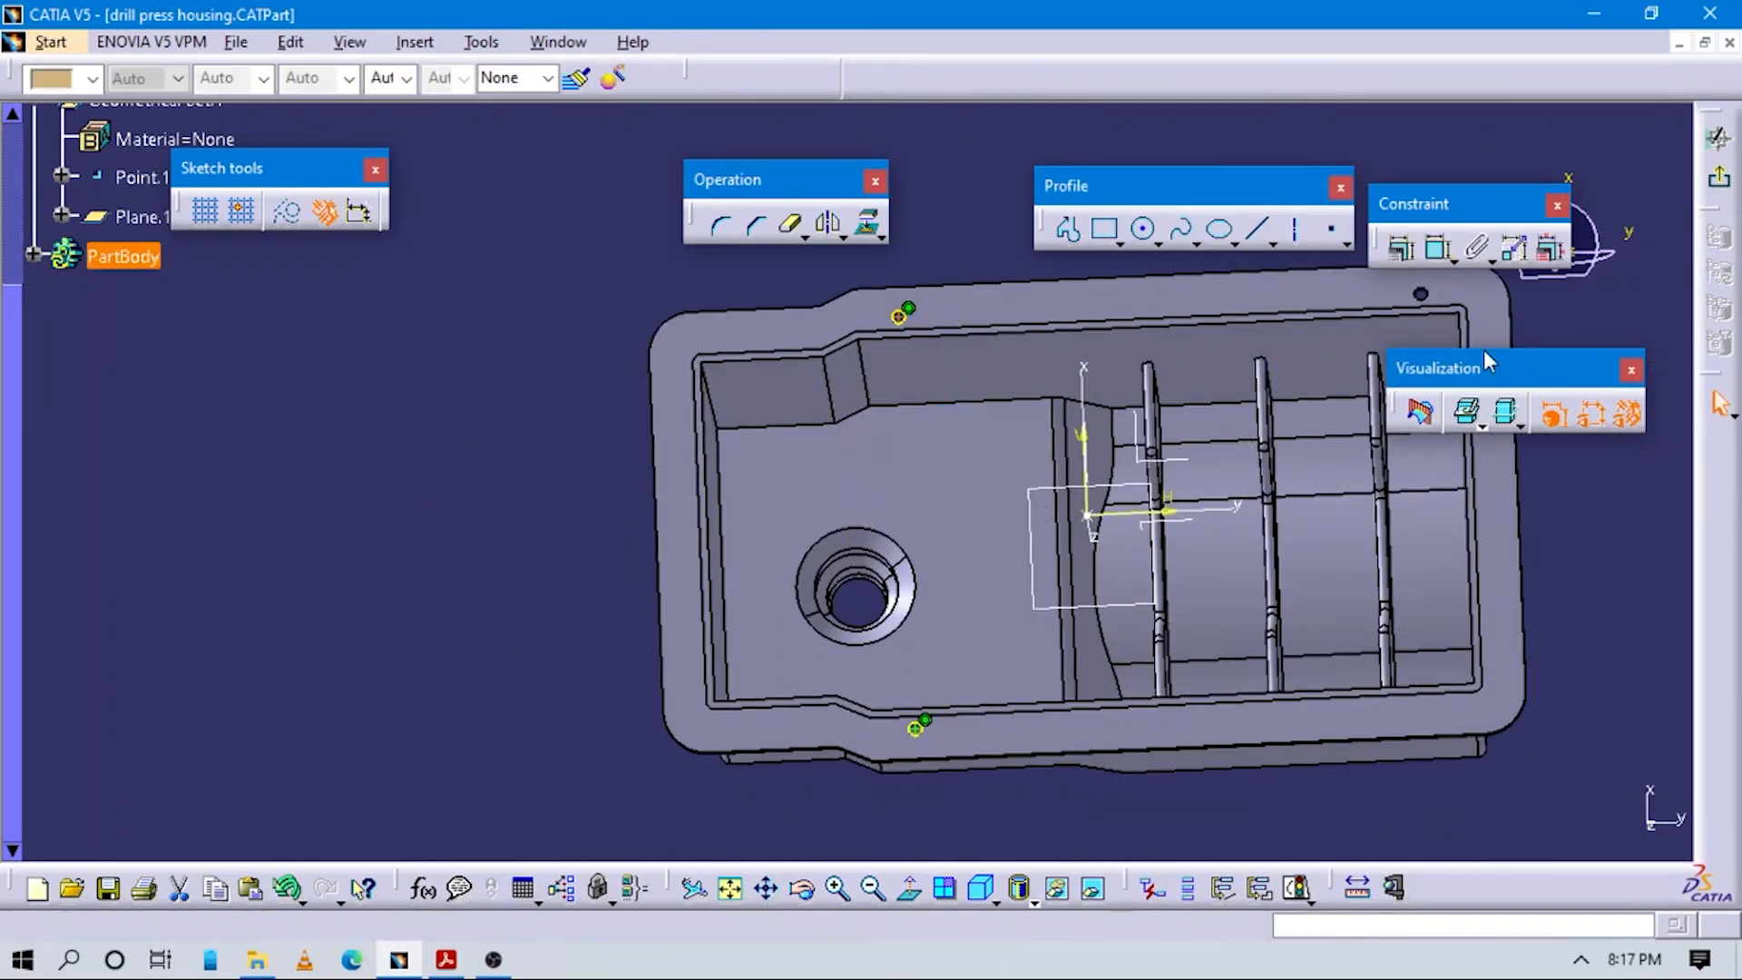
left_click(1718, 178)
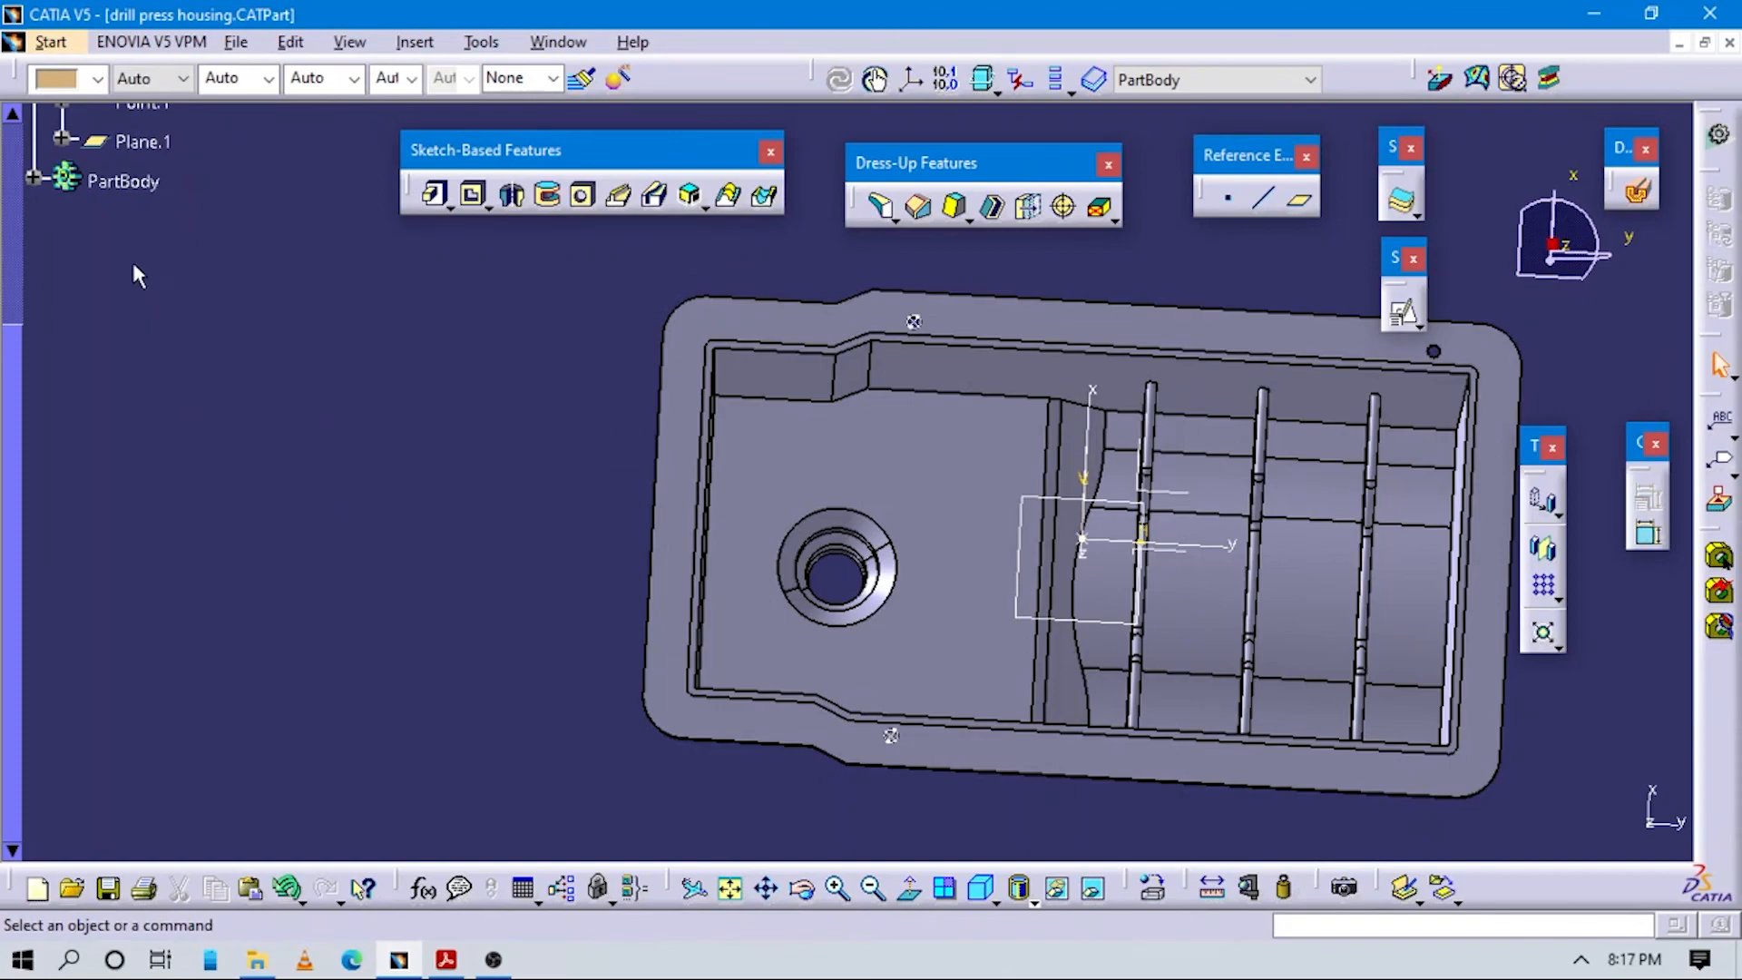
Delete the hole-centre sketch and the mirrored hole feature from the part body.
left_click(34, 178)
scroll(152, 583, "down", 10)
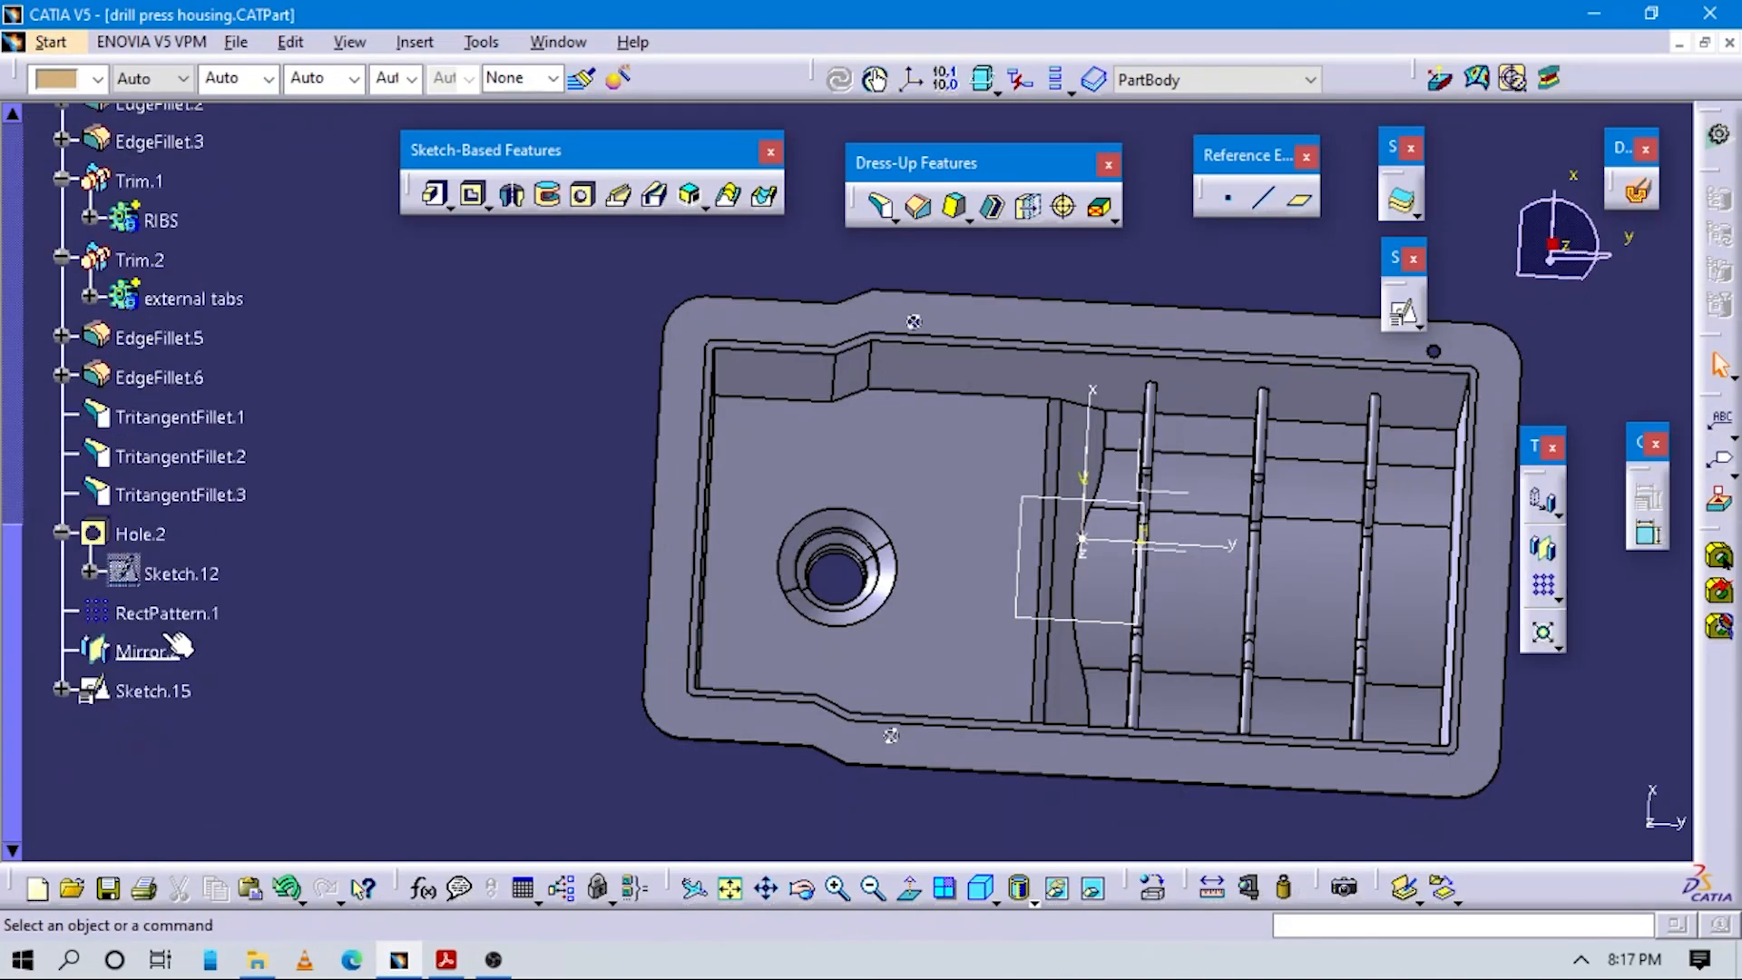
left_click(147, 544)
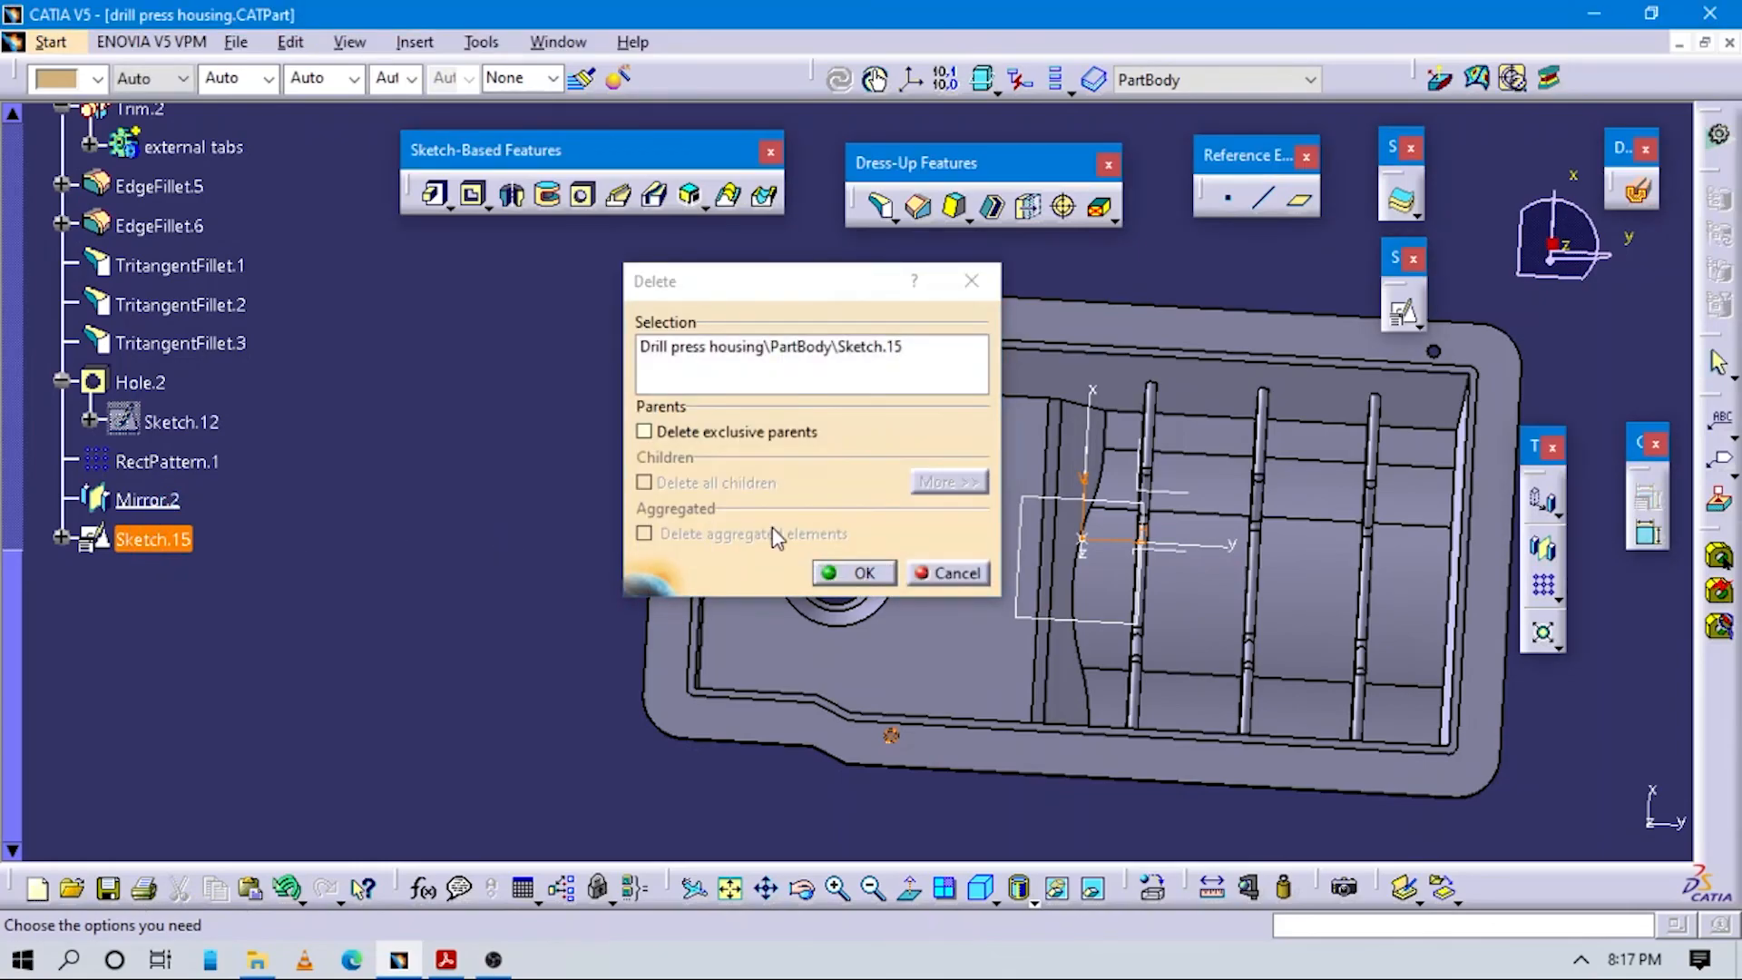
left_click(832, 571)
left_click(166, 501)
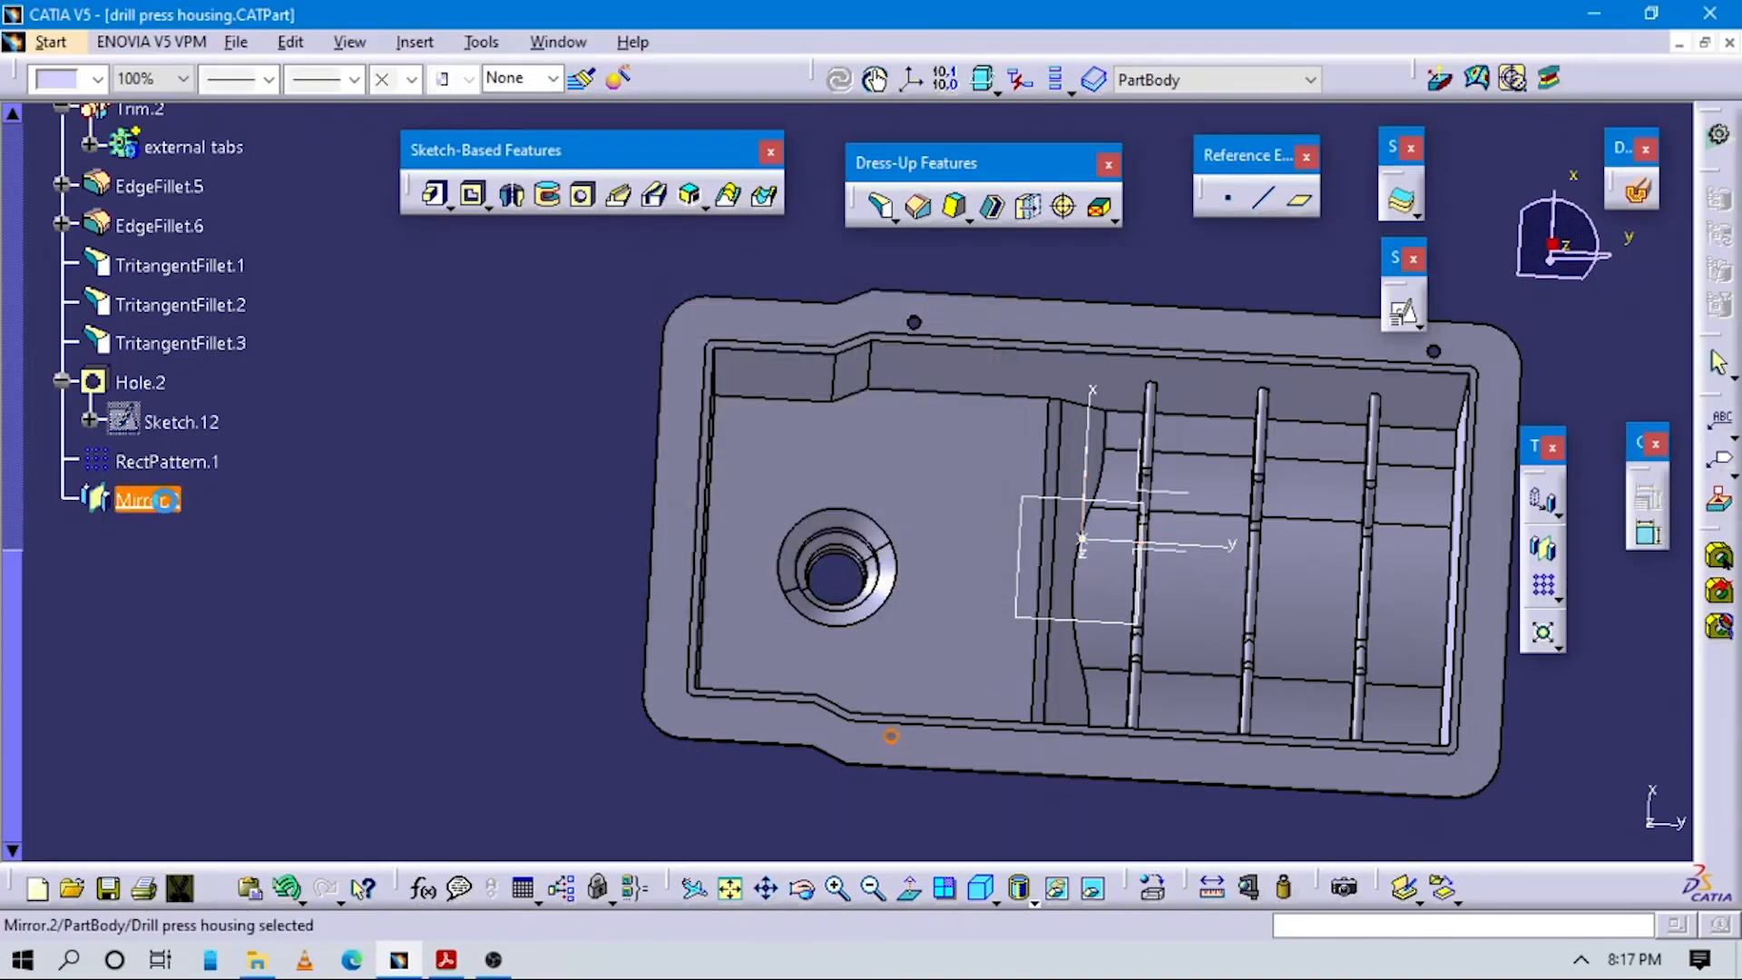
key("Delete")
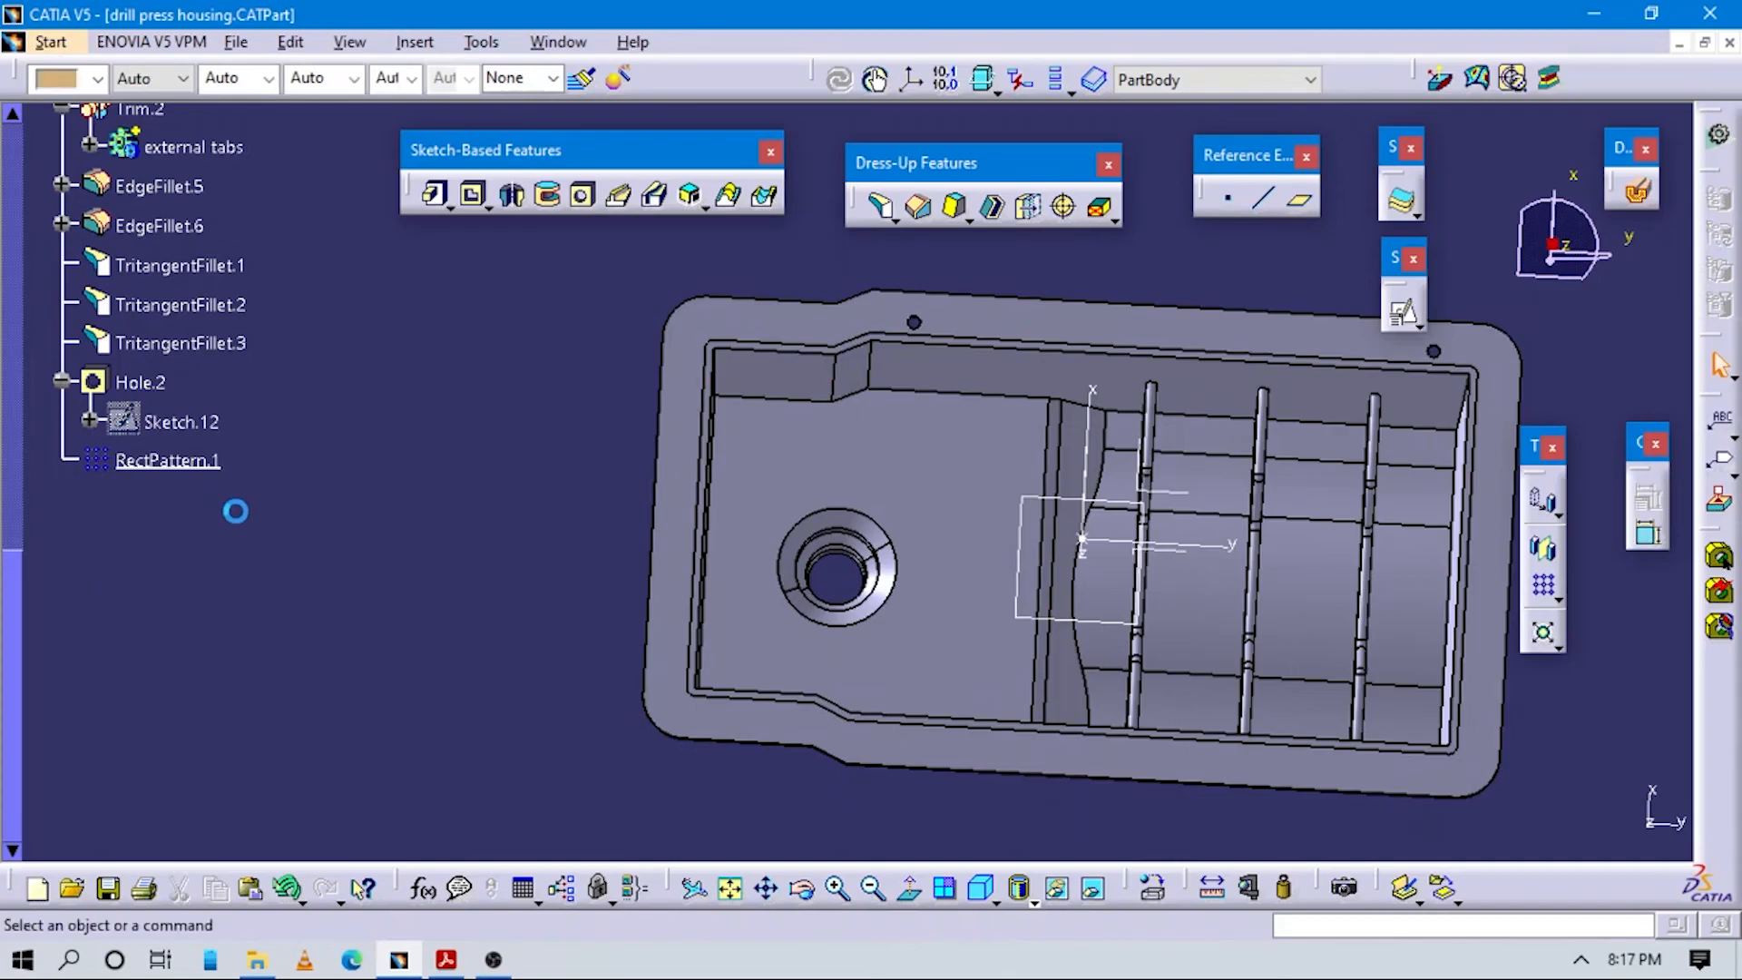
Edit the flange-hole rectangular pattern, using the axis system's X axis as second direction with 260 mm spacing, and preview it.
double_click(168, 463)
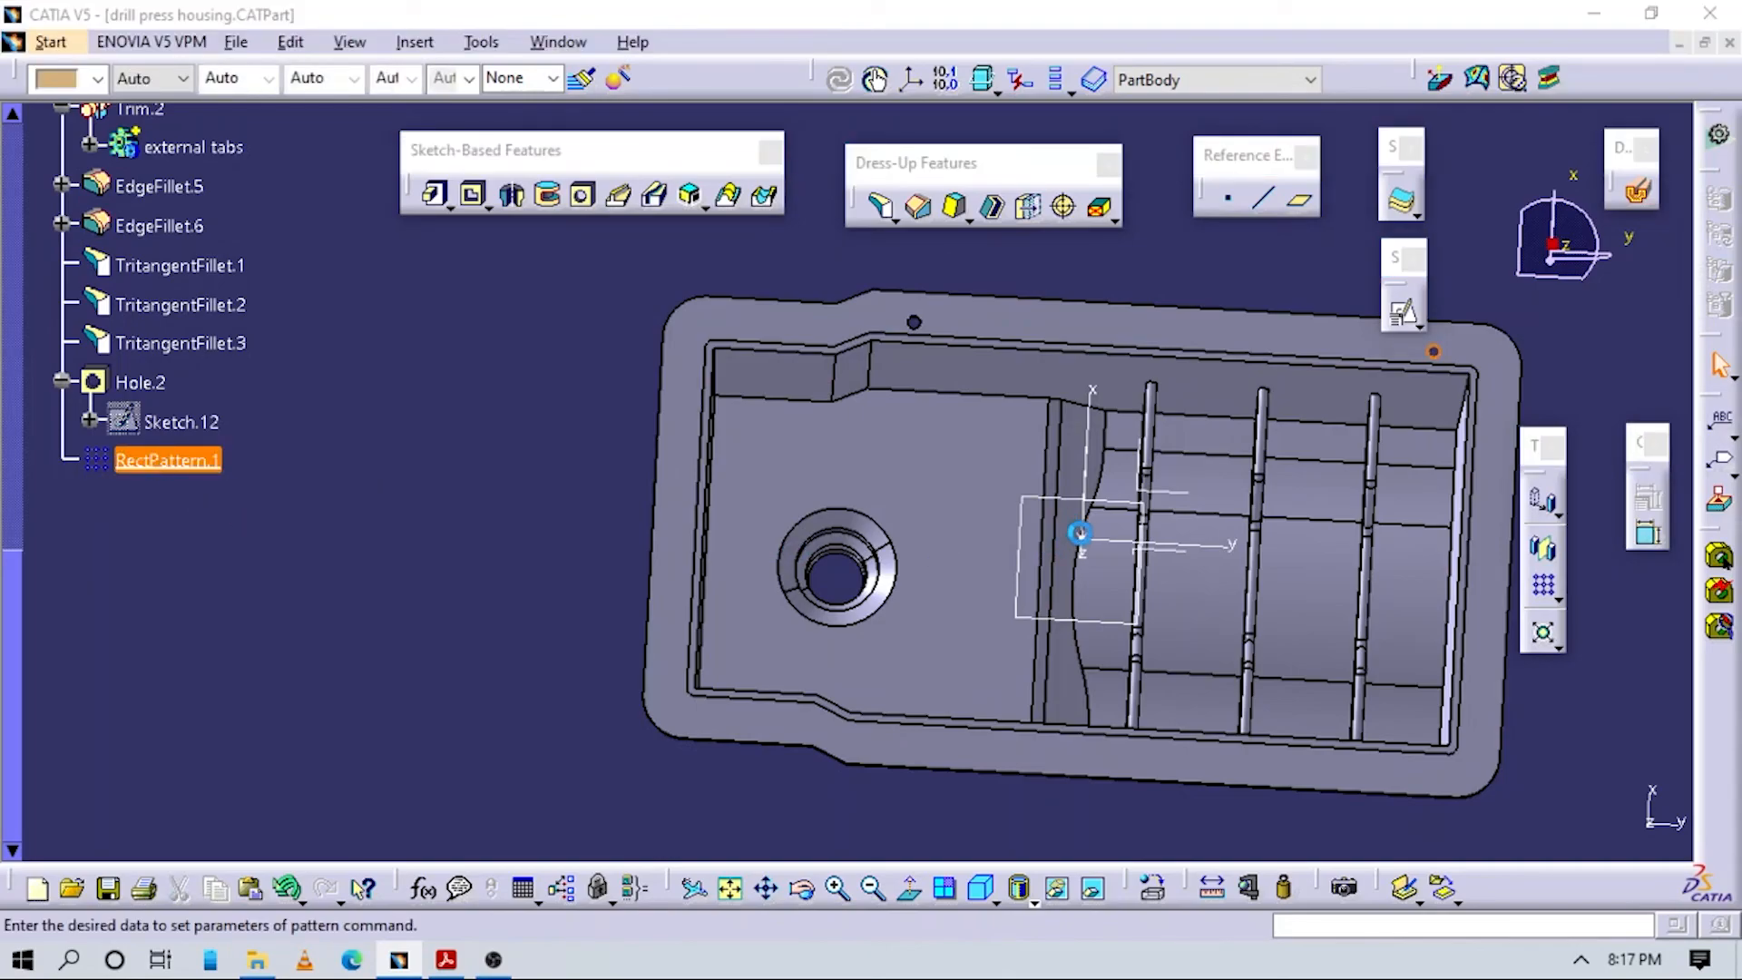
middle_click_drag(778, 517, 888, 491)
left_click(1243, 344)
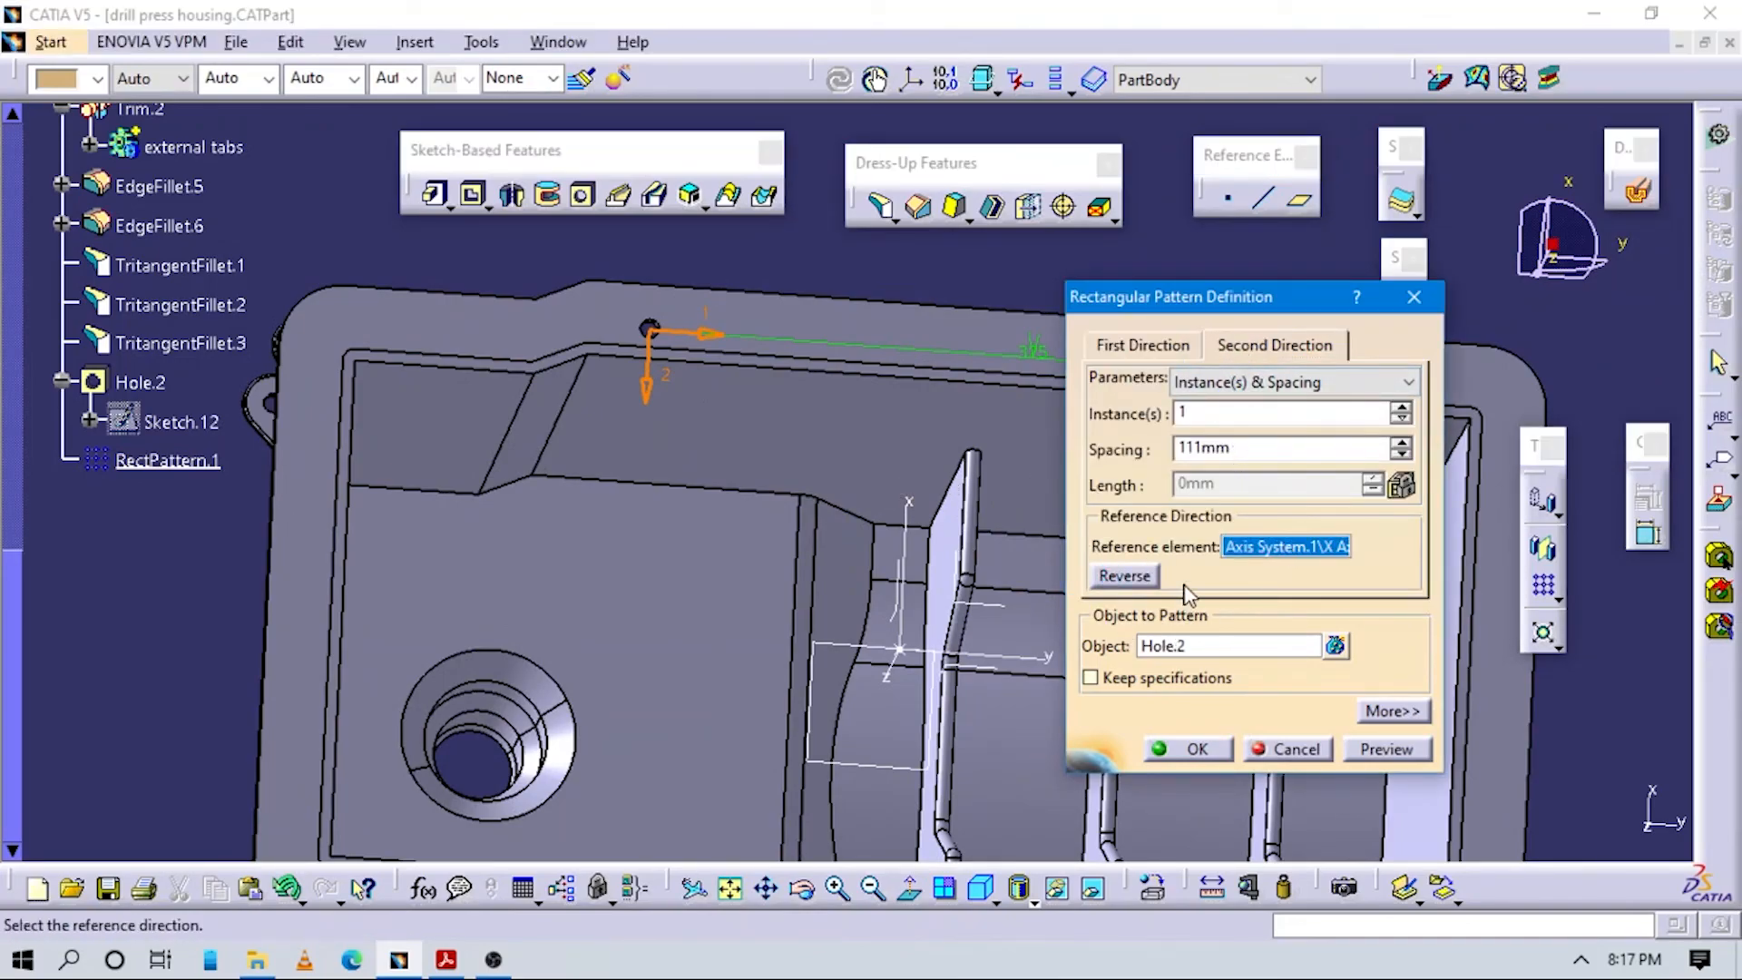
middle_click_drag(865, 644, 844, 577)
left_click(867, 453)
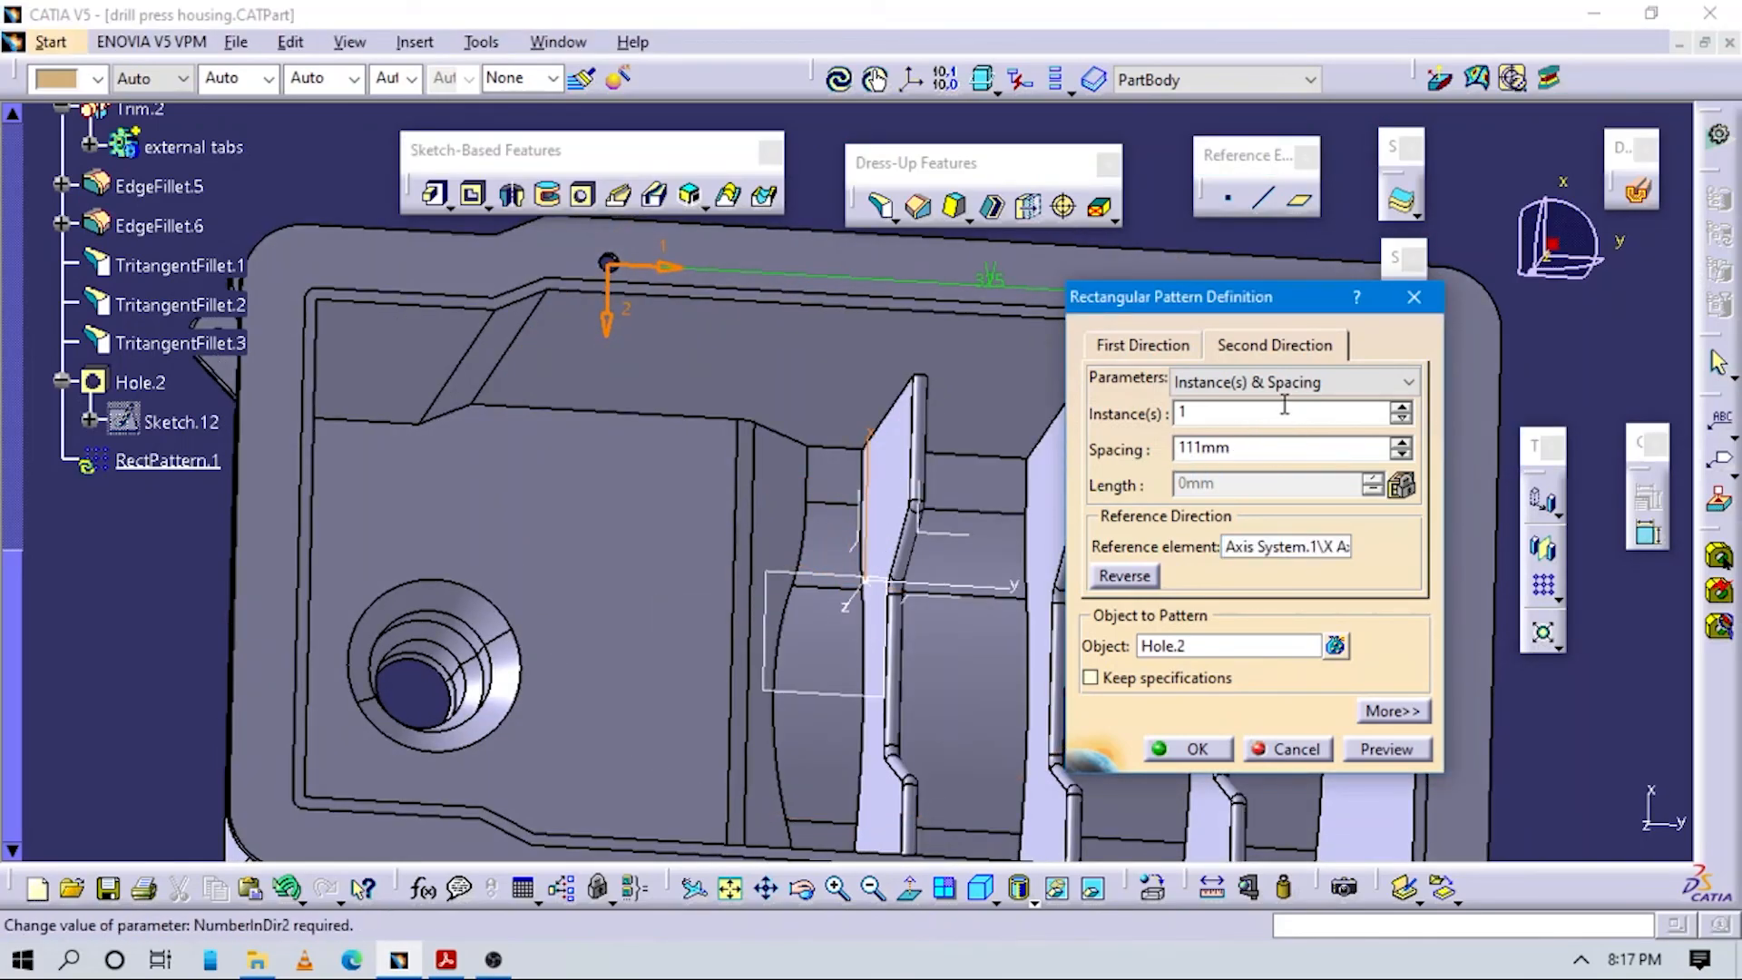
left_click_drag(1270, 446, 945, 452)
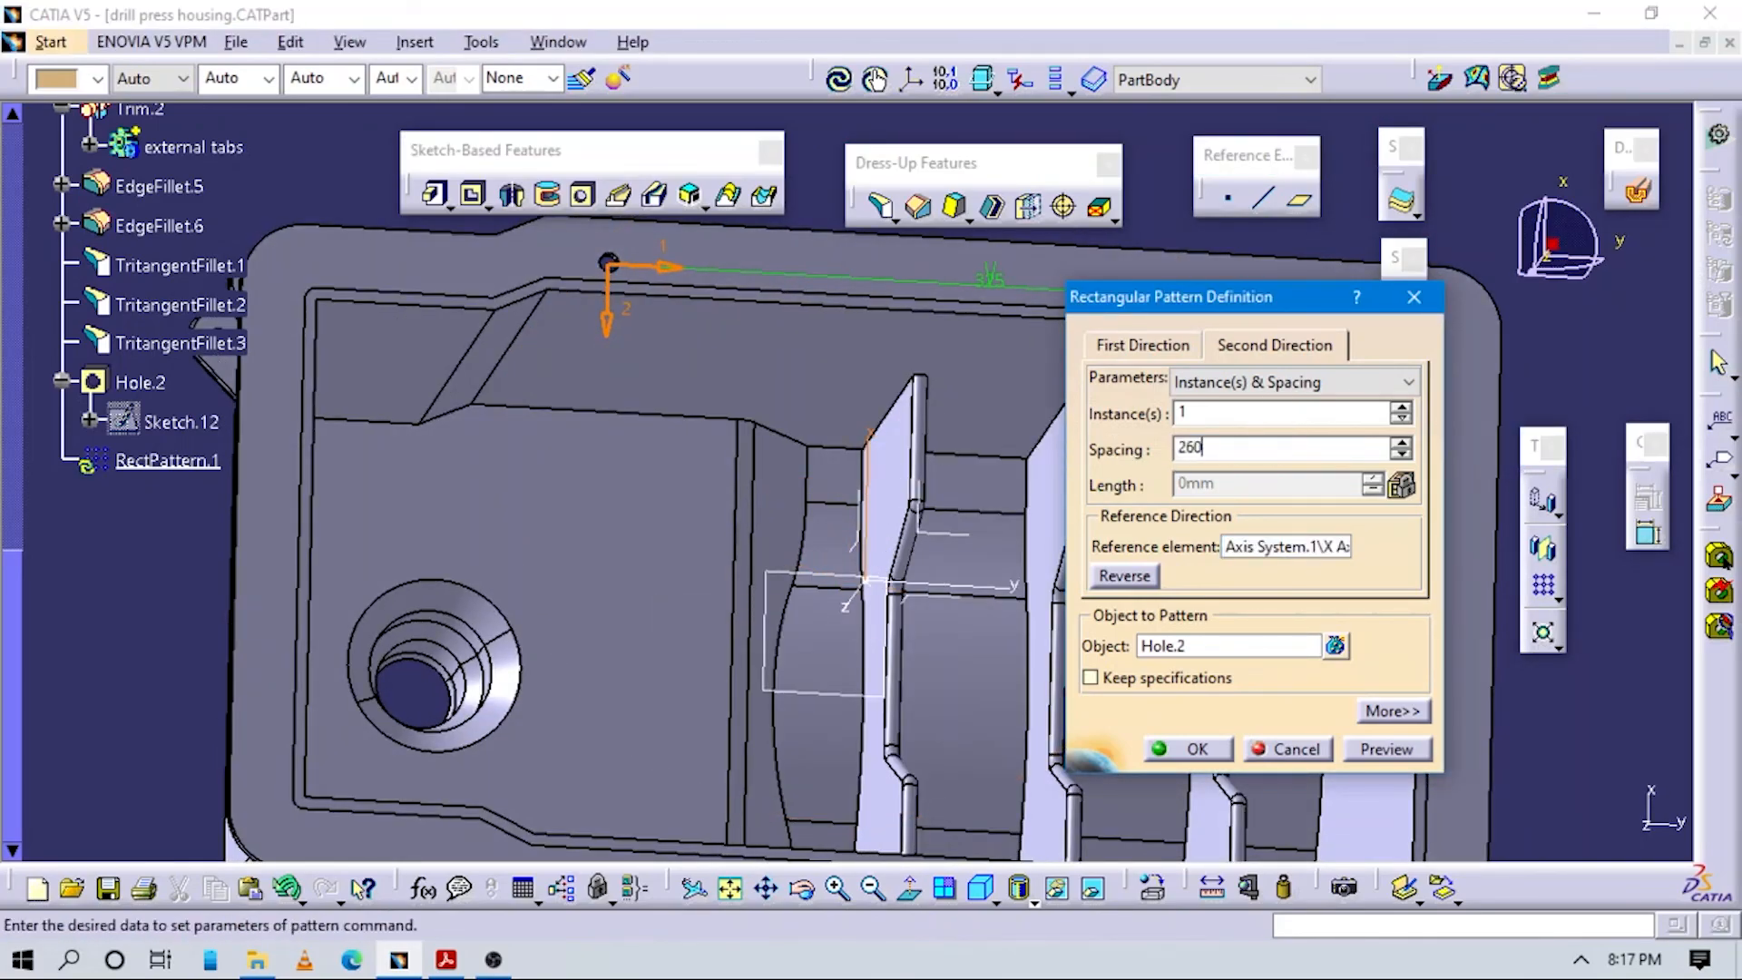
middle_click_drag(639, 597, 657, 506)
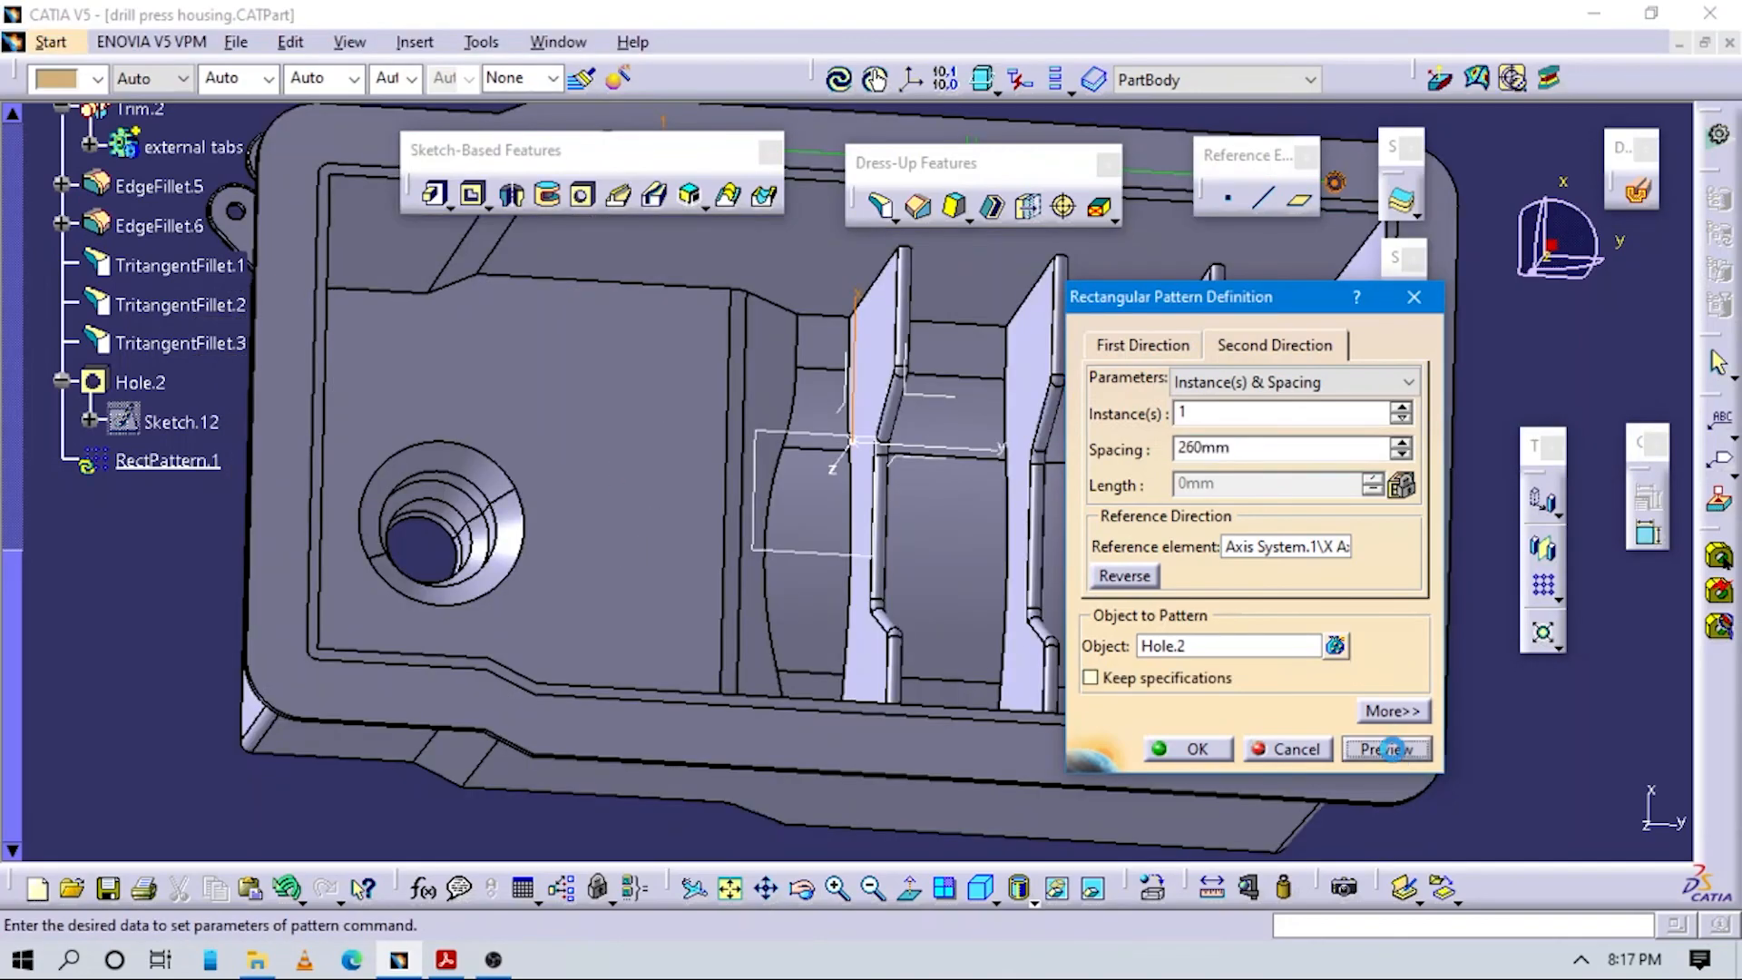
middle_click_drag(742, 631, 564, 750)
middle_click(699, 670)
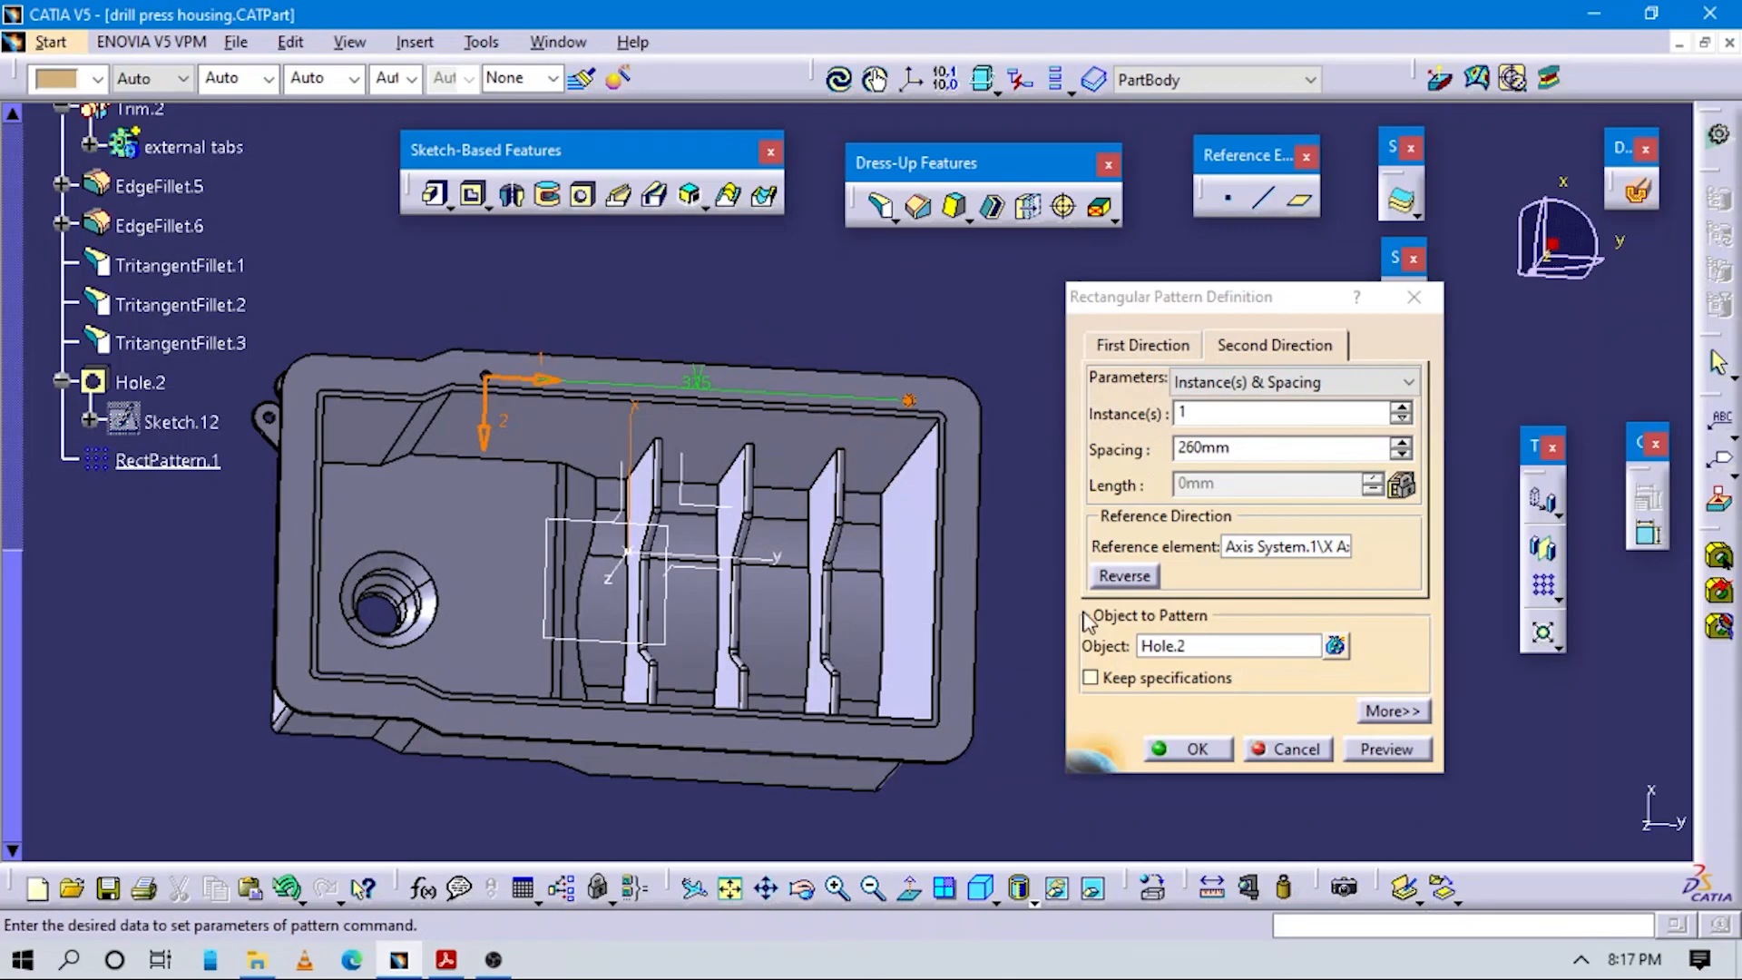
Set the pattern's second direction to 2 instances spaced 258 mm and preview the holes on the opposite flange.
left_click(1402, 456)
left_click(1403, 455)
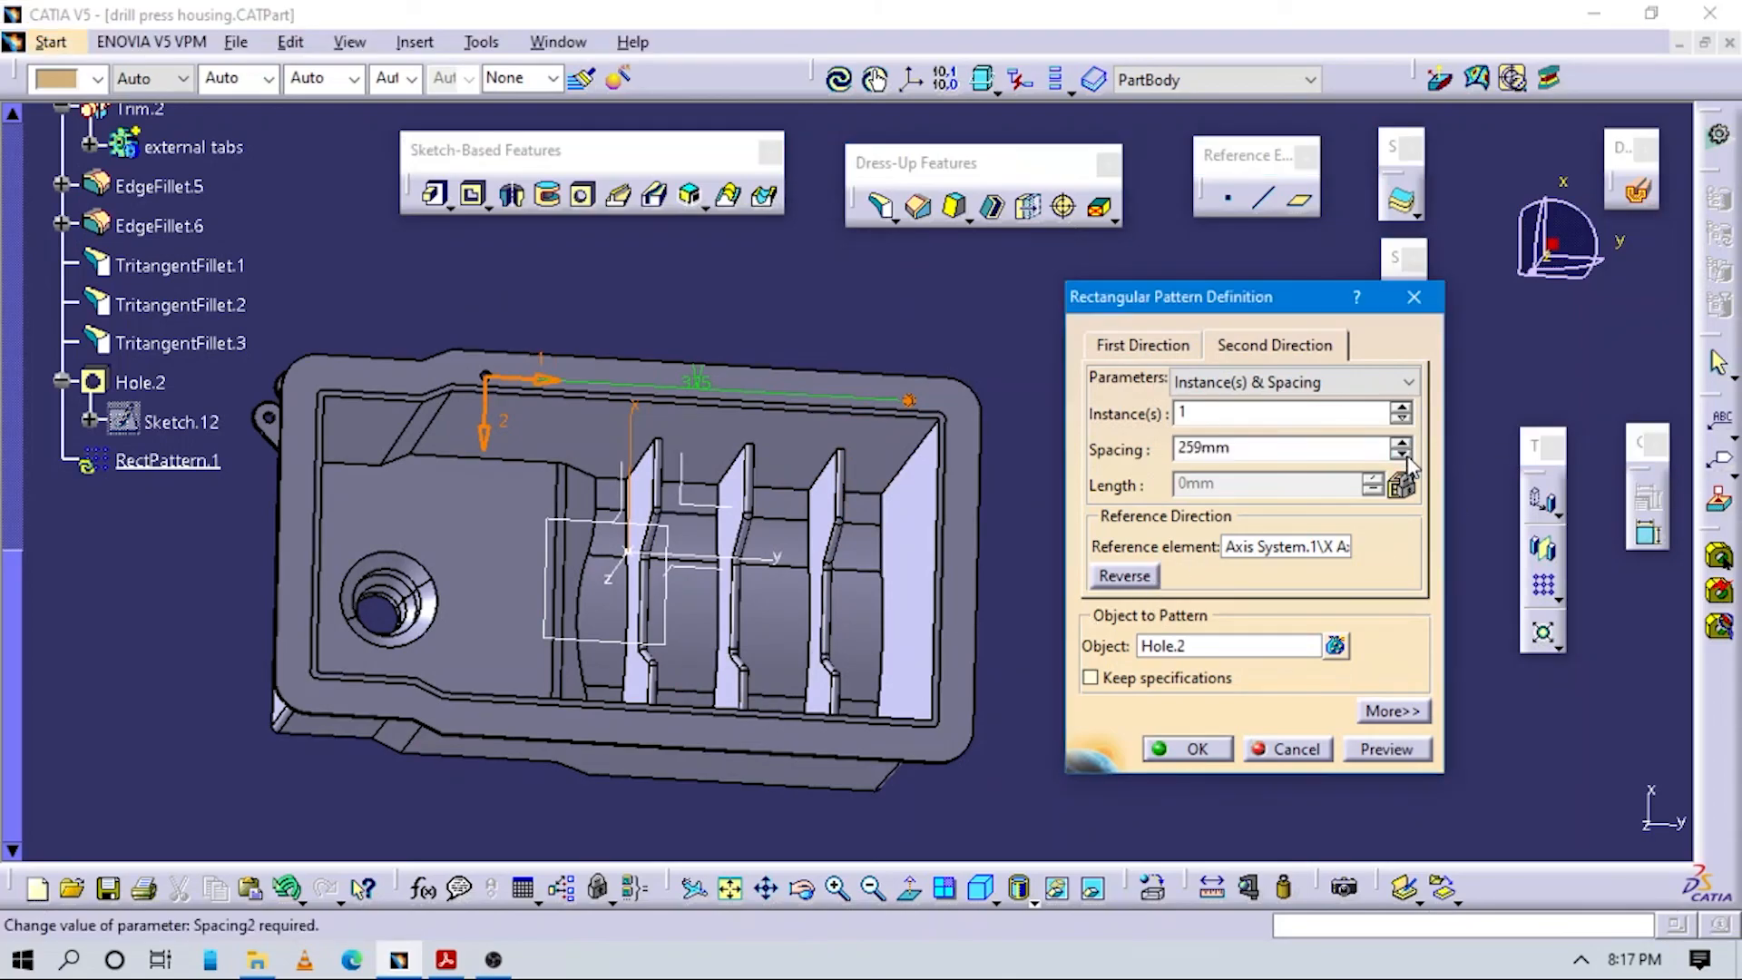
middle_click_drag(590, 517, 733, 515)
left_click(1124, 576)
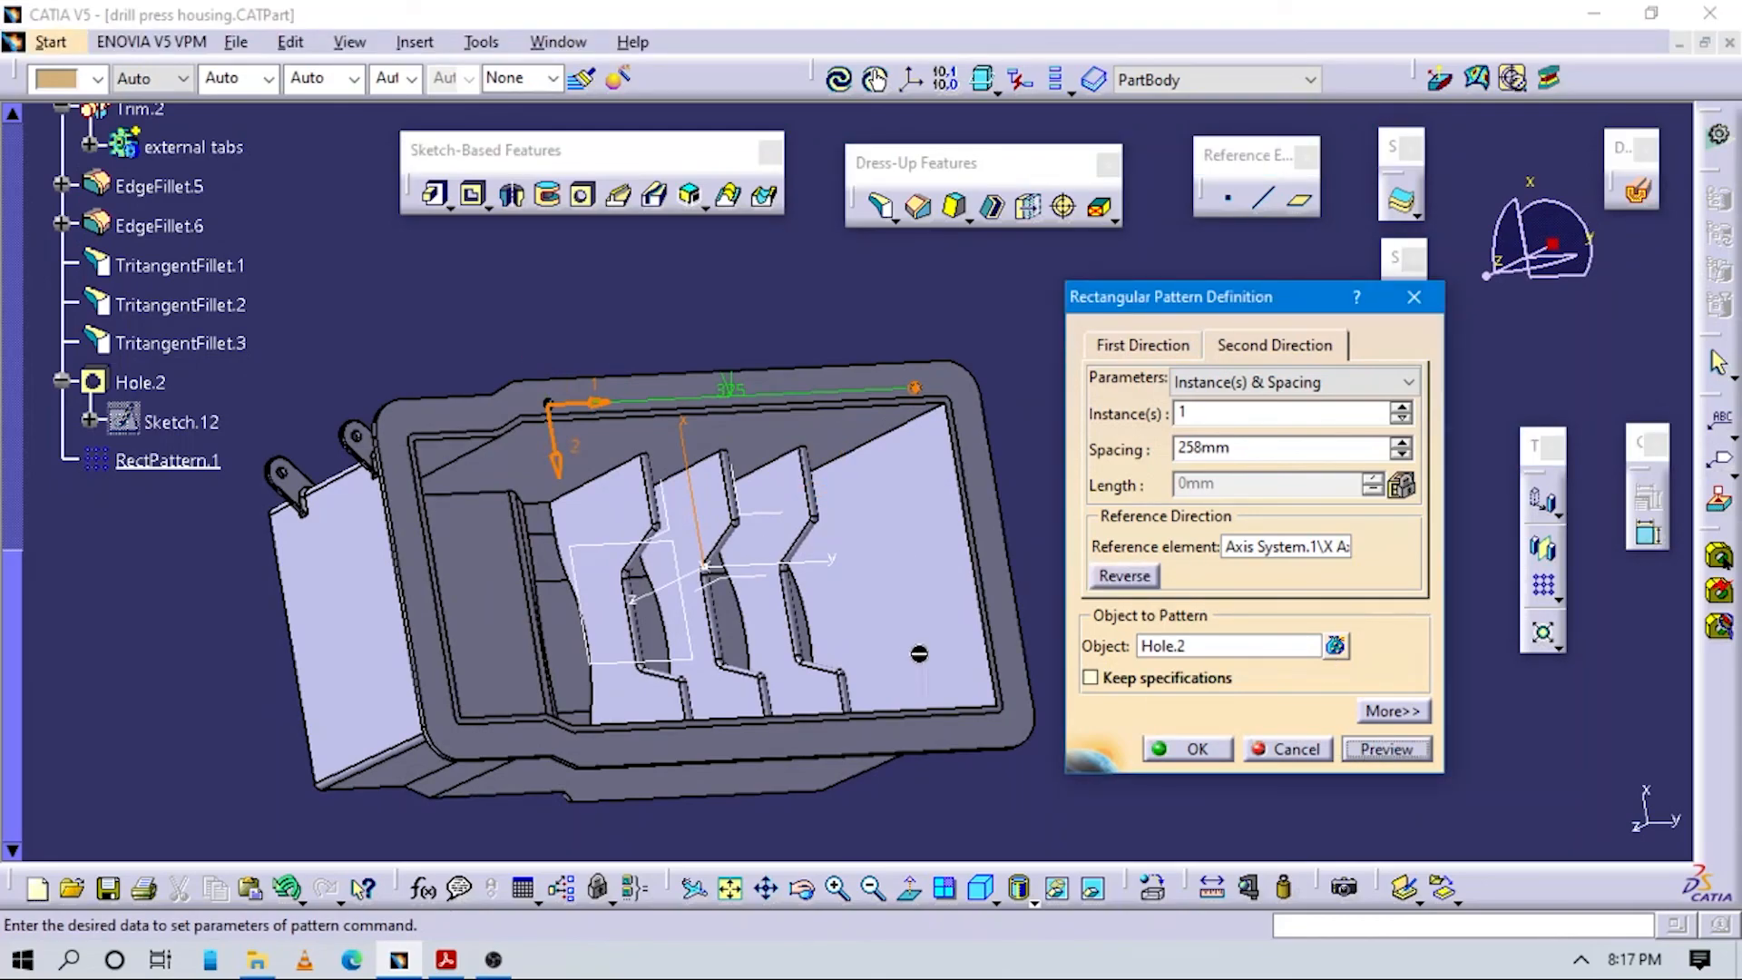
middle_click_drag(823, 628, 903, 413, "ctrl")
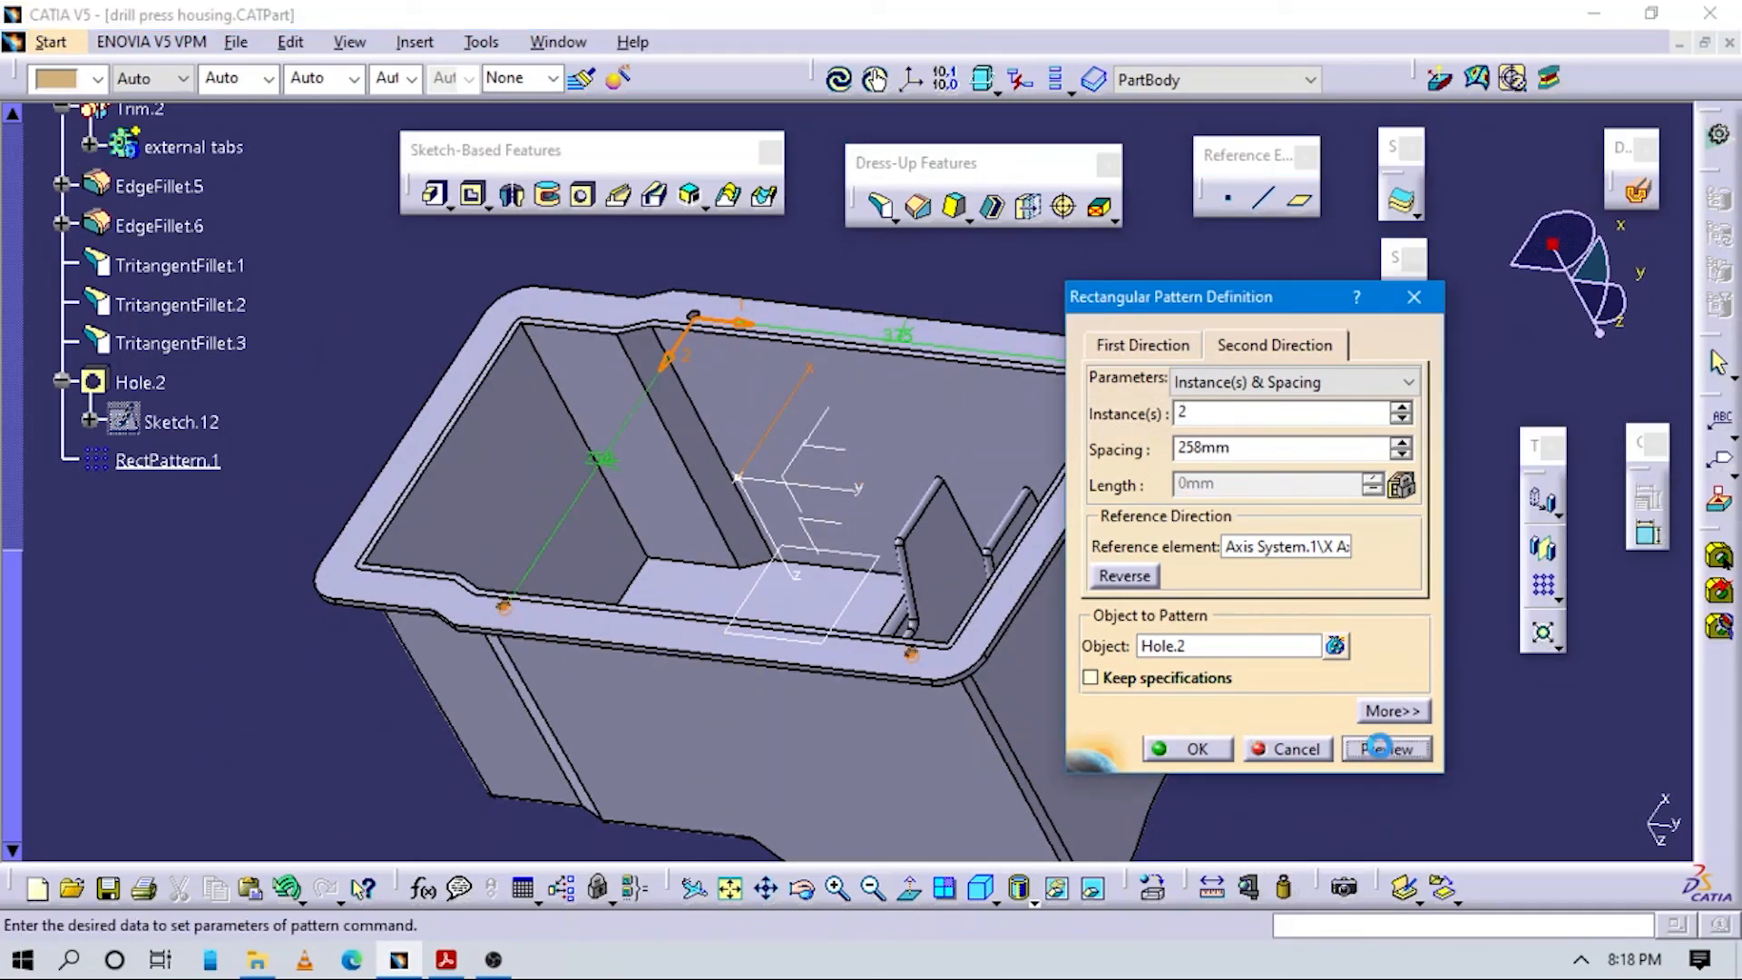
Set the pattern's second-direction spacing to 260 mm and apply the rectangular pattern.
middle_click_drag(756, 617, 816, 553)
left_click(1267, 449)
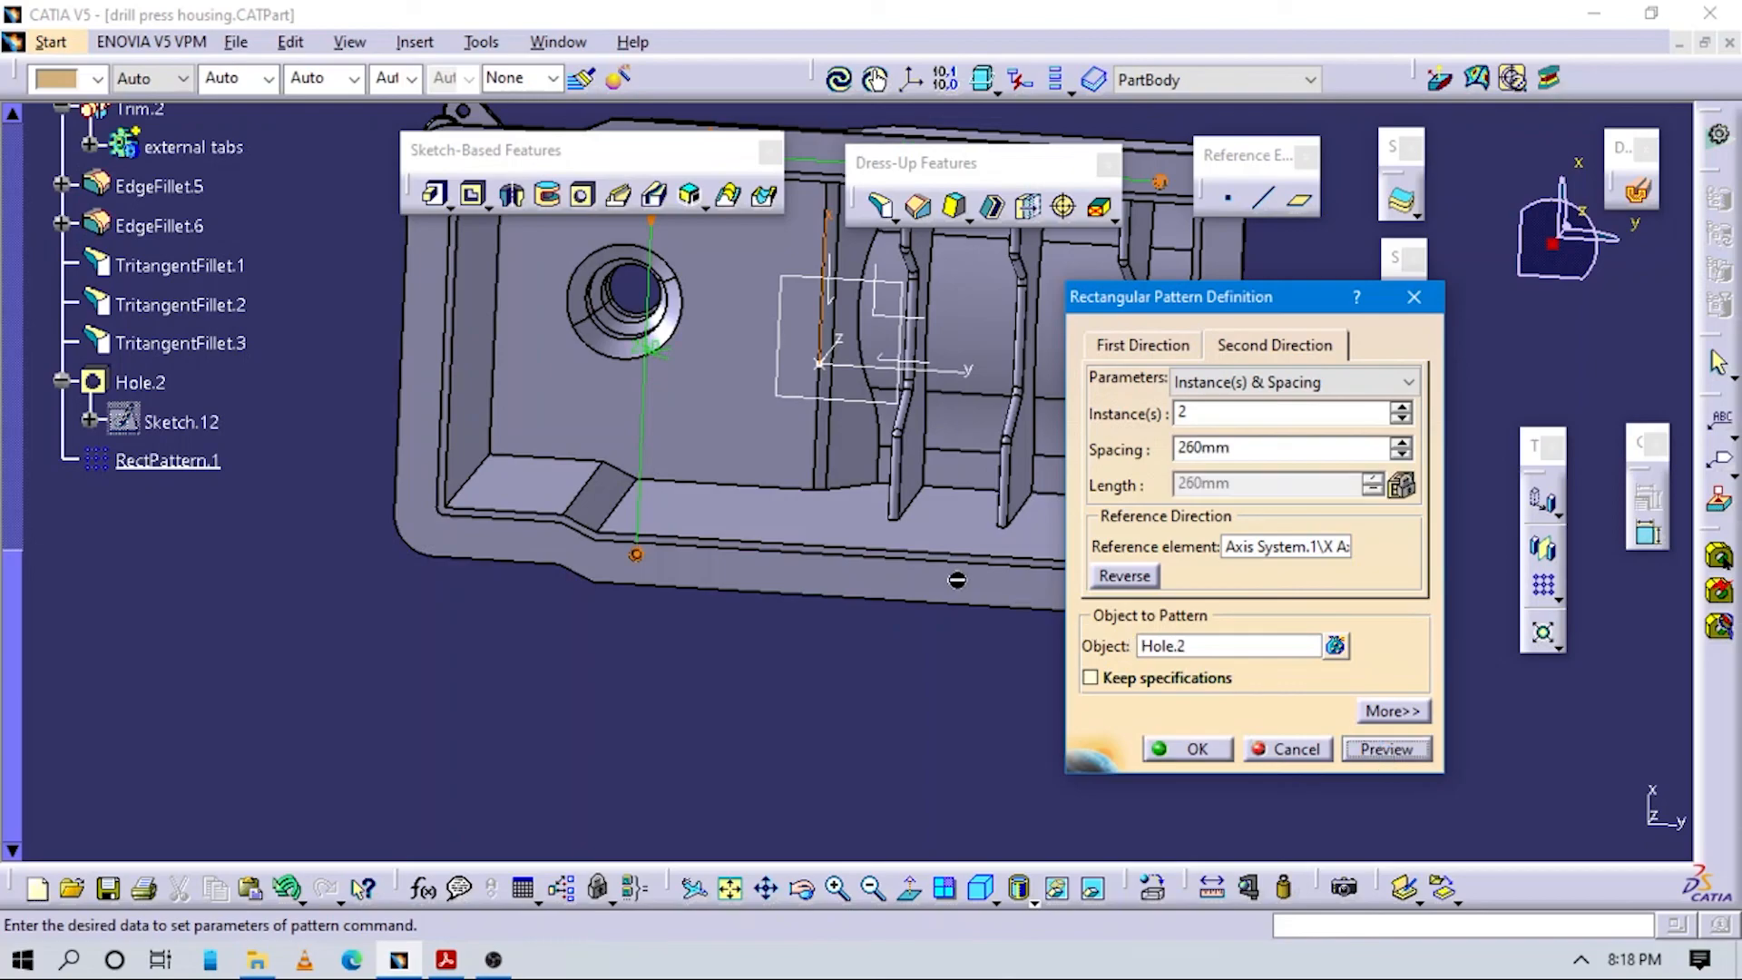
middle_click_drag(847, 676, 876, 624)
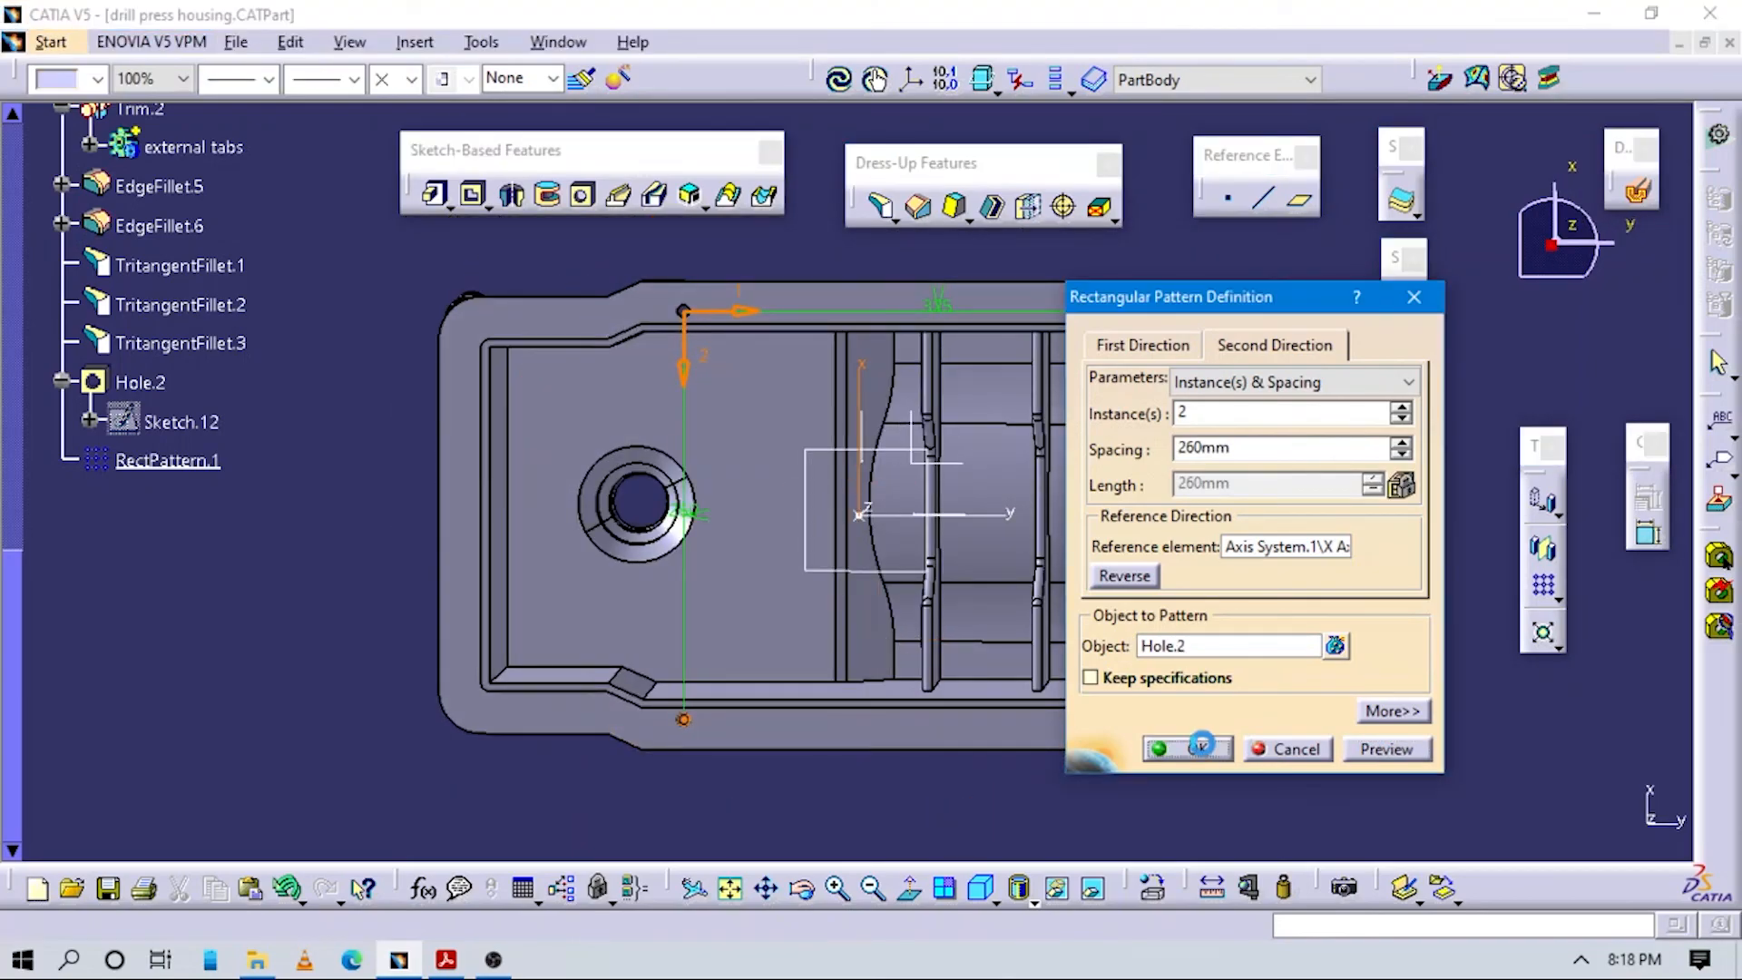
left_click(1202, 751)
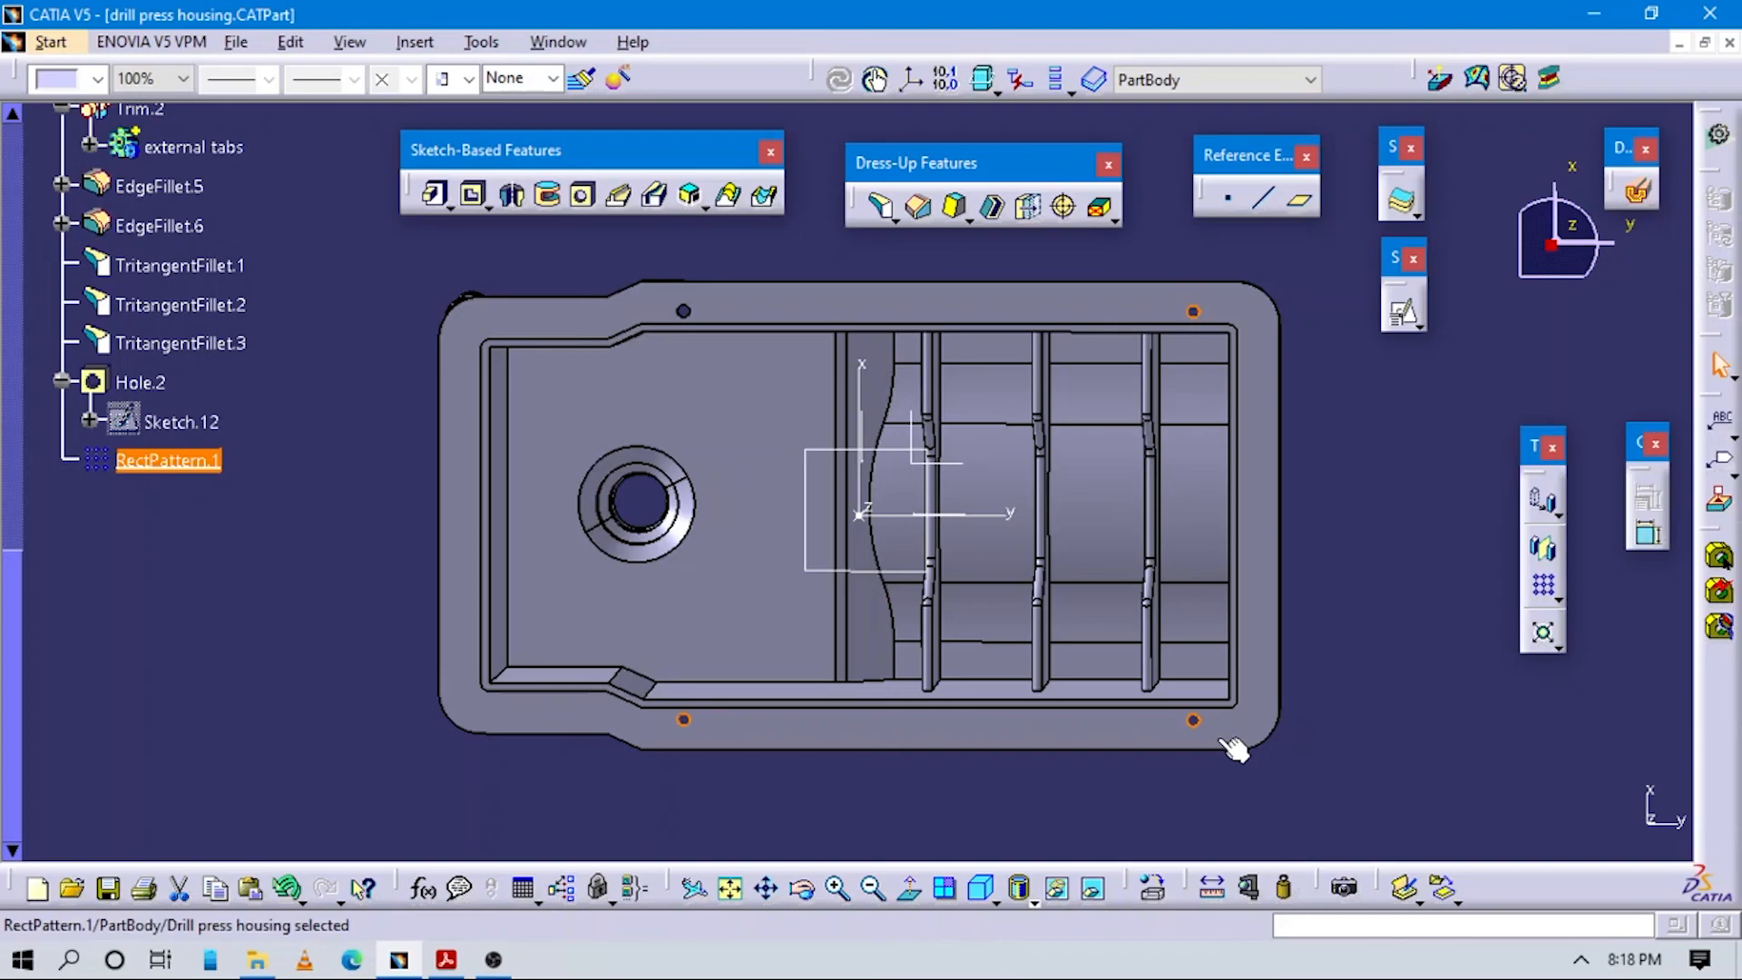
Examine the housing from several angles, including isometric, to check the four flange holes.
middle_click_drag(964, 617, 1231, 660)
left_click(1315, 694)
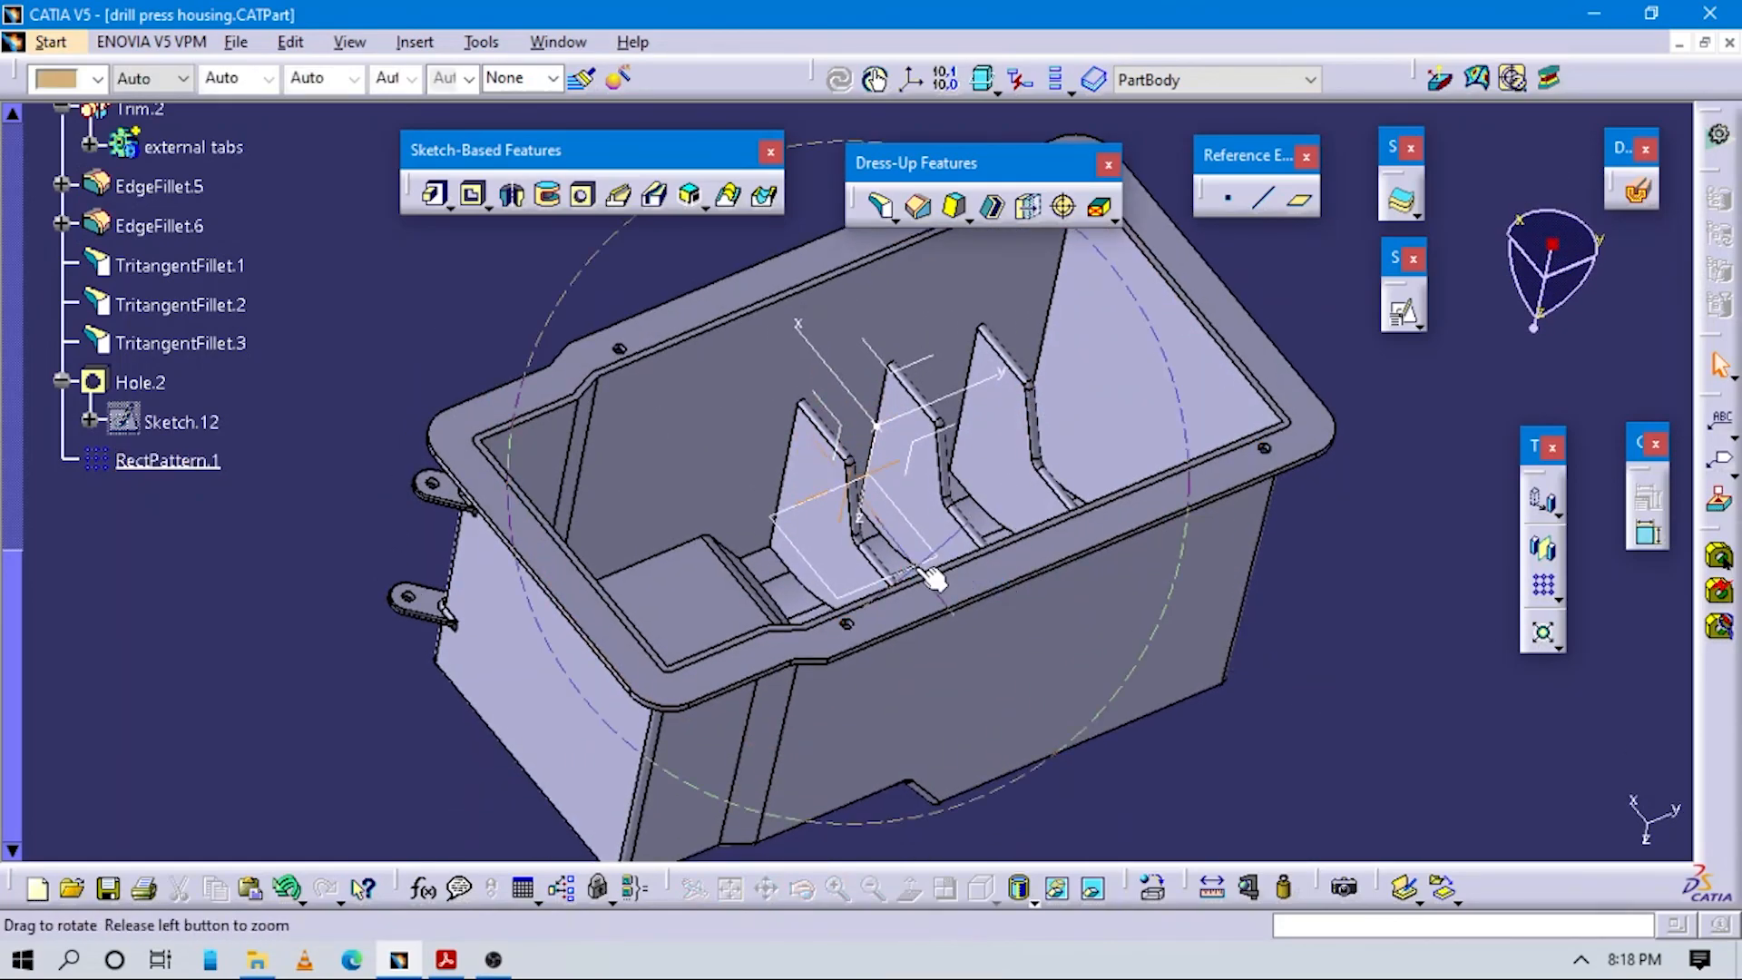
middle_click_drag(965, 573, 1189, 620)
middle_click_drag(982, 508, 914, 422)
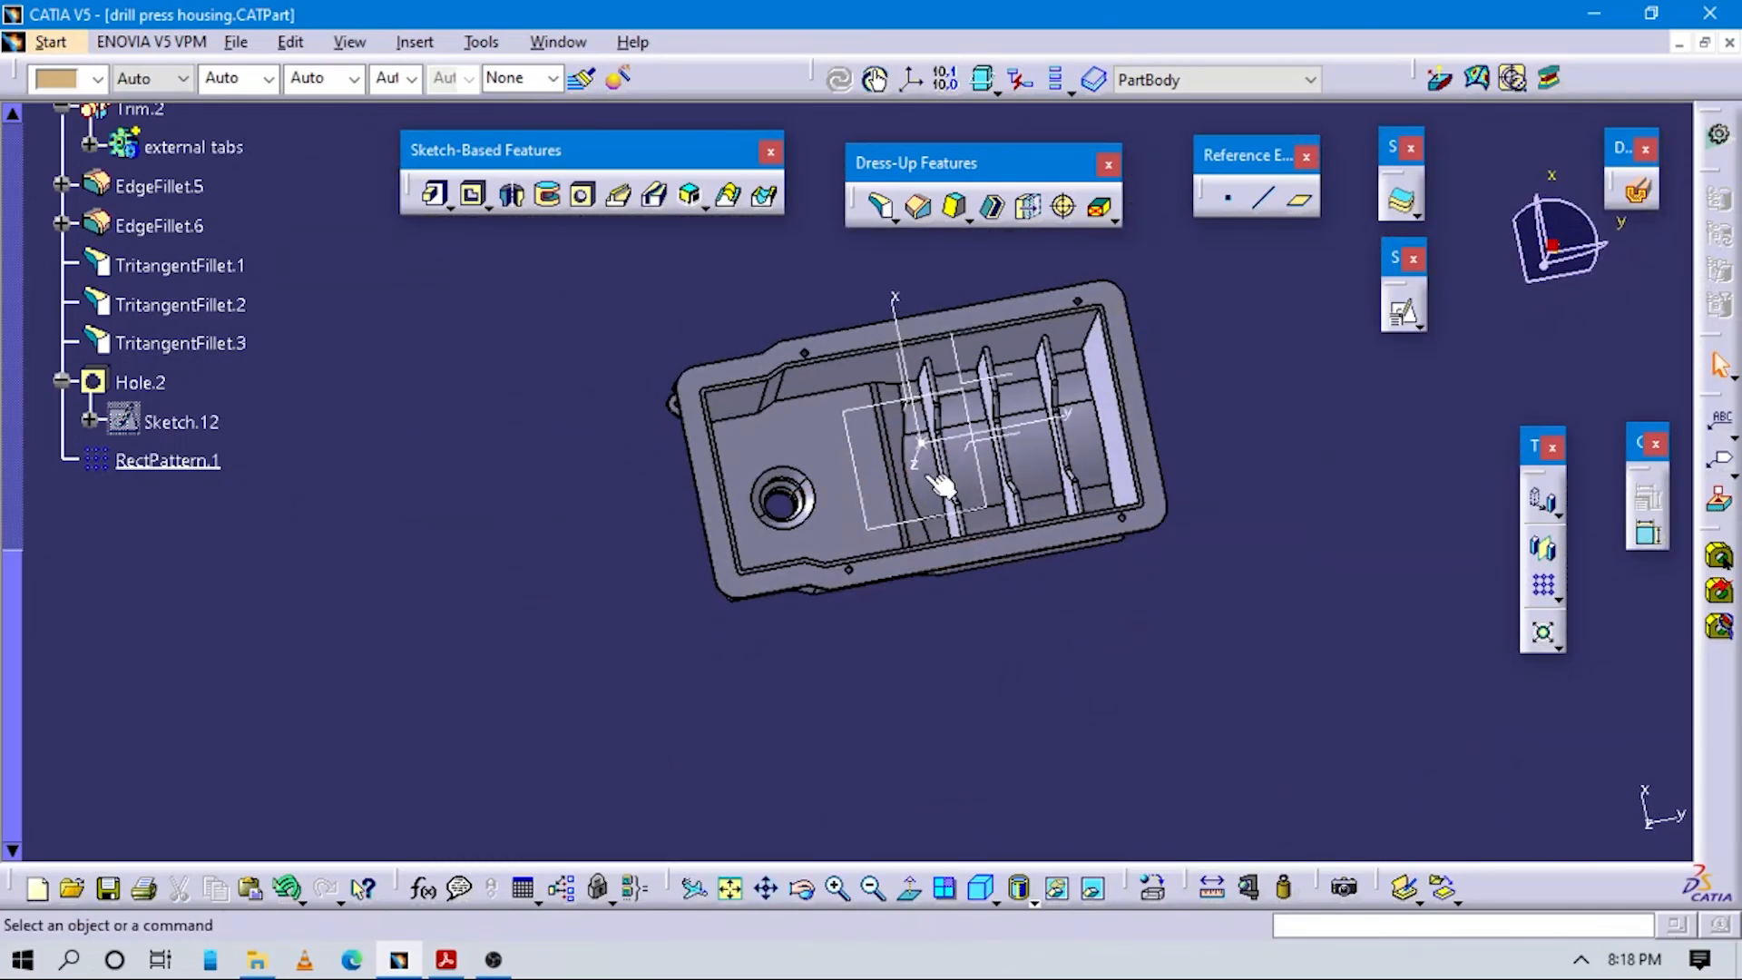
left_click(981, 887)
middle_click_drag(1013, 639, 777, 711)
middle_click_drag(842, 623, 580, 843)
Switch to the assignment PDF in Acrobat Reader, go to page 6 and review the Drill Press Housing reference pictures.
left_click(445, 960)
scroll(907, 295, "up", 5)
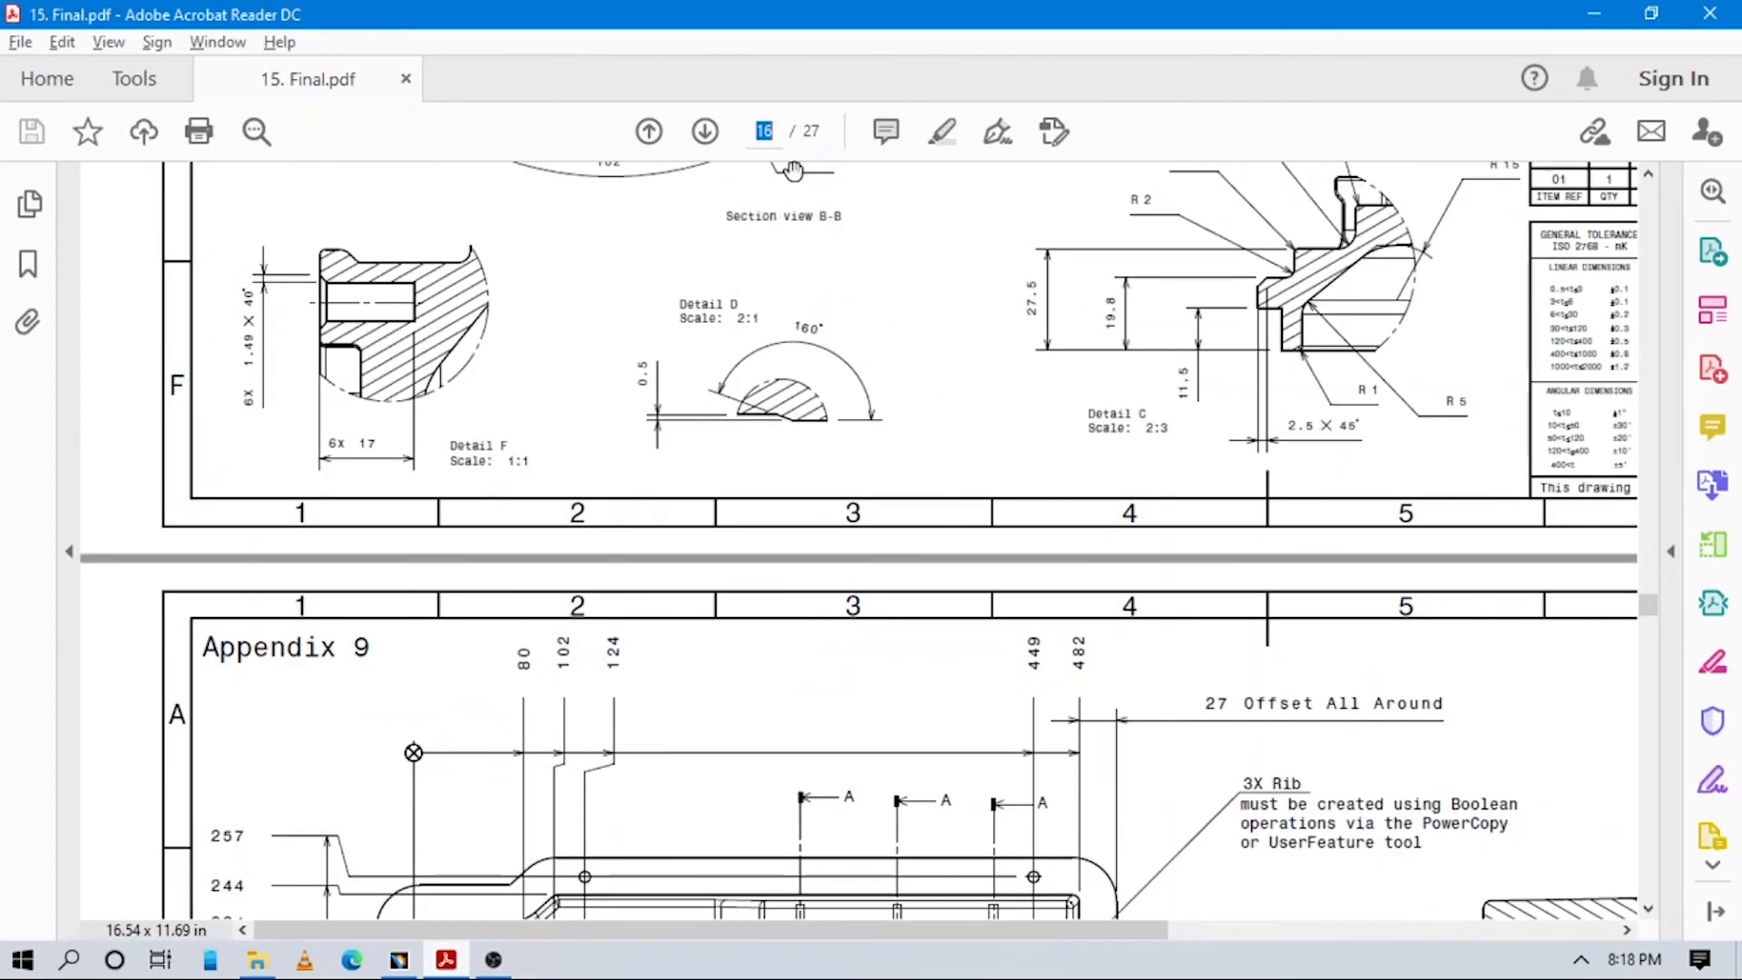
type("6")
key("Return")
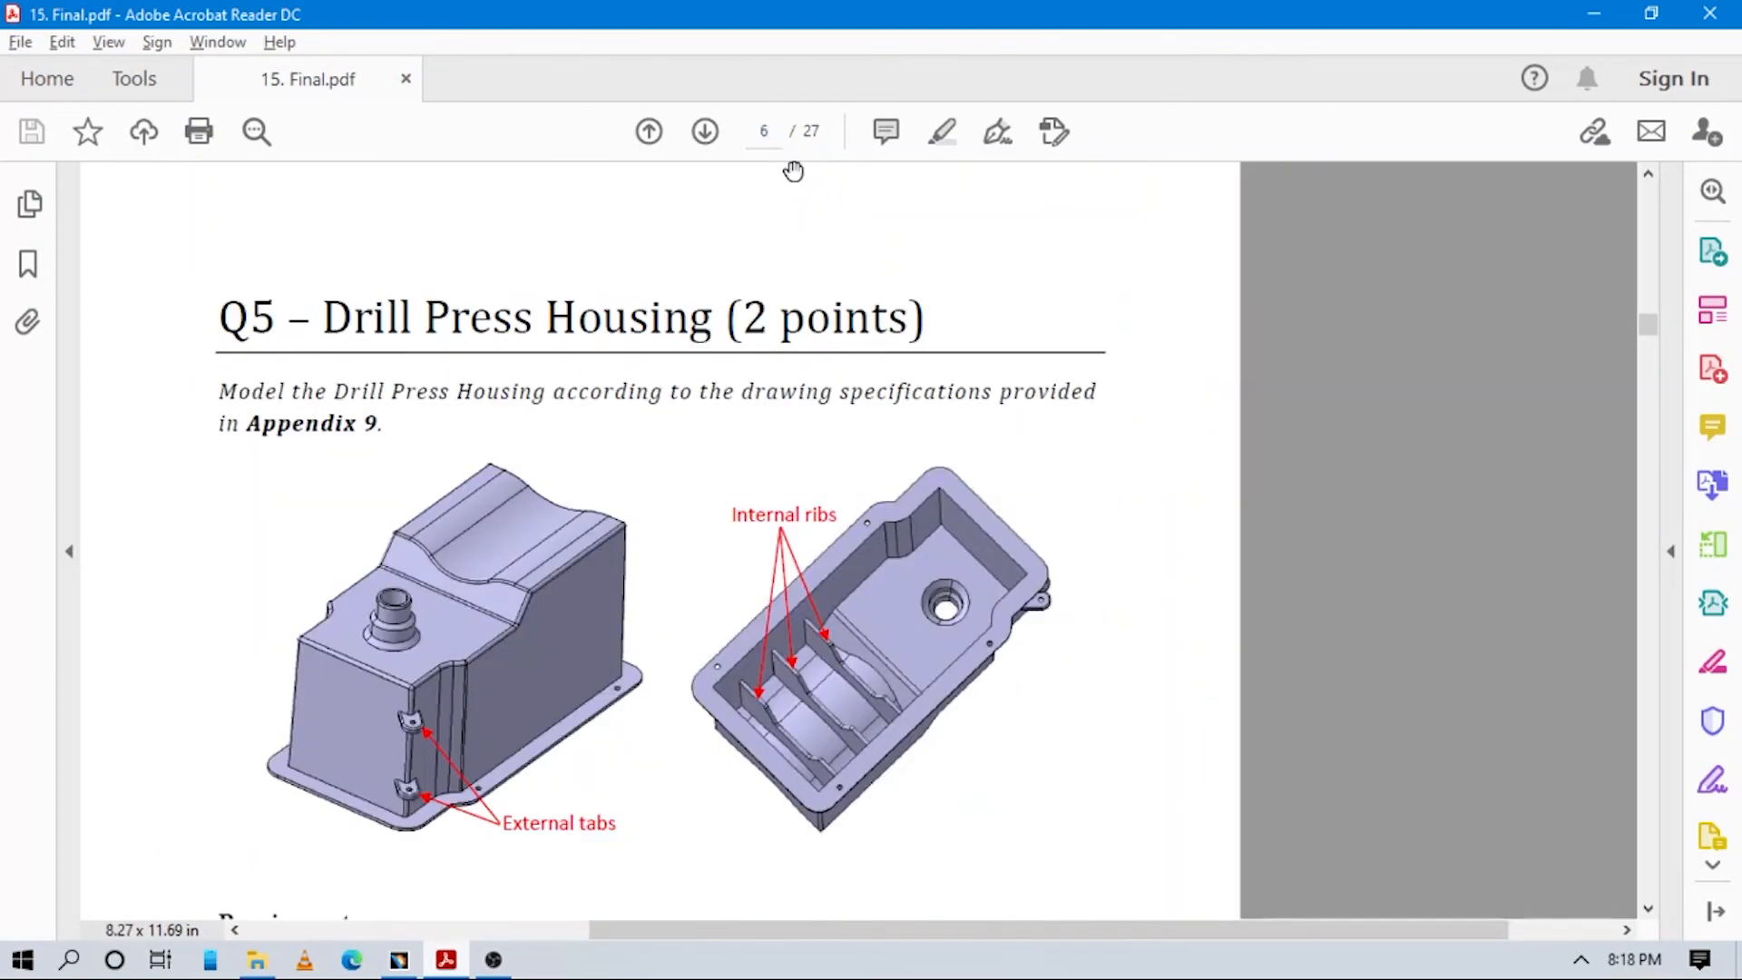
left_click_drag(789, 582, 1059, 414)
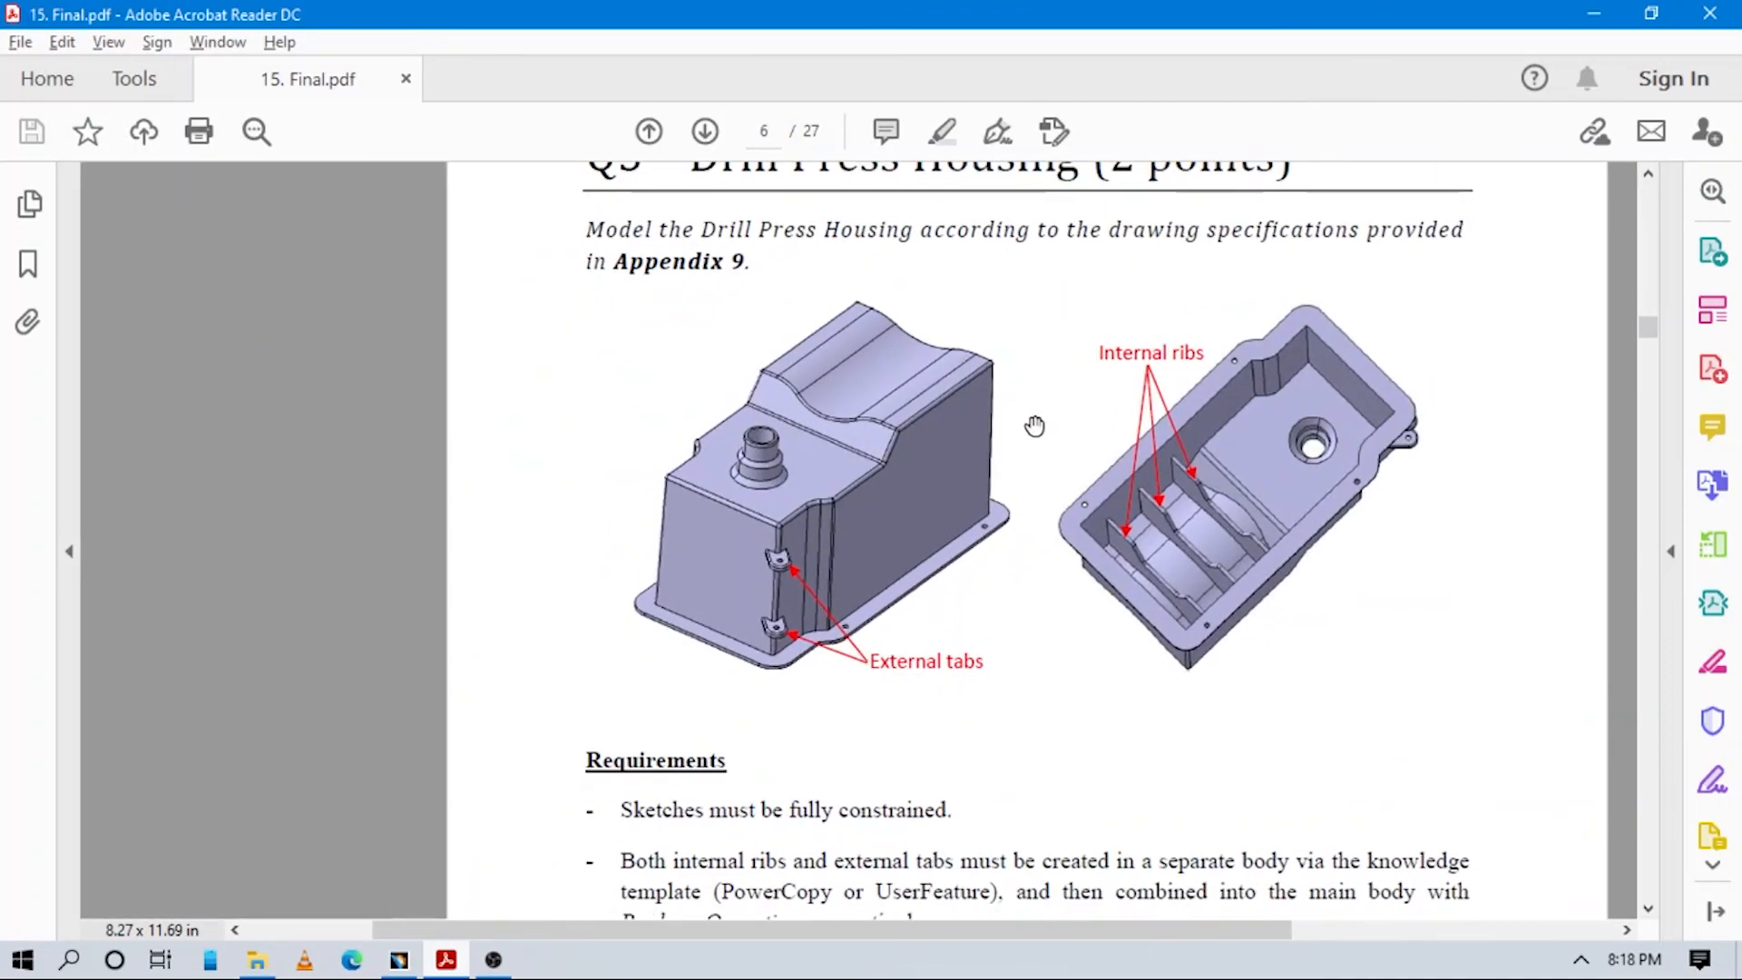
Switch back to CATIA and examine the housing's exterior against the reference pictures.
key("alt+Tab")
key("alt+Tab")
key("alt+Tab")
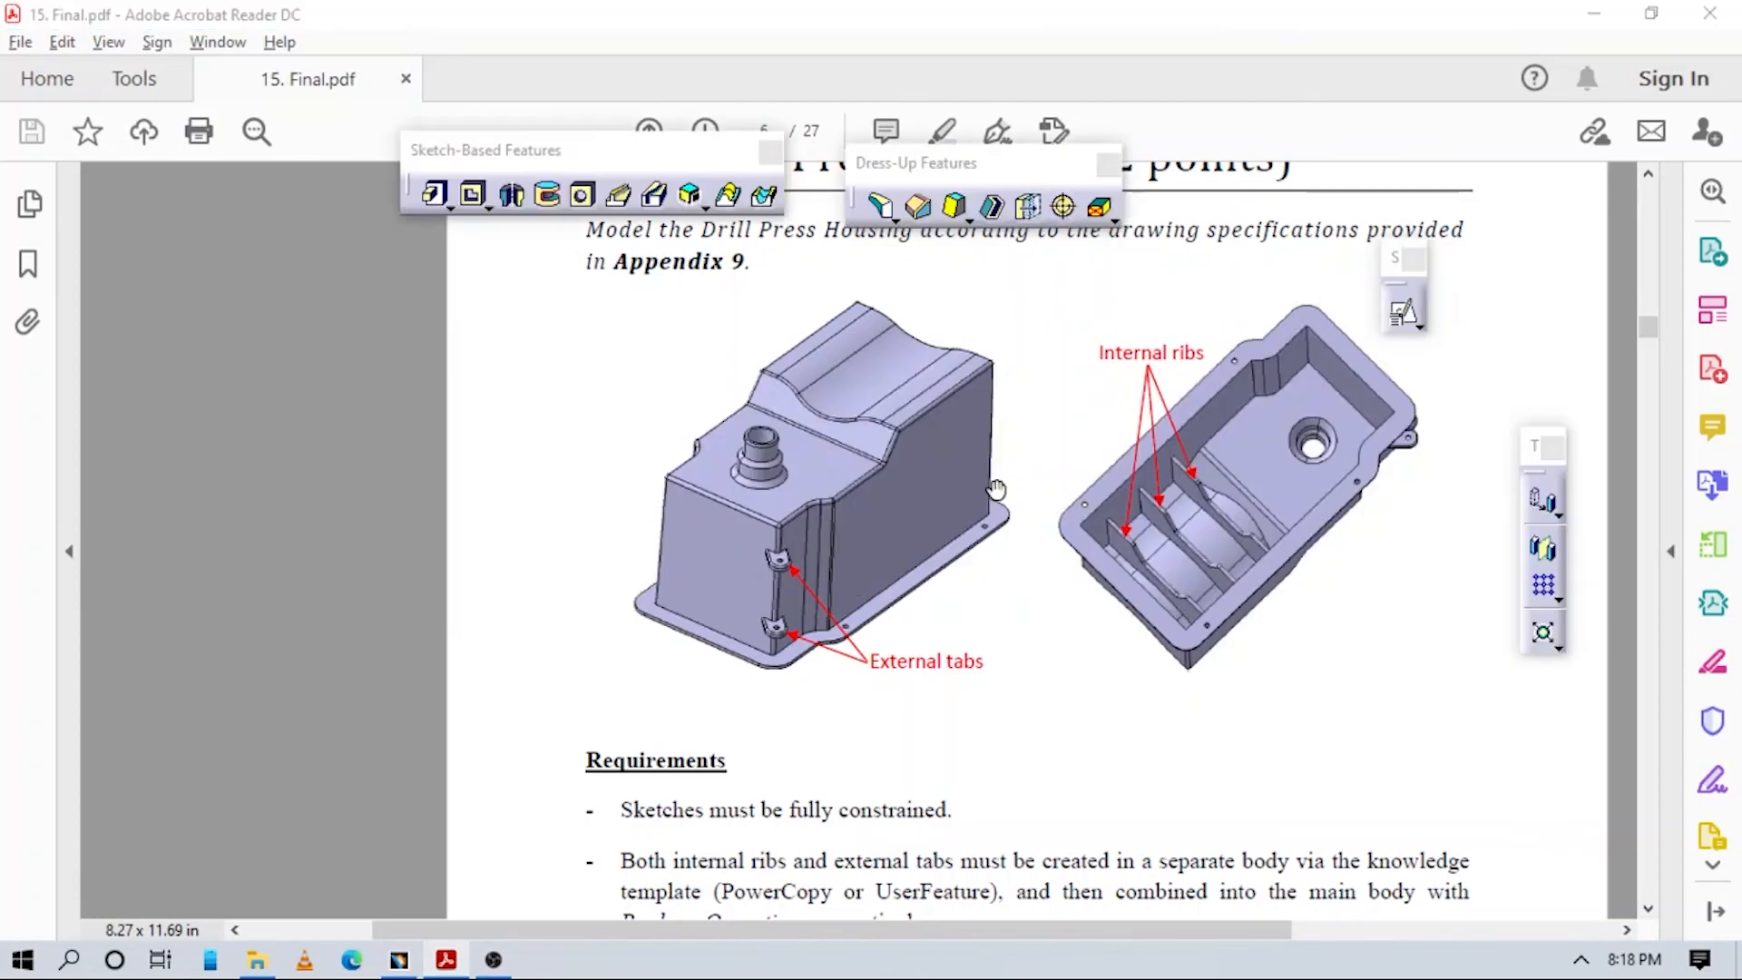
middle_click_drag(906, 622, 1106, 594)
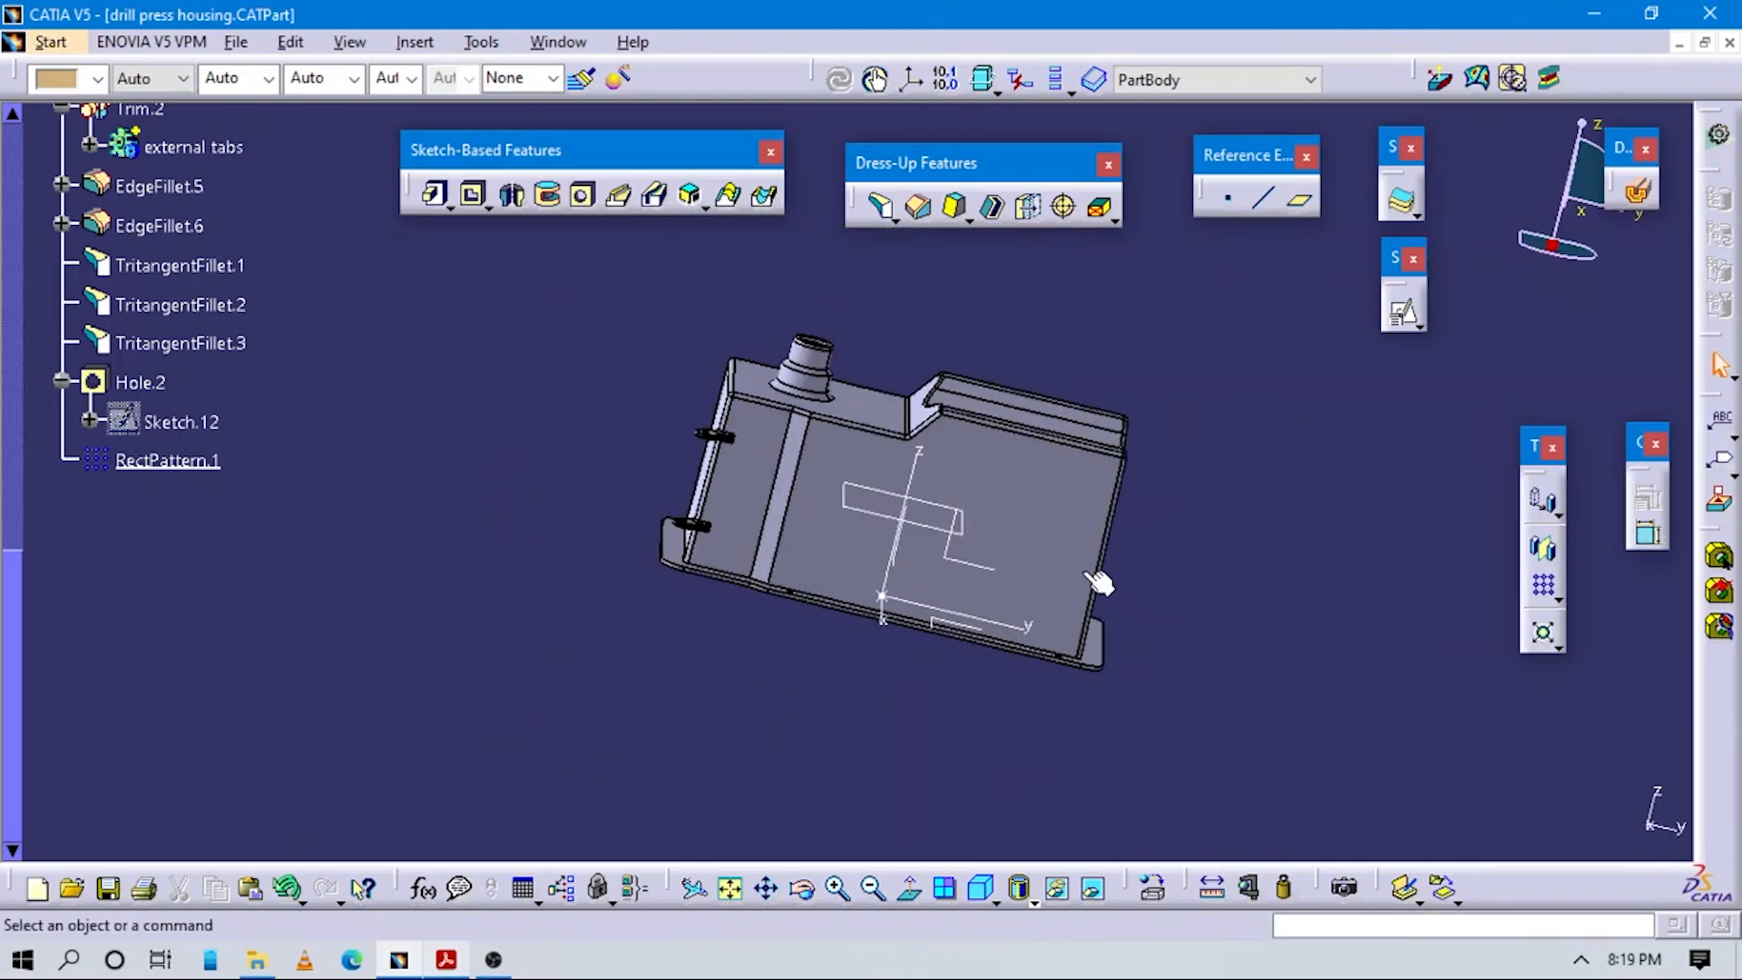